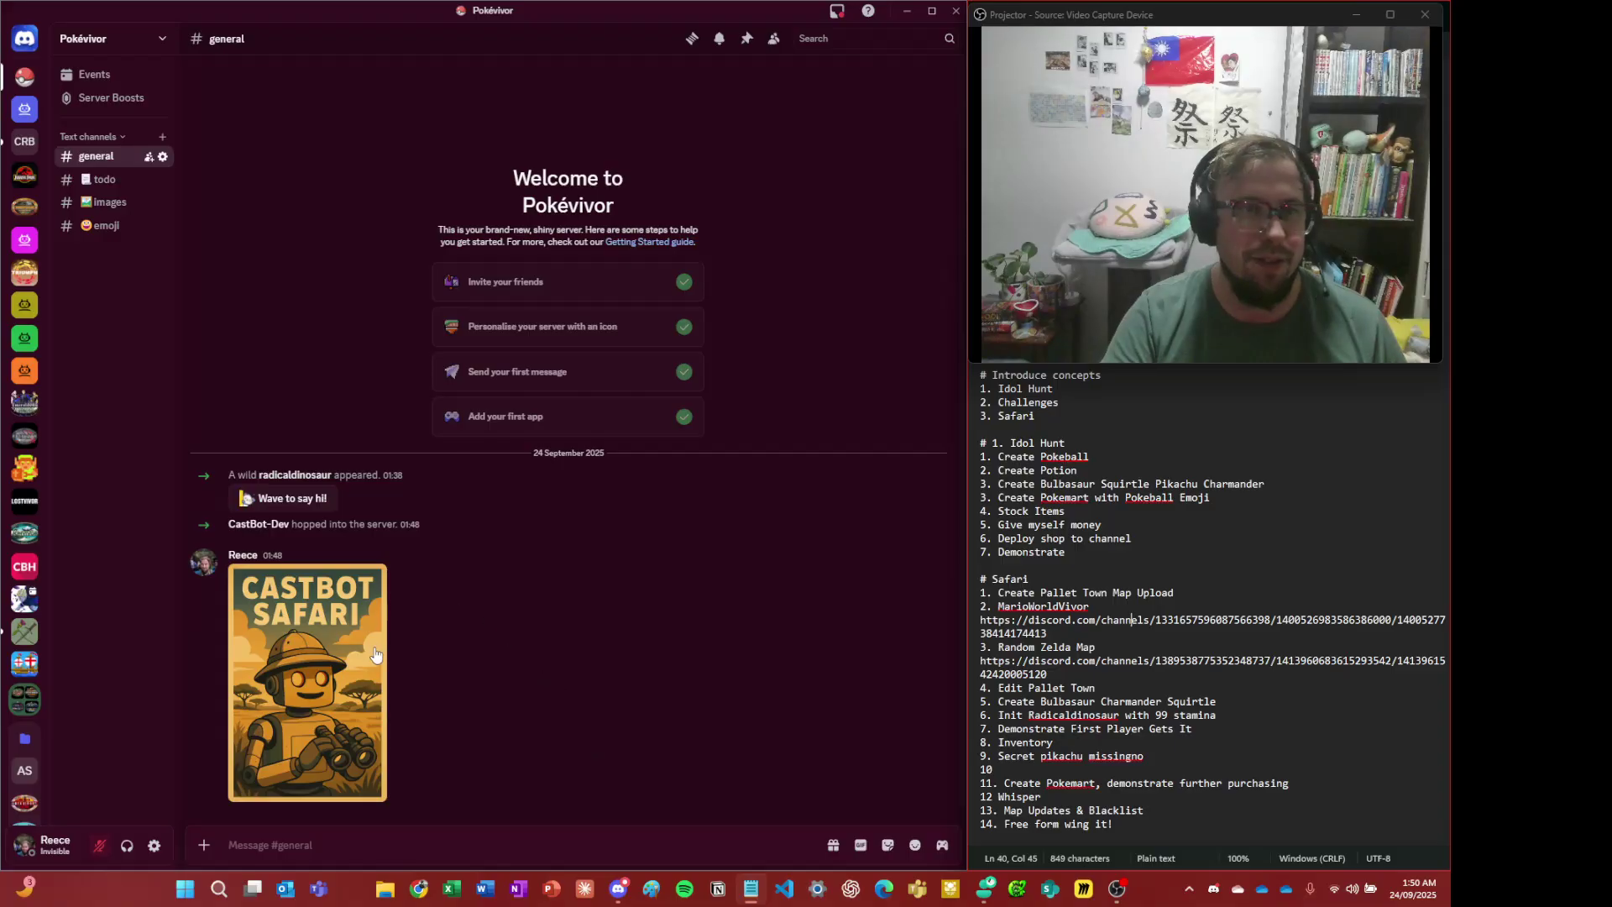
- Close the enlarged Safari image, then type / in #general to list CastBot's slash commands
left_click(311, 671)
left_click(842, 532)
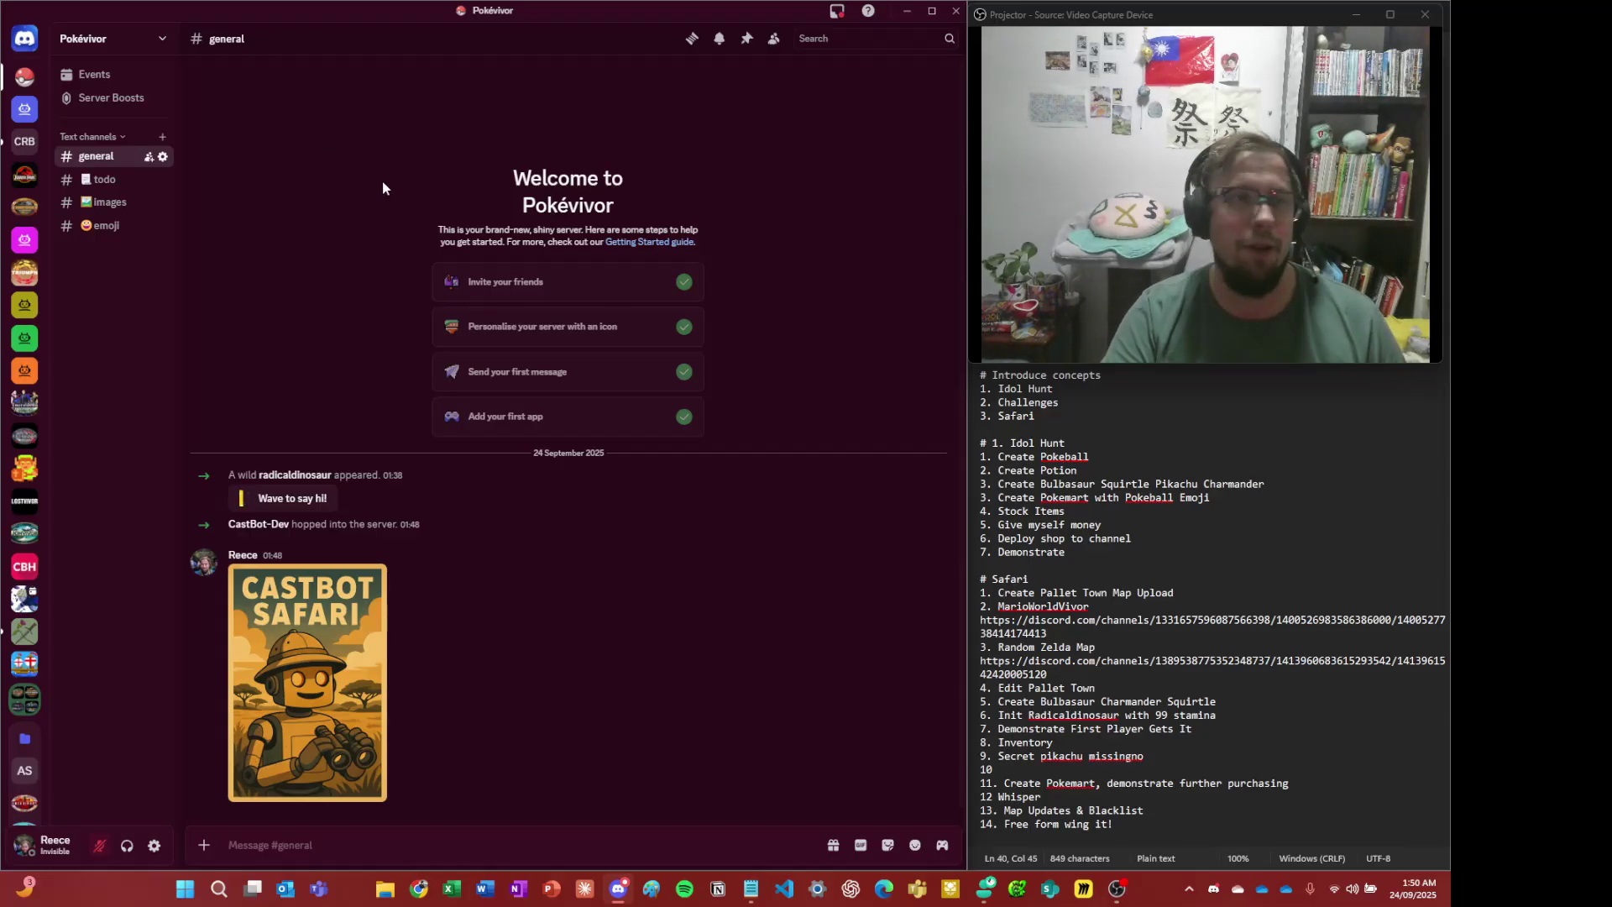
right_click(25, 143)
left_click(38, 97)
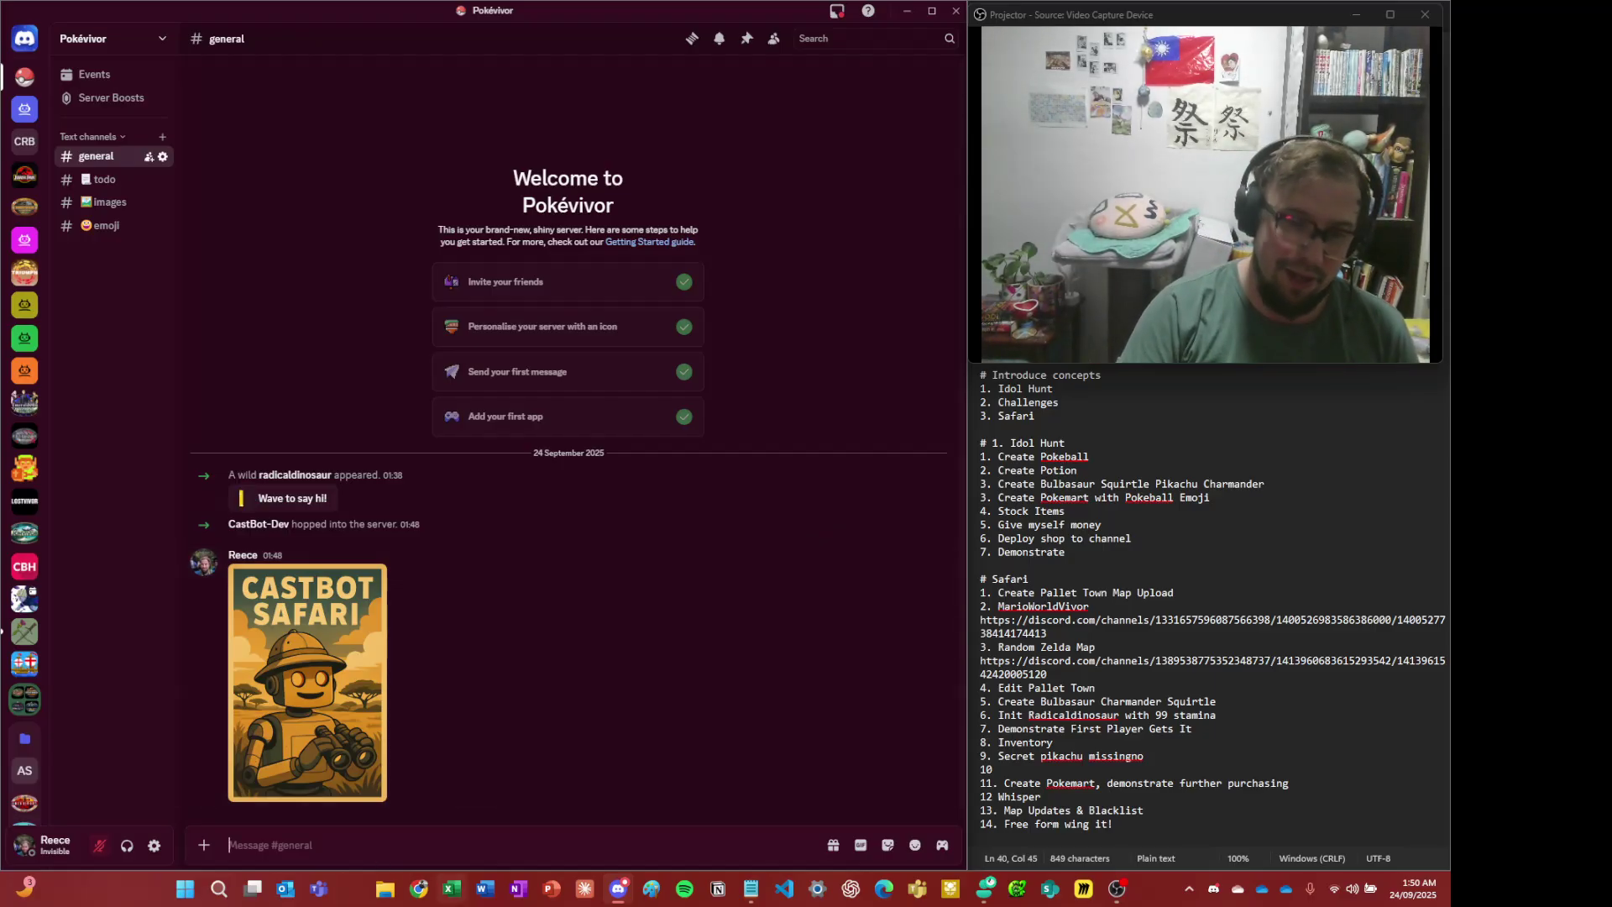
type("/")
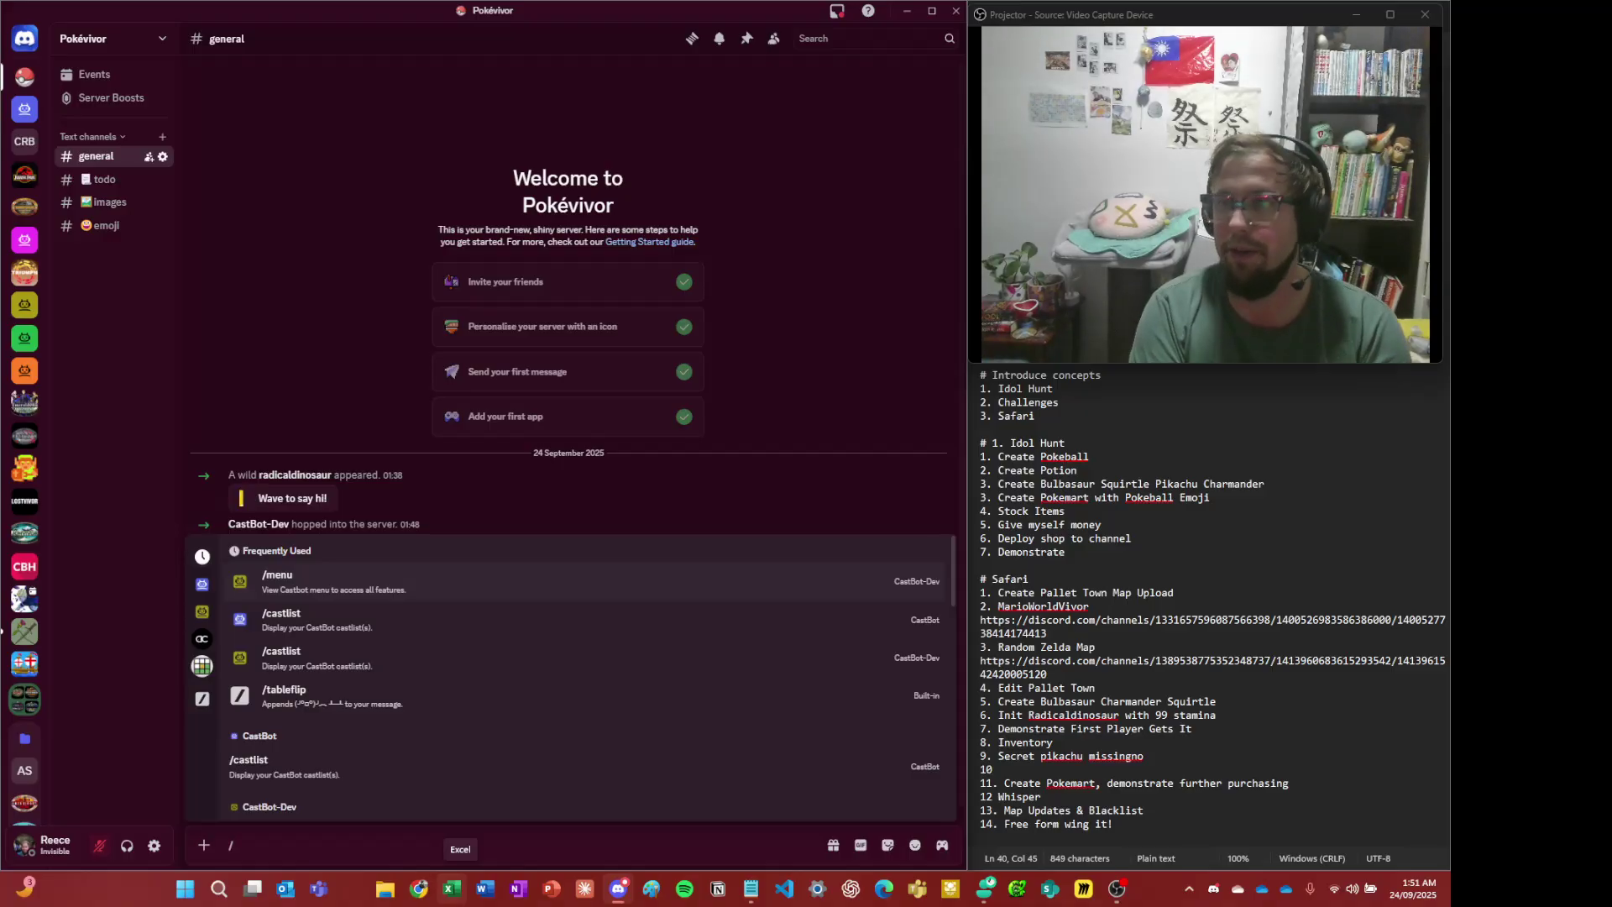
- Run /menu and glance at the CastBot-Dev bot's profile card
key("Return")
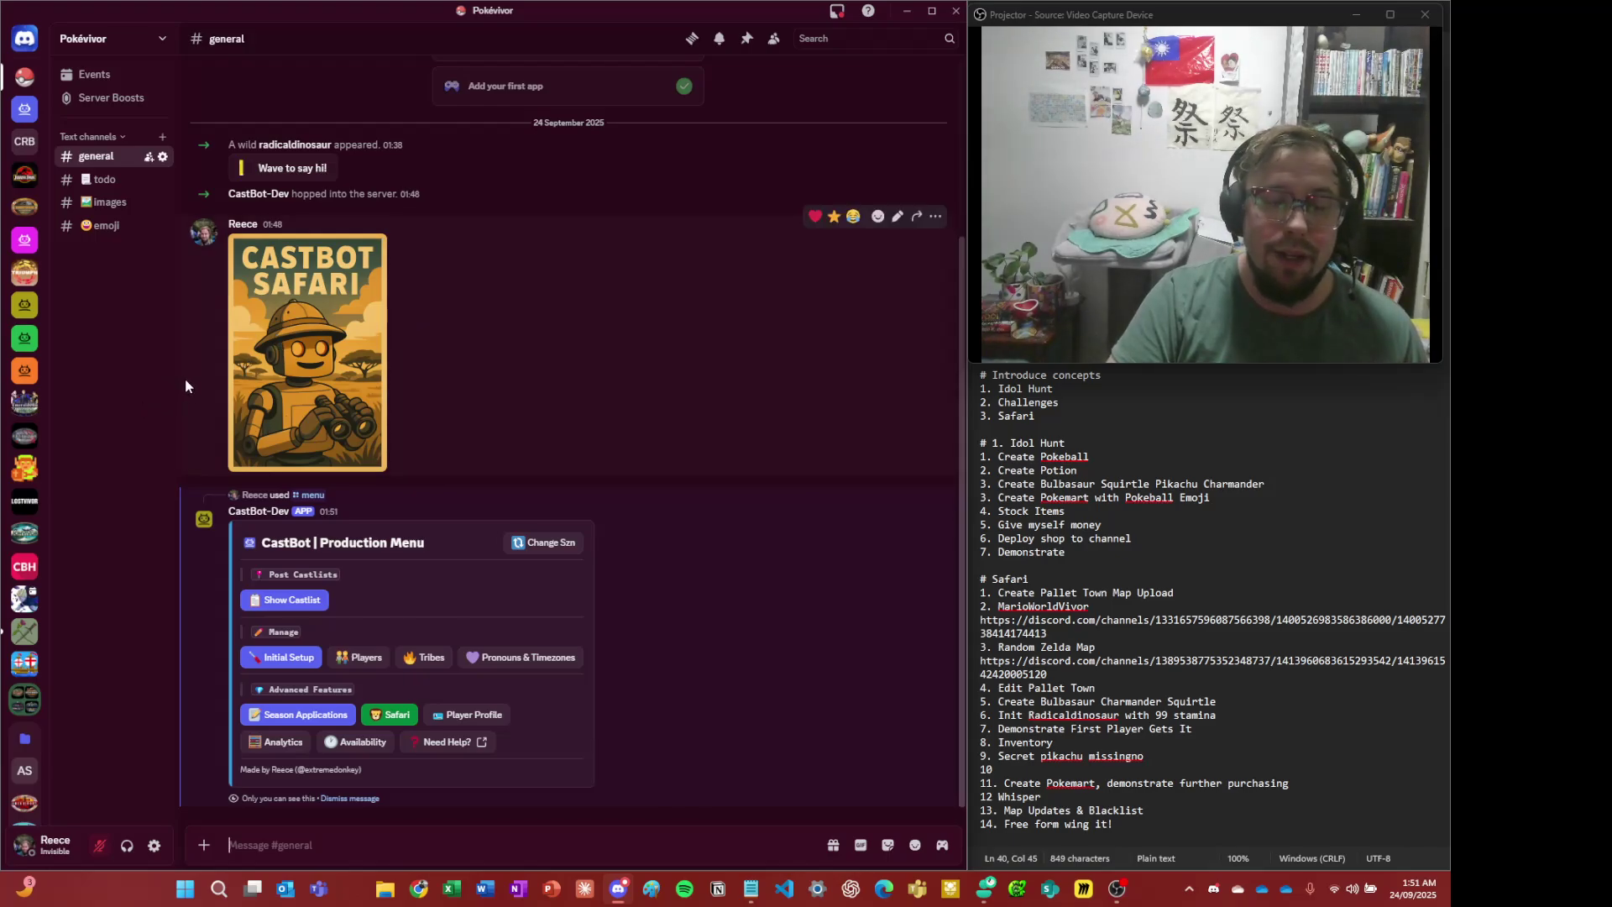
left_click(208, 521)
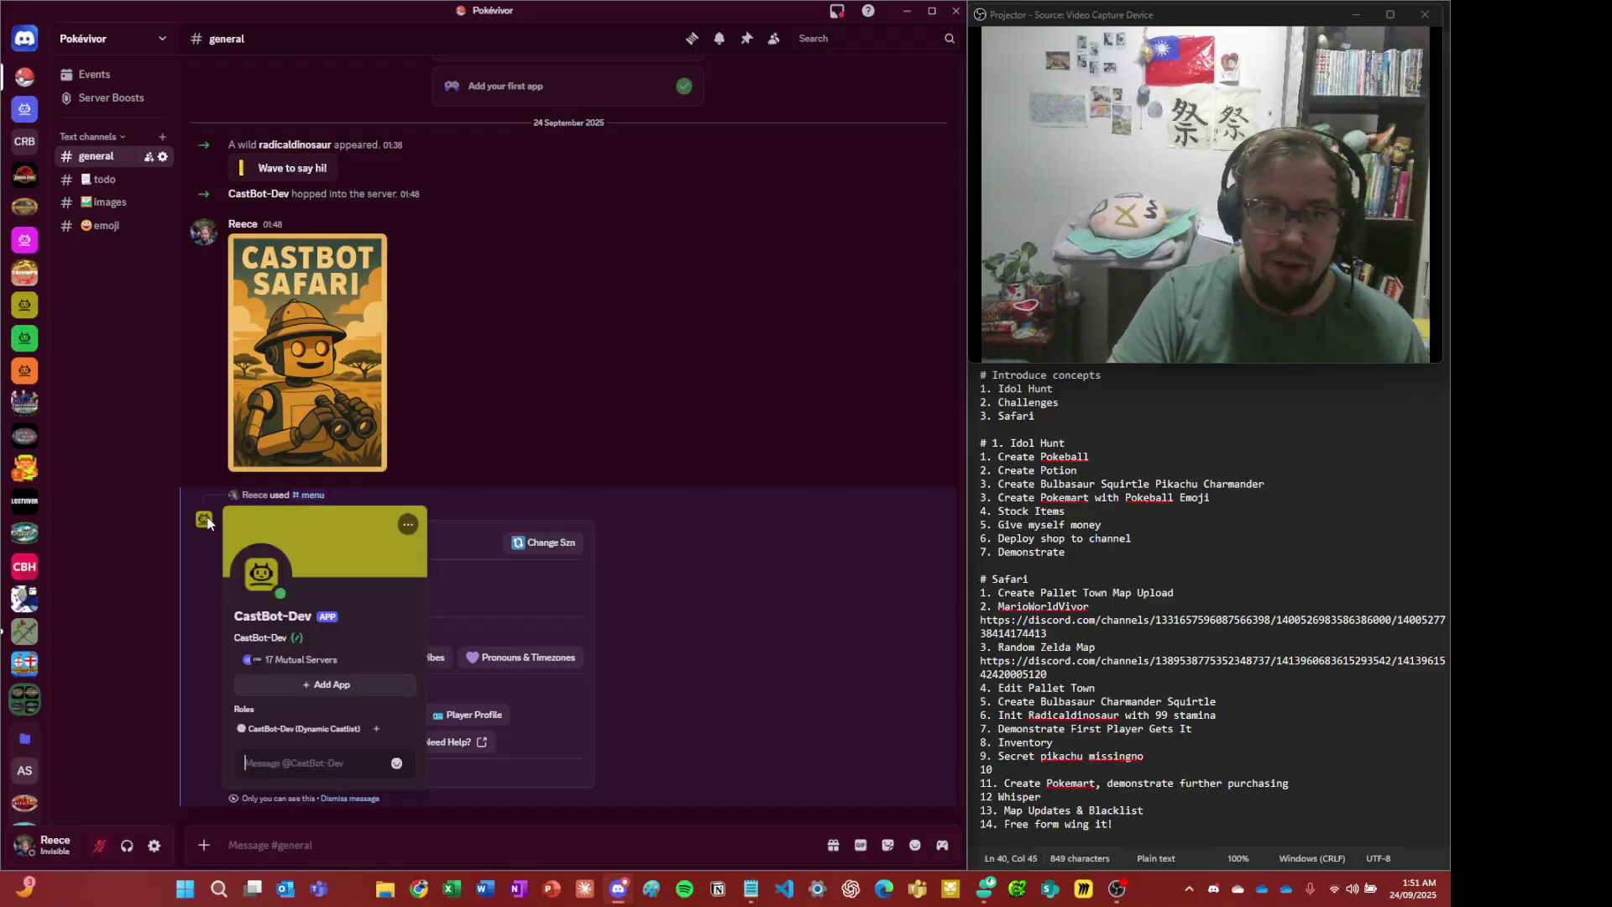
left_click(183, 525)
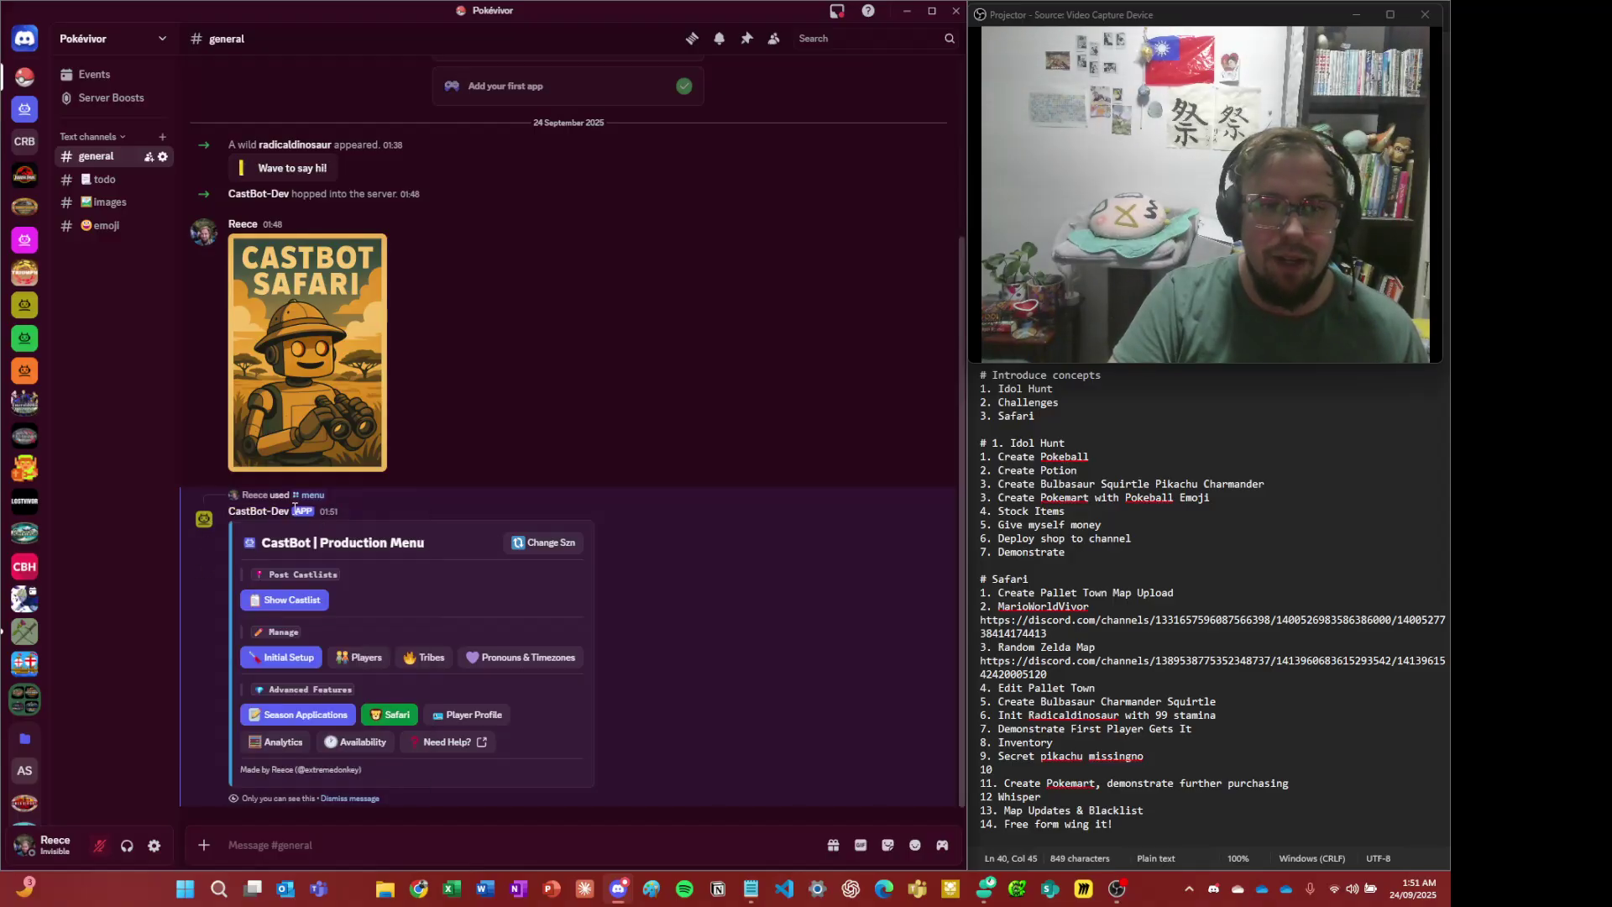
- Dismiss the Production Menu and rerun /menu to post a fresh one
mouse_move(252, 546)
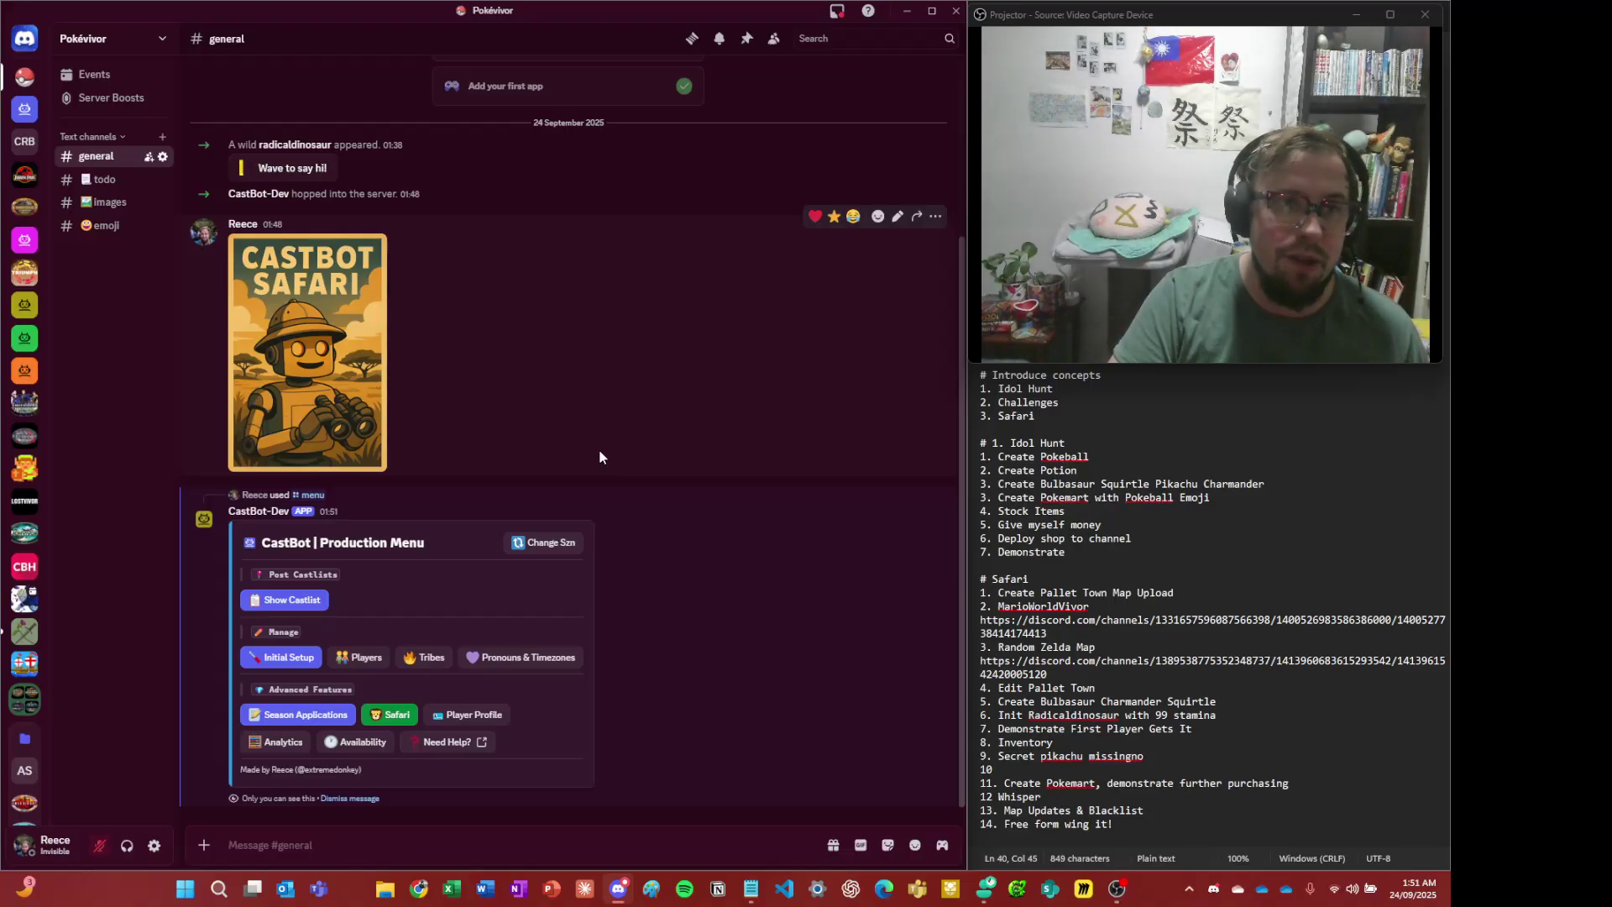
left_click(356, 800)
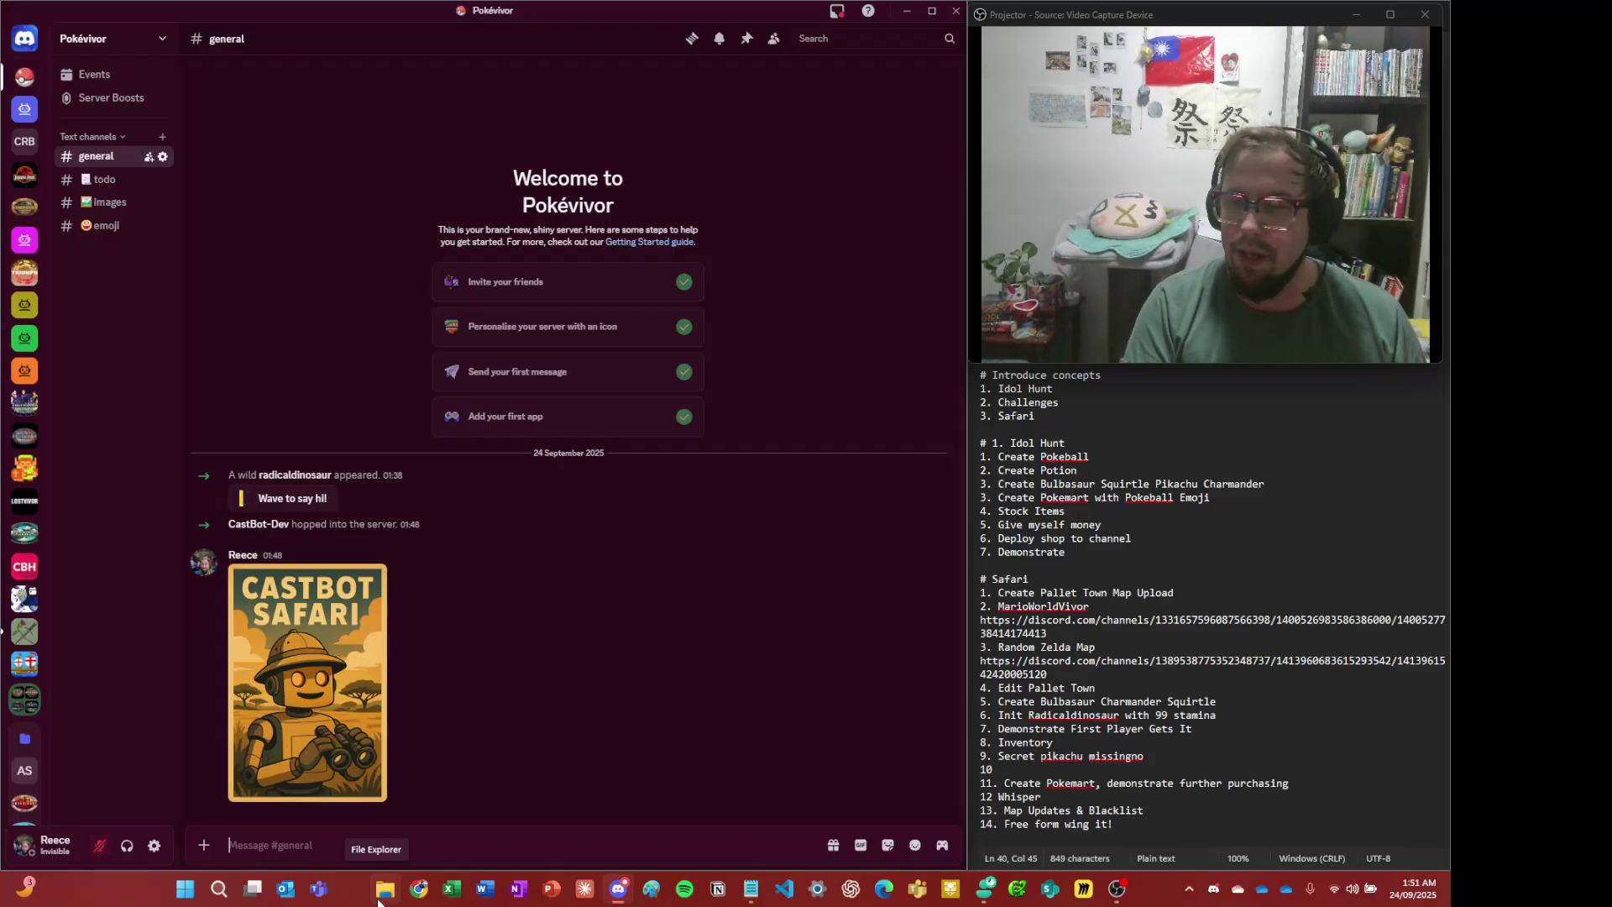
type("/menu")
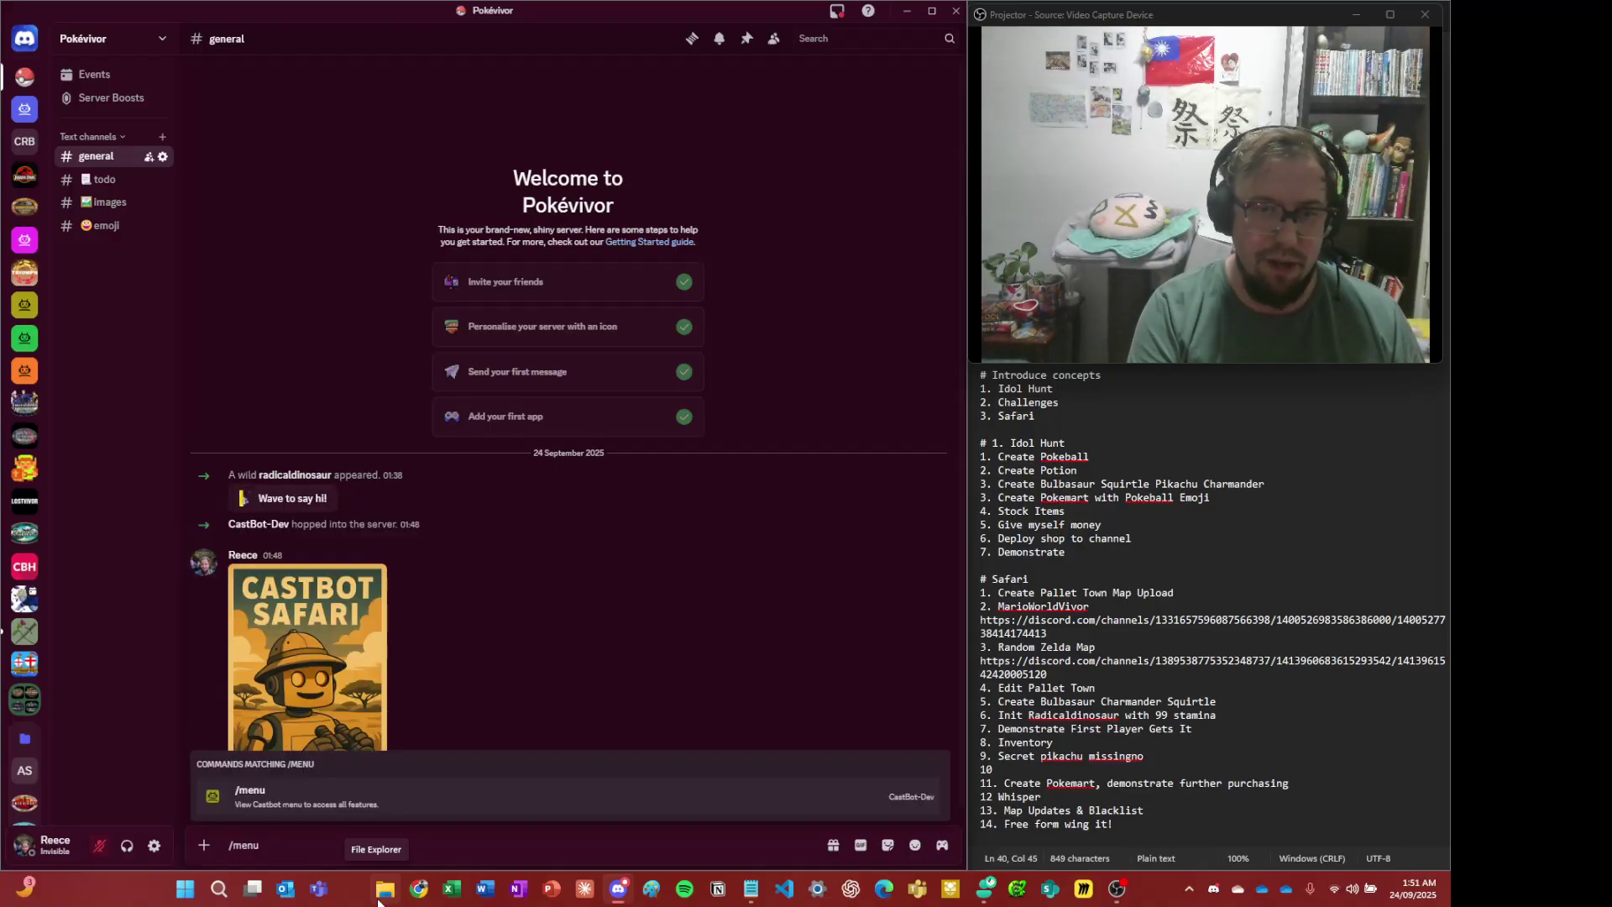
key("Return")
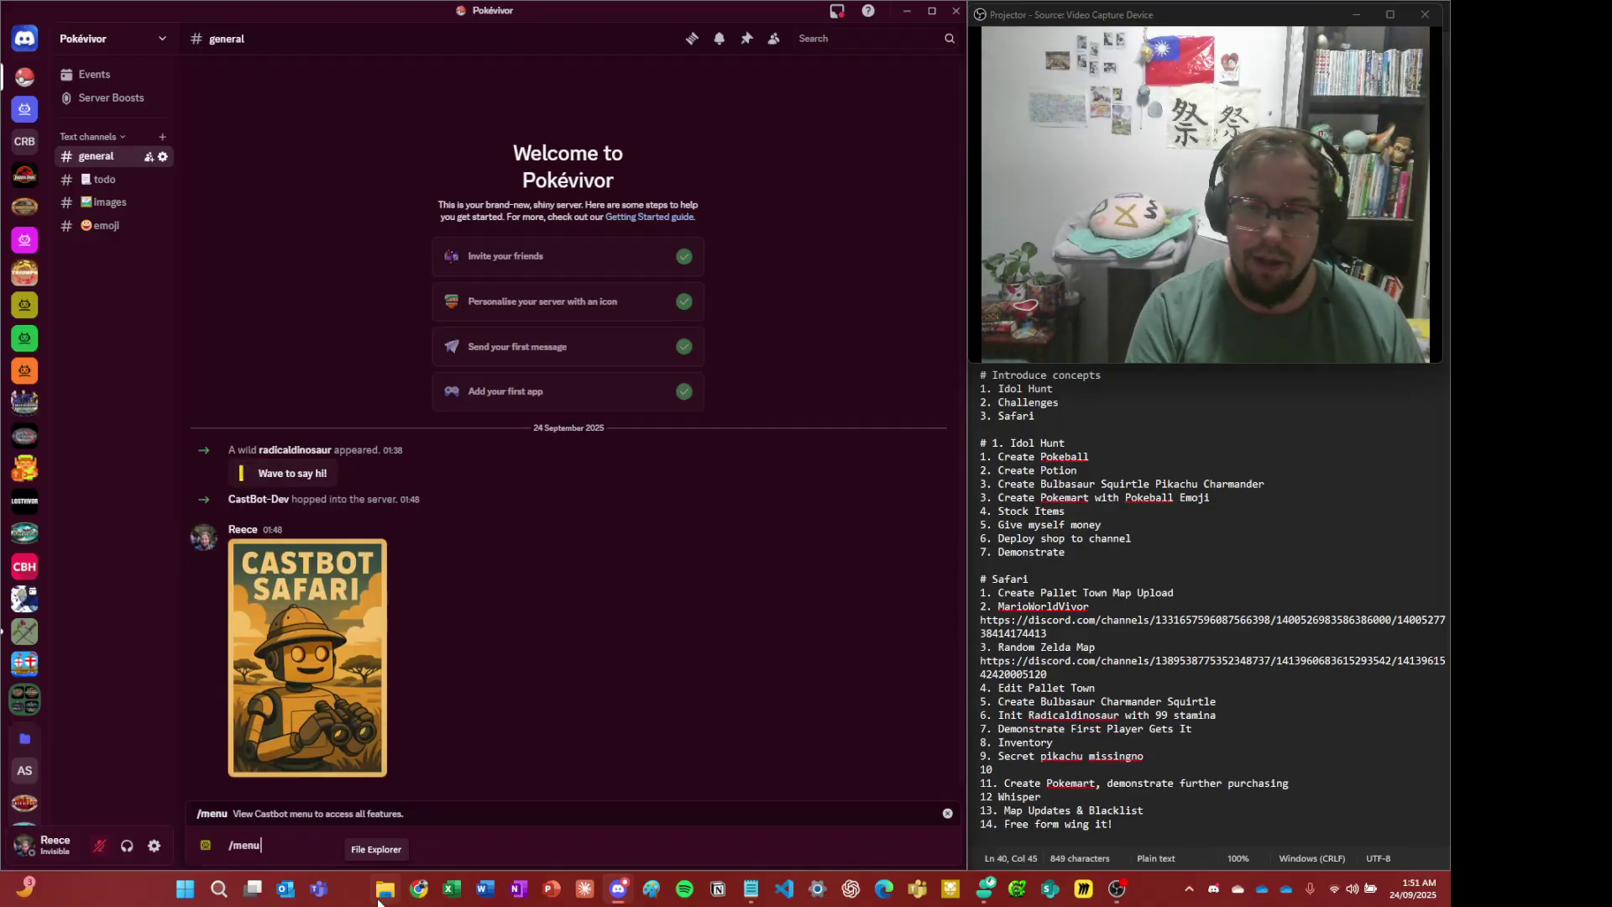
key("alt+Tab")
key("alt+Tab")
key("alt+Tab")
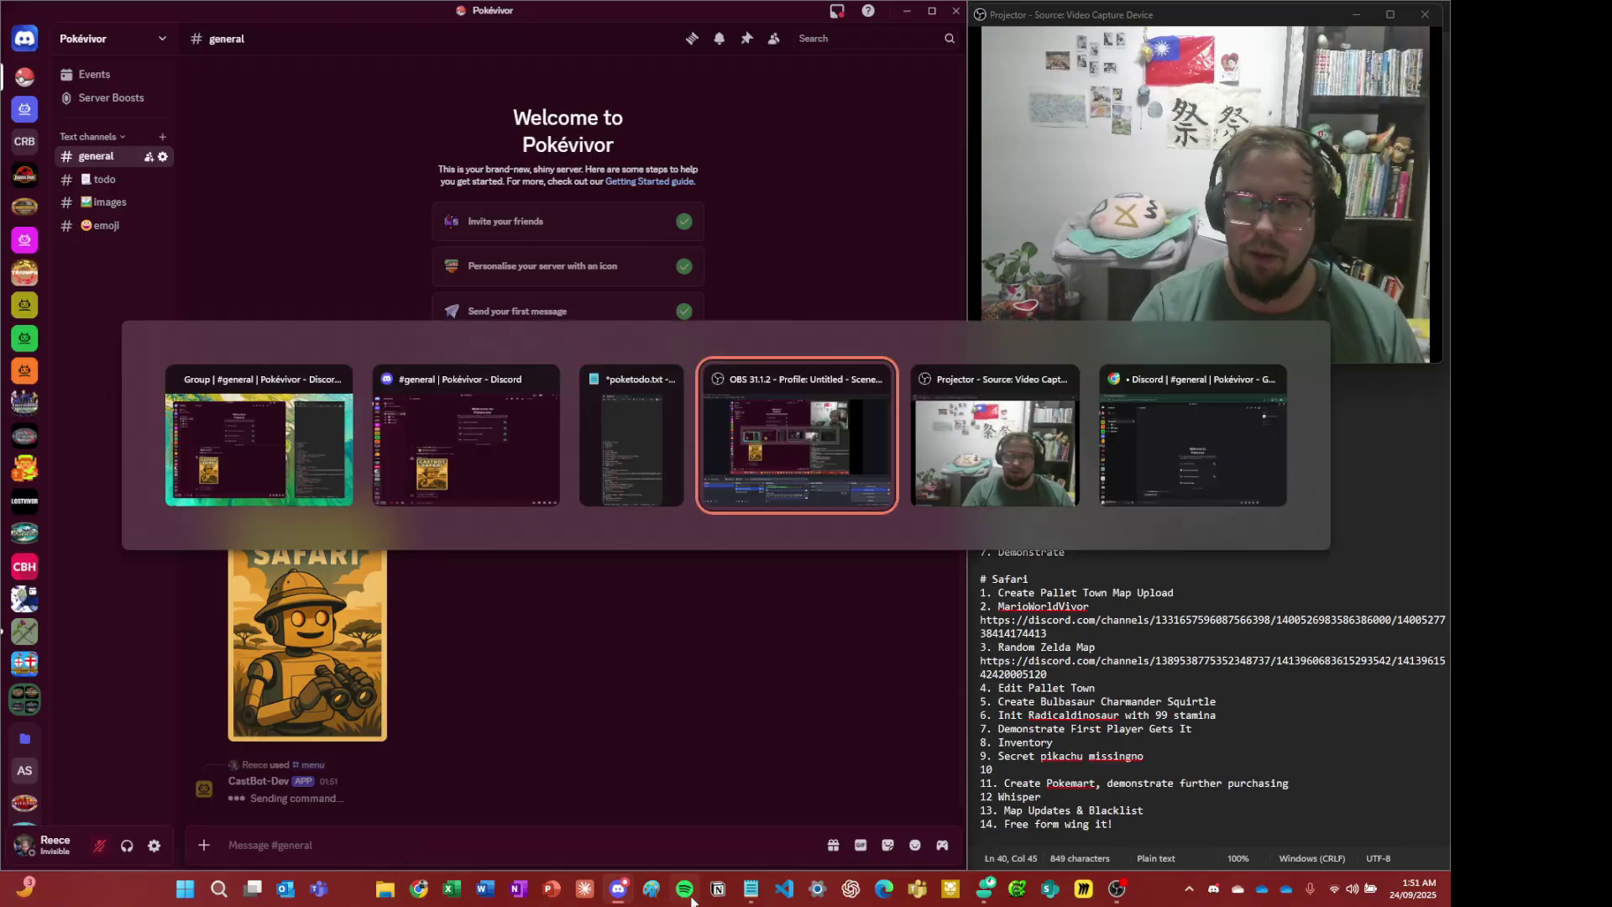
key("alt+Tab")
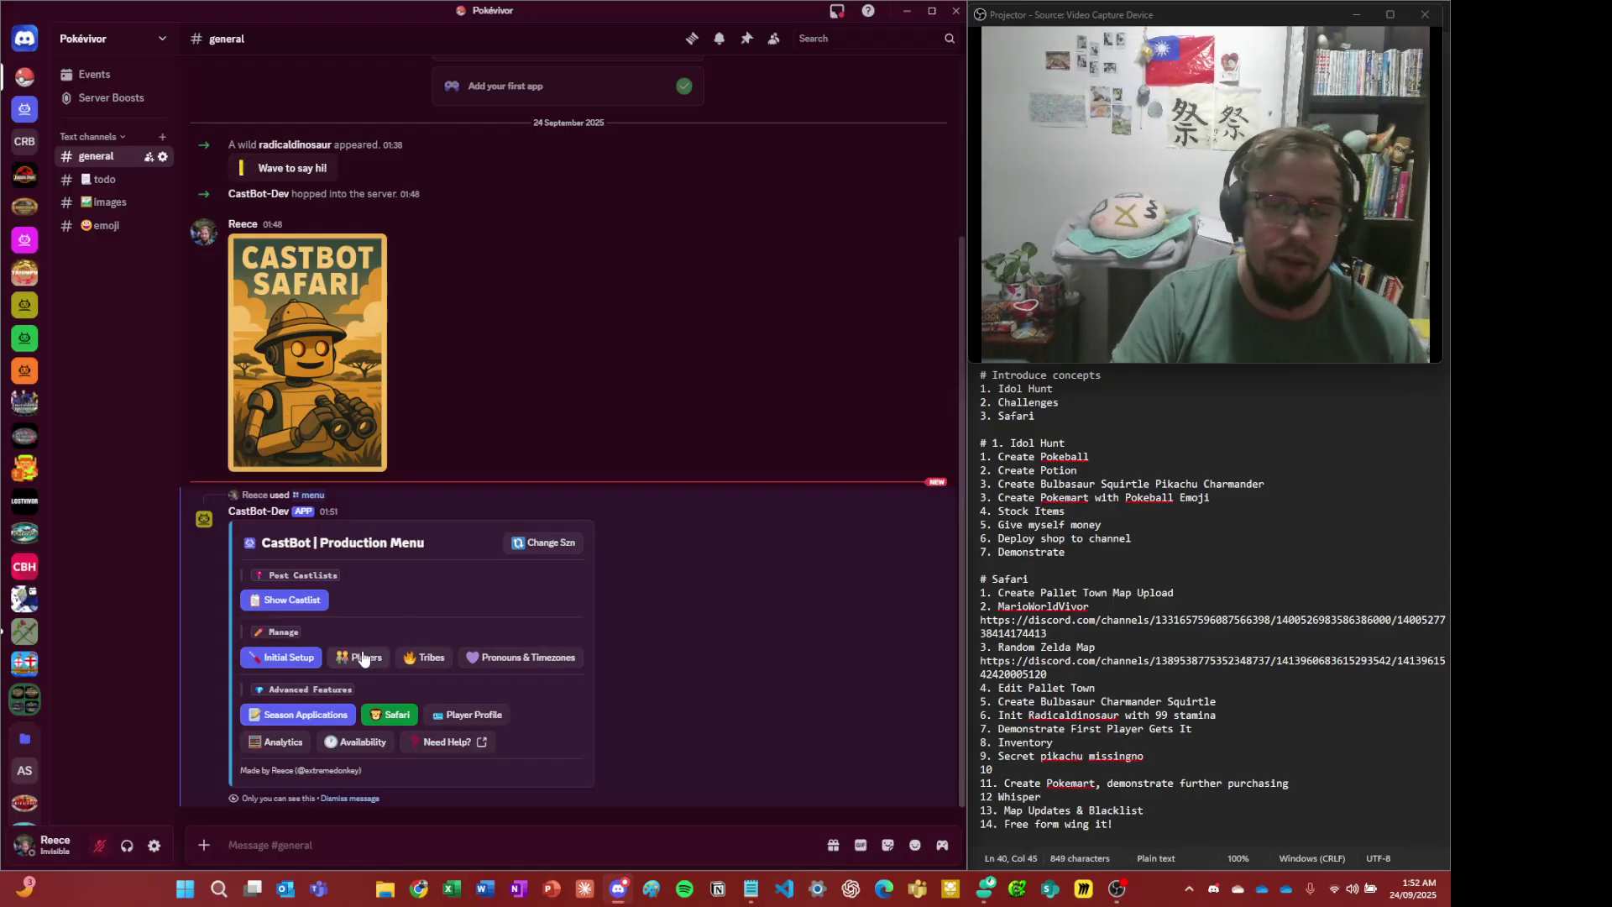
- Open the Safari section from the green button in CastBot's Production Menu
left_click(384, 717)
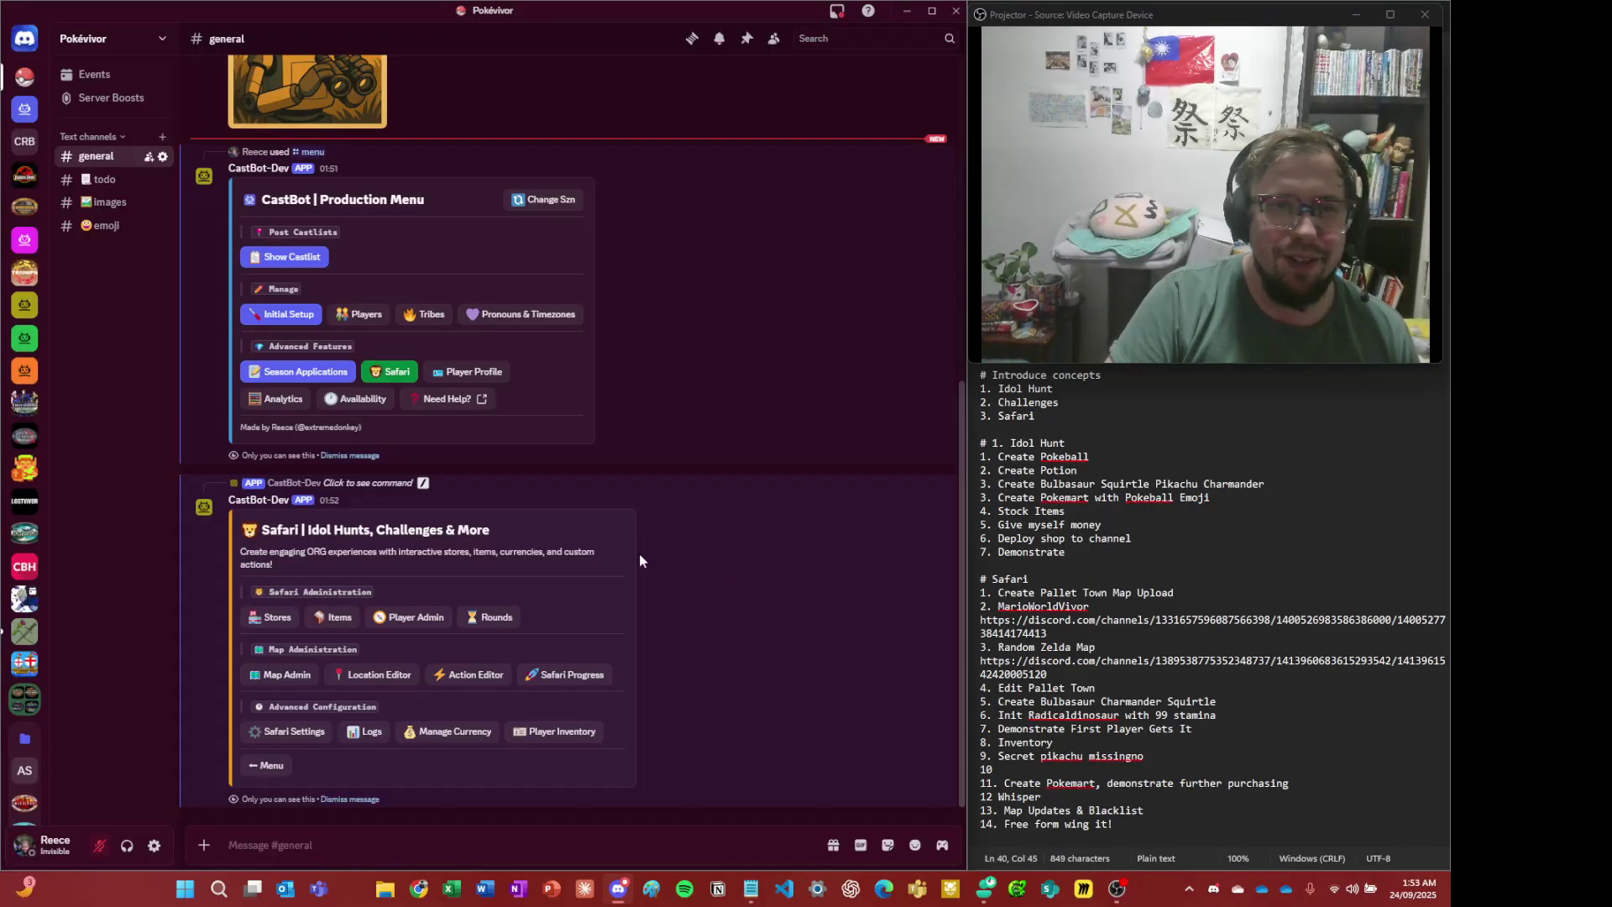
- Dismiss the Production Menu message and open Items from the Safari menu
left_click(350, 456)
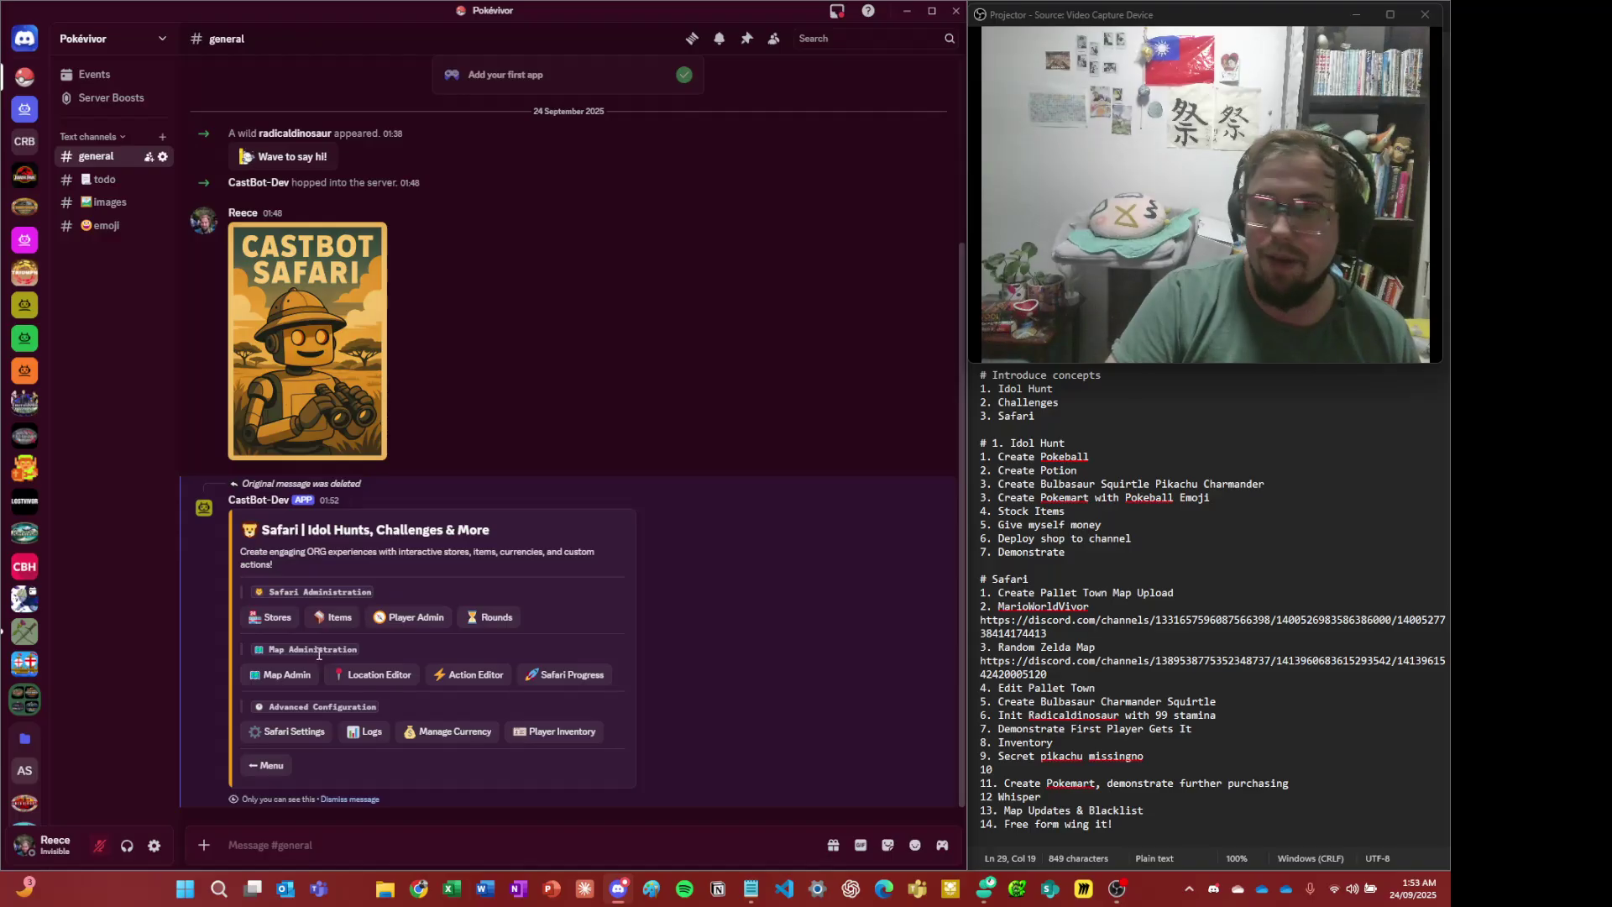
left_click(330, 618)
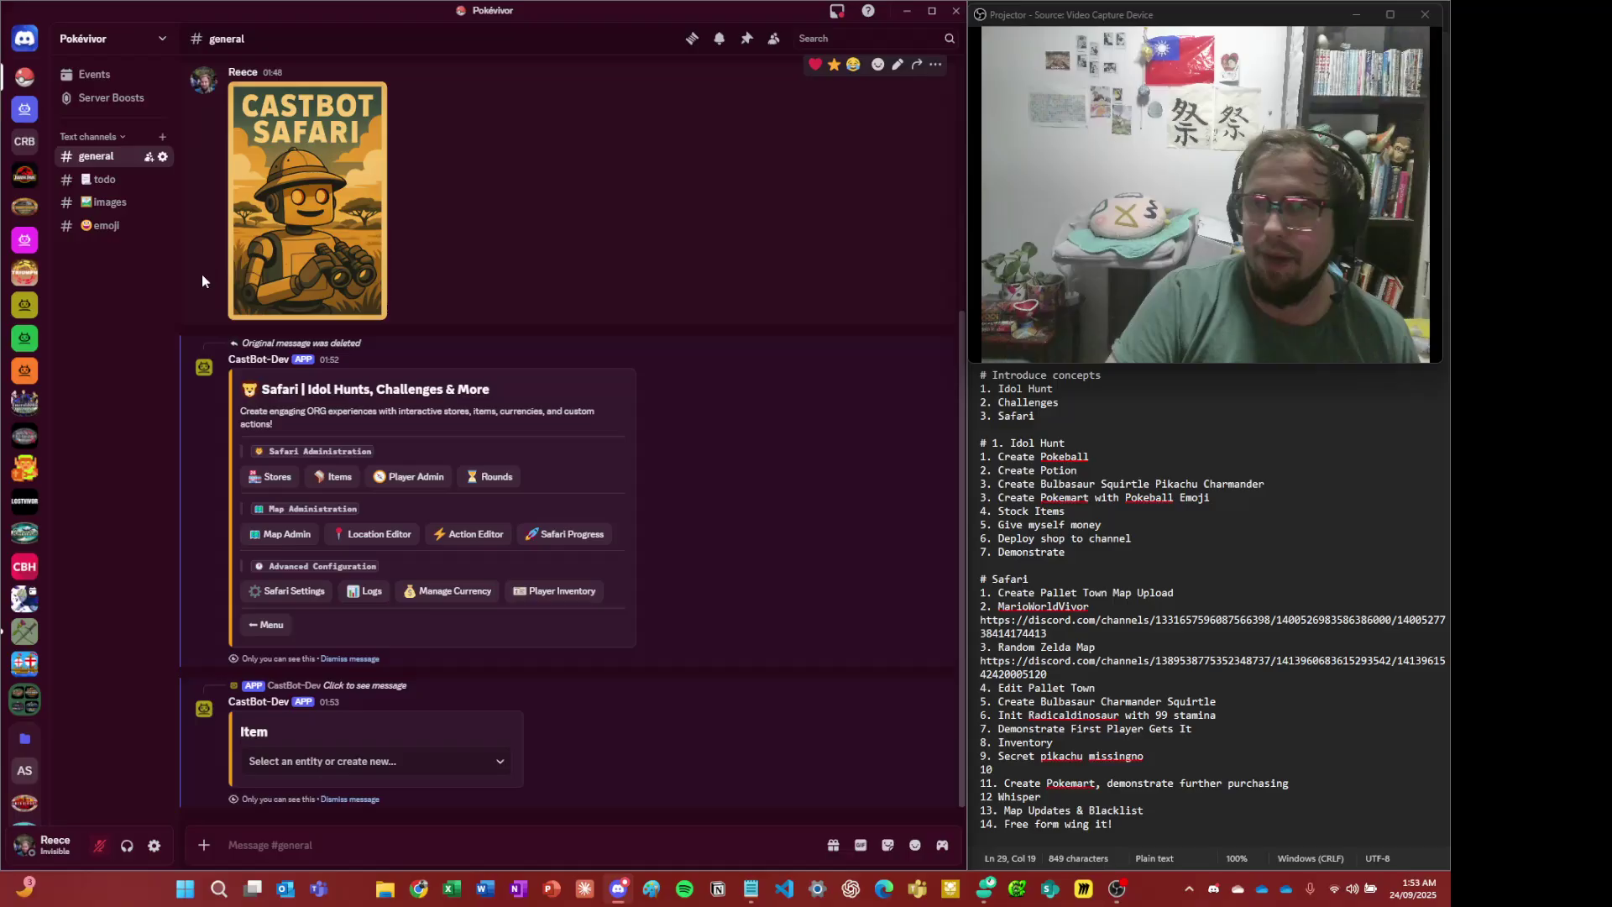
- Switch to #emoji and inspect the enlarged emoji list screenshot
left_click(100, 225)
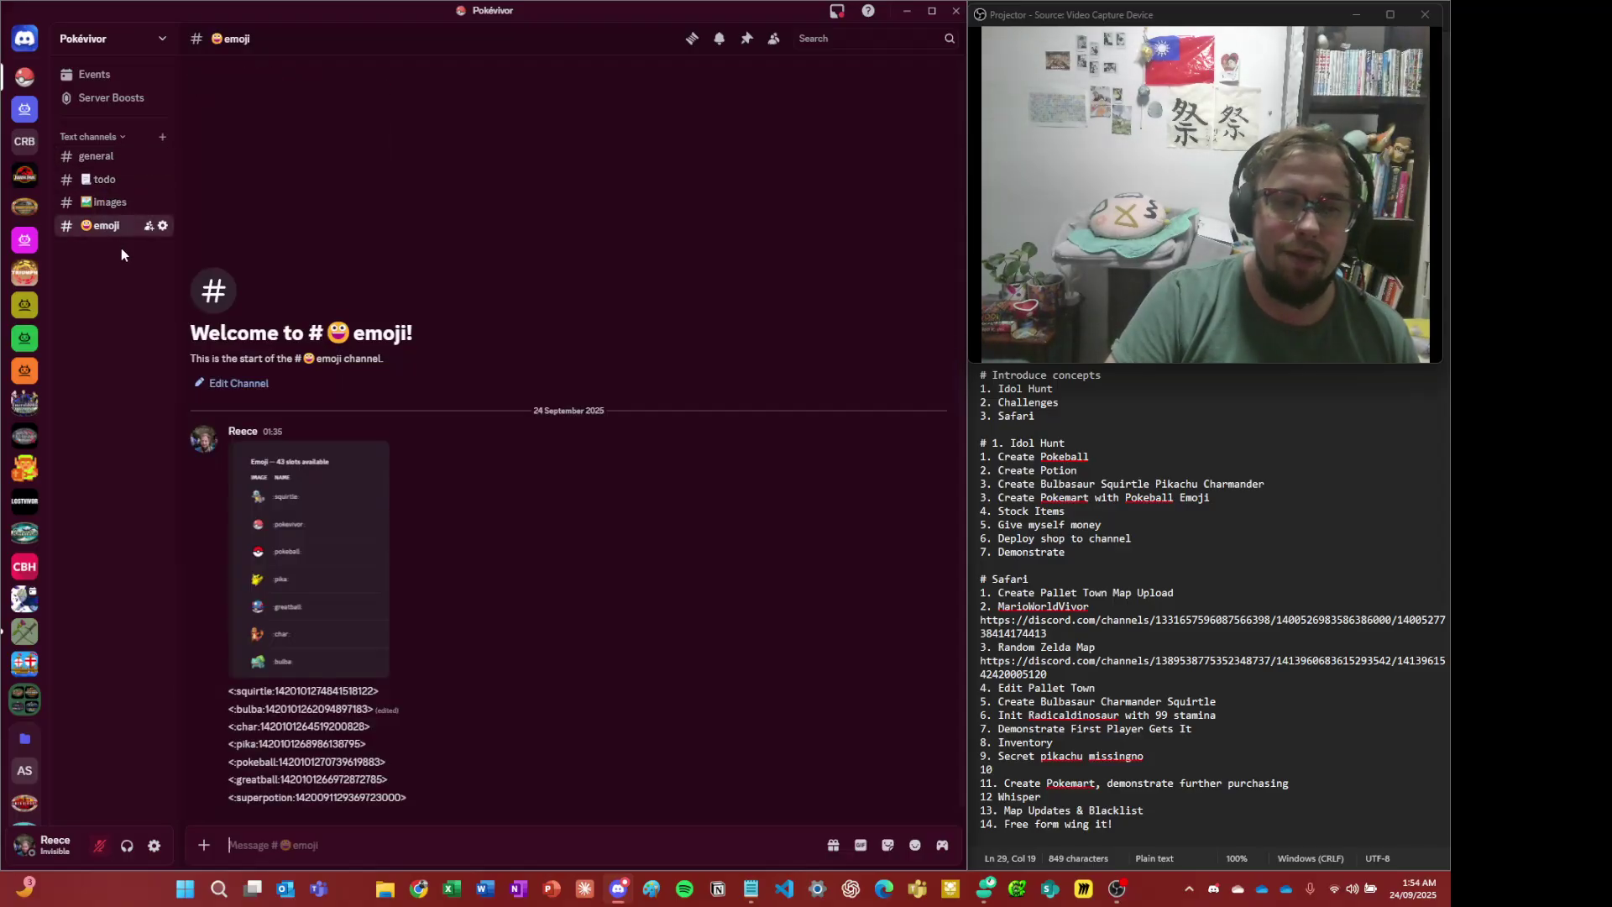
left_click(316, 532)
left_click(396, 304)
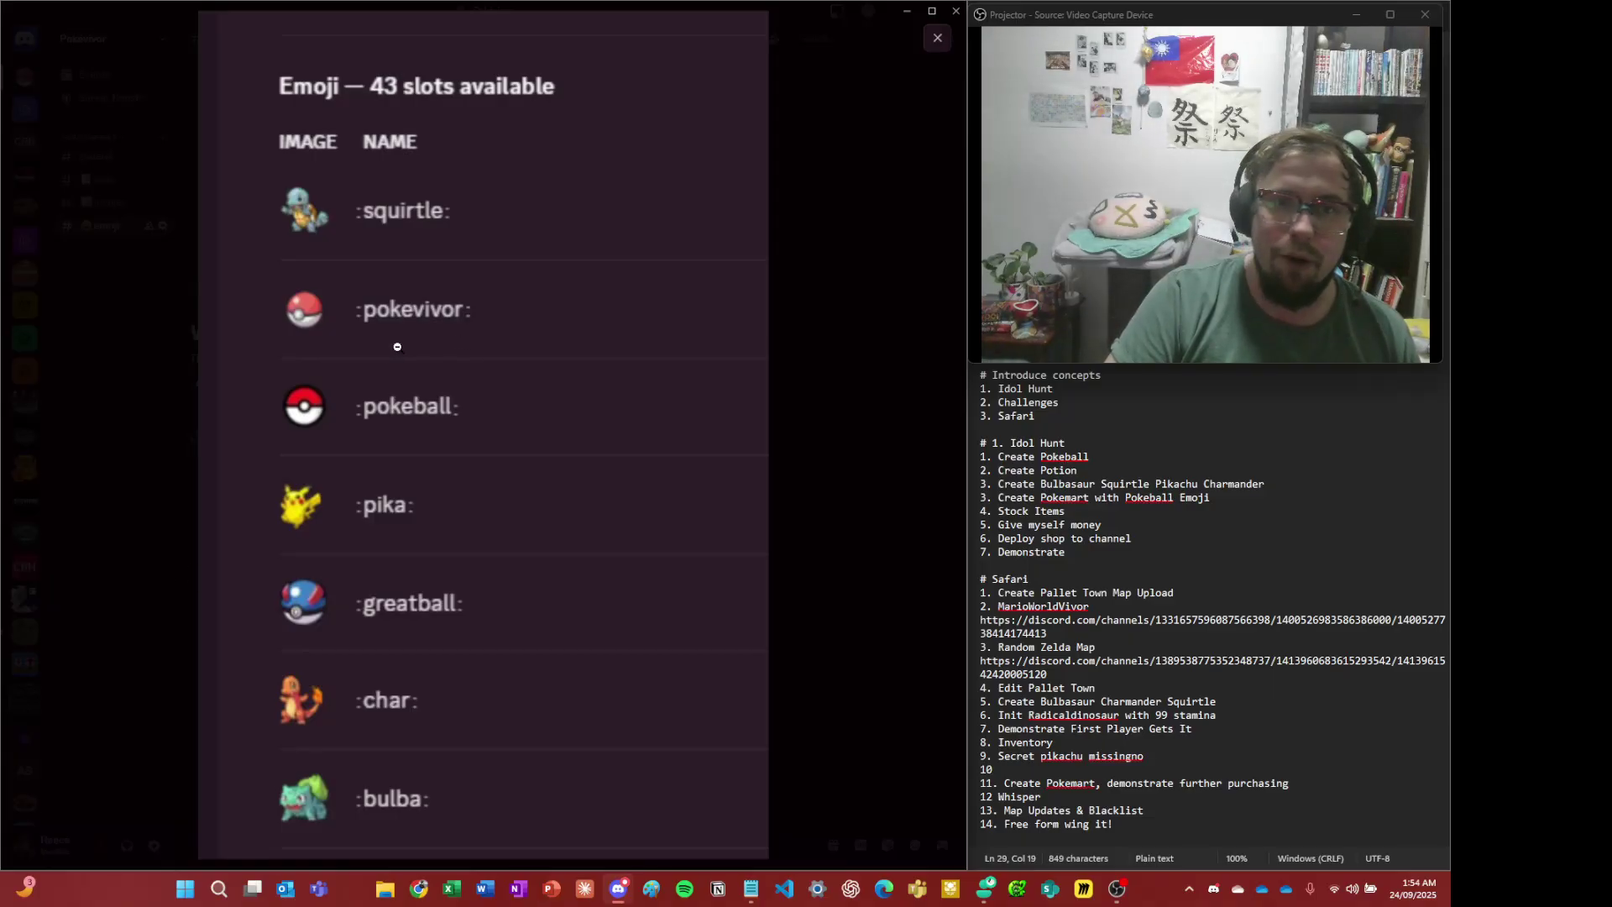
left_click(895, 480)
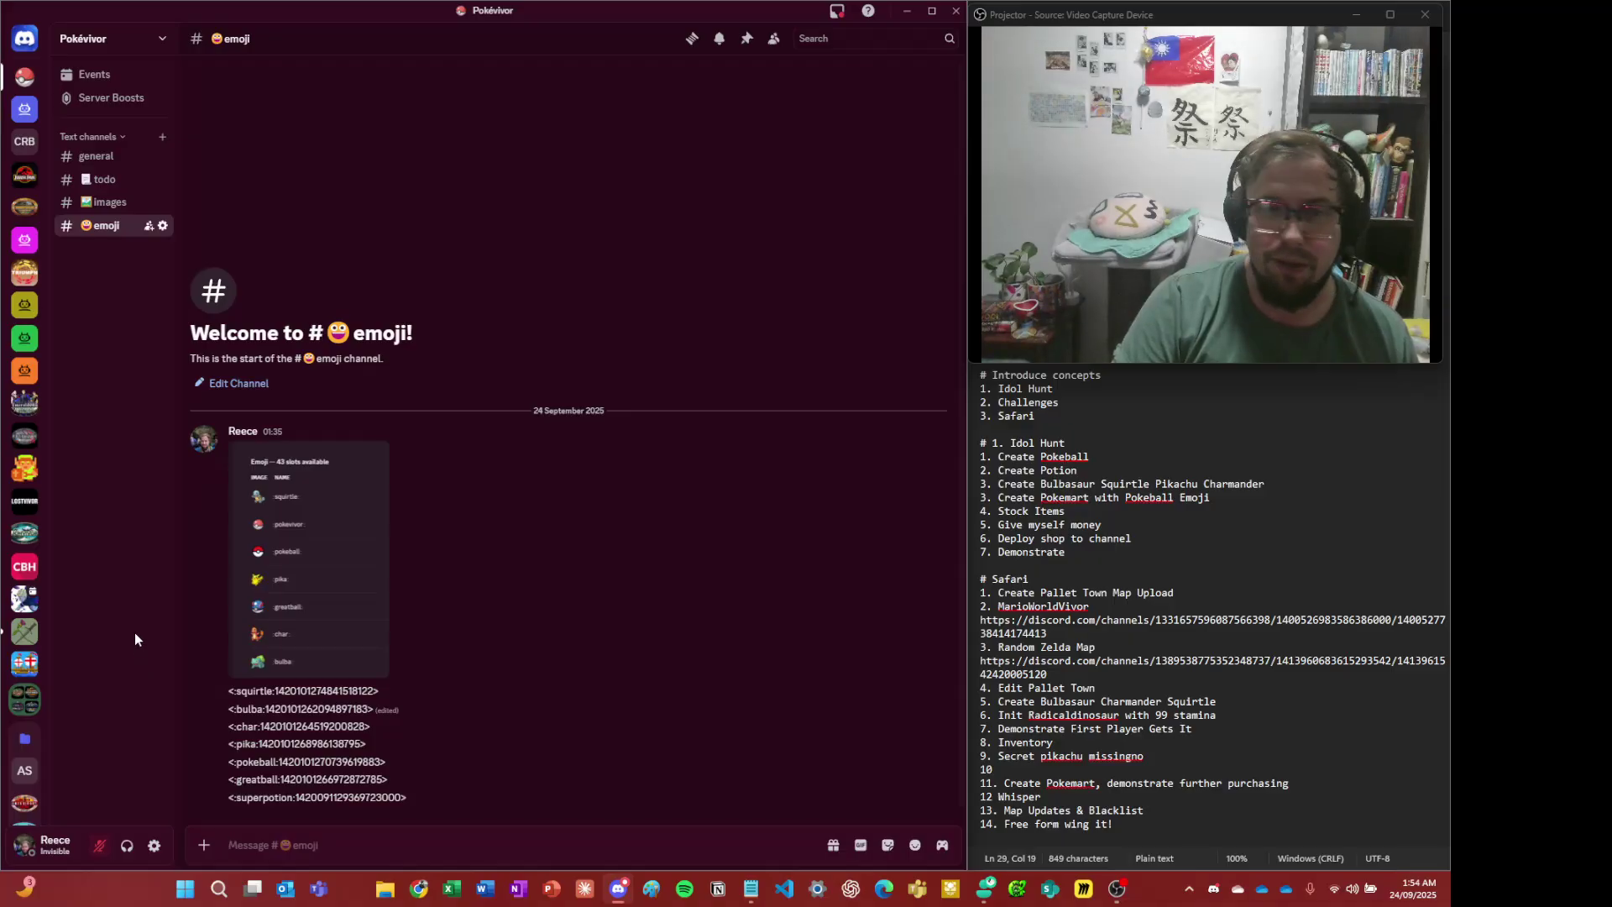
left_click(274, 580)
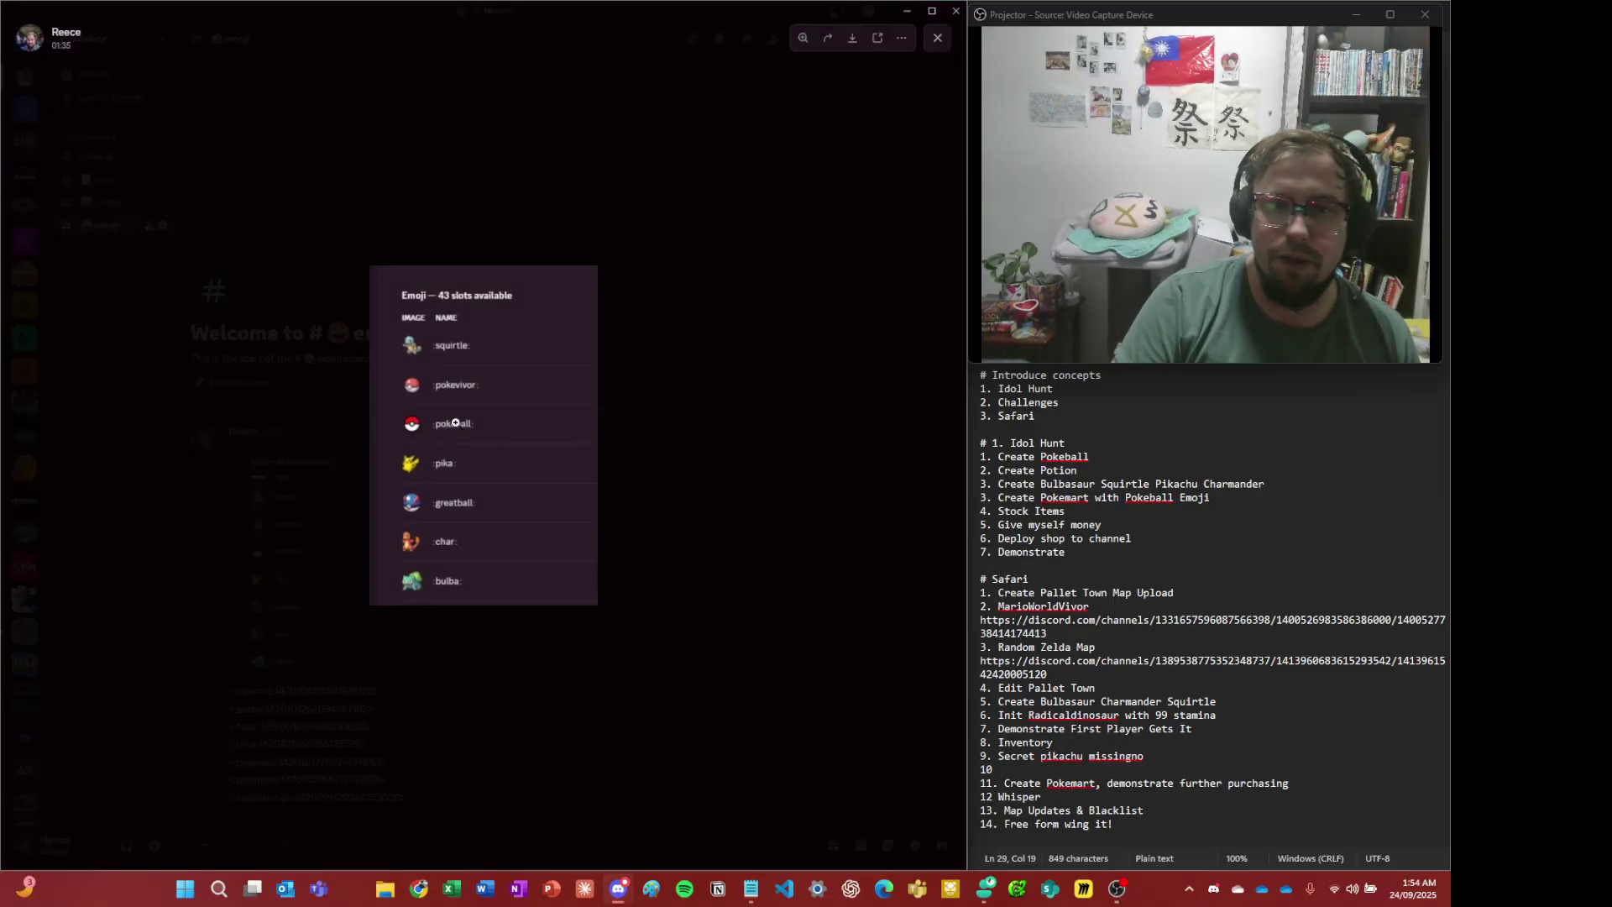
left_click(710, 549)
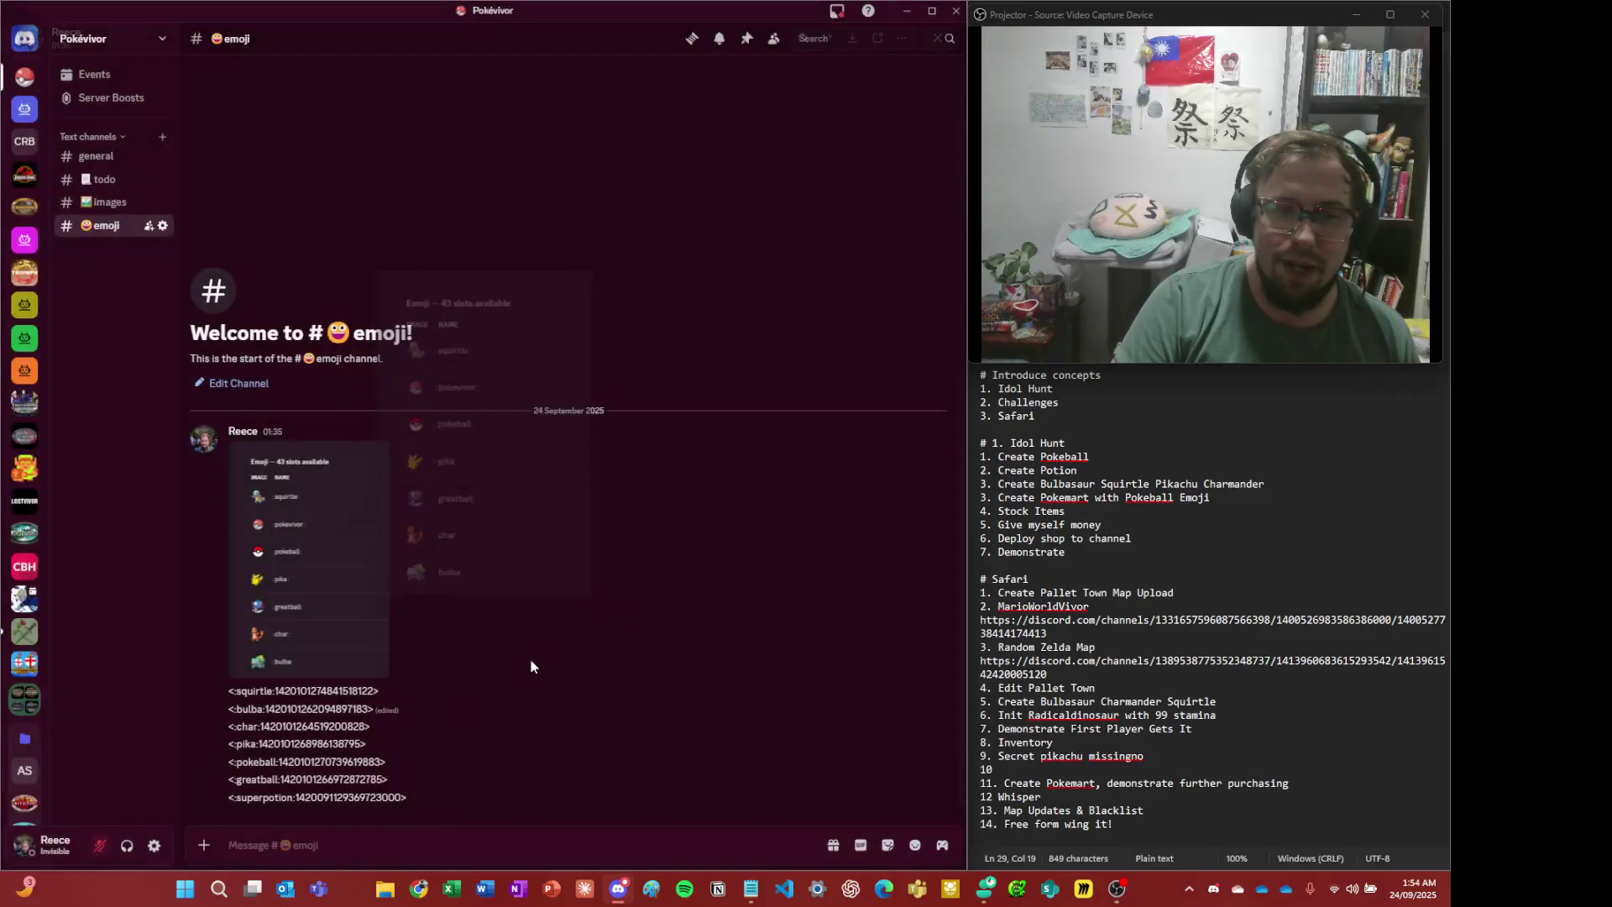
- Send \:pokeball: in #emoji to reveal the pokeball emoji's full ID code
left_click(319, 855)
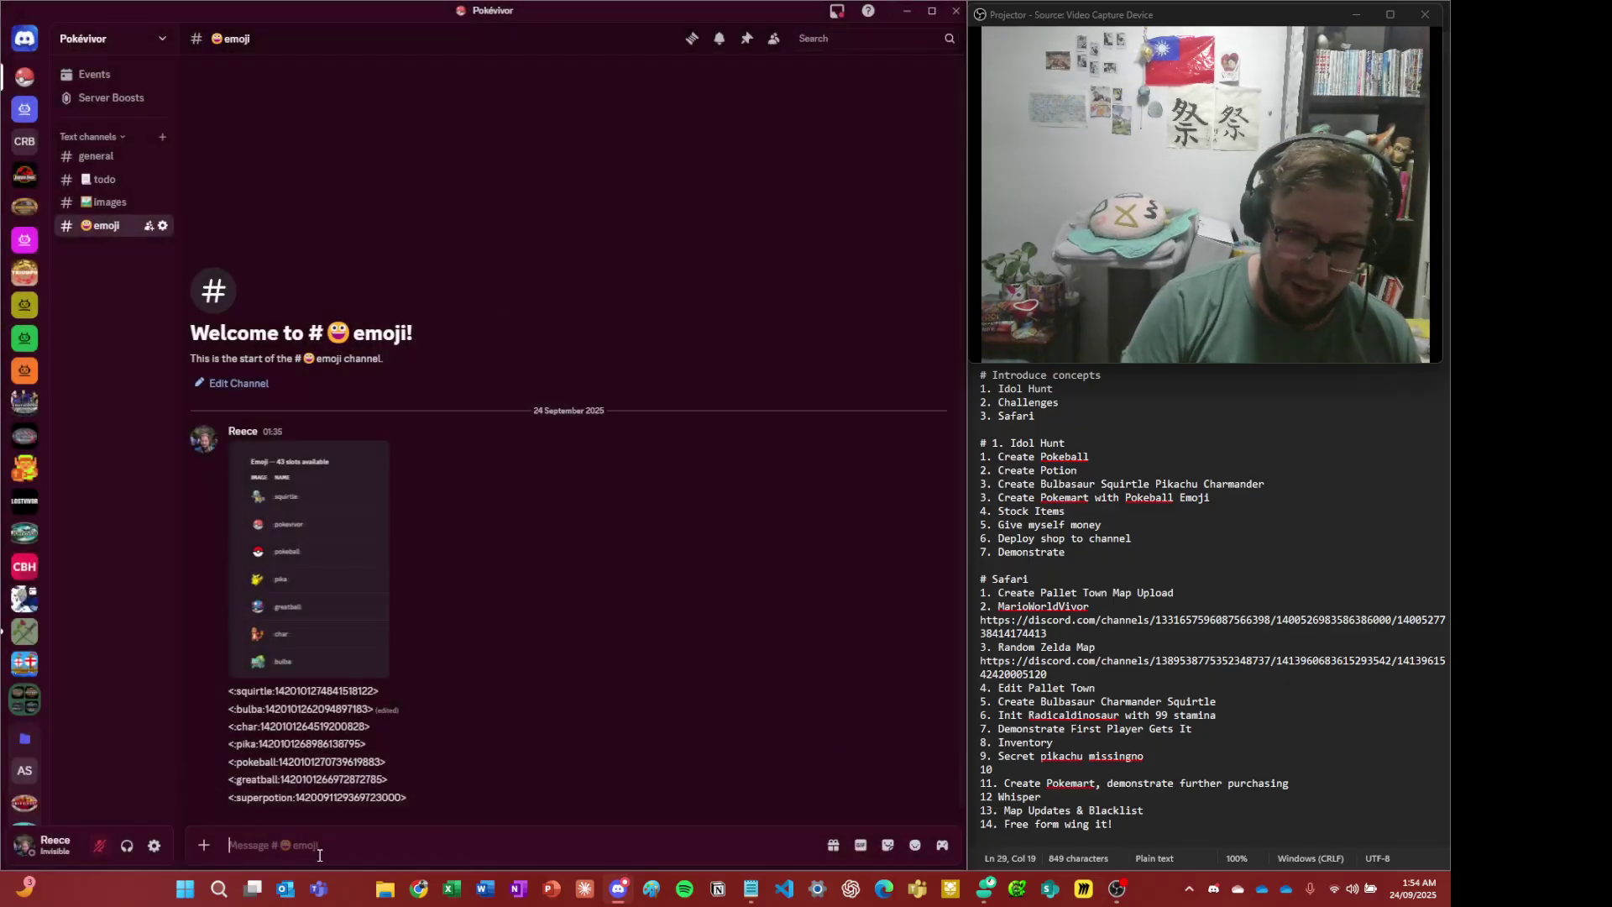
type("\\")
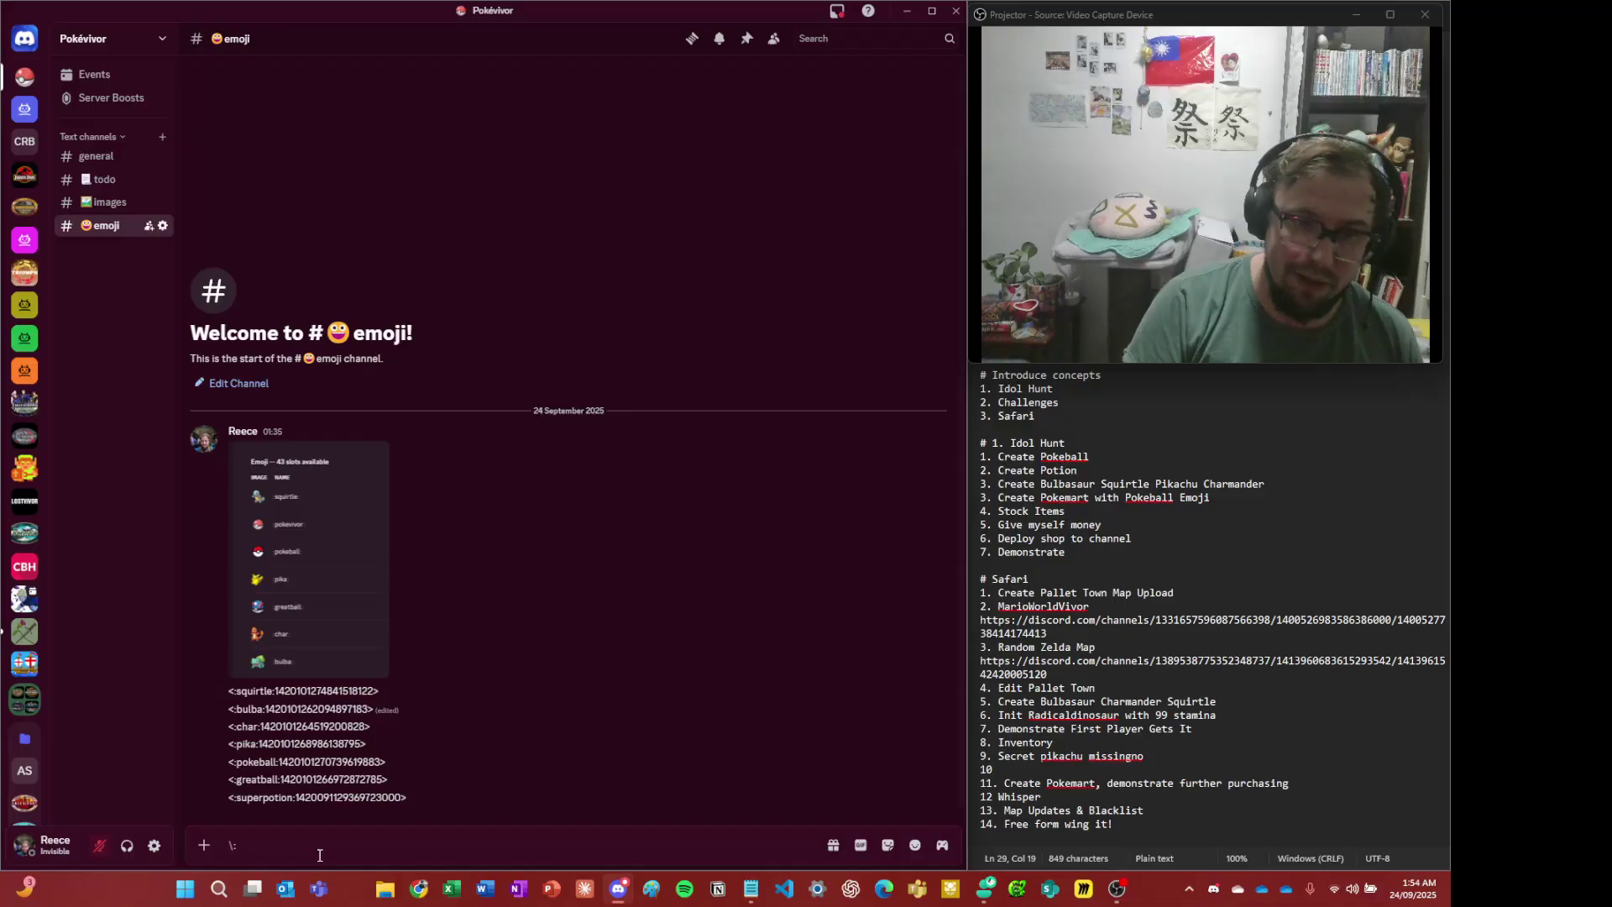
type(":")
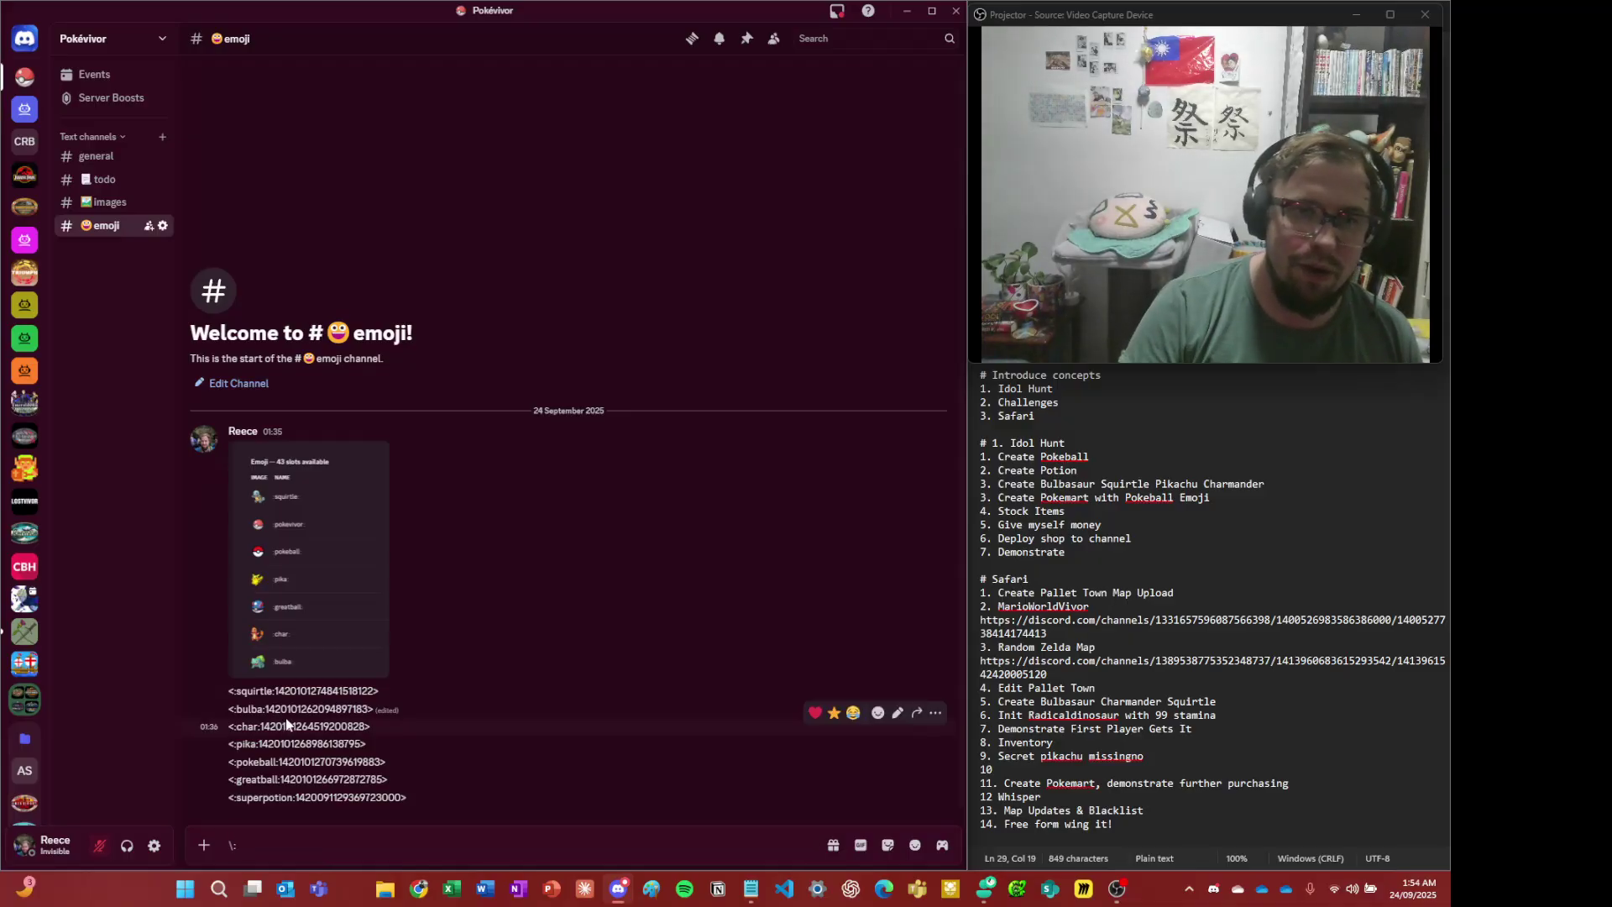
left_click(311, 558)
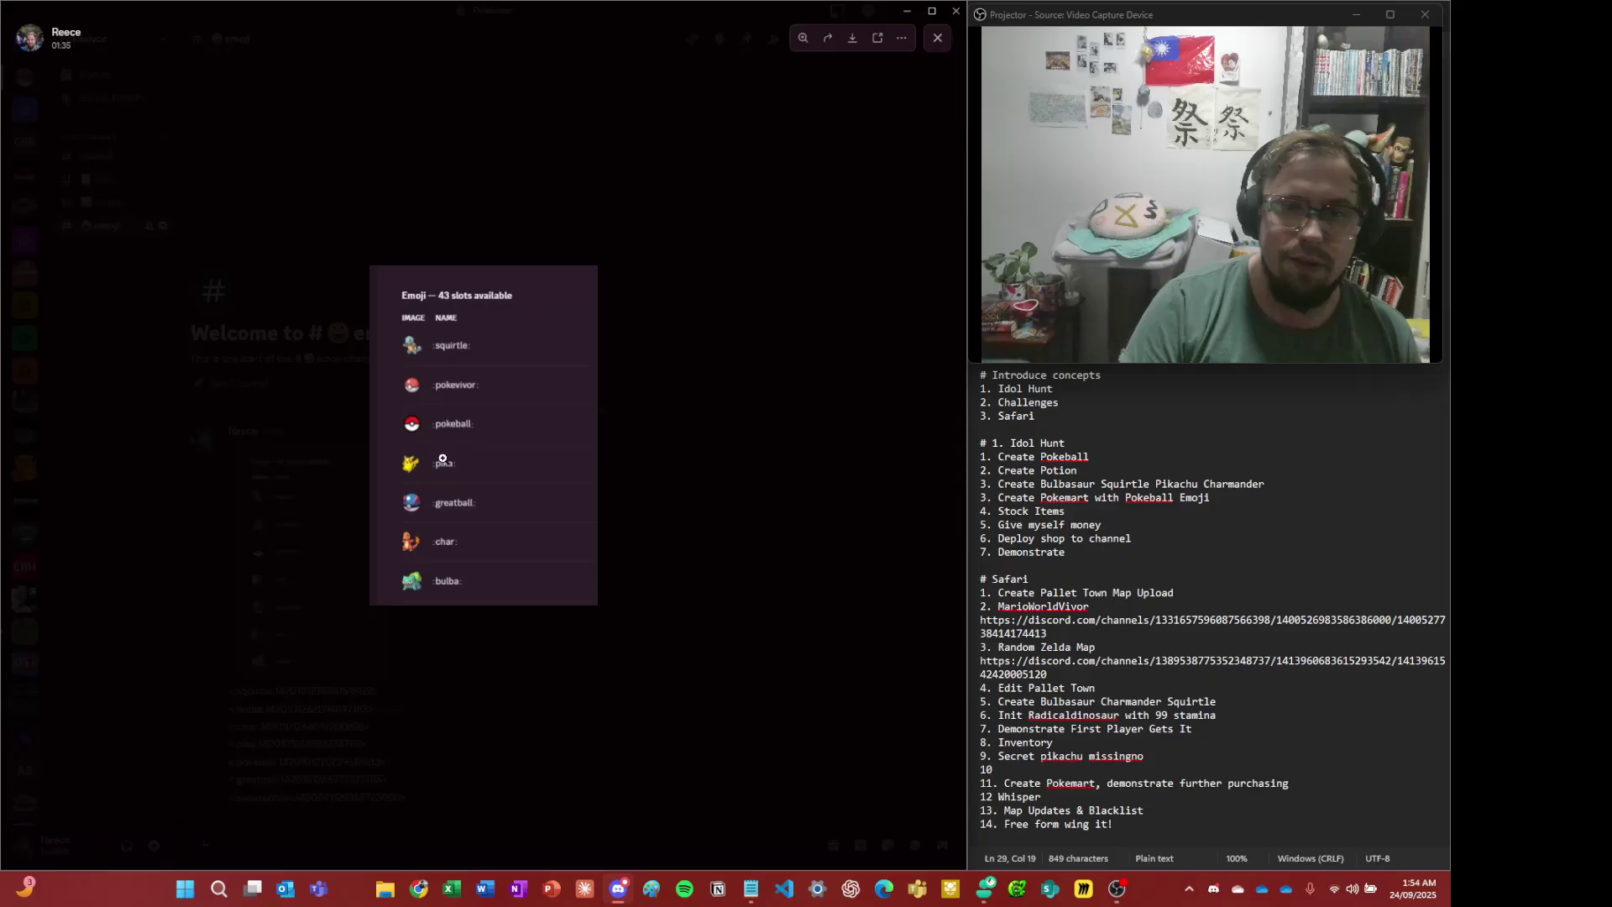
left_click(446, 433)
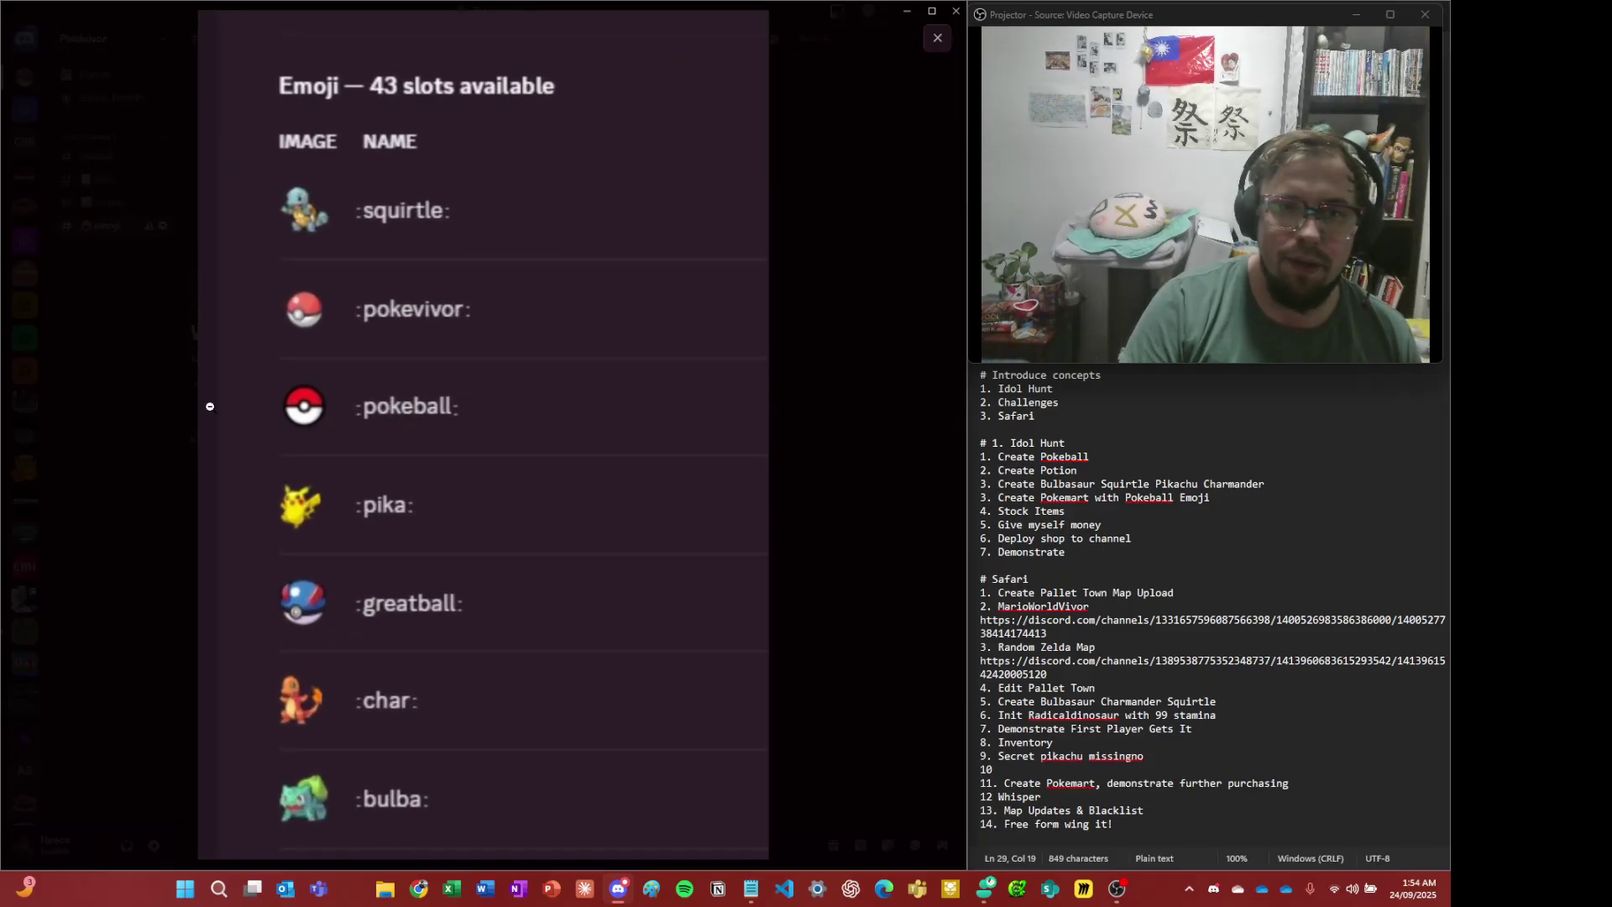
key("Escape")
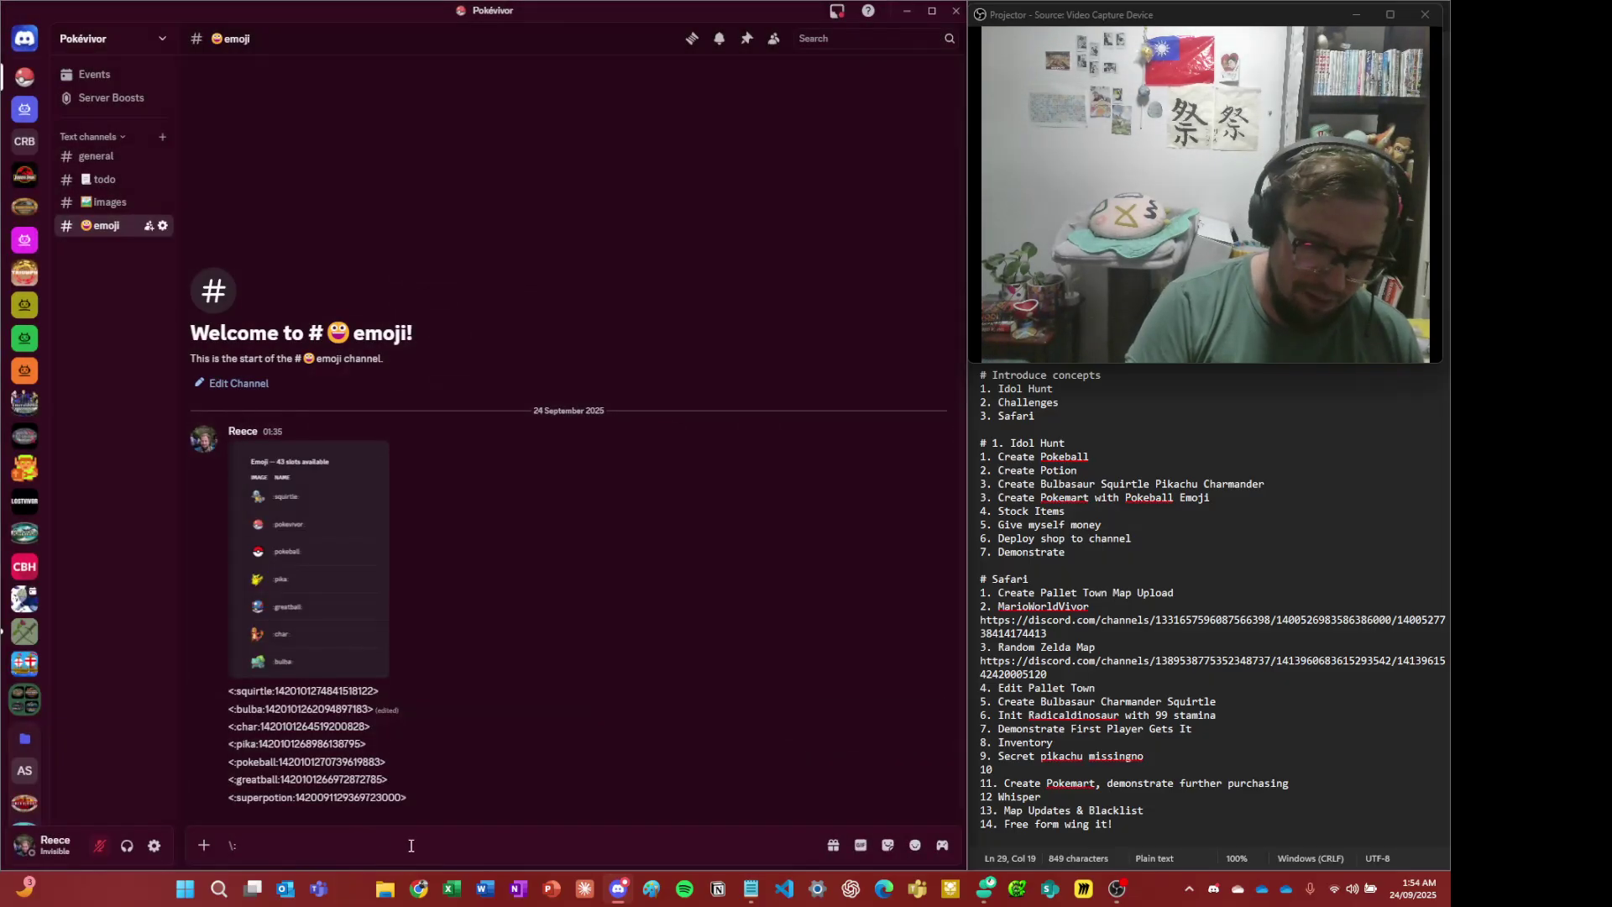
type(":pokeball")
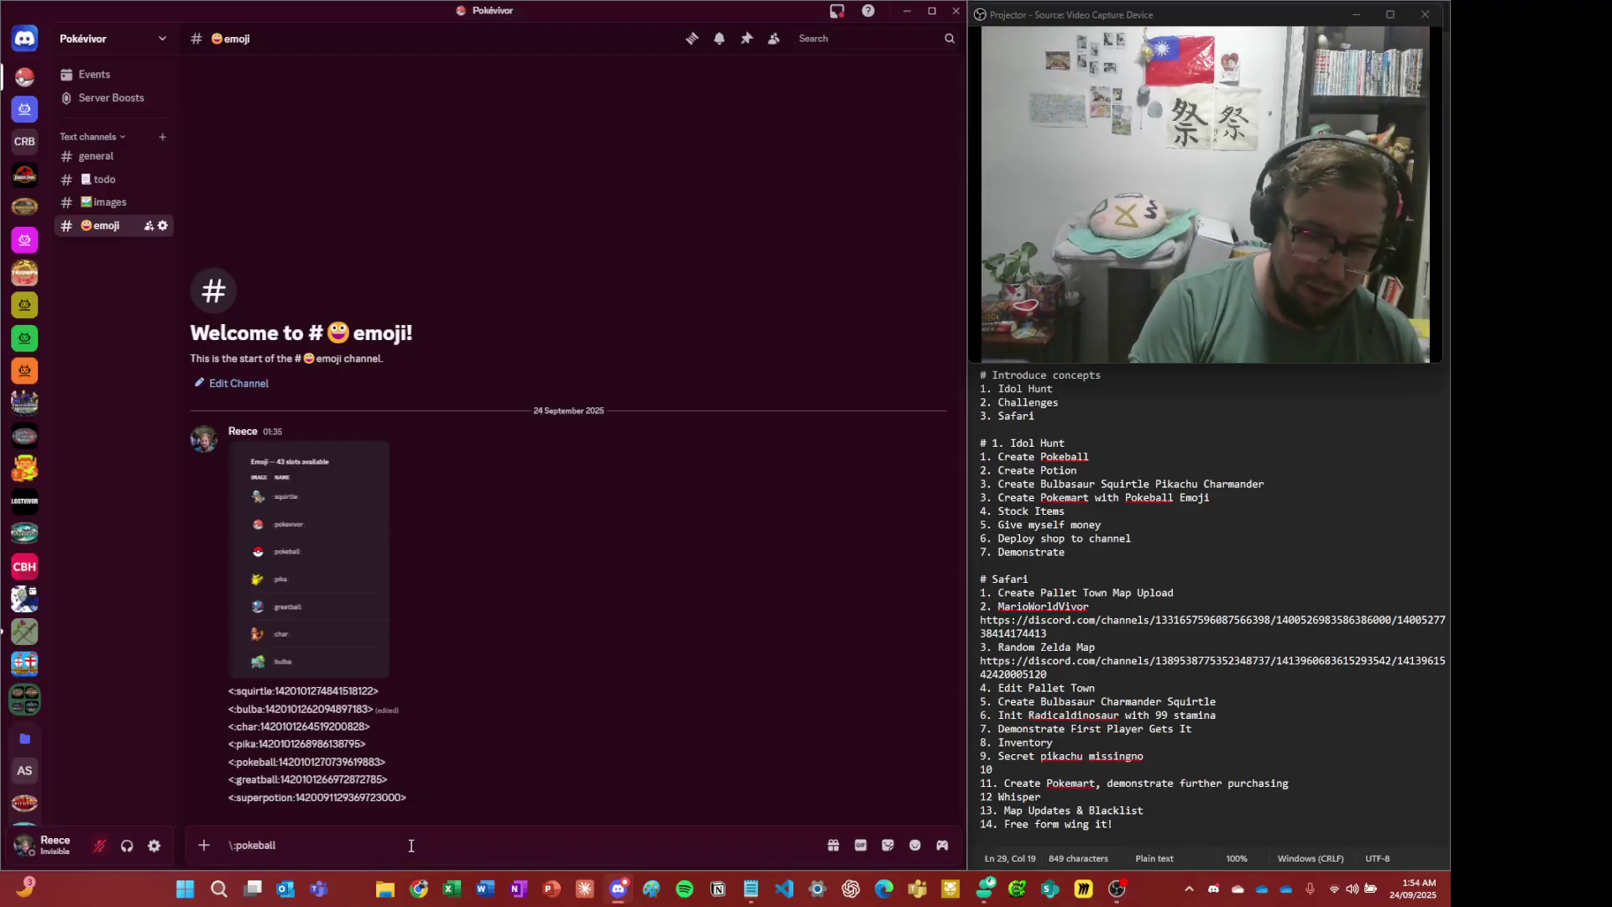
type(":")
key("Return")
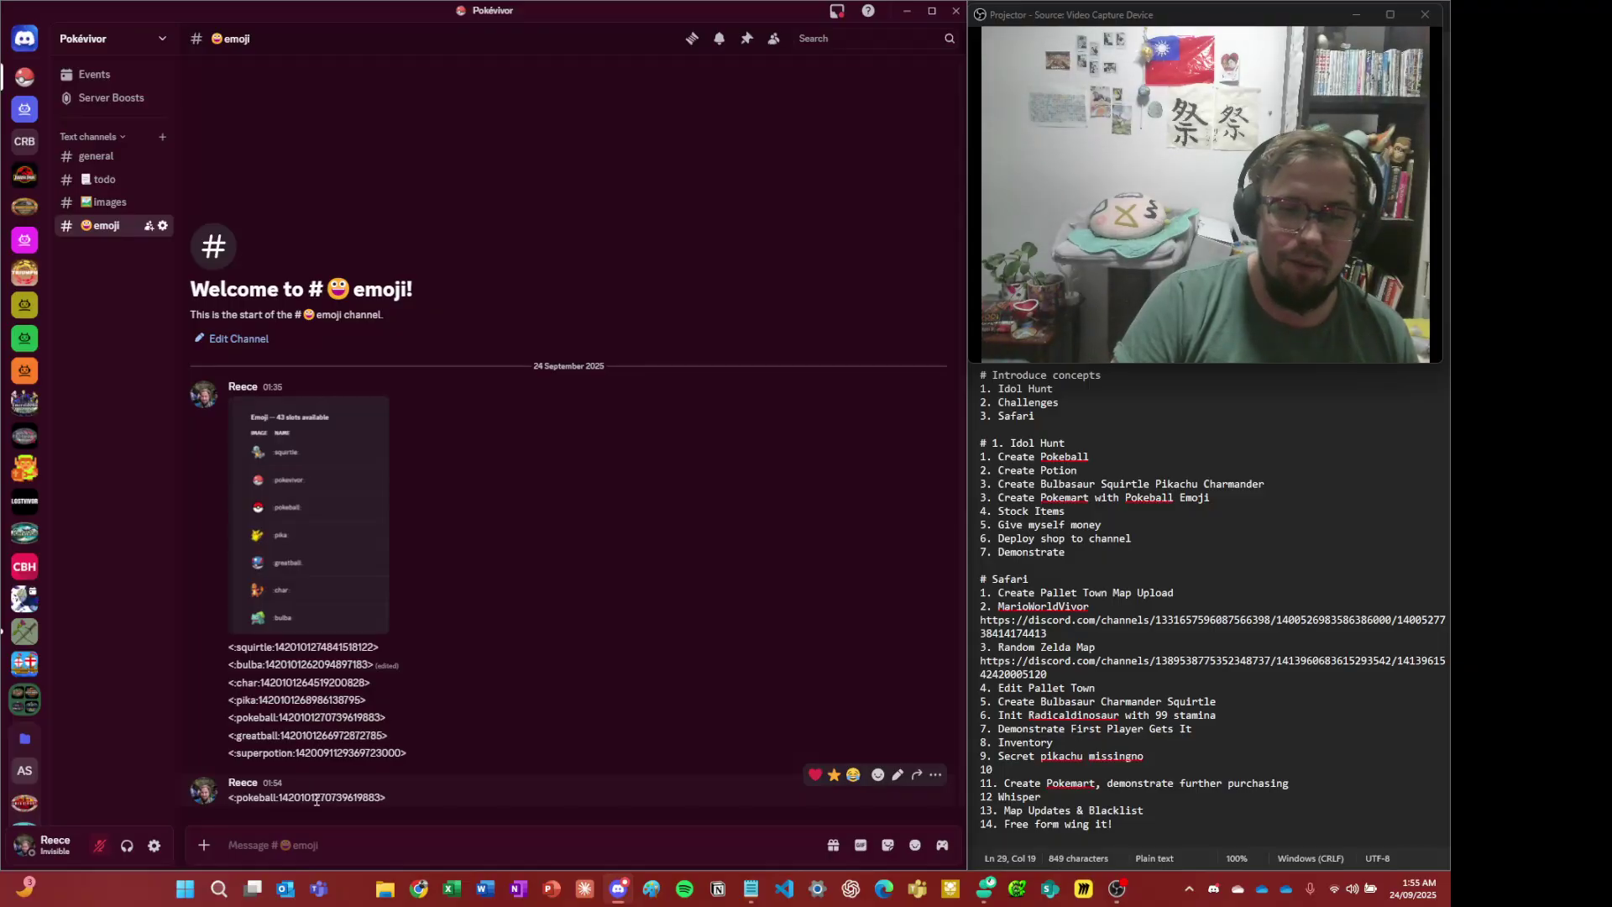
- Select the pokeball ID code and the lines of the emoji ID list
triple_click(317, 800)
left_click(321, 800)
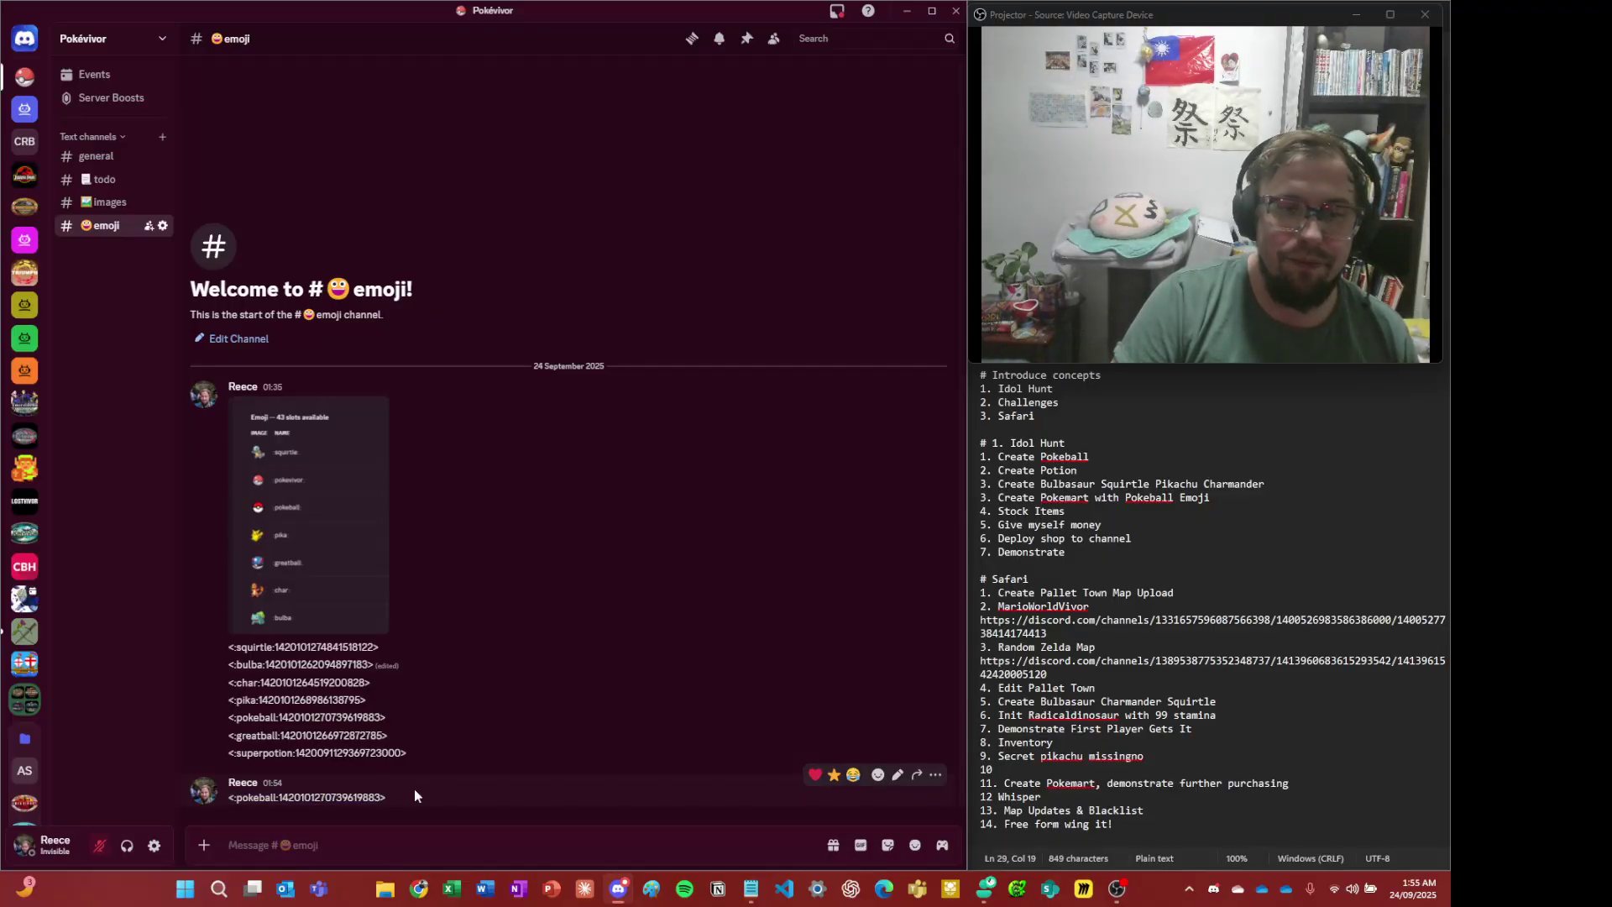
left_click_drag(283, 676, 354, 738)
left_click(361, 730)
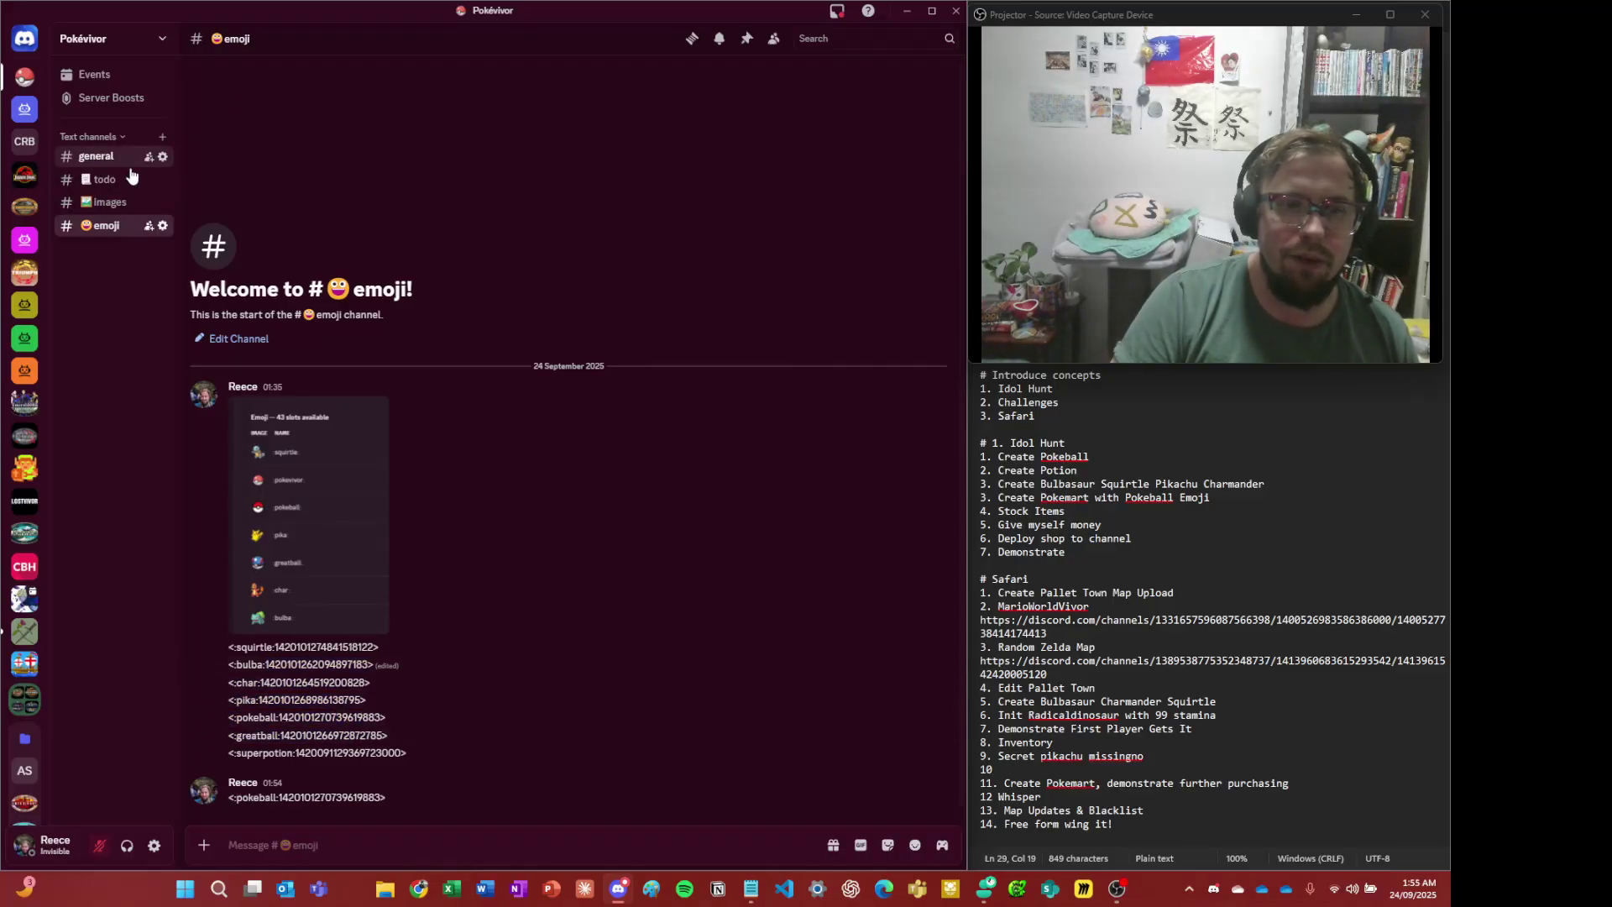
- Return to #general and choose Create New in CastBot's item picker
left_click(92, 157)
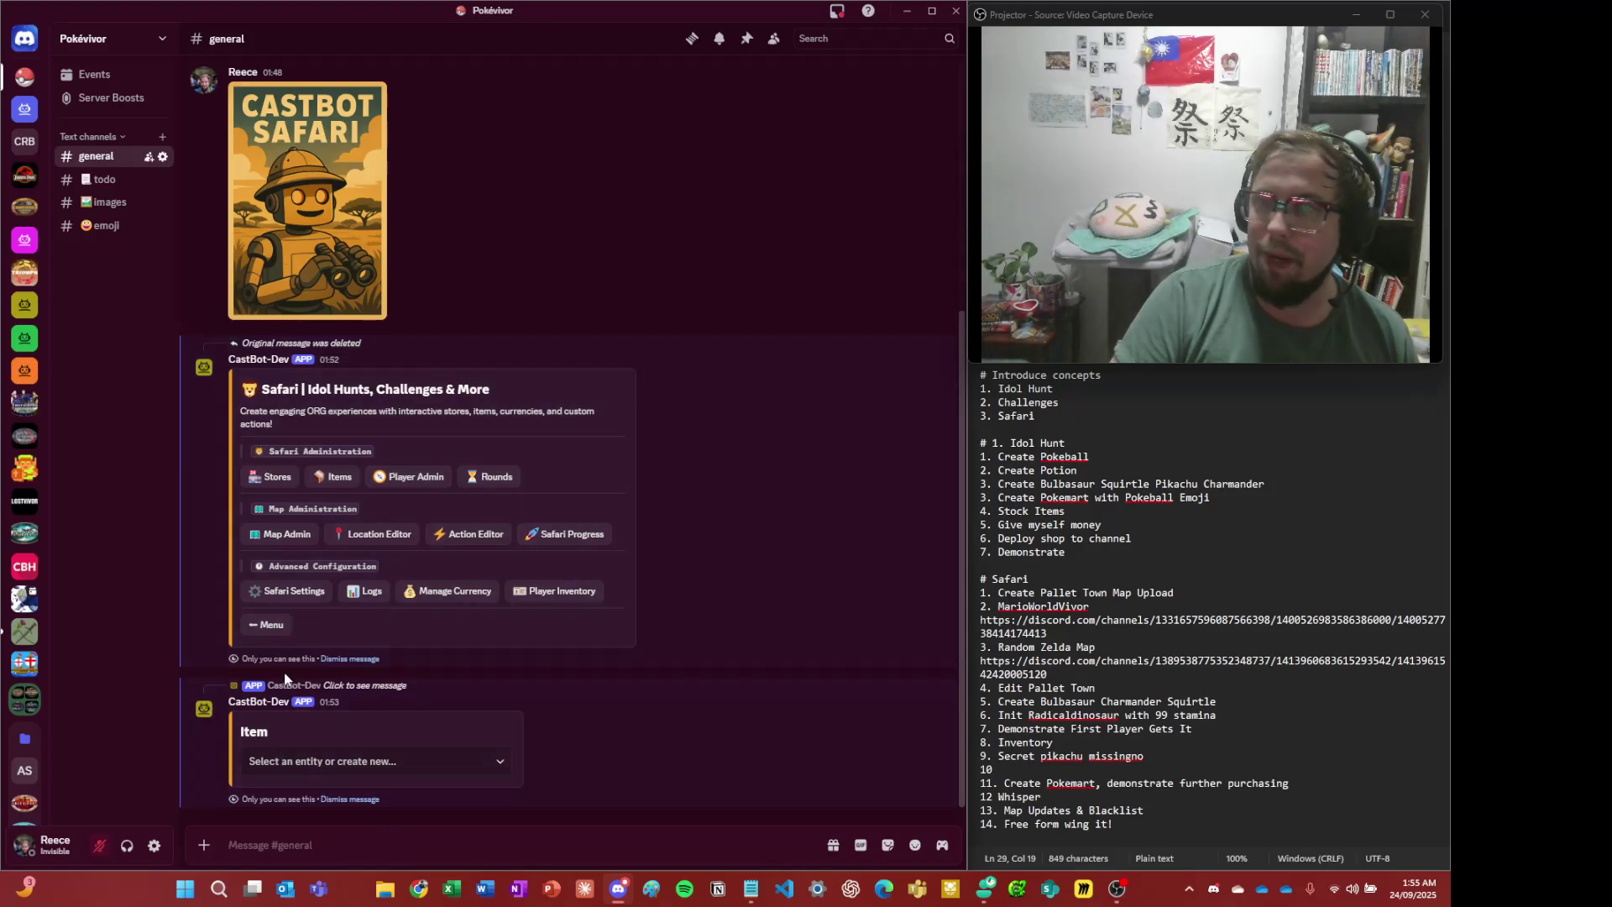
left_click(298, 762)
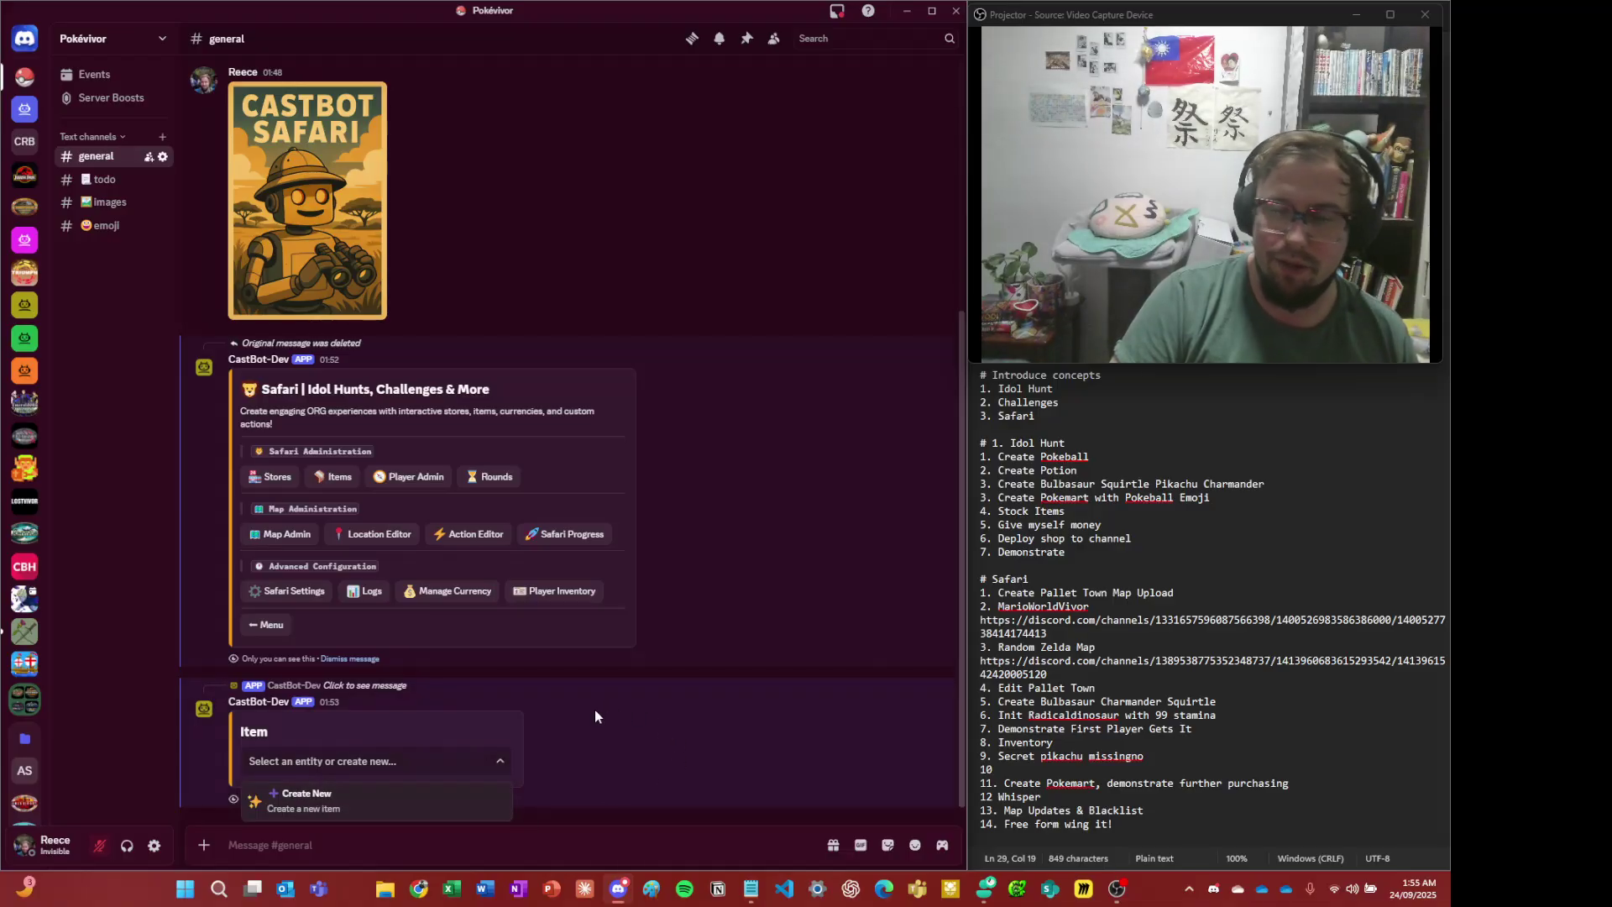
left_click(313, 801)
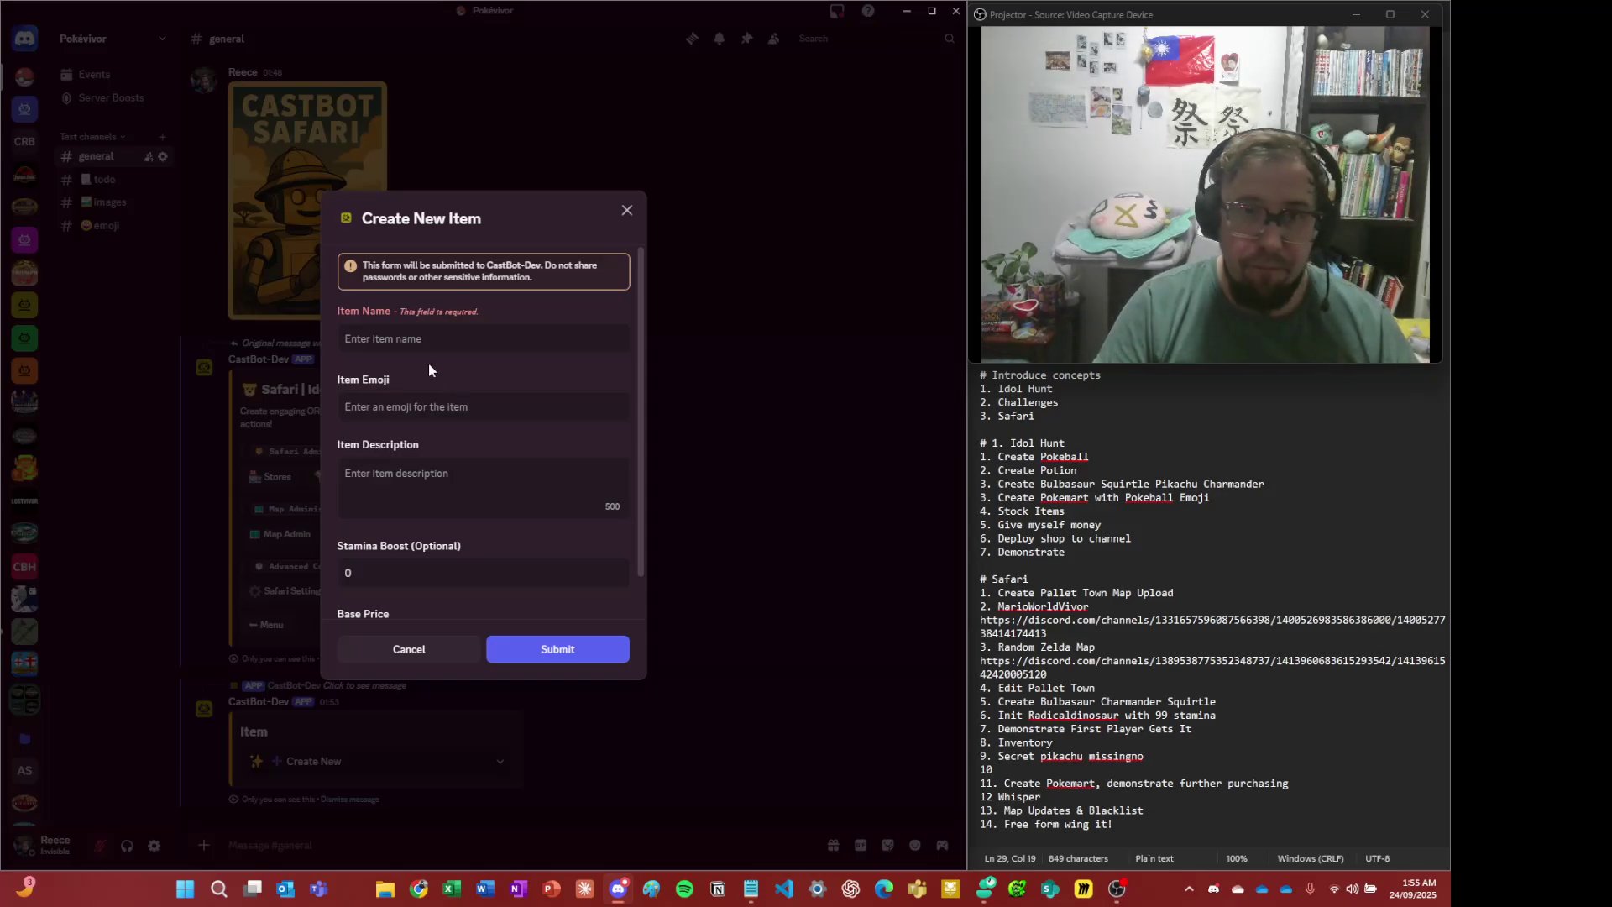
- Name the item Pokeball, paste the pokeball emoji code, and describe it 'Flimsy but works'
left_click(429, 340)
type("P")
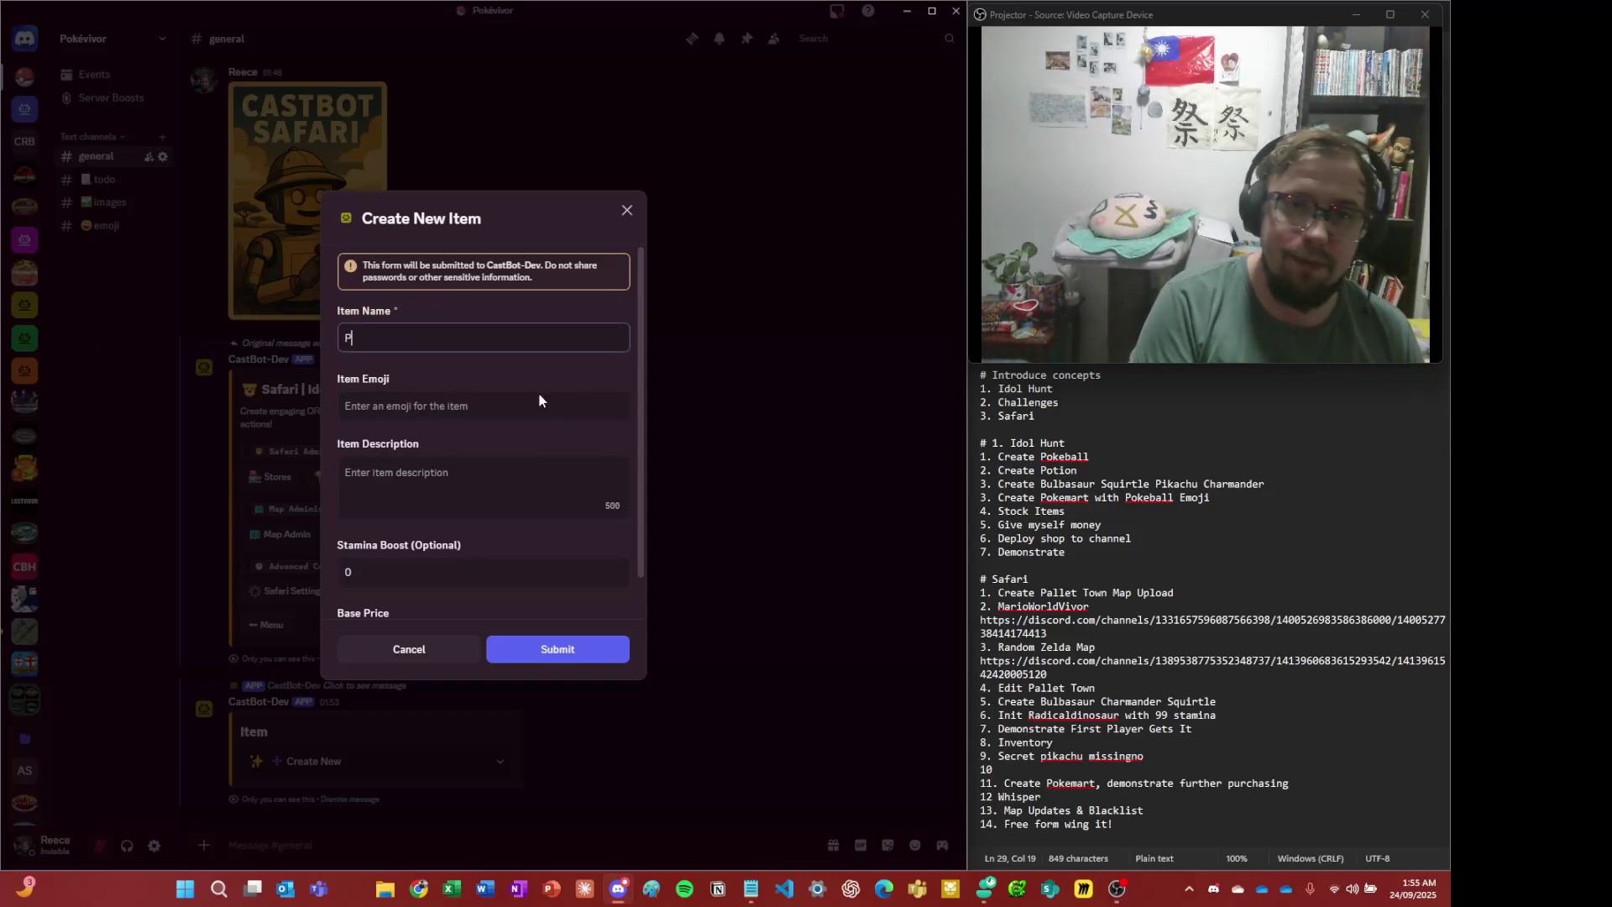
type("okeball")
left_click(539, 400)
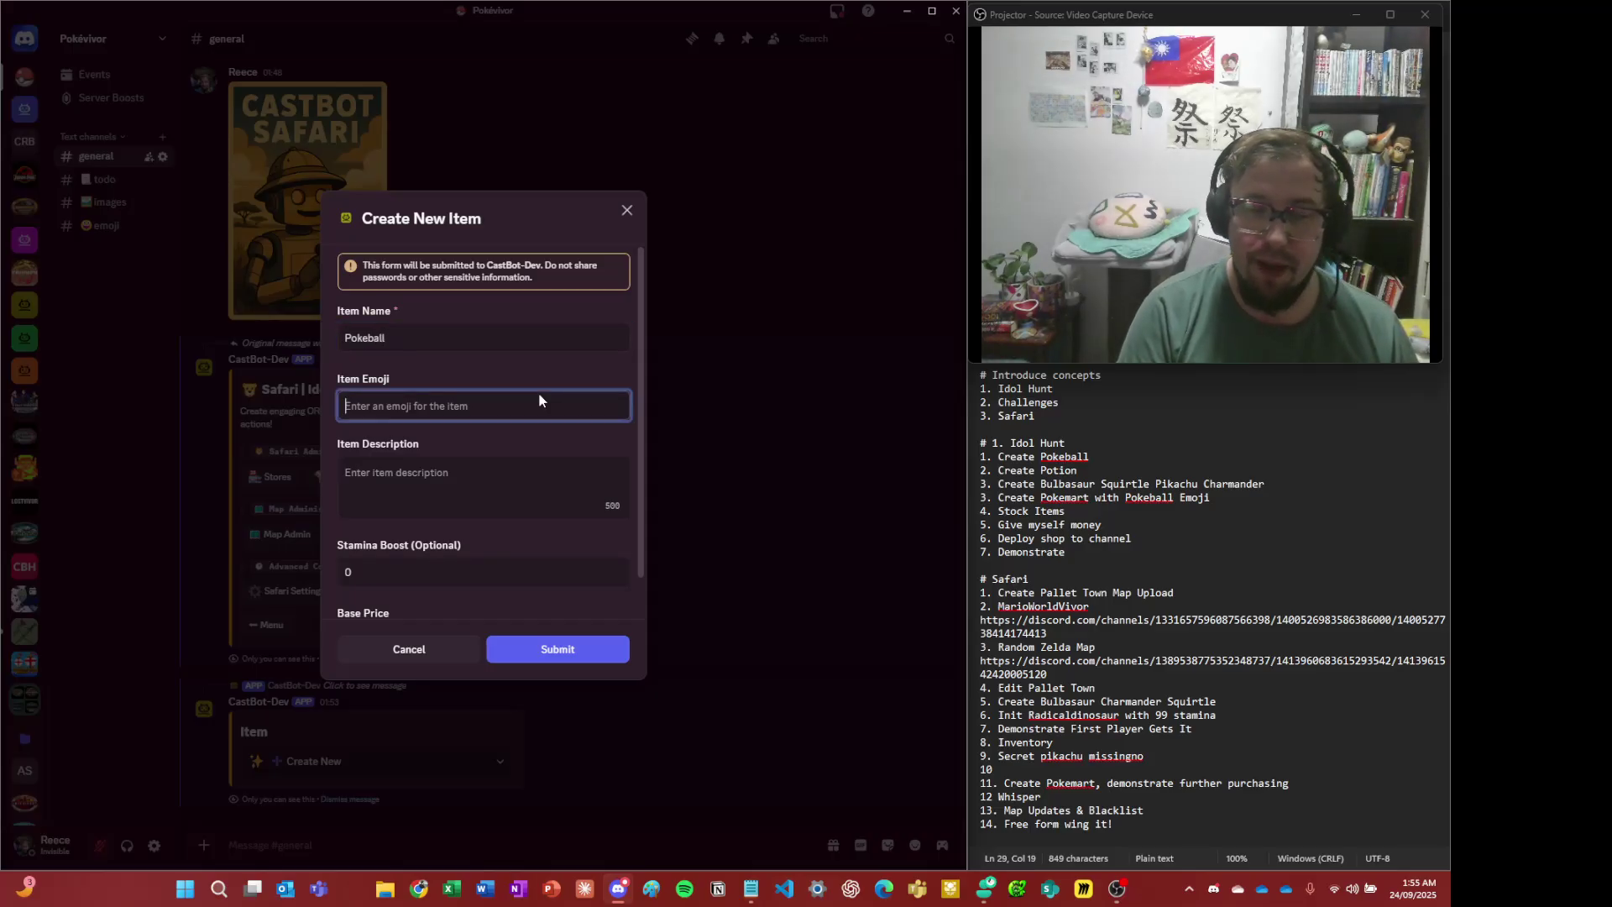
key("super+period")
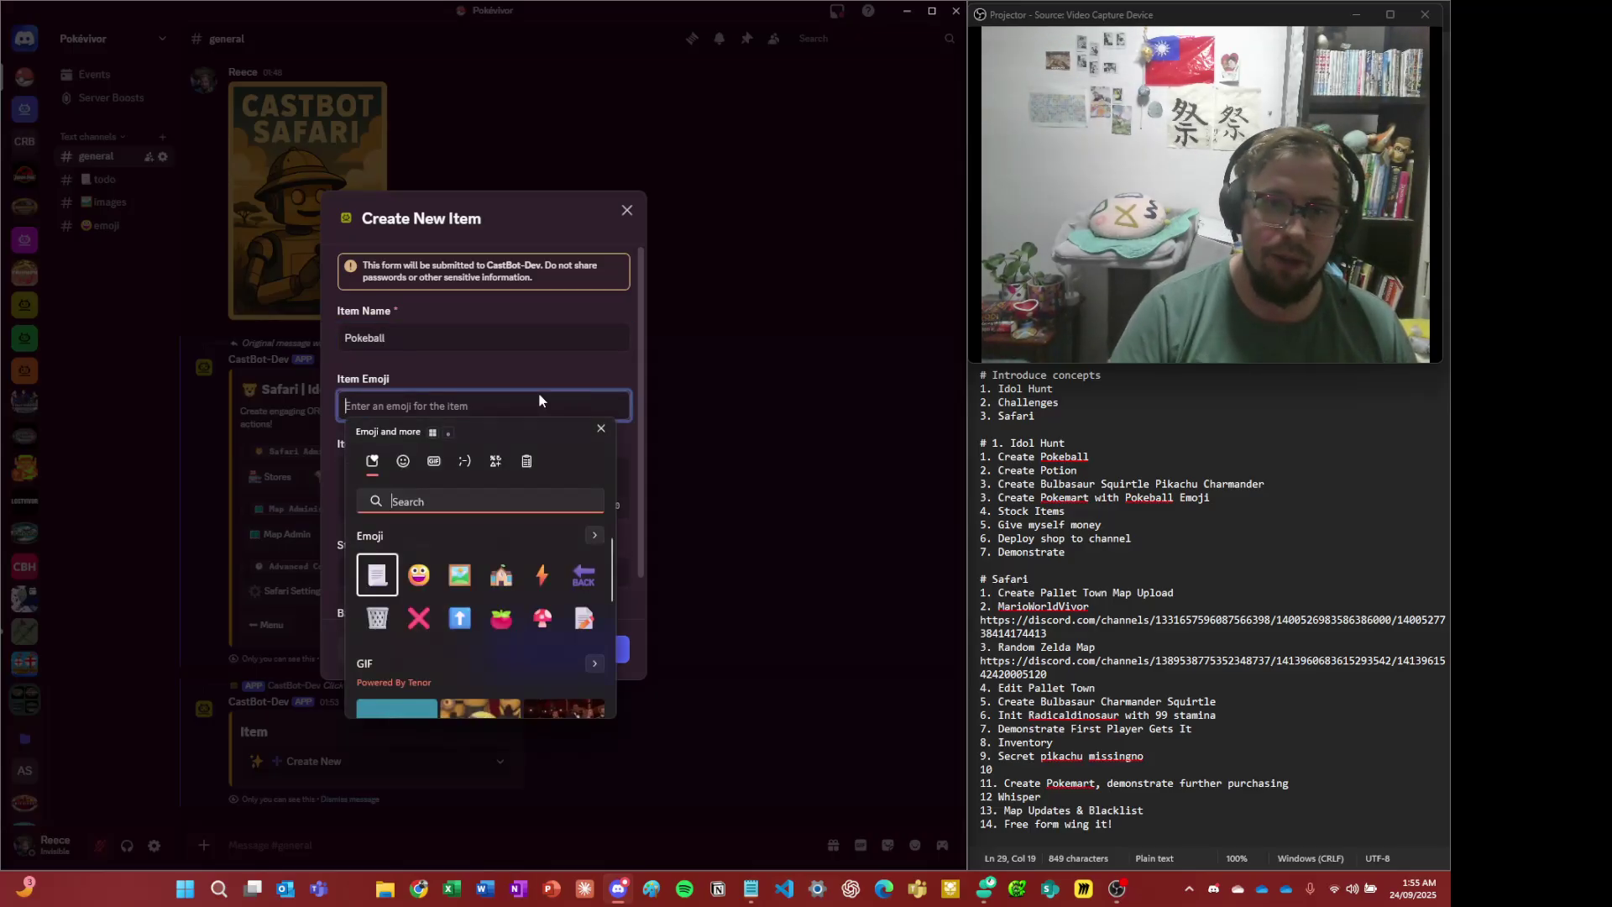
key("Escape")
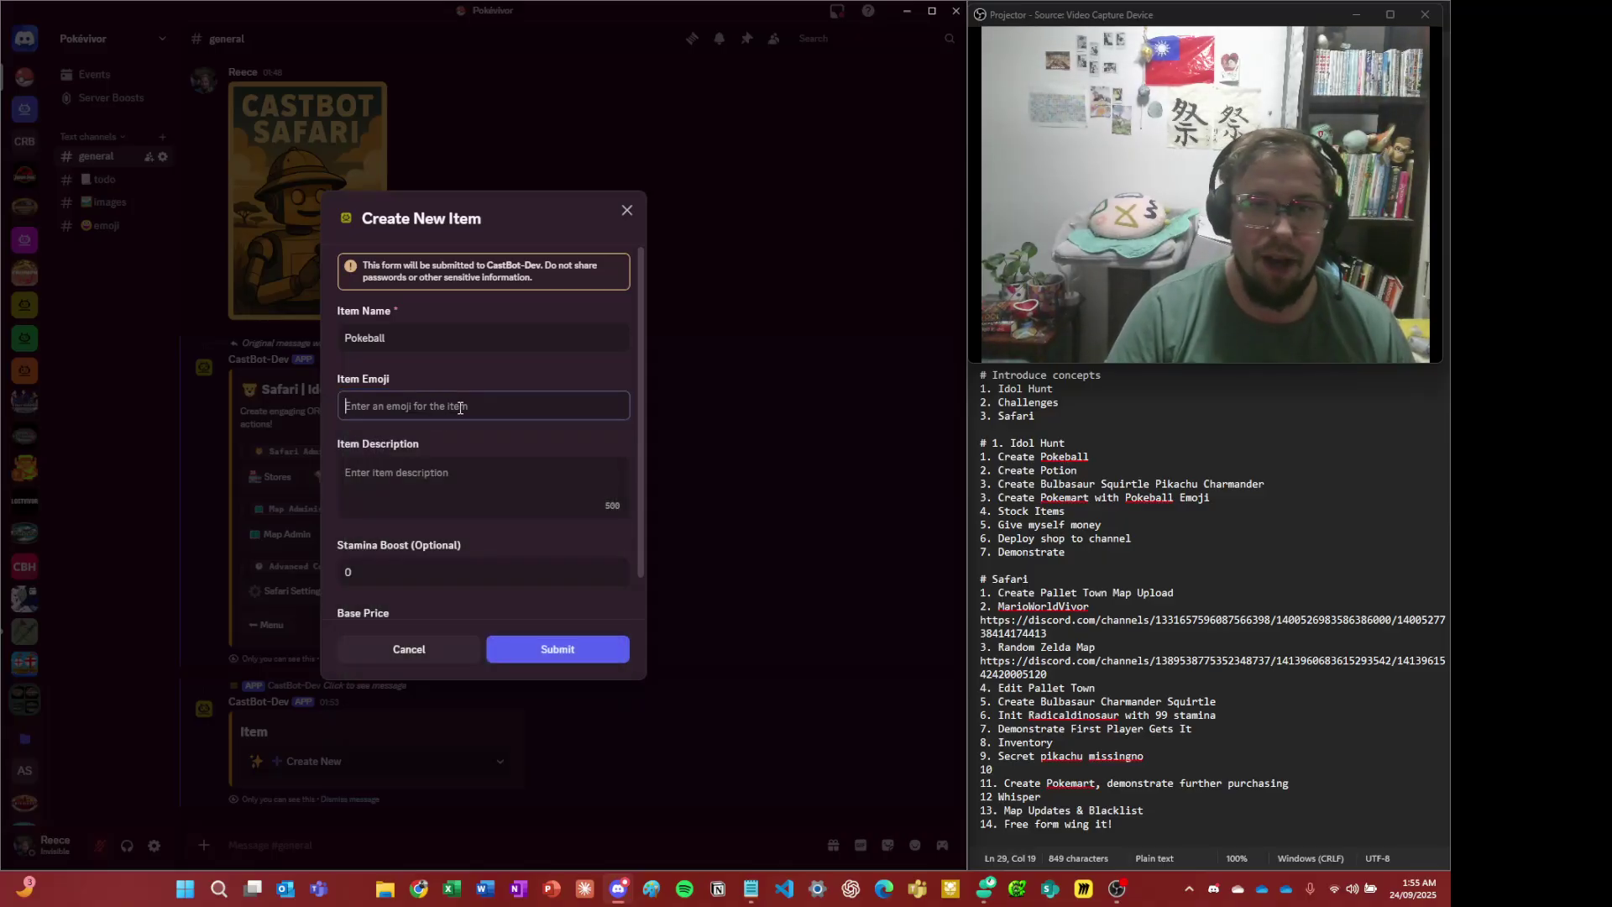
key("ctrl+v")
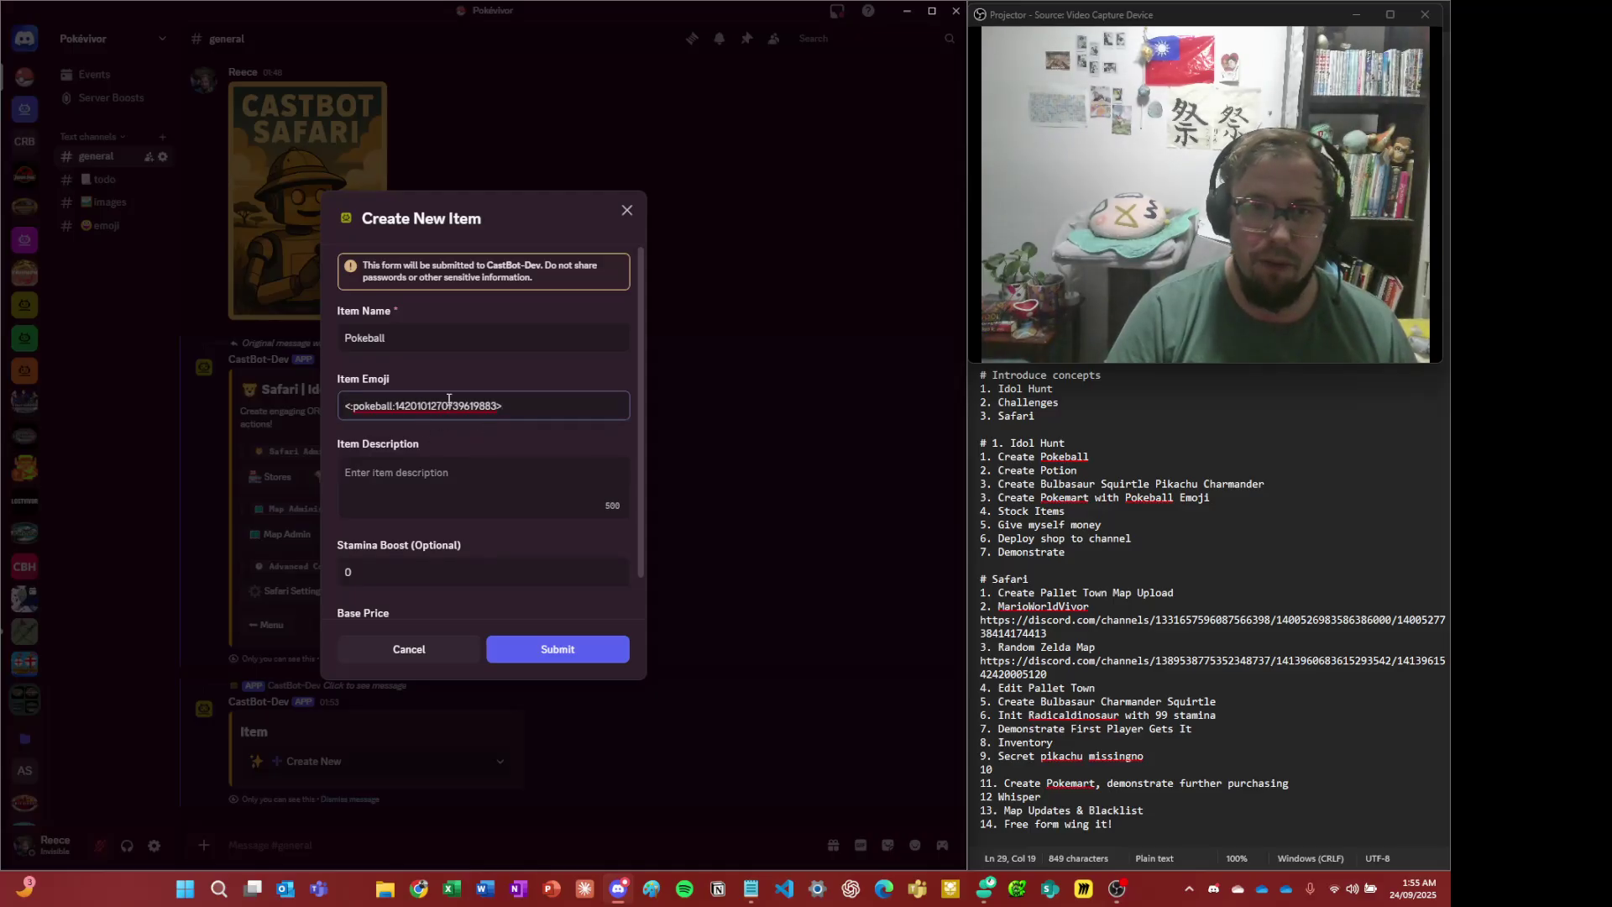
left_click(477, 477)
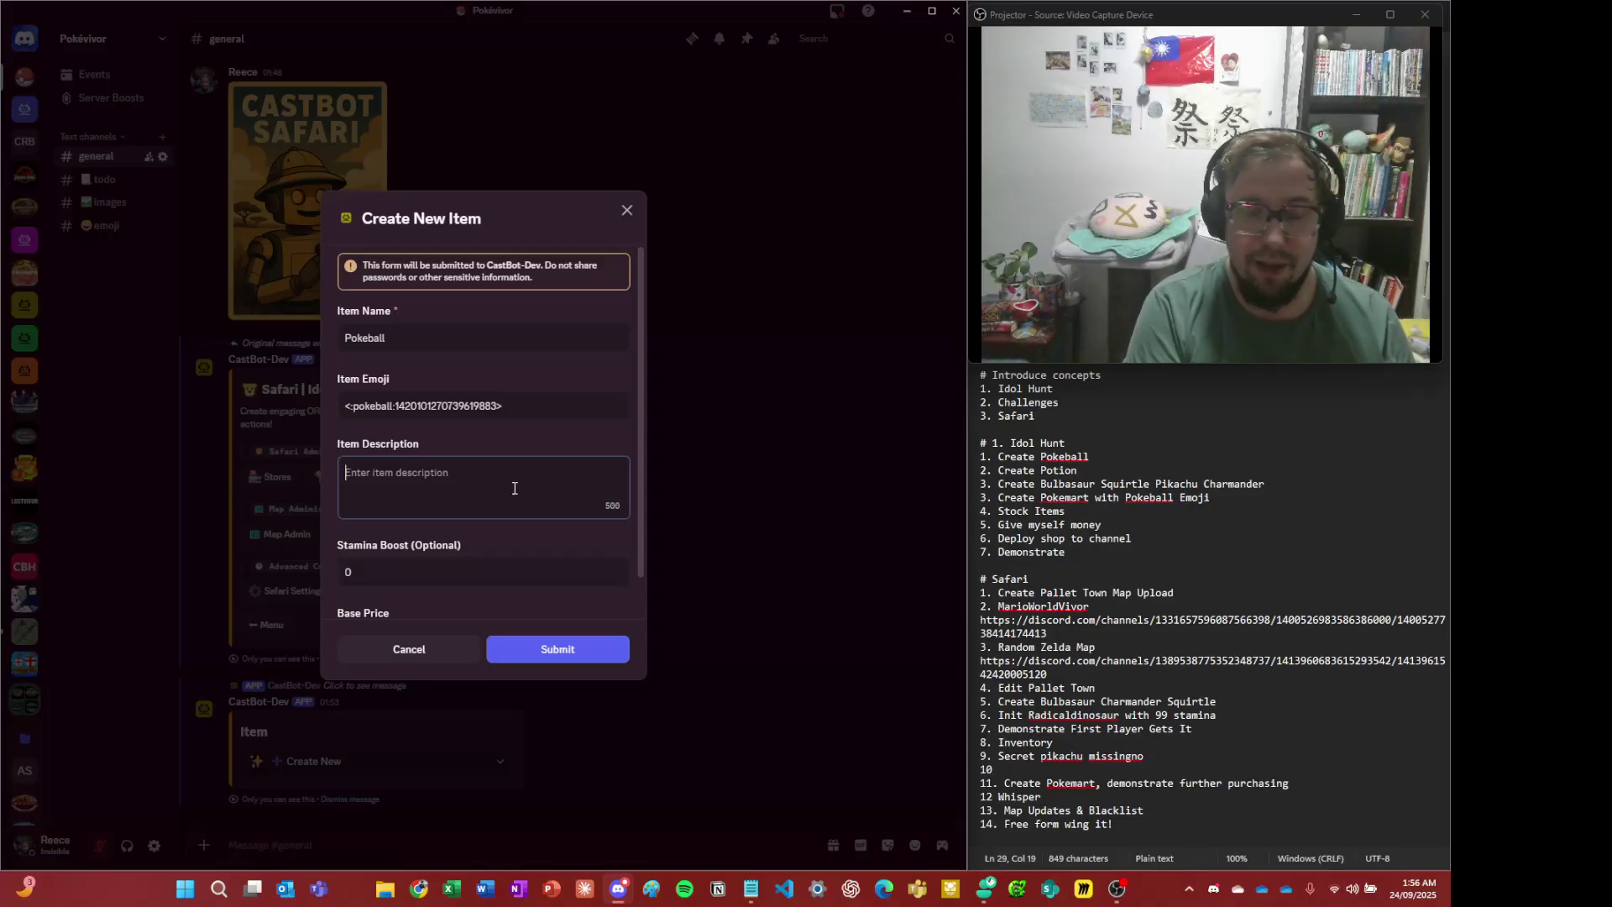
type("Flimsy but work")
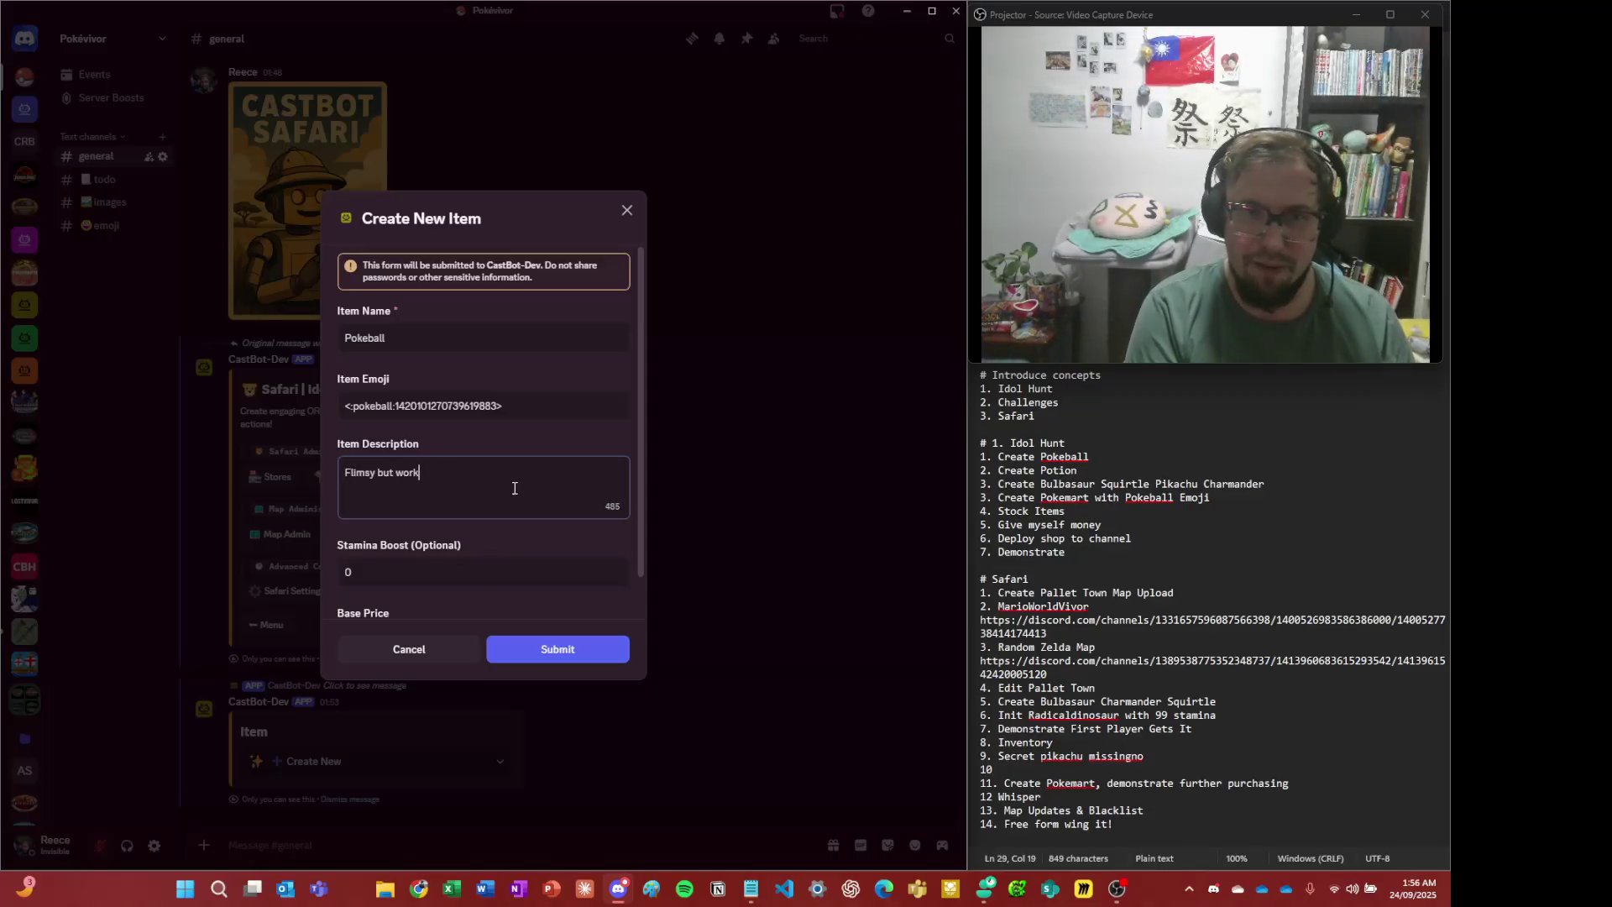
type("s")
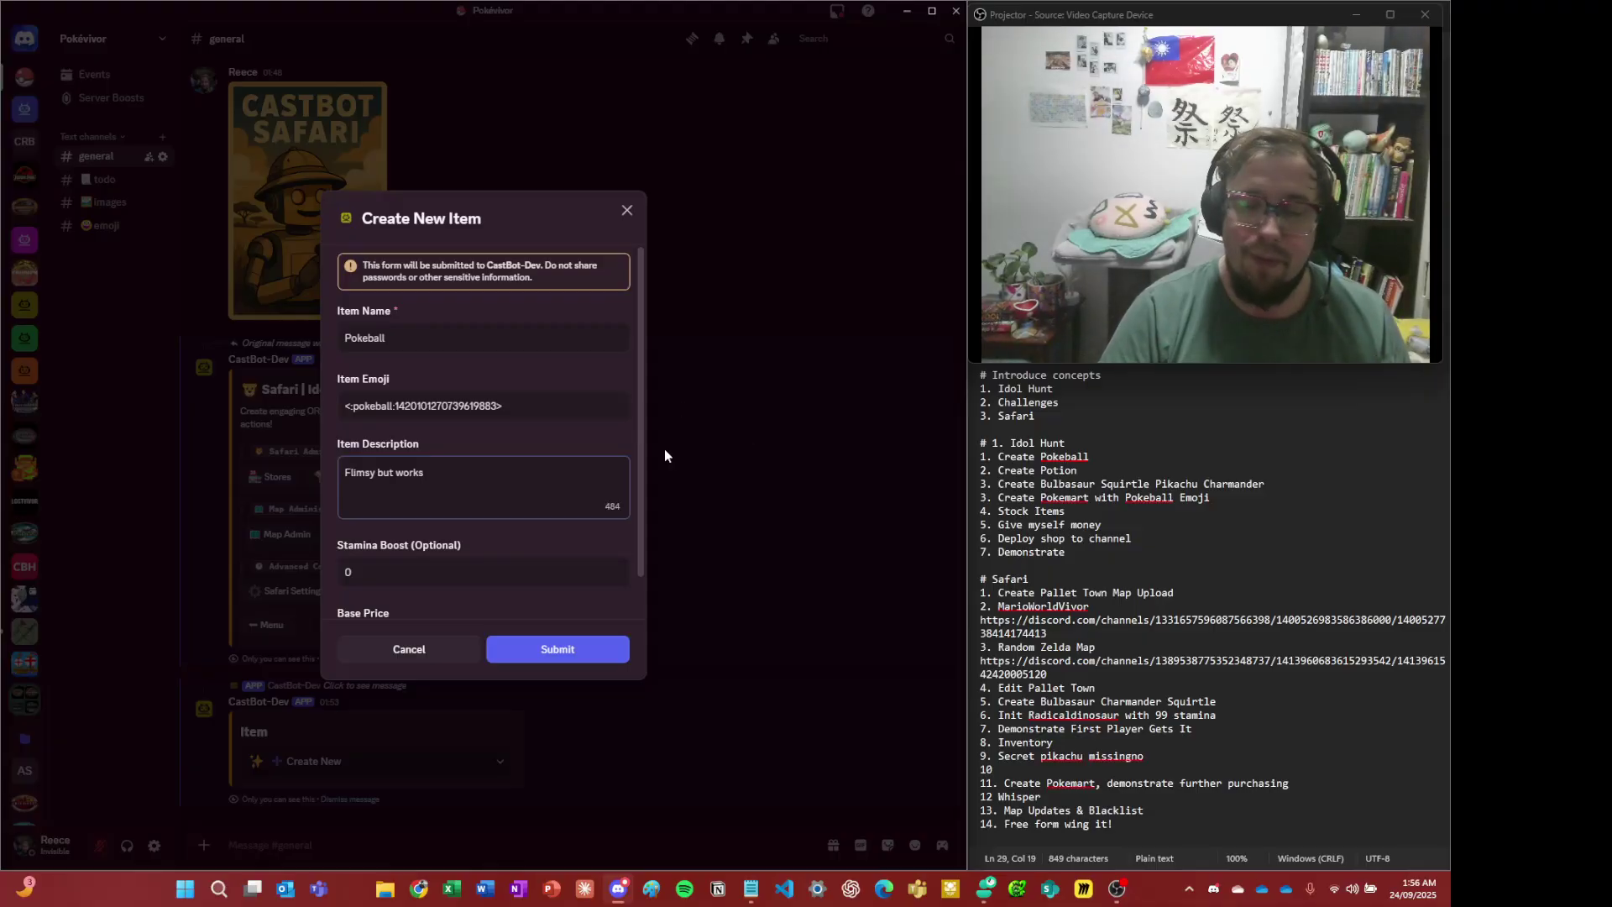
- Set the base price to 30, submit the Pokeball, and open its details
scroll(453, 510, "down", 1)
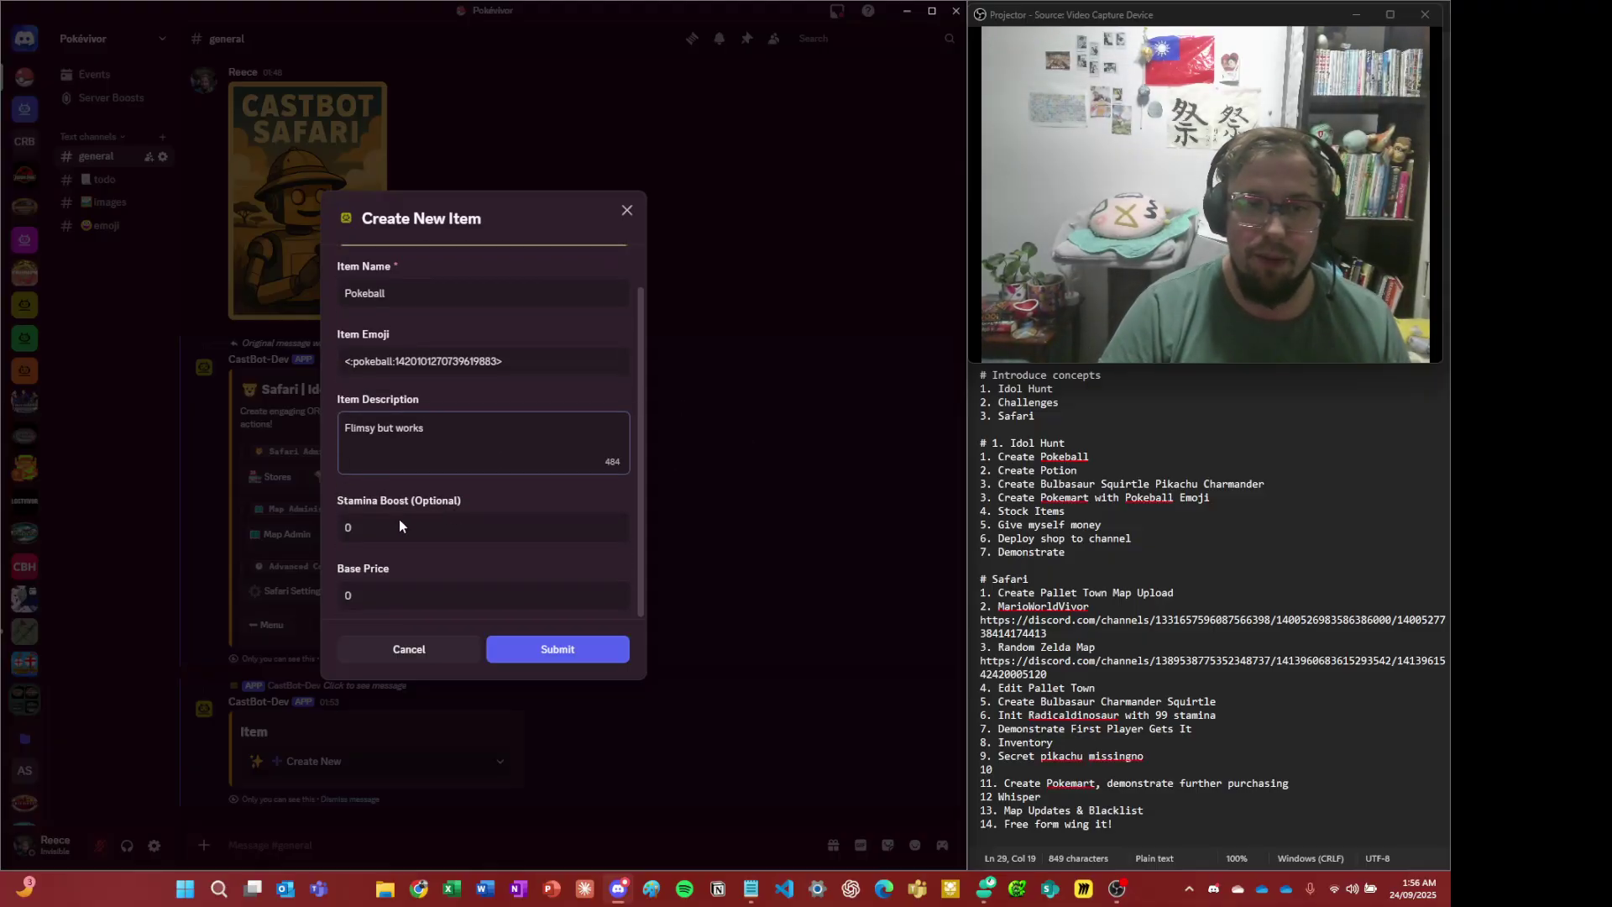
double_click(395, 601)
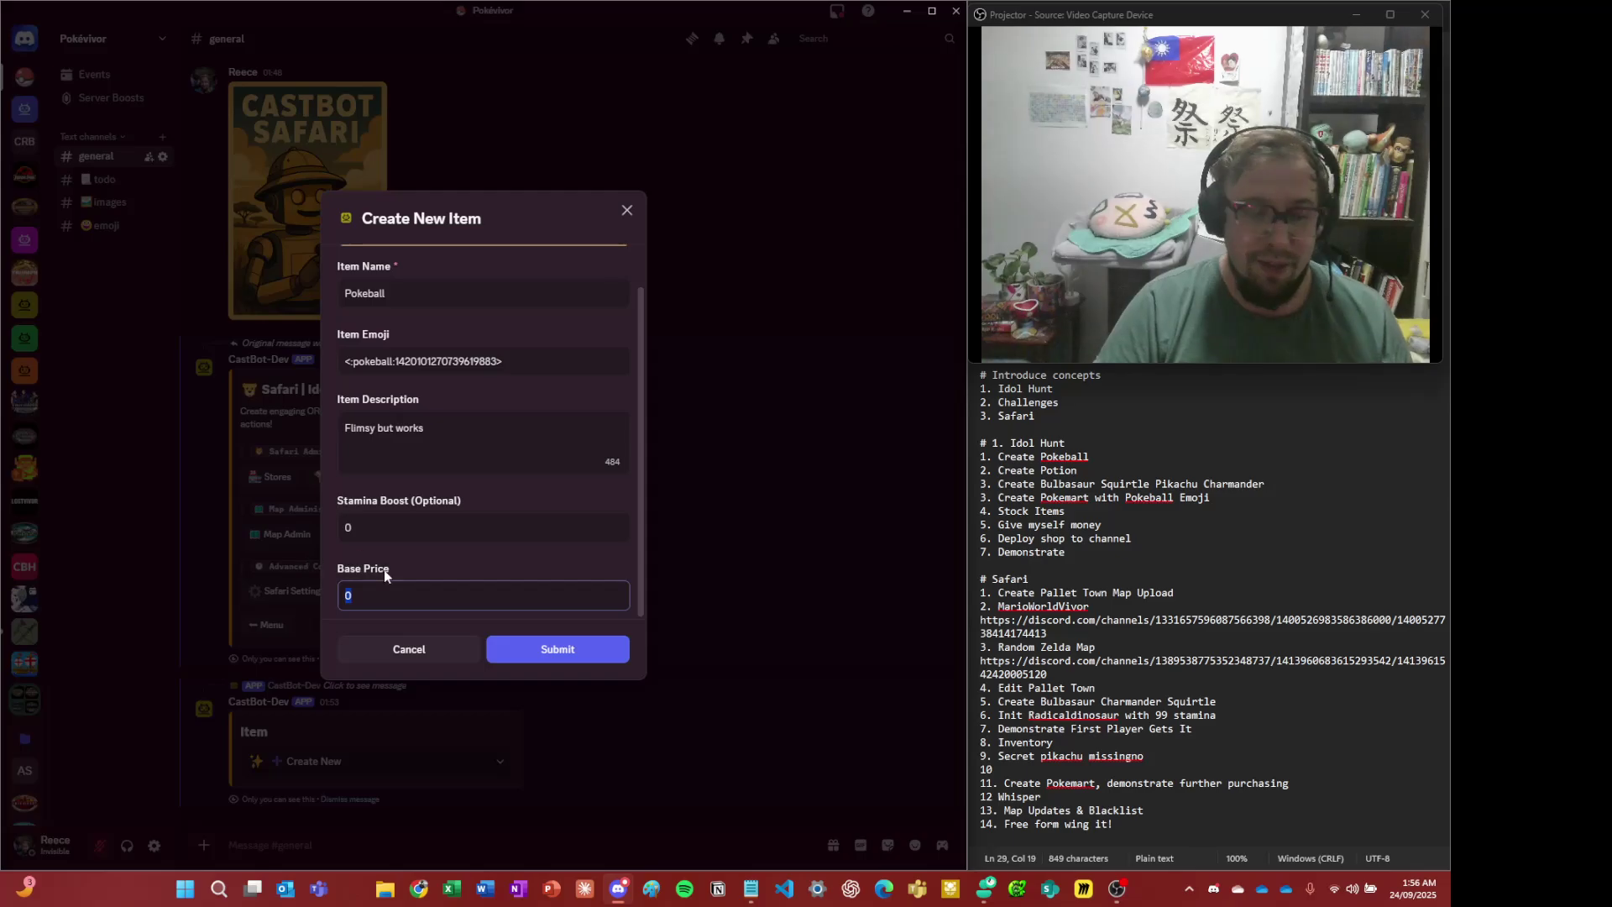
type("390")
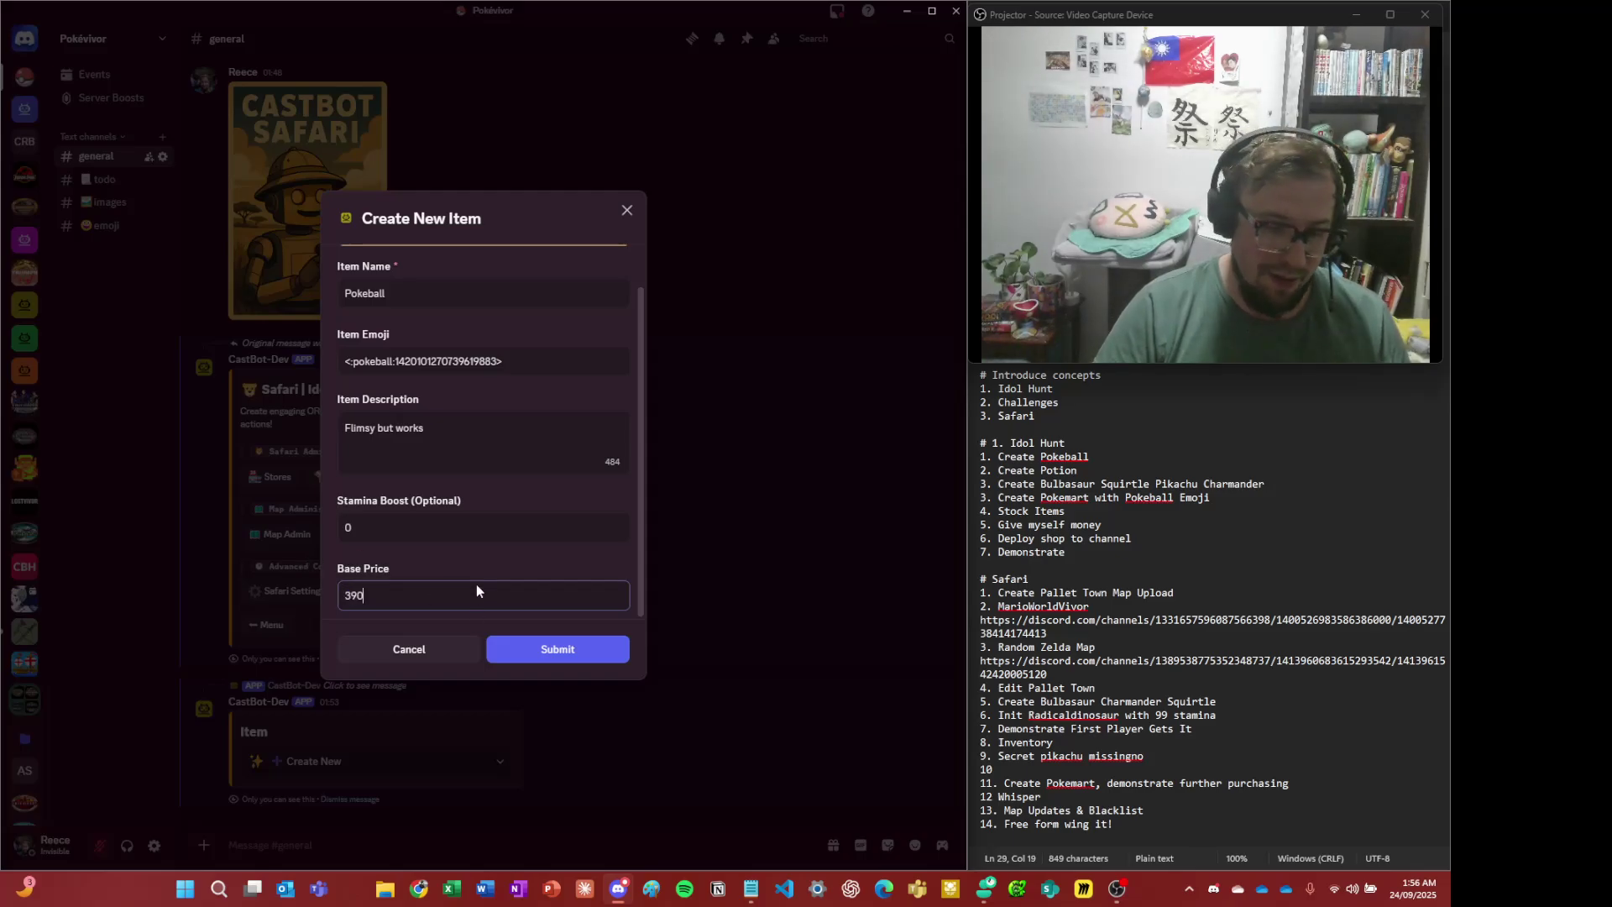
double_click(476, 583)
type("30")
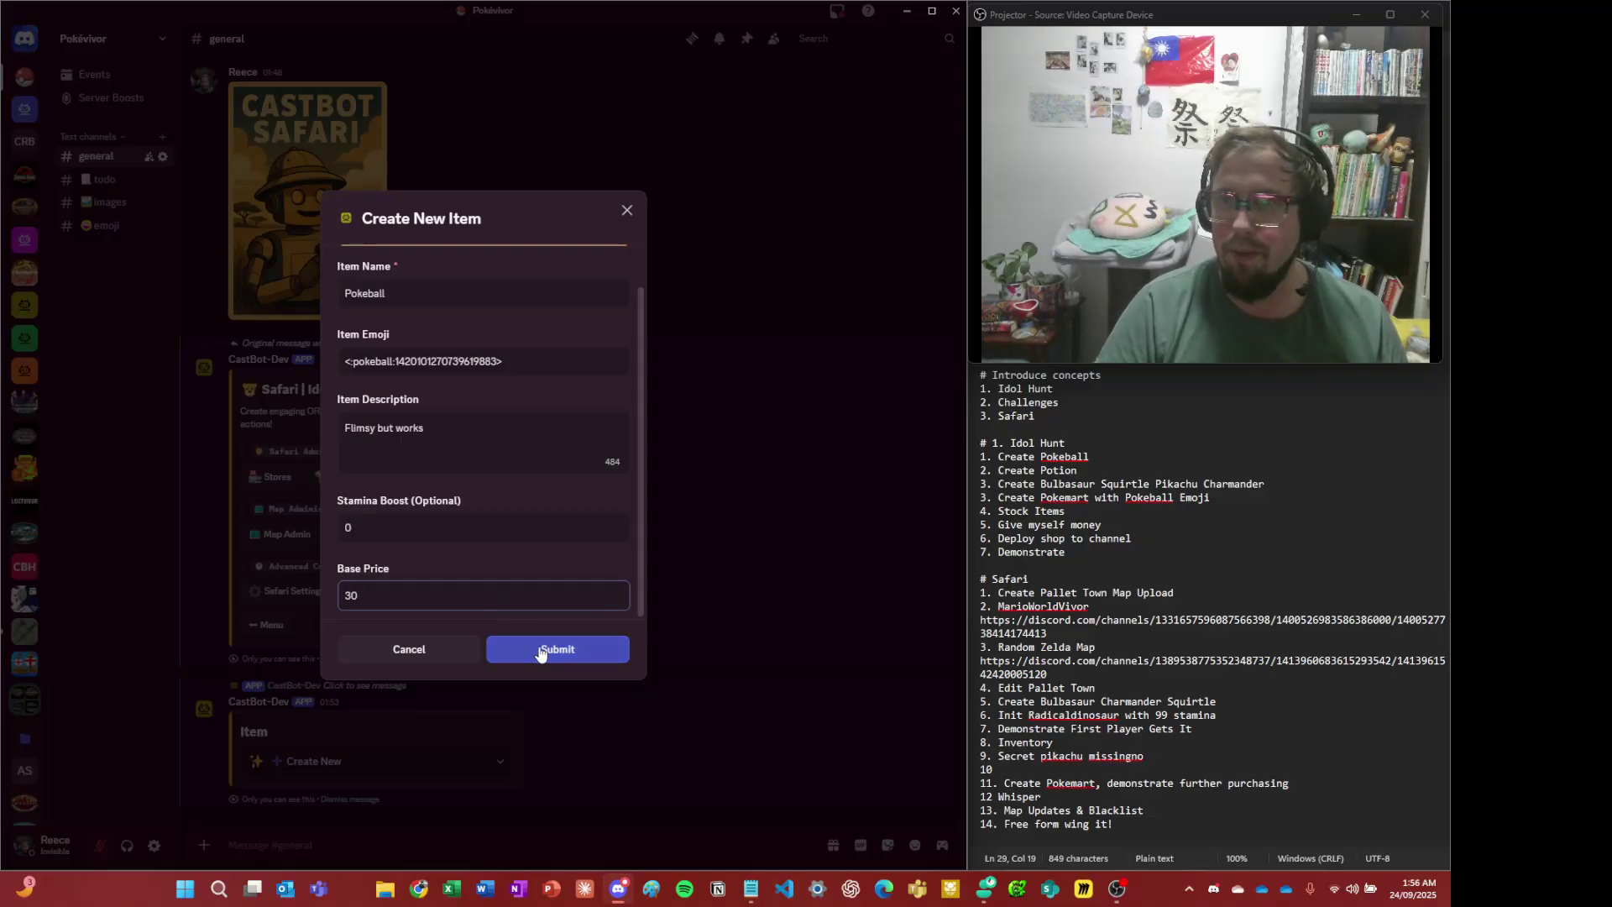
left_click(541, 654)
left_click(541, 654)
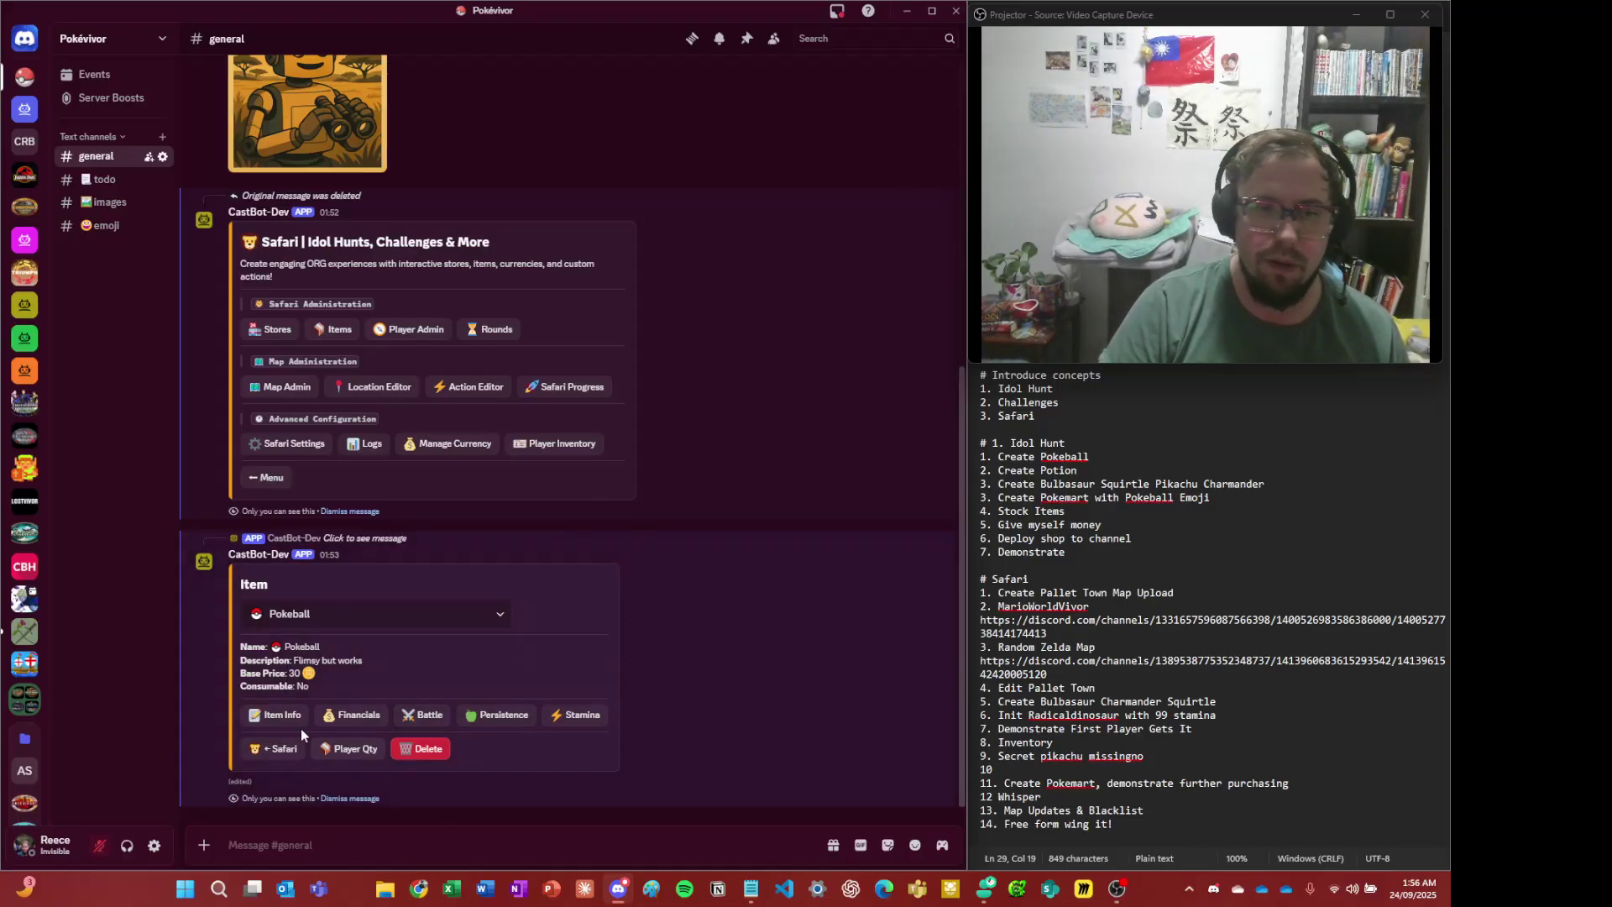
left_click(278, 721)
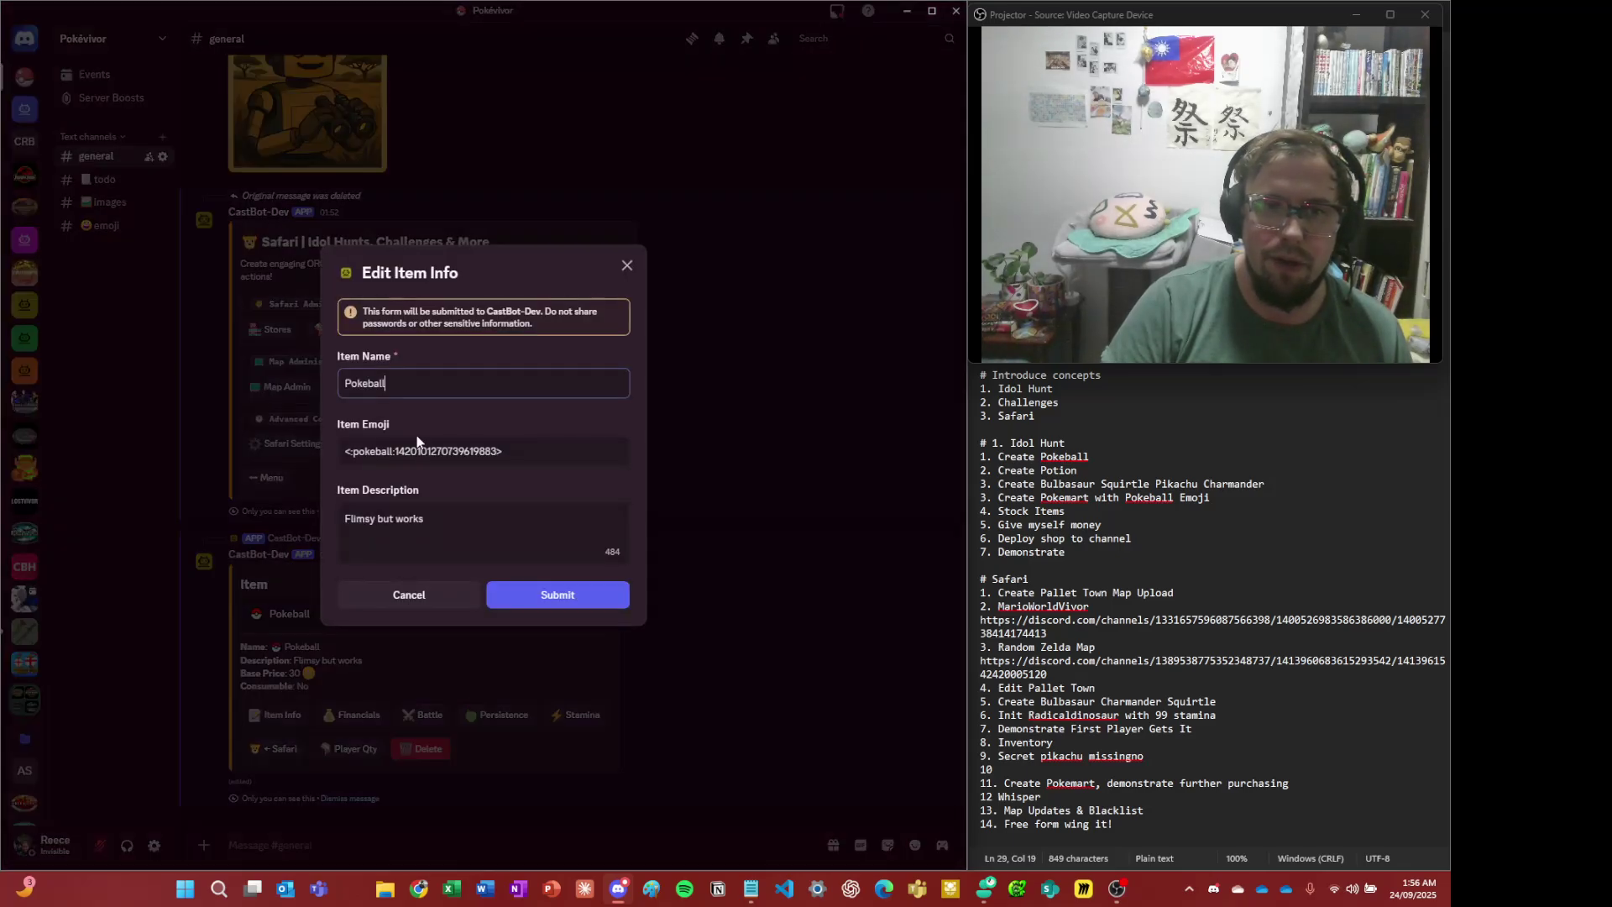
- Append 'okay' so the Pokeball reads 'Flimsy but works okay', then go back to Safari
left_click(467, 531)
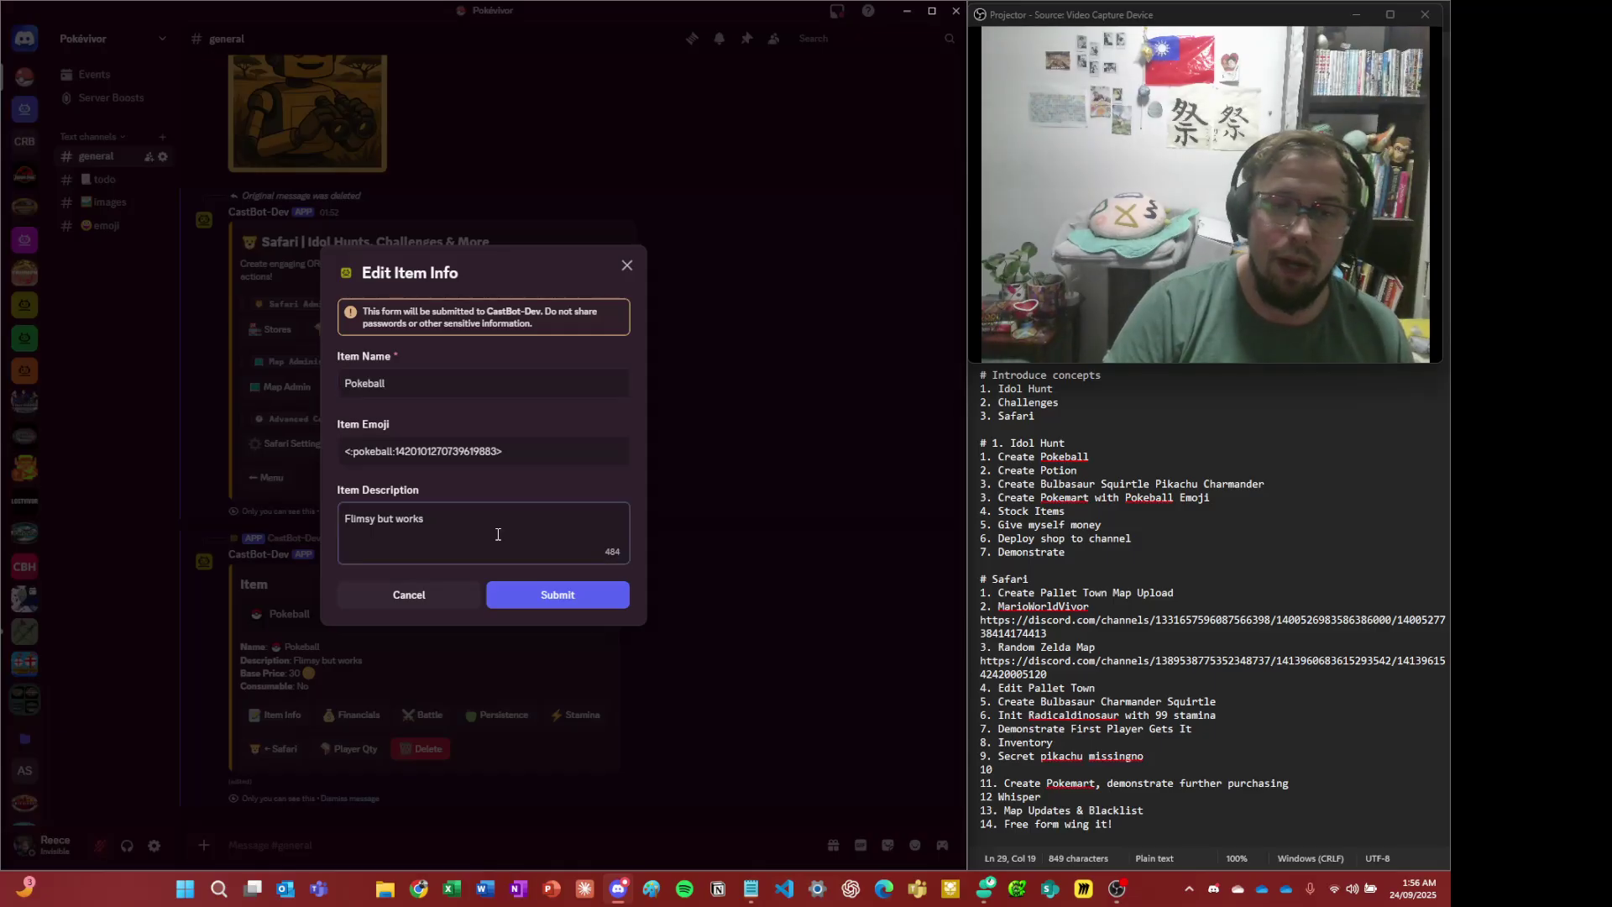
type("okay")
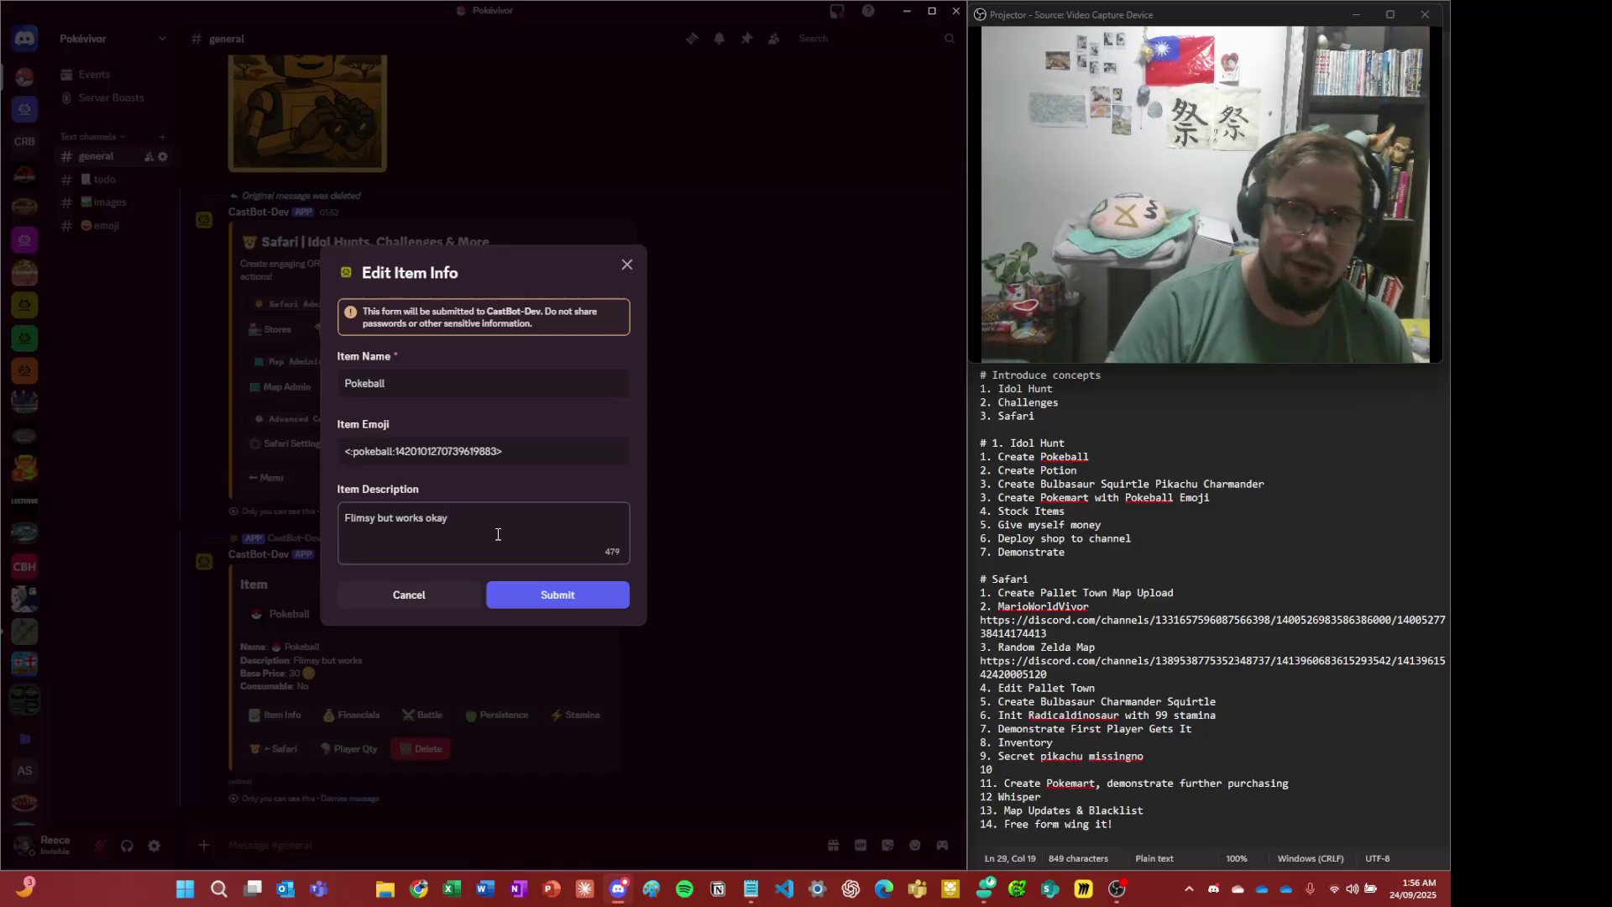
left_click(565, 593)
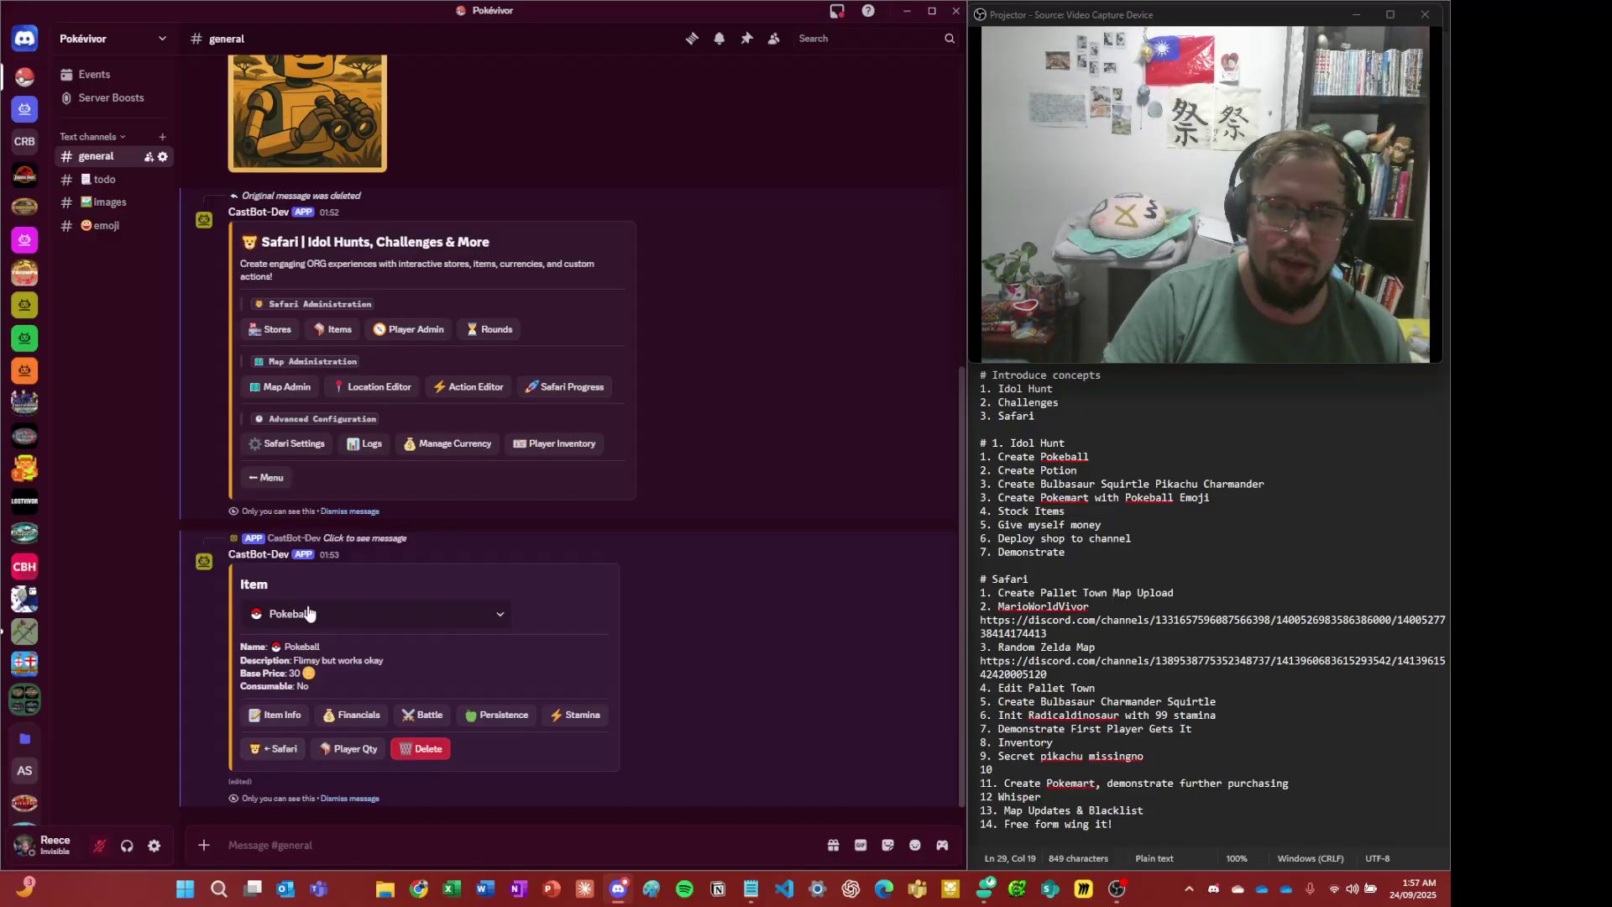
left_click(271, 753)
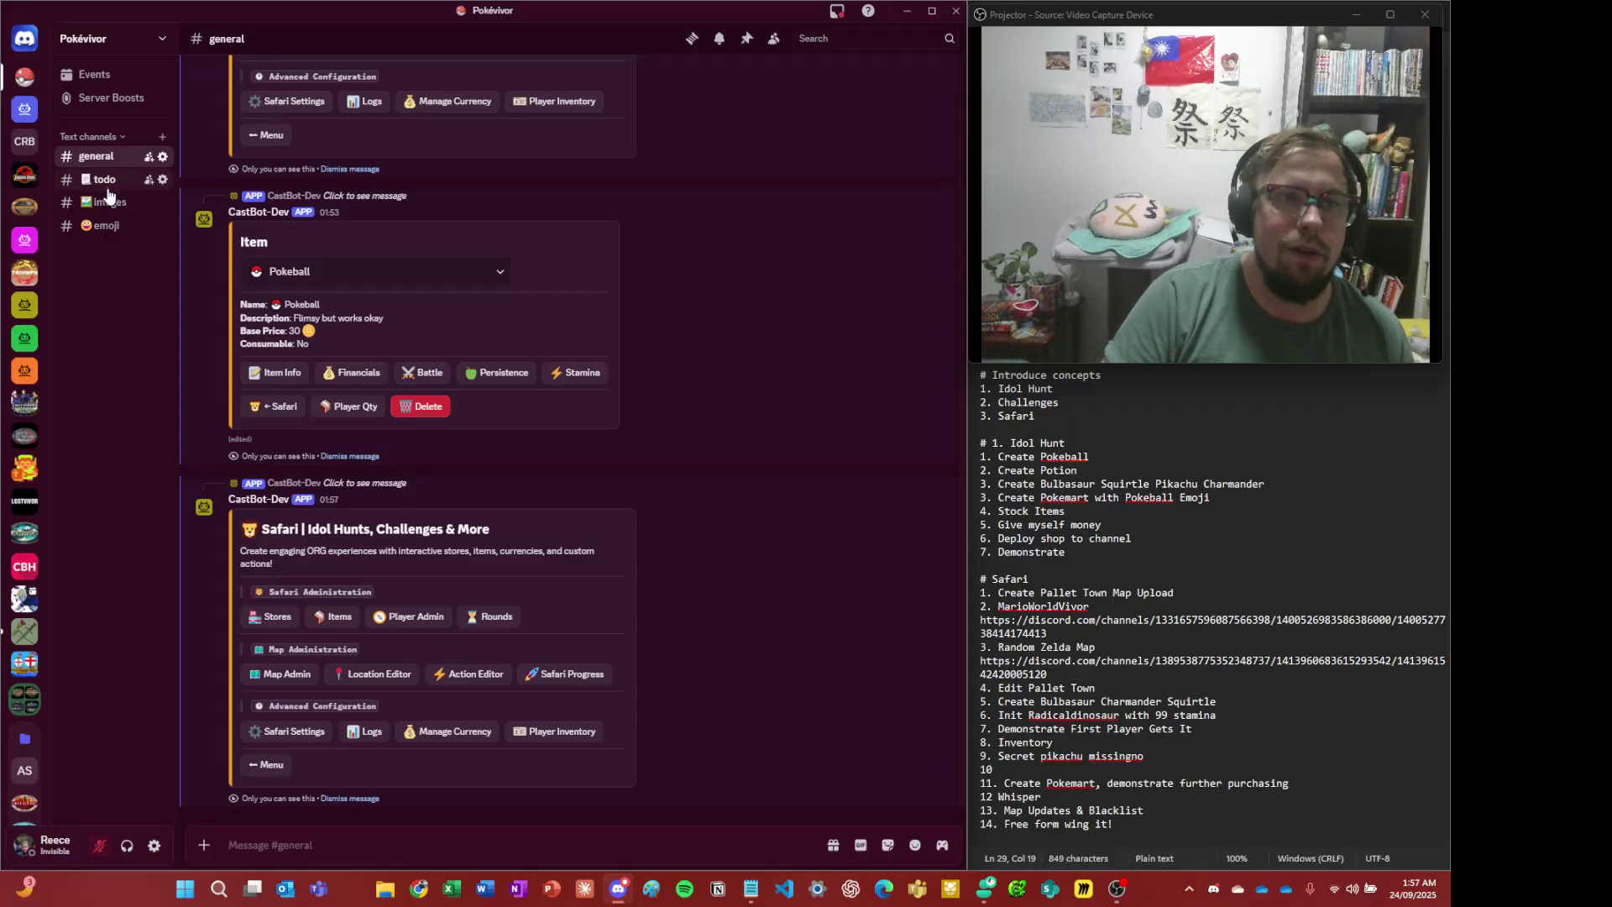
- Copy the custom emoji codes from #emoji and open the item panel in #general
left_click(102, 225)
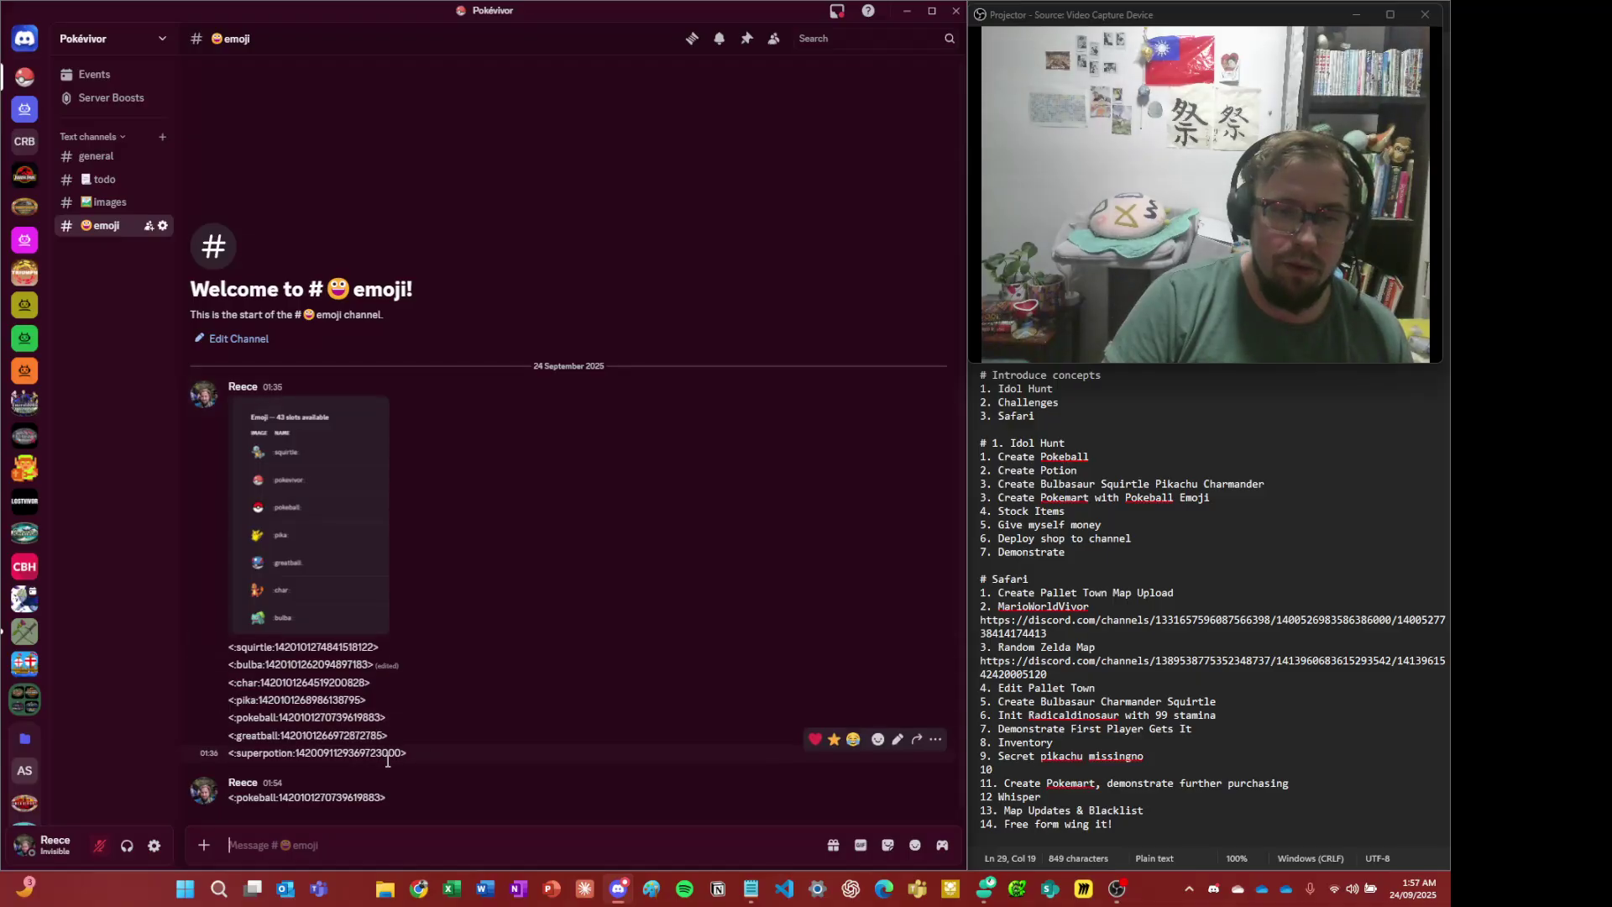
left_click_drag(399, 752, 230, 667)
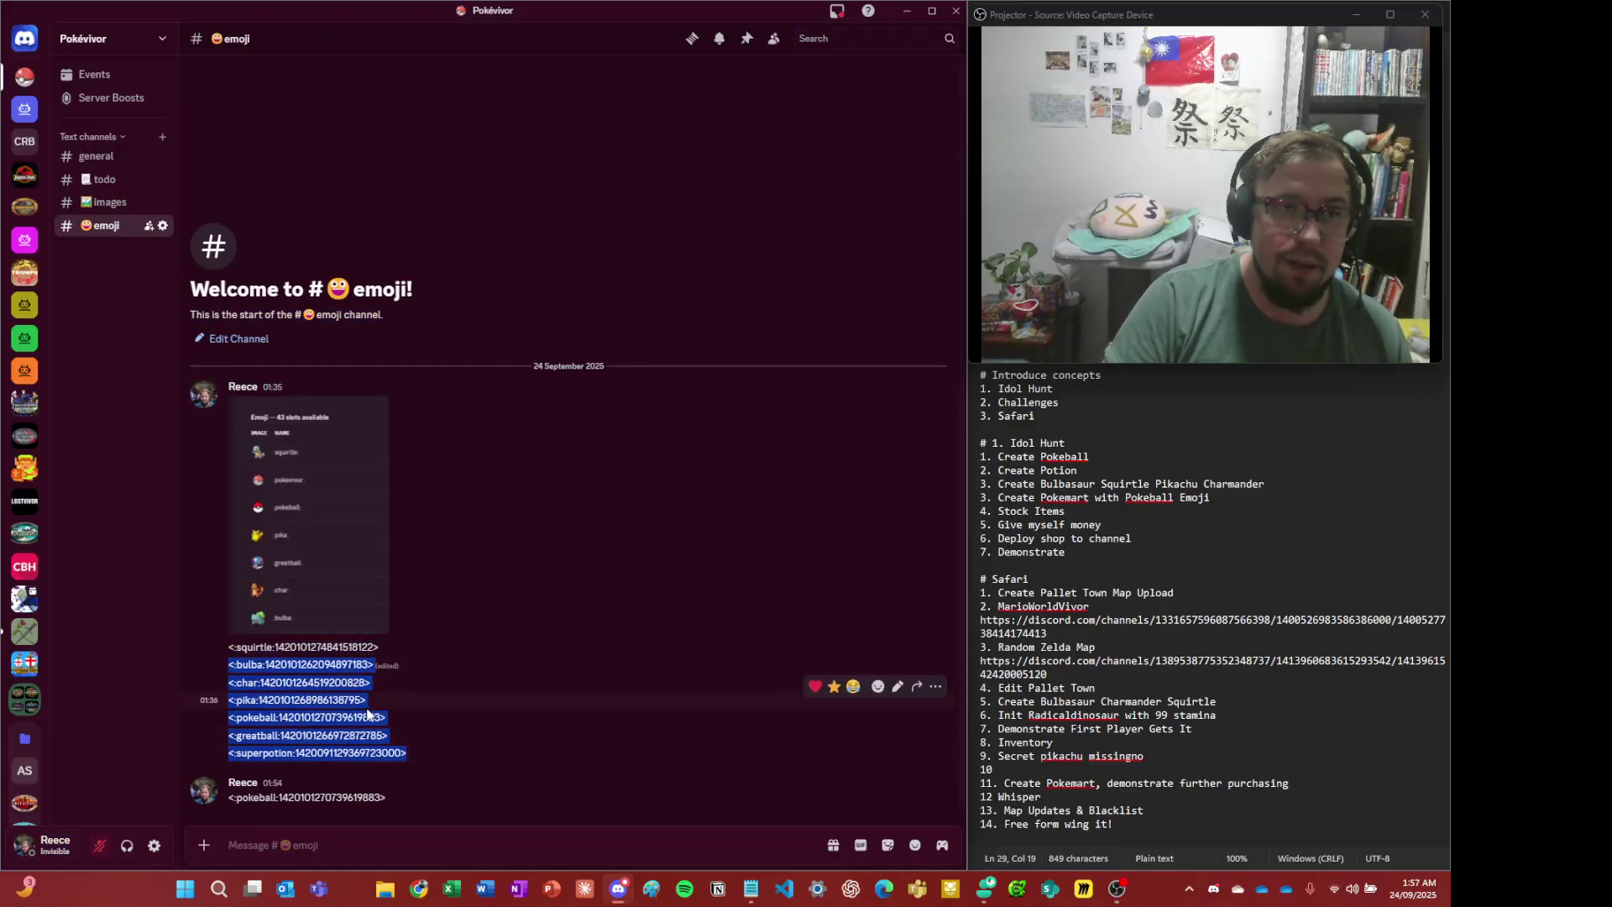
key("alt+Left")
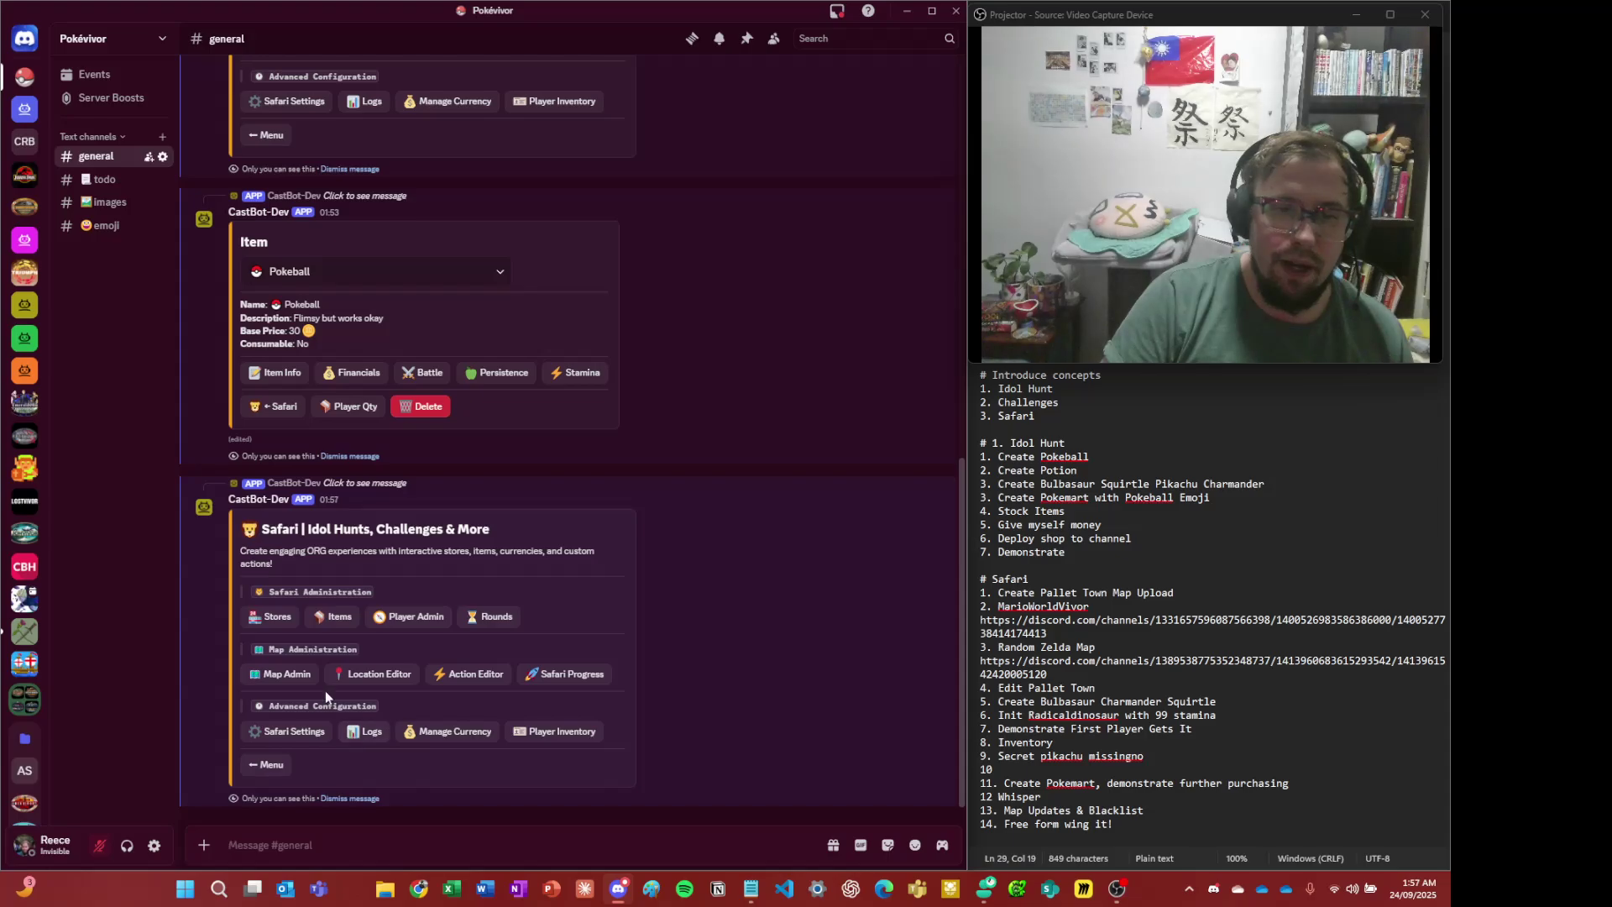
left_click(334, 615)
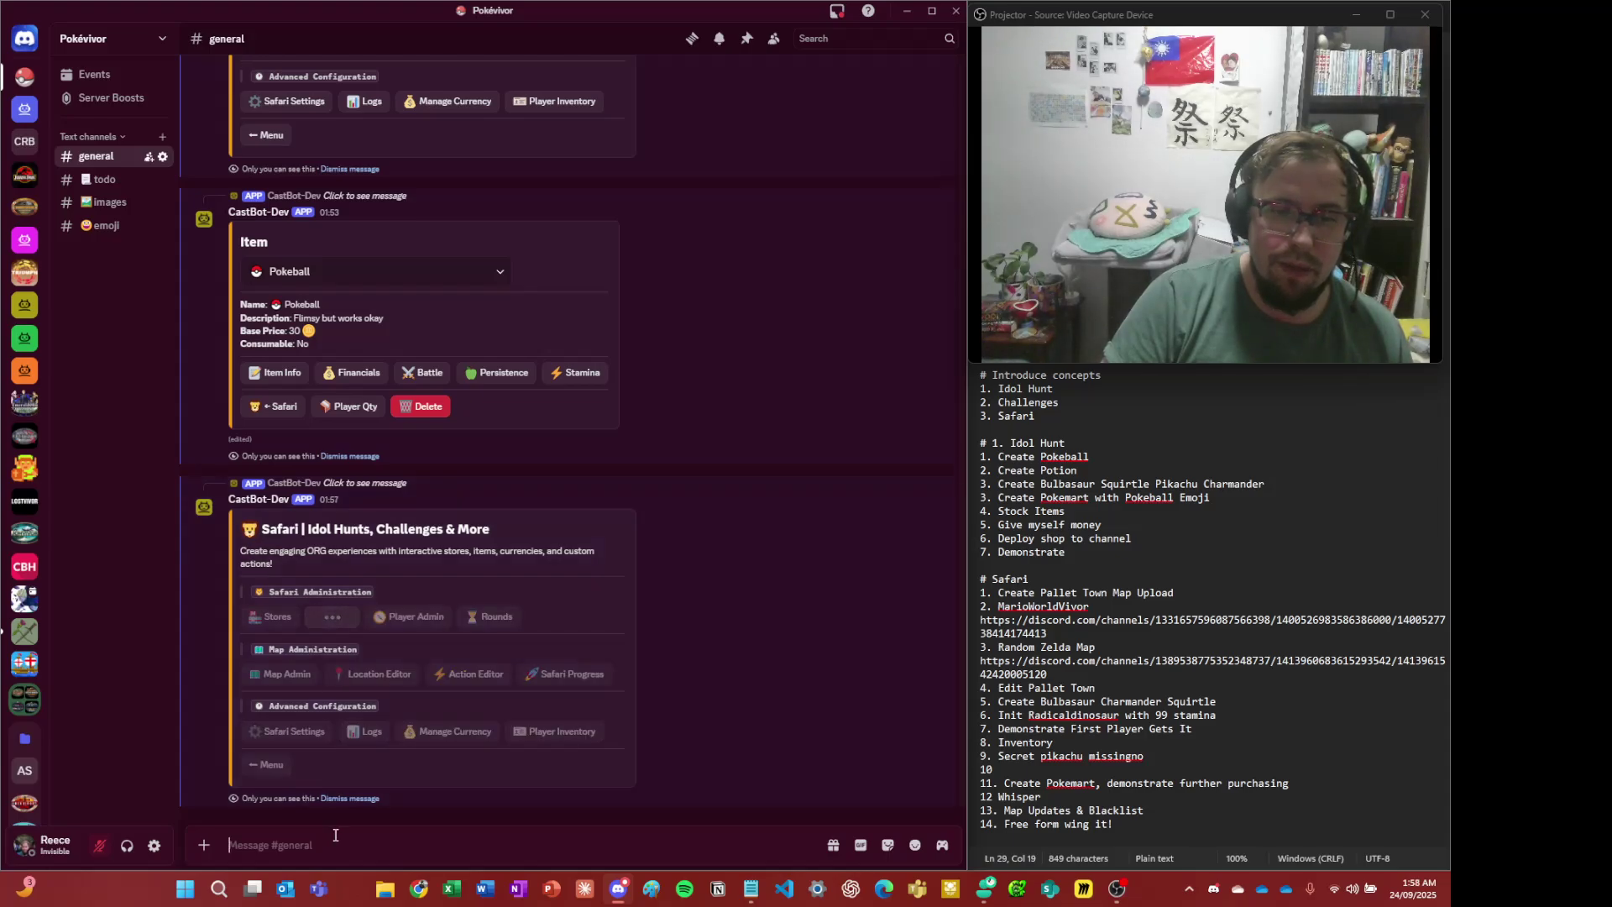
key("ctrl+v")
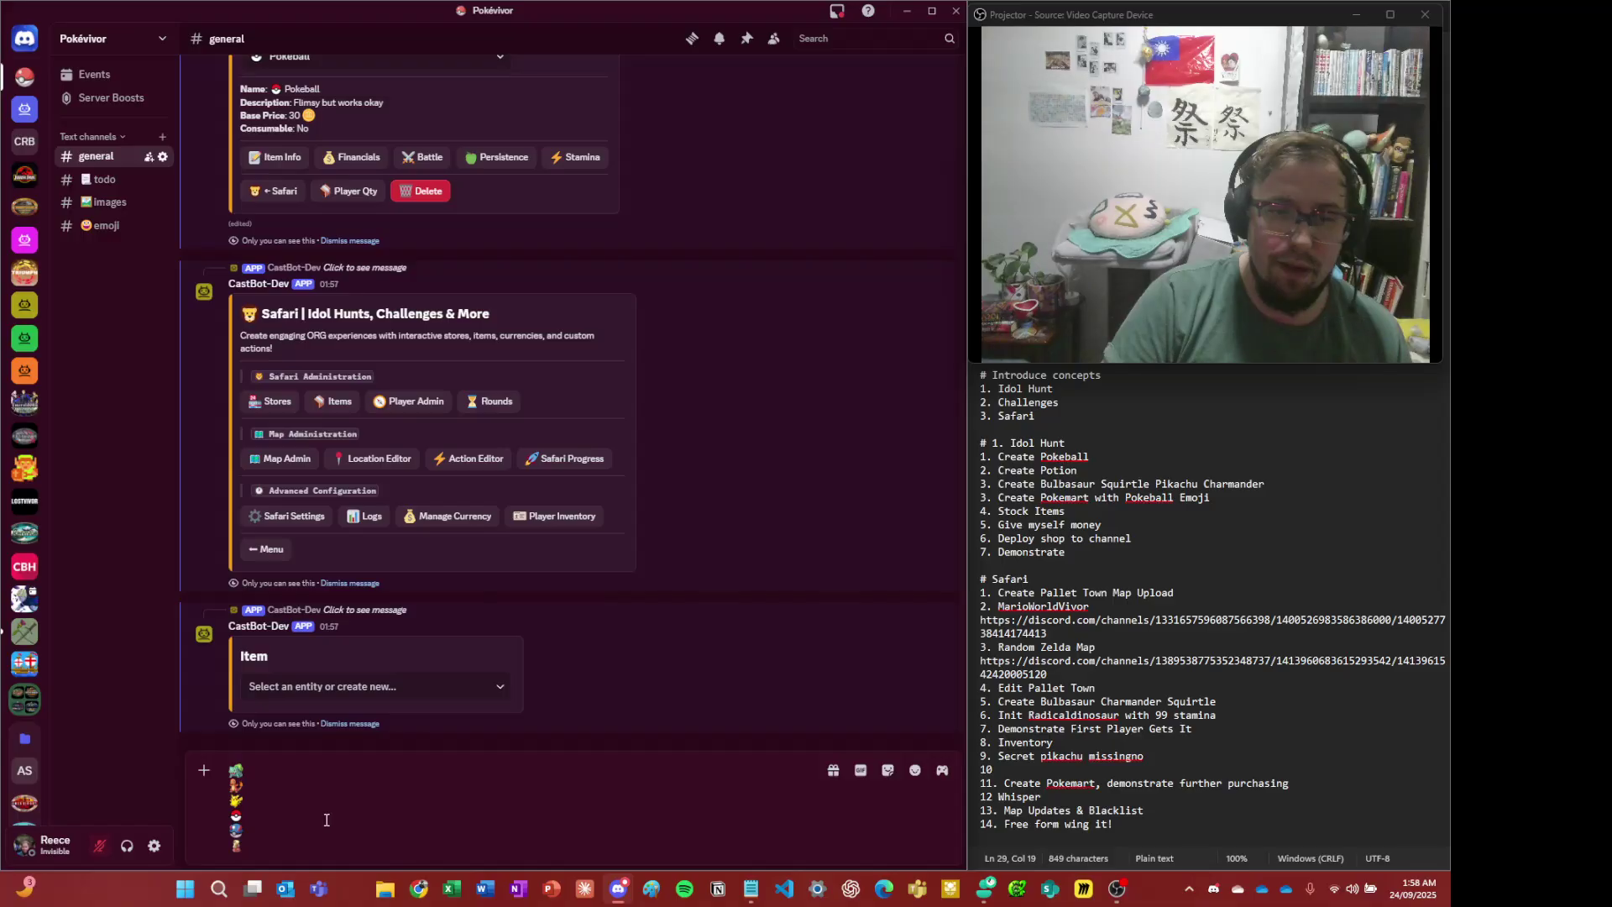
key("ctrl+z")
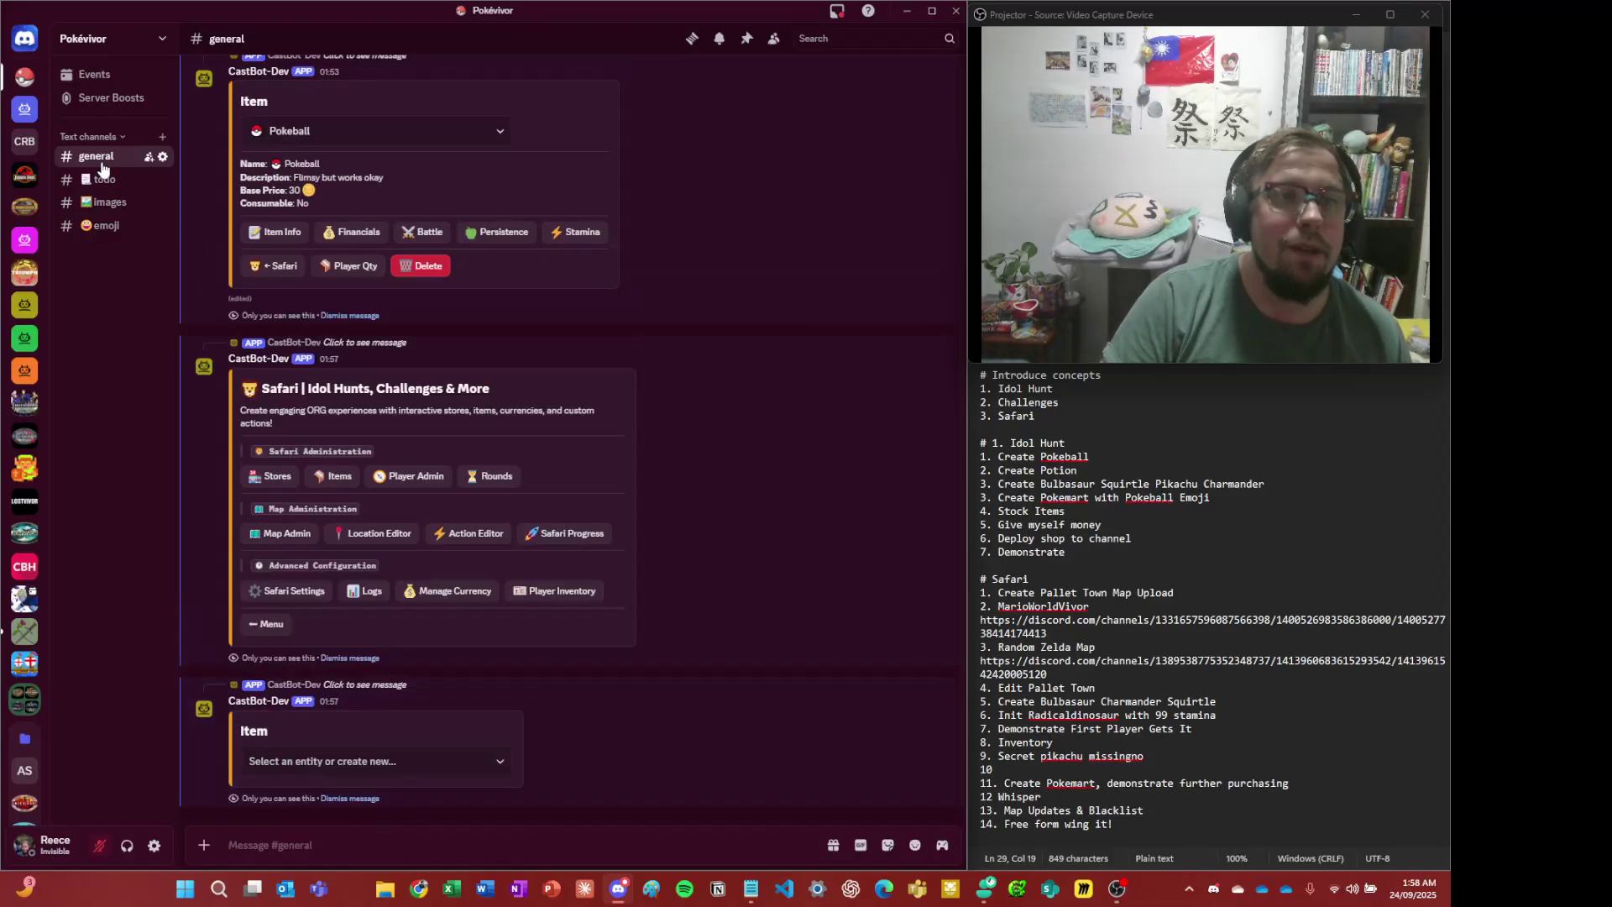
- Browse the channels, select the superpotion emoji code in #emoji, and return to #general
left_click(102, 178)
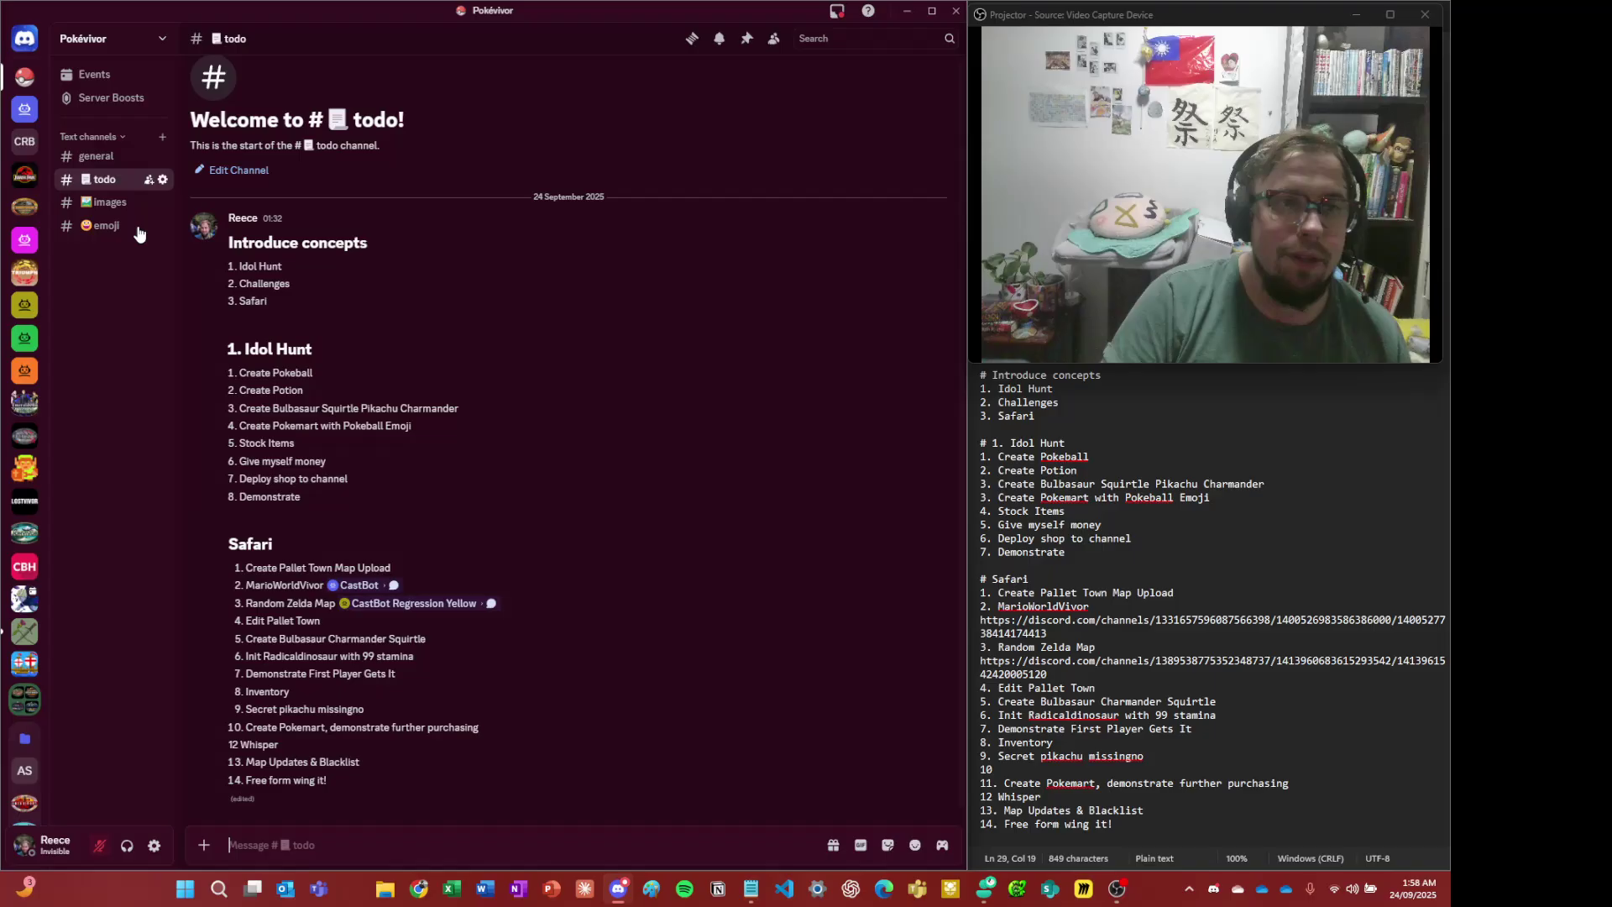
left_click(96, 156)
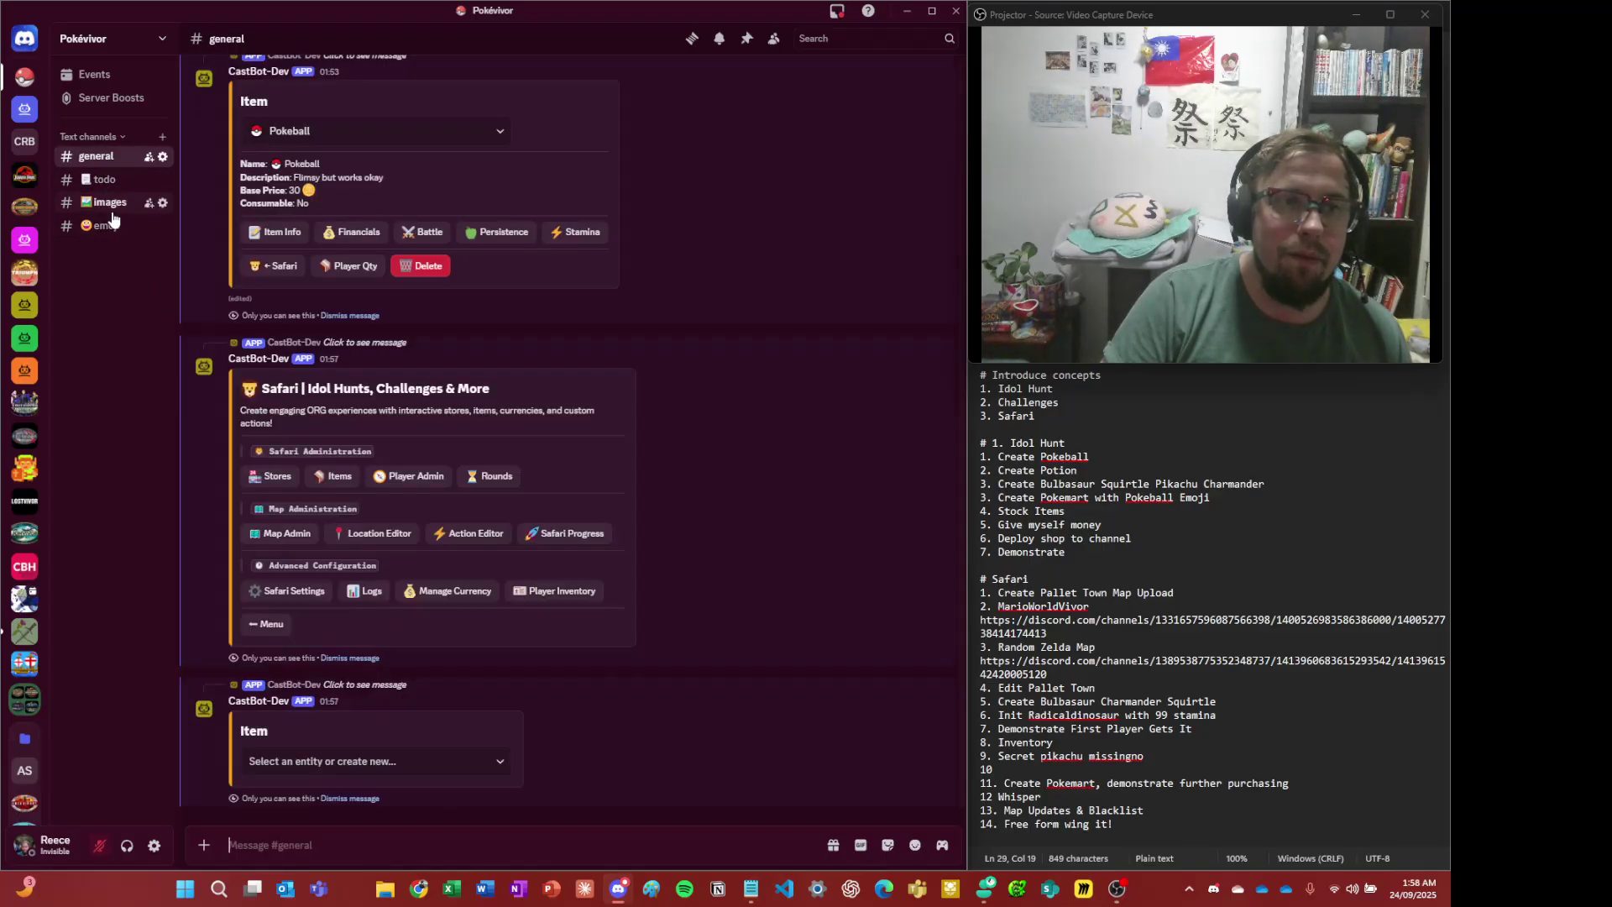
left_click(110, 204)
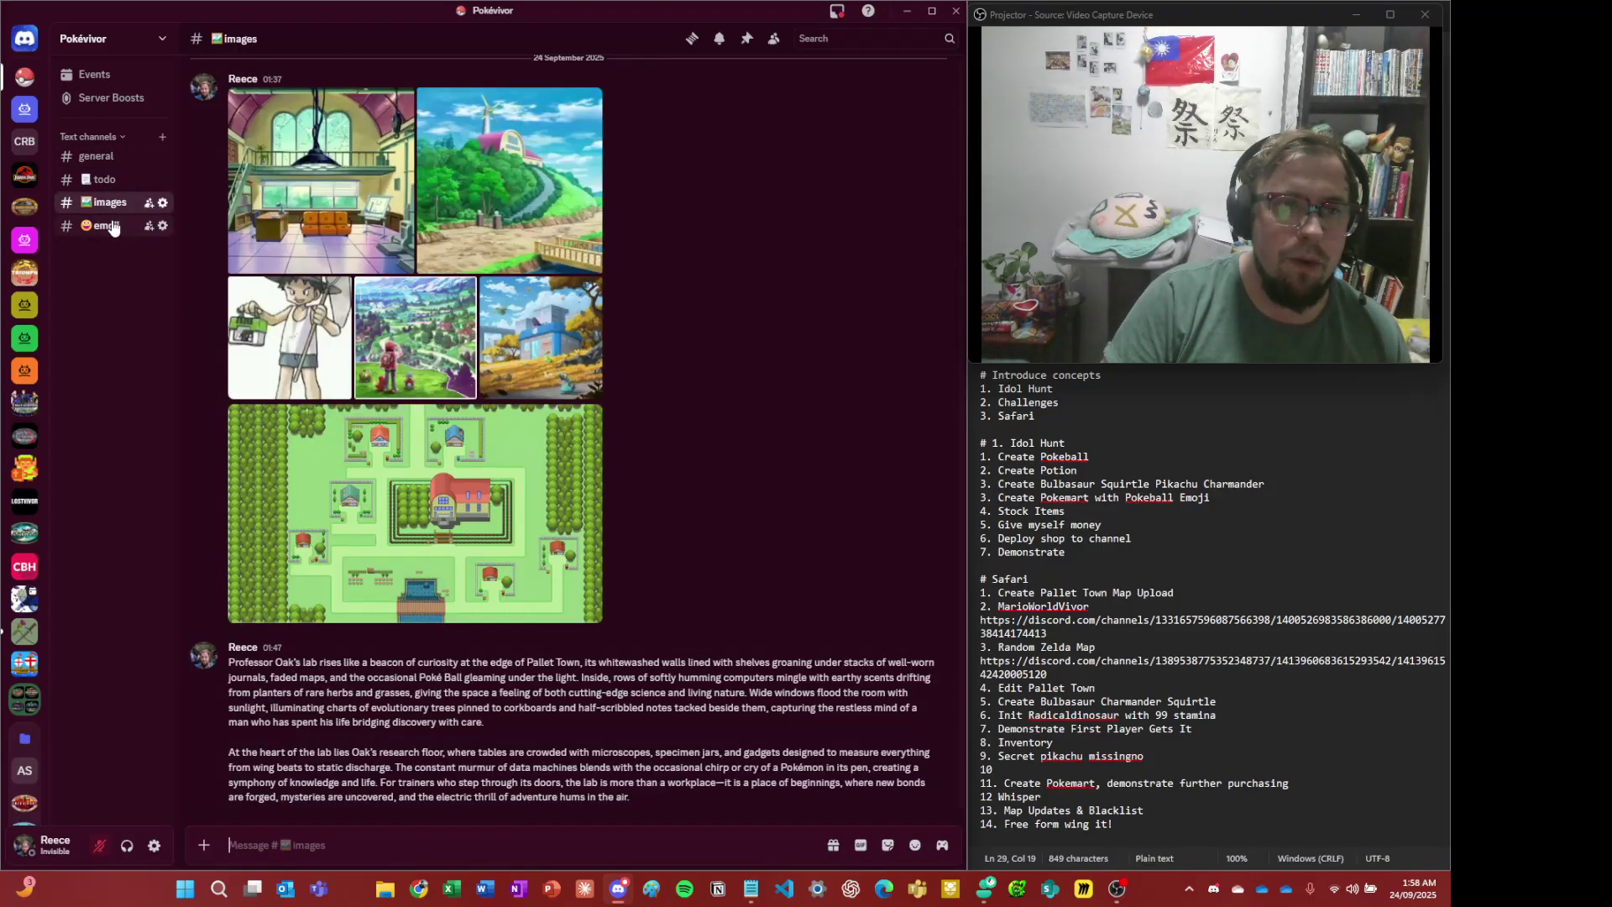
left_click(113, 228)
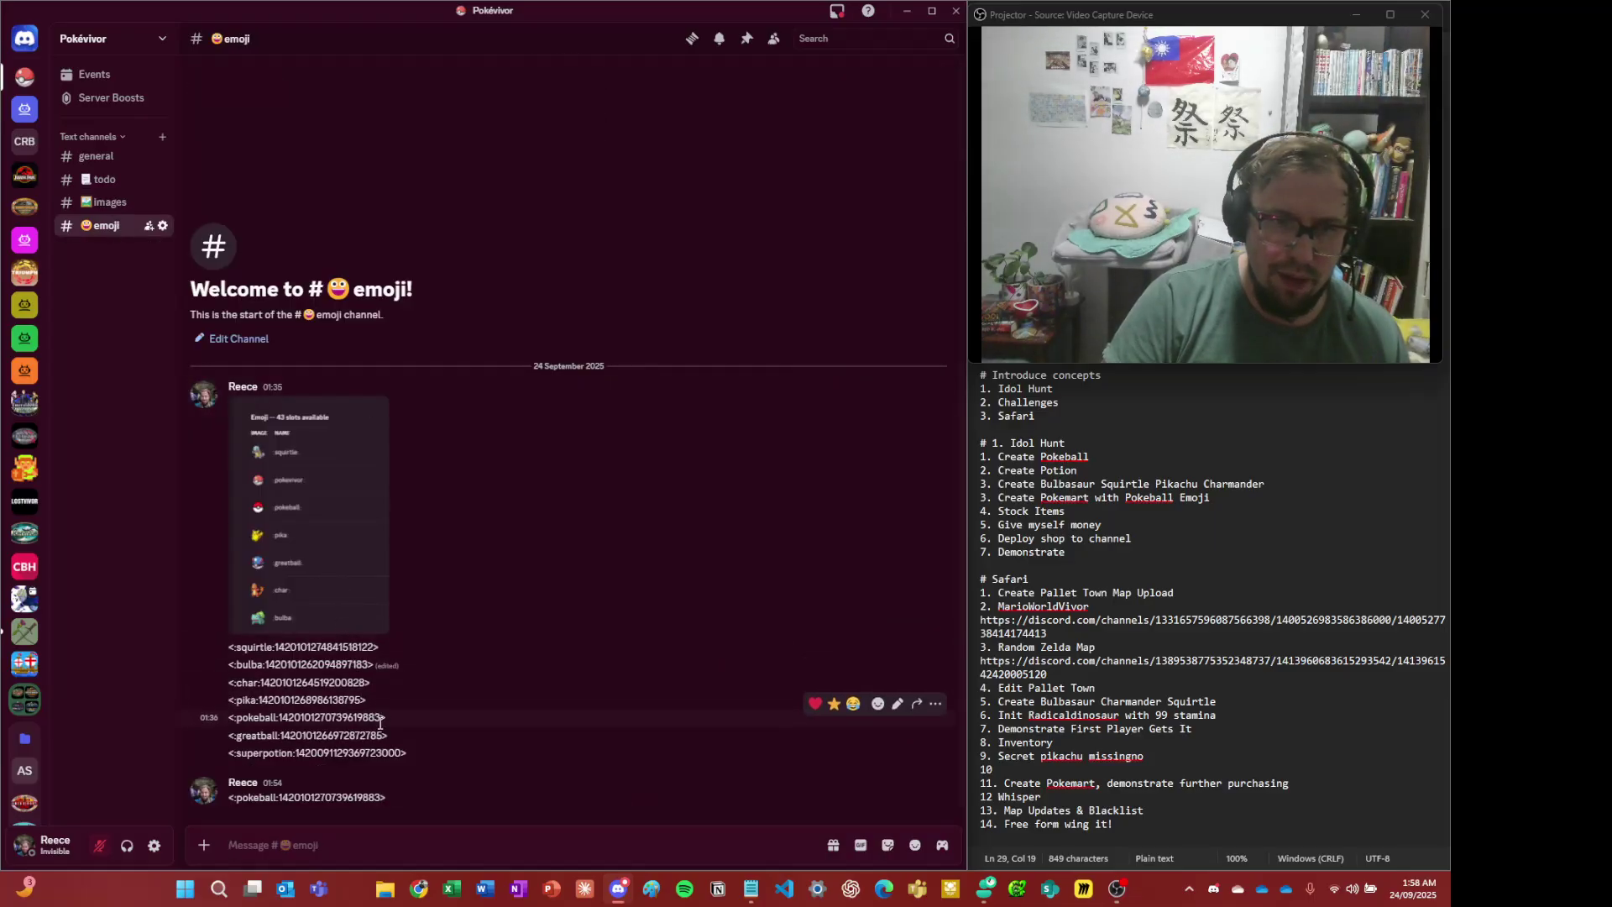
left_click_drag(428, 754, 230, 753)
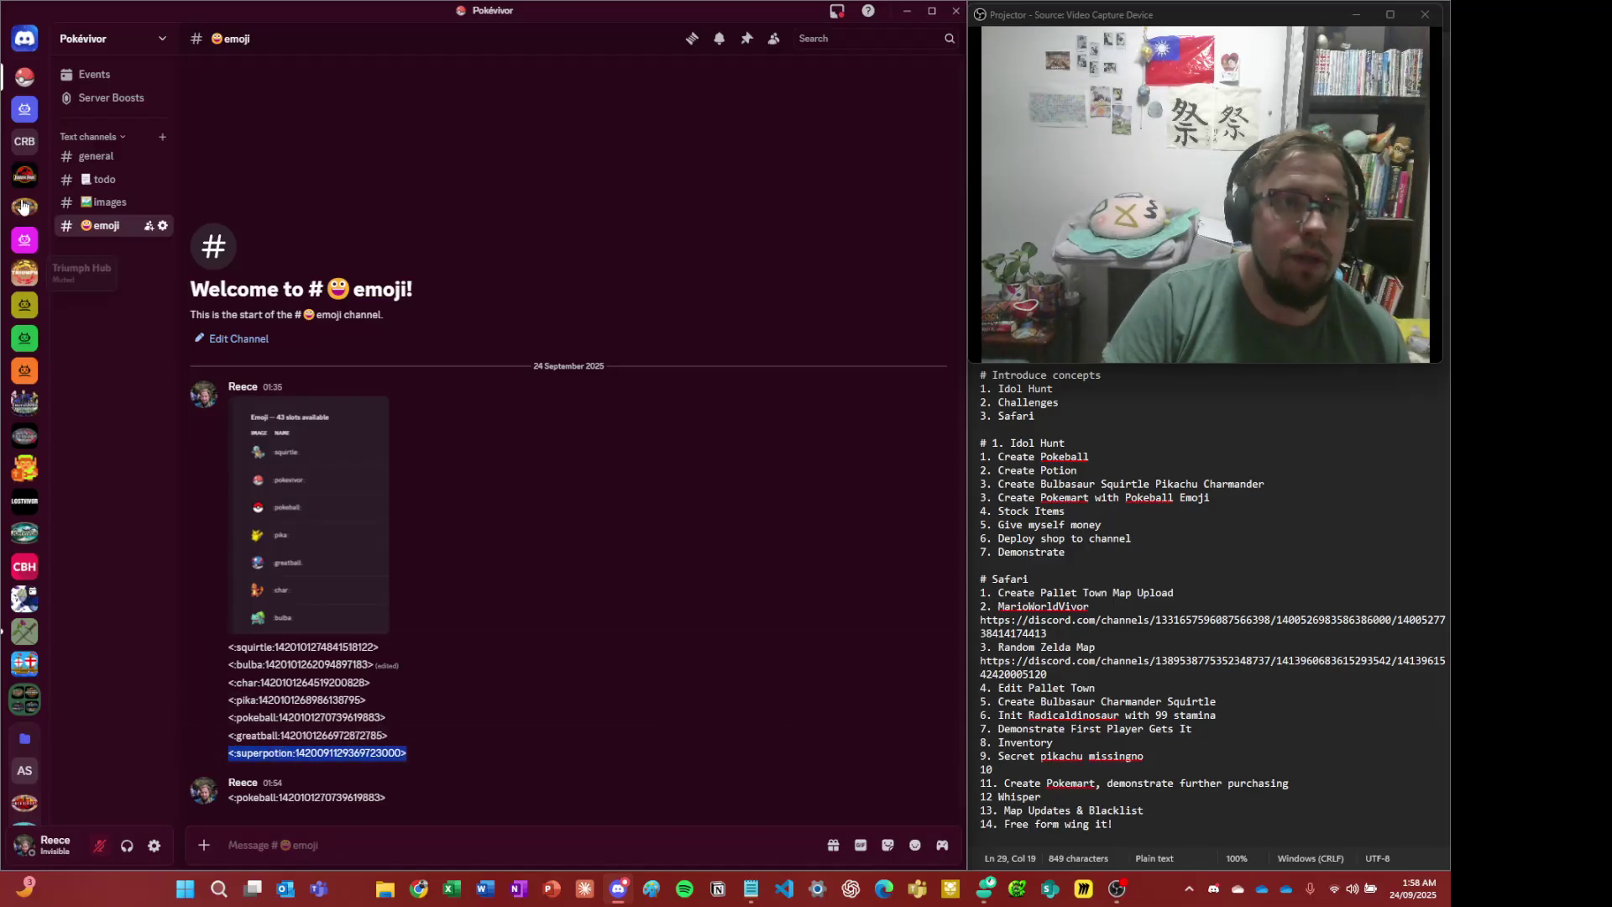
left_click(324, 723)
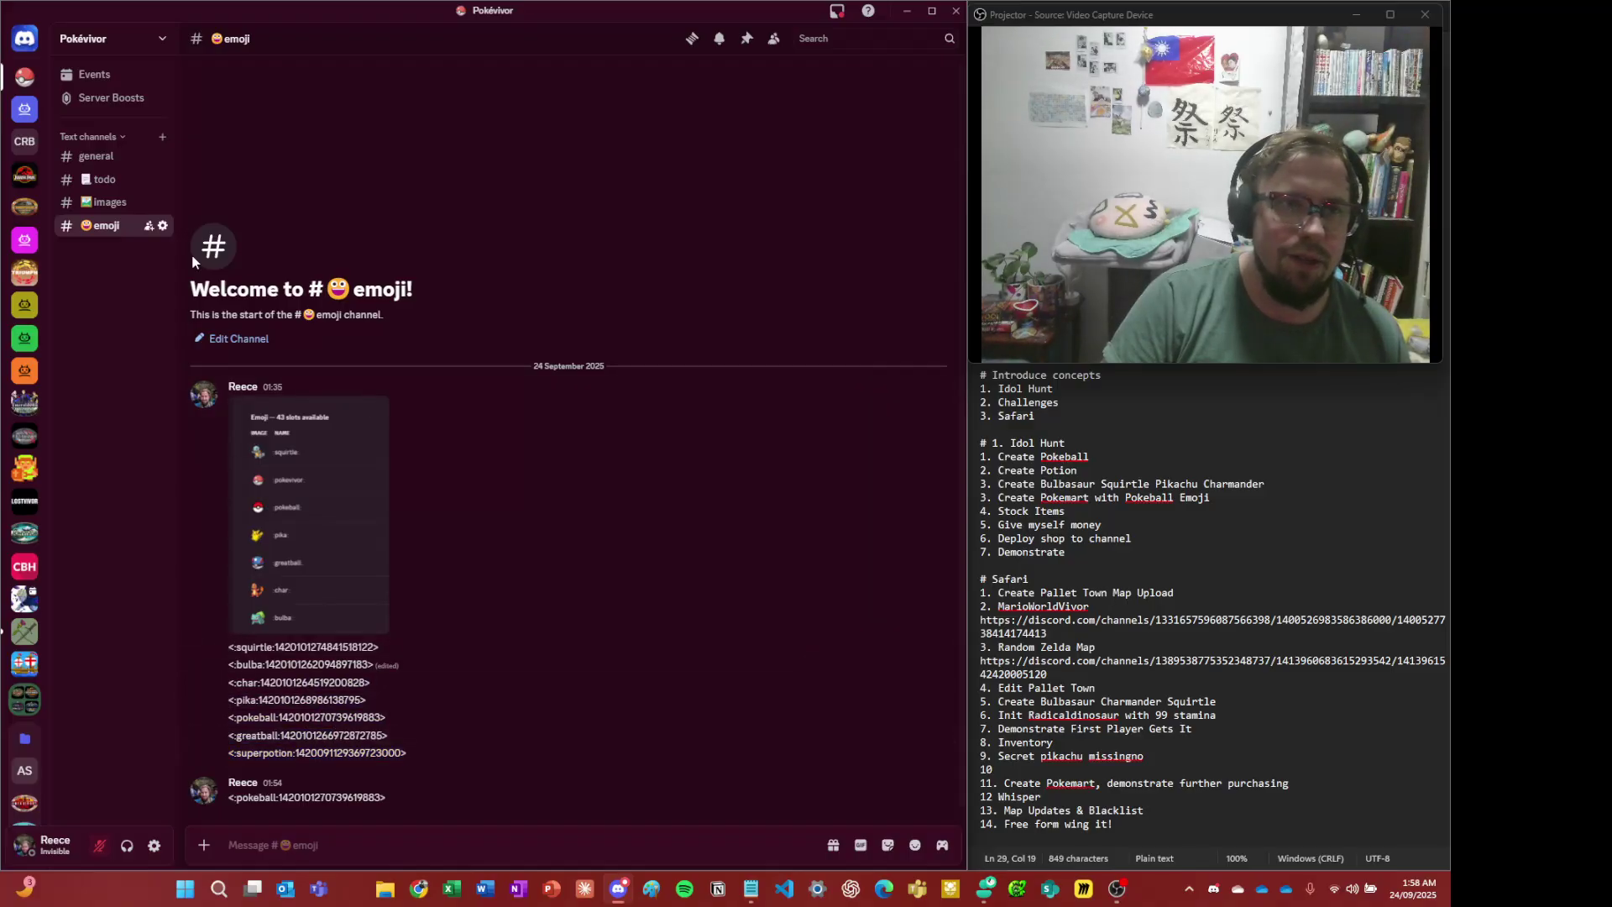
left_click(95, 156)
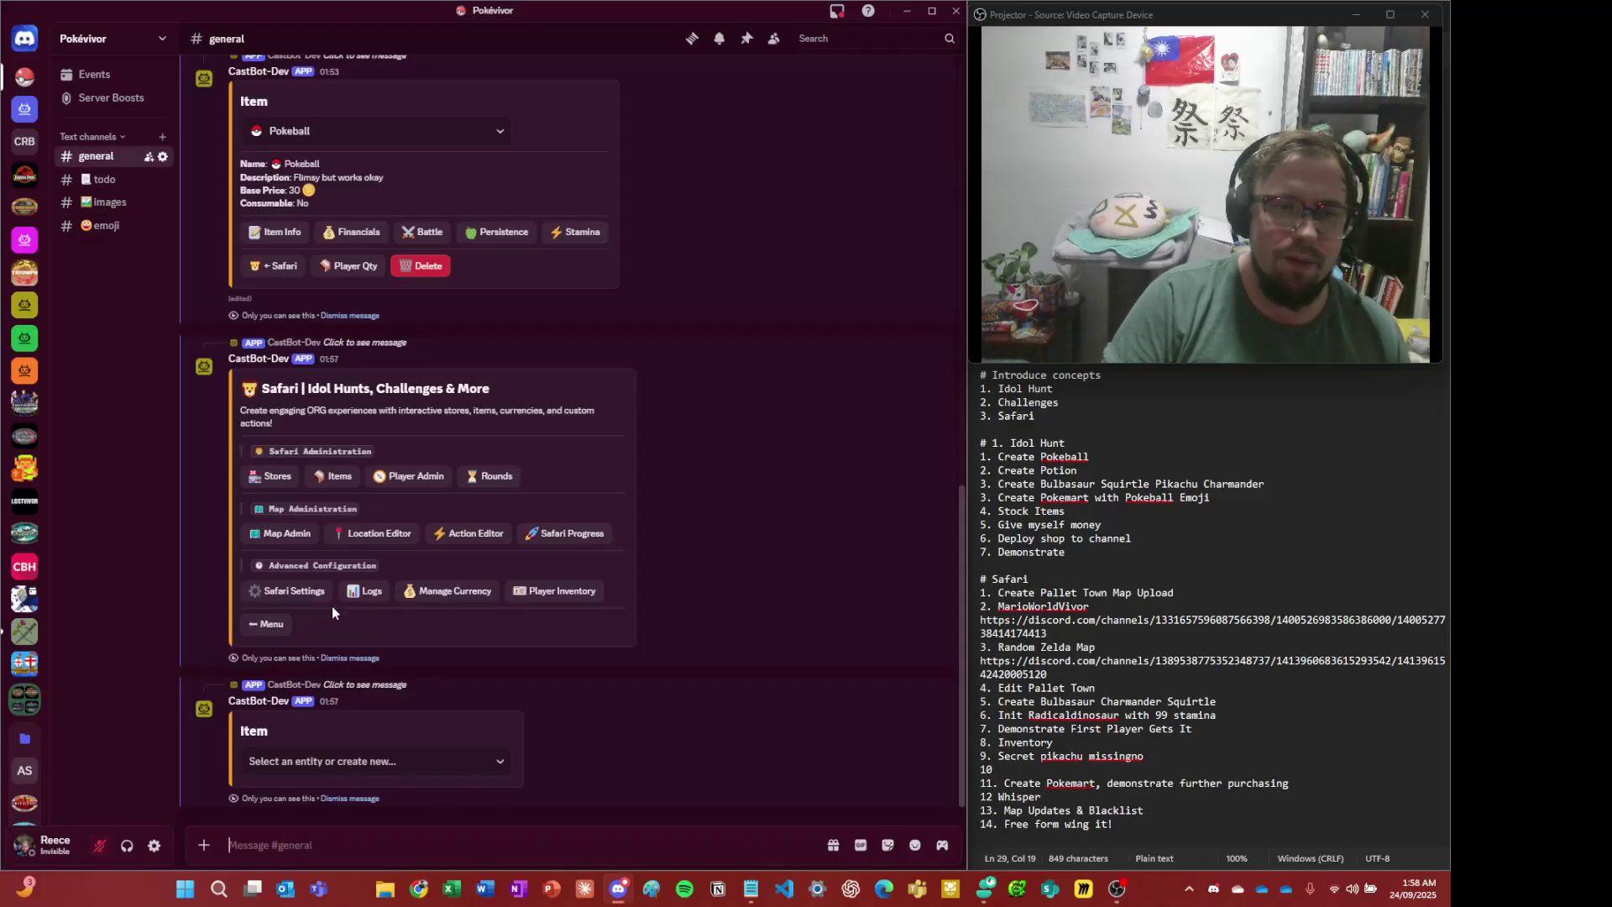
- Create Super Potion with the pasted superpotion emoji, 'It's extra tasty!' and base price 60
left_click(340, 766)
left_click(357, 802)
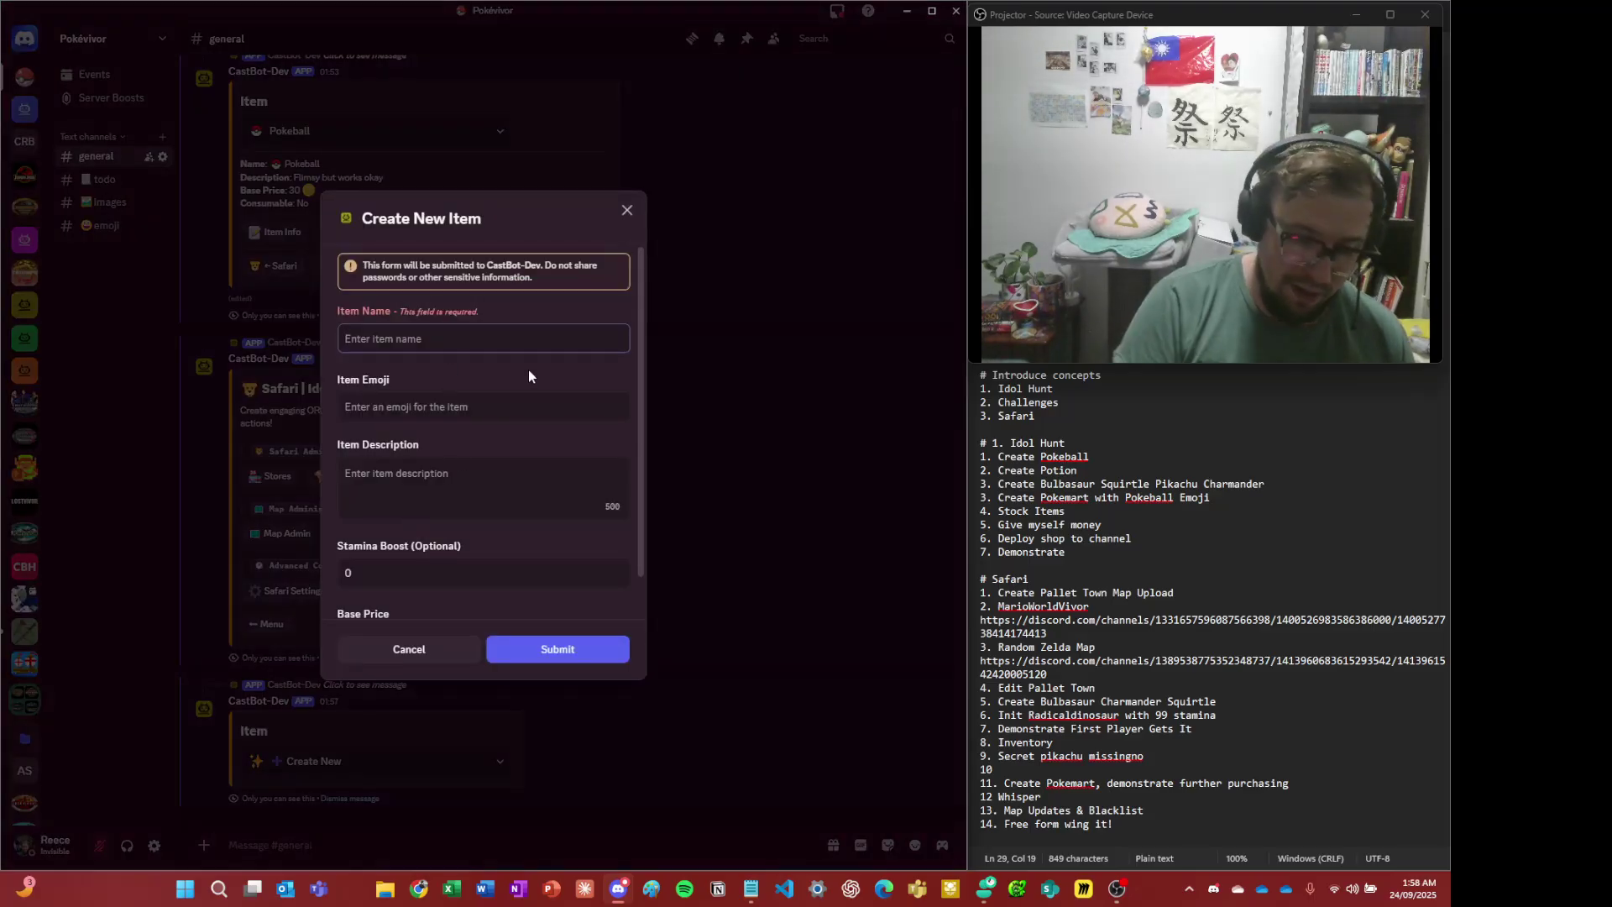
type("Su")
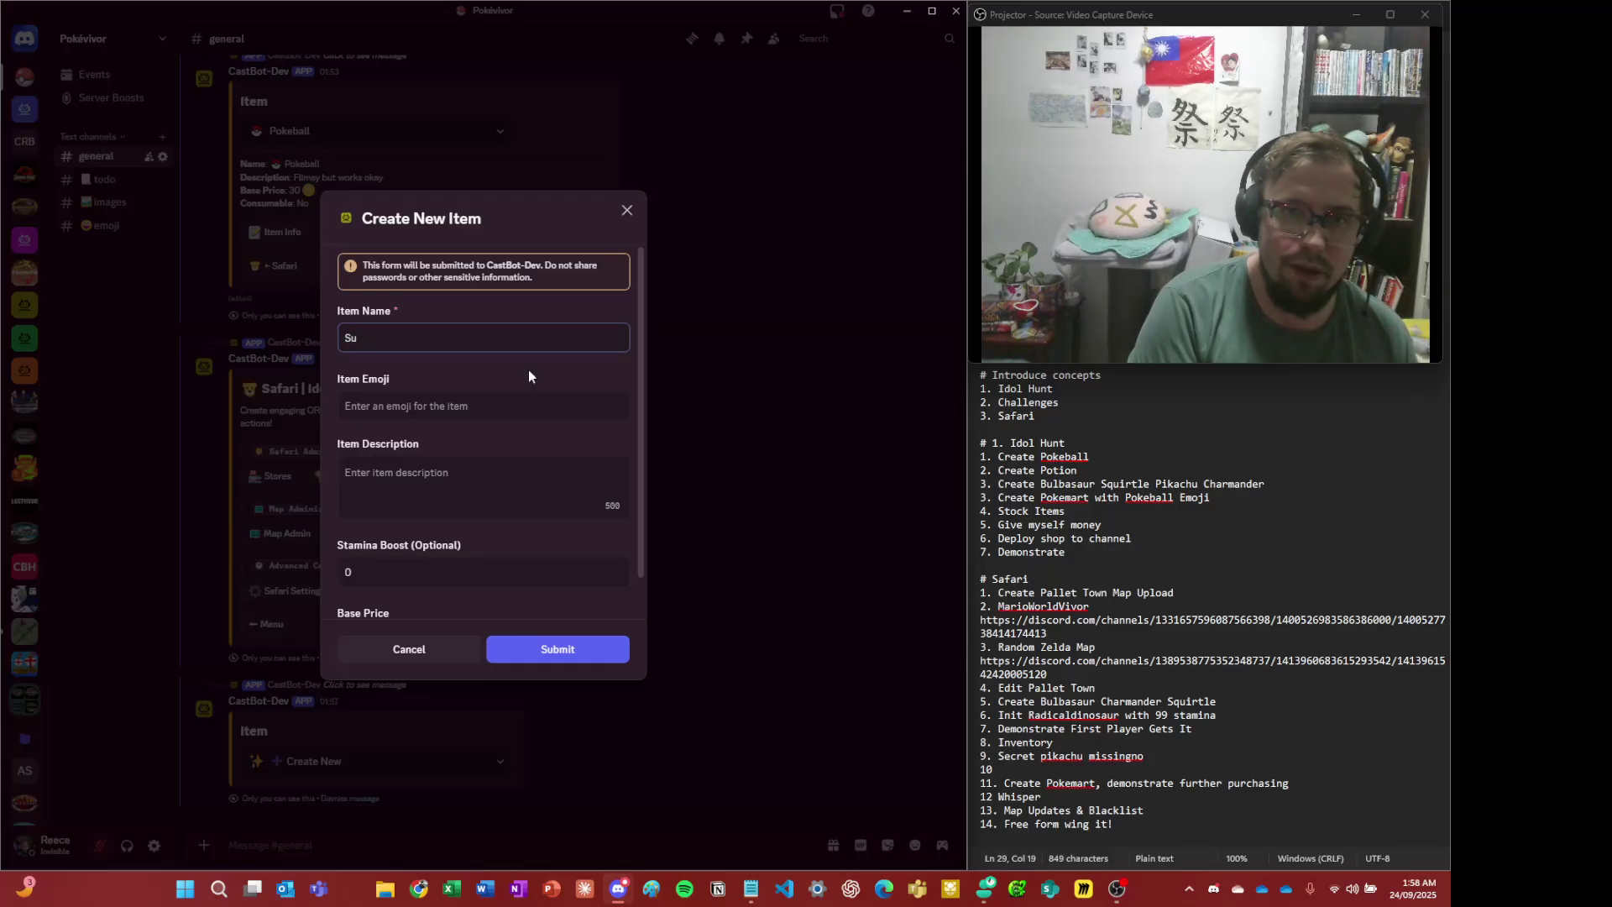
type("per Poti")
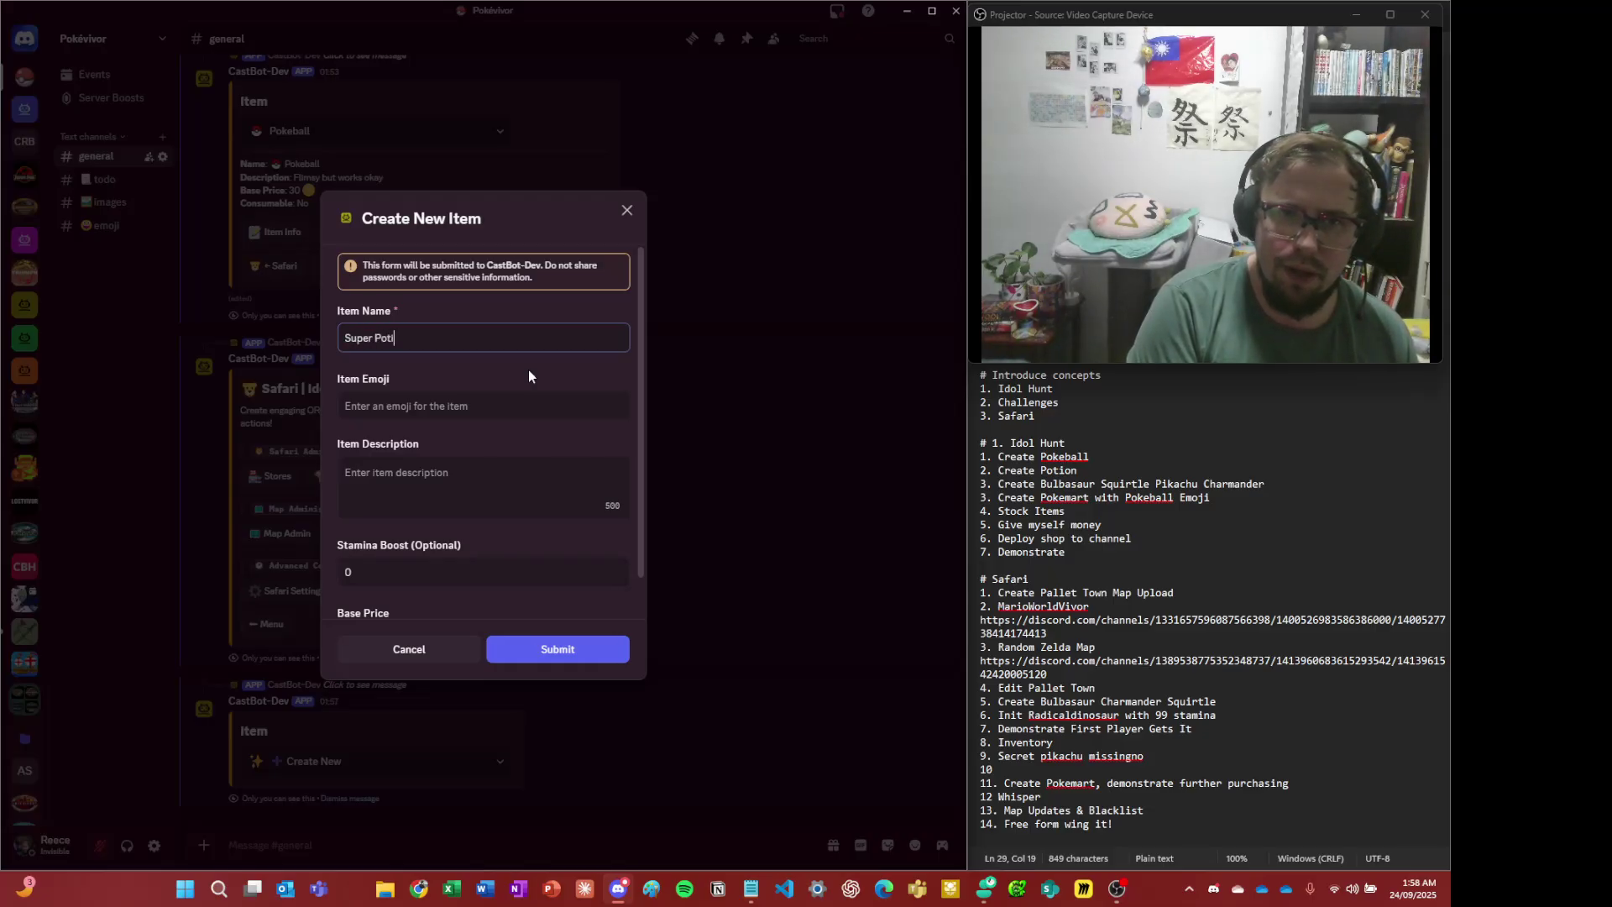
type("on")
key("Tab")
key("ctrl+v")
key("Tab")
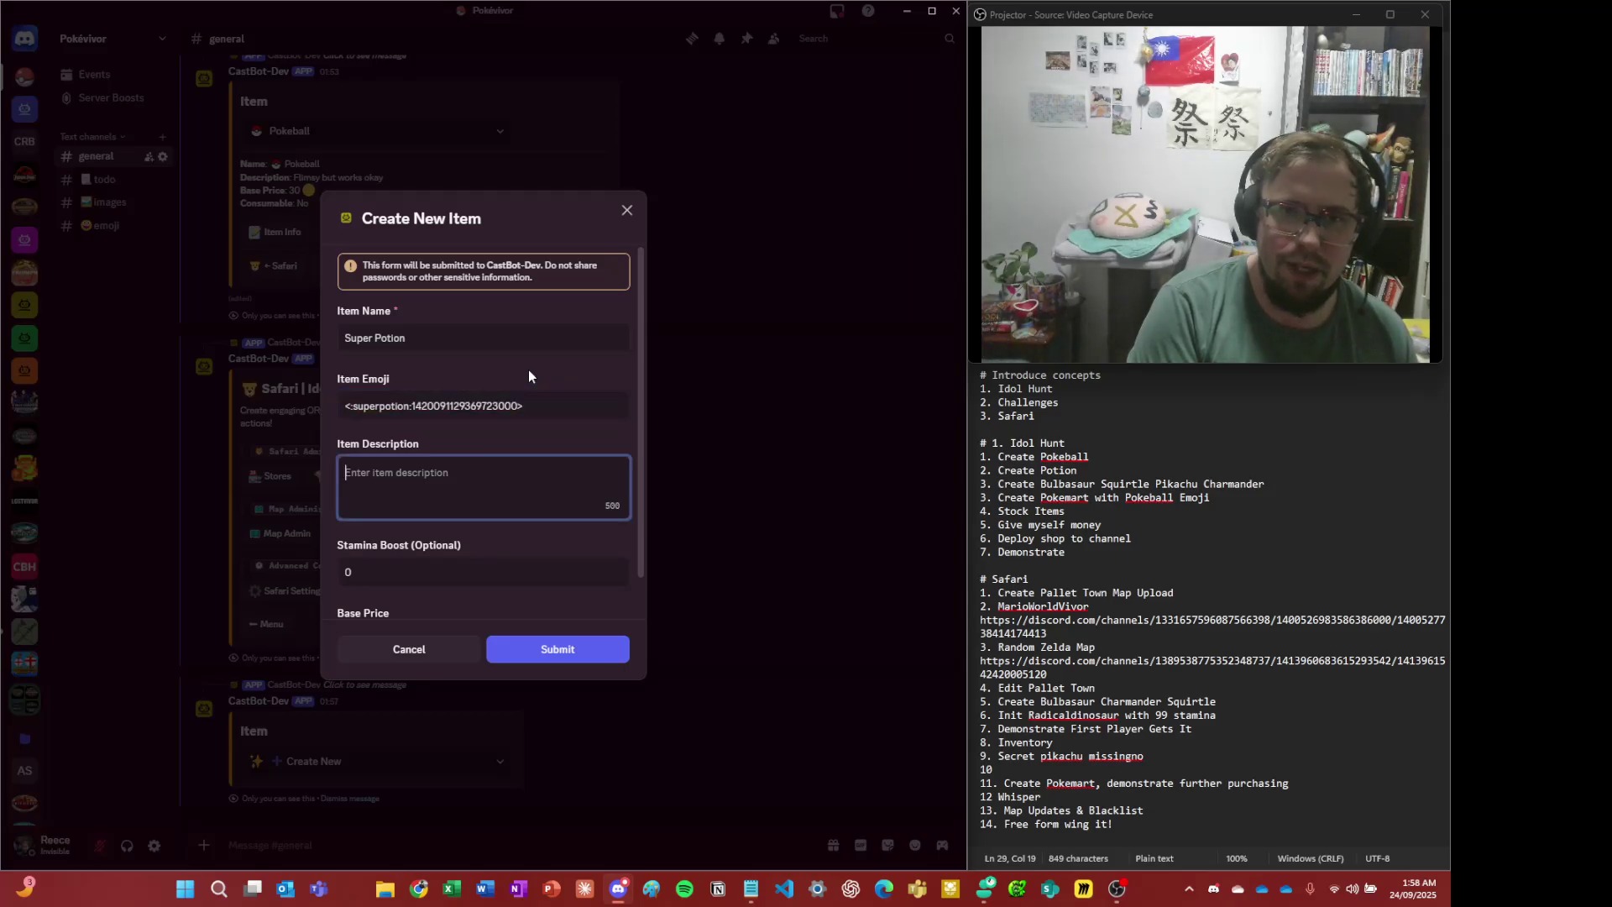
type("It's extra ta")
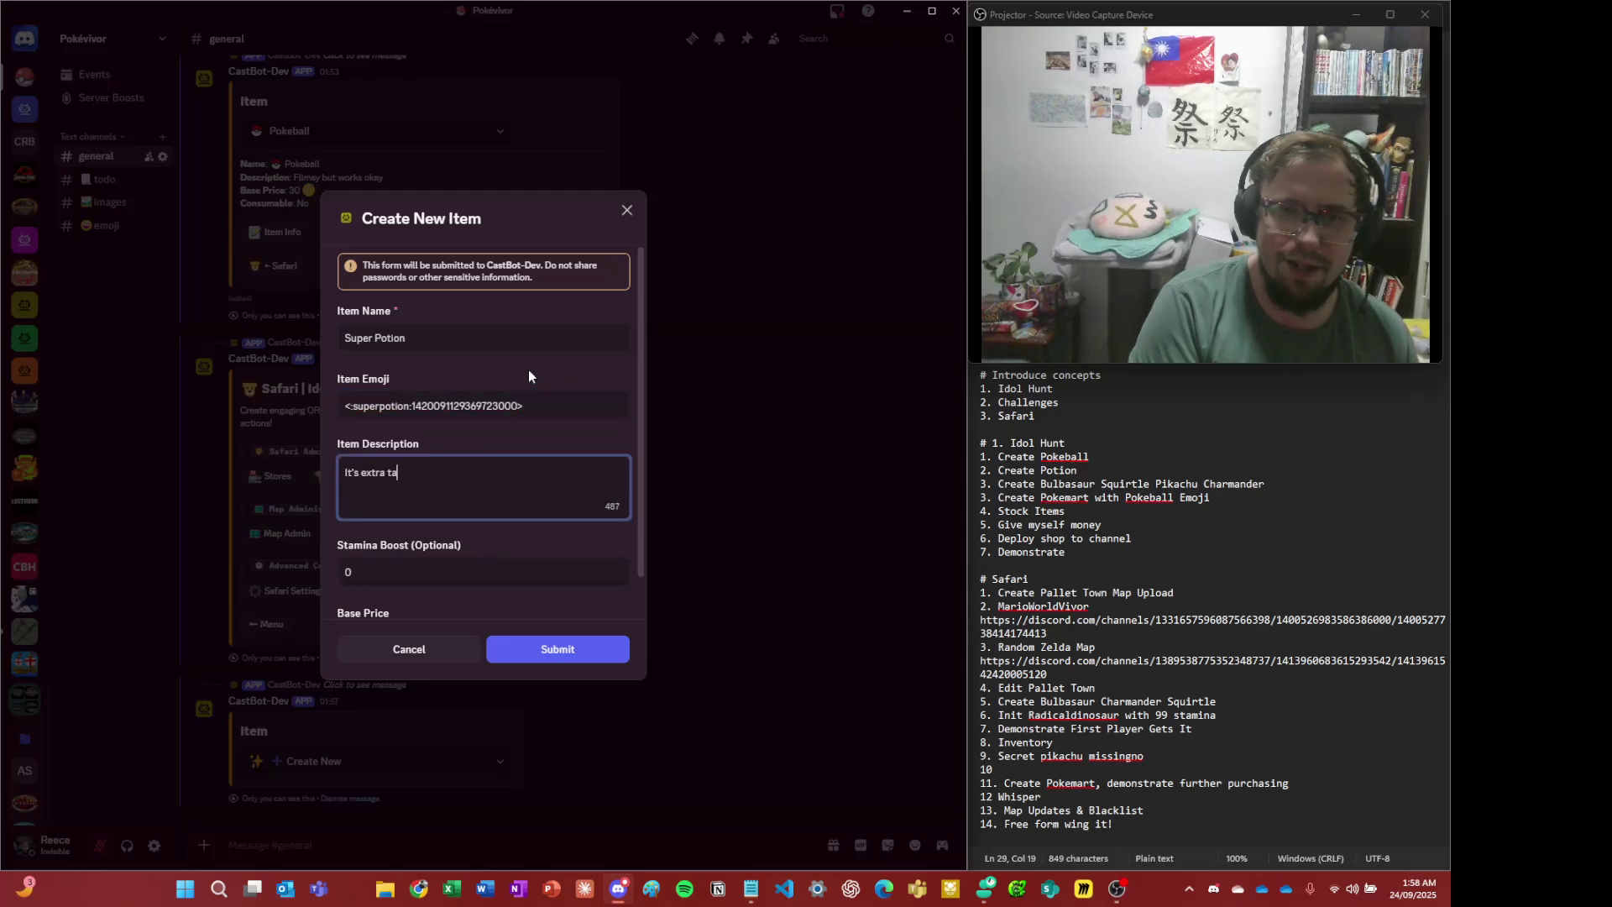
type("sty!")
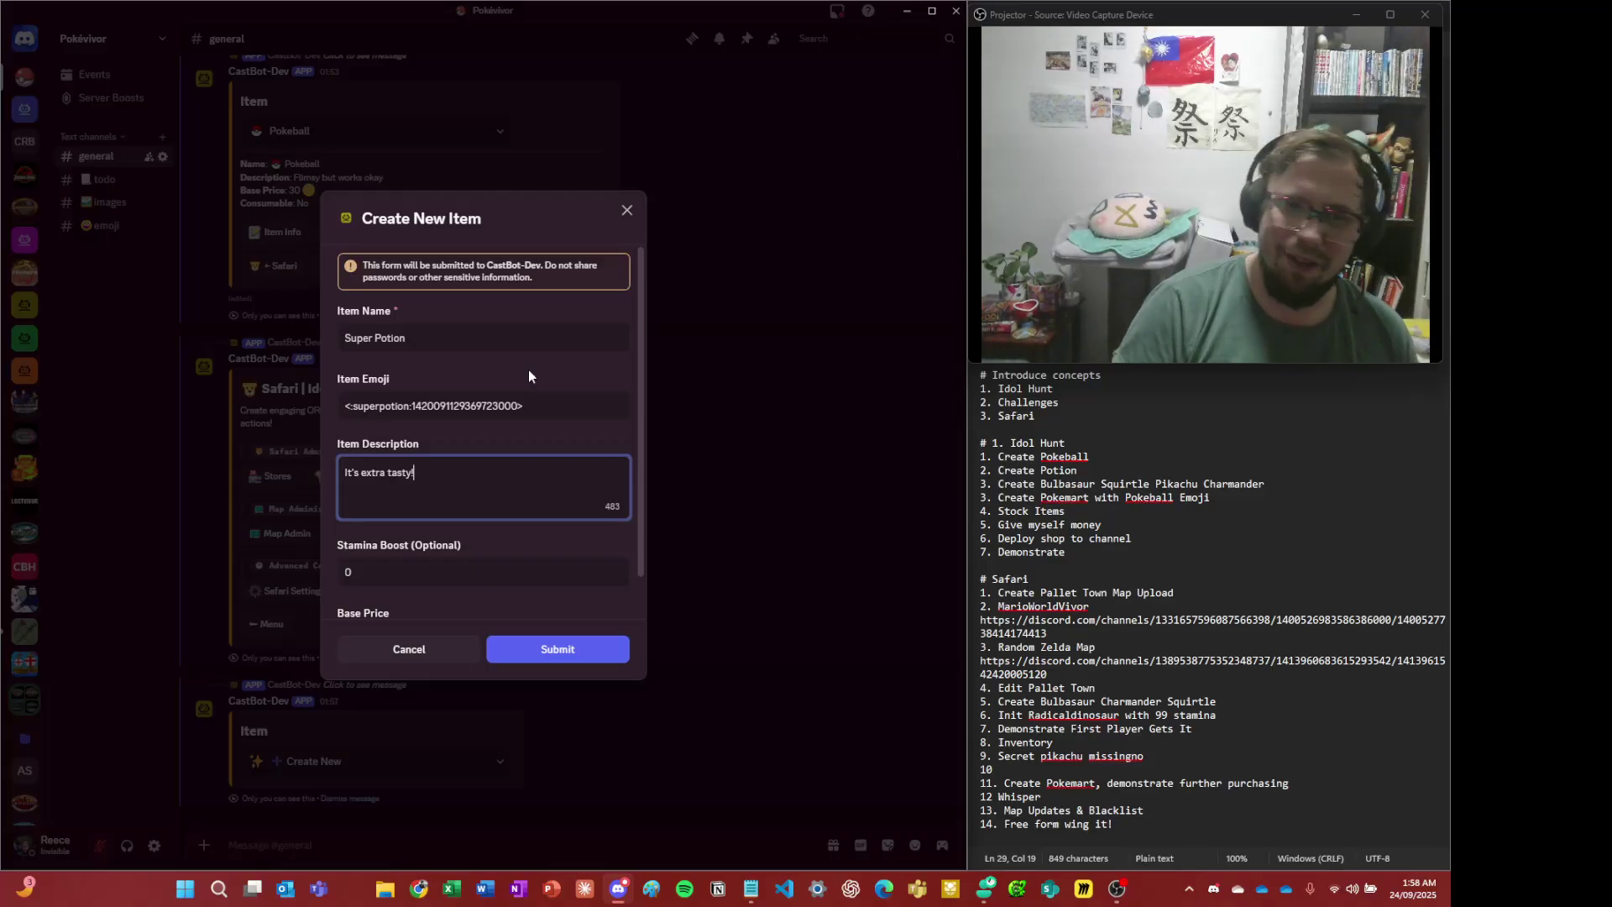
scroll(527, 375, "down", 1)
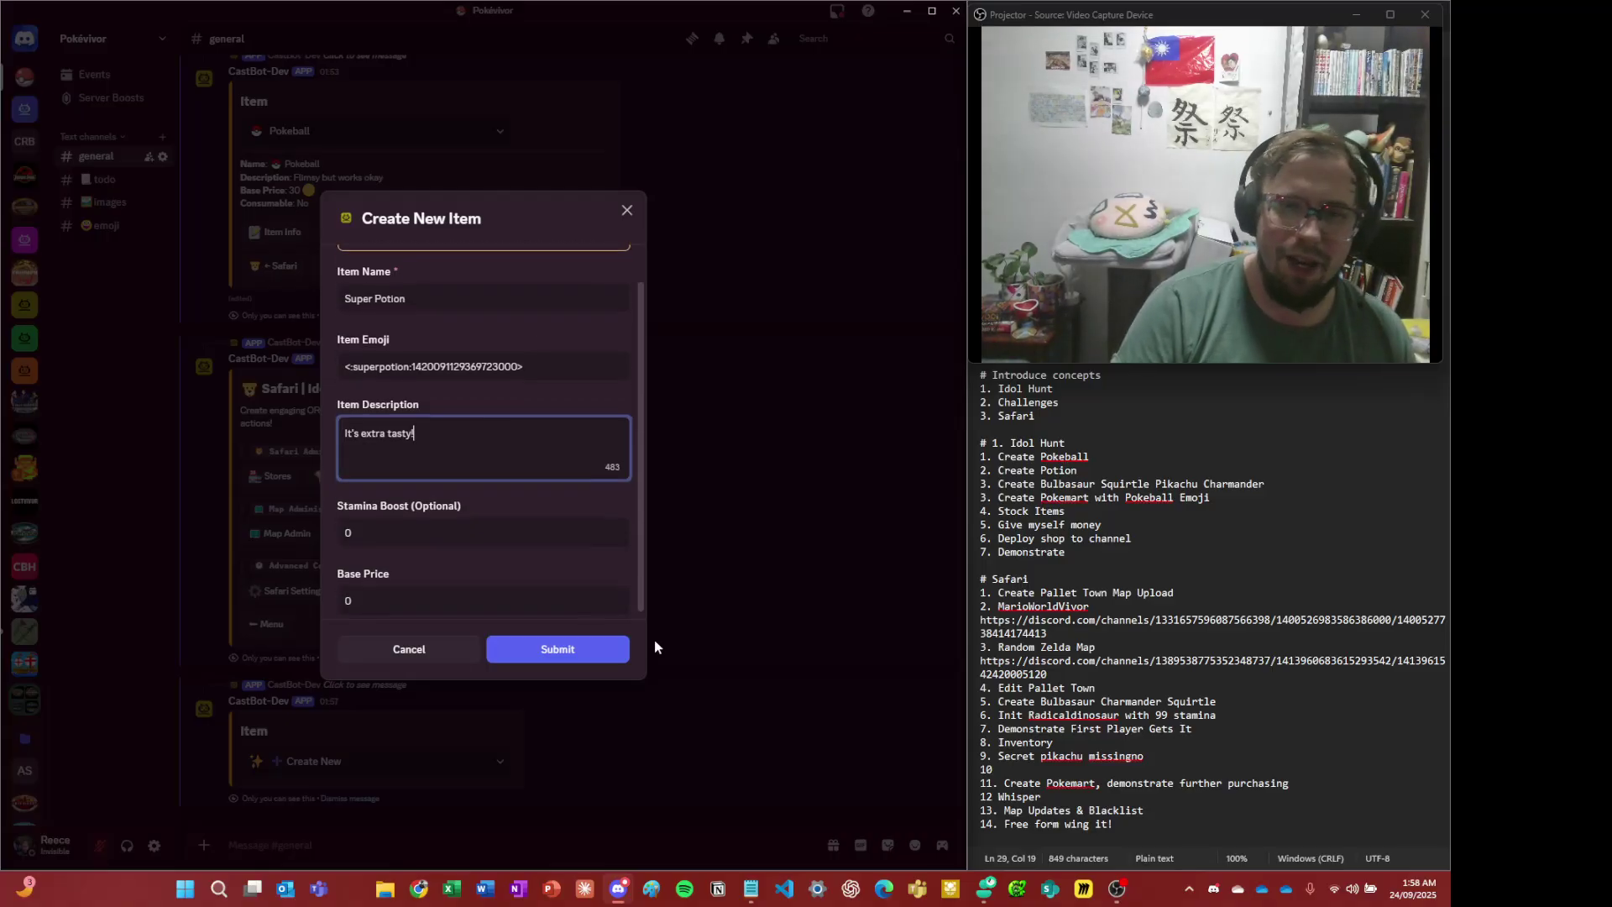
double_click(366, 599)
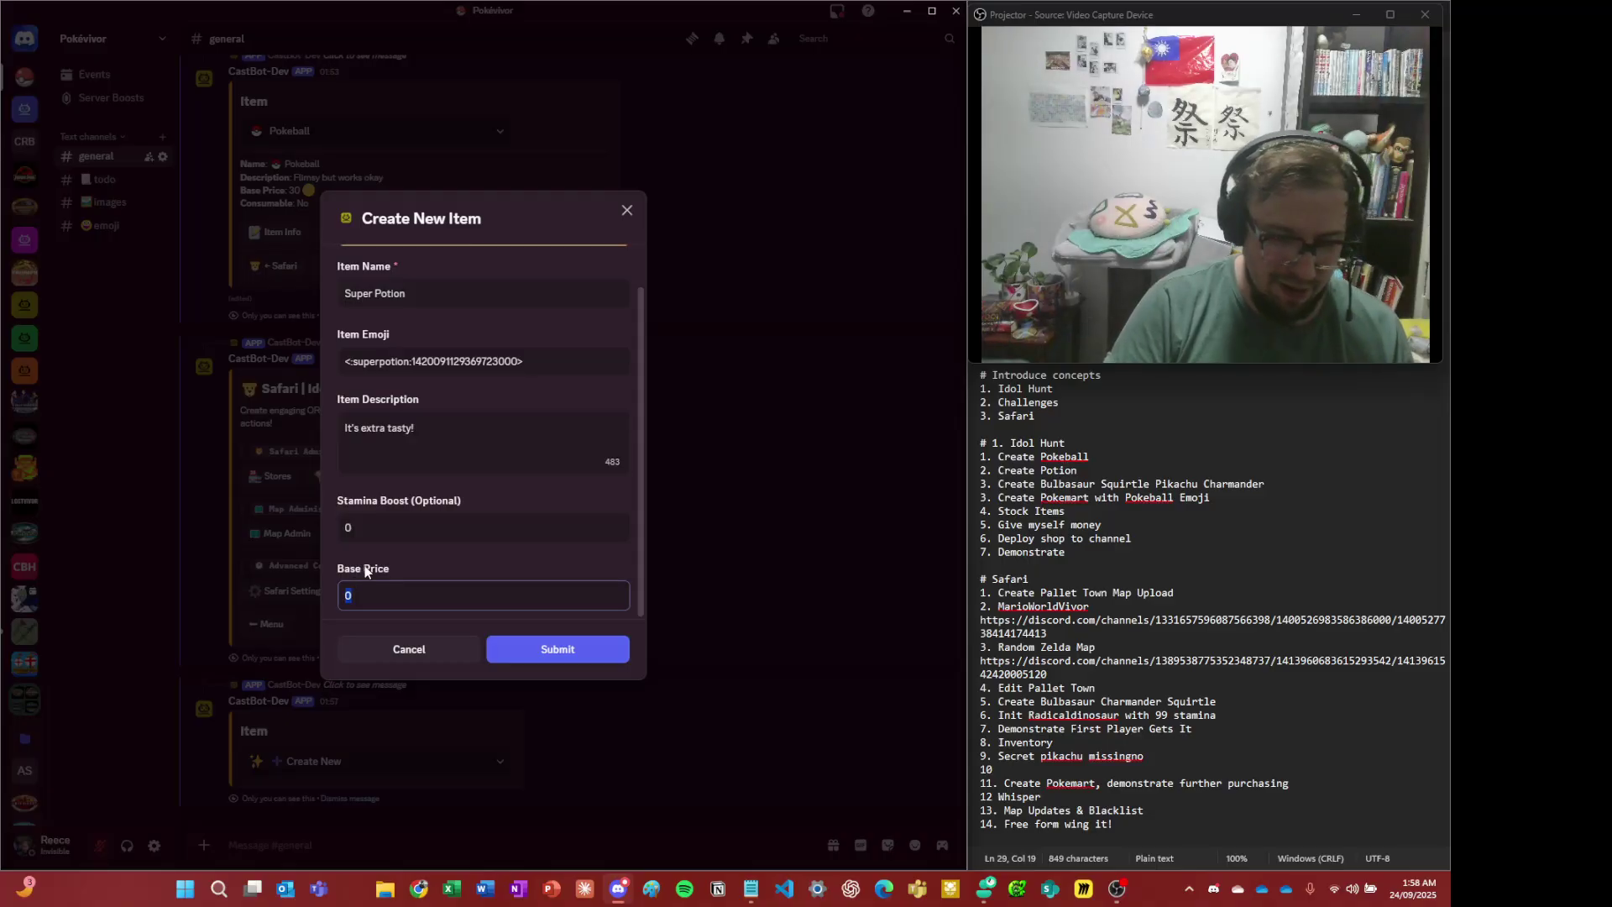
left_click(598, 650)
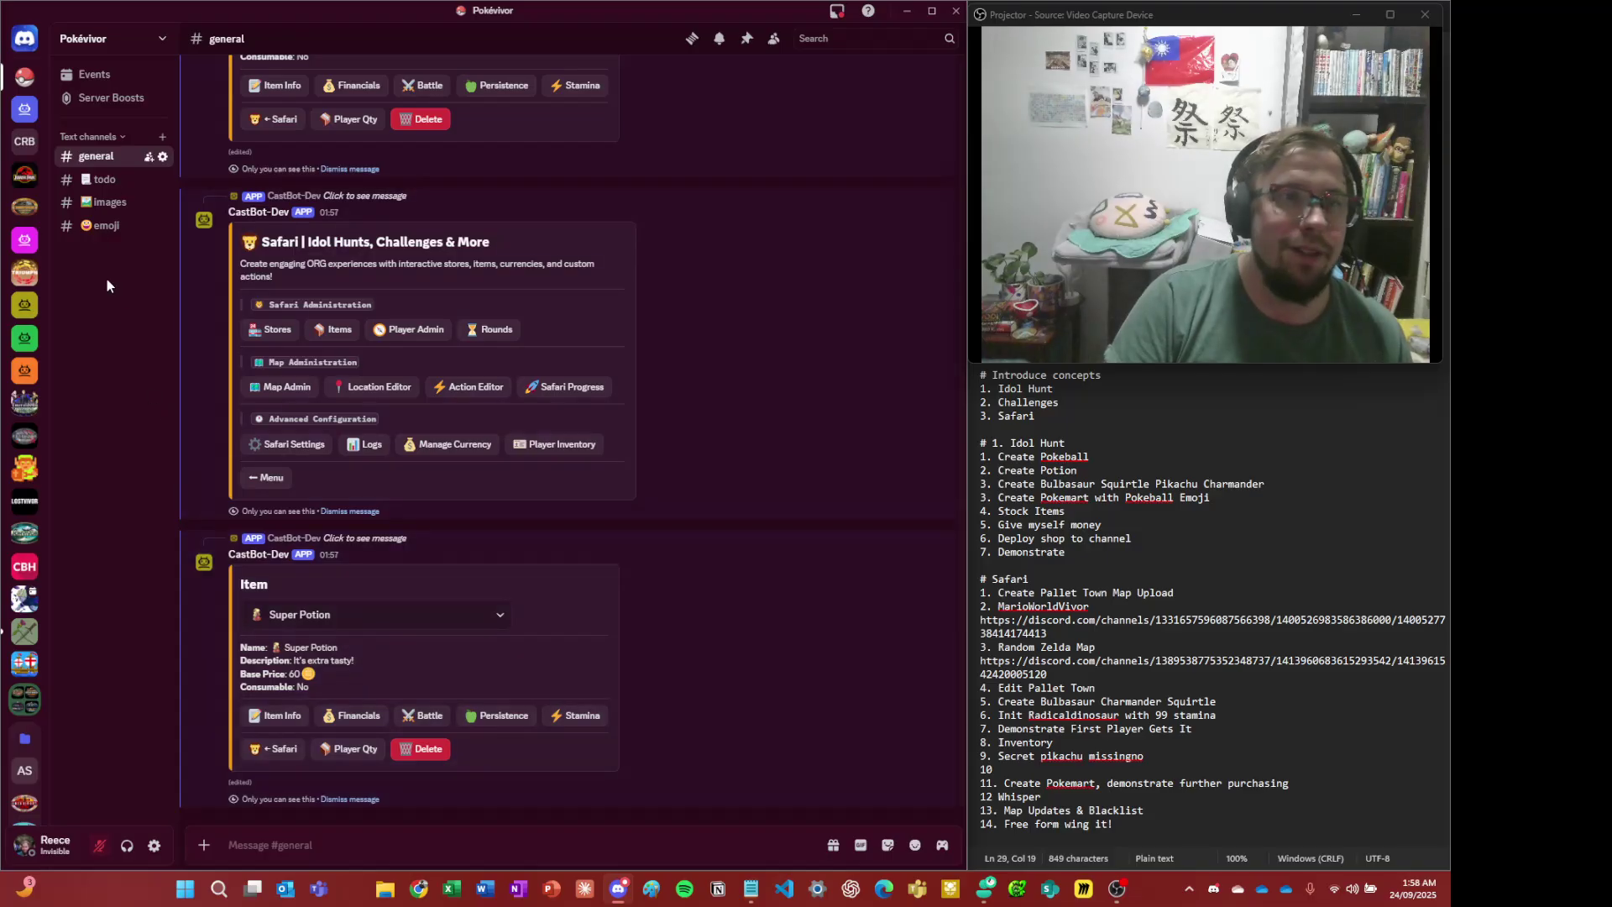
- Drag the #emoji channel up so it sits directly under #general
left_click(95, 186)
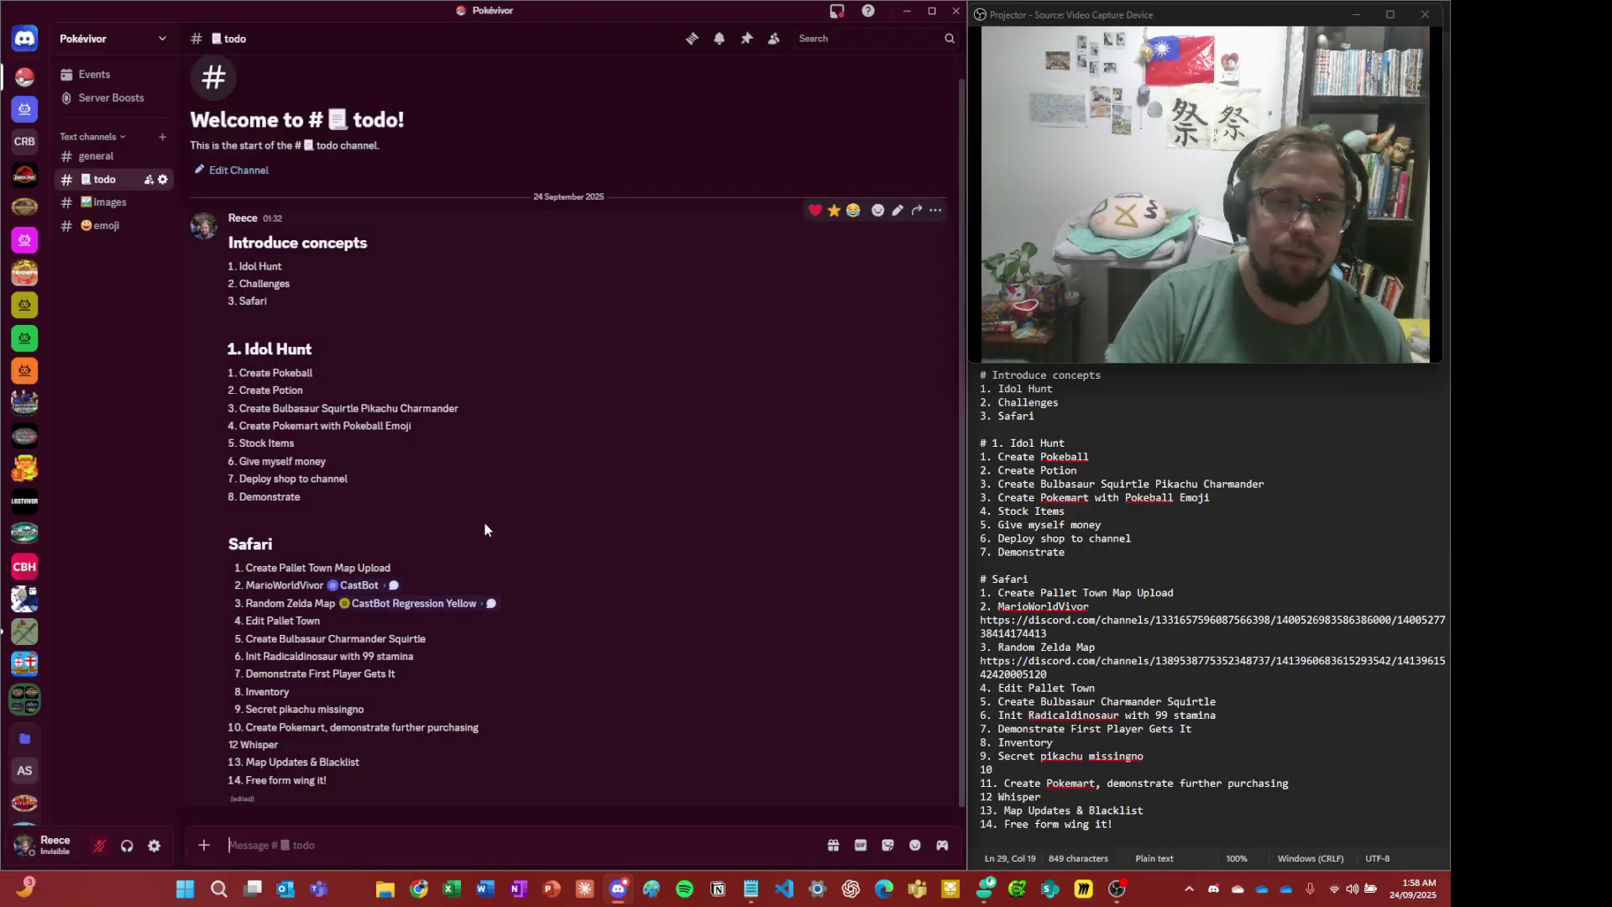
left_click(104, 226)
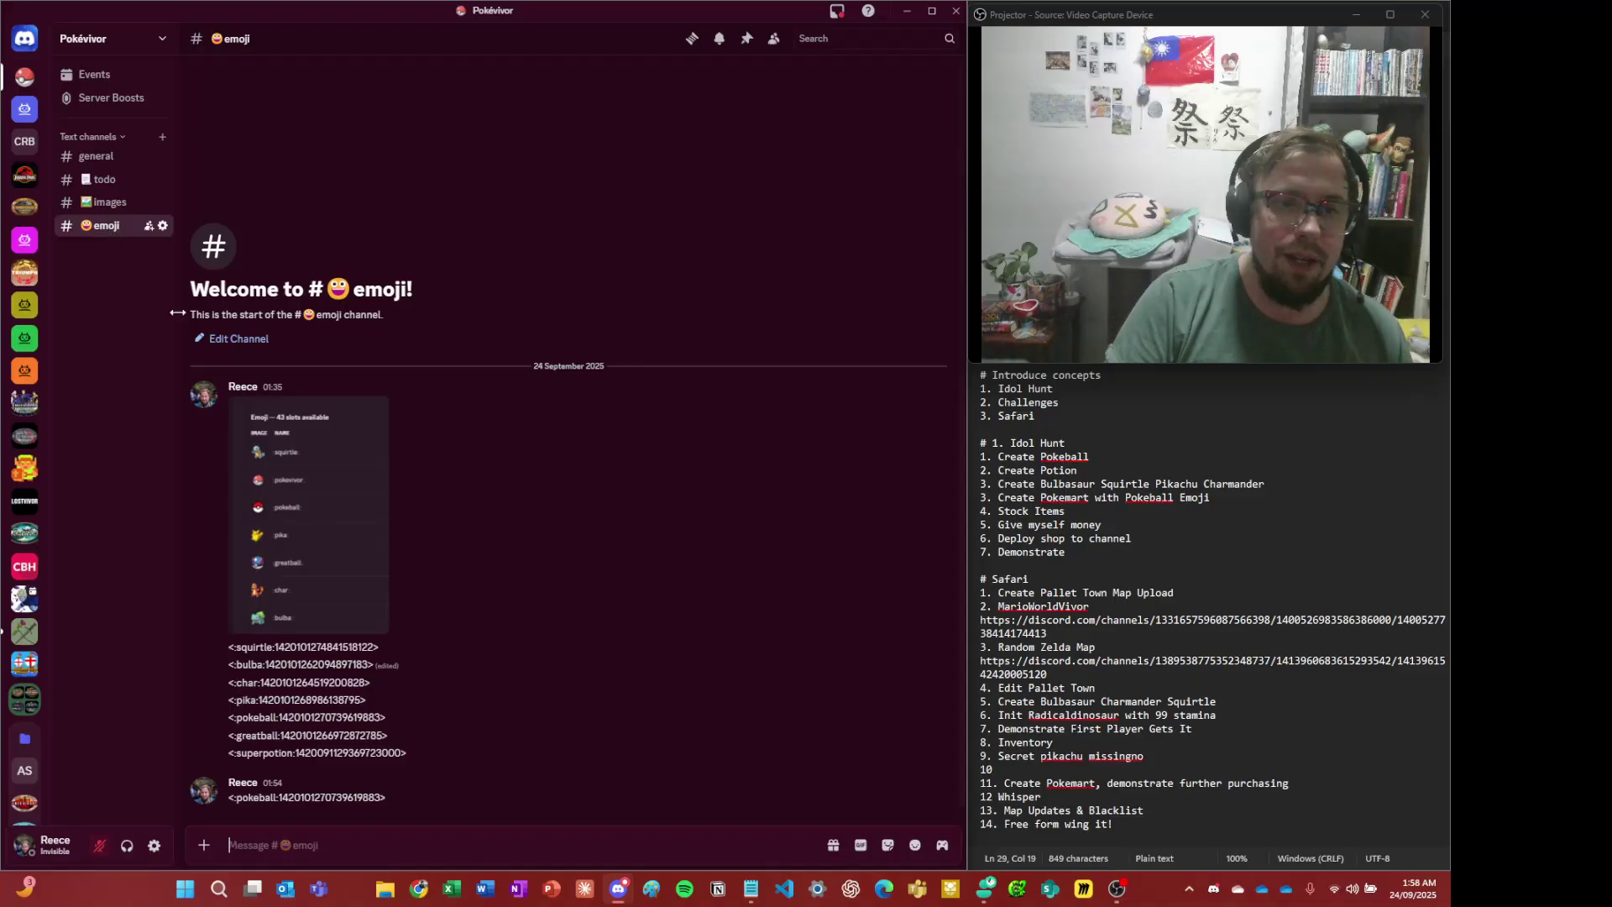
left_click_drag(130, 235, 105, 177)
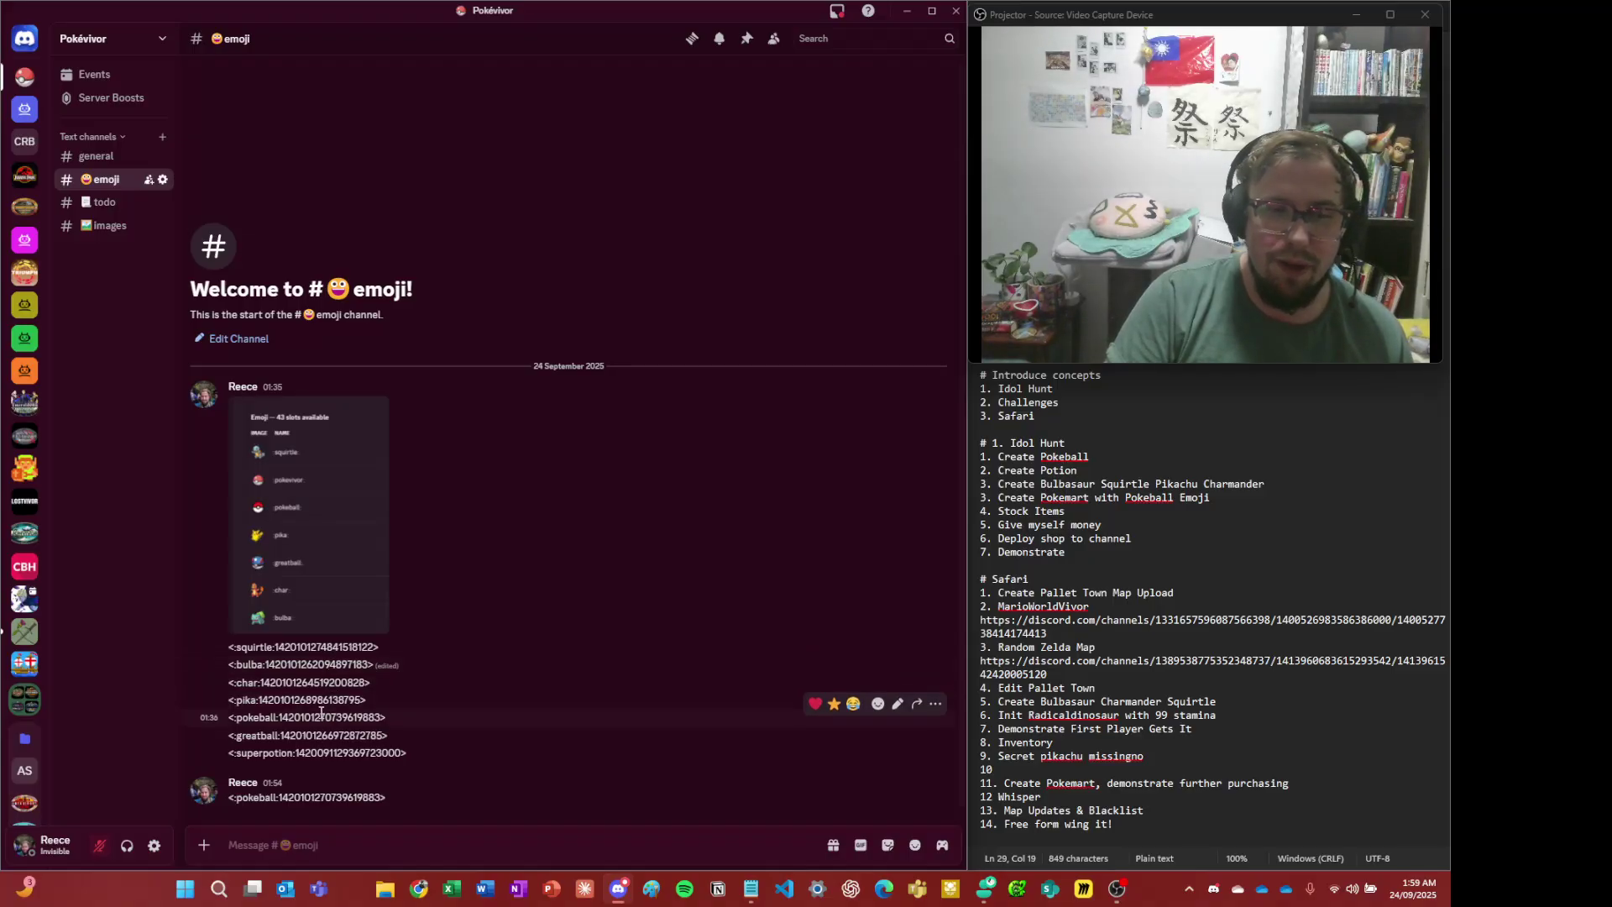
- Copy the bulba emoji code from #emoji and go back to #general
triple_click(323, 668)
left_click(322, 668)
triple_click(323, 668)
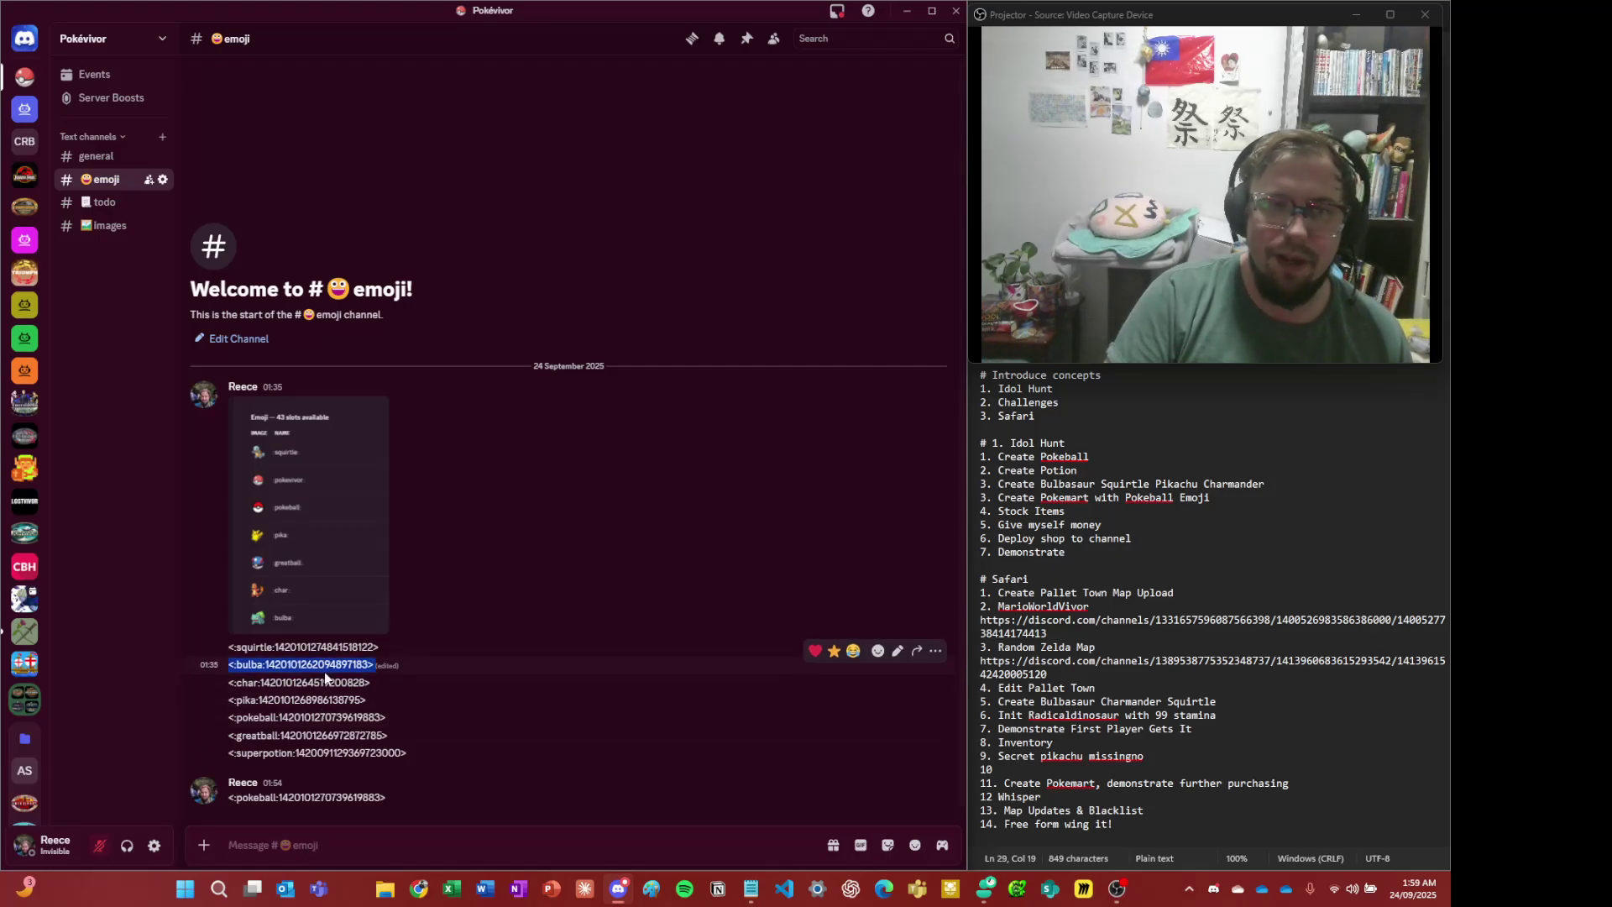
left_click(322, 666)
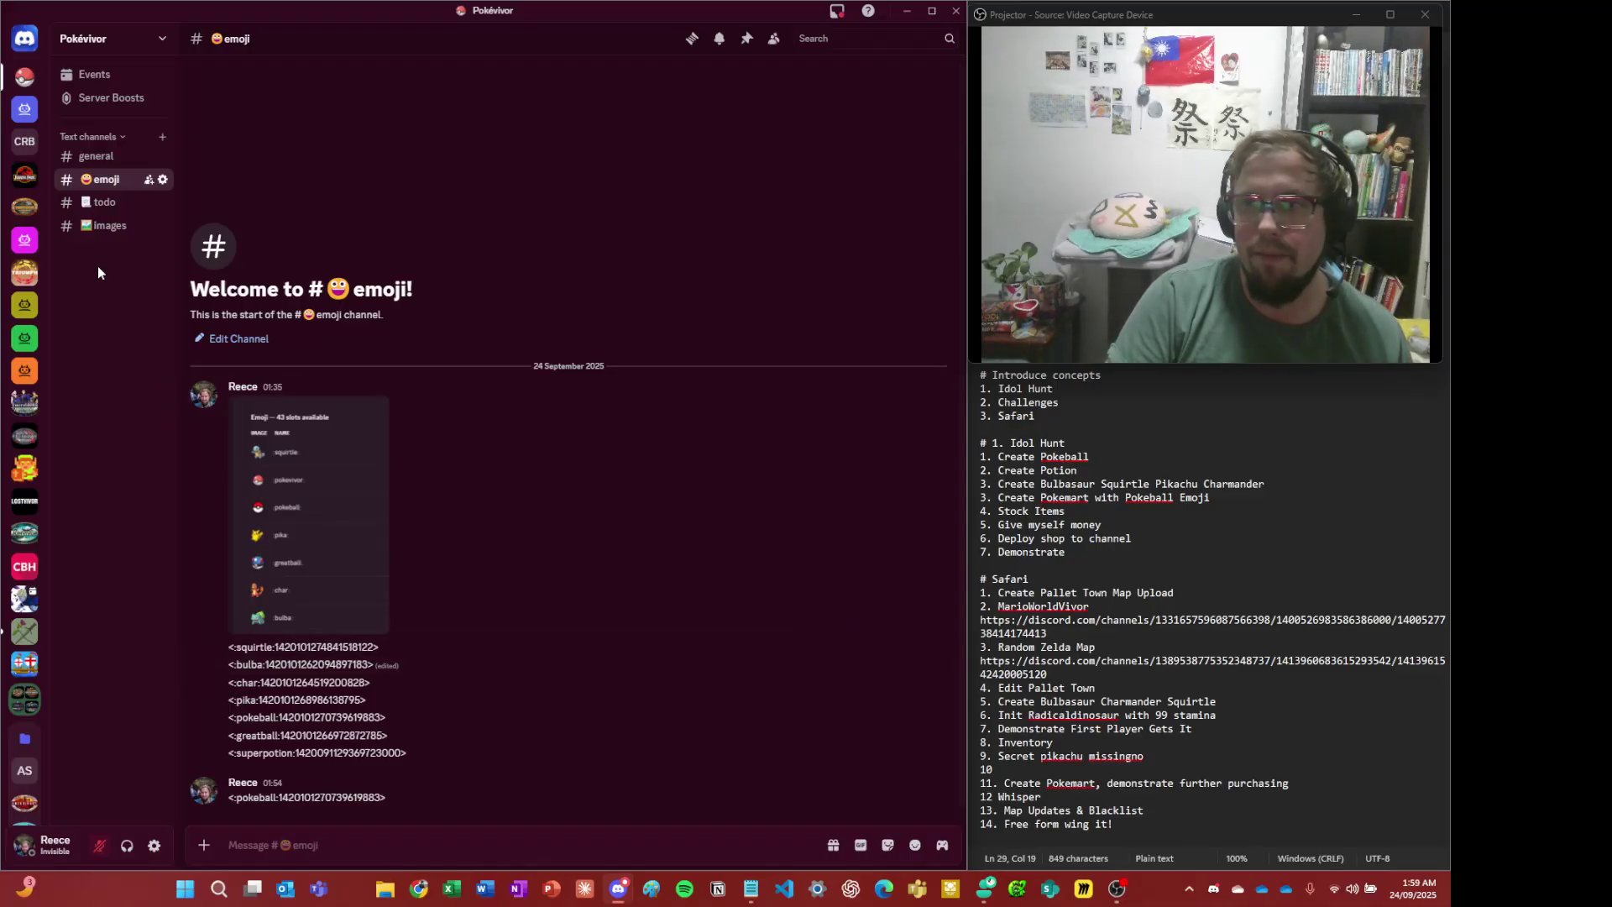
left_click(109, 167)
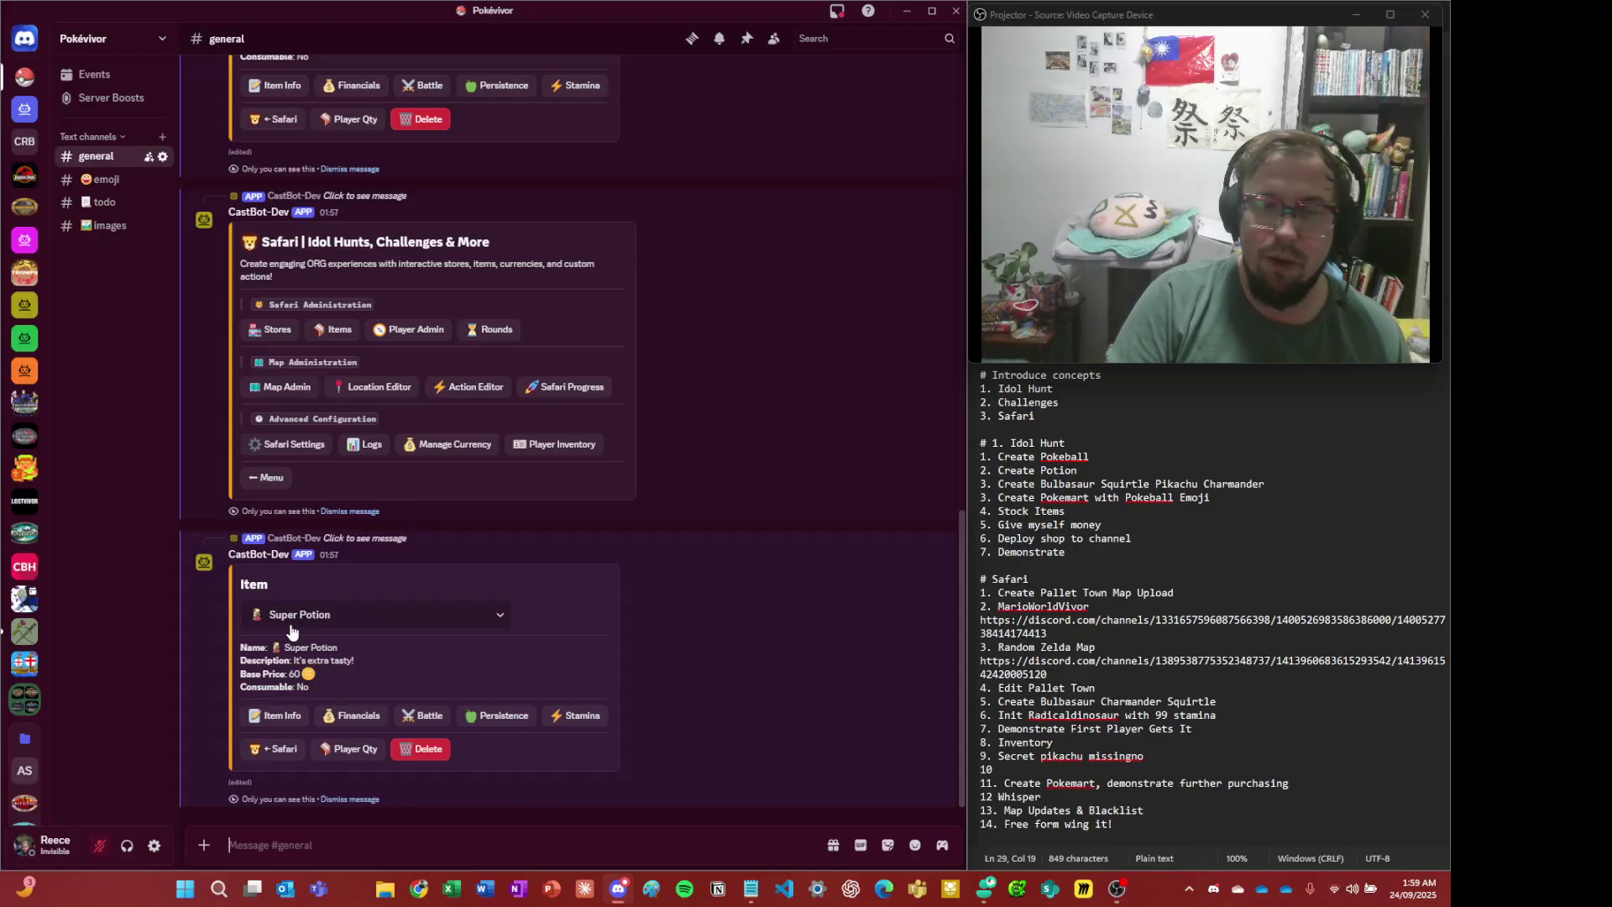
- Check Safari Settings, then show the Safari Items list with Create New, Pokeball and Super Potion
left_click(294, 749)
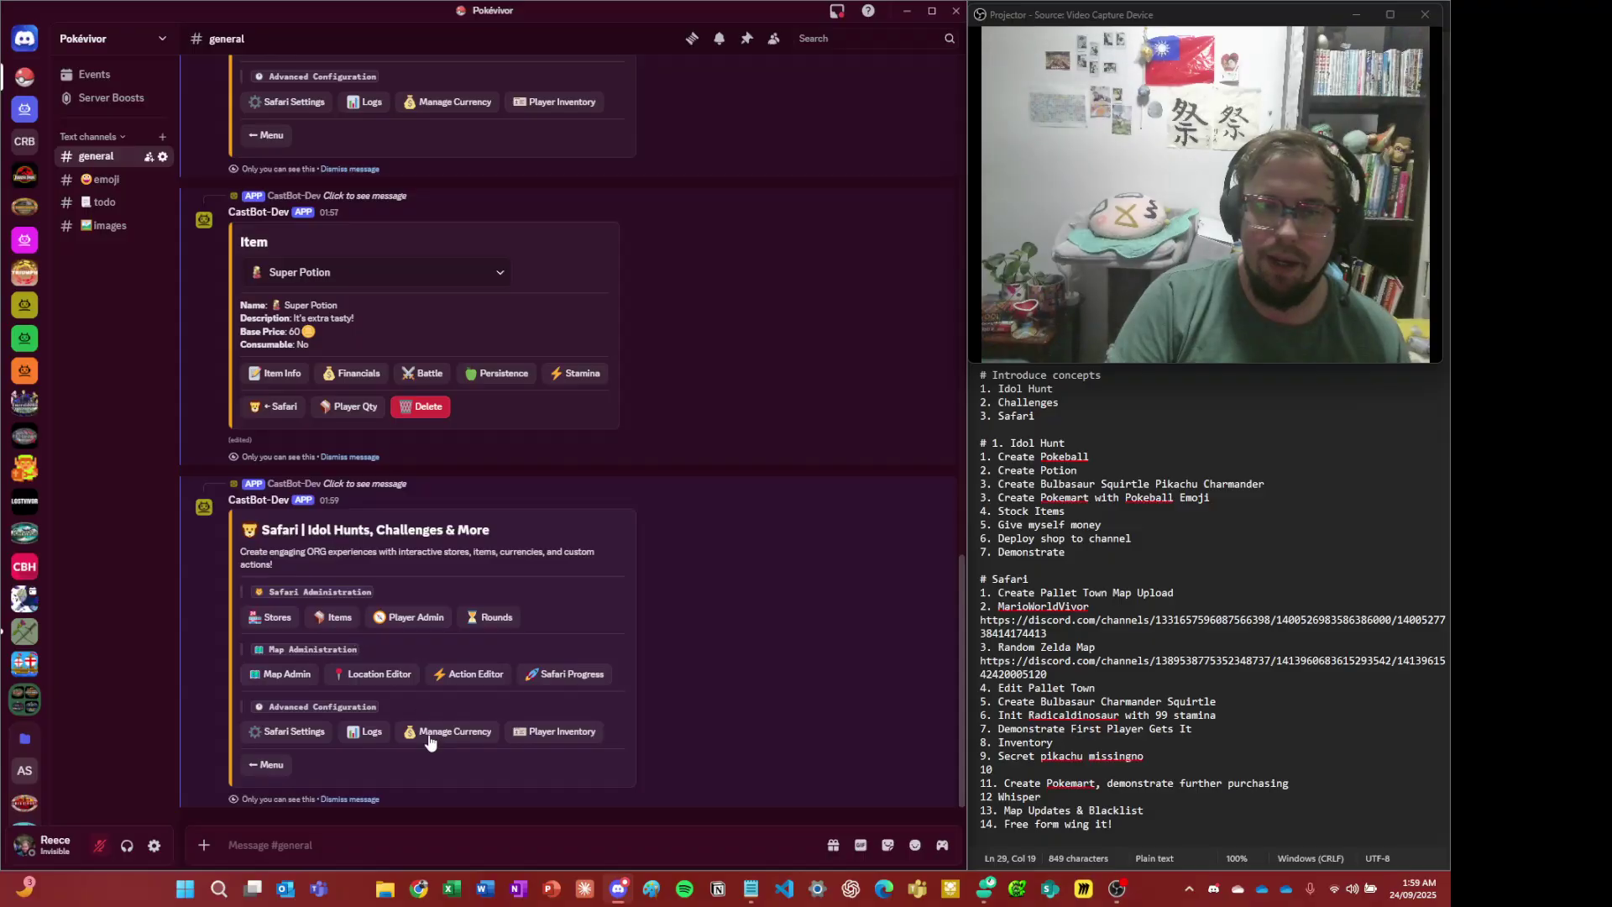
left_click(279, 735)
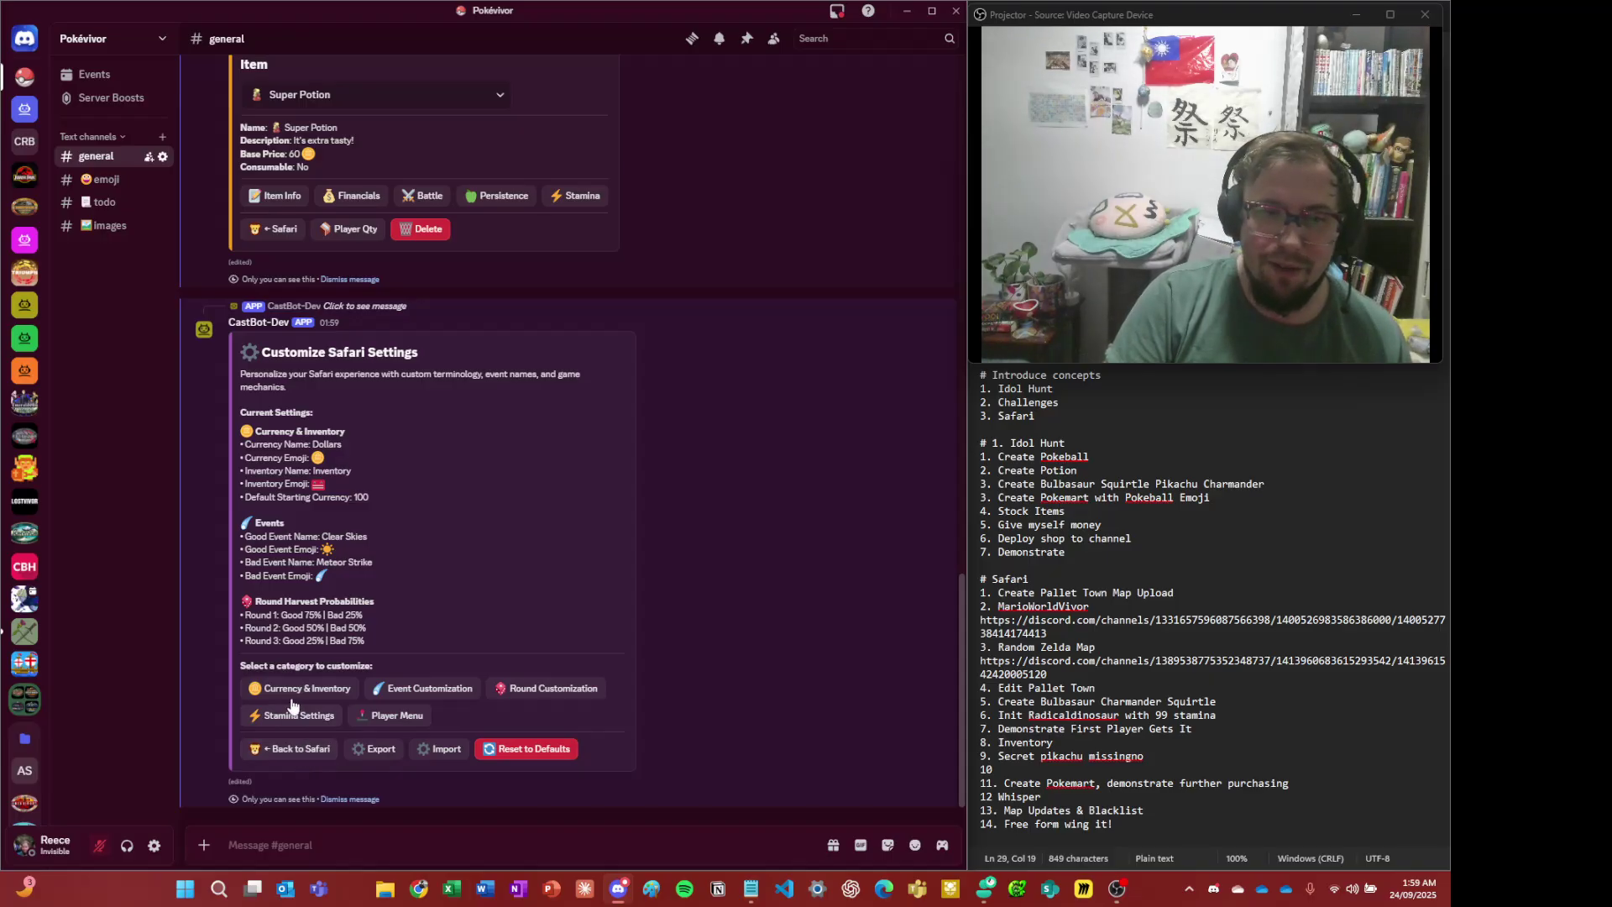
left_click(304, 755)
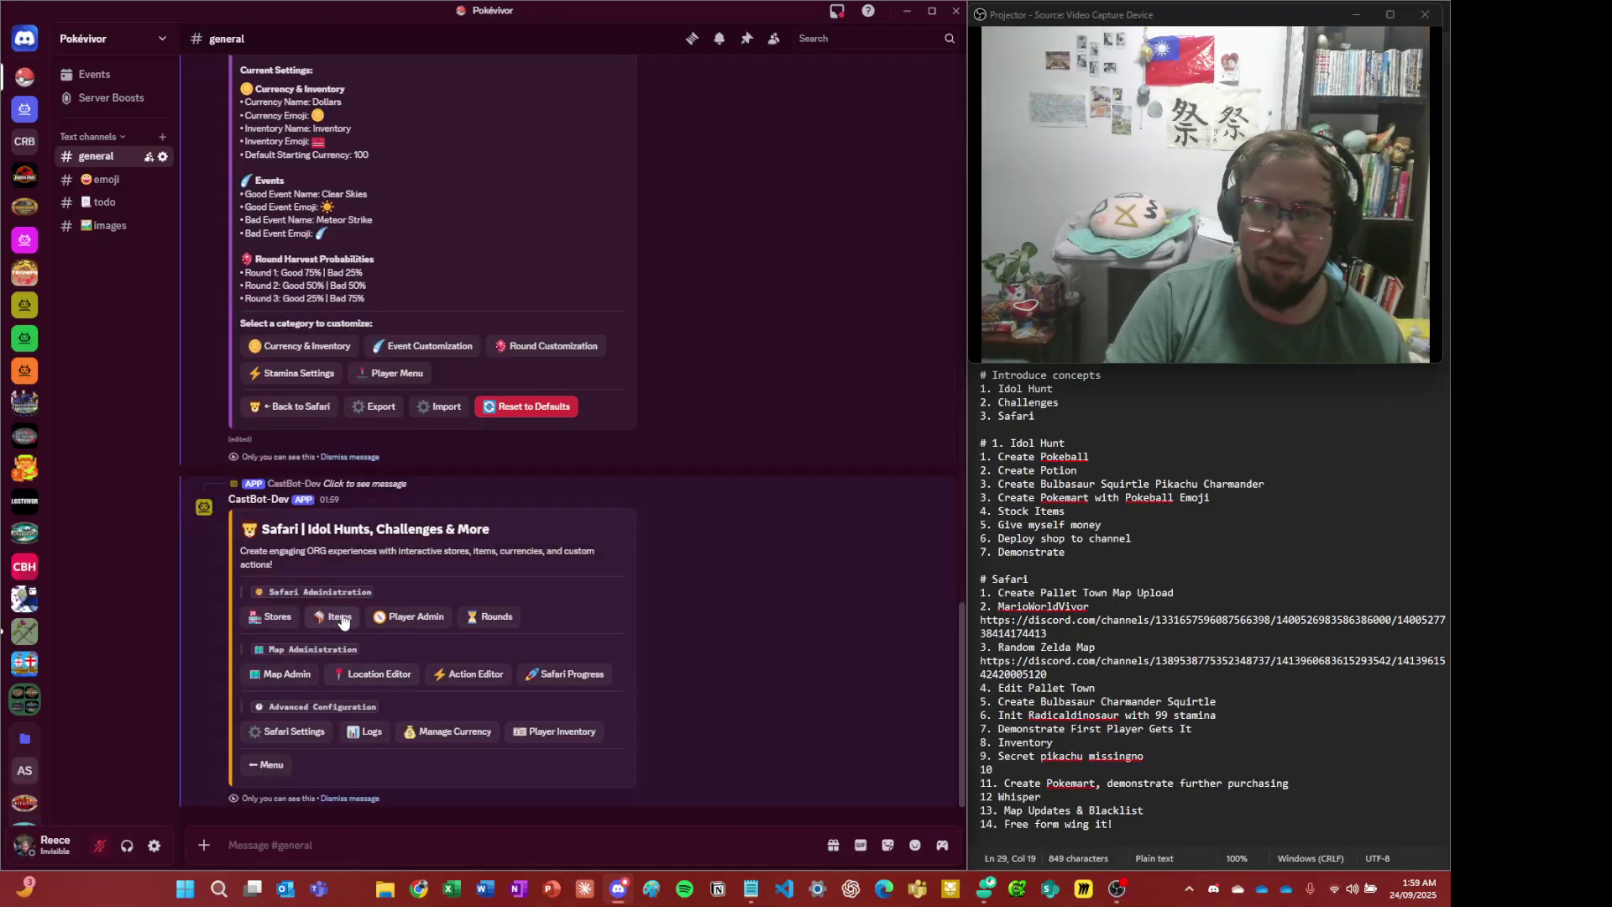
left_click(340, 621)
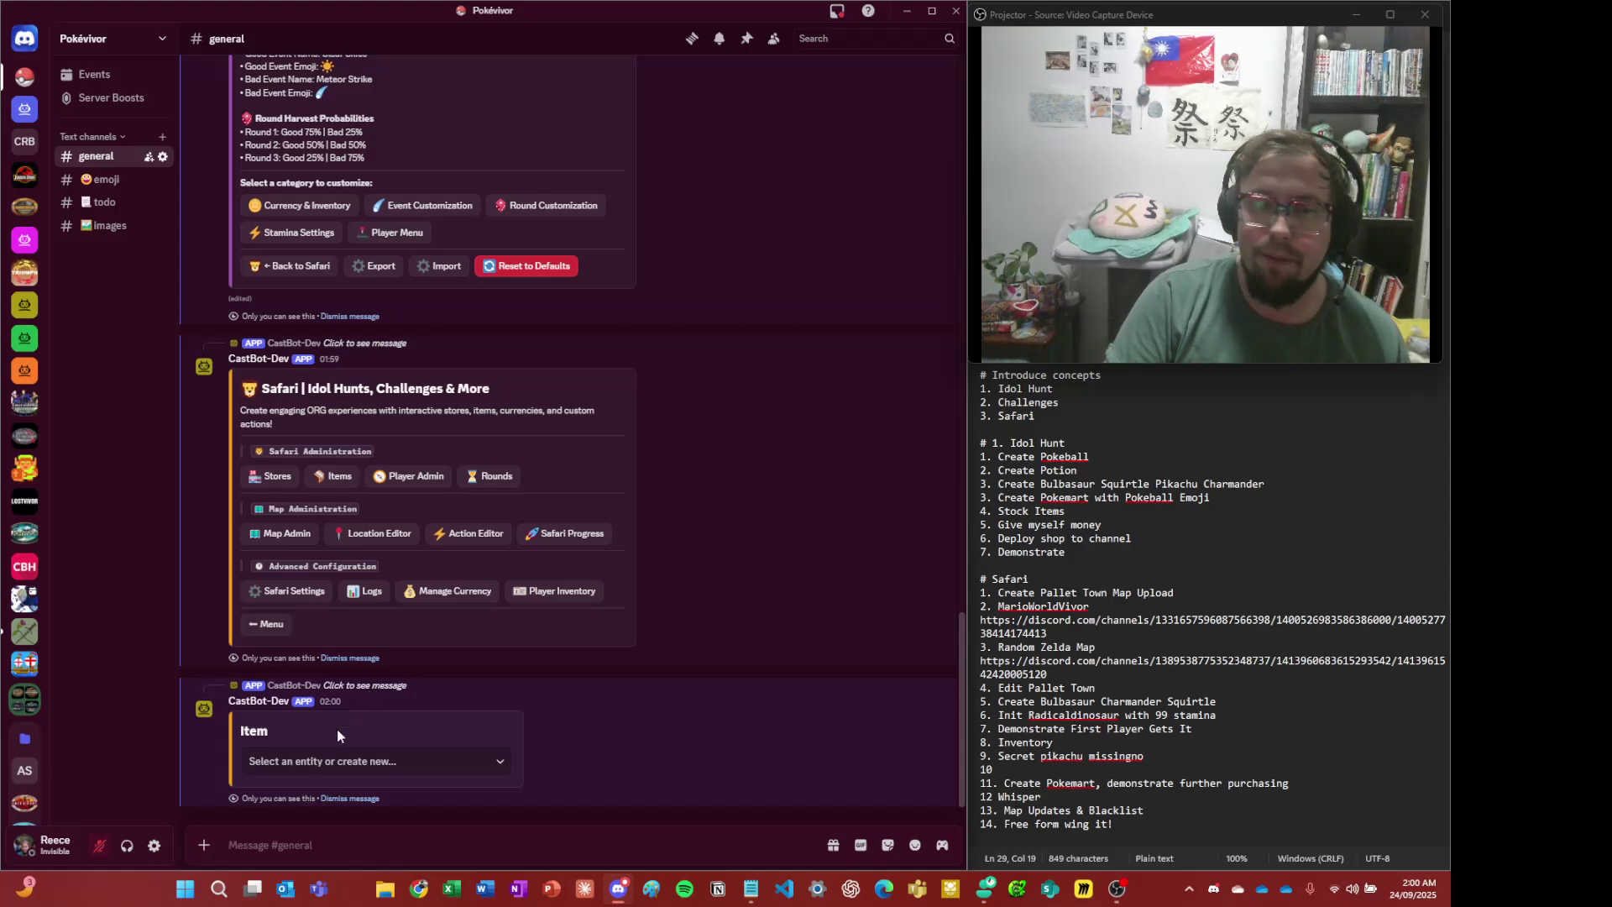
left_click(370, 767)
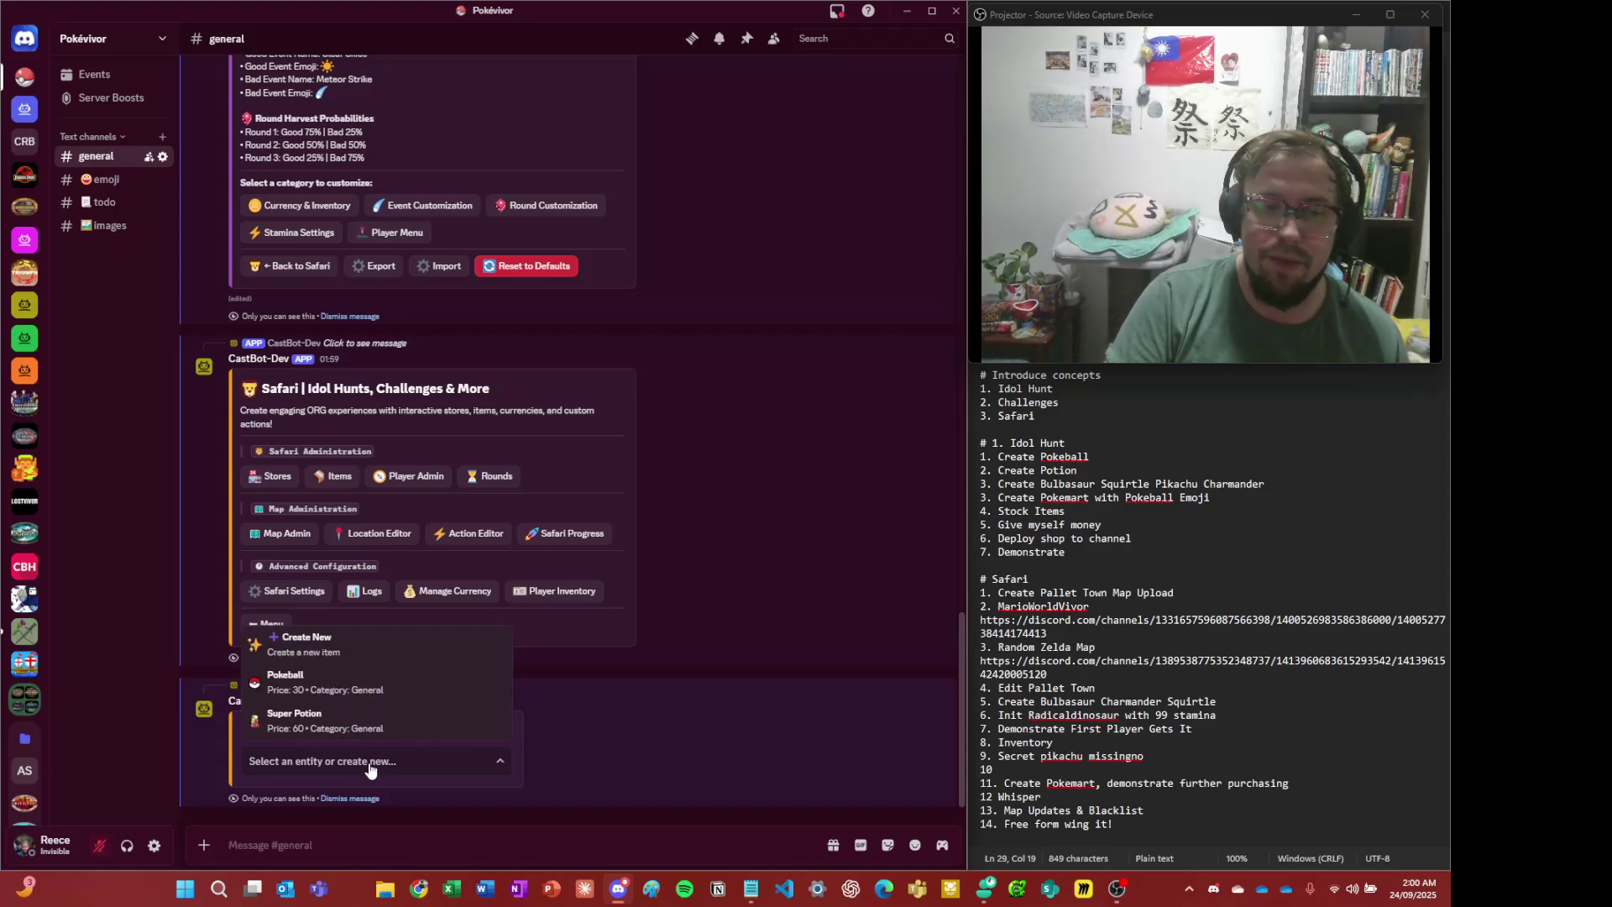
- Start a new item named Bulbasaur and paste in the bulba emoji
left_click(369, 766)
left_click(370, 766)
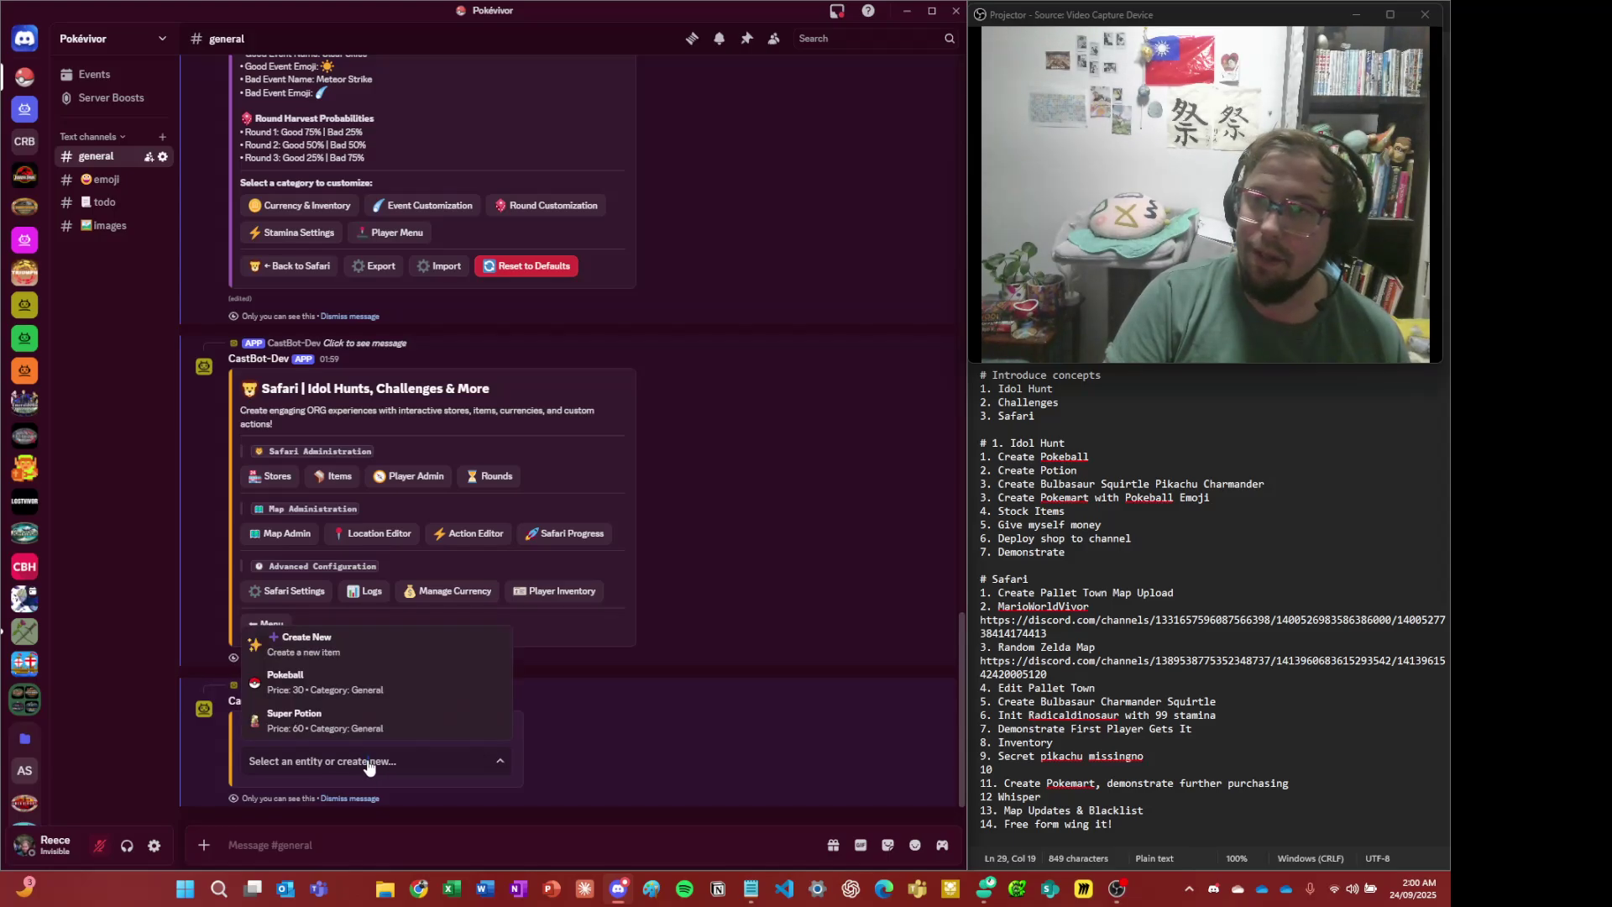
left_click(364, 663)
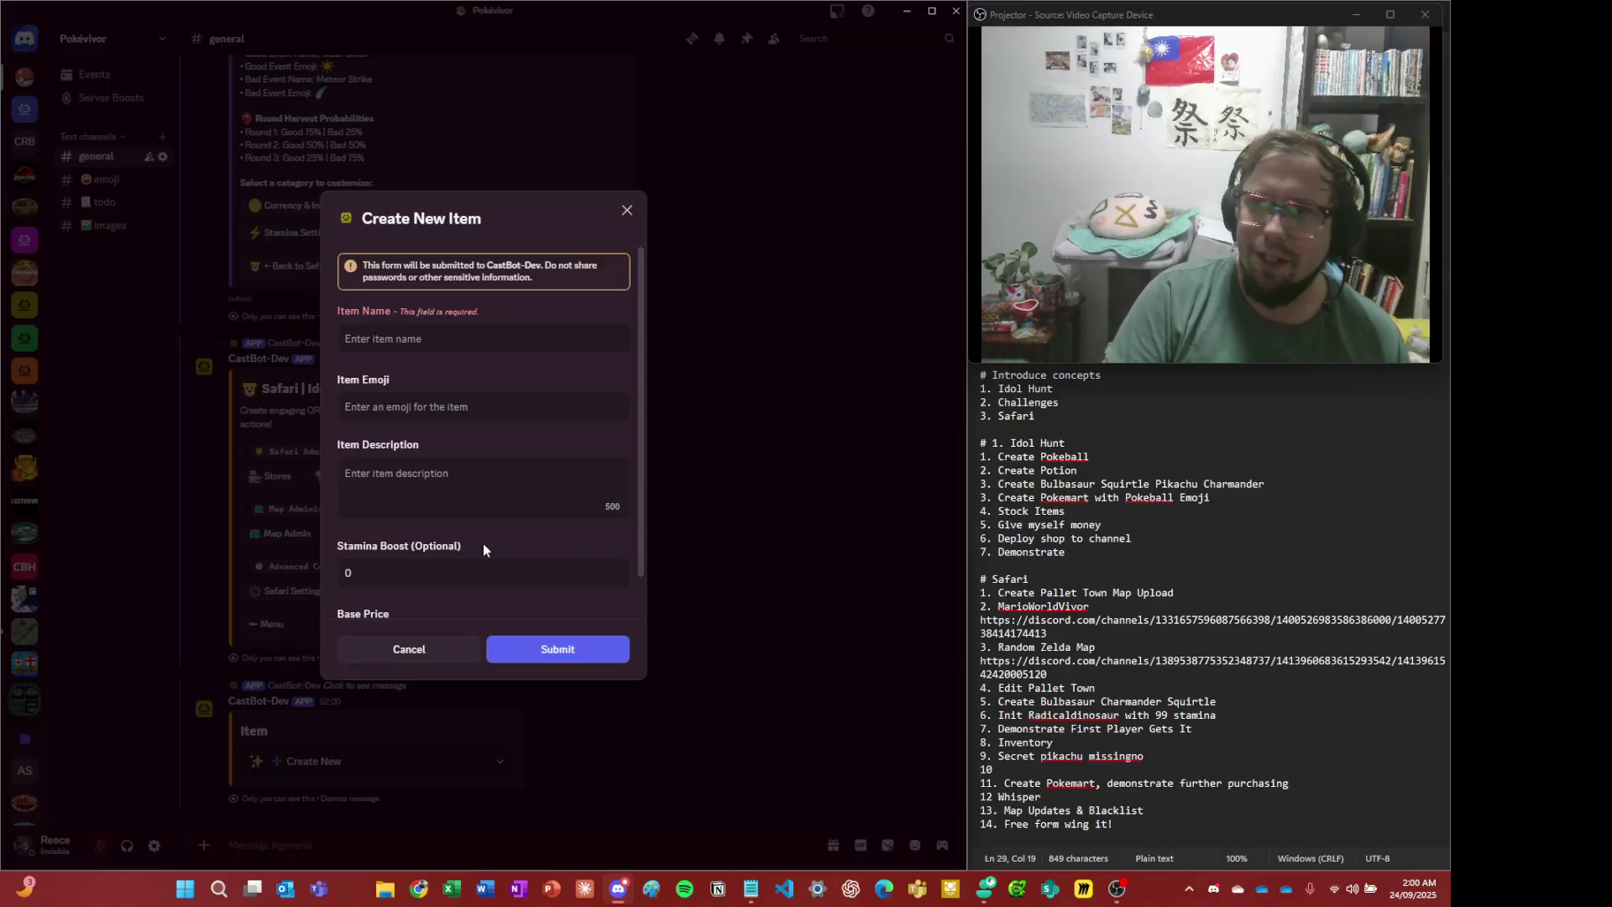
left_click(422, 341)
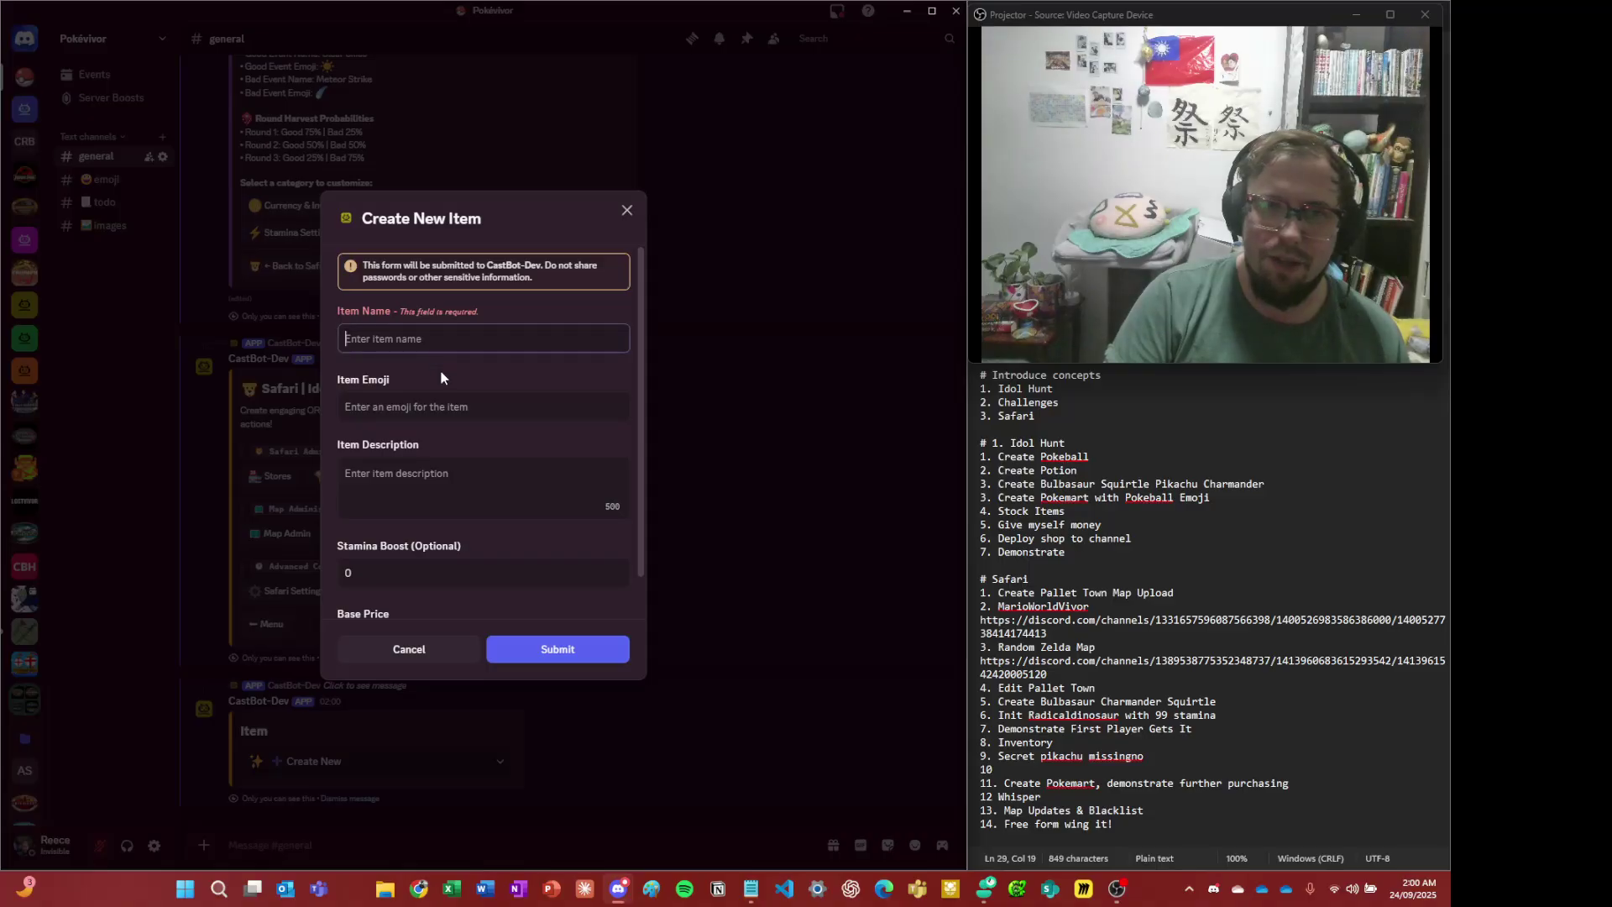
type("Bul")
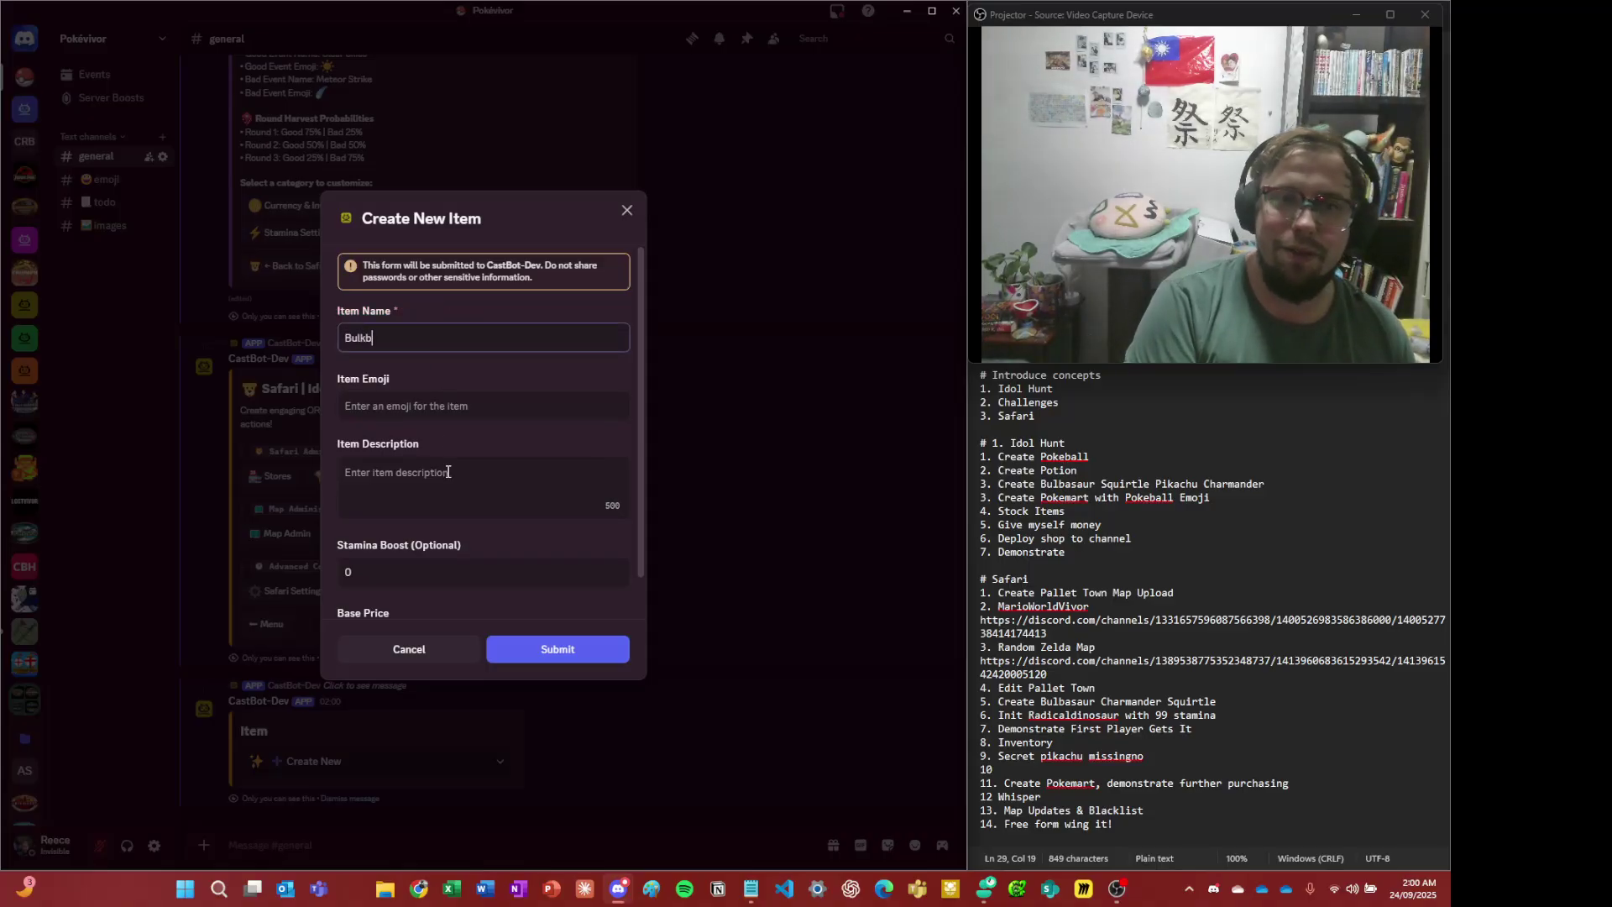
type("basaur")
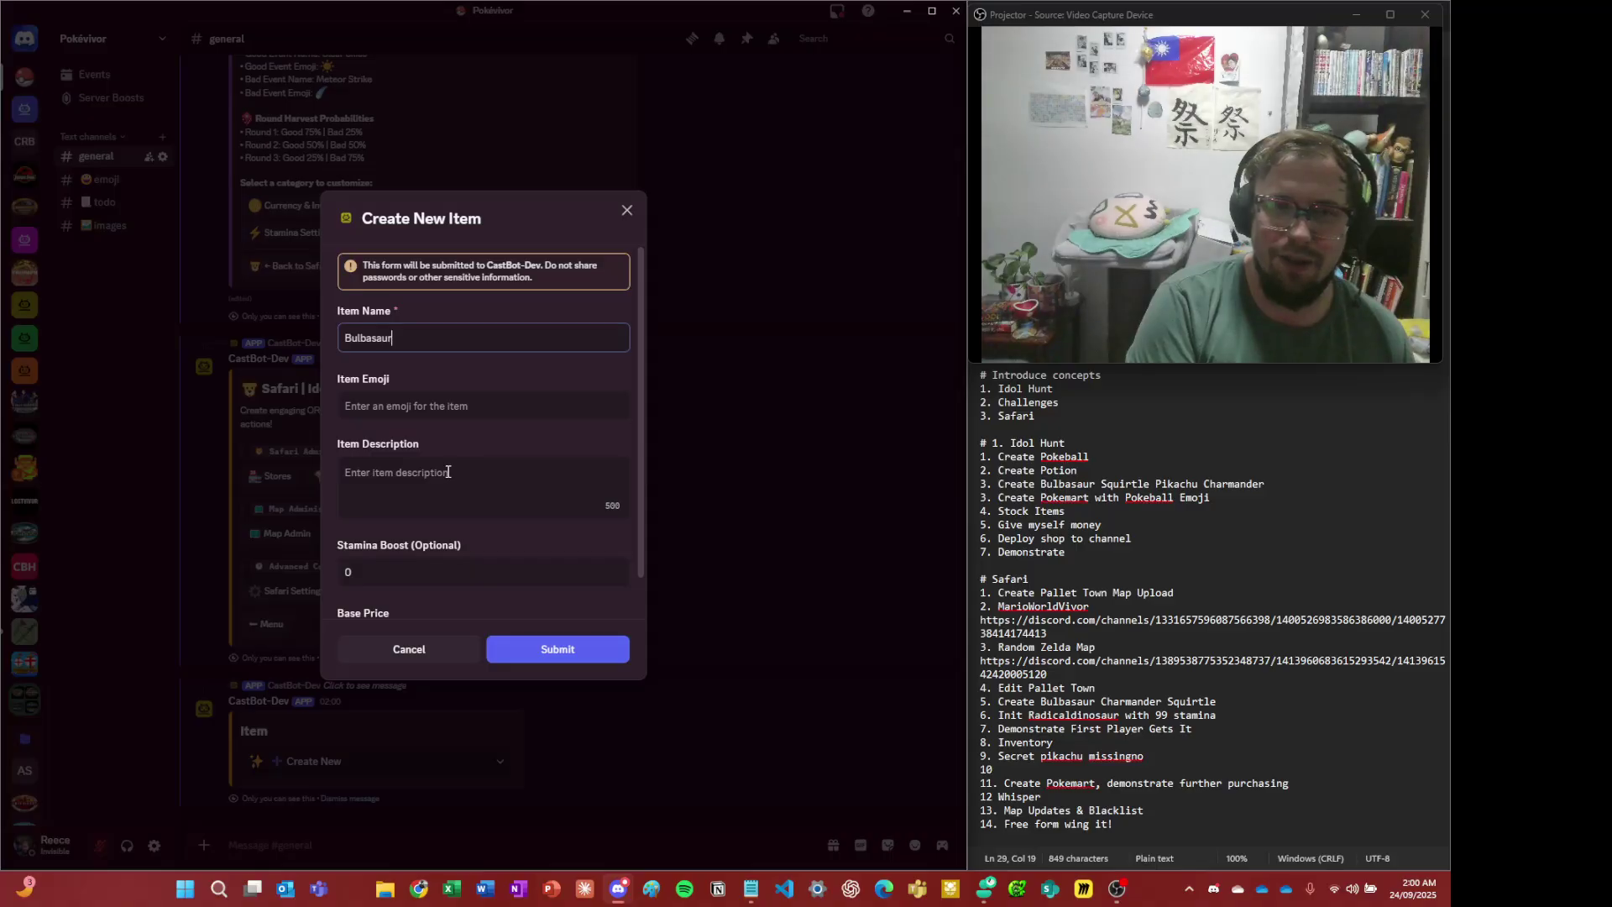
key("Tab")
key("ctrl+v")
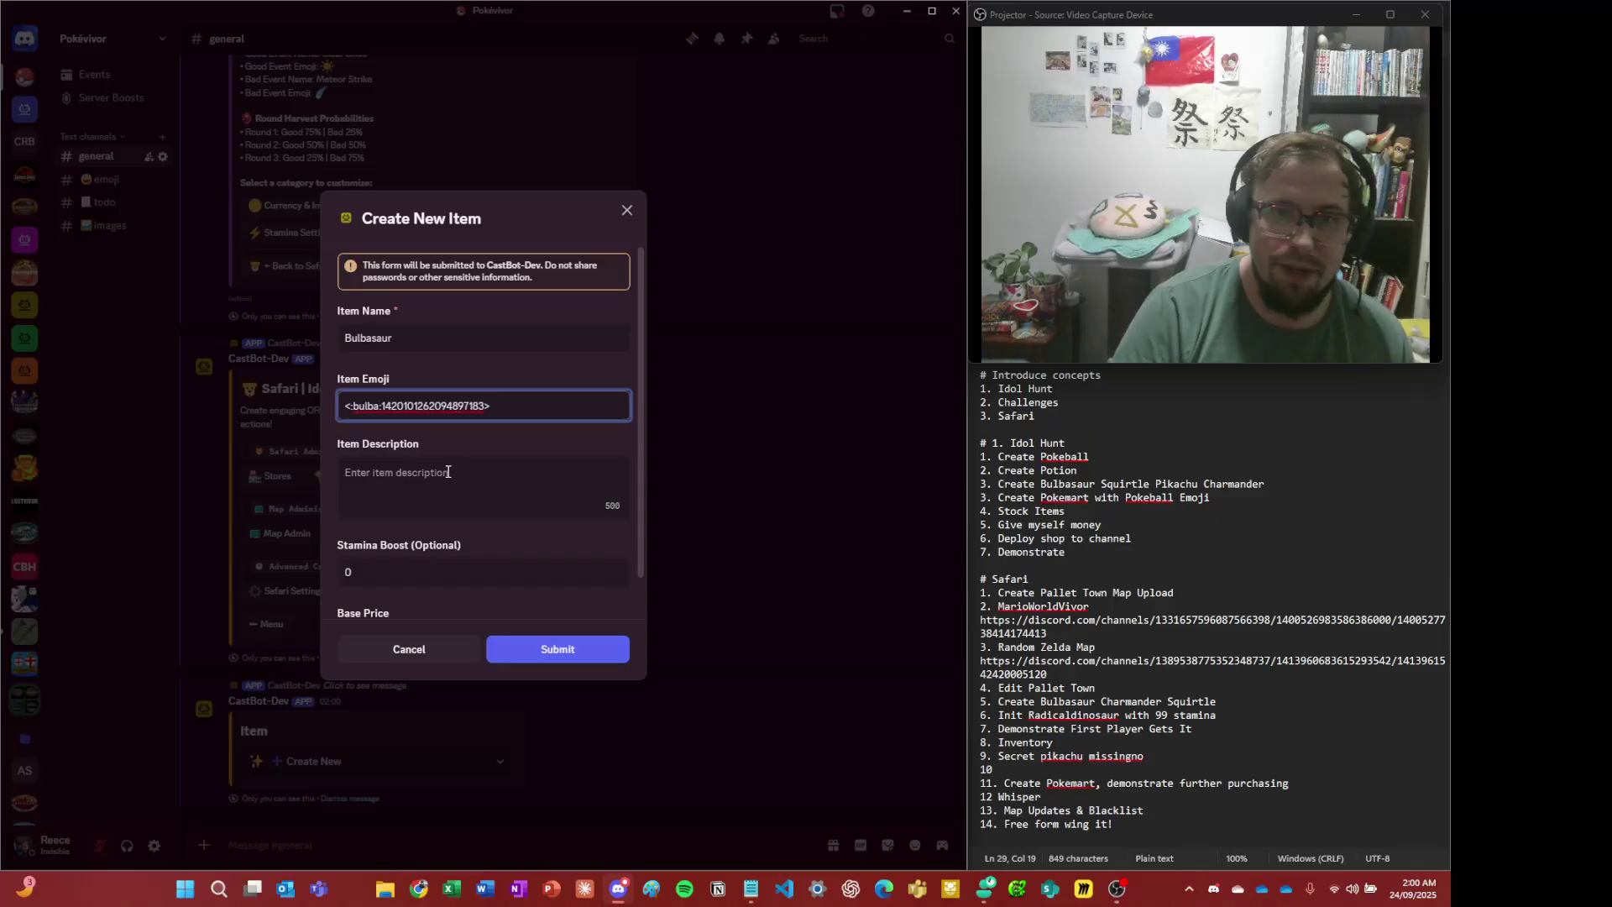
- Describe it as 'It's a cute grass thing', set base price 99, and submit
left_click(448, 472)
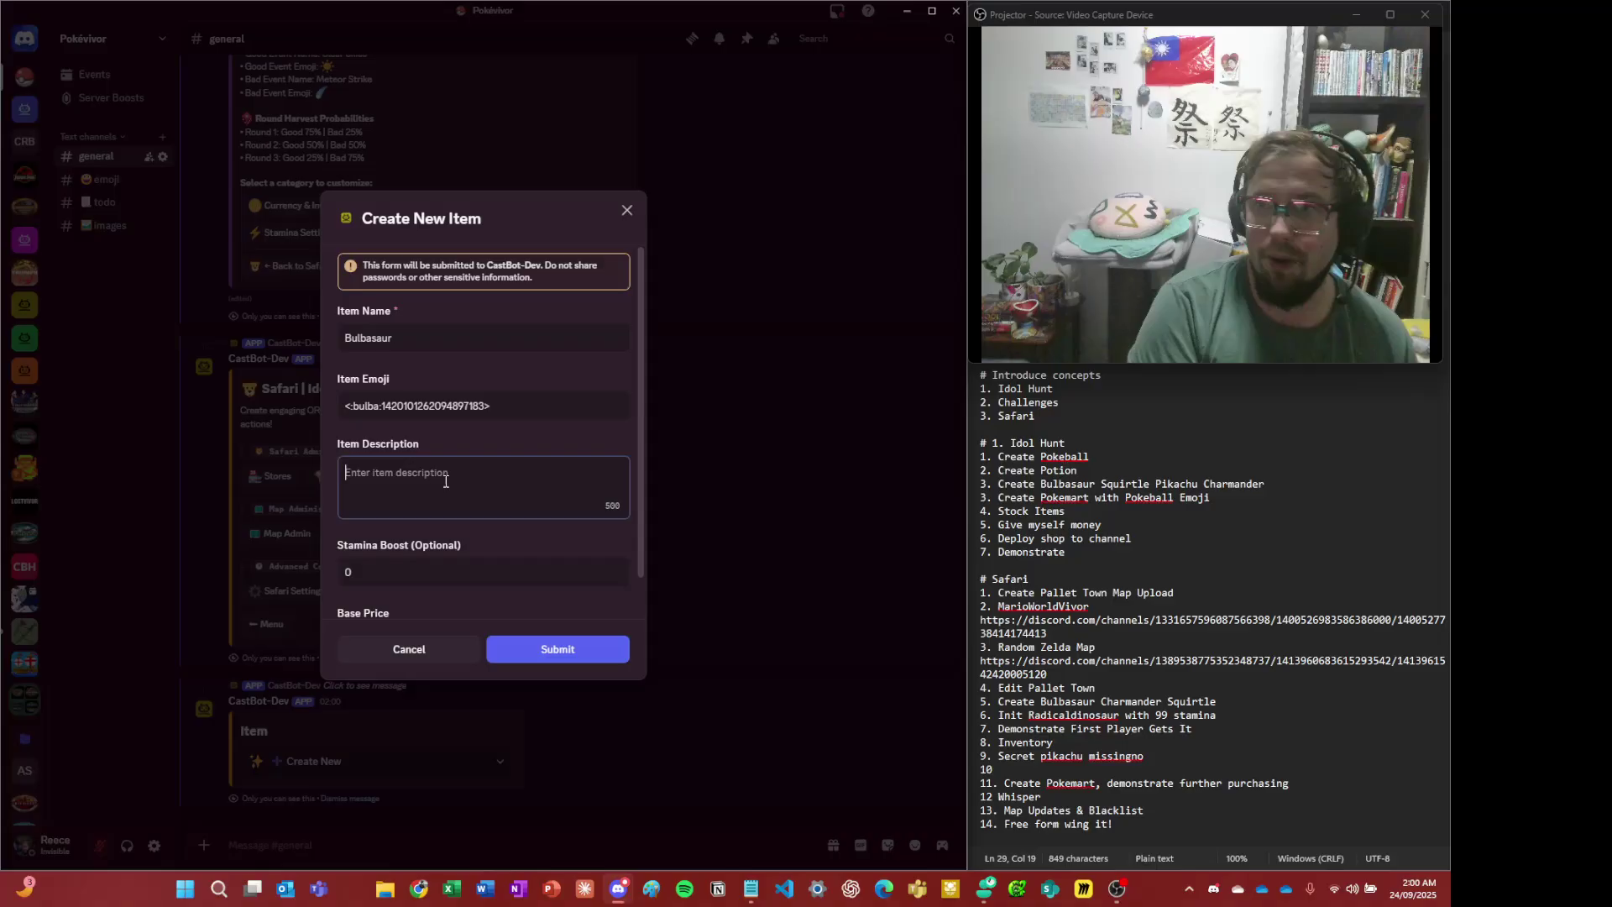
type("It's a cute ")
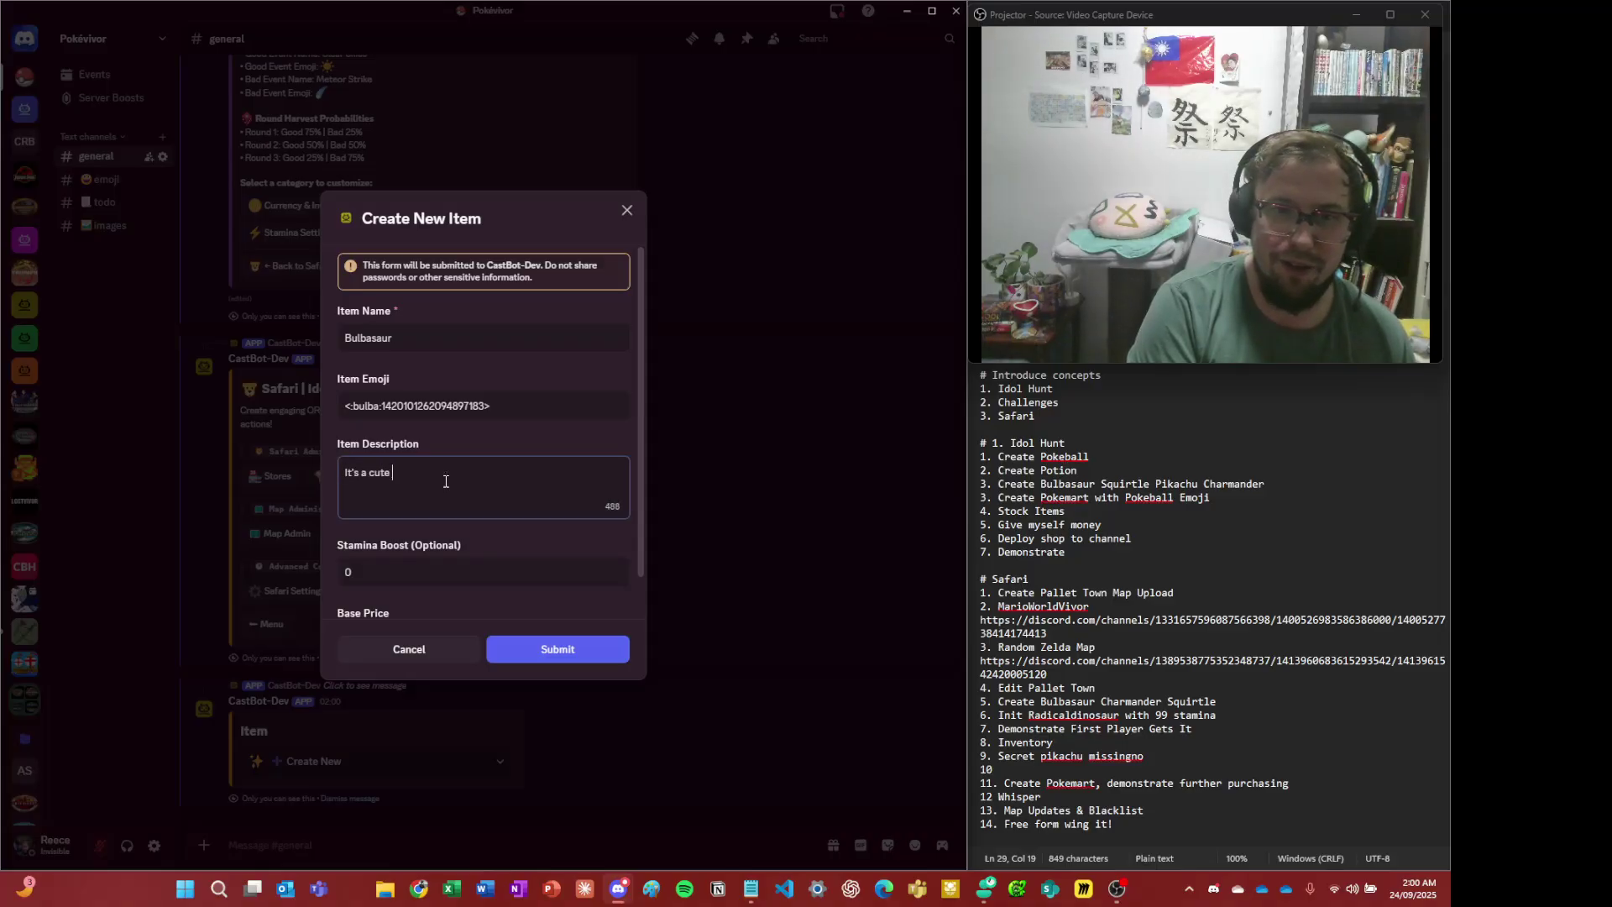
type("grass thing")
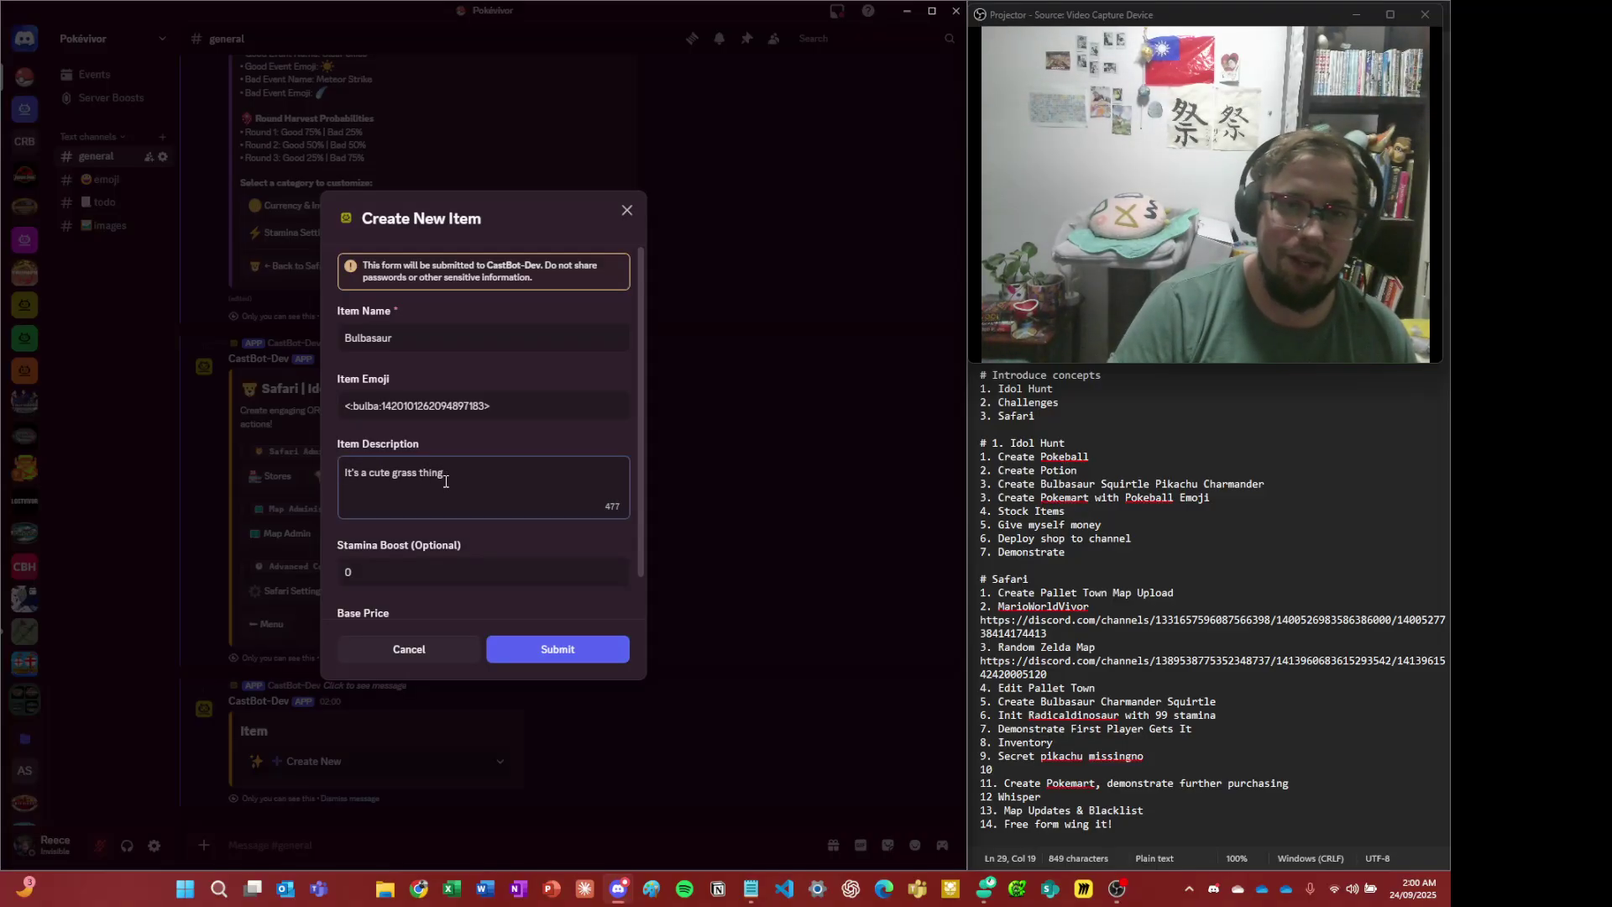
scroll(446, 481, "down", 1)
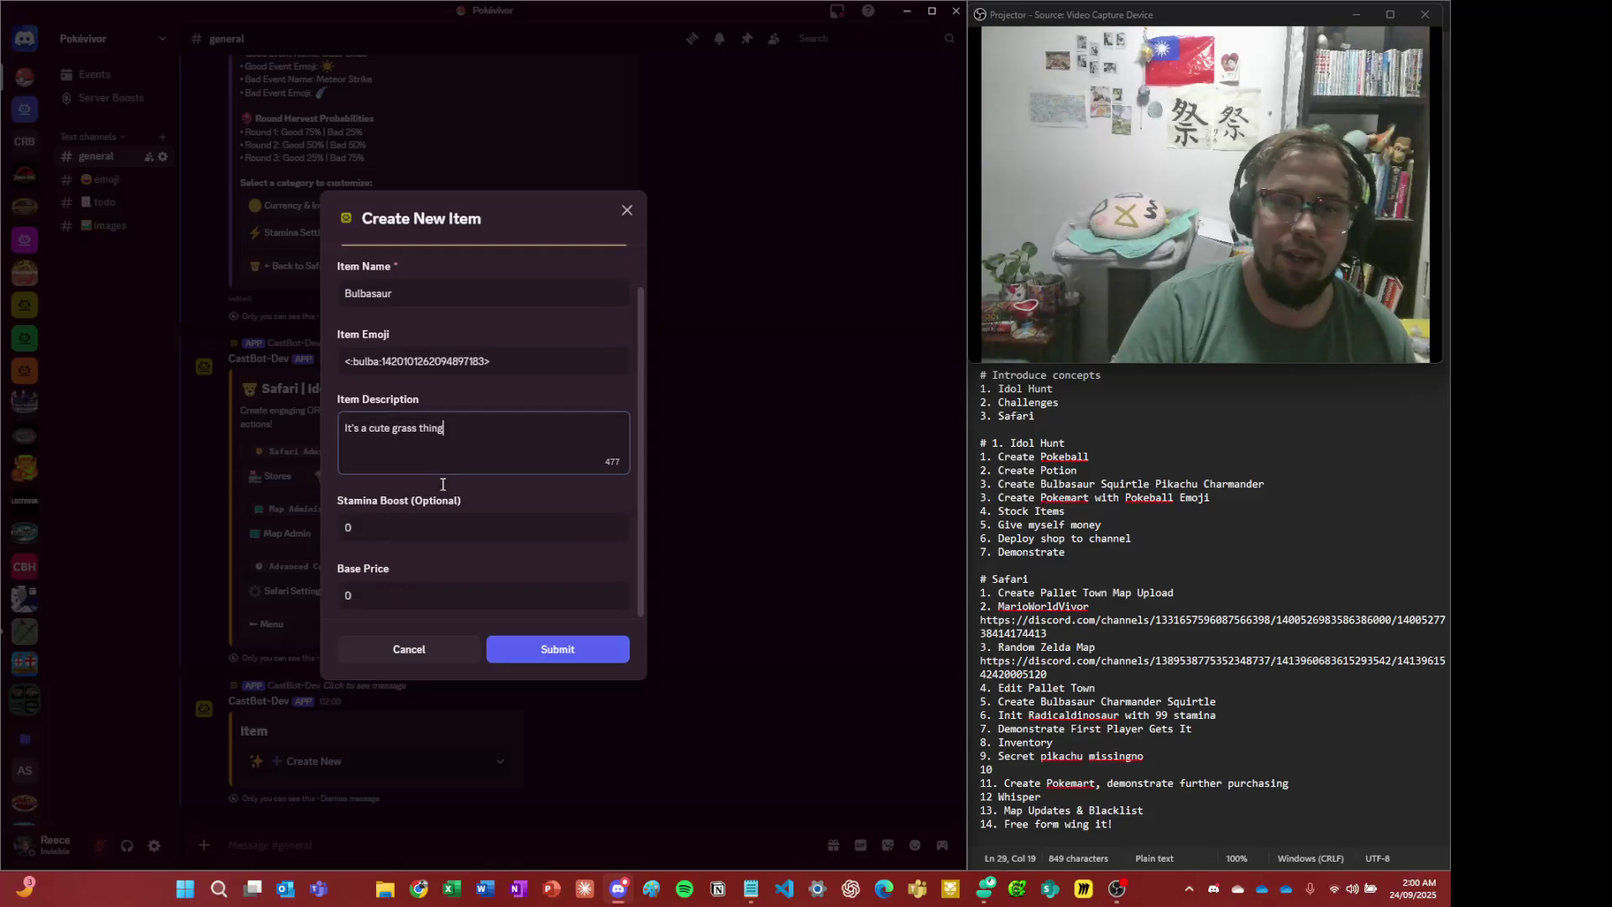
left_click(435, 594)
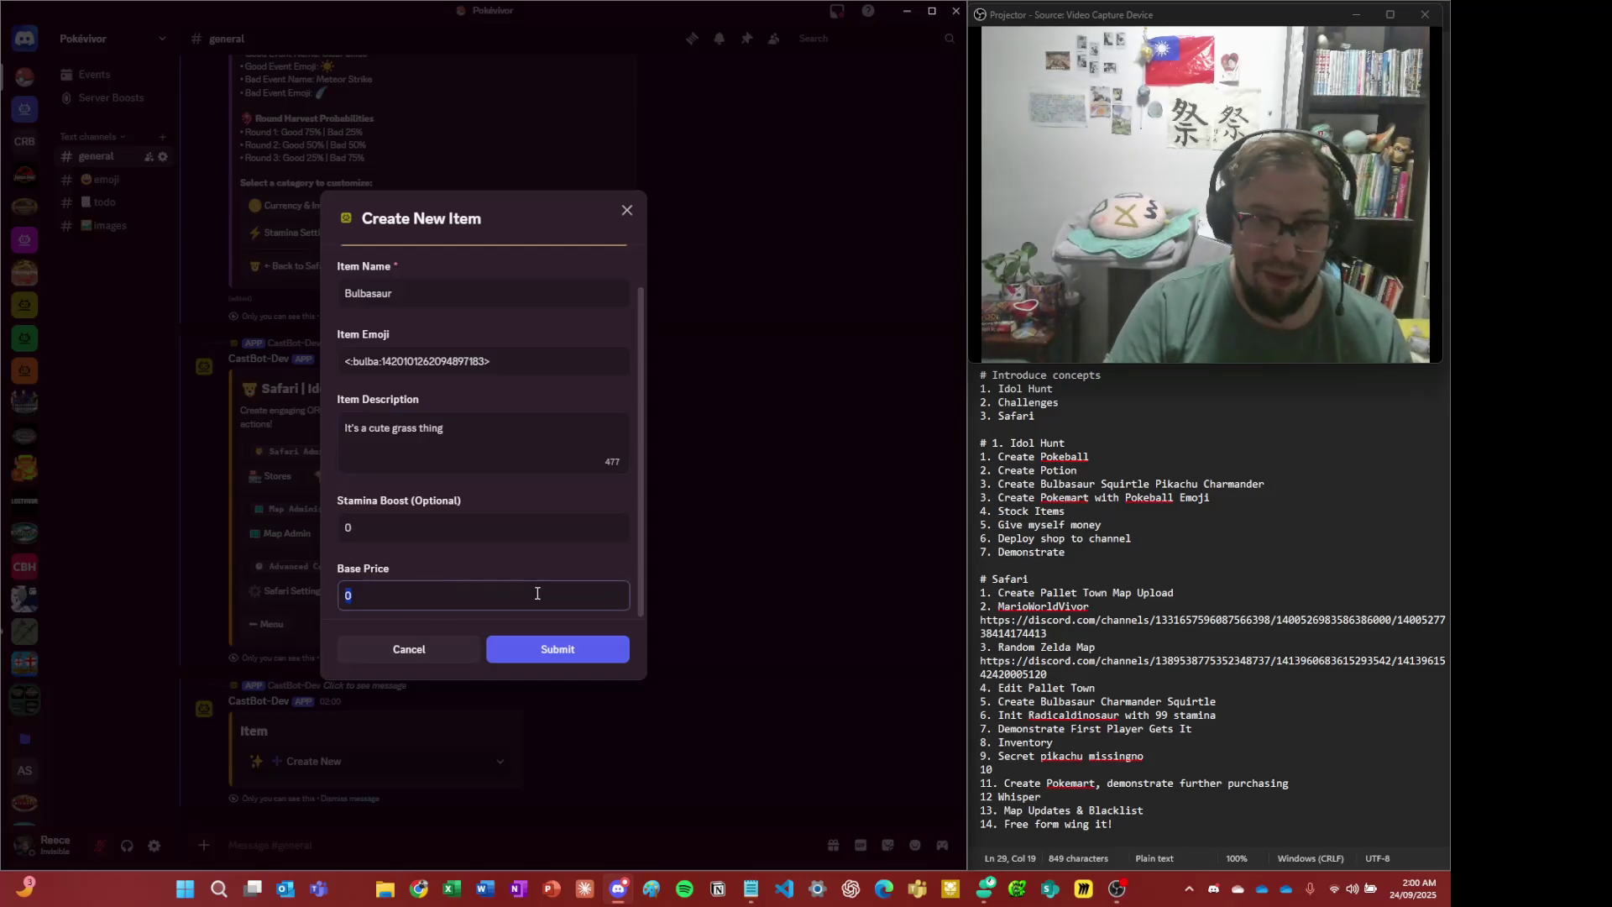
type("99")
left_click(537, 649)
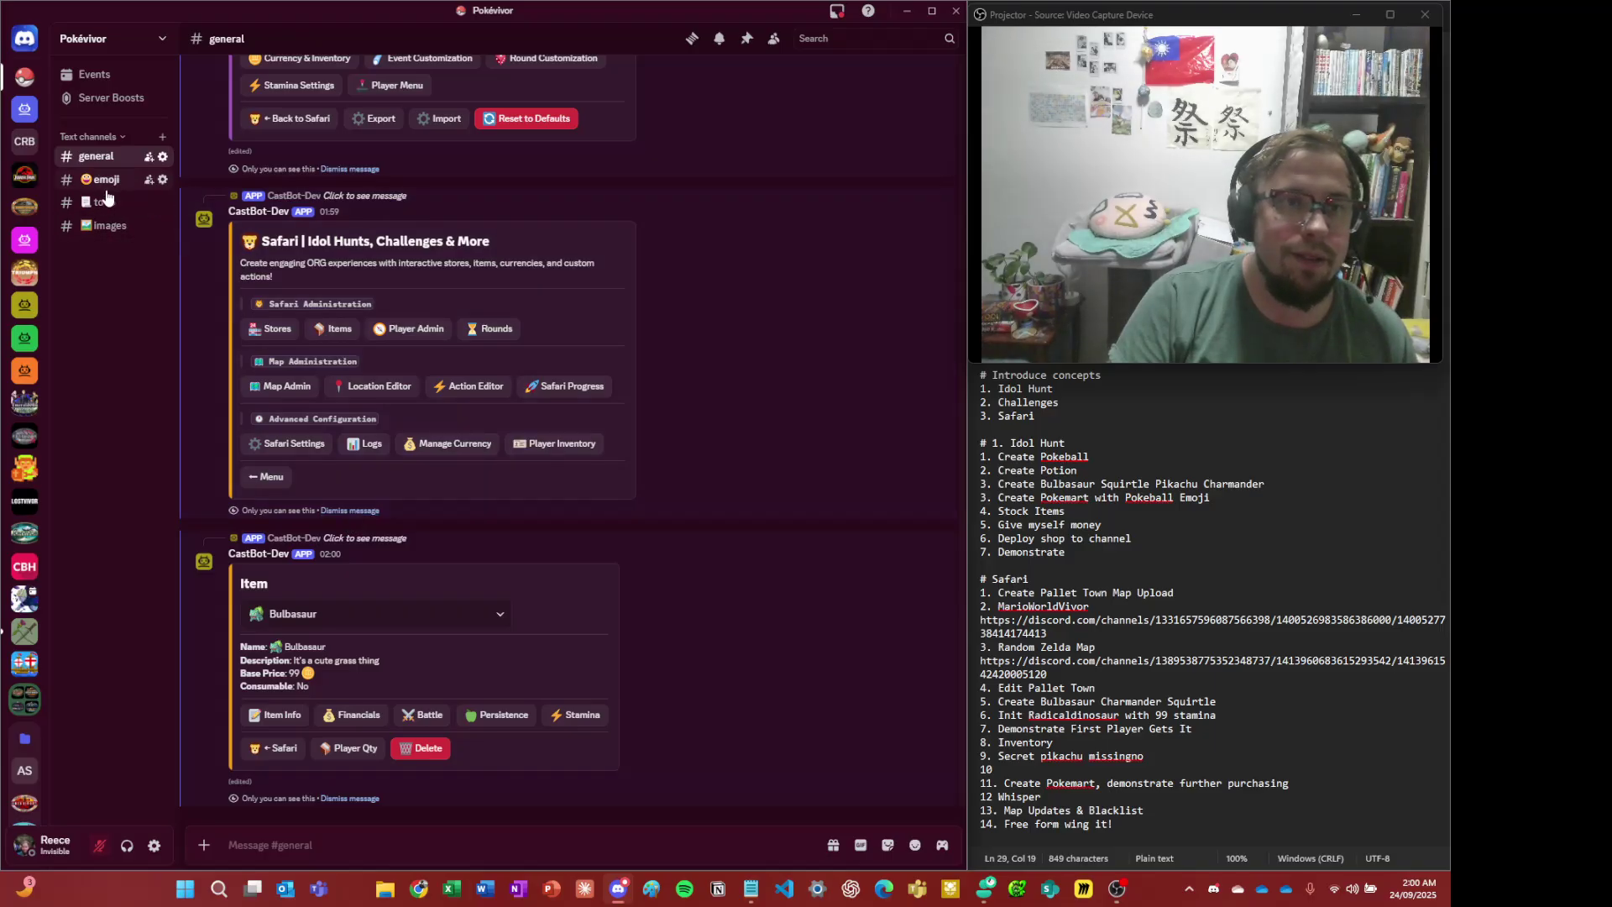
- Copy the squirtle emoji code from #emoji and start a new item in #general
left_click(102, 179)
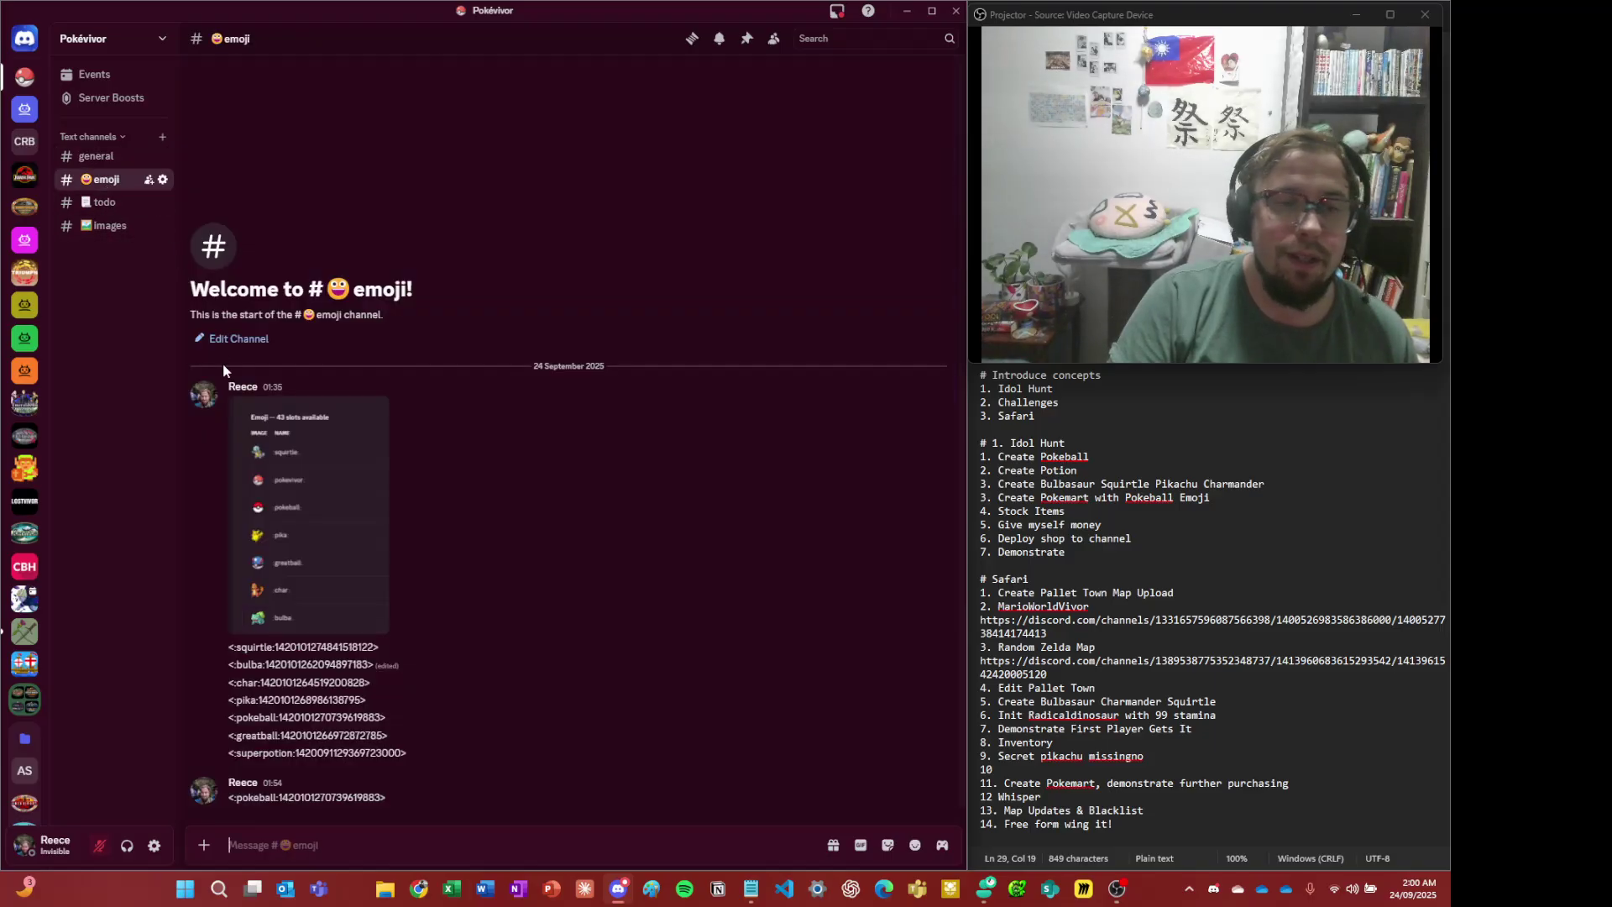
triple_click(339, 649)
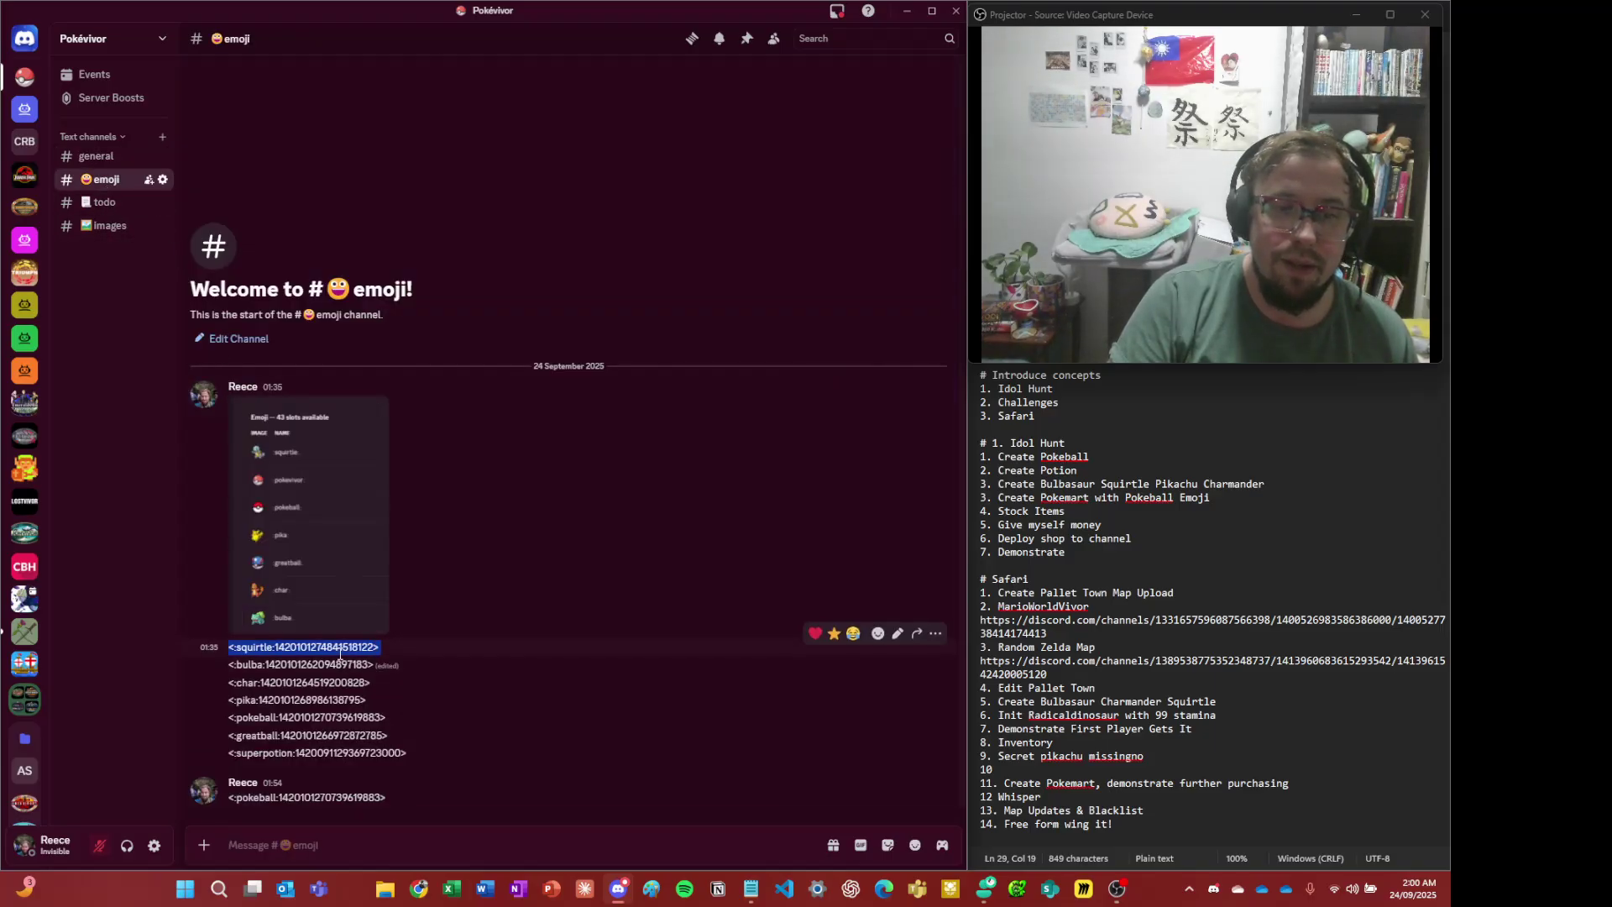
left_click(95, 156)
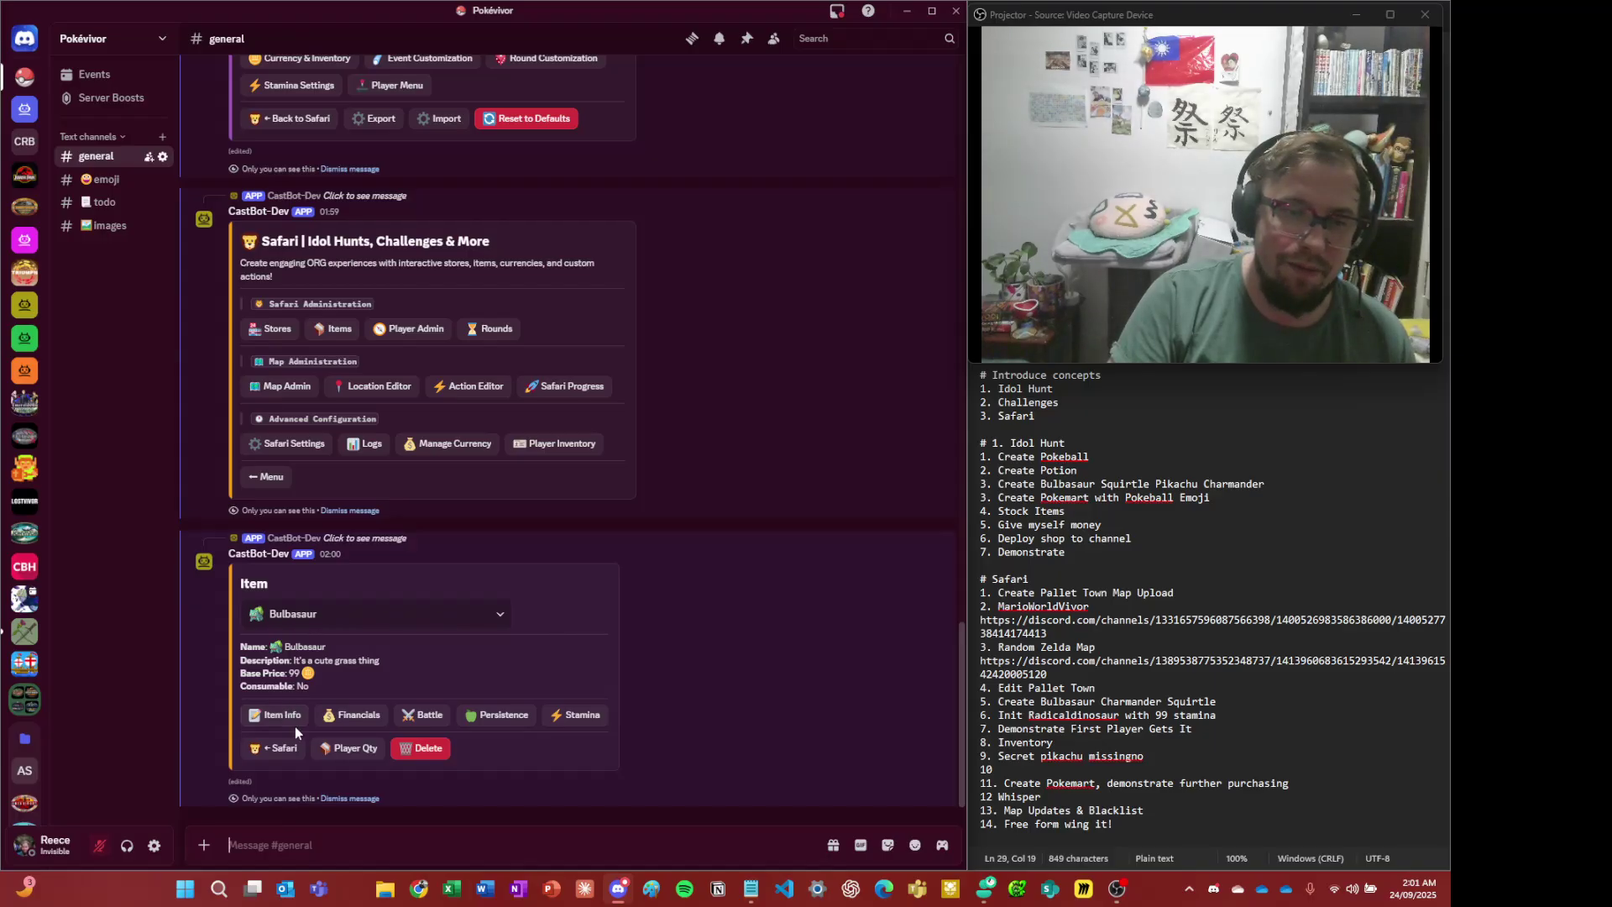
left_click(330, 616)
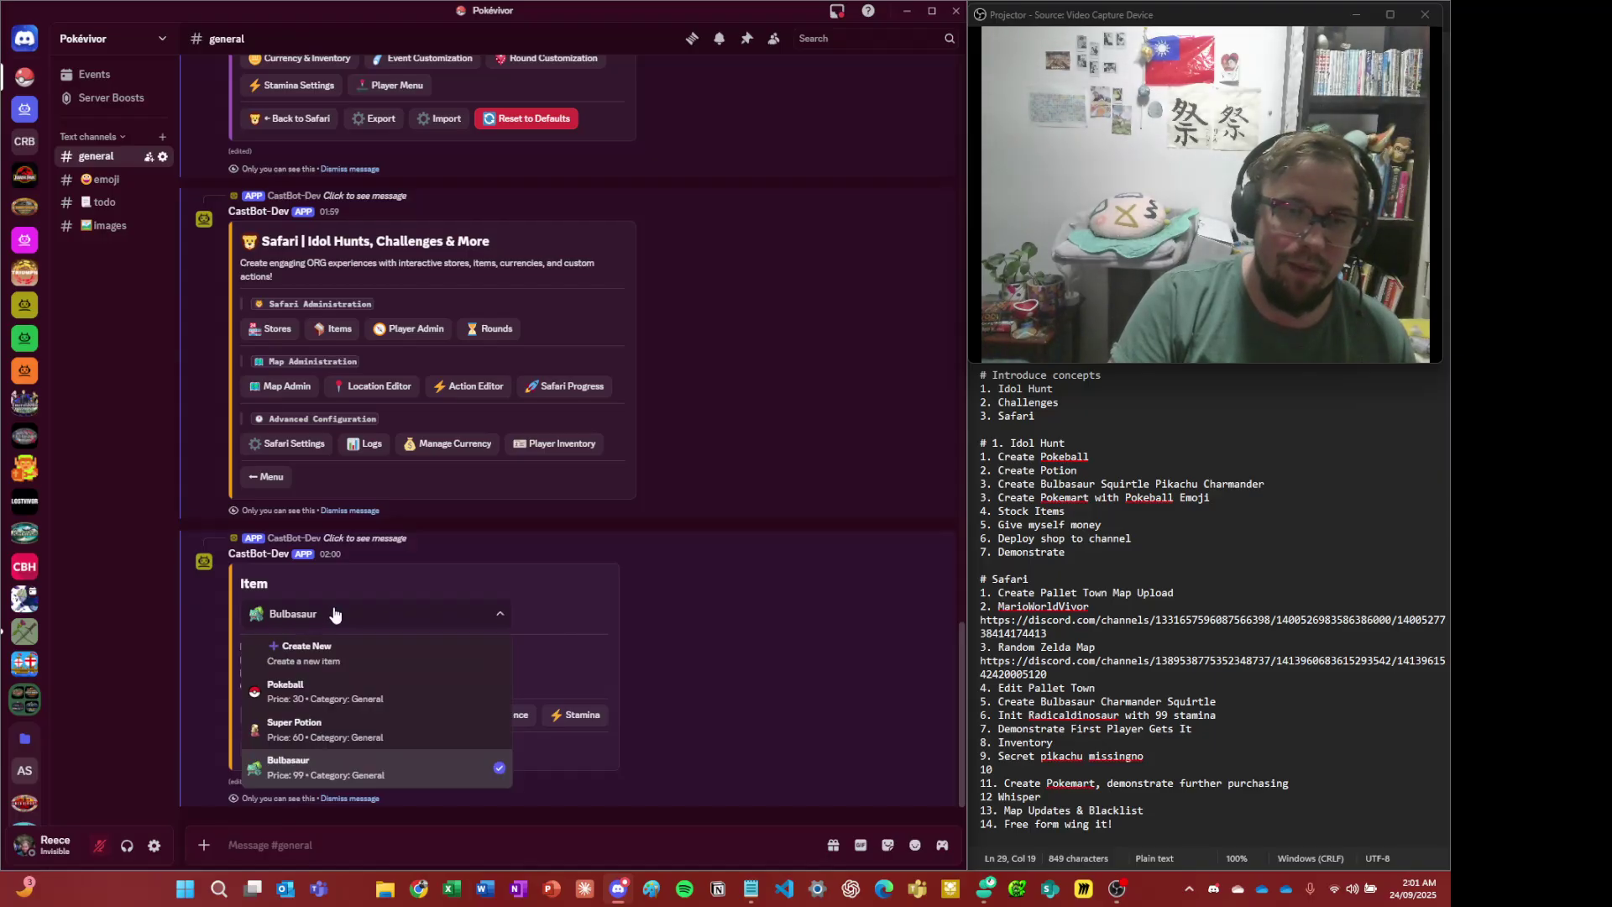
left_click(308, 660)
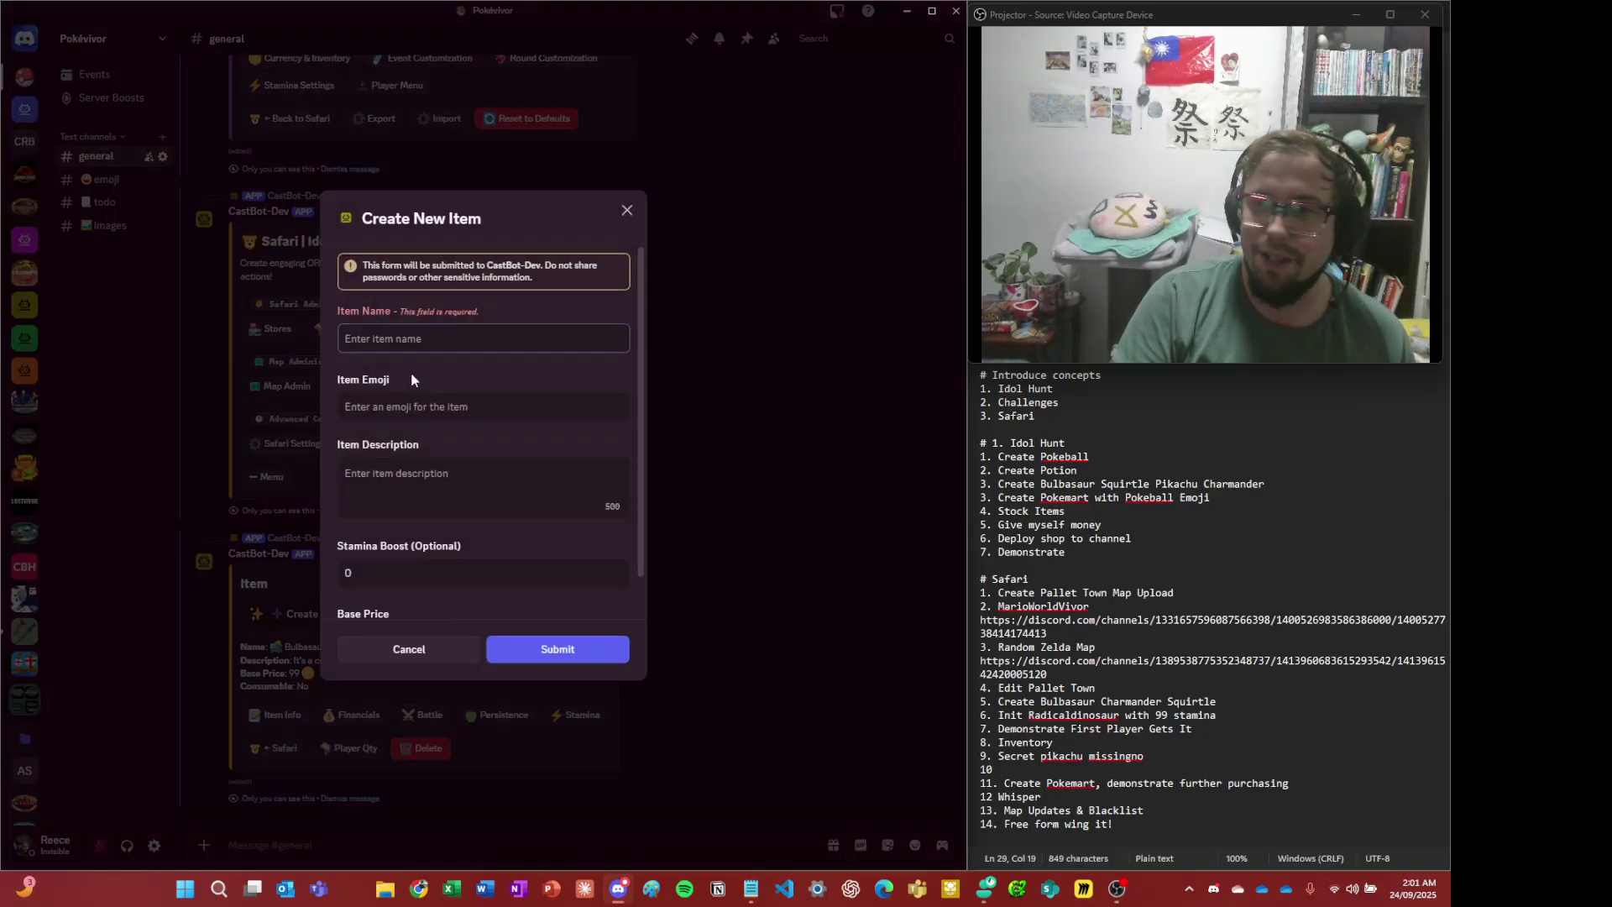
- Paste the squirtle emoji, name the item Squirtle, and describe it as 'Fun water pokemon'
left_click(446, 408)
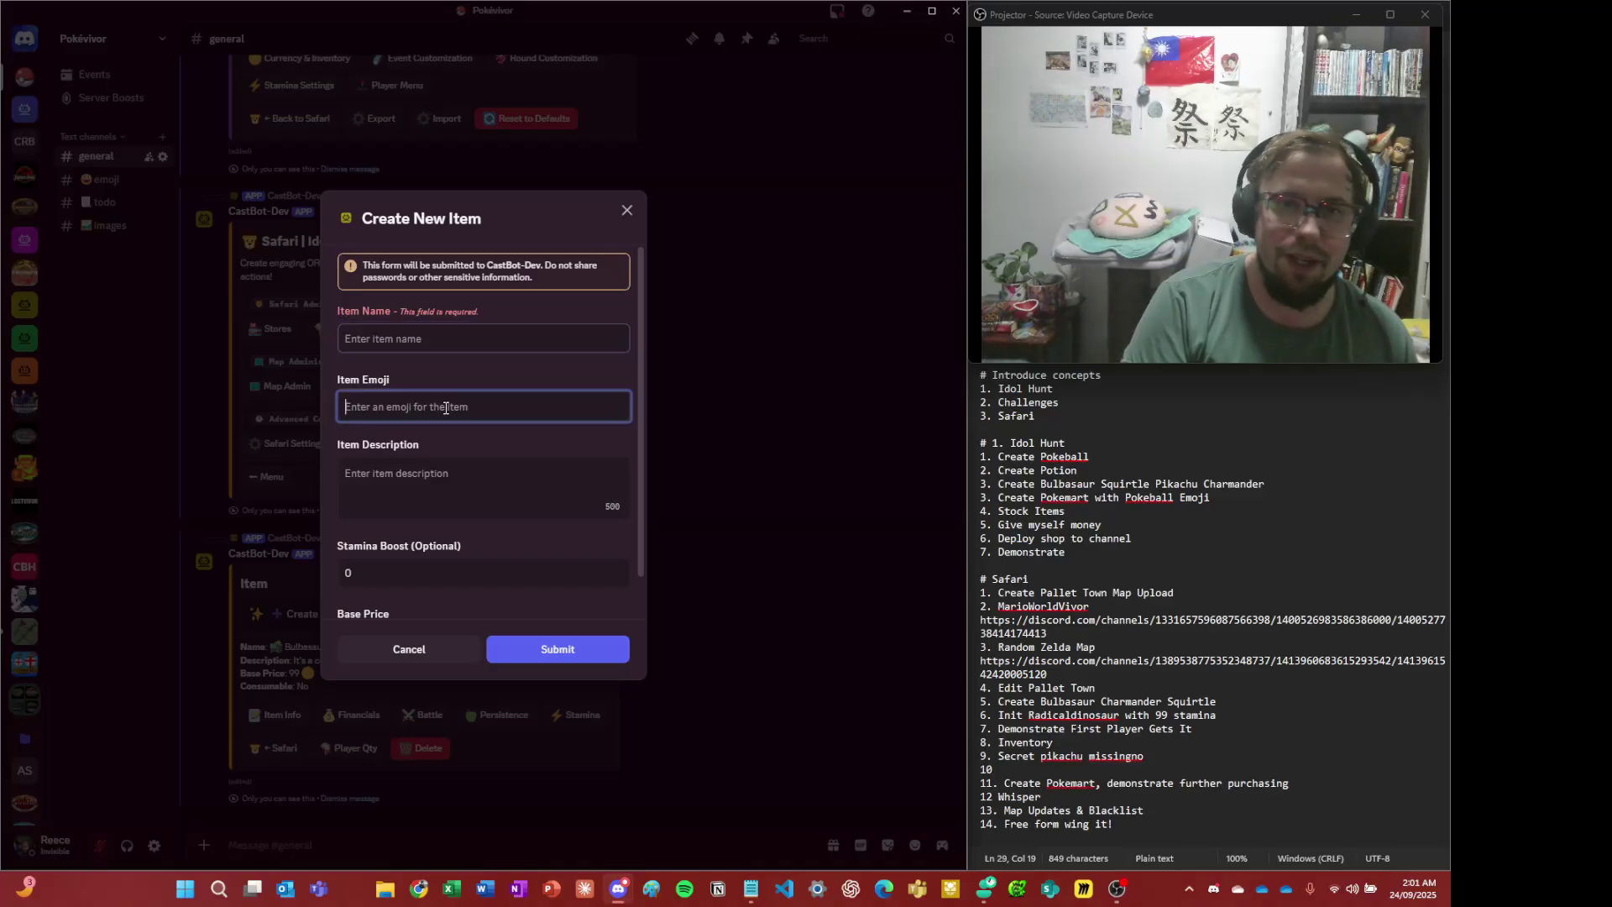
key("ctrl+v")
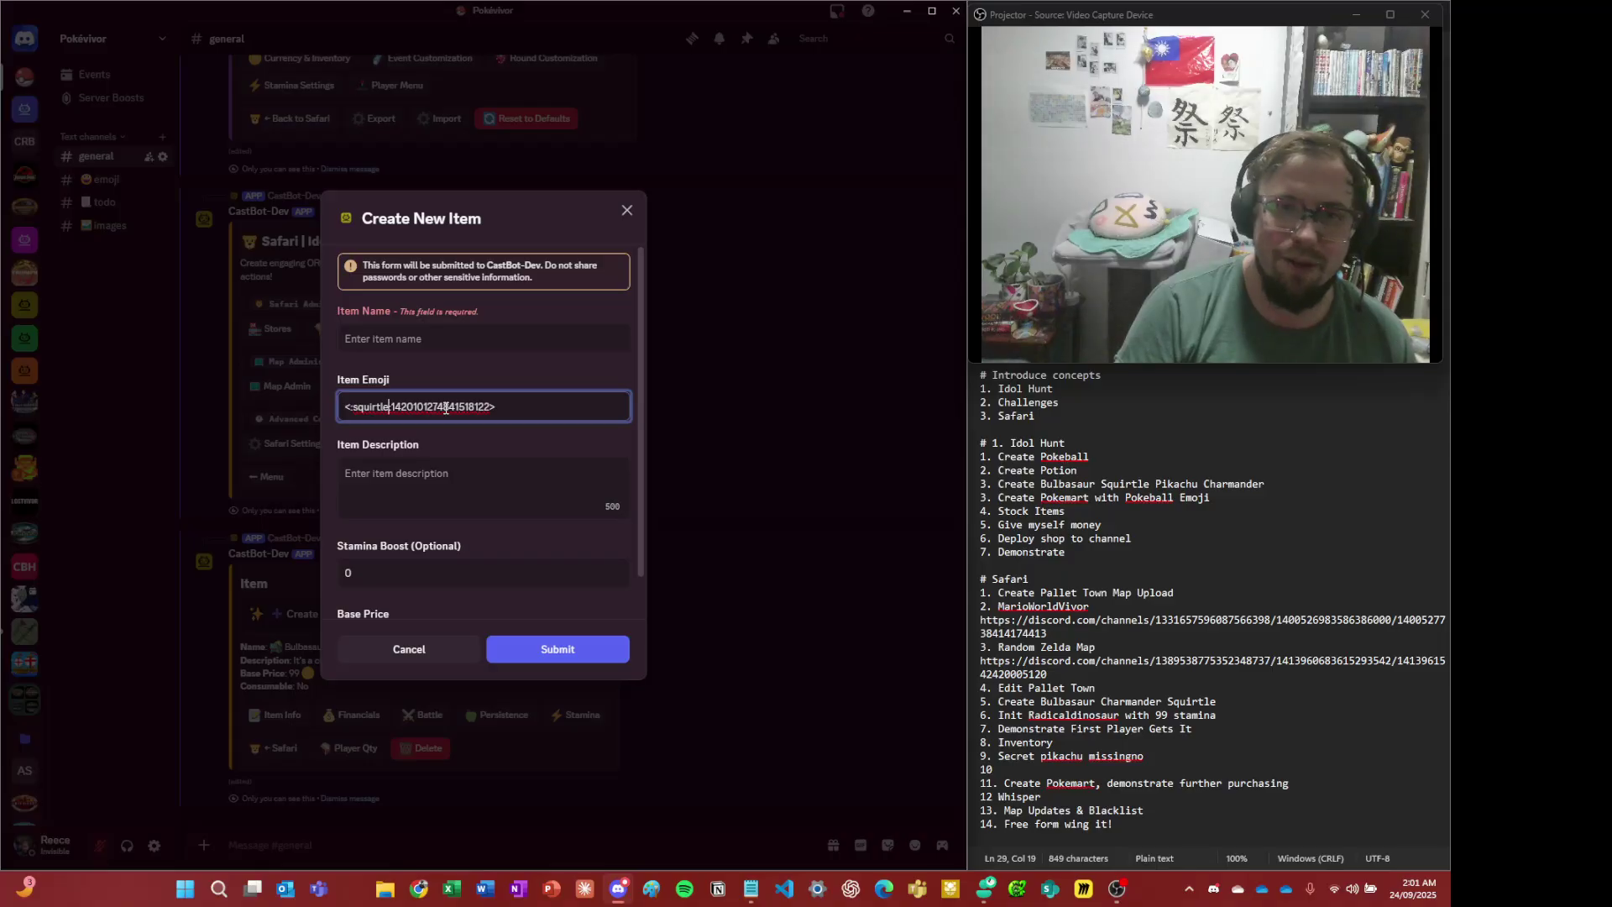
left_click(471, 334)
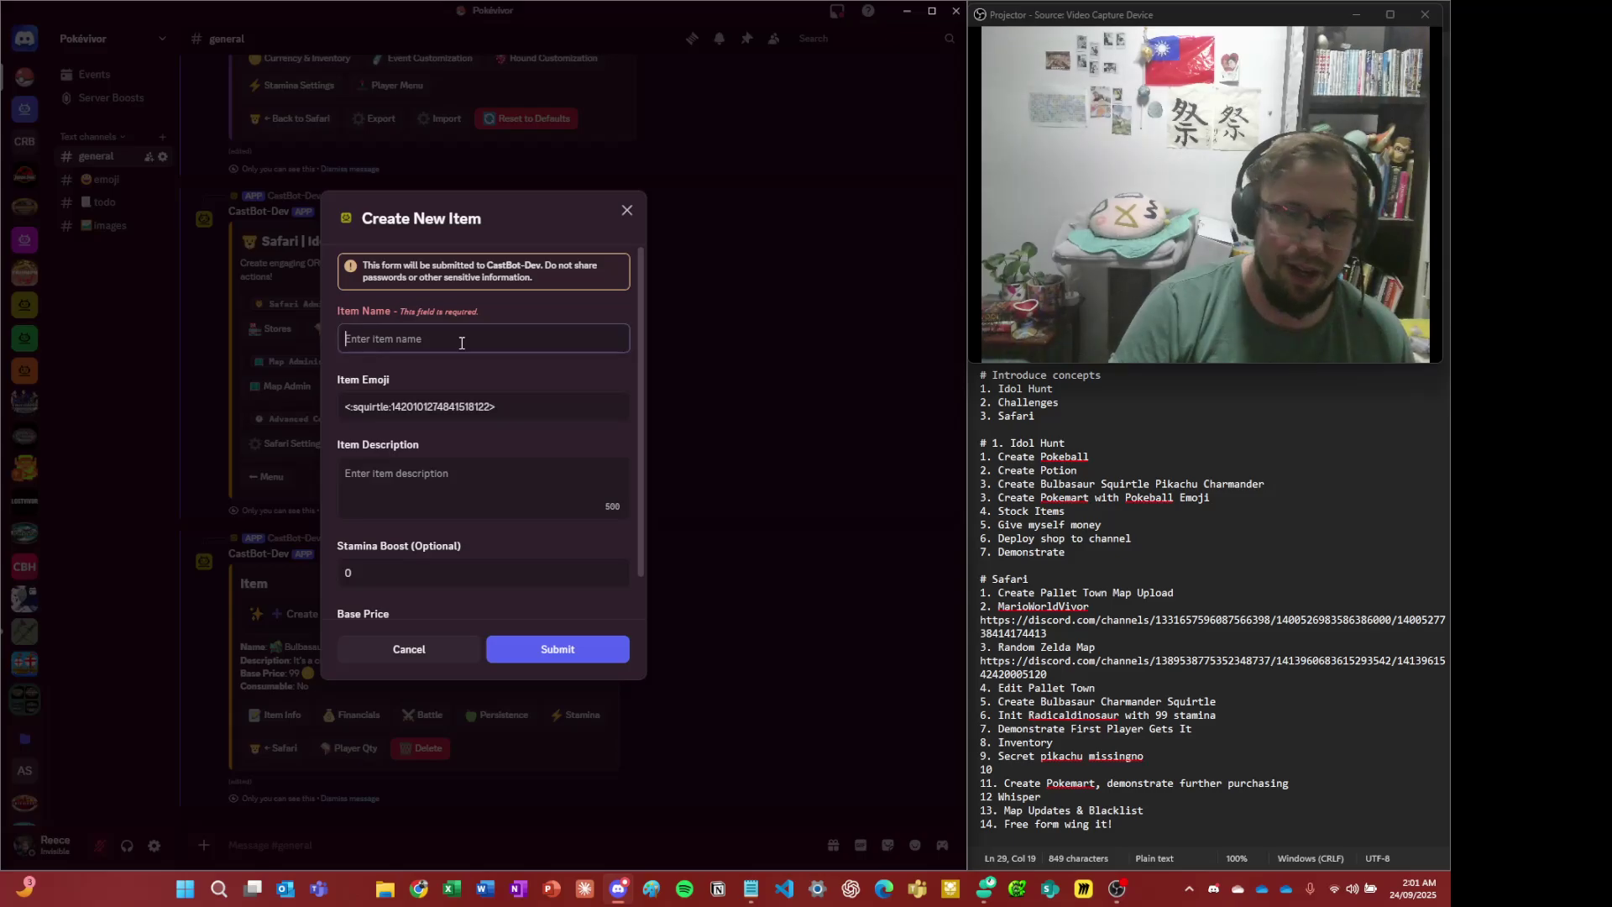
type("Squirtle")
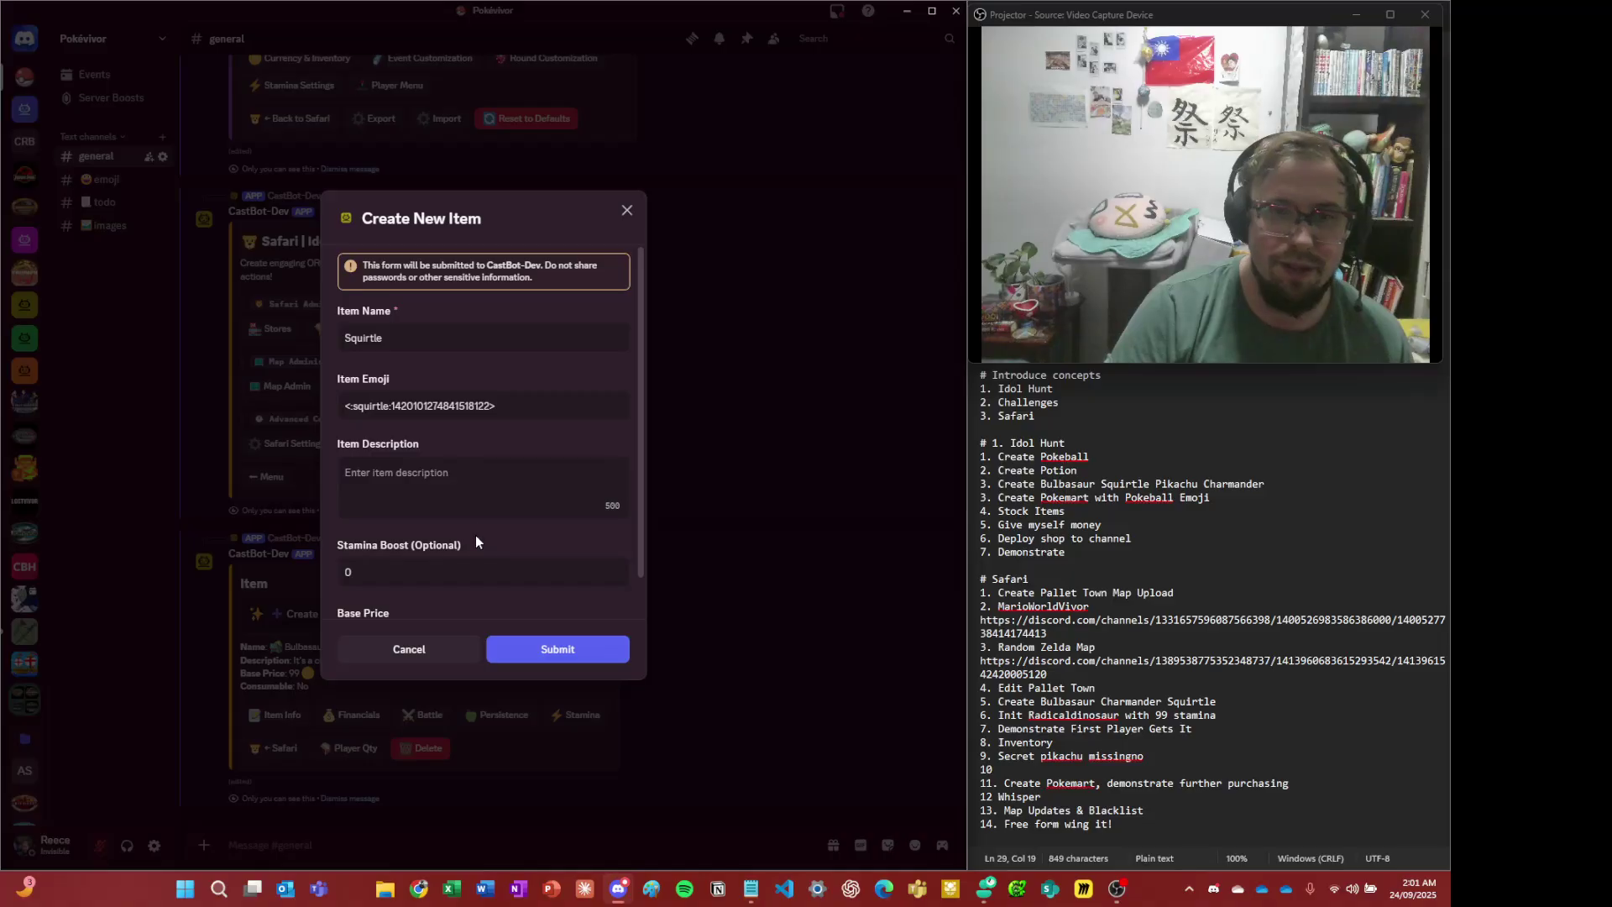
left_click(500, 479)
type("Effecti")
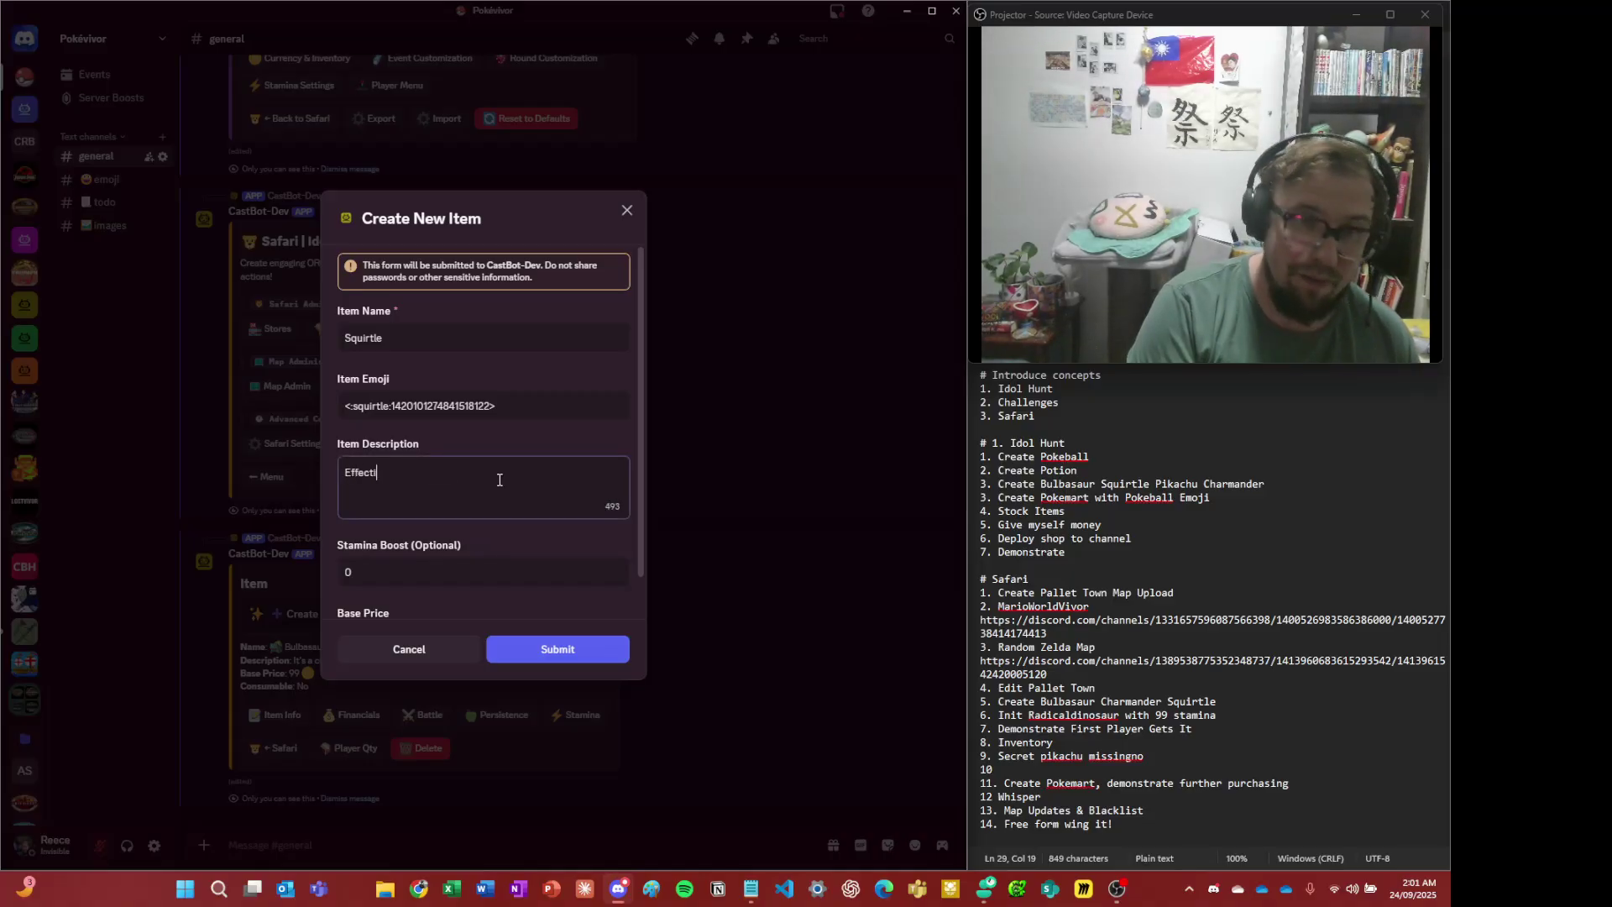
type("ve water-")
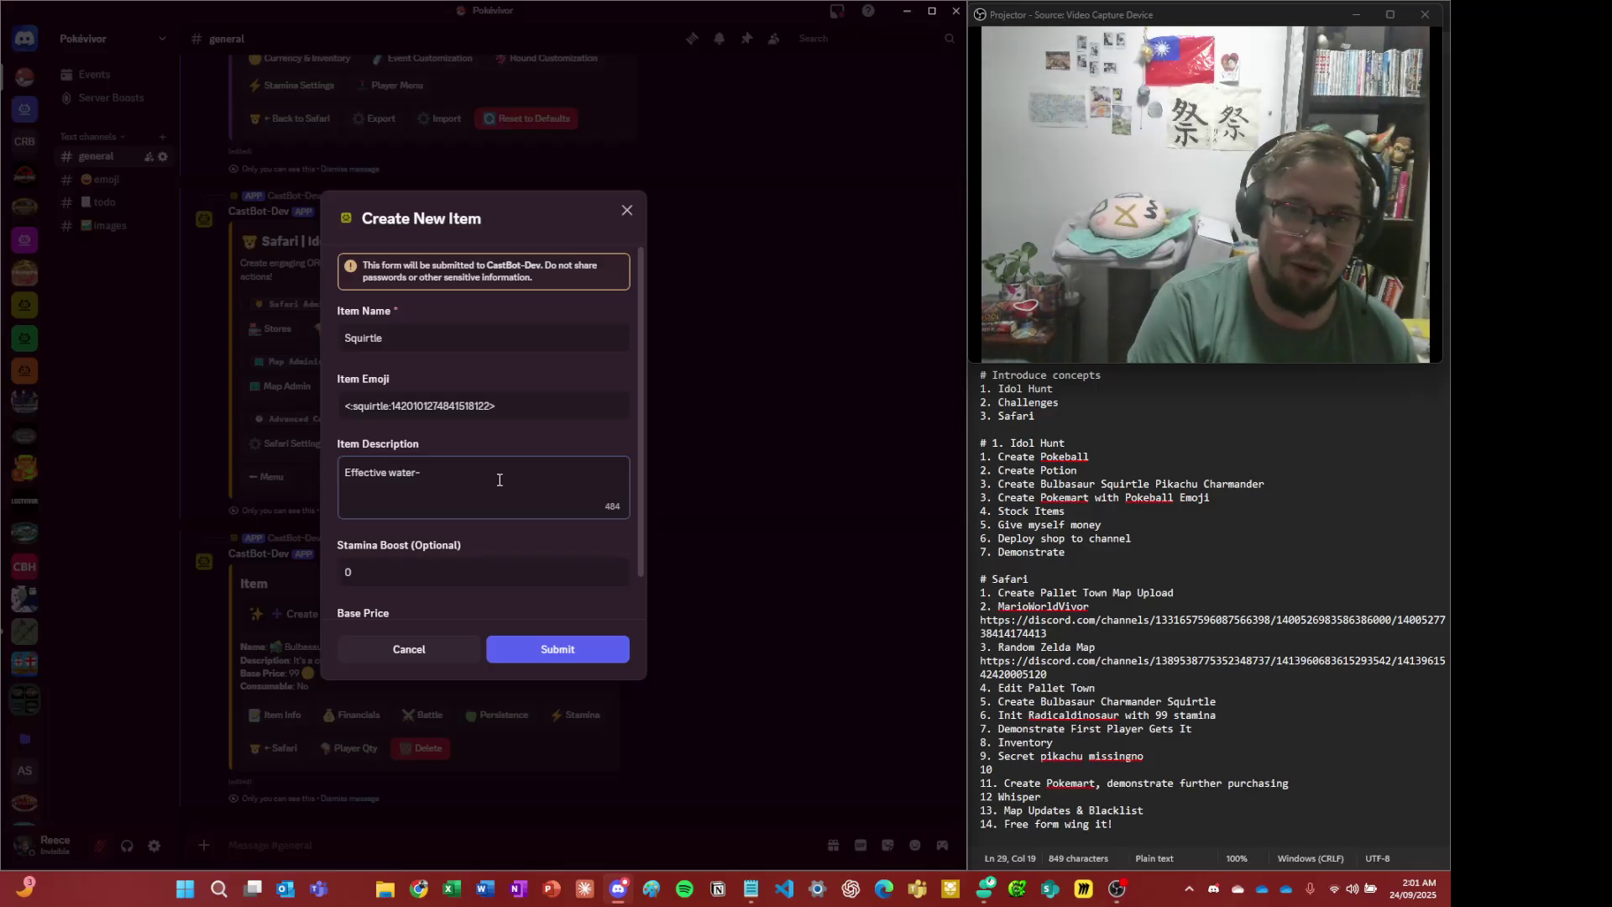
key("ctrl+a")
type("Fun")
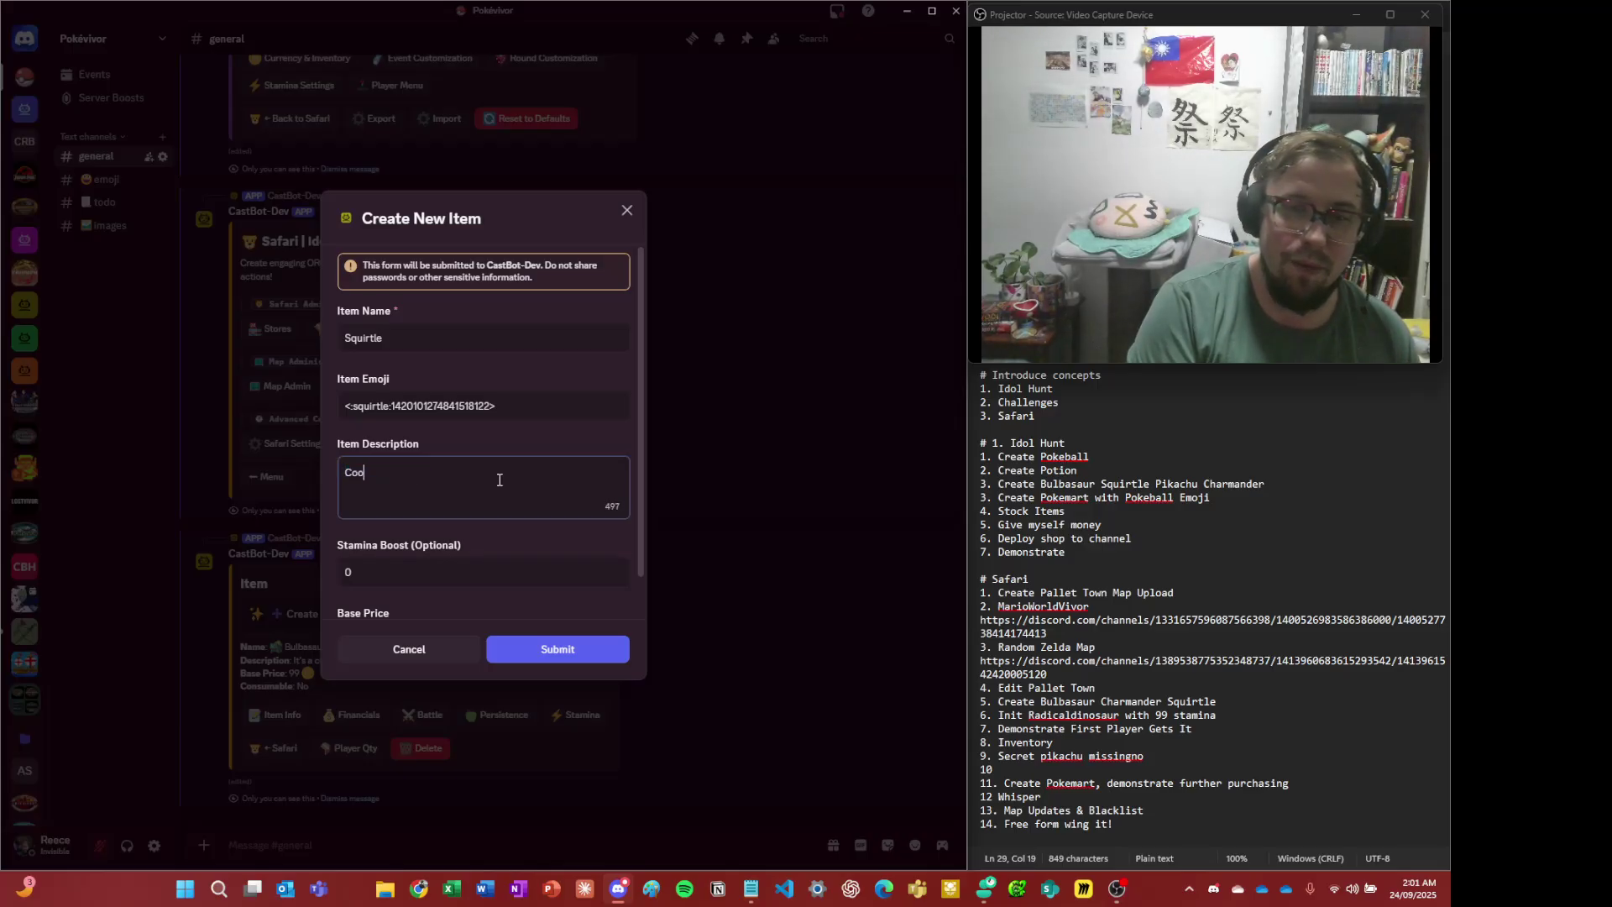
key("BackSpace")
key("BackSpace")
key("BackSpace")
type("Fun water pokemon")
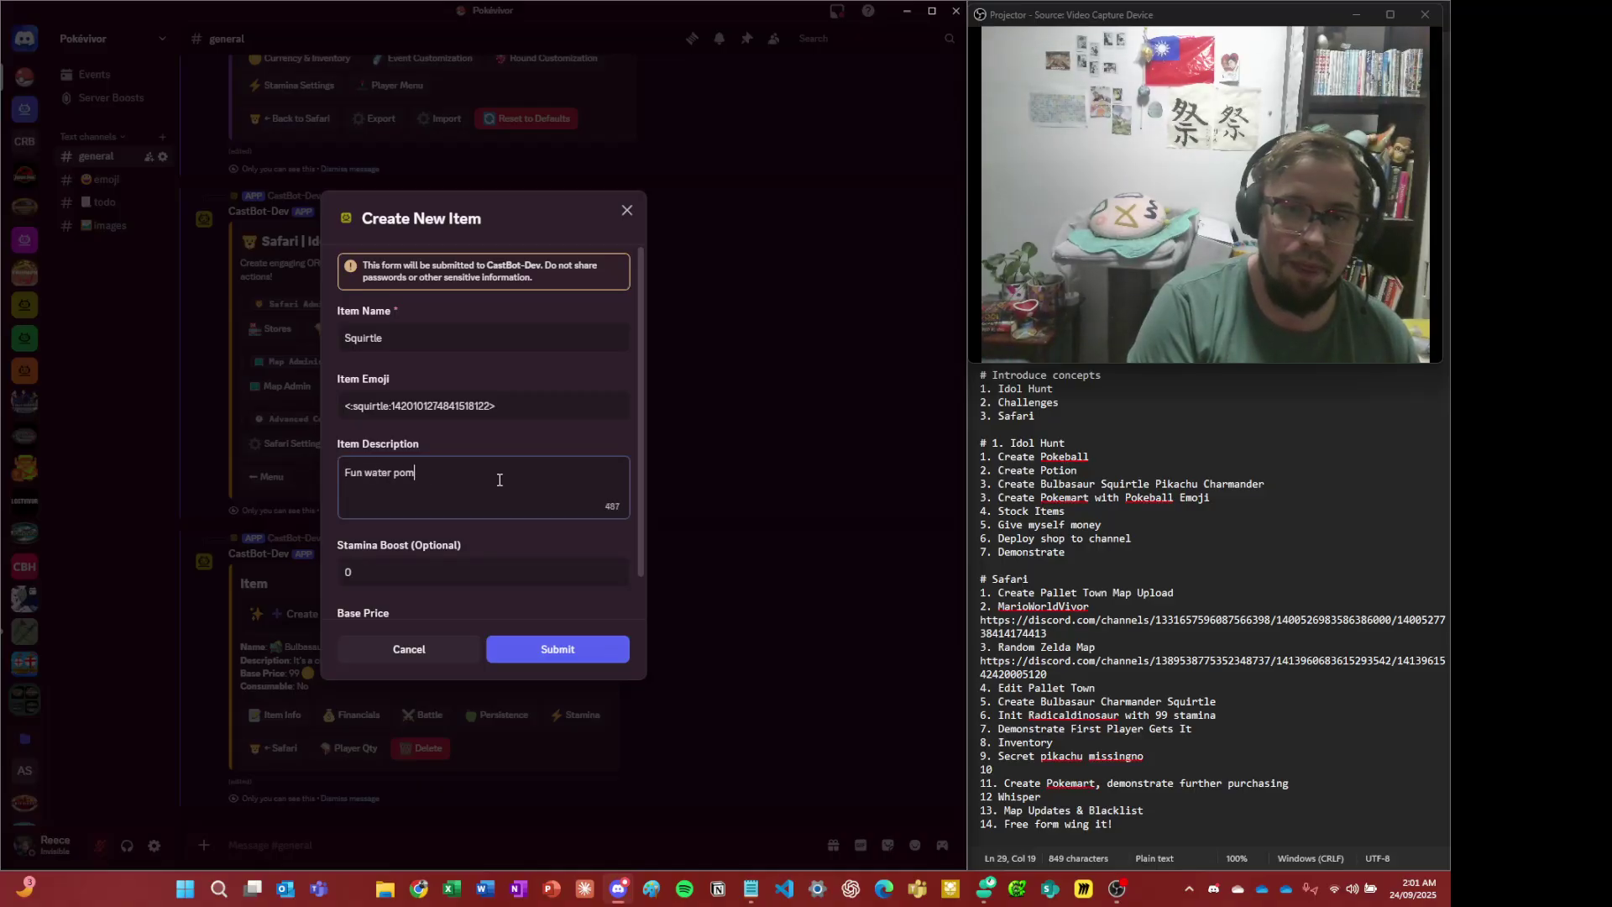
key("BackSpace")
key("BackSpace")
key("BackSpace")
key("BackSpace")
key("BackSpace")
type("kemon")
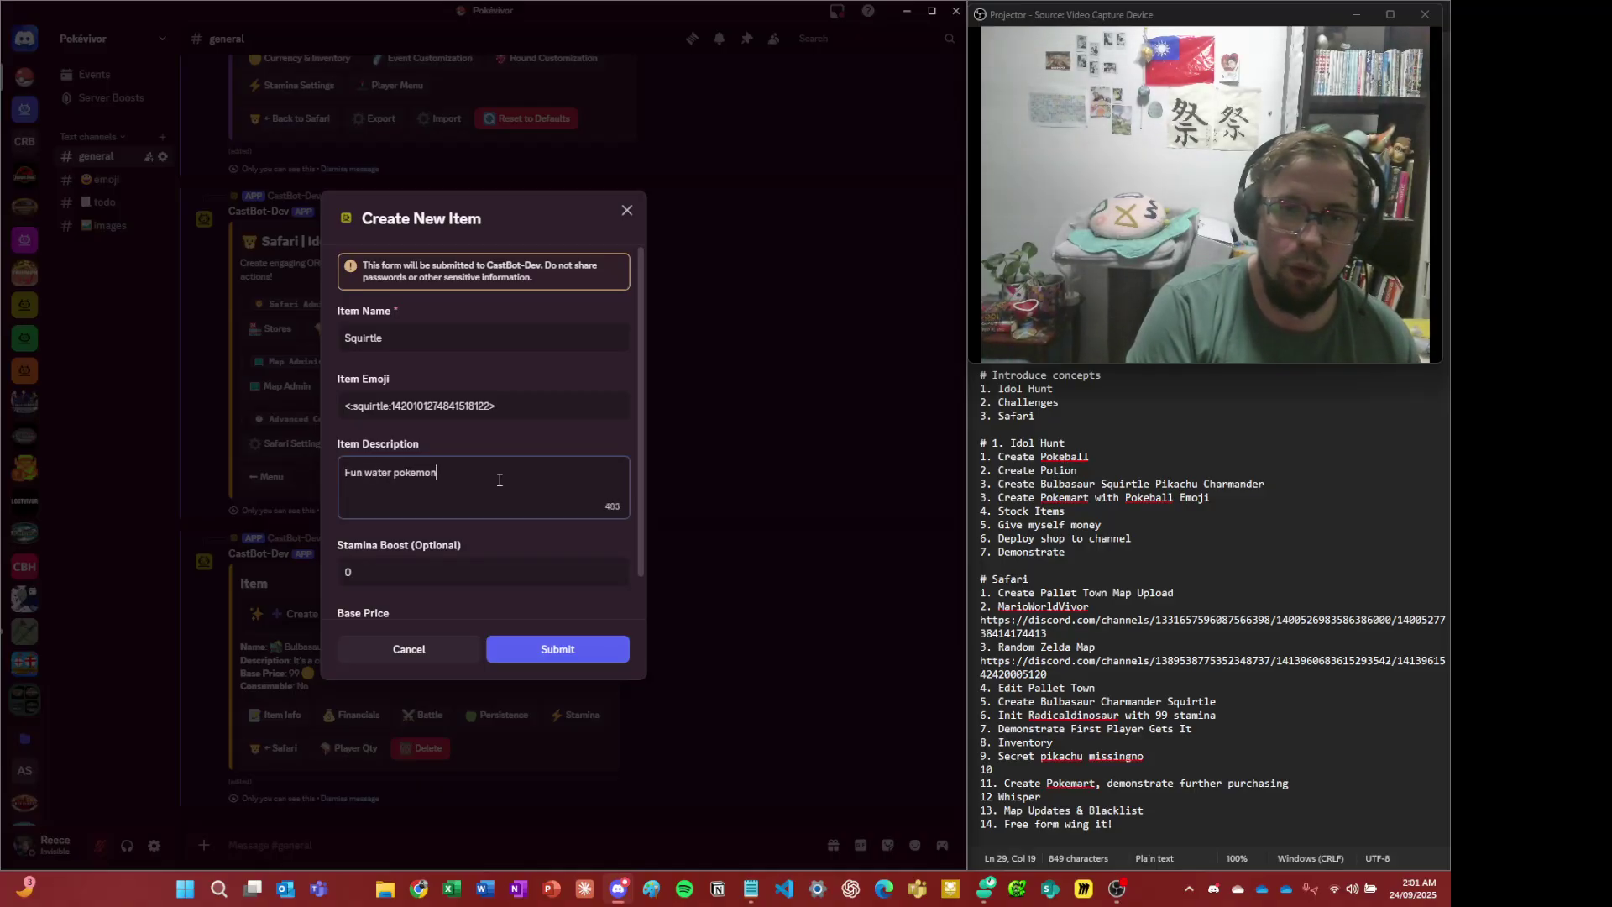
- Set the Squirtle item's base price to 99 and submit it
scroll(500, 497, "down", 1)
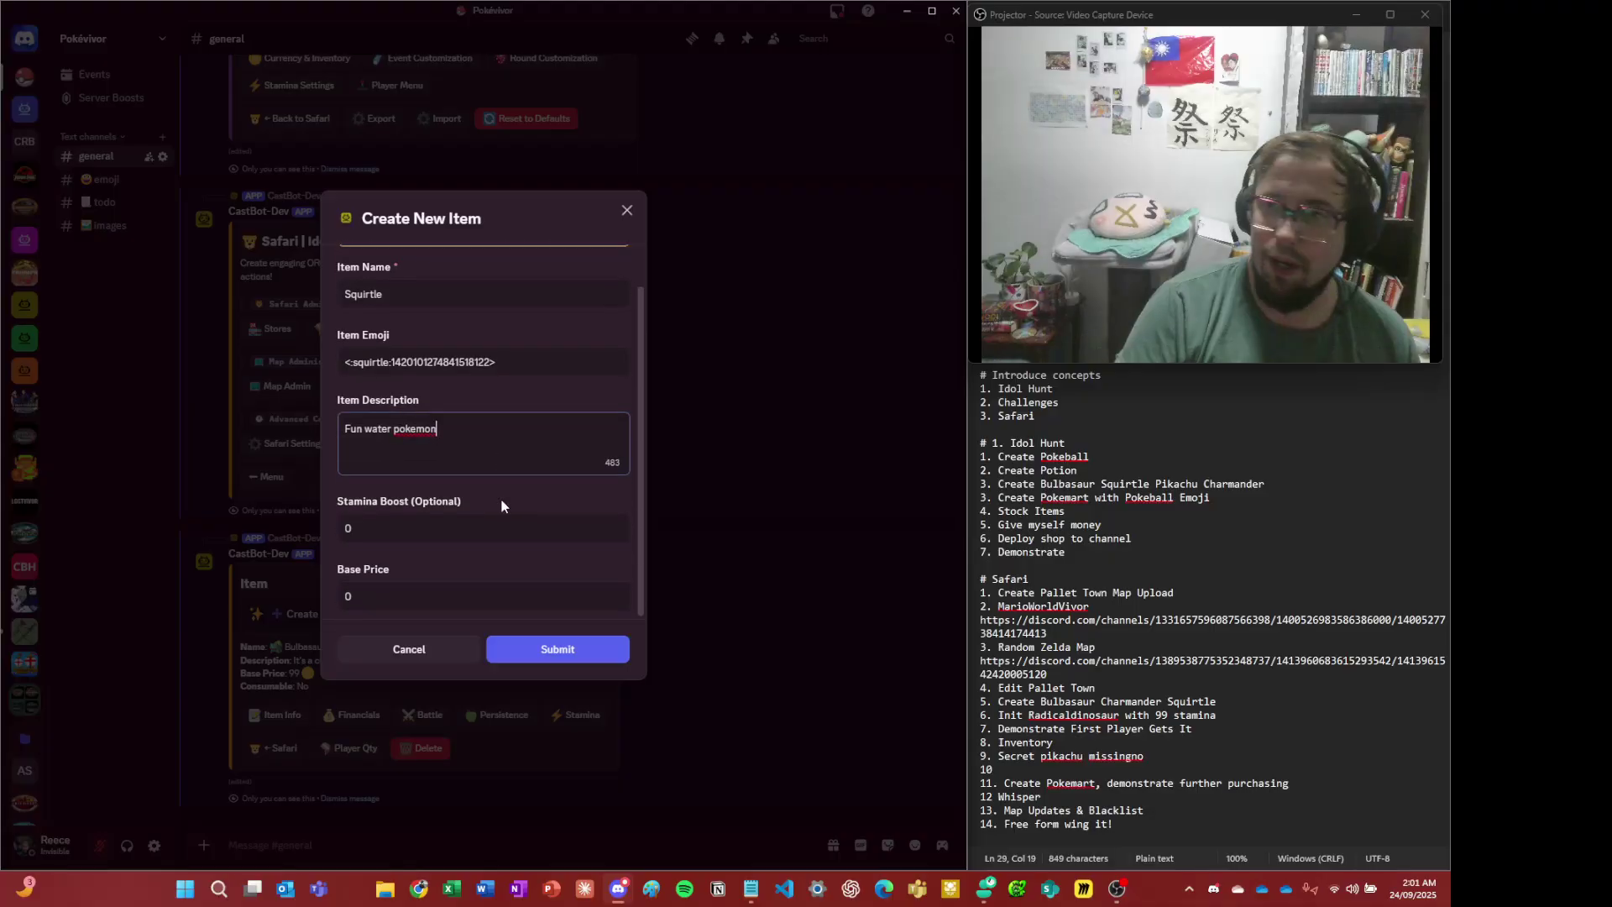
left_click(420, 600)
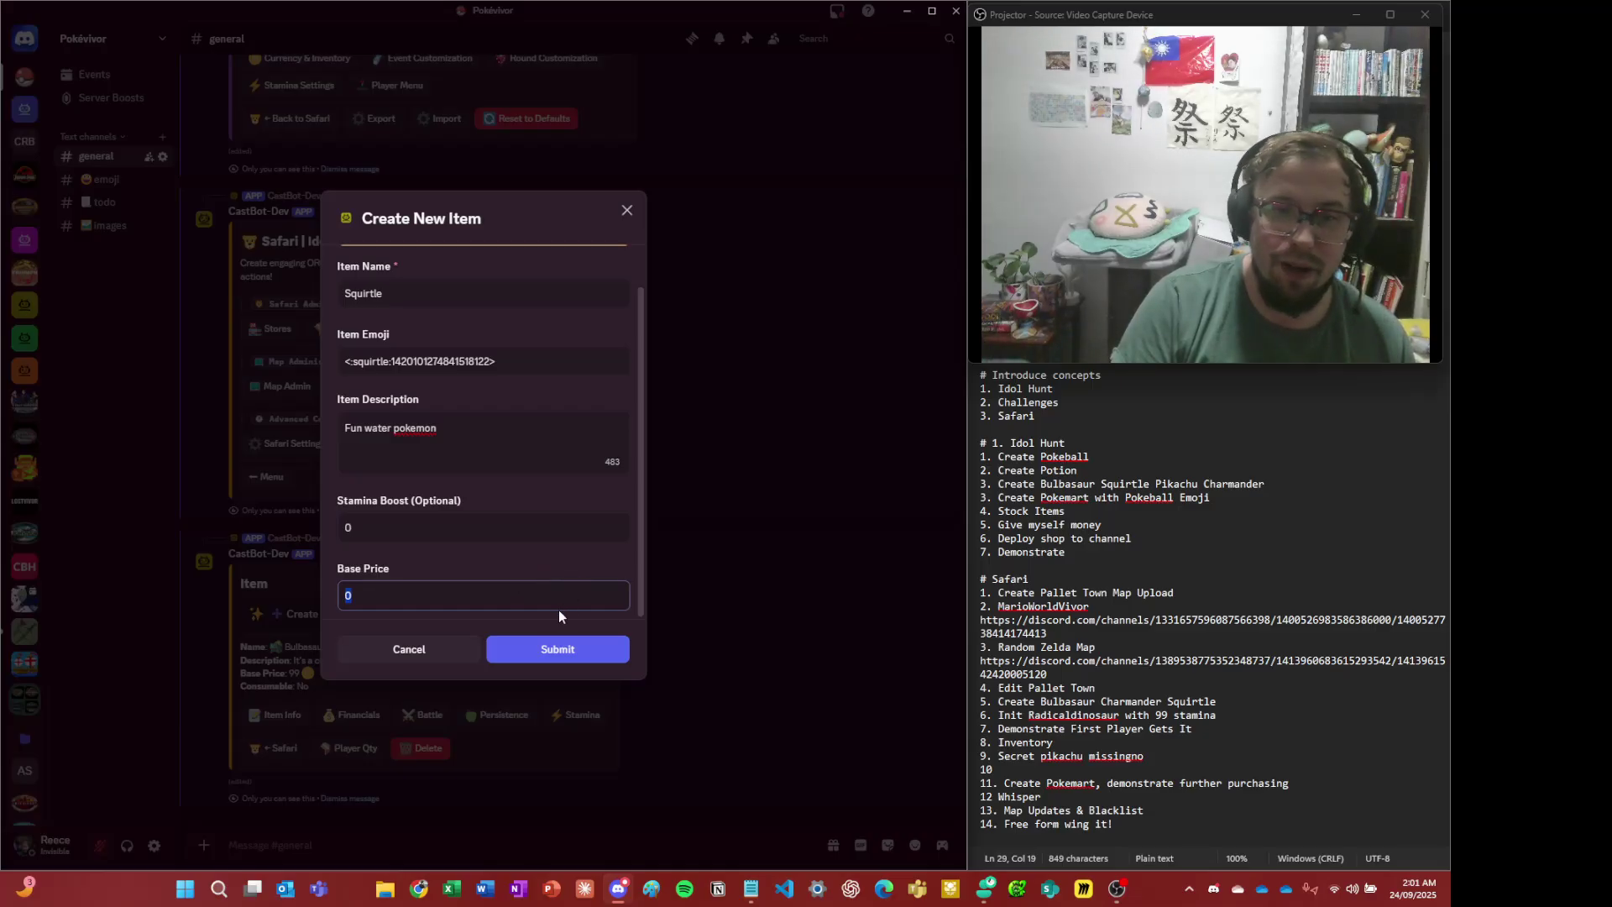
type("33")
key("BackSpace")
key("BackSpace")
type("99")
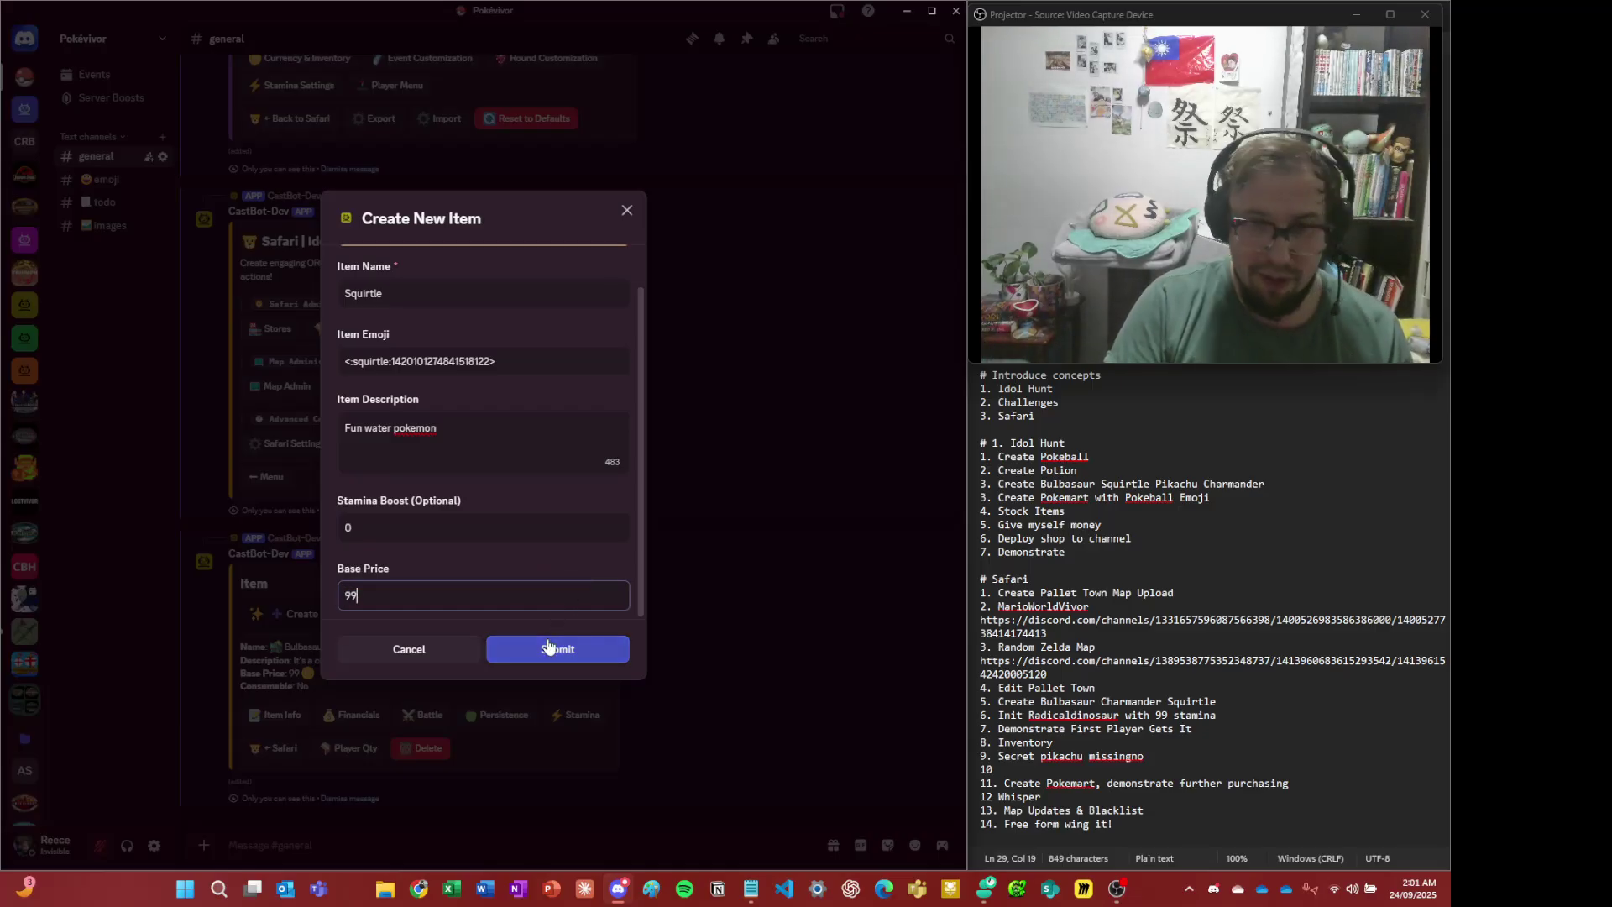
left_click(554, 648)
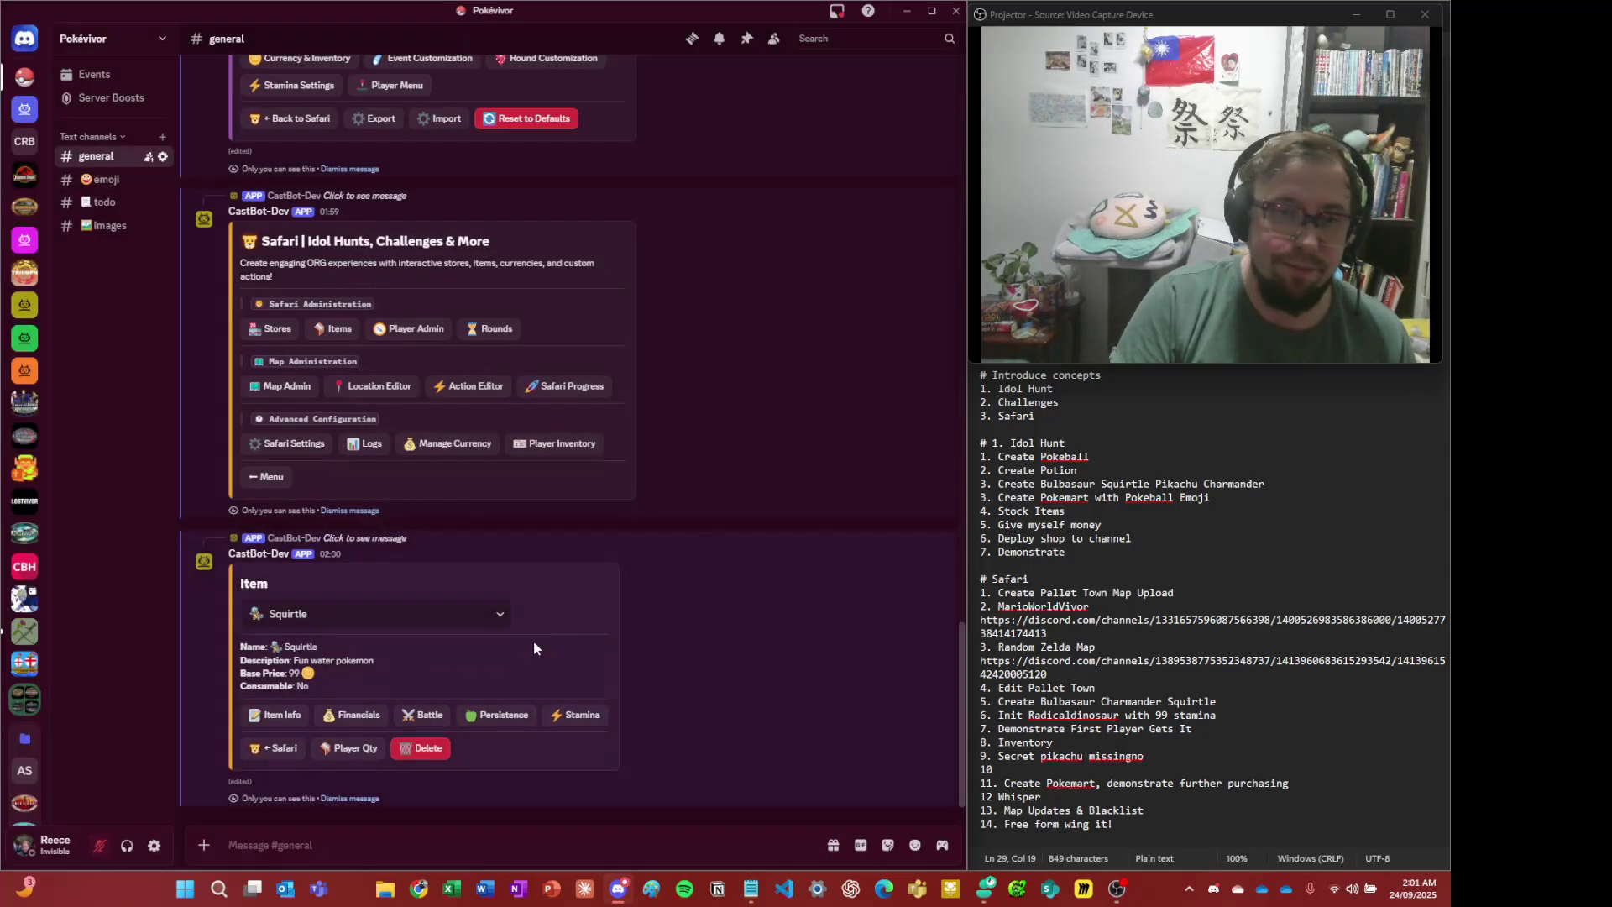
- Copy the char emoji code and start a new Safari item with that emoji
left_click(99, 179)
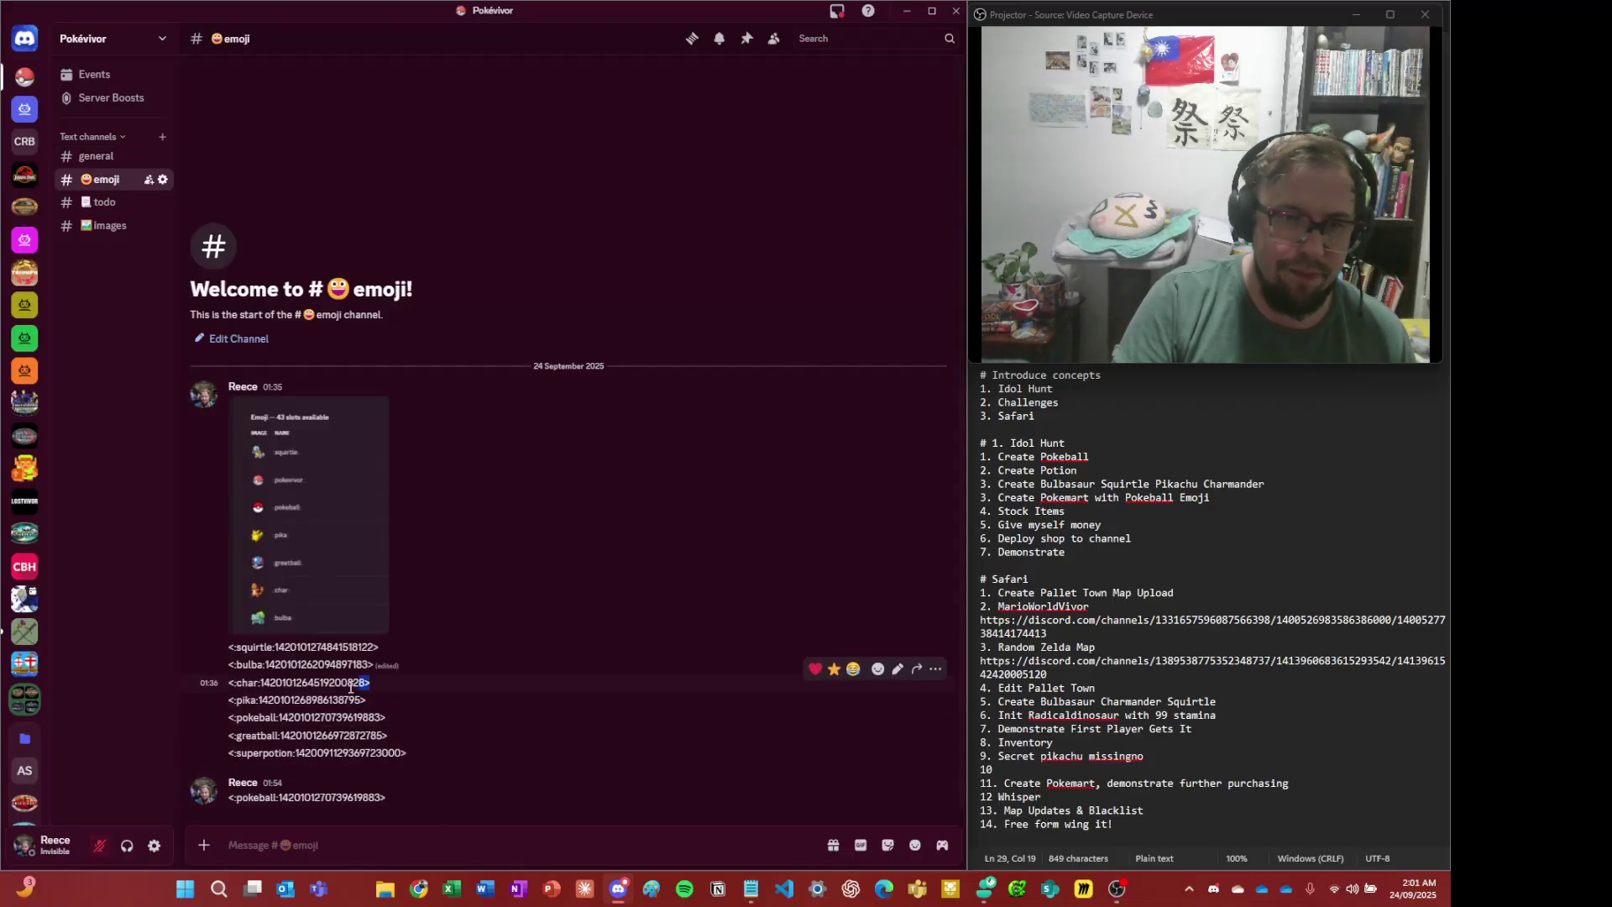
left_click_drag(378, 684, 214, 691)
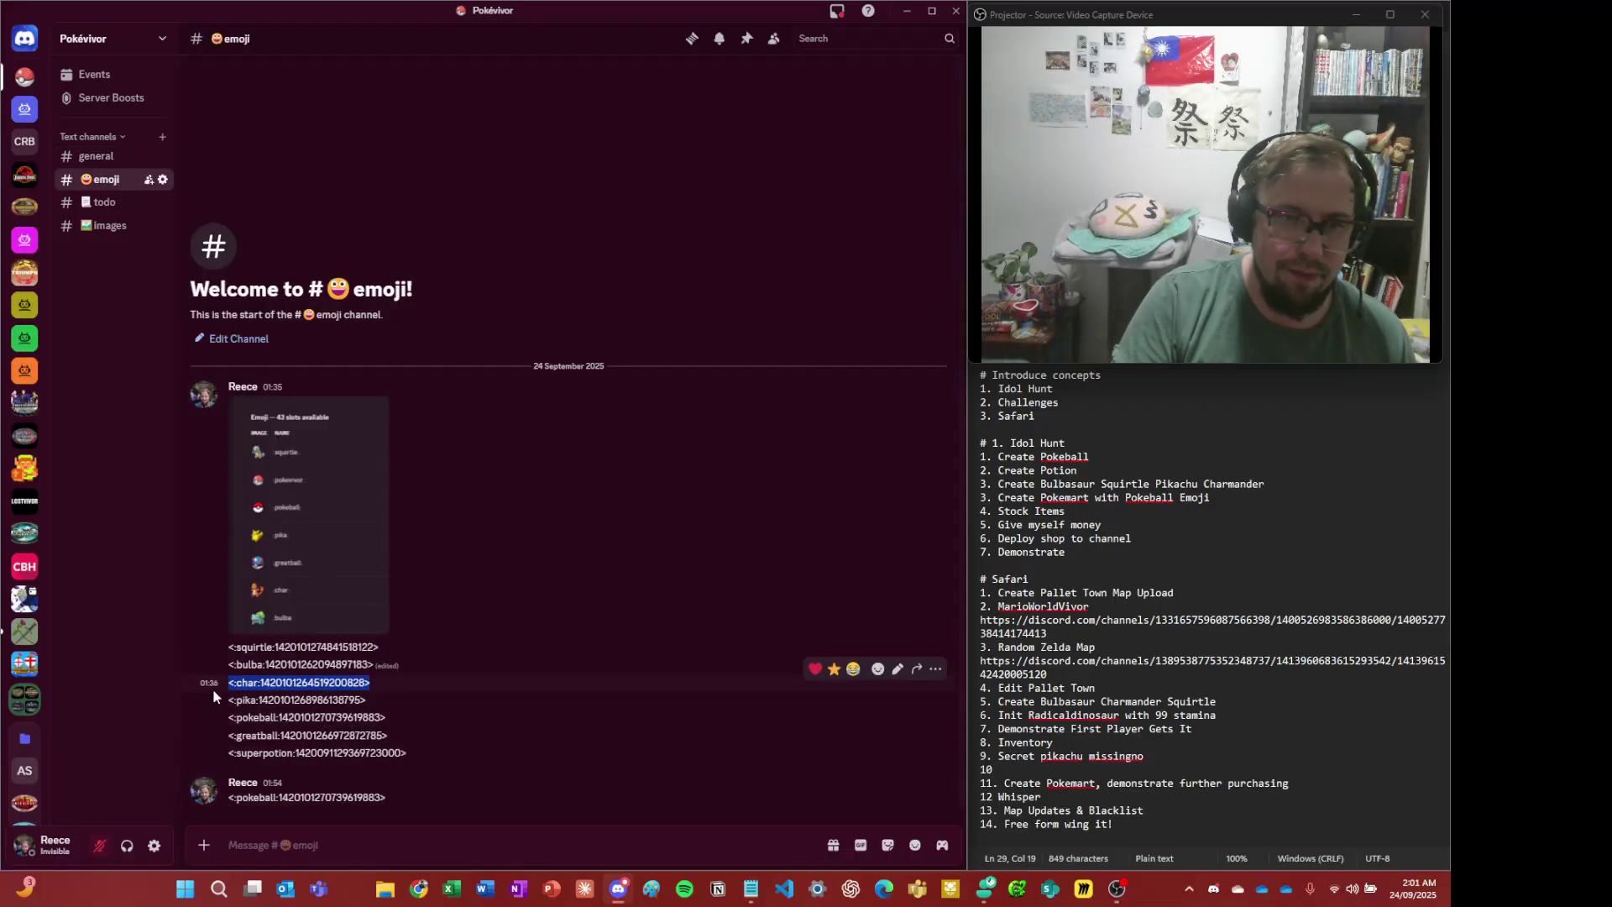
left_click(94, 157)
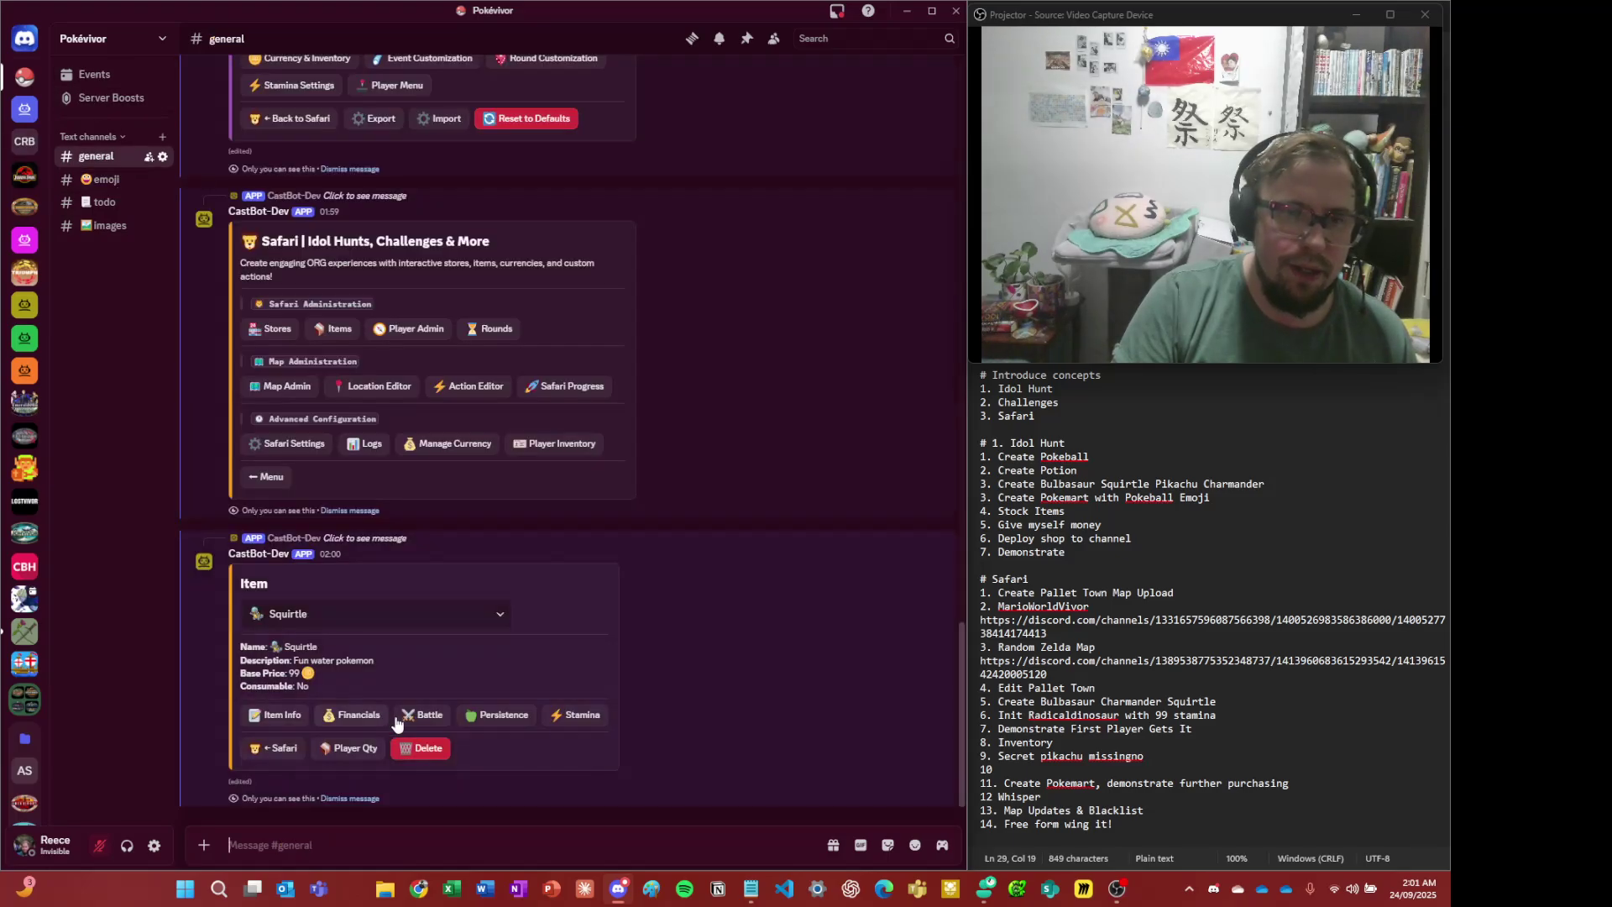
left_click(283, 748)
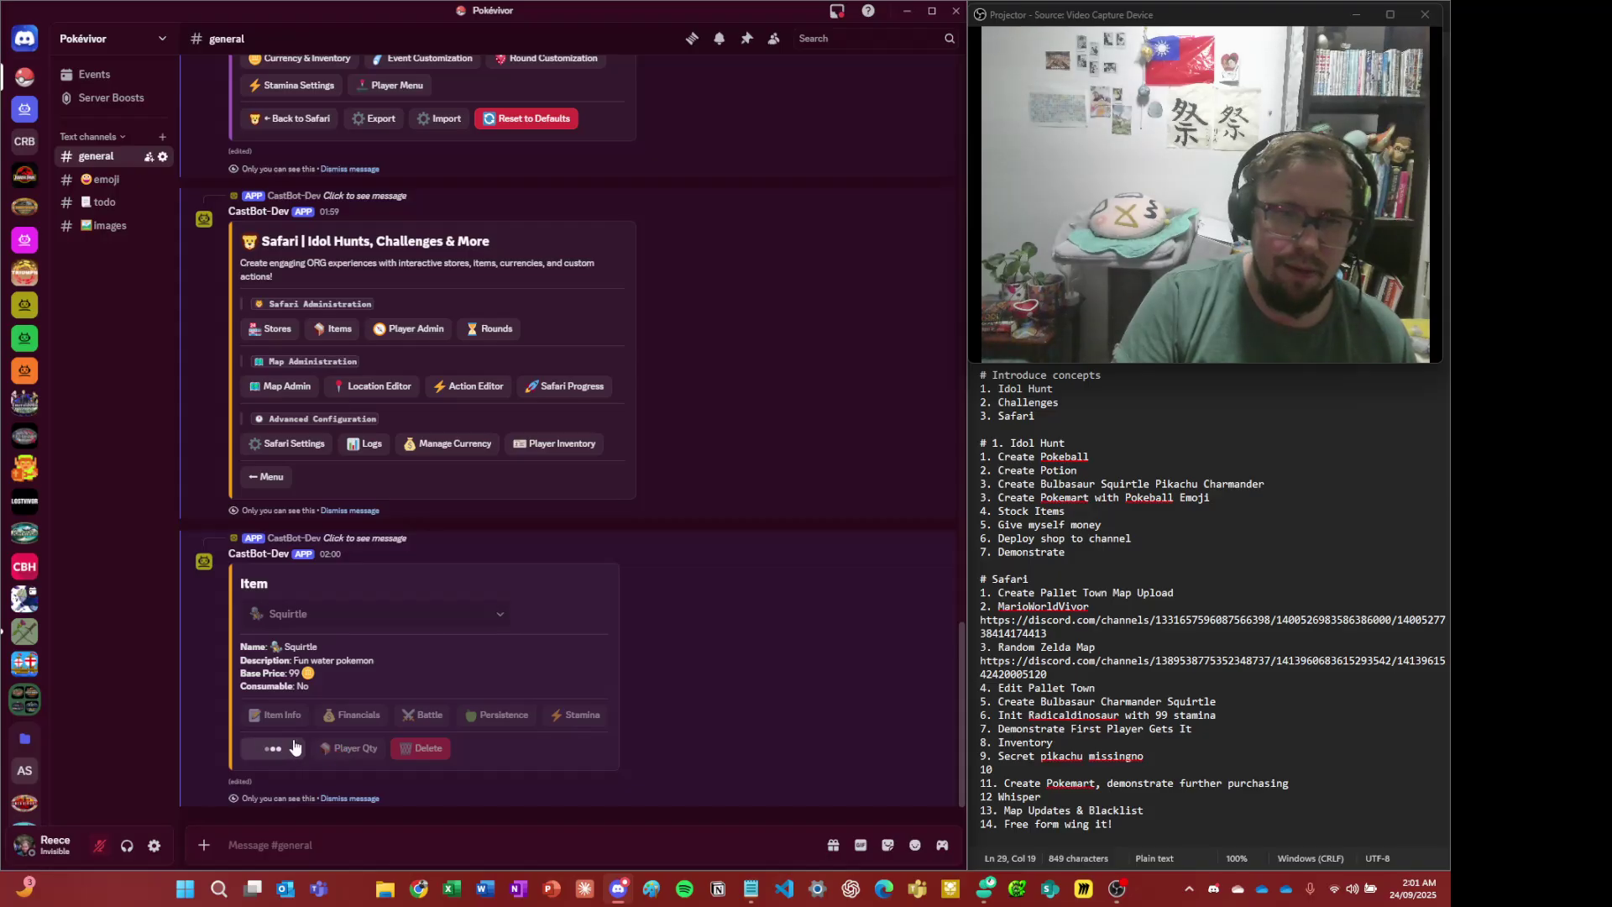
left_click(344, 621)
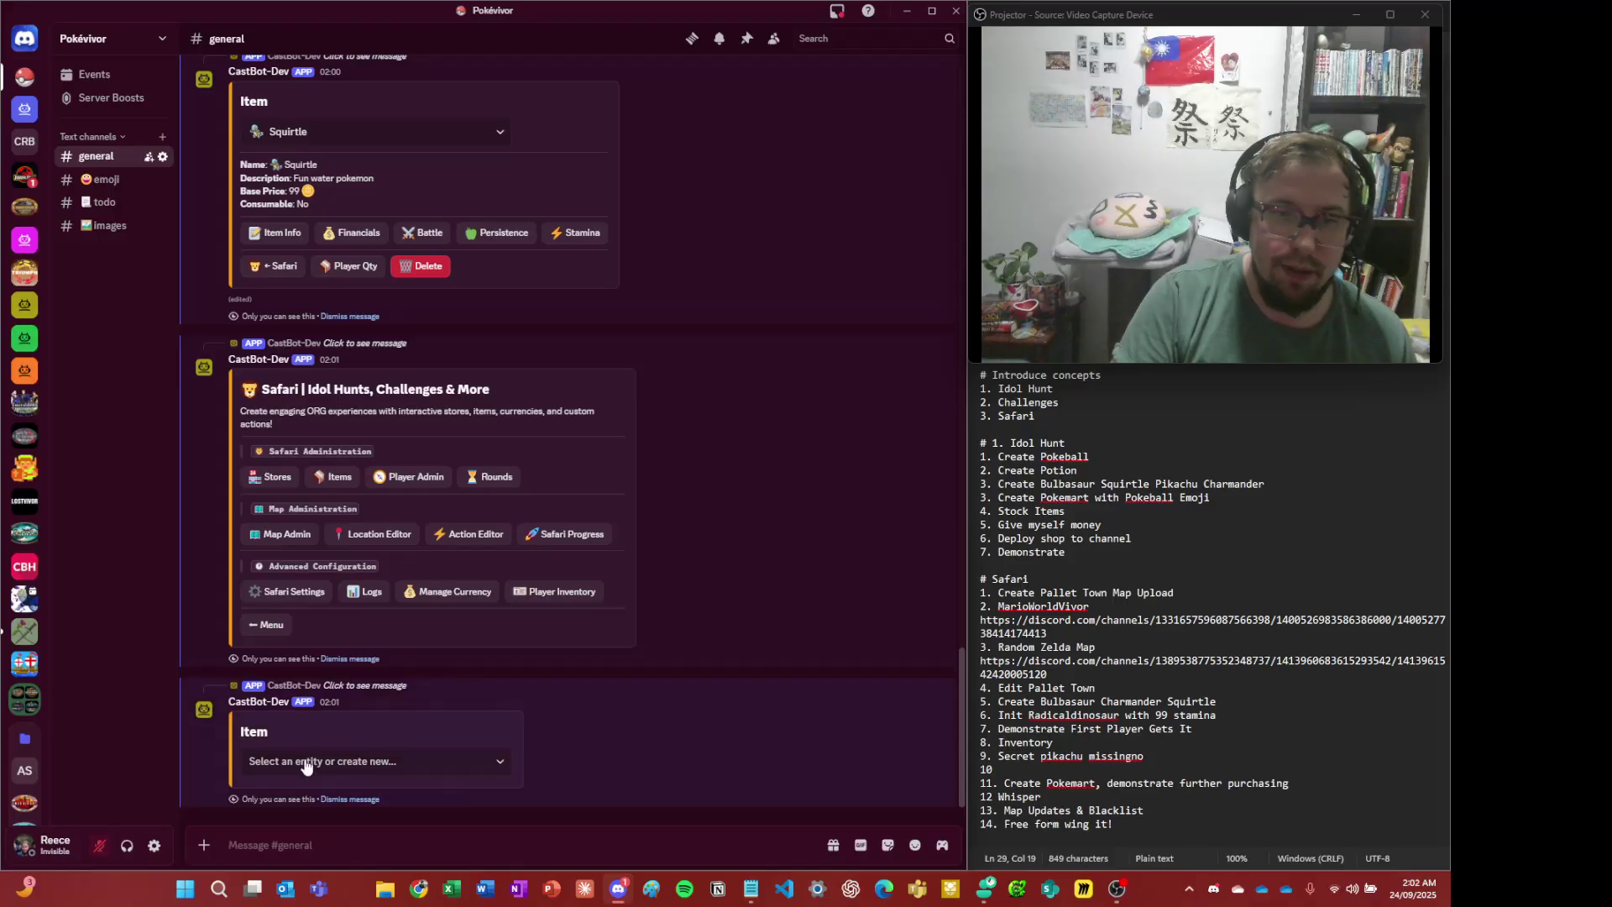
left_click(310, 759)
left_click(331, 575)
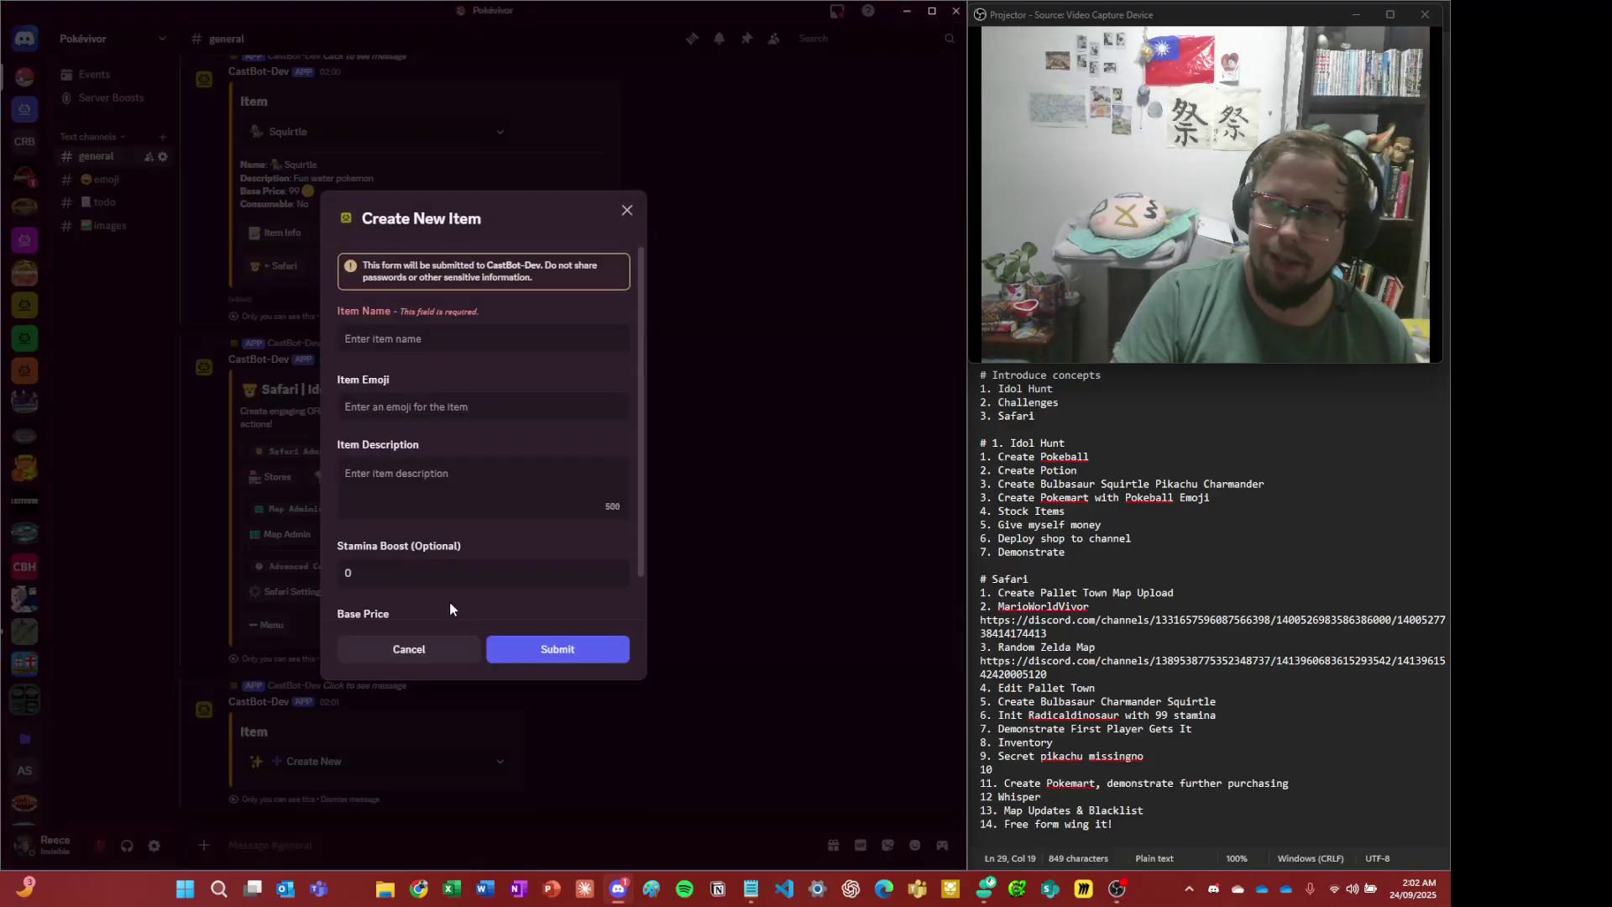
left_click(401, 348)
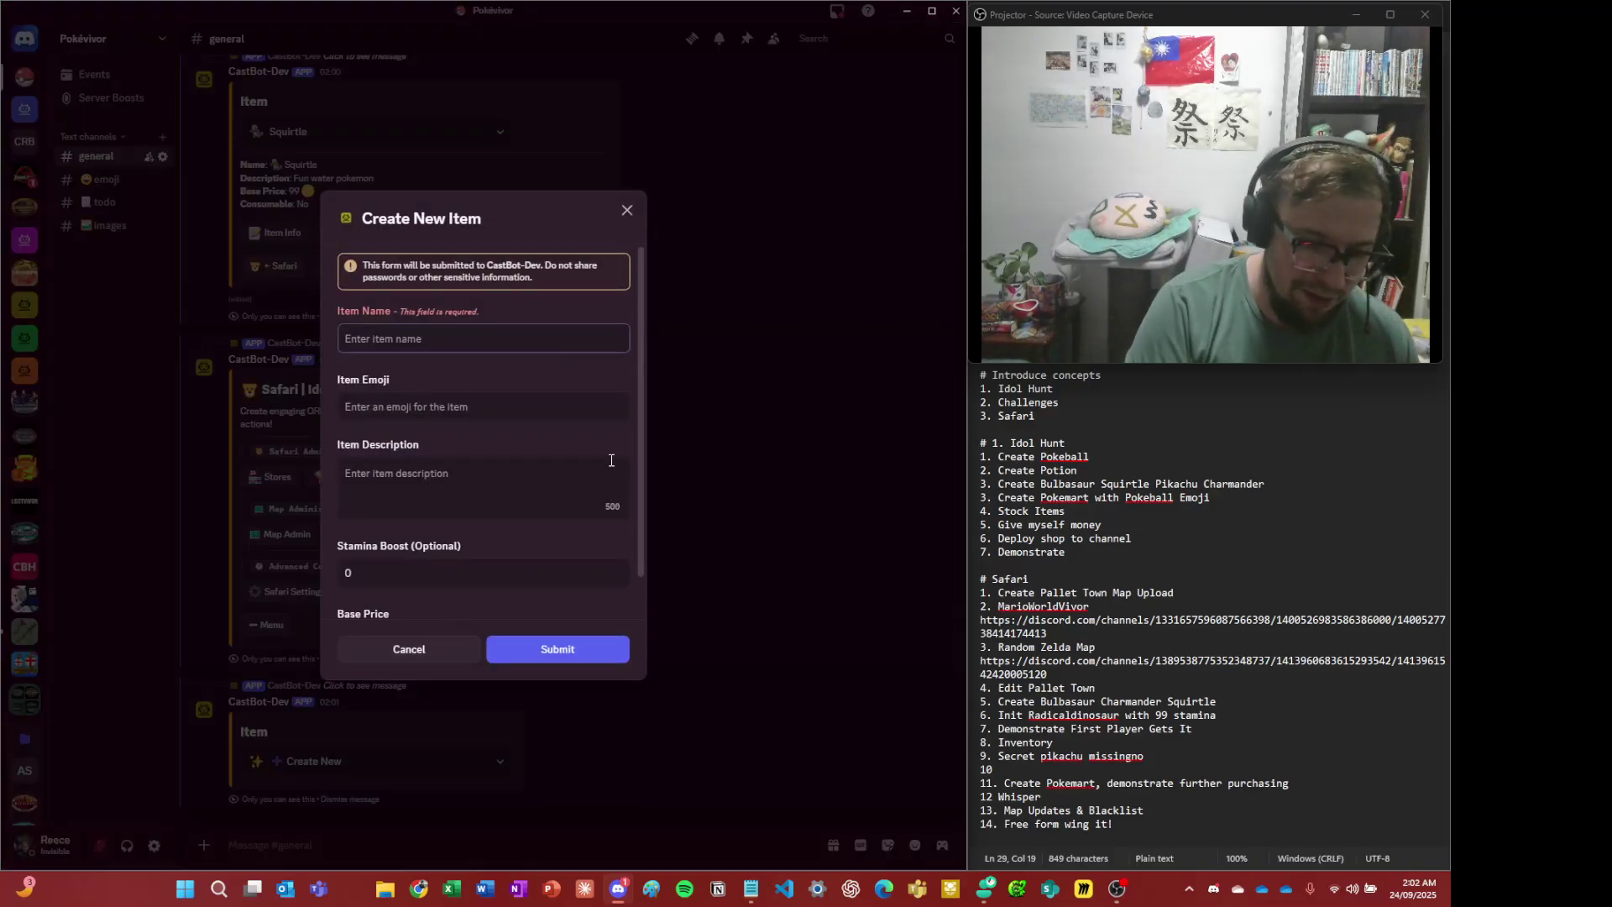
type("Squirtle")
key("Tab")
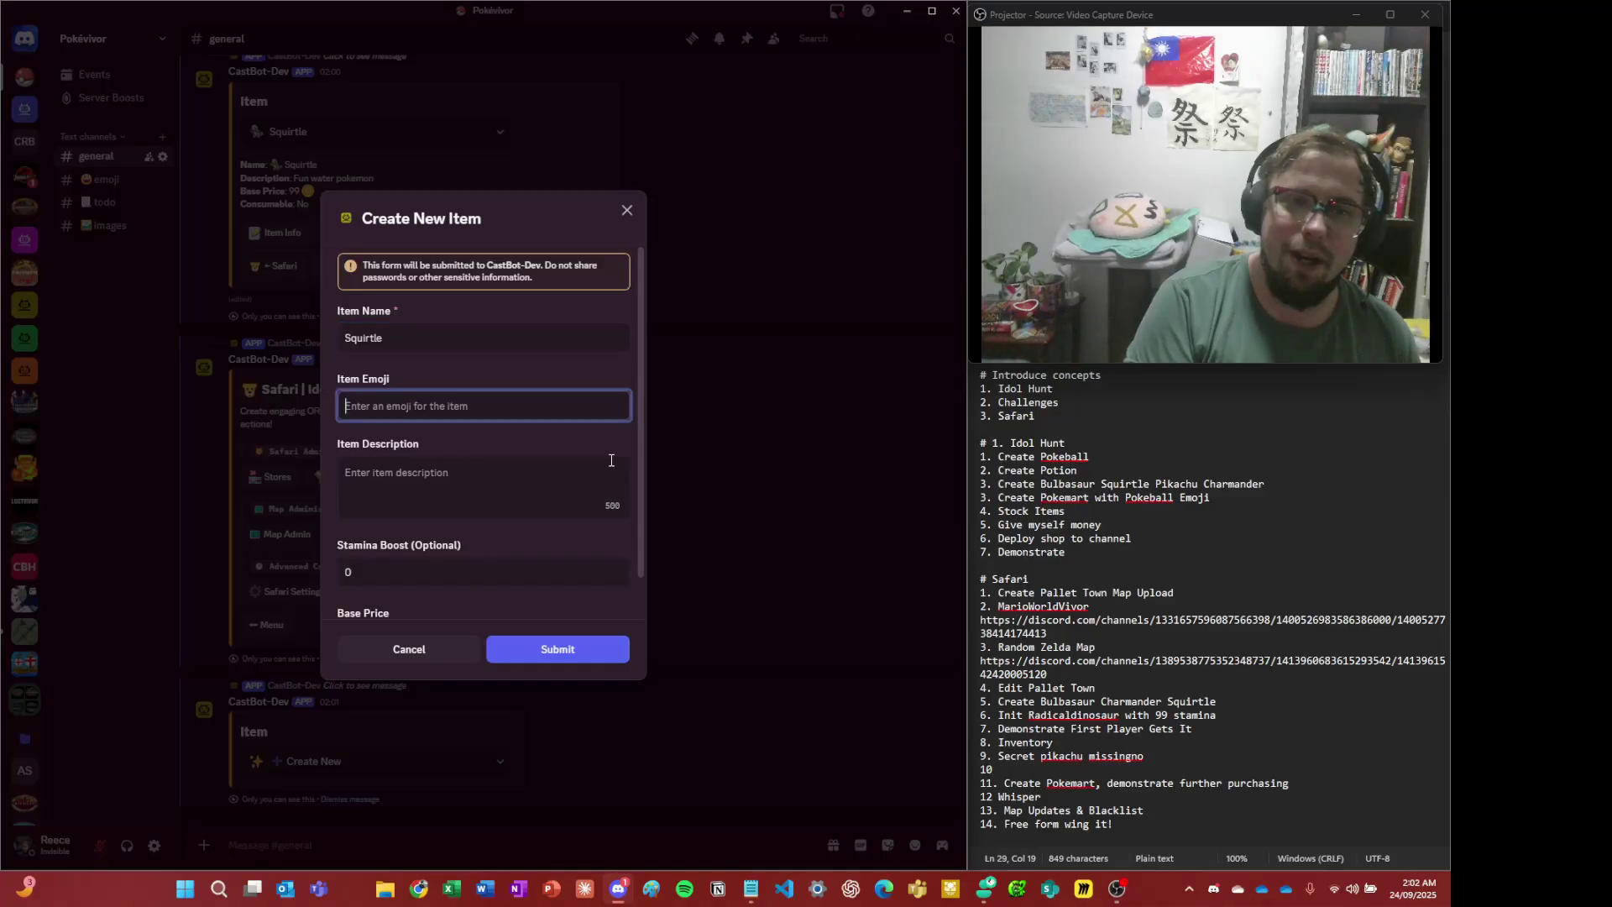
key("ctrl+v")
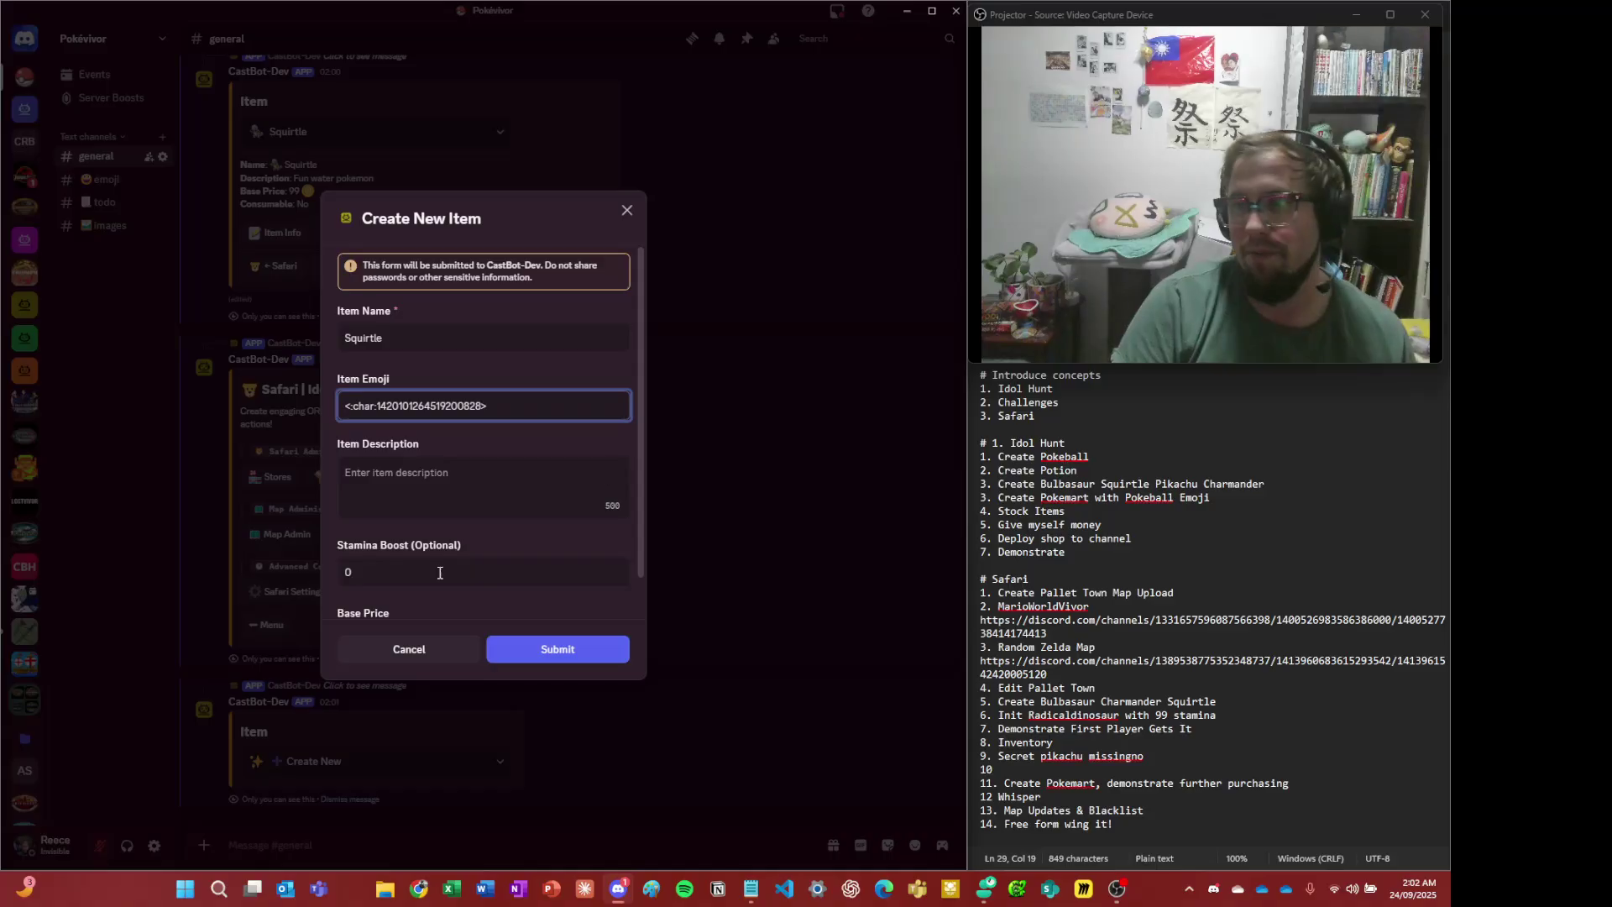
left_click(425, 499)
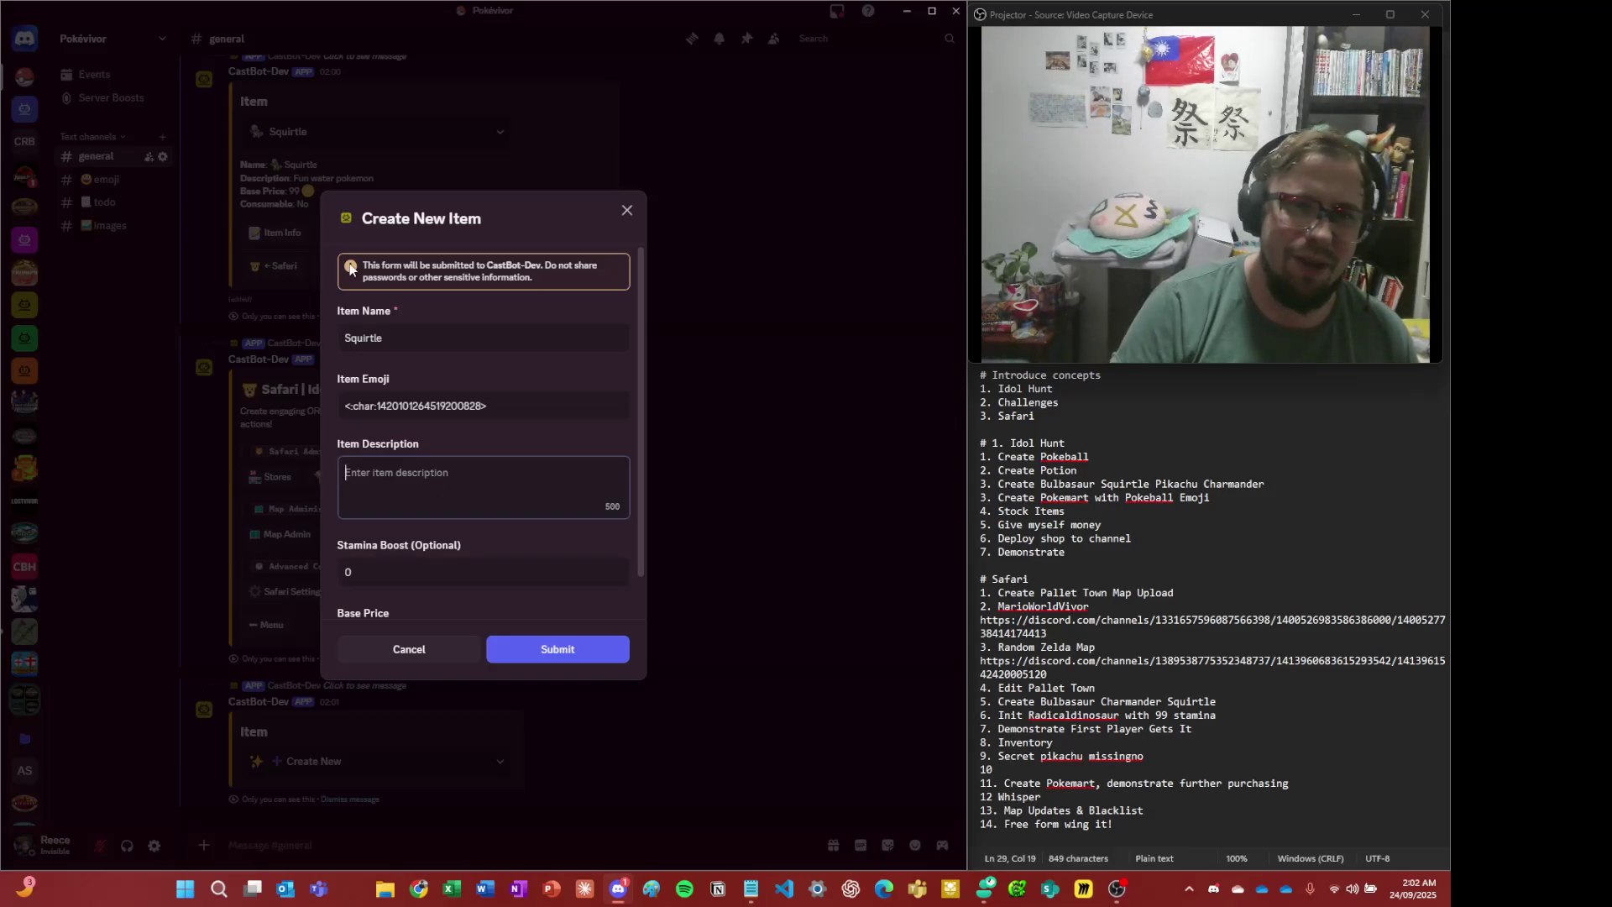
- Name the item Charmander, describe it as 'His flame is small :(', set price 99, and submit
double_click(402, 339)
type("Charmander")
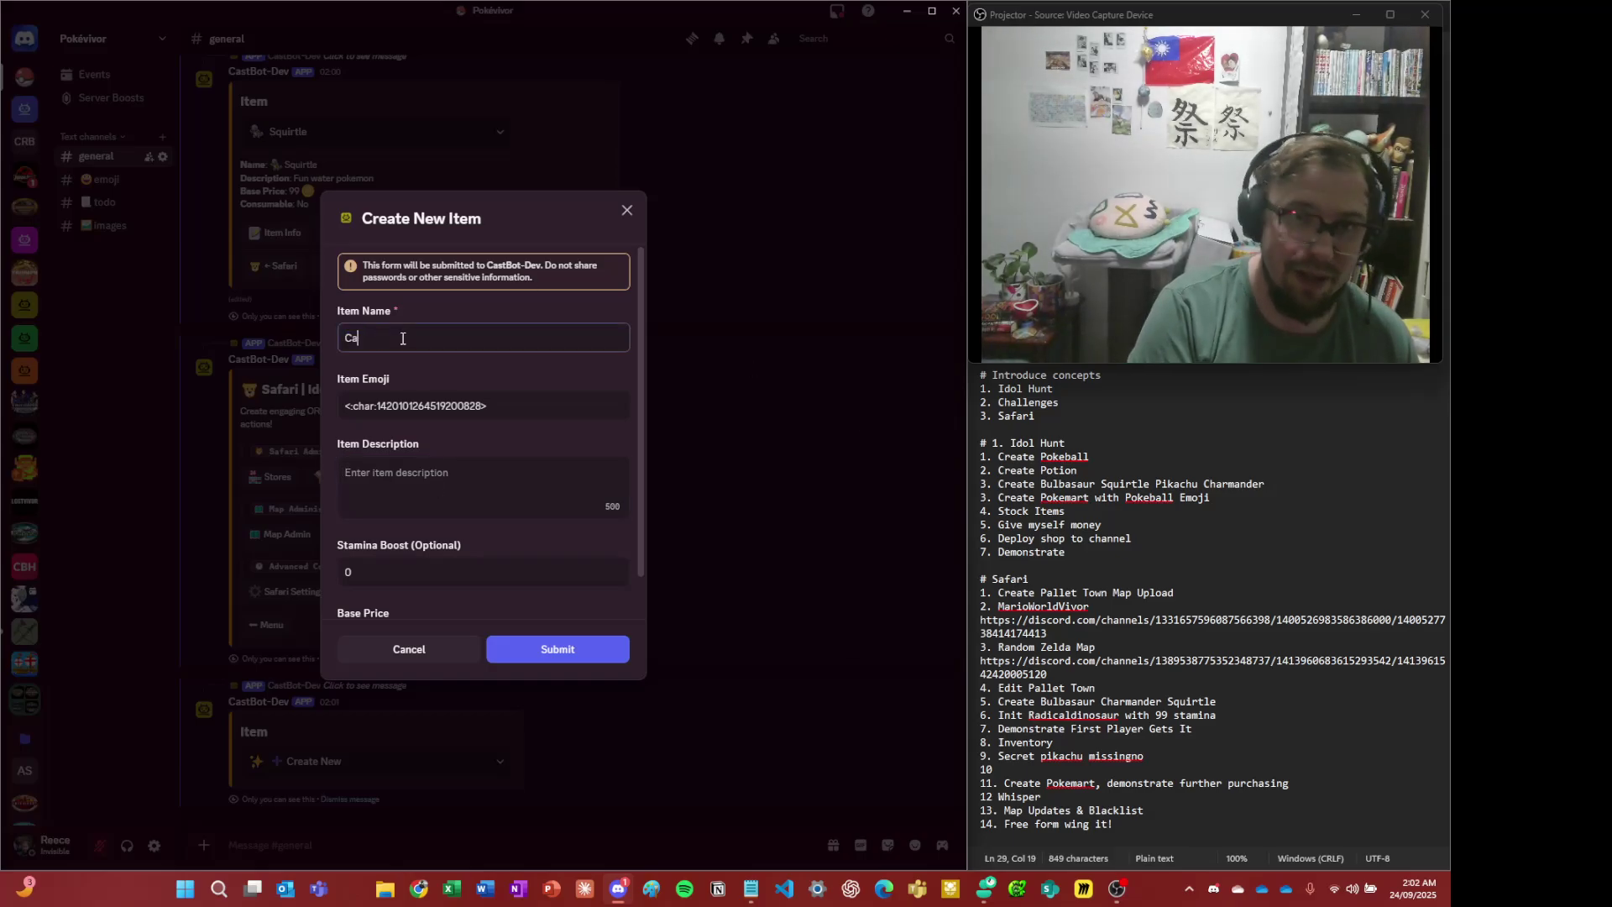
key("Tab")
key("Tab")
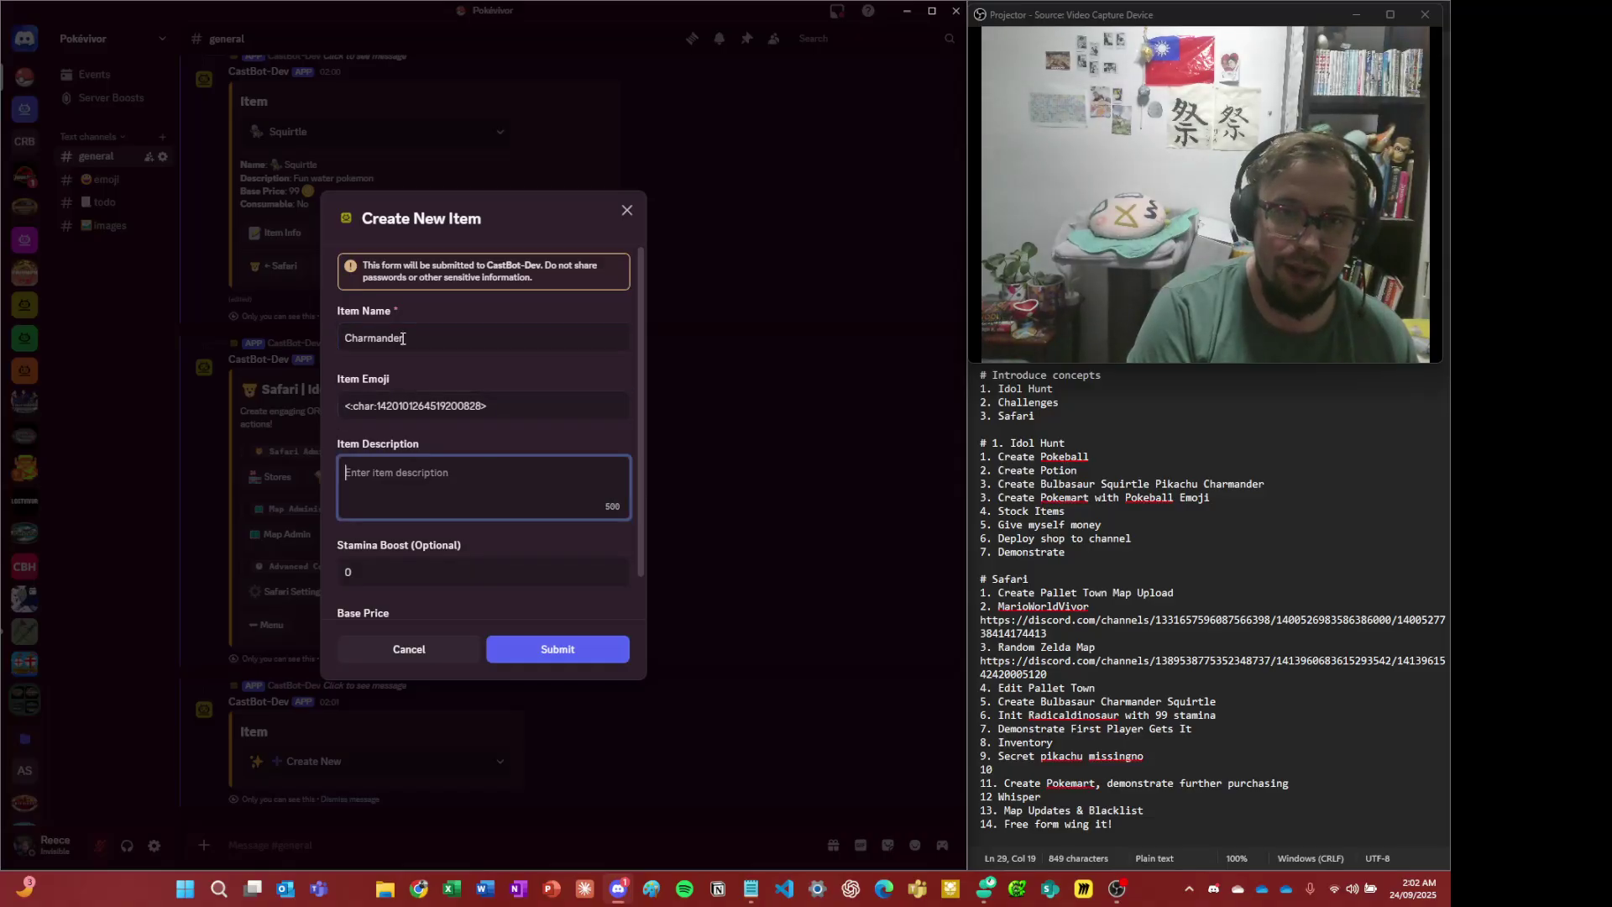
type("He")
type("is flame is ")
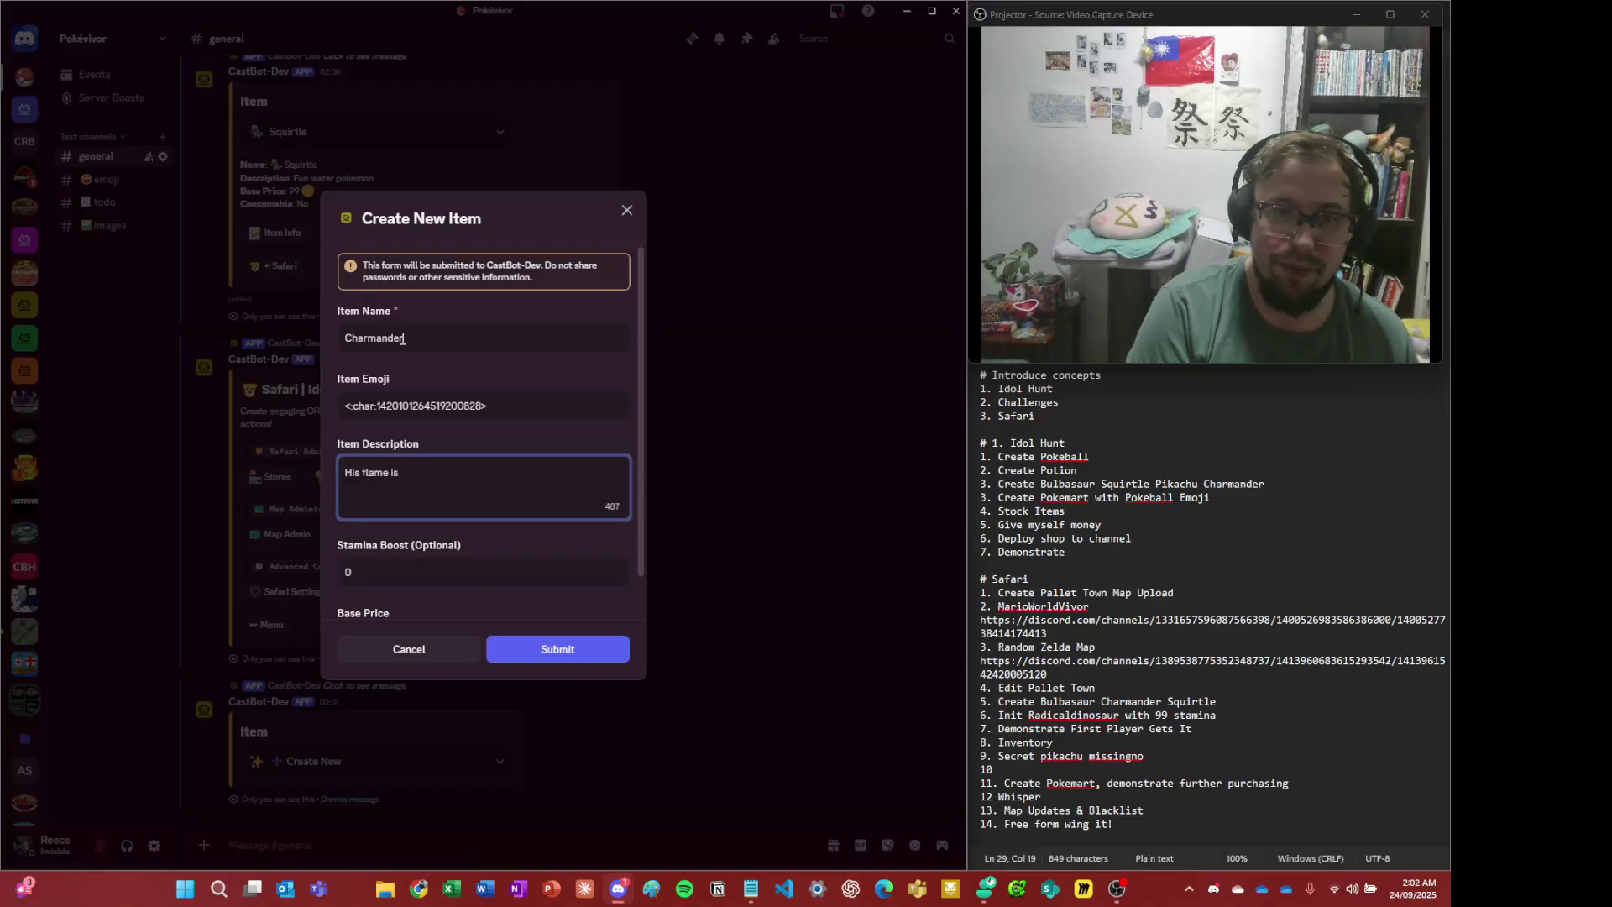
type("small :(")
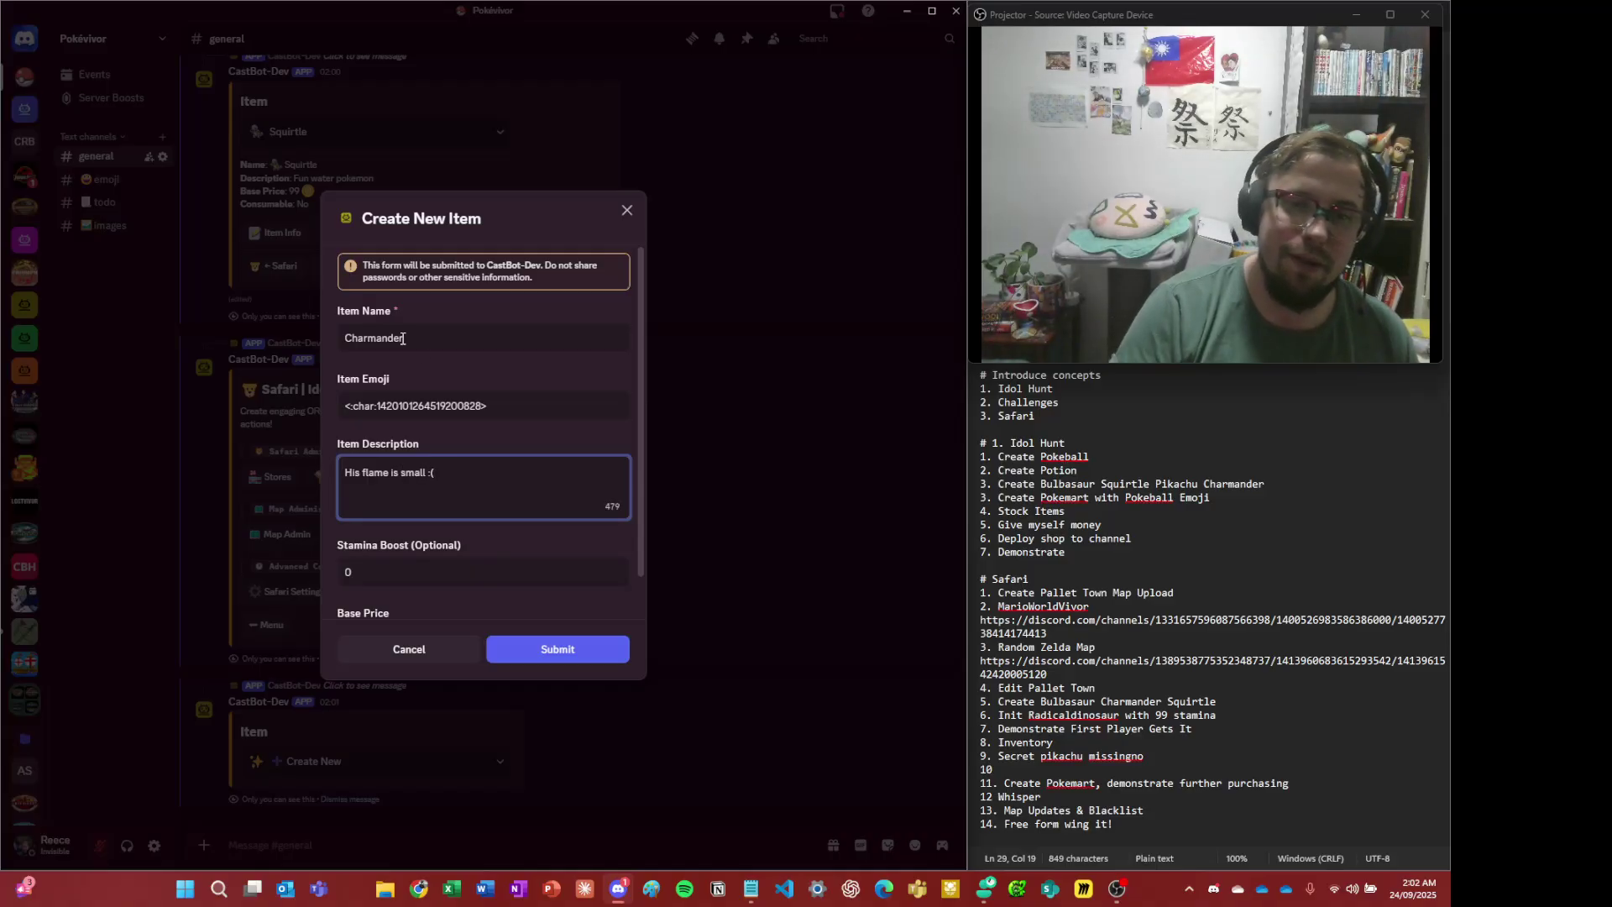
scroll(502, 423, "down", 1)
double_click(504, 592)
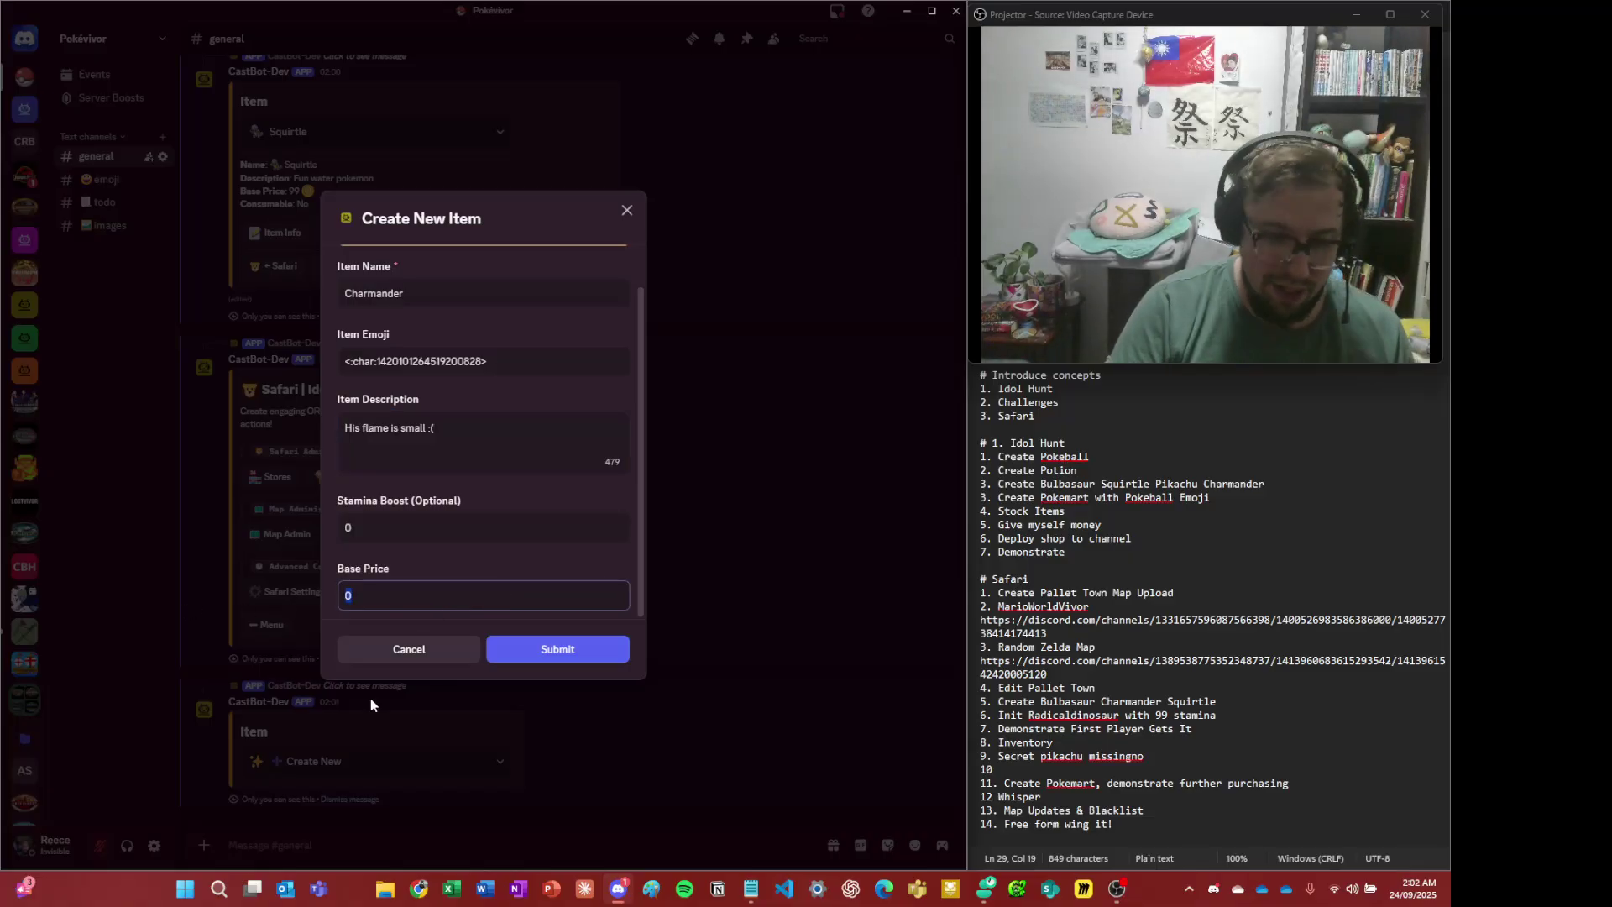
type("99")
left_click(582, 660)
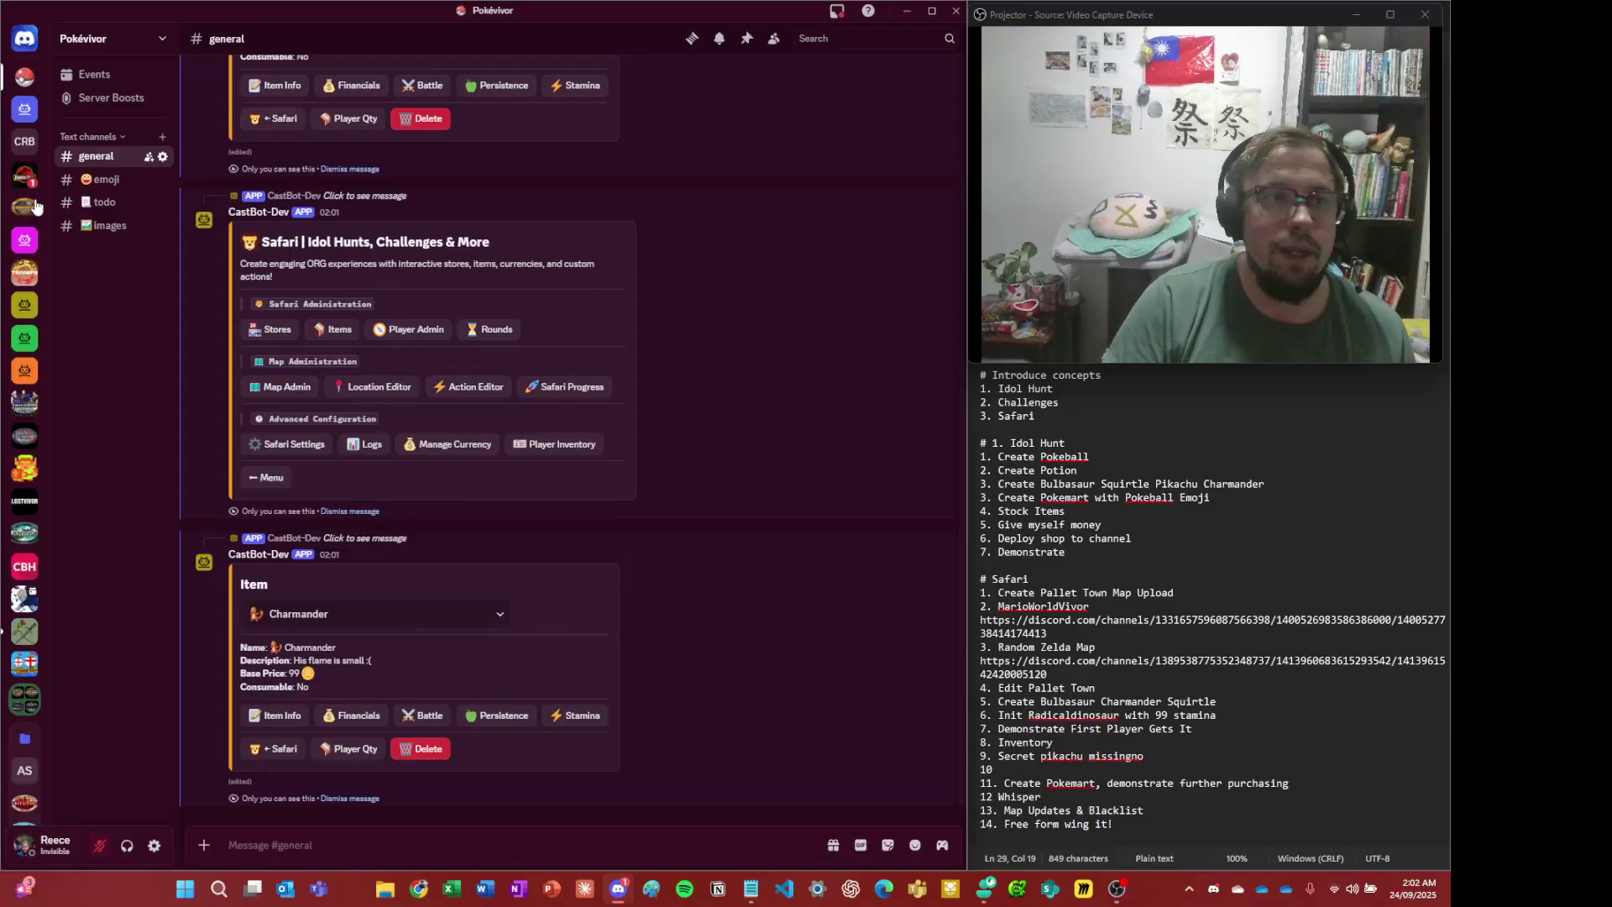
right_click(38, 174)
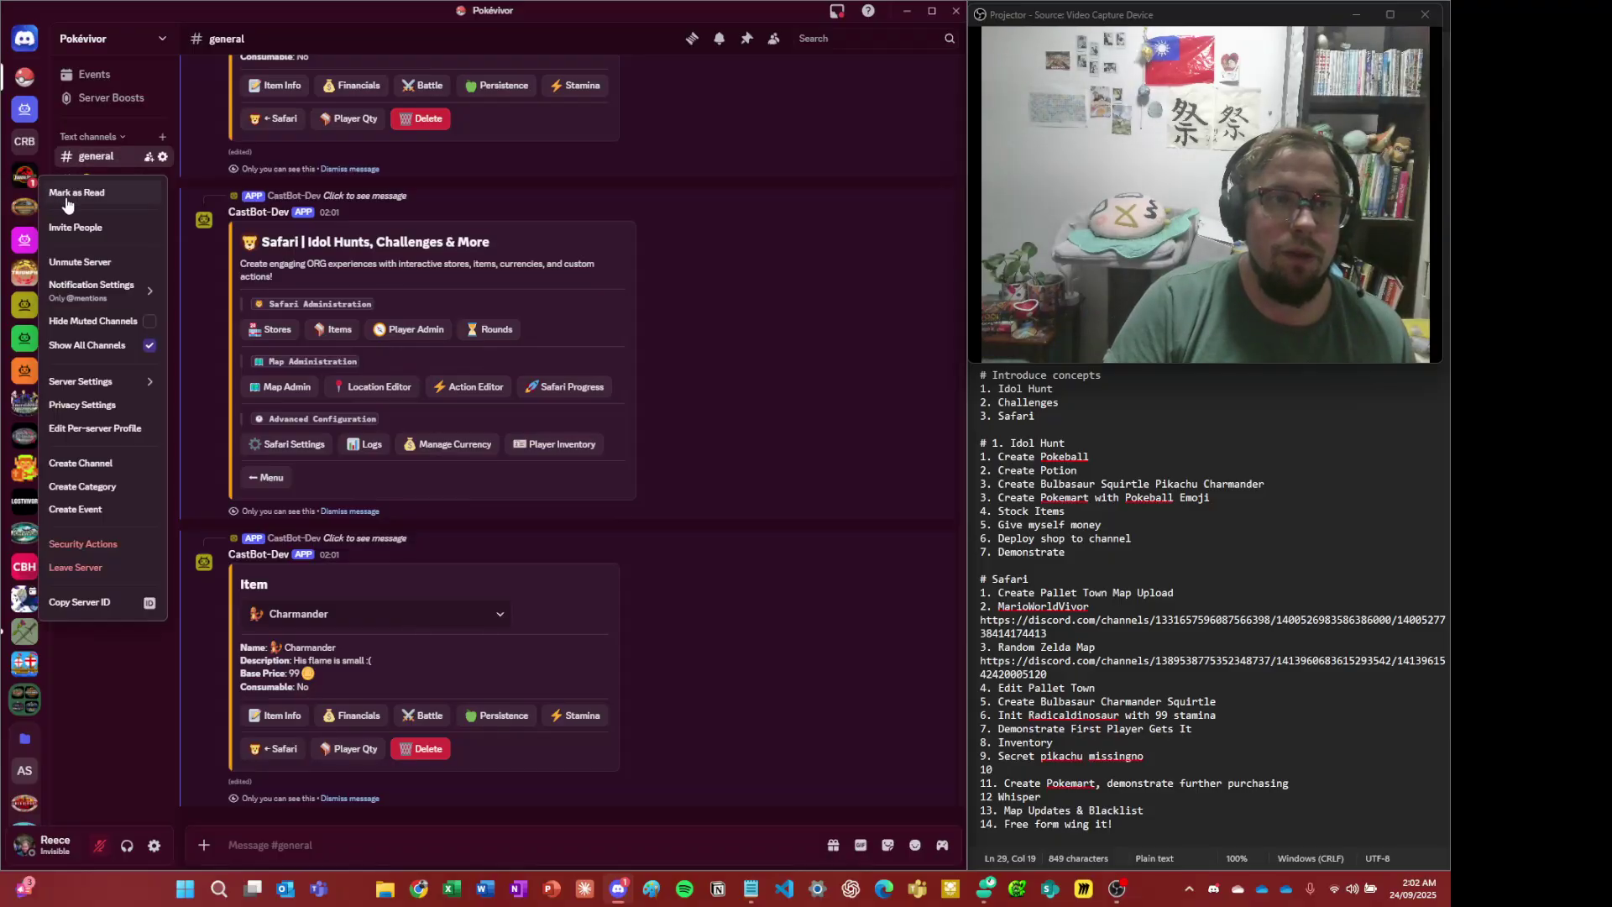
- Copy the pika emoji code from #emoji and start a new item under Safari Items
key("Escape")
left_click(104, 180)
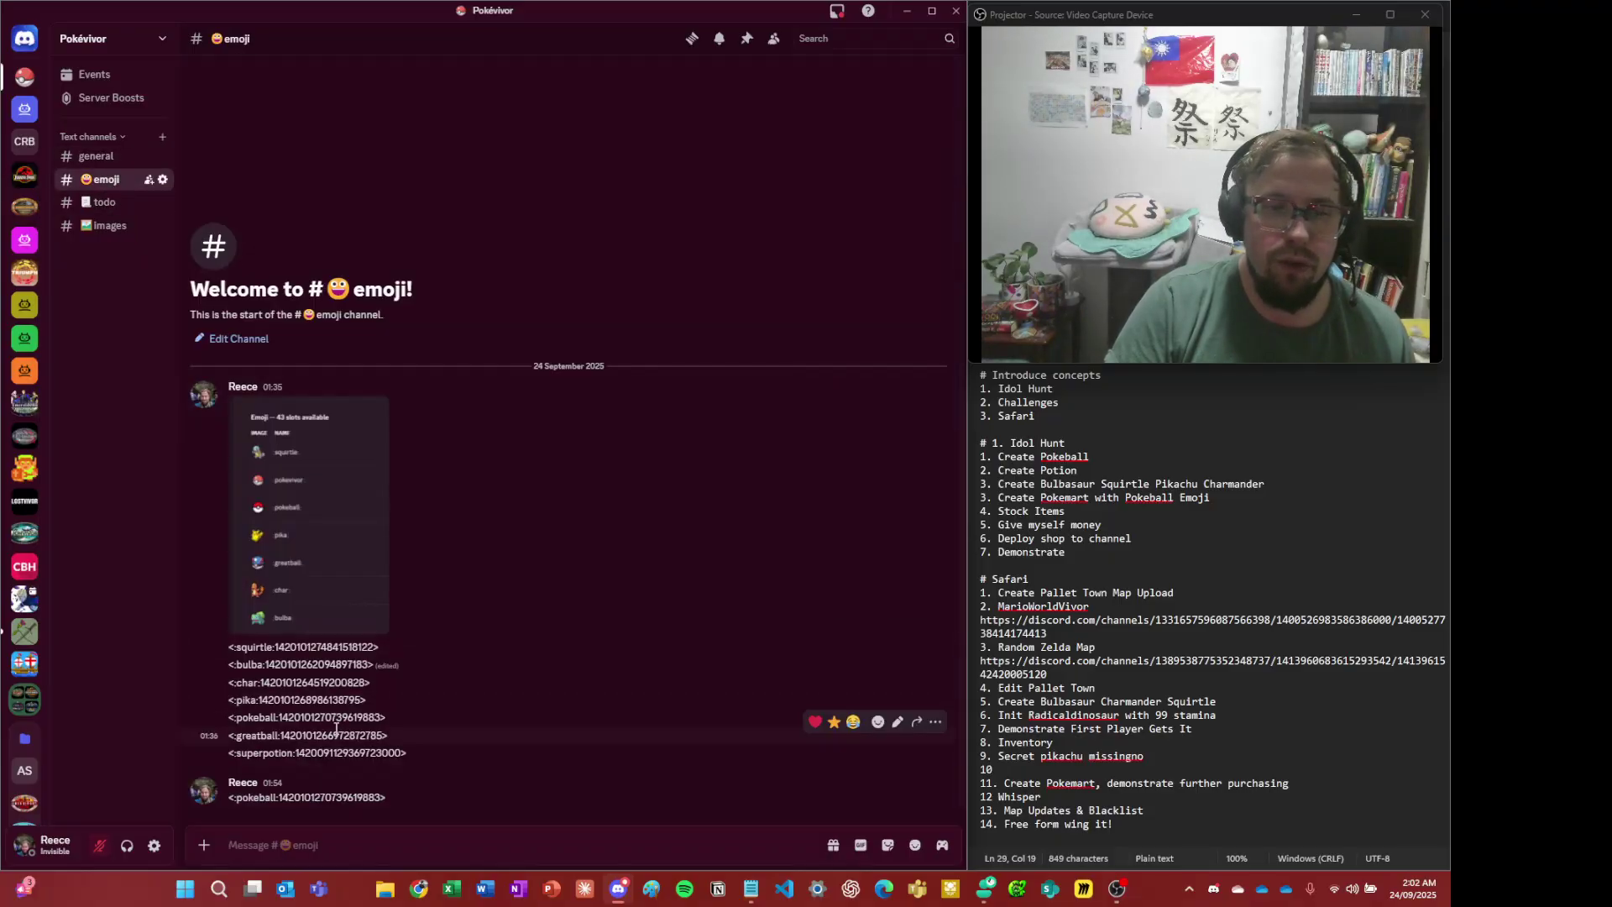
triple_click(331, 702)
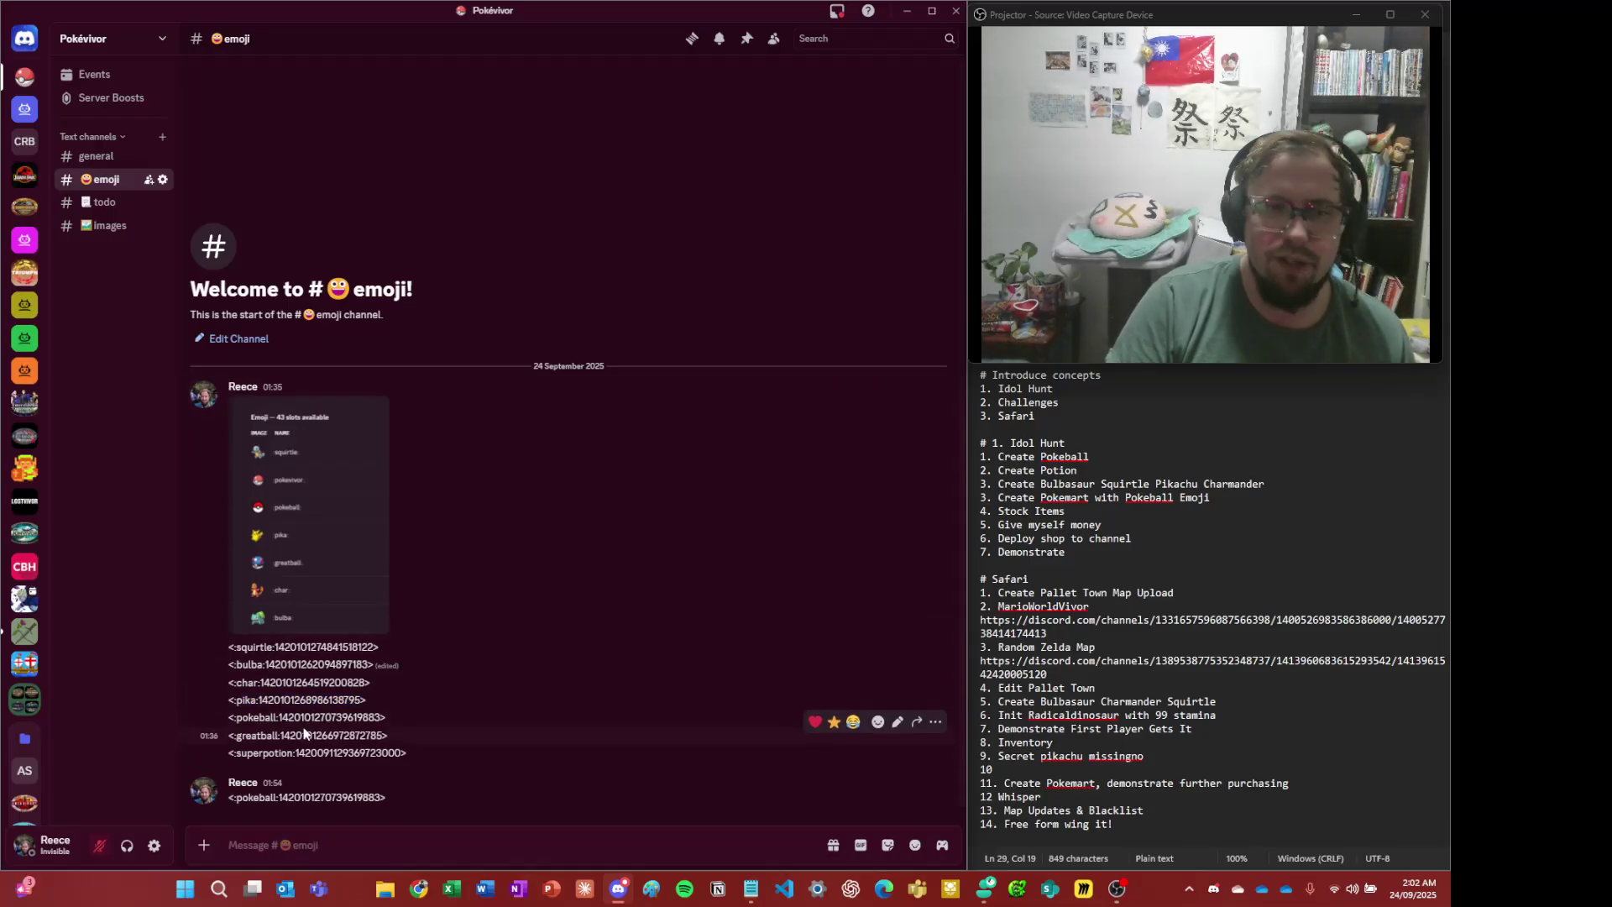
key("alt+Up")
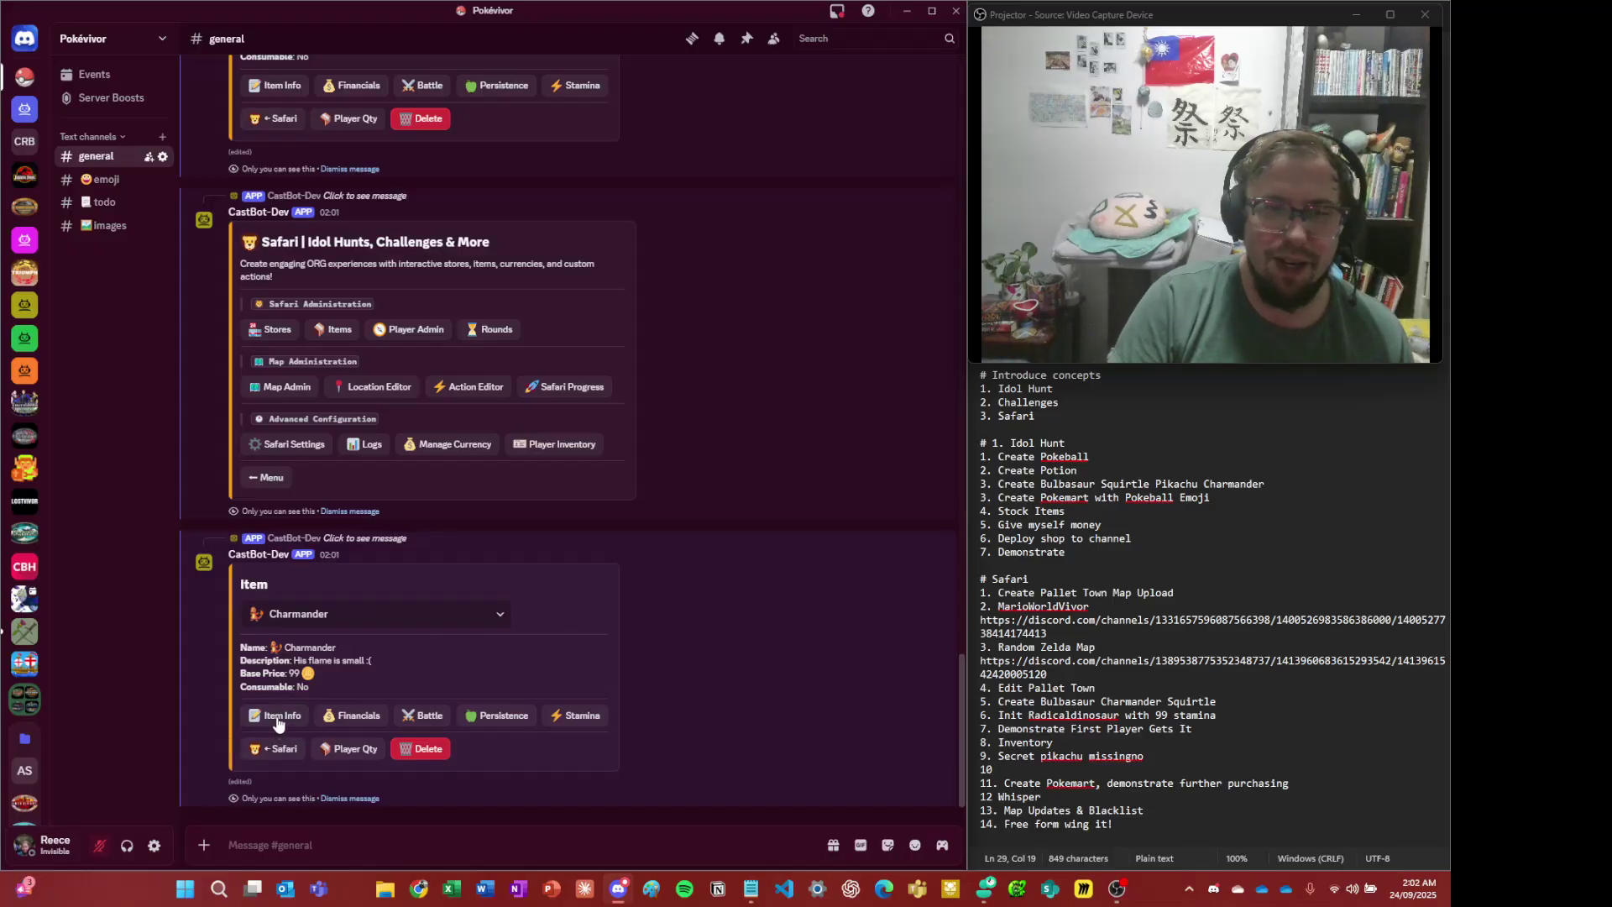
left_click(273, 747)
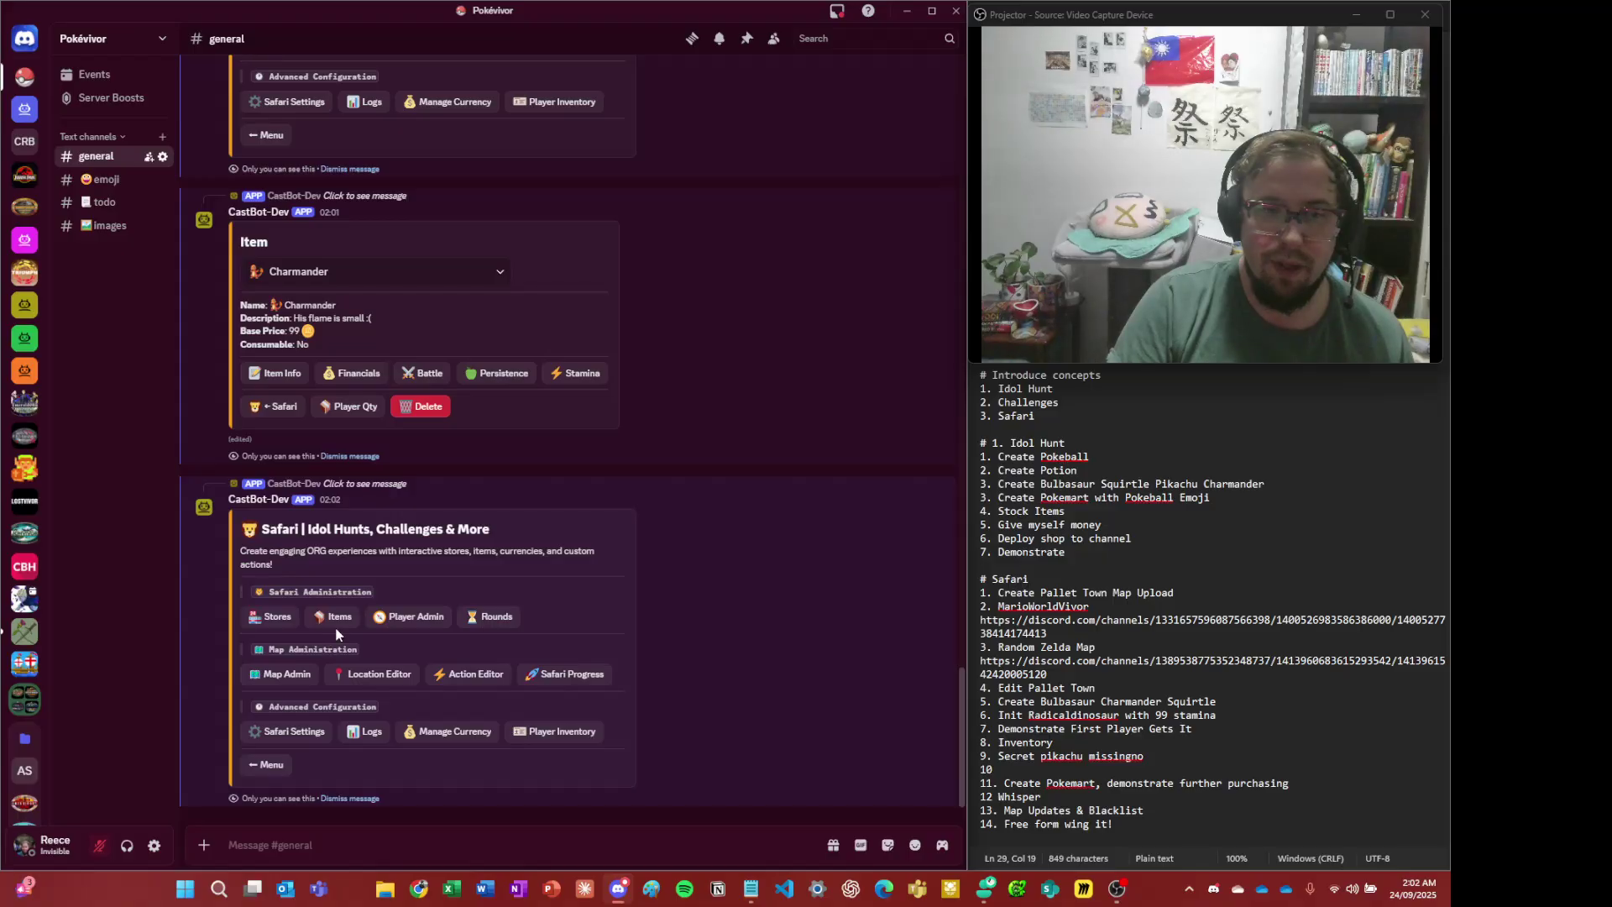
left_click(340, 622)
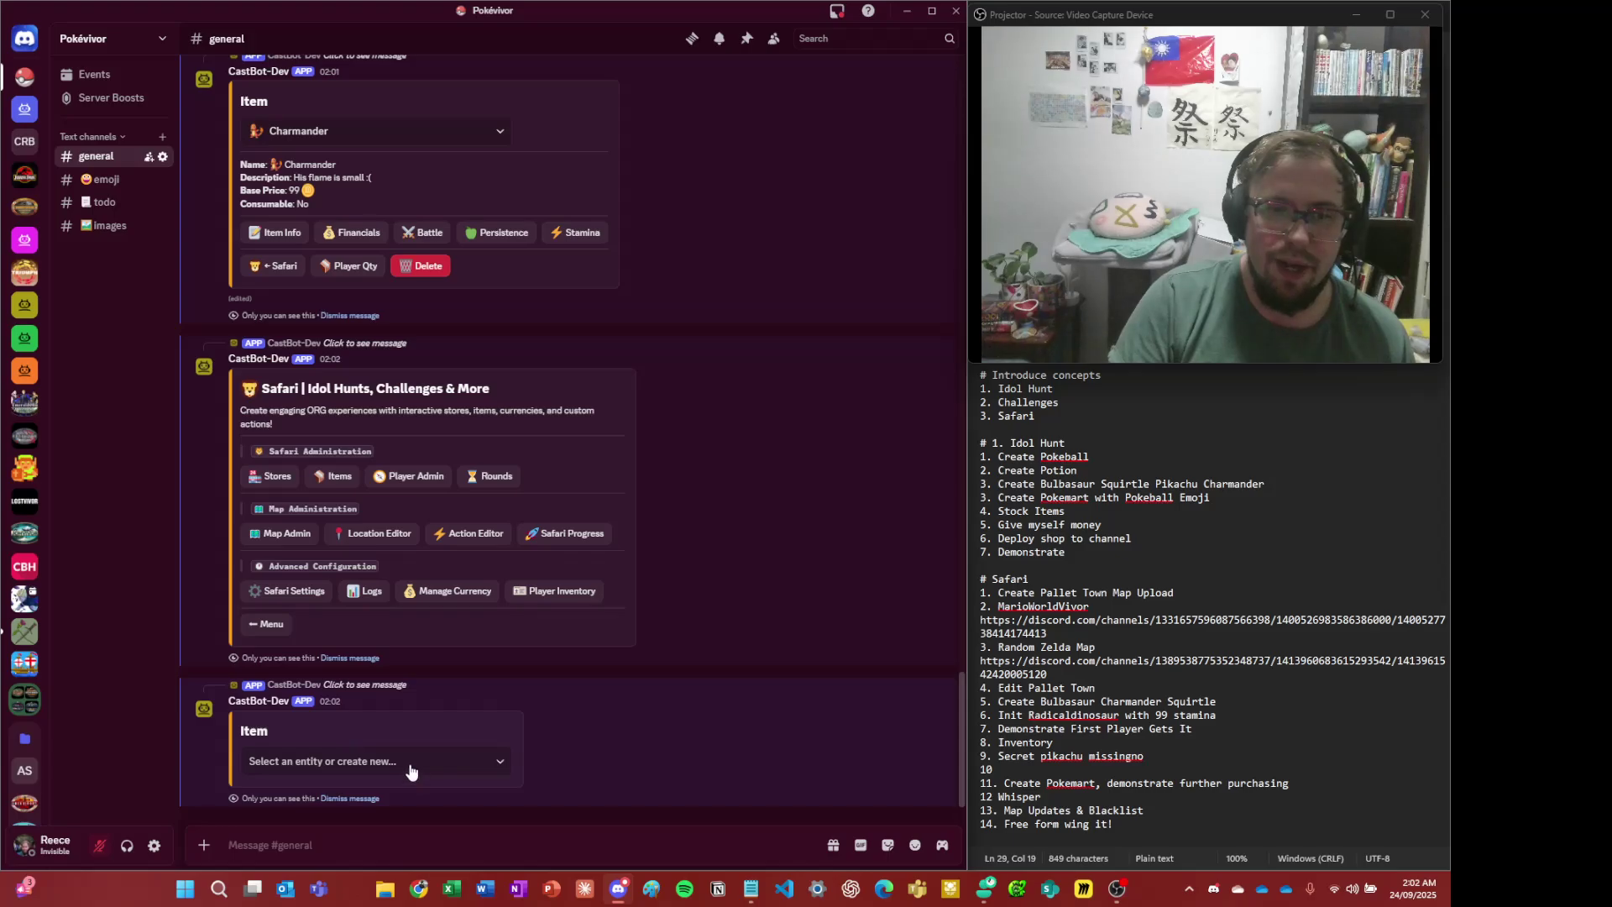
left_click(402, 760)
left_click(374, 583)
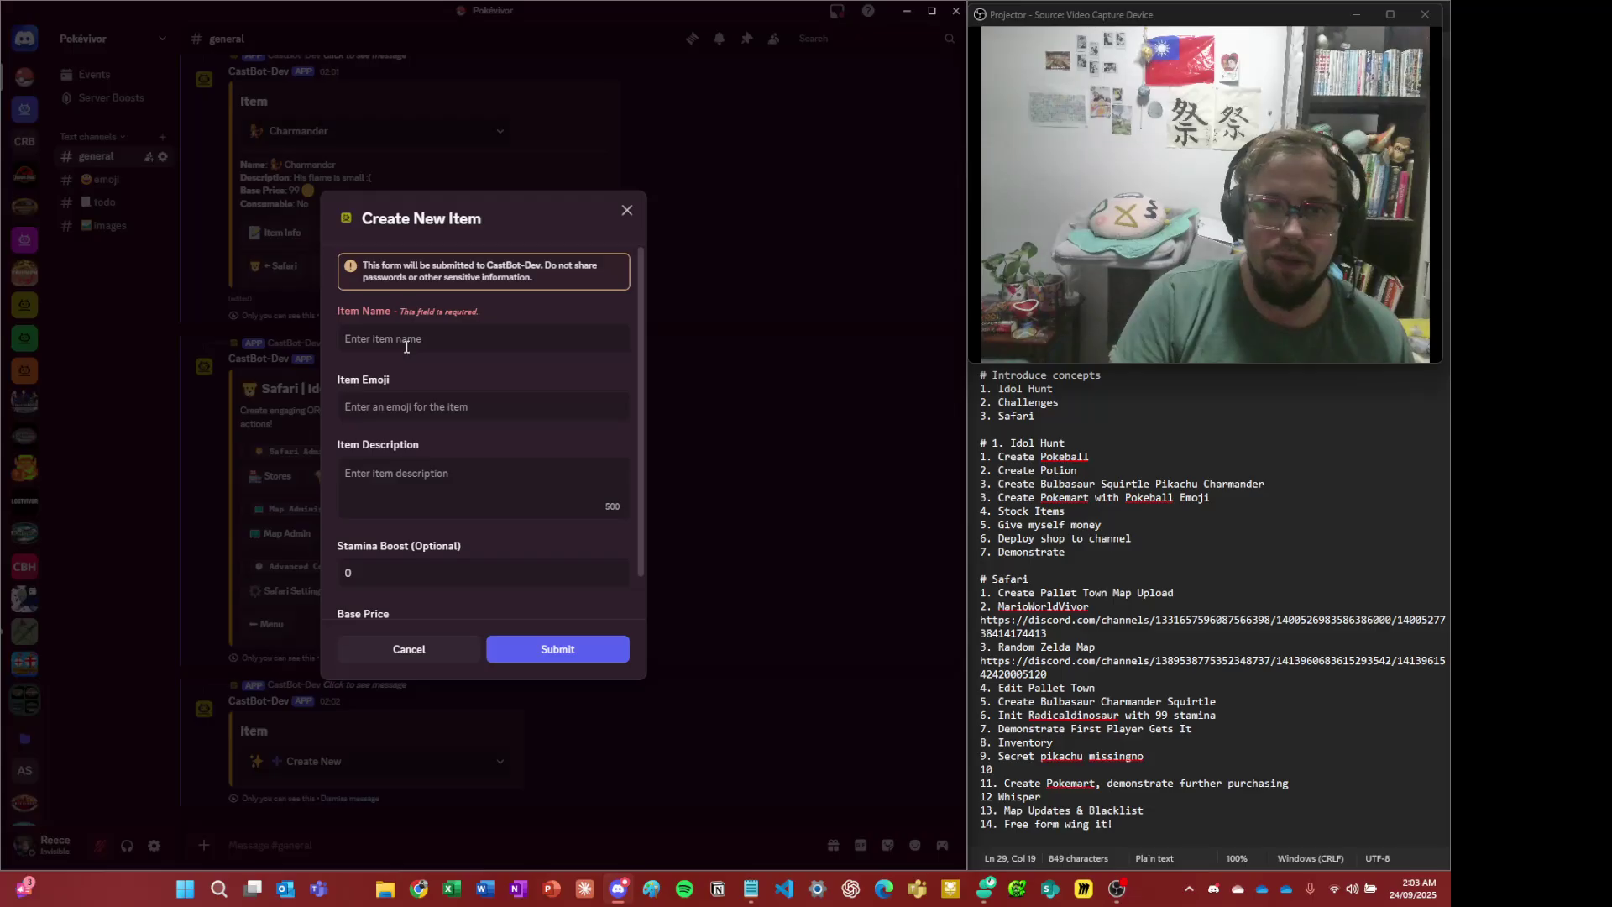
- Fill in Pikachu with the pika emoji, 'Electric mouse pokemon' and base price 120, then submit
left_click(409, 405)
key("ctrl+v")
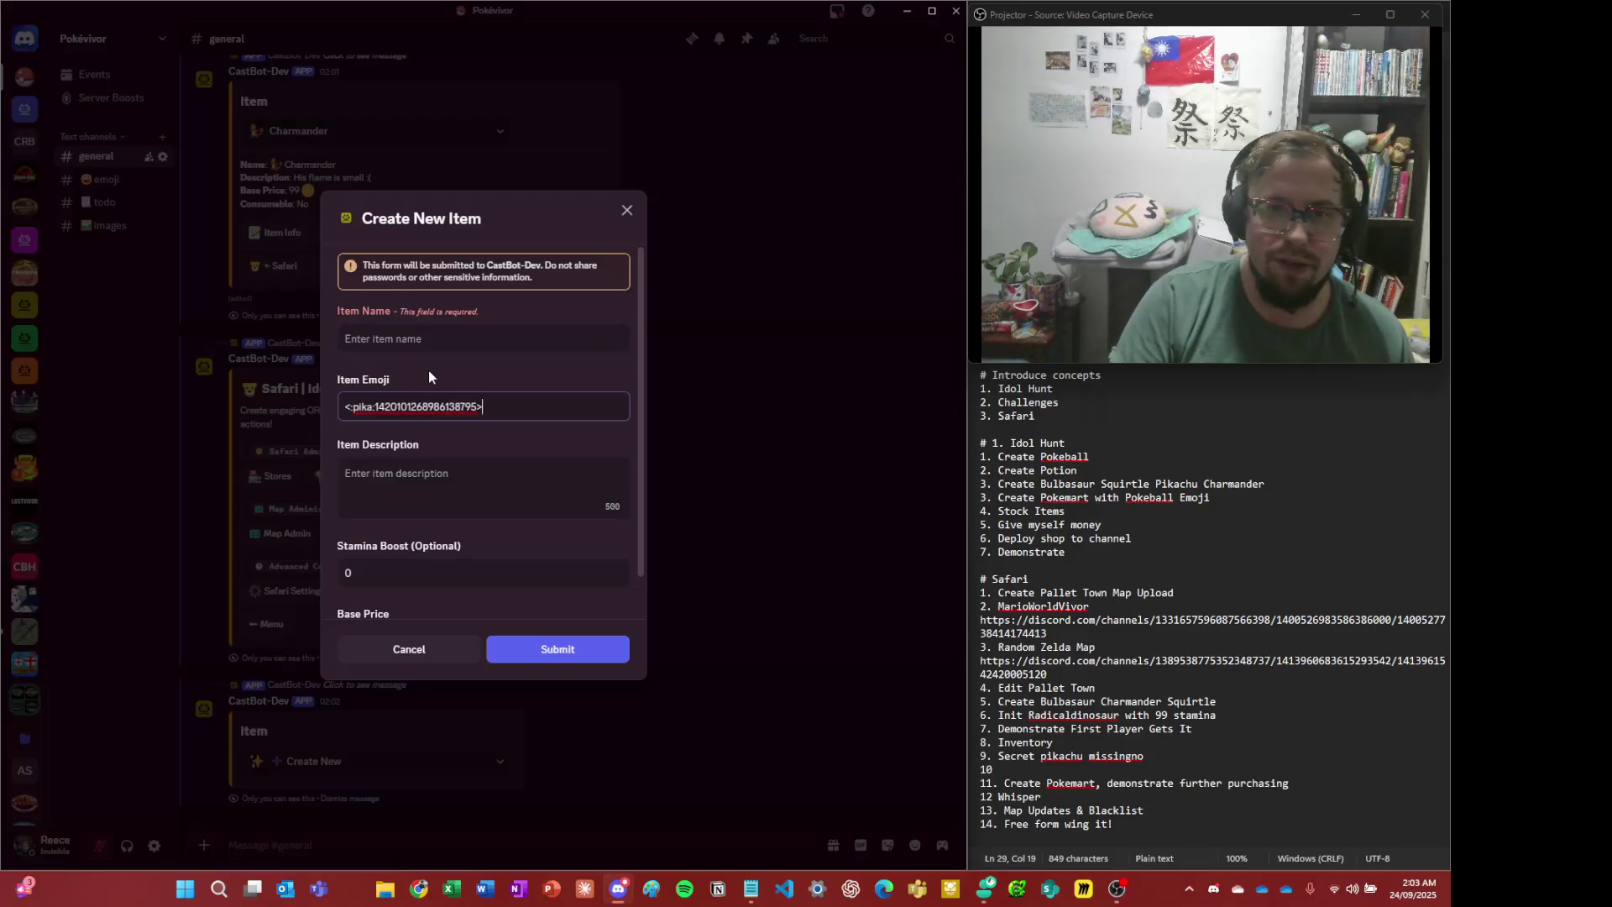
left_click(444, 341)
type("Pikachu")
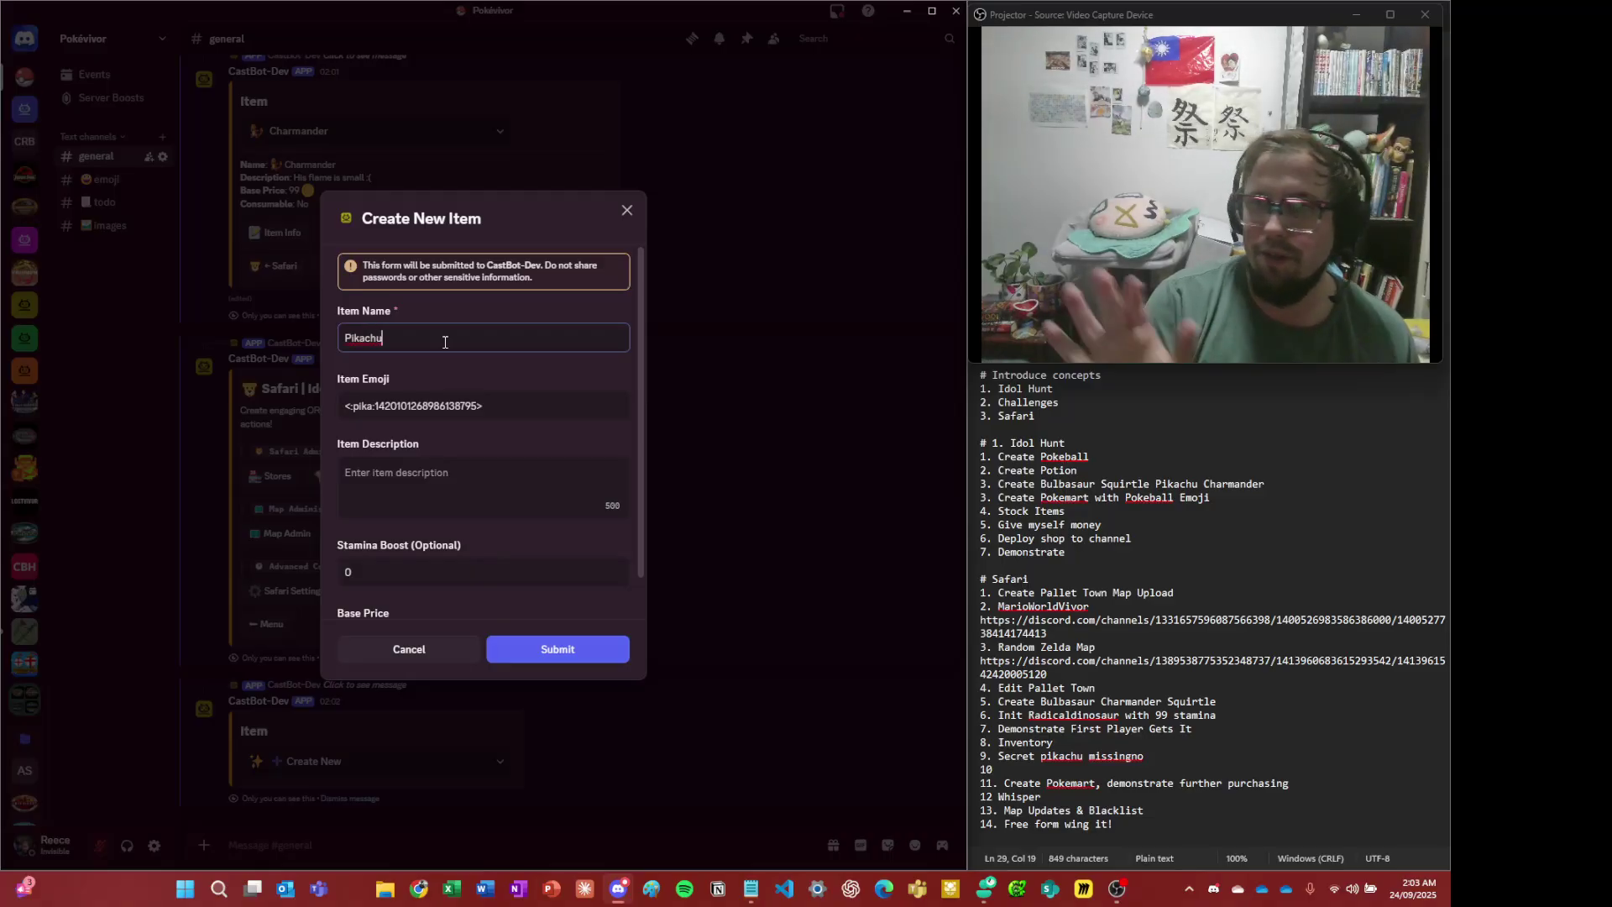
left_click(465, 494)
type("Ele")
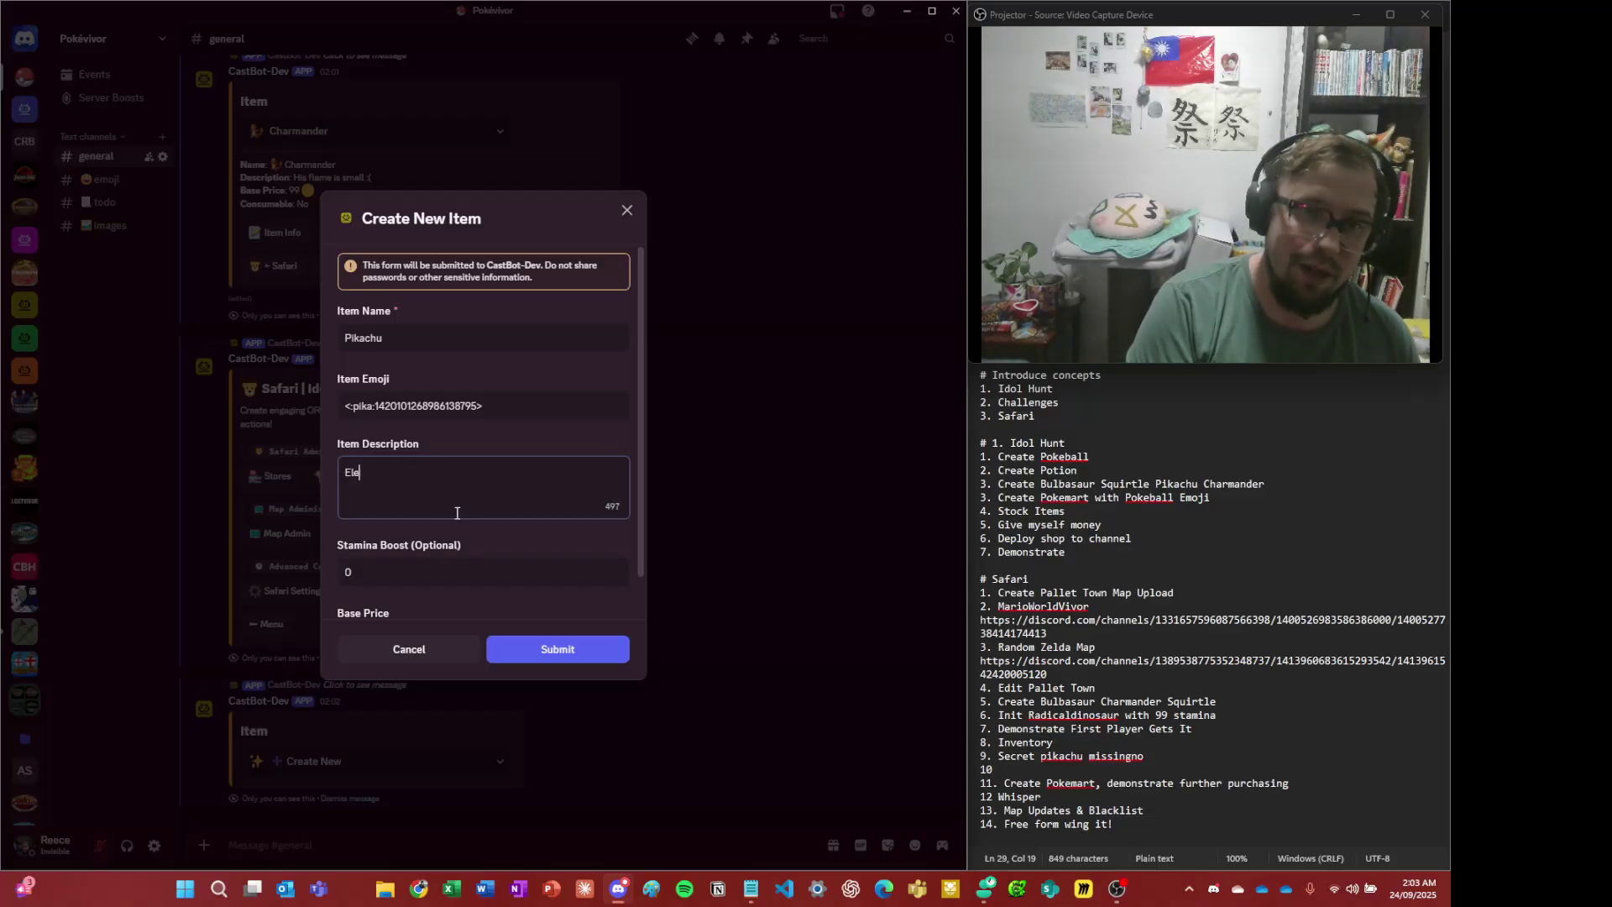
type("ctric mouse pokemon")
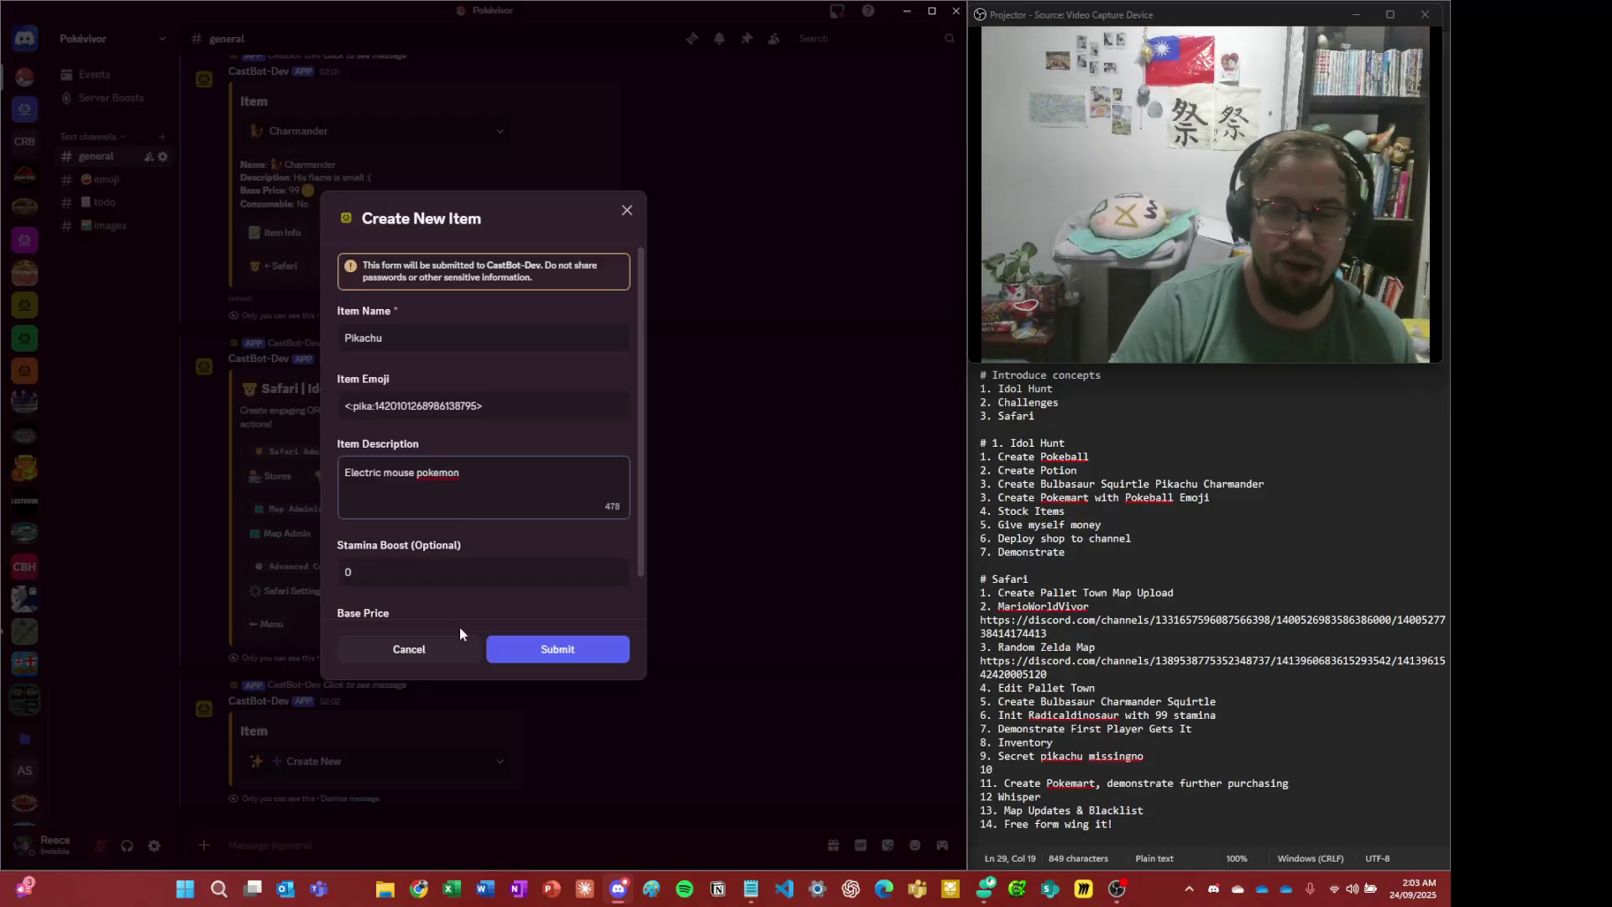
scroll(423, 602, "down", 1)
left_click(445, 606)
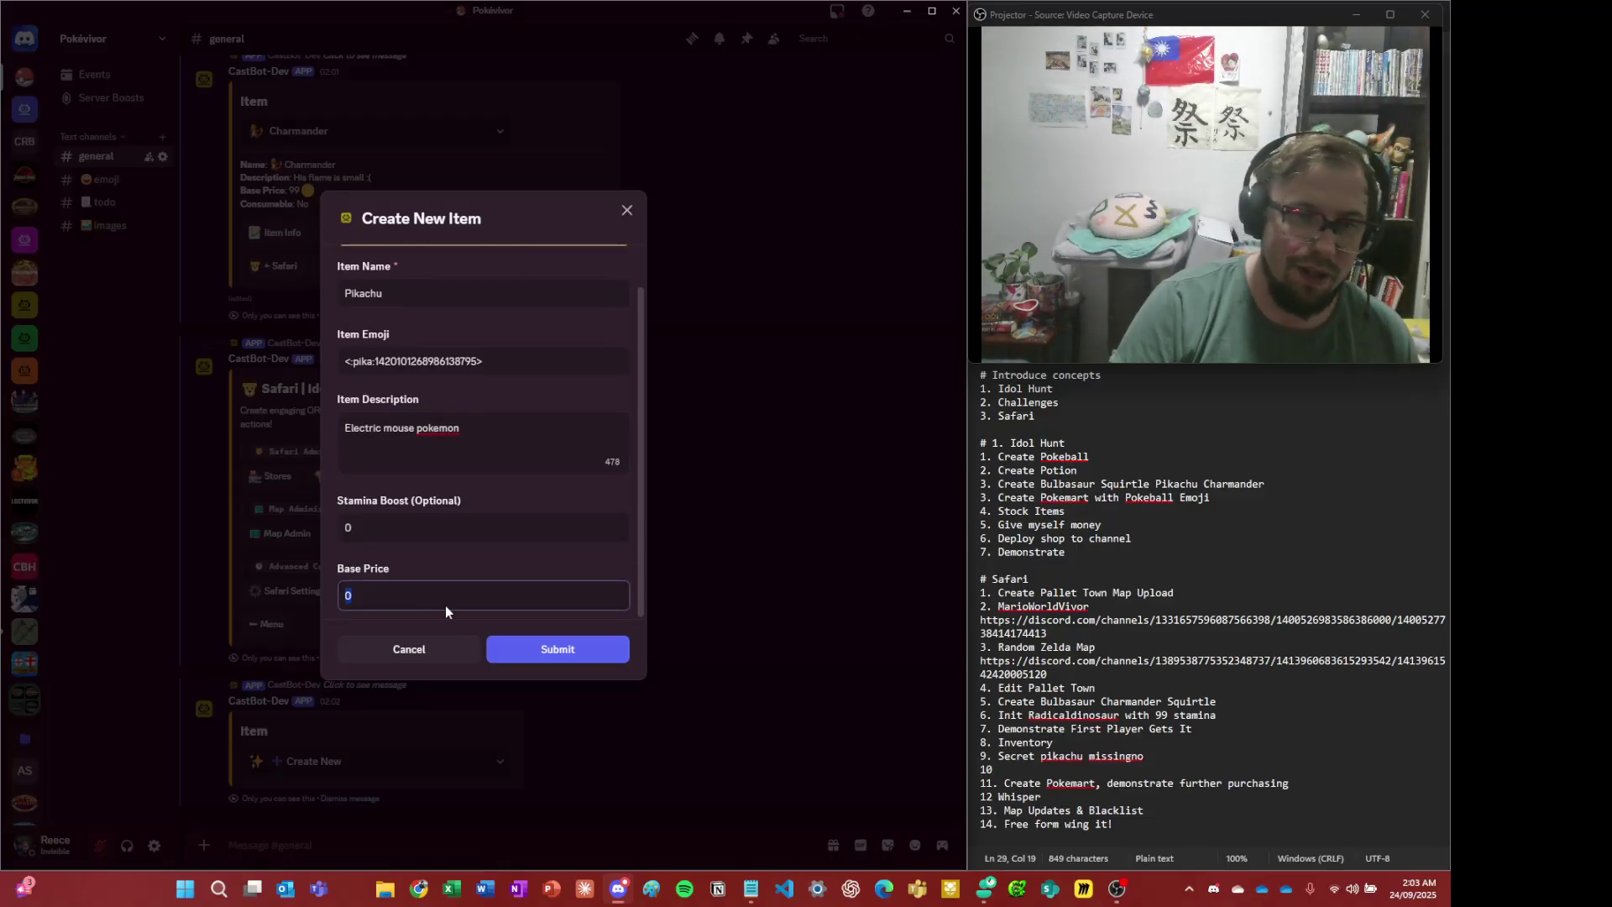
key("BackSpace")
type("120")
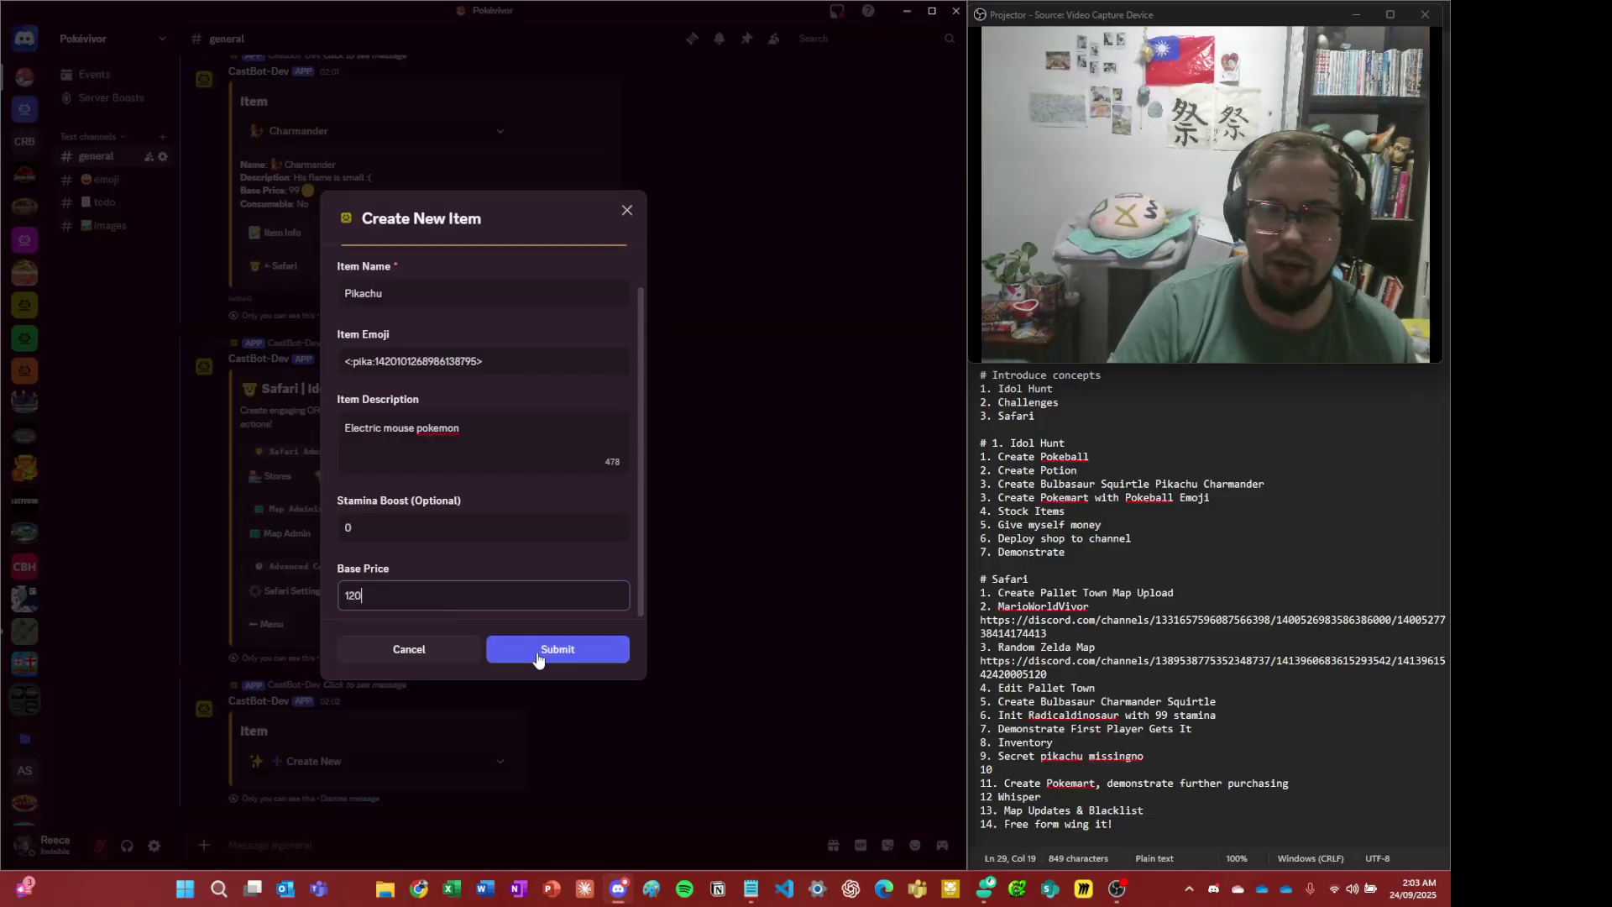
left_click(557, 650)
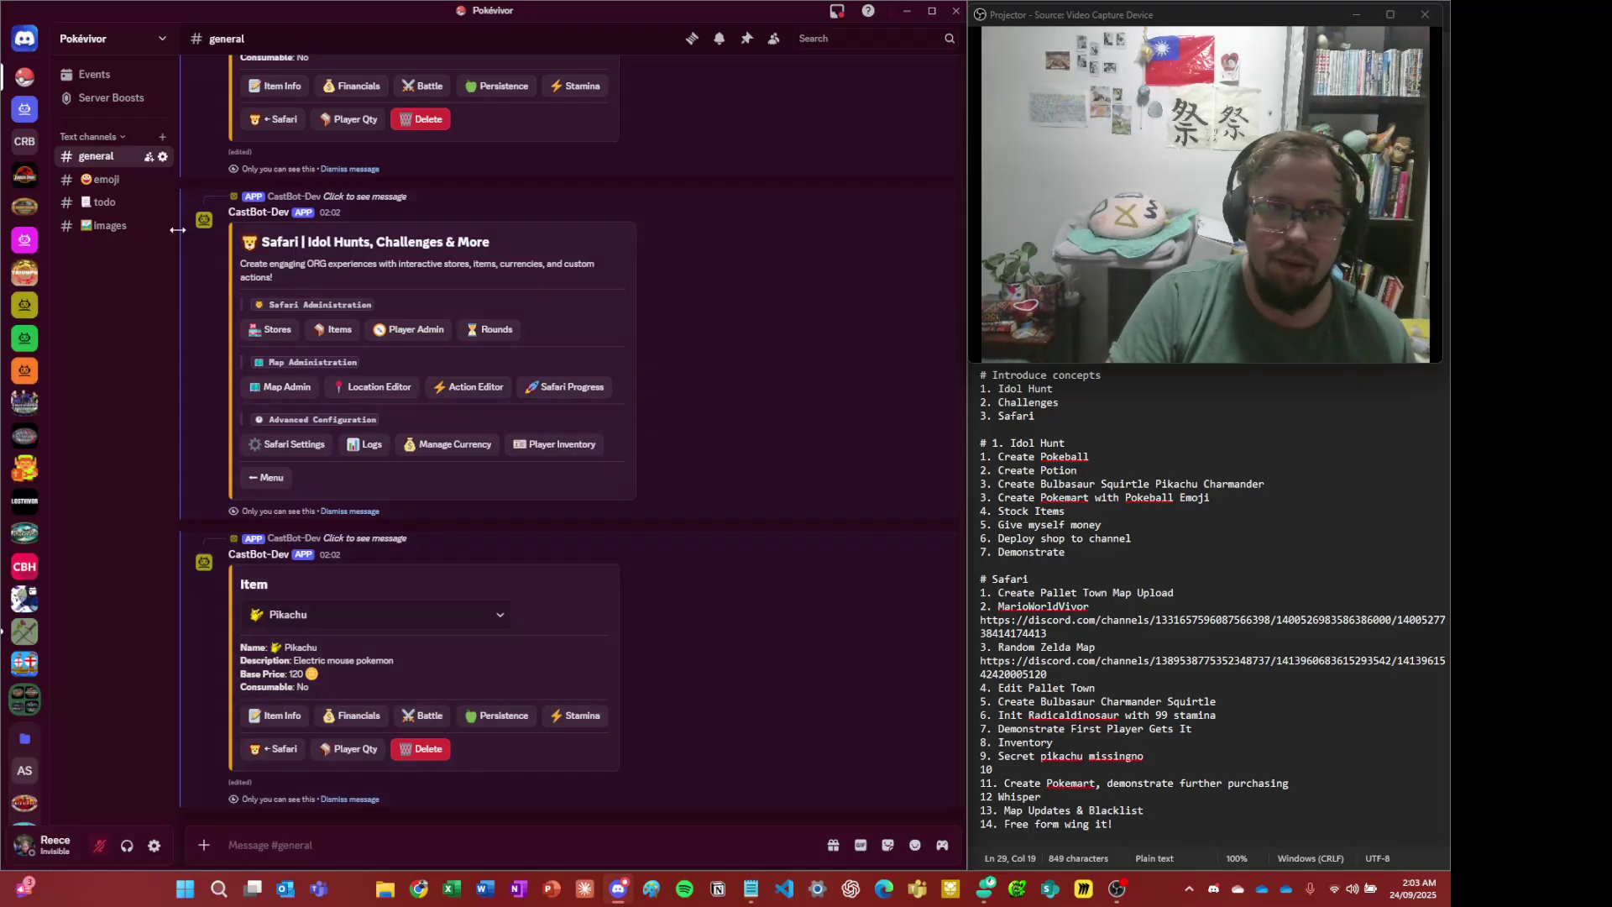
- Copy the greatball emoji code from #emoji, then reopen the Safari menu in #general
left_click(101, 179)
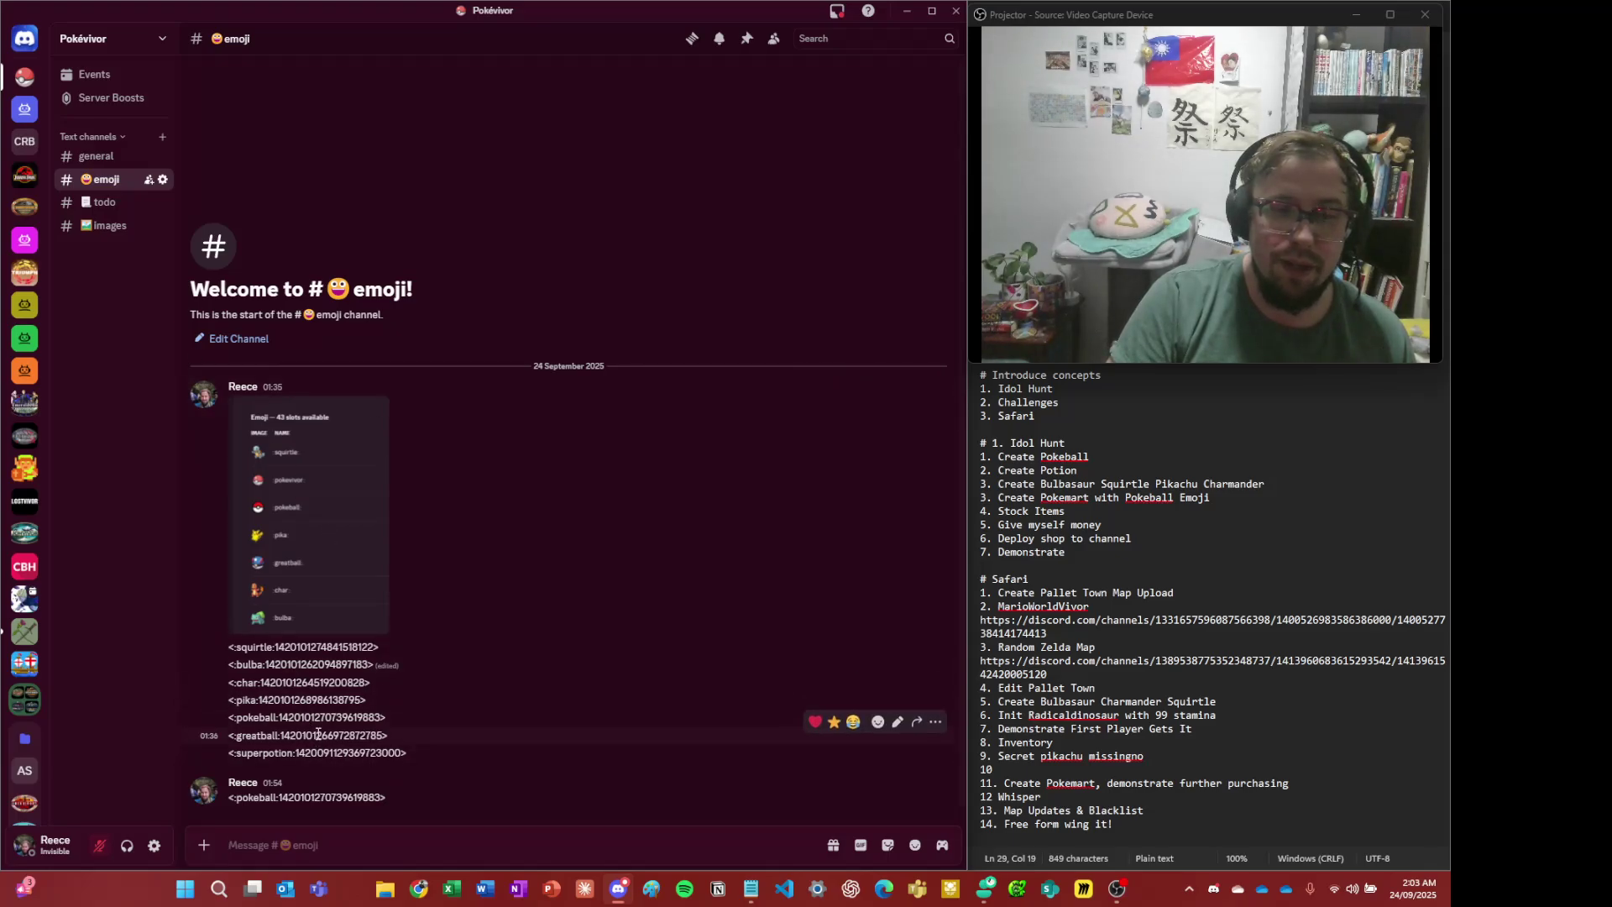
triple_click(318, 733)
left_click(317, 734)
left_click(113, 201)
left_click(102, 157)
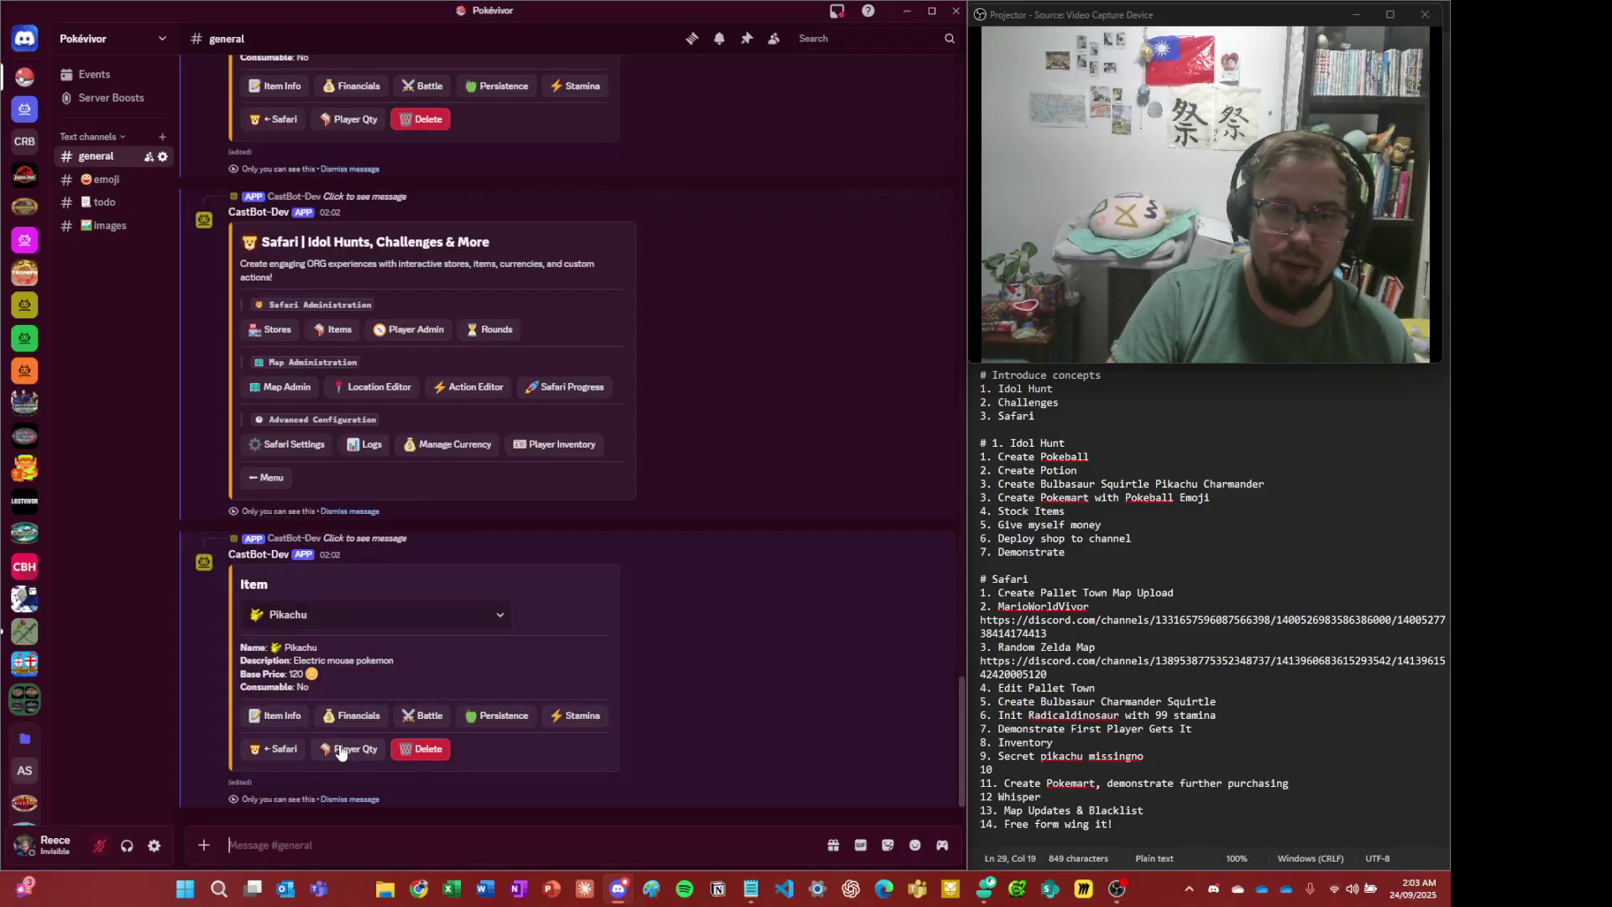
left_click(284, 749)
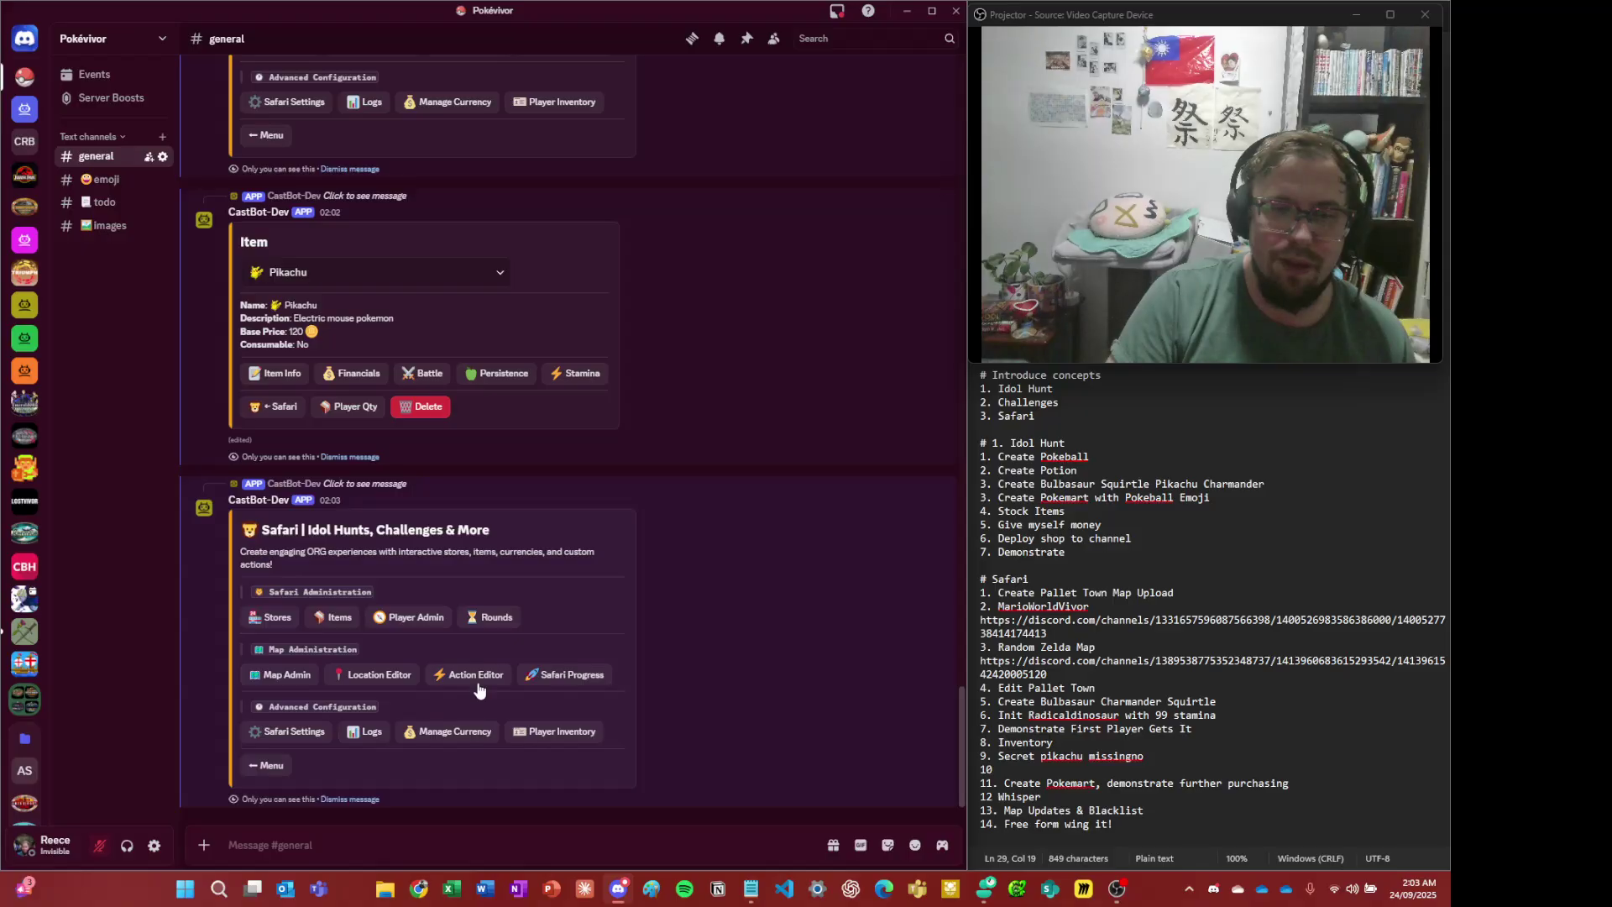
- Start a new item under Safari Items and paste in the greatball emoji
left_click(339, 617)
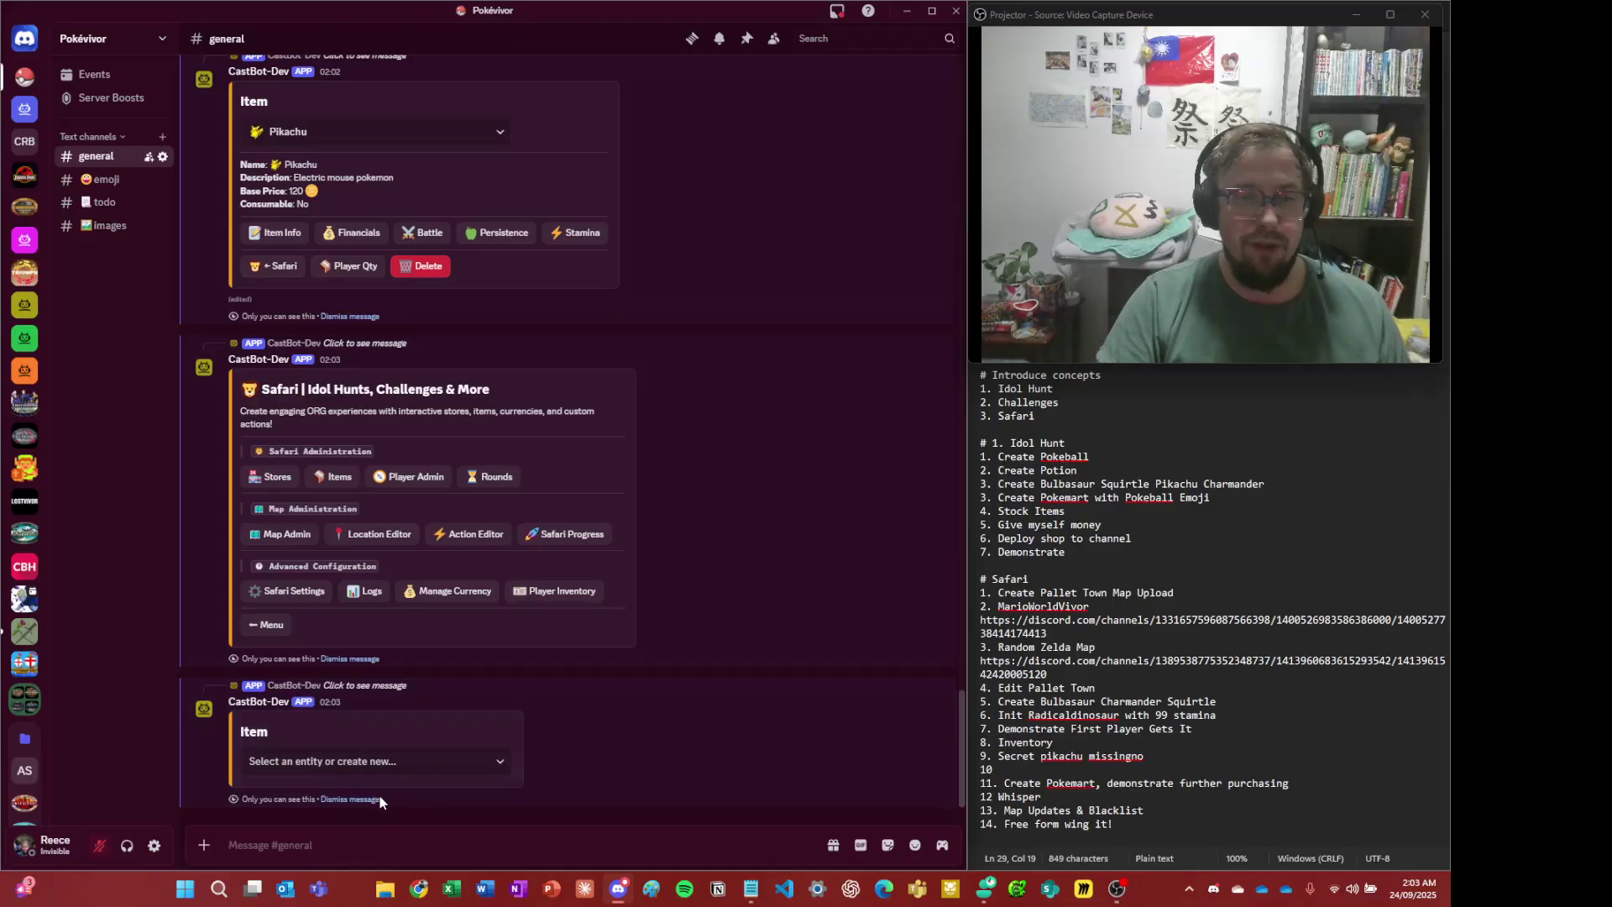
left_click(371, 762)
left_click(359, 573)
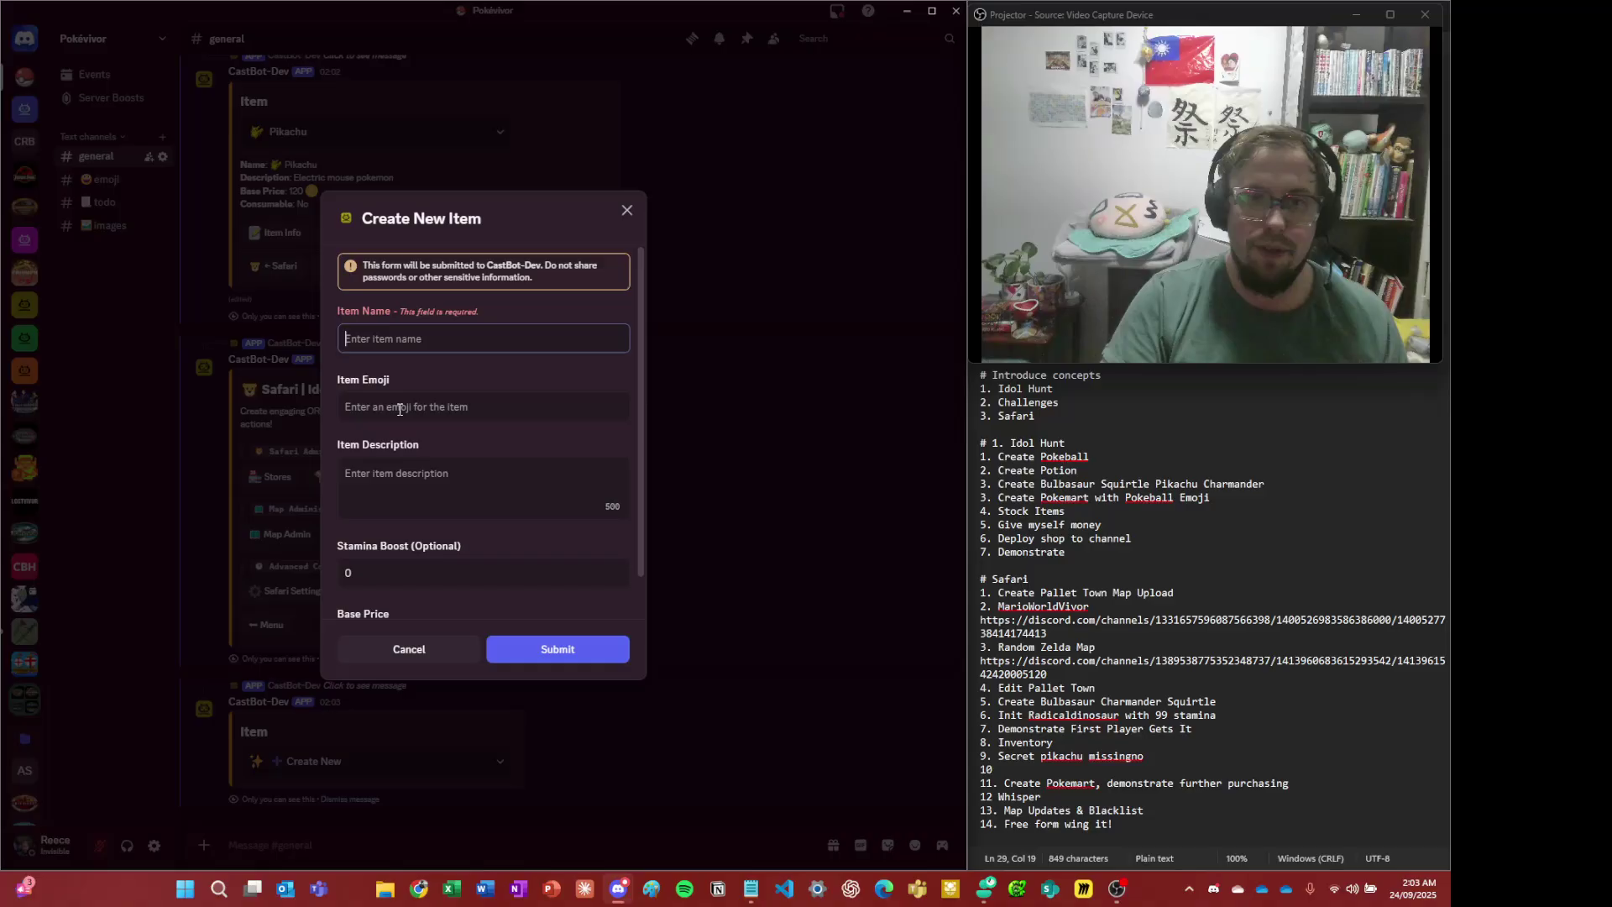
left_click(403, 406)
key("ctrl+v")
- Name it Great Ball, describe it as 'Better than a pokeball', set base price 50, and submit
left_click(452, 336)
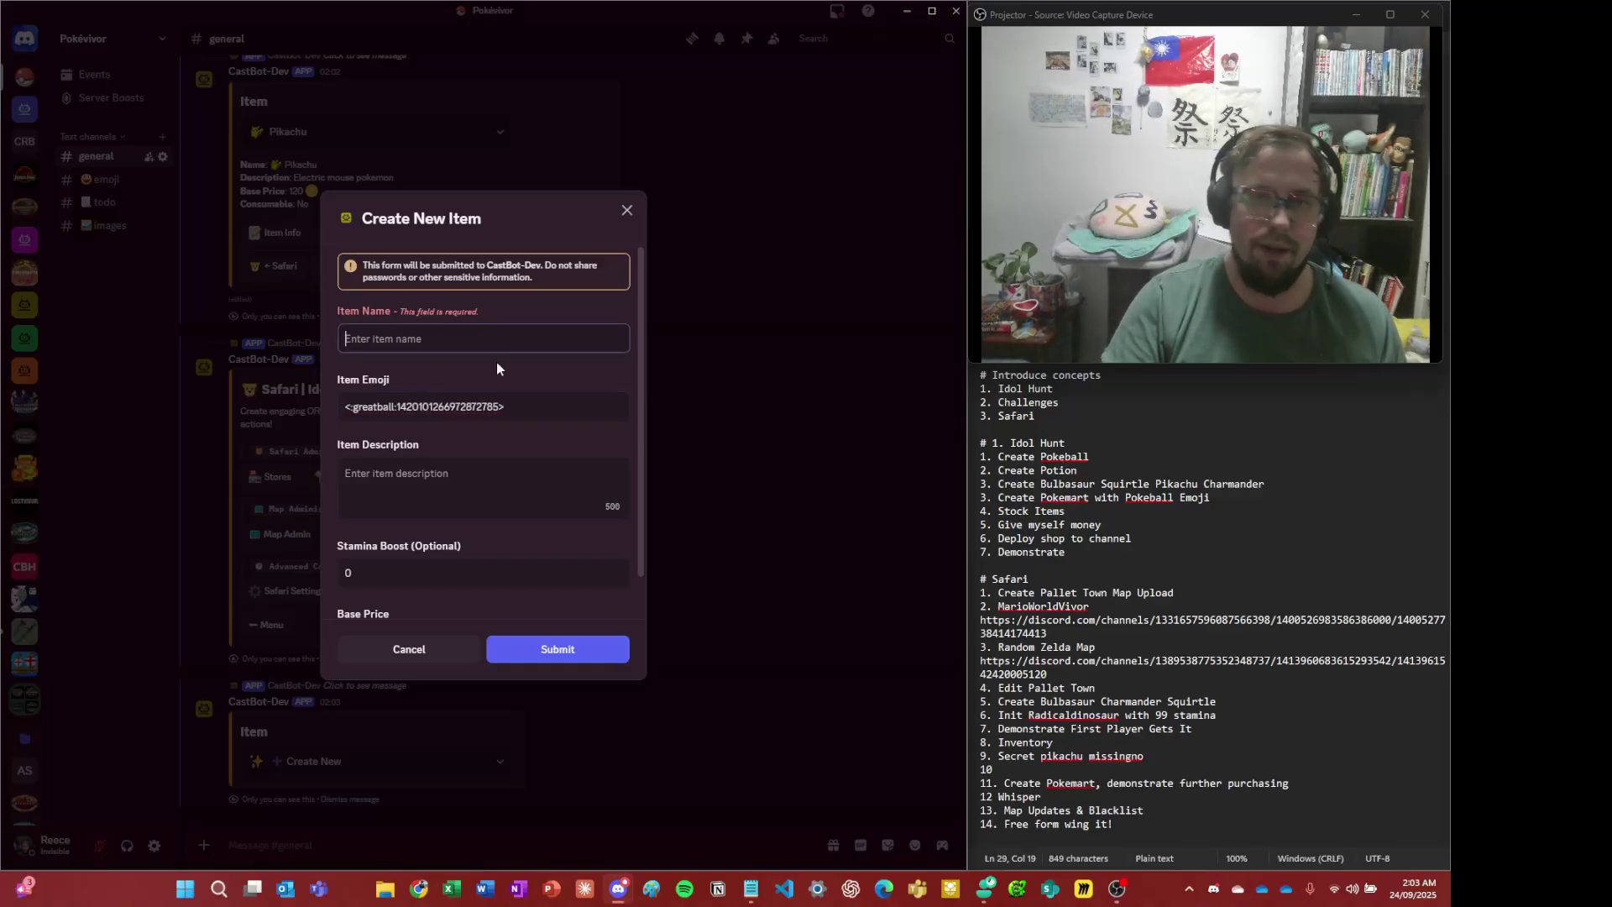
type("Great Ball")
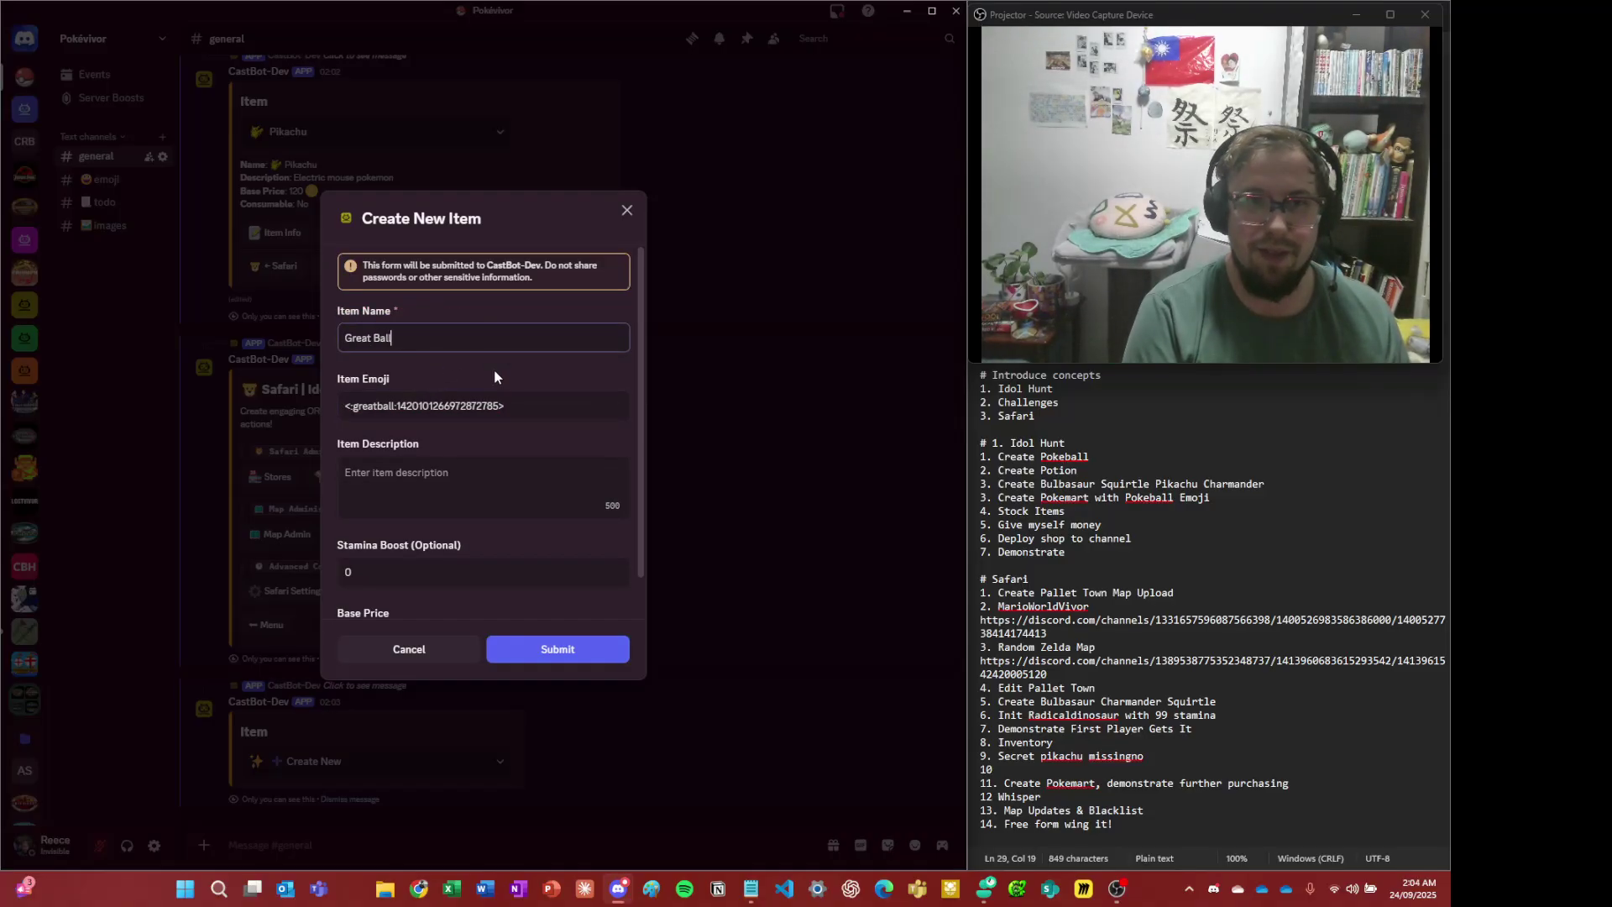
key("Tab")
left_click(439, 487)
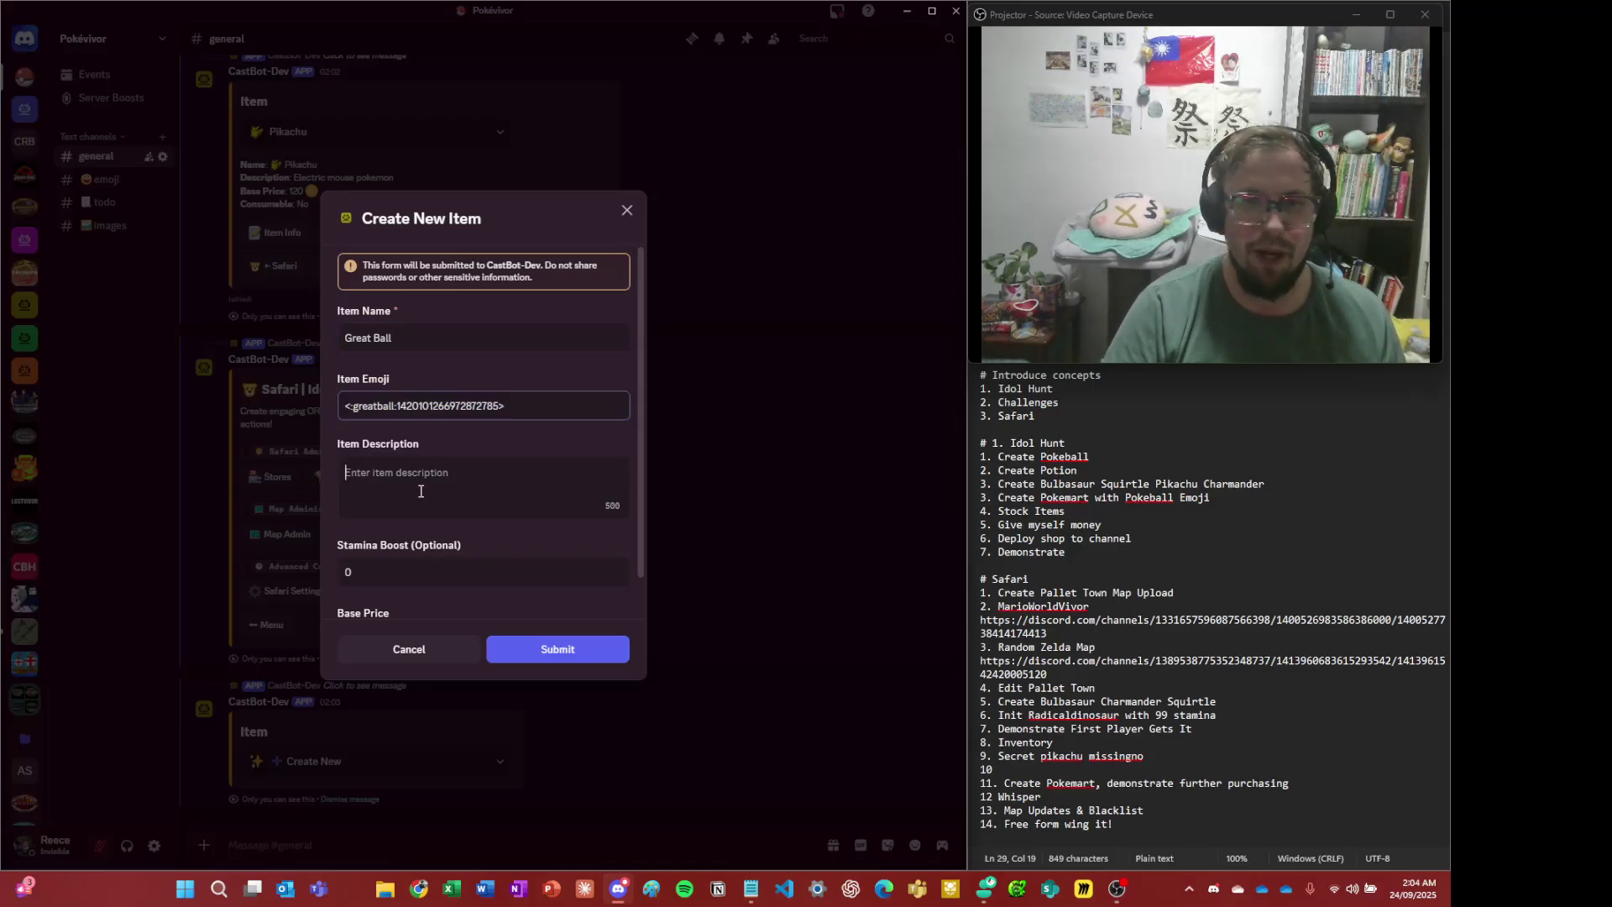
type("Better than")
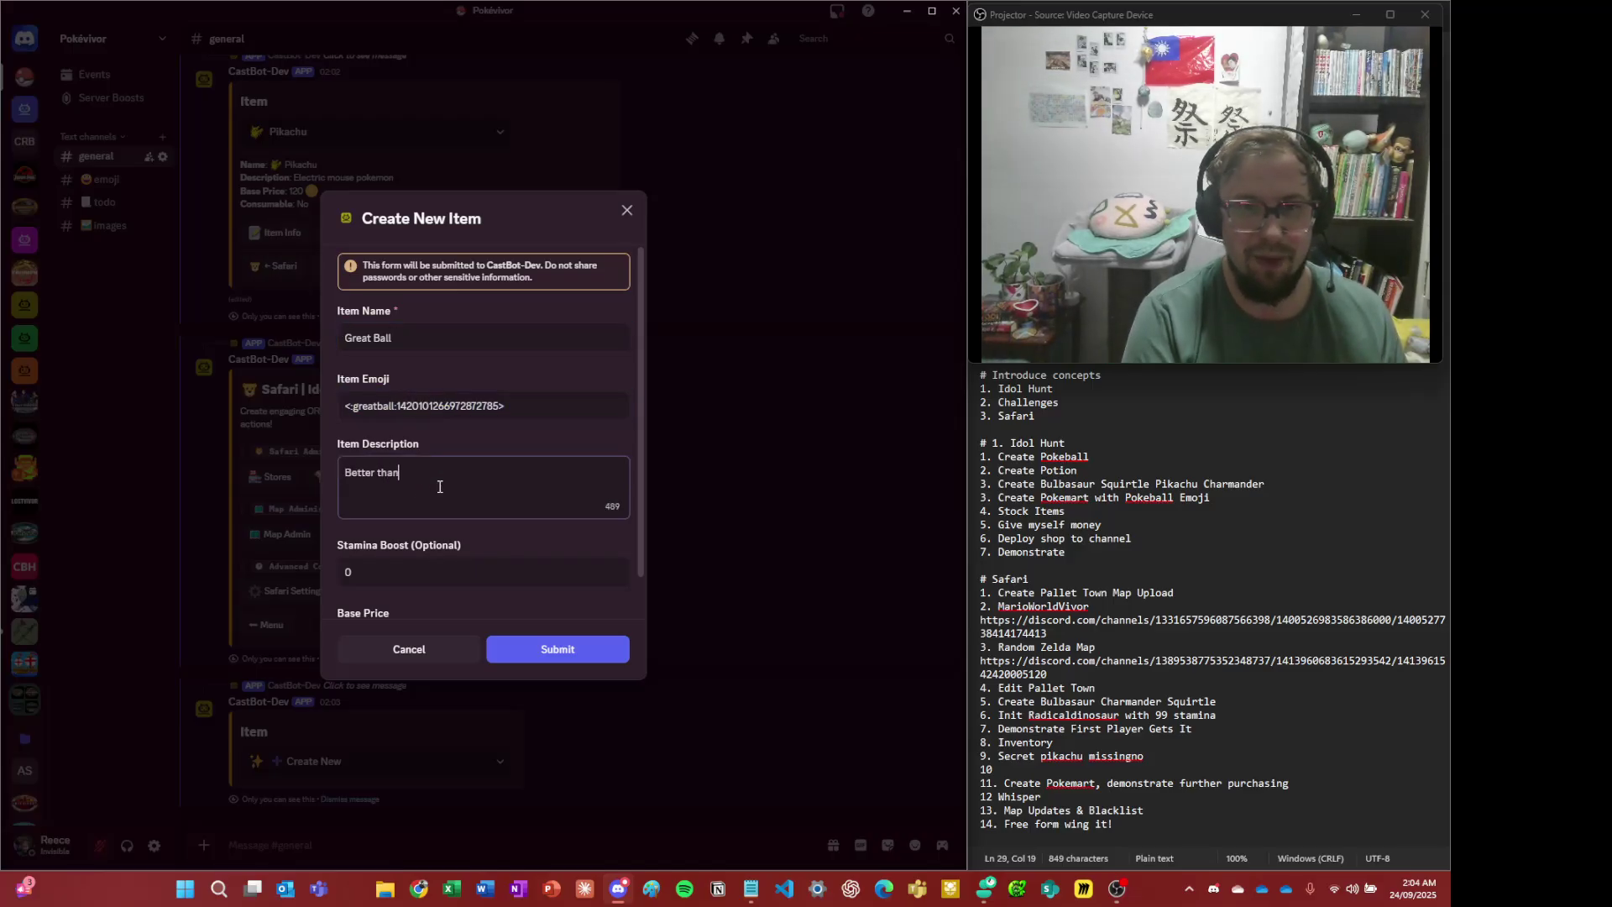
type(" a pokeball")
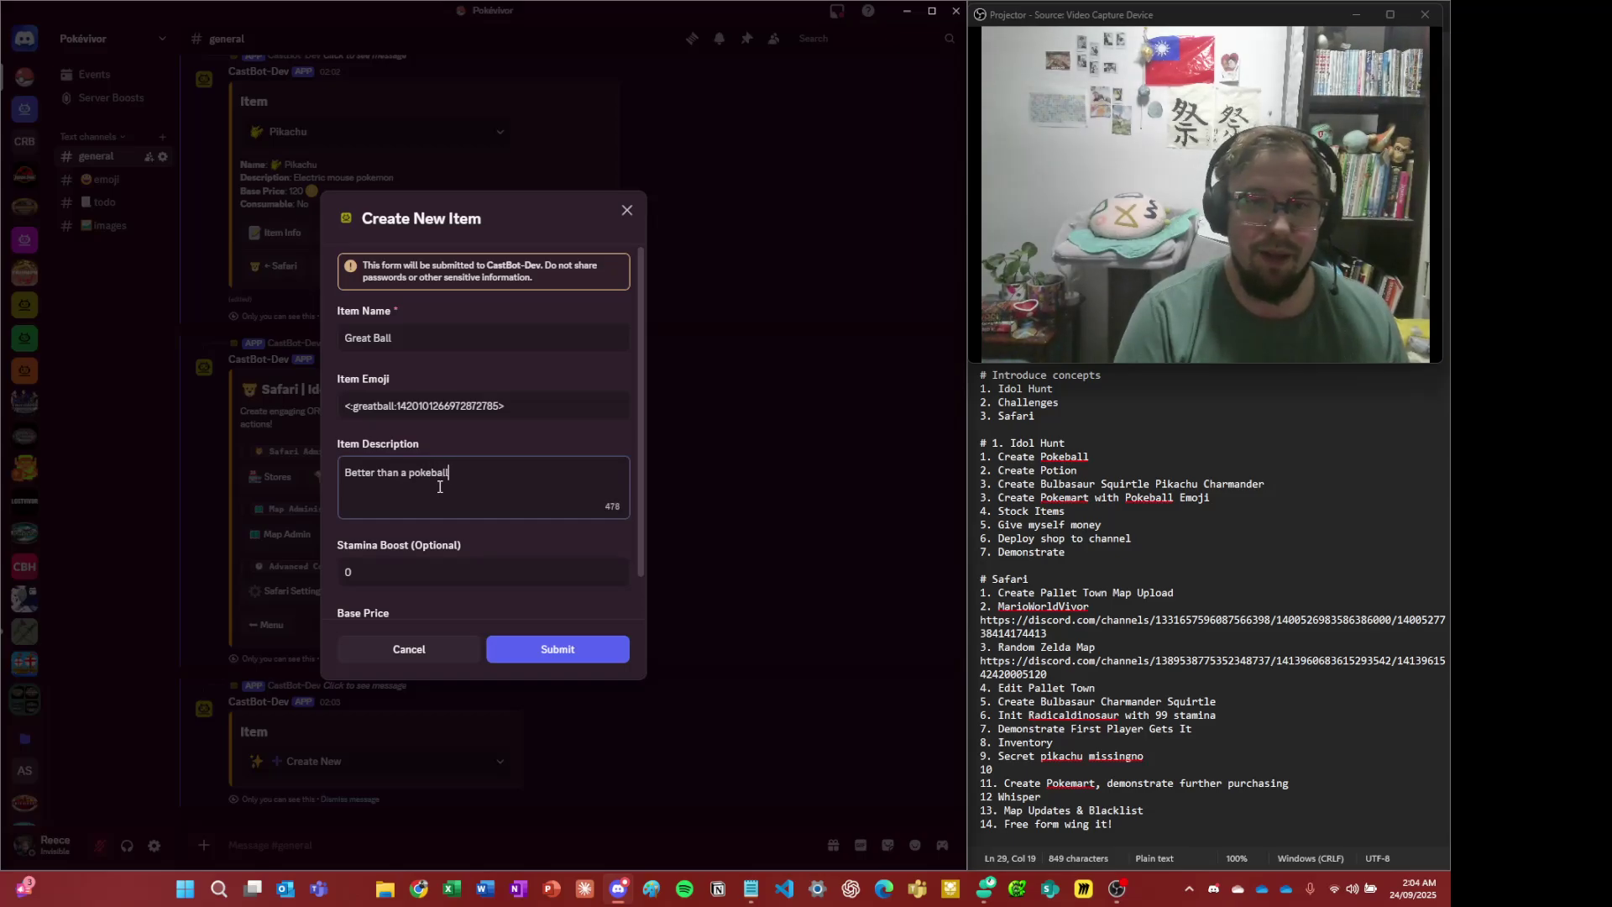
scroll(451, 445, "down", 1)
key("Tab")
key("Tab")
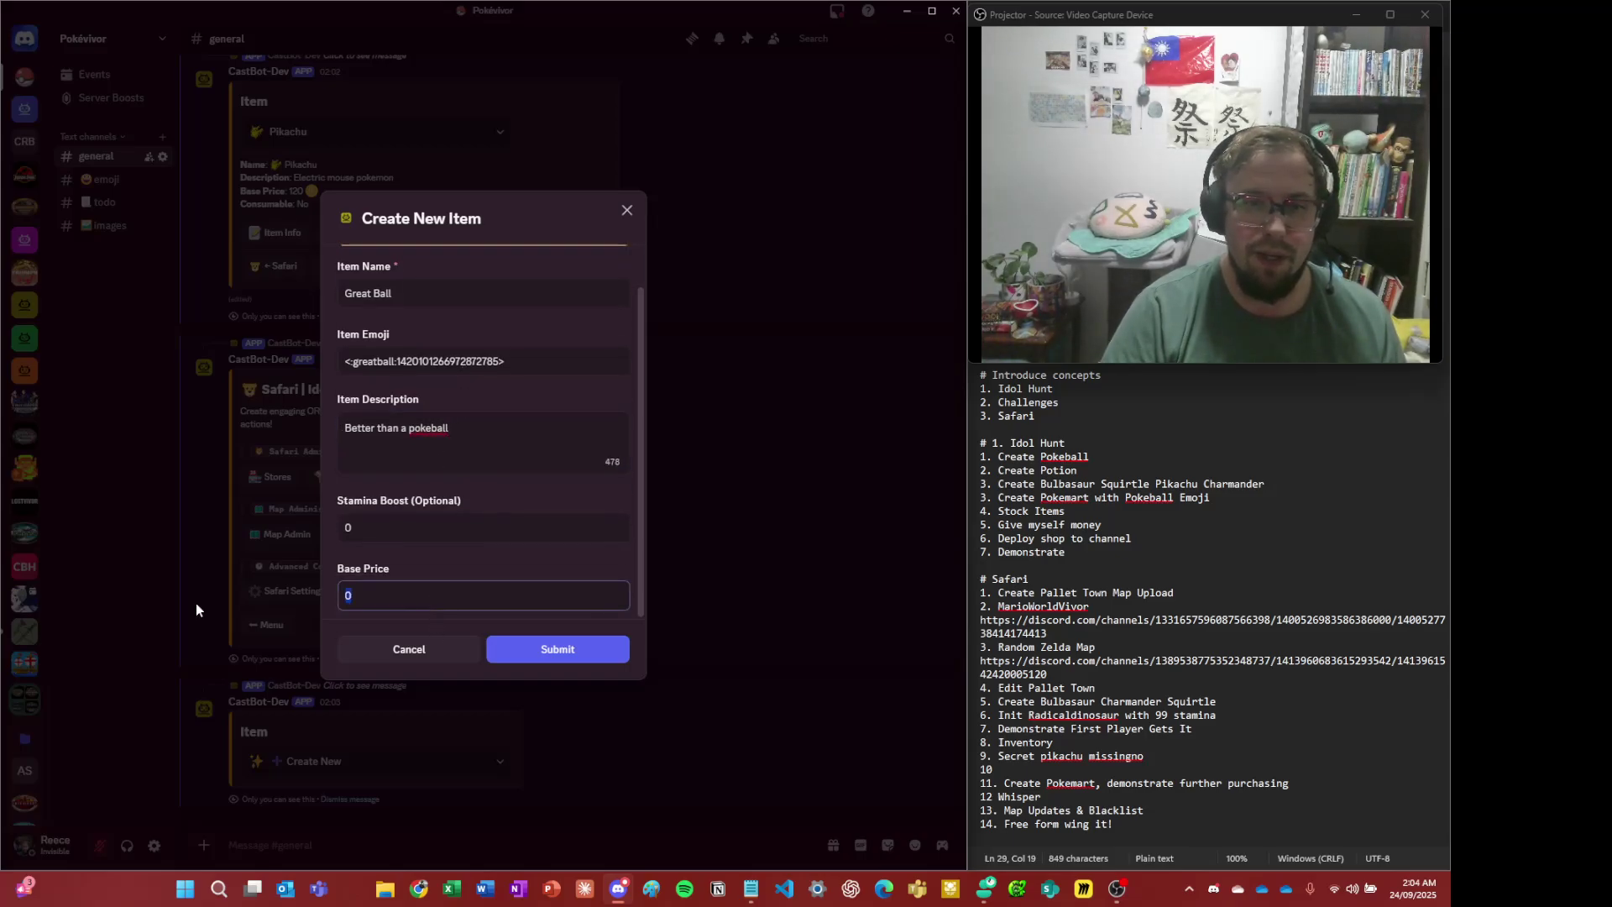
type("50")
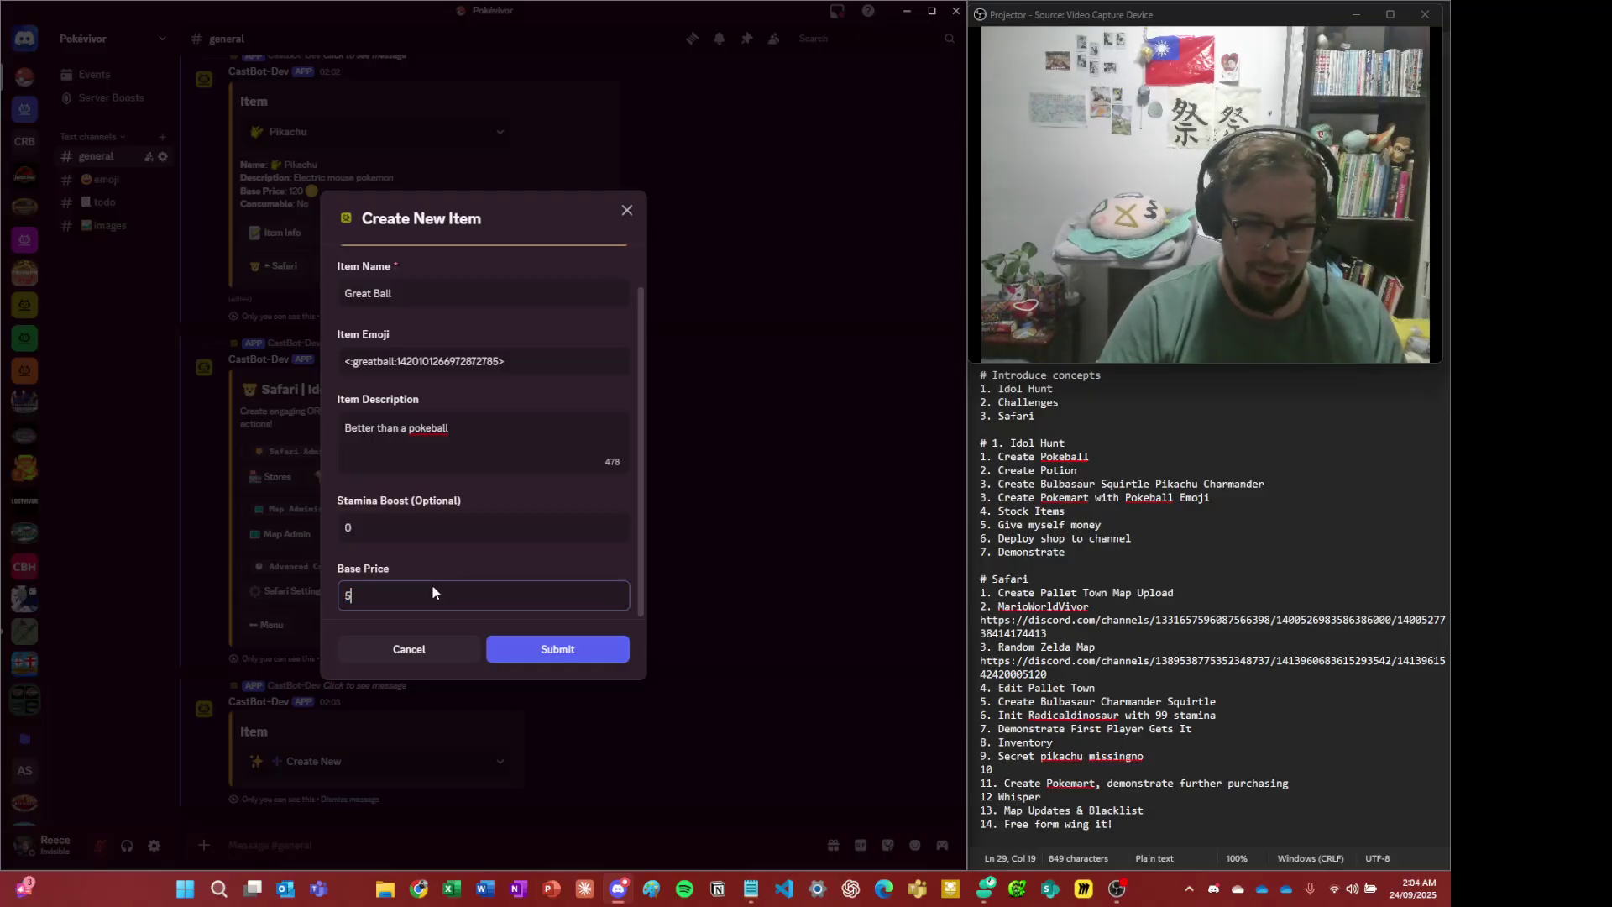
left_click(538, 649)
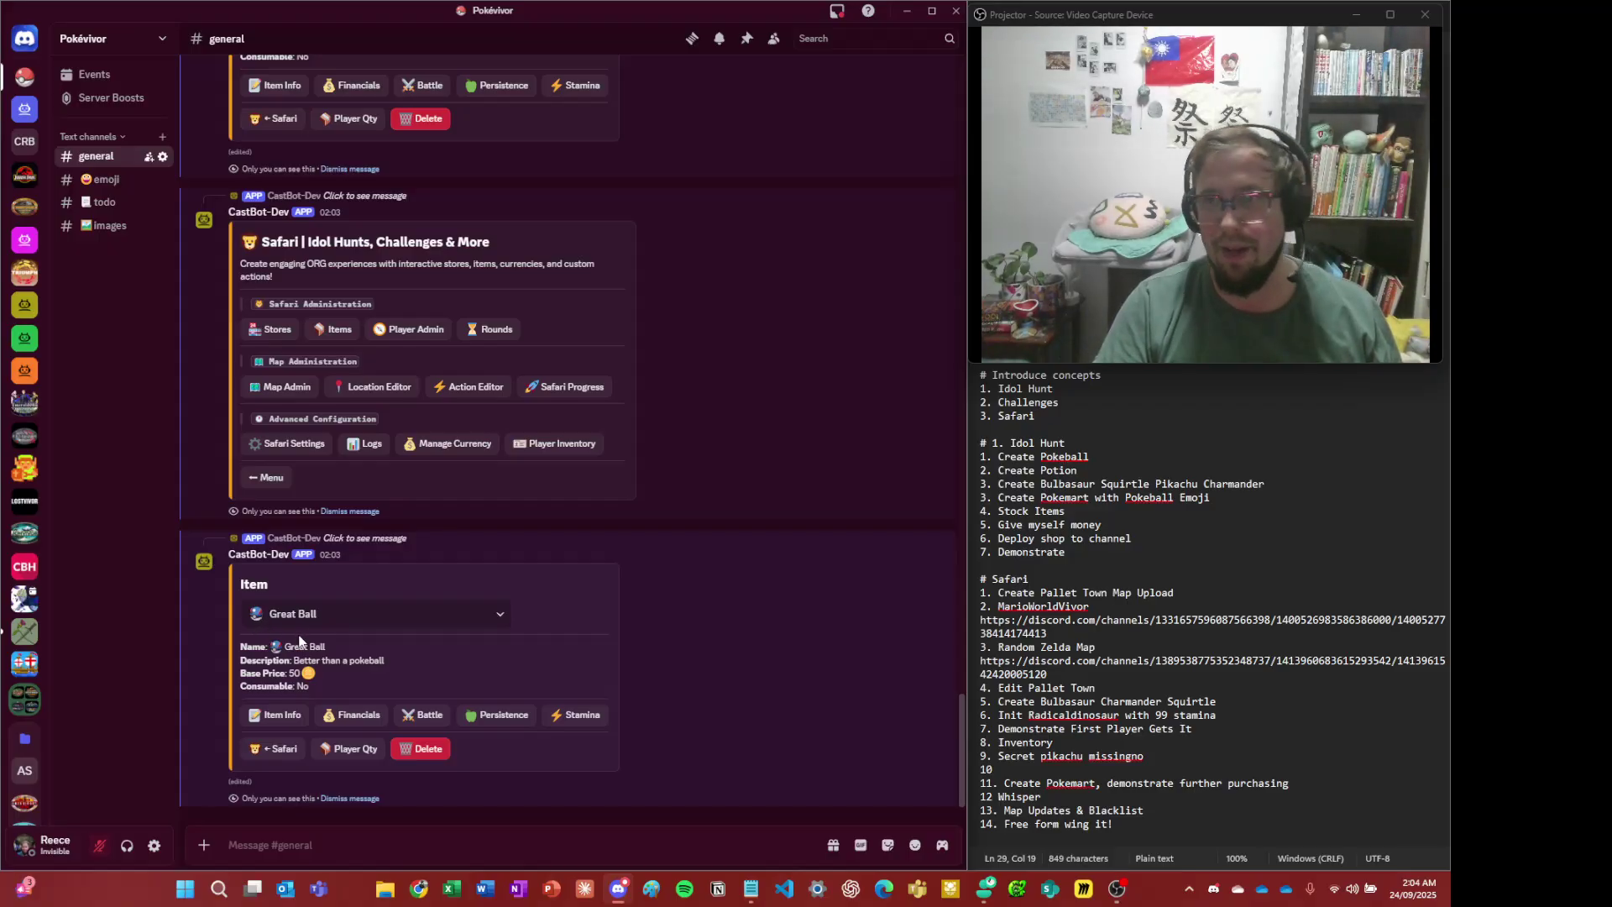
- Close the Great Ball's financials and battle editors unchanged, then bring back the Safari menu
left_click(379, 712)
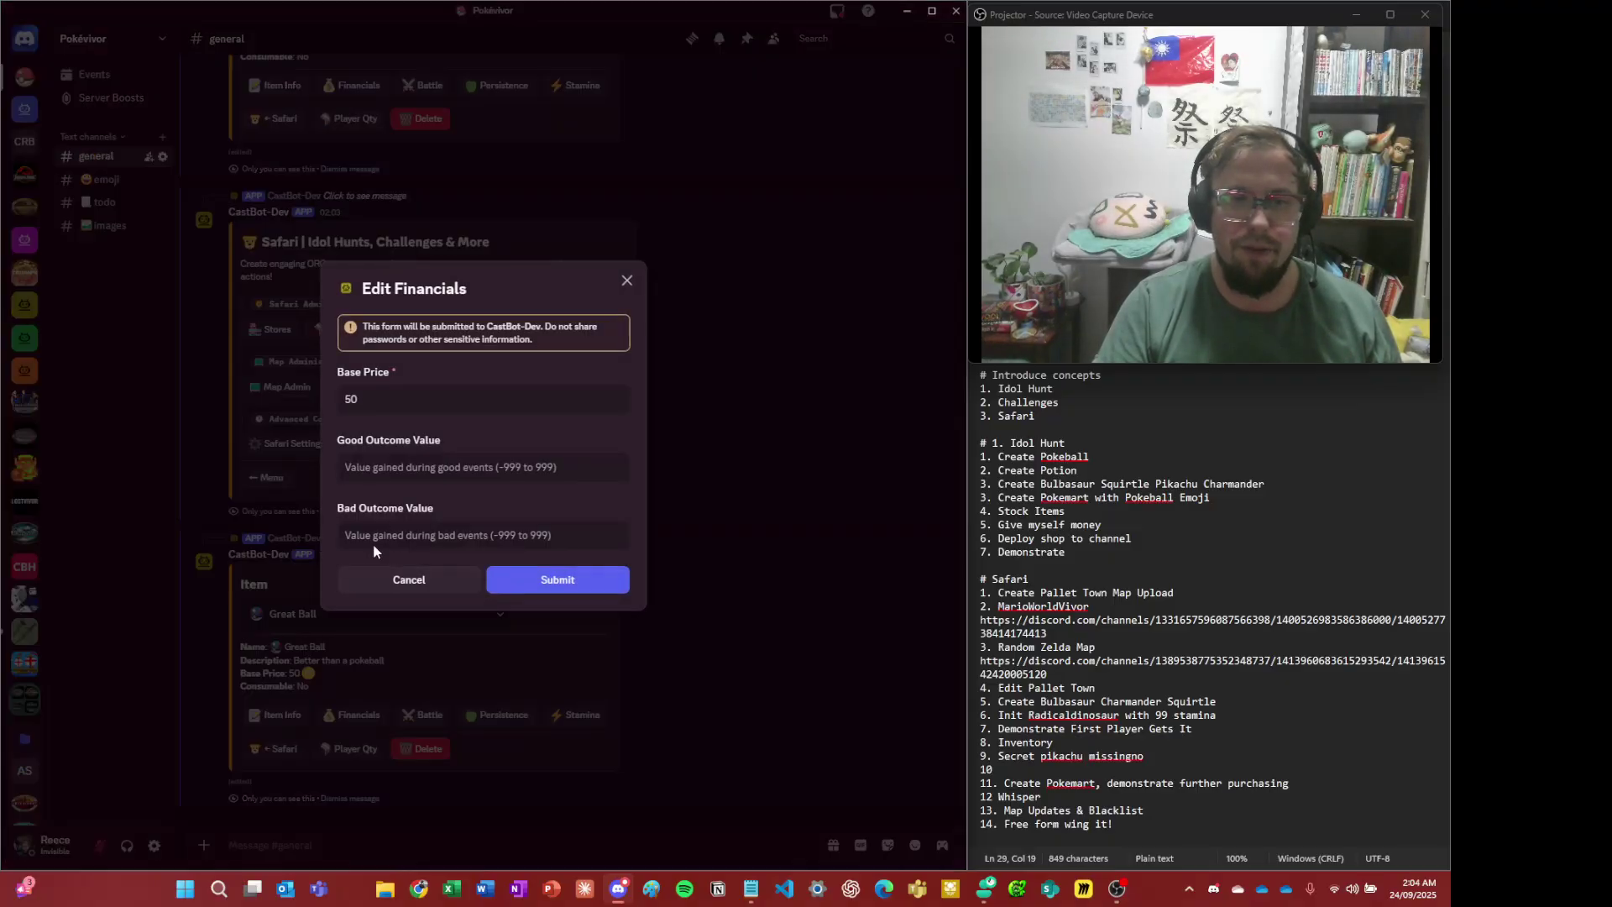
left_click(403, 577)
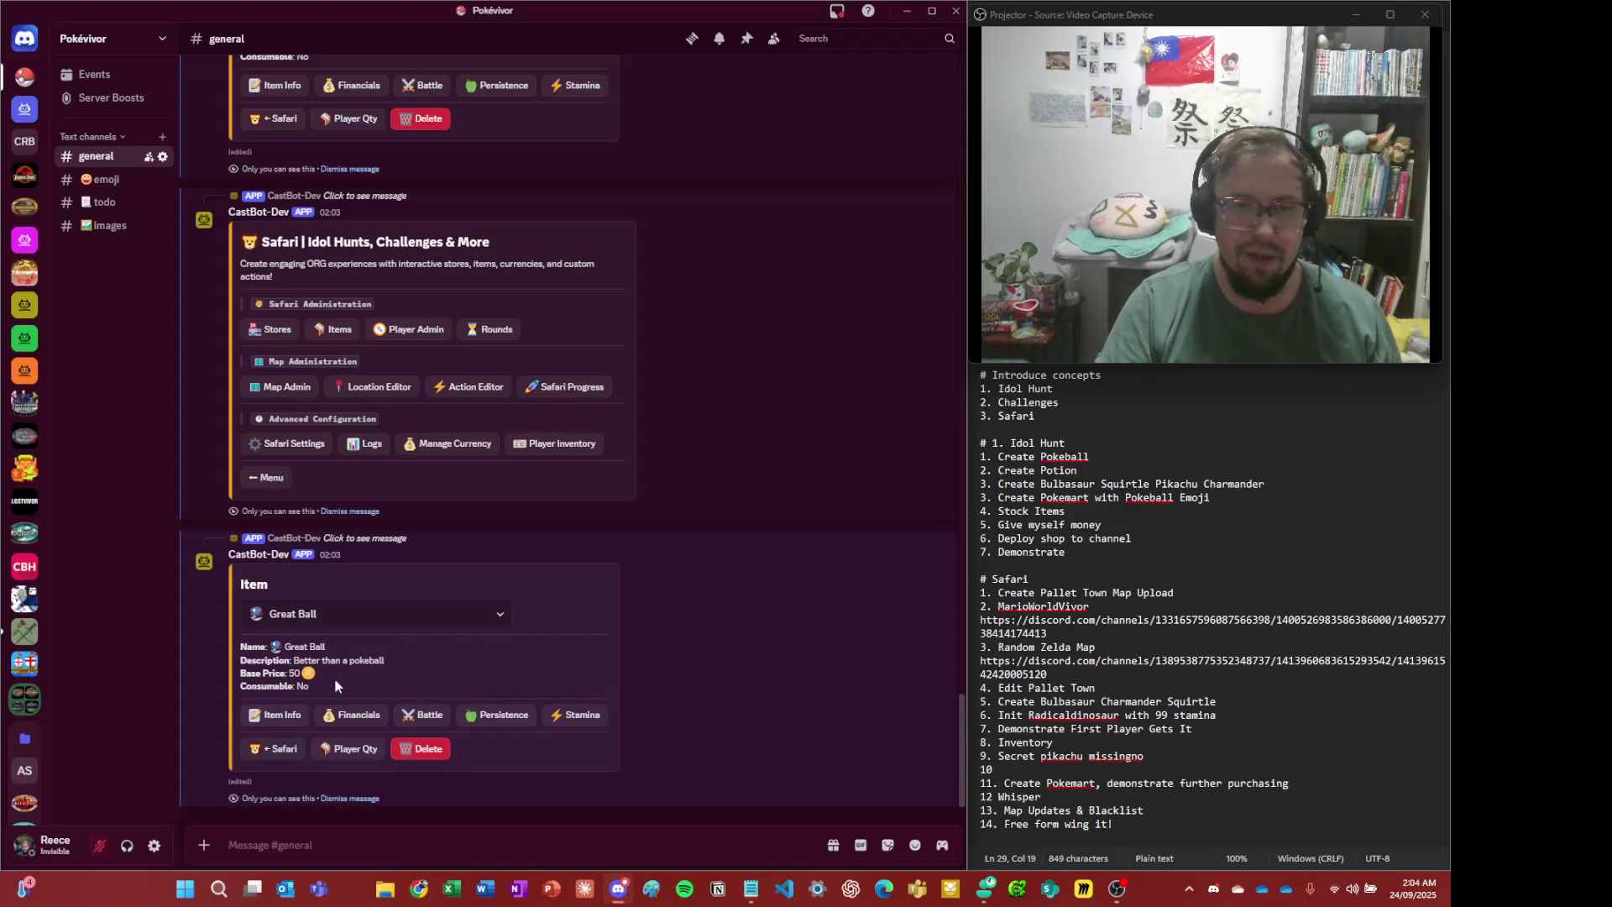
left_click(420, 714)
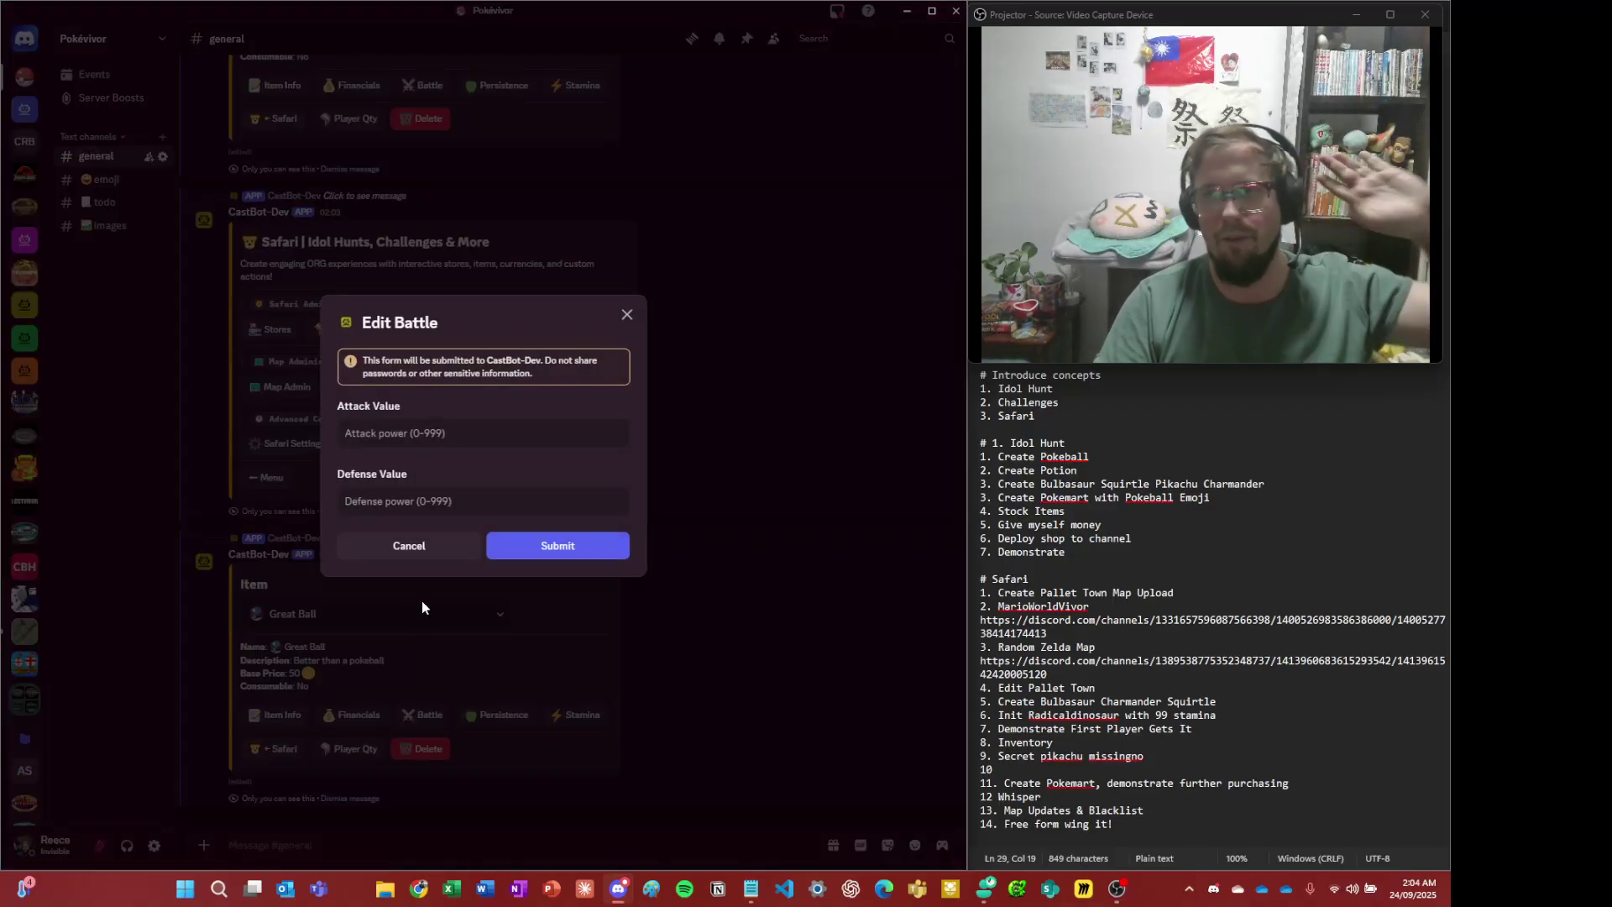
left_click(409, 545)
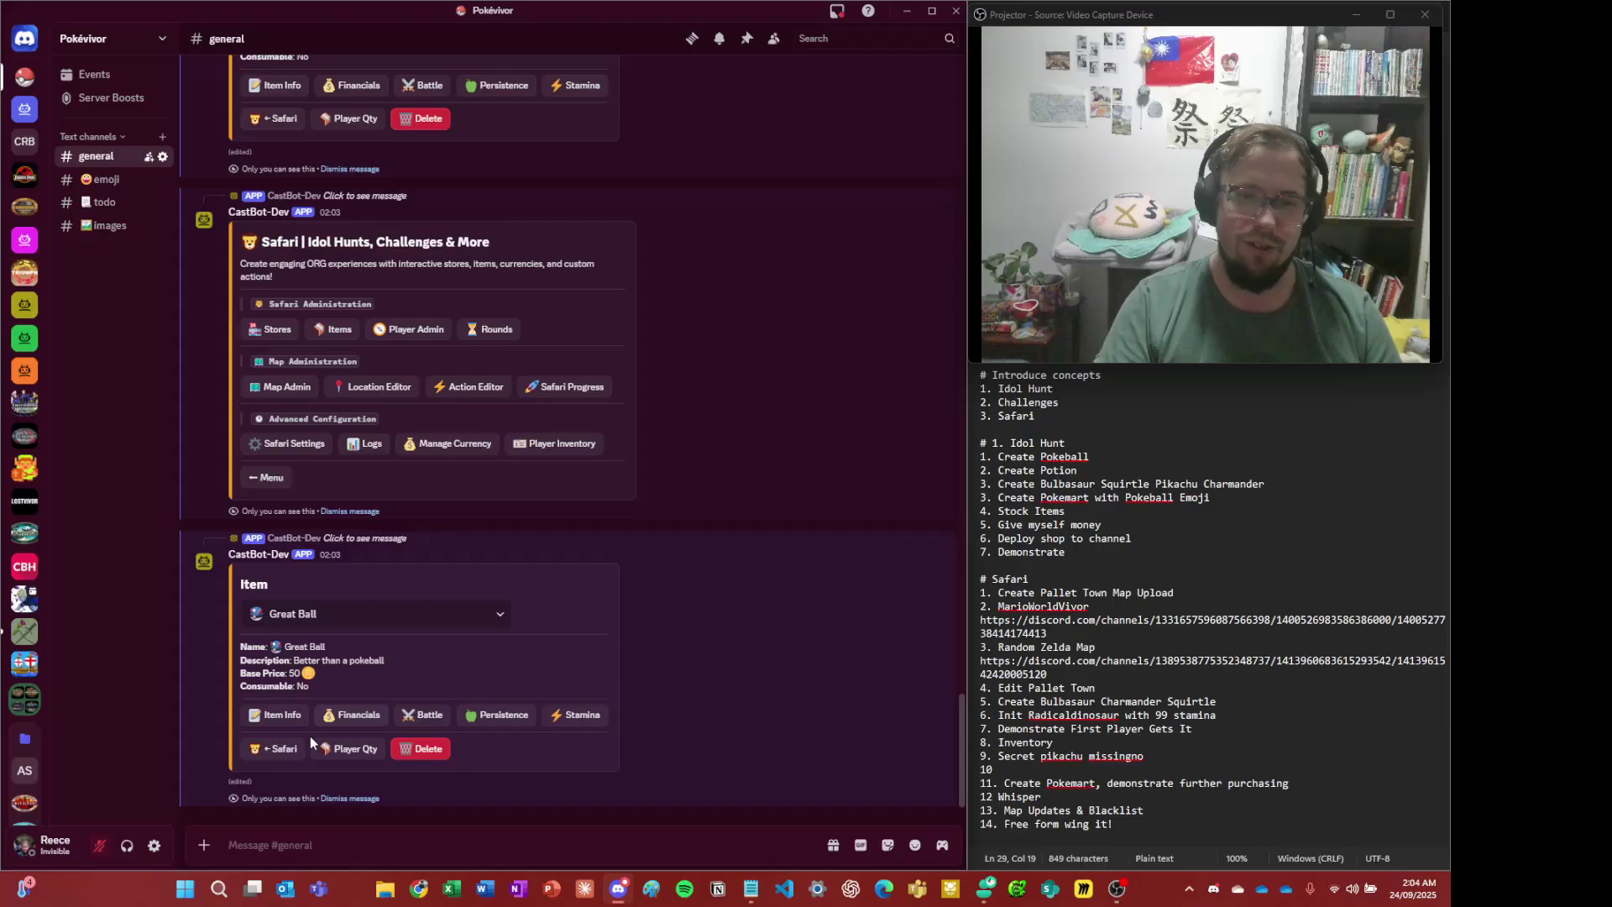
left_click(280, 749)
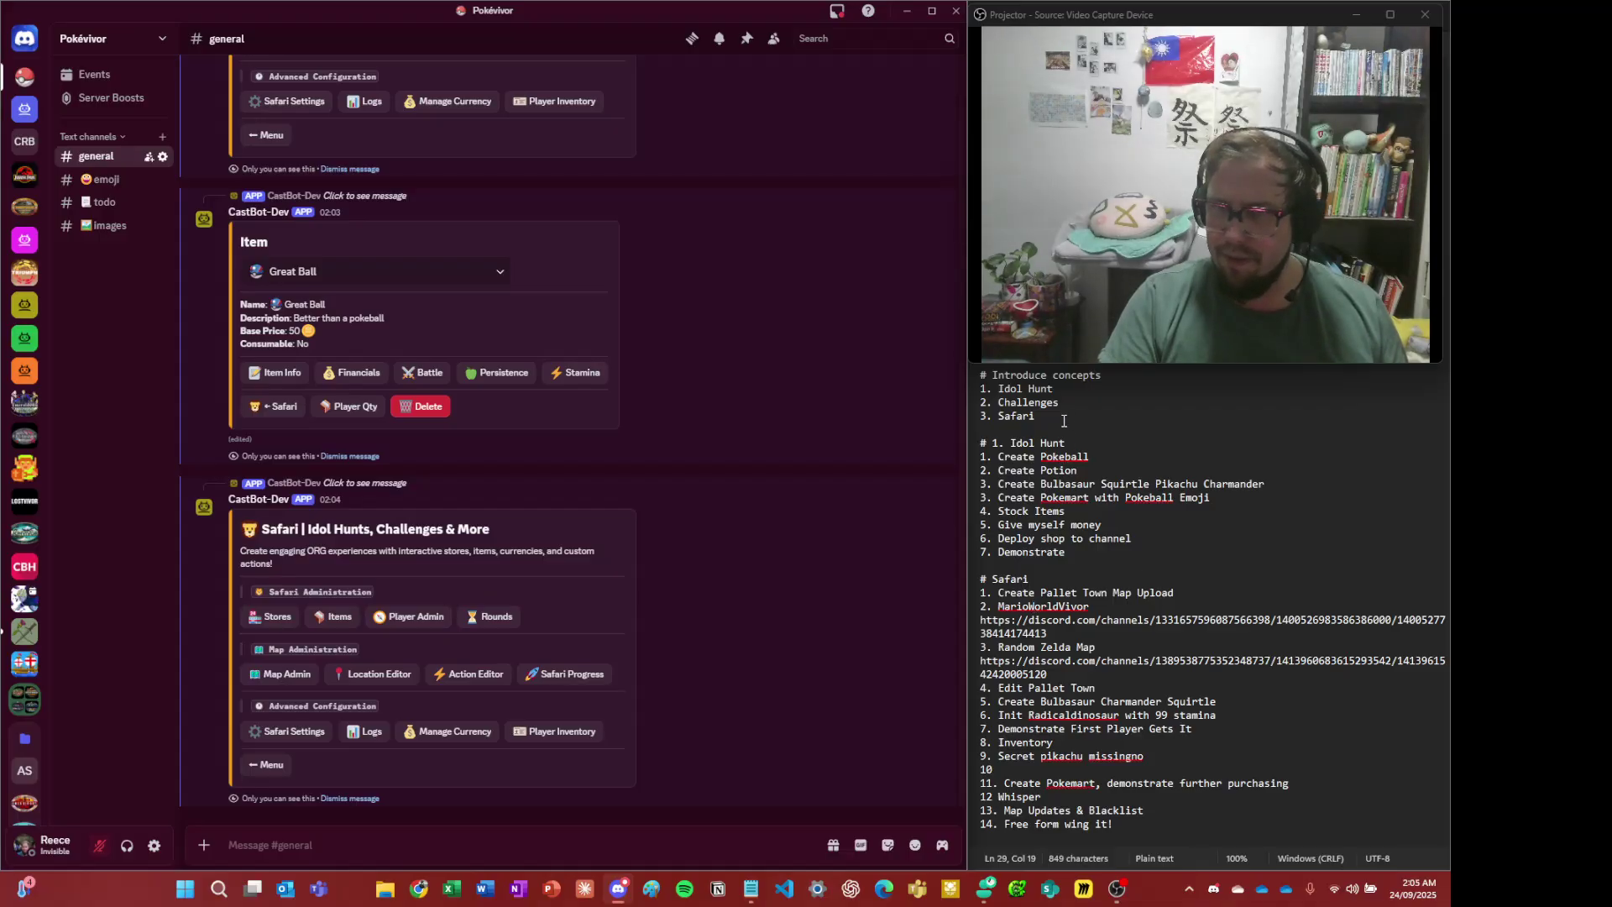
- Add a text channel named 🏬celadon-superstore, with the building emoji, and open it
left_click(1079, 537)
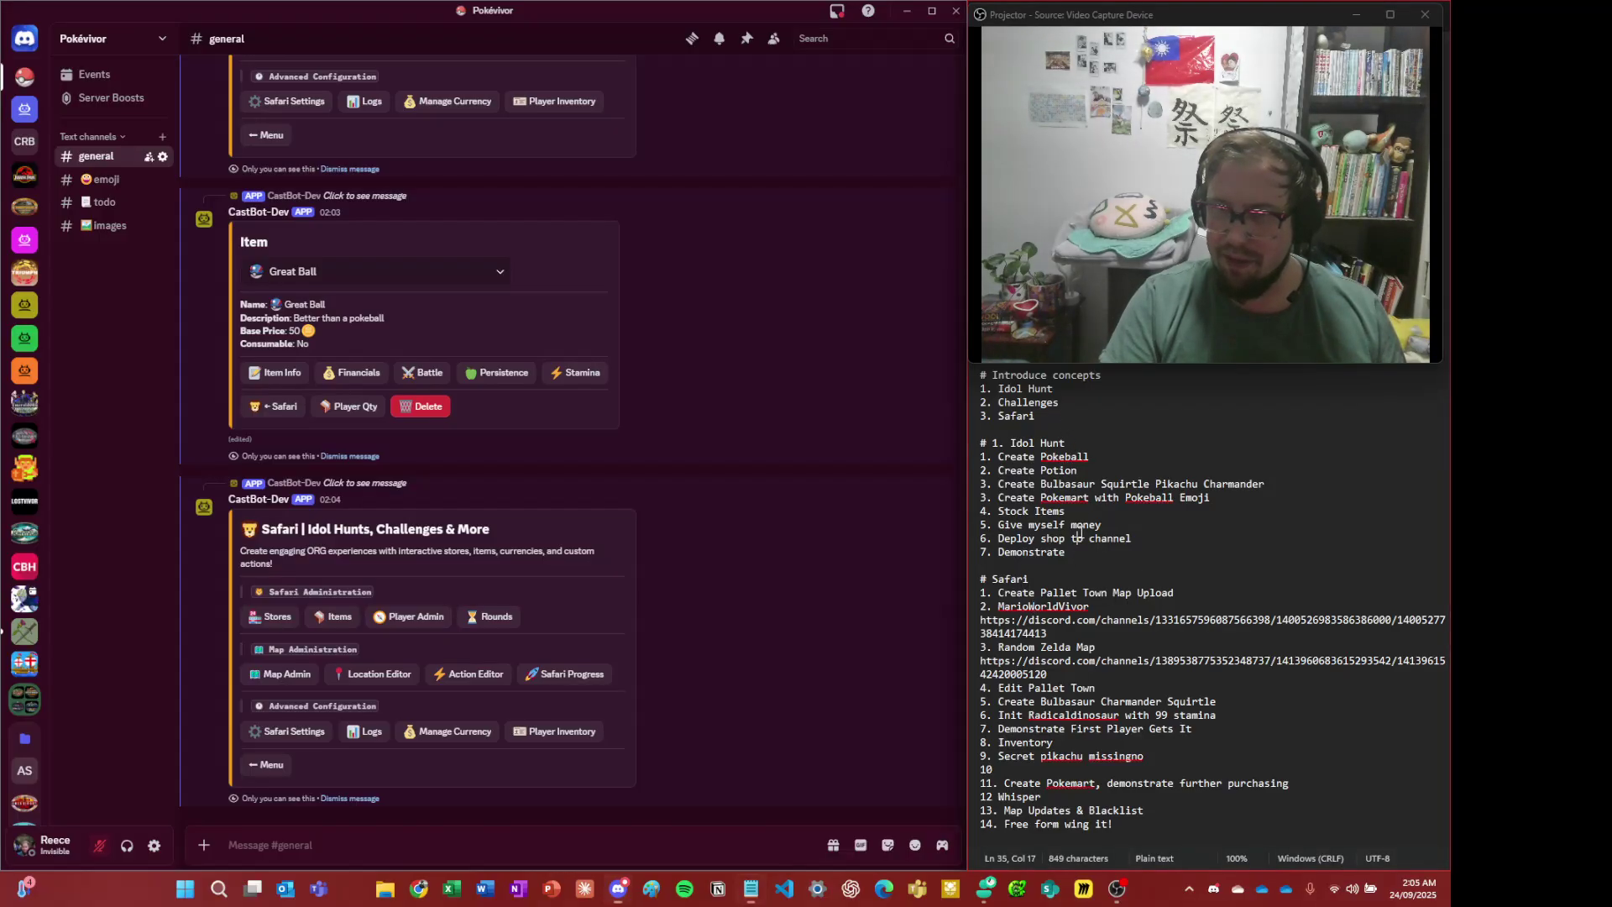
left_click(162, 137)
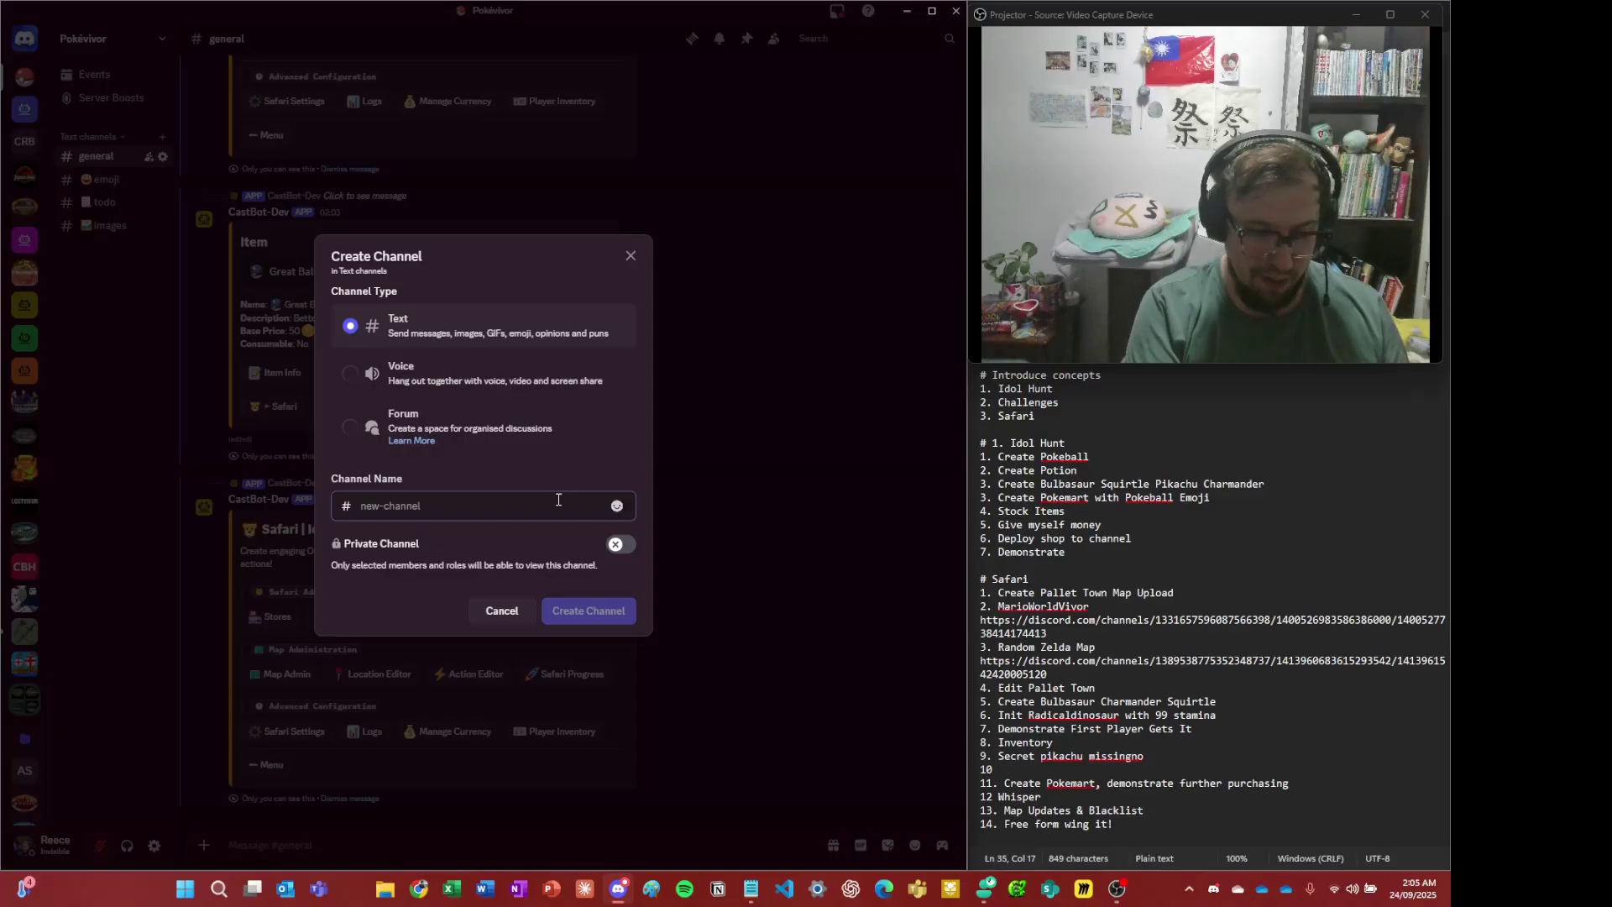
key("super+period")
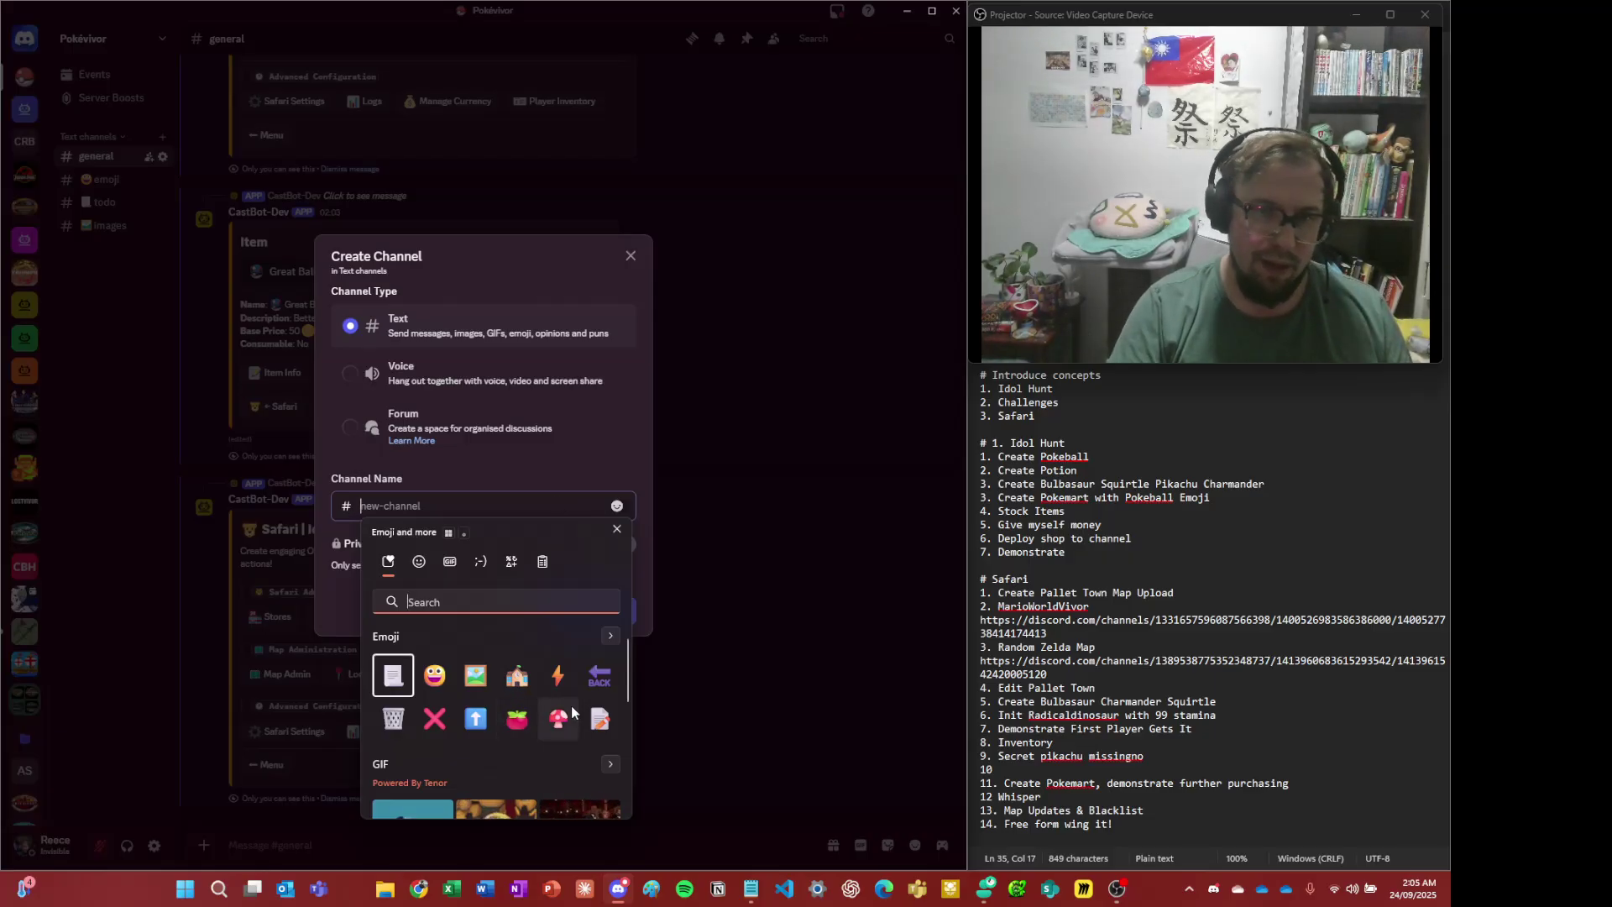
left_click(516, 675)
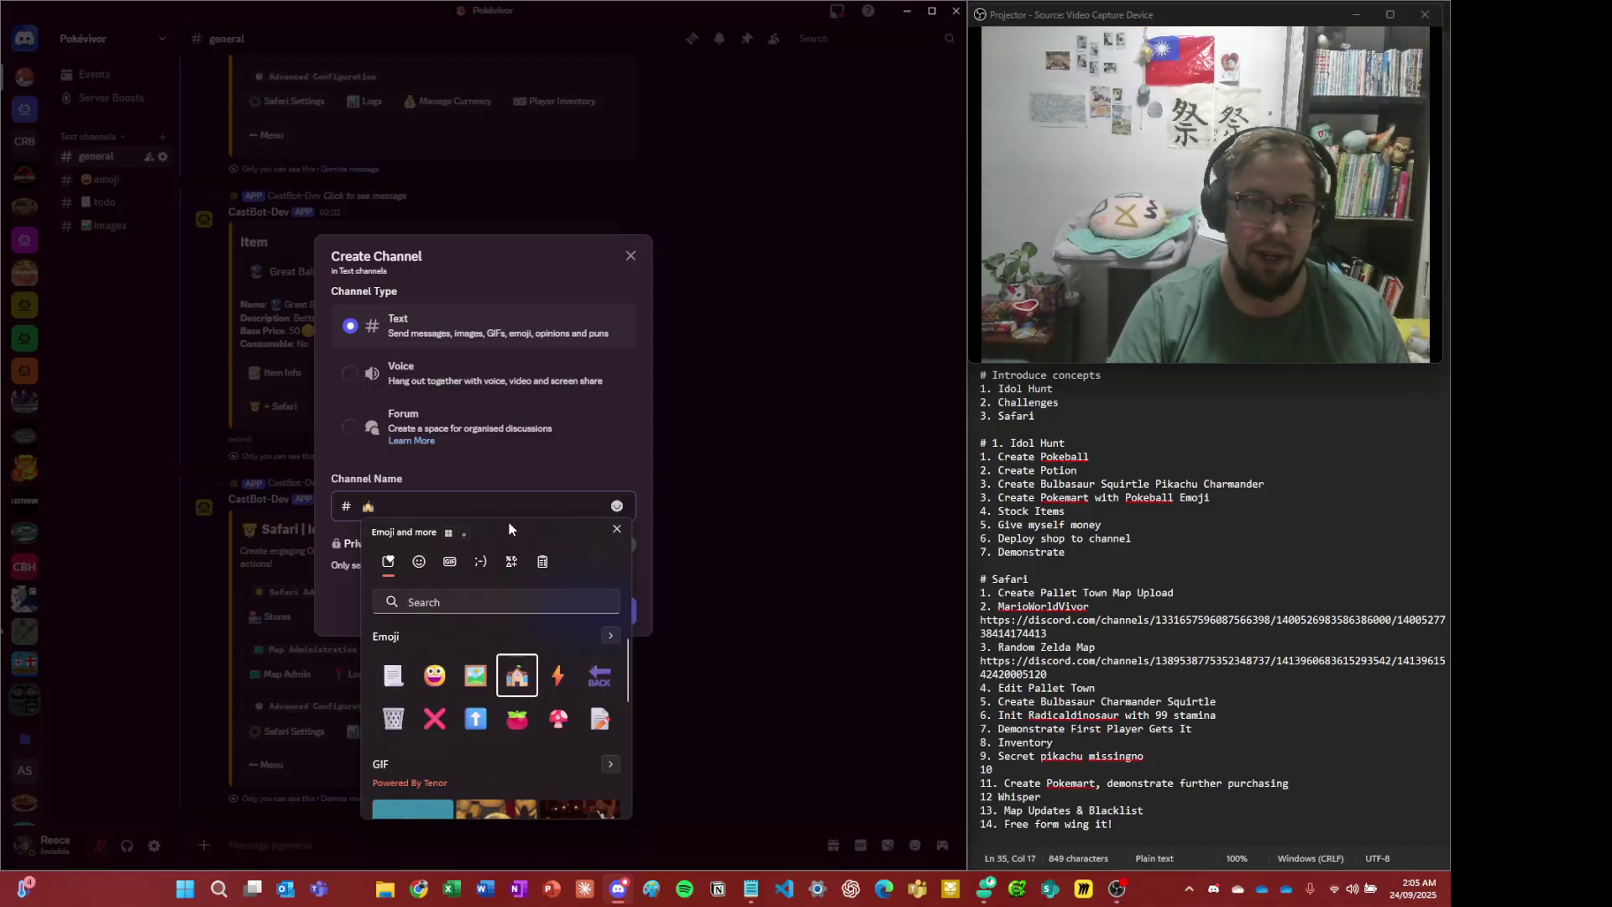
left_click(511, 515)
type("cela")
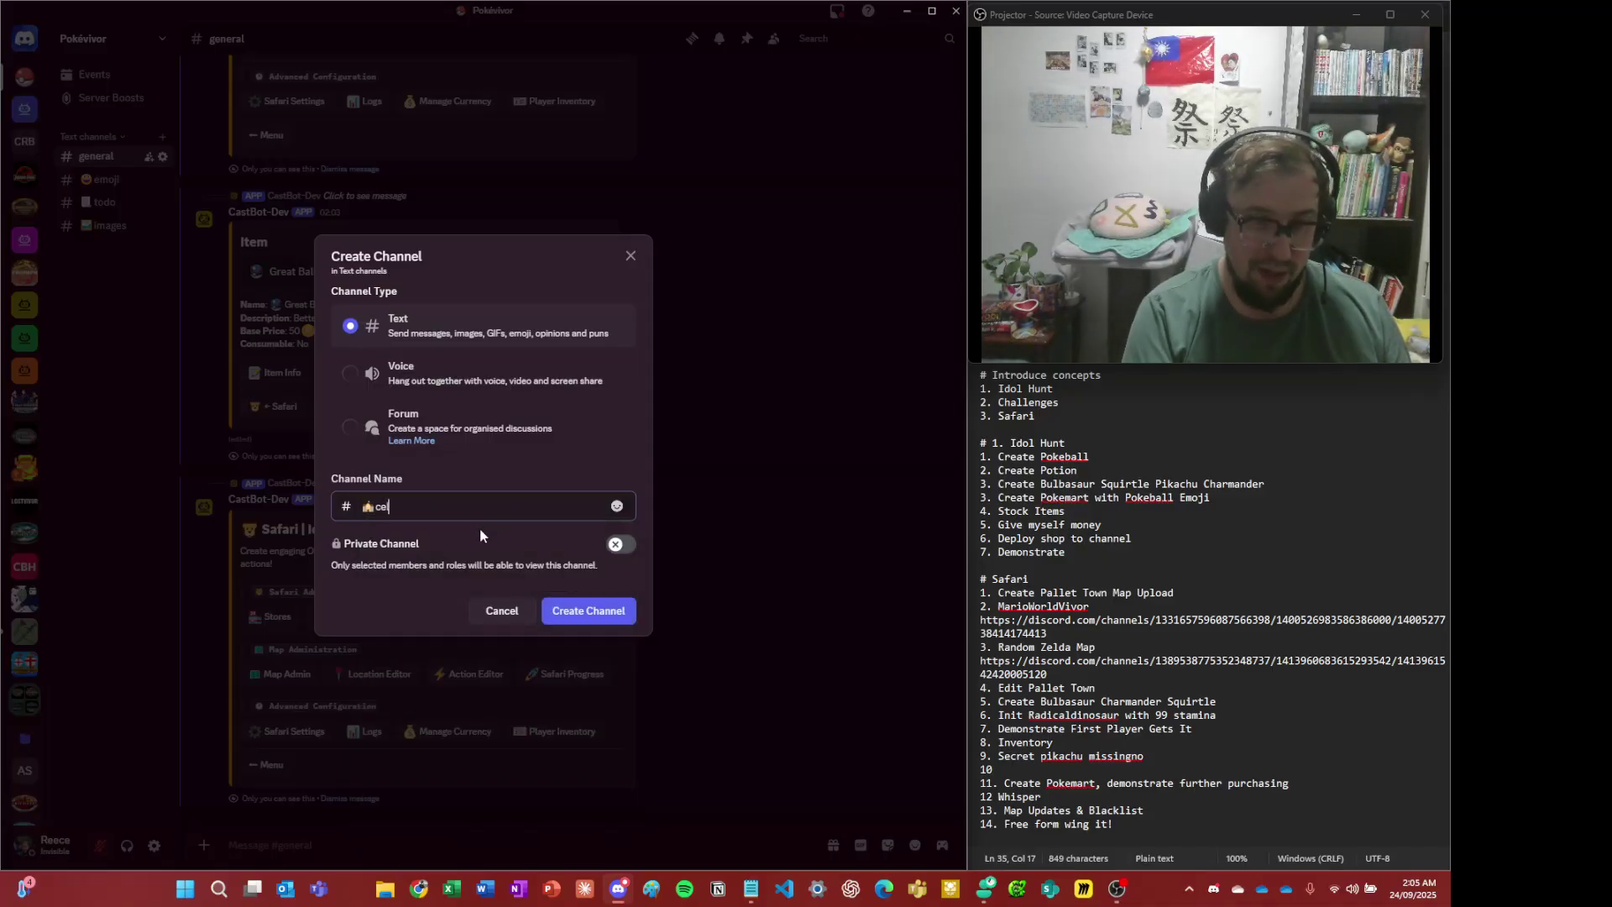
type("don-superstore")
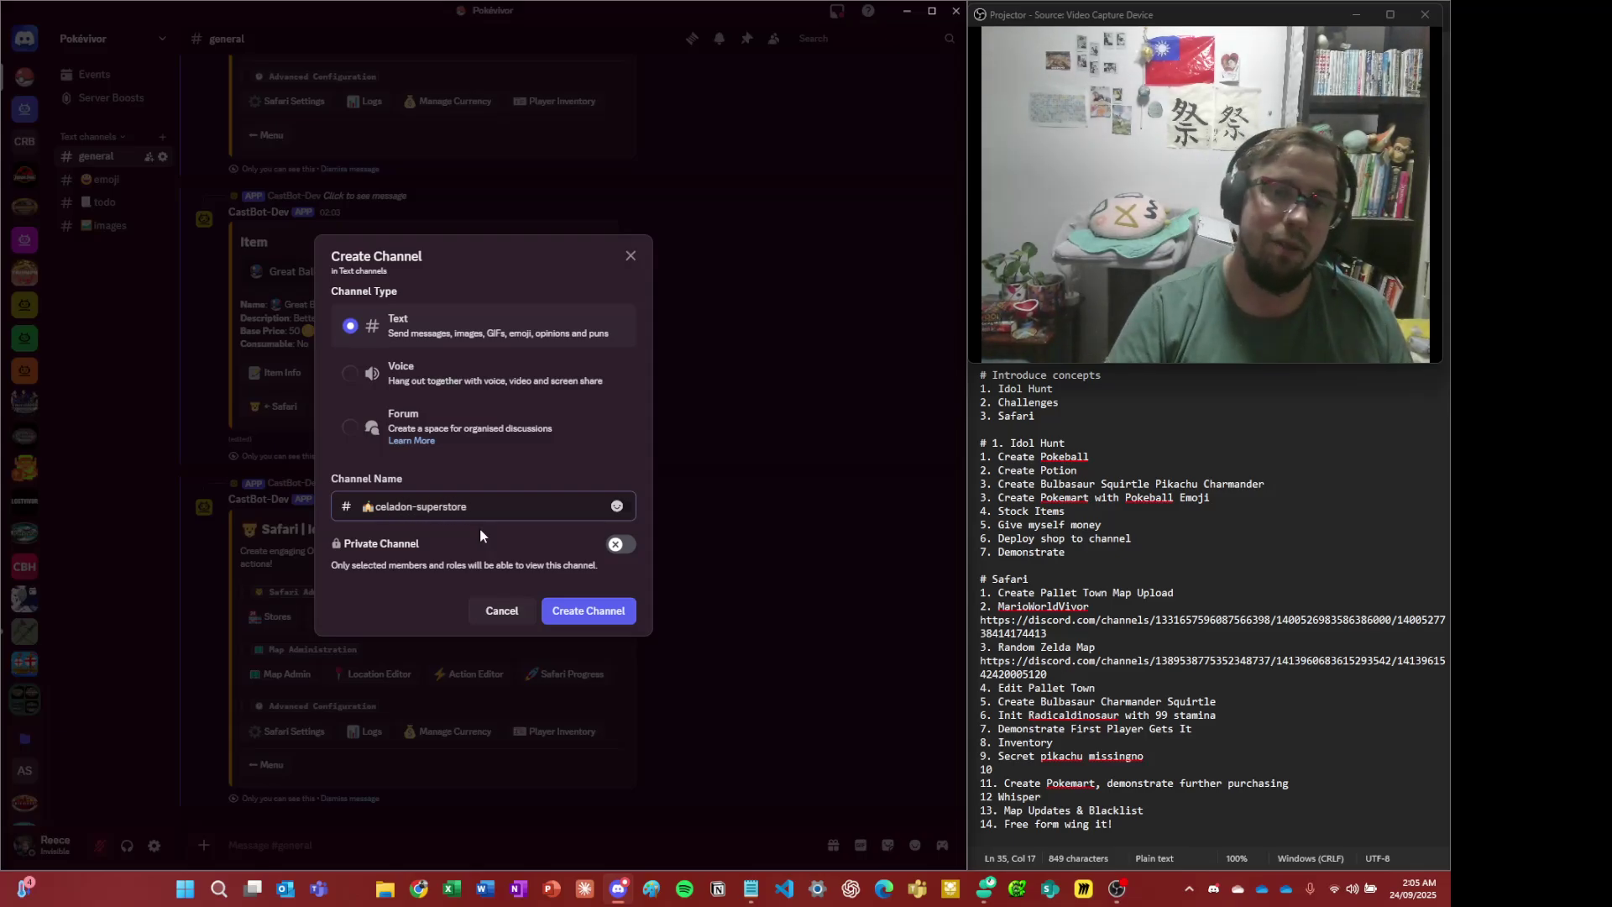
left_click(626, 608)
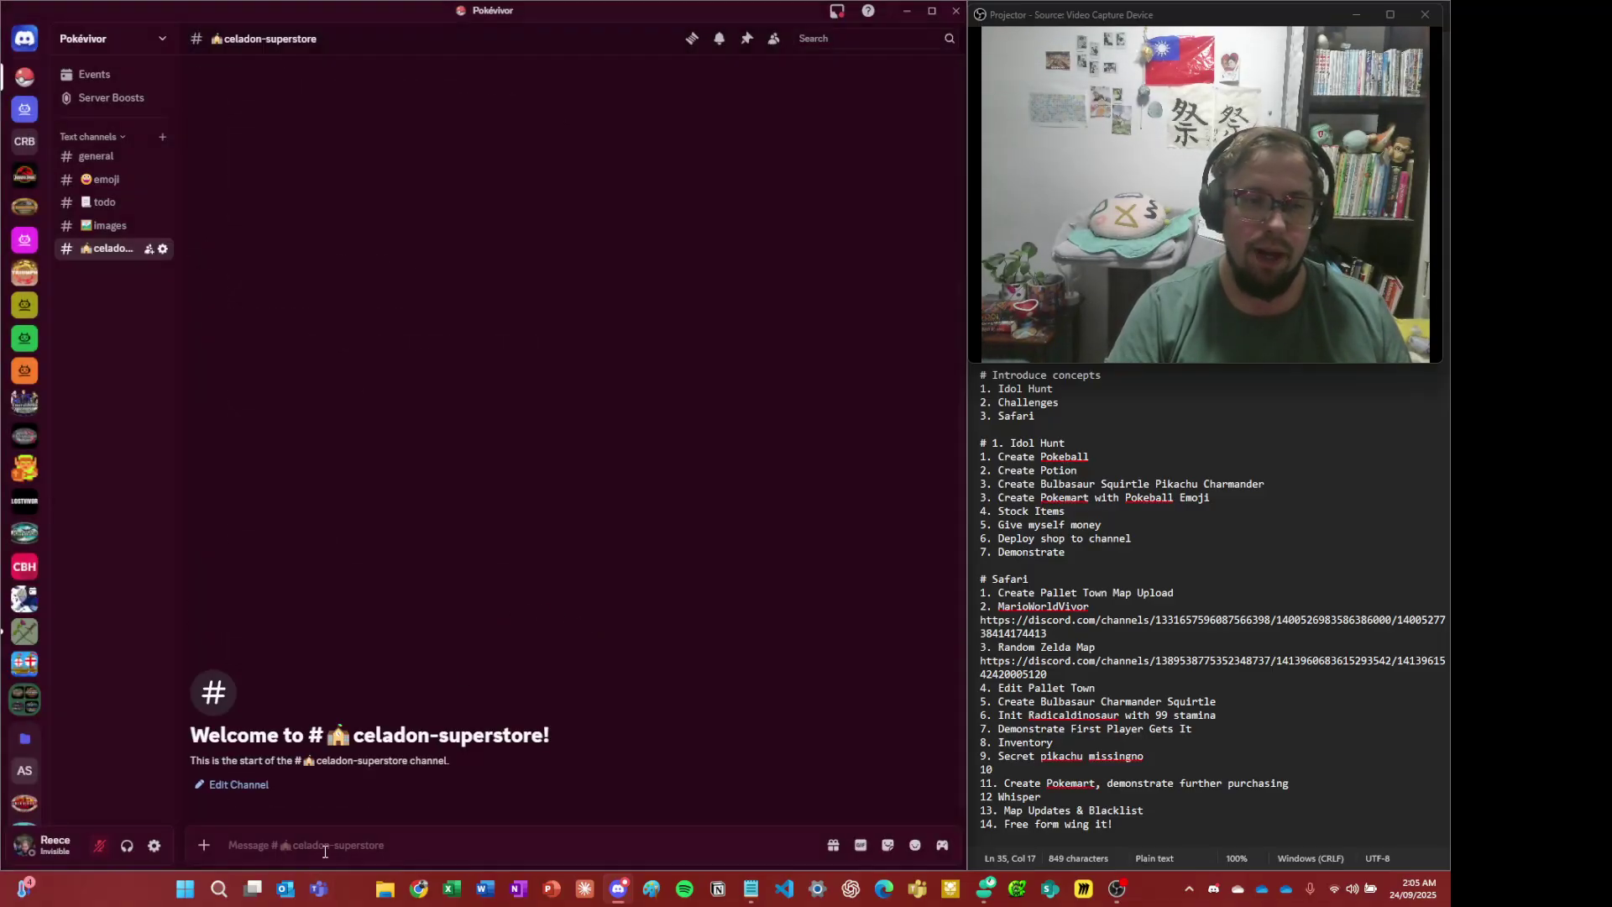
- Run /menu in #celadon-superstore to post CastBot's Production Menu
left_click(326, 850)
type("/menu")
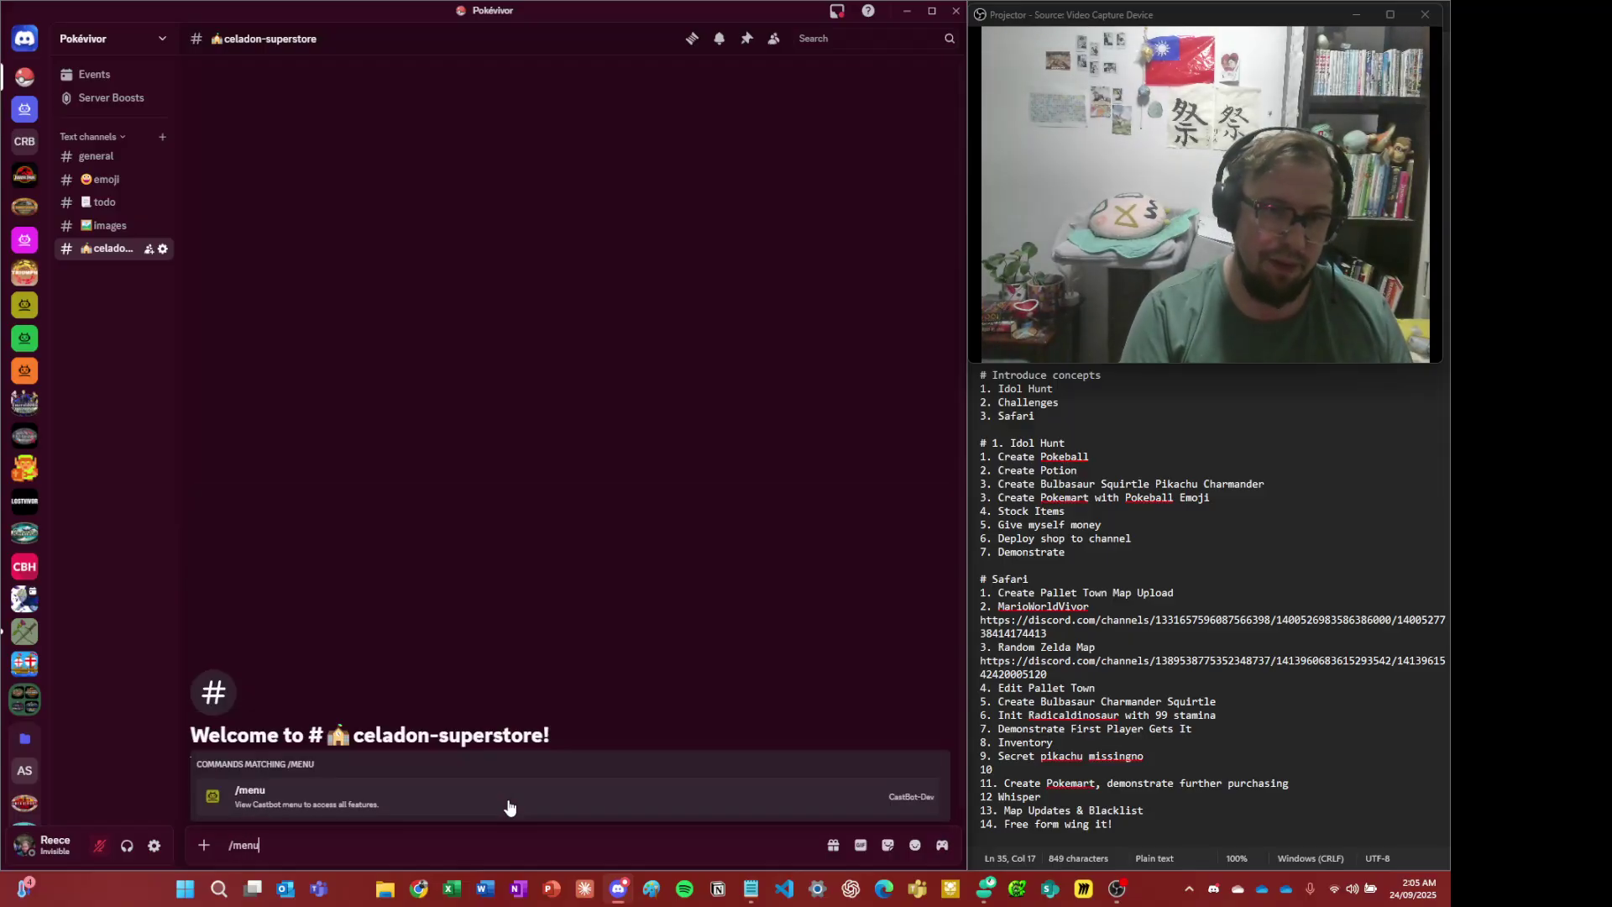
key("Return")
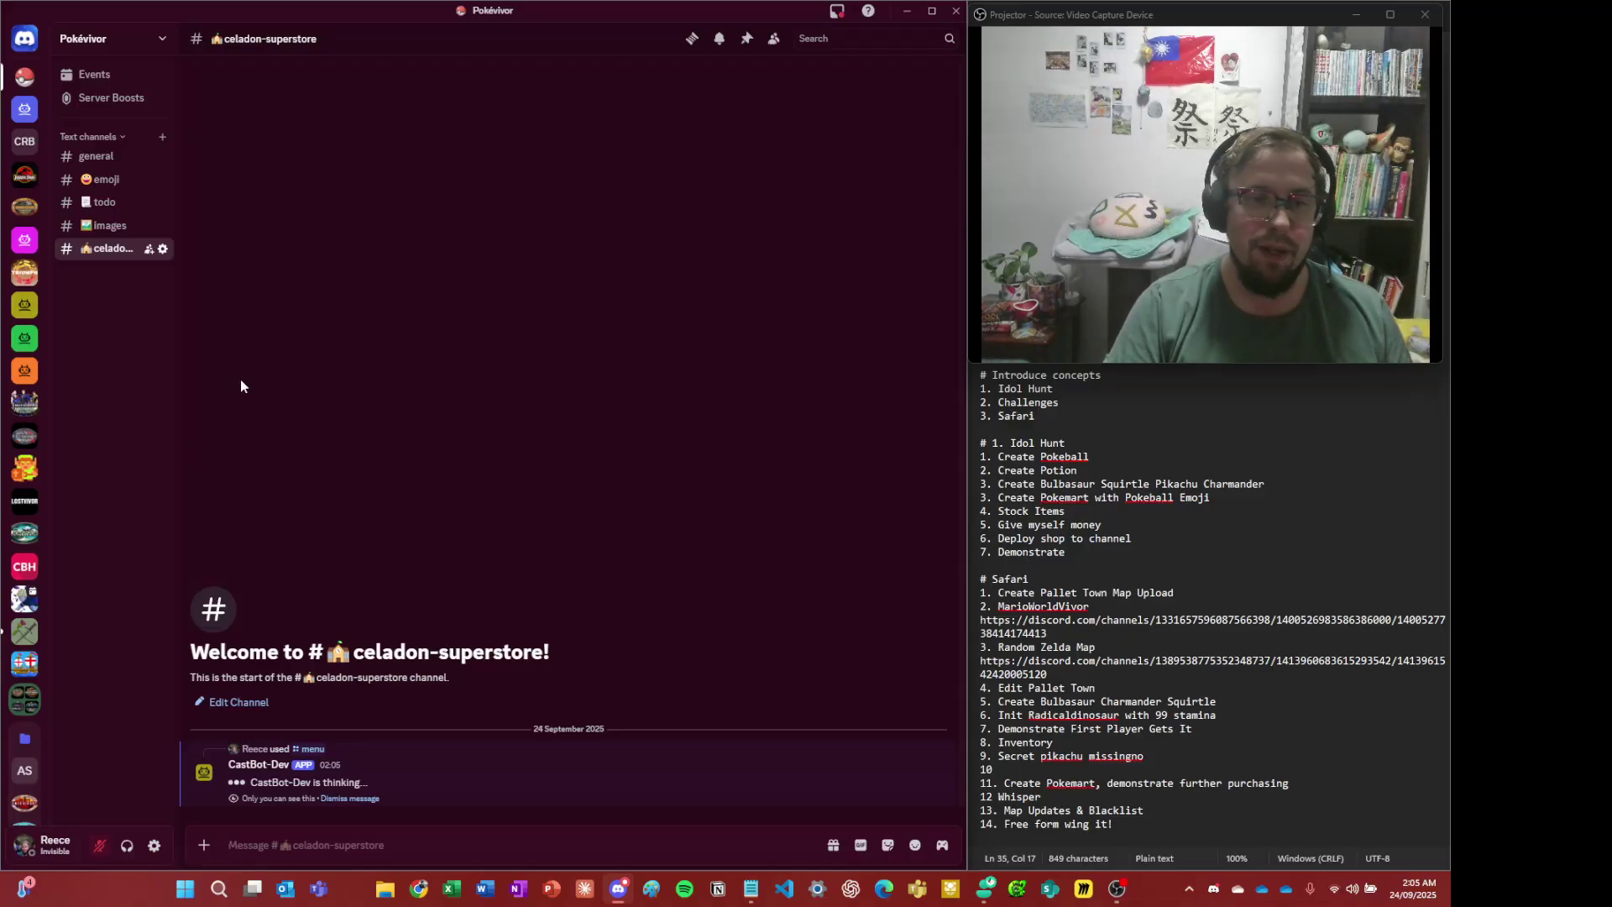
- Check the channel settings briefly, then bring up the Safari admin menu
left_click(162, 249)
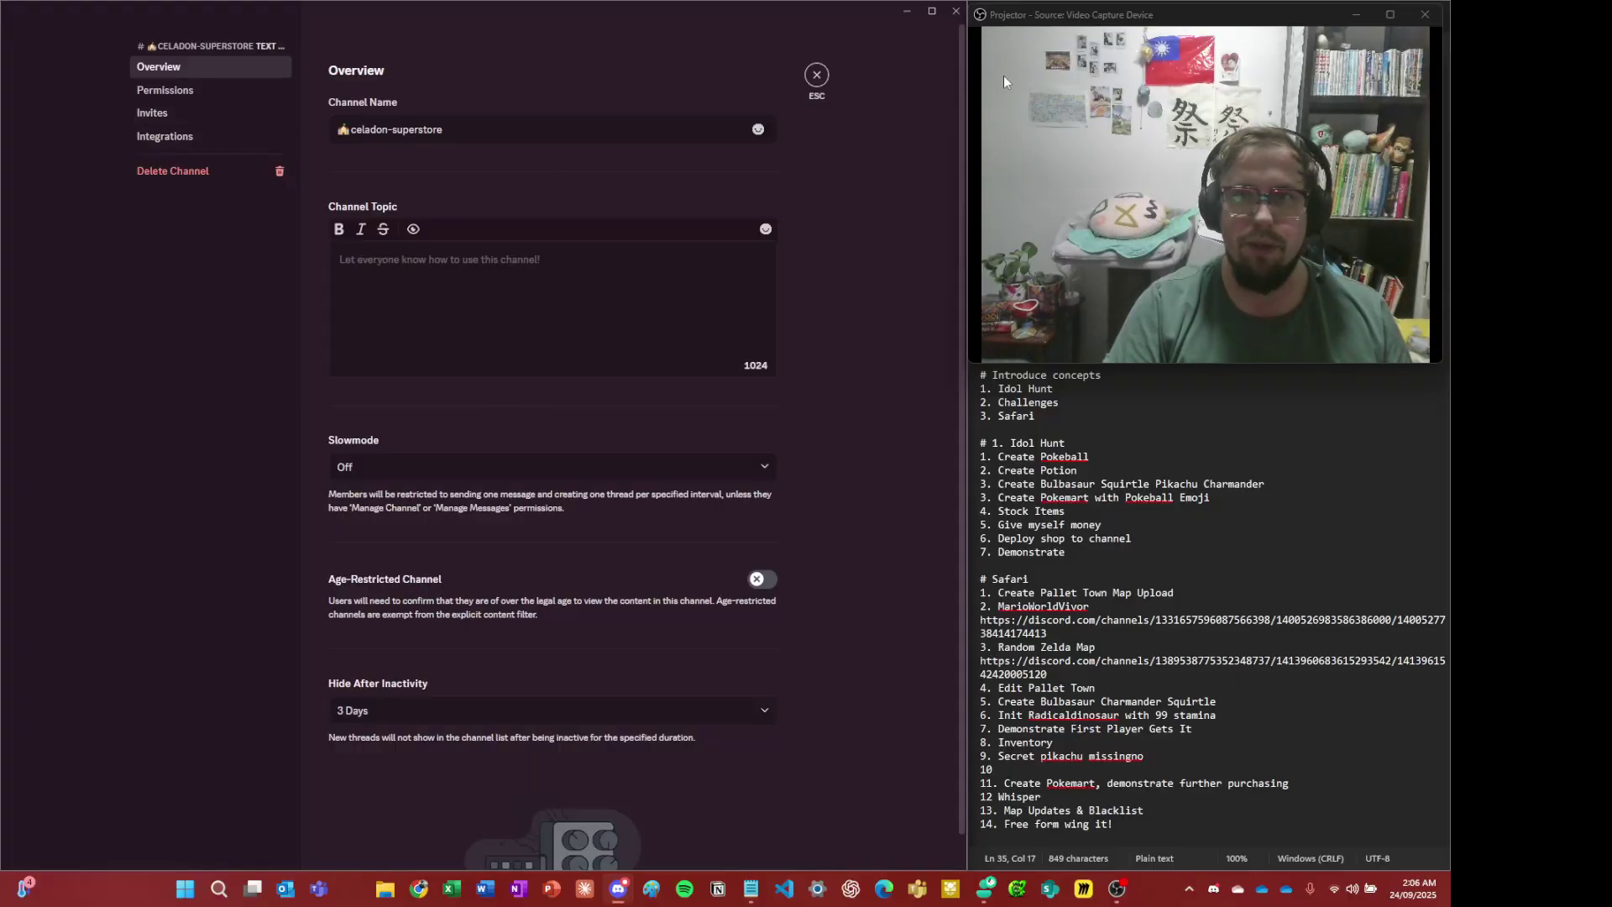
left_click(816, 77)
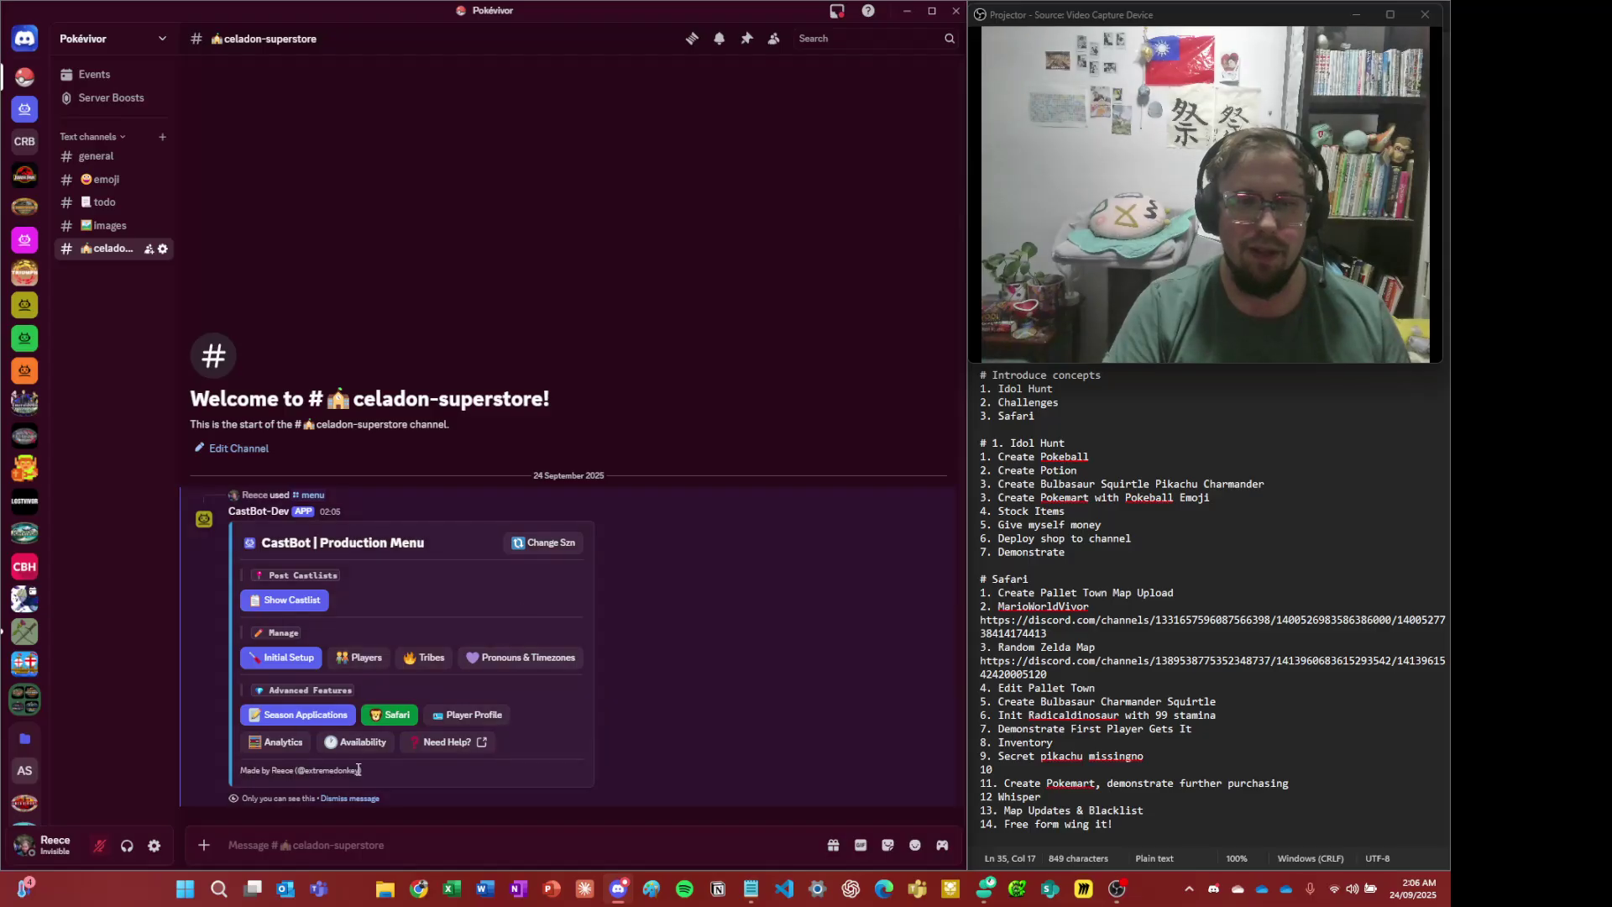
left_click(380, 720)
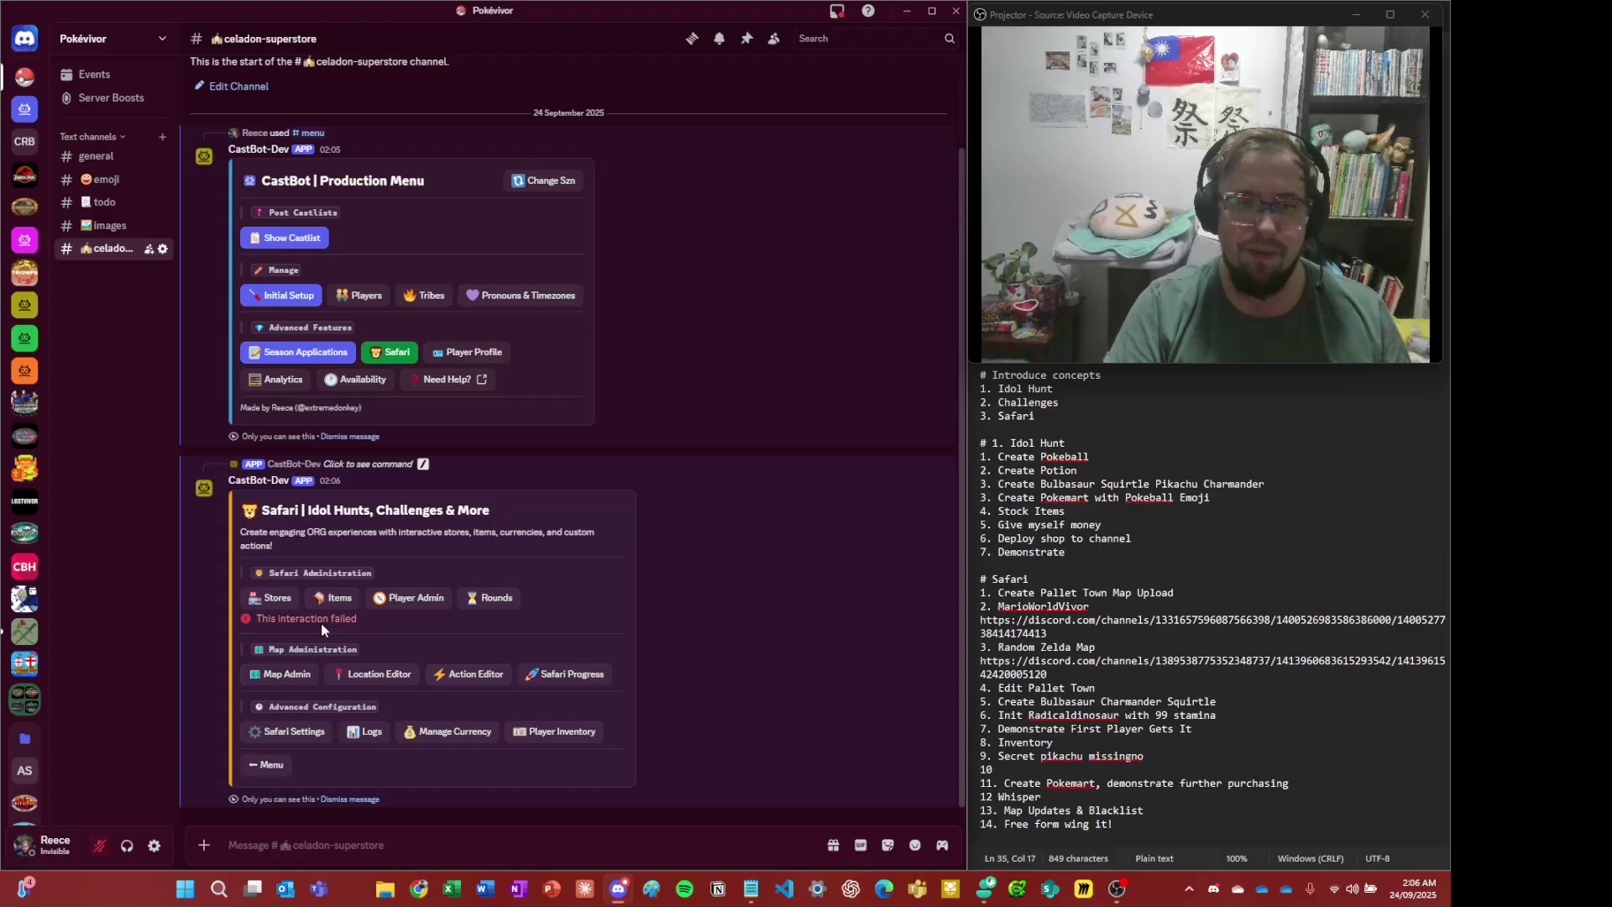
- Open store management and choose to create a new store
left_click(271, 618)
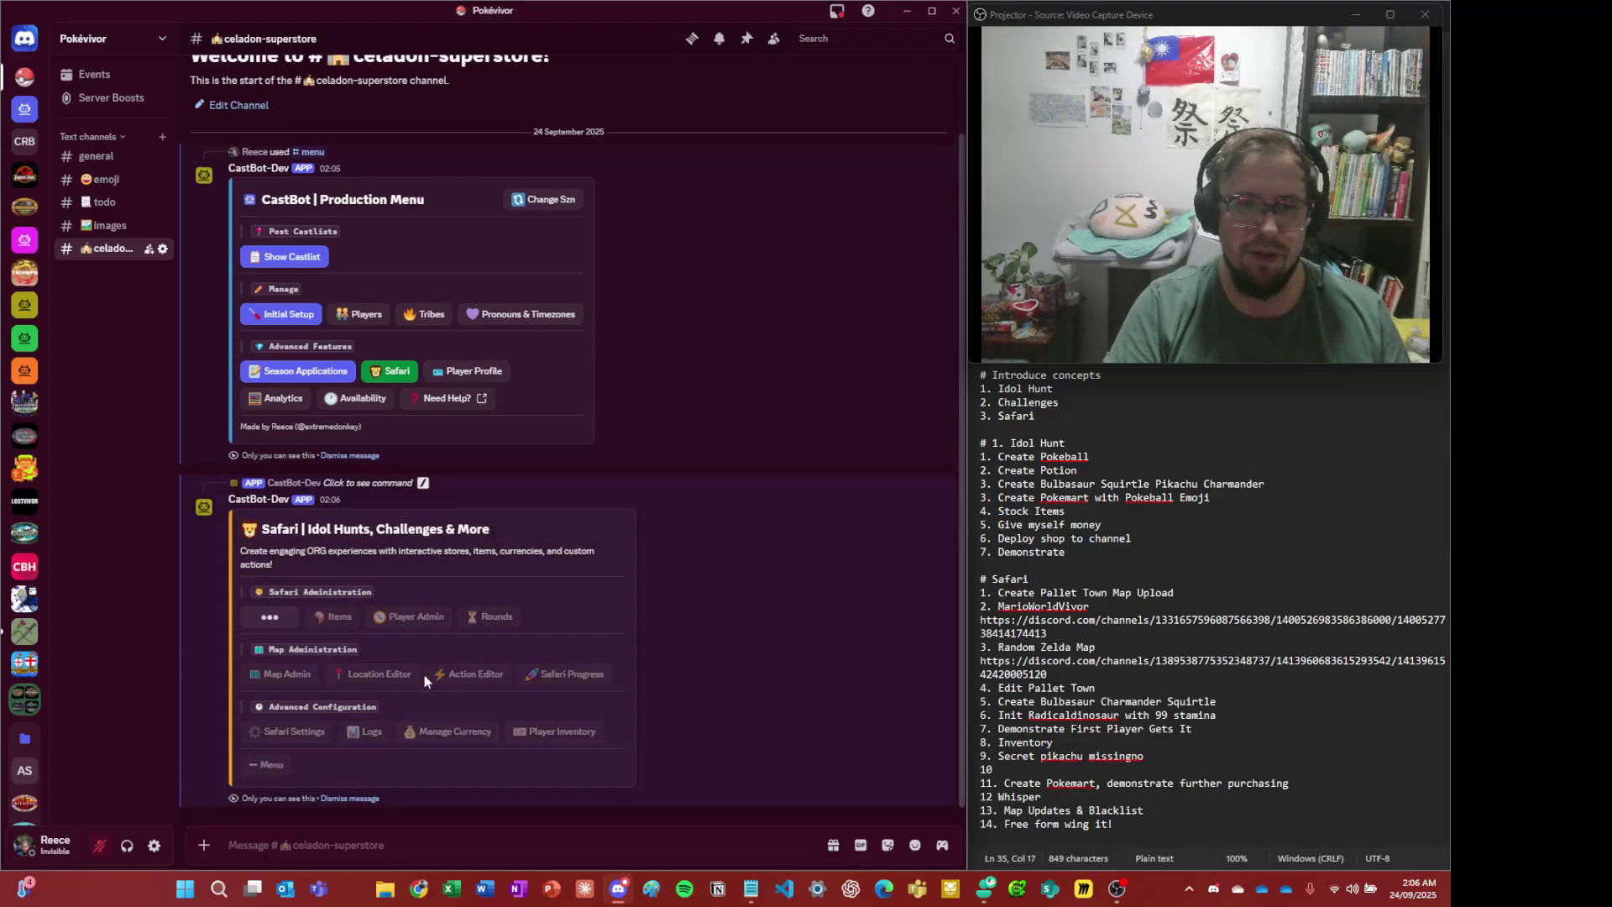
left_click(391, 730)
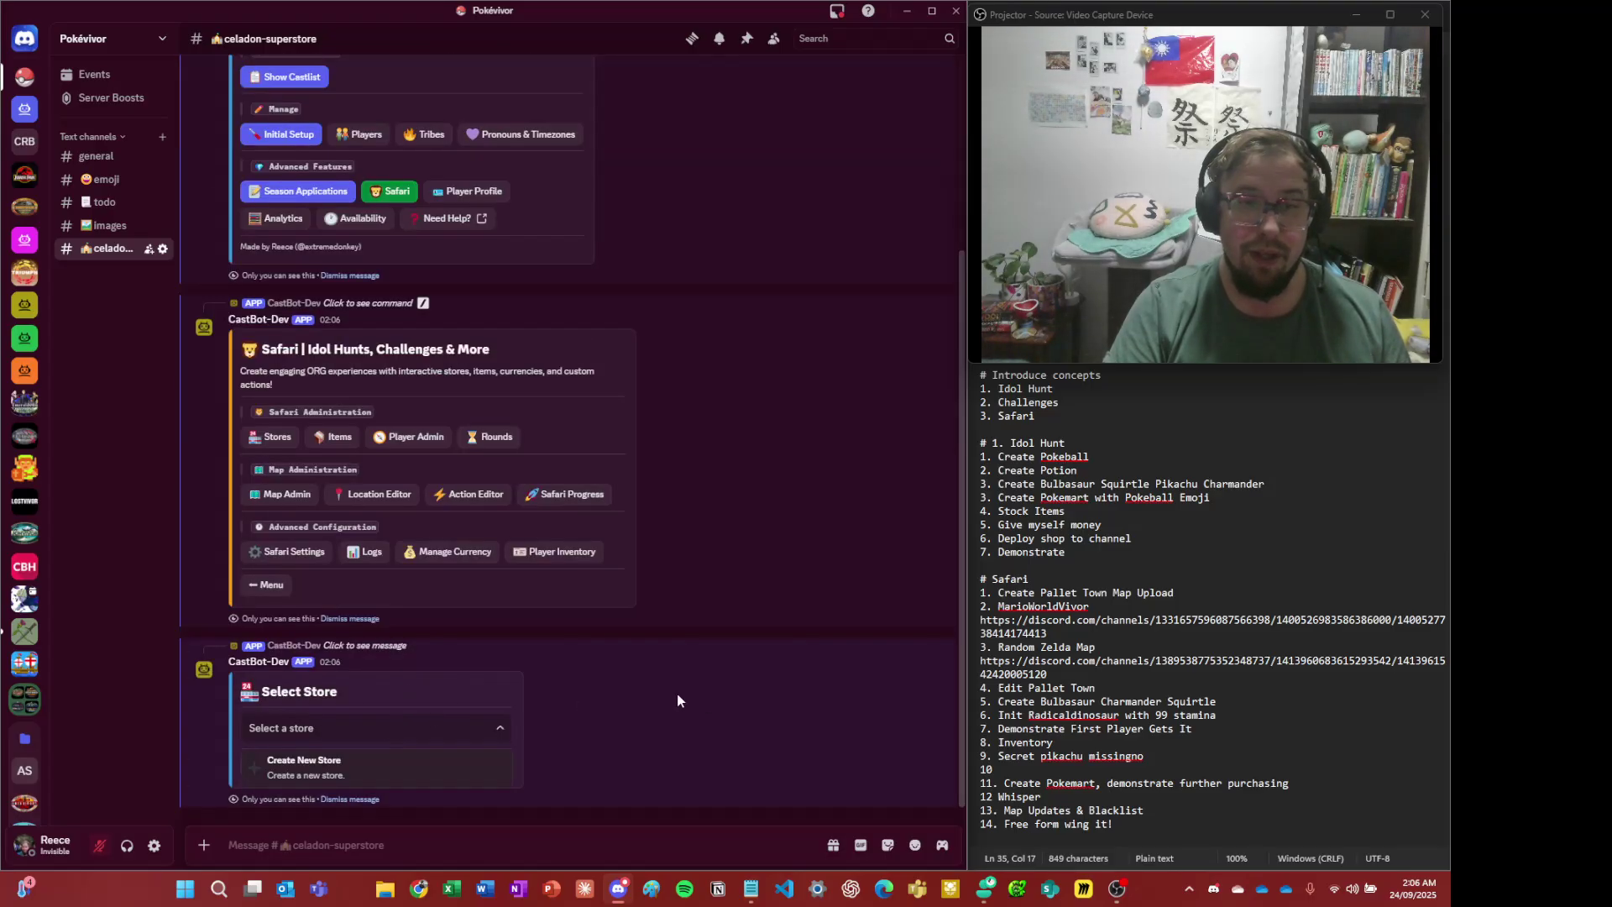
left_click(420, 759)
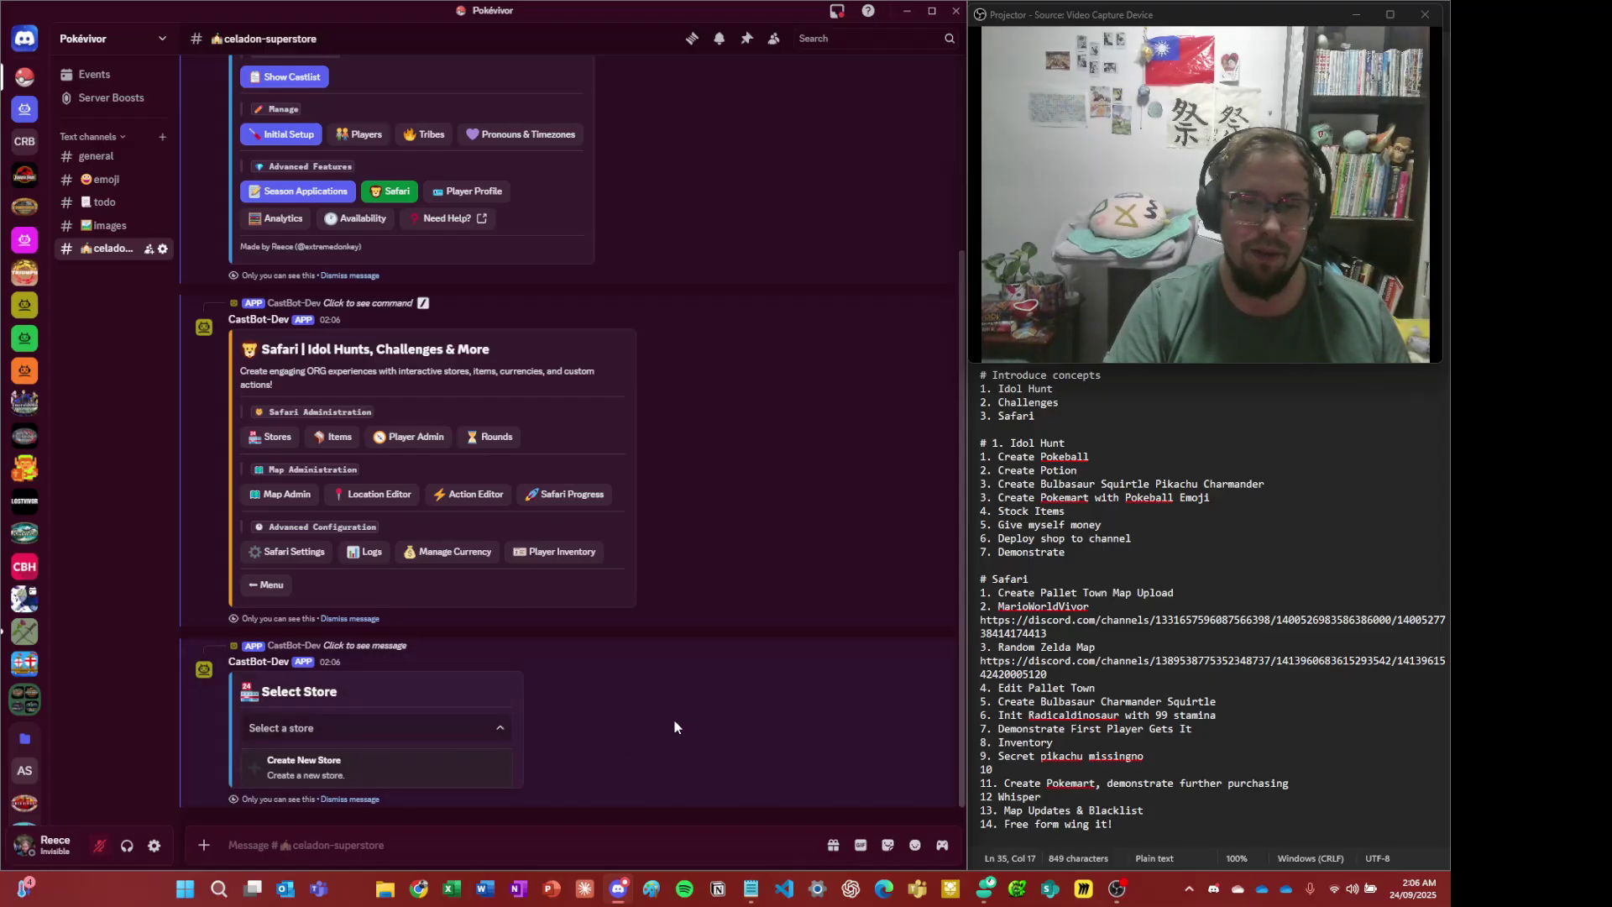
left_click(377, 730)
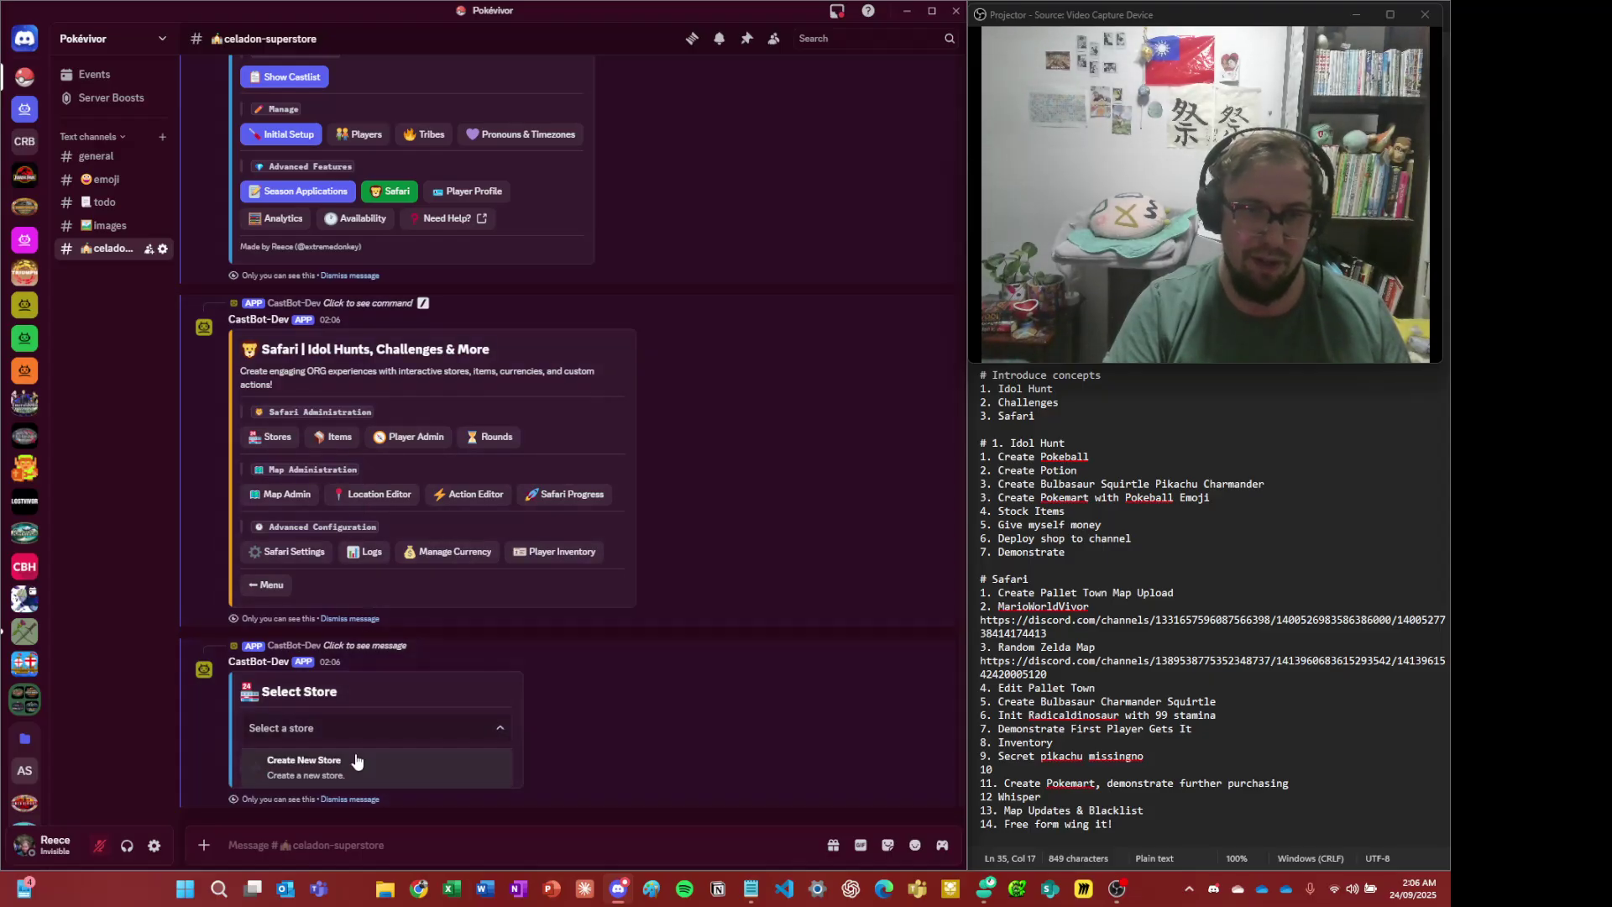
left_click(359, 758)
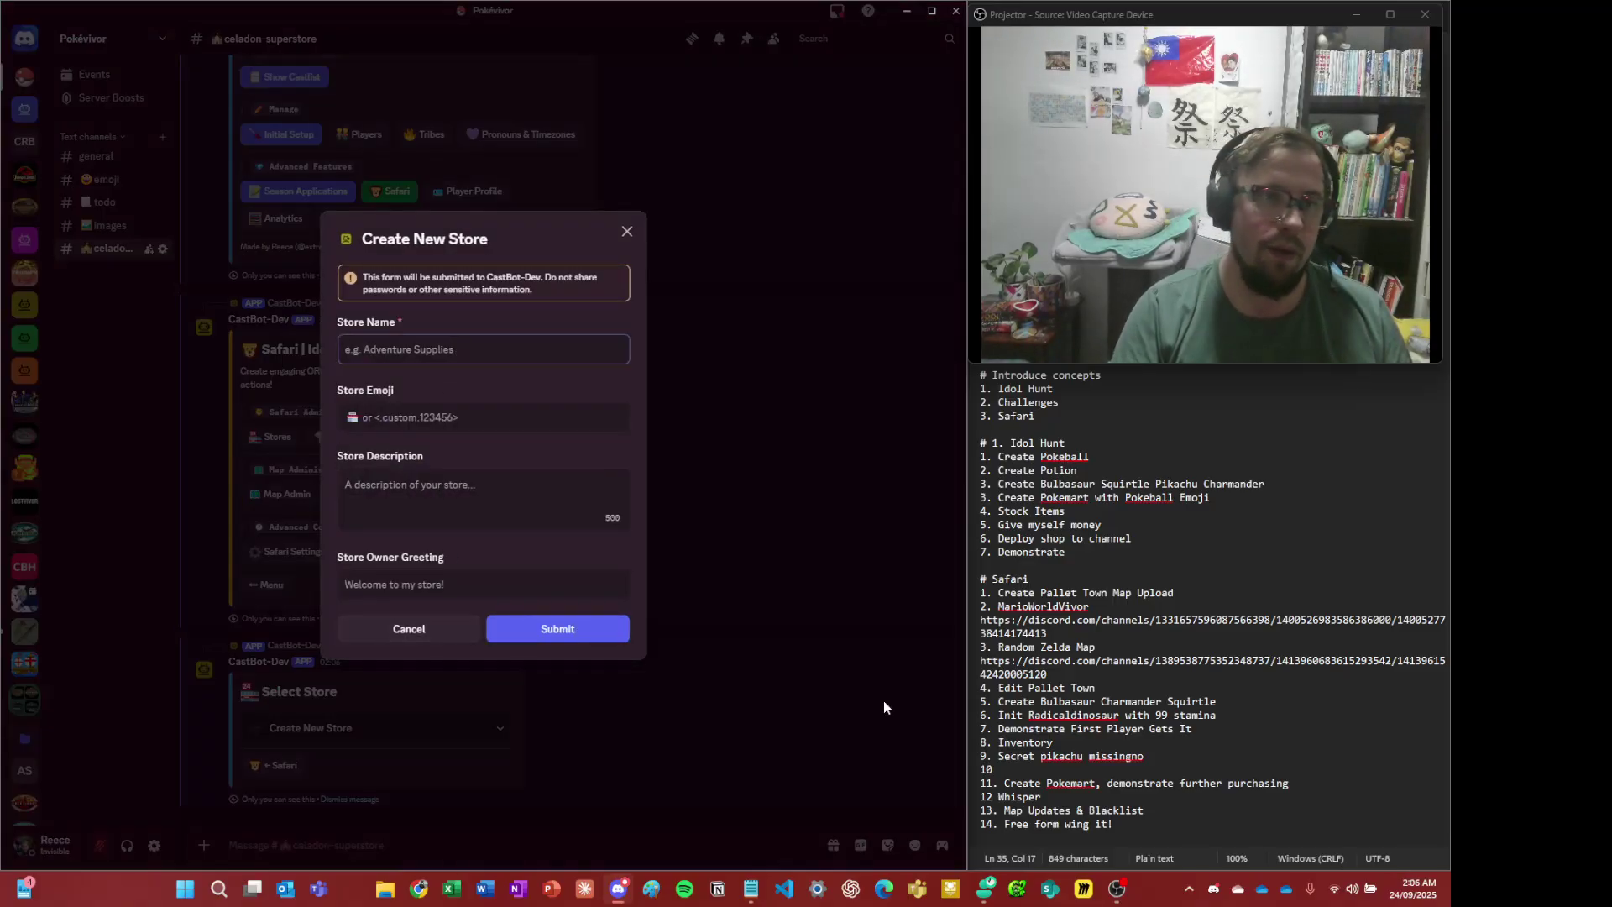
- Submit a store named 'Celadon Superstore' with a building emoji and description 'Kanto's best wares'
type("Celadon ")
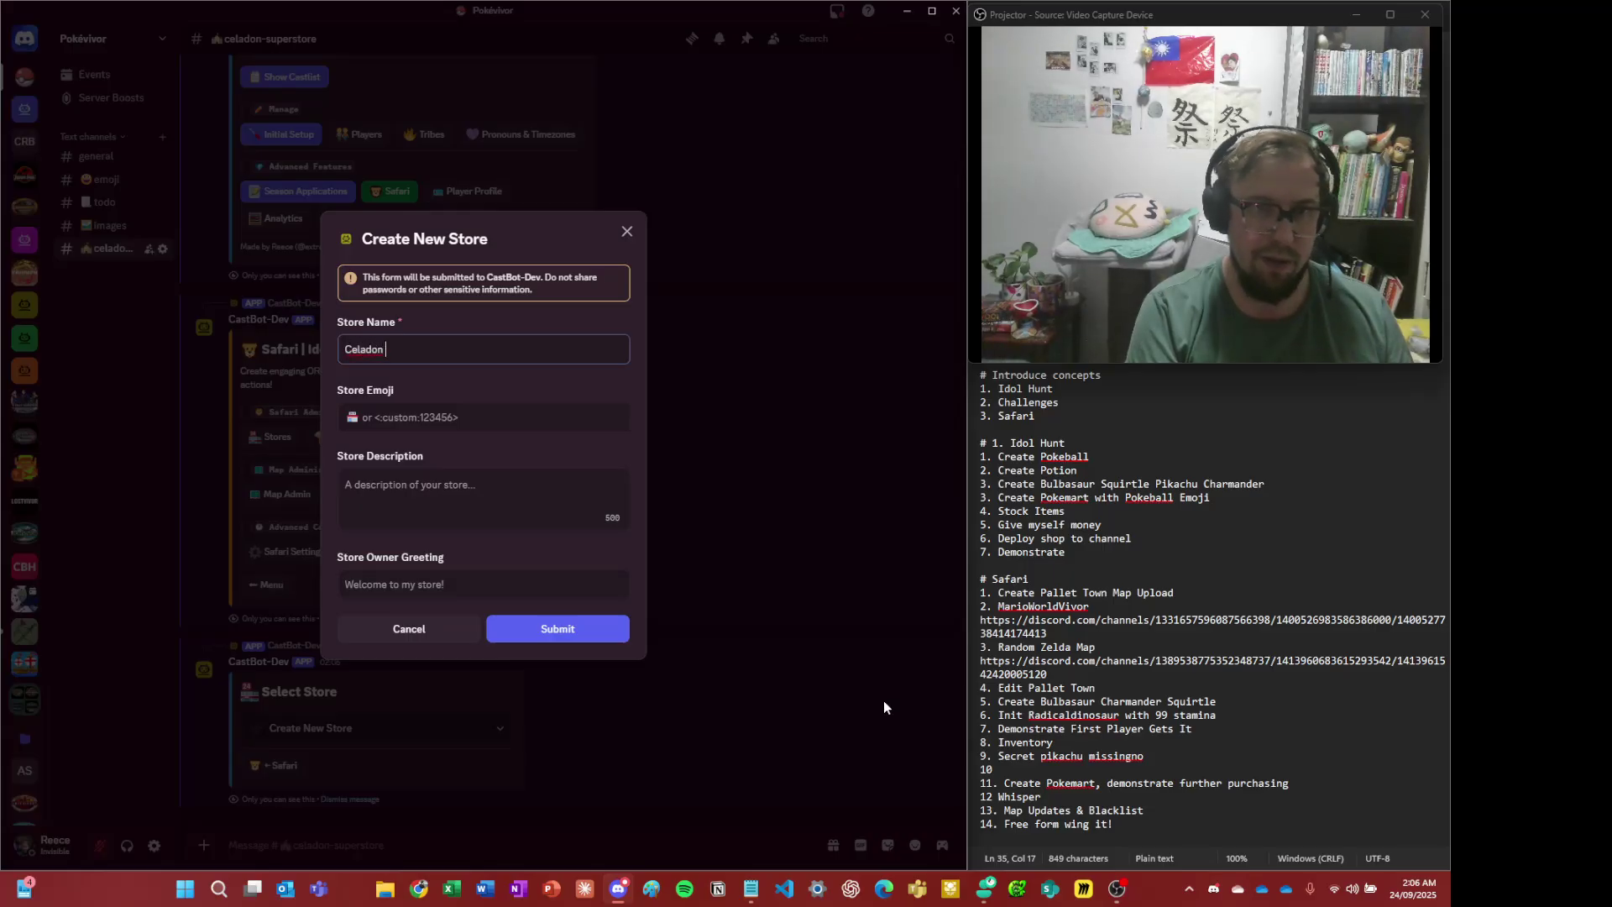
type("Superstore")
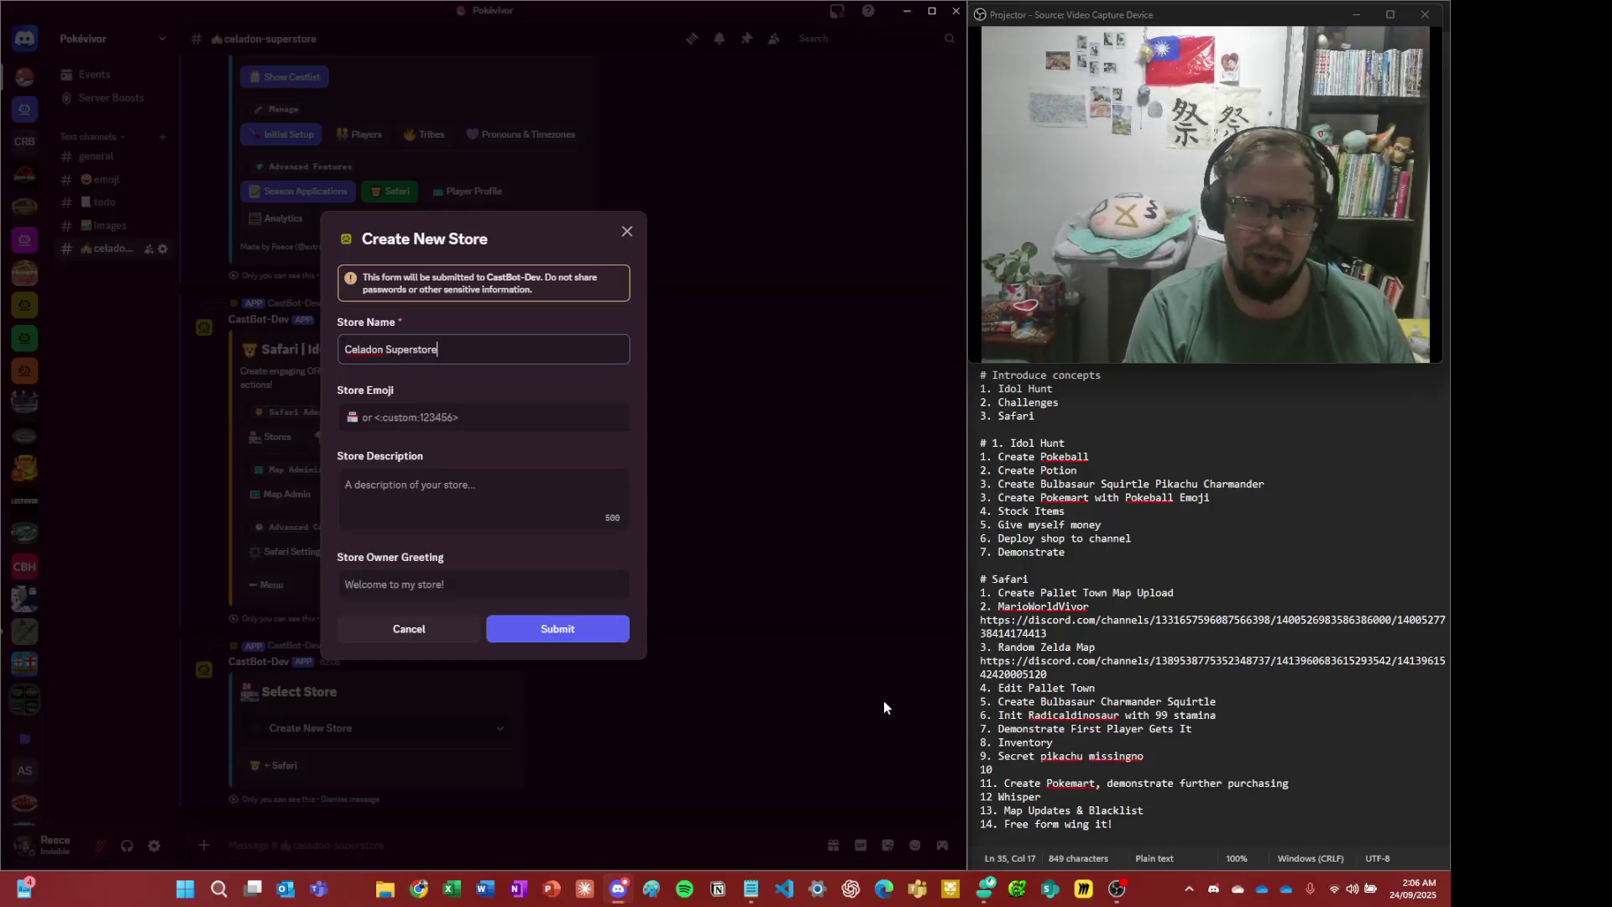
key("Tab")
key("super+period")
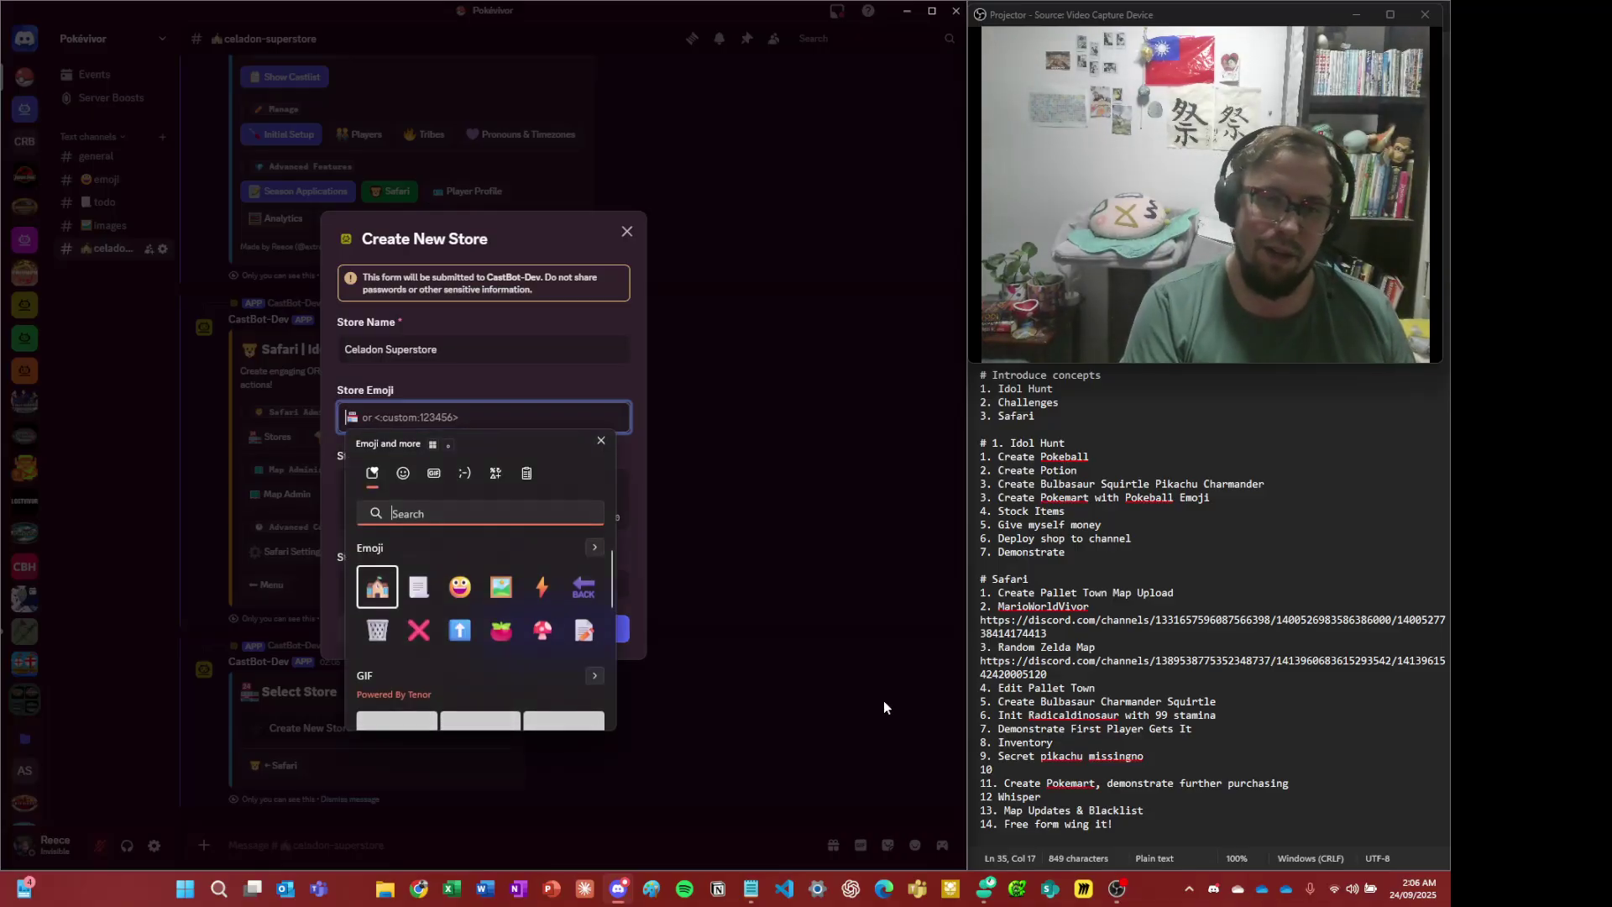
key("Return")
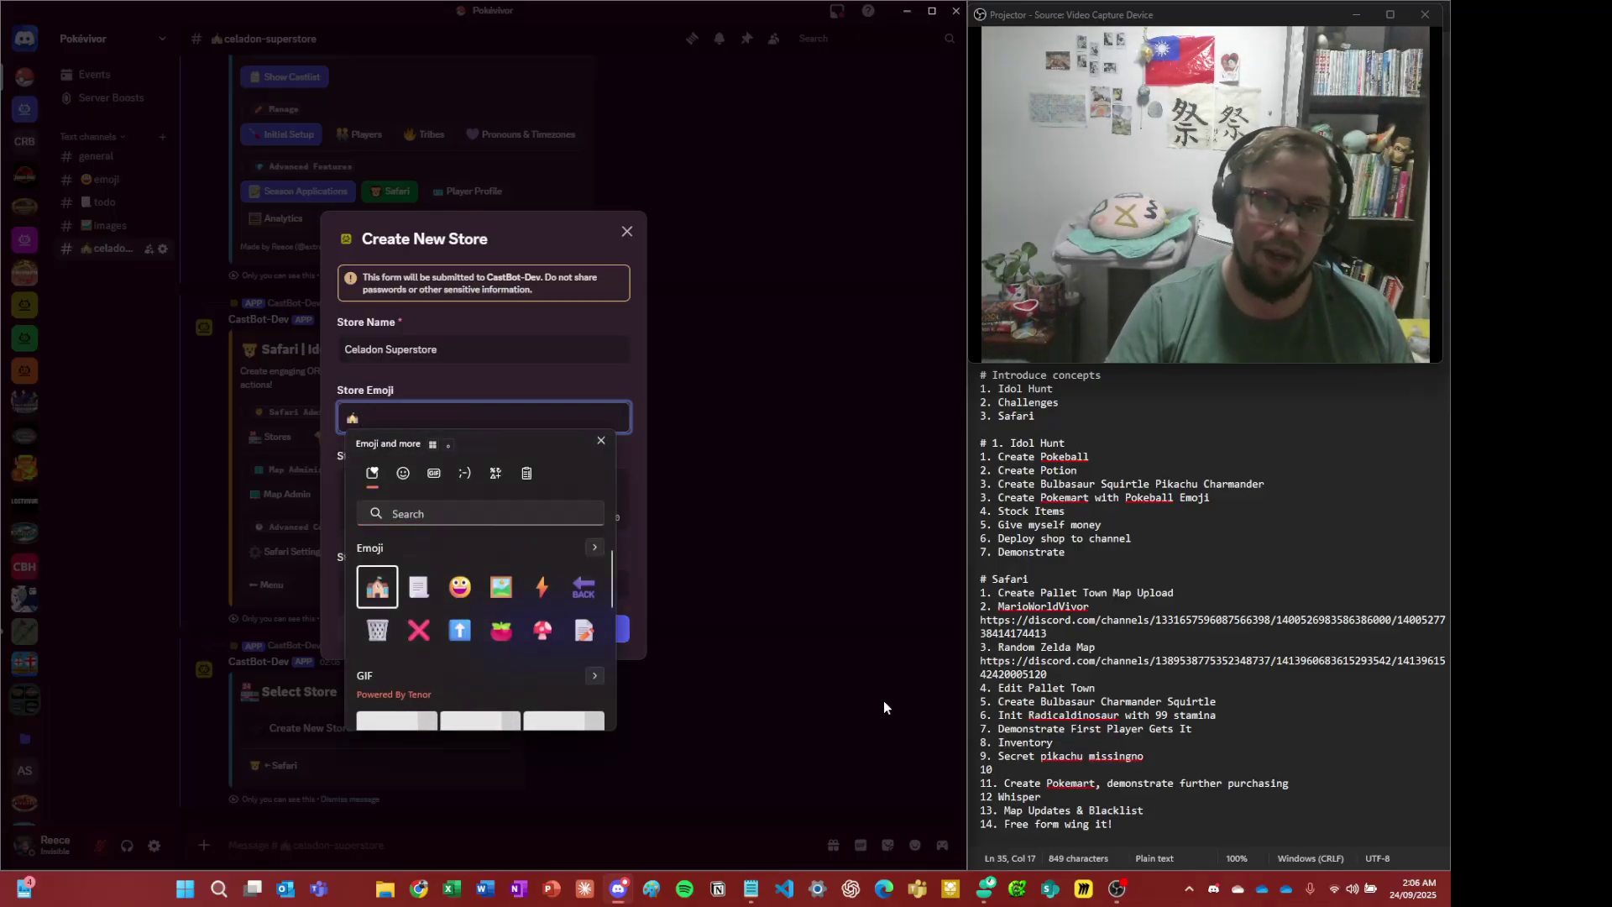
key("Escape")
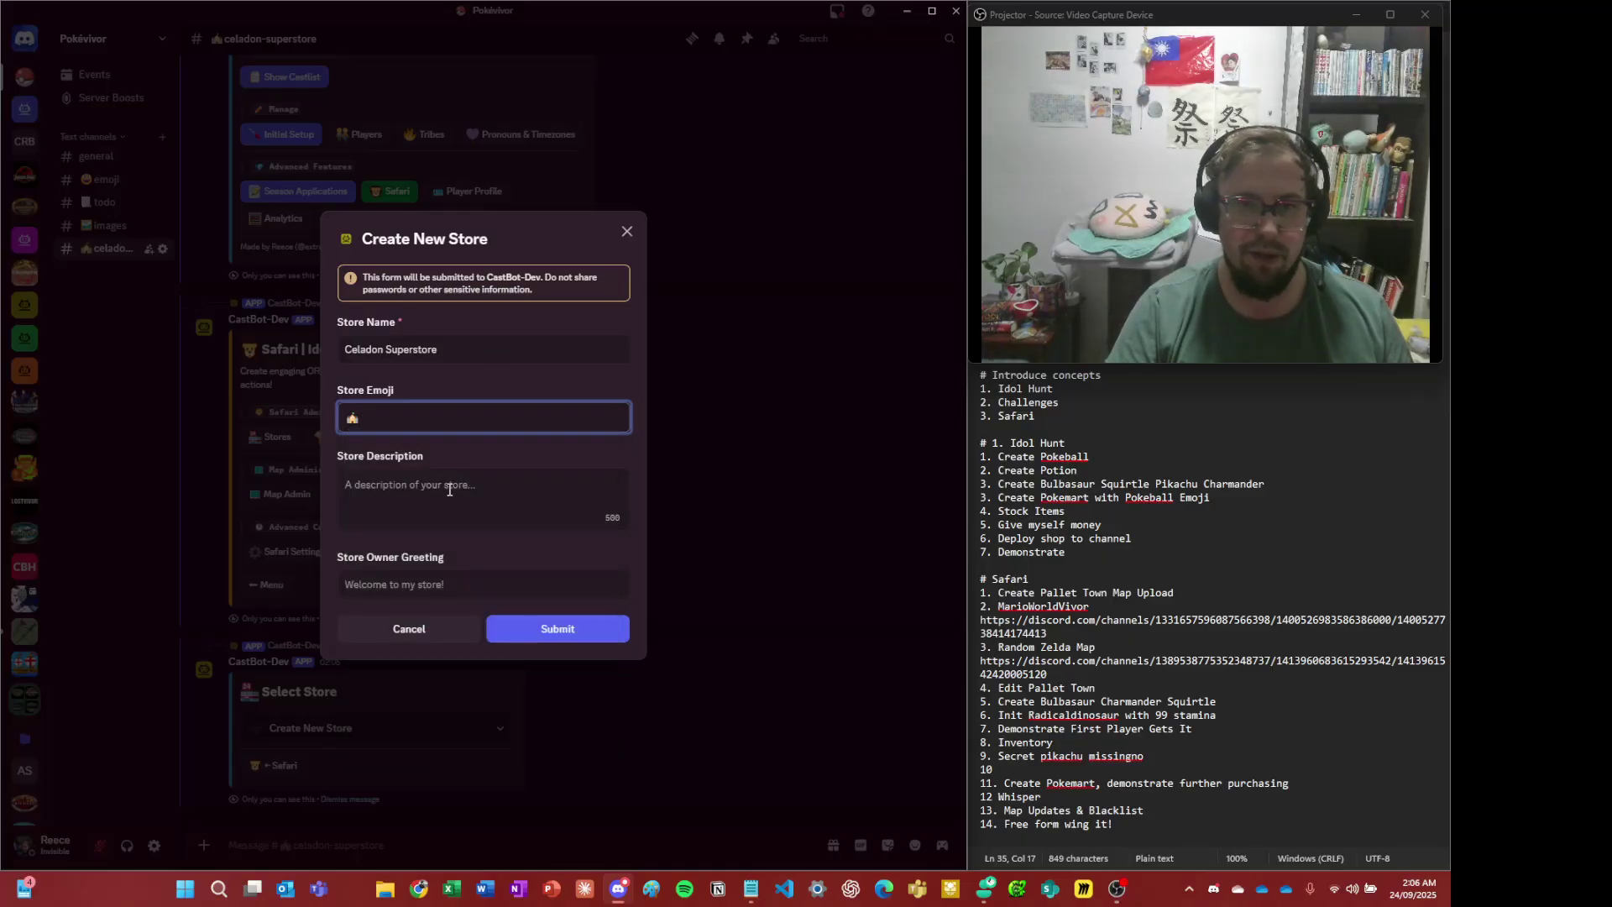
left_click(449, 488)
type("Kan")
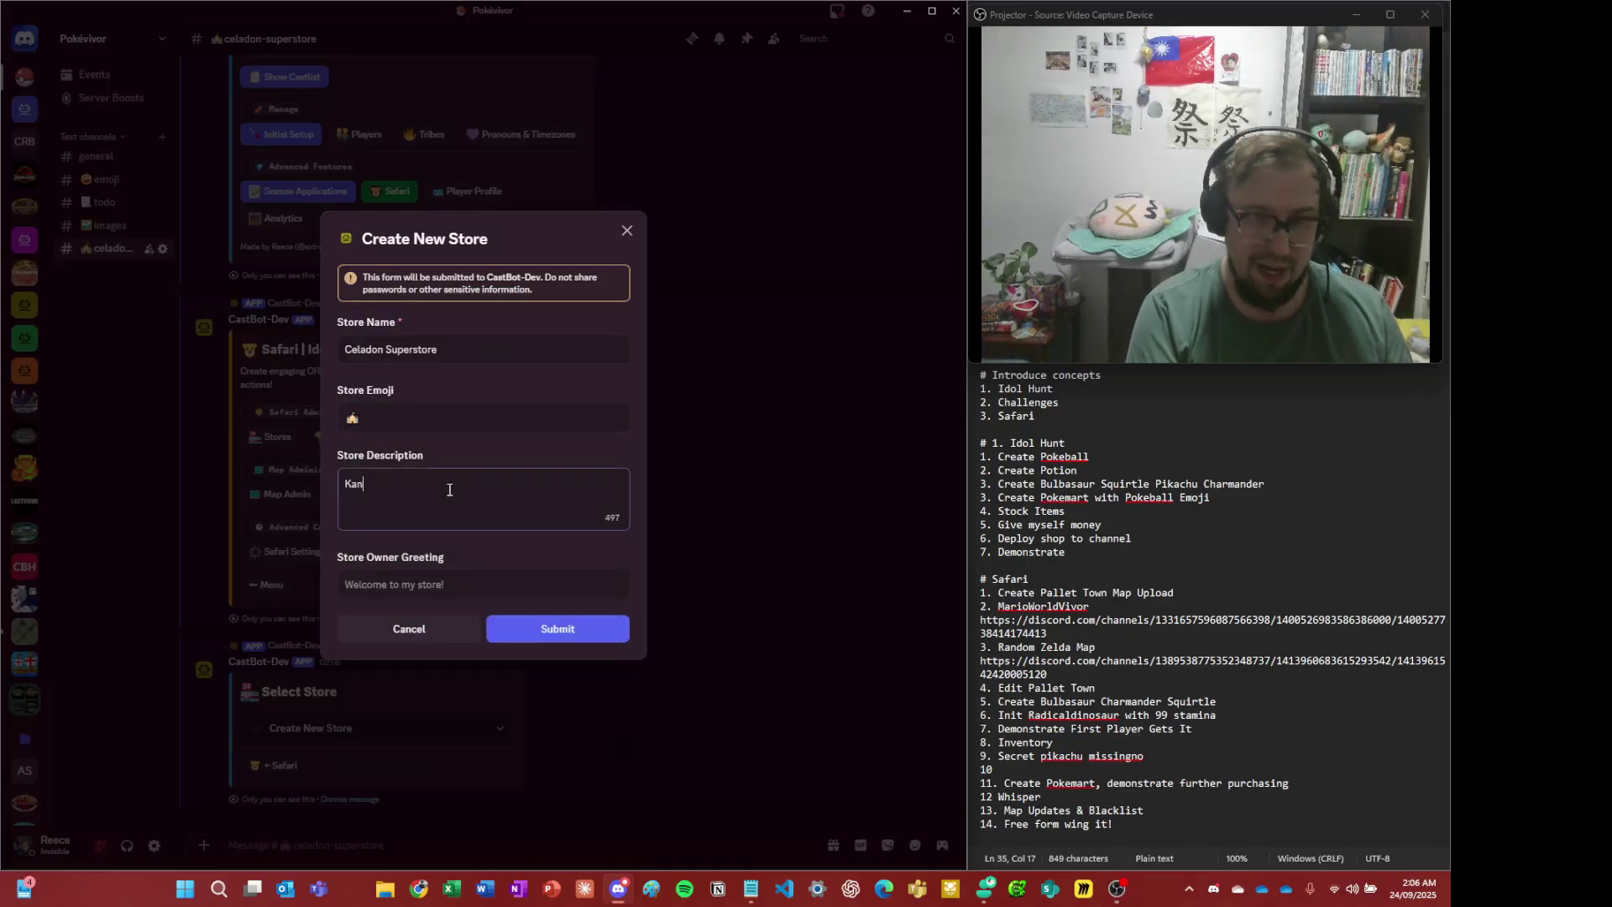
type("to's best and")
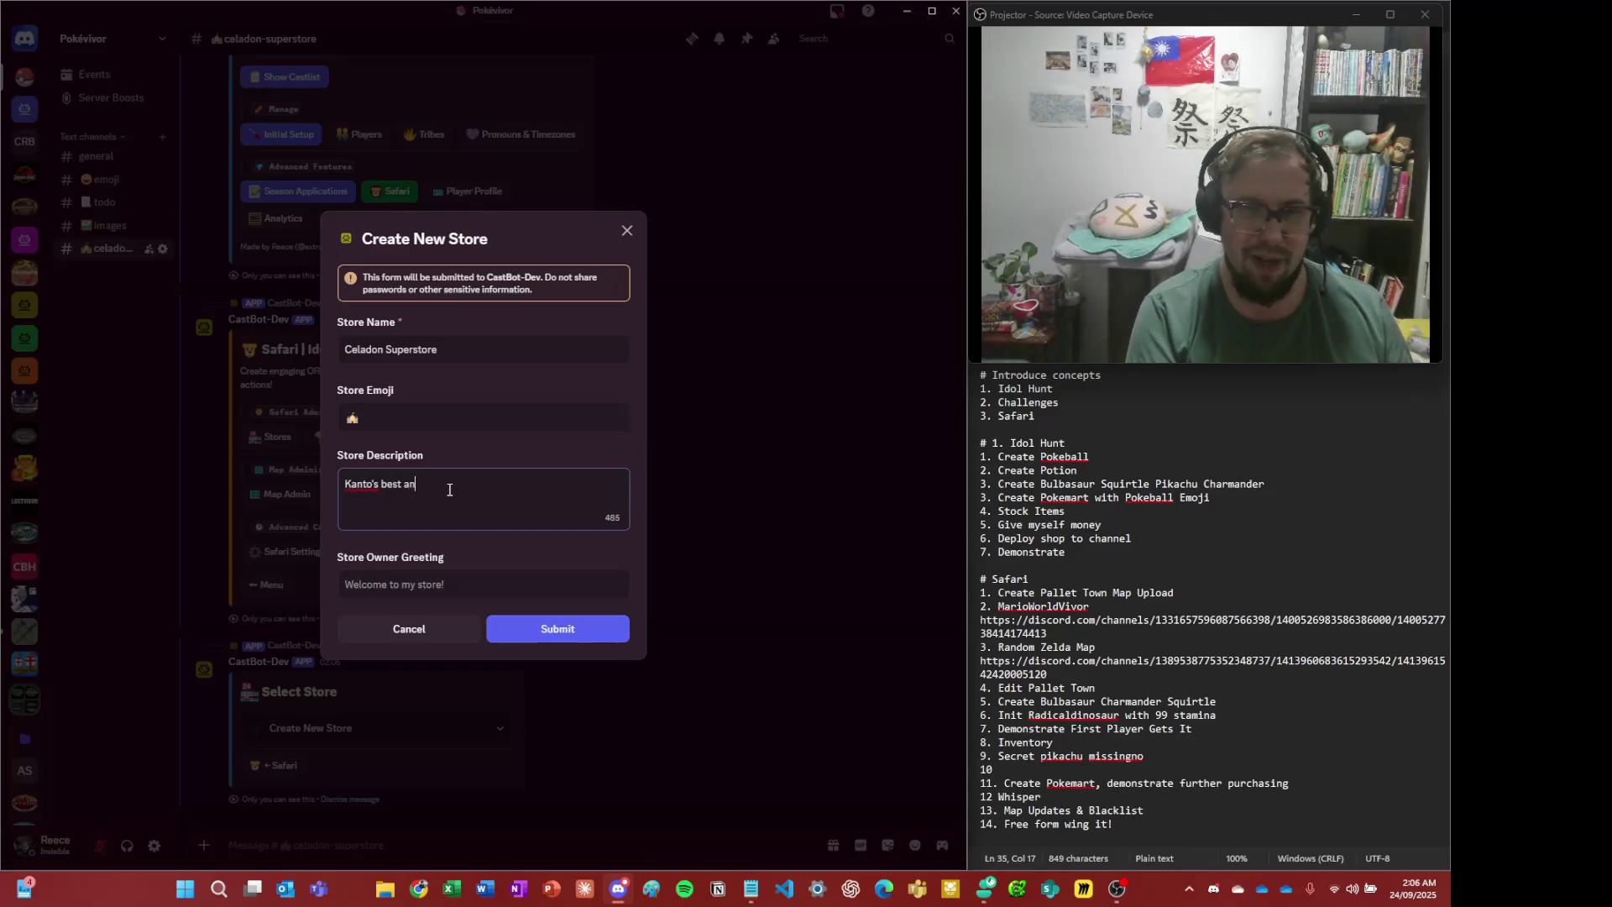
key("BackSpace")
key("BackSpace")
key("BackSpace")
key("BackSpace")
type("warez")
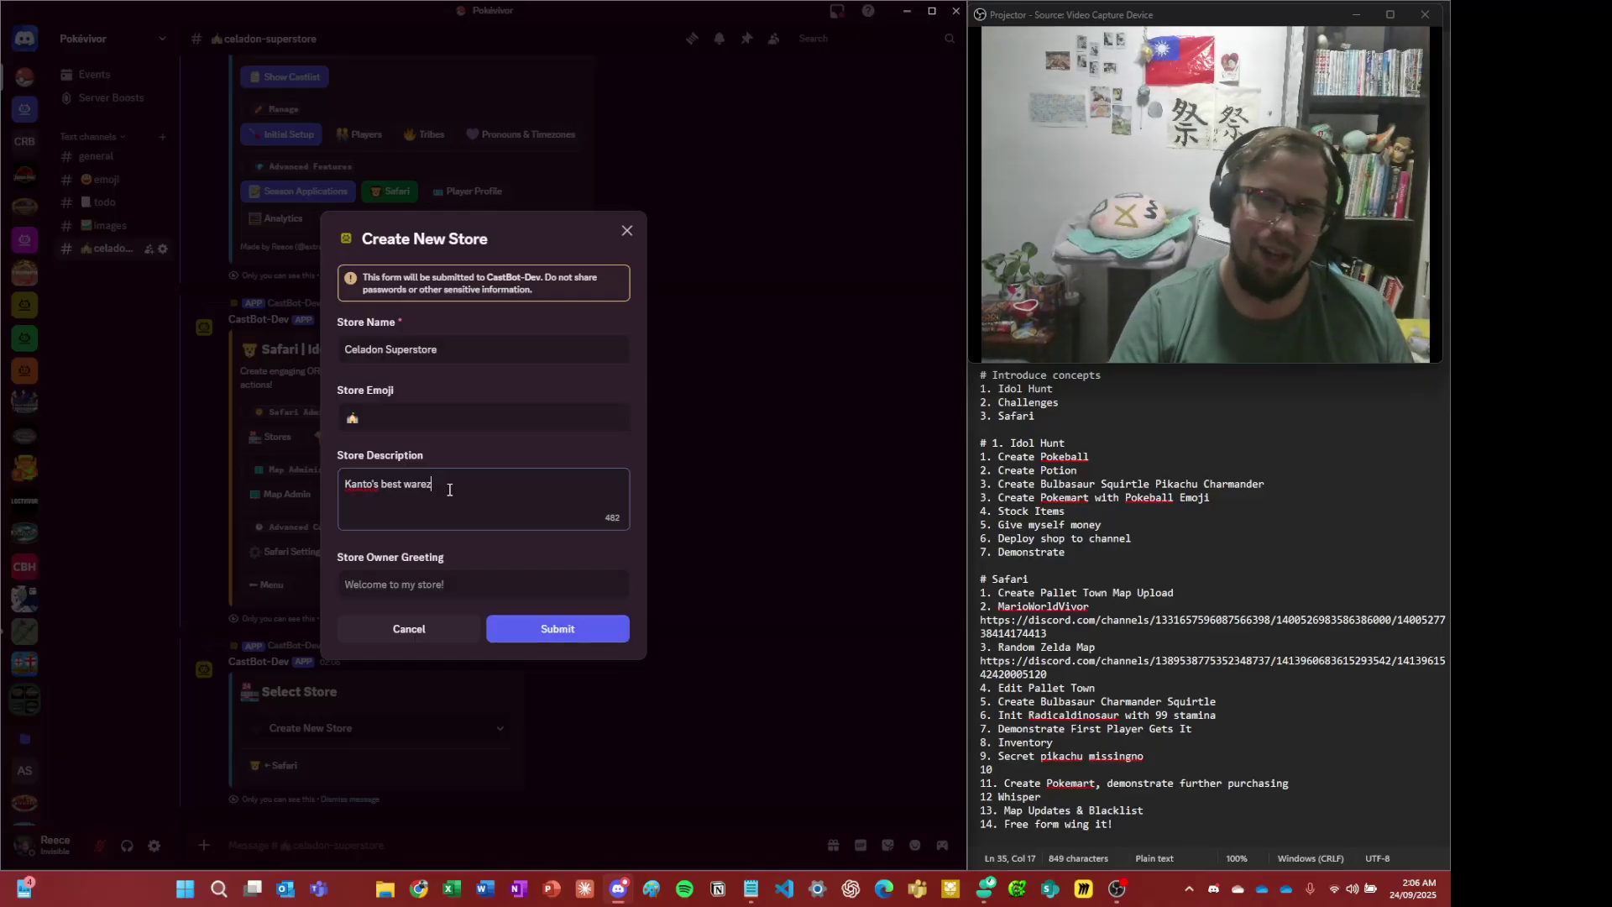
left_click(550, 629)
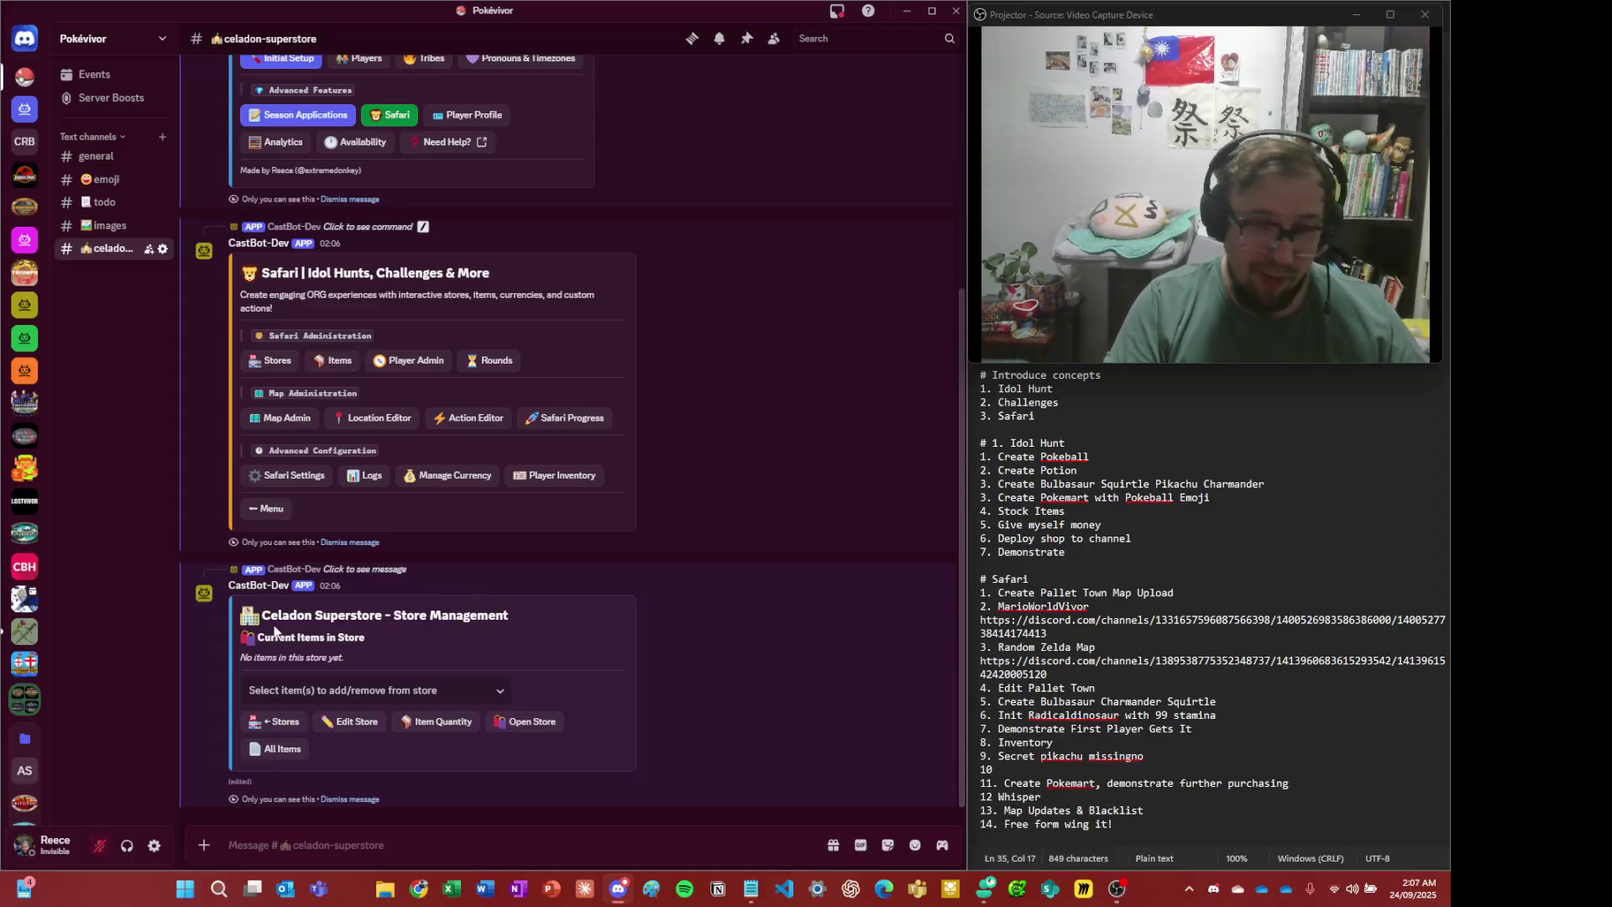
- Open the store's item selection list and browse the available items
left_click(345, 691)
left_click(676, 659)
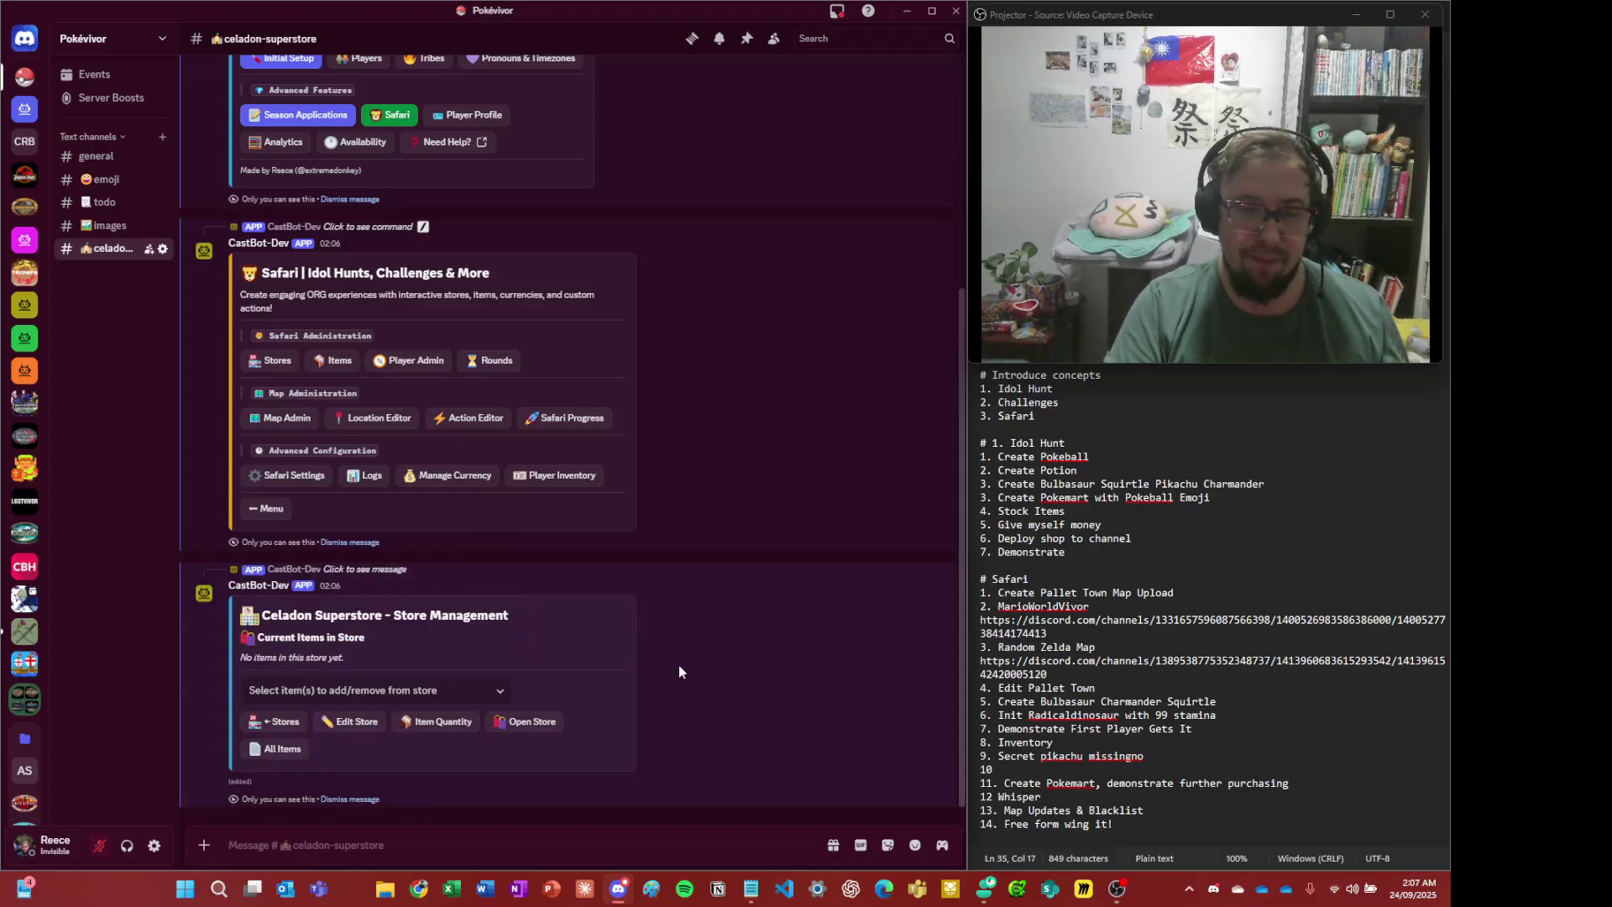
left_click(441, 690)
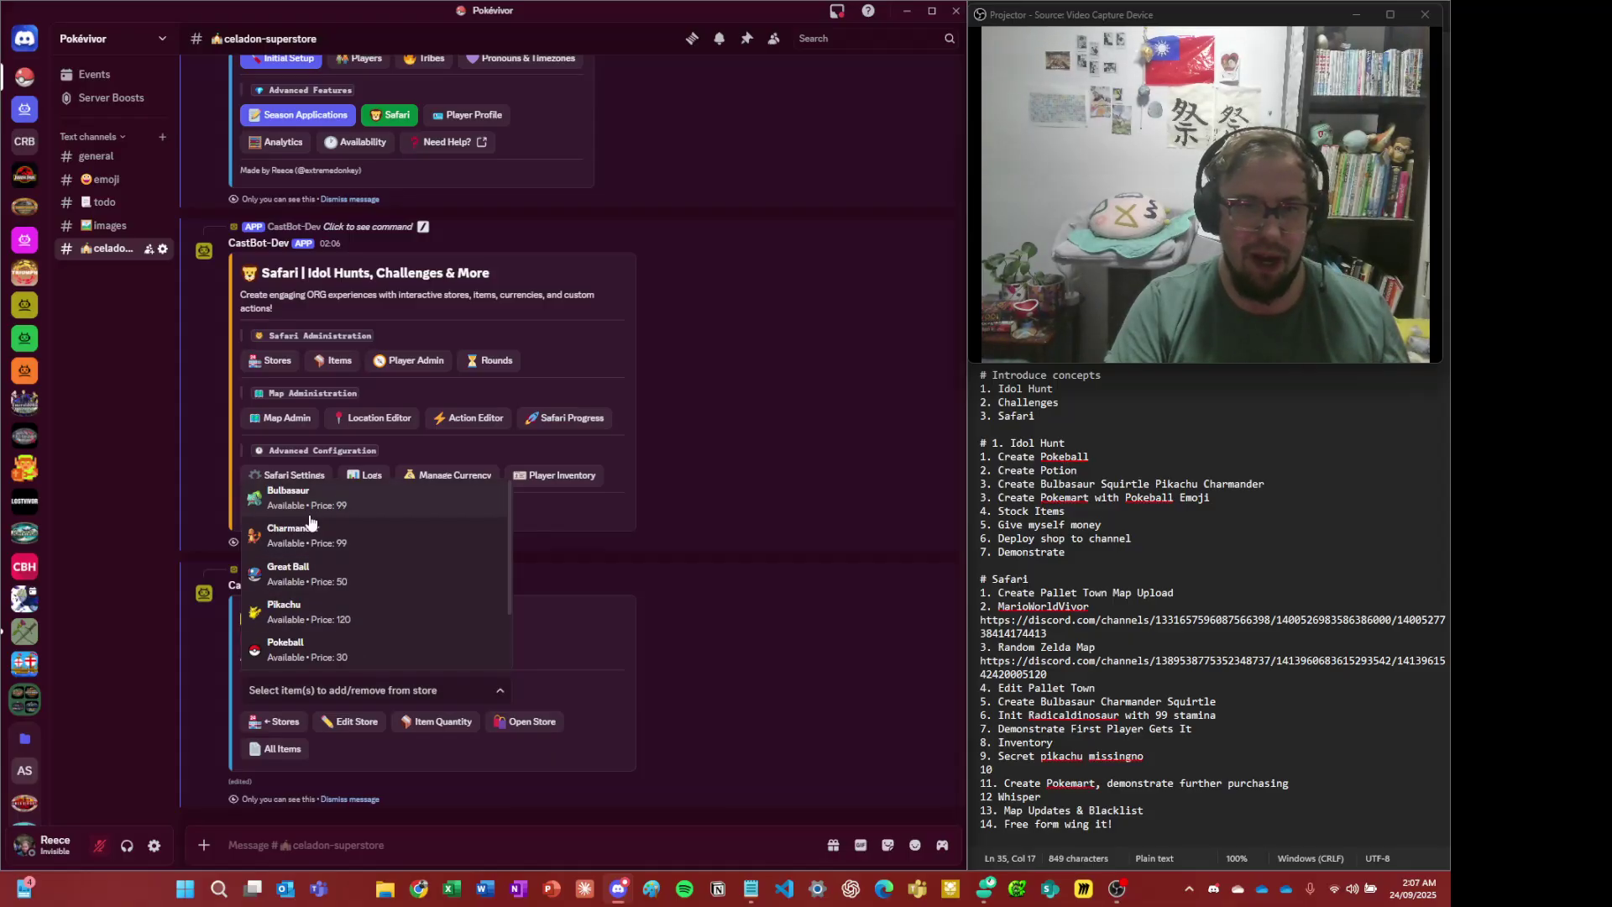
scroll(310, 523, "down", 2)
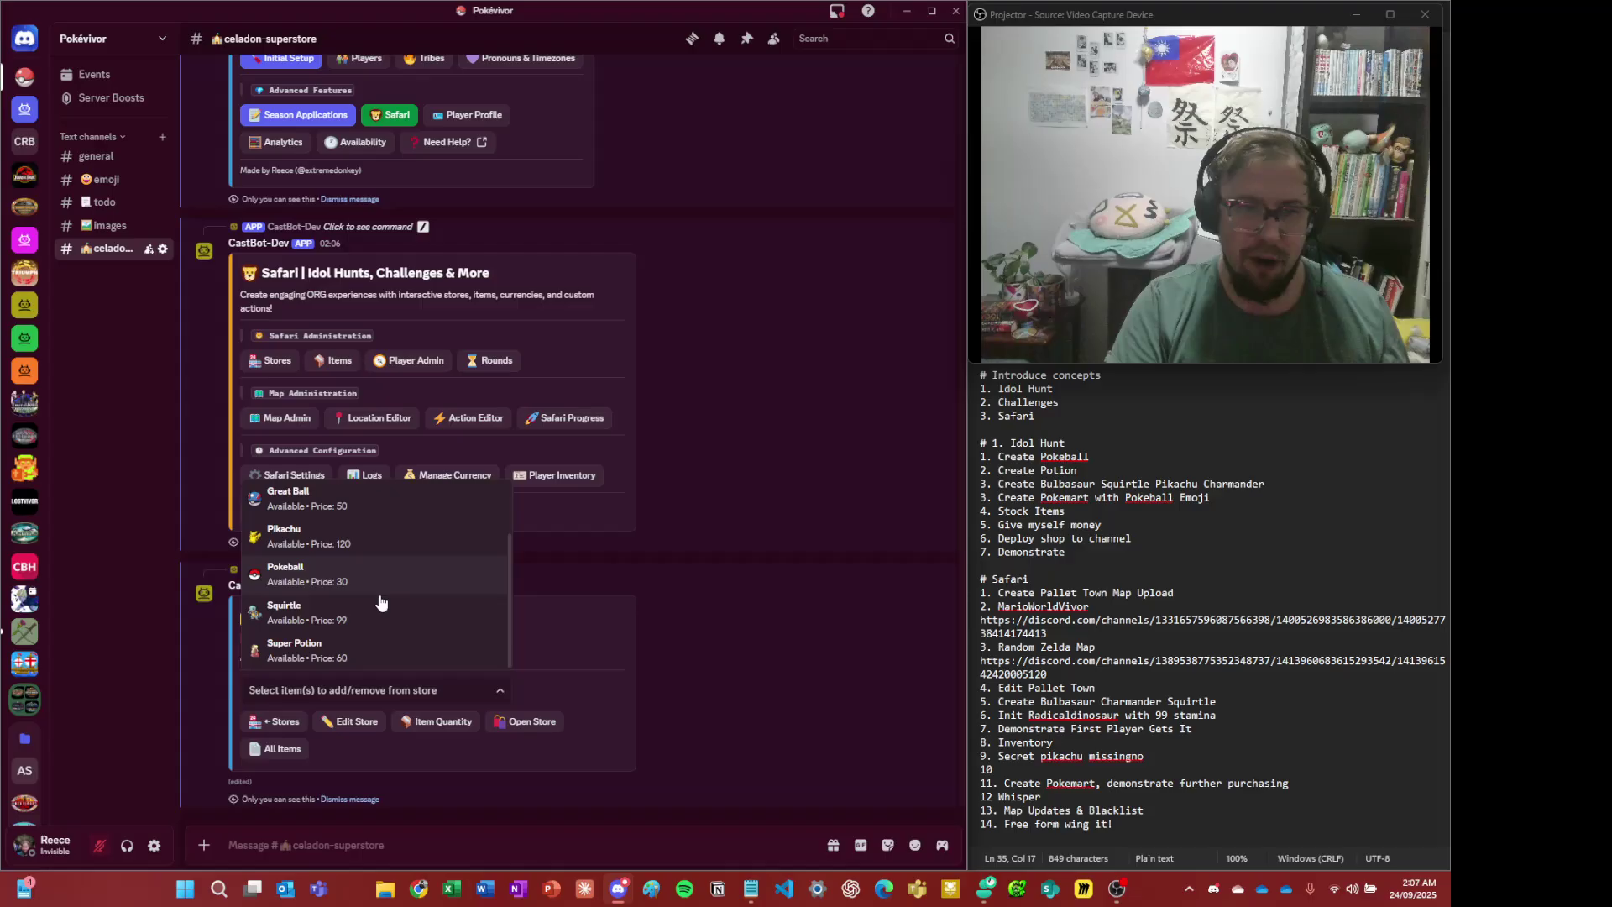
scroll(380, 579, "up", 2)
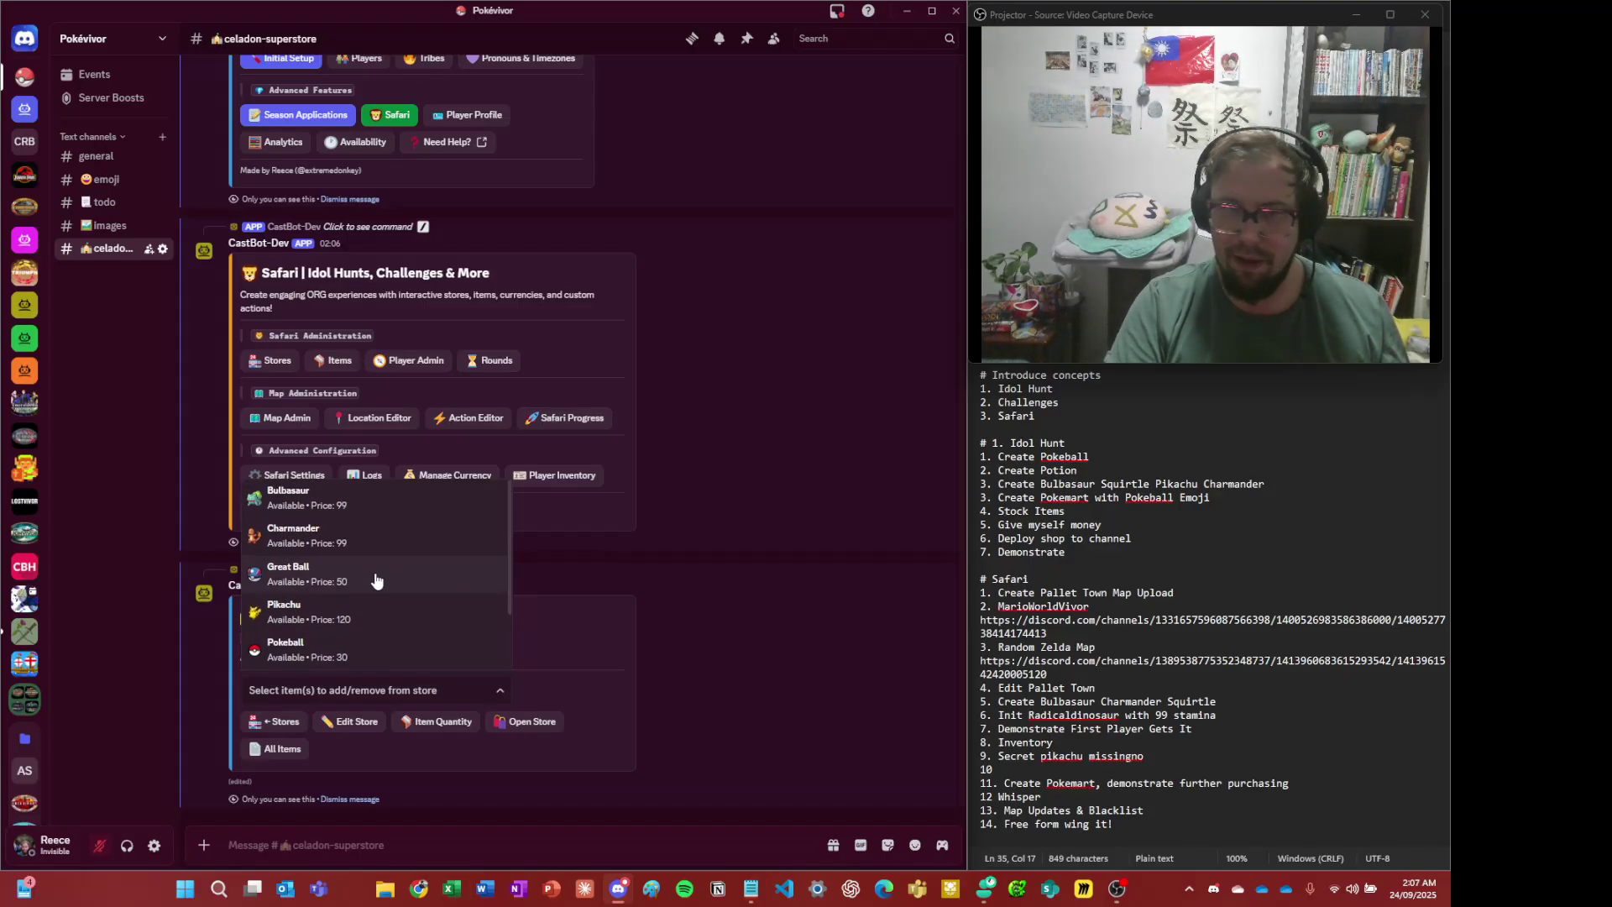
scroll(375, 579, "down", 2)
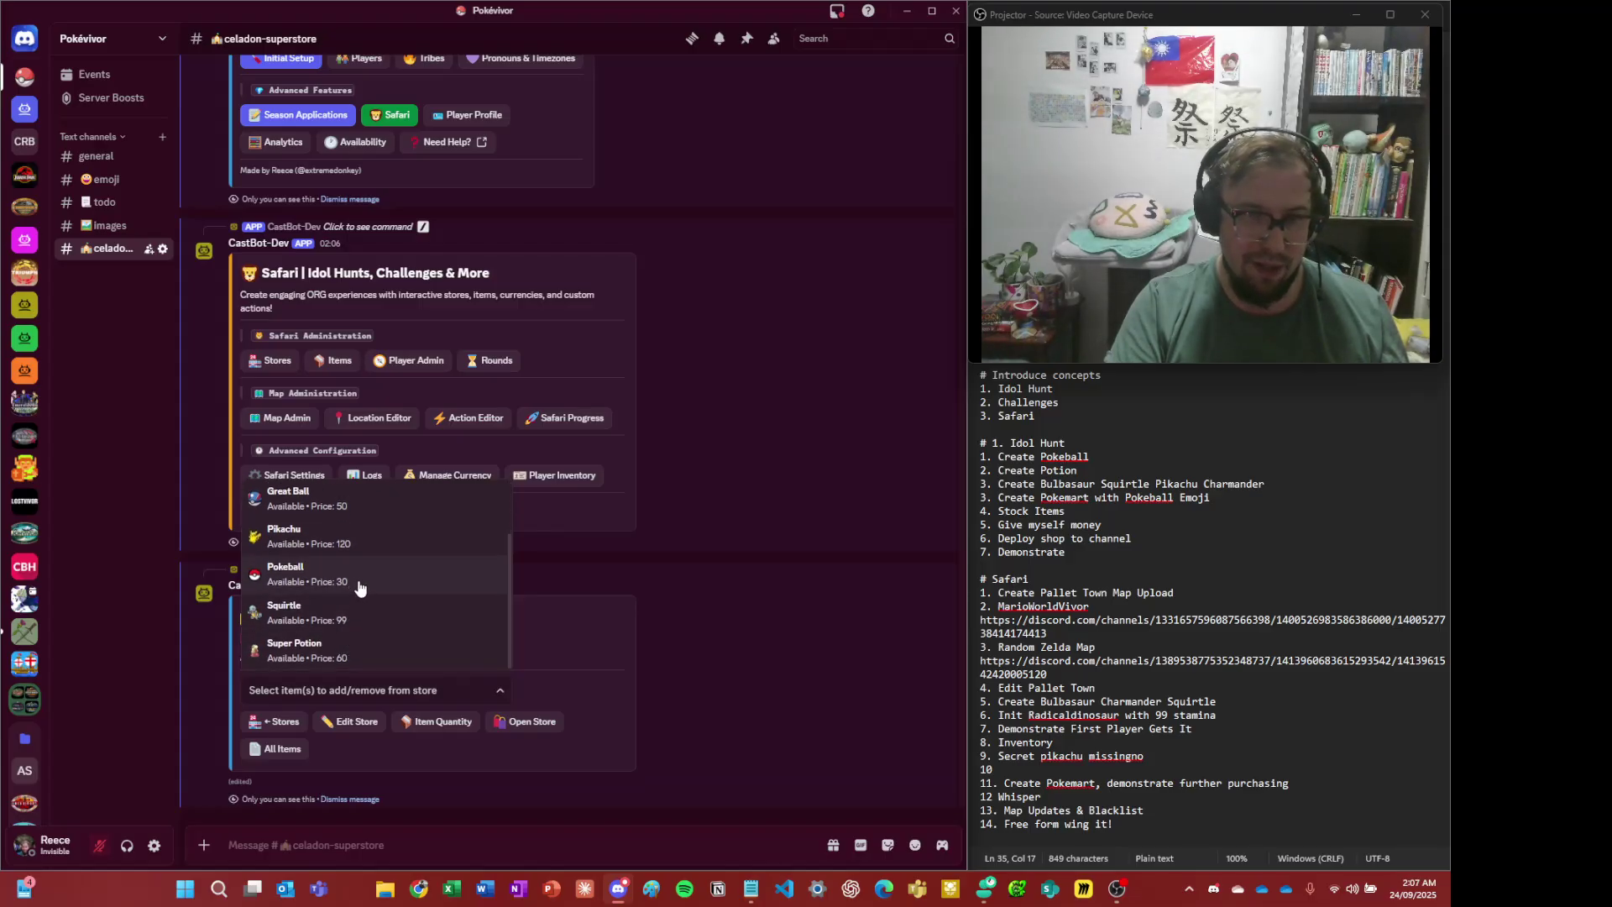
scroll(356, 583, "up", 2)
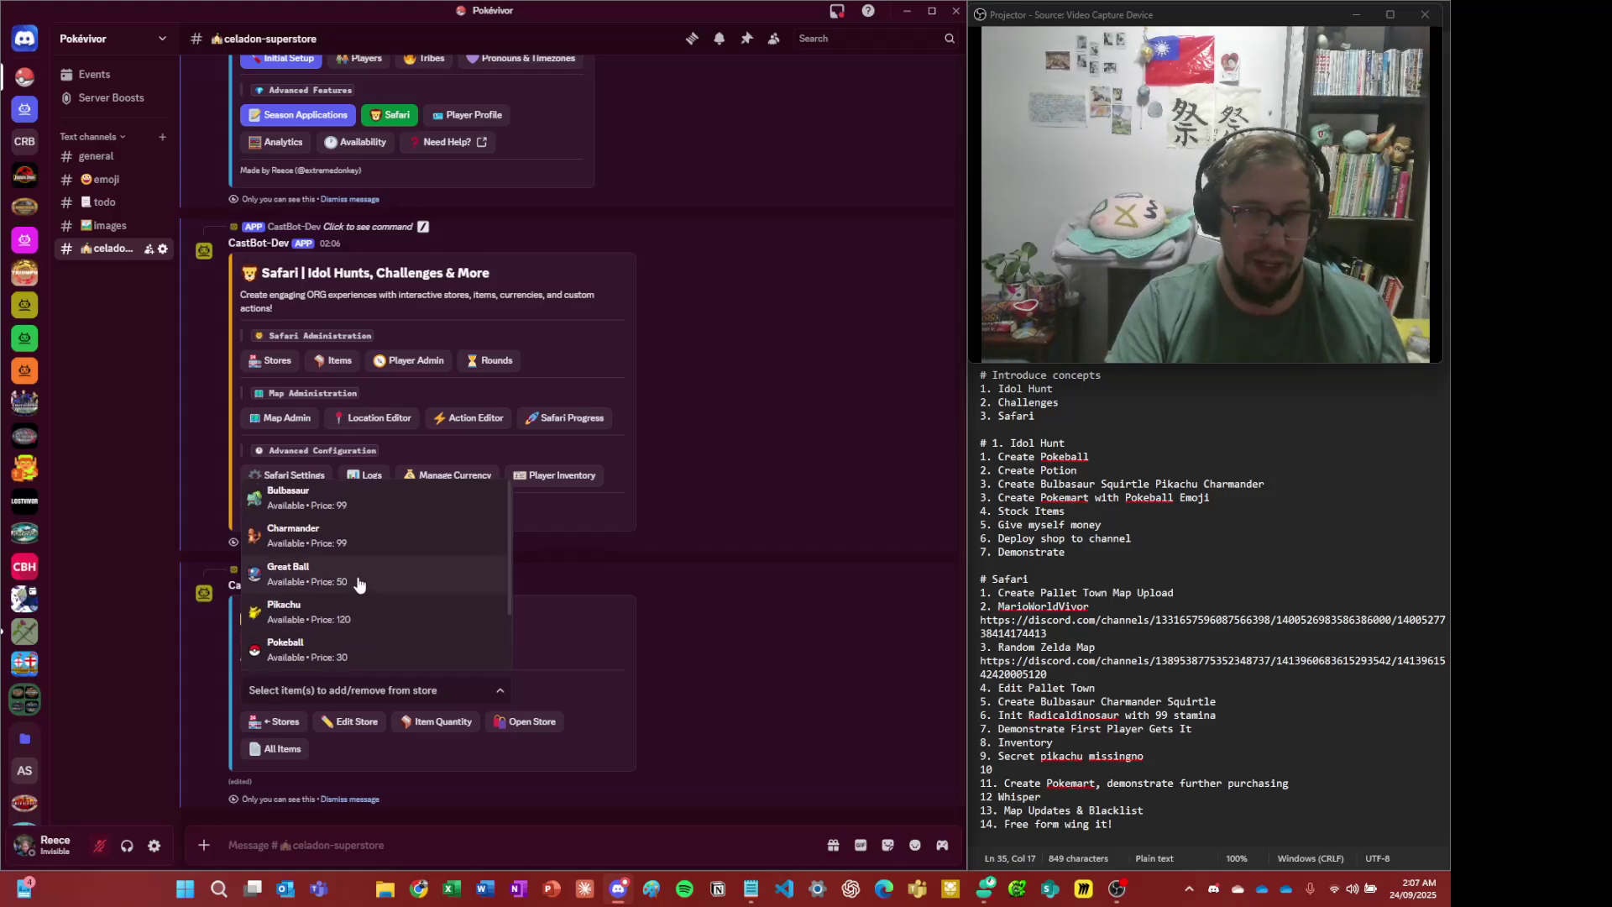
- Stock Great Ball (50 Dollars) and Super Potion (60 Dollars), both unlimited
left_click(359, 579)
scroll(420, 640, "down", 1)
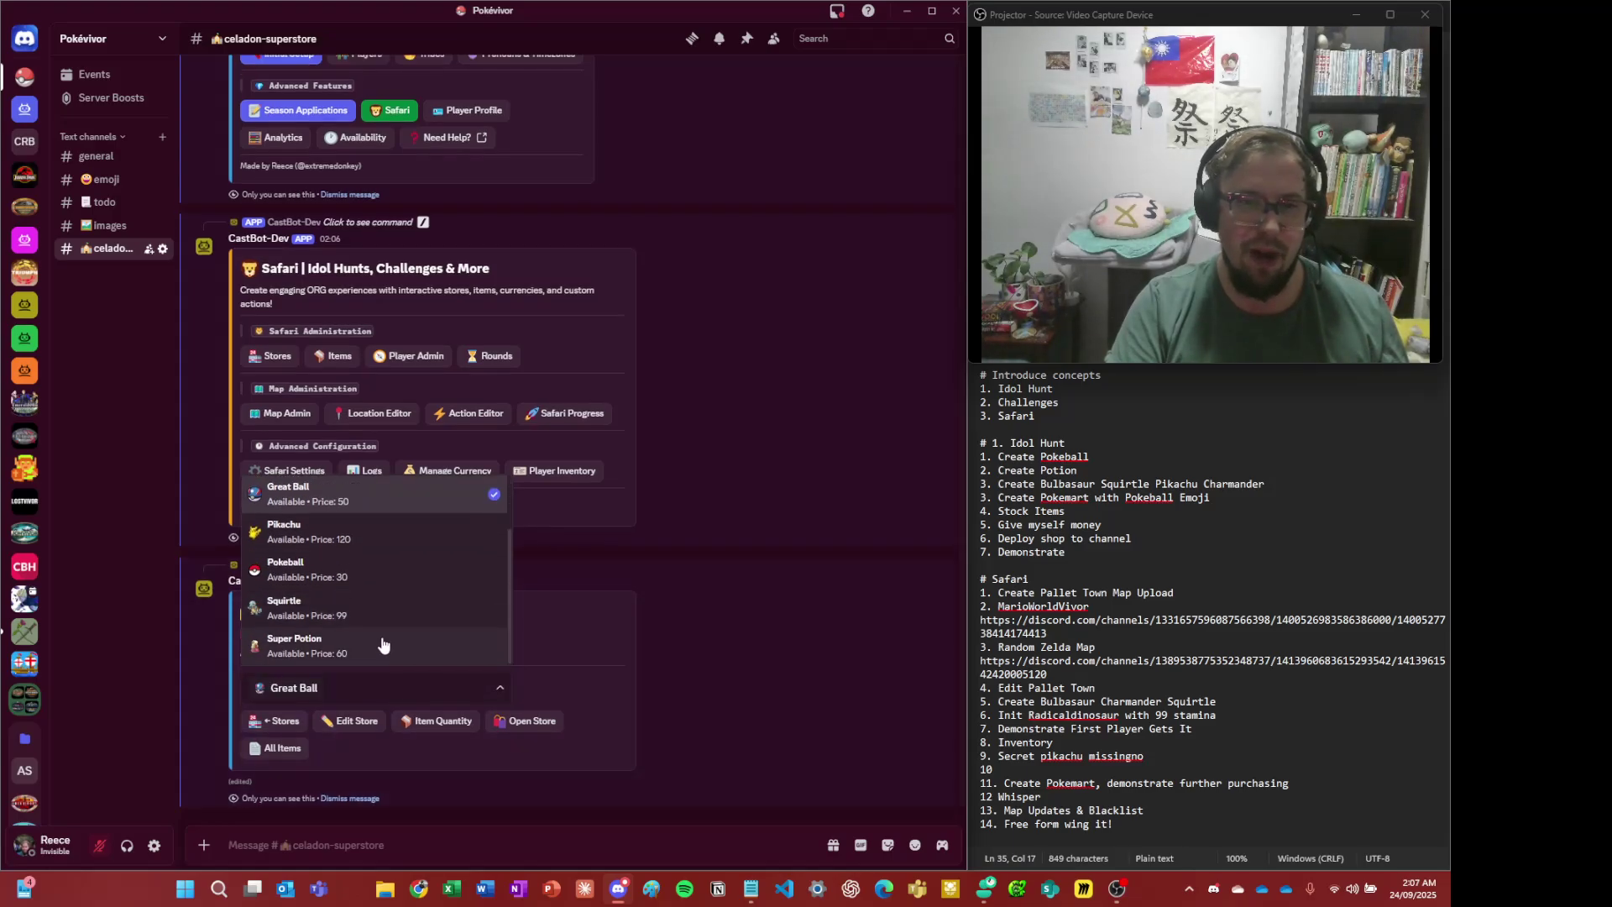
left_click(386, 642)
left_click(813, 635)
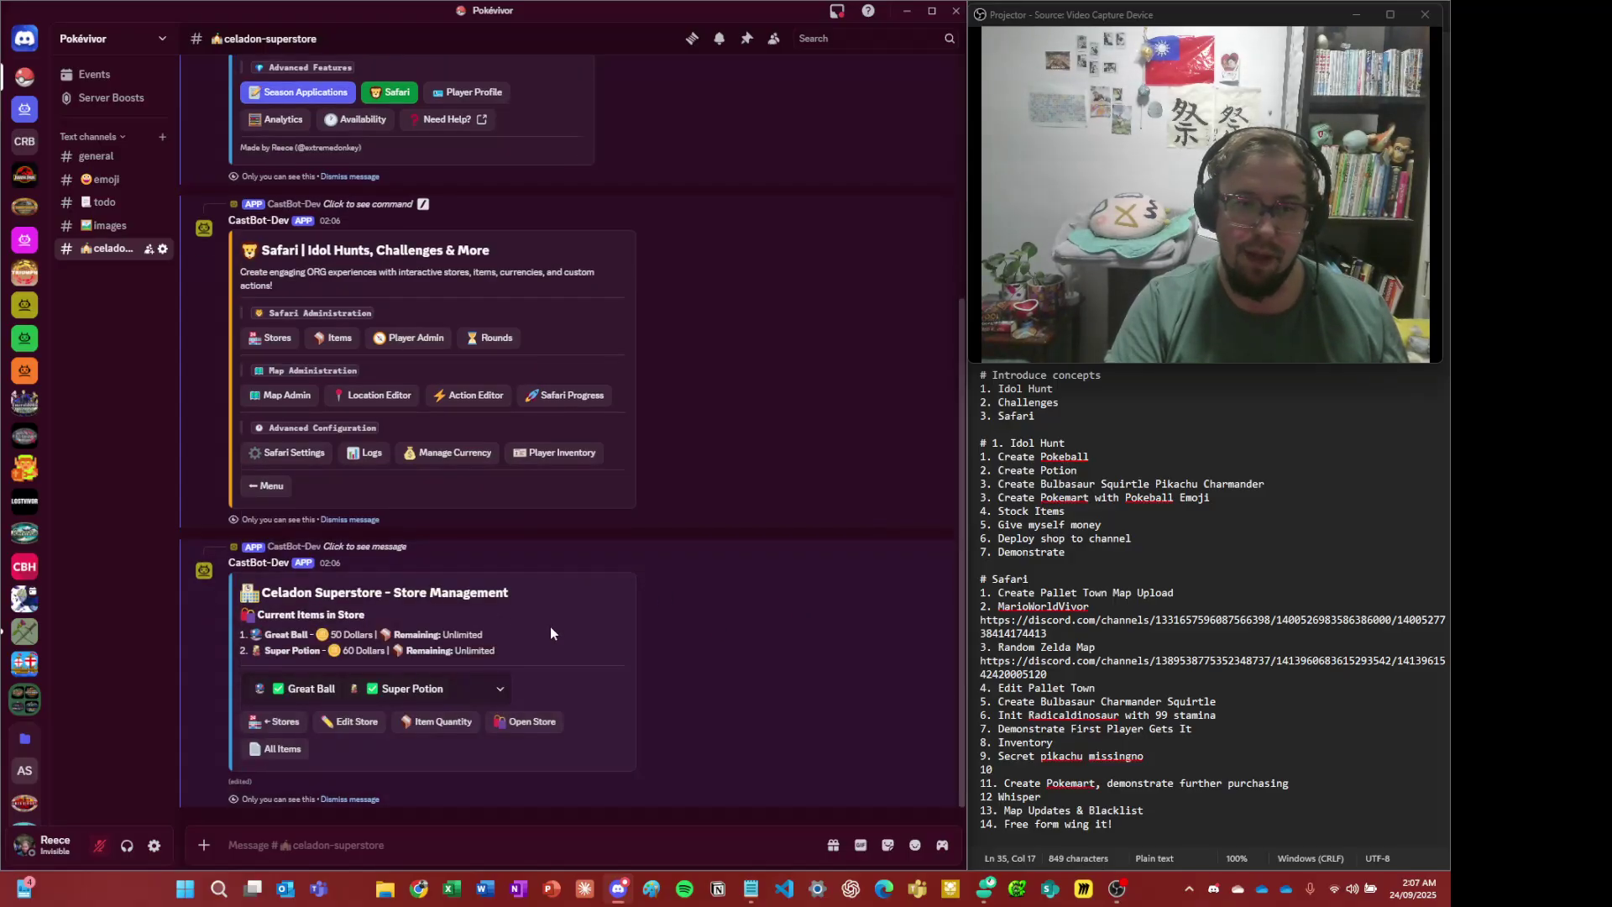
left_click_drag(250, 635, 385, 647)
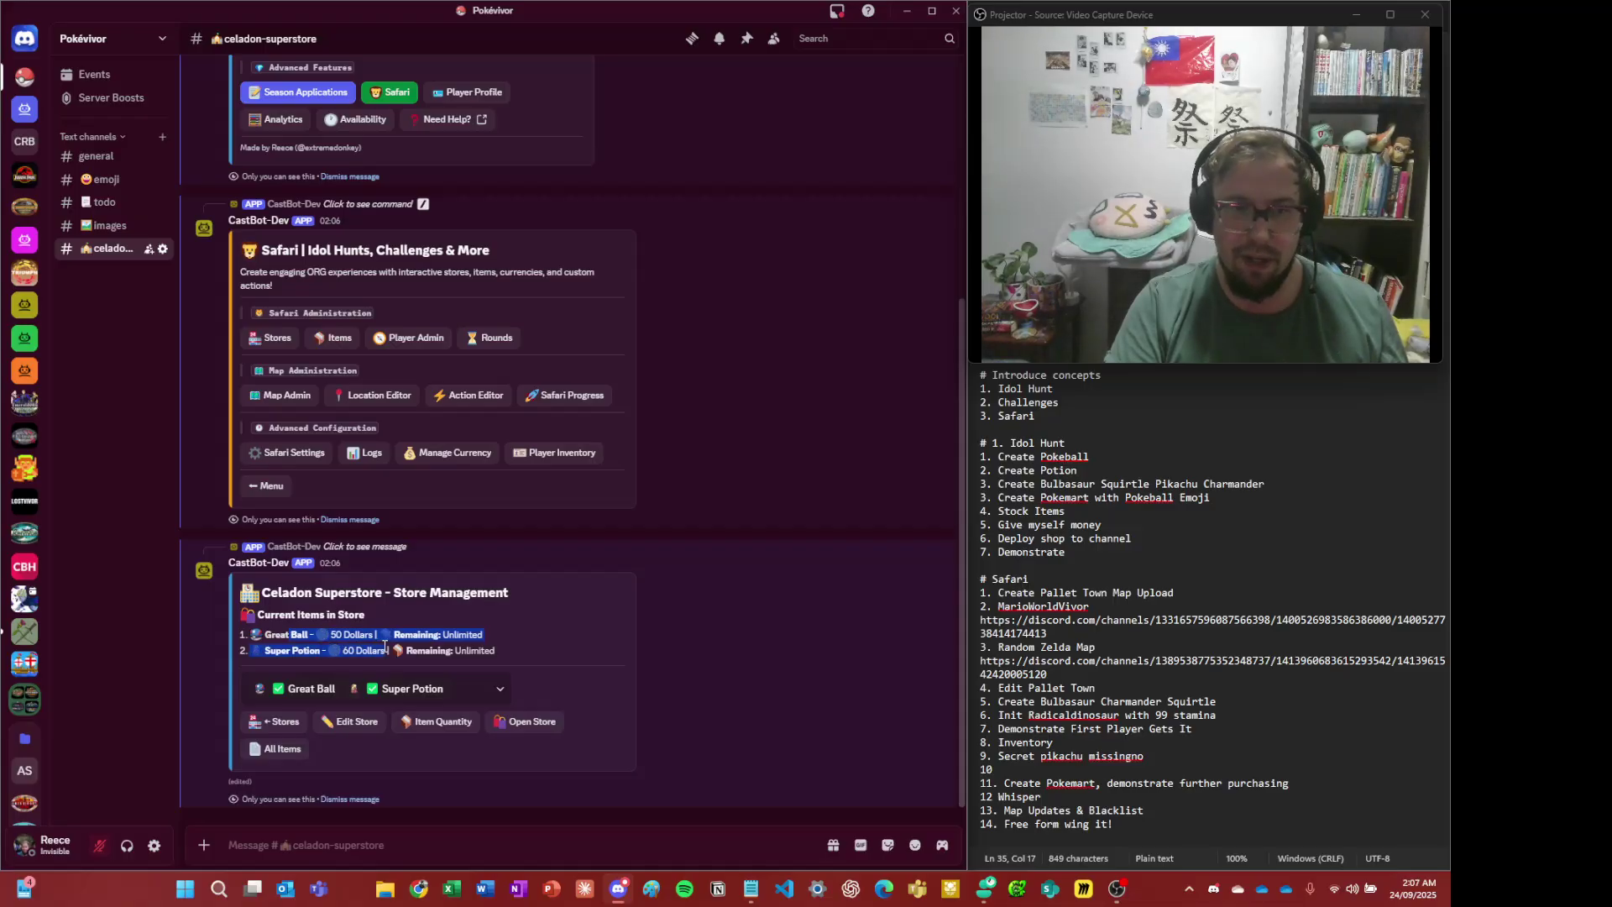
left_click(668, 663)
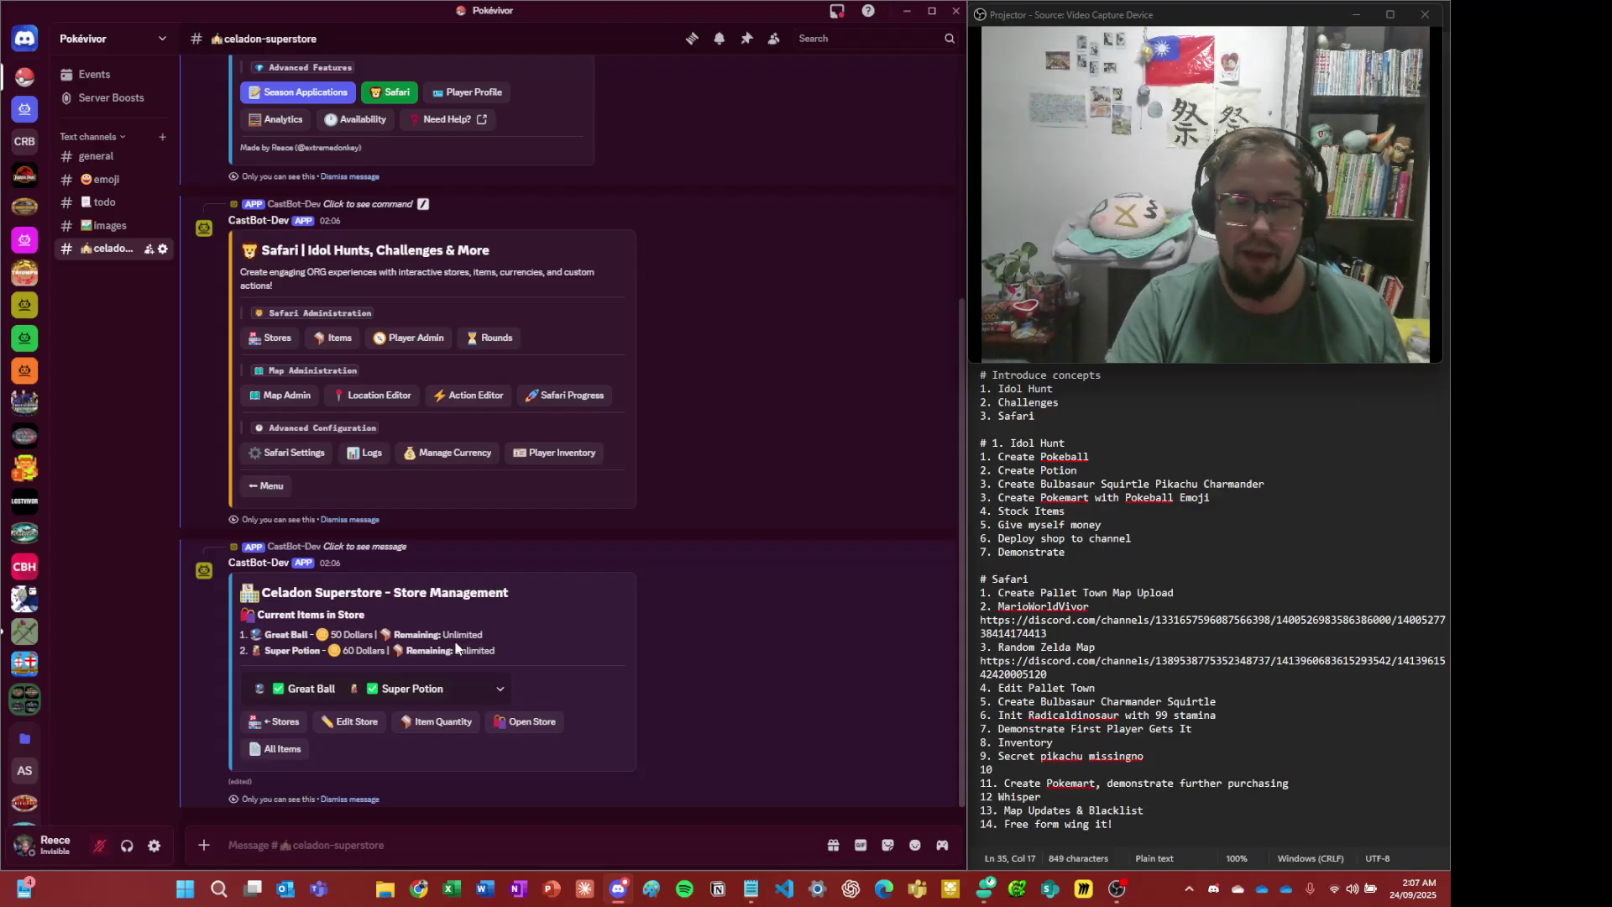
- Set Great Ball's item quantity to 6 in the store, leaving Super Potion unlimited
left_click(418, 724)
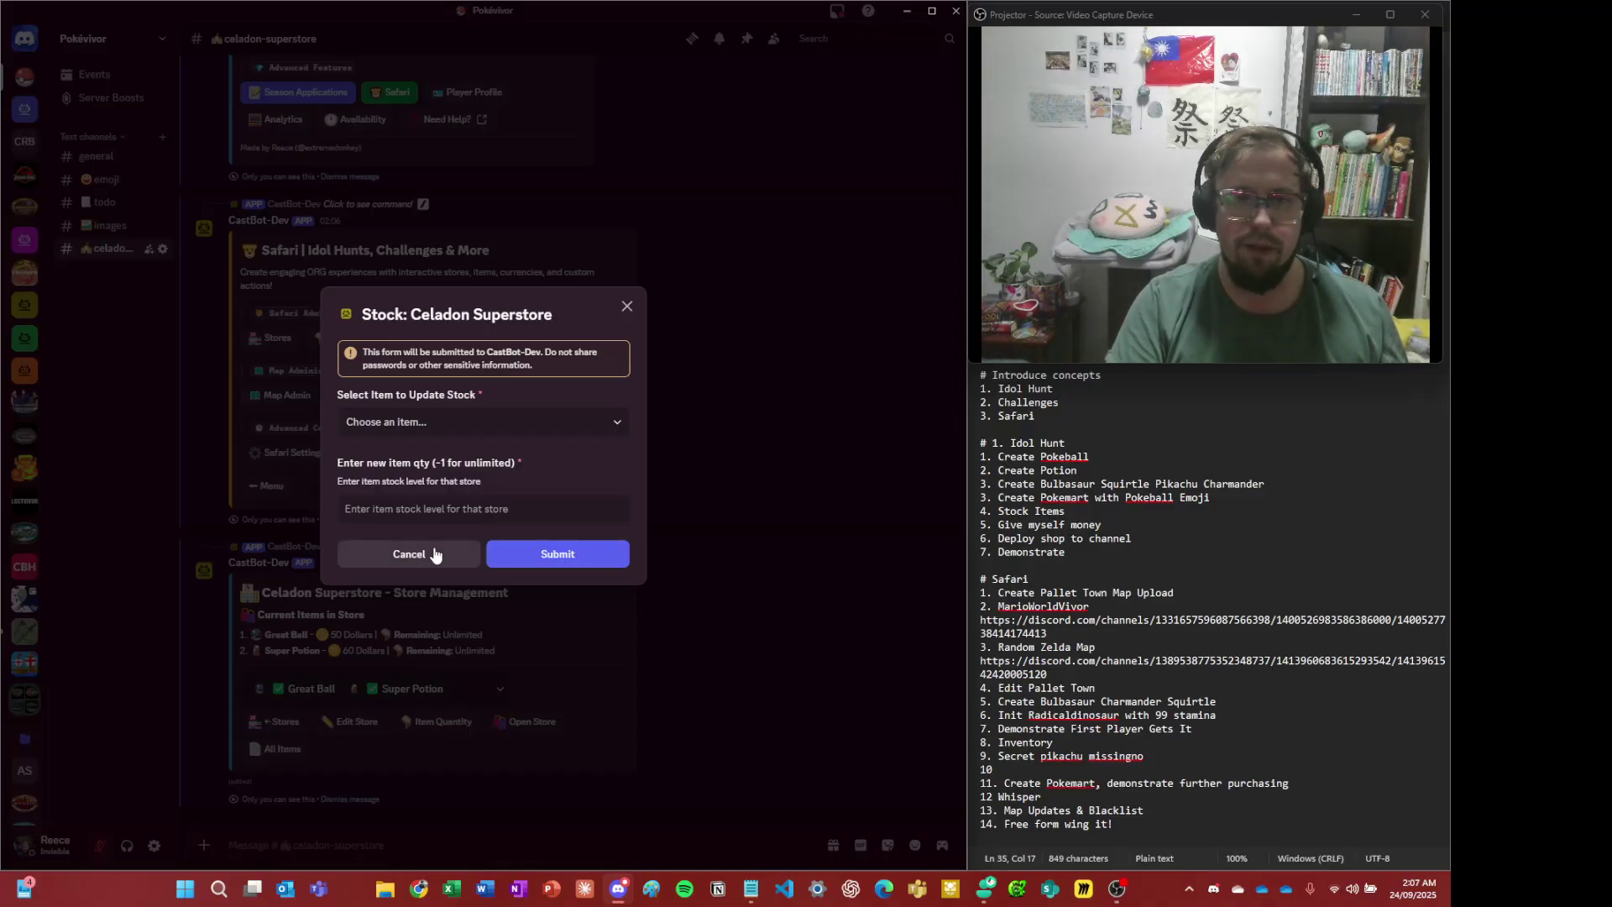
left_click(500, 422)
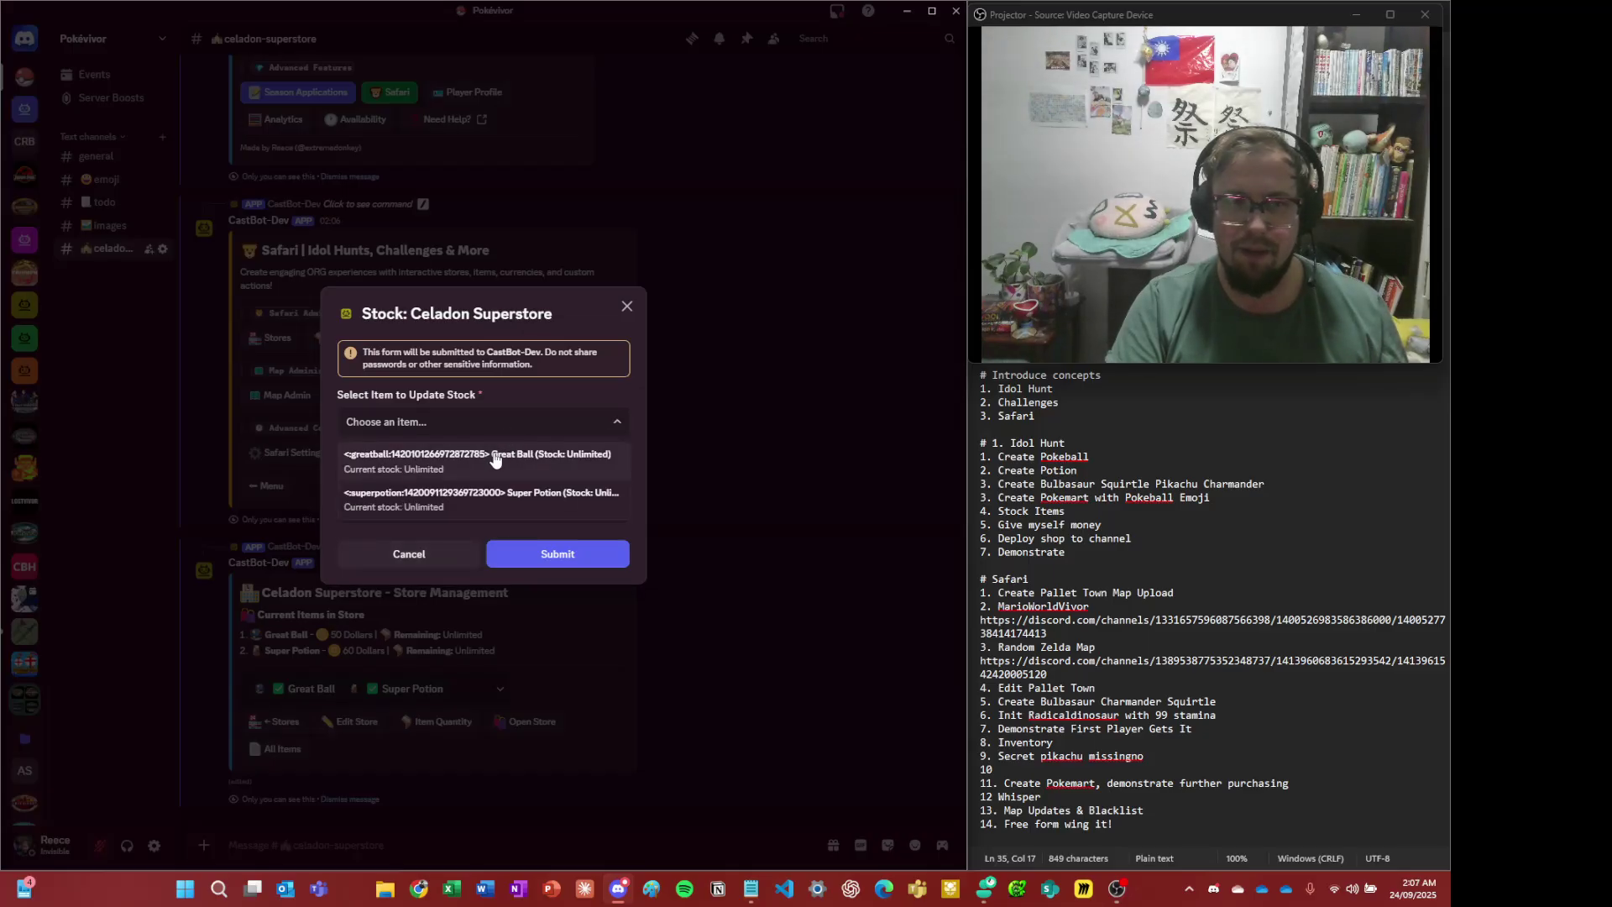
left_click(495, 458)
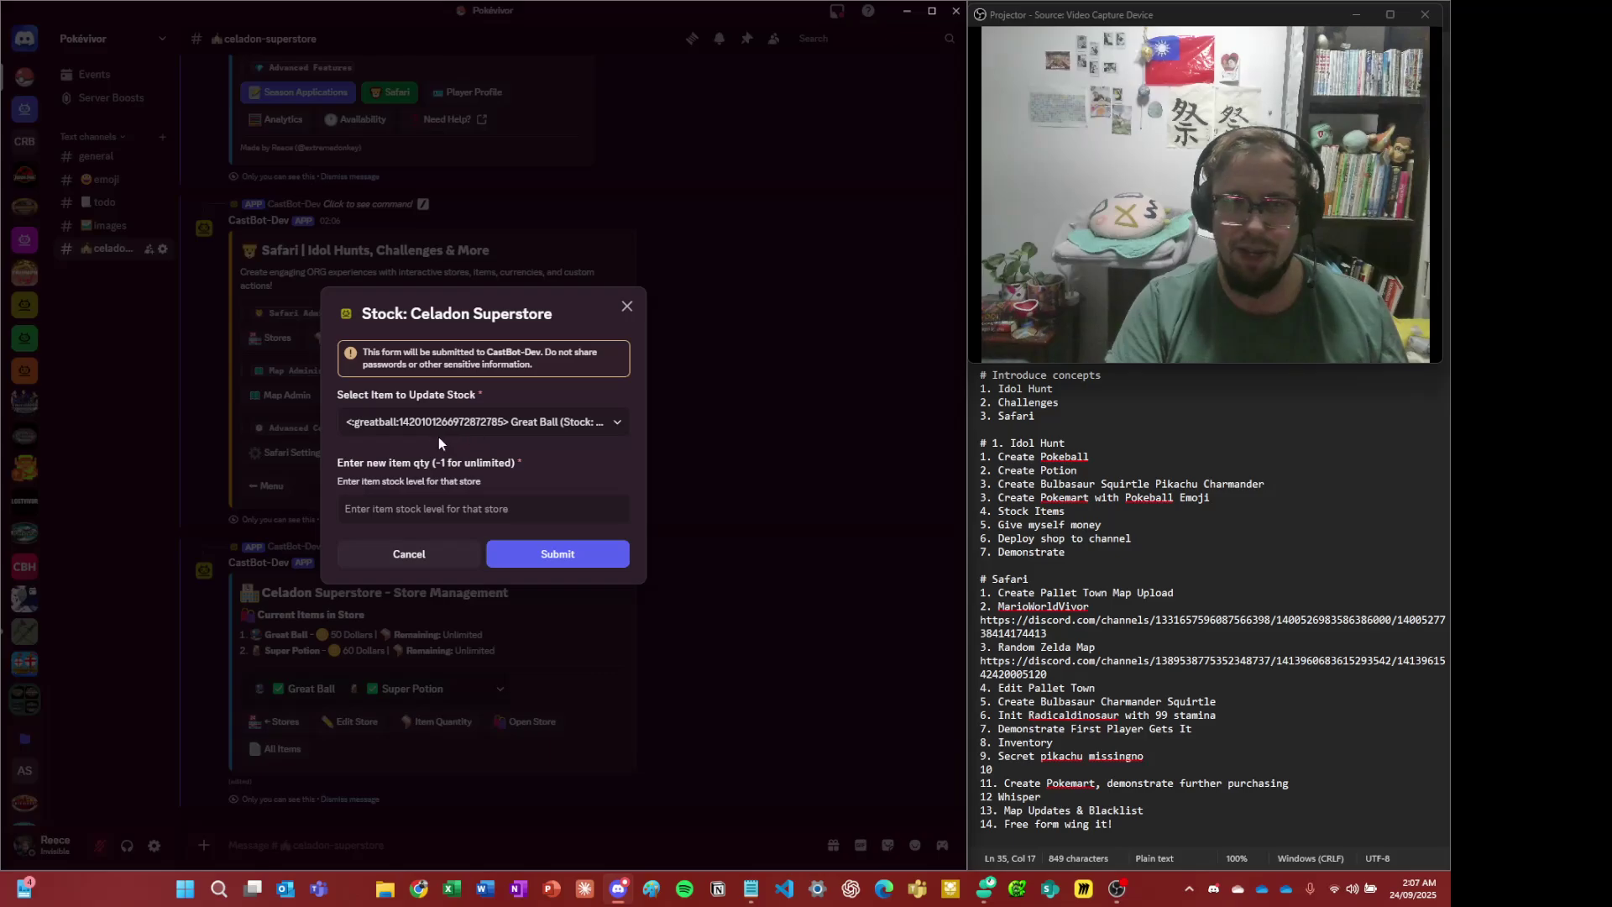
left_click(462, 424)
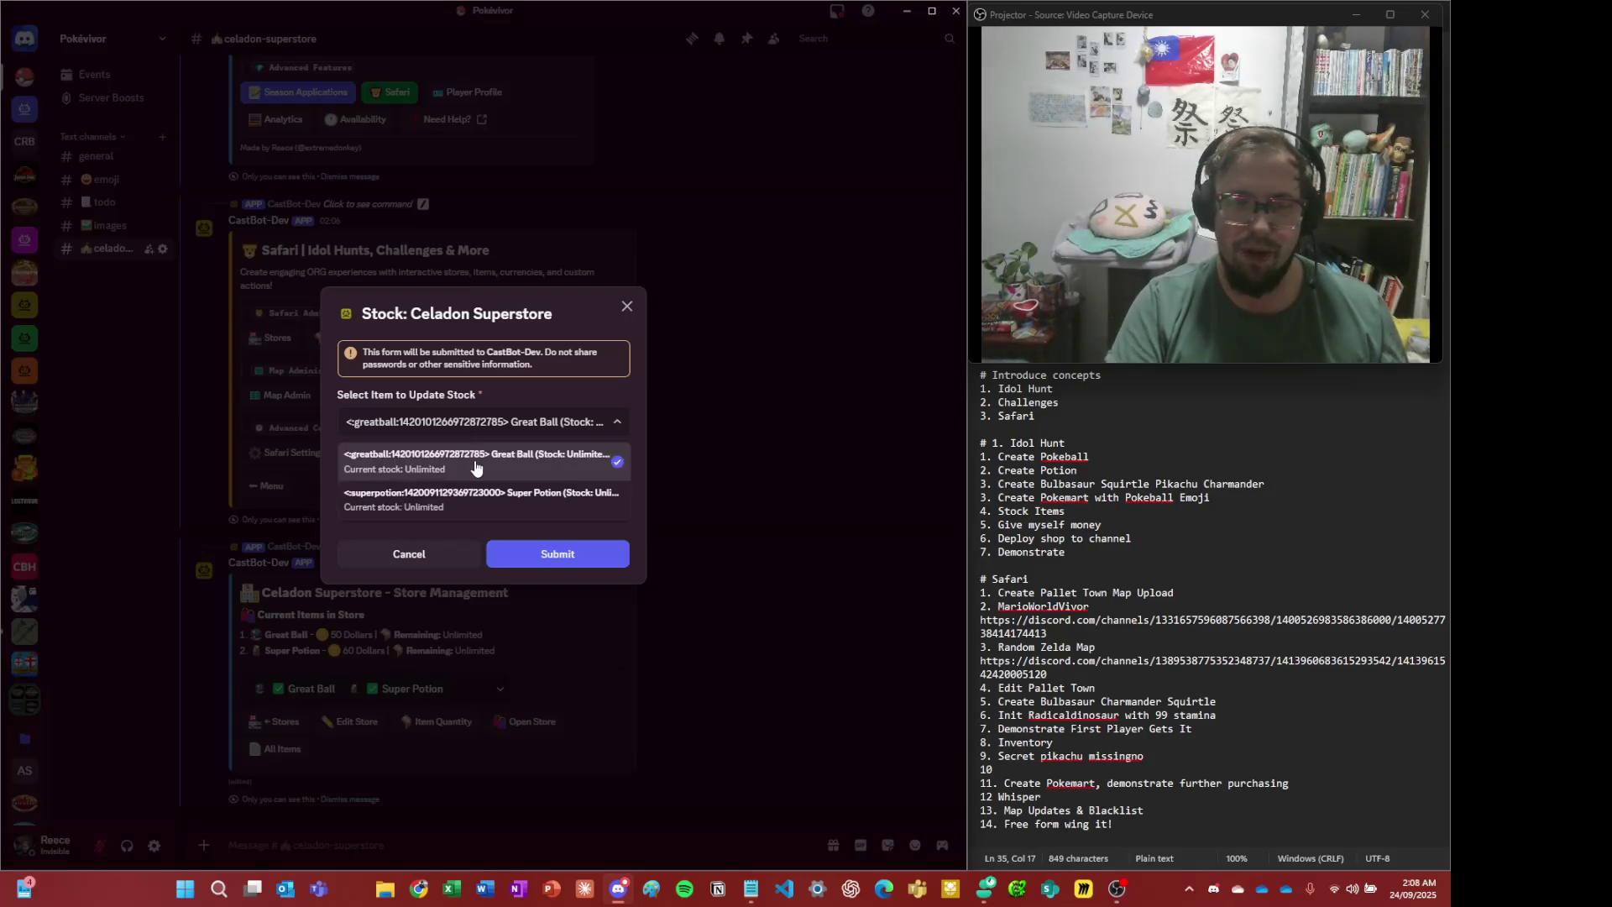
left_click(475, 466)
left_click(456, 511)
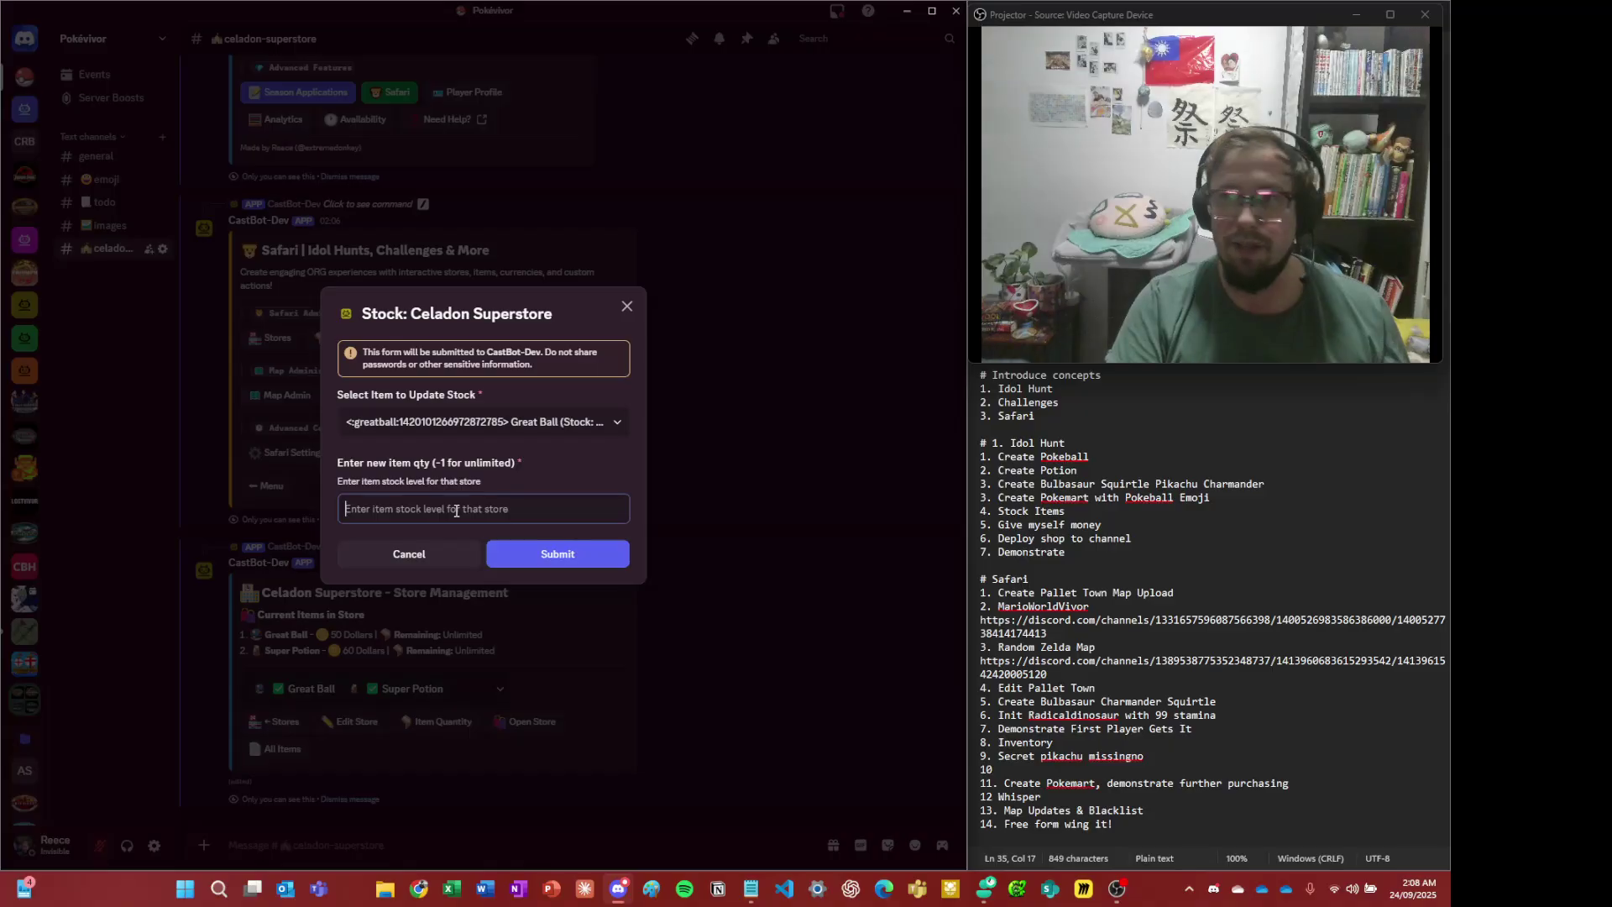
type("6")
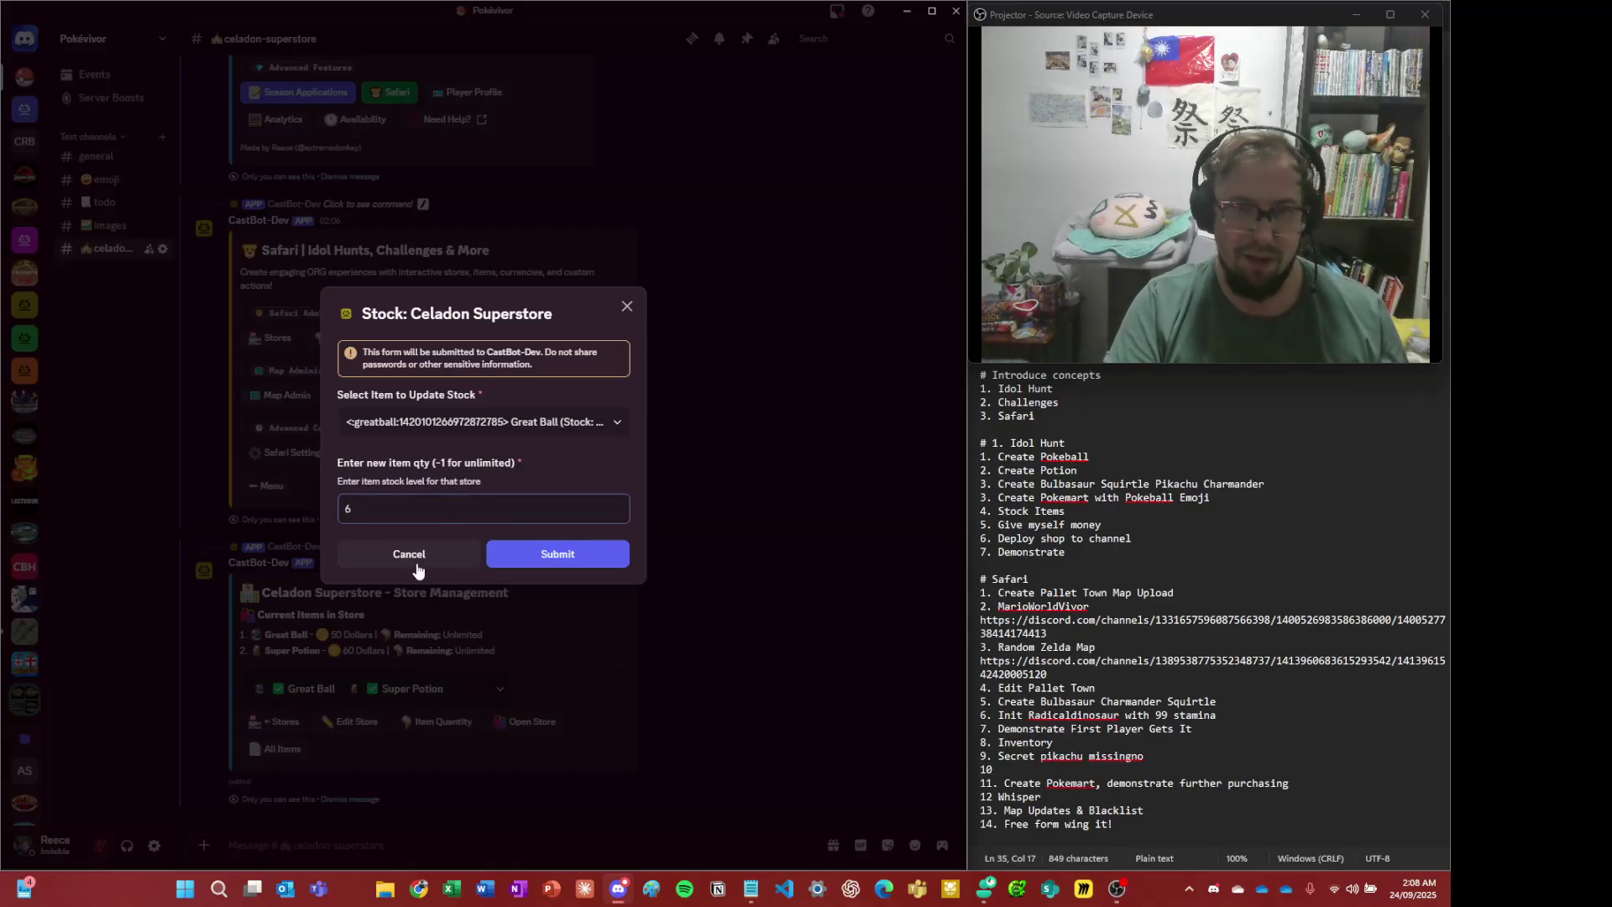
left_click(603, 556)
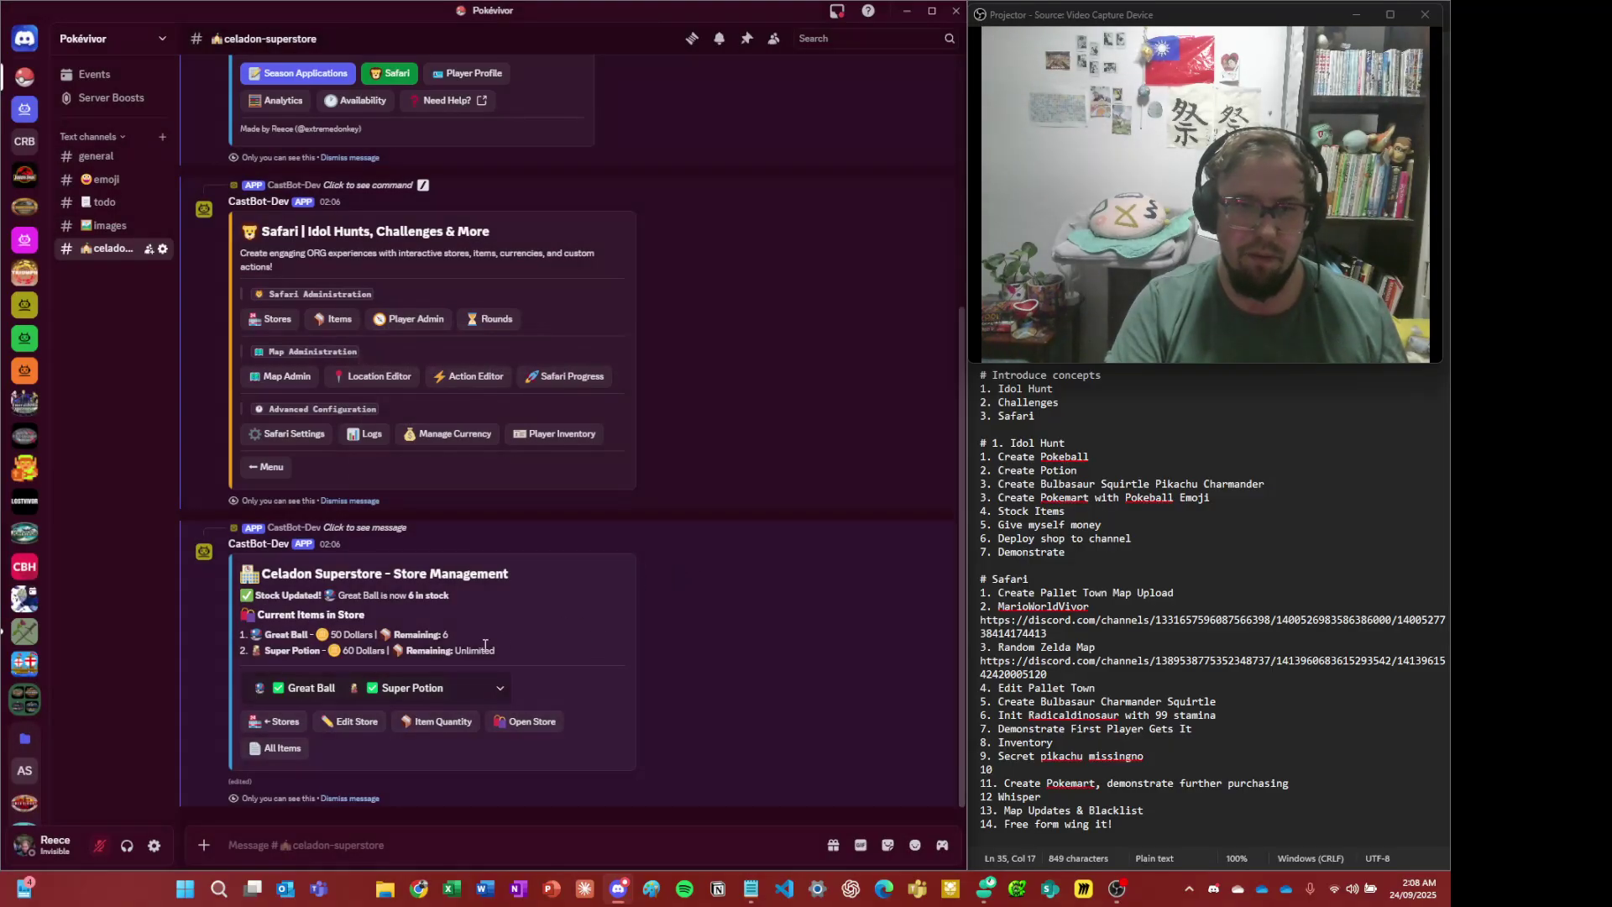
left_click_drag(484, 642, 422, 635)
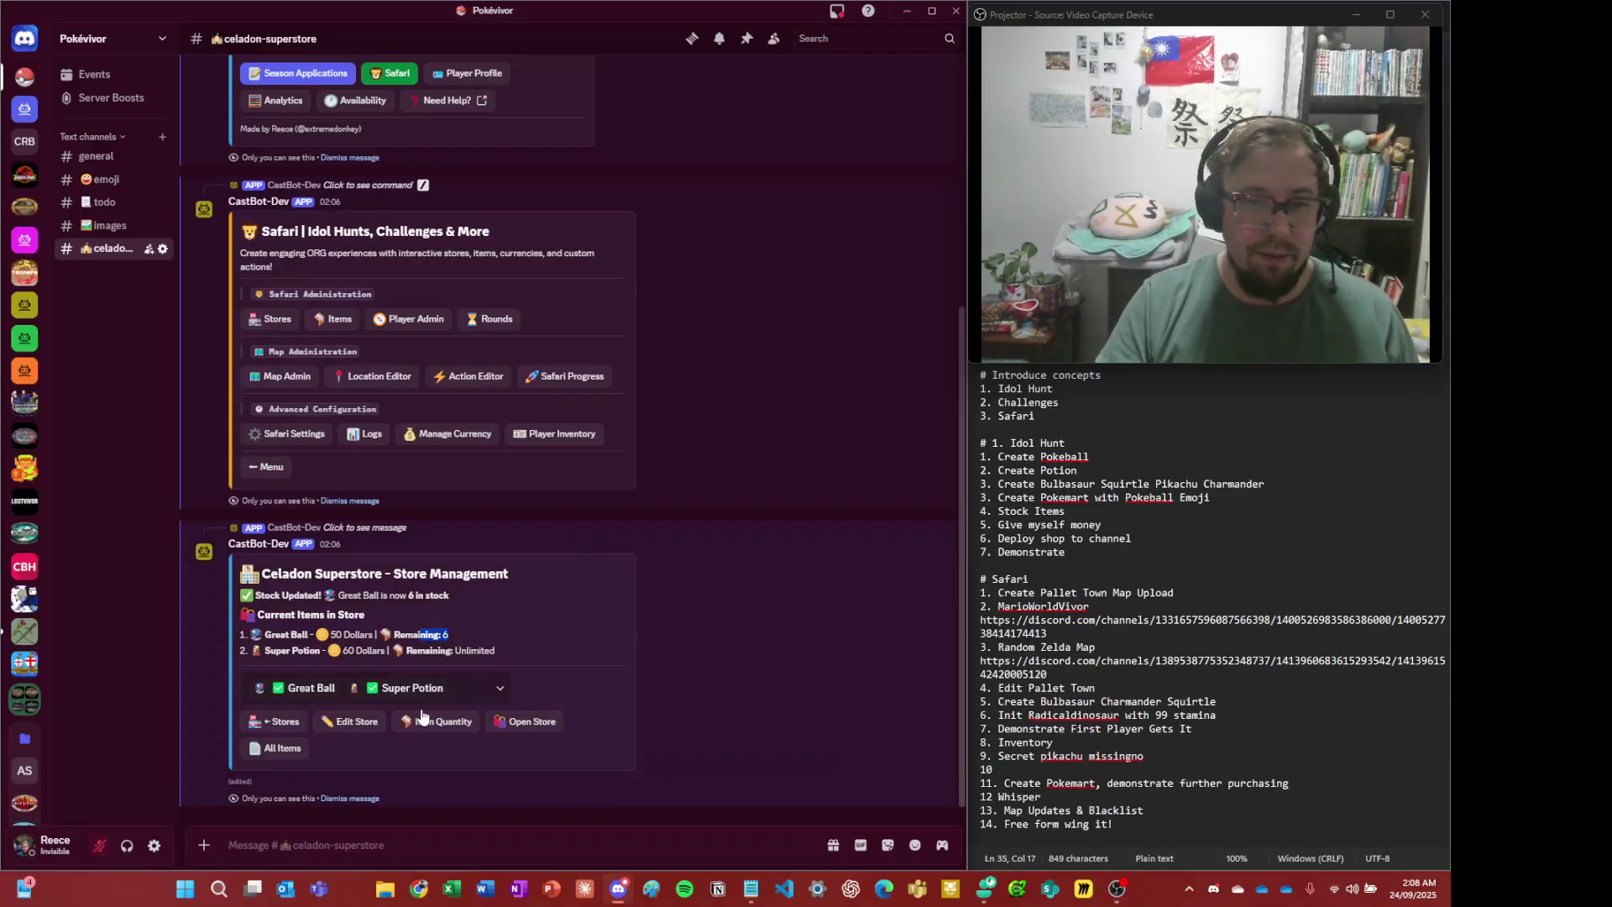
left_click(431, 756)
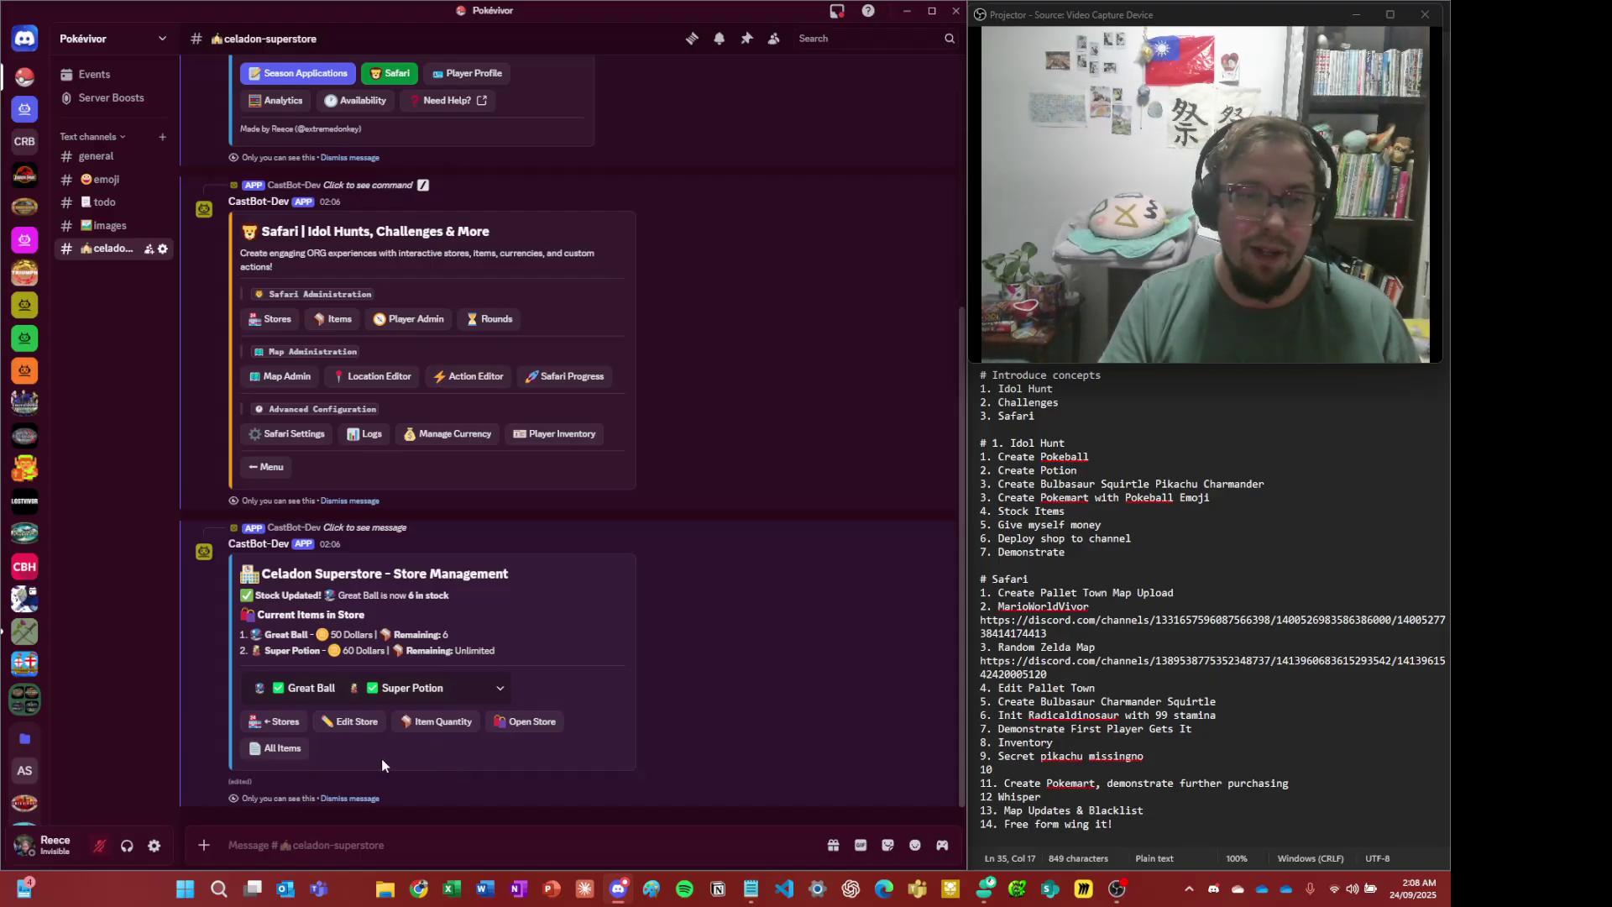
- Post the Celadon Superstore browse button to the celadon-superstore channel
left_click(538, 727)
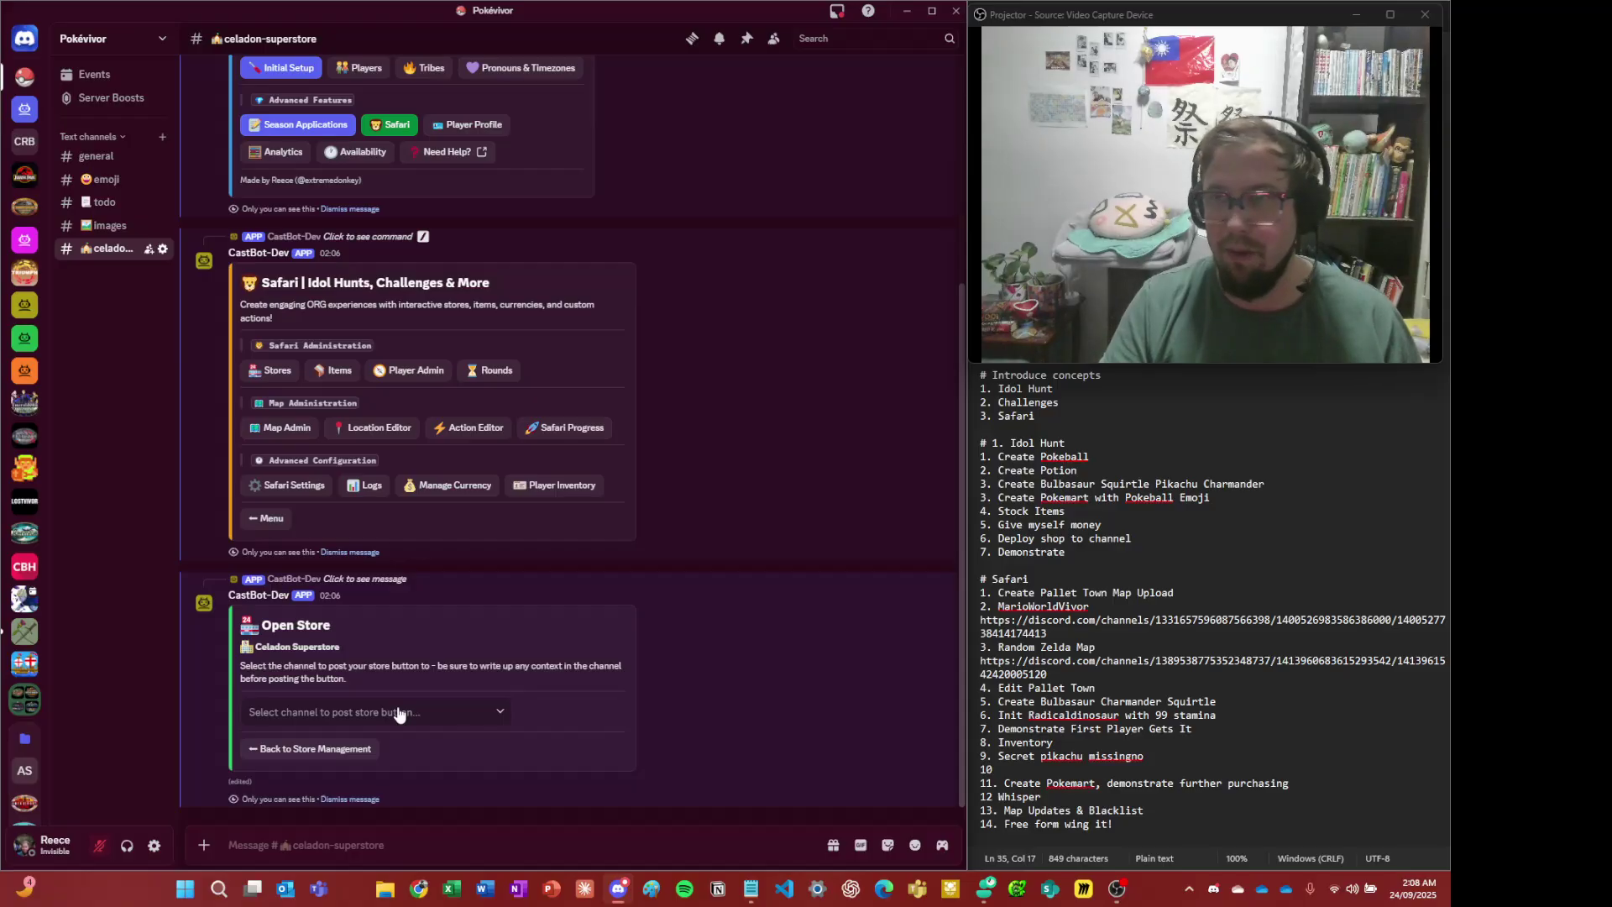
left_click(400, 715)
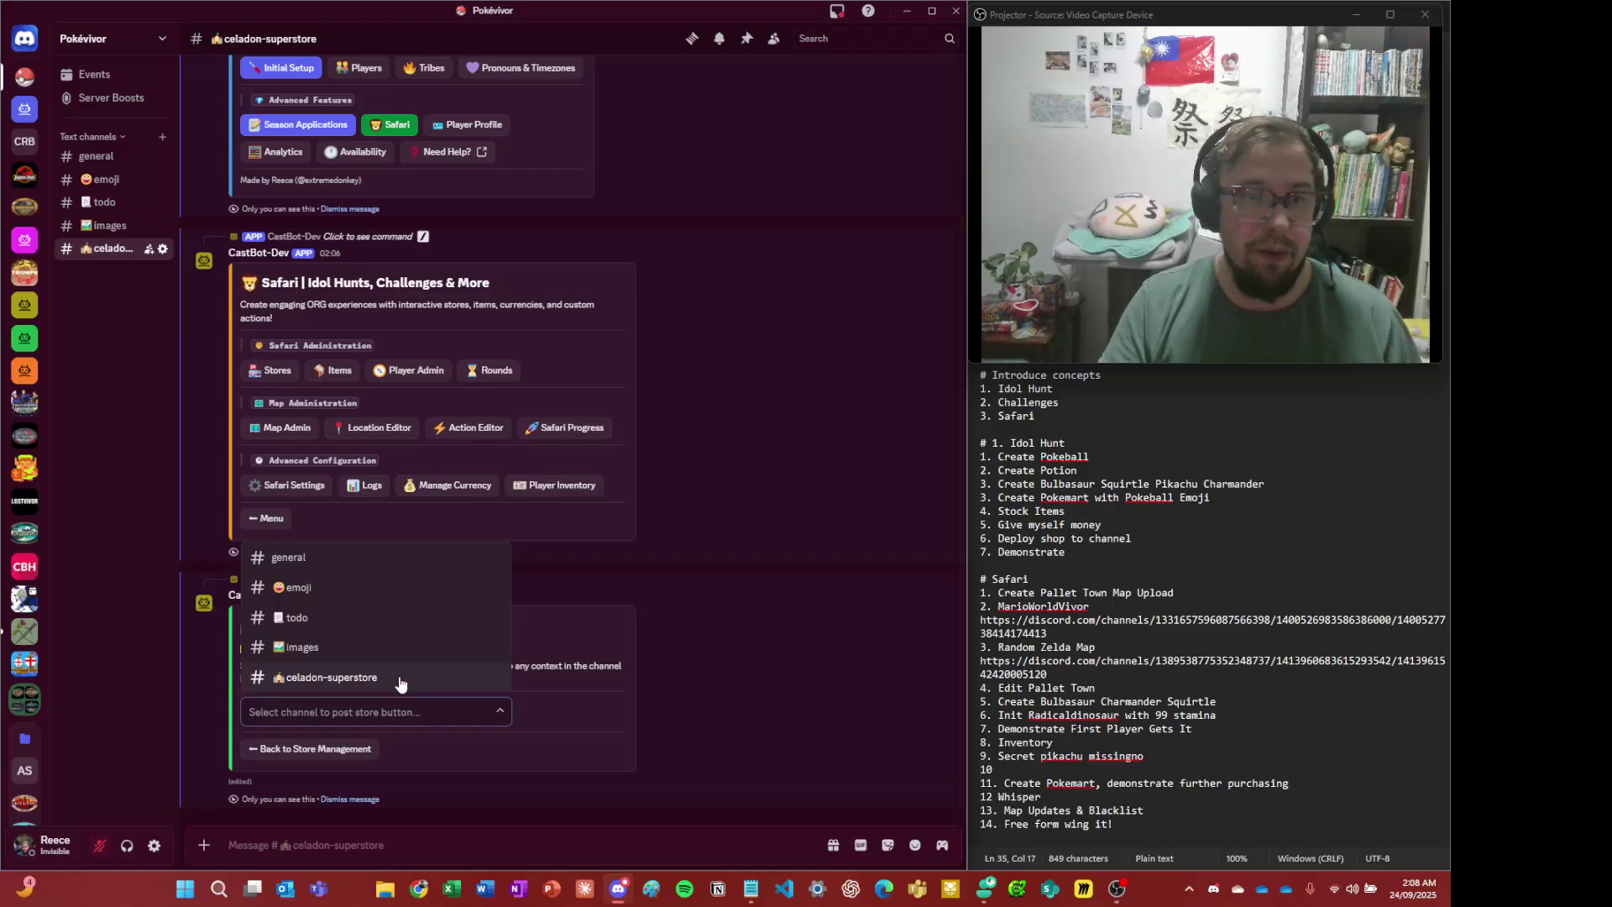
left_click(410, 676)
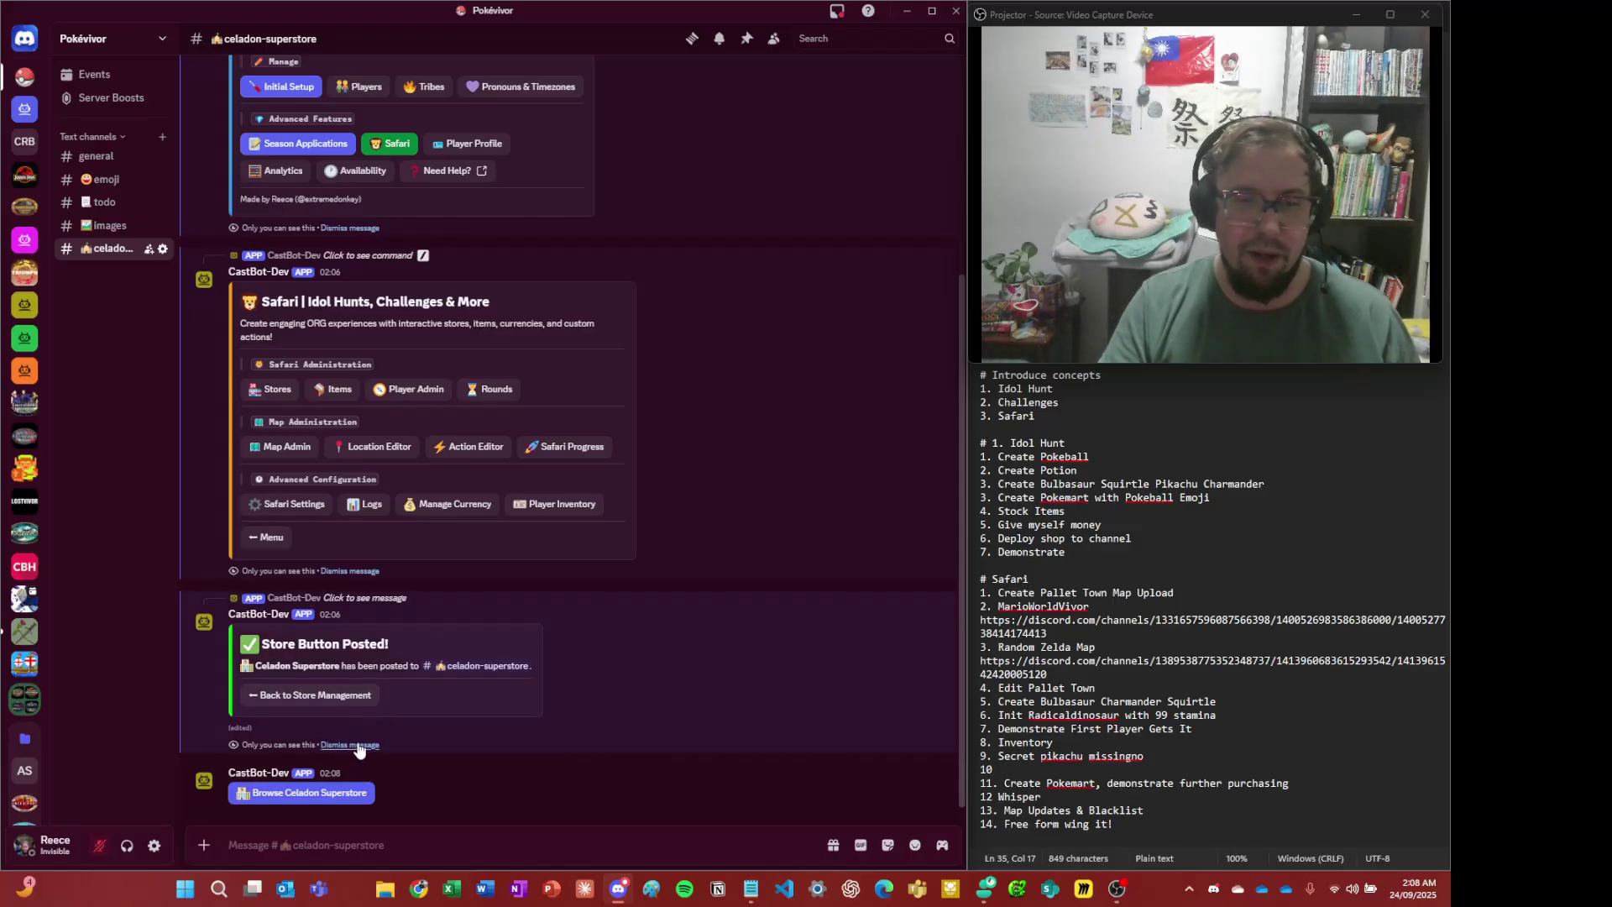
- Dismiss the three private CastBot setup messages
left_click(358, 745)
left_click(358, 745)
left_click(358, 745)
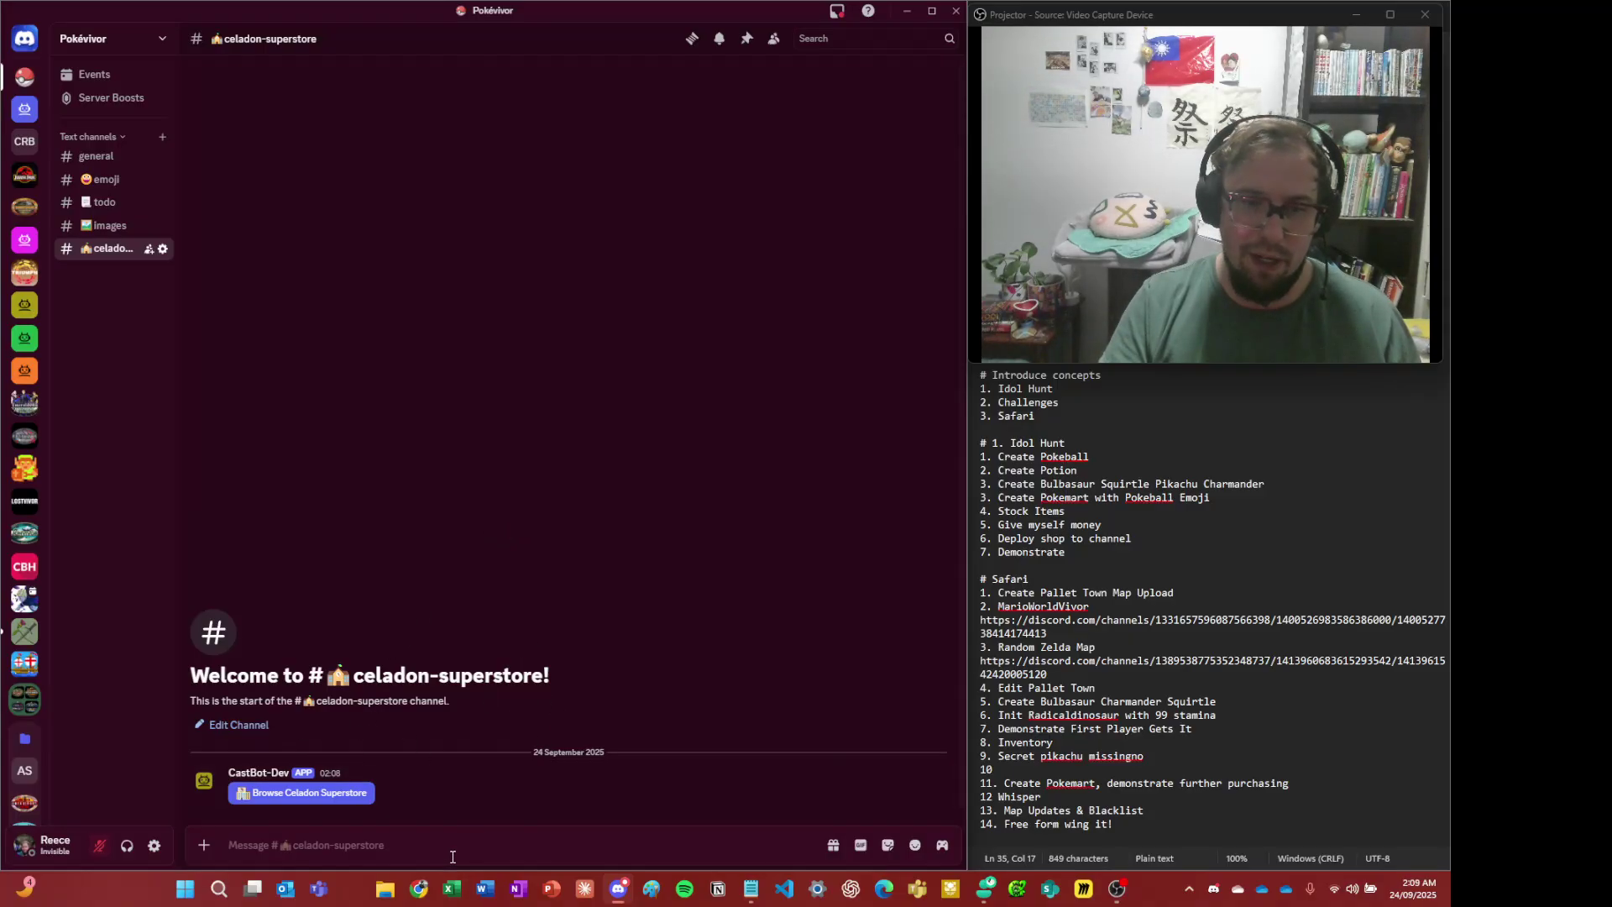
- Send a '# Celandon Superstore' heading message in the channel
type("# Cela")
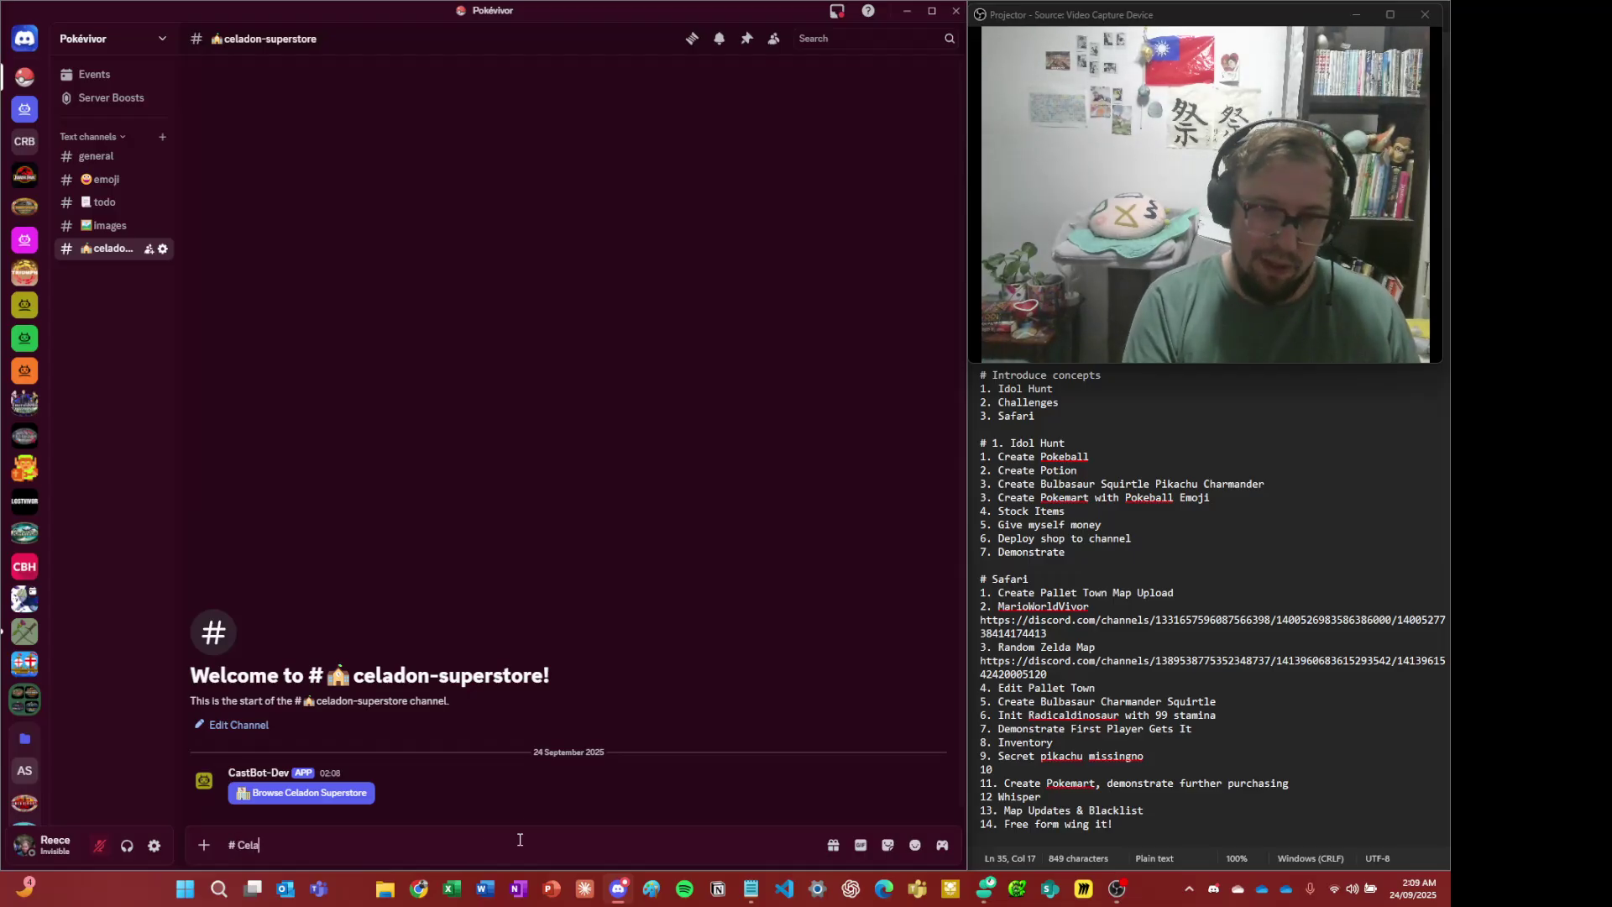
type("ndon Superstore")
key("shift+Return")
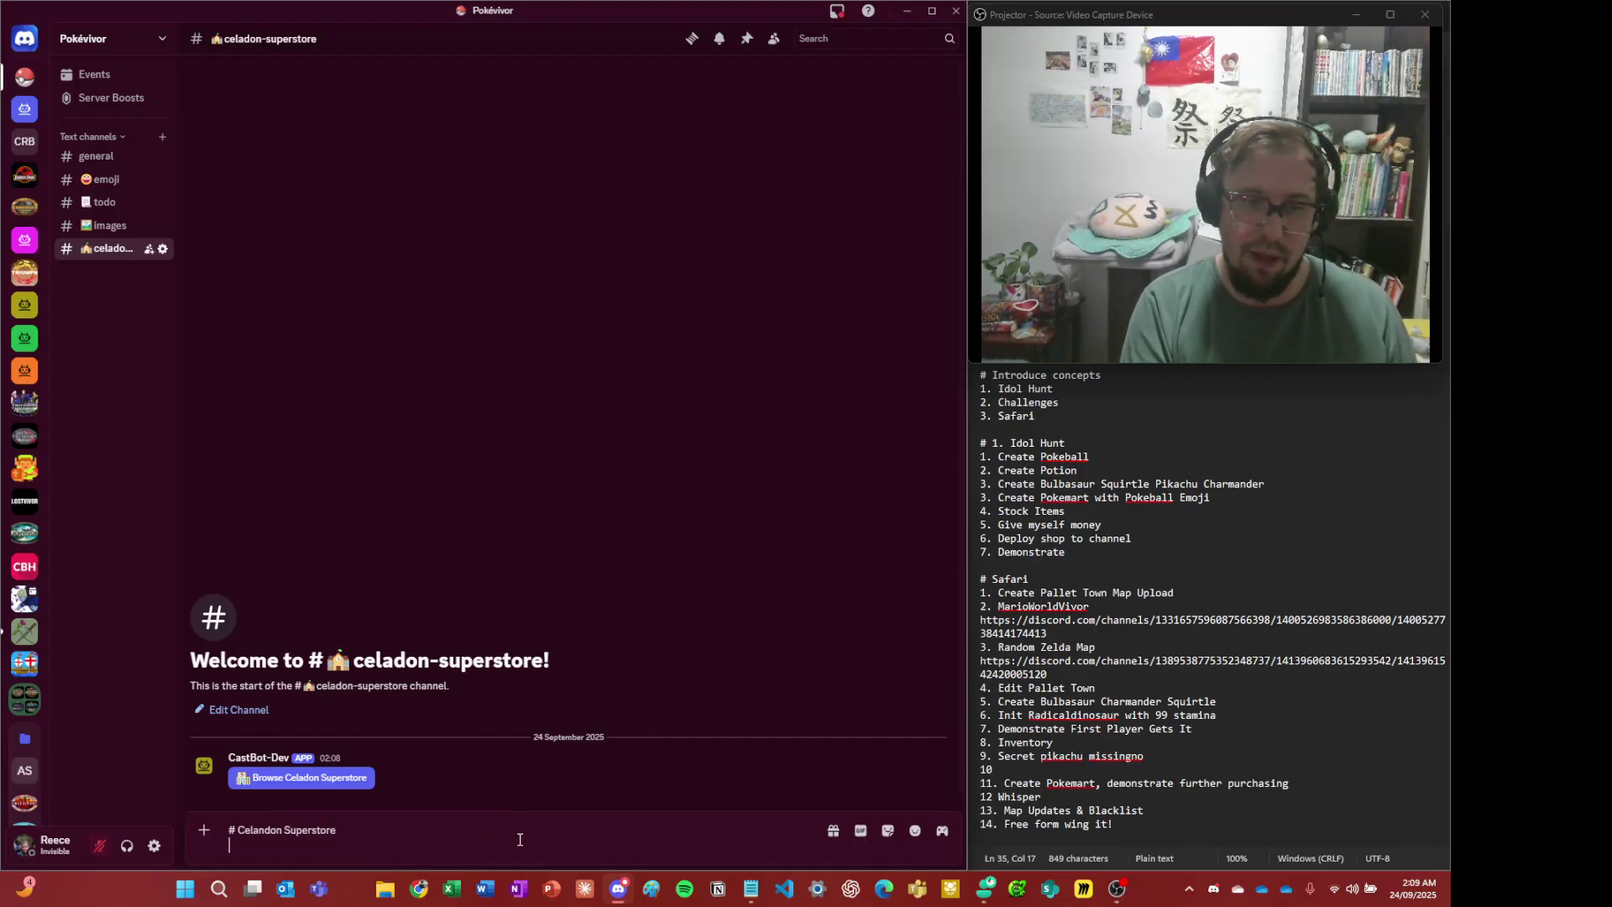
type("Welcome")
key("ctrl+BackSpace")
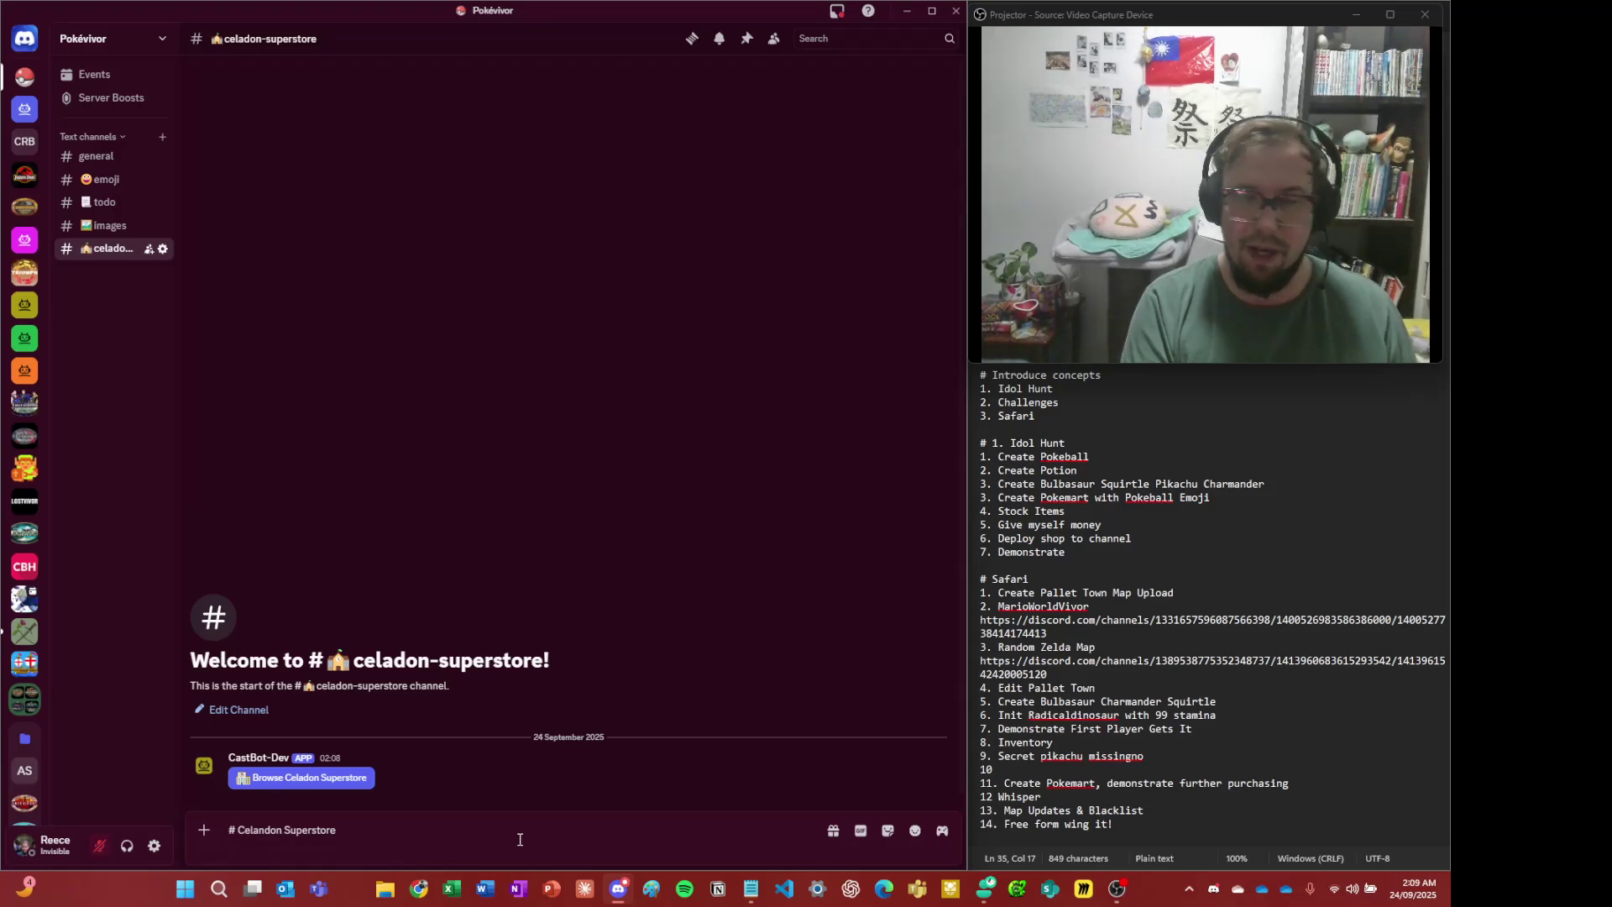
key("Return")
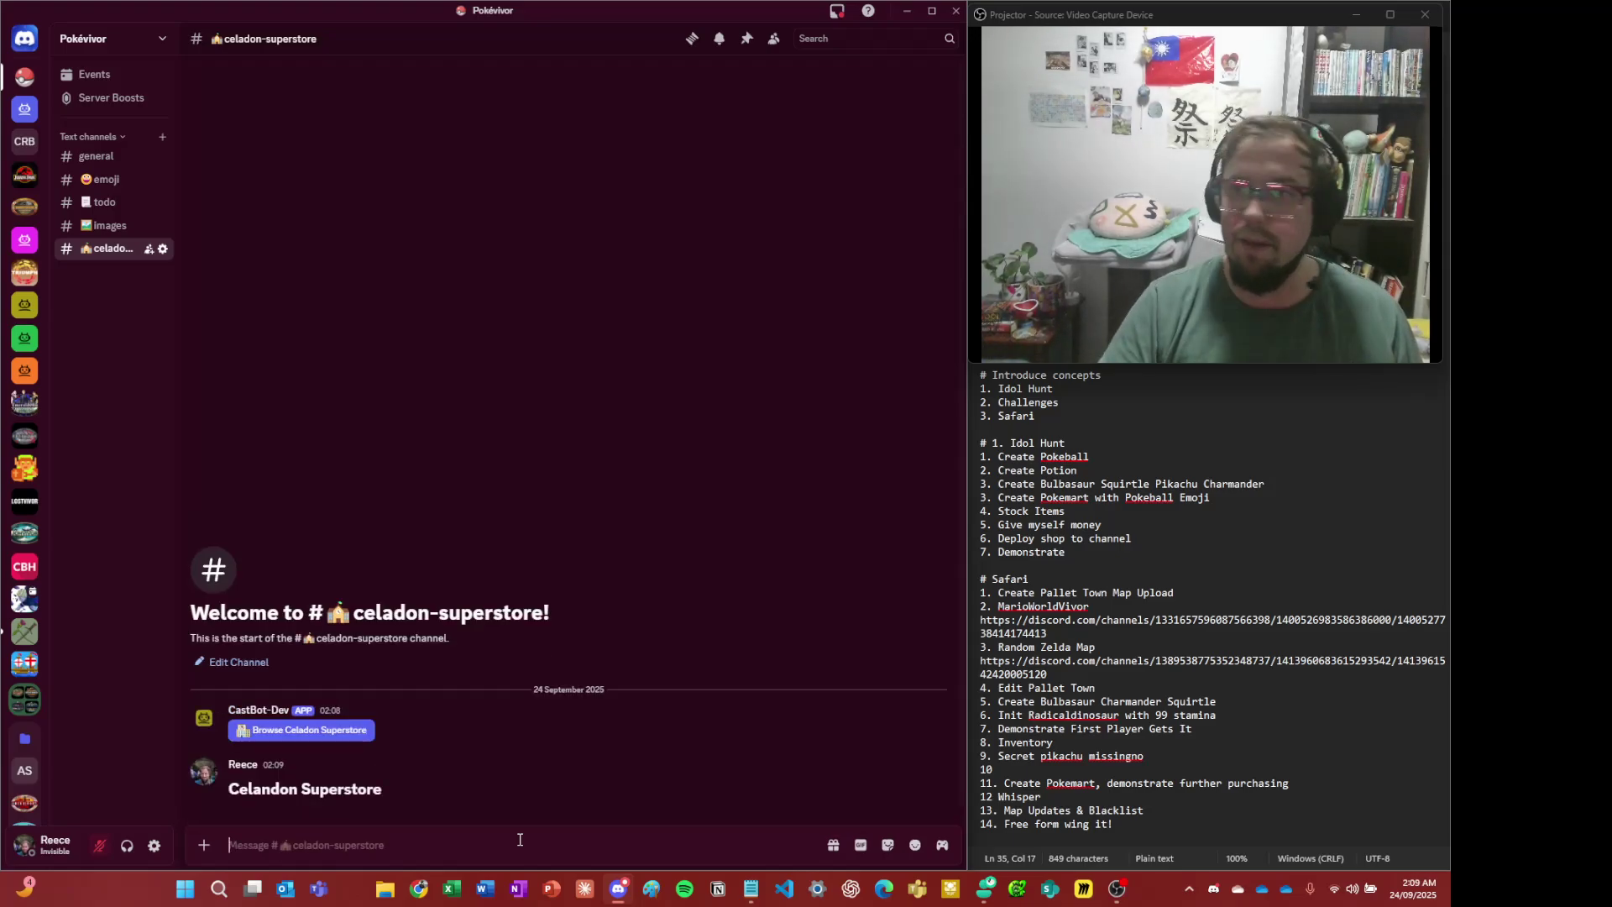
- Open the Browse Celadon Superstore shop as a player
right_click(406, 718)
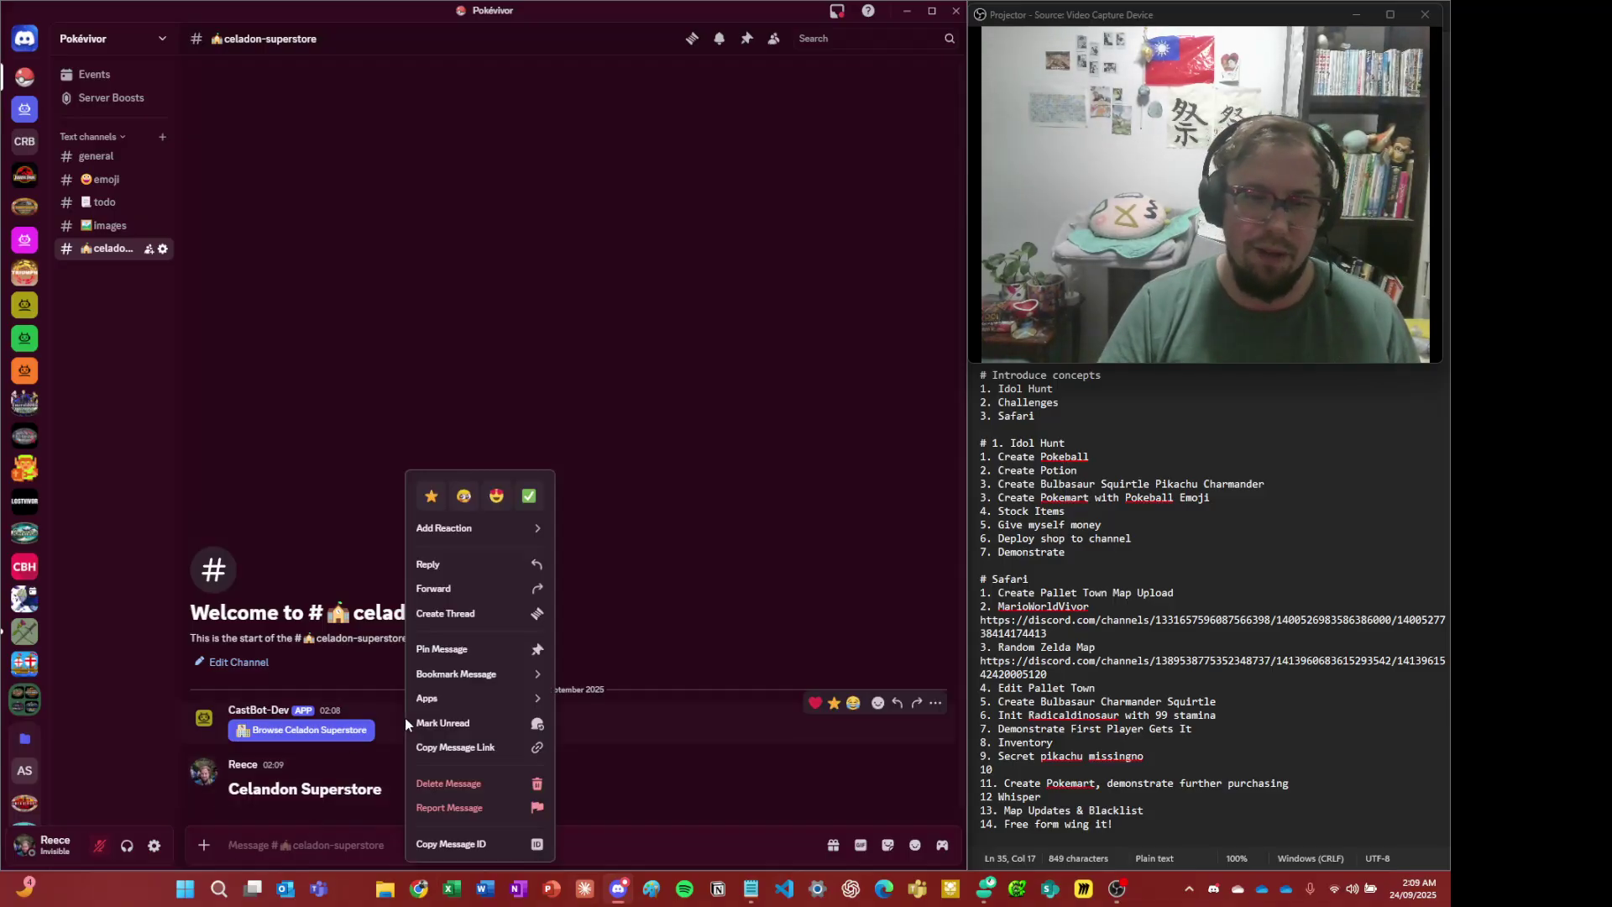
left_click(376, 569)
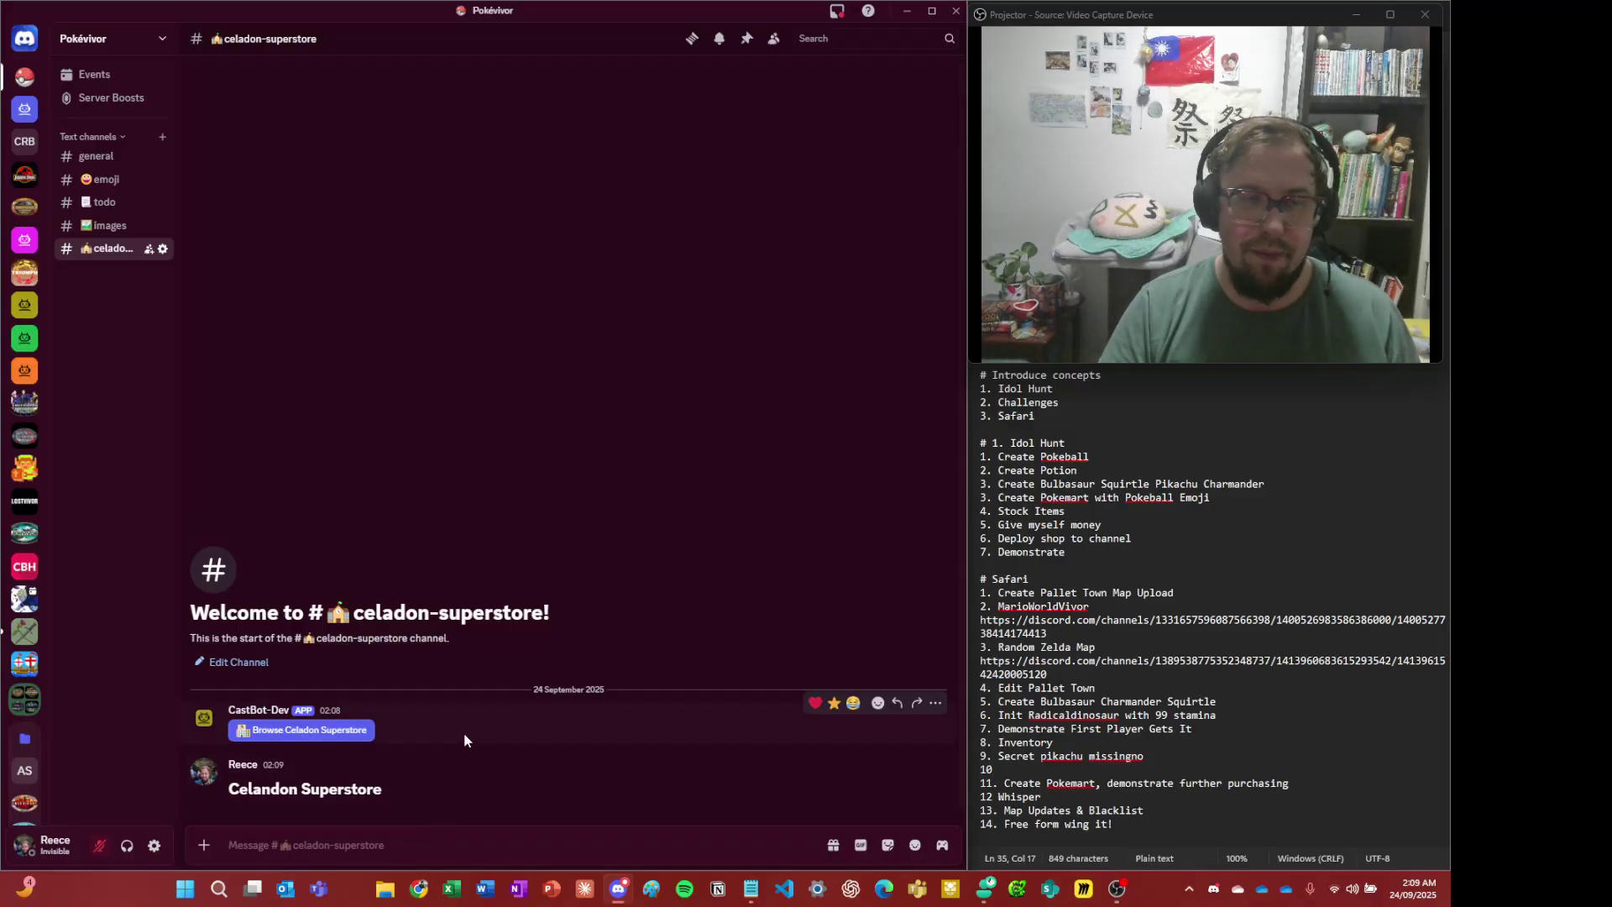
left_click(361, 731)
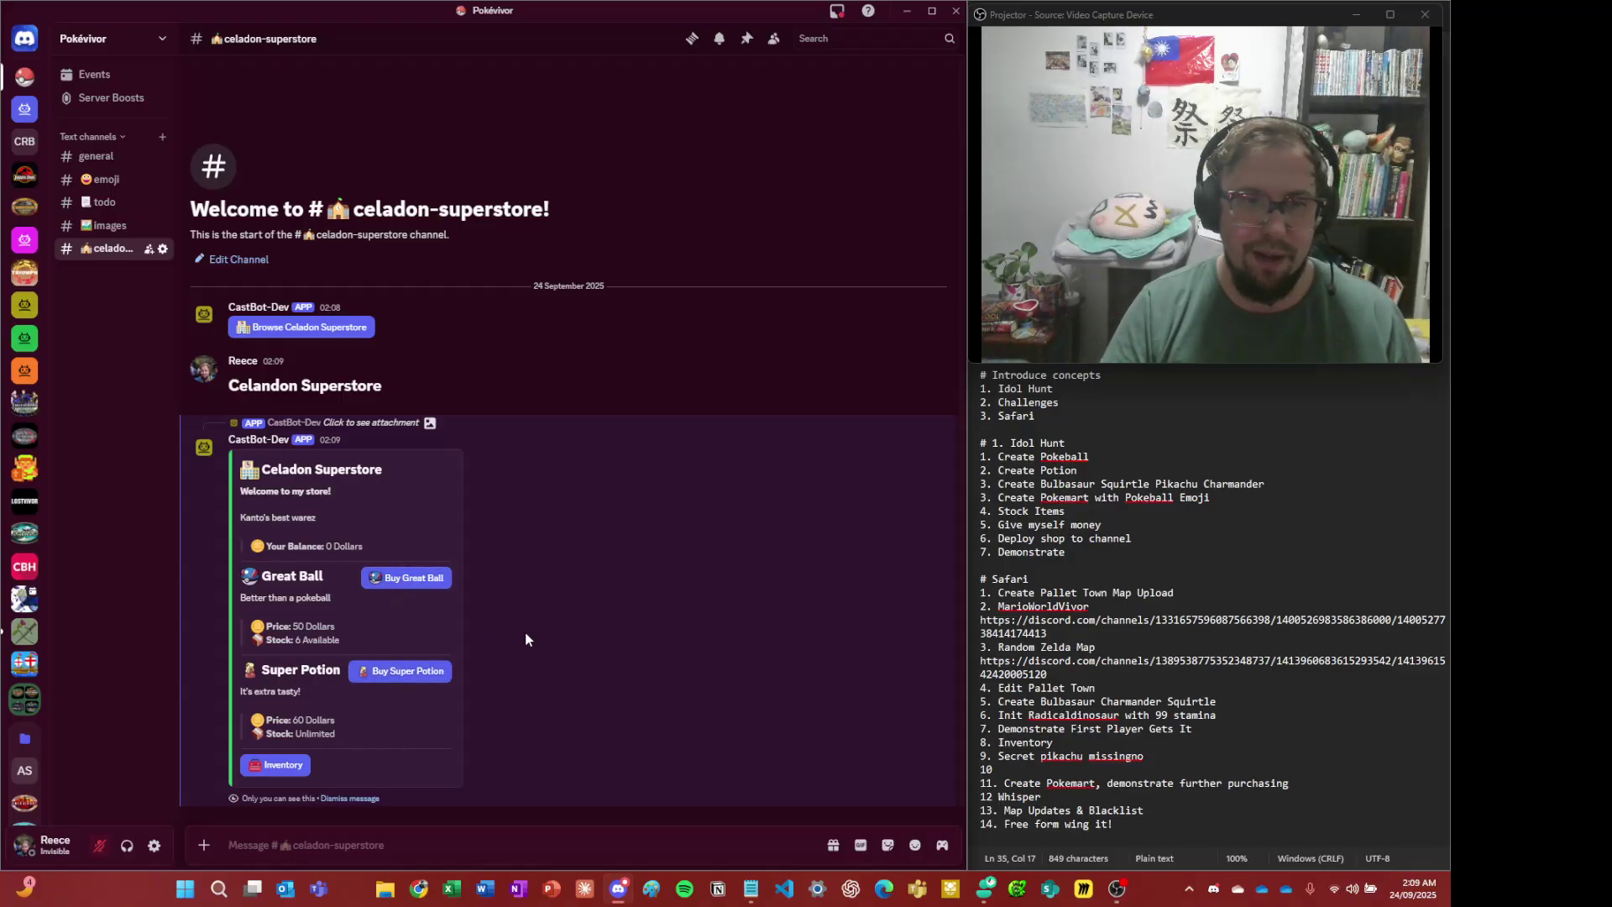
- Attempt to buy a Great Ball and a Super Potion with a 0 Dollars balance
left_click_drag(366, 550, 278, 542)
left_click(278, 542)
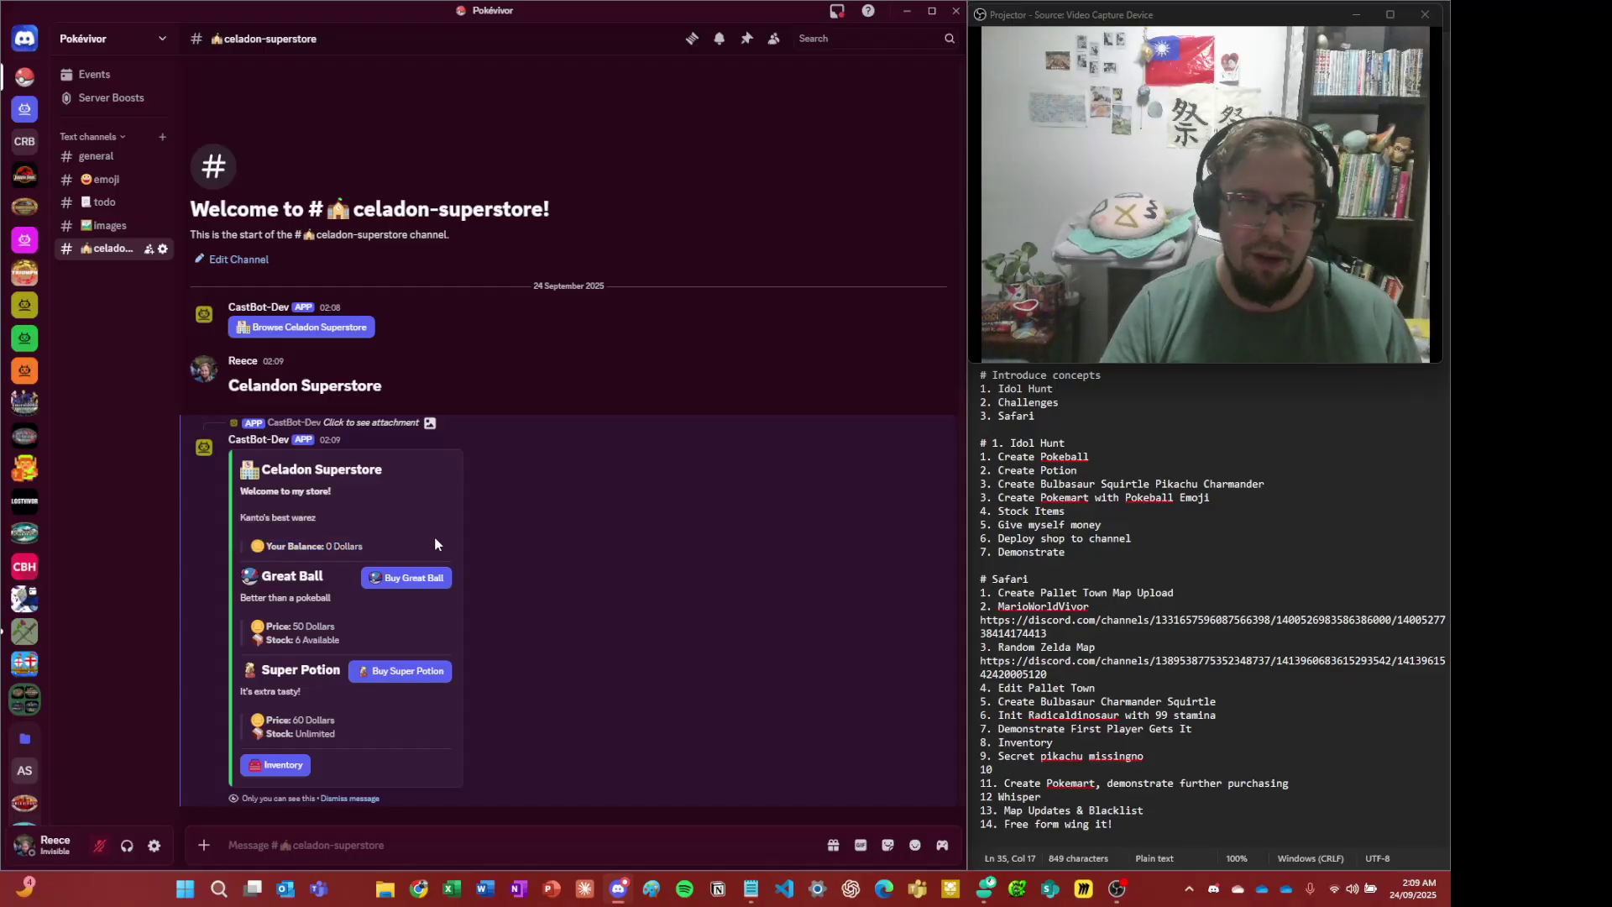
left_click(424, 586)
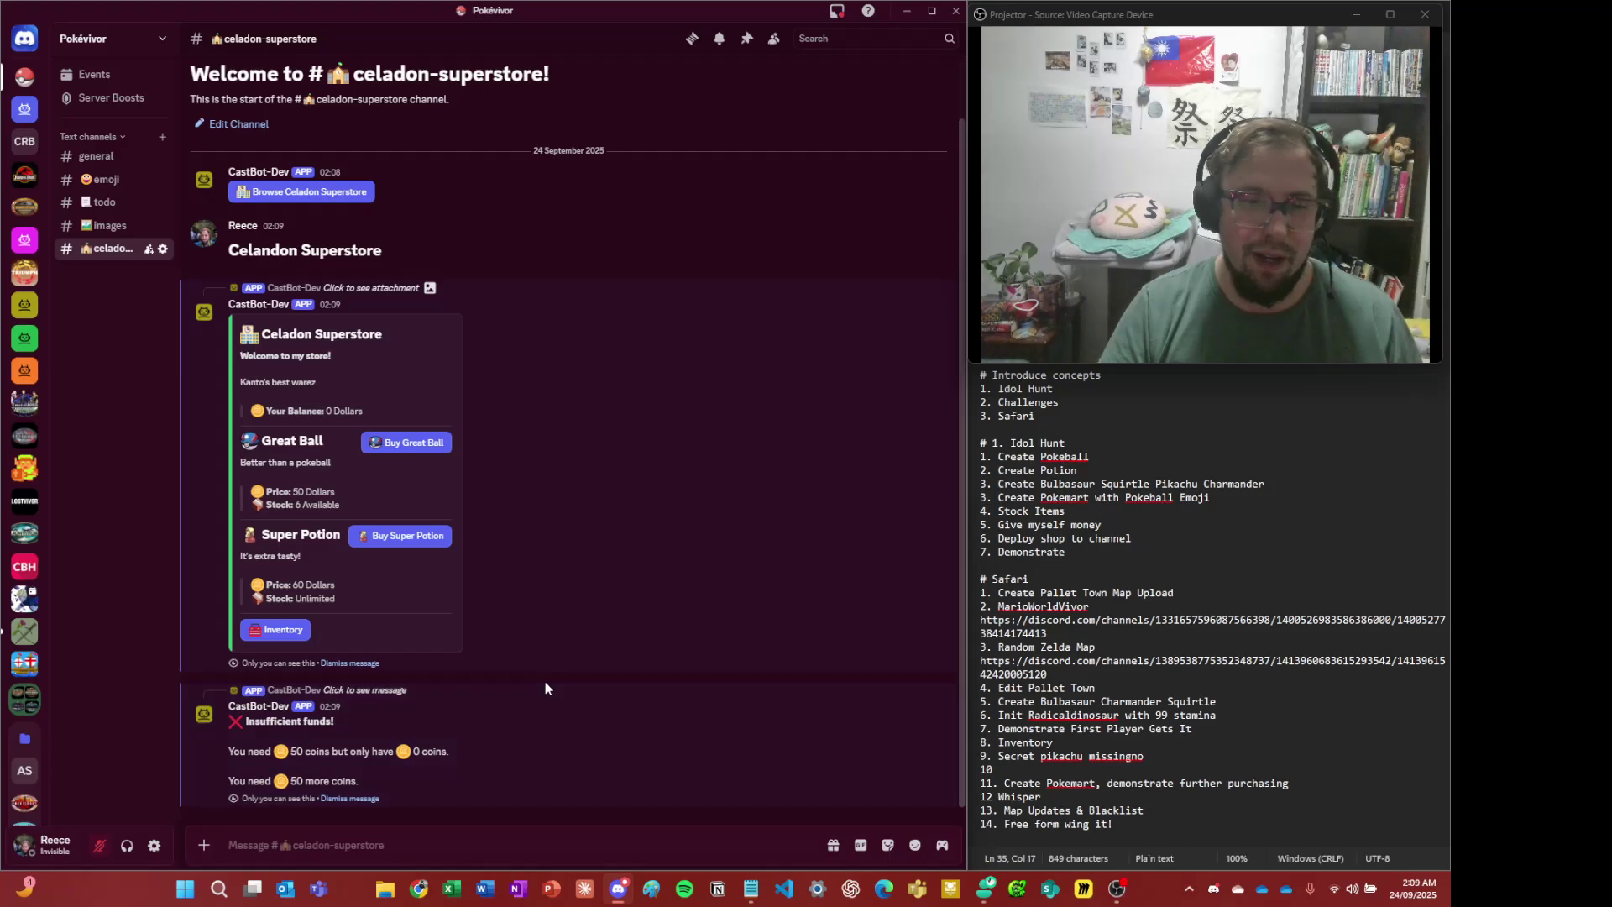
left_click(384, 539)
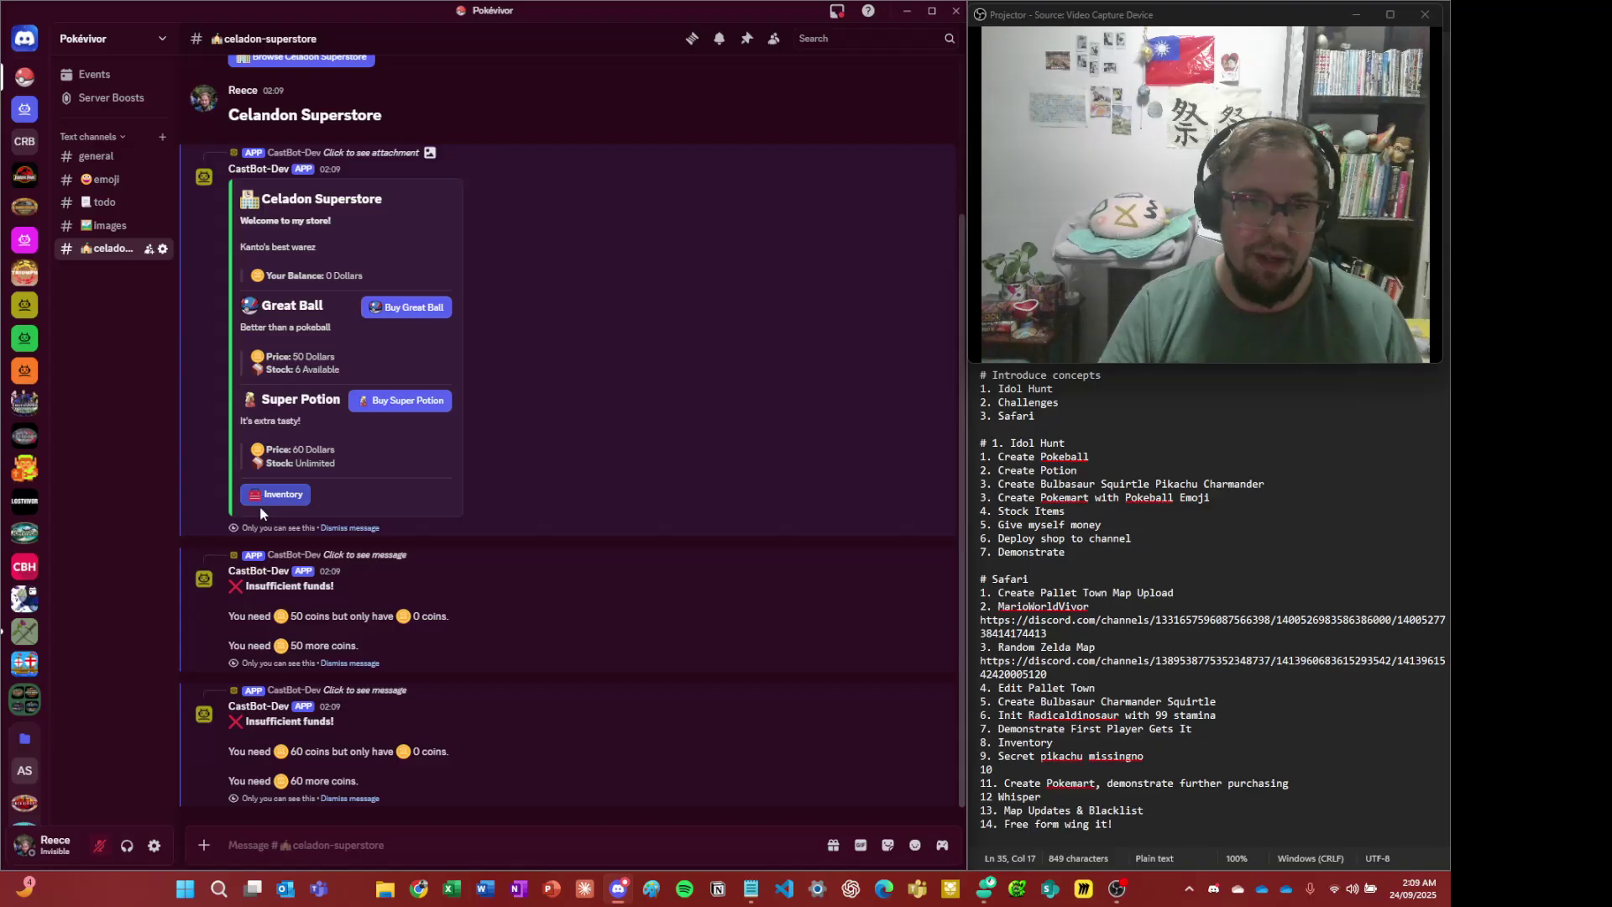
- Post a fresh /menu, go into Safari, and open the Safari Settings panel
left_click(419, 843)
type("/menu")
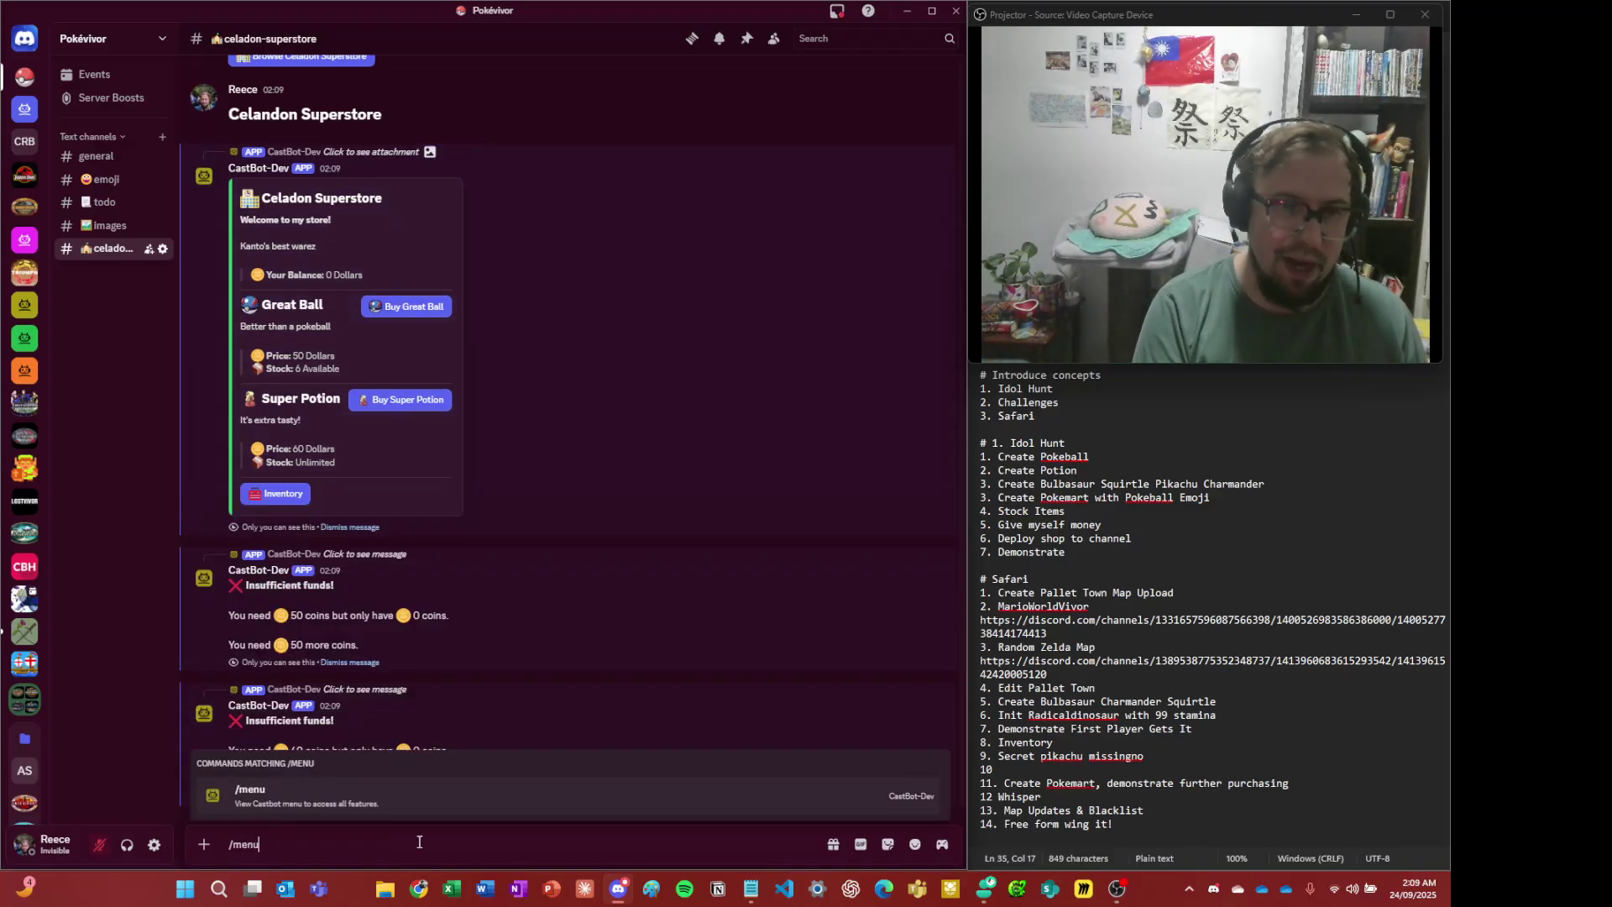
key("Return")
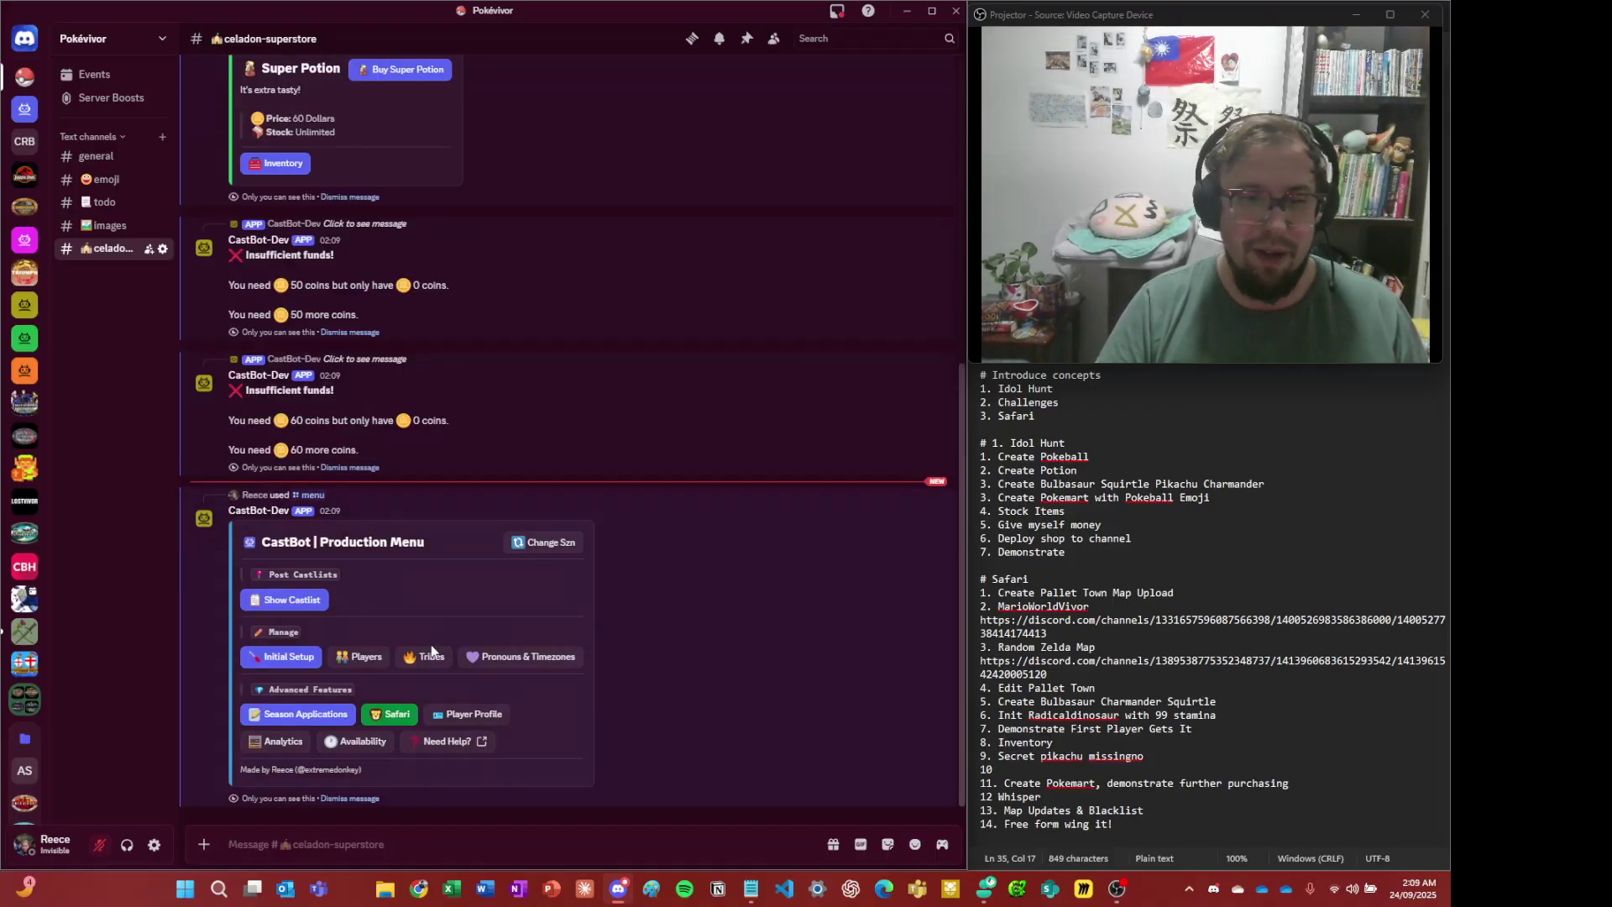
left_click(398, 721)
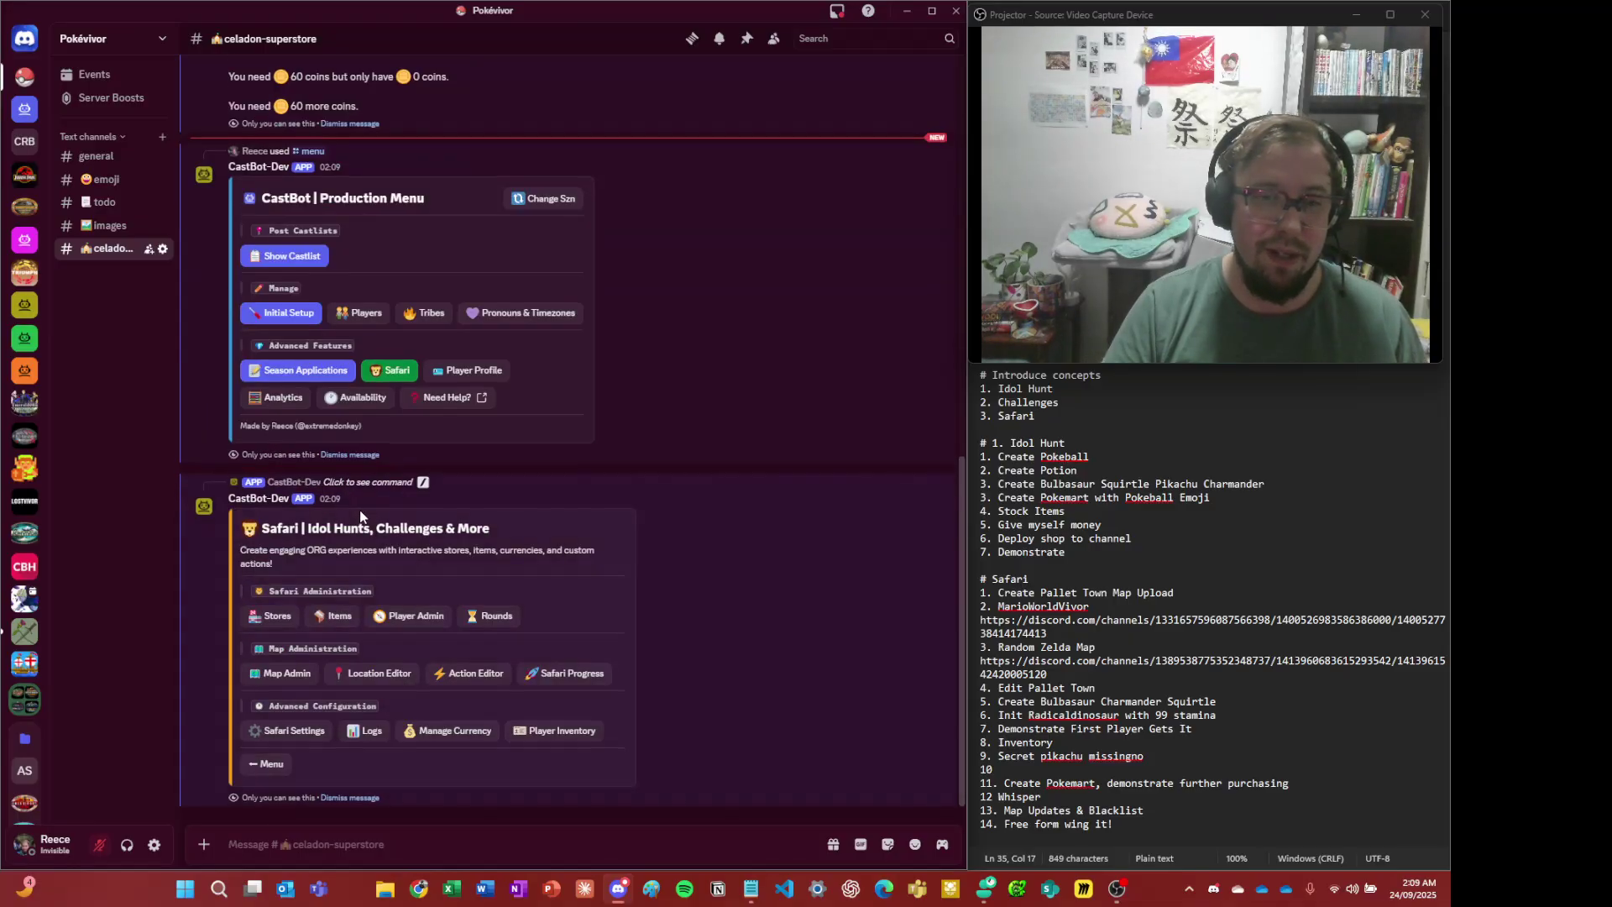
scroll(359, 513, "up", 5)
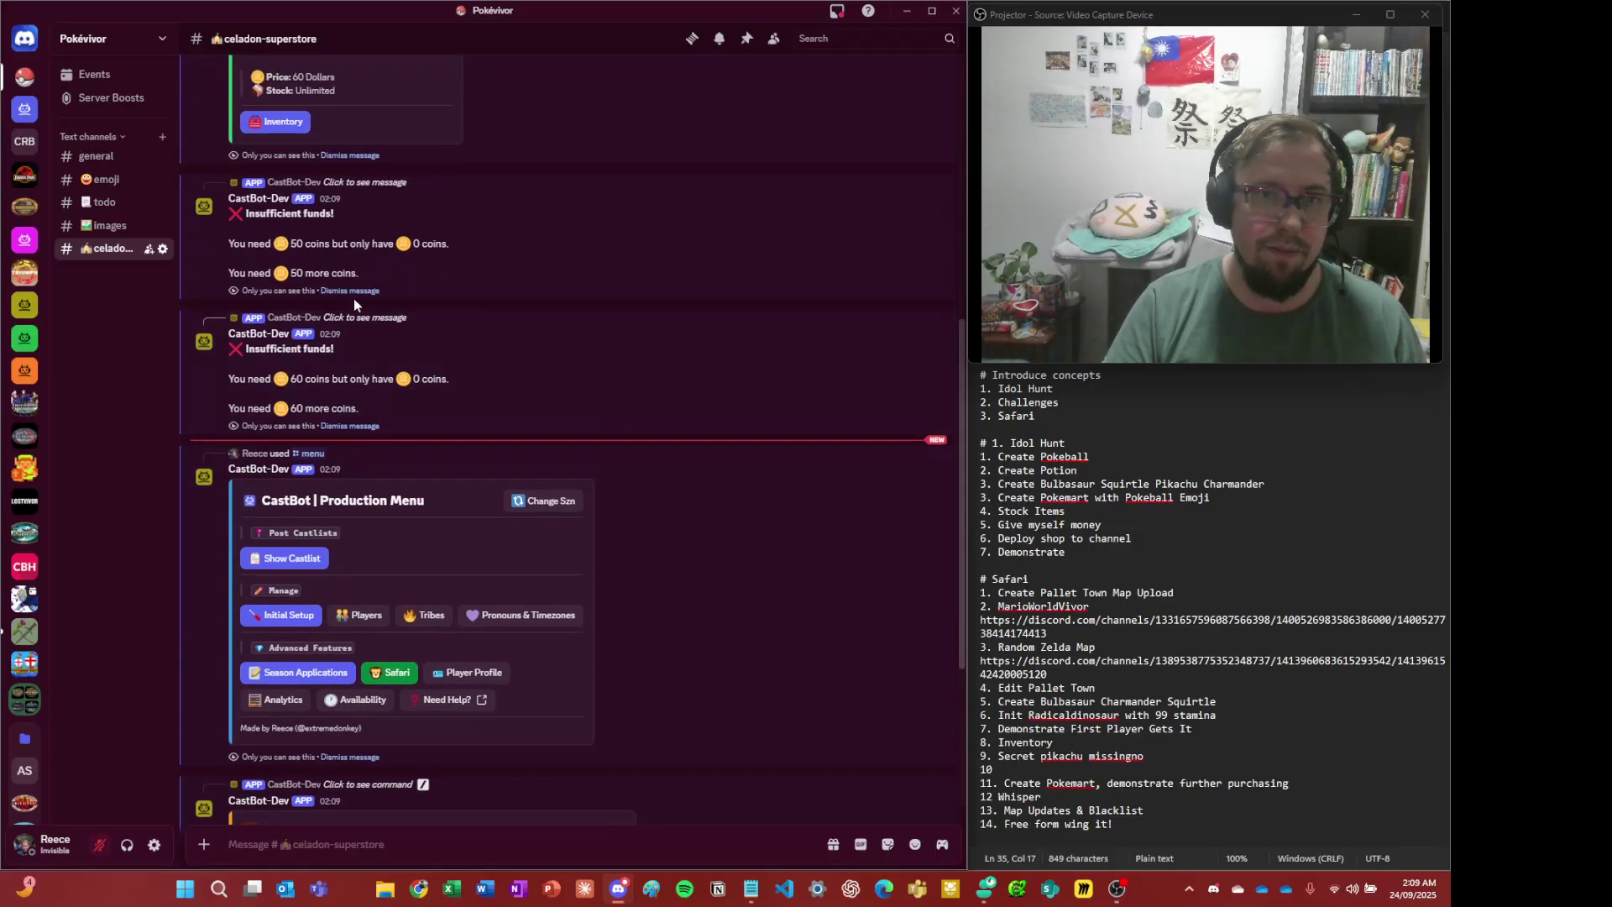
scroll(355, 299, "down", 4)
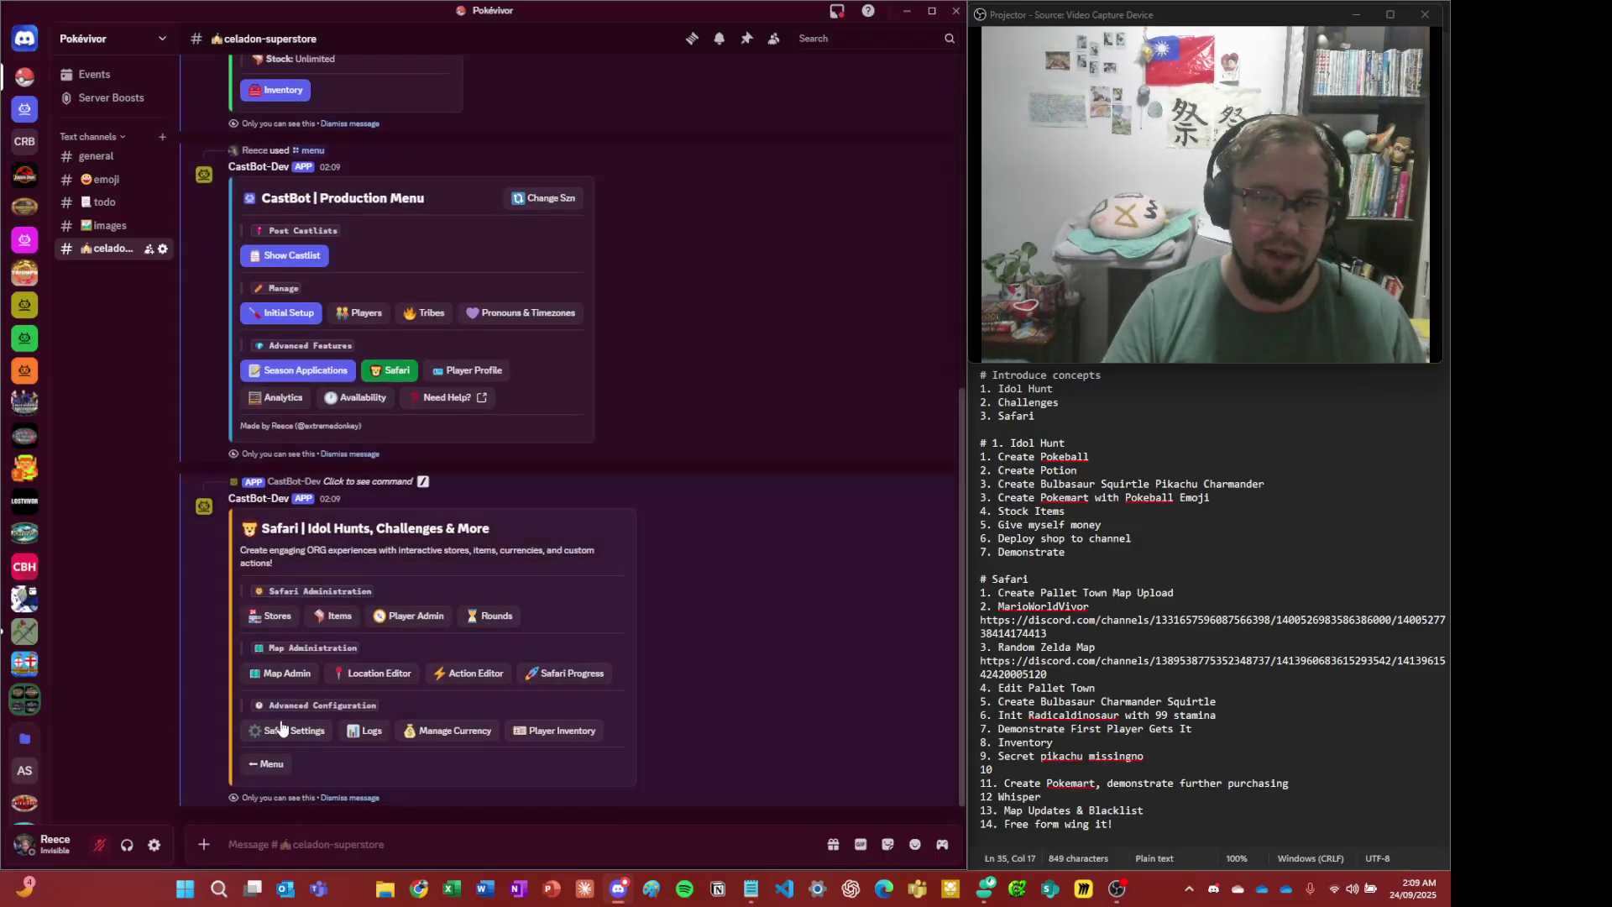
left_click(282, 727)
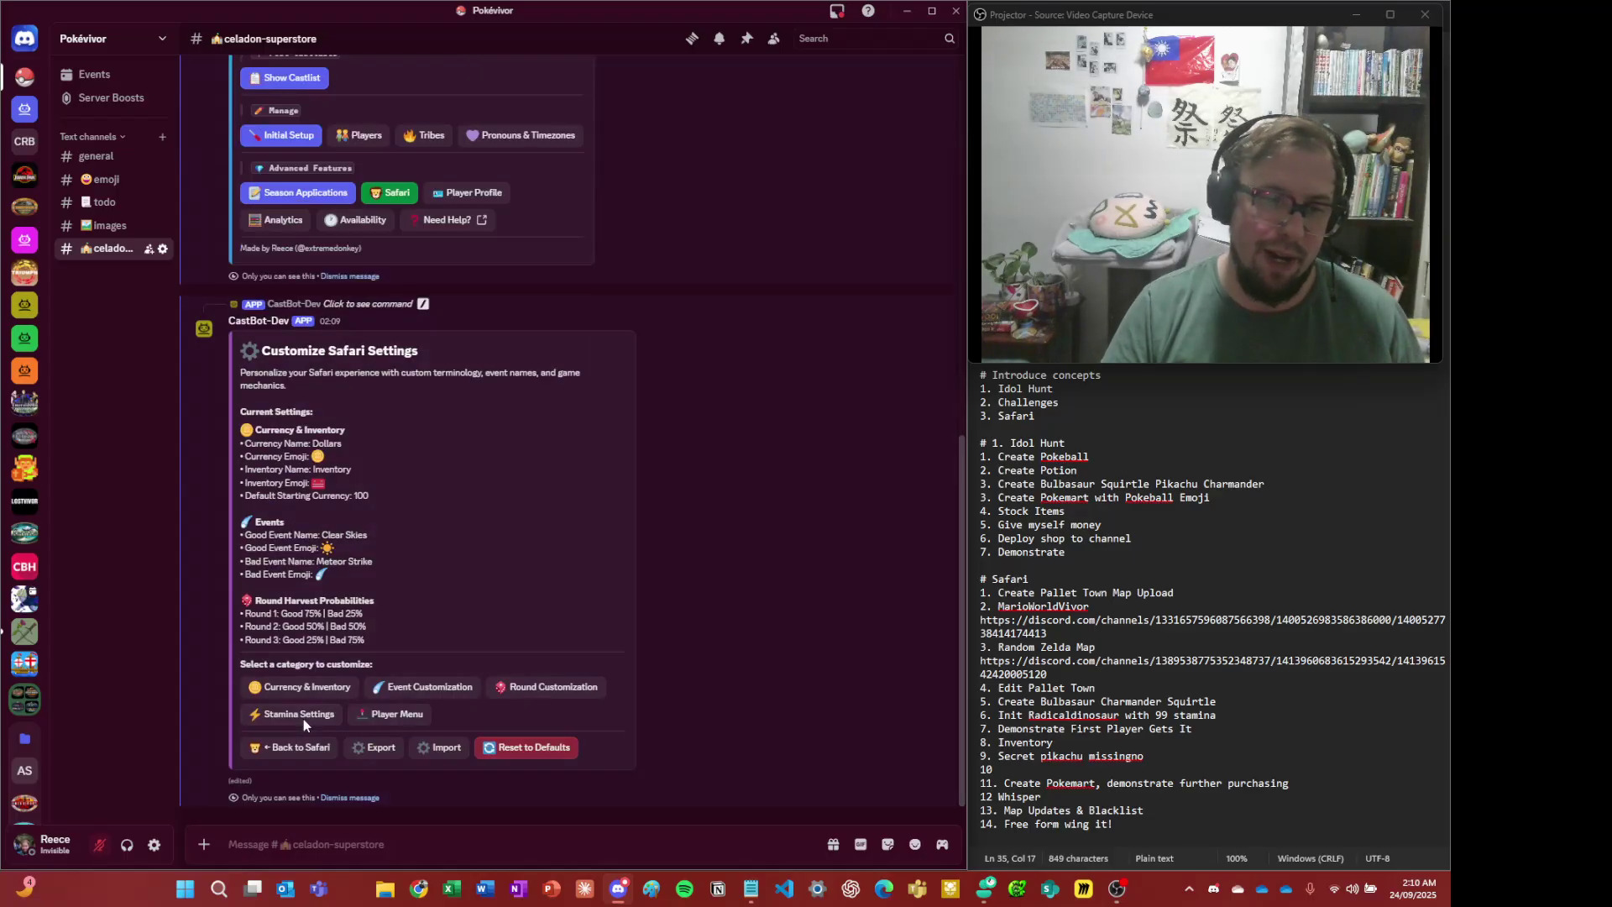
- In Currency & Inventory, set the inventory emoji to 🎒 and its name to Backpack
left_click(340, 691)
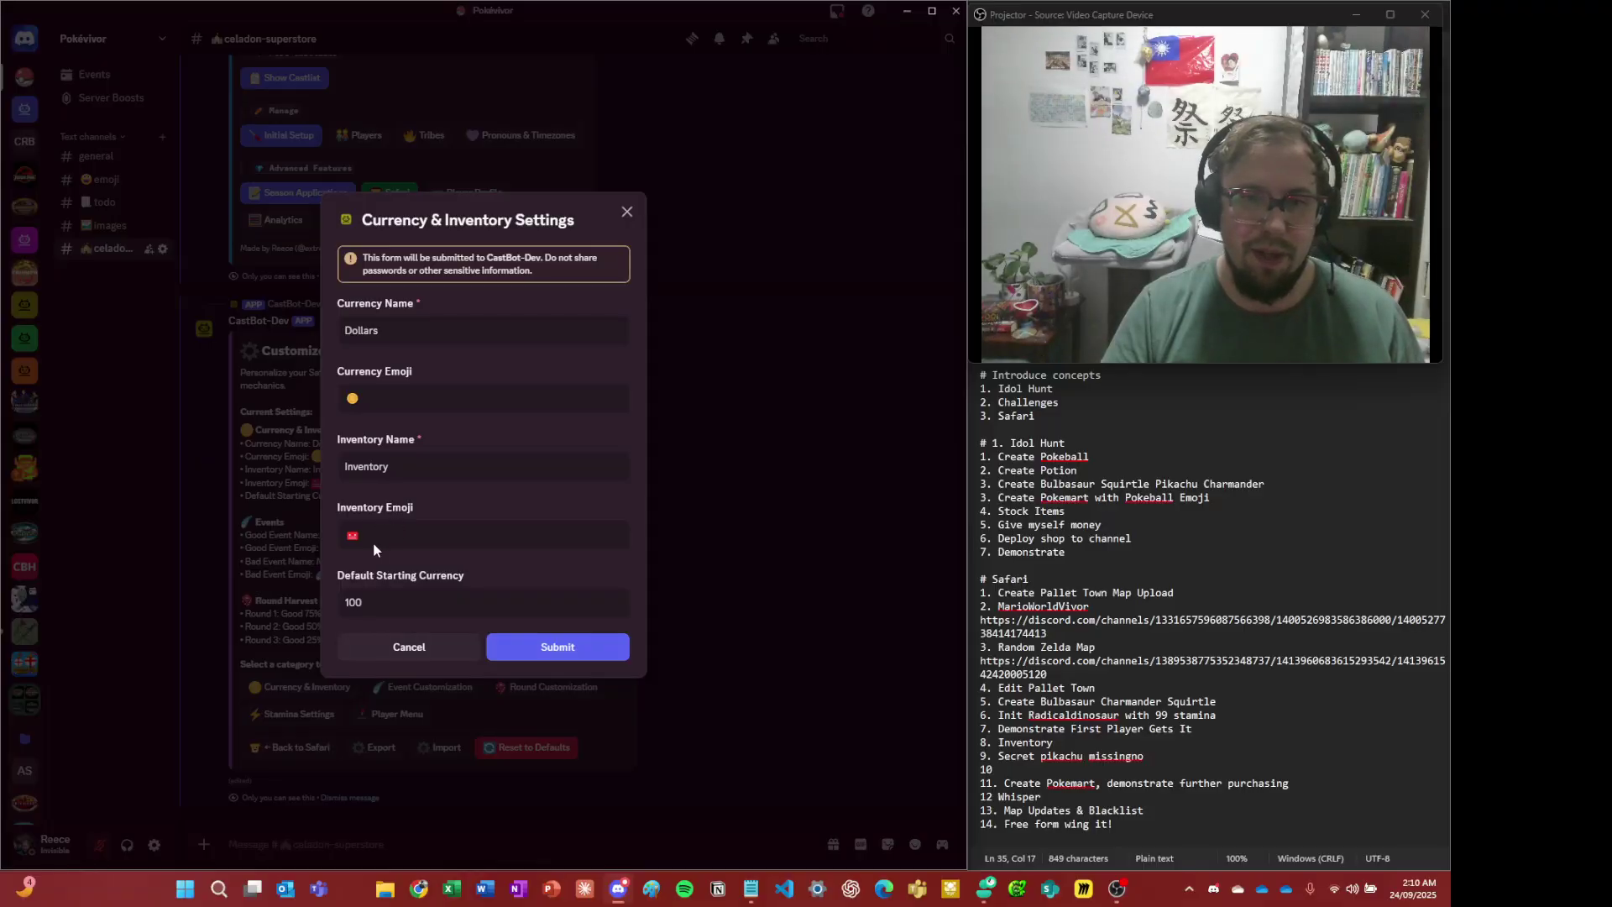
left_click(378, 537)
key("BackSpace")
key("BackSpace")
key("super+period")
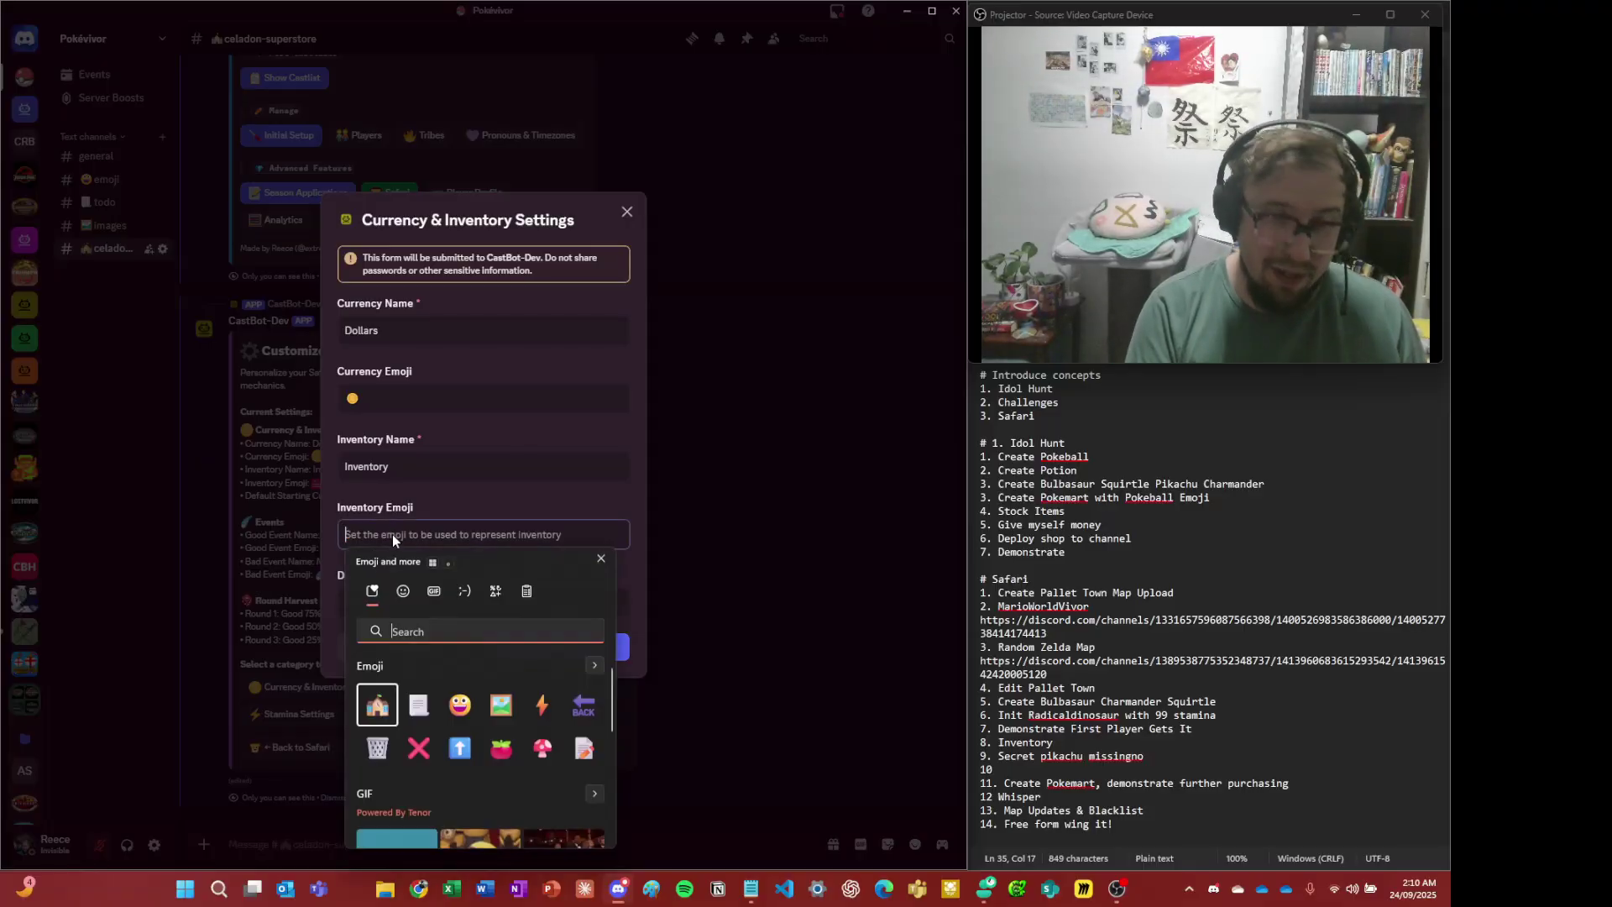
type("bag")
key("BackSpace")
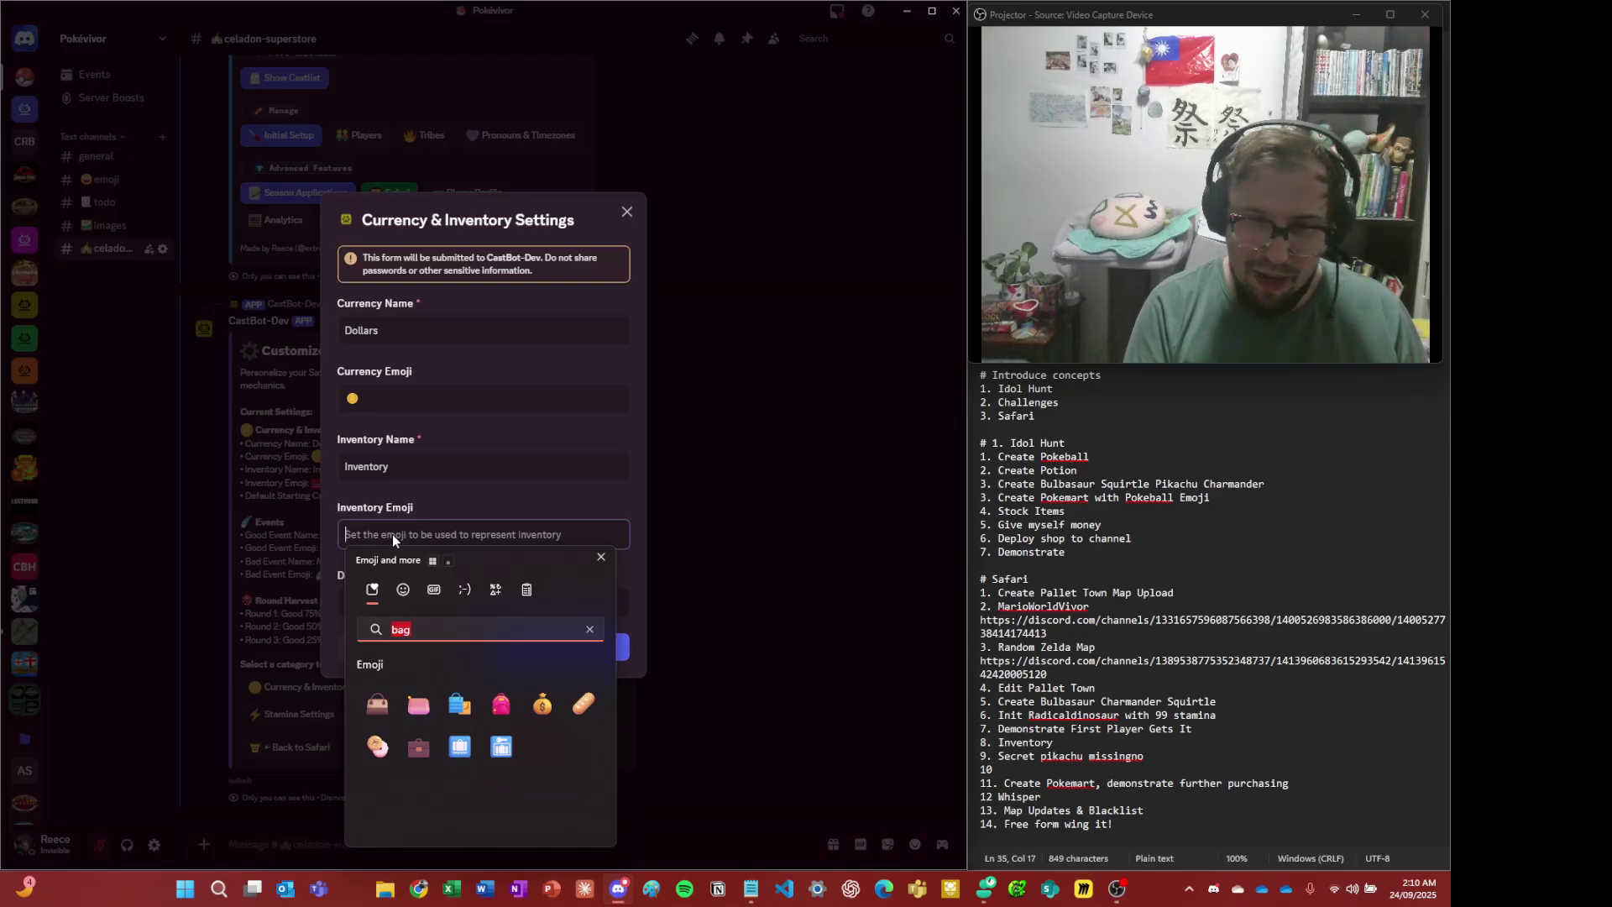
type("ckp")
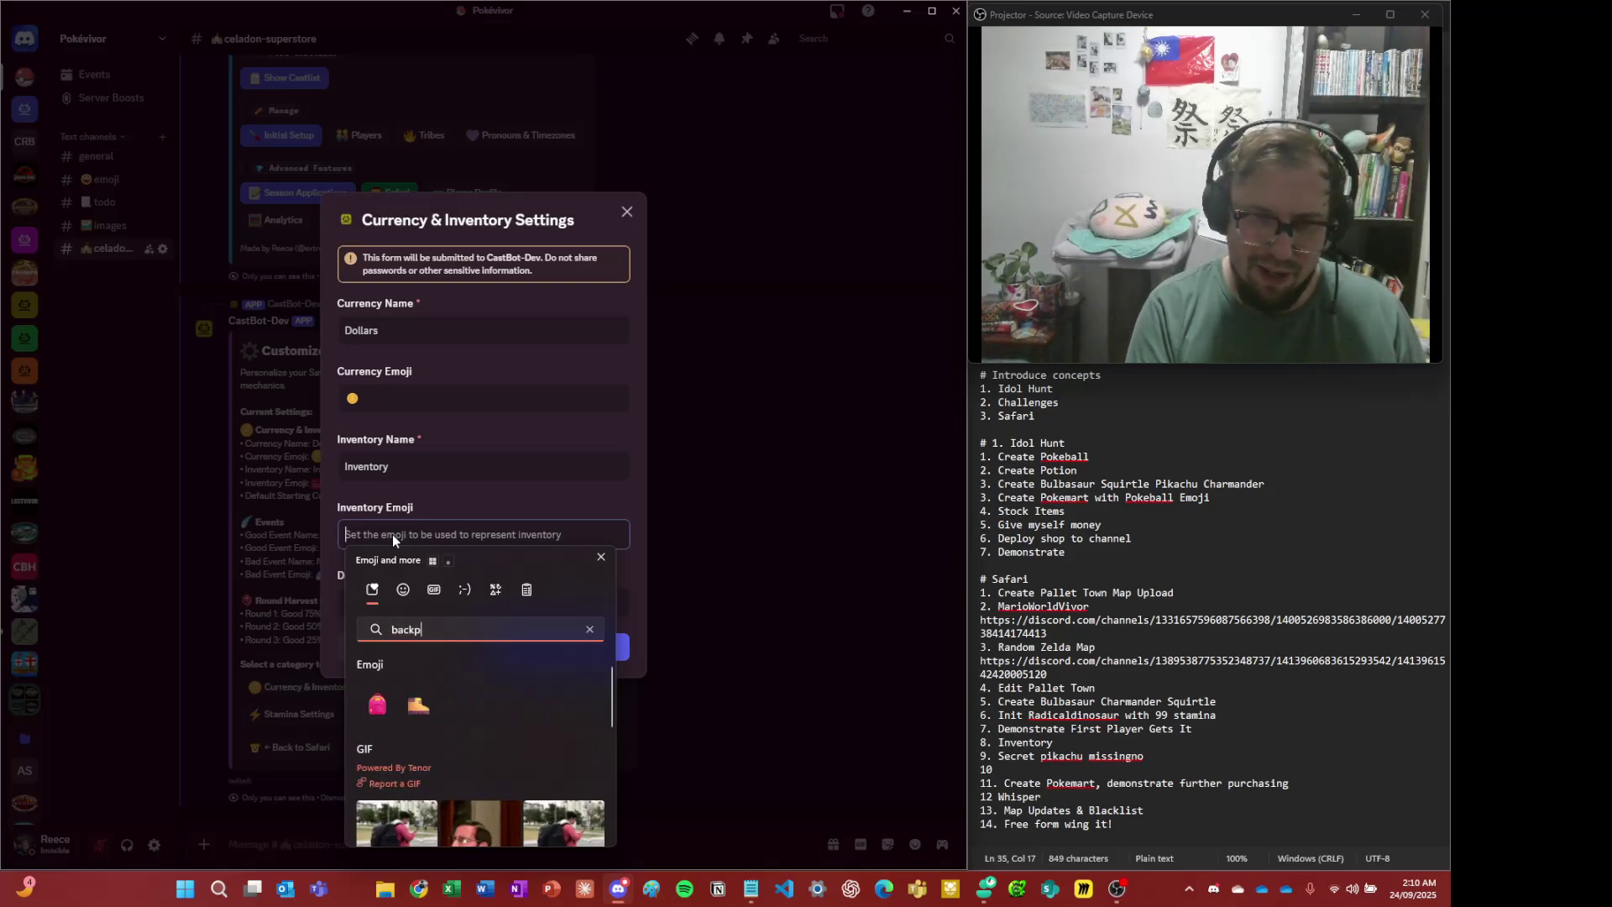
key("Down")
key("Return")
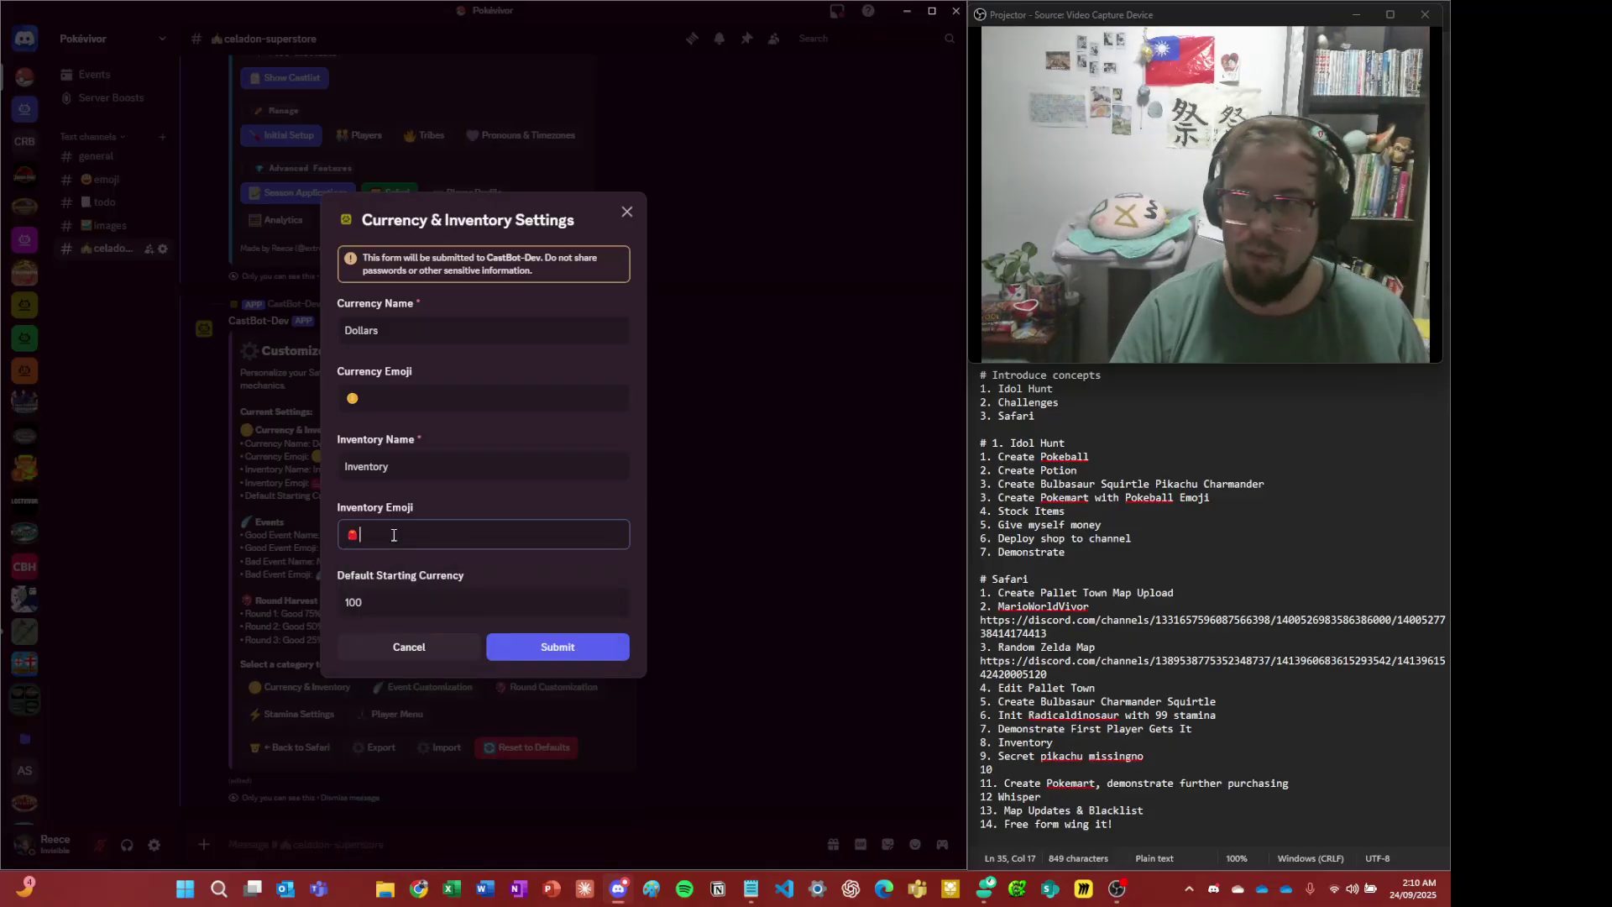
double_click(433, 486)
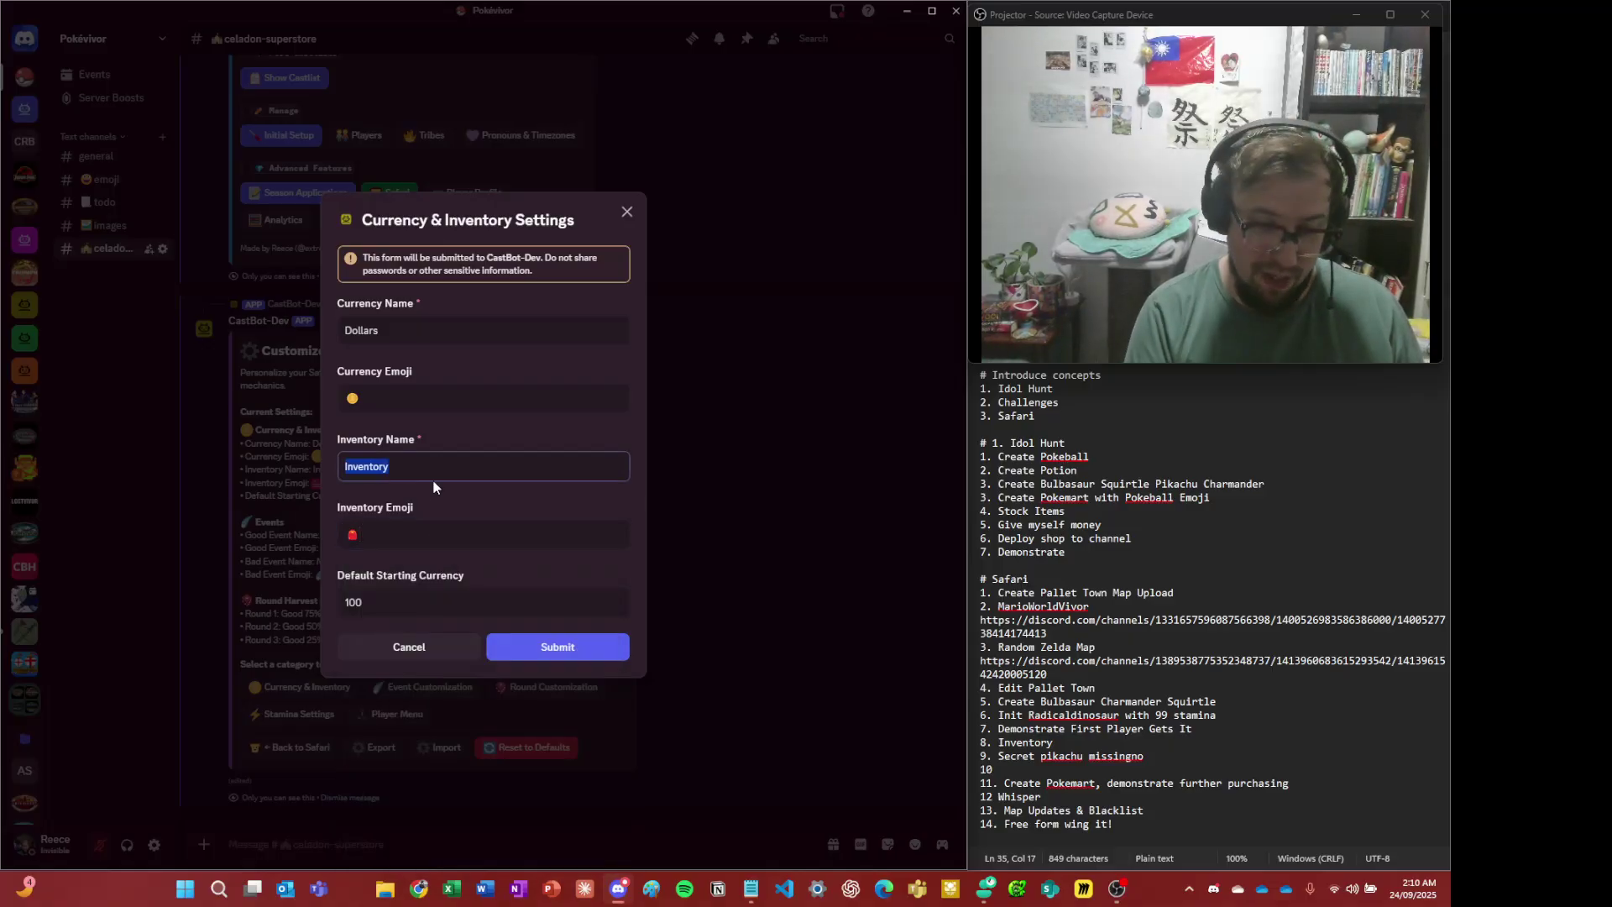
type("Backp")
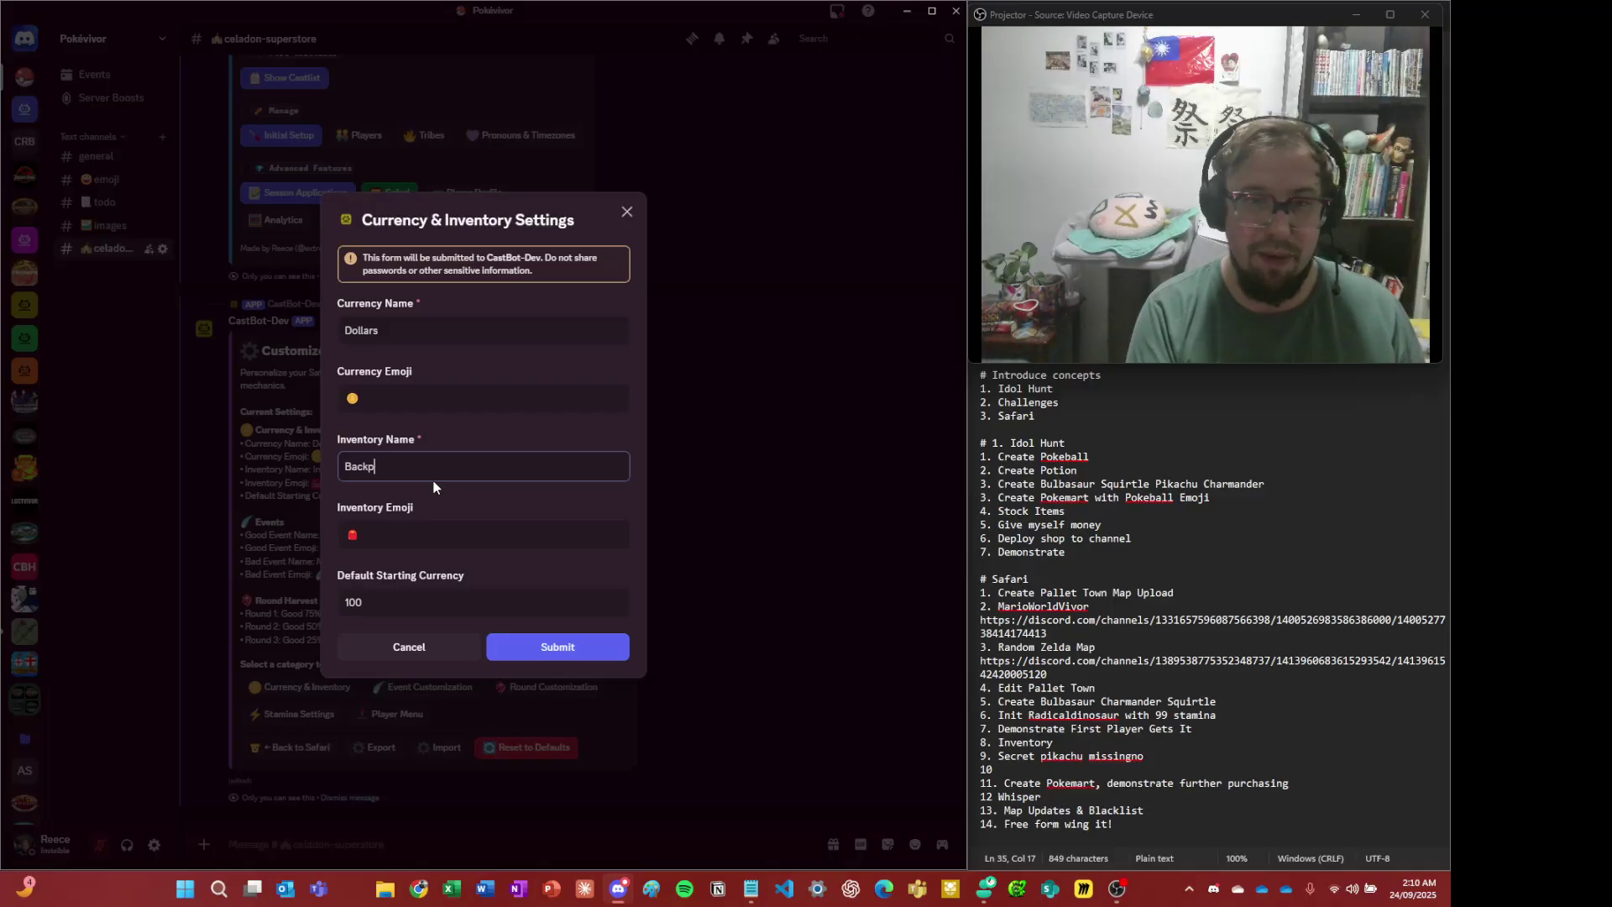
type("ack")
- Rename the currency to Pokedollars with a 💷 banknote emoji
left_click(501, 327)
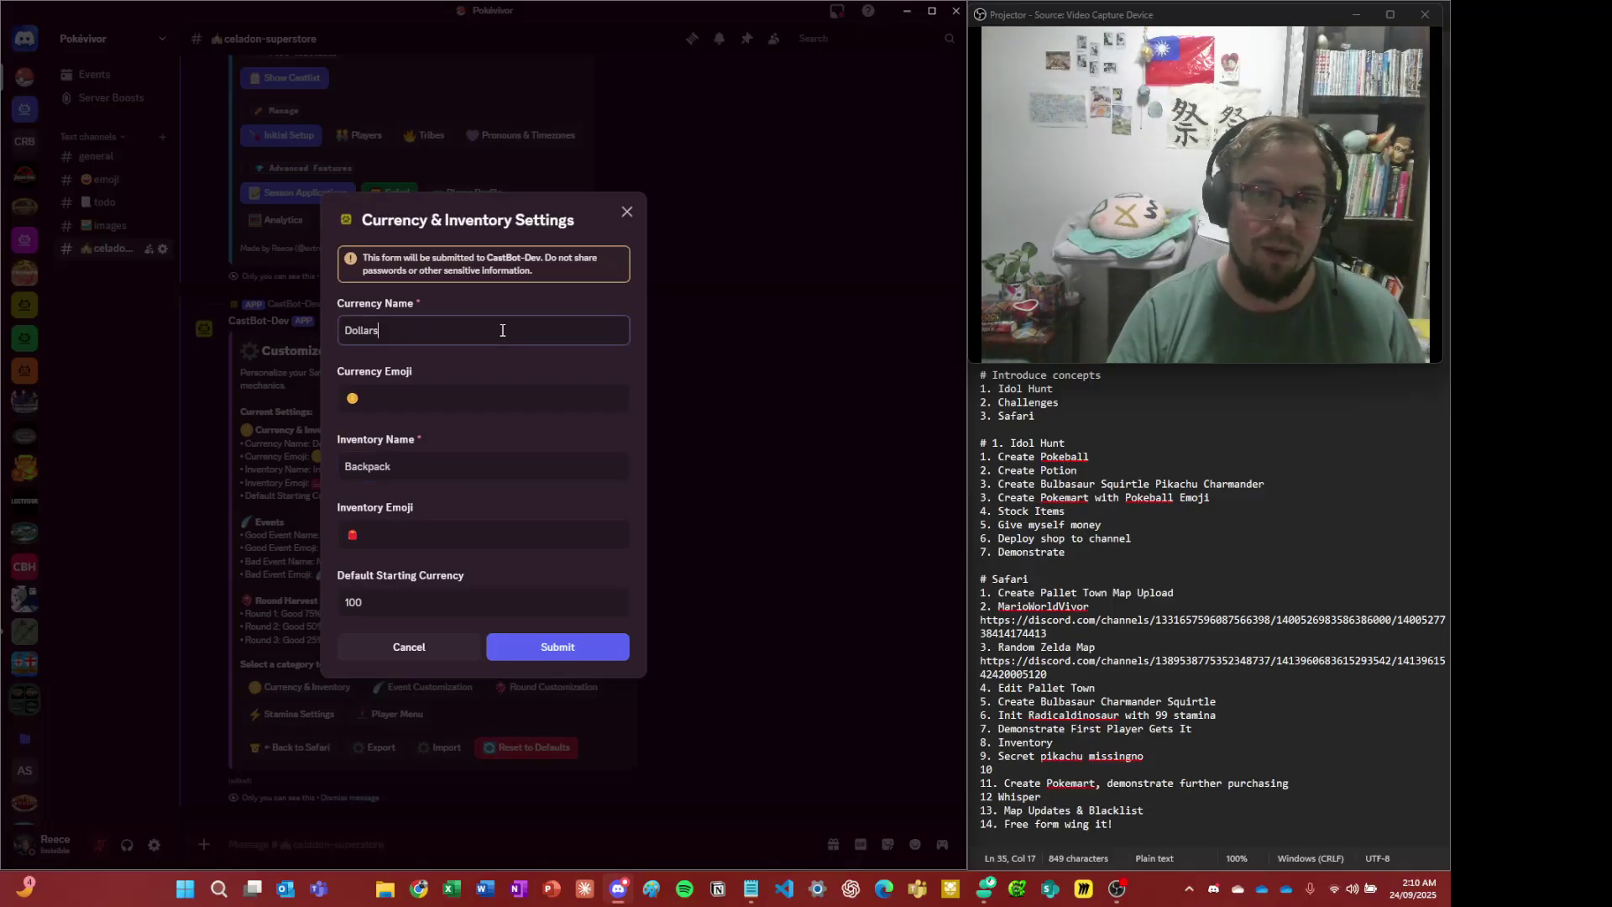
key("ctrl+a")
type("Po")
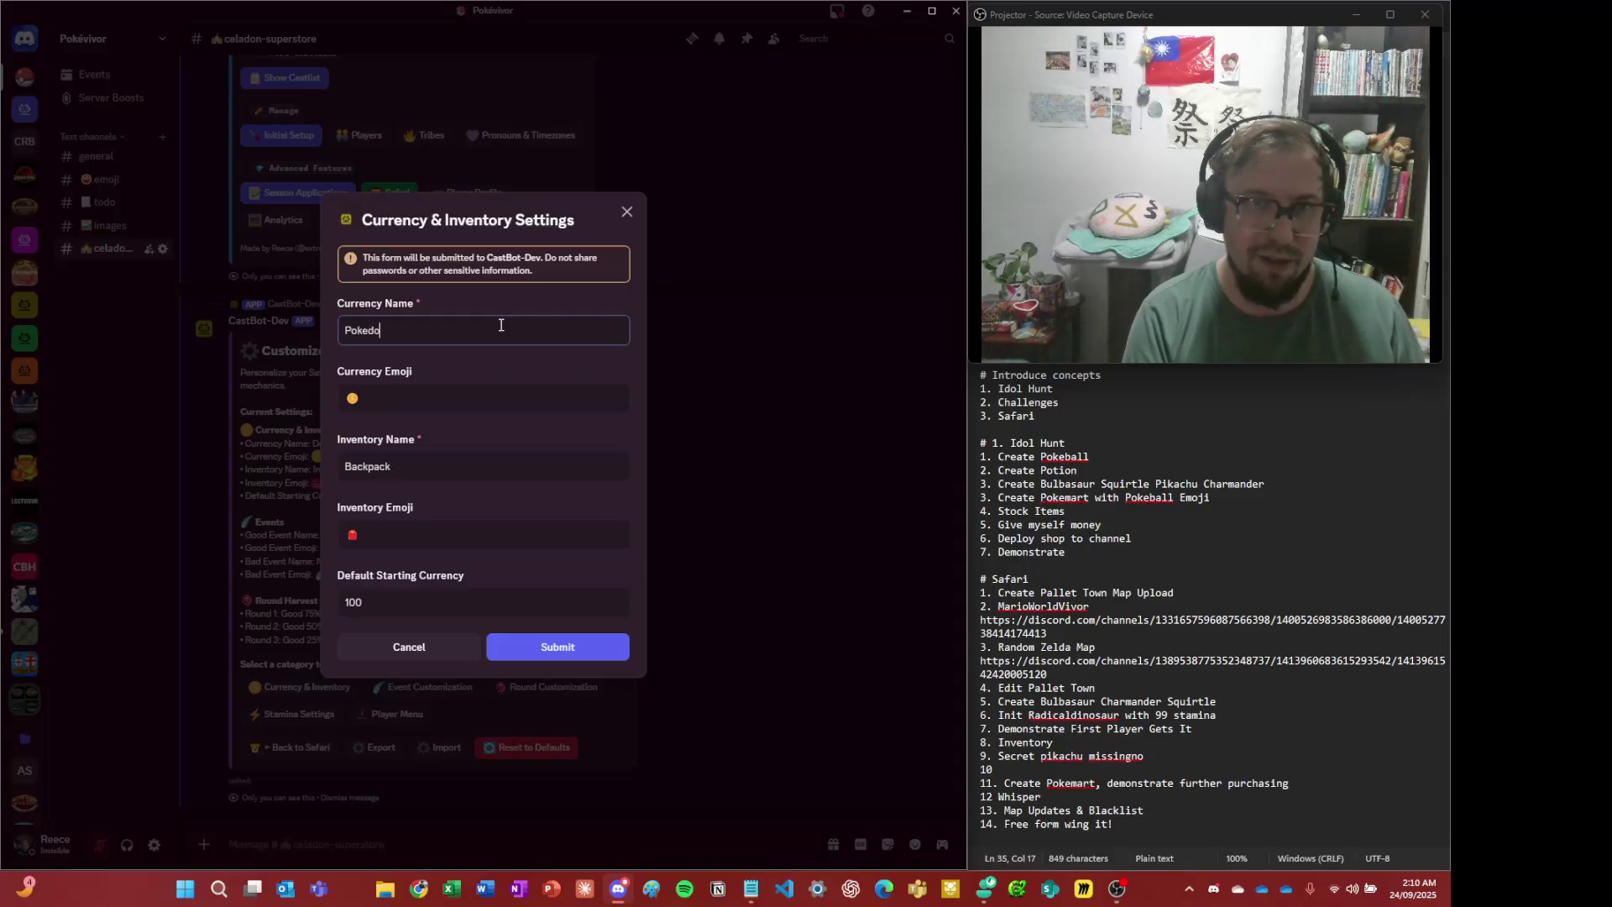
type("llar")
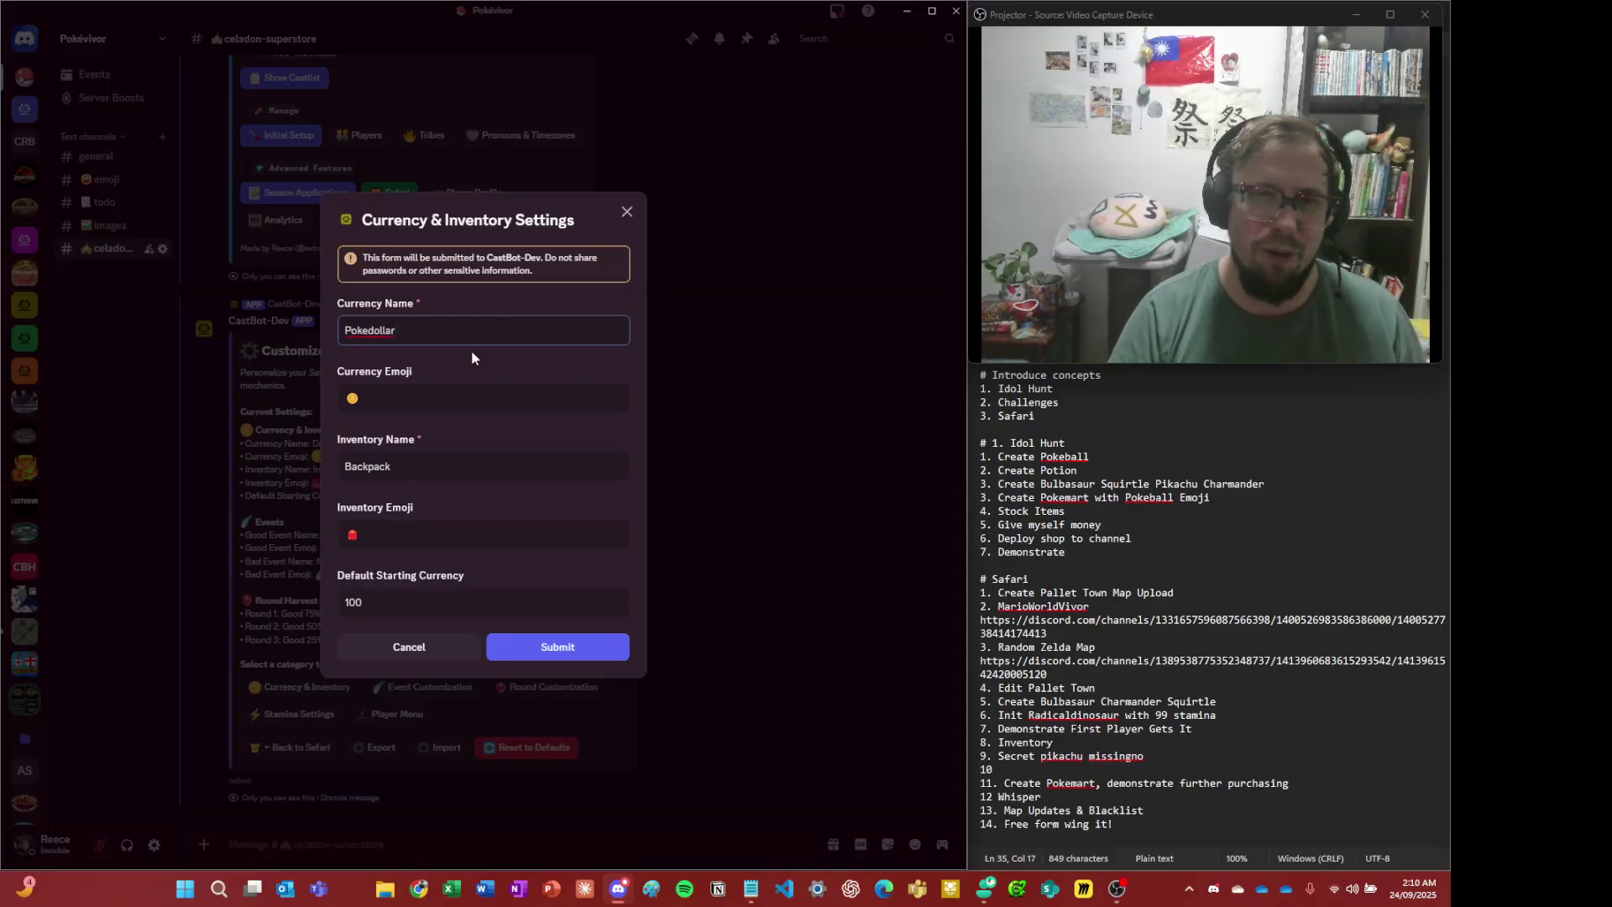
type("s")
left_click(419, 393)
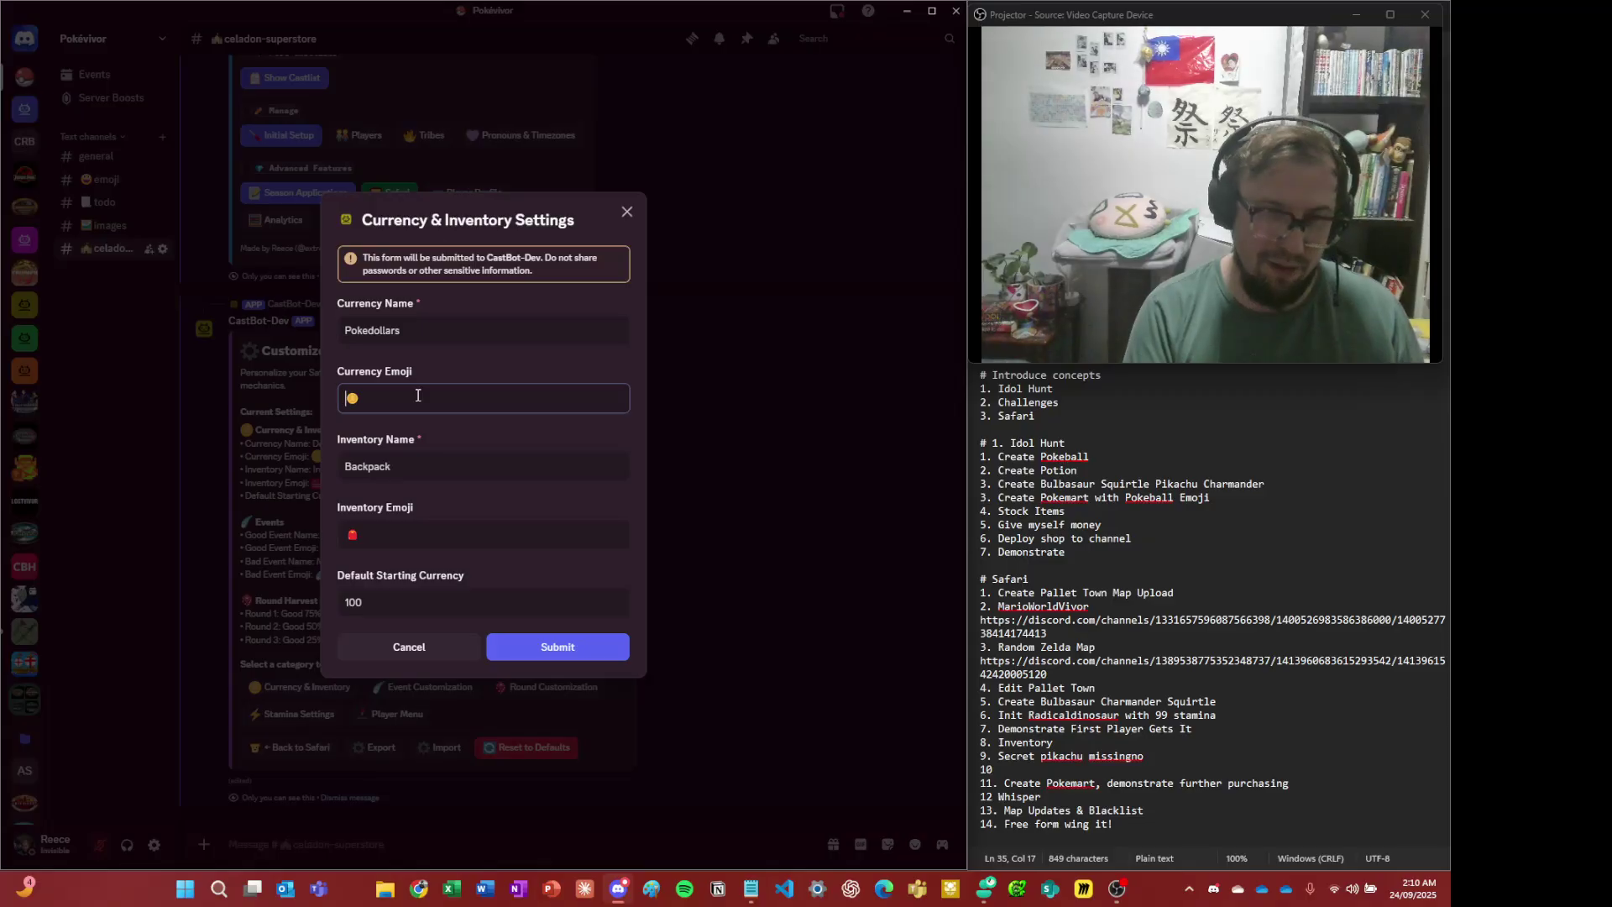
key("super+period")
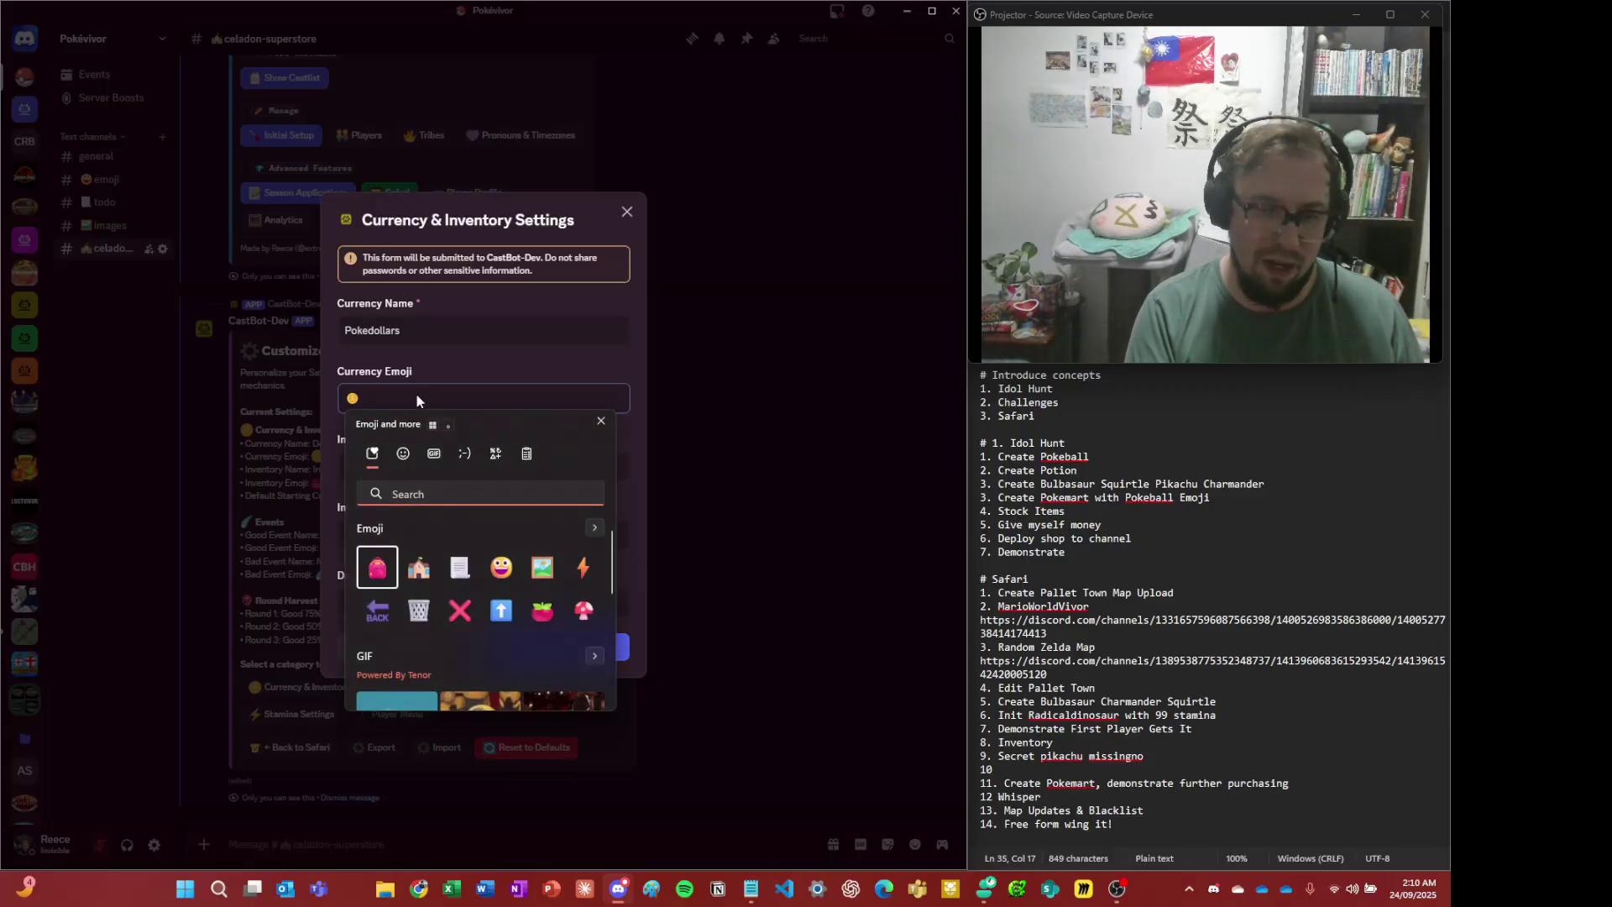
type("cash")
key("Right")
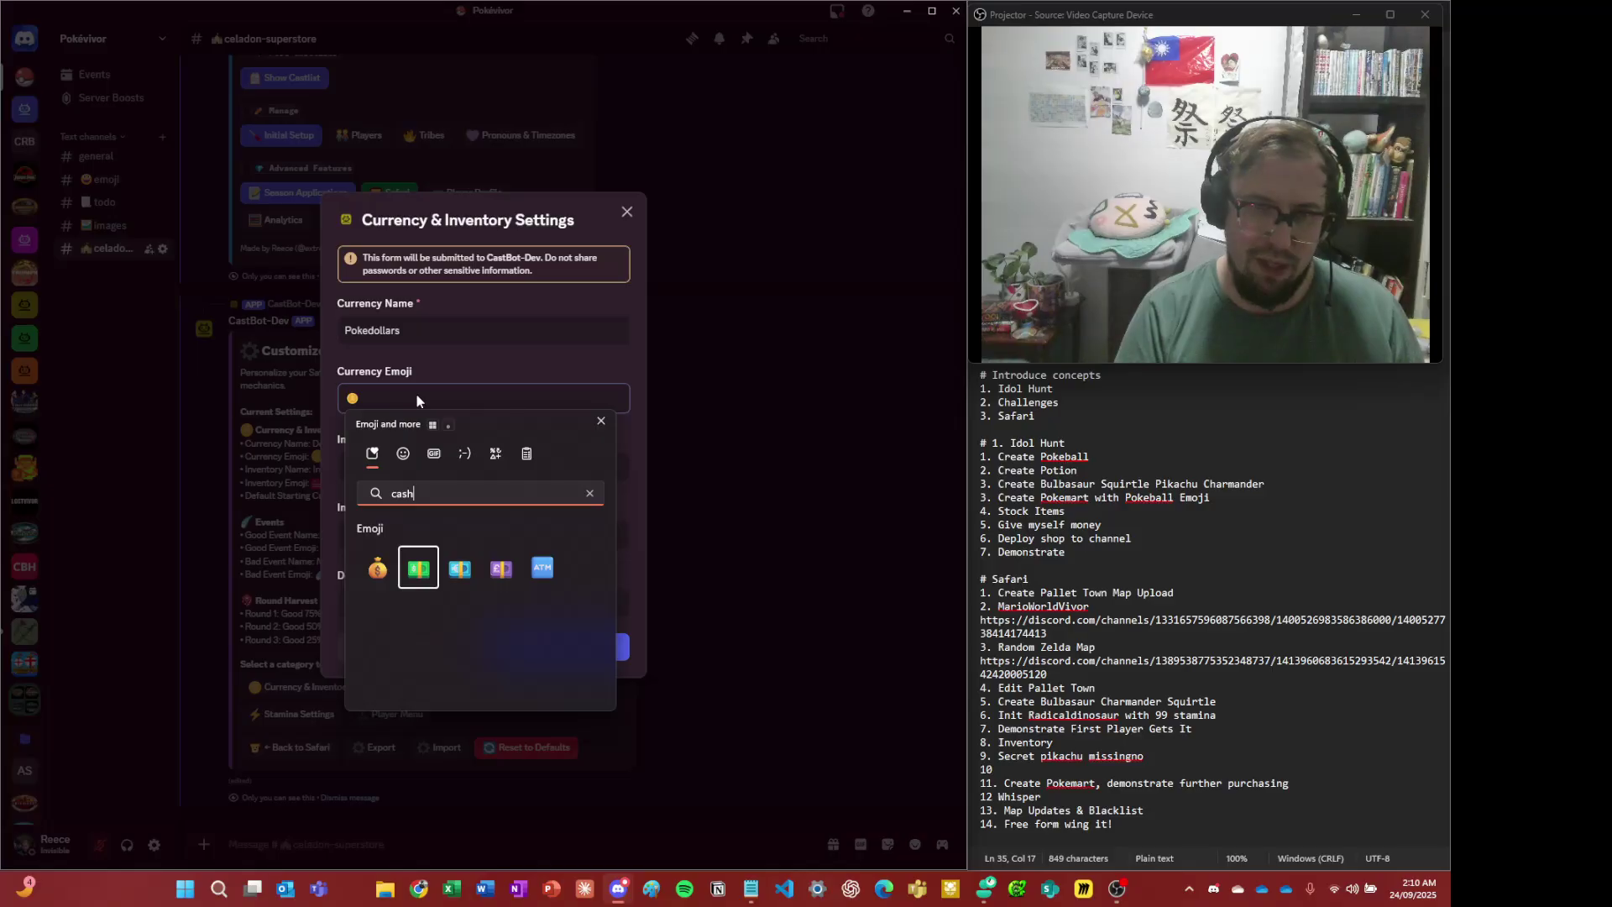
key("Right")
key("Right")
key("Return")
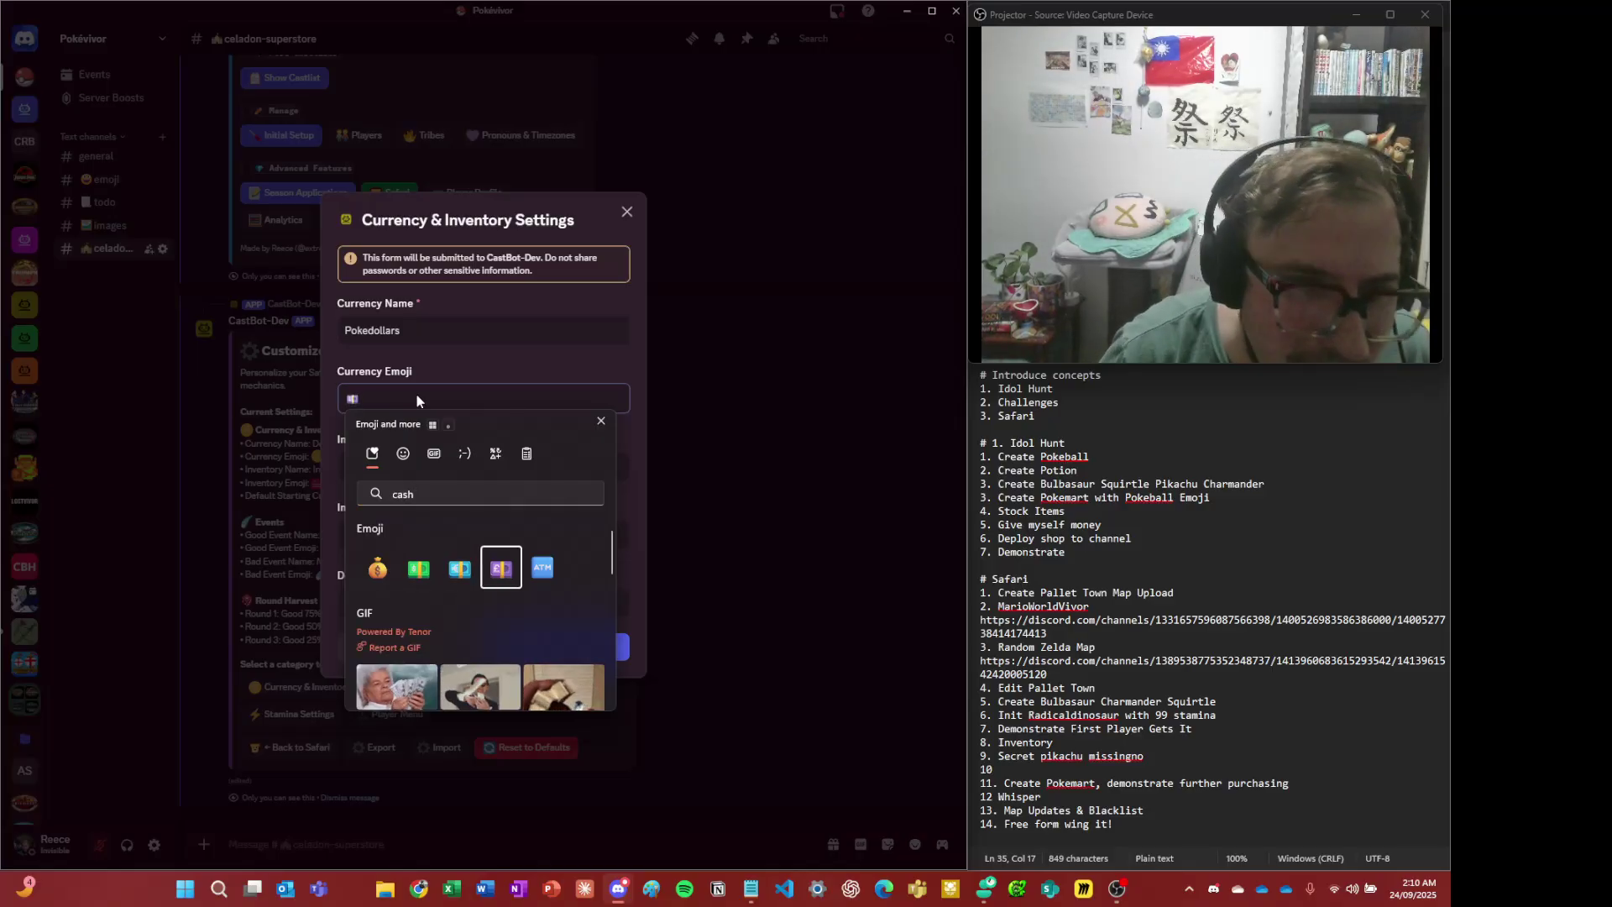
key("Escape")
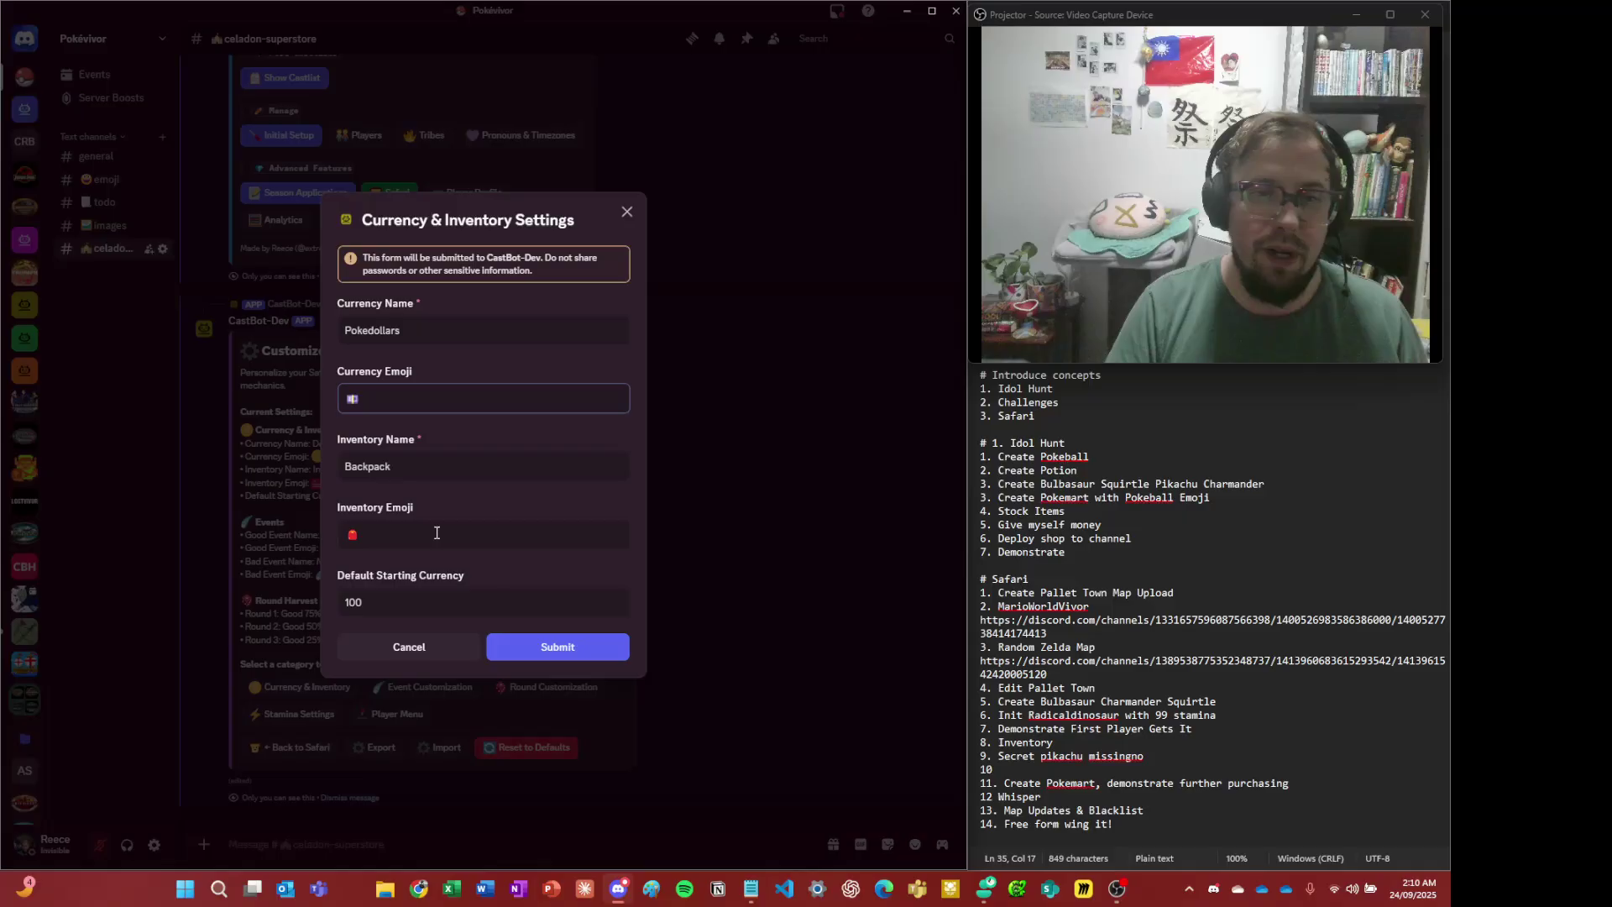
- Keep the starting currency at 100 and save the currency and inventory settings
double_click(347, 601)
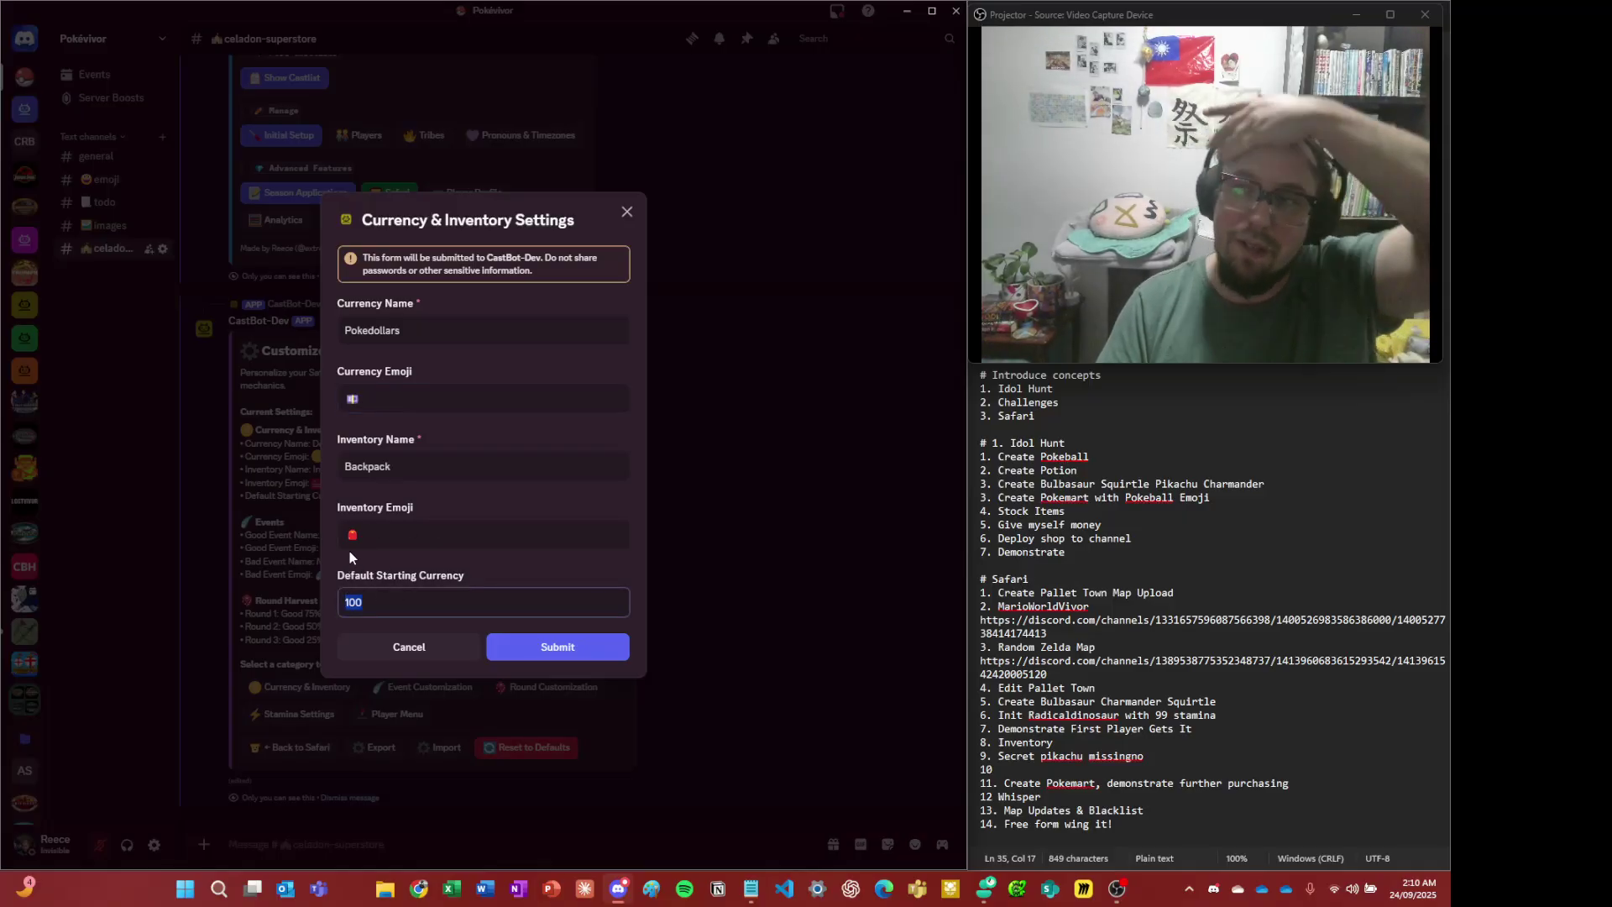
left_click(492, 592)
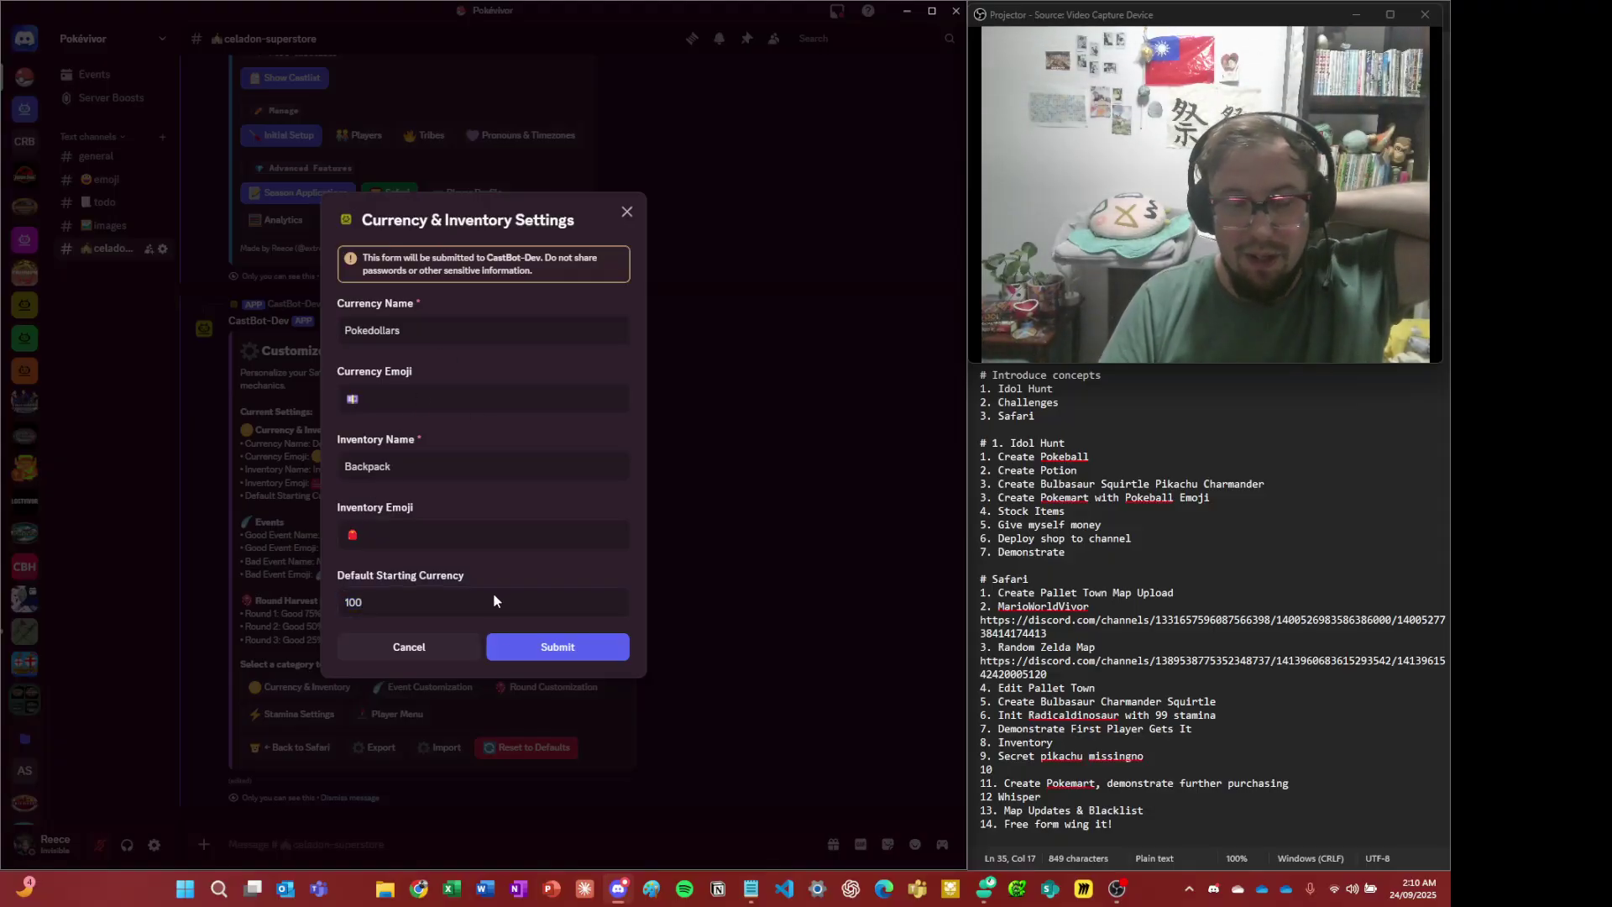
left_click(597, 654)
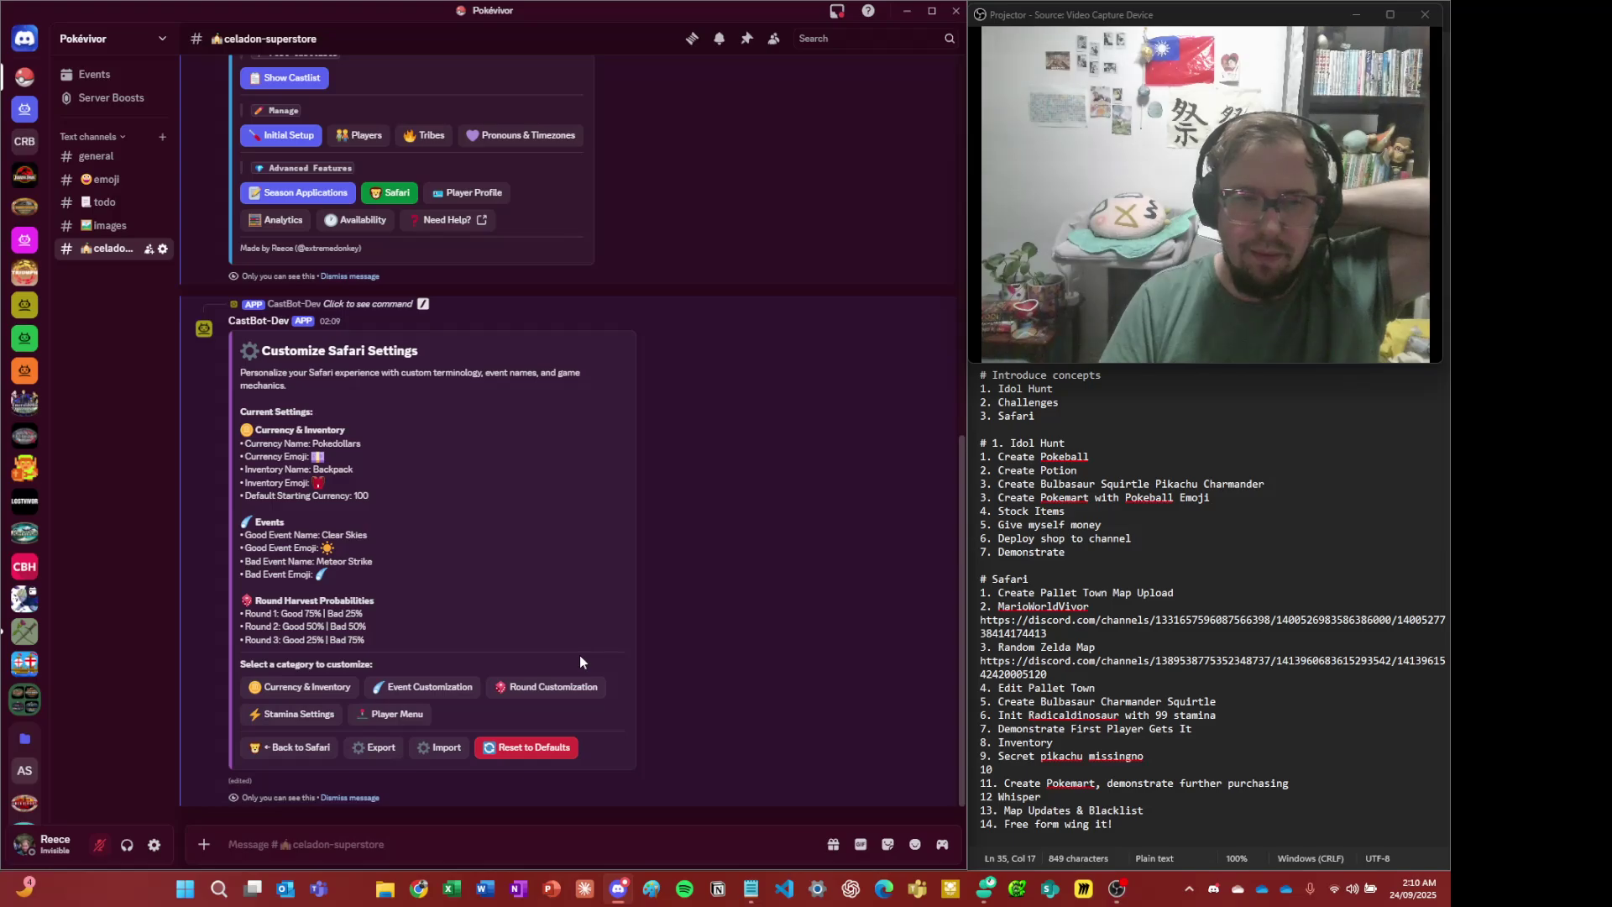
left_click_drag(367, 494, 410, 476)
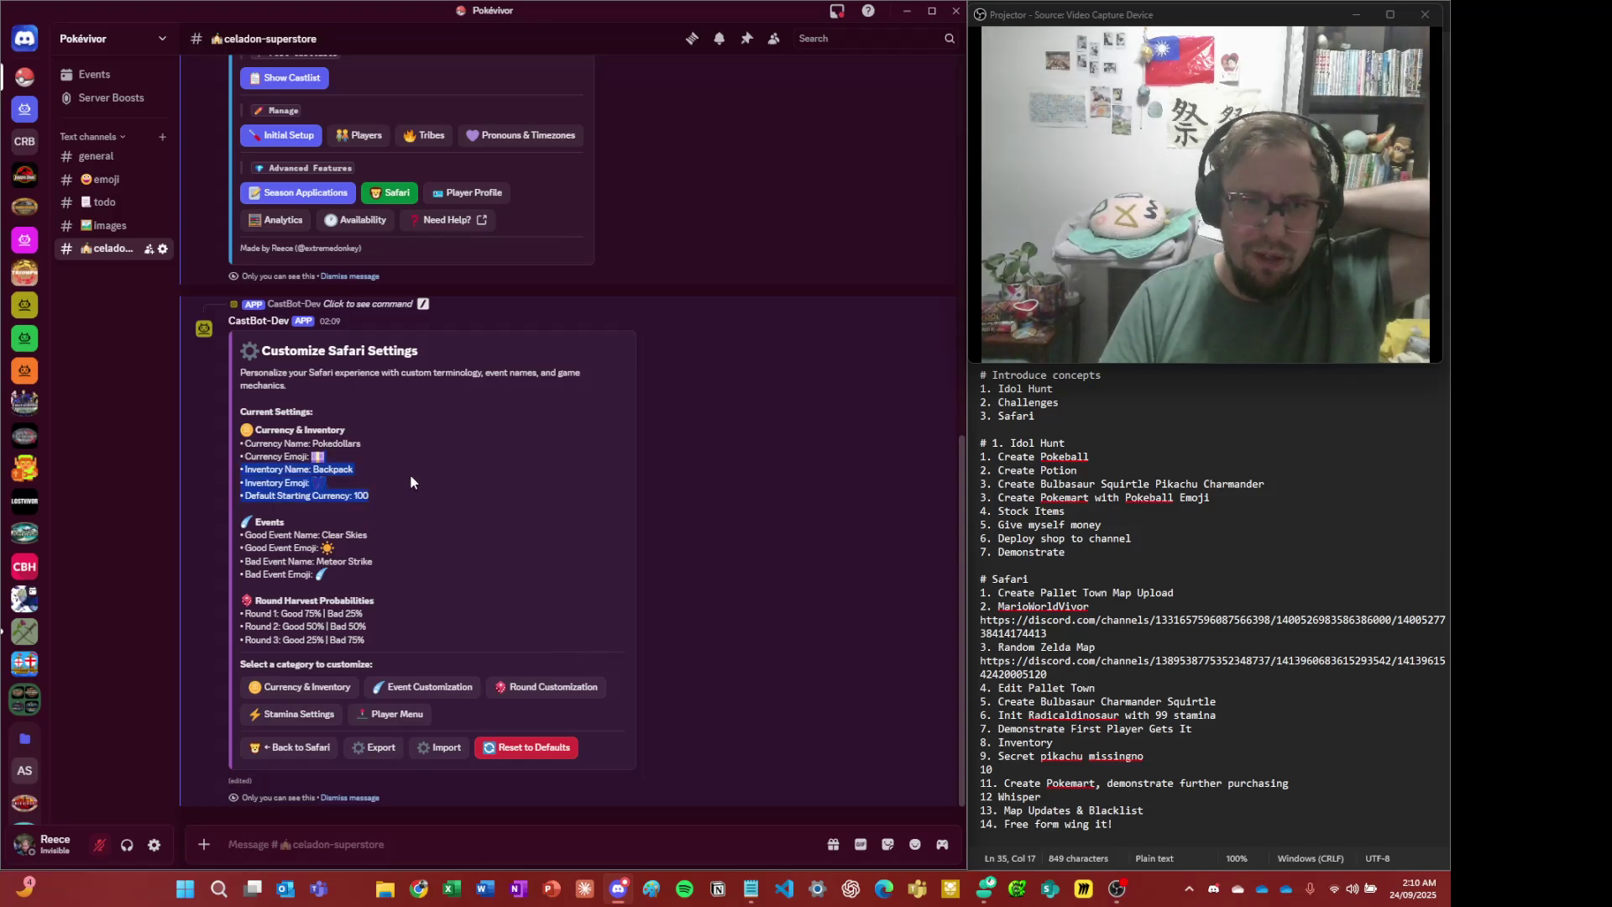
- Look over the currency management overview, then return to the Safari menu
left_click(411, 475)
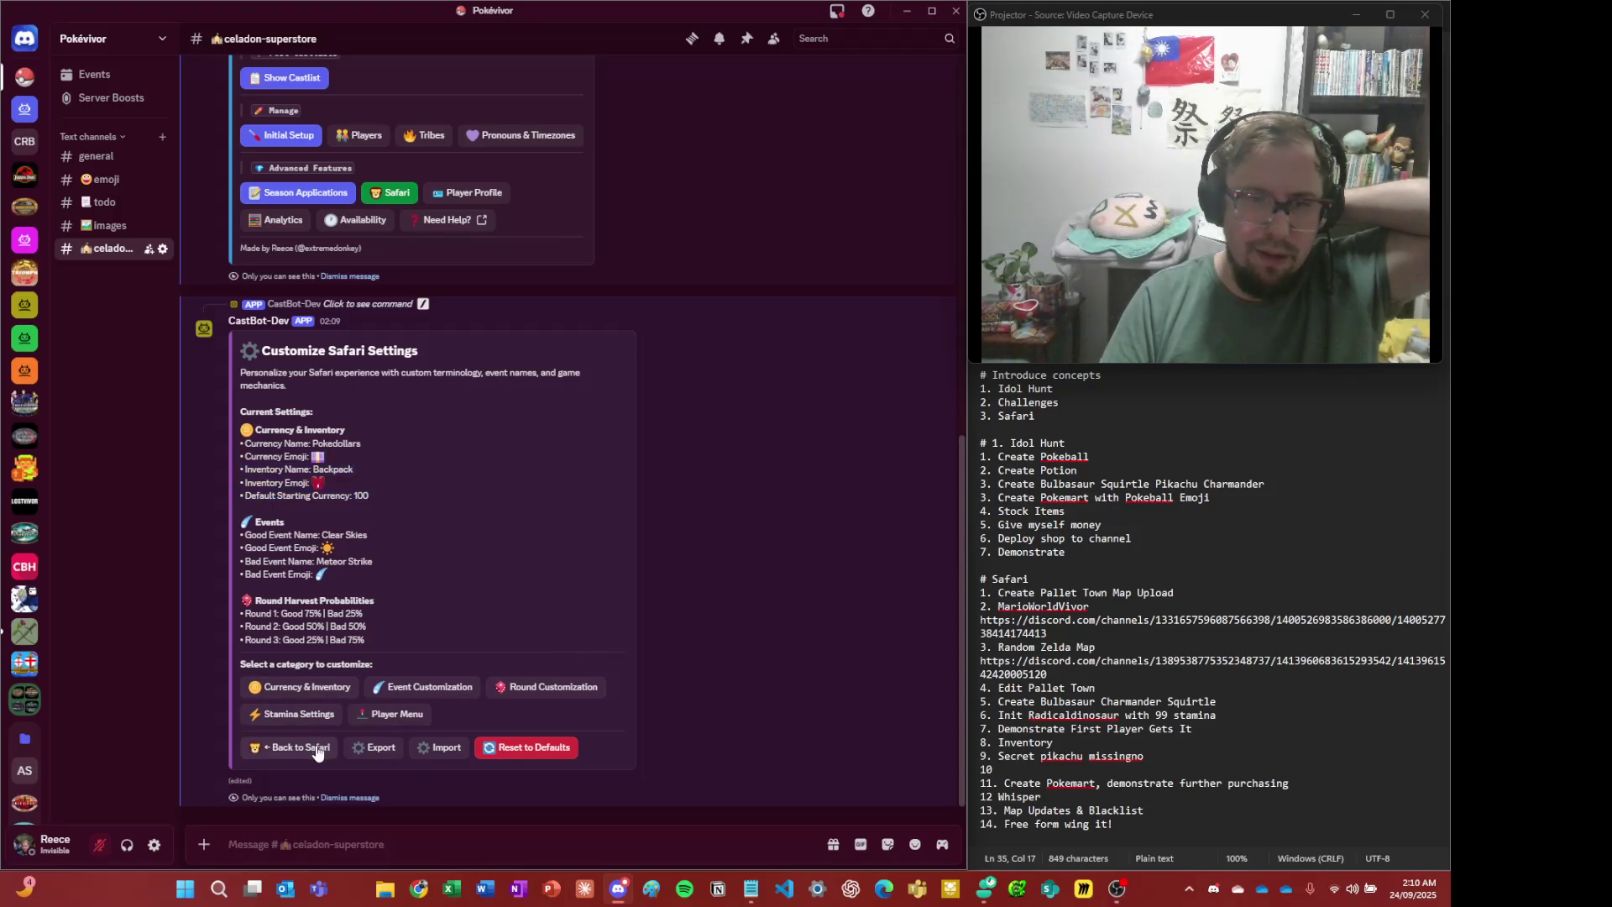
left_click(317, 750)
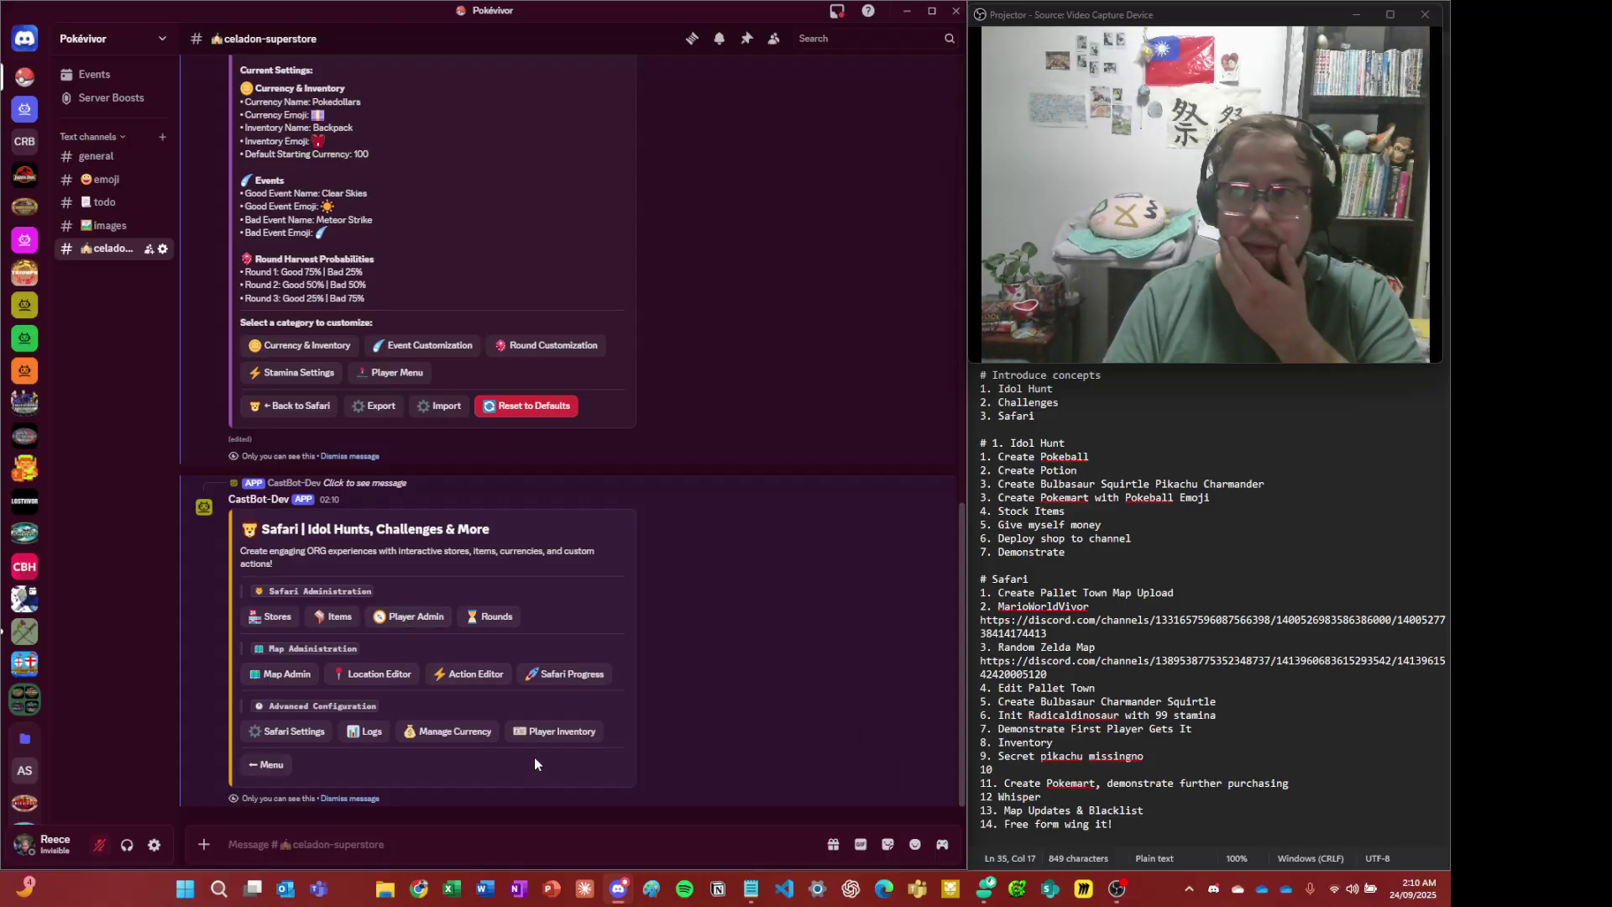
left_click(448, 744)
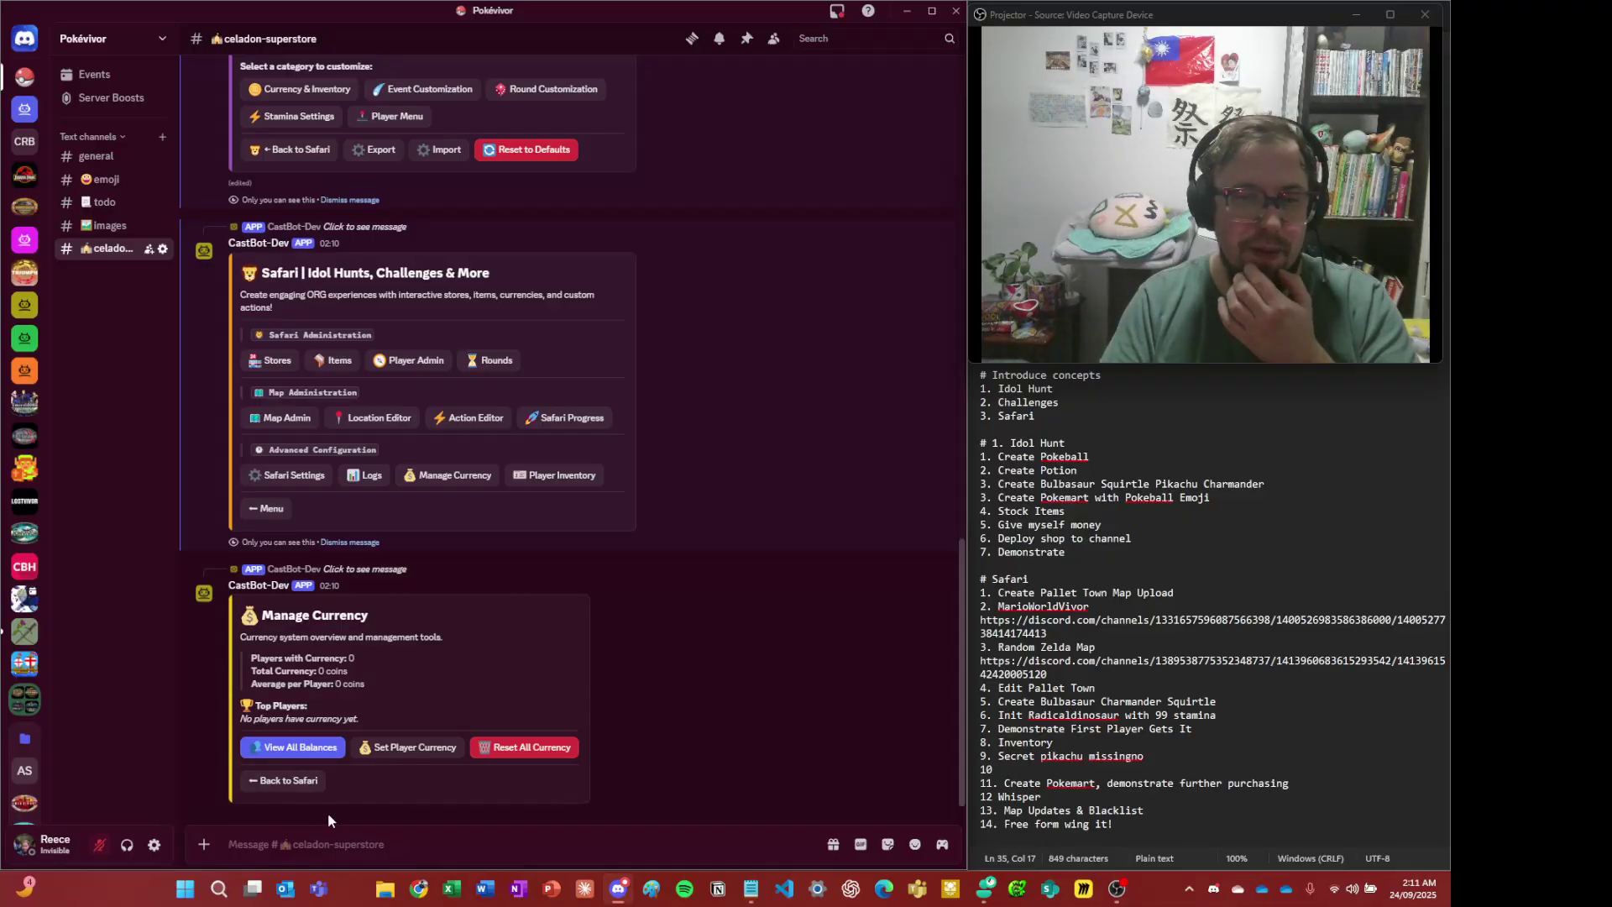
left_click(304, 782)
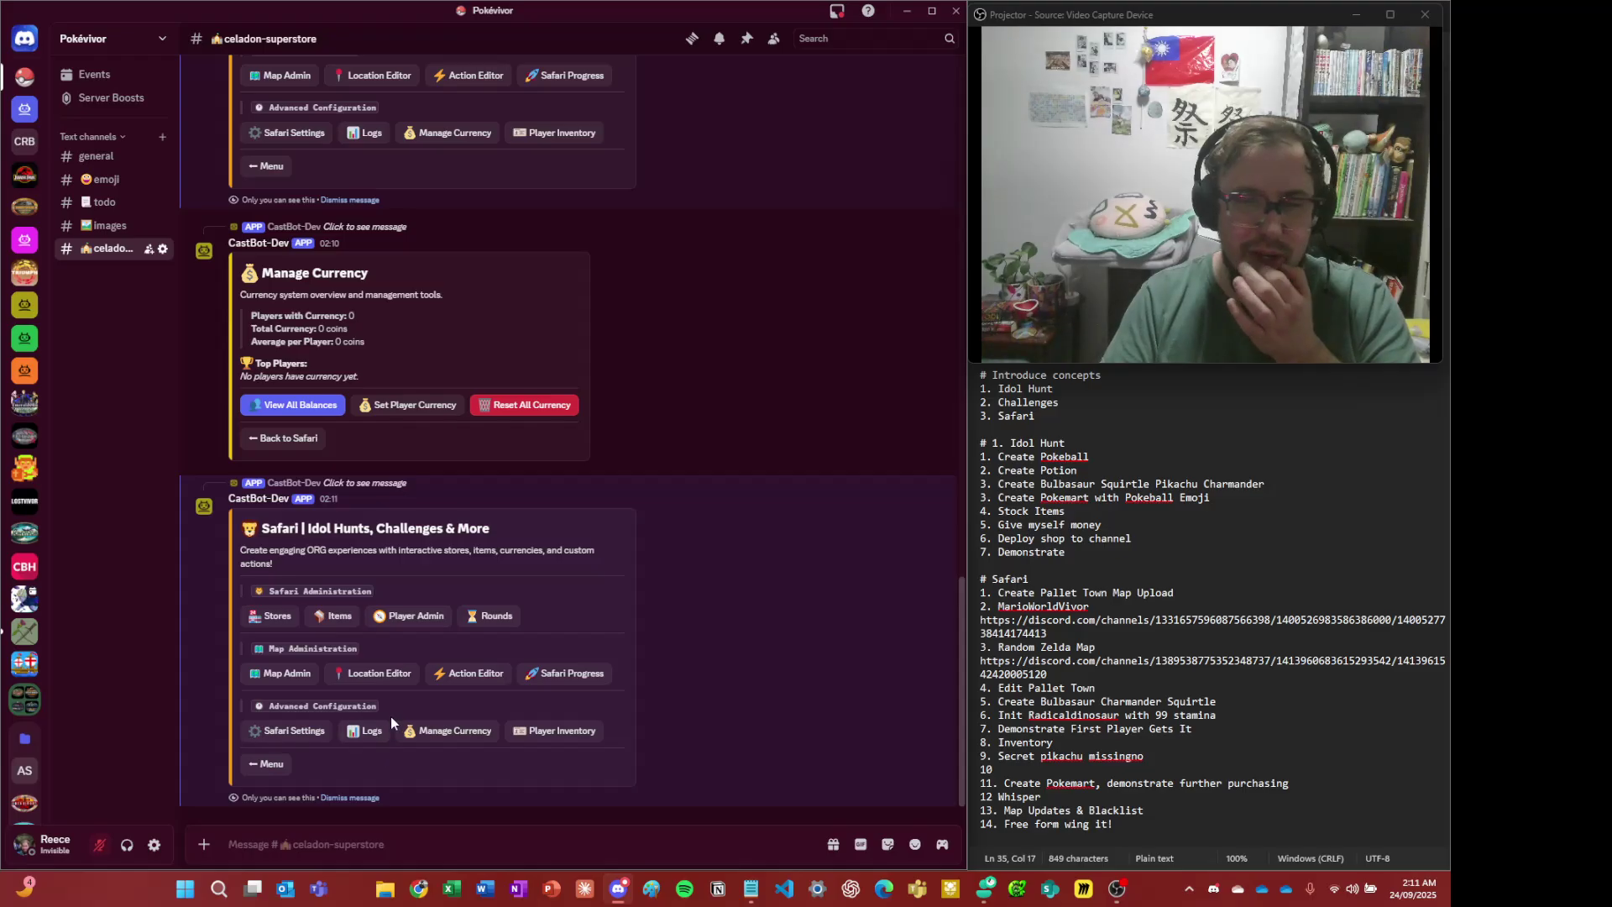
- Check the first player in Player Admin, then open Manage Currency from the Safari menu
left_click(414, 618)
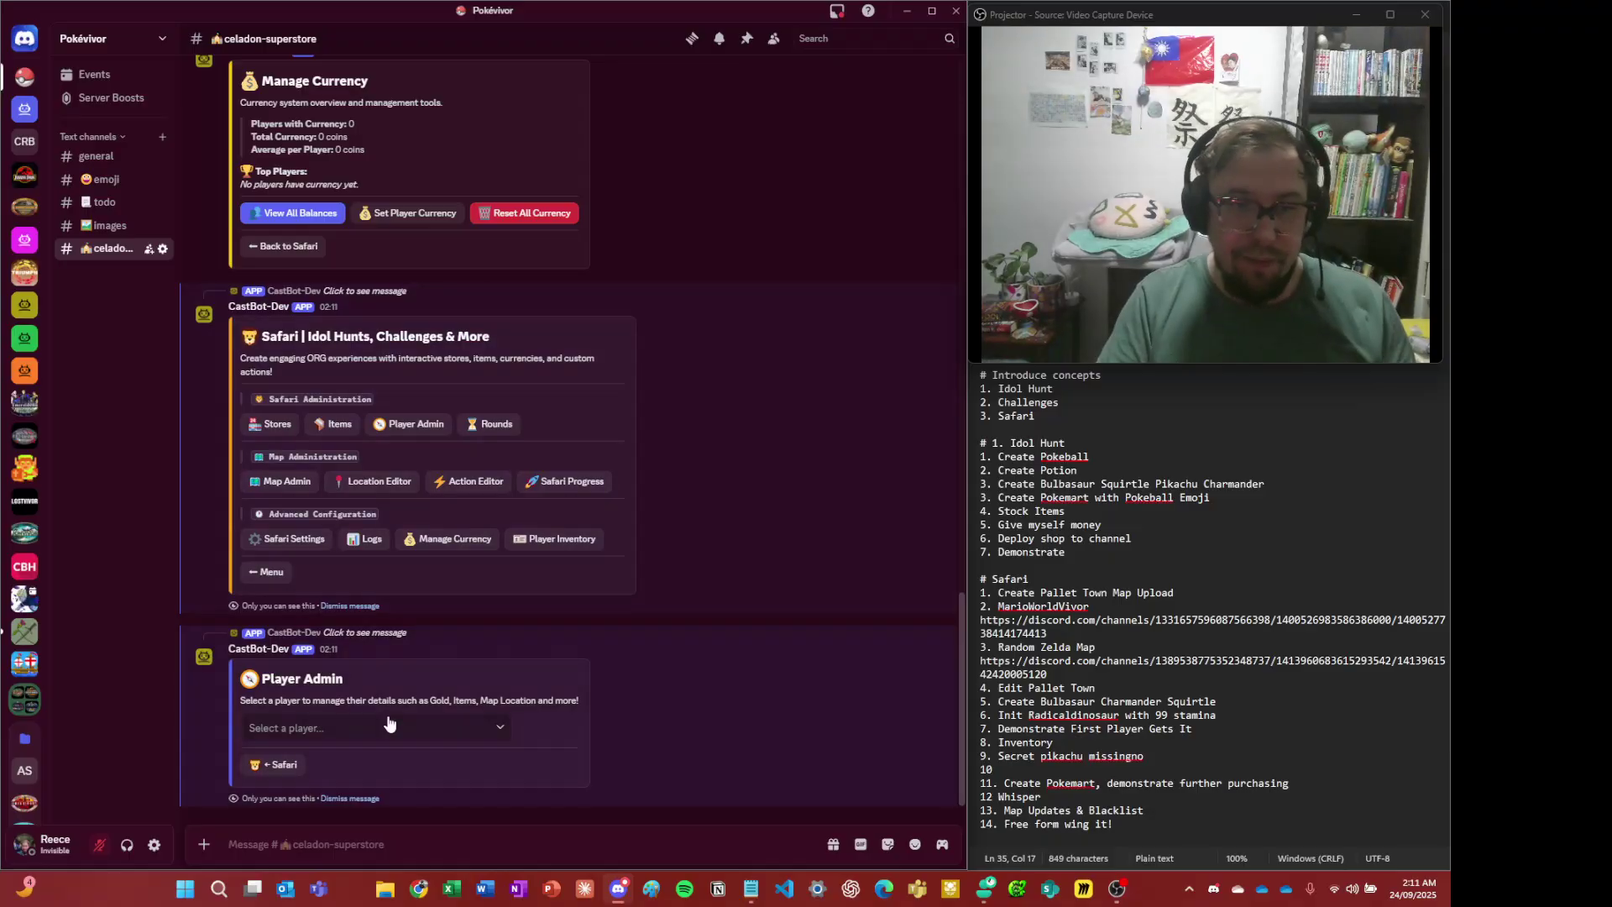
left_click(397, 728)
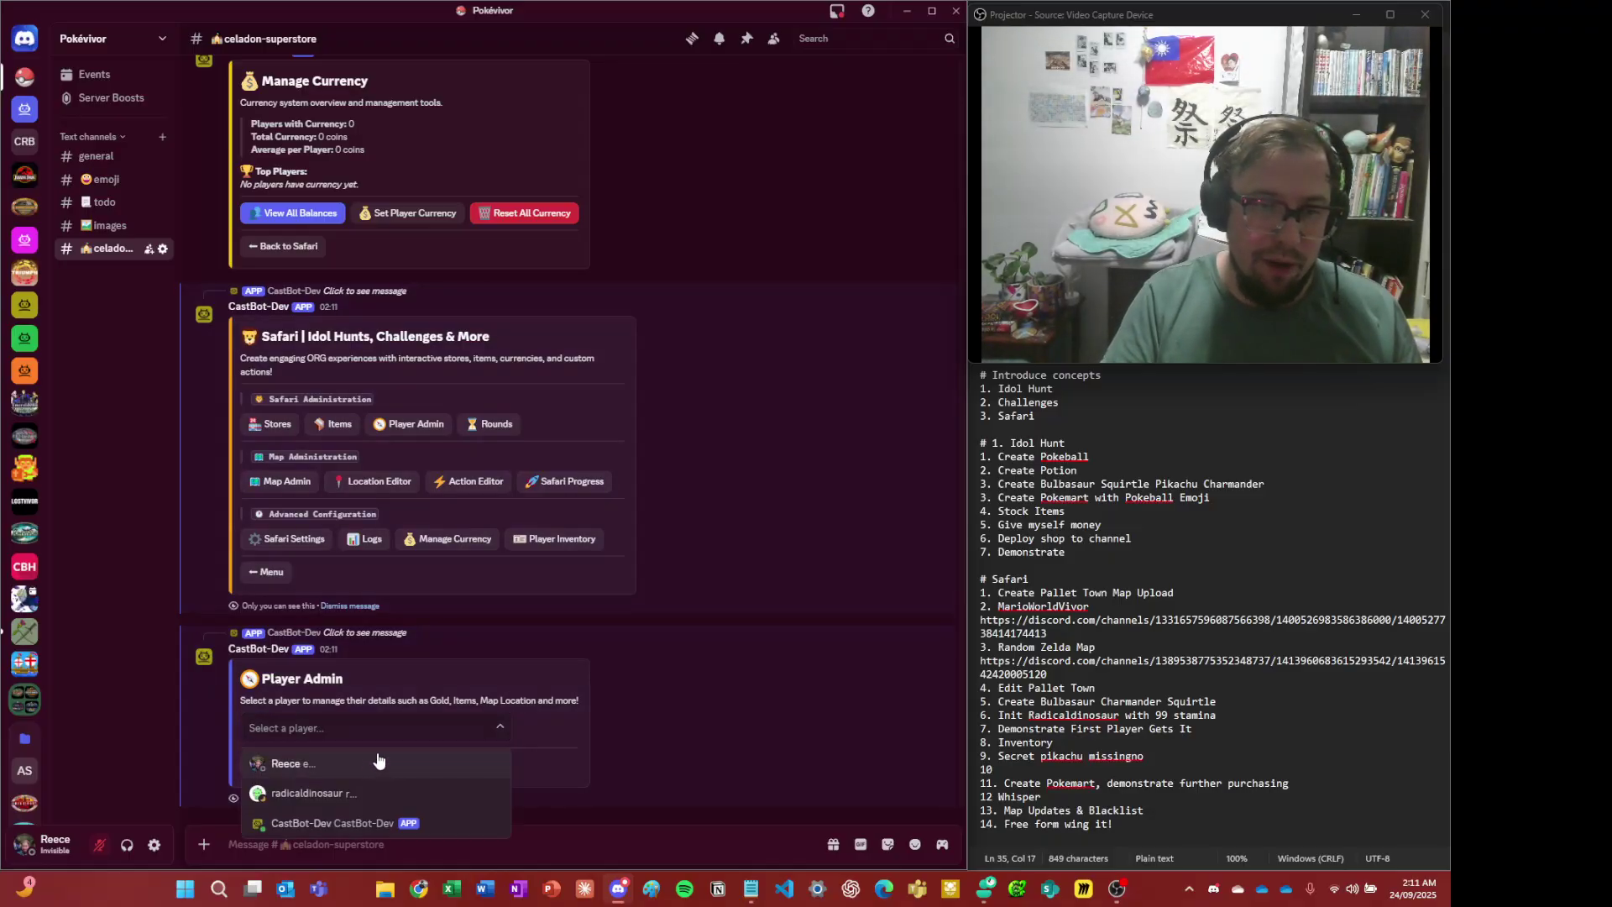
left_click(378, 762)
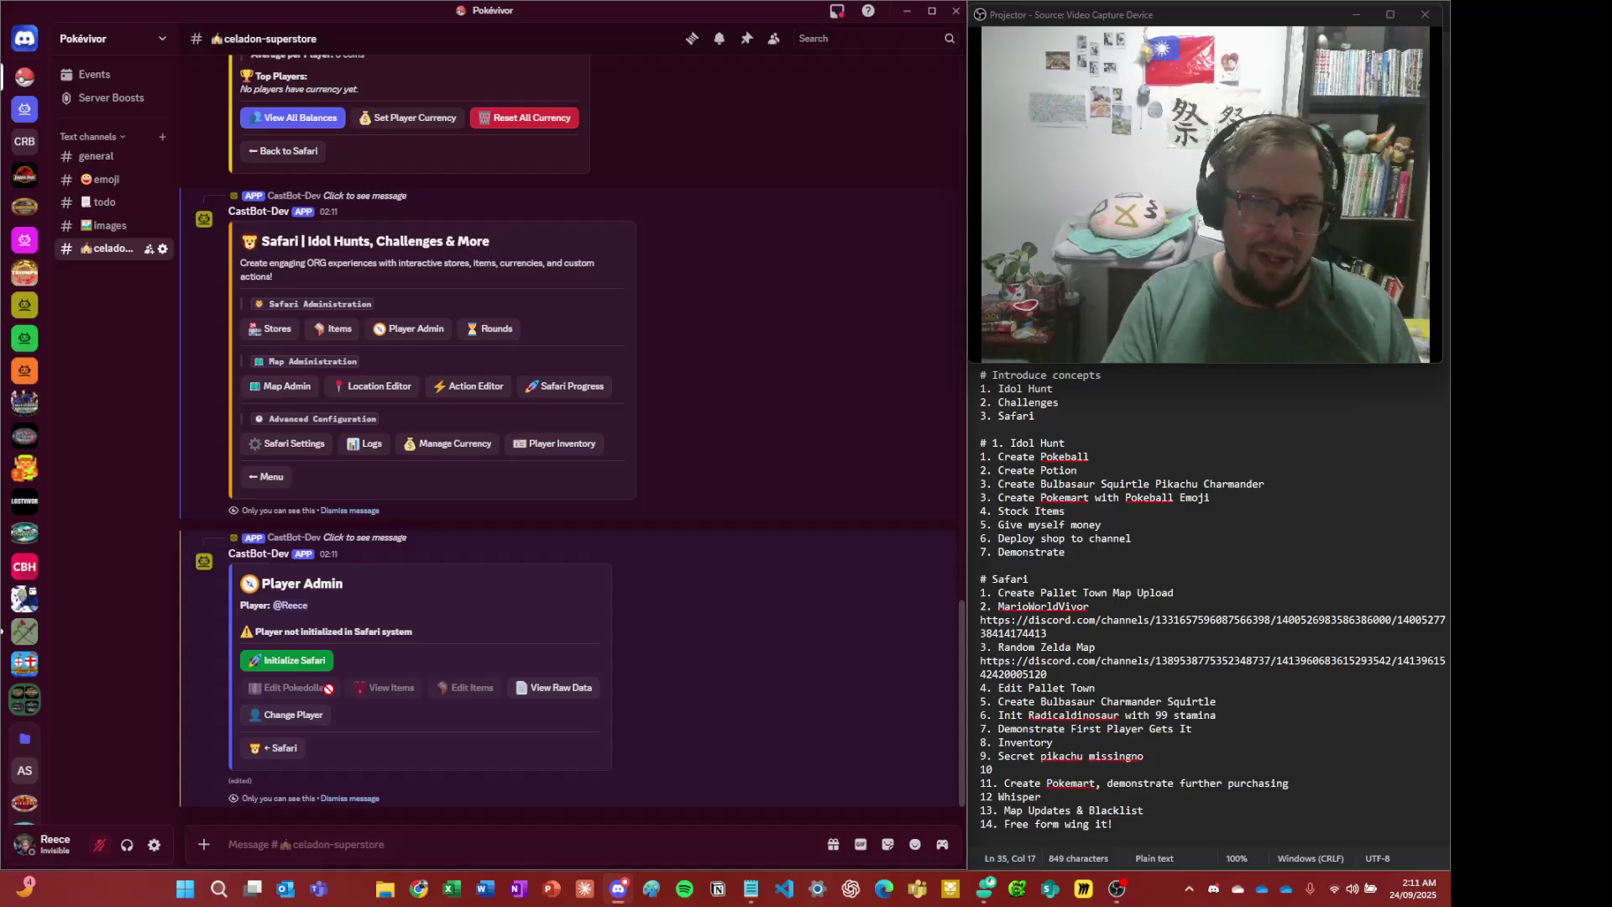
type("r")
left_click(280, 746)
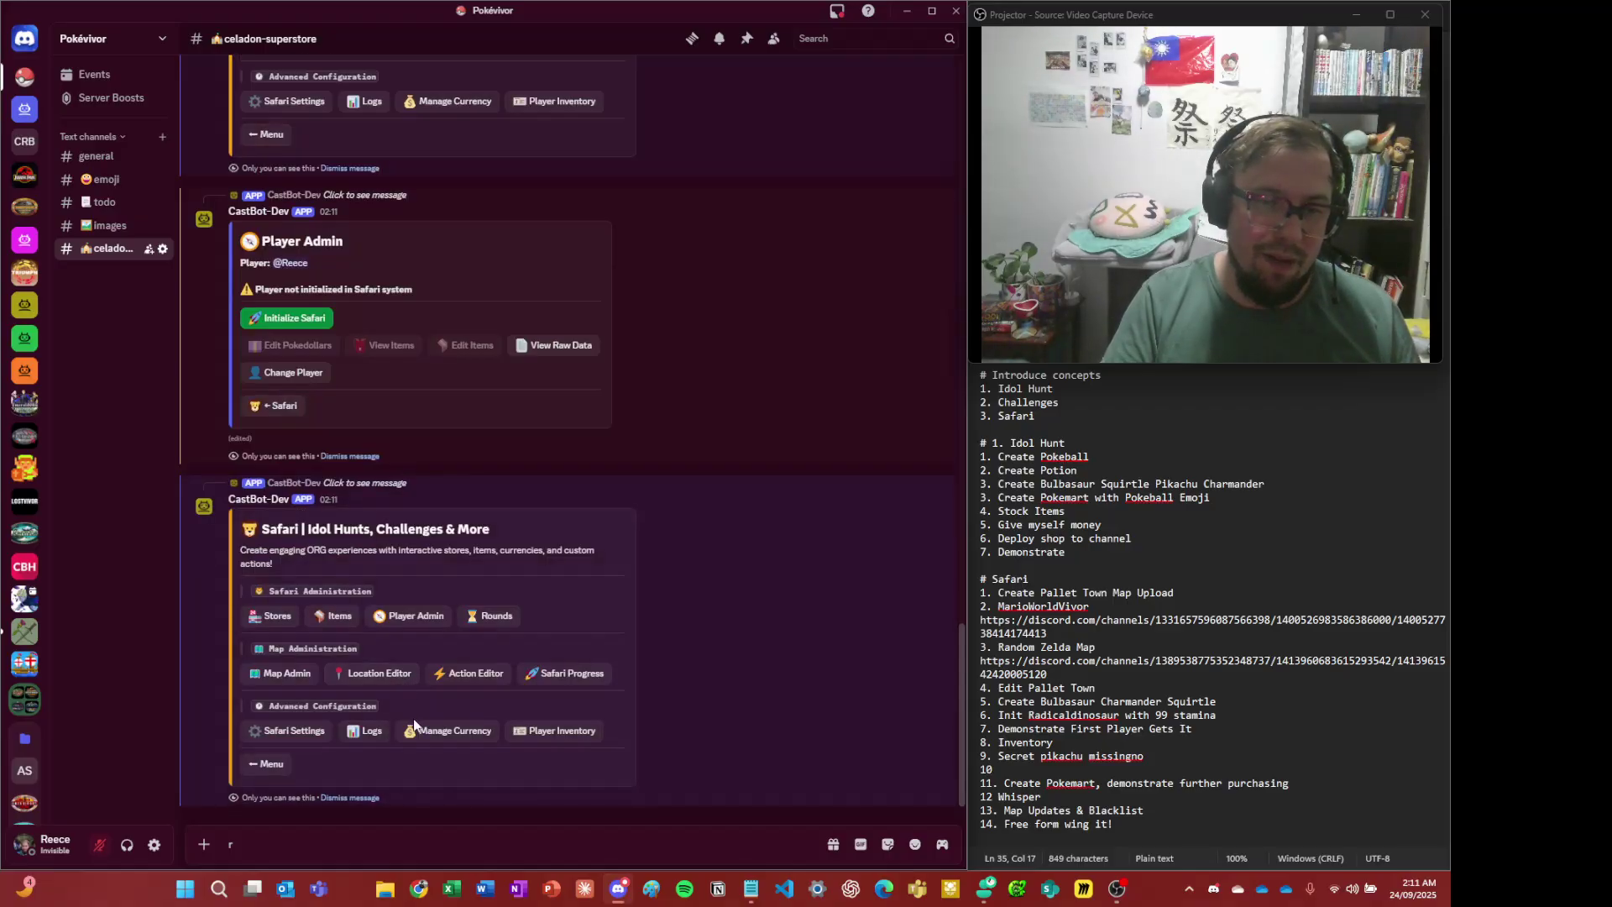
left_click(417, 728)
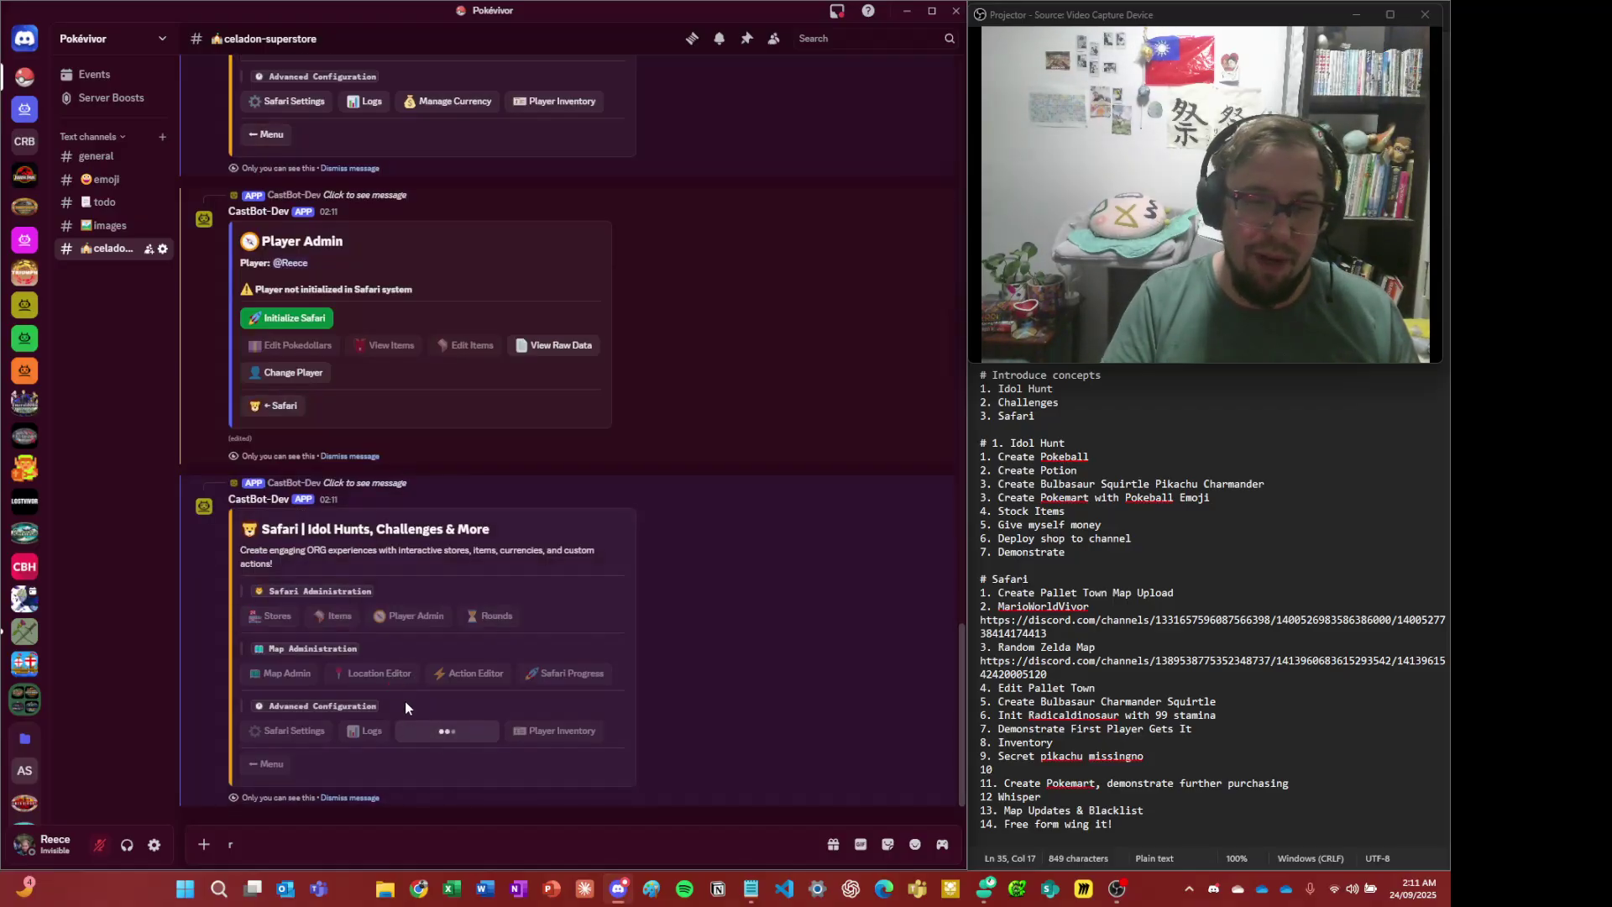
- Use Set Player Currency to raise the chosen player's balance from 0 to 999 coins
left_click(389, 755)
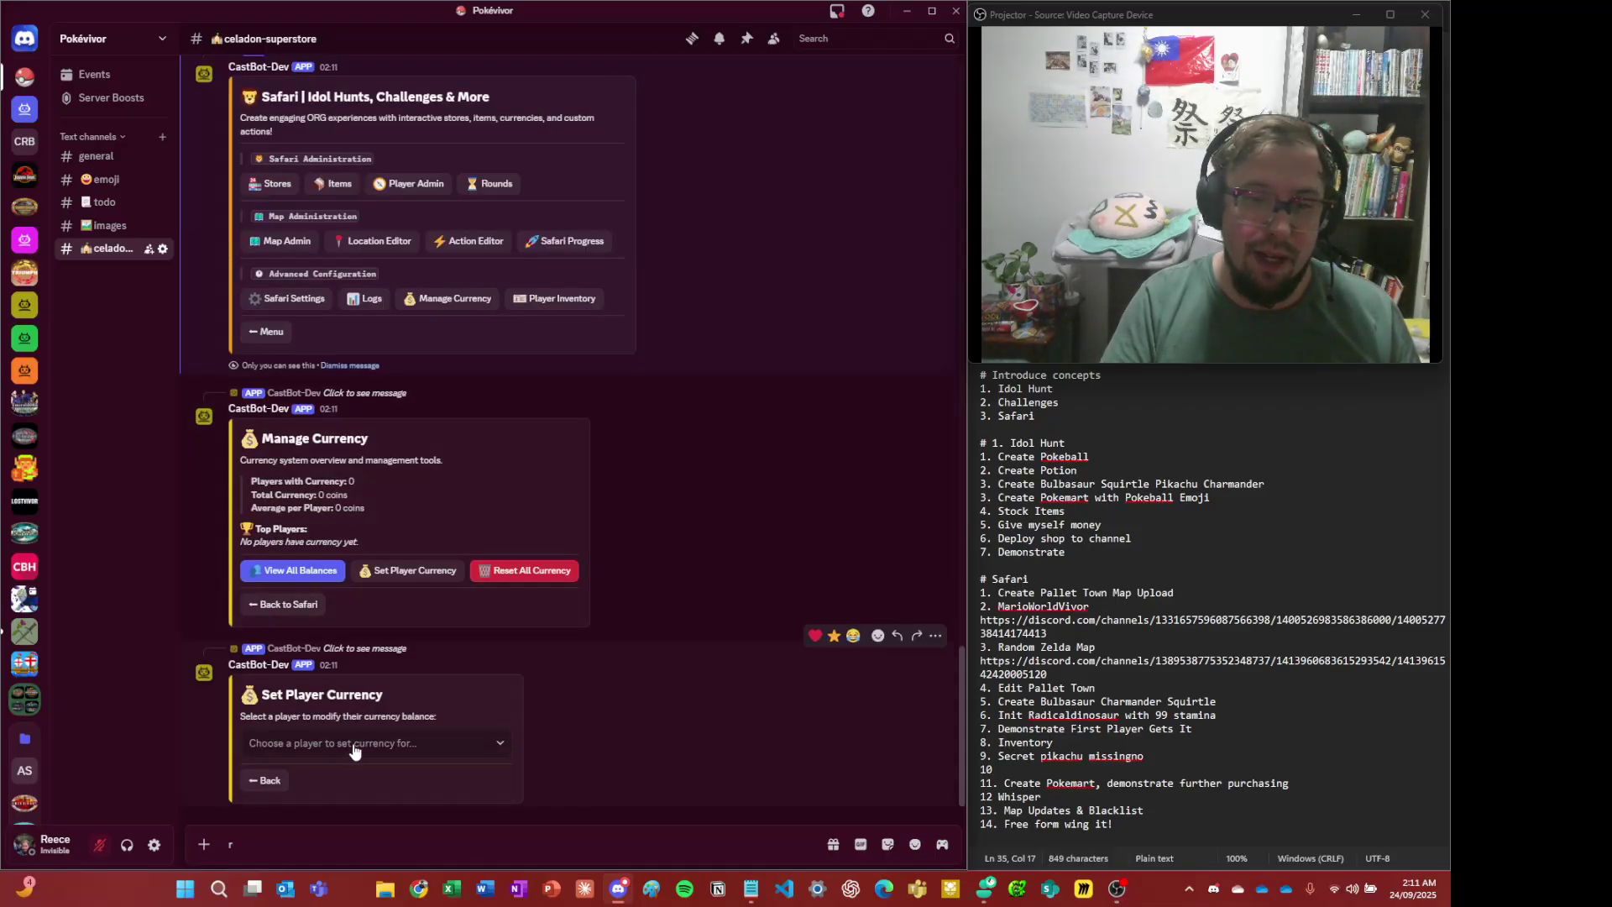
left_click(353, 743)
left_click(338, 808)
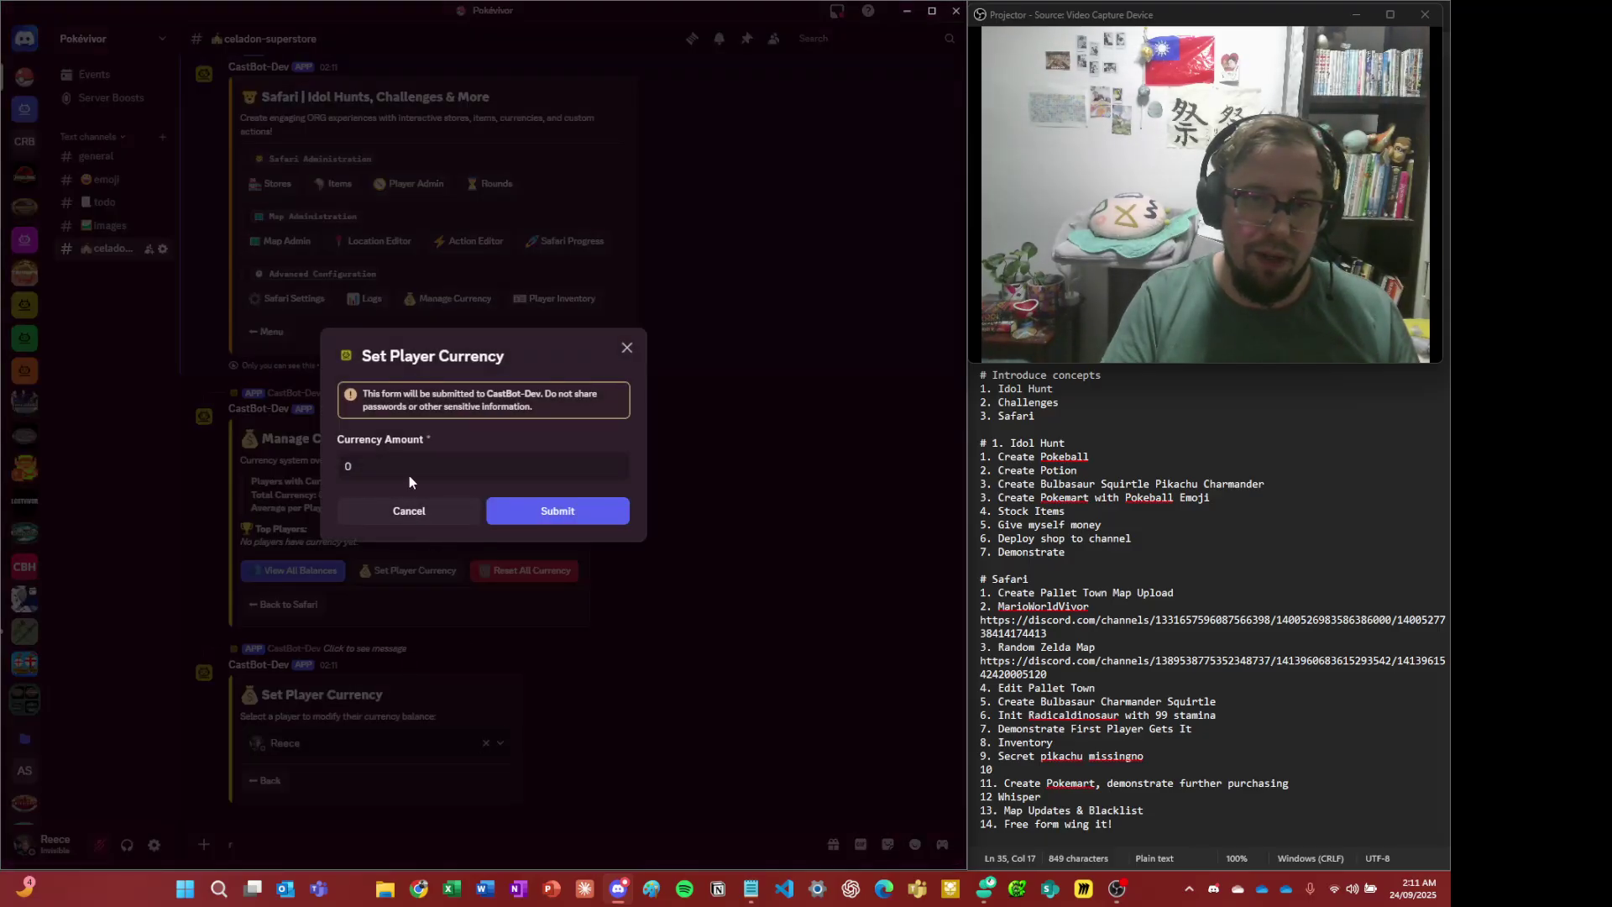
double_click(410, 475)
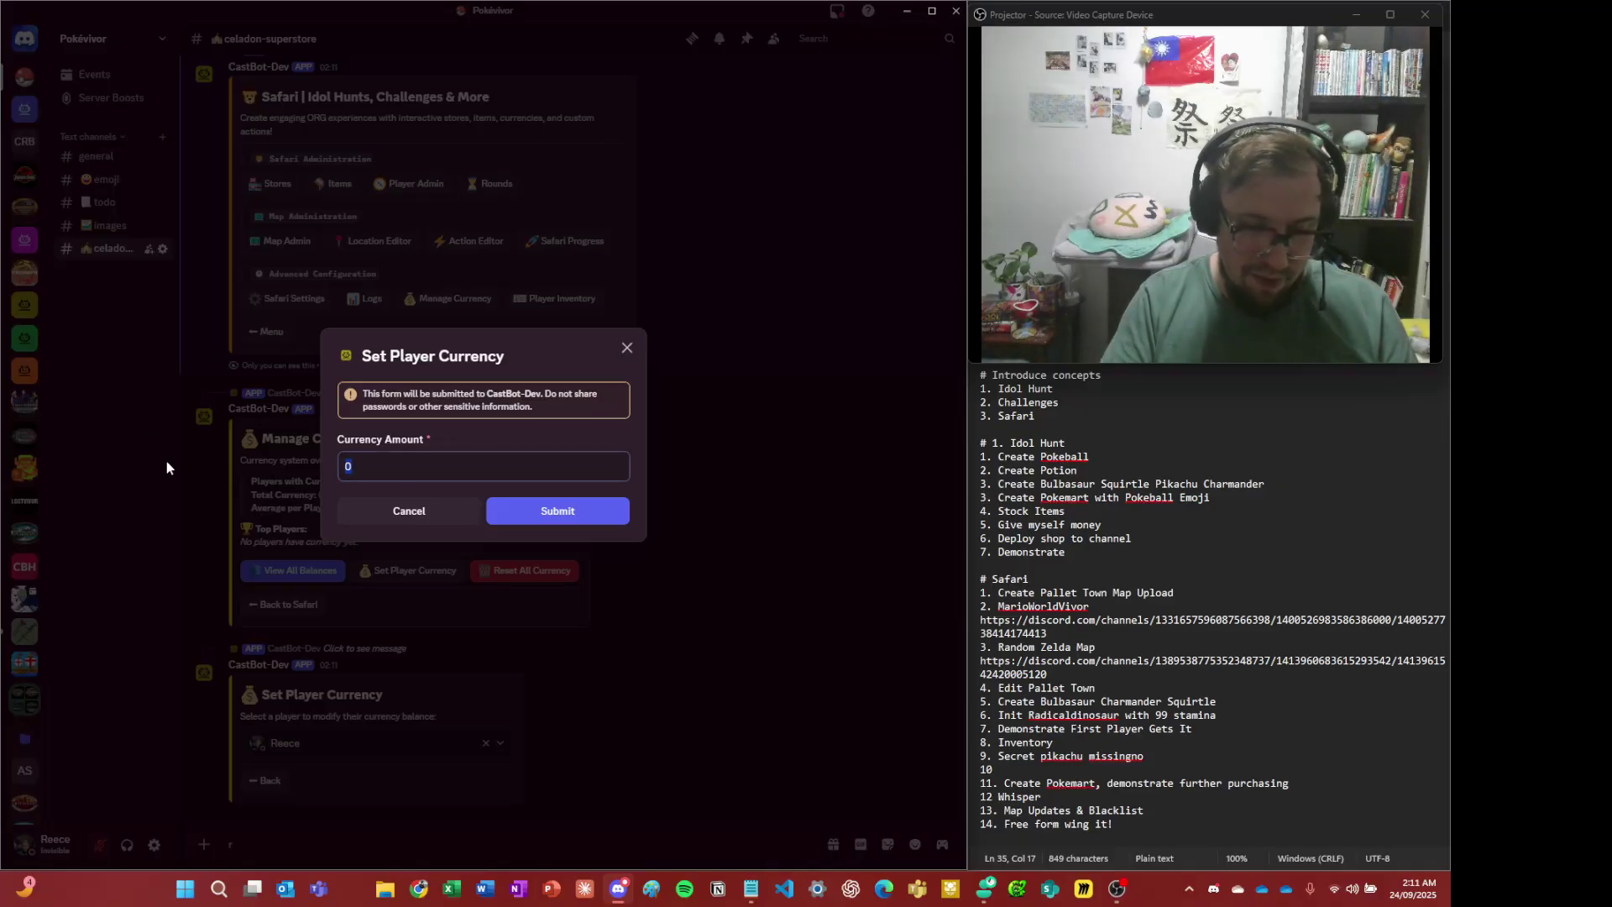
type("999")
left_click(576, 520)
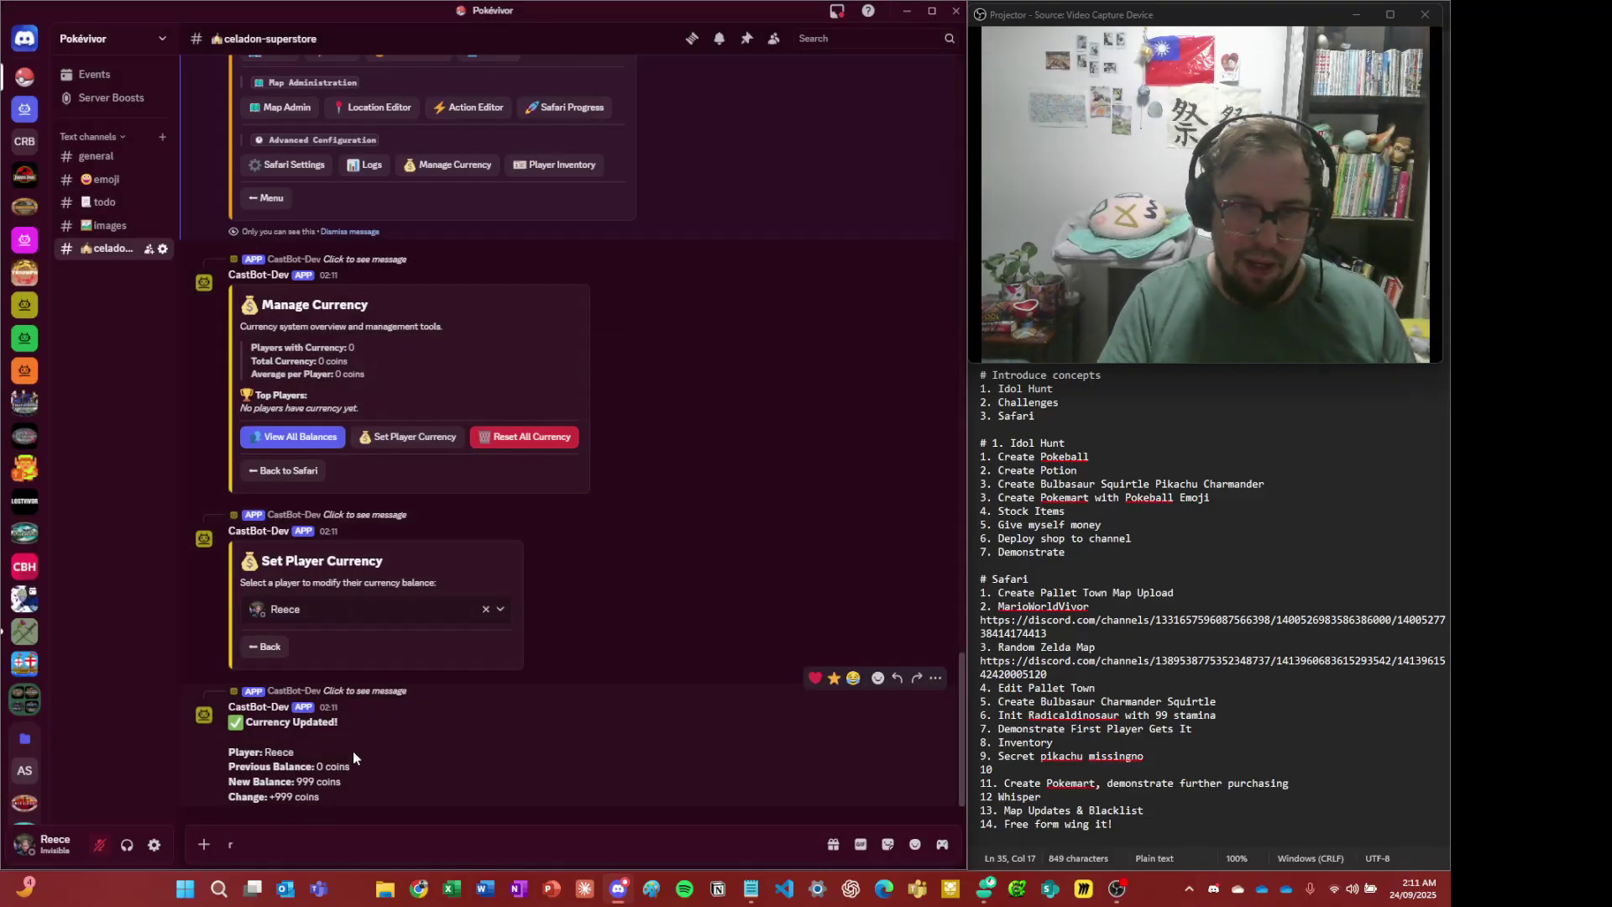
- Delete the Currency Updated and Manage Currency messages and close the Set Player Currency message
right_click(415, 769)
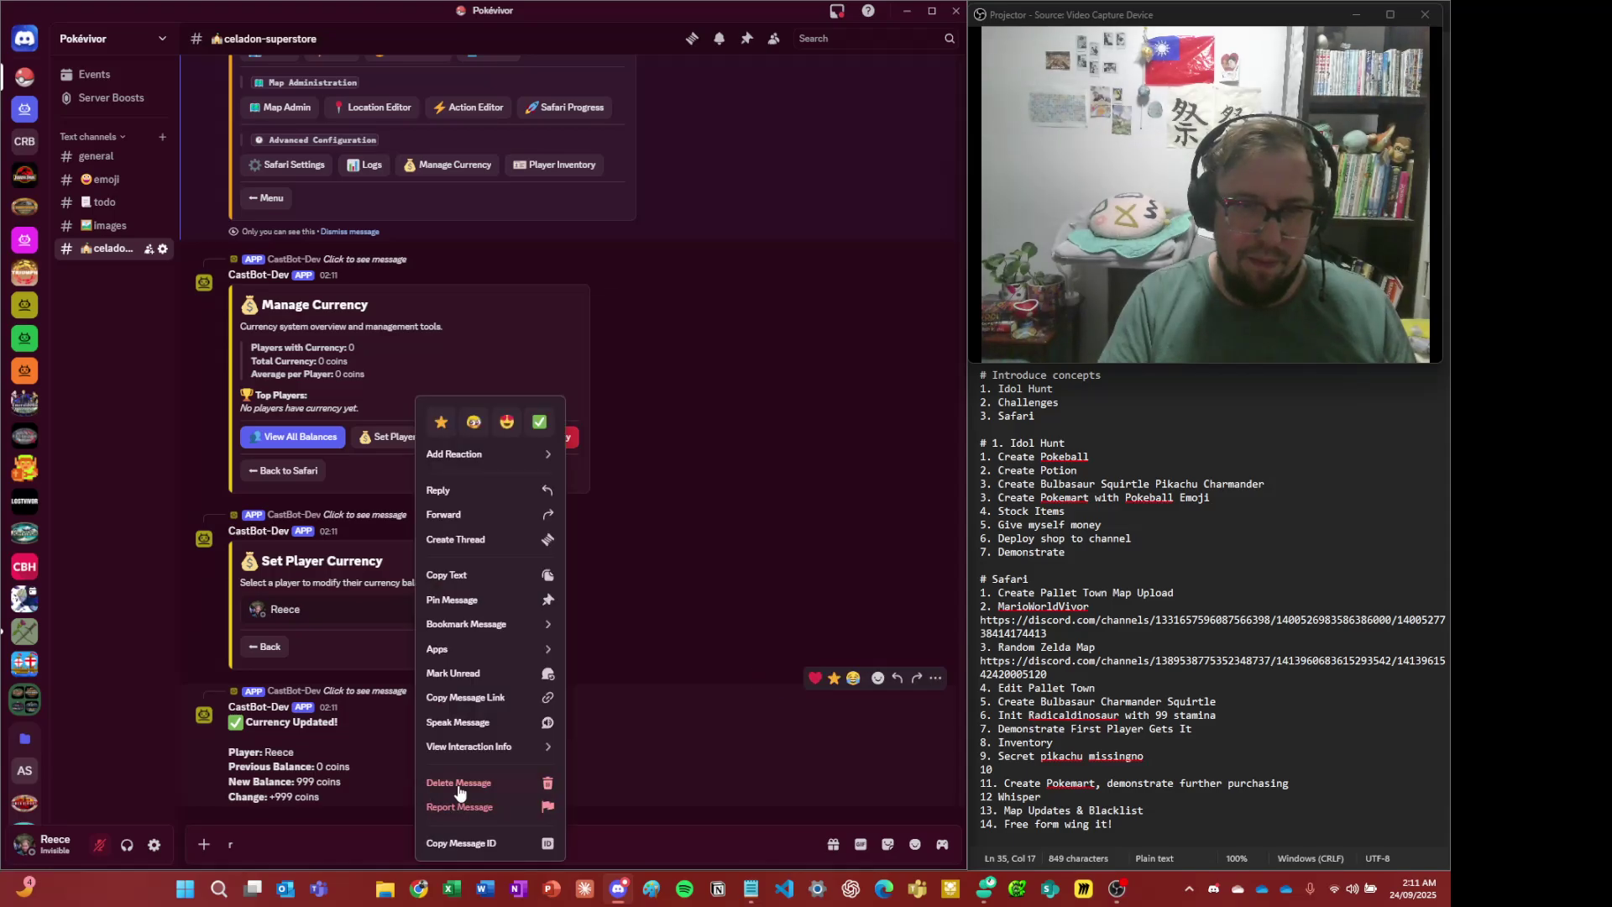
left_click(455, 781)
right_click(611, 756)
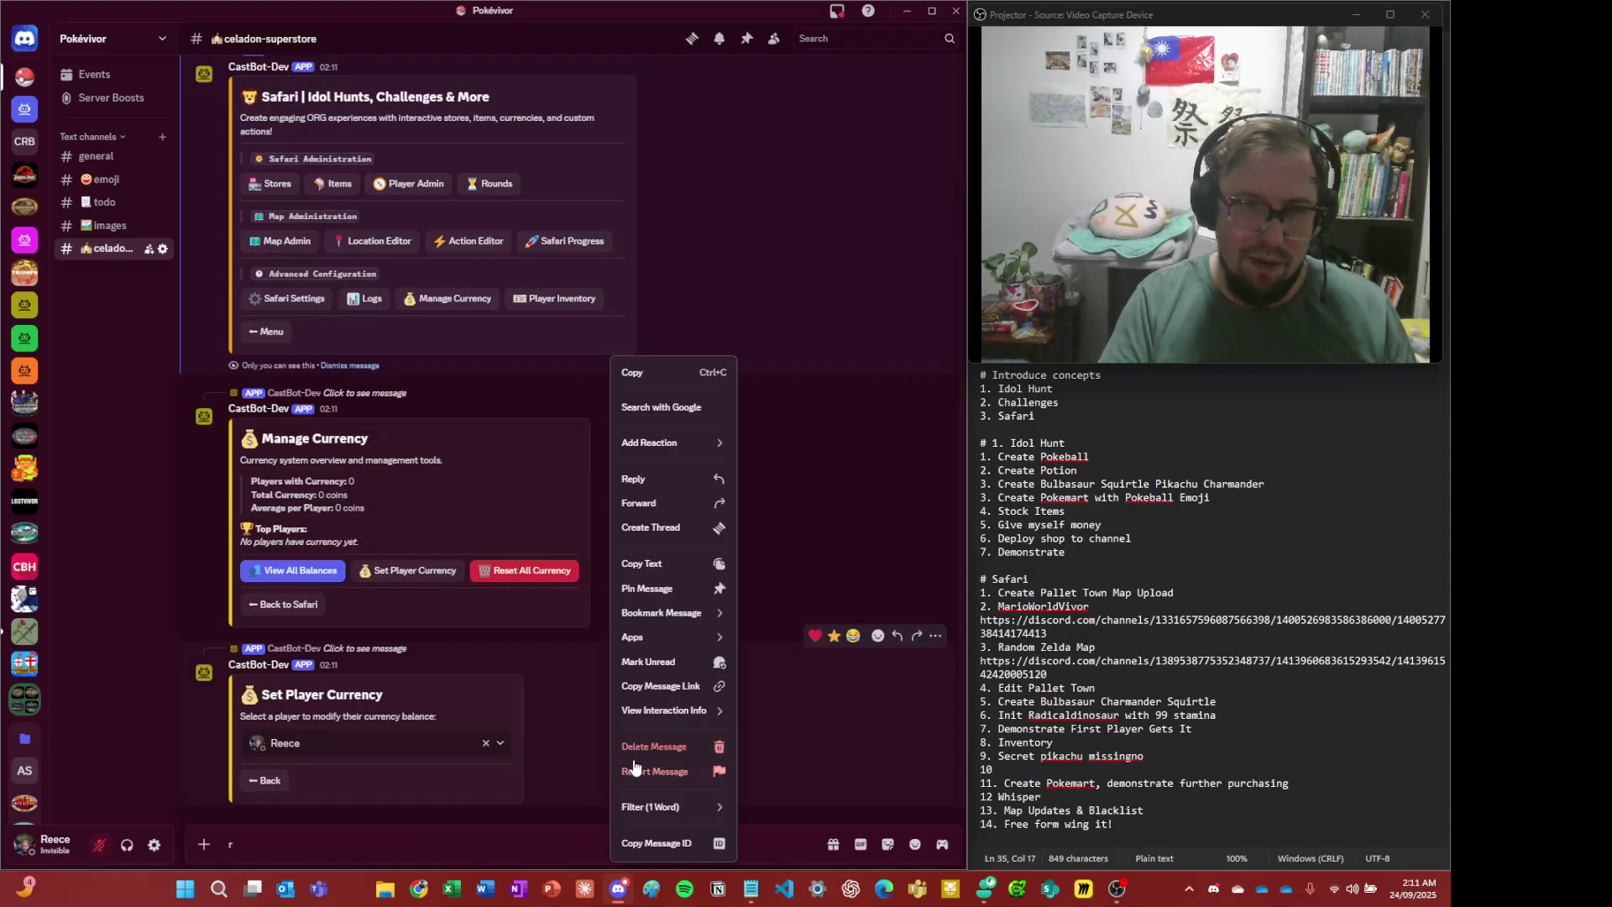
key("Escape")
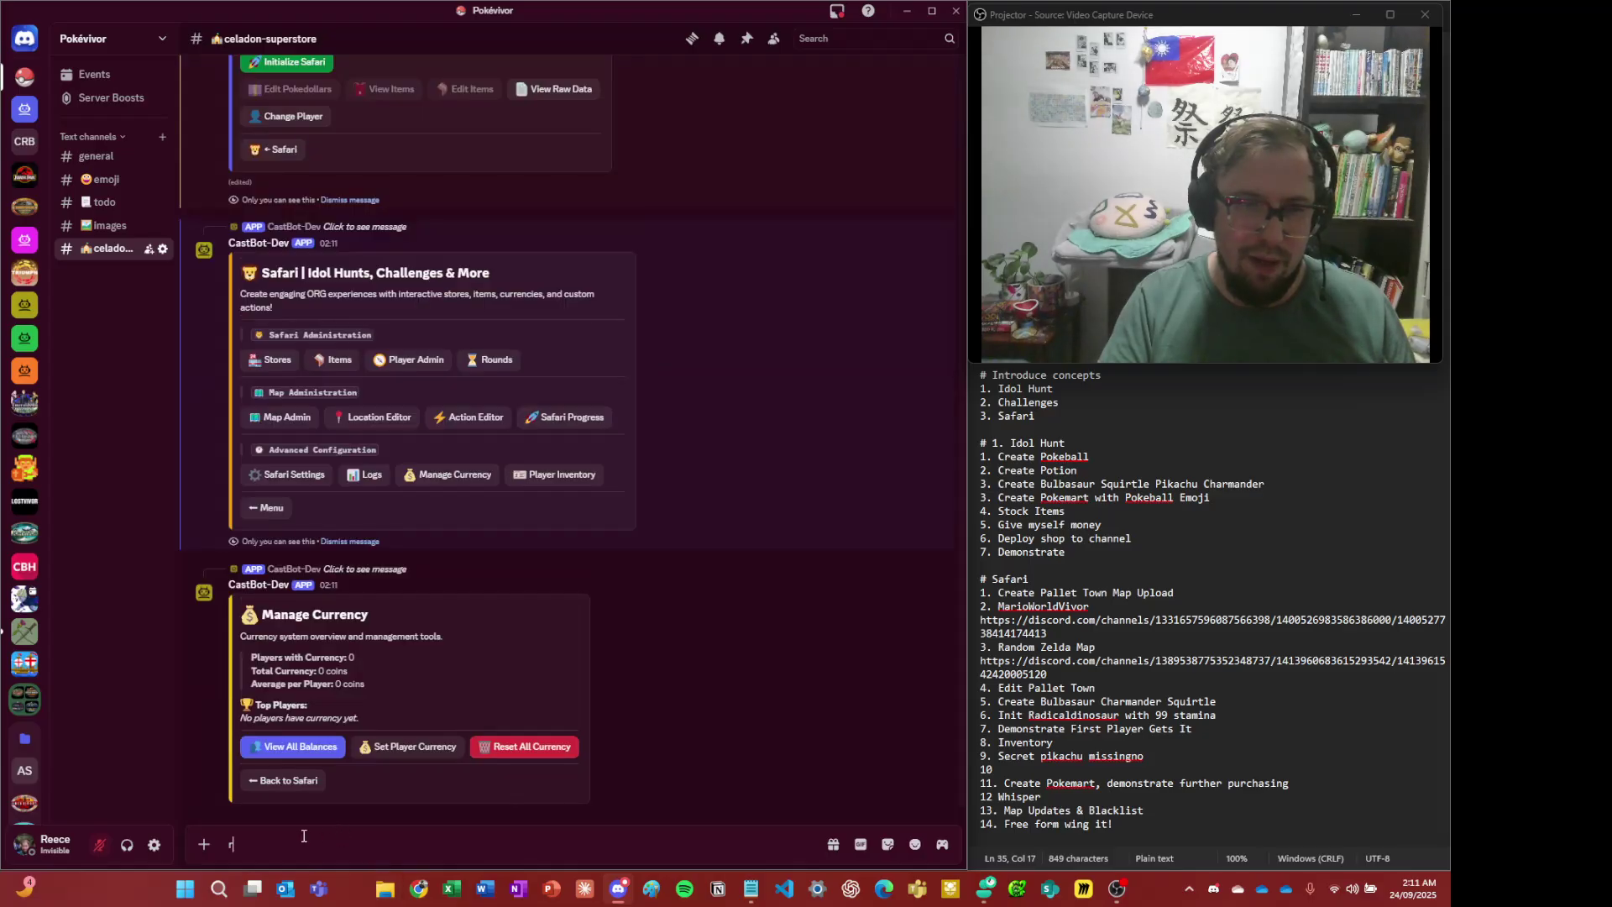
right_click(695, 680)
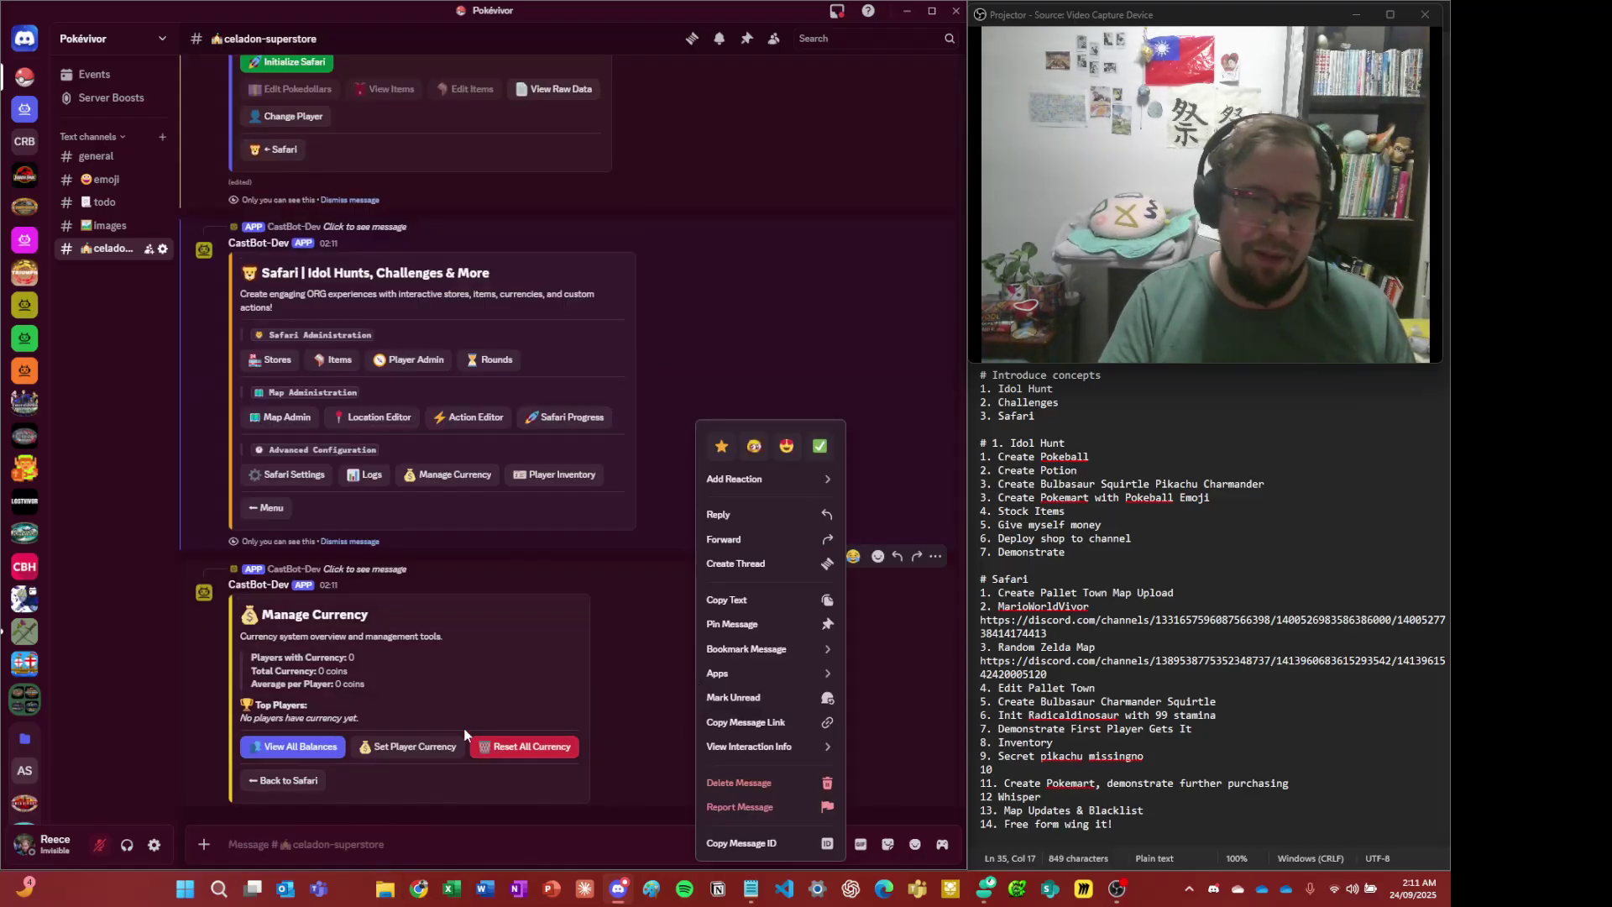
left_click(752, 787)
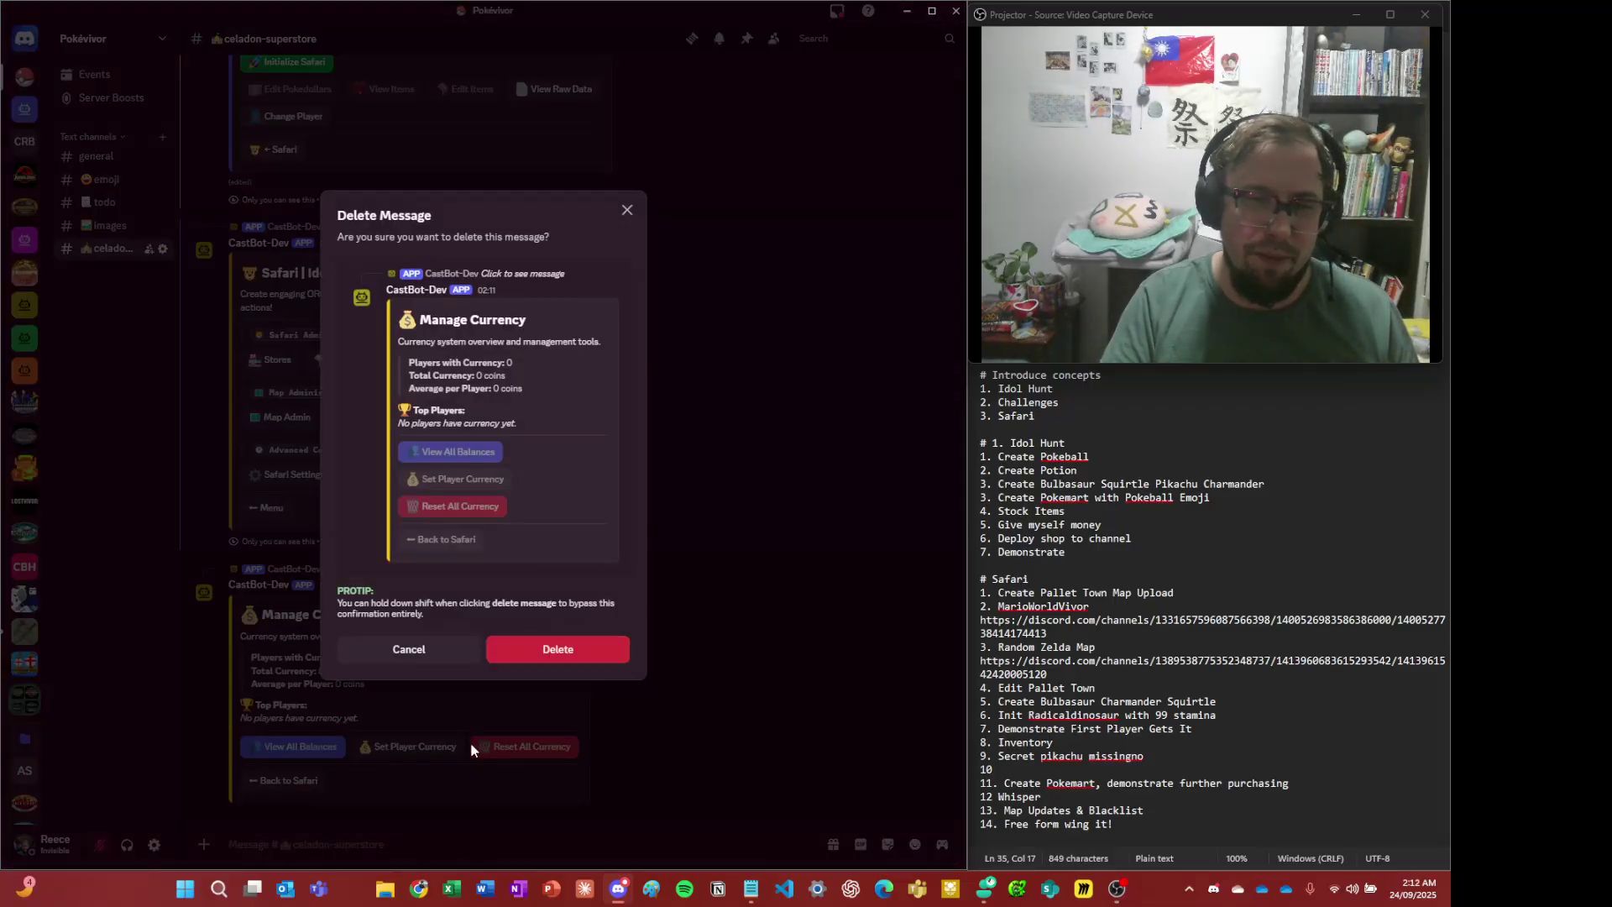
left_click(538, 651)
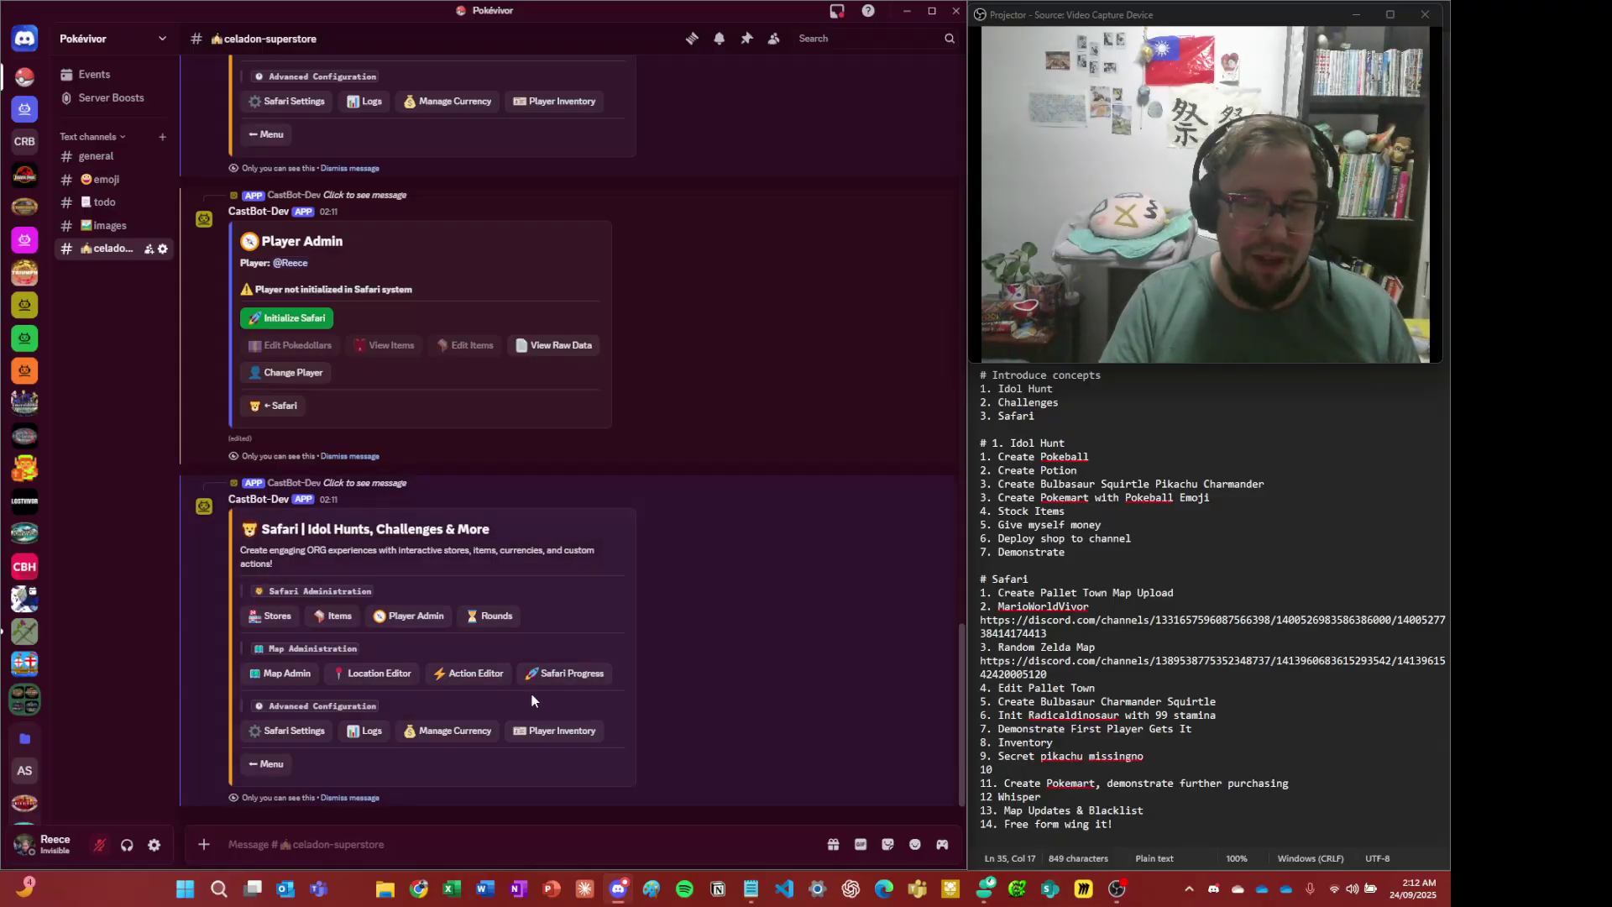
- Dismiss the Safari, Player Admin, Customize Safari Settings and Production Menu messages, and delete the older Manage Currency message
left_click(377, 799)
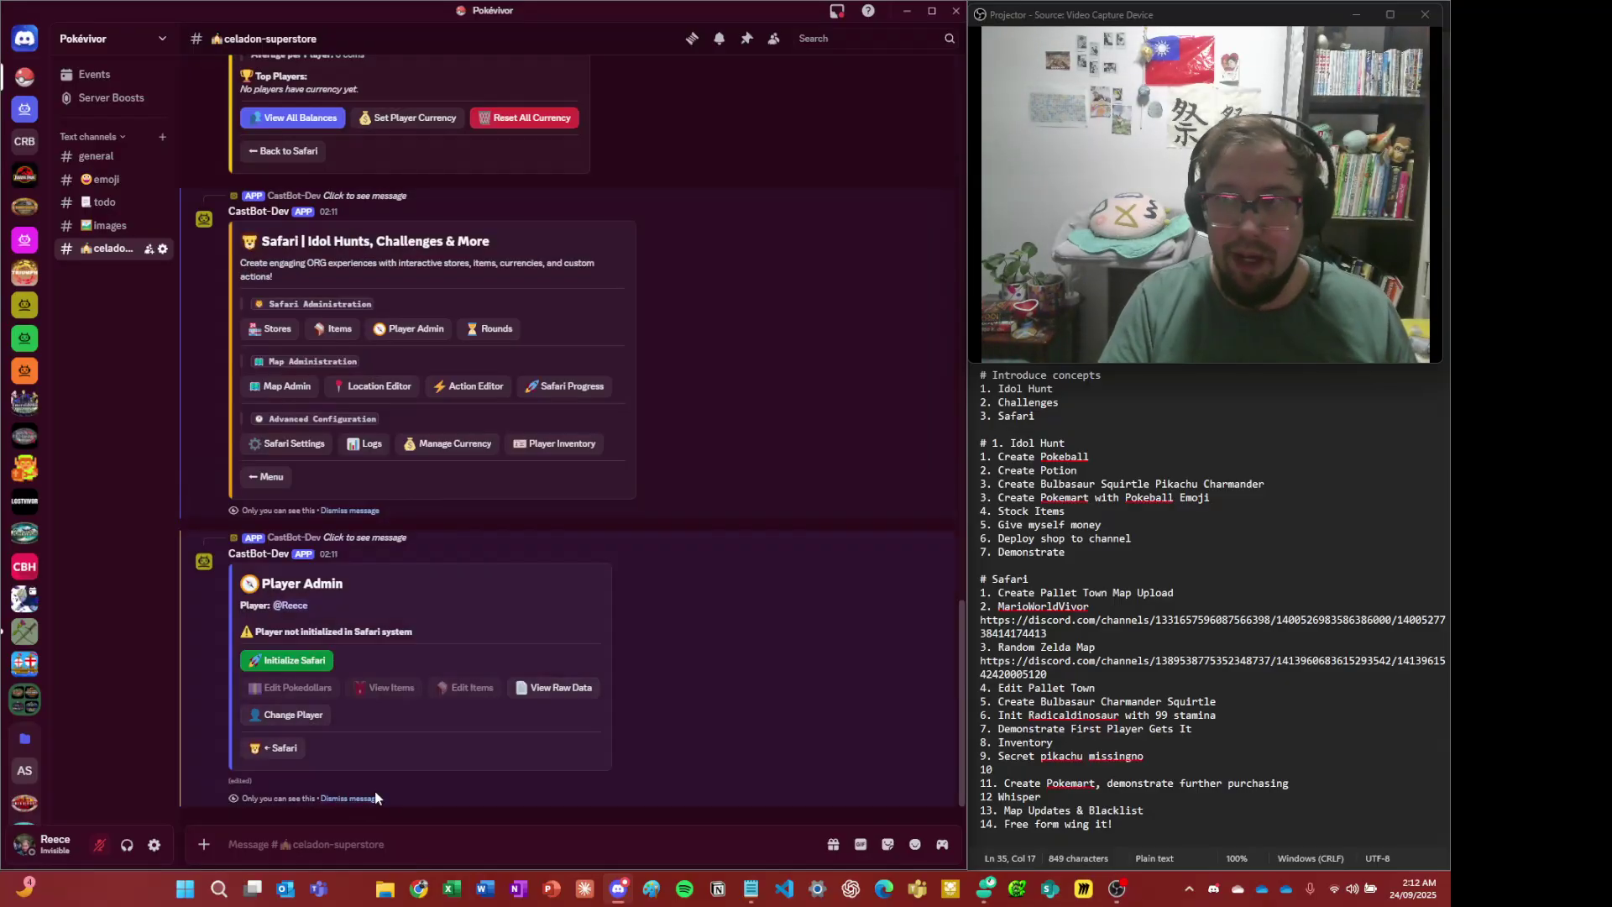
left_click(374, 798)
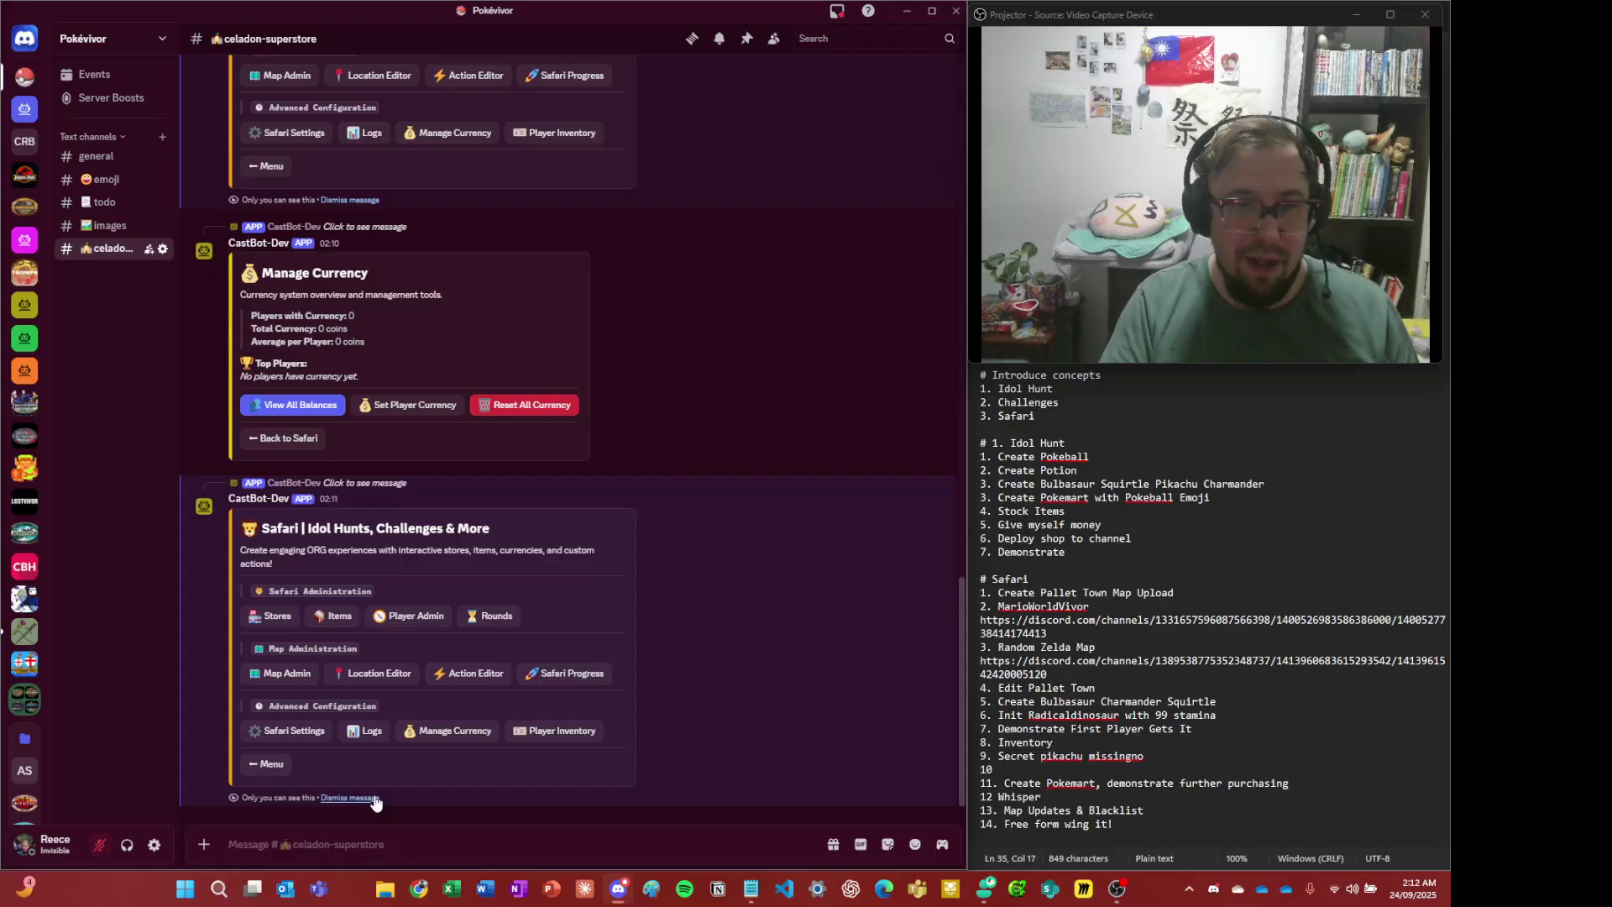
left_click(375, 798)
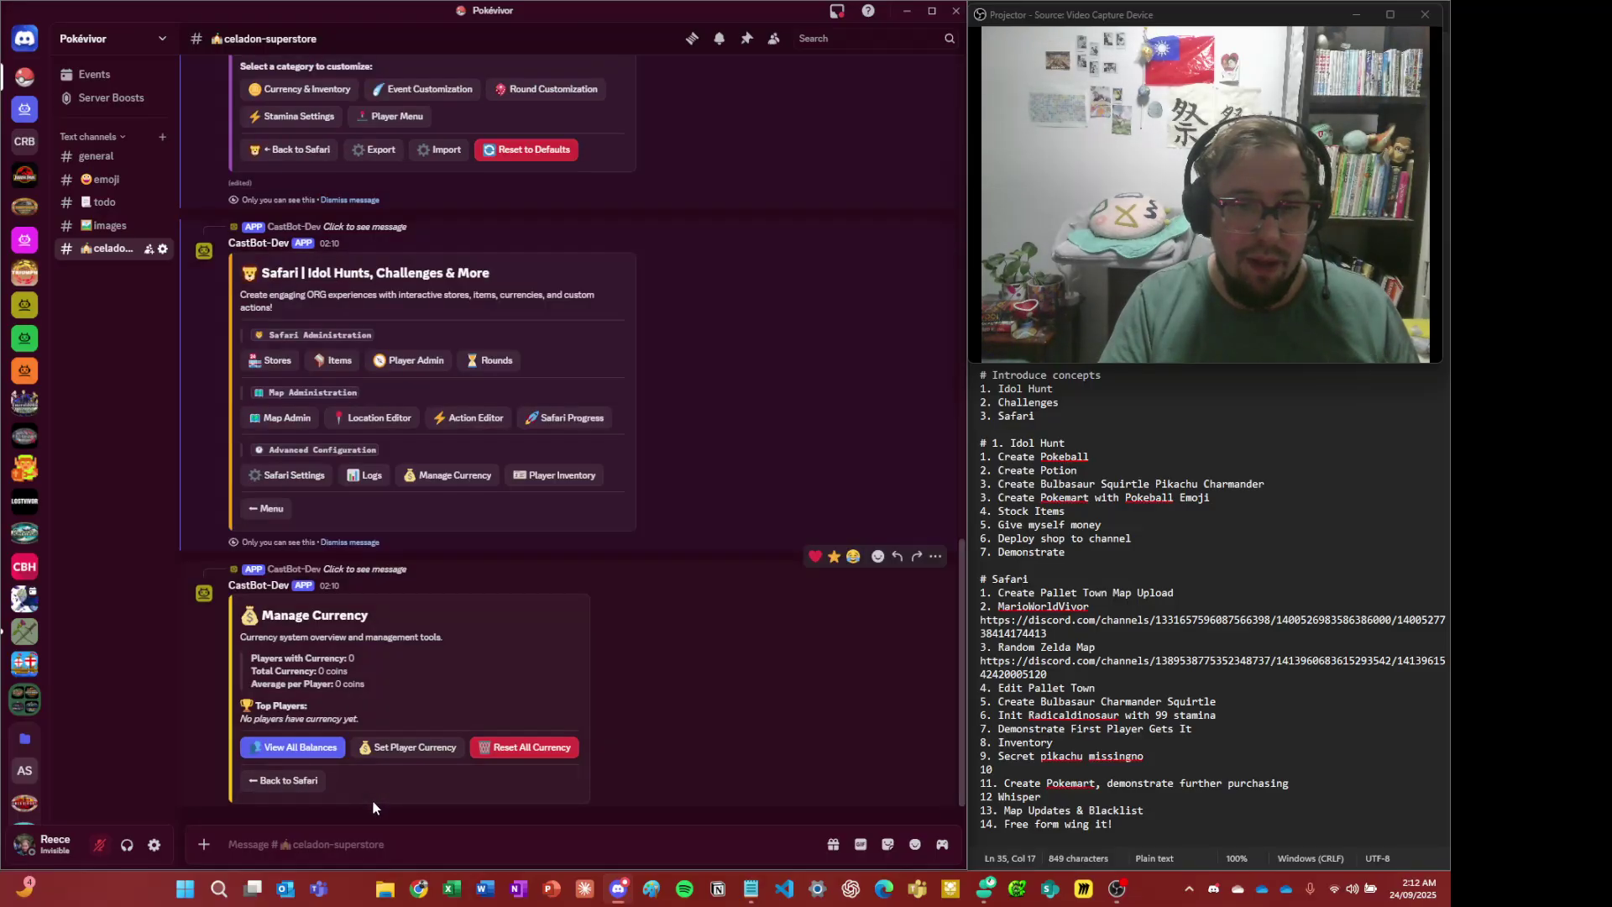
right_click(706, 647)
left_click(763, 791)
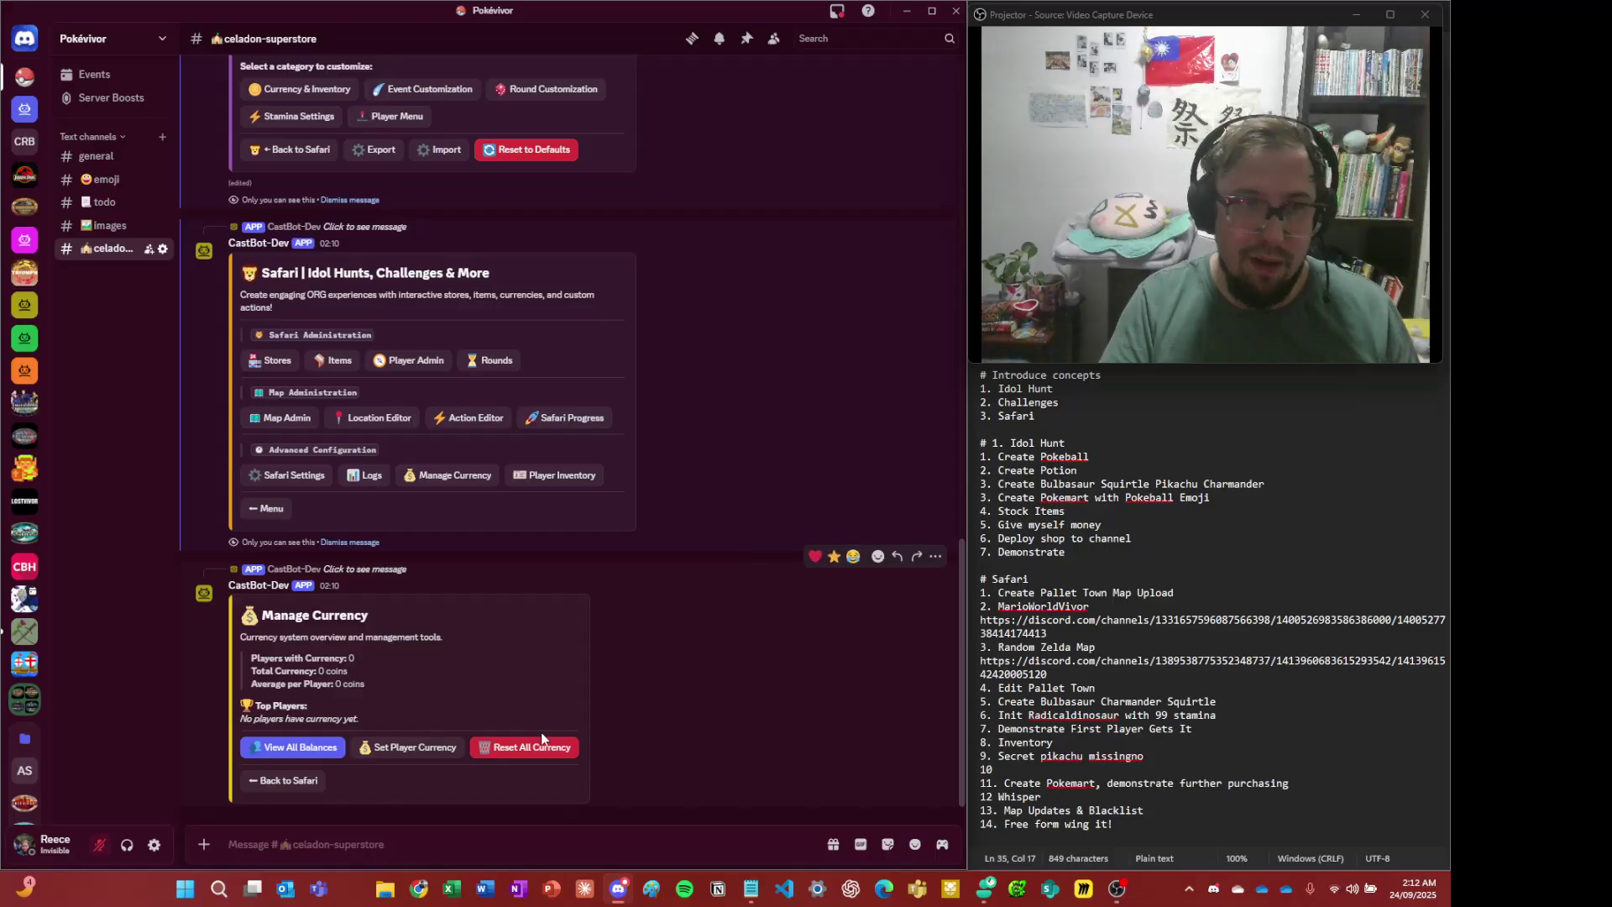
left_click(346, 796)
left_click(346, 797)
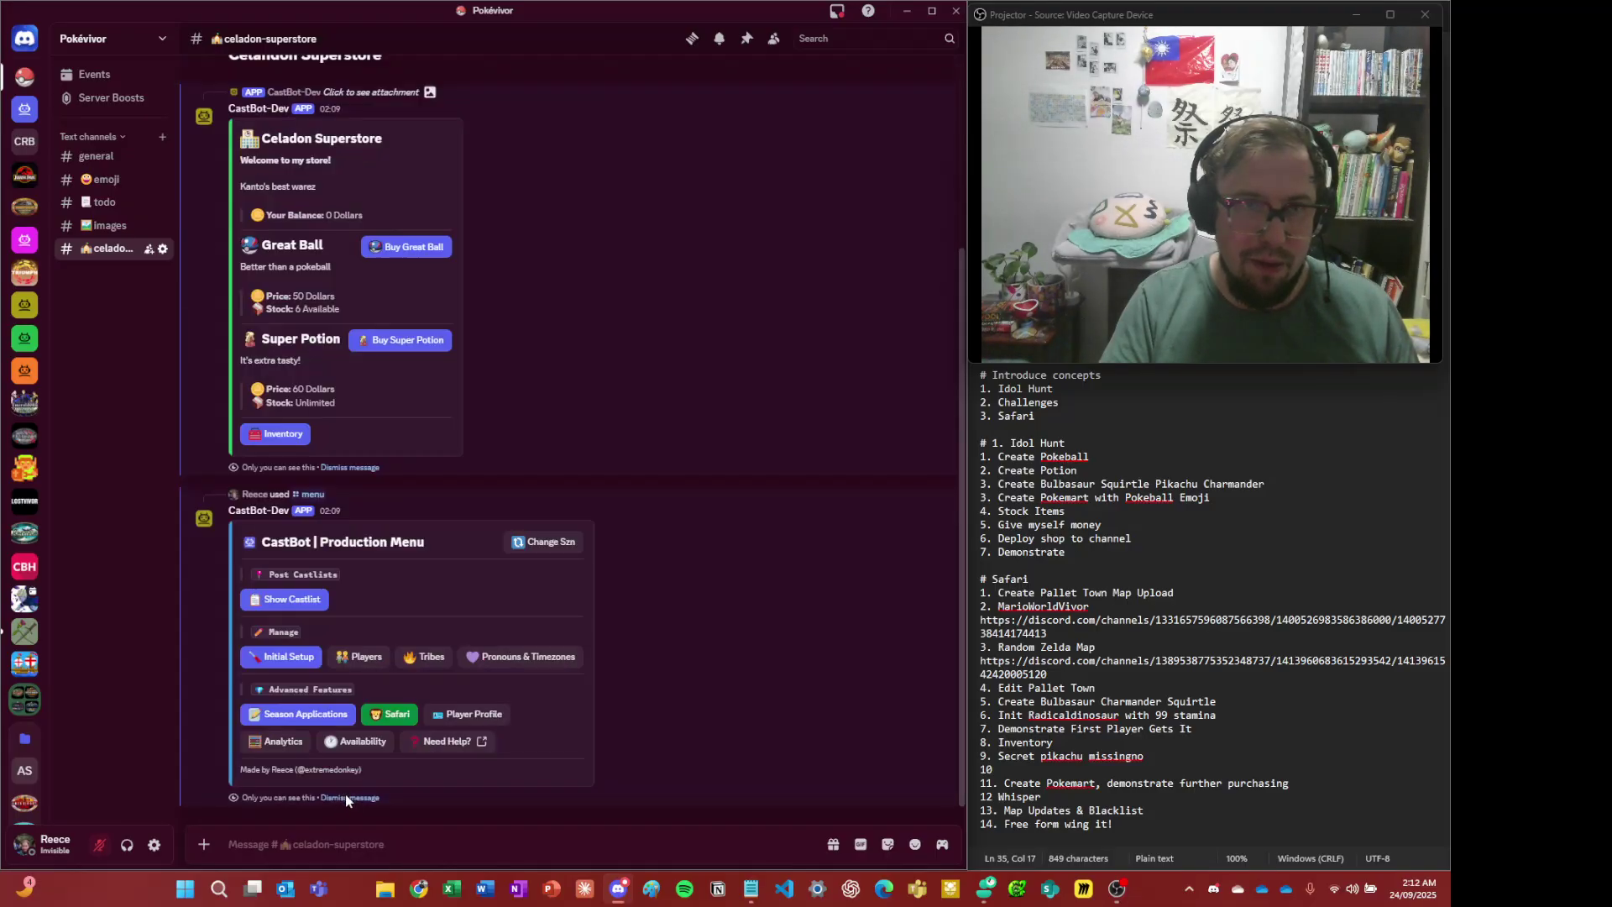
left_click(346, 797)
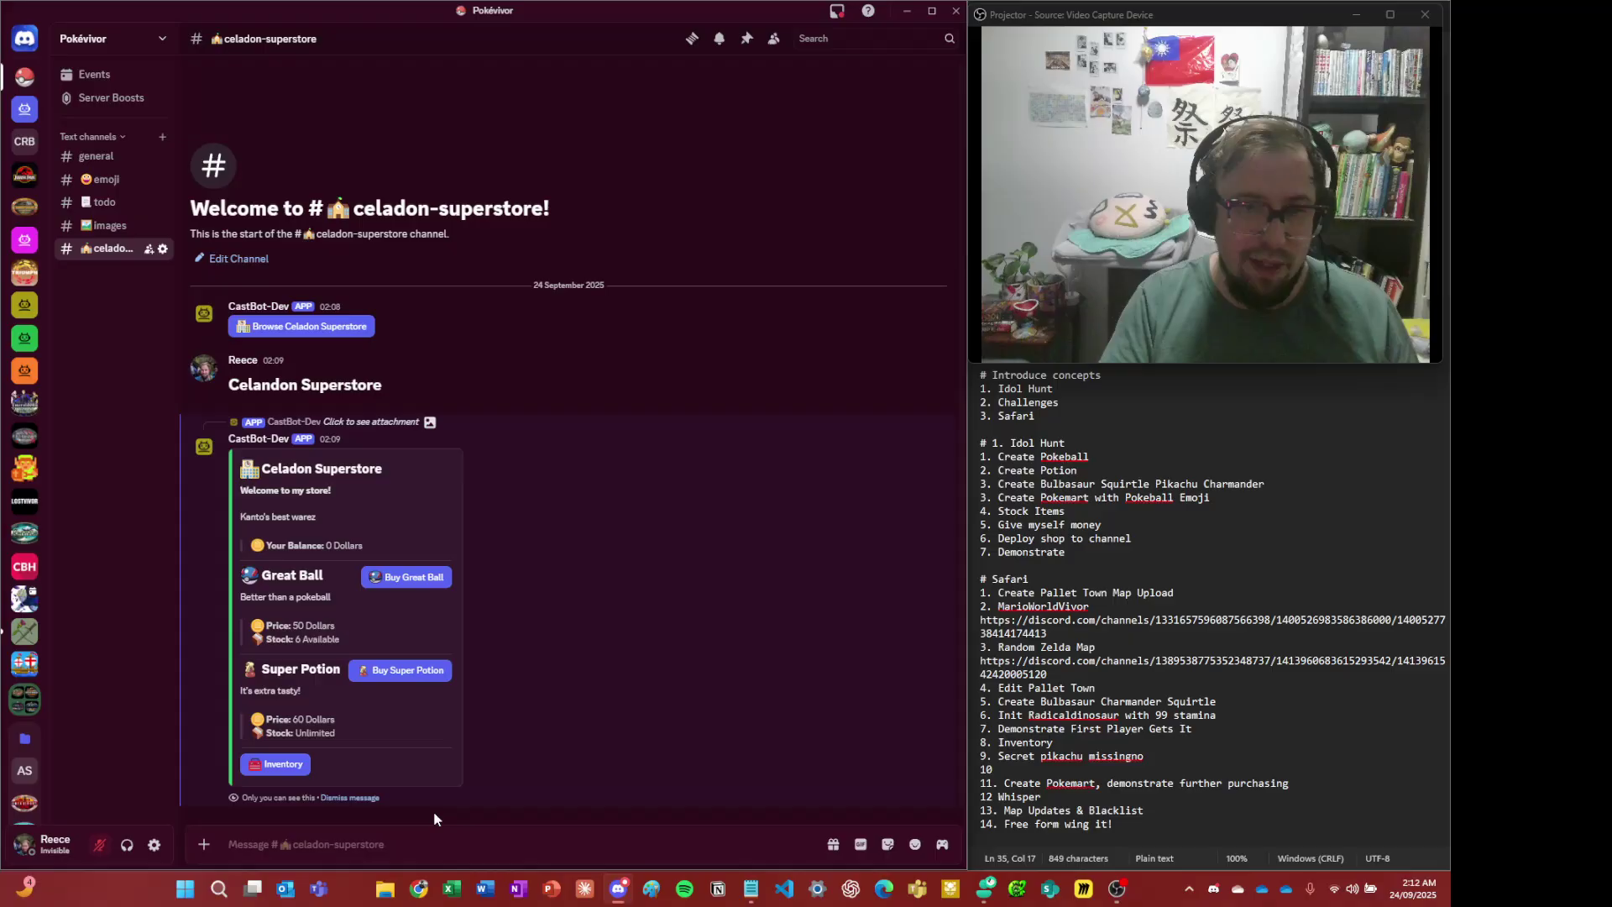
- Reopen the Celadon Superstore, which now shows a 999 Pokedollar balance
left_click(425, 834)
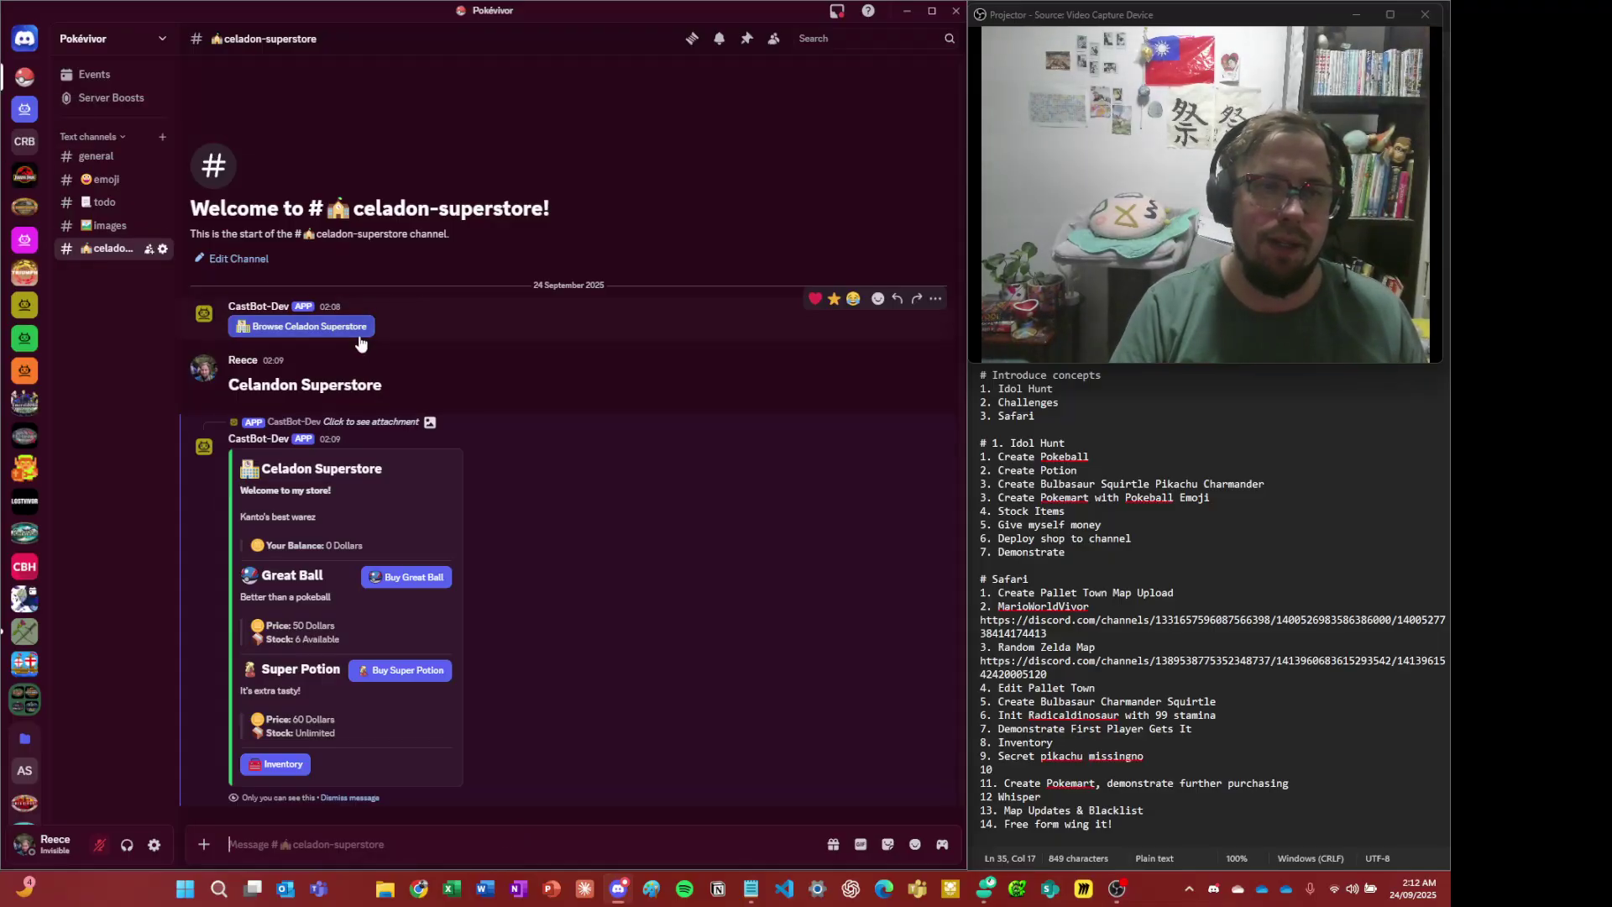
left_click(300, 326)
left_click(378, 797)
left_click(336, 729)
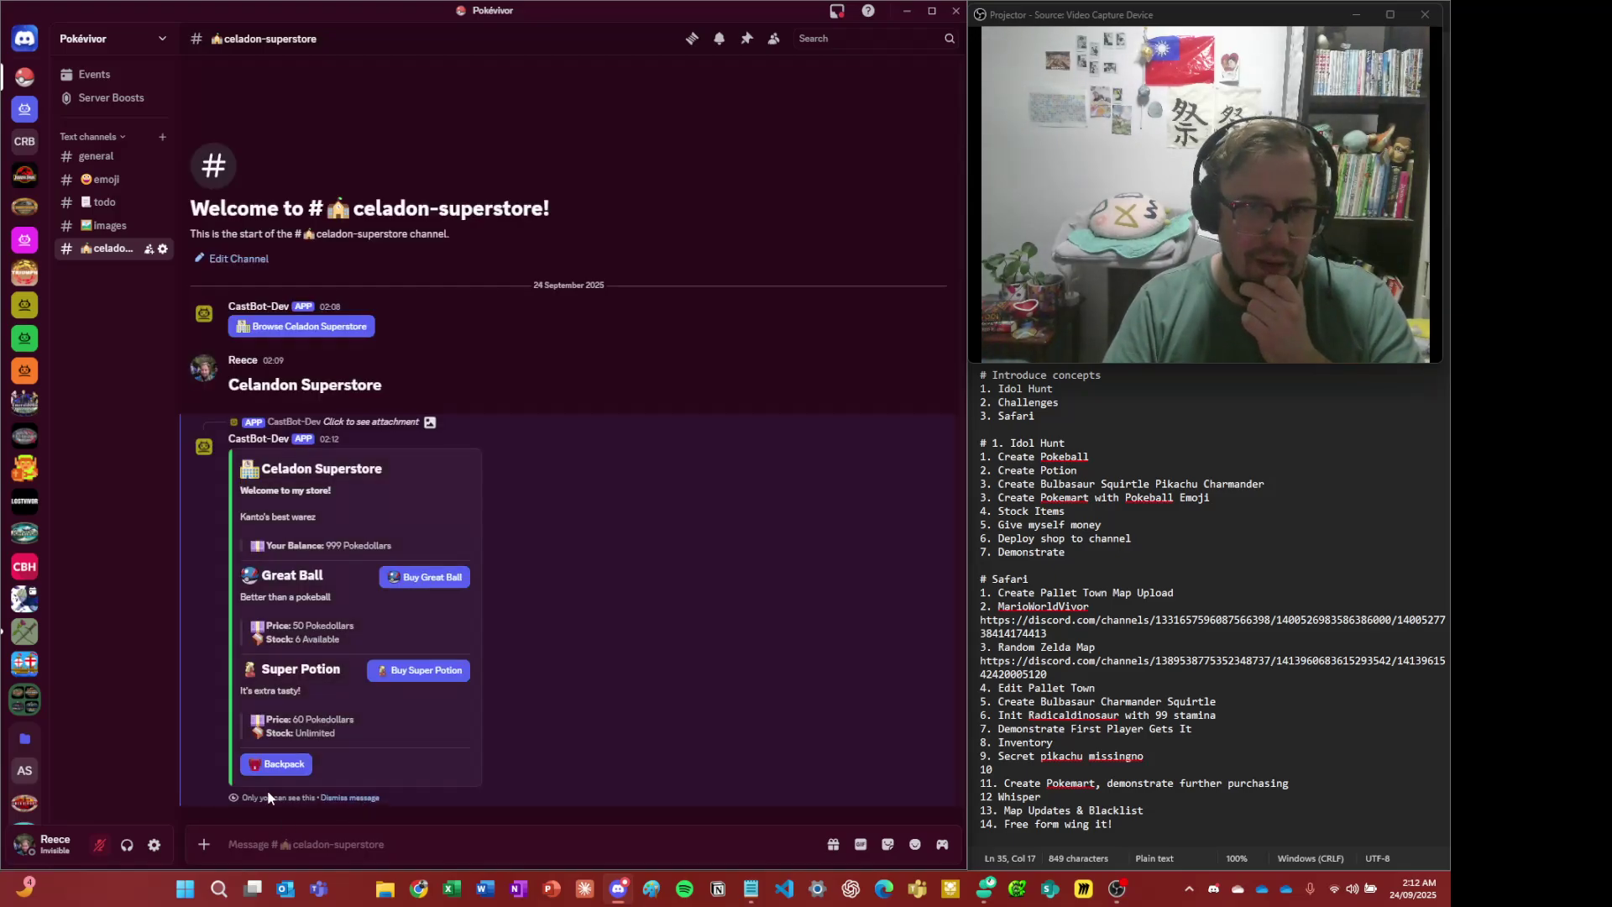
- Check the Super Potion price and the empty backpack, then try to buy a Great Ball
left_click_drag(286, 760, 345, 710)
left_click(290, 766)
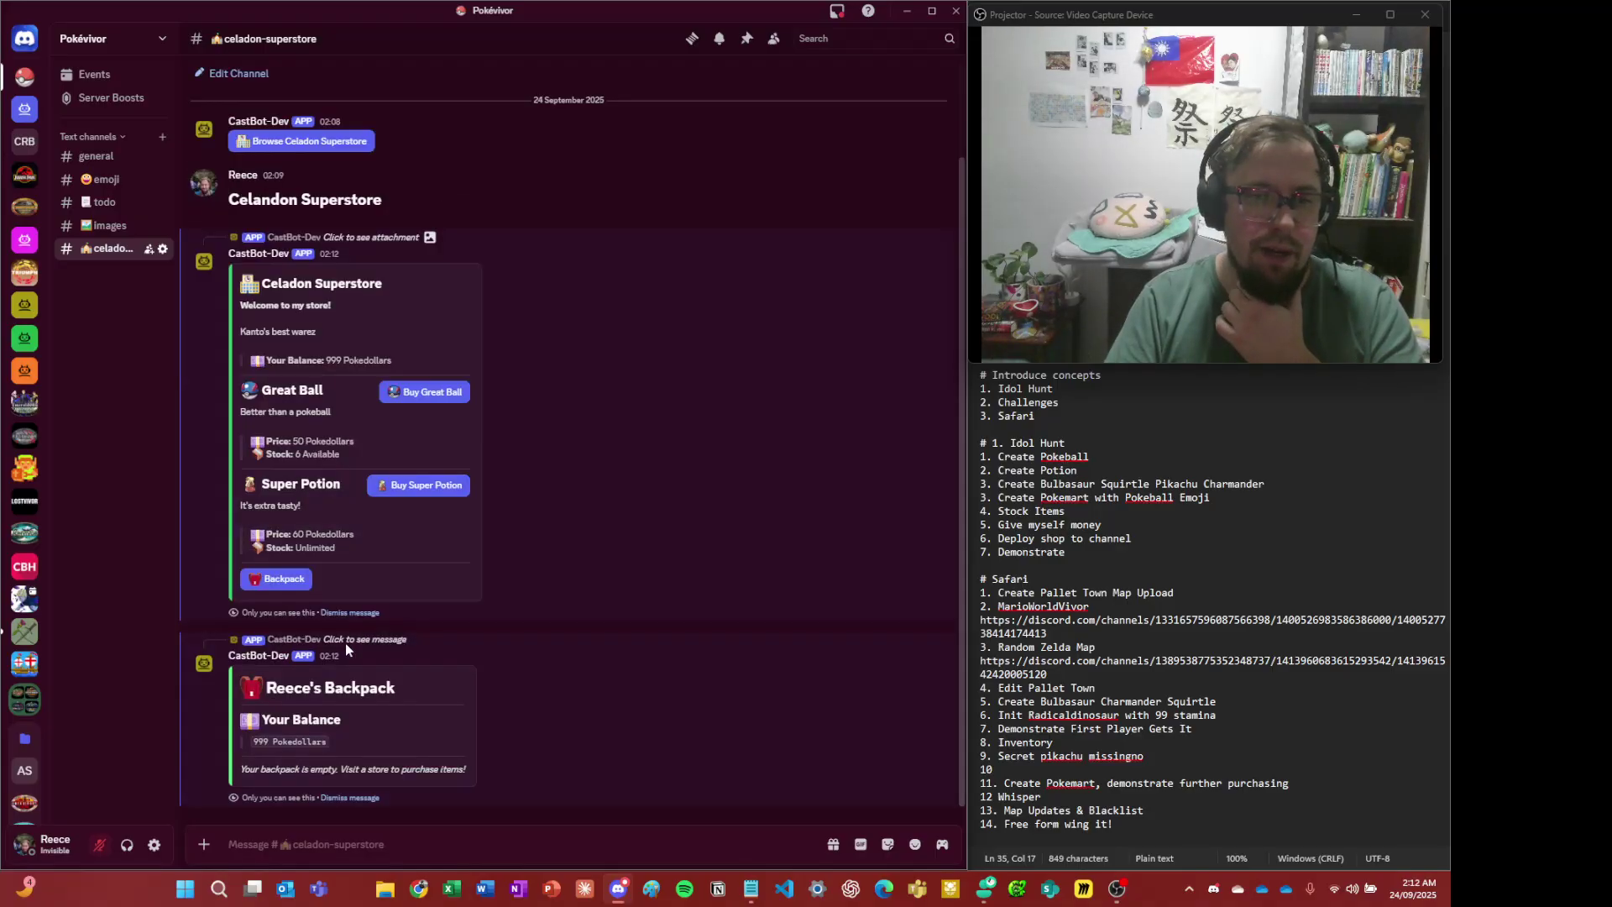
left_click(369, 798)
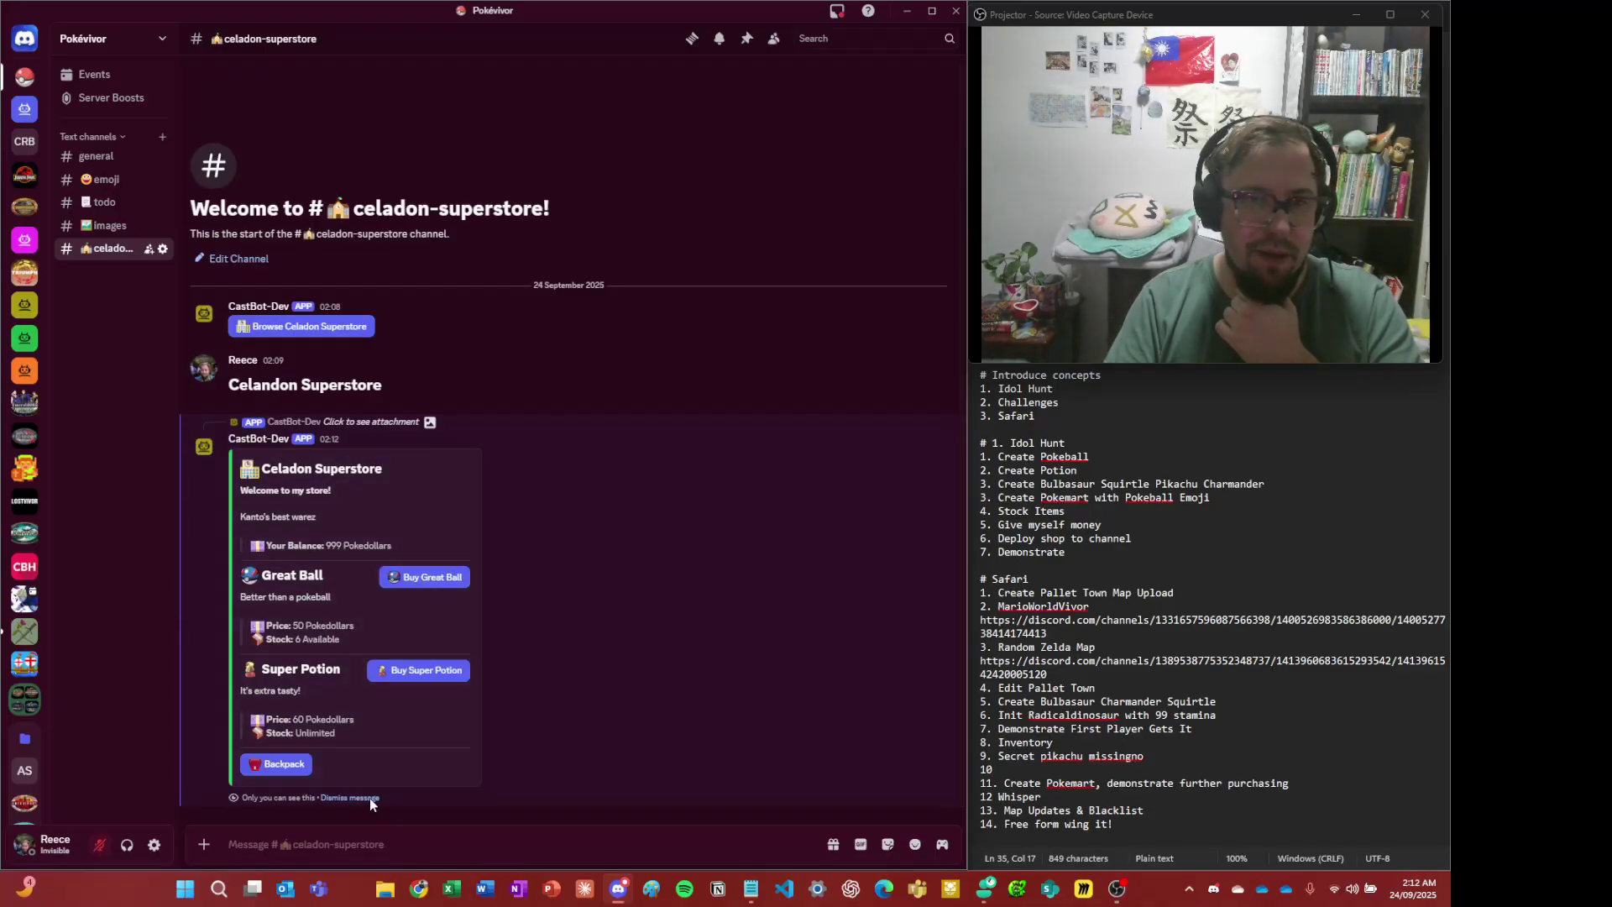
left_click(461, 590)
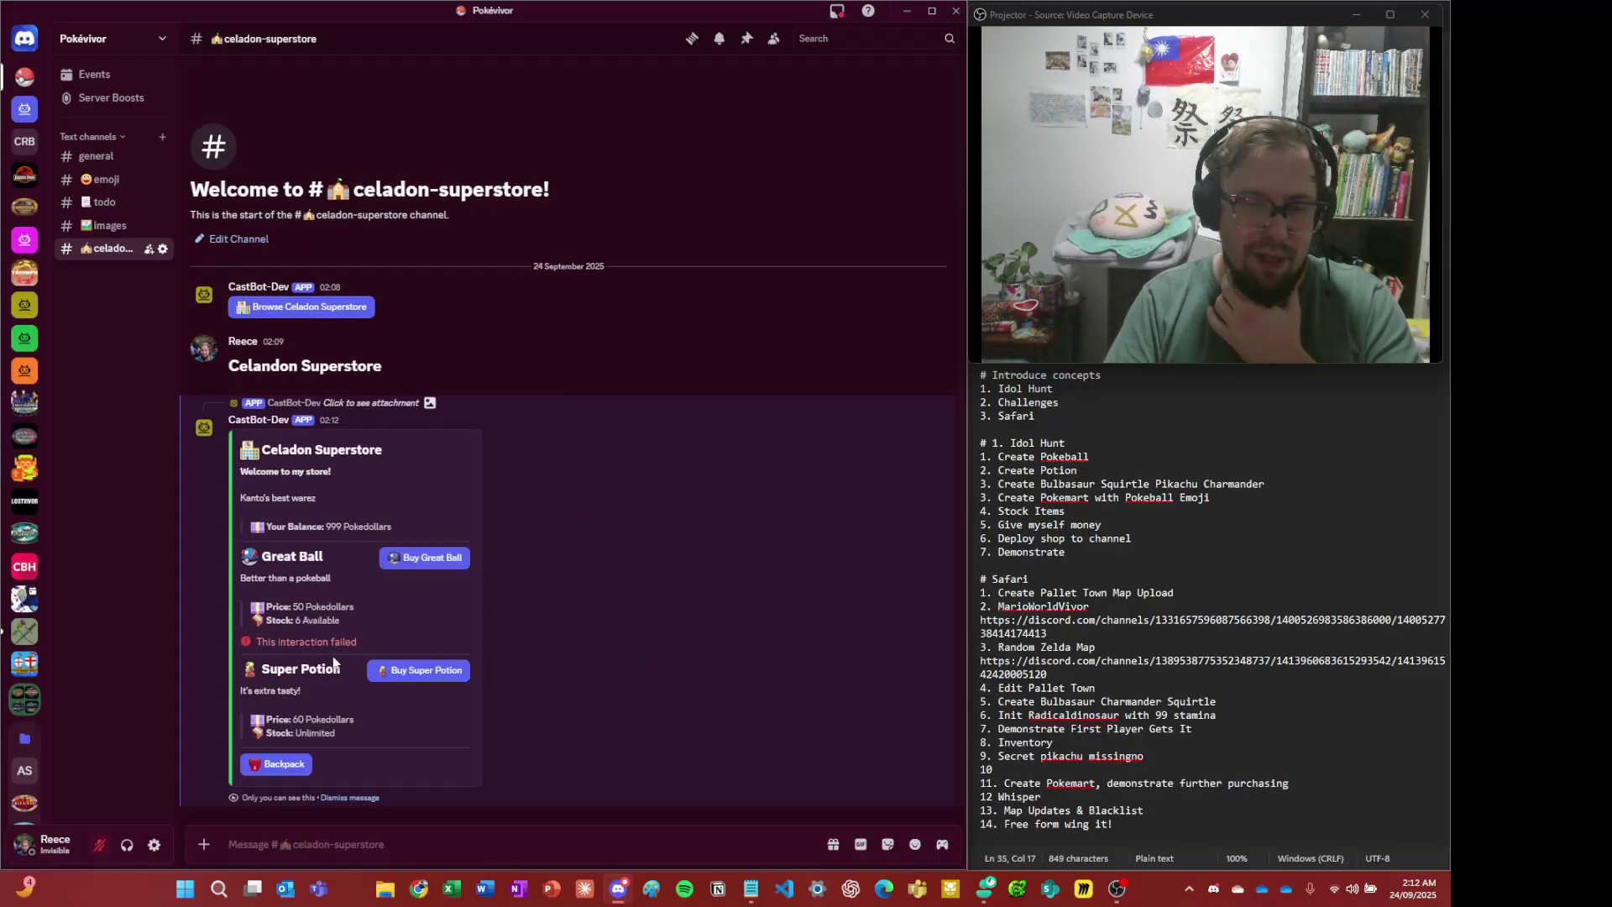
- Buy a Great Ball and a Super Potion, then confirm both are in the backpack with 889 Pokedollars left
left_click(454, 559)
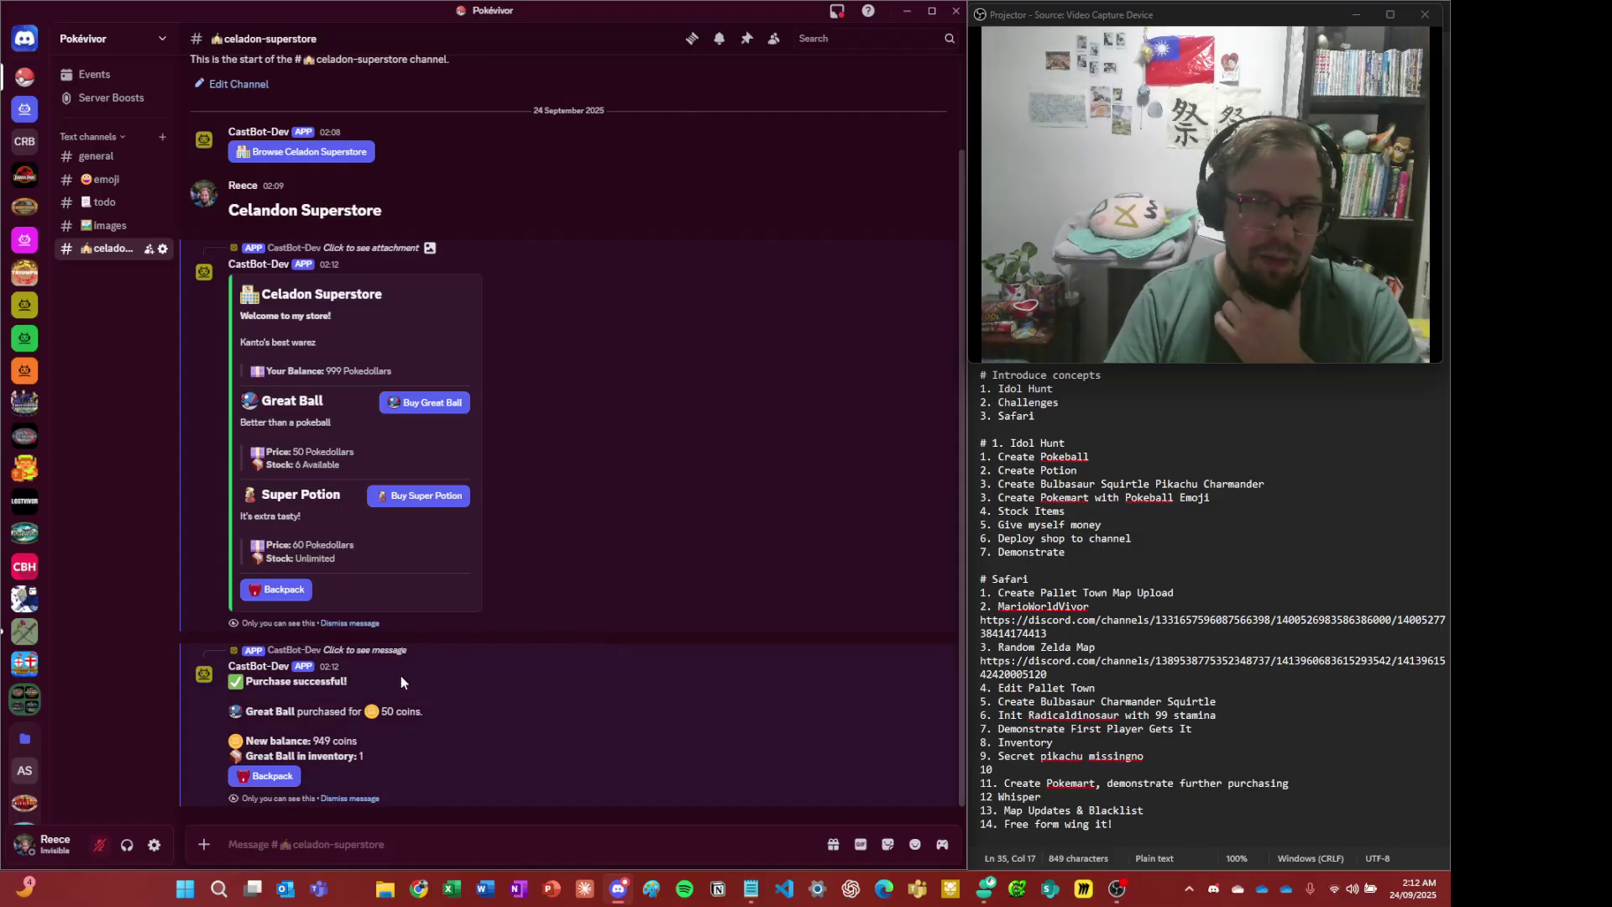
left_click(378, 501)
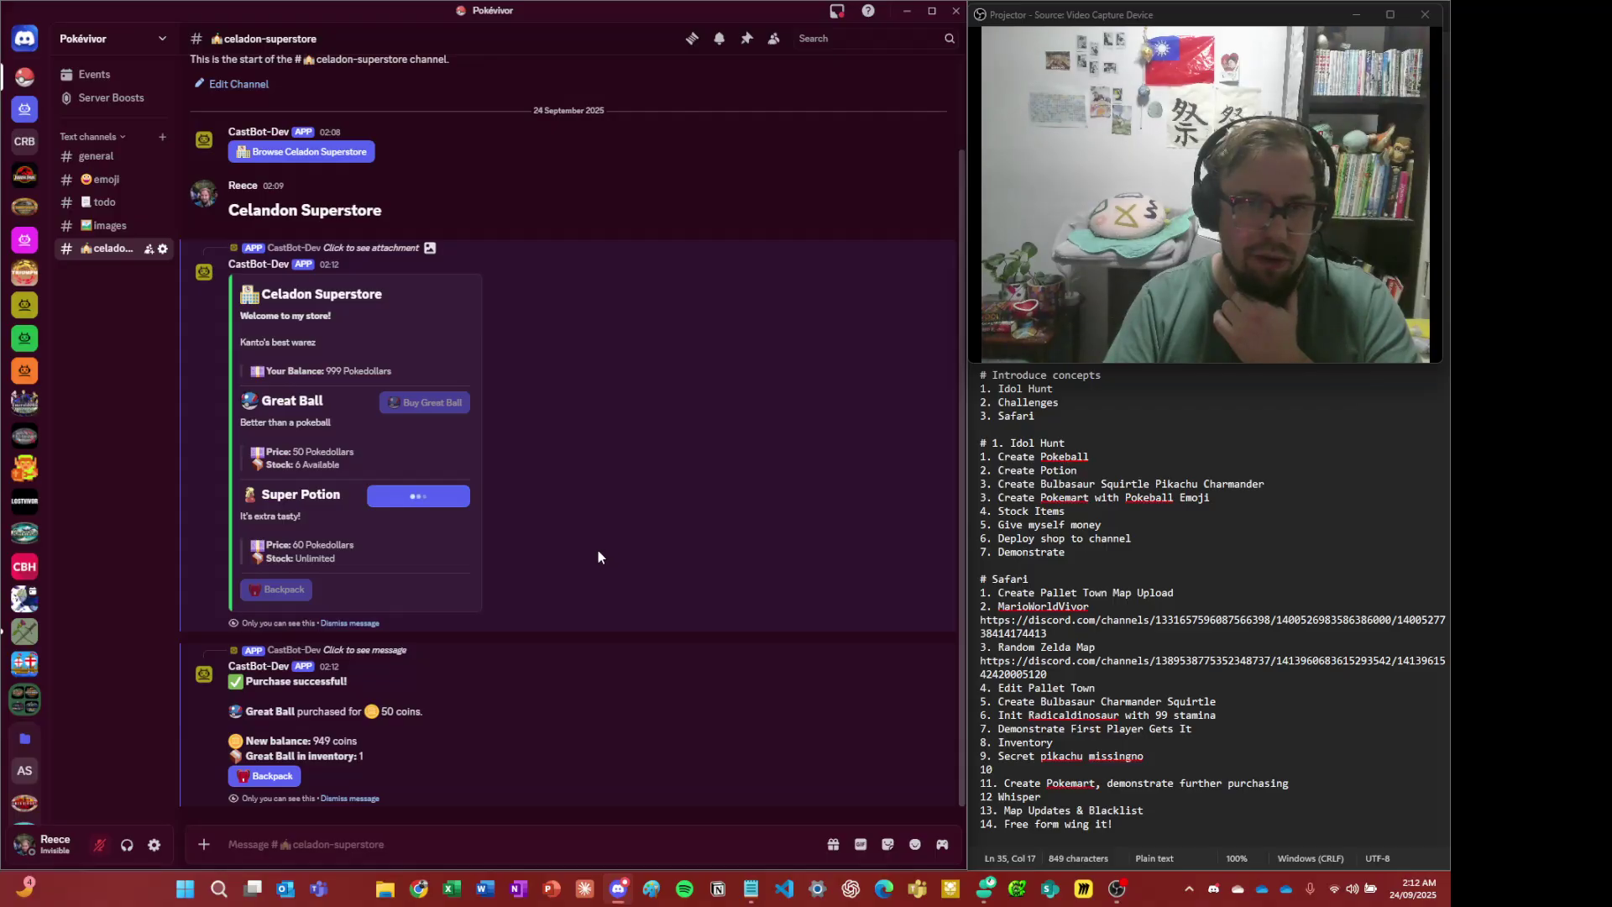
left_click(292, 786)
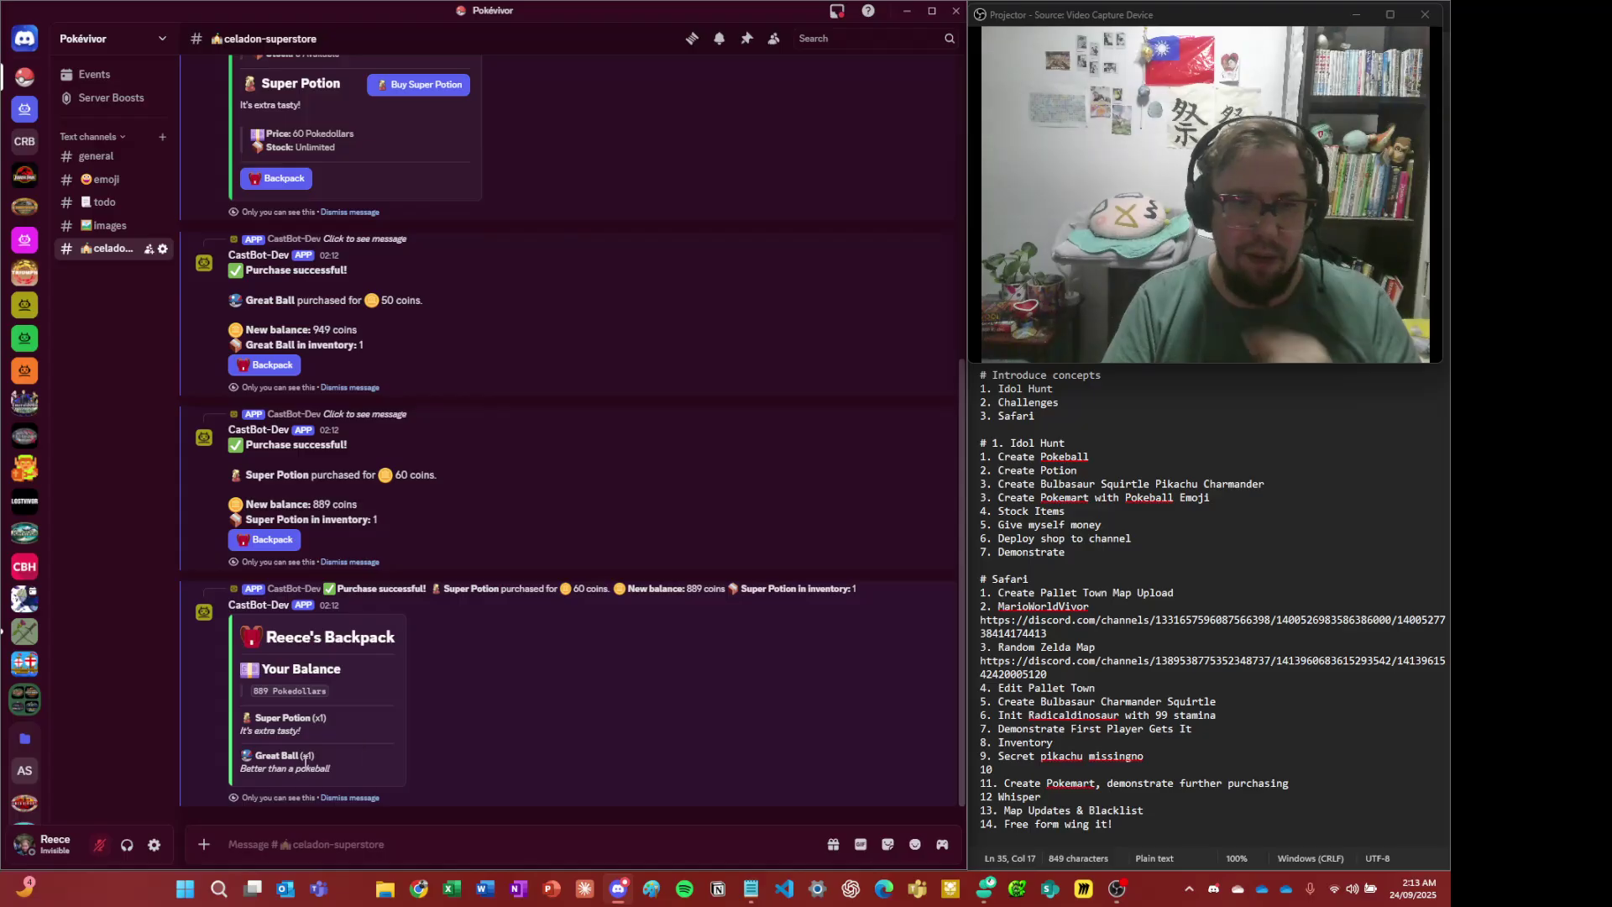
left_click_drag(313, 758, 294, 747)
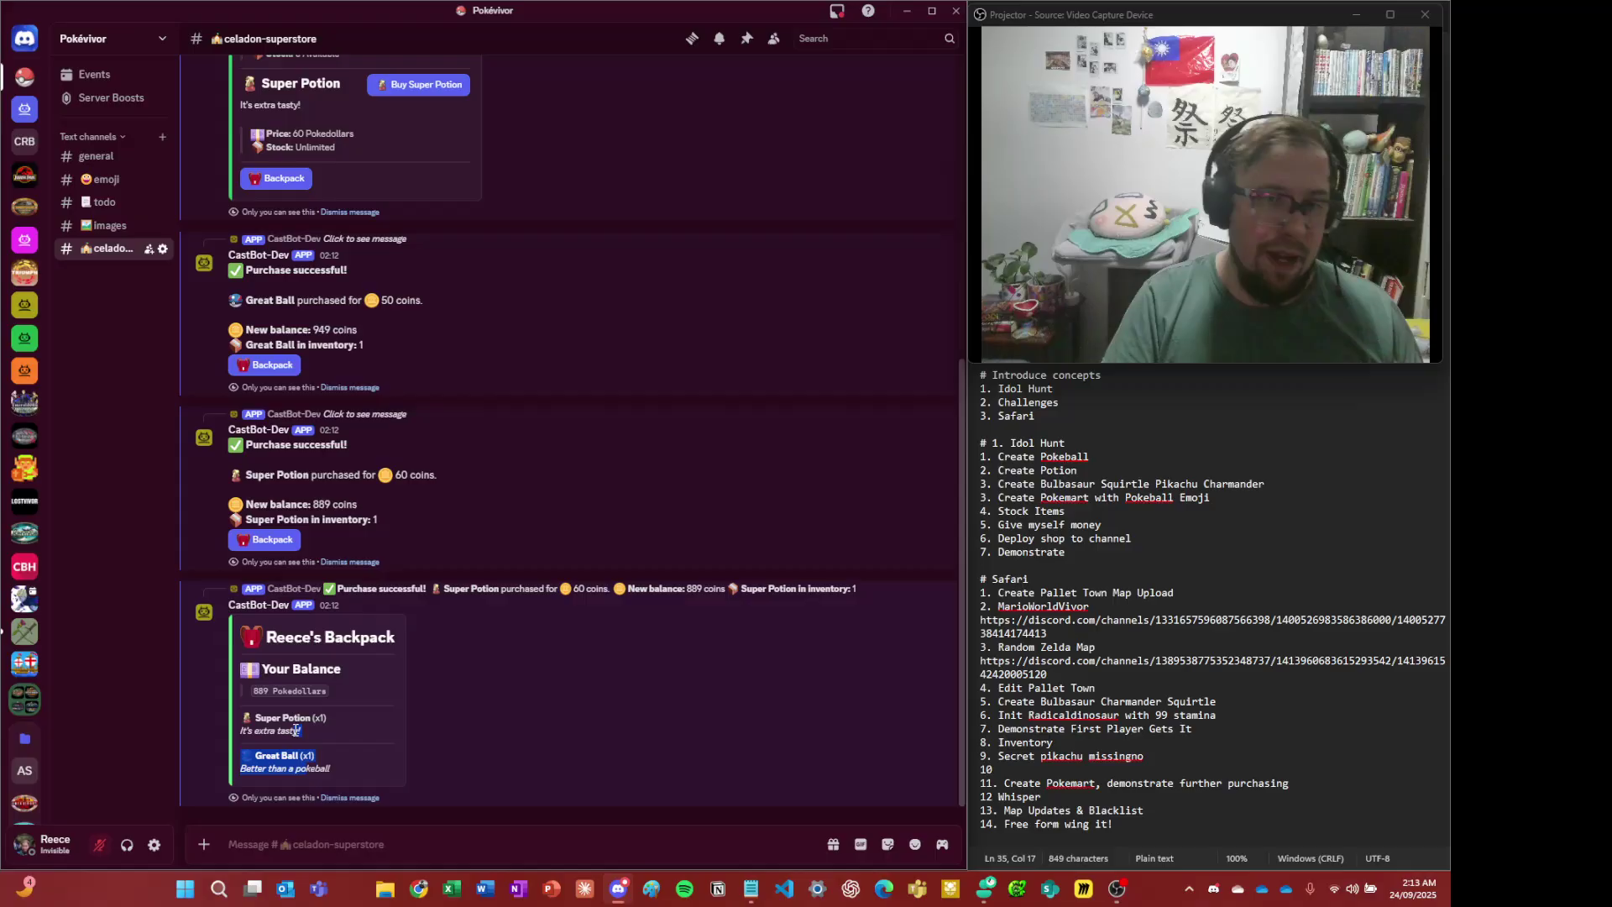
left_click_drag(296, 727, 300, 717)
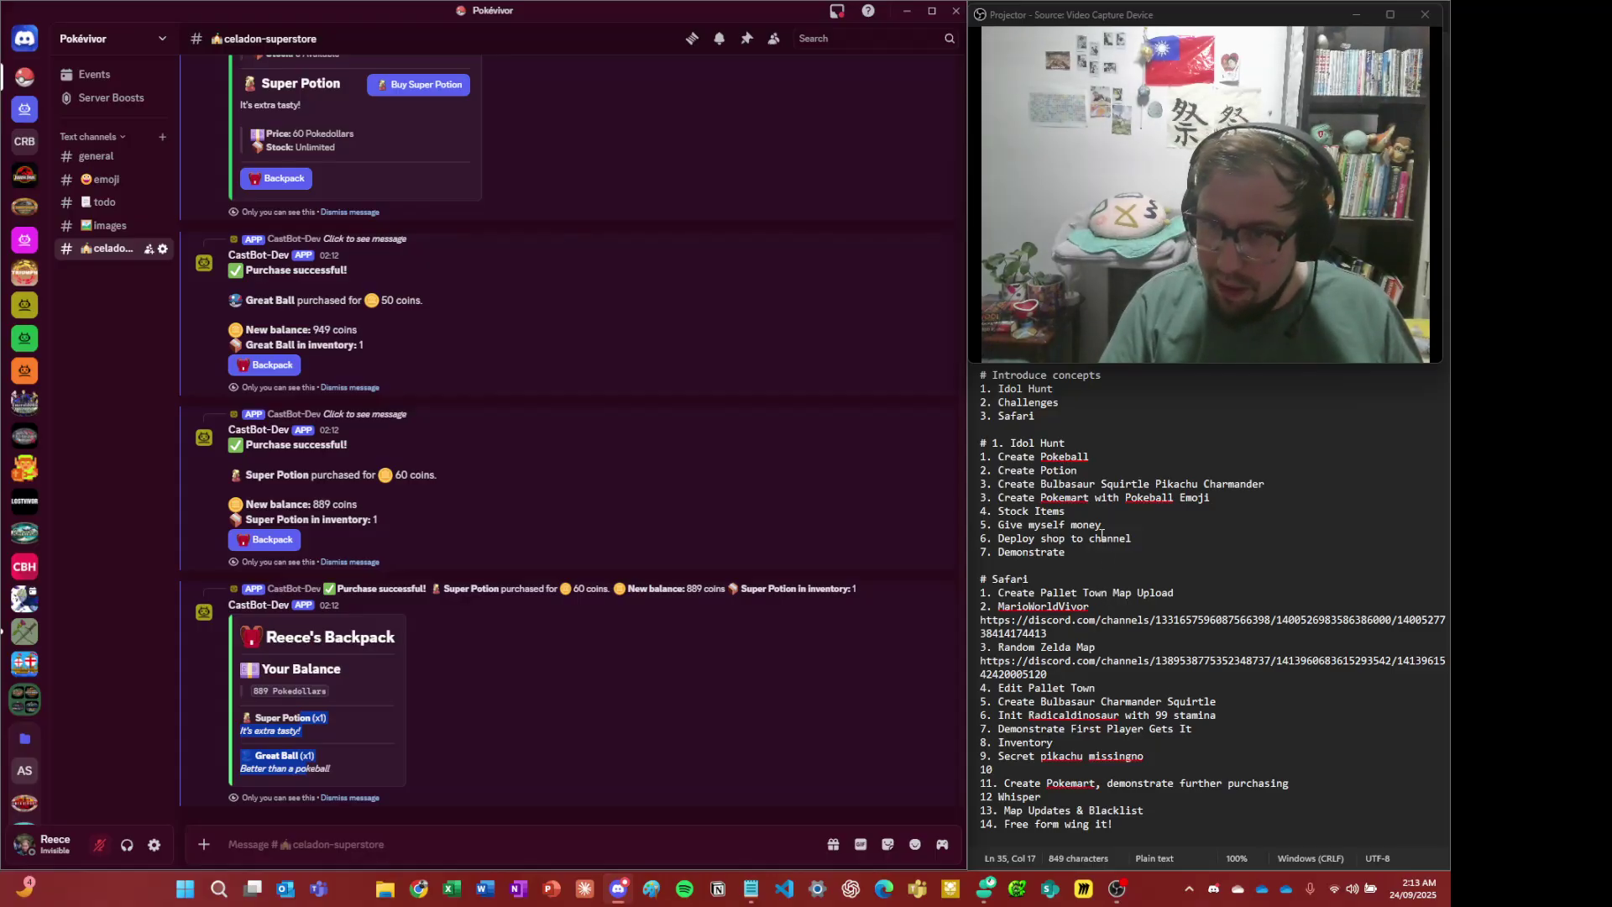
- Review Idol Hunt steps four to seven in the notes
left_click_drag(1078, 498, 1177, 546)
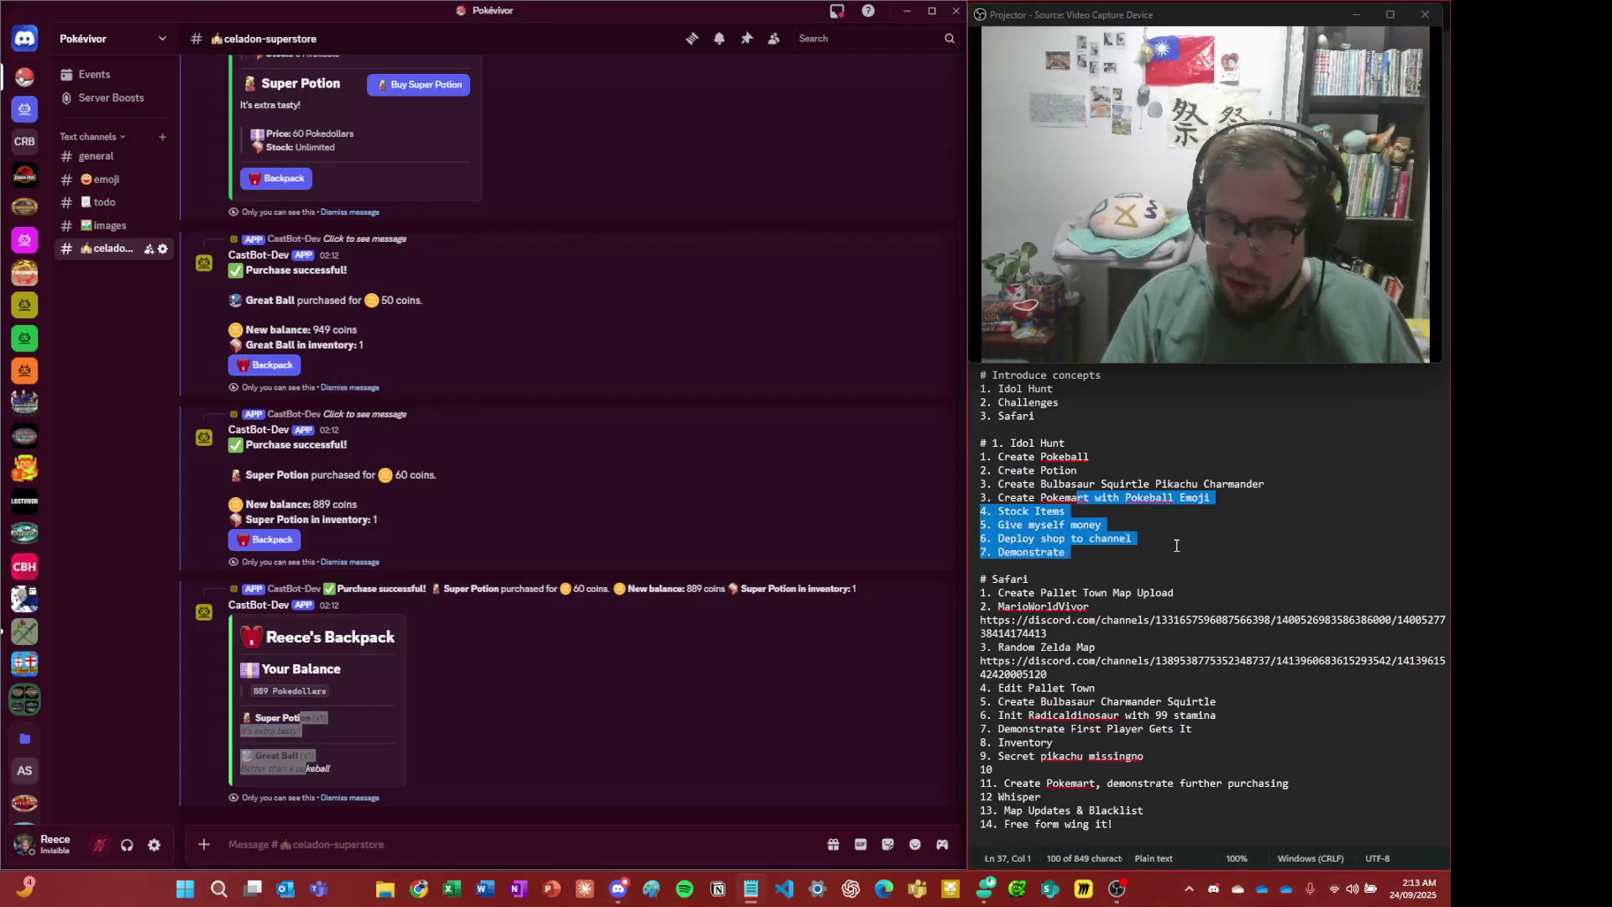
left_click(1185, 546)
left_click(462, 623)
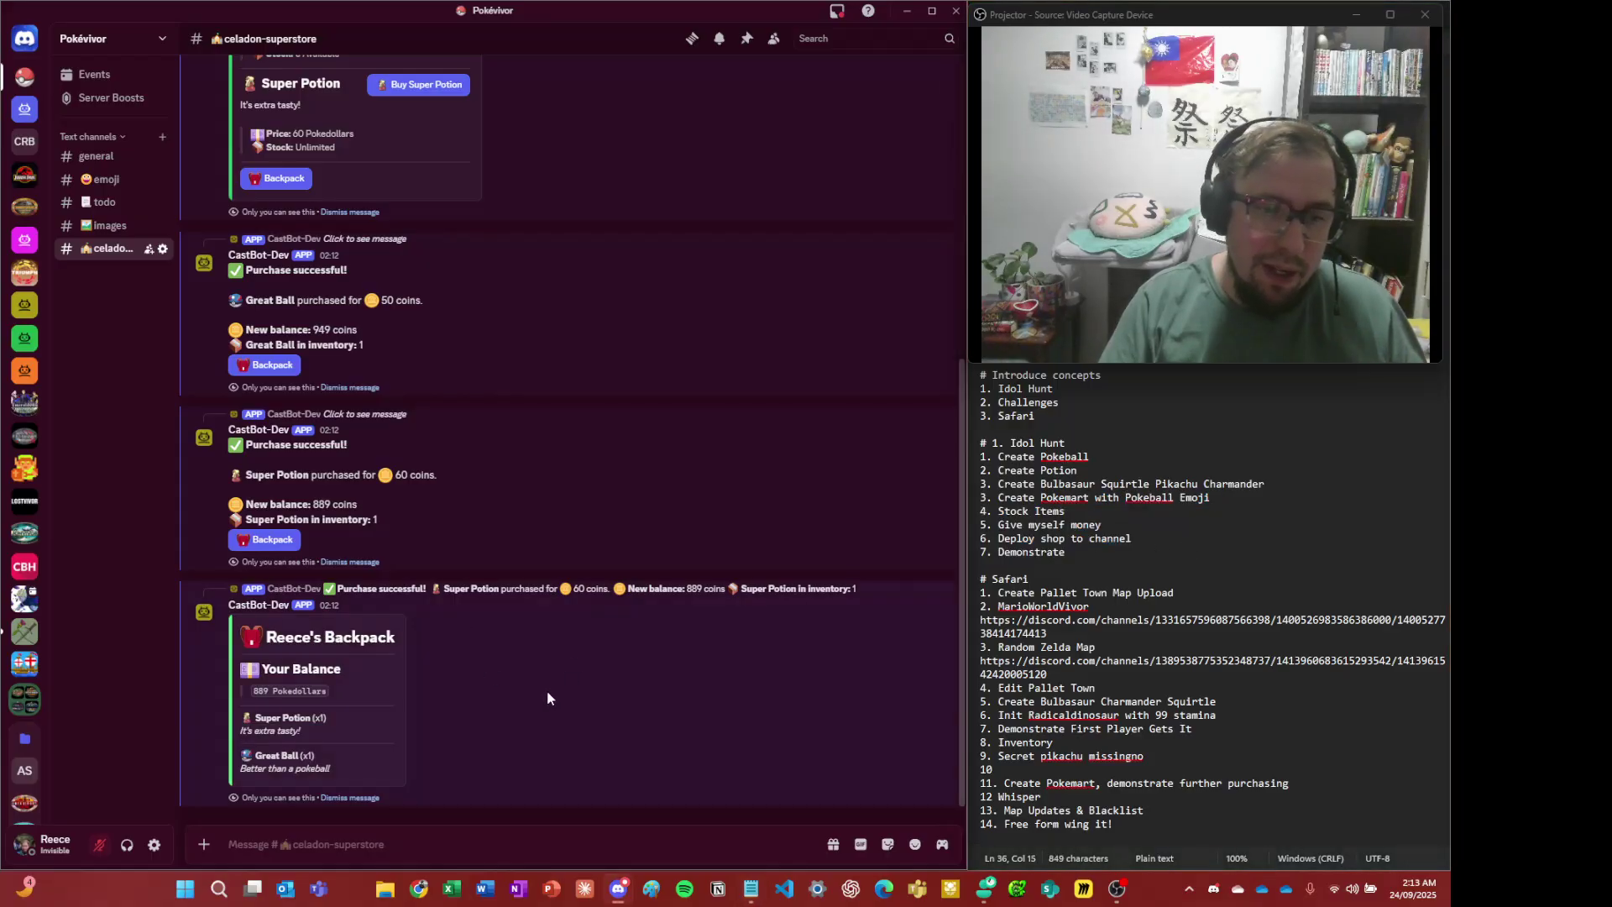
- Dismiss the backpack, both purchase messages (Super Potion, Great Ball) and the store message
left_click(361, 798)
left_click(363, 798)
left_click(365, 799)
left_click(364, 798)
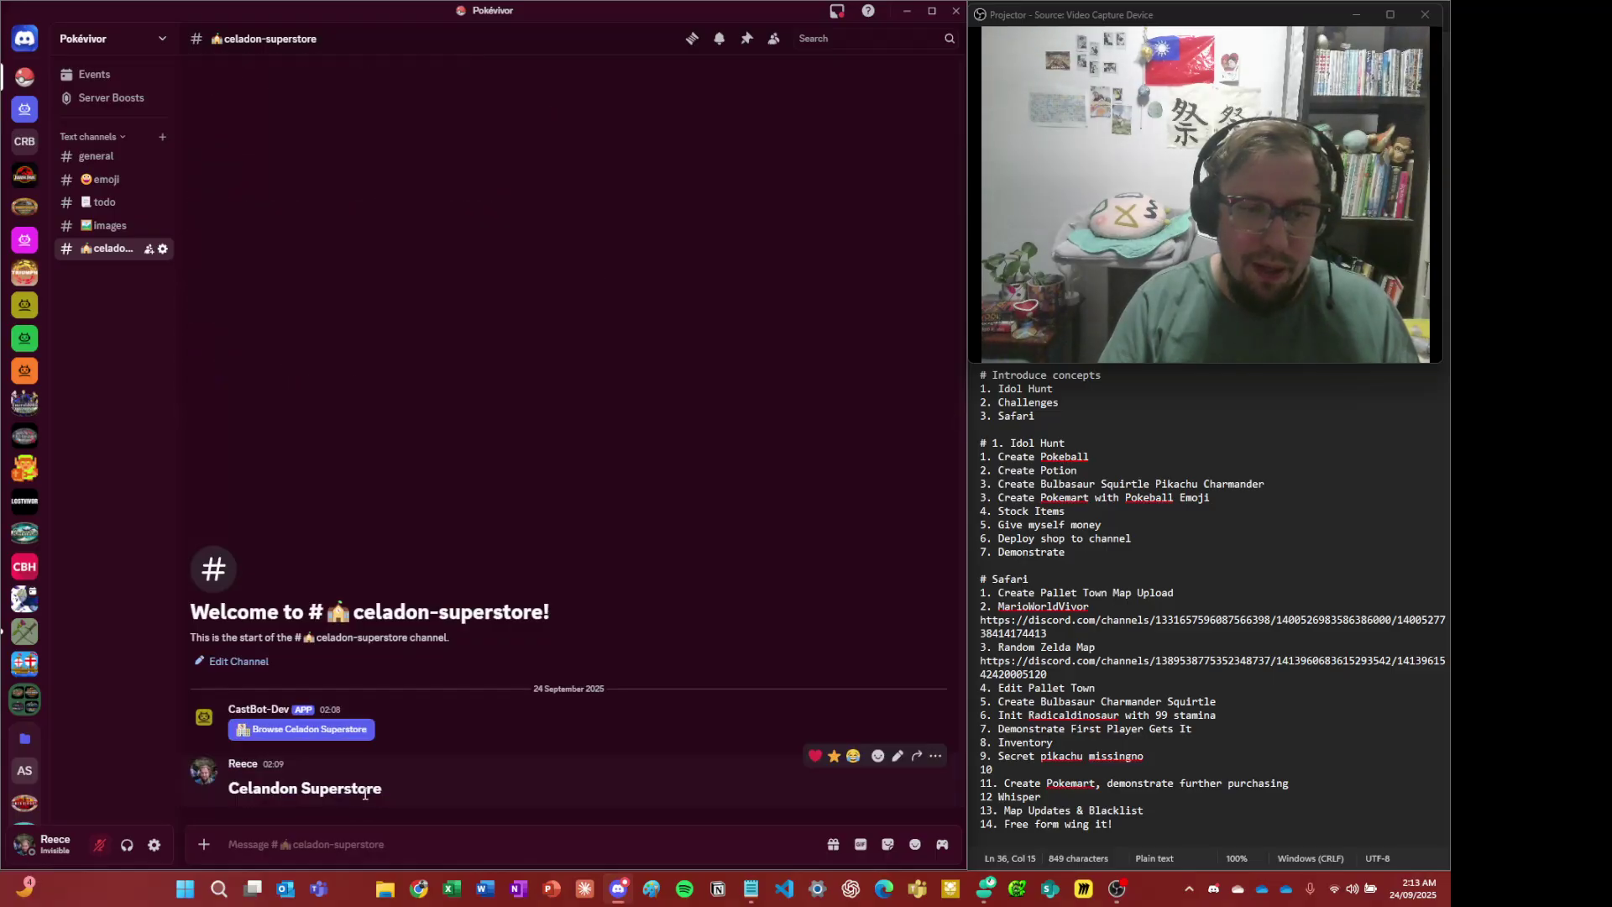
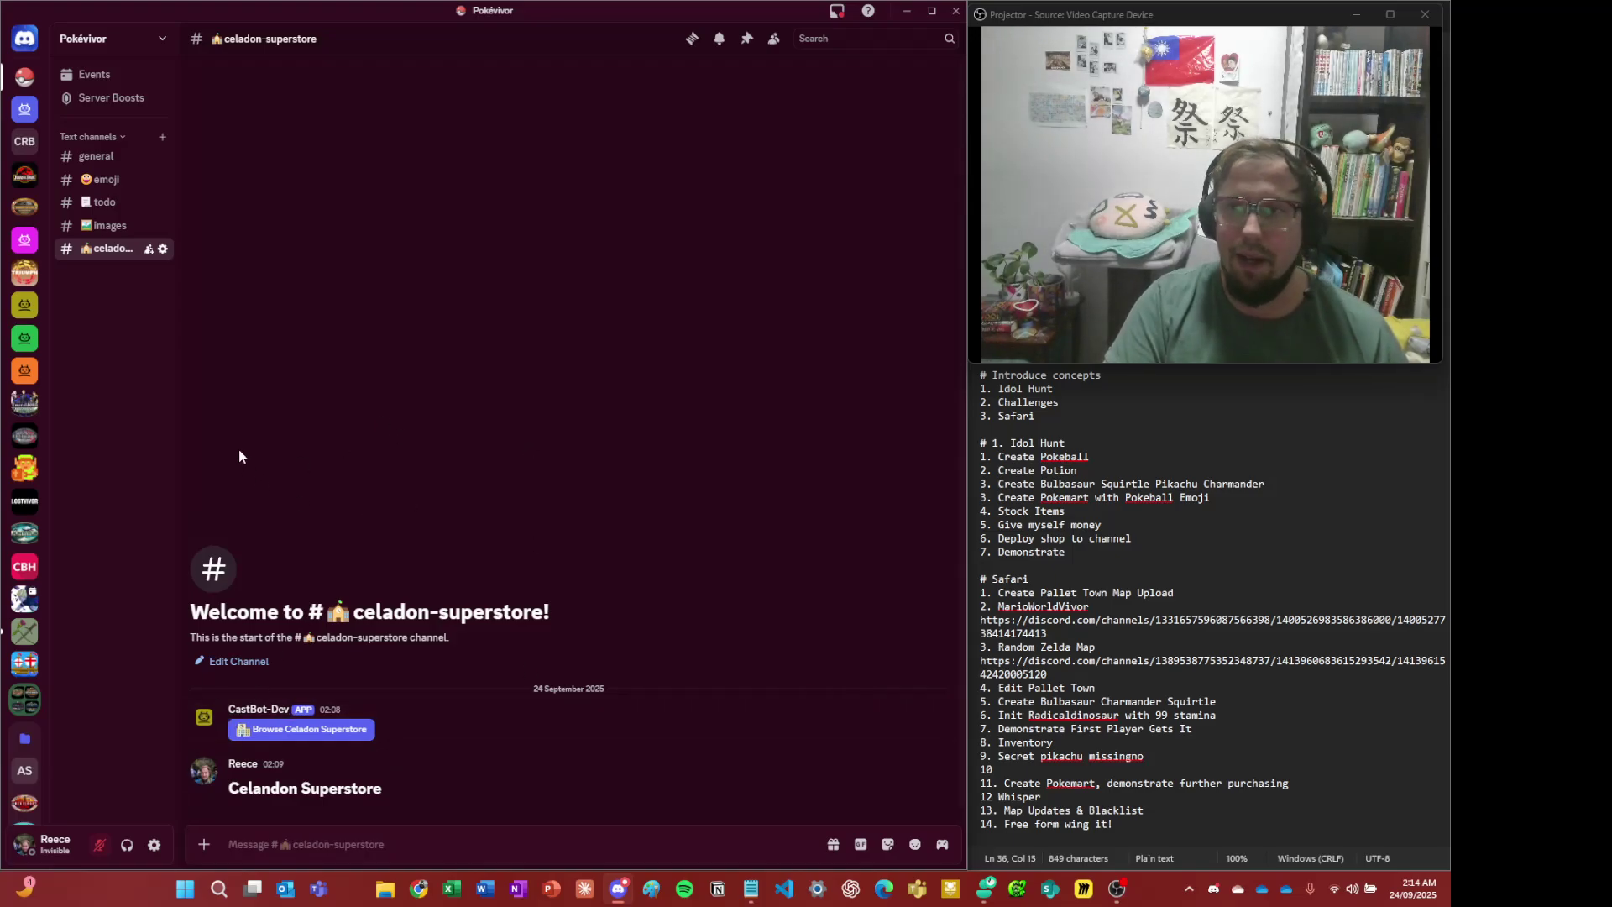
- In #general, dismiss the Great Ball item and all other old CastBot messages above the Safari menu
left_click(110, 159)
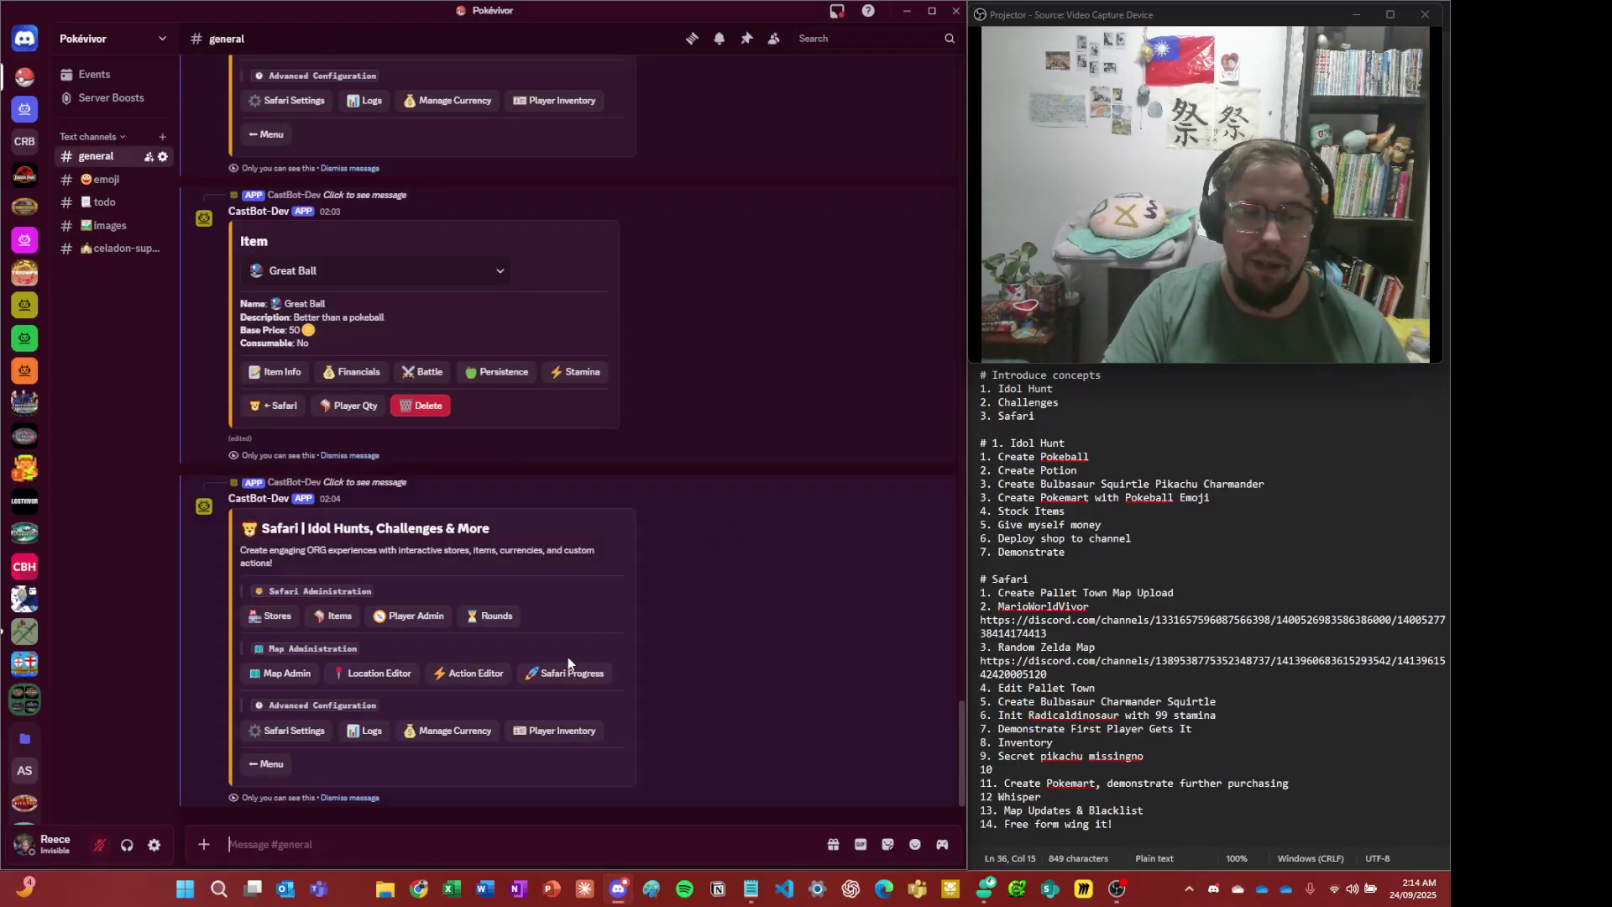
left_click(370, 456)
left_click(370, 456)
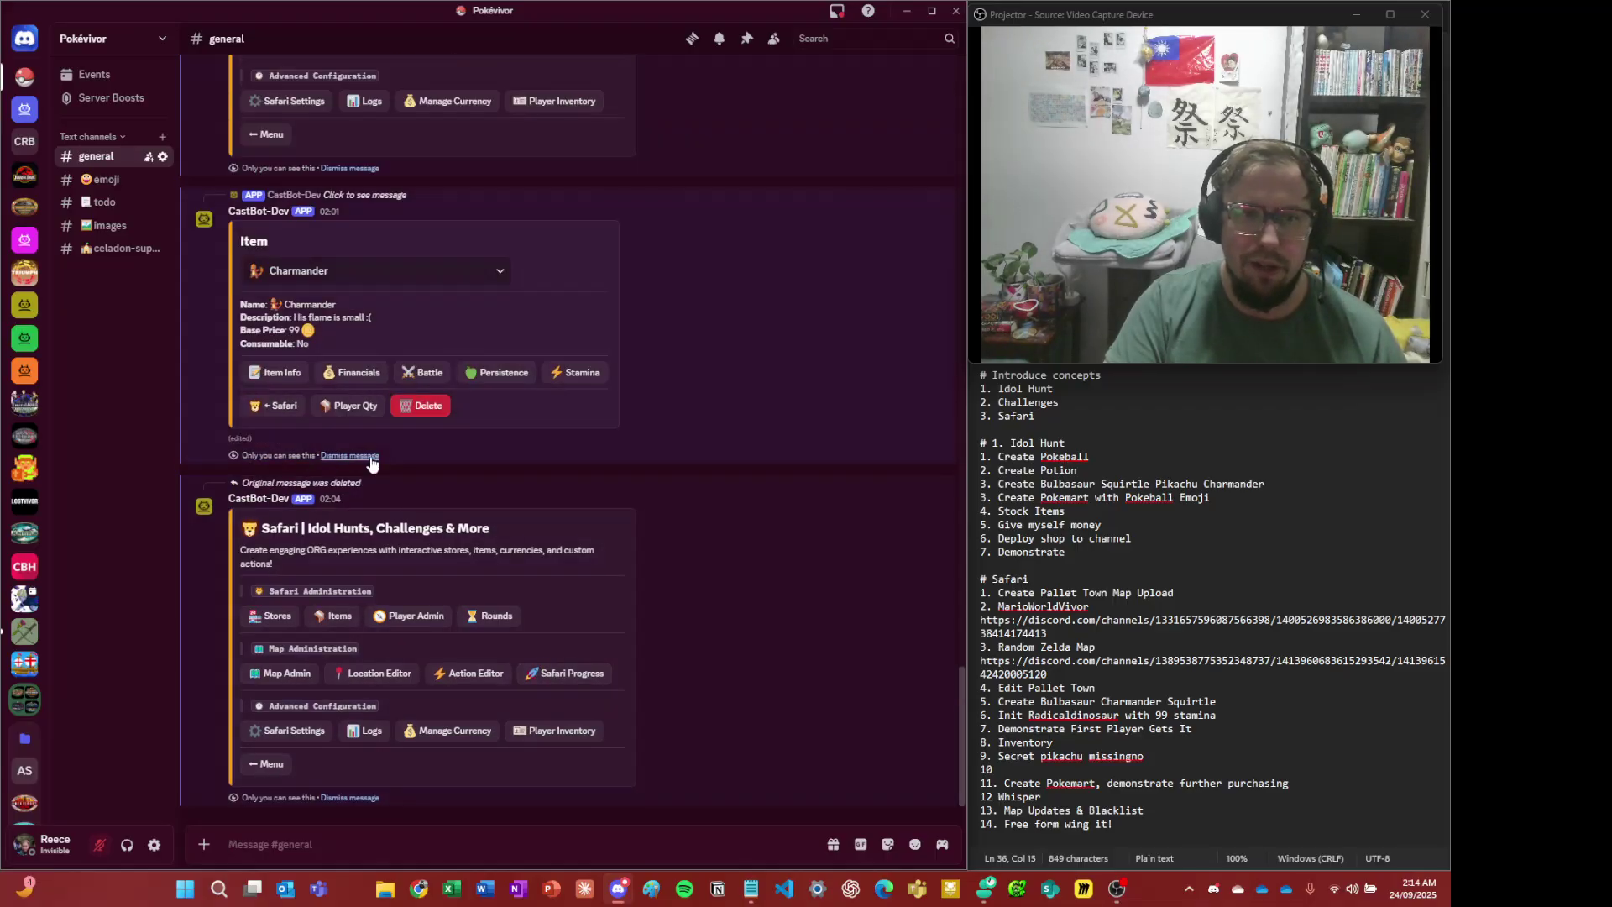
left_click(370, 455)
left_click(370, 456)
left_click(370, 456)
left_click(370, 456)
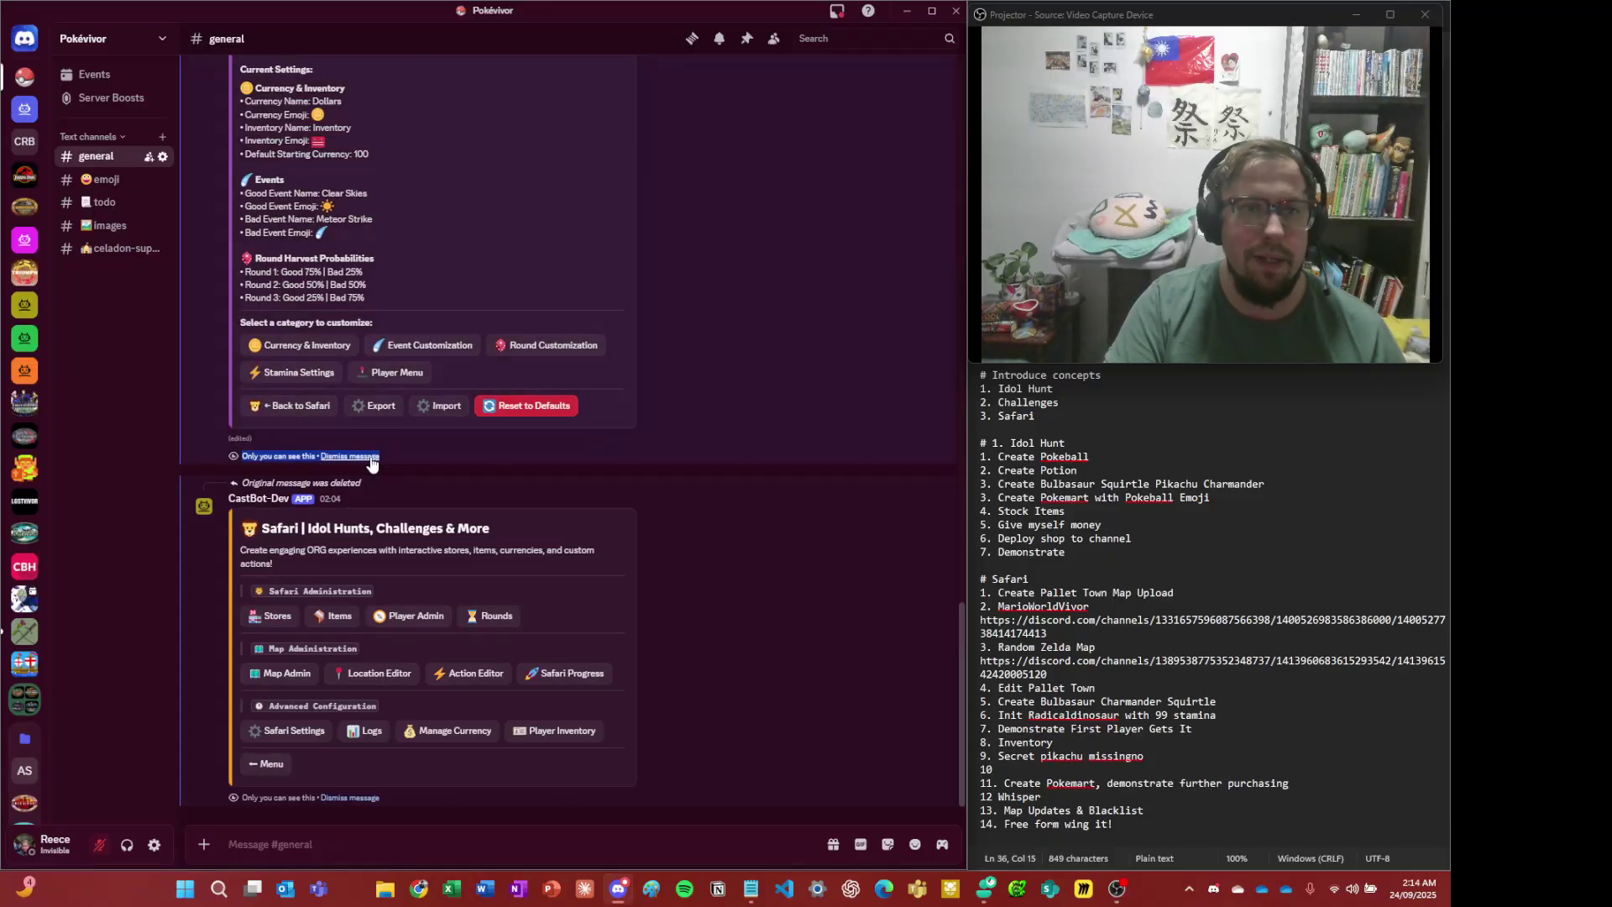
left_click(370, 456)
left_click(370, 455)
double_click(370, 456)
left_click(371, 456)
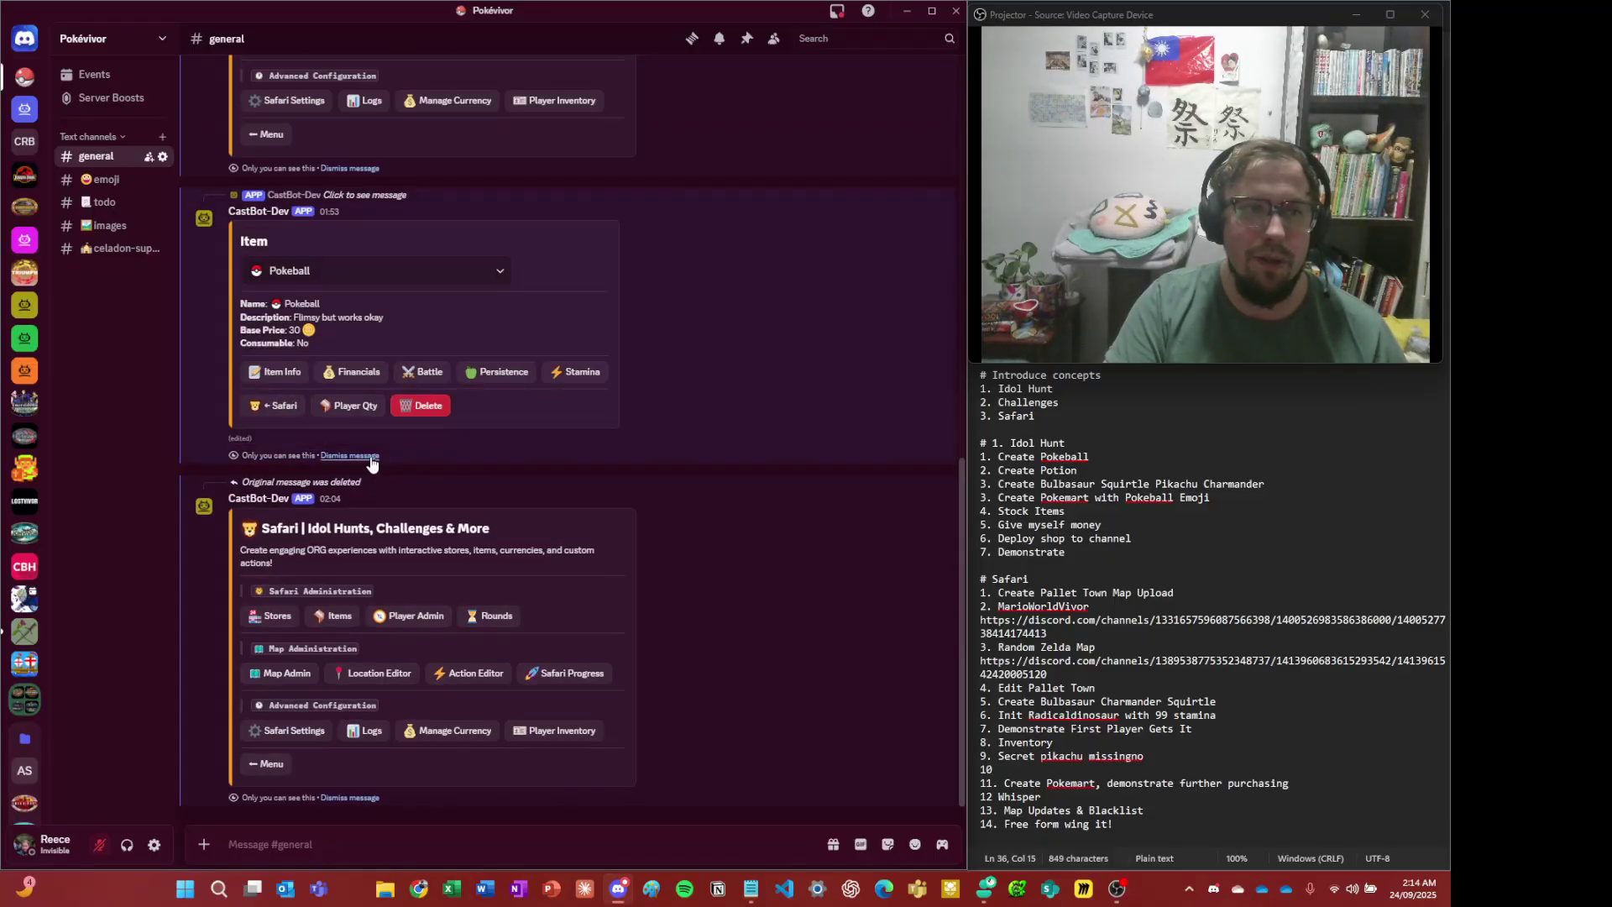
left_click(371, 456)
left_click(370, 456)
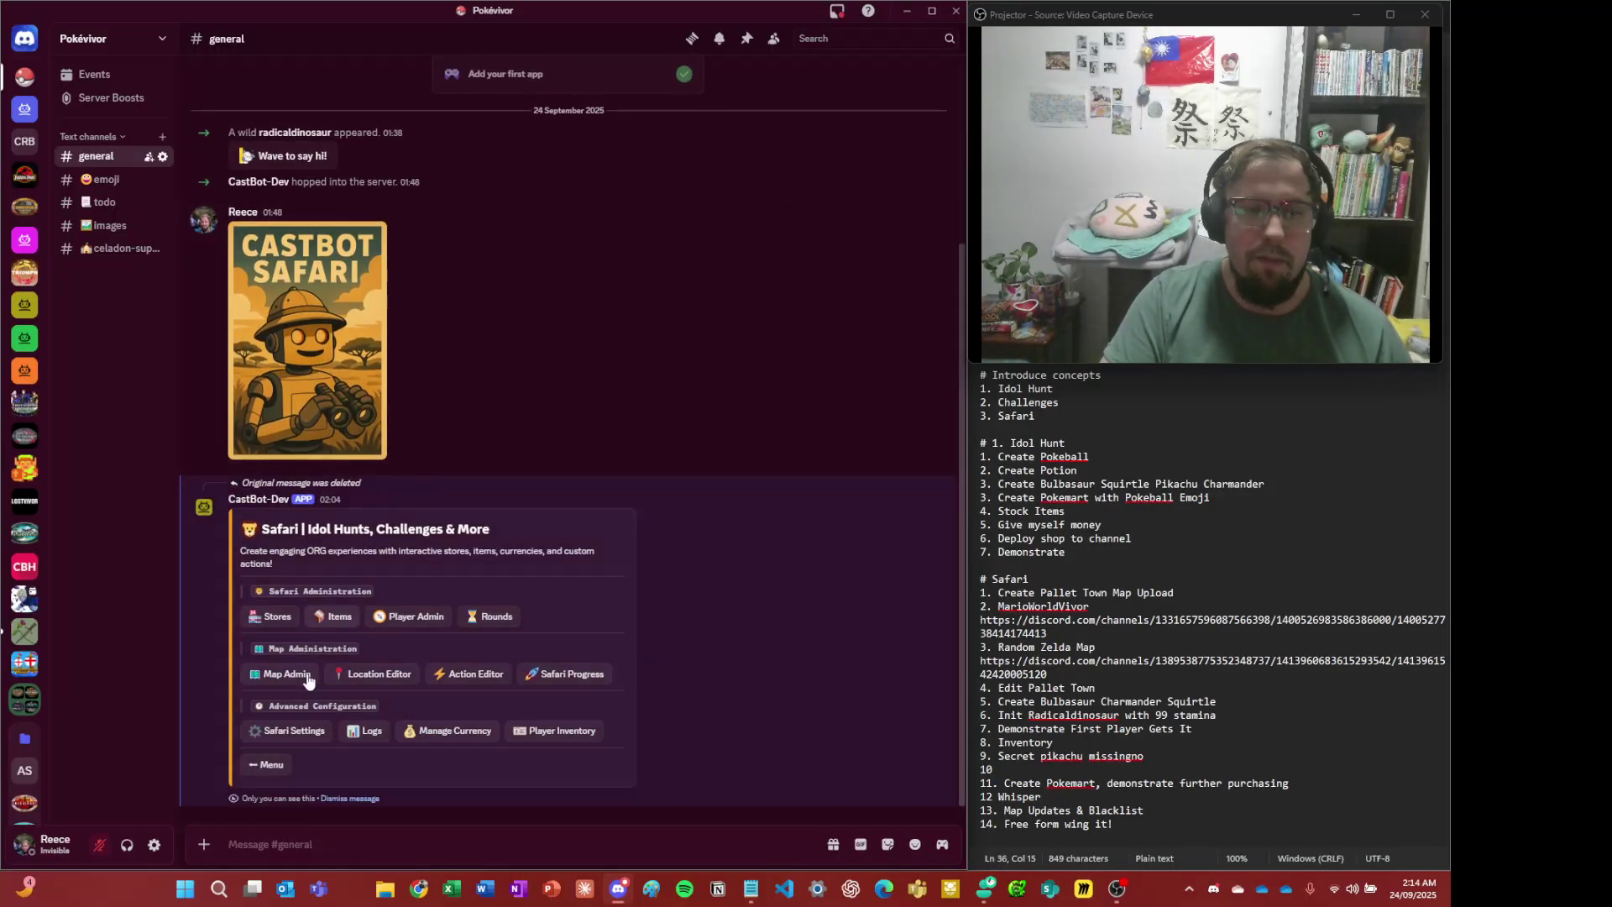
- Open Map Admin from the Safari menu to show the Map Explorer with no active map
left_click(302, 674)
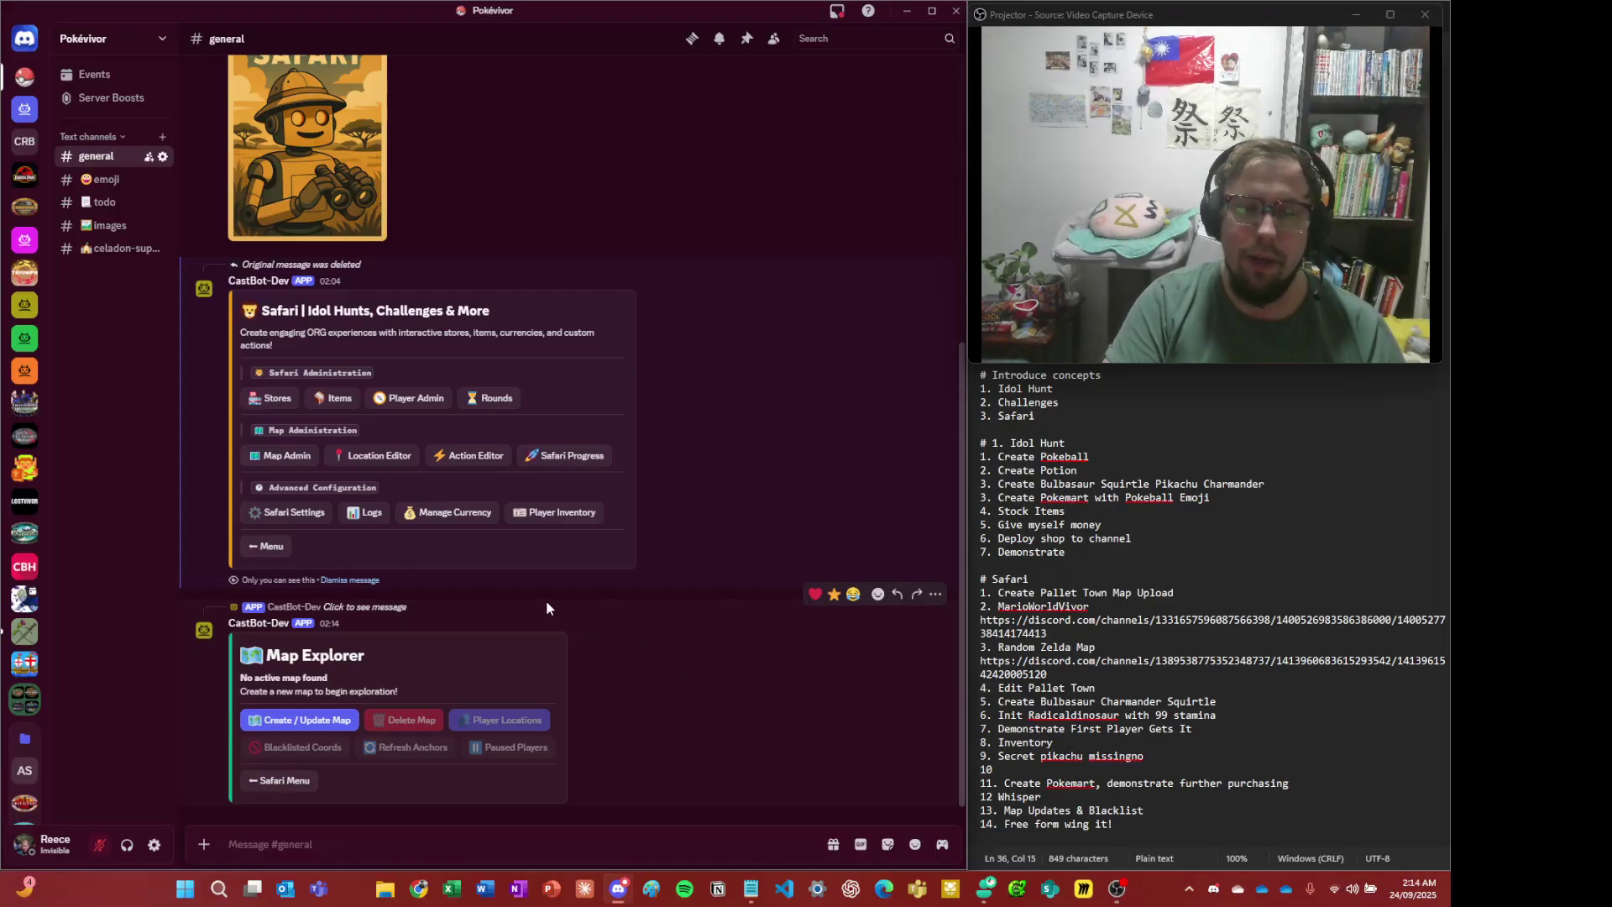
scroll(544, 601, "up", 5)
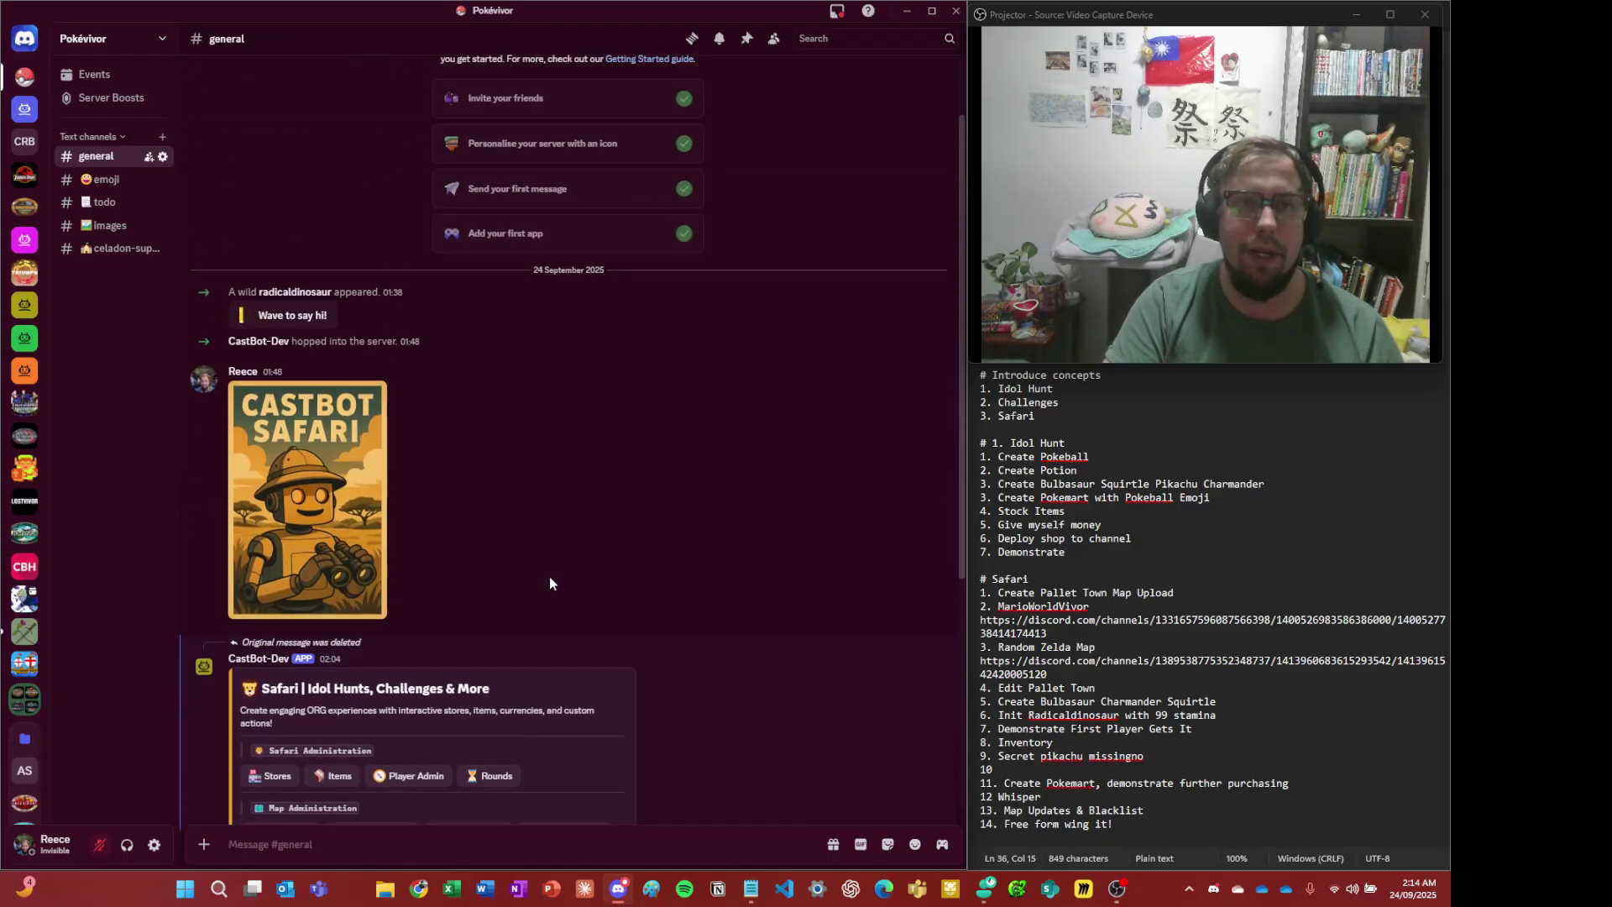
scroll(598, 643, "down", 5)
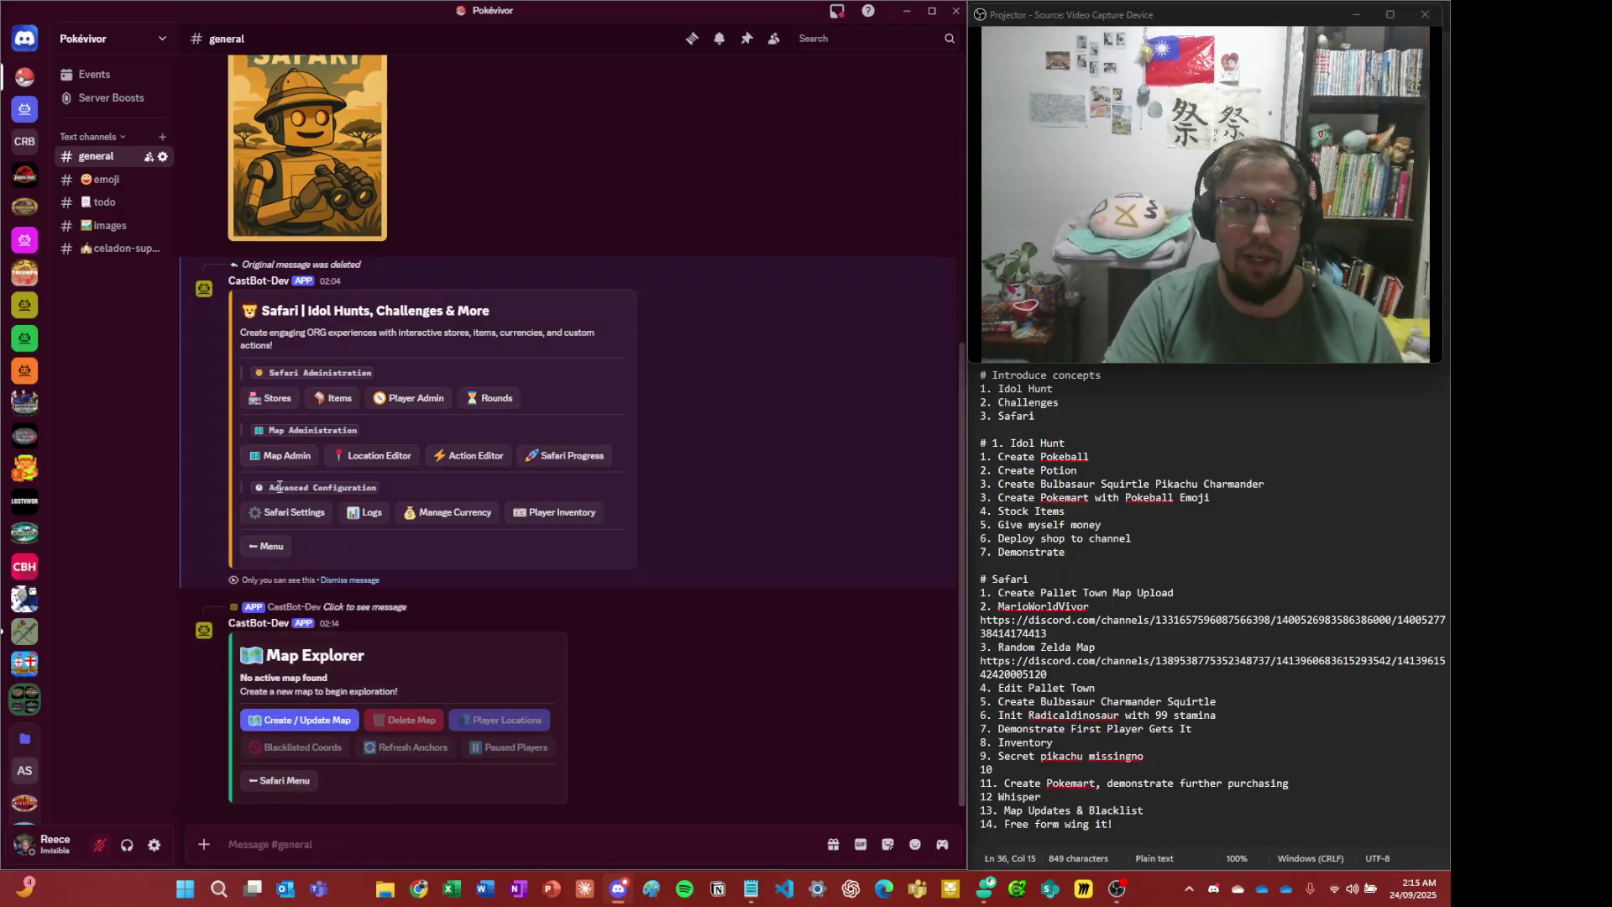
- View the Pallet Town map in #images full size and copy the image
left_click(124, 223)
scroll(557, 515, "up", 2)
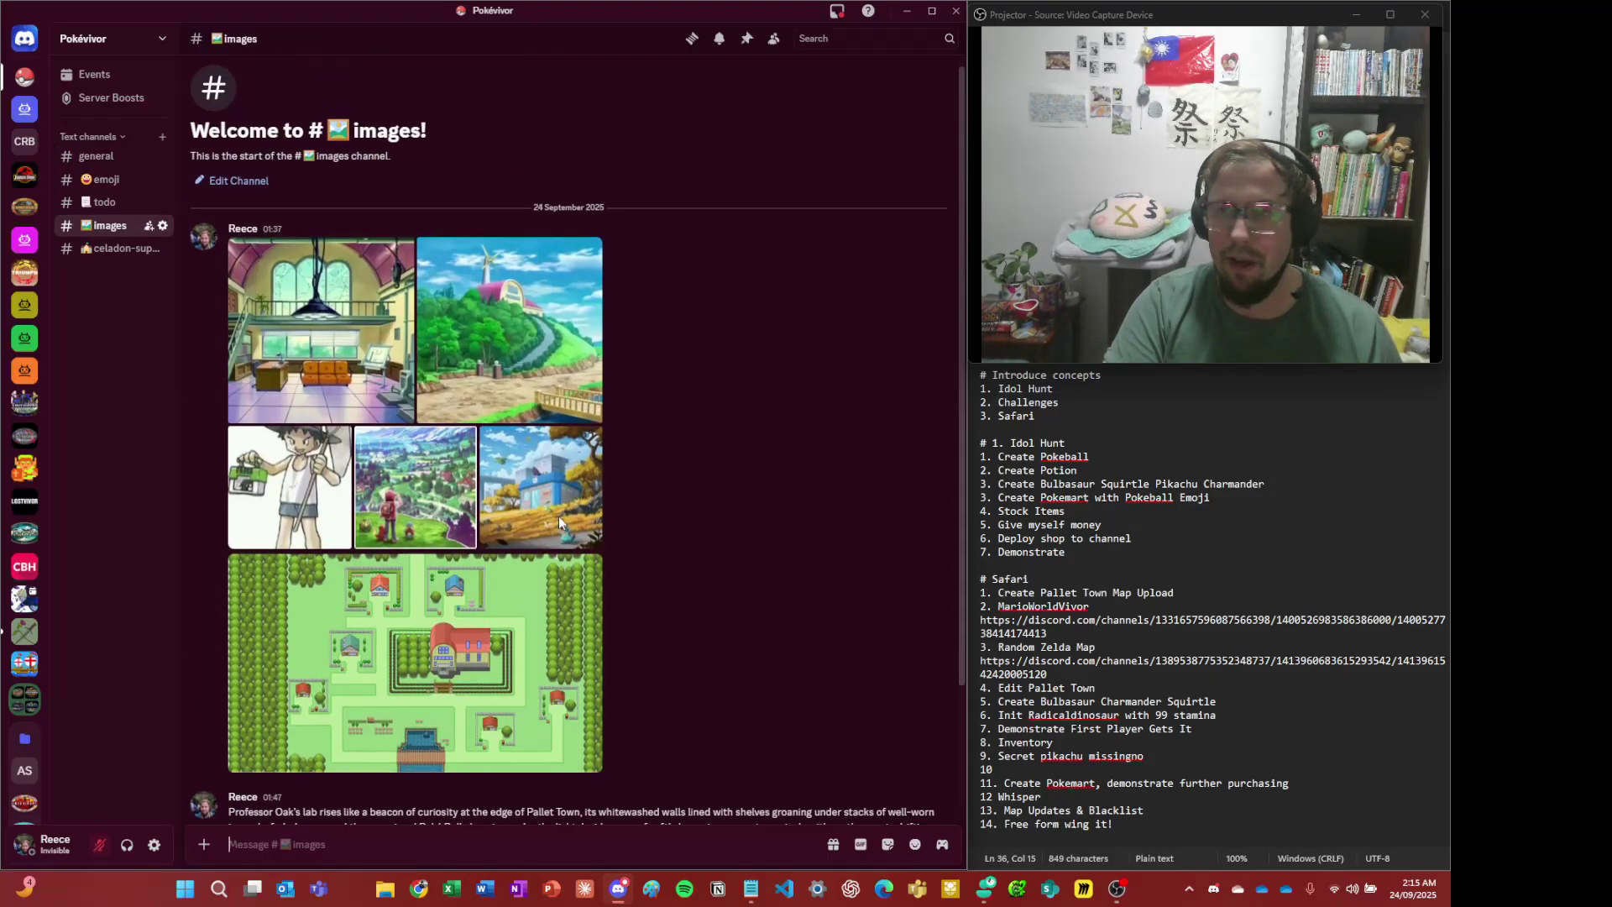
scroll(546, 513, "down", 2)
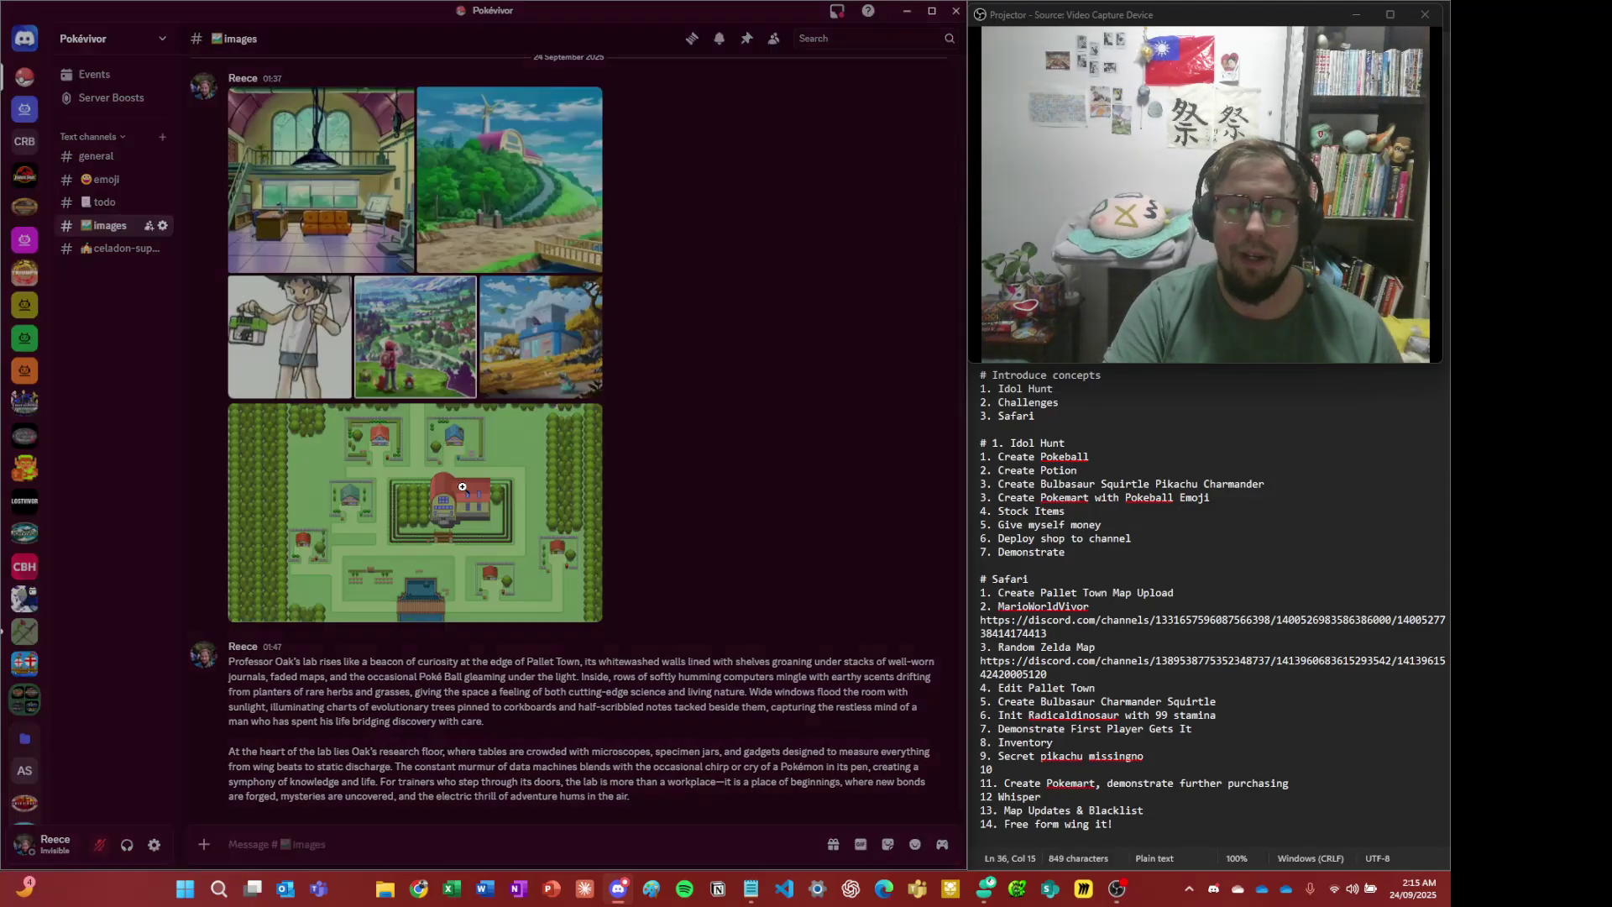
left_click(461, 487)
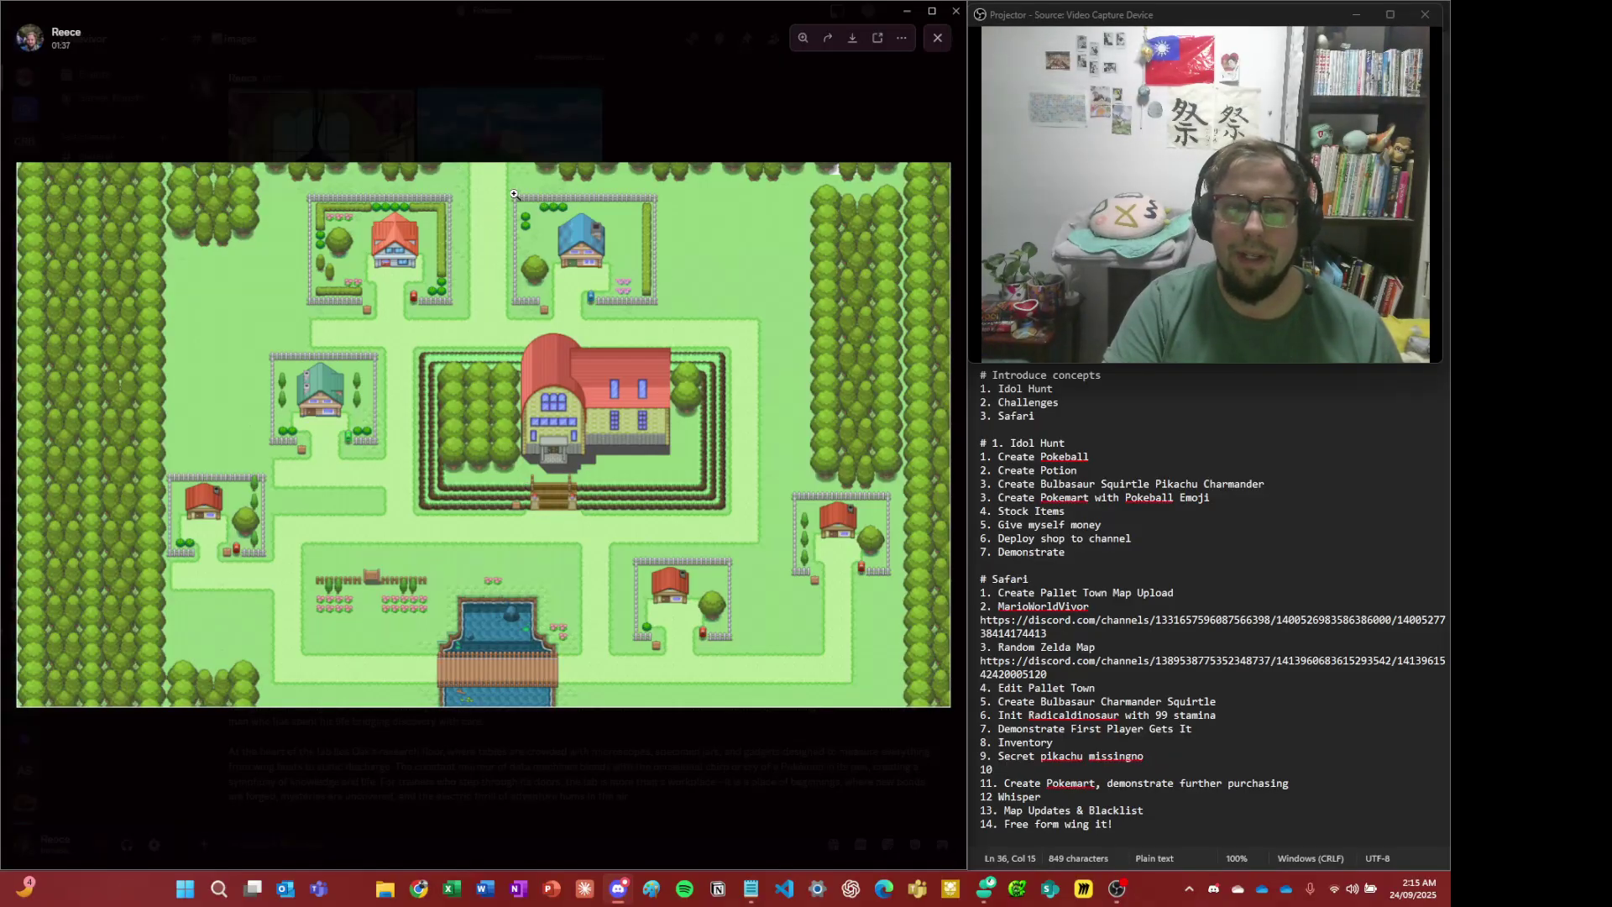
left_click(590, 101)
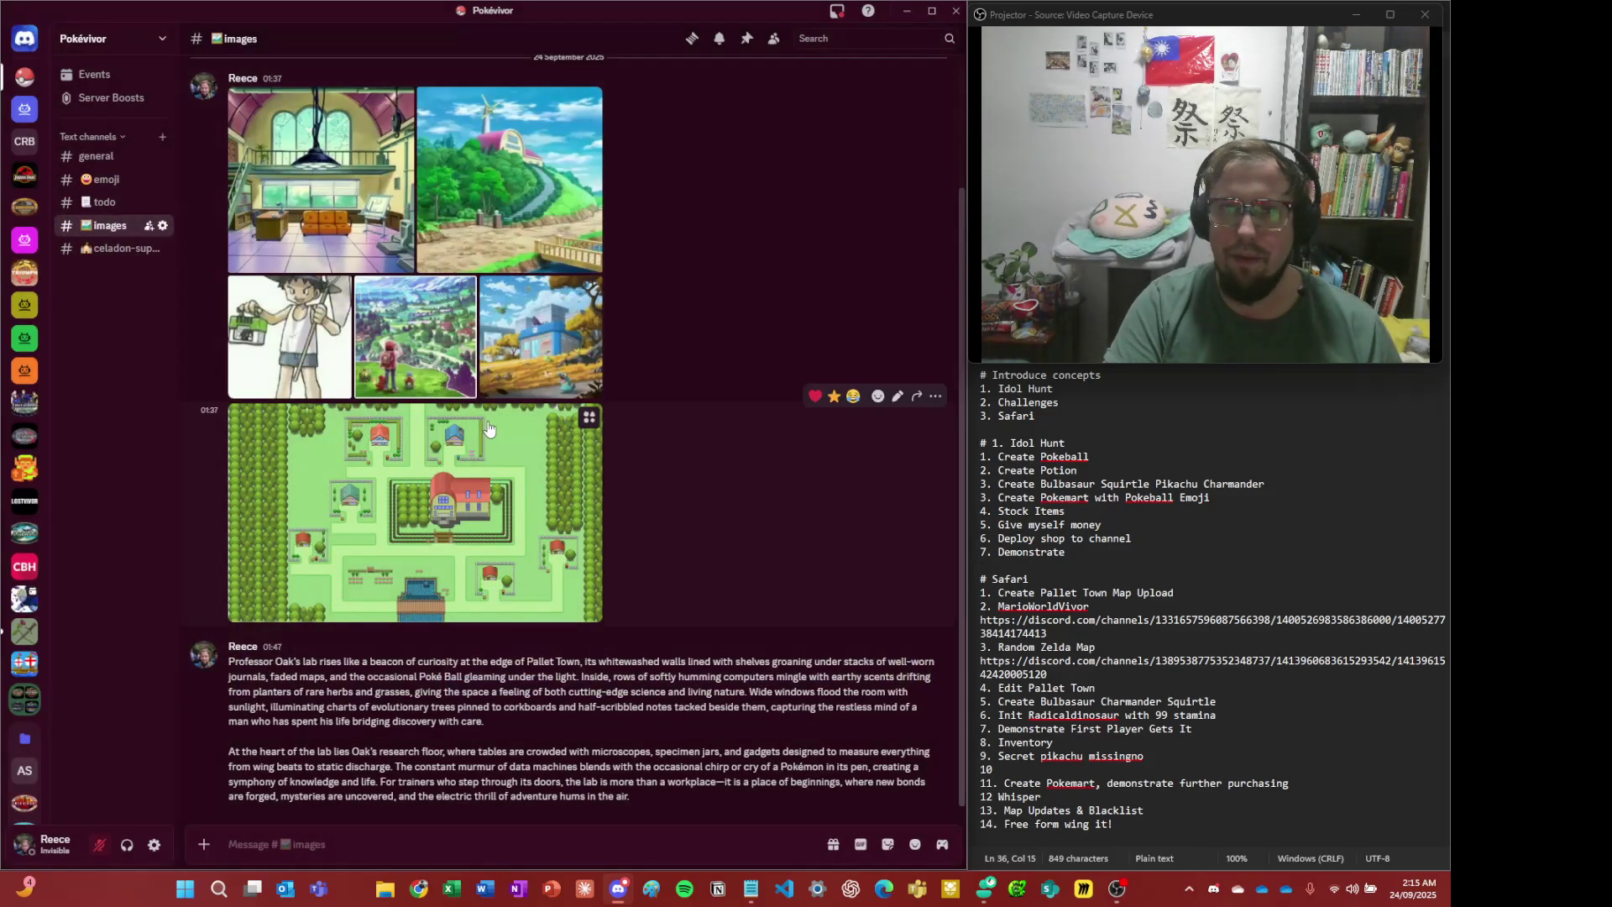
left_click(502, 441)
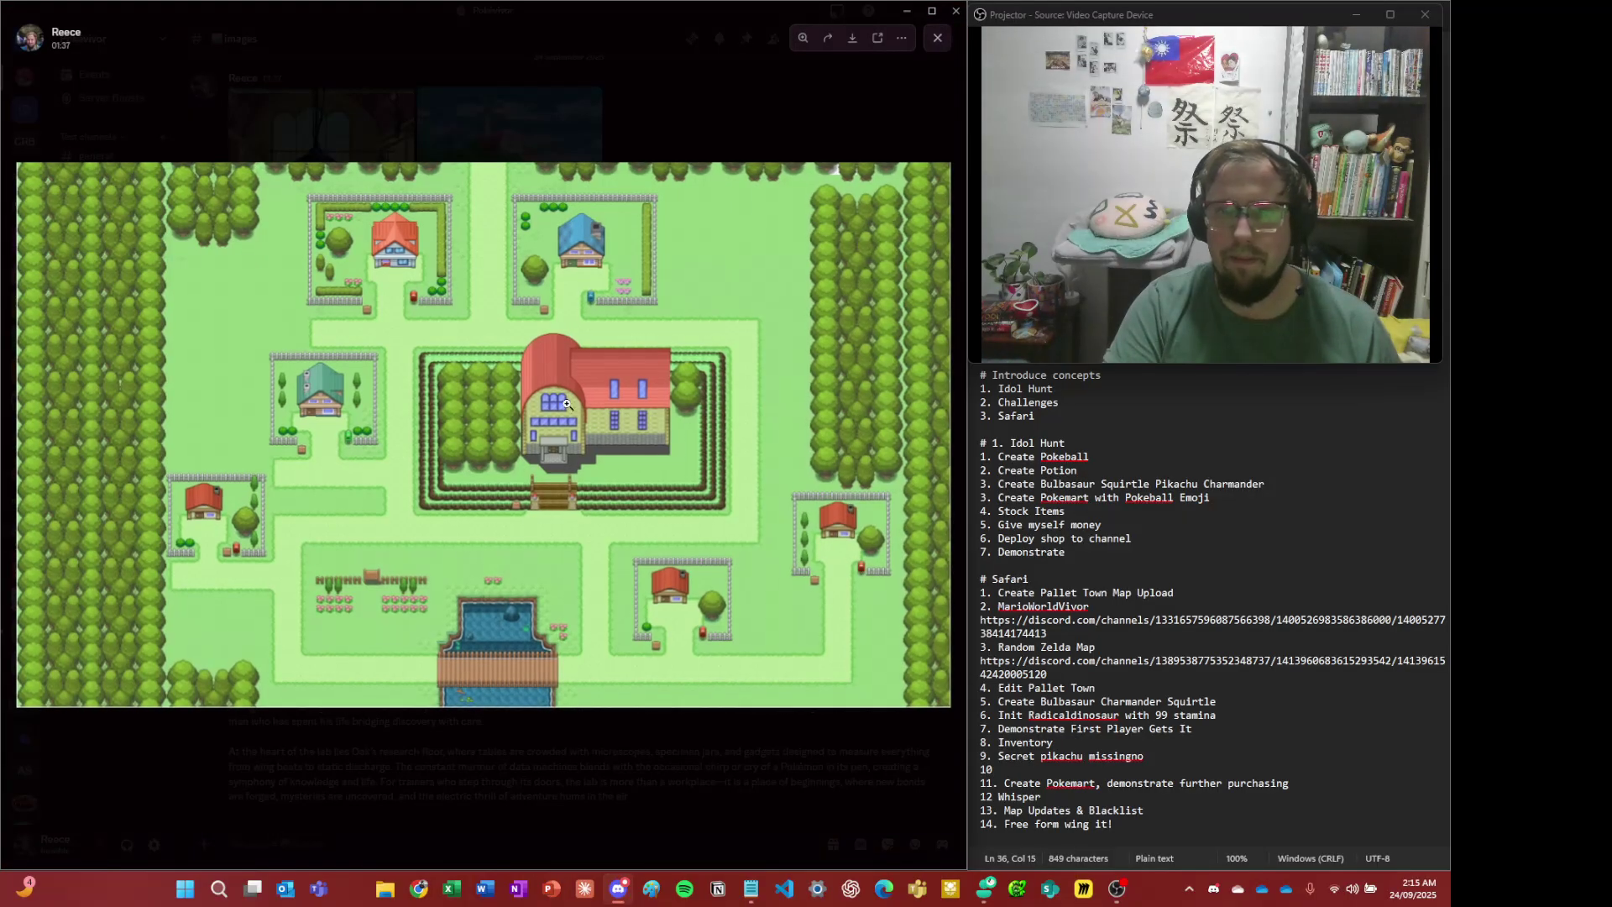
right_click(597, 360)
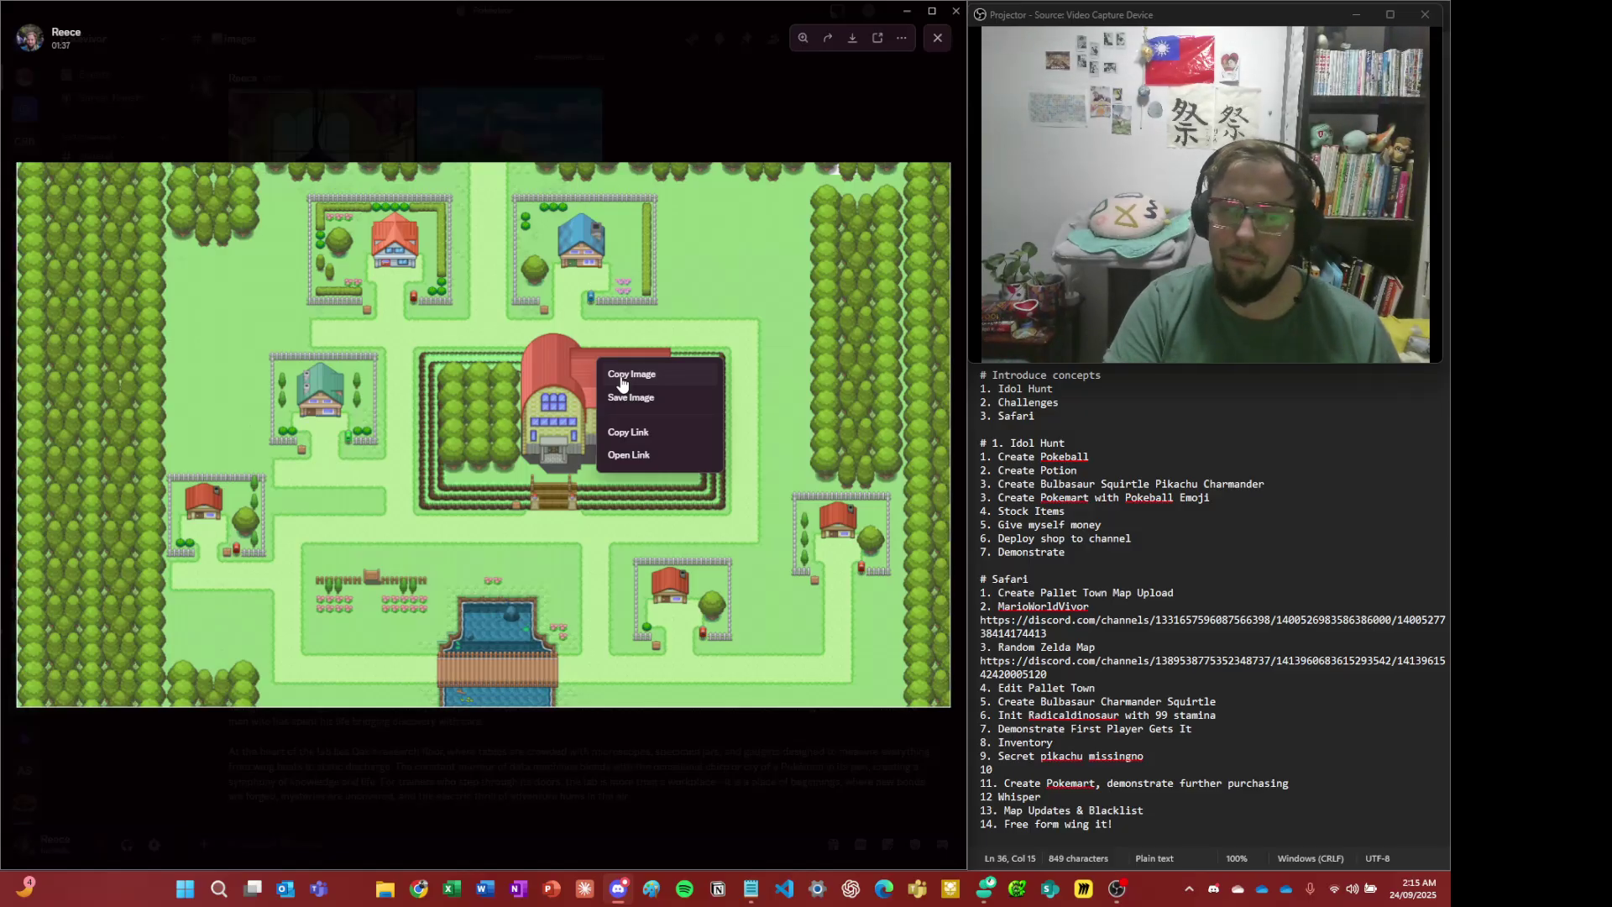
left_click(622, 383)
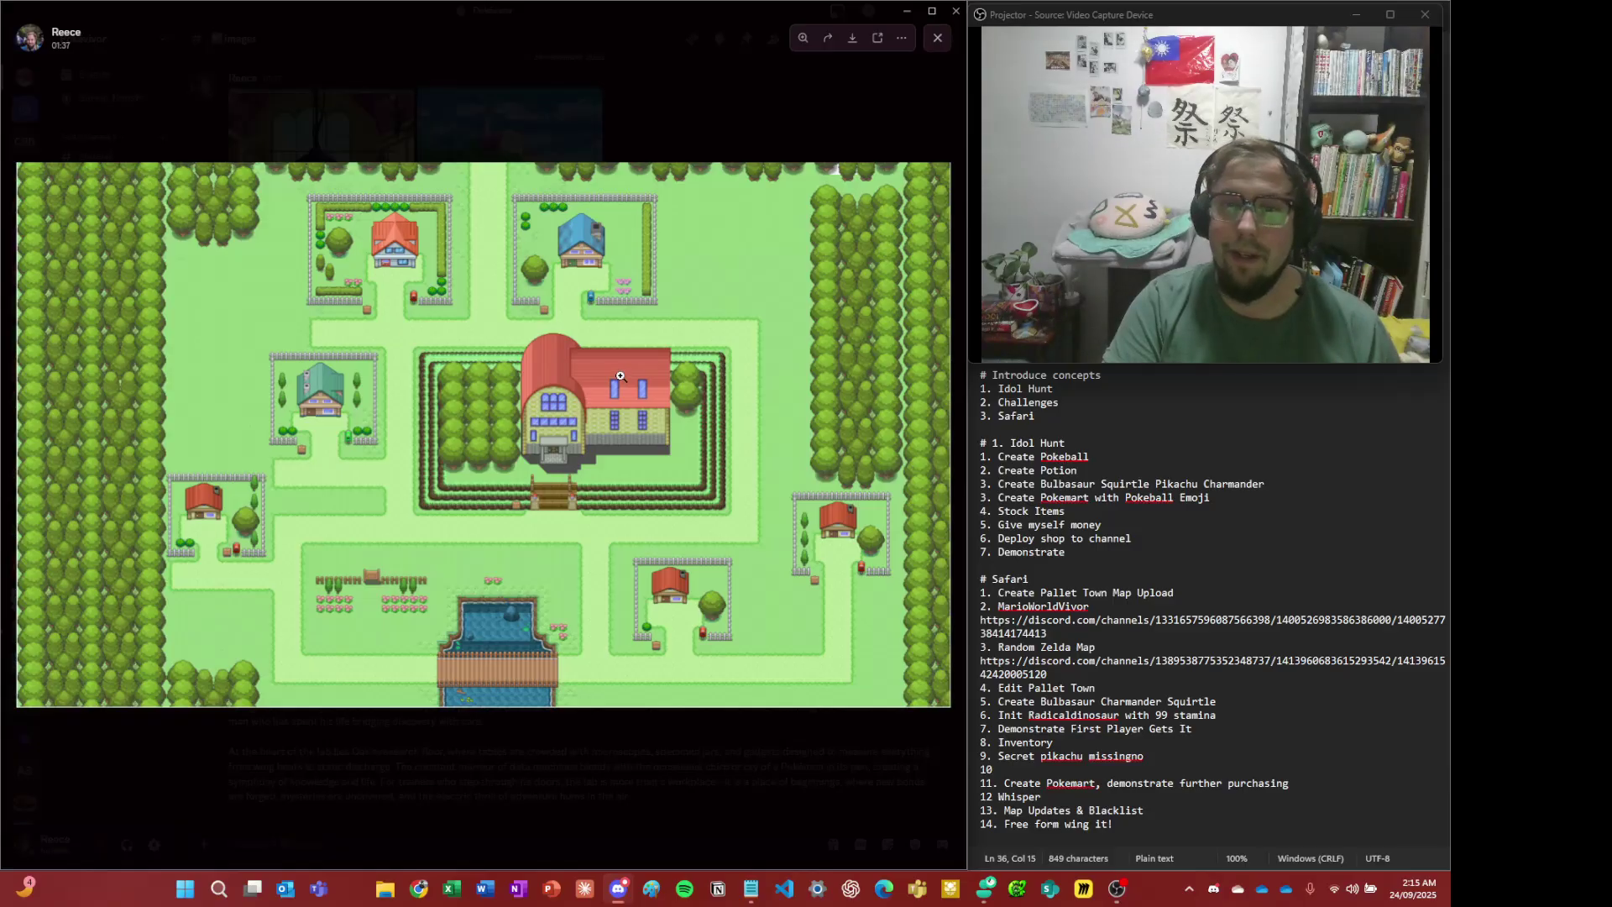
left_click(633, 101)
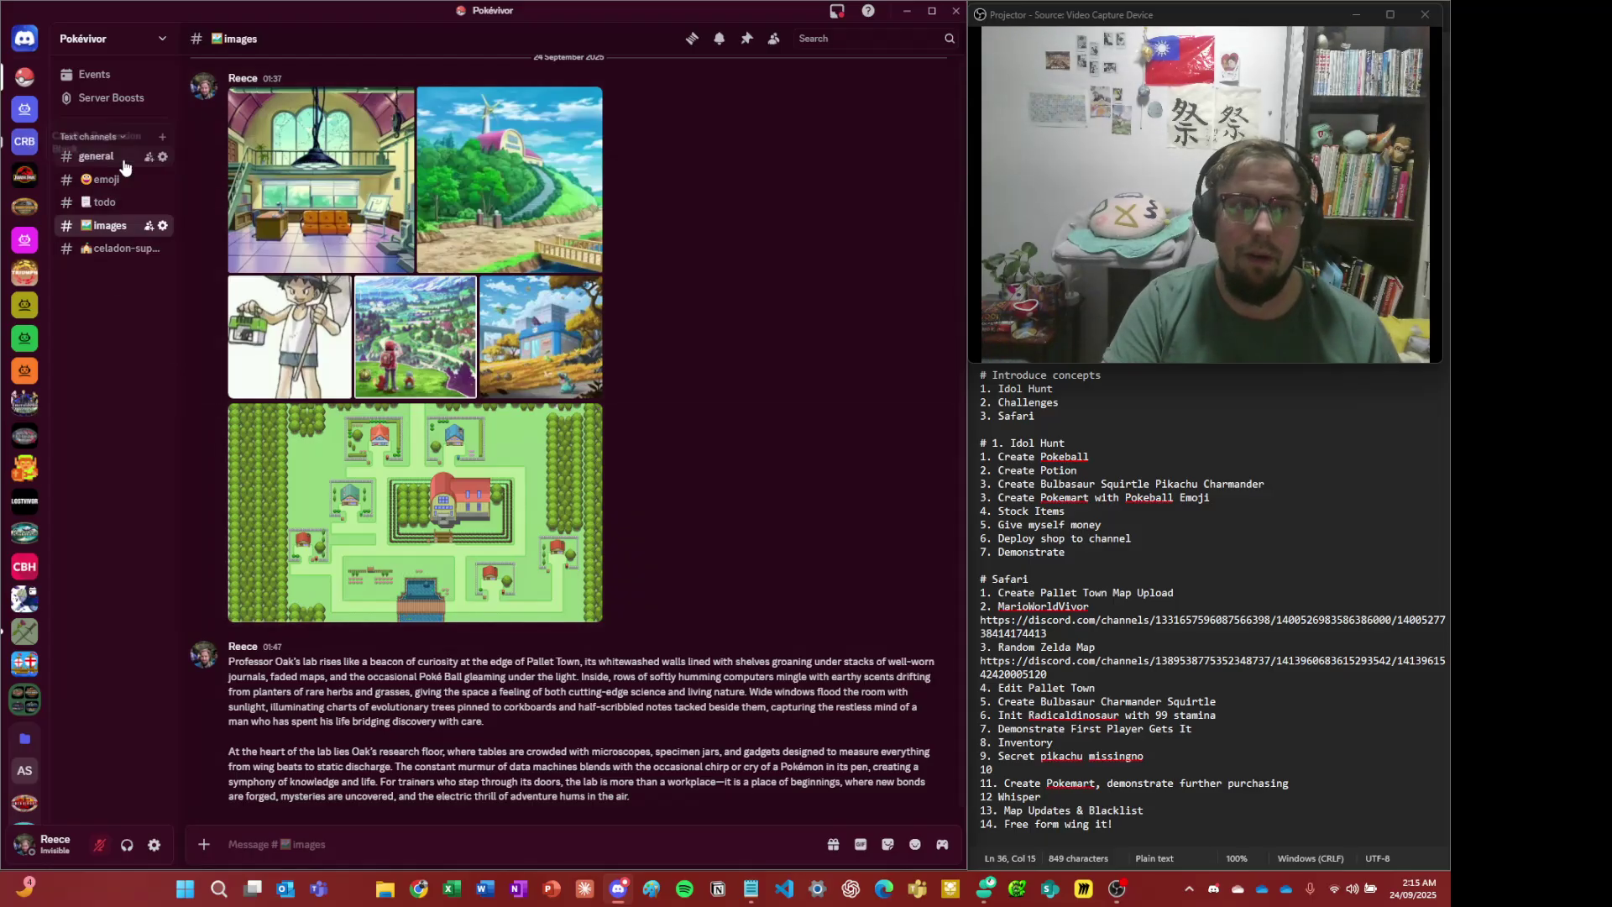
- Paste and send the Pallet Town map image in #general
left_click(96, 156)
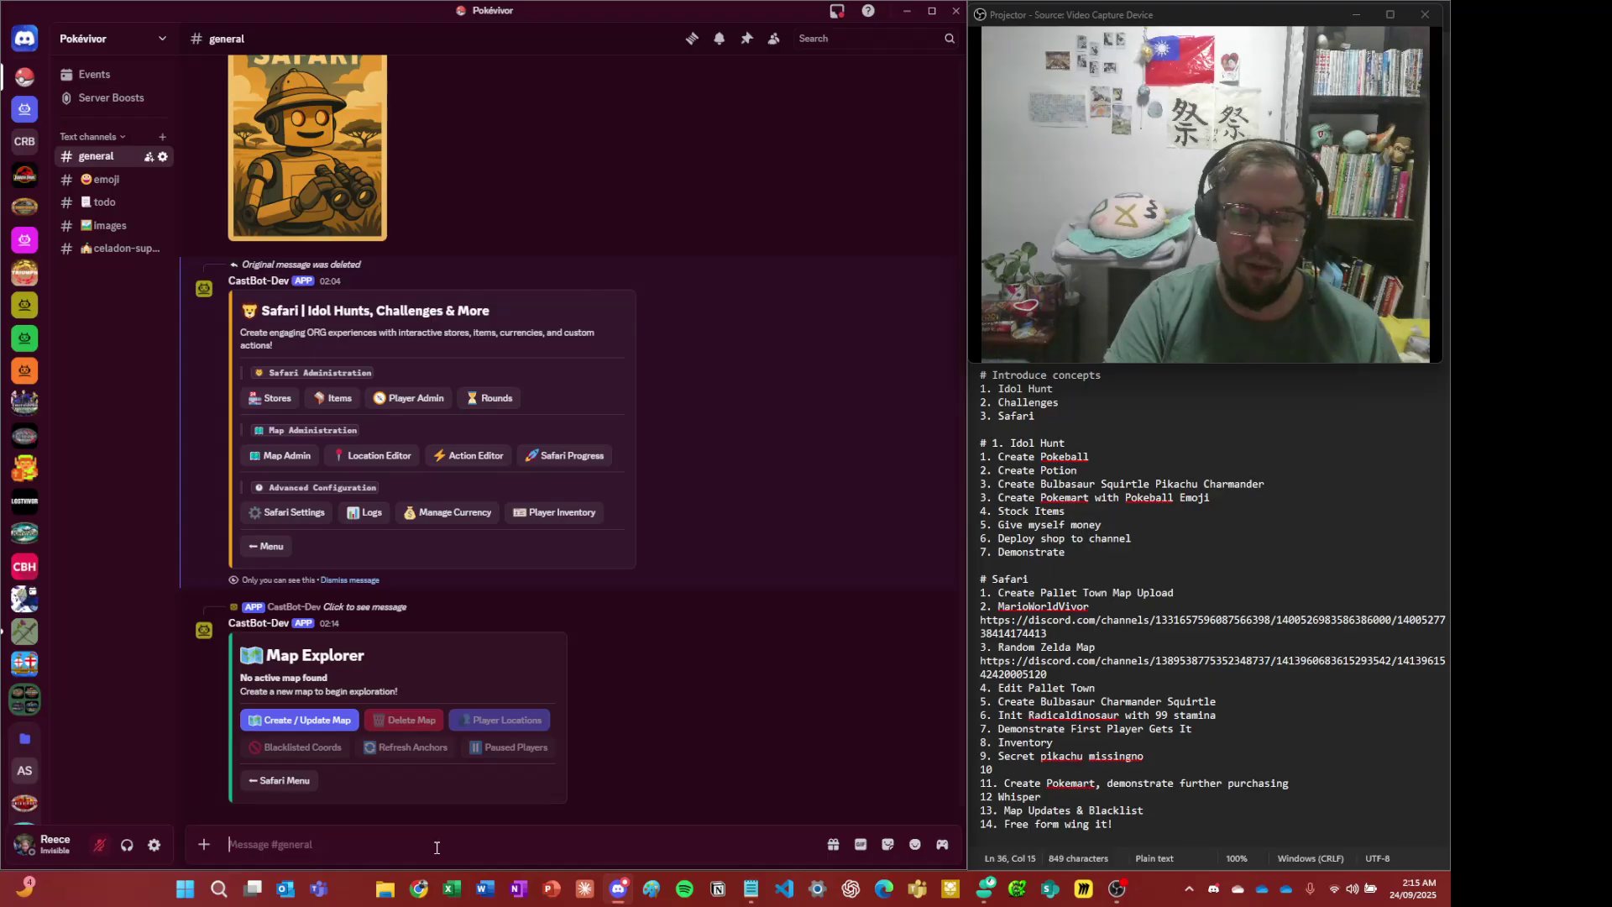
key("ctrl+v")
key("Return")
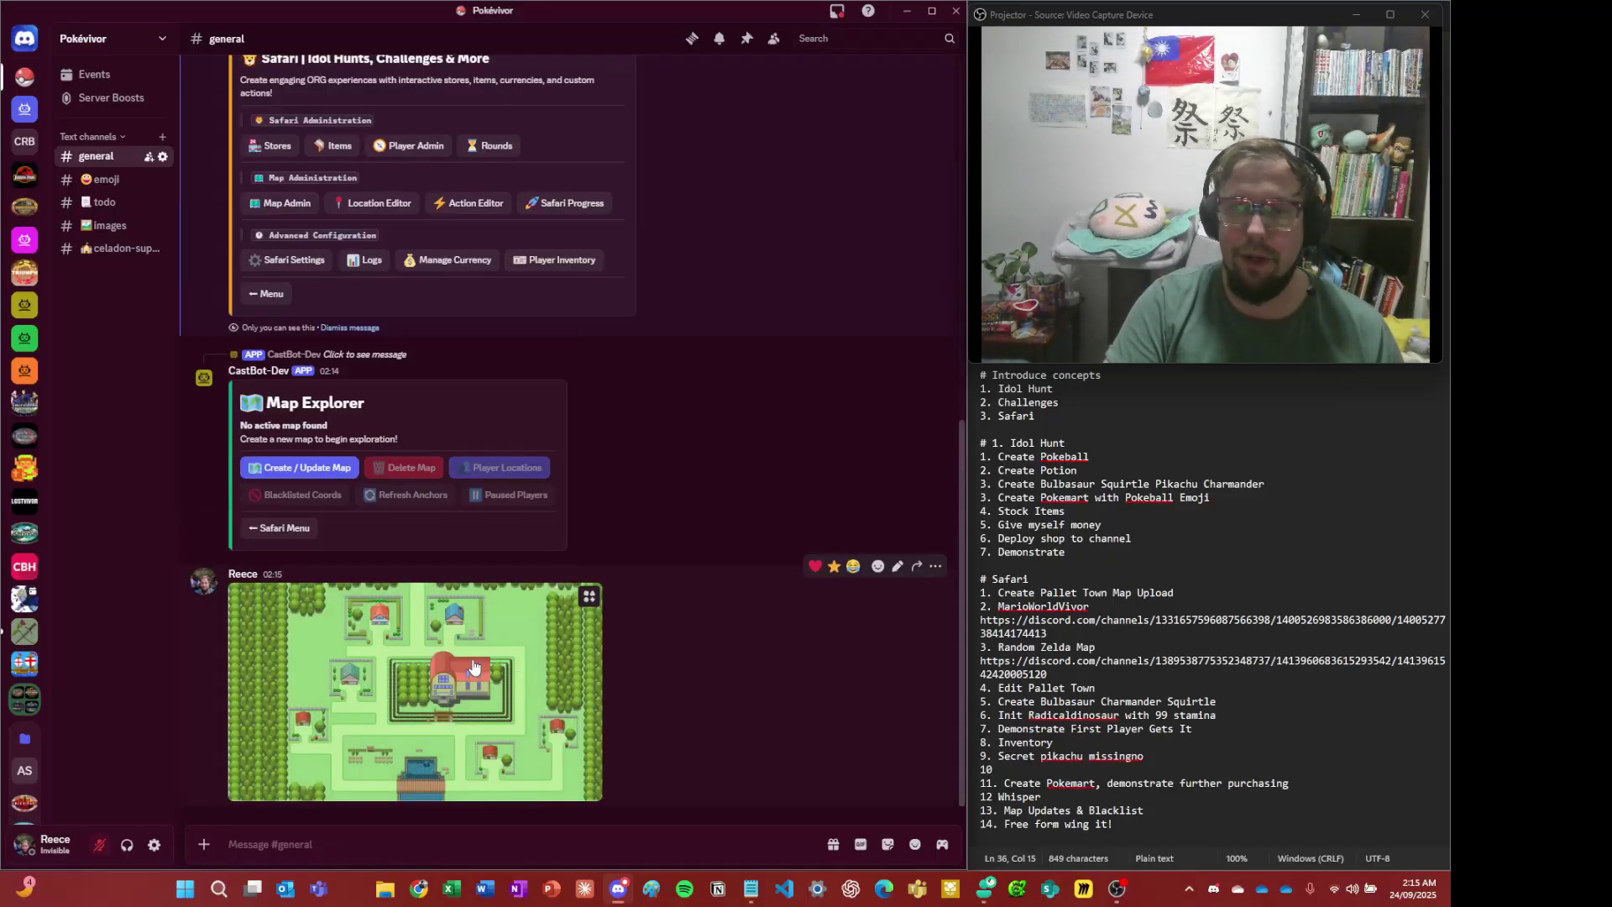
- Copy the link to the posted Pallet Town map image
right_click(476, 656)
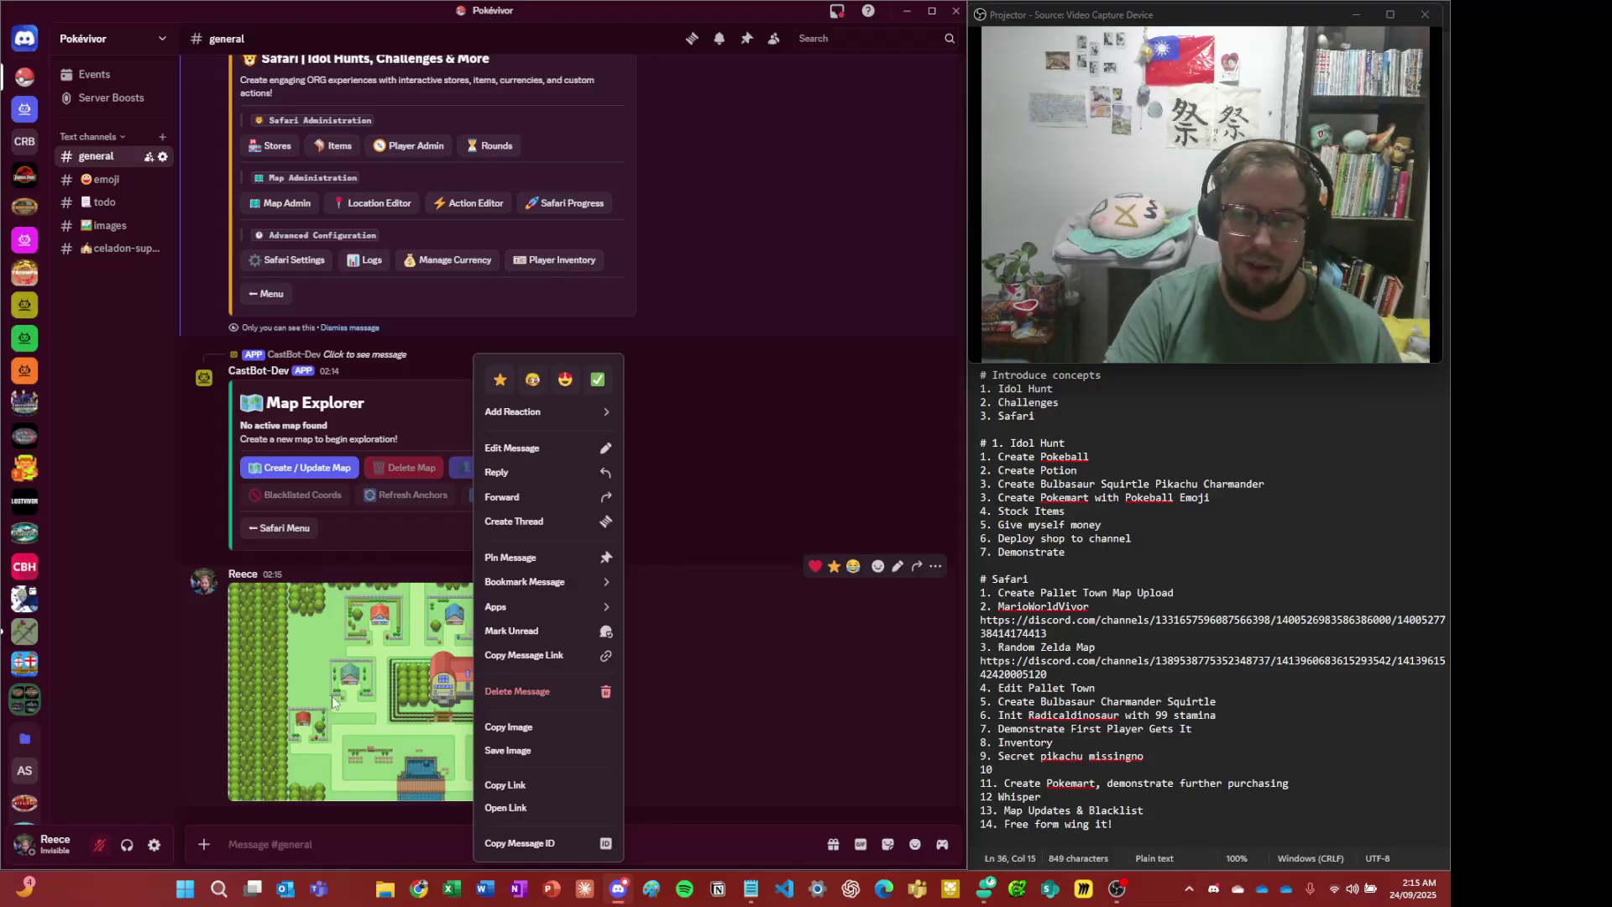
left_click(780, 672)
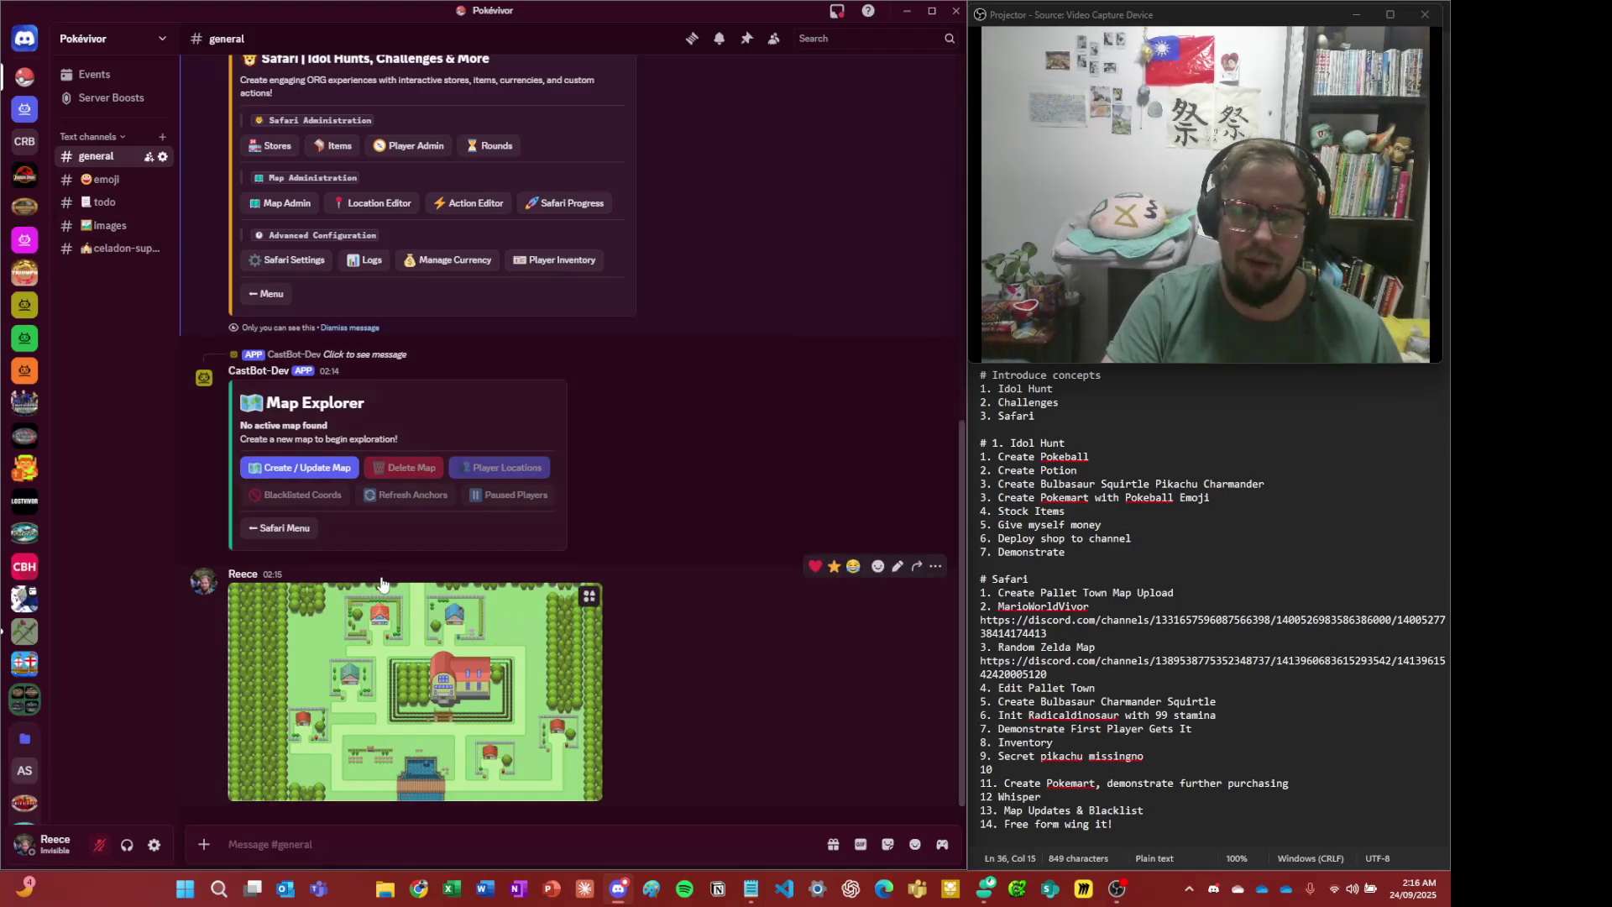
left_click(101, 225)
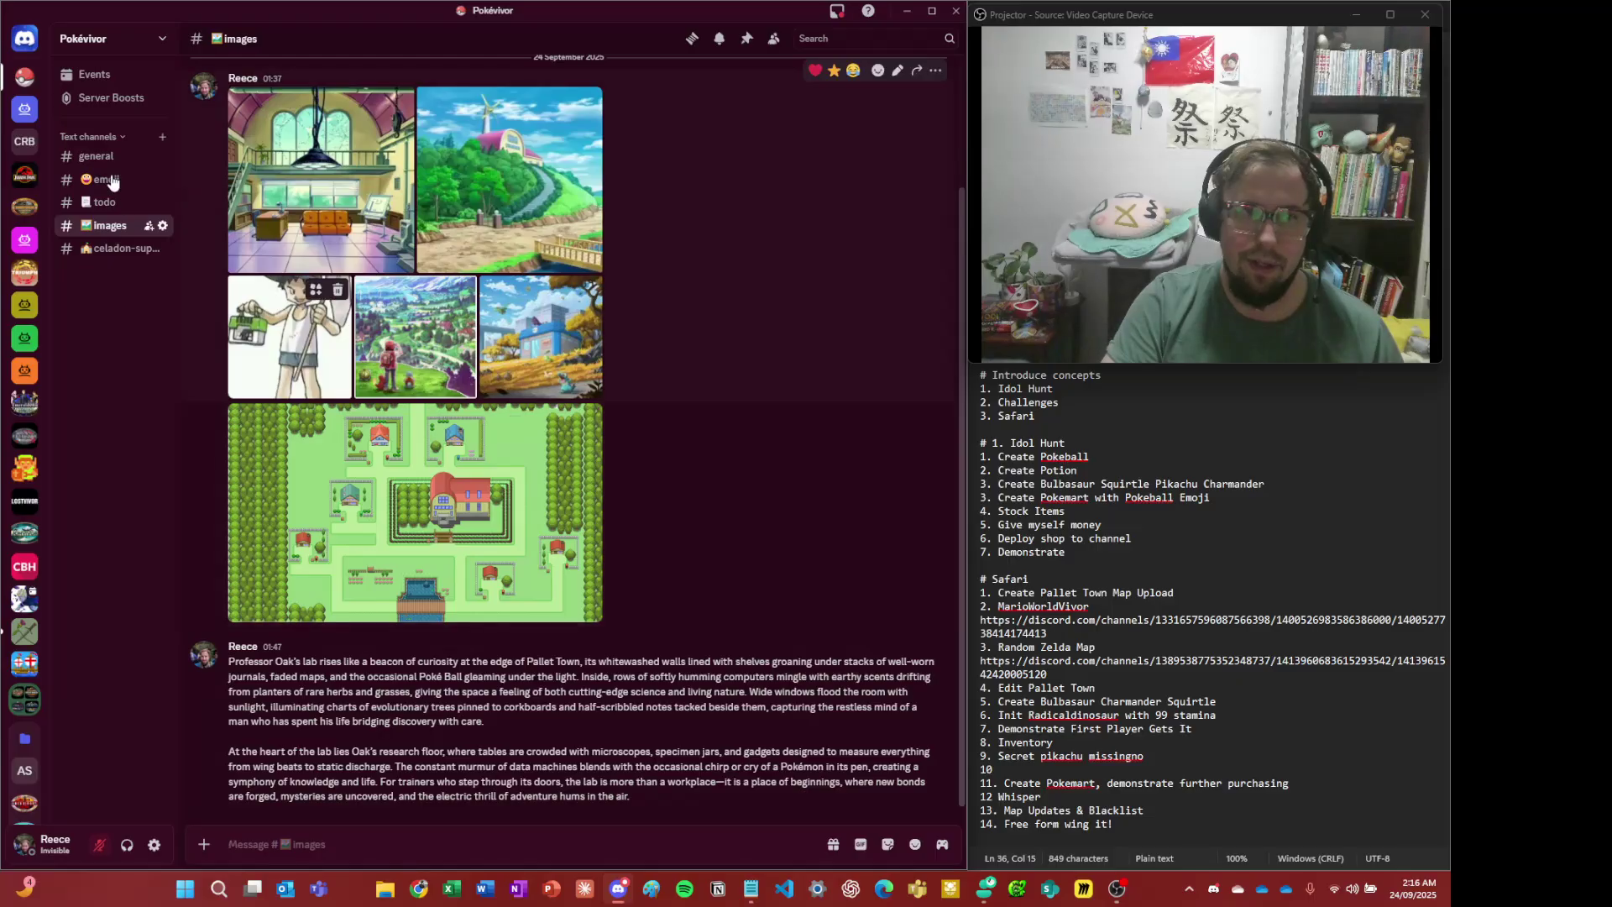
left_click(95, 156)
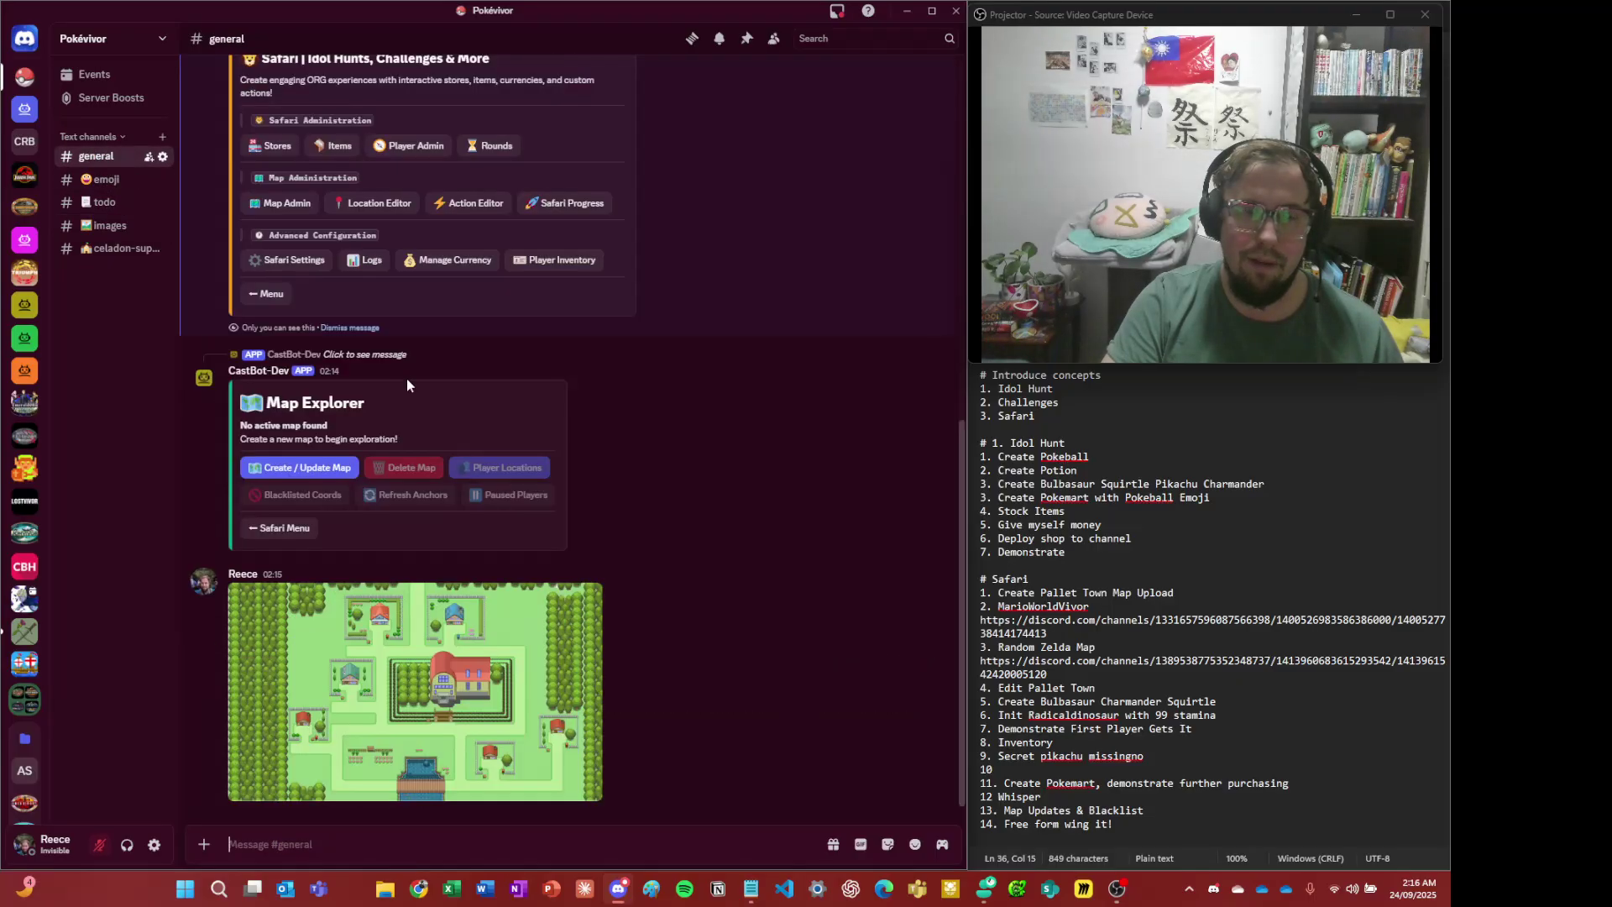
right_click(396, 690)
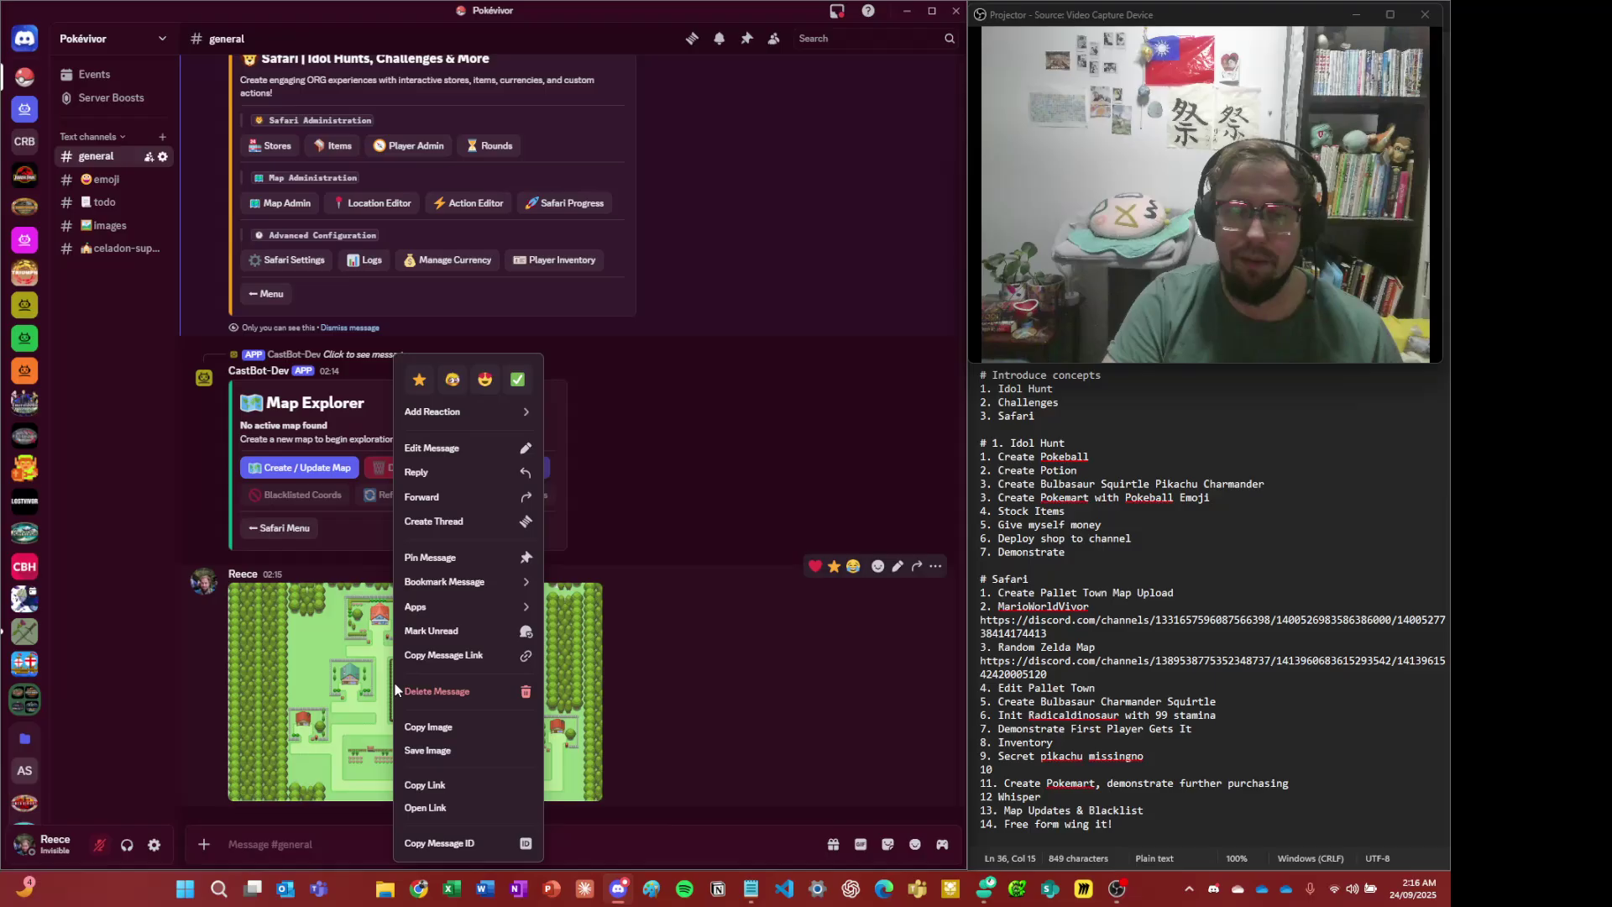
left_click(444, 786)
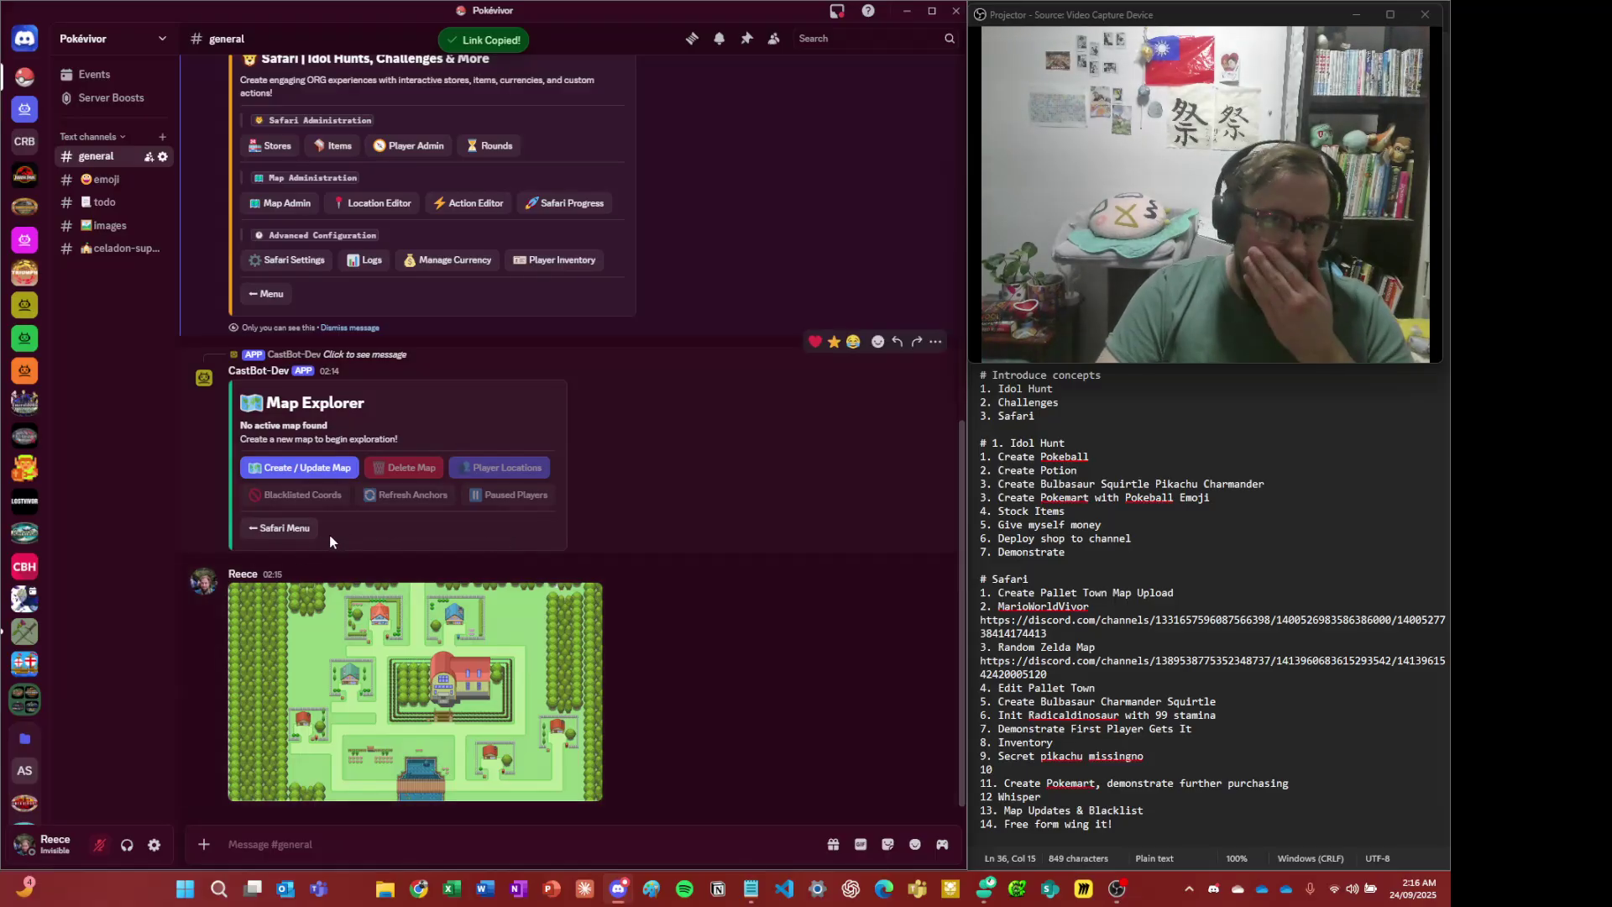
scroll(379, 603, "up", 1)
scroll(420, 630, "up", 3)
scroll(447, 662, "down", 4)
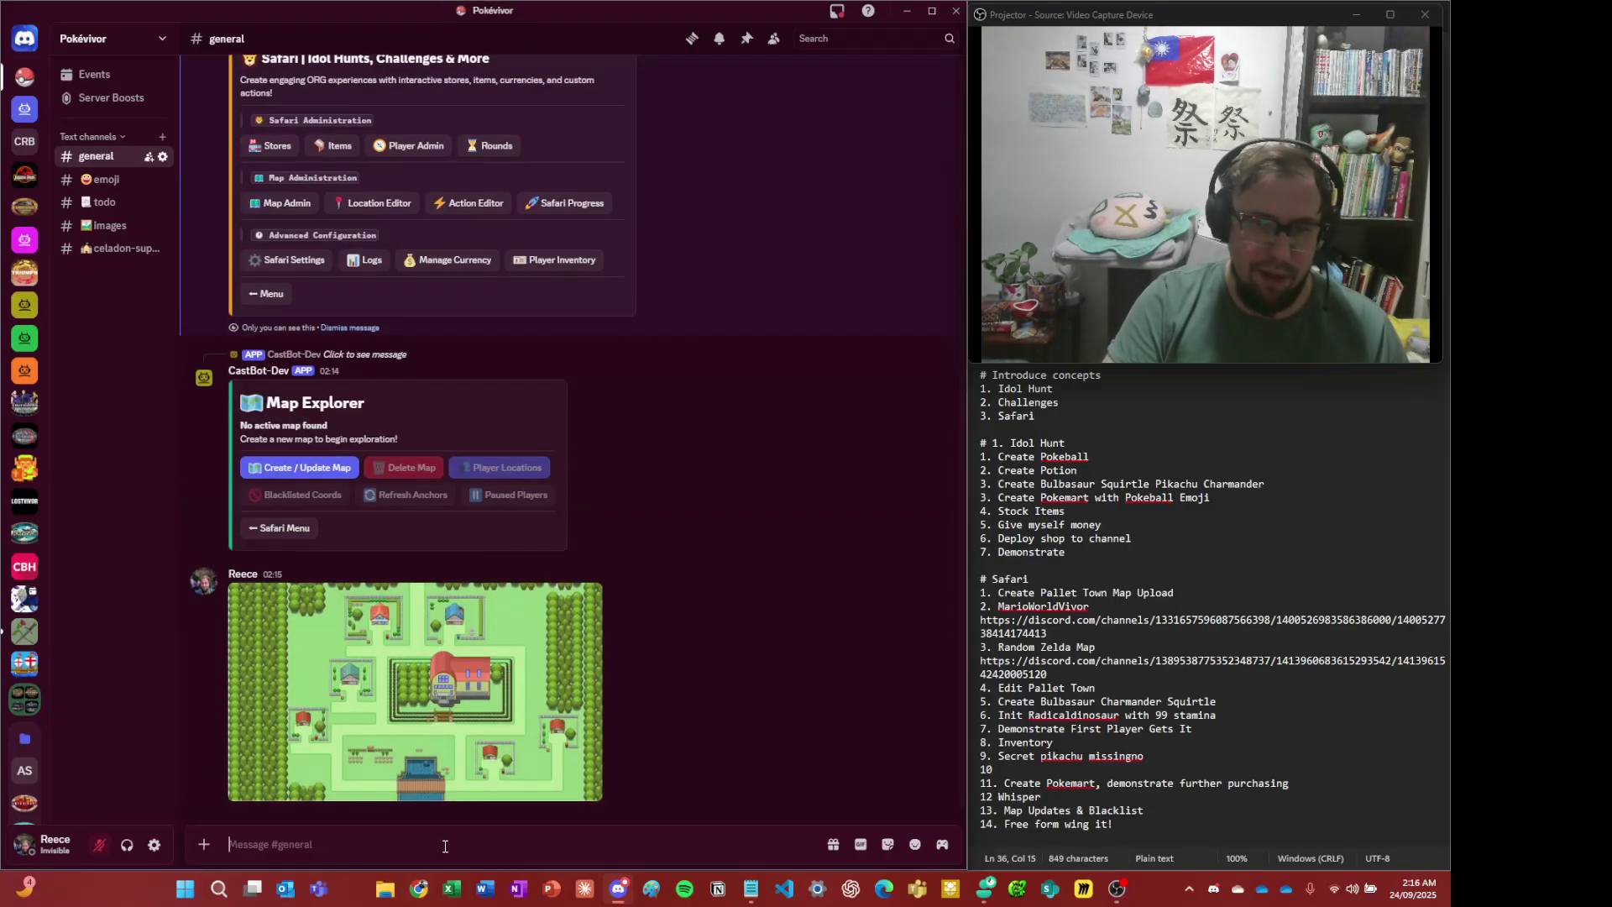
- Run /menu and go through Safari and Map Admin to Create / Update Map
type("/menu")
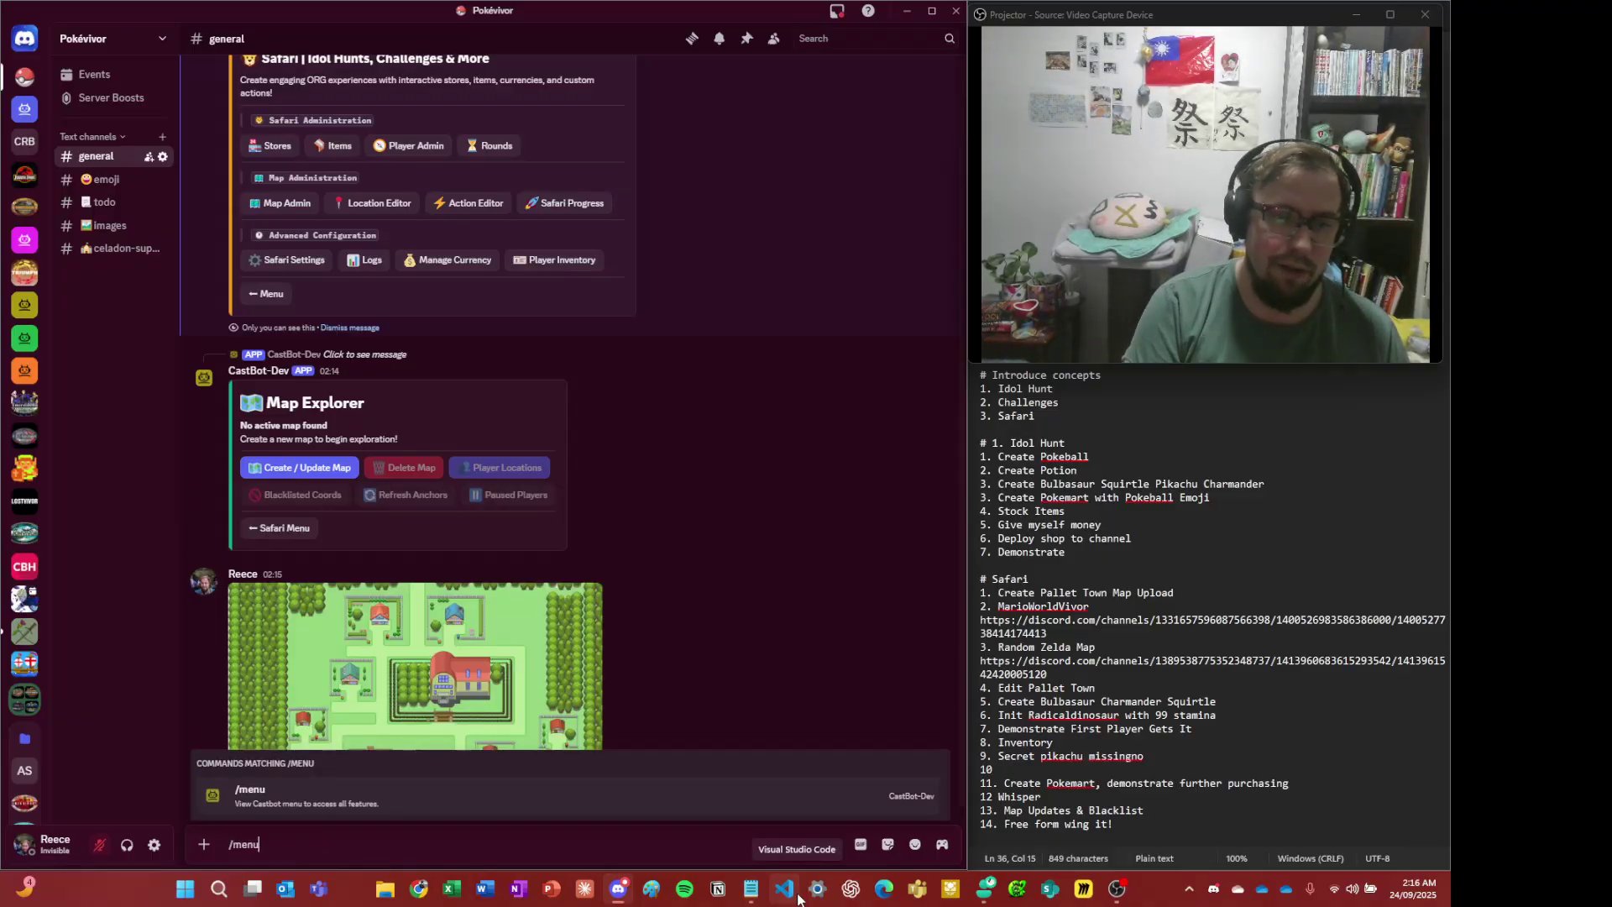
key("Return")
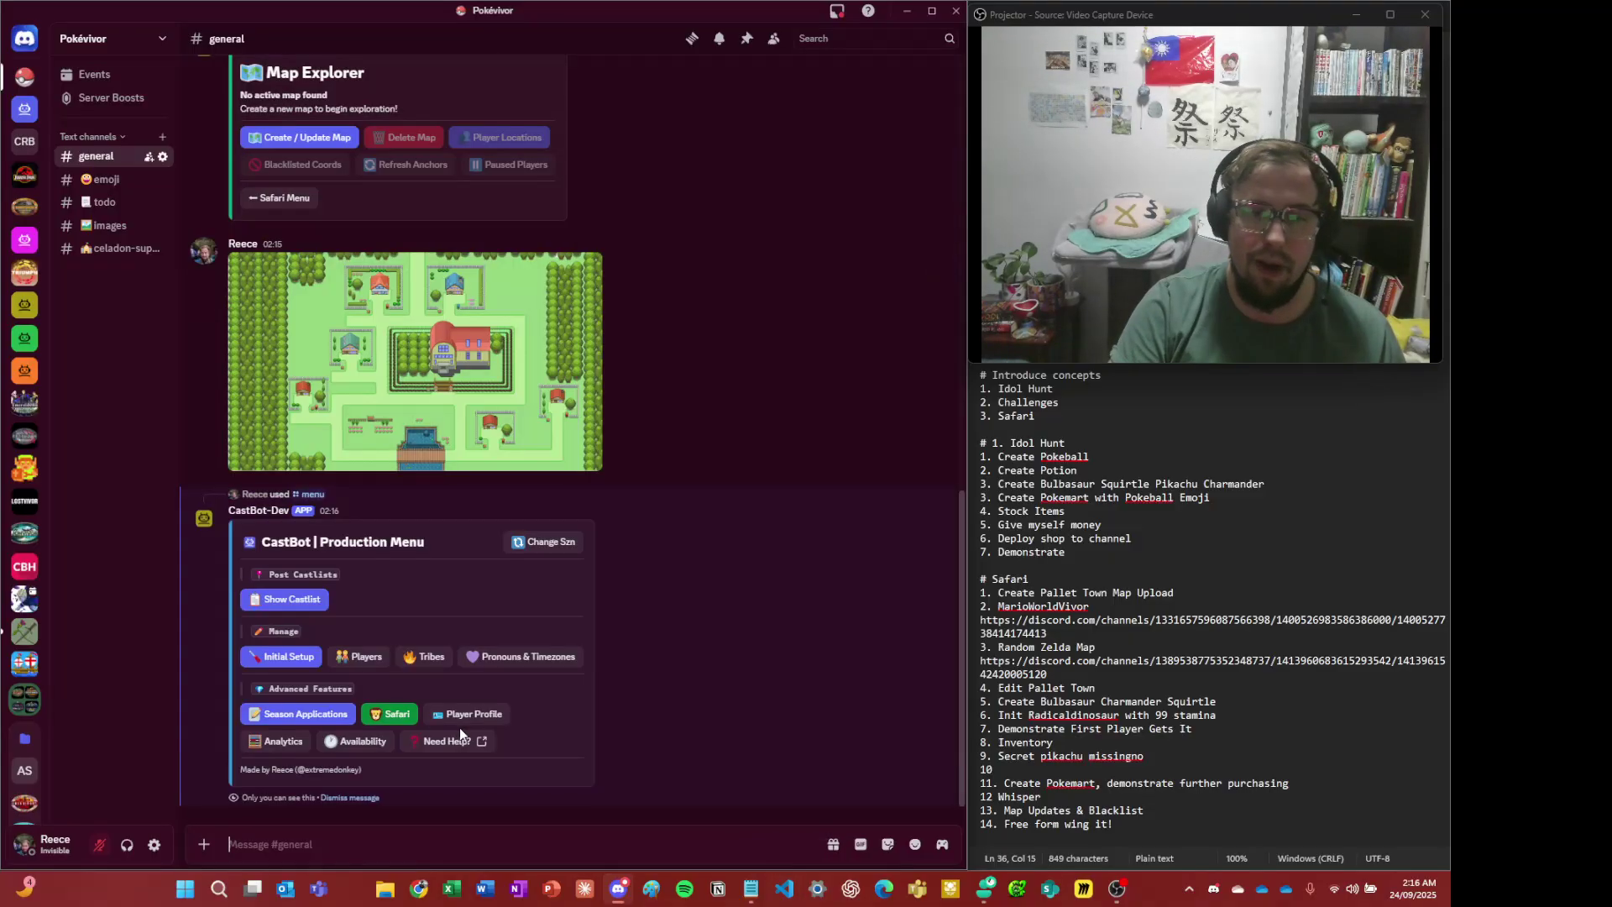
left_click(389, 714)
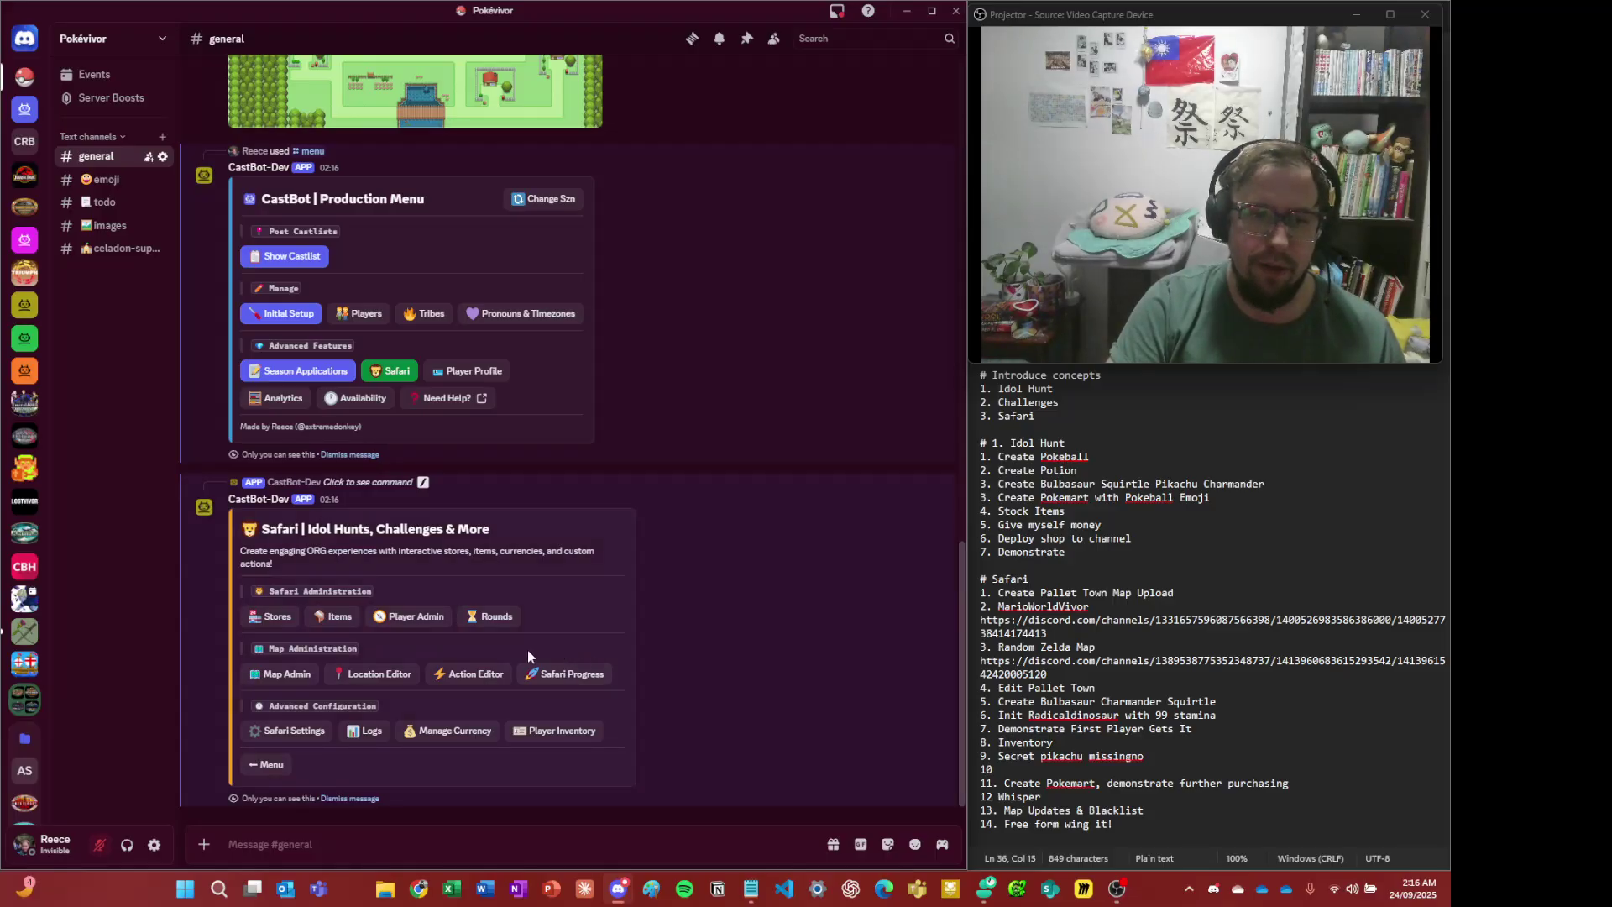
left_click(292, 678)
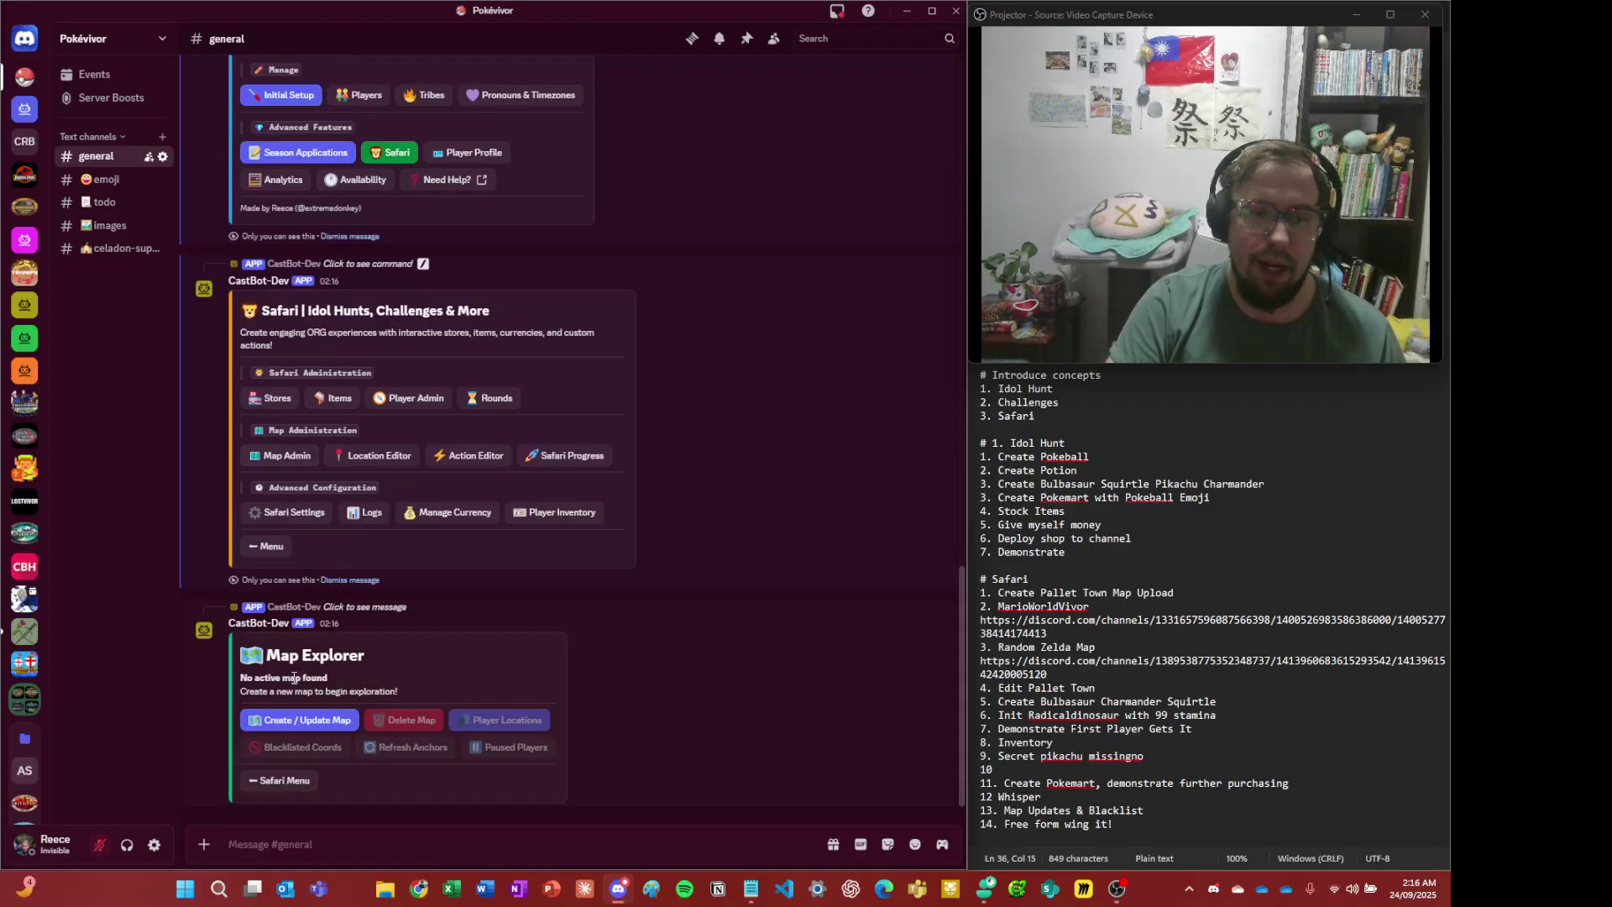
left_click(320, 723)
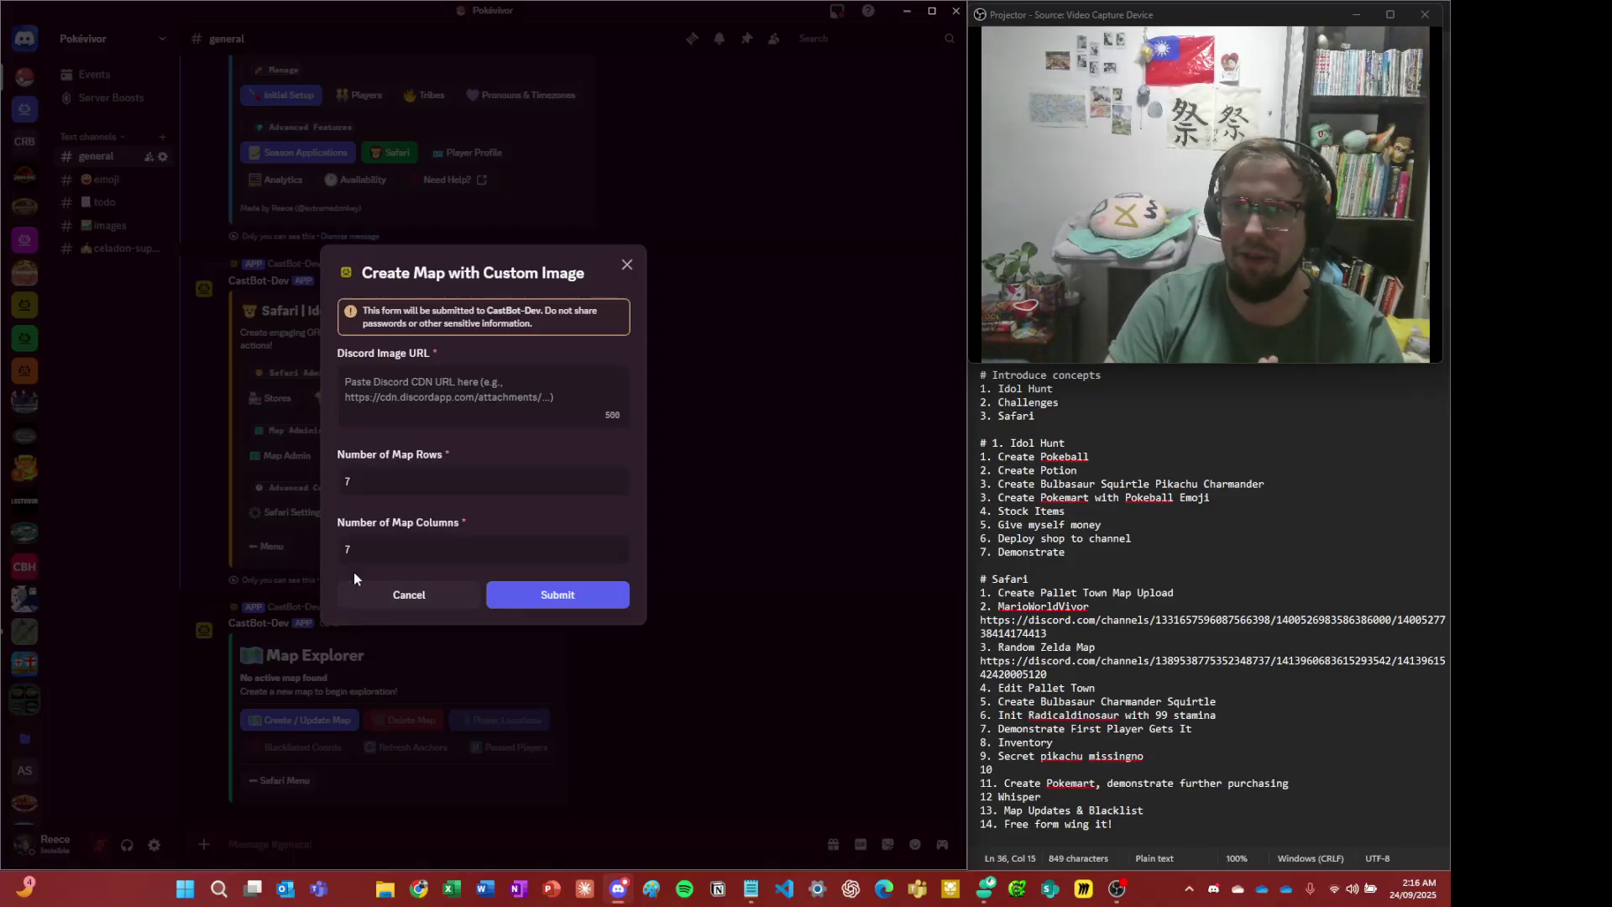
- Paste the map image's Discord link as the Image URL and submit the 7×7 map
left_click(388, 380)
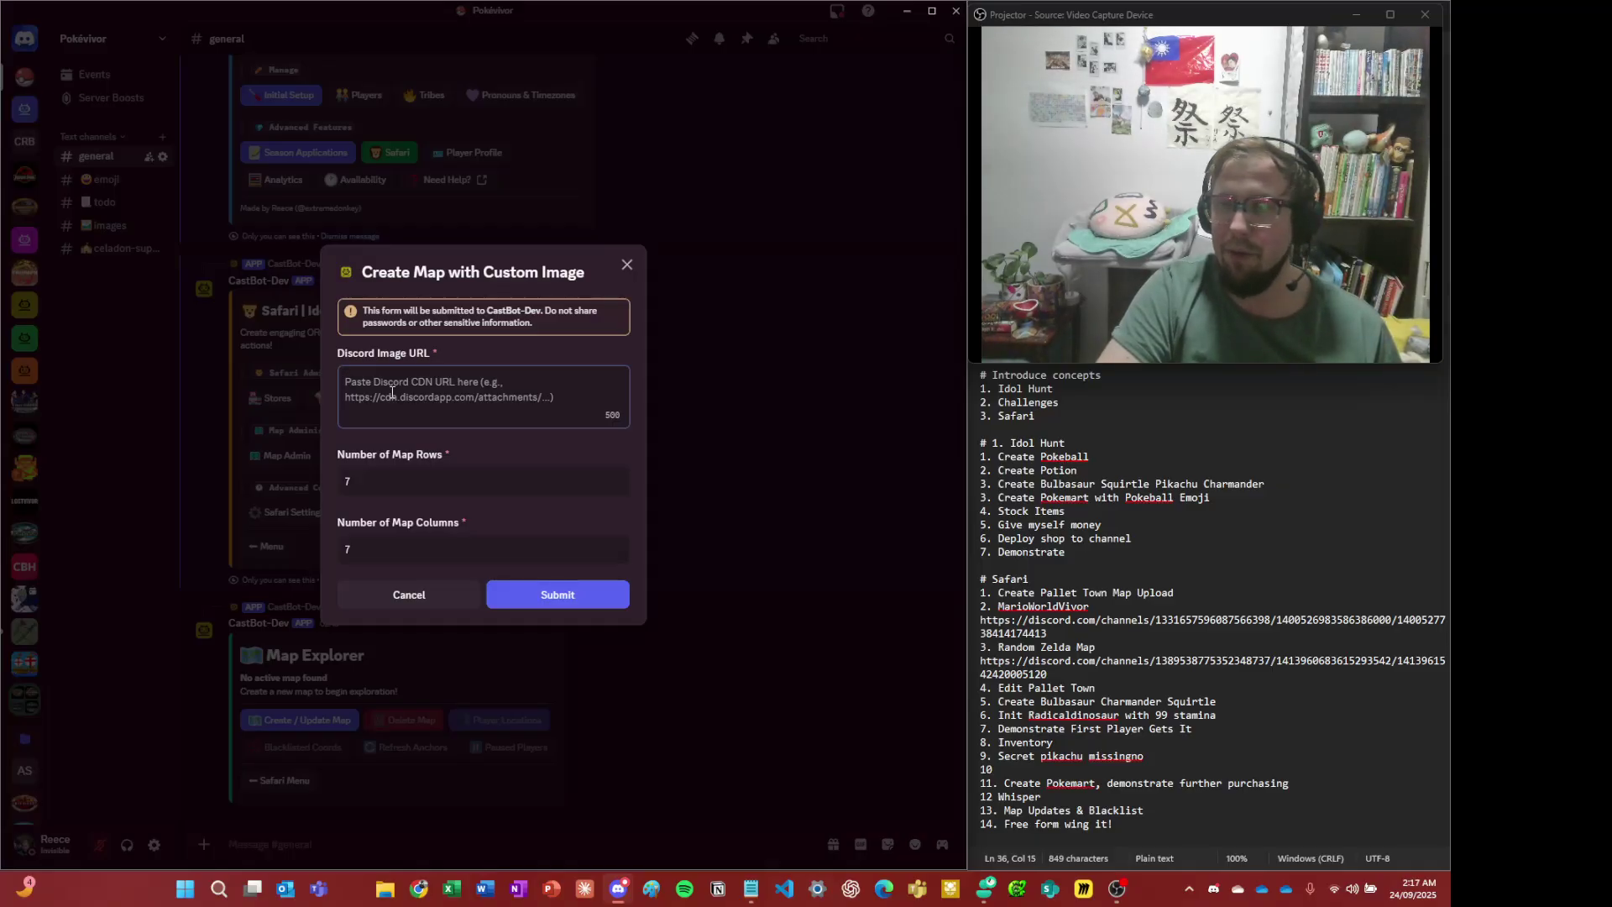
key("ctrl+v")
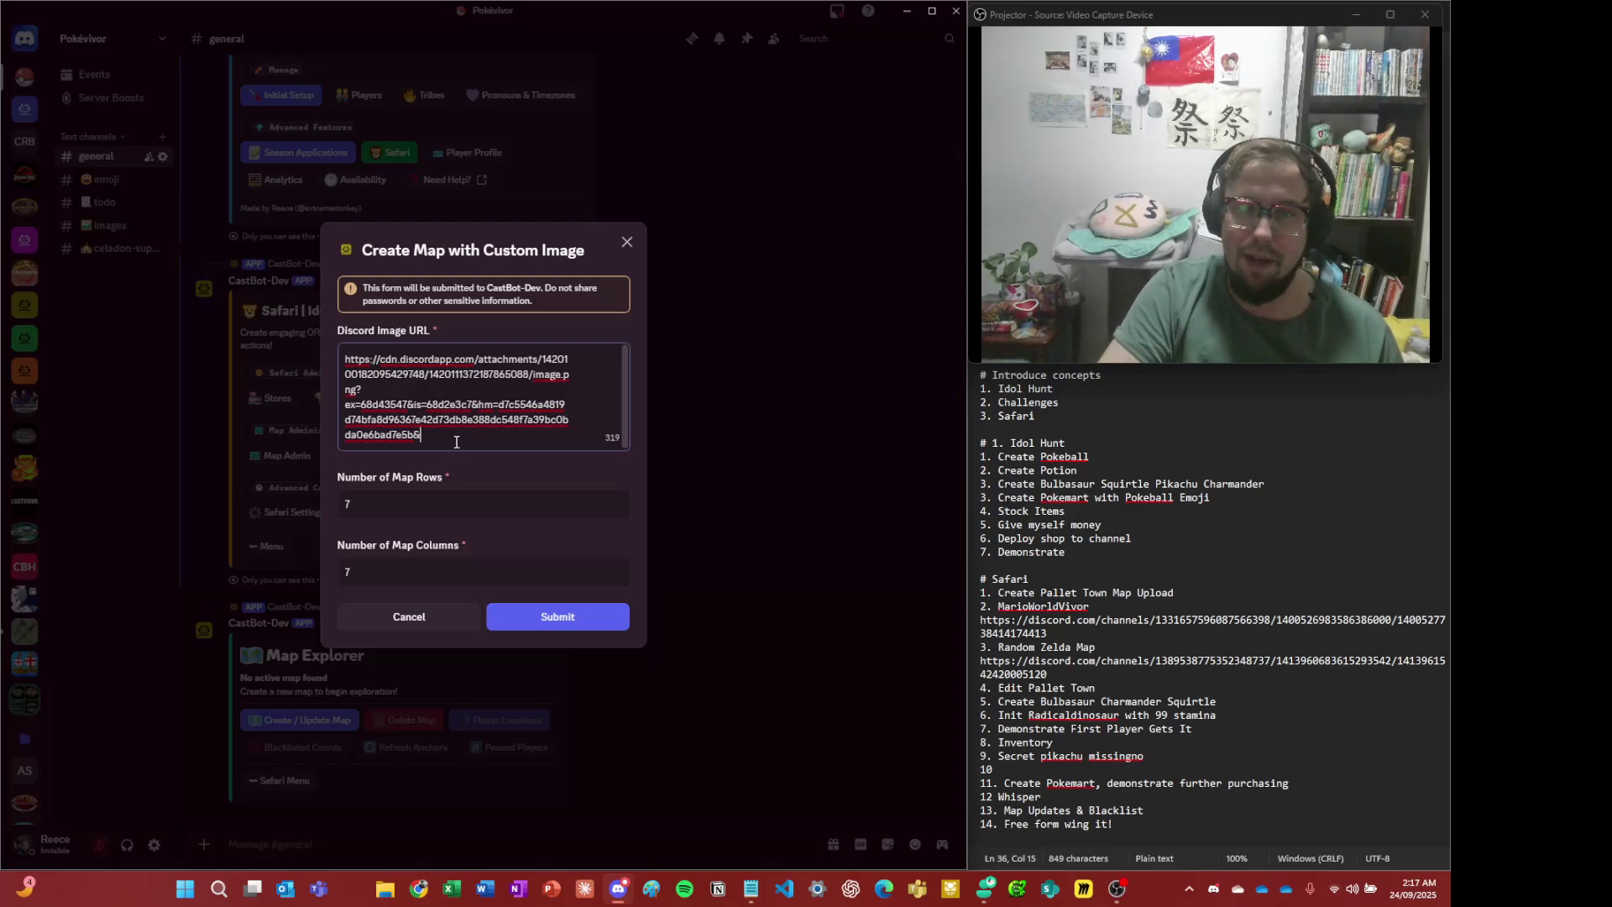
key("ctrl+a")
left_click(456, 361)
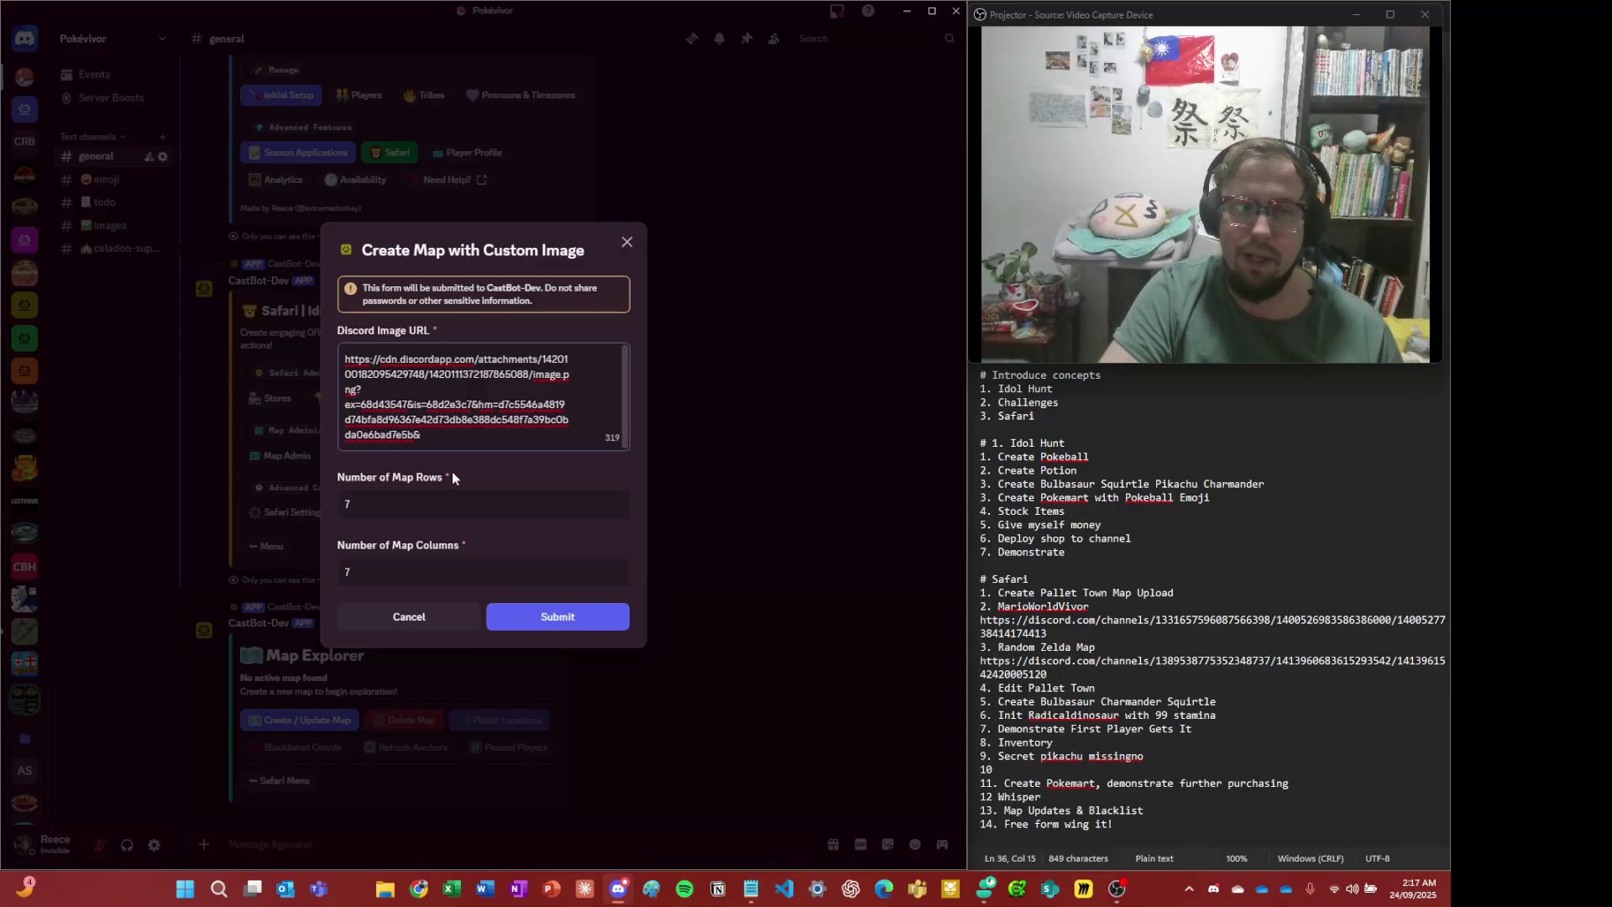
left_click(437, 502)
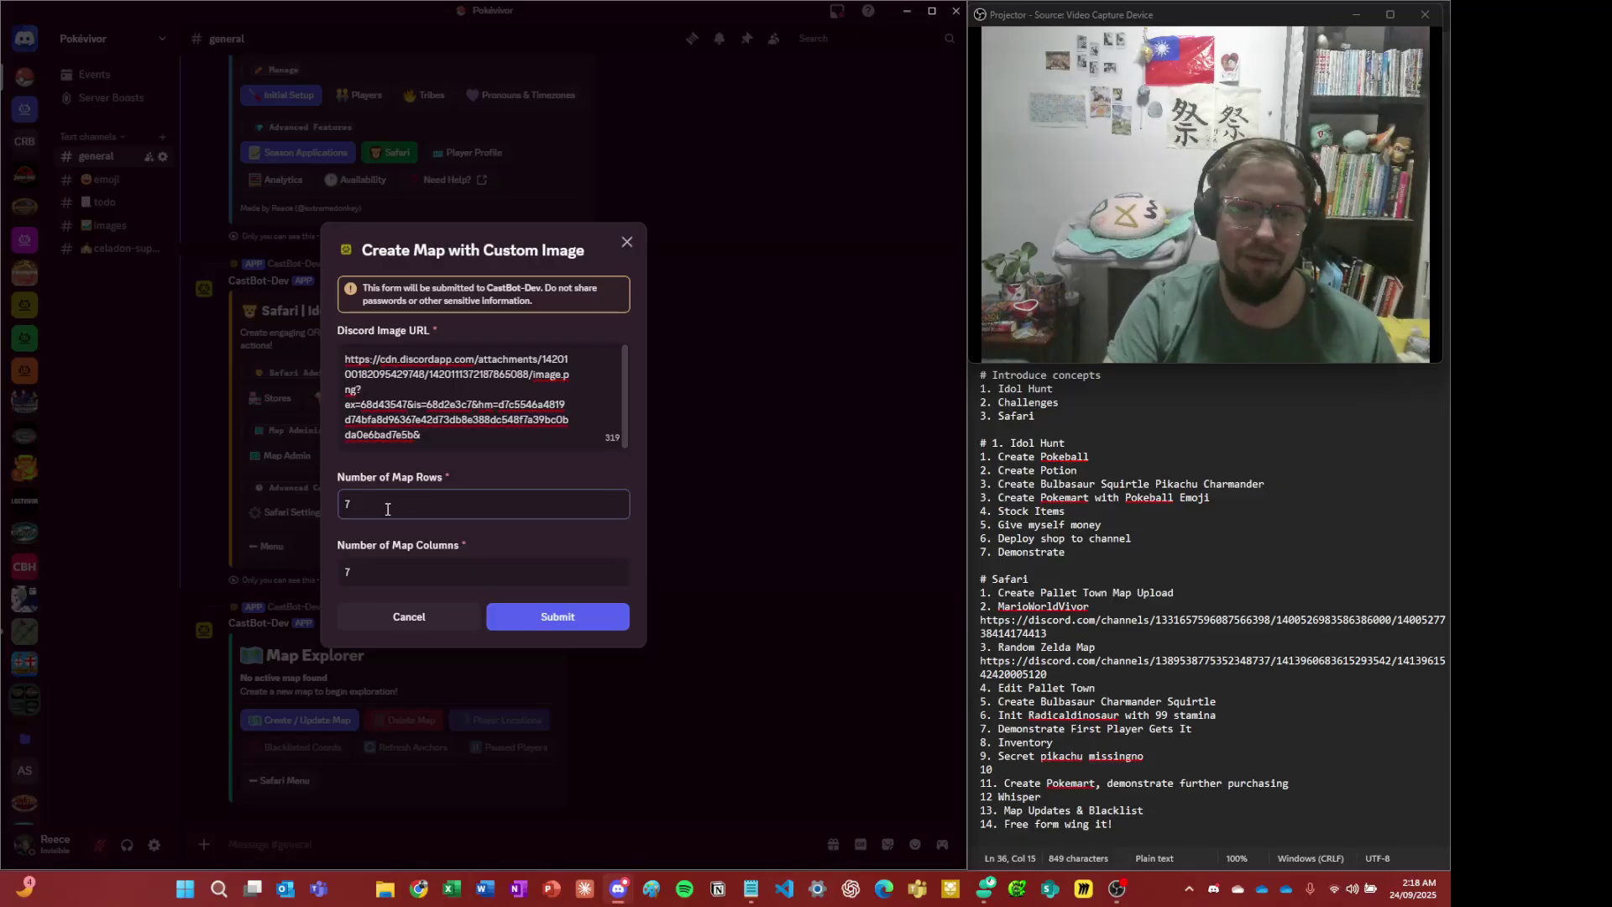
left_click(583, 618)
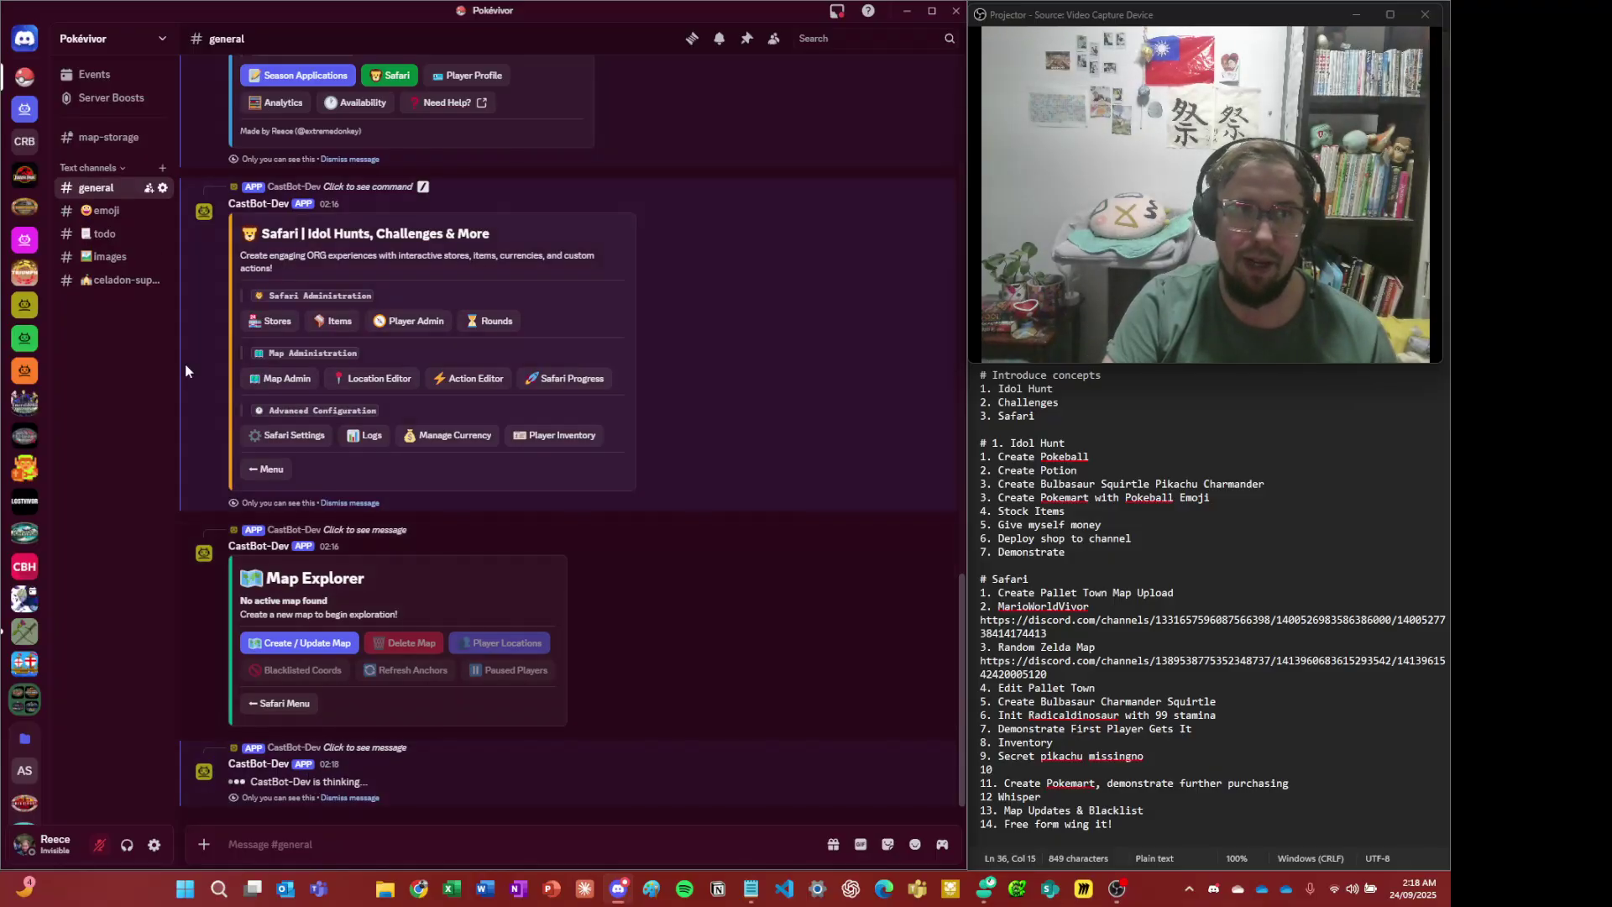
- Open #map-storage and view the gridded Pallet Town map full size
left_click(101, 144)
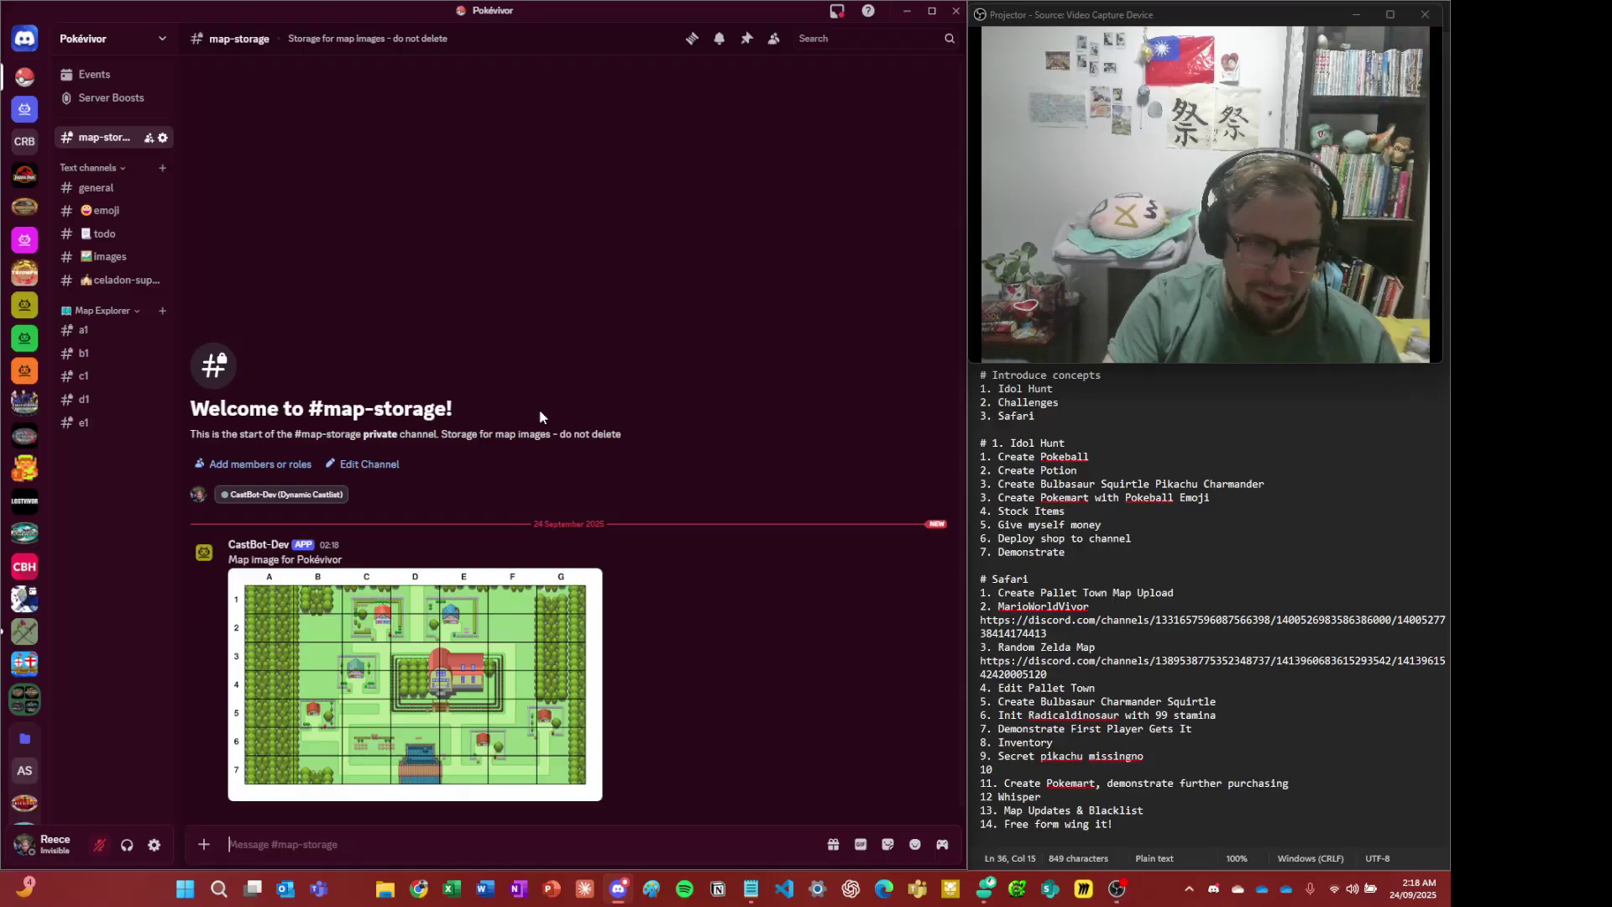
left_click(496, 633)
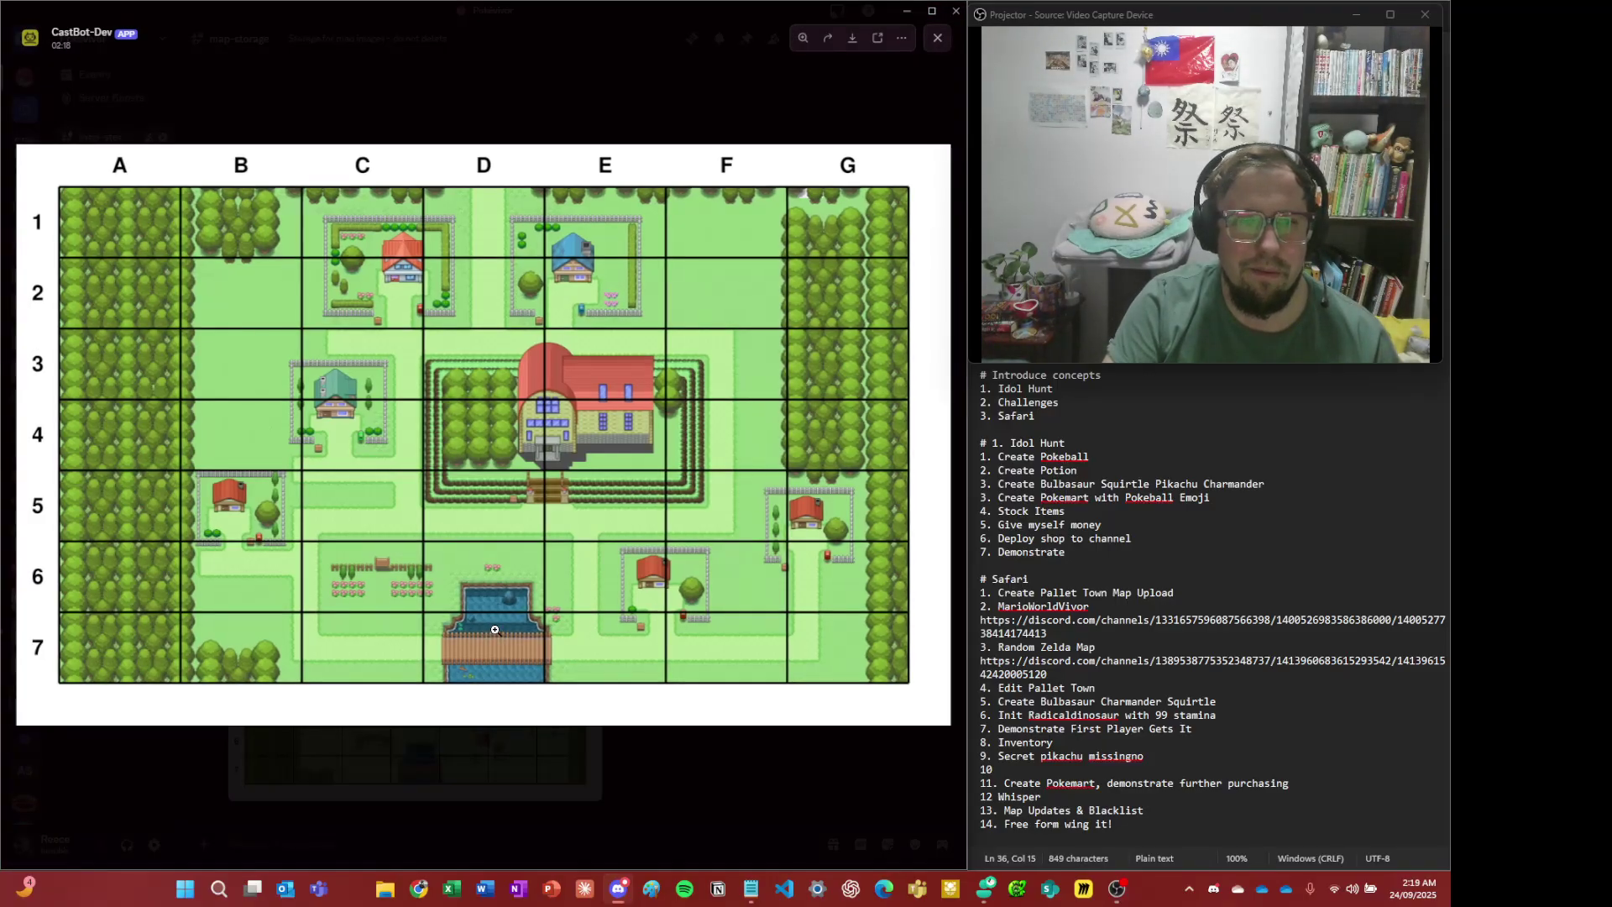
left_click(611, 759)
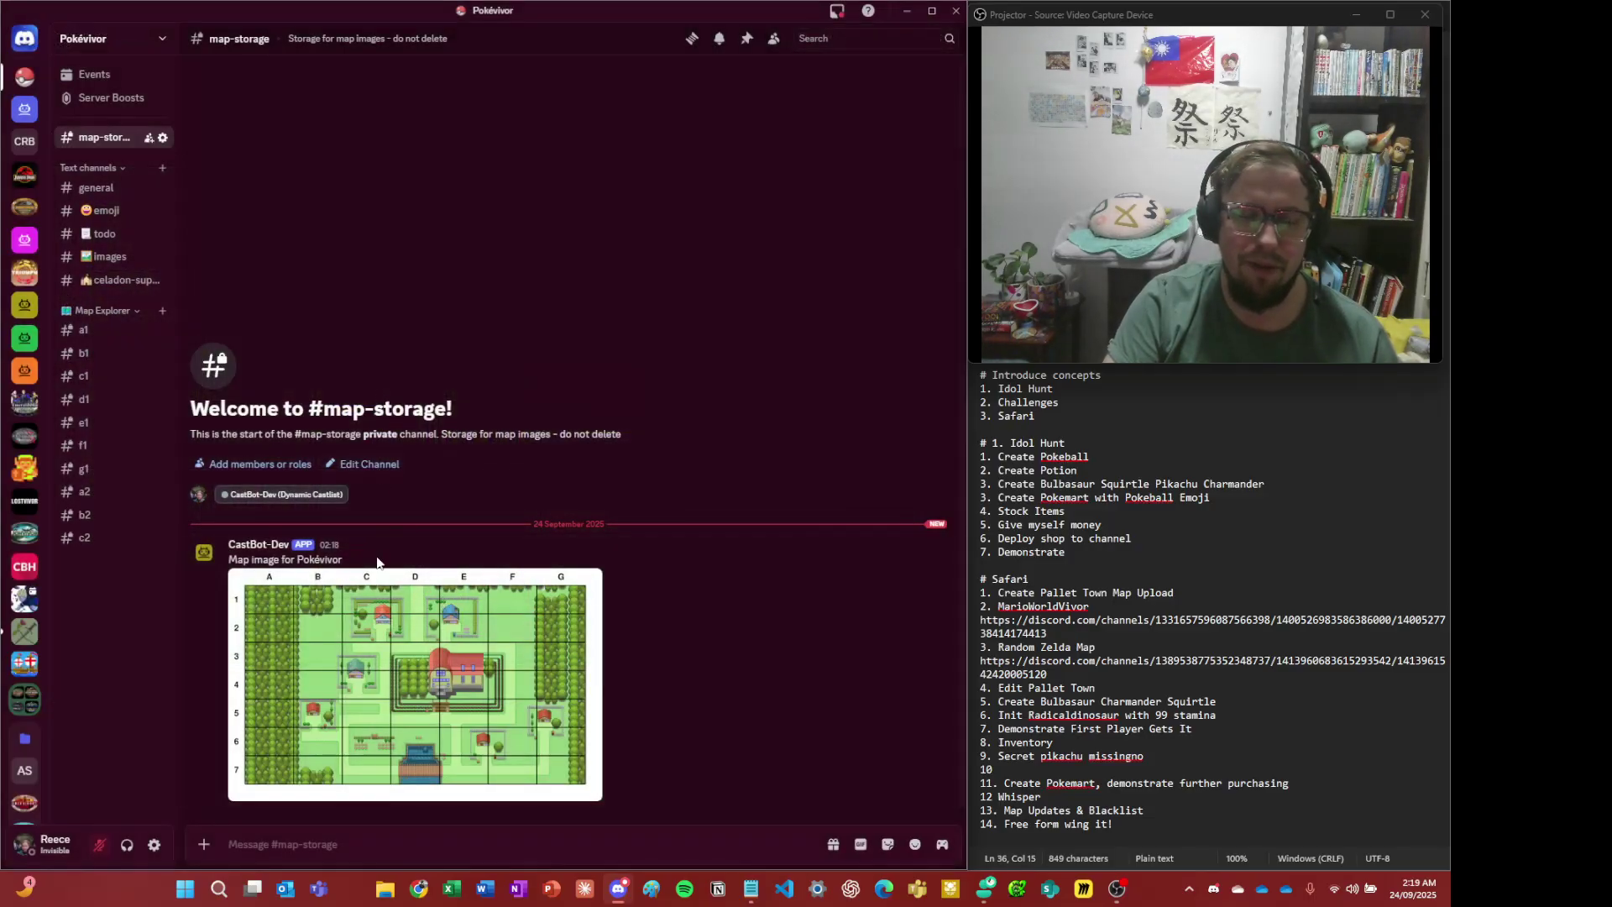
left_click(484, 606)
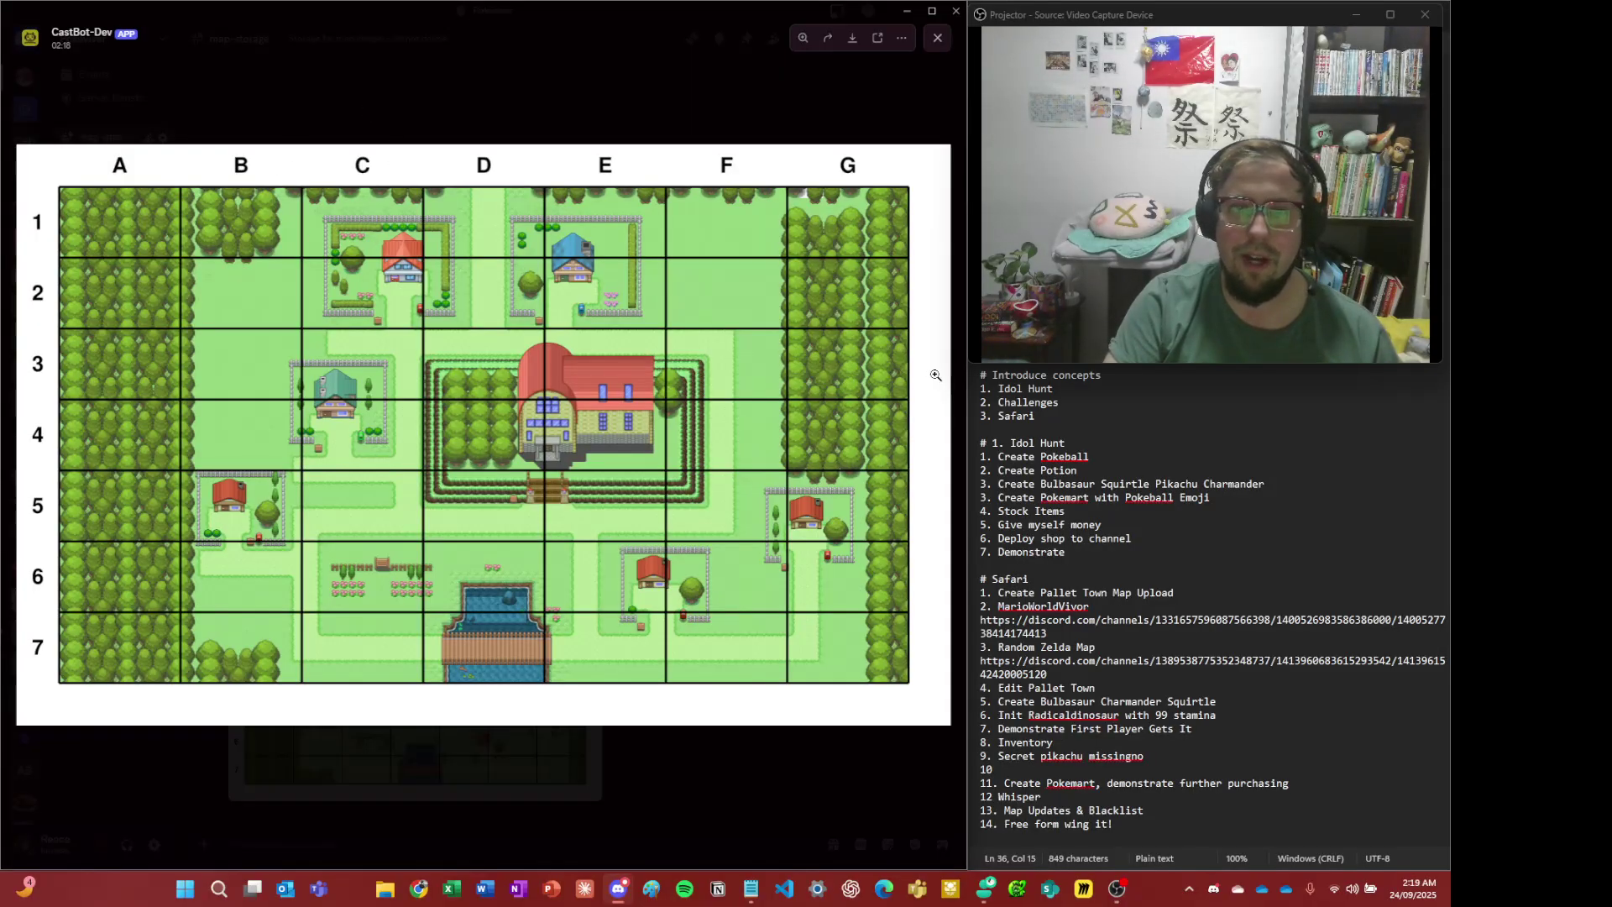
left_click(450, 104)
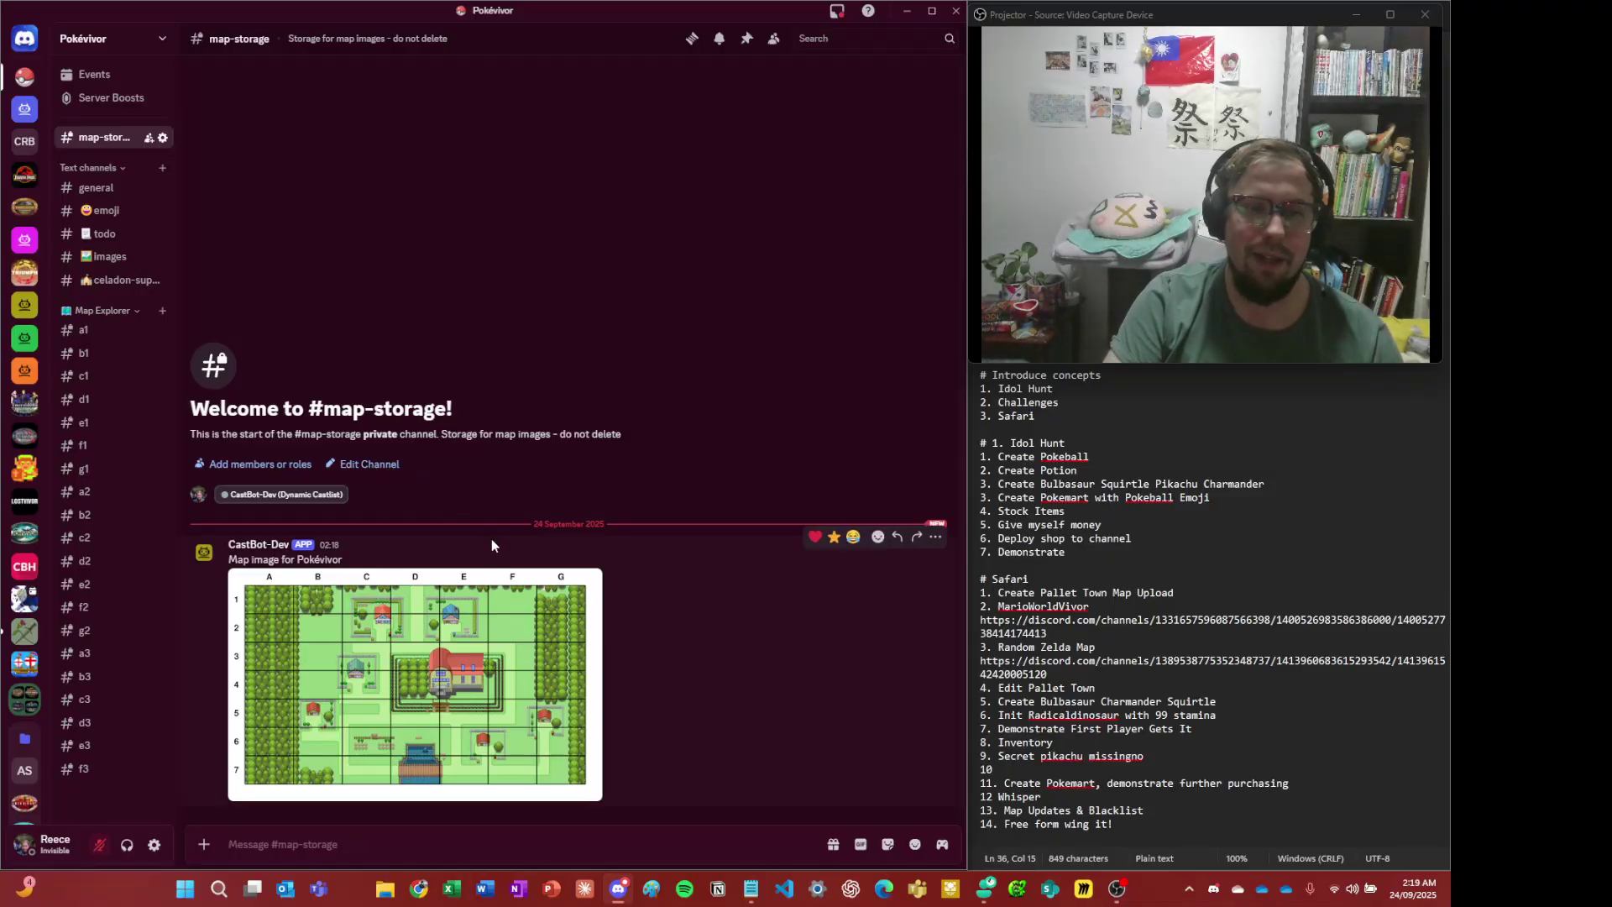
scroll(26, 503, "down", 3)
scroll(98, 482, "down", 1)
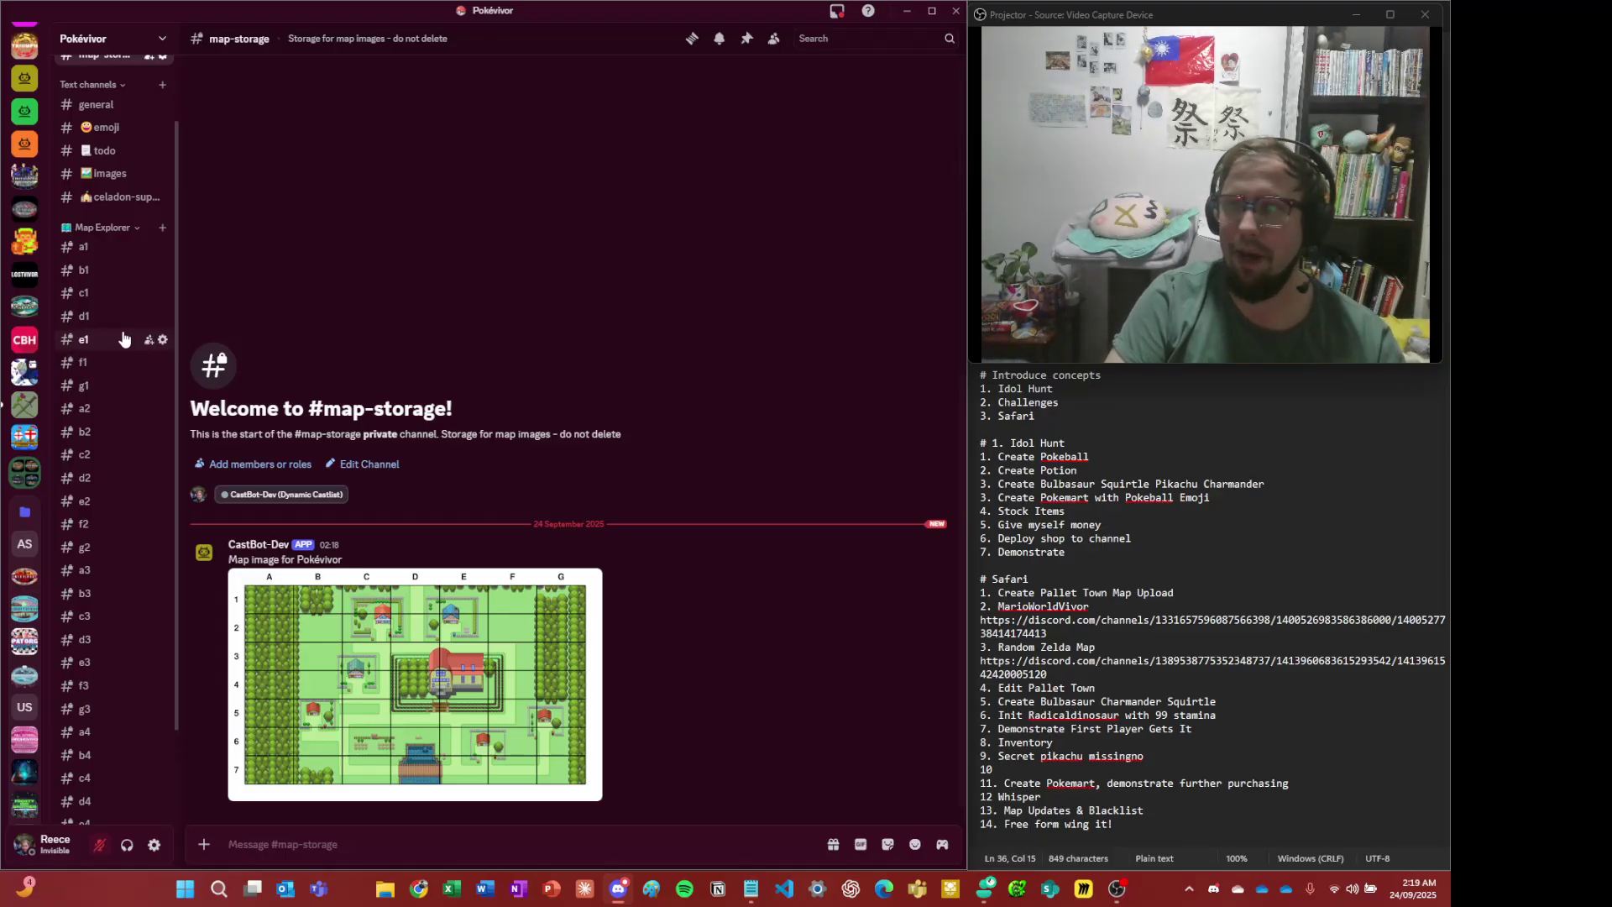
scroll(139, 352, "down", 2)
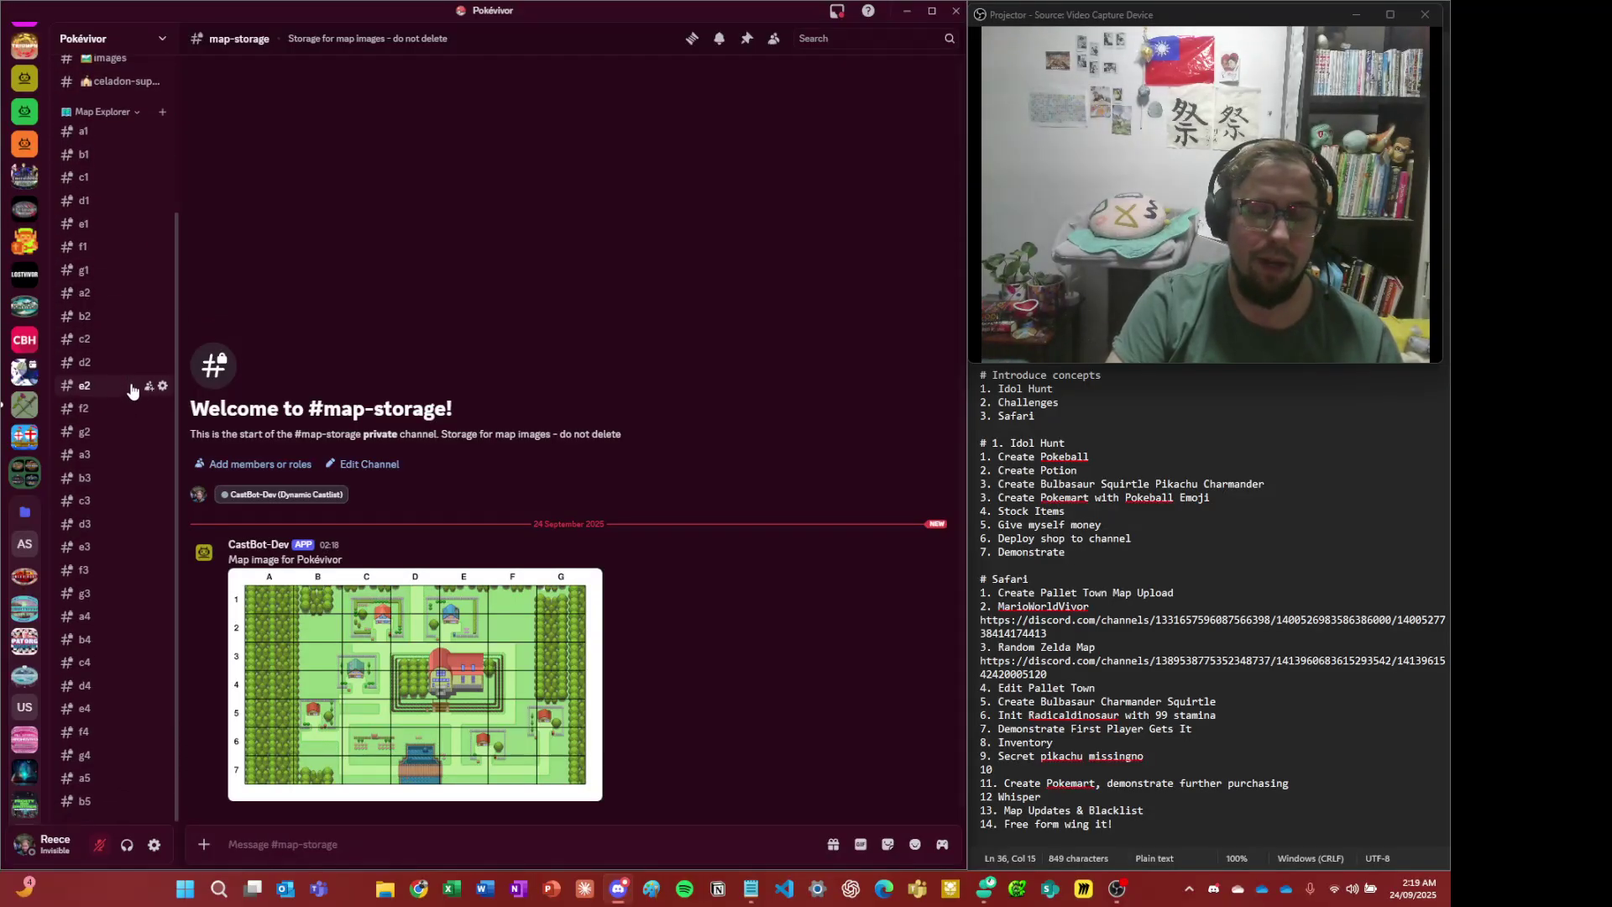
scroll(131, 388, "down", 1)
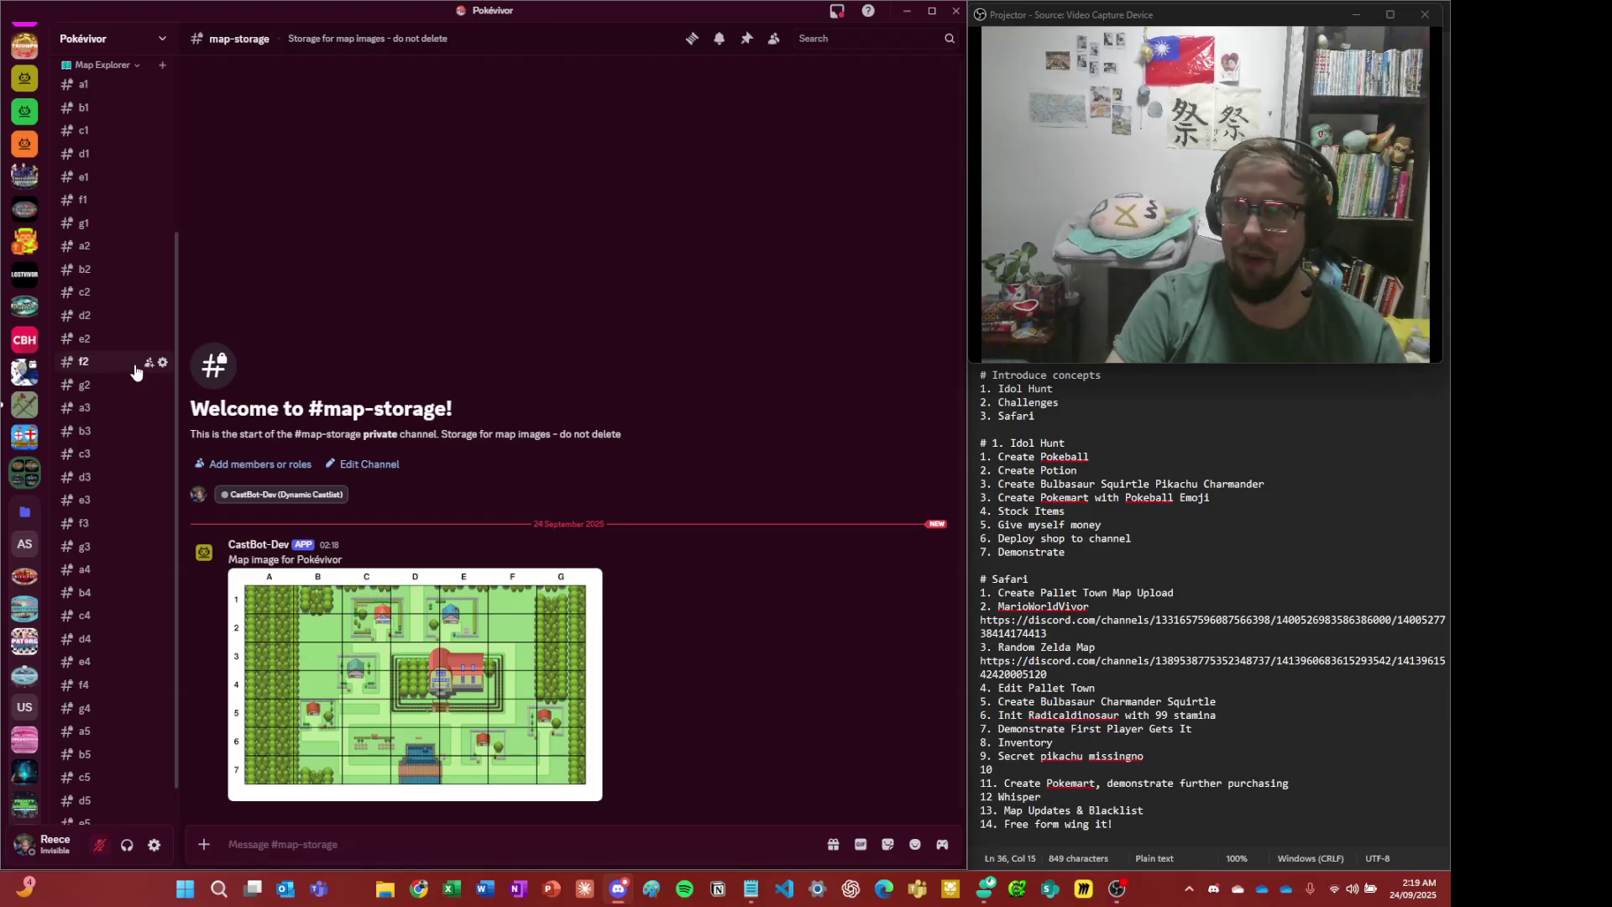
scroll(144, 382, "down", 1)
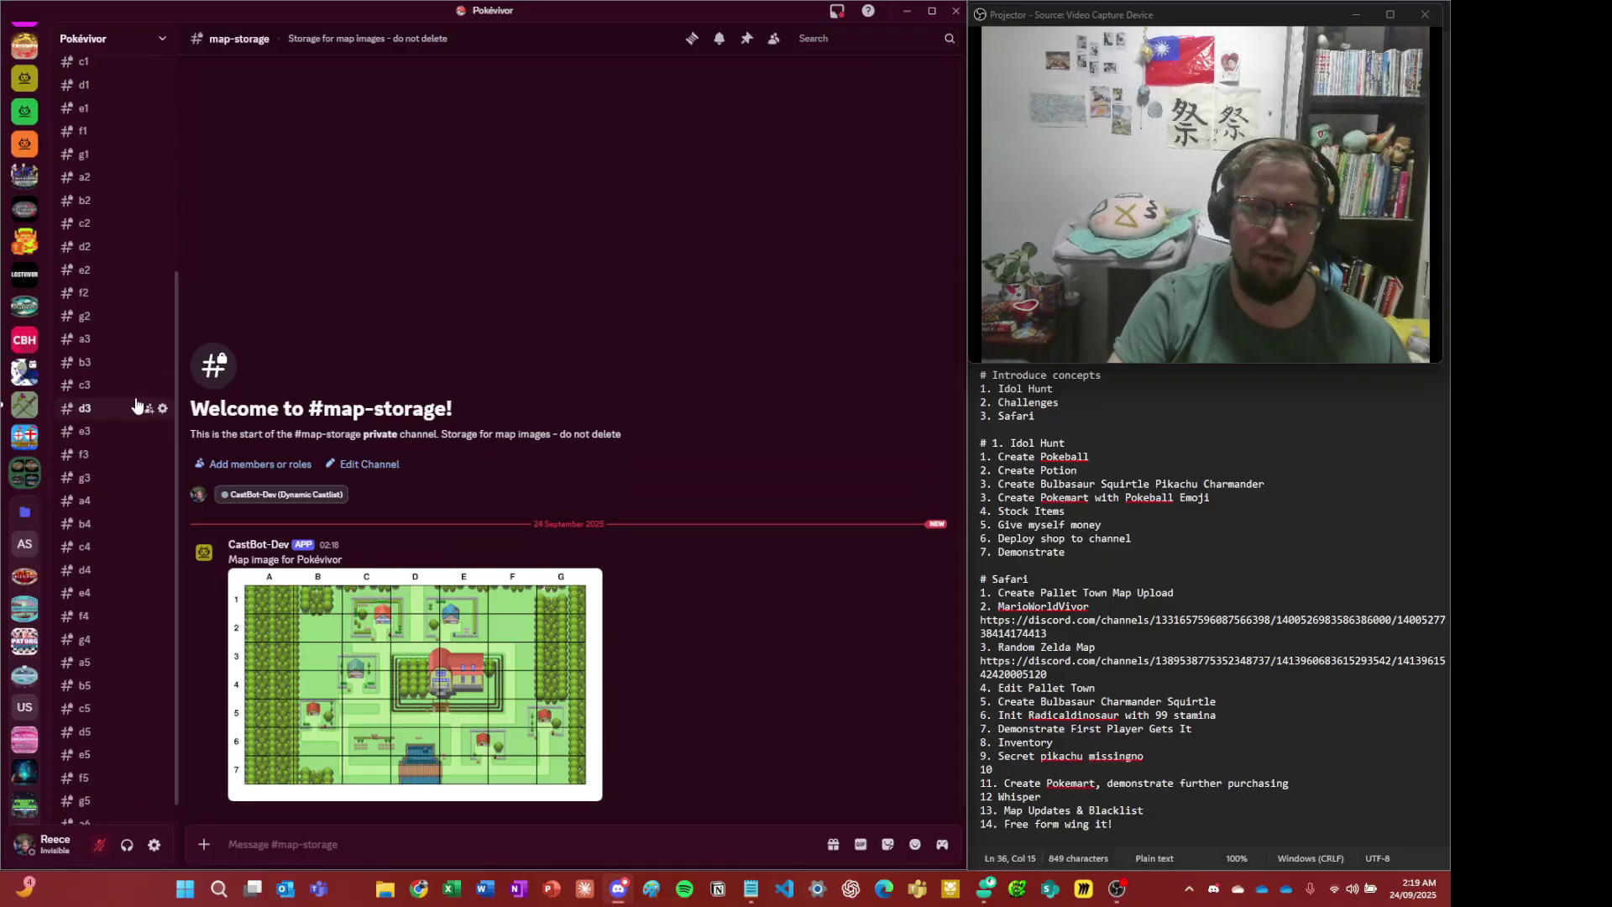
- Glance at the b3 location channel, then return to #map-storage
left_click(113, 364)
scroll(115, 424, "up", 2)
scroll(115, 424, "up", 3)
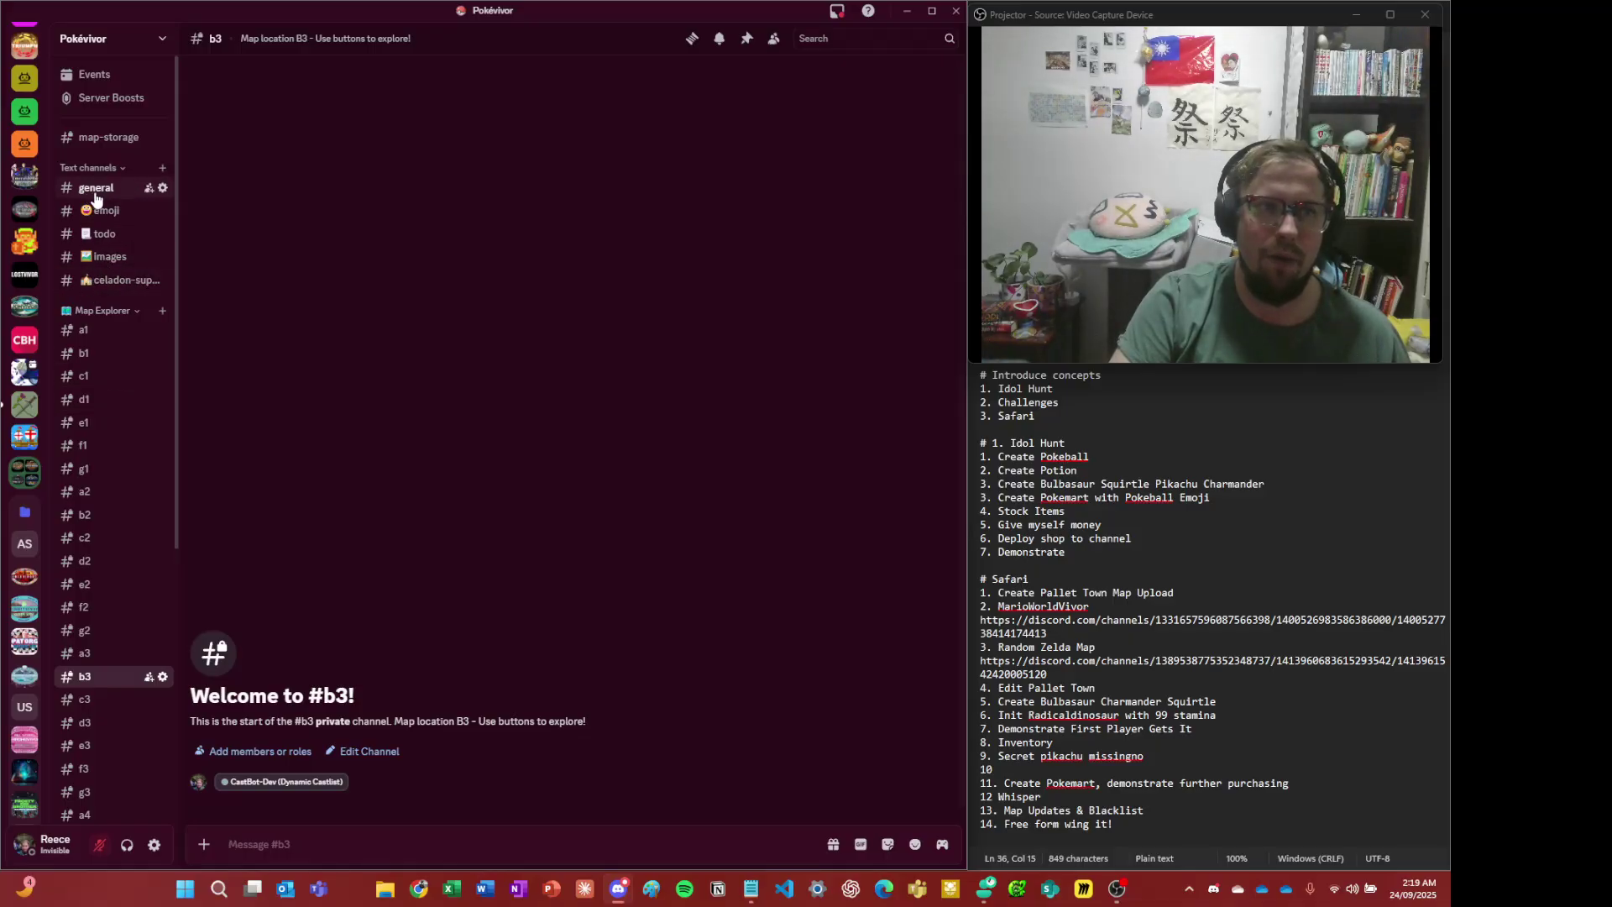
left_click(111, 140)
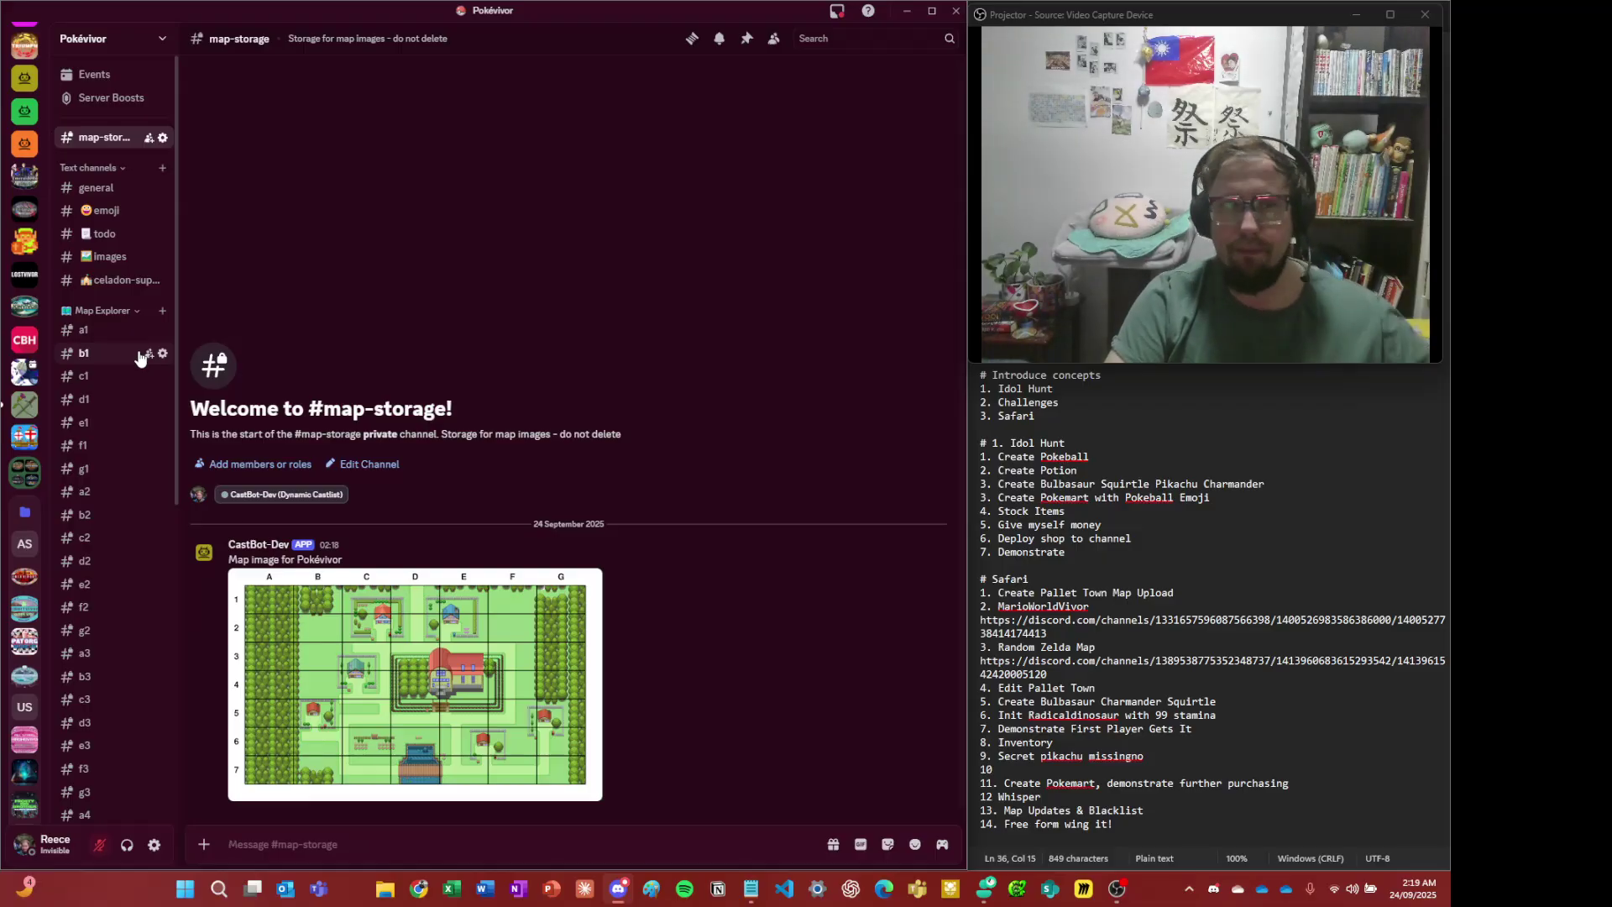
scroll(150, 570, "down", 2)
scroll(150, 570, "up", 1)
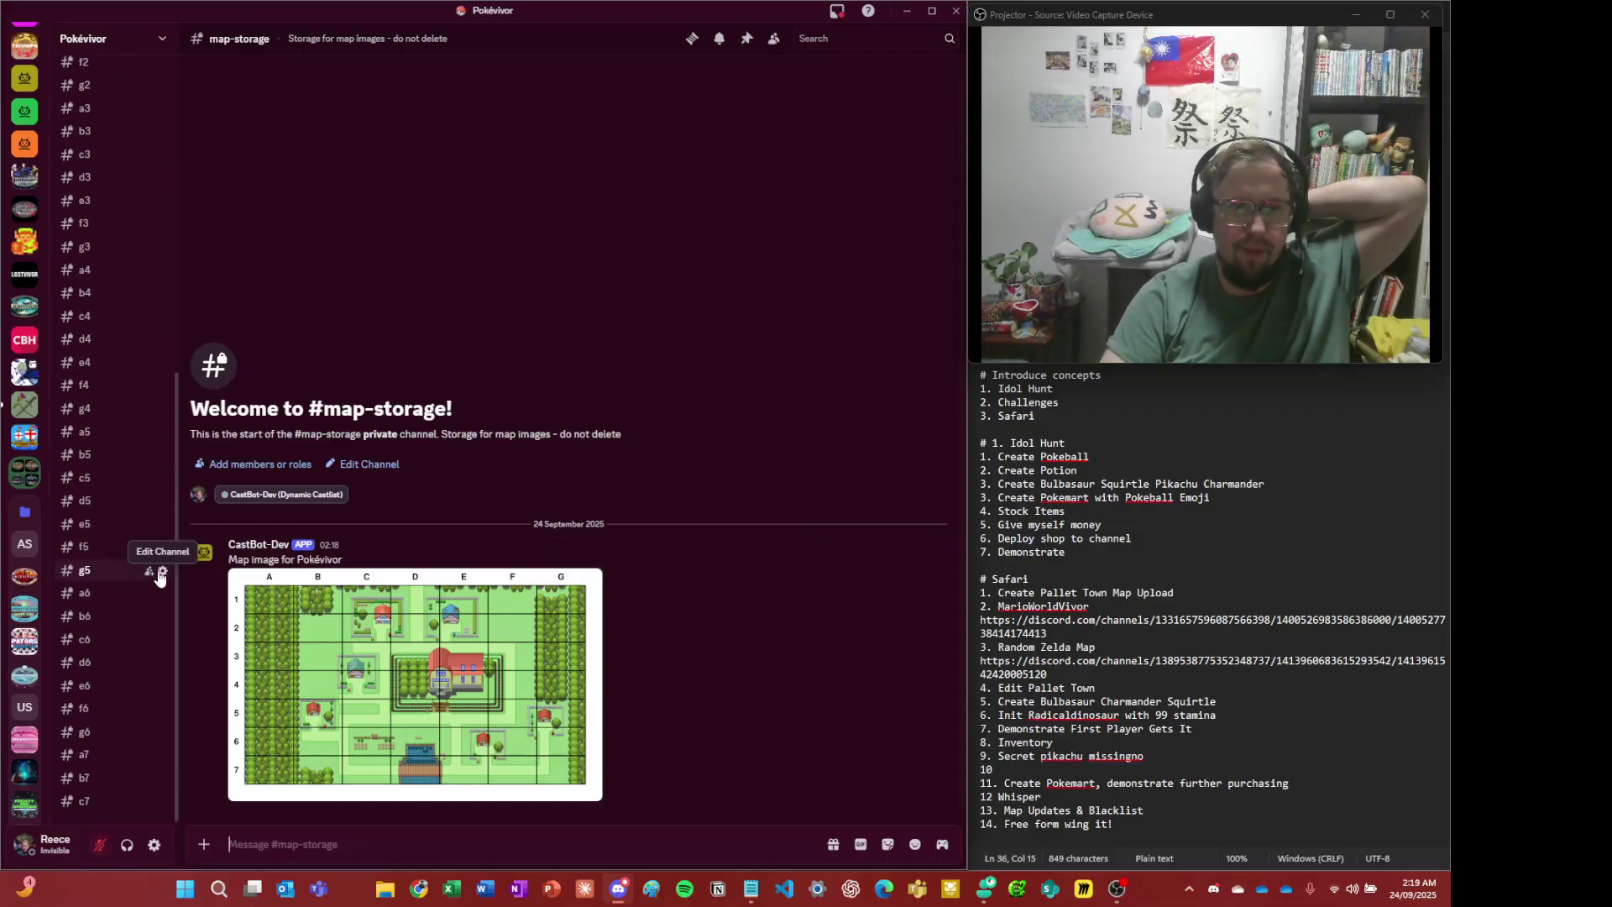
scroll(160, 561, "up", 1)
scroll(166, 555, "up", 1)
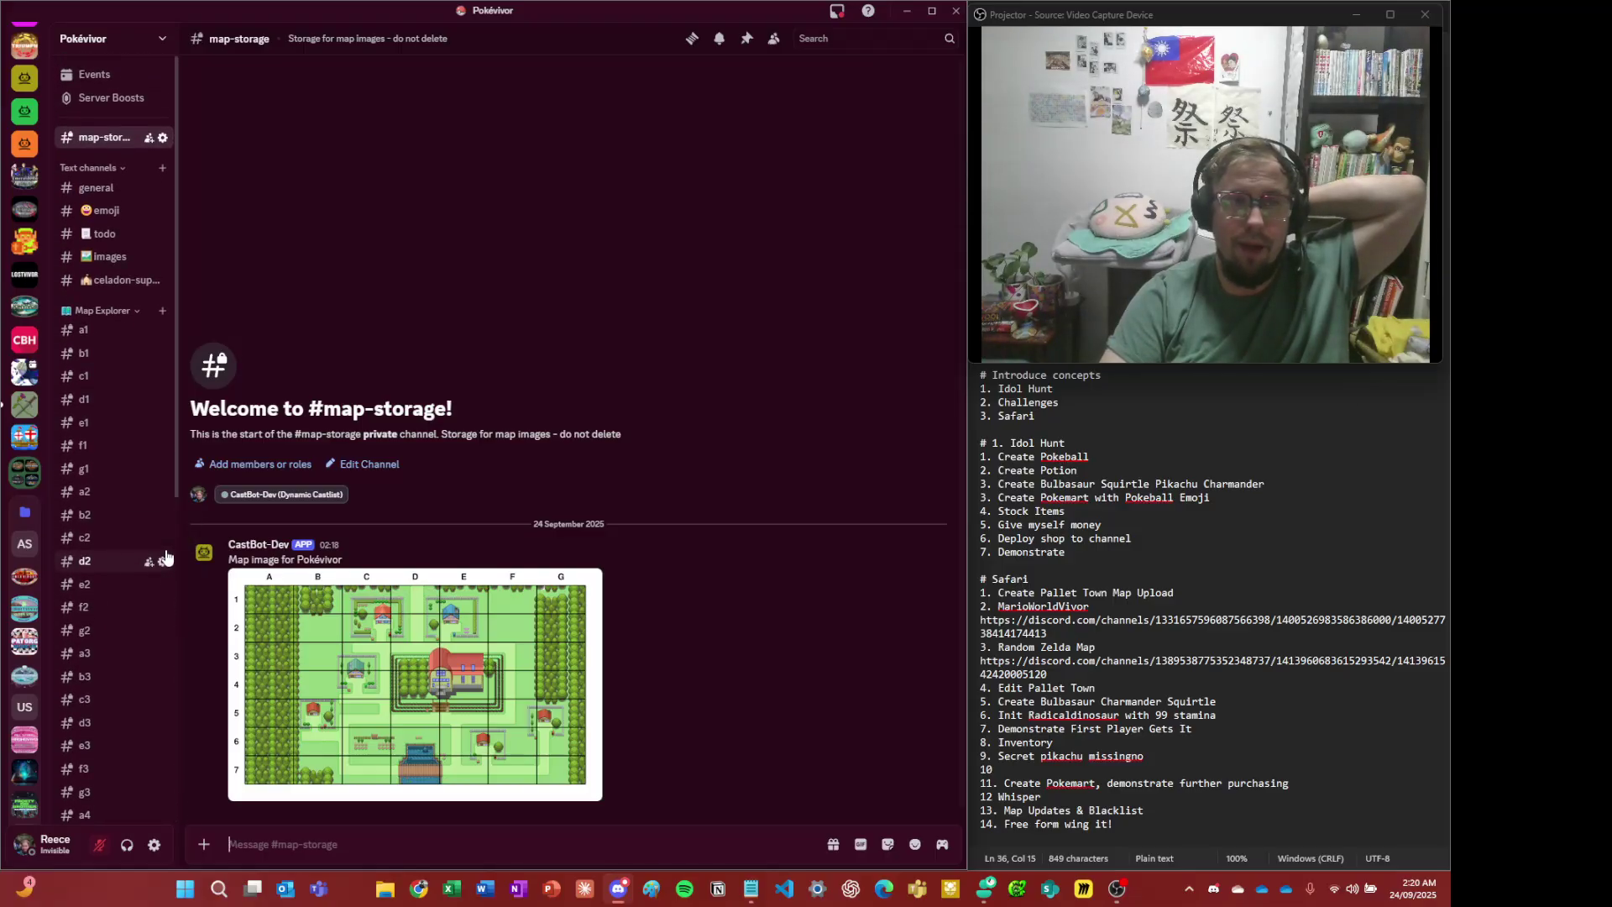
scroll(166, 534, "down", 10)
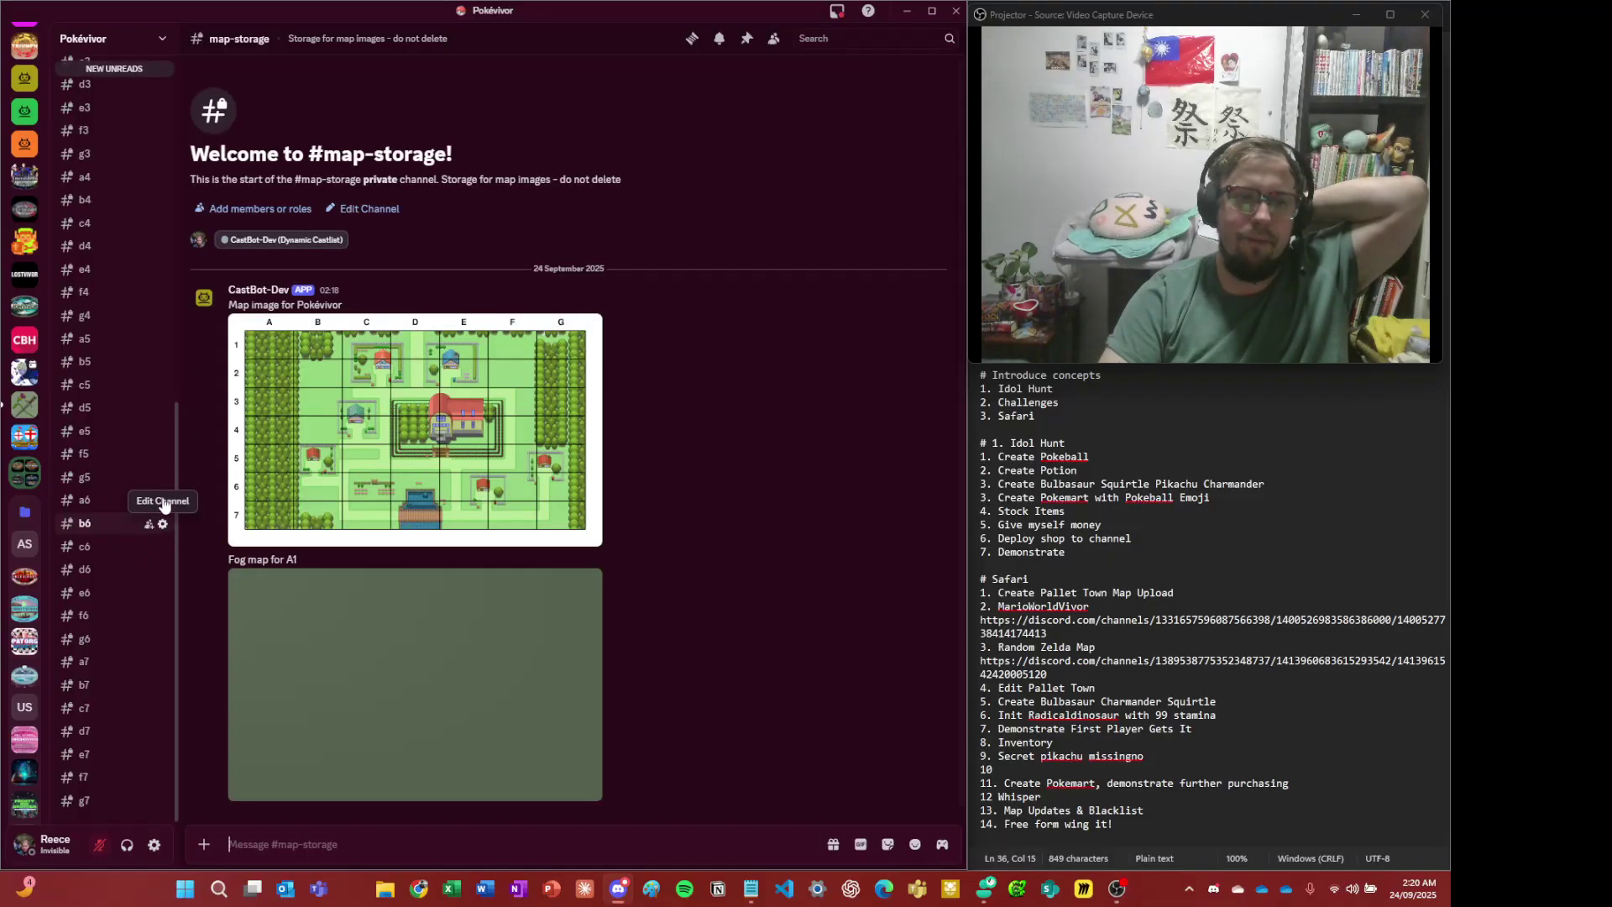
scroll(283, 454, "up", 2)
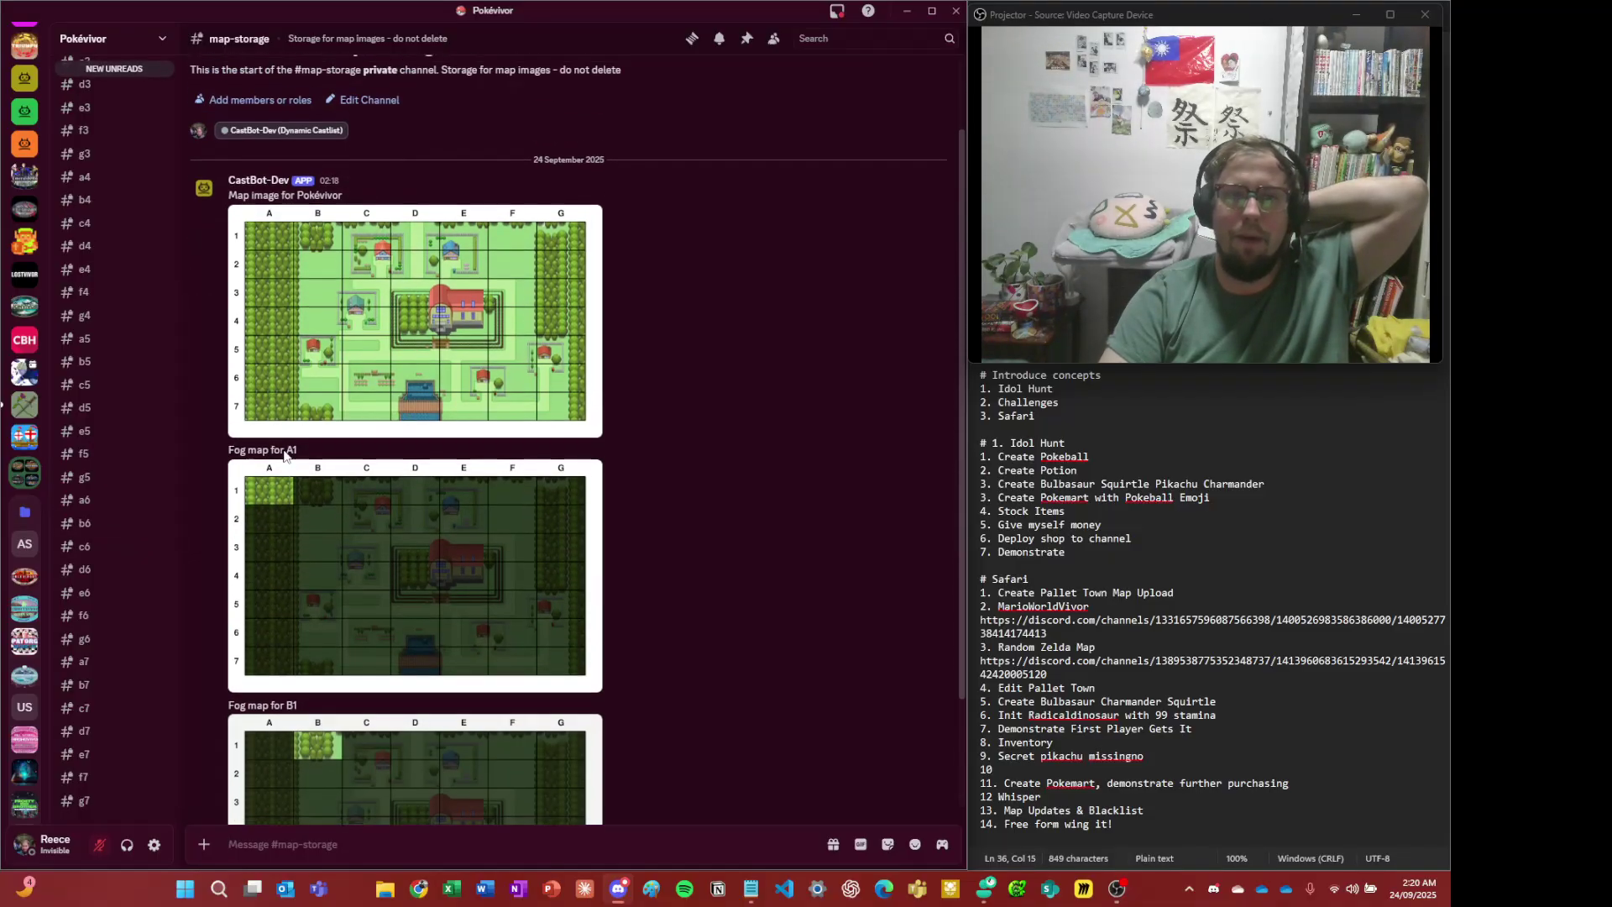
- View the A1 fog map full size
left_click(378, 532)
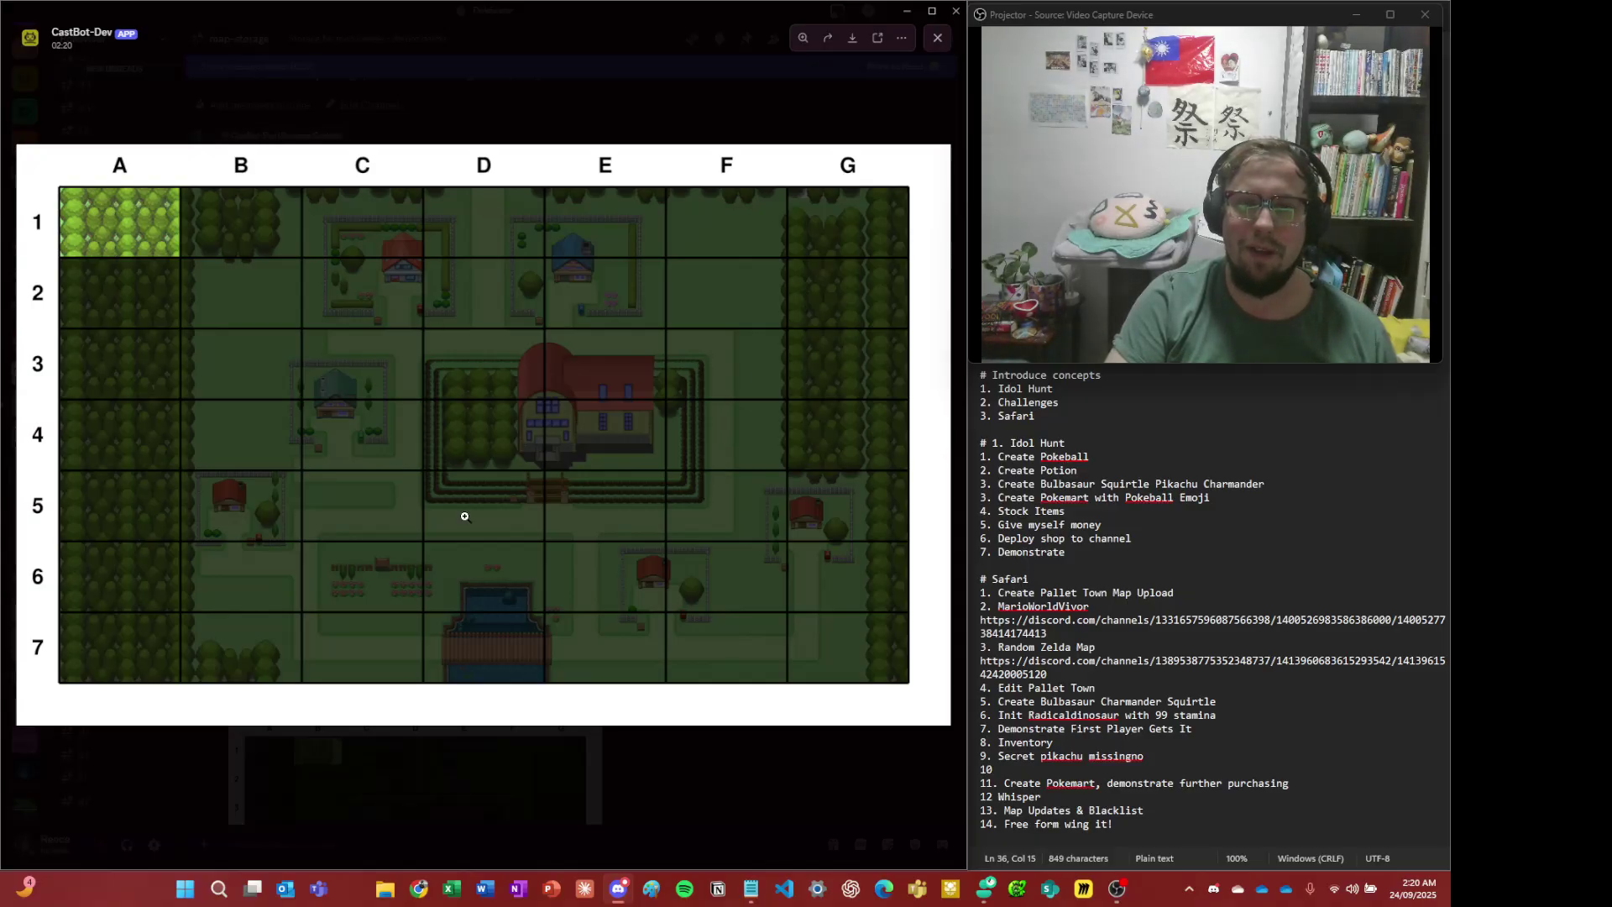
left_click(495, 132)
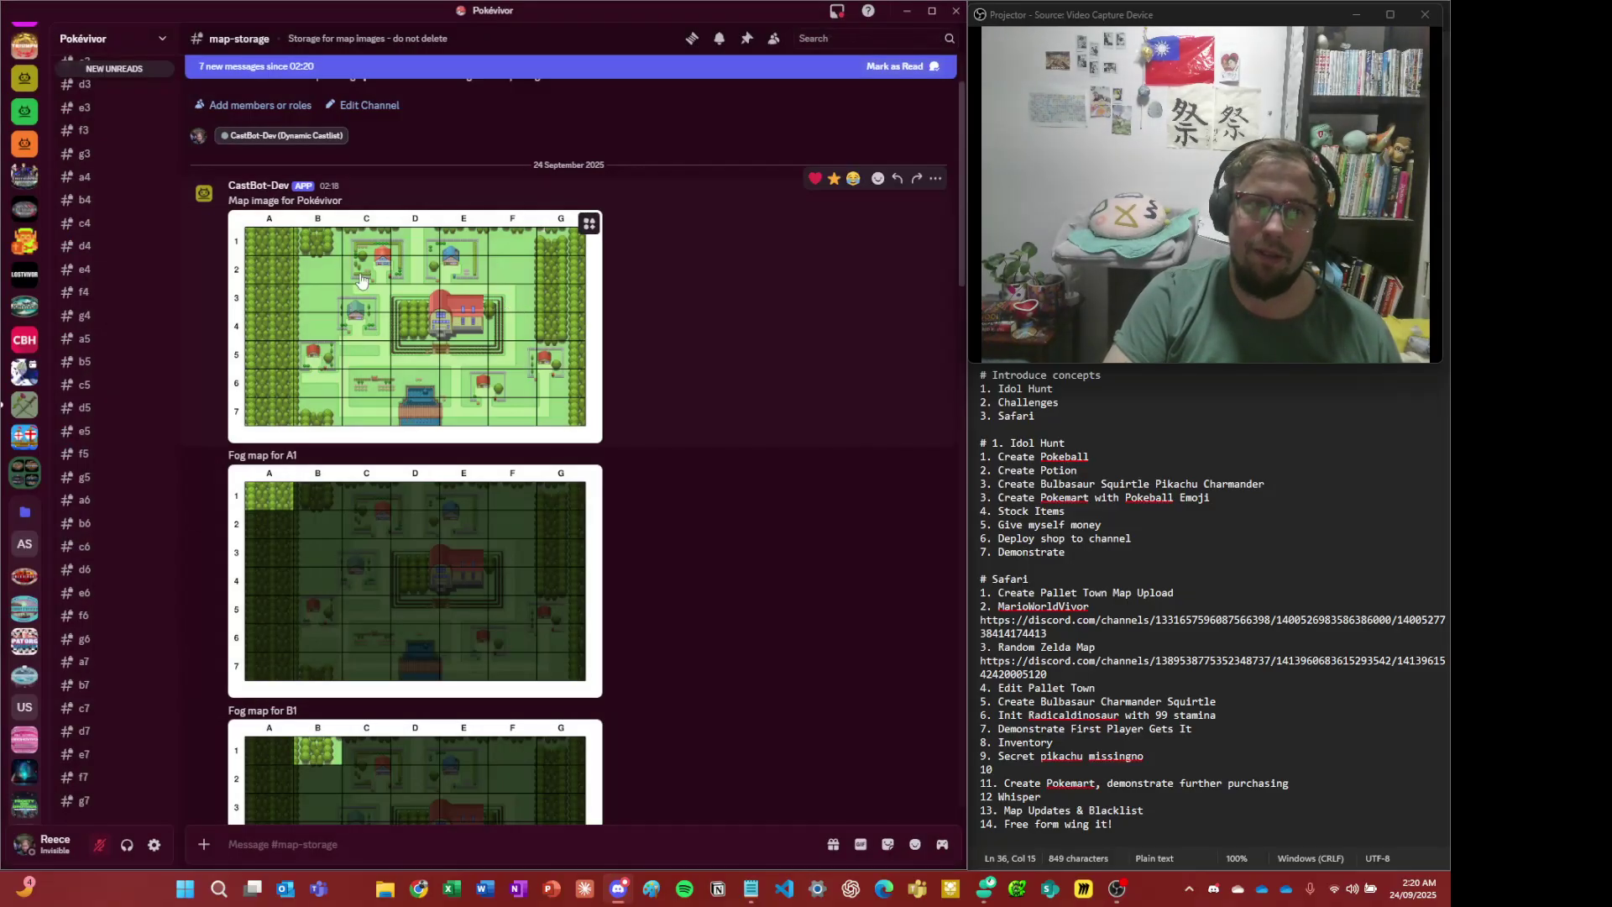
scroll(74, 151, "up", 2)
scroll(96, 141, "up", 4)
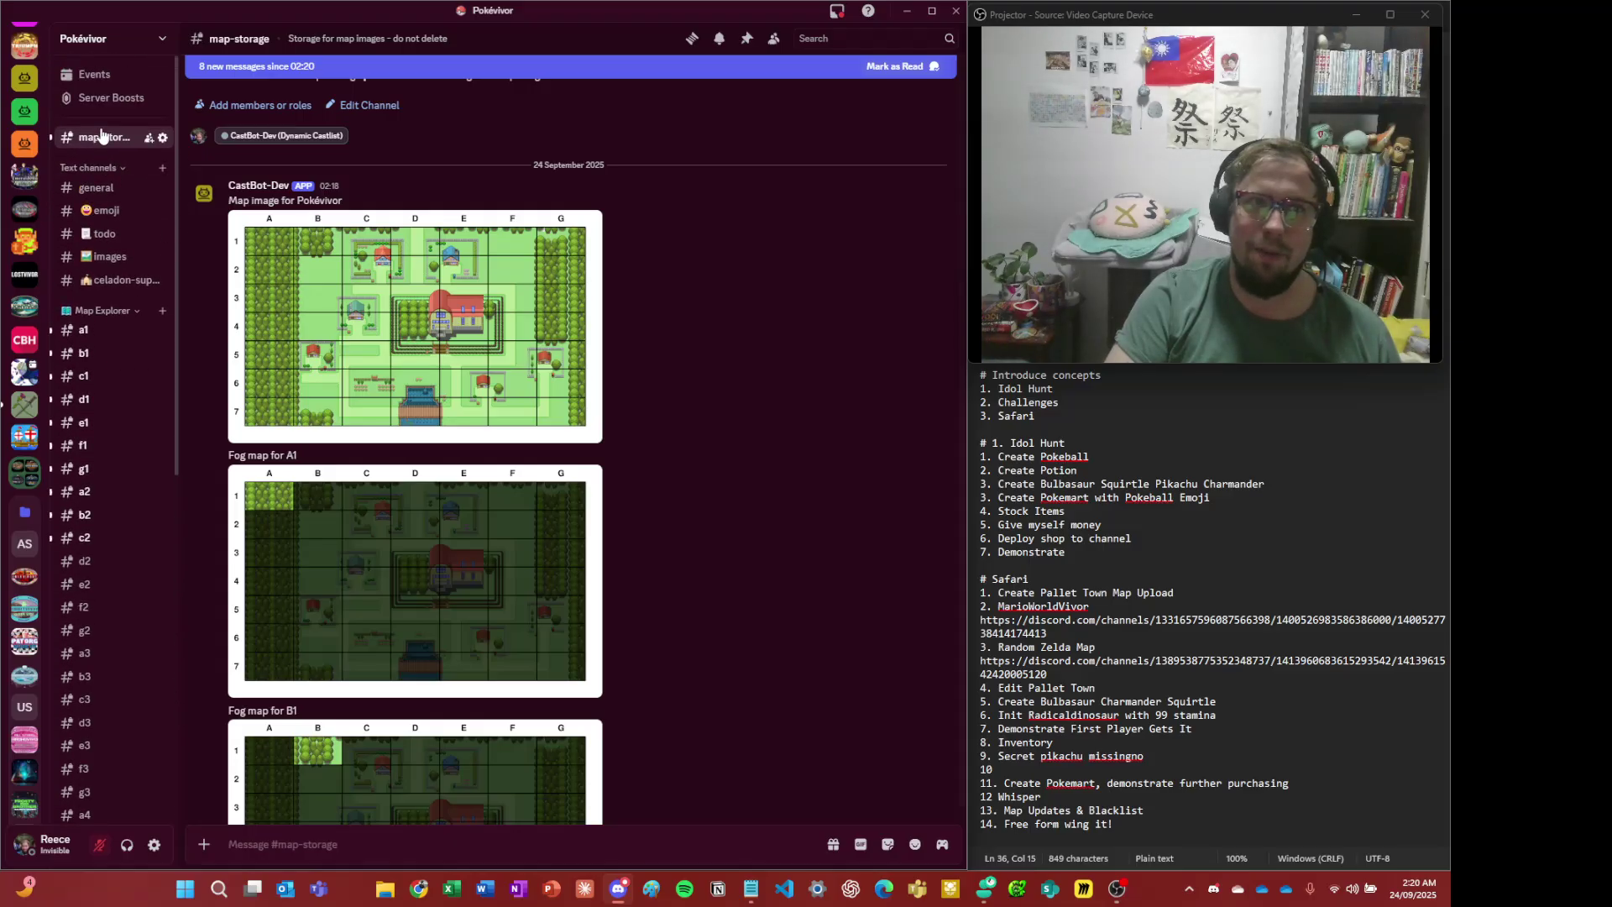
scroll(592, 413, "down", 8)
scroll(591, 413, "up", 10)
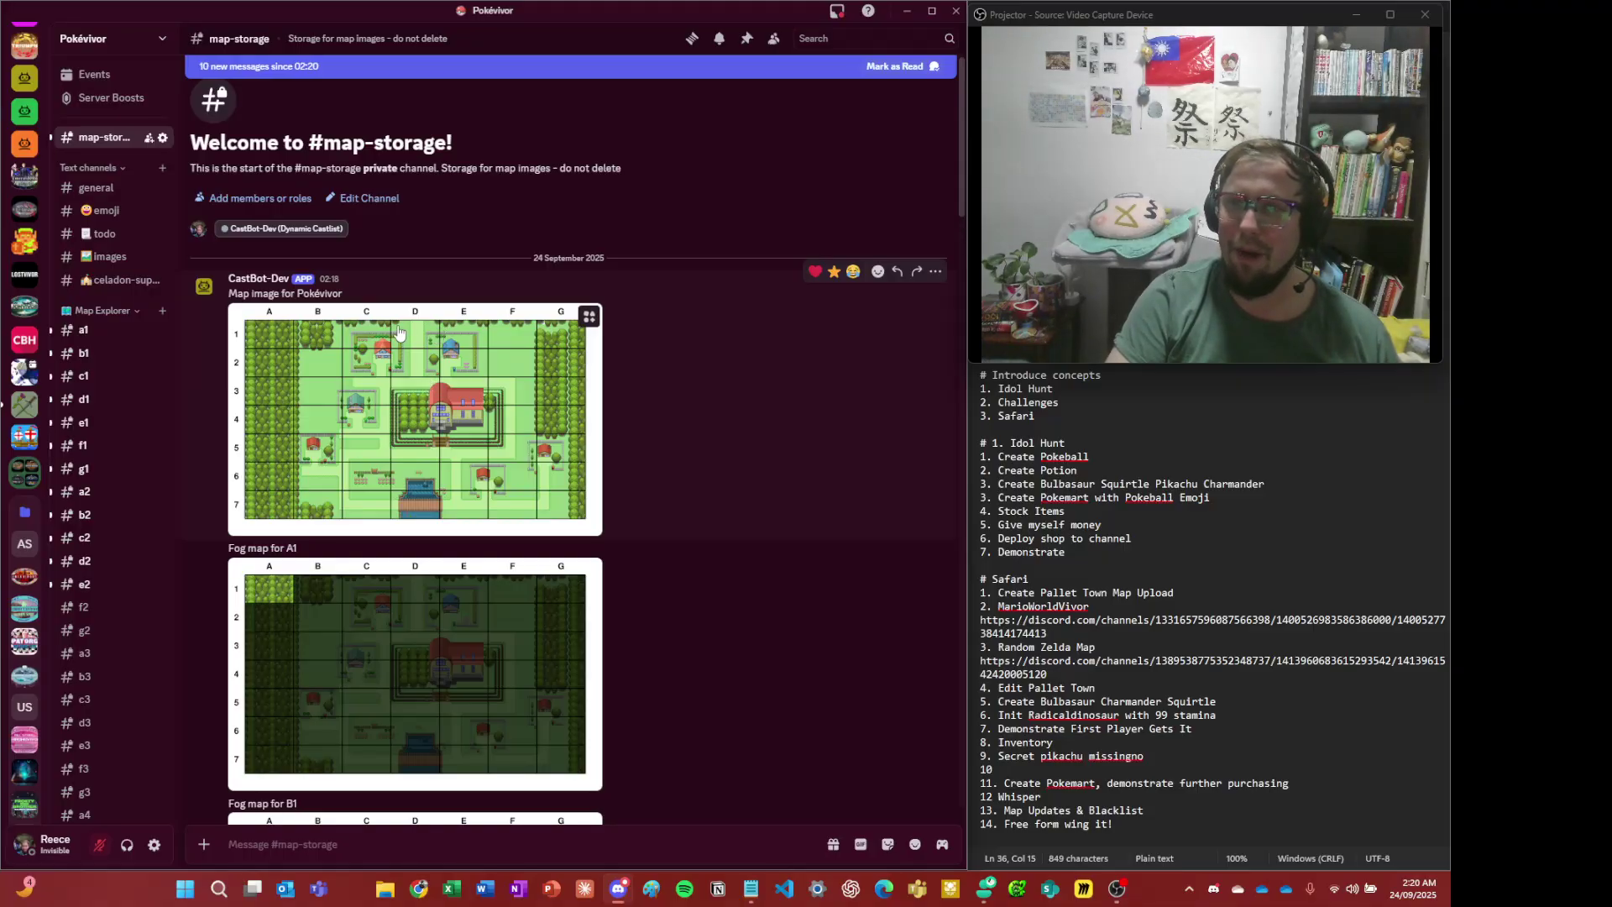
- Visit the a1 and d4 channels, enlarge the D4 map, then return to #general
left_click(98, 332)
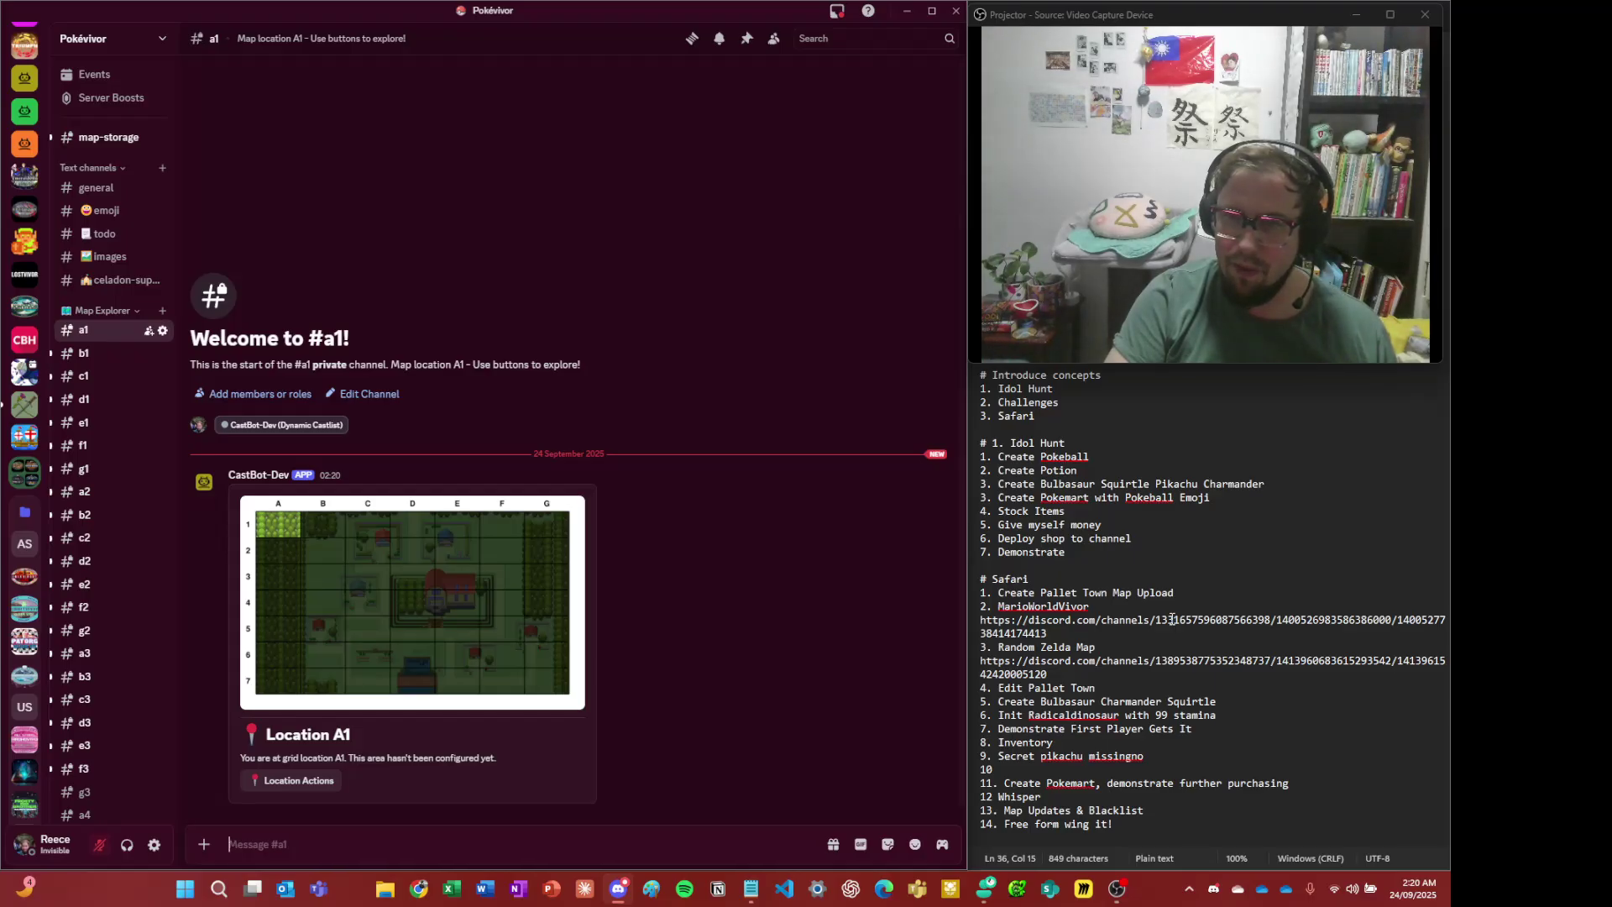
scroll(93, 420, "down", 6)
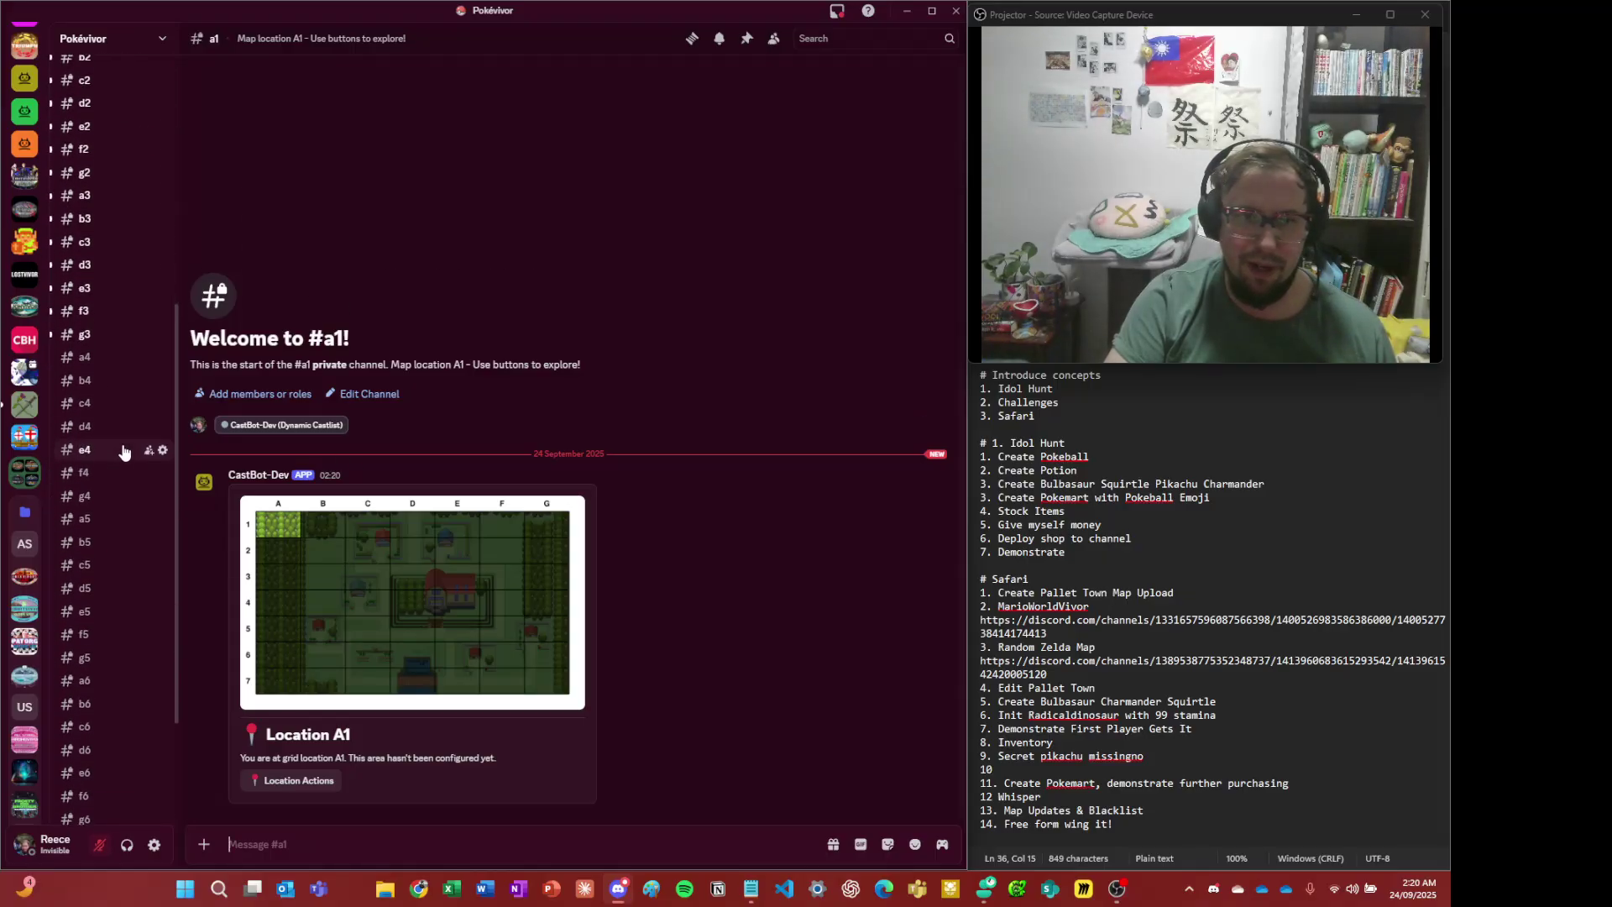
left_click(76, 356)
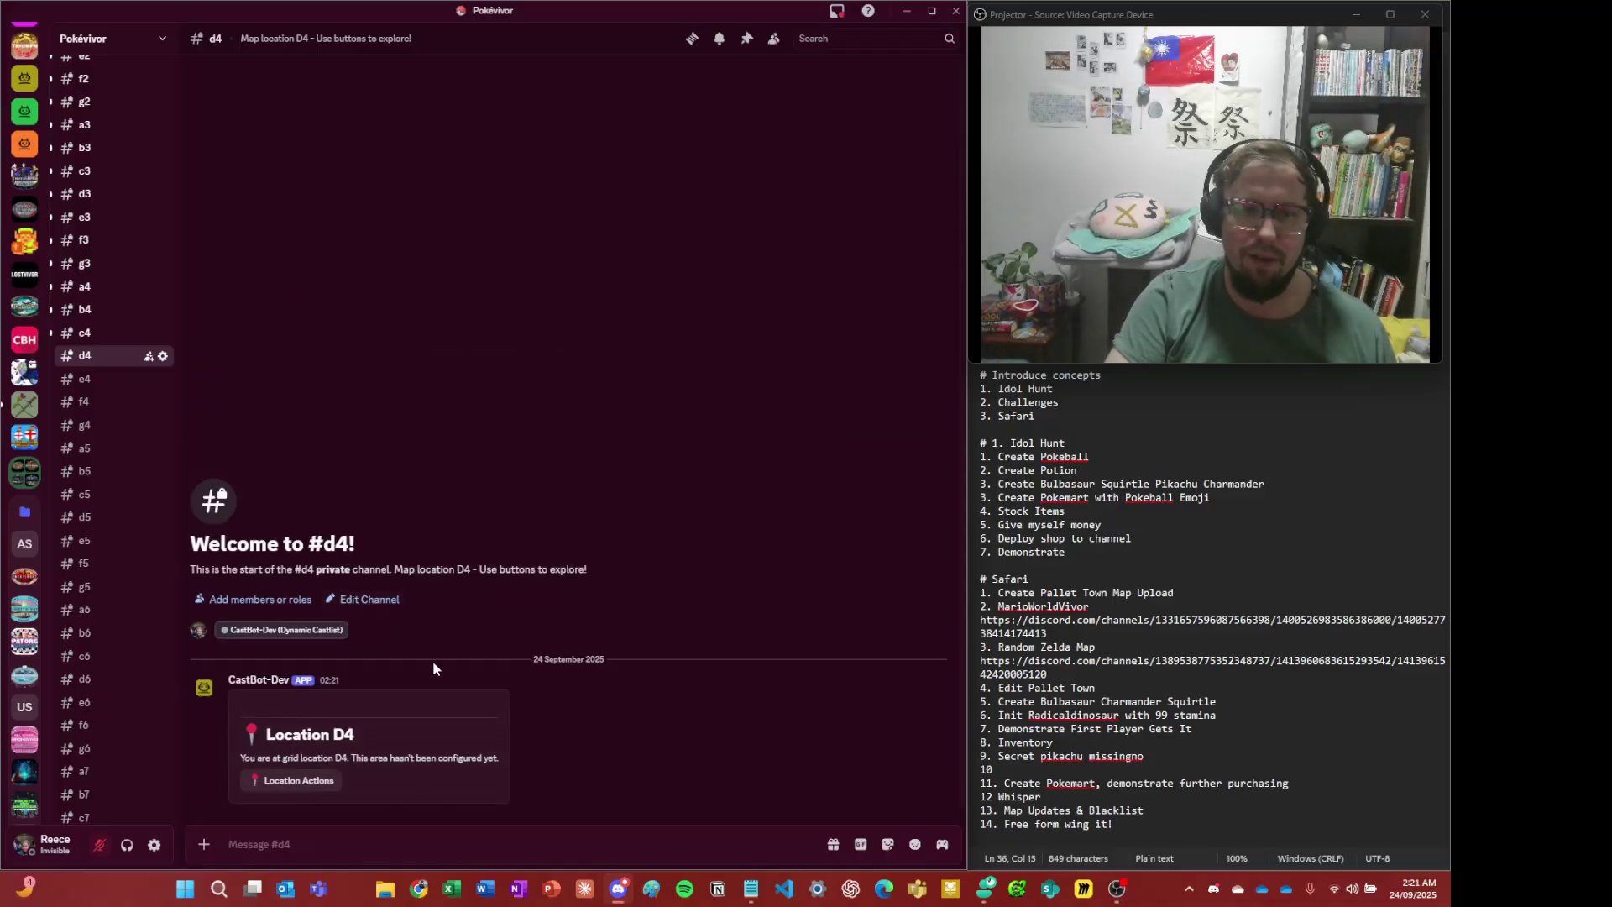
left_click(491, 620)
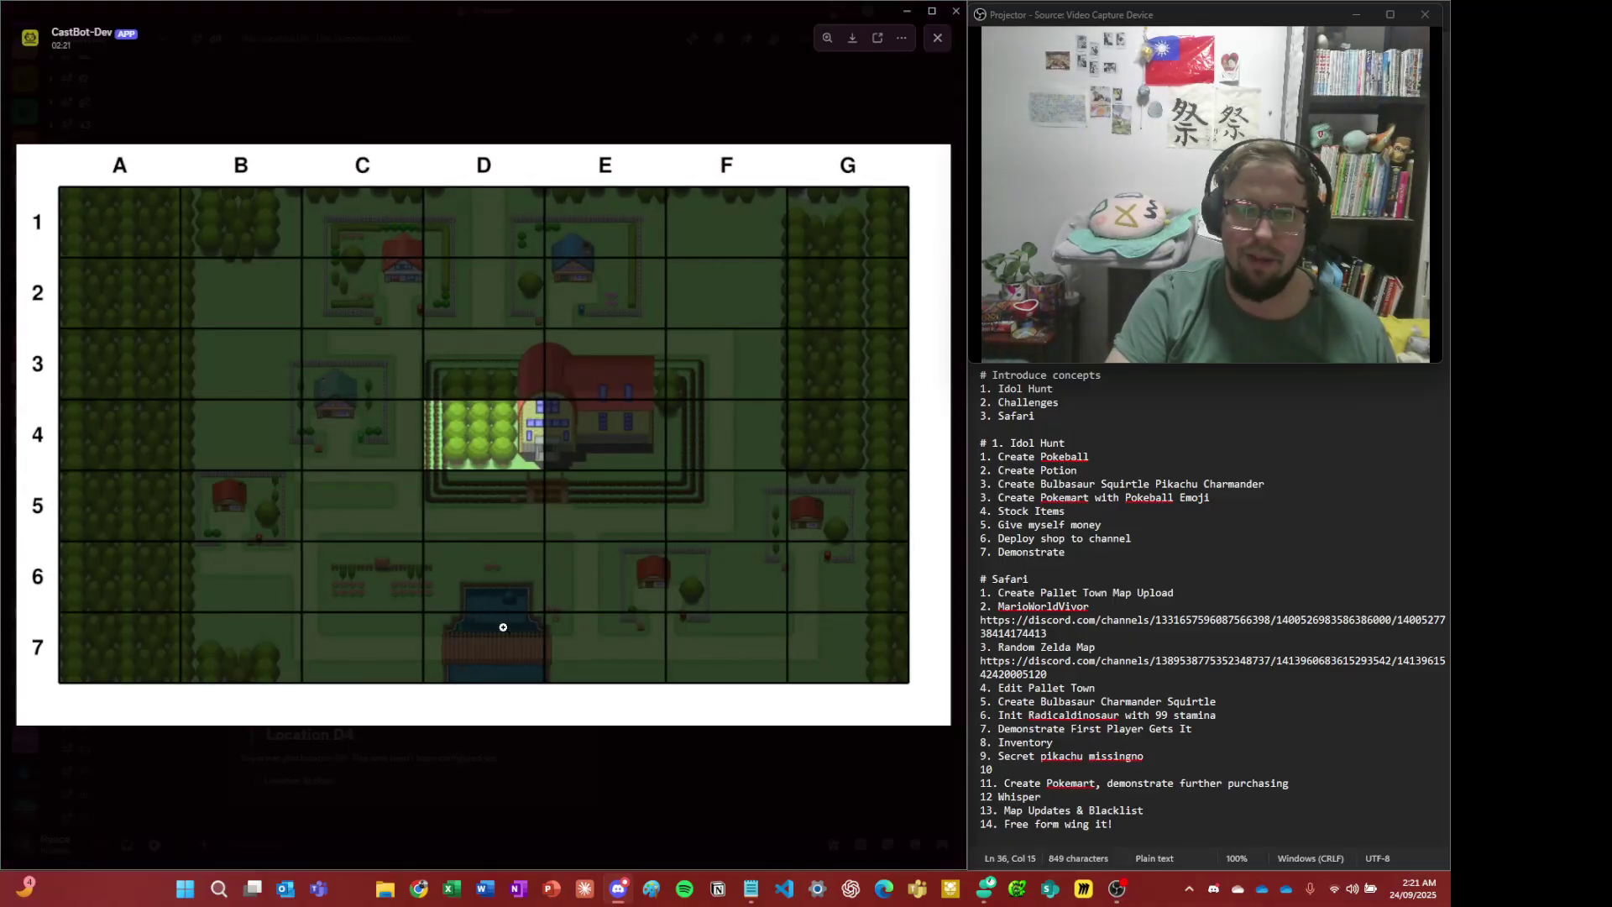
left_click(721, 787)
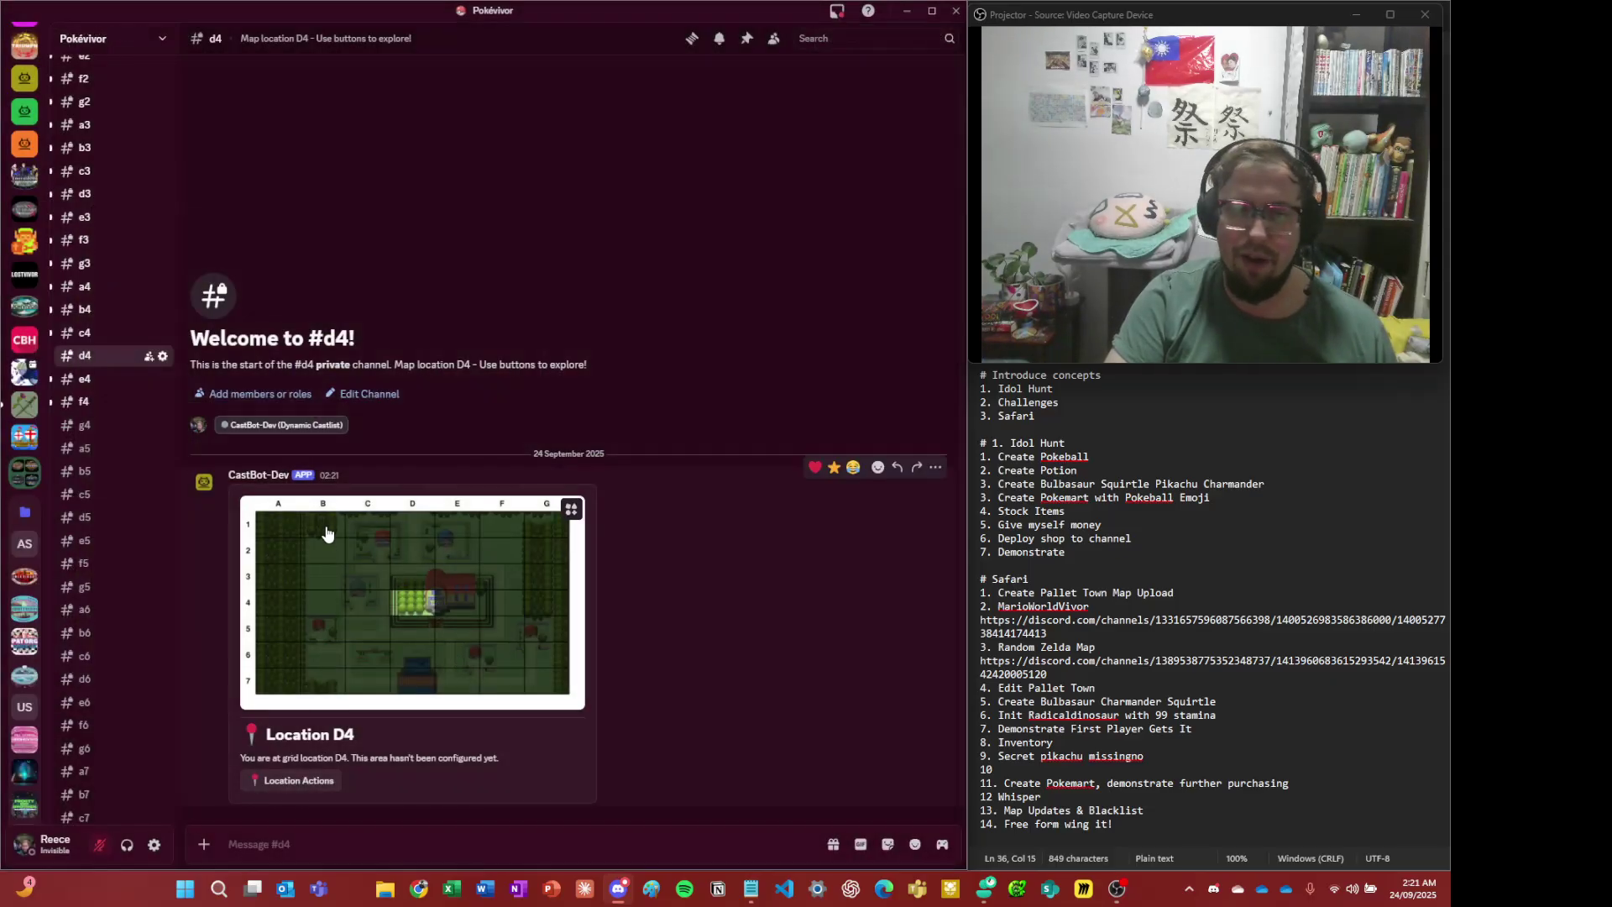
left_click(300, 580)
left_click(642, 781)
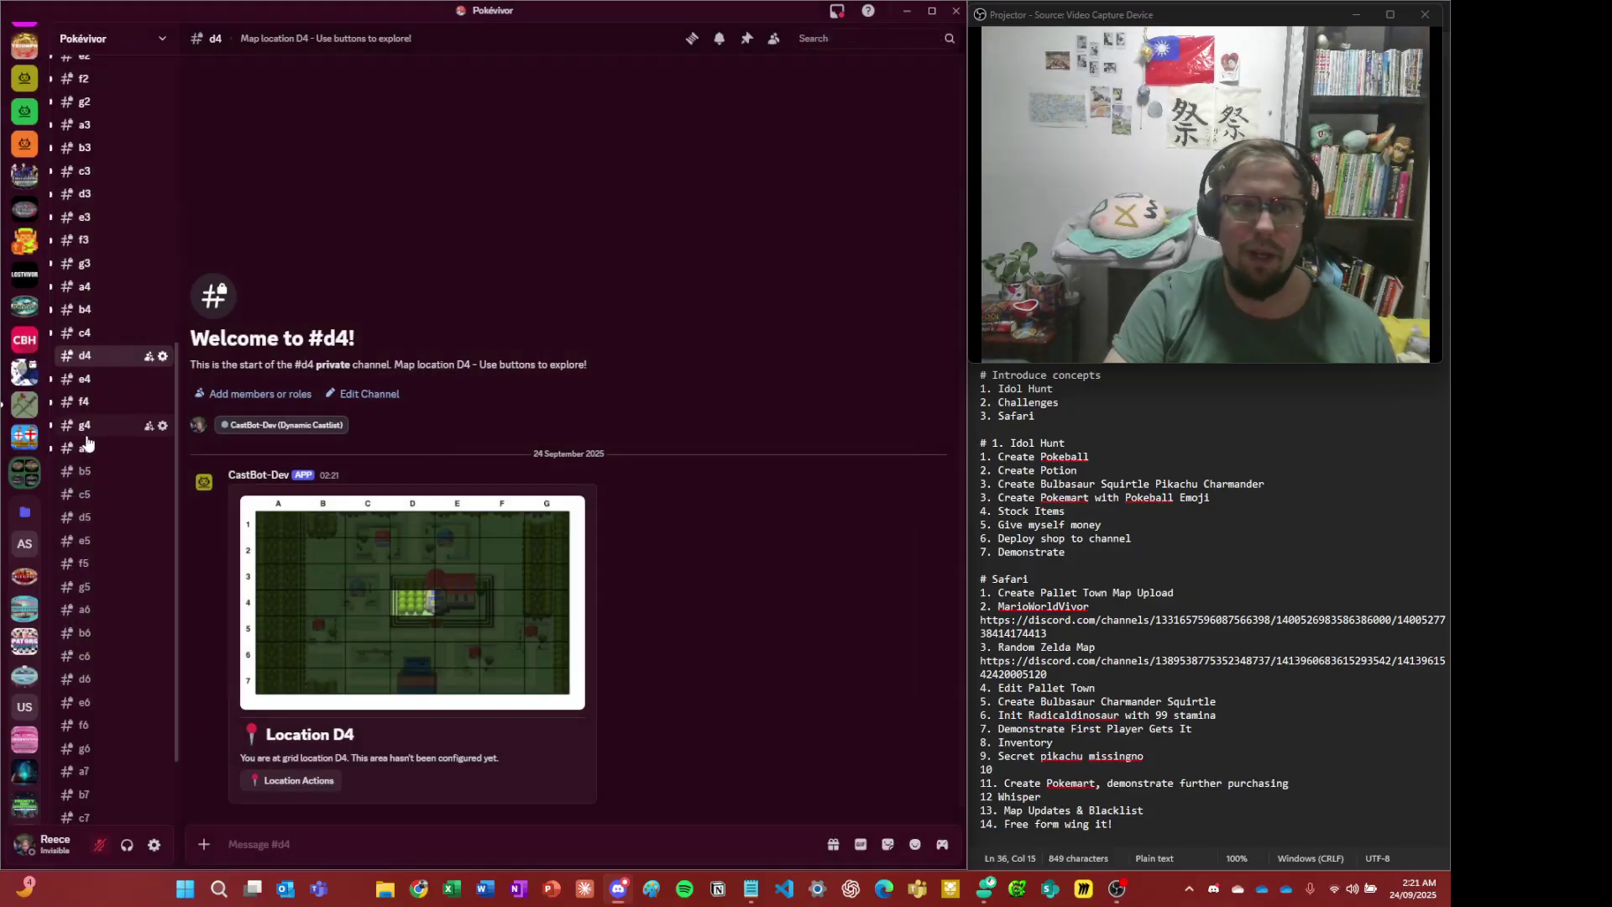
scroll(33, 340, "up", 3)
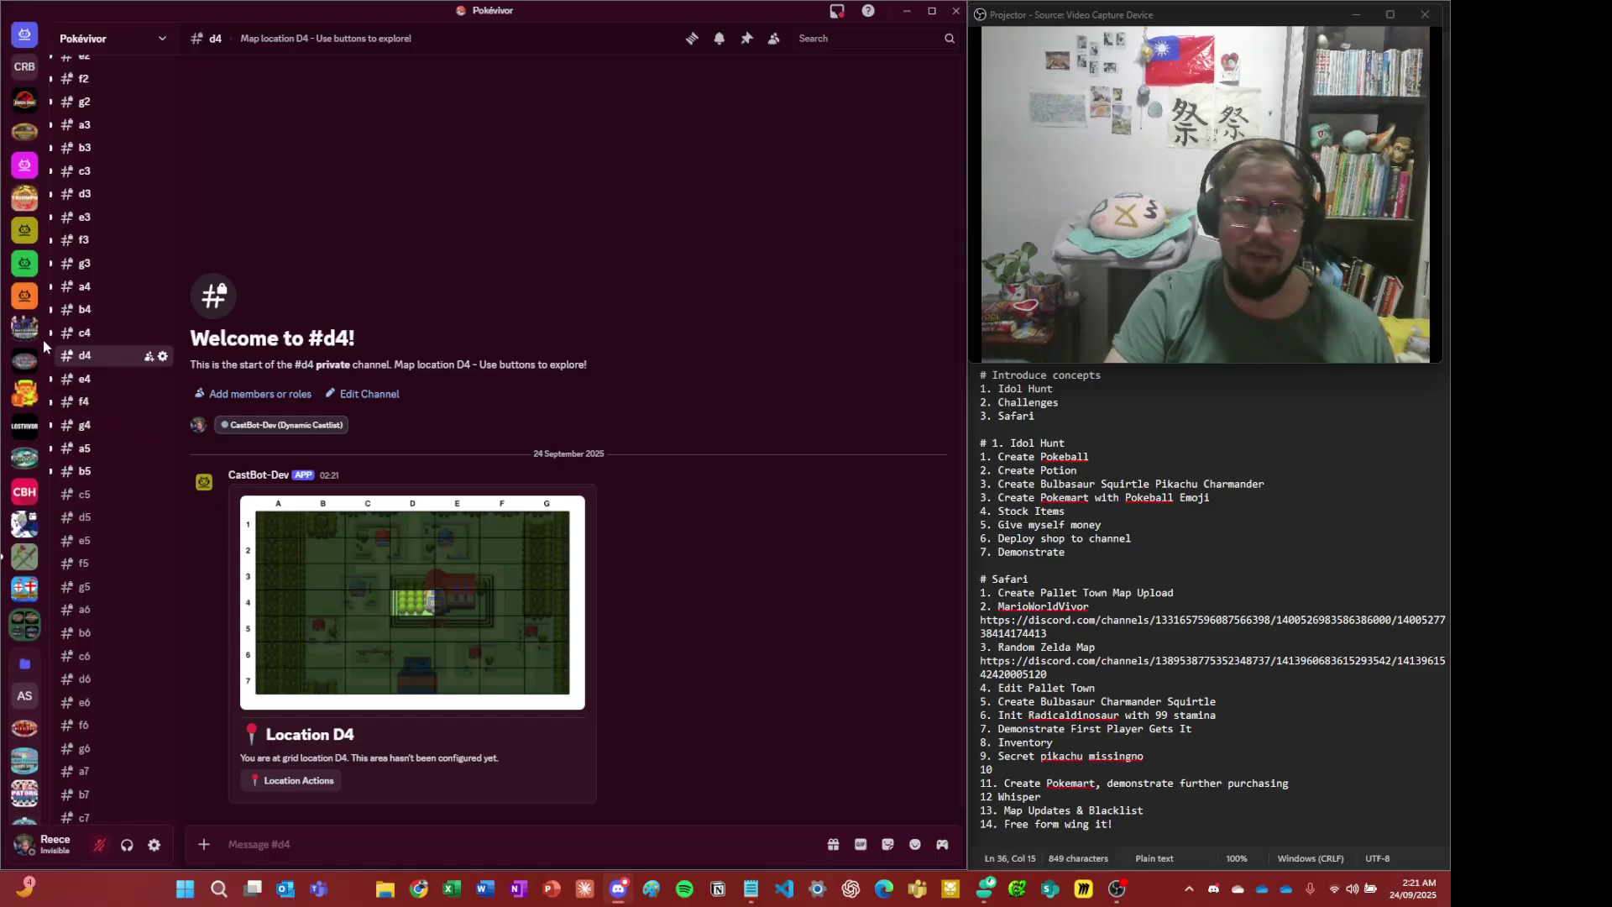
scroll(113, 340, "up", 6)
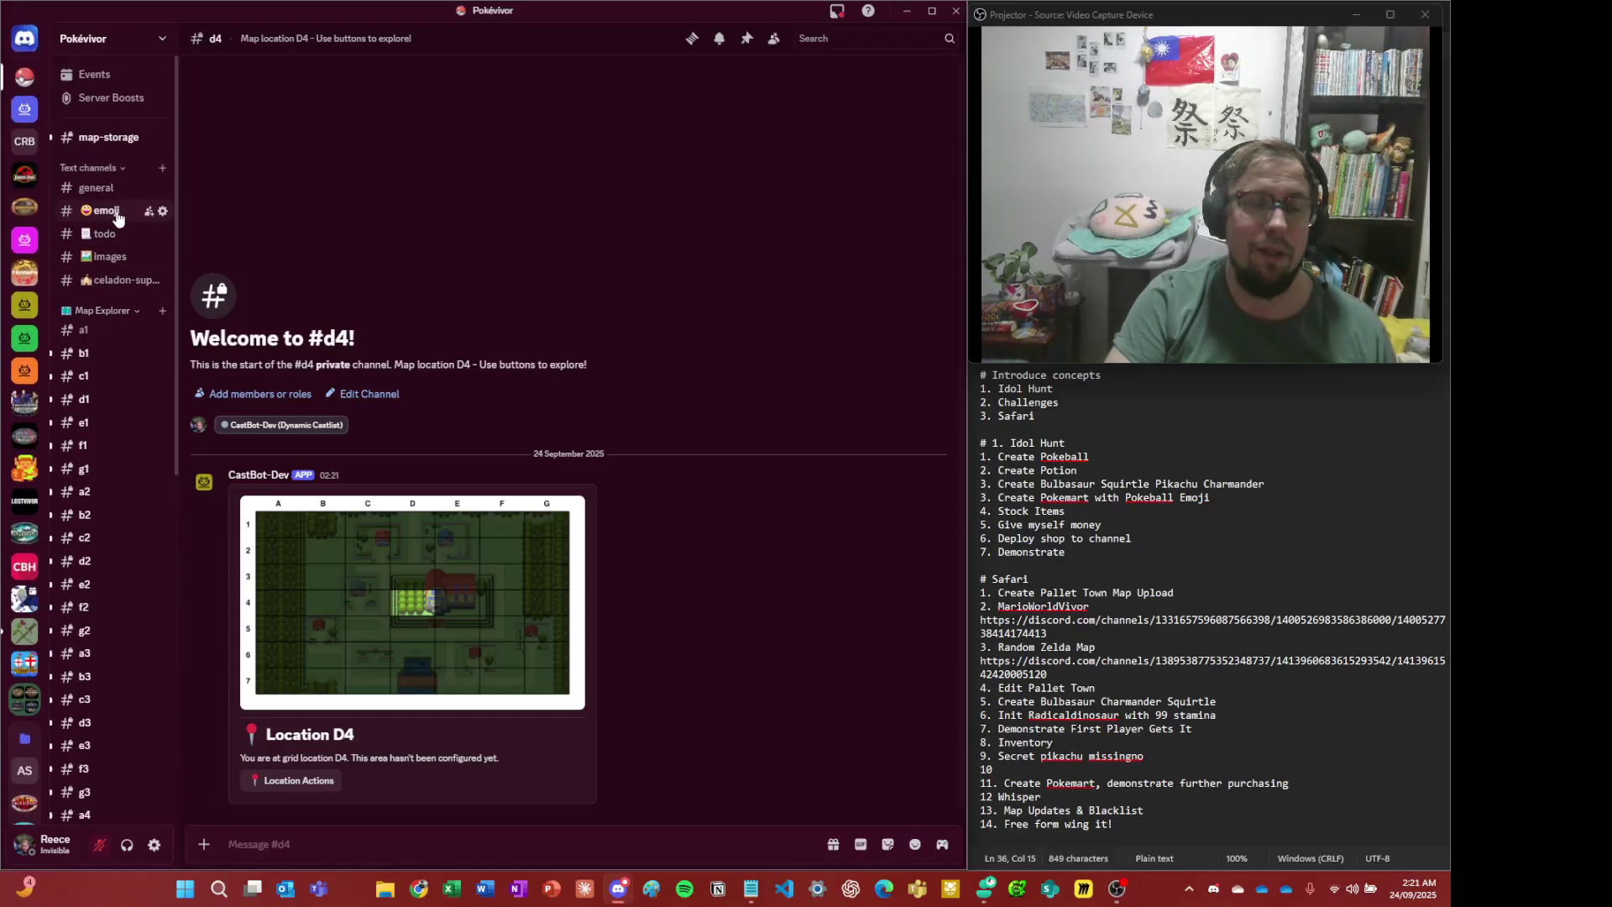
left_click(94, 180)
left_click(308, 647)
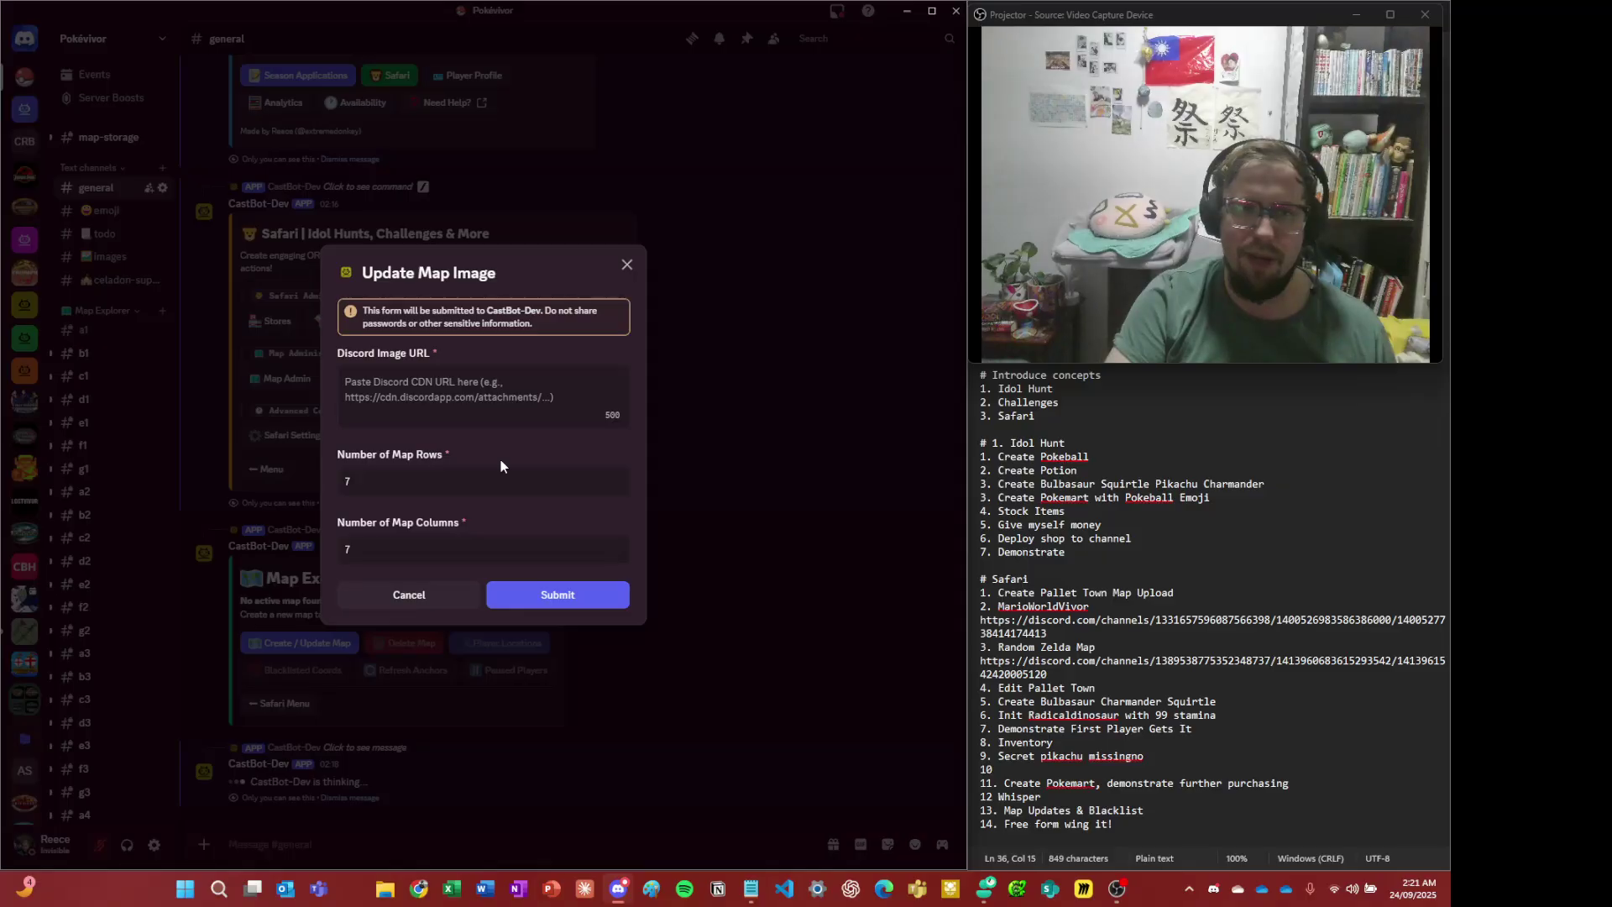
left_click(408, 596)
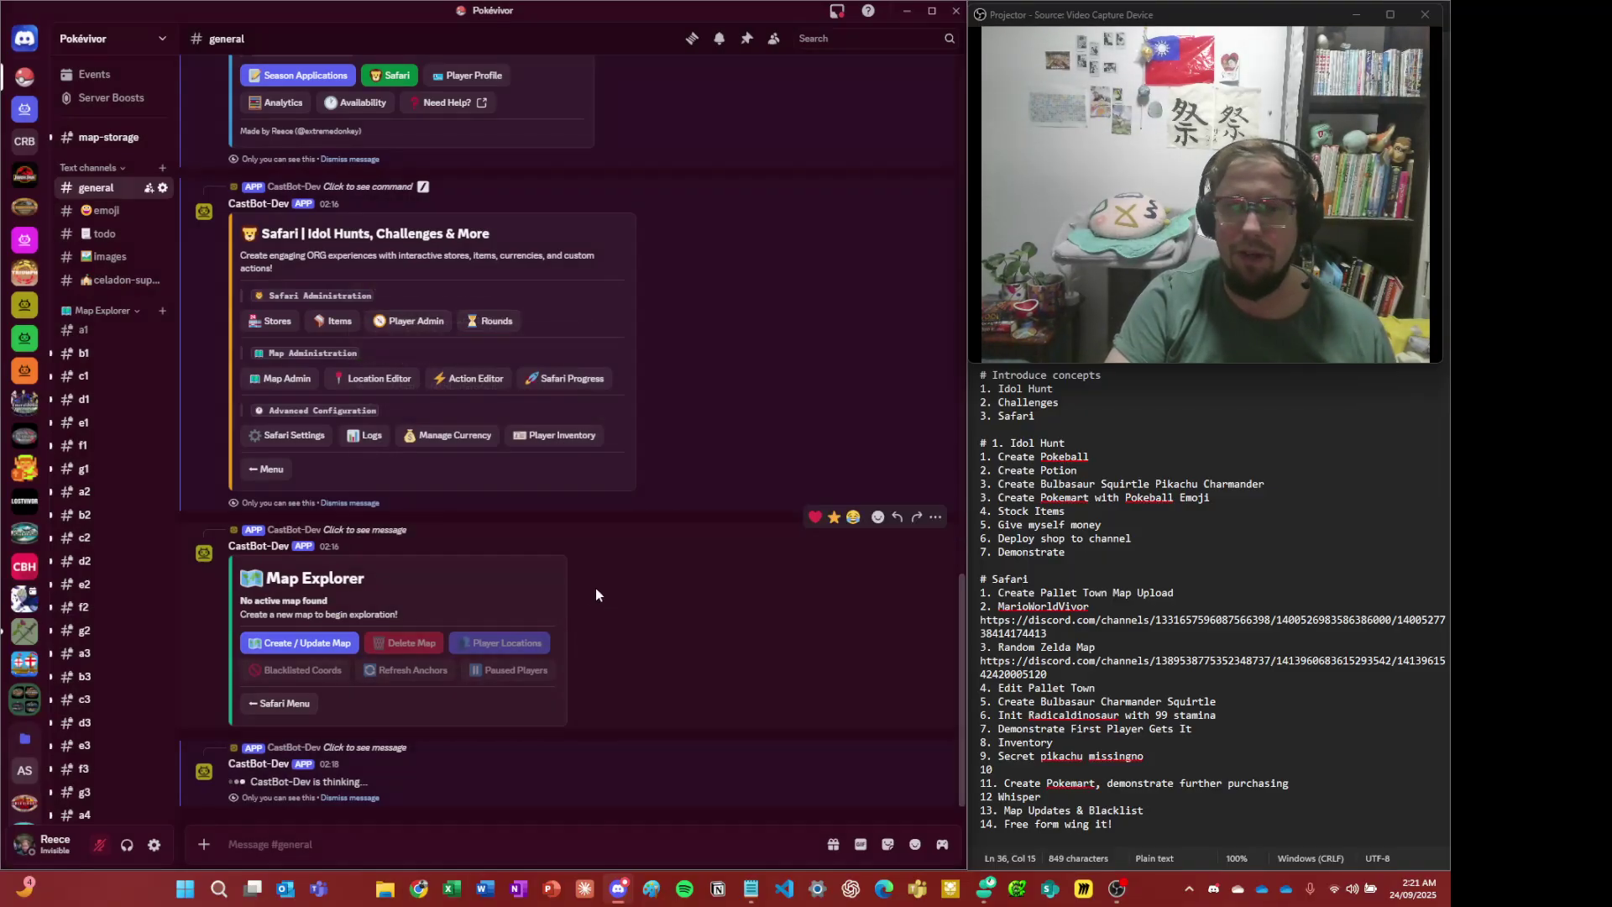
scroll(69, 436, "down", 3)
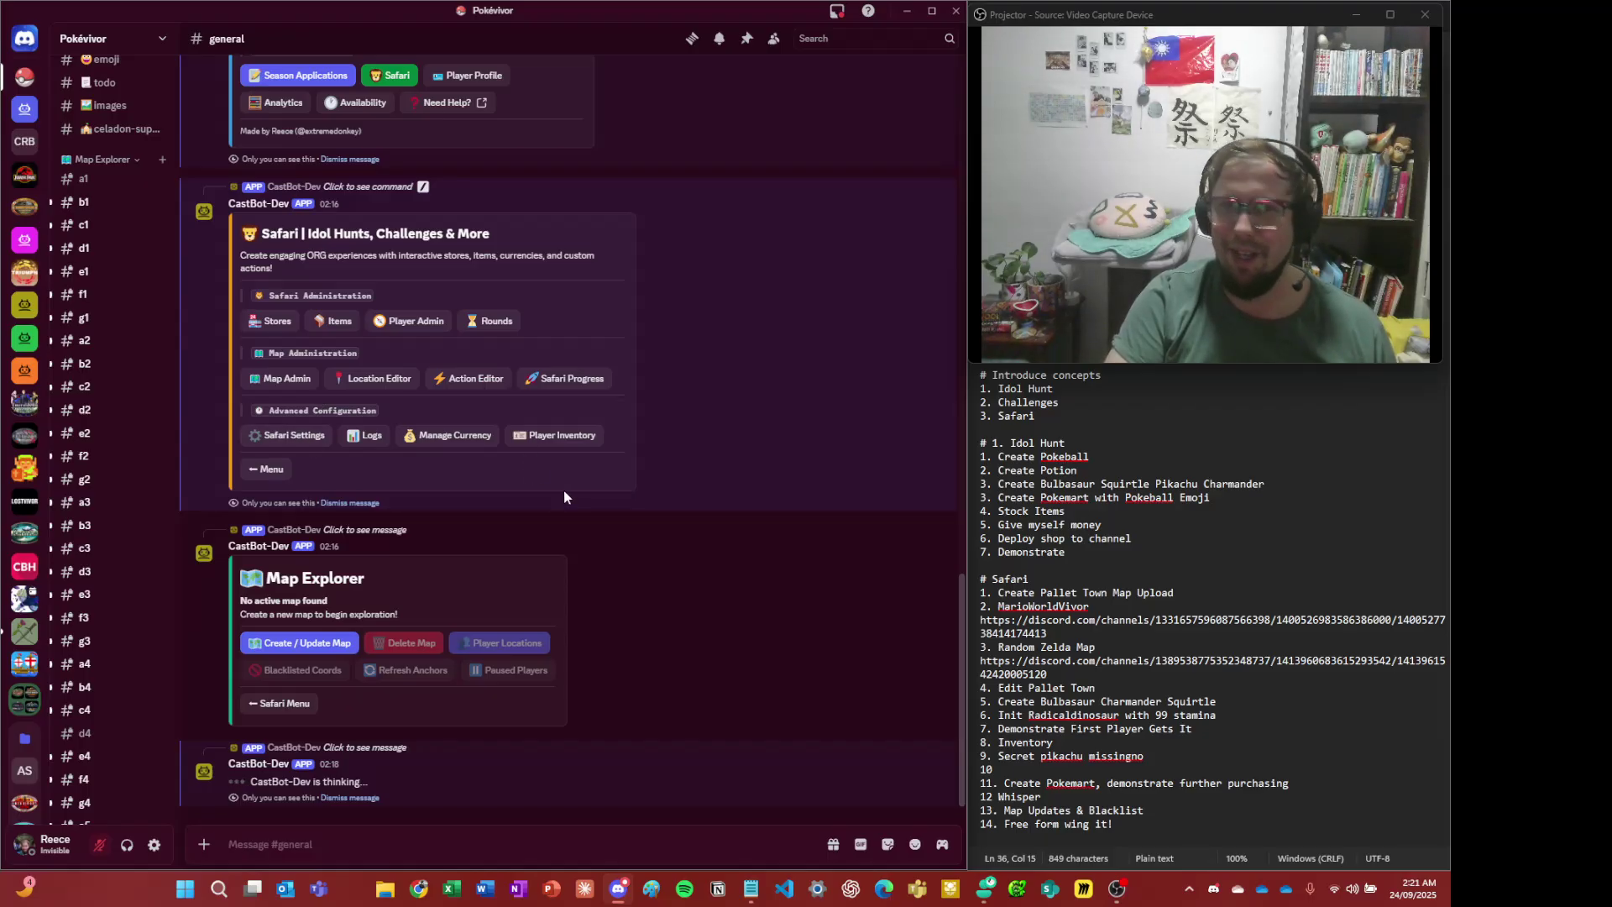
scroll(564, 495, "up", 8)
scroll(521, 501, "up", 1)
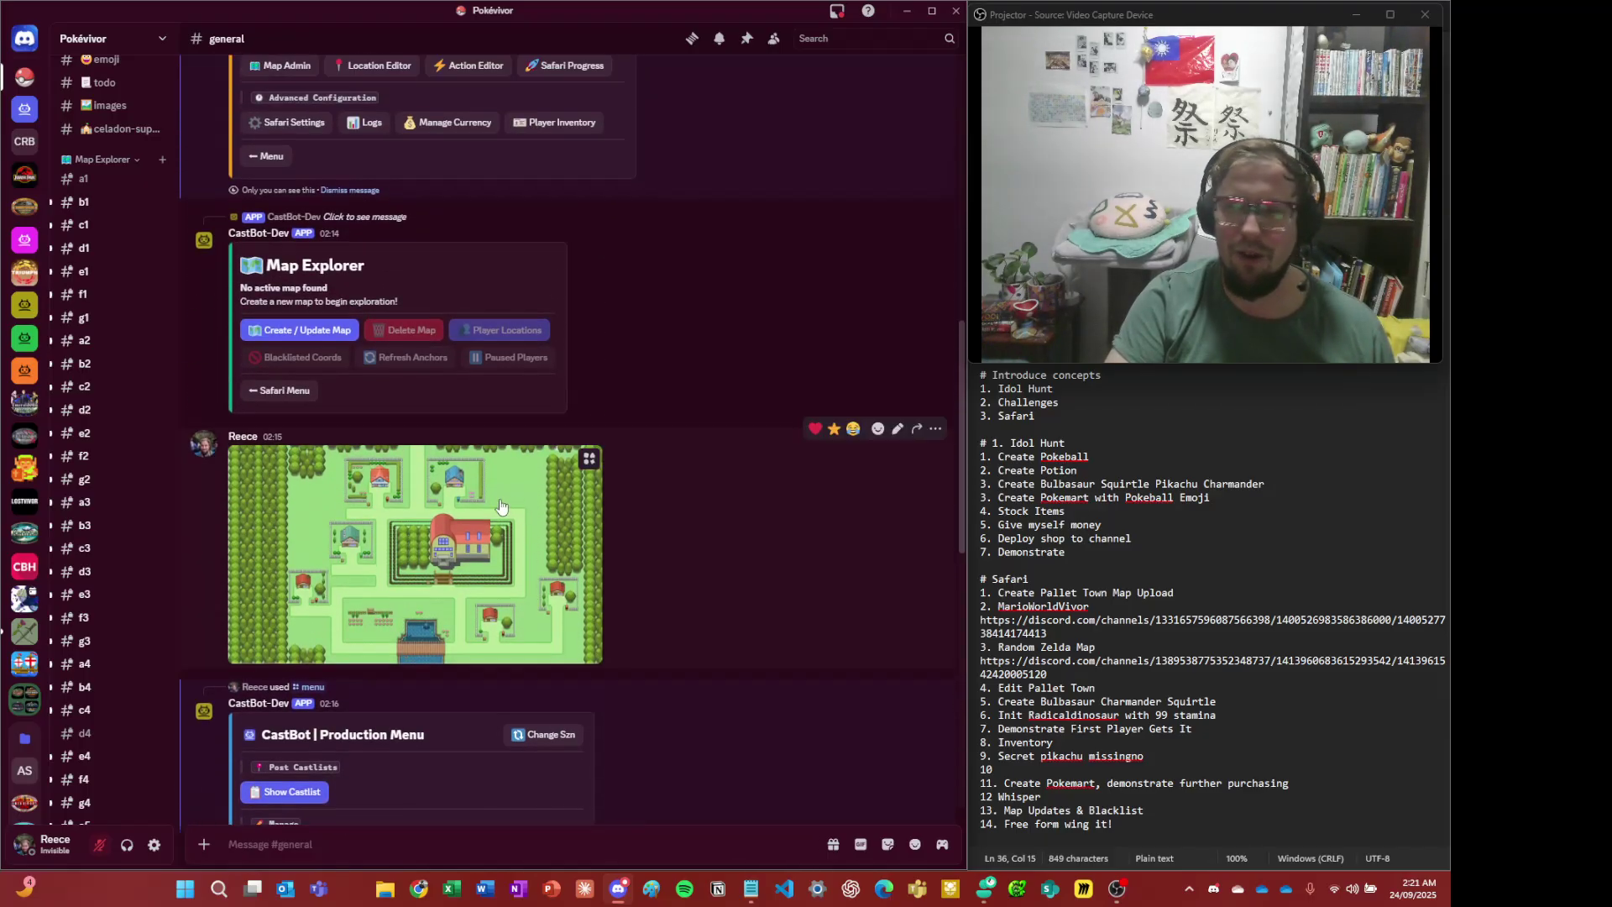
scroll(486, 497, "down", 5)
scroll(378, 453, "up", 4)
scroll(344, 443, "up", 4)
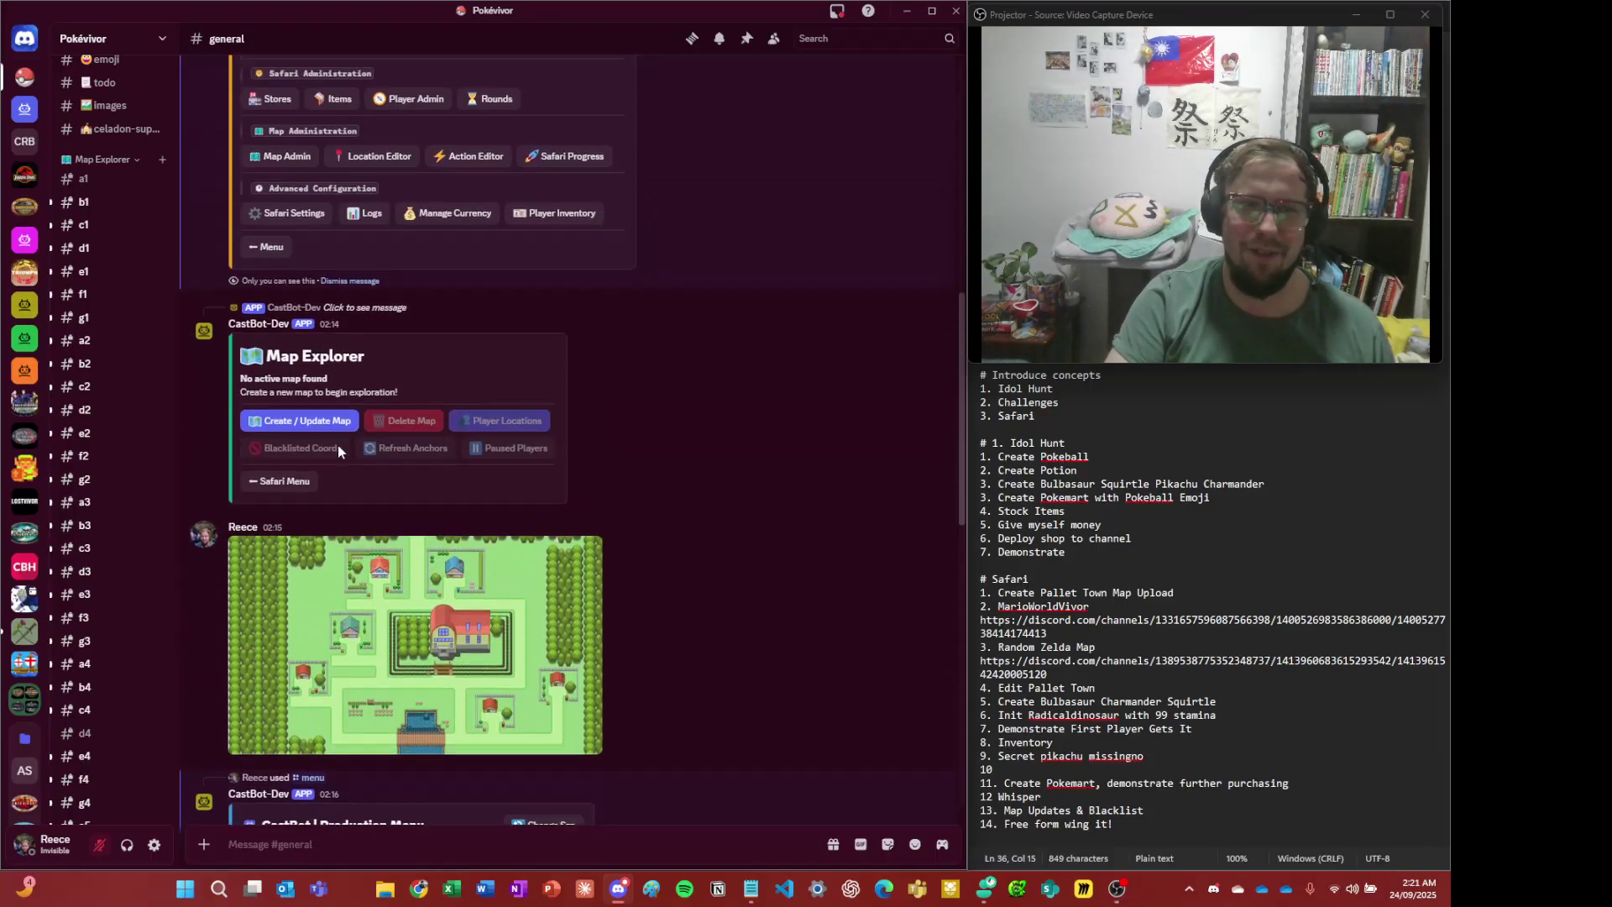
scroll(403, 445, "down", 10)
scroll(412, 462, "down", 3)
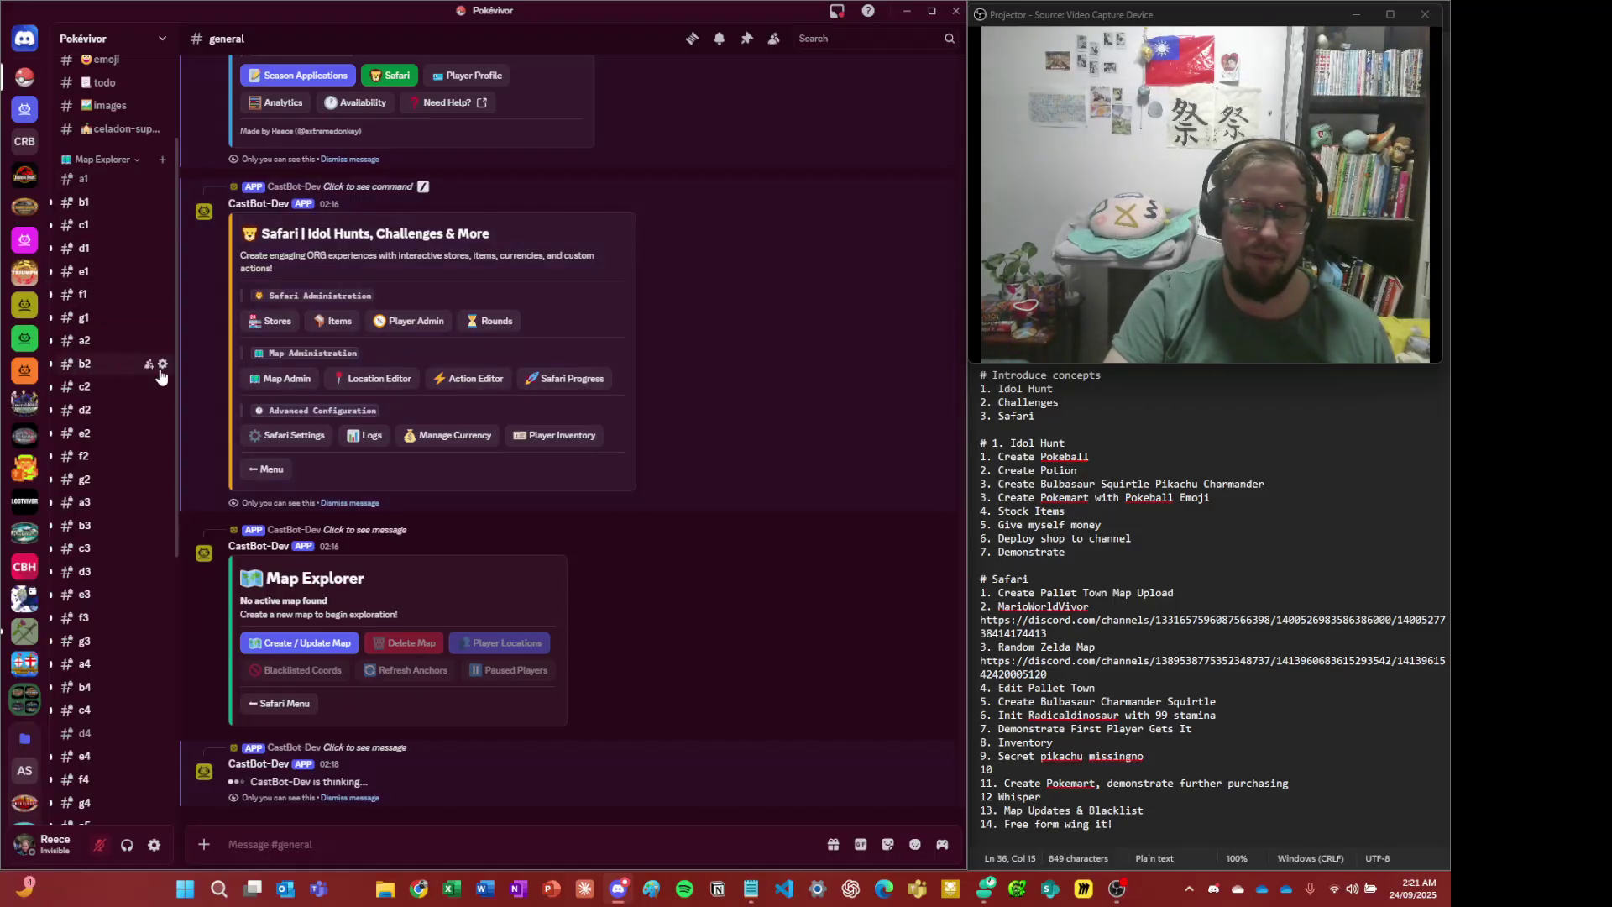
left_click(101, 318)
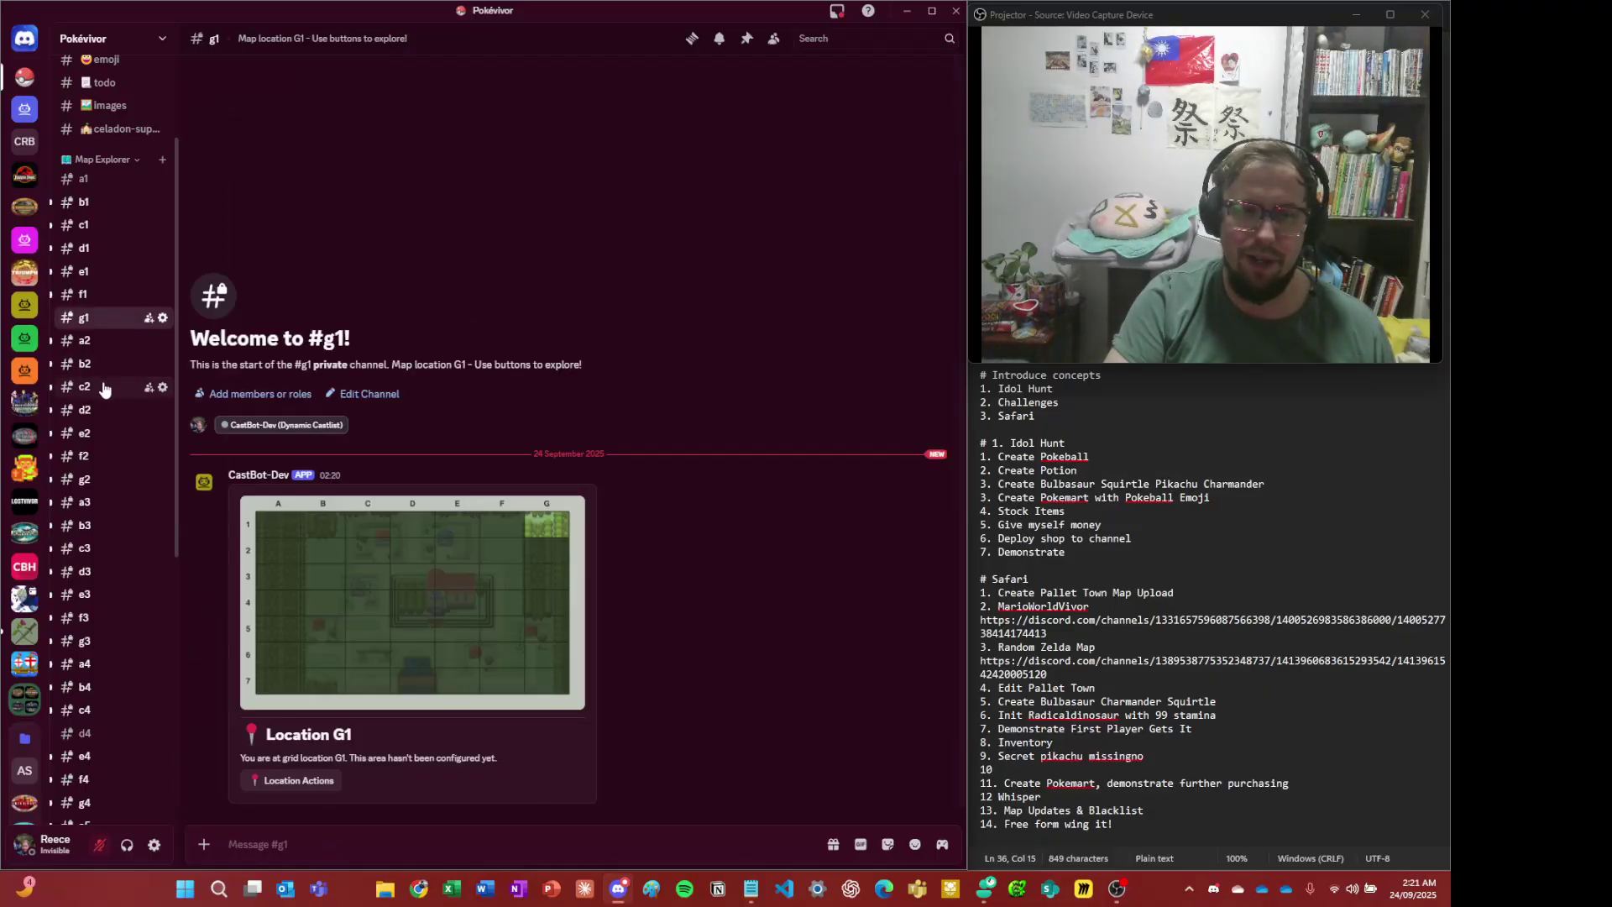
scroll(105, 389, "down", 1)
scroll(101, 370, "up", 3)
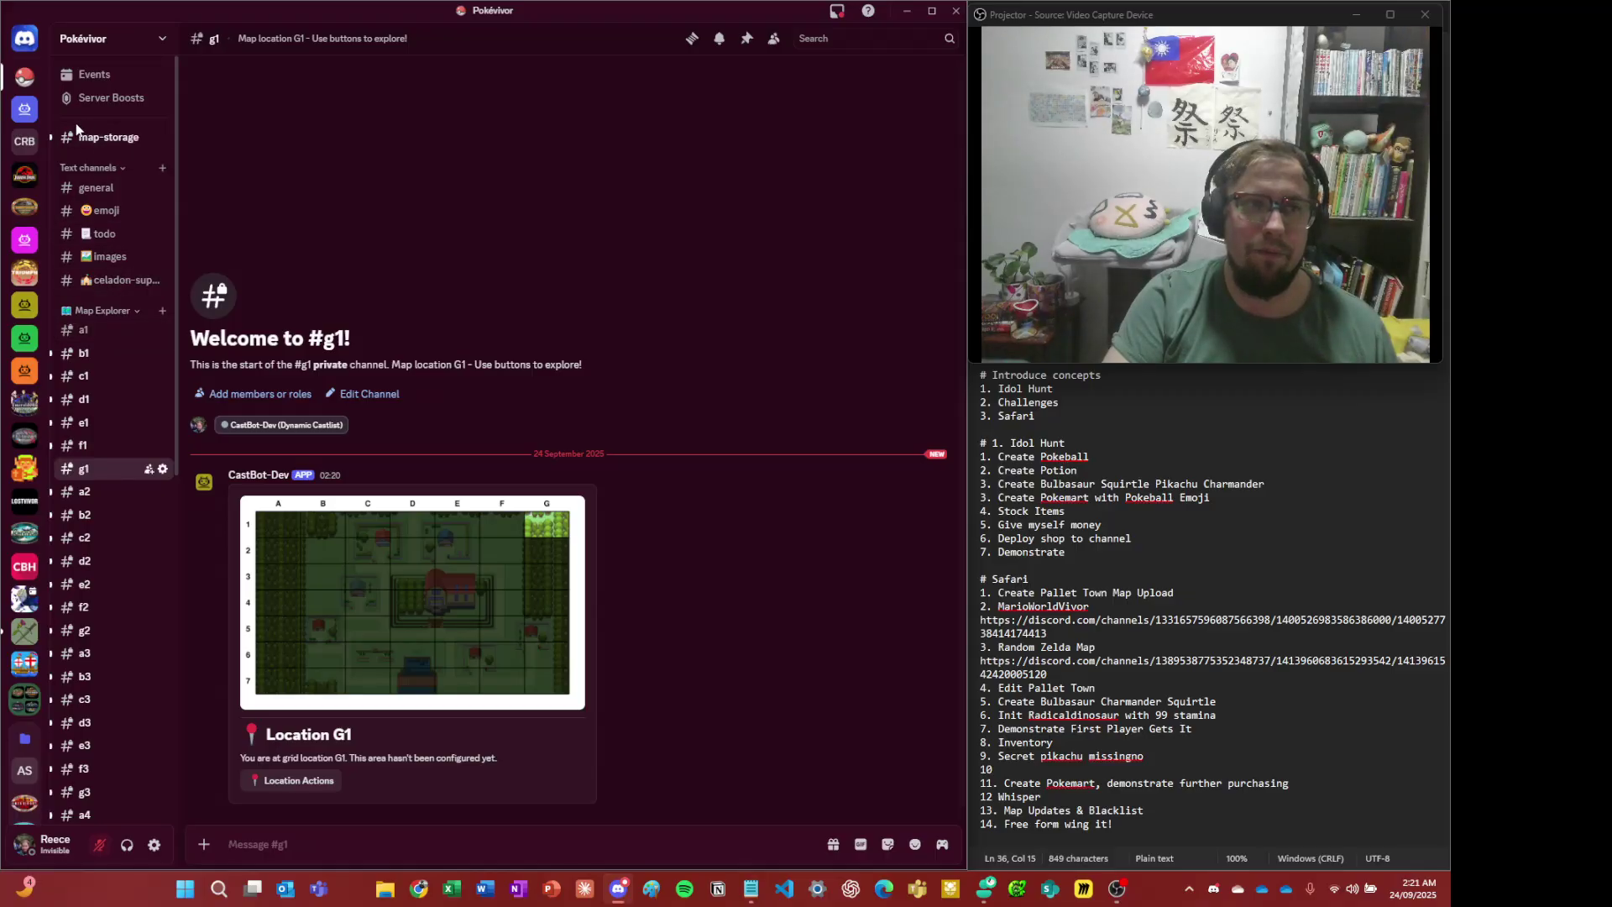
right_click(93, 138)
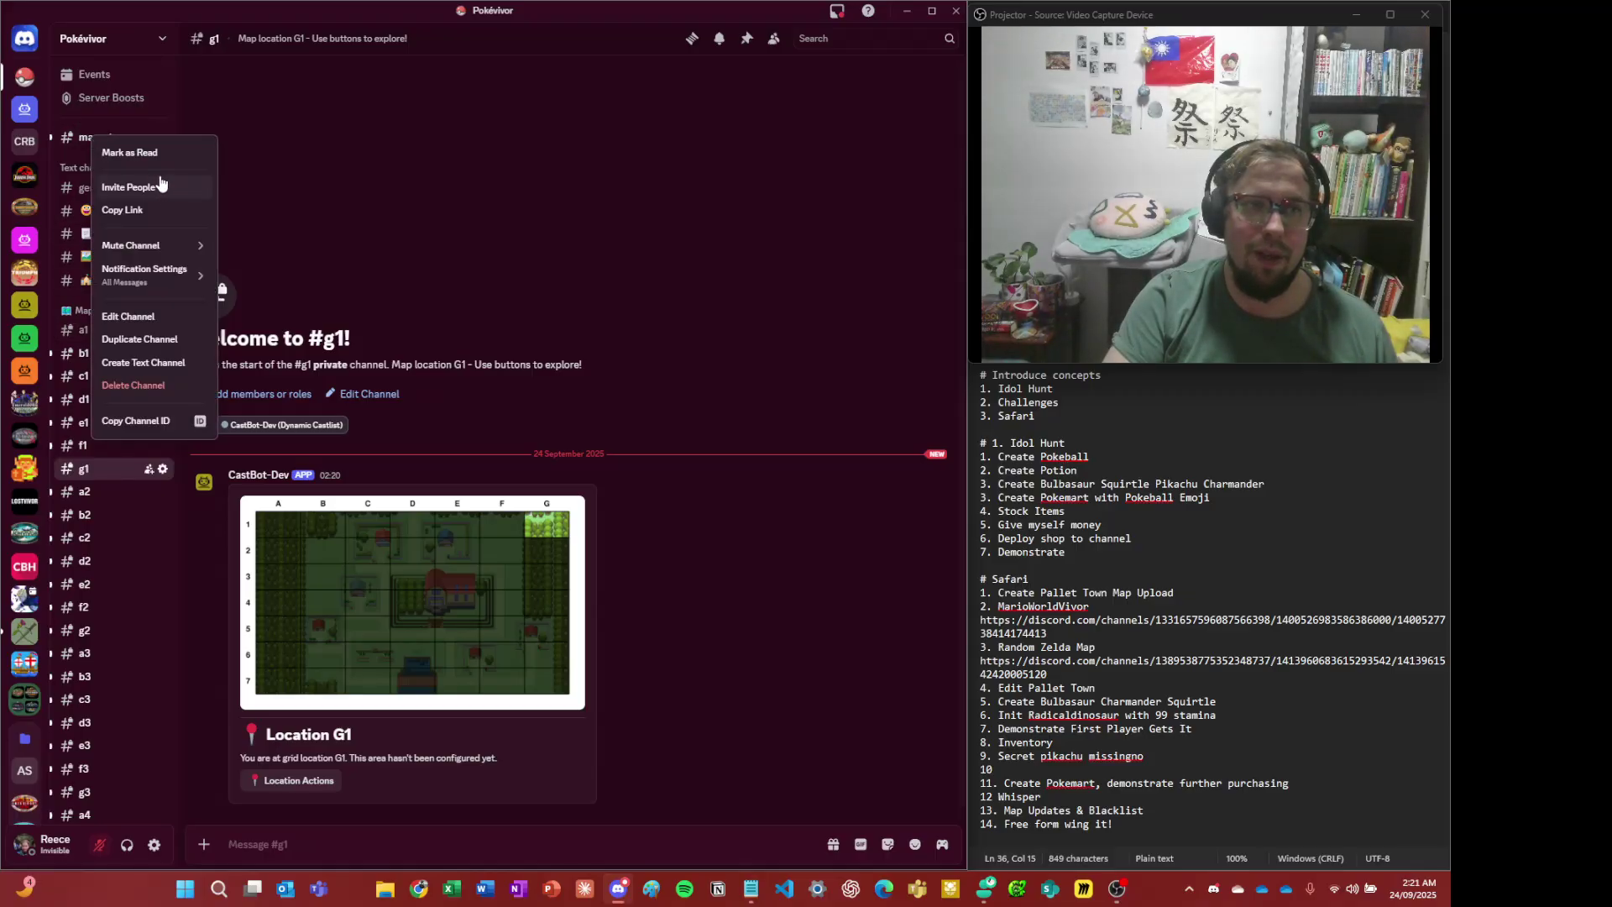
left_click(556, 198)
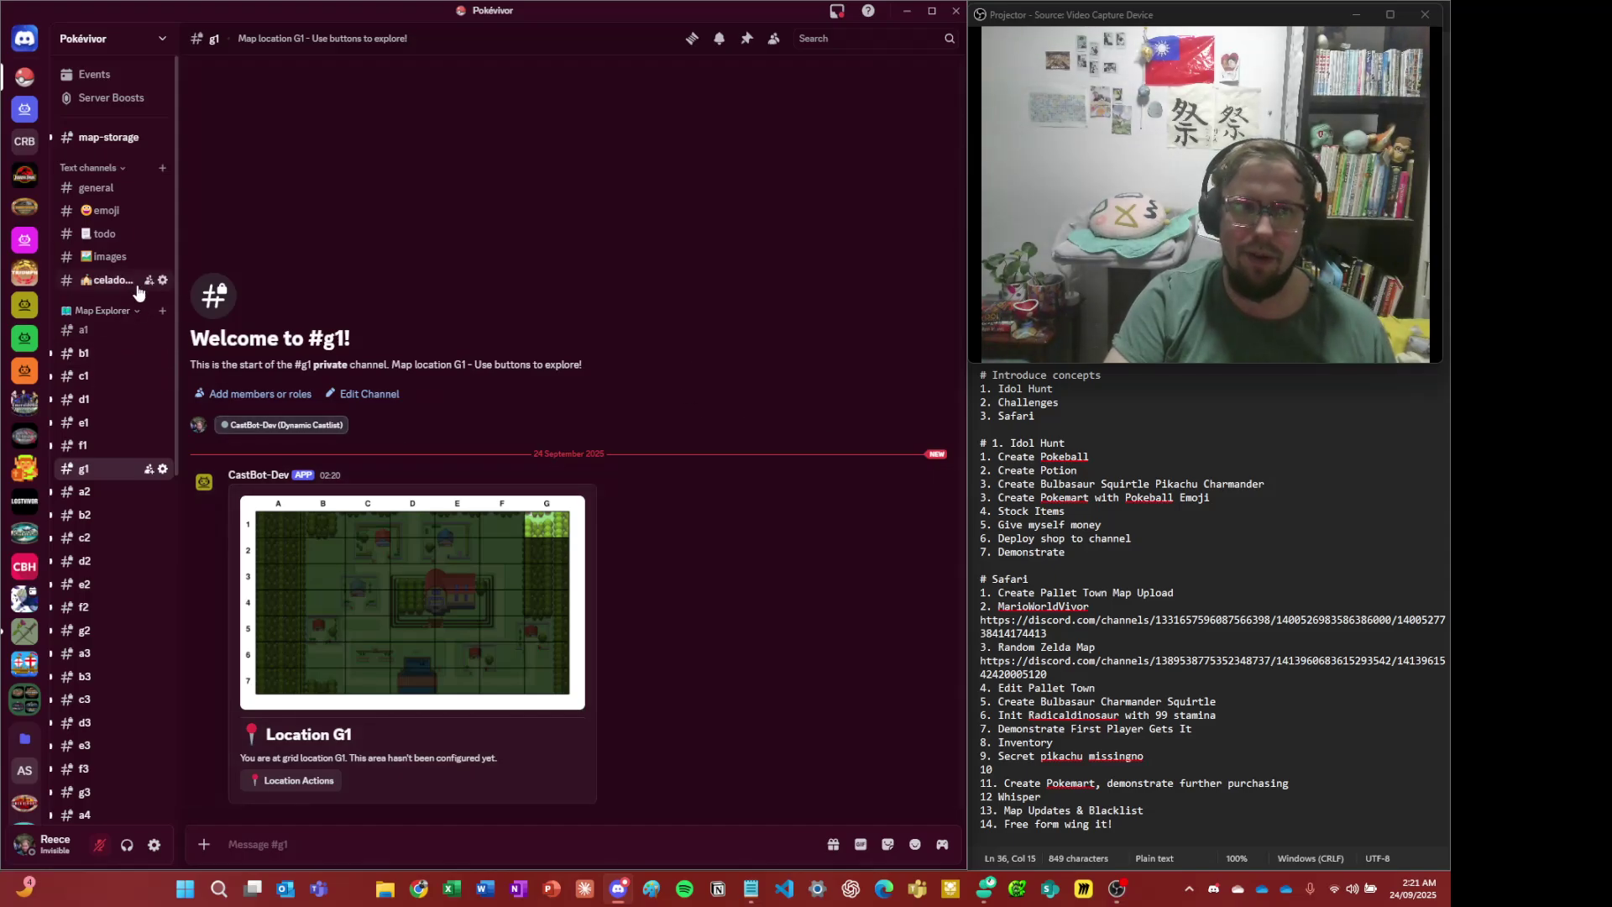
left_click(99, 189)
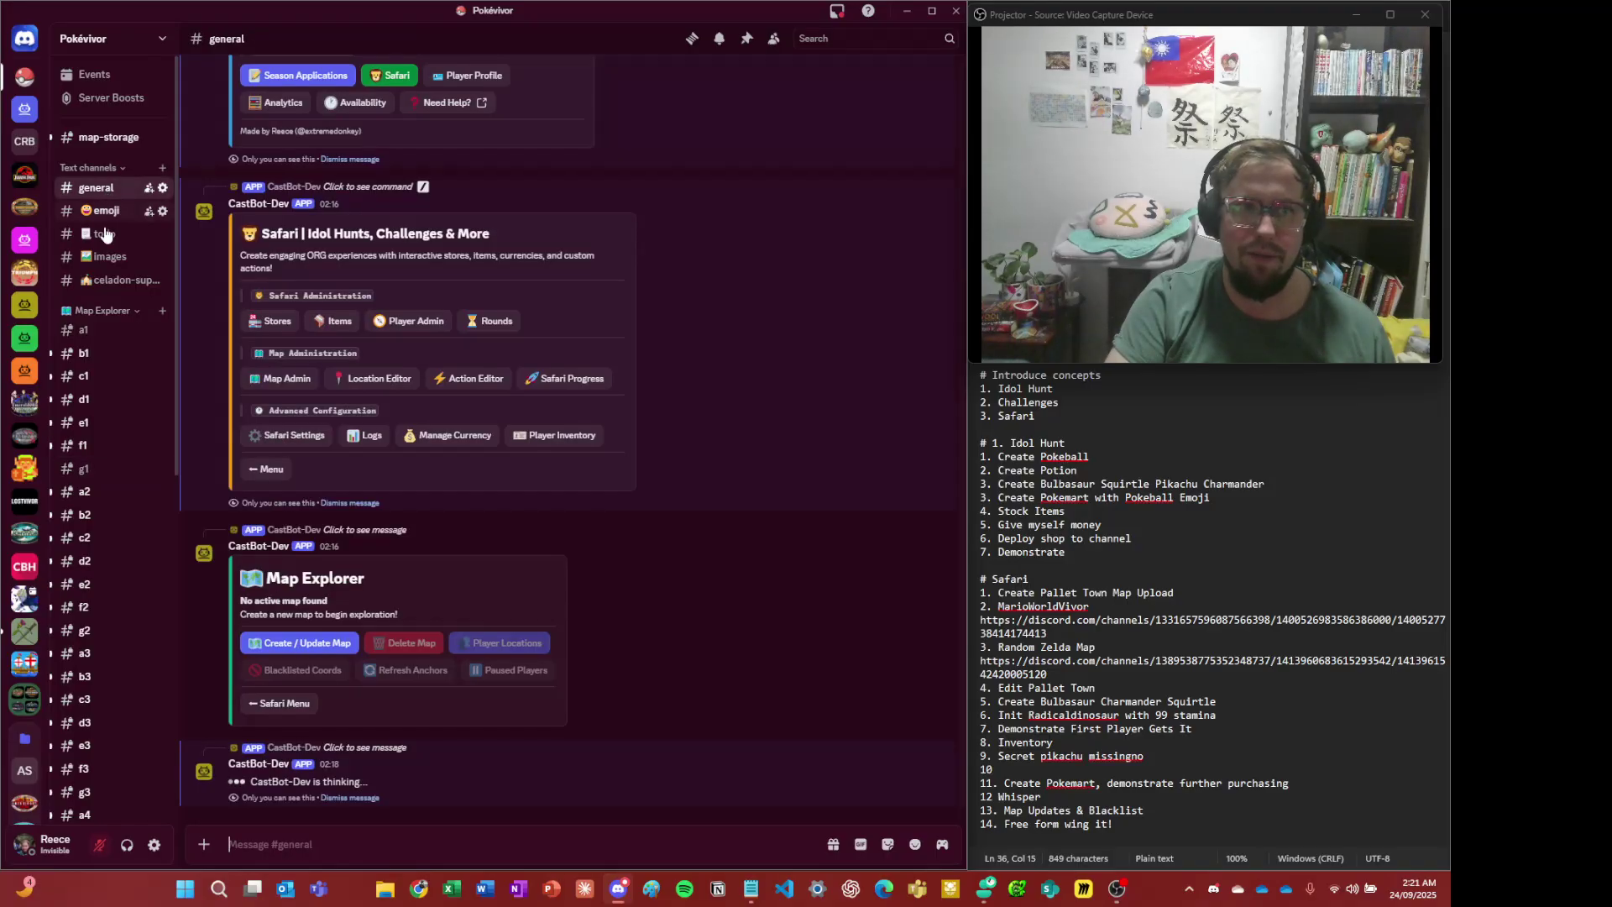
- From #todo, follow the CastBot channel link to view the A6 map, then go back
left_click(105, 243)
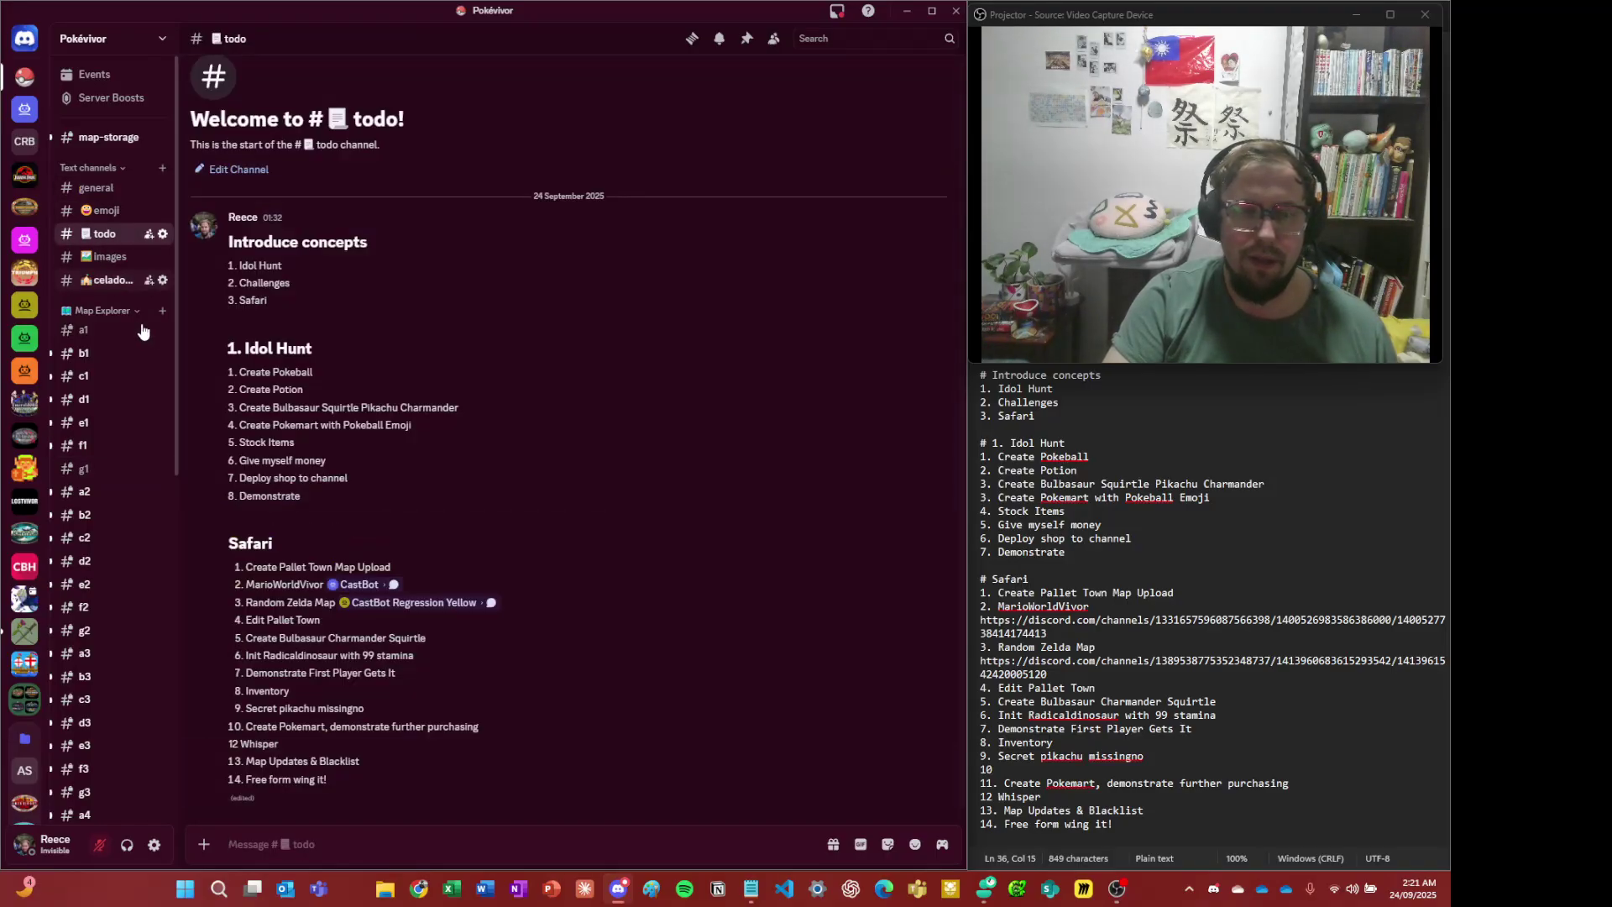
left_click(375, 585)
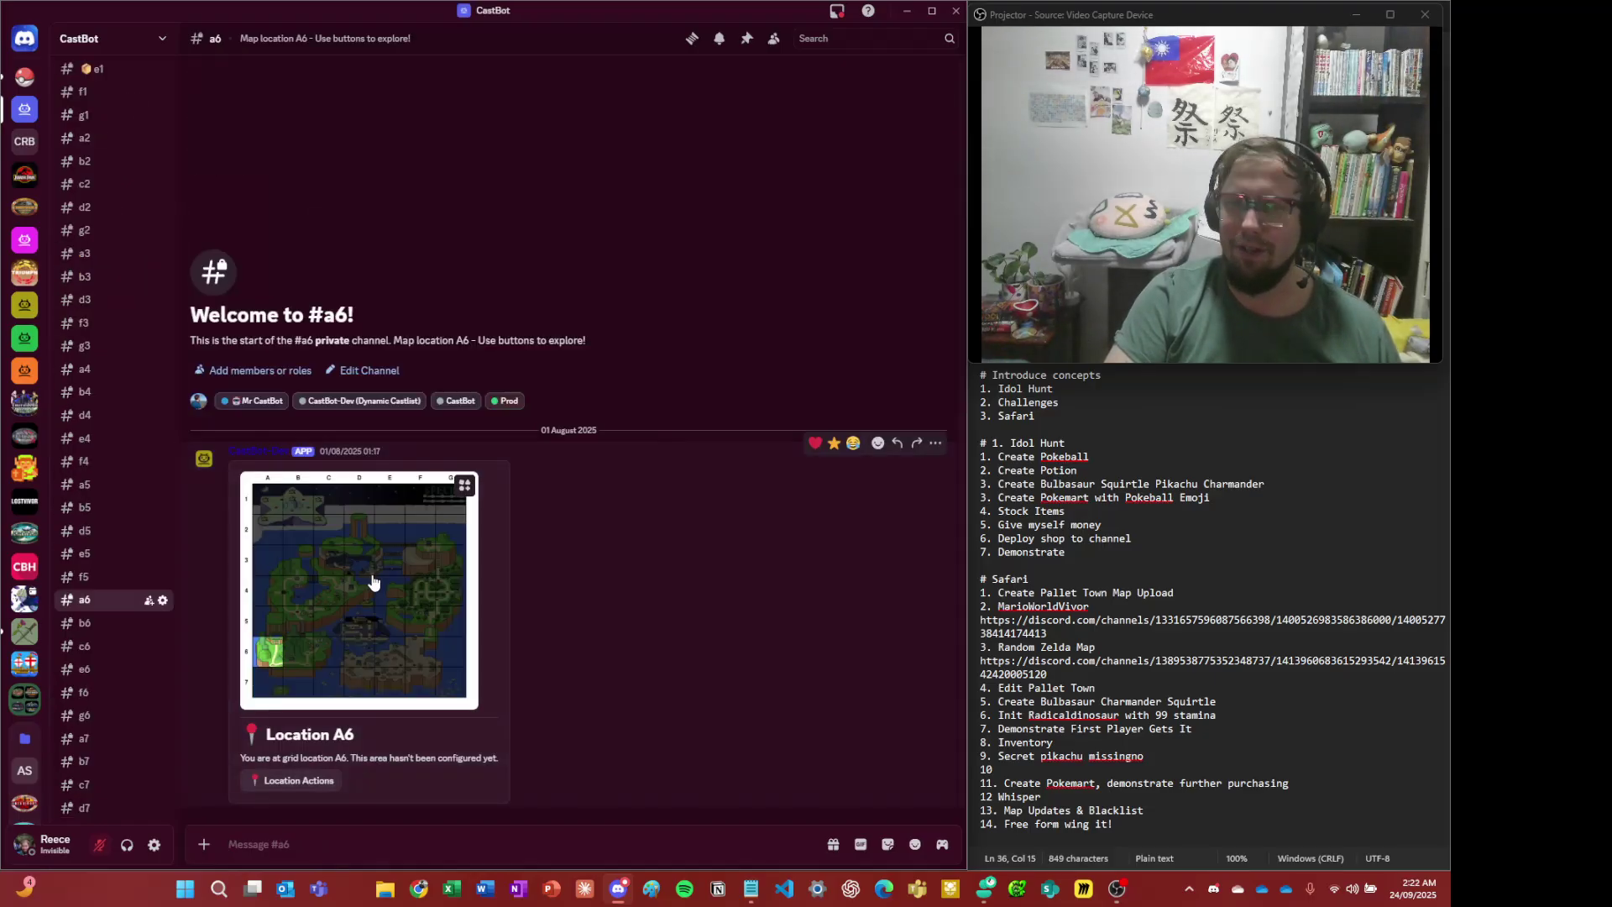
left_click(375, 582)
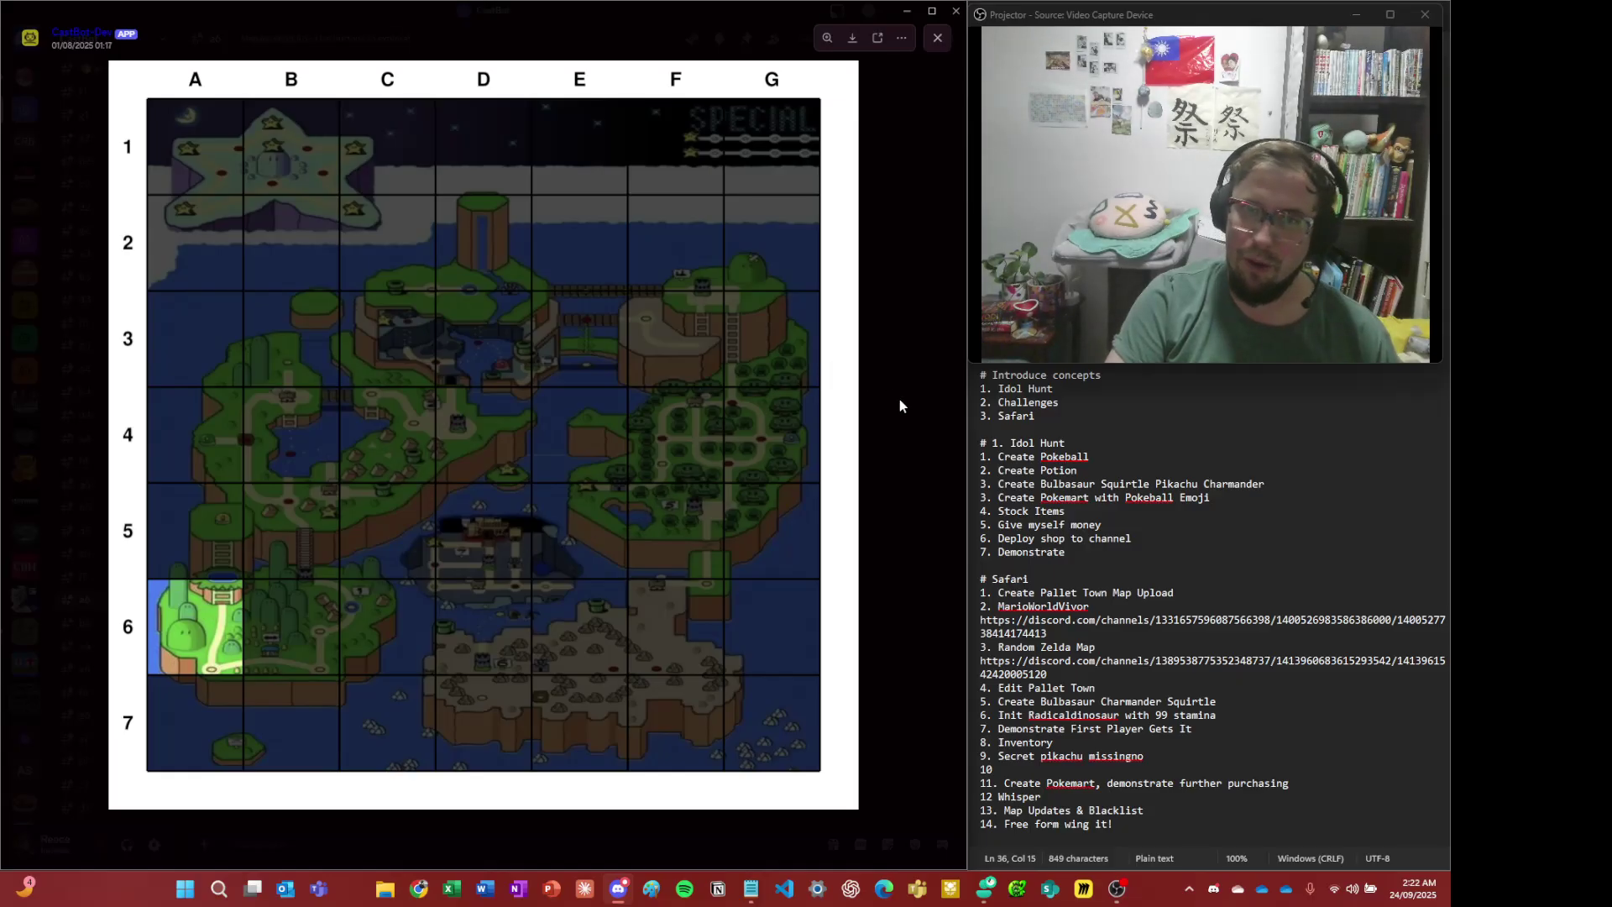
left_click(911, 354)
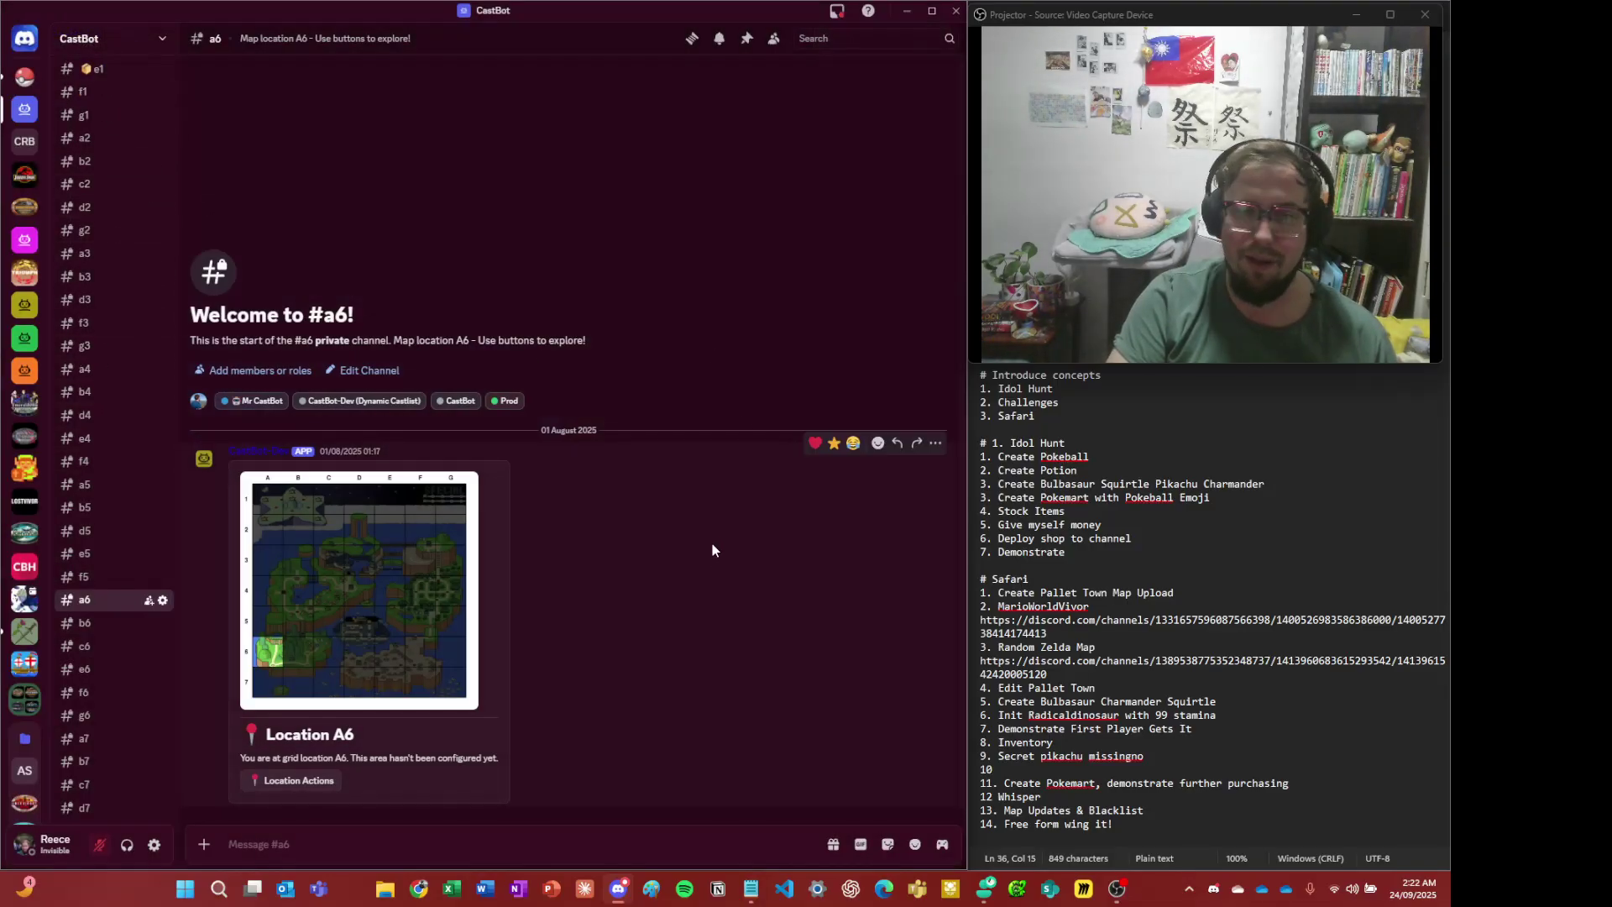
key("ctrl+alt+Up")
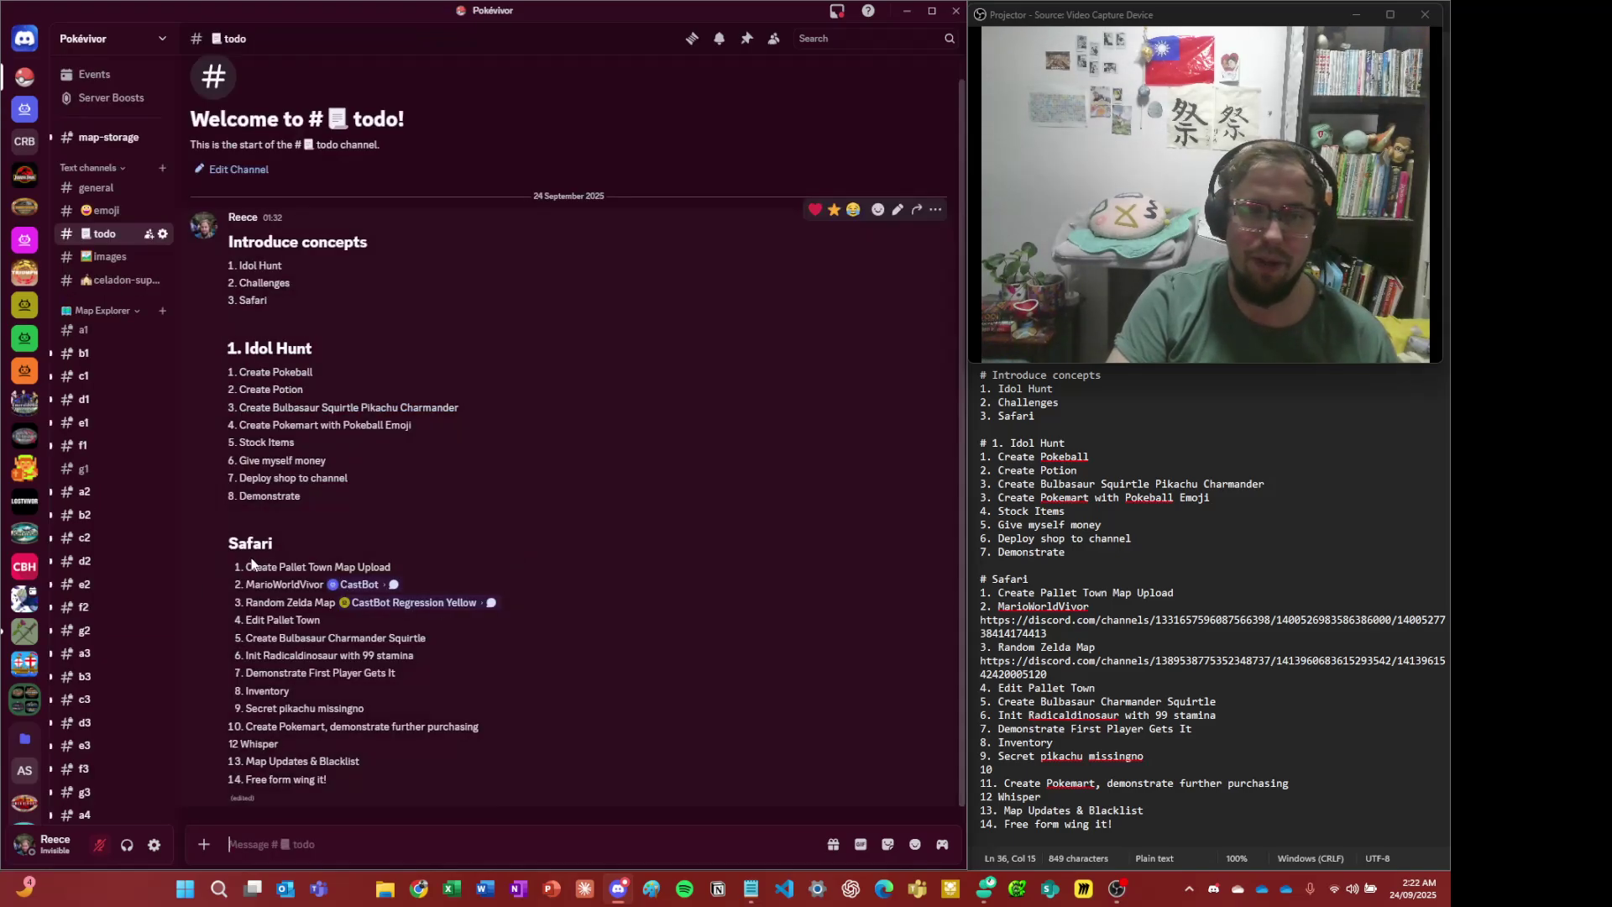
left_click(403, 602)
left_click(404, 600)
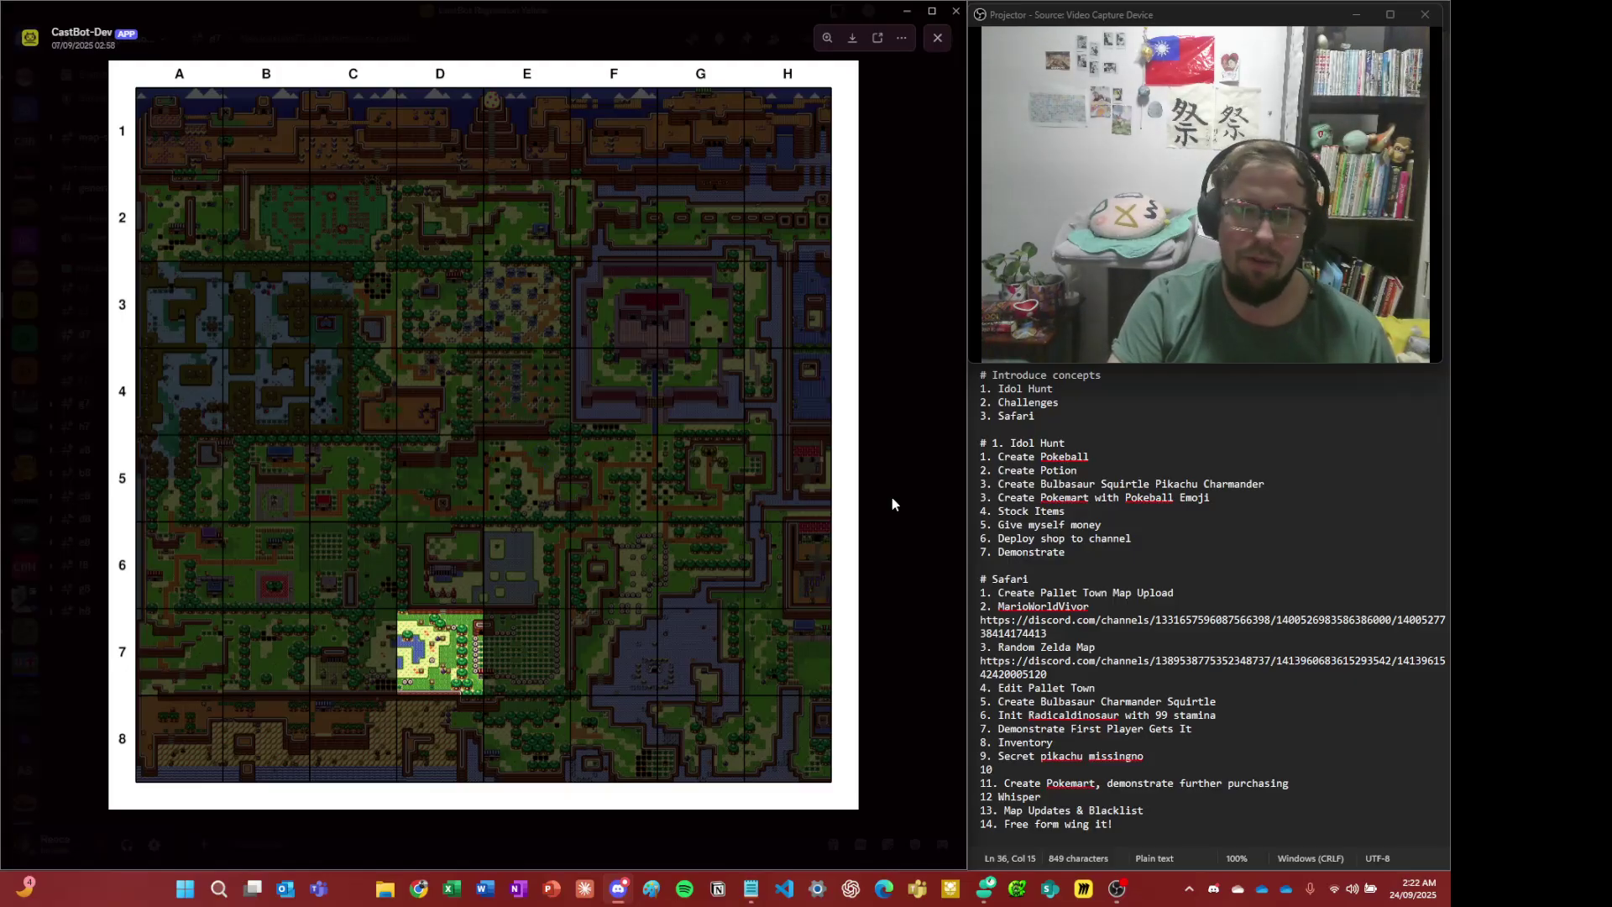
left_click(521, 480)
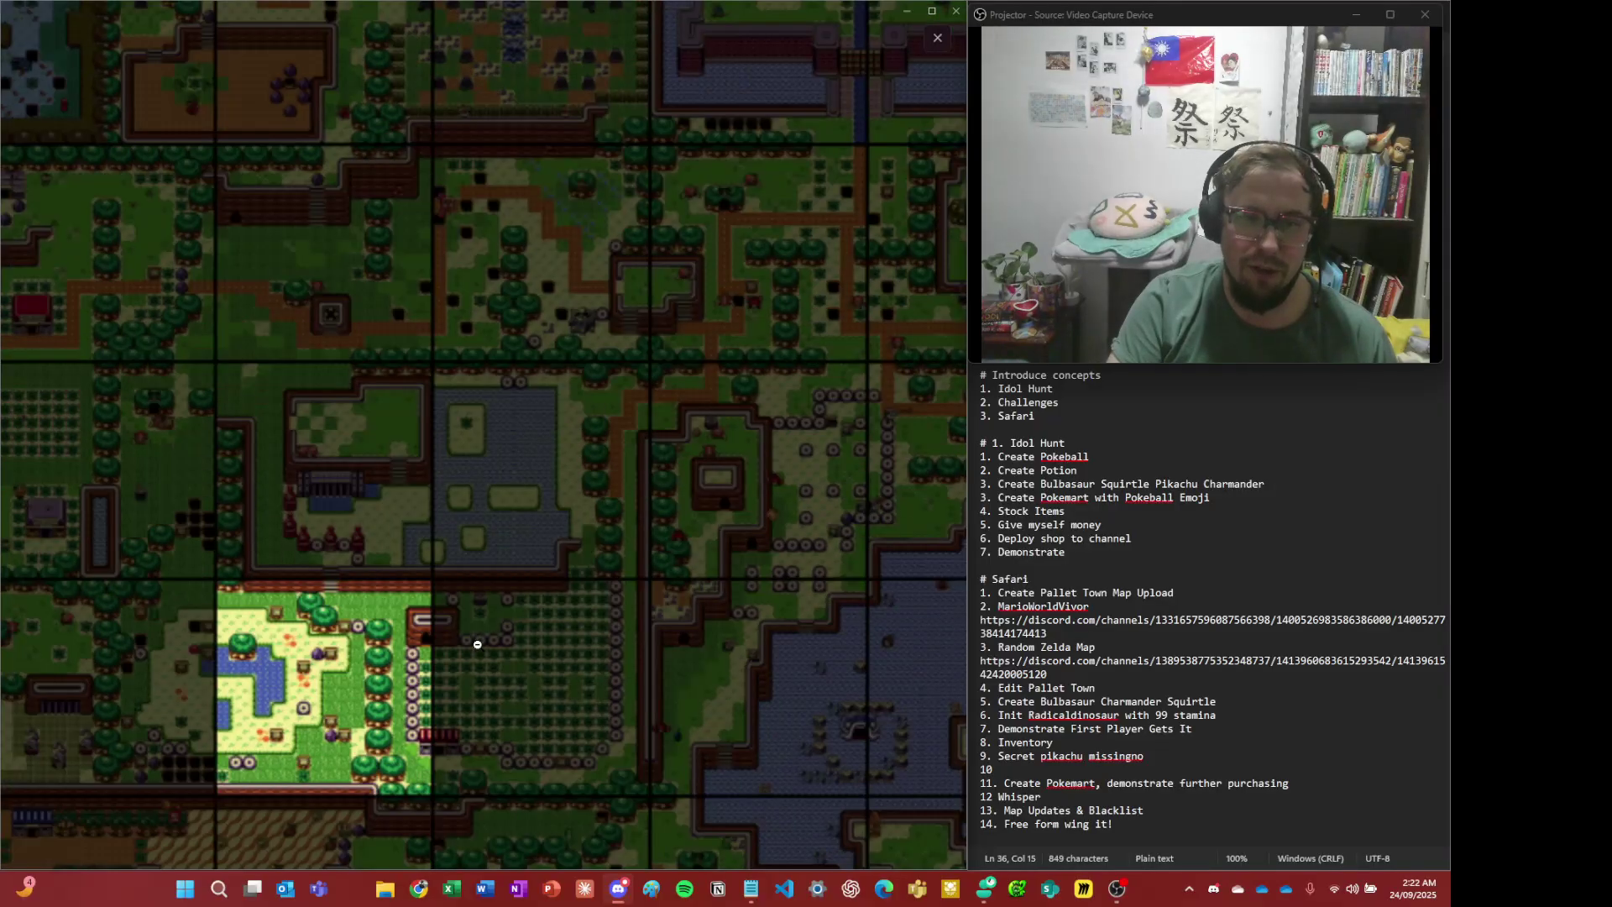
left_click(479, 601)
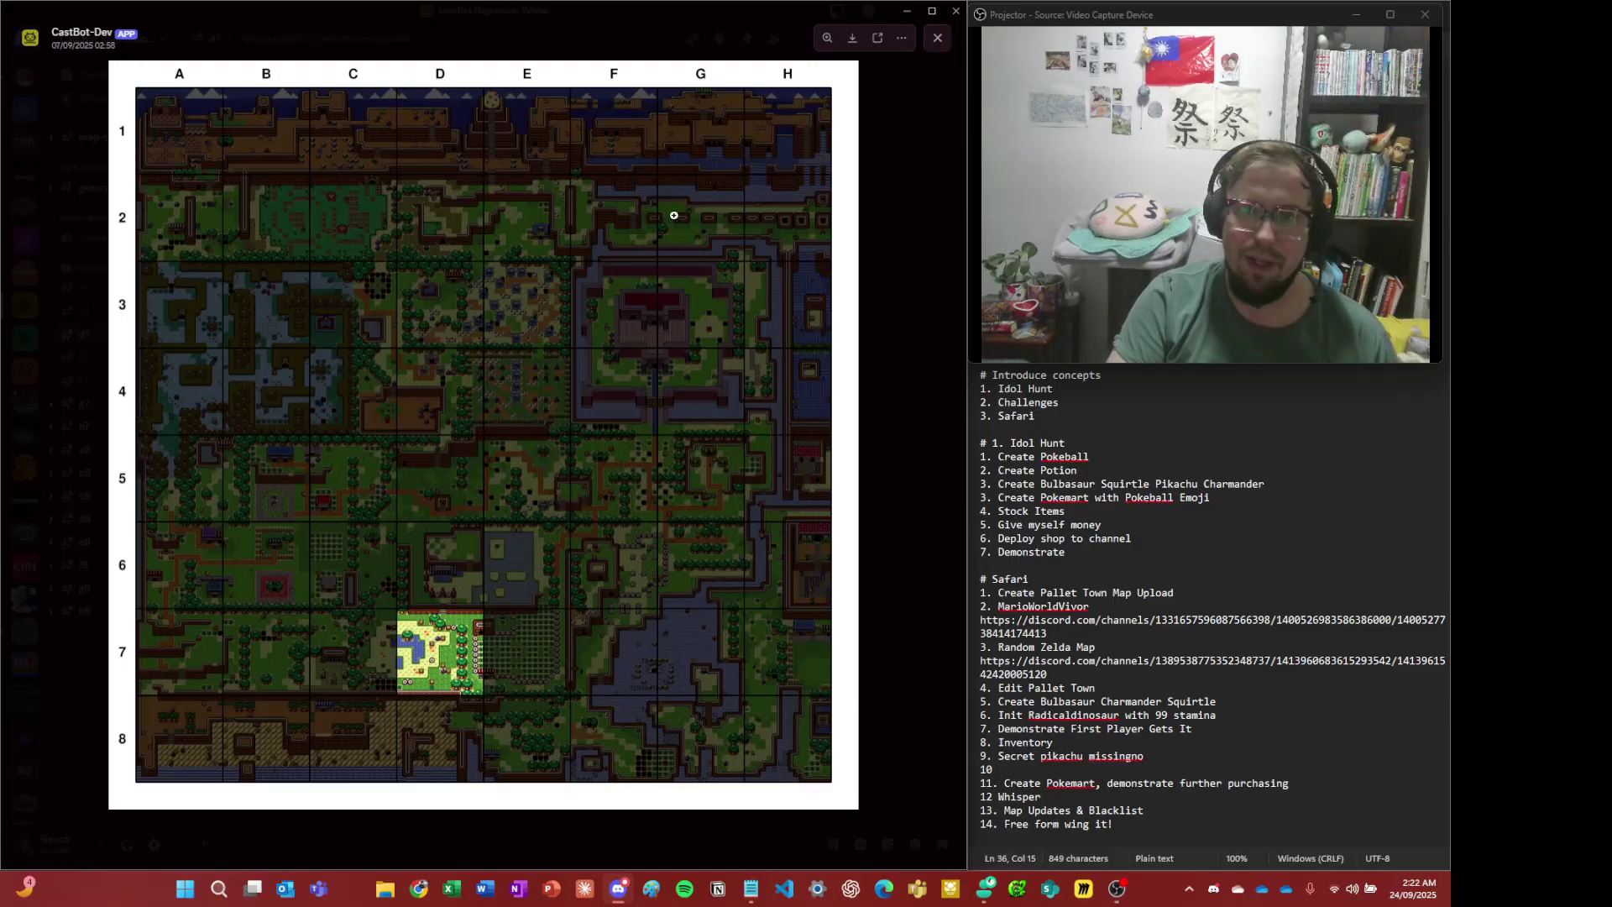
left_click(900, 414)
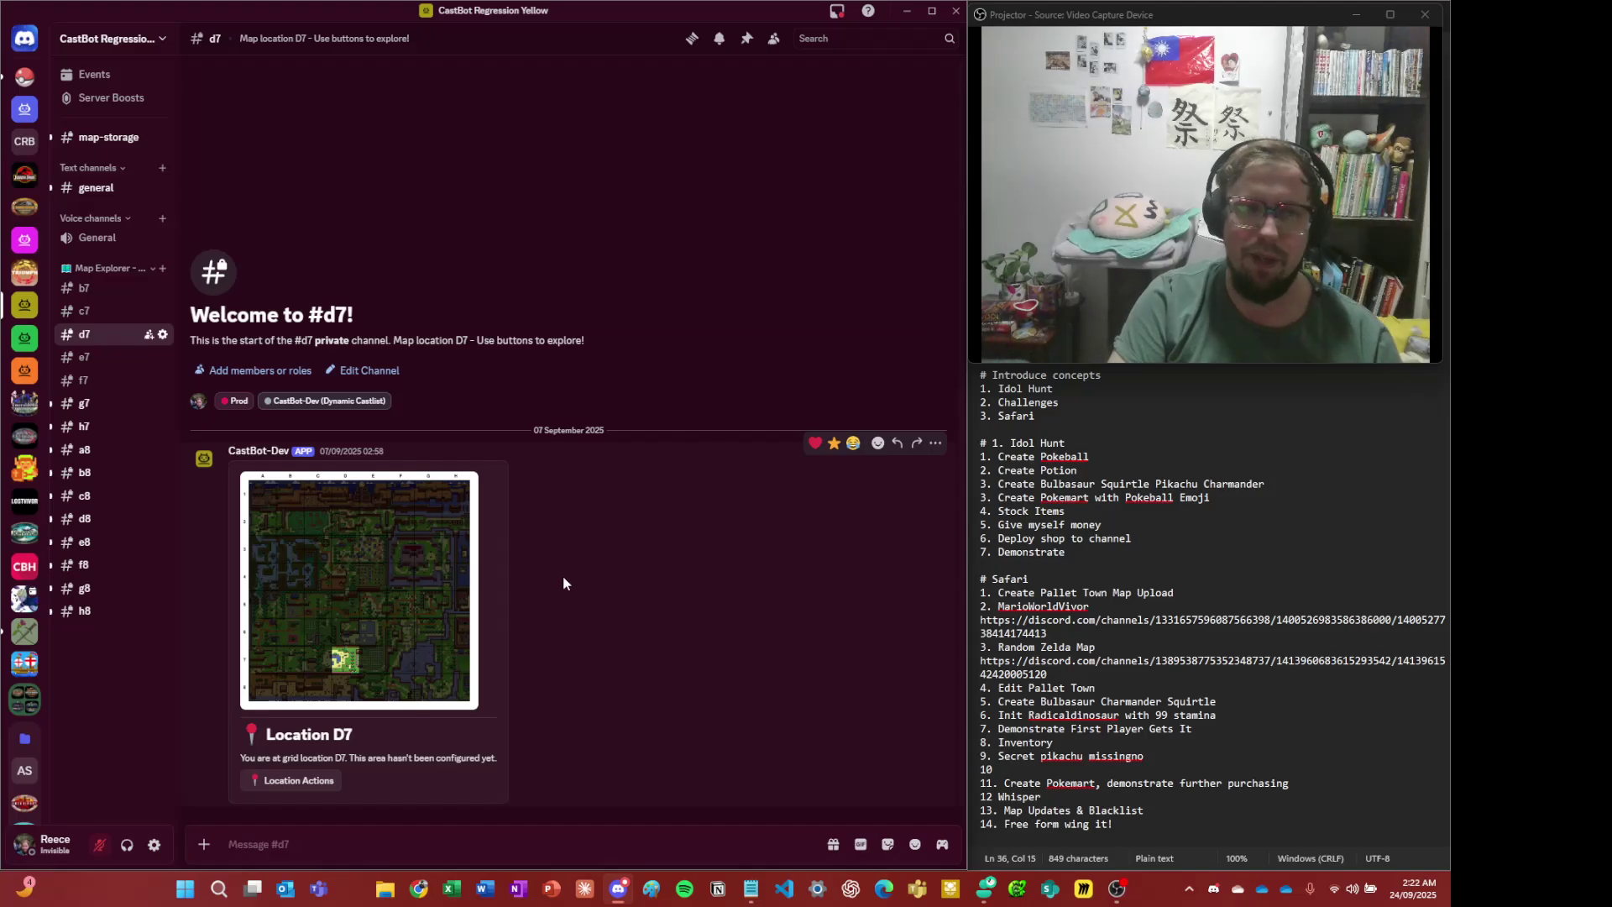
key("alt+Left")
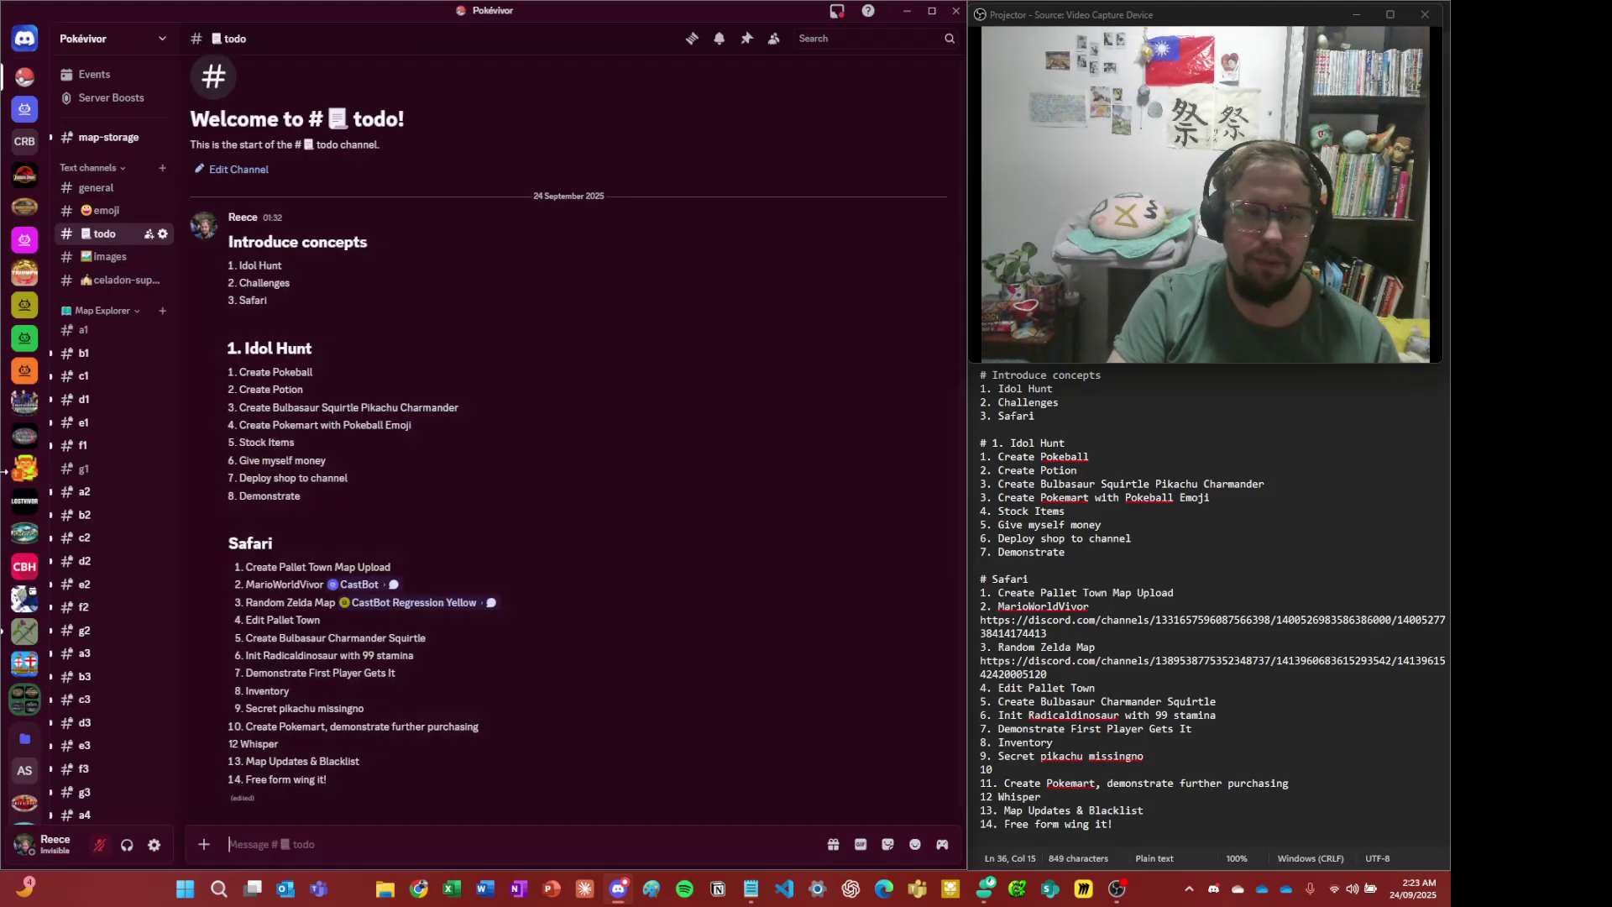
- Browse the d7, f7, g7 and a1 channels and enlarge the Pallet Town grid map
scroll(17, 472, "down", 2)
scroll(109, 521, "down", 8)
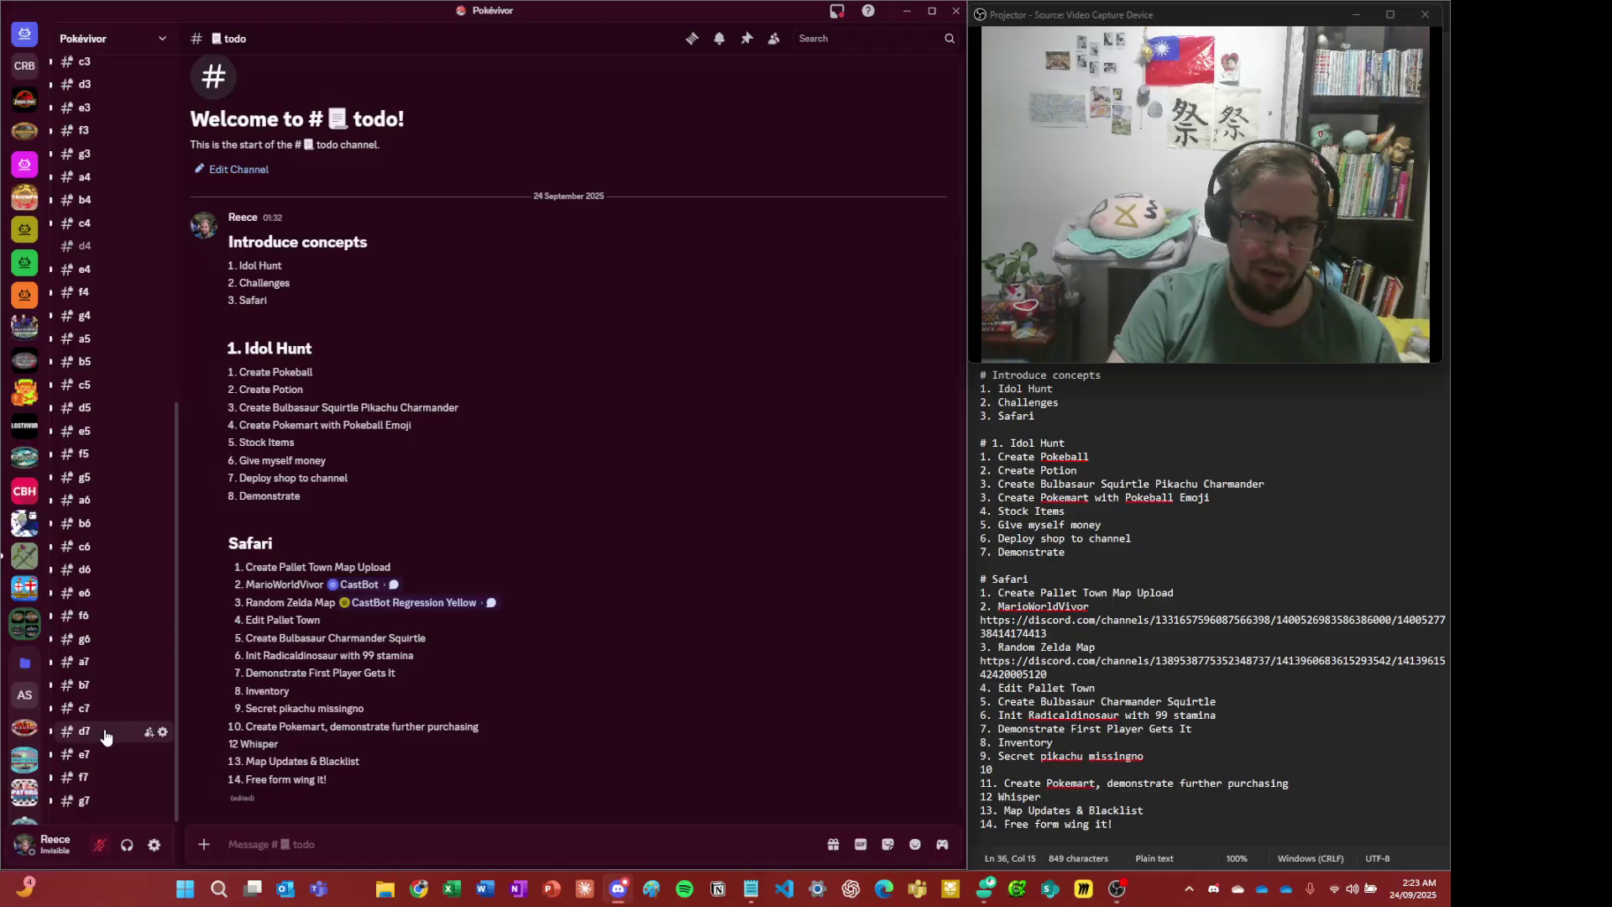
left_click(105, 736)
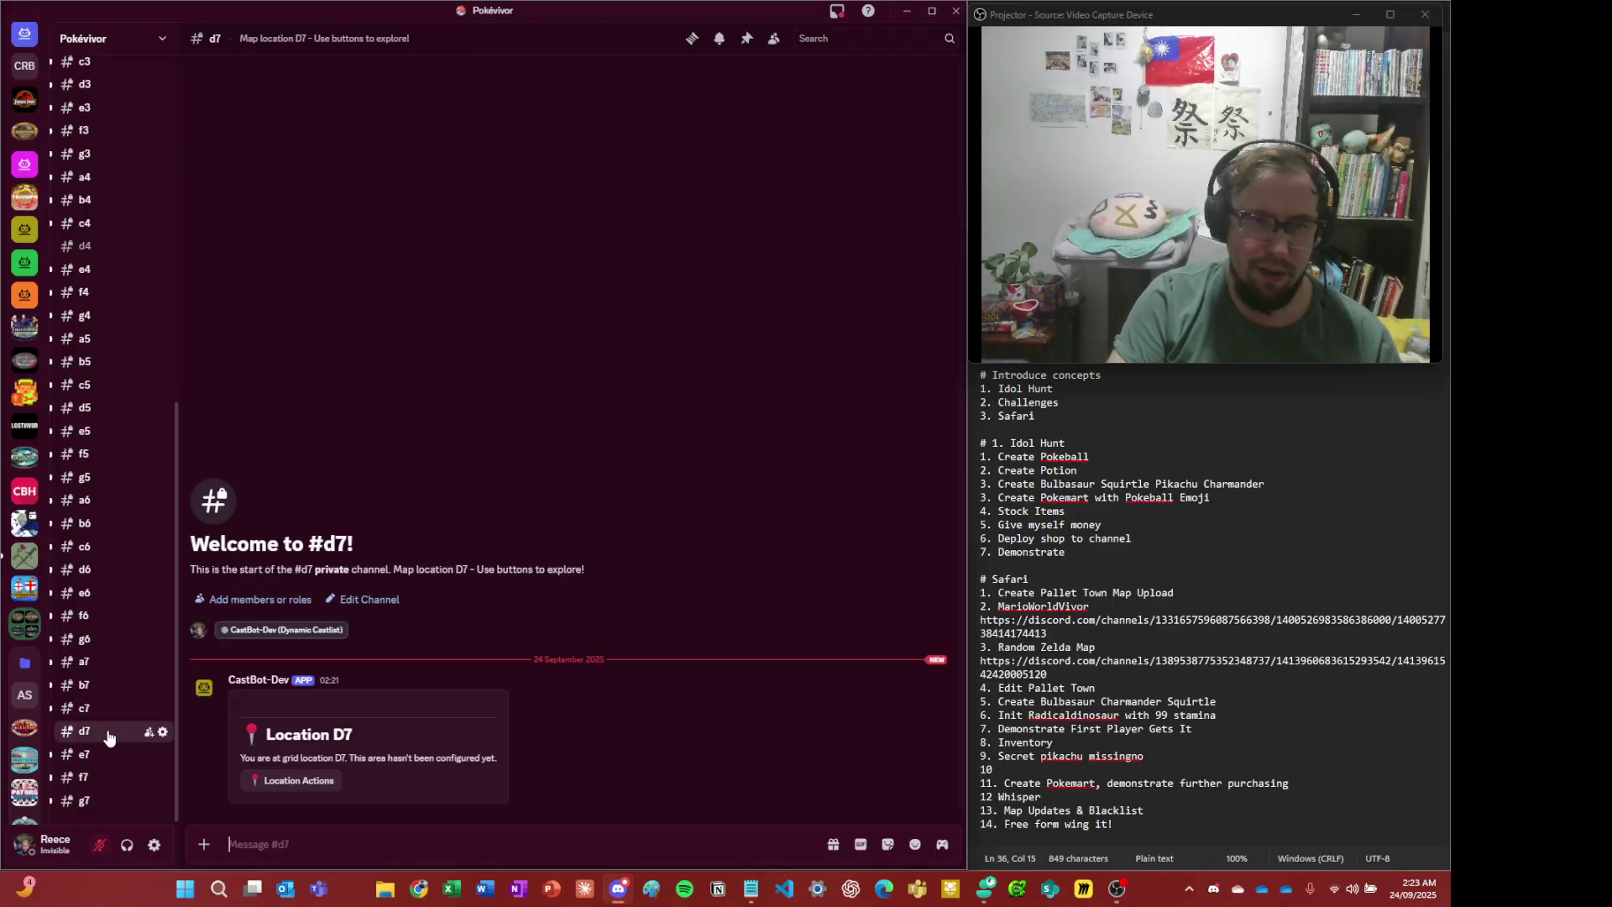
left_click(84, 780)
left_click(126, 800)
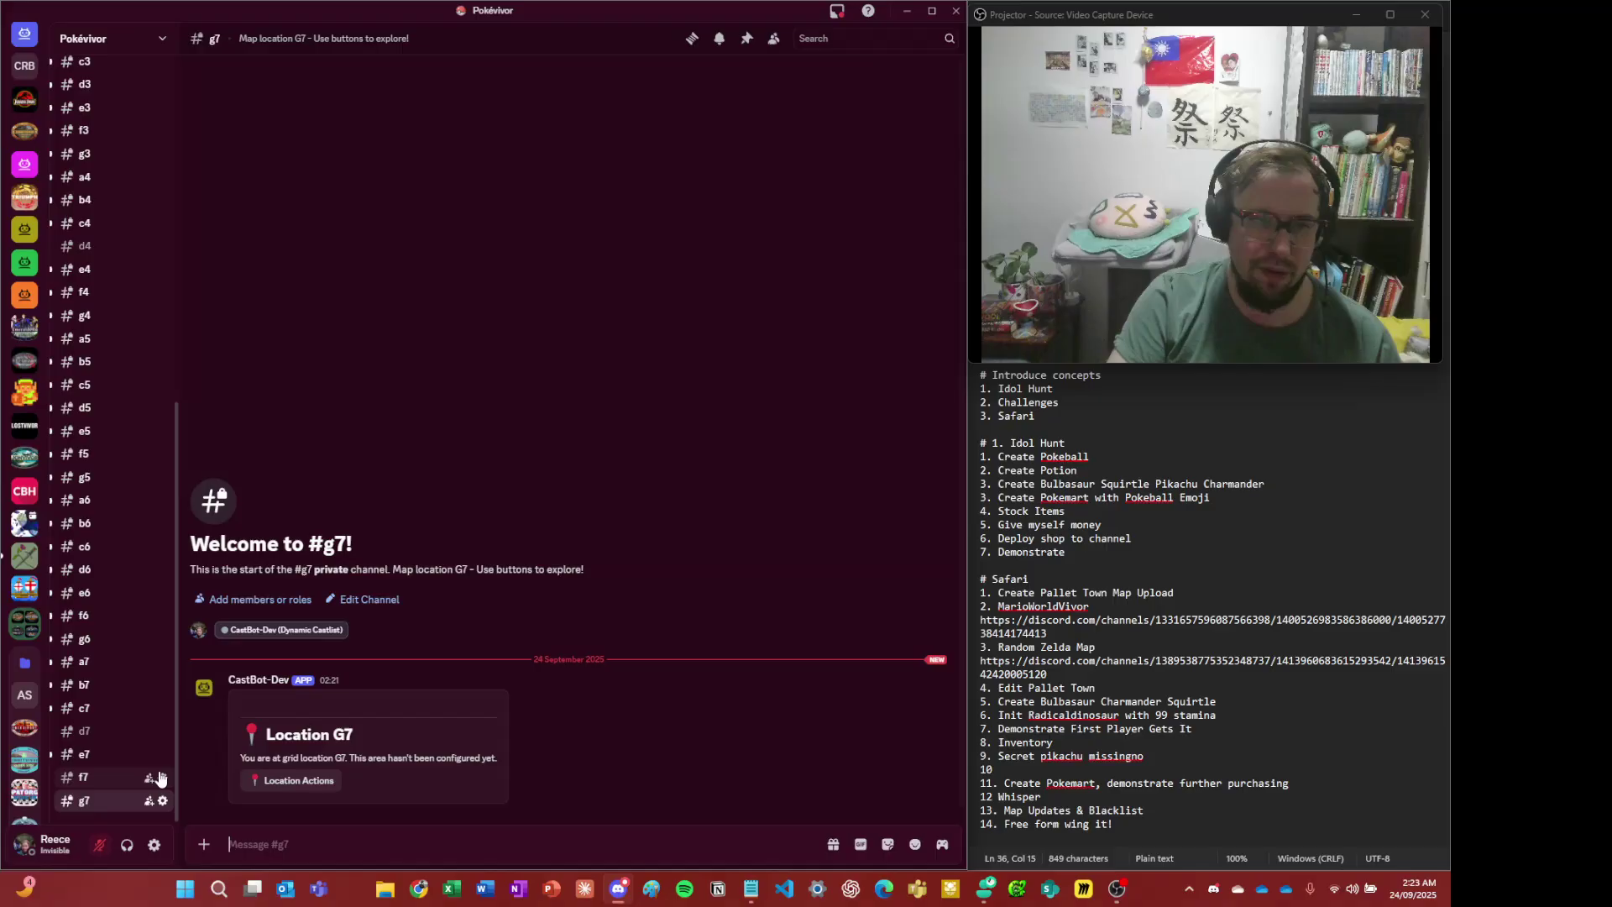
scroll(115, 654, "up", 2)
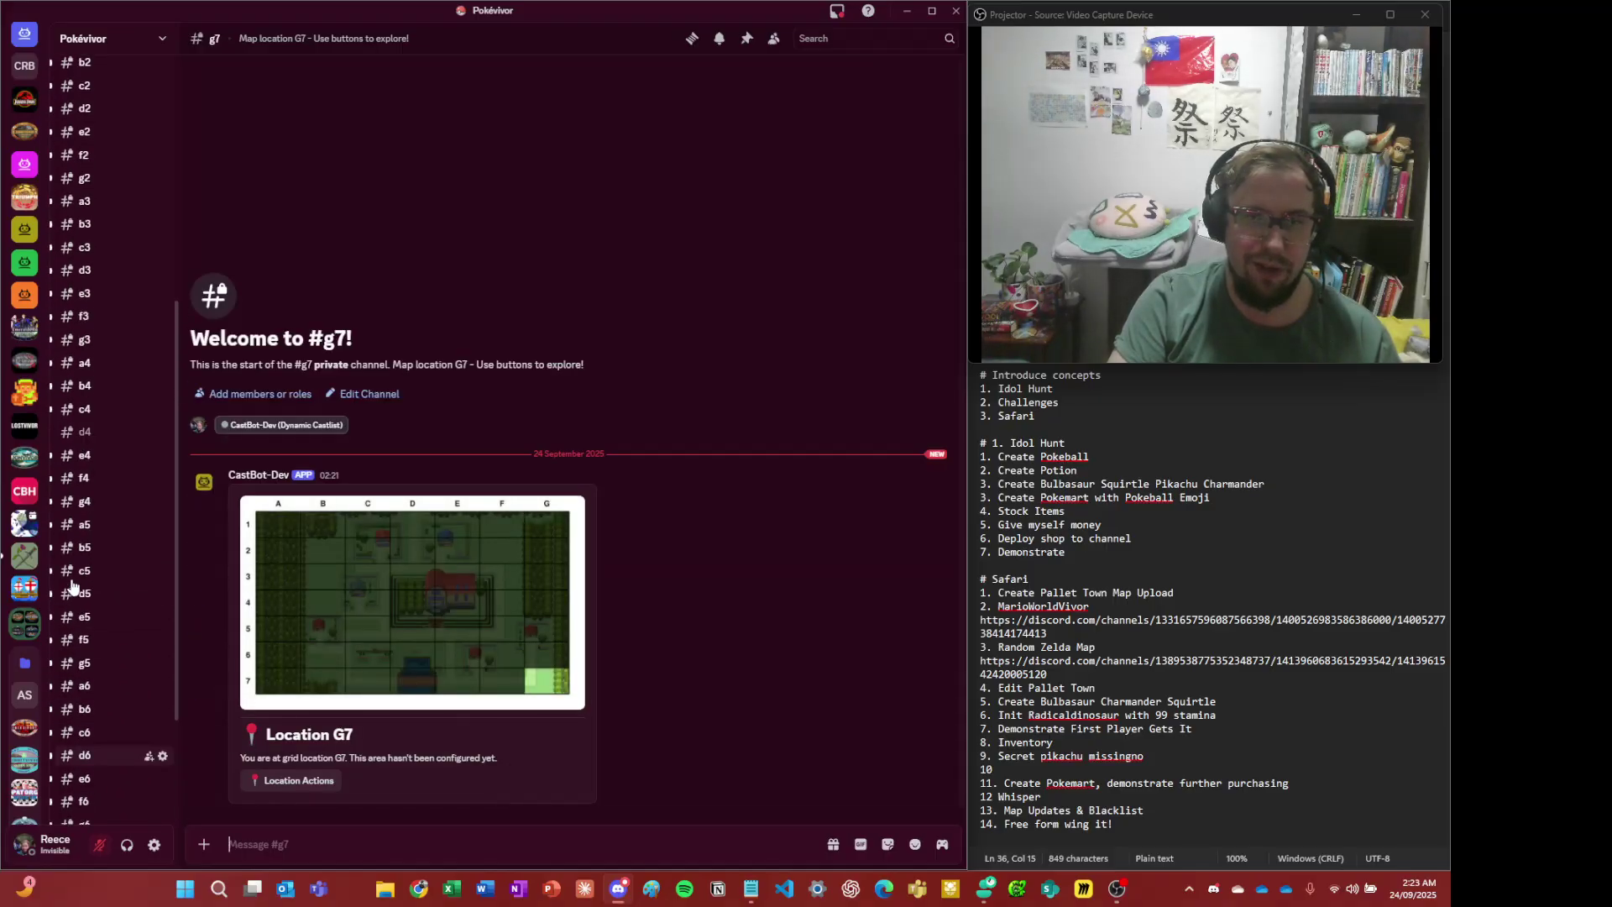
scroll(73, 585, "up", 5)
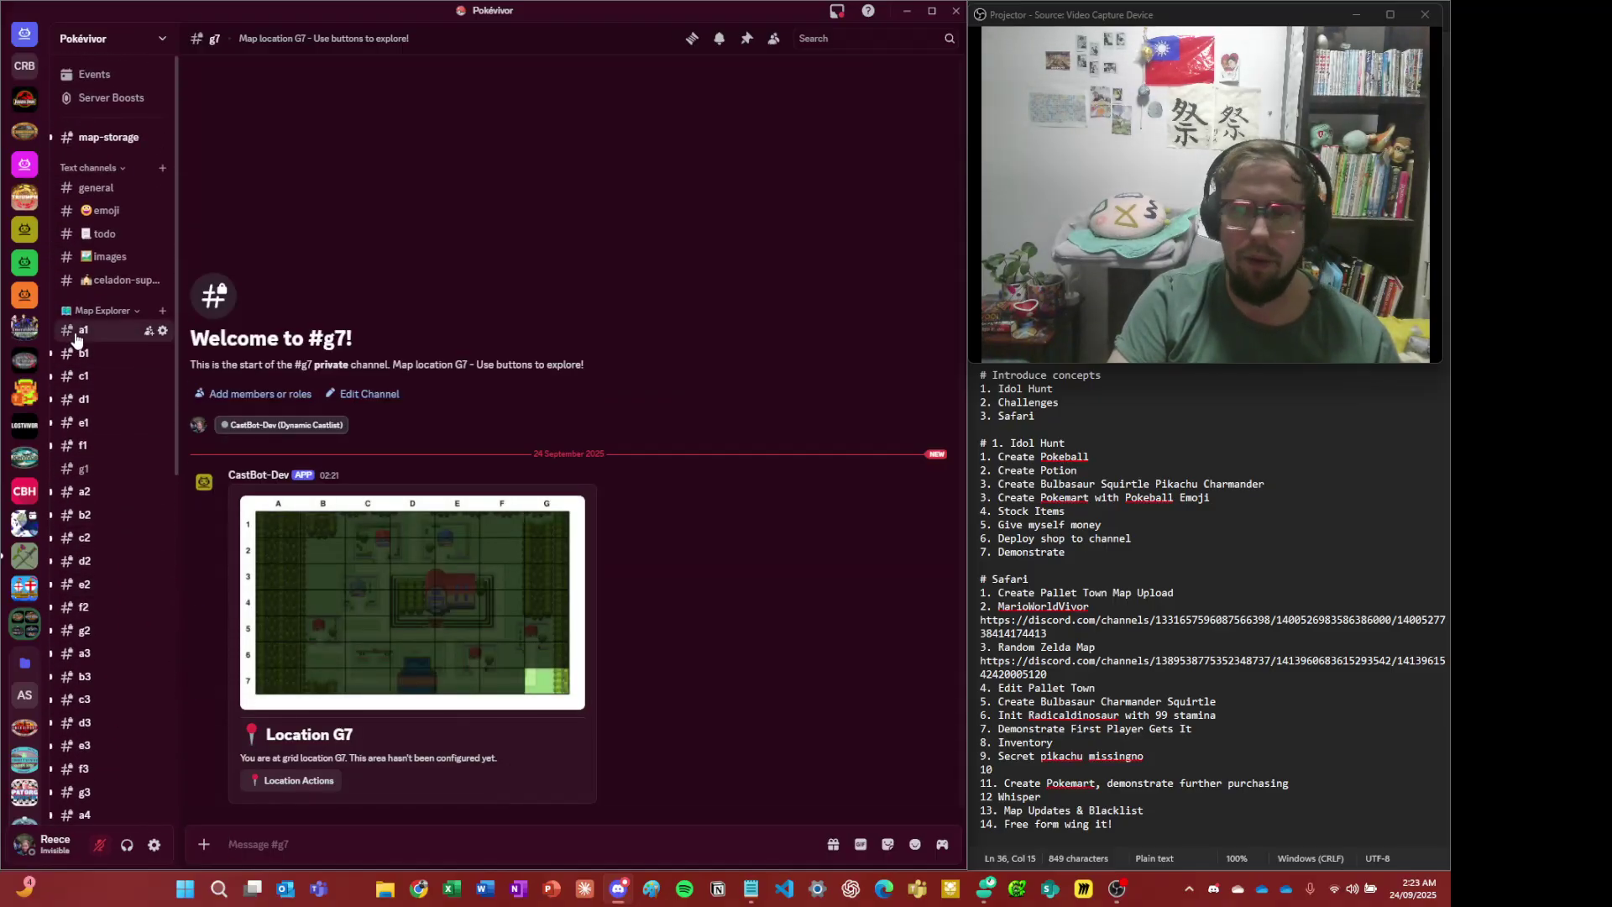
left_click(76, 335)
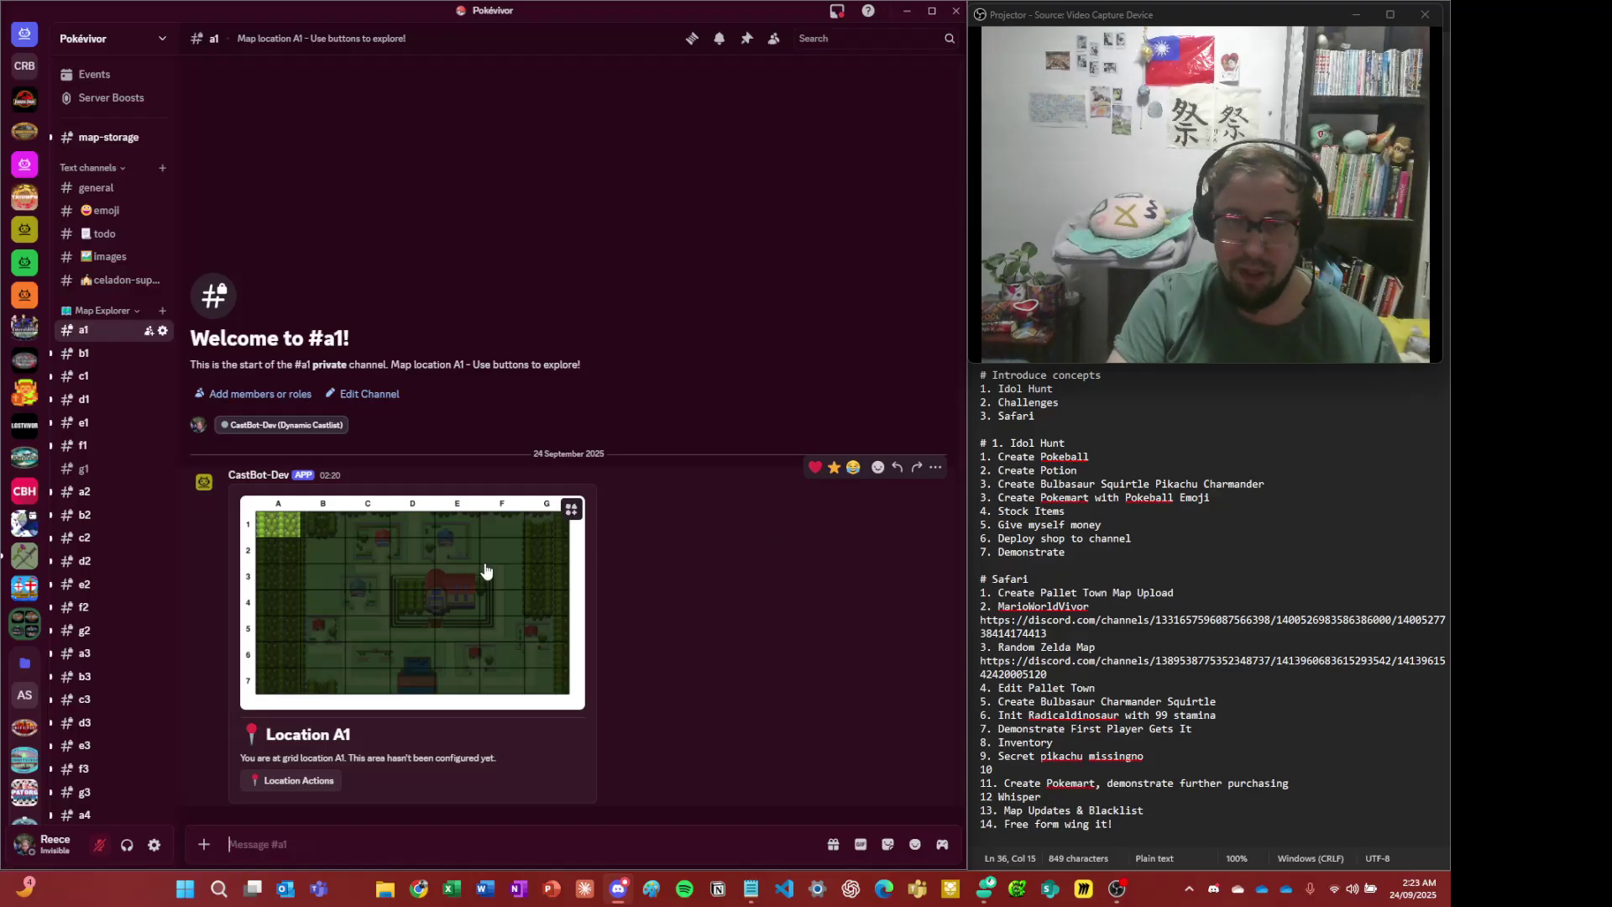
left_click(458, 569)
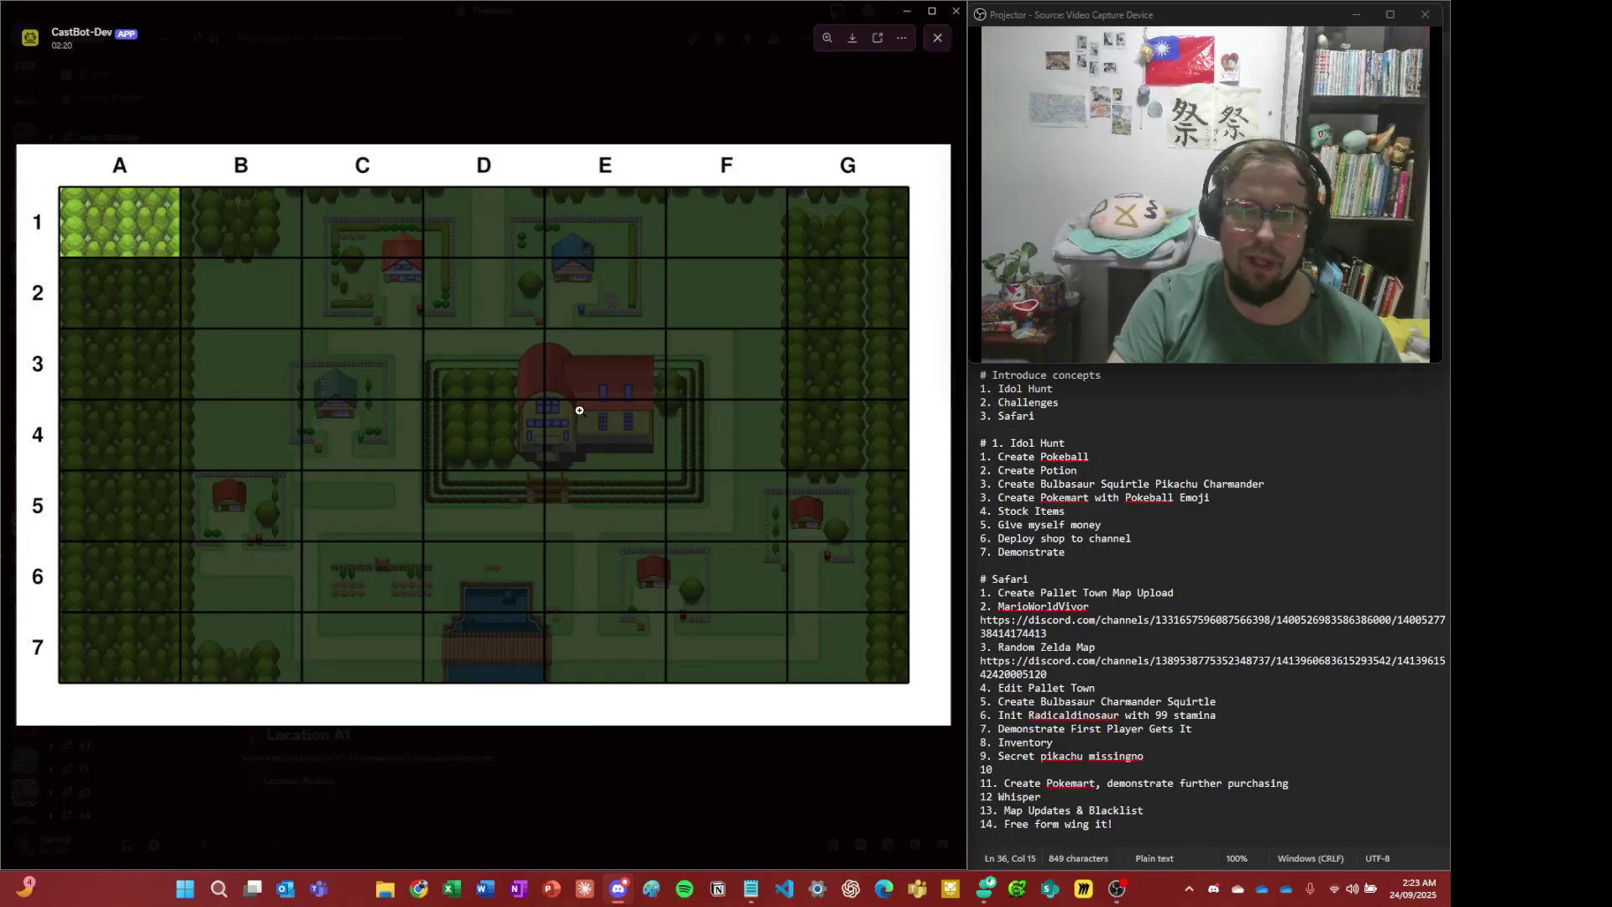
left_click(617, 83)
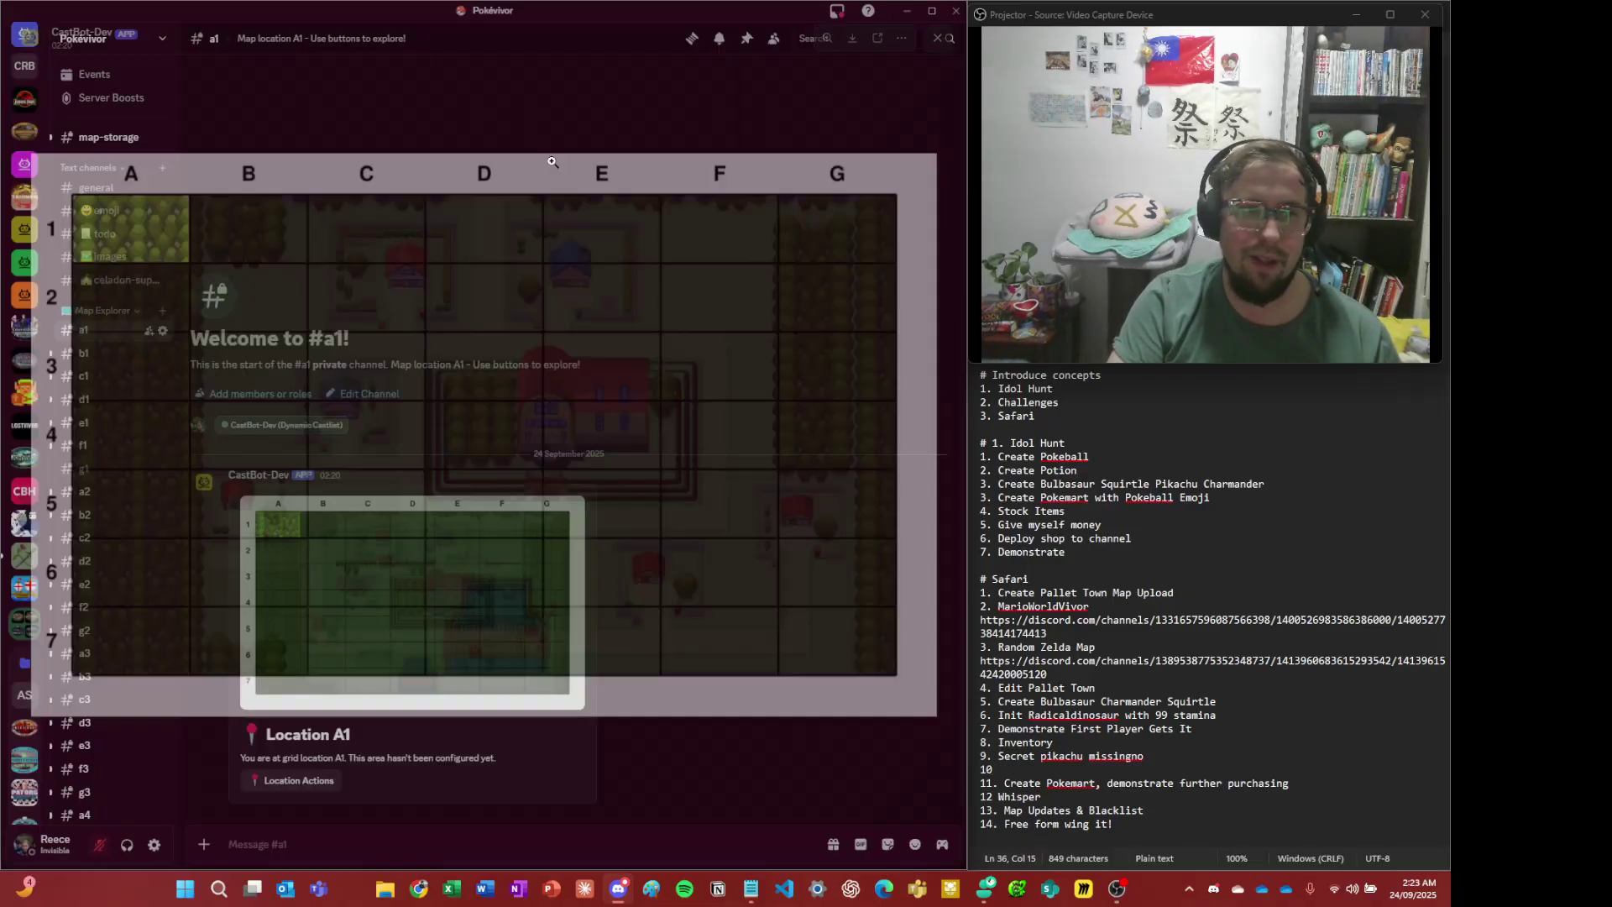
- Switch to #e4 and bring up Location Actions for cell E4
scroll(106, 583, "down", 3)
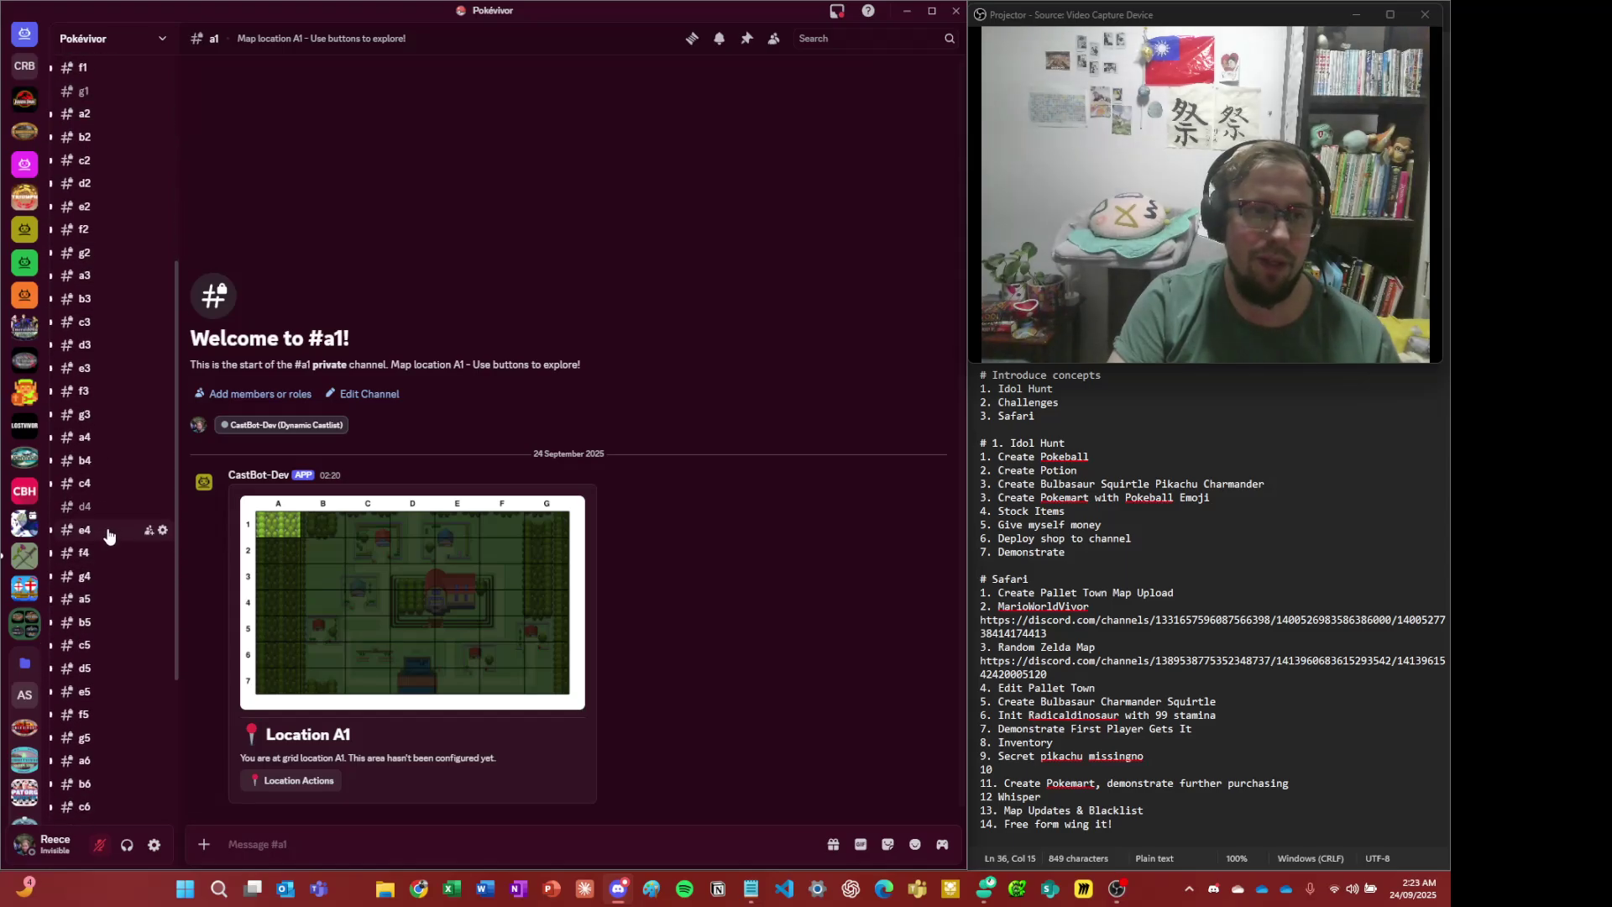
left_click(100, 529)
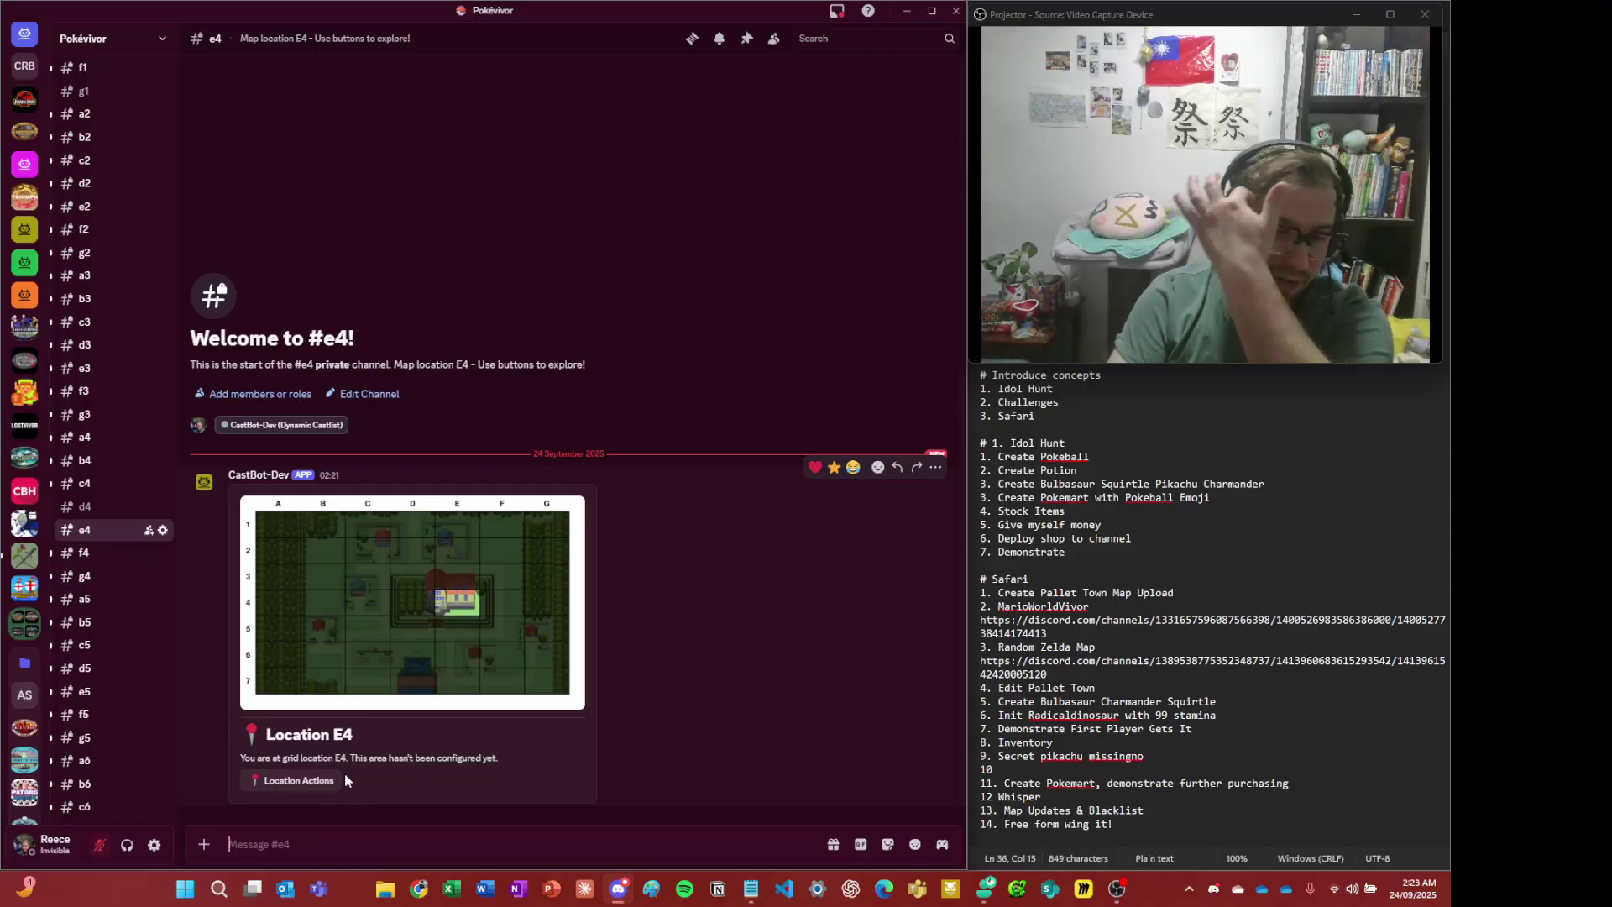
left_click(320, 786)
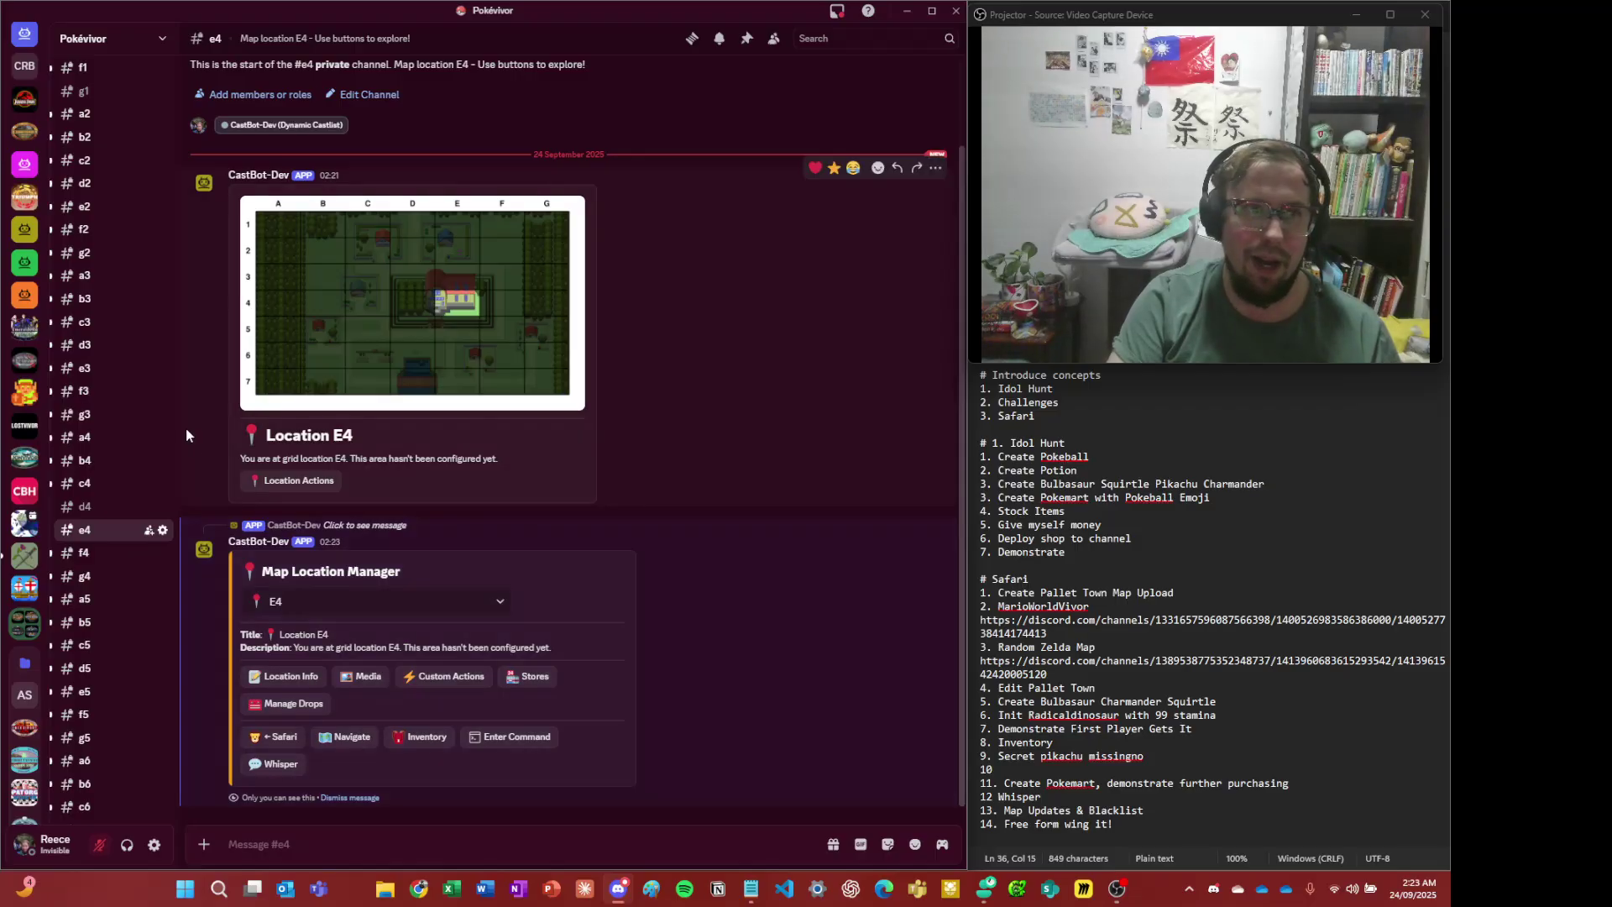
- Rename the e4 channel to 'e4-prof-oak-lab' with a 🏫 school-building emoji prefix and save
scroll(122, 336, "up", 4)
scroll(134, 504, "down", 3)
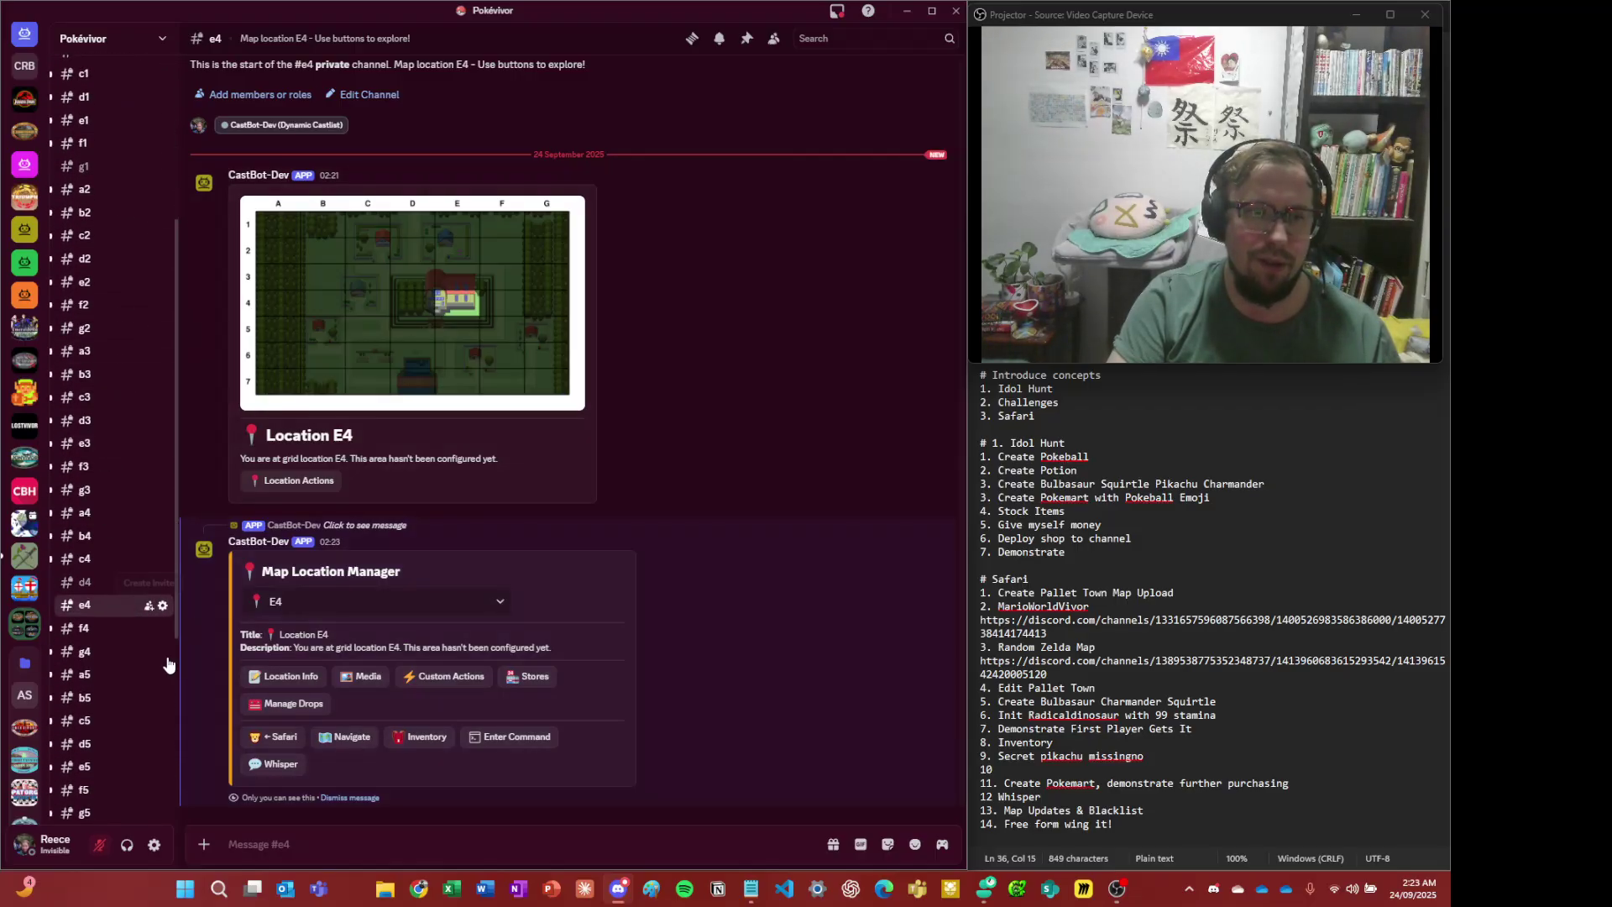
left_click(163, 606)
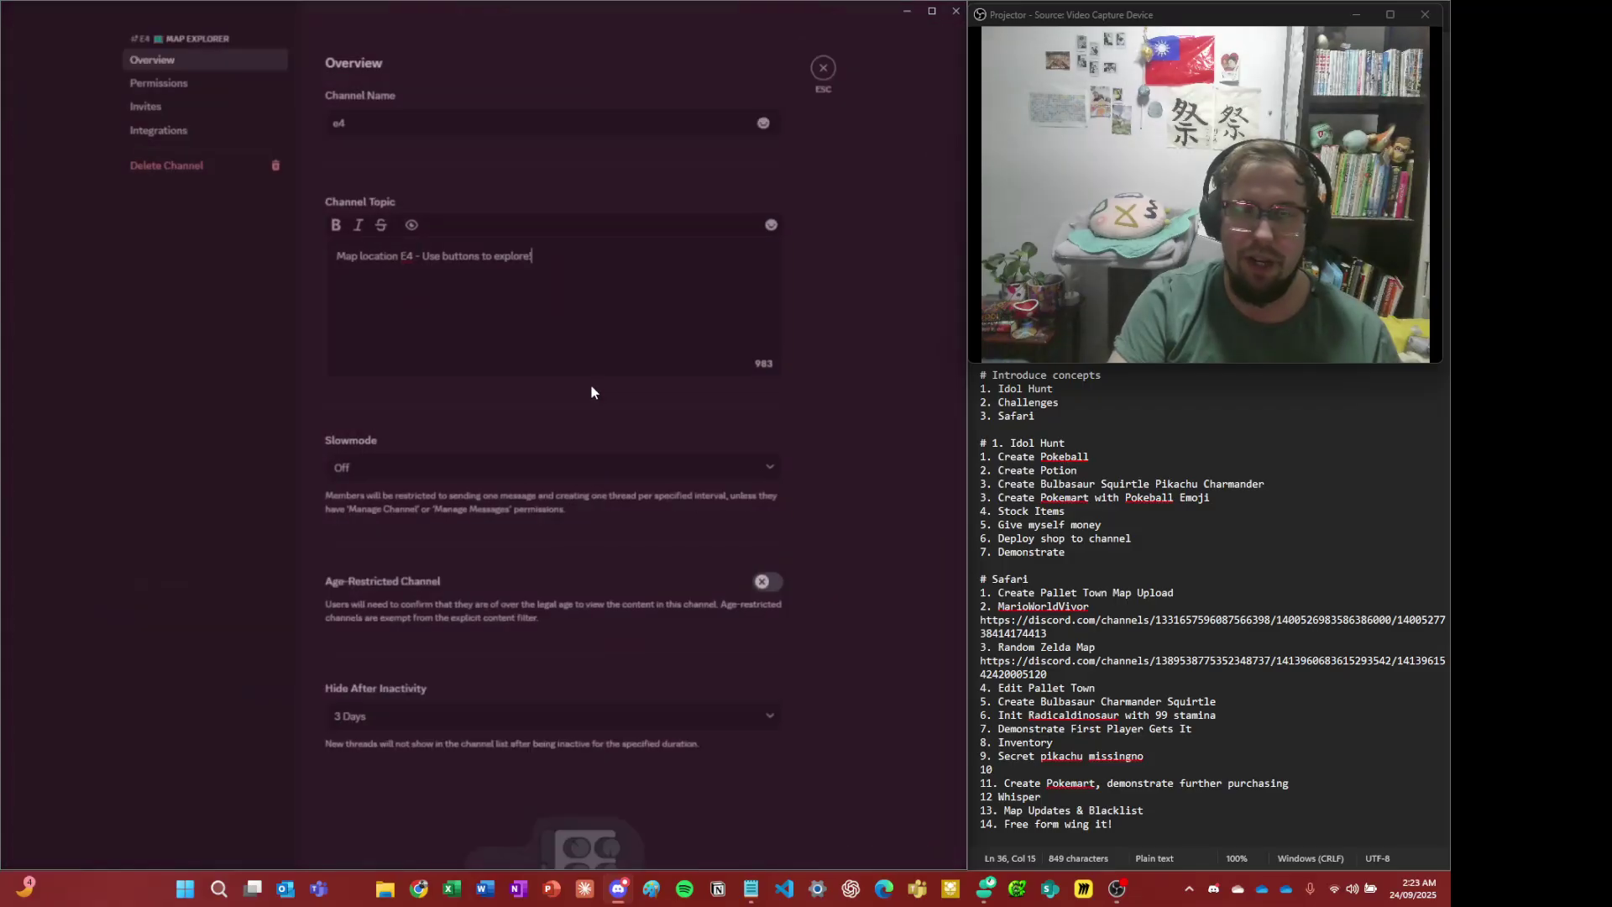
left_click(401, 135)
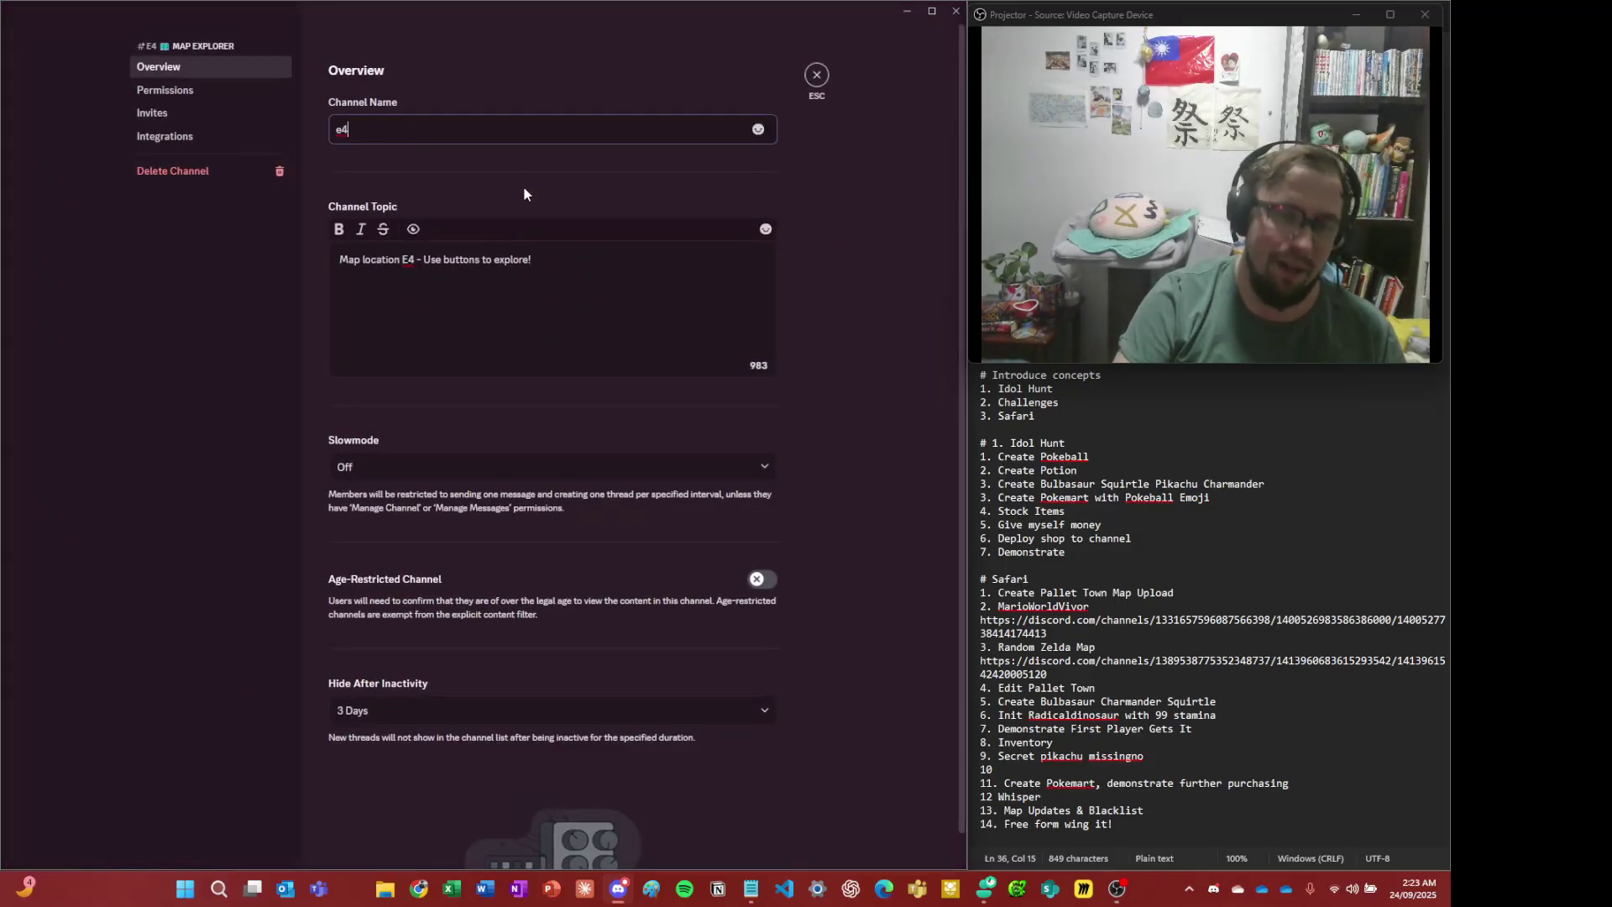
key("super+period")
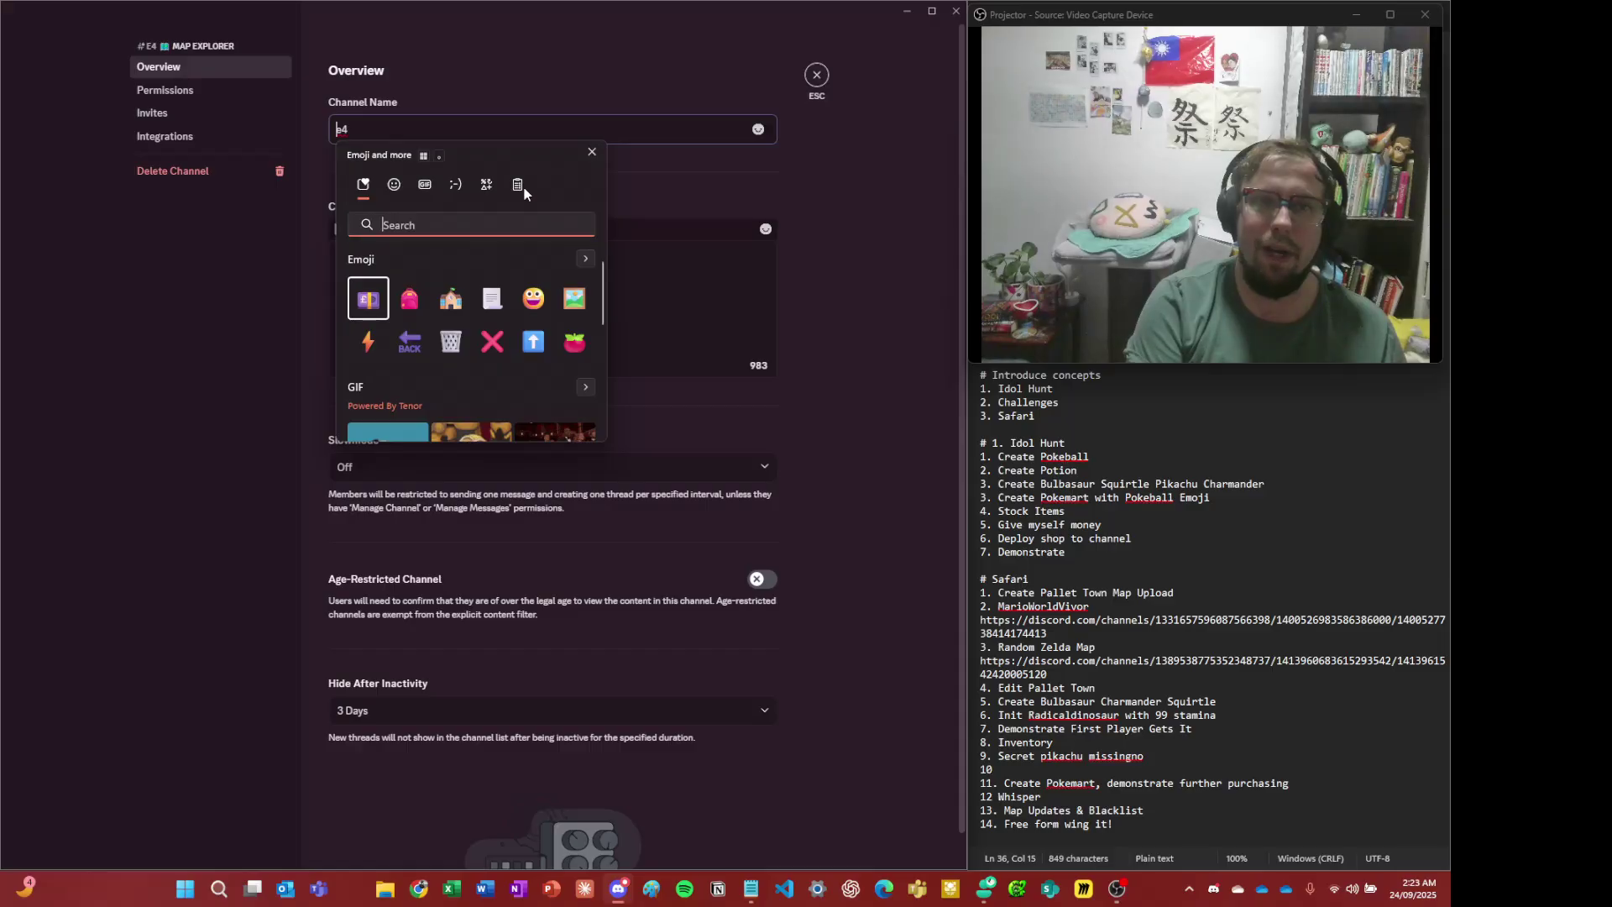
key("Right")
key("Return")
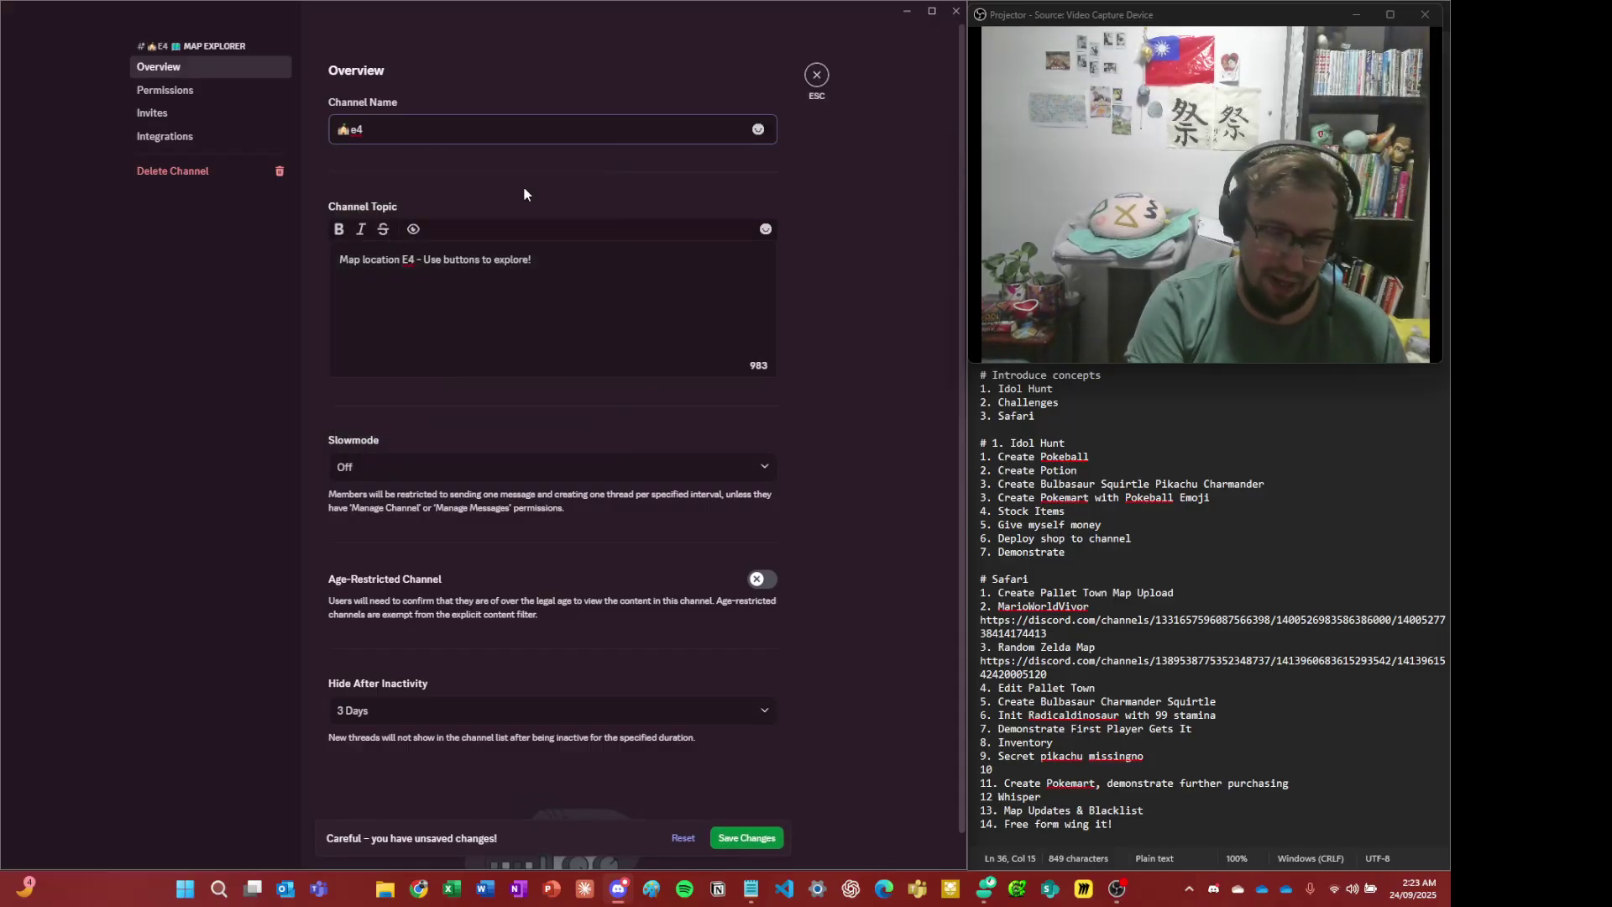
type("-pro")
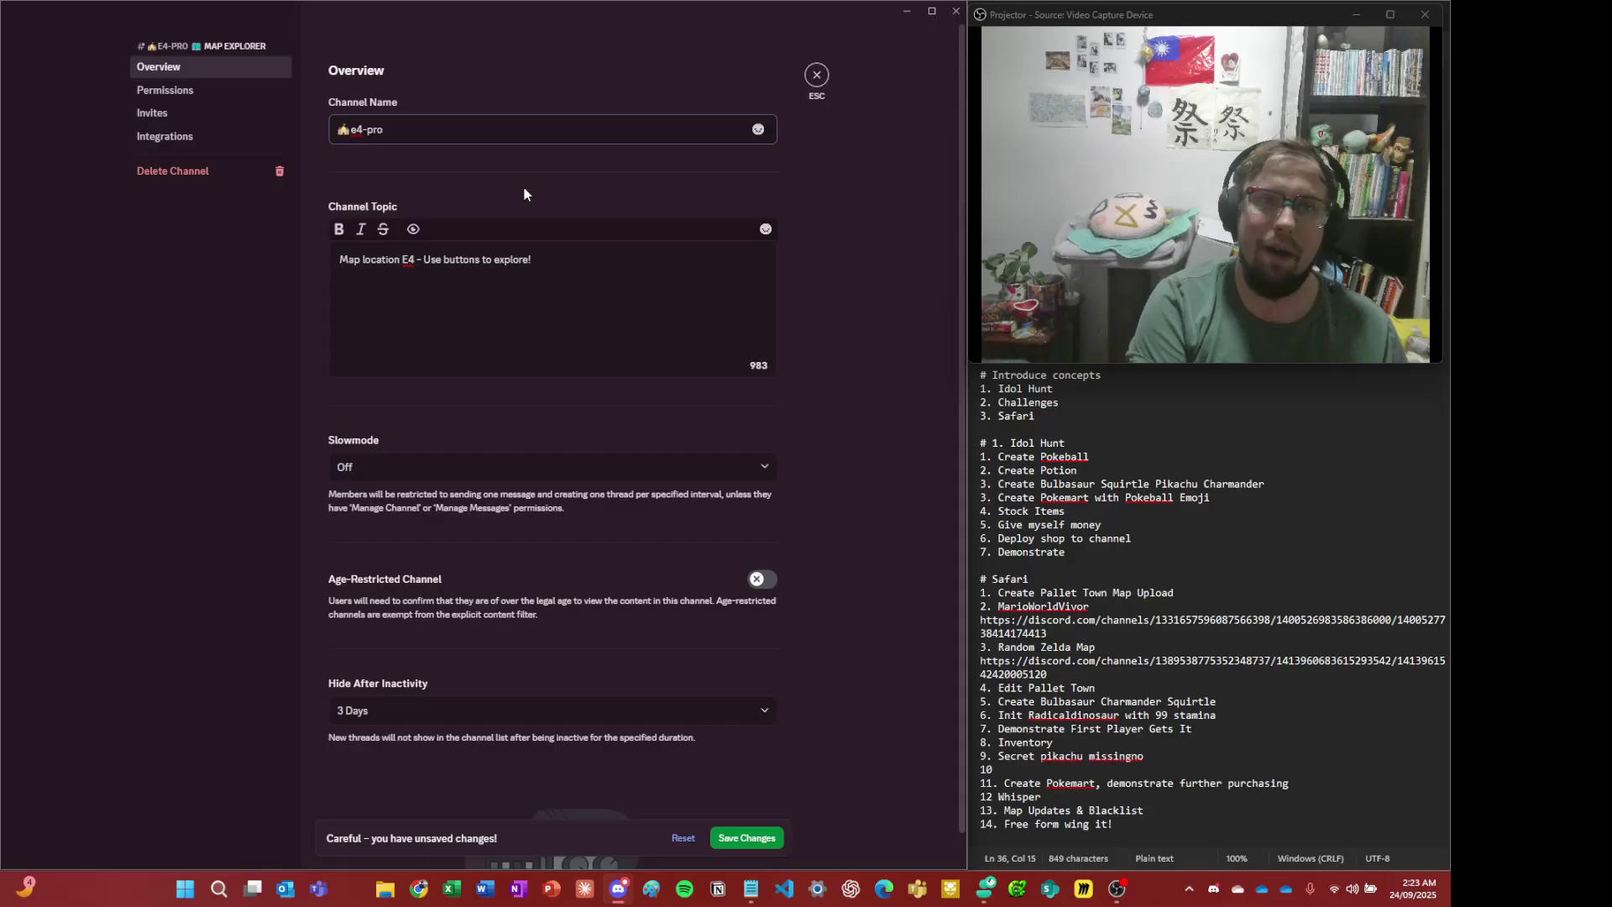
type("f-oak-lanb-")
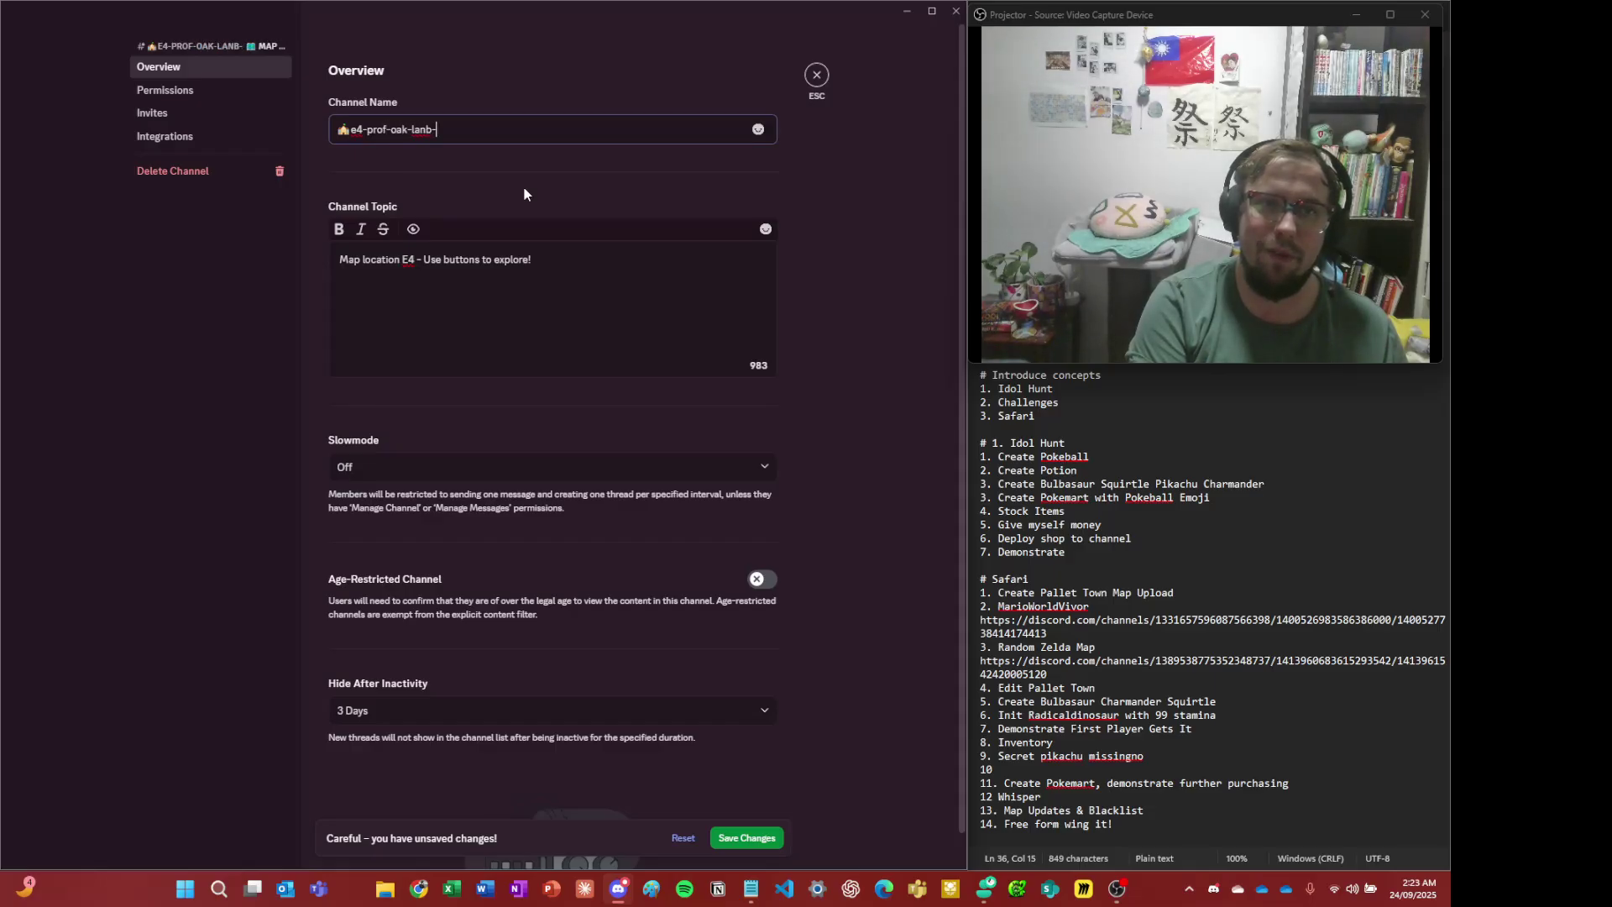
key("BackSpace")
key("BackSpace")
key("BackSpace")
type("b")
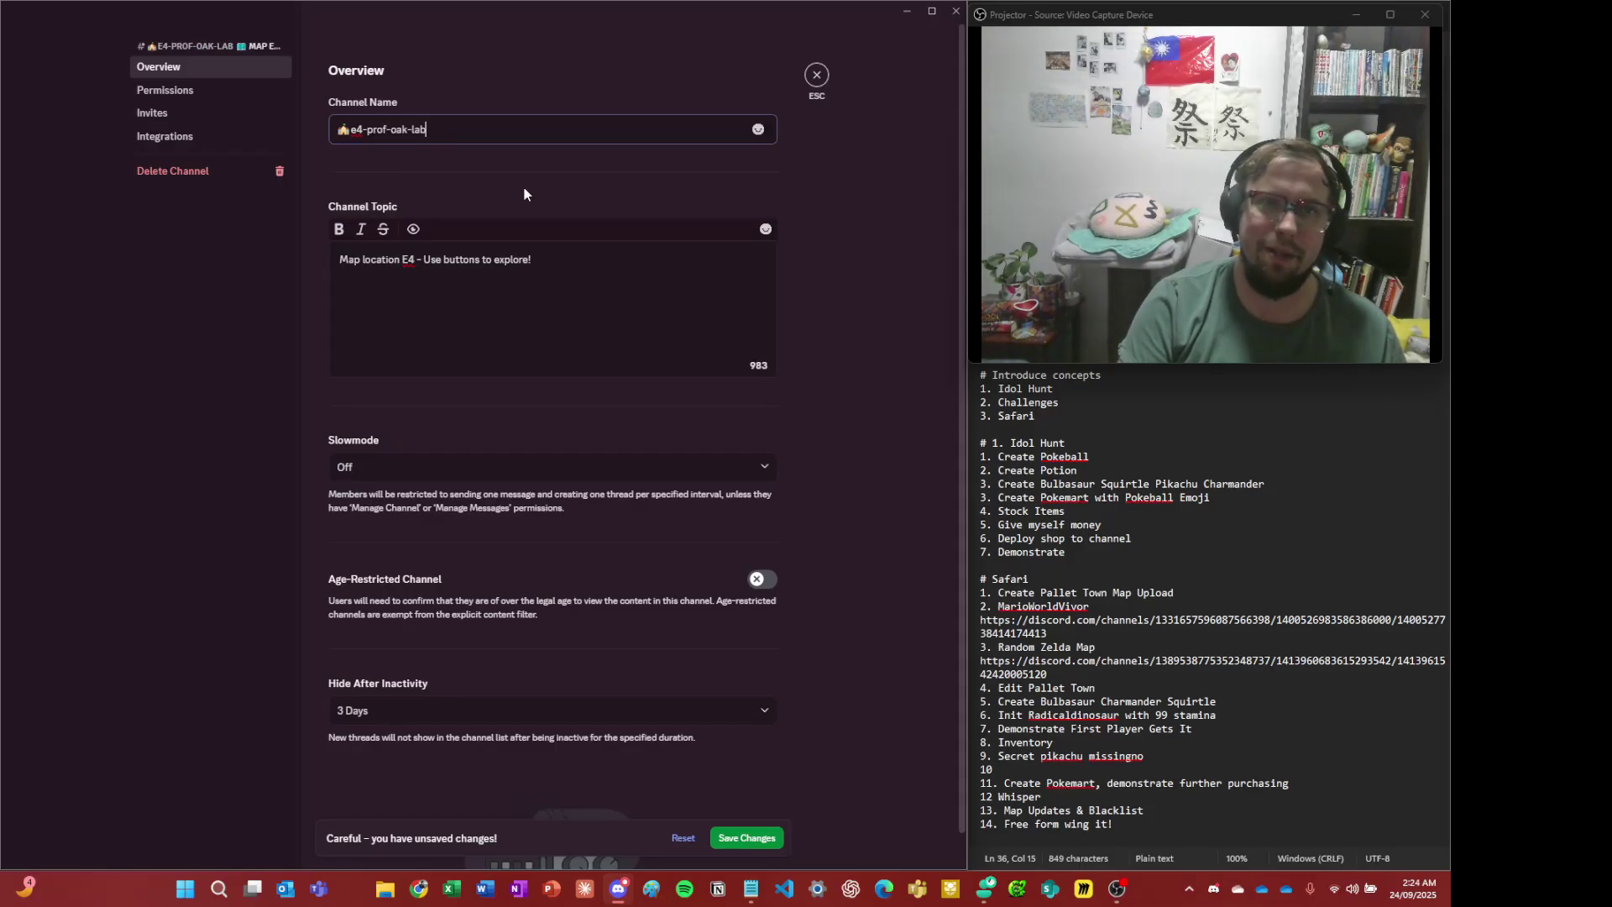
left_click(769, 836)
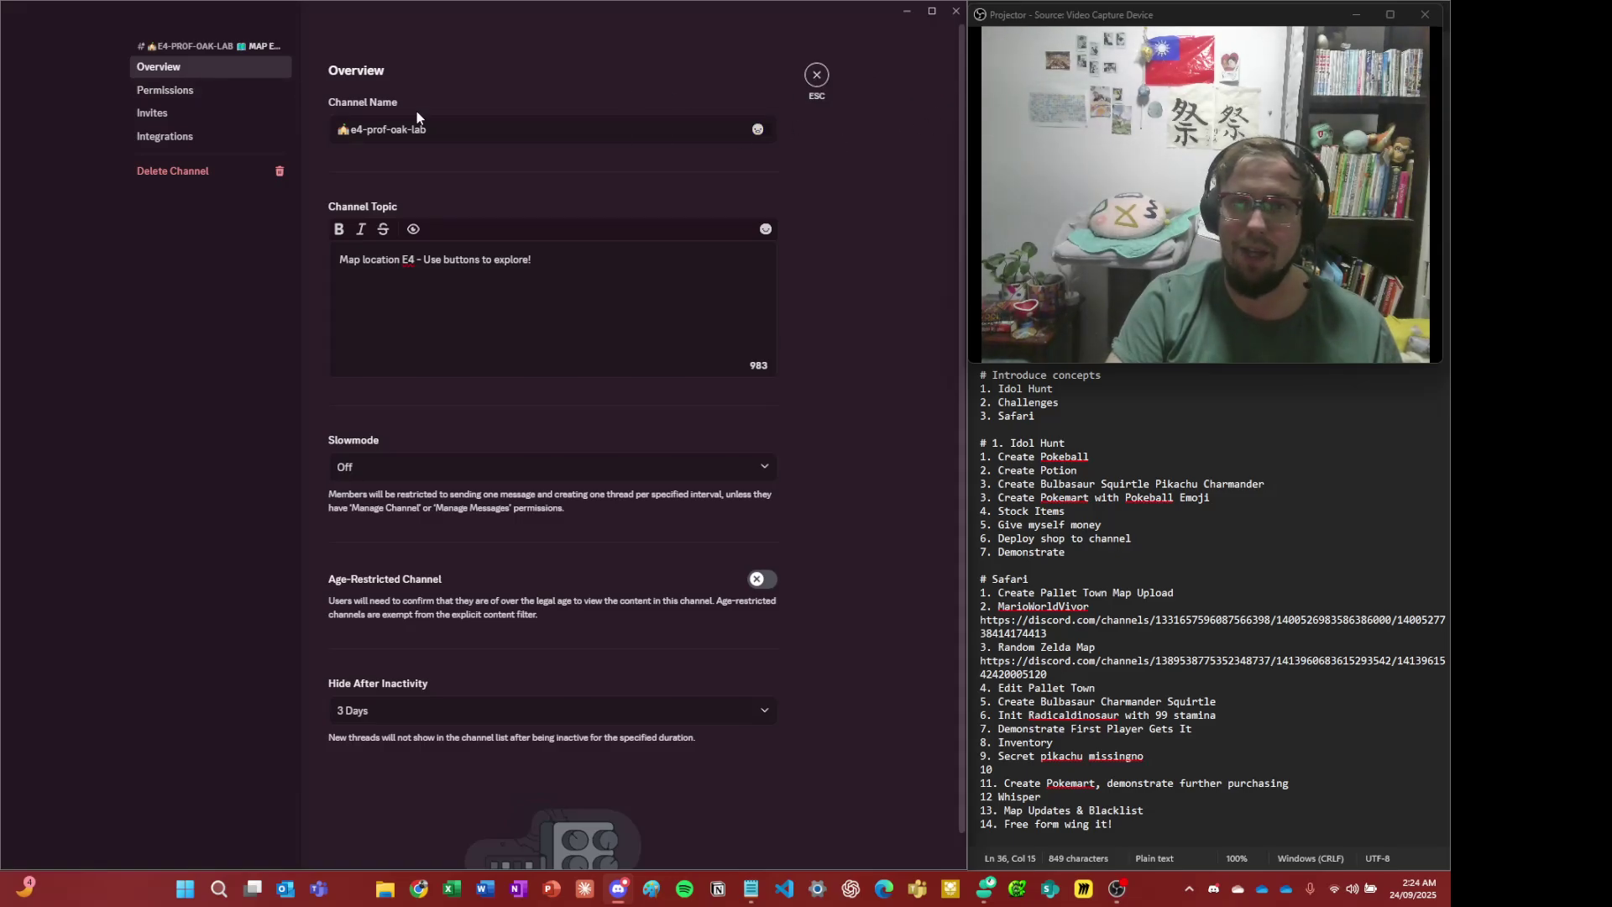
left_click(816, 75)
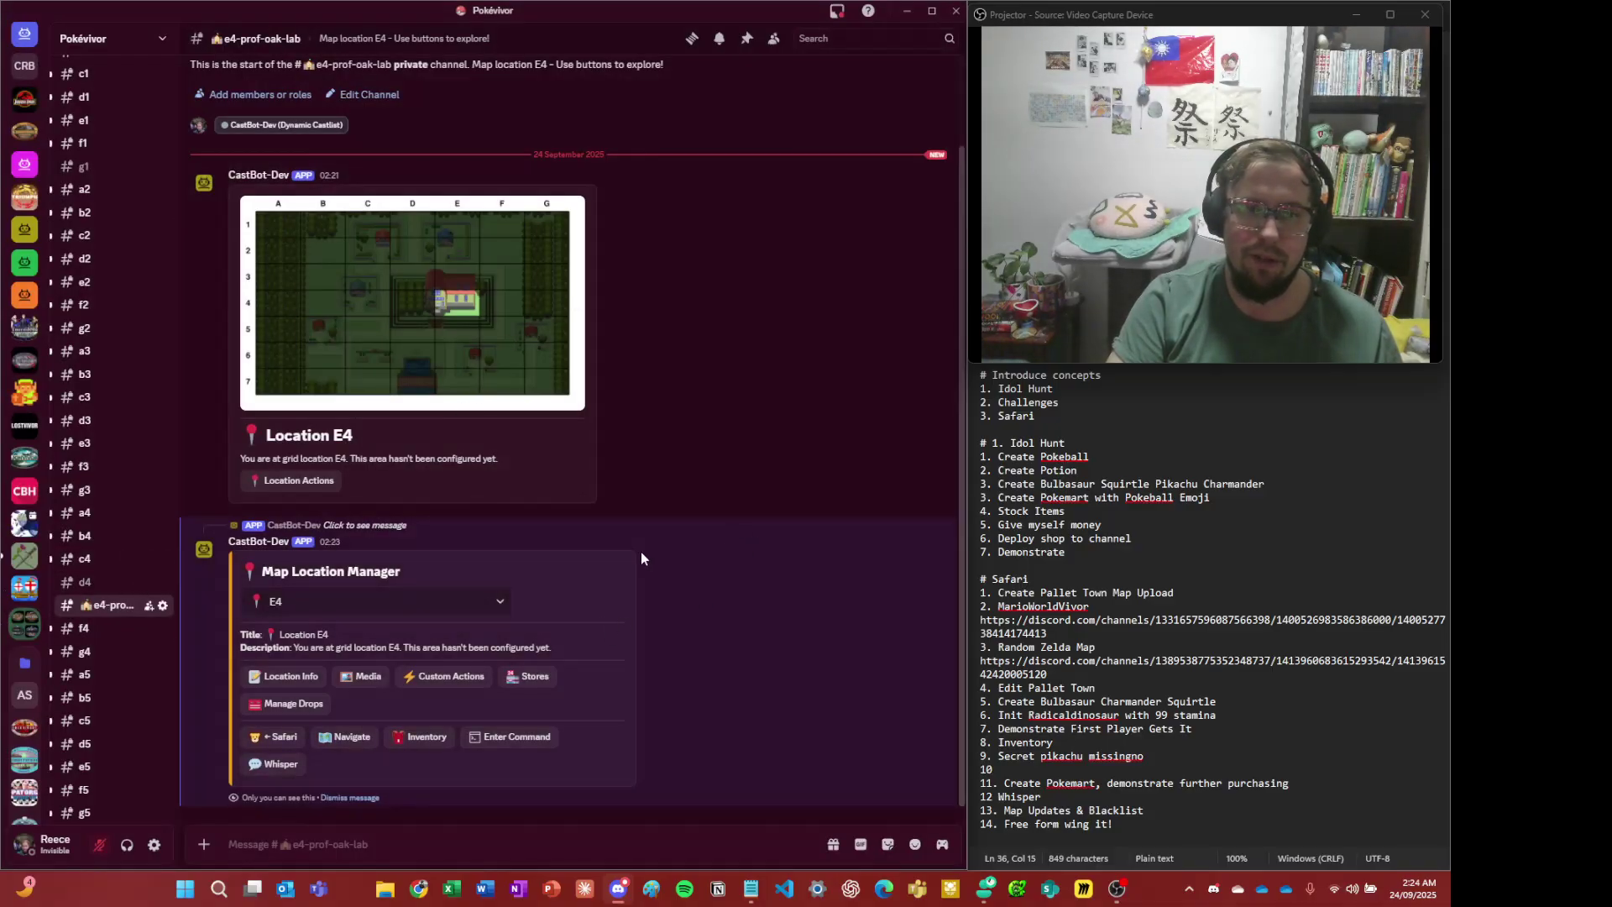
- Widen the channel sidebar and switch to the images channel
left_click_drag(179, 493, 244, 492)
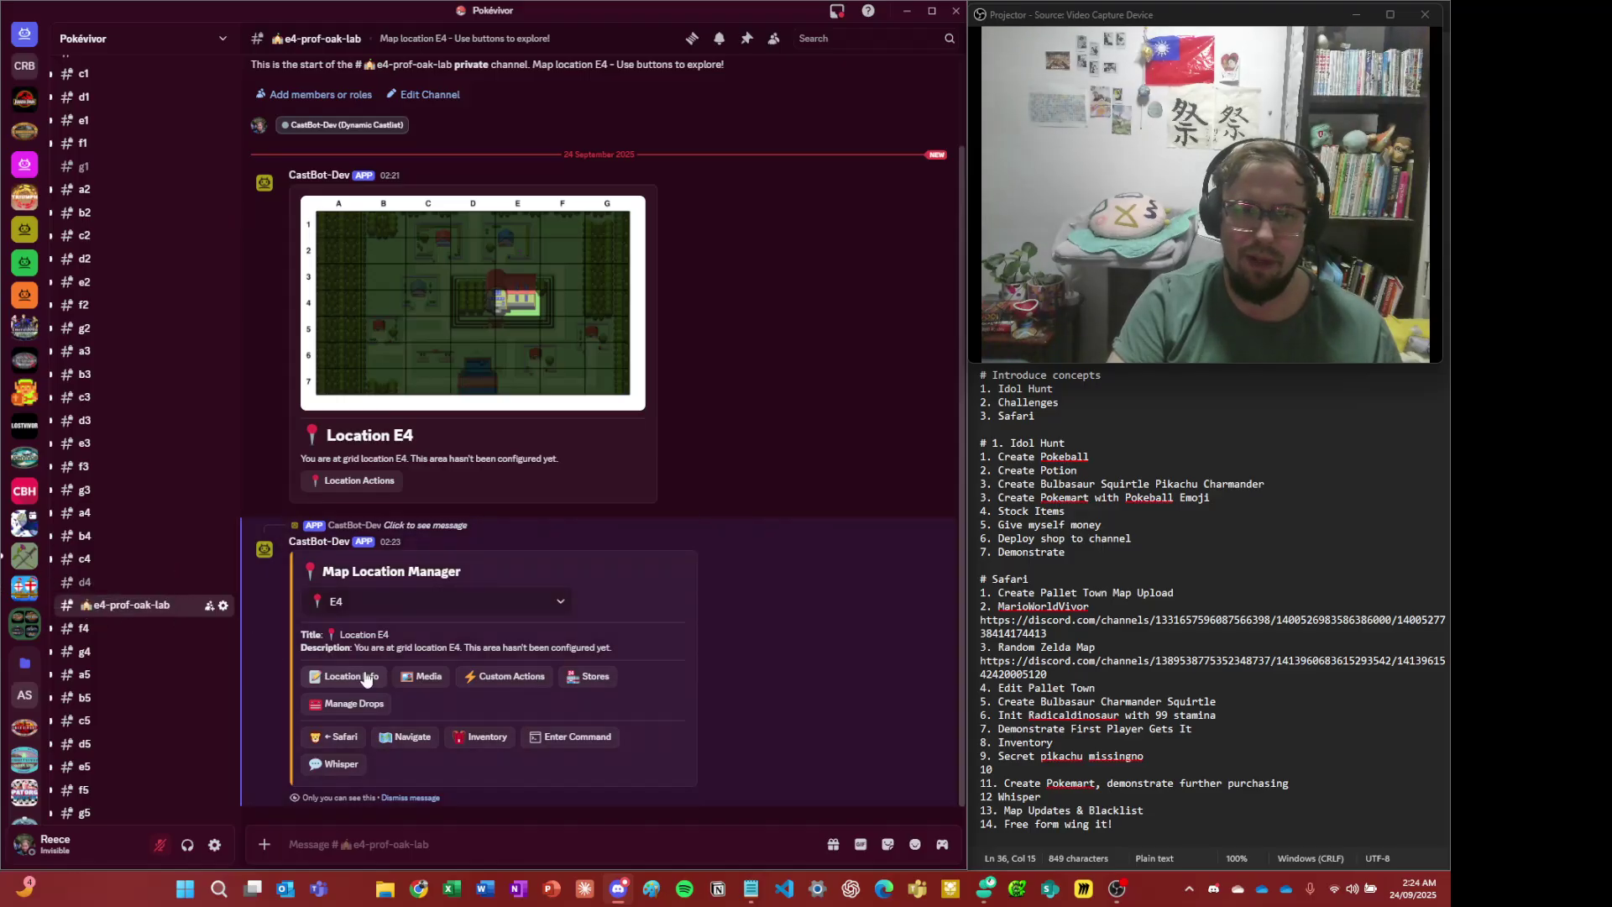
scroll(101, 403, "up", 5)
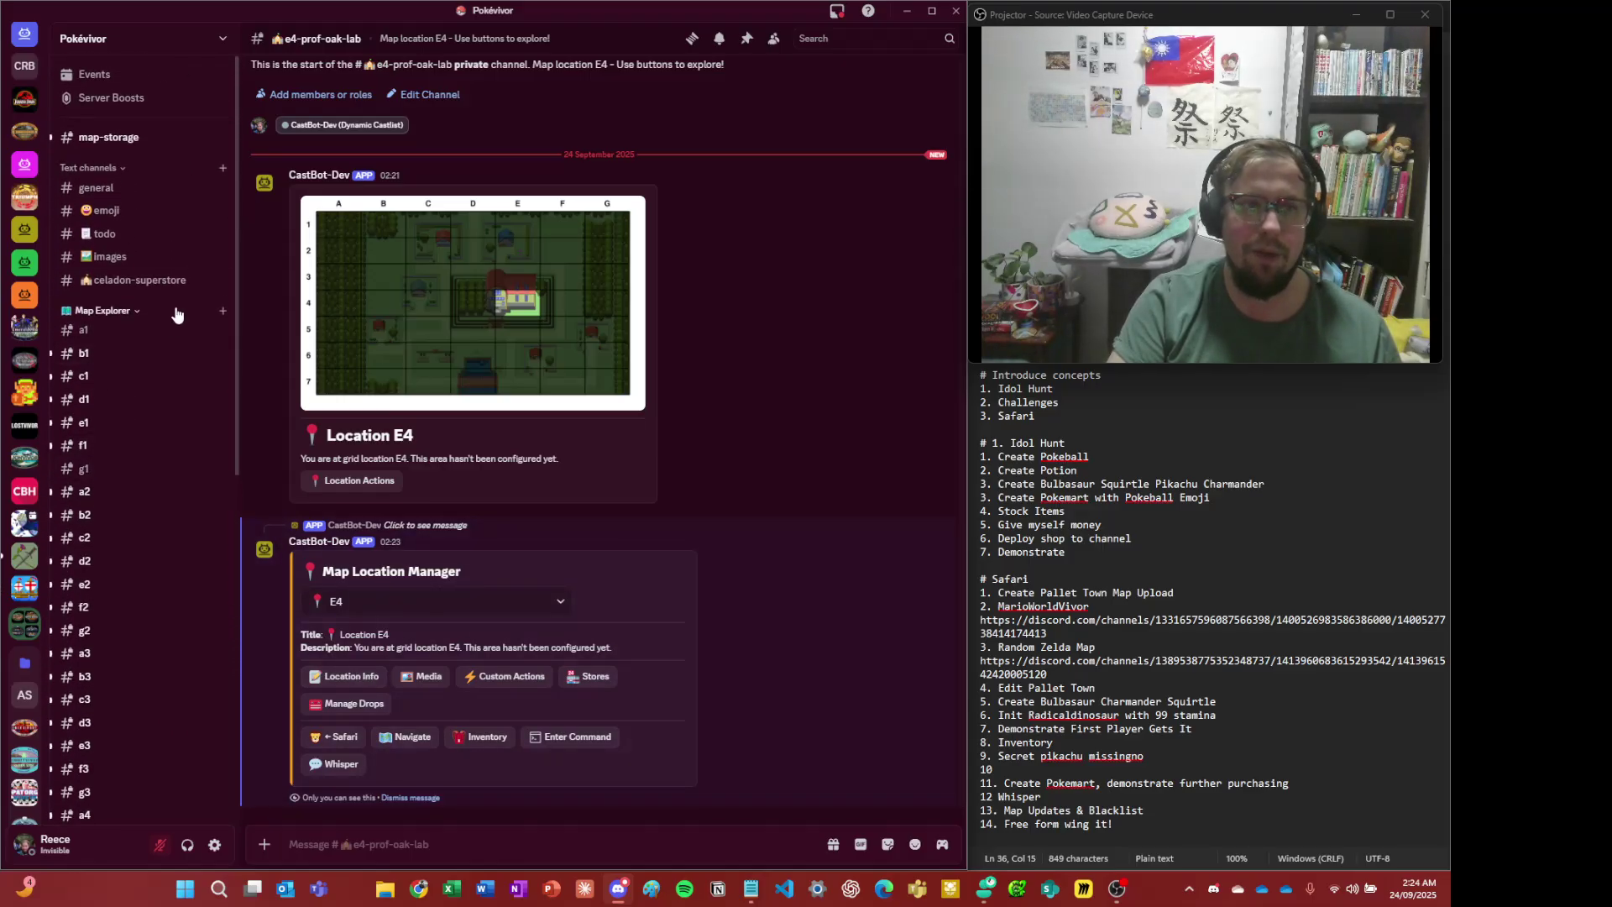
left_click(139, 279)
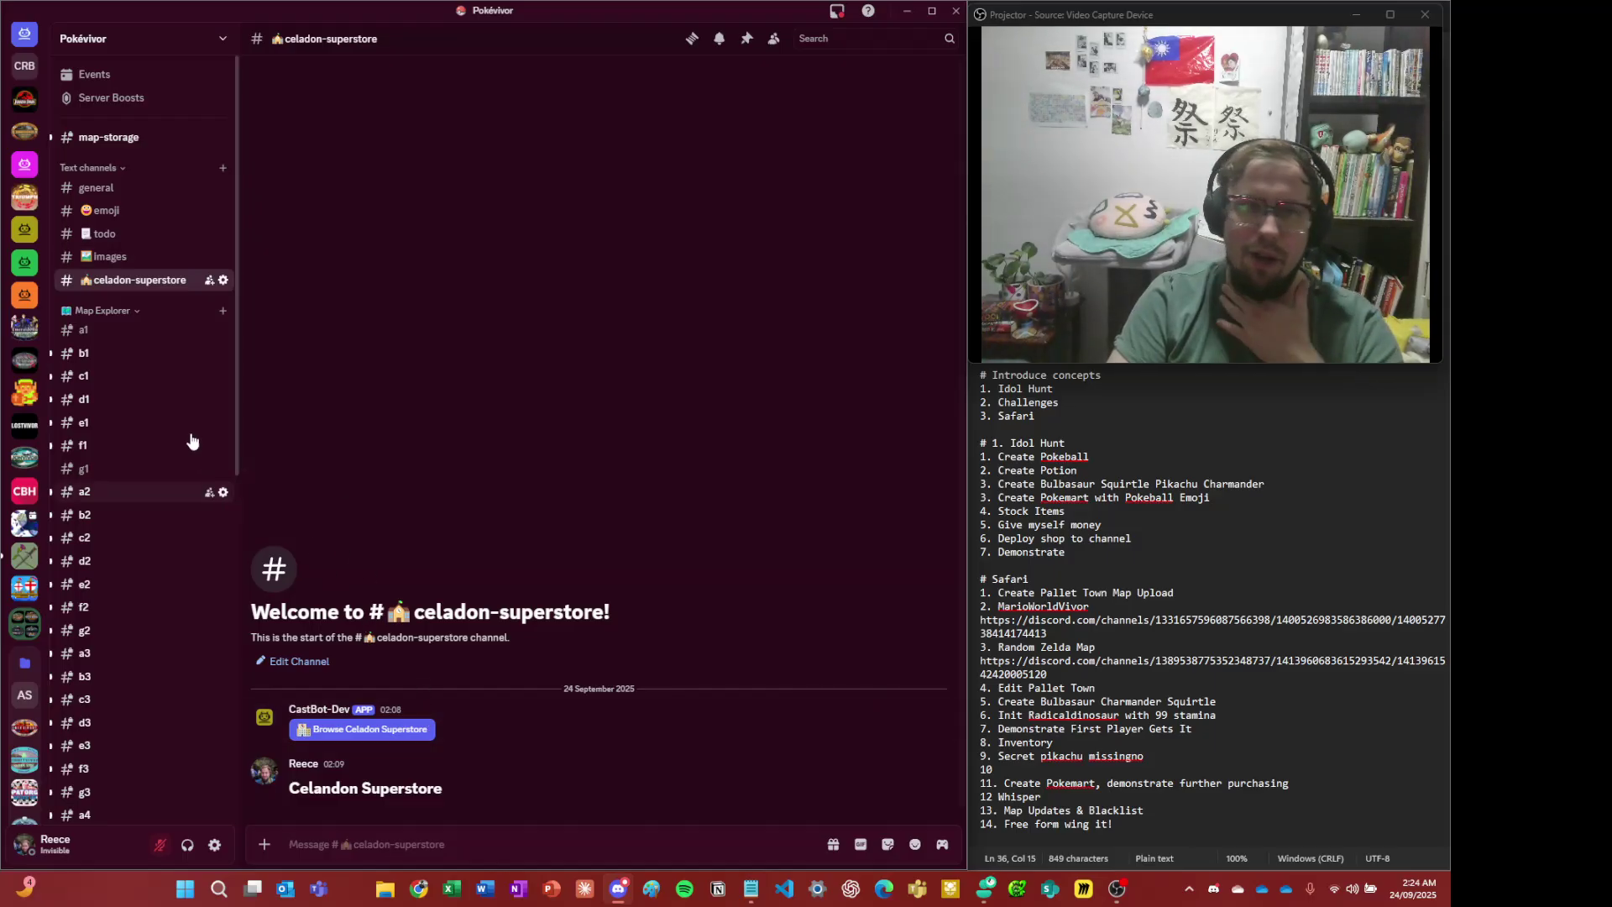
left_click(109, 261)
scroll(621, 470, "up", 3)
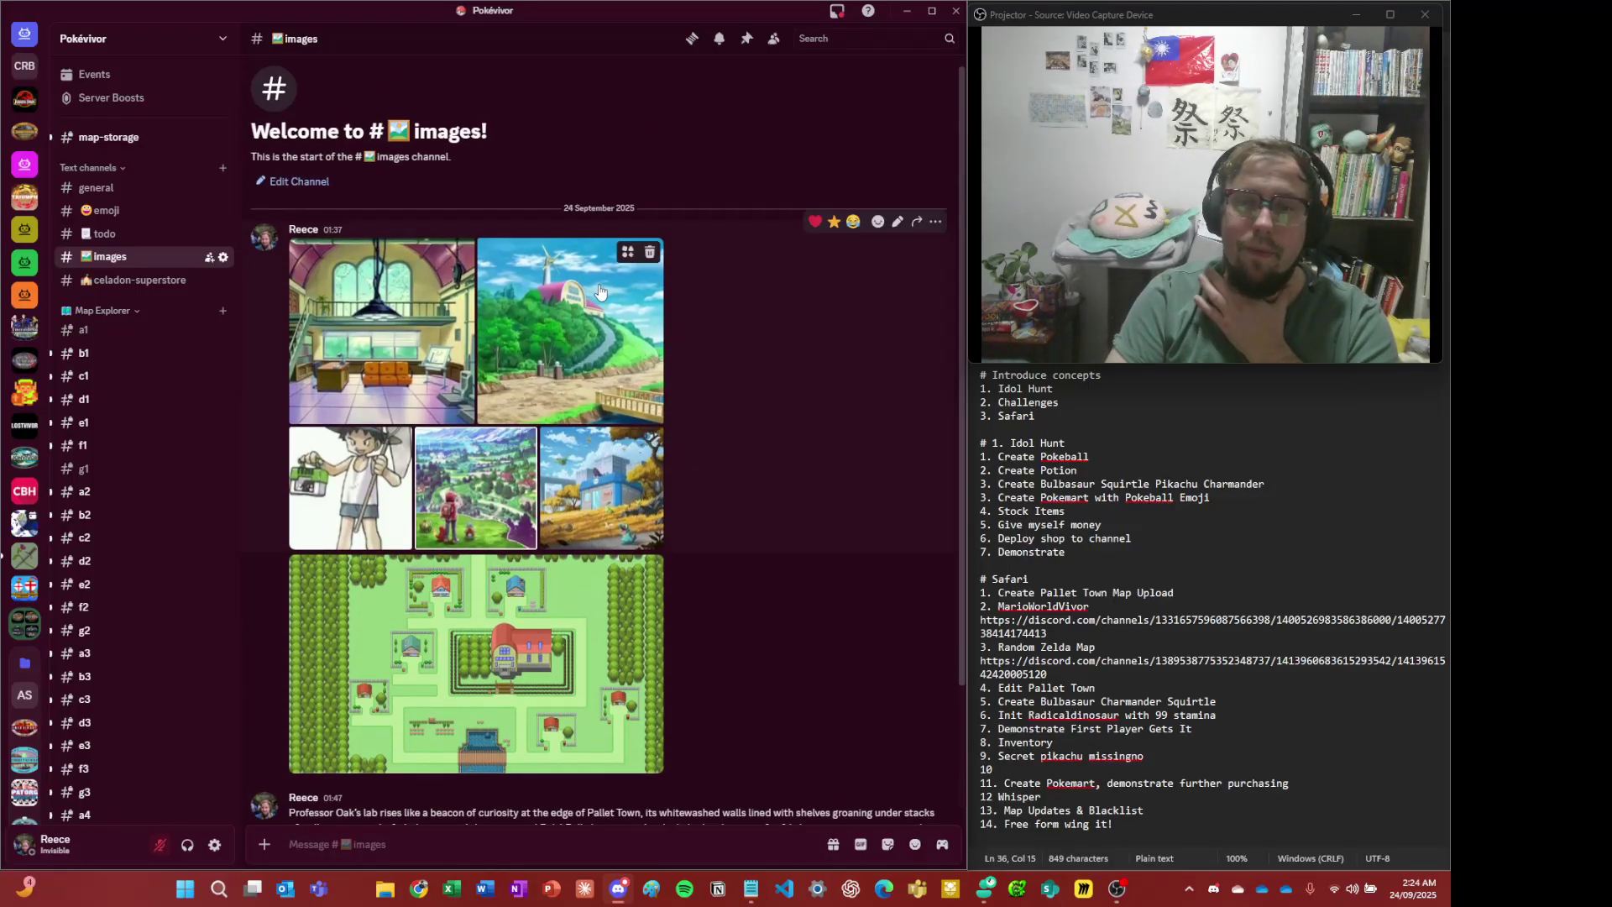
- Enlarge the windmill-hill picture and copy its link
left_click(596, 289)
right_click(545, 330)
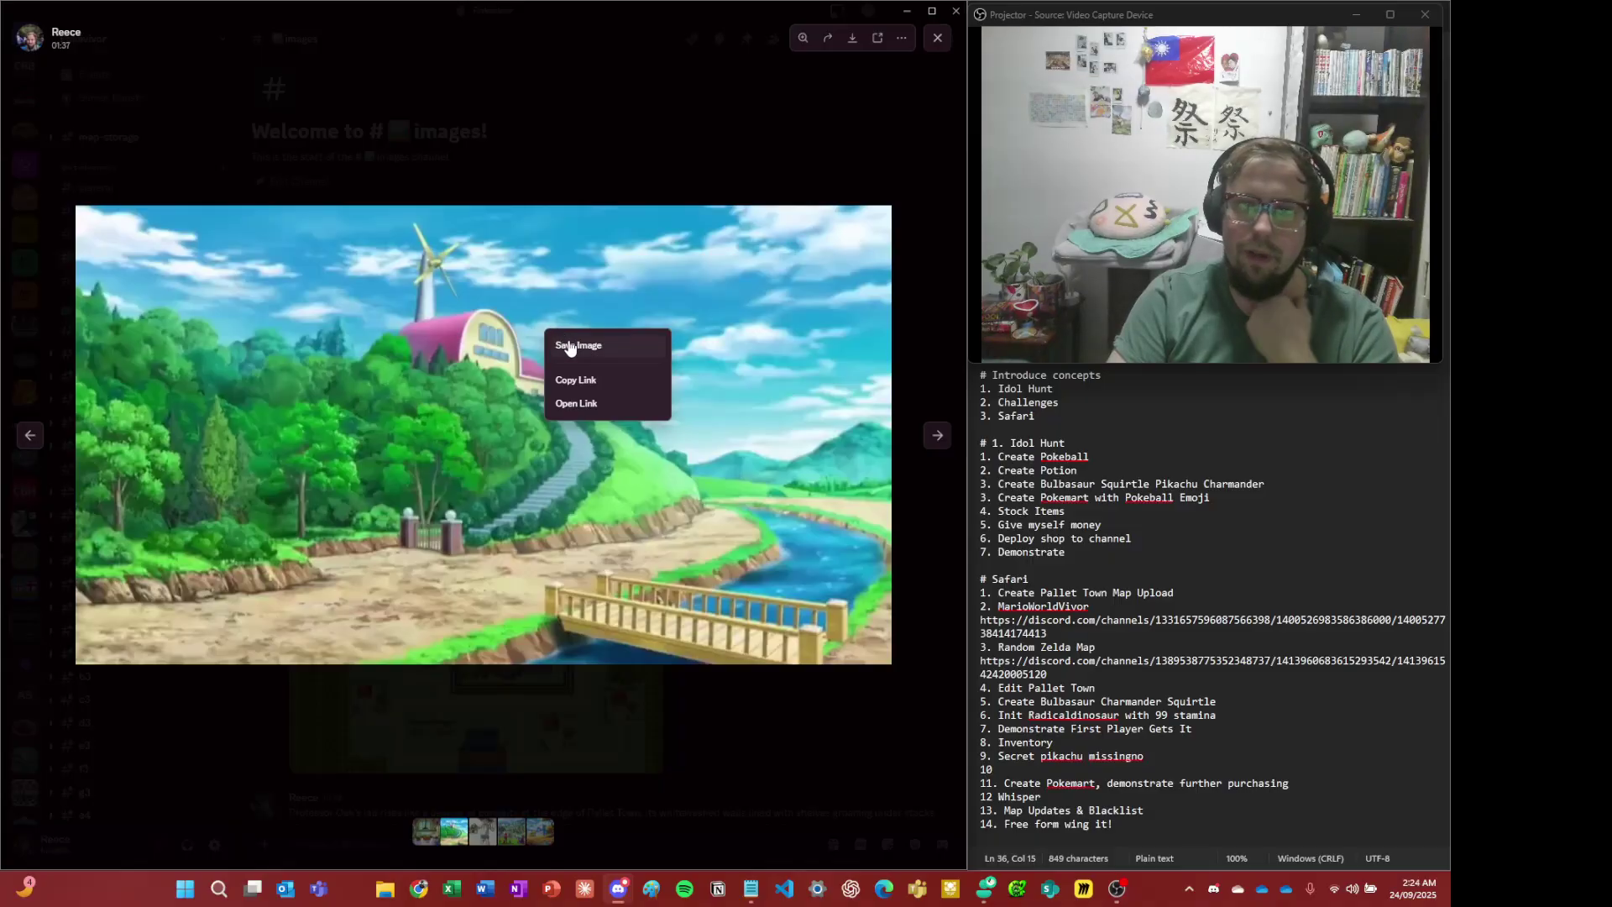
left_click(645, 788)
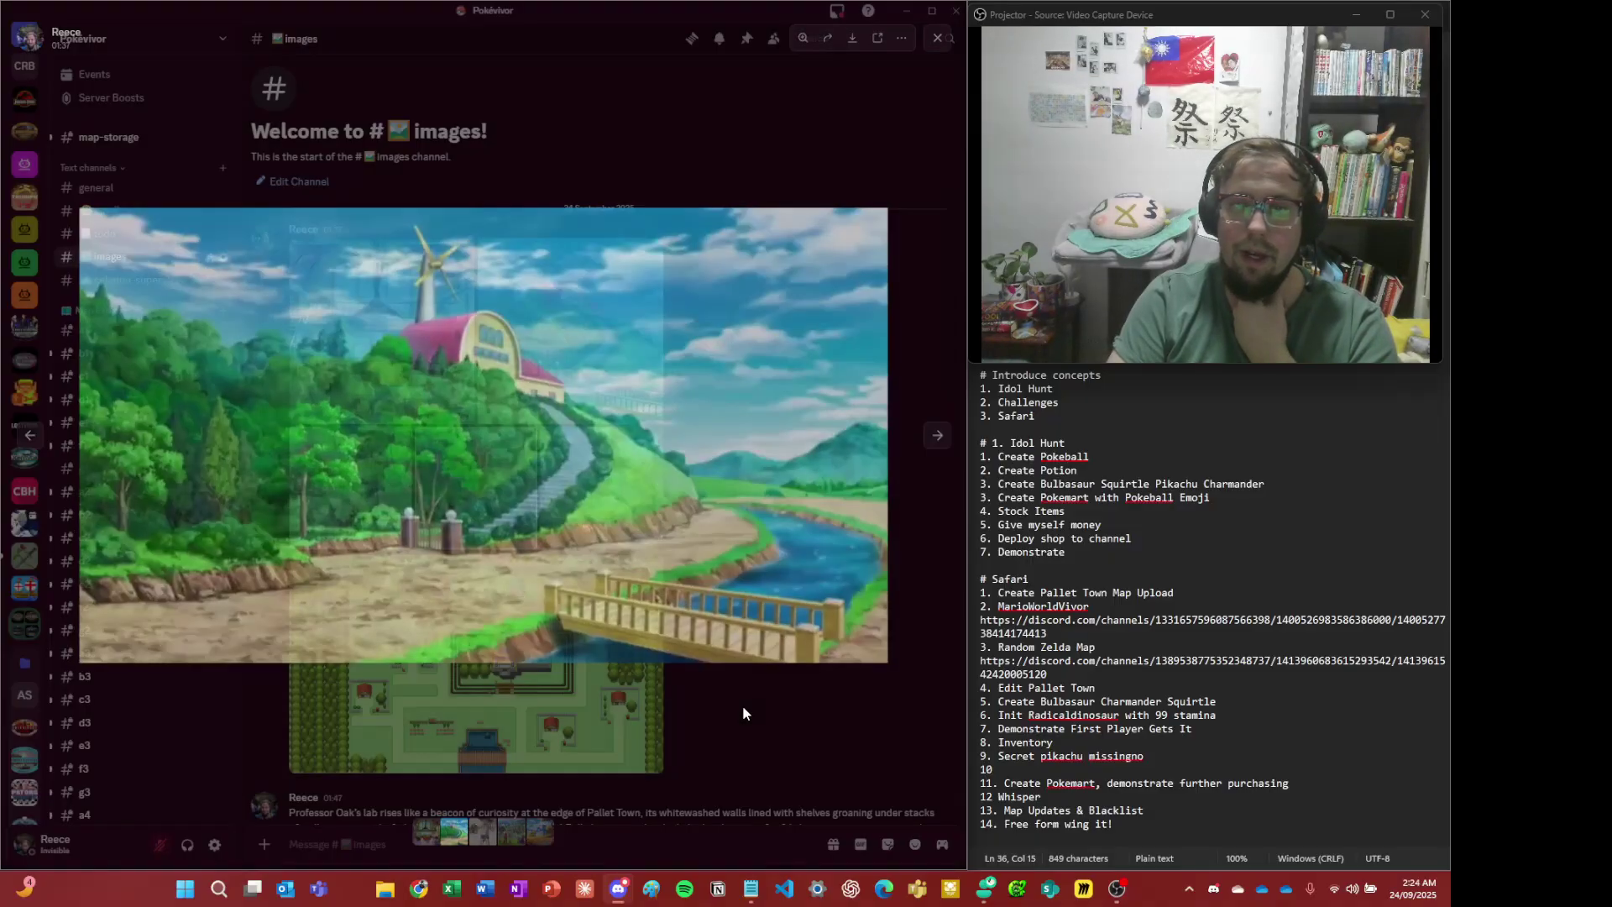
left_click(607, 336)
right_click(607, 336)
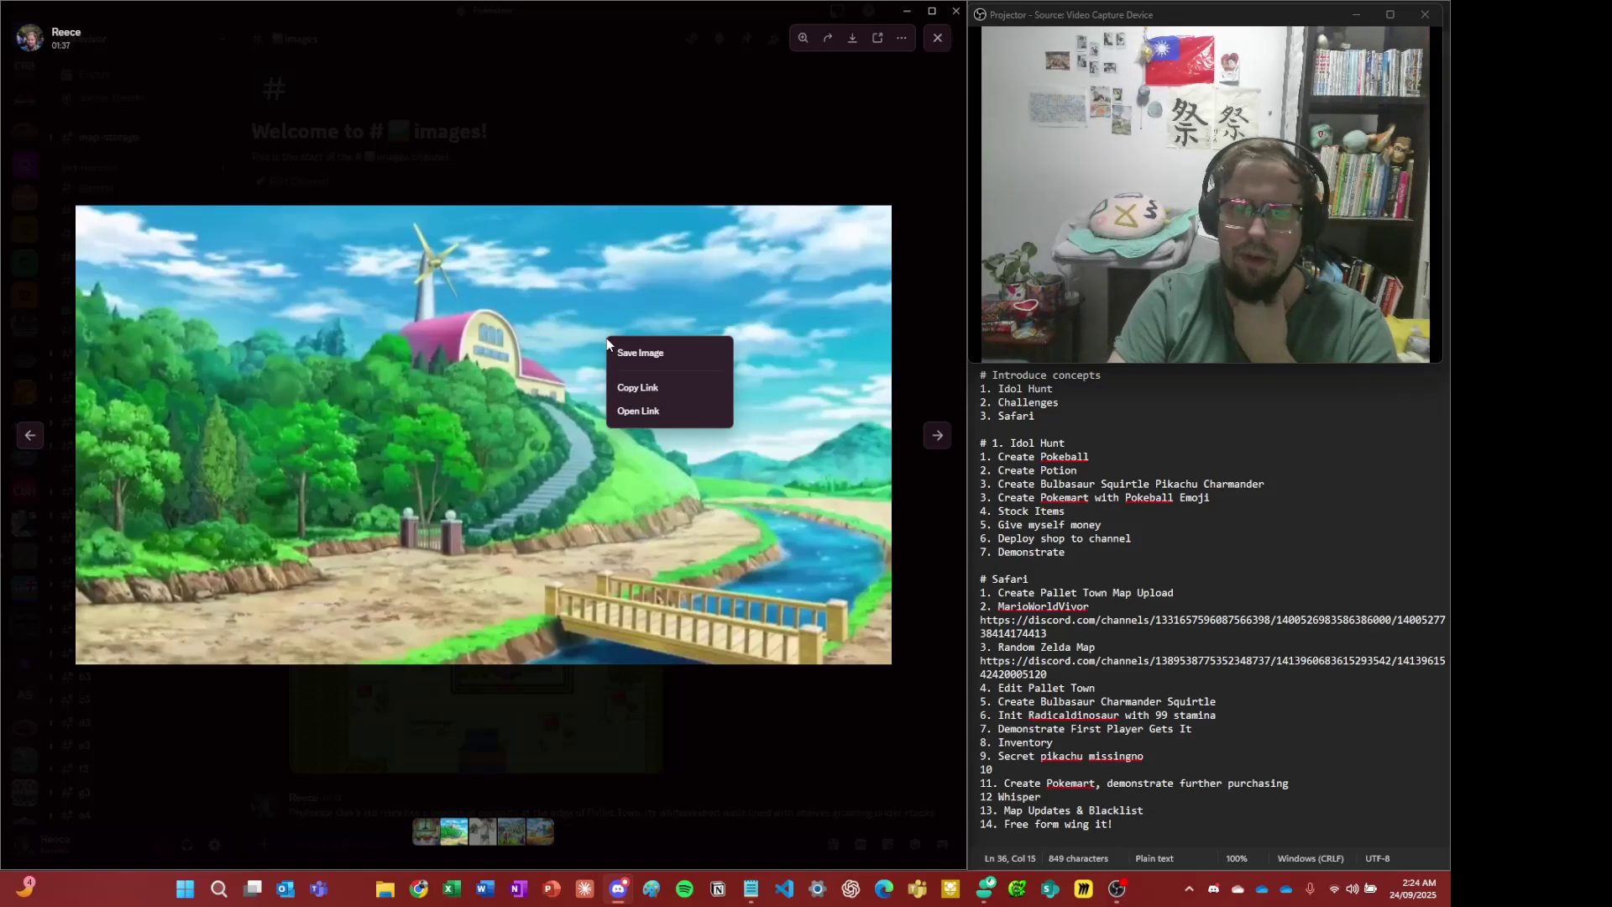
left_click(660, 404)
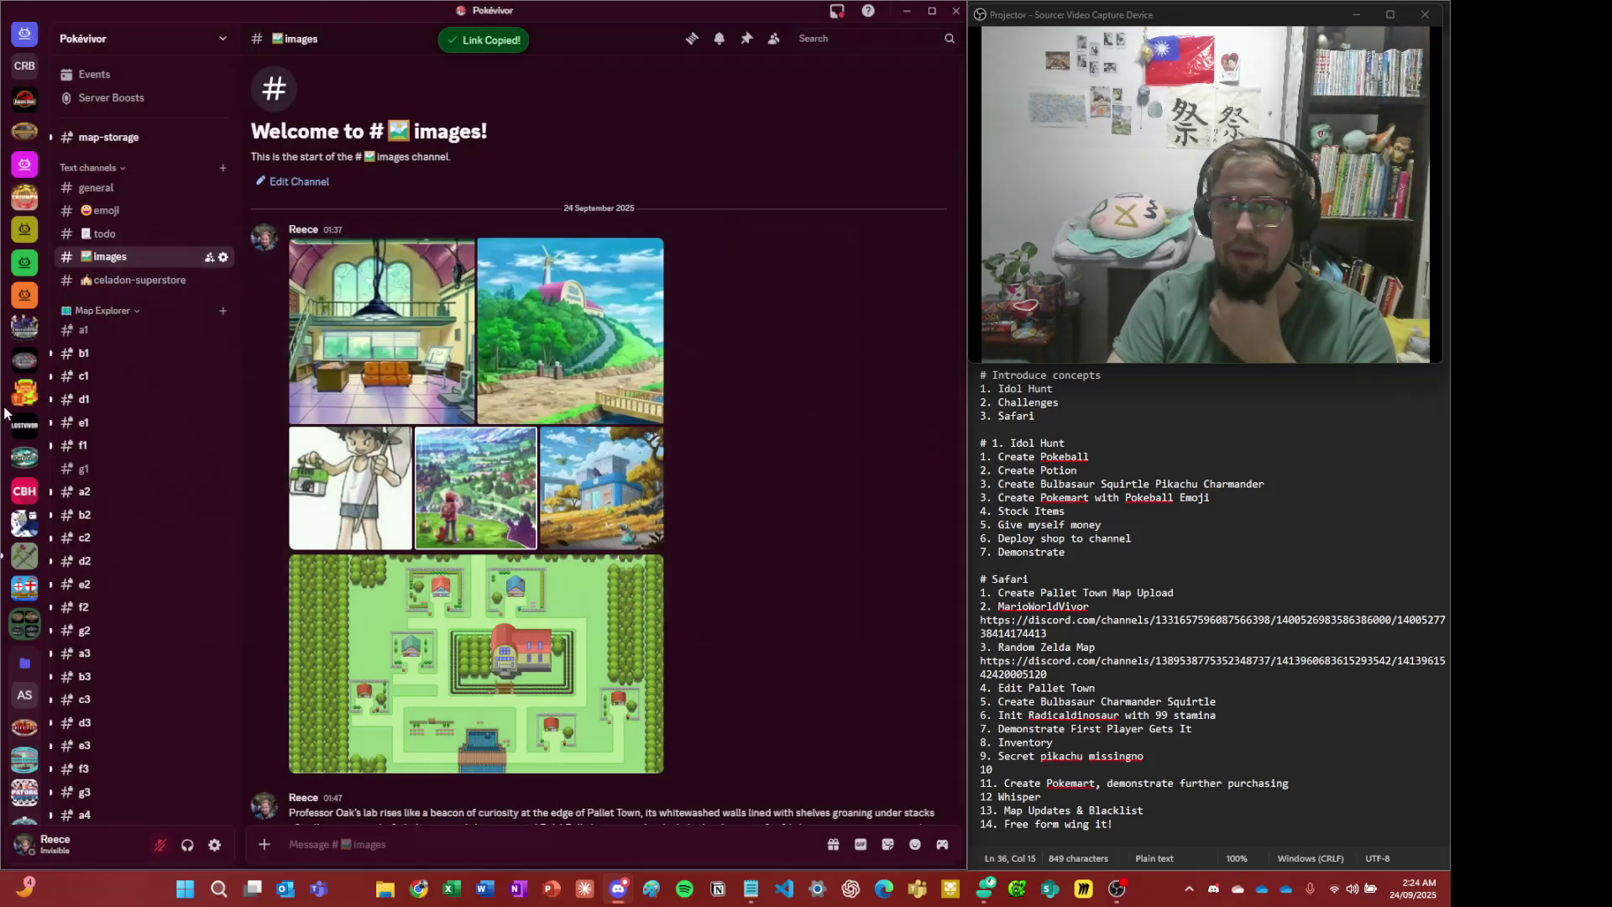
- Close the picture viewer and return to #e4-prof-oak-lab
left_click(637, 113)
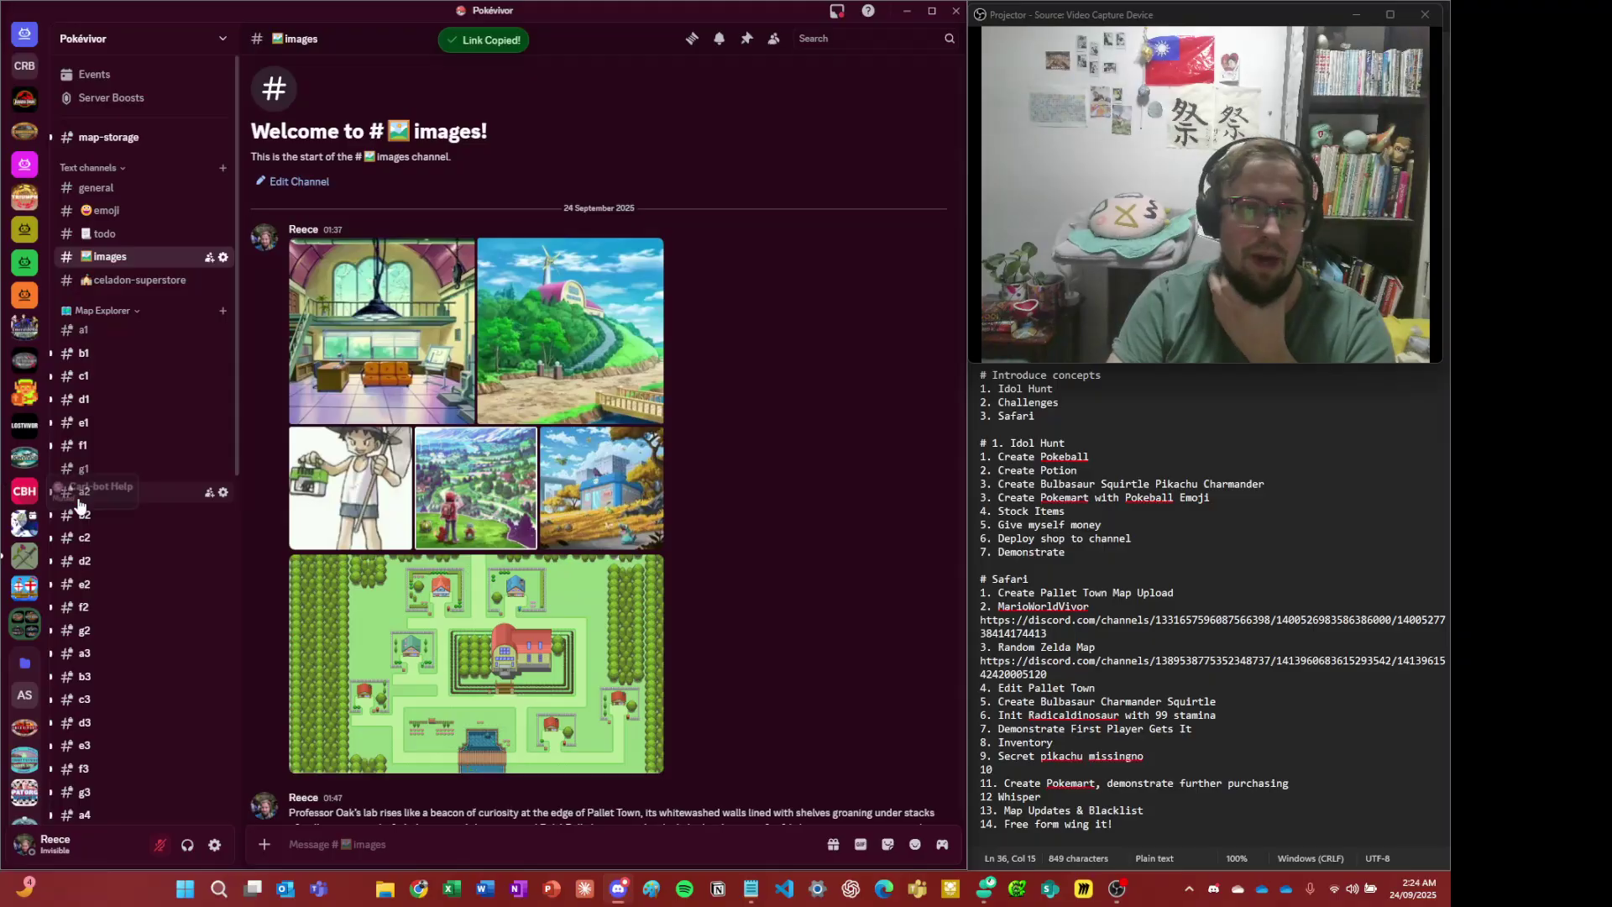
scroll(78, 504, "down", 4)
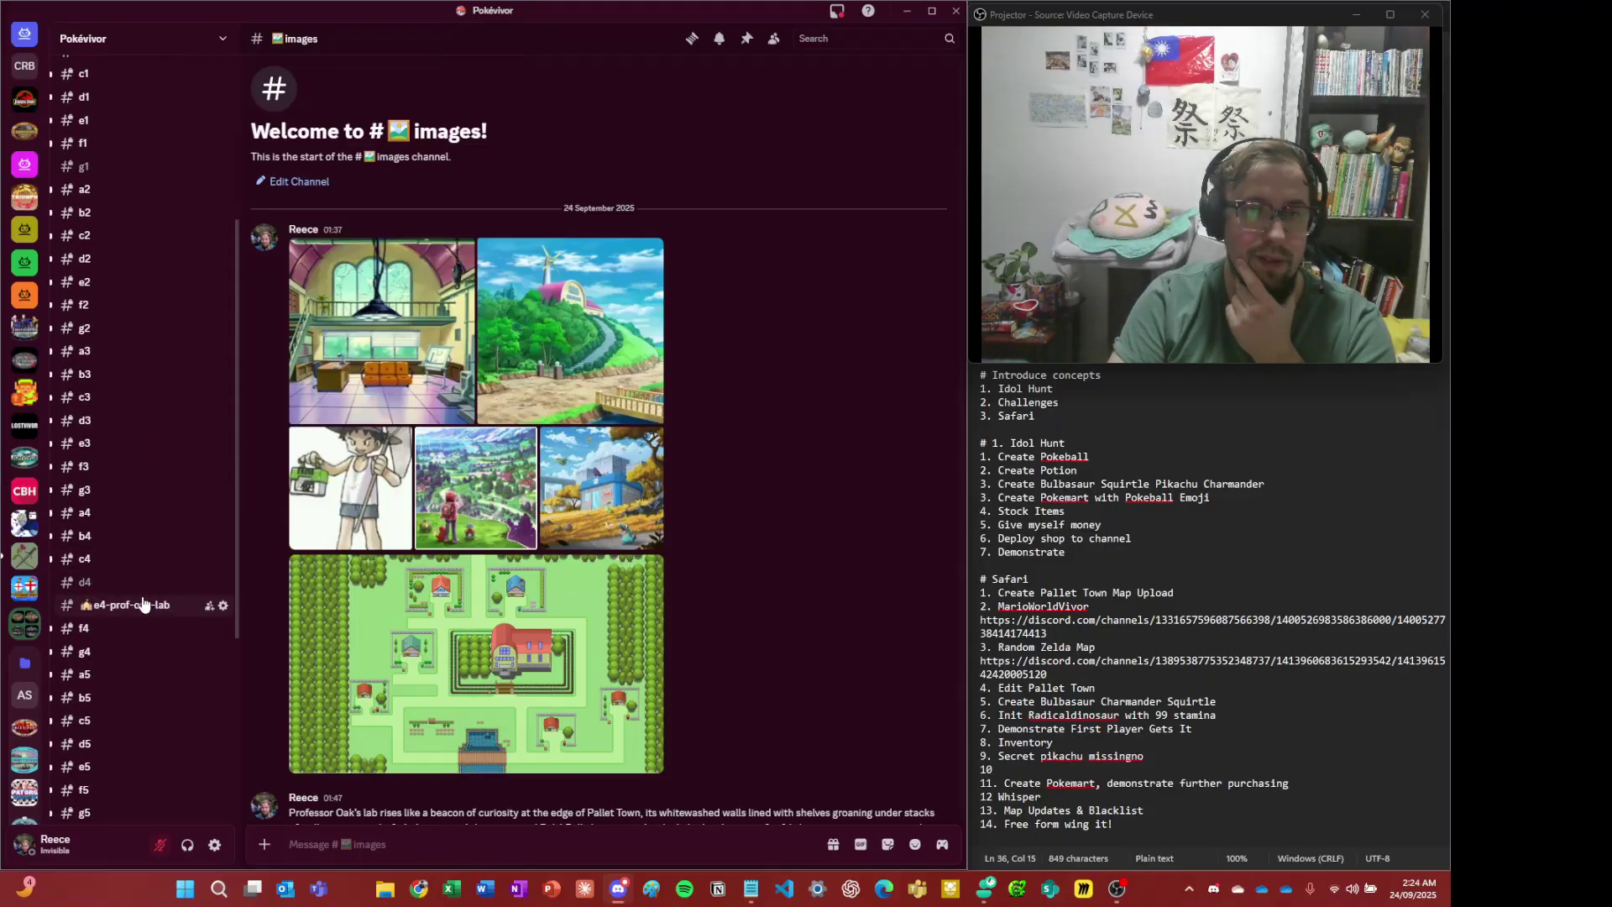
scroll(603, 668, "down", 3)
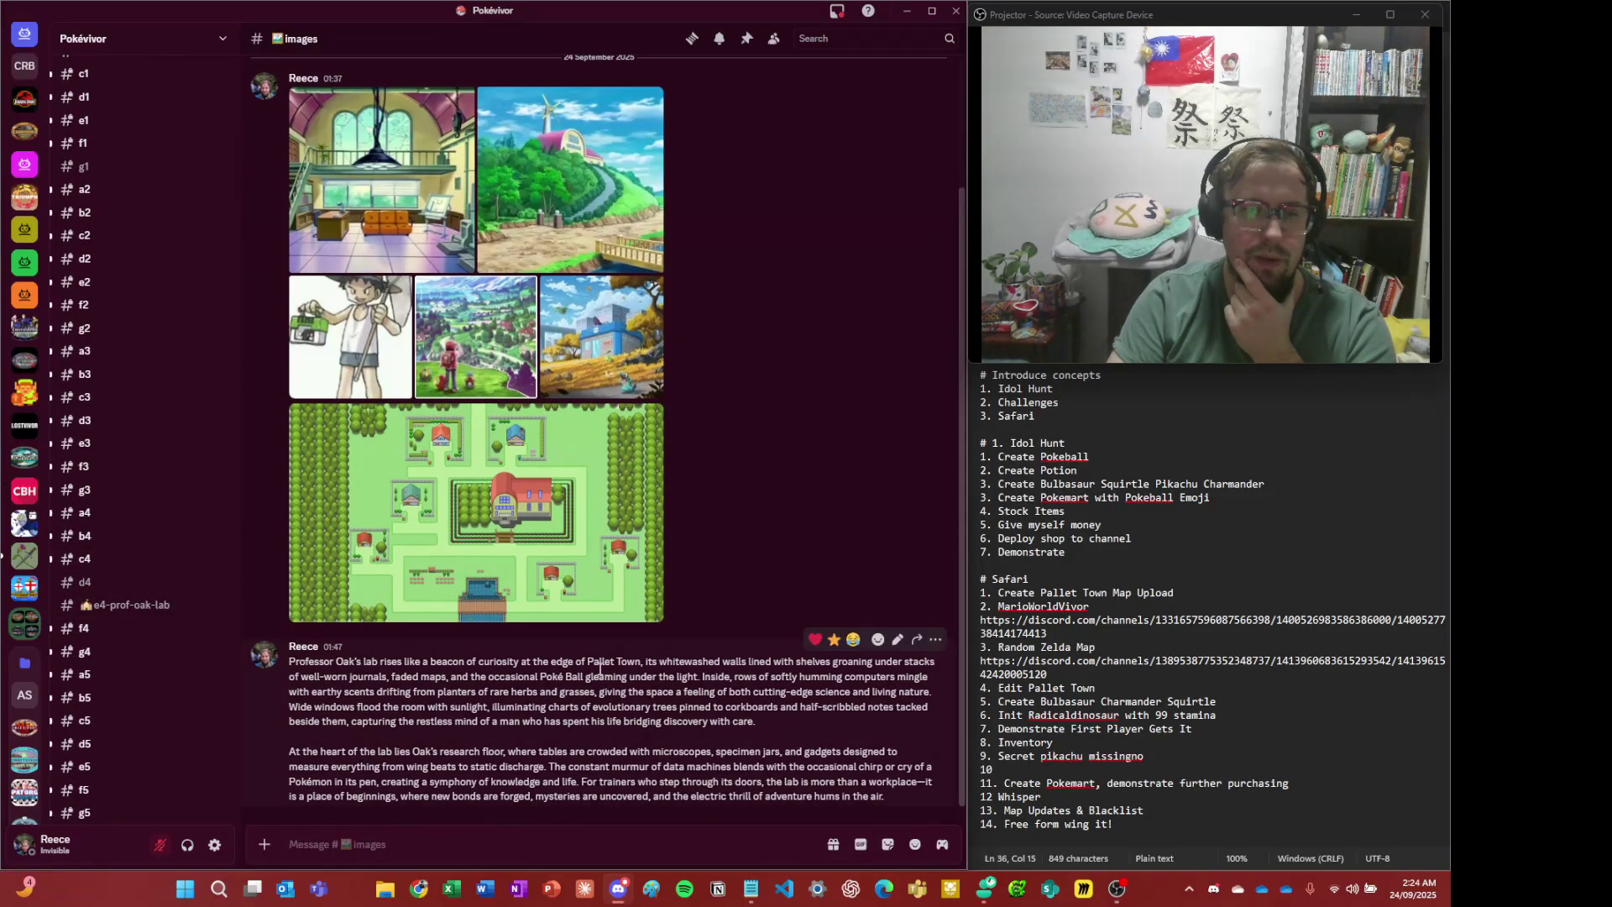
left_click(137, 607)
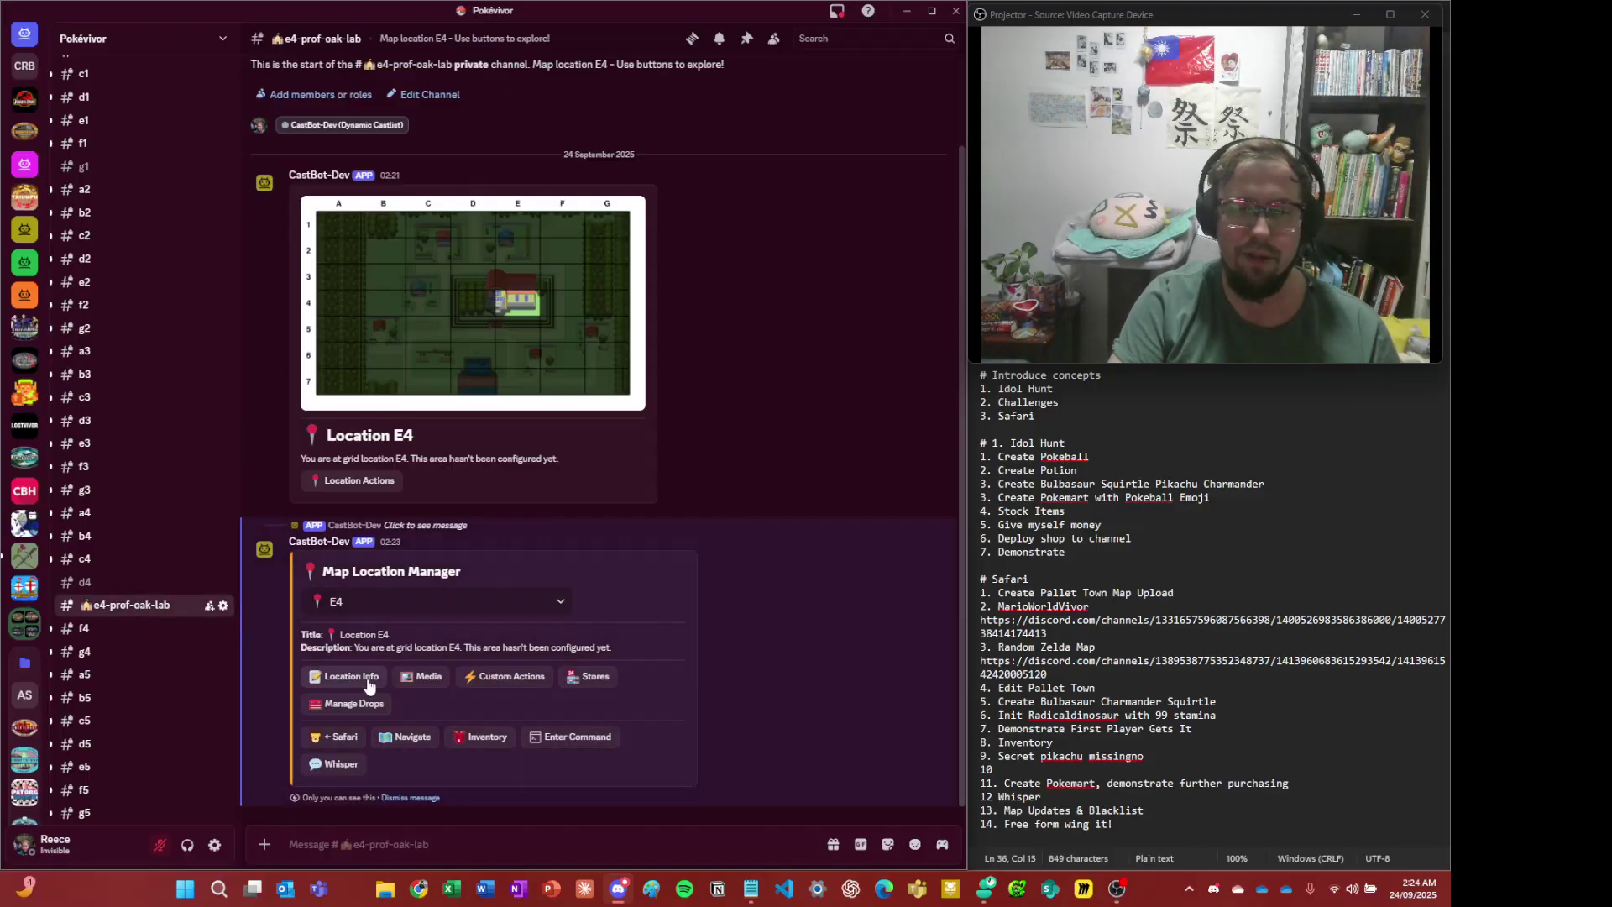
- Paste the copied lab picture link as location E4's image URL and submit it
left_click(430, 683)
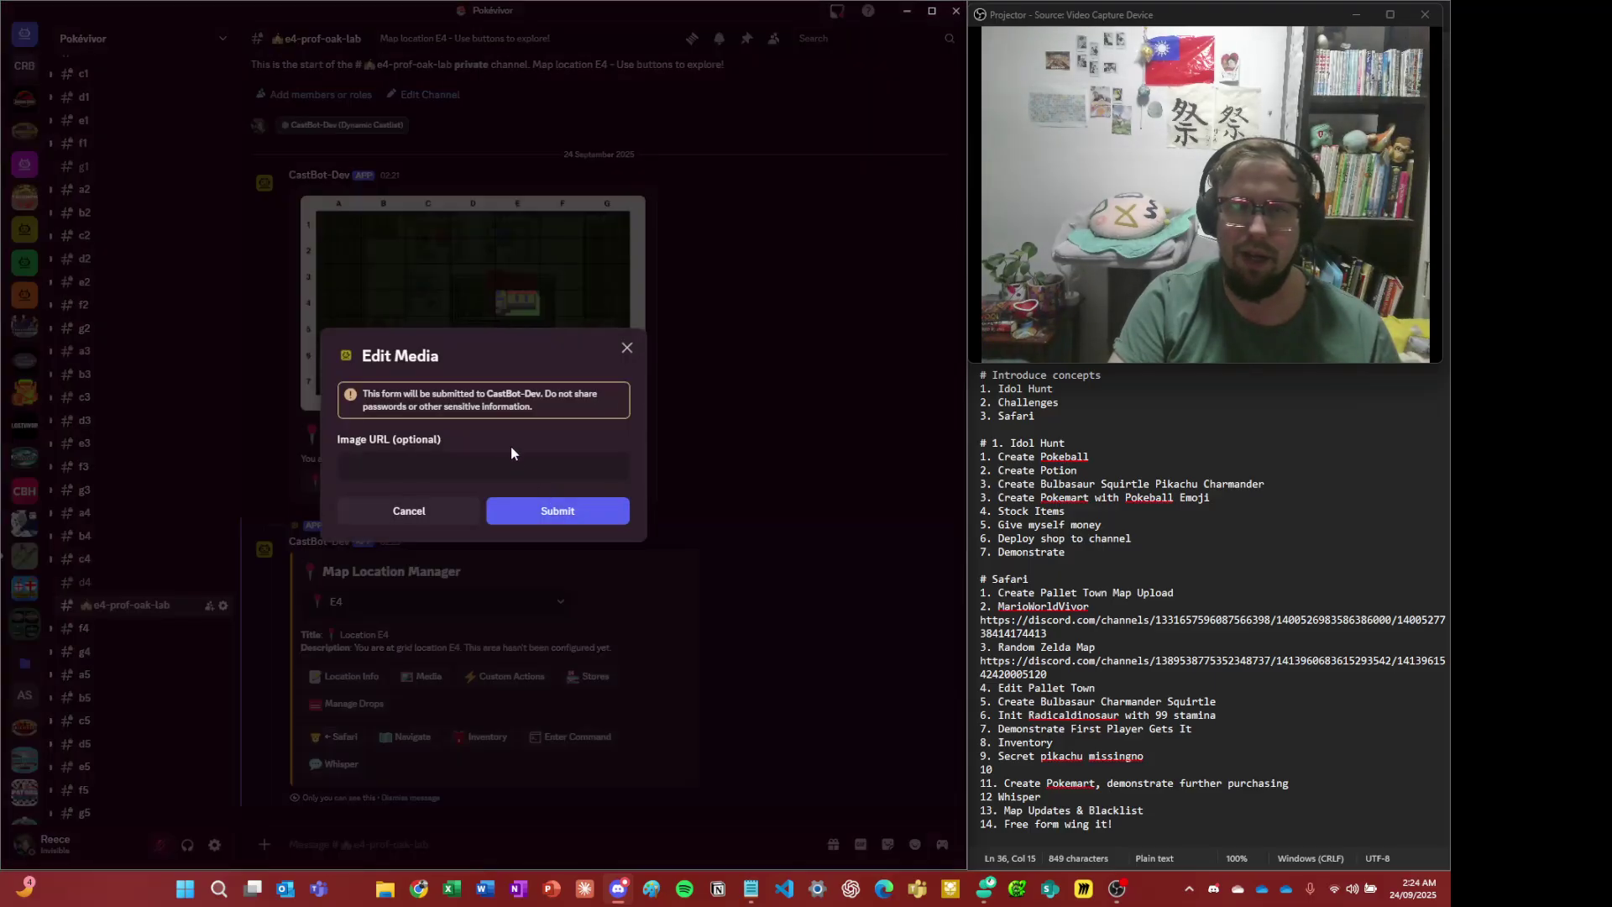
left_click(473, 470)
key("ctrl+v")
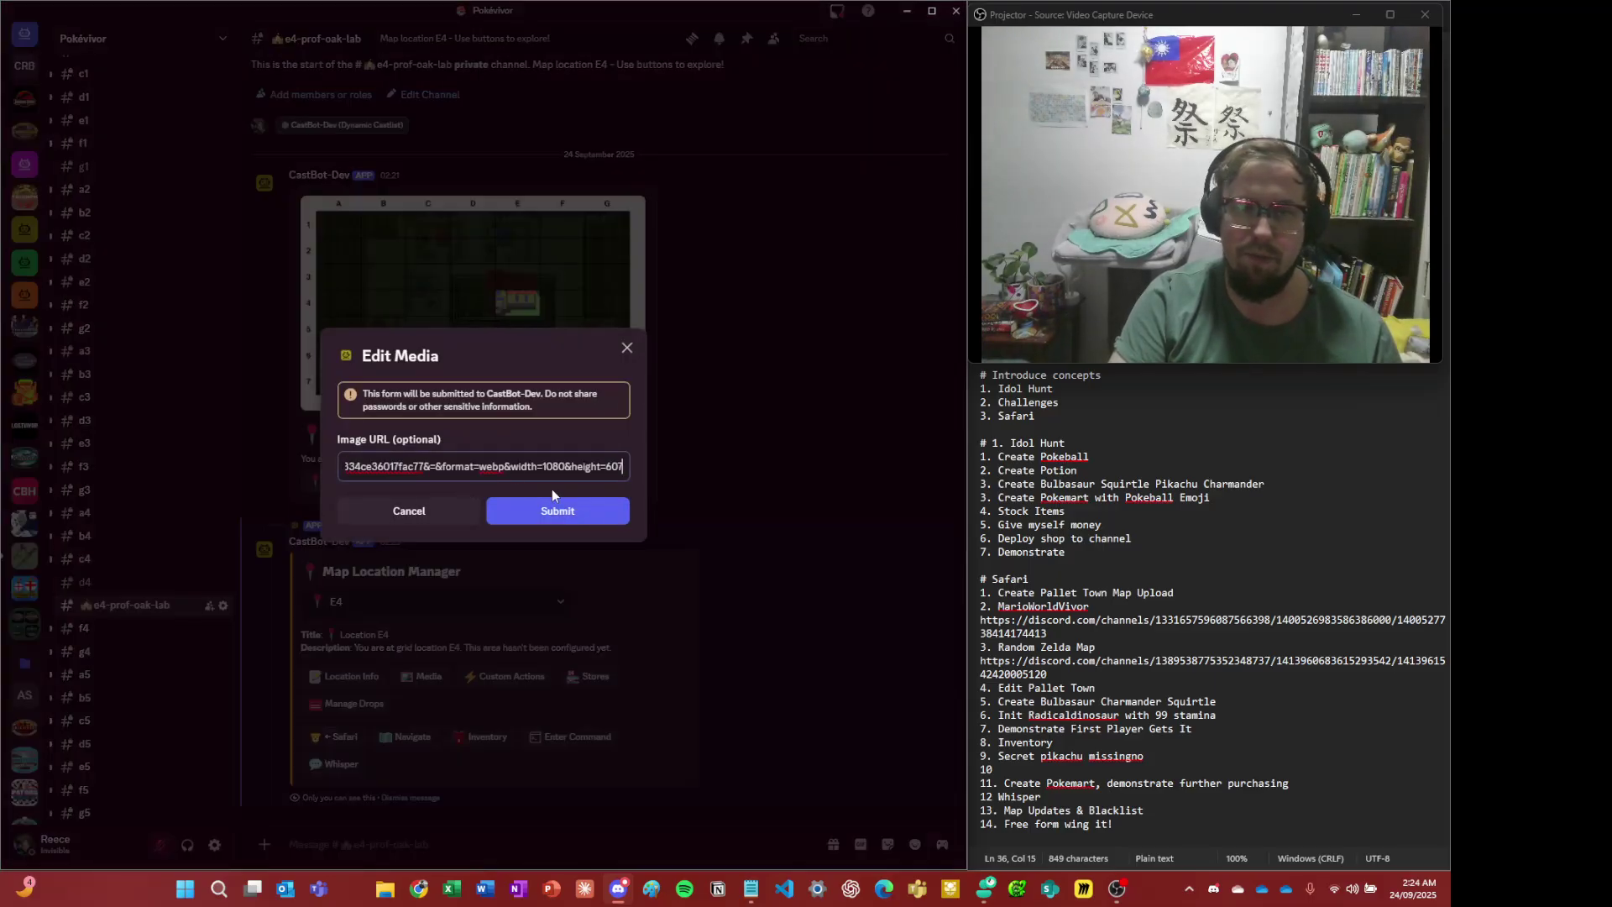
left_click(575, 519)
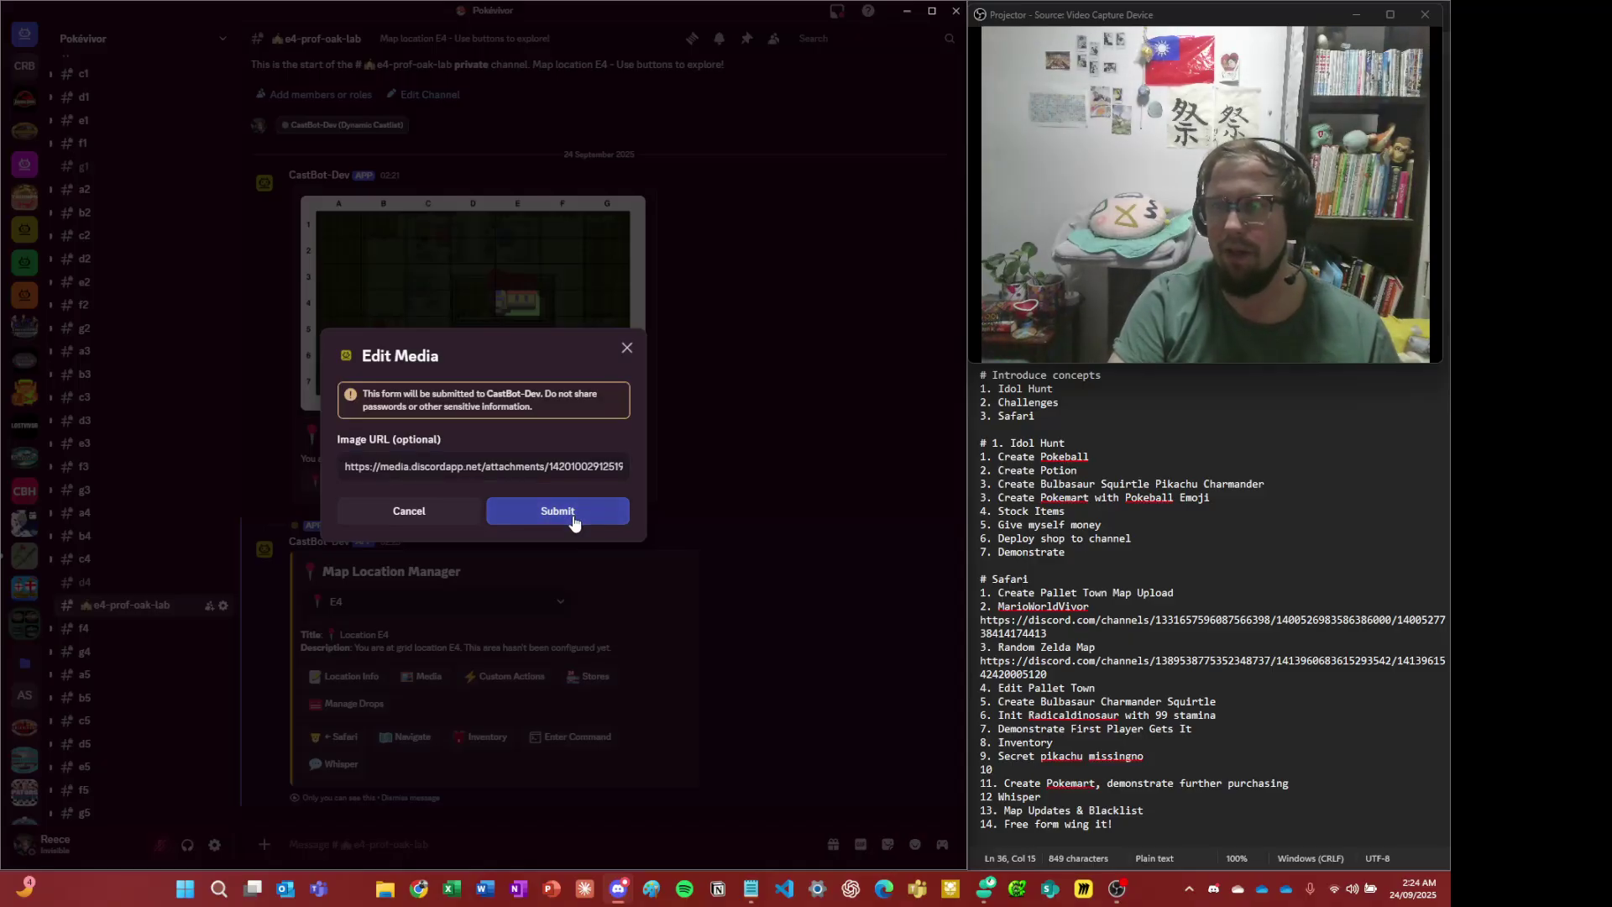
left_click(555, 509)
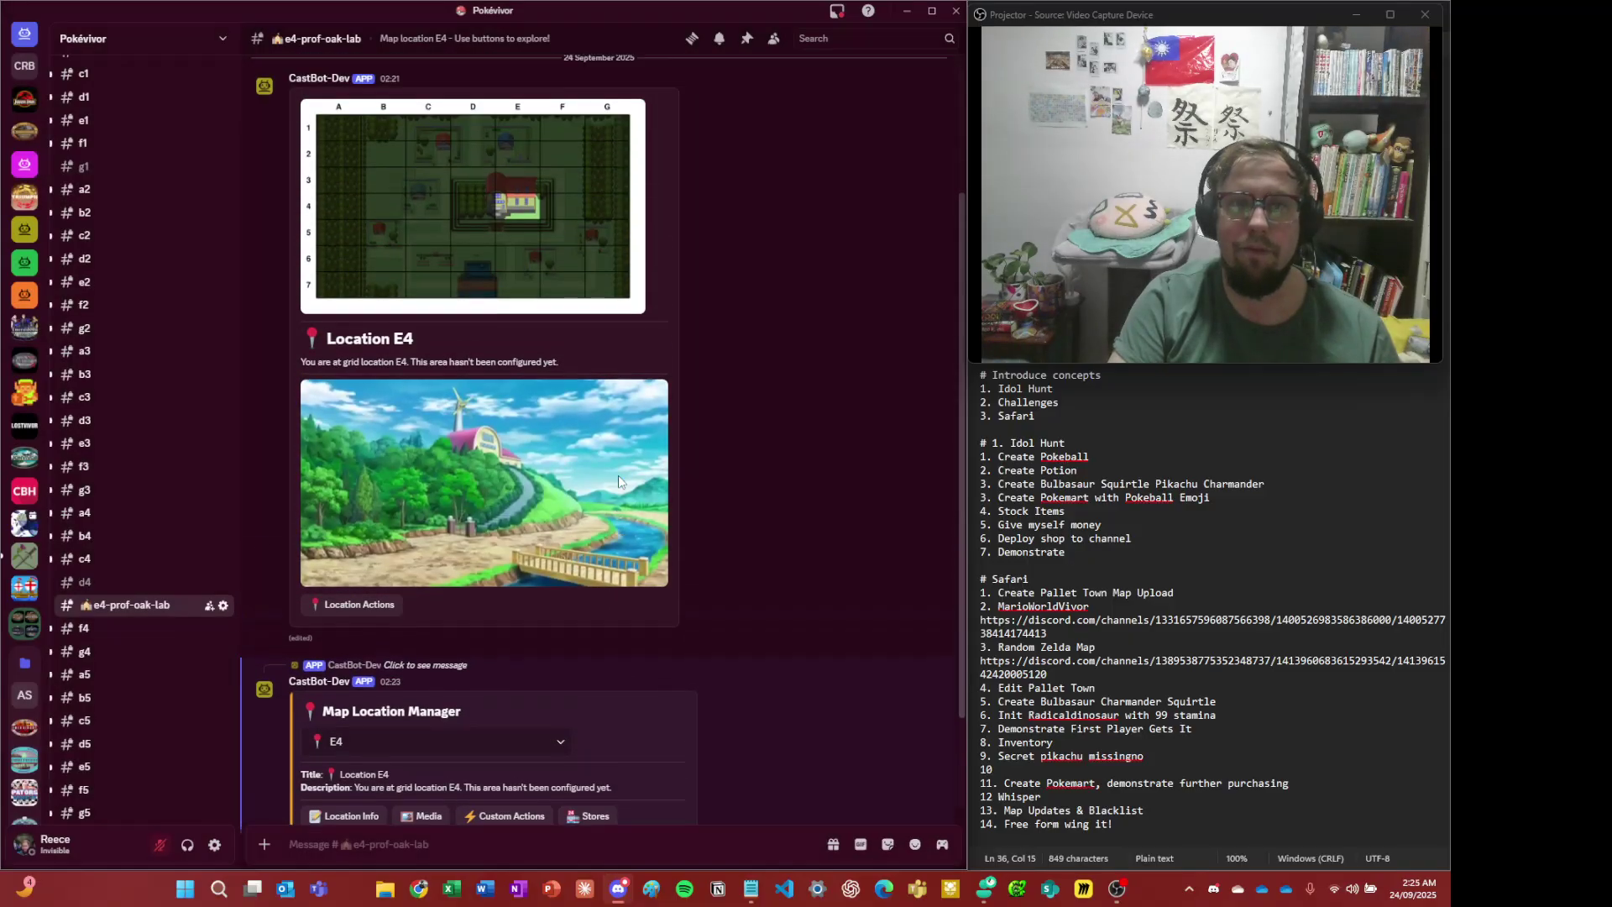
- Preview the new lab image at full size, then close the preview
left_click(623, 457)
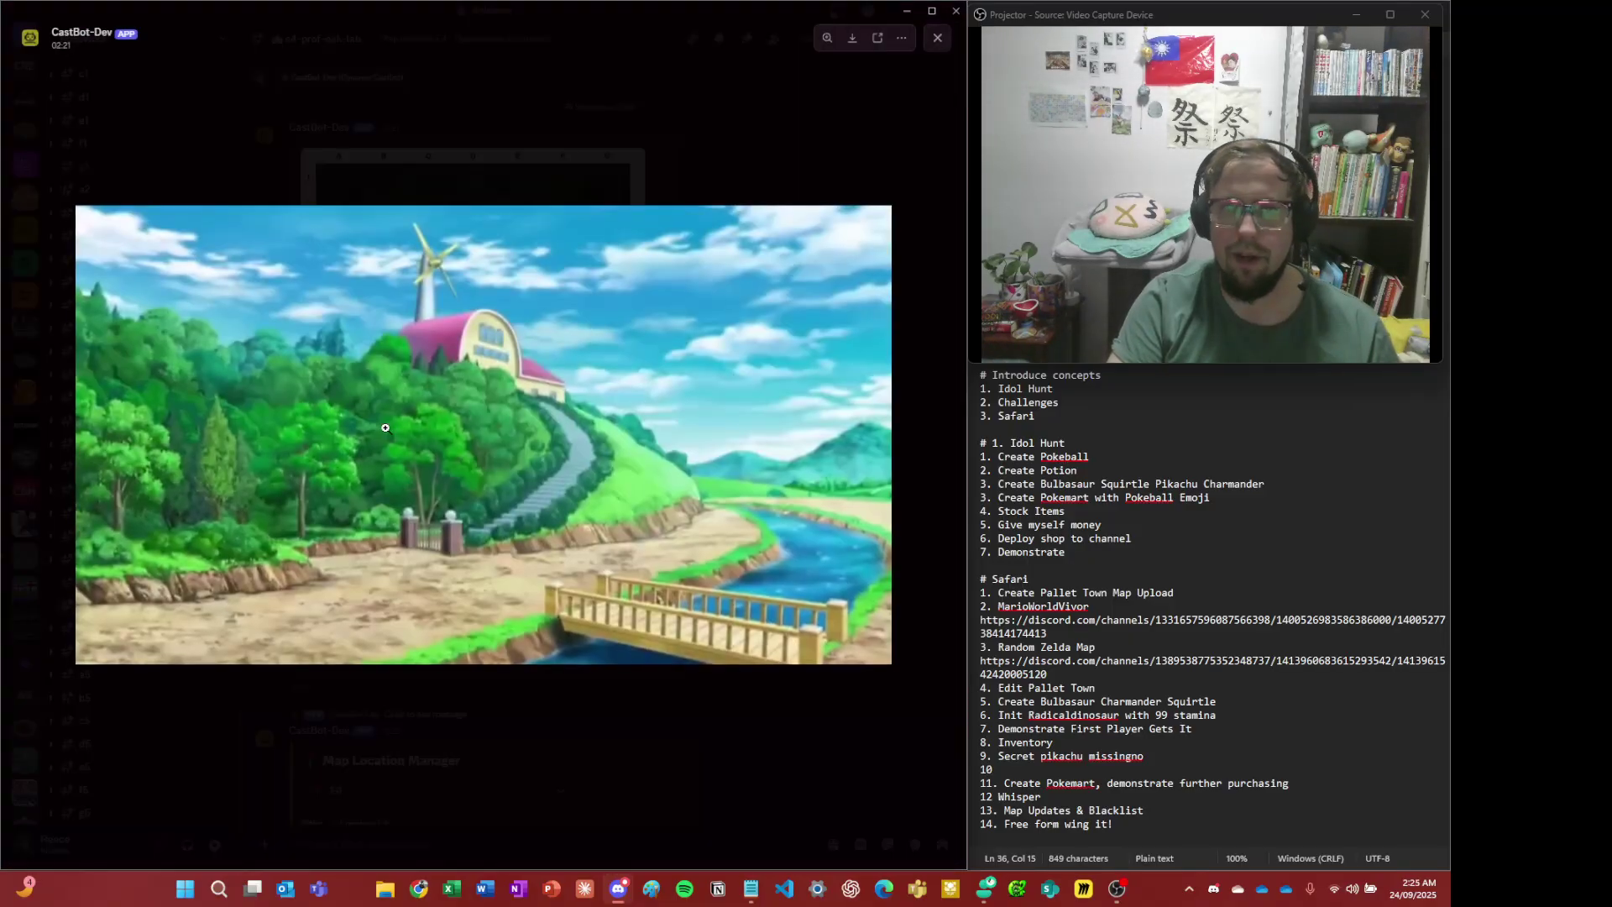
left_click(605, 808)
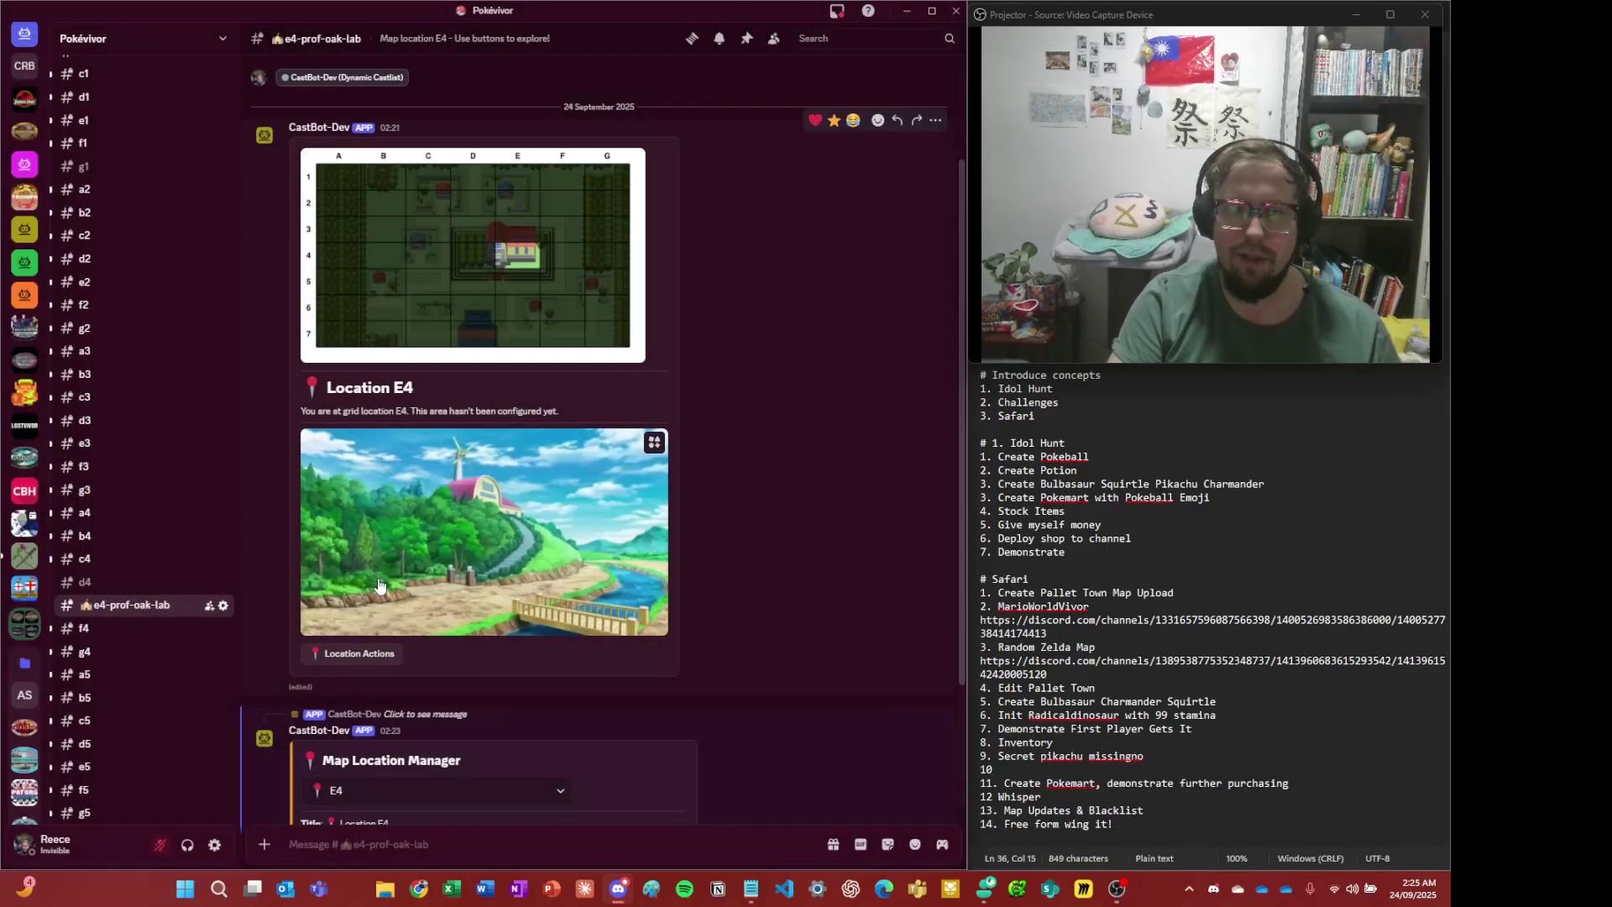
scroll(250, 581, "down", 3)
scroll(195, 531, "up", 2)
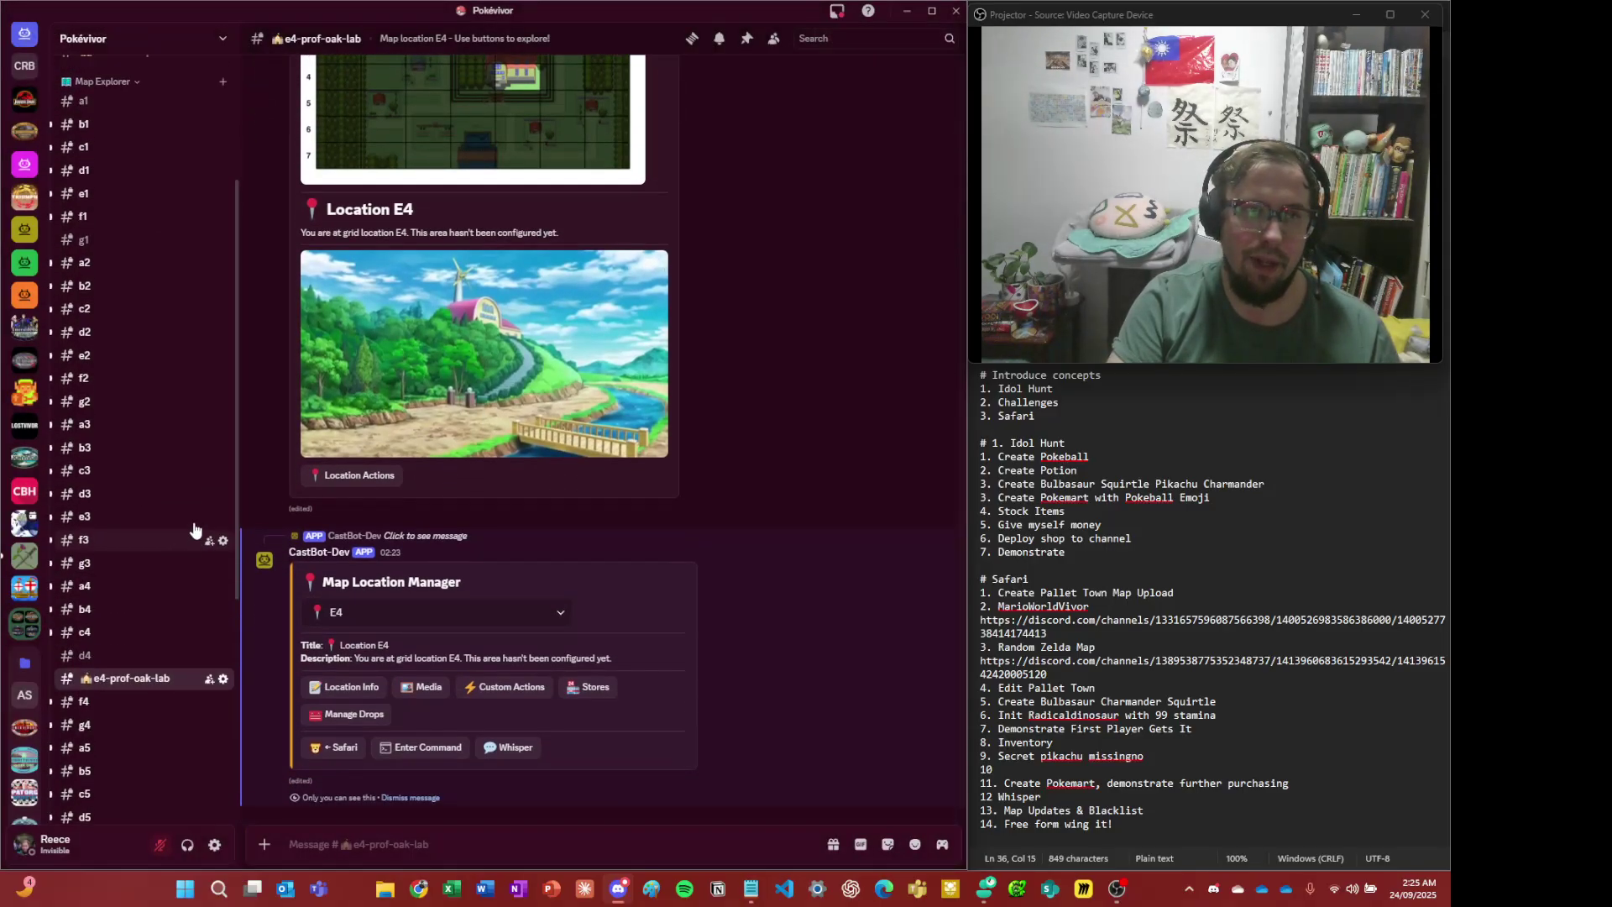
scroll(193, 503, "up", 3)
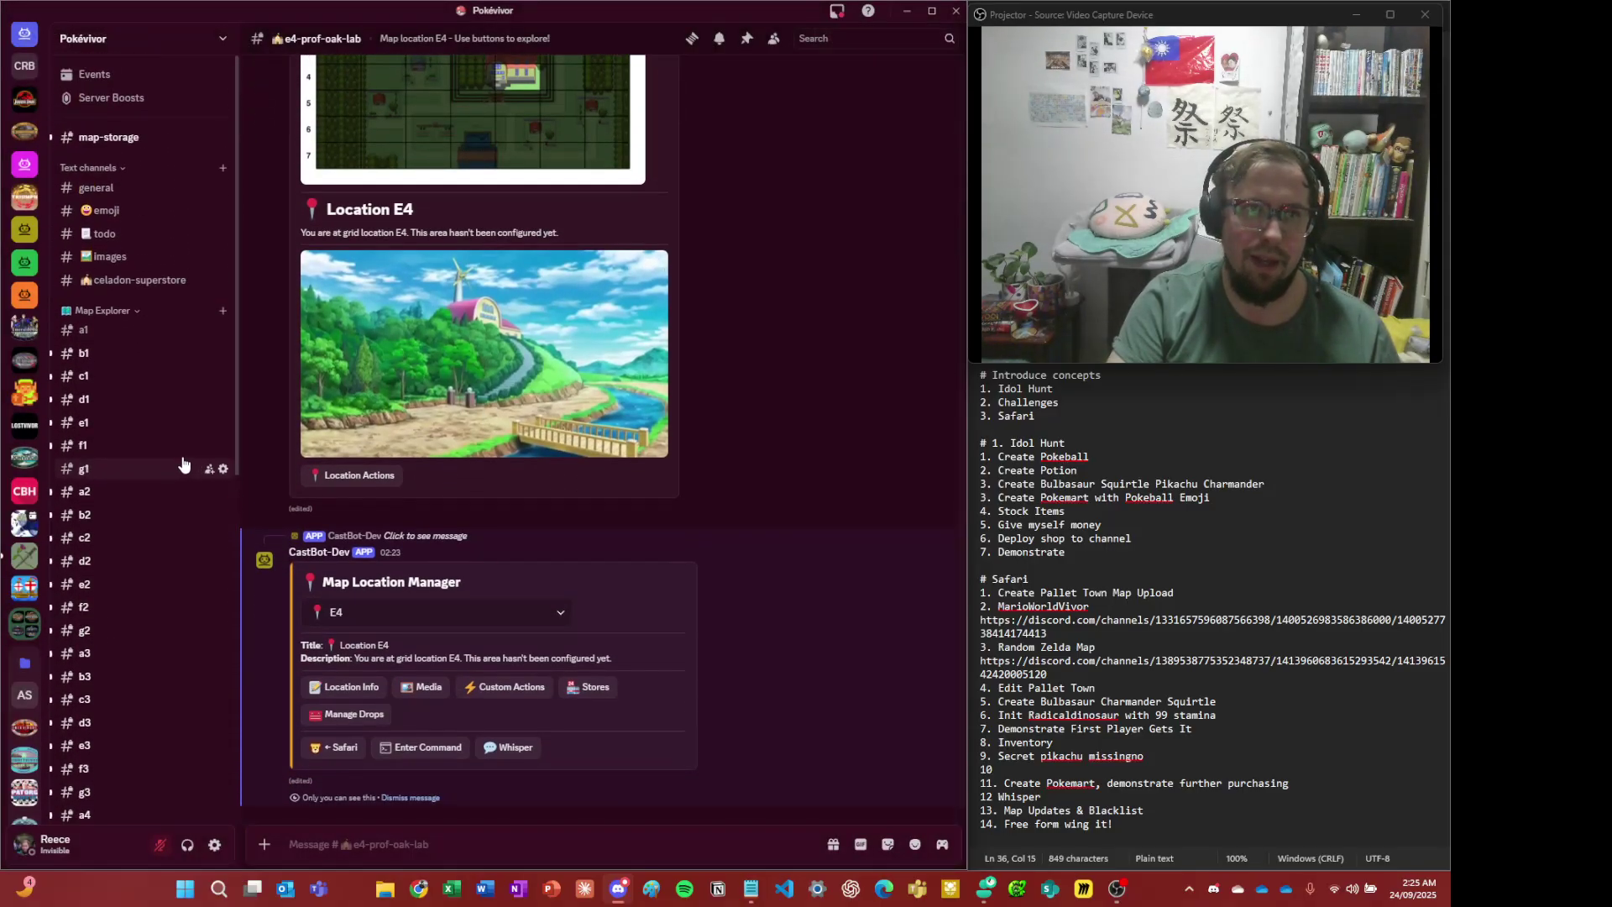
- Copy the Professor Oak's lab description text from the images channel
left_click(132, 235)
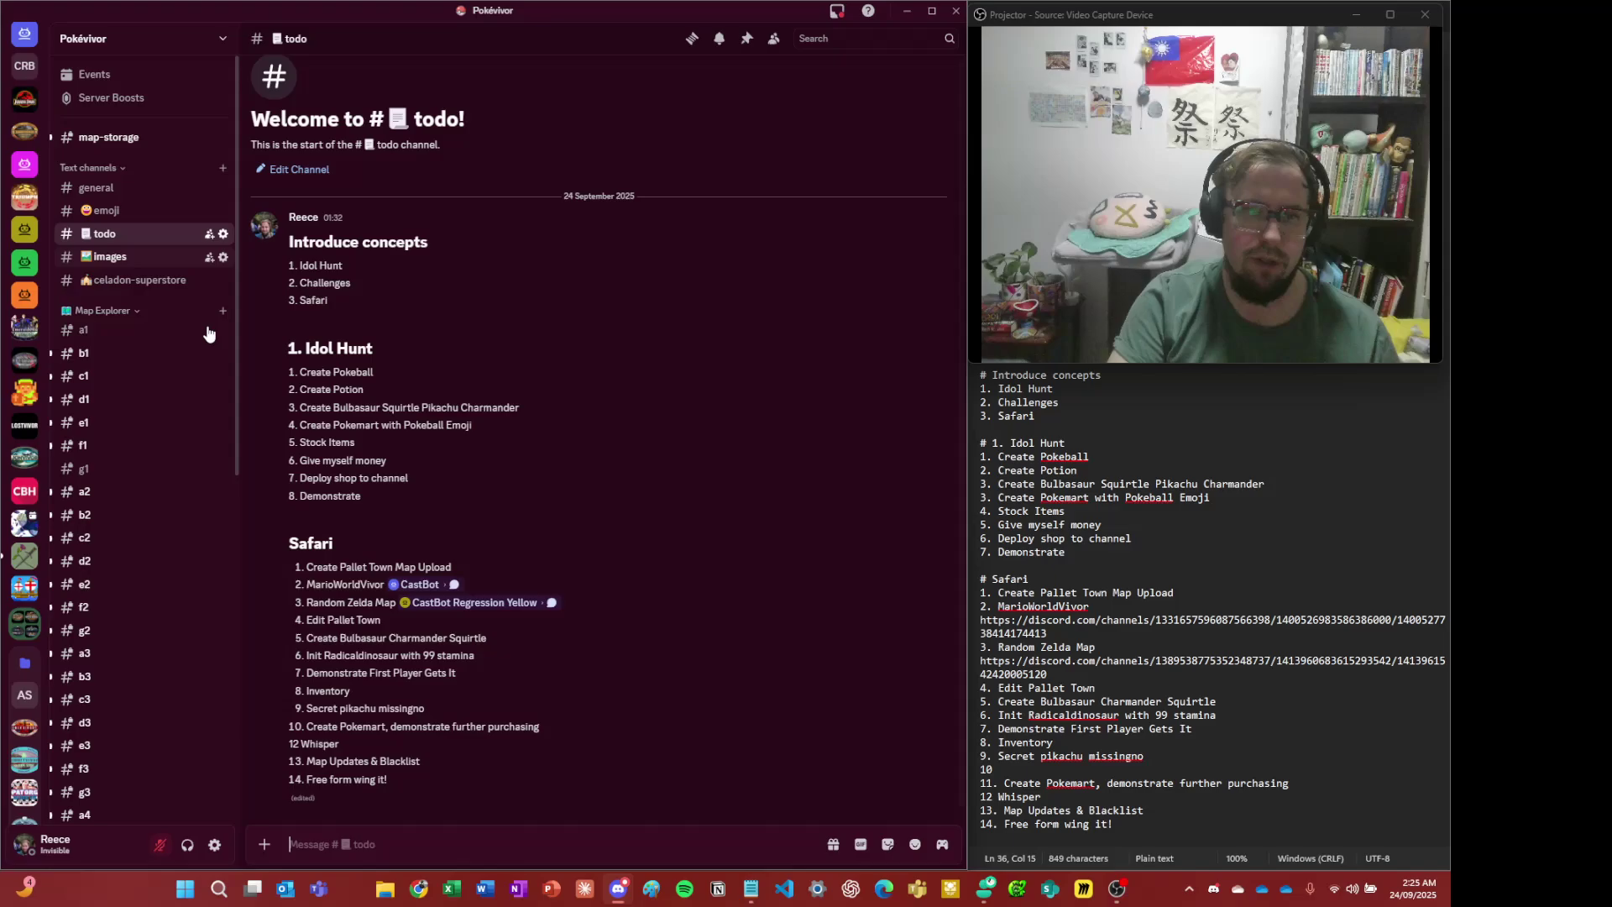
left_click(118, 188)
left_click(119, 210)
left_click(115, 258)
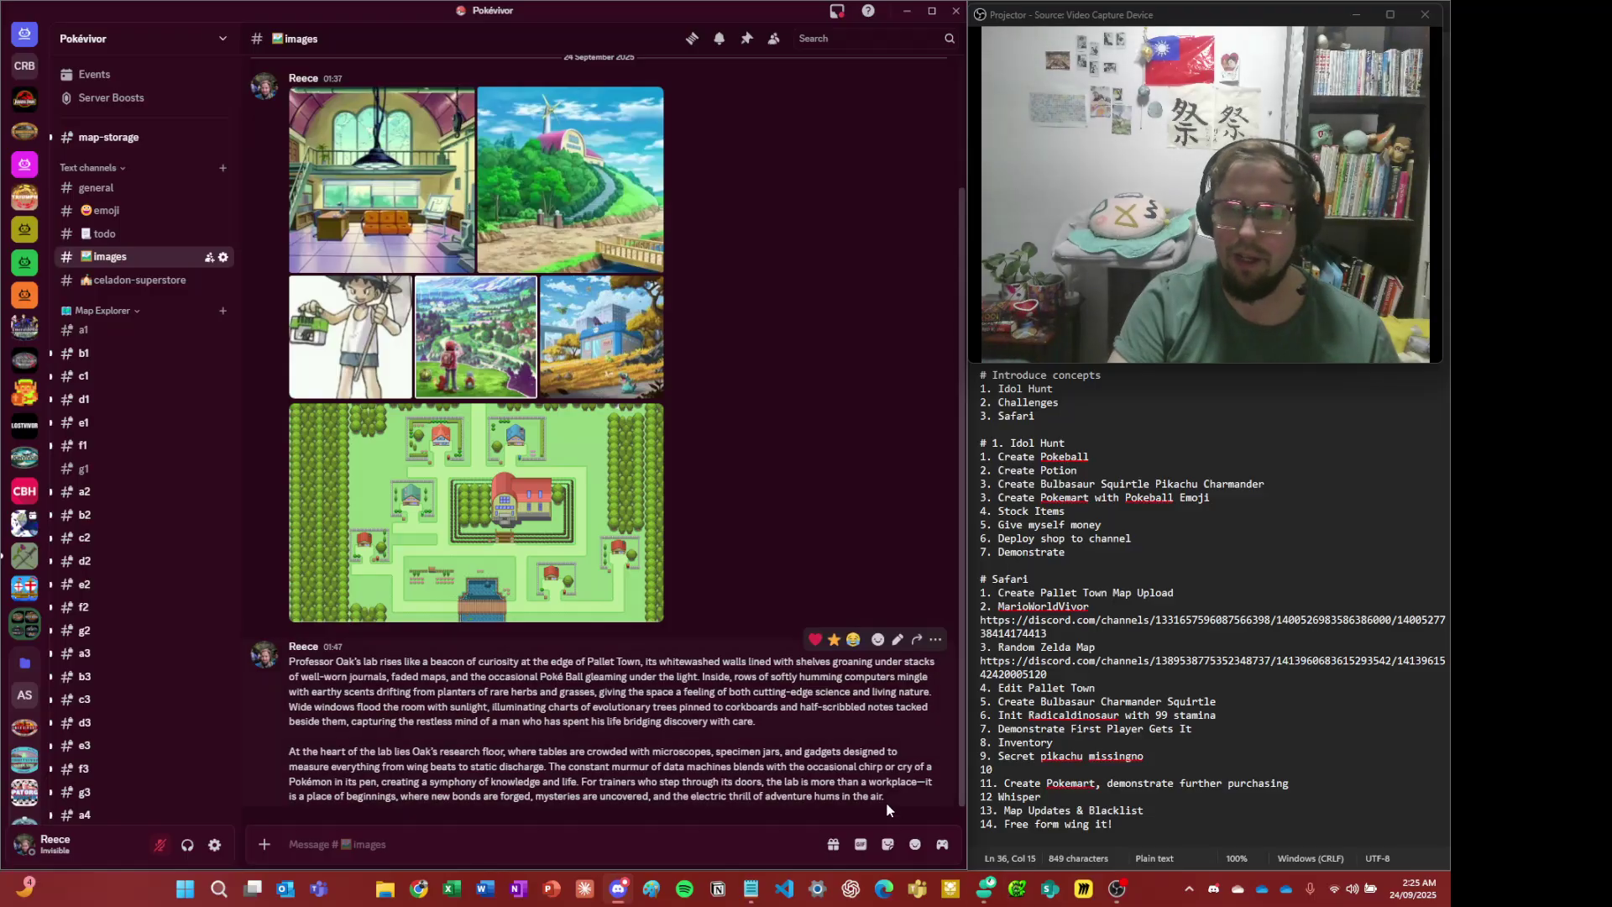
left_click_drag(892, 808, 292, 663)
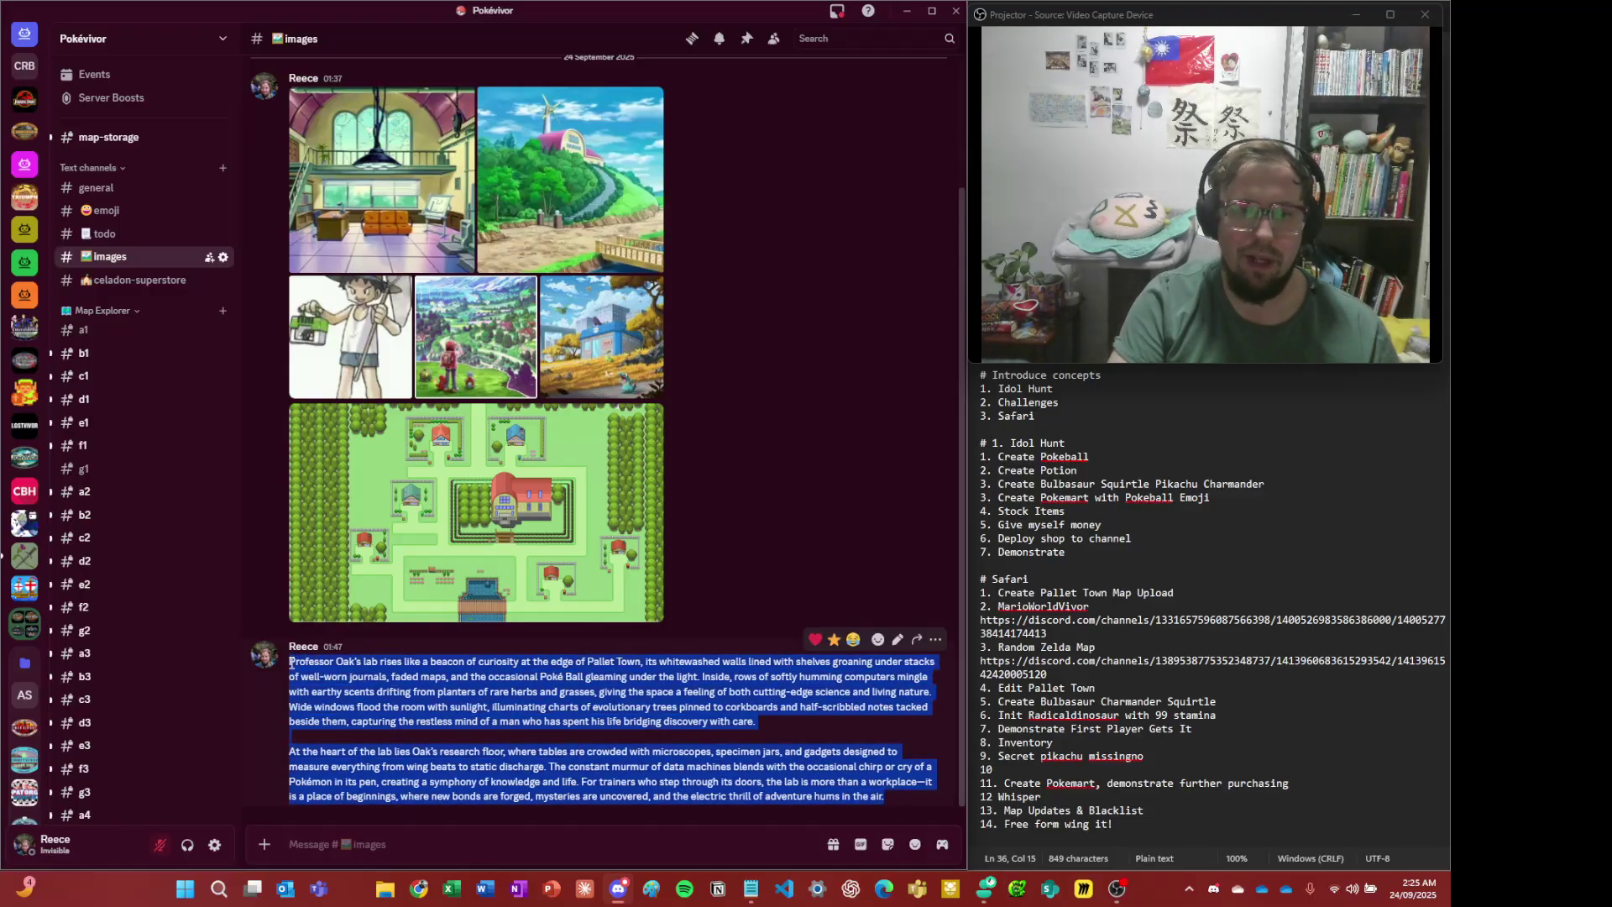
left_click(346, 676)
key("alt+Right")
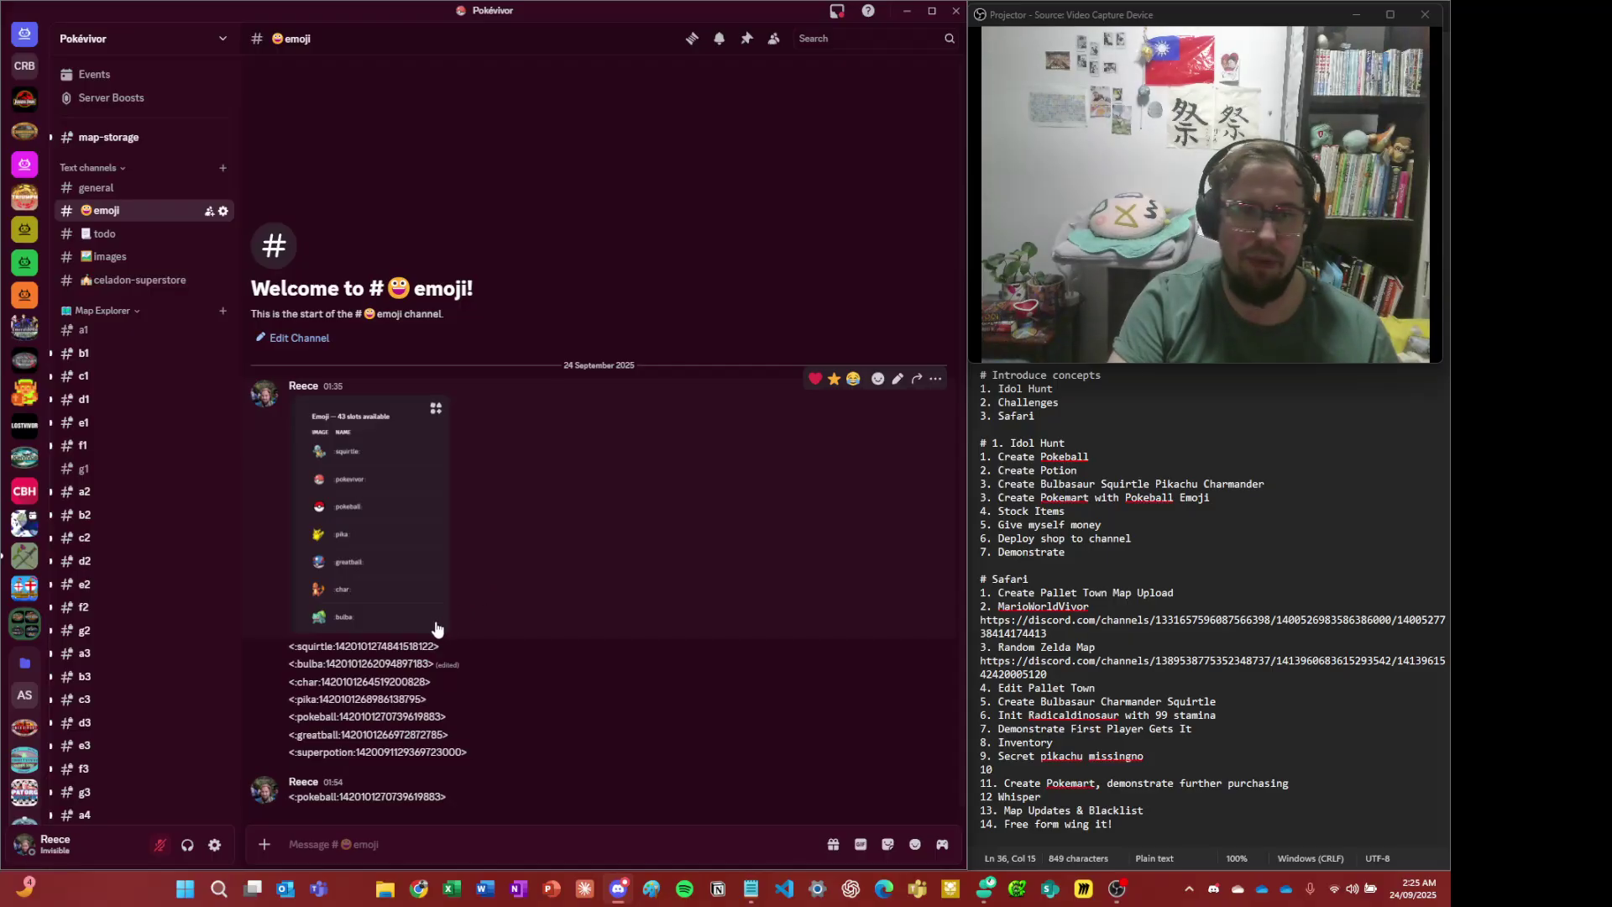
- Go back to #e4-prof-oak-lab and open E4's Location Info editor
scroll(143, 588, "down", 3)
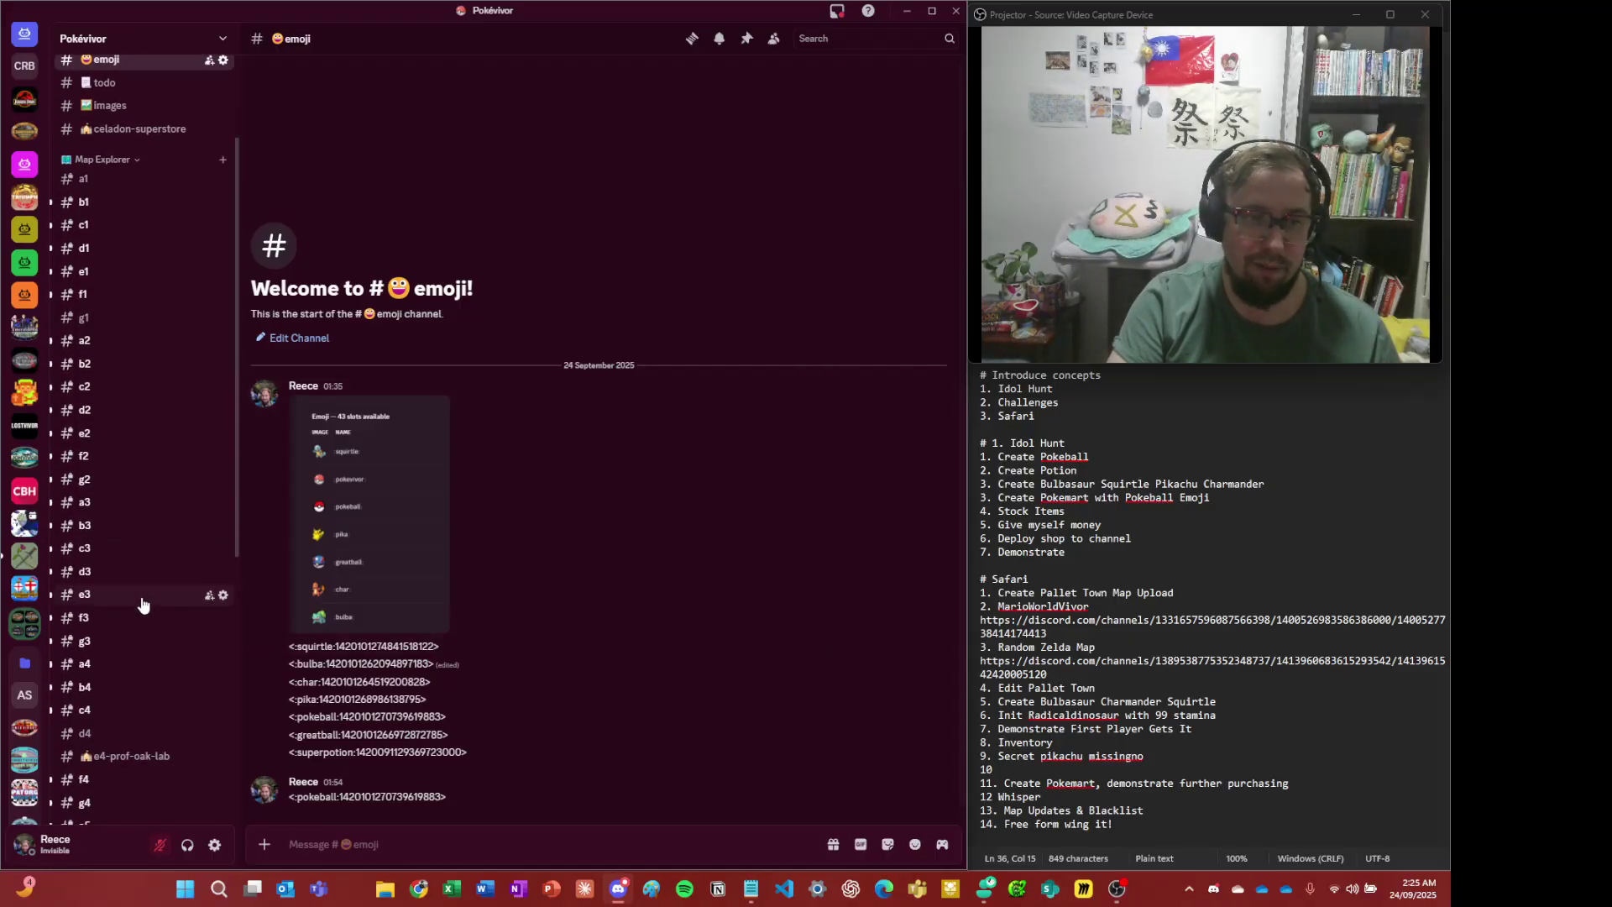
left_click(128, 756)
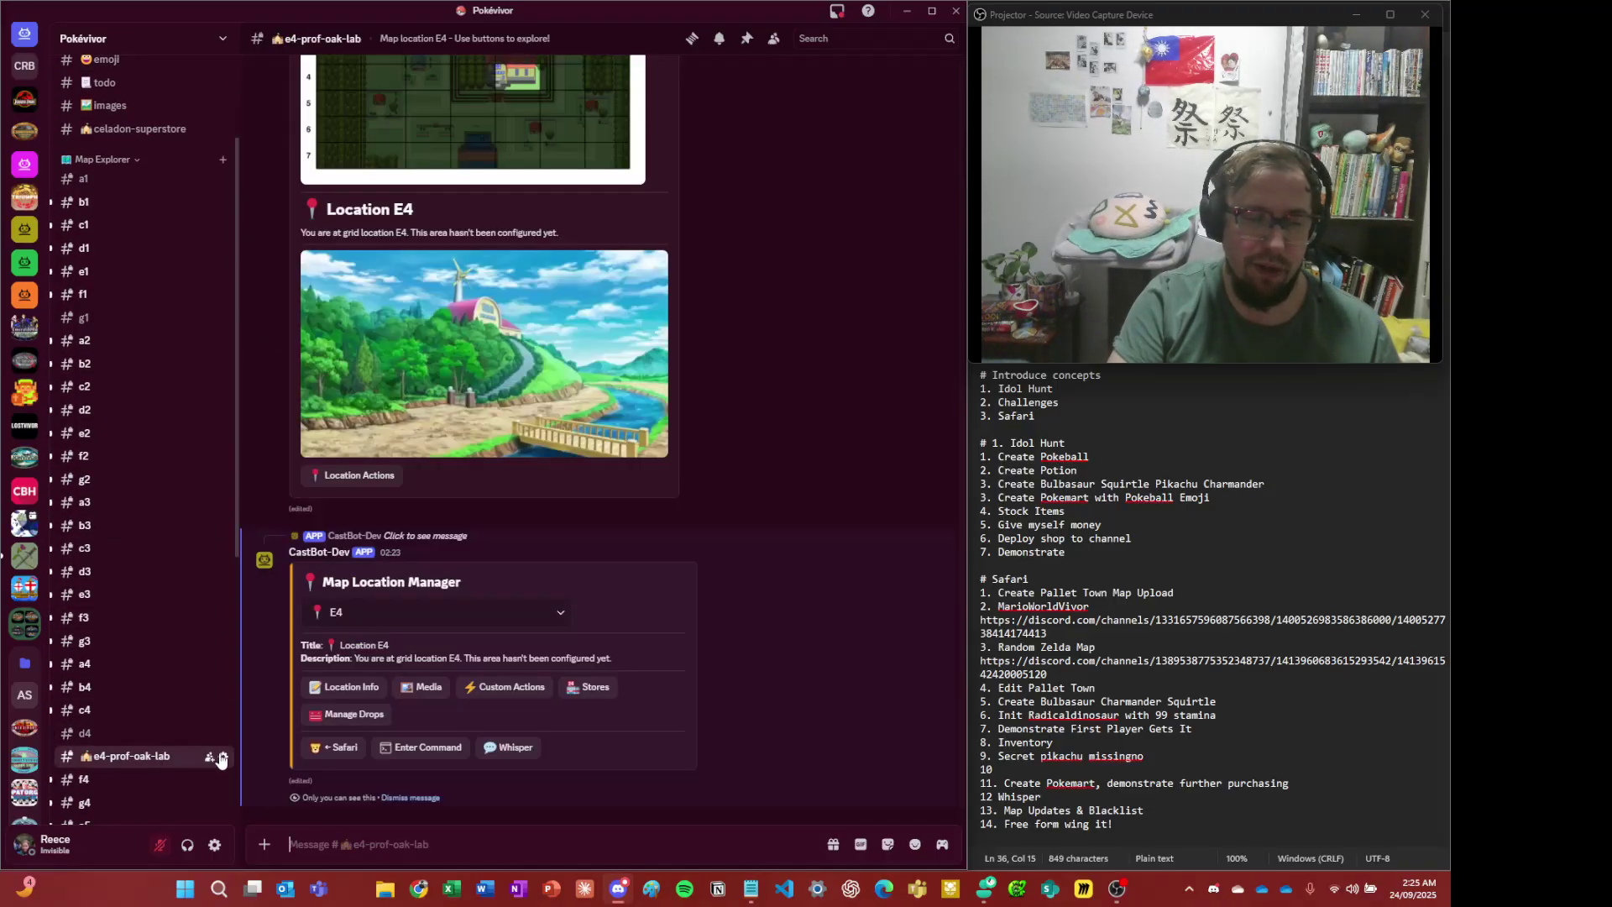
left_click(333, 684)
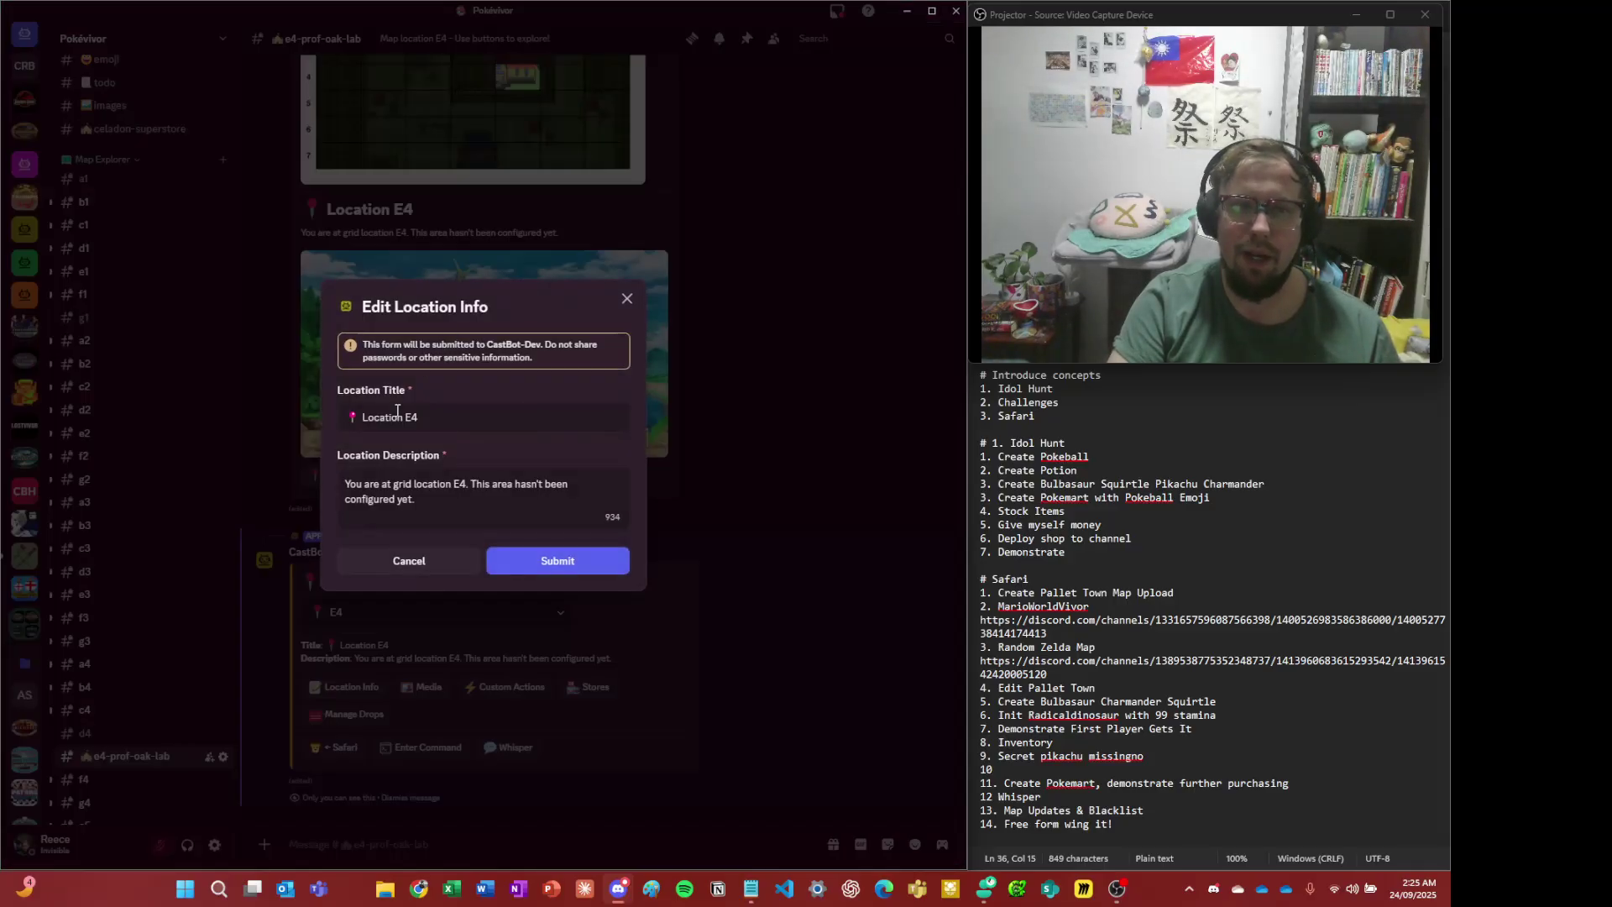
- Retitle location E4 as 'E4 | Professor Oak's Lab' and paste in the lab description
left_click(413, 423)
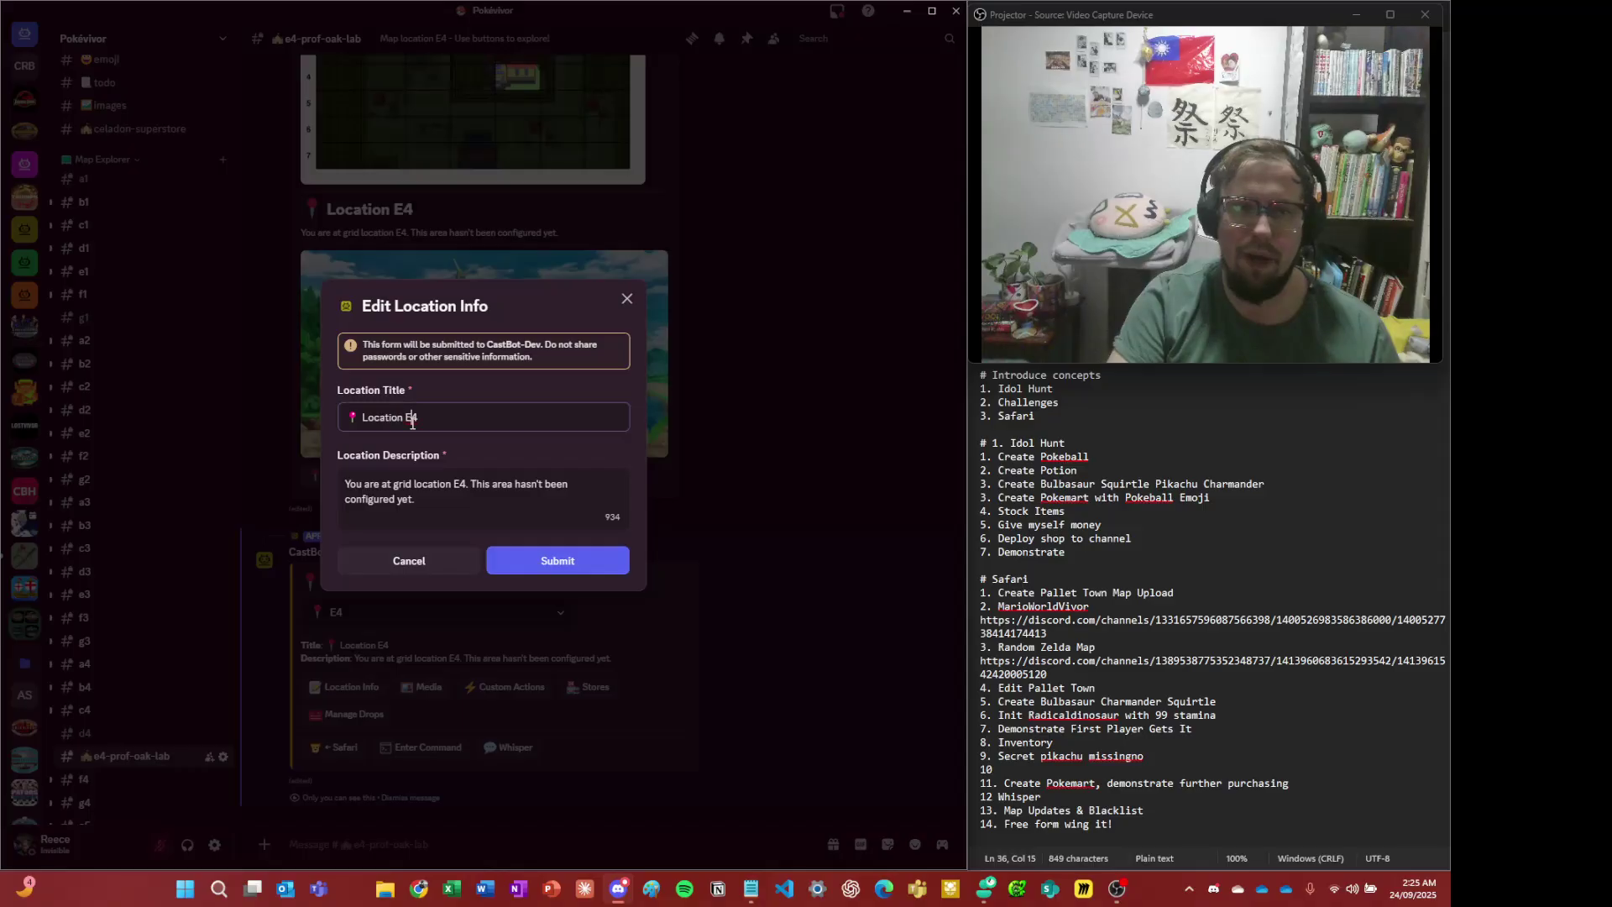
key("ctrl+a")
type("E4")
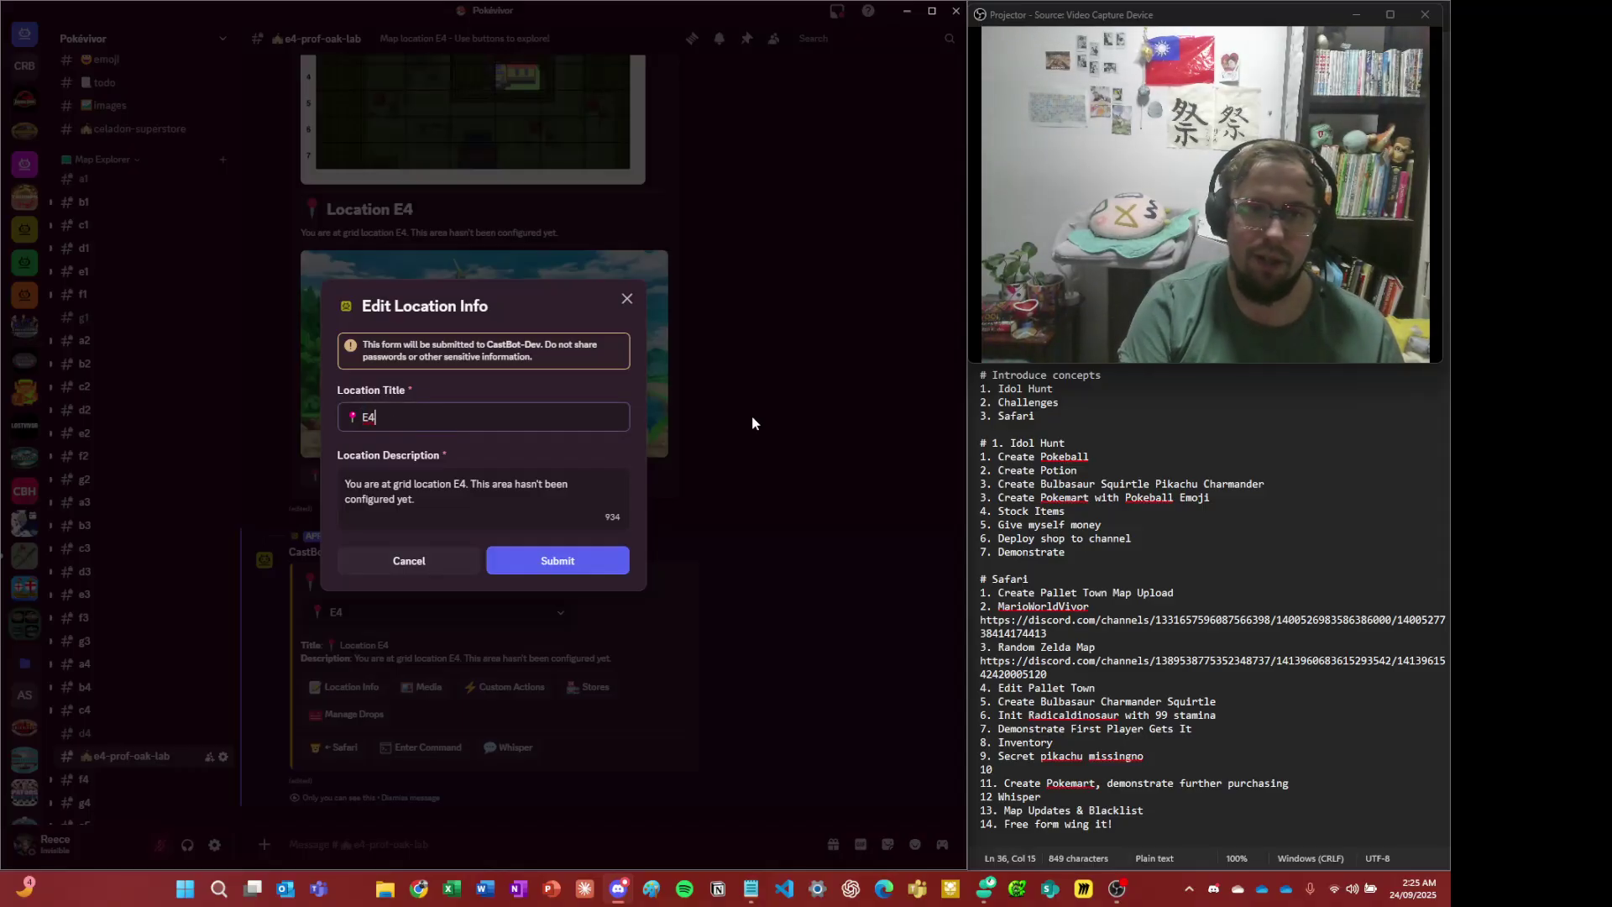
type(" | Professor Oak's Lab")
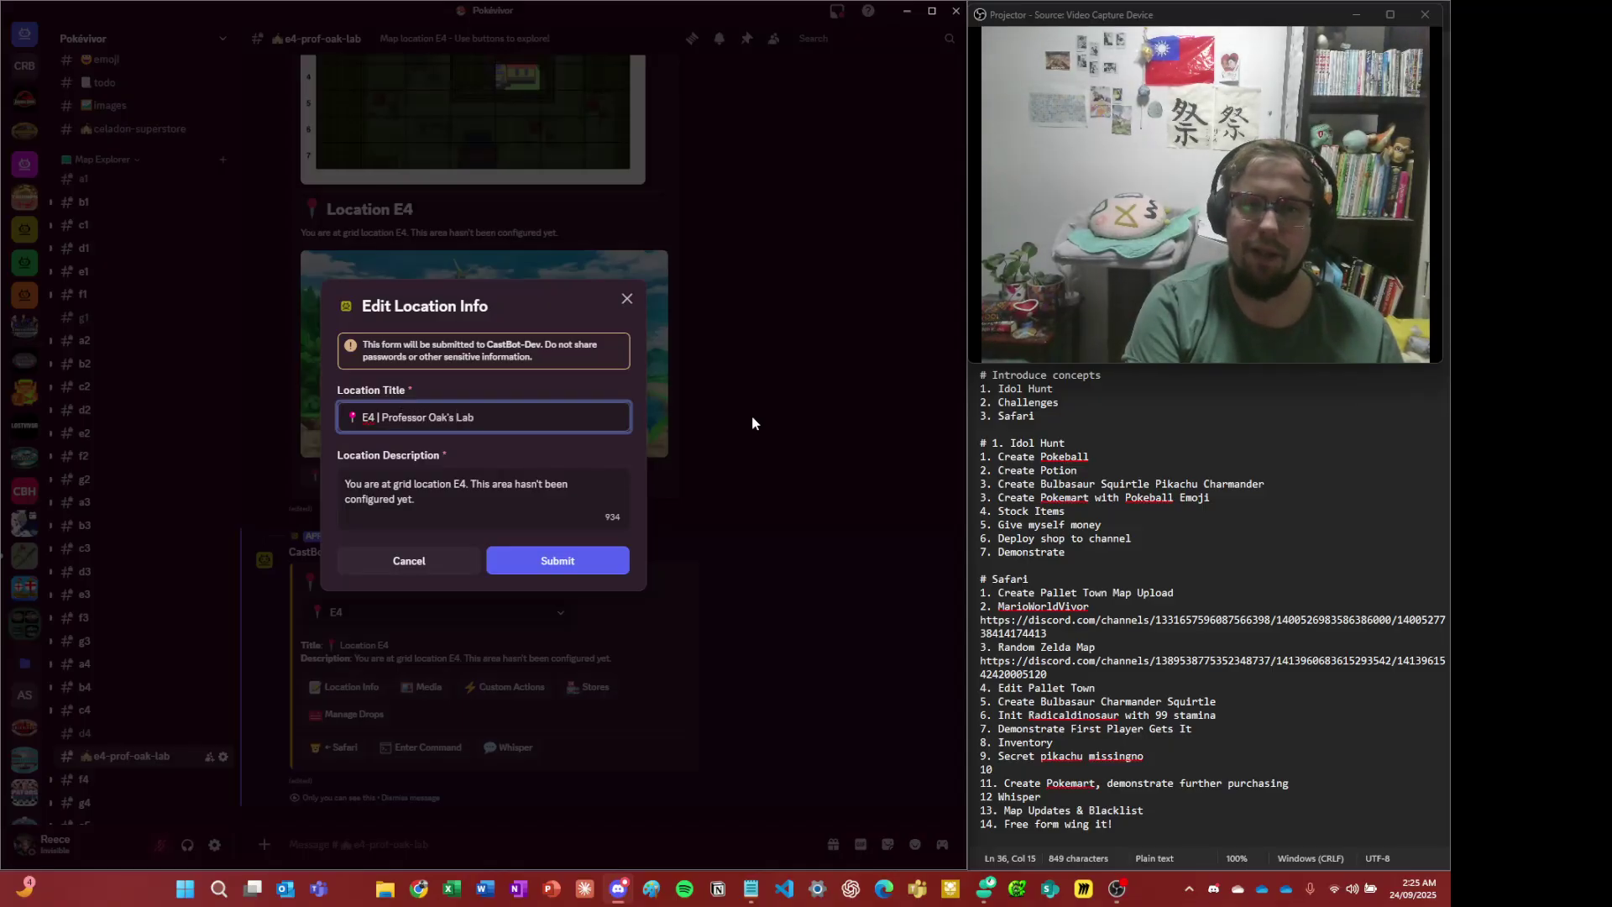
key("Tab")
key("ctrl+a")
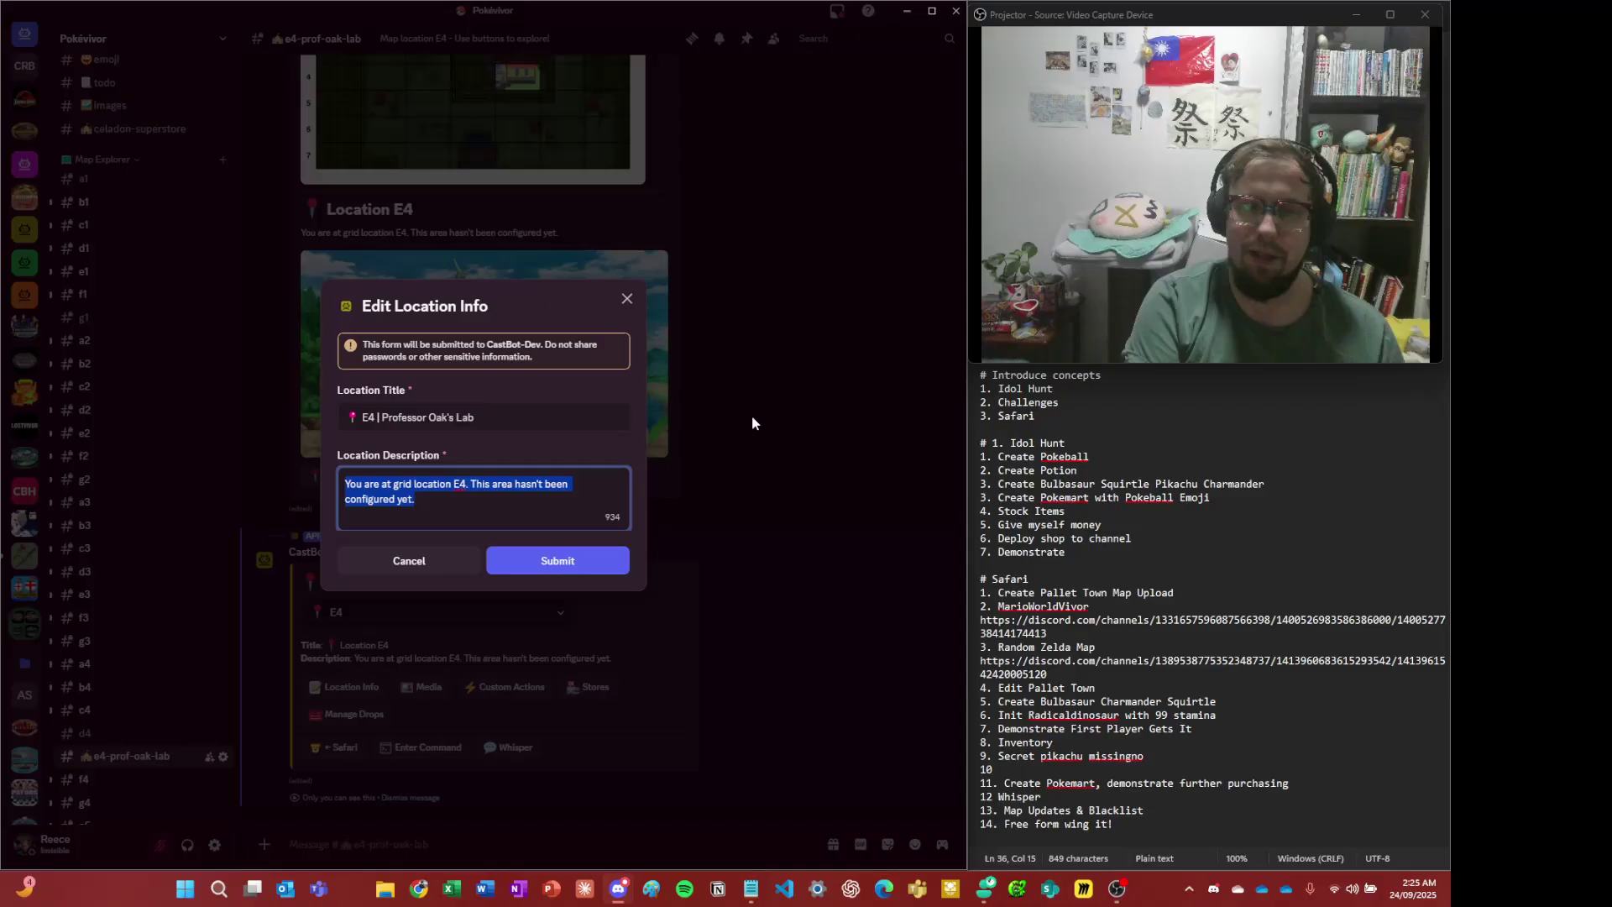
key("ctrl+v")
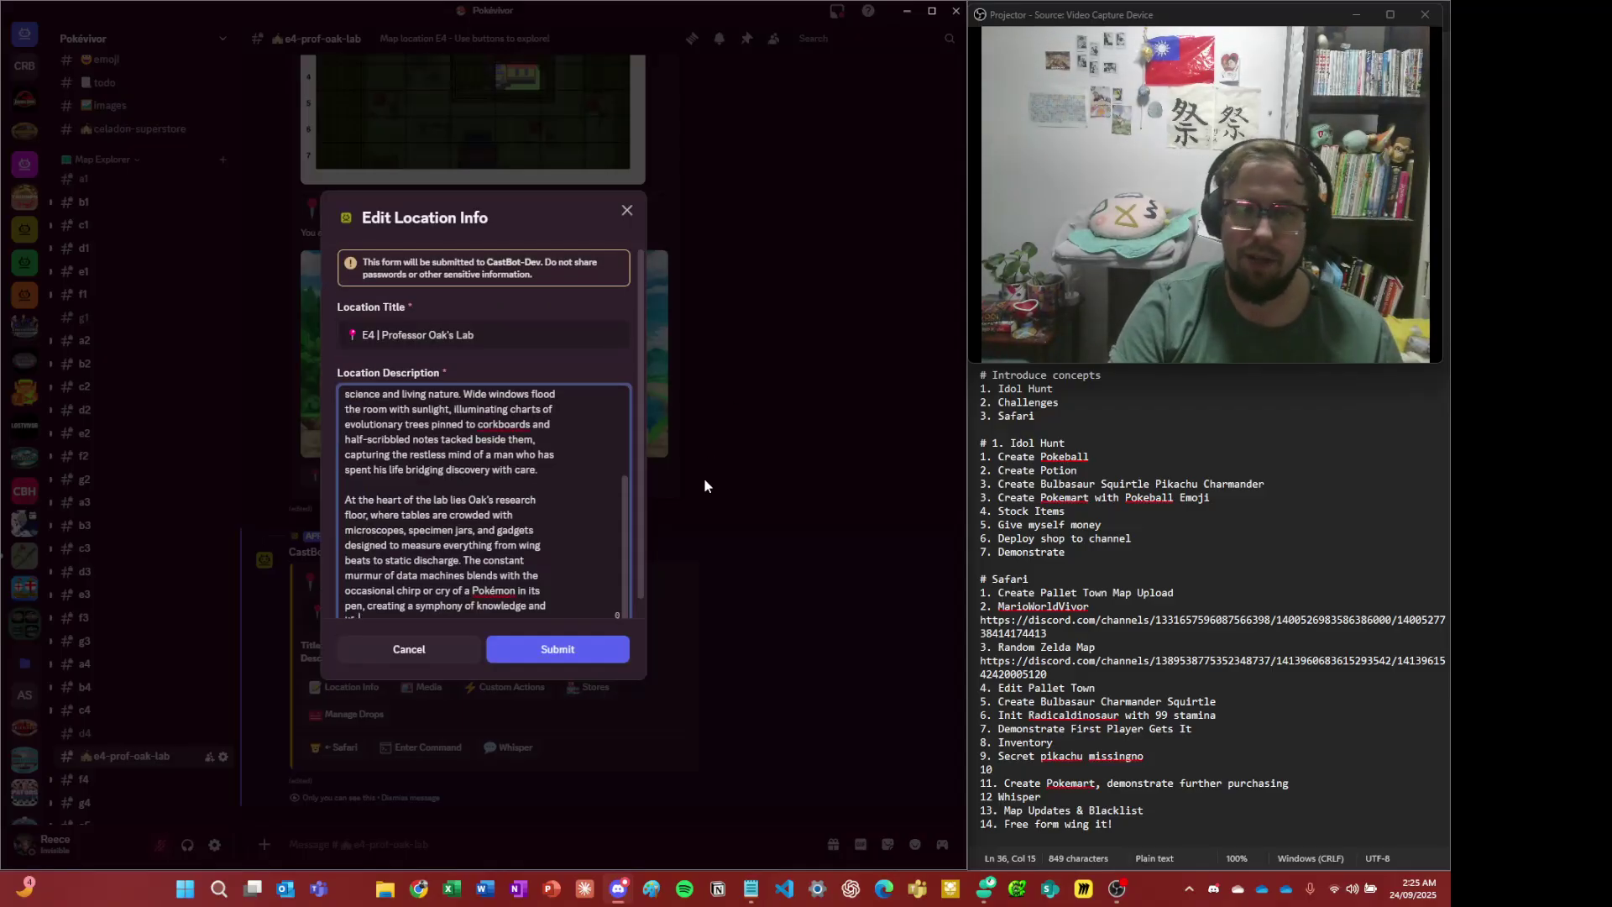
- Trim the description to end at 'discharge.', prefix it with '> ', and submit
scroll(457, 419, "up", 3)
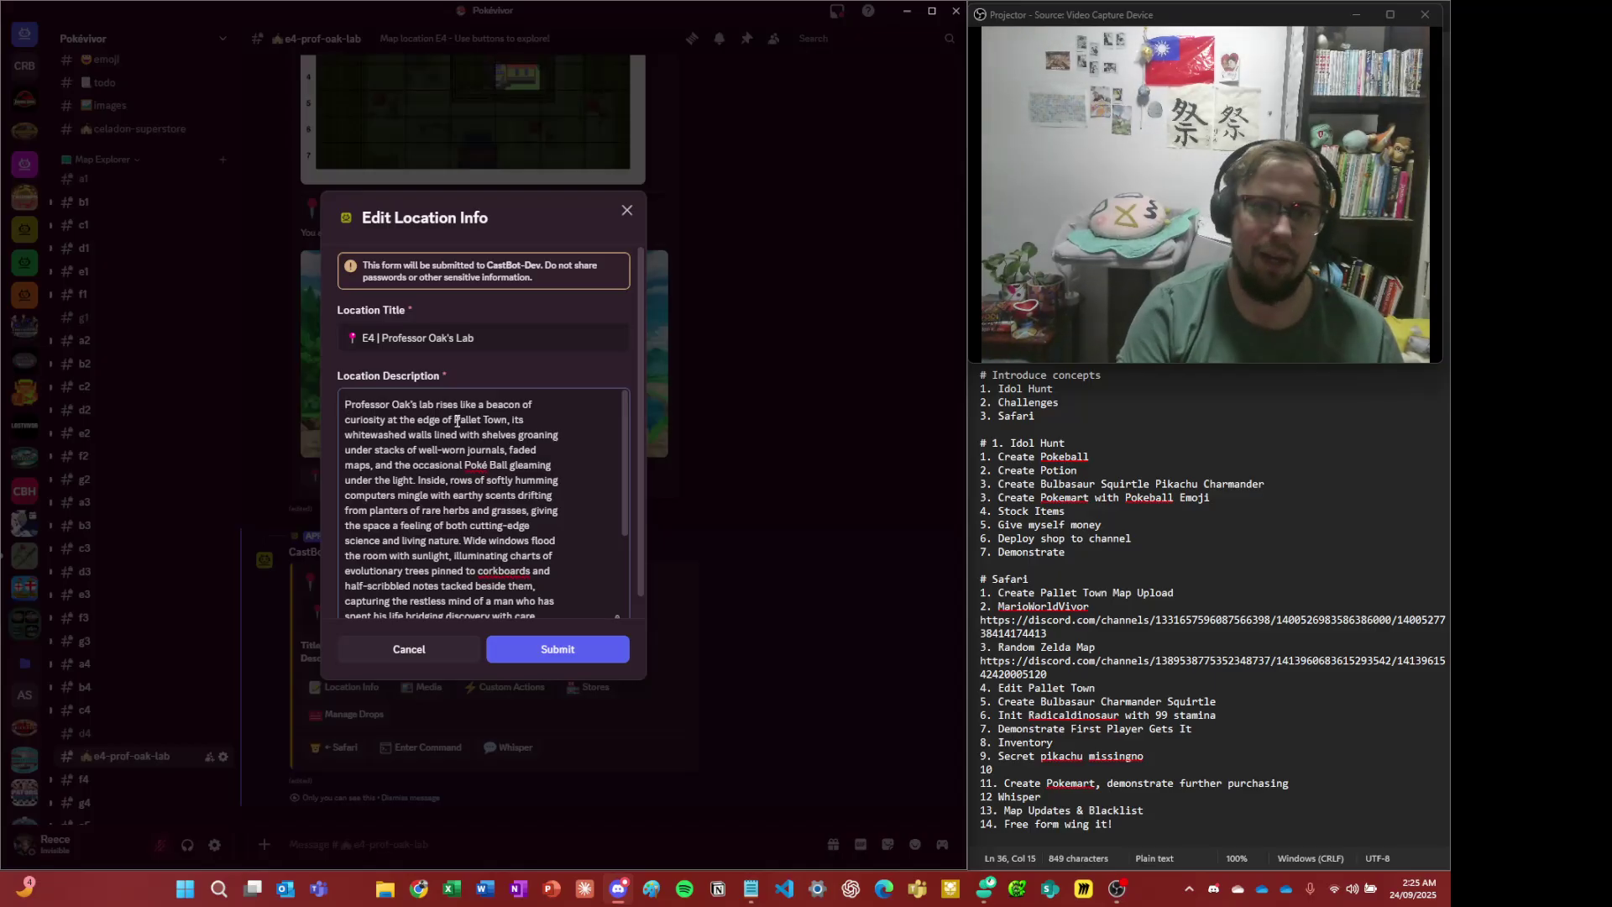
scroll(457, 419, "down", 5)
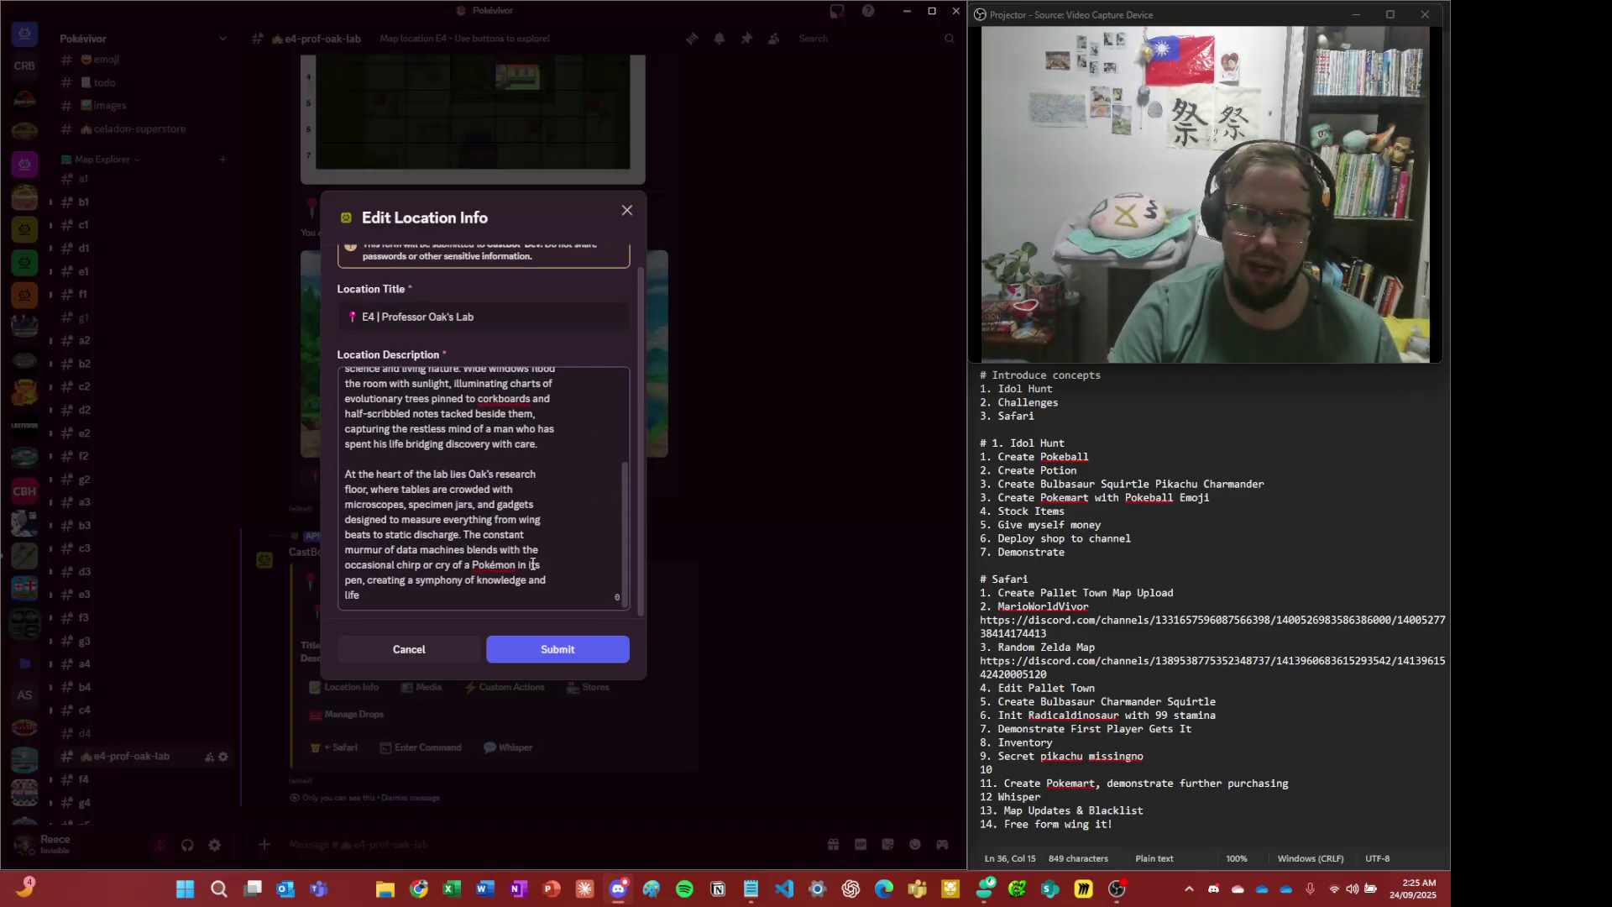
left_click_drag(458, 591, 464, 535)
key("BackSpace")
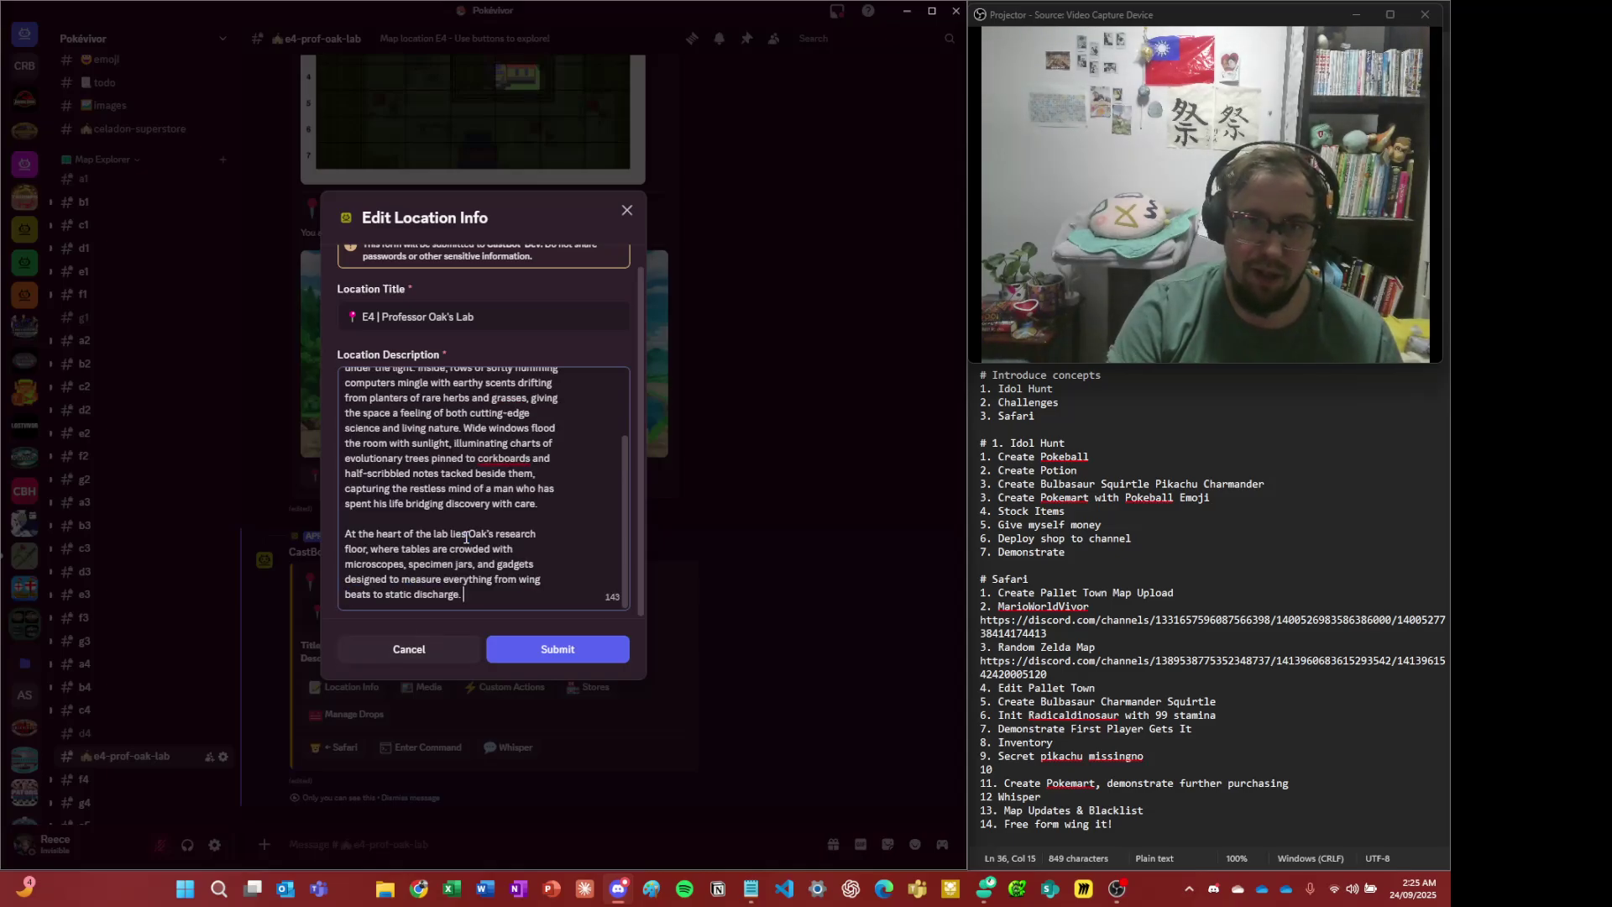
scroll(549, 552, "up", 5)
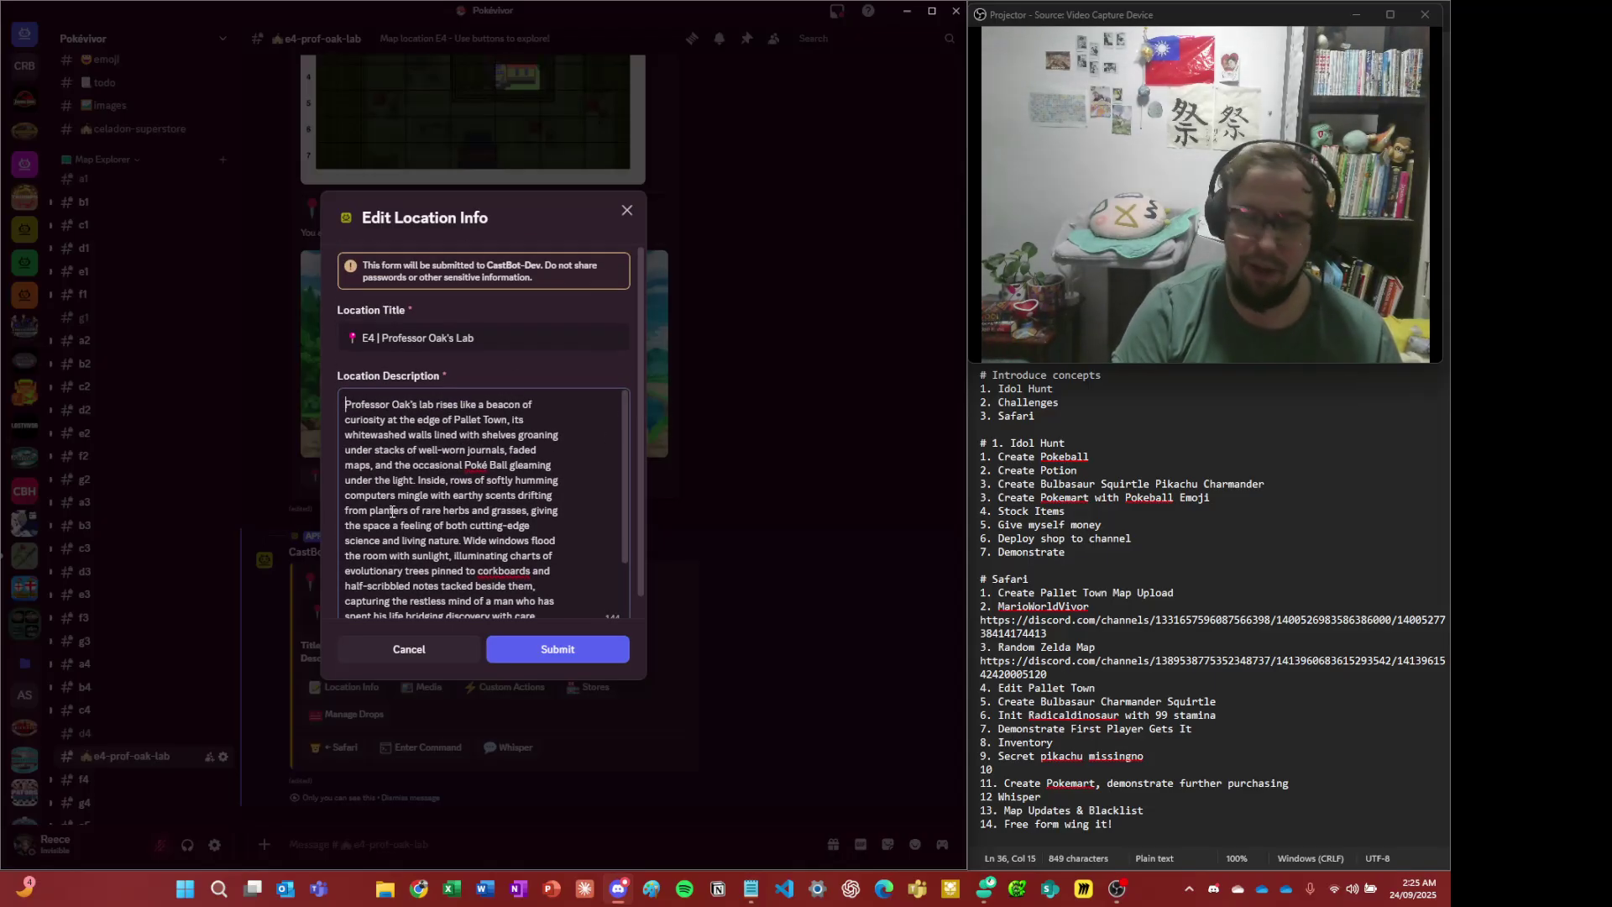
type(">")
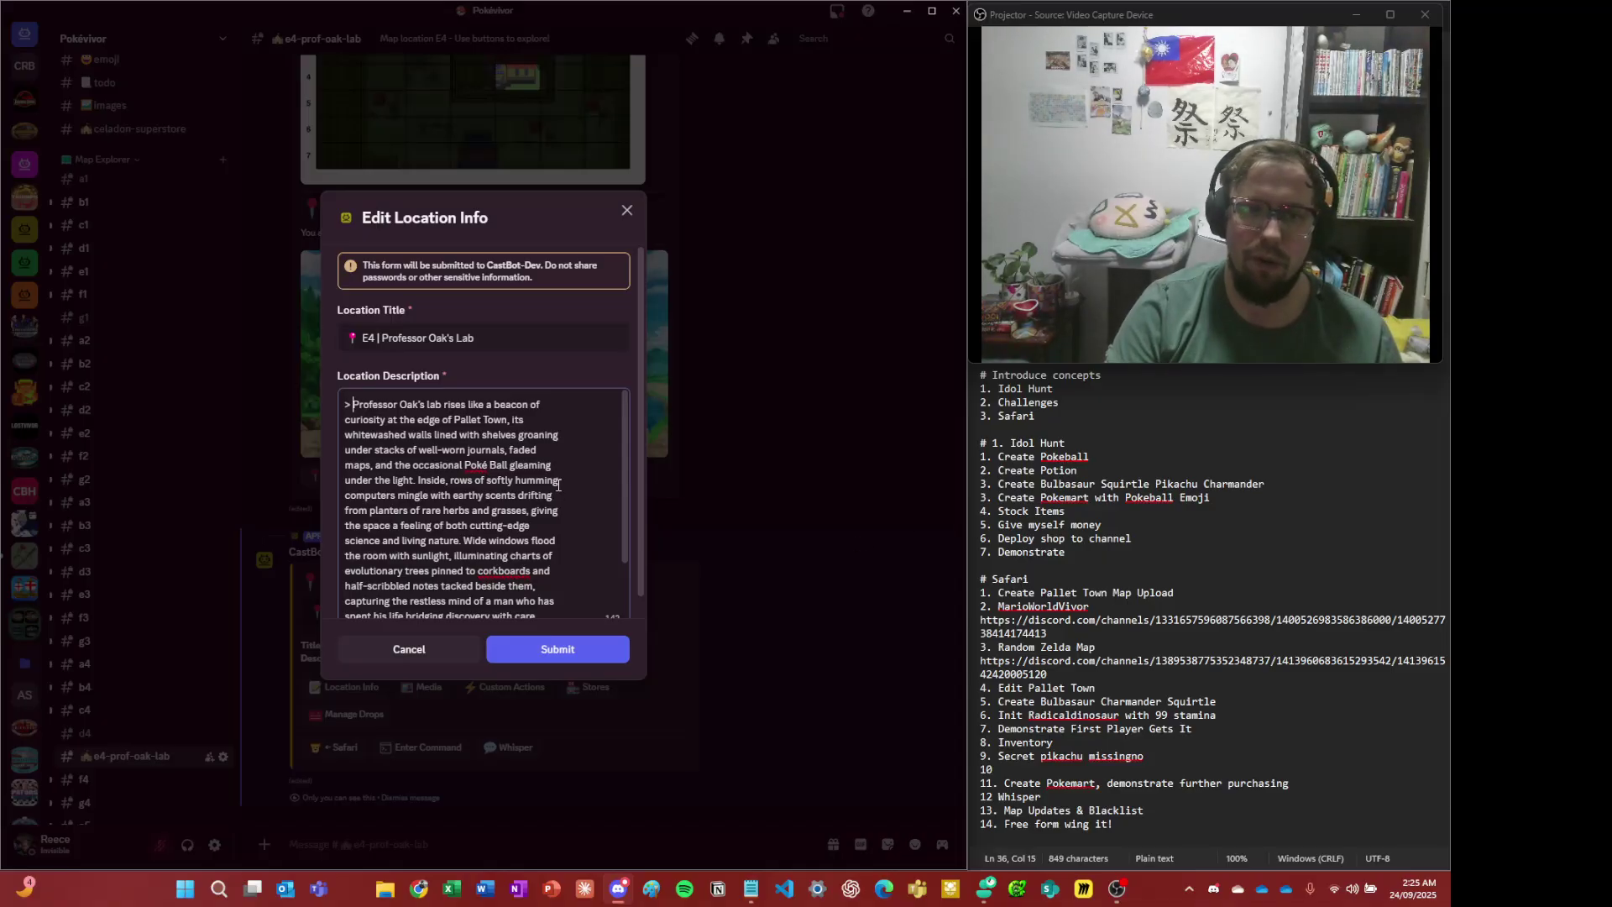
scroll(558, 484, "down", 3)
left_click(540, 652)
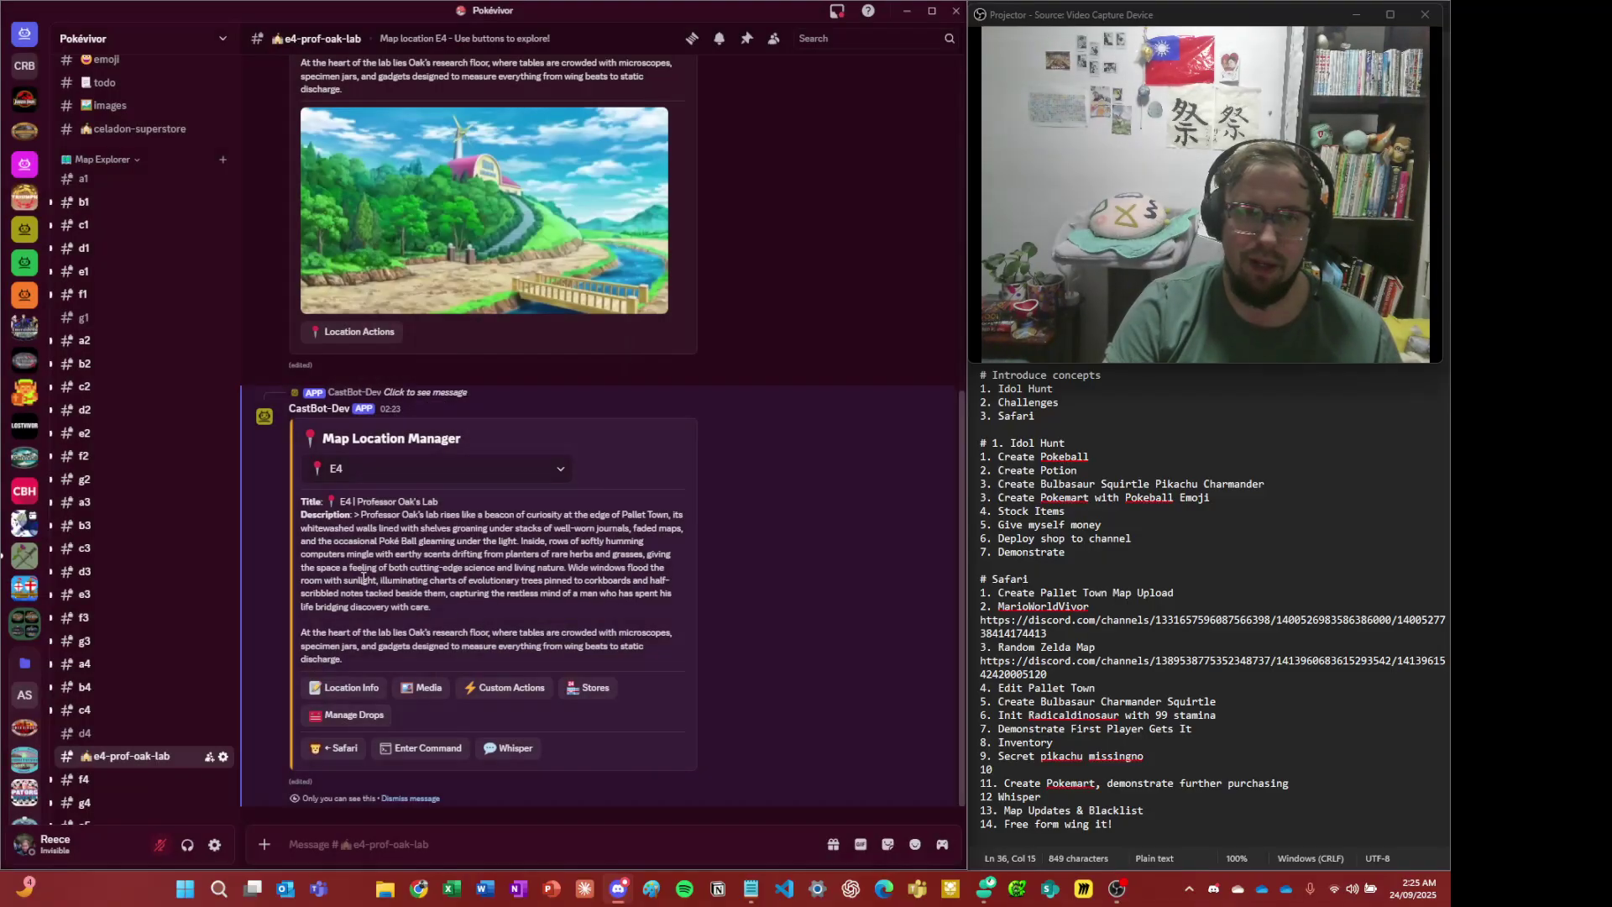
- Reopen the E4 Edit Location Info form
scroll(362, 577, "up", 6)
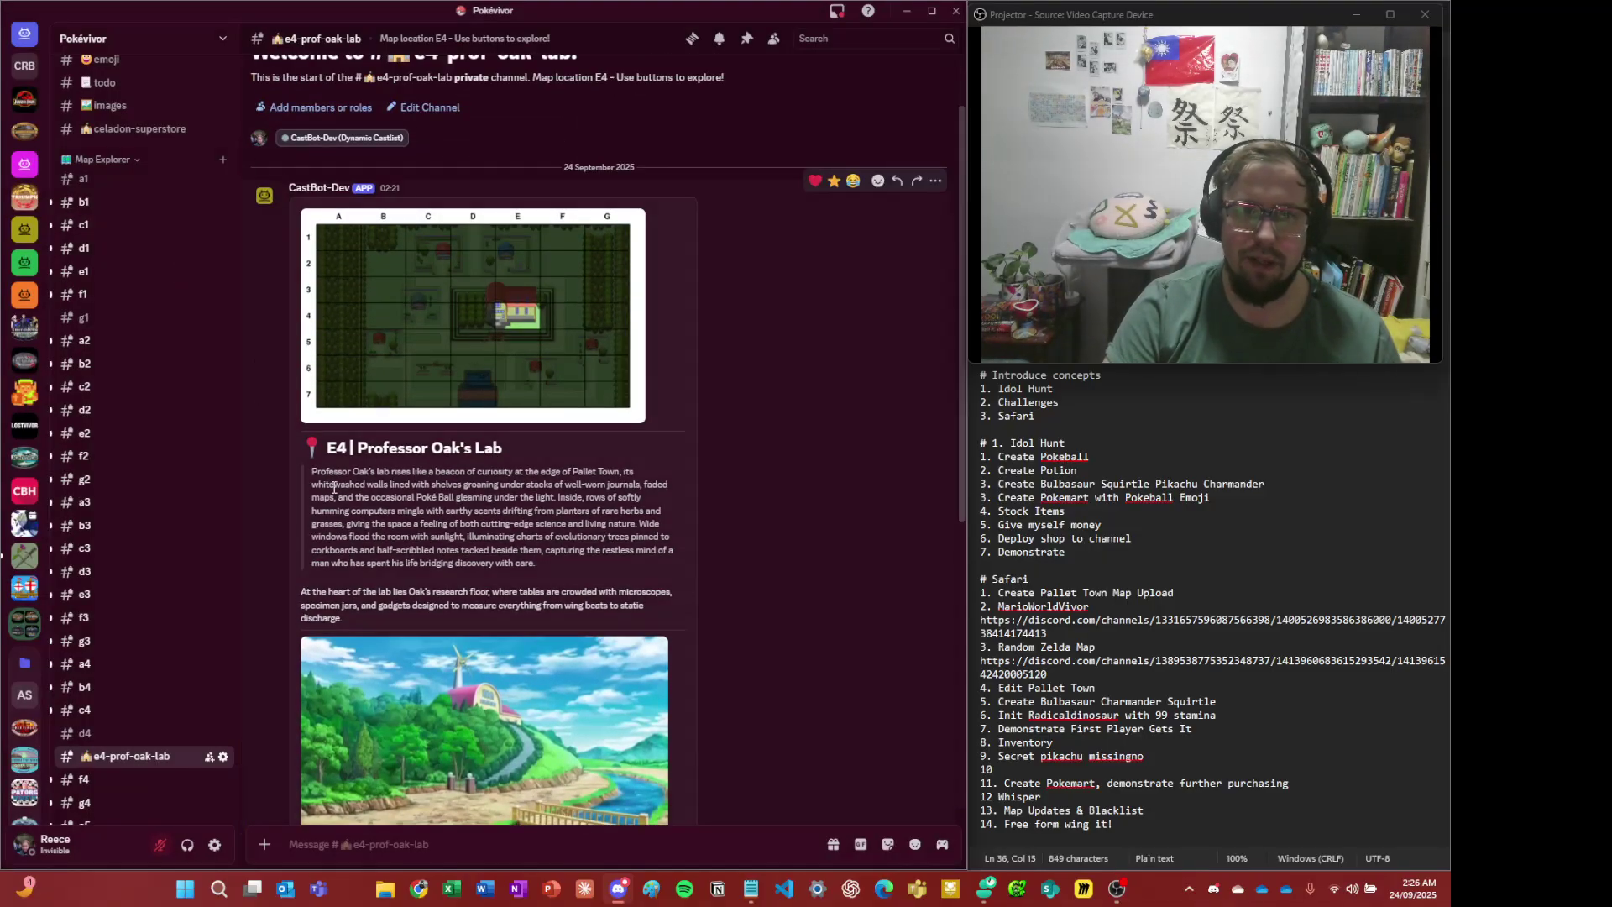
left_click_drag(333, 487, 475, 541)
left_click(475, 540)
scroll(476, 540, "down", 5)
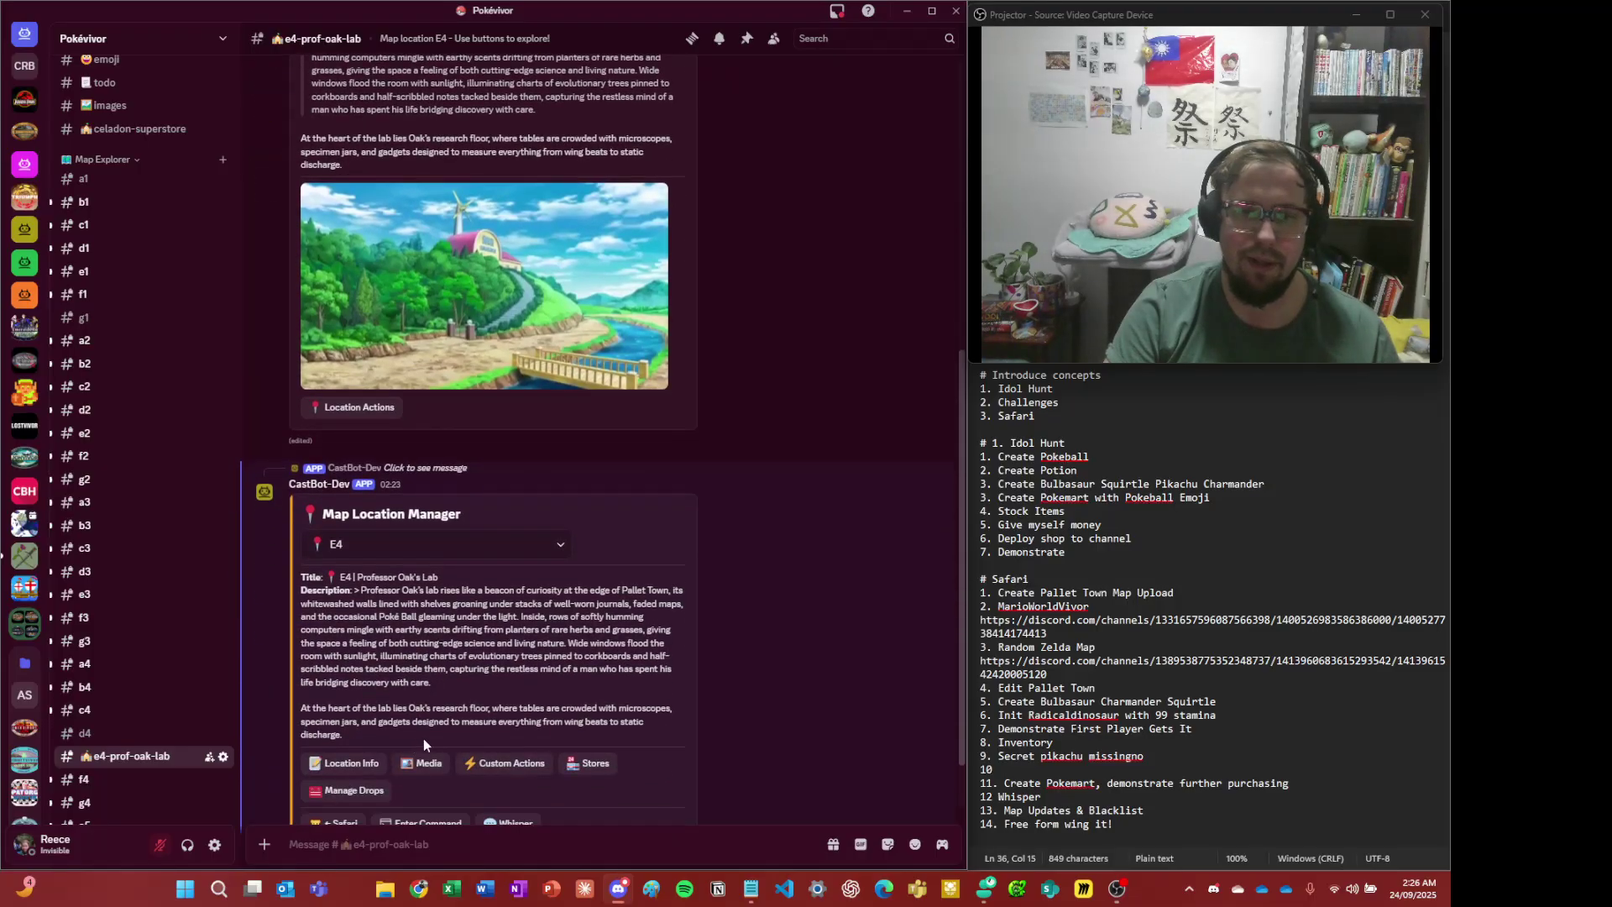
scroll(386, 697, "down", 1)
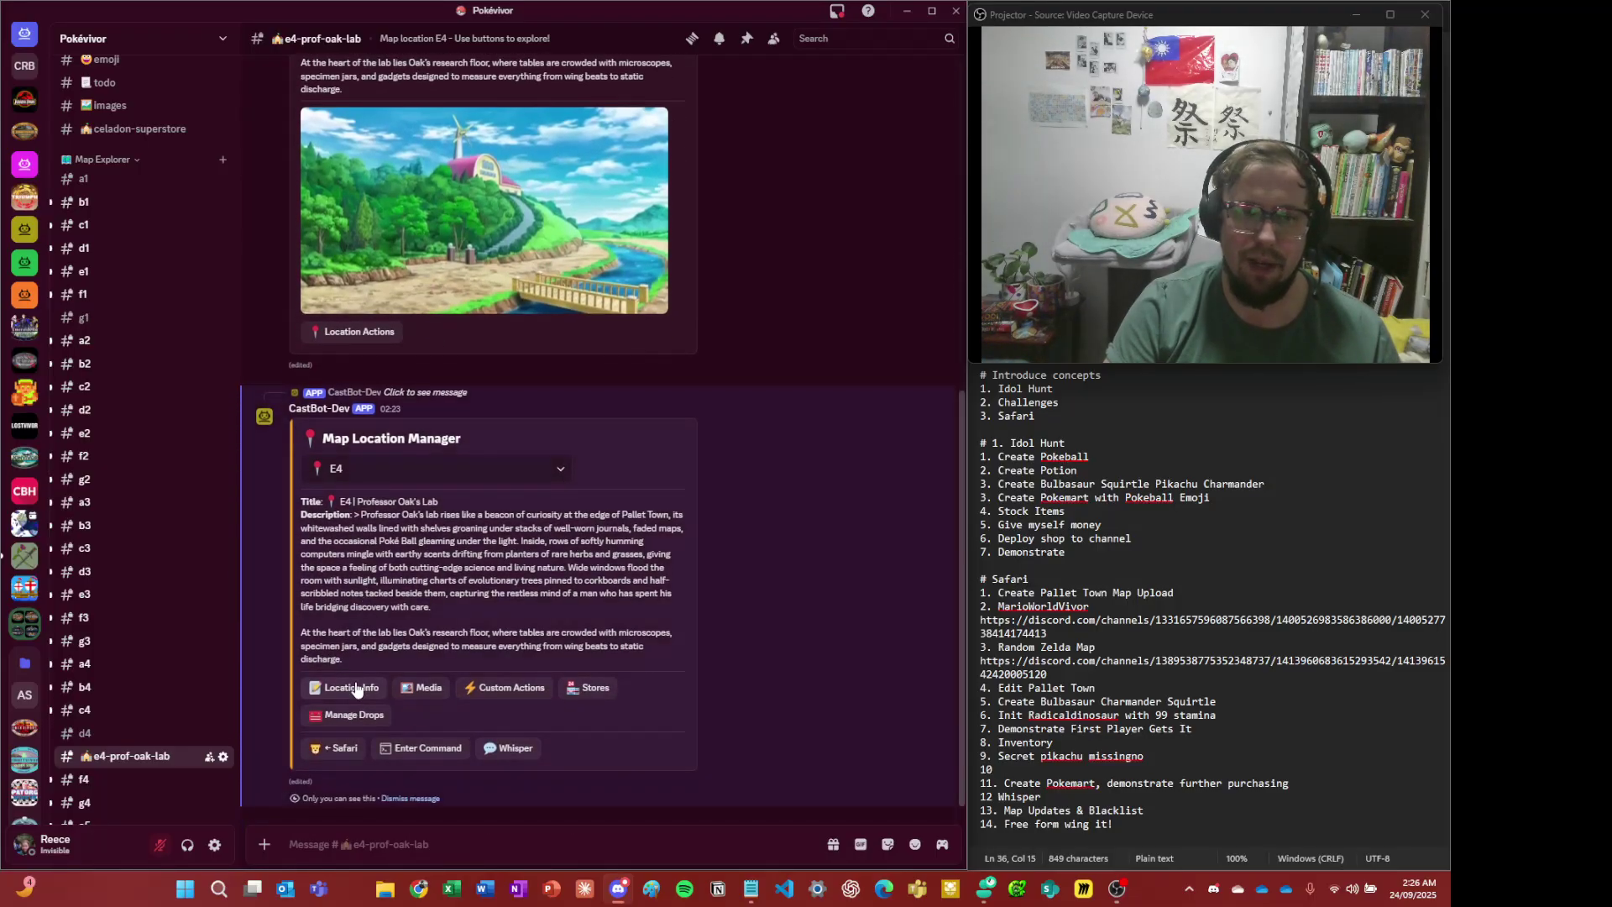
left_click(356, 689)
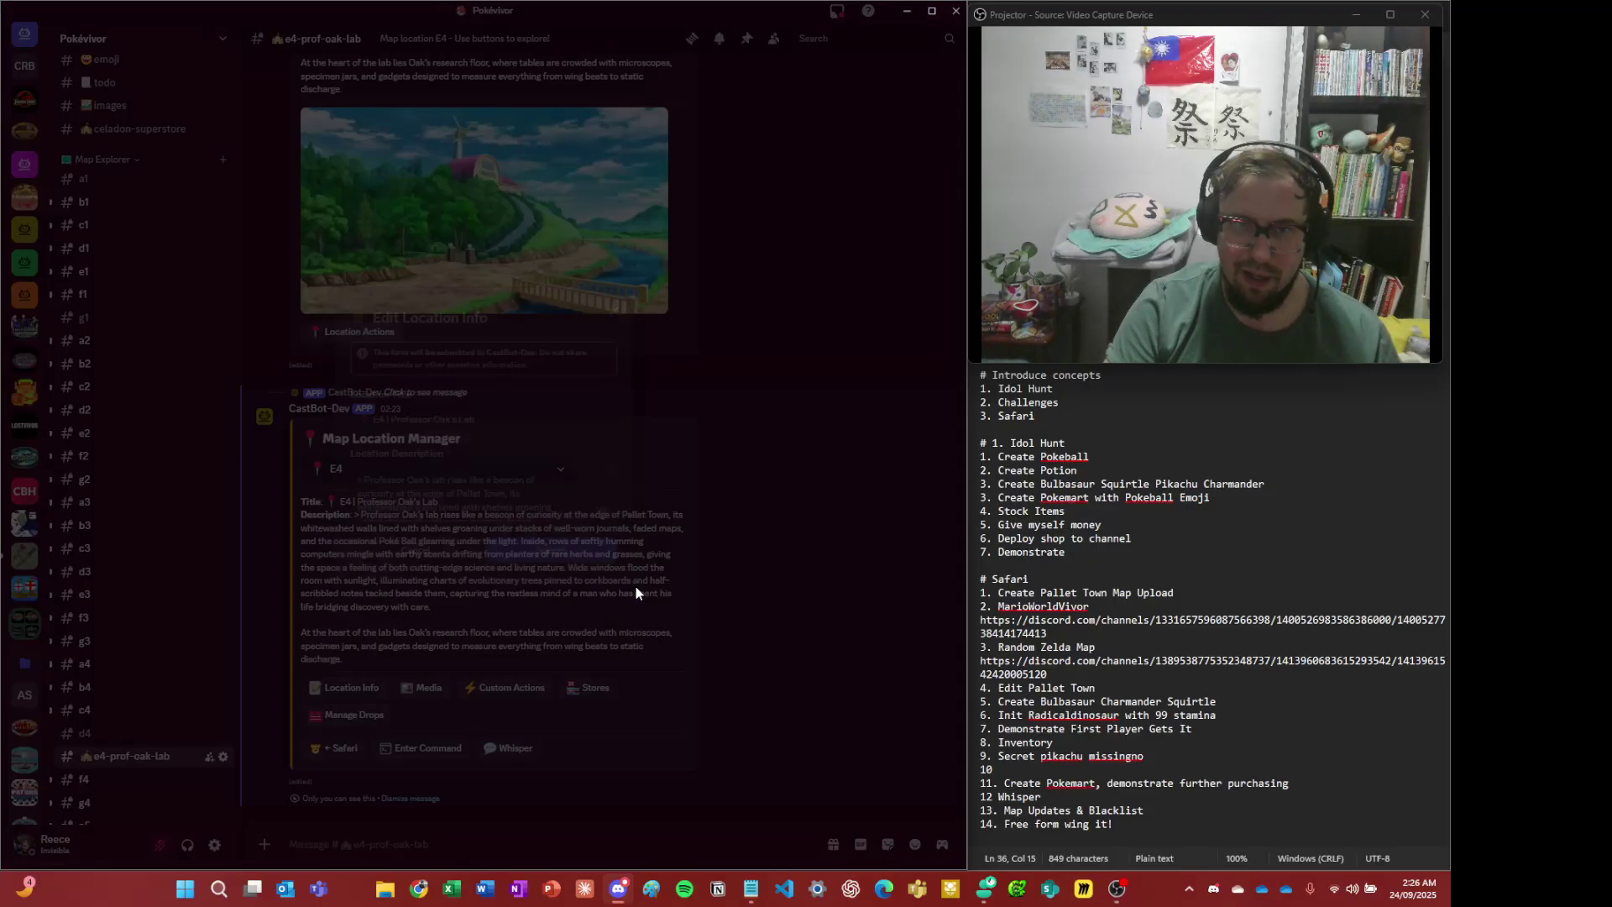
scroll(517, 510, "down", 5)
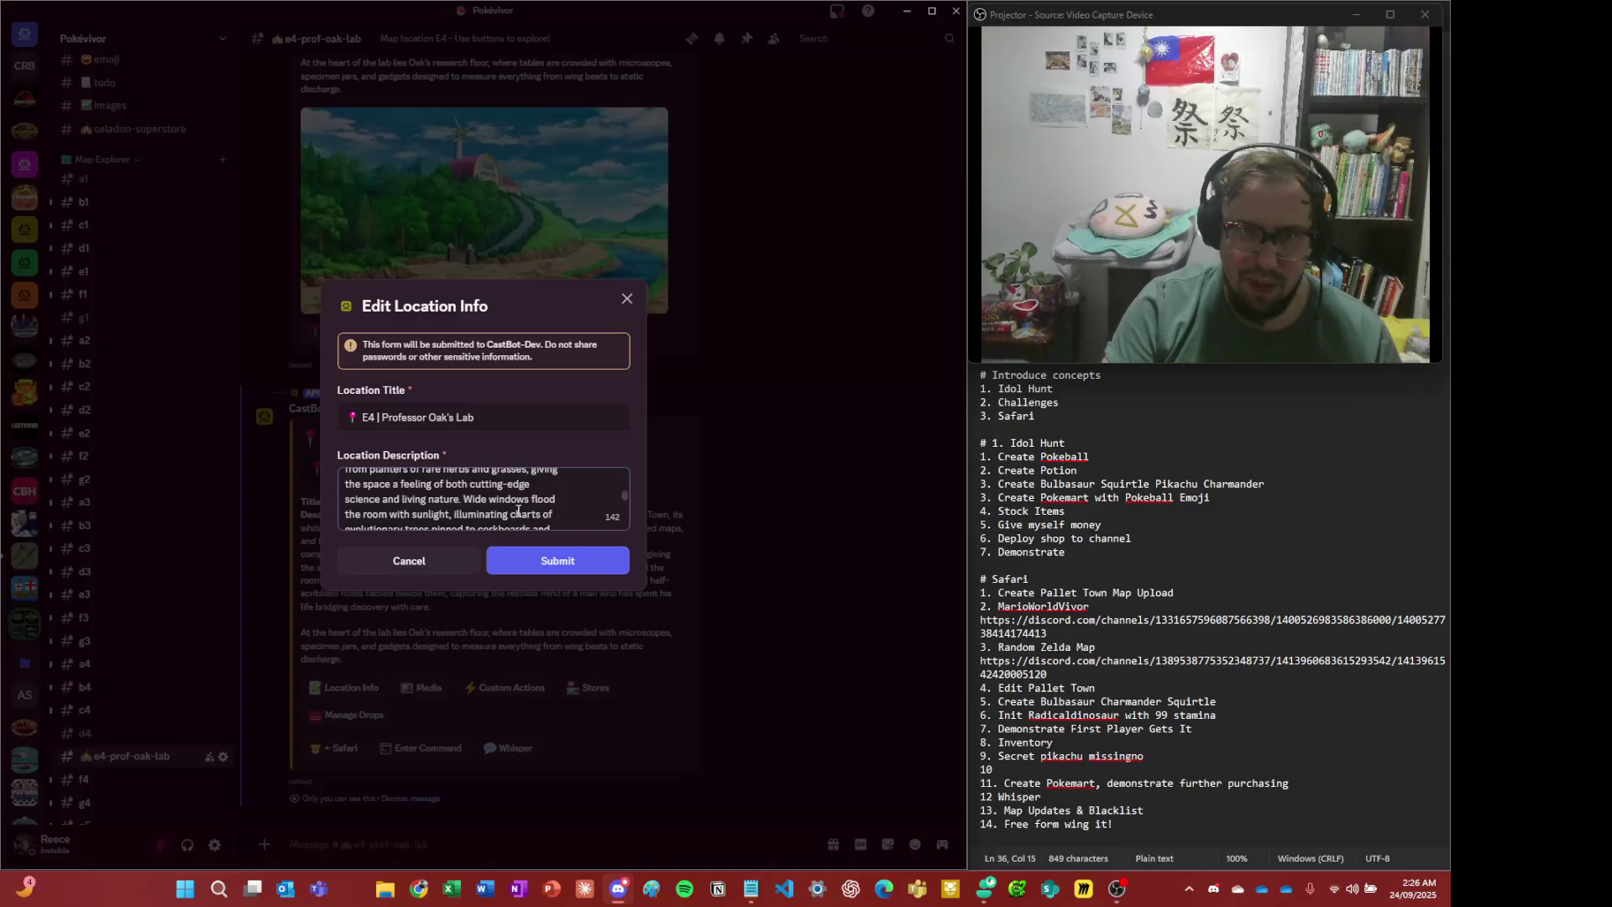
scroll(518, 509, "up", 5)
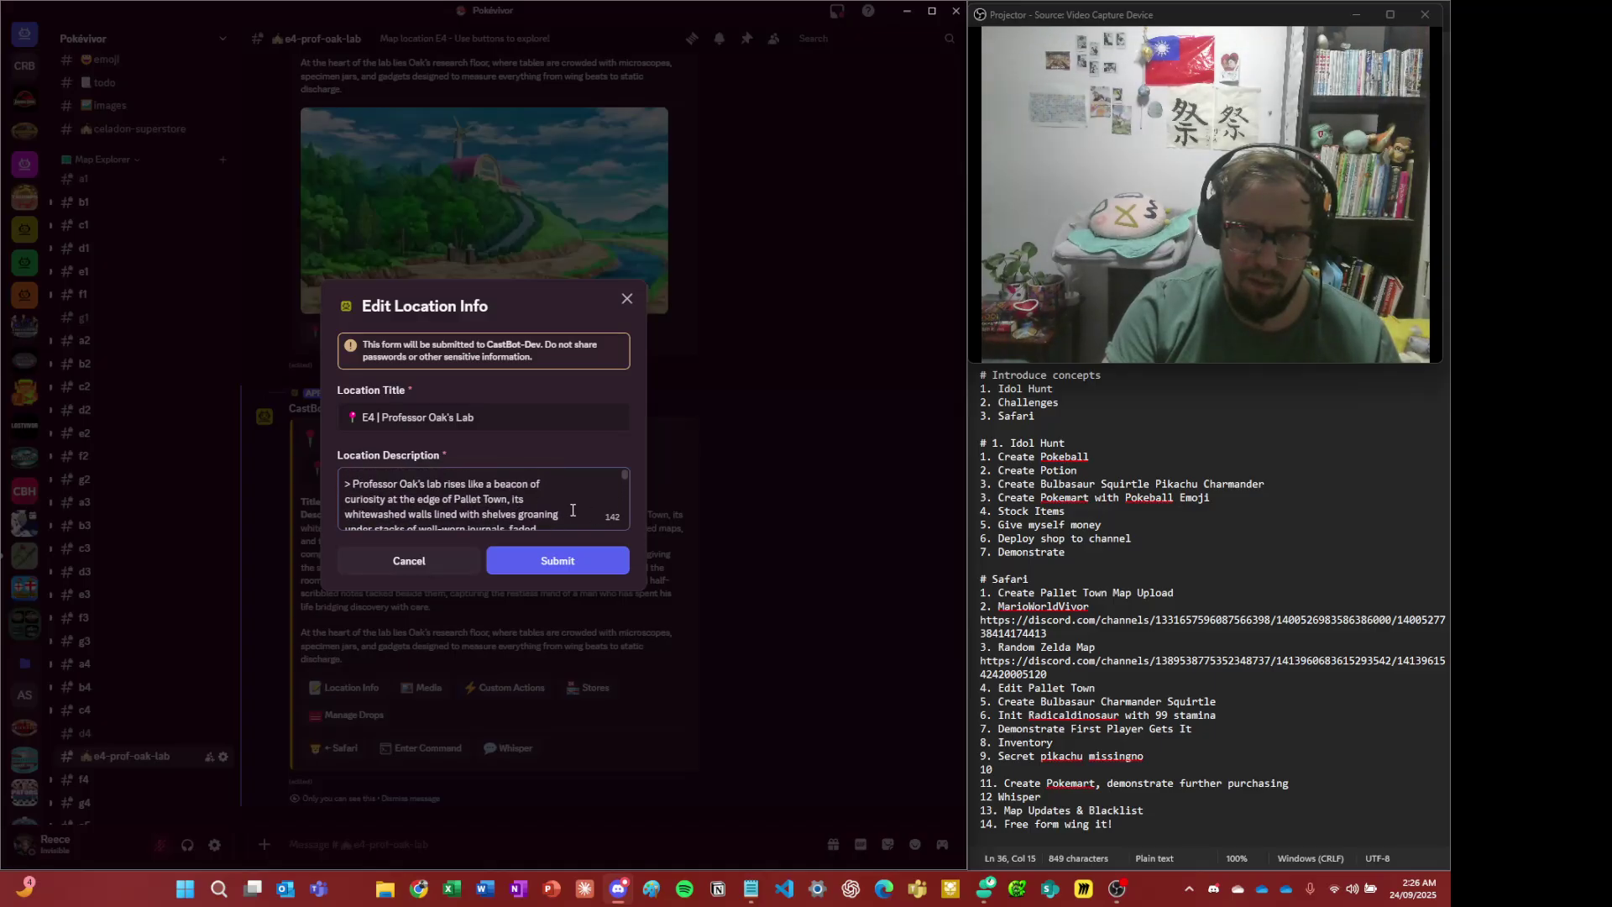
scroll(573, 510, "down", 4)
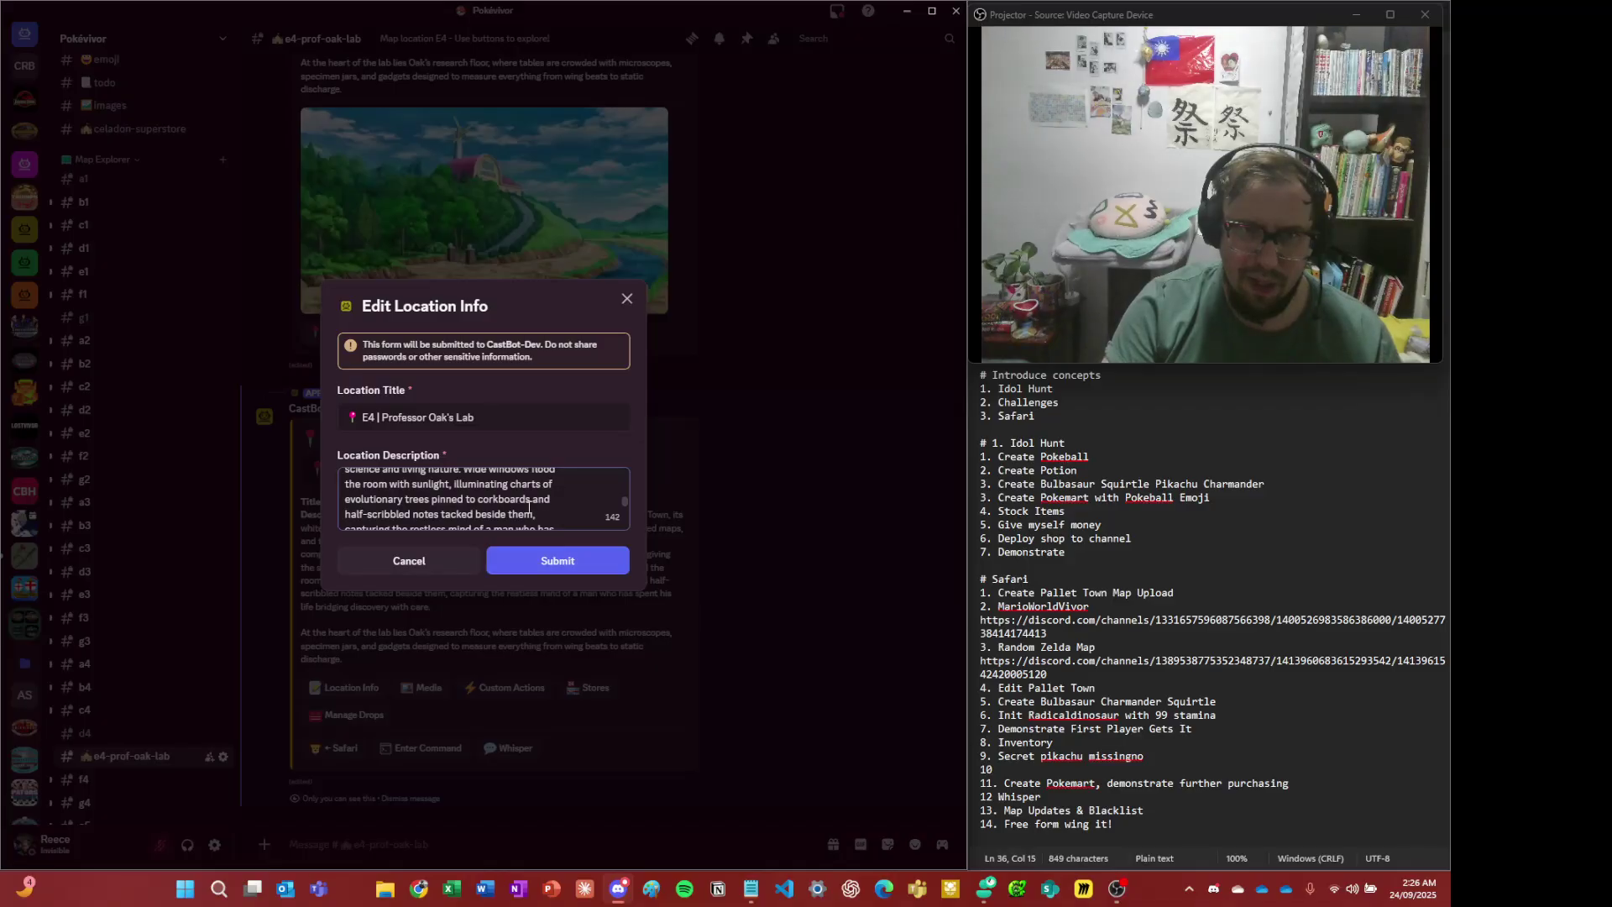
scroll(529, 508, "up", 4)
scroll(521, 508, "down", 4)
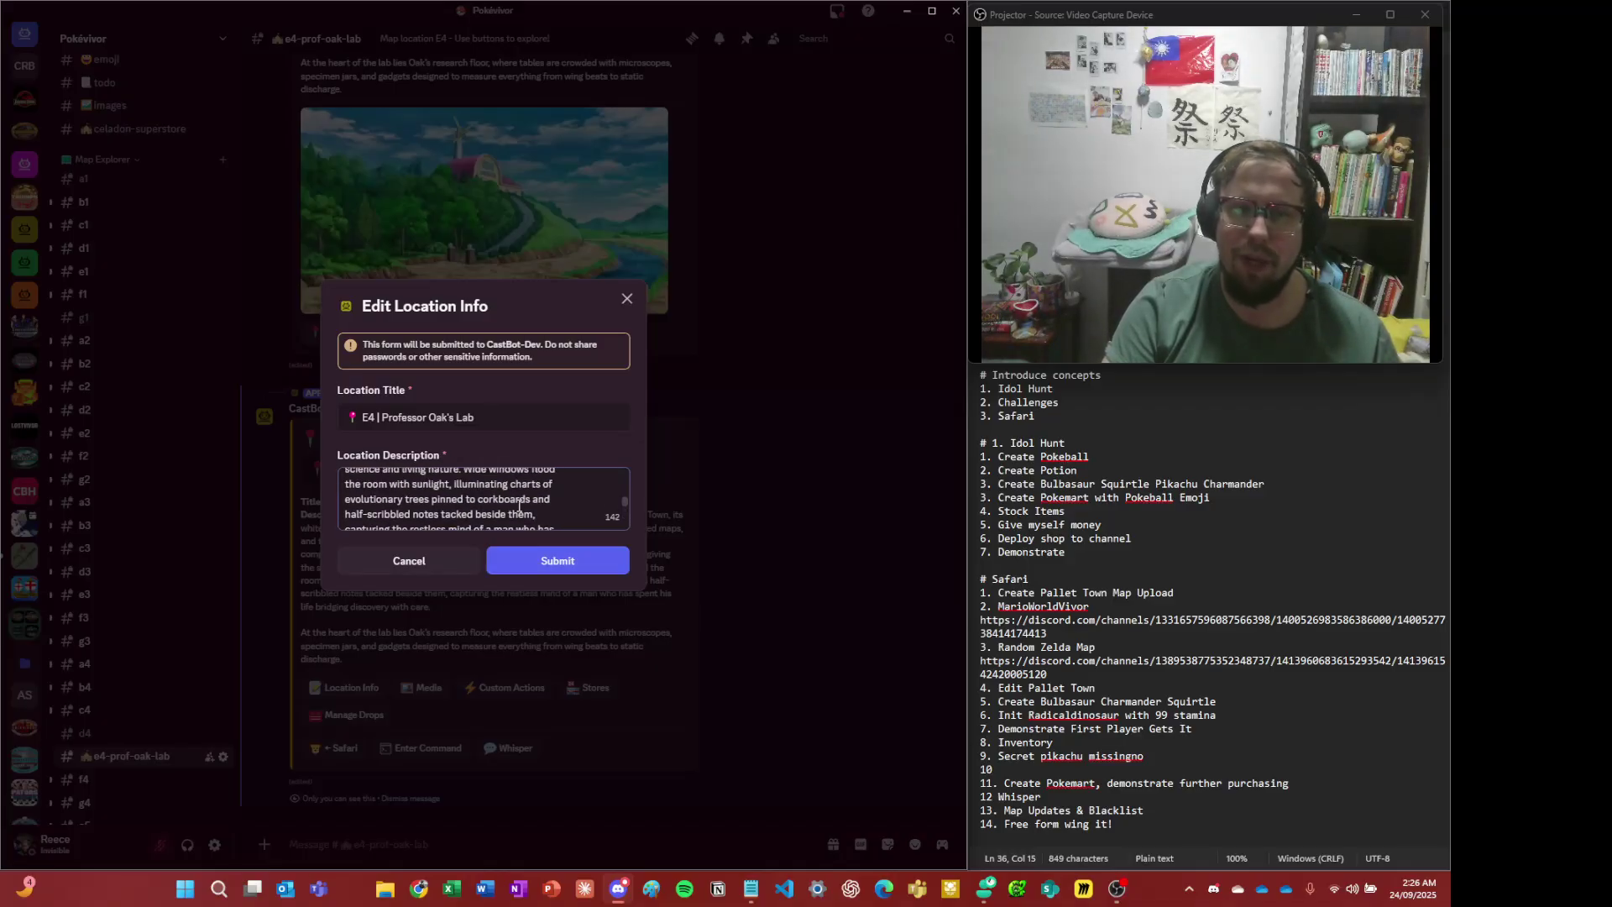
scroll(519, 507, "up", 5)
- Insert a blank line before the 'Inside, rows of softly humming computers' paragraph and submit
left_click(520, 504)
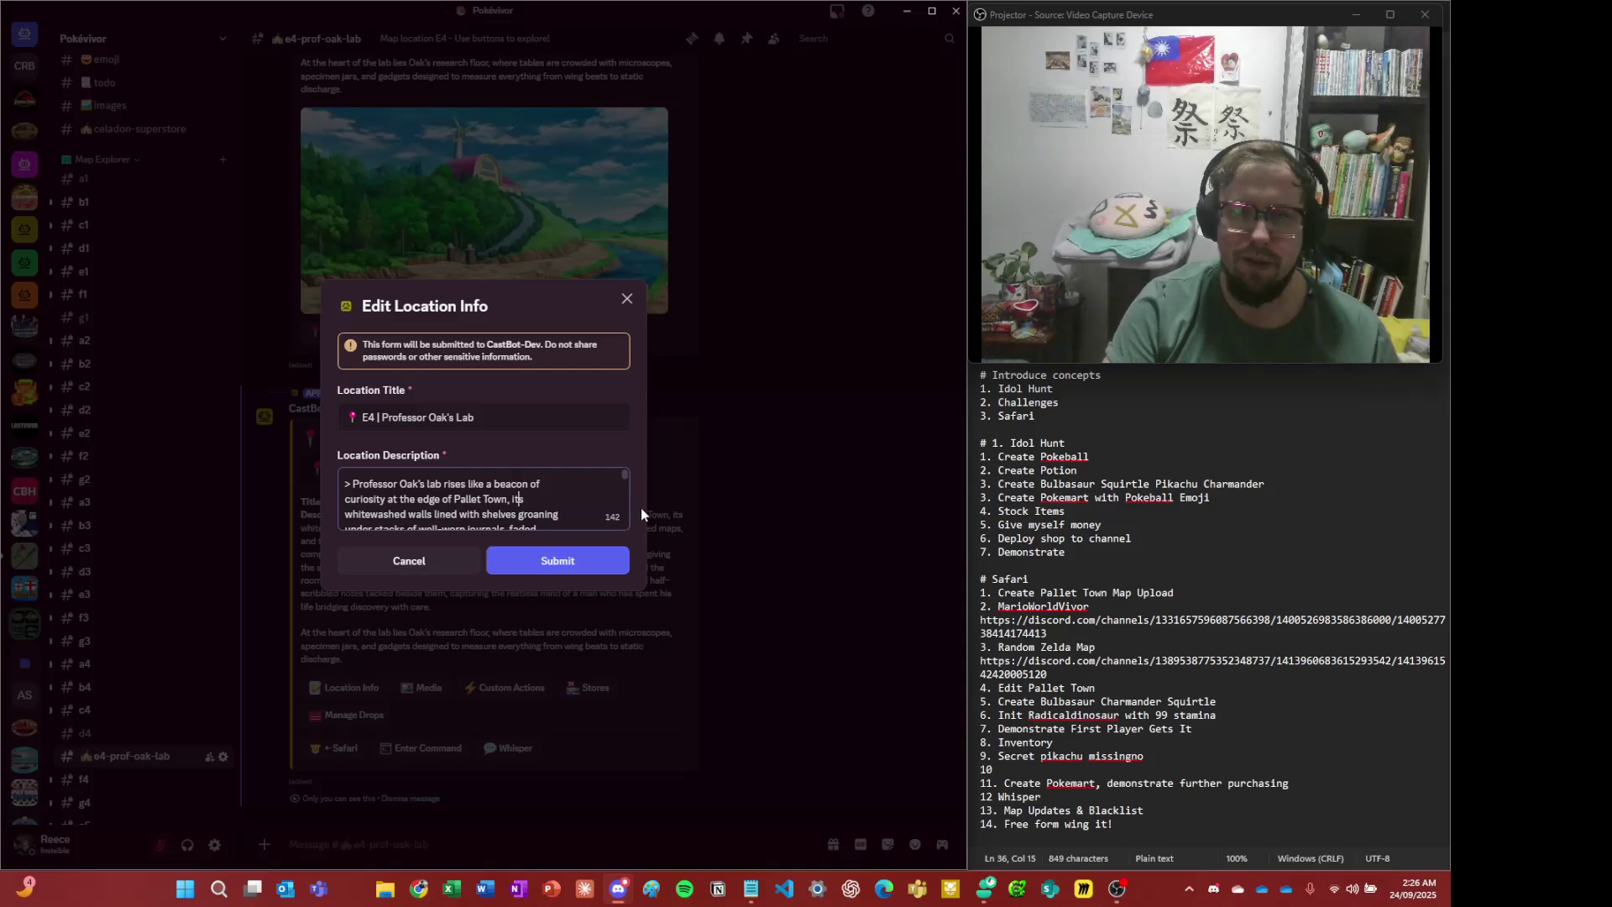
key("Down")
key("Down")
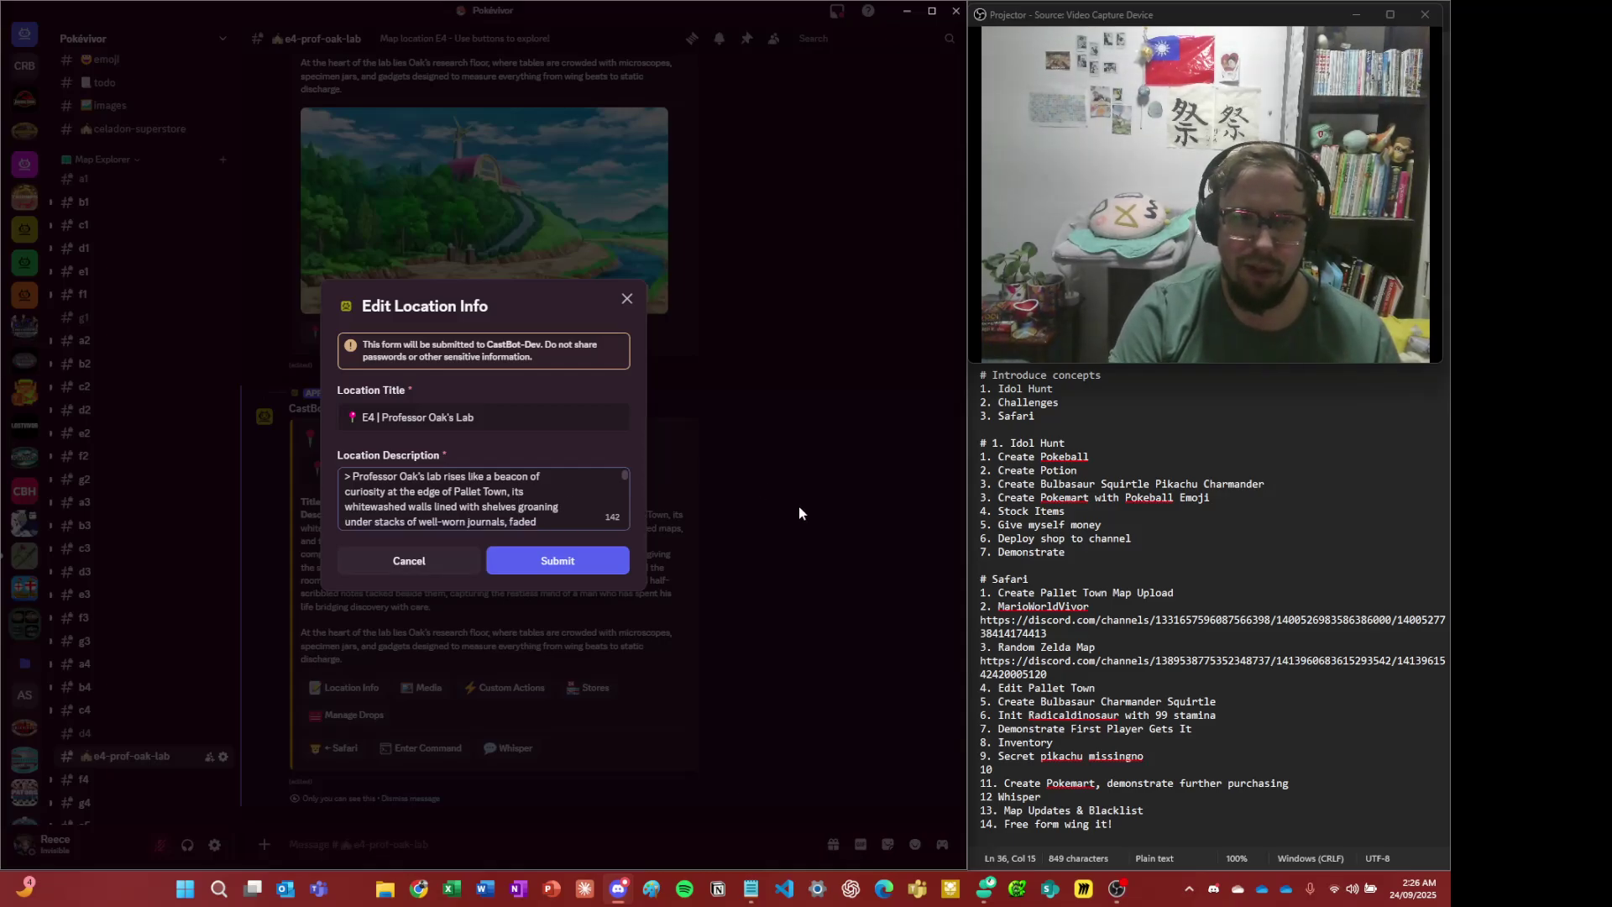
key("Down")
key("Down")
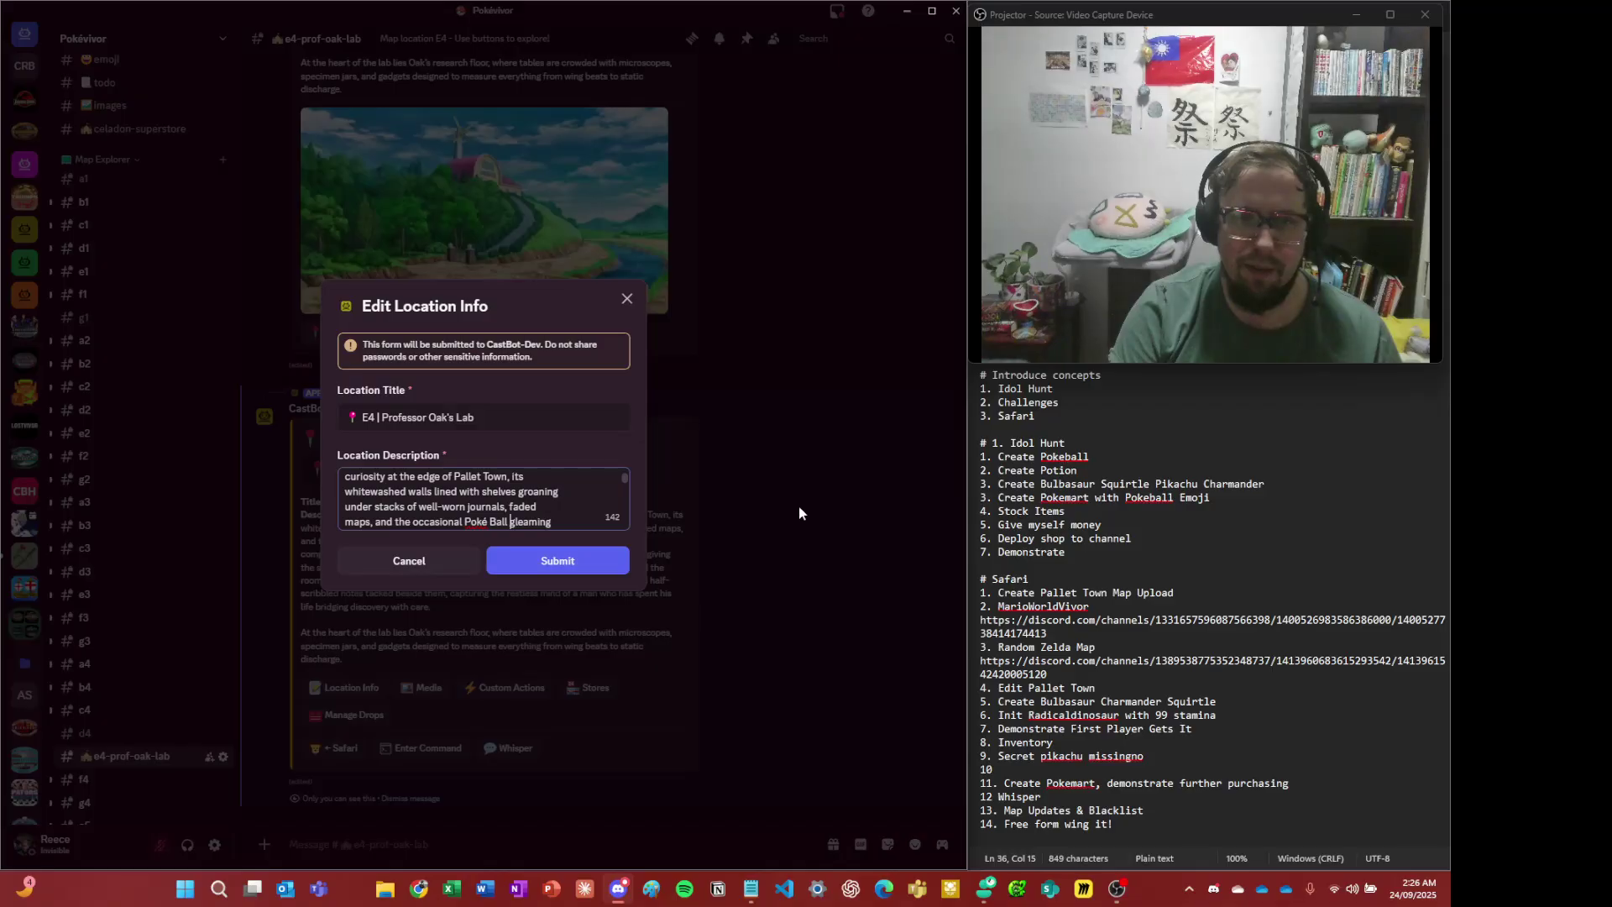
key("Down")
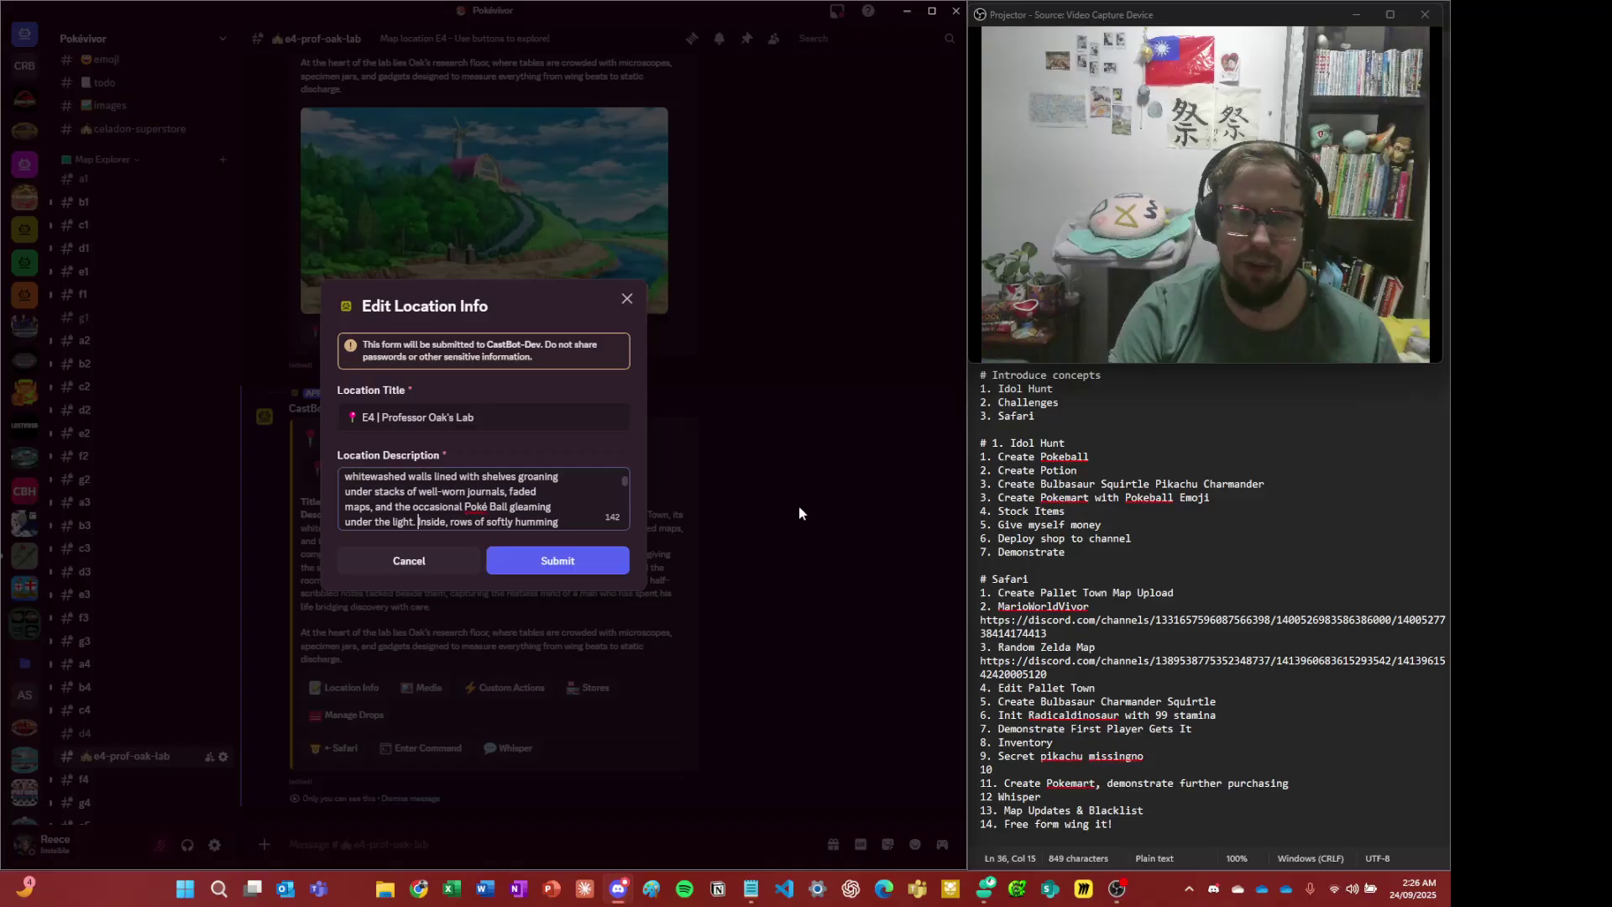
key("Return")
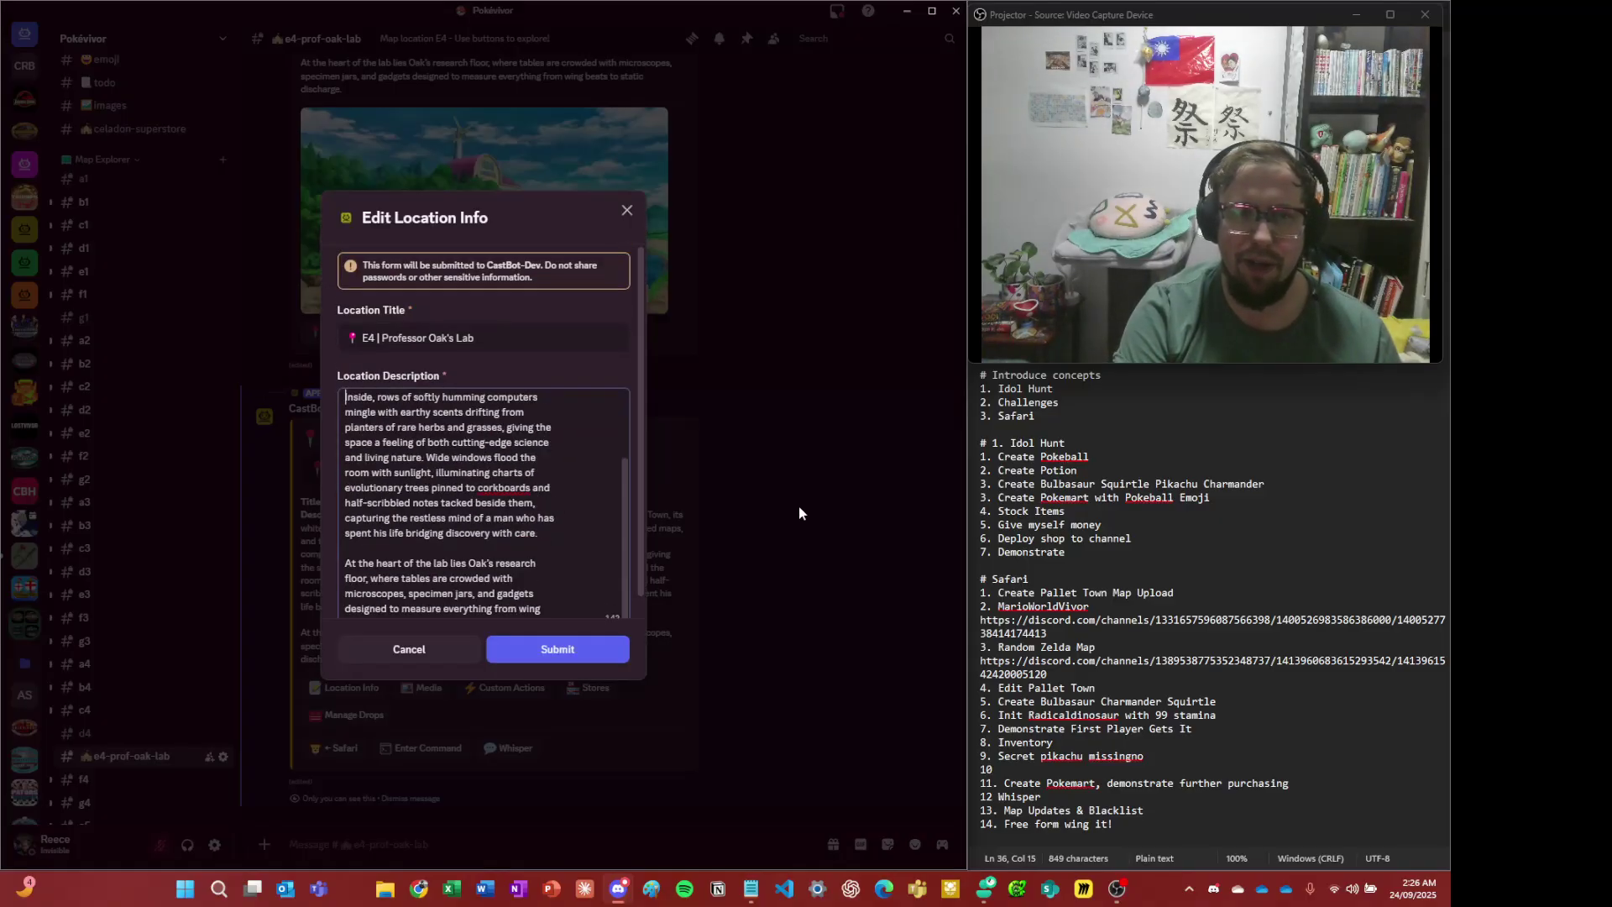
key("Return")
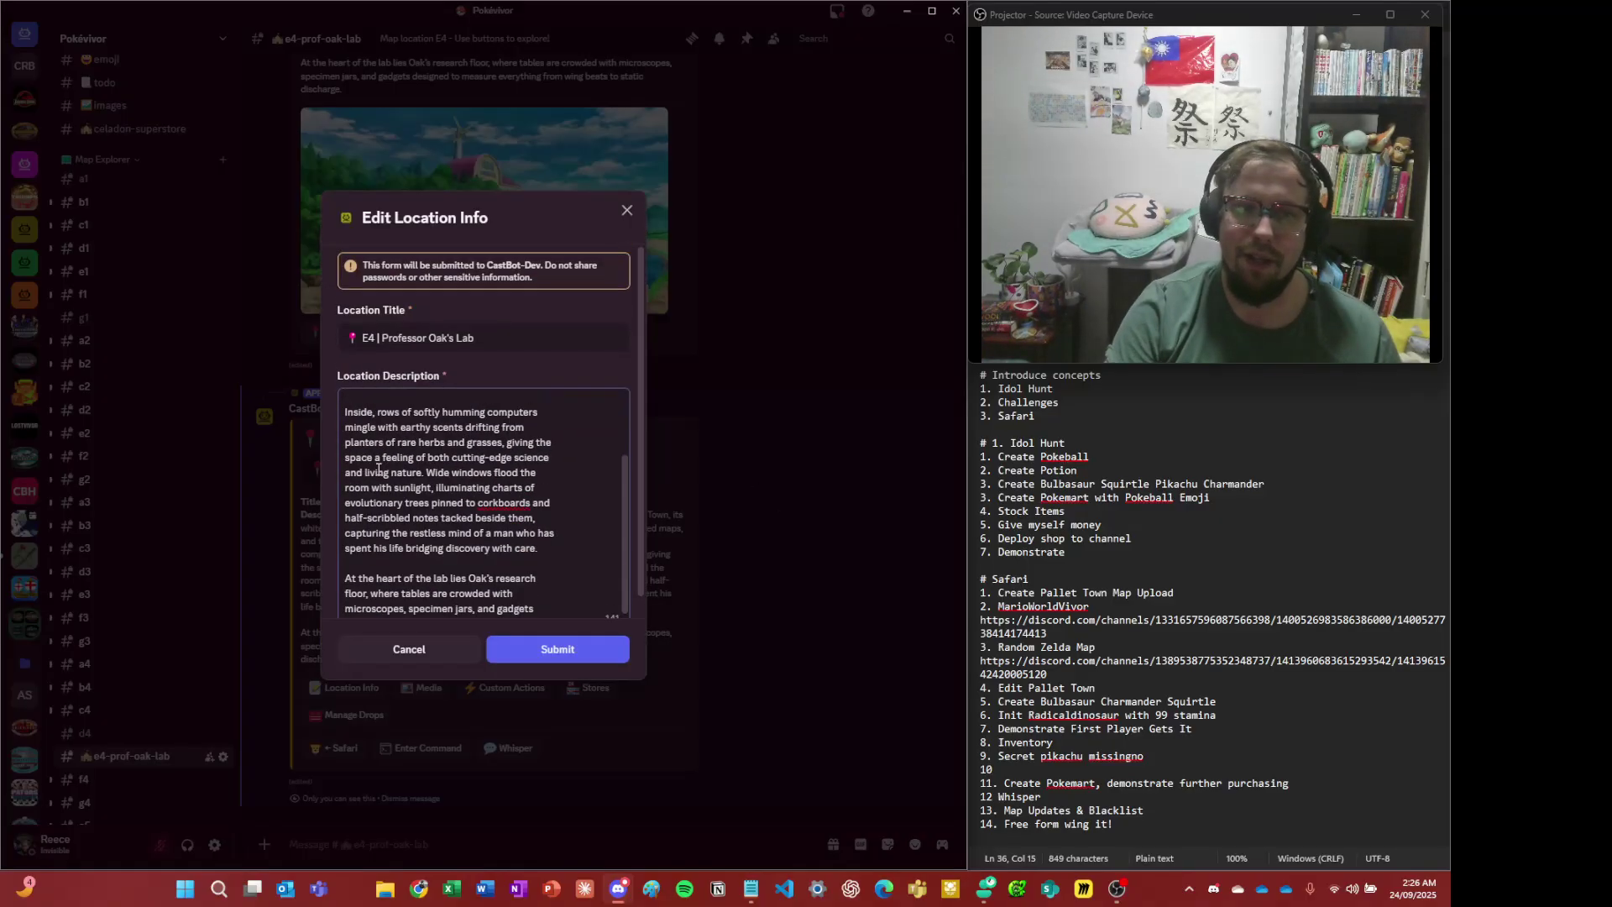
scroll(394, 504, "up", 2)
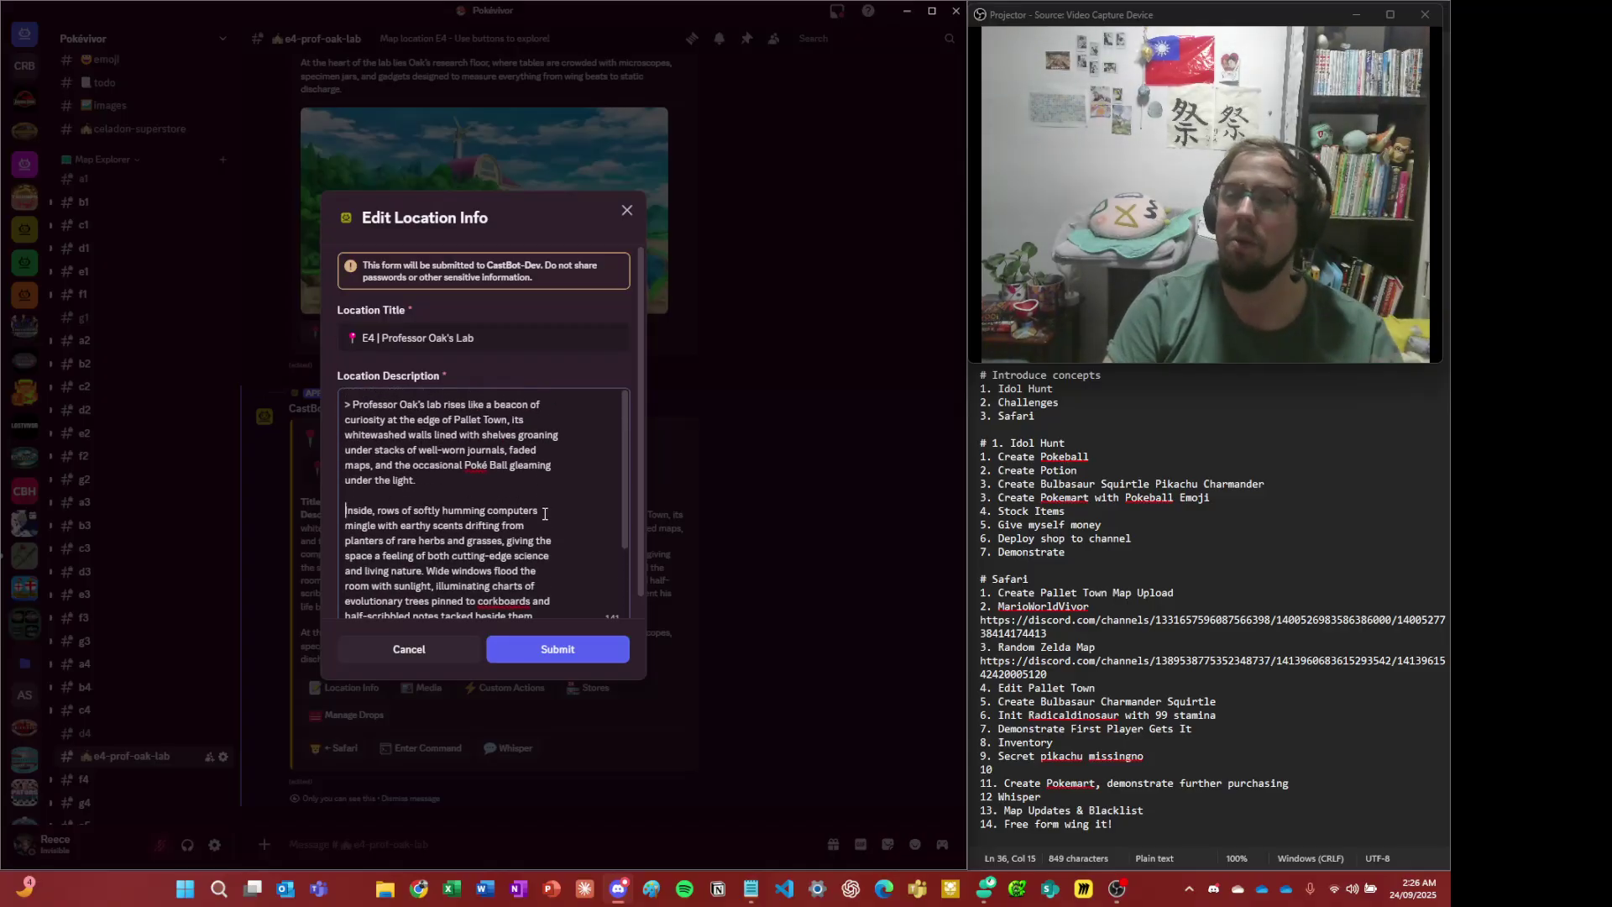
left_click(533, 652)
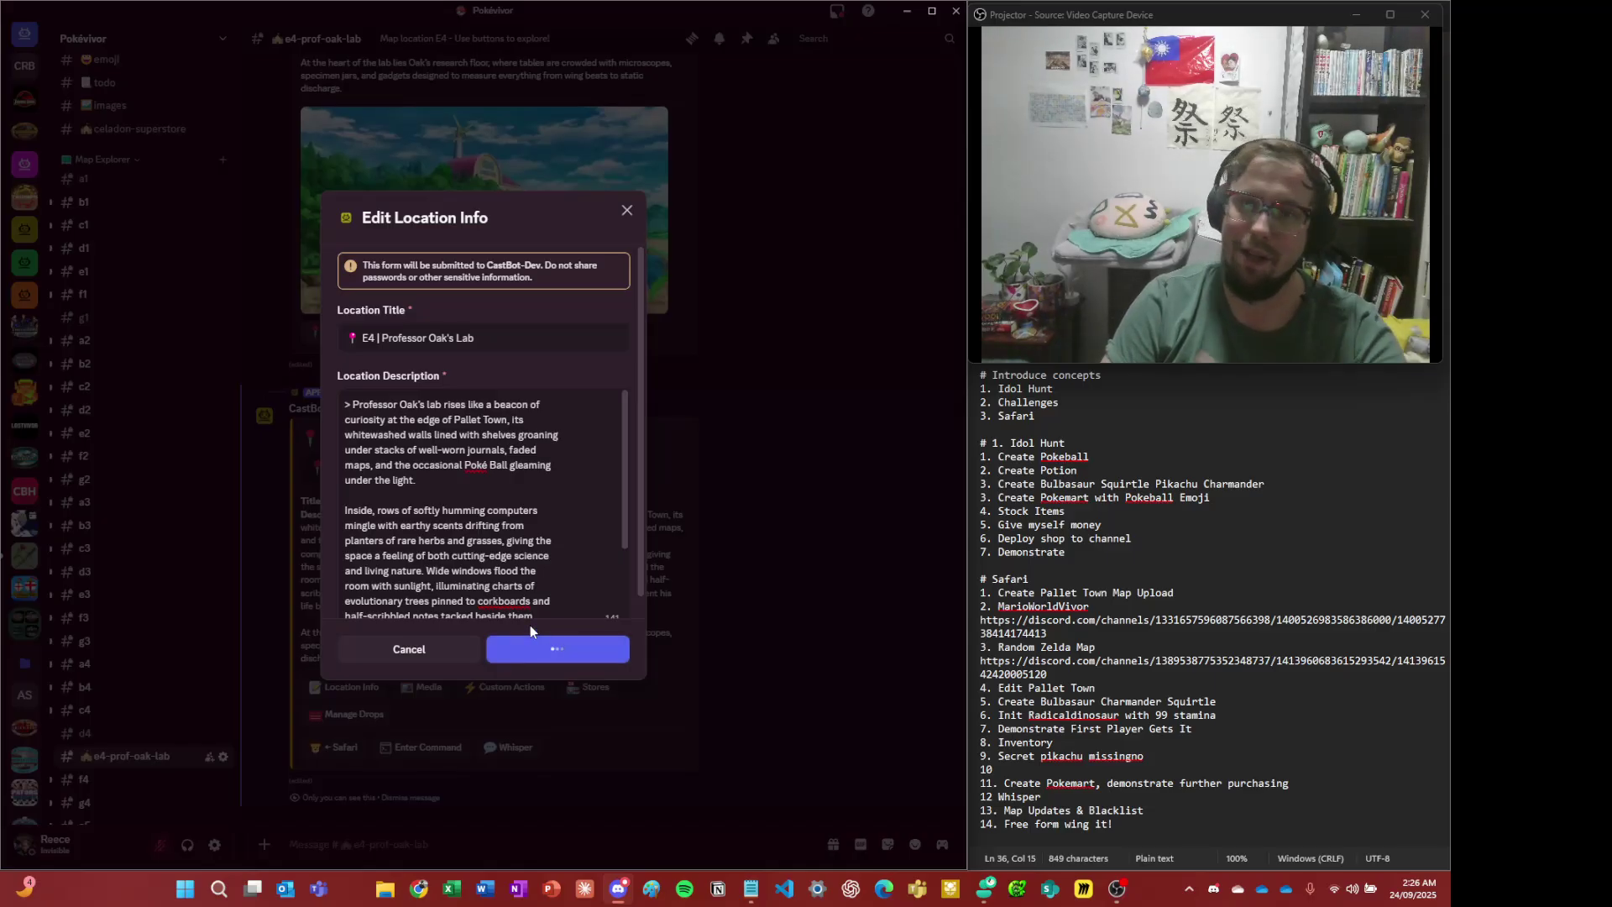
- Select the 'Inside' paragraph to confirm it now shows as its own paragraph
scroll(537, 642, "up", 7)
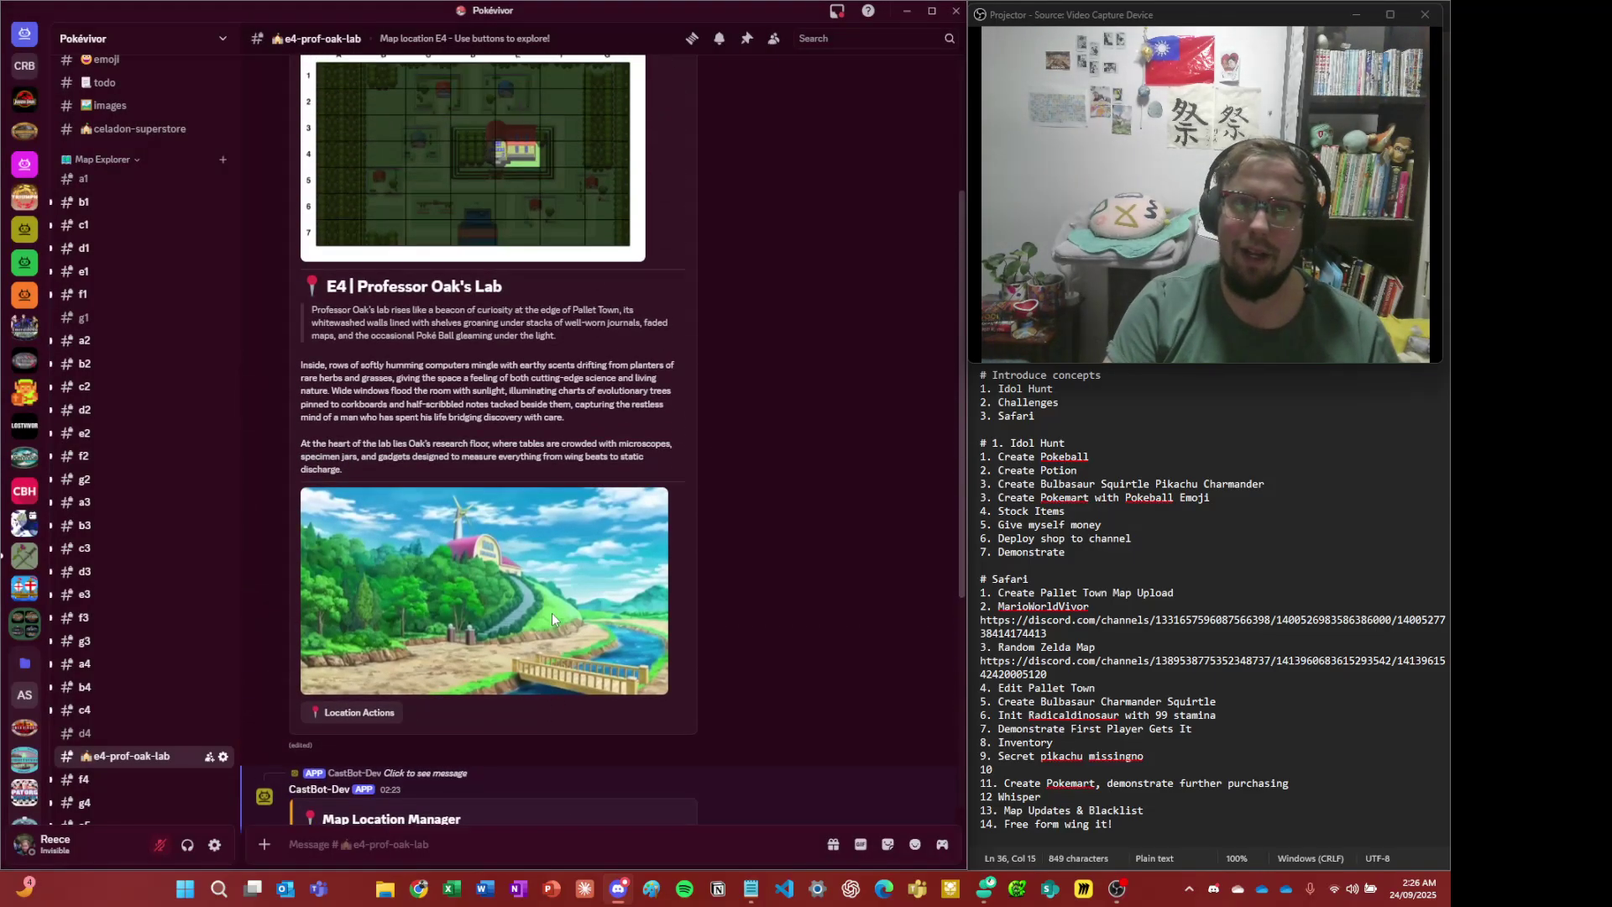
triple_click(420, 594)
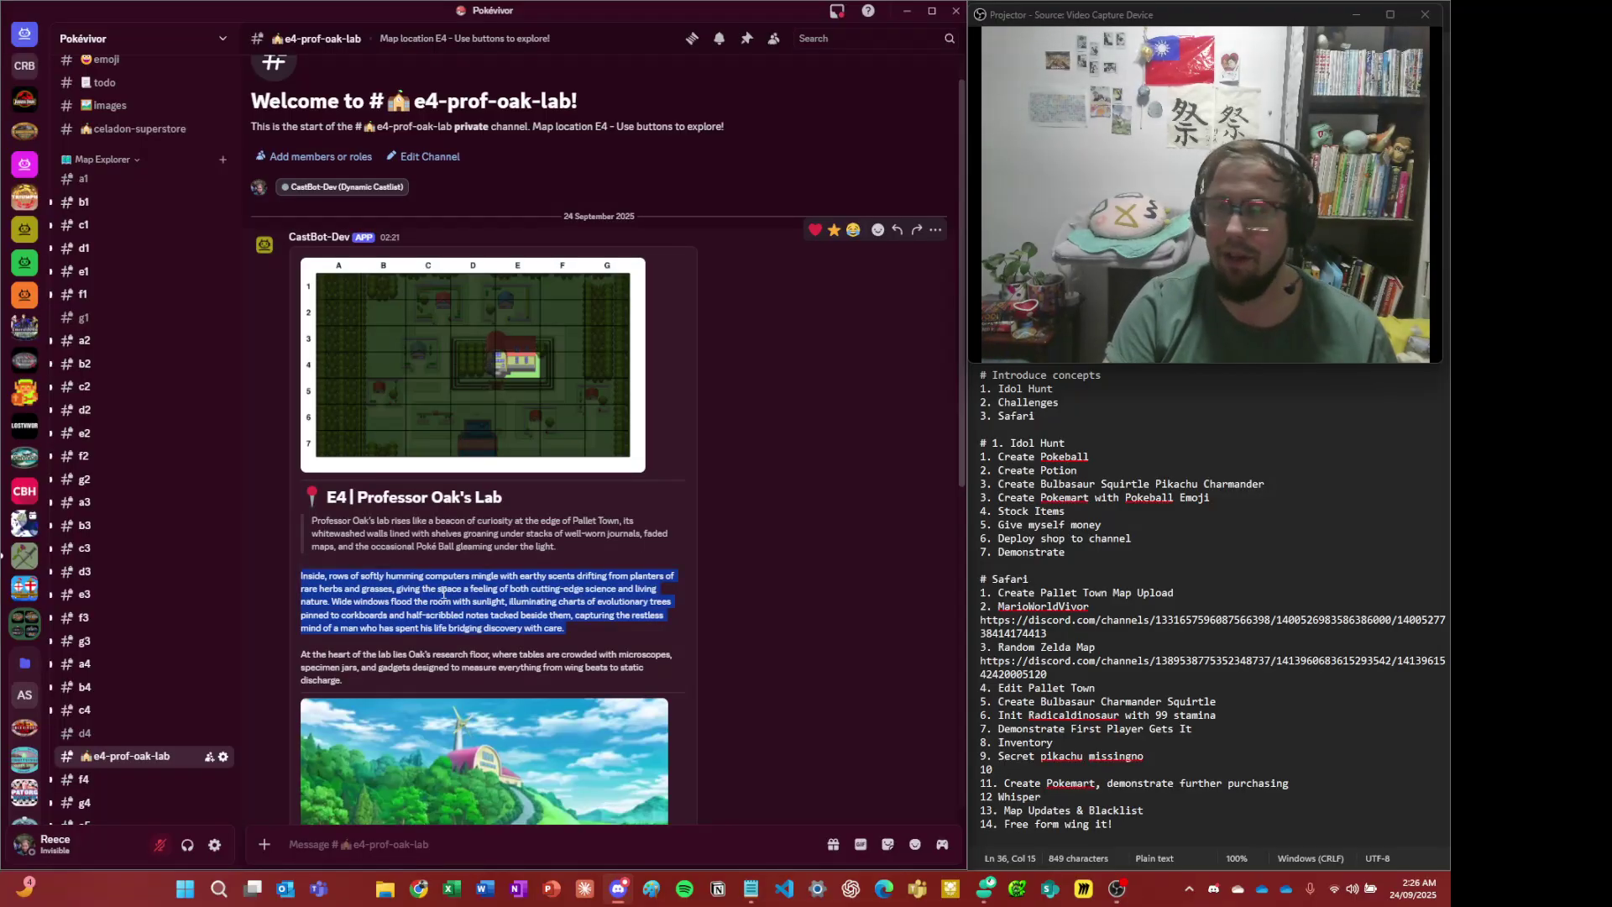
scroll(483, 571, "down", 5)
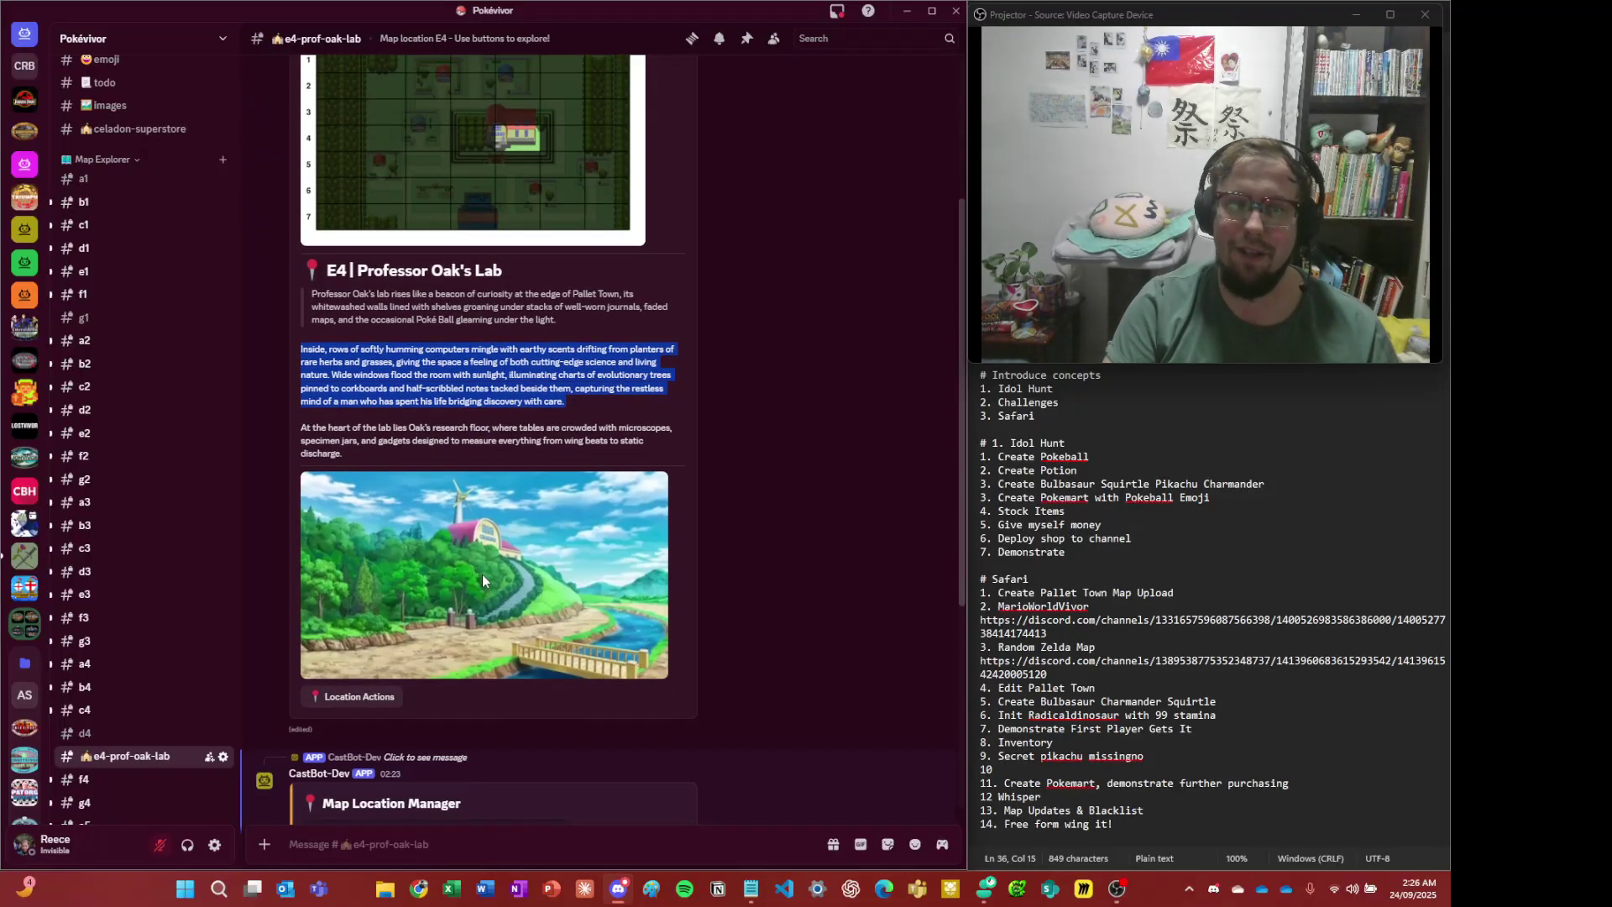
left_click(859, 700)
- Dismiss the old private manager message and open E4's Location Actions
scroll(837, 708, "down", 2)
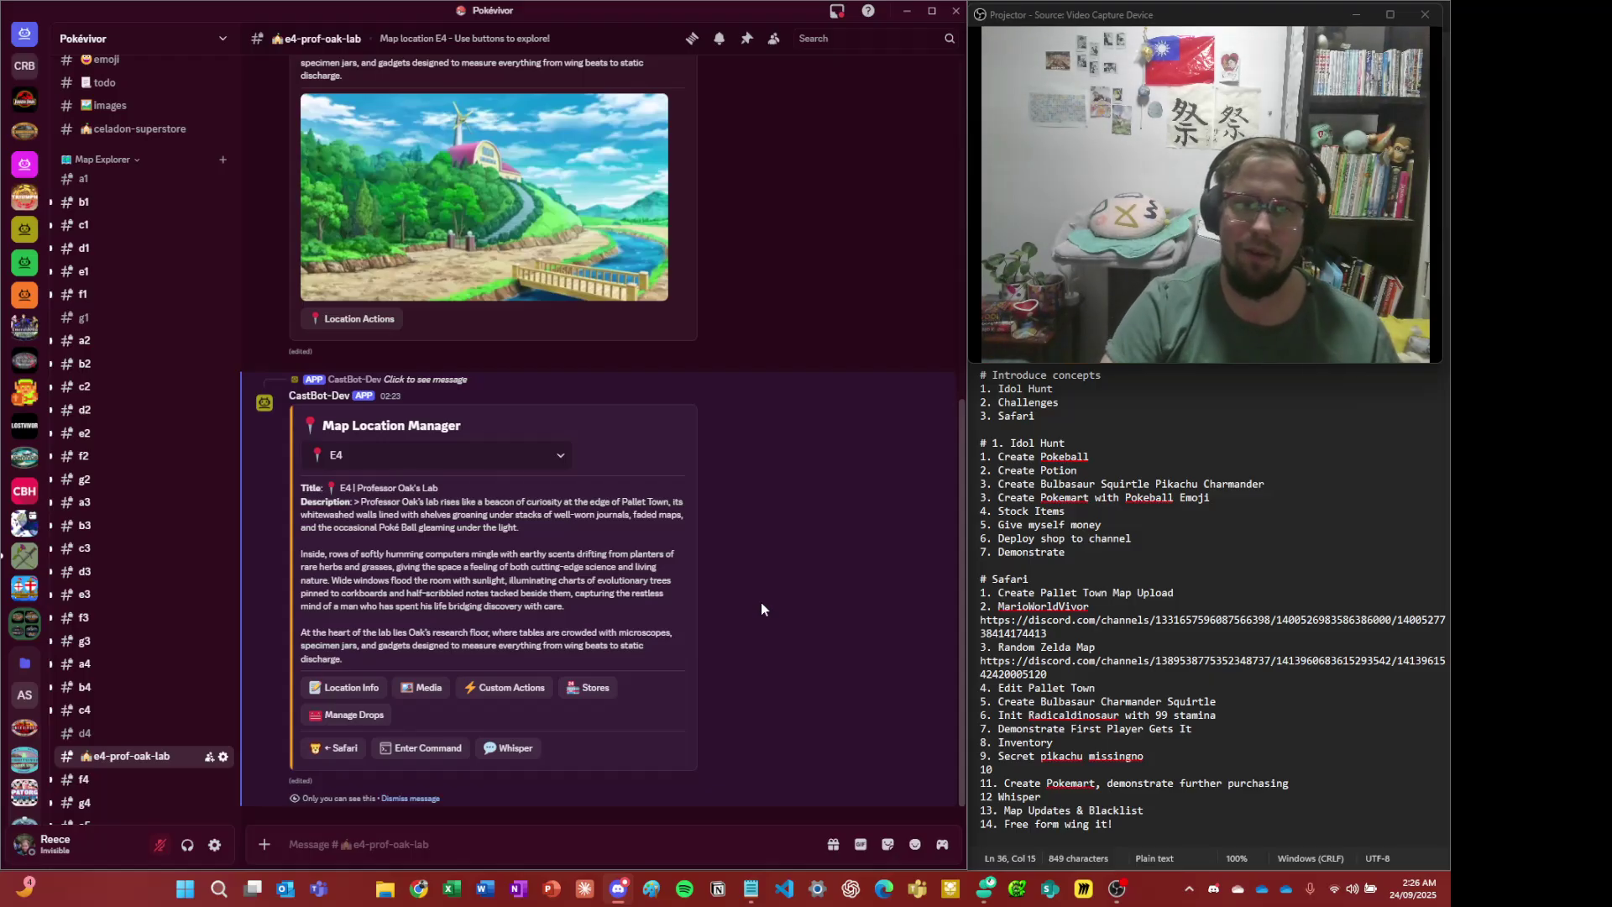
scroll(417, 664, "up", 6)
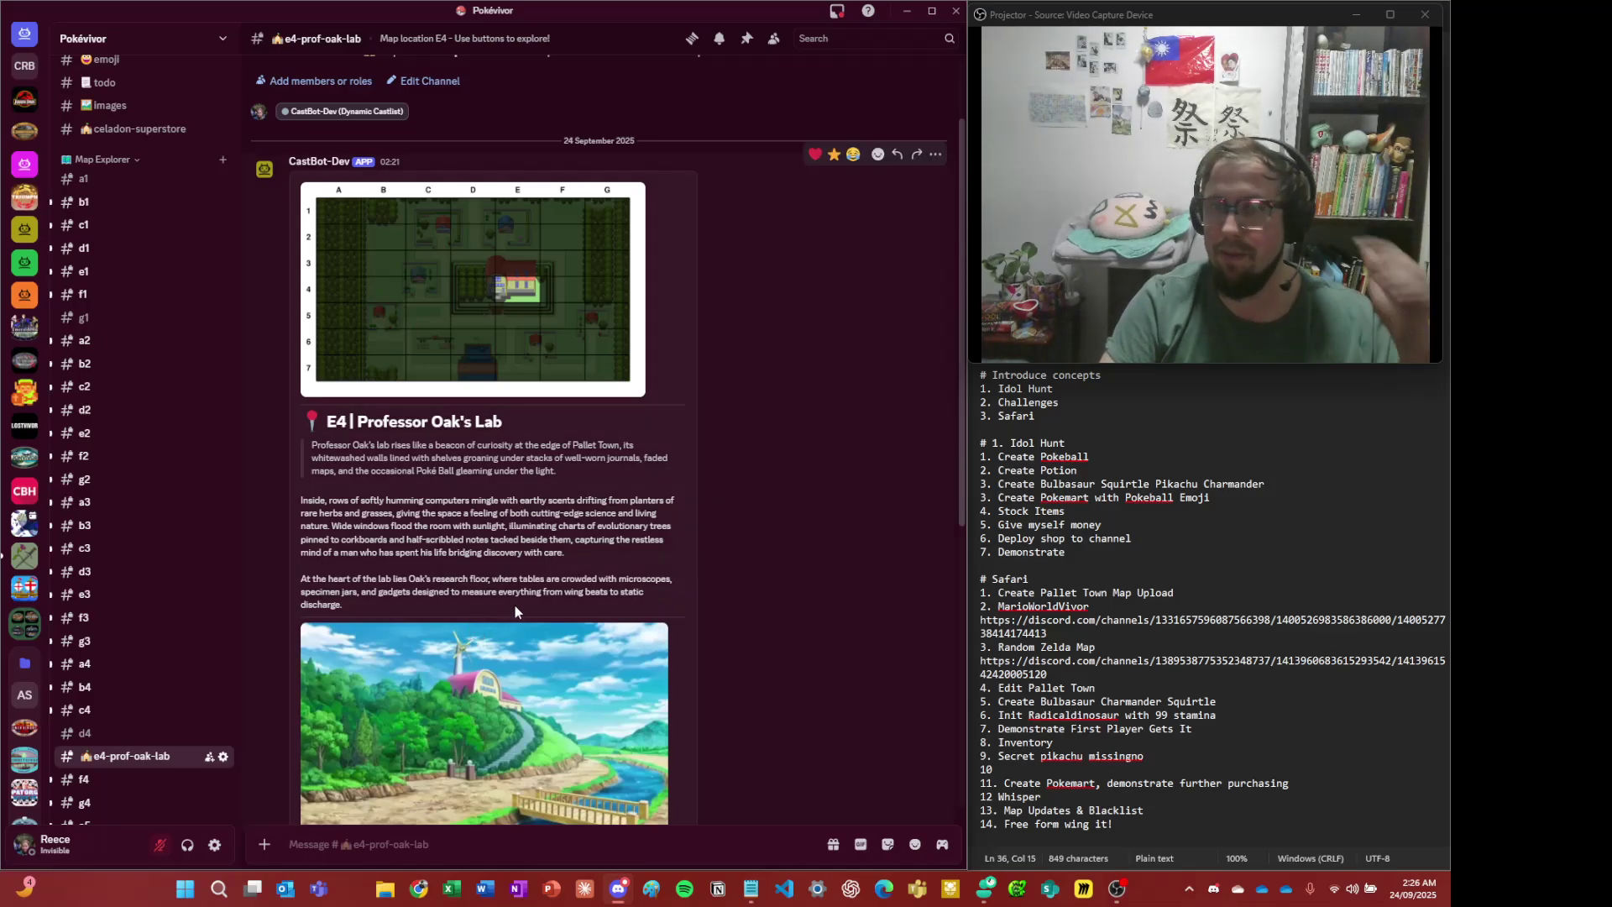
scroll(455, 557, "down", 2)
scroll(456, 558, "down", 5)
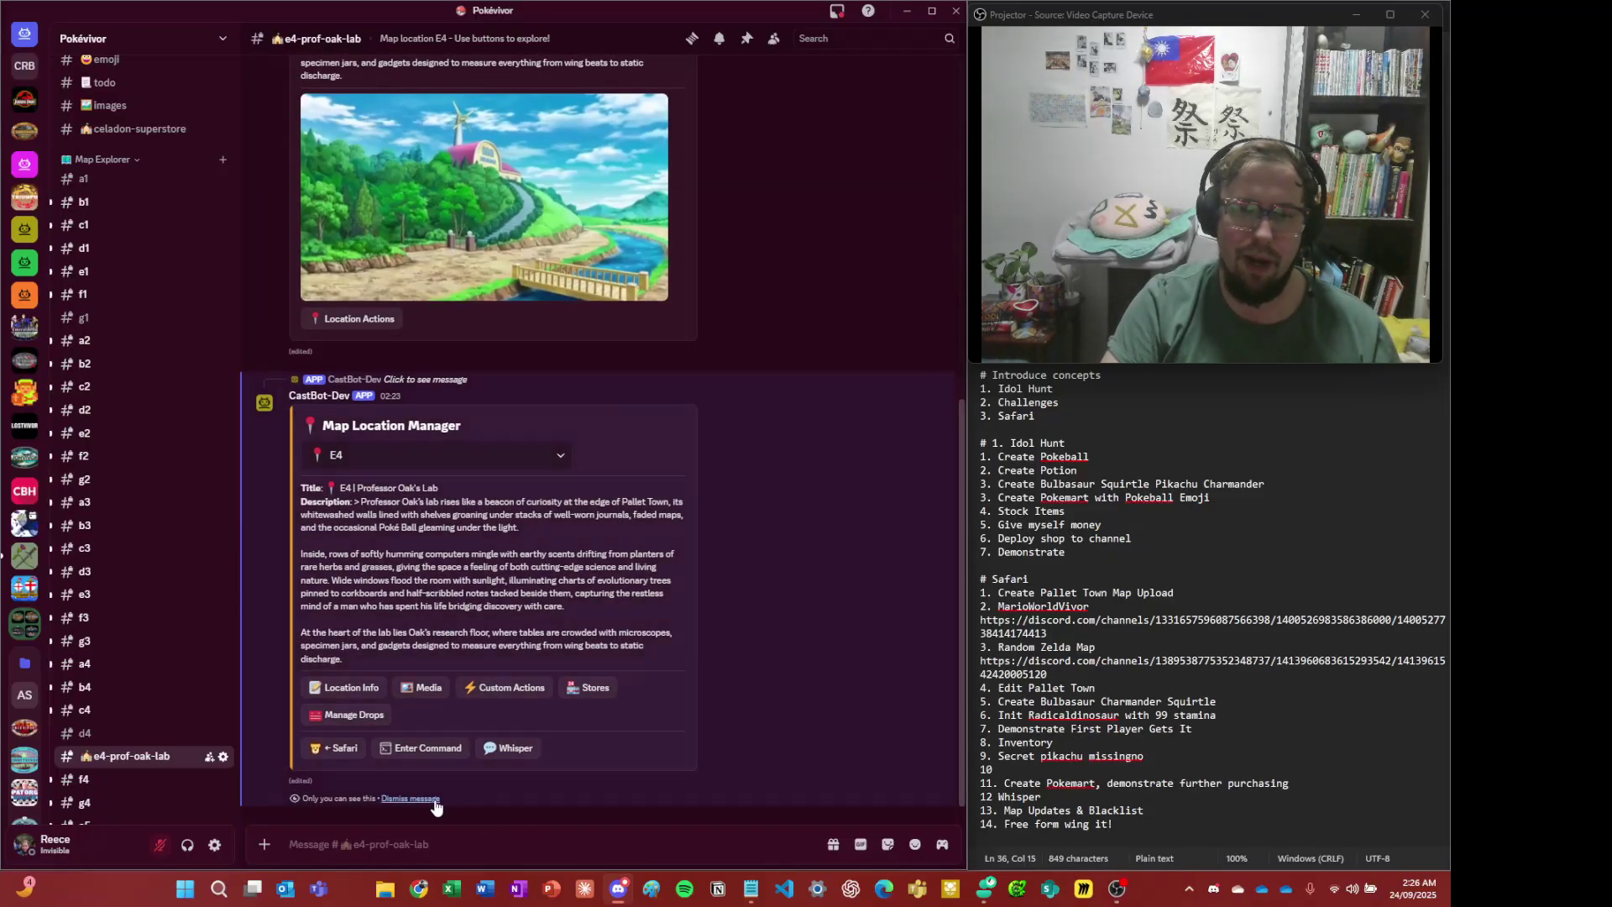
left_click(415, 799)
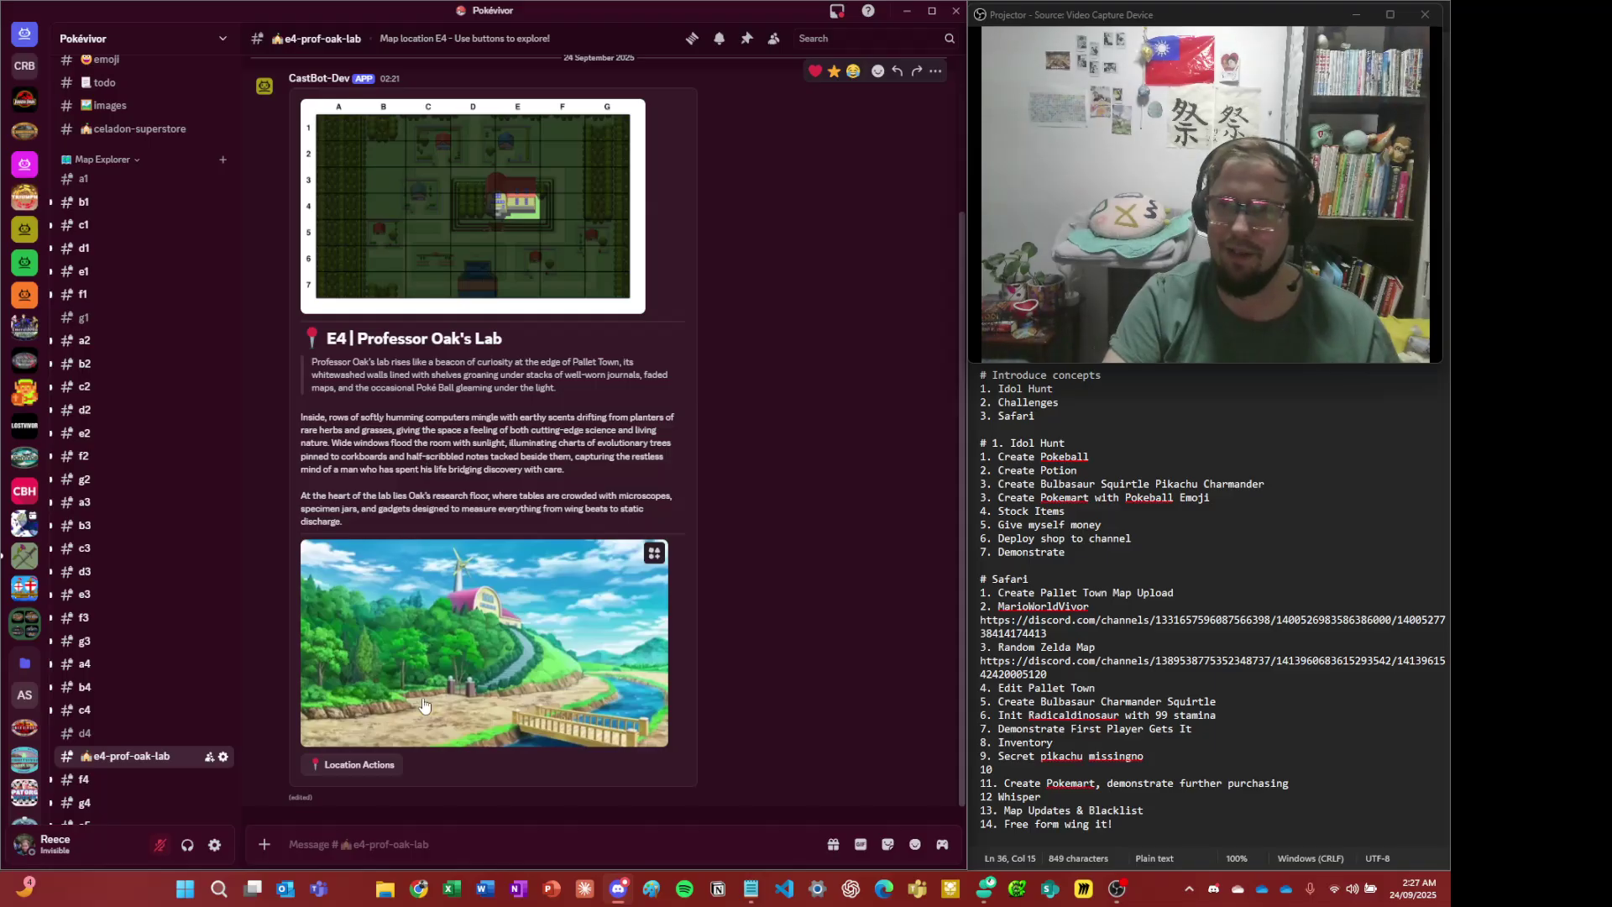
left_click(324, 764)
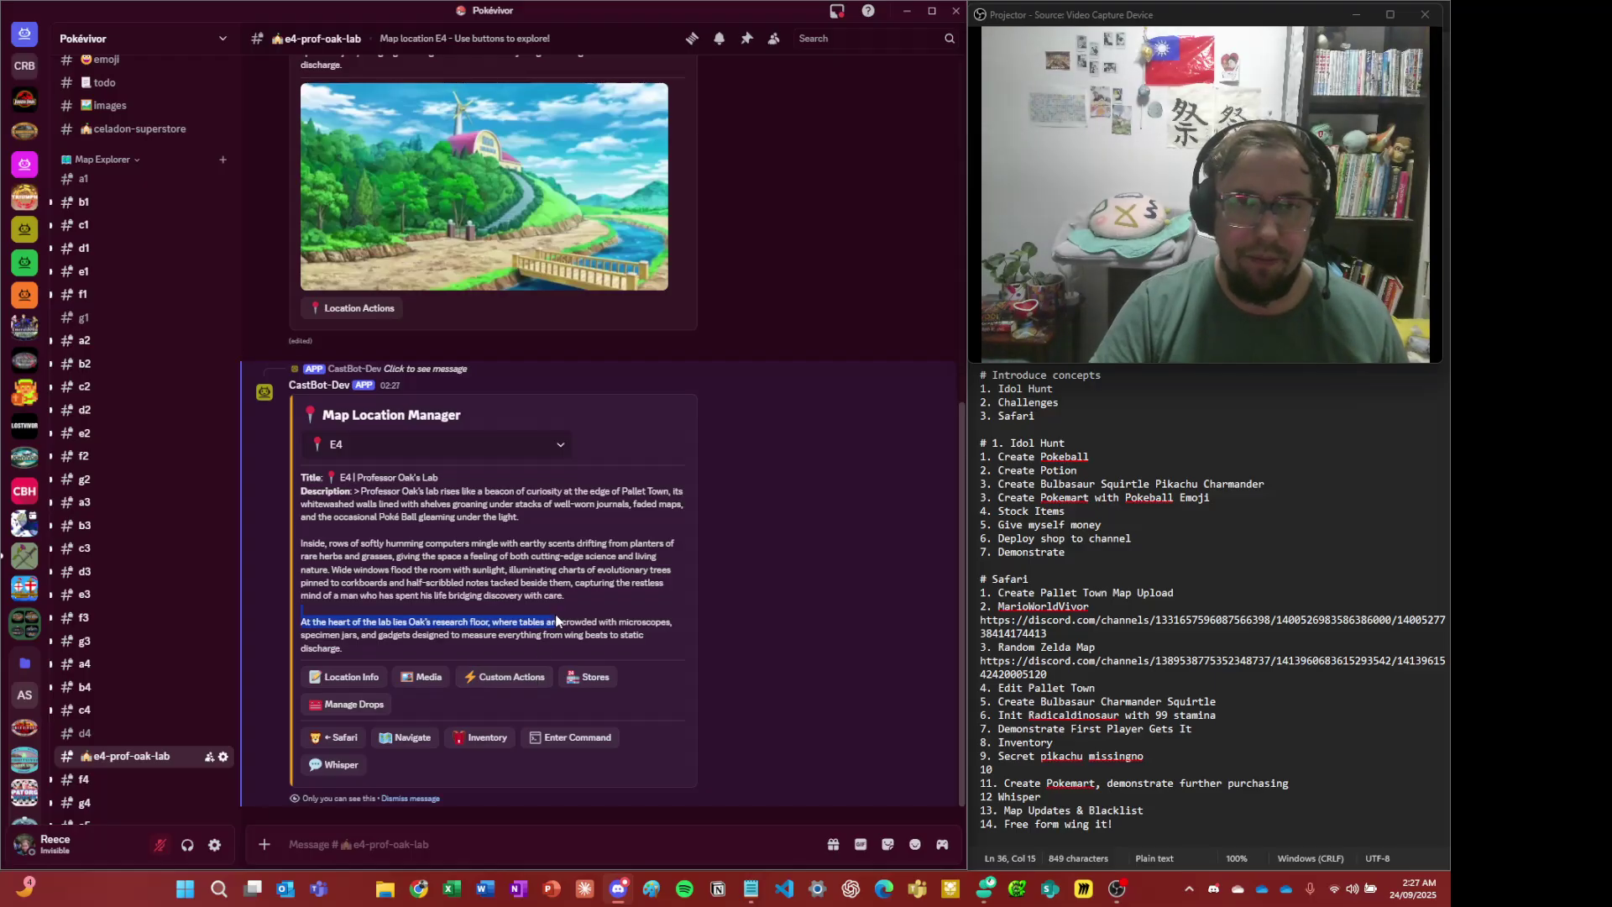
scroll(560, 623, "up", 3)
left_click_drag(559, 624, 587, 618)
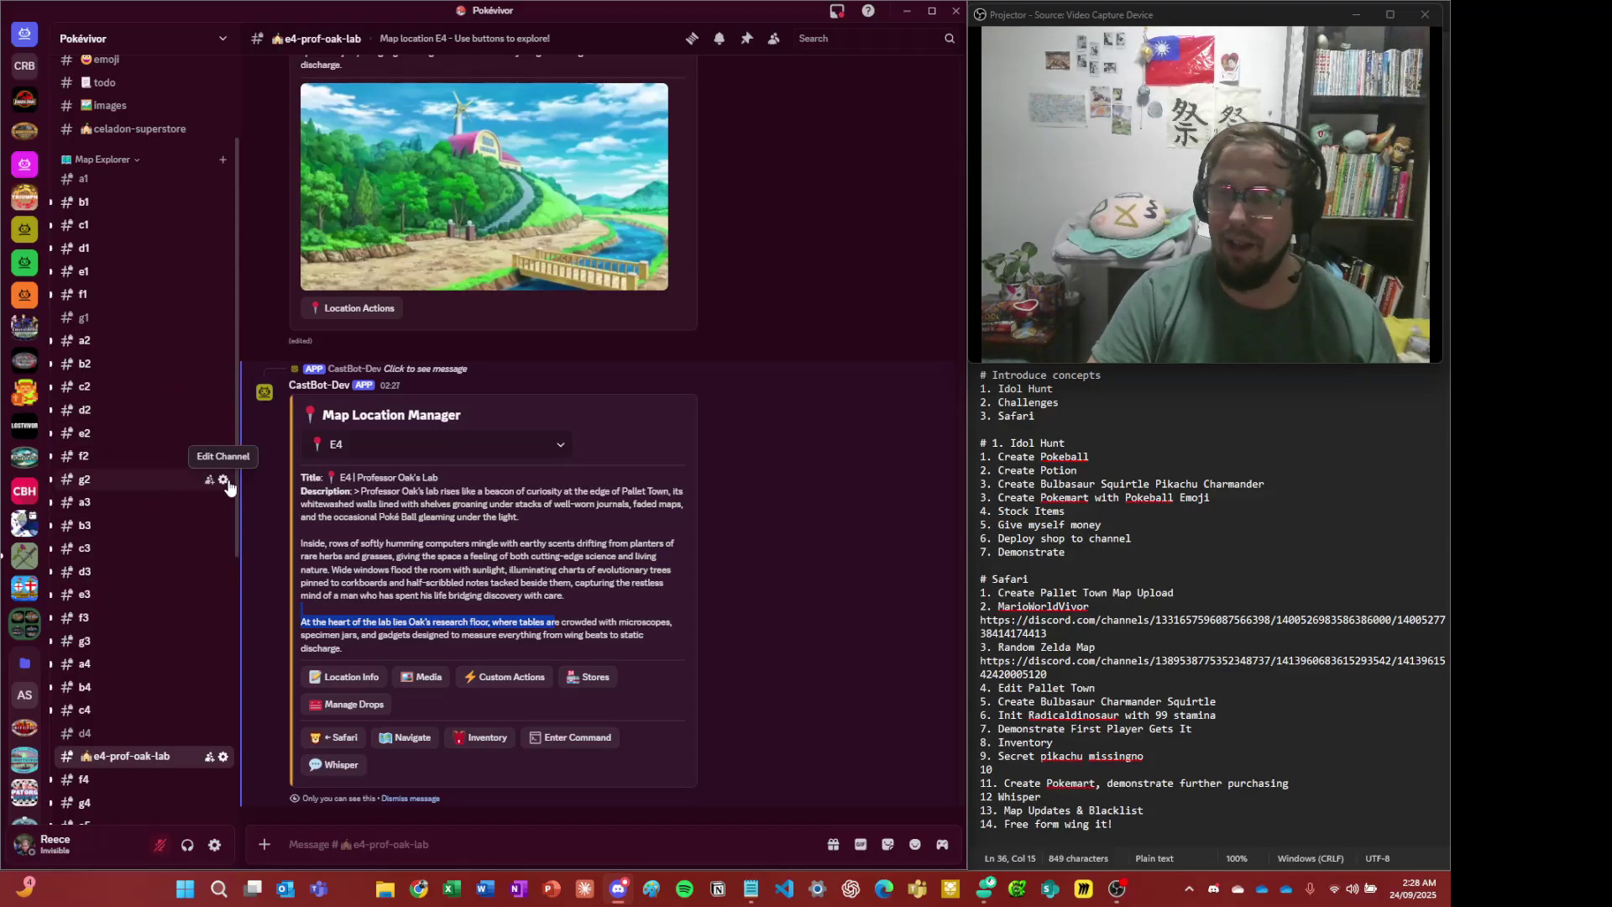
scroll(149, 348, "down", 1)
scroll(118, 546, "down", 5)
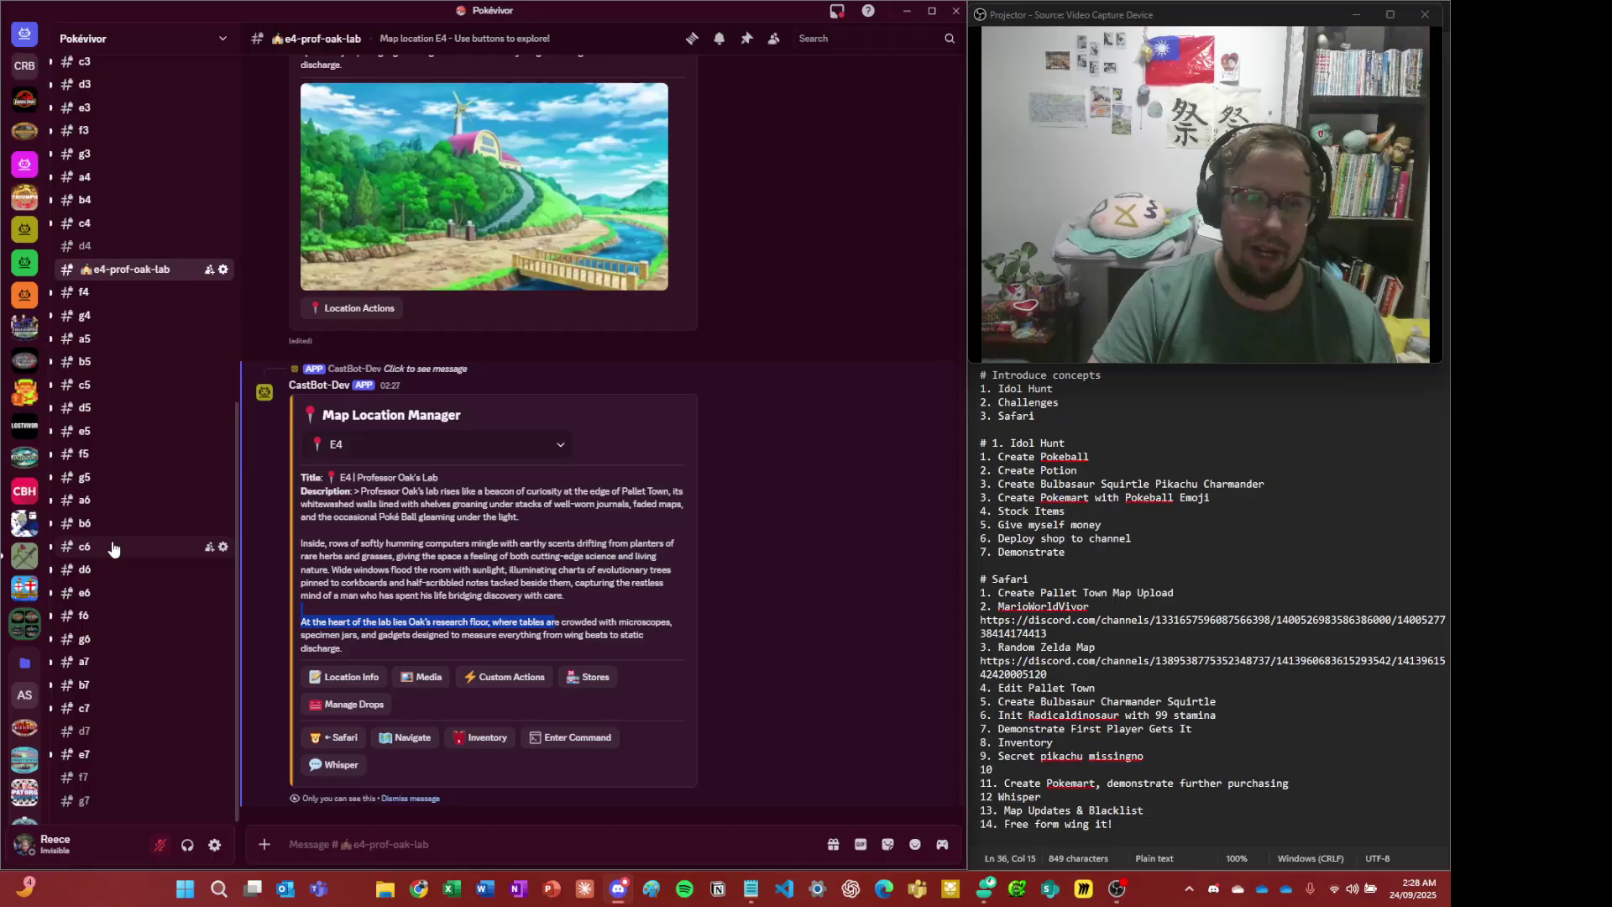
scroll(118, 548, "up", 4)
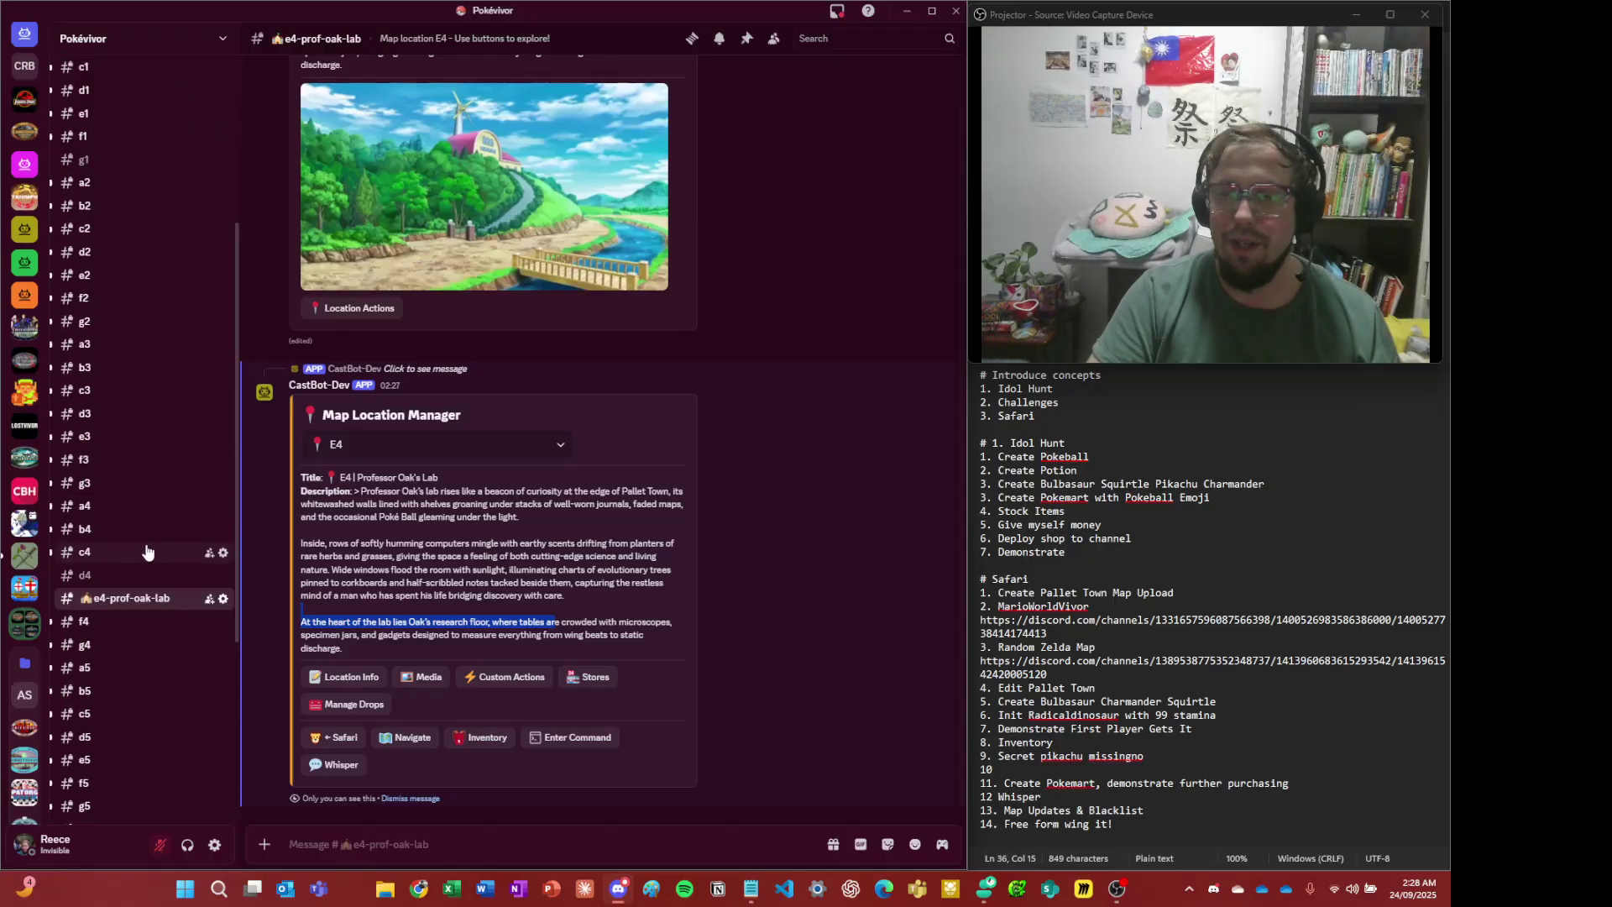
scroll(147, 550, "down", 4)
scroll(158, 559, "up", 6)
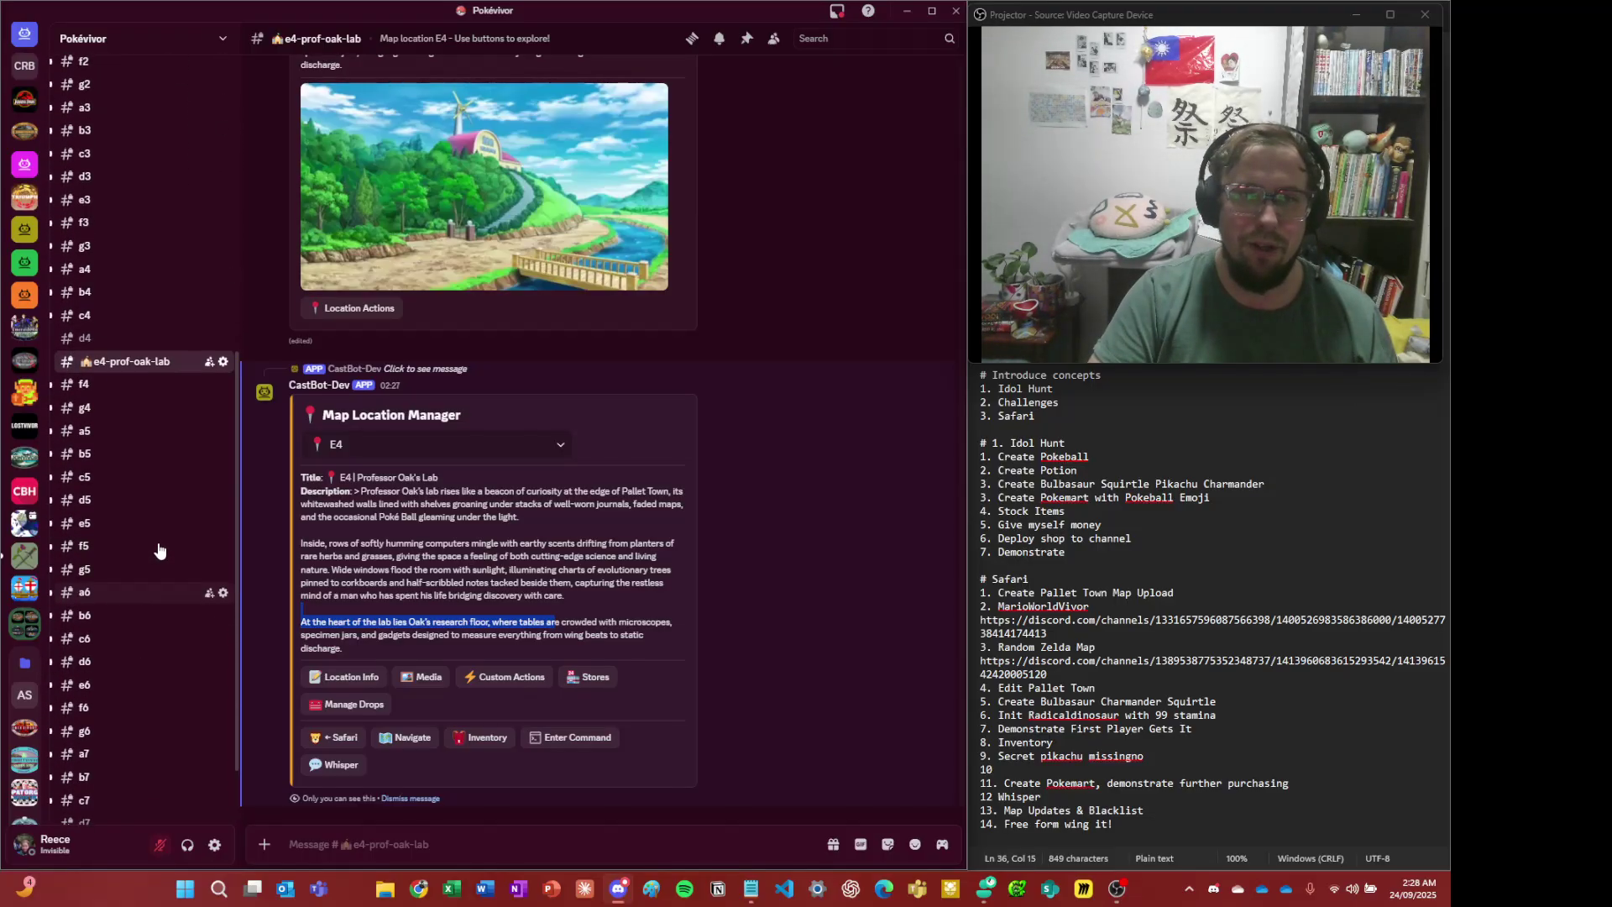
scroll(155, 550, "down", 3)
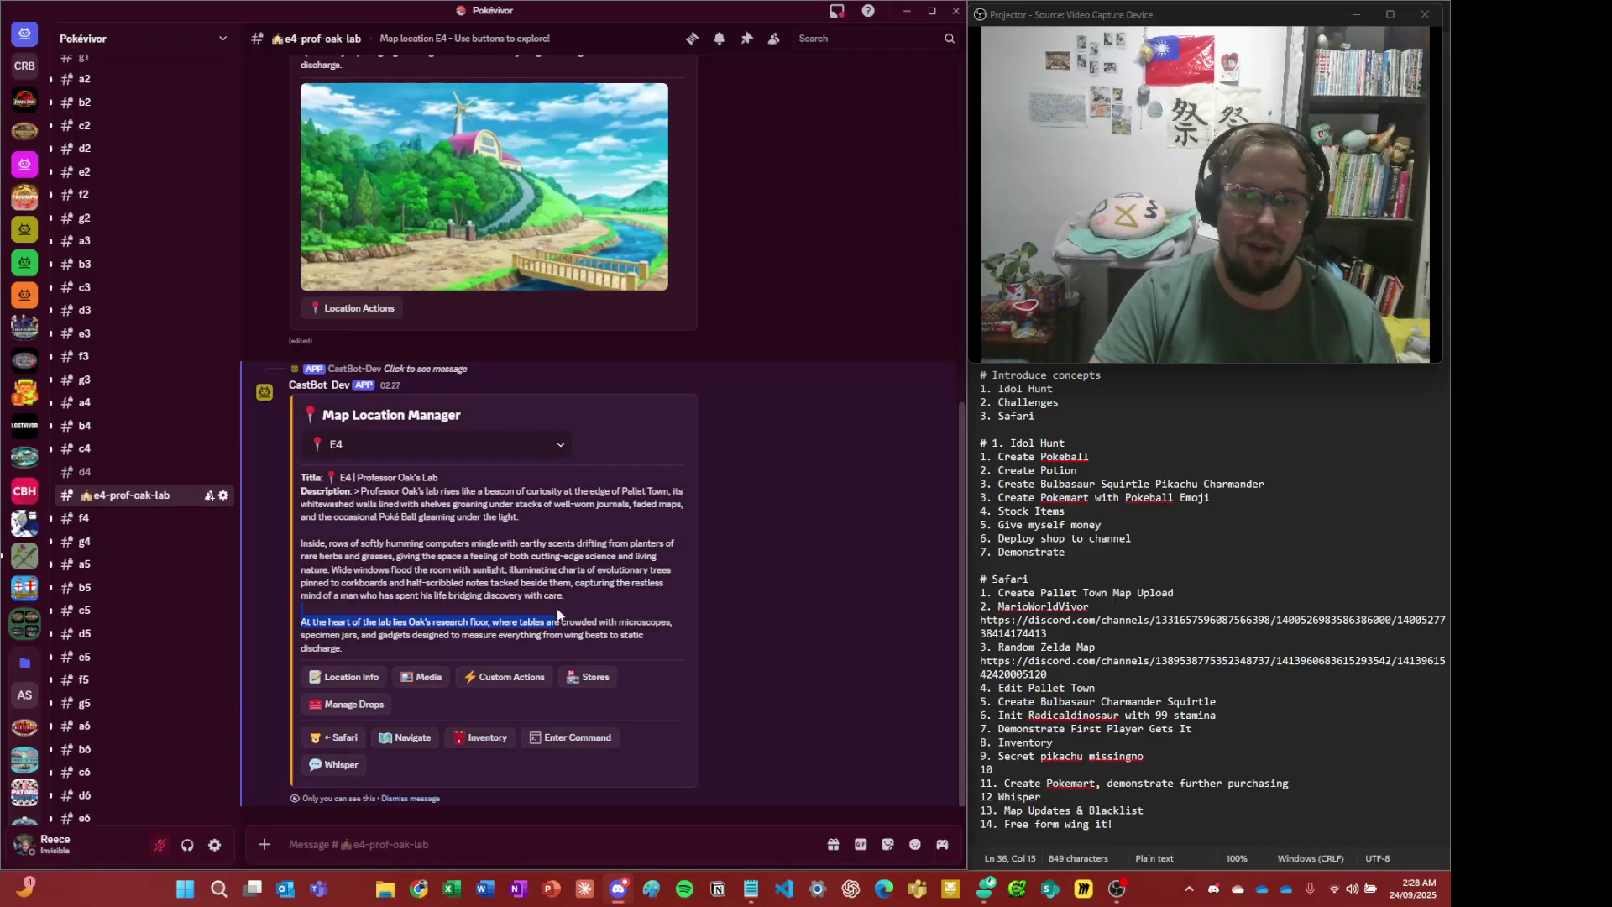
- Check E4's Manage Drops panel, dismiss it, and reopen E4's Location Actions
left_click(349, 704)
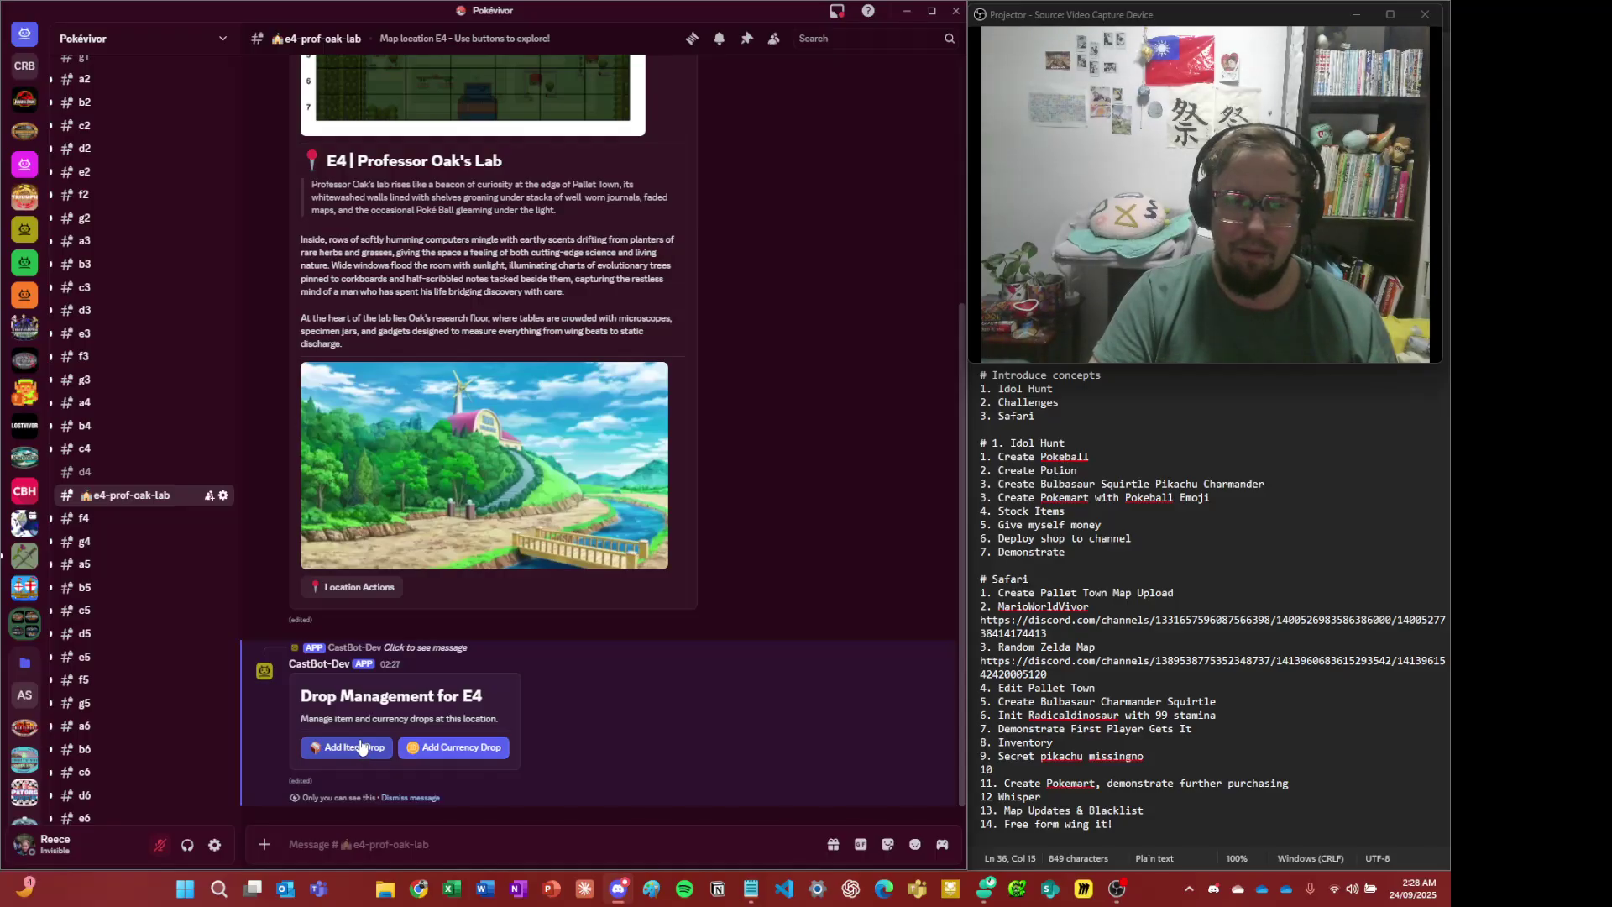
left_click(436, 799)
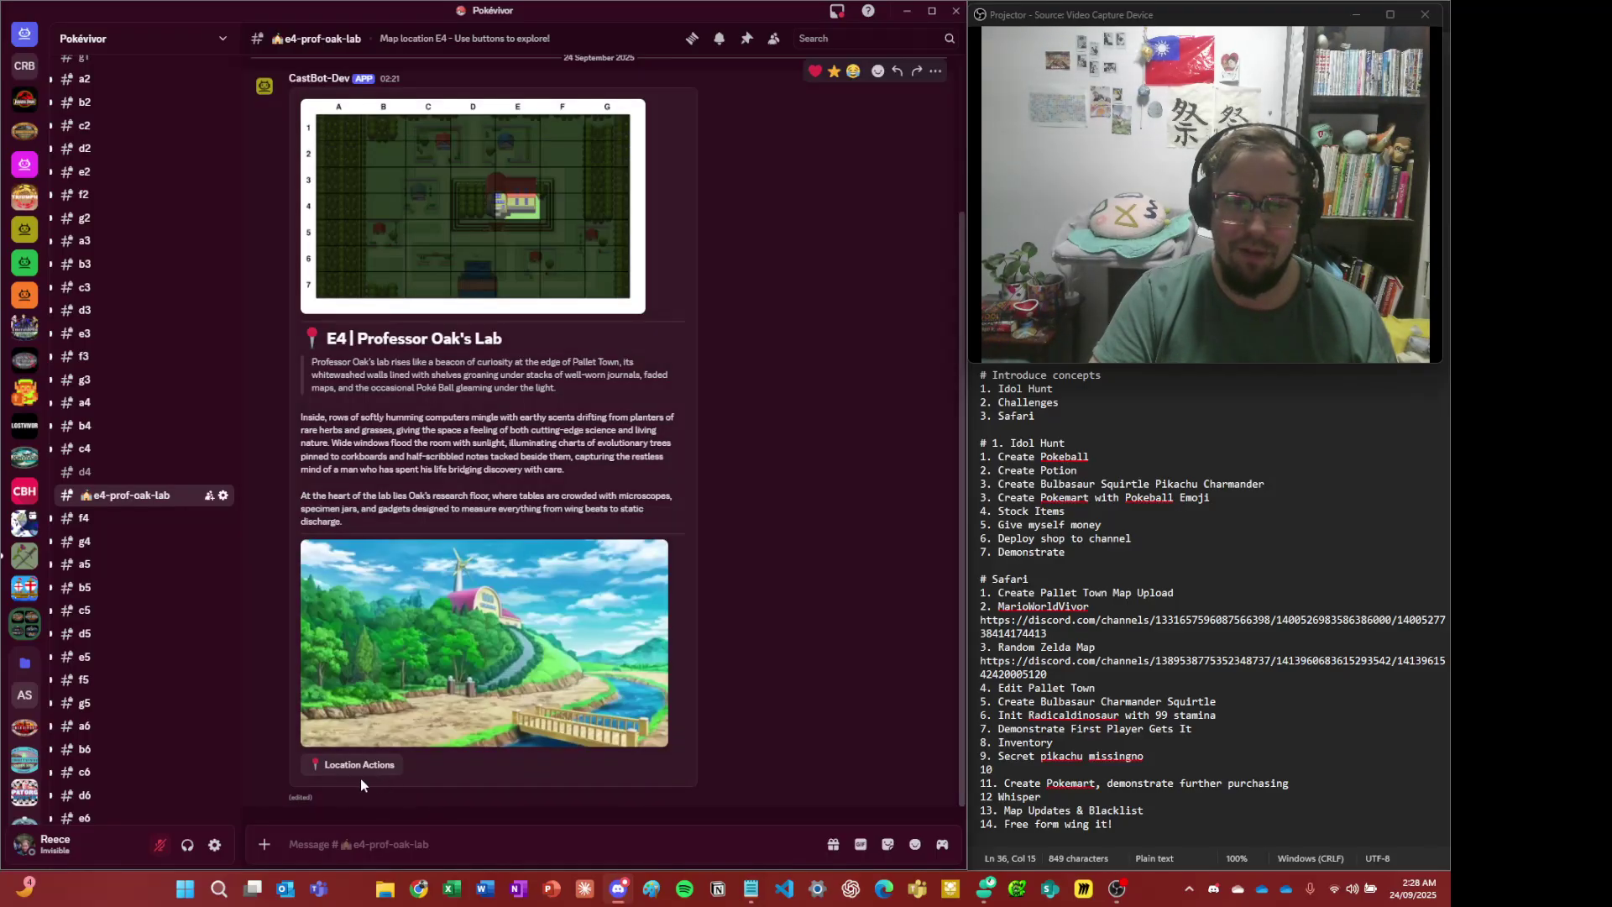
left_click(361, 765)
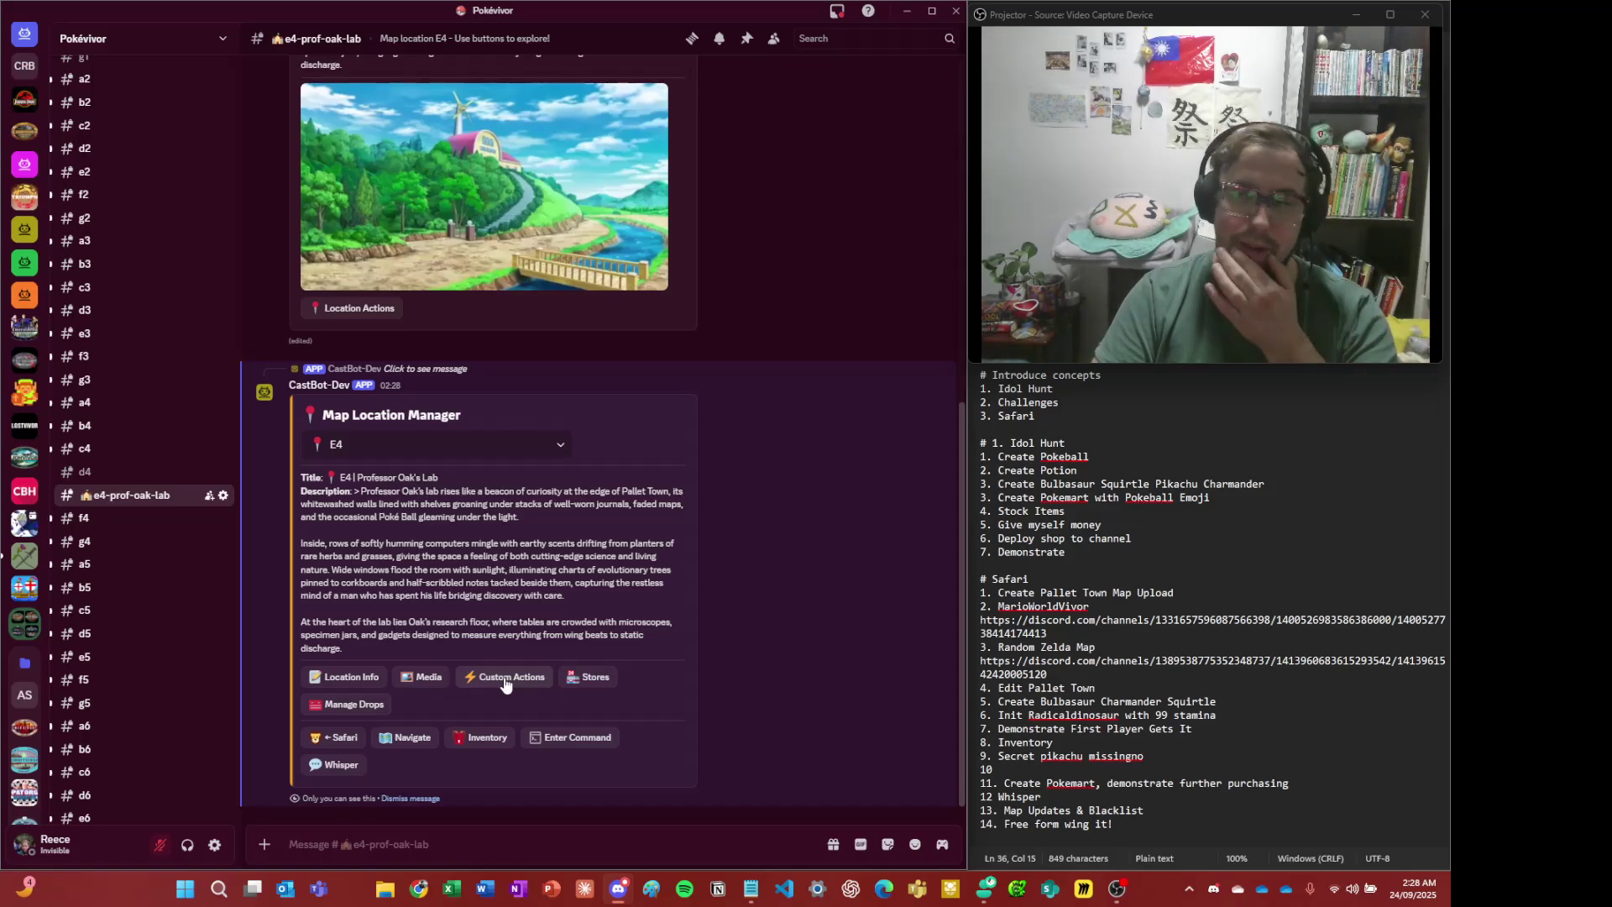
- Under Custom Actions for E4, choose 'Create New Custom Action' from the action dropdown
left_click(505, 680)
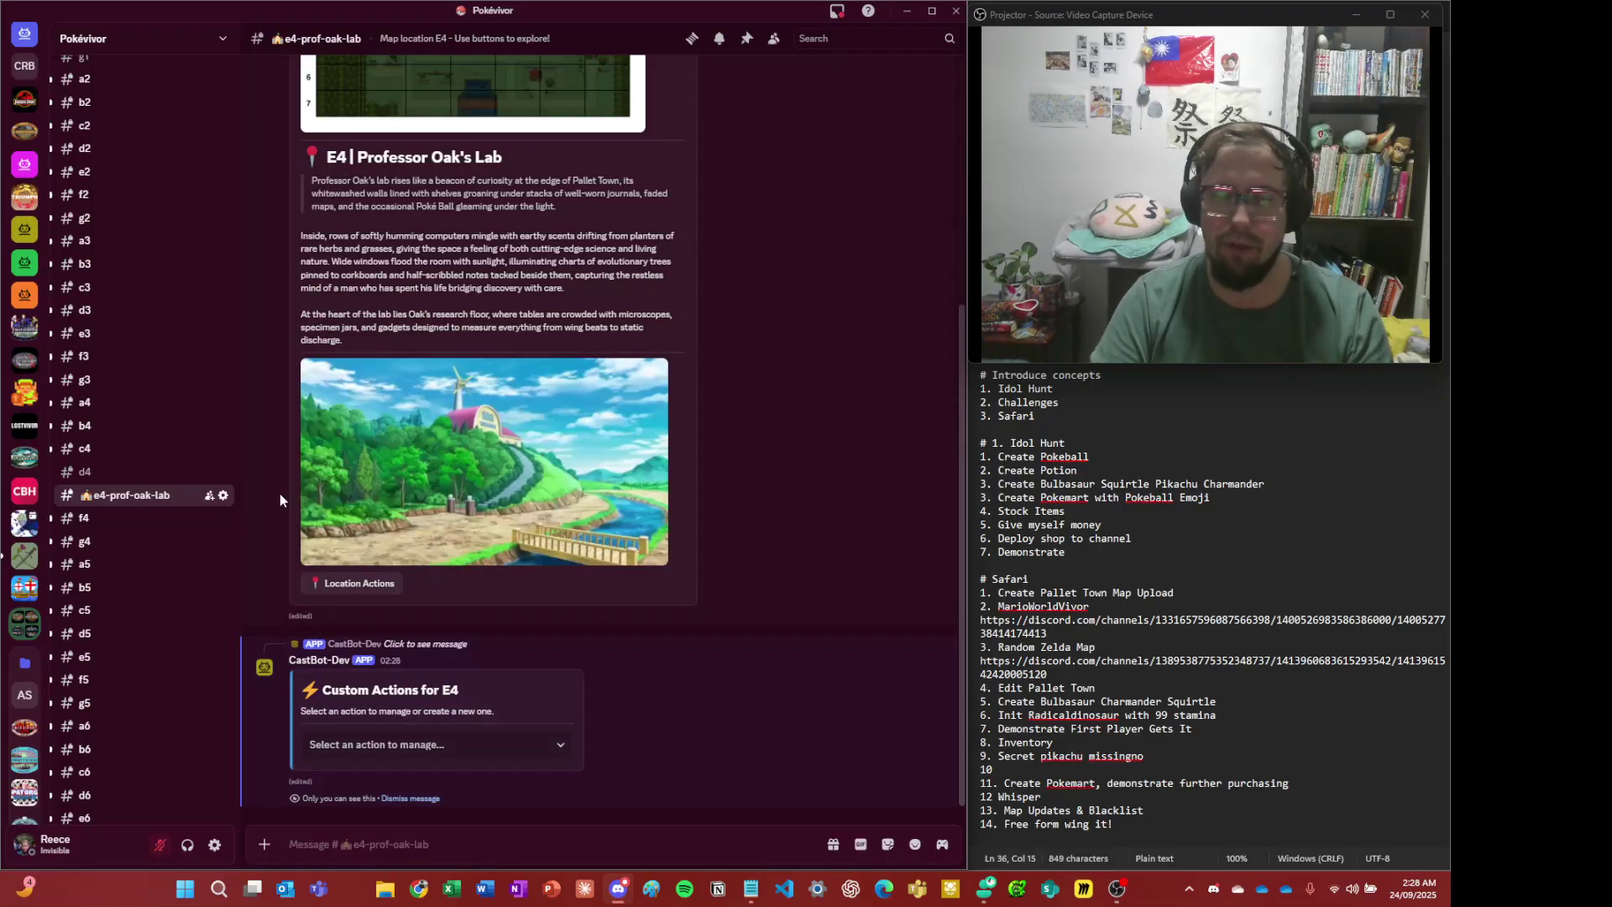
scroll(576, 585, "up", 2)
scroll(576, 585, "down", 2)
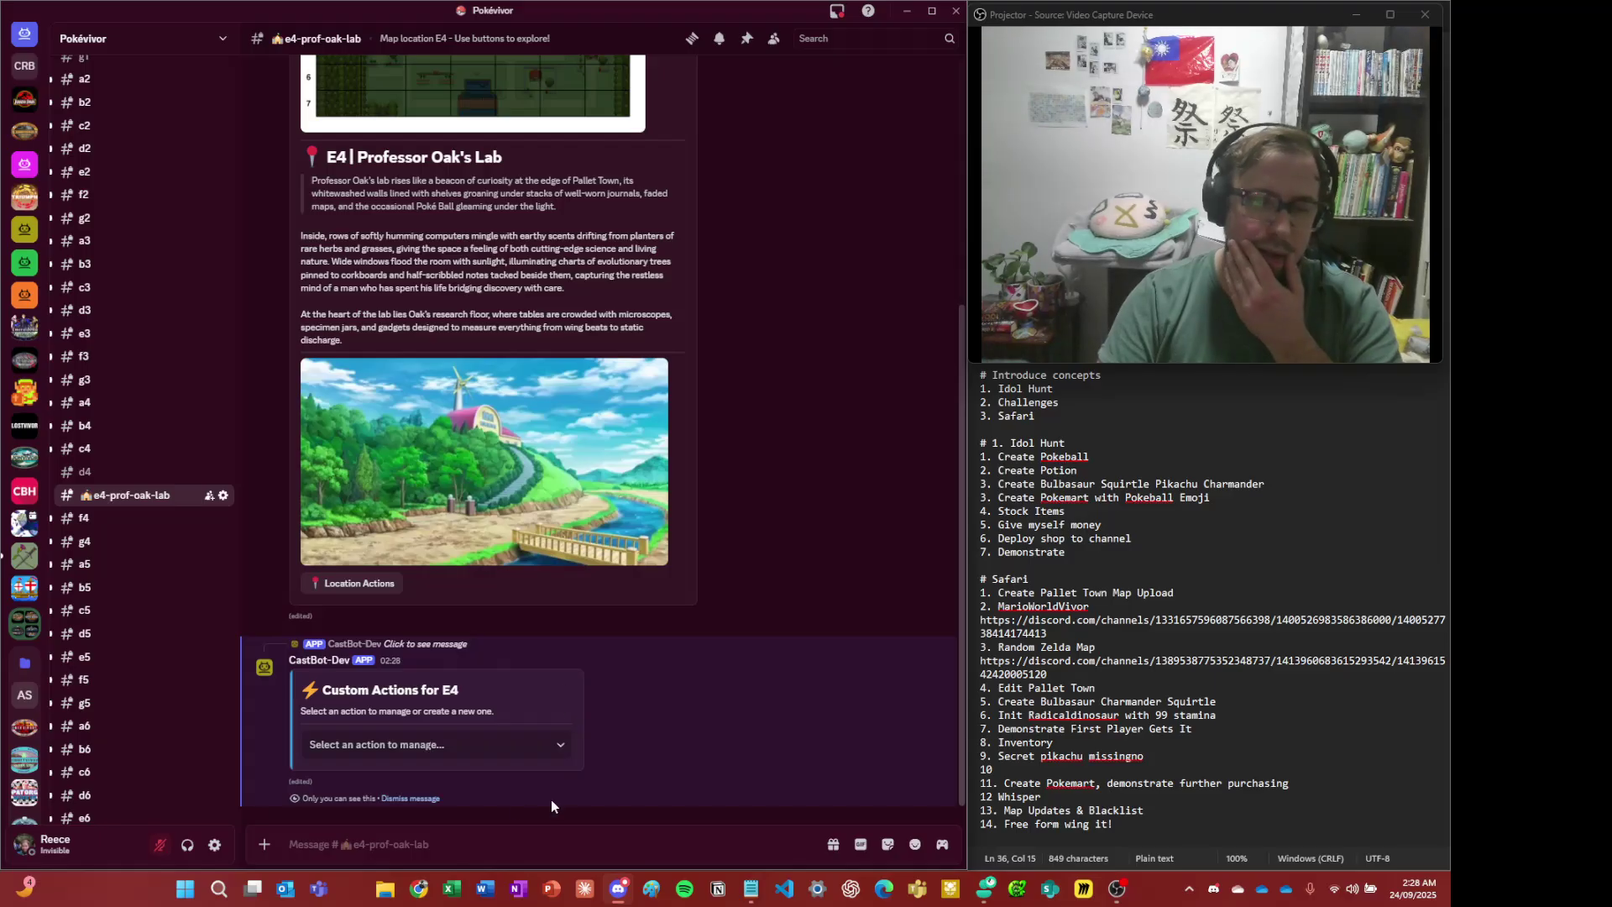
left_click(419, 752)
left_click(409, 777)
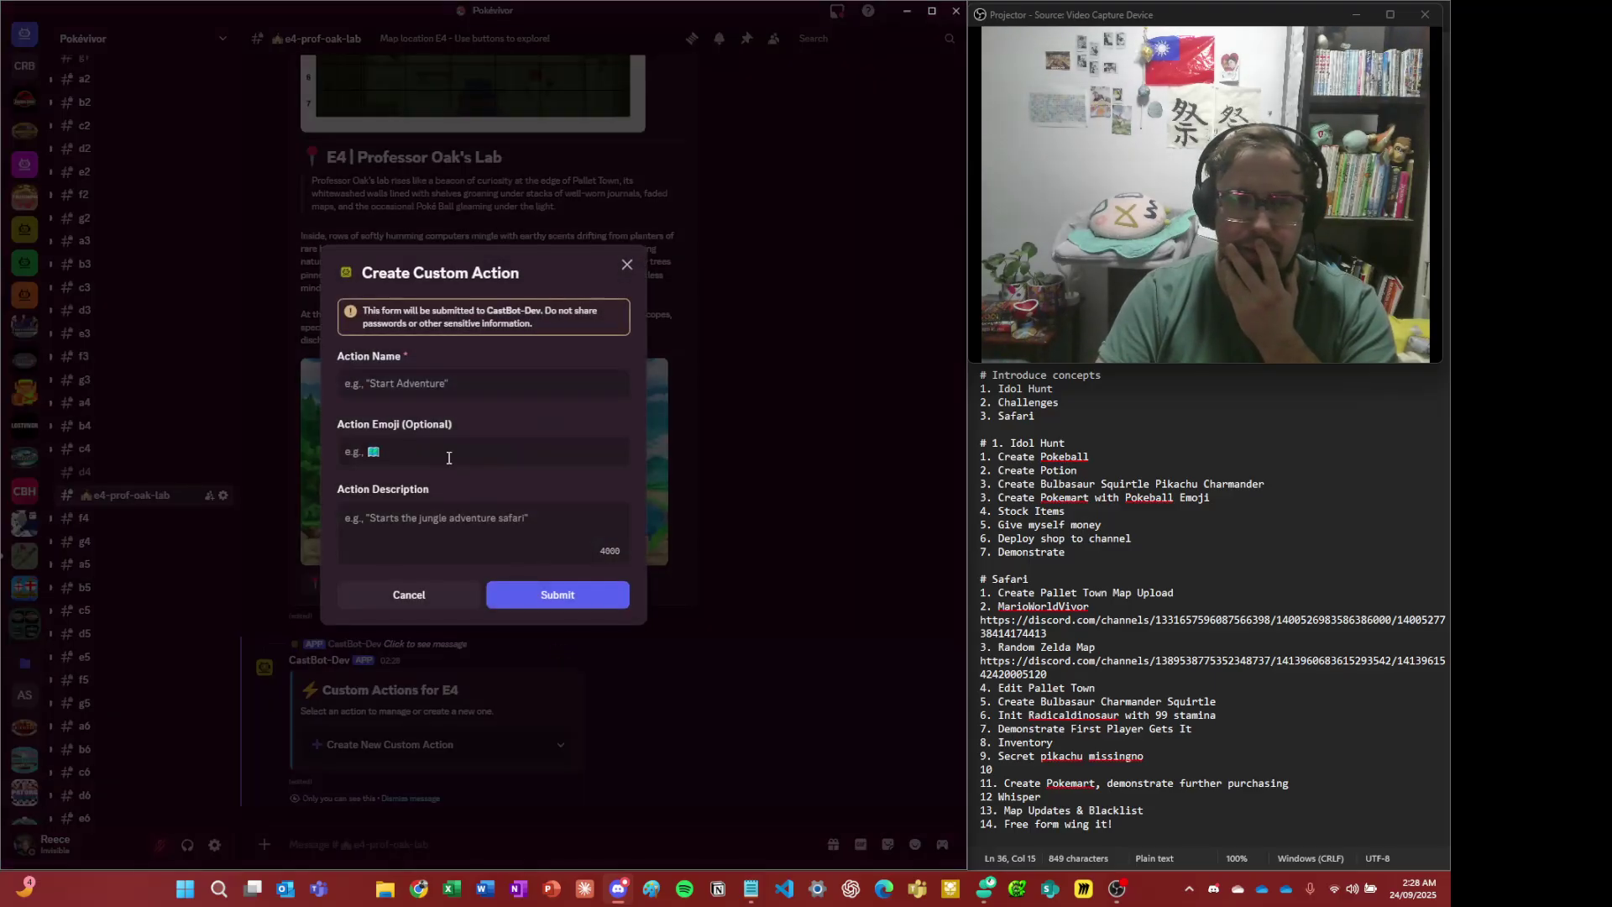
- Enter 'Pick Bulbasaur' as the action name, then cancel the form without submitting
left_click(450, 386)
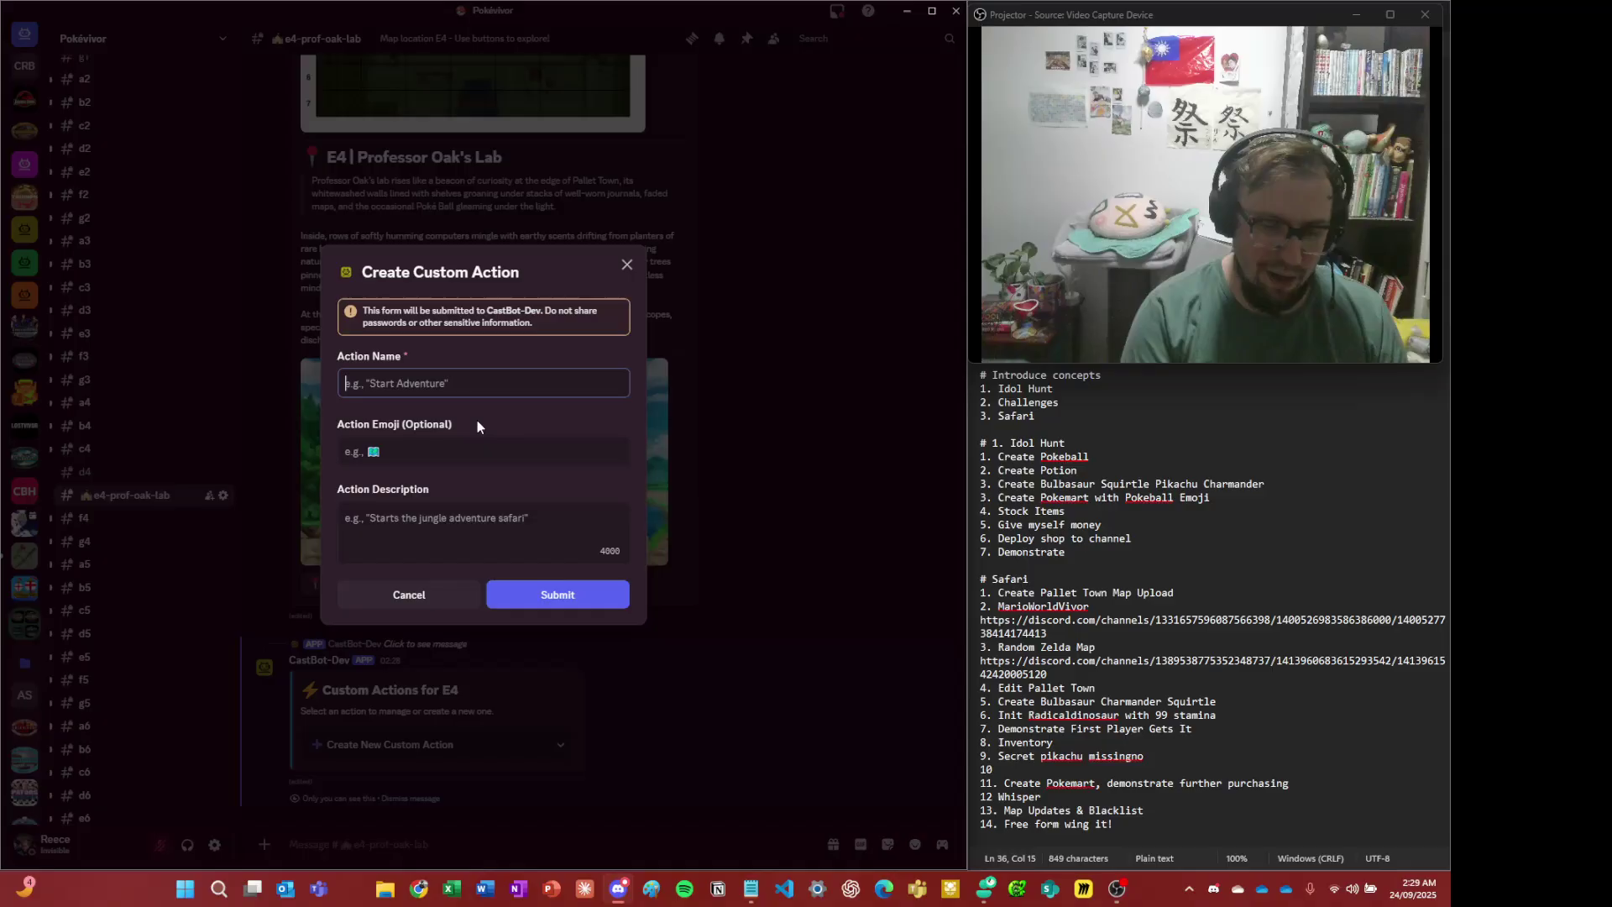
type("Pick Bulba")
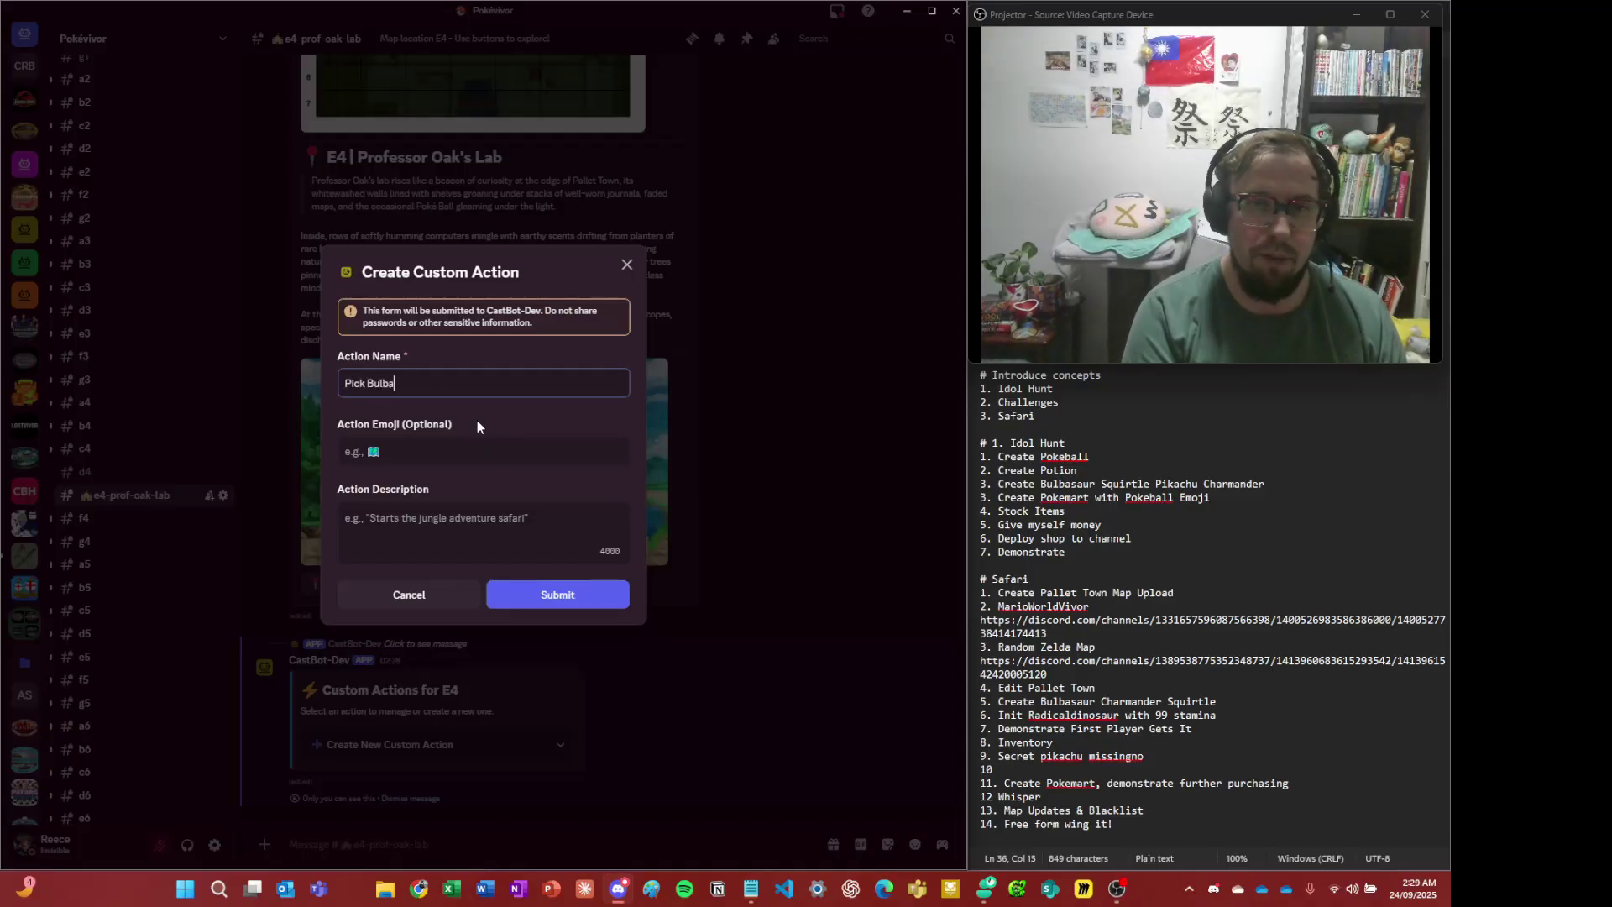
type("saur")
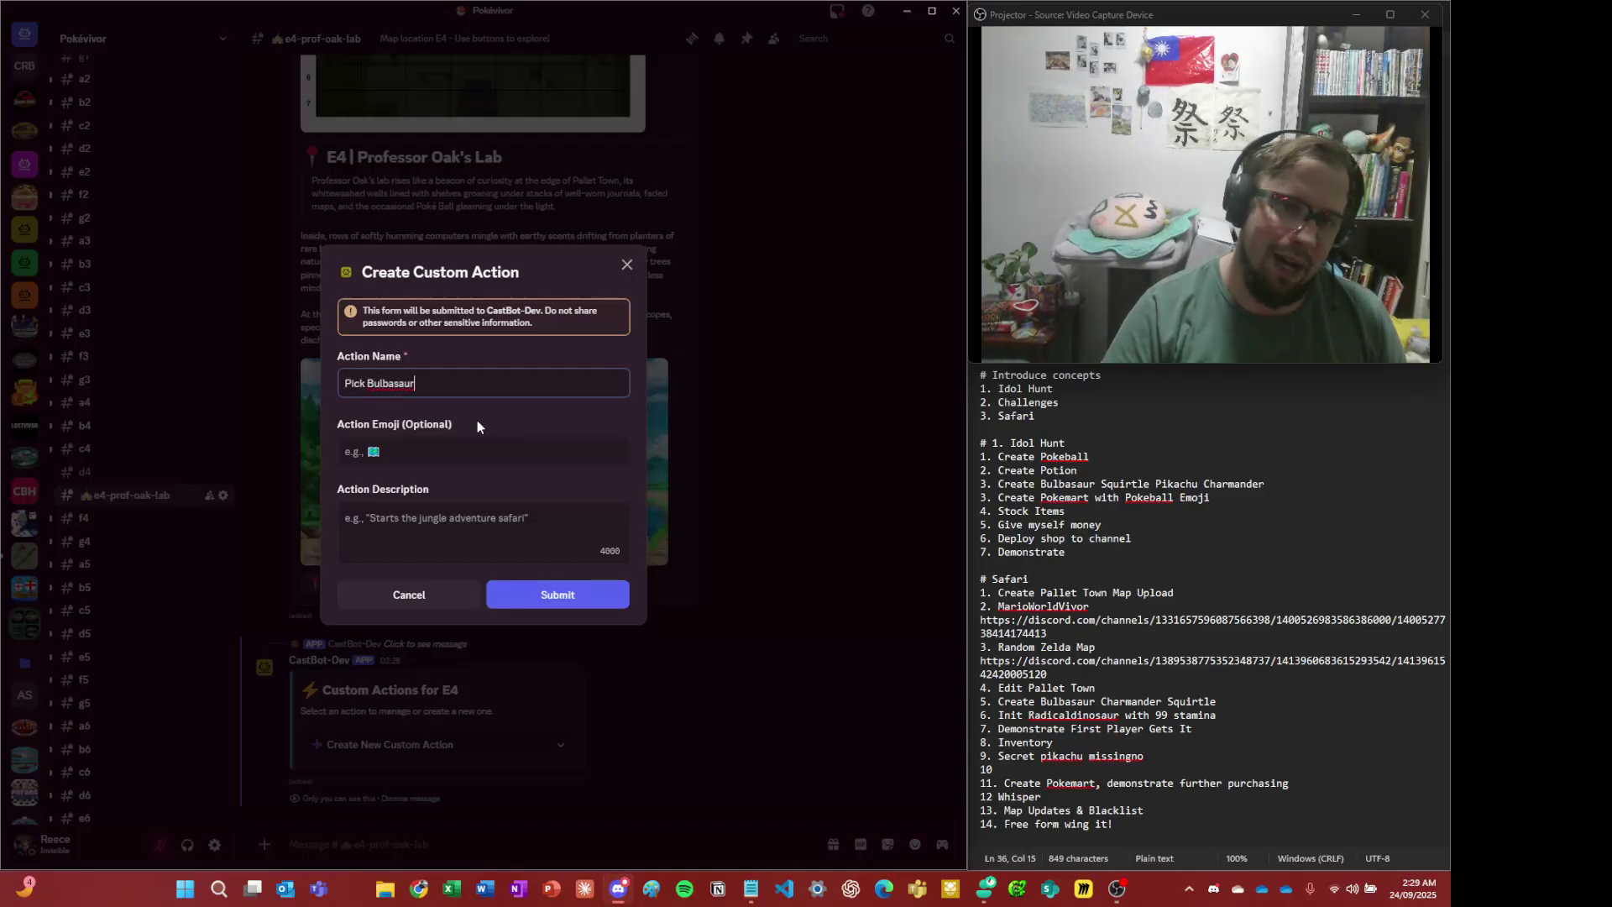
left_click(458, 454)
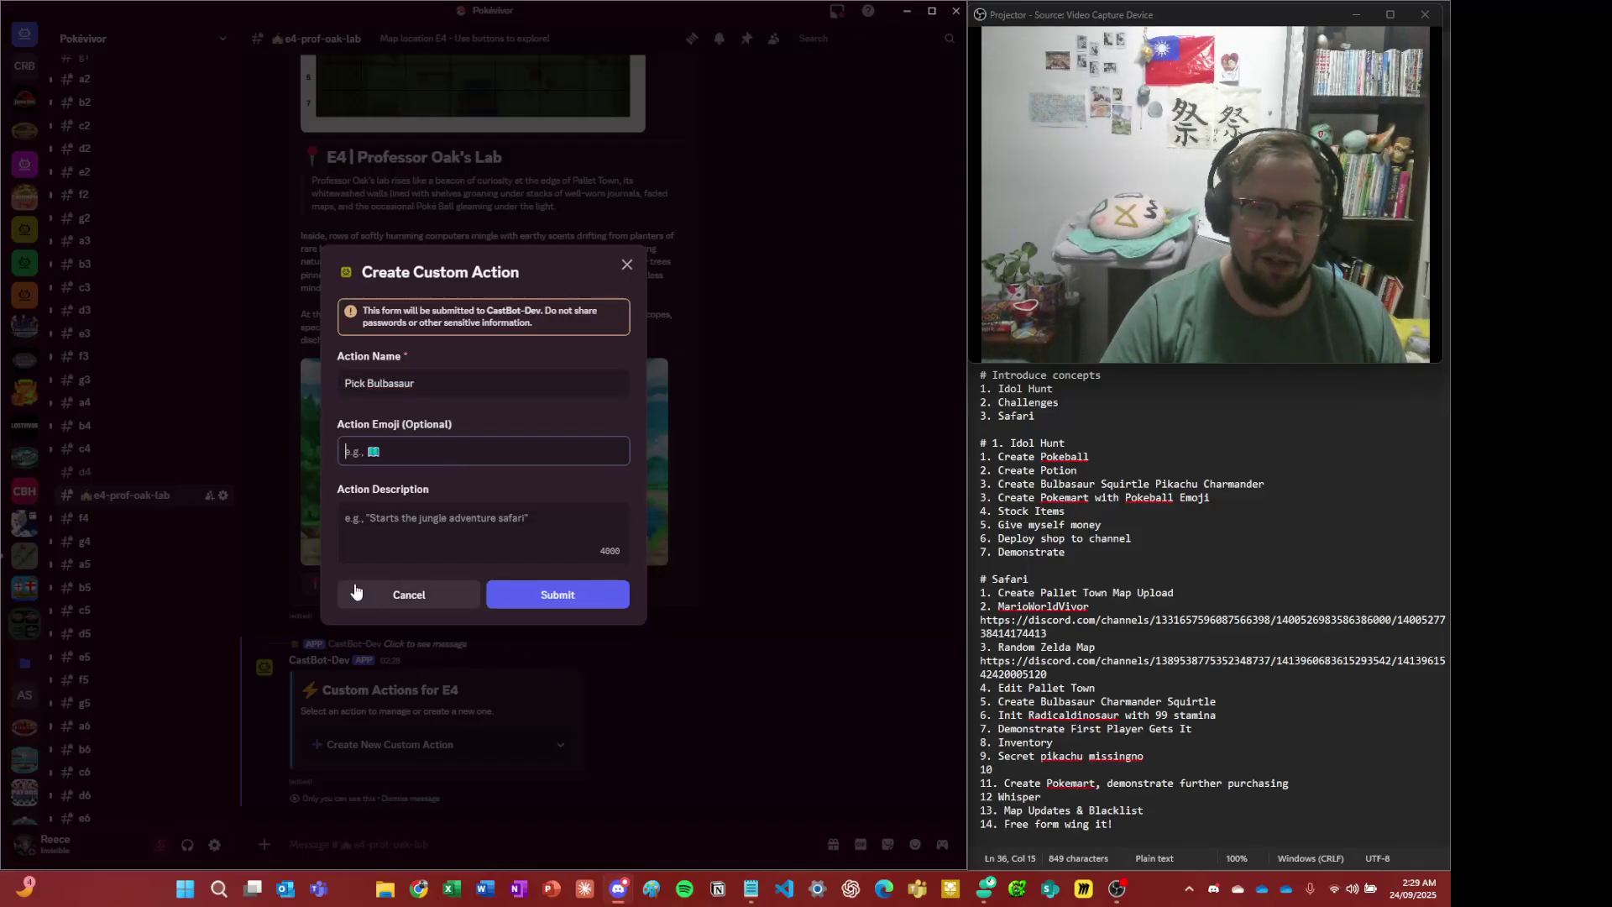
left_click(409, 595)
scroll(141, 375, "up", 3)
scroll(141, 375, "up", 3)
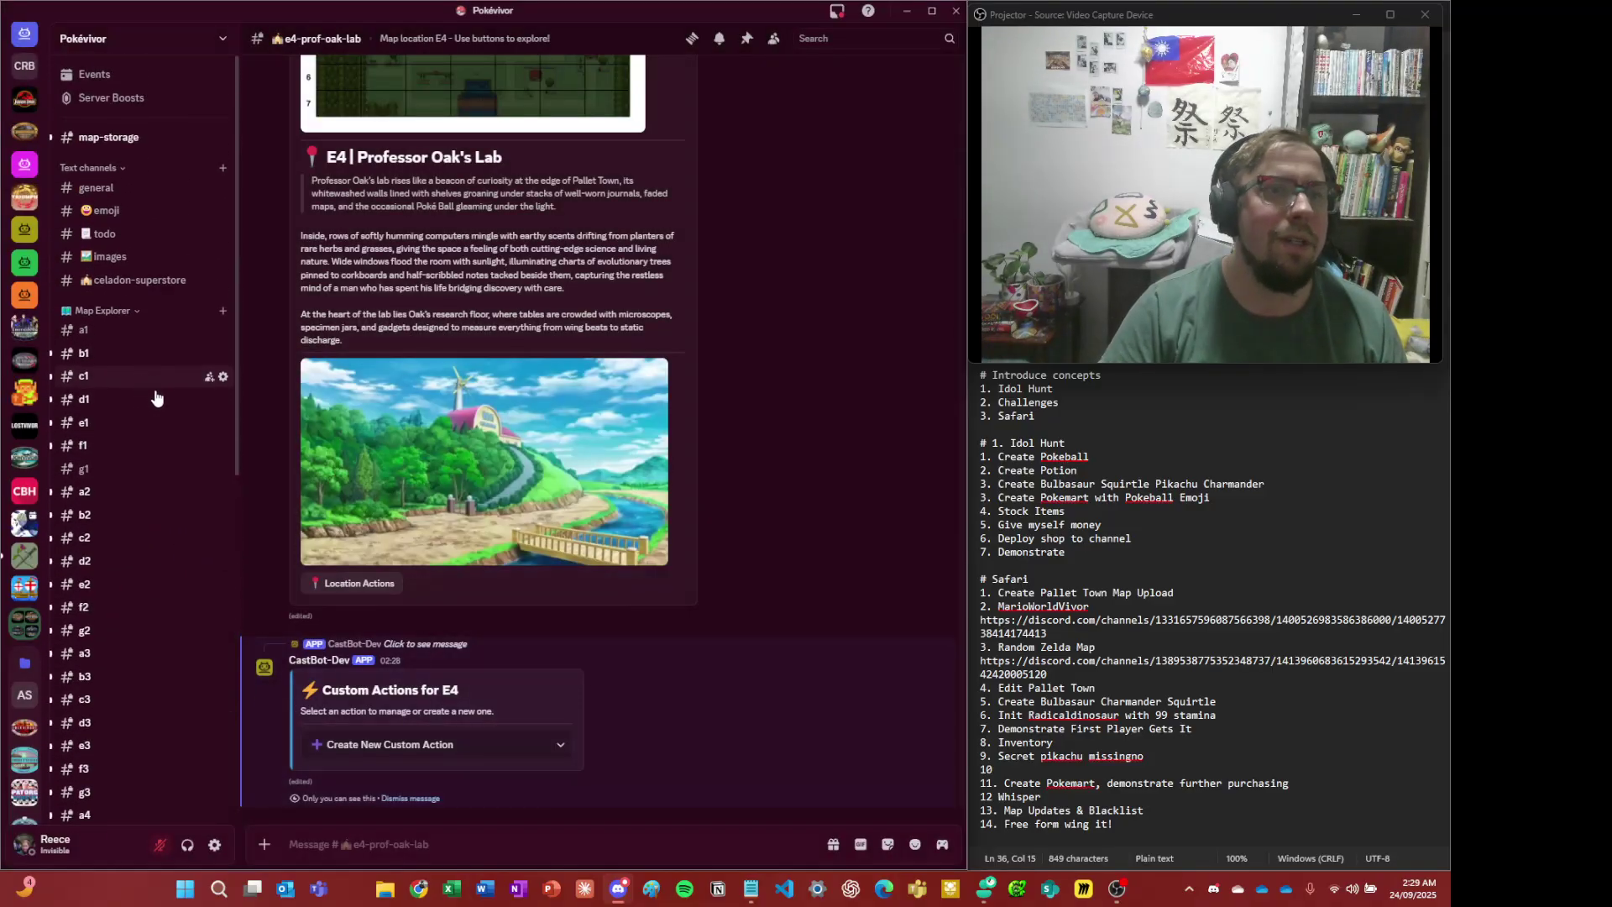
- Look up the bulba emoji code in #emoji, then go back to the E4 lab channel
left_click(105, 210)
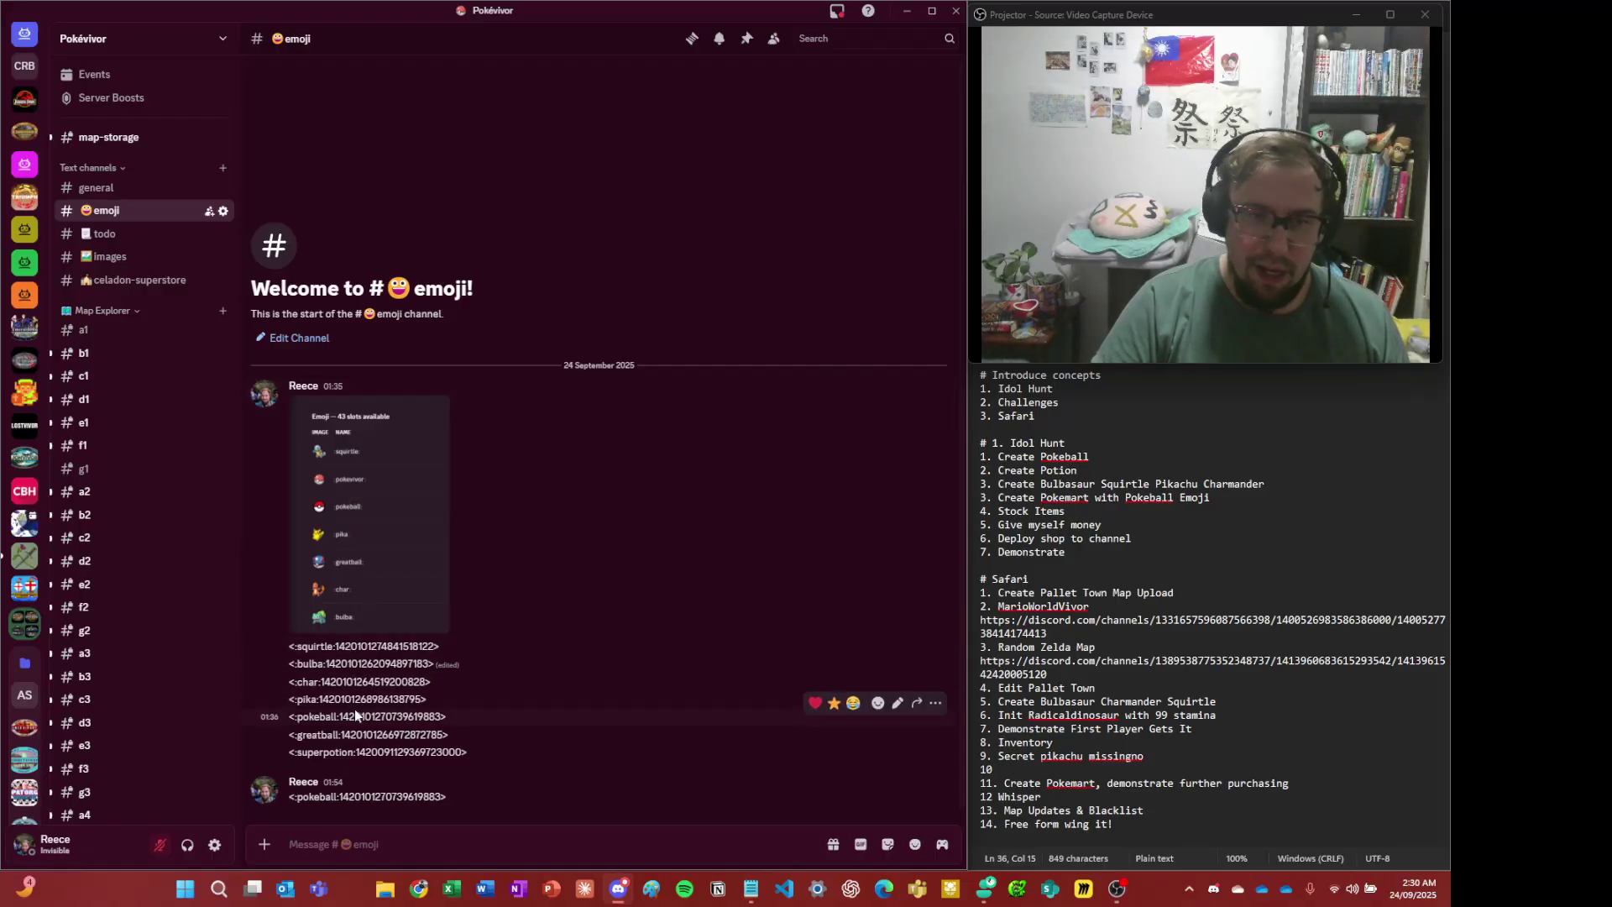
triple_click(353, 660)
left_click(382, 635)
key("alt+Left")
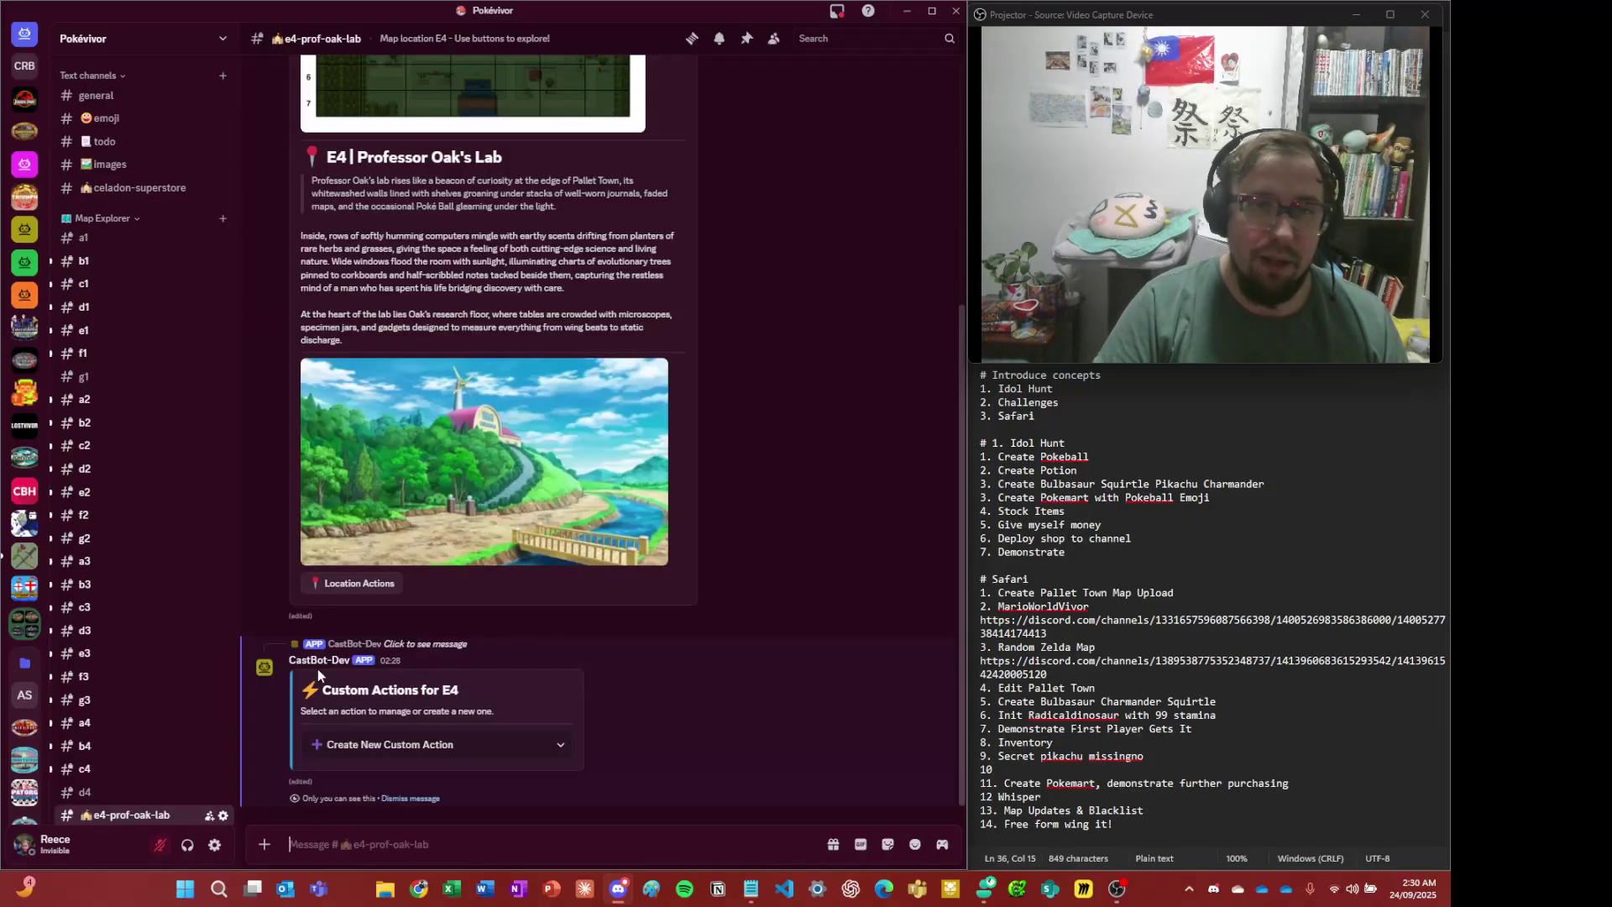
- Open E4's Custom Actions panel, start a new custom action, then cancel it
left_click(359, 586)
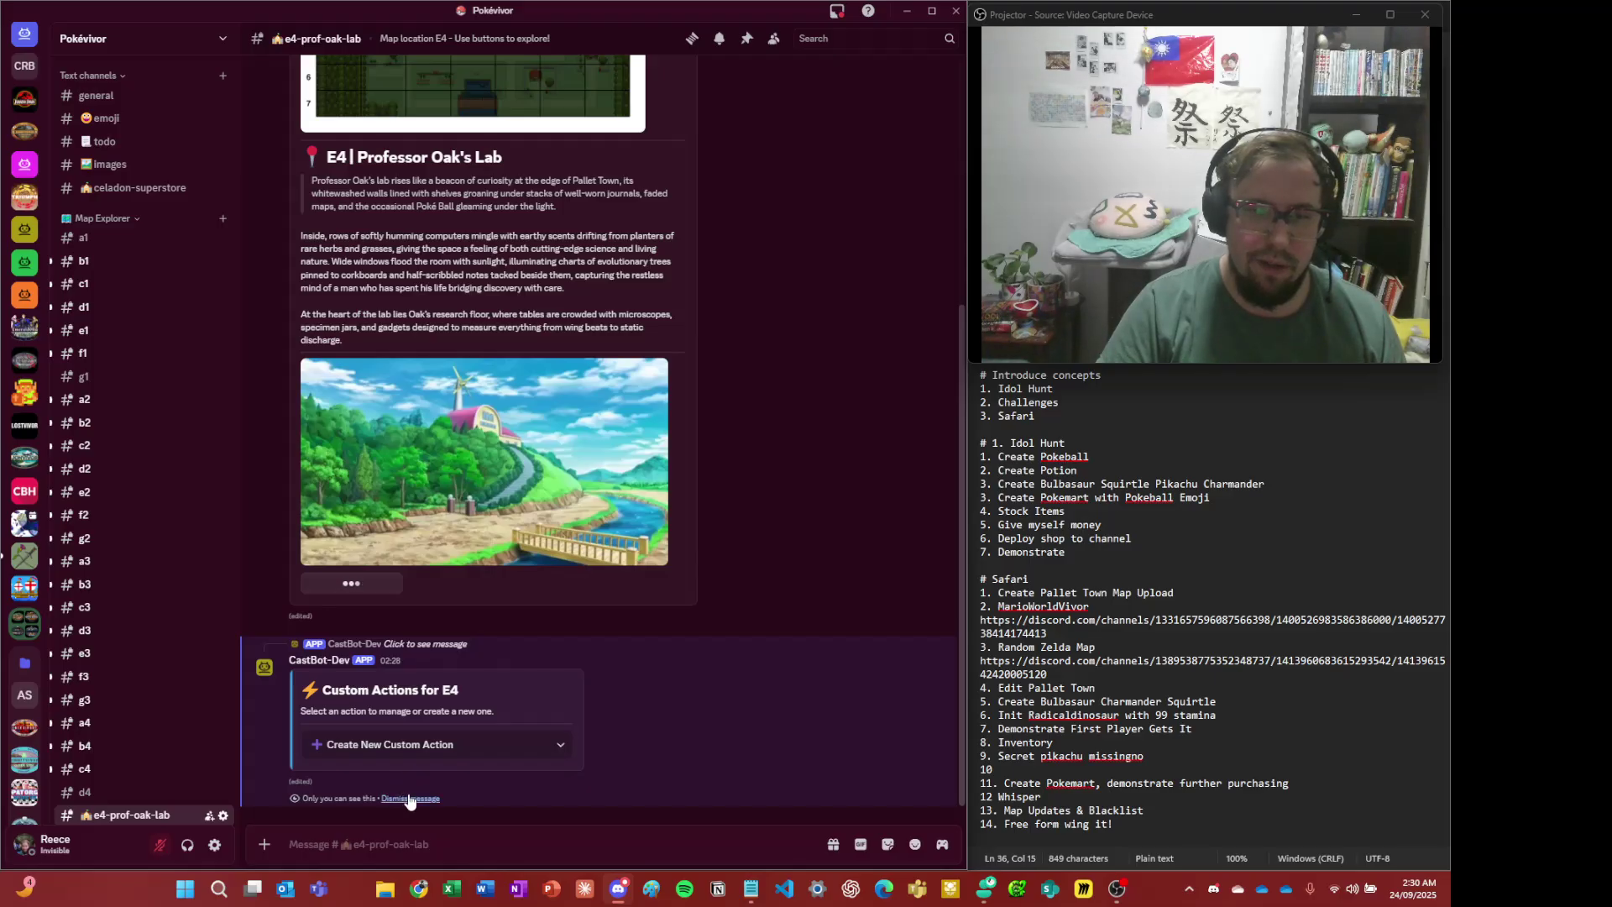
left_click(502, 678)
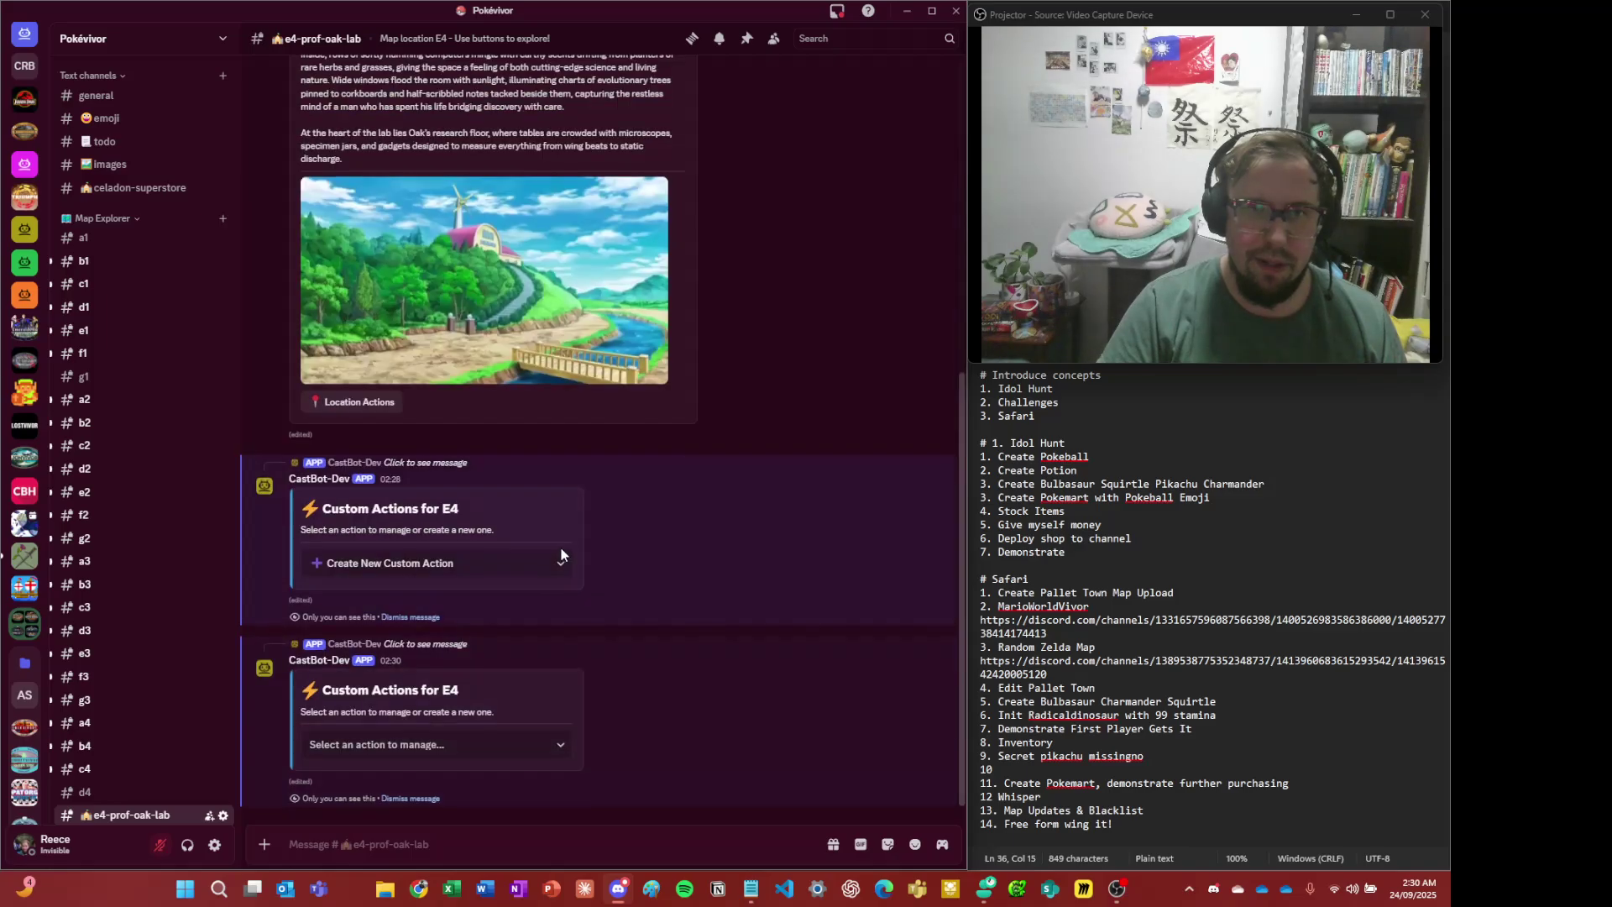
scroll(558, 544, "up", 5)
scroll(462, 723, "down", 5)
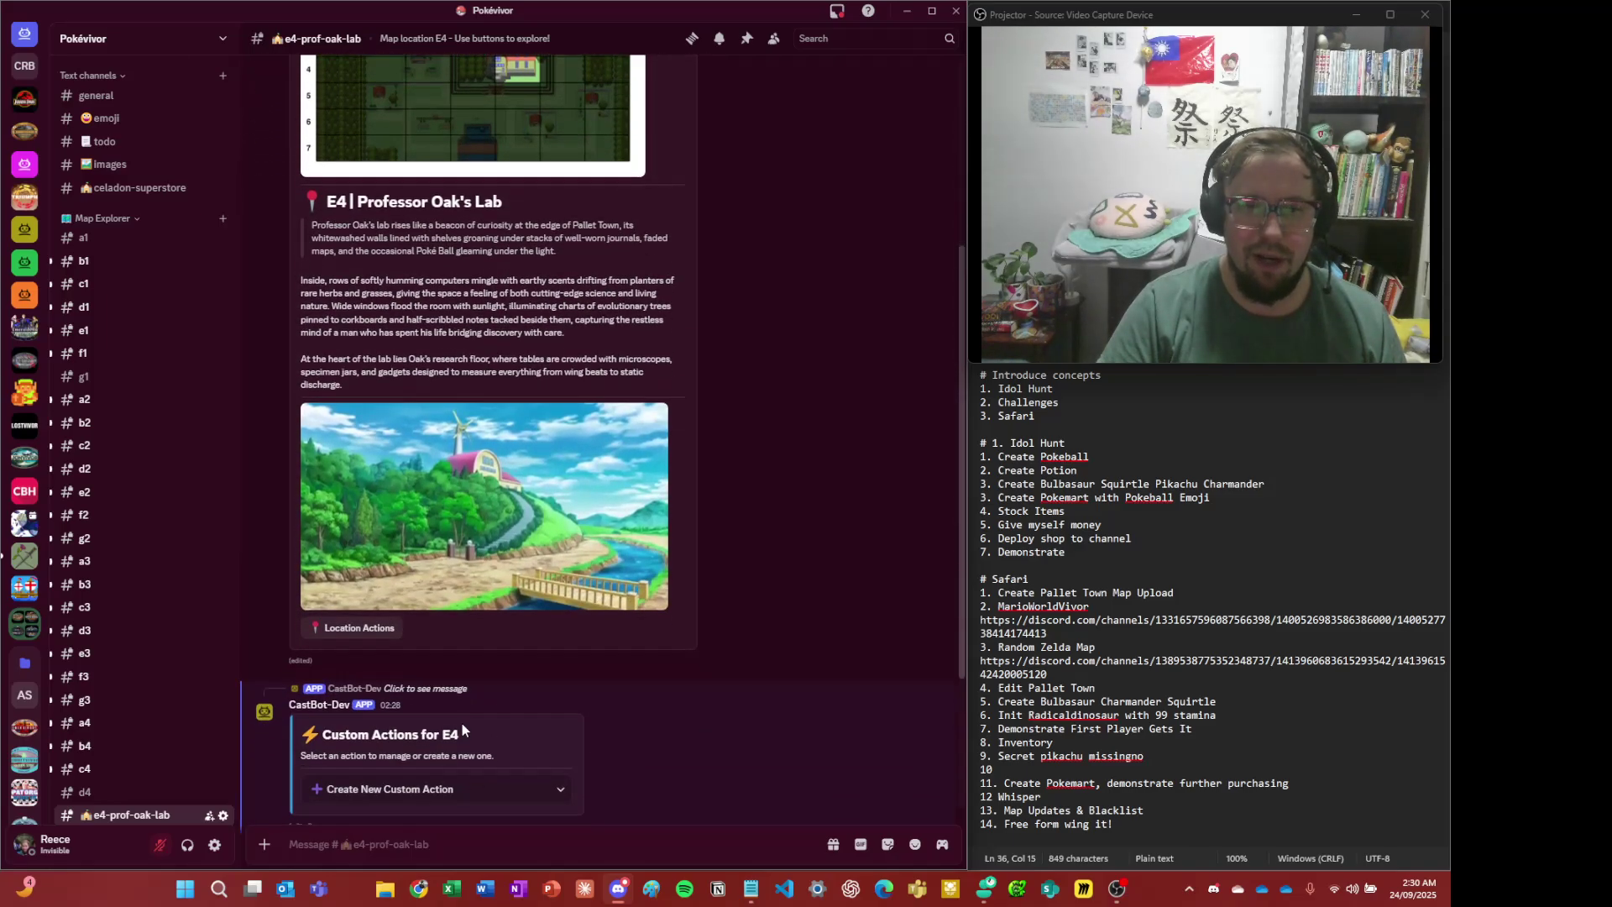
scroll(387, 666, "down", 1)
left_click(424, 745)
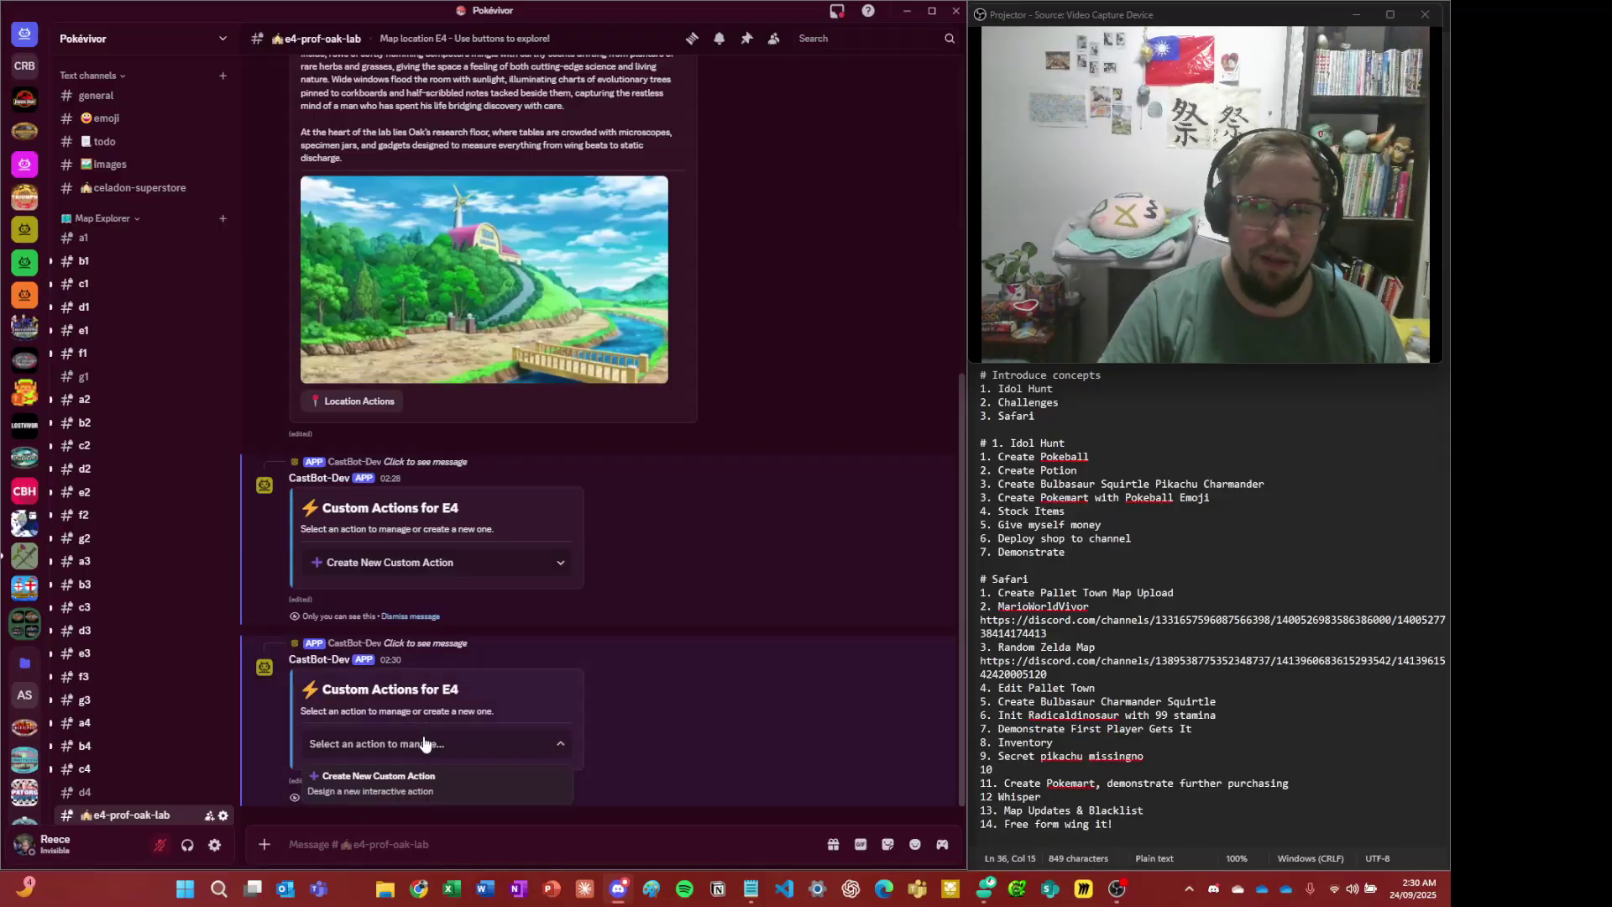
left_click(424, 744)
left_click(436, 773)
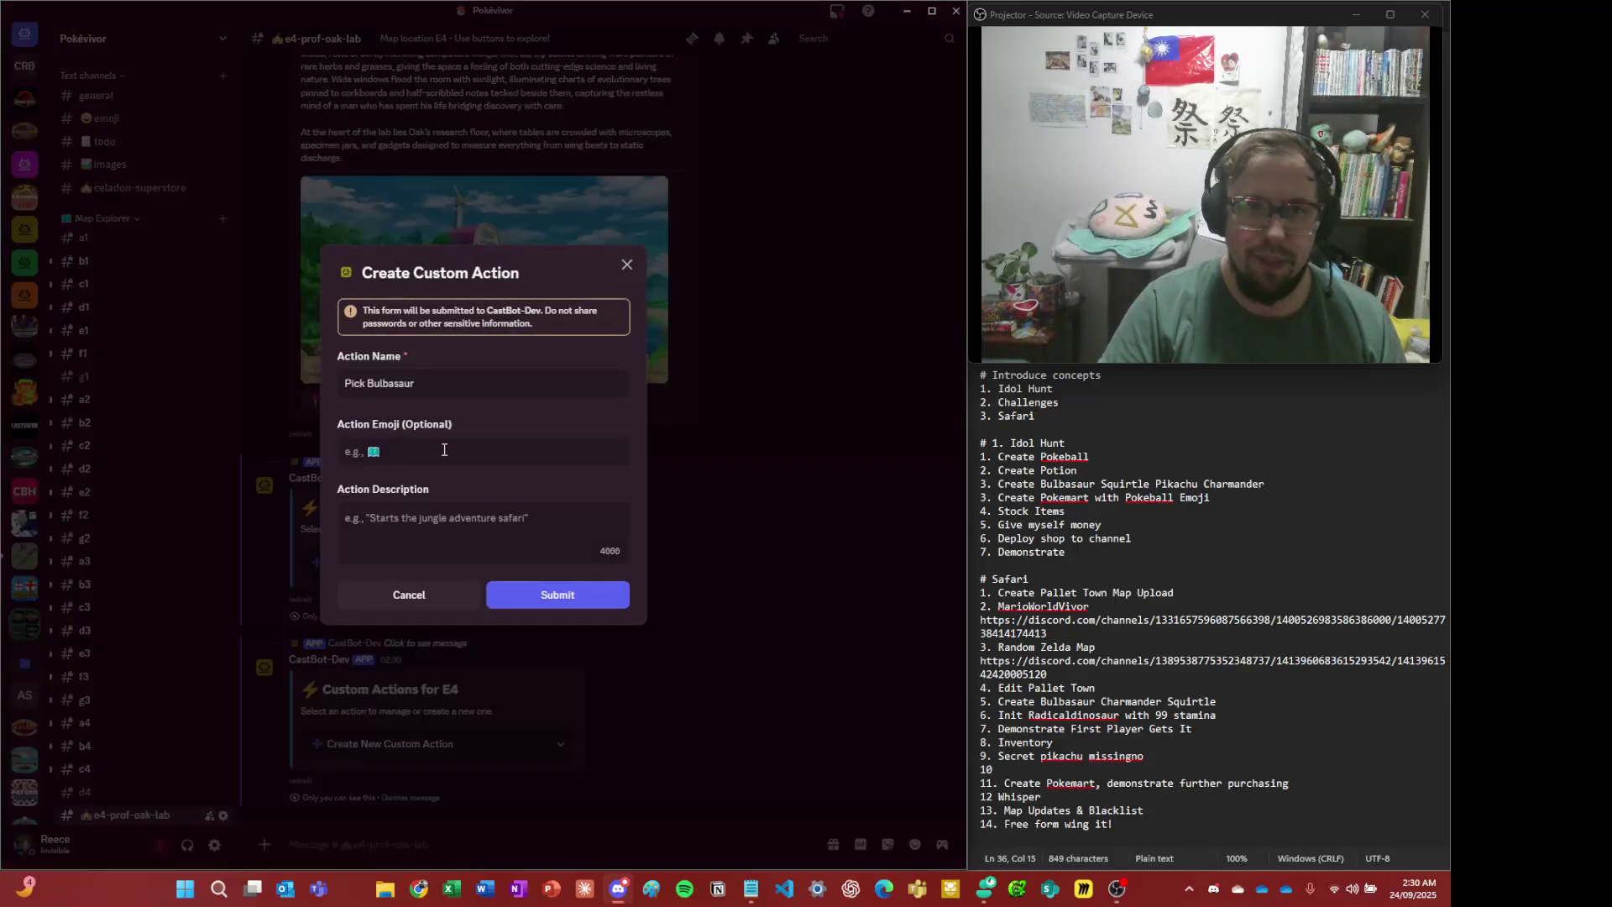
left_click(409, 594)
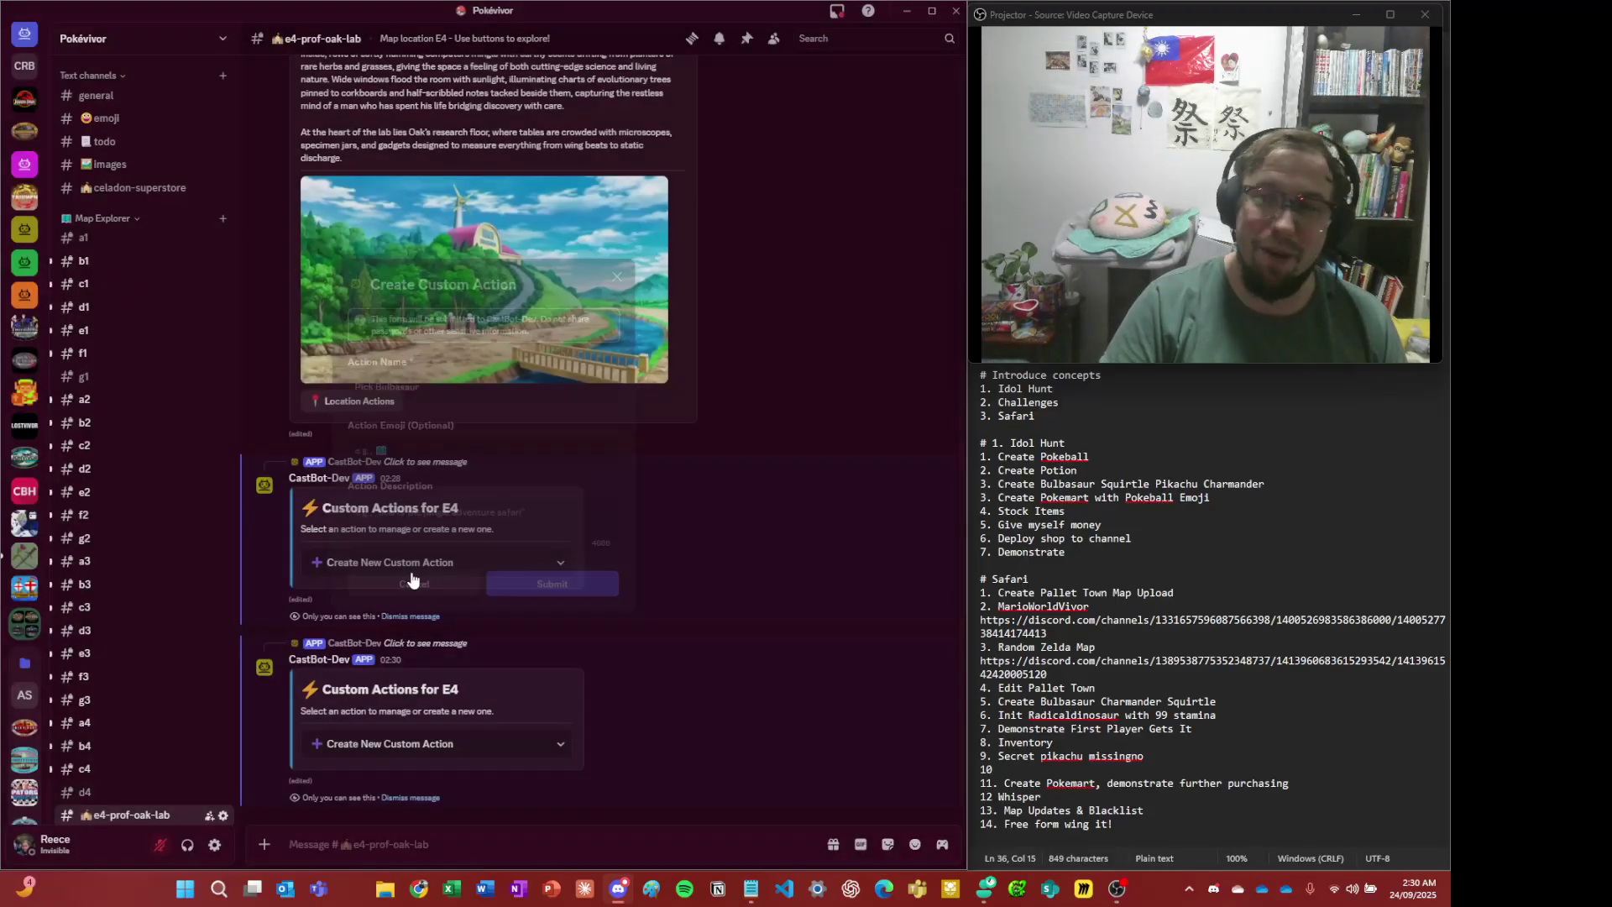
- Copy the pokeball emoji code from #emoji and return to #e4-prof-oak-lab
key("alt+Left")
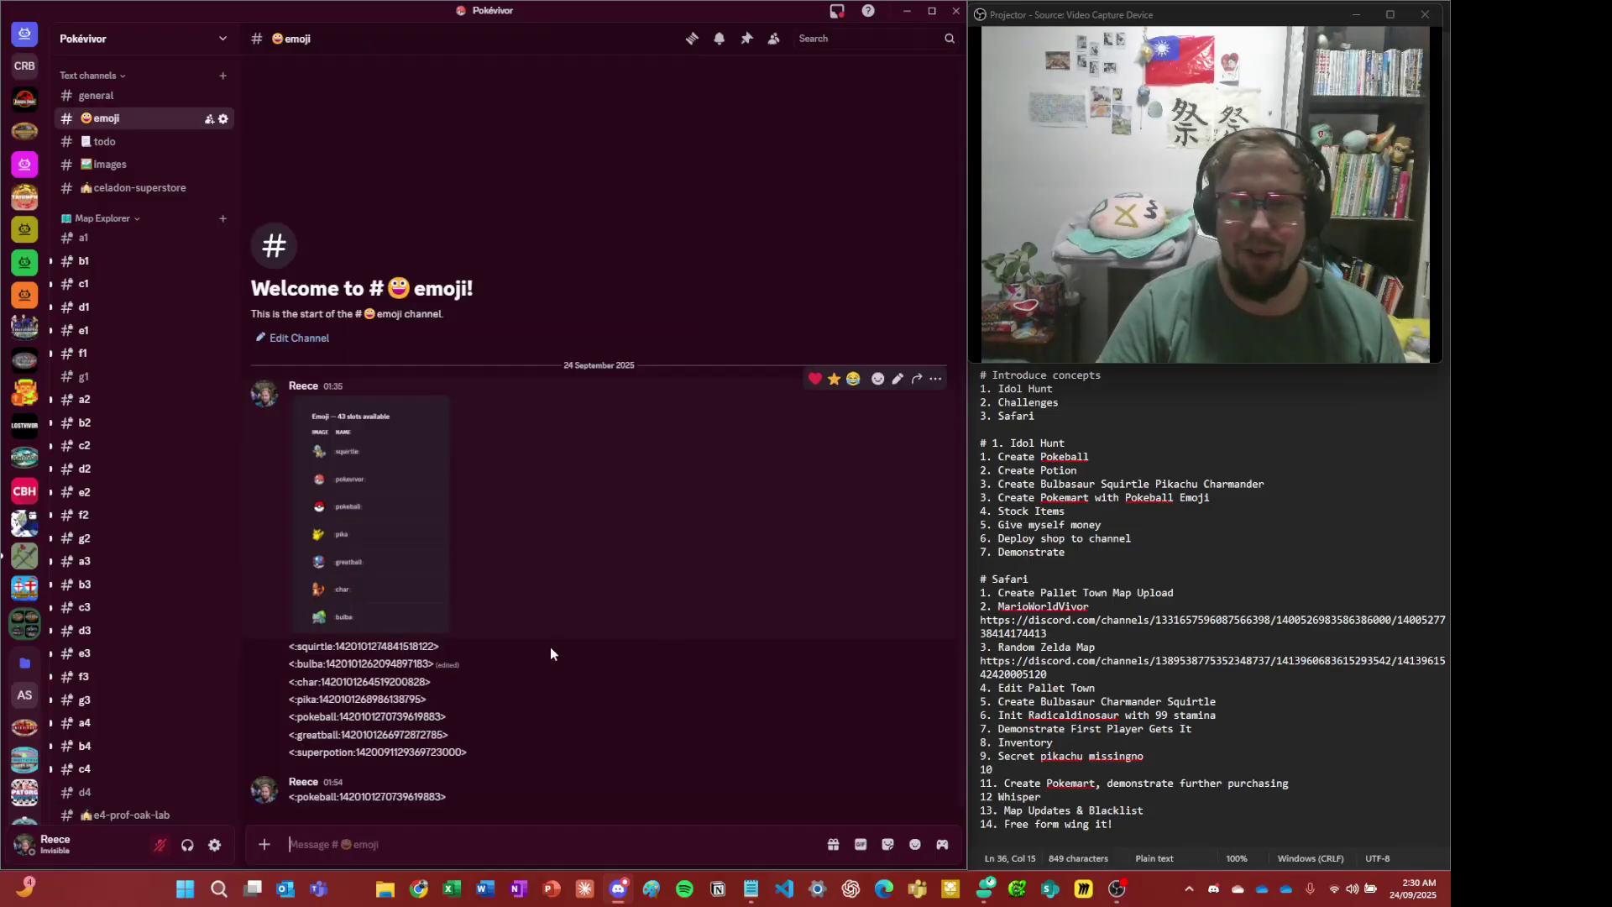
triple_click(363, 718)
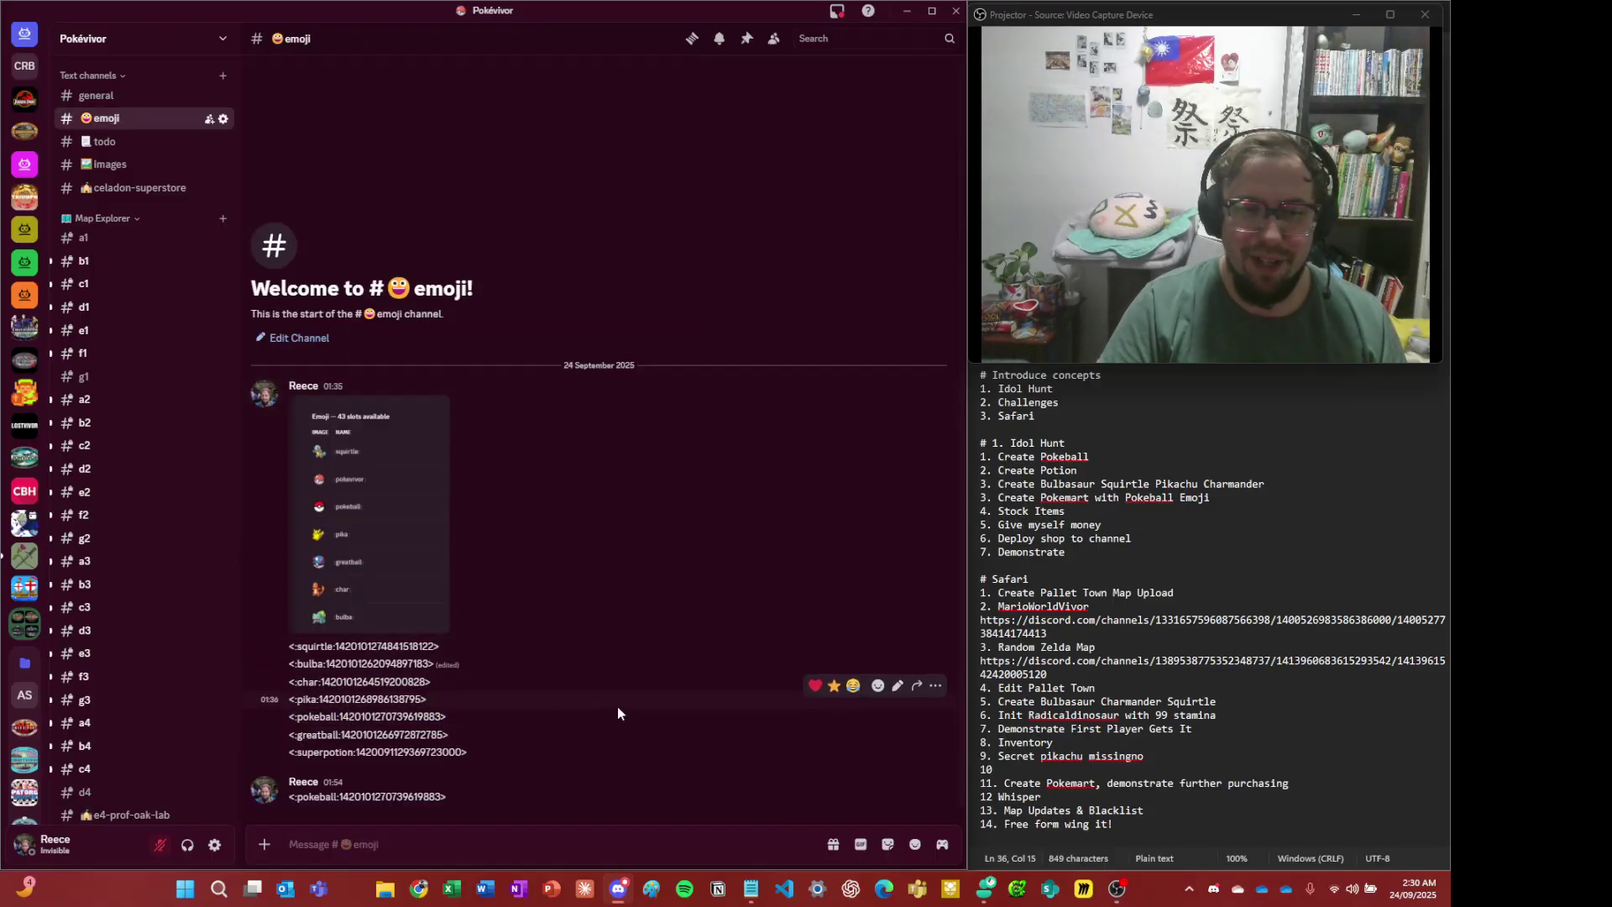
key("alt+Right")
- Dismiss the duplicate Custom Actions for E4 messages and bring up a fresh Custom Actions panel
left_click(446, 745)
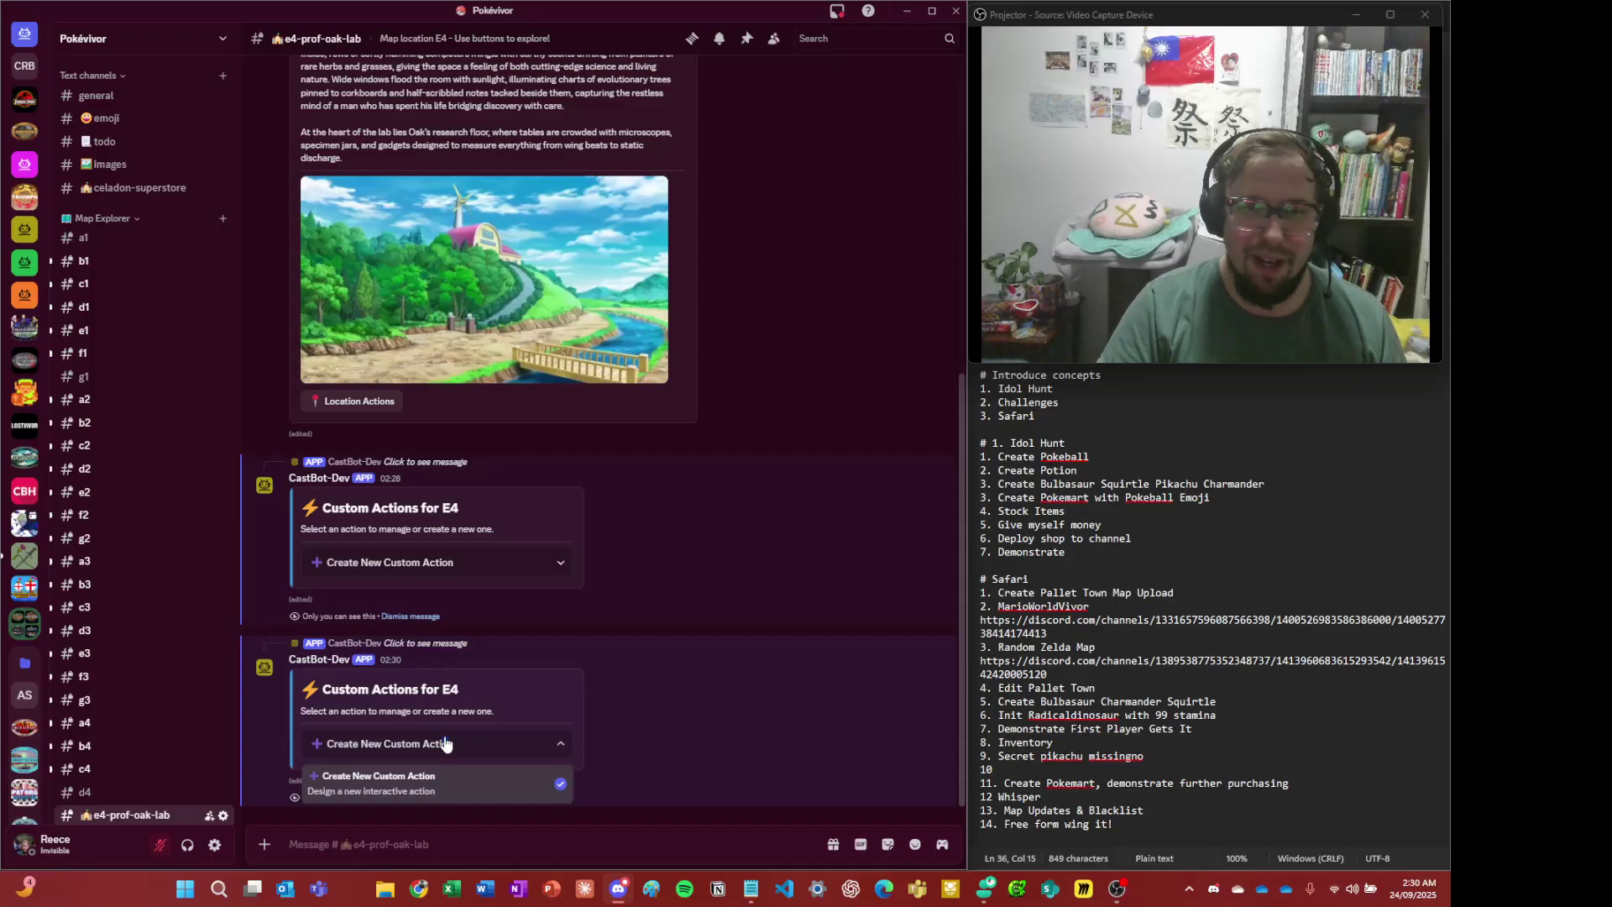
left_click(452, 778)
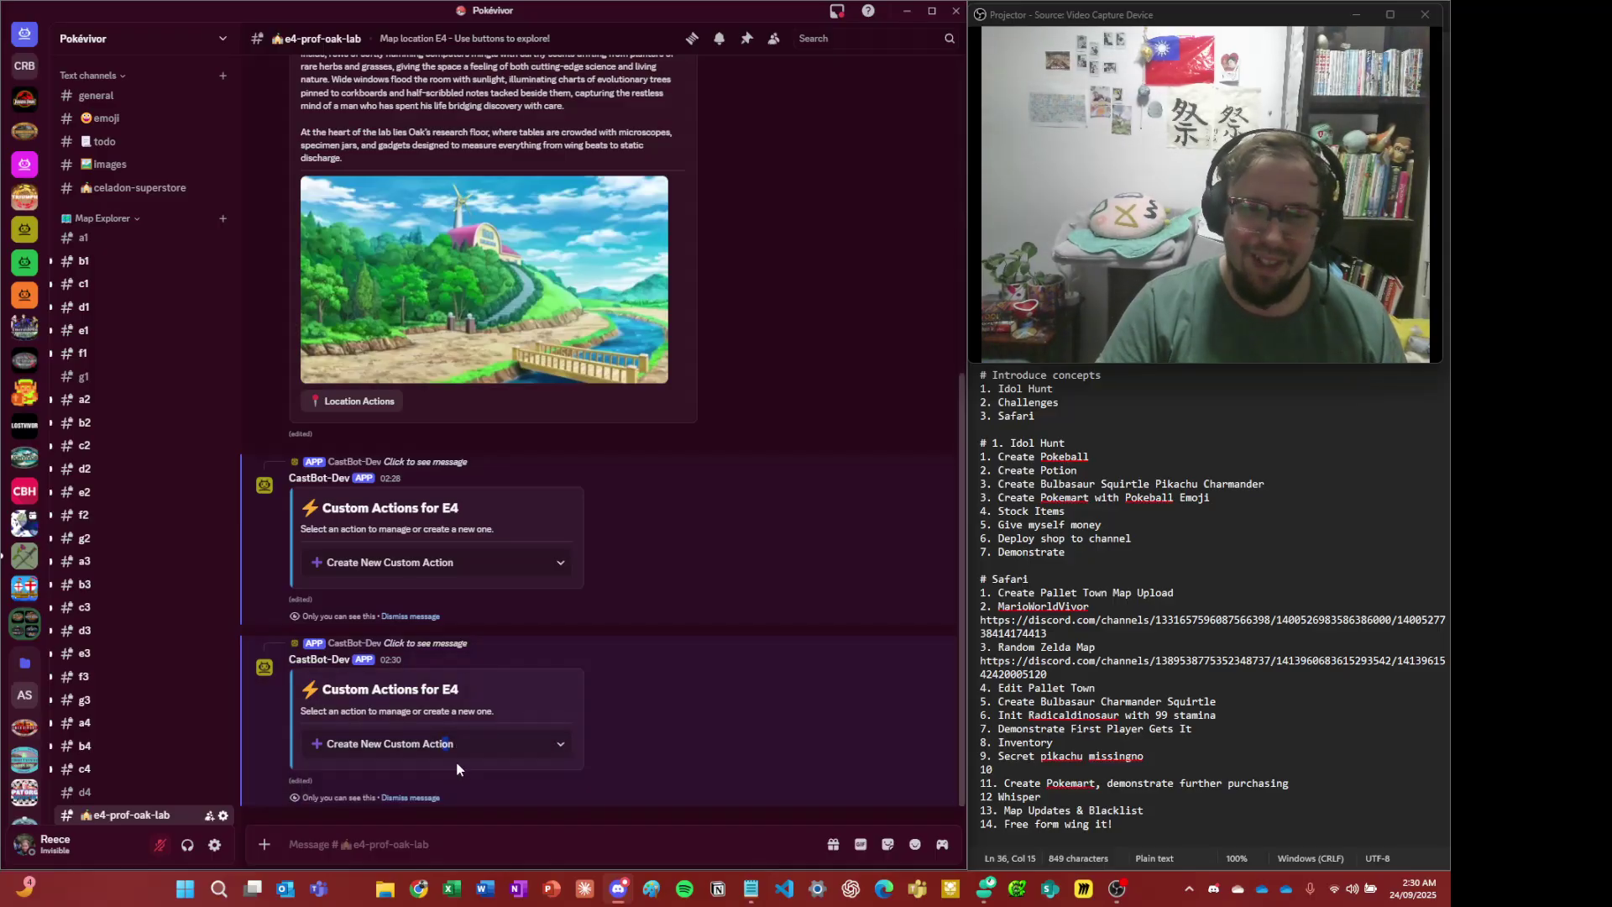
left_click(413, 799)
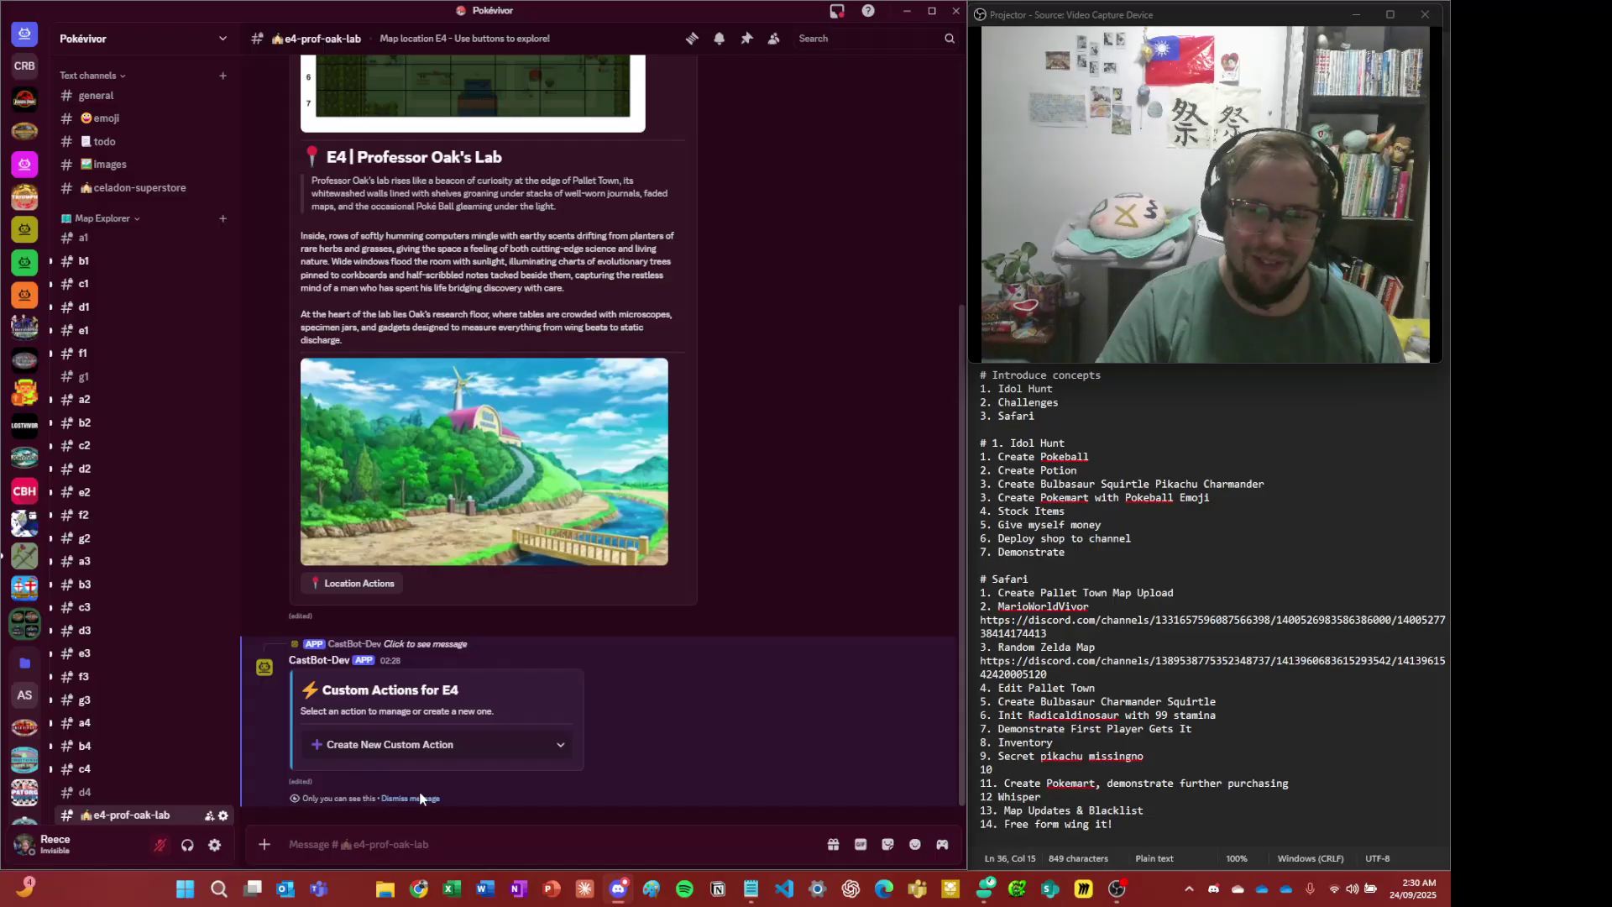
left_click(420, 800)
left_click(386, 774)
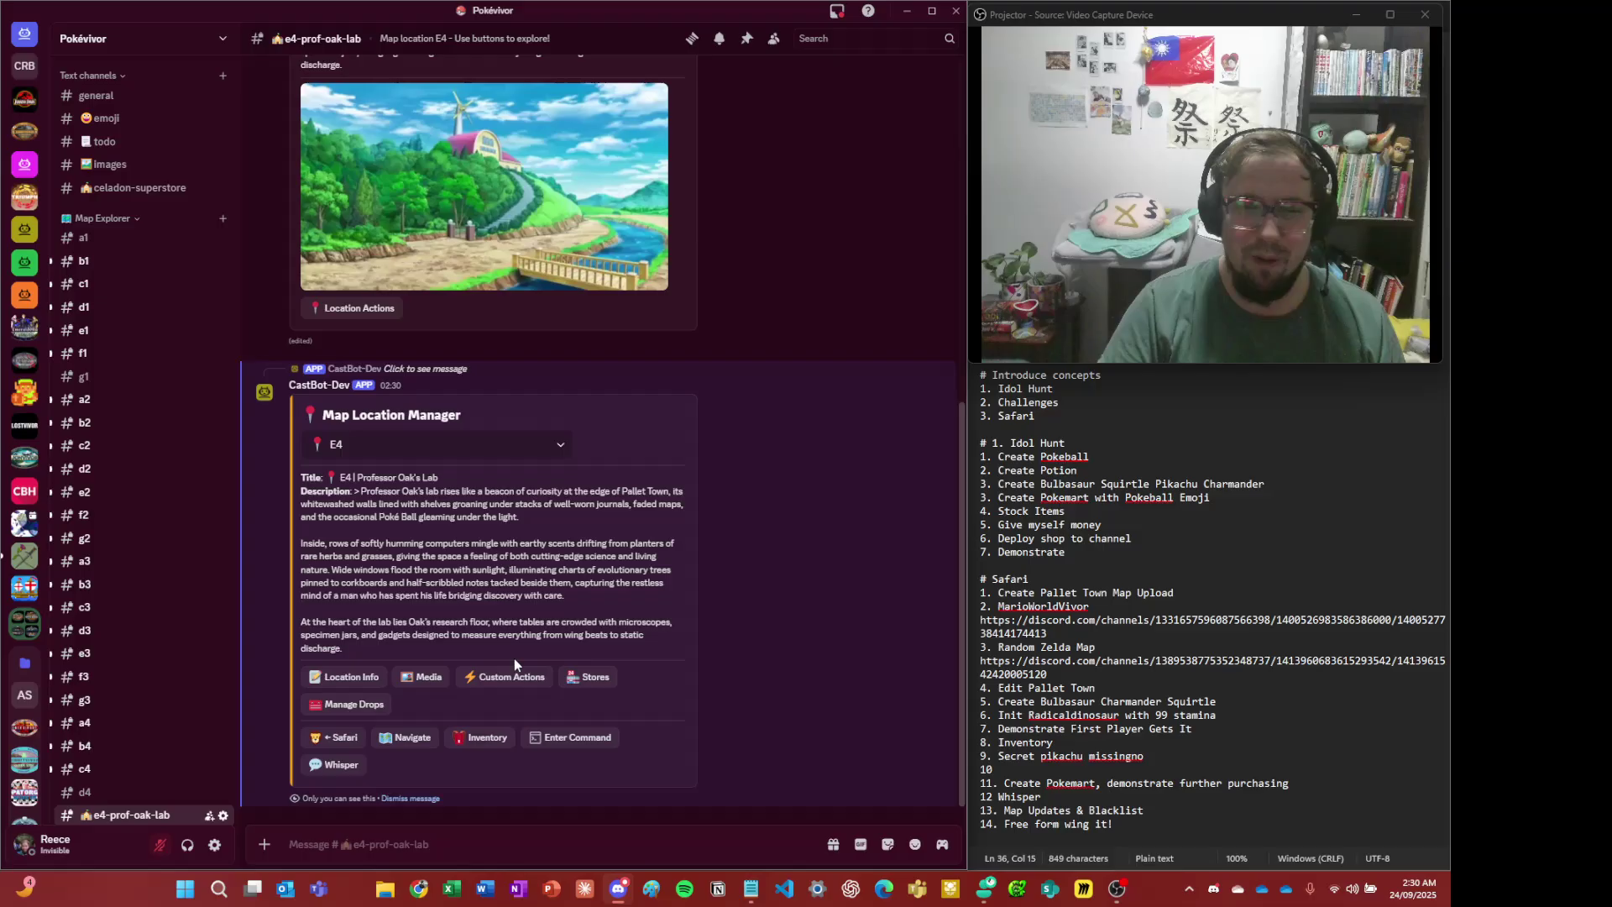
left_click(504, 684)
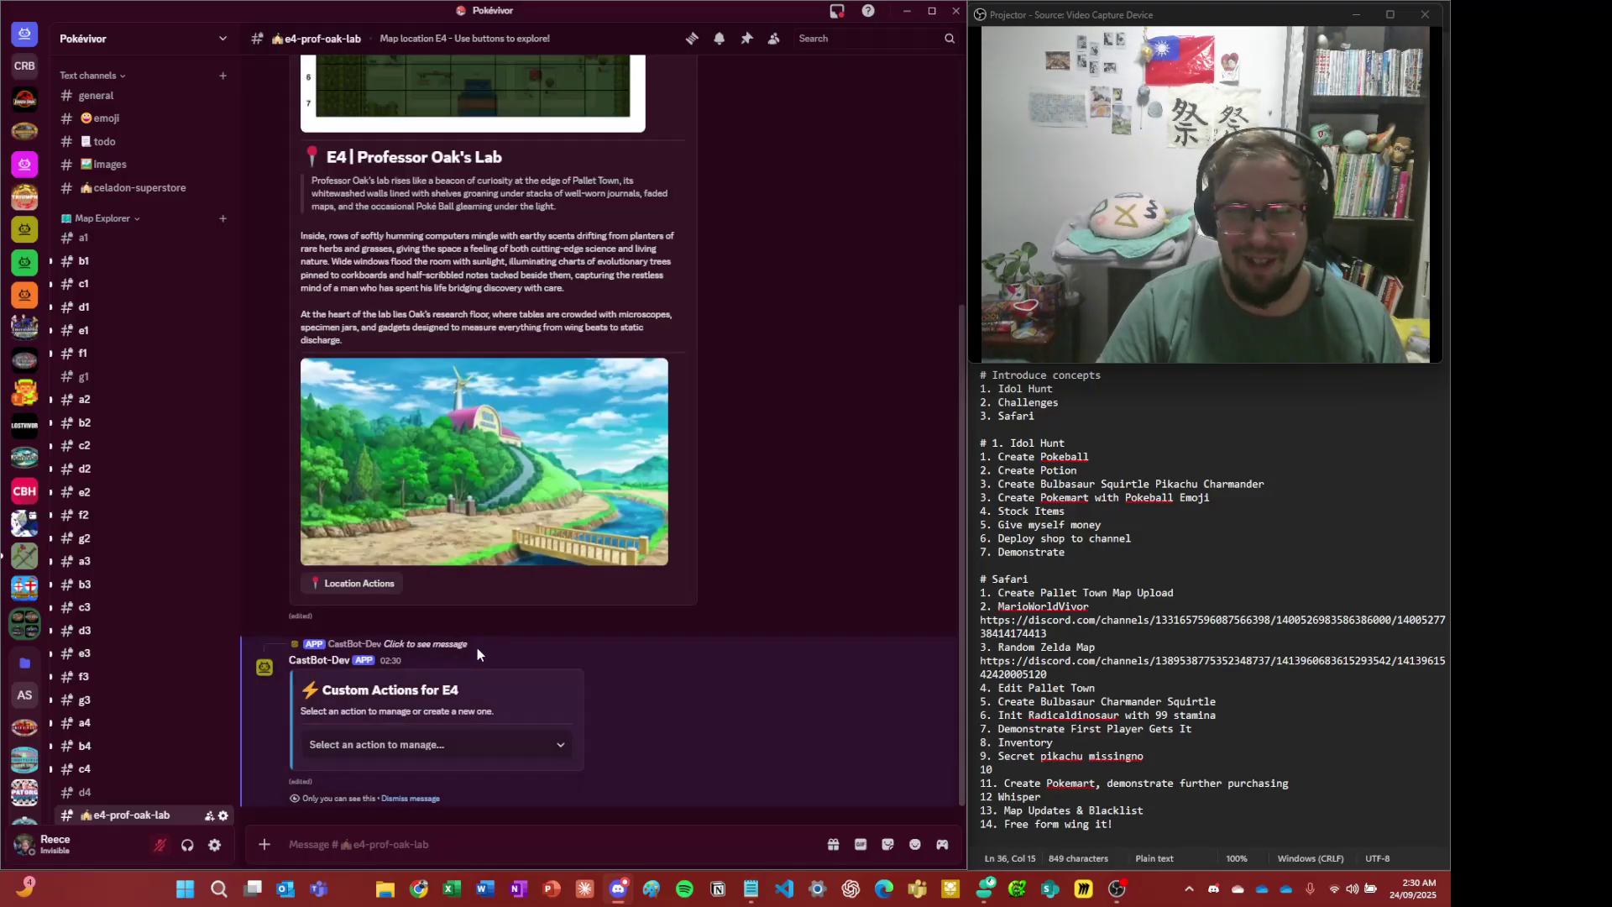
- Start a new custom action and paste the pokeball emoji code as its emoji
left_click(476, 743)
left_click(435, 774)
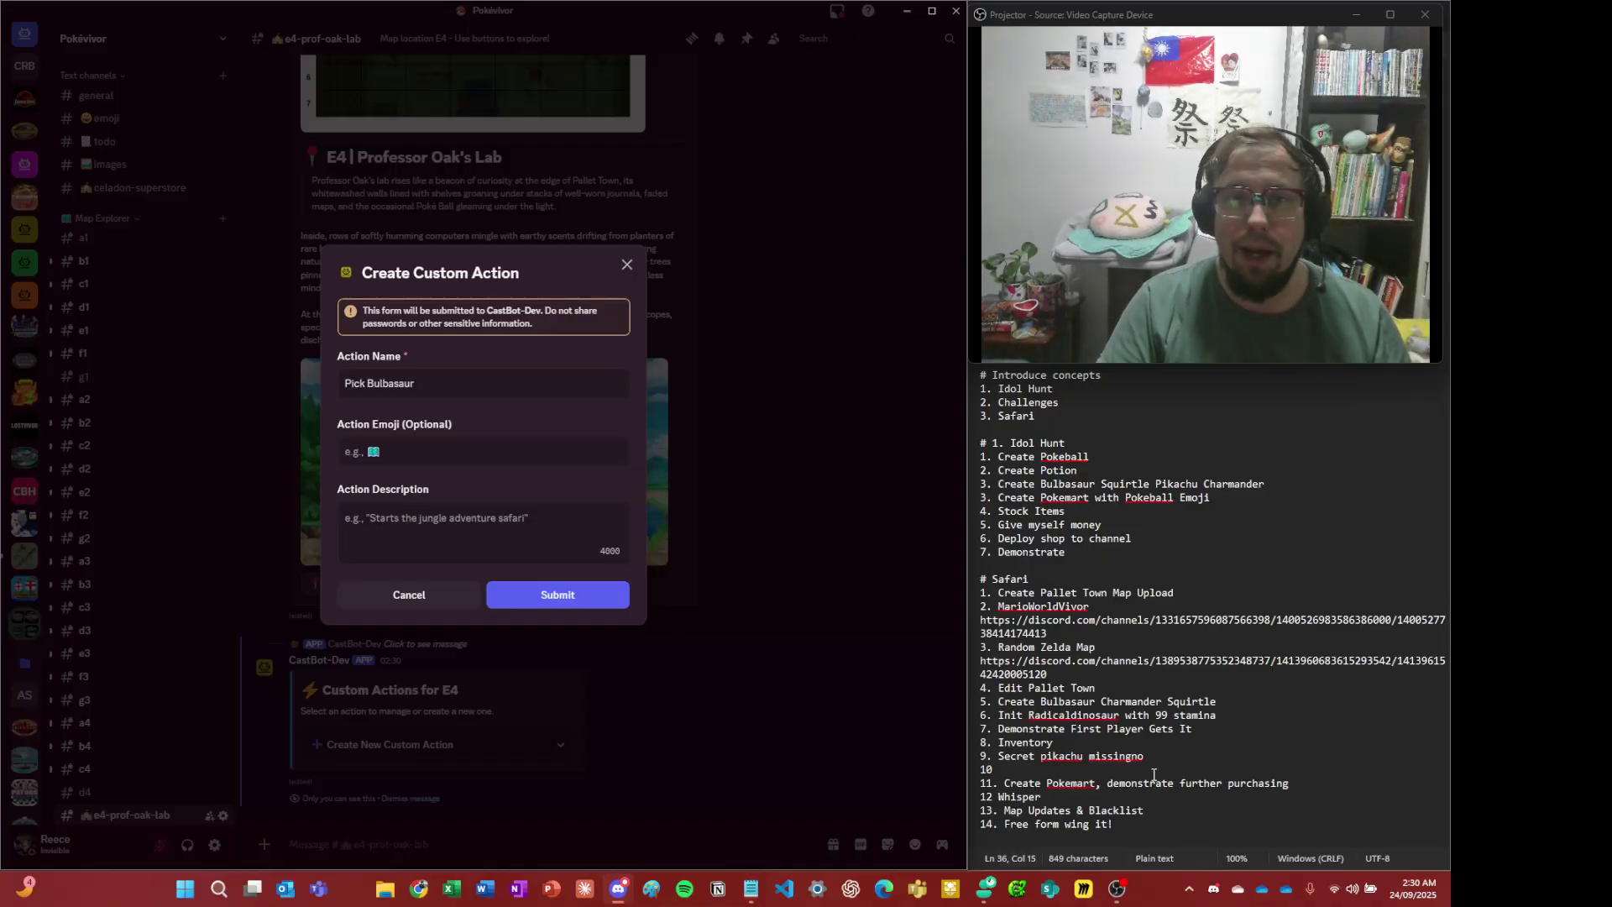
key("alt+Tab")
key("alt+Tab")
key("alt+Tab")
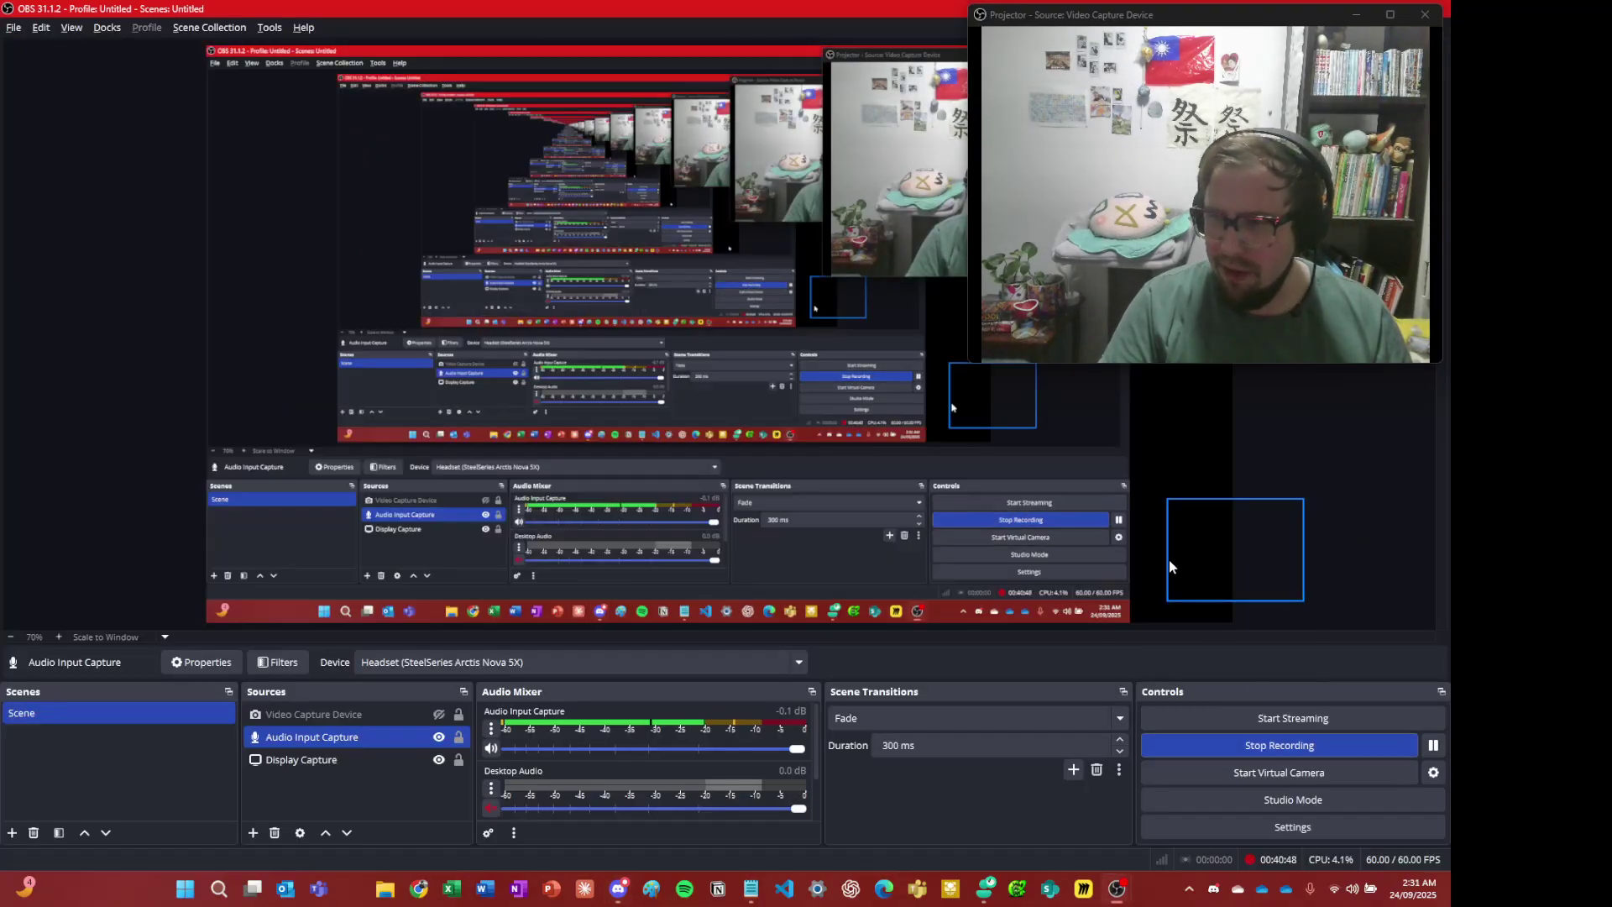
key("alt+Tab")
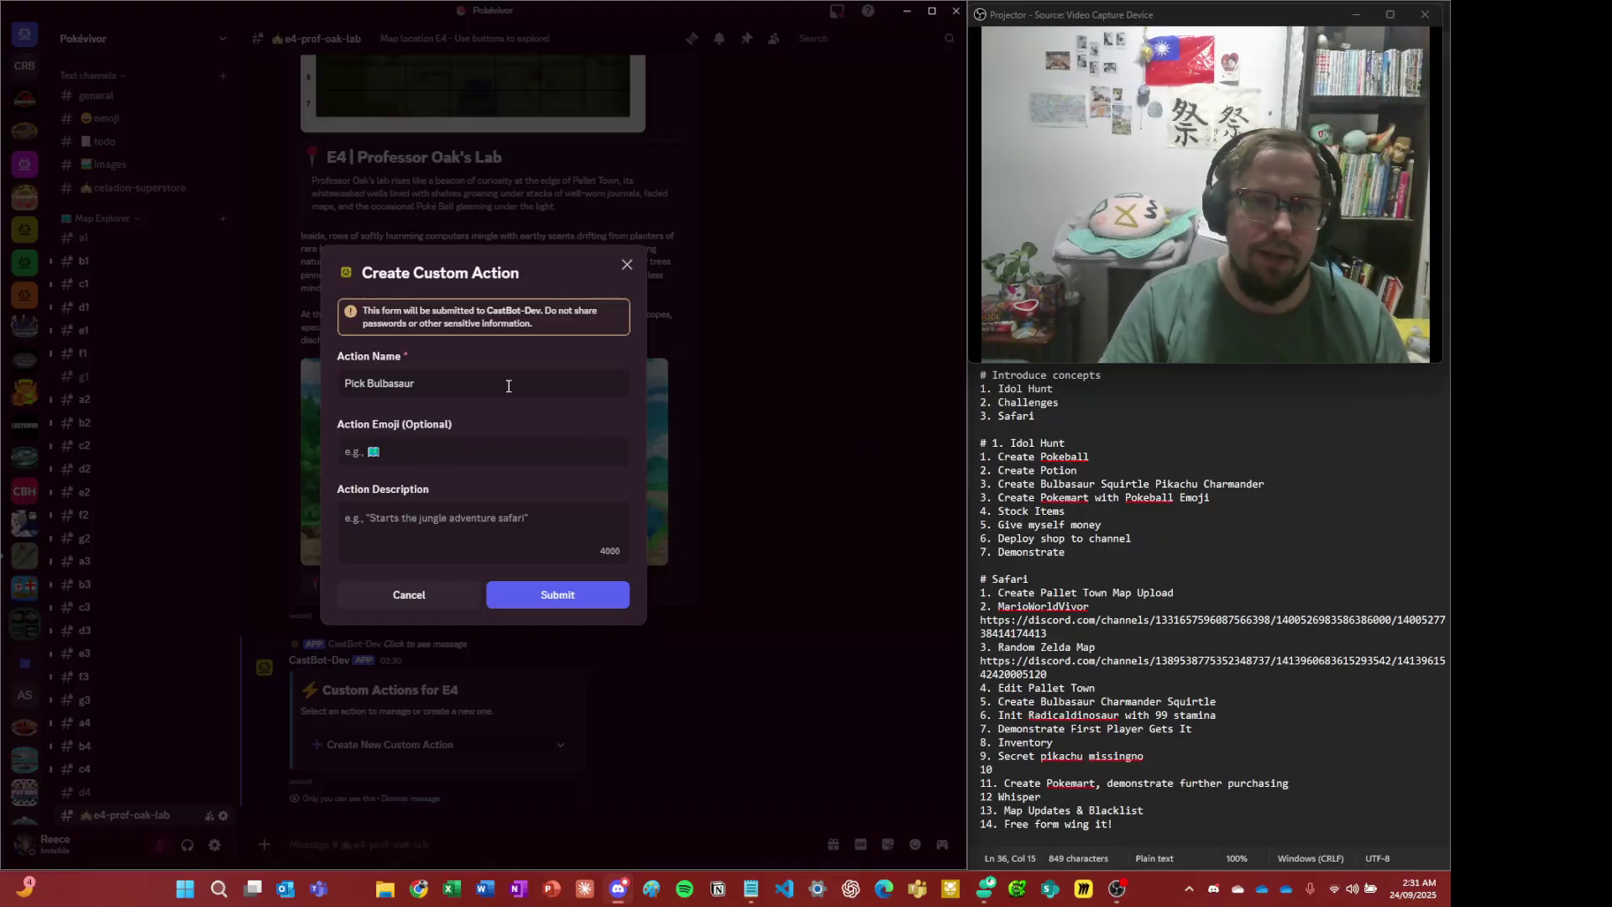
left_click(420, 445)
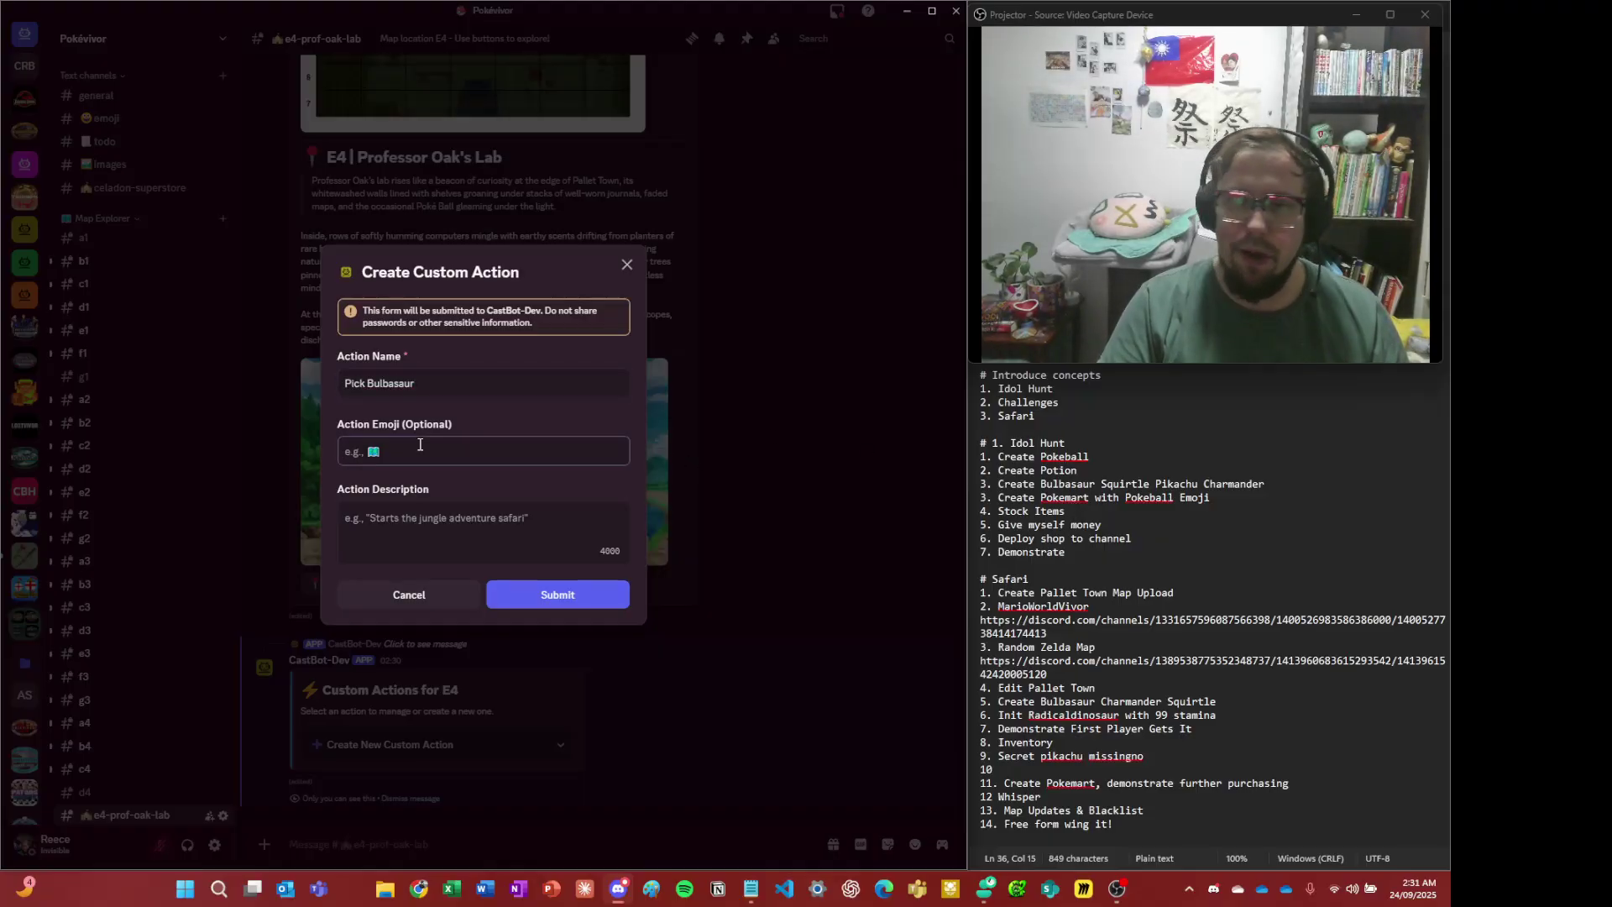
key("ctrl+v")
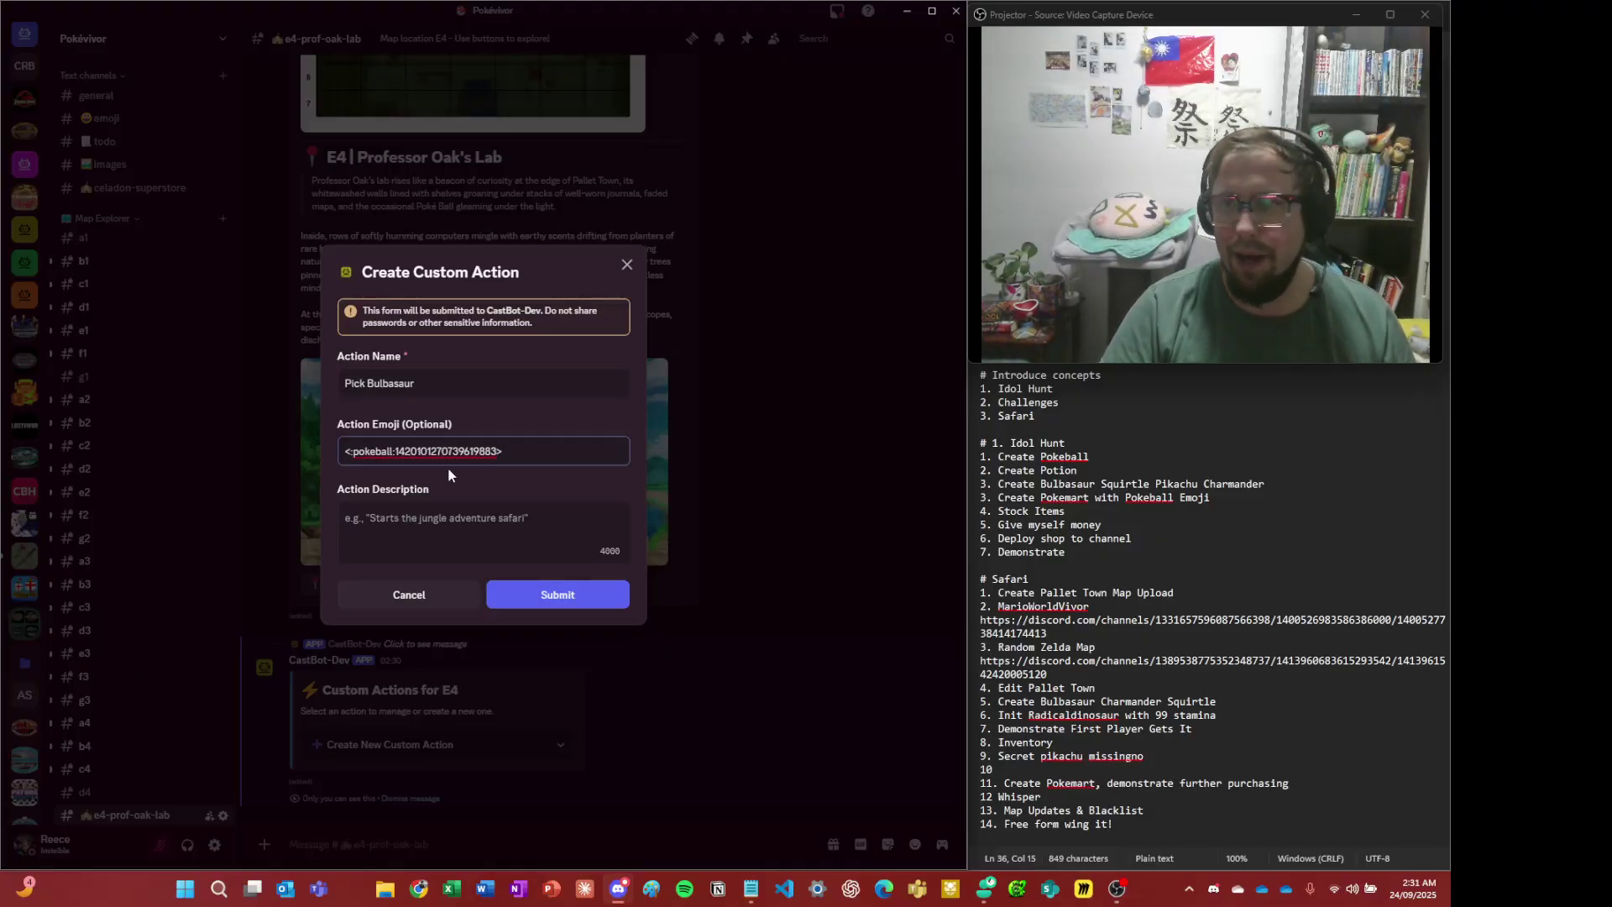
- Describe the action as 'Pick the leafy looking one' and submit the Pick Bulbasaur action
left_click(497, 516)
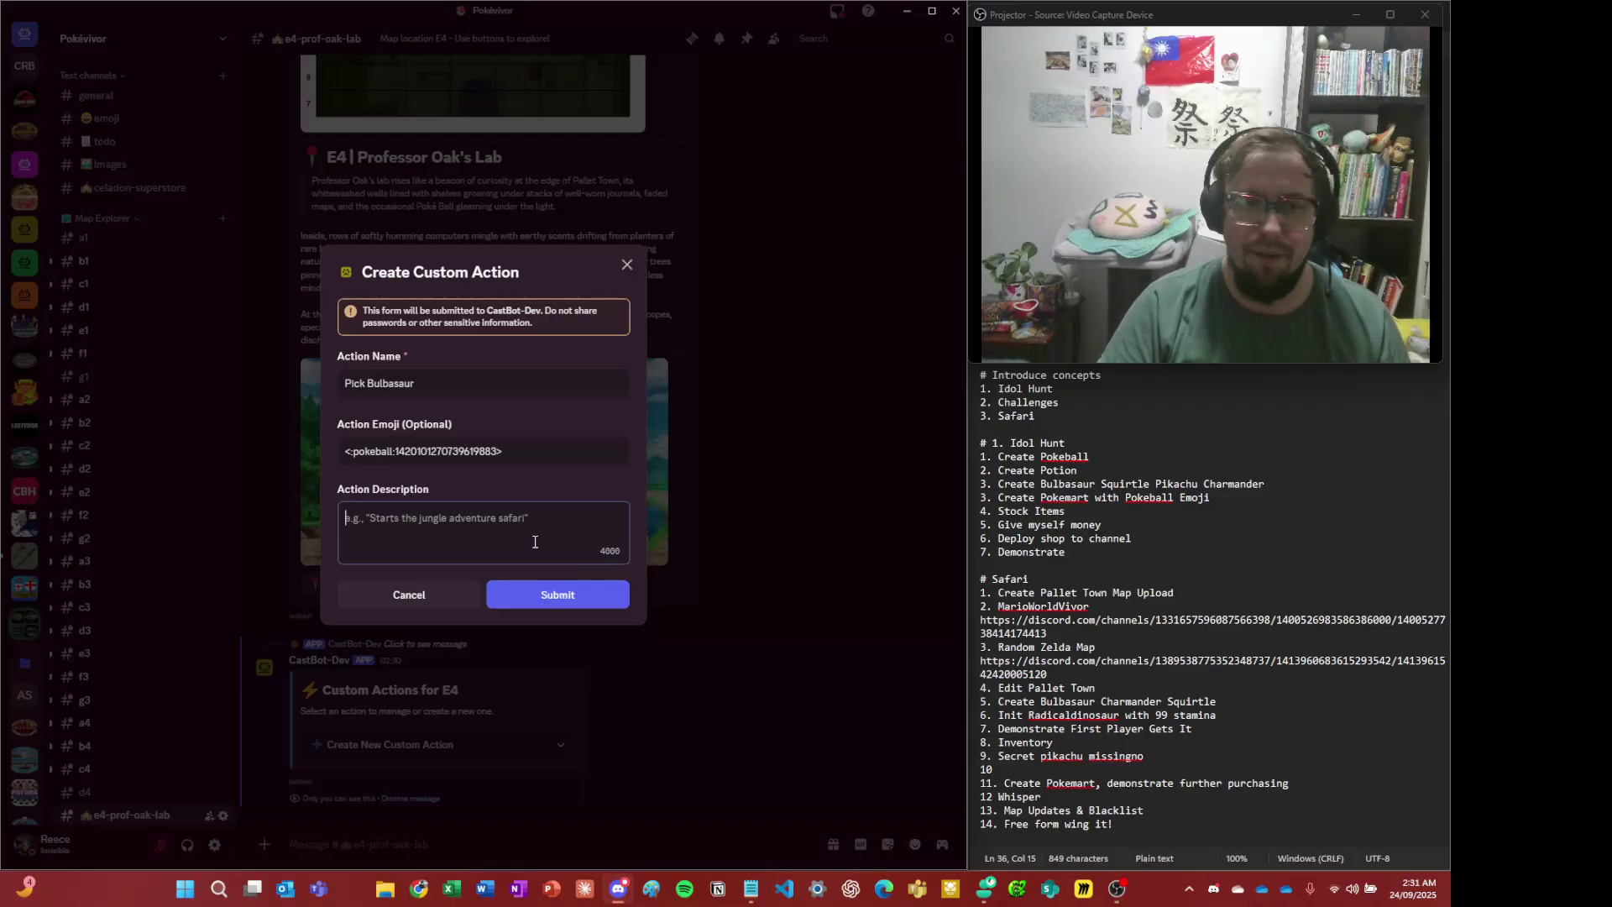
type("Pic")
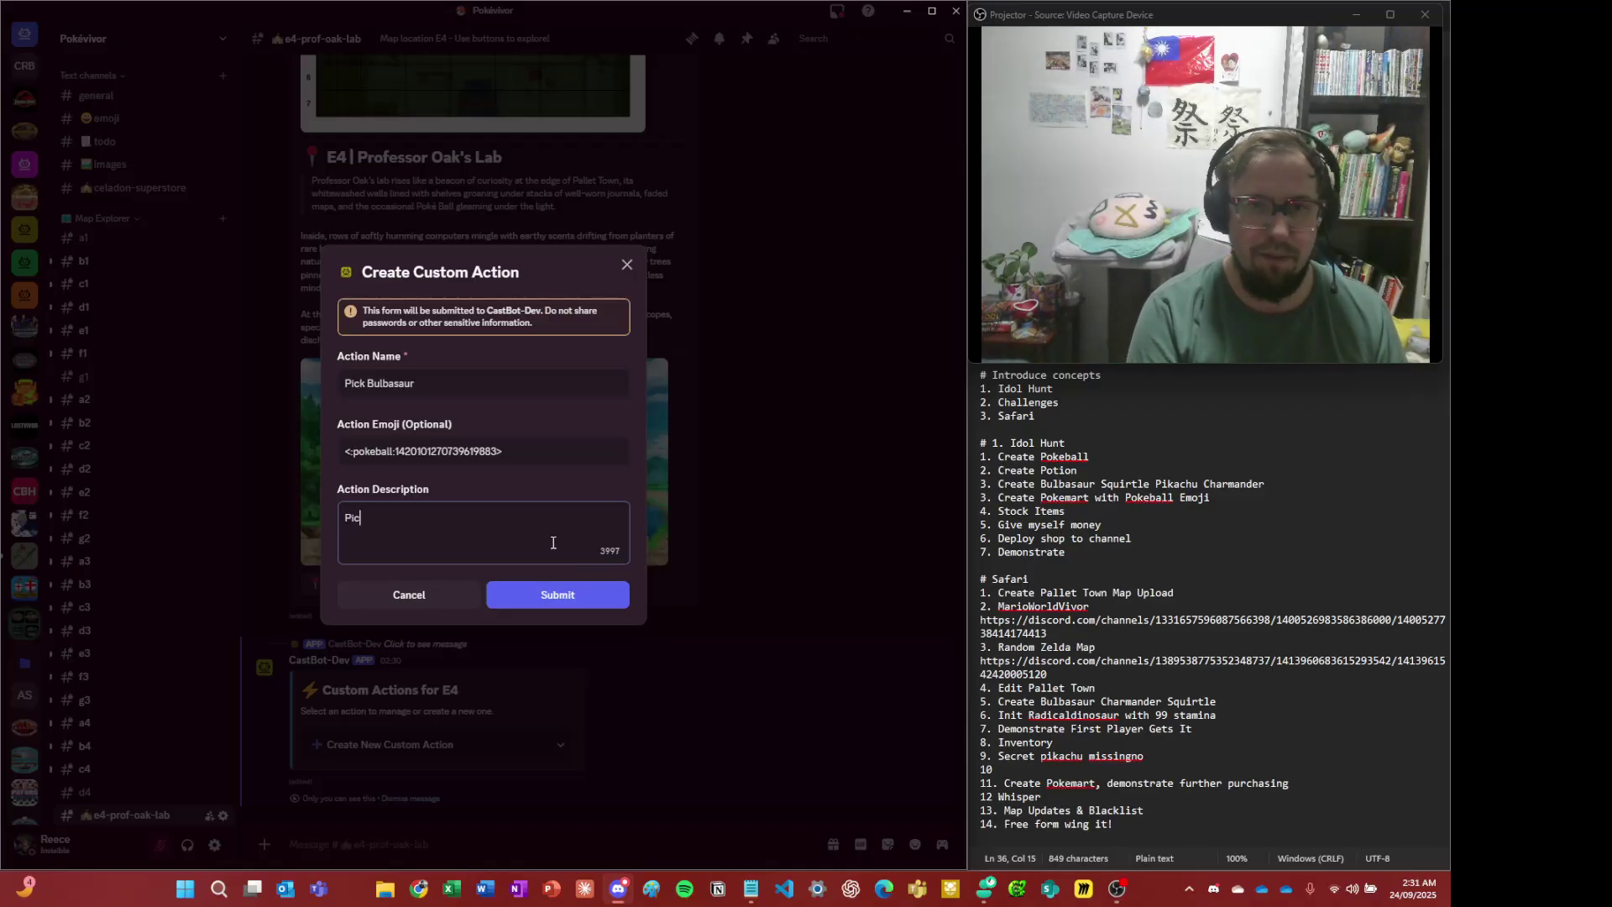
type("k the le")
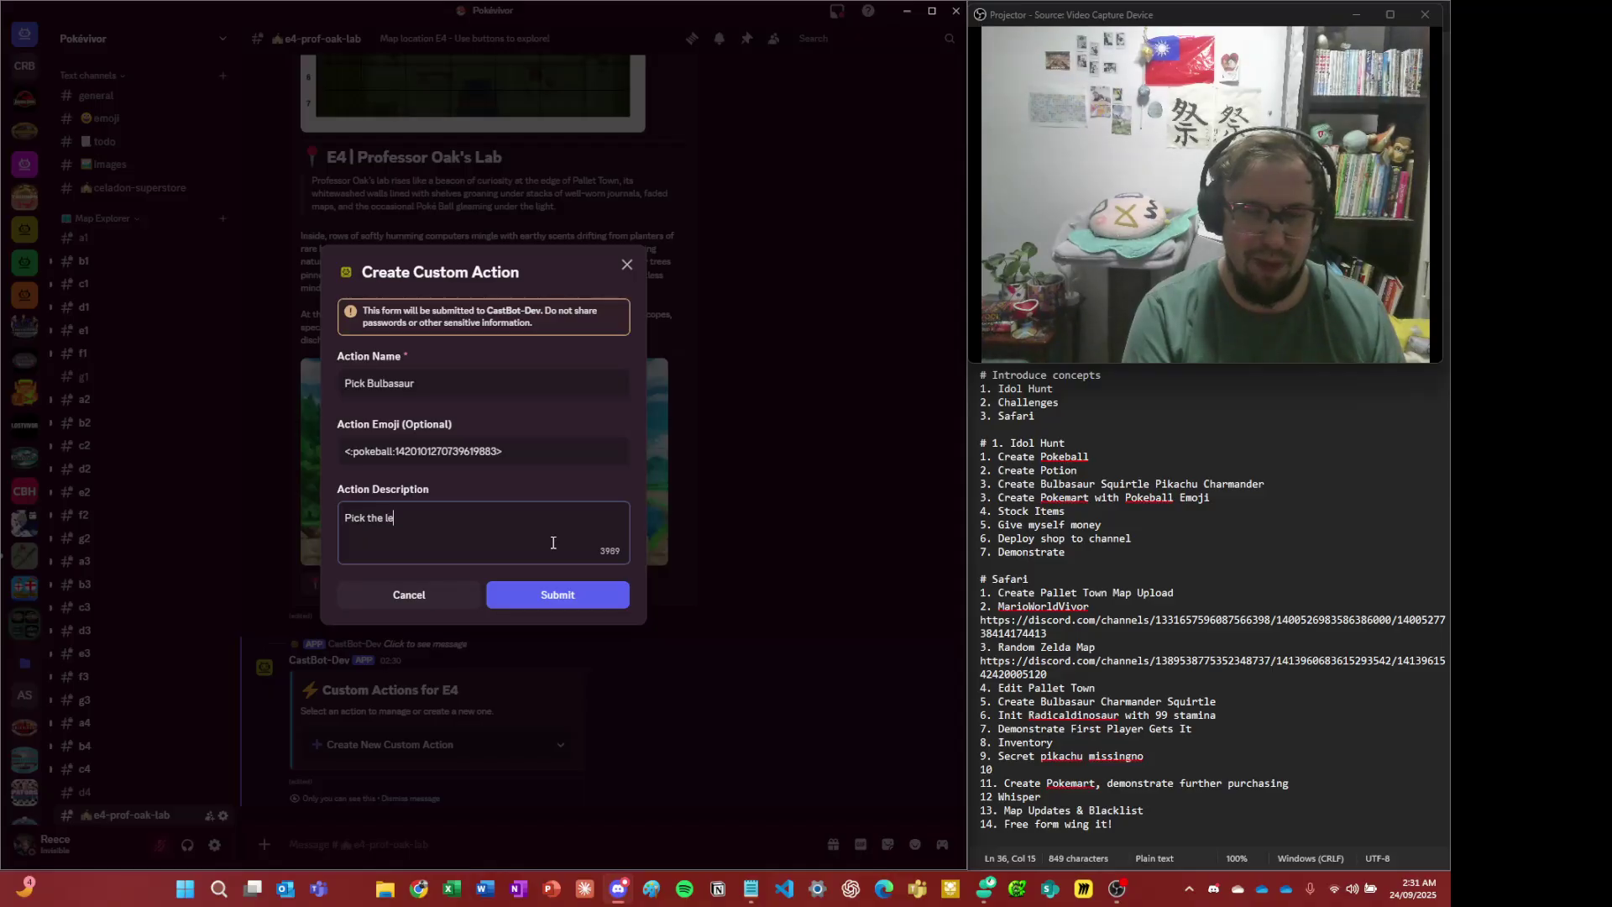
type("afy looking one")
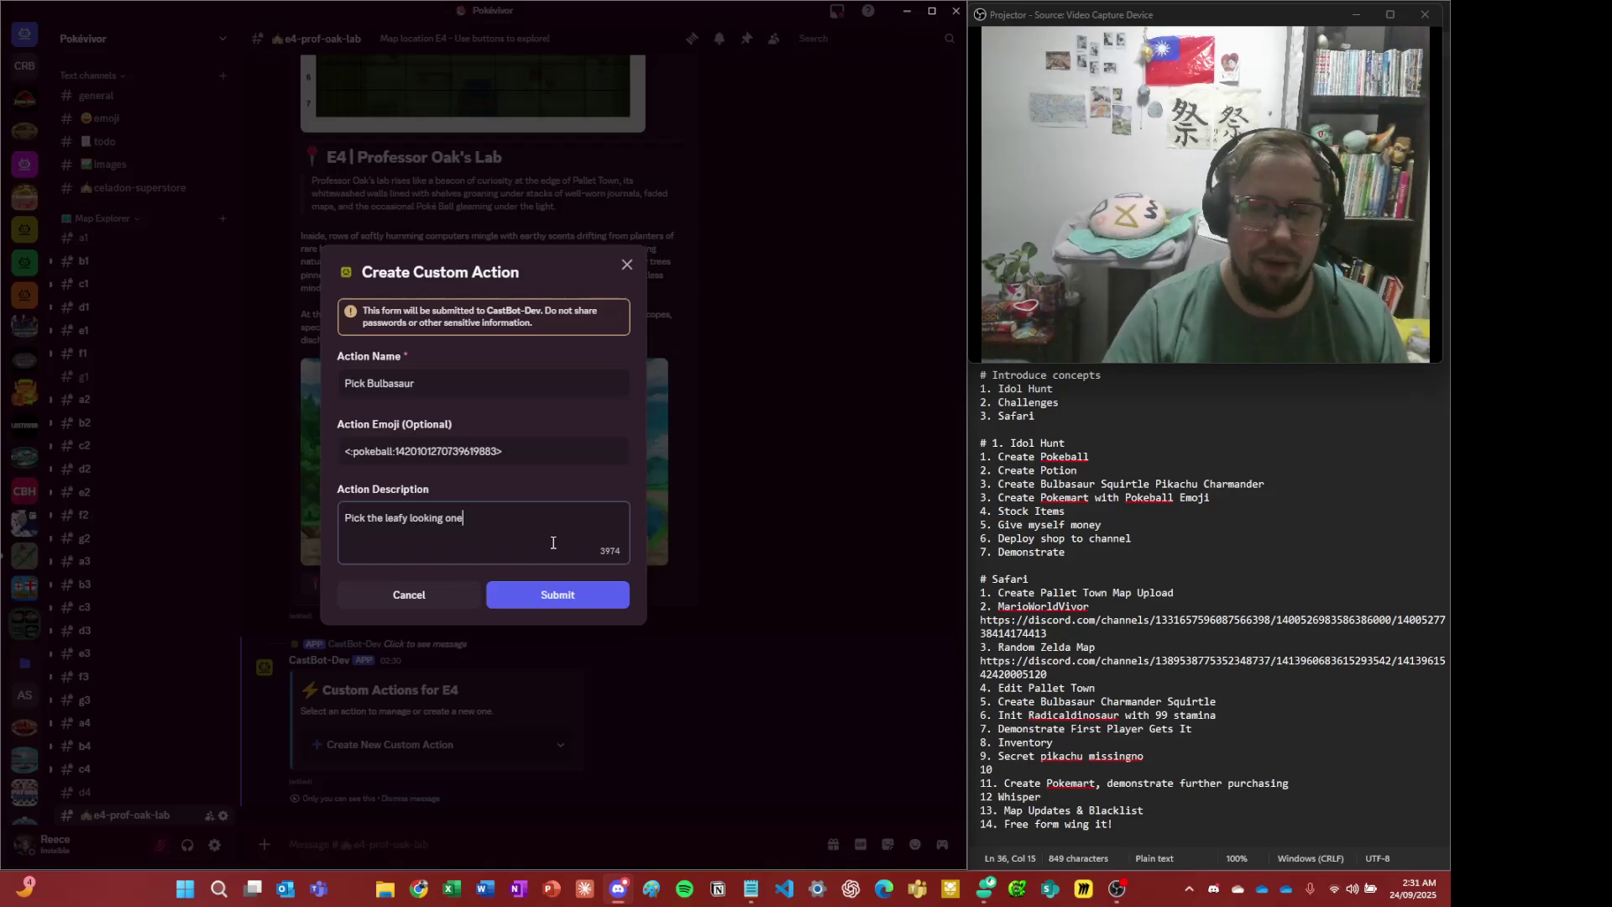
left_click(572, 438)
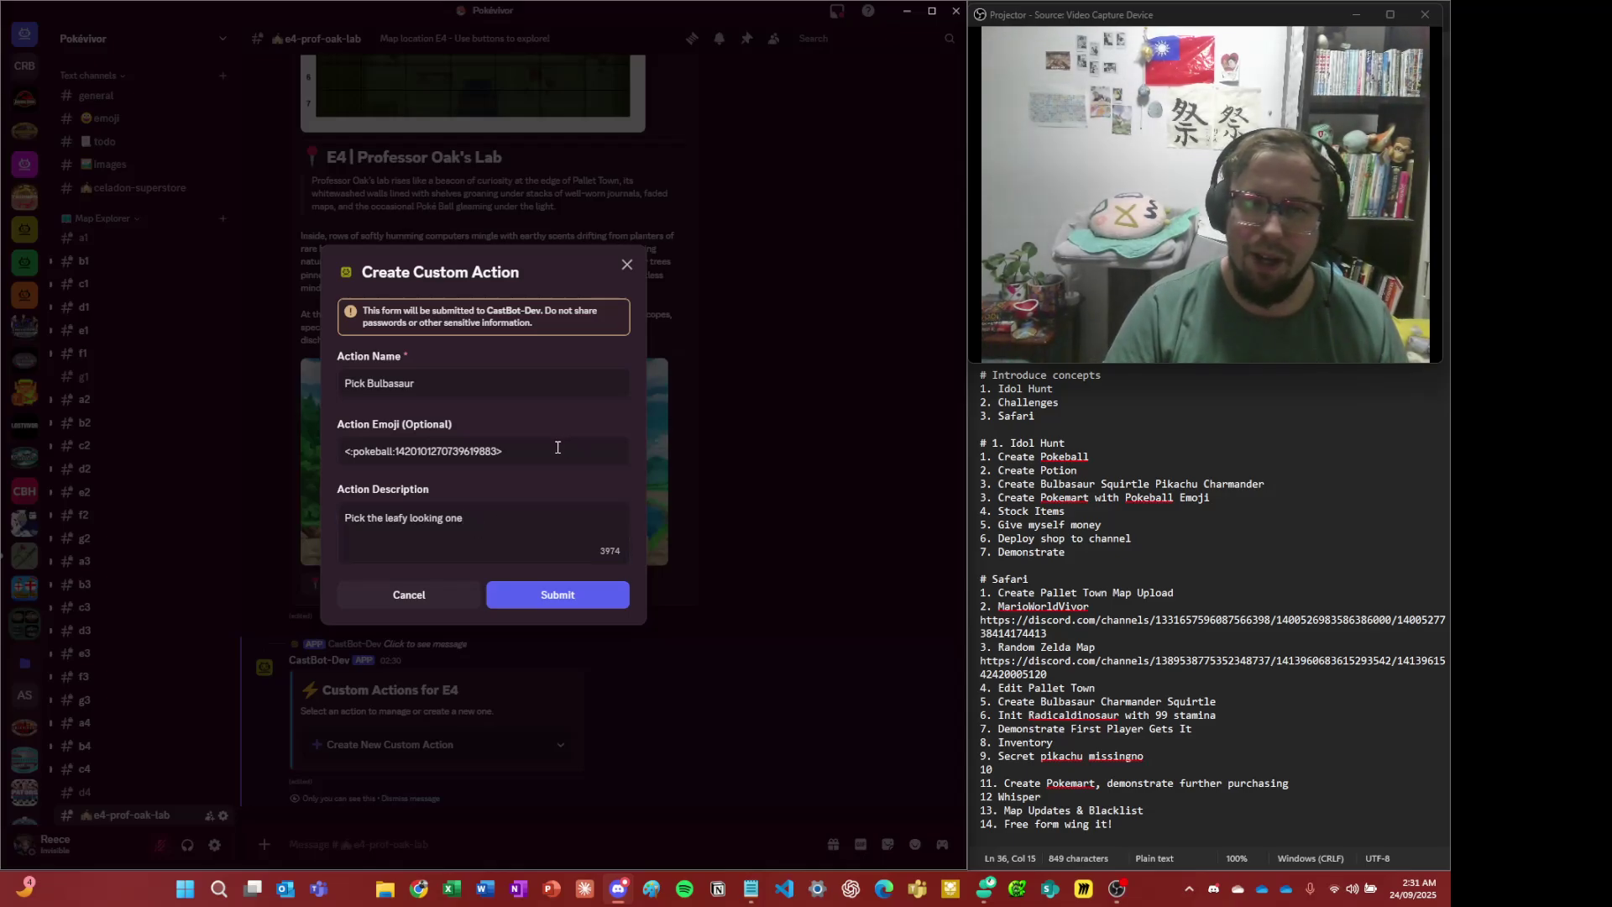
left_click_drag(557, 448, 320, 472)
left_click(471, 544)
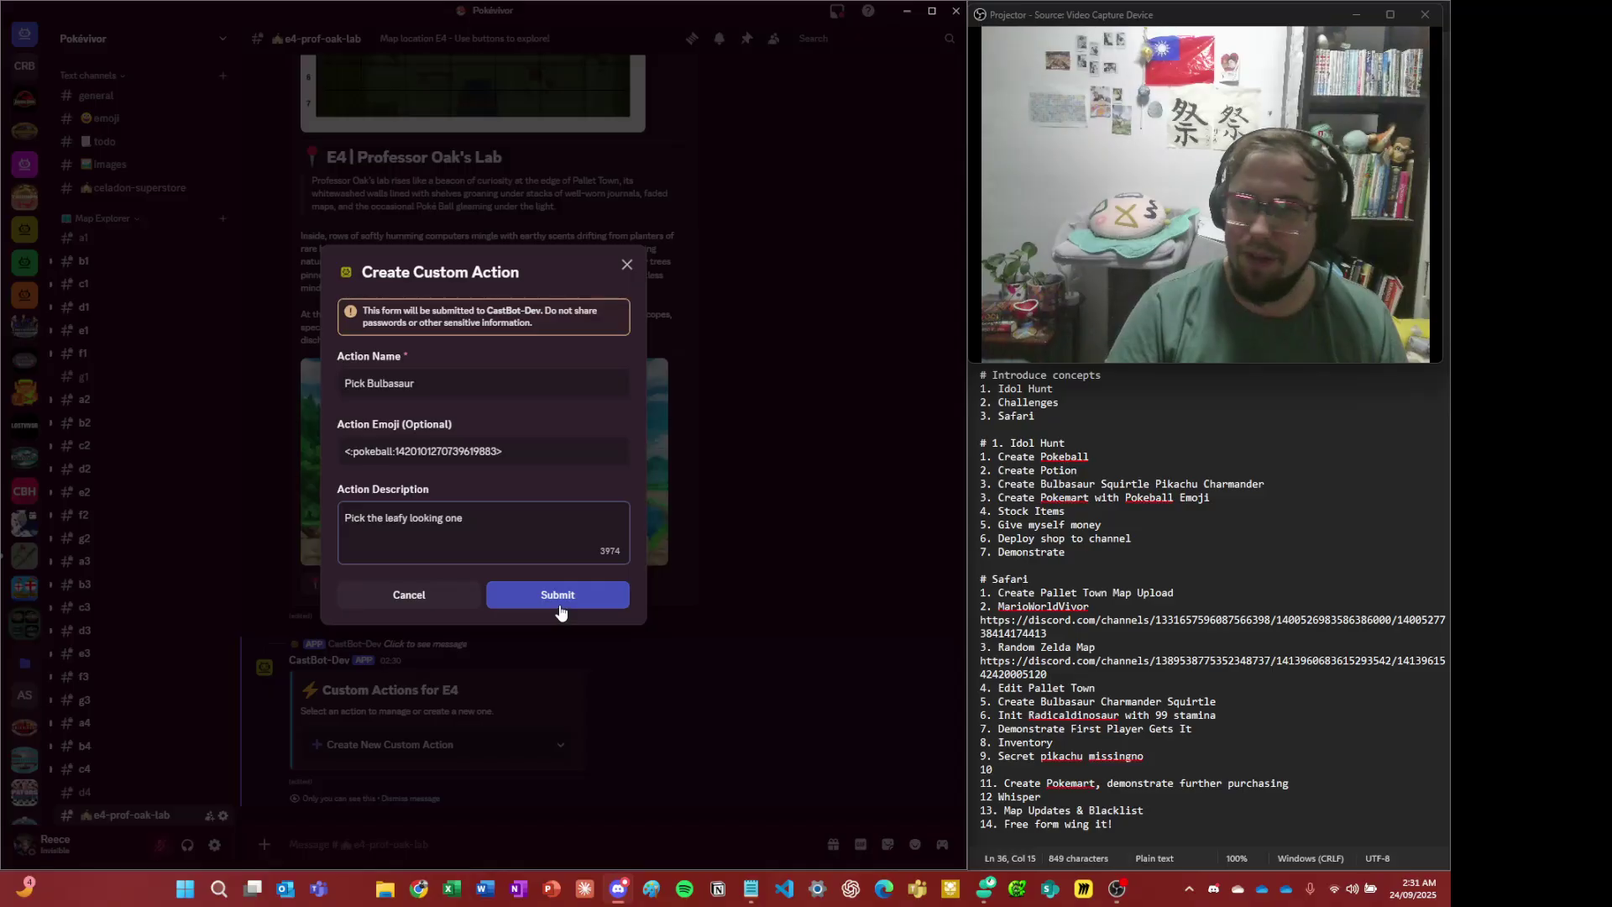
left_click(559, 606)
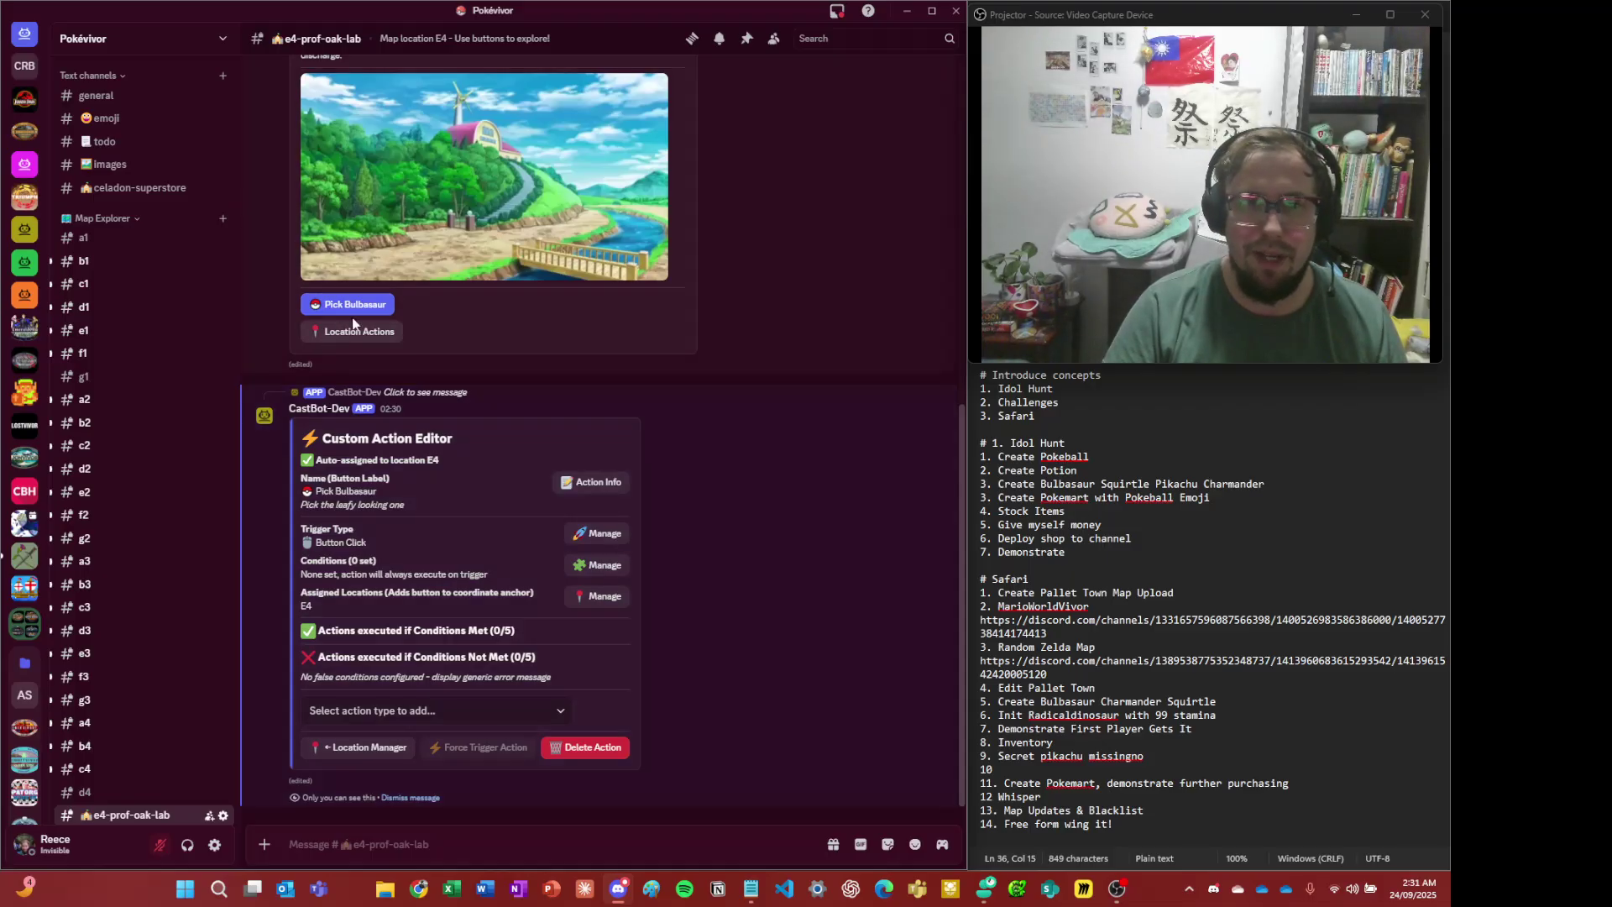
scroll(350, 328, "up", 2)
left_click(350, 460)
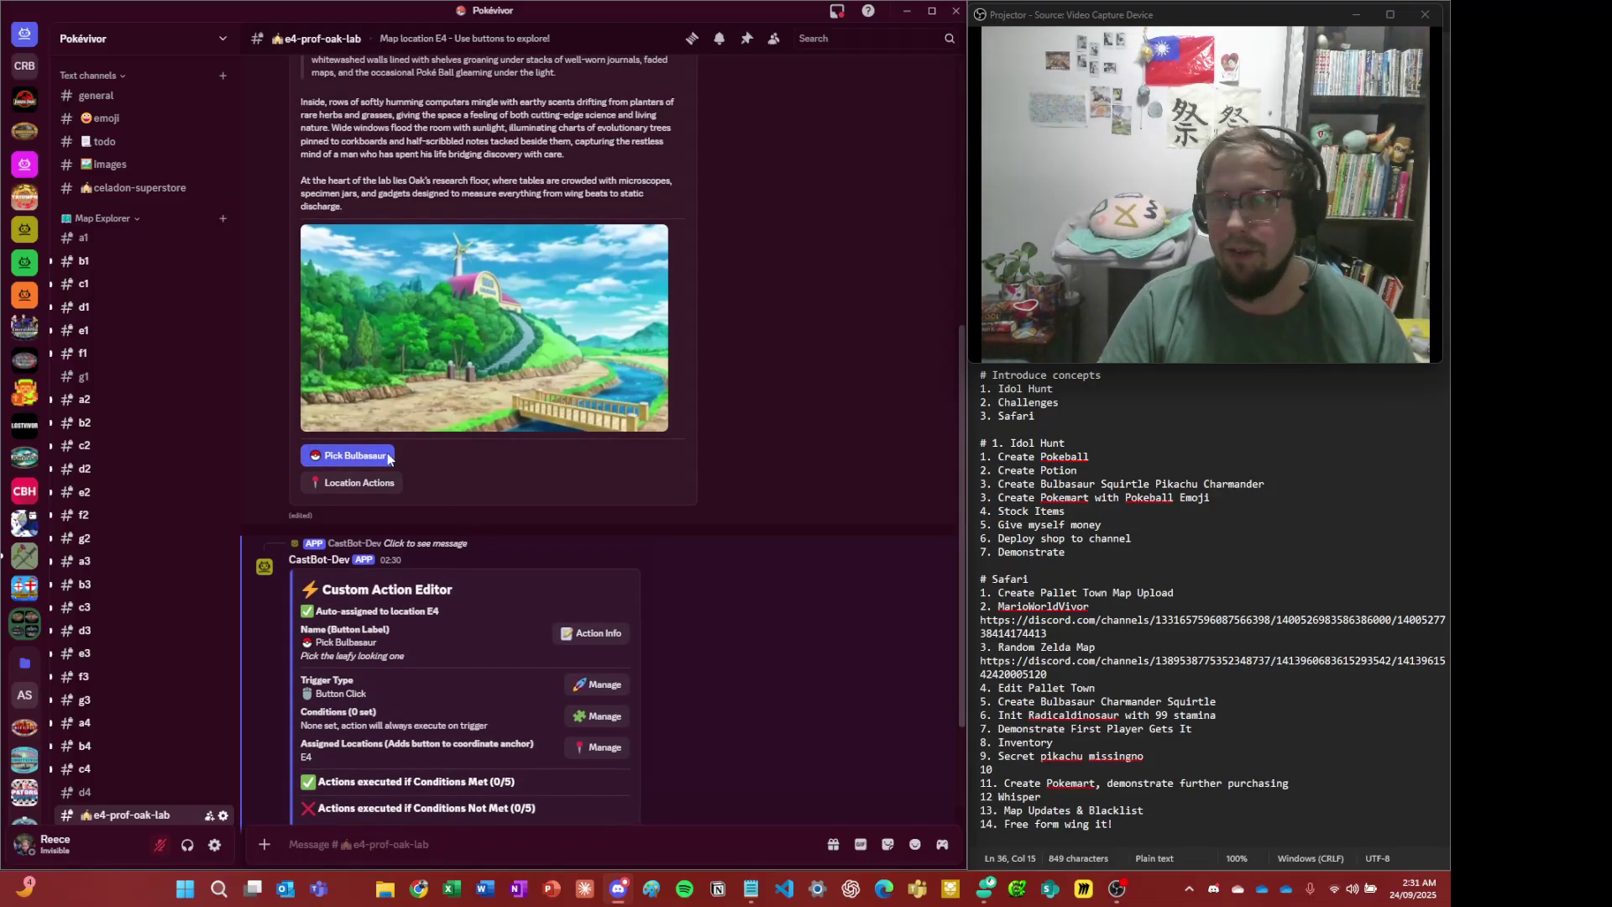
scroll(509, 500, "down", 2)
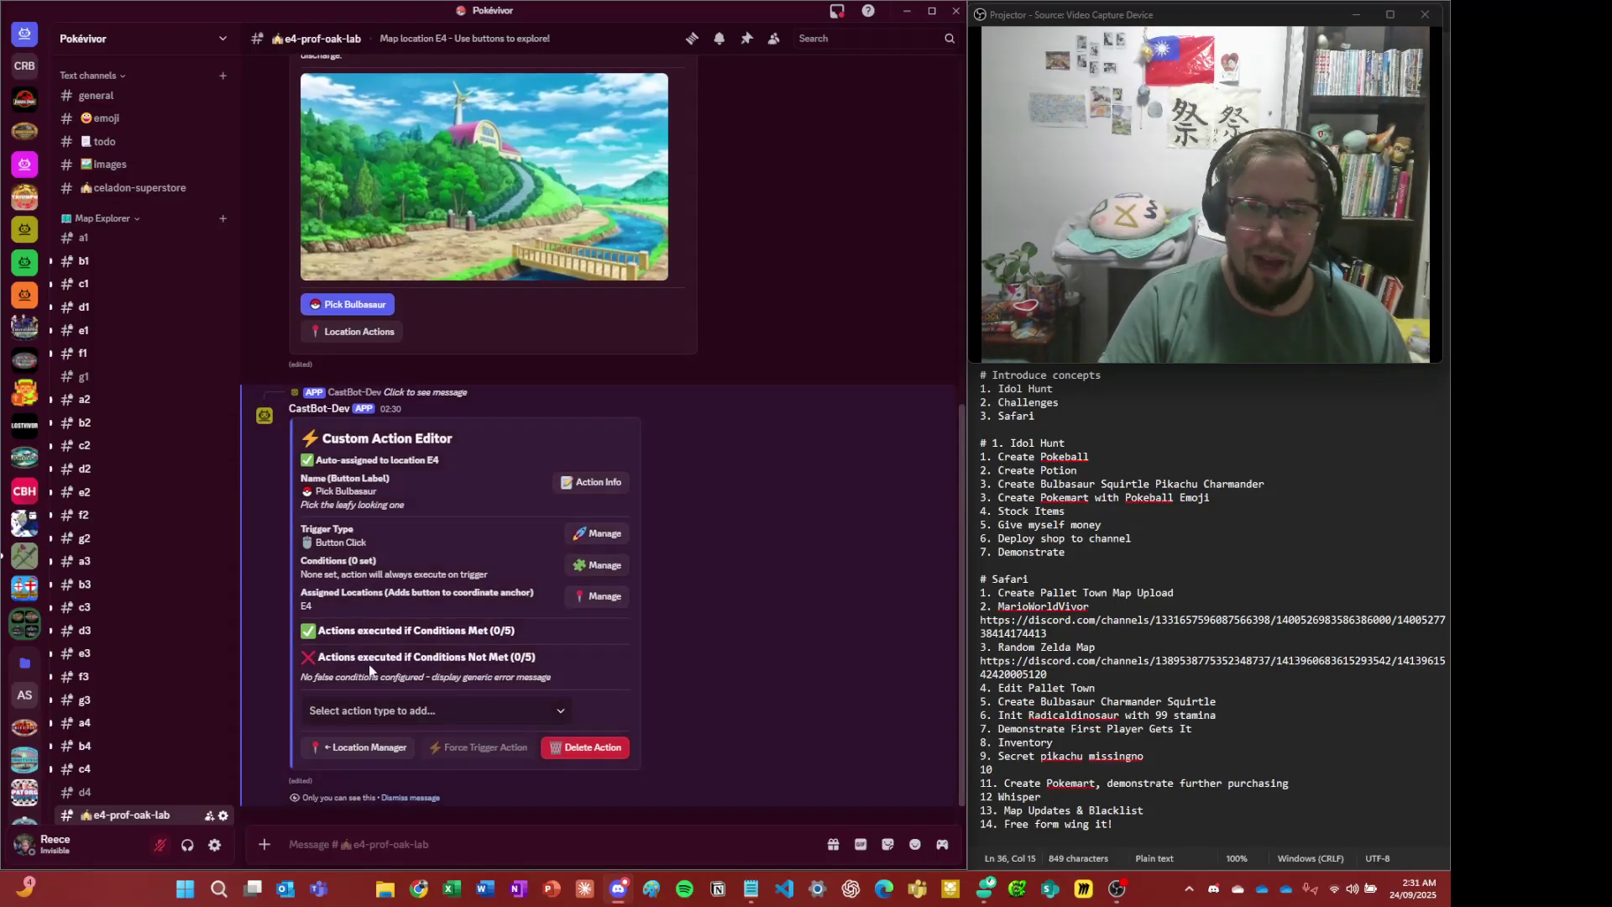
left_click_drag(379, 630, 435, 665)
left_click(434, 665)
left_click(347, 304)
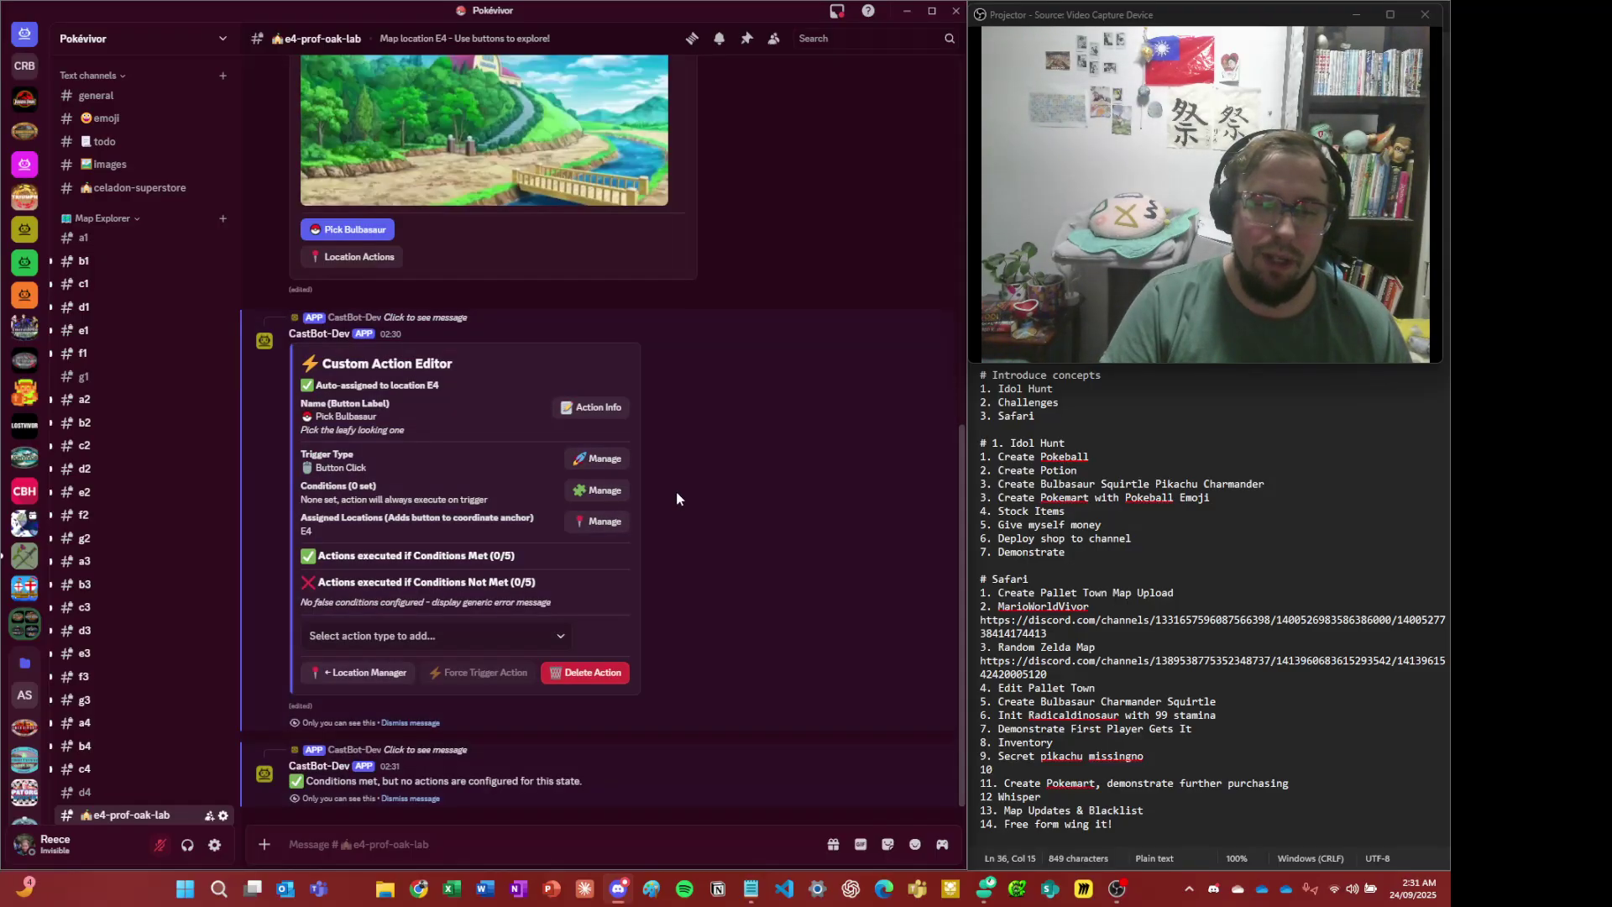
left_click(434, 803)
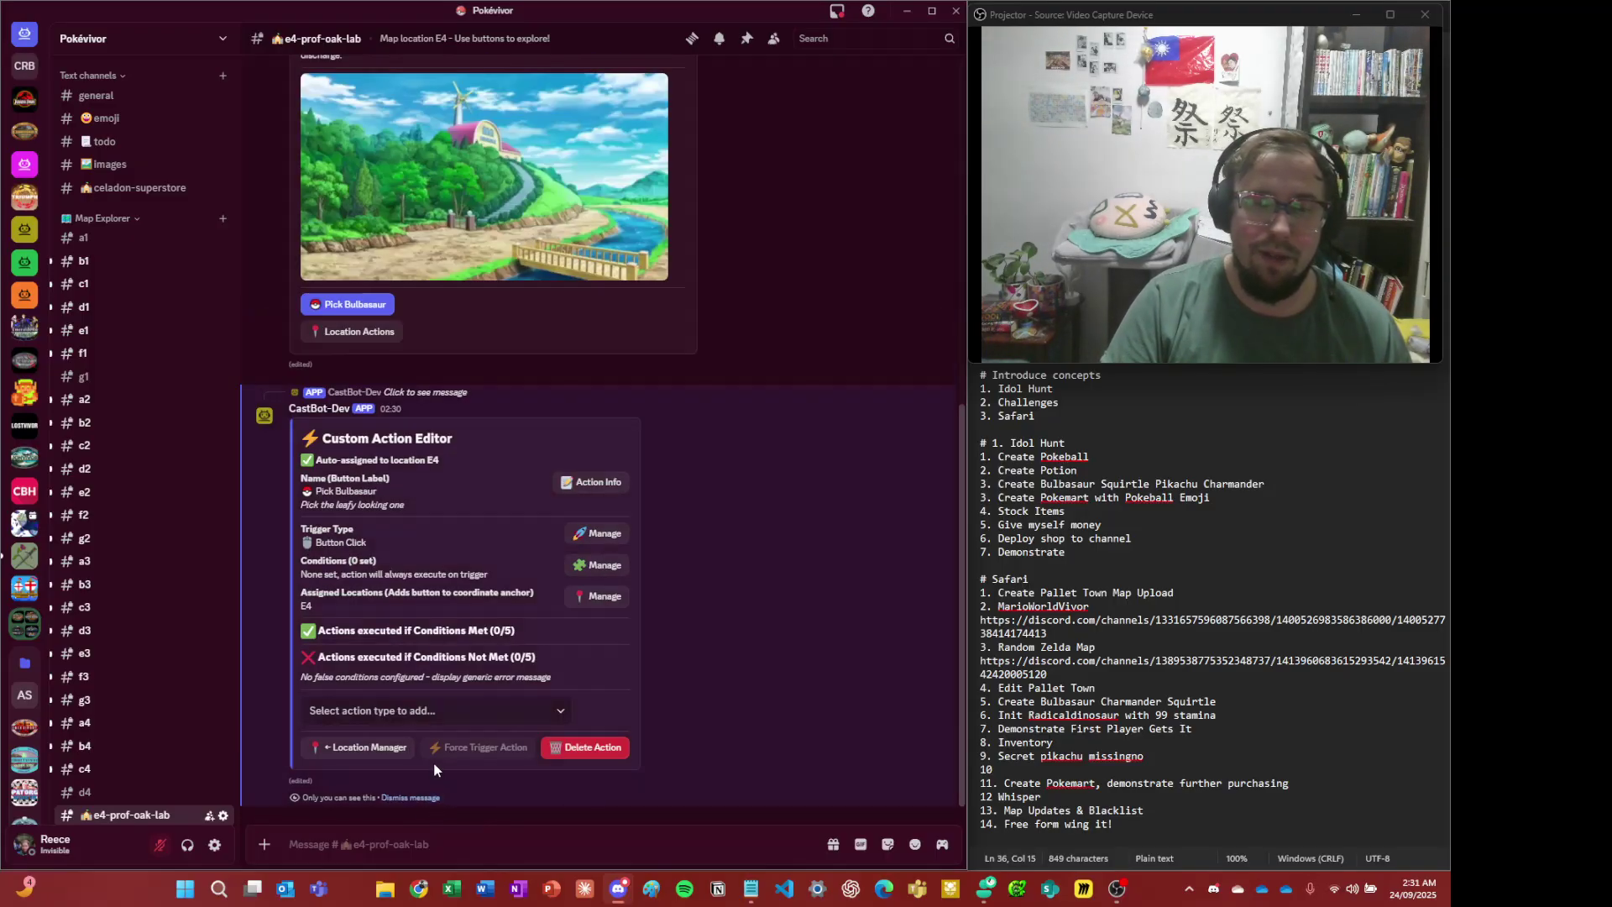
scroll(428, 779, "up", 3)
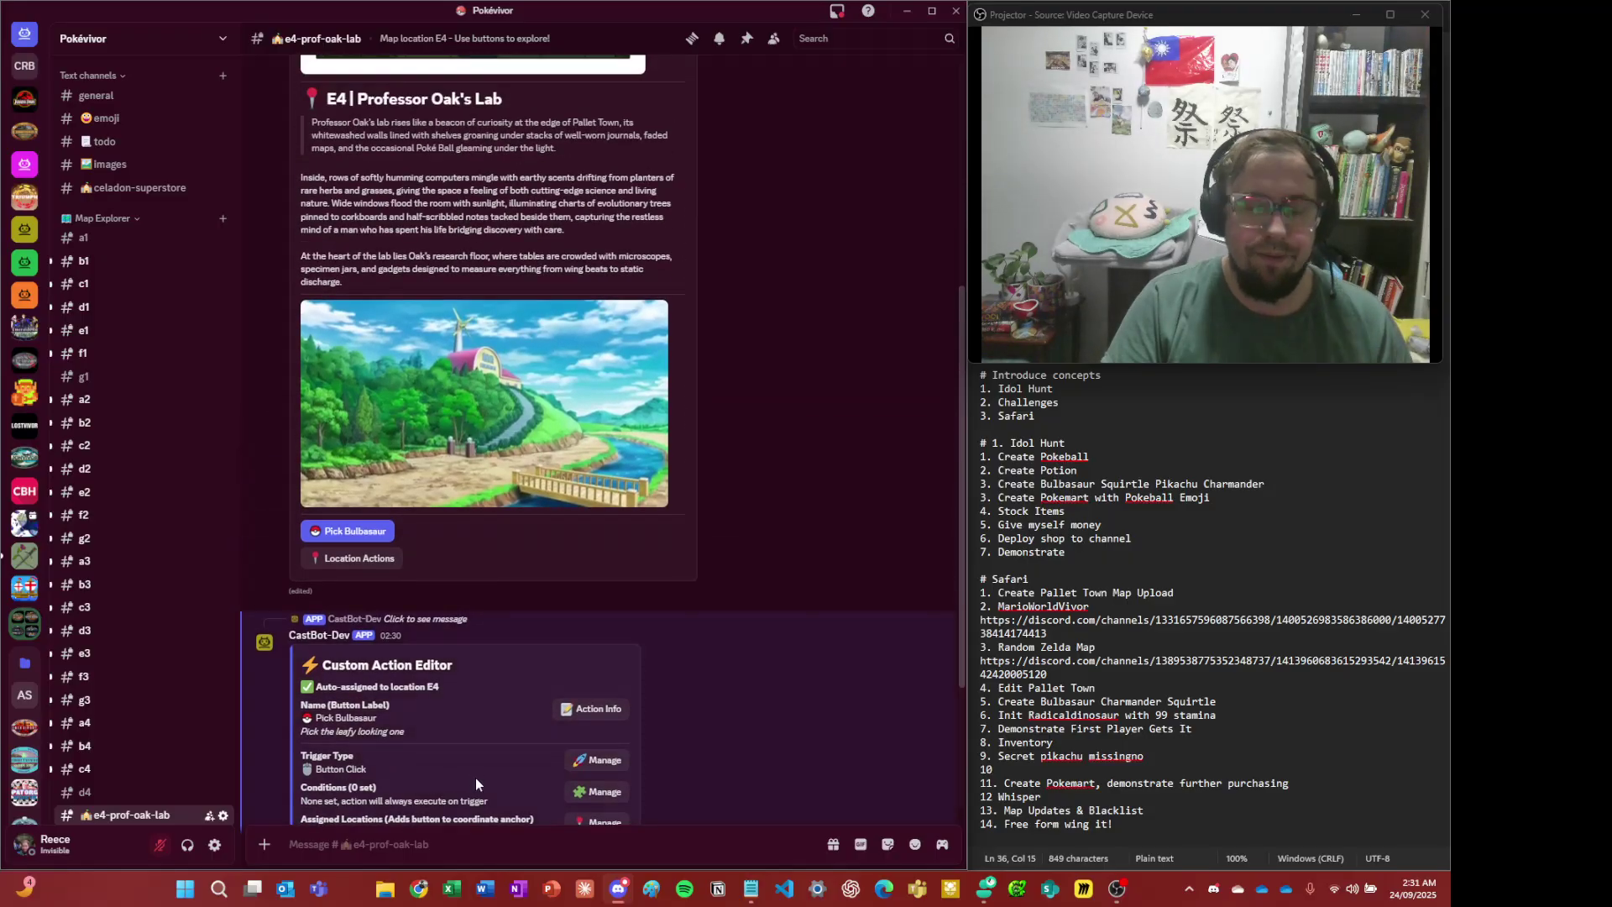
scroll(415, 659, "down", 3)
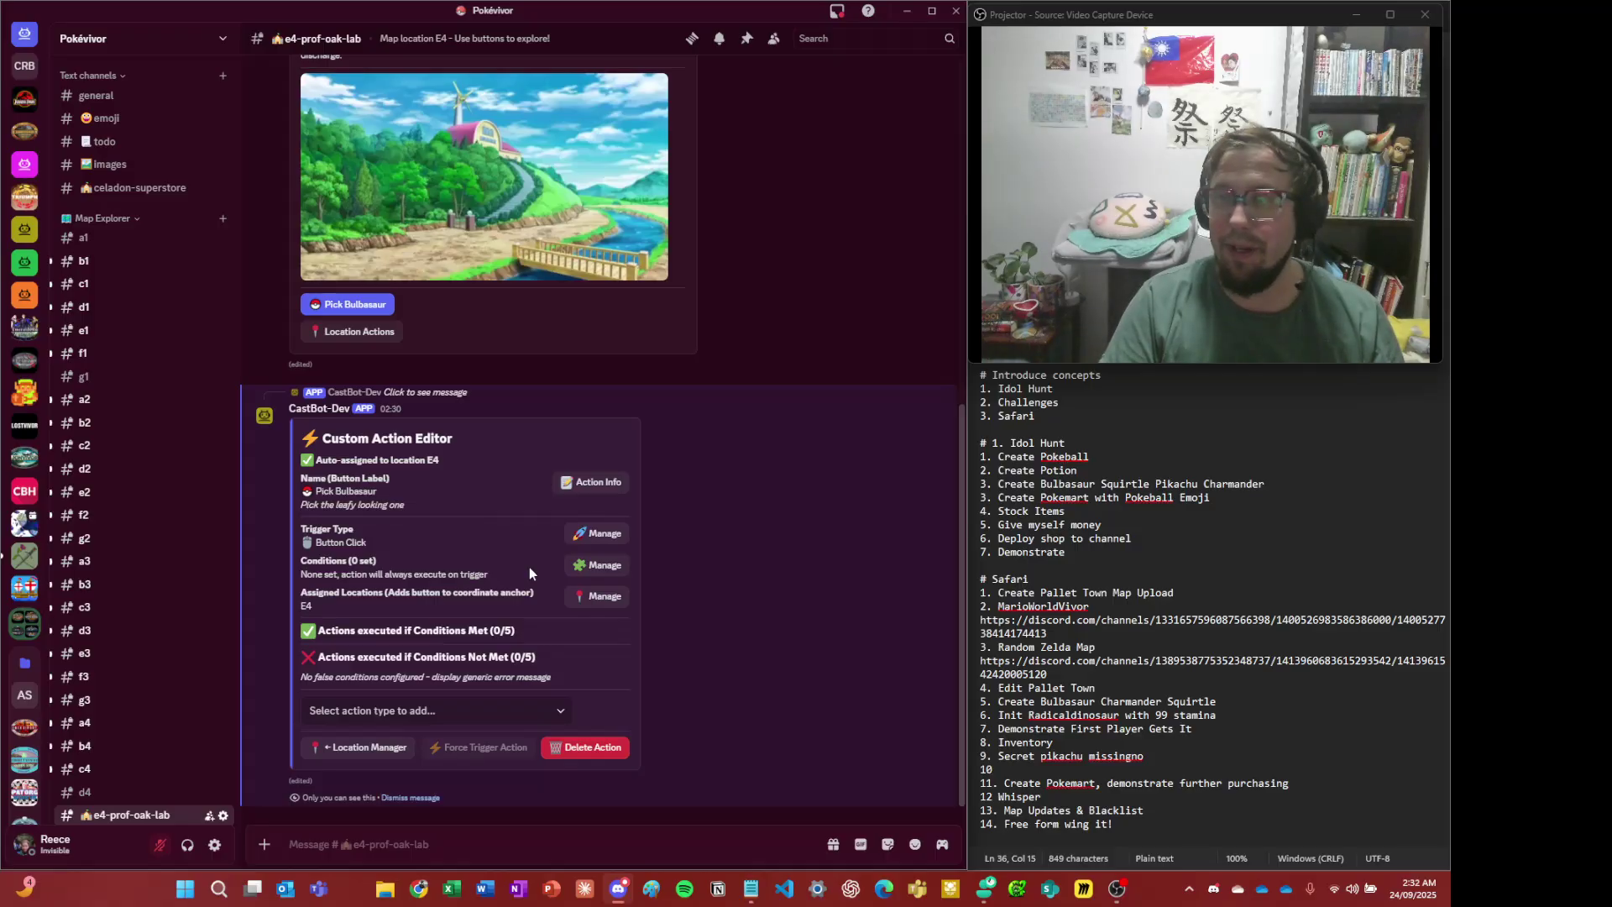
- Add an Item condition to Pick Bulbasaur requiring the player has a Super Potion
left_click(622, 570)
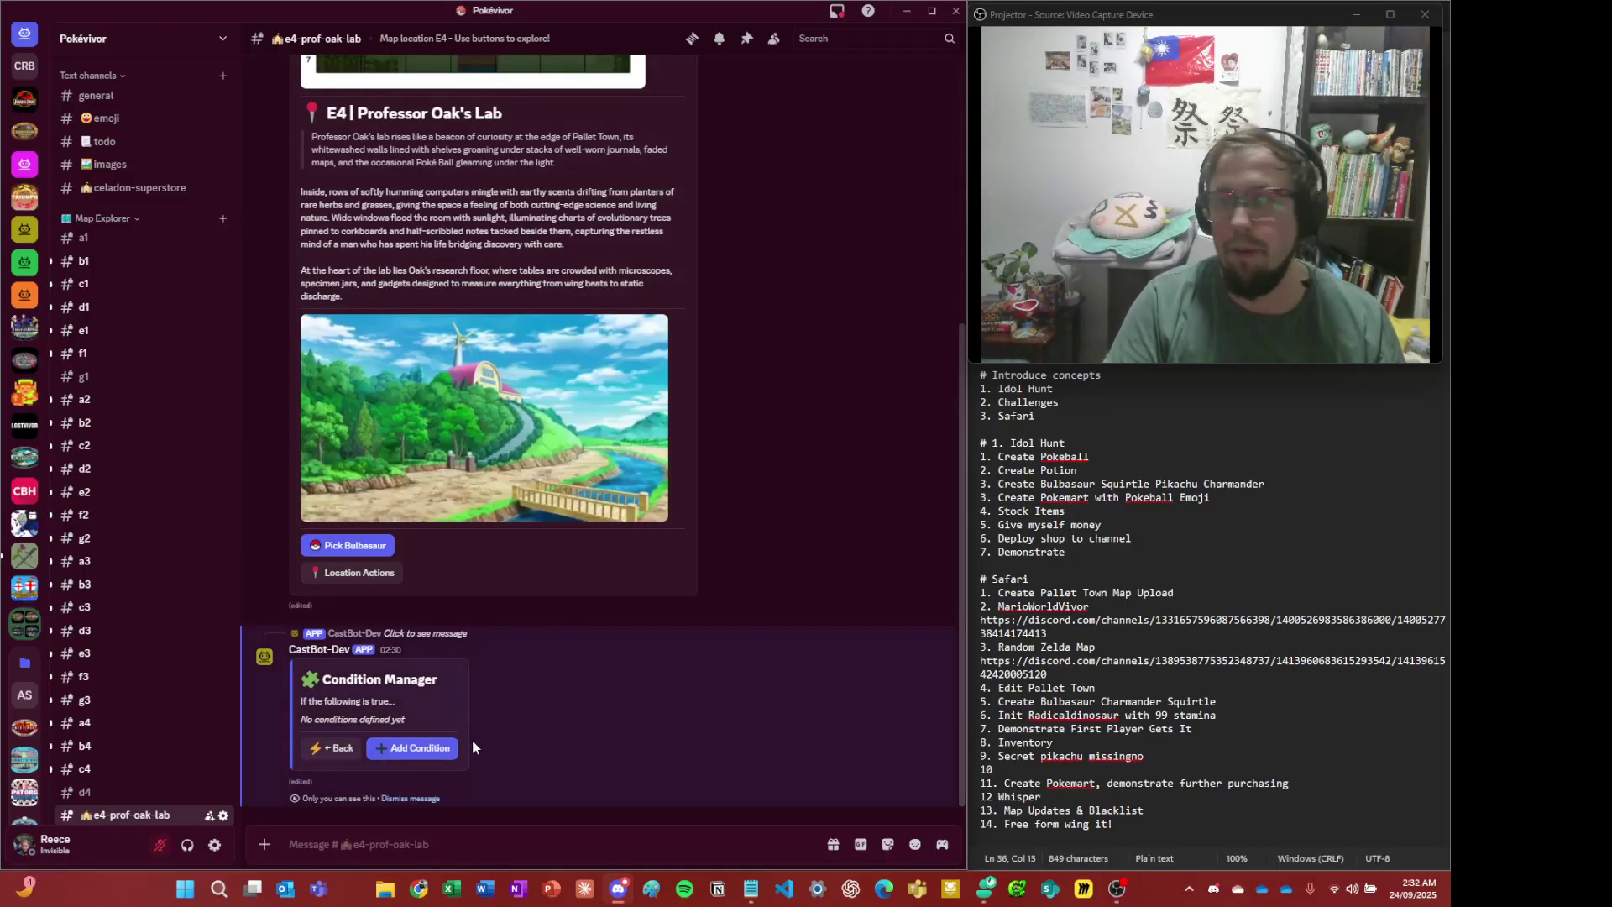
left_click(428, 755)
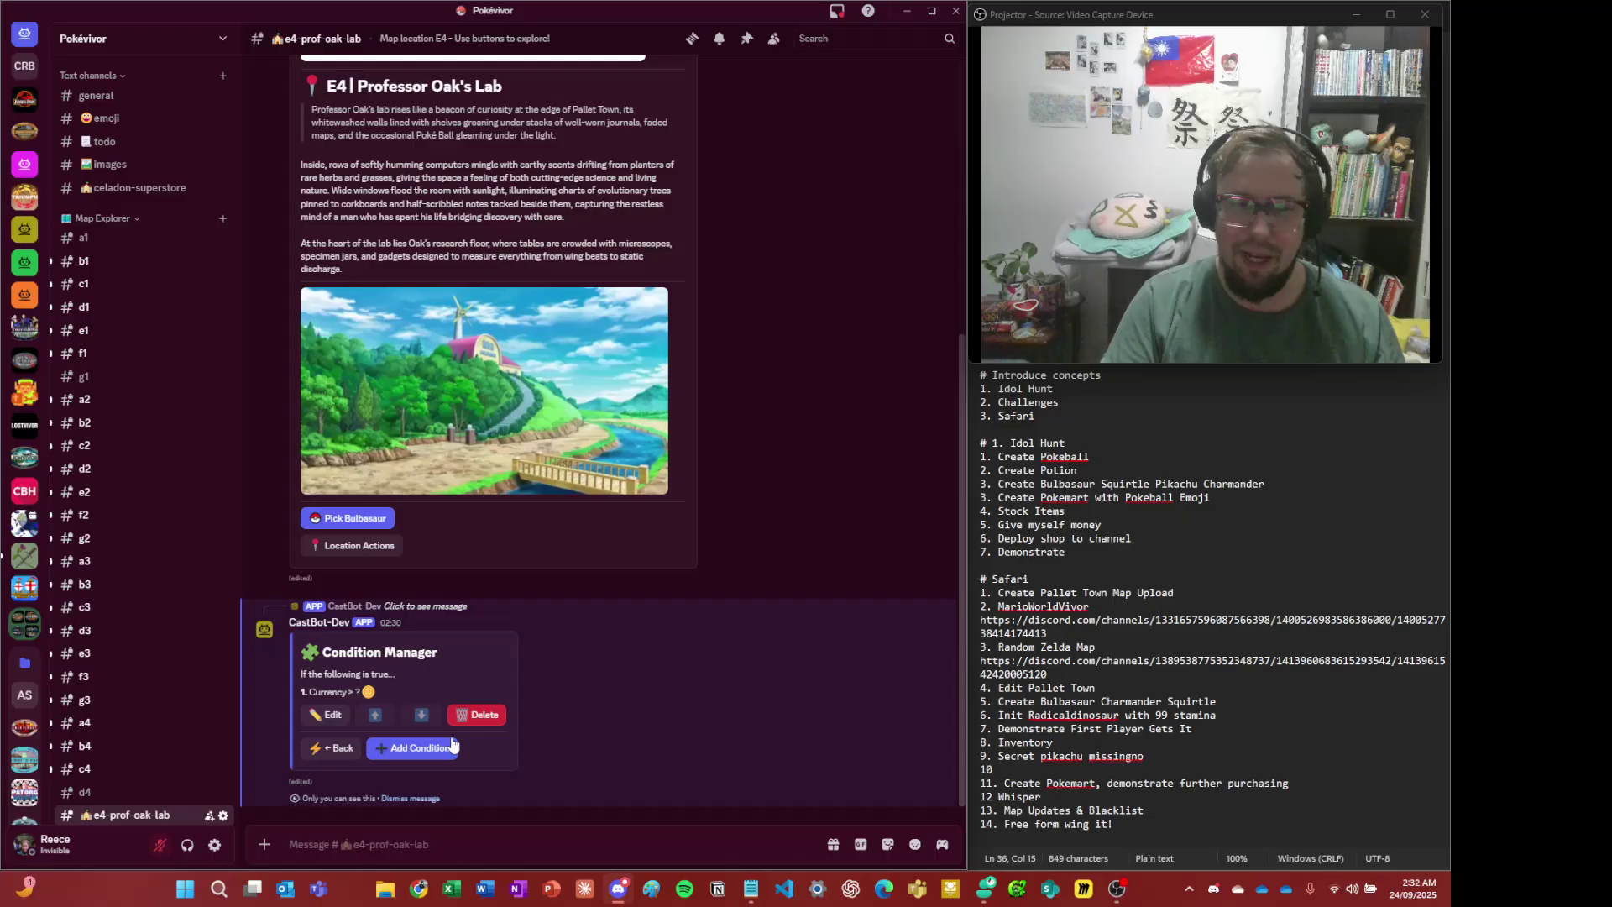
left_click(322, 721)
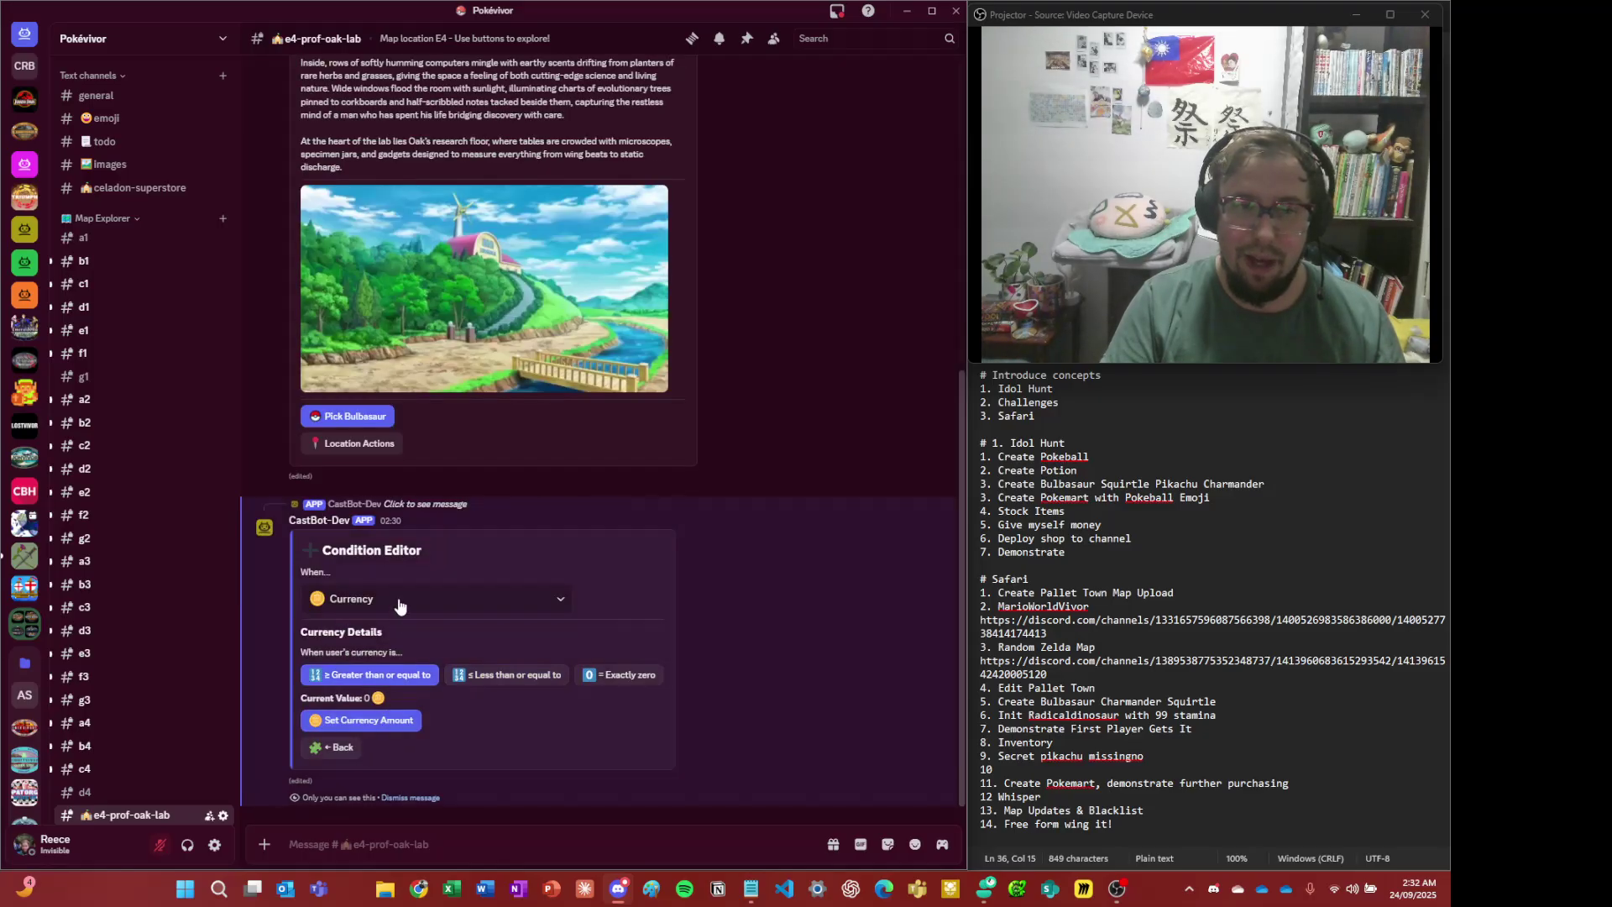
left_click(397, 598)
left_click(362, 680)
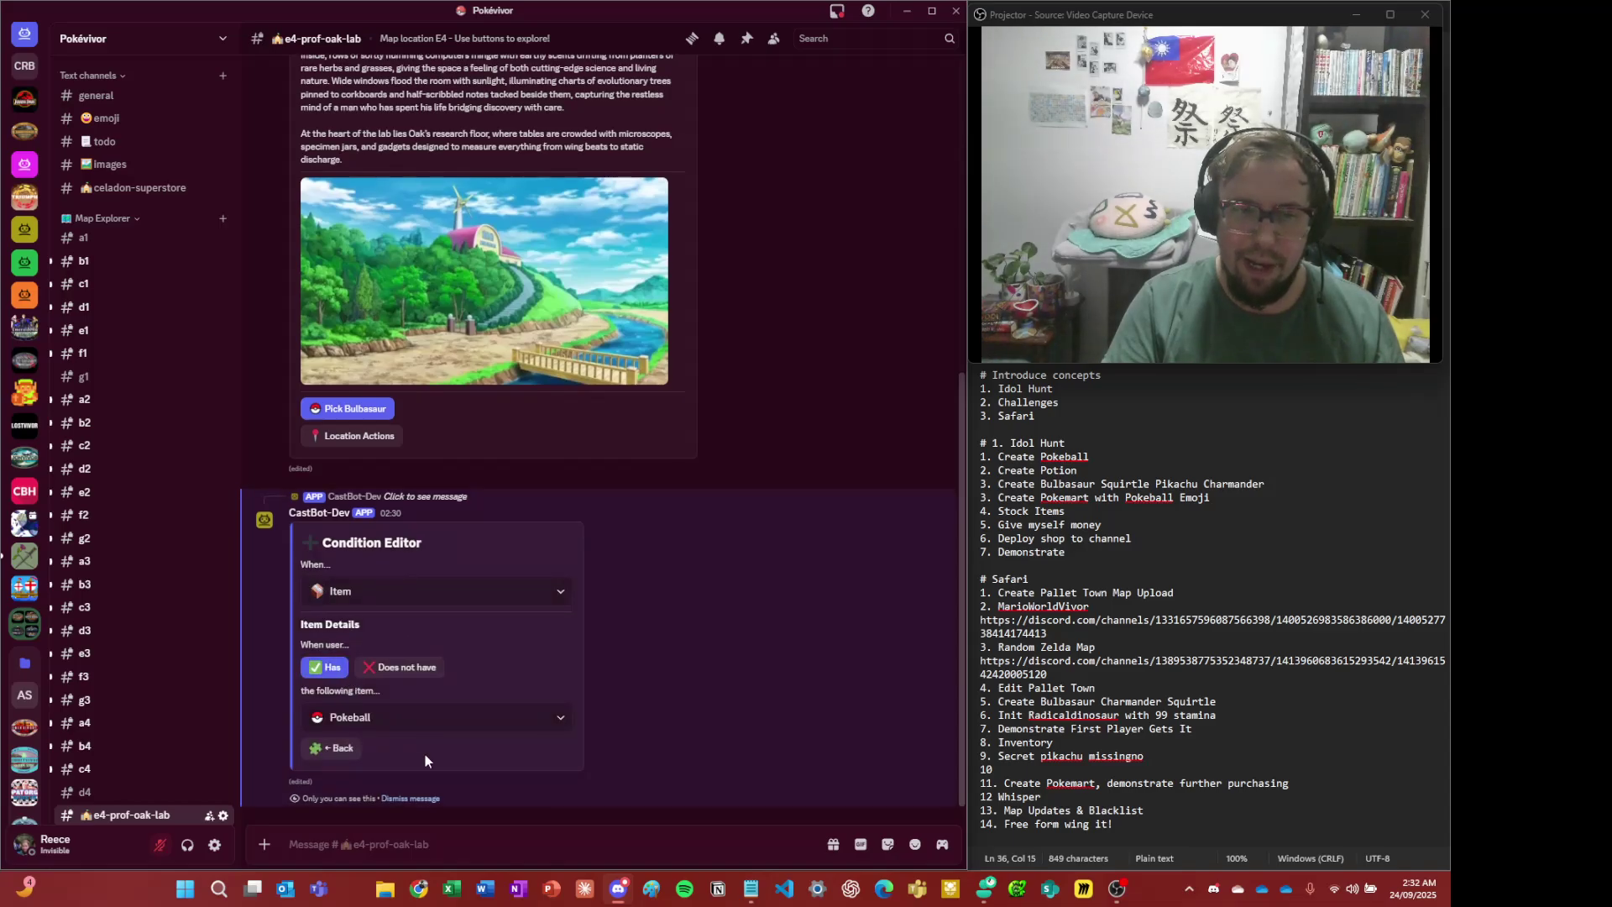
left_click(433, 726)
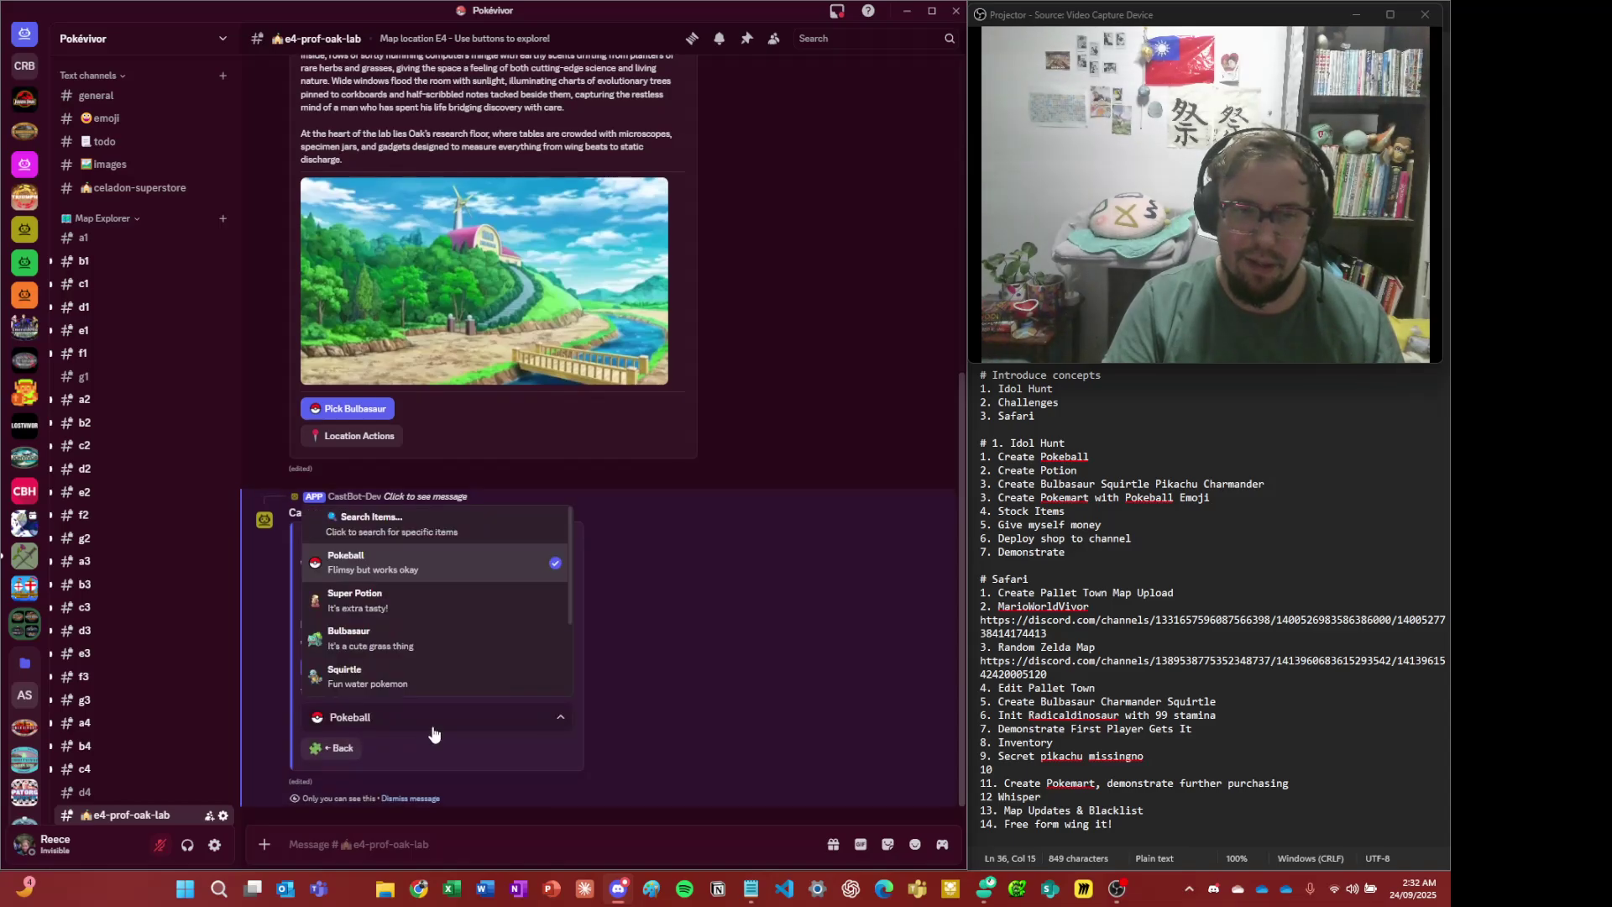
left_click(438, 611)
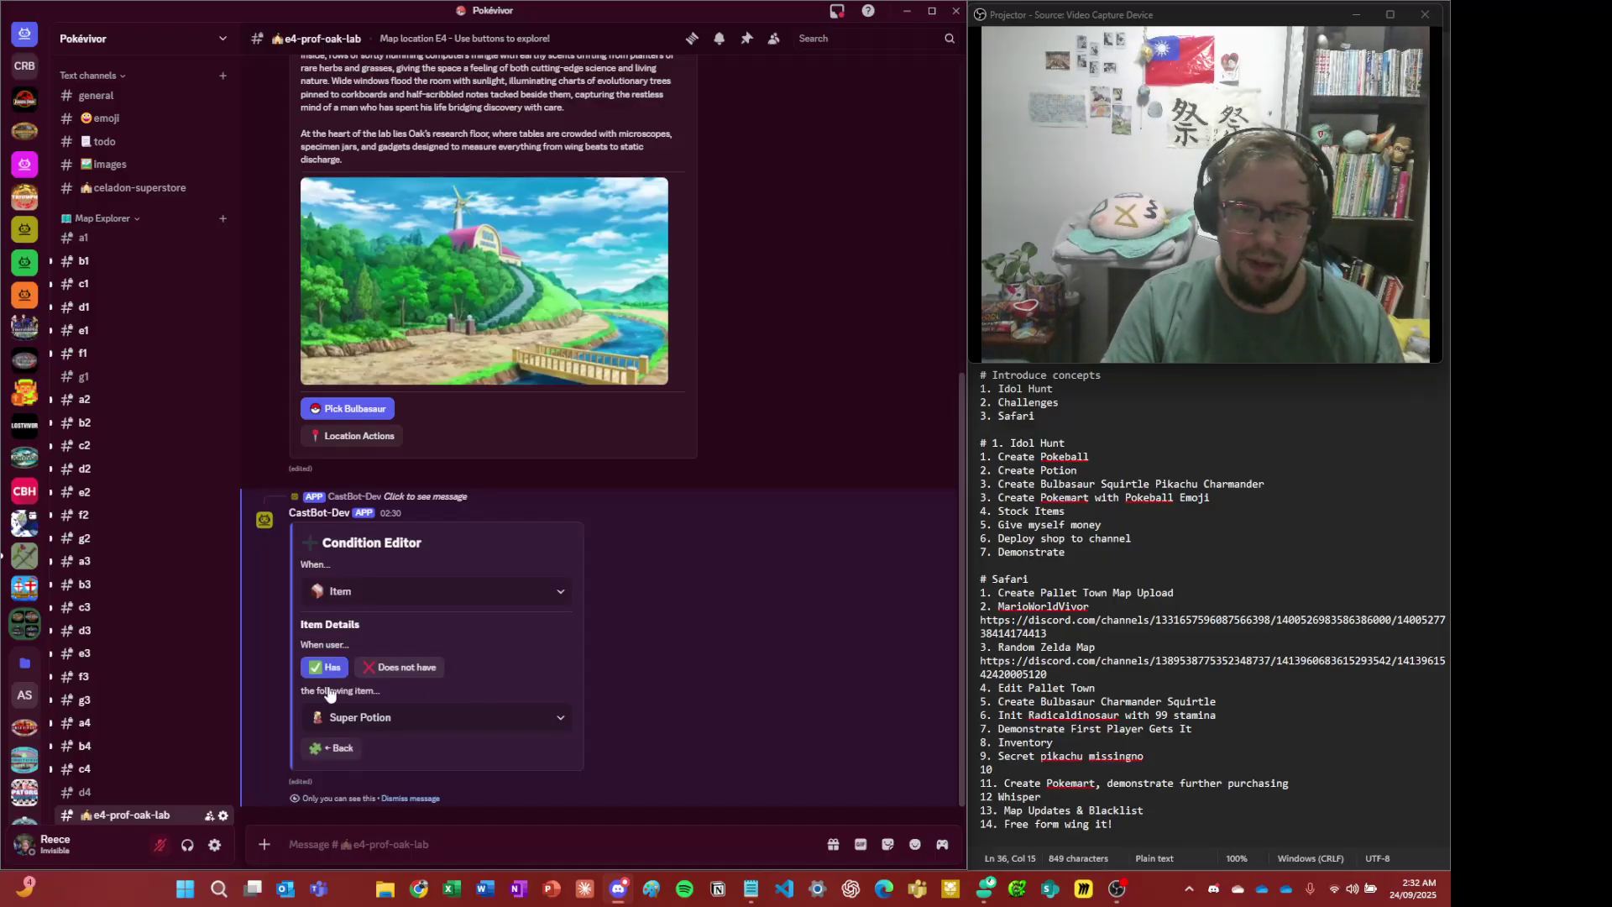
left_click(334, 748)
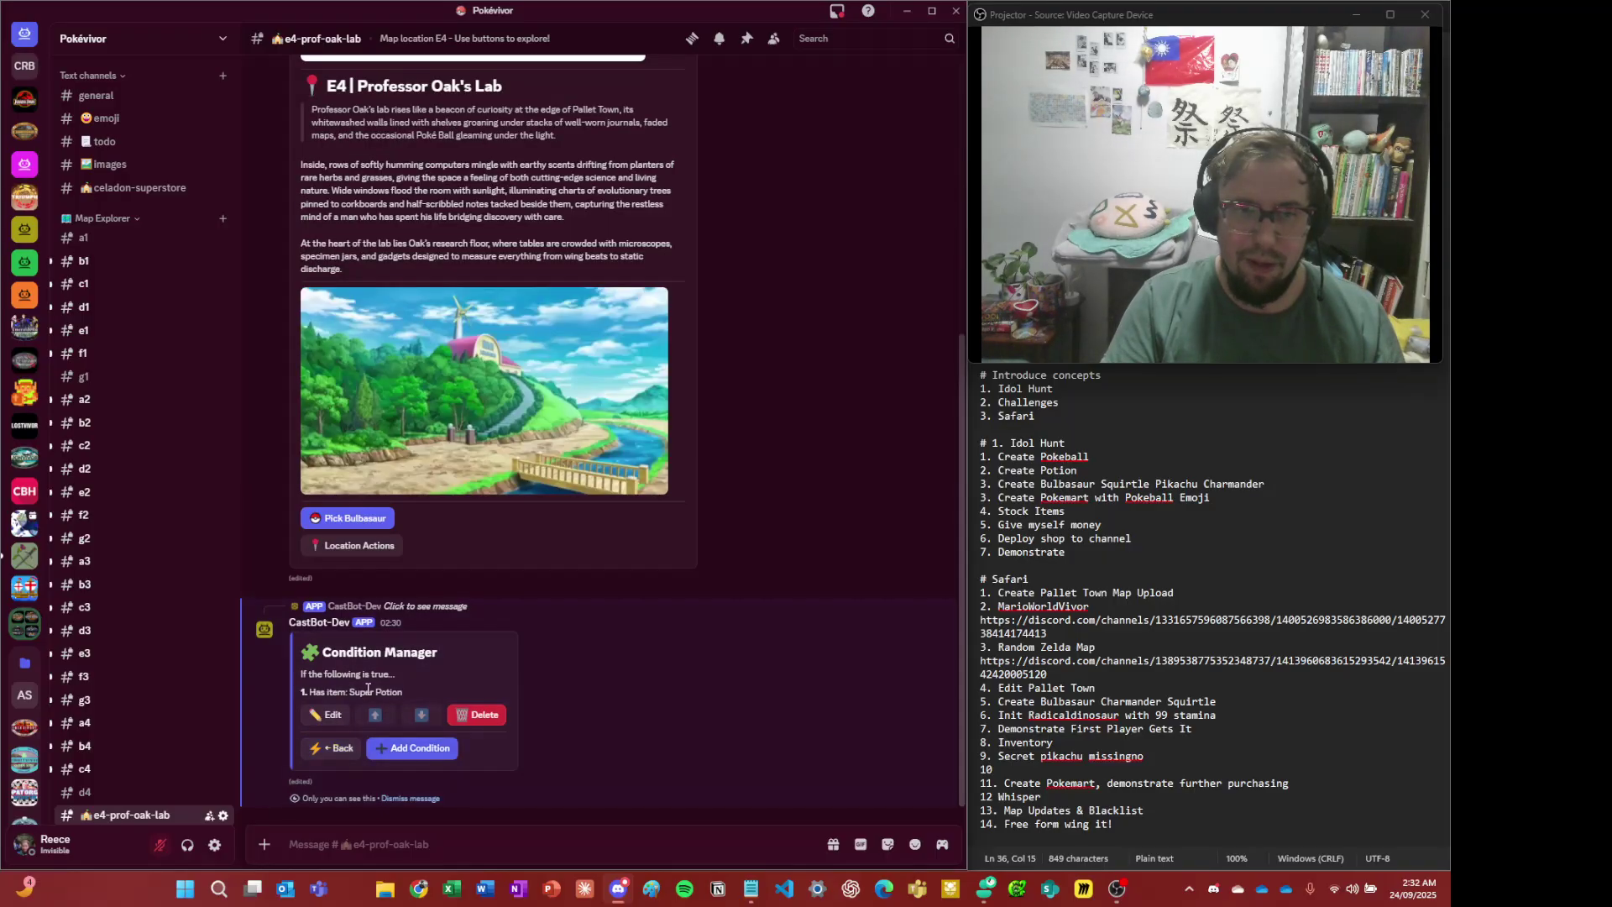
left_click(334, 748)
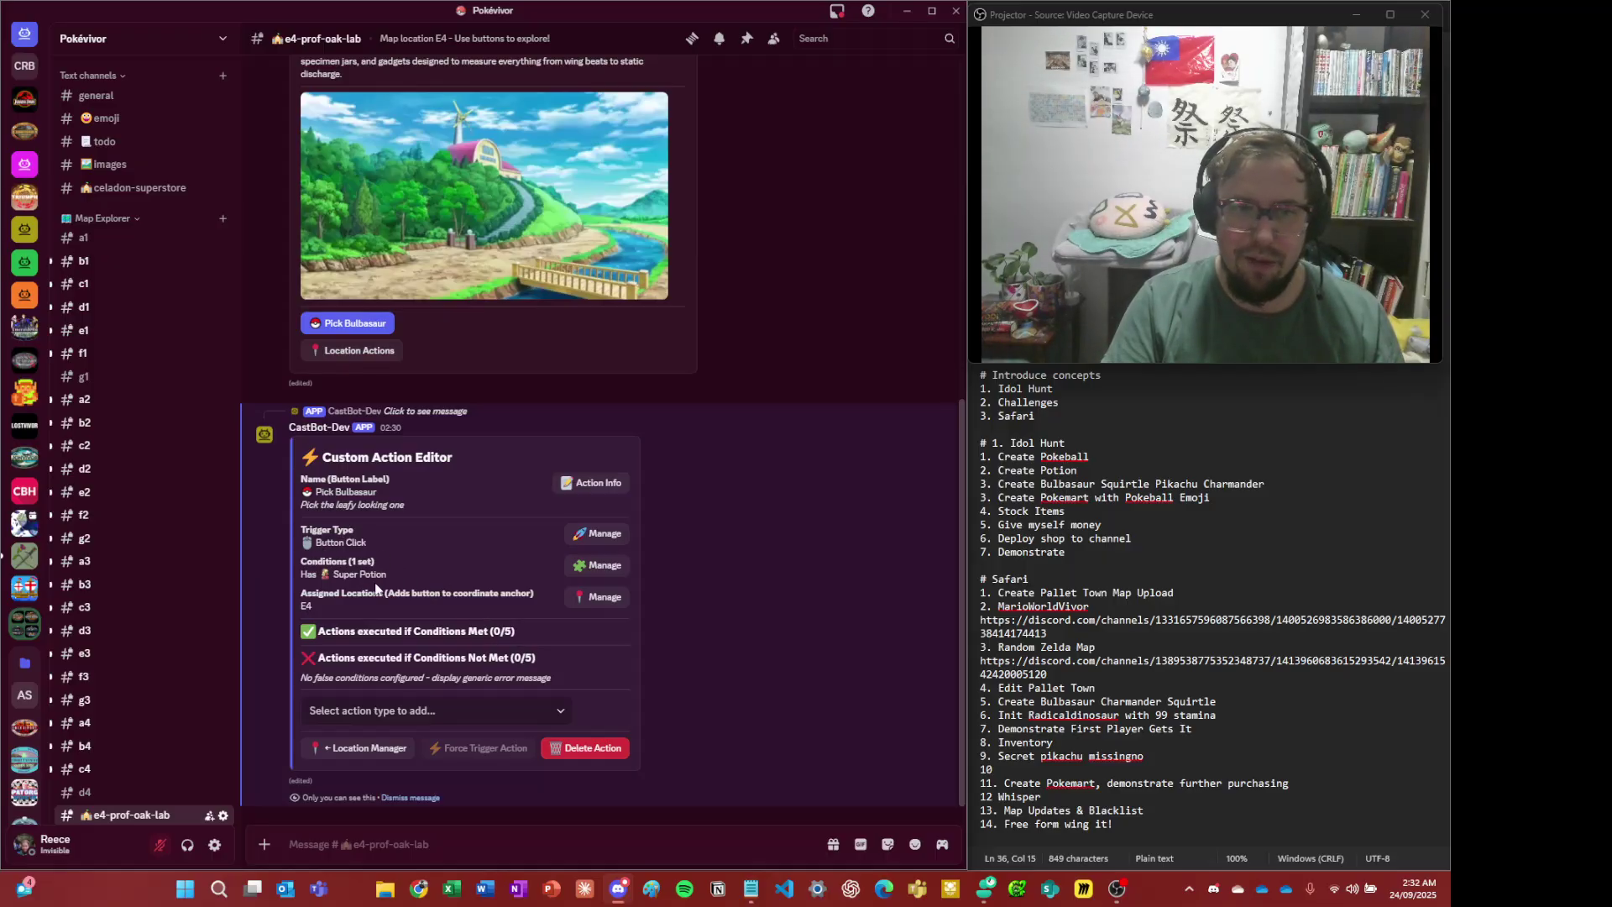
- Add a Give Item action granting Bulbasaur and open its drop's usage limit choices
left_click(398, 710)
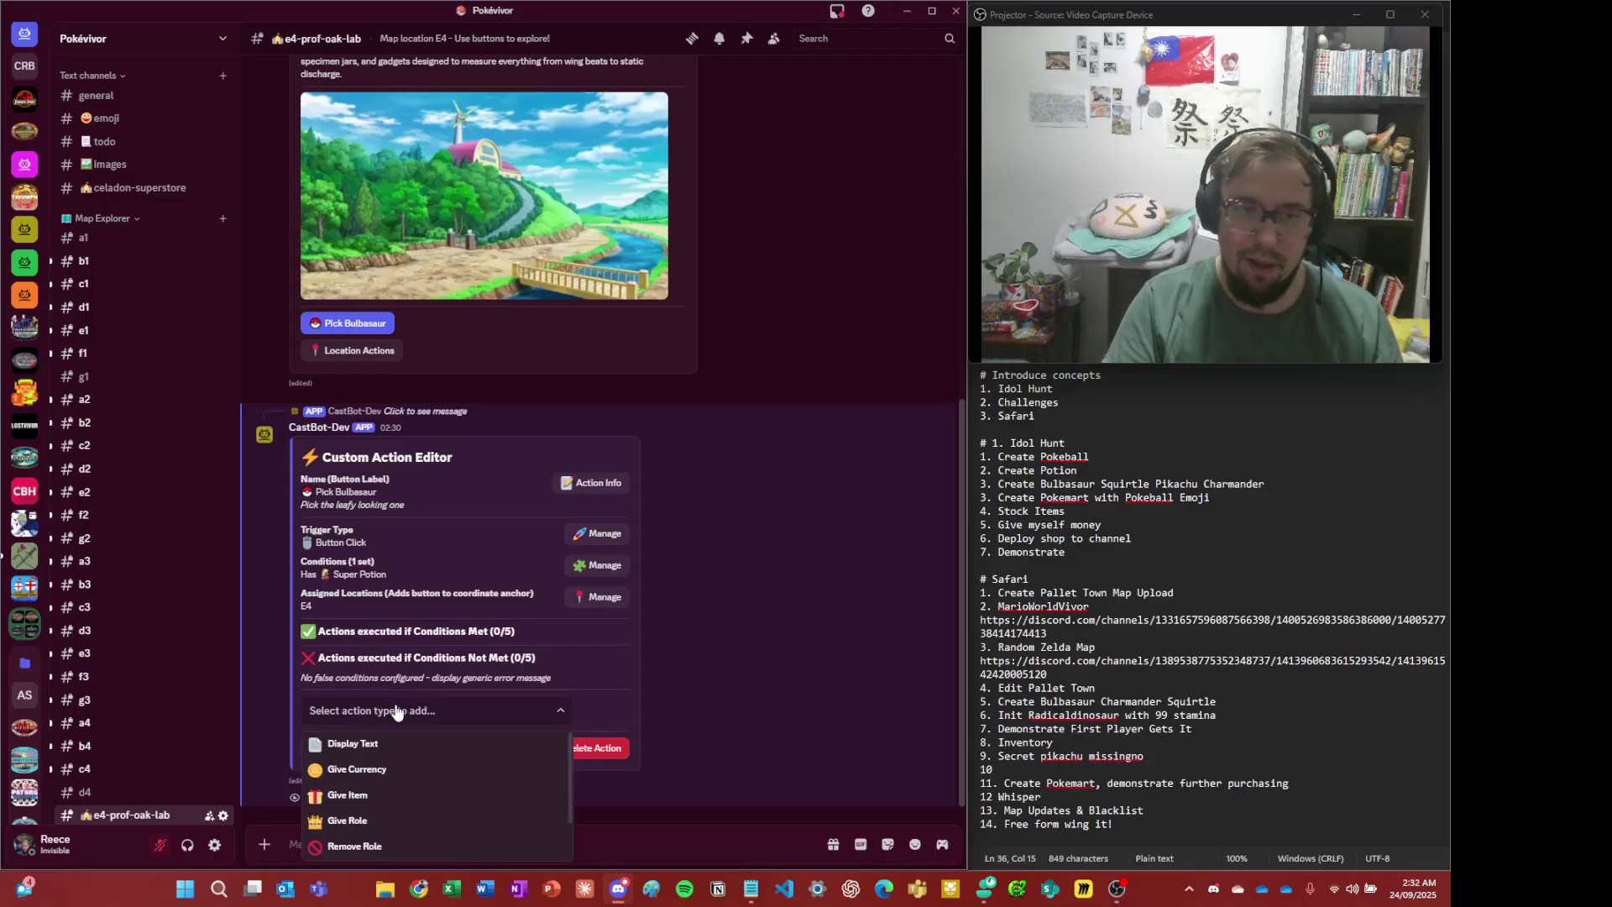
scroll(508, 774, "down", 2)
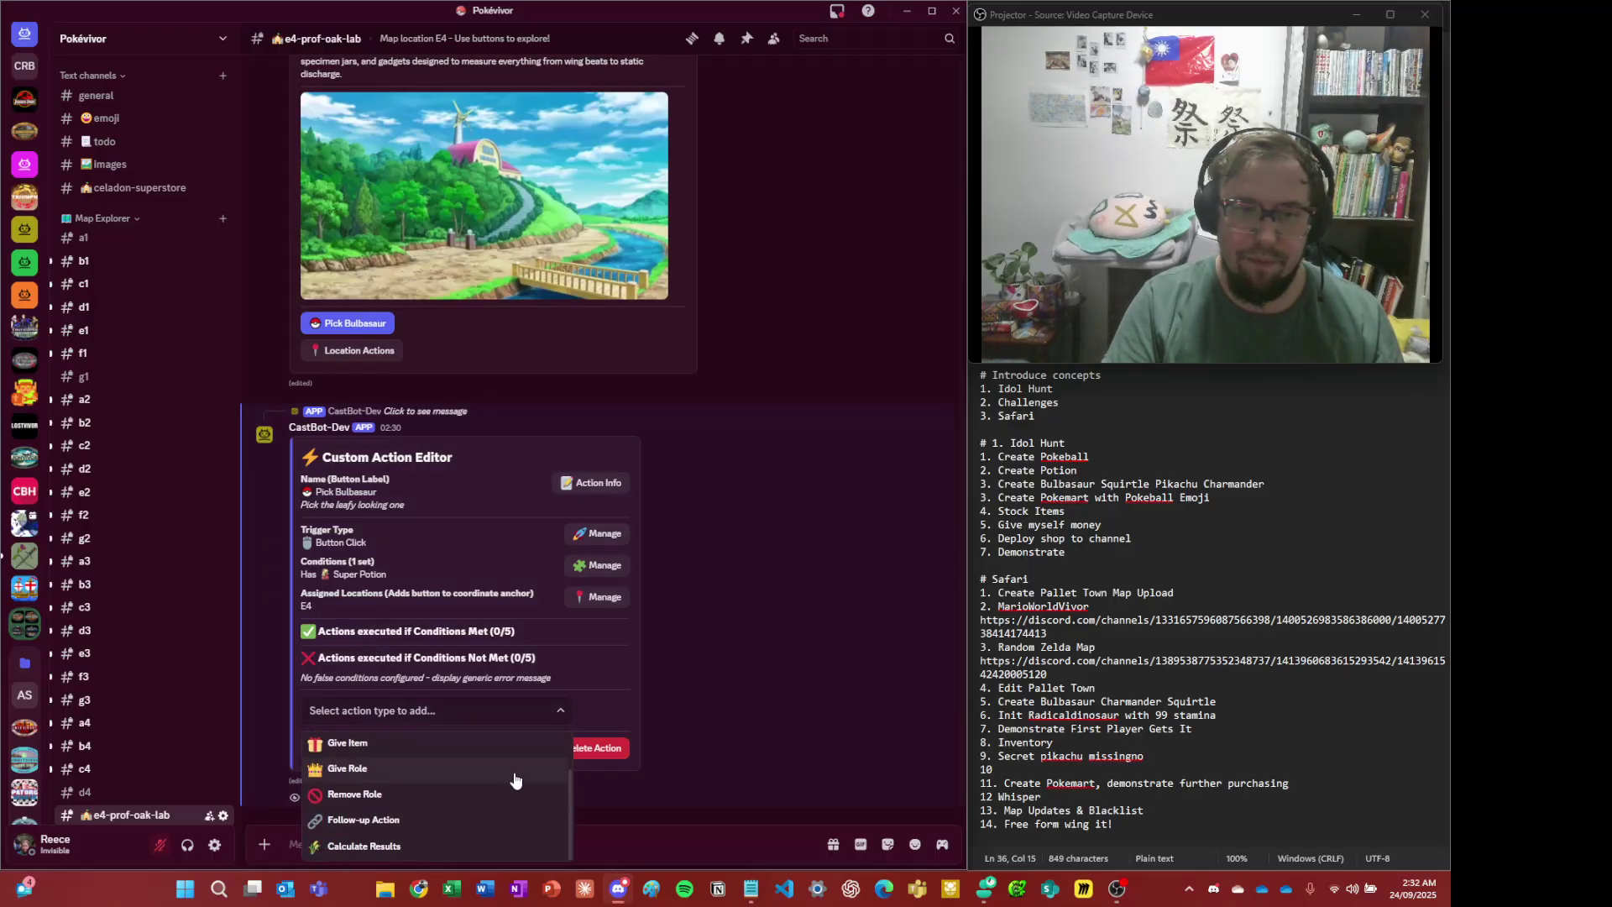
scroll(507, 768, "up", 2)
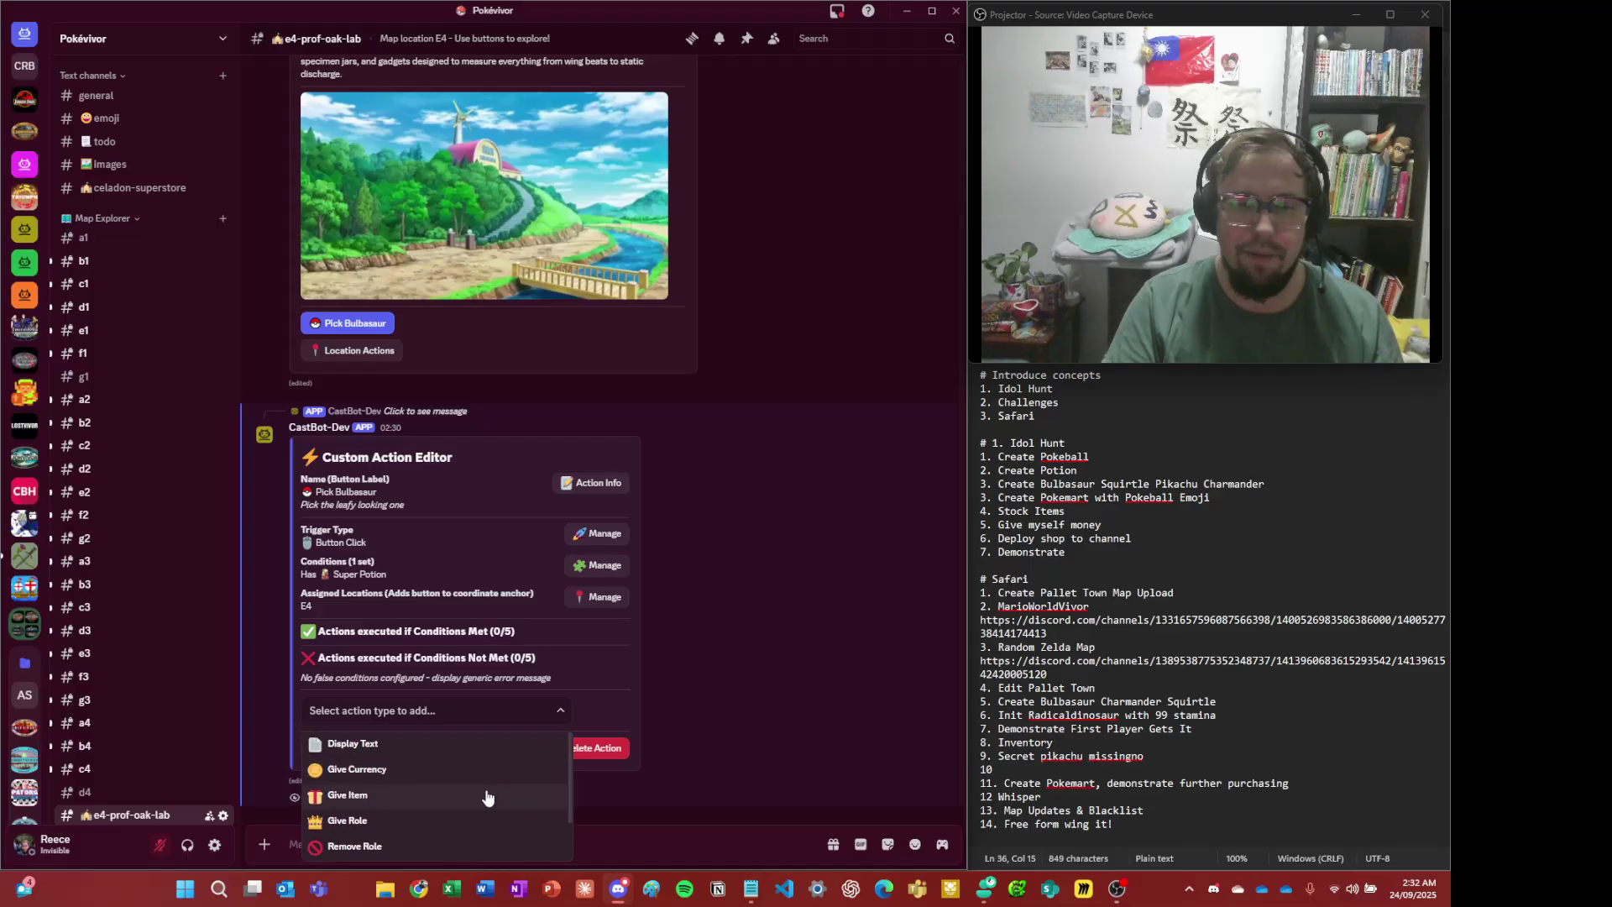
left_click(488, 795)
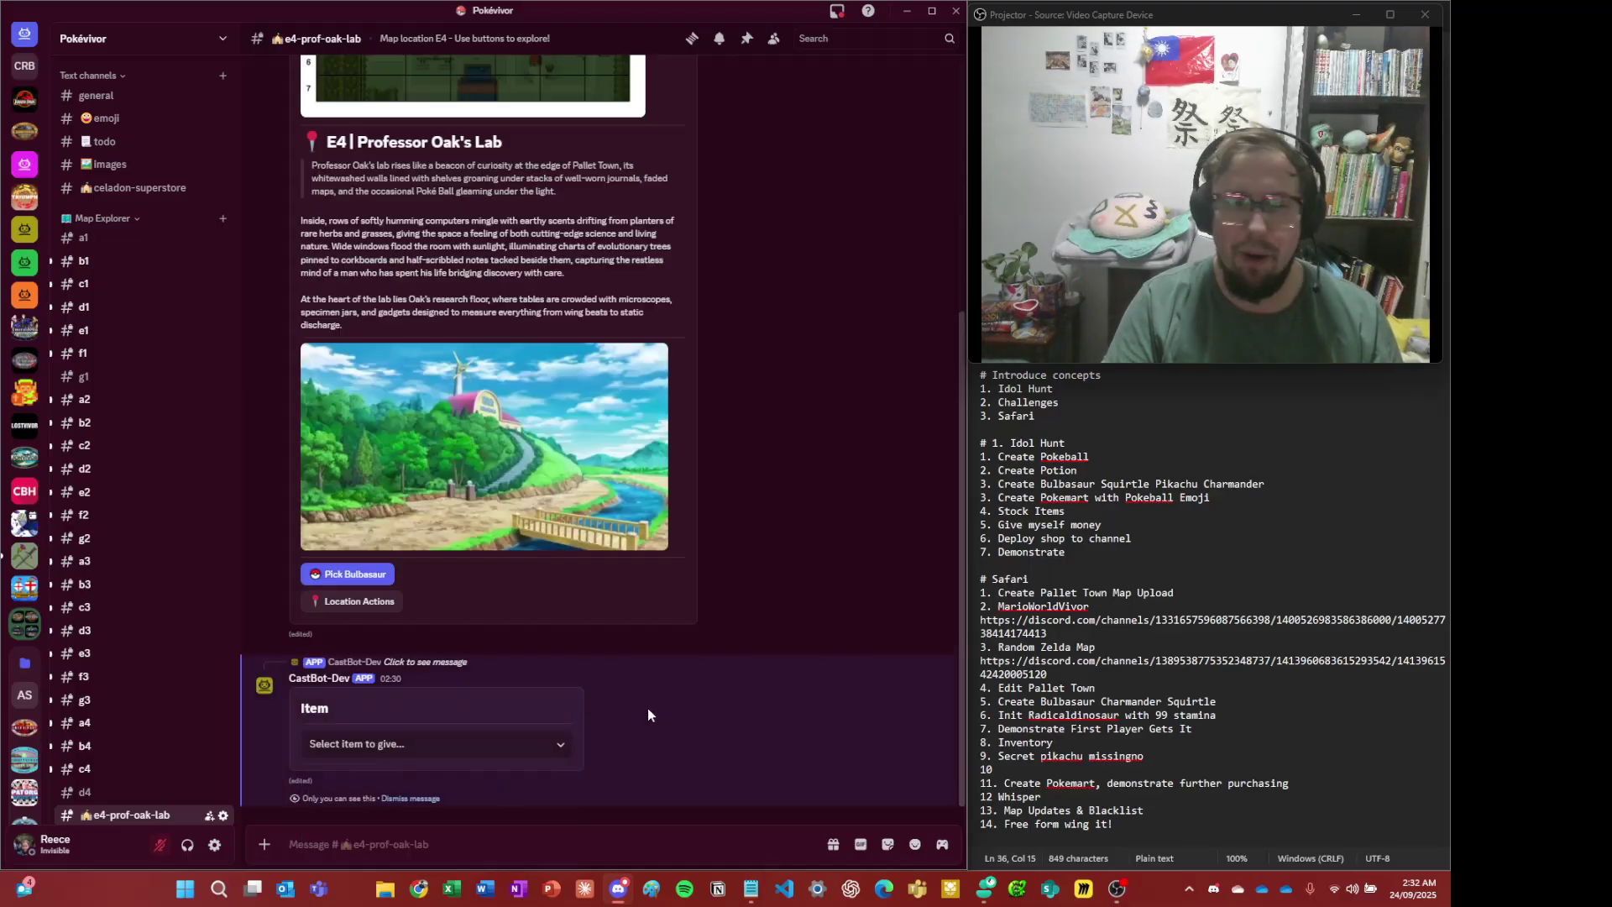
left_click(476, 745)
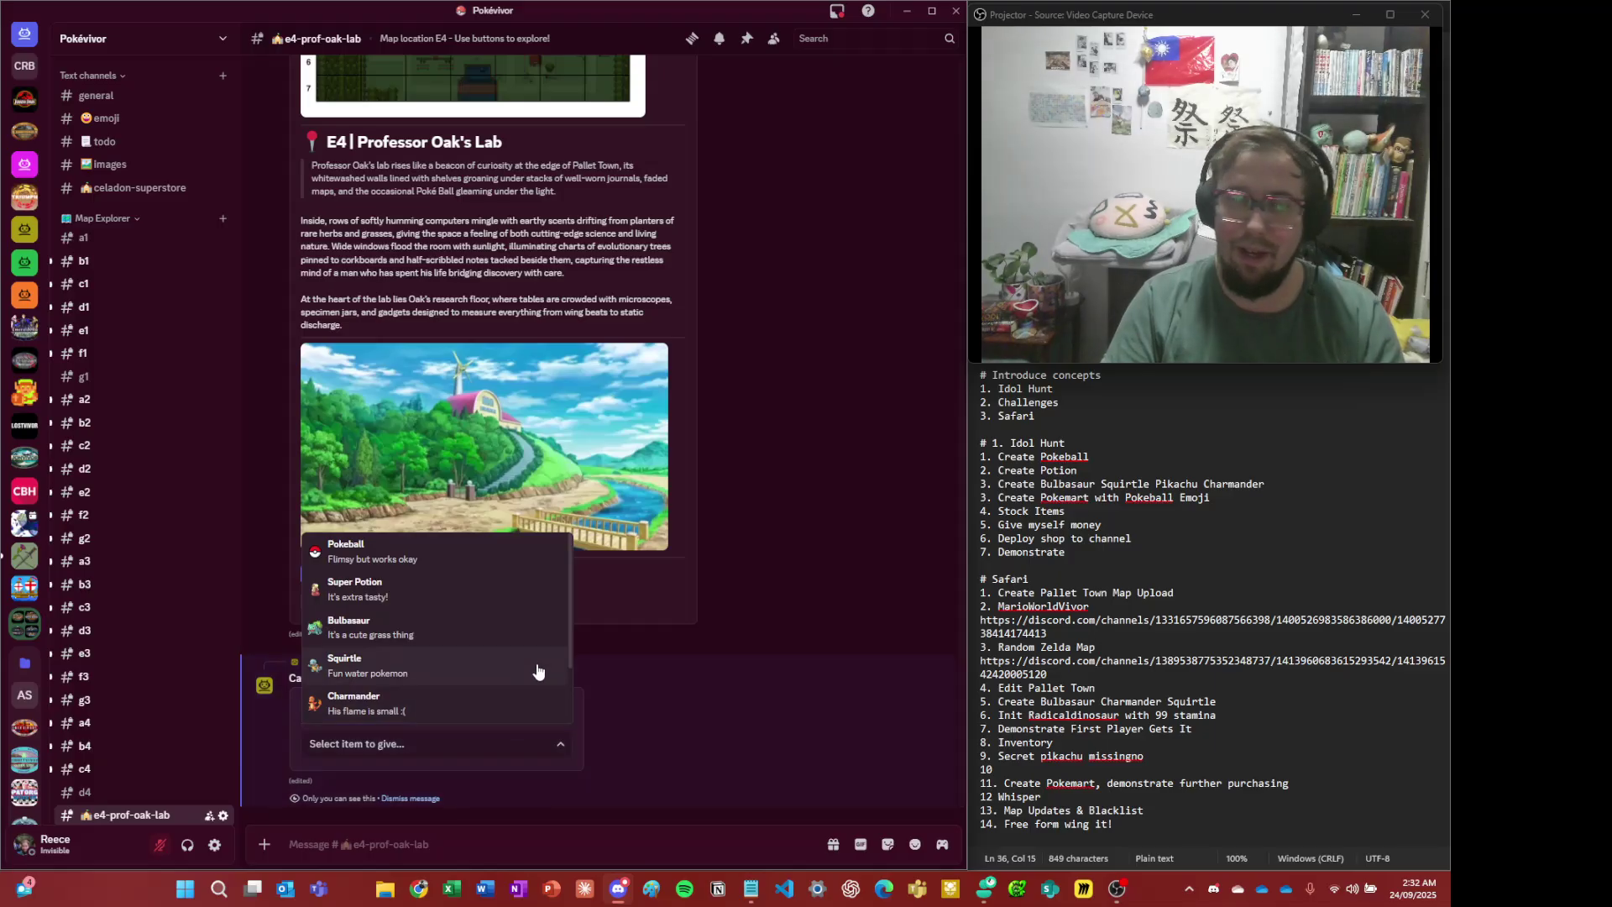
left_click(450, 642)
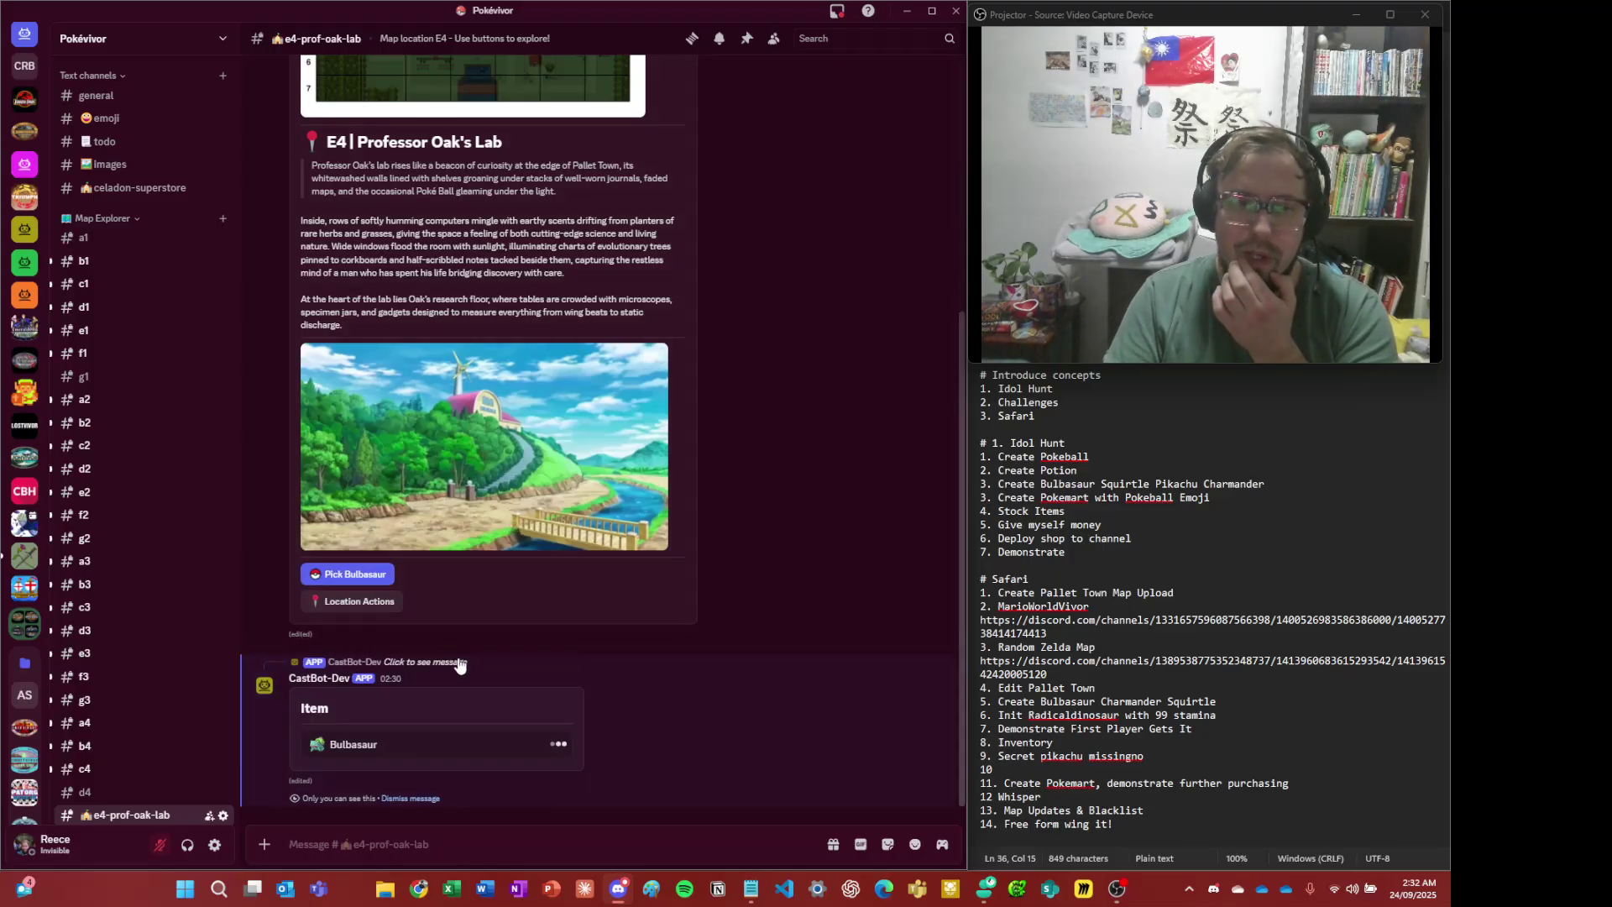
left_click(506, 744)
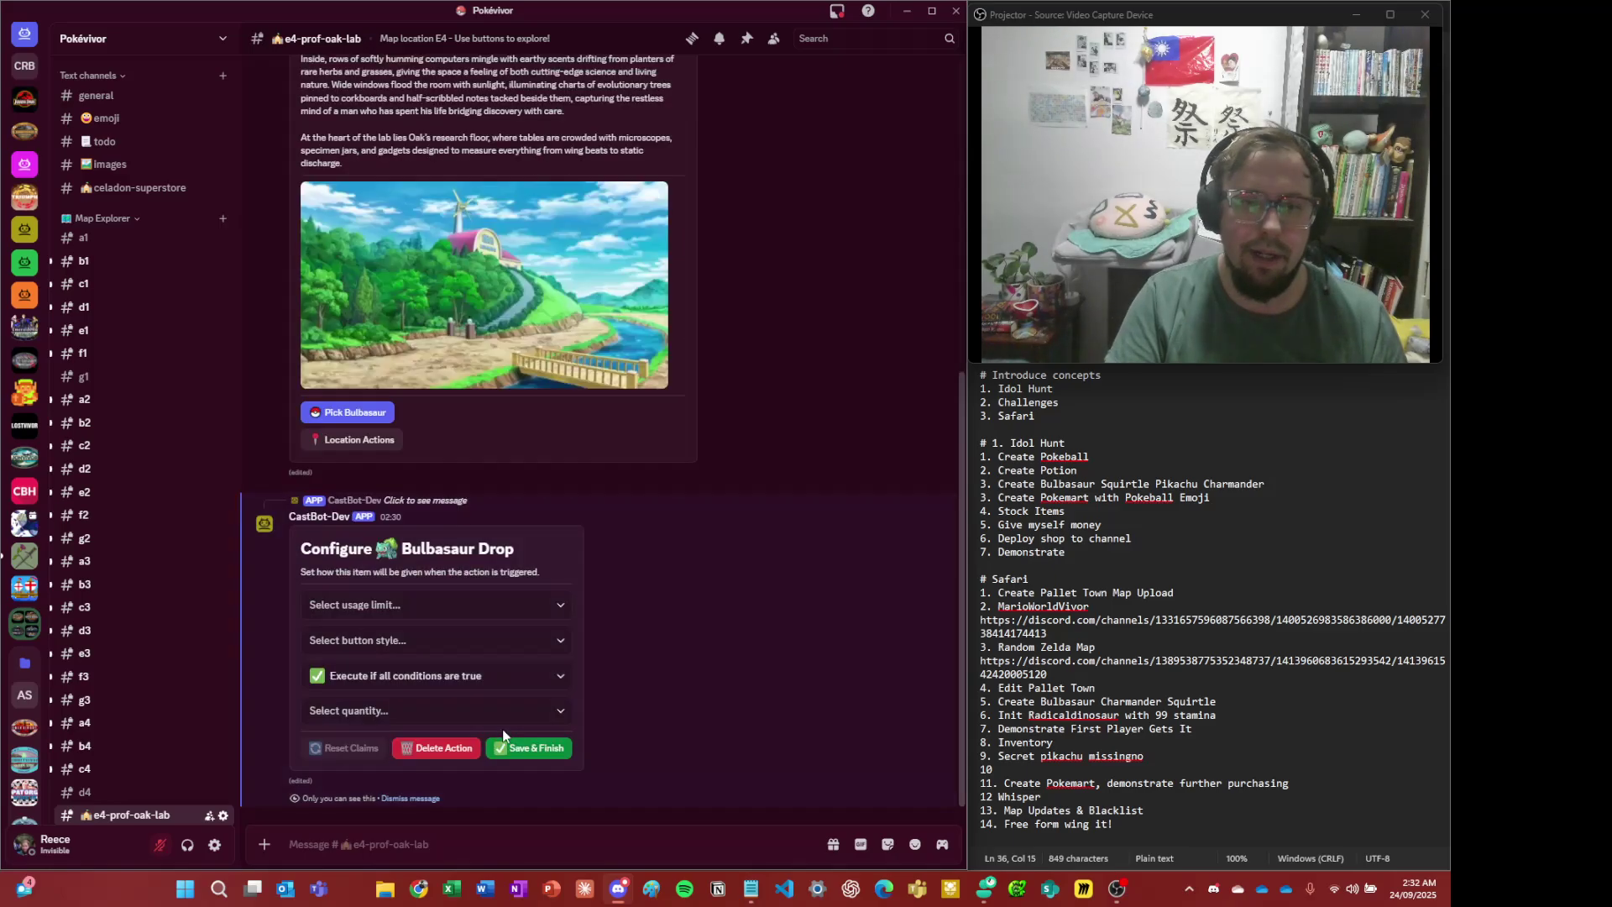
left_click(478, 616)
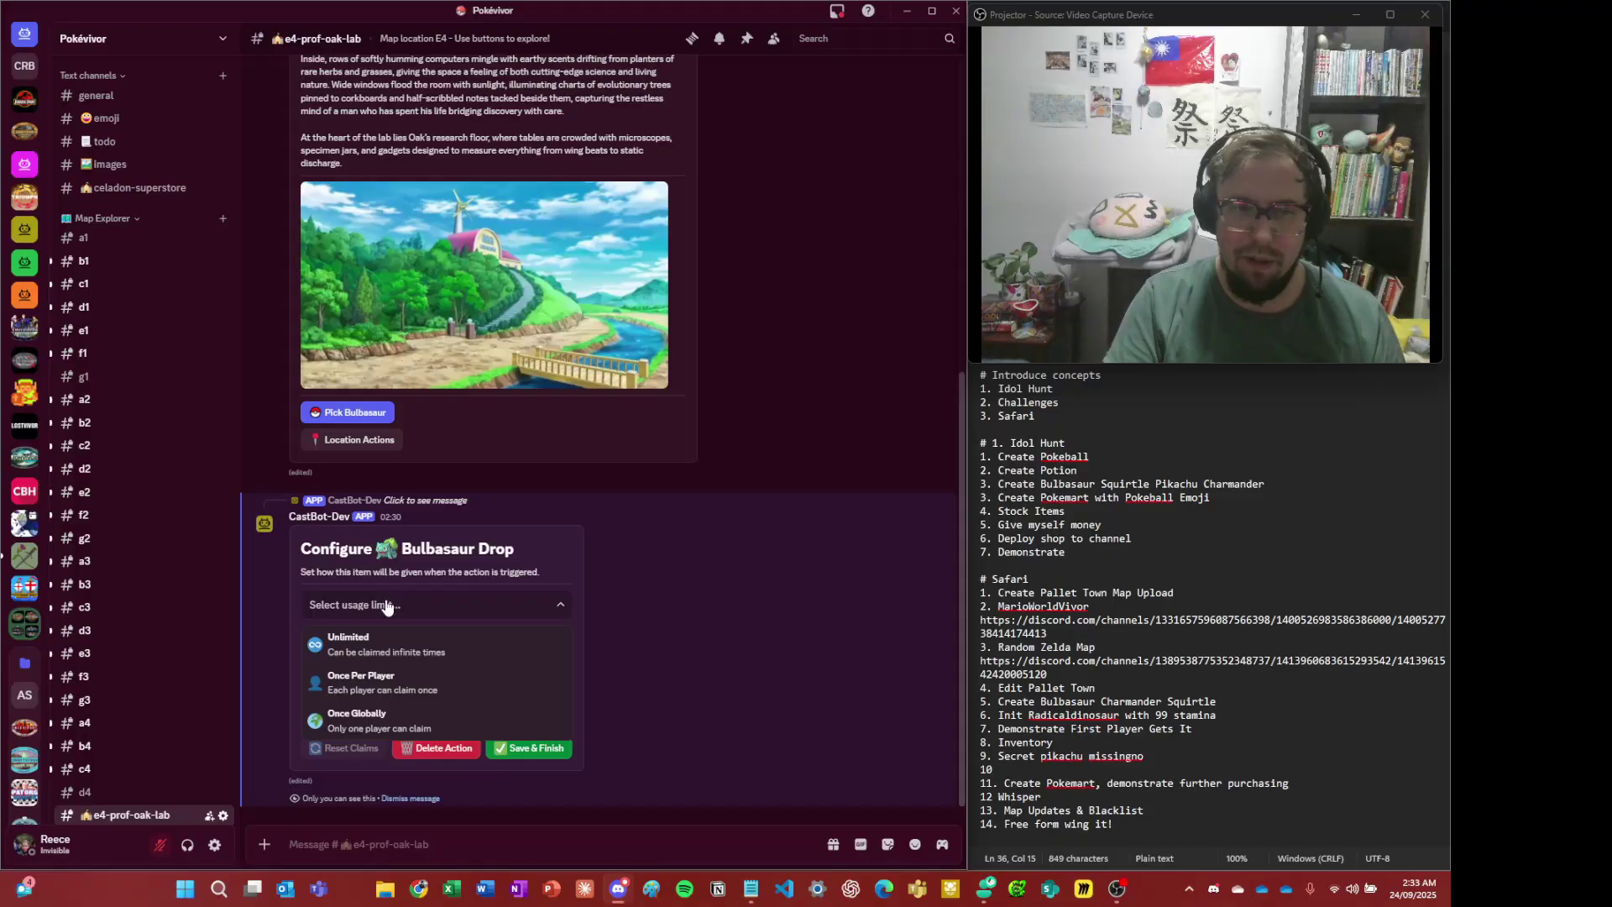
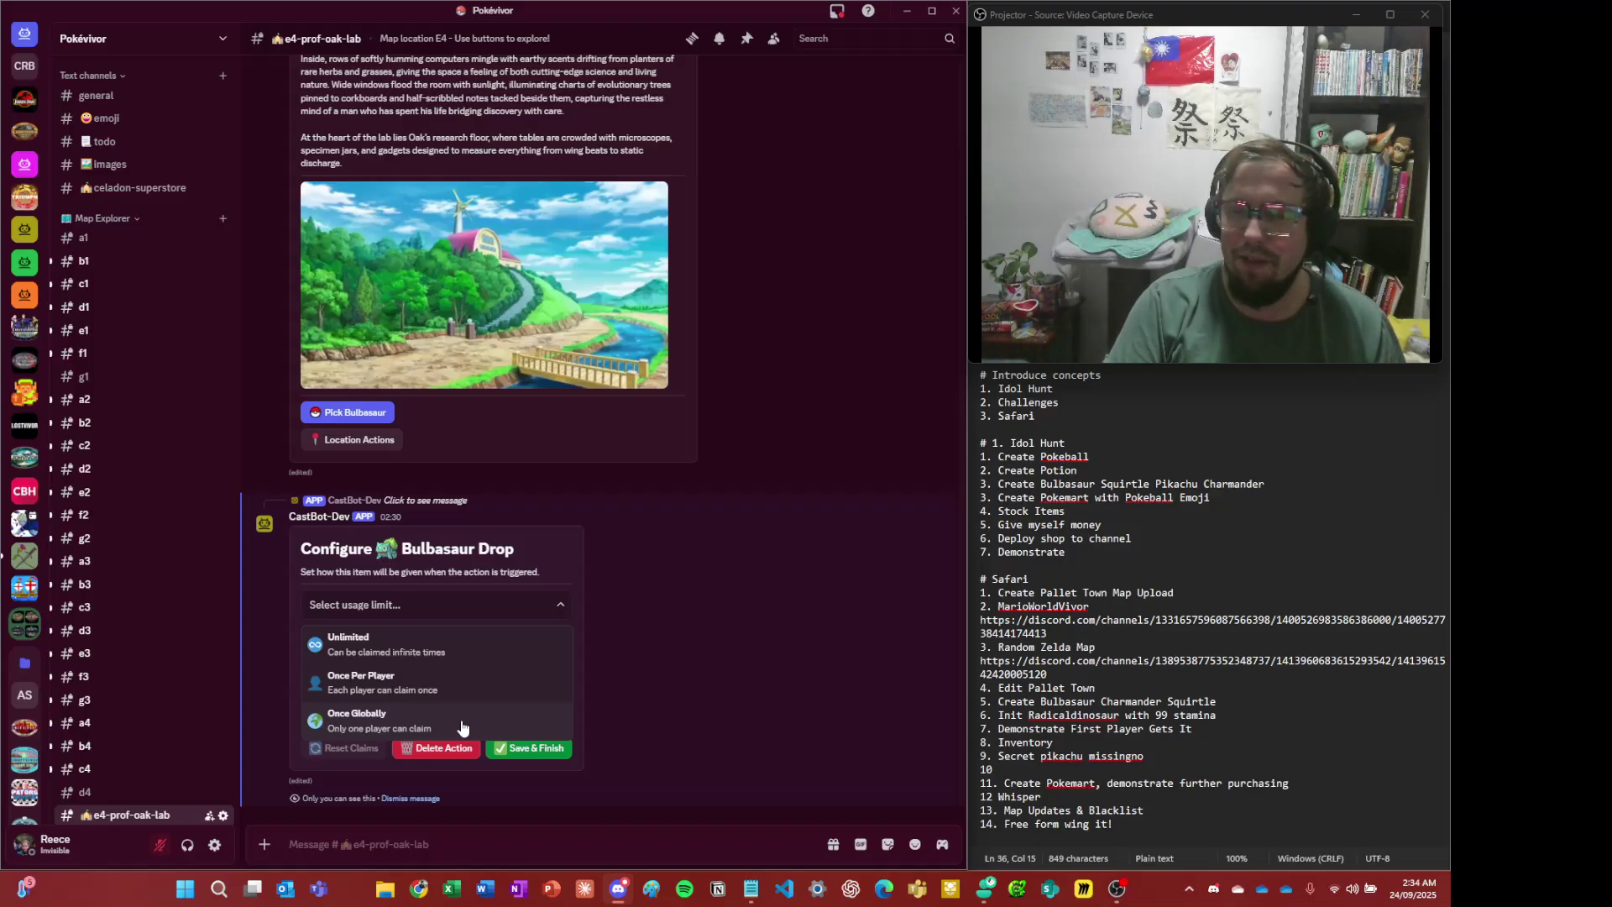
- Give the Bulbasaur drop a Once Globally limit, Primary blue button and quantity 1, then save
left_click(427, 733)
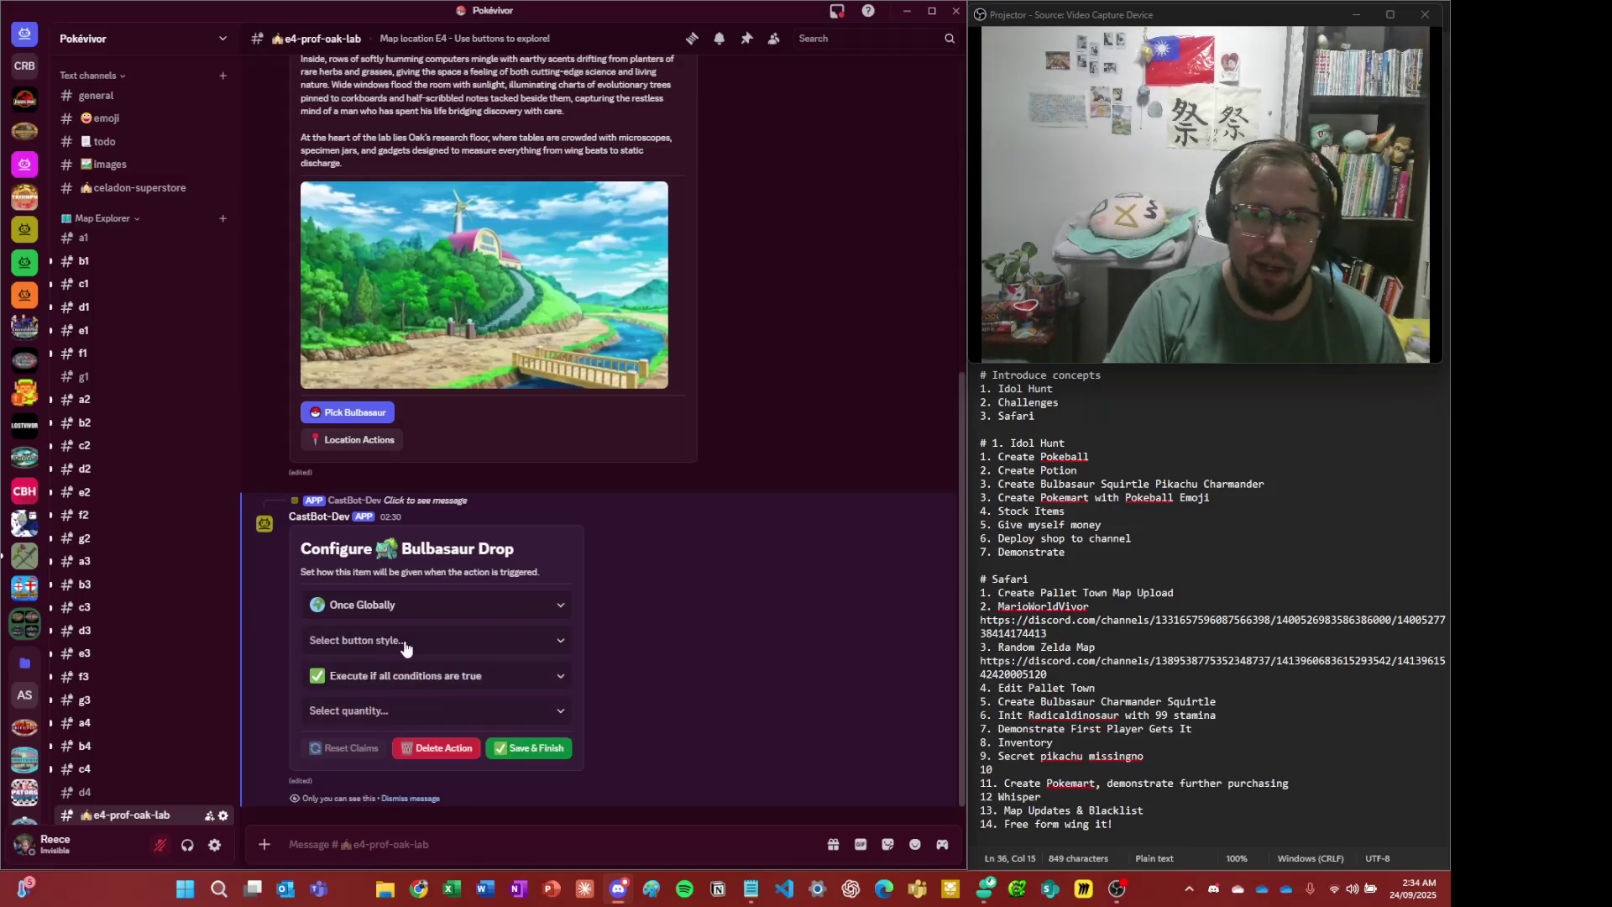
left_click(412, 639)
left_click(474, 669)
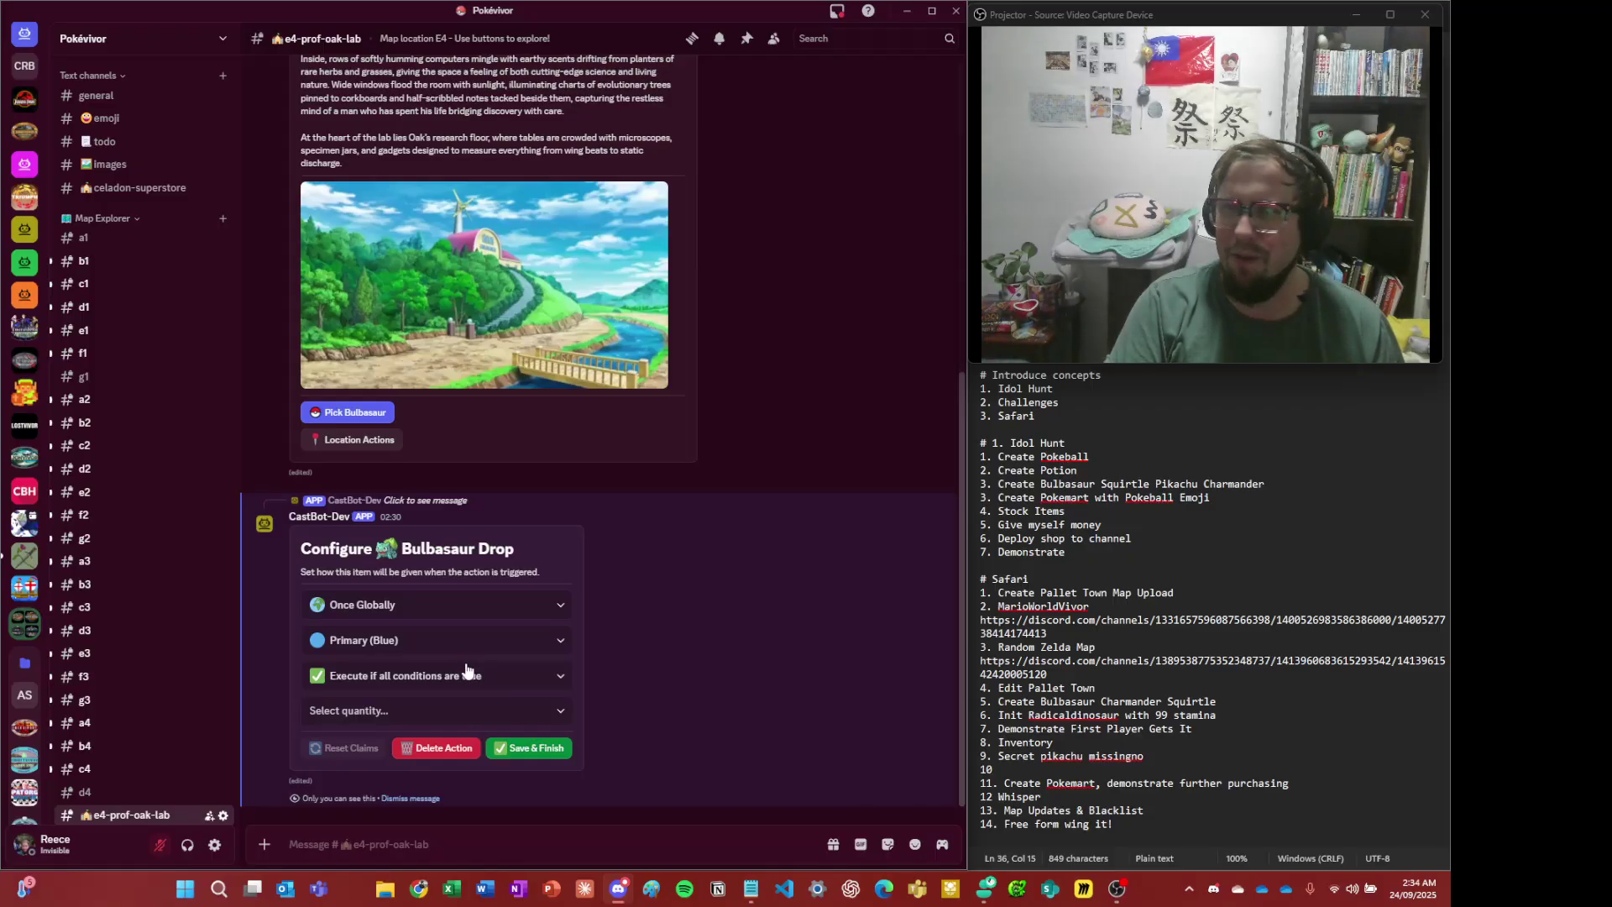
left_click(440, 710)
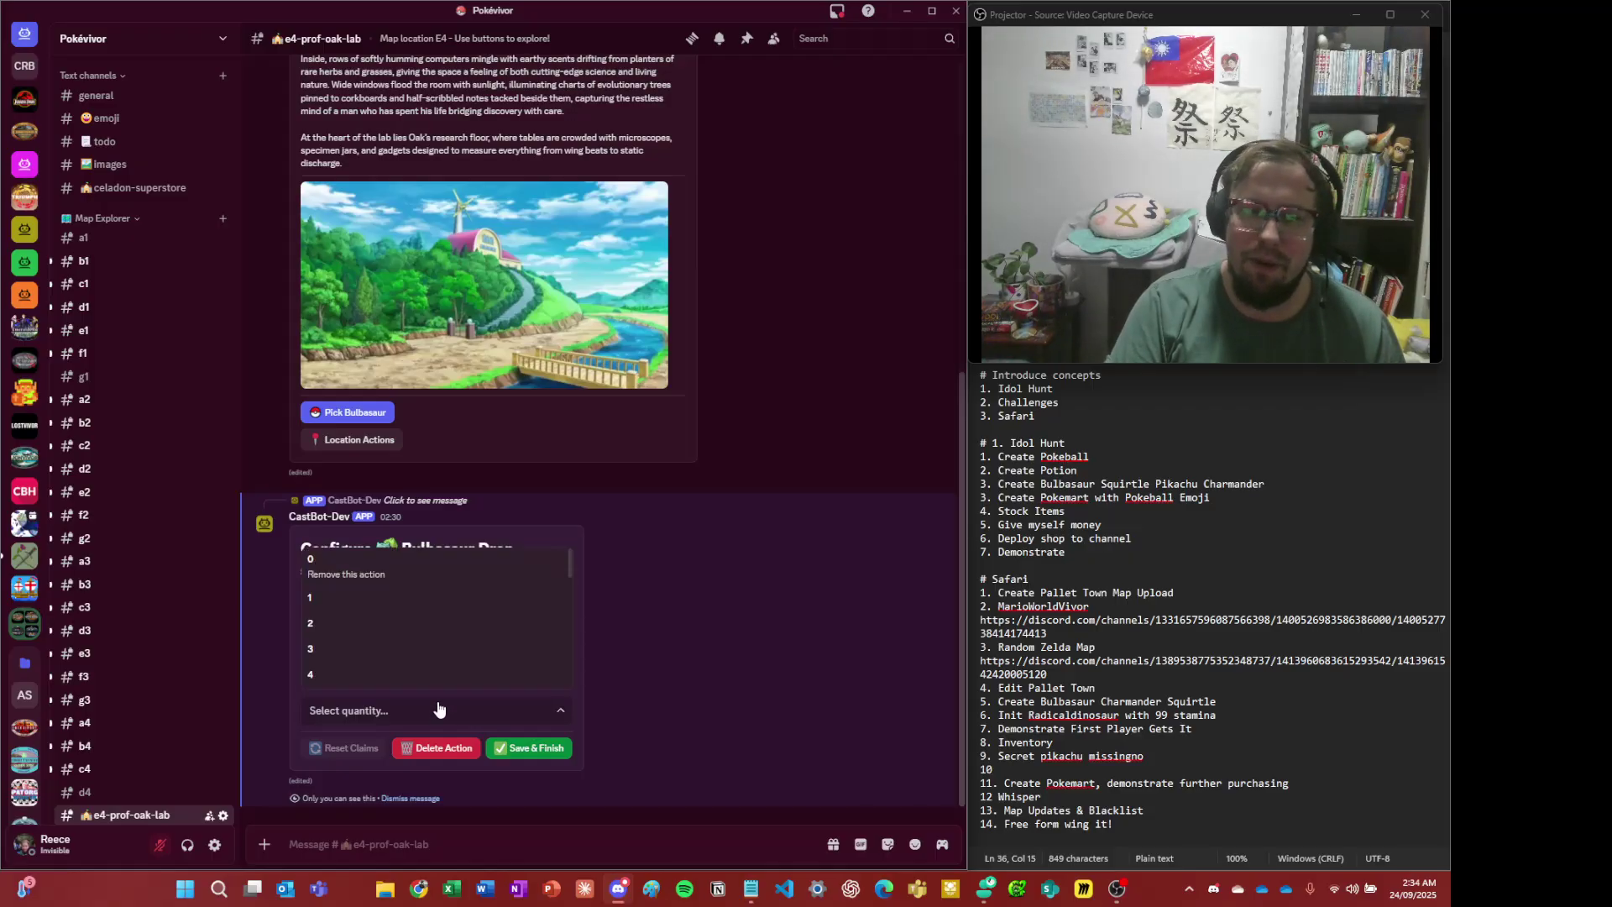
left_click(382, 604)
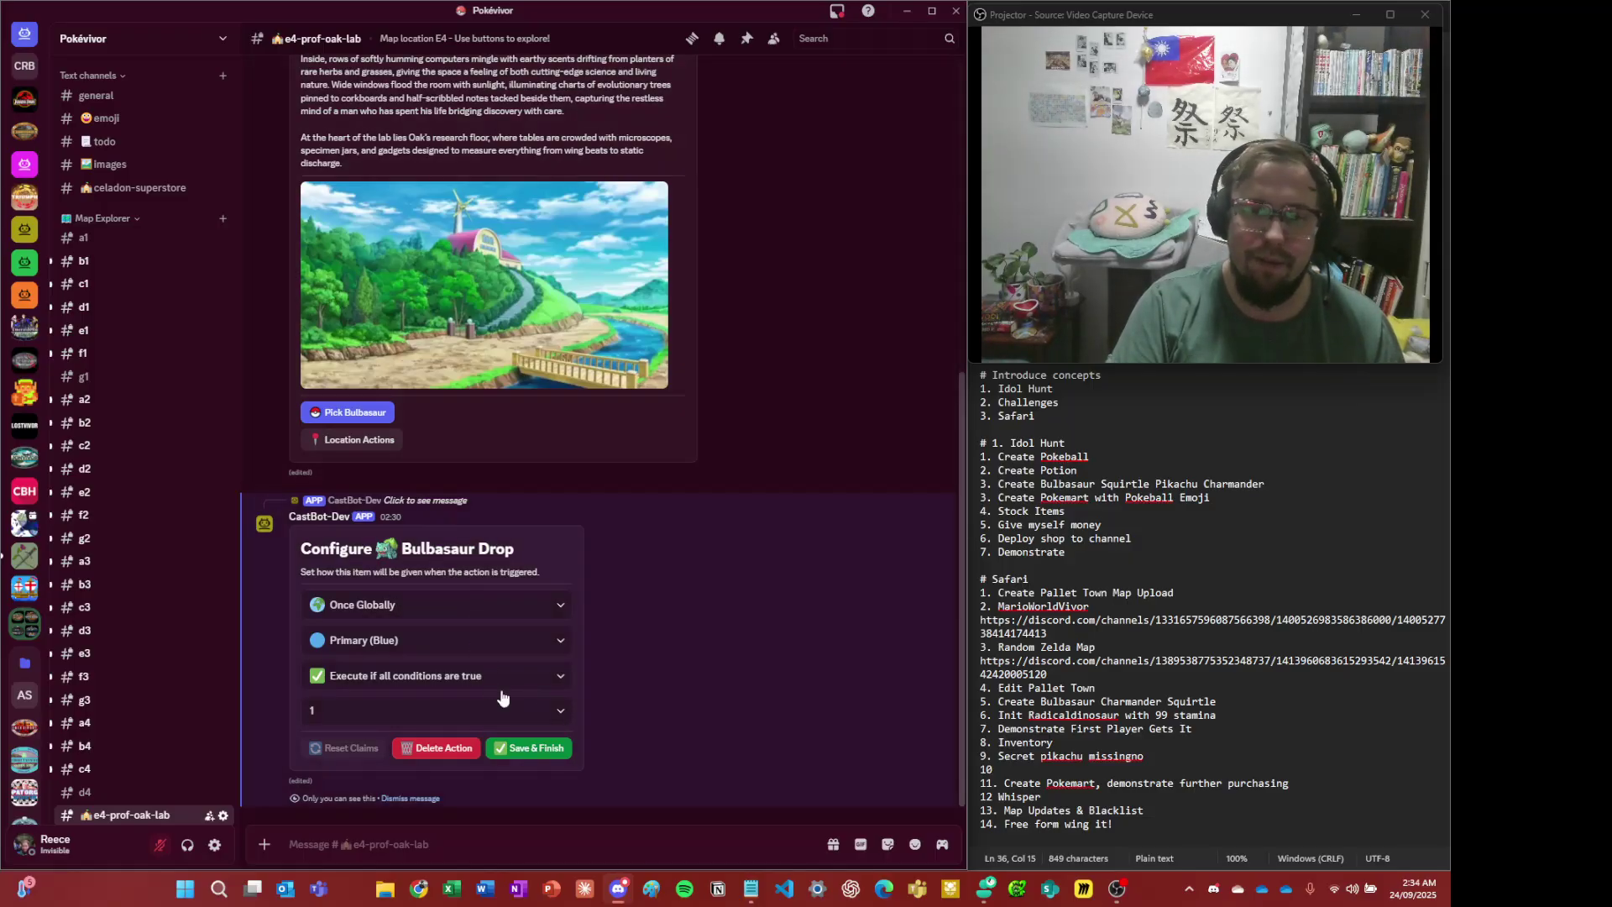
left_click(554, 749)
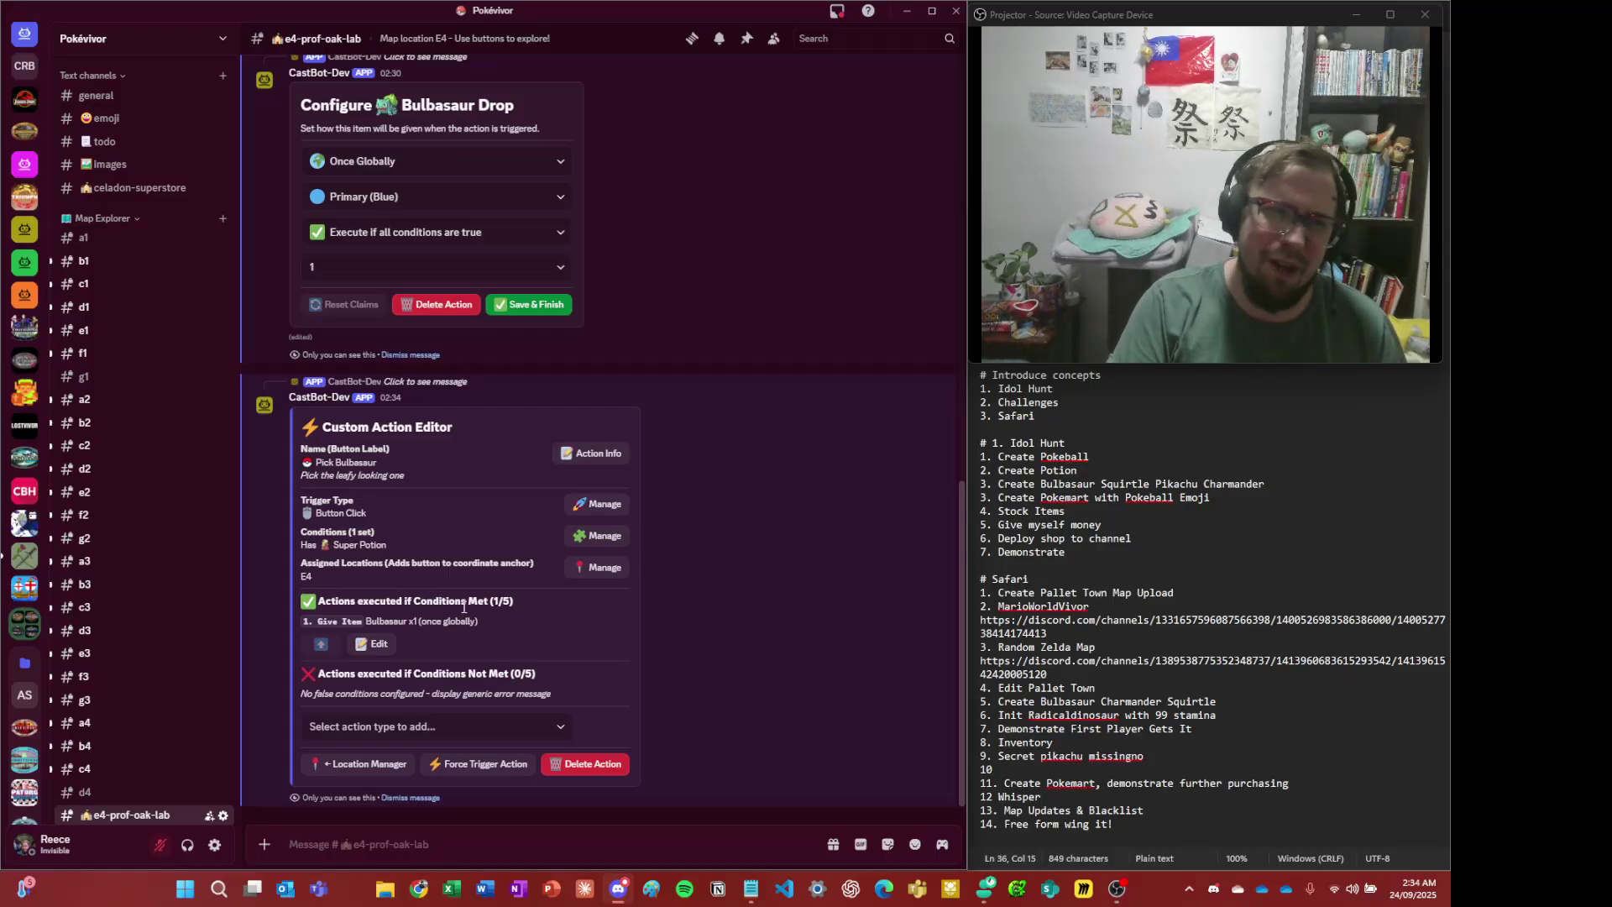
- In celadon-superstore, run the /menu command to show the CastBot Production Menu
left_click(134, 187)
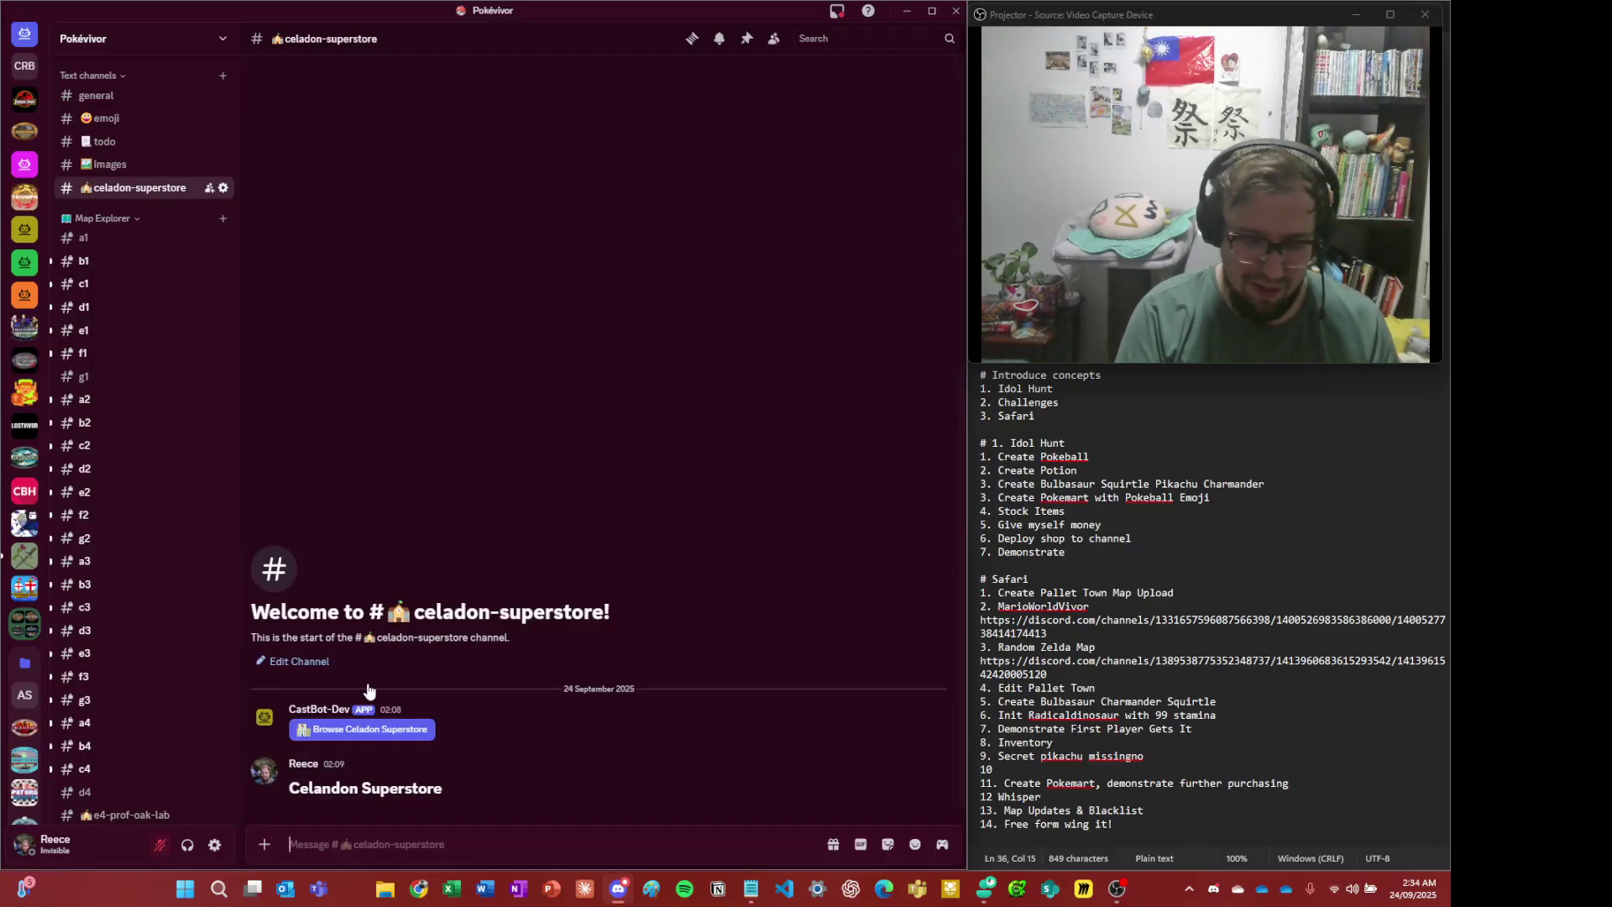
type("/menu")
key("Return")
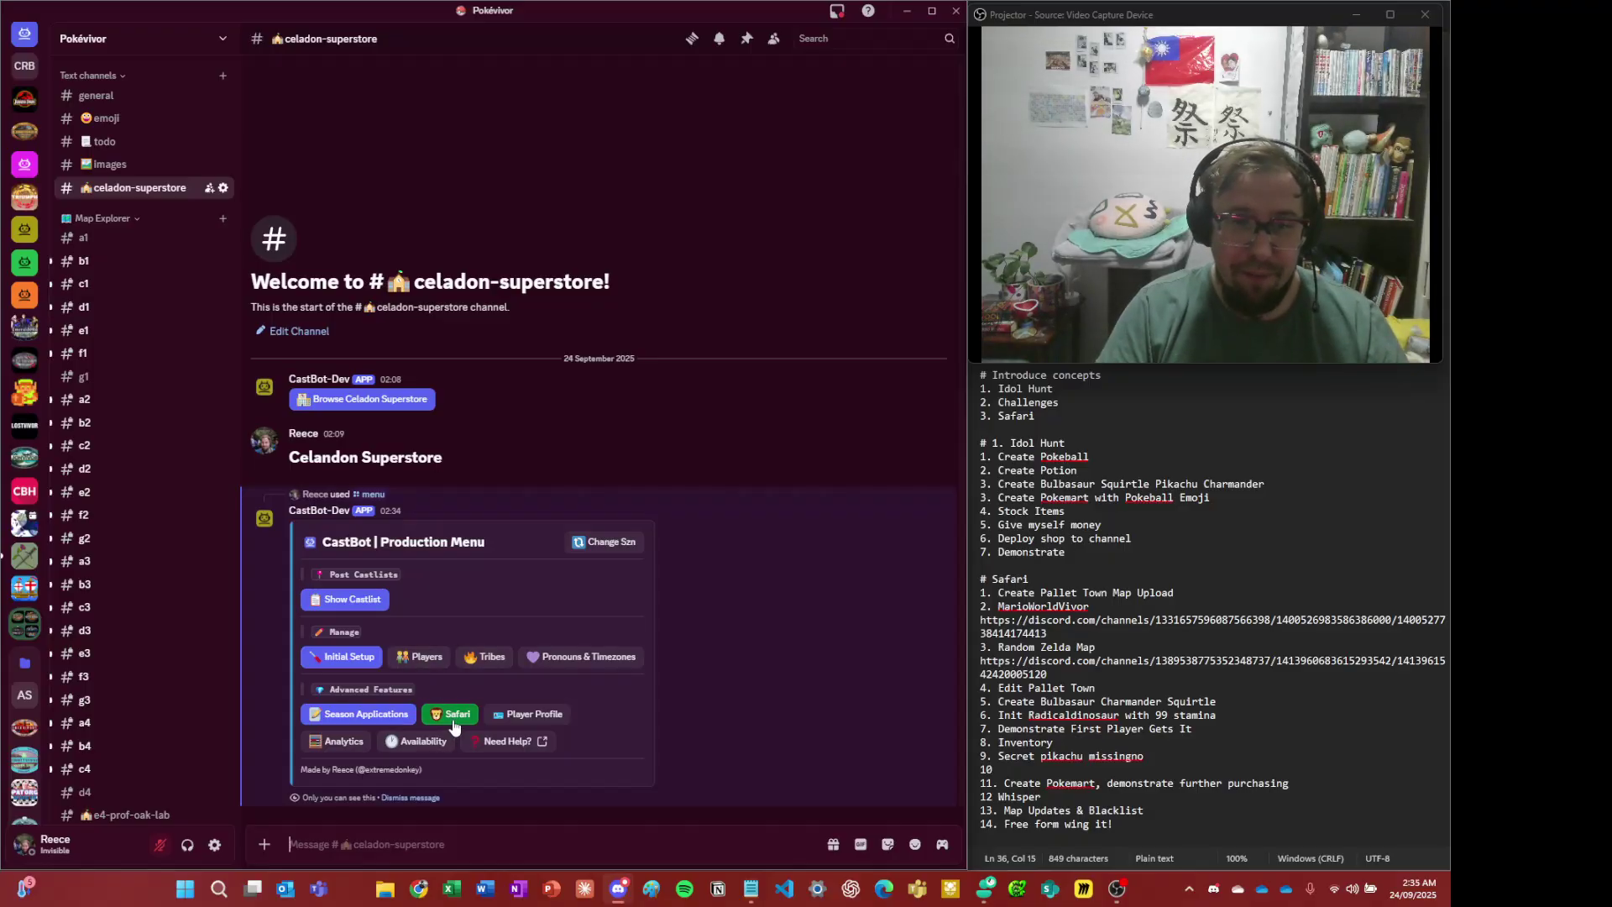
- Open Safari Player Admin for your own player and view their items
left_click(527, 715)
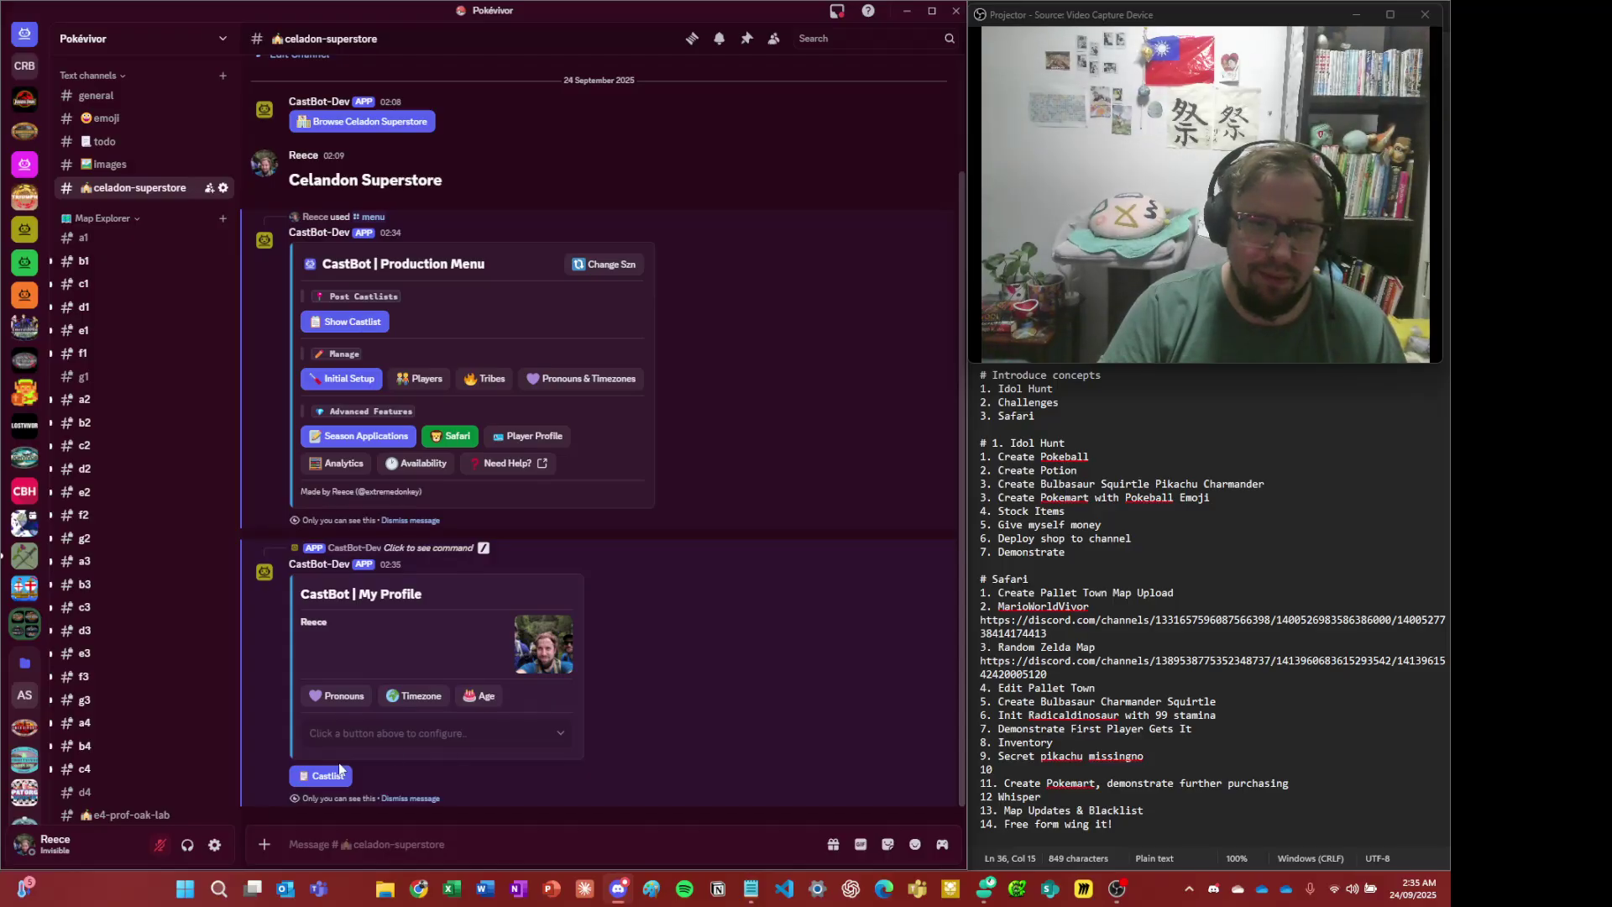
left_click(411, 798)
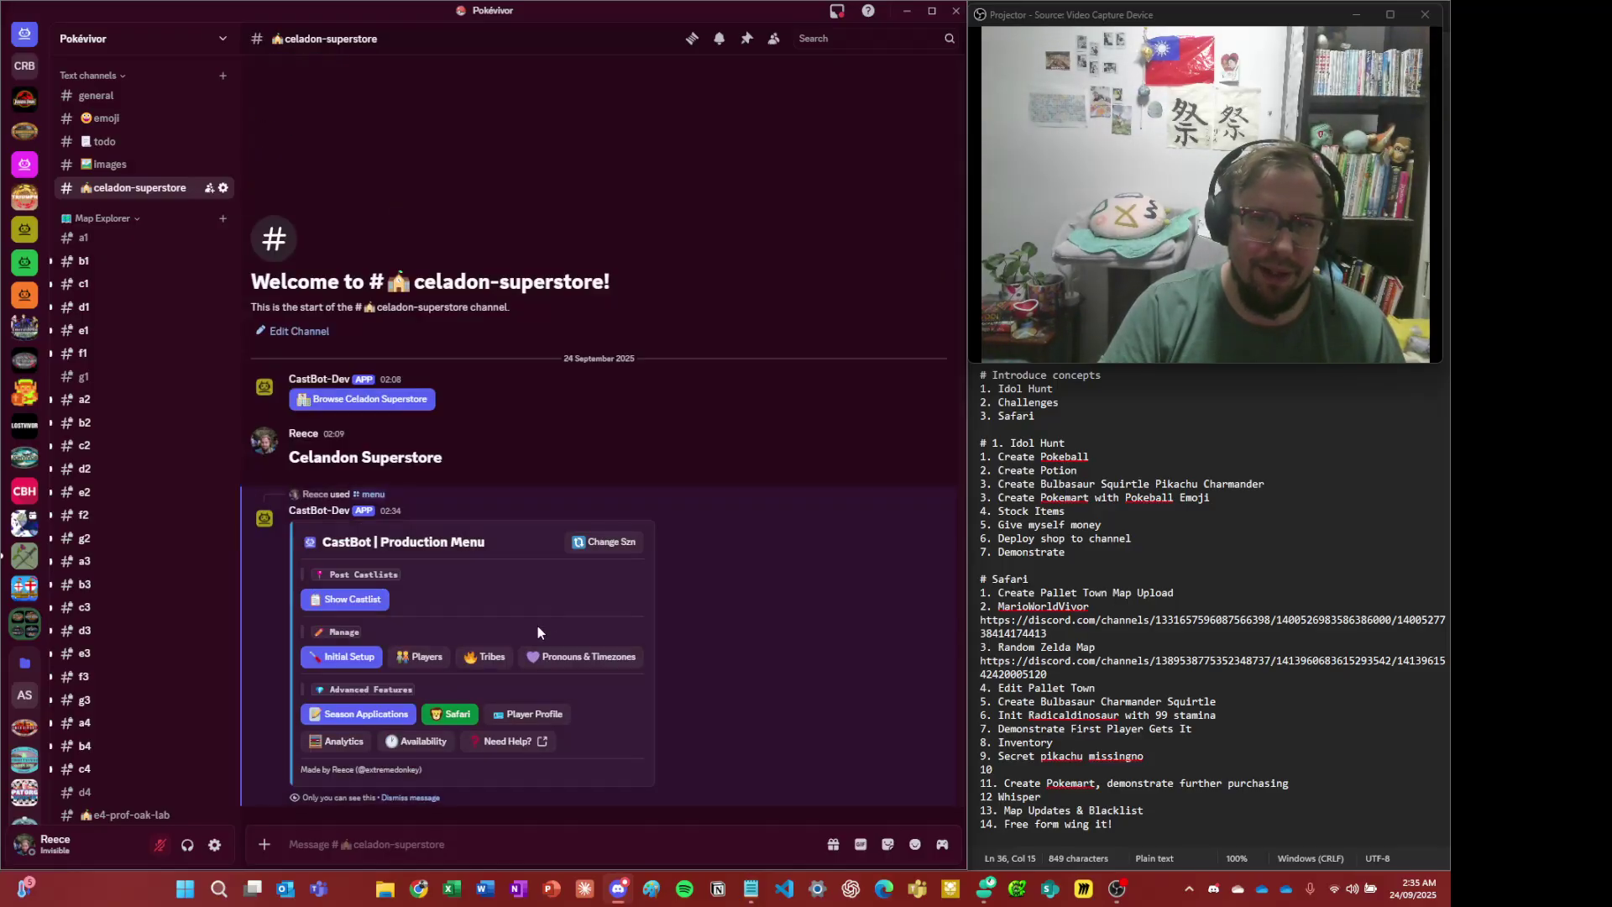
left_click(457, 713)
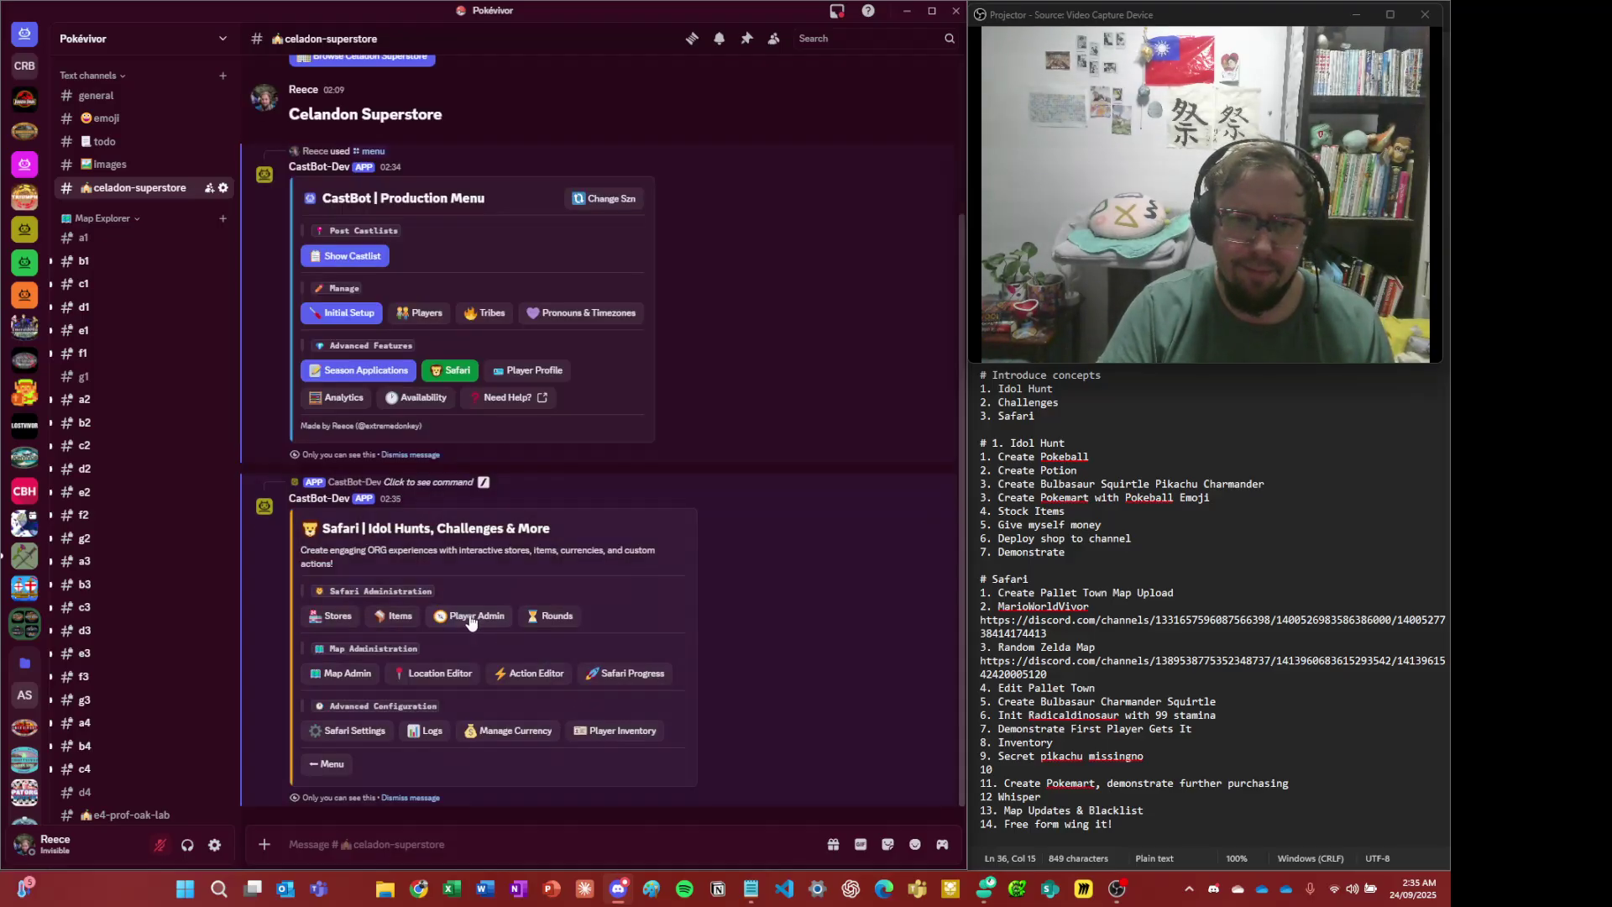
left_click(470, 619)
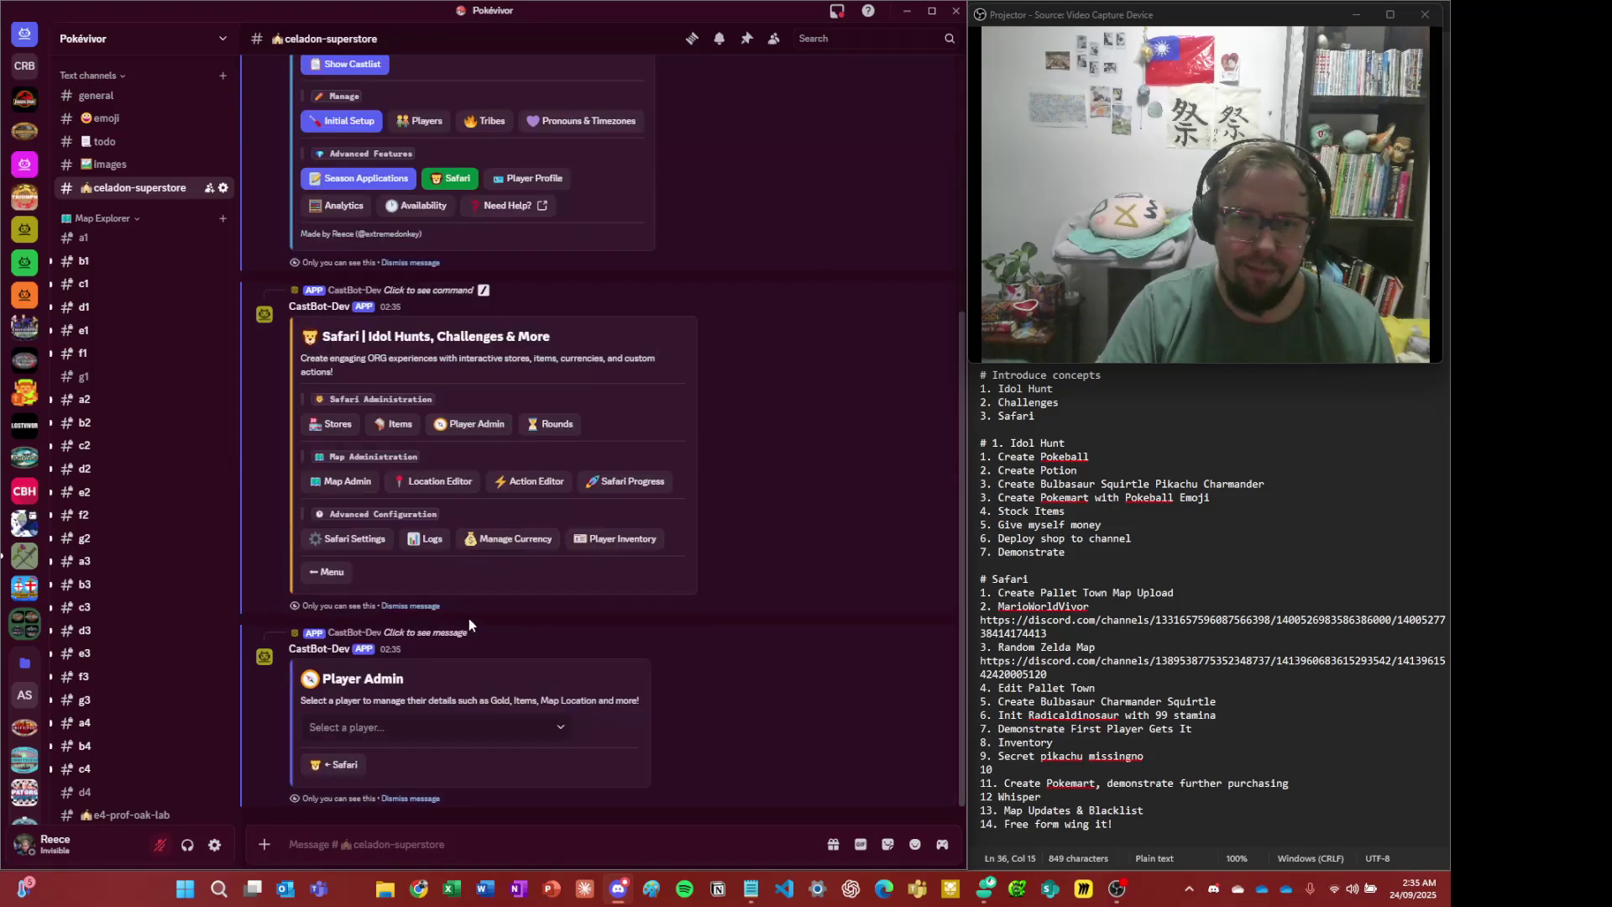
left_click(368, 727)
left_click(413, 766)
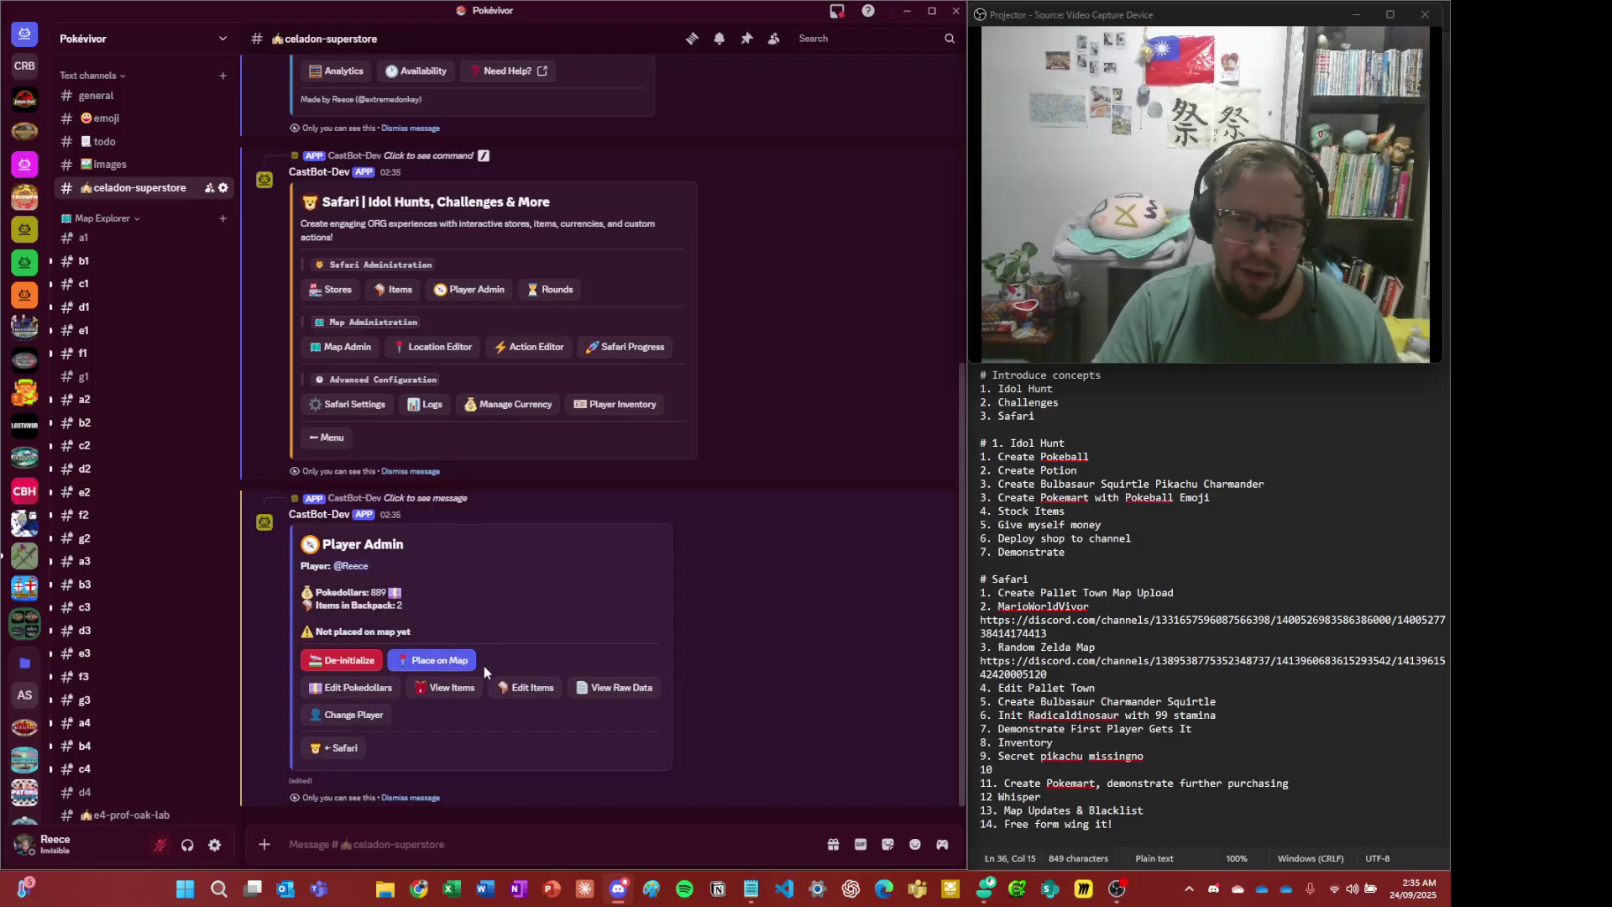
left_click(461, 691)
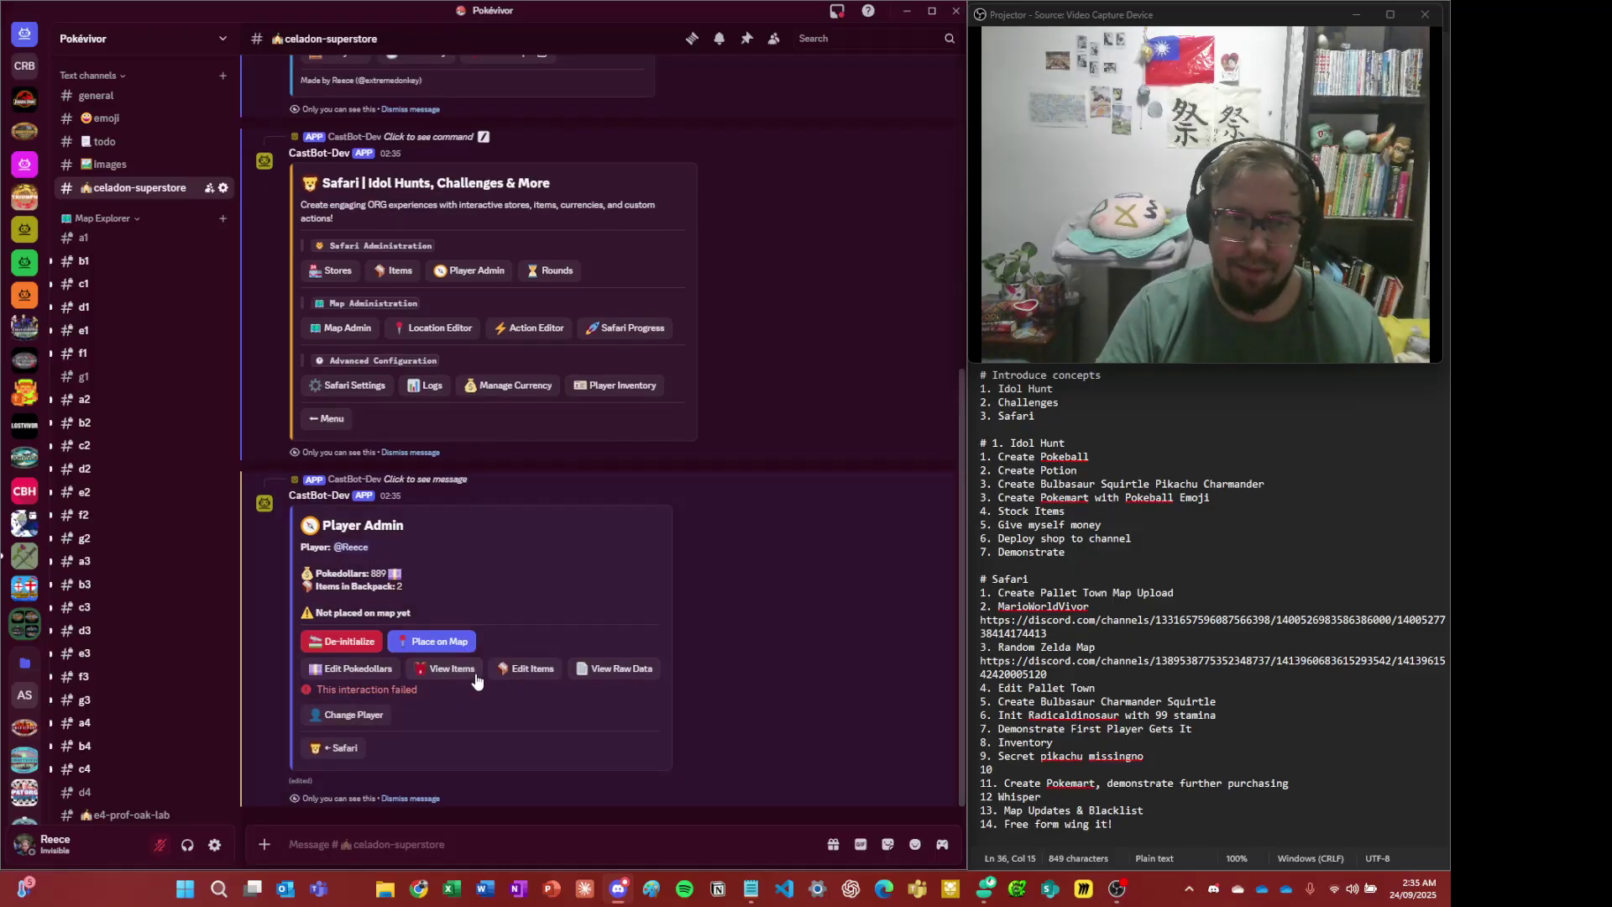
left_click(464, 675)
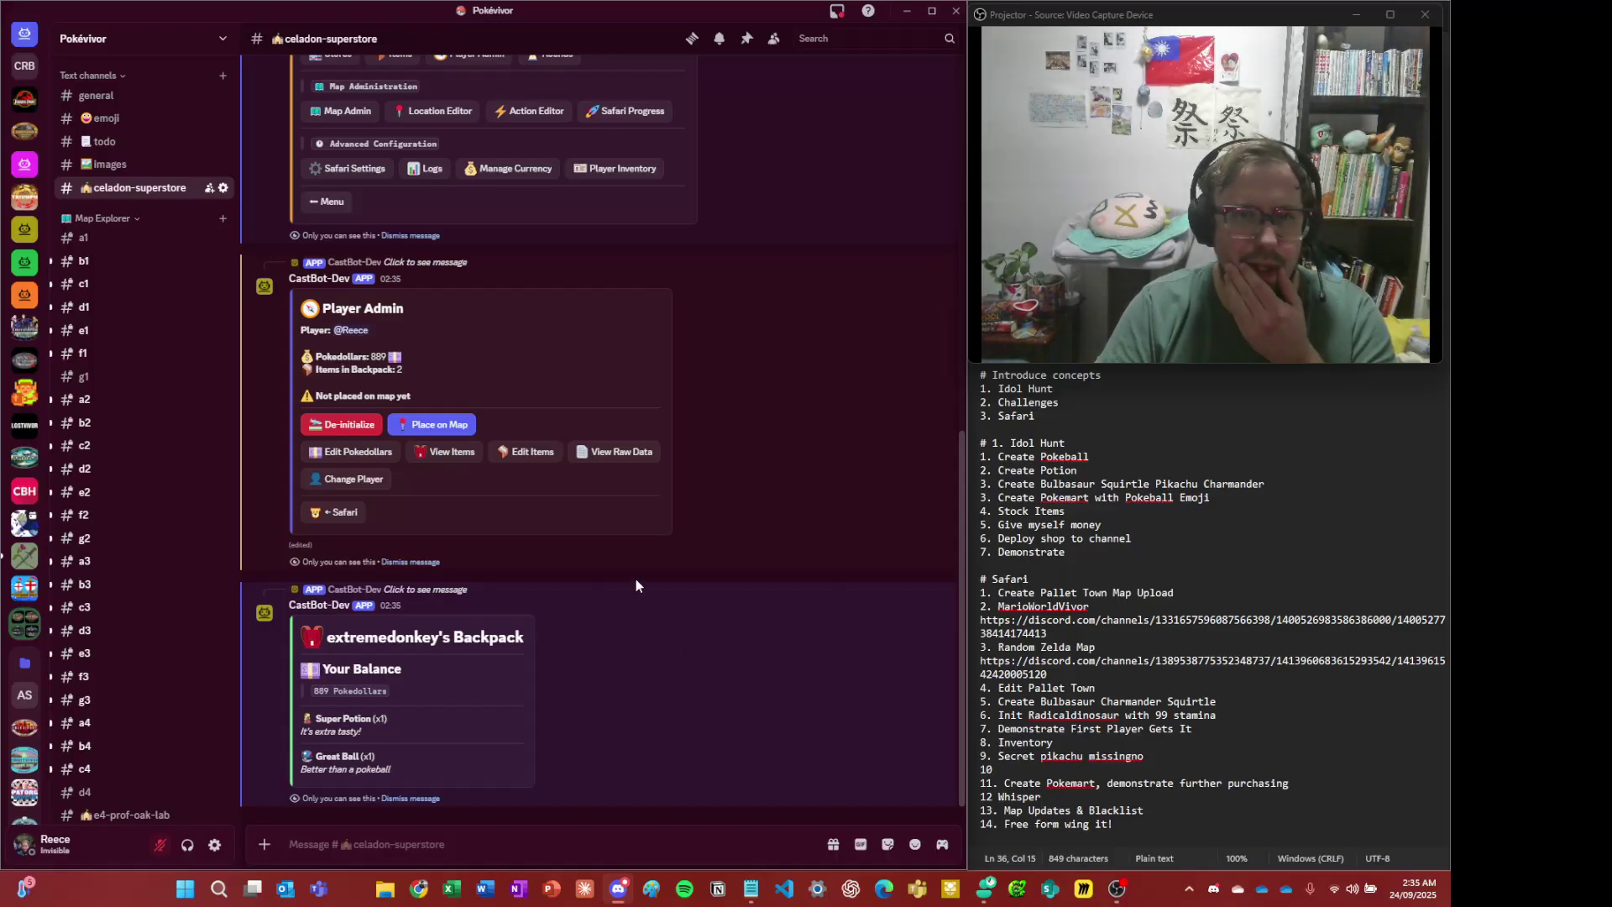
- Change the player's Super Potion quantity from 1 to 0 and check the updated backpack
left_click(545, 459)
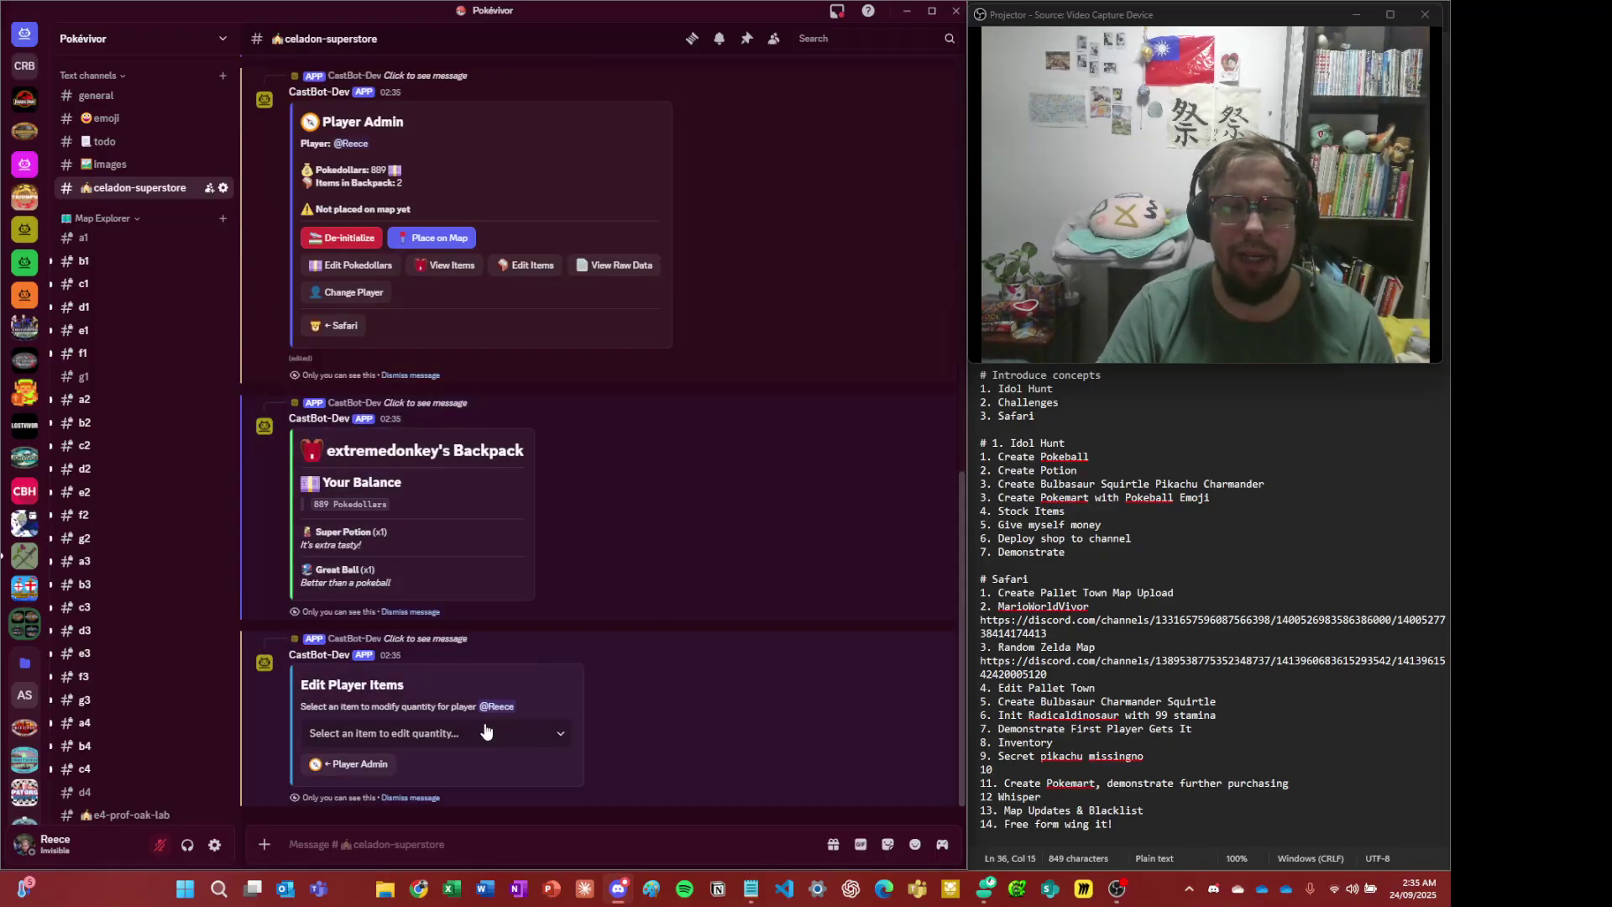
left_click(484, 733)
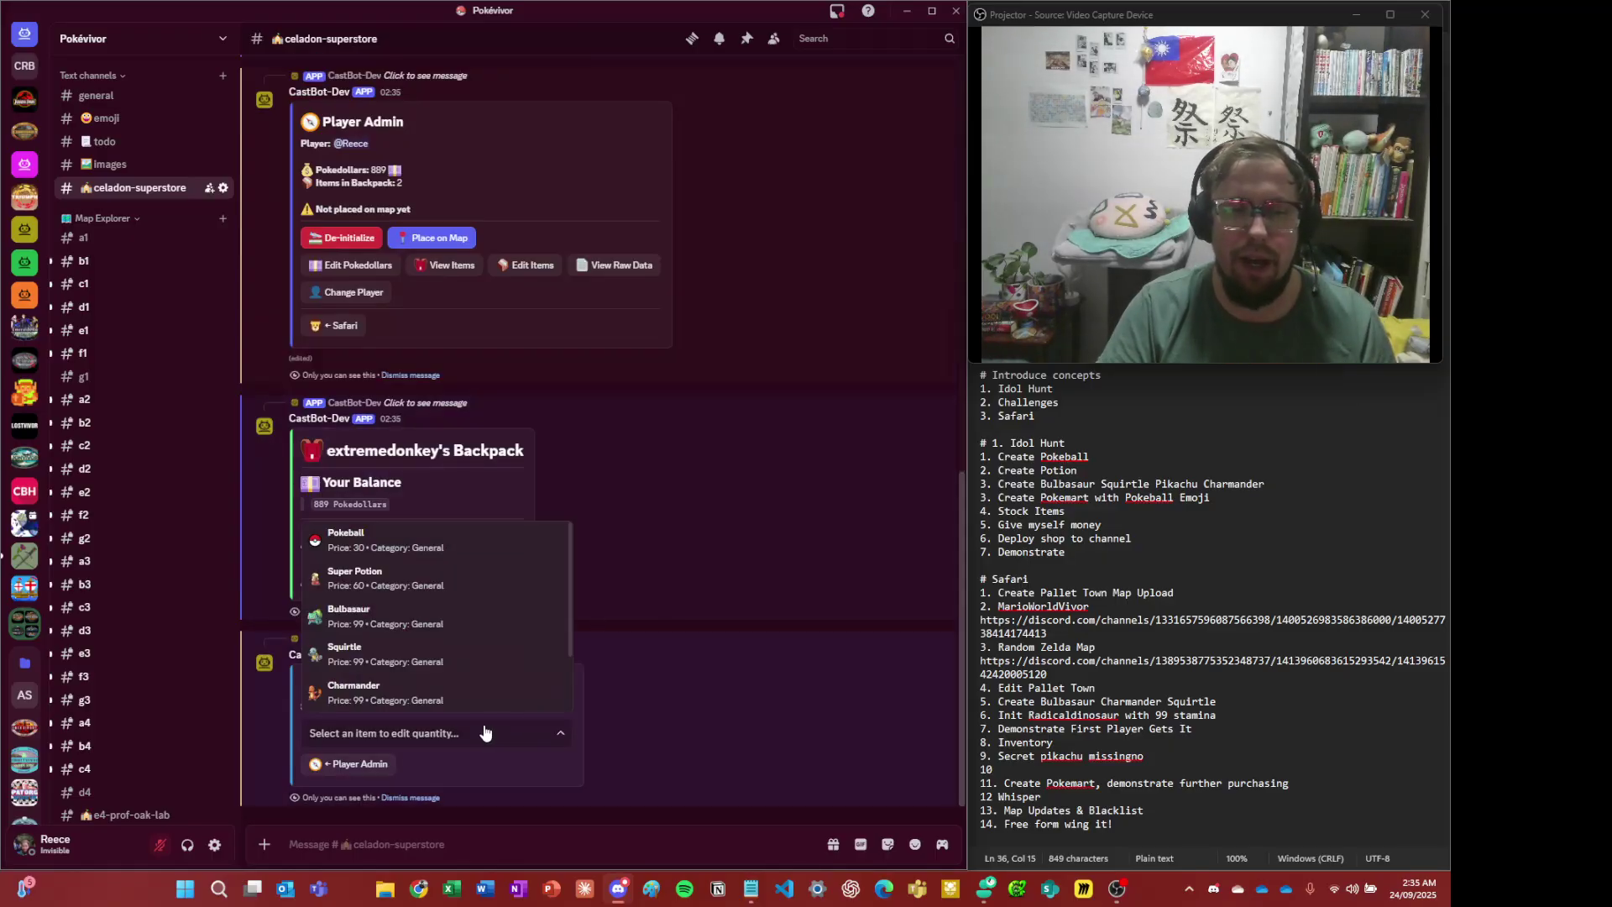
left_click(415, 581)
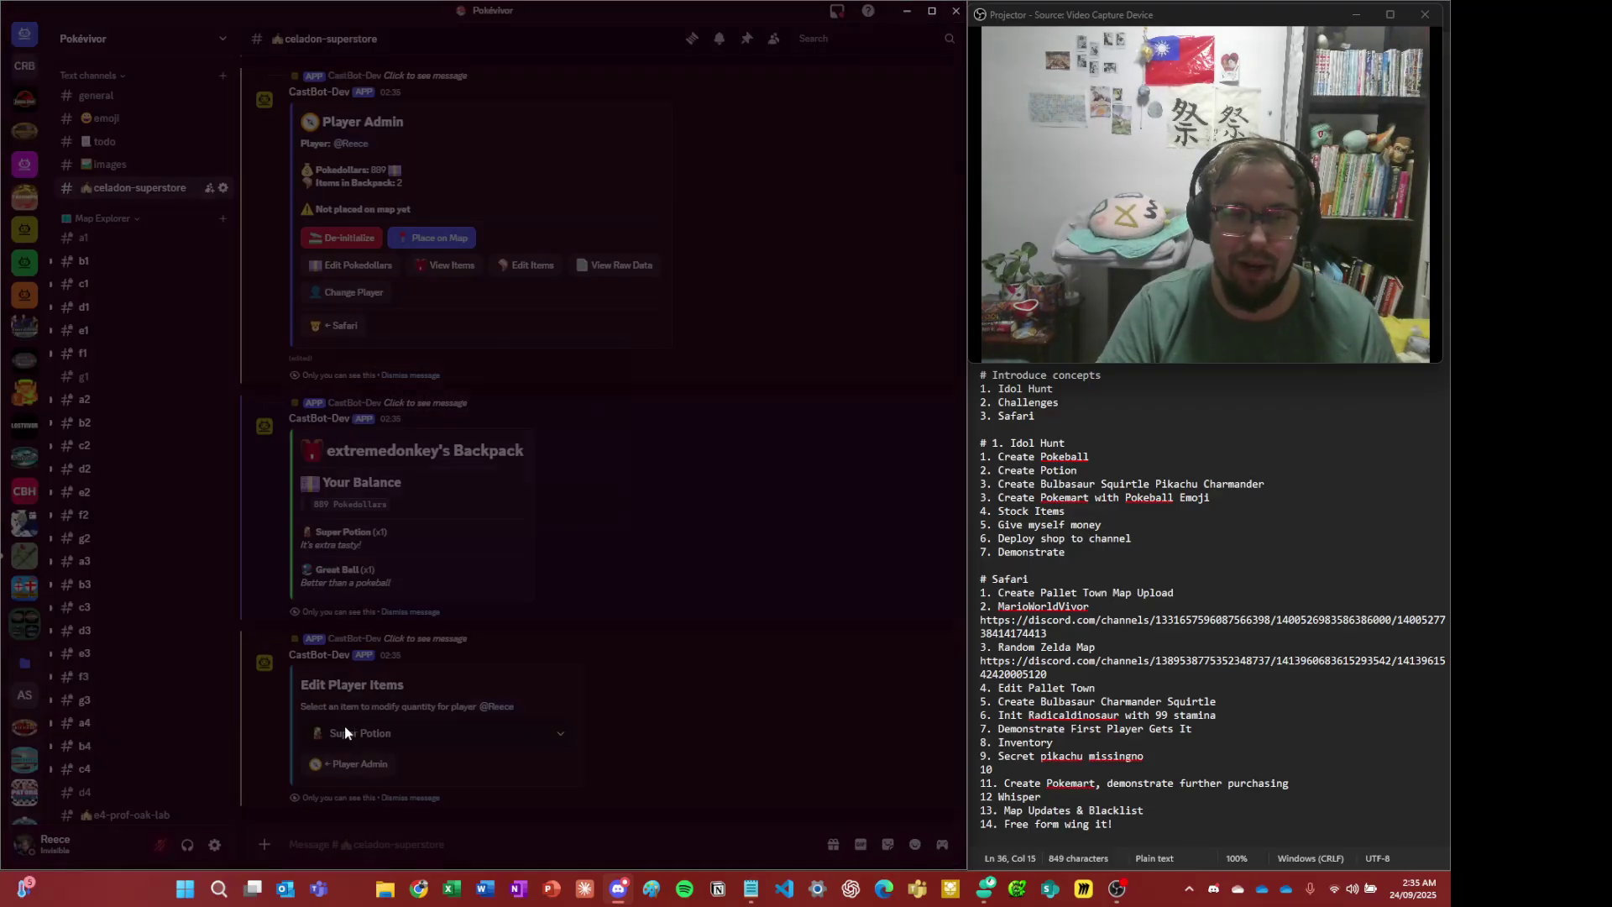
key("BackSpace")
type("0")
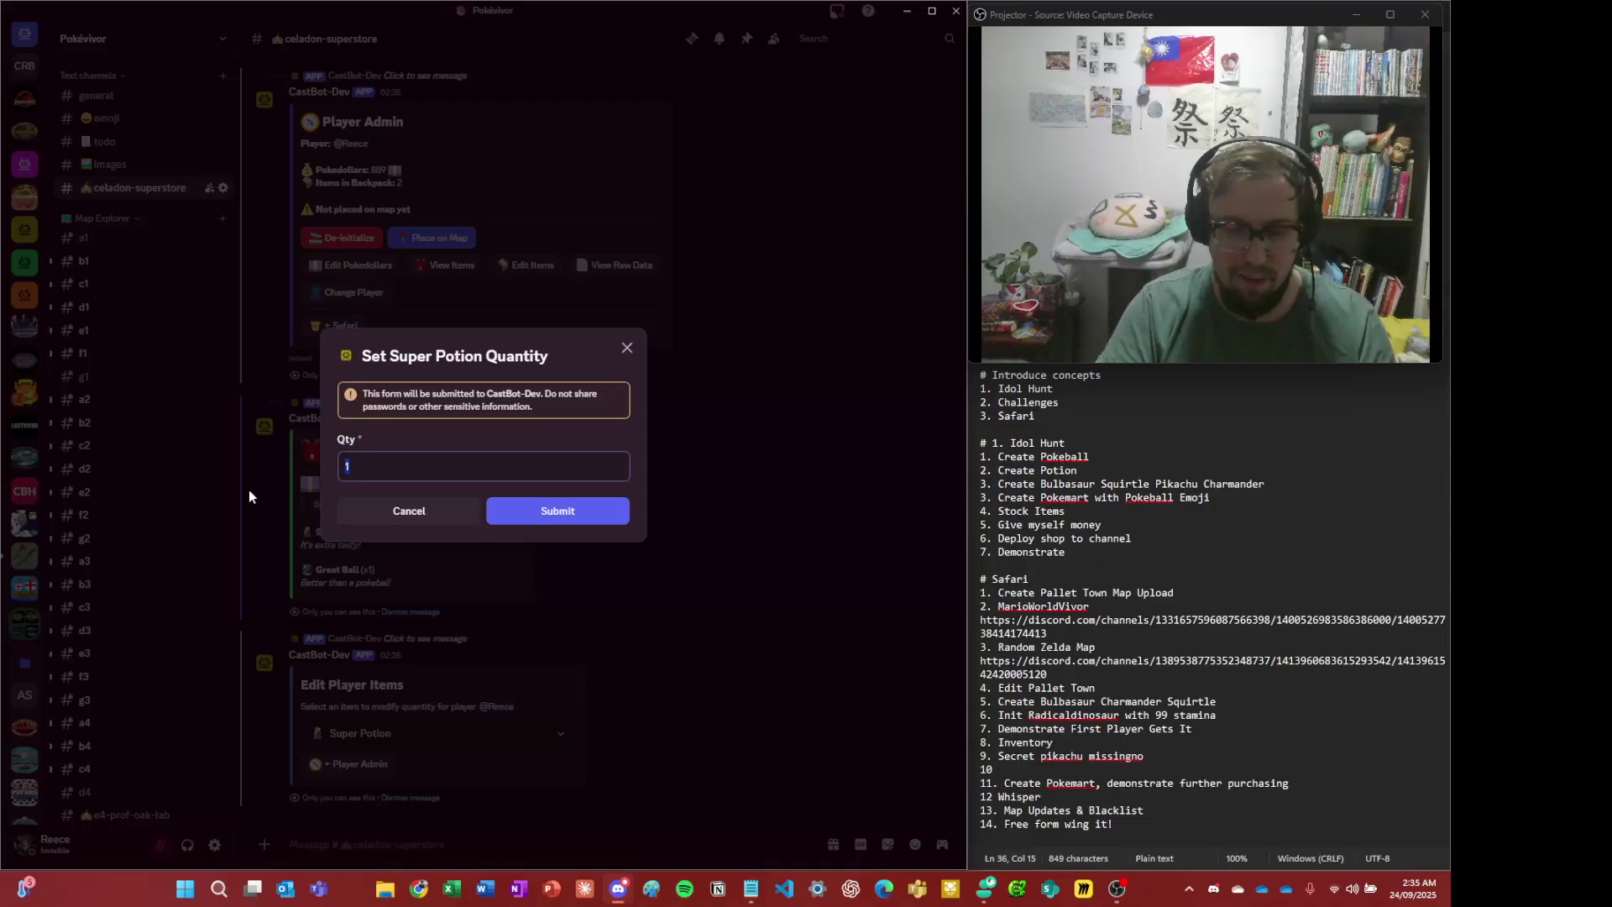
left_click(549, 524)
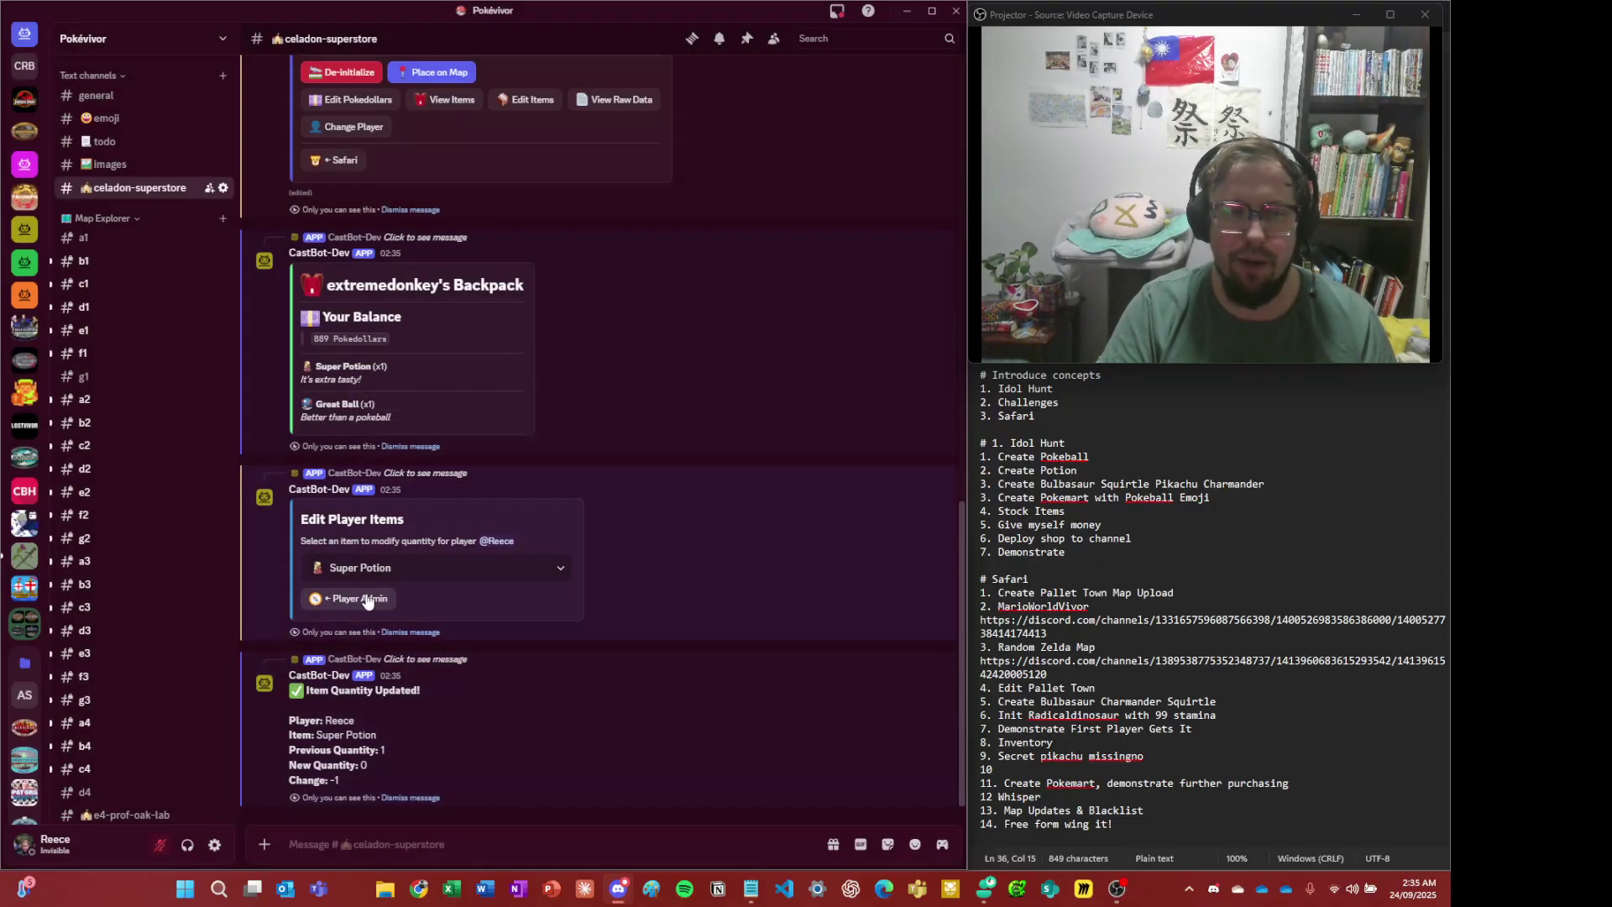
left_click(364, 597)
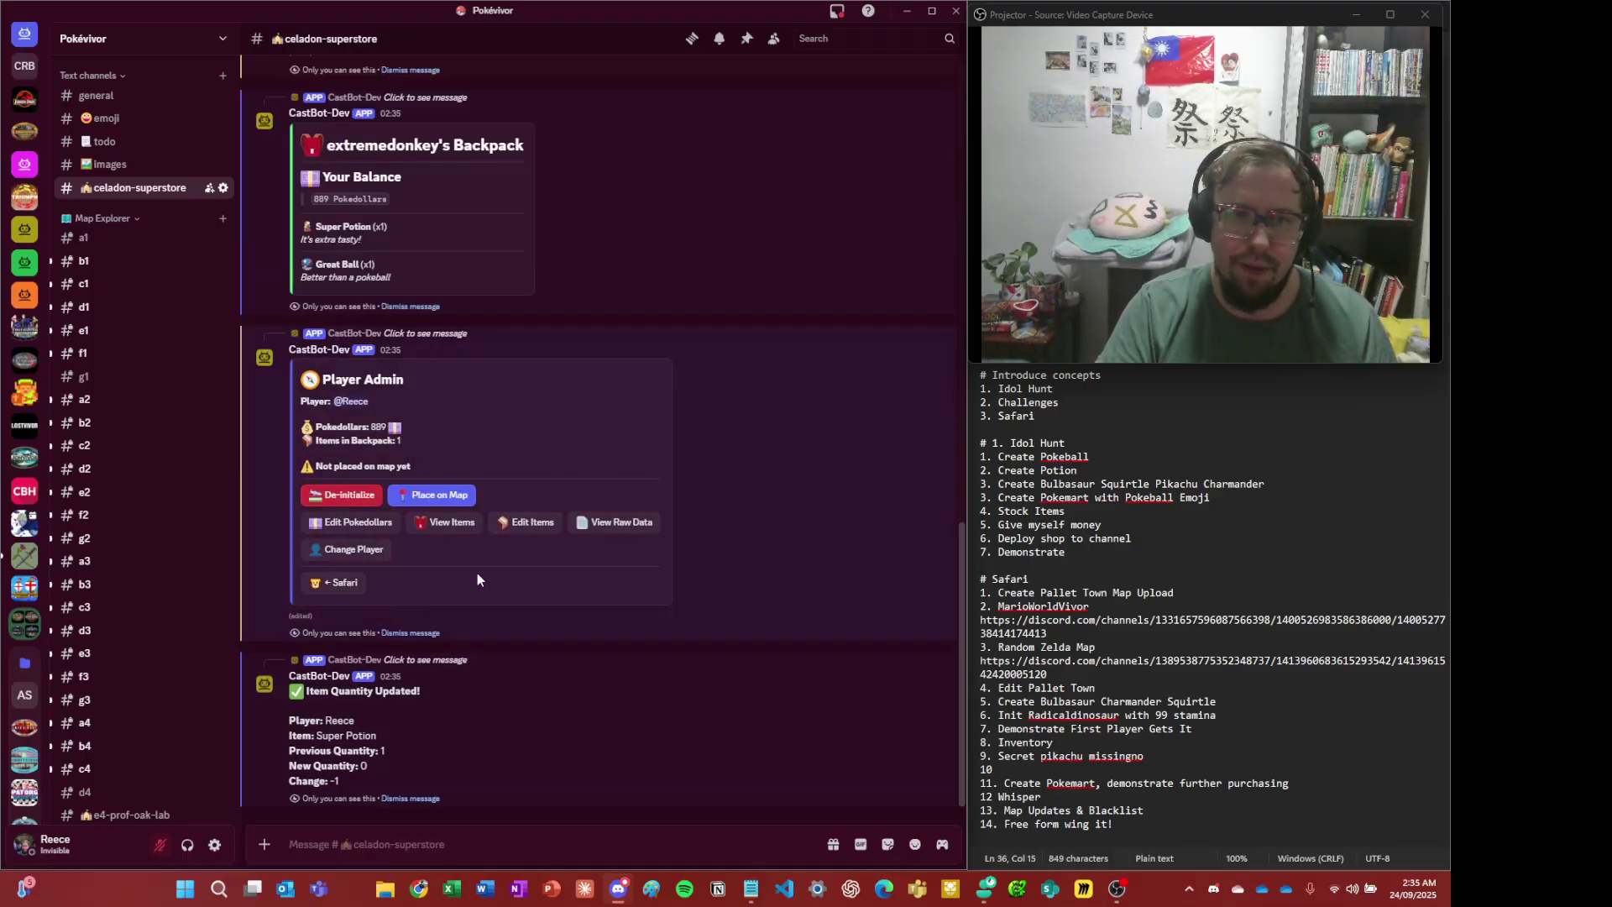
left_click(454, 524)
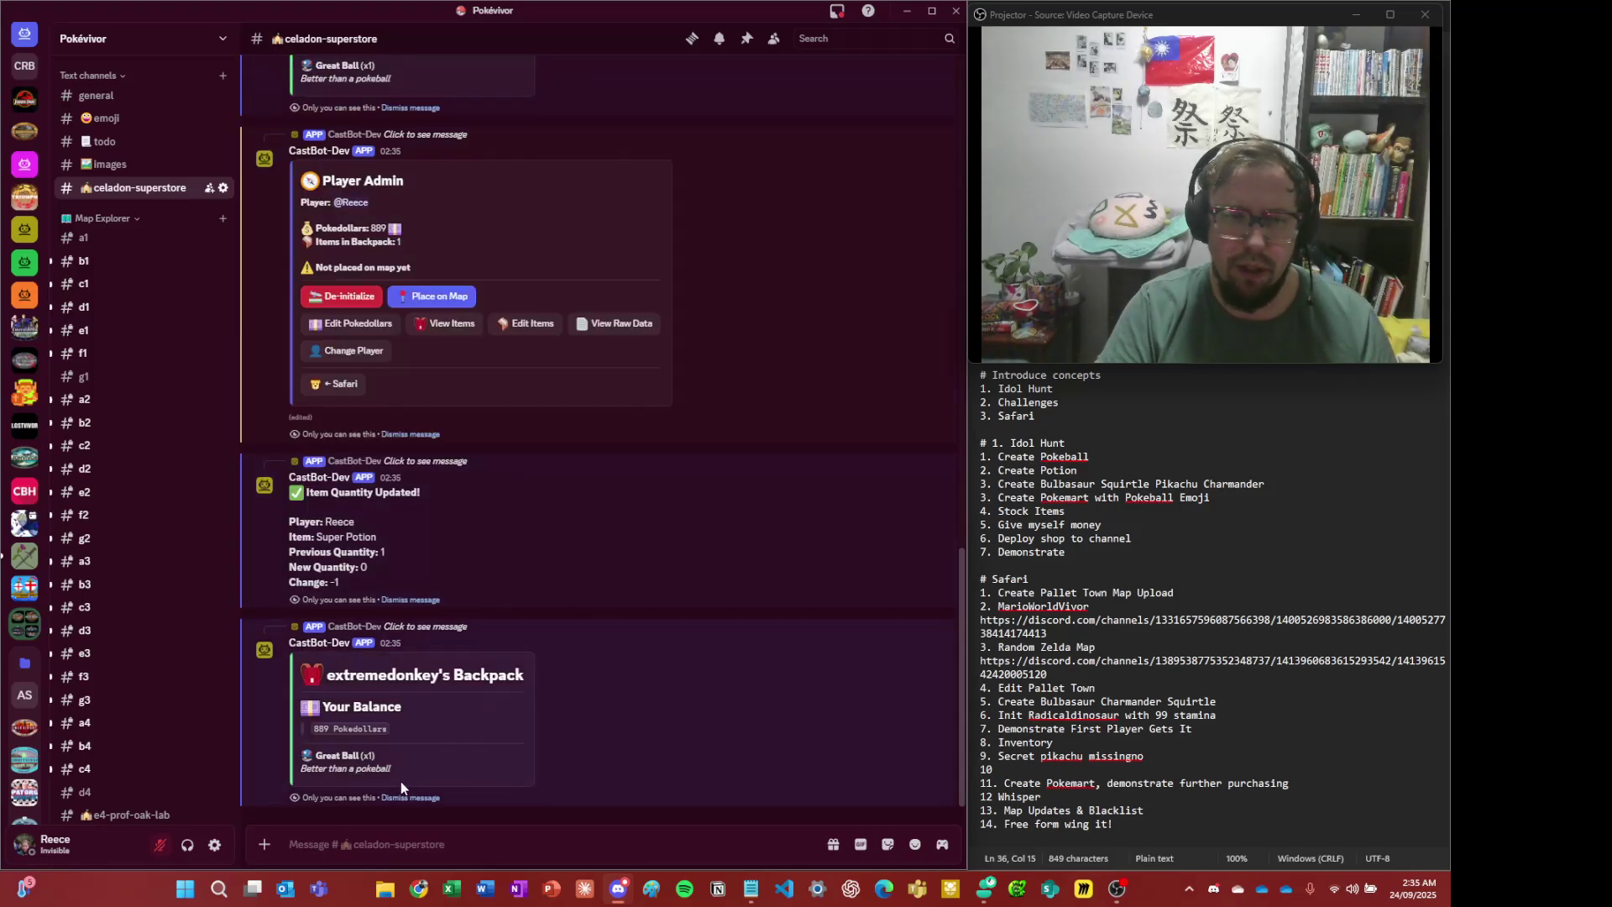
- Dismiss all the bot's backpack, player admin, Safari and production menu messages
left_click(404, 800)
left_click(404, 800)
left_click(404, 799)
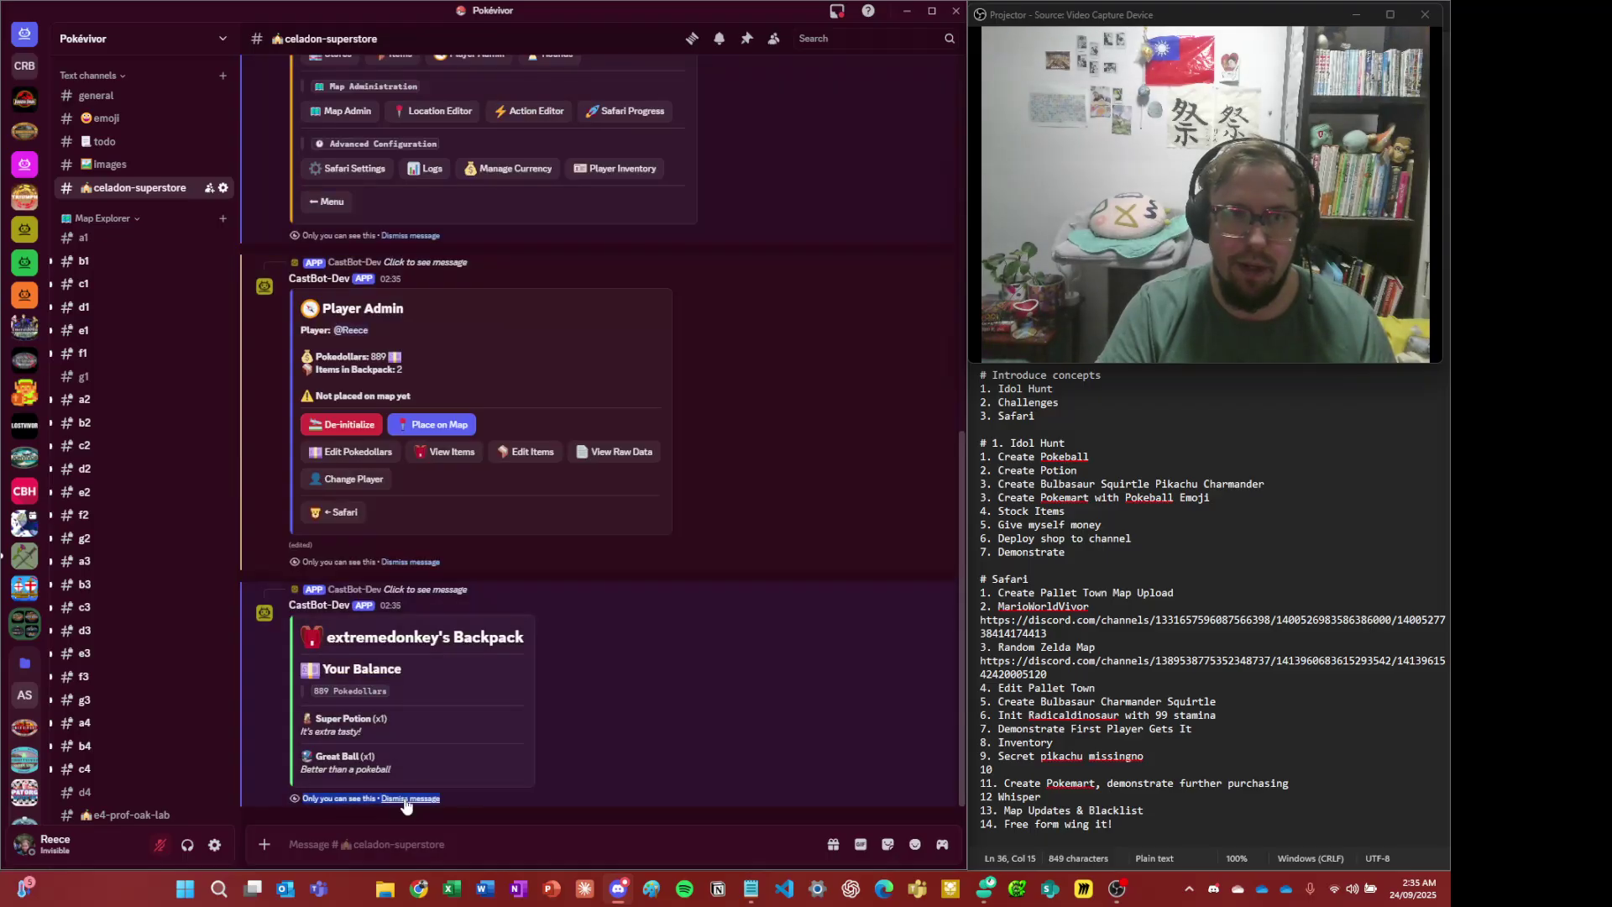
left_click(405, 799)
left_click(404, 800)
left_click(404, 799)
left_click(405, 799)
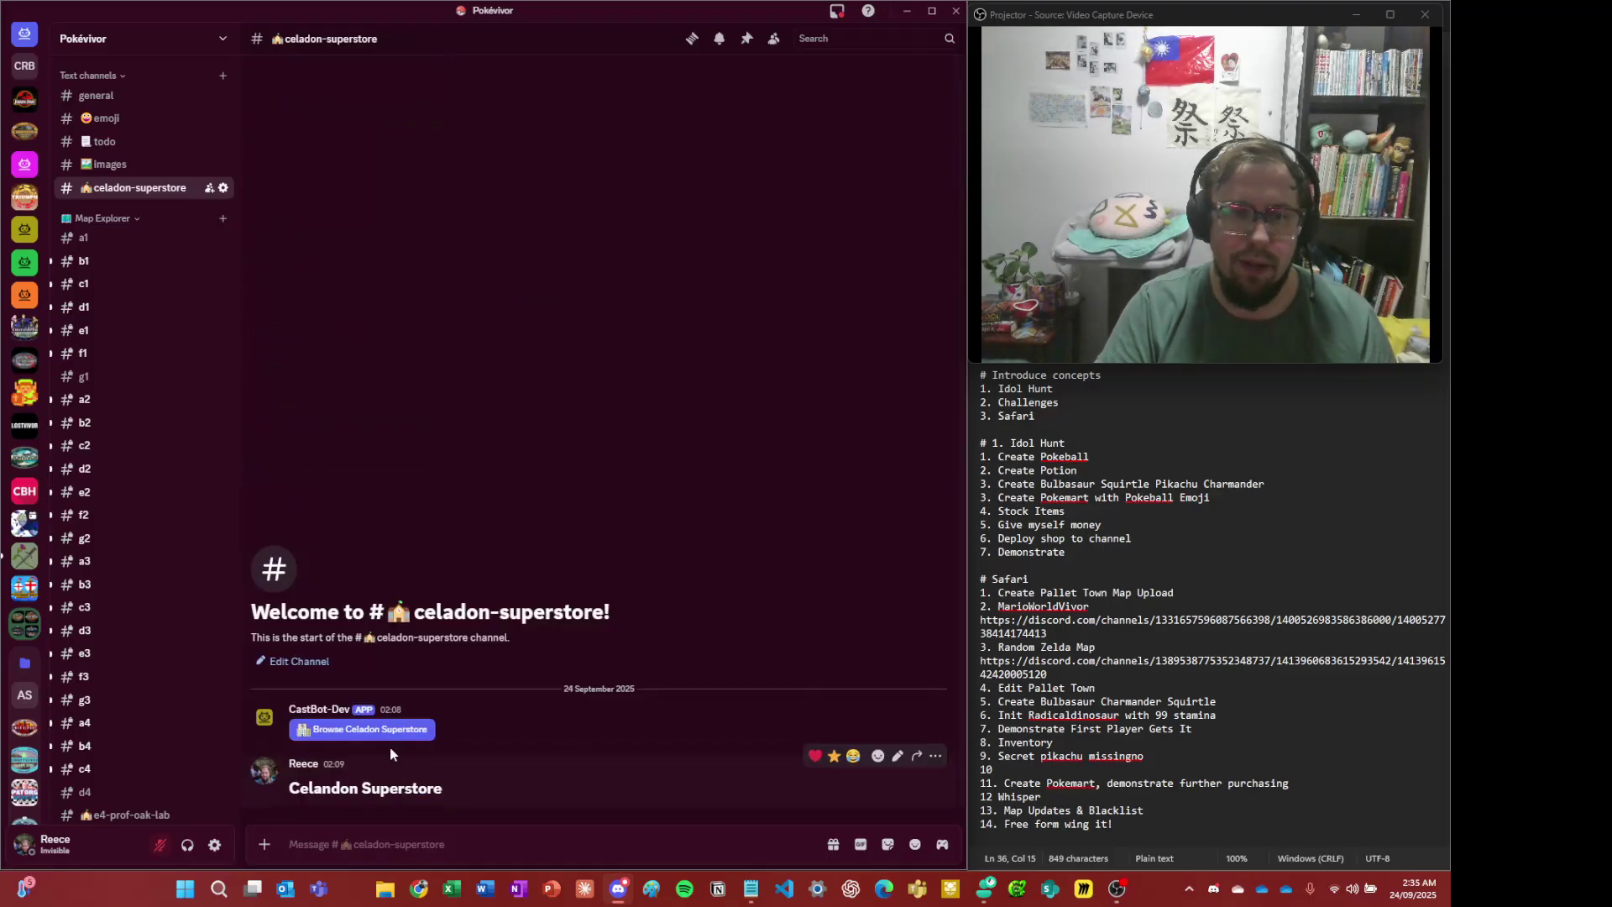
scroll(158, 590, "down", 5)
left_click(134, 588)
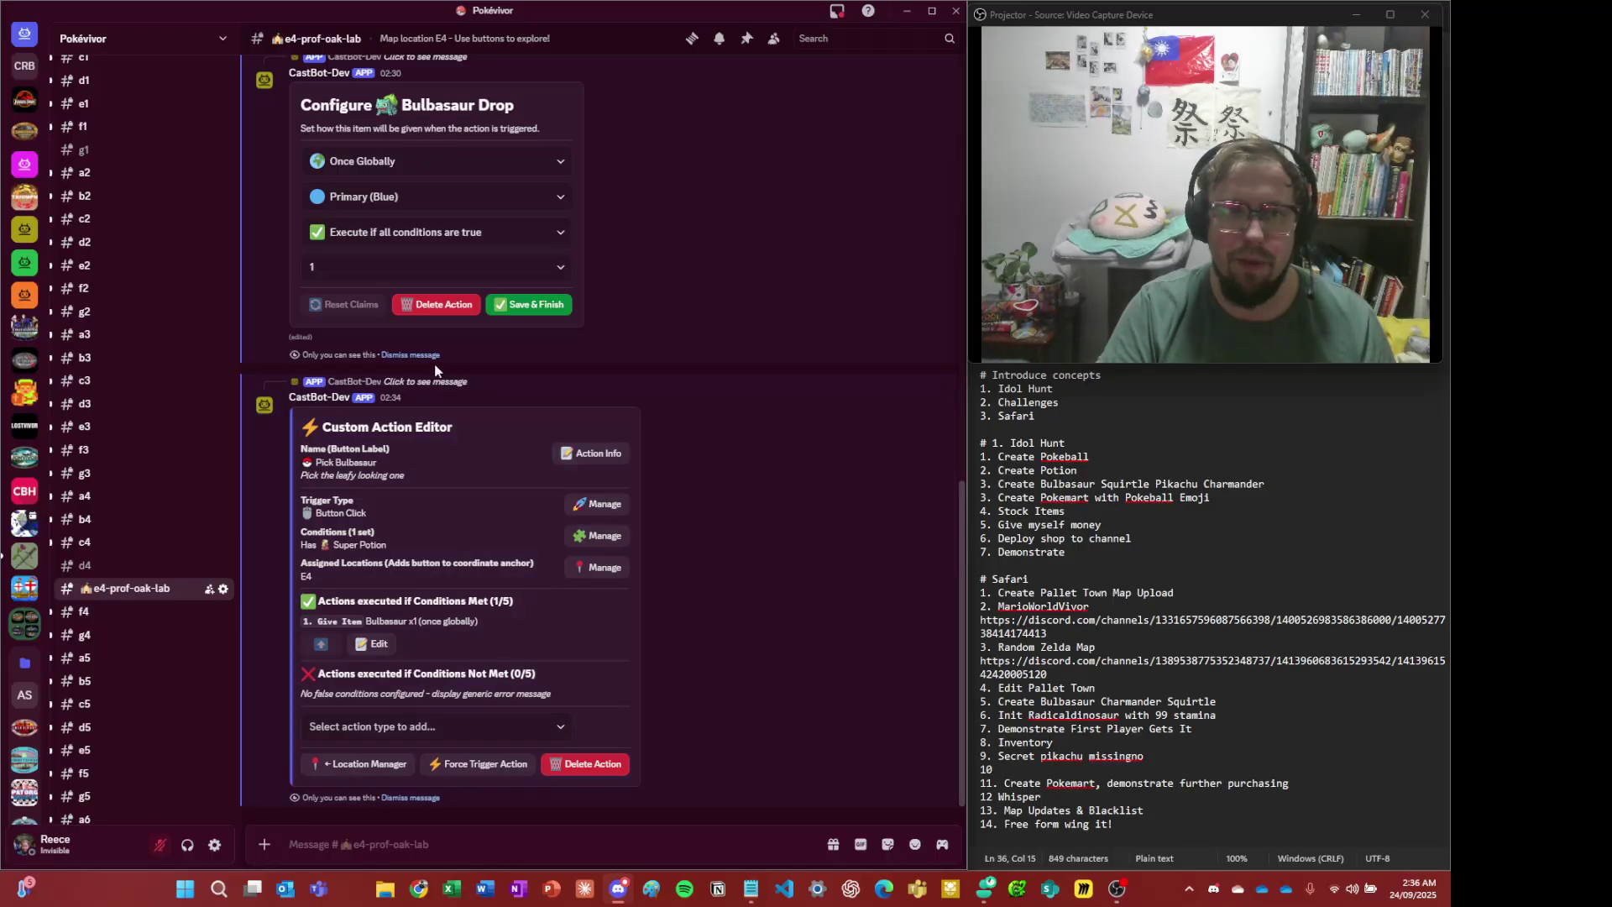
left_click(410, 355)
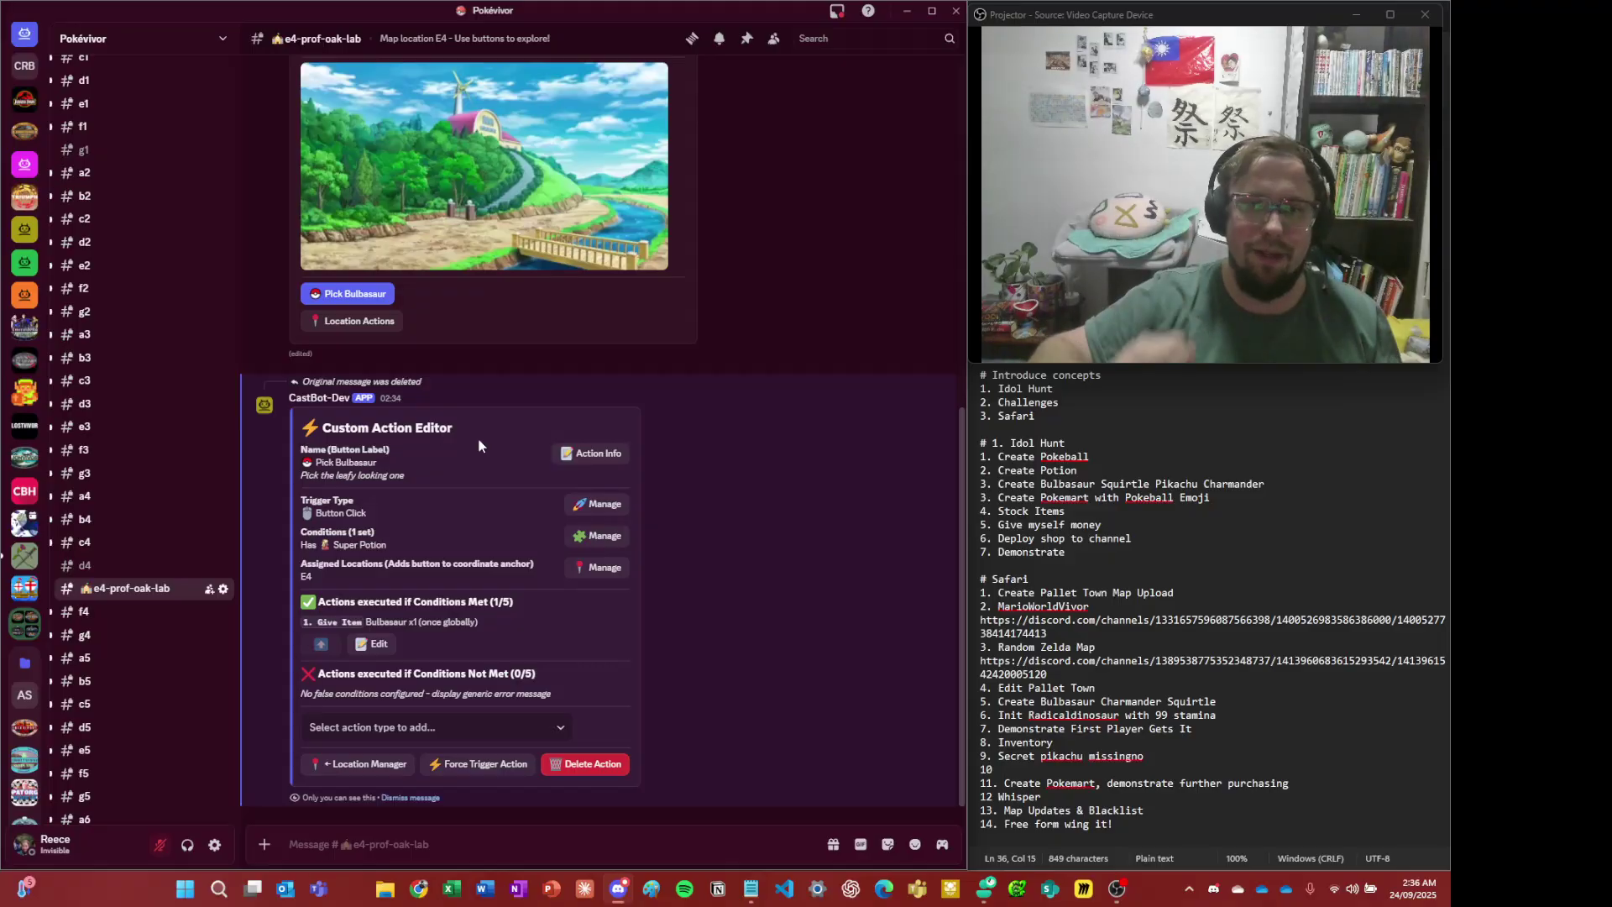
scroll(562, 546, "up", 1)
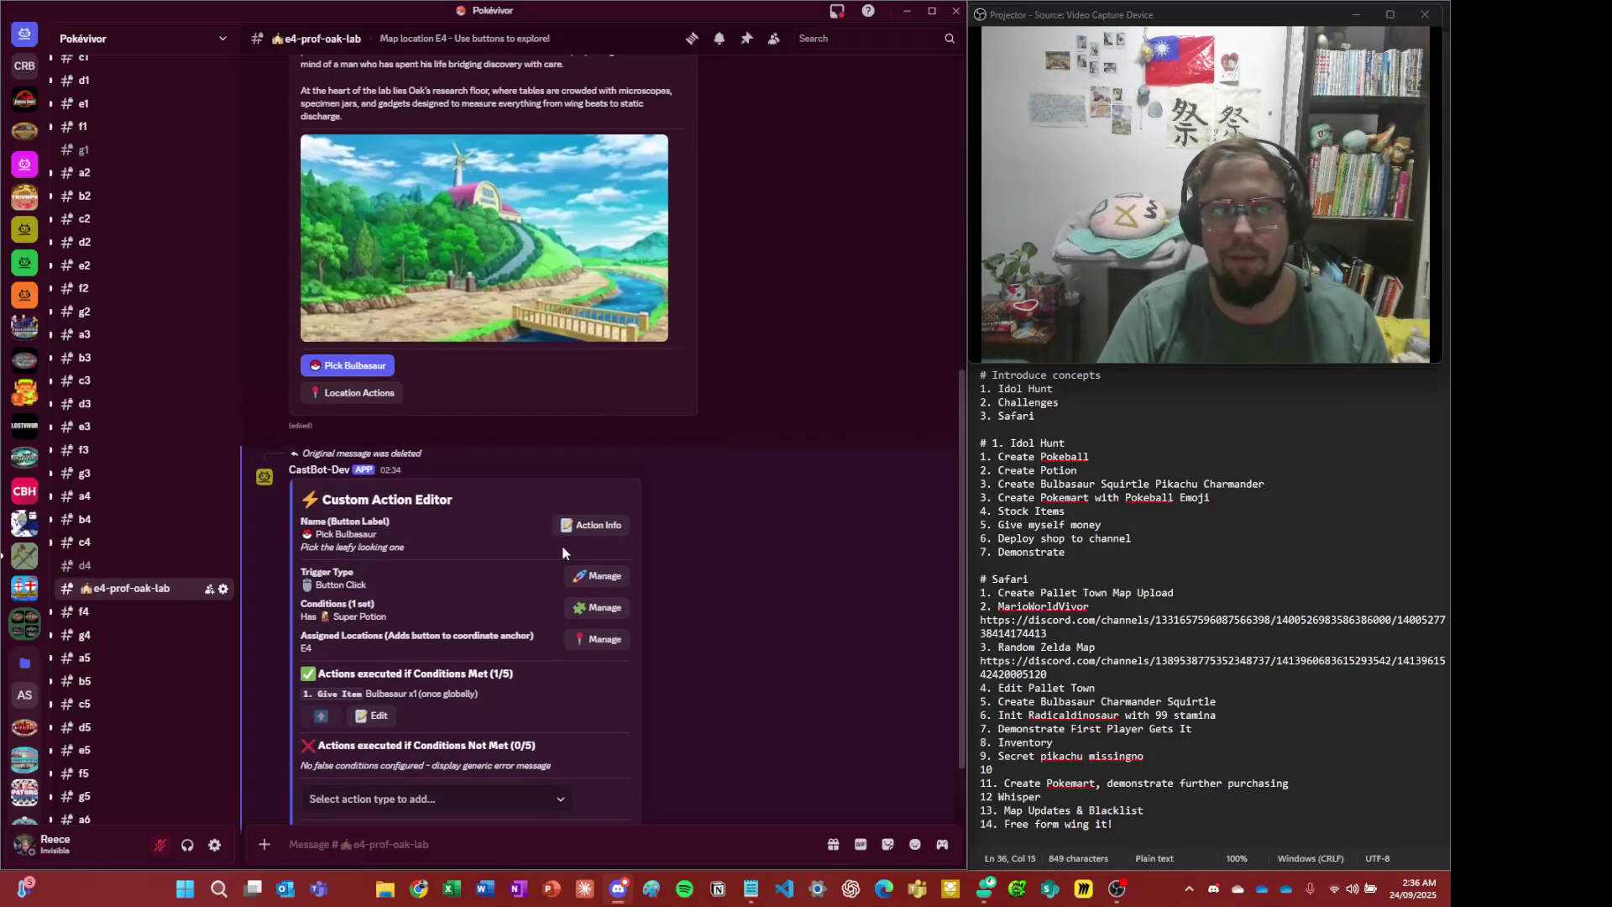
double_click(397, 551)
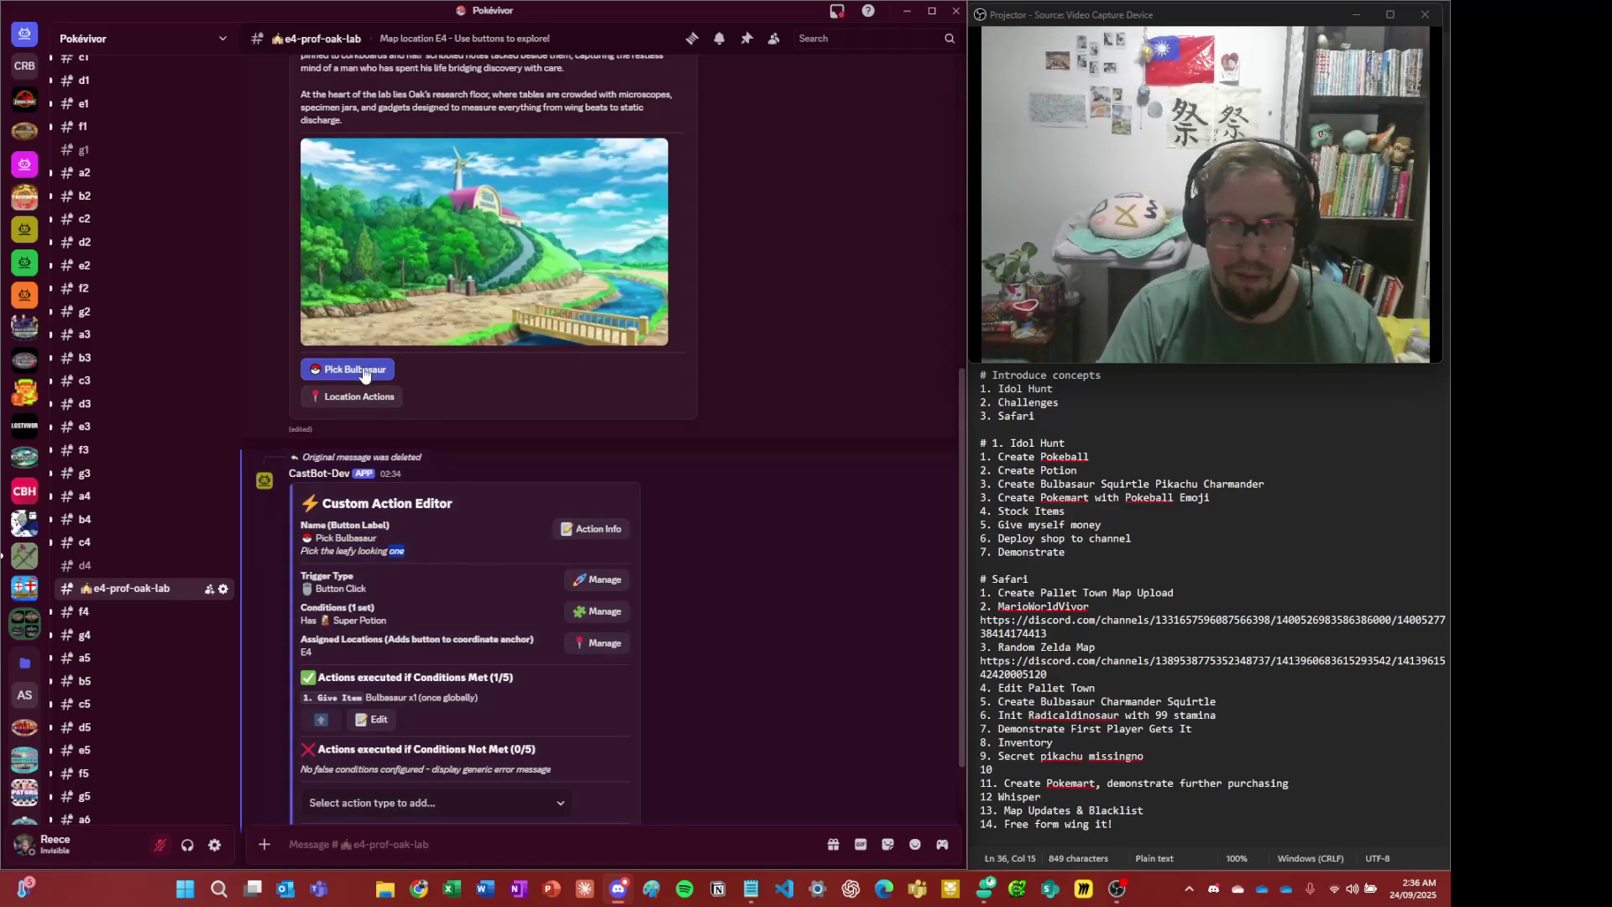
left_click_drag(387, 551, 370, 550)
scroll(401, 560, "down", 1)
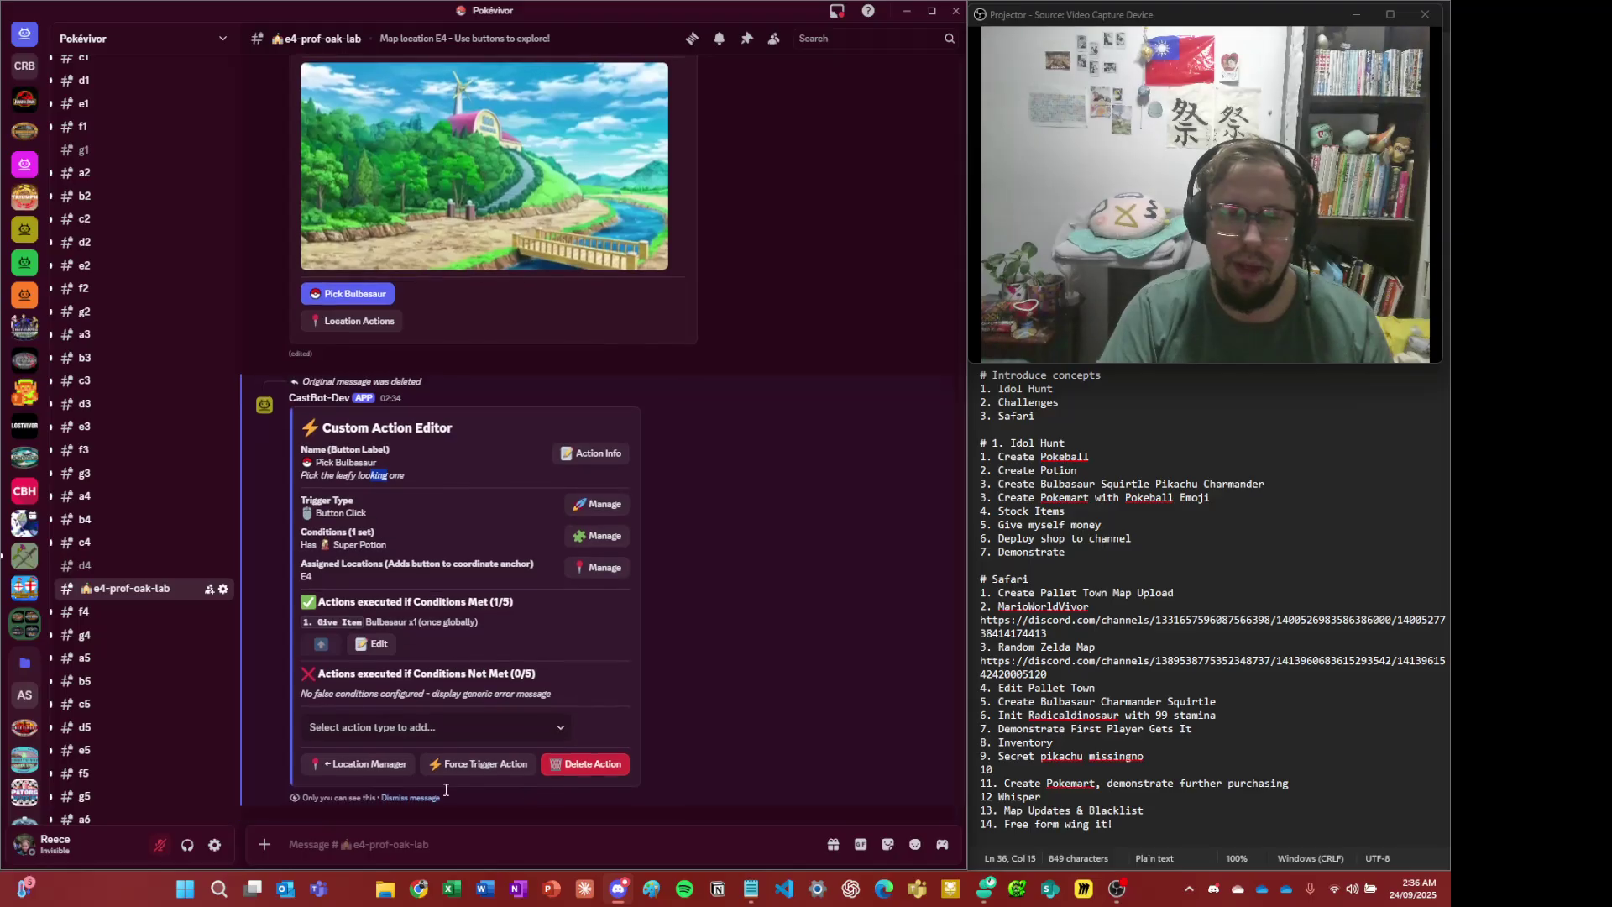
scroll(470, 573, "up", 2)
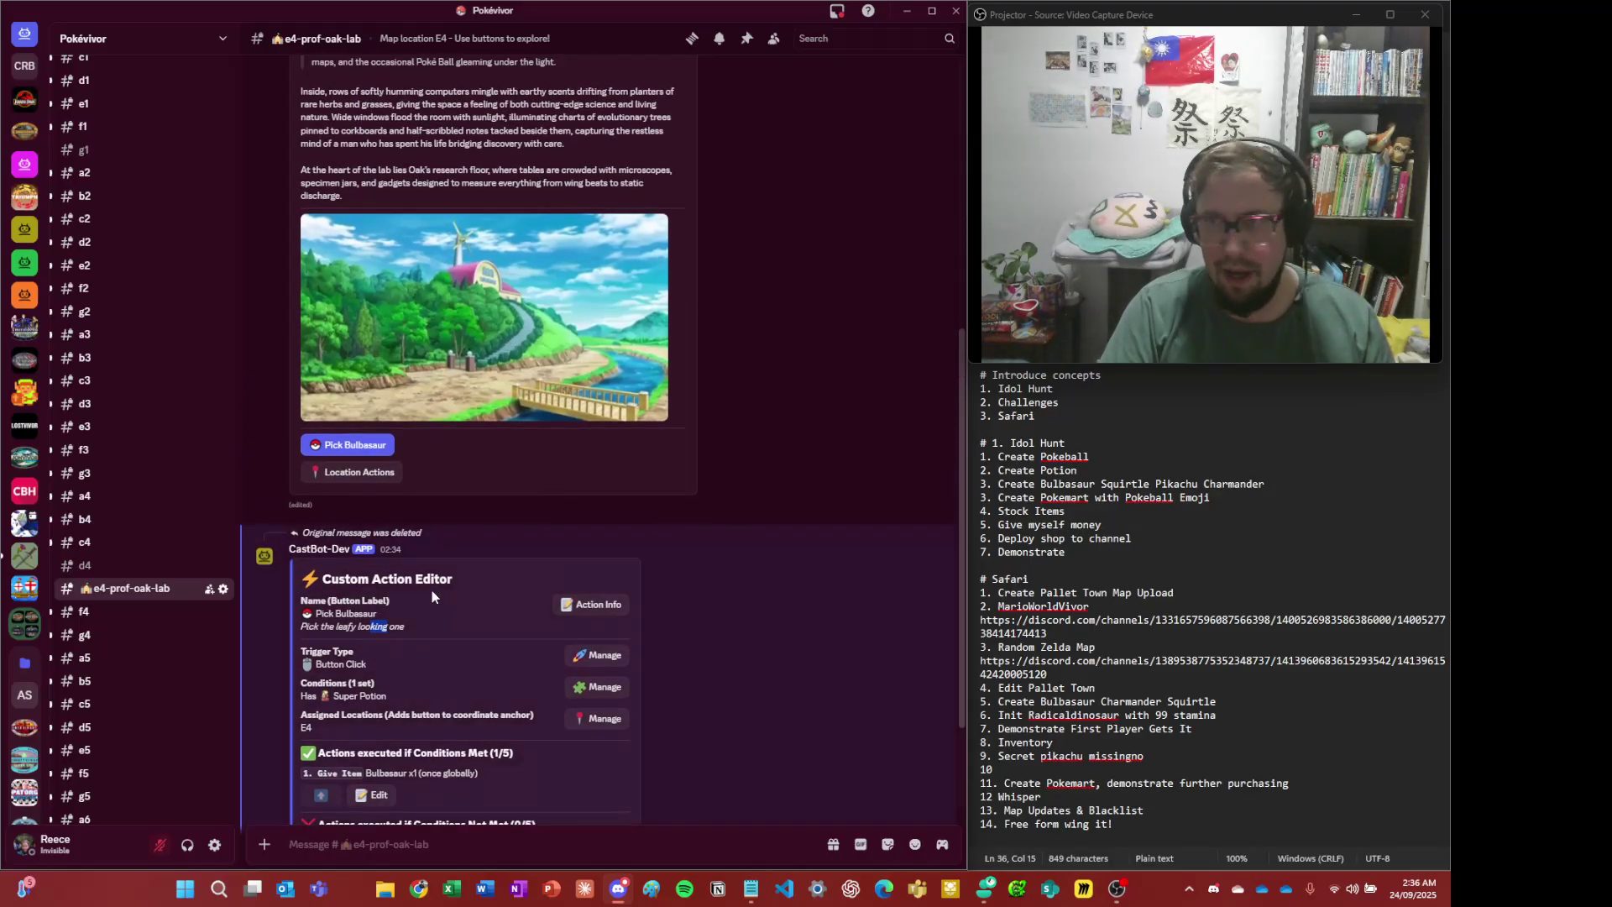
scroll(415, 555, "down", 2)
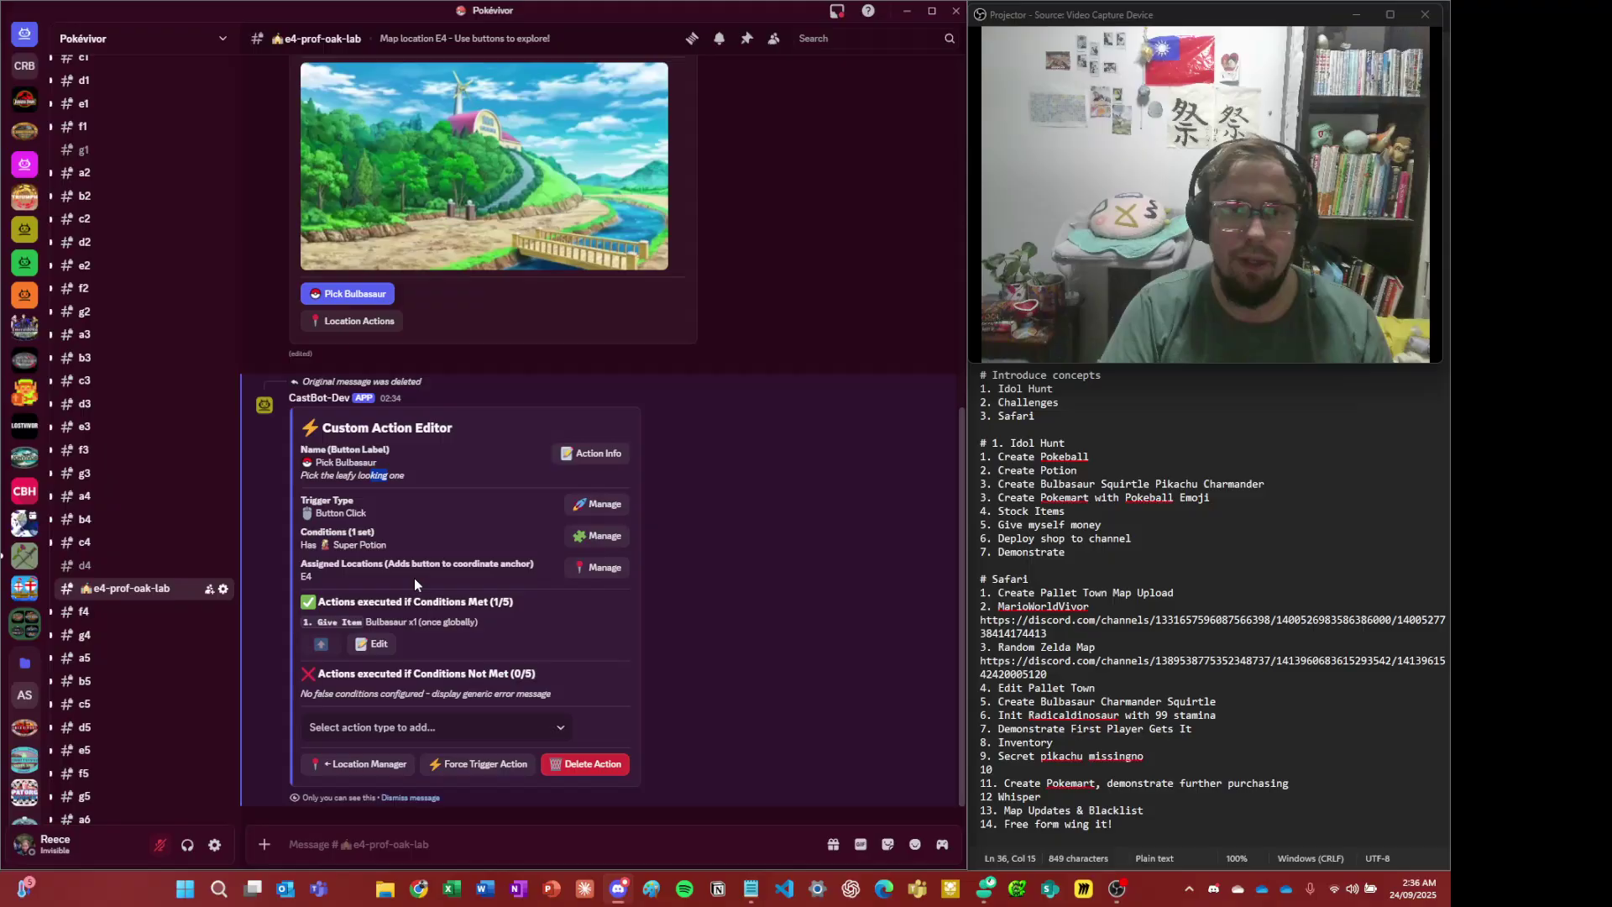
left_click(441, 535)
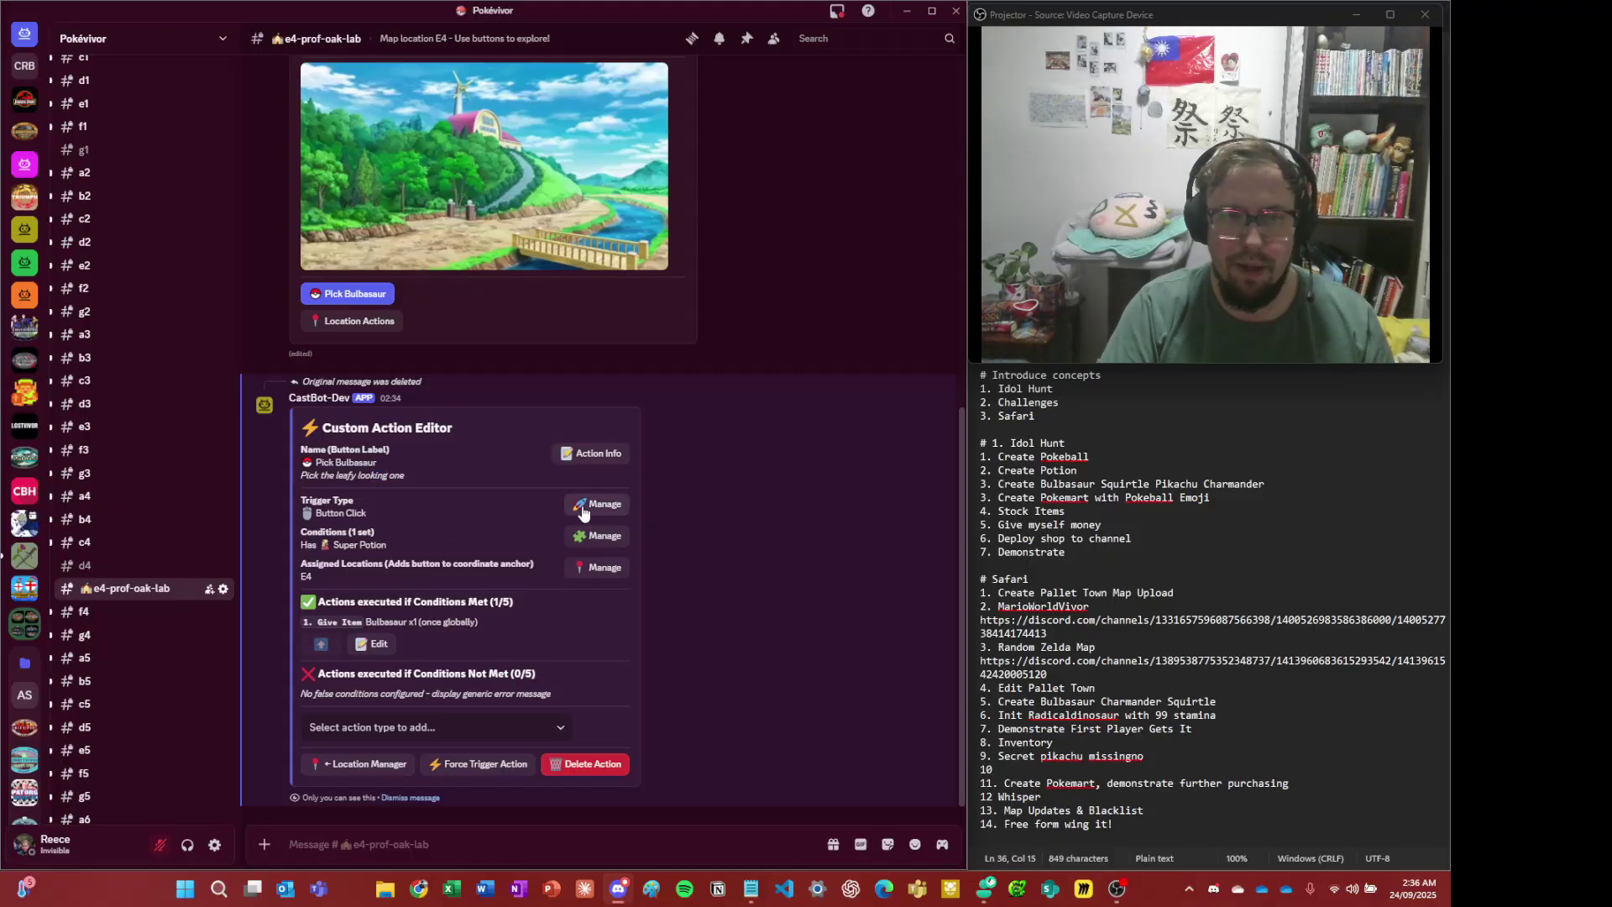
left_click_drag(319, 545, 400, 540)
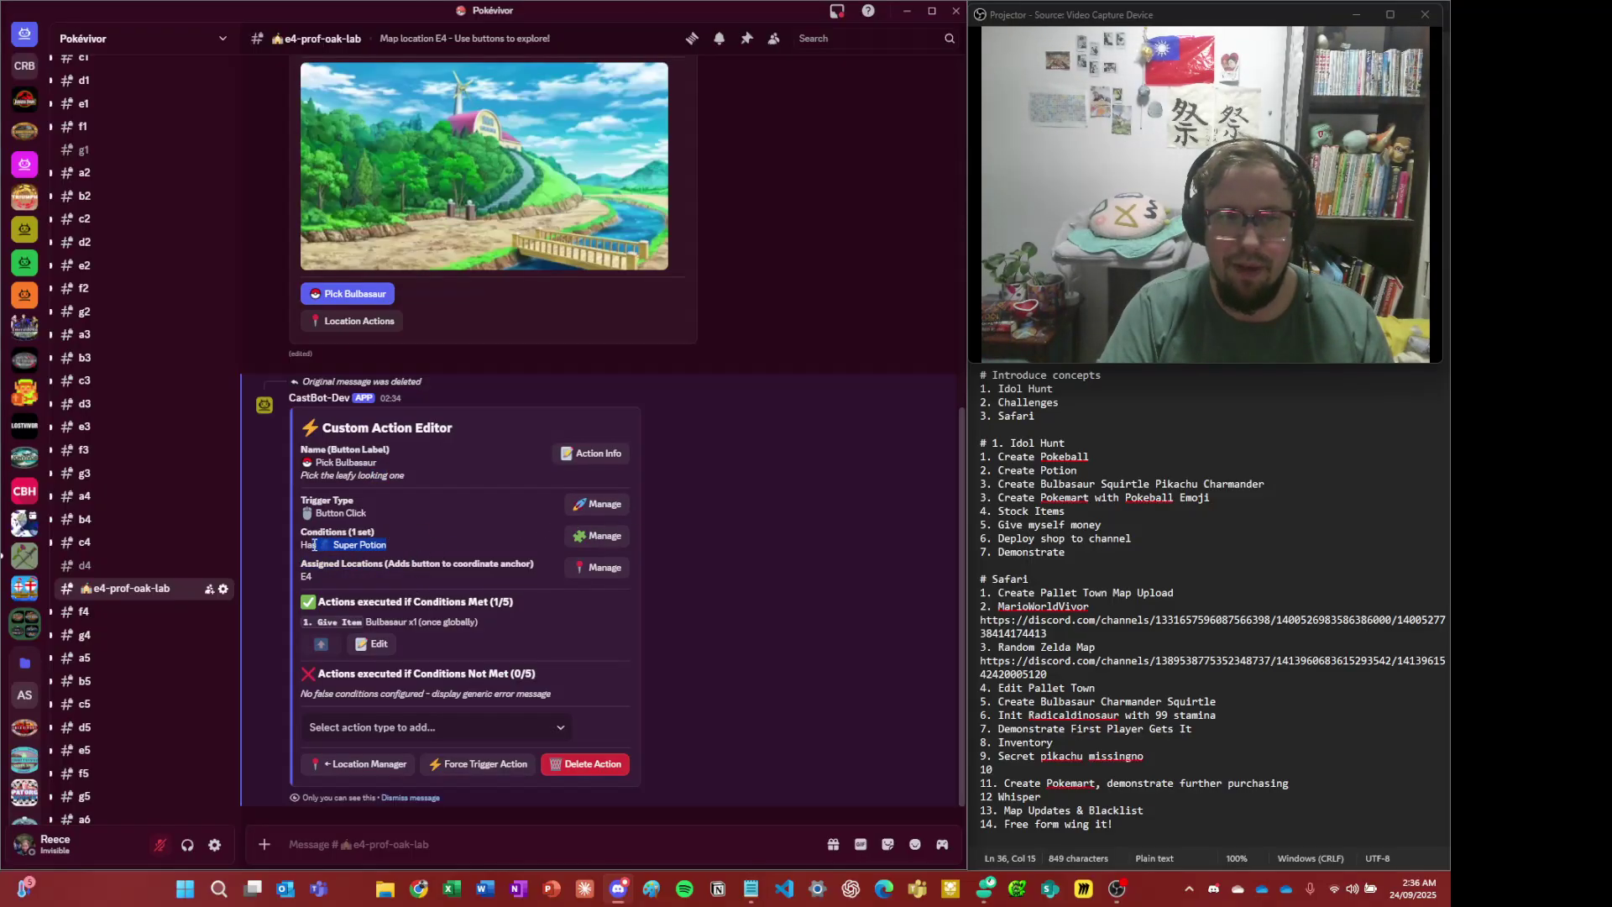
left_click(484, 645)
left_click_drag(467, 625, 452, 624)
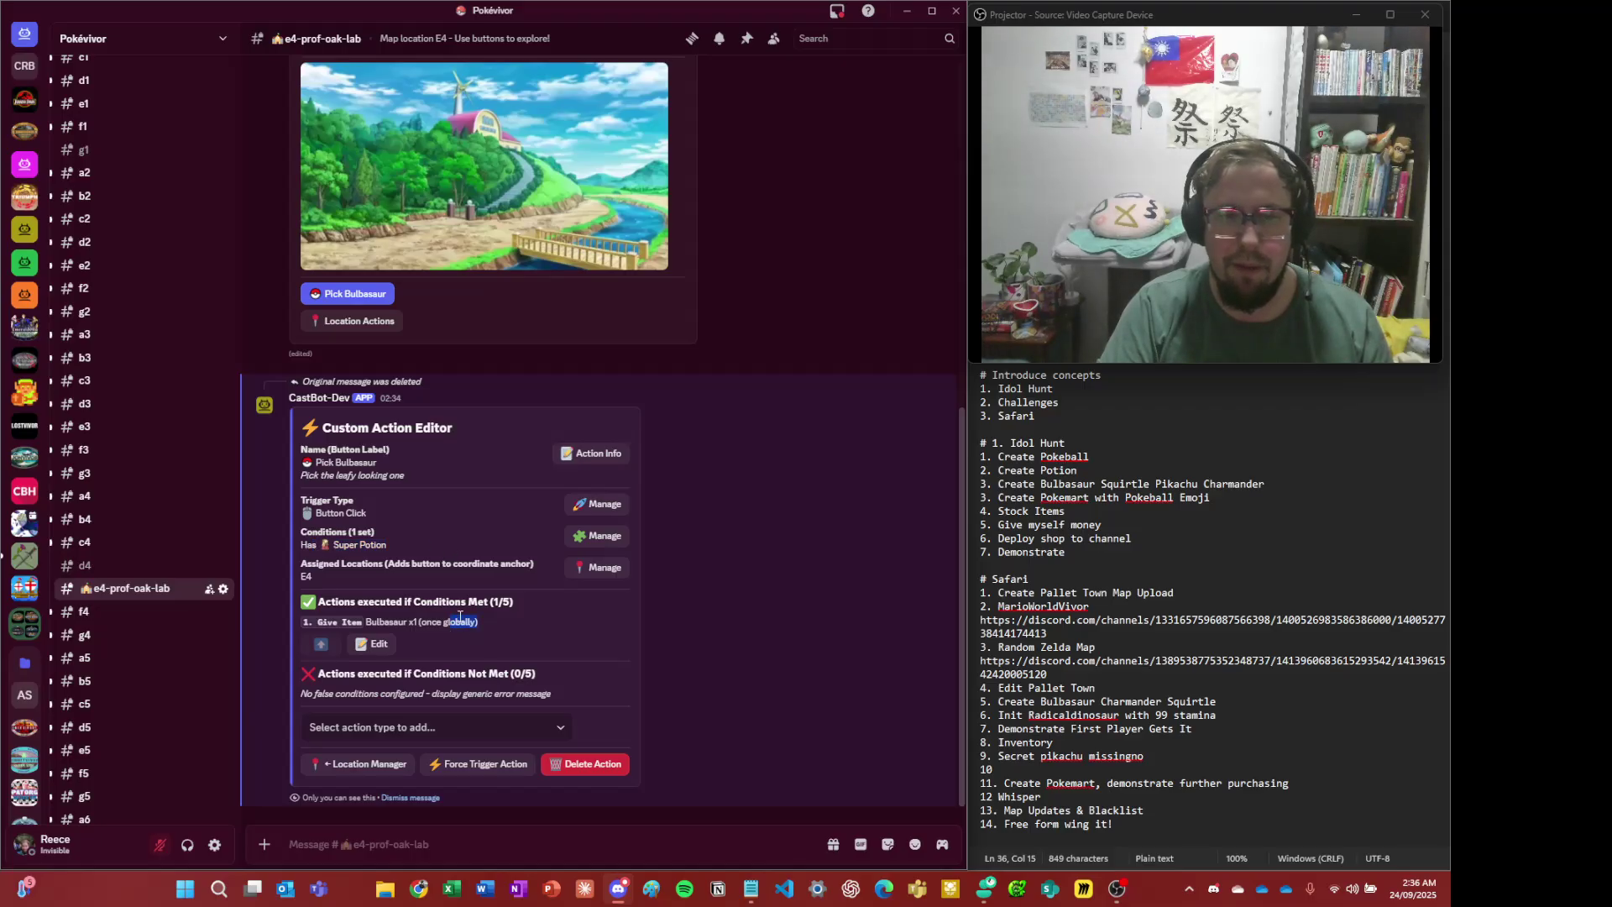
left_click(473, 611)
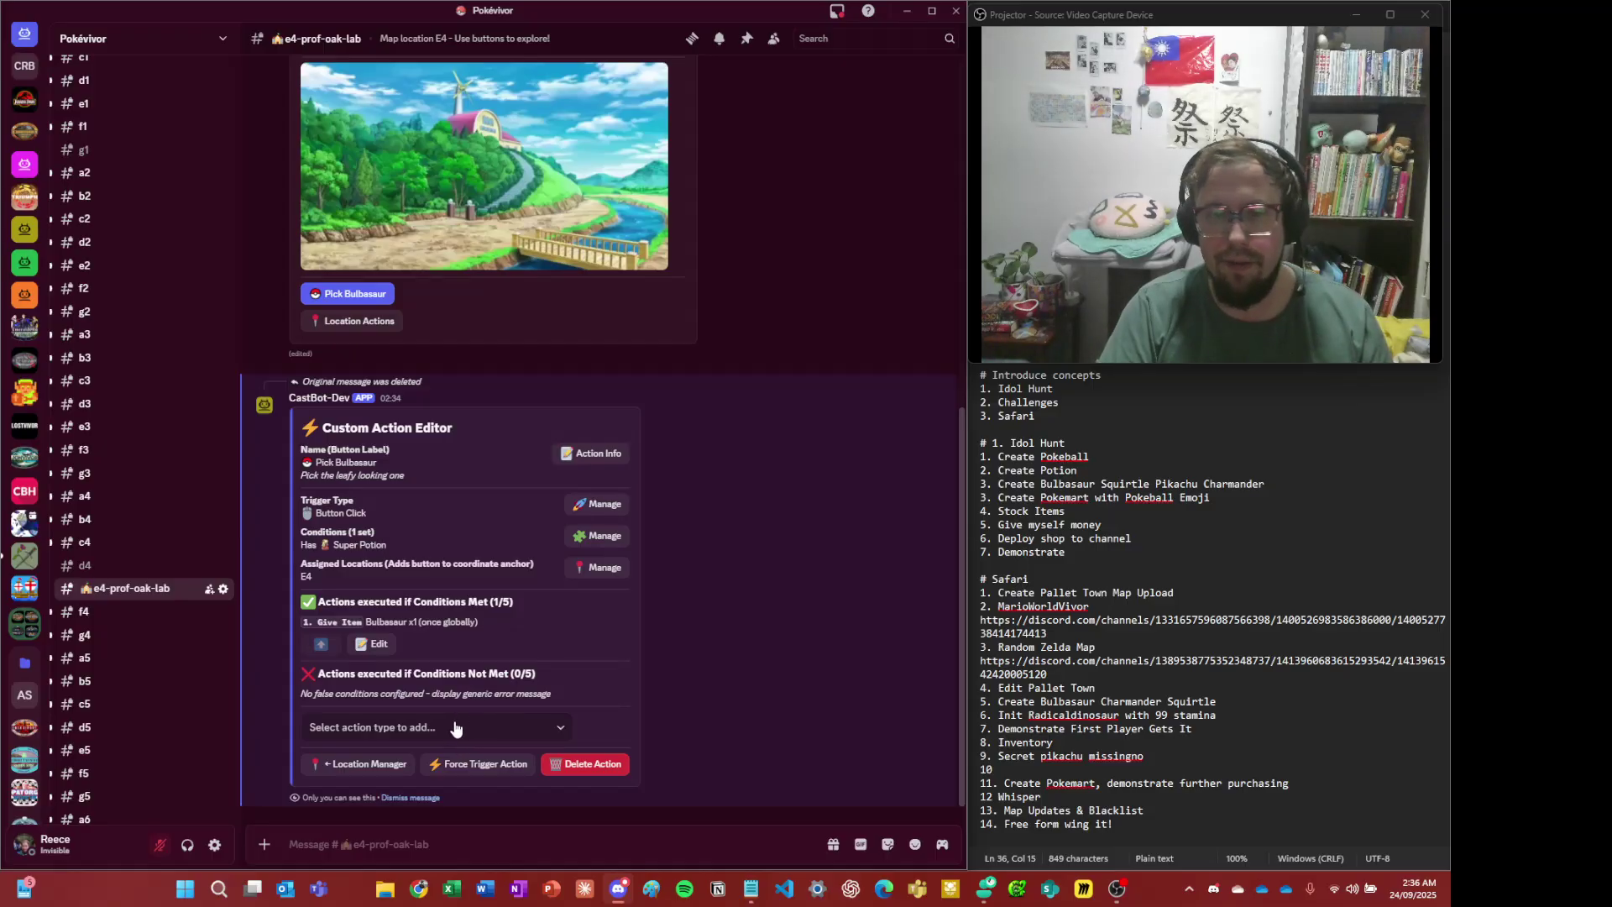
- Add a Display Text action to the Pick Bulbasaur button
left_click(408, 727)
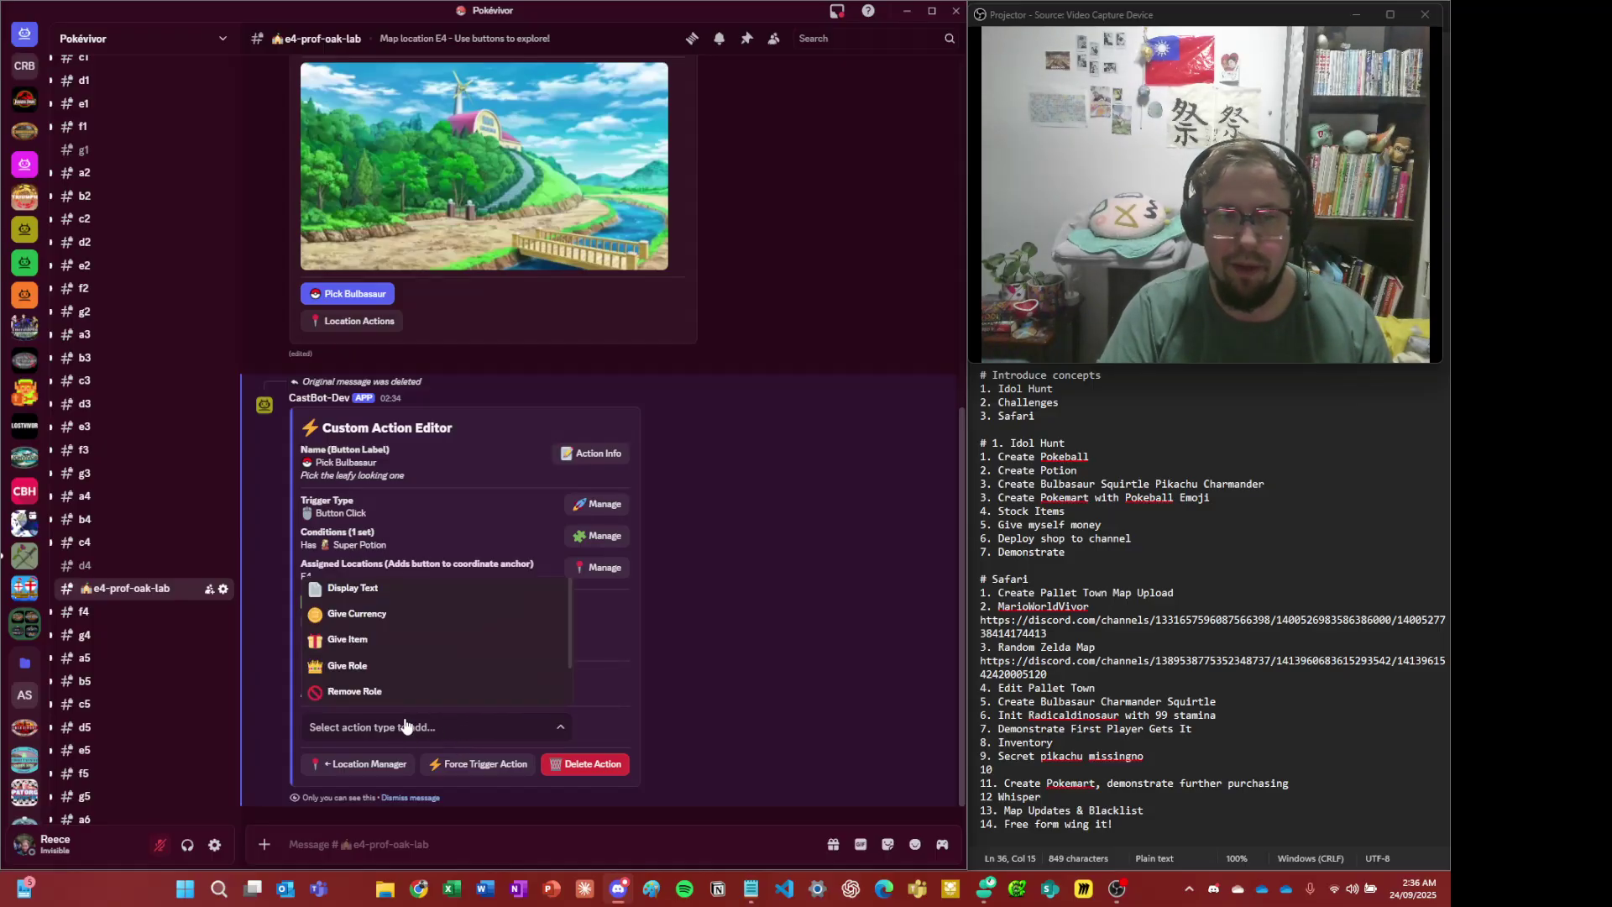
left_click(406, 598)
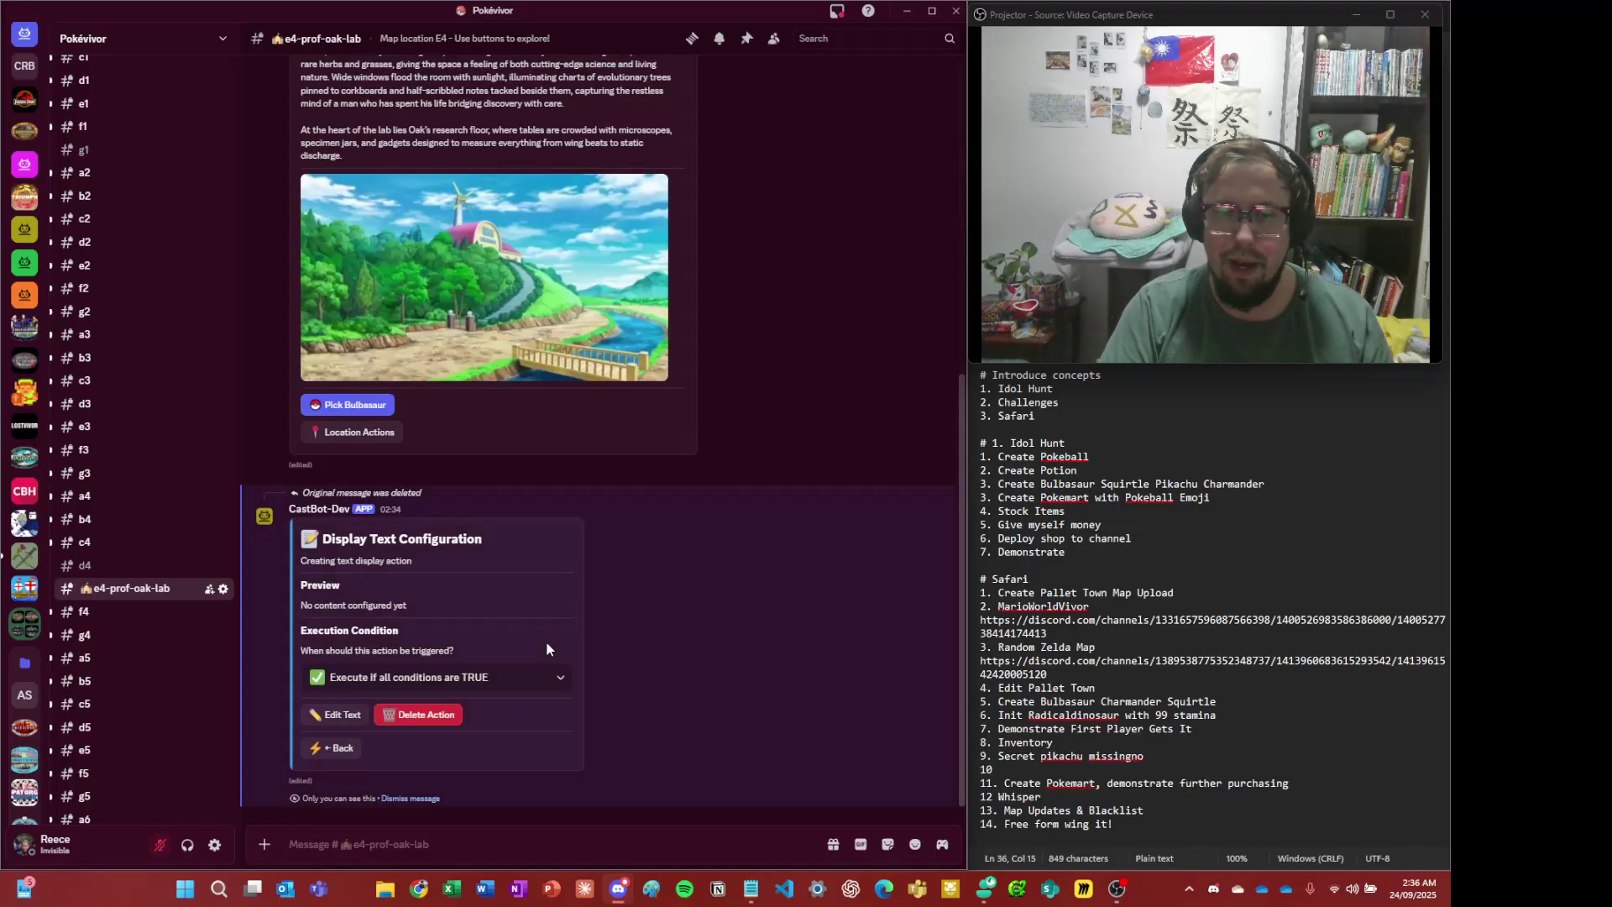
scroll(109, 361, "up", 5)
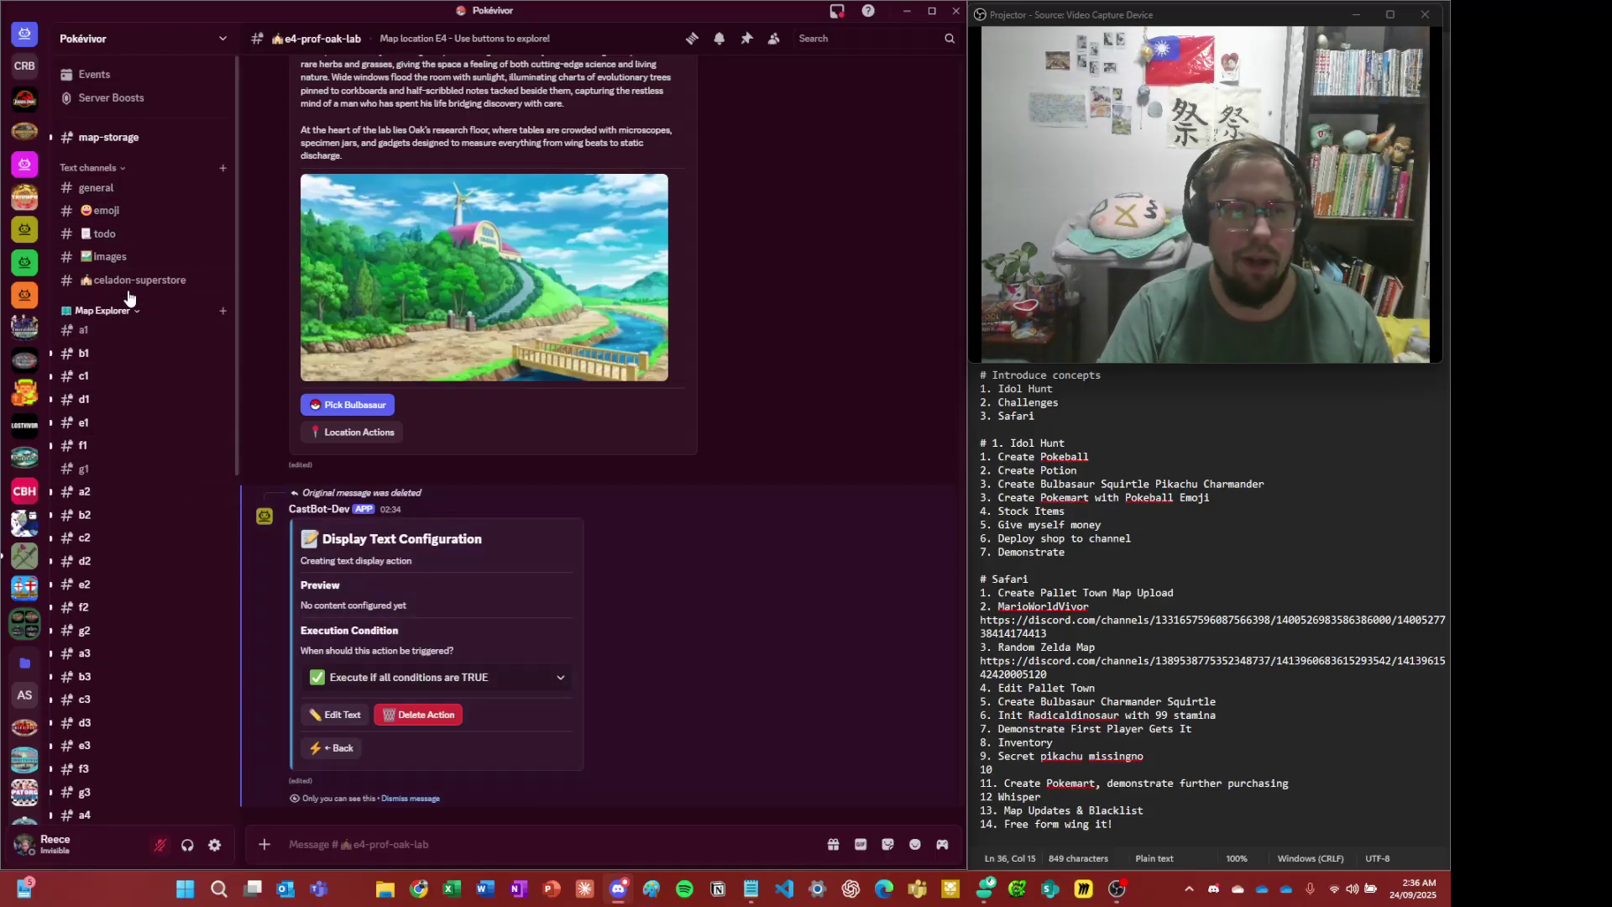
- Visit the celadon-superstore and images channels, then bring up the Google Images browser
left_click(137, 282)
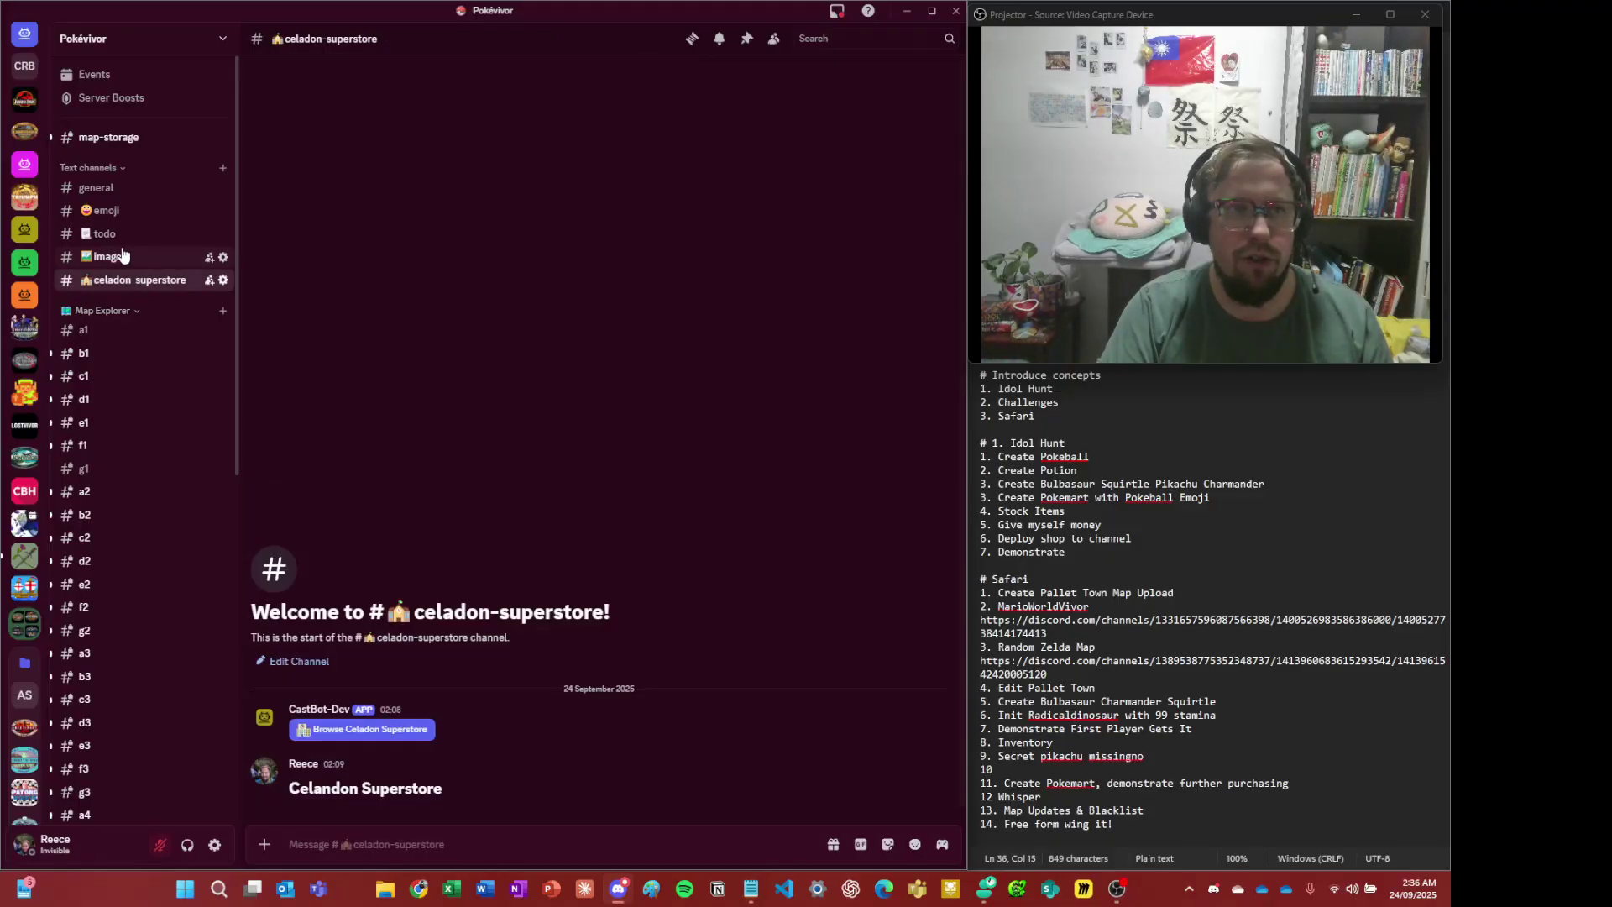
left_click(109, 257)
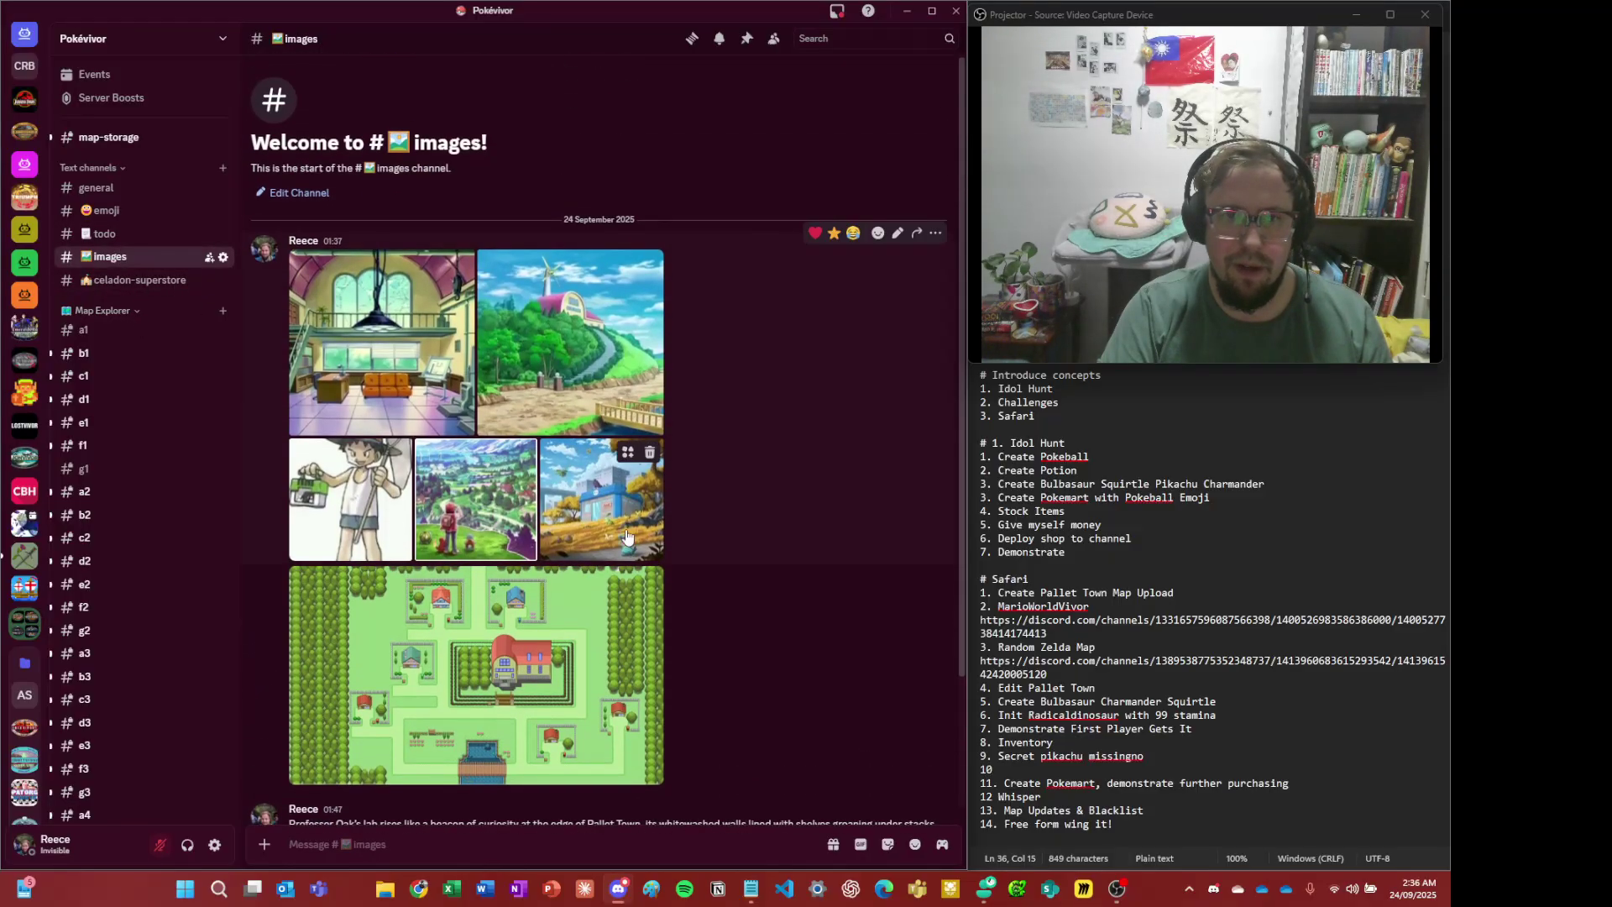
key("alt+Down")
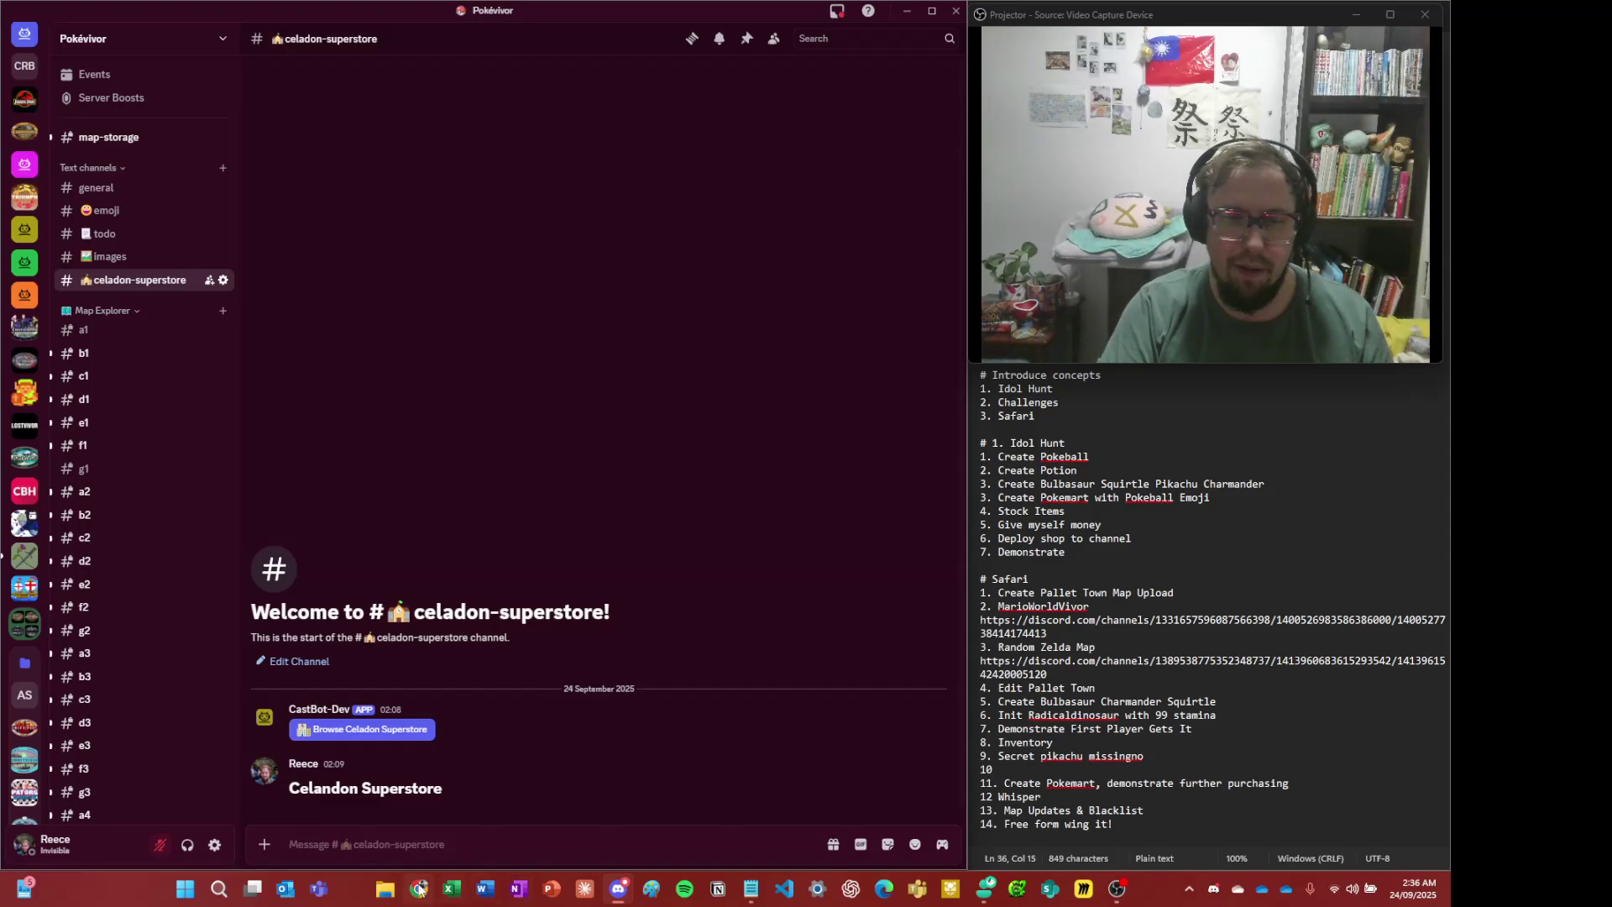
left_click(420, 888)
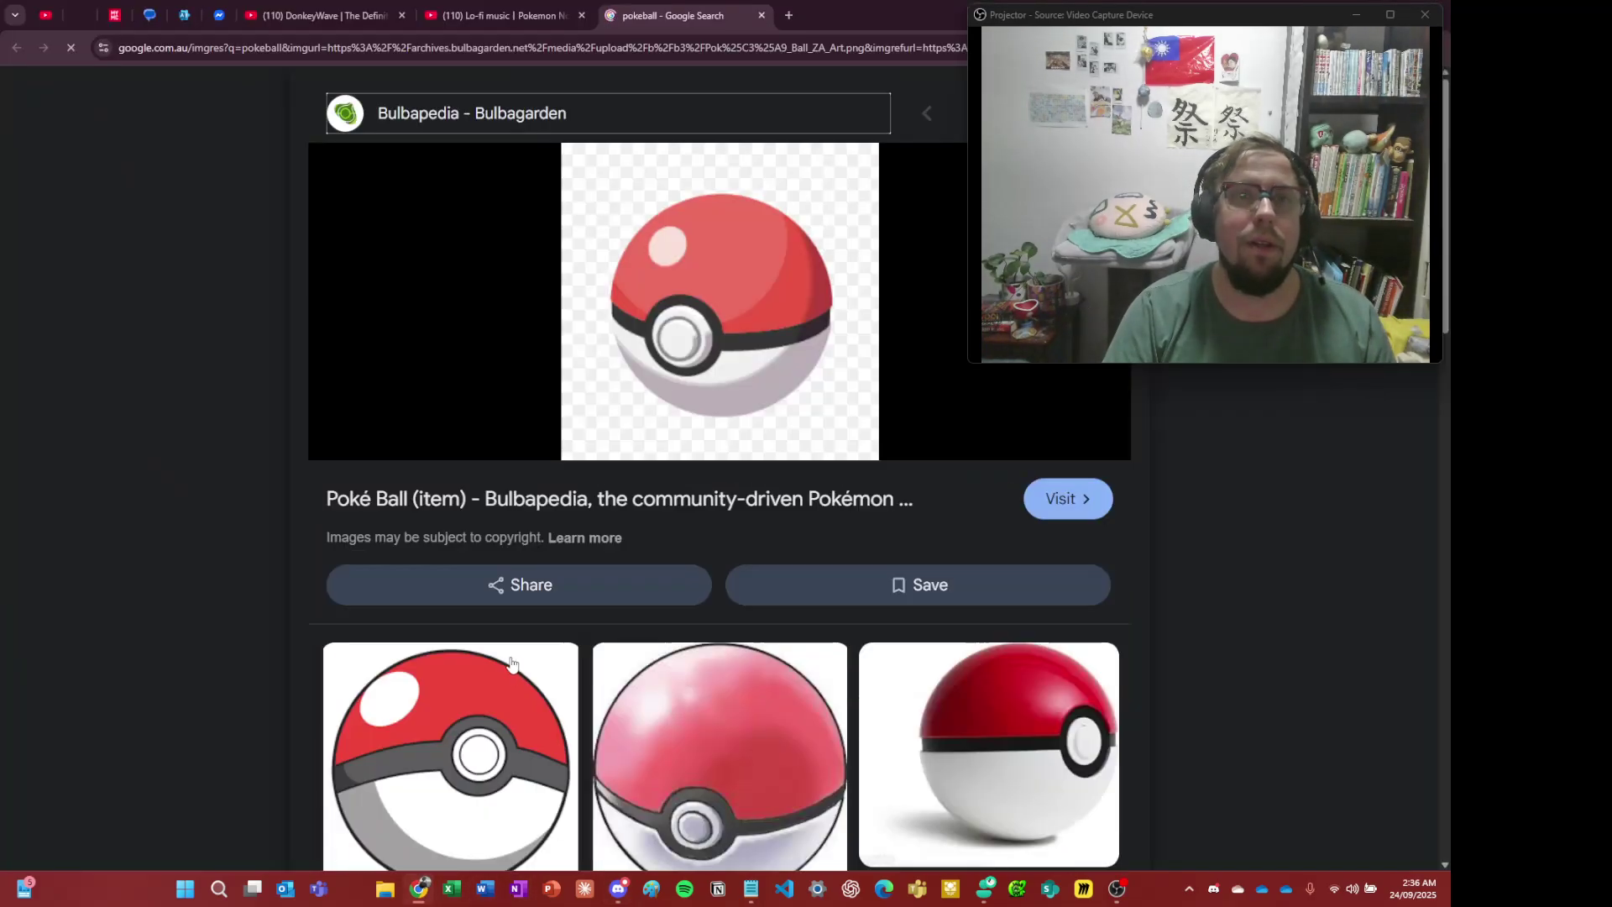
- Search Google Images for 'professor oak angry', copy the Oak picture, and return to Discord
key("ctrl+l")
type("prof")
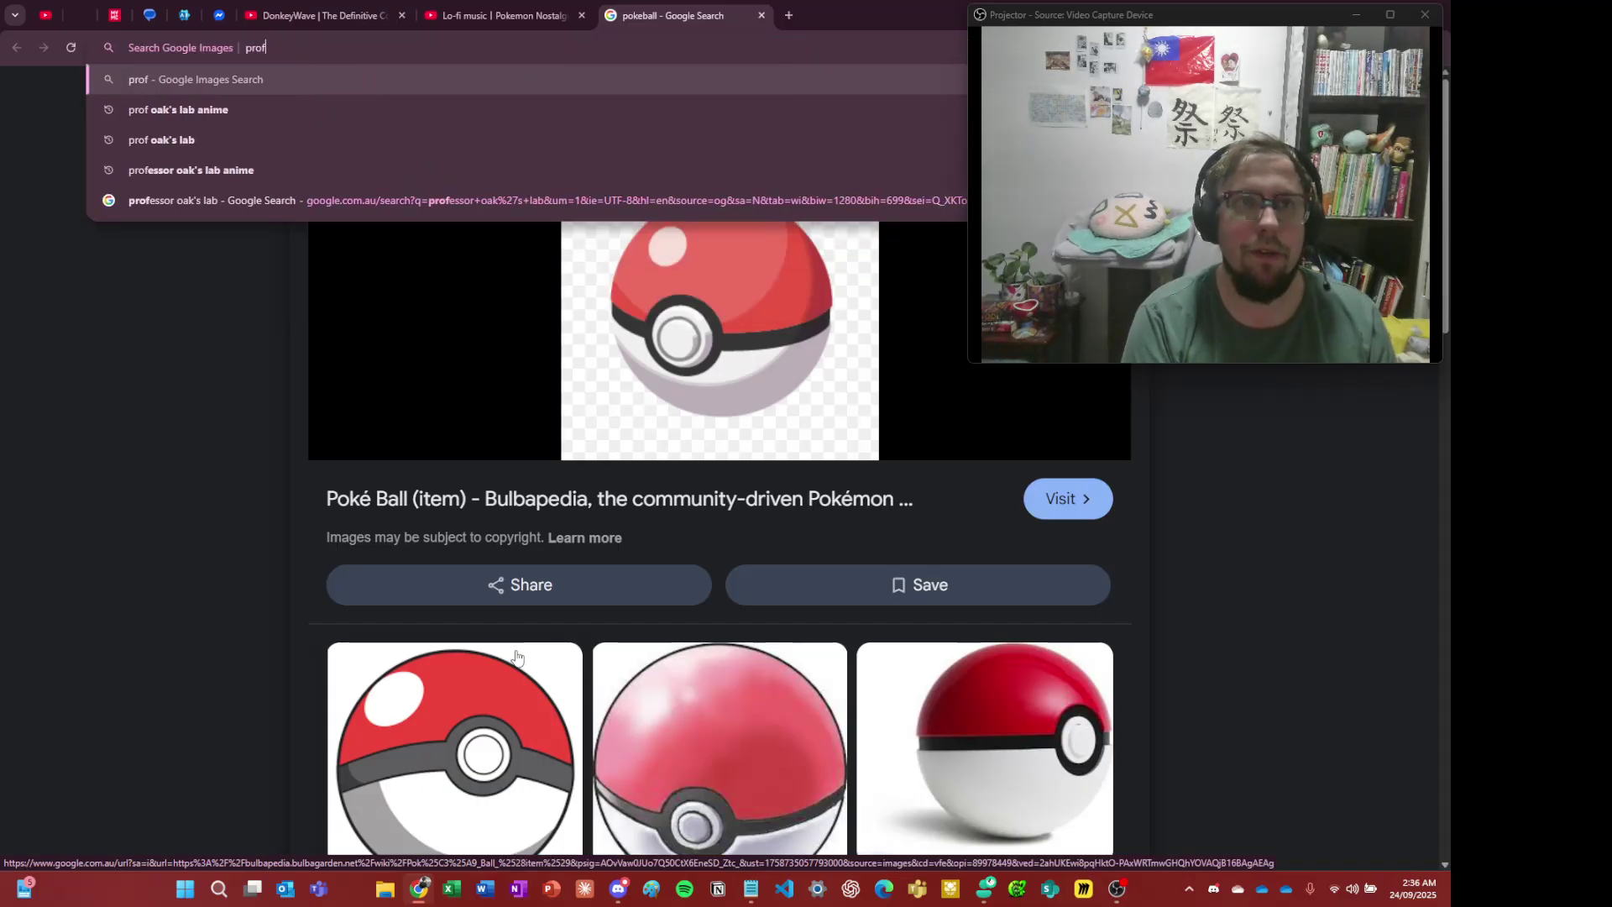
type("essor oak angry")
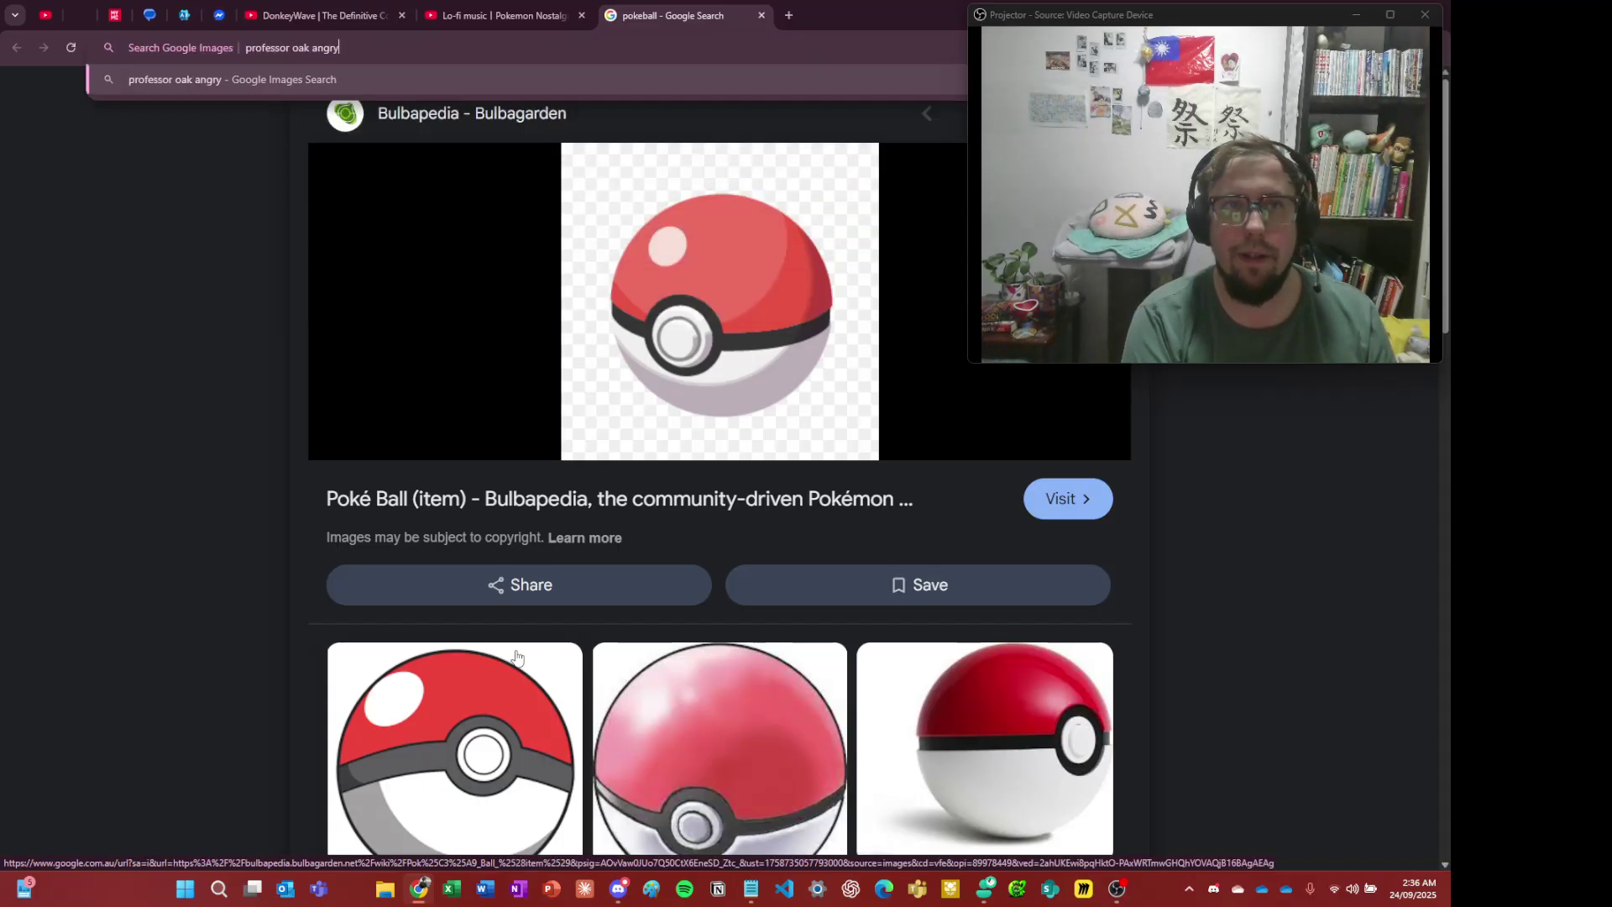
key("Return")
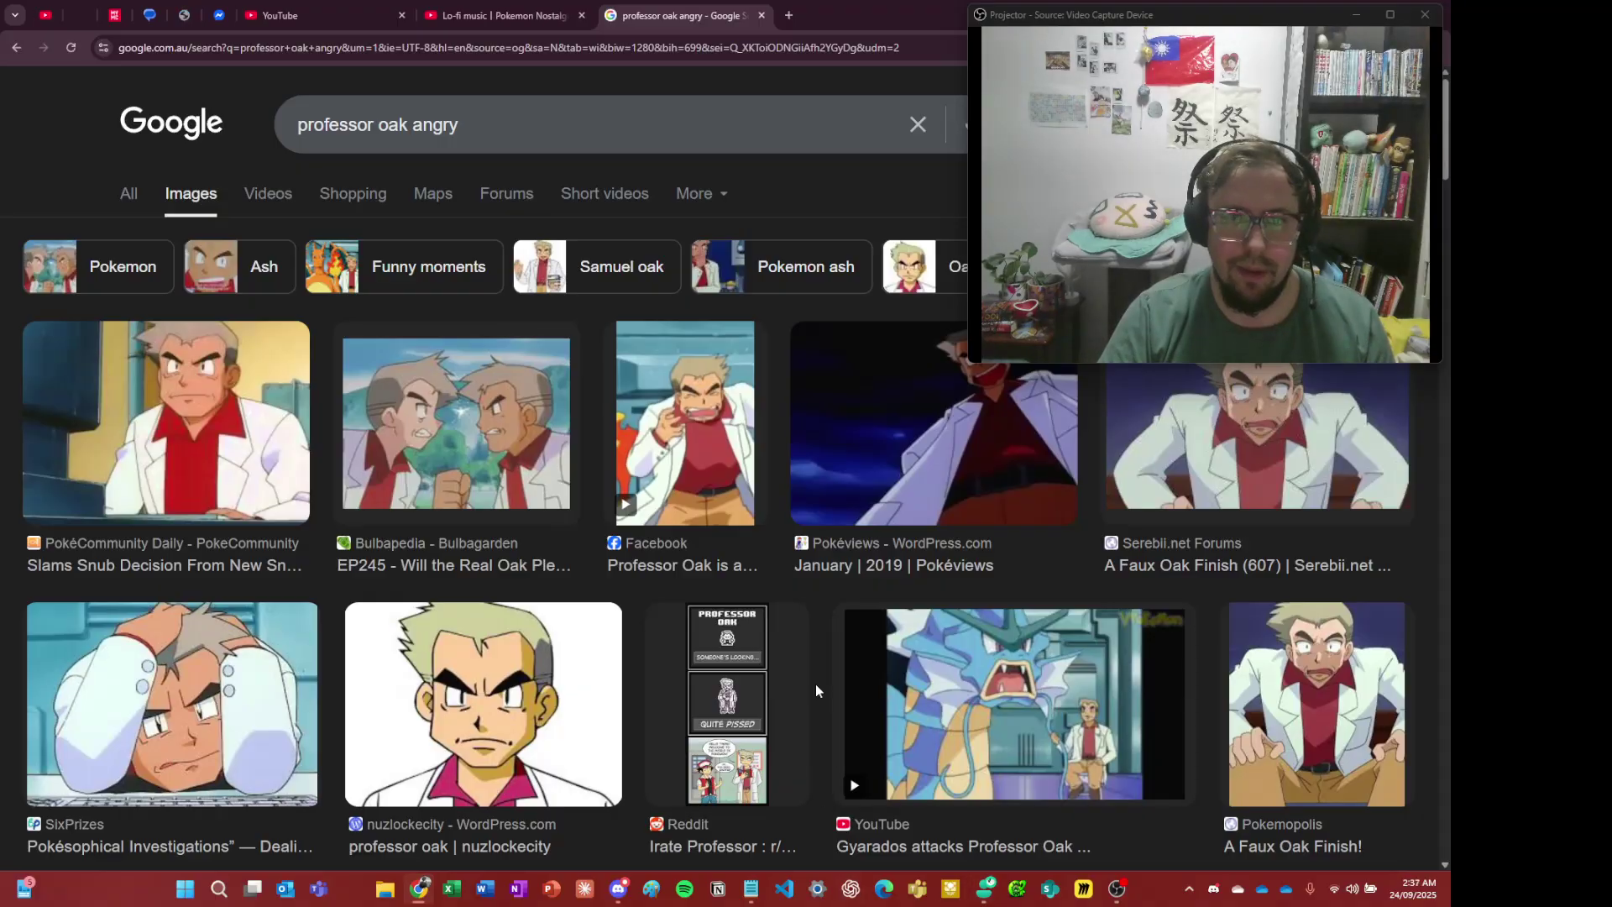
scroll(453, 433, "down", 2)
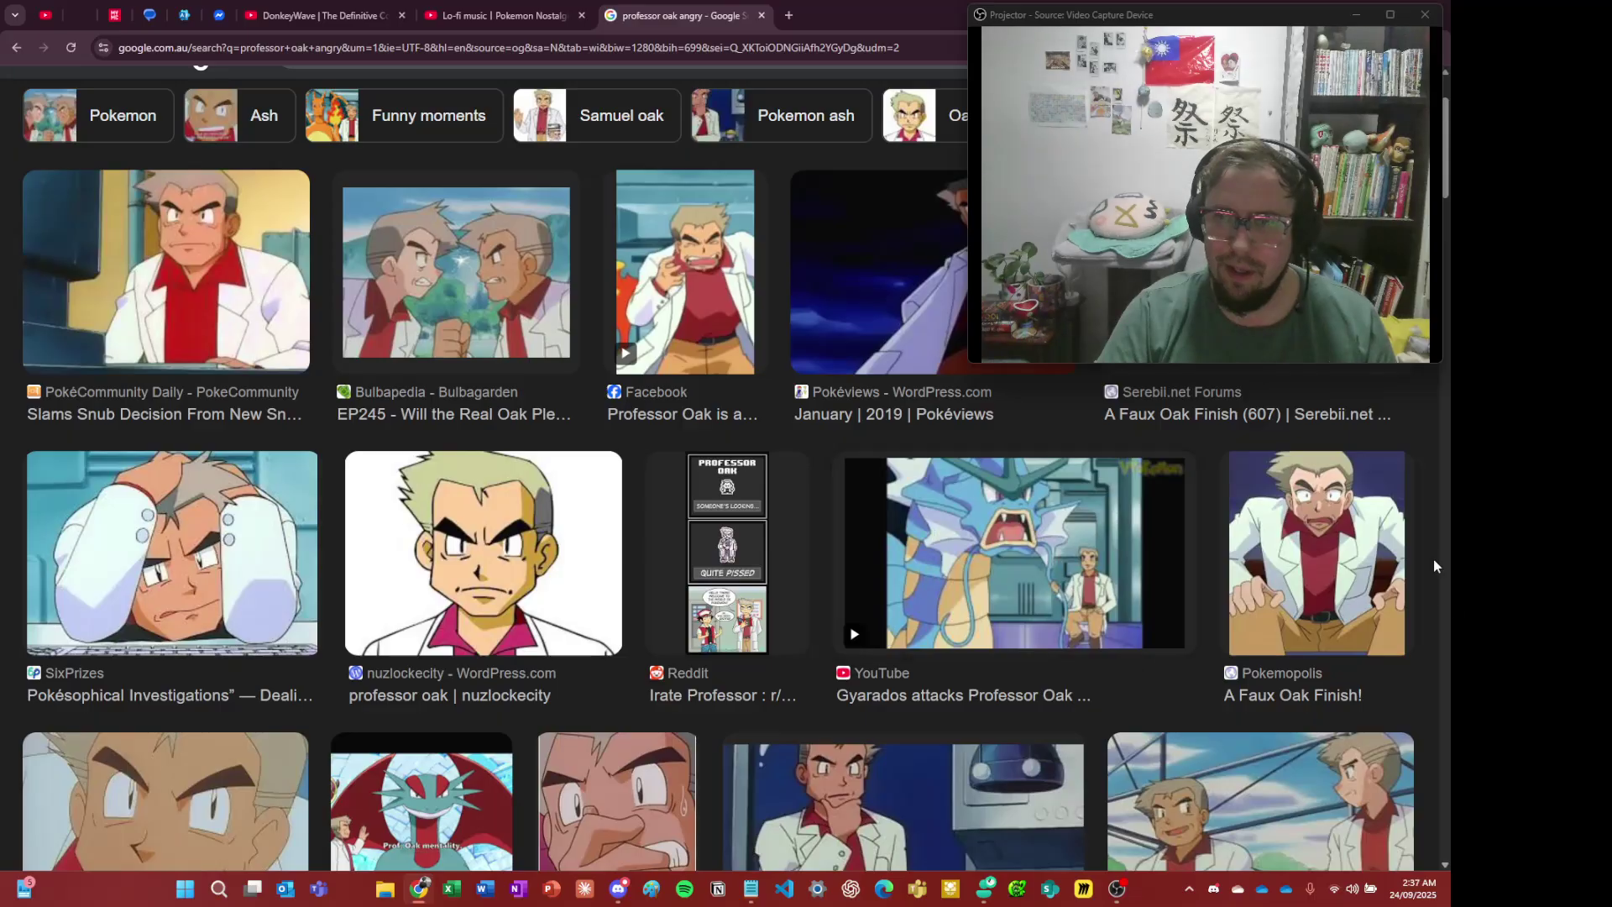
right_click(1277, 502)
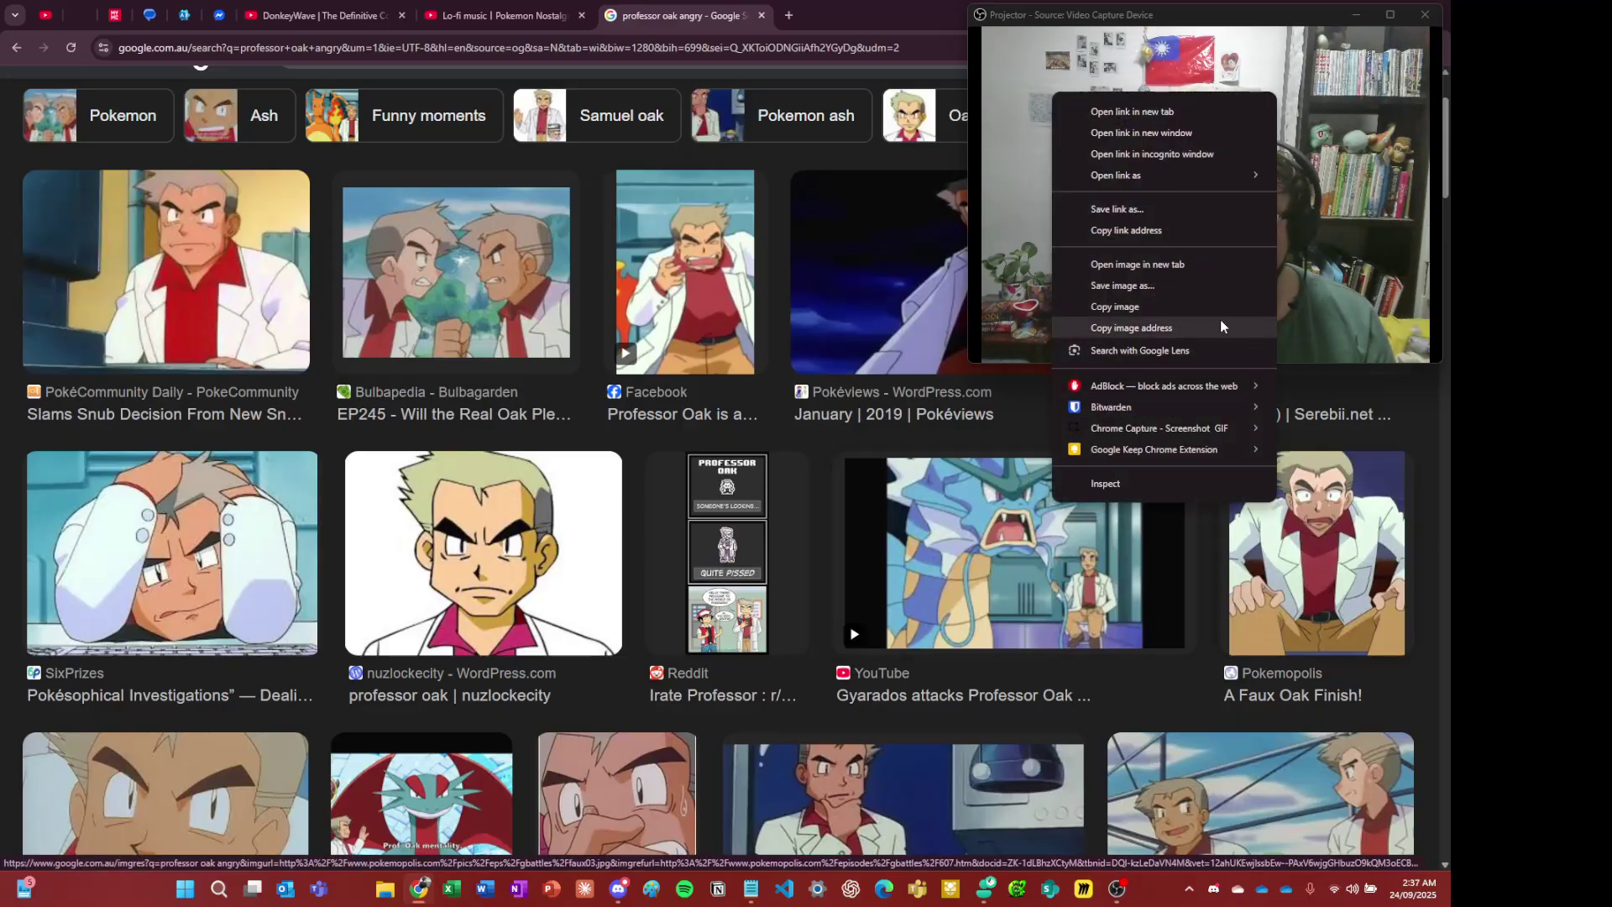
left_click(1115, 307)
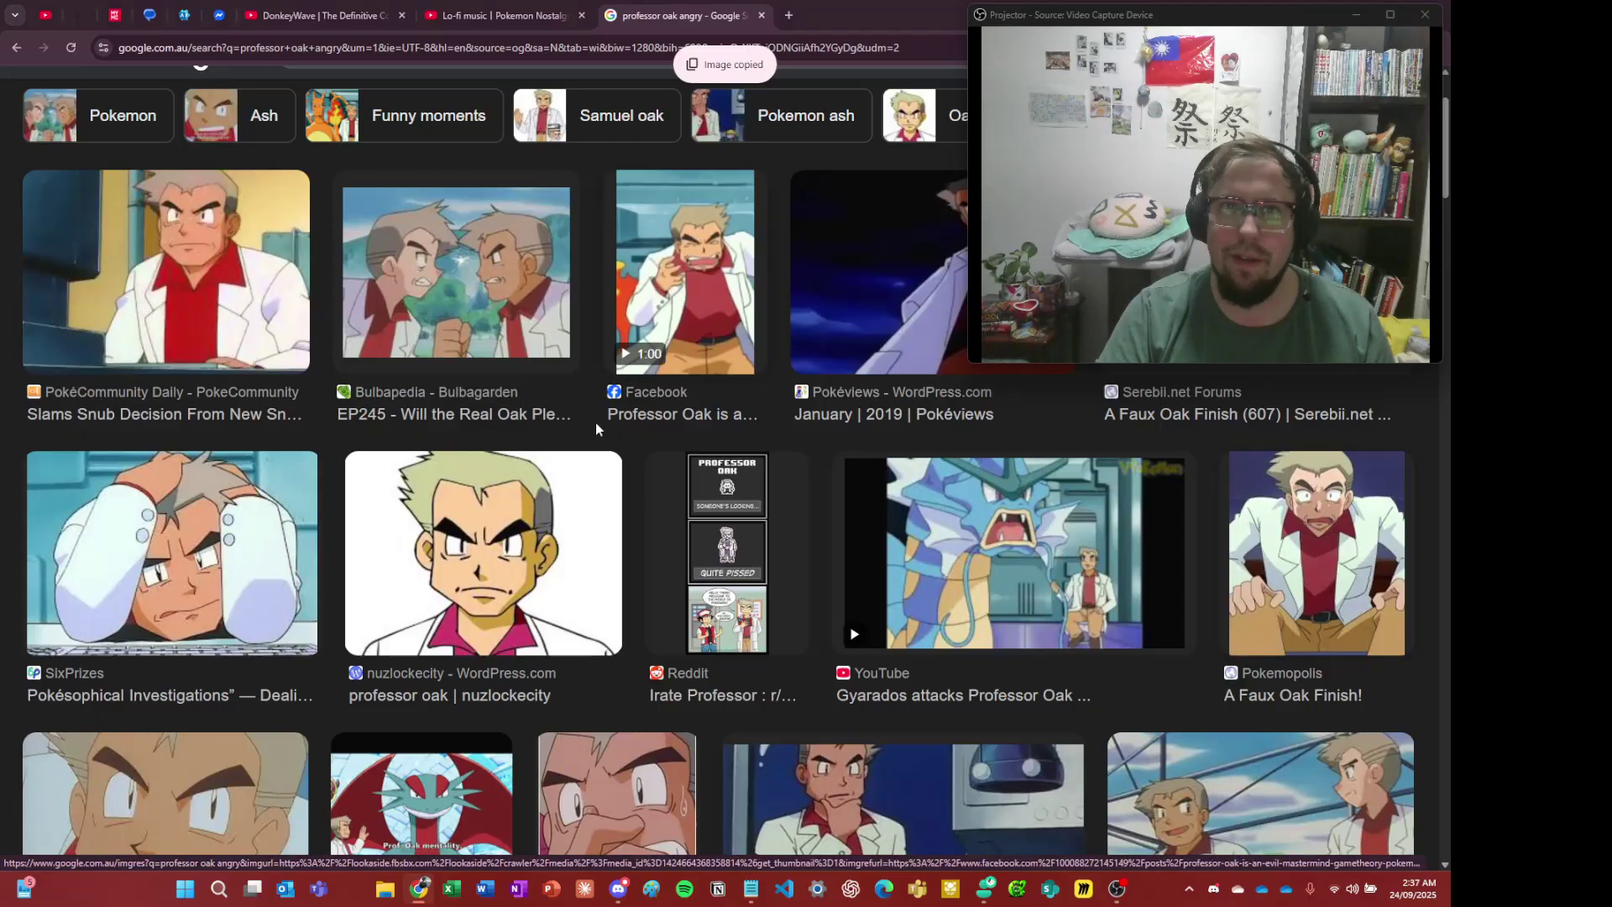
left_click(618, 889)
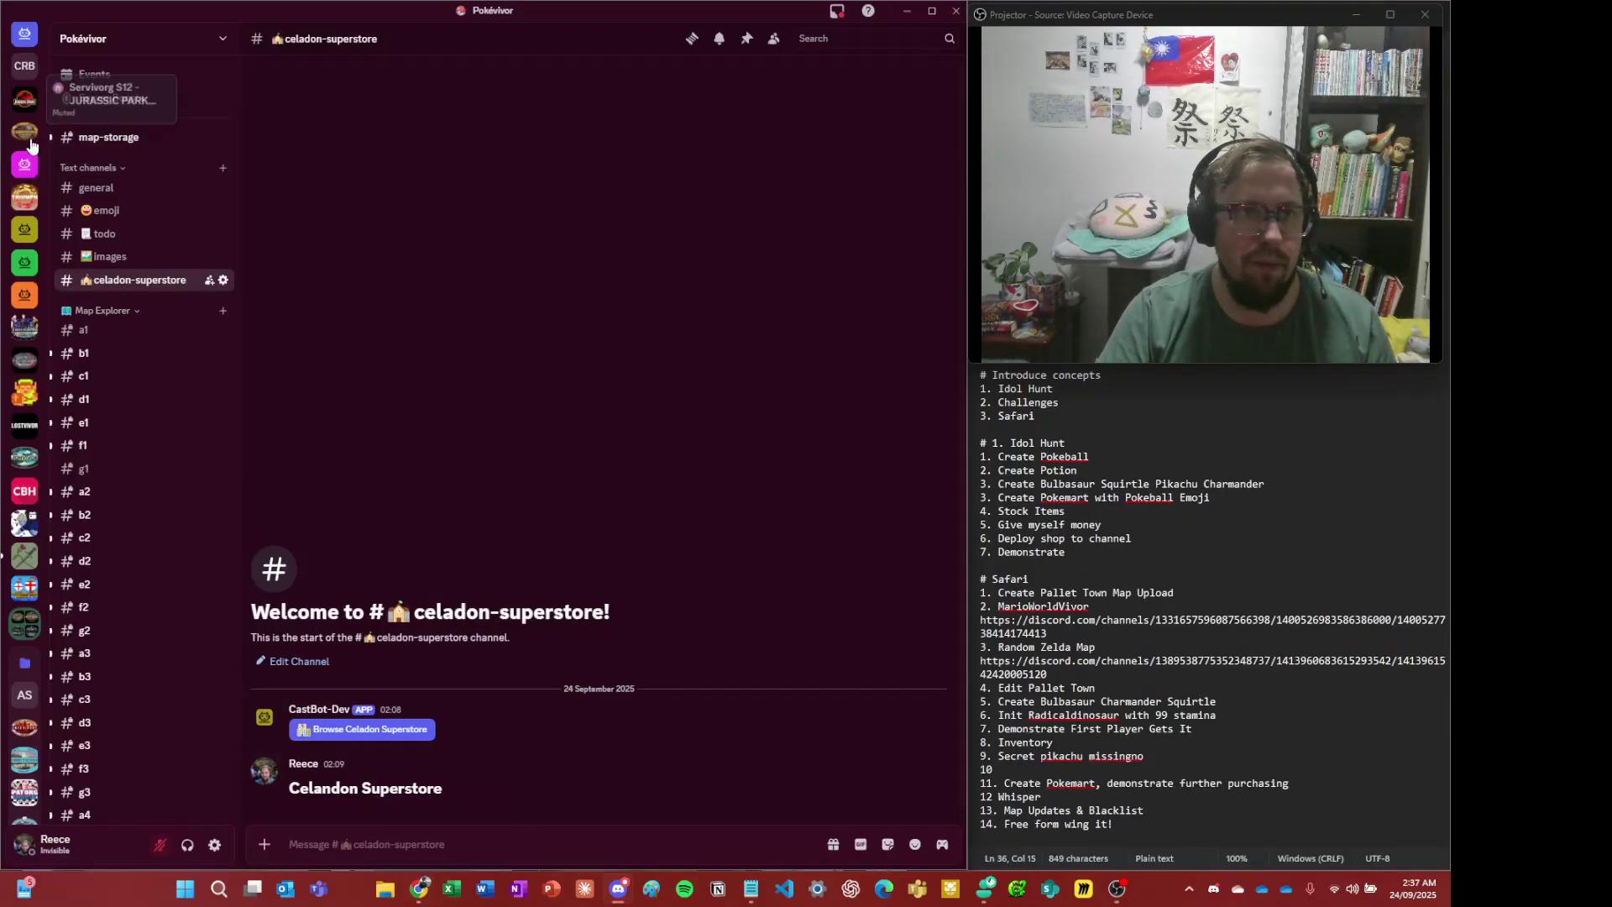
- Post the angry Professor Oak picture in the images channel
left_click(110, 257)
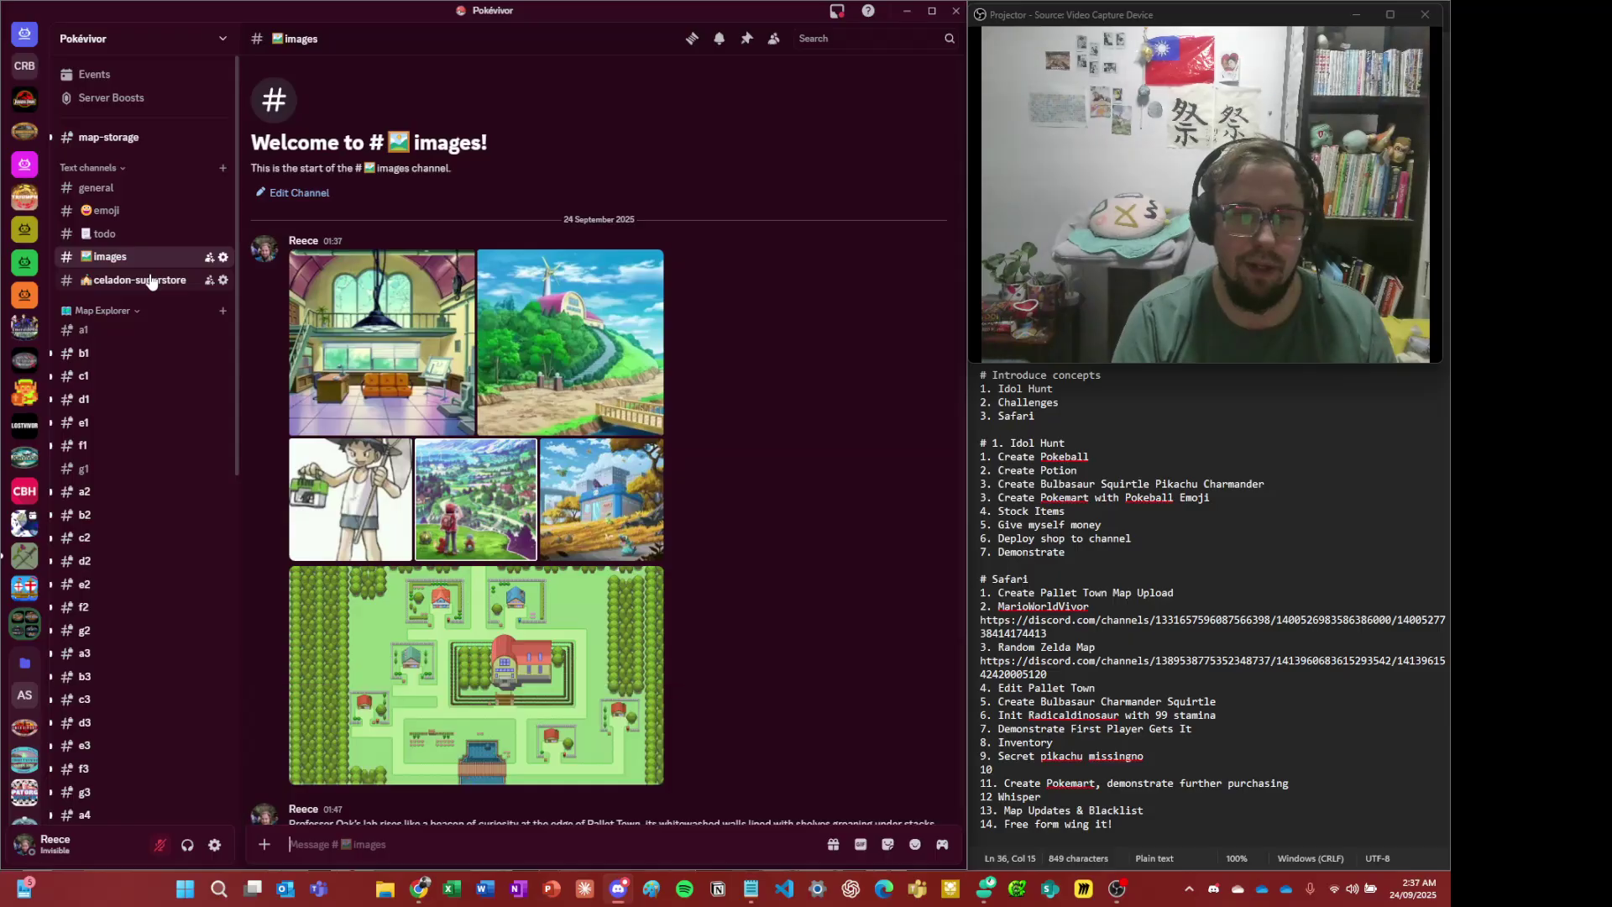
key("ctrl+v")
key("Return")
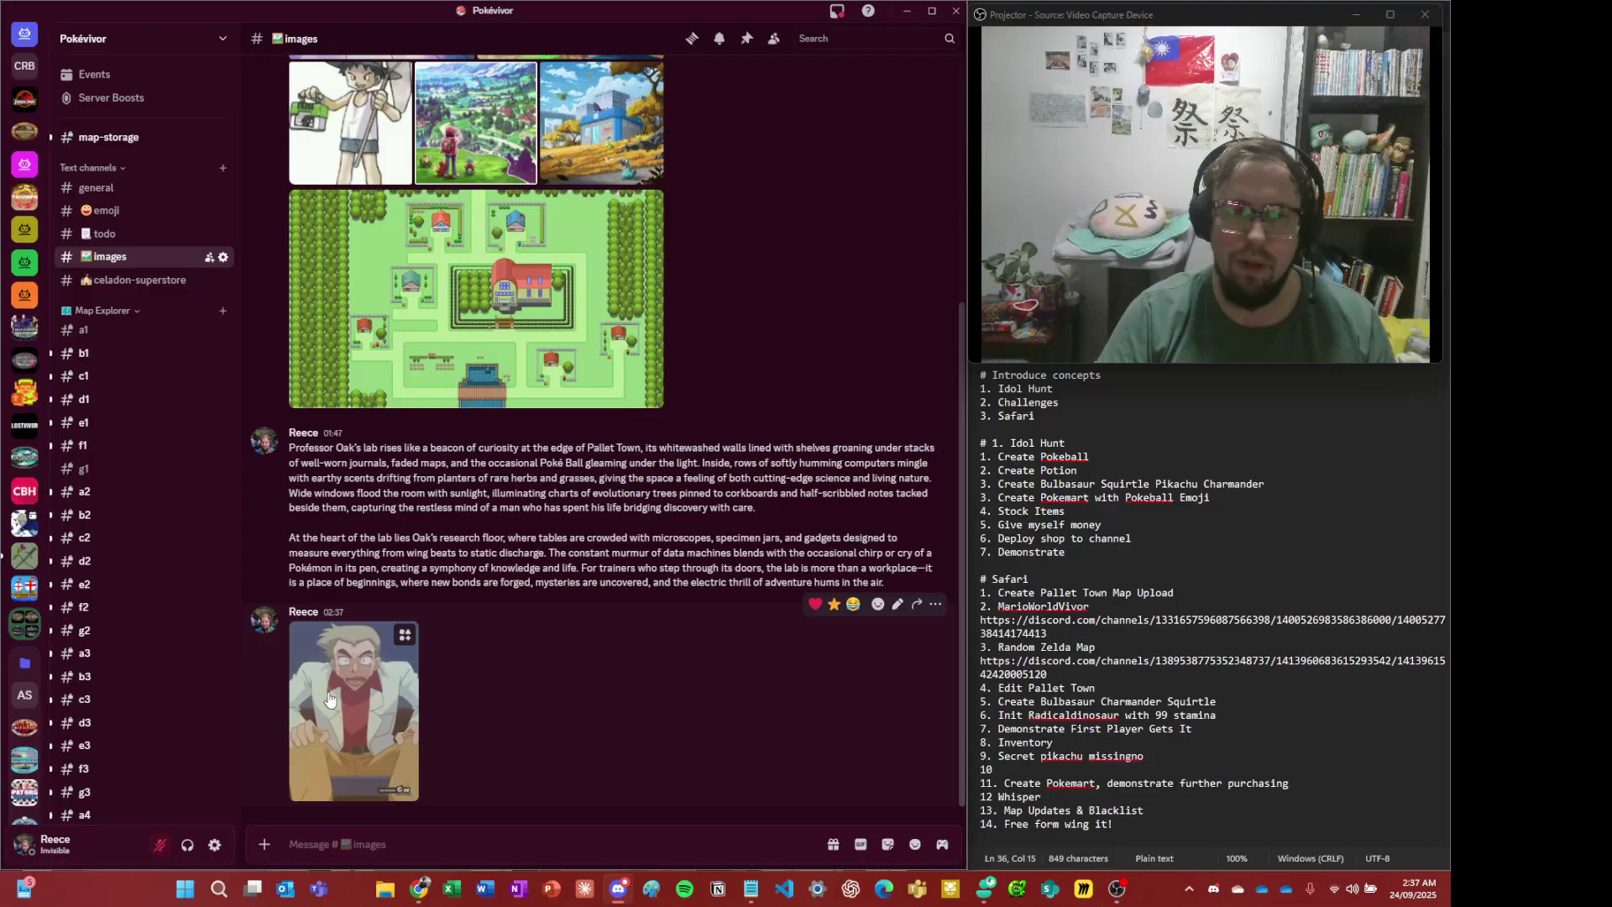
left_click(331, 684)
right_click(454, 467)
left_click(497, 483)
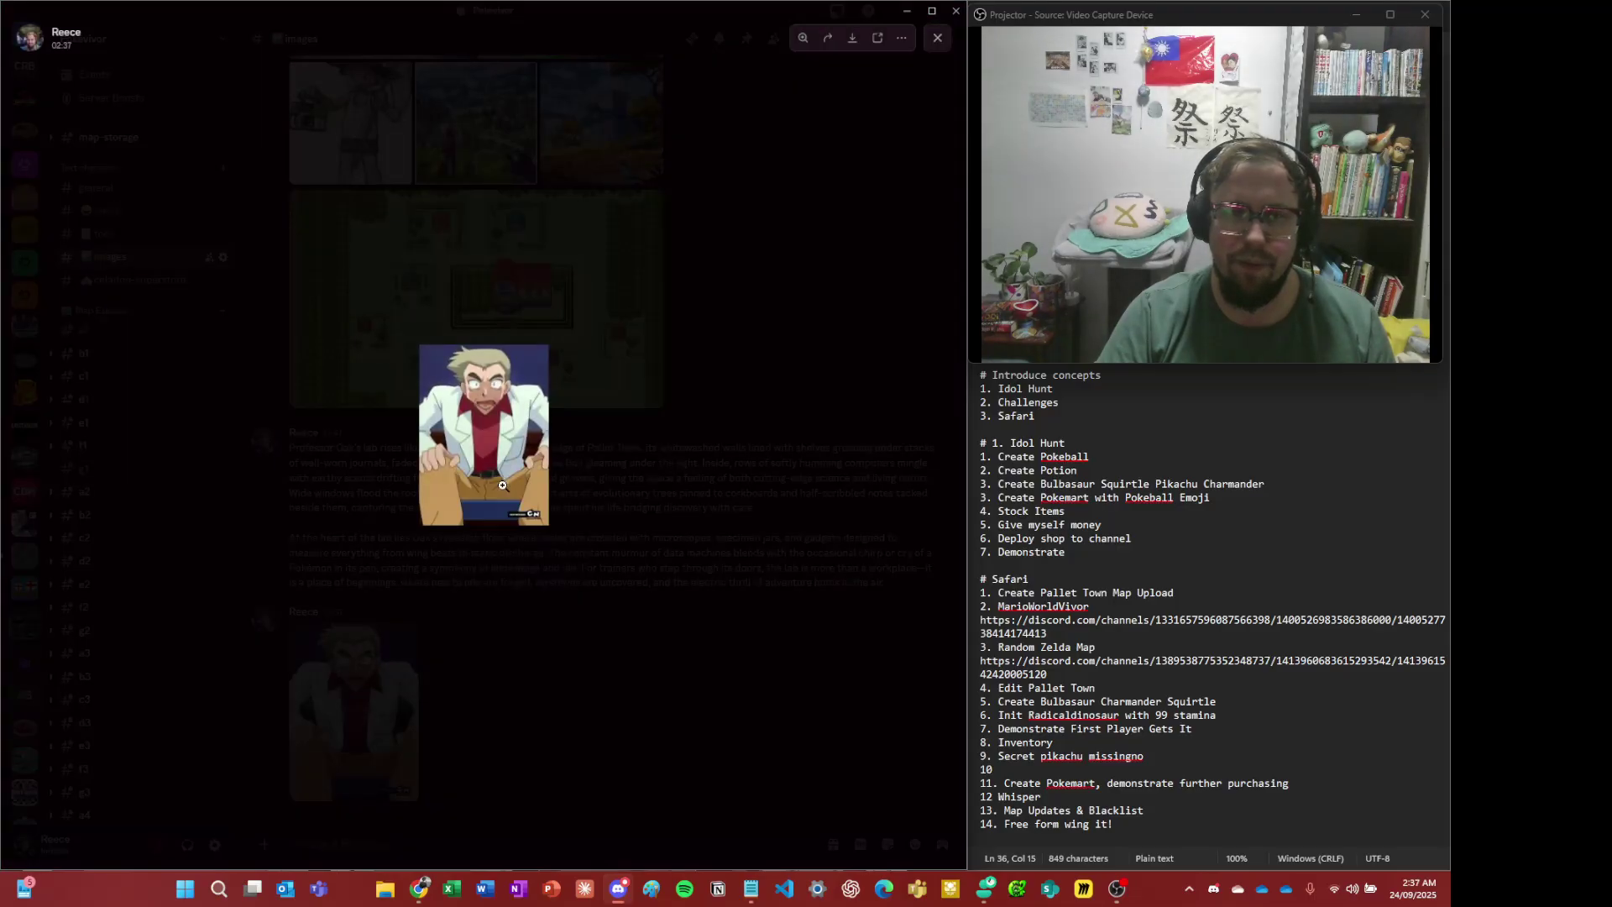
left_click(333, 470)
scroll(144, 485, "down", 4)
scroll(145, 485, "down", 3)
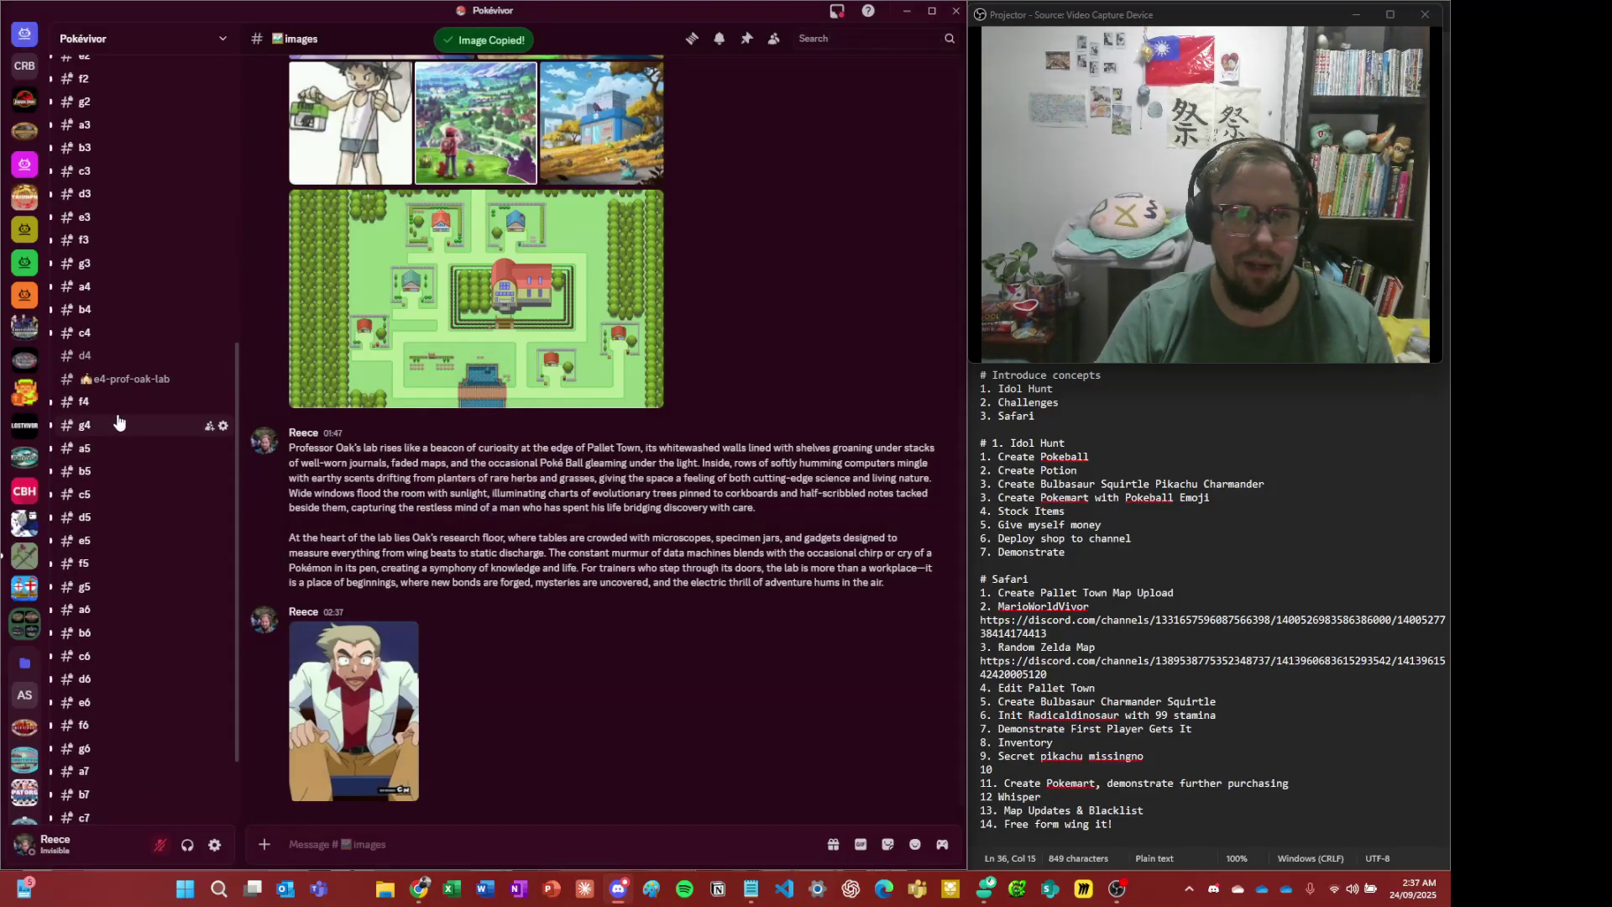
- Copy the Oak picture message's link and return to the e4-prof-oak-lab channel
left_click(118, 379)
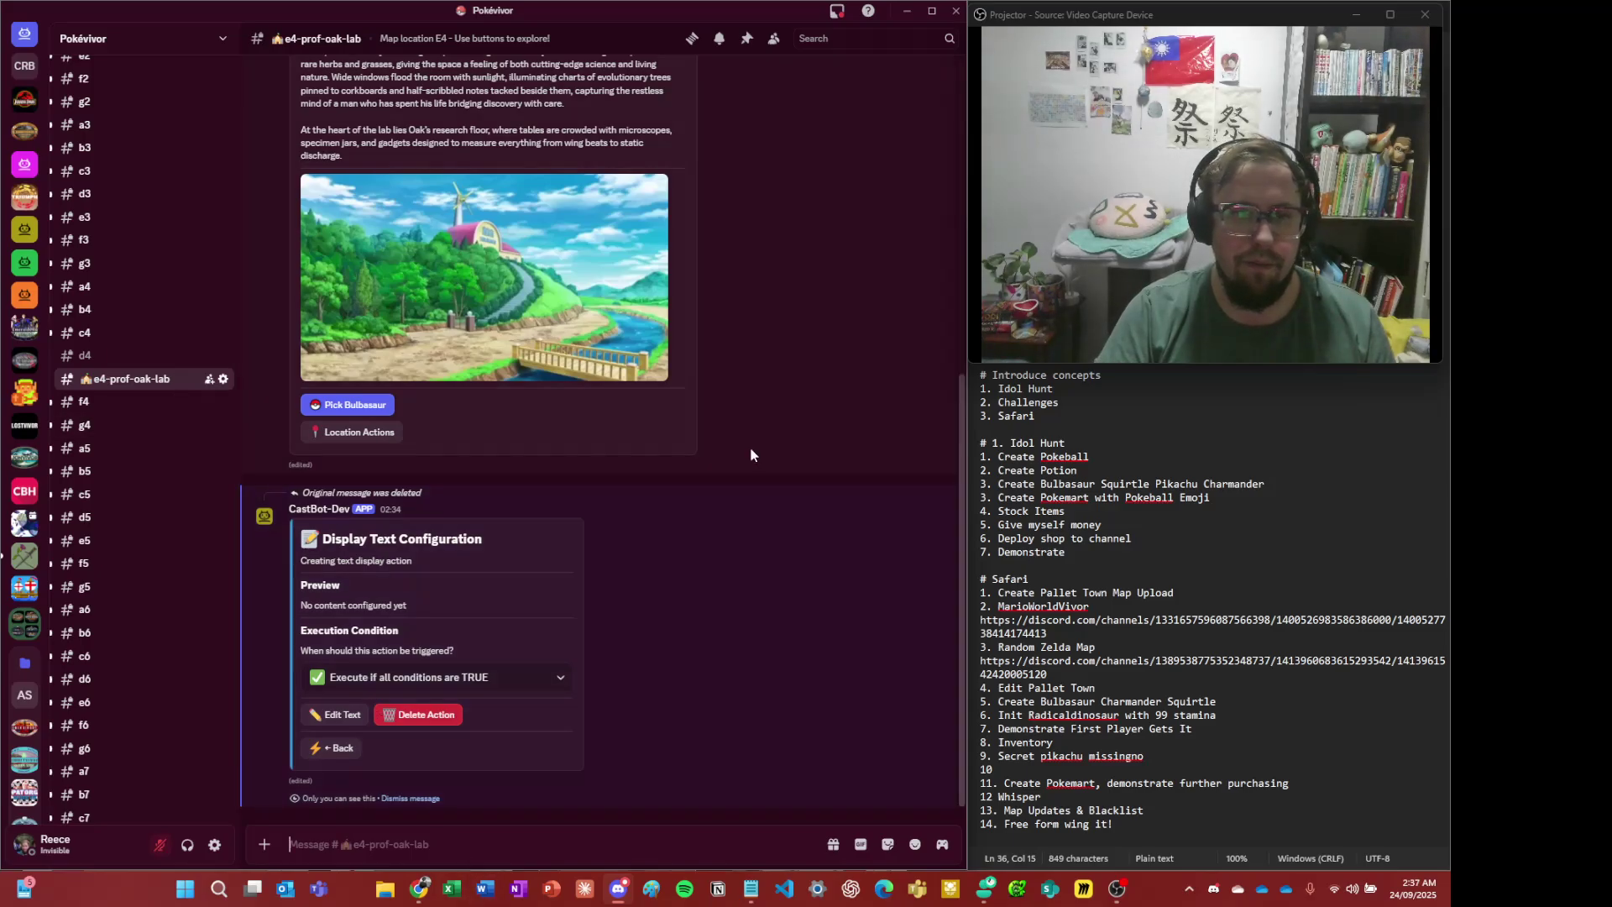
key("alt+Left")
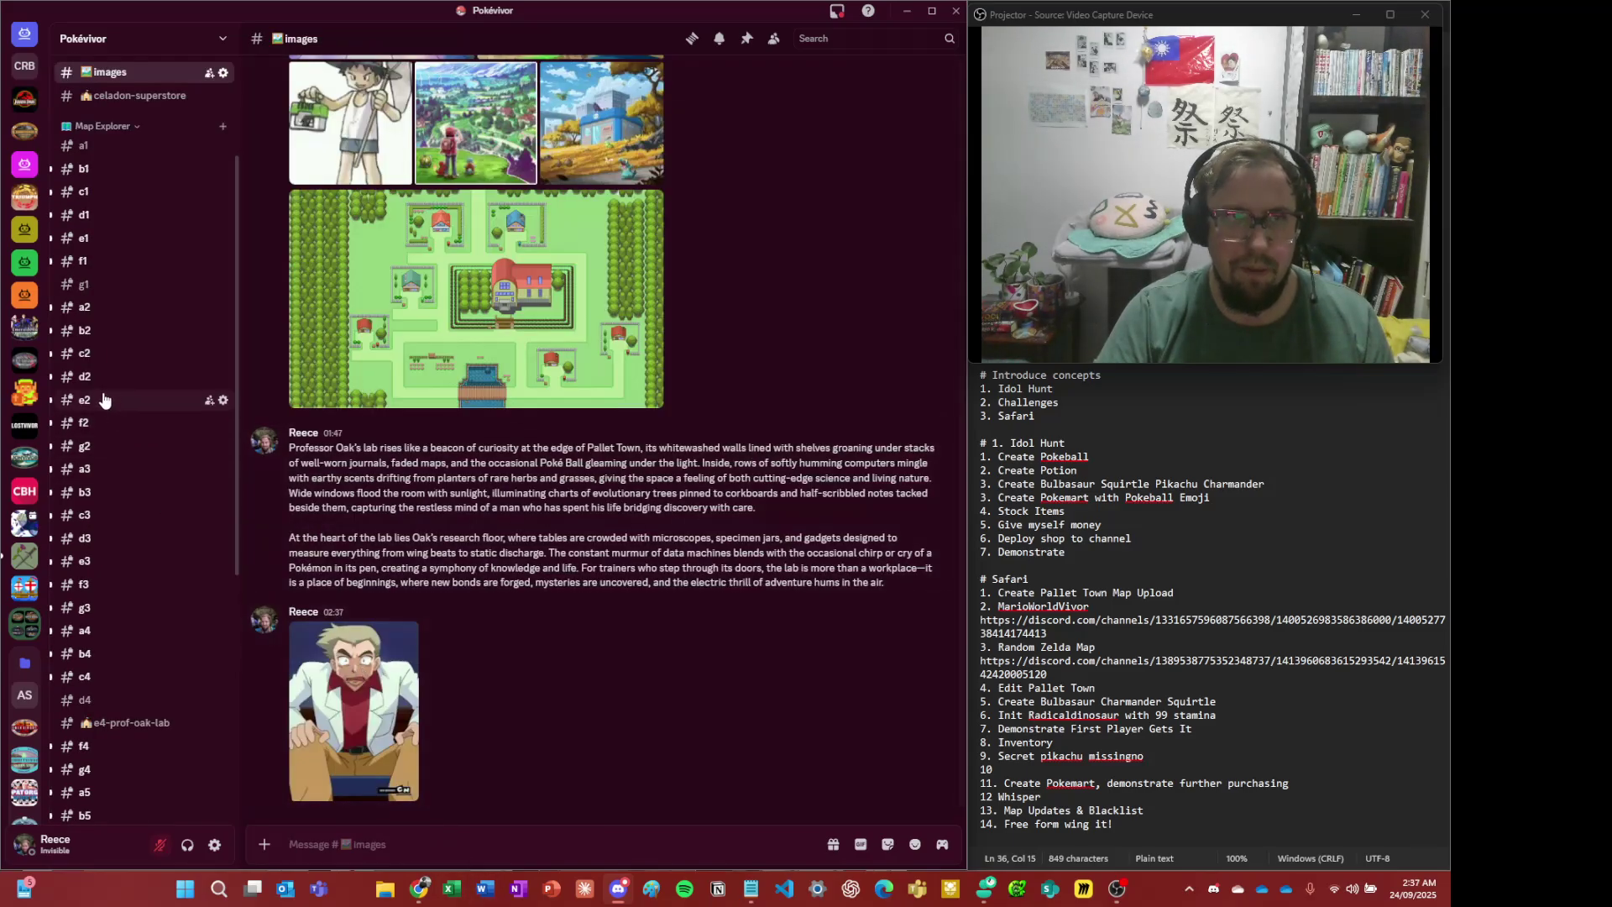
right_click(393, 737)
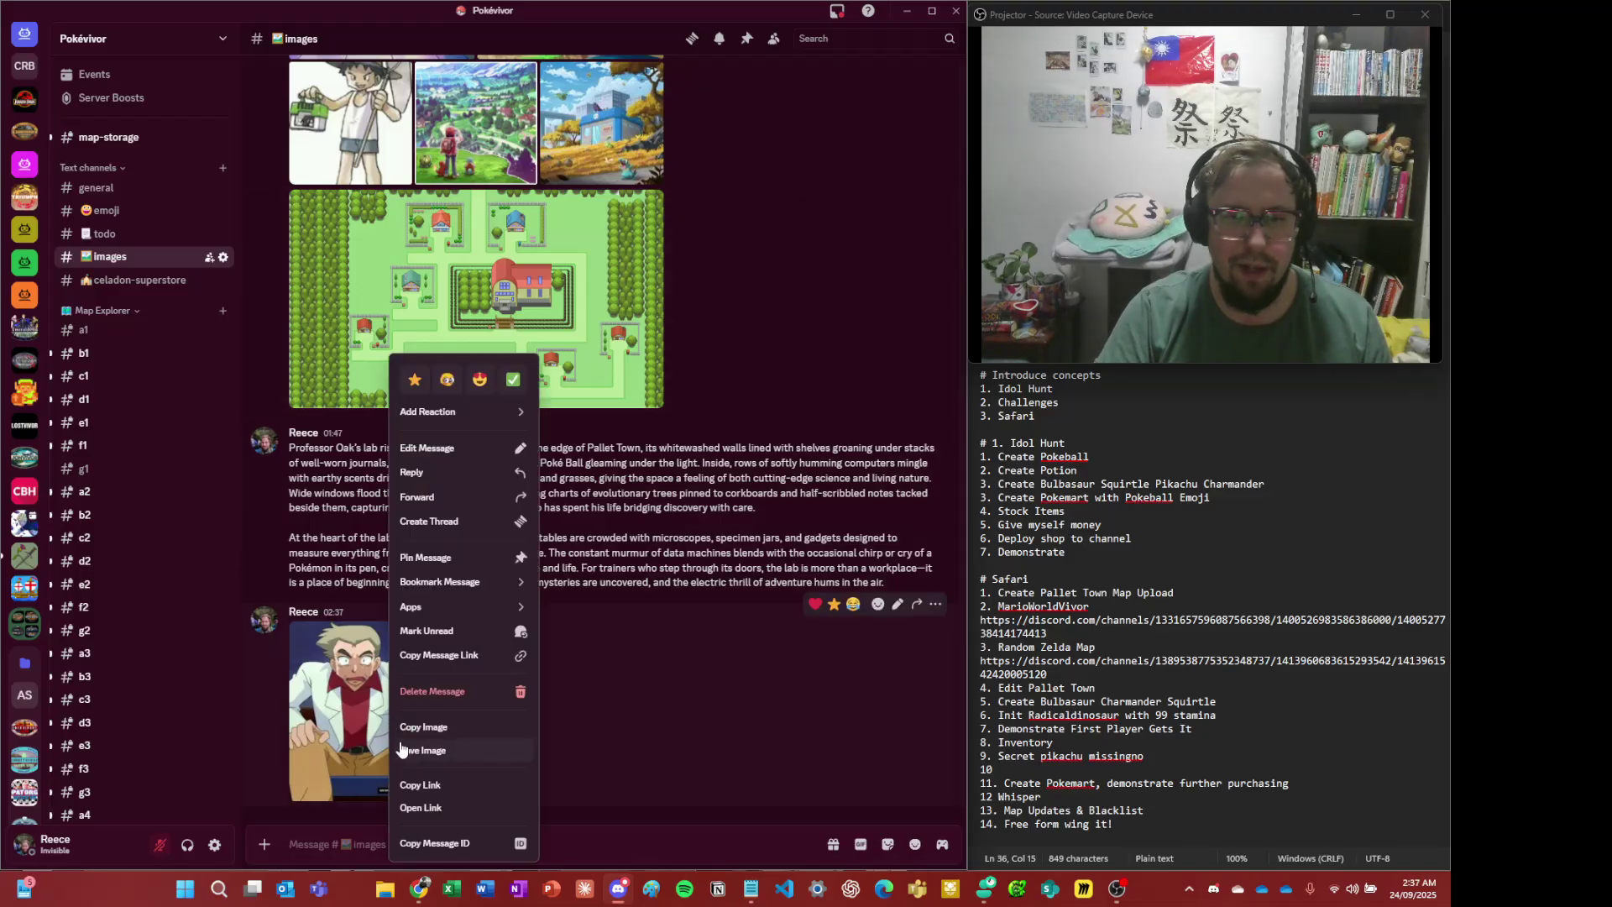
left_click(421, 788)
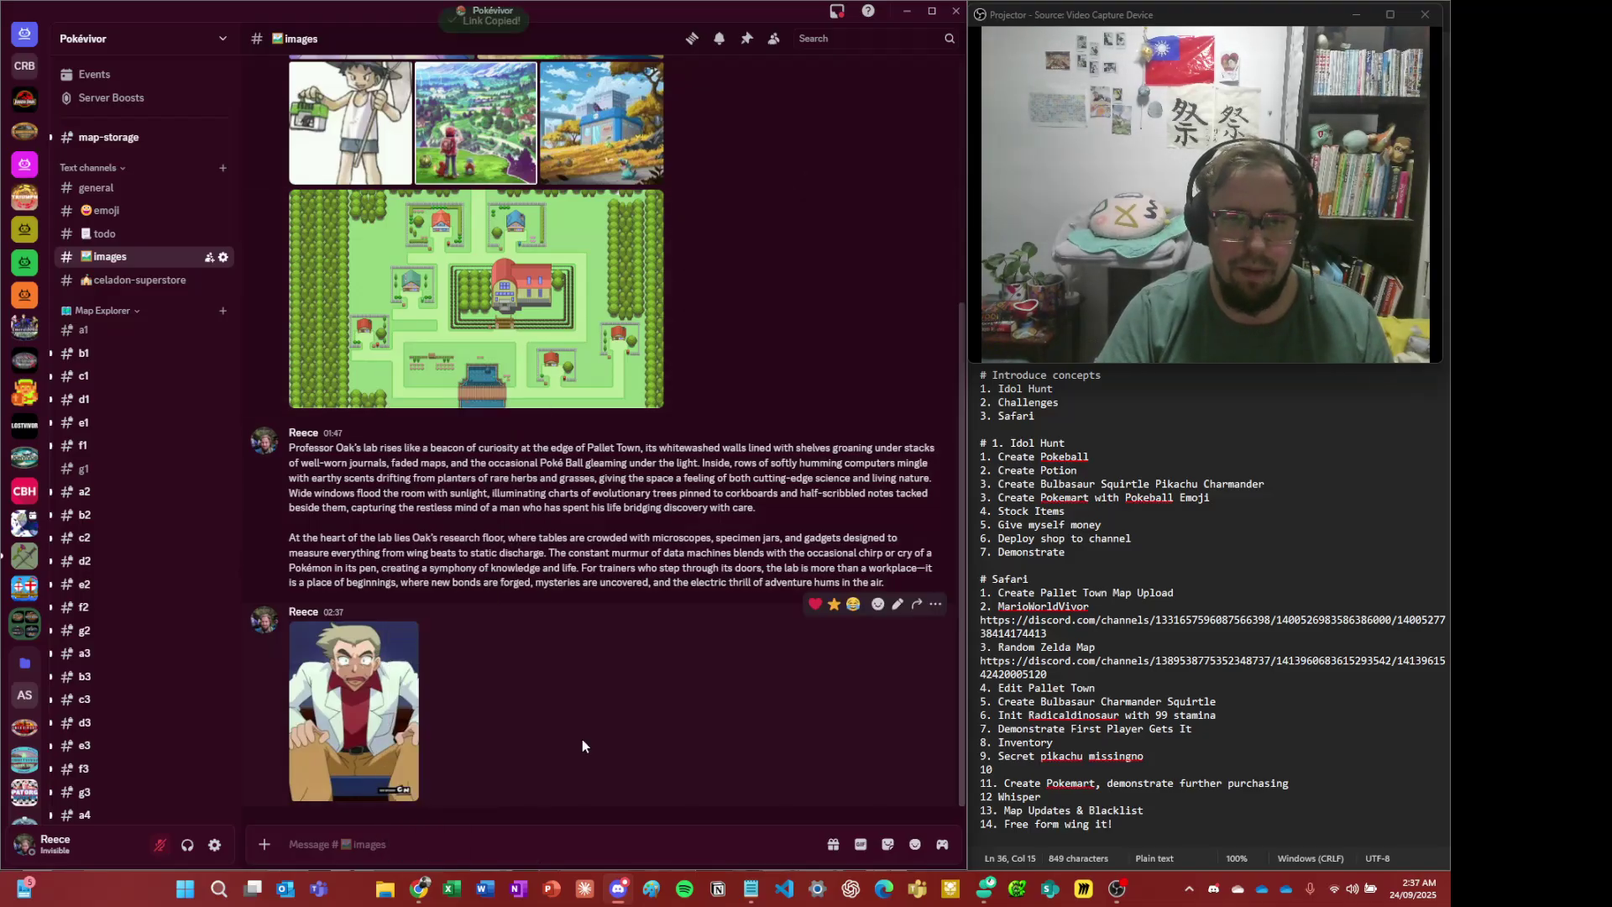
key("alt+Down")
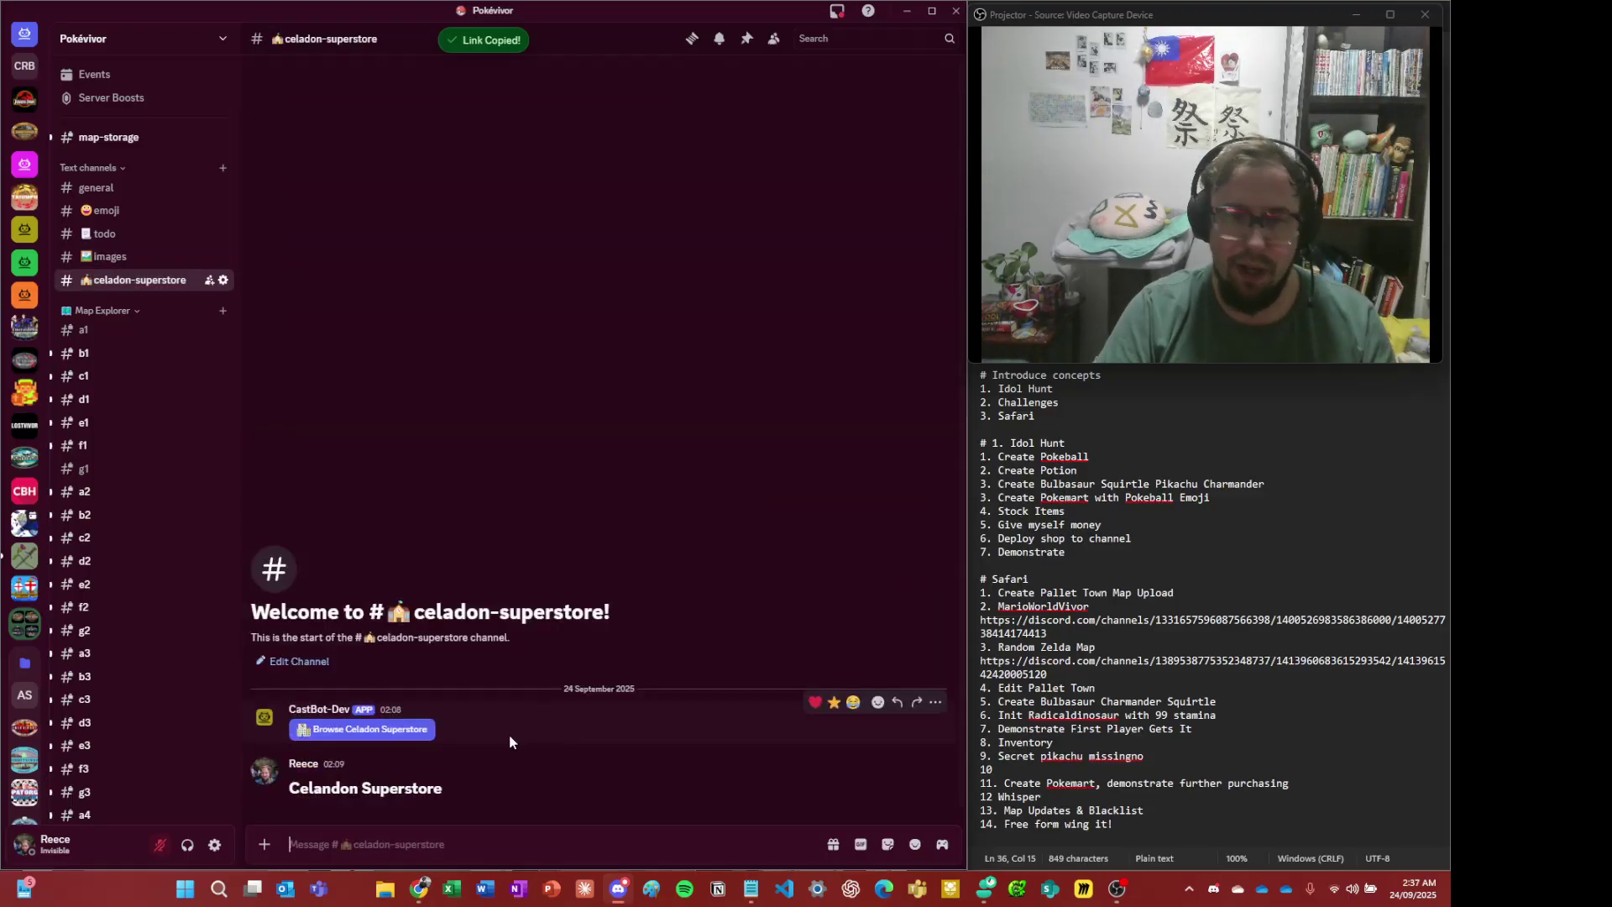
key("alt+Left")
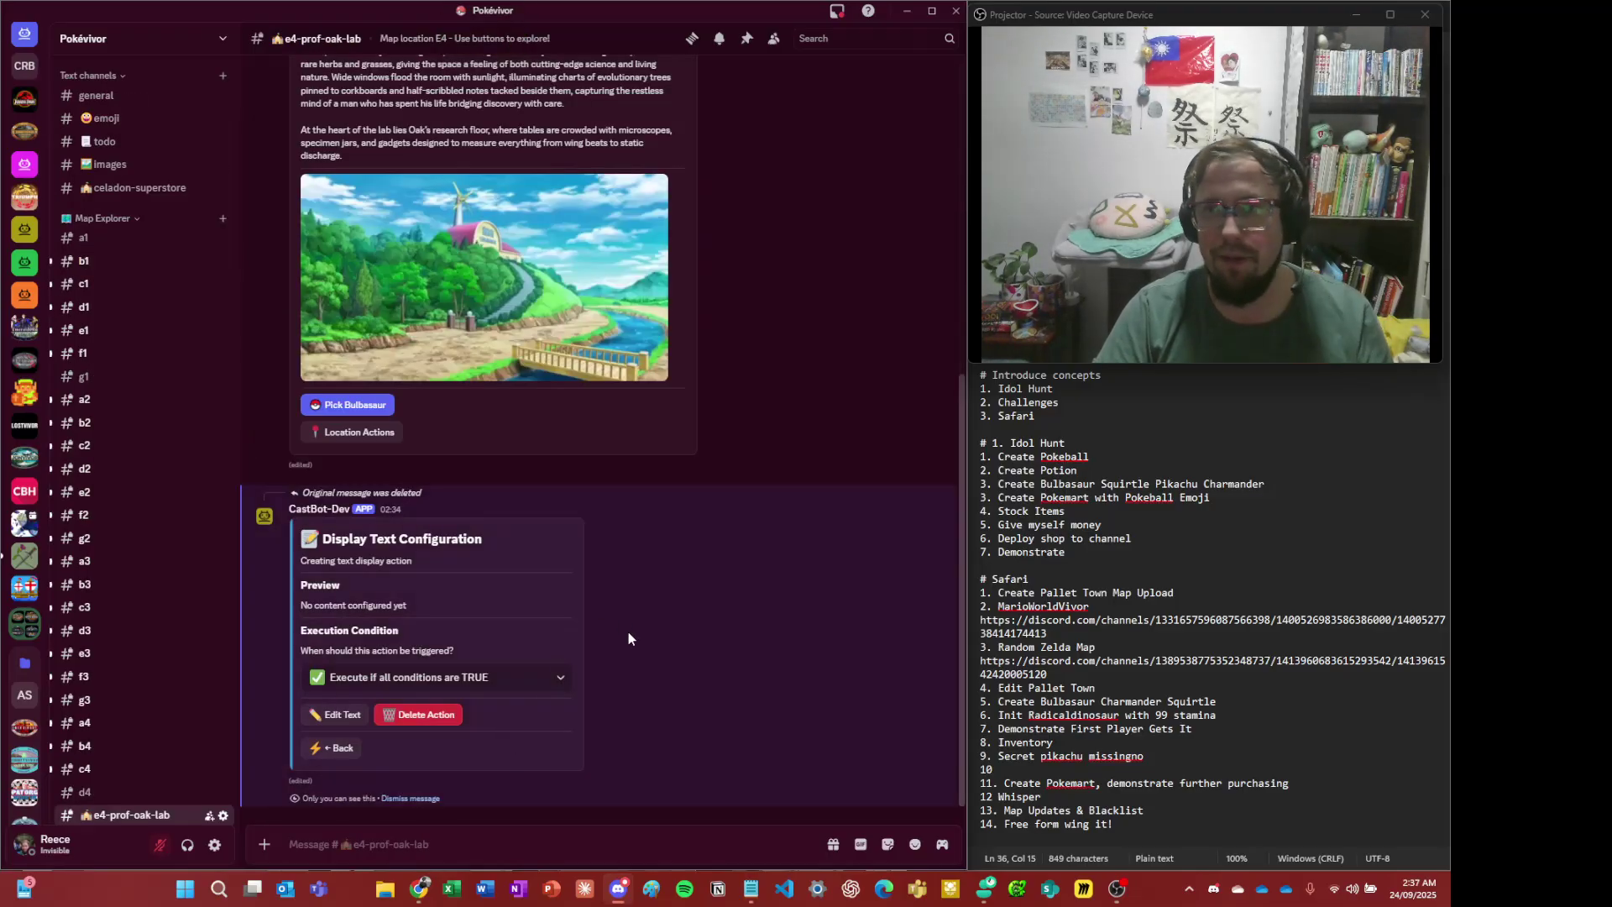
- Title the text 'Professor Oak Aint Happy' with a 'Hey son...' line about taking bulbasaur out without potions
left_click(349, 716)
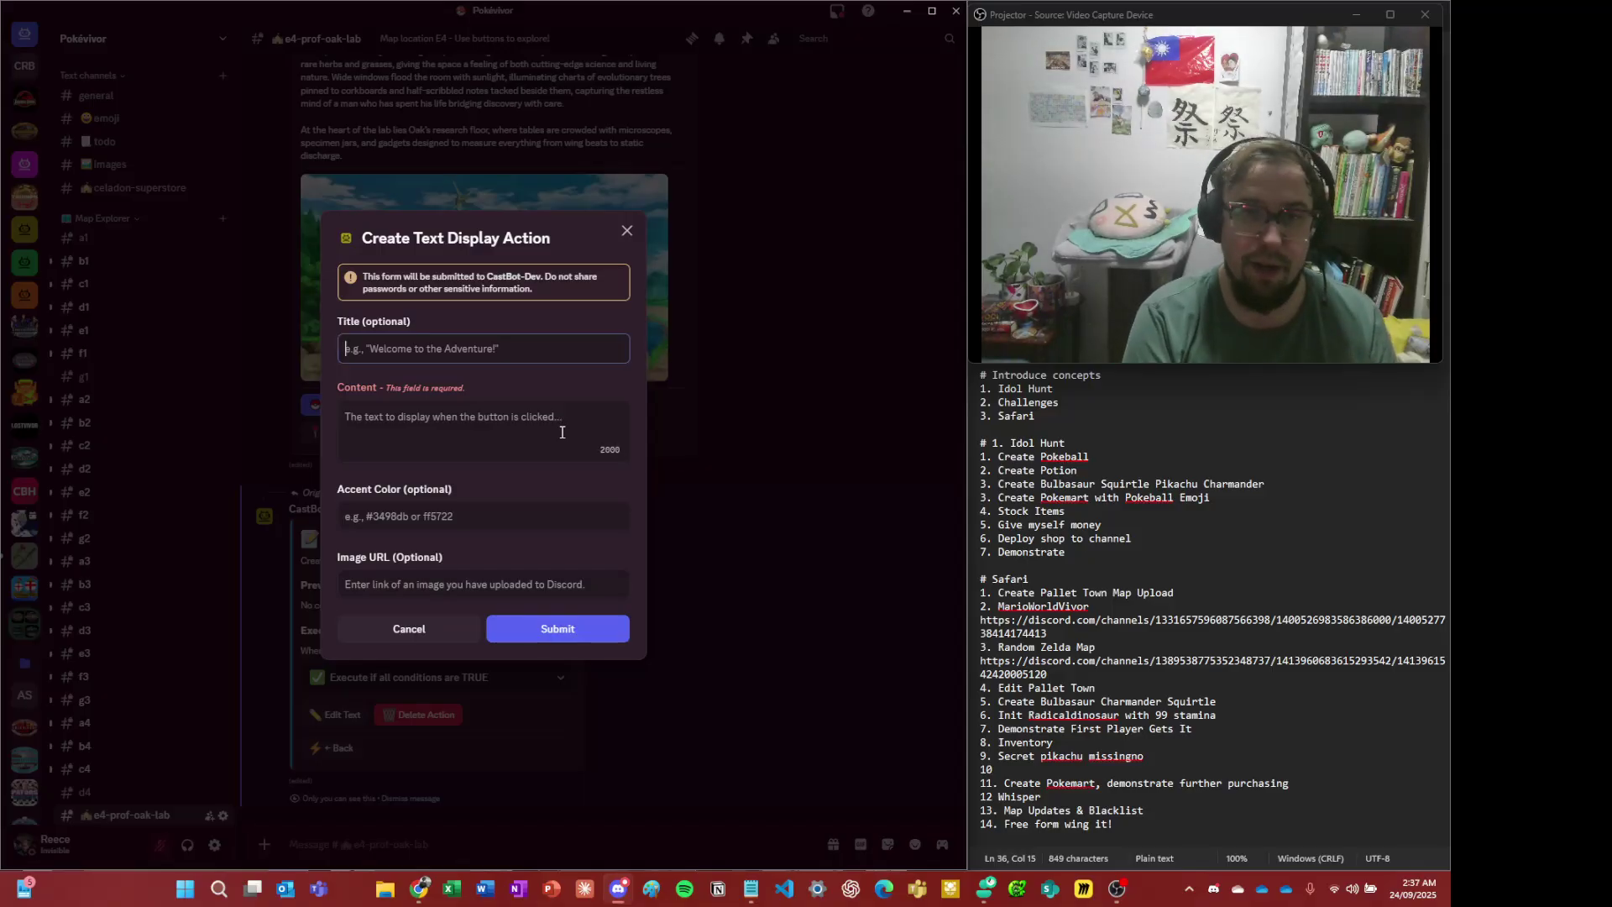
type("Professor Oak")
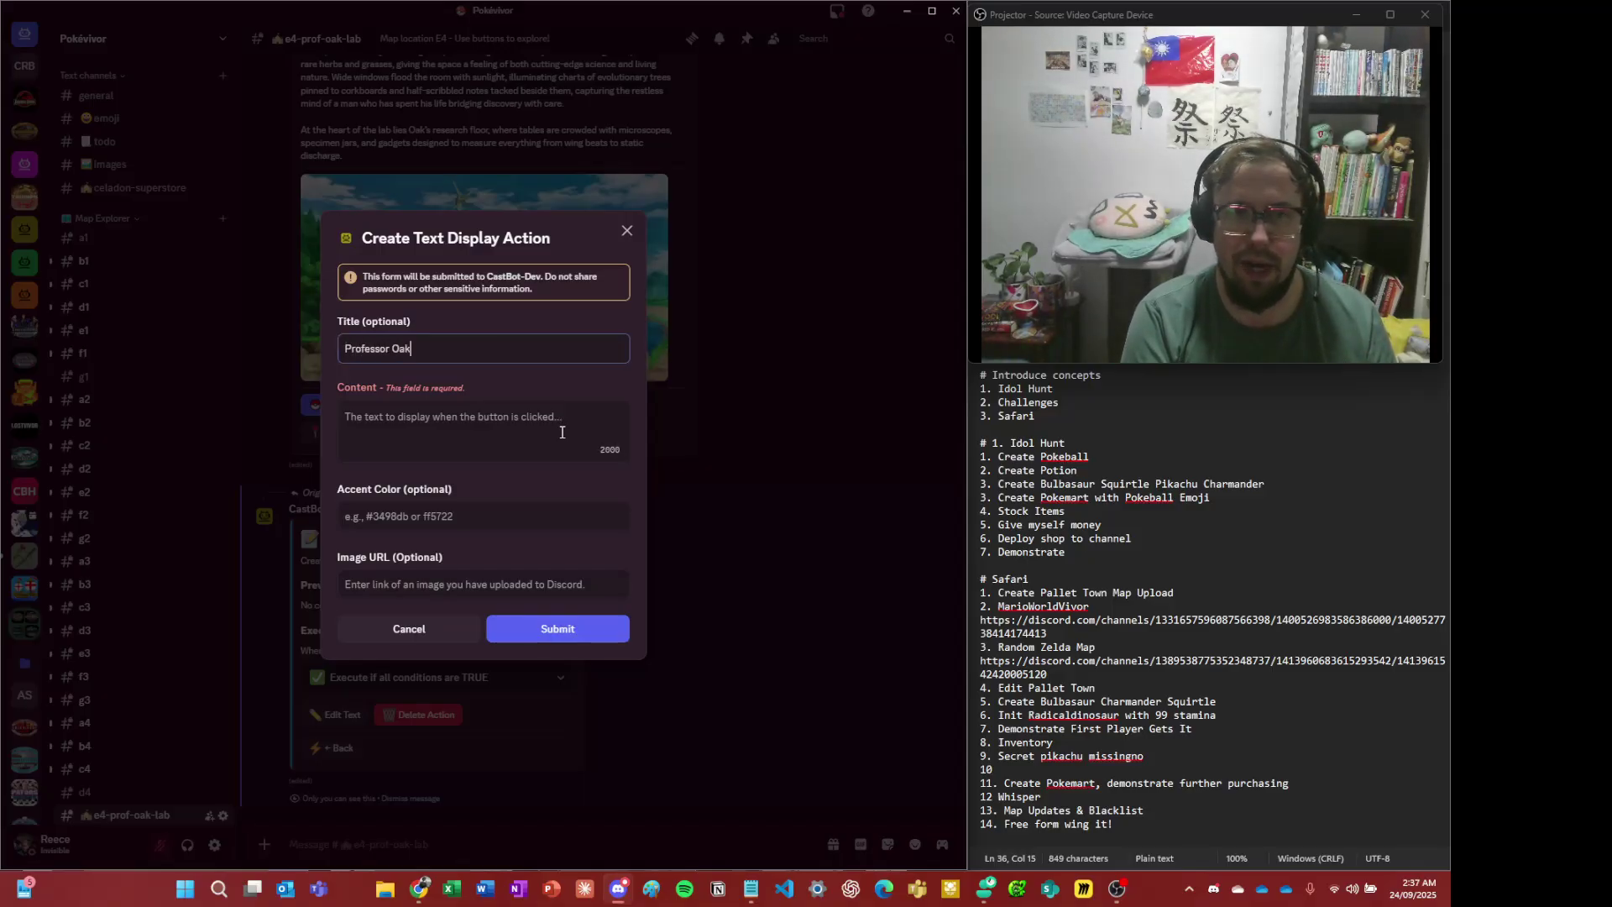
type(" Alnt Happy")
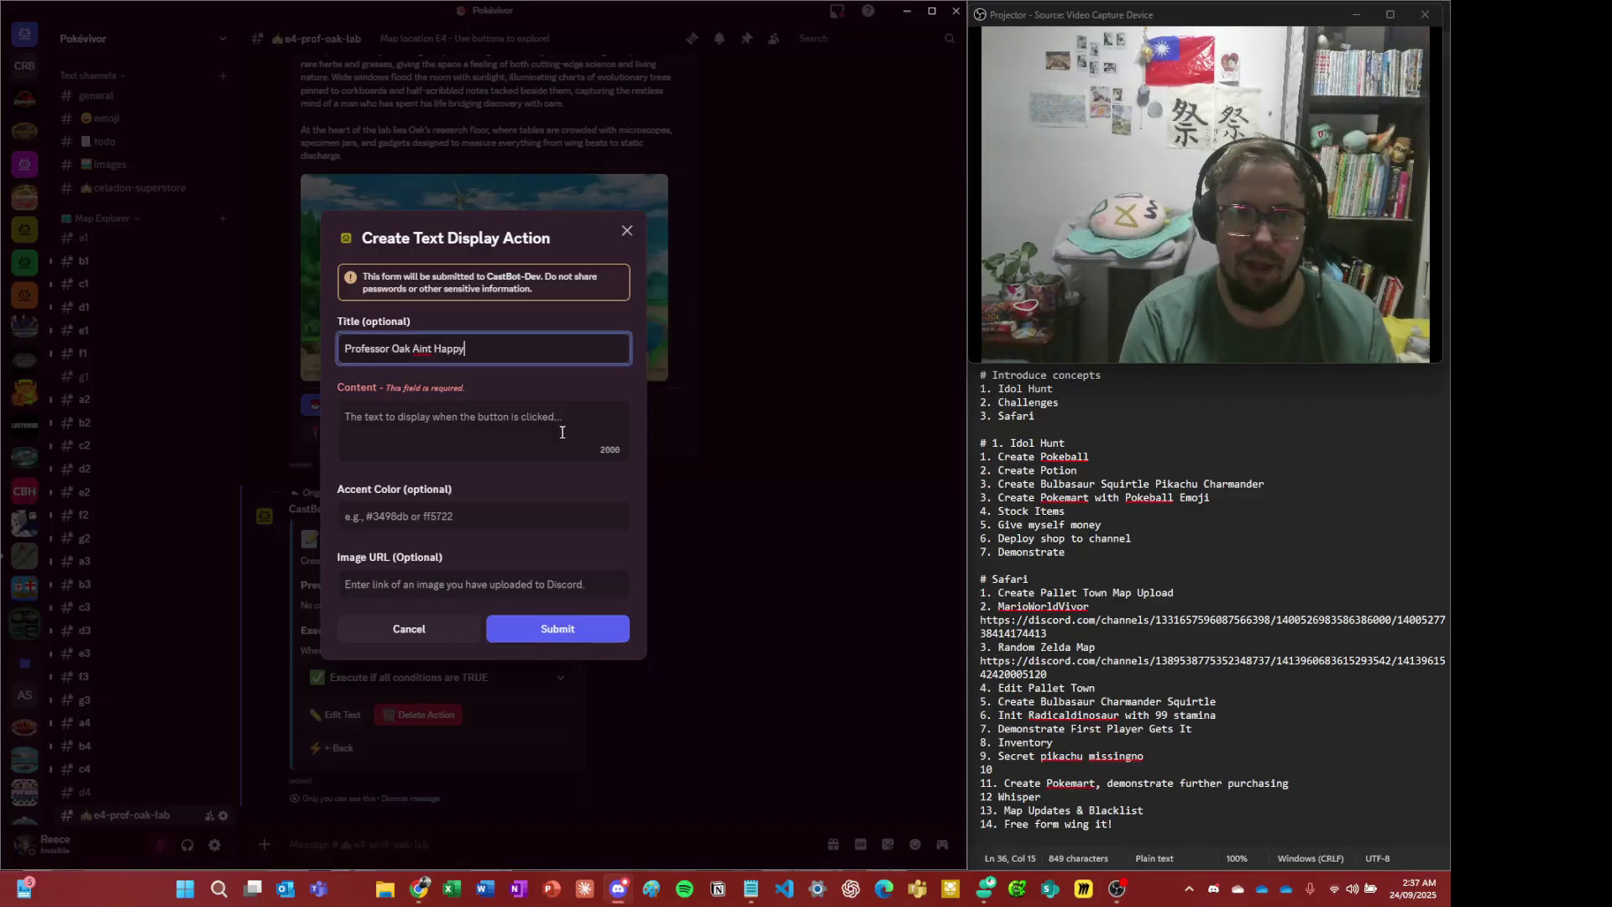
left_click(562, 432)
type("\"Hey so")
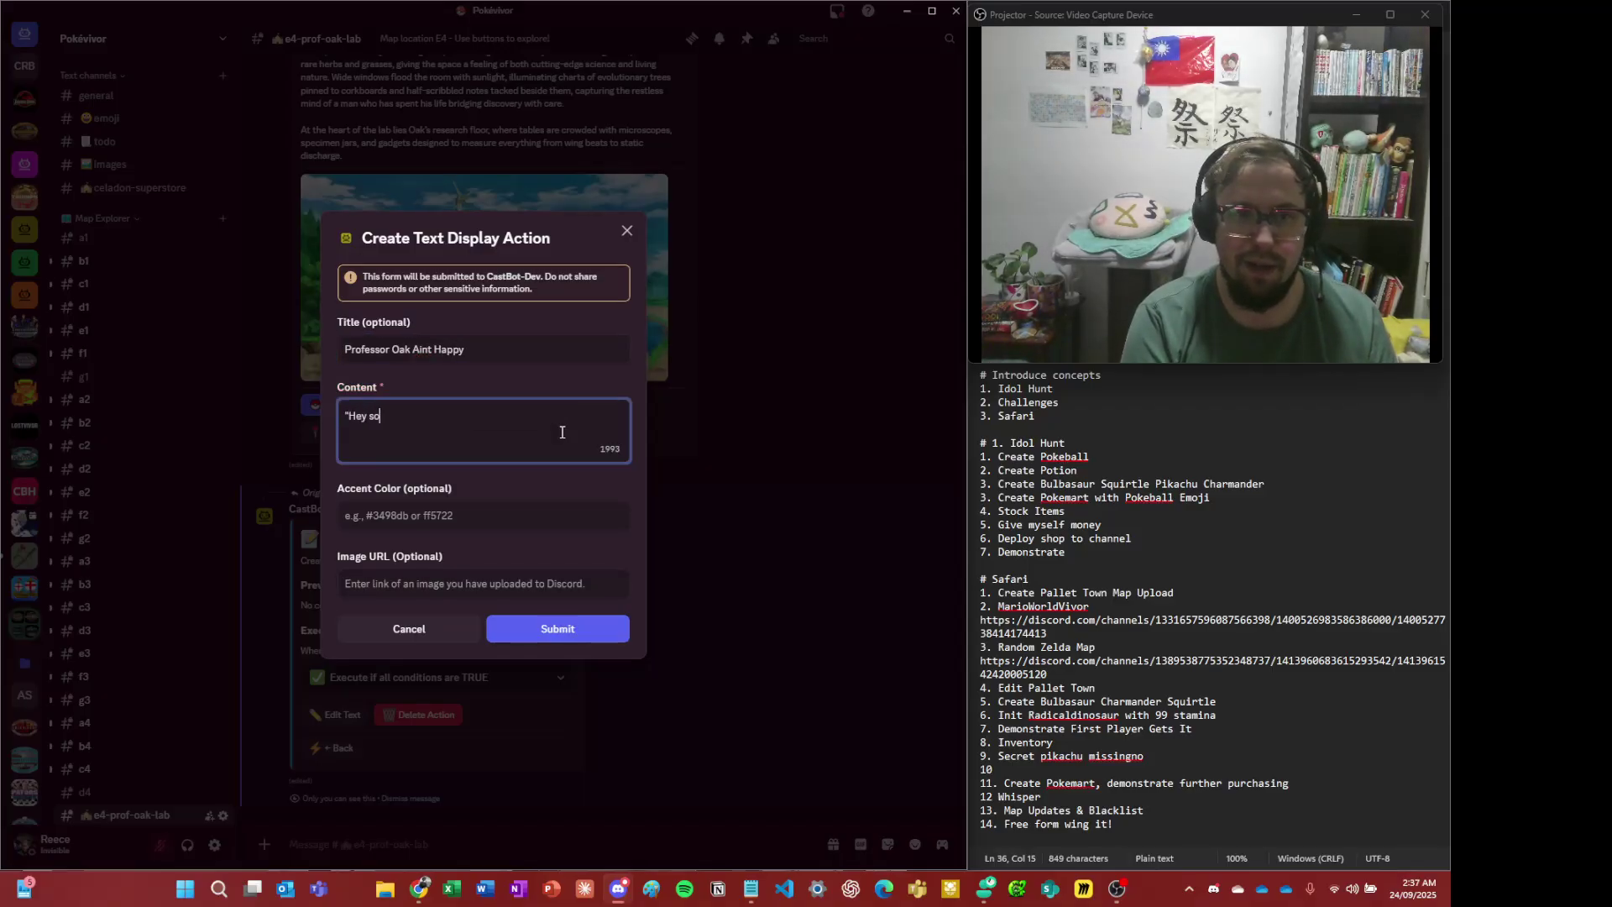
type("n, you really you")
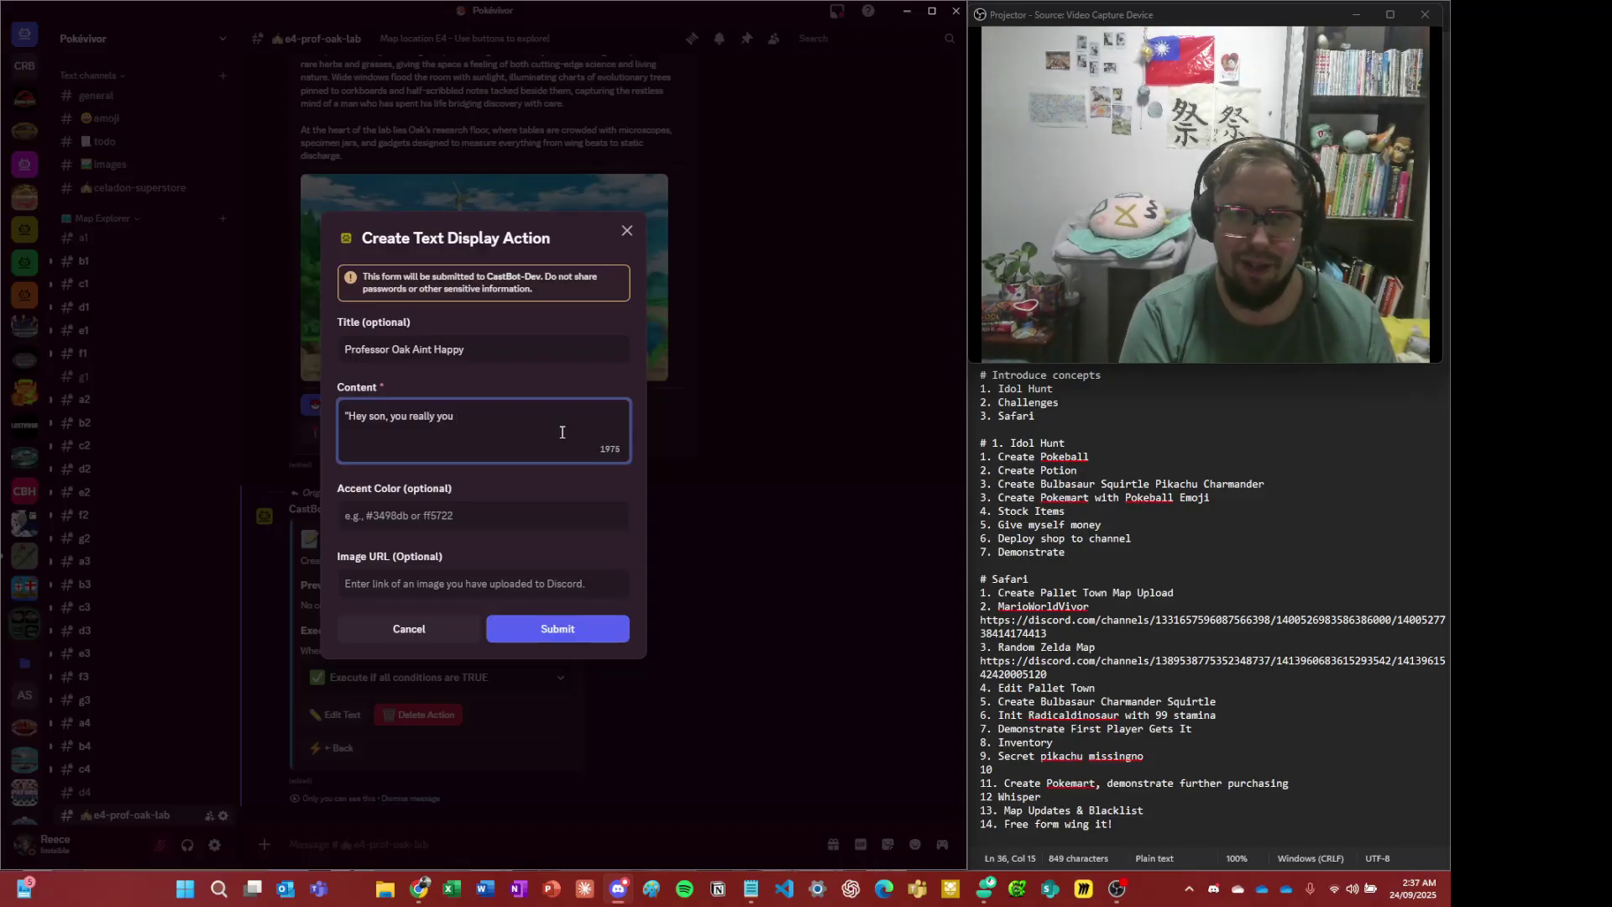
key("BackSpace")
key("BackSpace")
key("BackSpace")
key("BackSpace")
type("think yo")
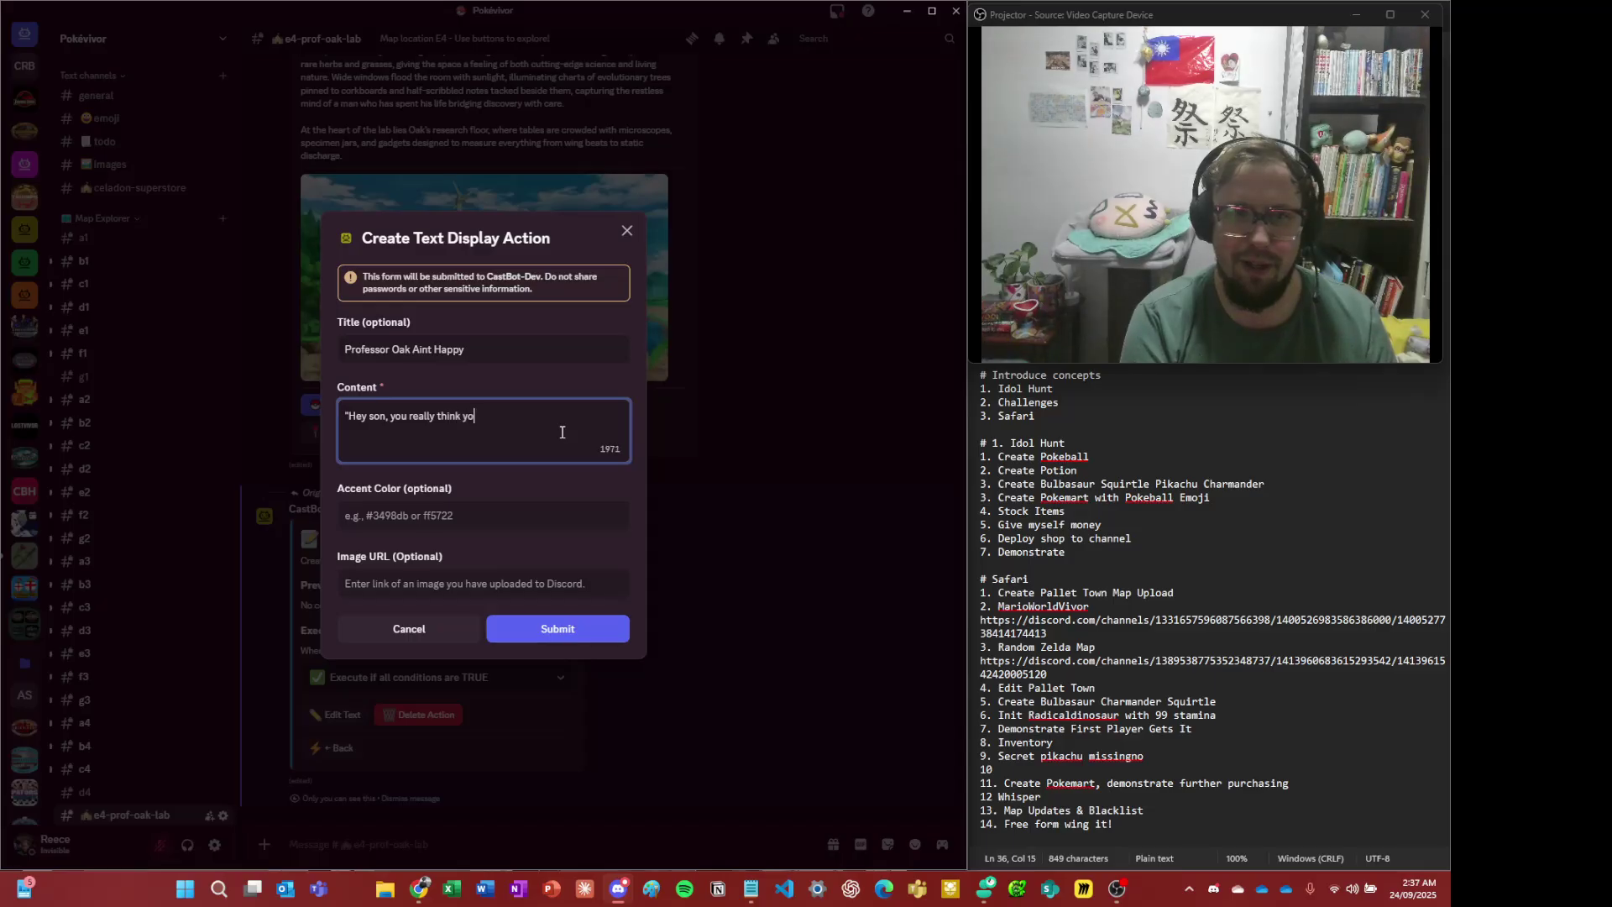
type("u gonna take a bulba")
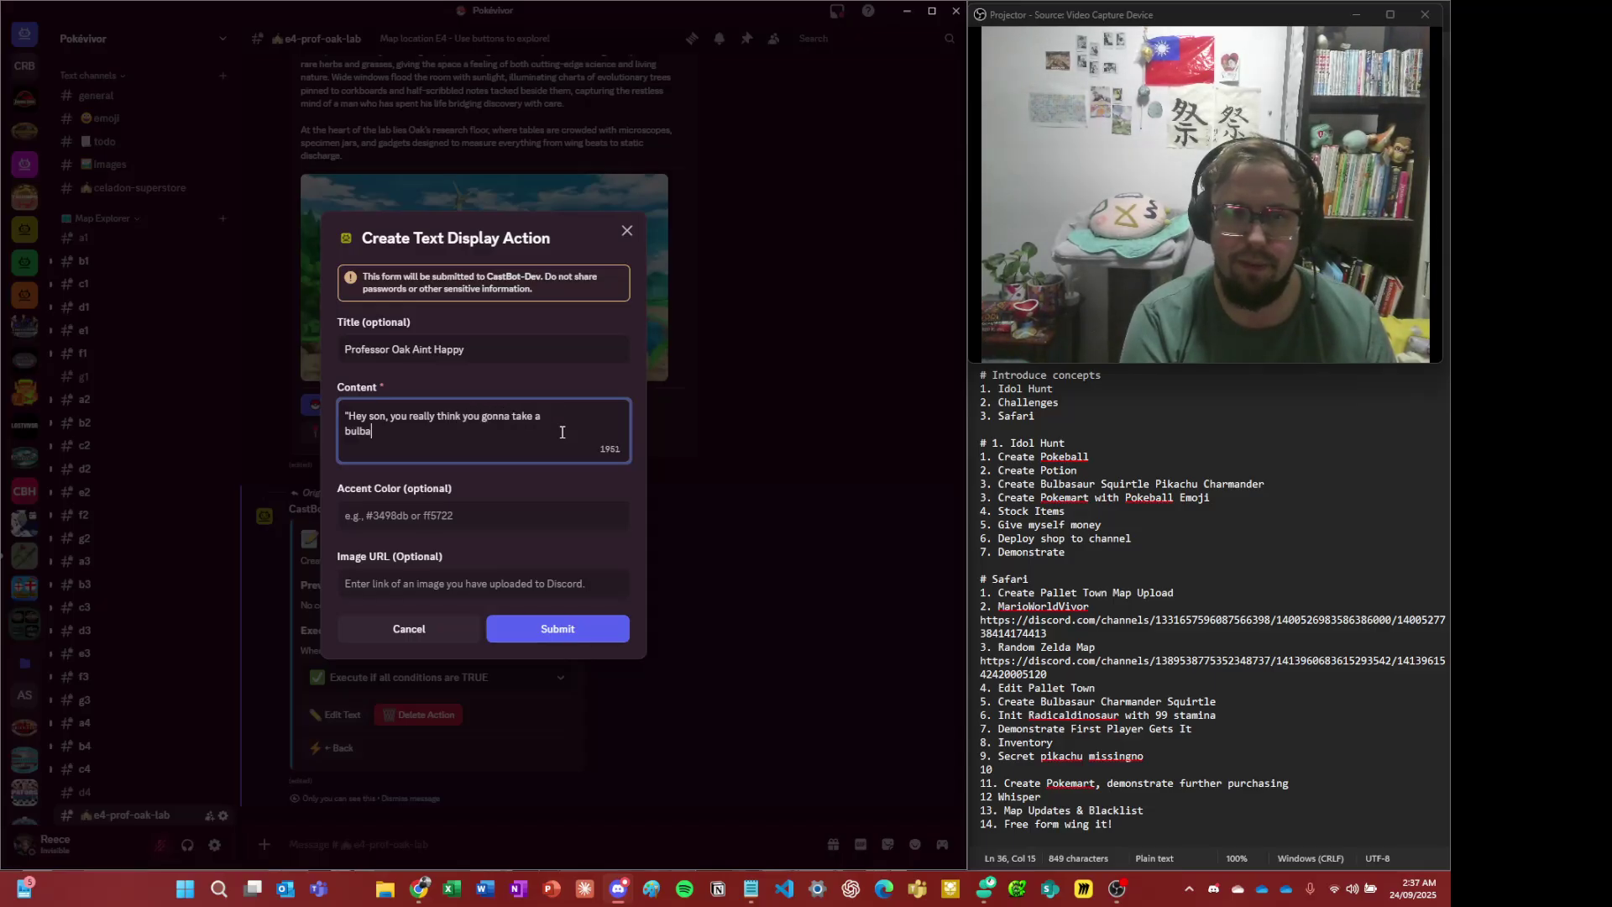
type("saur out into th")
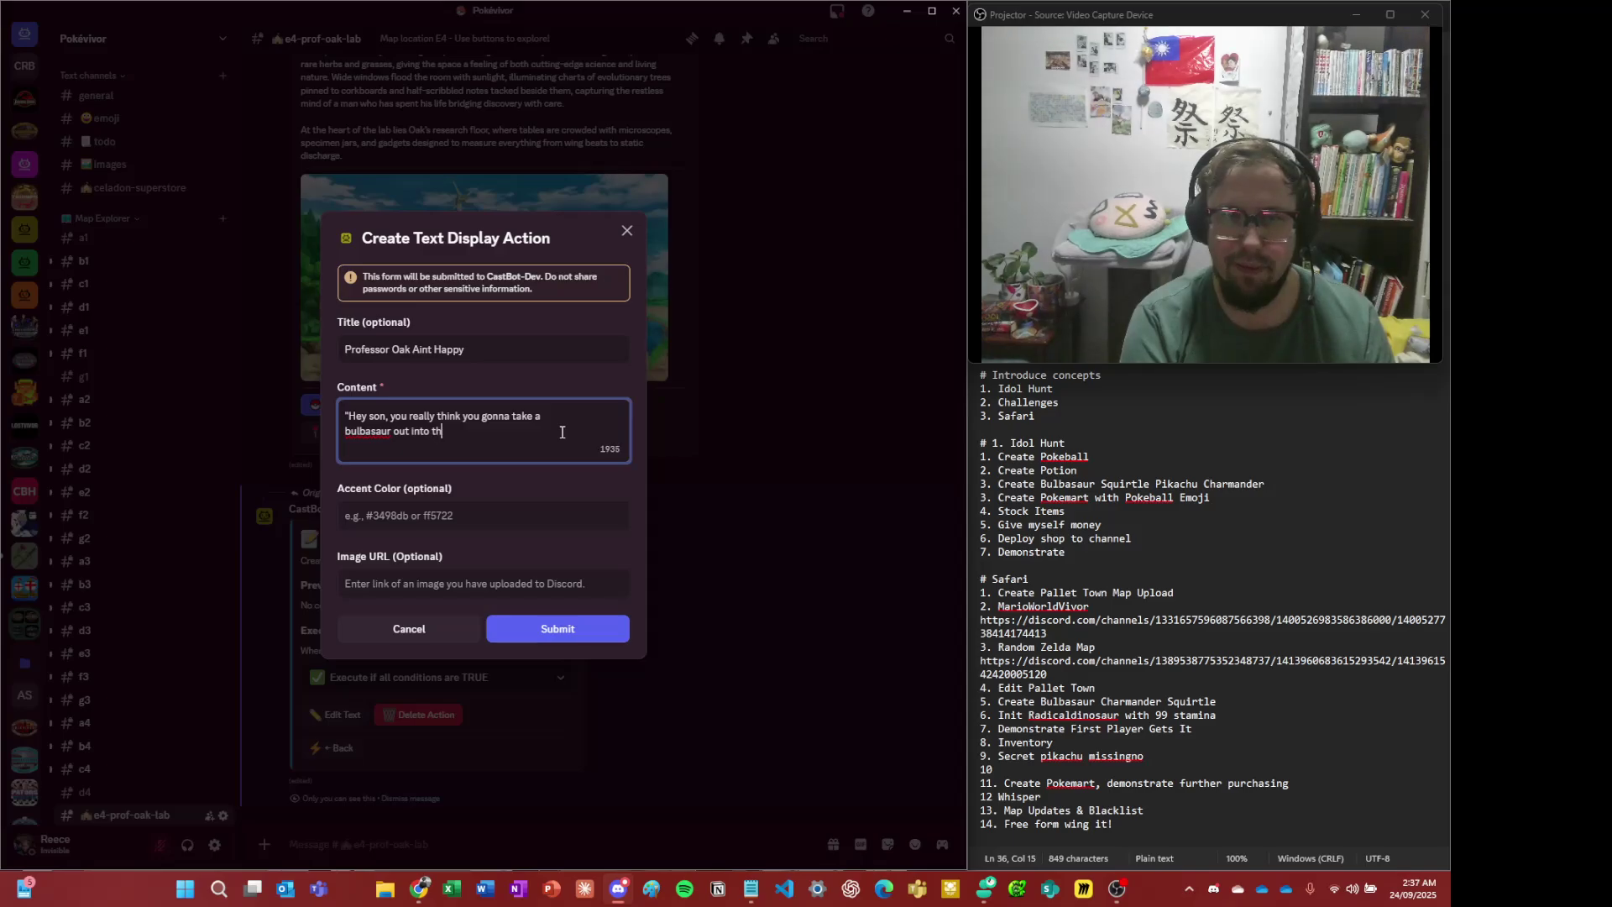
type("e world without p")
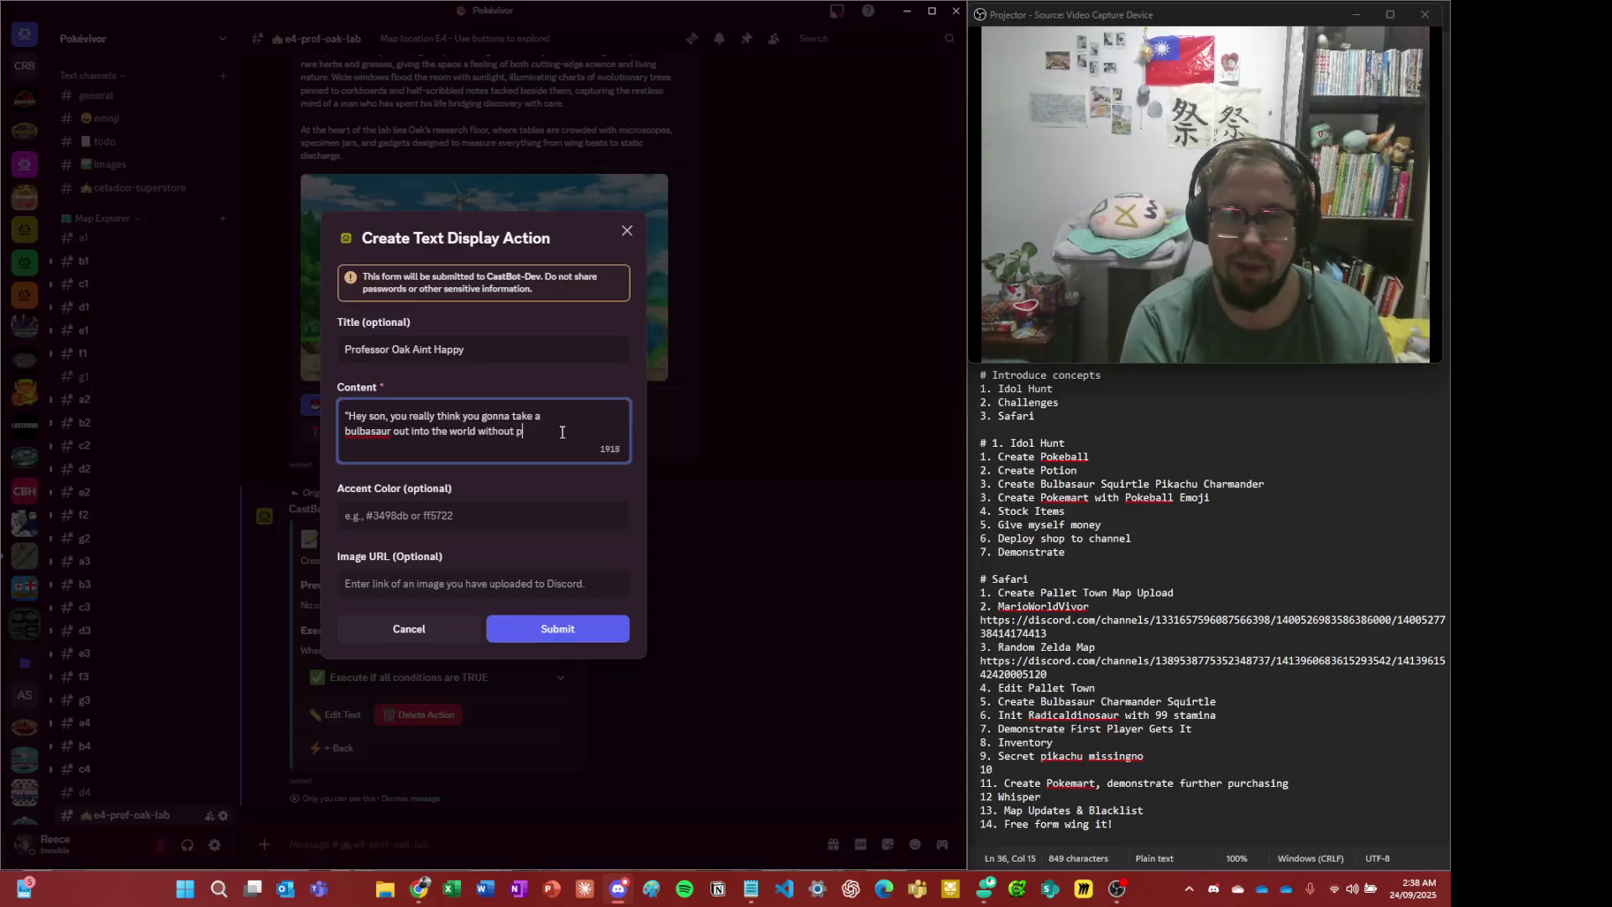
- Paste the Oak picture link as the image URL, set a 00ff00 green accent, and submit
key("Tab")
key("Tab")
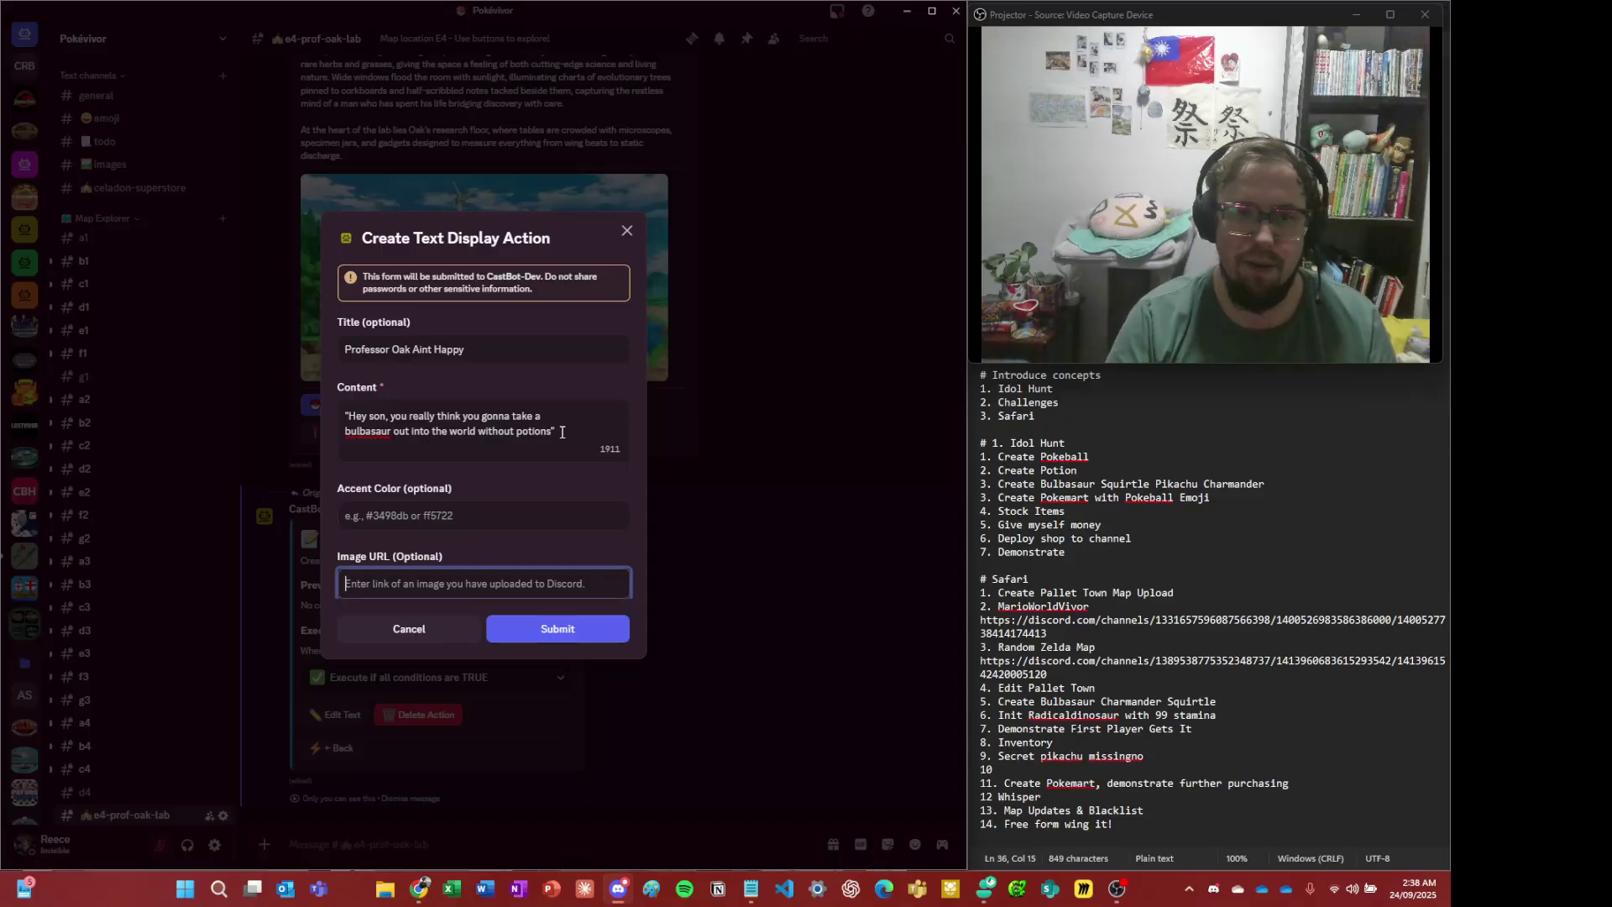
key("ctrl+v")
key("ctrl+a")
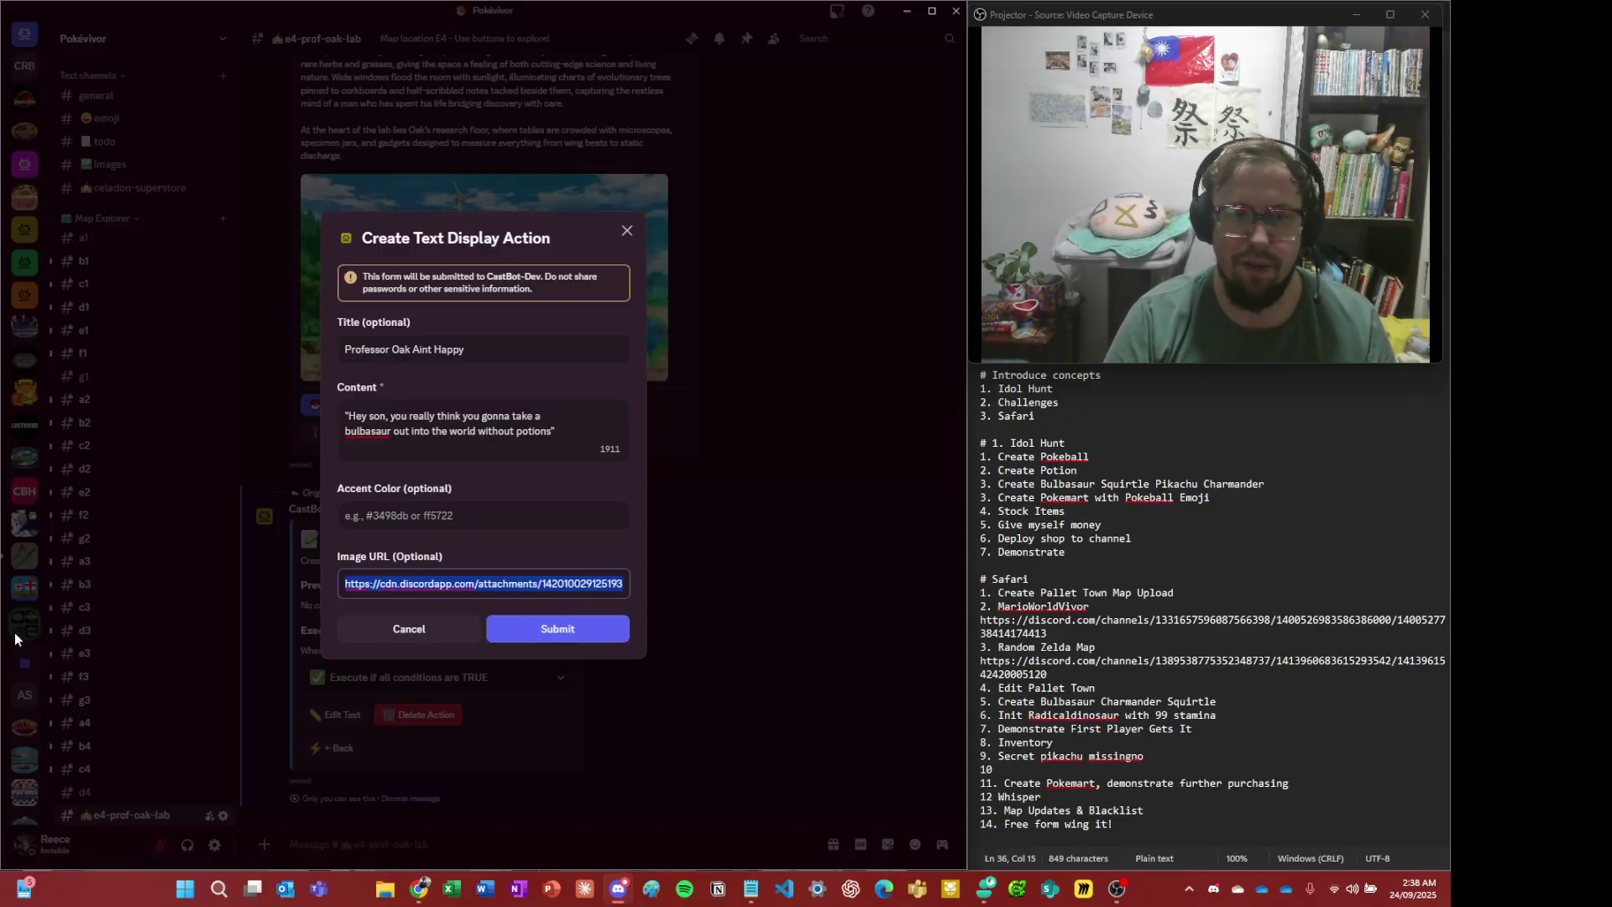
left_click(386, 510)
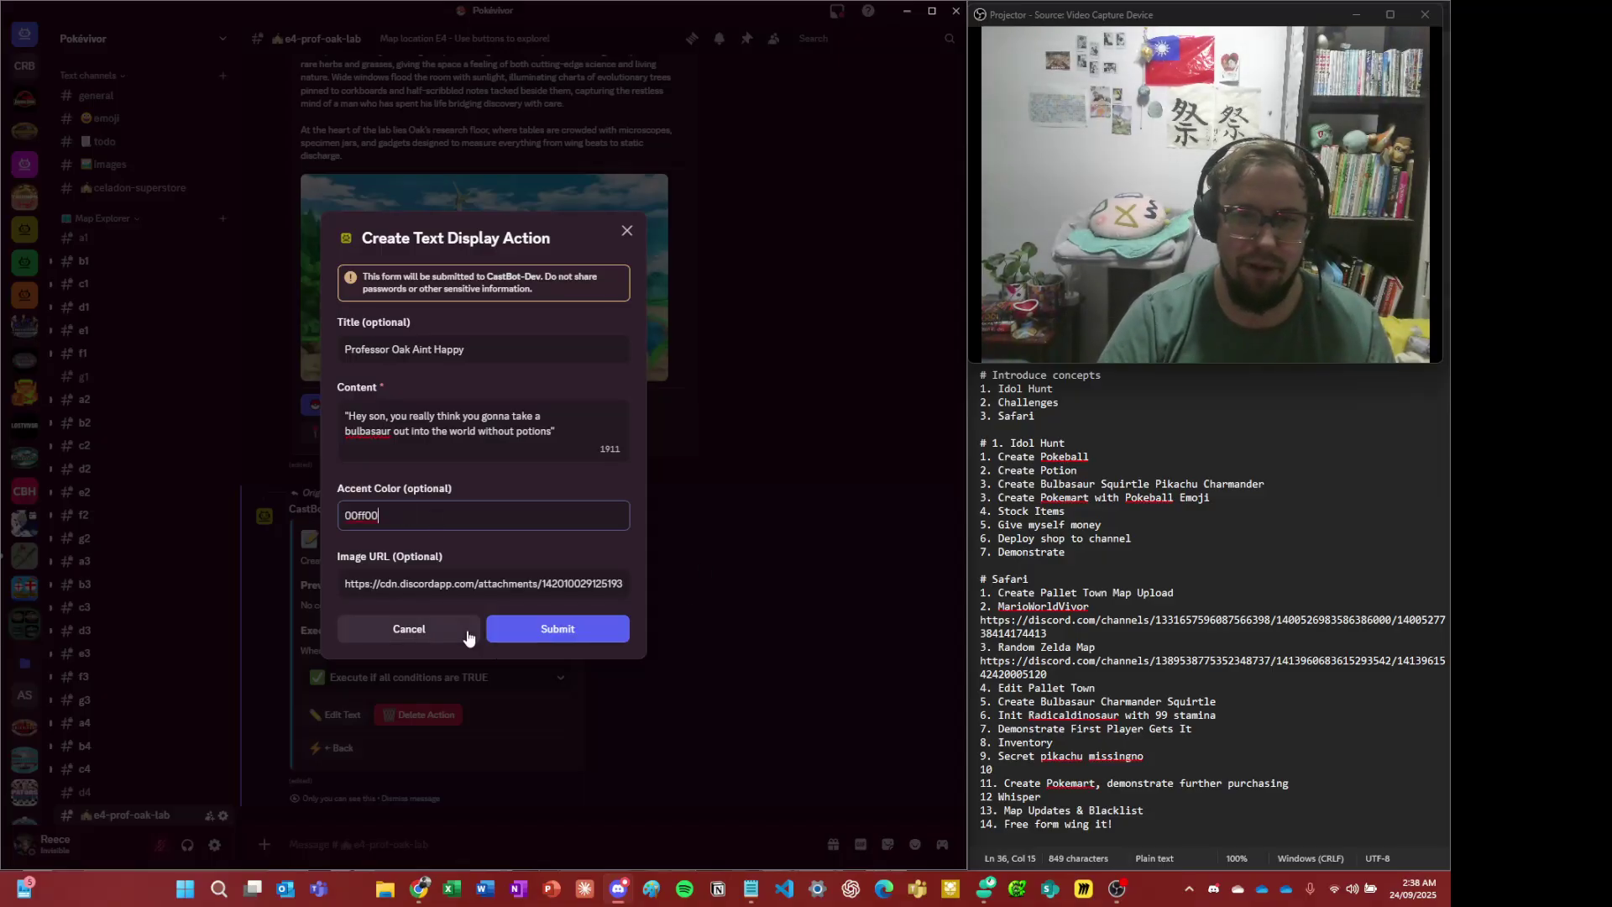
left_click(586, 638)
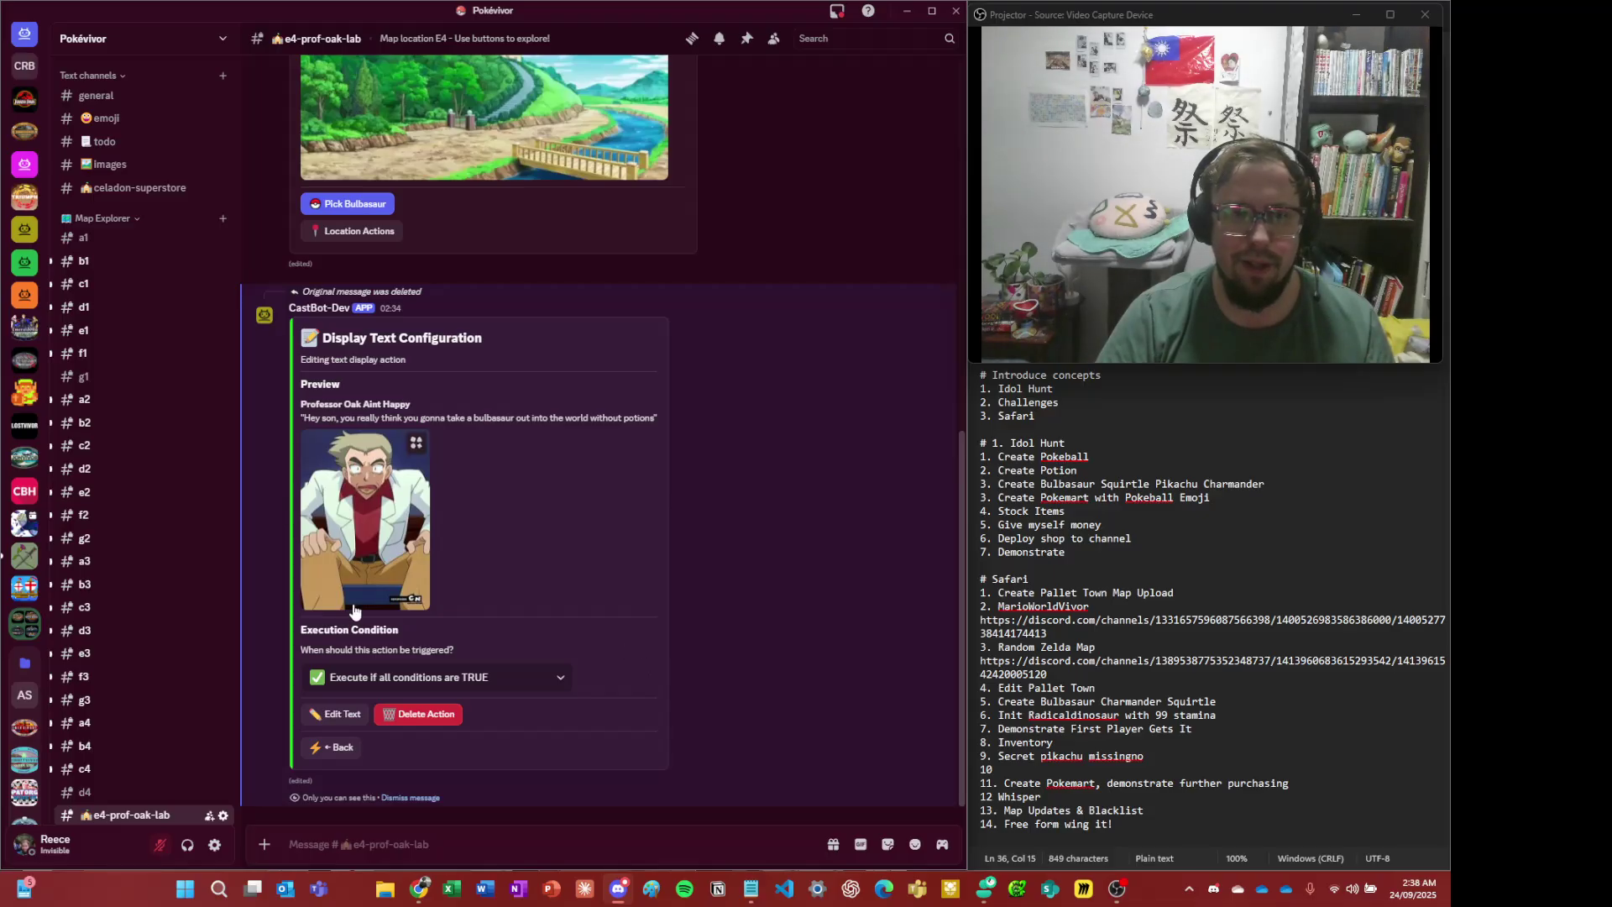
- Set the Professor Oak Aint Happy text to run only when all conditions are FALSE
left_click(343, 754)
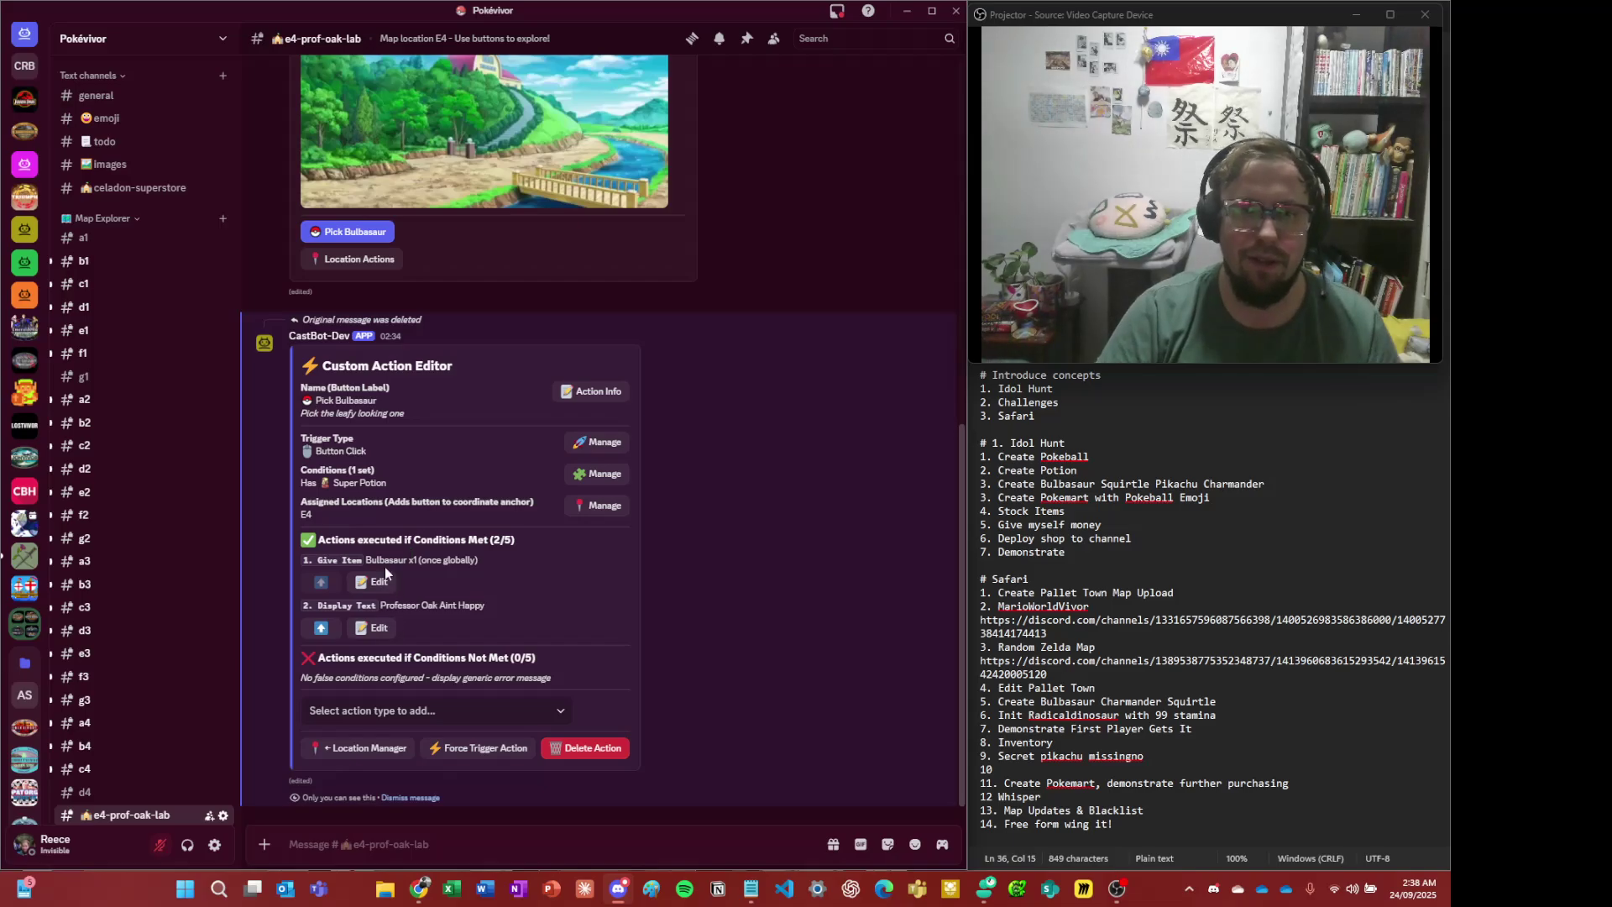
left_click(375, 630)
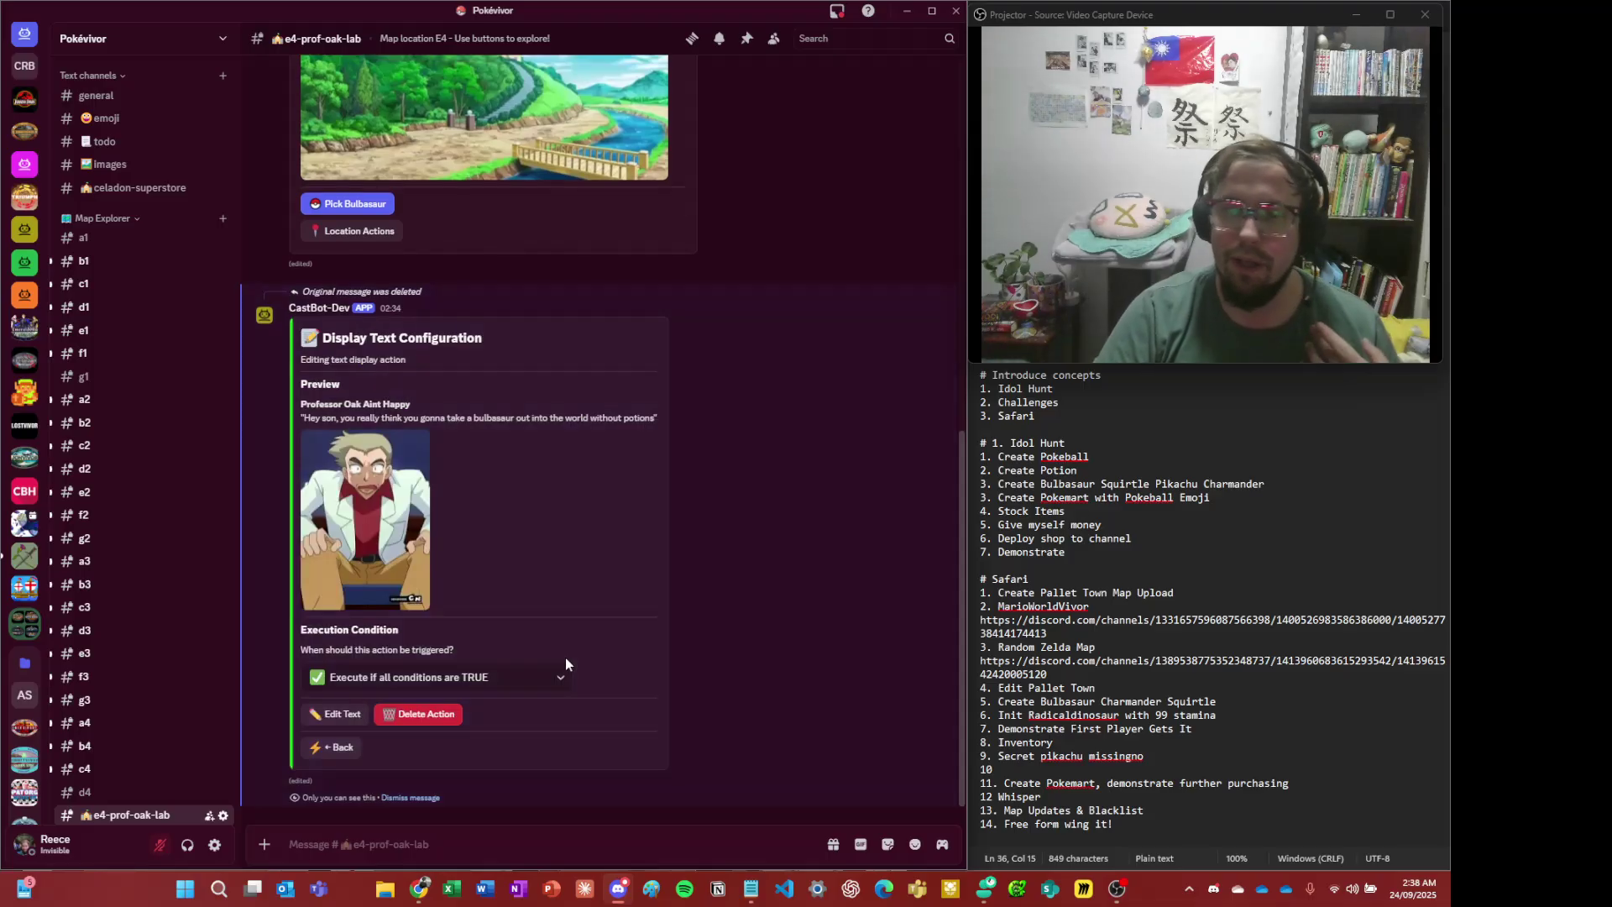
left_click(397, 678)
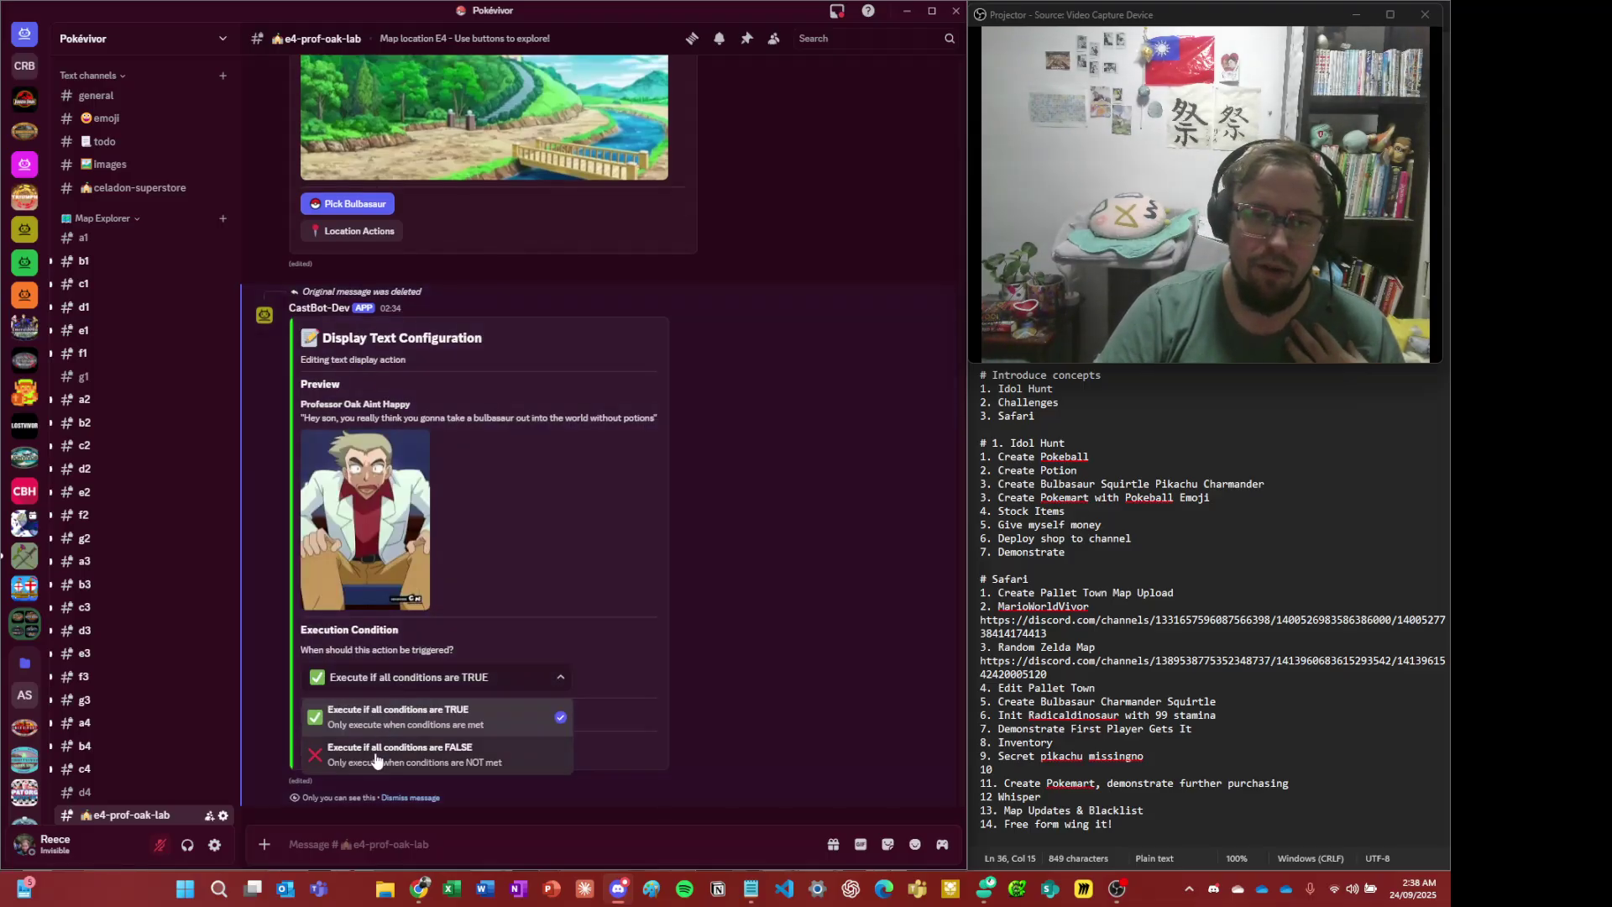
left_click(395, 749)
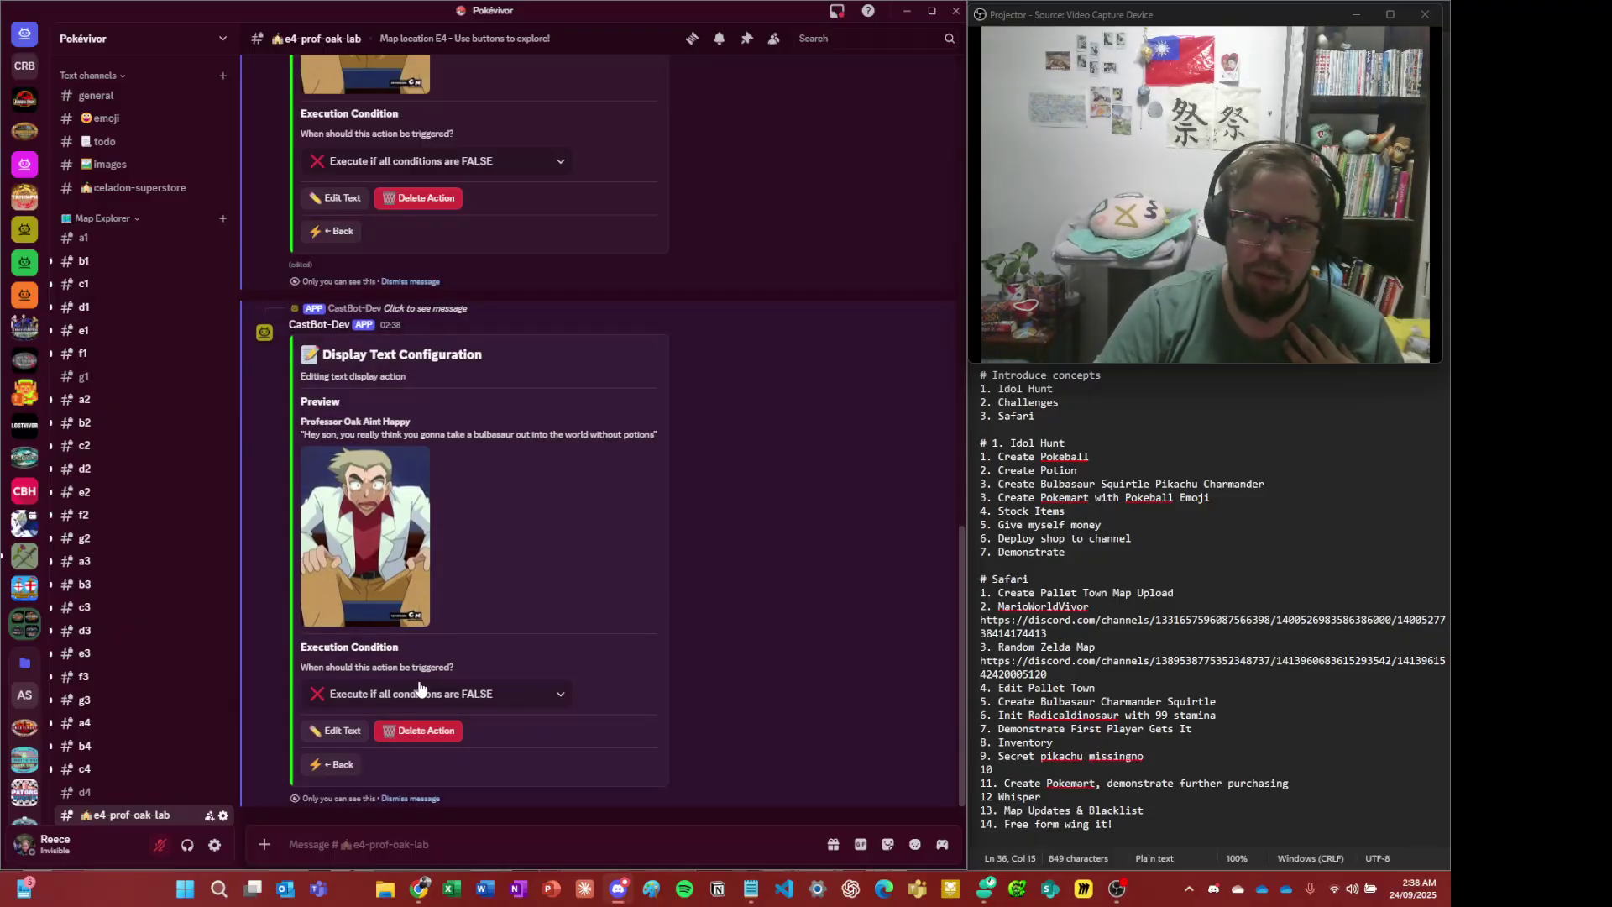
left_click(336, 764)
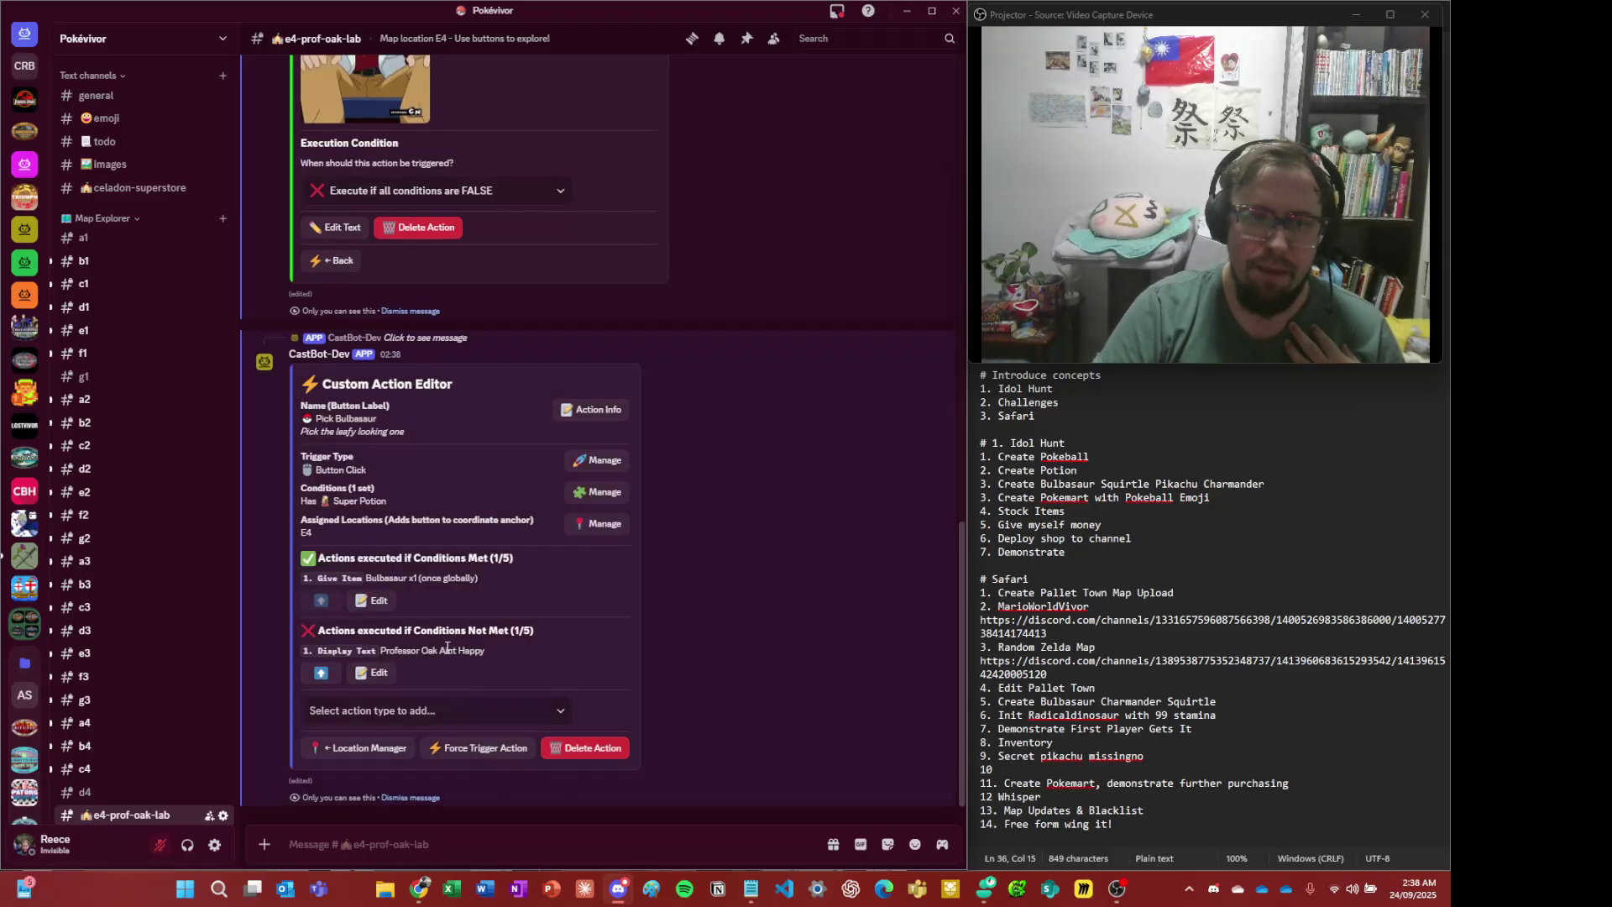
- Review the Give Item and Professor Oak actions, then add a second Display Text action
triple_click(425, 578)
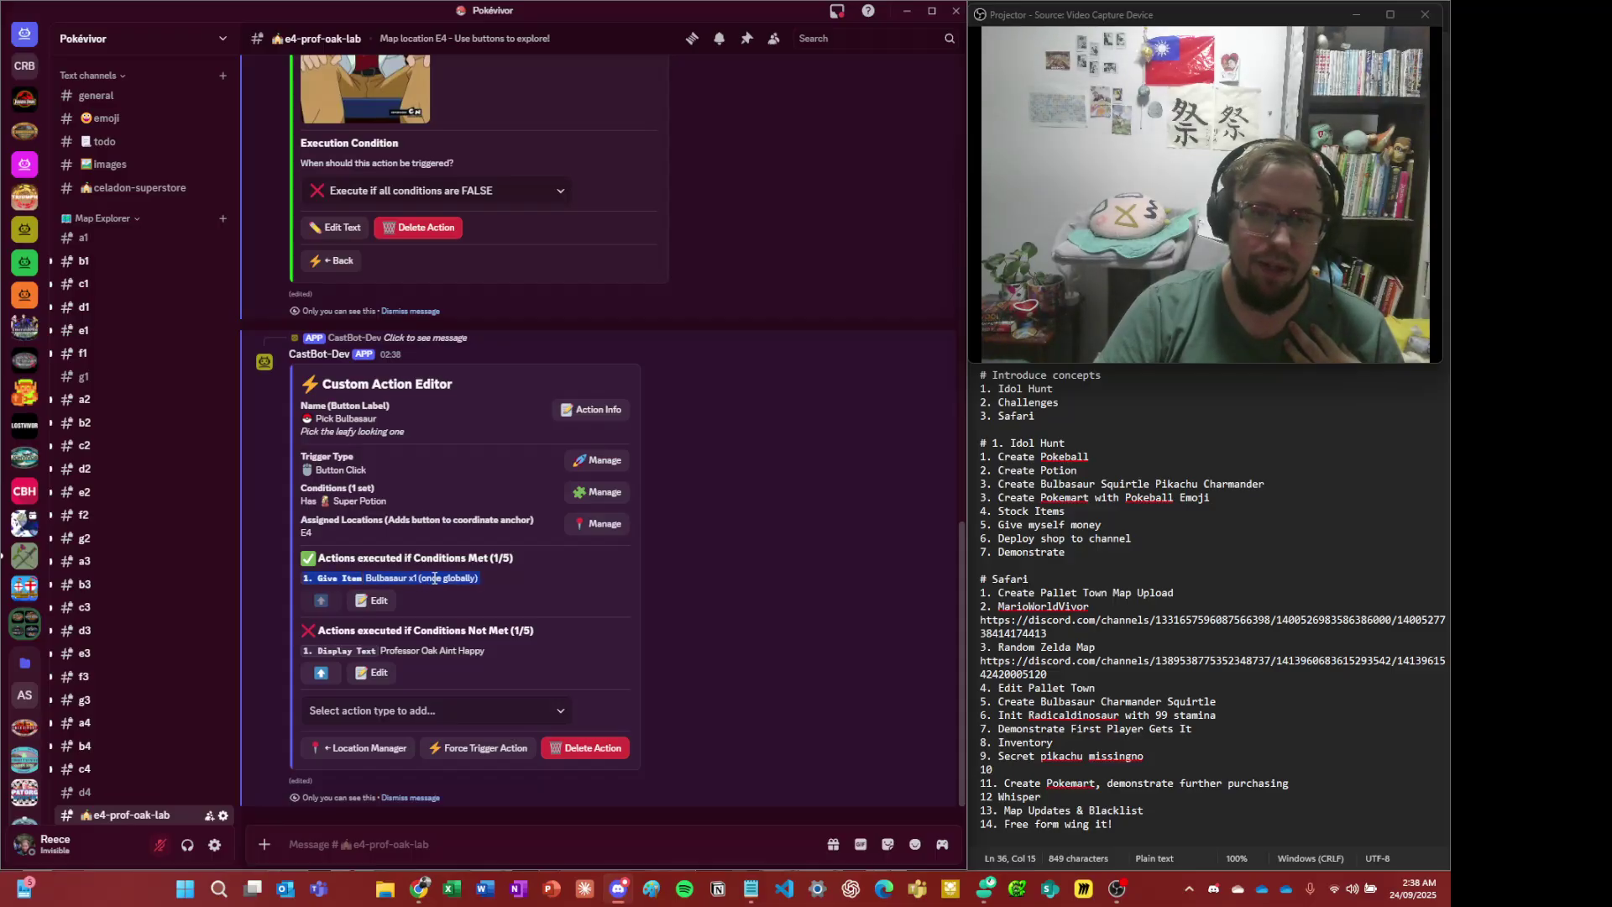
left_click(348, 501)
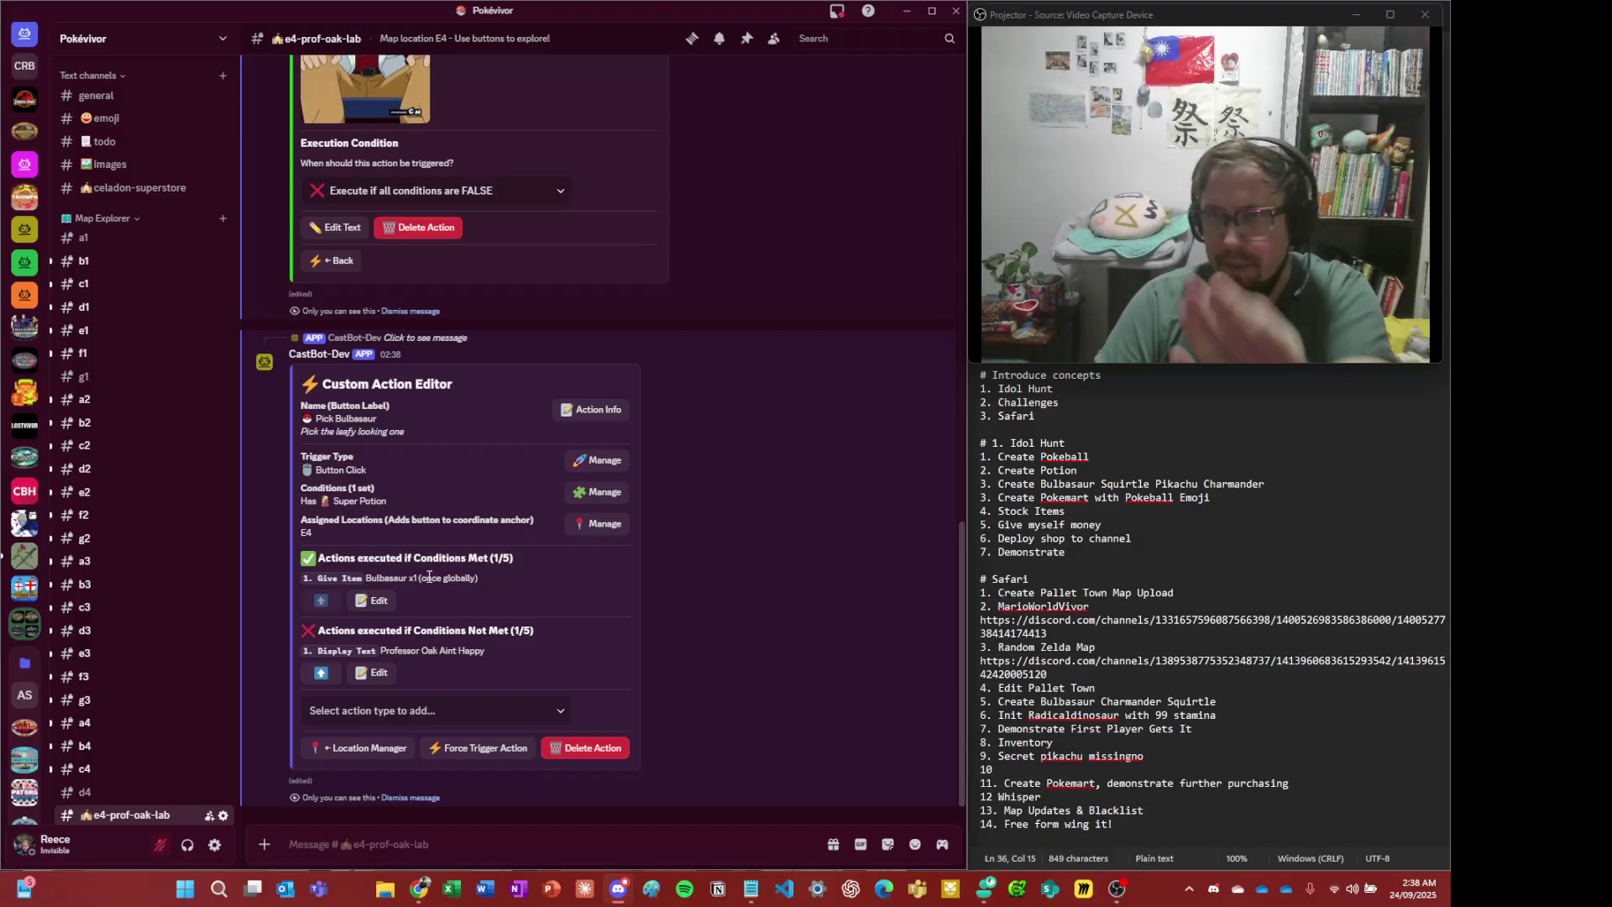
triple_click(443, 646)
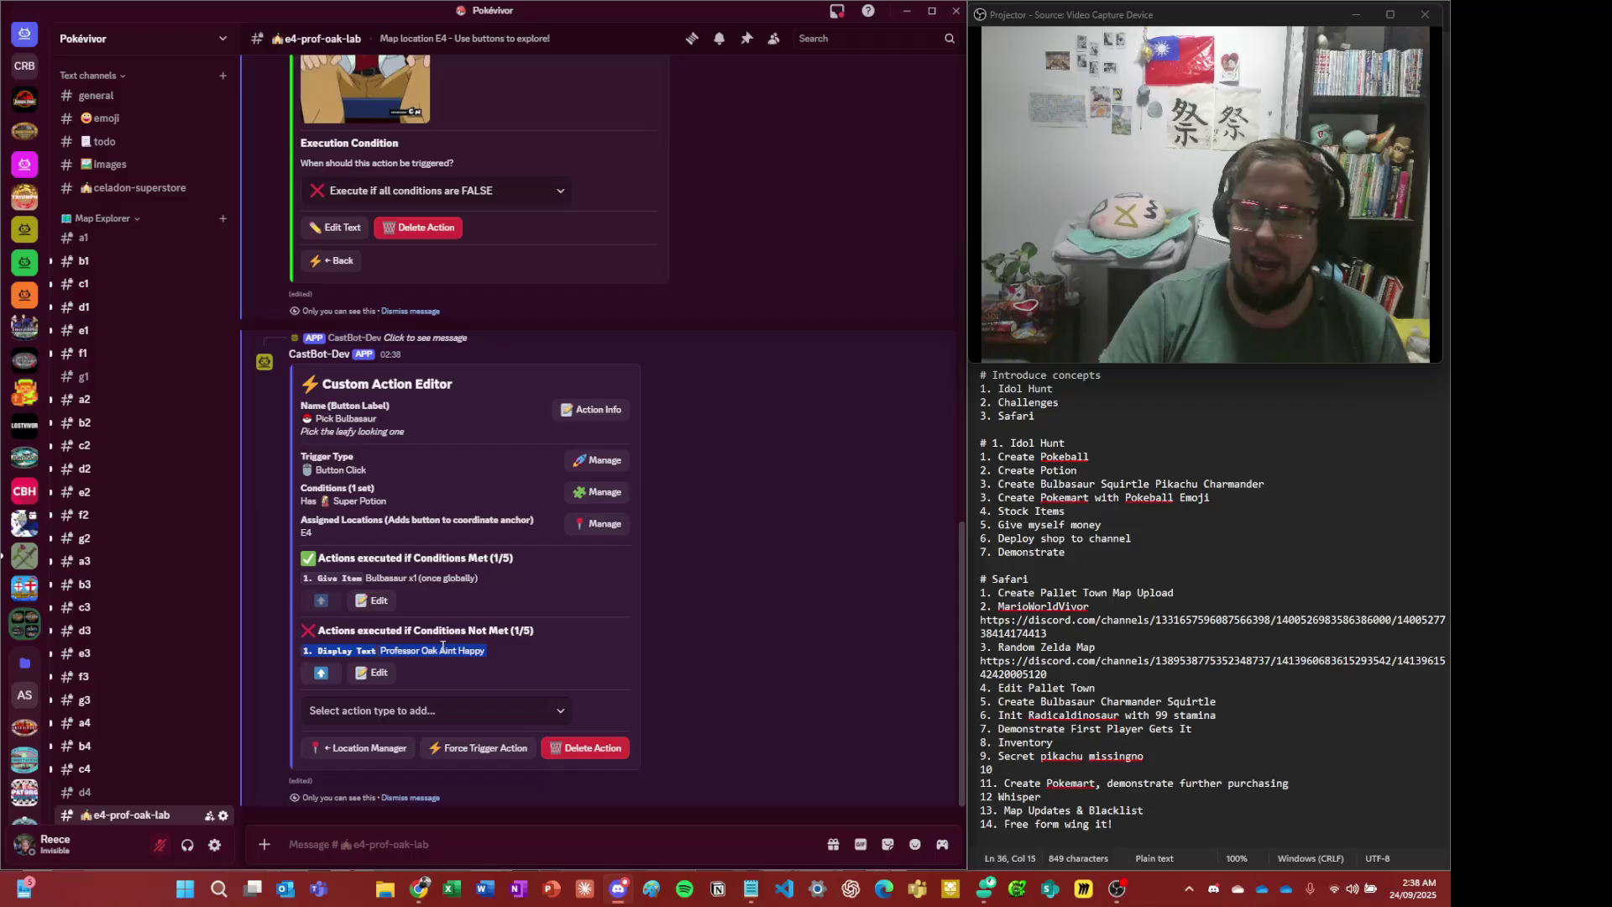
mouse_move(488, 558)
left_mouse_down()
mouse_move(415, 561)
mouse_move(468, 564)
left_mouse_up()
left_click(470, 567)
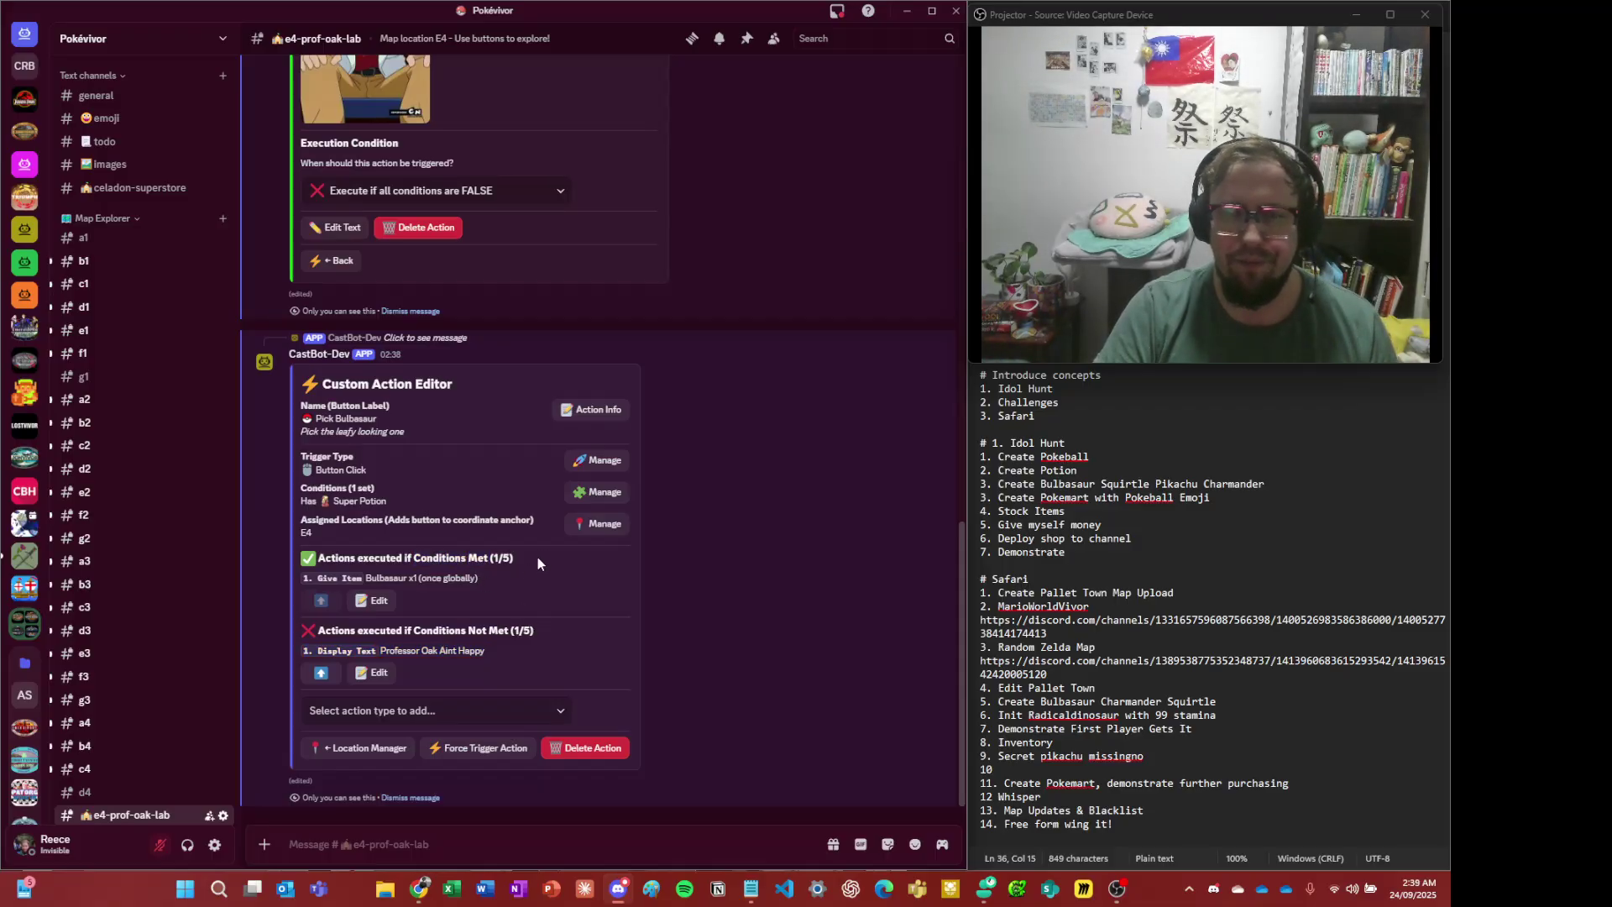
left_click(502, 712)
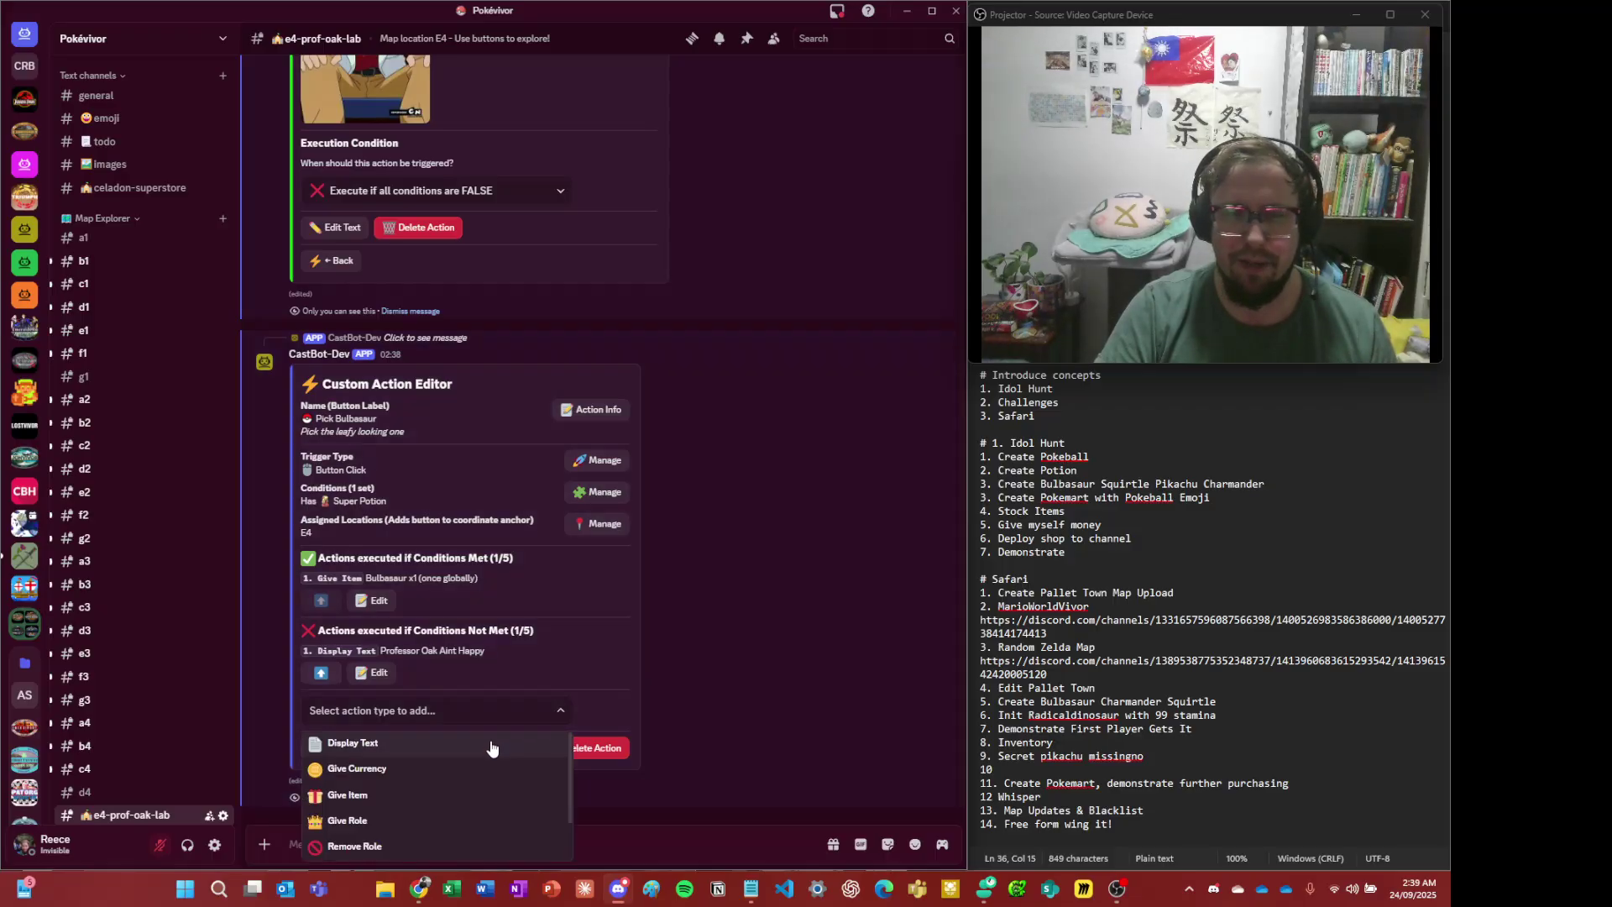
left_click(492, 744)
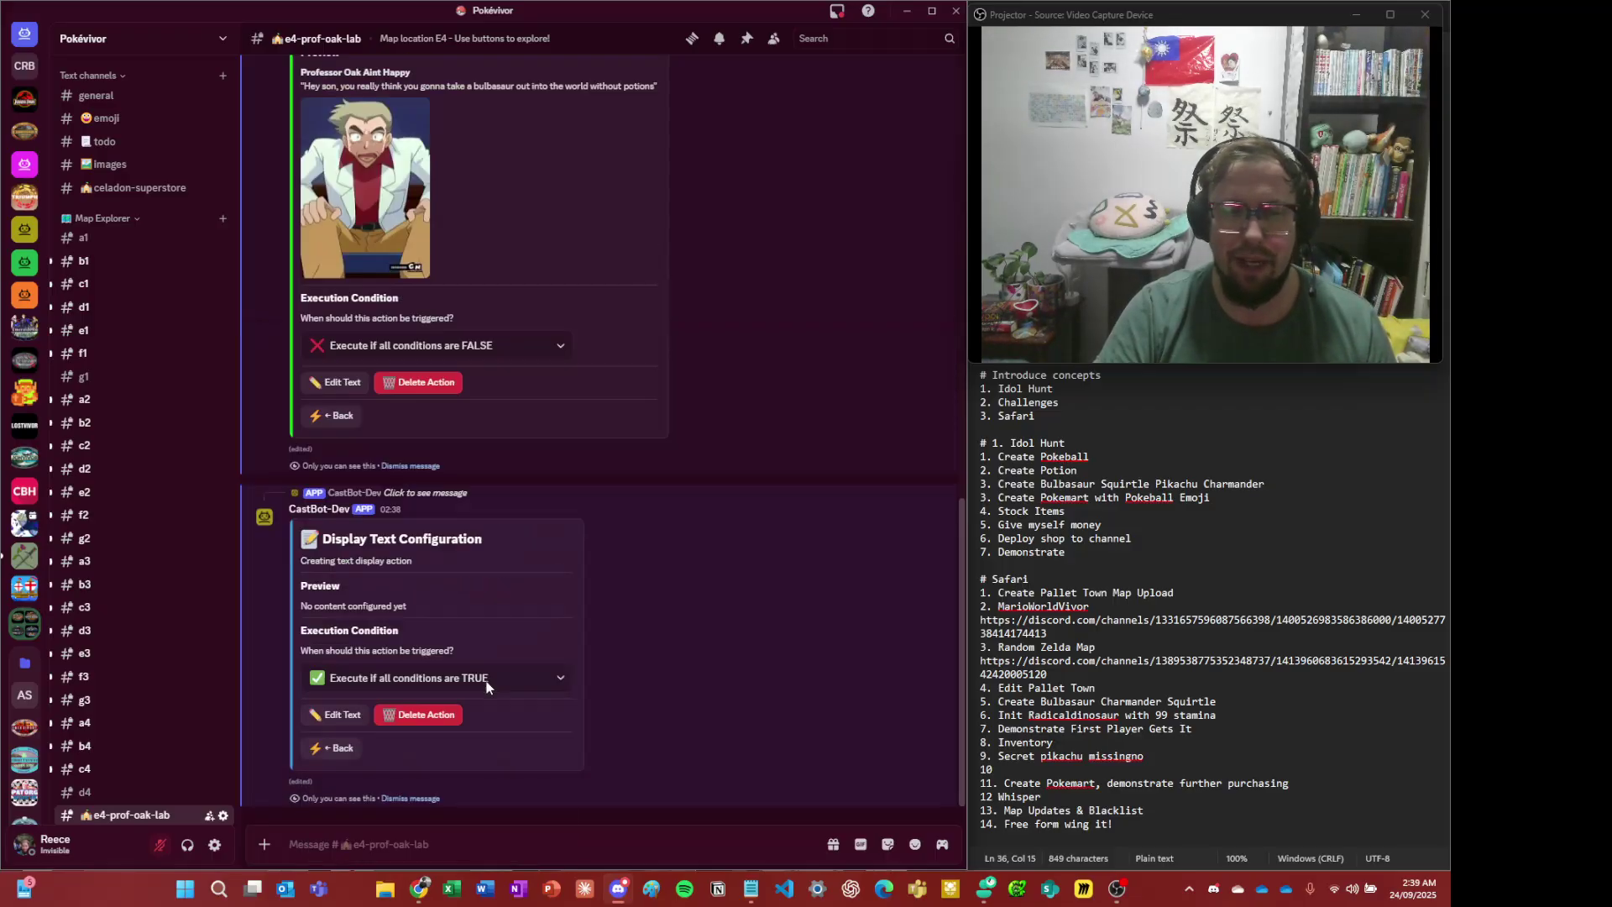
- Search Google Images for 'ash bulbasaur'
left_click(419, 888)
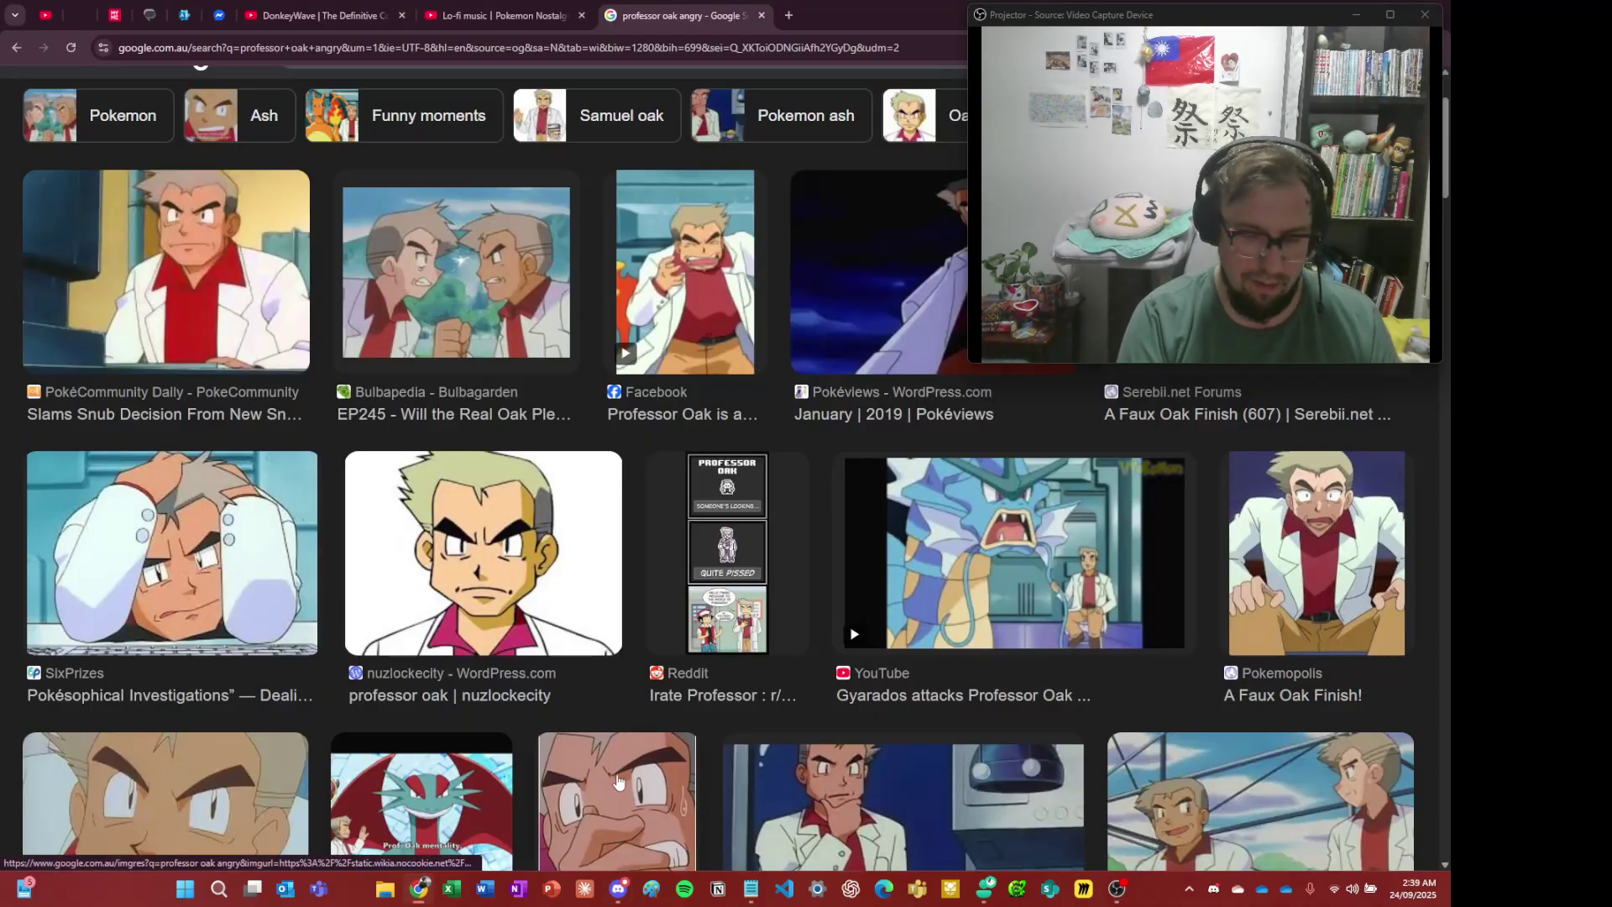
key("ctrl+l")
type("ash bnl")
key("BackSpace")
key("BackSpace")
type("ulbasaur")
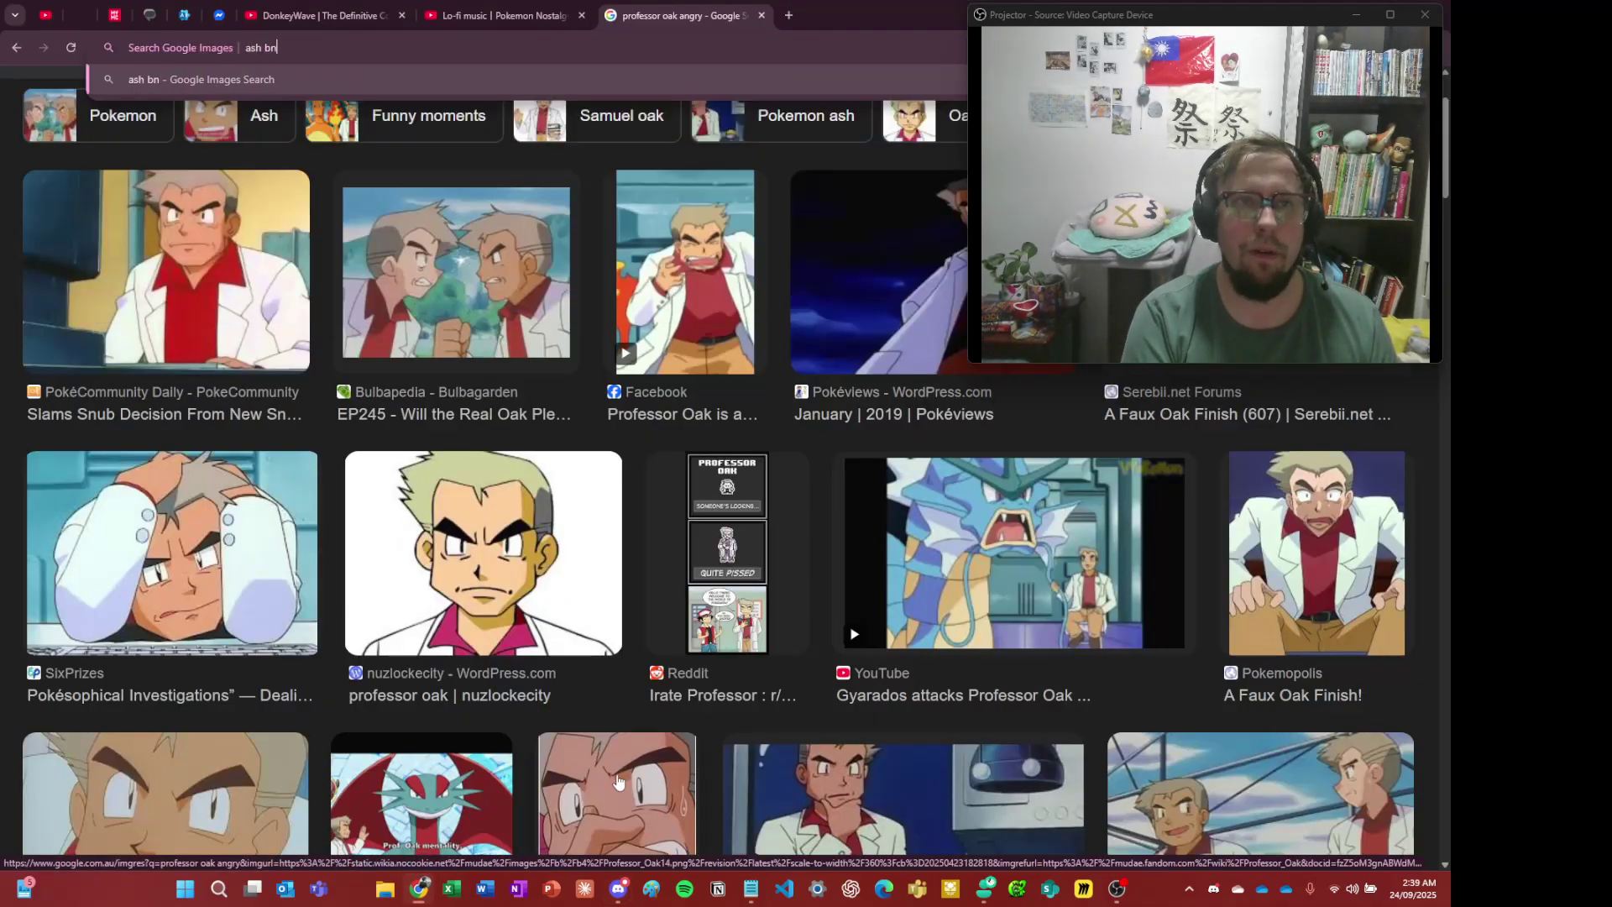
key("Return")
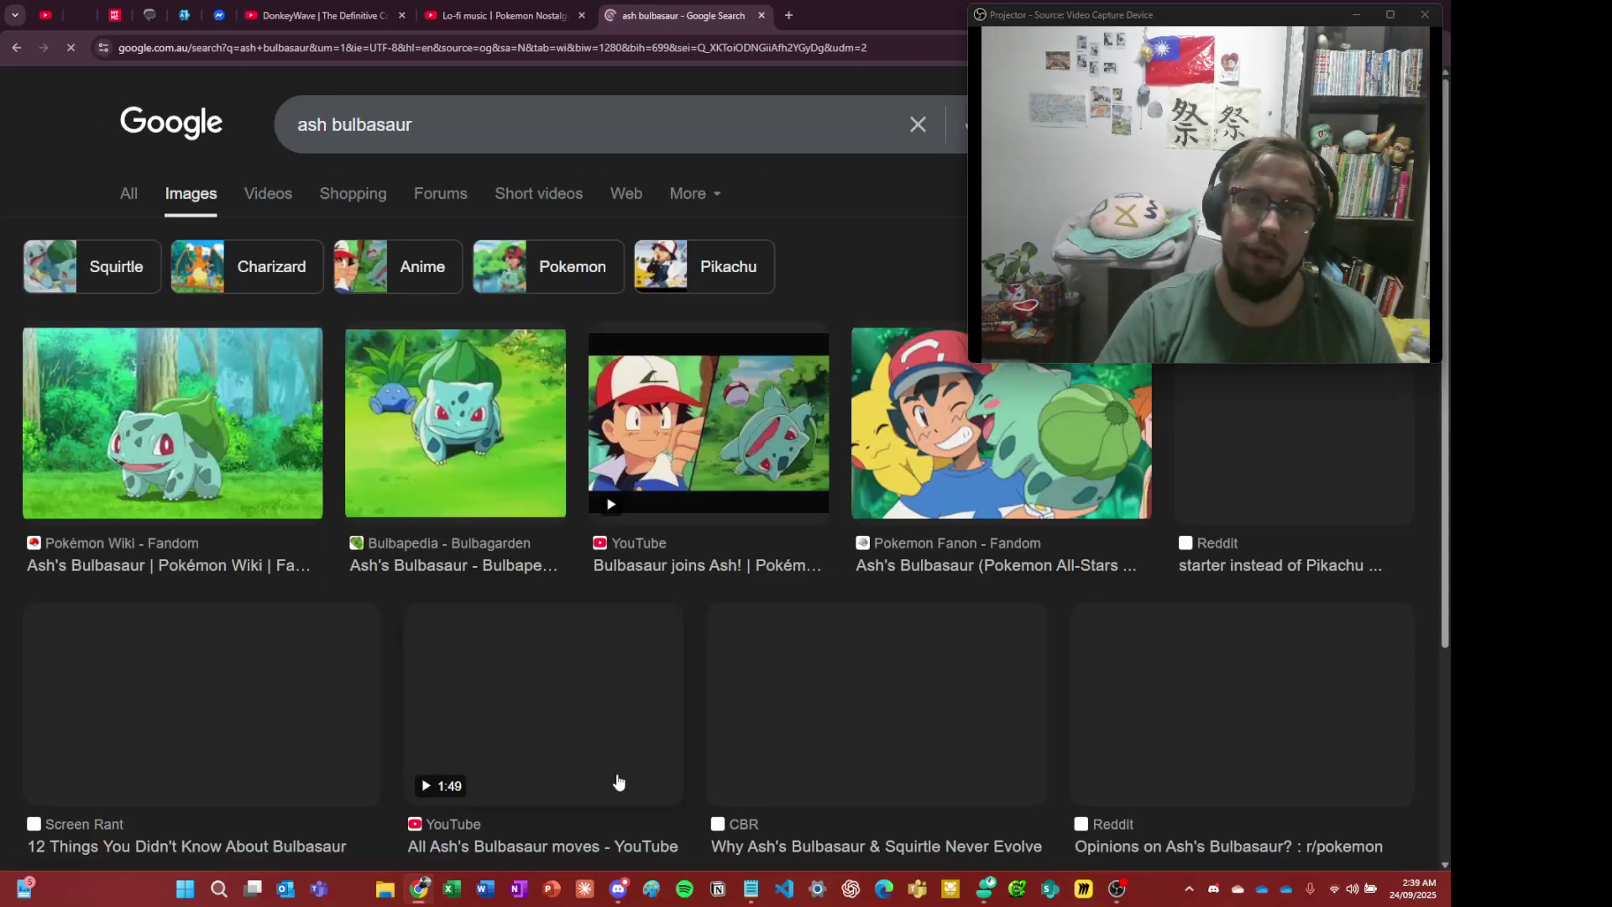
scroll(830, 500, "down", 2)
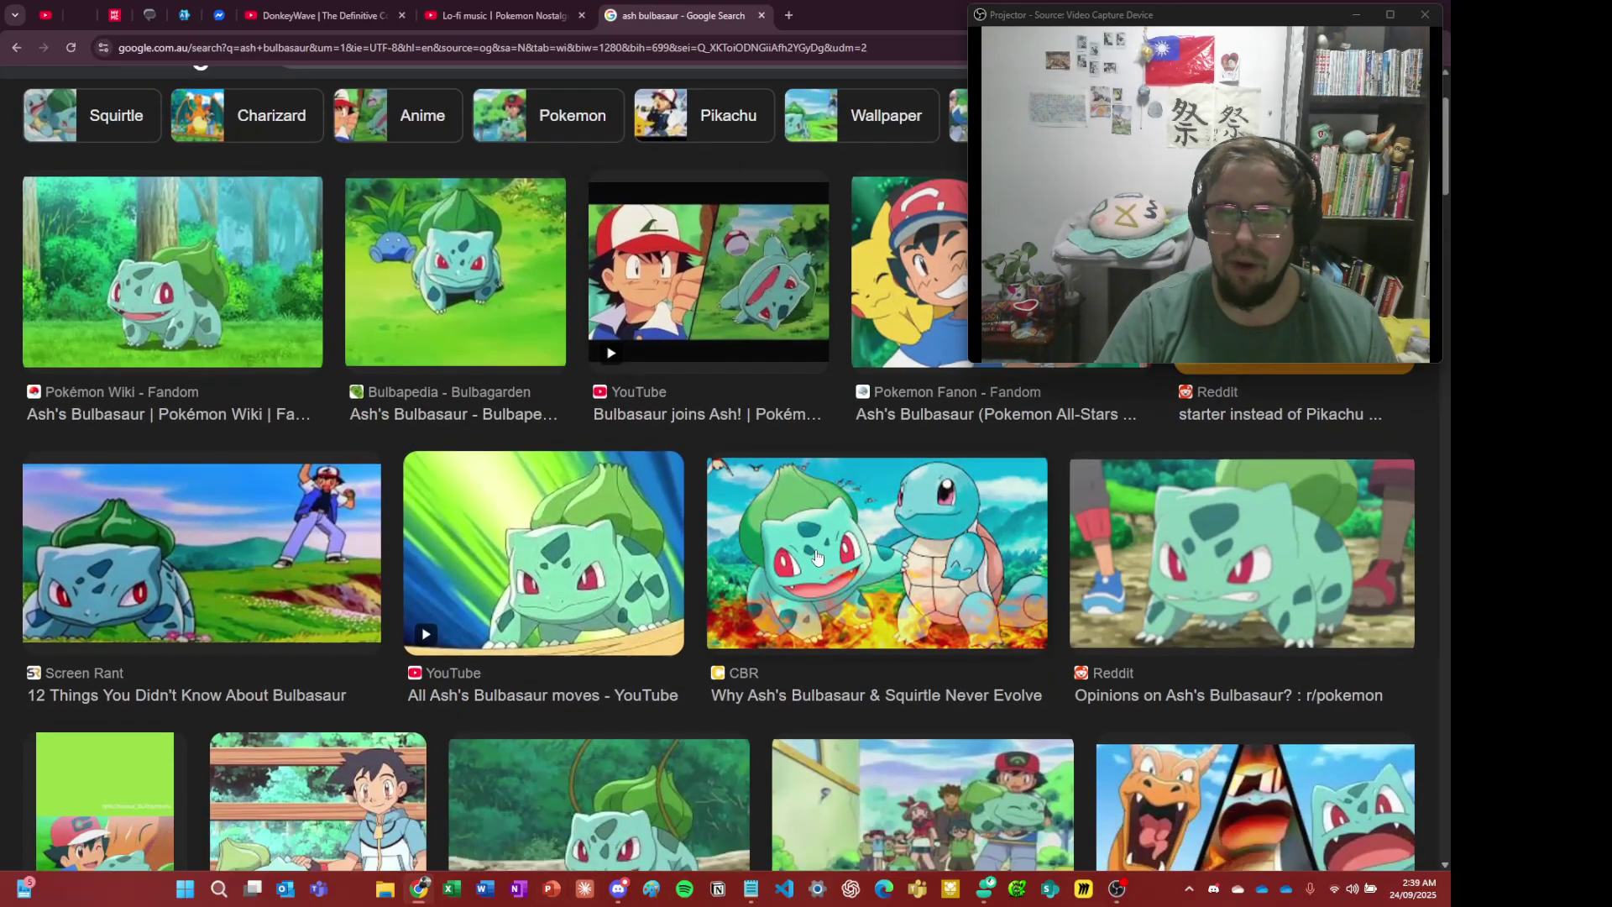
scroll(399, 547, "up", 2)
scroll(405, 551, "down", 4)
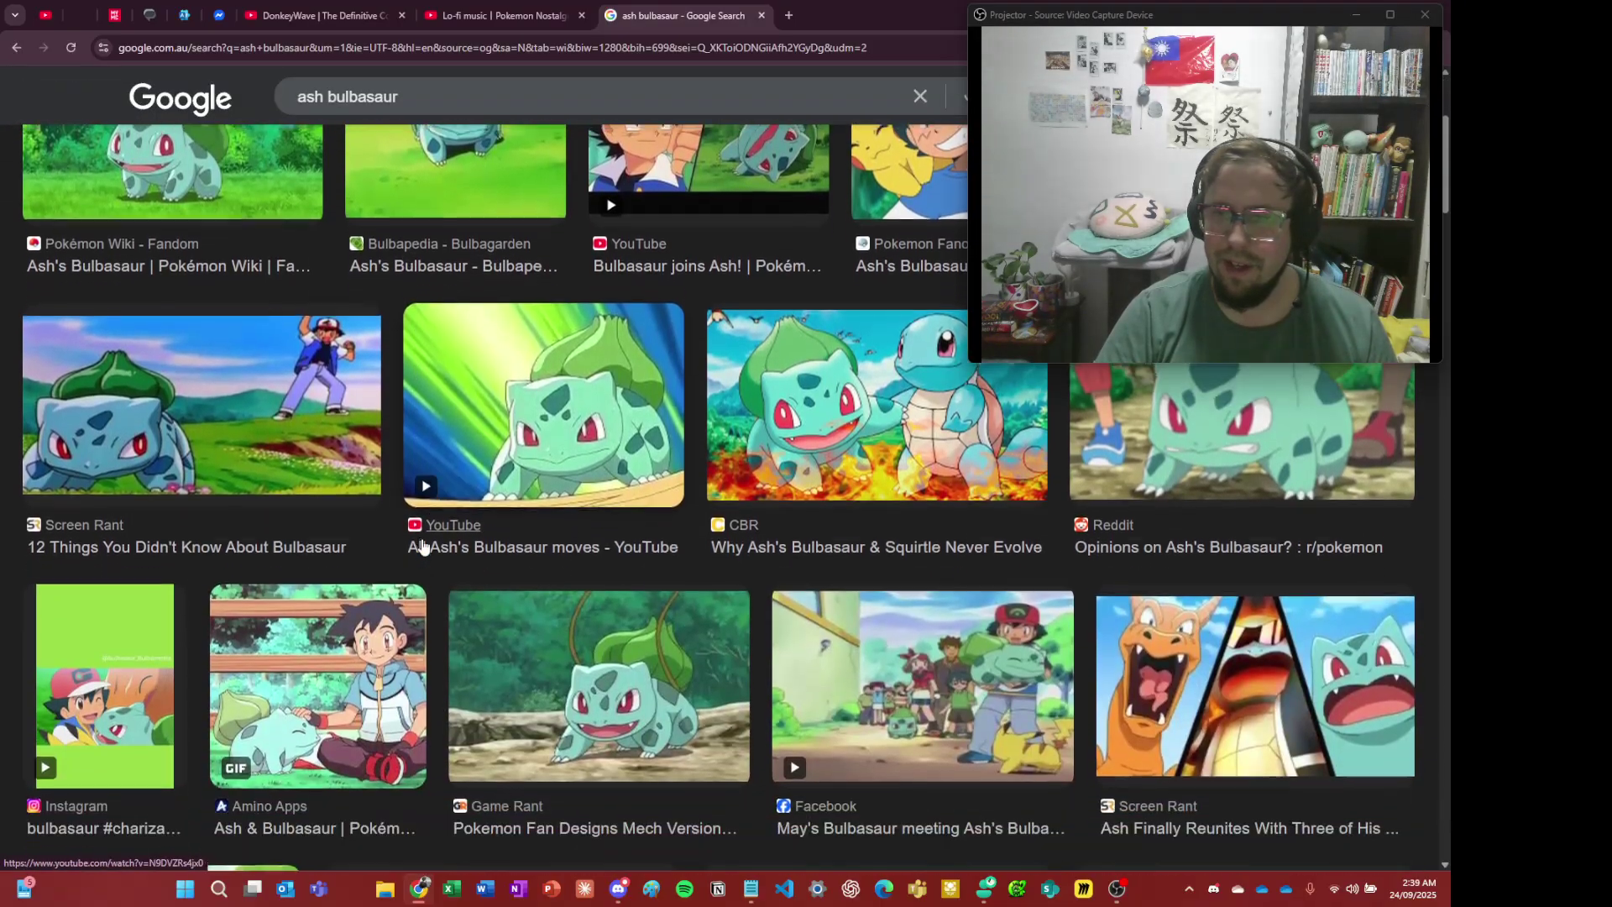
scroll(335, 605, "up", 3)
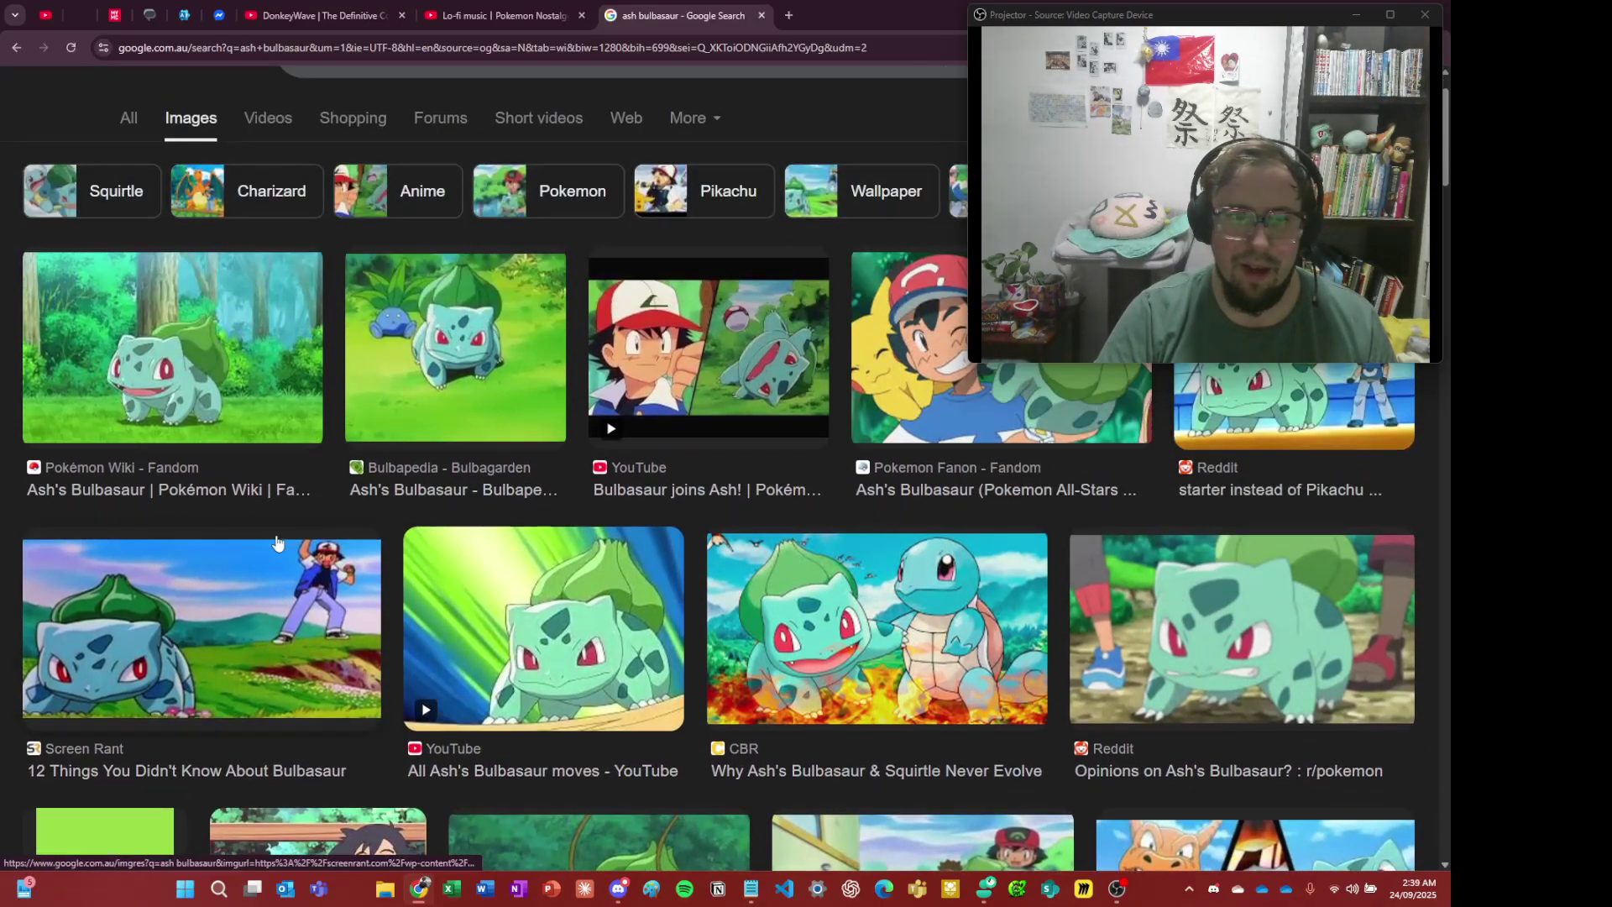
- Copy the Screen Rant Ash and Bulbasaur image and go back to Discord
left_click(337, 598)
right_click(1120, 415)
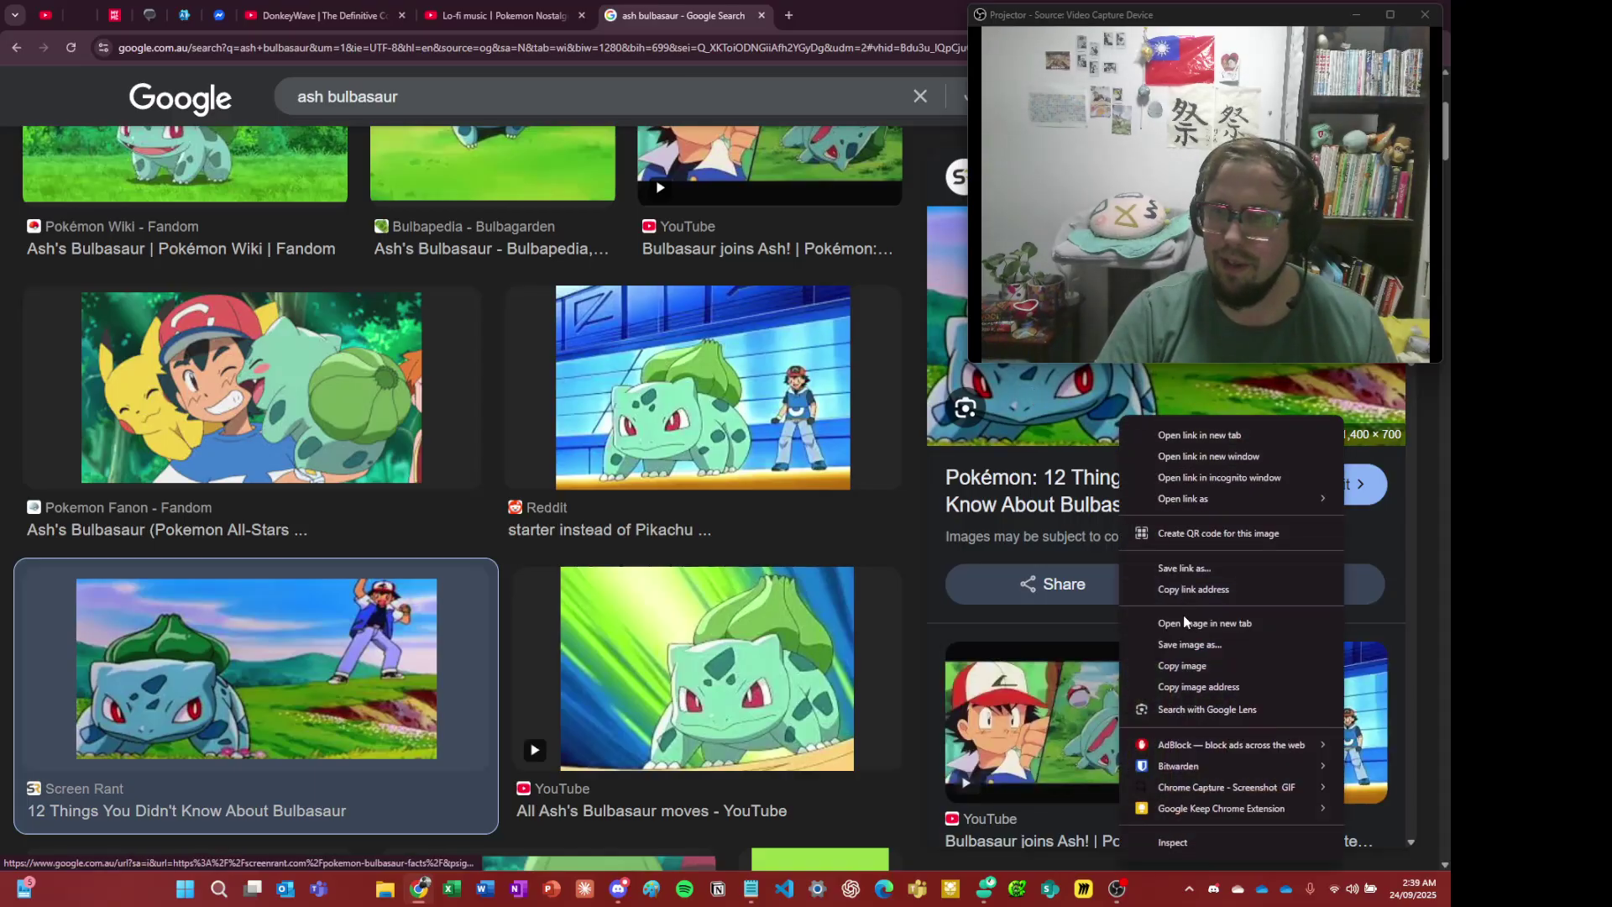
left_click(1182, 665)
key("alt+Tab")
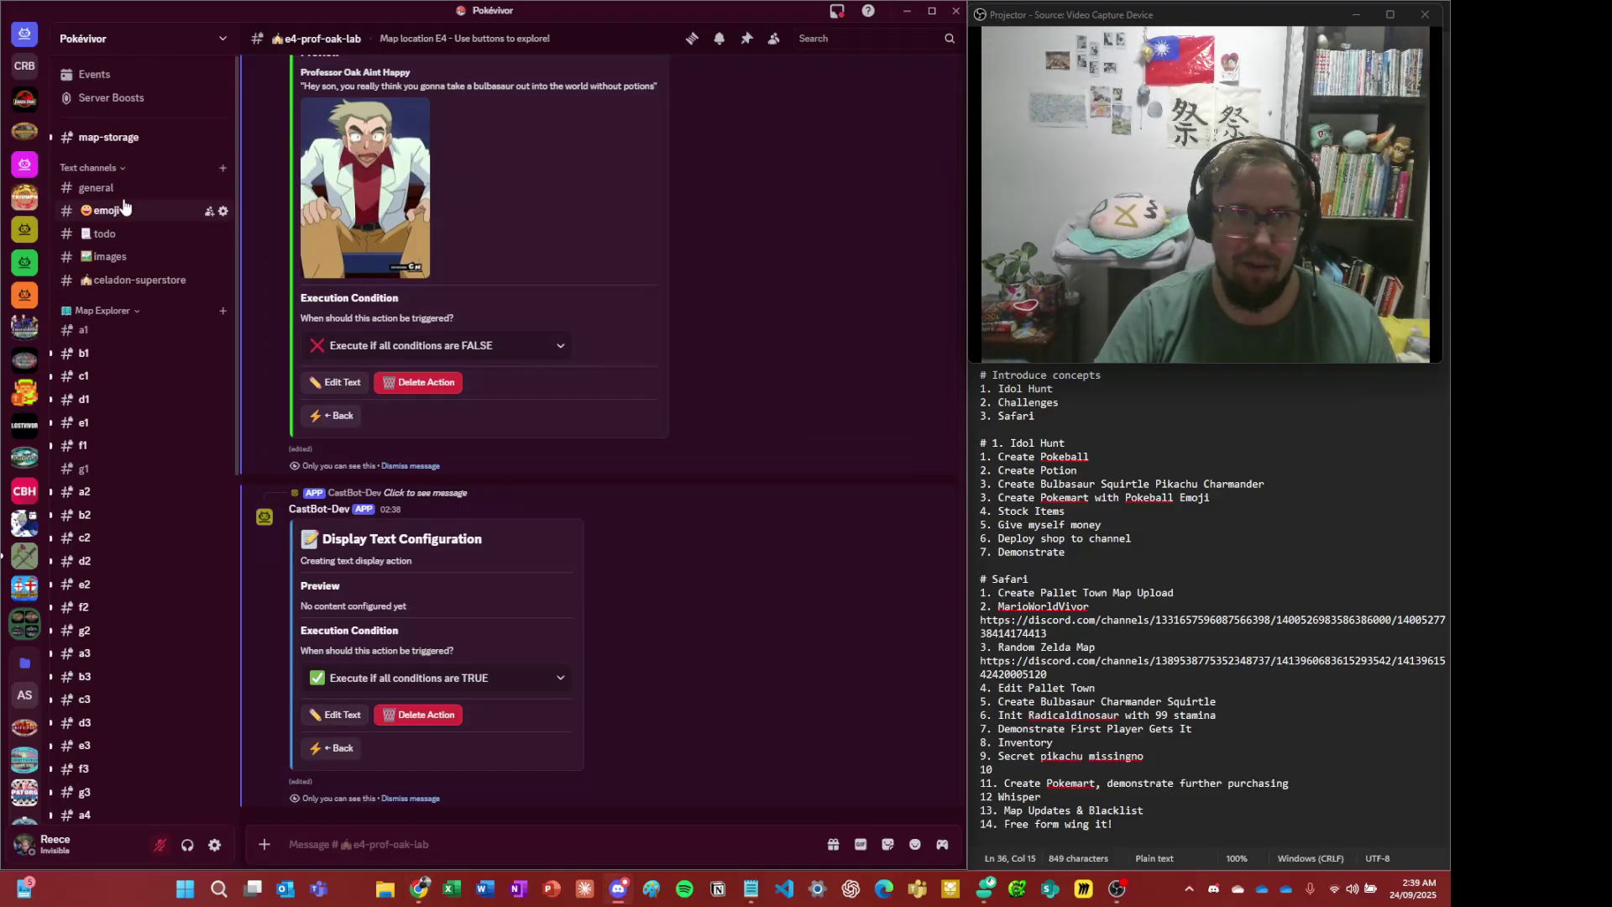
- Post the copied Ash-and-Bulbasaur image in the #images channel
left_click(110, 256)
key("ctrl+v")
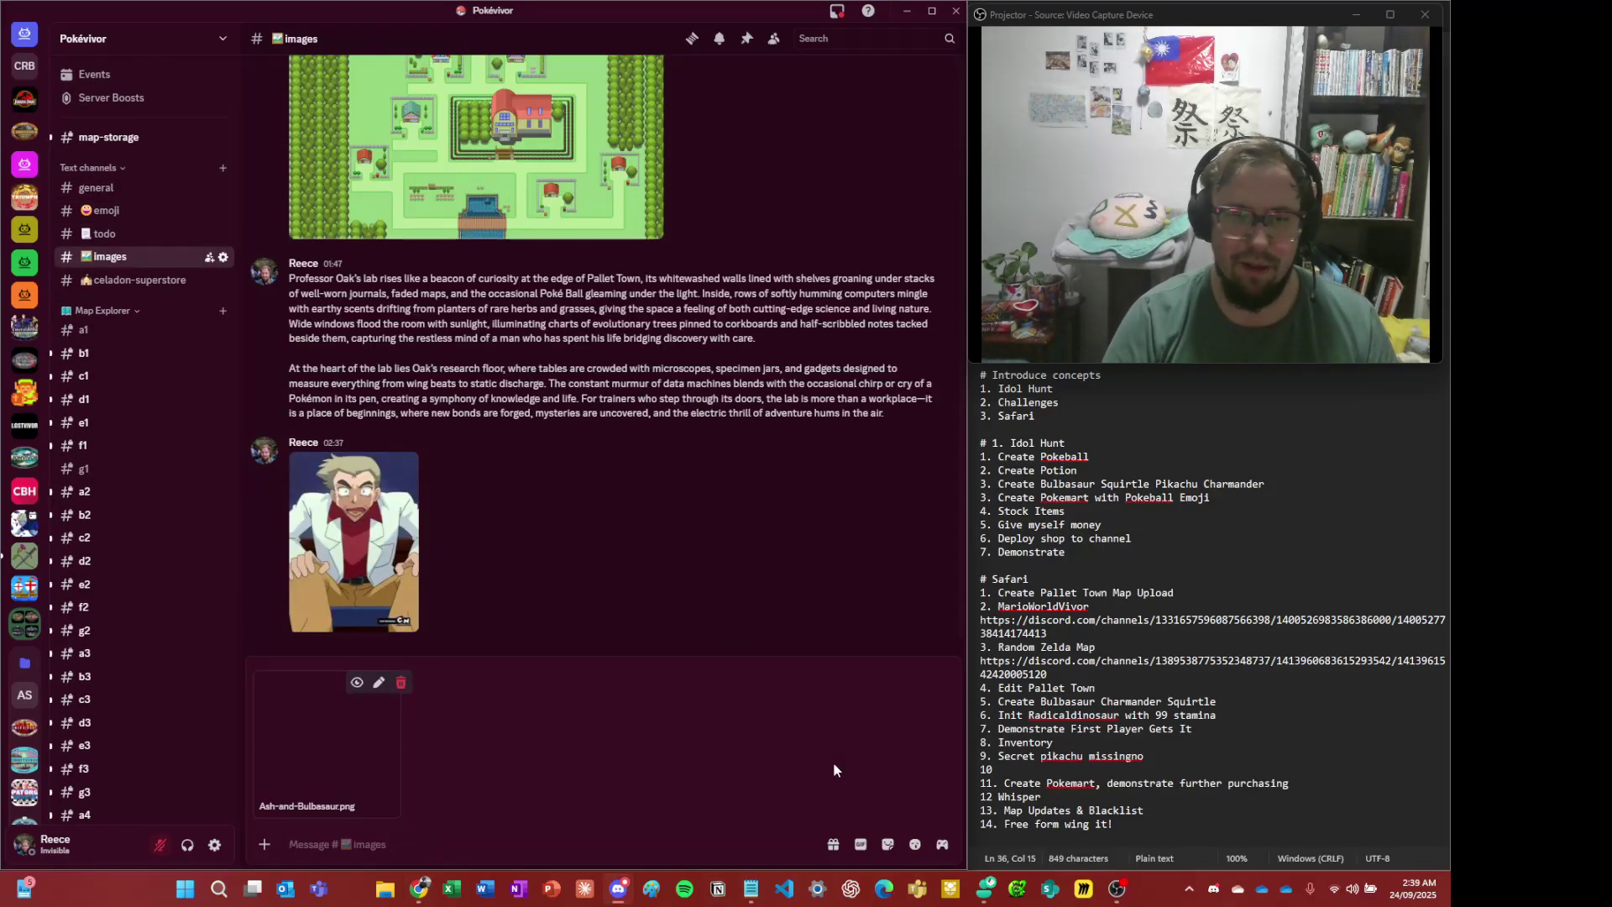
key("Return")
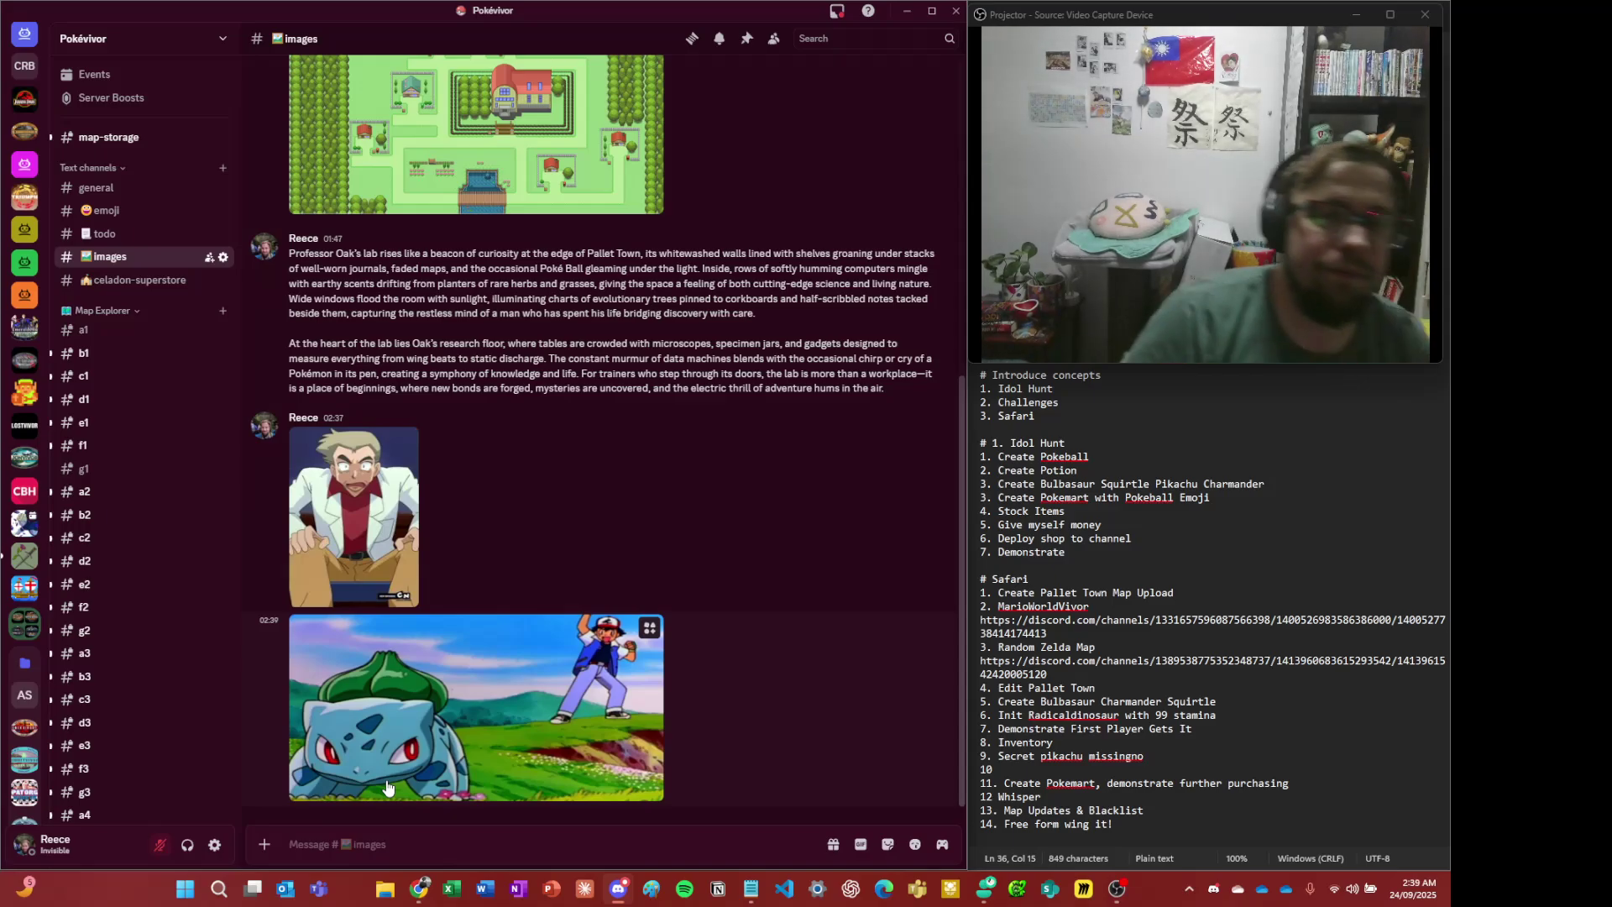
- Copy the Bulbasaur image's link and return to #e4-prof-oak-lab
right_click(561, 679)
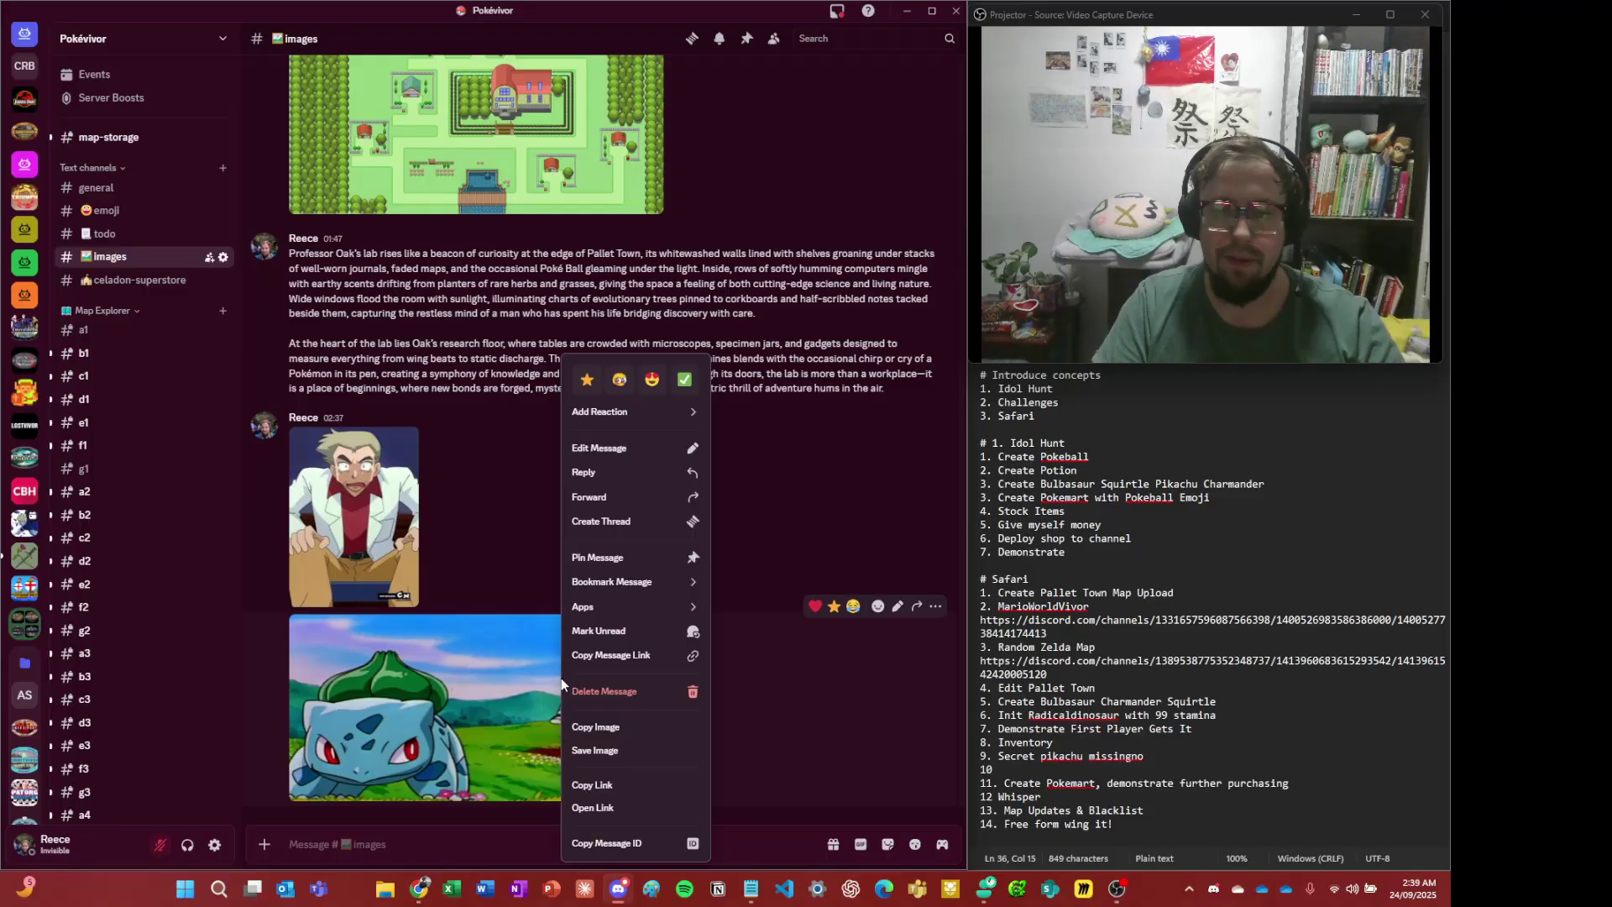
left_click(630, 785)
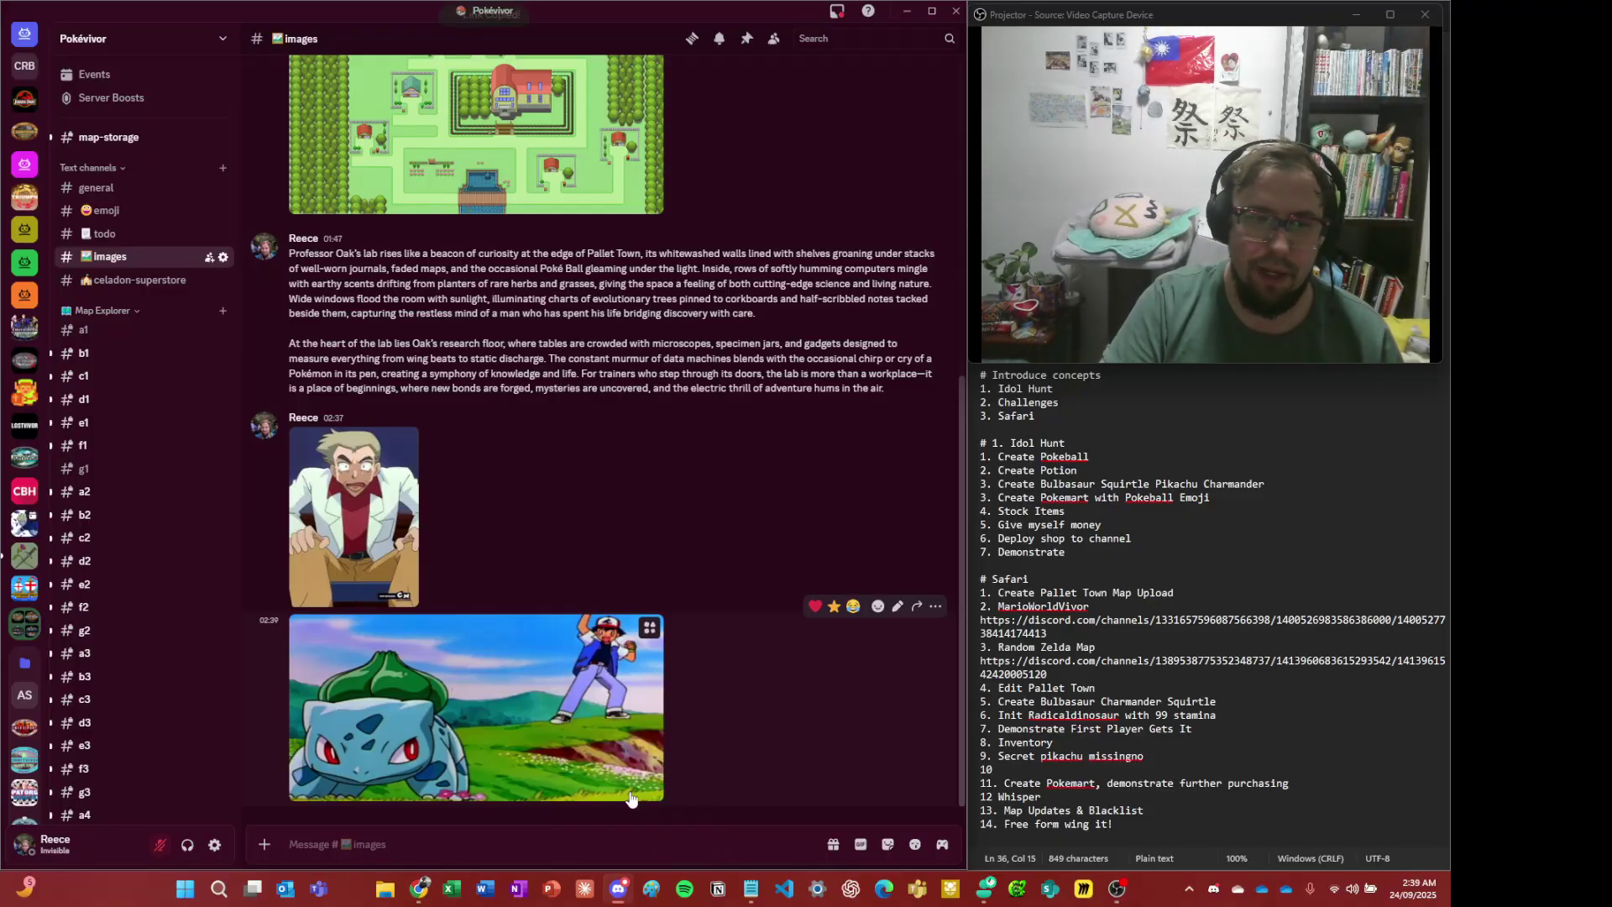
scroll(25, 588, "down", 1)
scroll(102, 638, "down", 5)
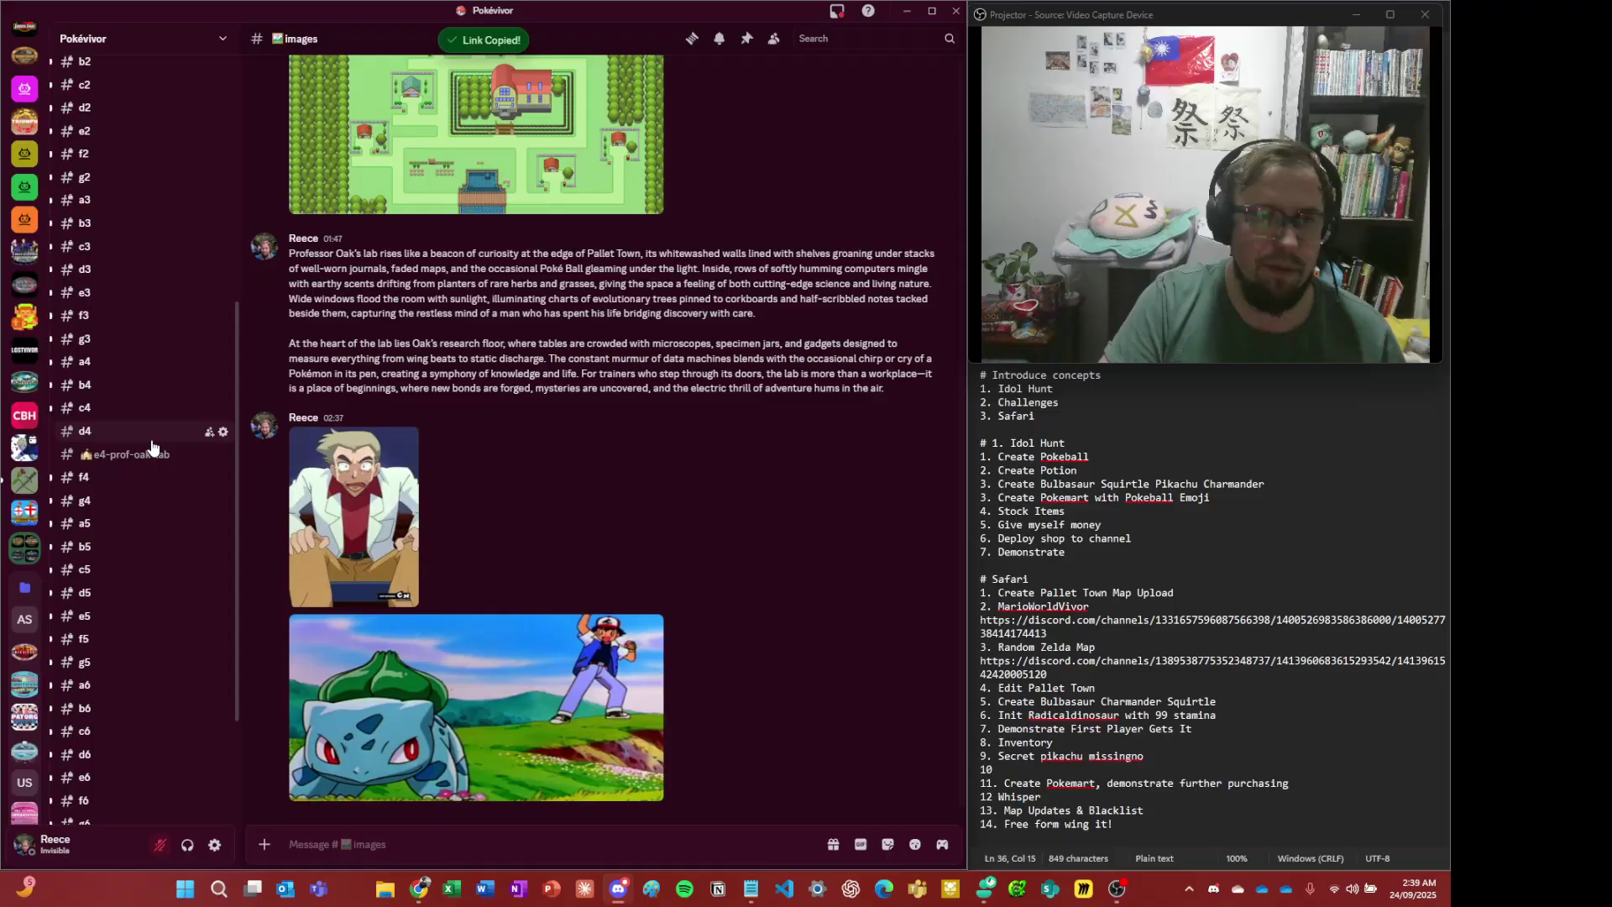
left_click(131, 455)
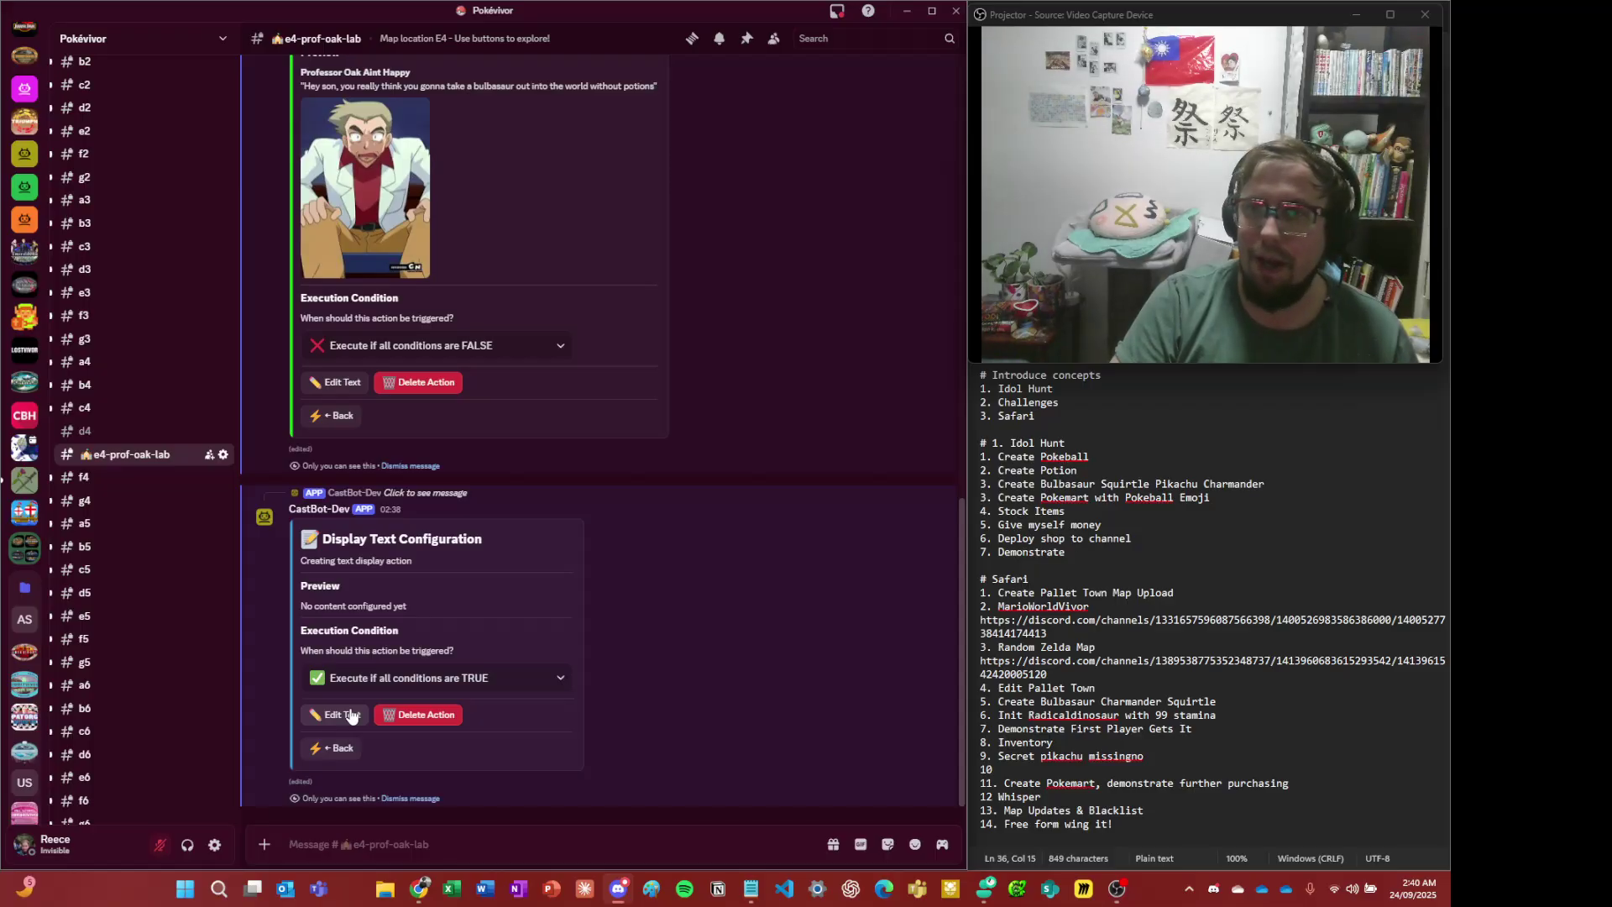
- Give the text display the title 'You proudly choose bulbasaur' and content 'He's so cool'
left_click(351, 715)
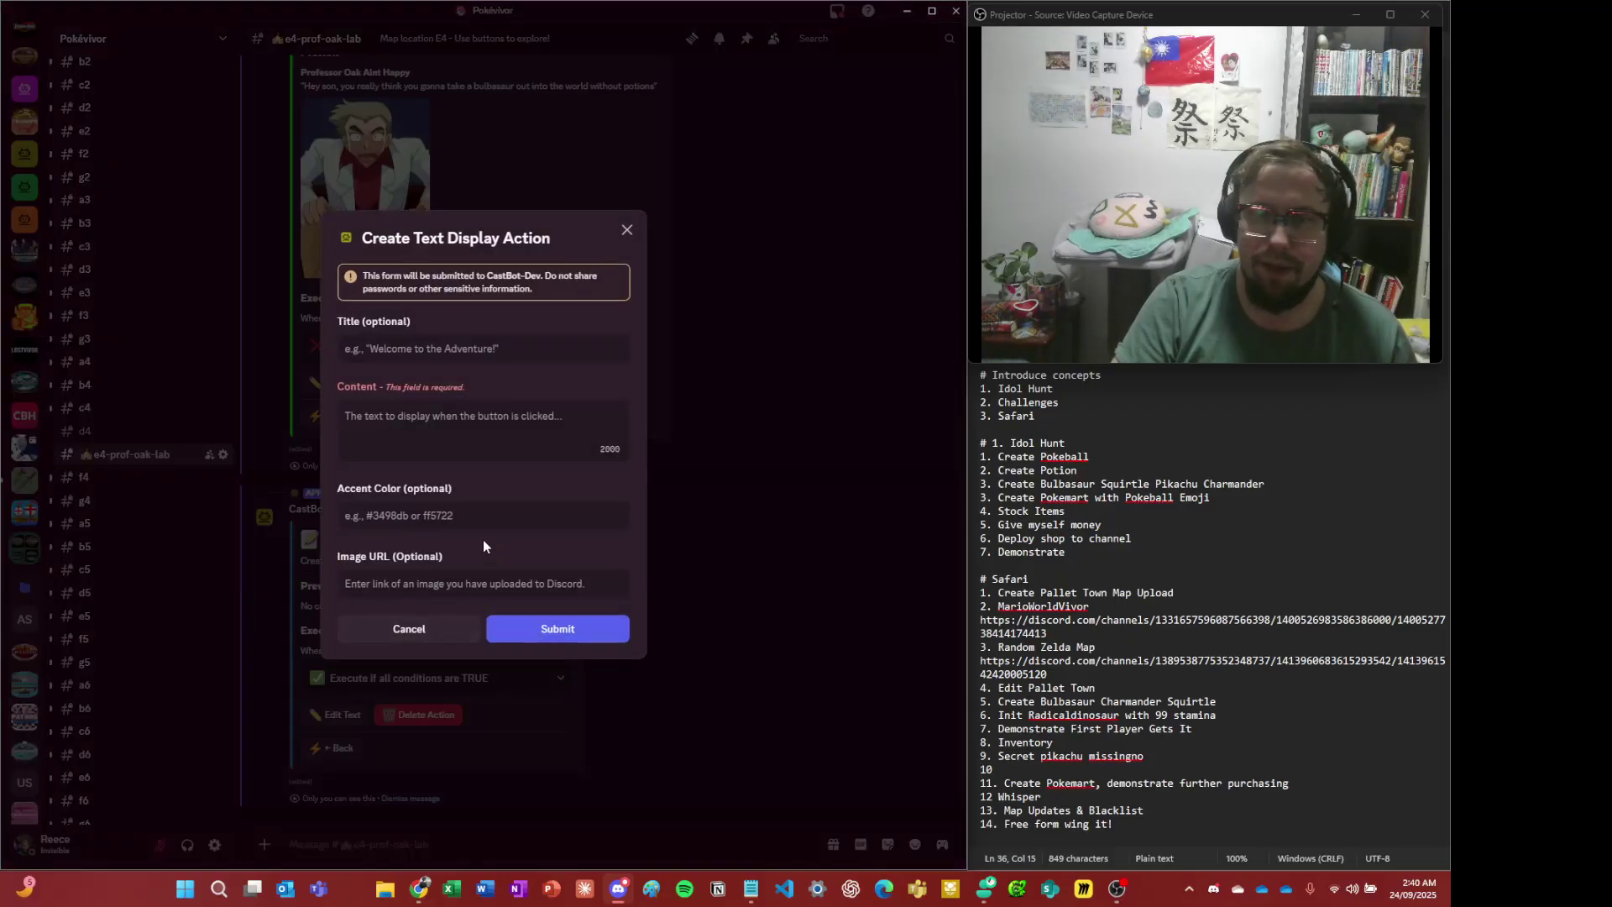
left_click(470, 352)
left_click(451, 446)
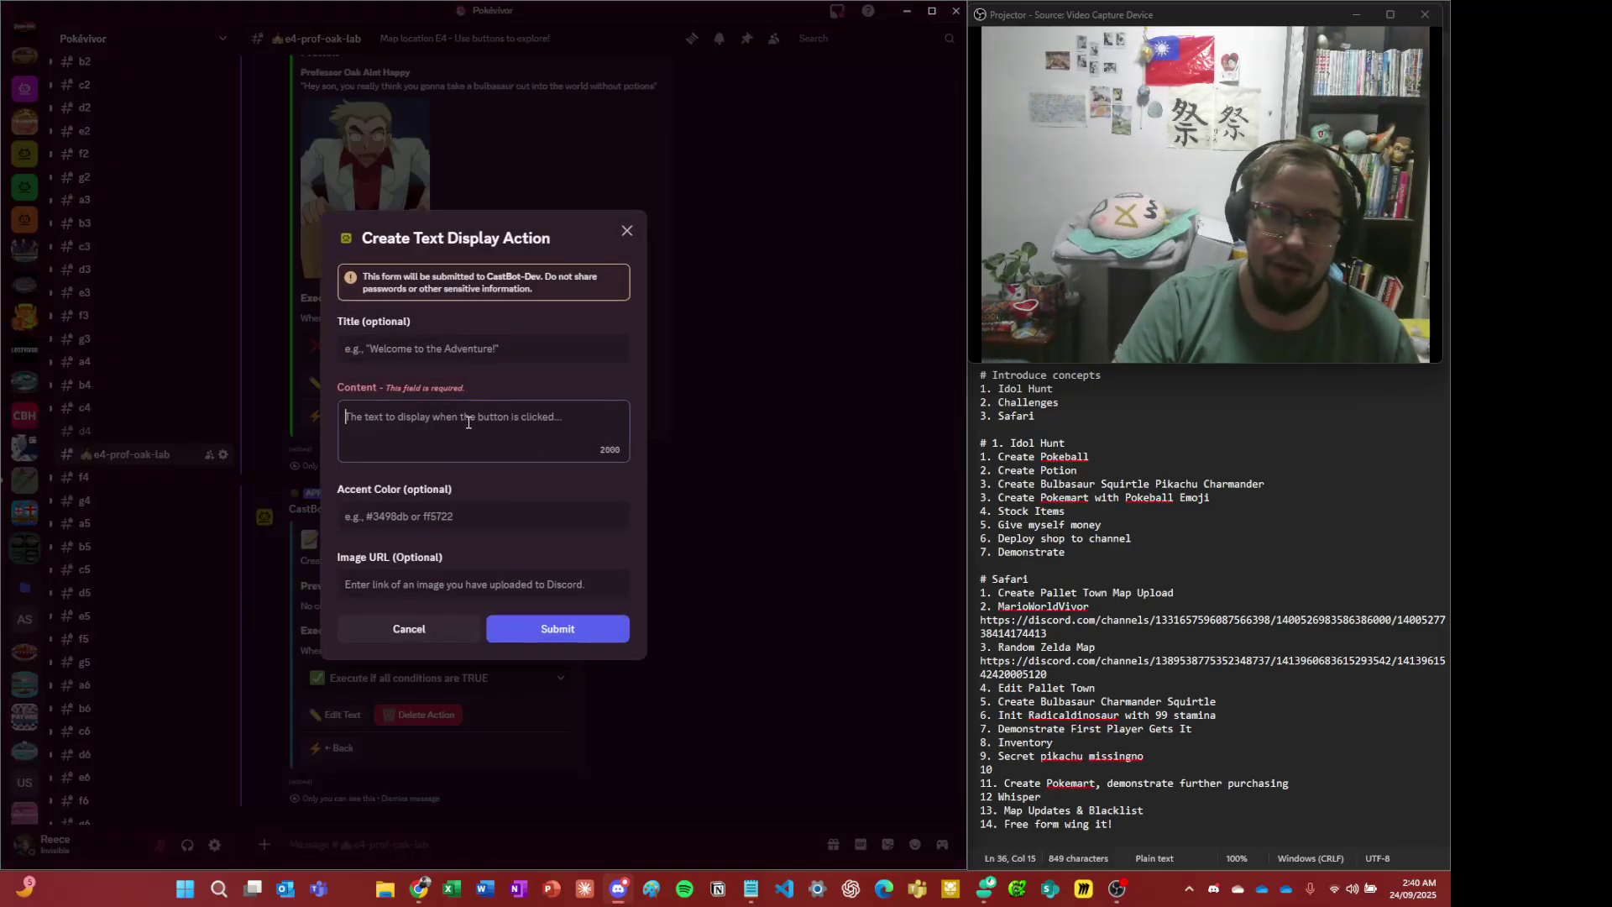
left_click(493, 345)
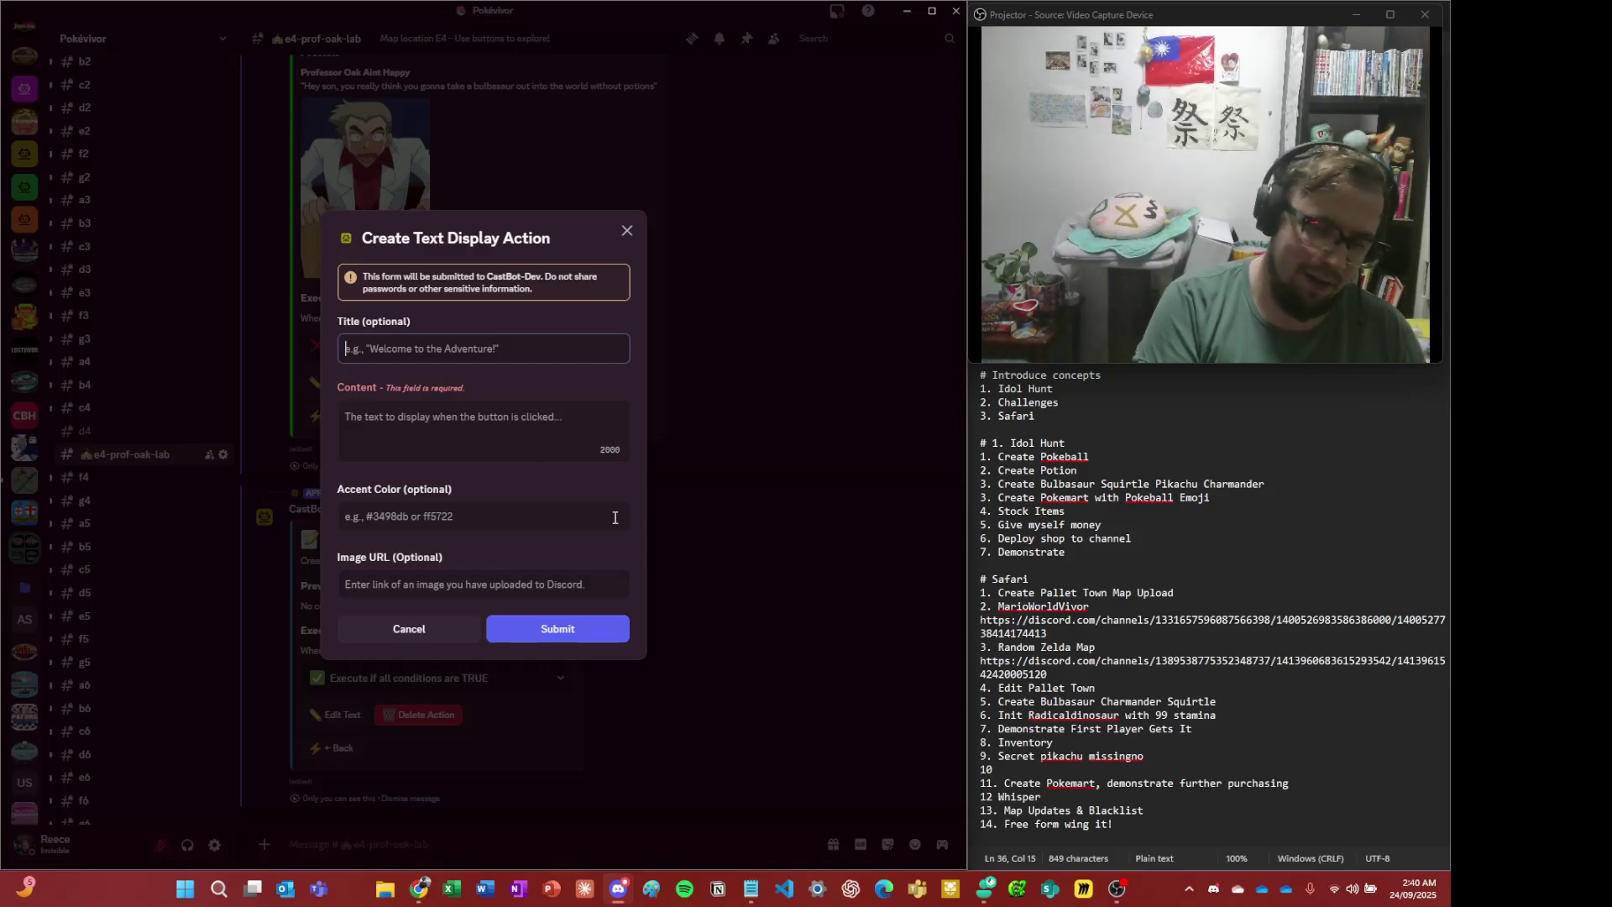
type("You p")
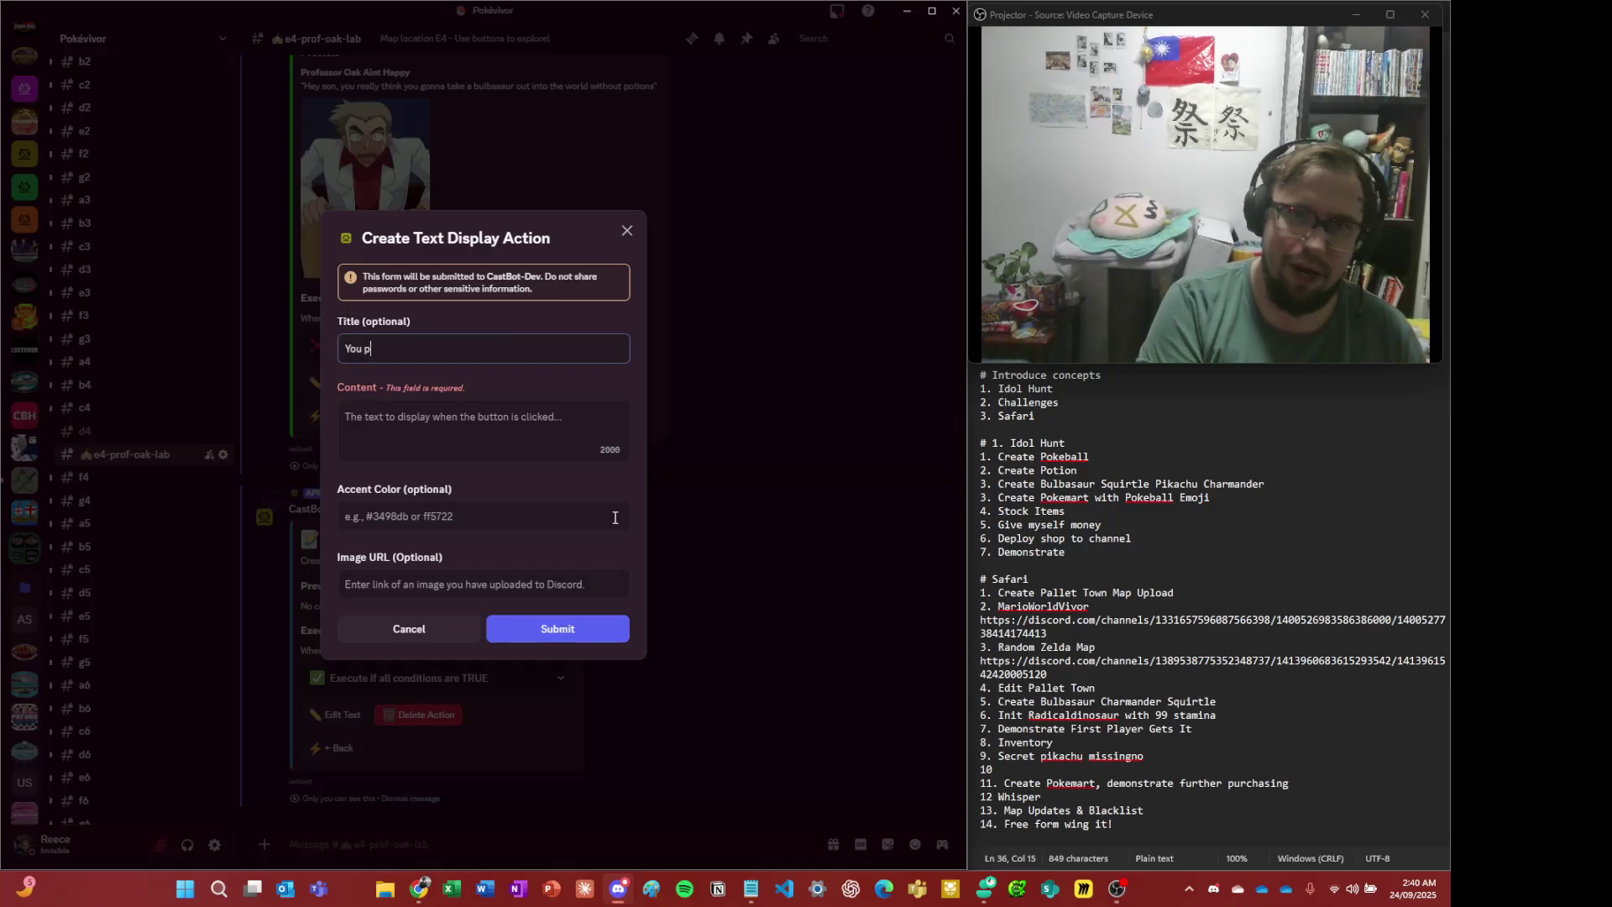
type("roudly ")
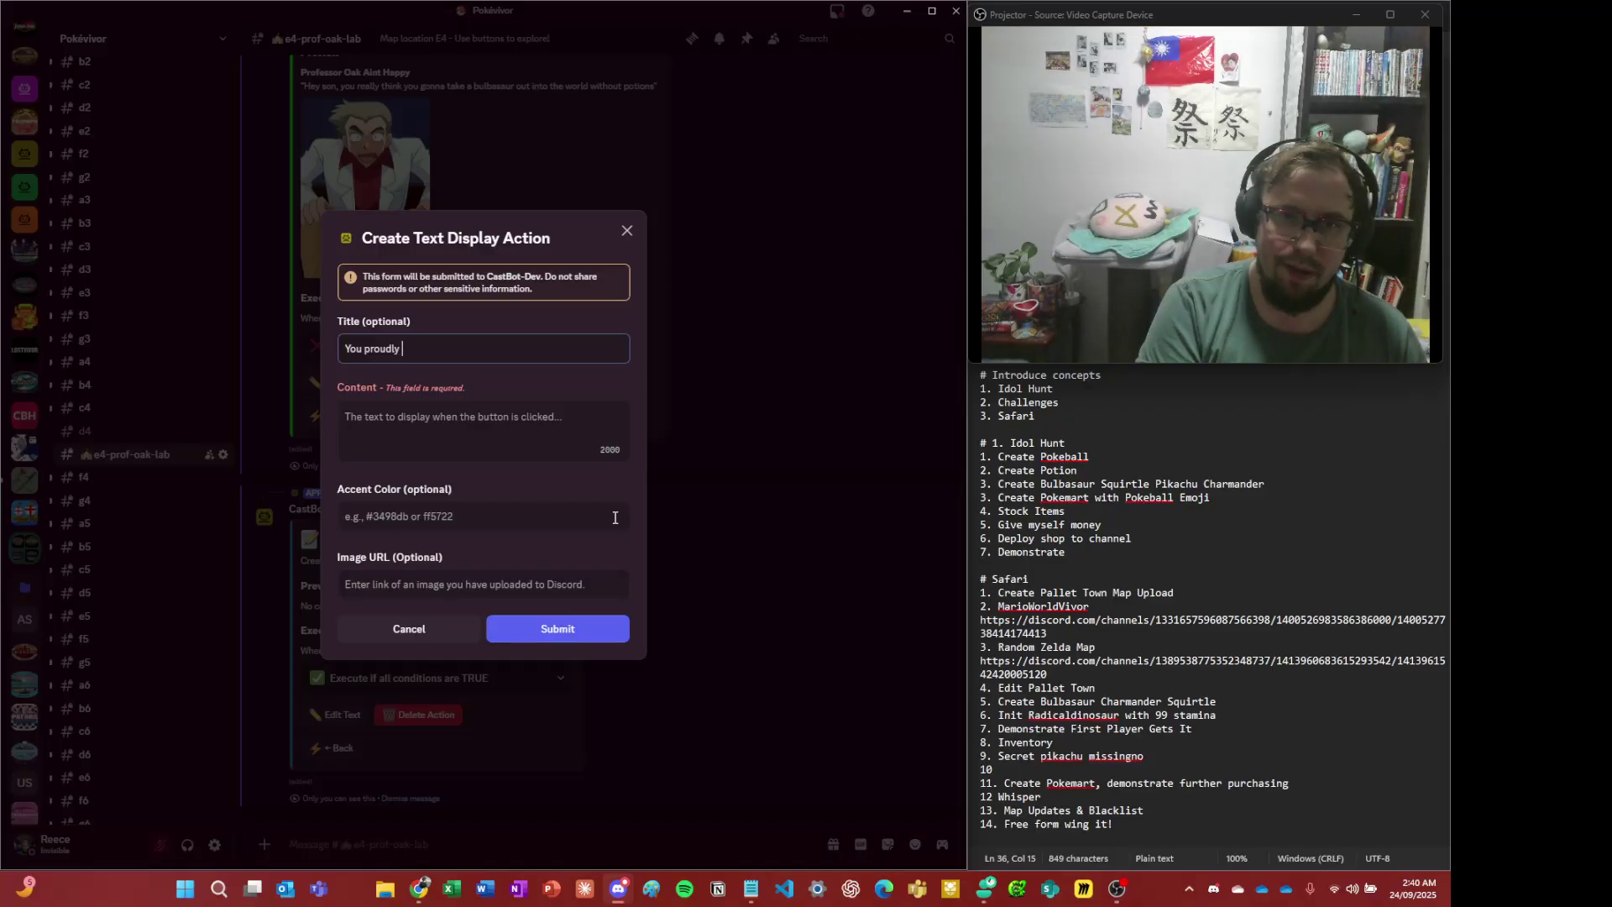
type("ahoose bulbasaur")
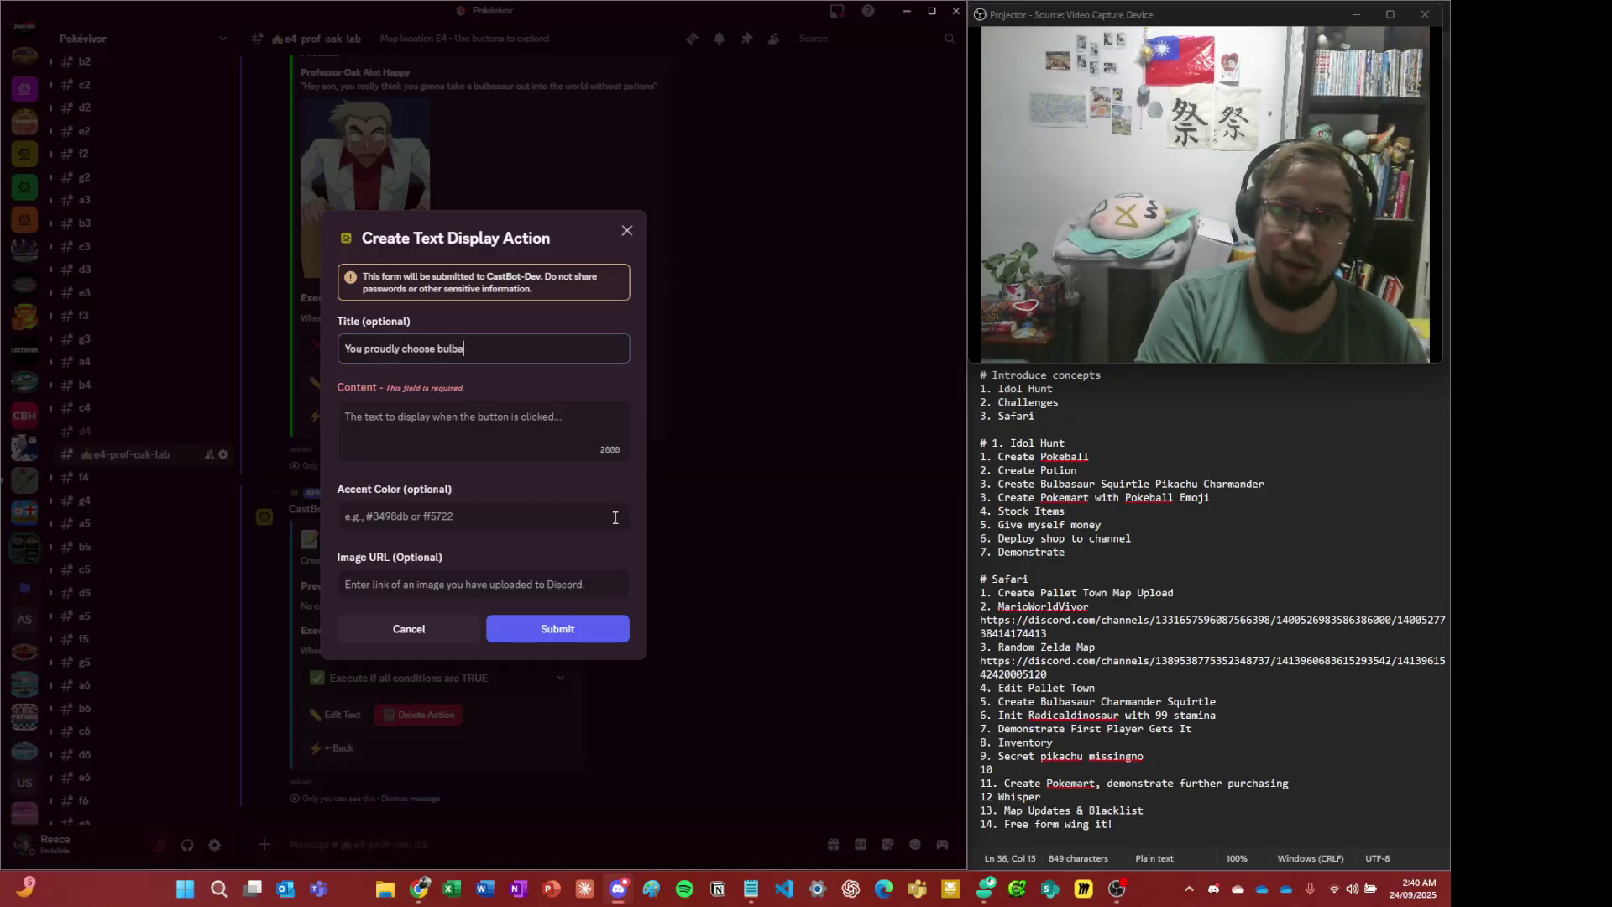
key("Tab")
type("He's")
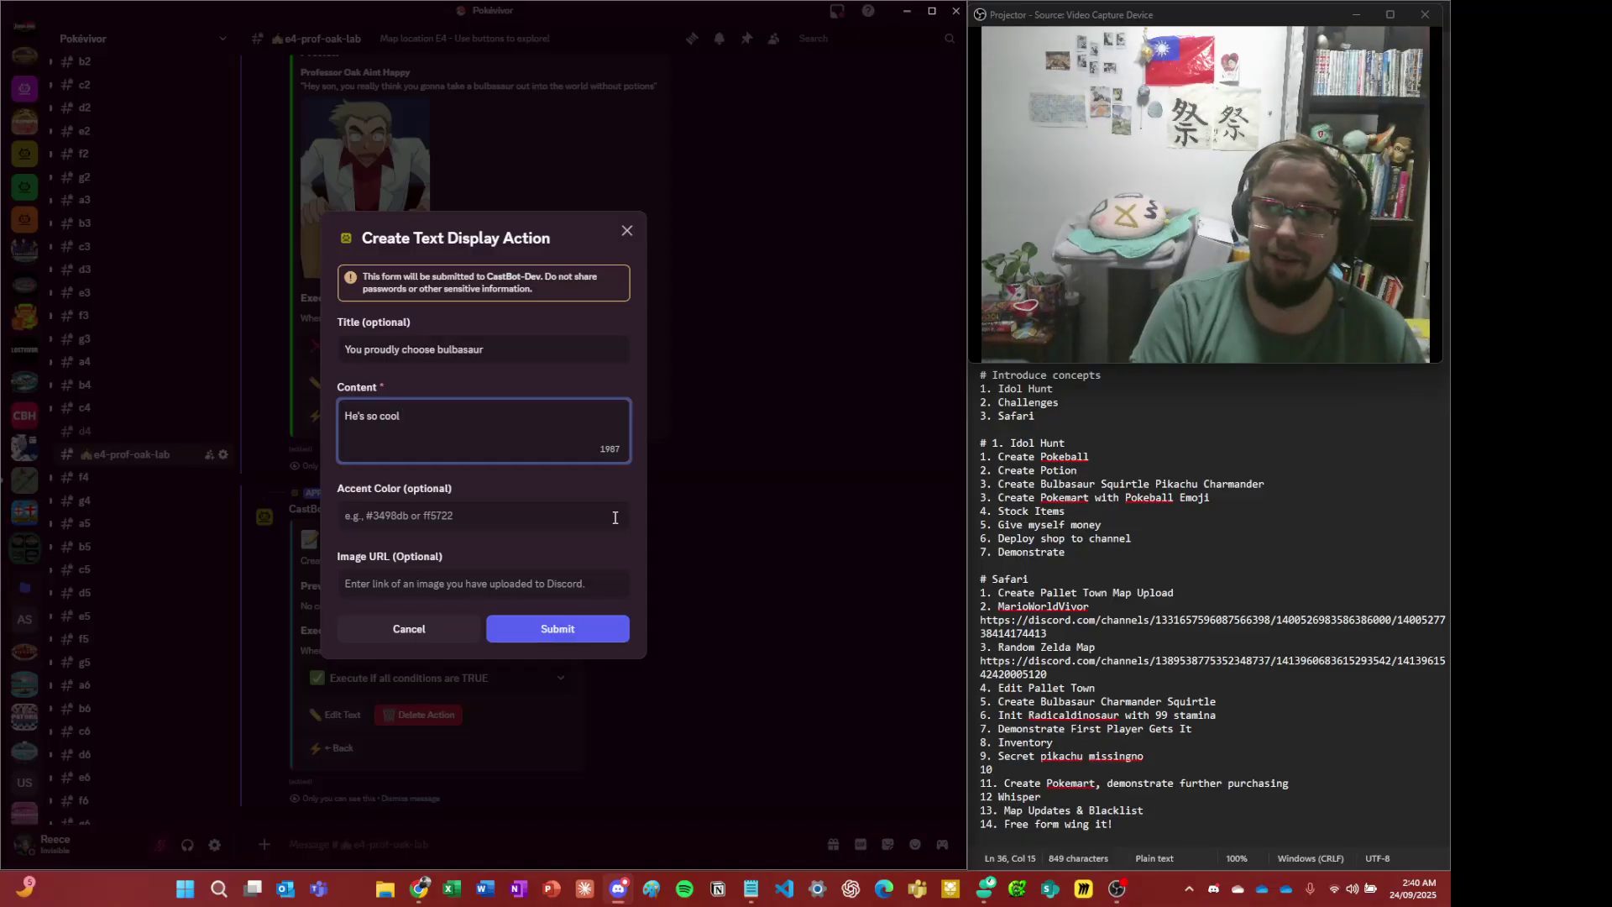
- Set accent colour 00ff00, add the Bulbasaur image link, and submit the display
left_click(614, 518)
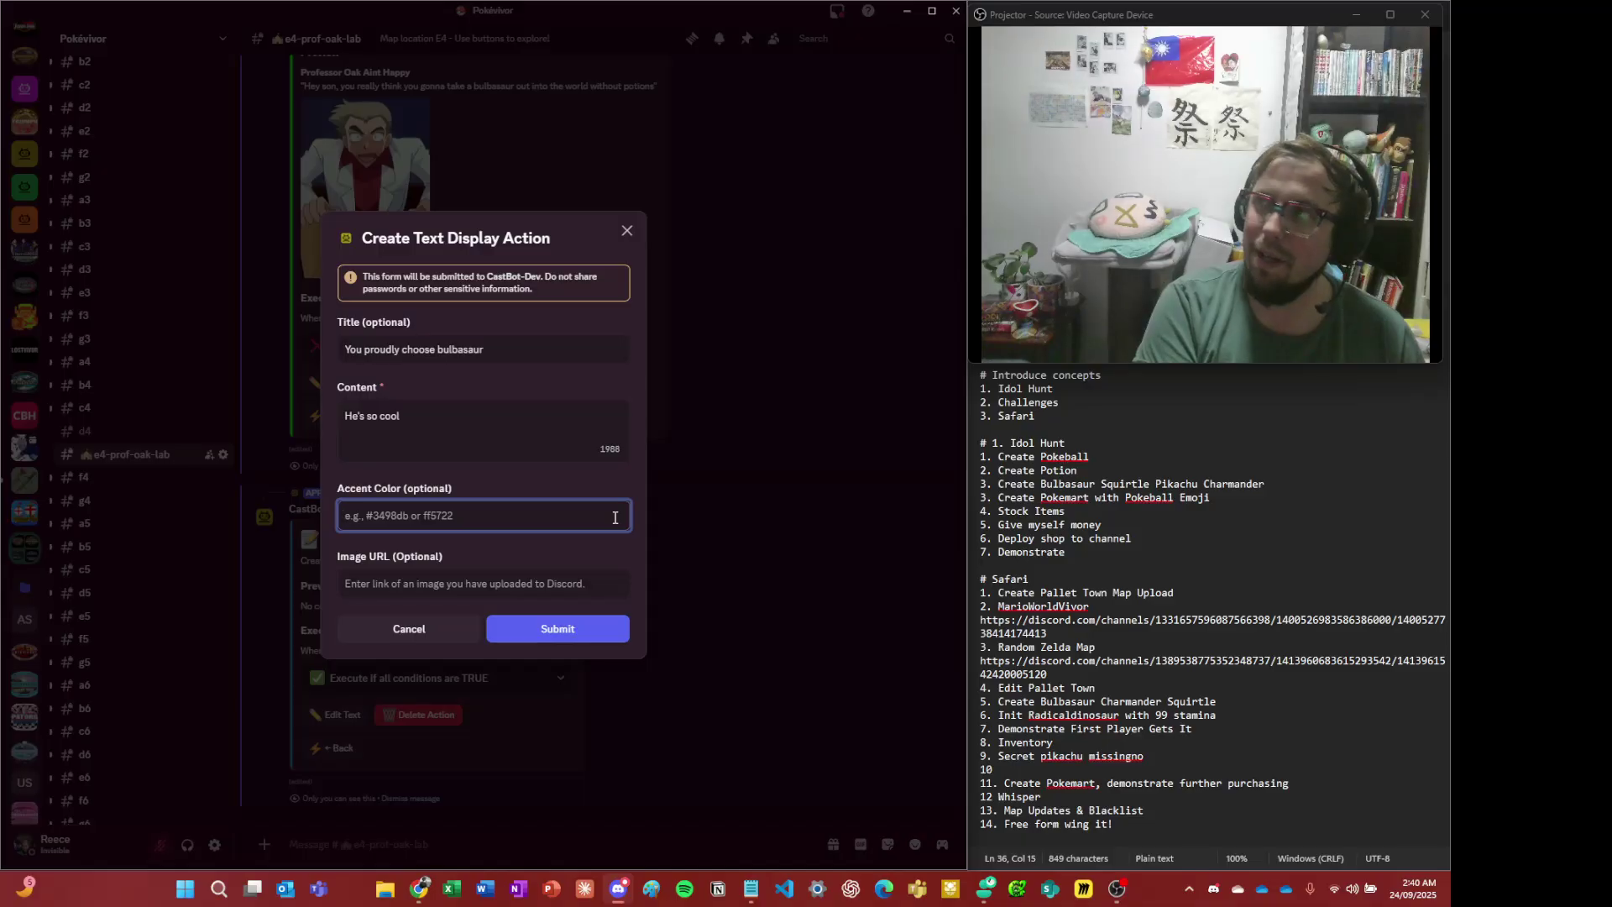
type("00ff00")
key("Tab")
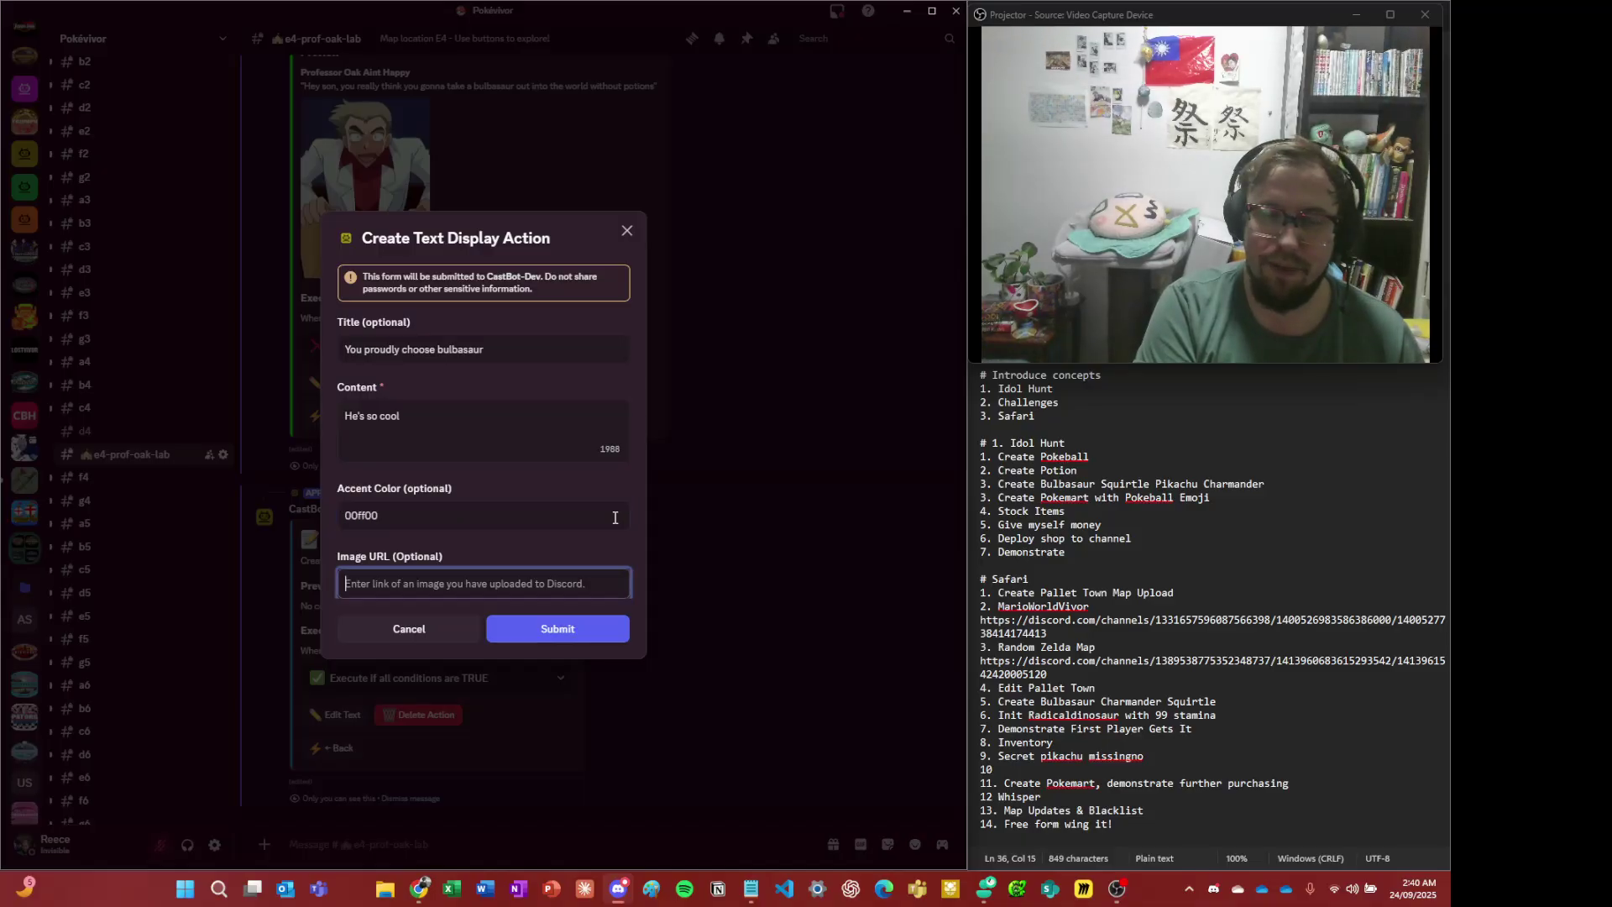
key("ctrl+v")
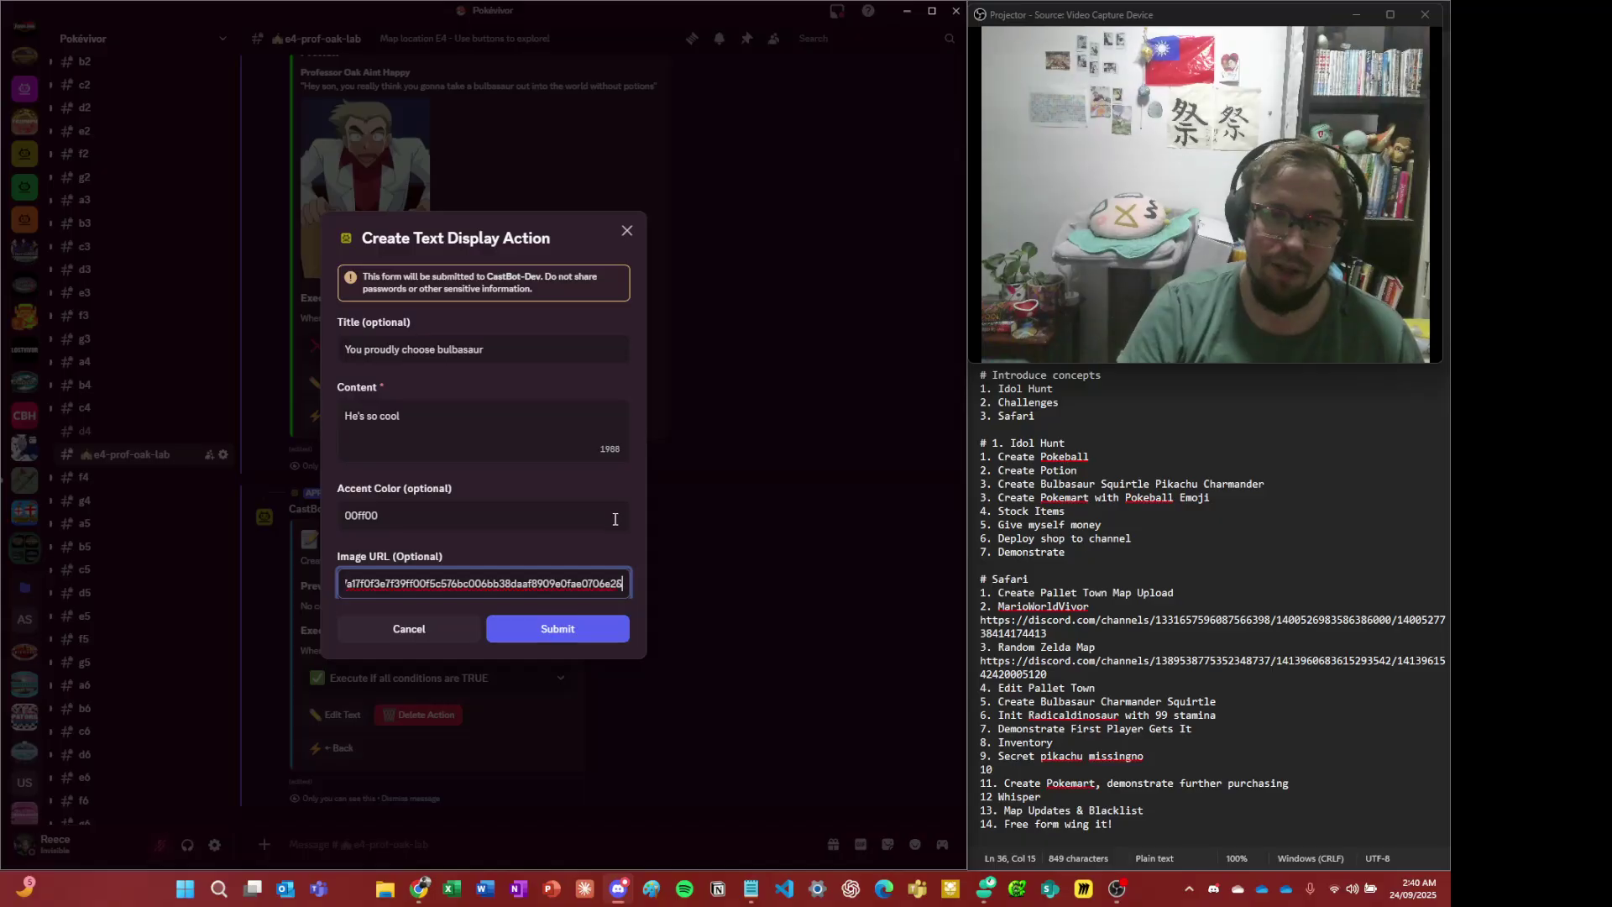
left_click_drag(607, 580, 241, 571)
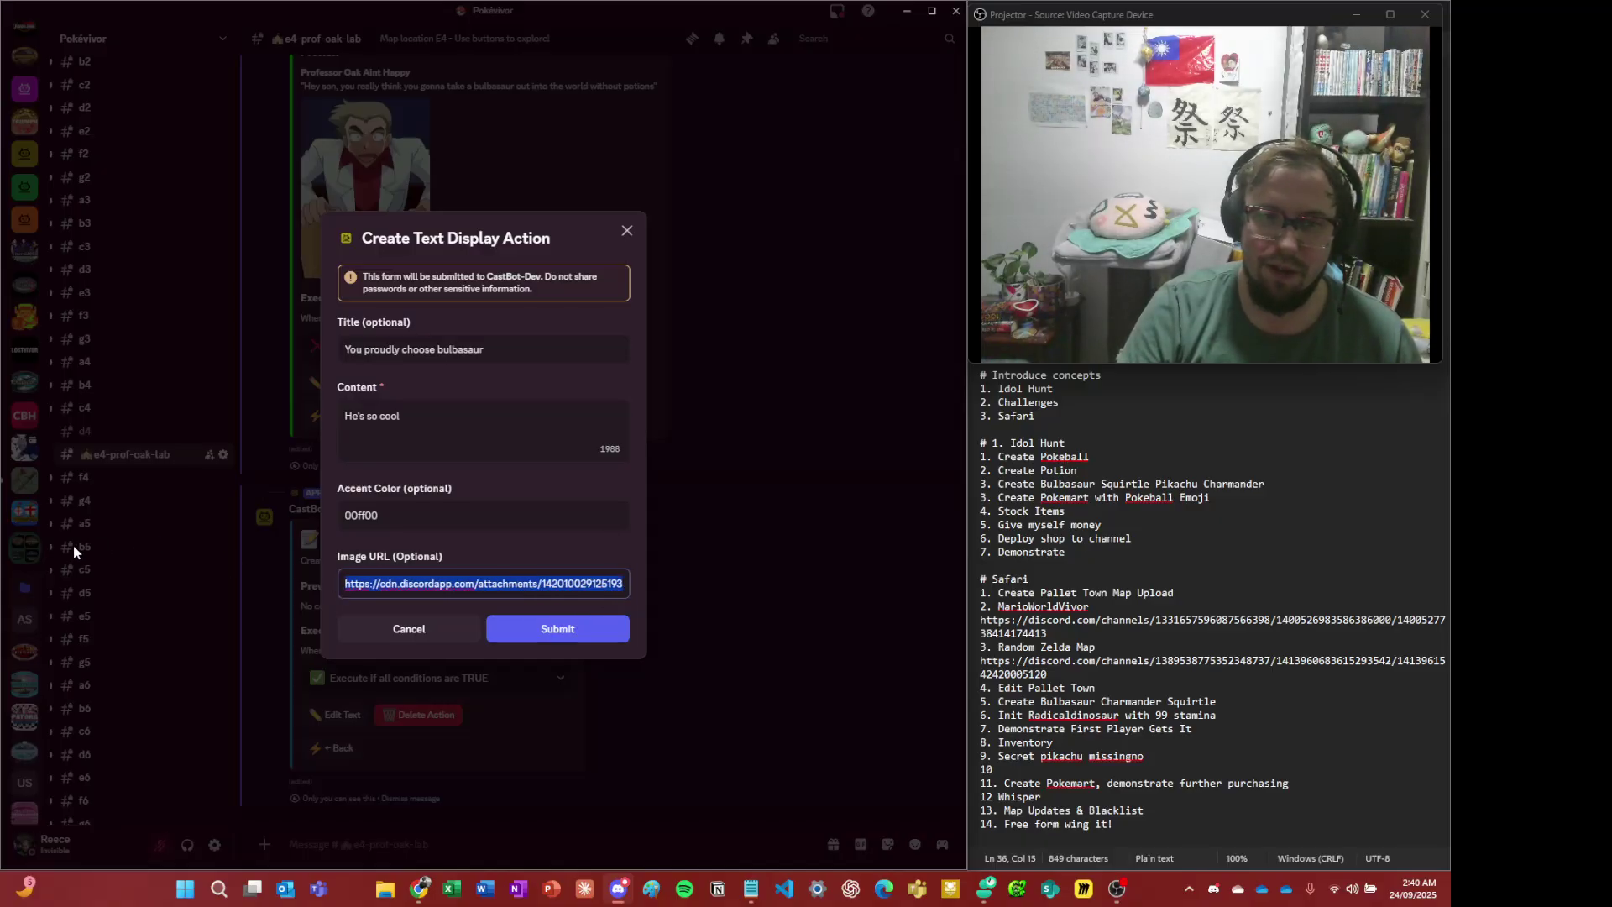
left_click(581, 631)
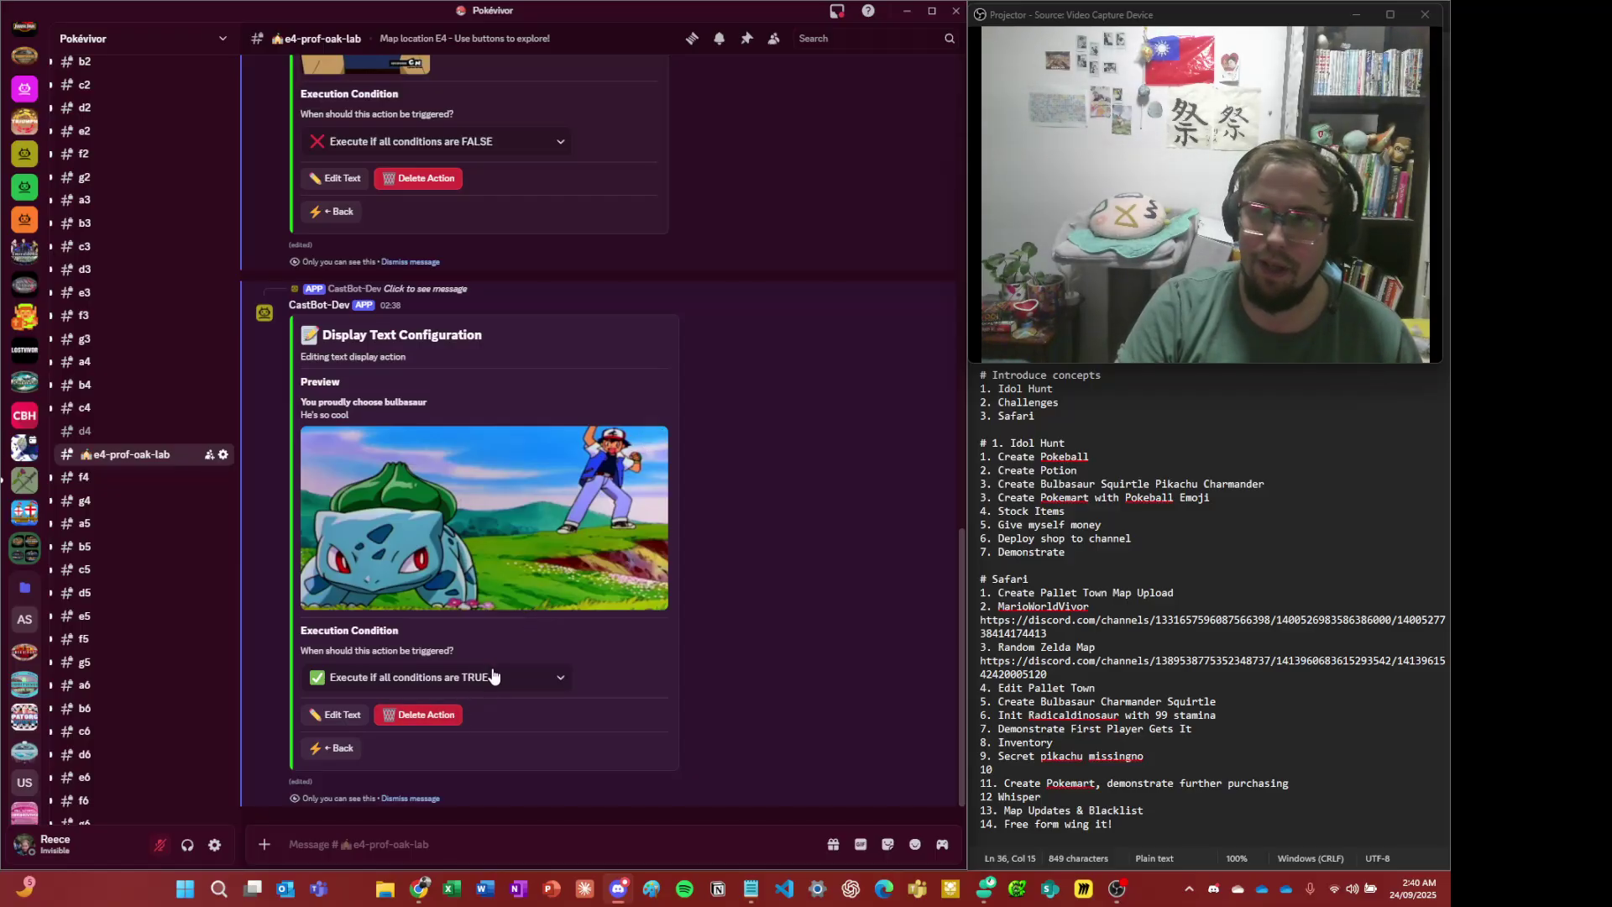
- Move the Display Text action above the Bulbasaur item reward and dismiss the editor message
left_click(351, 748)
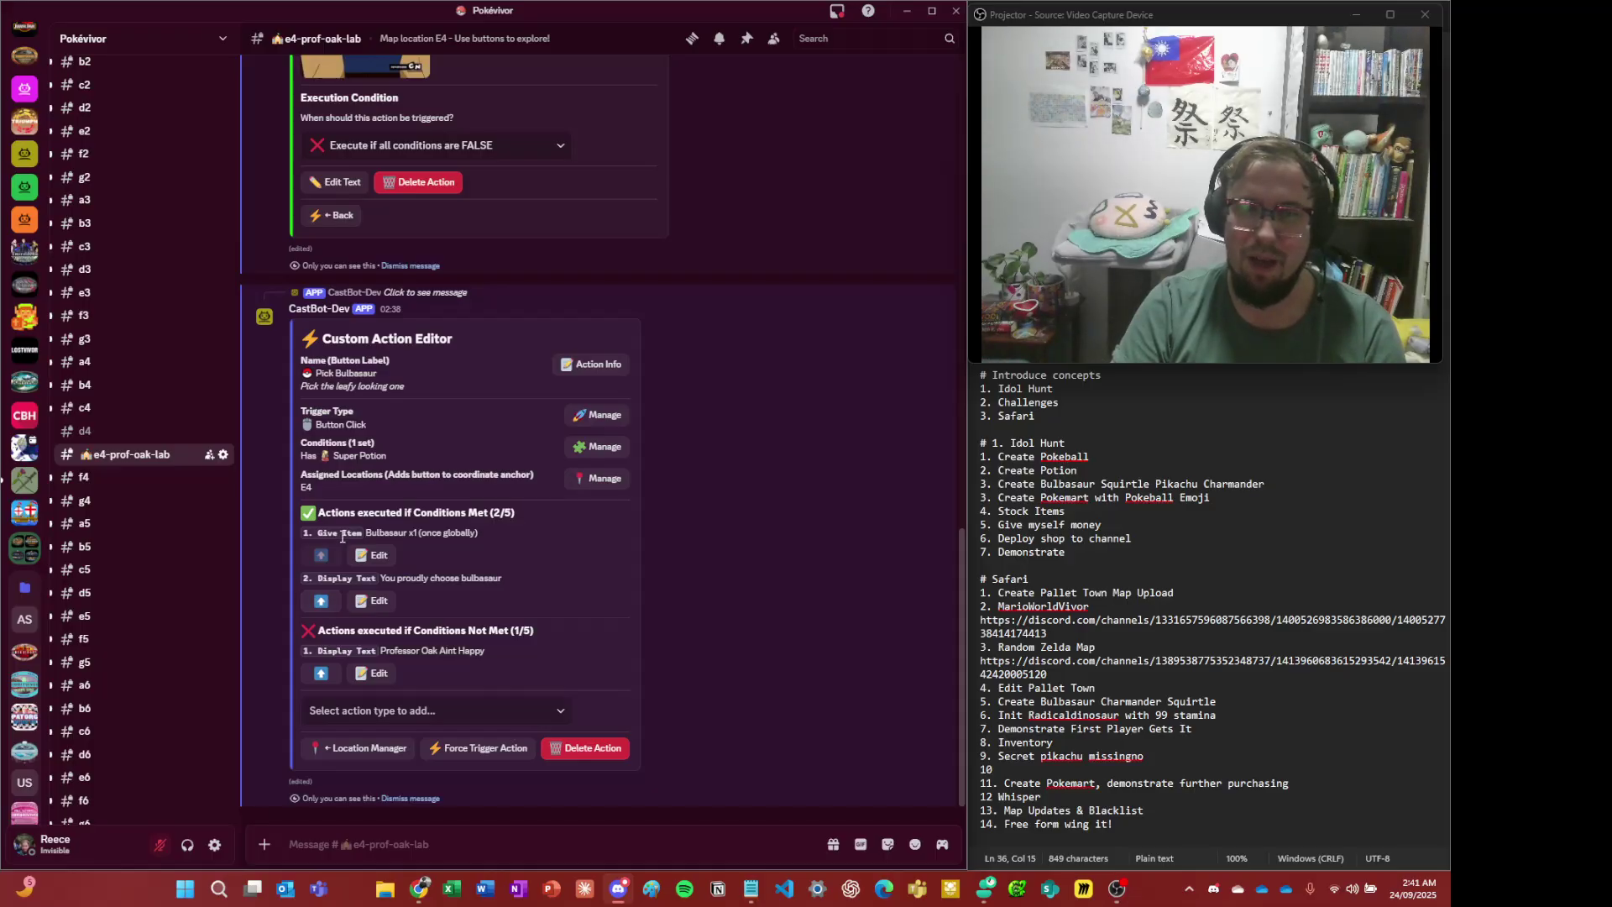
left_click(332, 603)
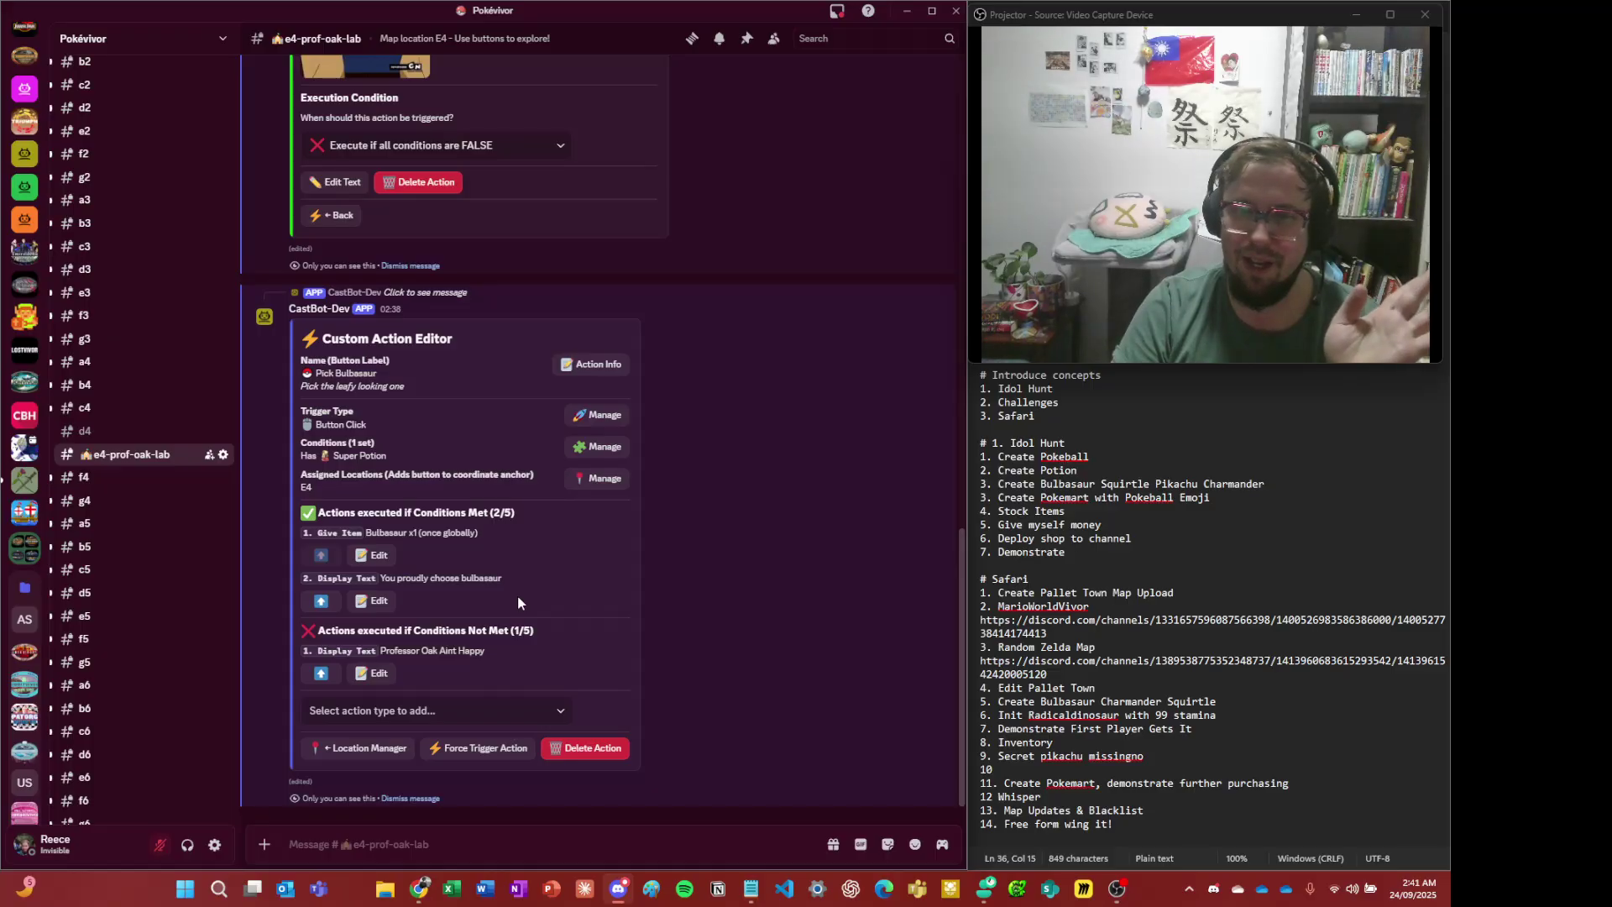
left_click(321, 600)
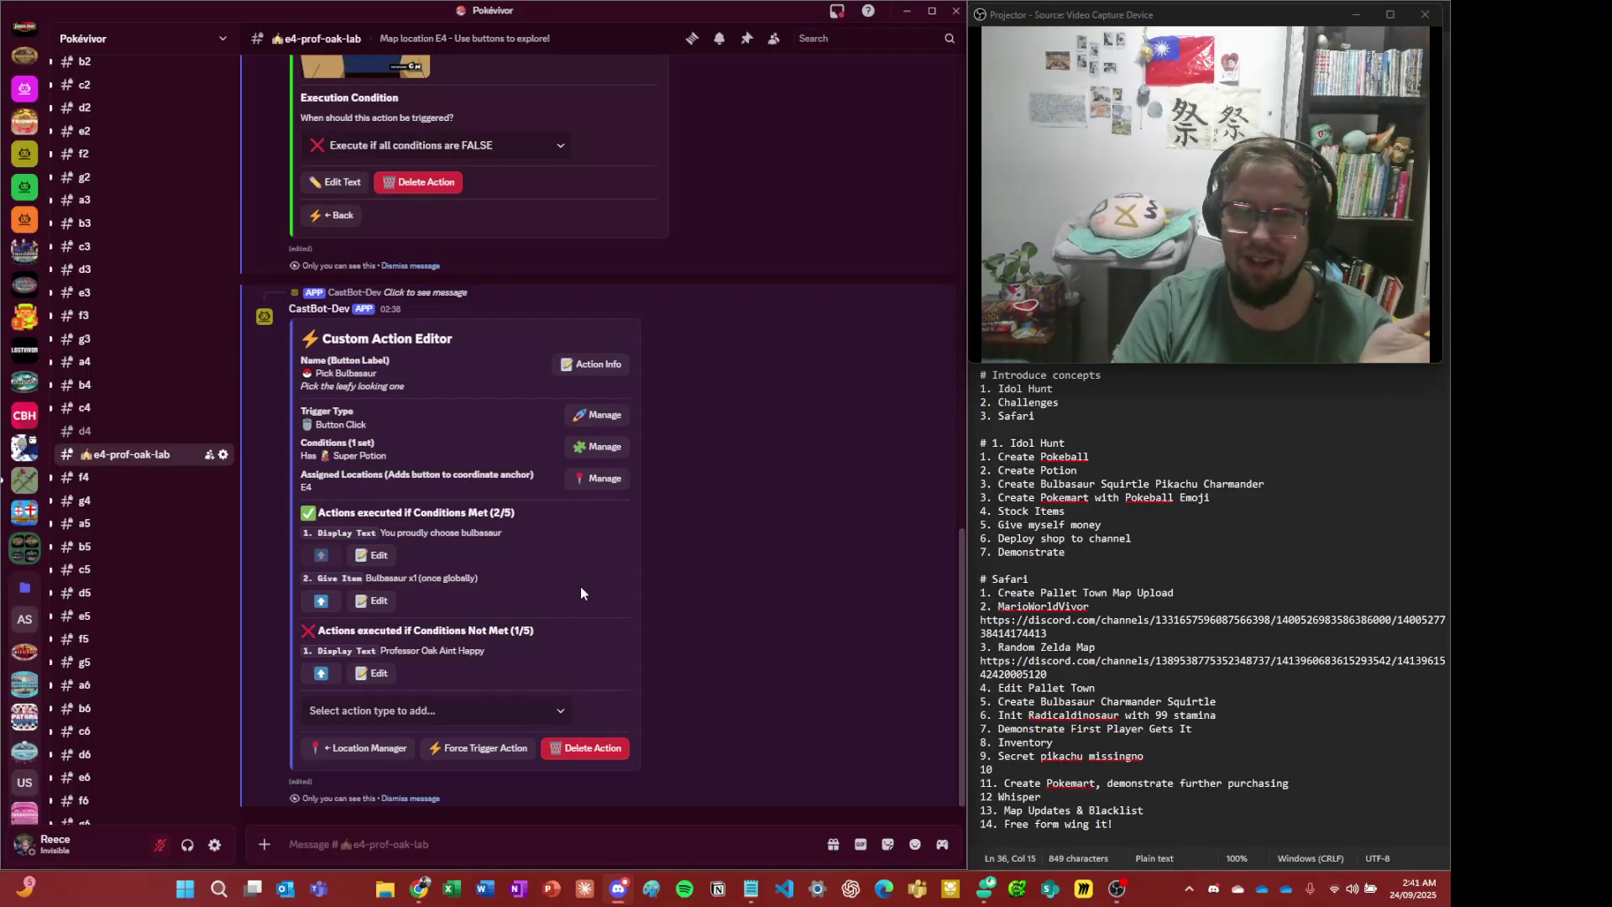
scroll(621, 621, "up", 3)
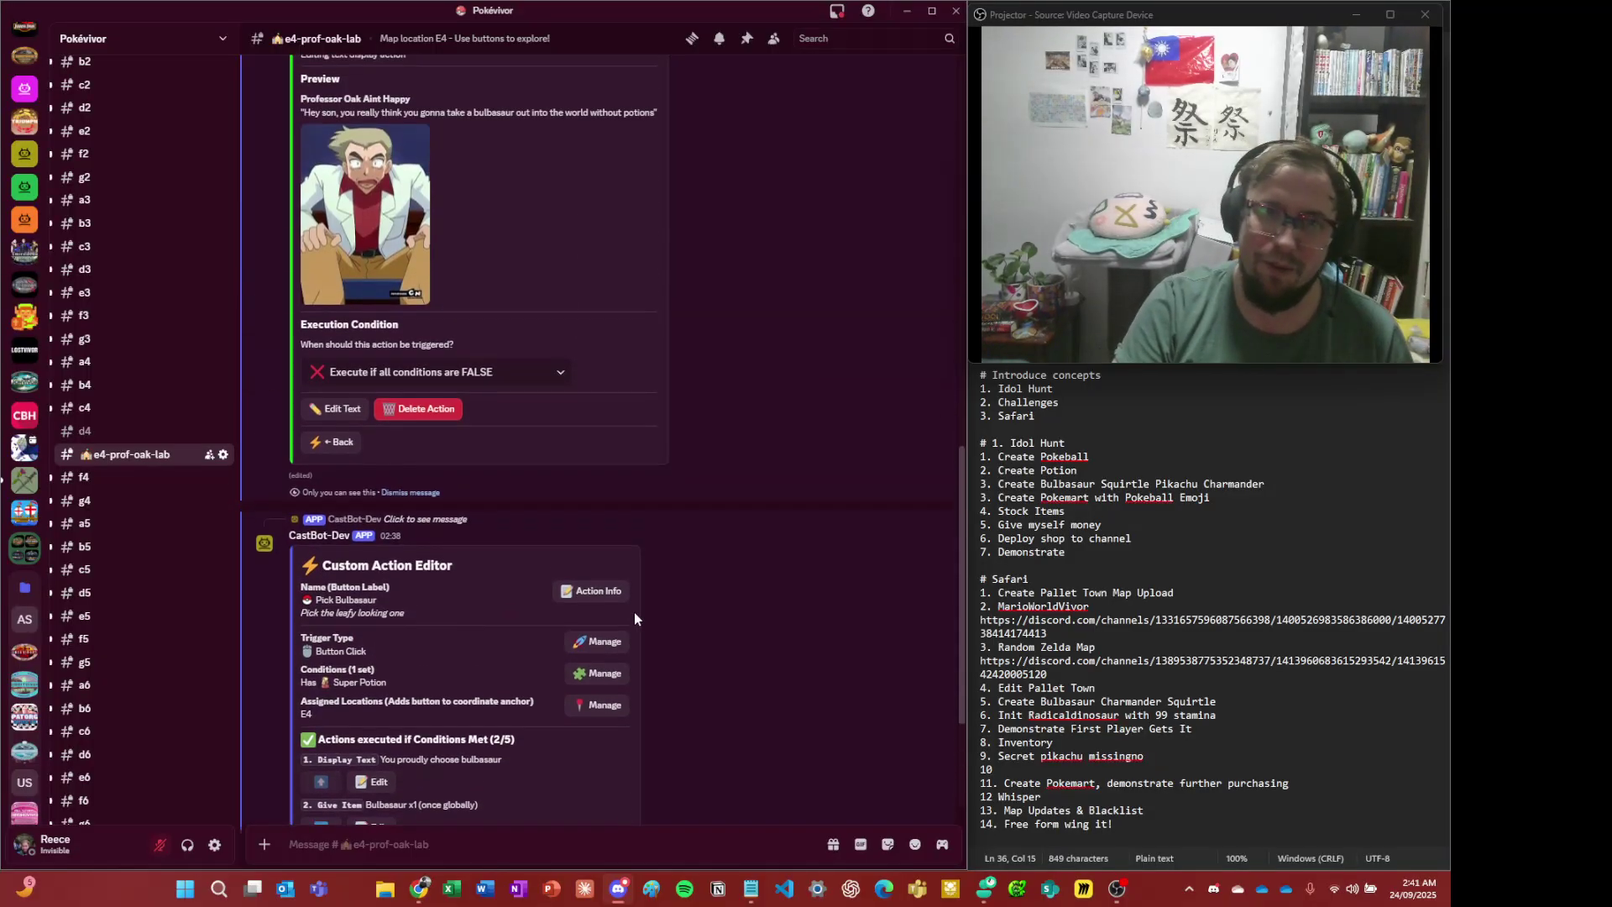
scroll(398, 486, "up", 10)
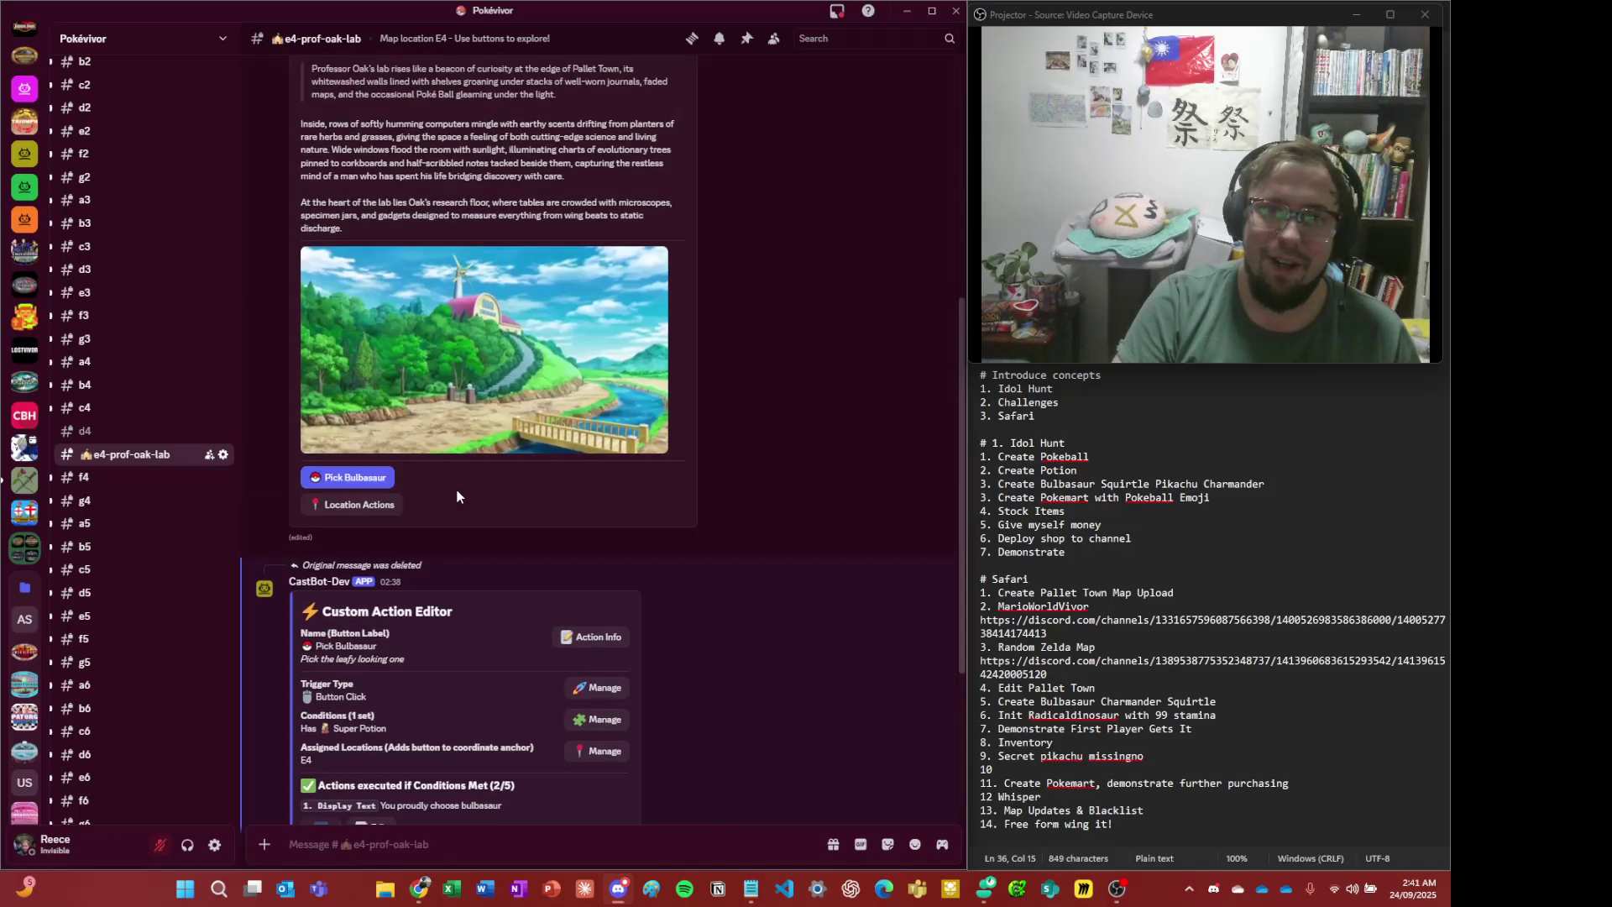
scroll(471, 495, "down", 10)
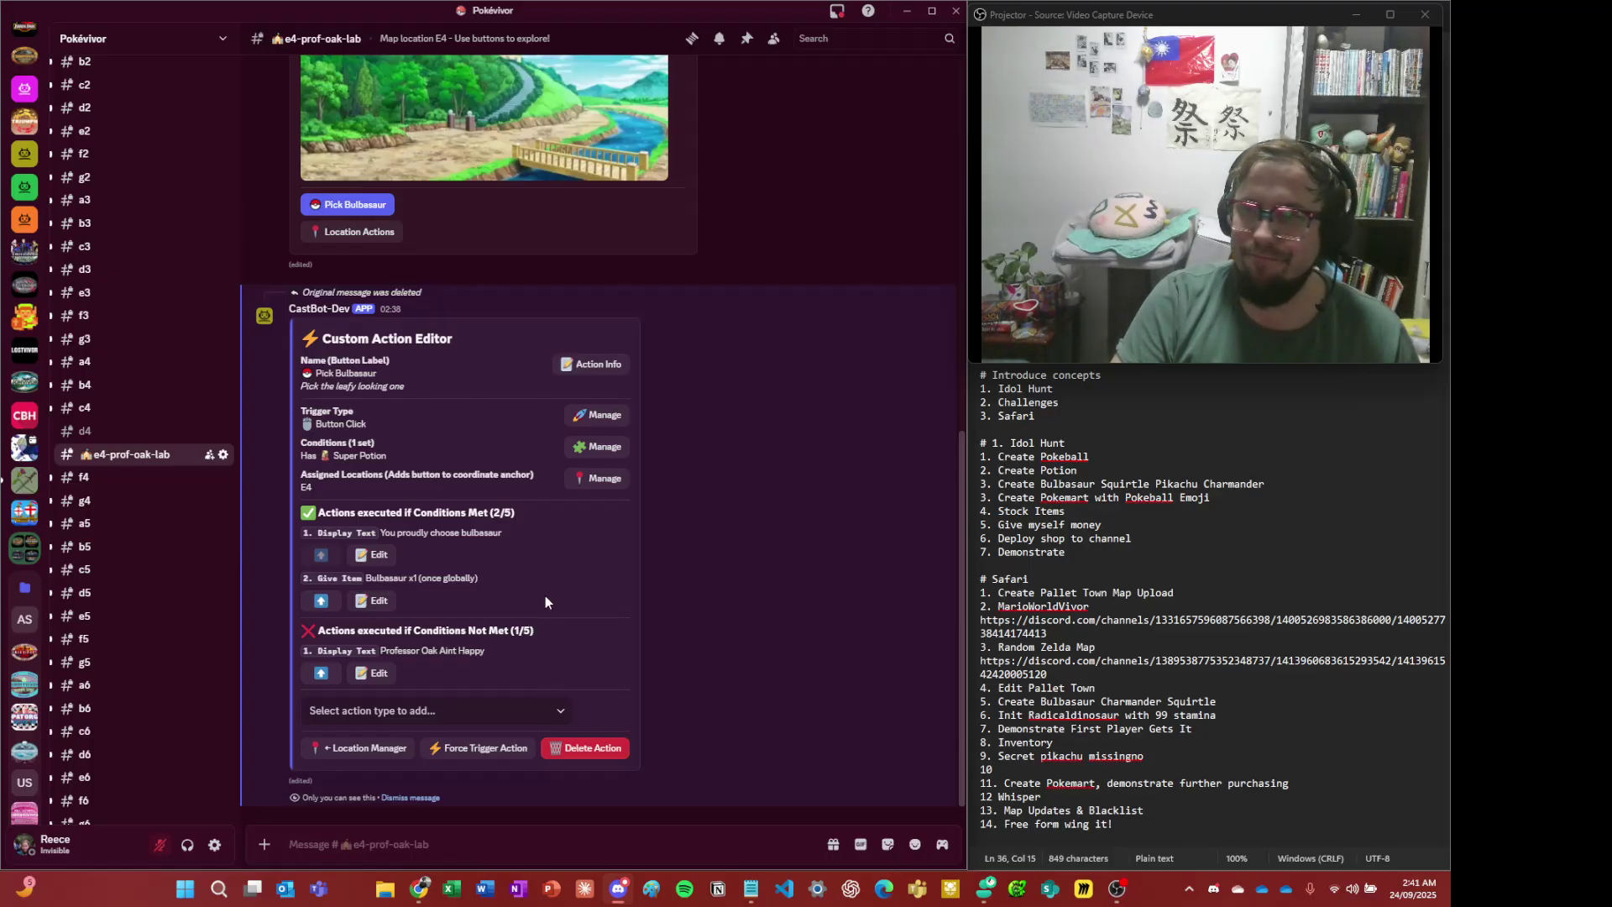
left_click(431, 798)
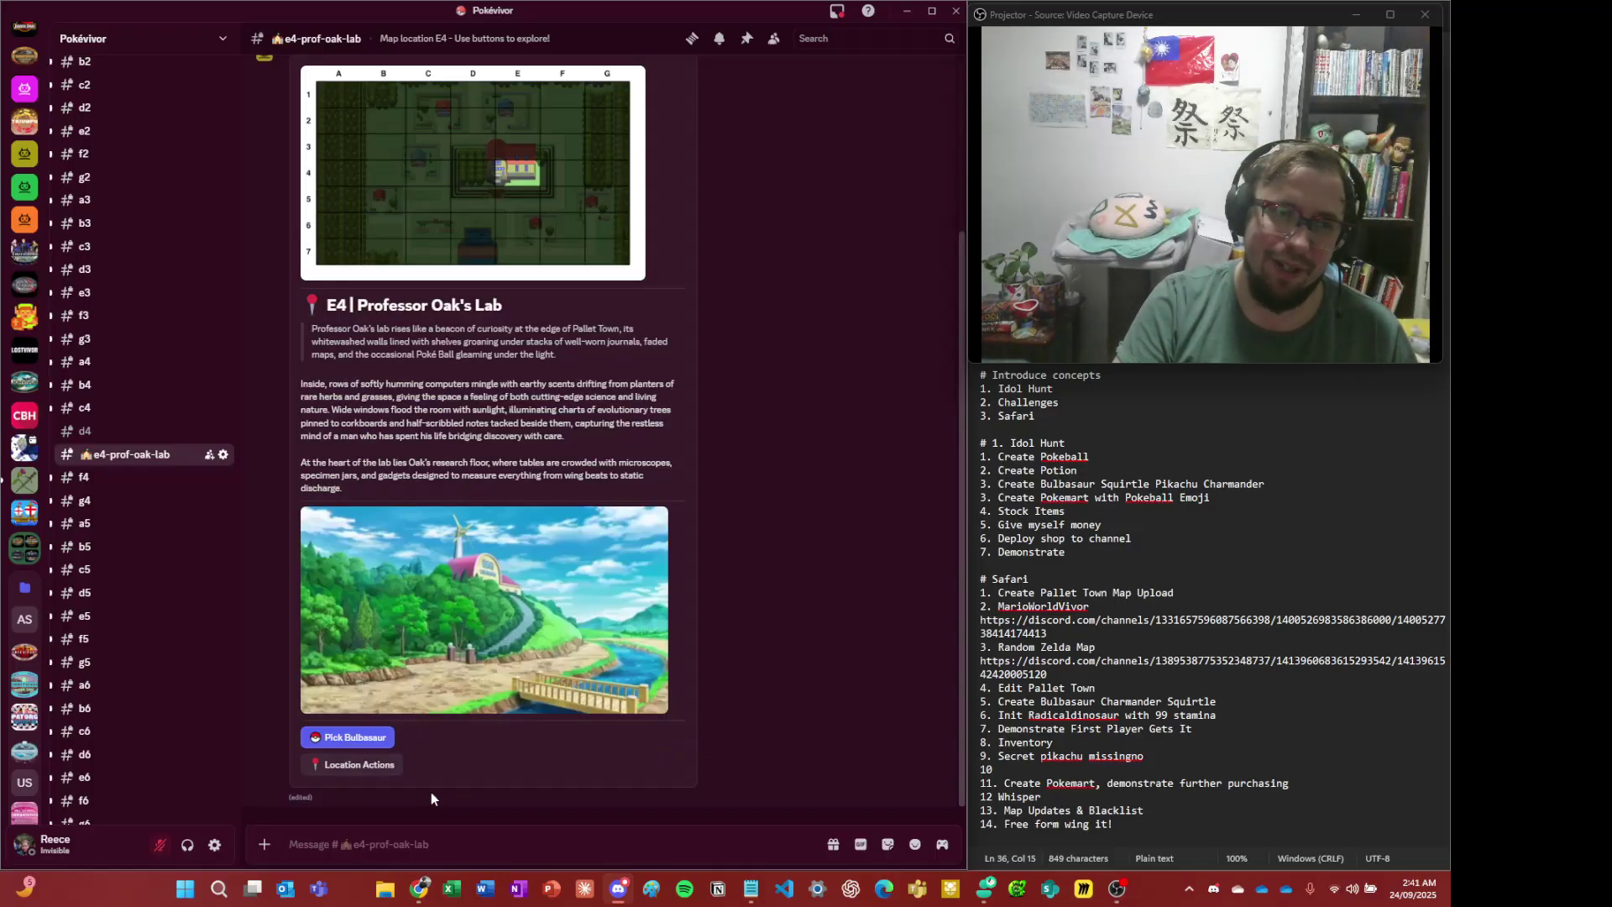
- Look over the #todo and #images channels
scroll(168, 470, "up", 5)
scroll(184, 464, "up", 2)
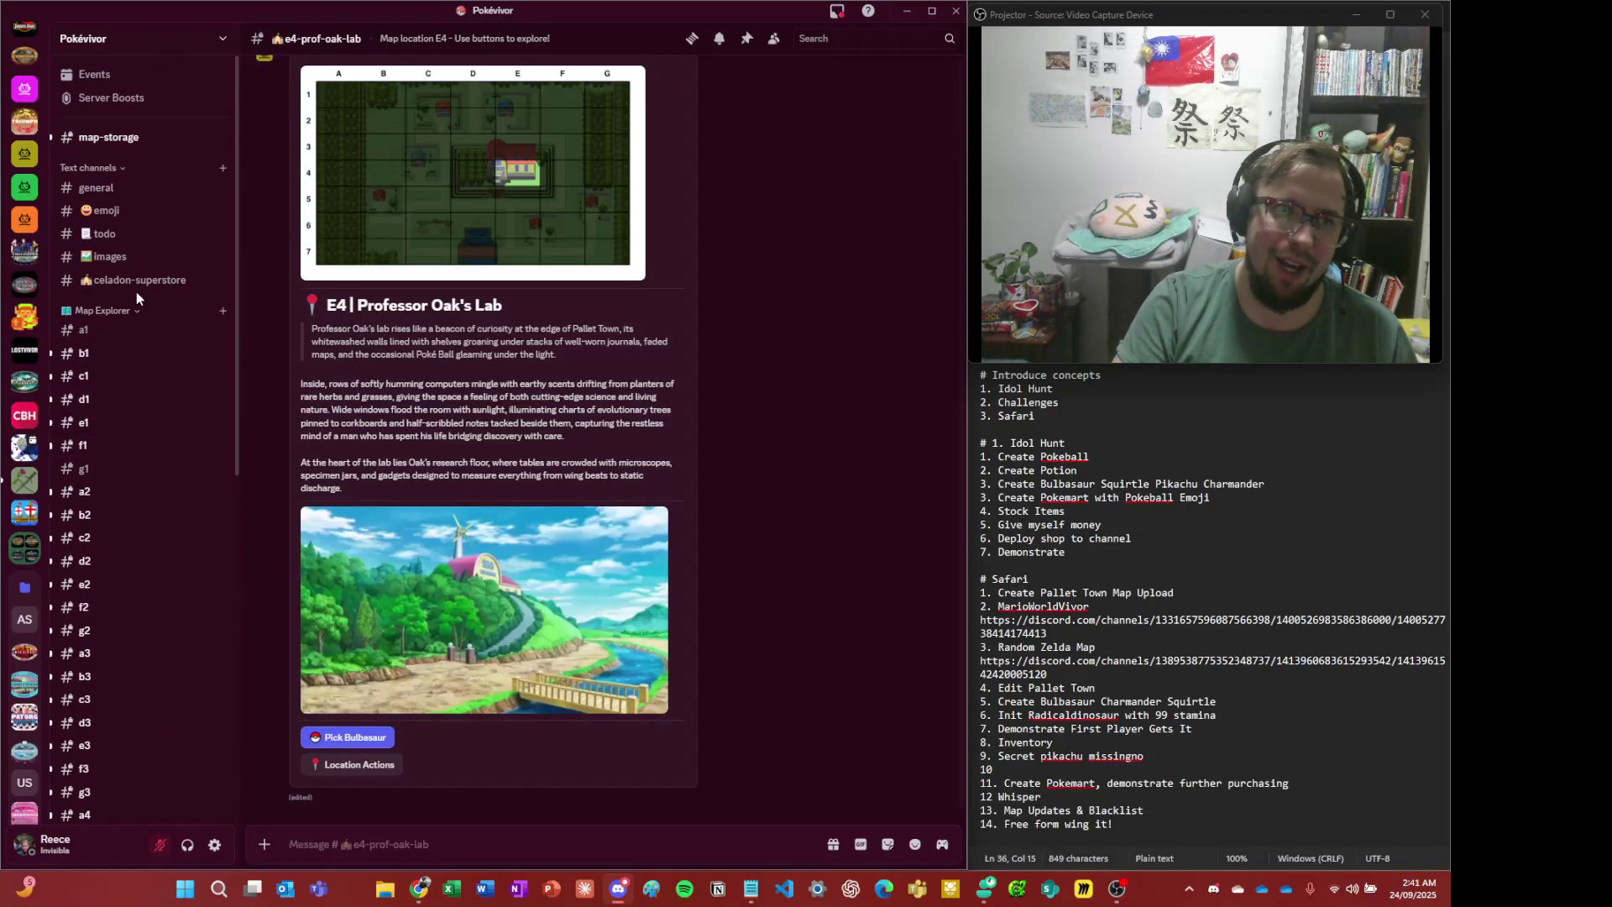
left_click(107, 233)
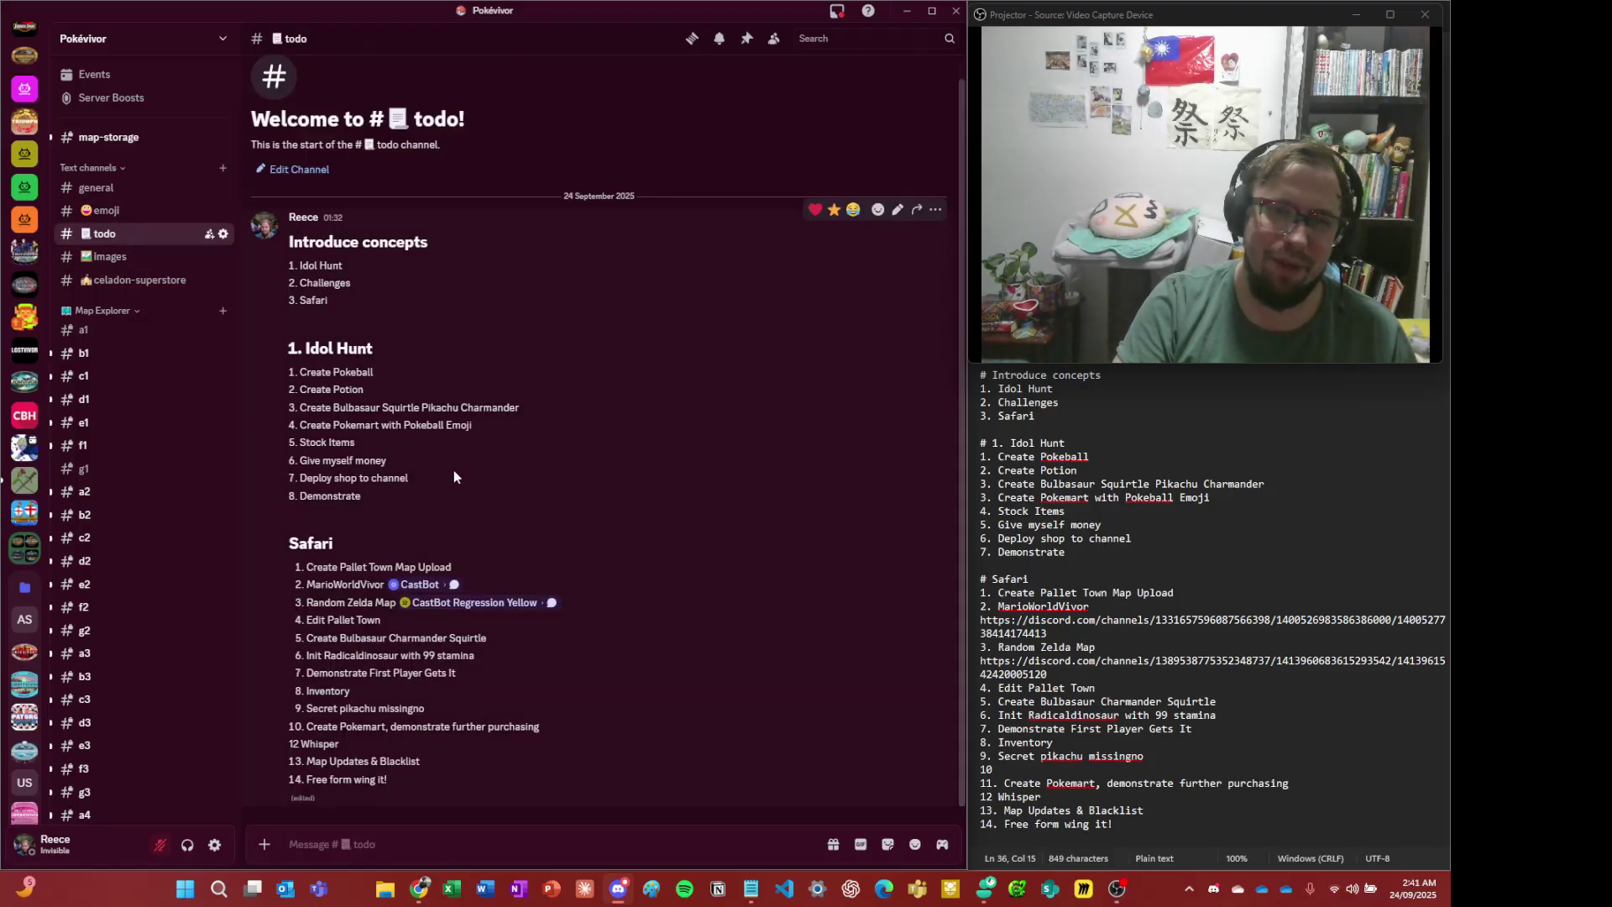
left_click(122, 255)
left_click(121, 234)
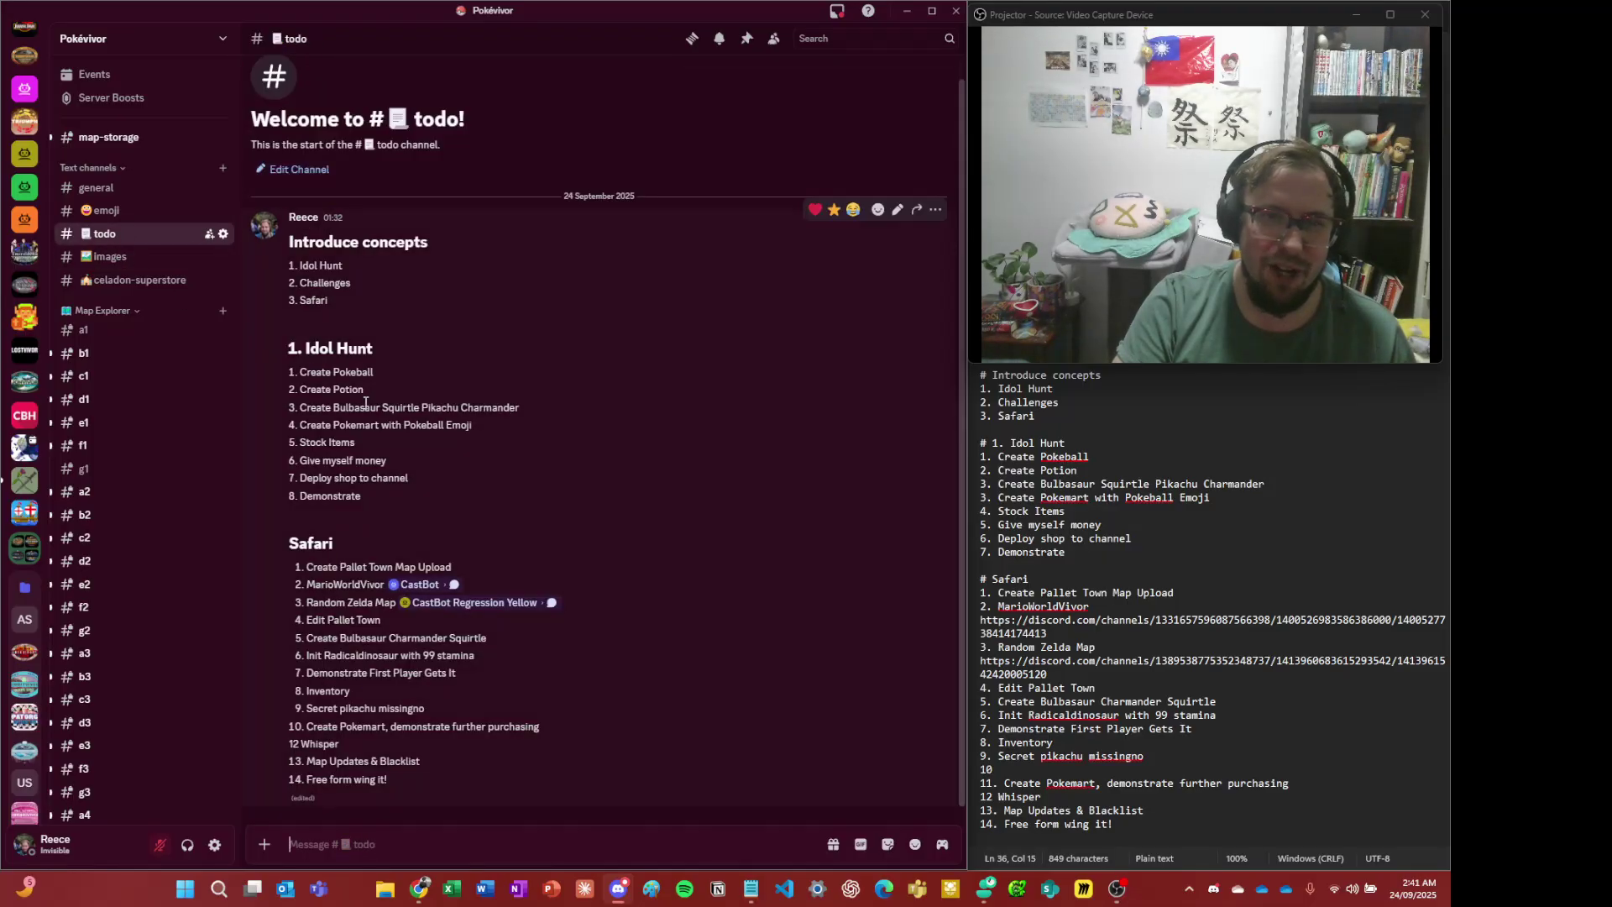
- Check the char emoji code in #emoji, then go back through #todo to #images
left_click(105, 210)
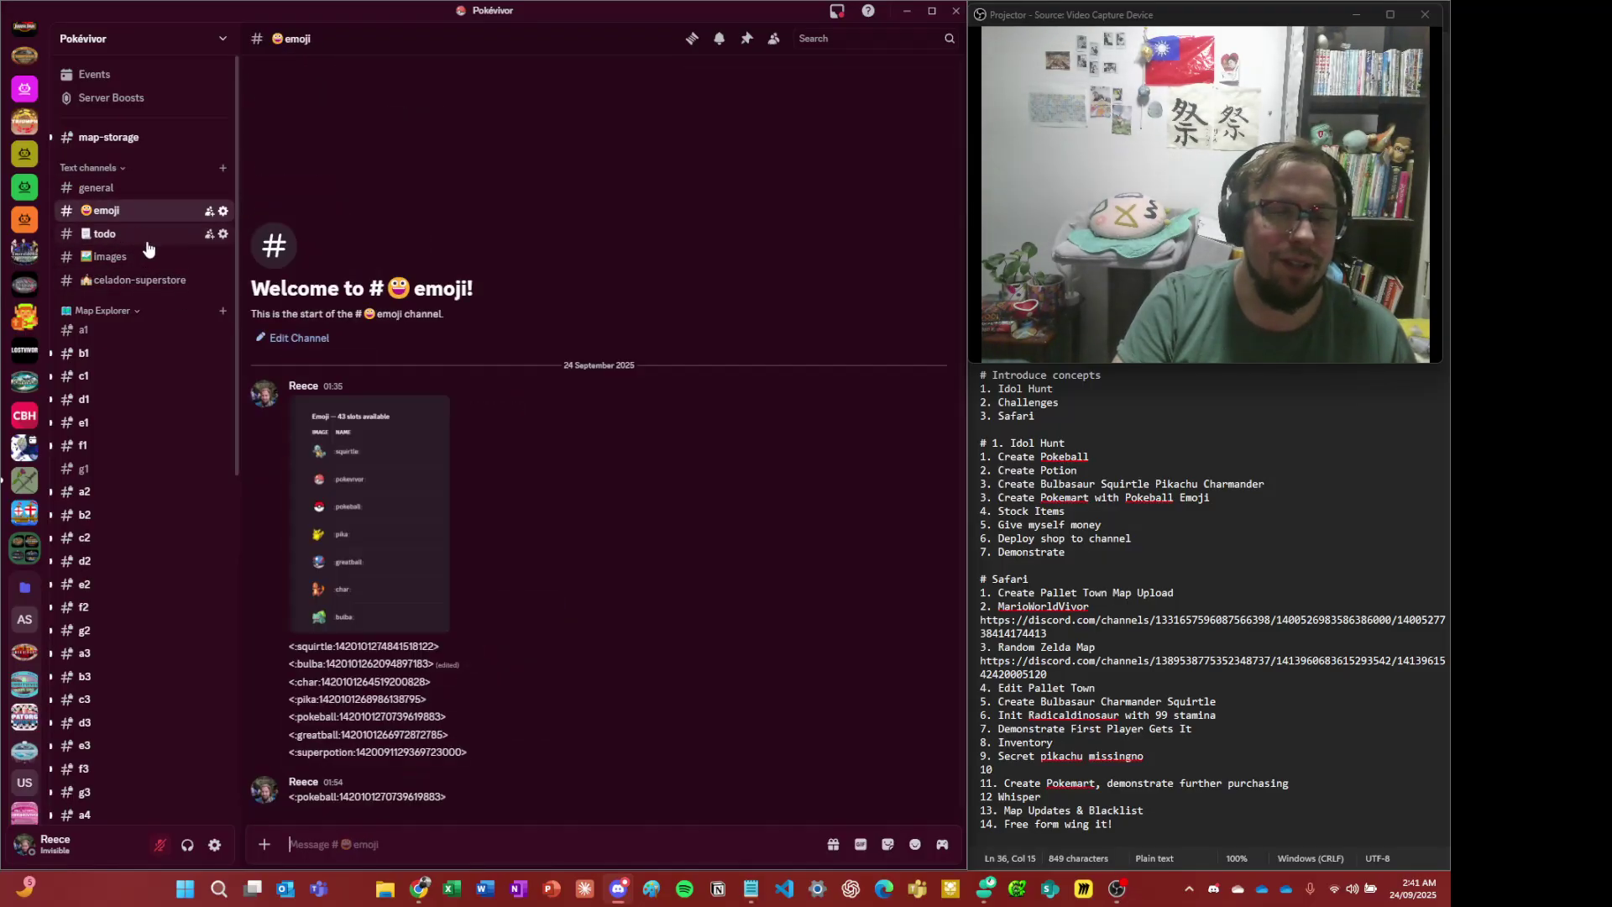
triple_click(346, 681)
left_click(350, 680)
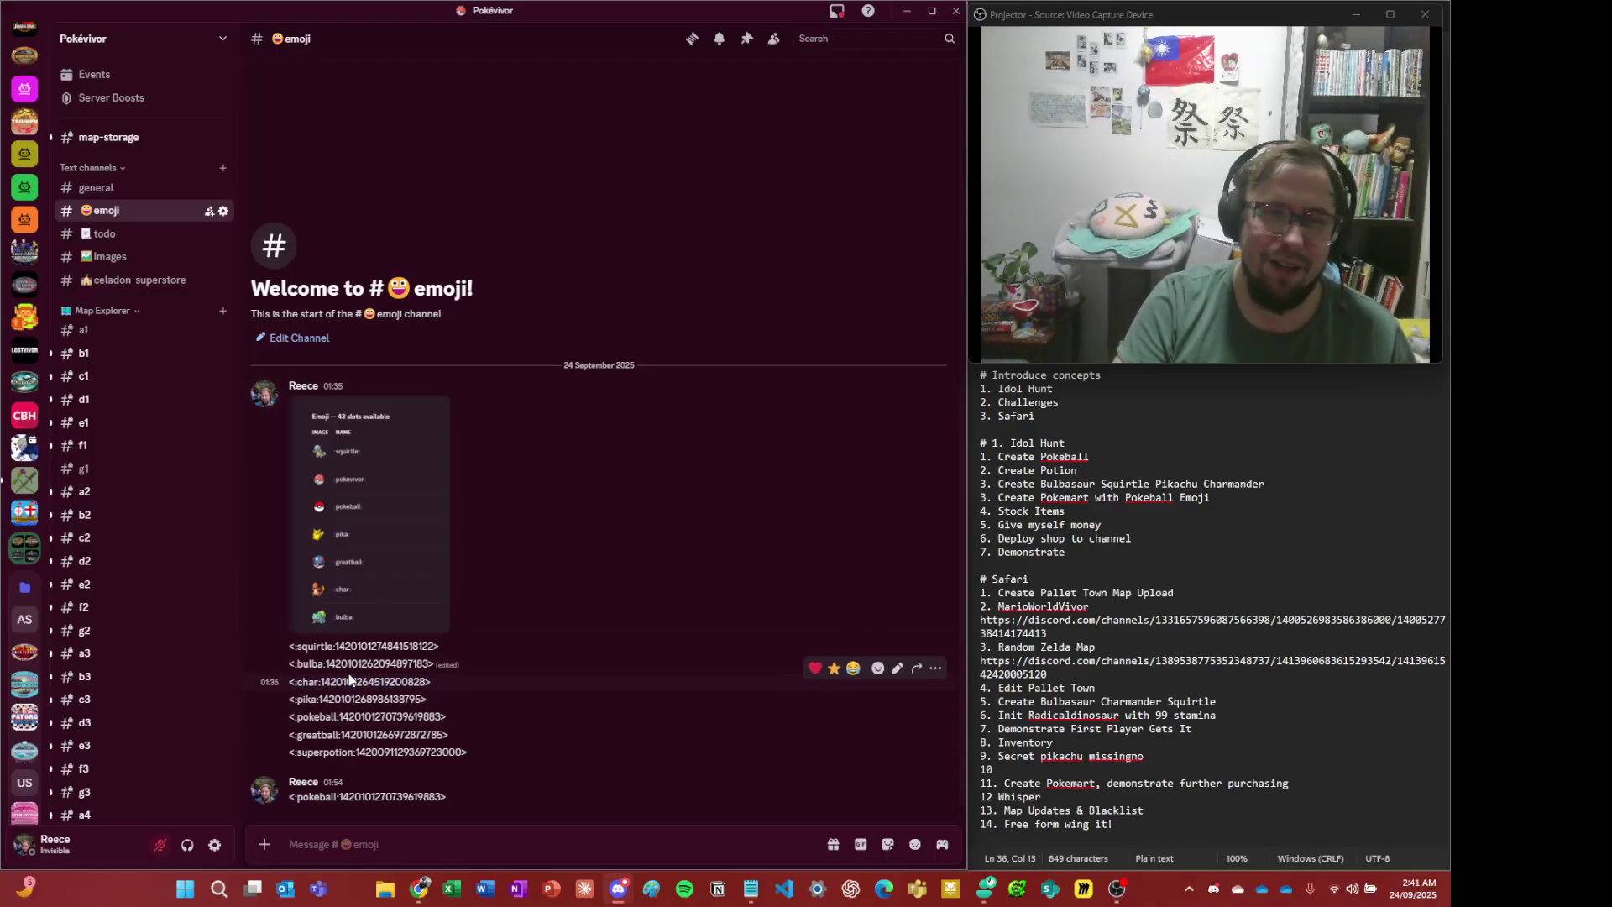
key("alt+Down")
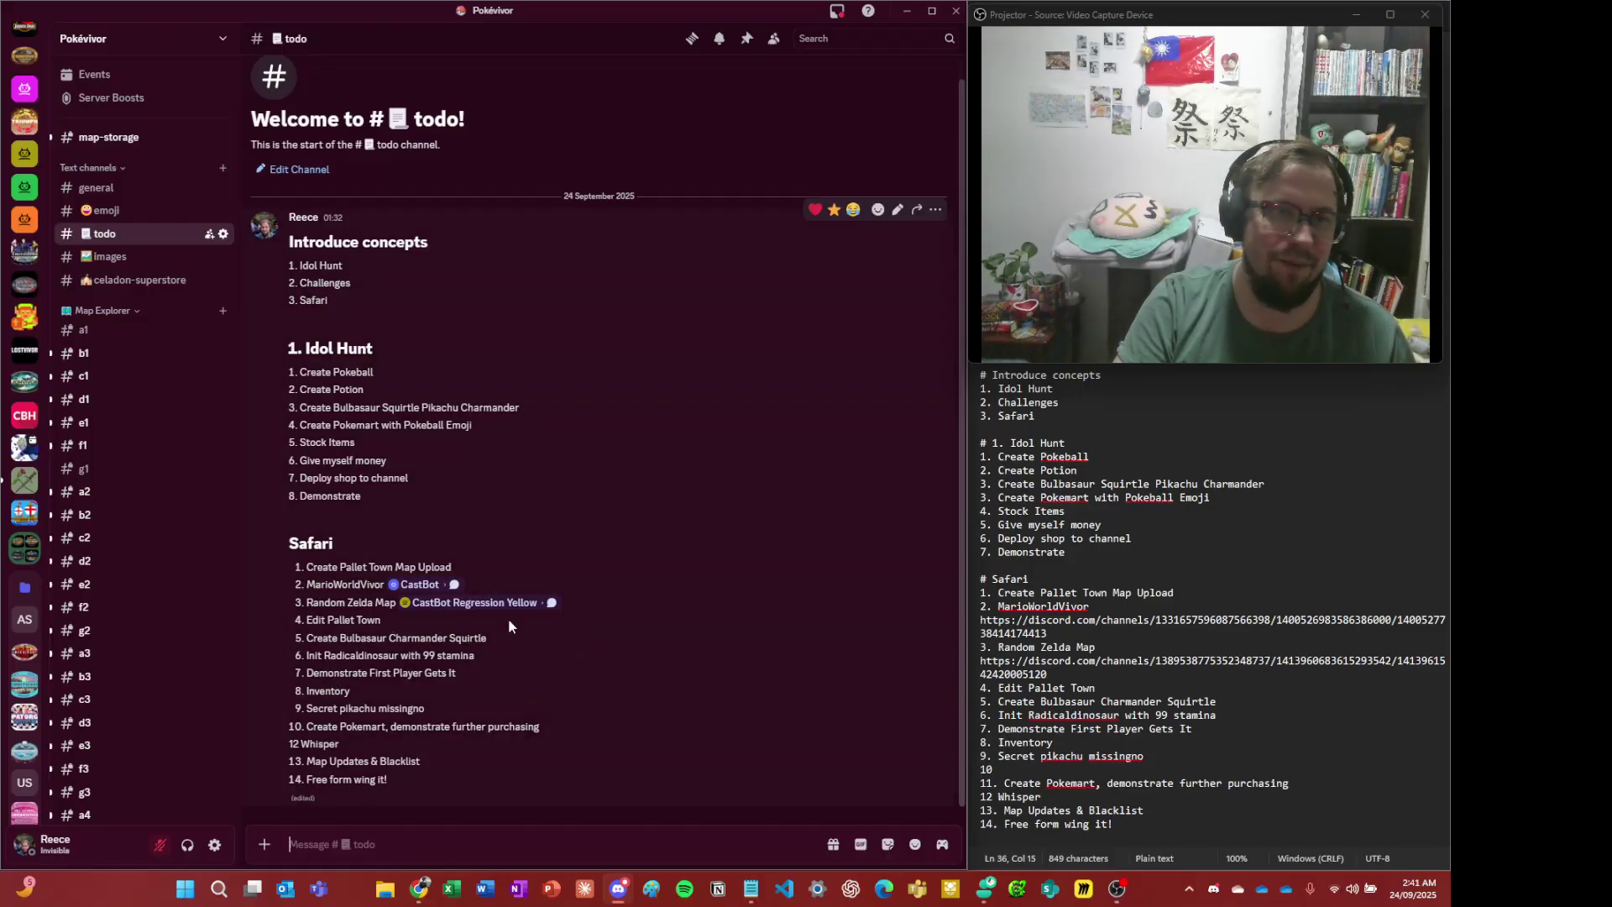
key("alt+Down")
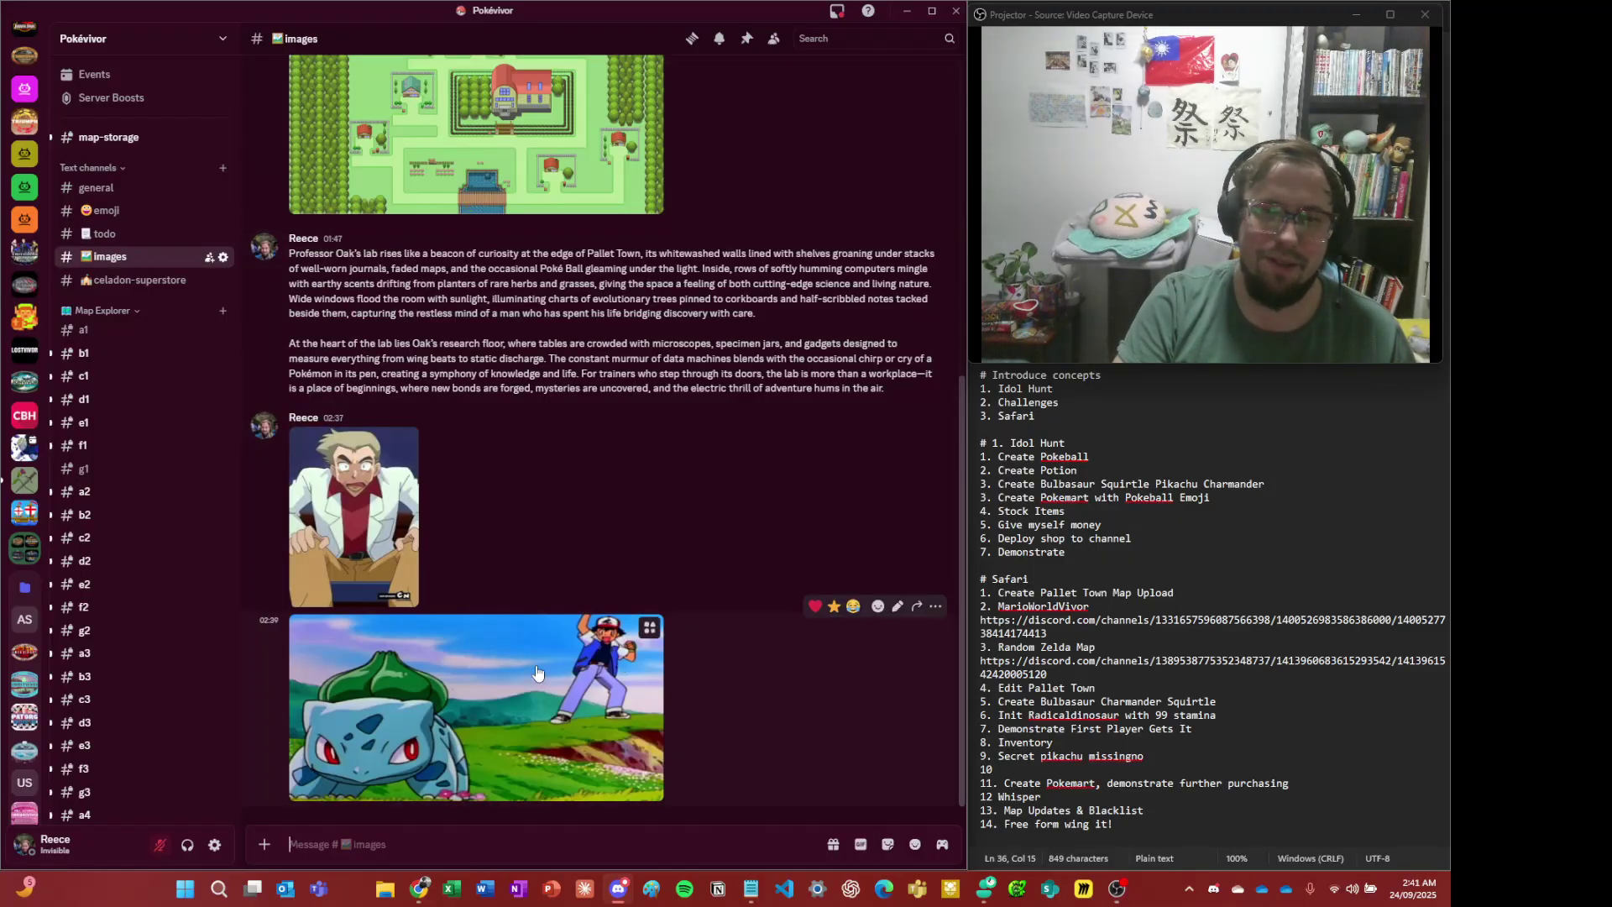
scroll(435, 537, "up", 1)
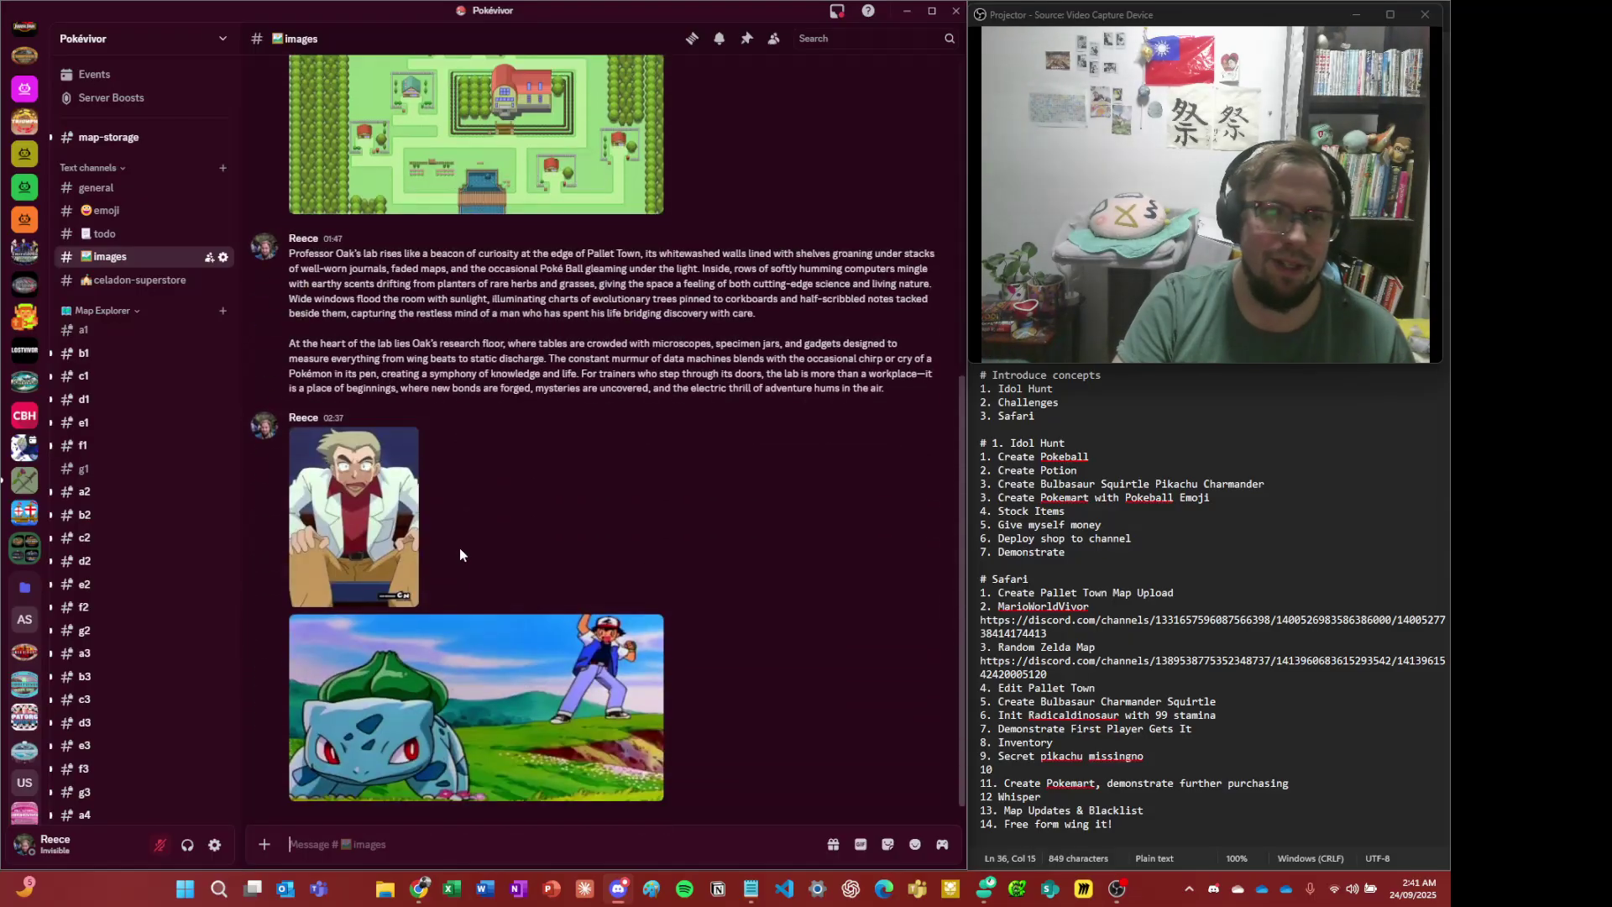
scroll(172, 411, "down", 3)
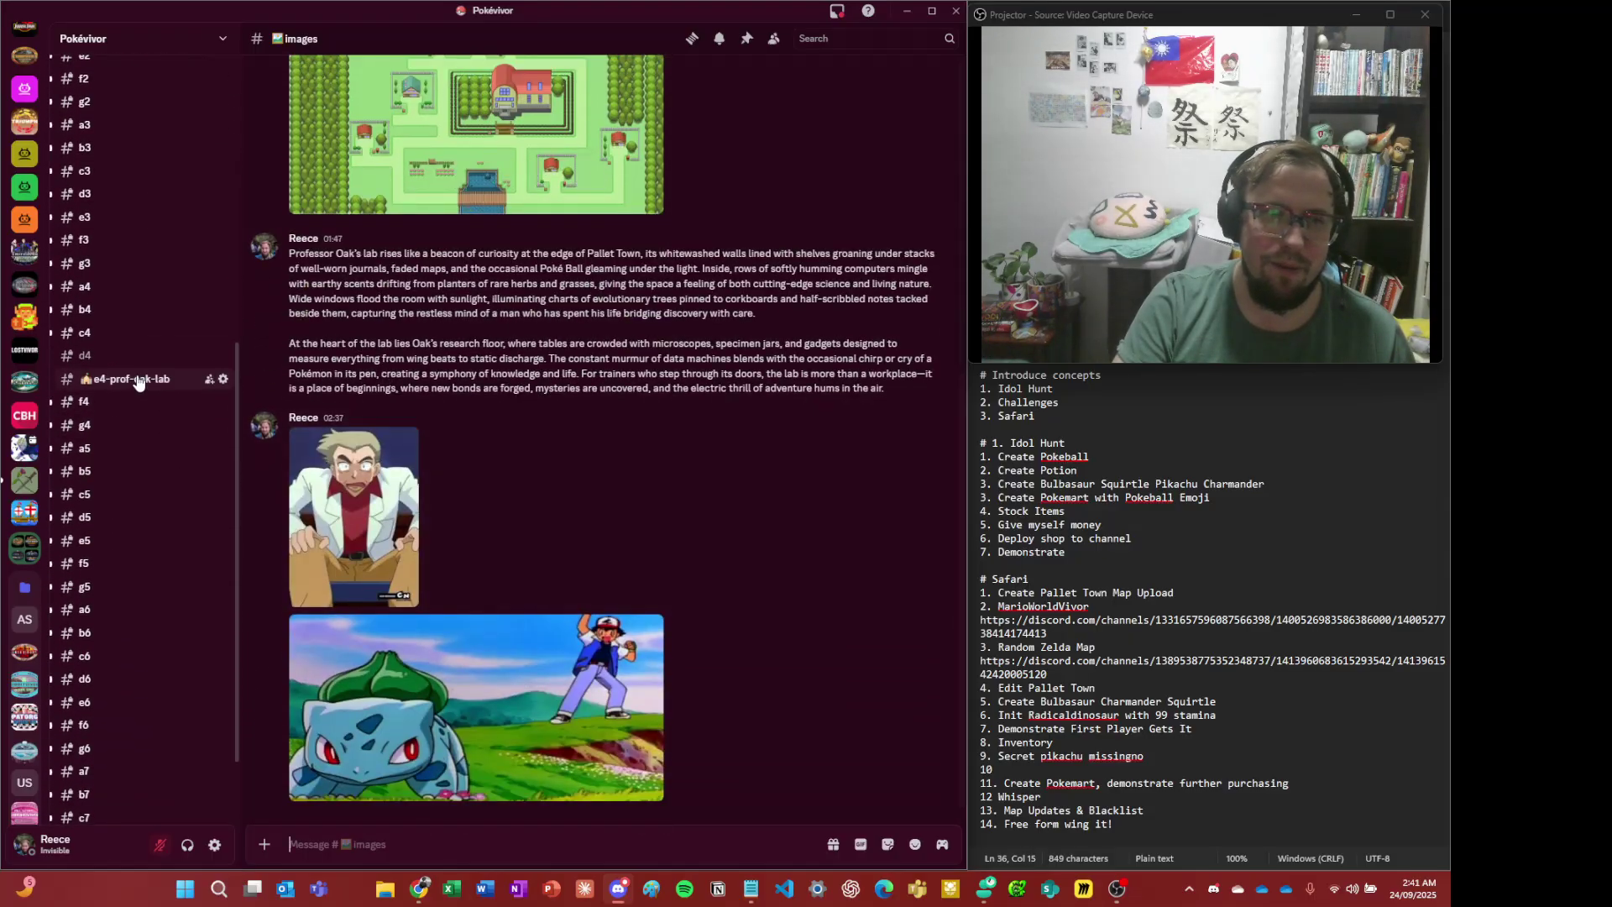
- From #e4-prof-oak-lab, go via E4's Location Actions and Custom Actions to Create New Custom Action
scroll(143, 378, "down", 3)
left_click(138, 378)
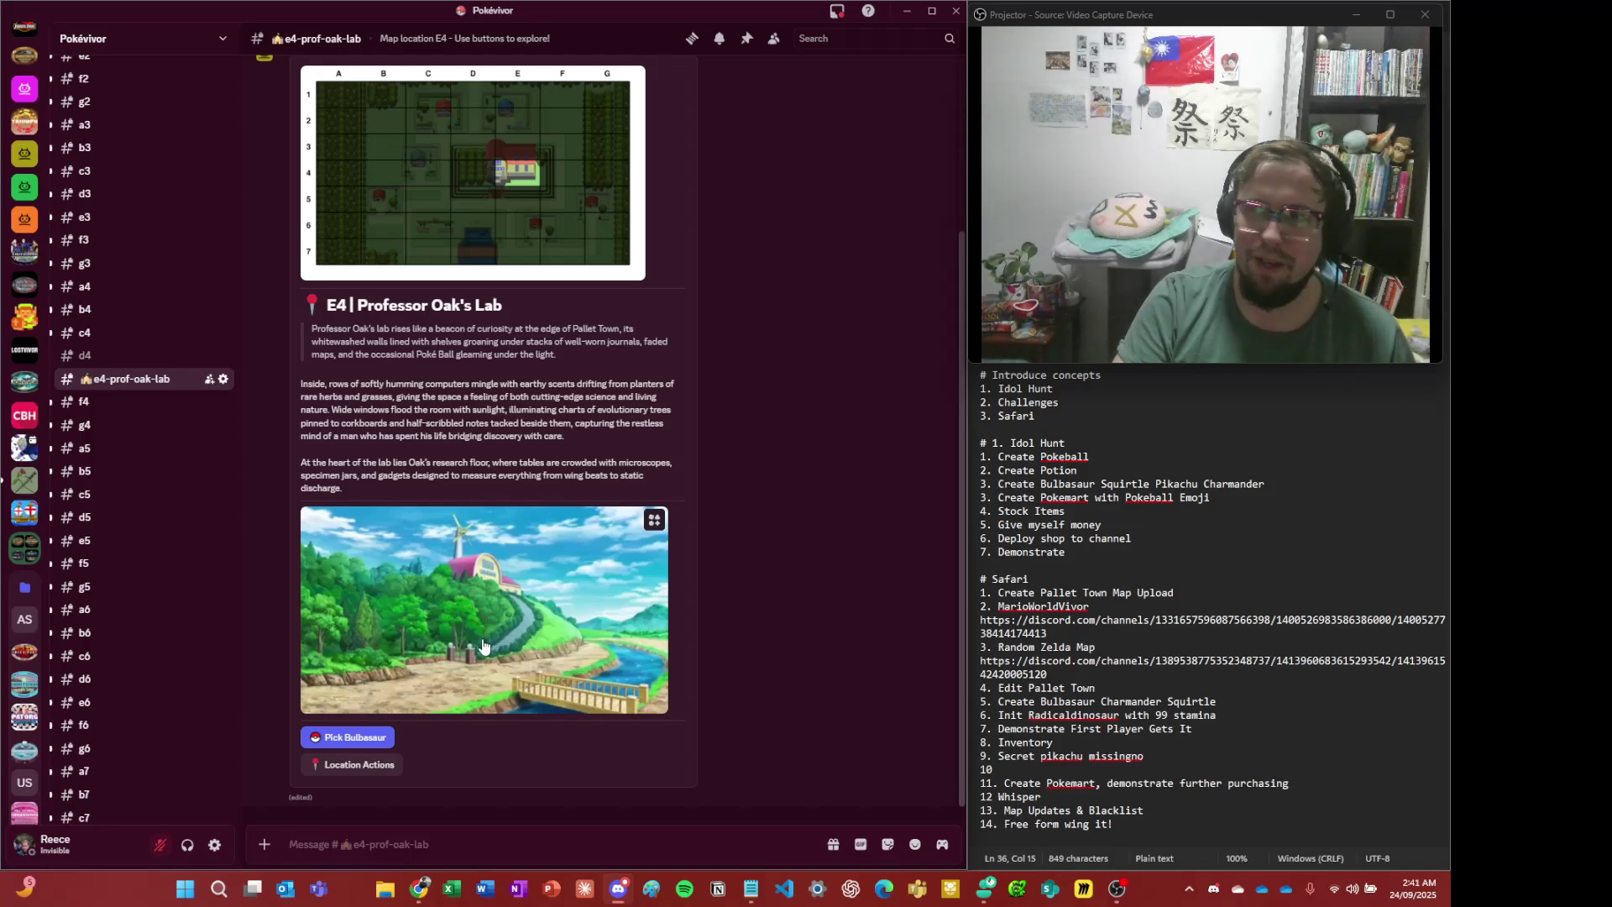
left_click(376, 764)
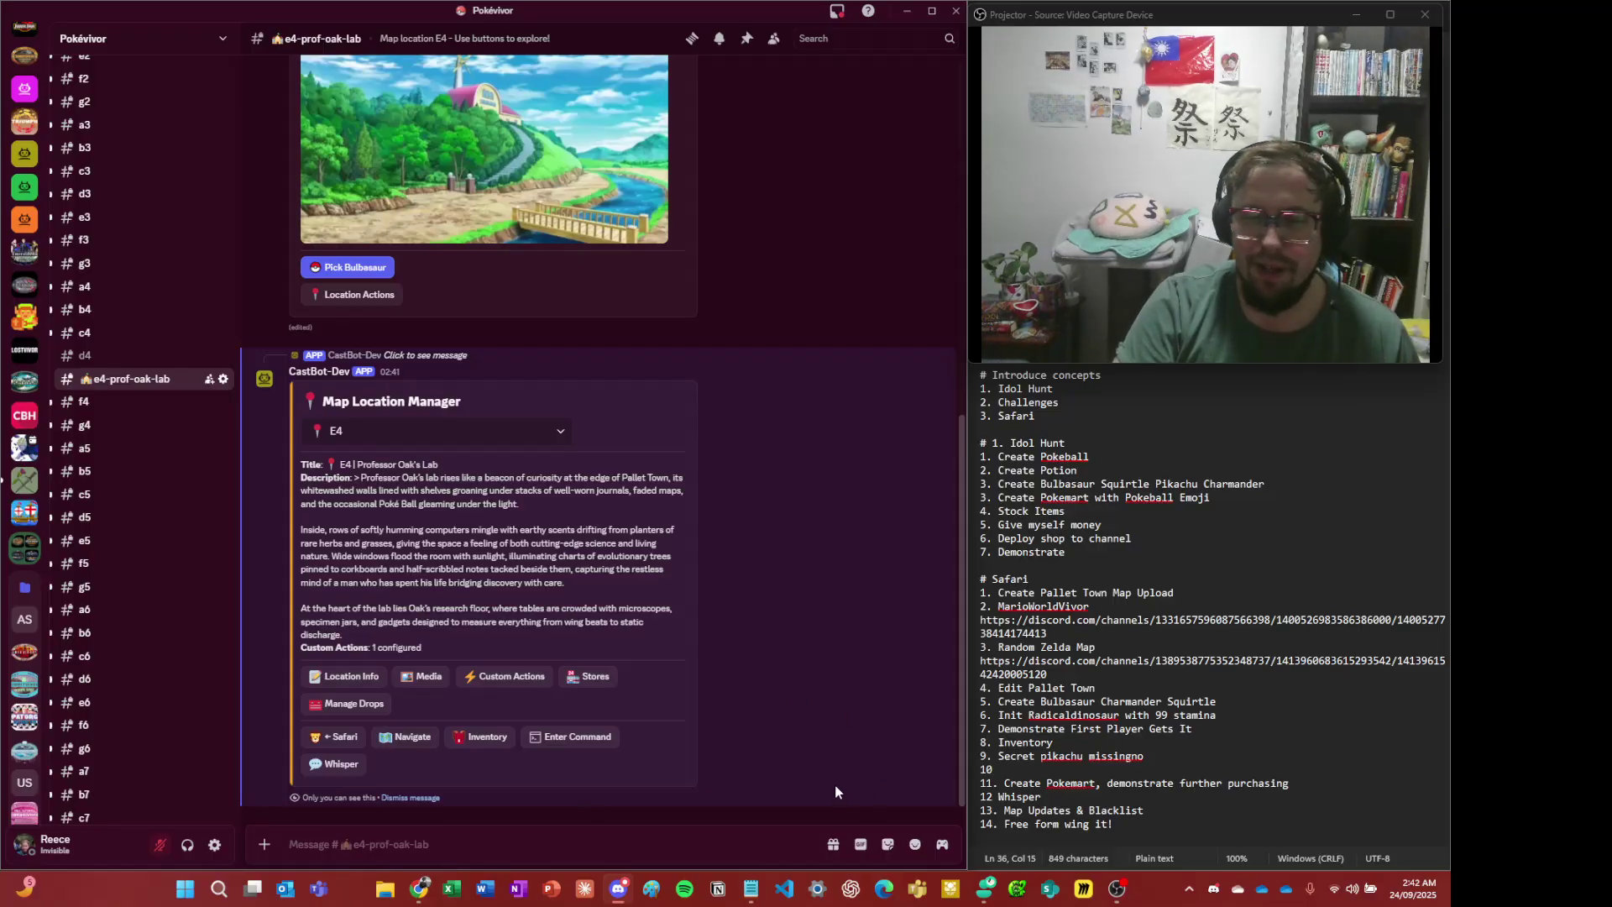
left_click(498, 683)
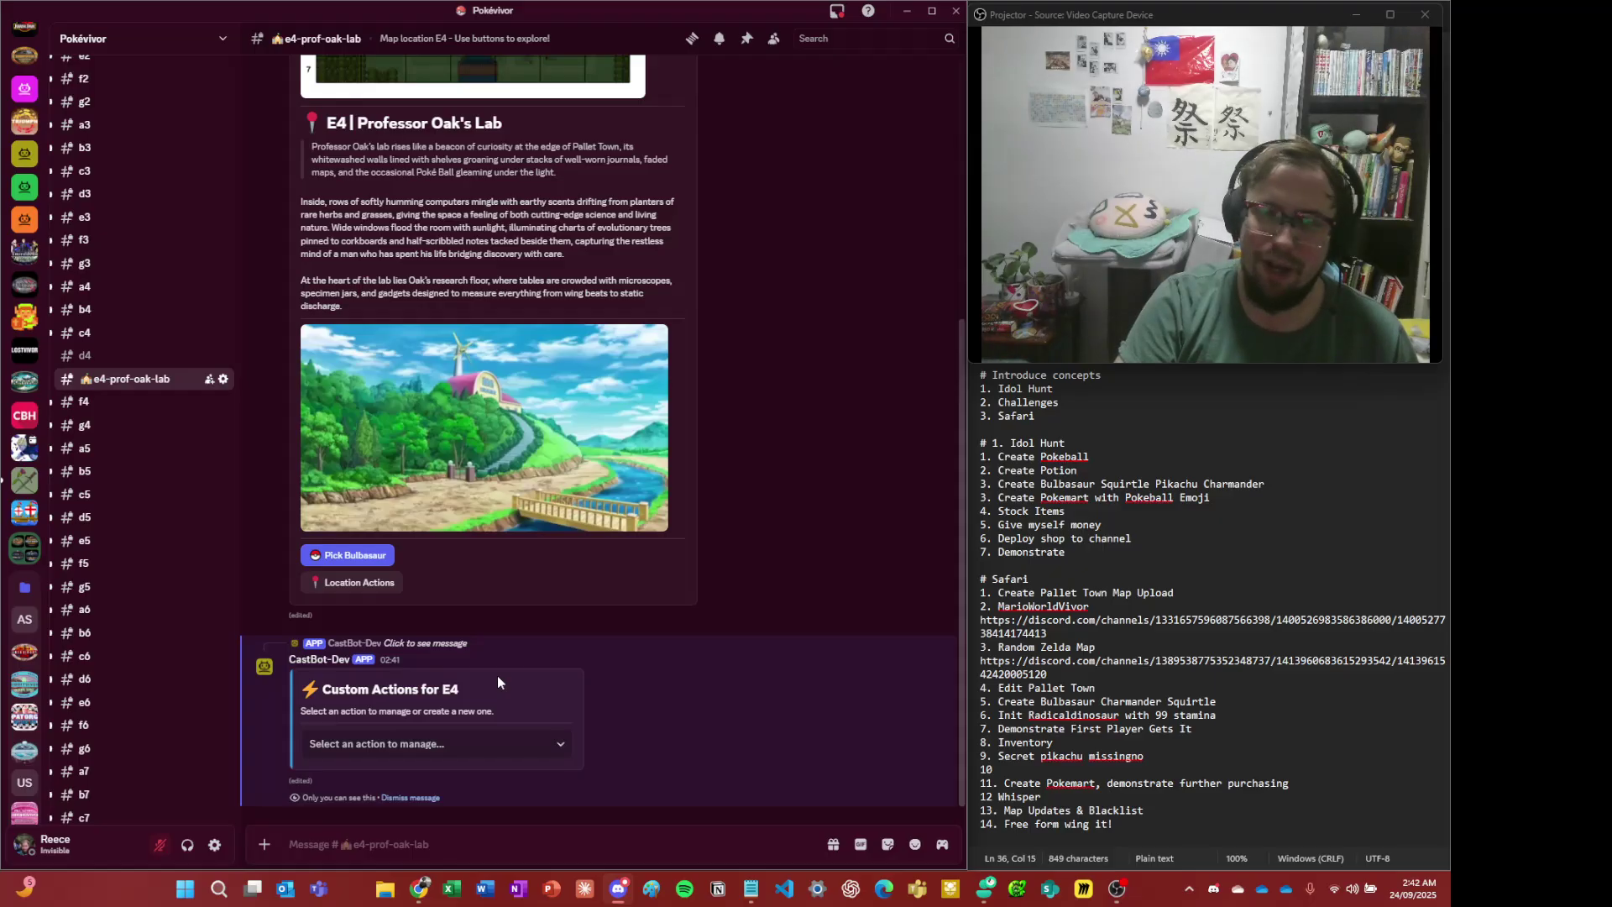
left_click(458, 745)
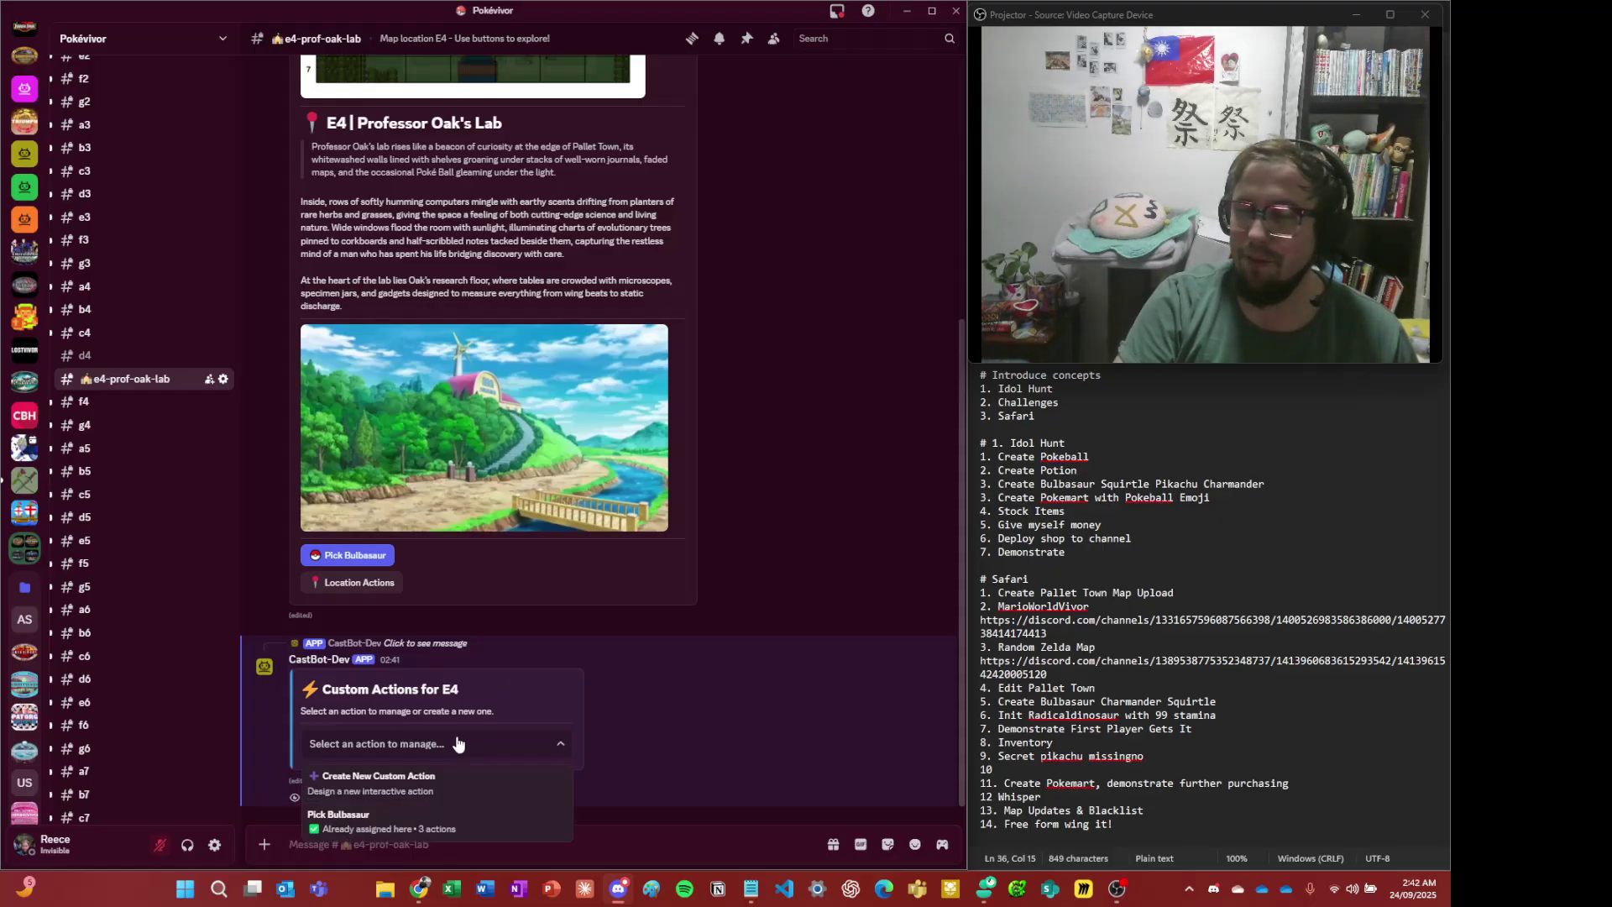
left_click(424, 780)
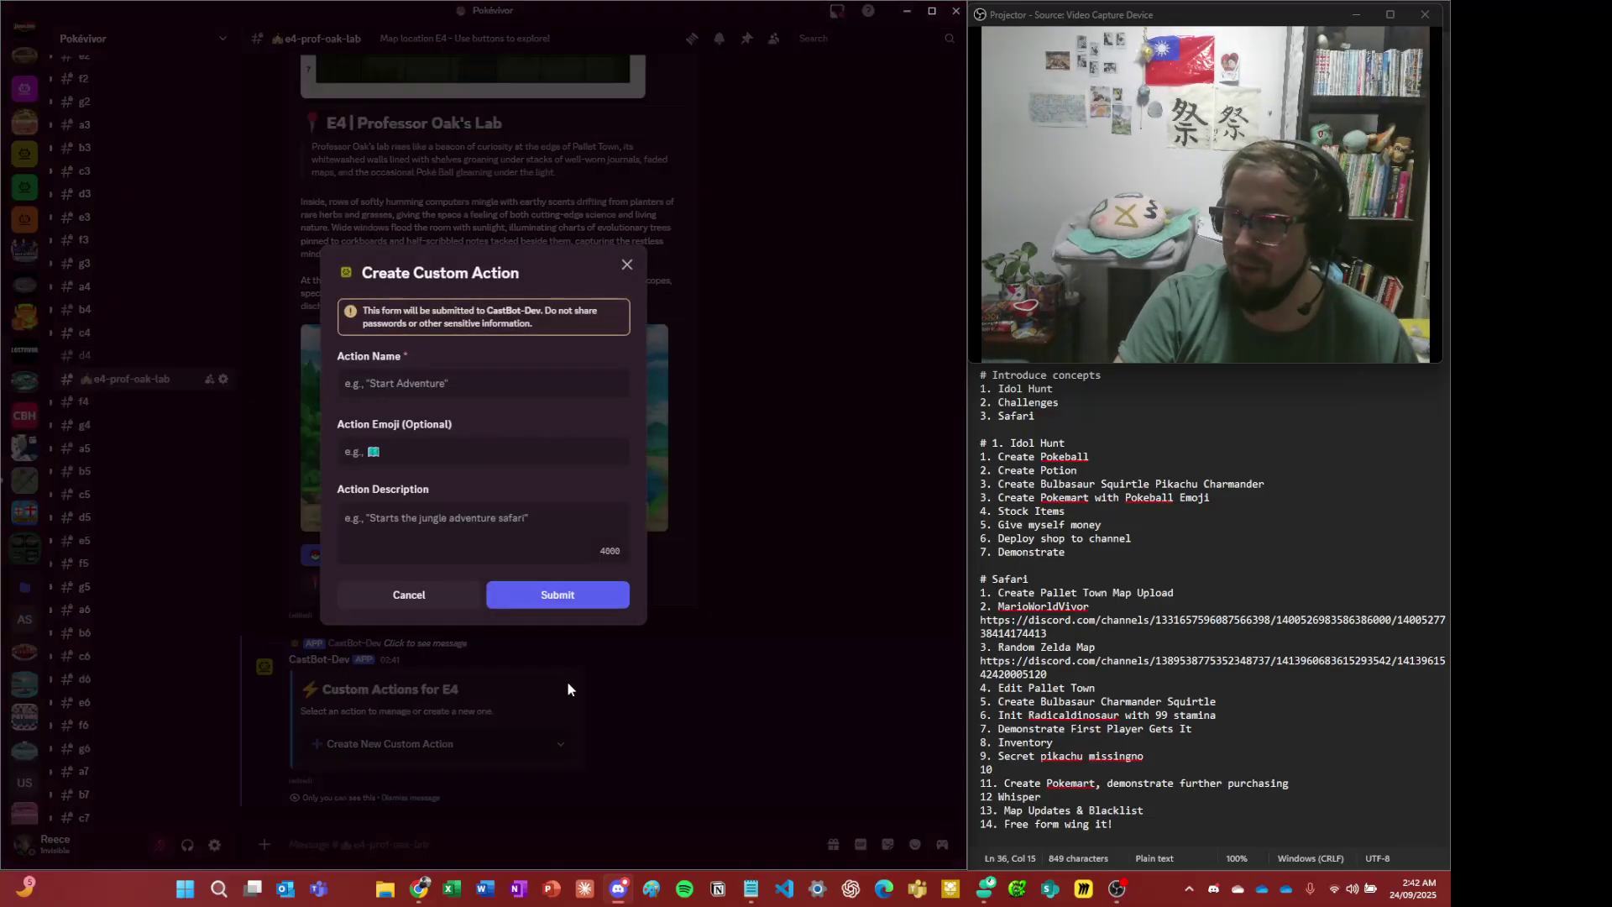
- Submit a new action named Pick Charmander with the Charmander emoji and description 'He's got fire'
left_click(486, 389)
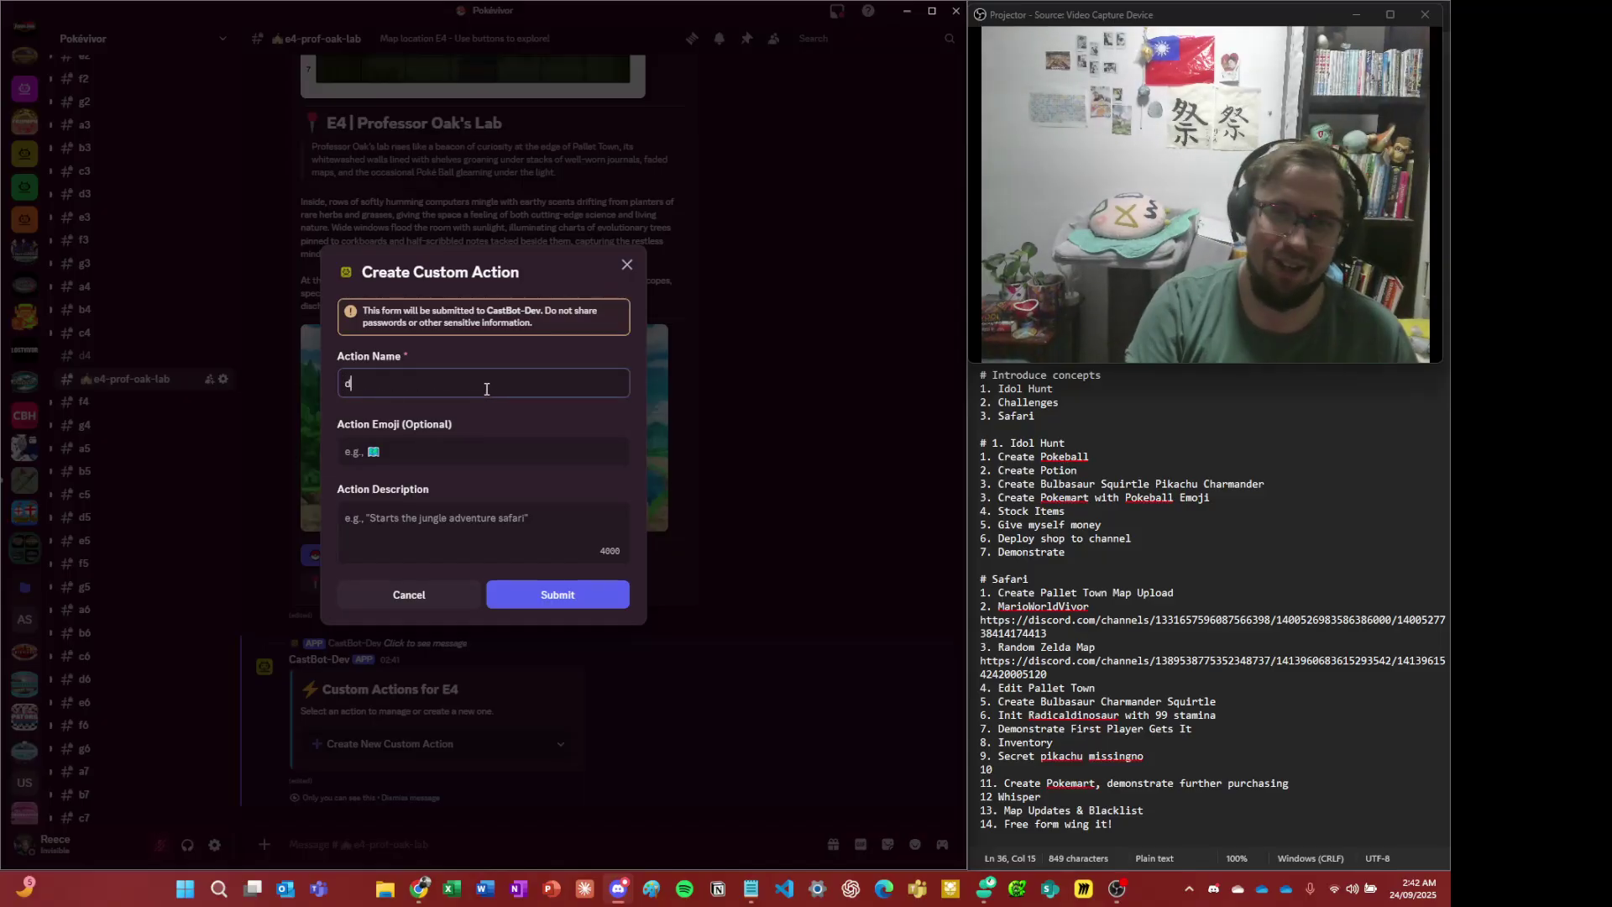
key("Return")
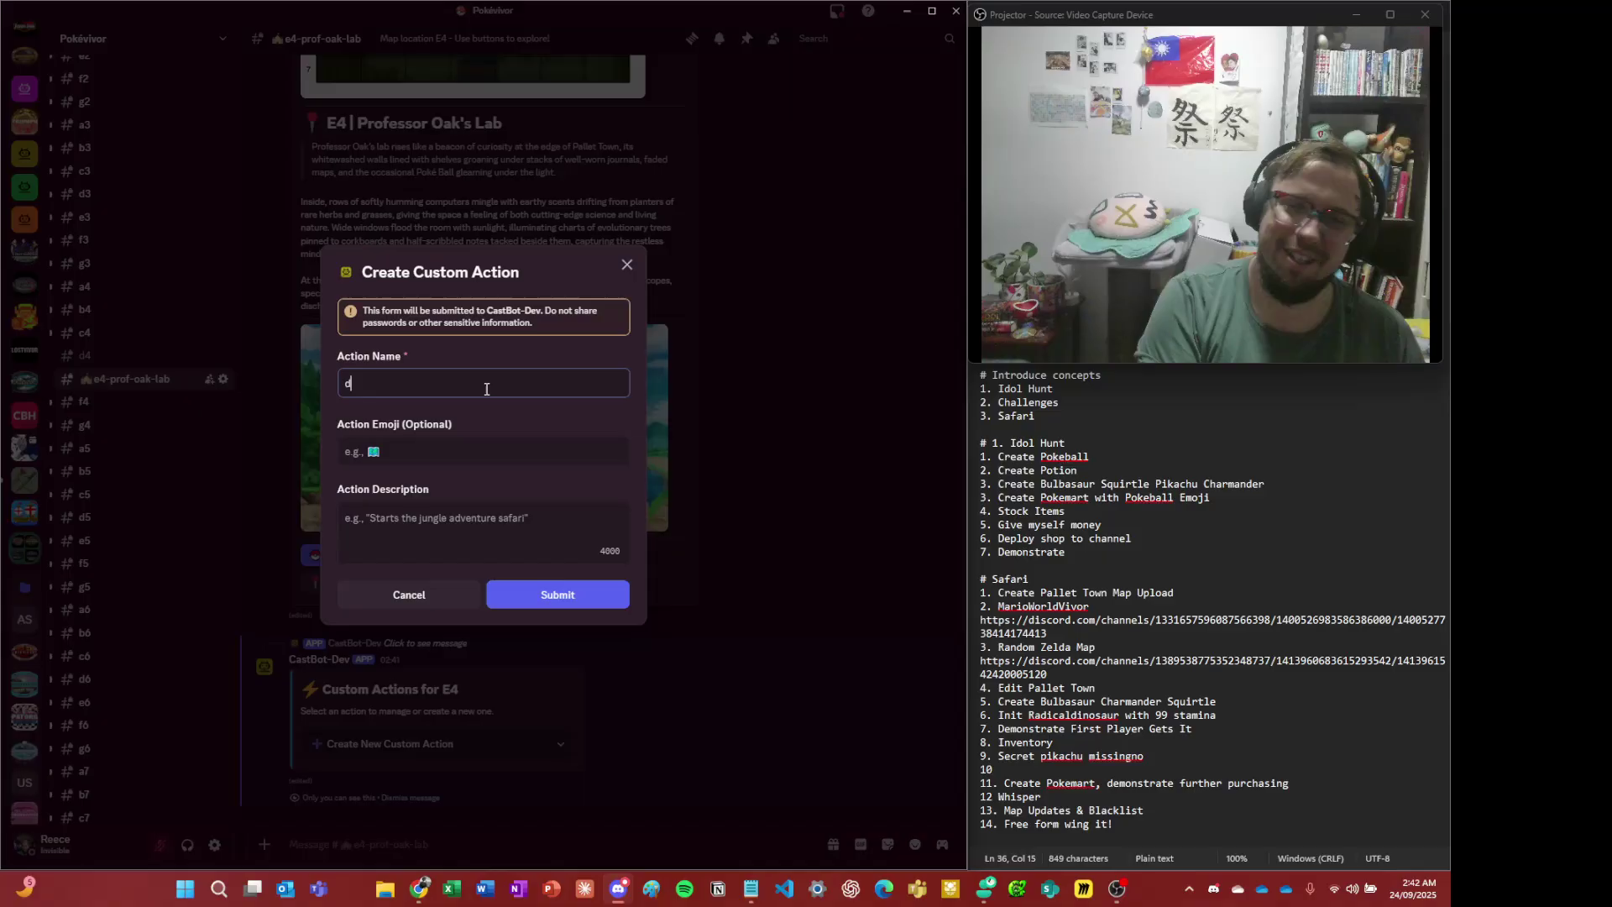
type("Pioc")
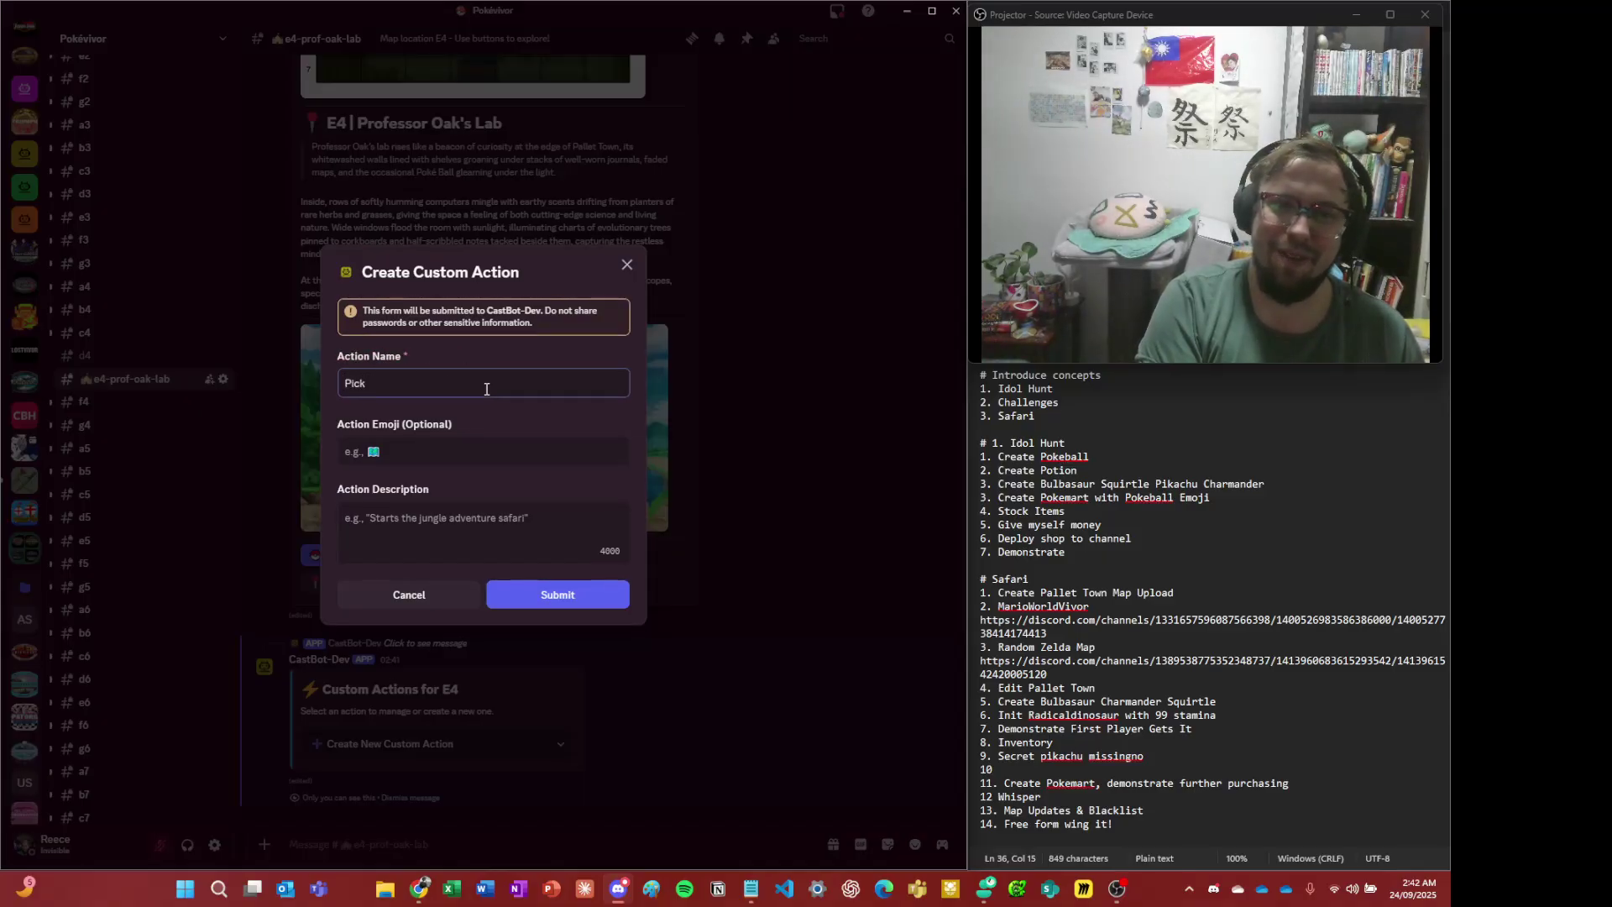
type(" Charmander")
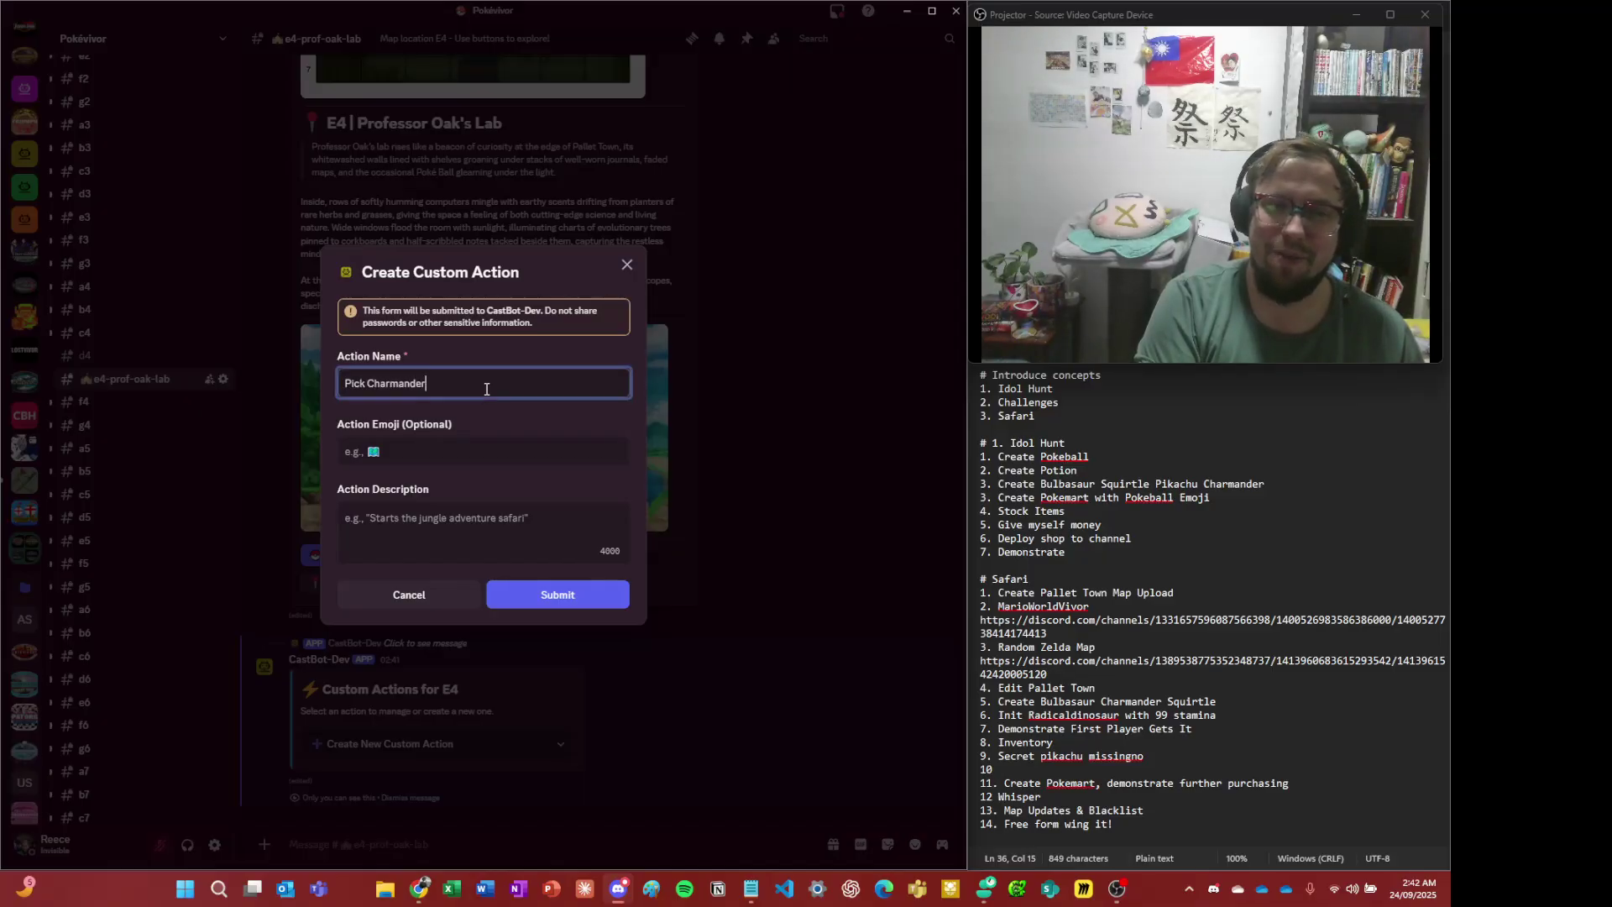
key("Tab")
key("ctrl+v")
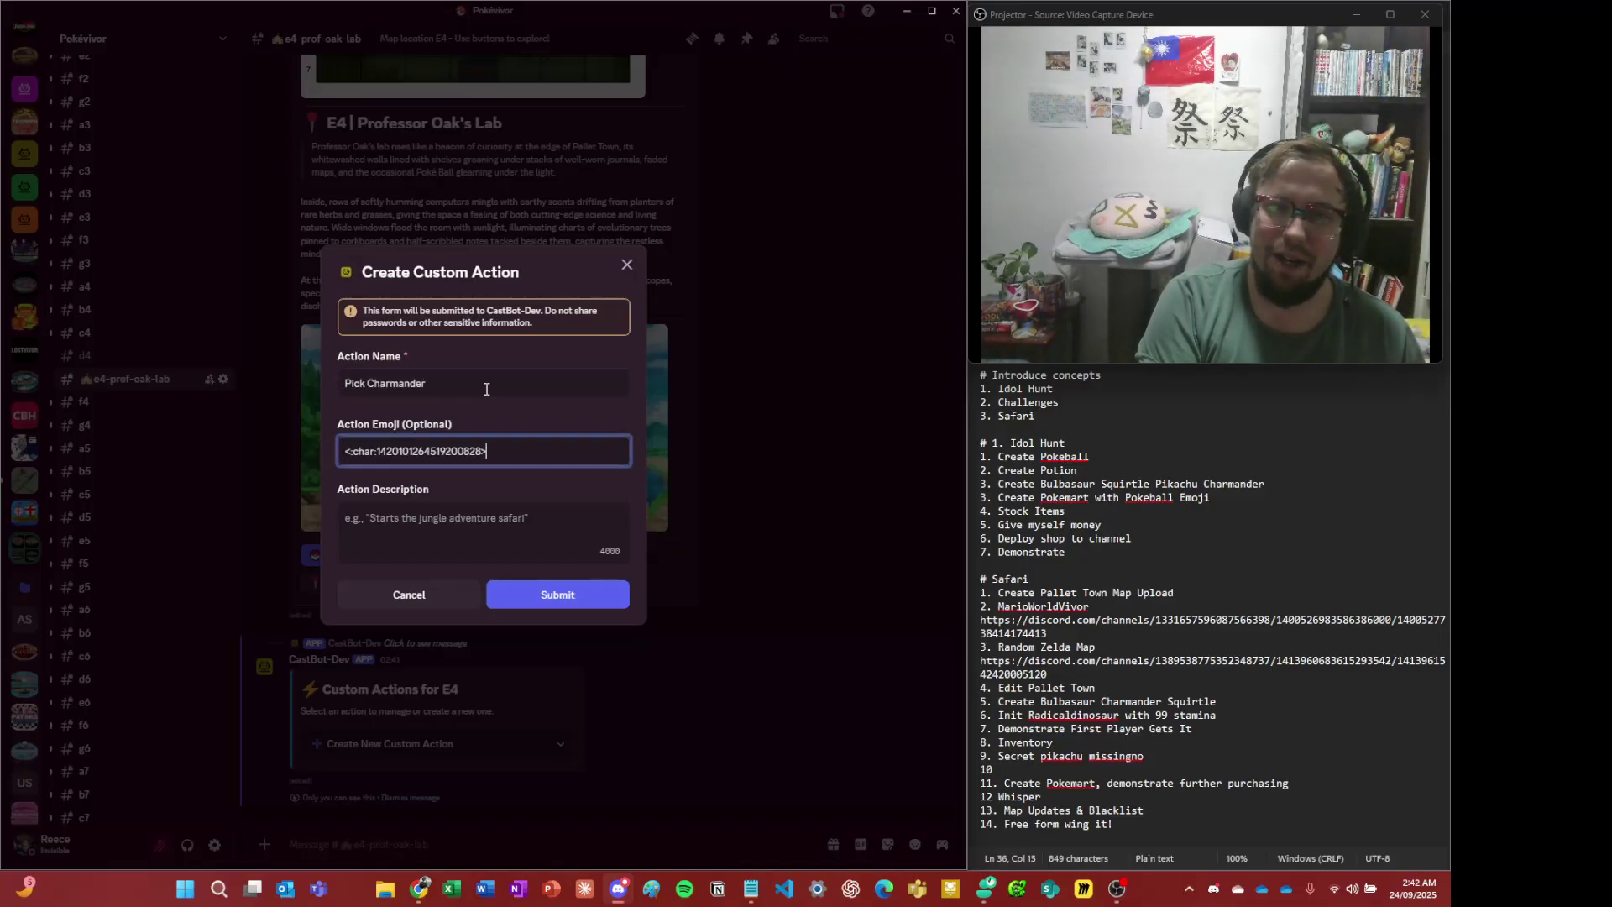
key("shift+Tab")
key("Tab")
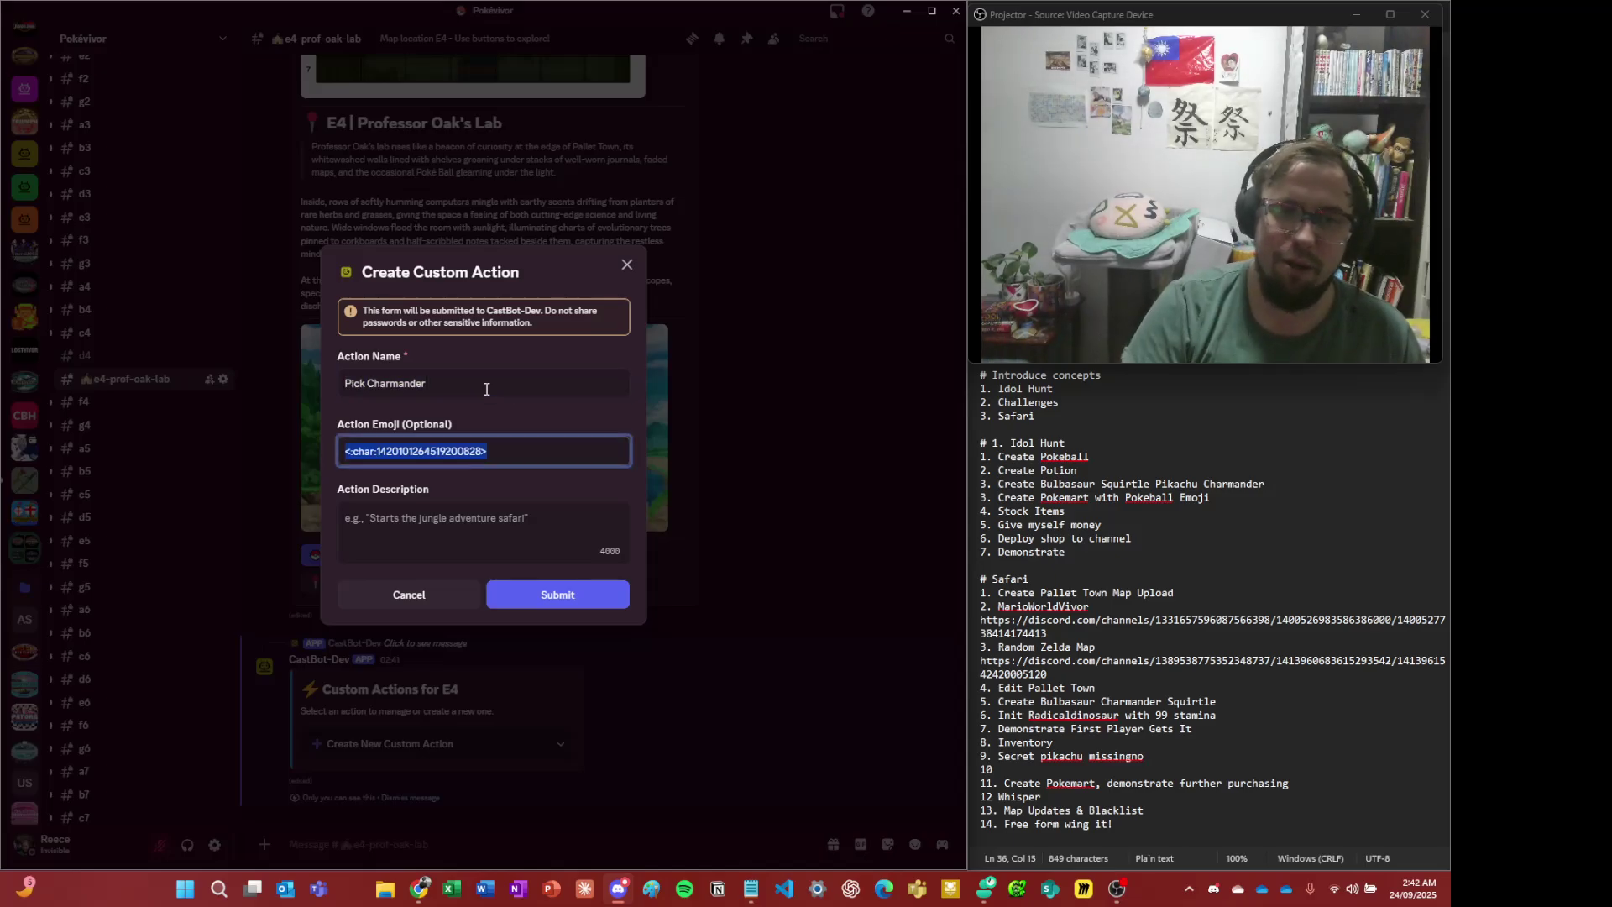
left_click(612, 485)
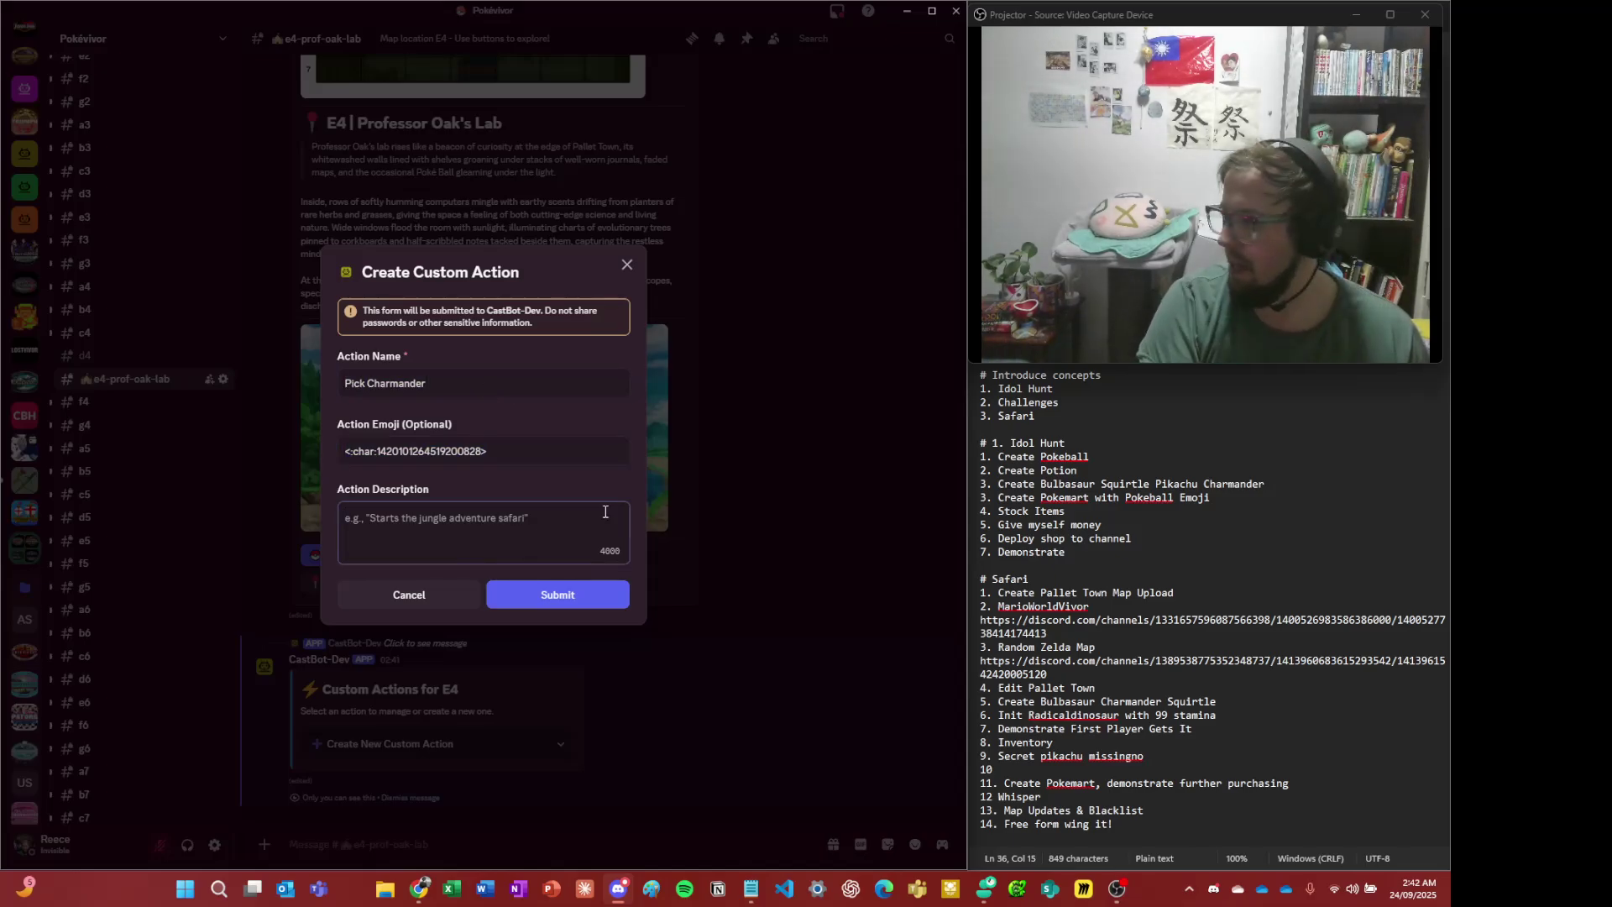
type("He's got fir")
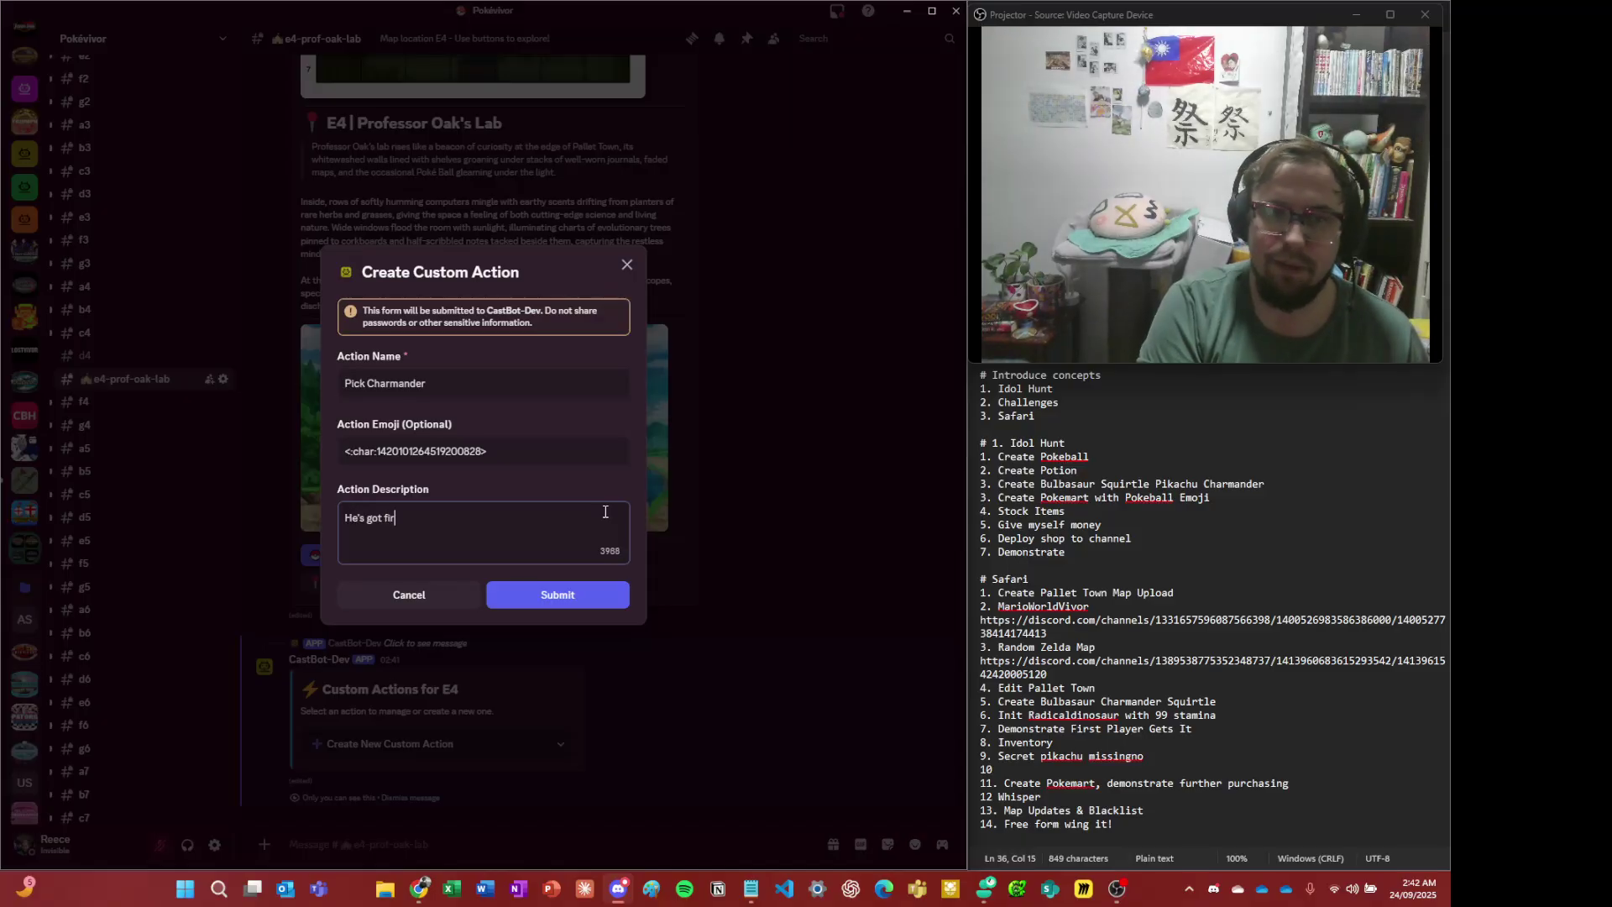
type("e")
left_click(594, 597)
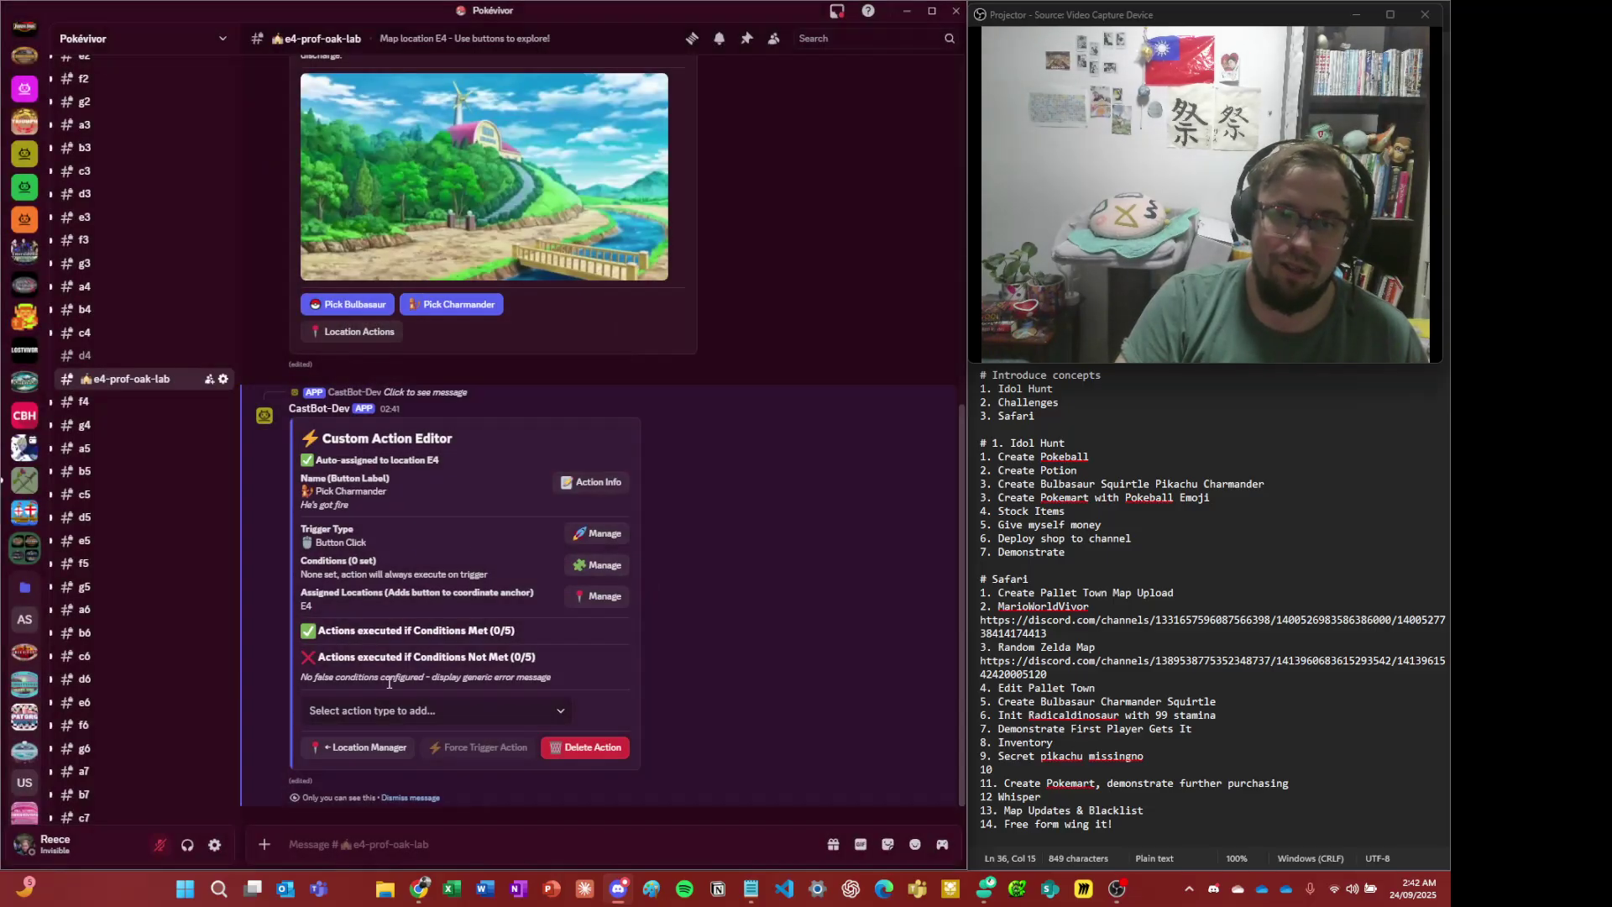
- Add a Give Item outcome for Charmander, limited to once globally
left_click(420, 711)
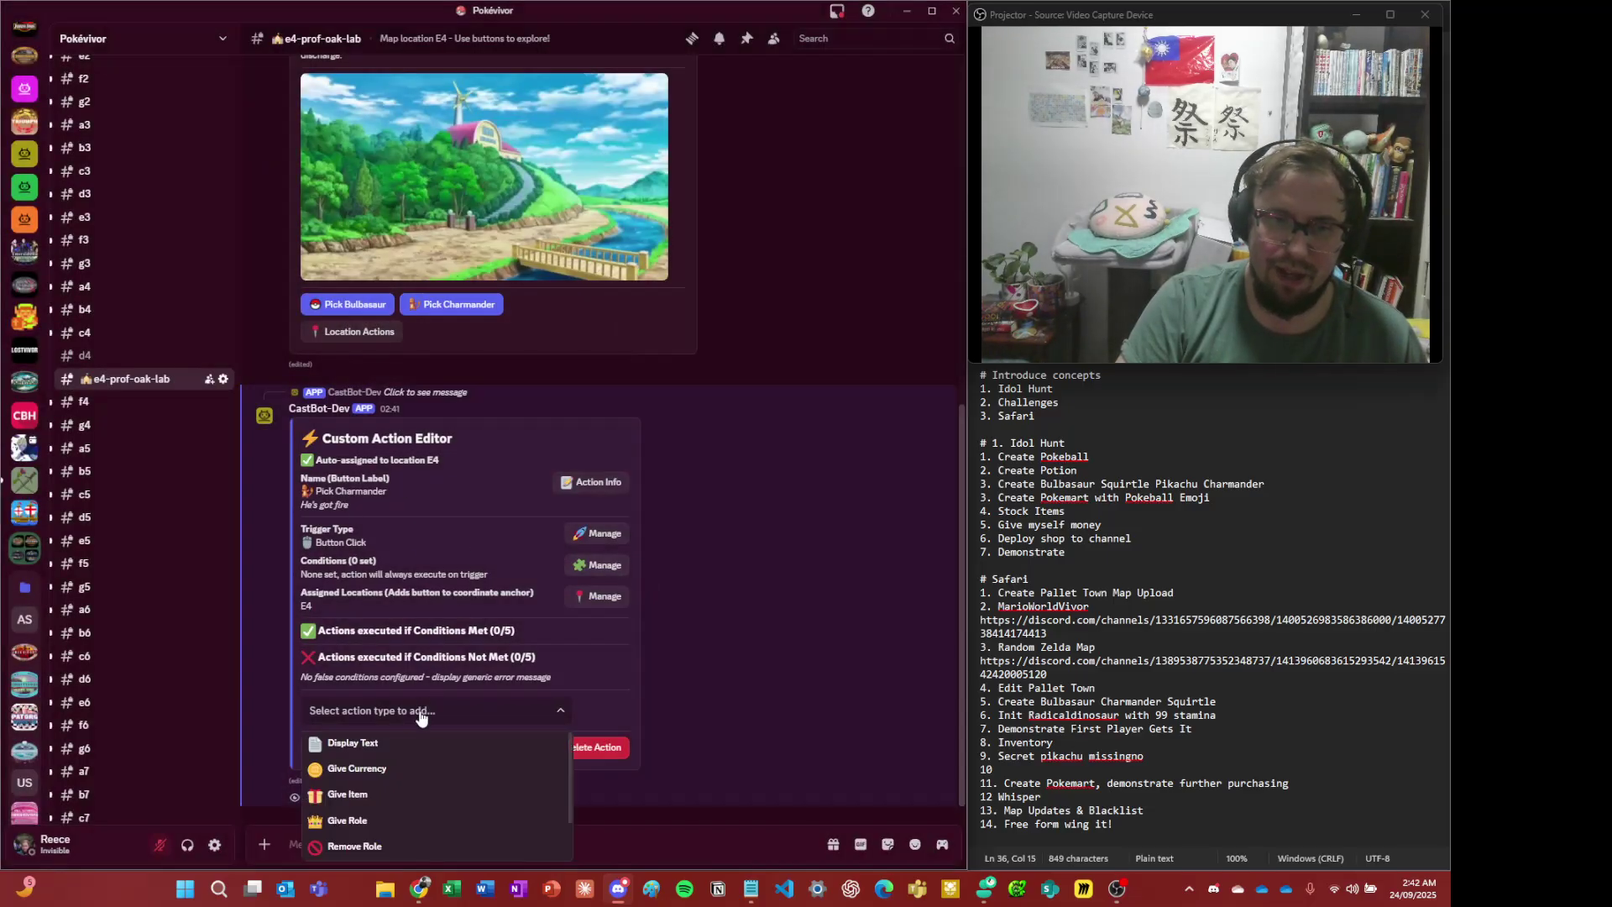
left_click(413, 798)
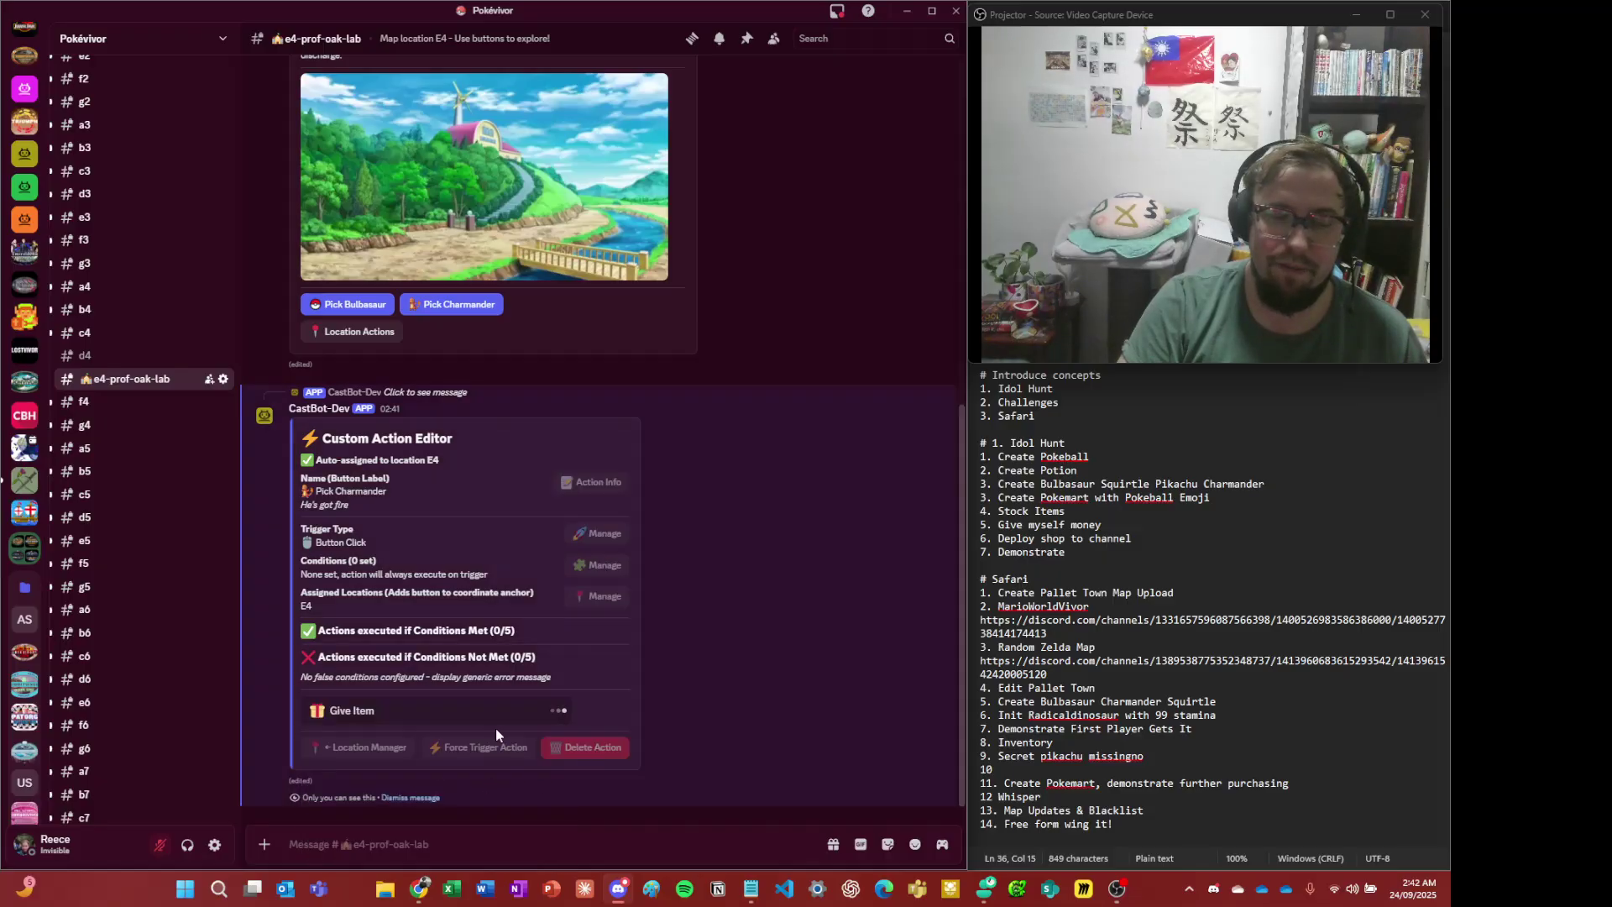
left_click(394, 744)
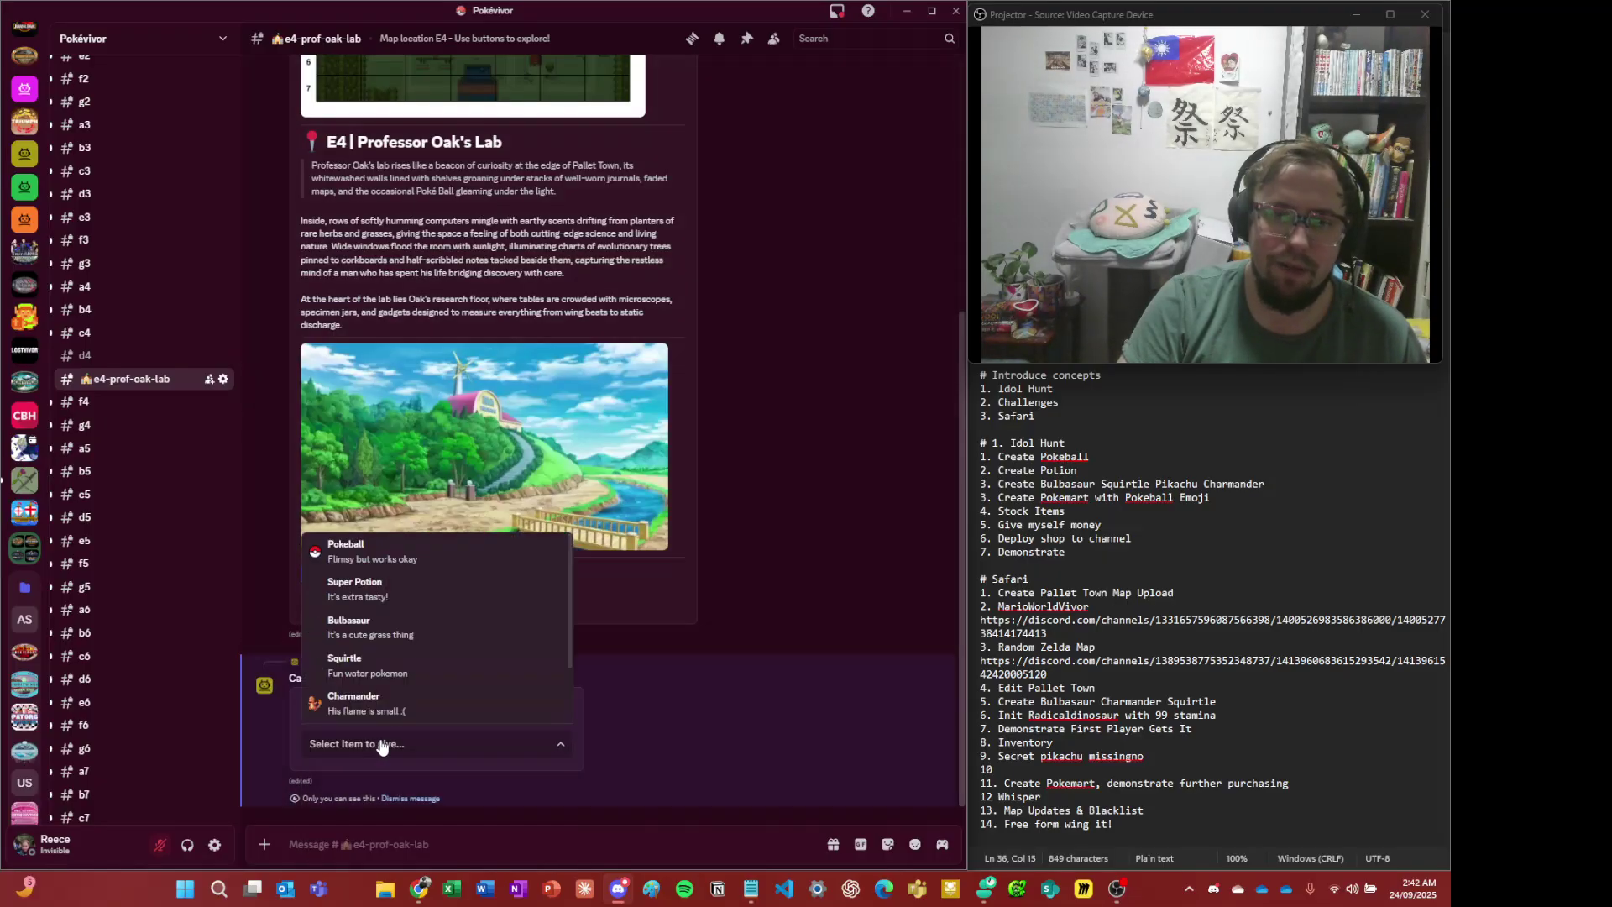
left_click(389, 703)
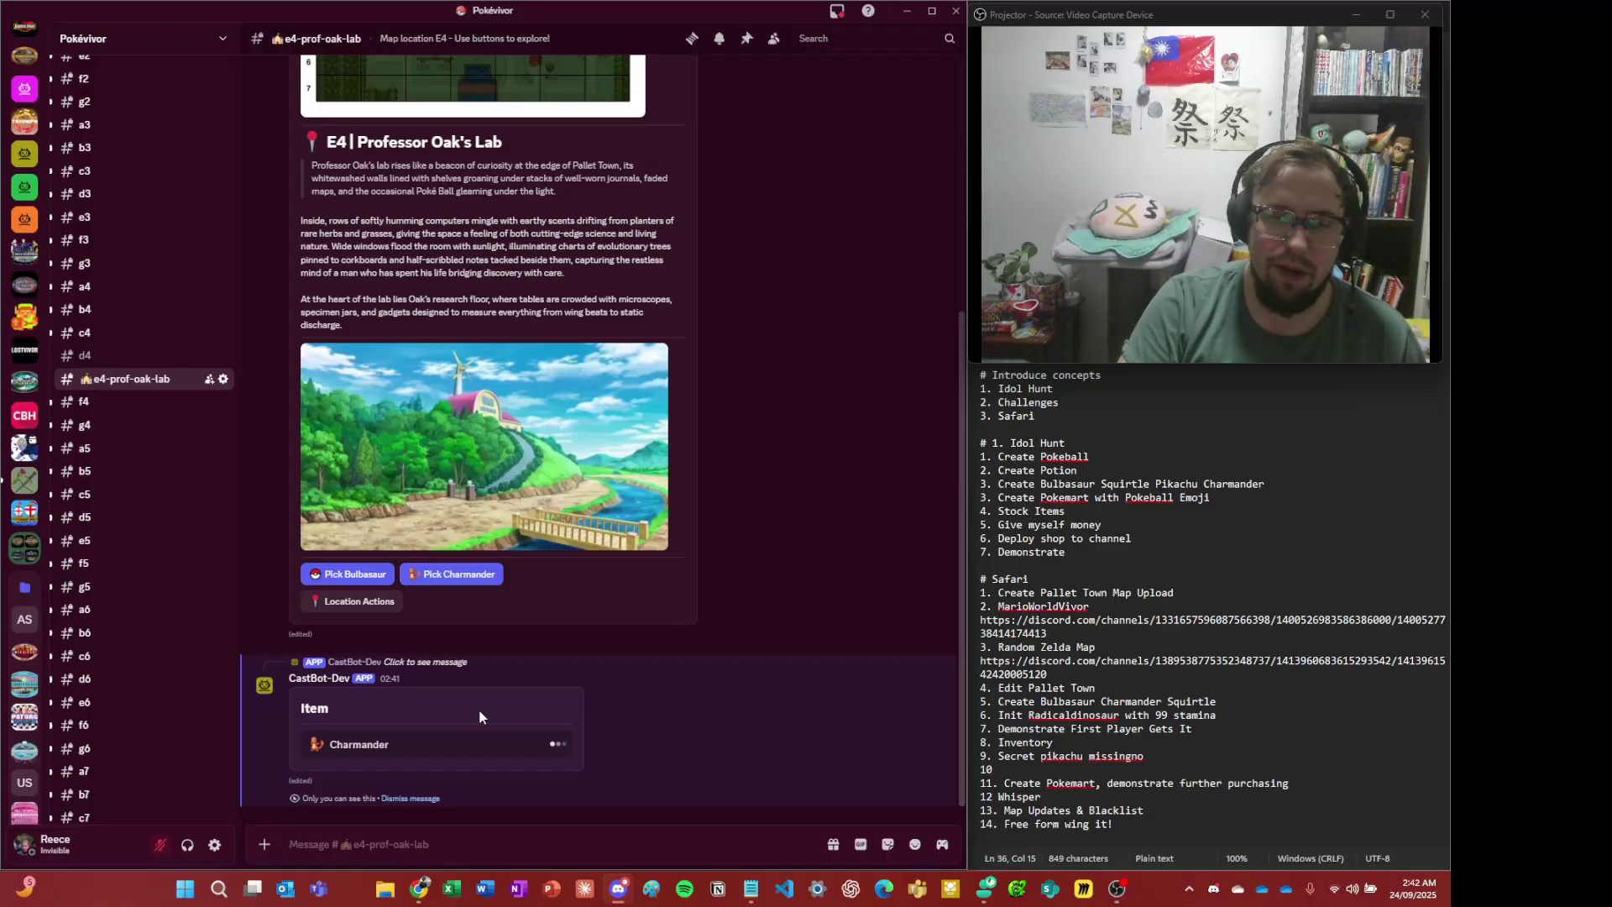
left_click(448, 611)
left_click(437, 721)
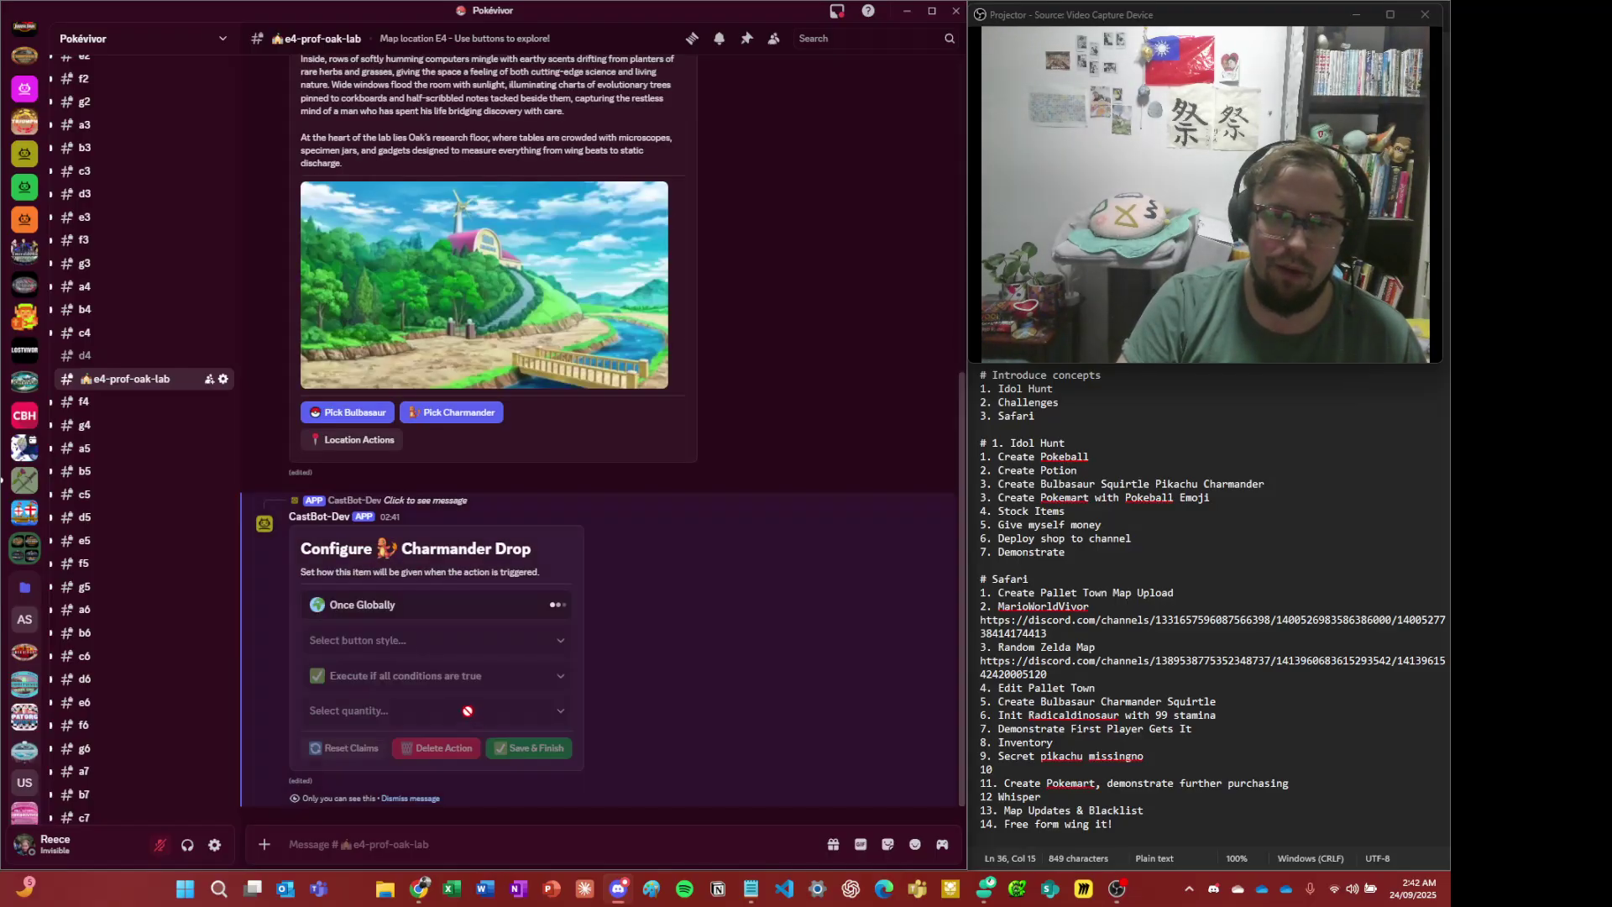
- Make the button Primary (Blue) with quantity 1, save, and dismiss the editor messages
left_click(481, 648)
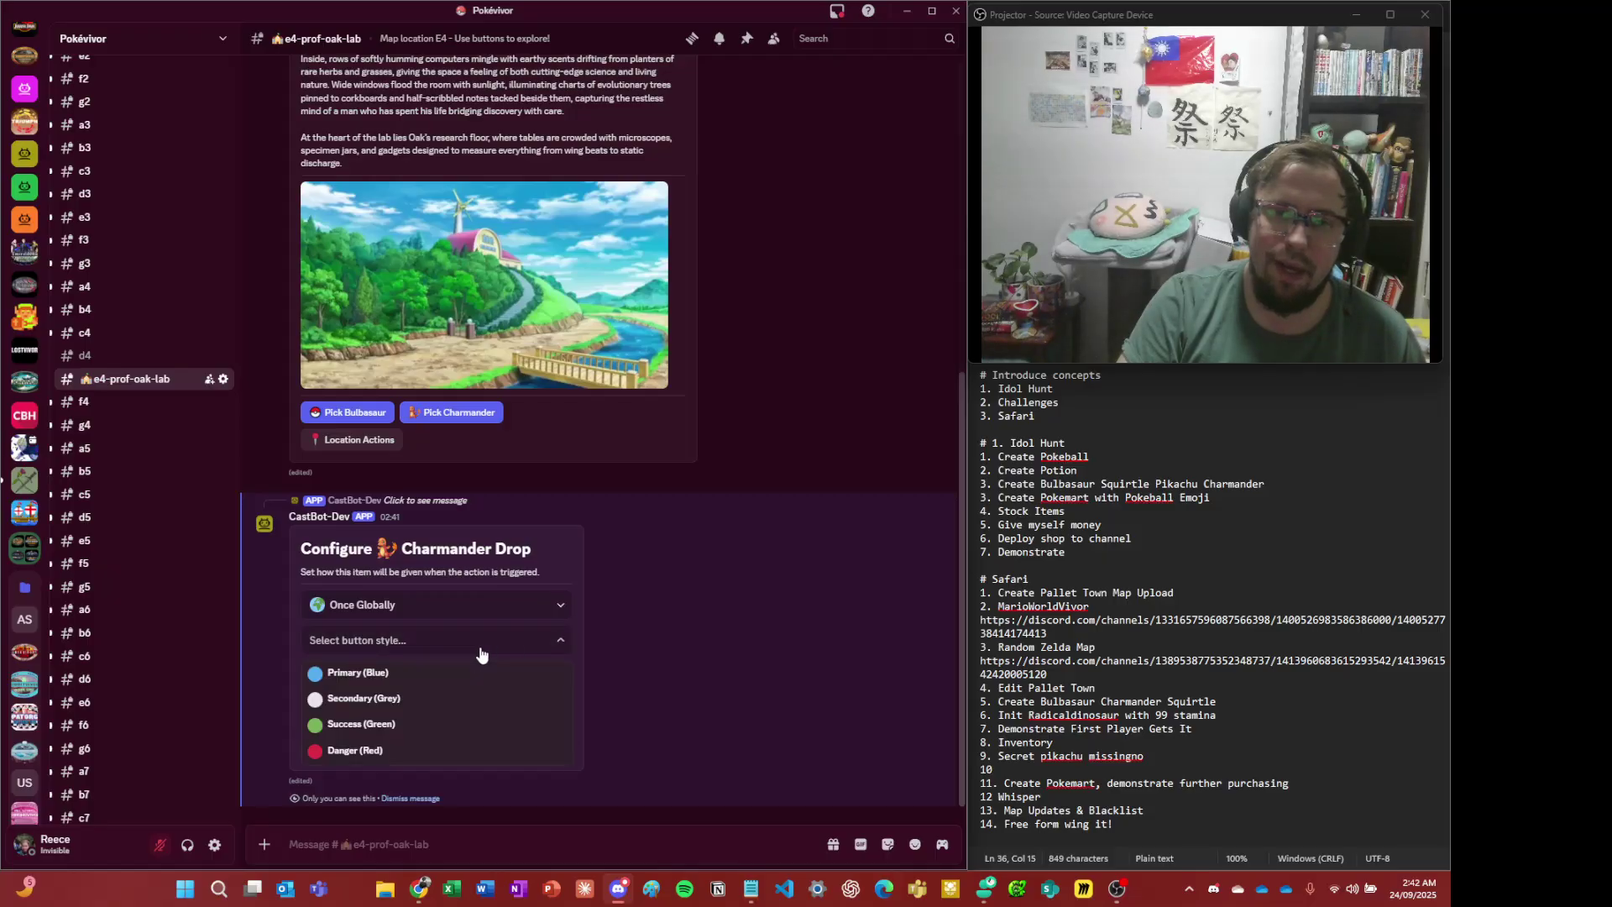
left_click(463, 682)
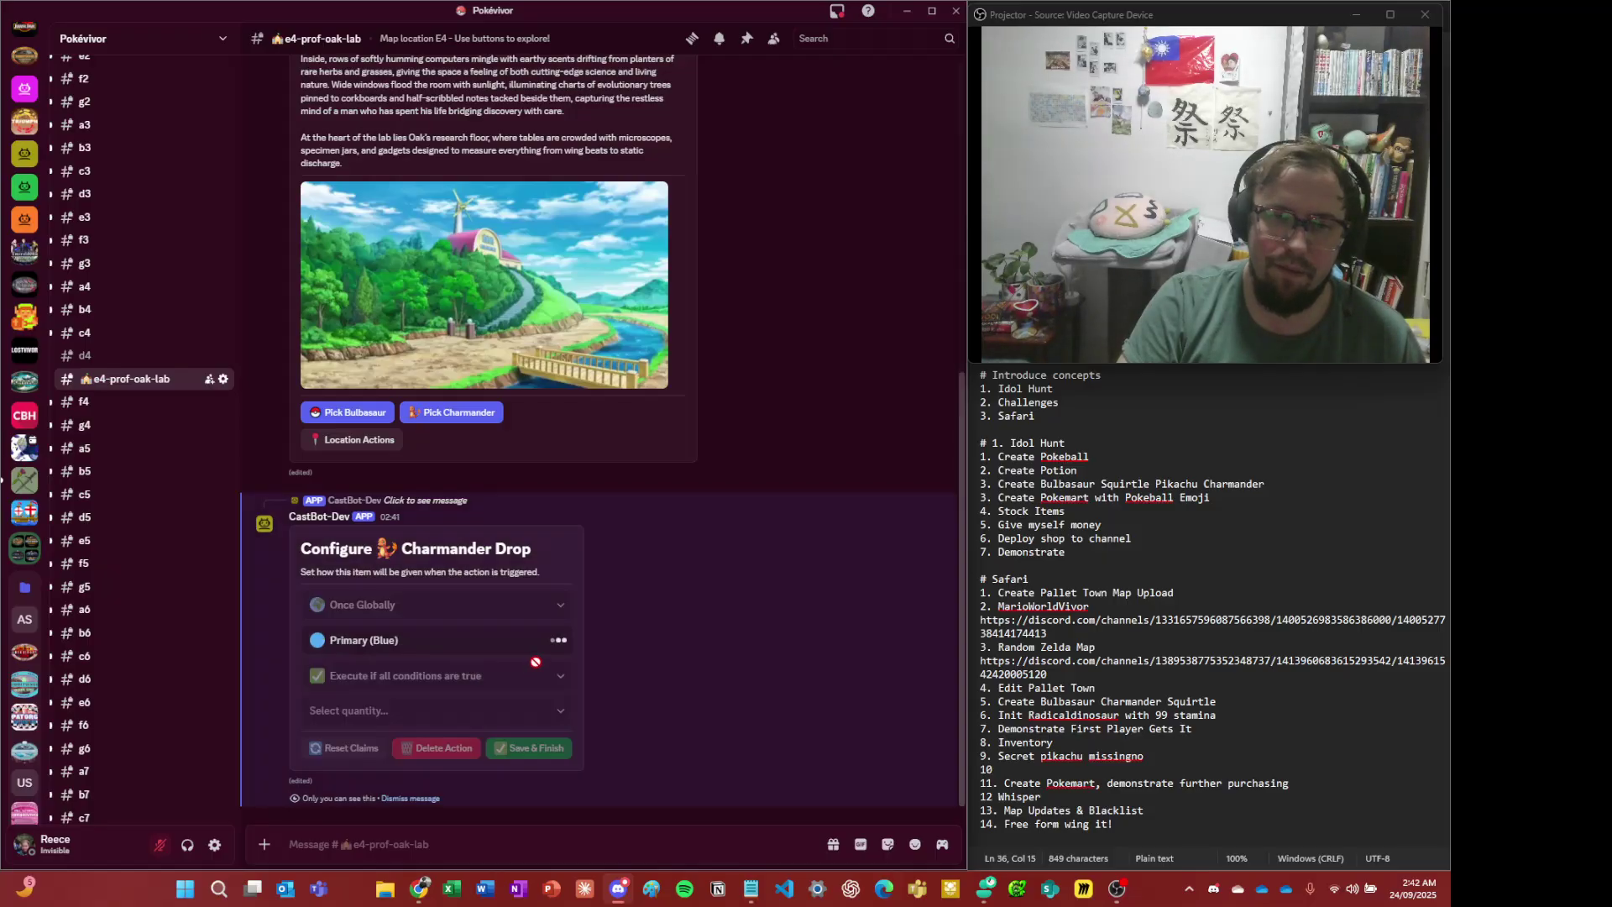
left_click(347, 713)
left_click(345, 598)
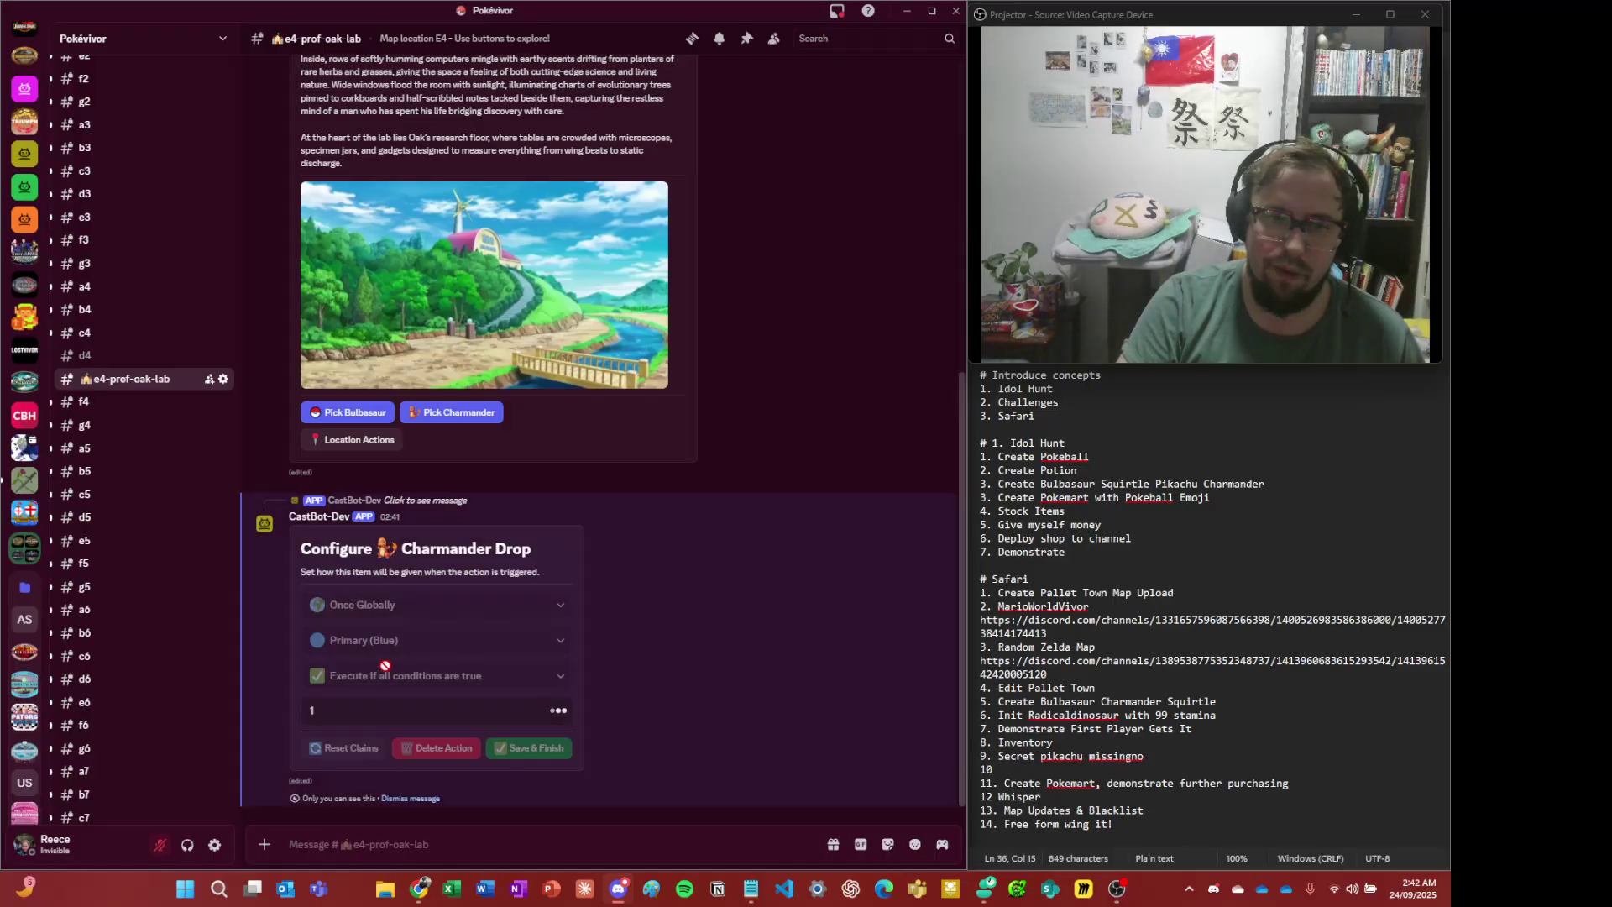
left_click(551, 750)
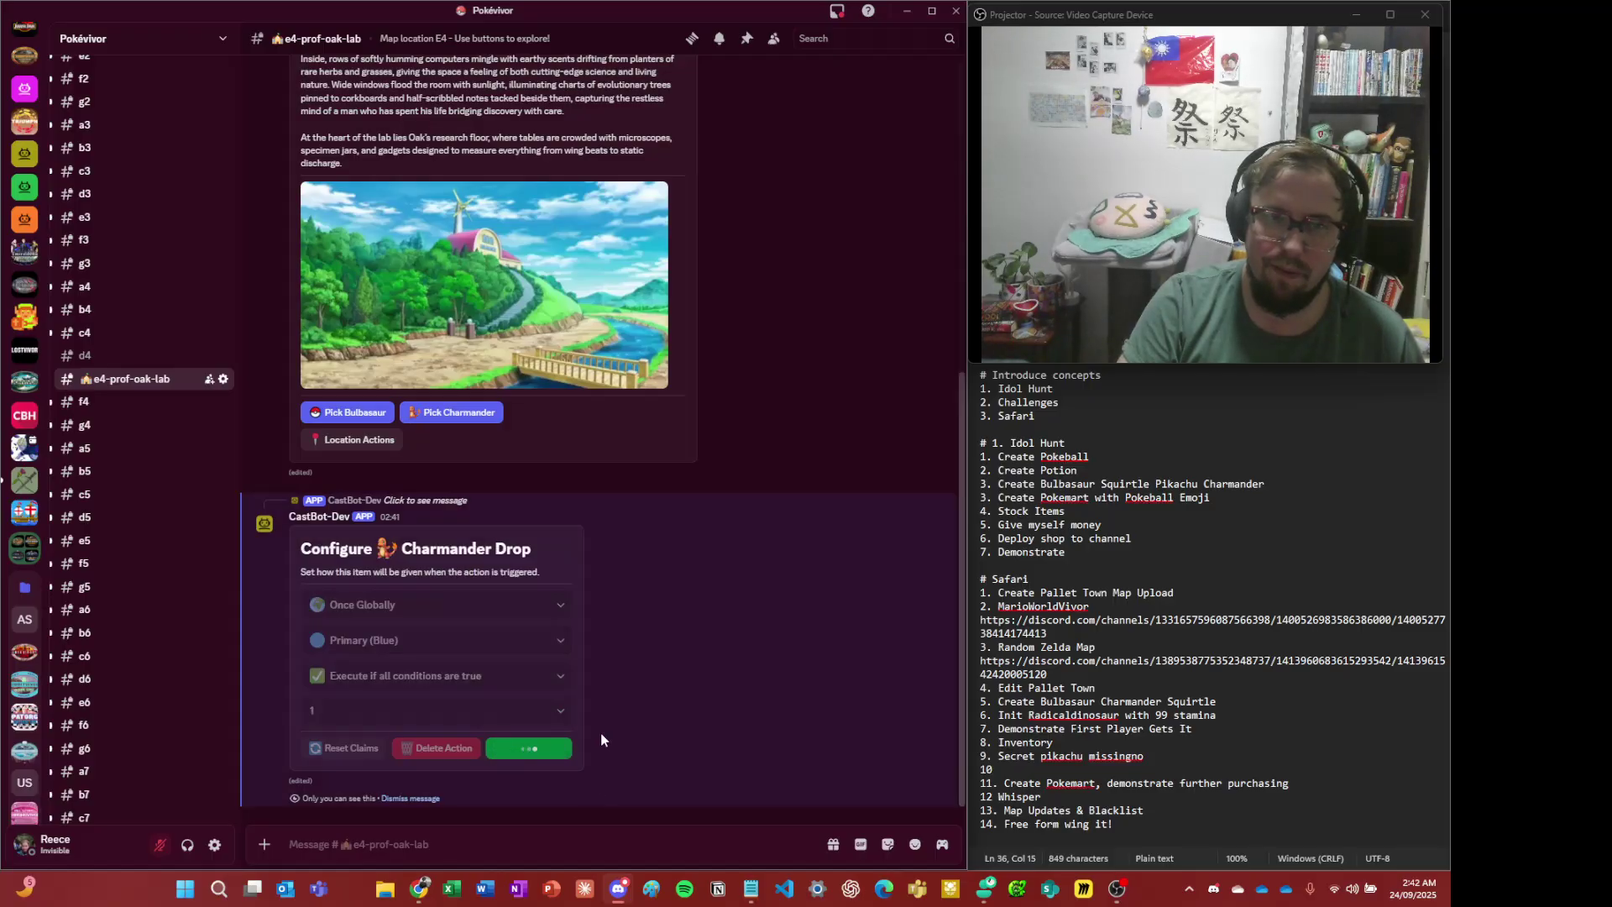
scroll(518, 390, "up", 5)
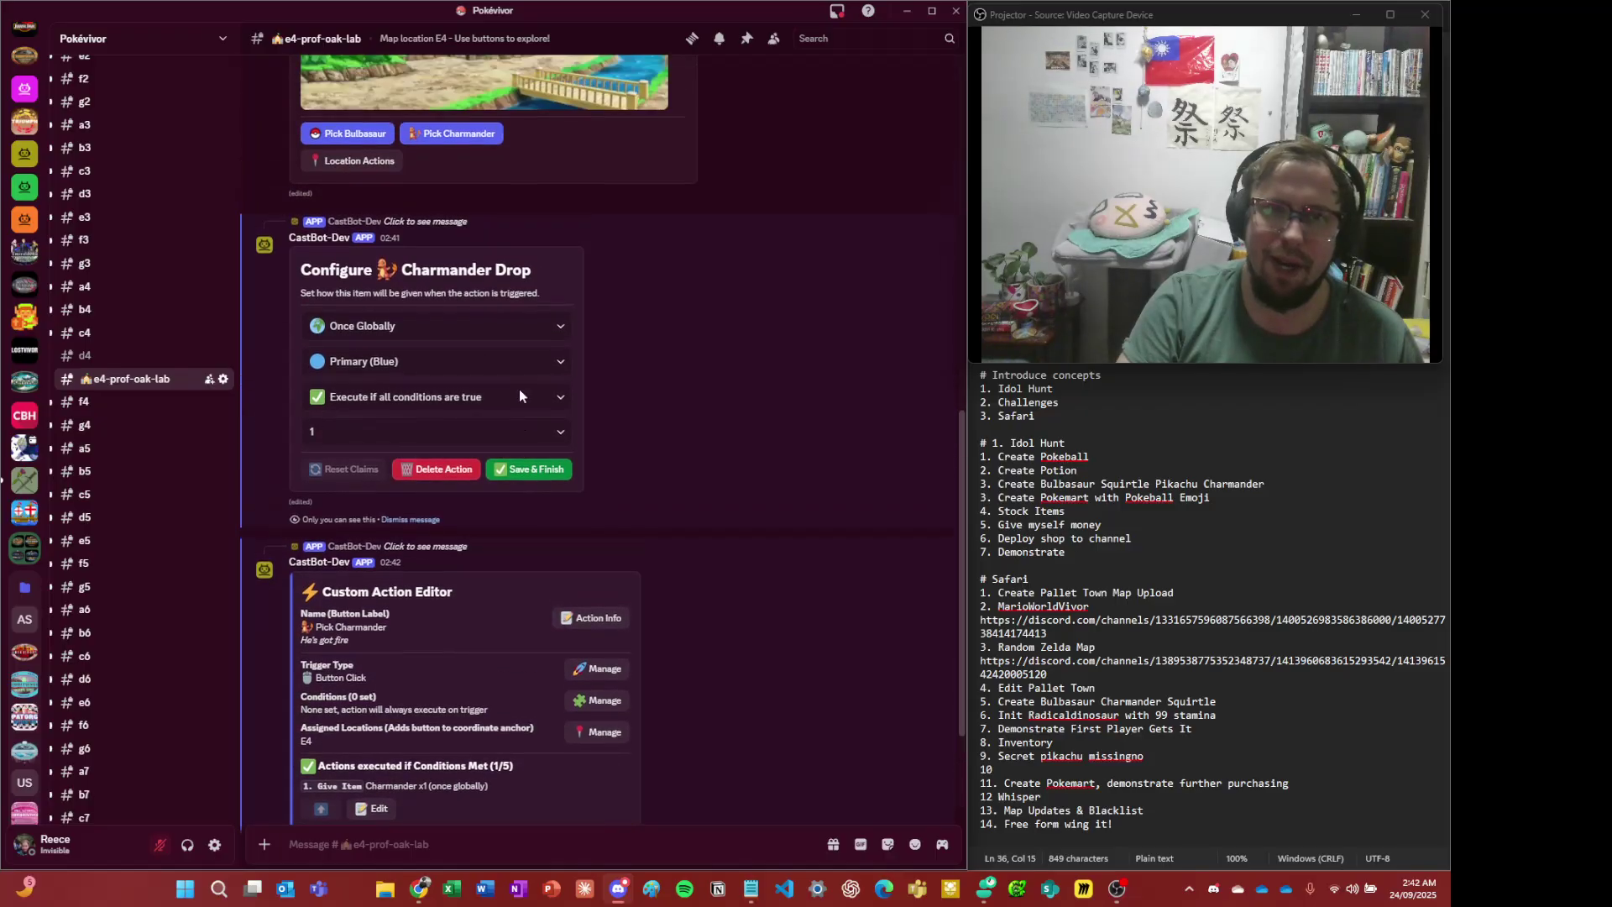
scroll(456, 447, "down", 5)
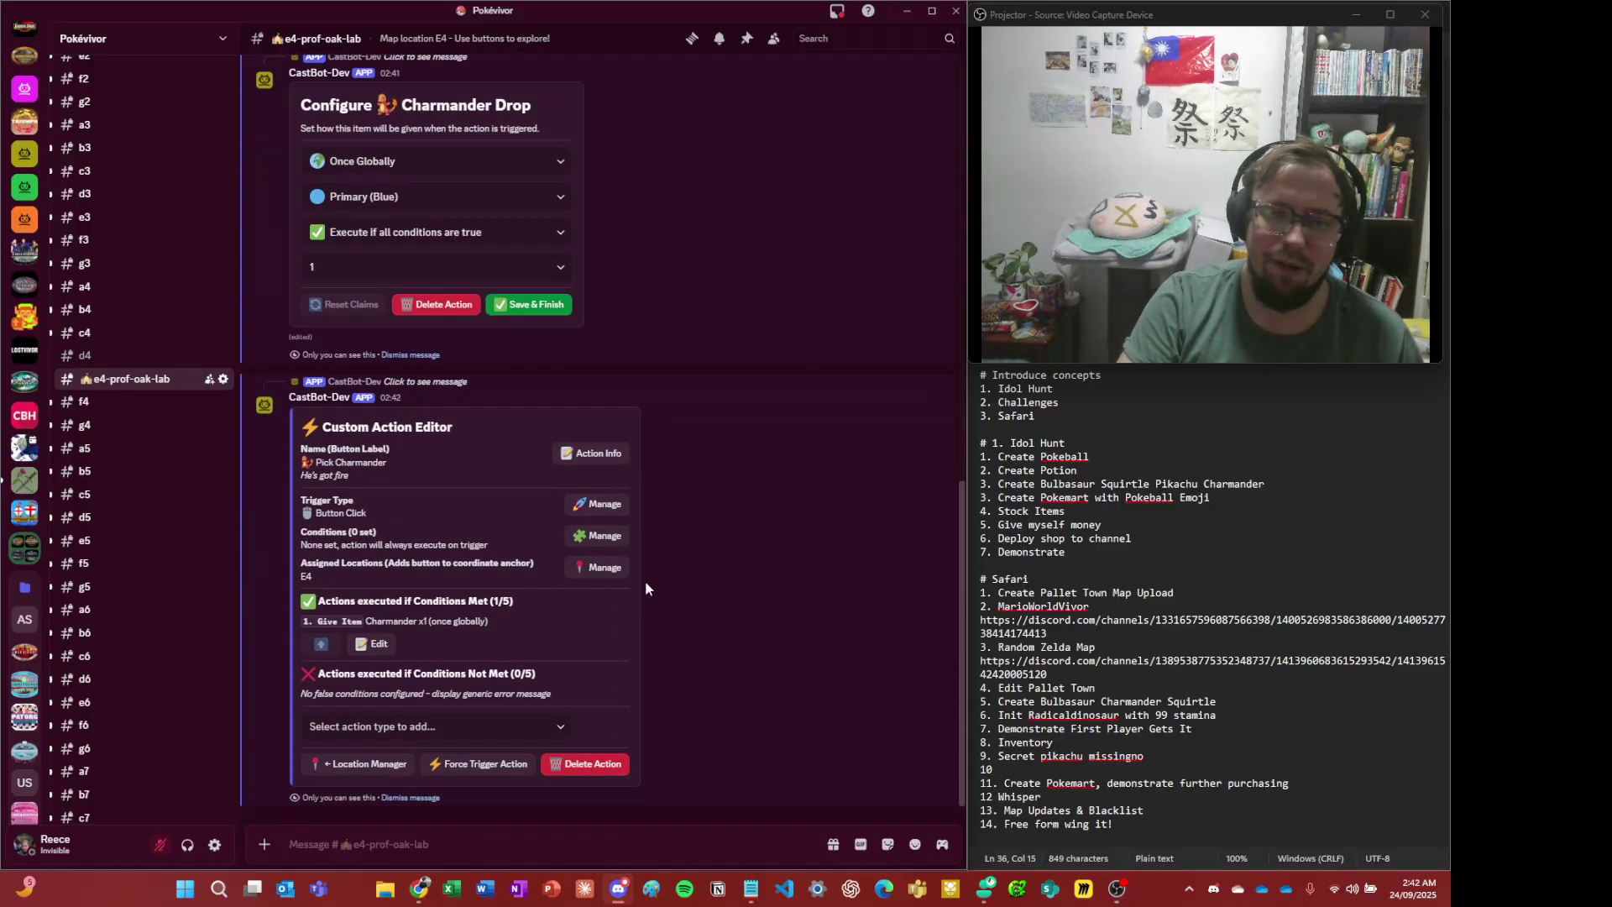
left_click(417, 808)
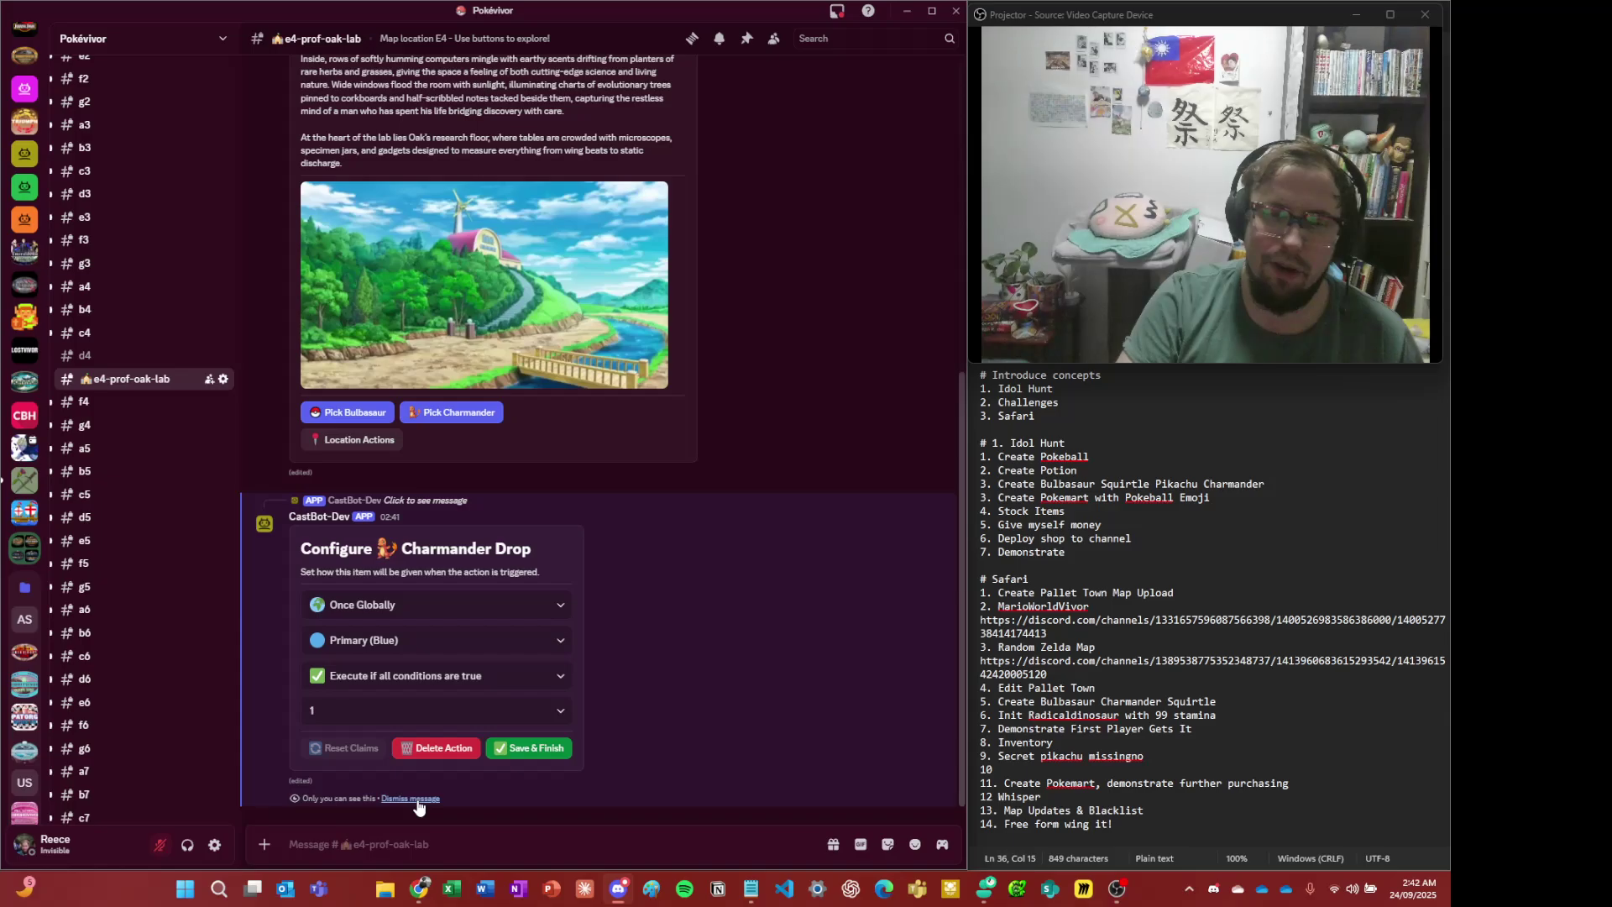
left_click(417, 804)
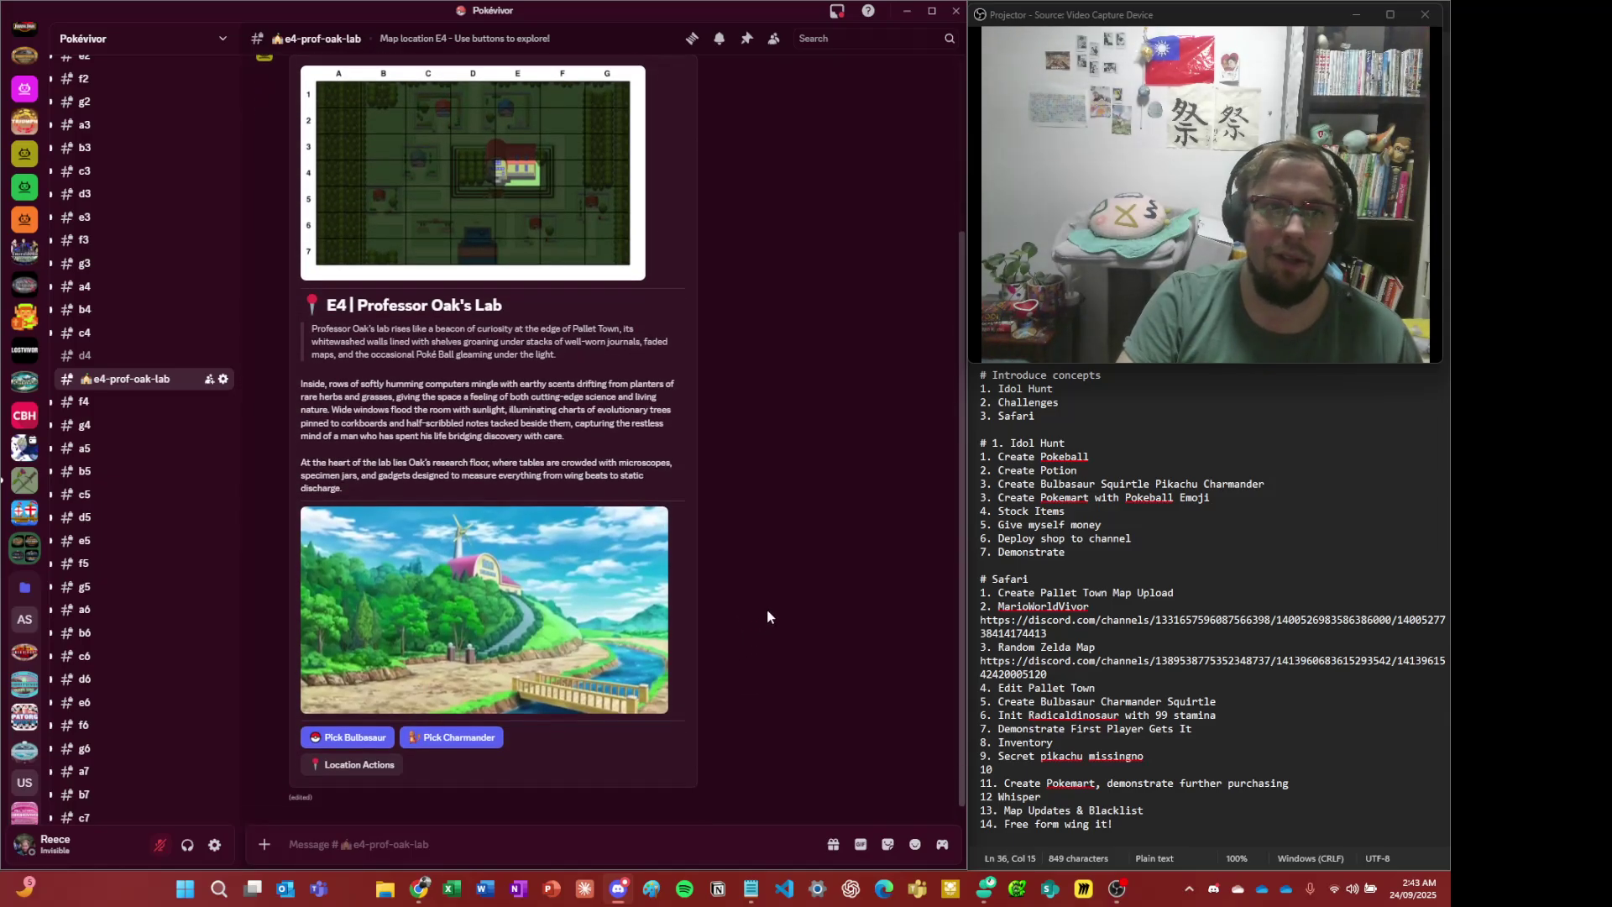
- Scroll through the E4 lab channel, then switch to Chrome's 'ash bulbasaur' image results
scroll(773, 608, "up", 2)
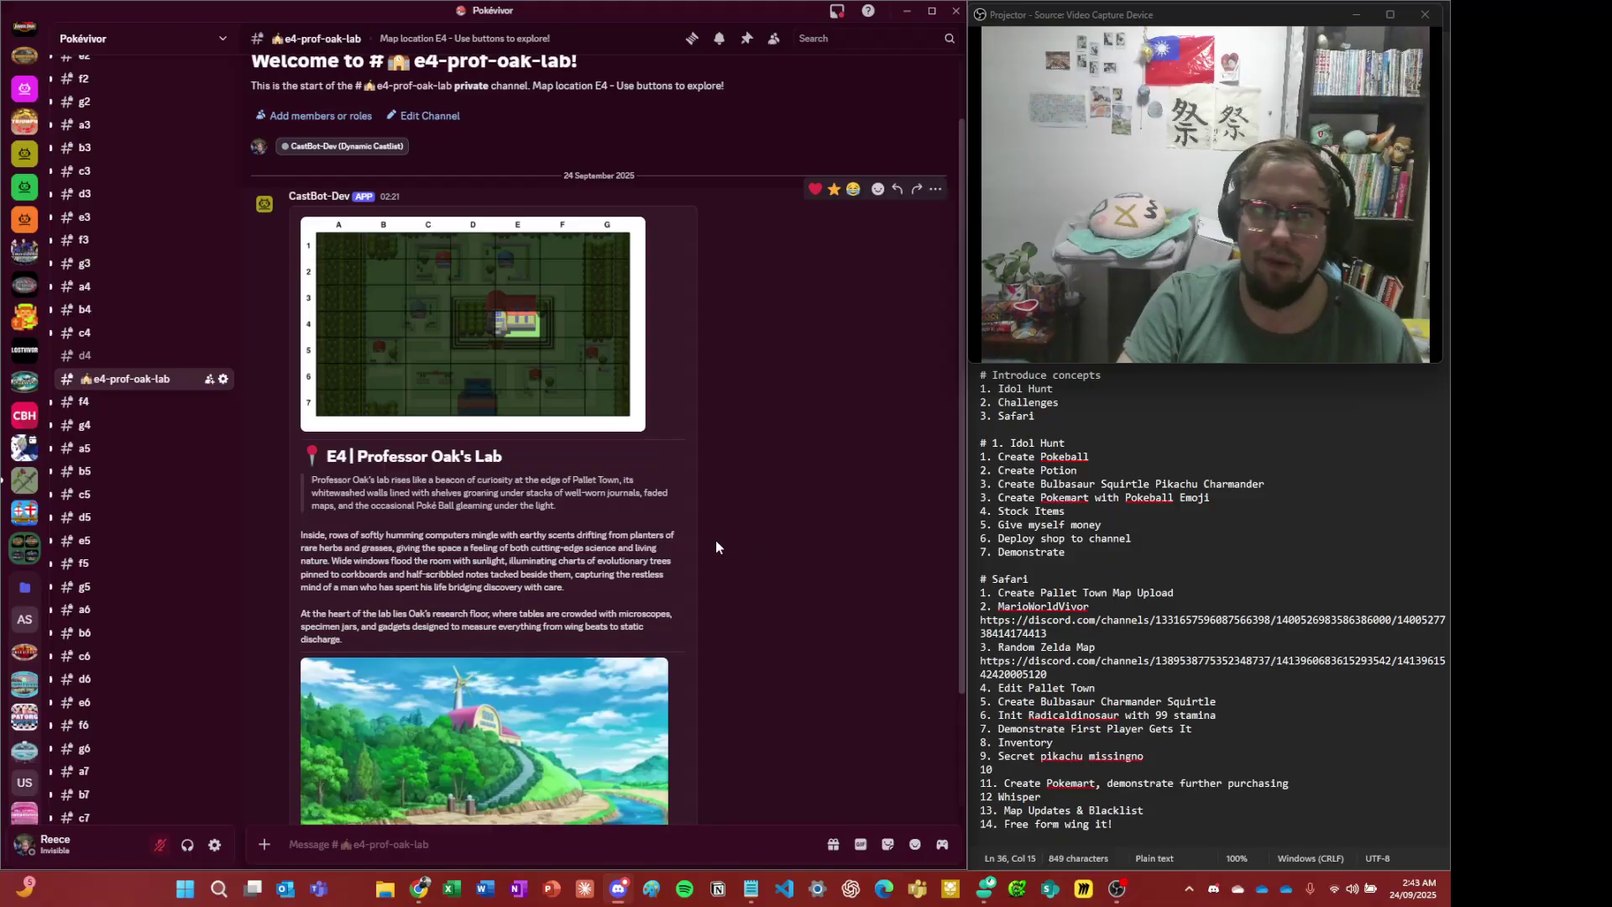
scroll(739, 581, "up", 1)
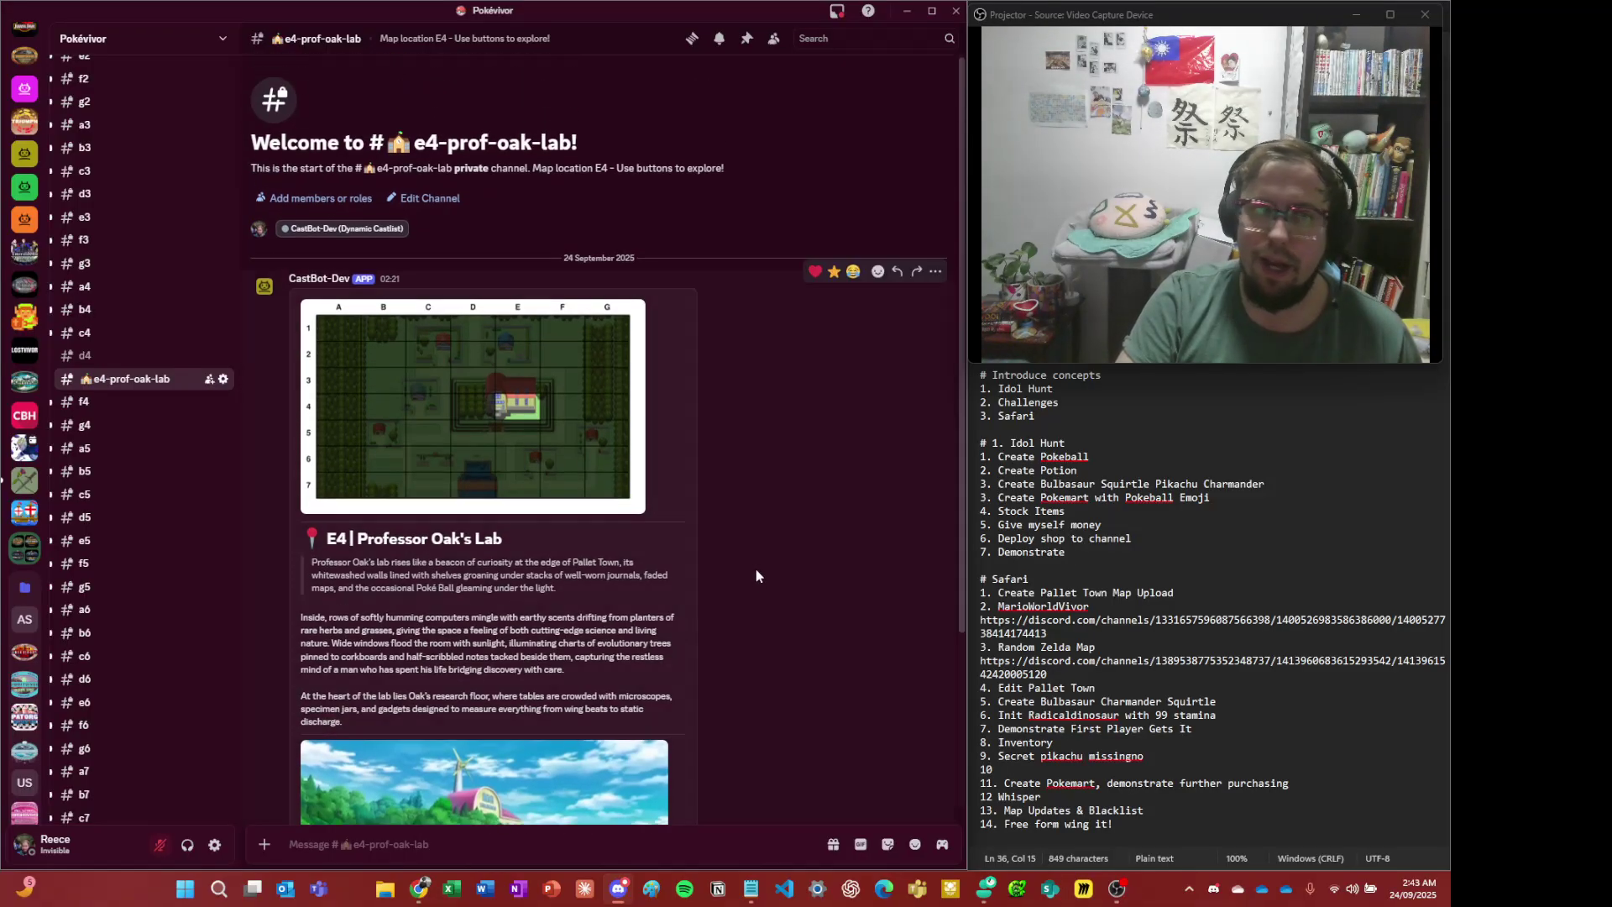
scroll(755, 568, "down", 3)
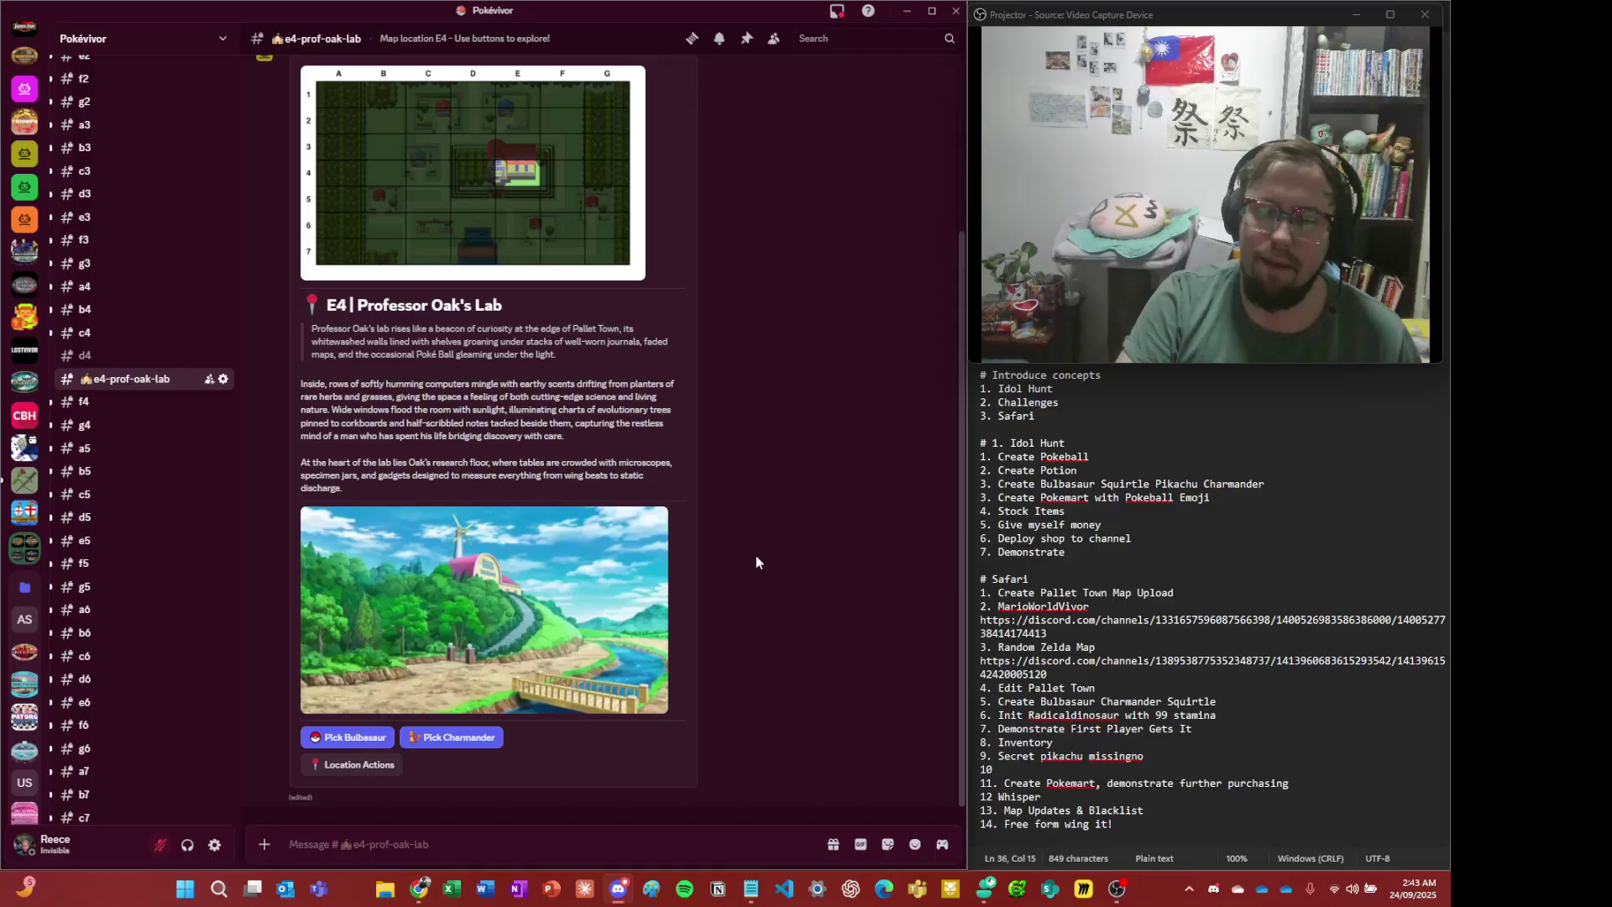
key("alt+Tab")
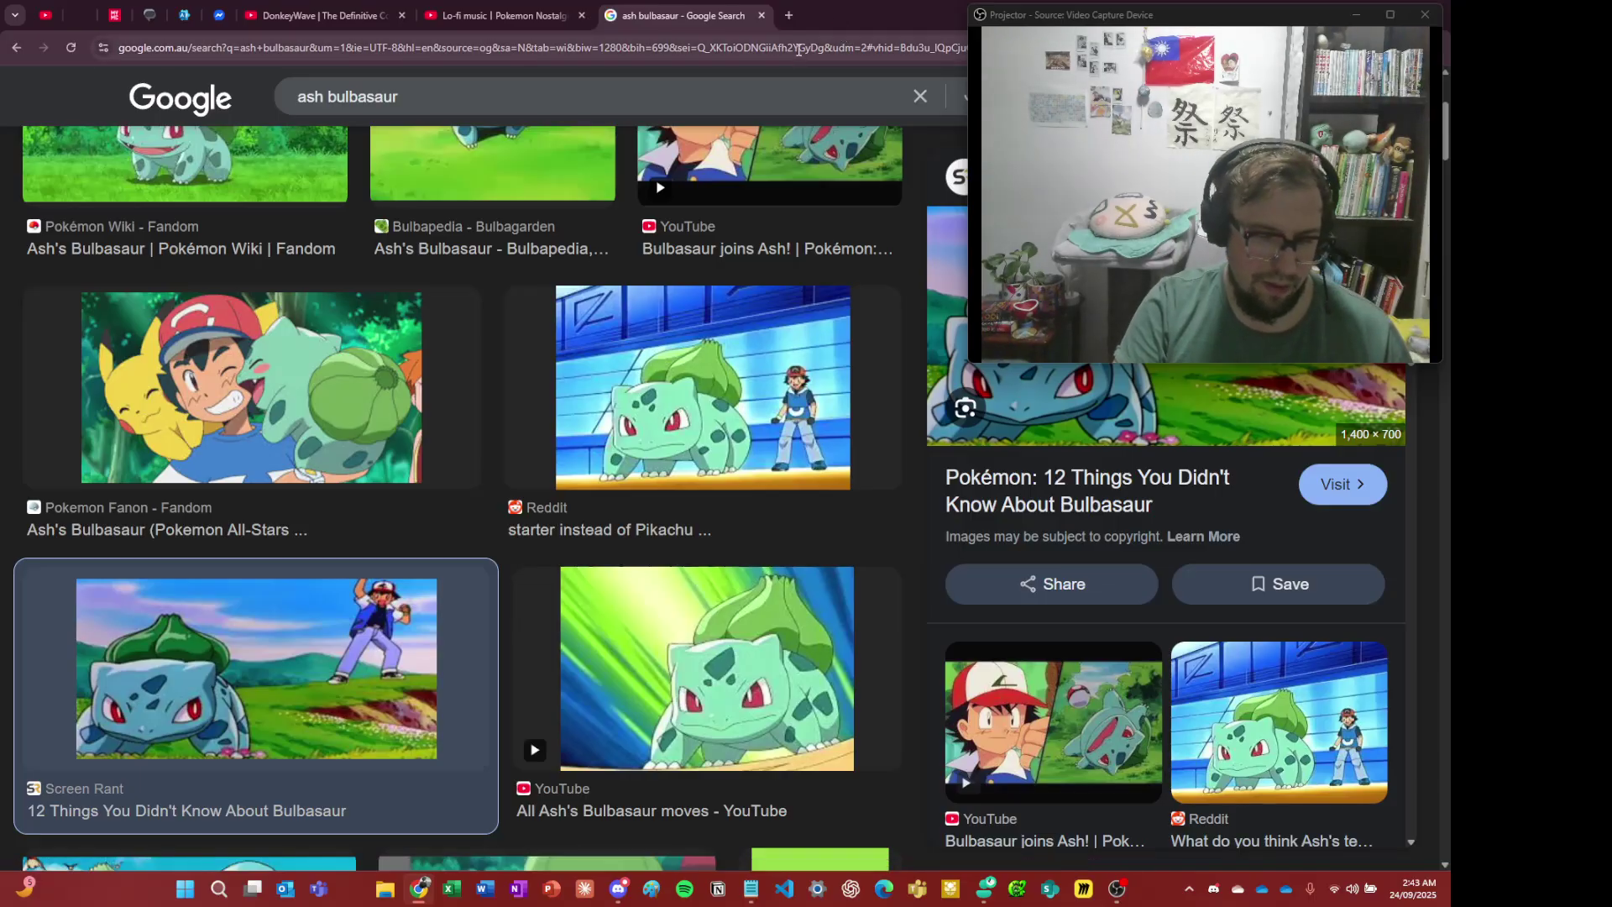
key("alt+Tab")
key("alt+Tab")
key("Tab")
key("Tab")
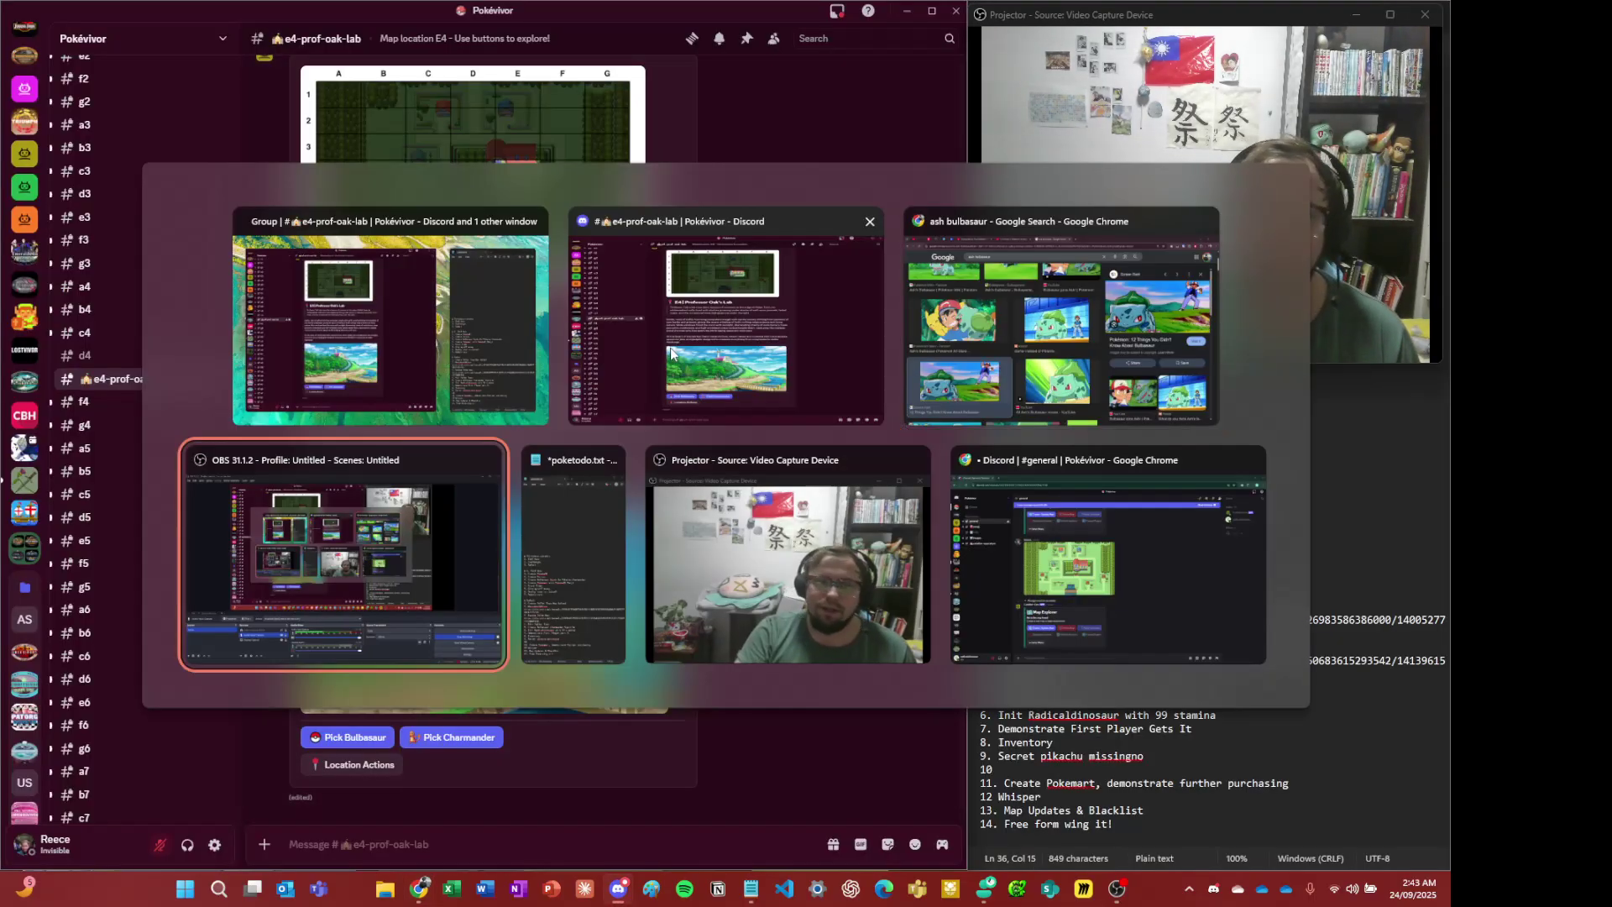
key("alt+Tab")
key("alt+Tab")
key("alt+Tab")
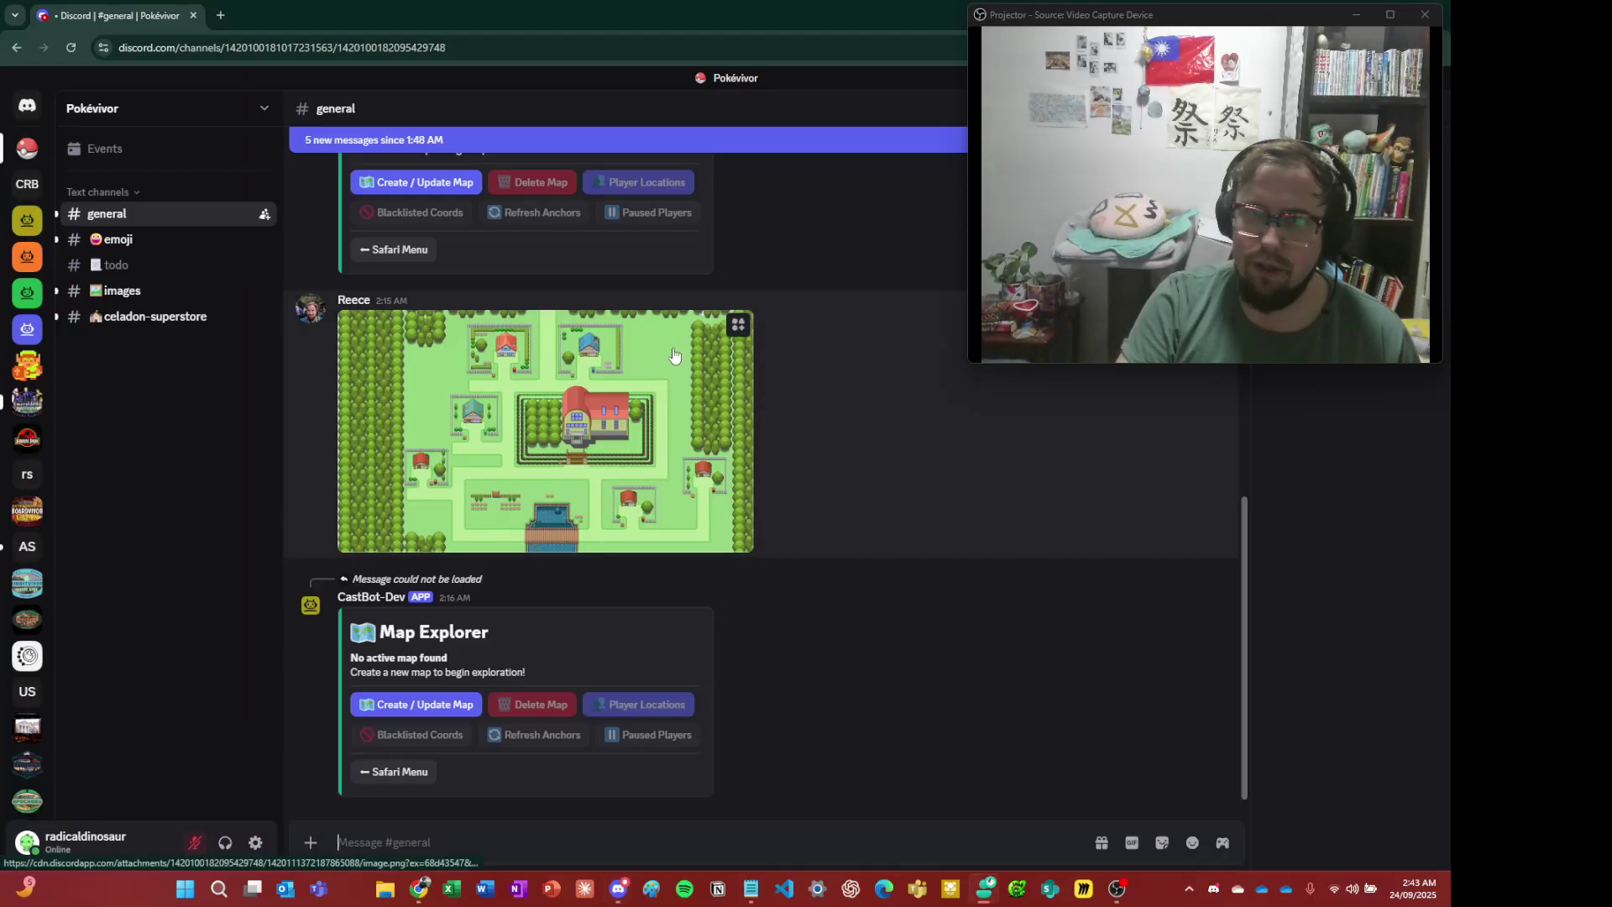
left_click_drag(780, 24, 678, 67)
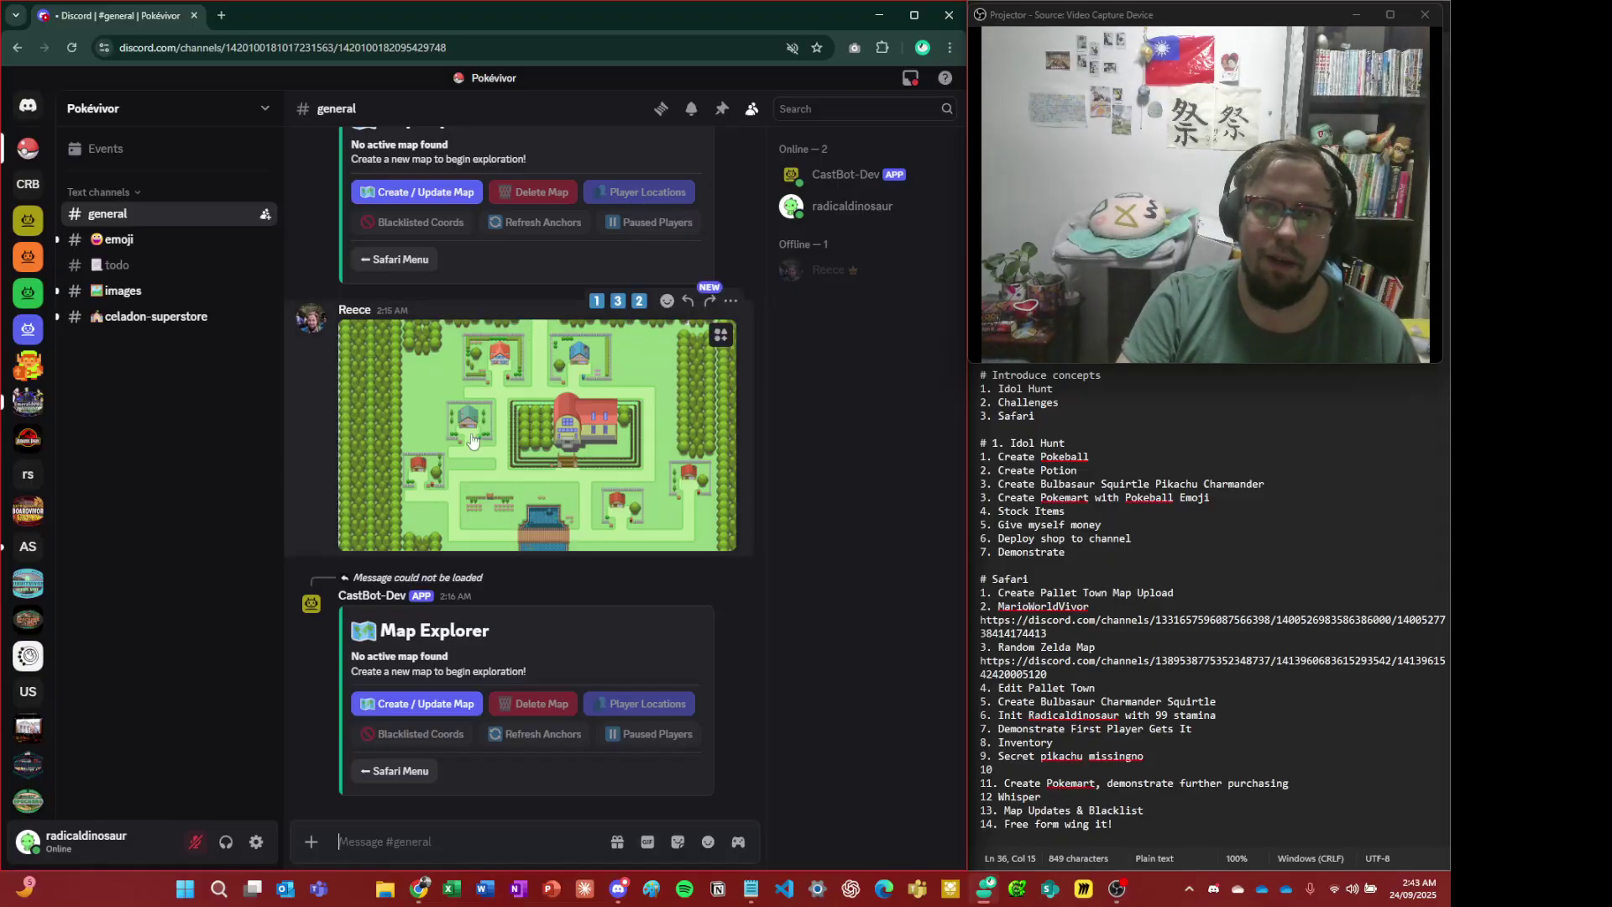
scroll(637, 267, "up", 3)
scroll(637, 267, "down", 3)
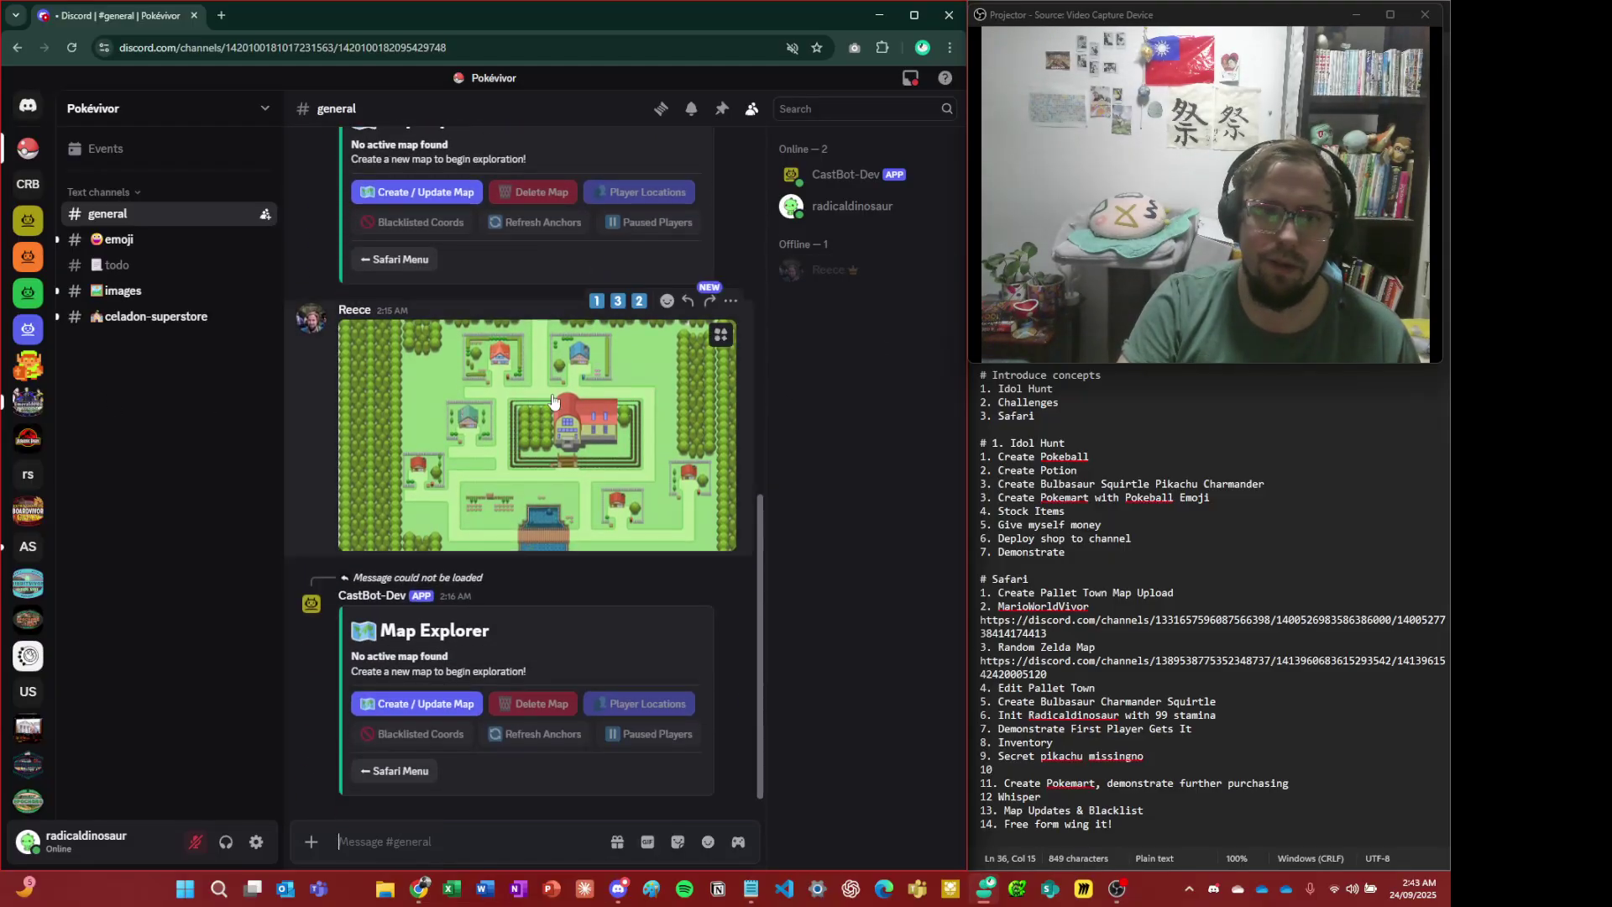
key("alt+Tab")
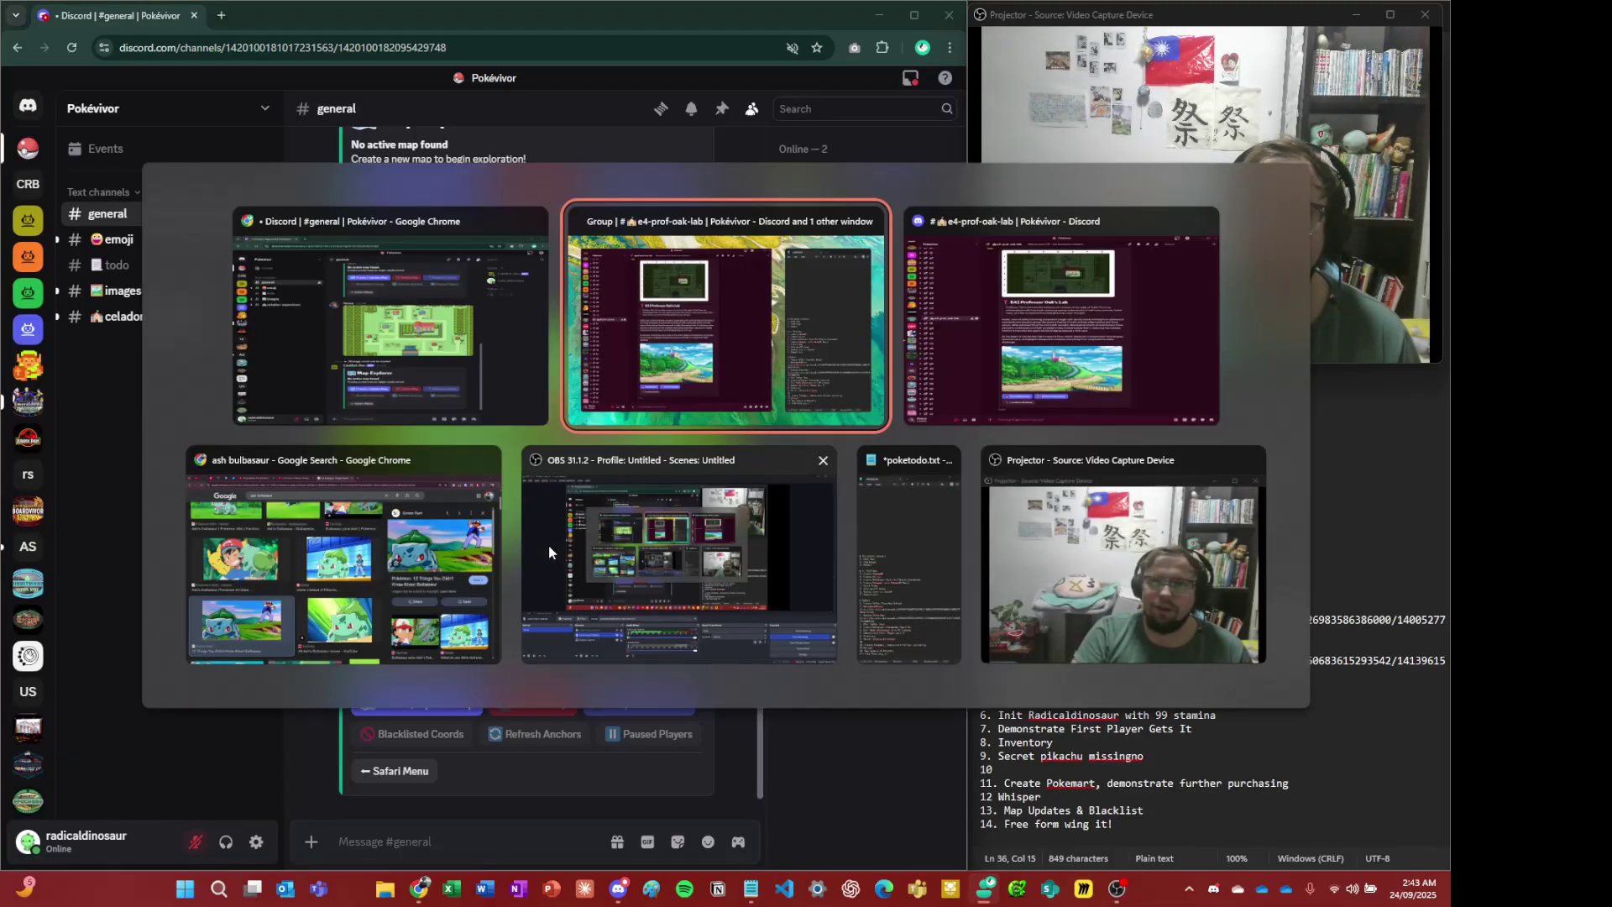
key("alt+Tab")
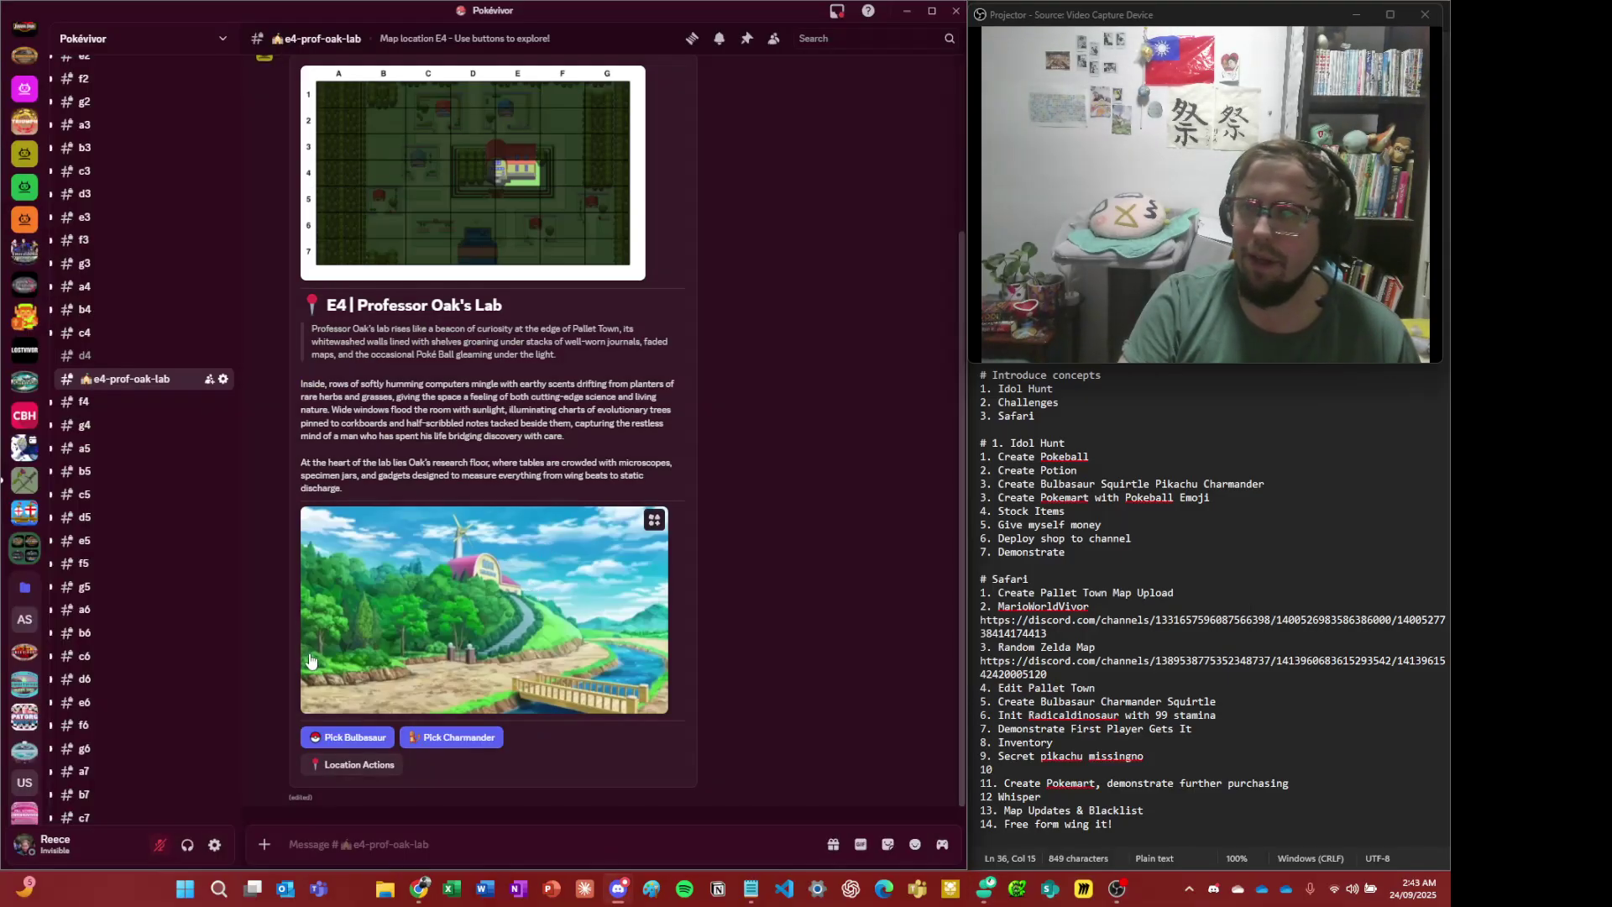
left_click(374, 839)
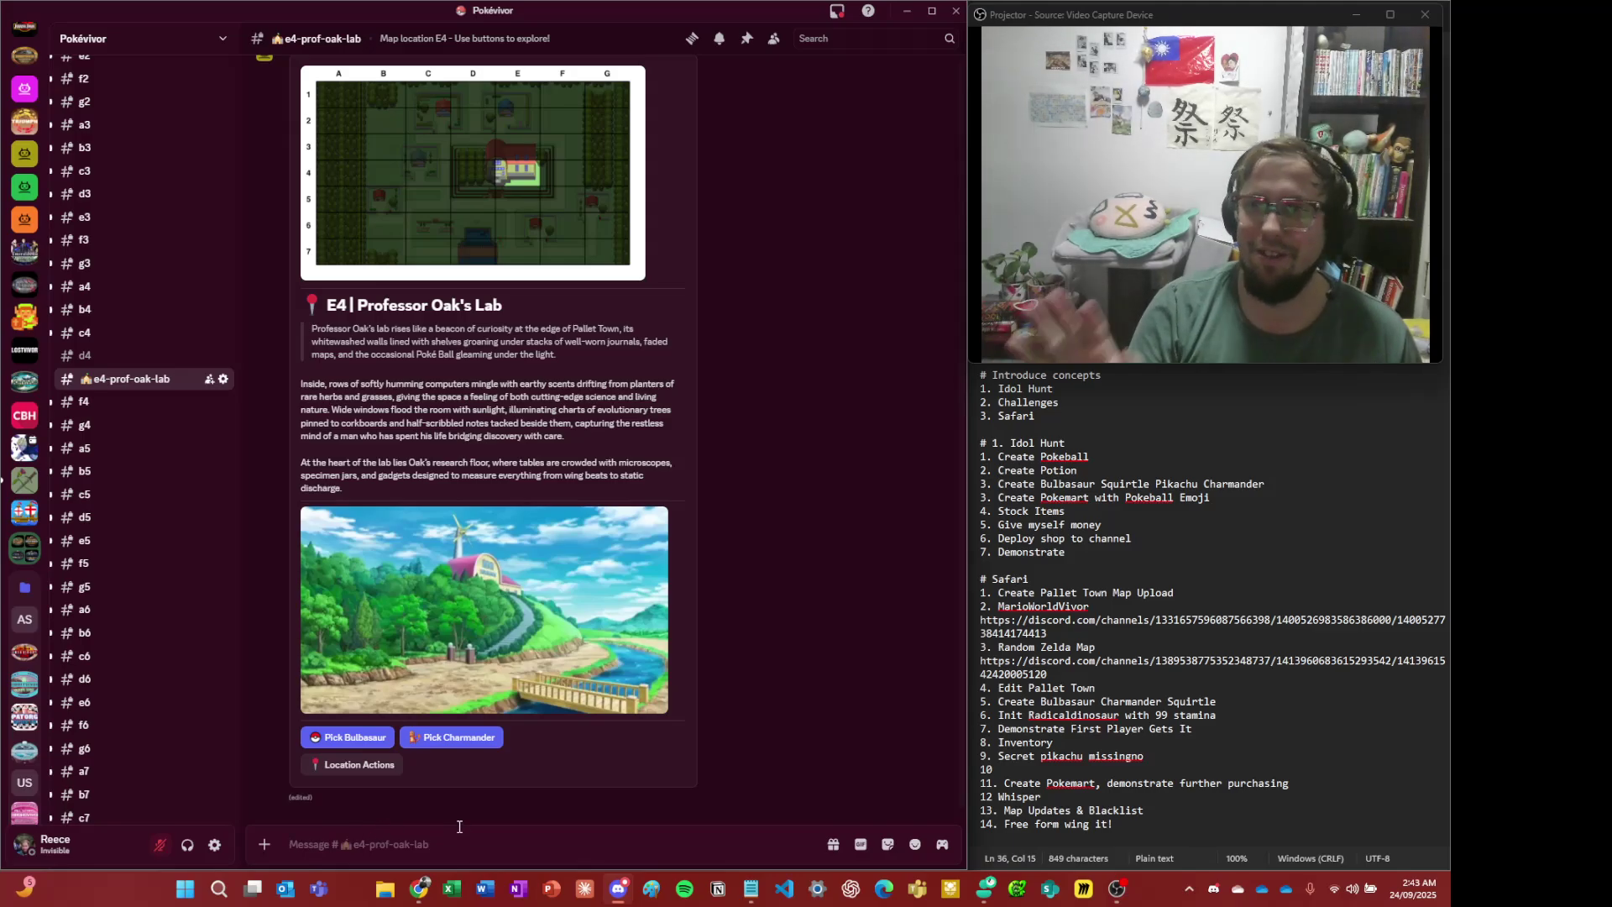
scroll(707, 679, "up", 3)
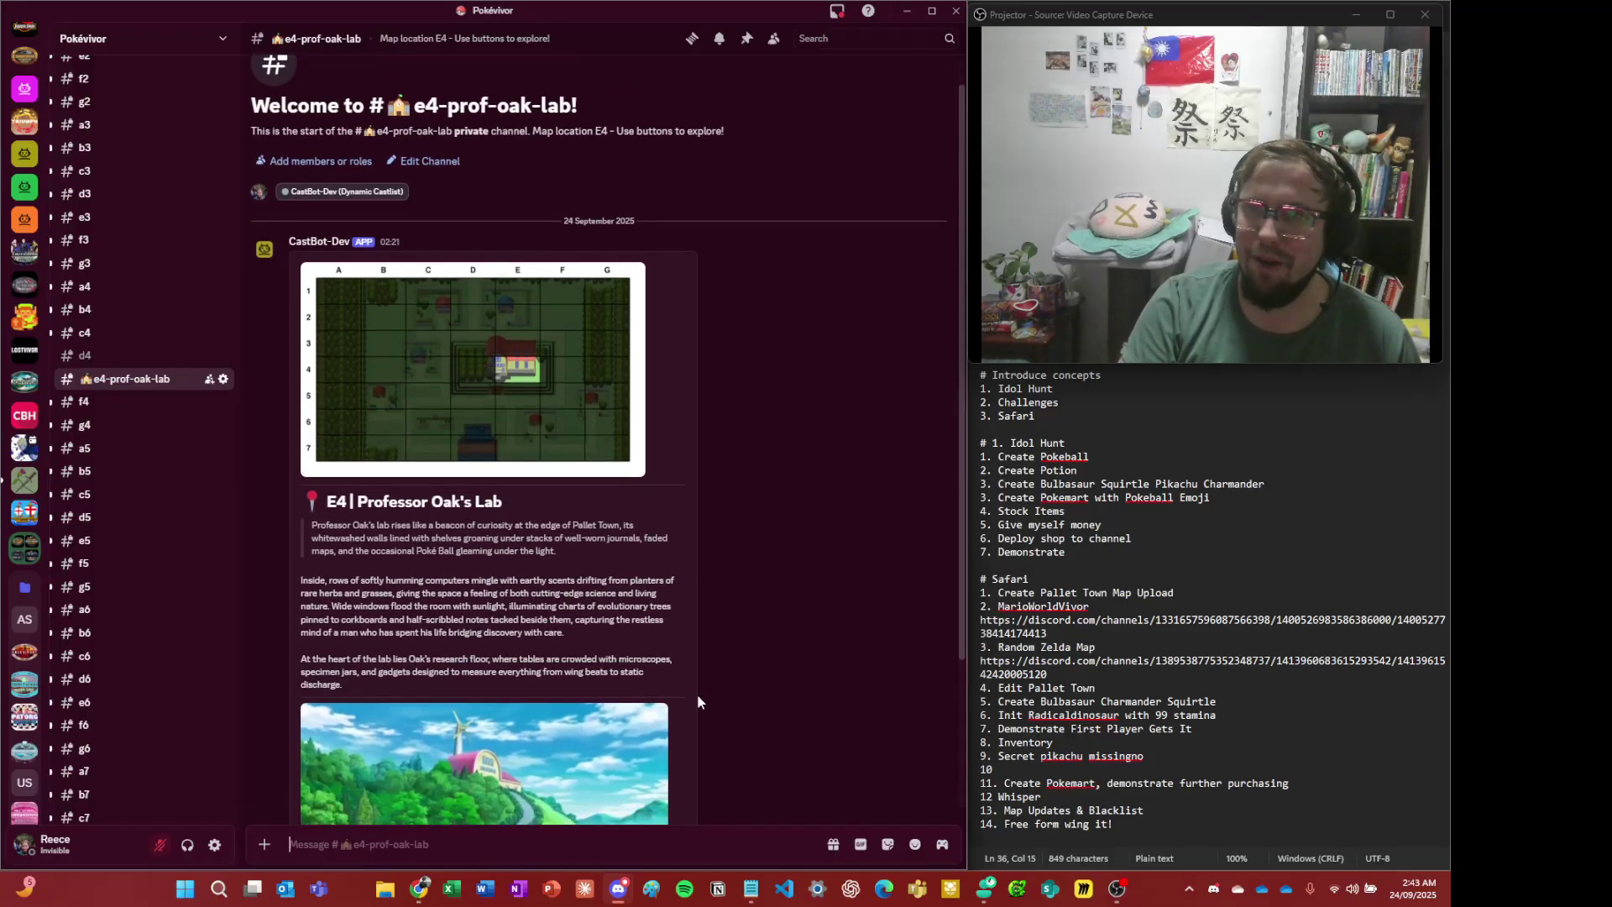
scroll(637, 743, "down", 3)
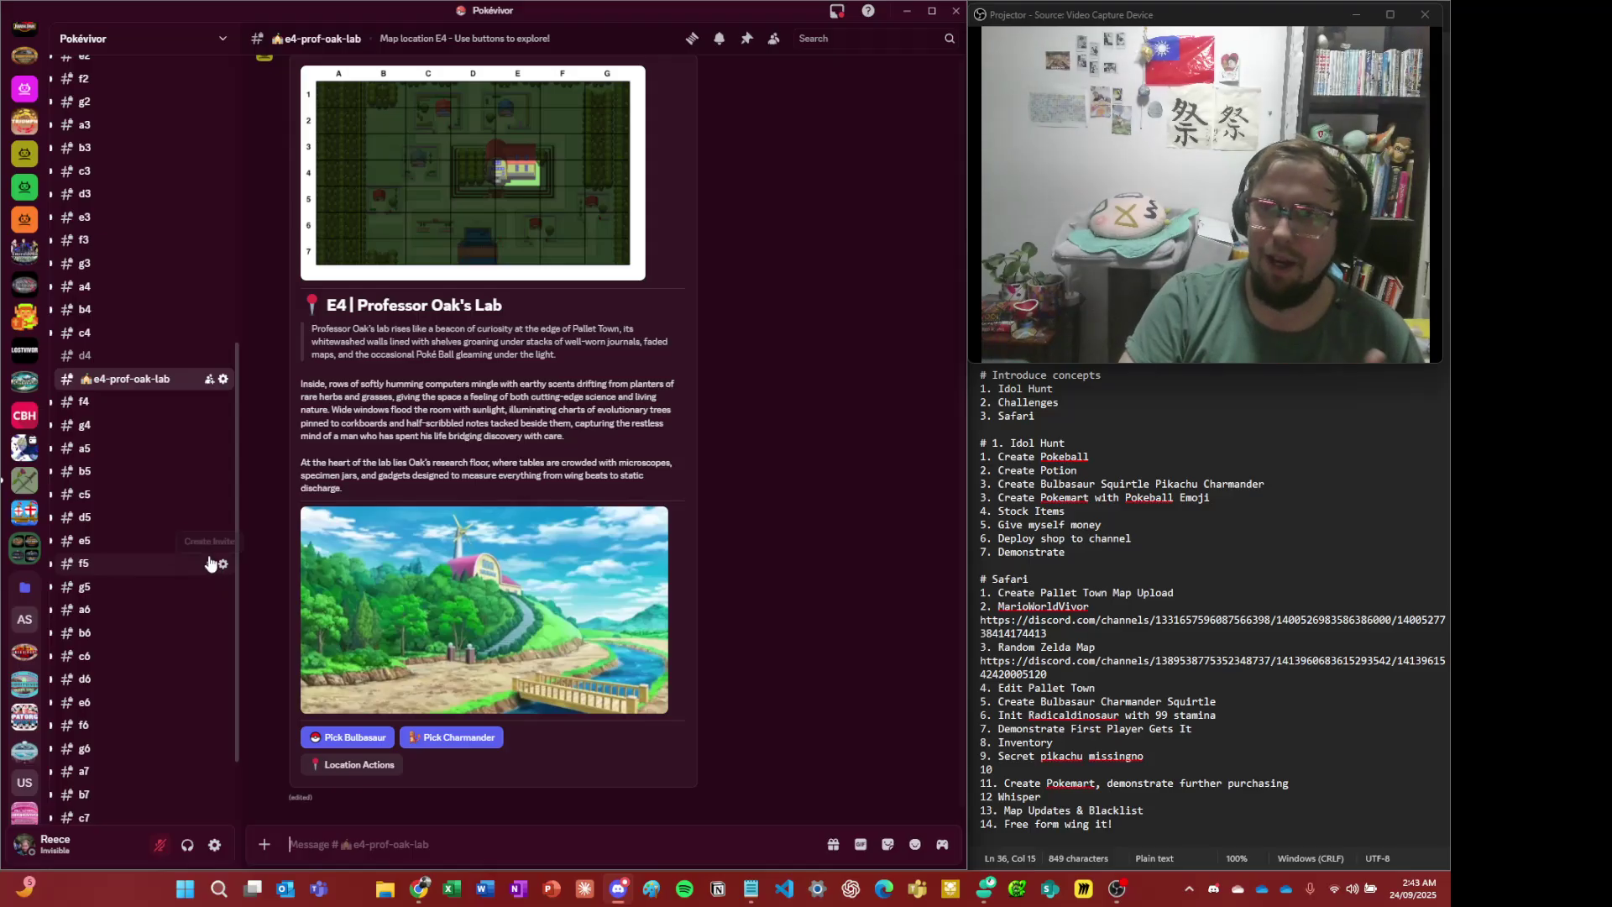
- Run /menu in #general and open CastBot's Safari section
scroll(17, 460, "up", 3)
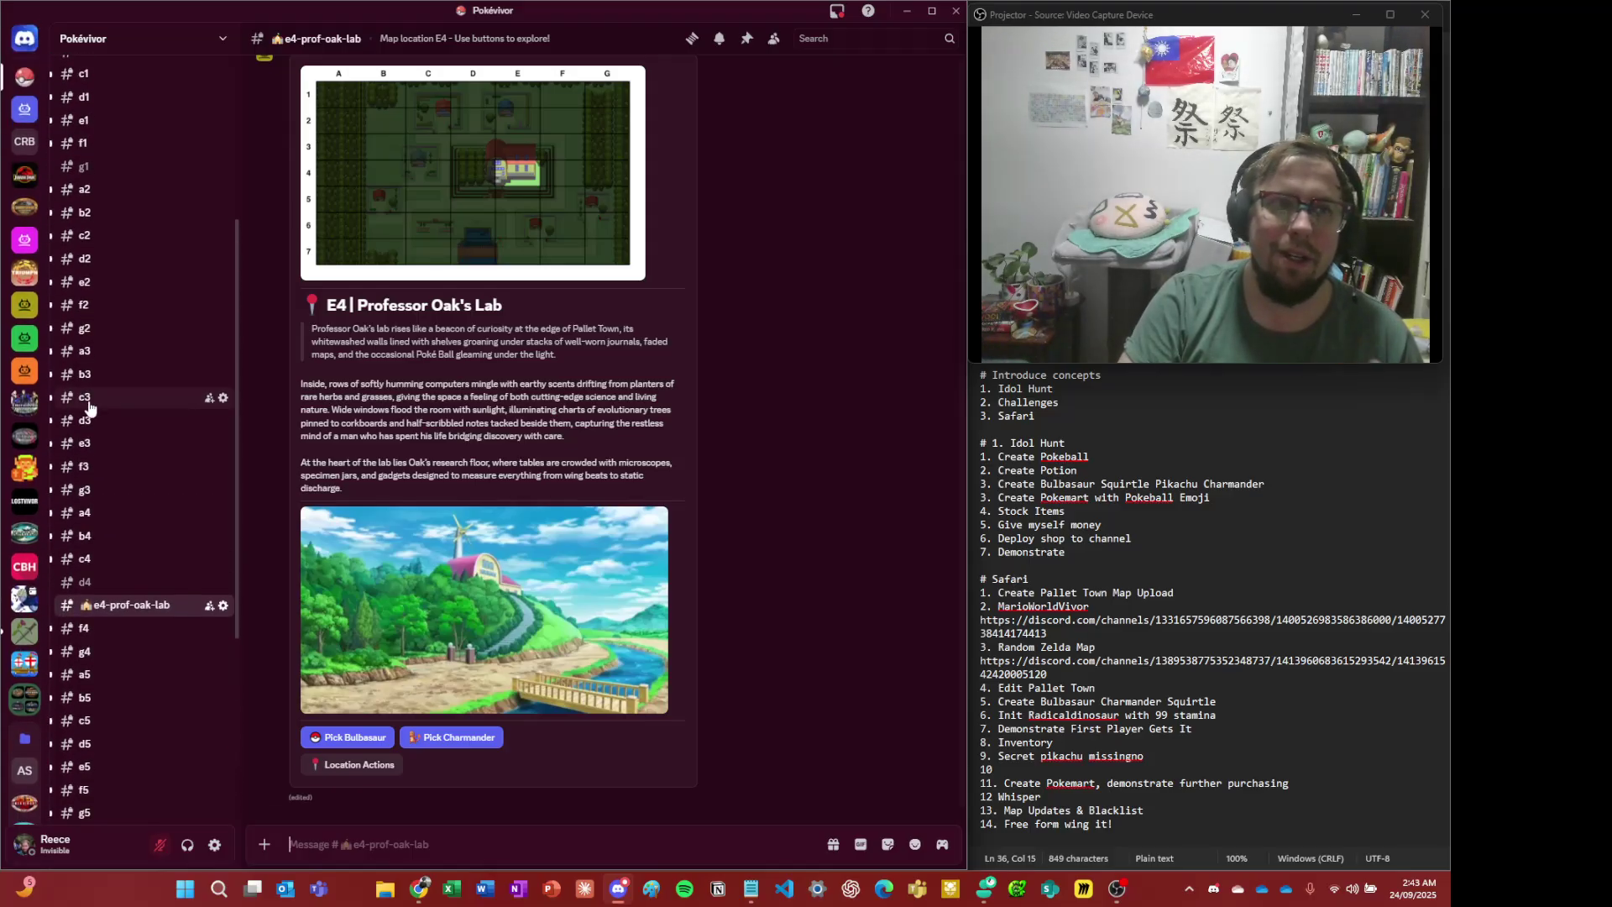
scroll(107, 407, "up", 6)
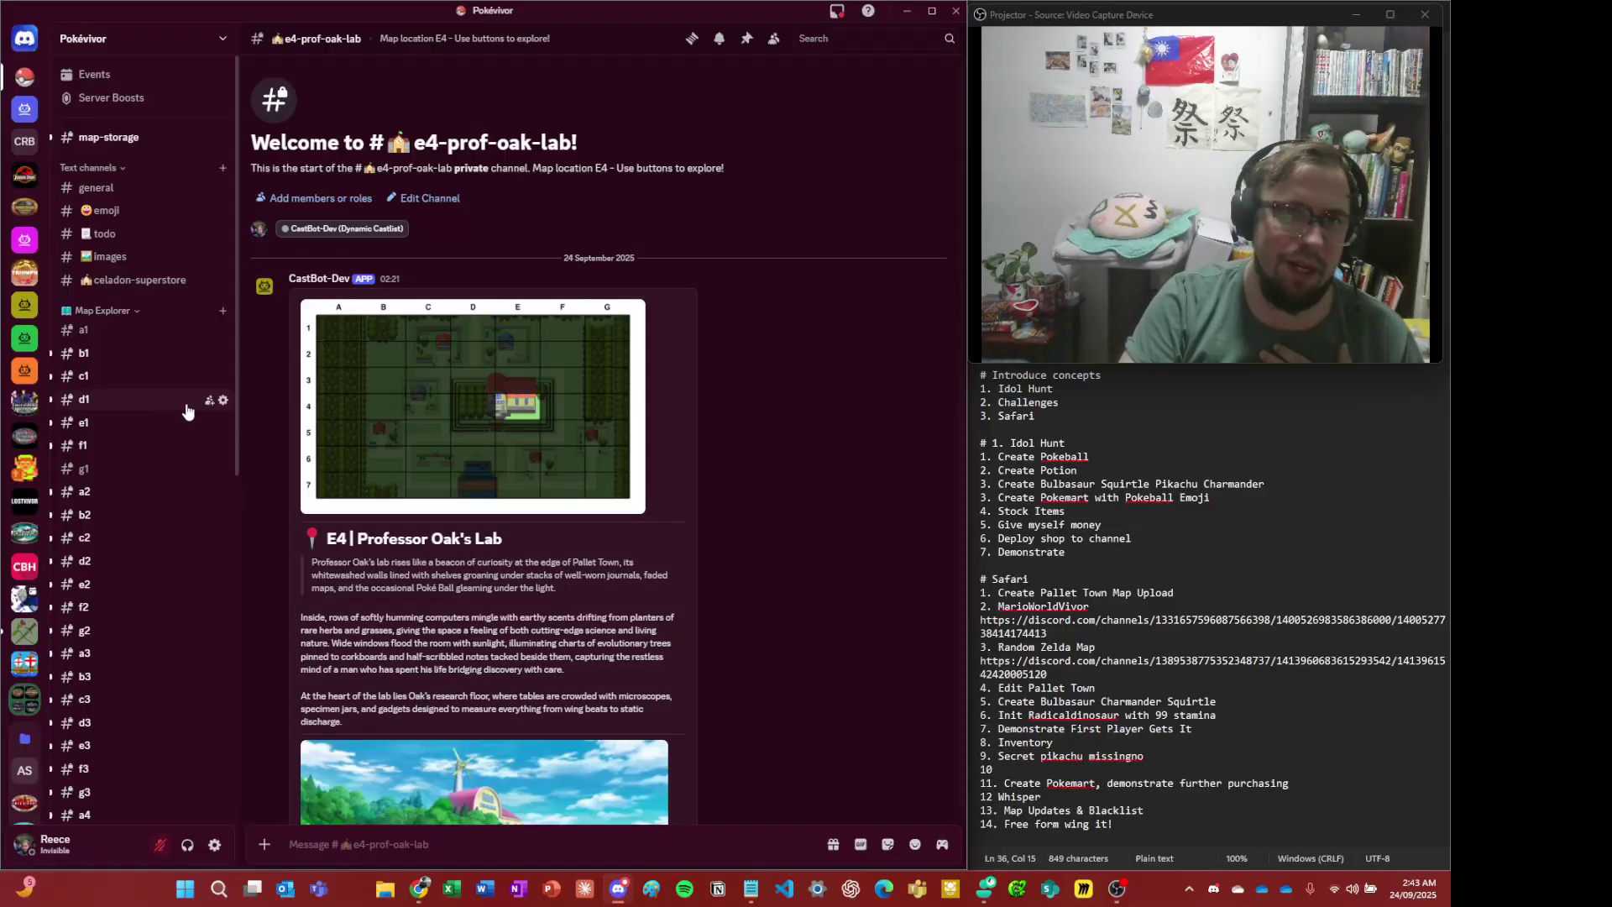
left_click(100, 188)
type("/")
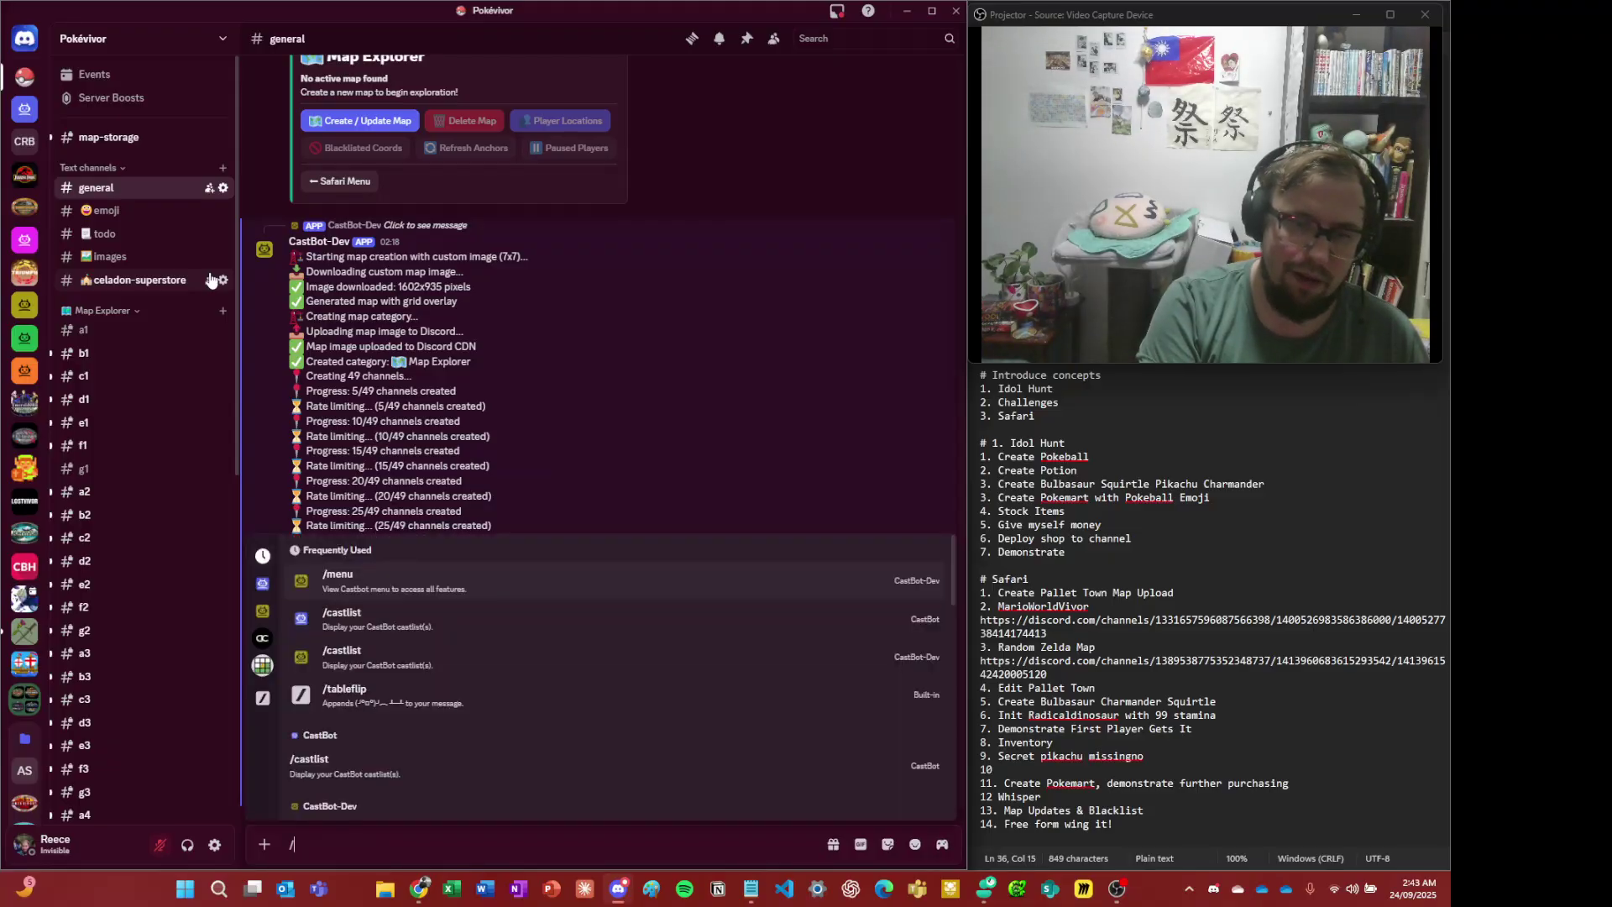
type("menu")
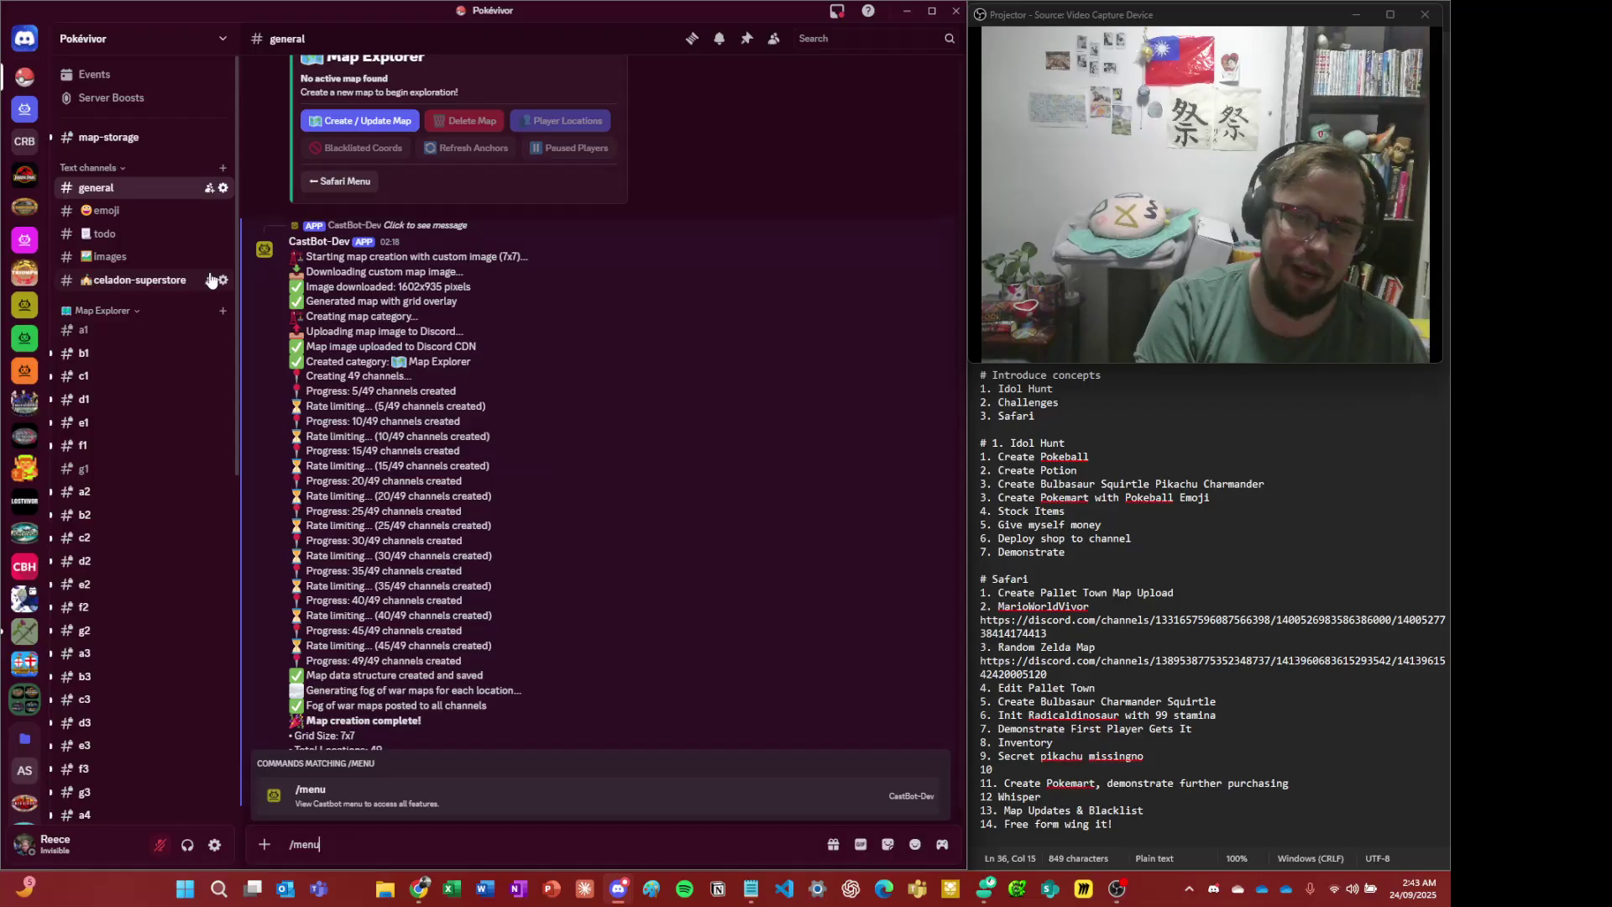
key("Return")
key("Return")
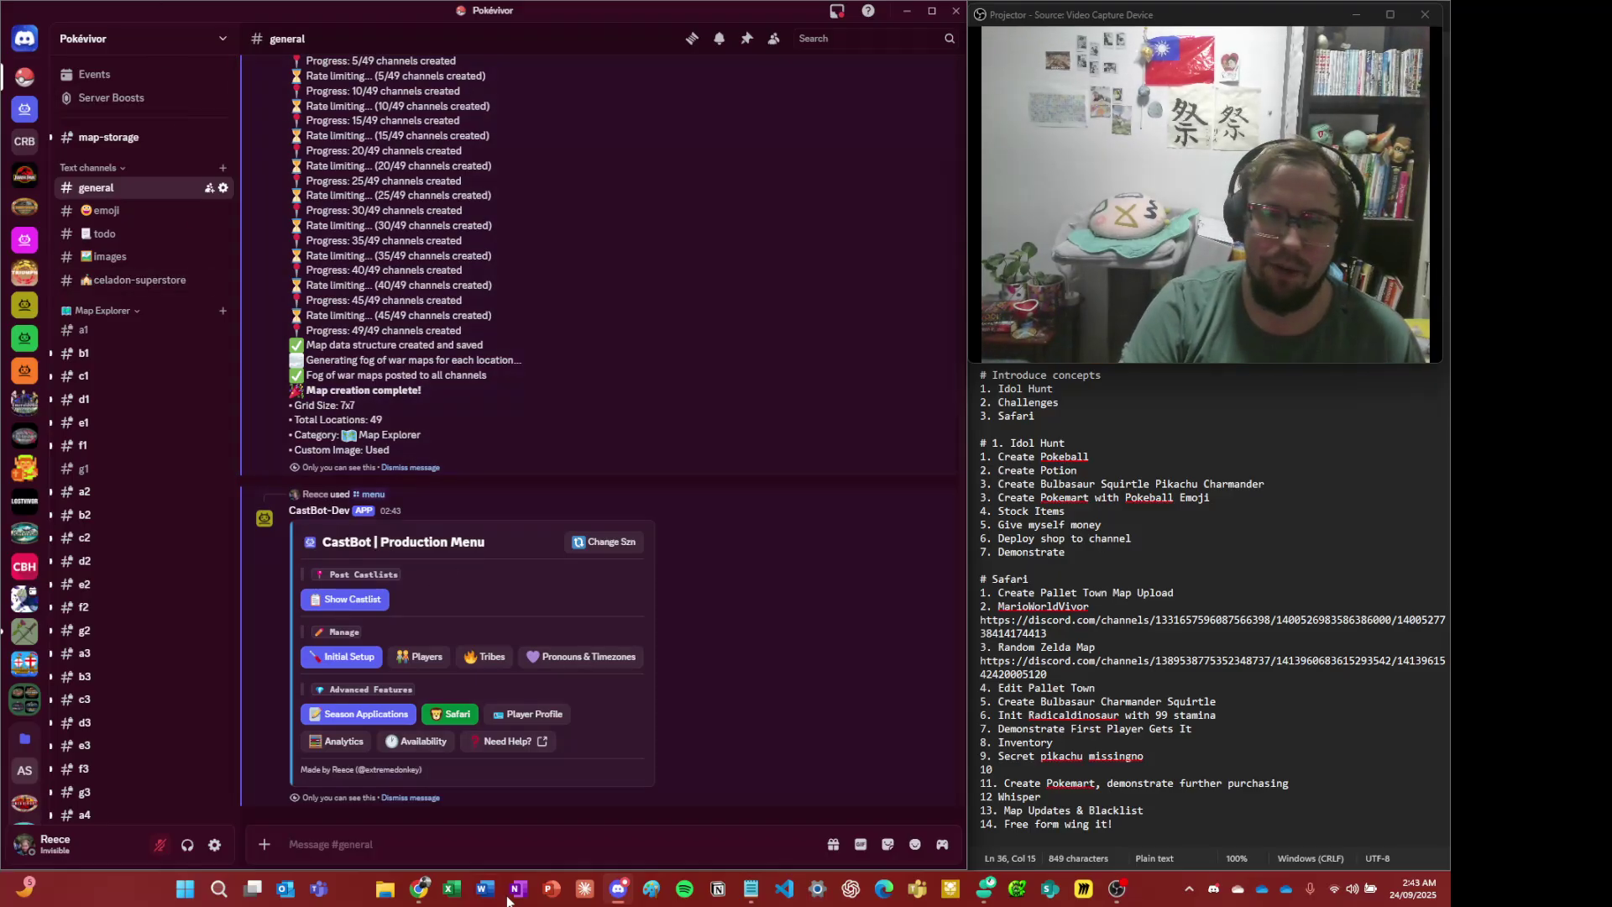
left_click(454, 713)
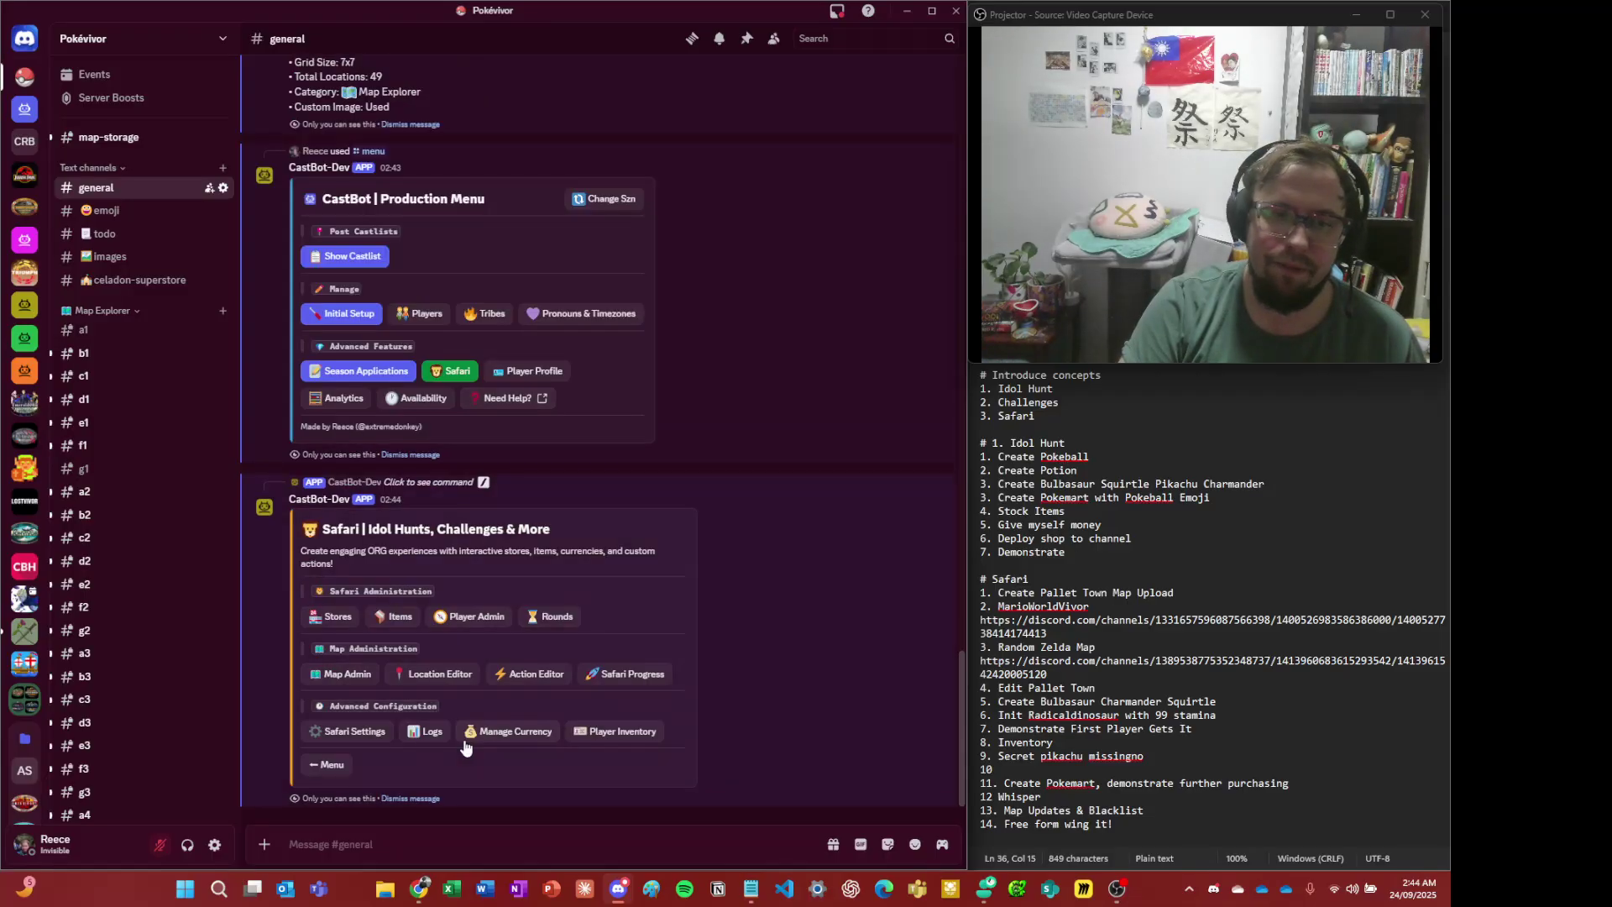
- Initialize the test player in Safari through Player Admin, then switch to the browser window
left_click(452, 622)
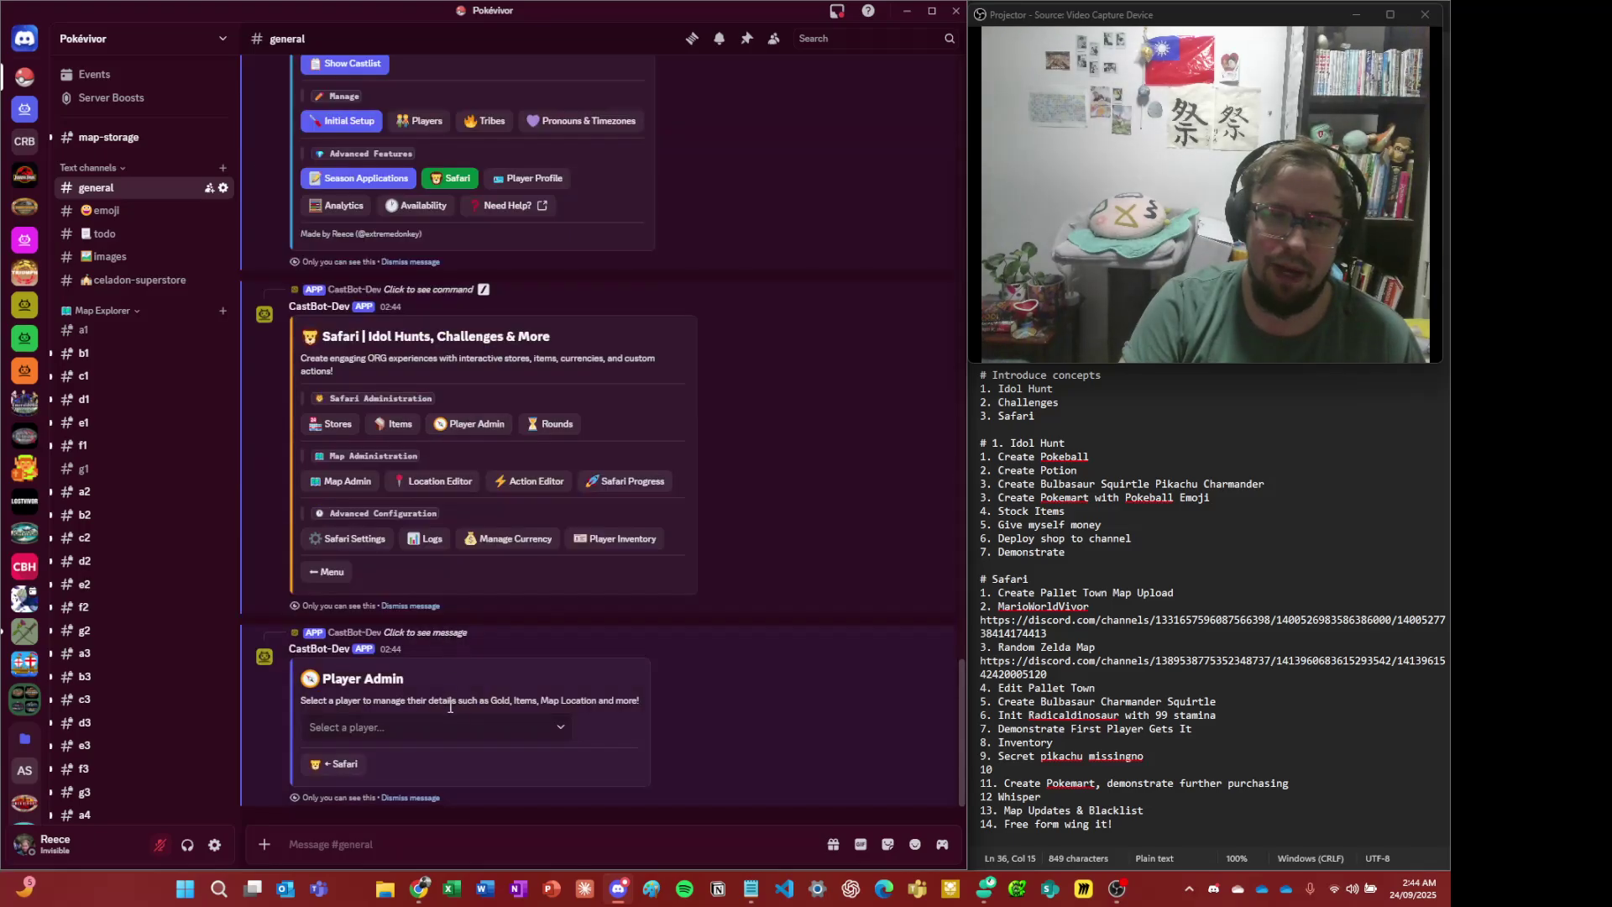
left_click(448, 729)
left_click(452, 797)
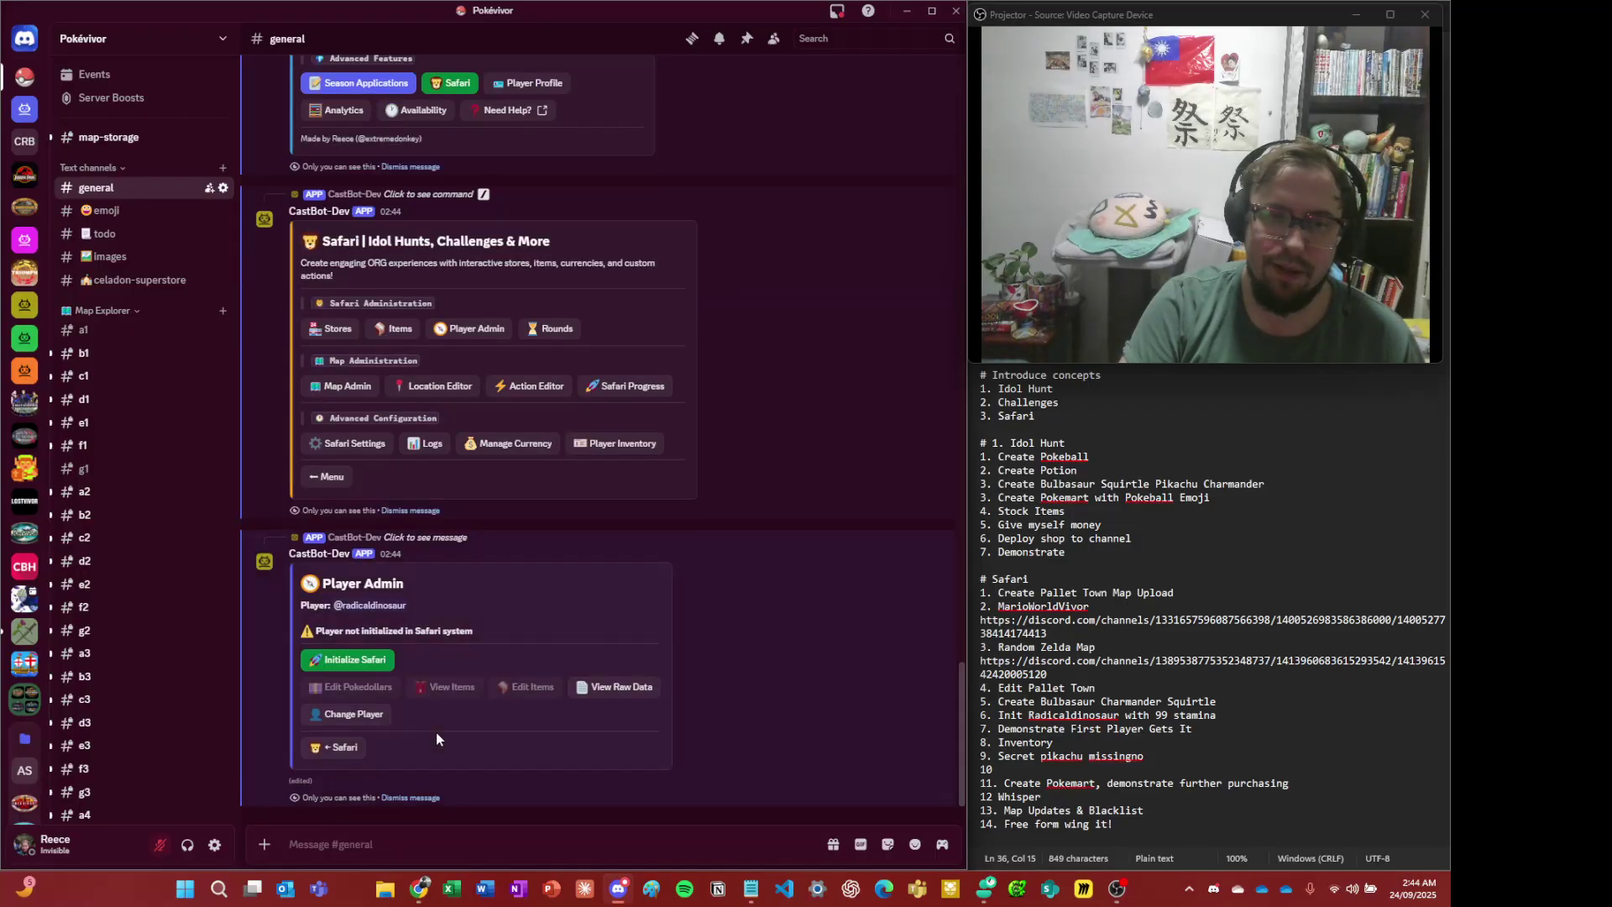
left_click(363, 659)
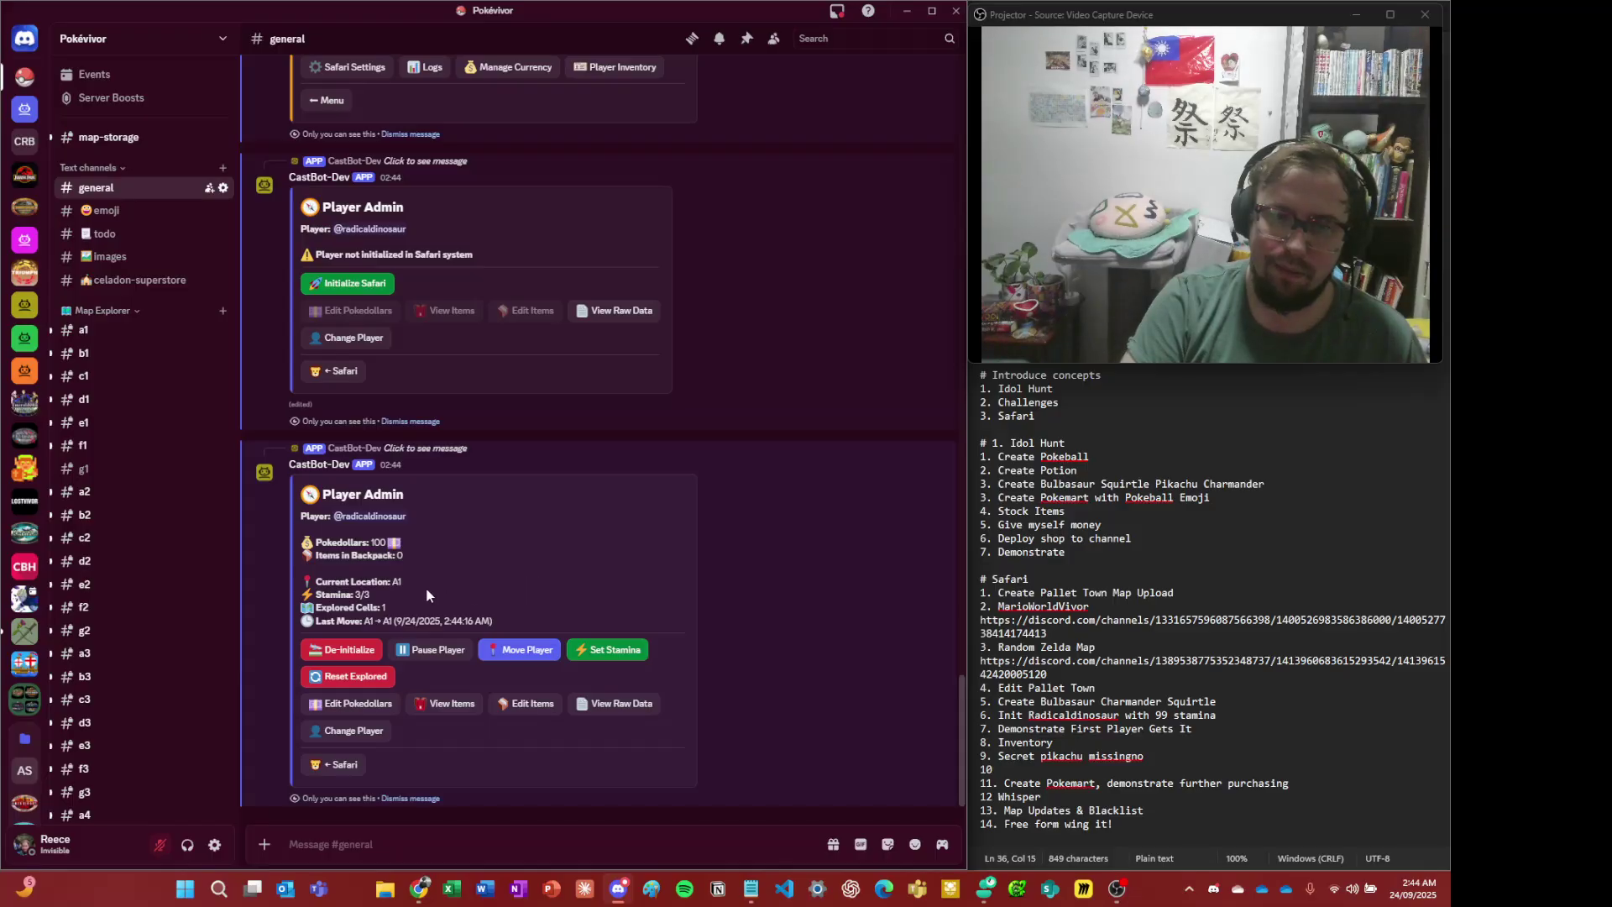
key("alt+Tab")
key("alt+Tab")
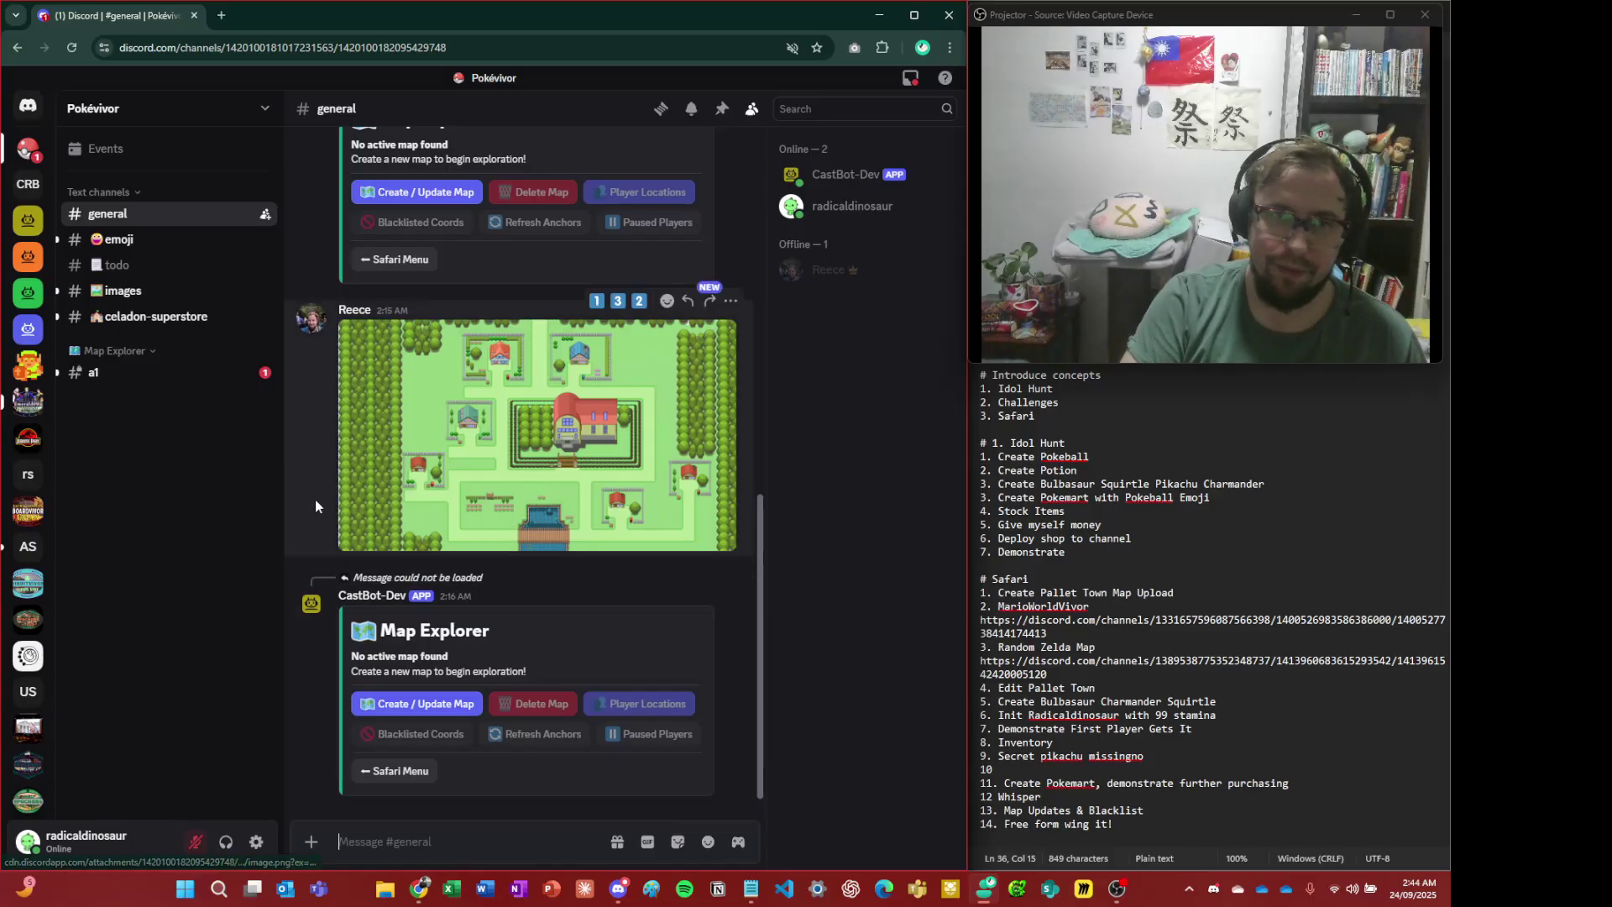
- Open #a1 as the player, hide the member list and view the Pallet Town map full size
left_click(147, 373)
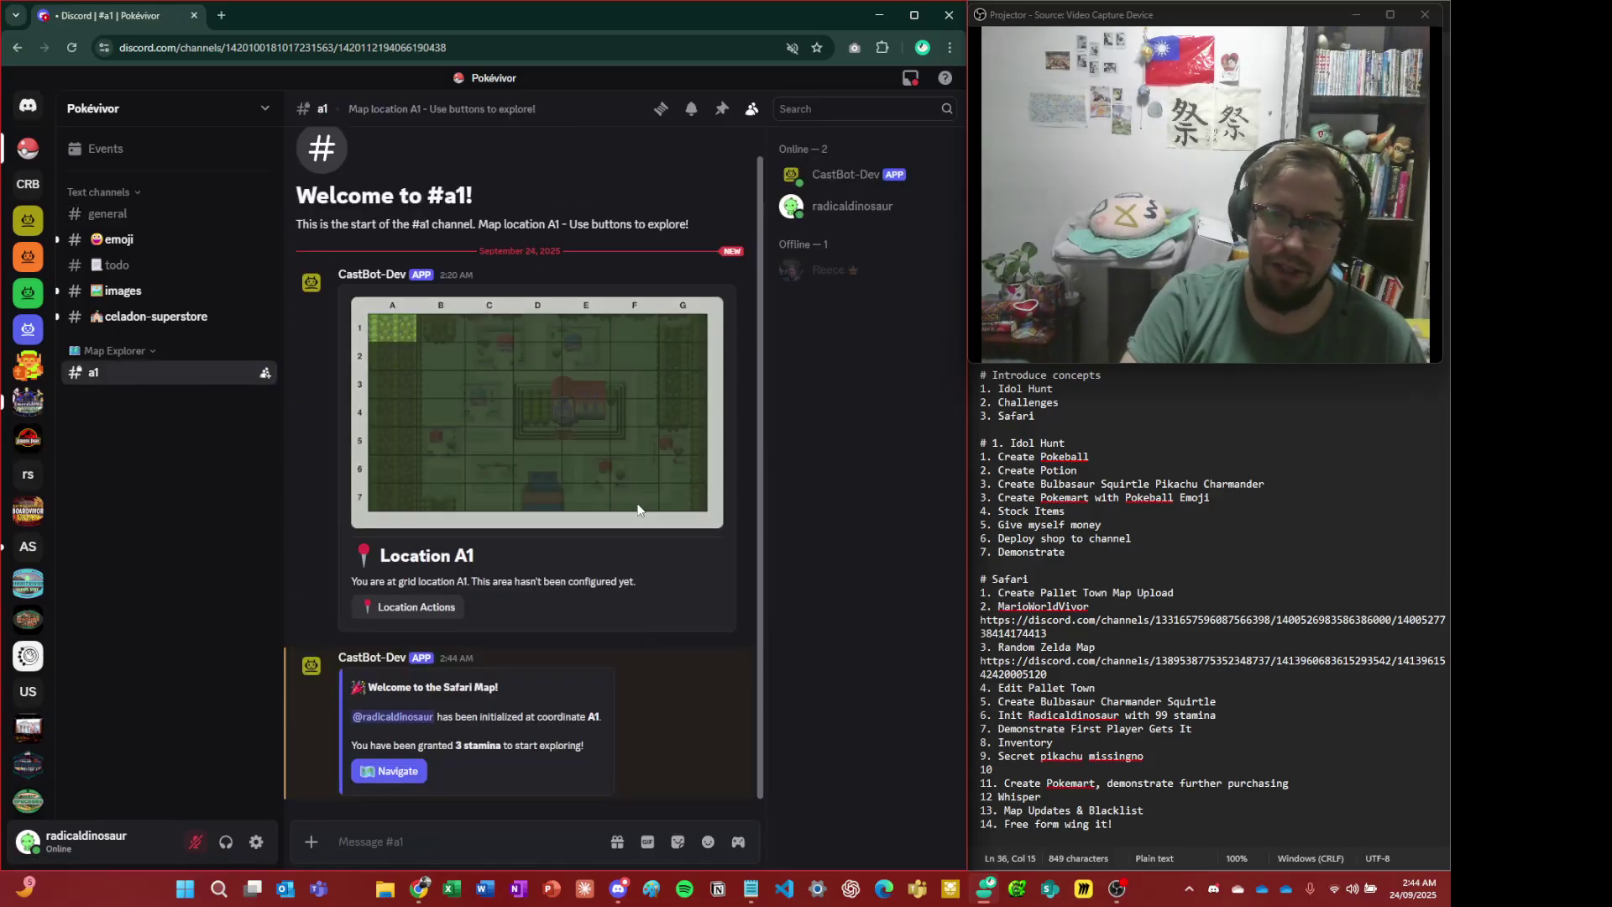
left_click(751, 109)
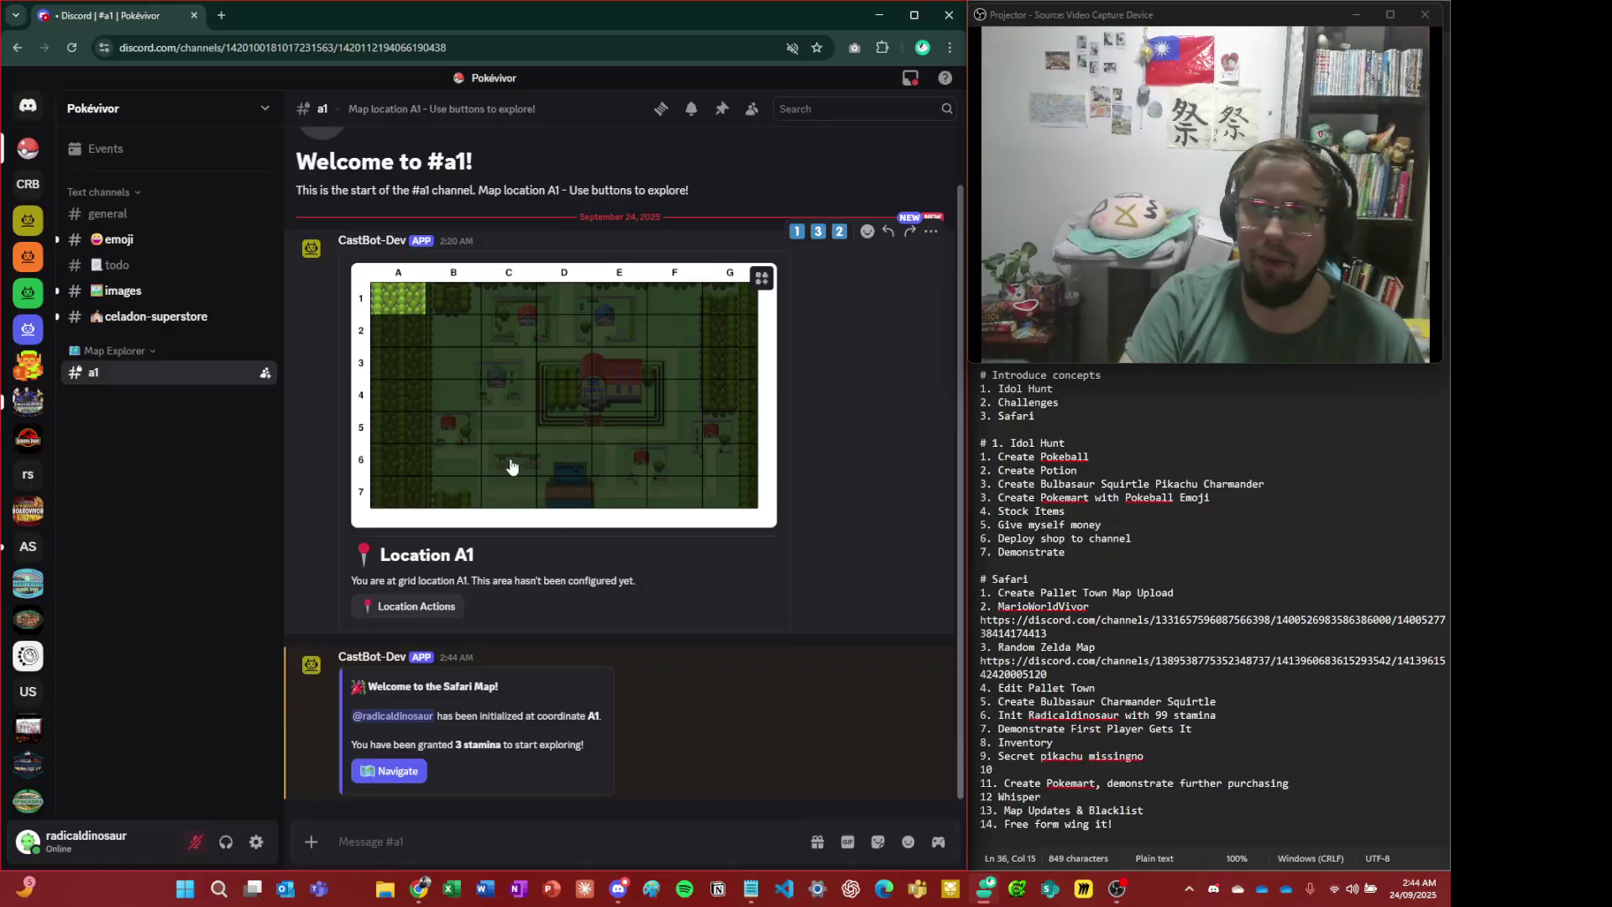
left_click(492, 398)
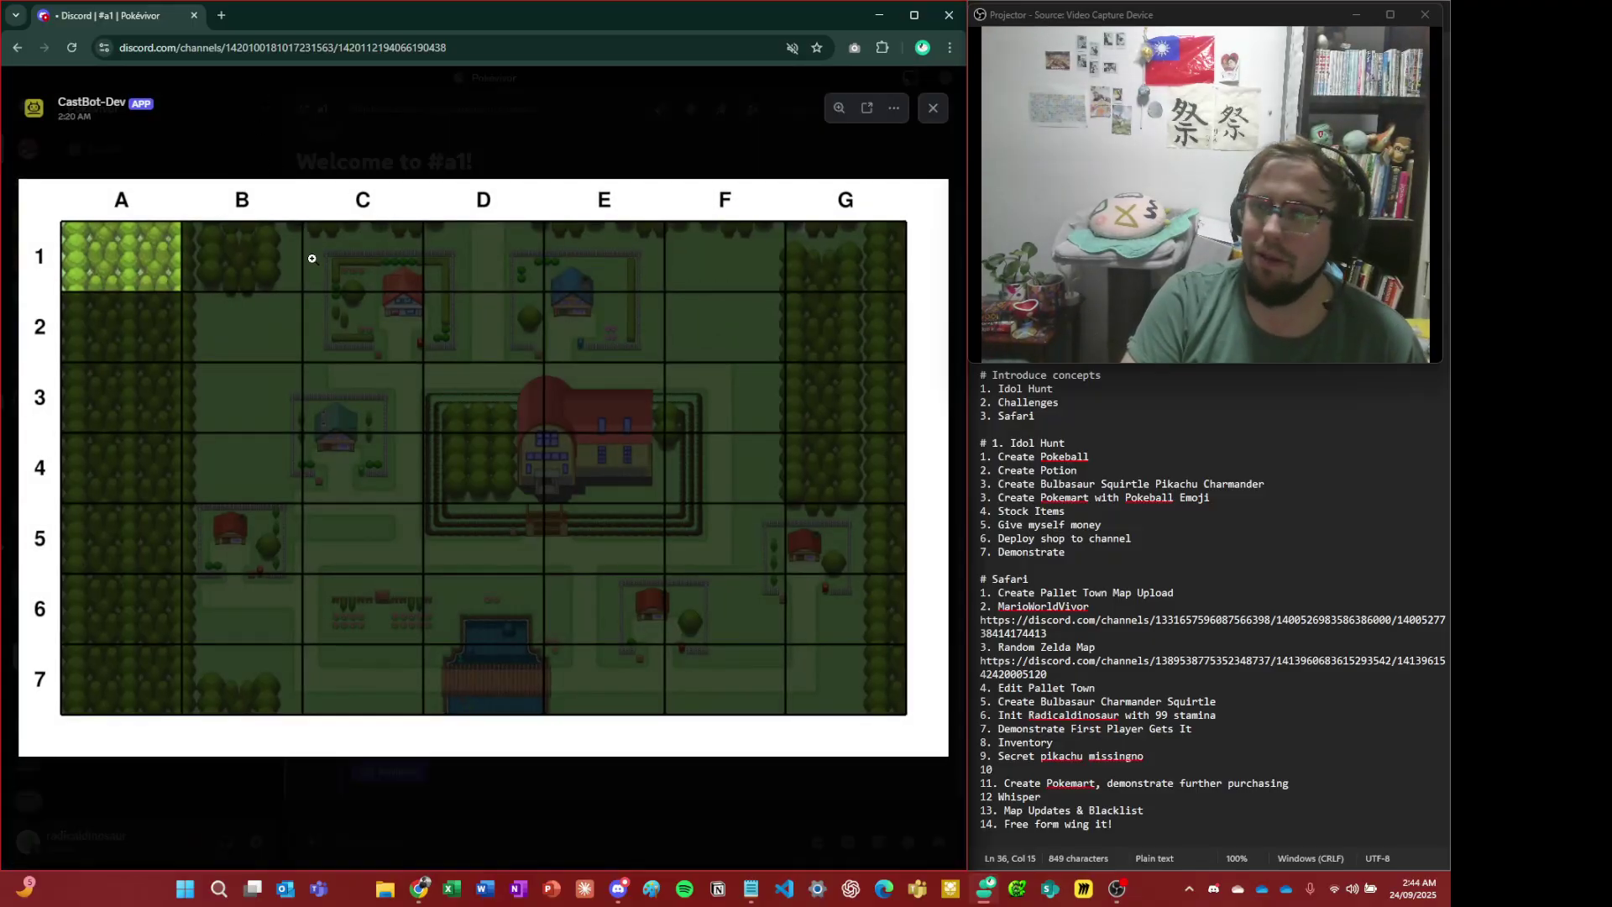
left_click(346, 148)
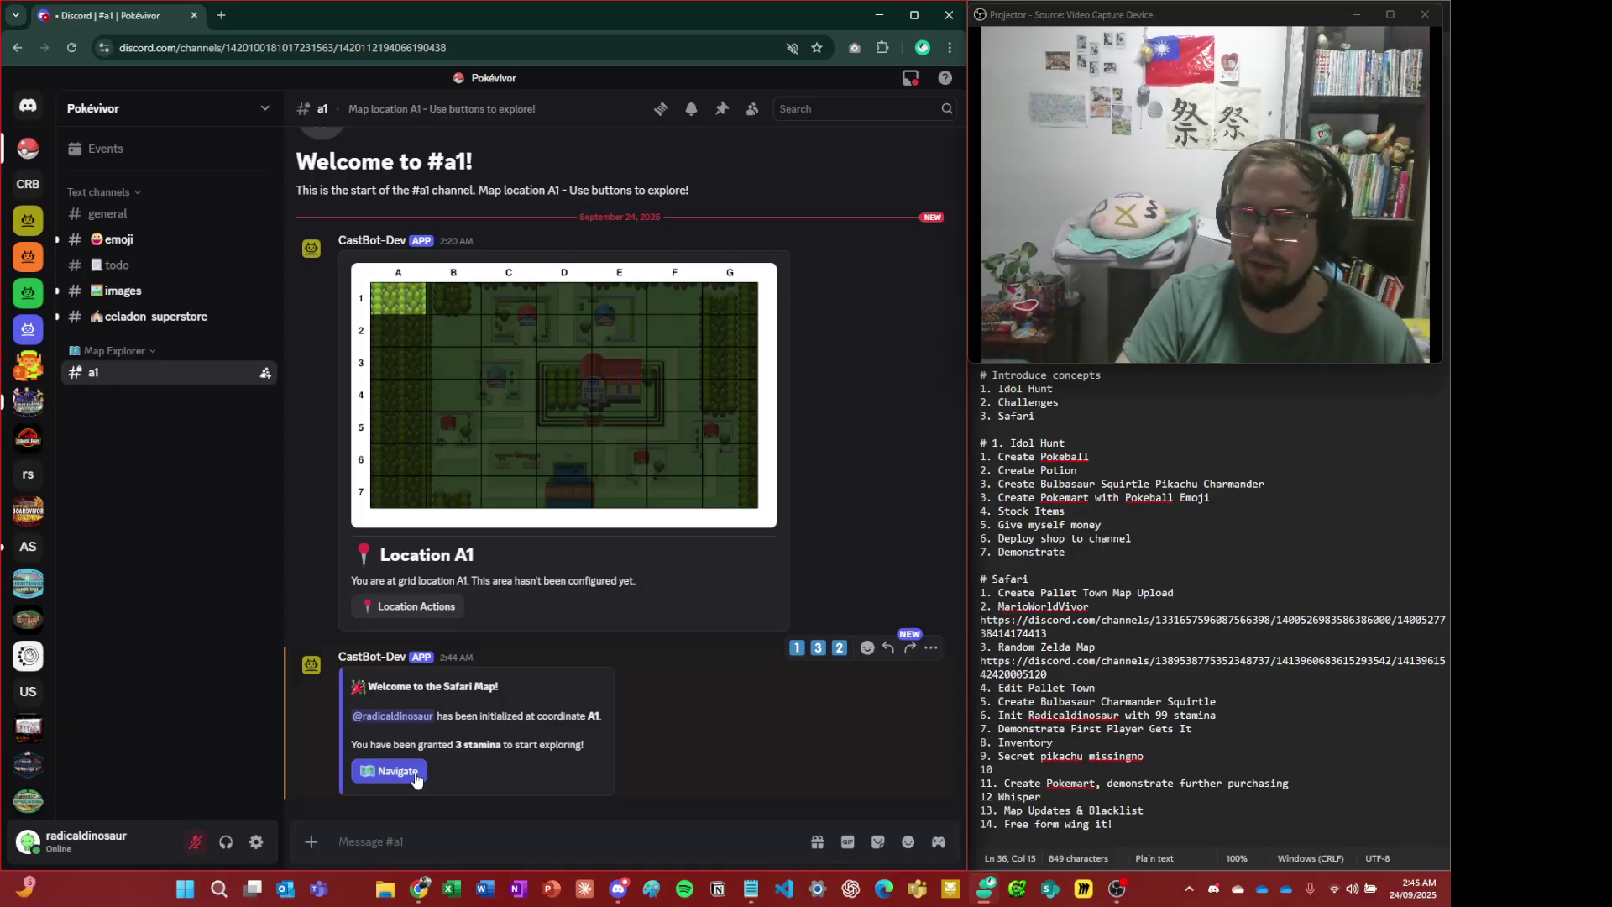
- Collapse the Text Channels category and show the movement choices from A1
right_click(99, 194)
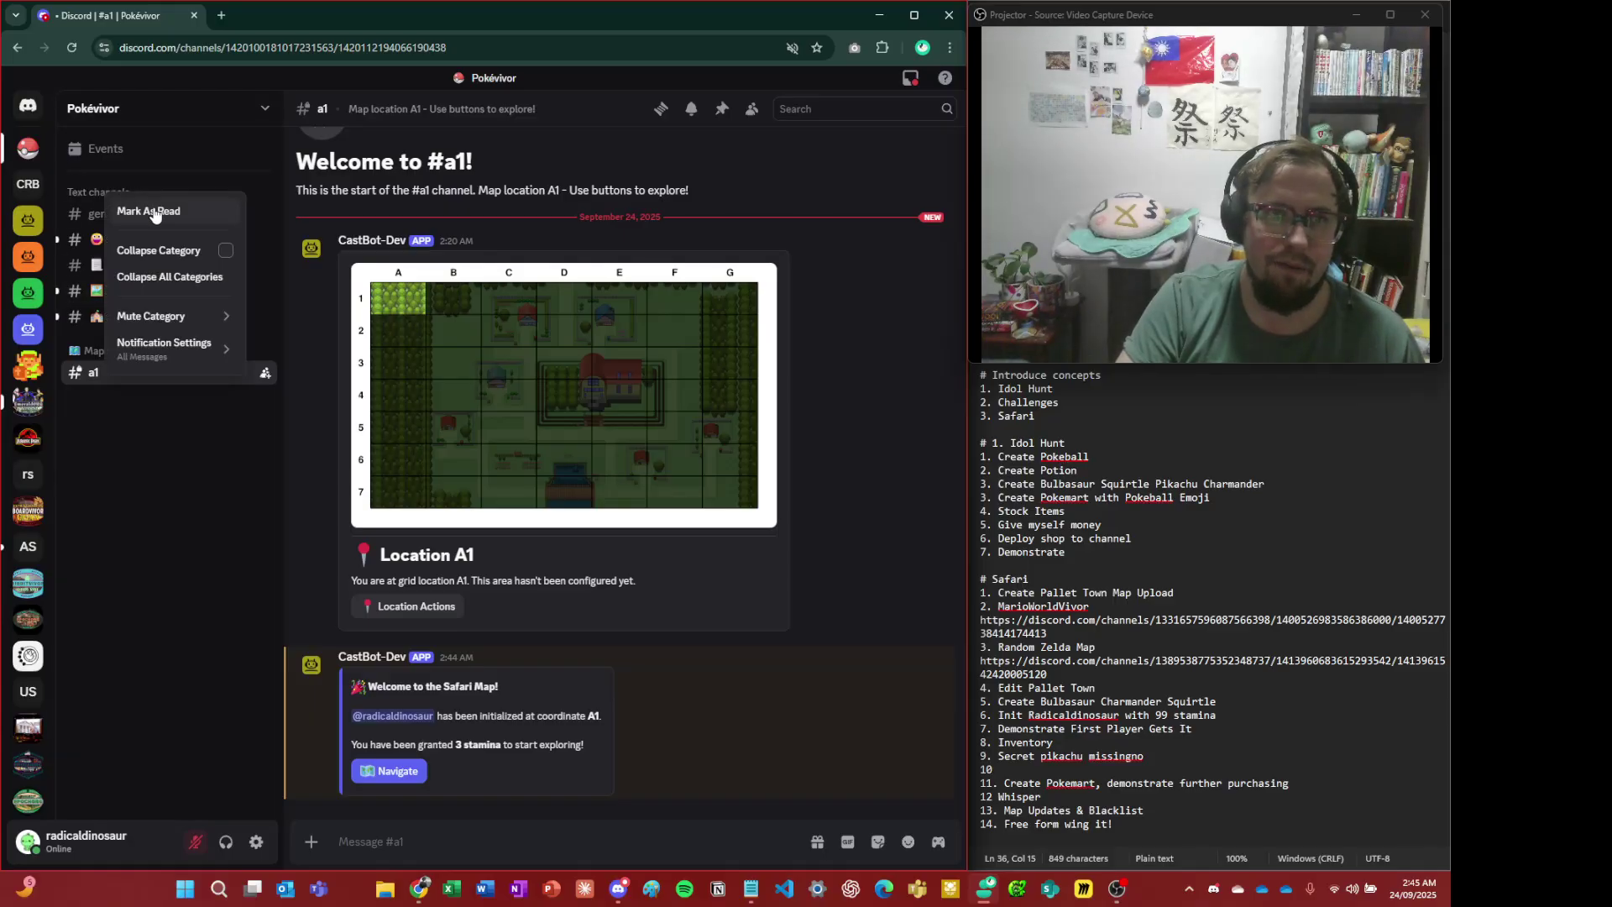
left_click(144, 198)
left_click(144, 198)
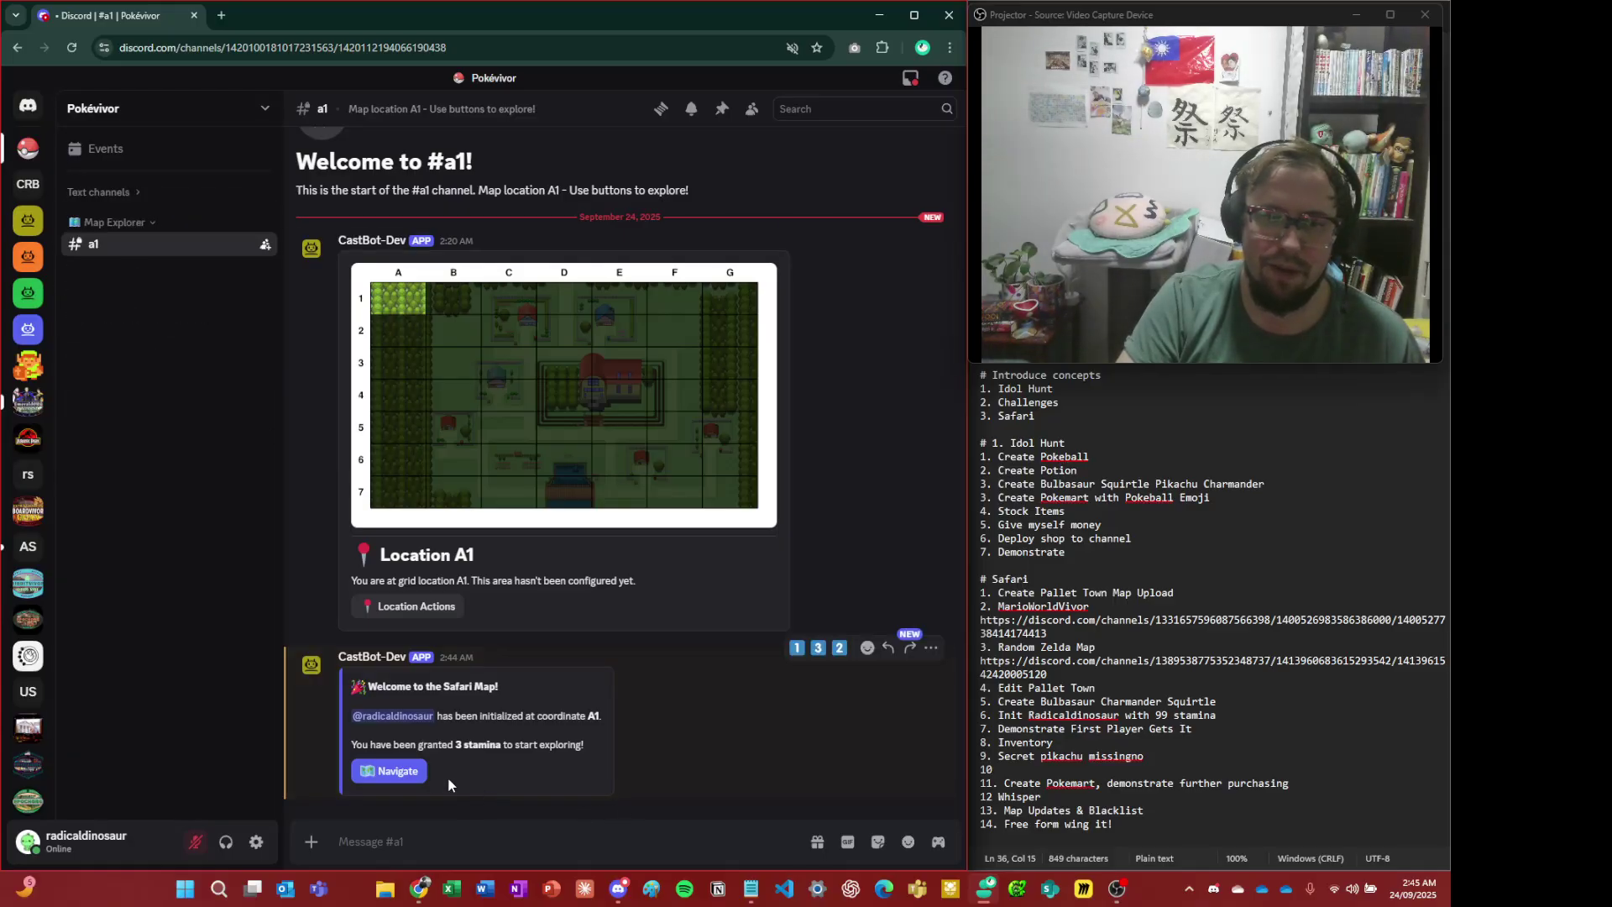
left_click(401, 772)
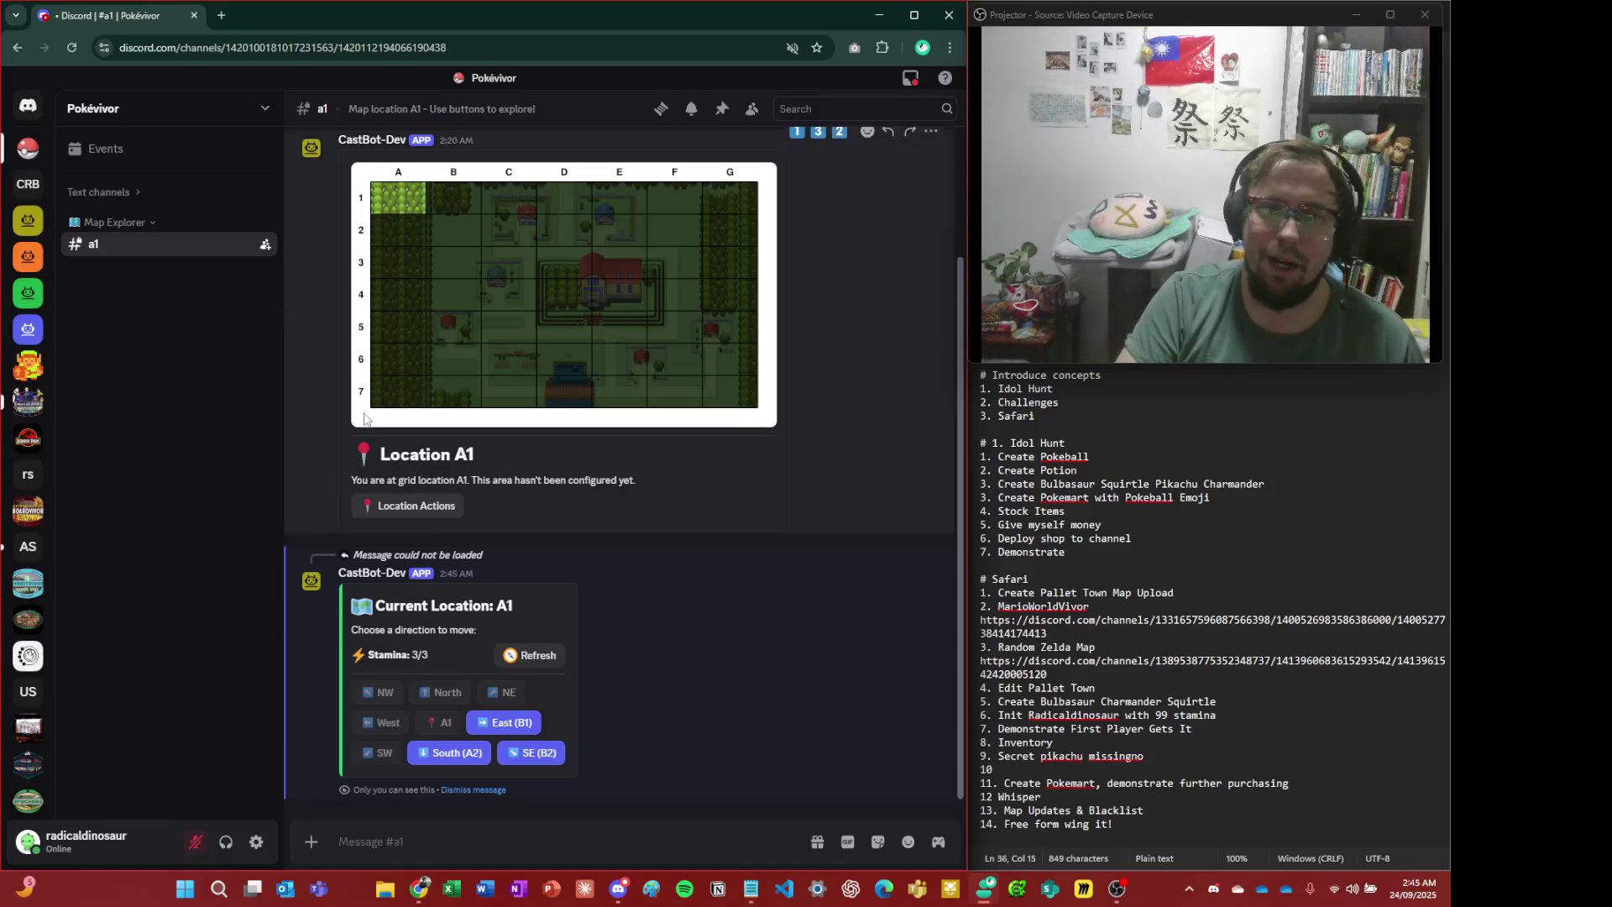
- Inspect the map near Professor Oak's lab, then move the player south-east from A1 to B2
left_click(454, 238)
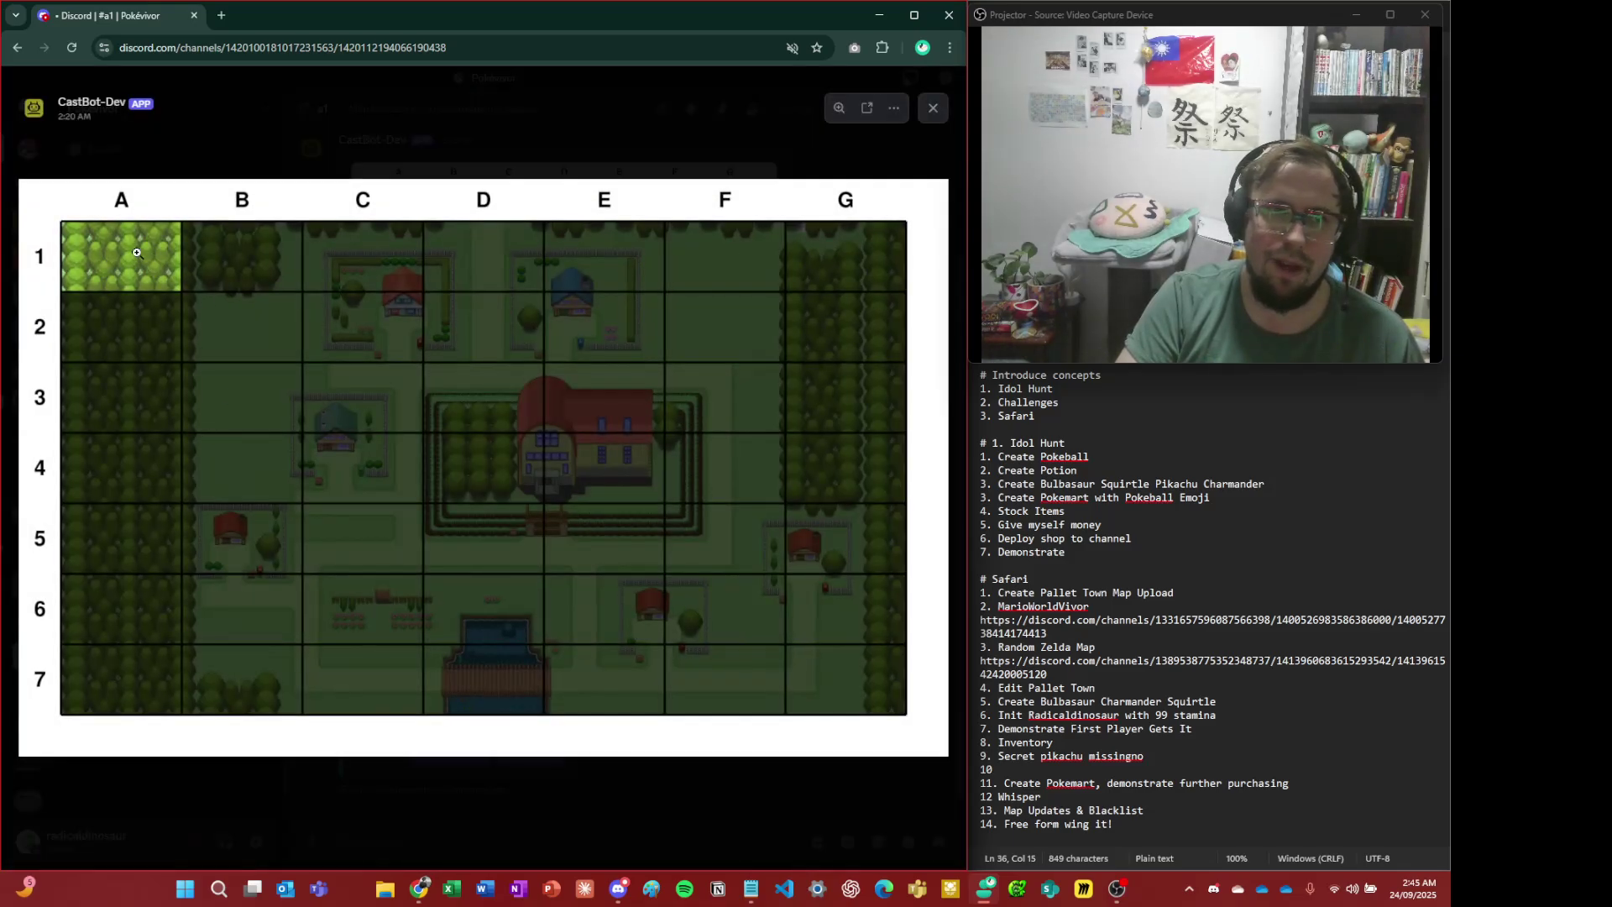
left_click(204, 84)
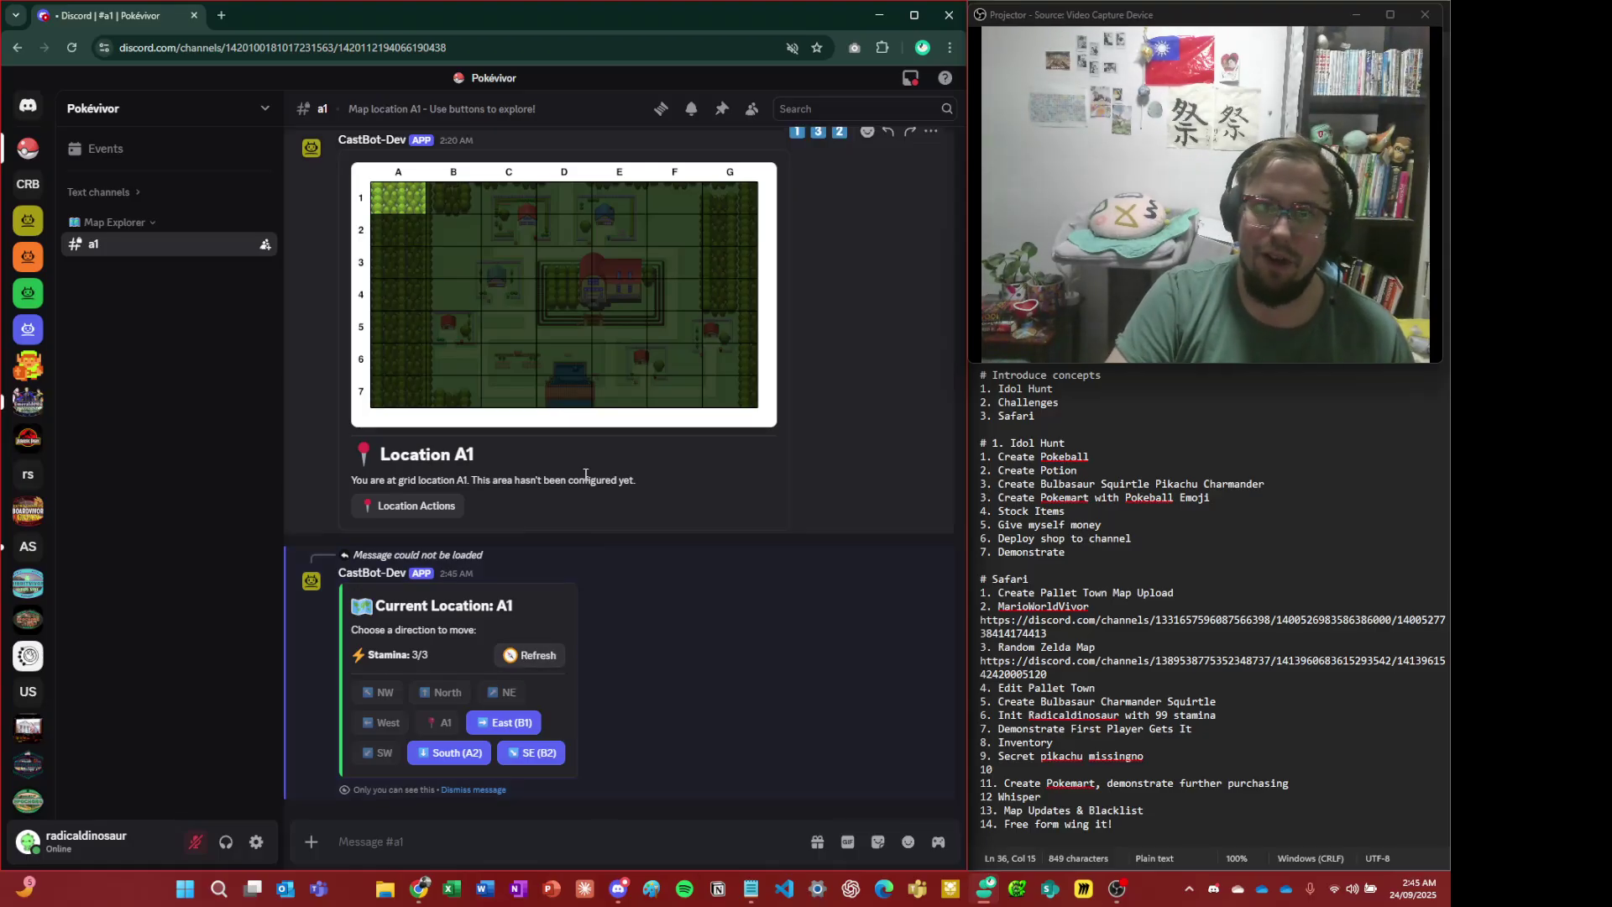
left_click(598, 313)
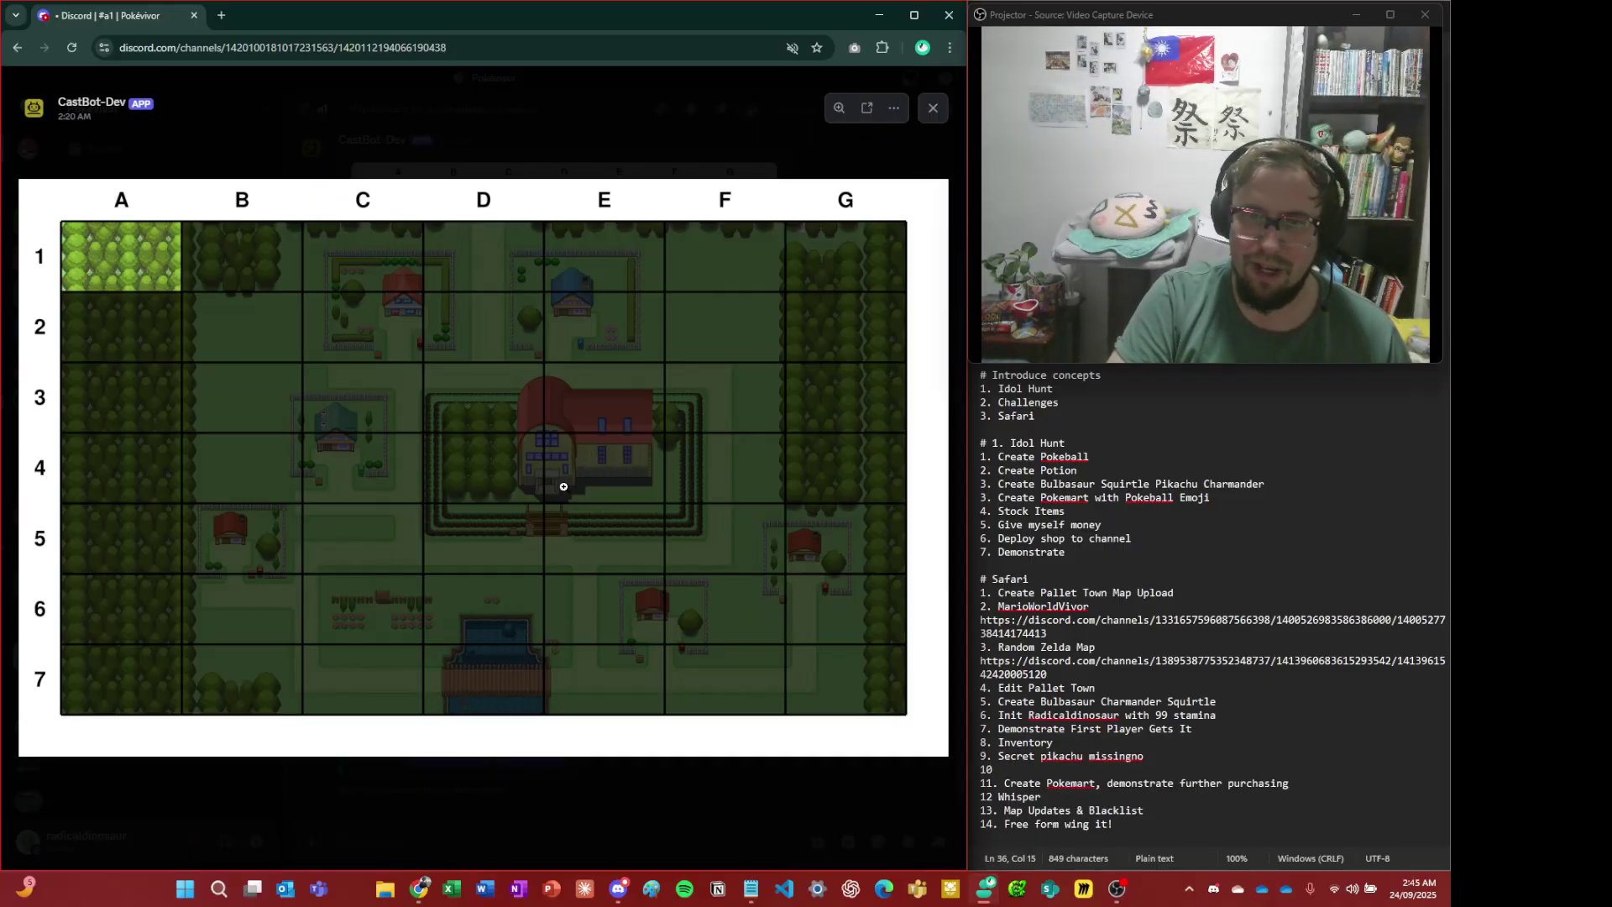
left_click(591, 490)
left_click(576, 439)
left_click(450, 168)
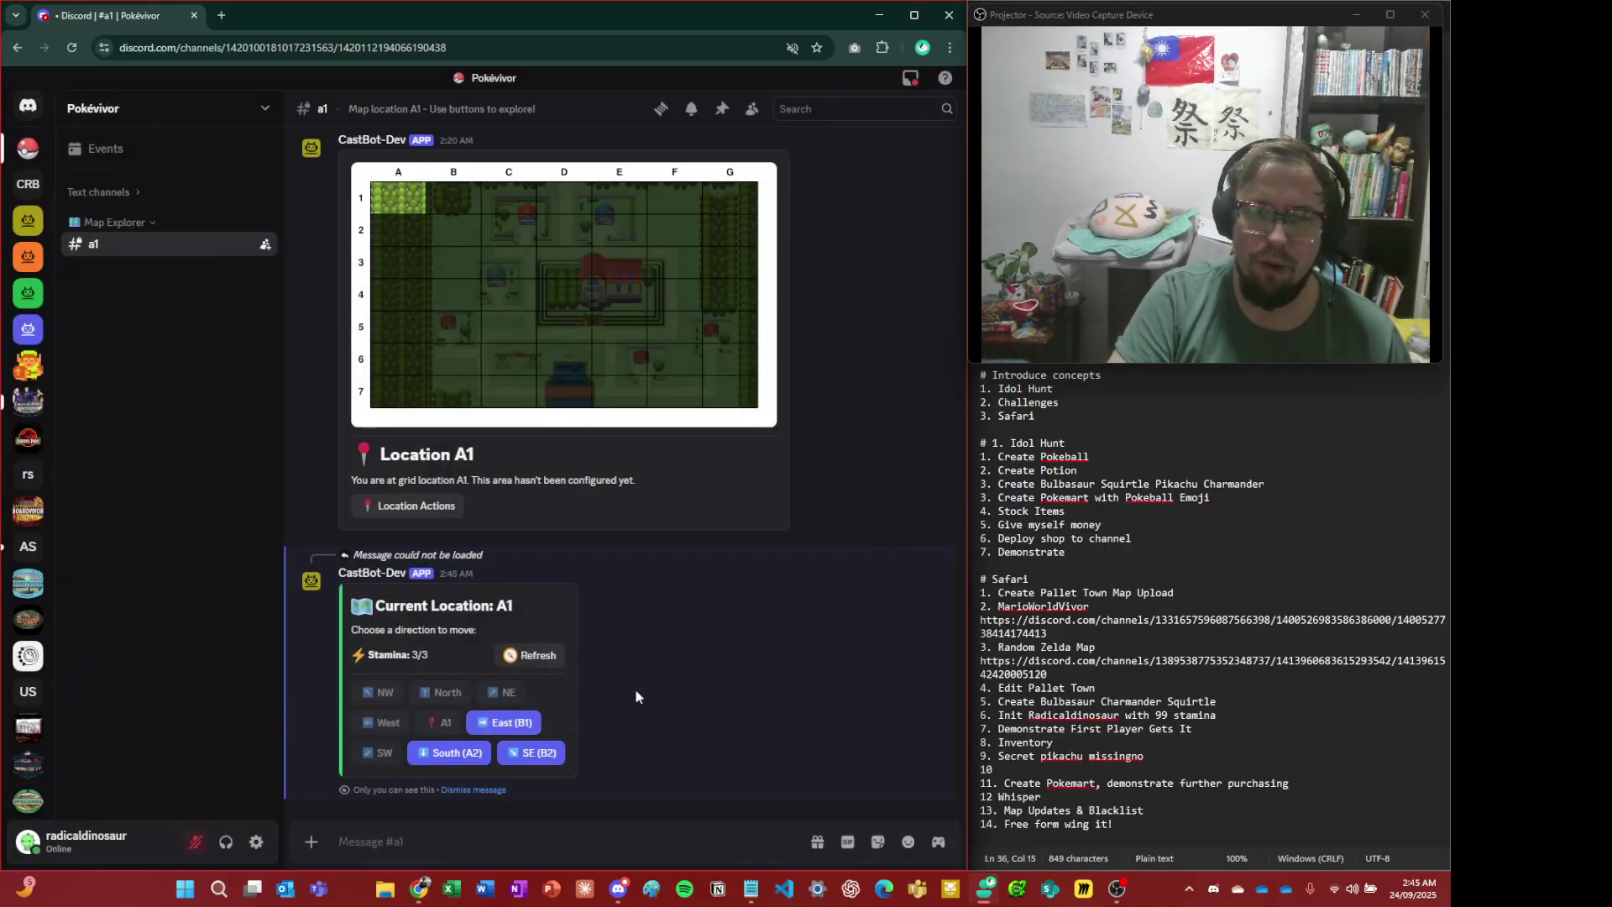
left_click(541, 752)
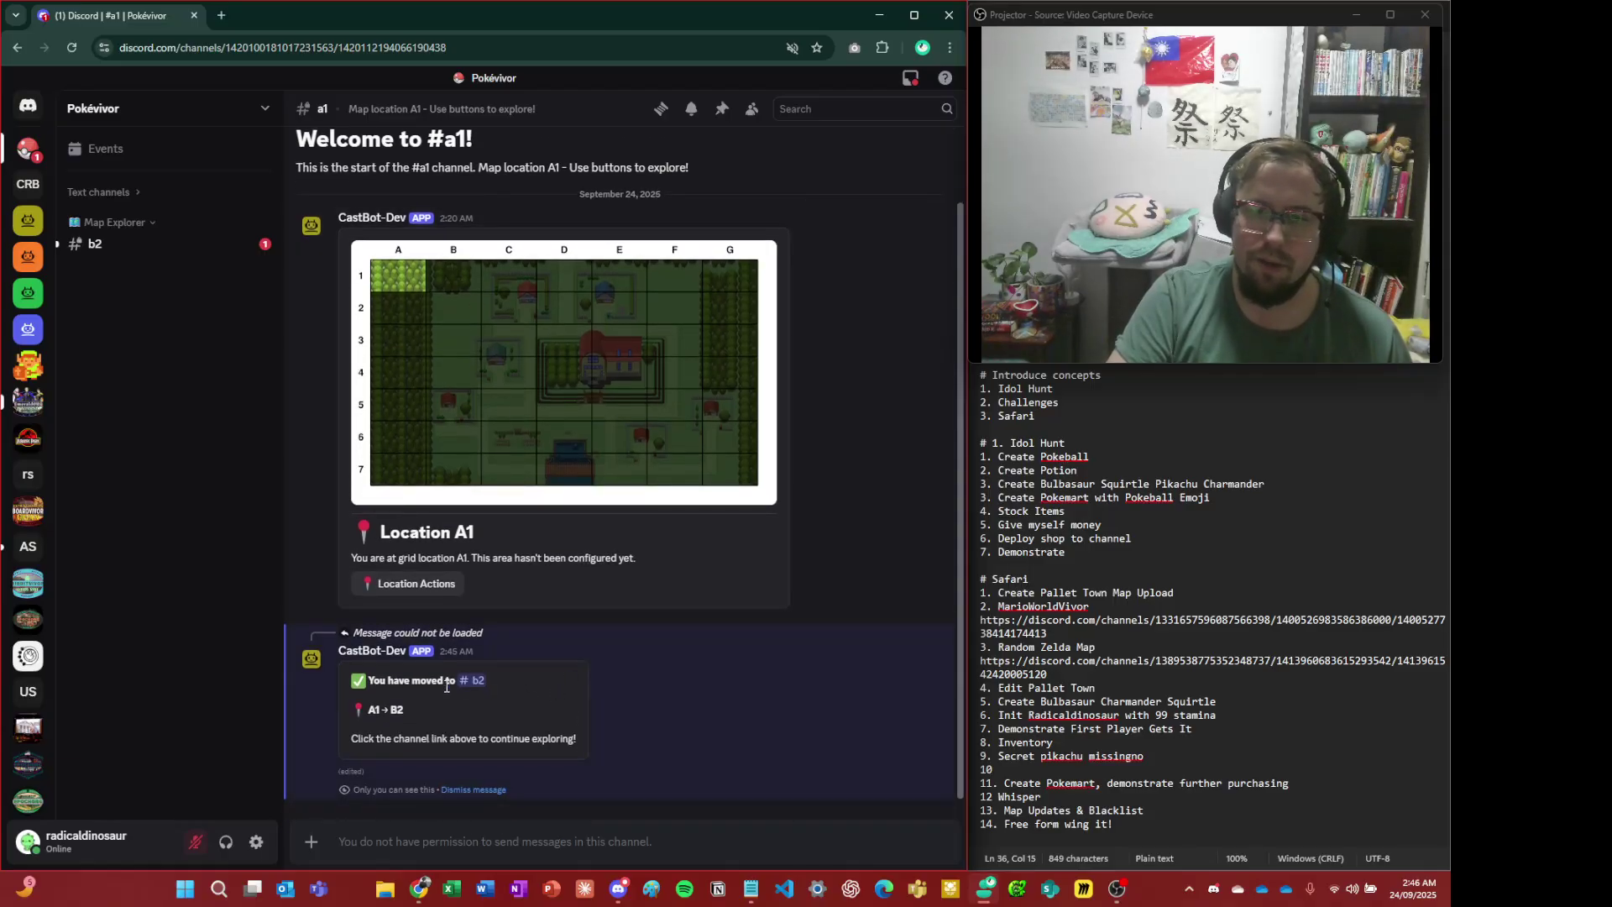
- Jump to #b2 from the bot's link and view the Location B2 map enlarged twice
left_click(475, 680)
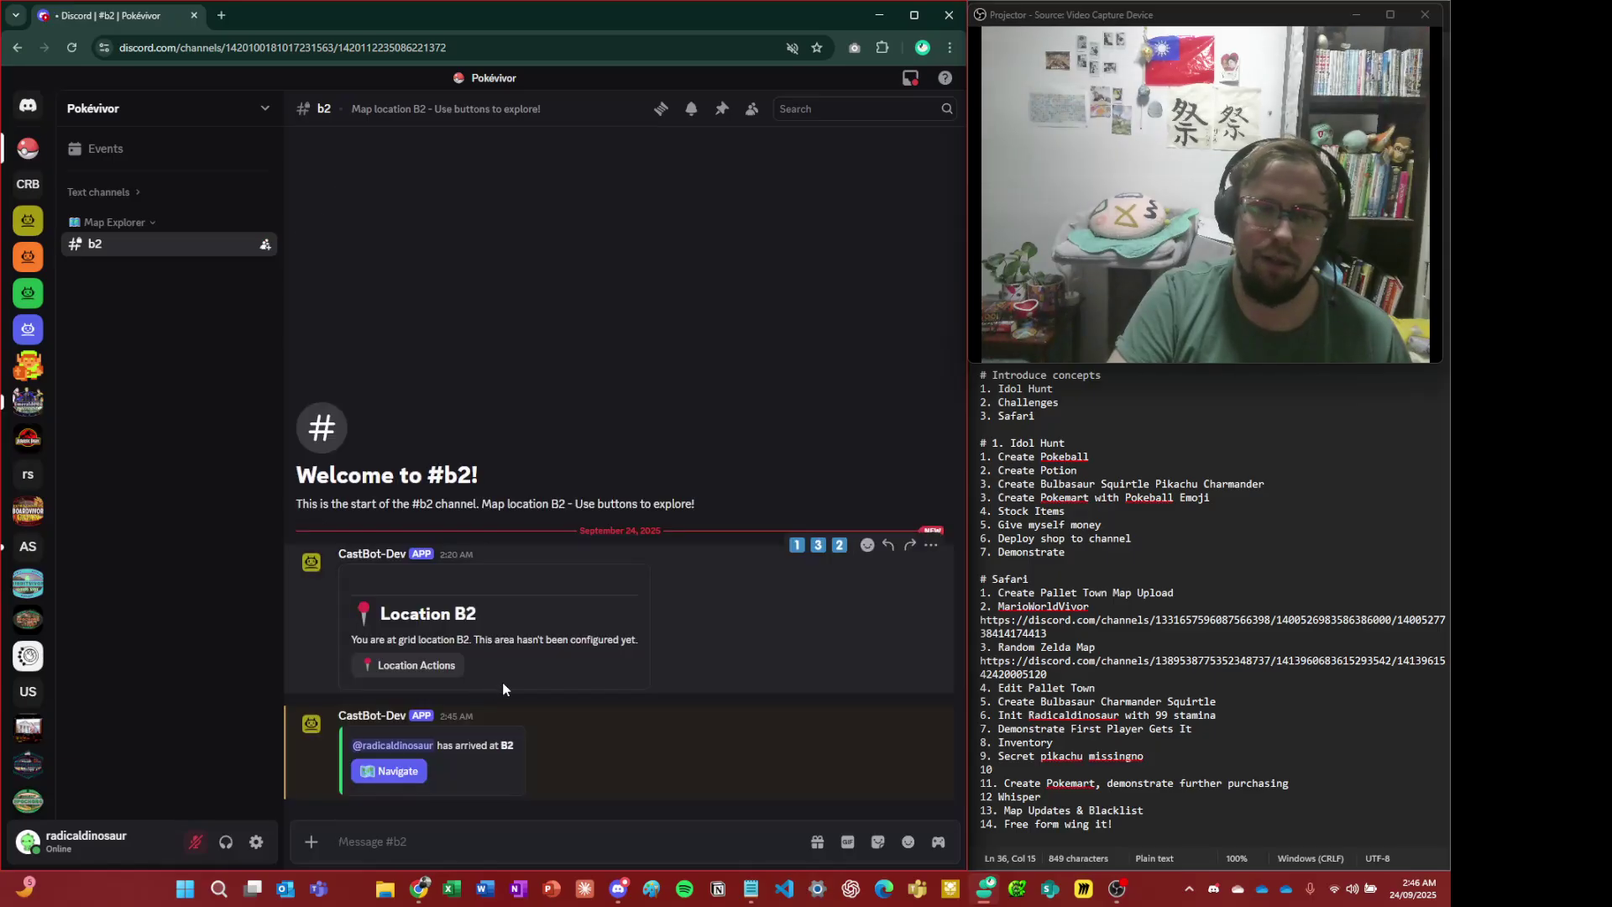
left_click(506, 468)
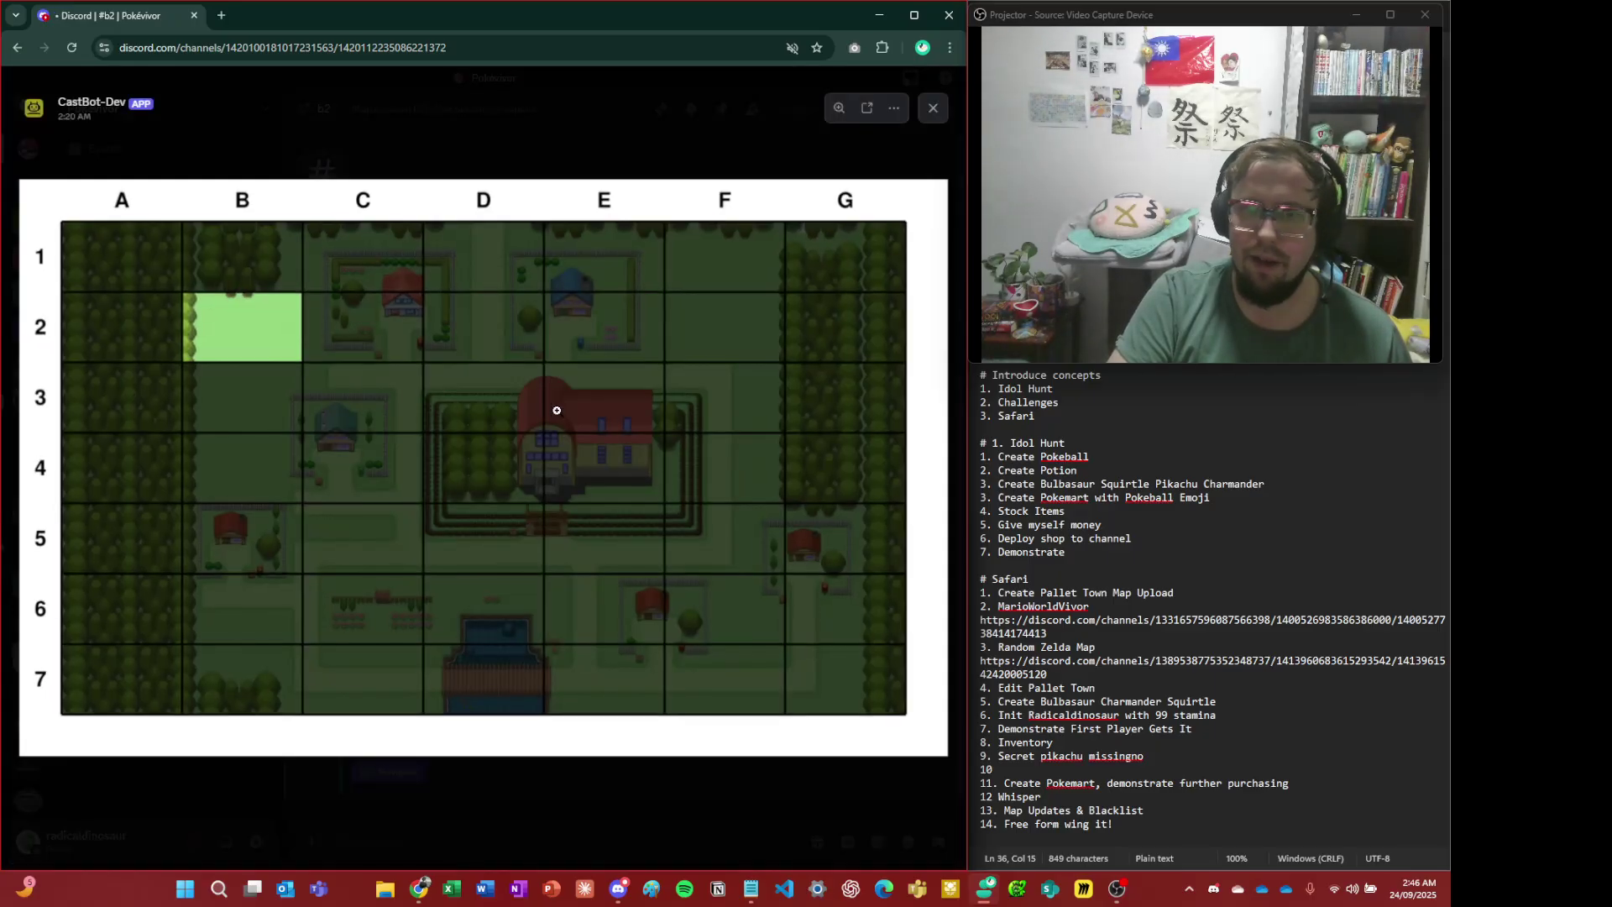
key("Escape")
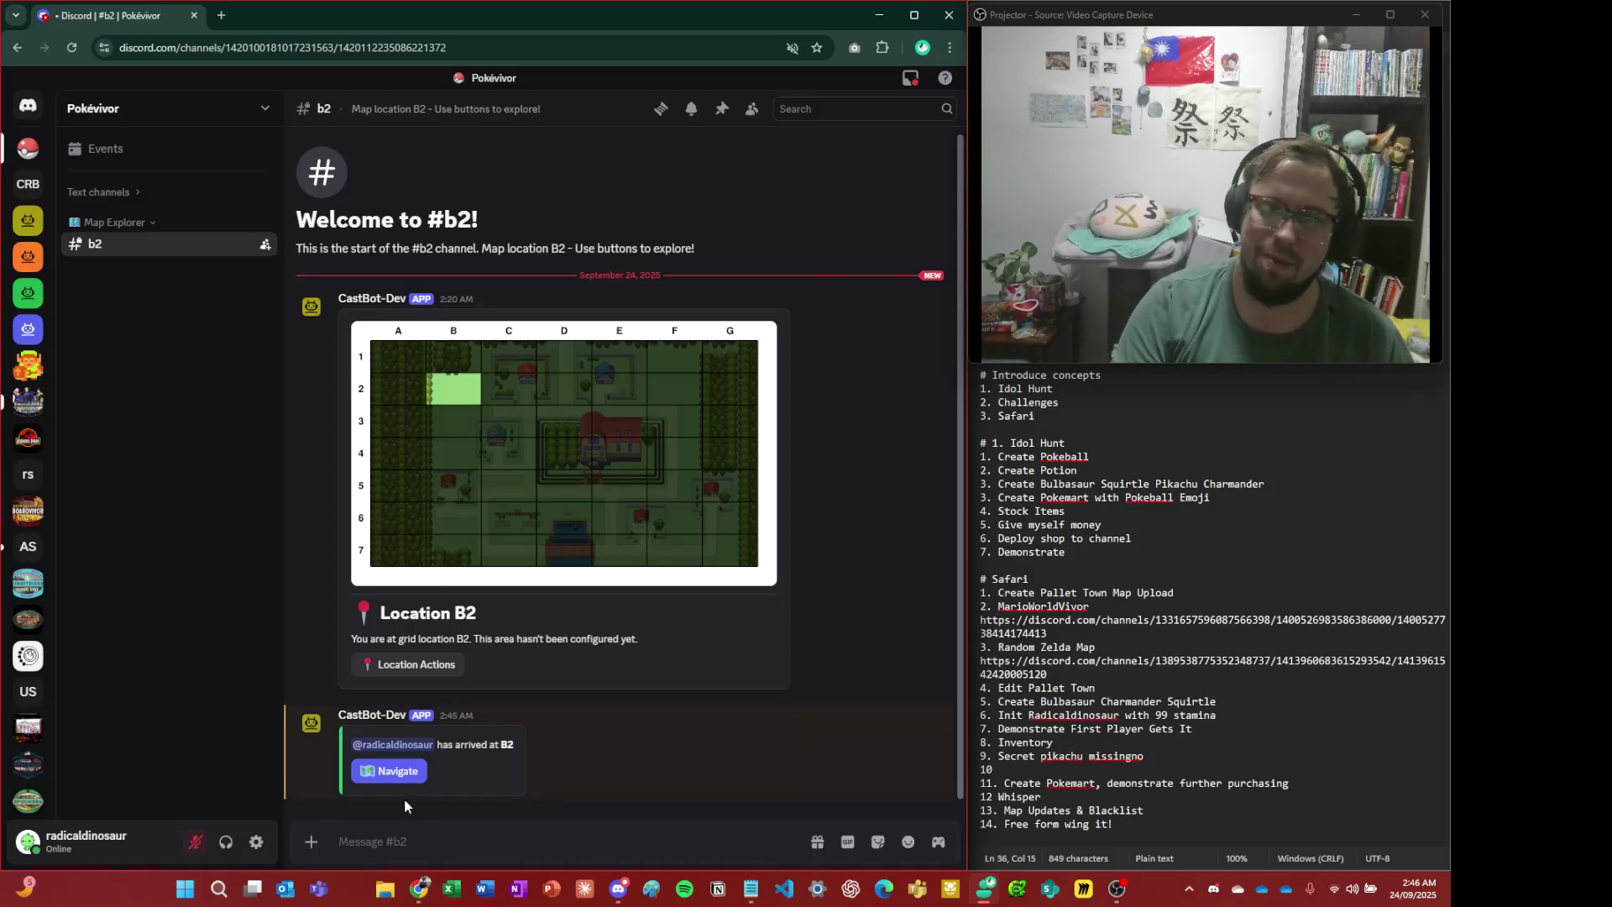
left_click(565, 457)
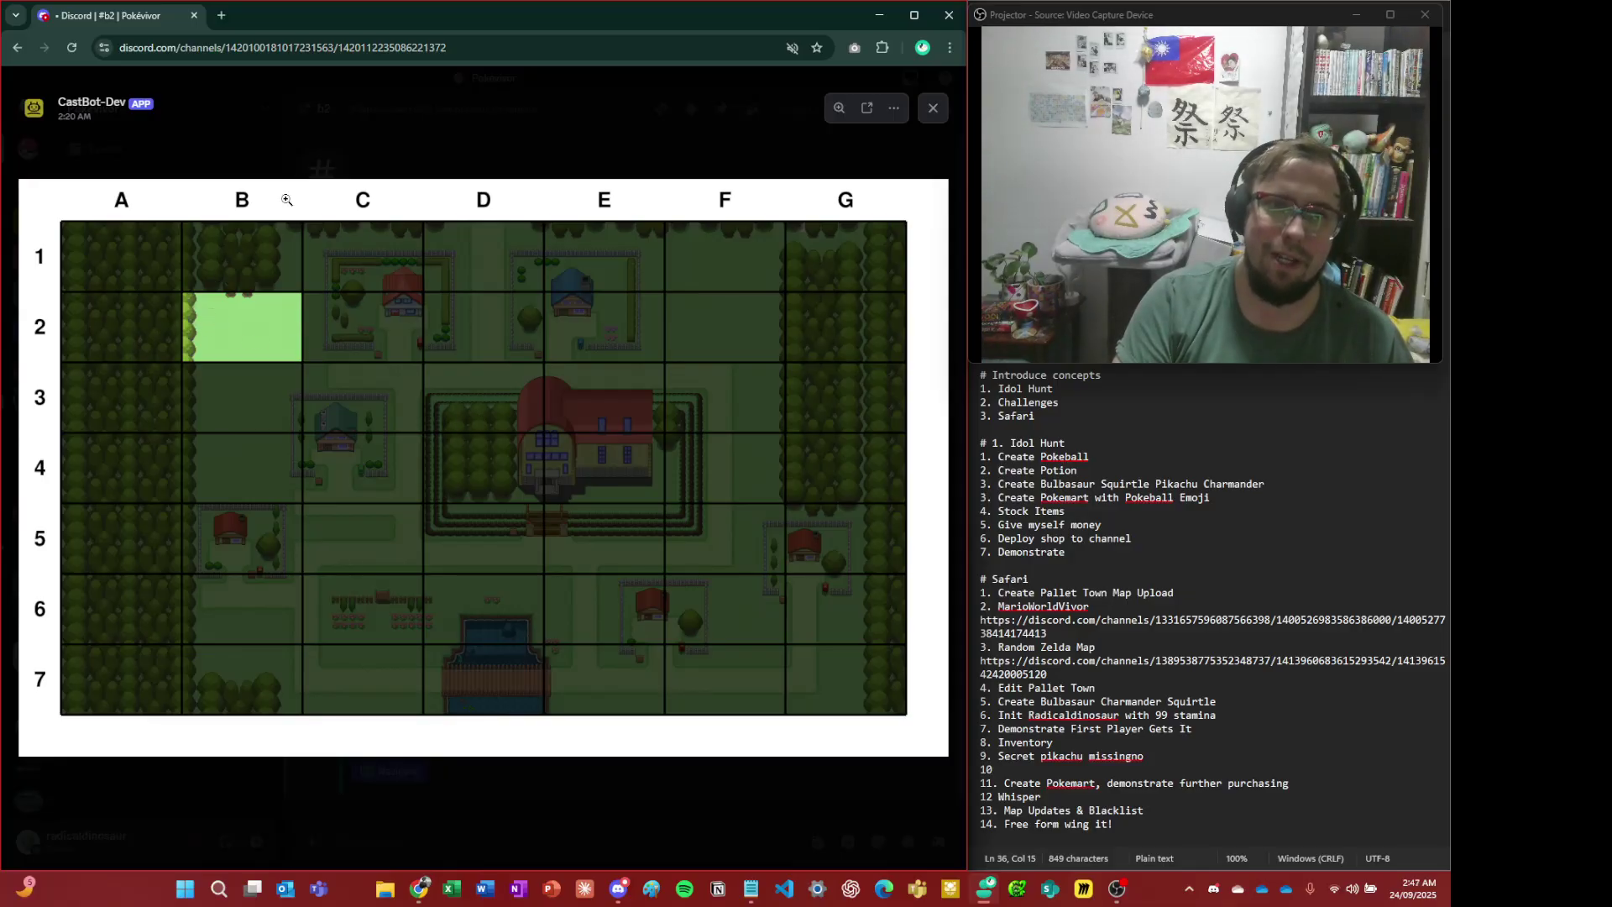
left_click(336, 157)
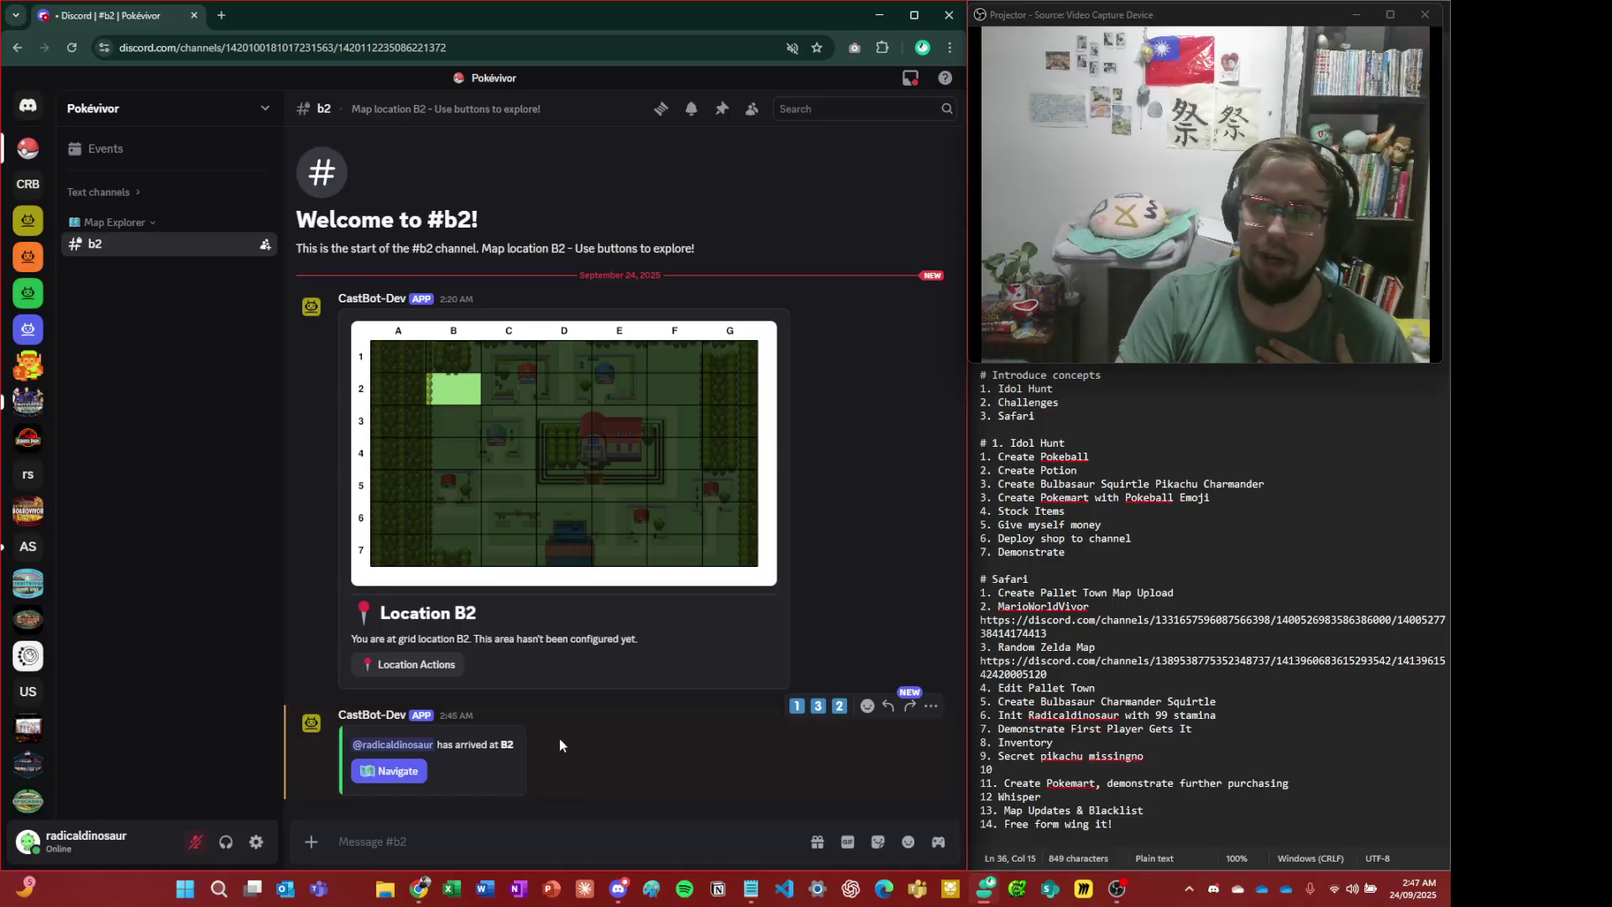
- Show the Current Location B2 movement panel and briefly enlarge the map
left_click(398, 773)
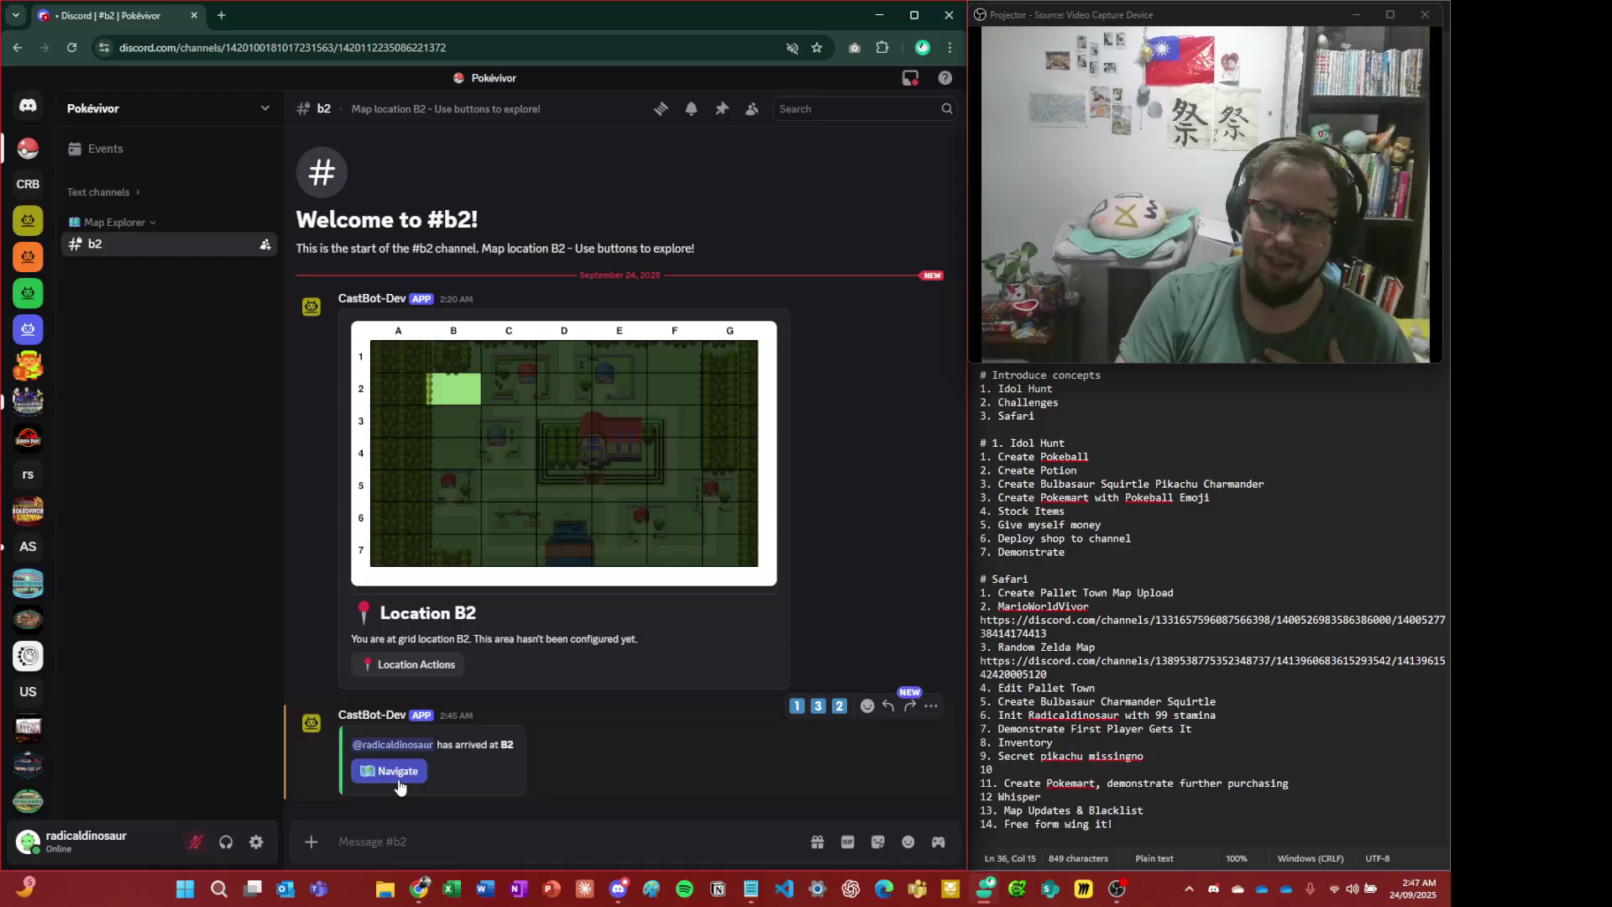
left_click(398, 772)
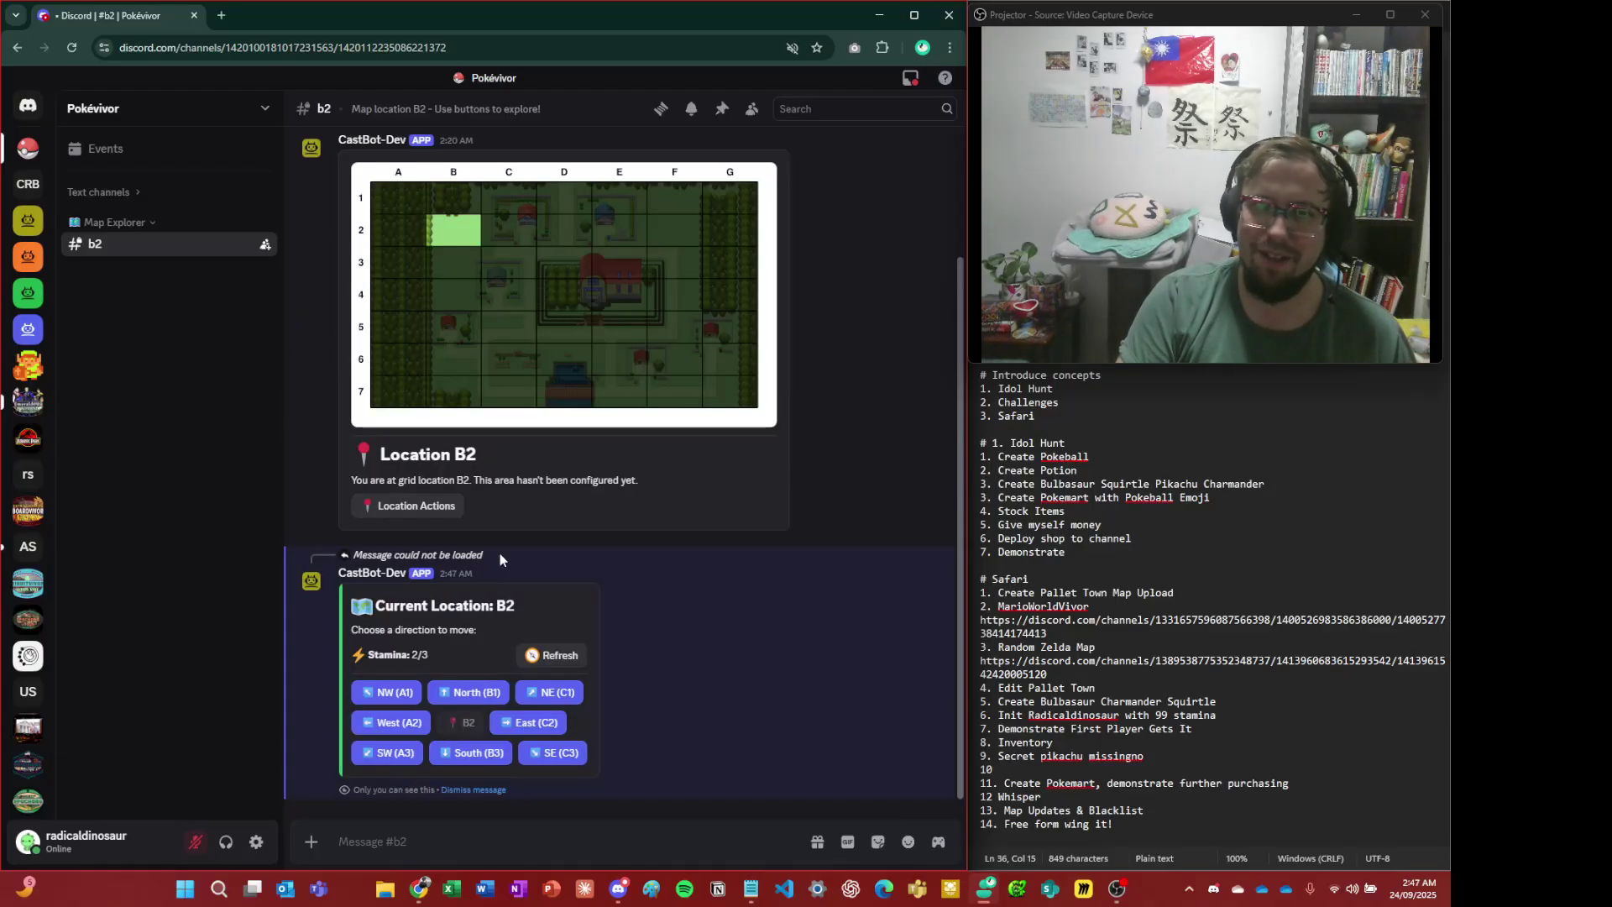
left_click(422, 238)
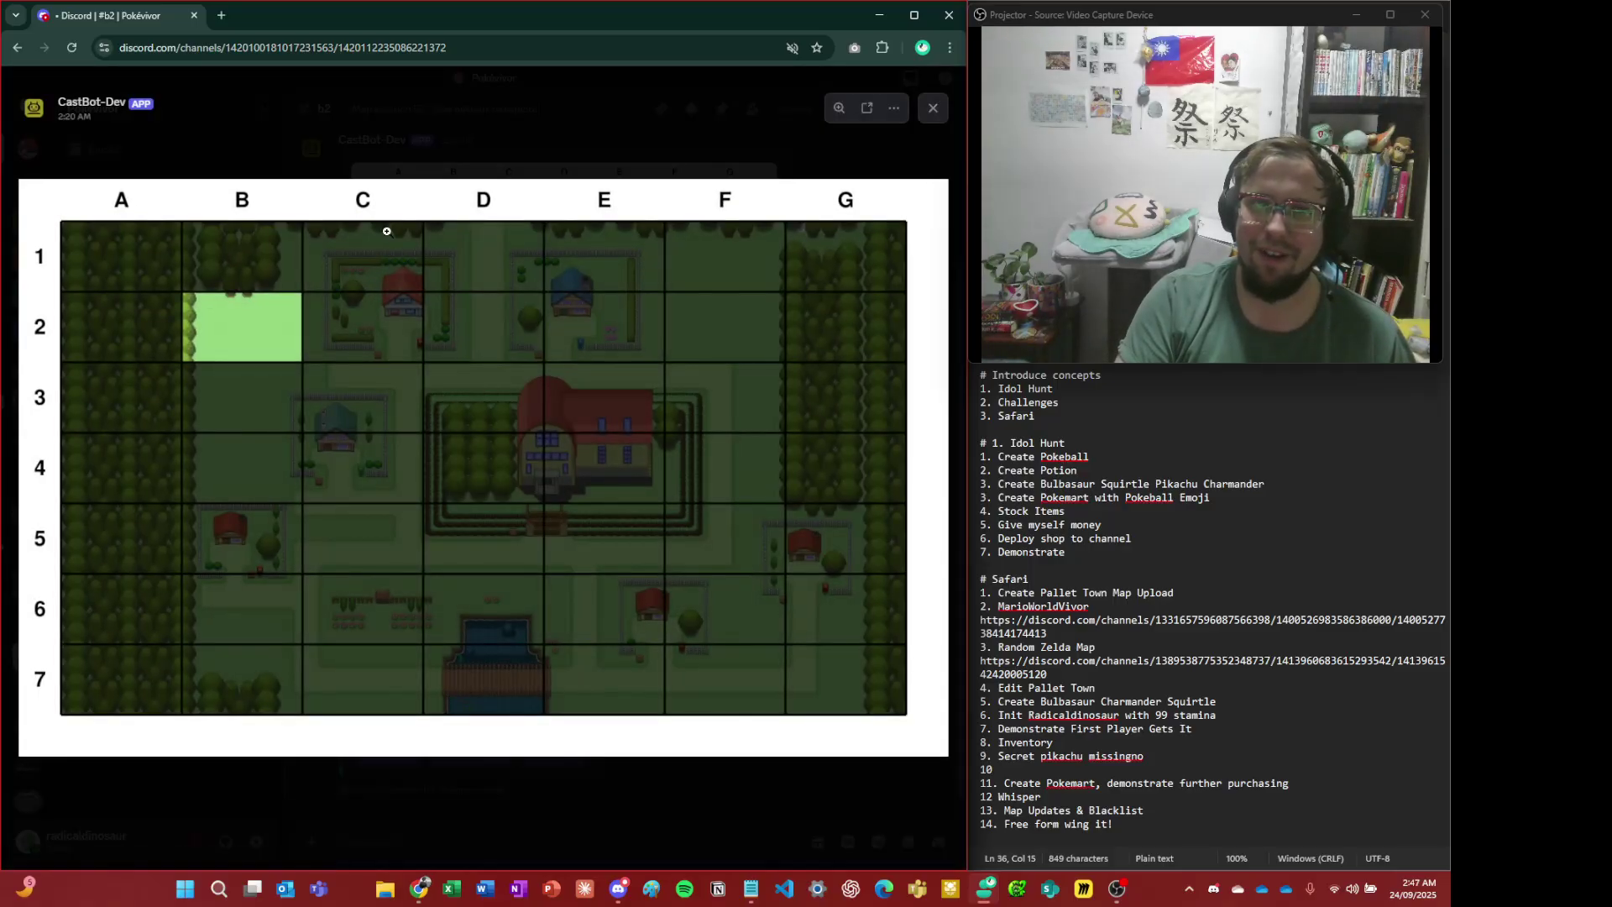
left_click(430, 150)
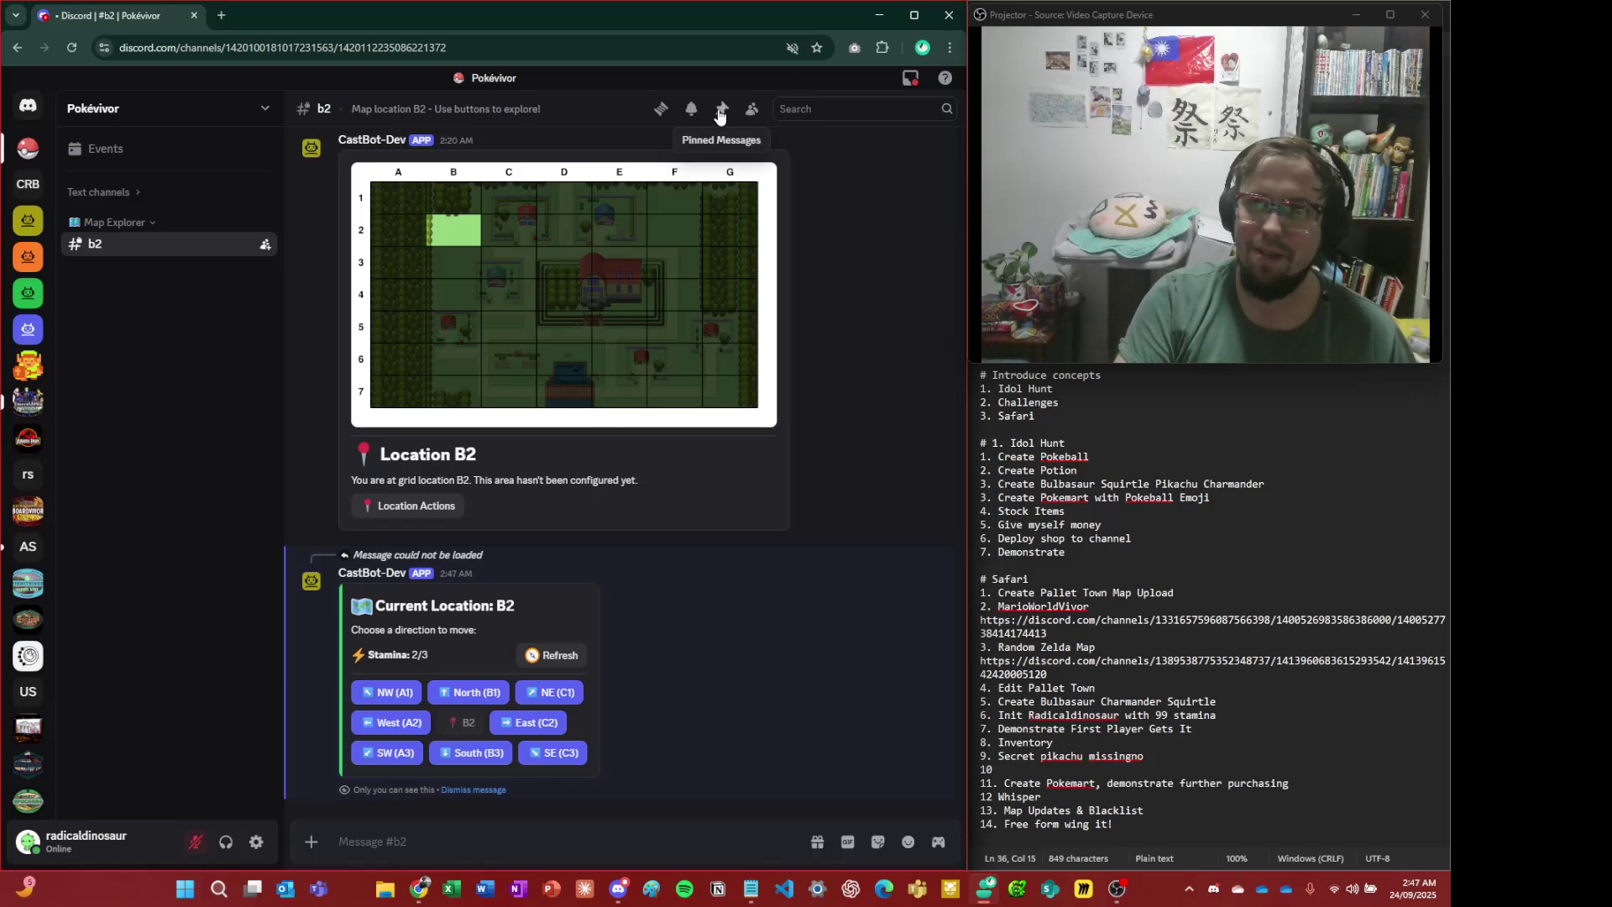
- Toggle the member list on and off, then enlarge the Pallet Town map
left_click(754, 110)
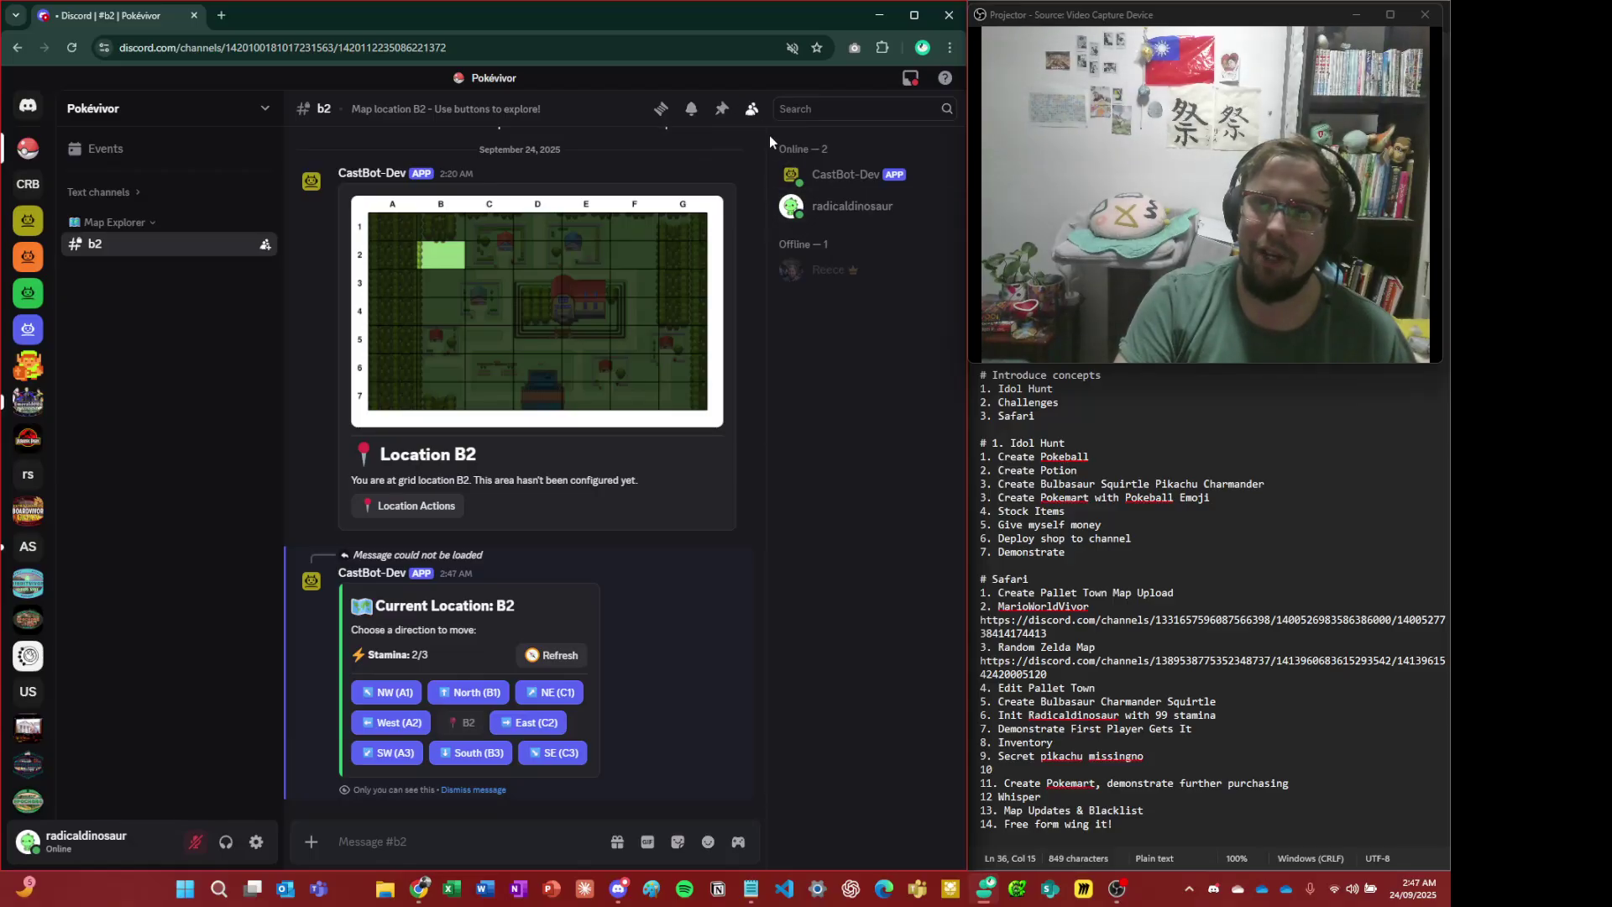
left_click(753, 109)
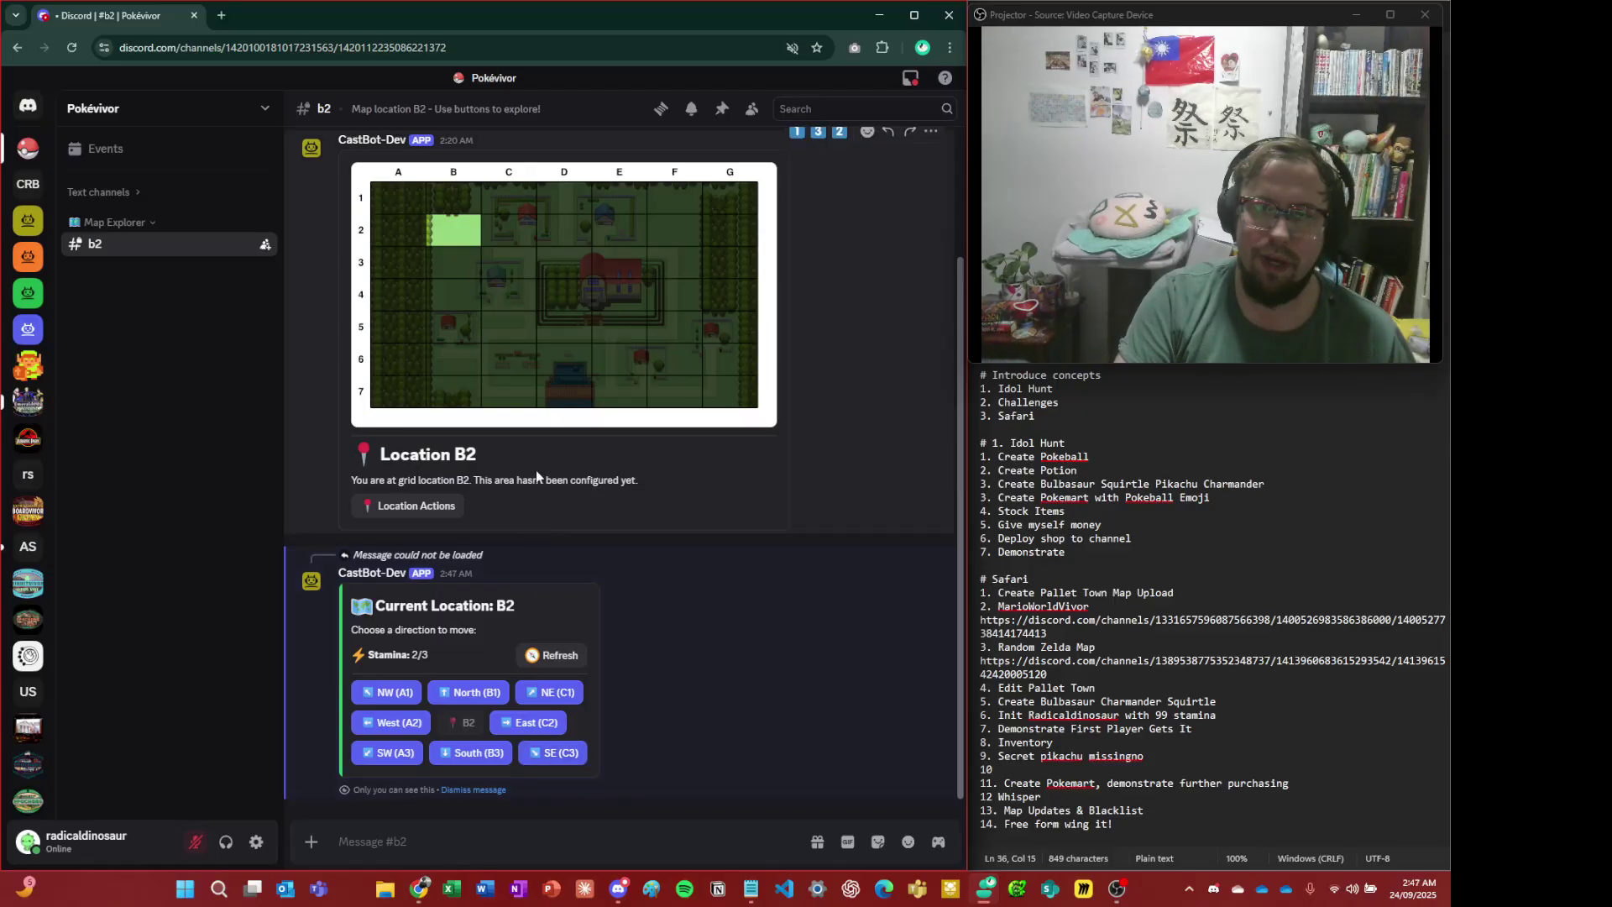
left_click(527, 227)
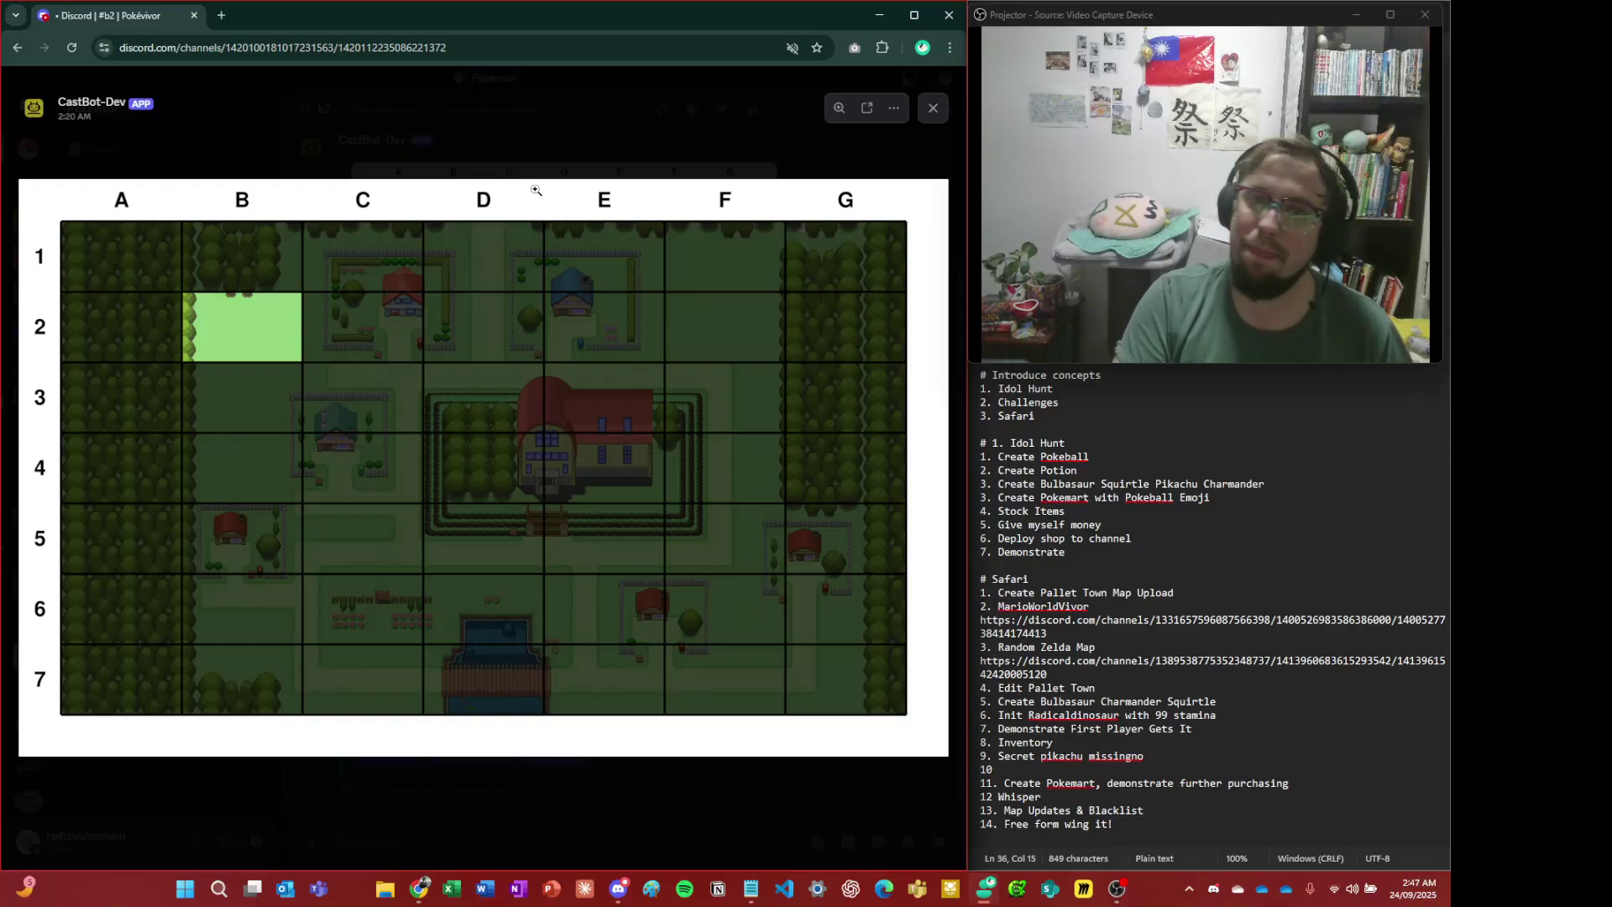
- Switch to the Discord app, open #e4-prof-oak-lab and narrow the channel sidebar
left_click(566, 138)
key("alt+Tab")
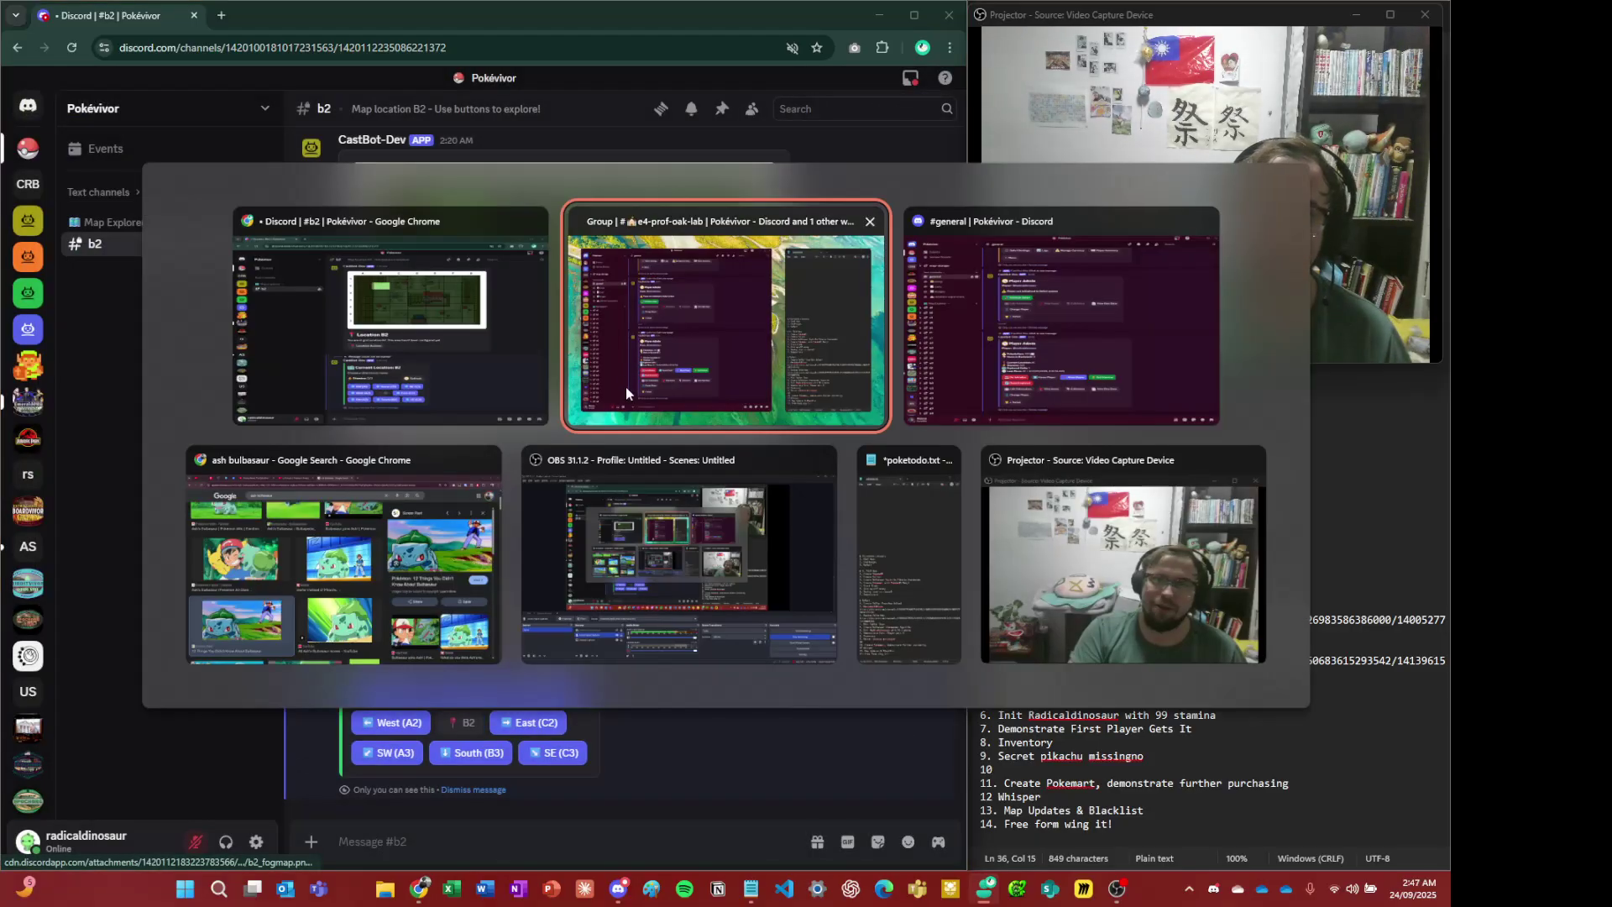
key("alt+Tab")
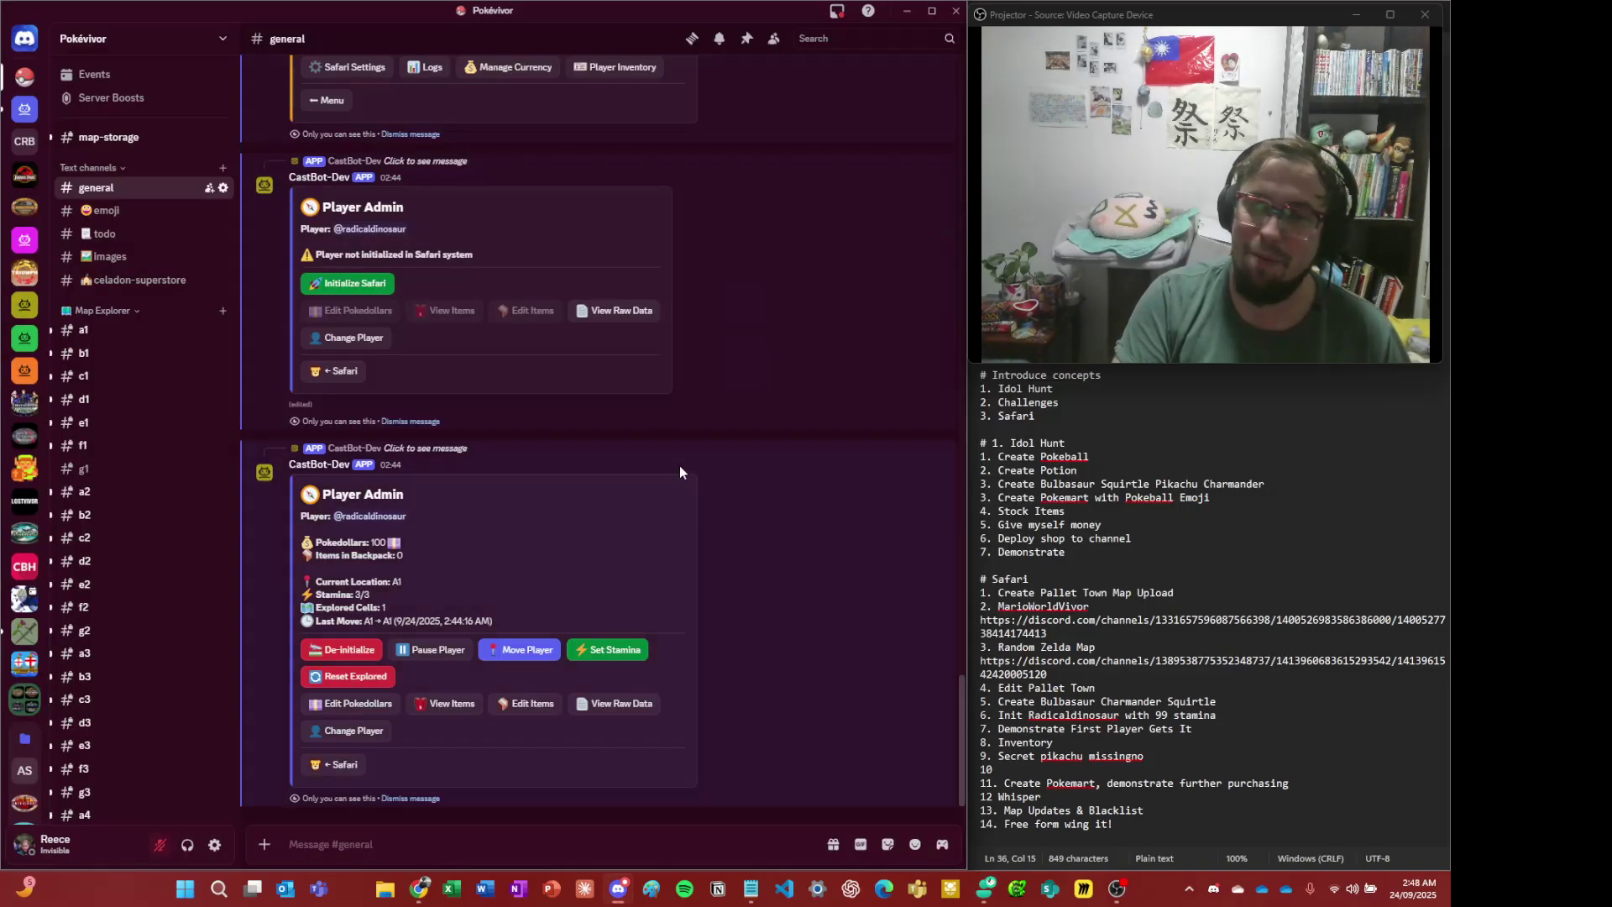
scroll(215, 633, "down", 5)
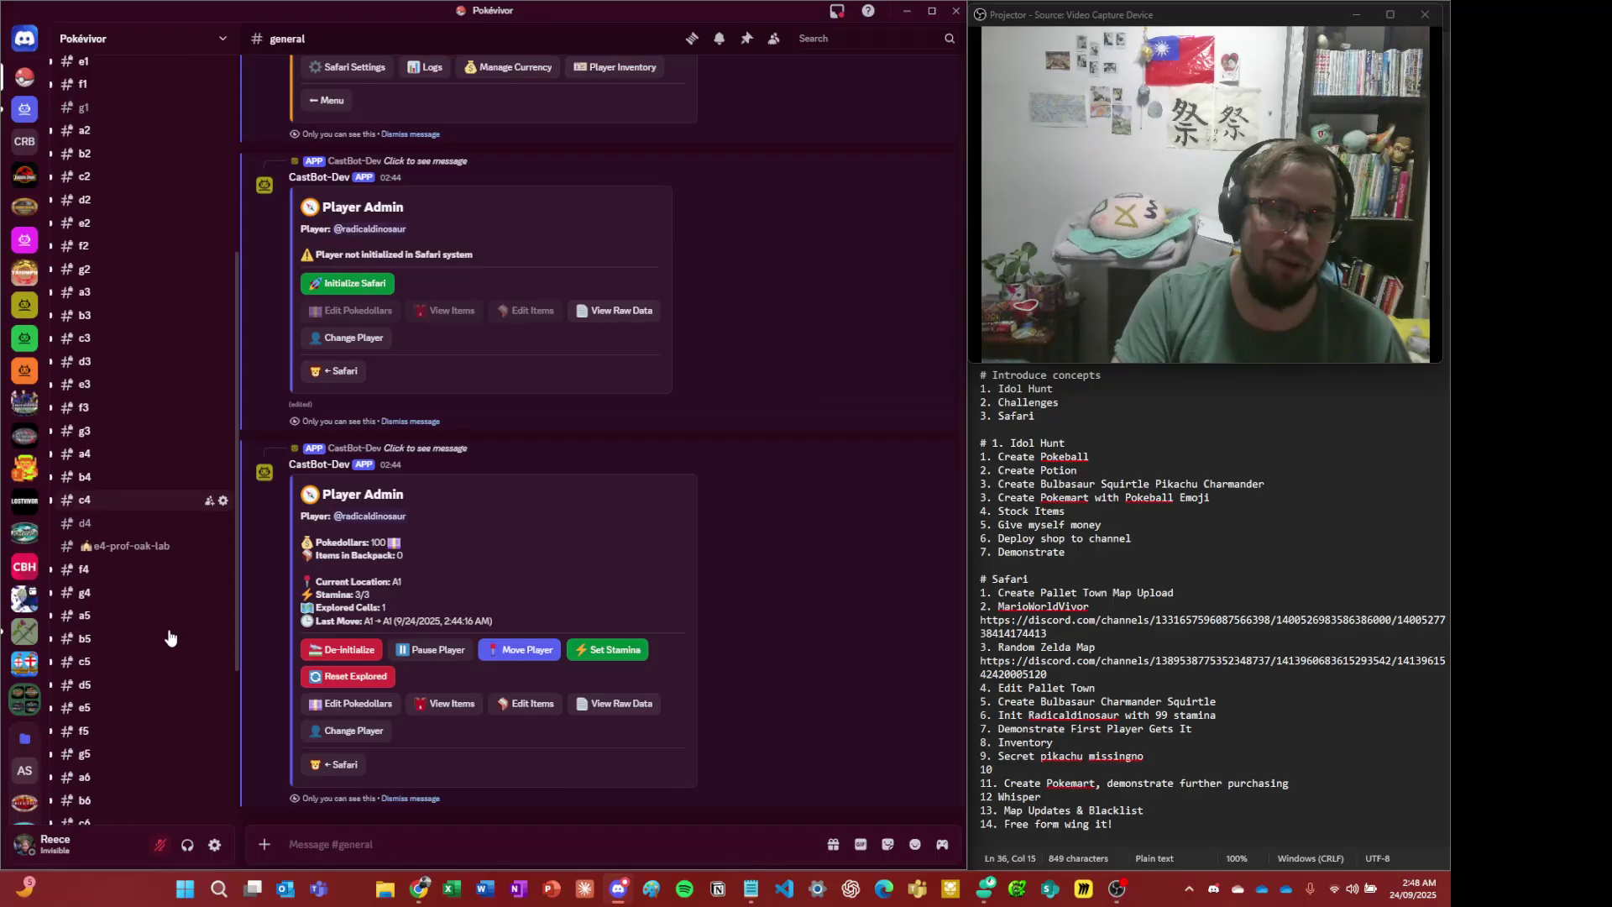
left_click(167, 530)
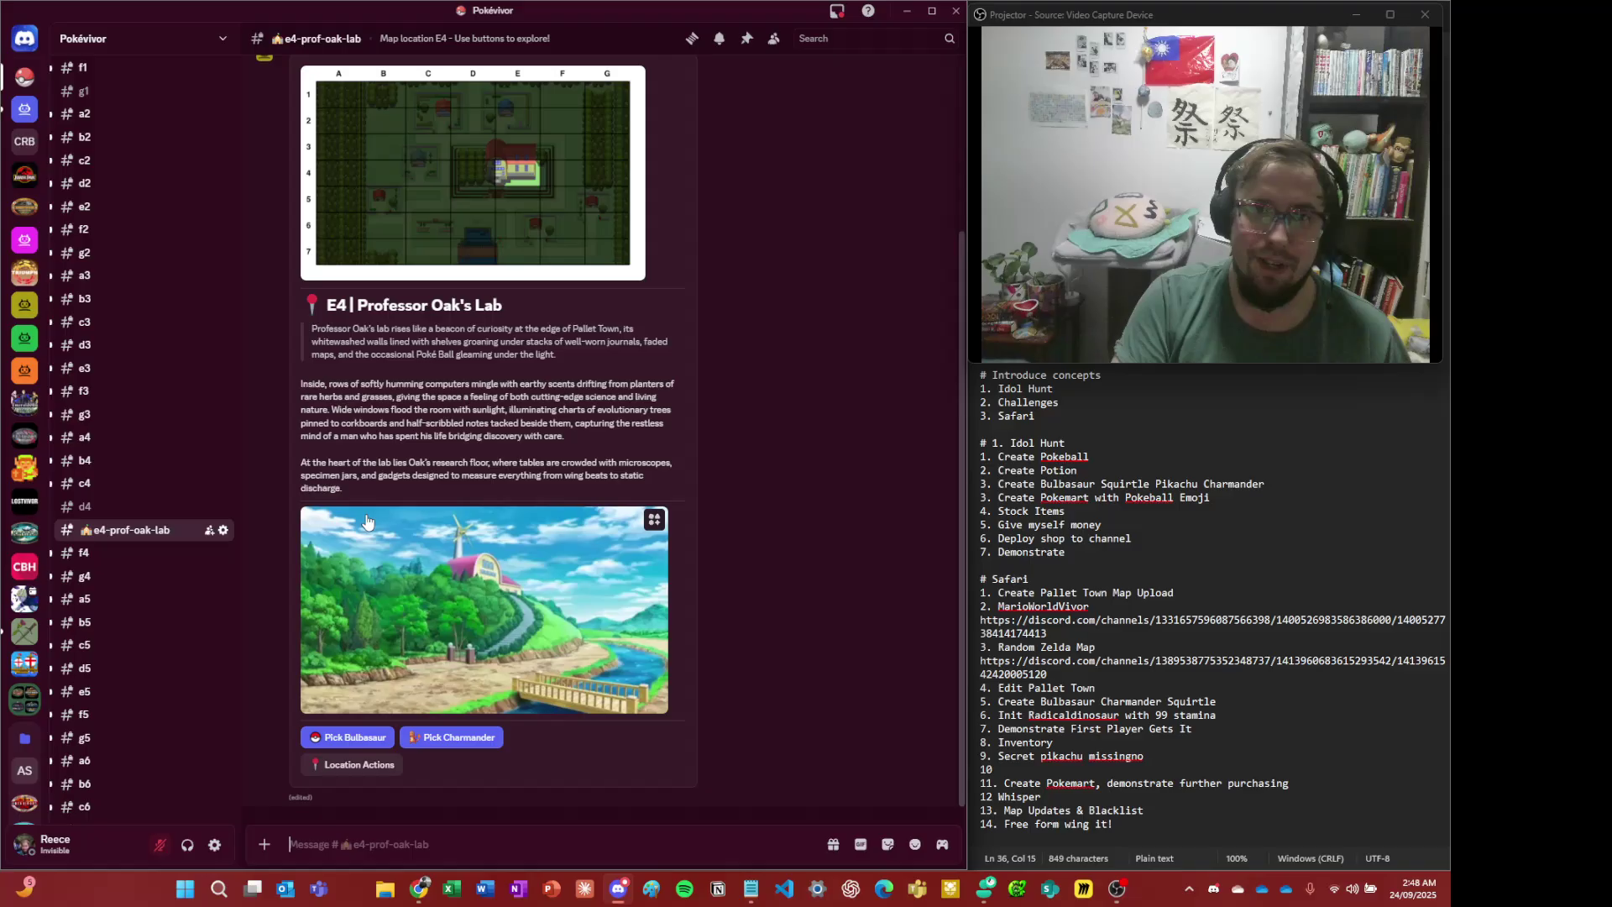
scroll(381, 450, "up", 3)
scroll(387, 443, "down", 3)
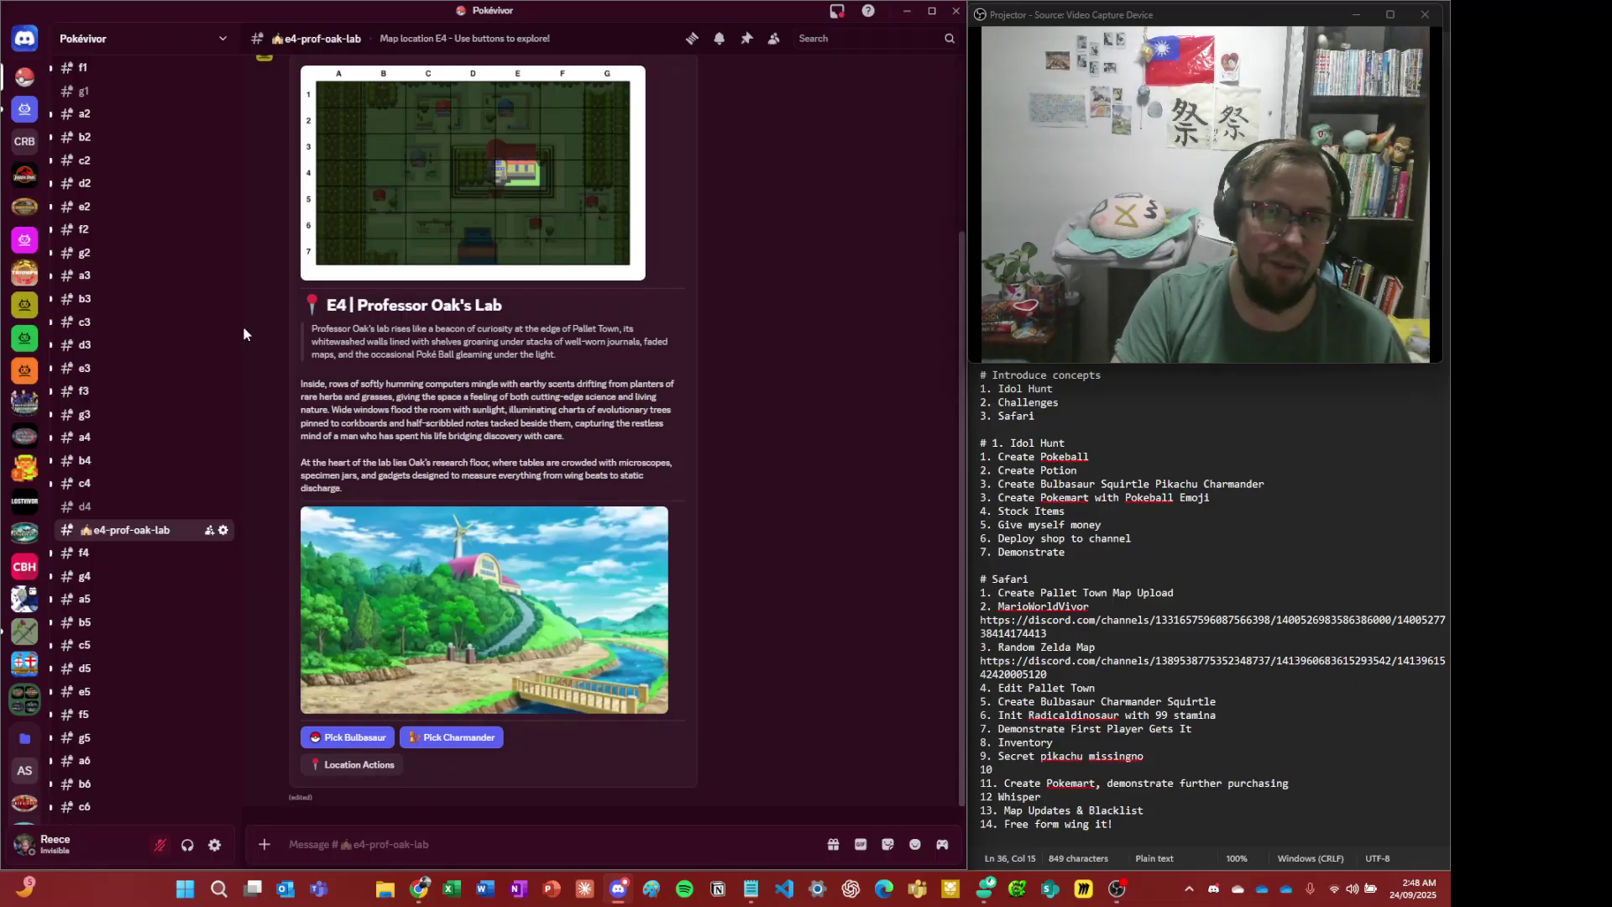
left_click_drag(235, 330, 176, 334)
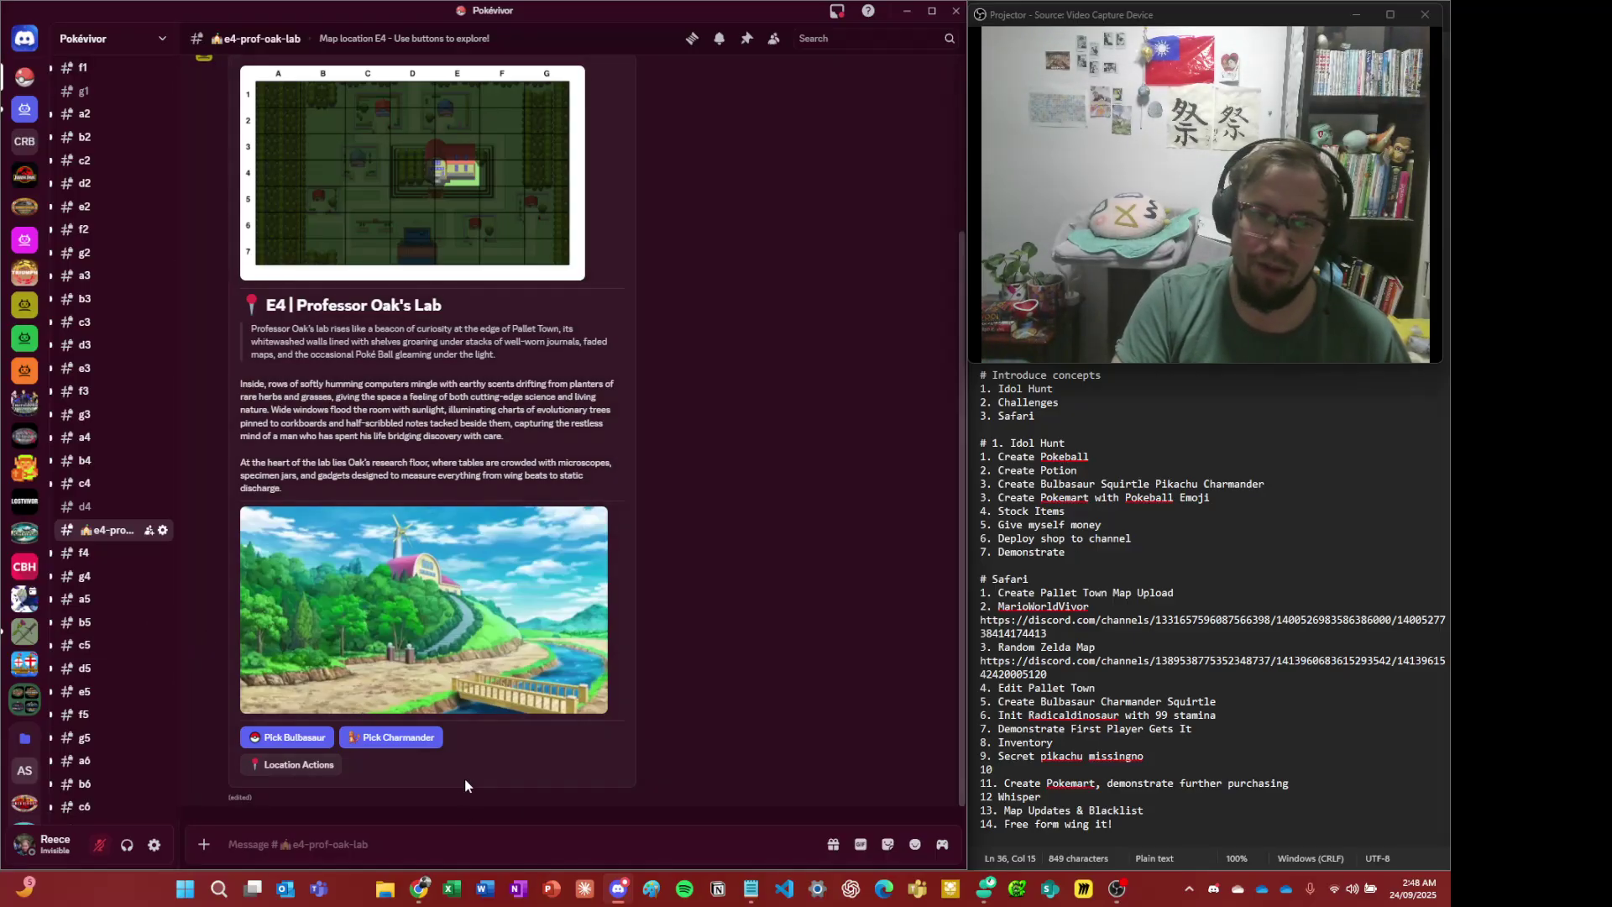
- Pick Bulbasaur, getting the 'Professor Oak Aint Happy' warning about potions
left_click(296, 737)
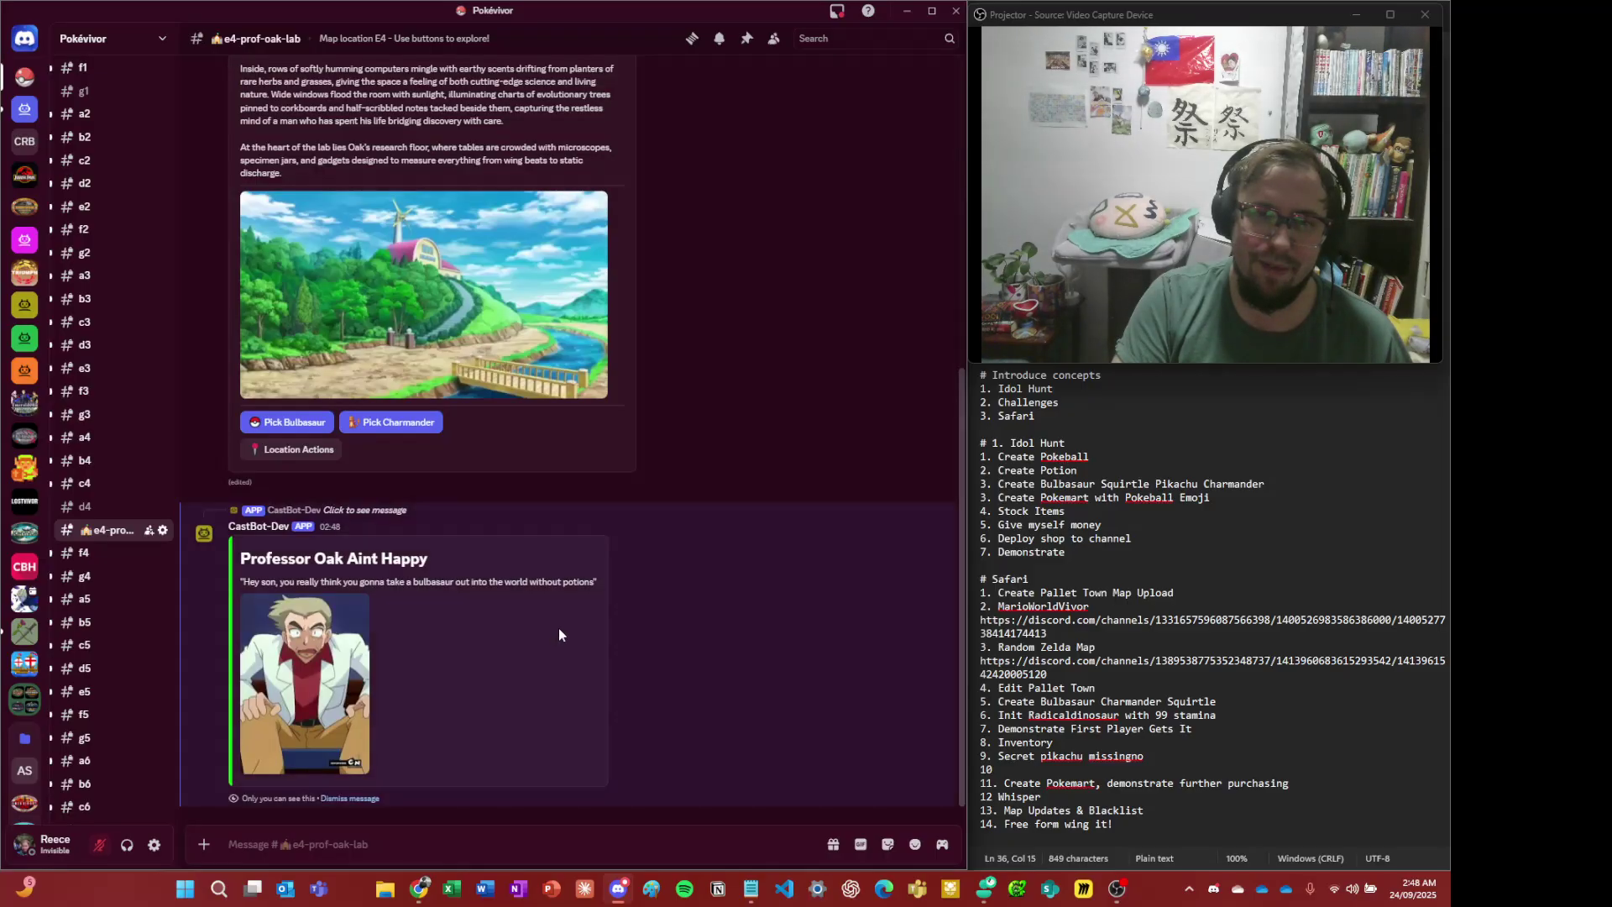
triple_click(360, 581)
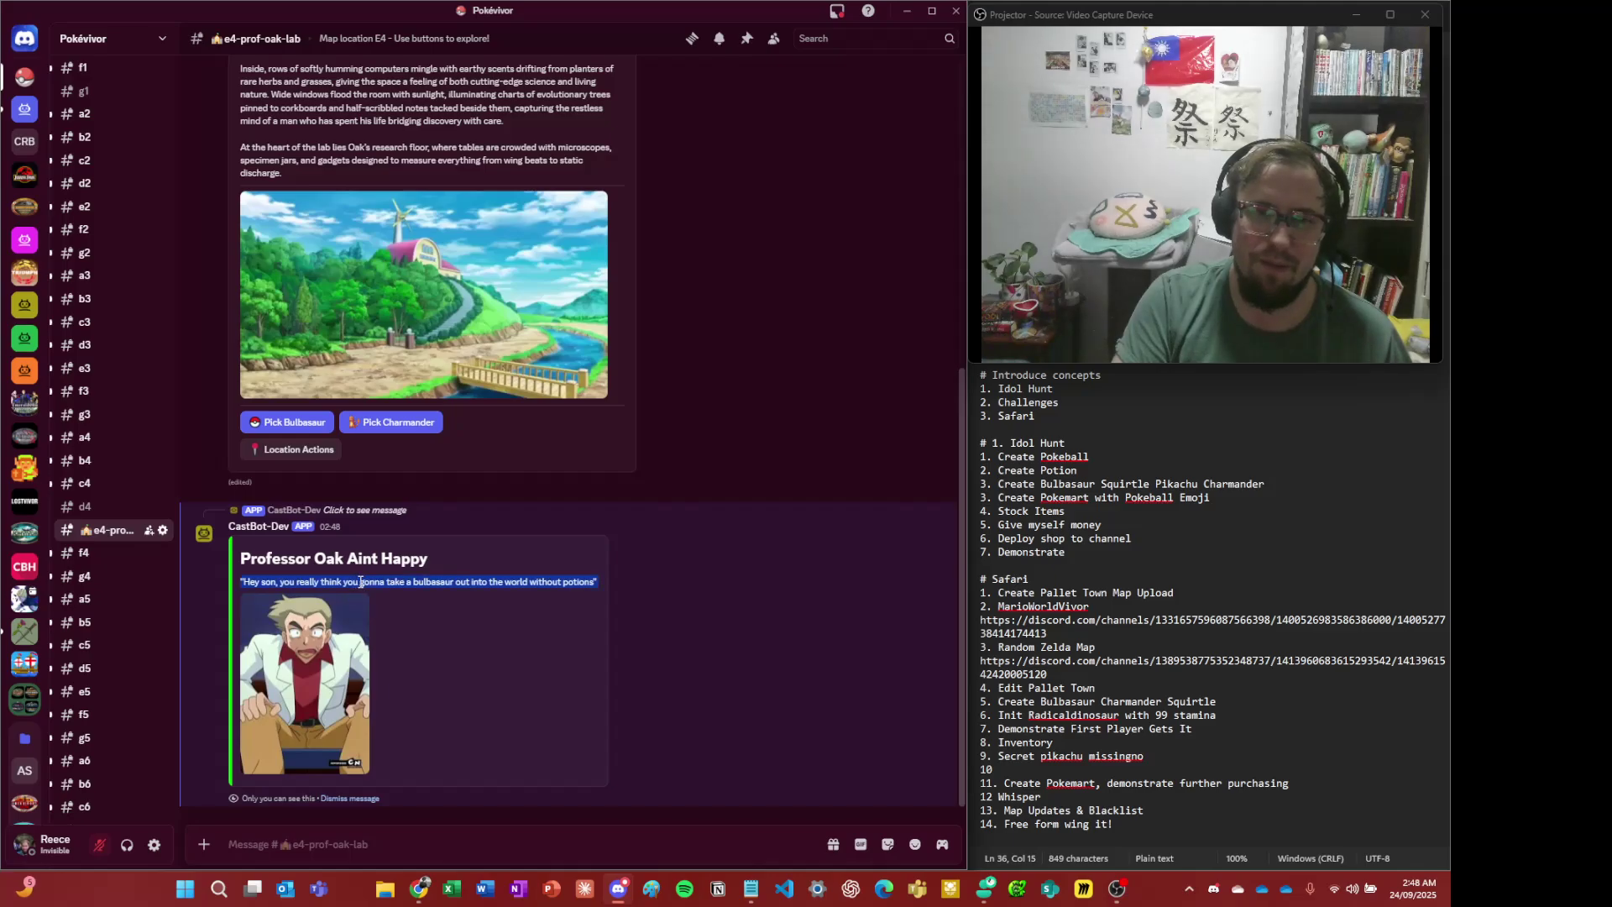
left_click(465, 614)
double_click(476, 642)
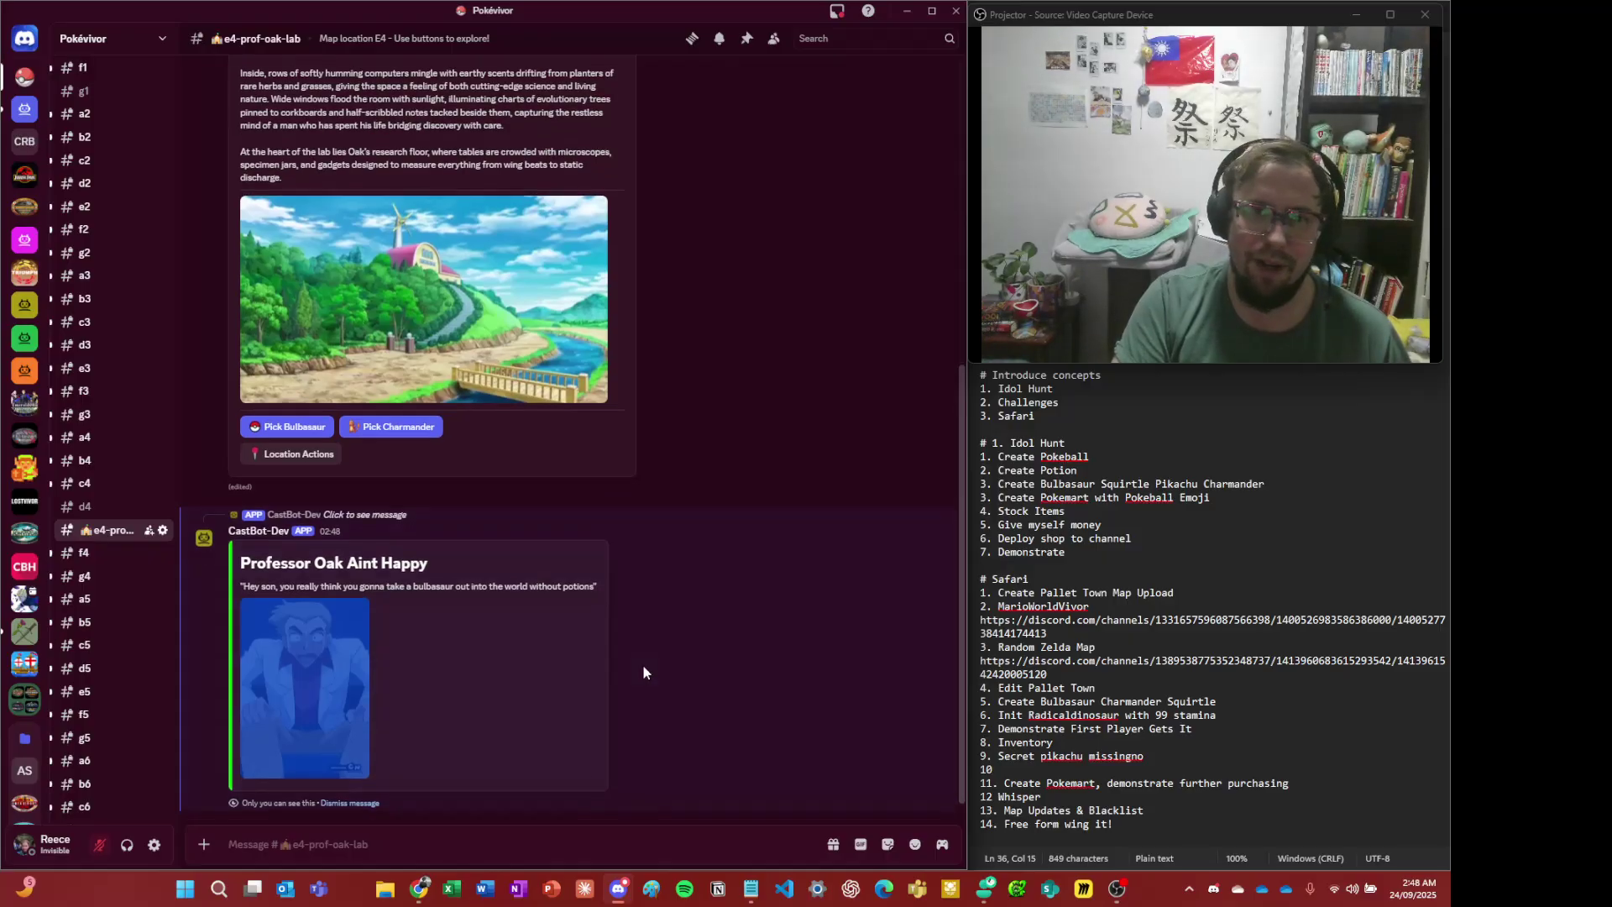
scroll(653, 658, "up", 2)
scroll(579, 786, "down", 2)
- Type / in the message box, dismiss the command suggestions, and enlarge the map
left_click(497, 848)
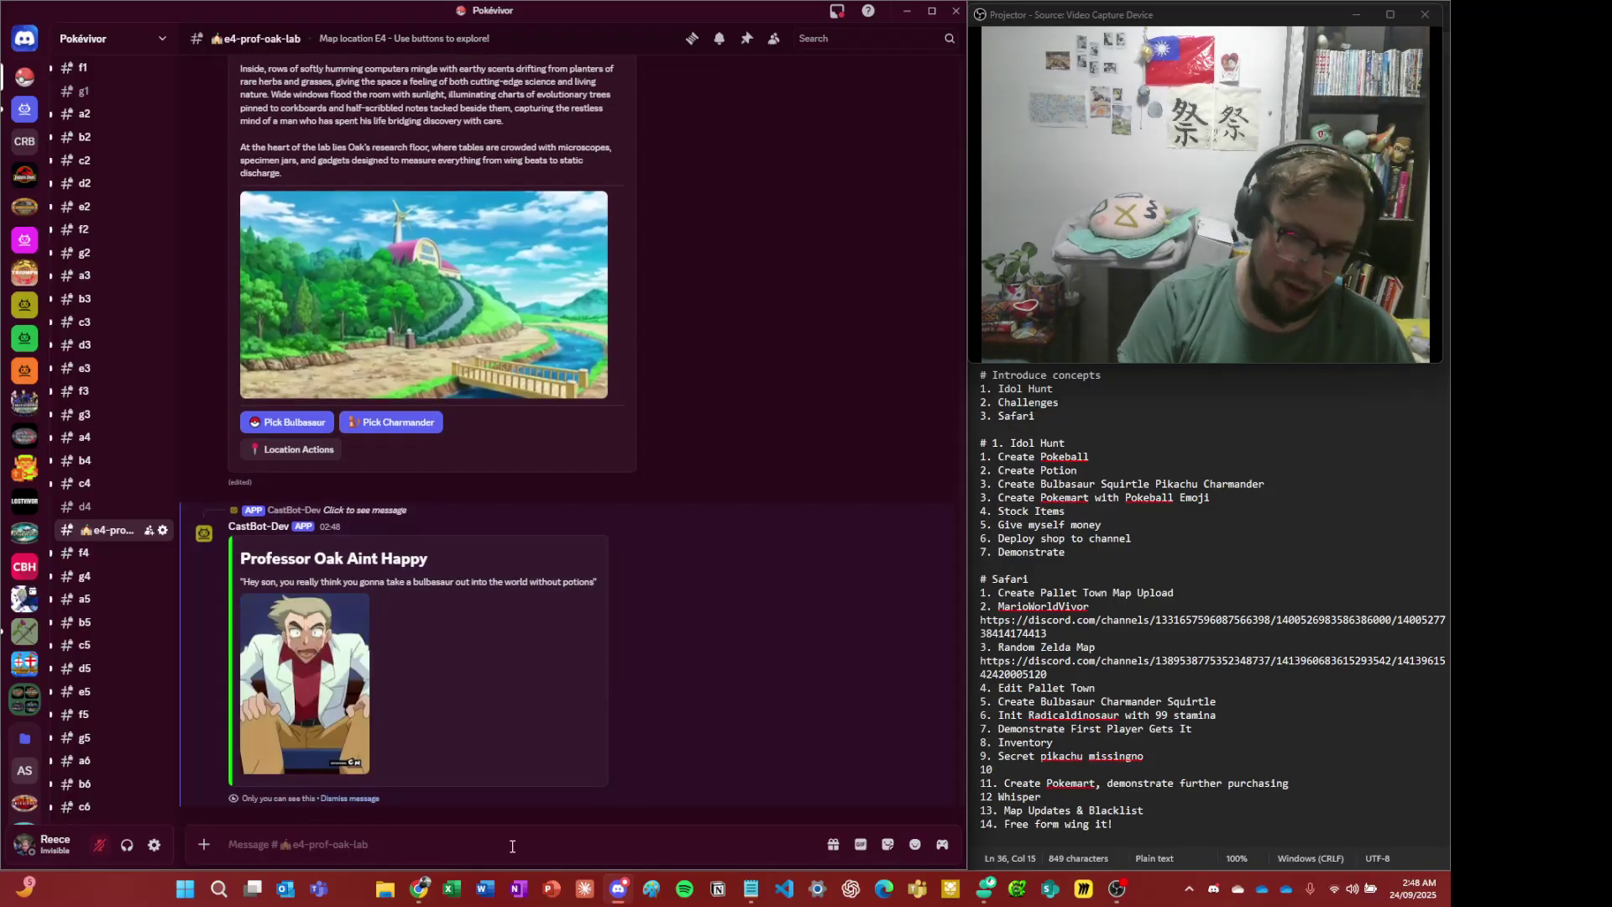
type("/")
key("BackSpace")
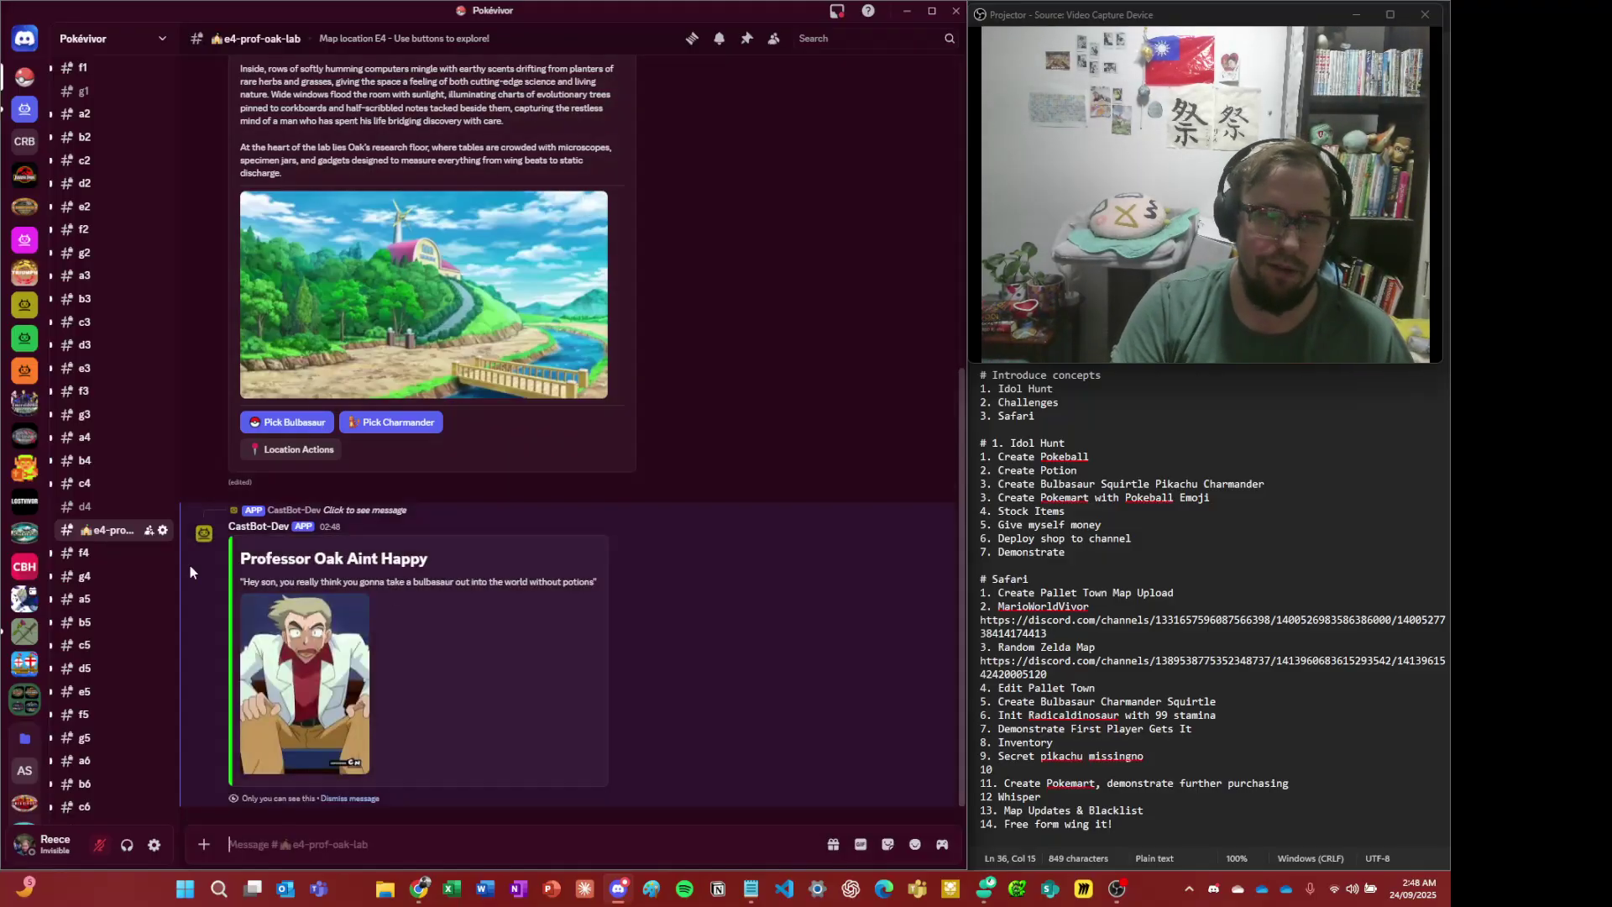
scroll(322, 392, "up", 1)
scroll(322, 391, "up", 2)
left_click(440, 95)
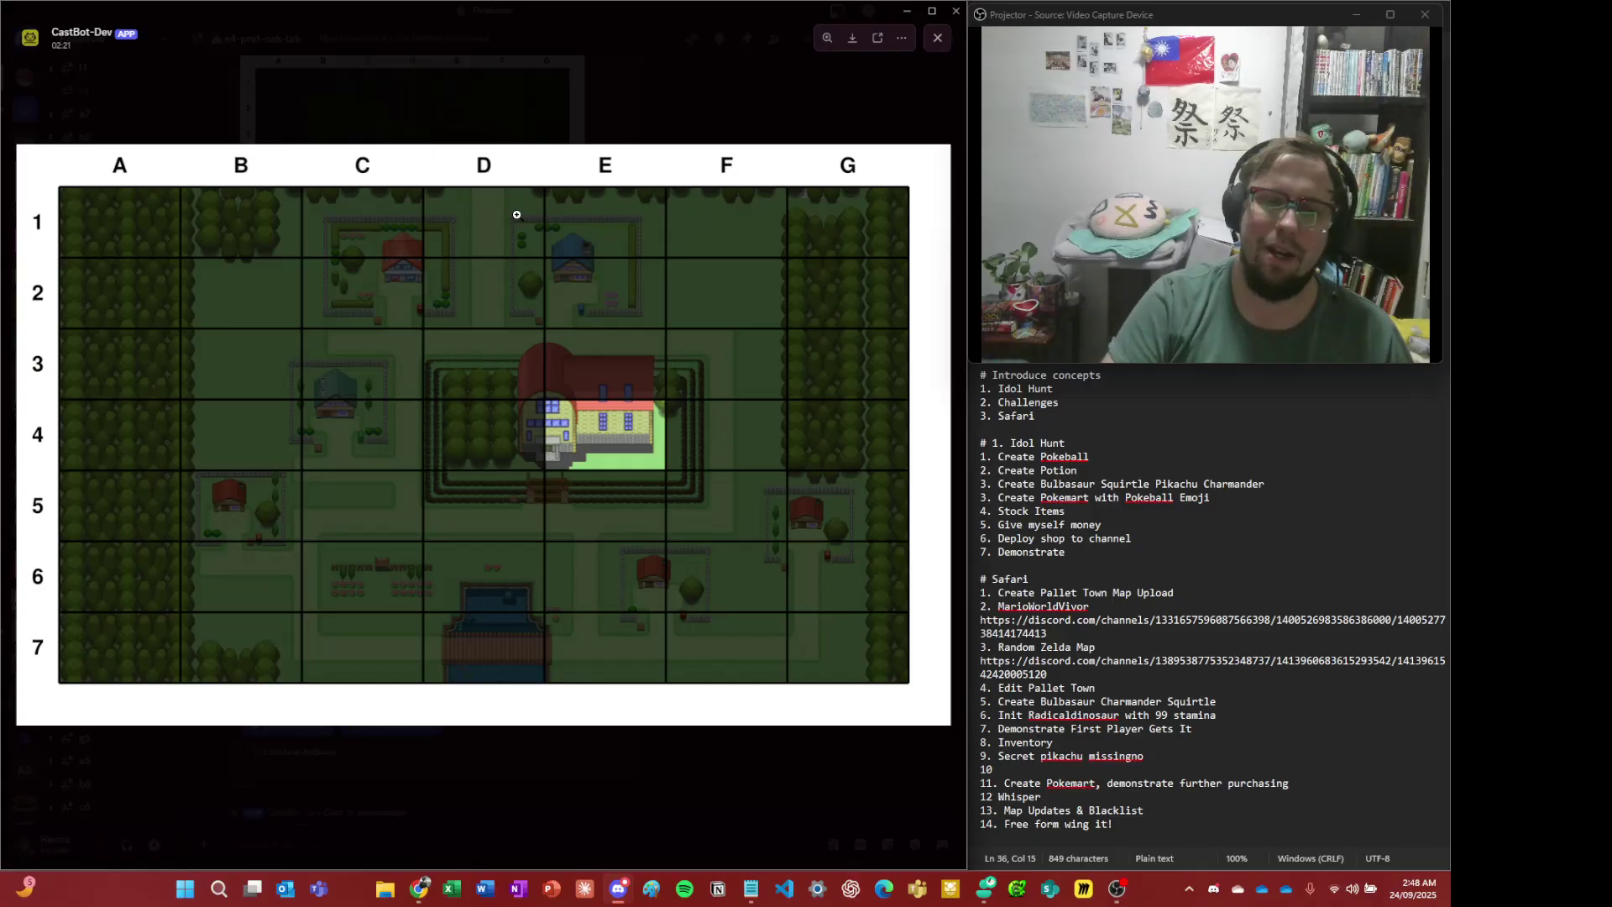
- Zoom in on the houses in B5 and near C3, then open the c3 channel
left_click(318, 398)
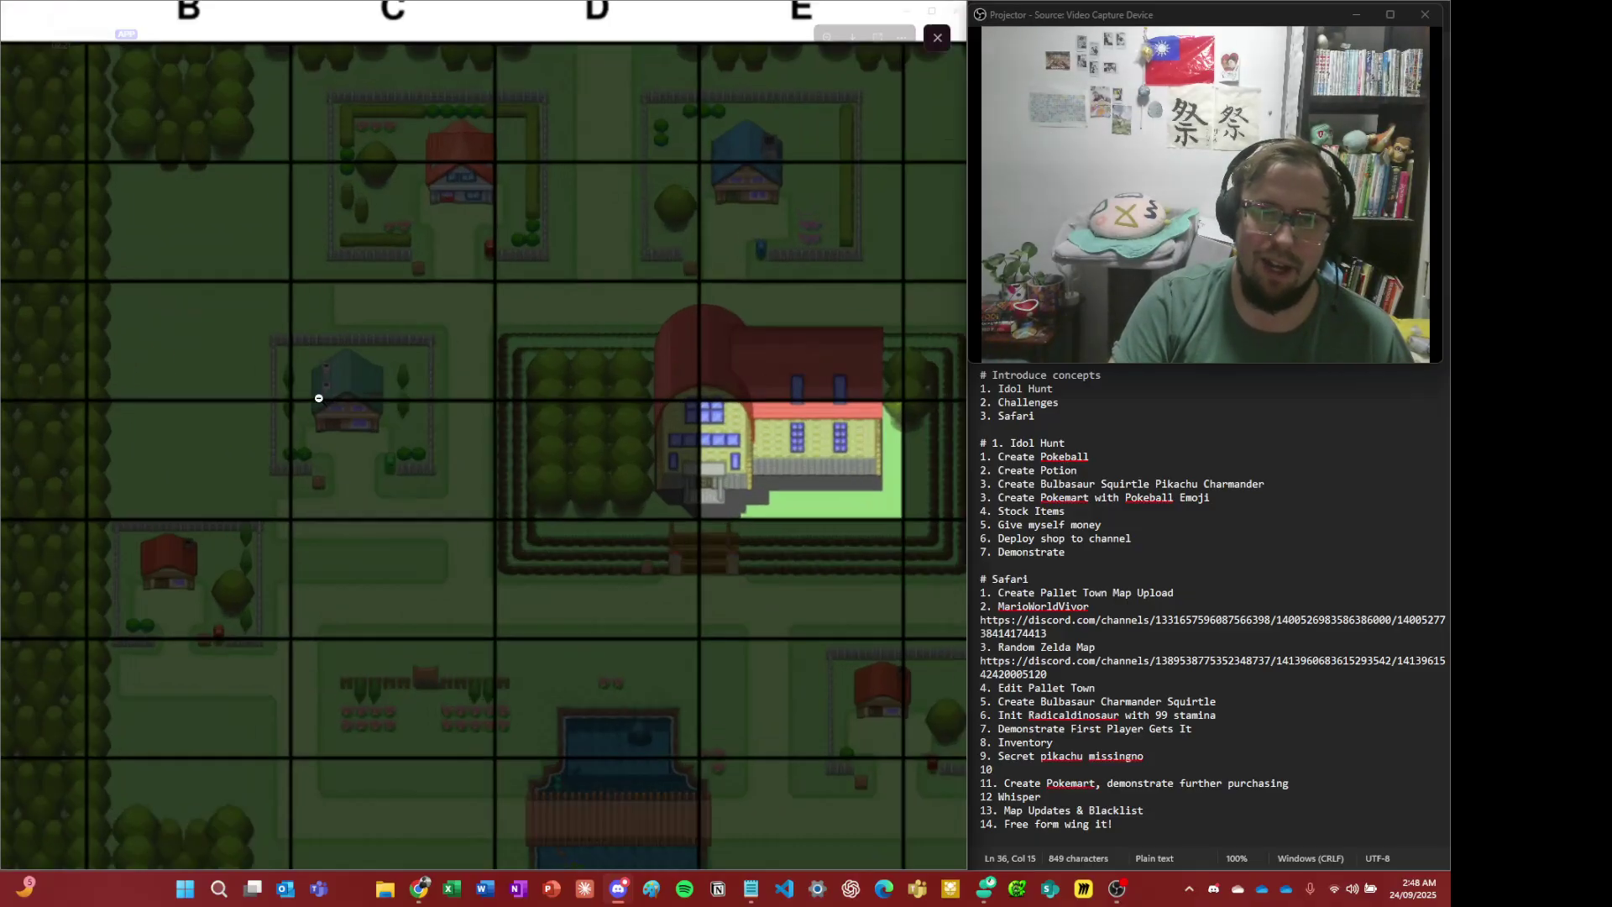
left_click(386, 429)
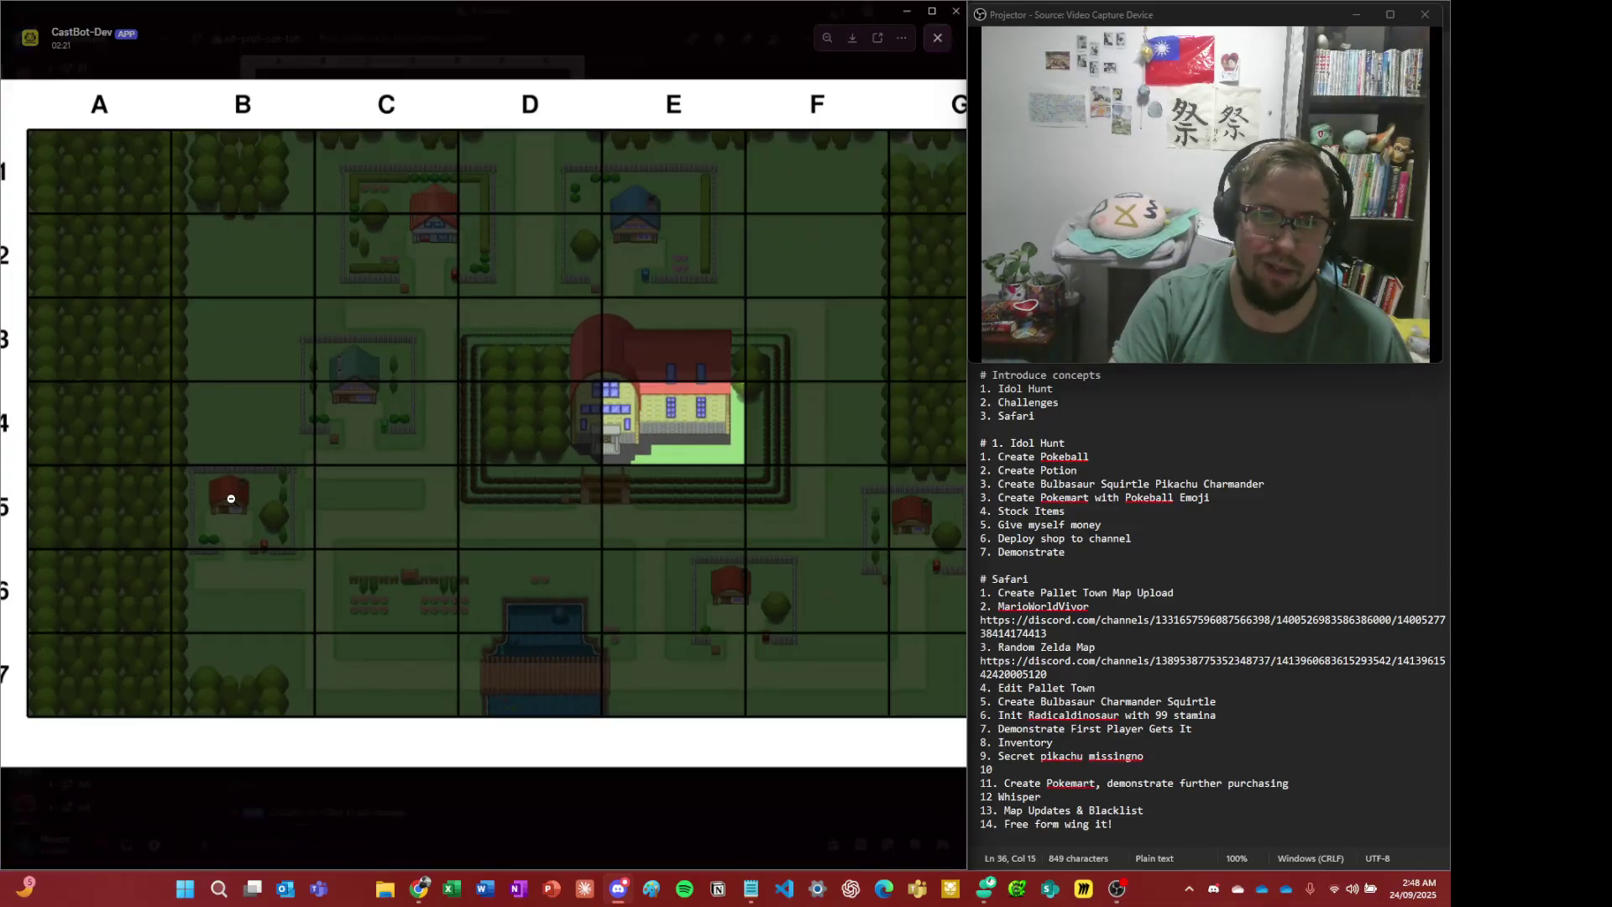
left_click(231, 499)
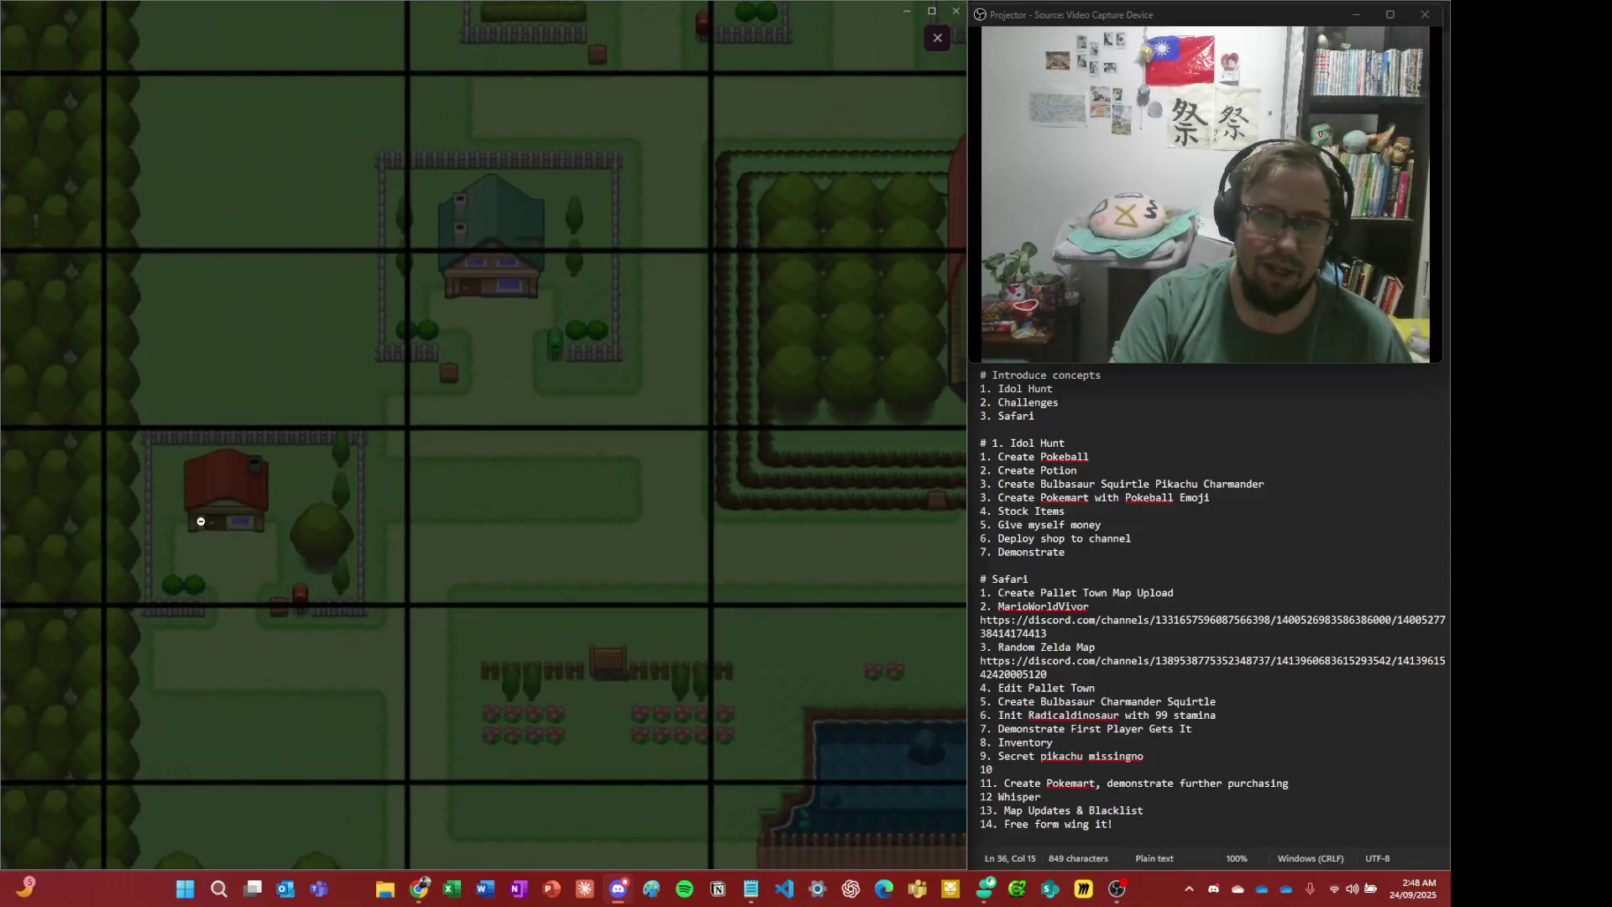
left_click(200, 521)
left_click(370, 377)
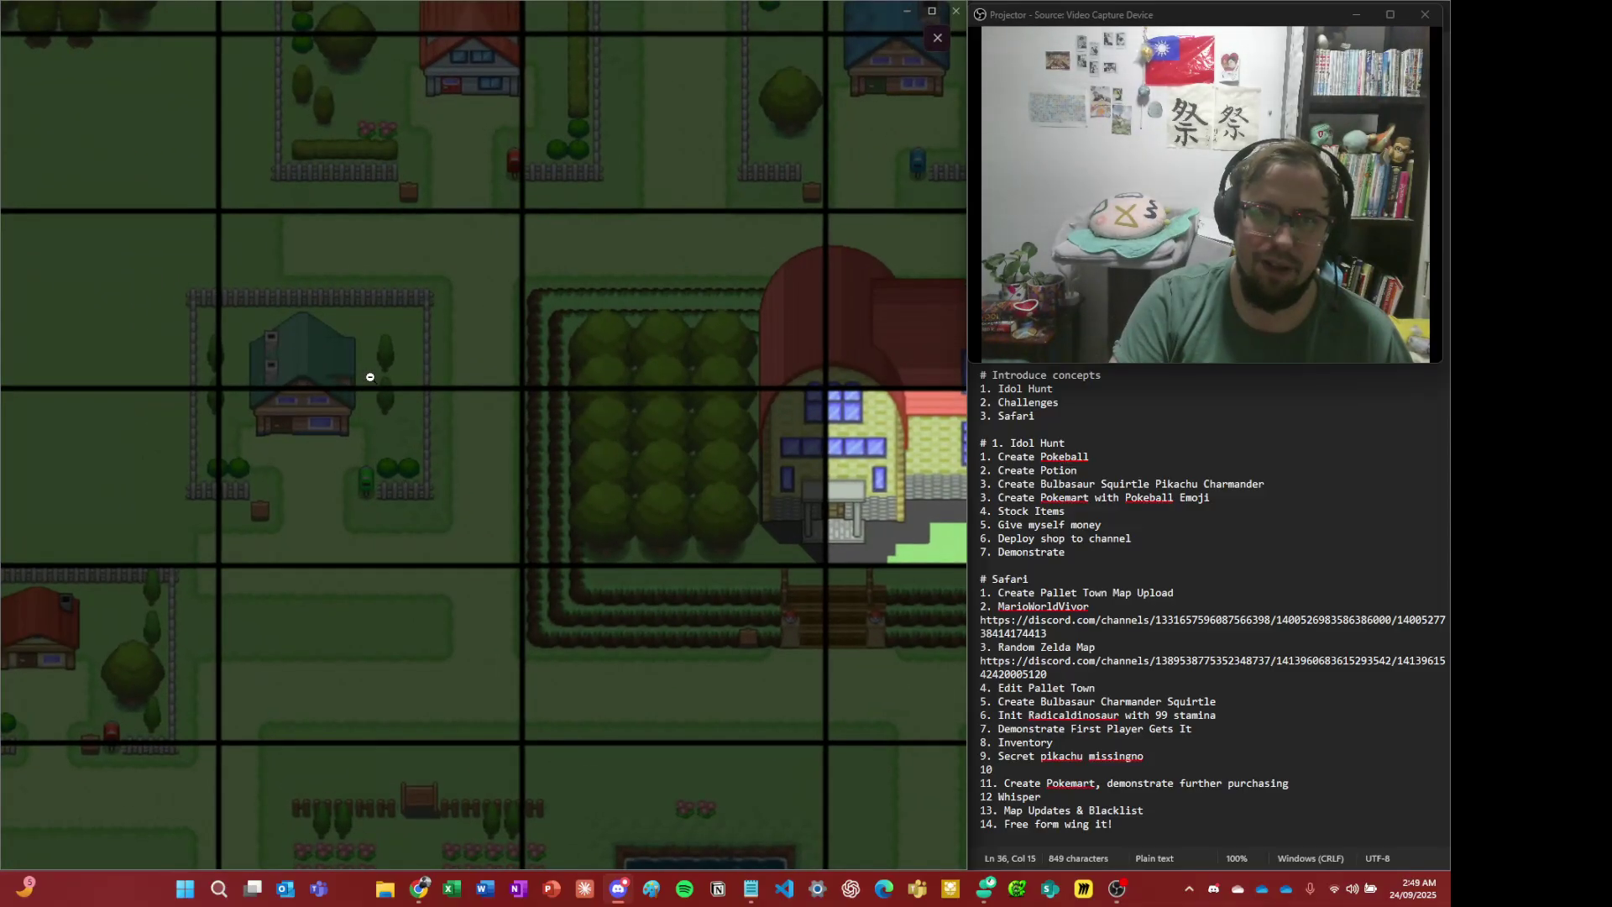
left_click(277, 334)
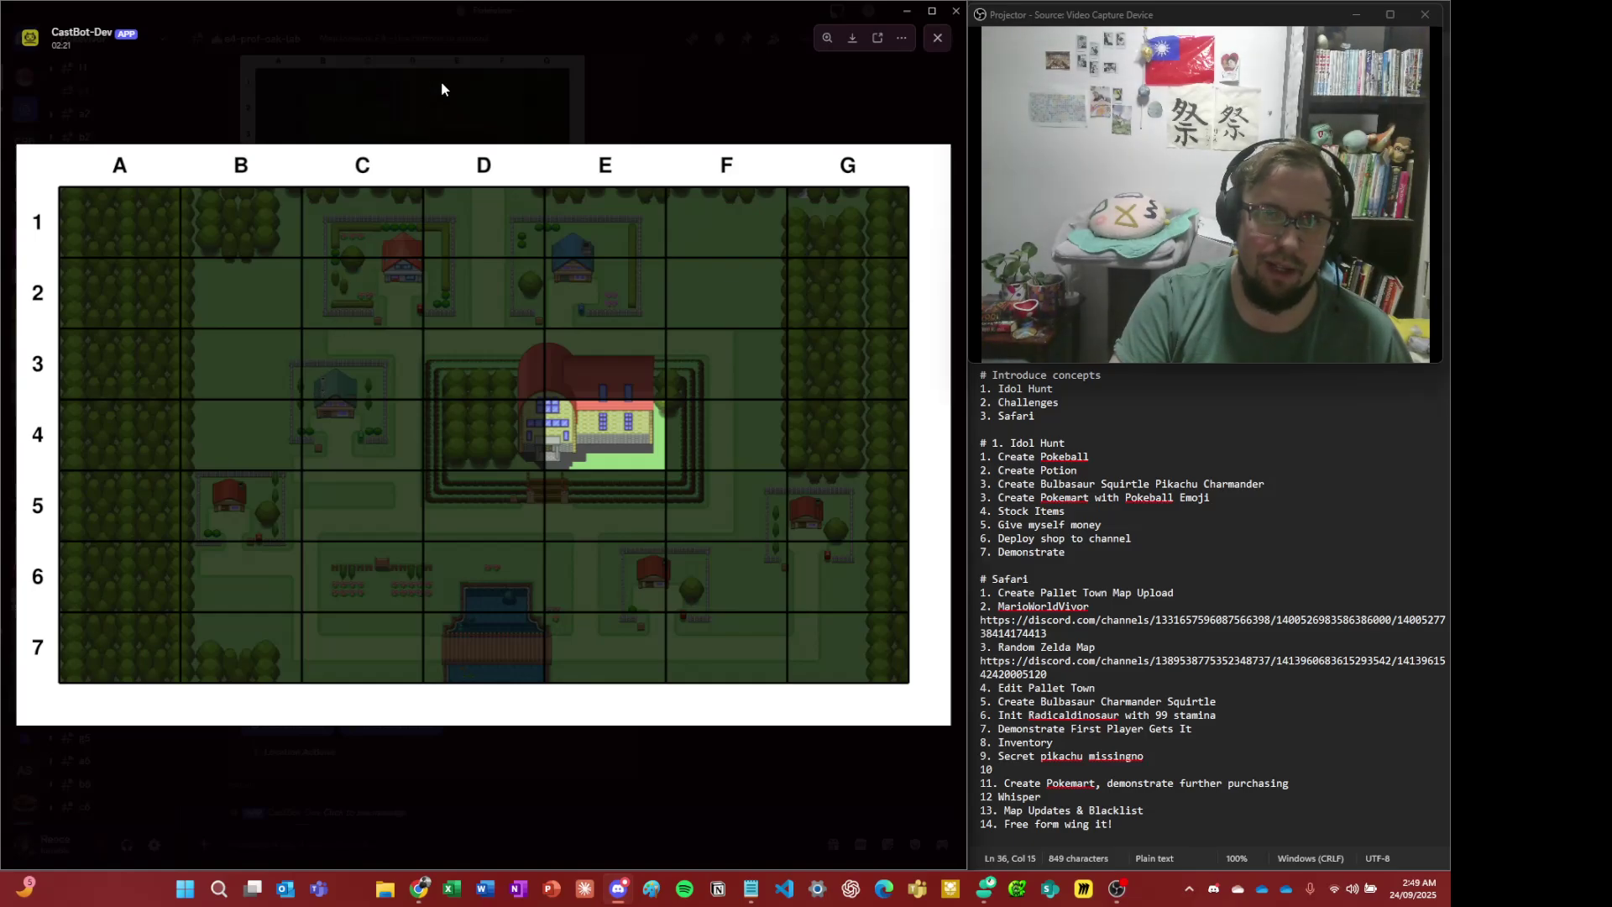
left_click(441, 89)
left_click(85, 321)
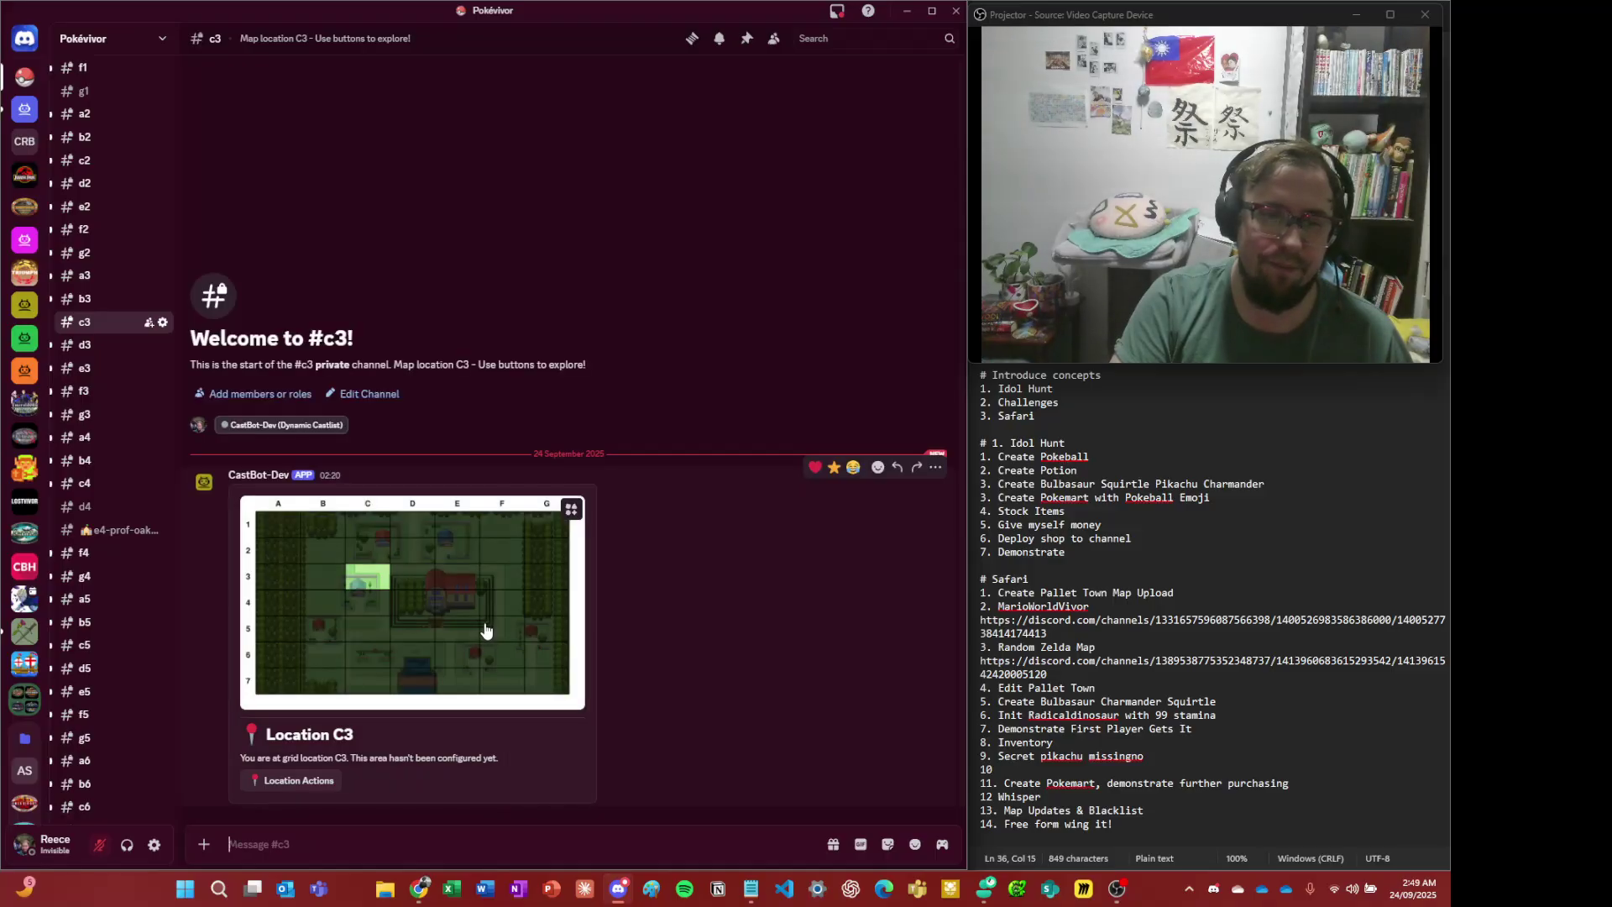
- Rename the channel to c3-pokemart with the 24h store emoji in front and save
left_click(162, 322)
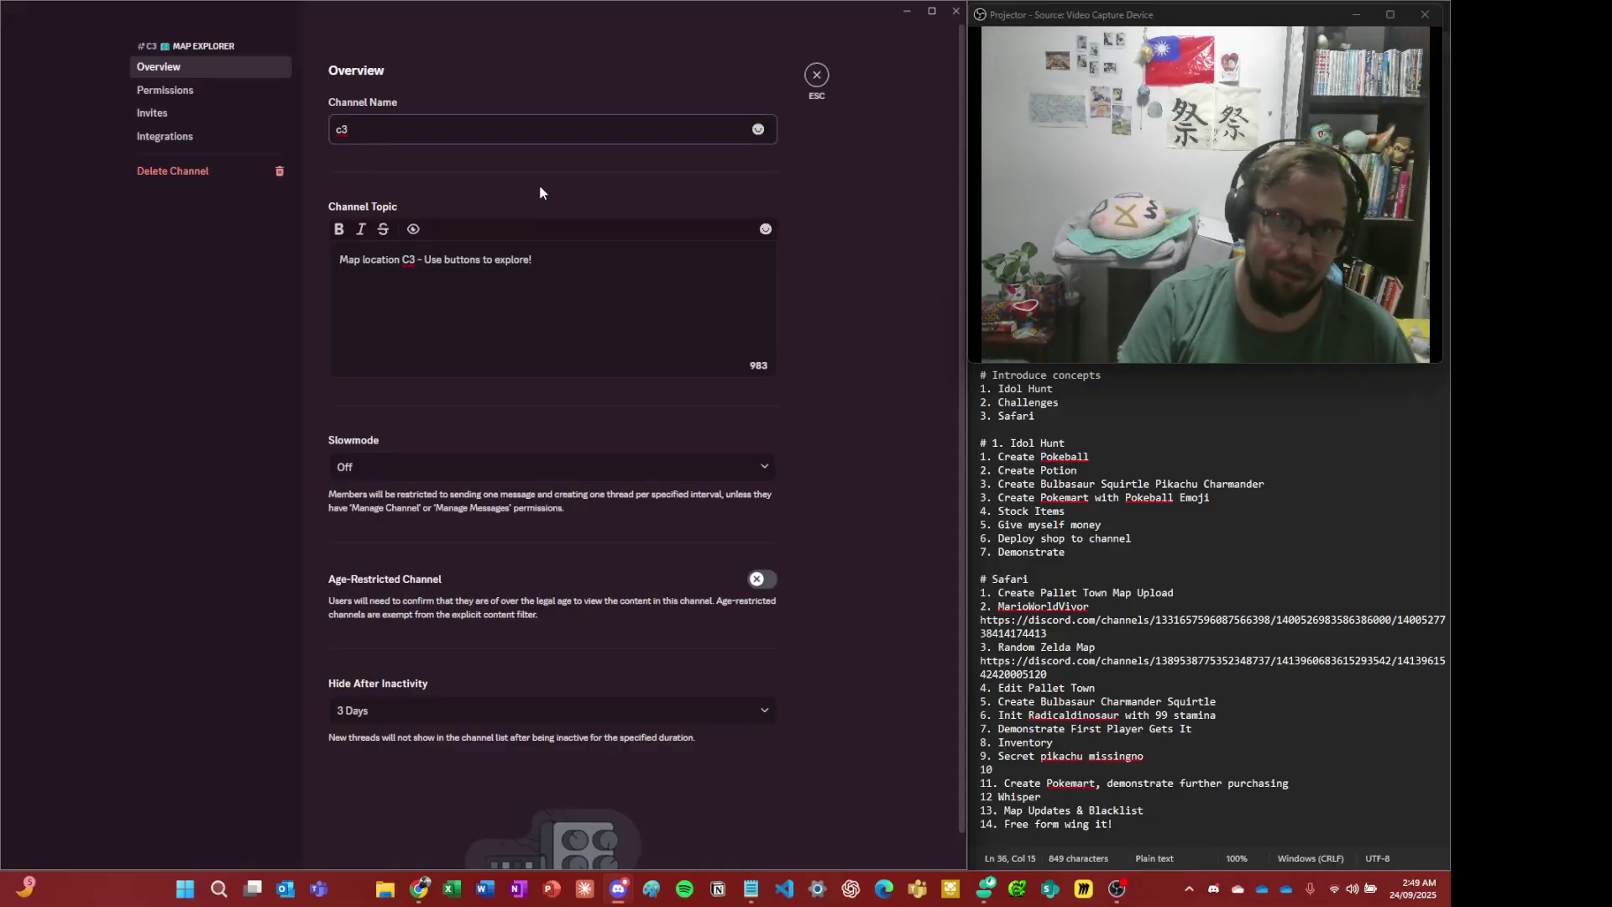
key("ctrl+e")
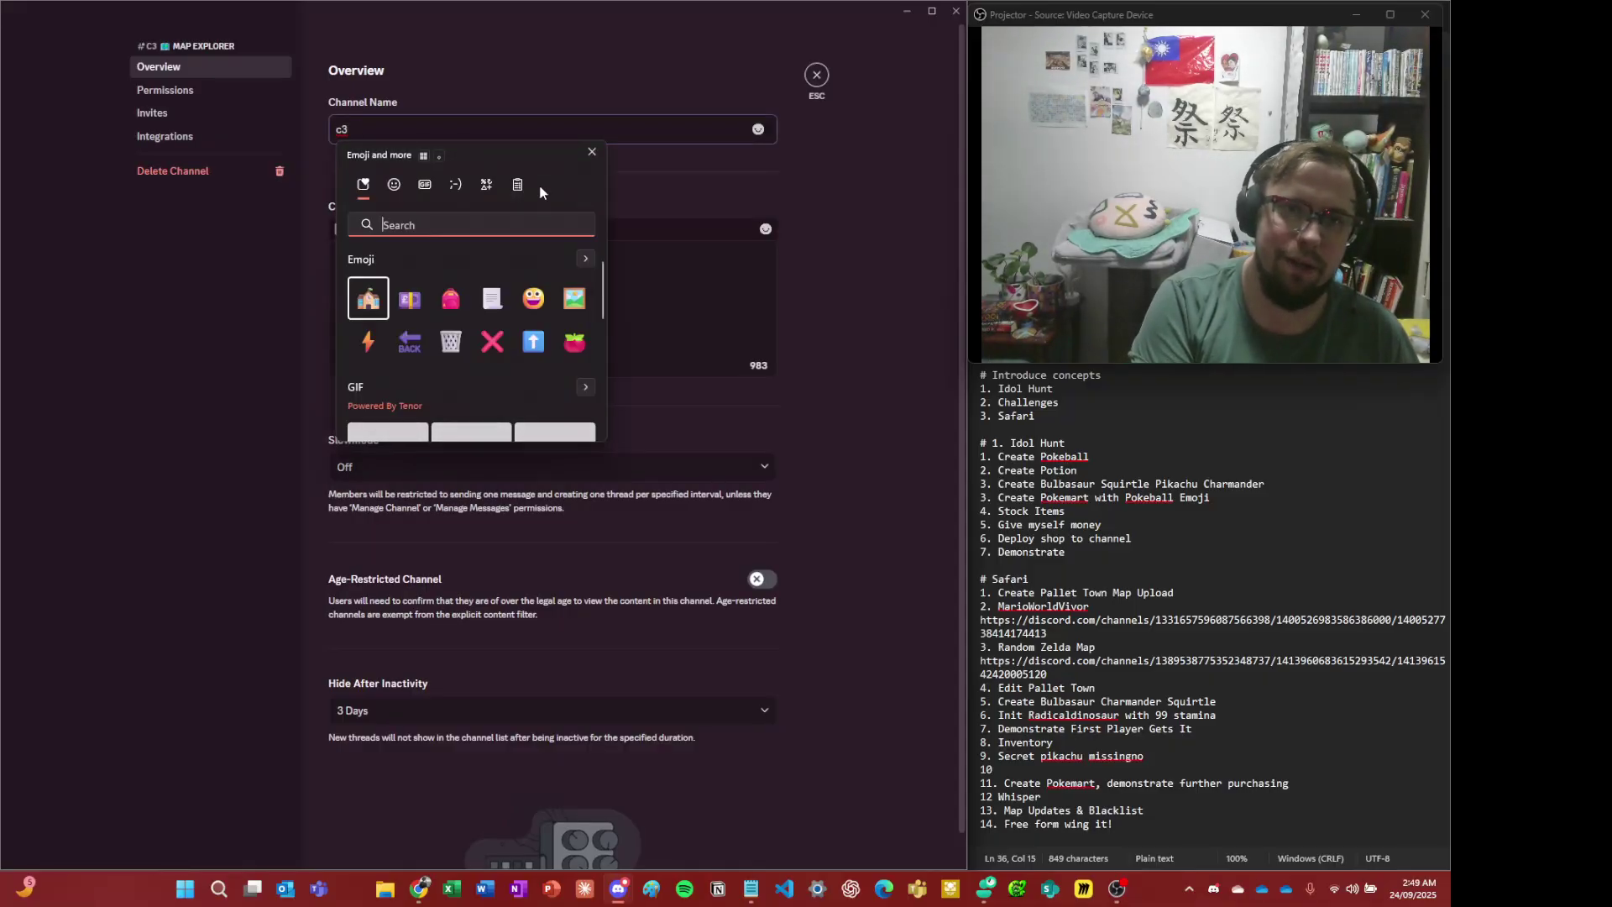
type("store")
key("Right")
key("Return")
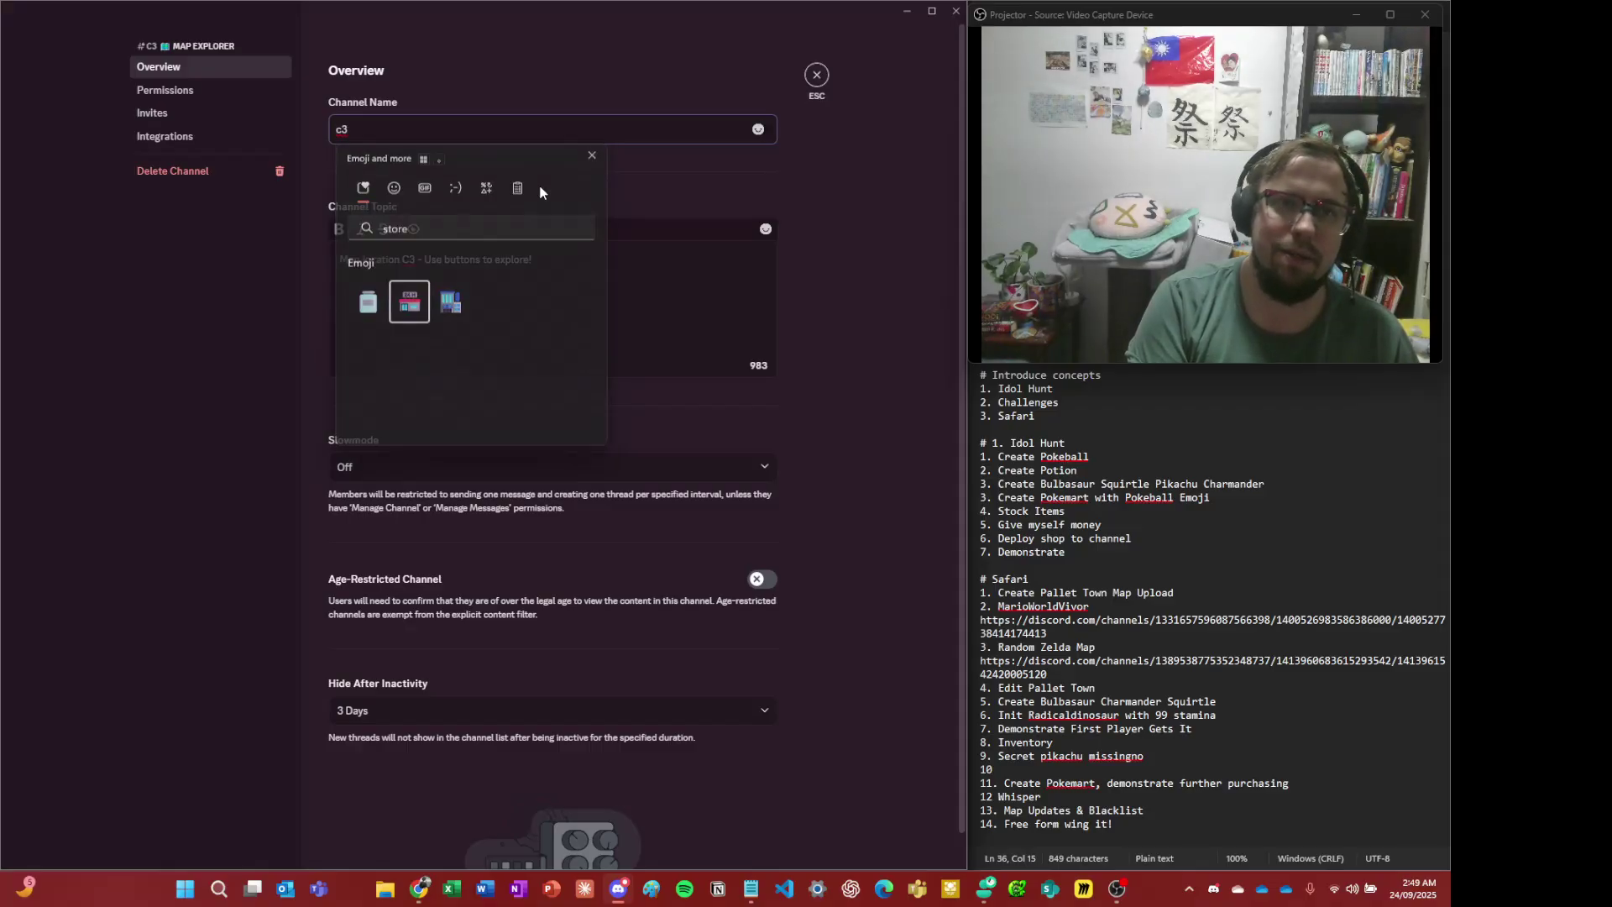
key("End")
type("-pokemart")
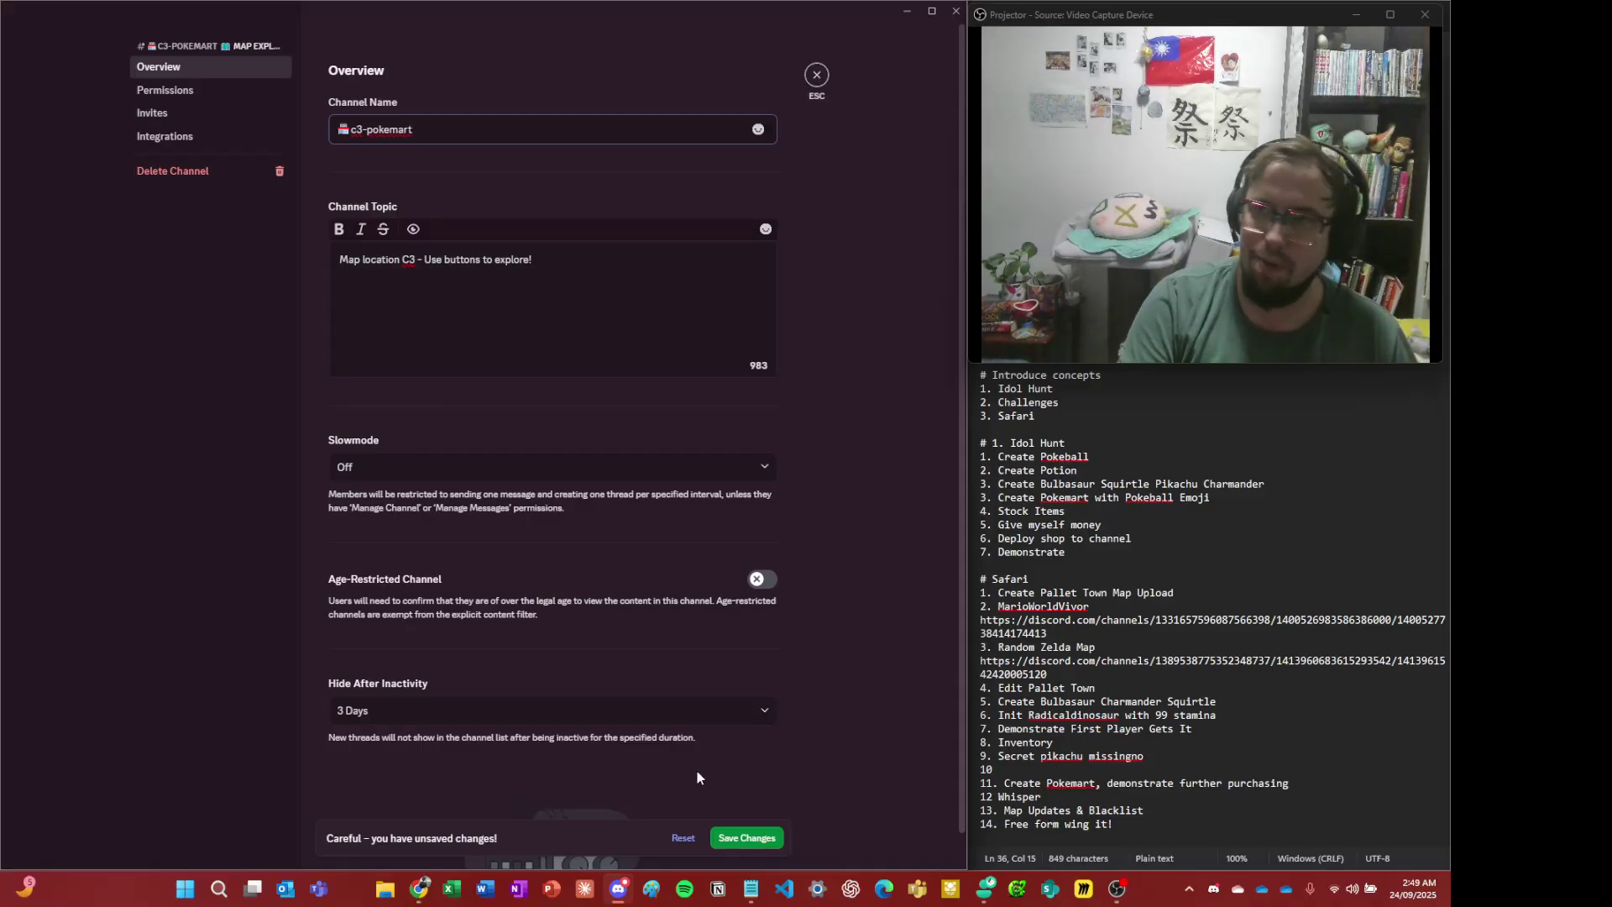
left_click(747, 838)
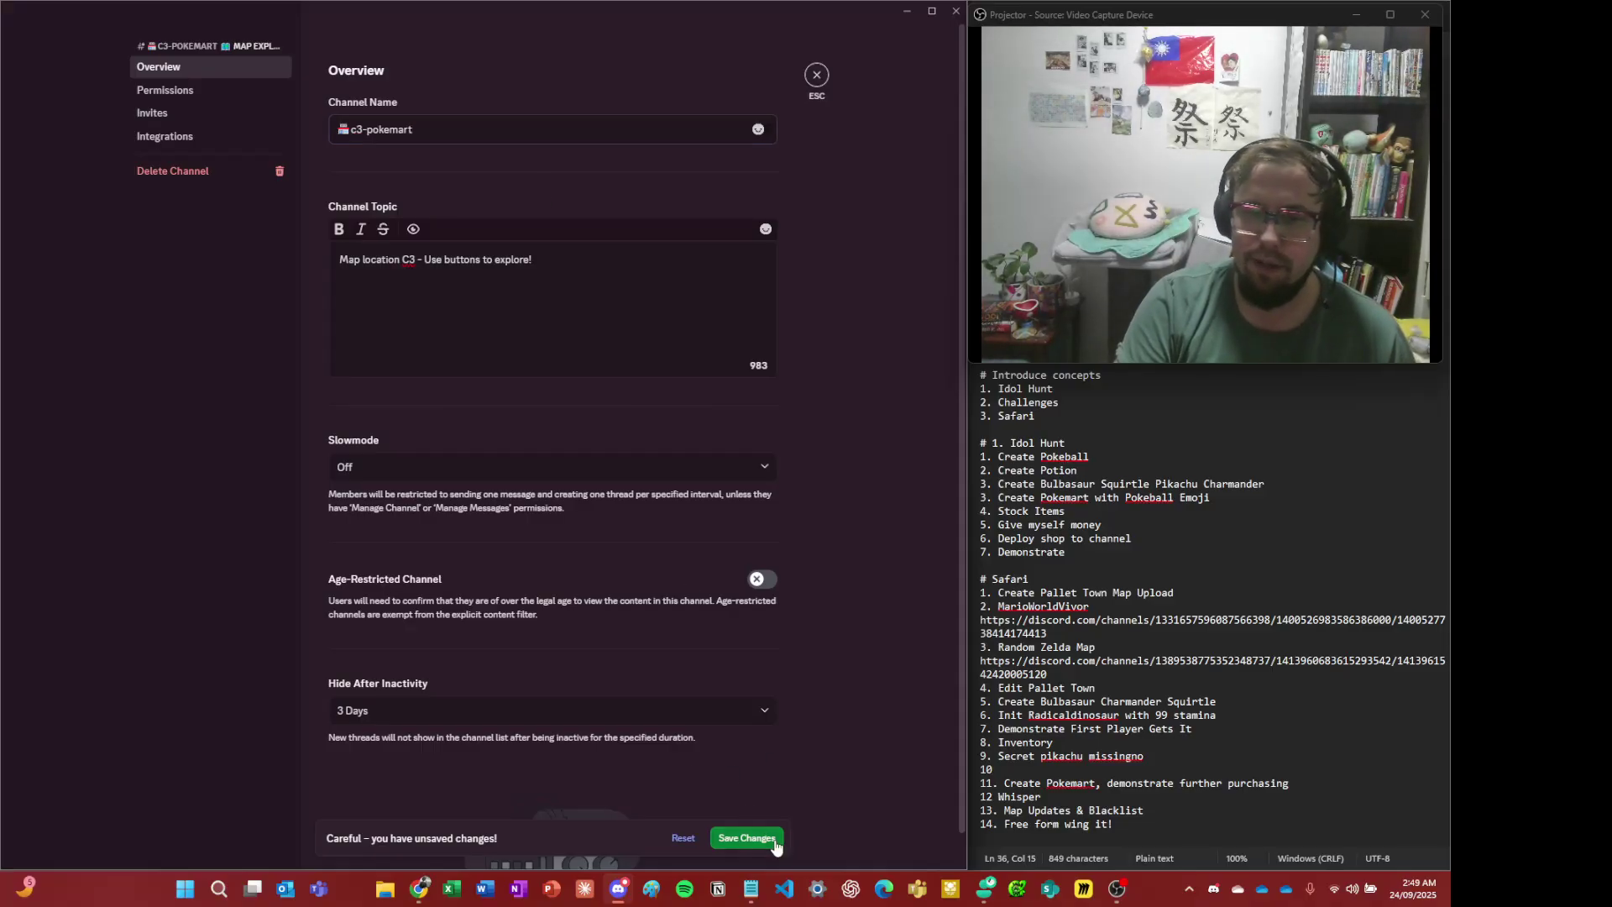
left_click(817, 76)
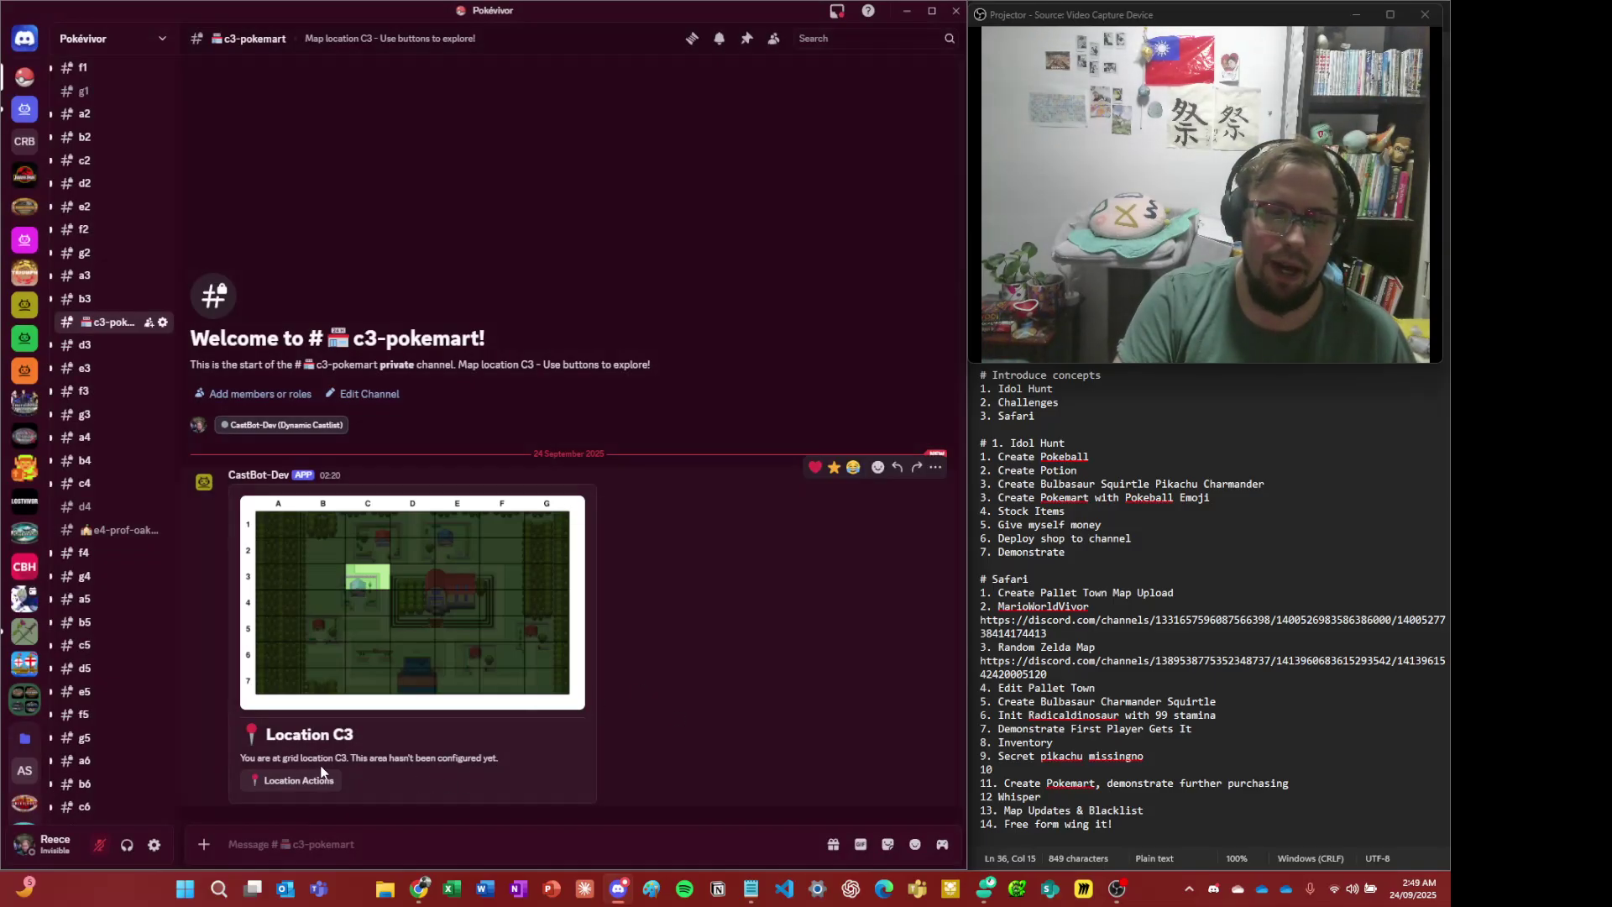
- Open C3's location manager and copy the Pokémart building picture in #images
left_click(302, 783)
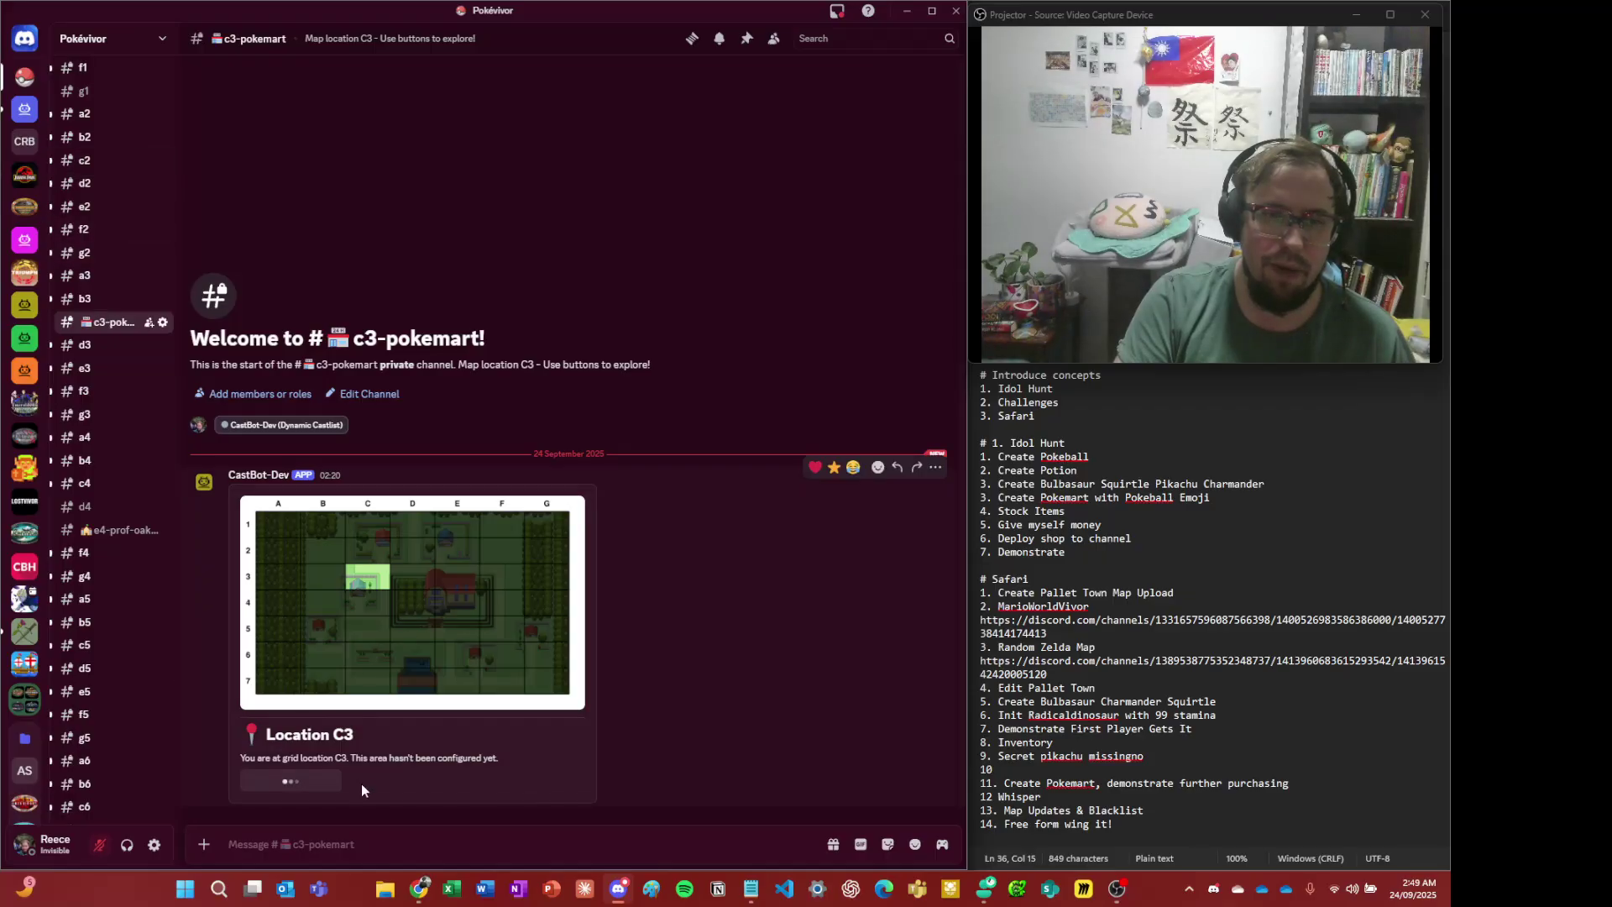
scroll(126, 223, "up", 5)
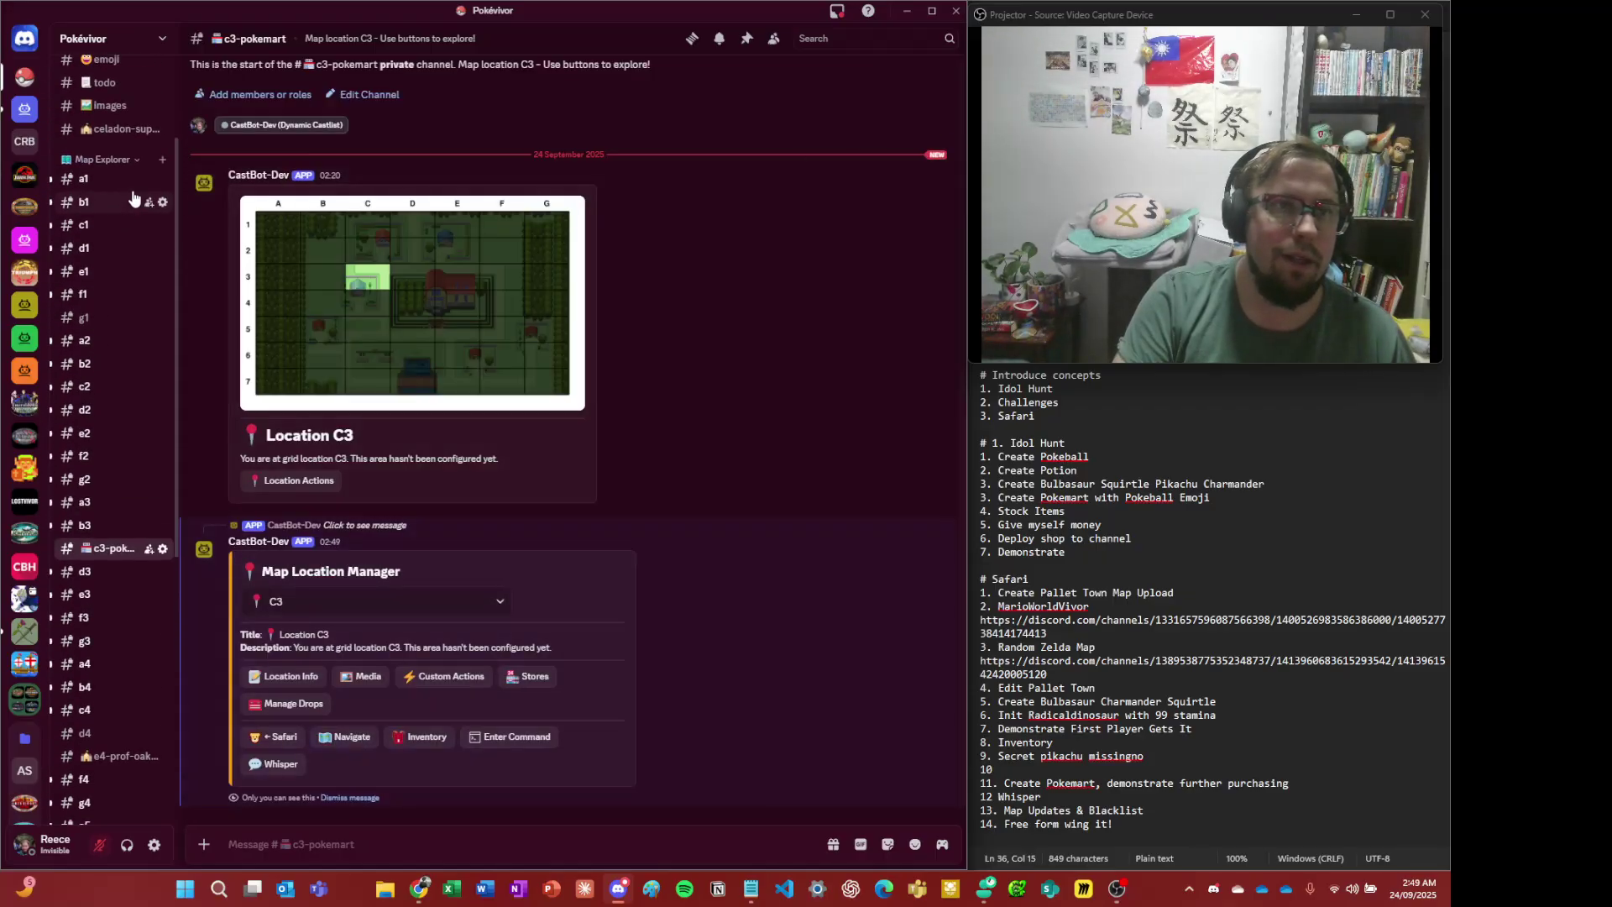
left_click(105, 256)
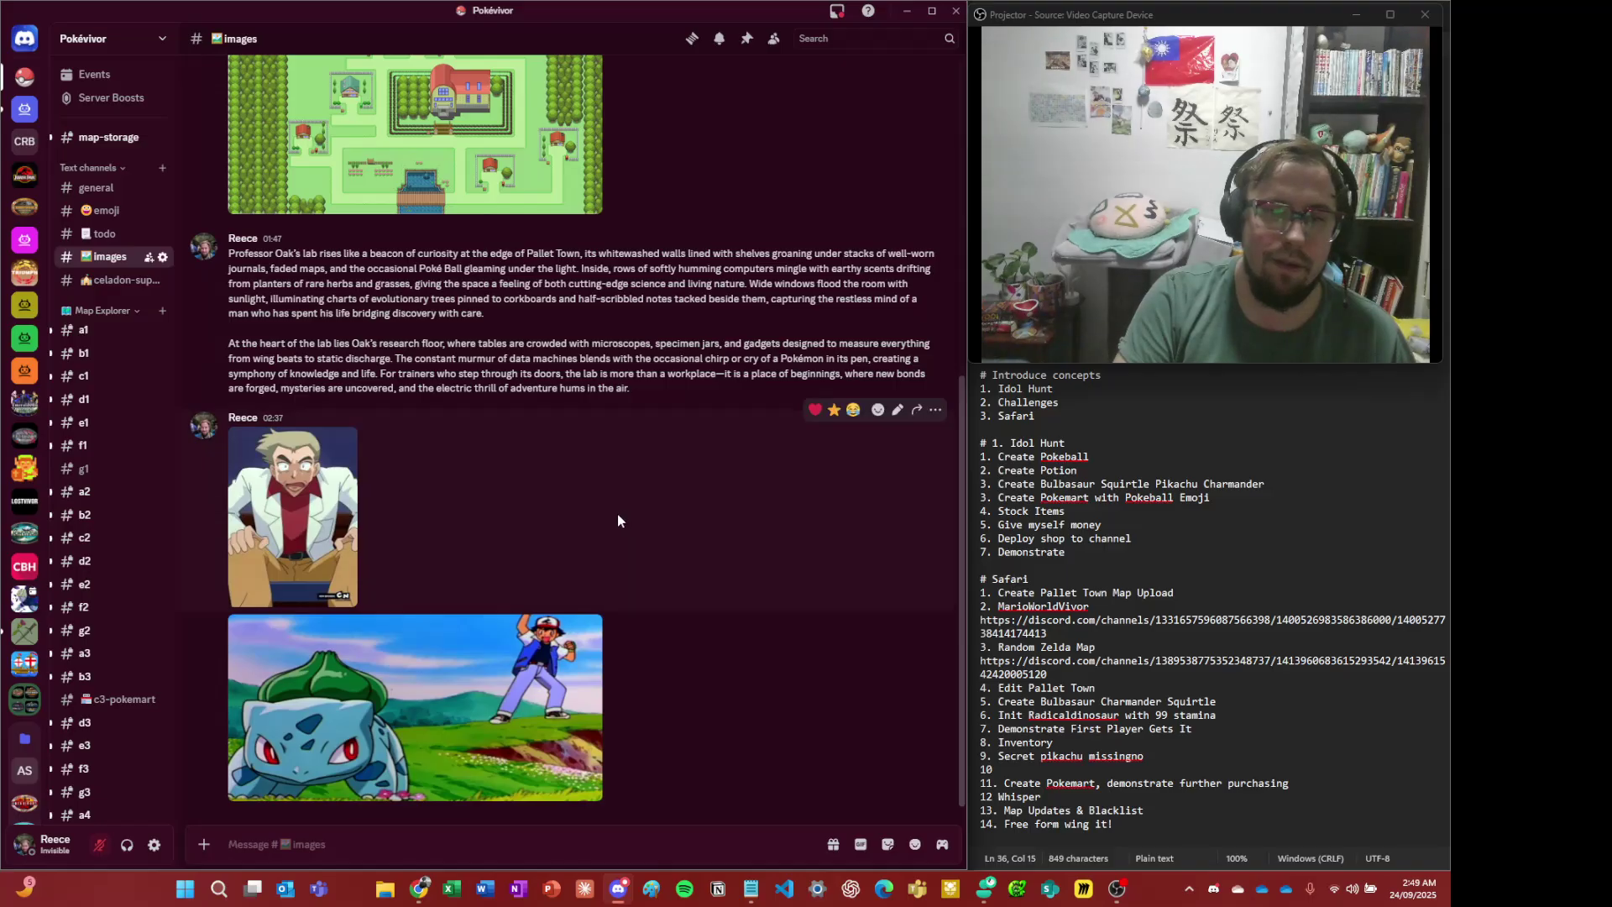
scroll(603, 466, "up", 5)
scroll(603, 465, "up", 3)
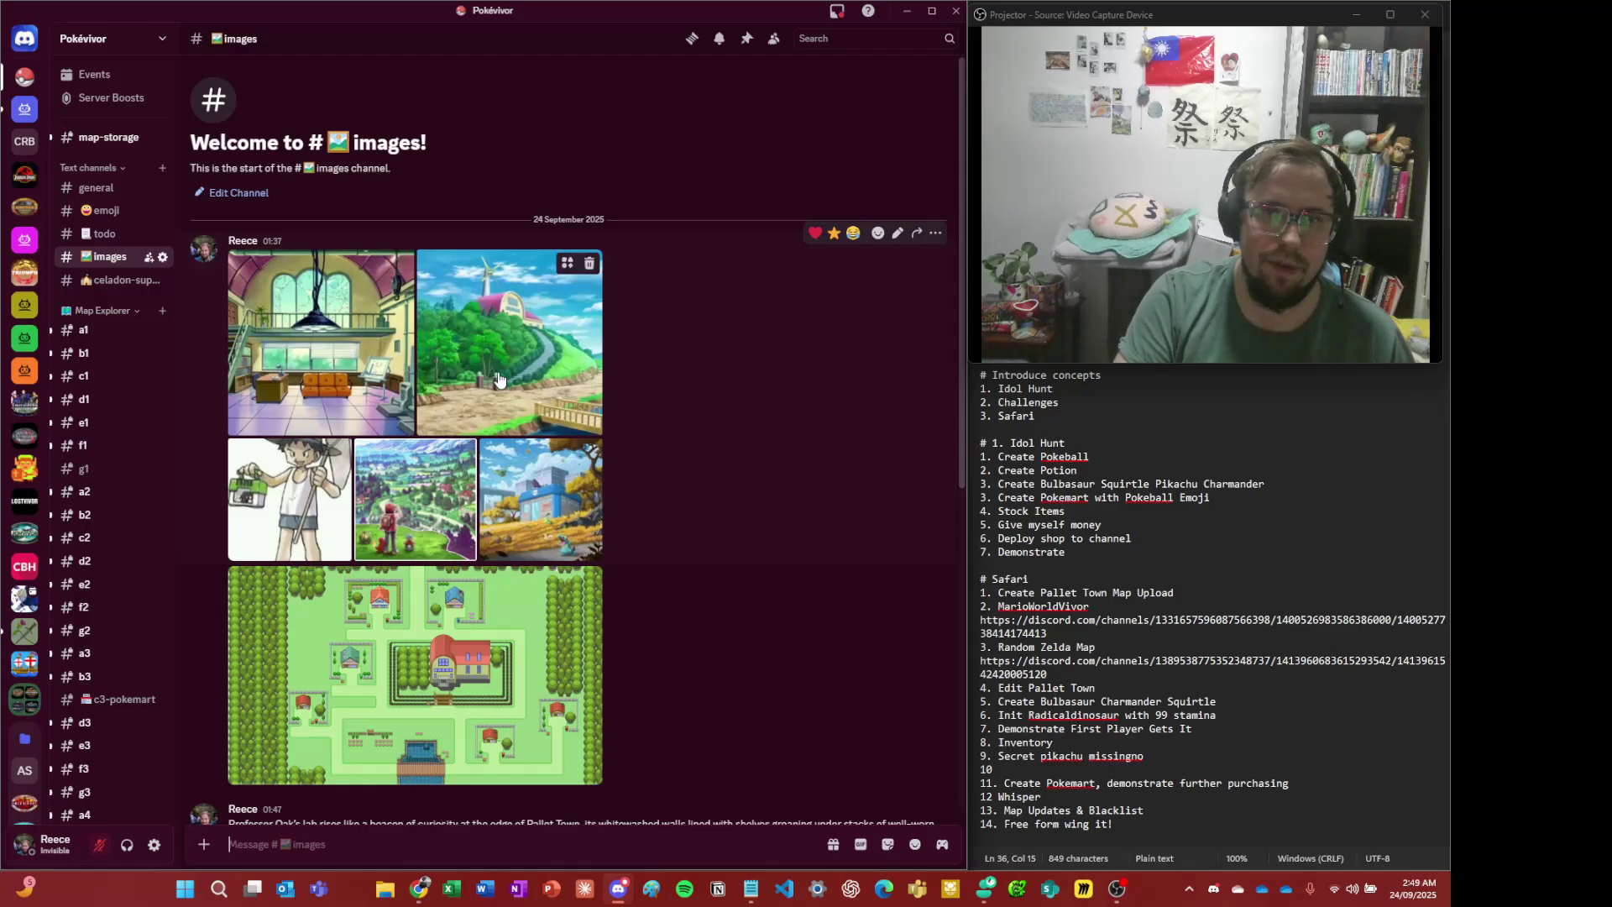
left_click(560, 504)
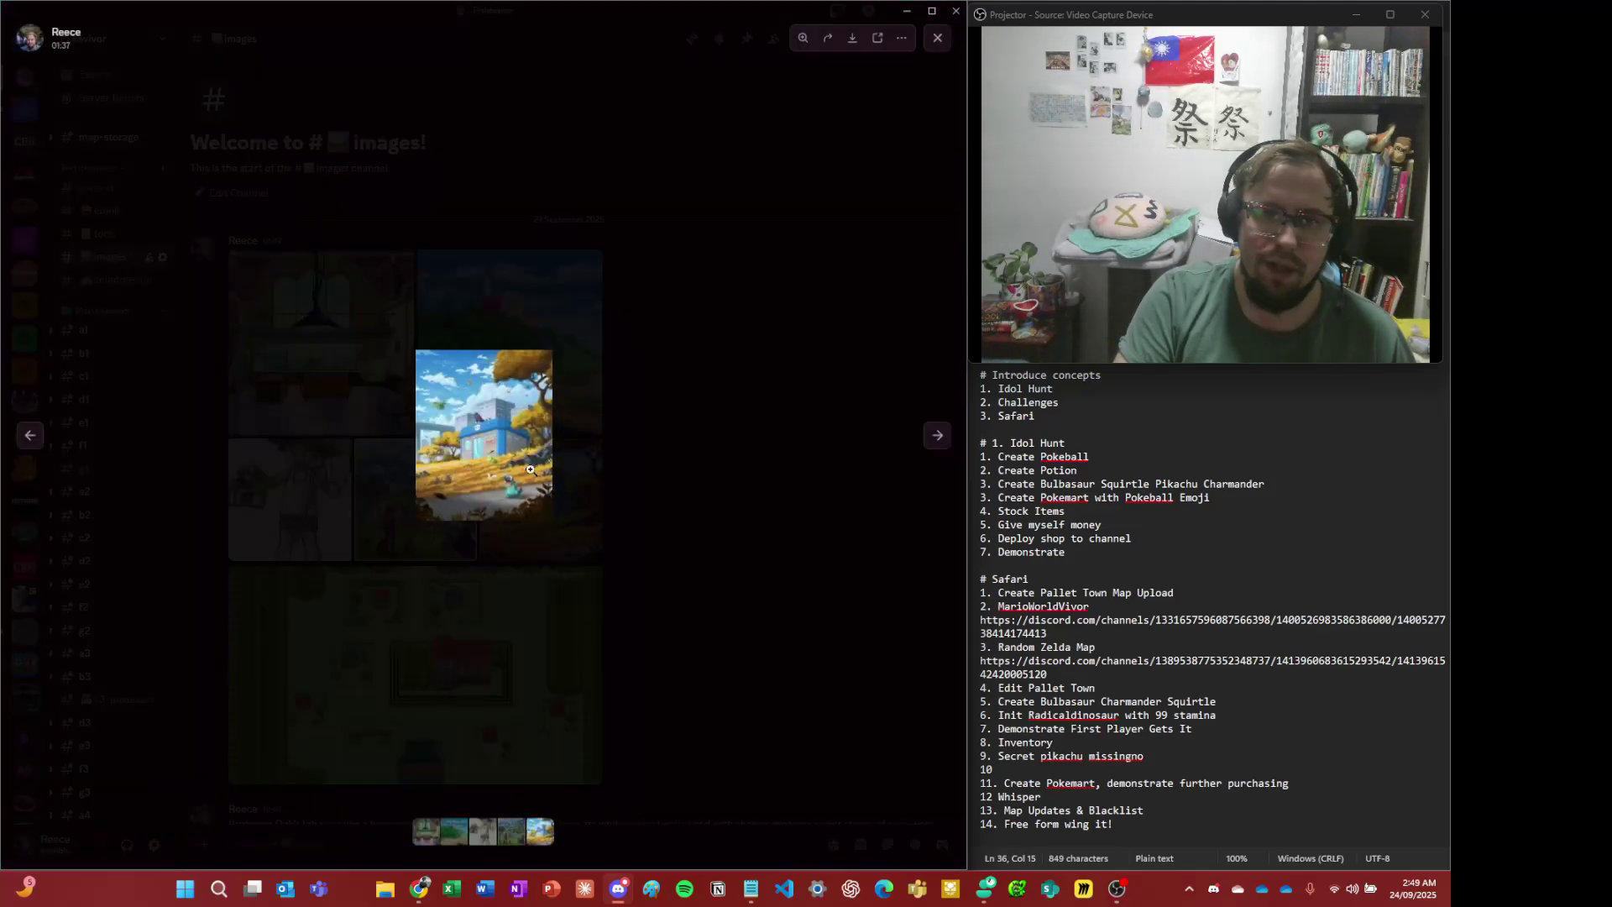
left_click(514, 412)
right_click(514, 399)
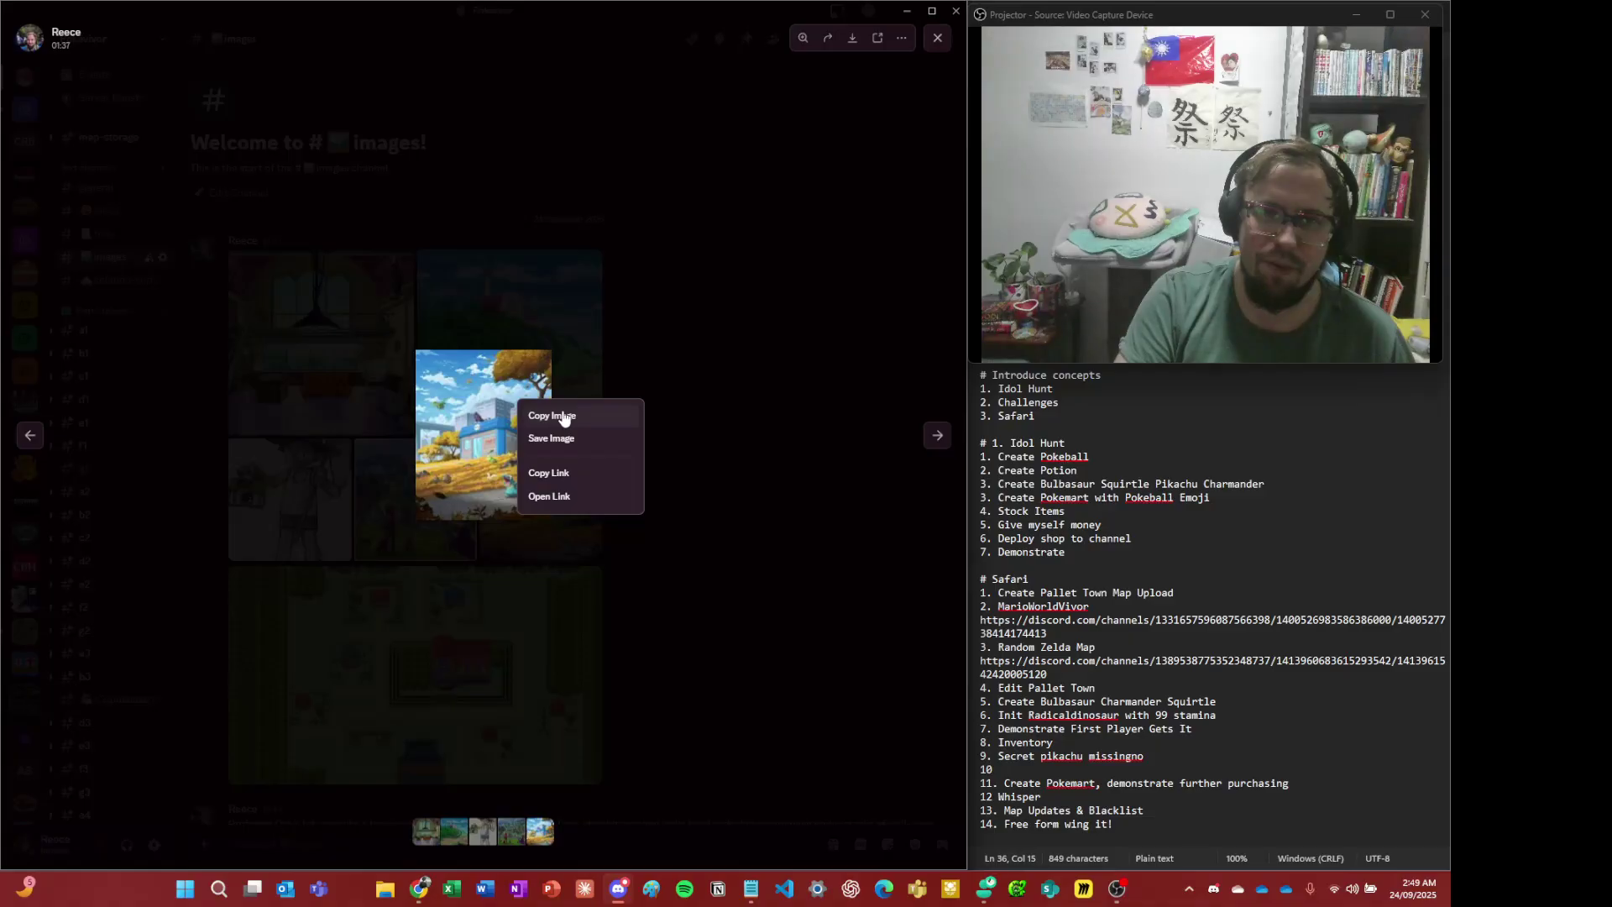
left_click(562, 418)
left_click(702, 380)
scroll(109, 403, "down", 3)
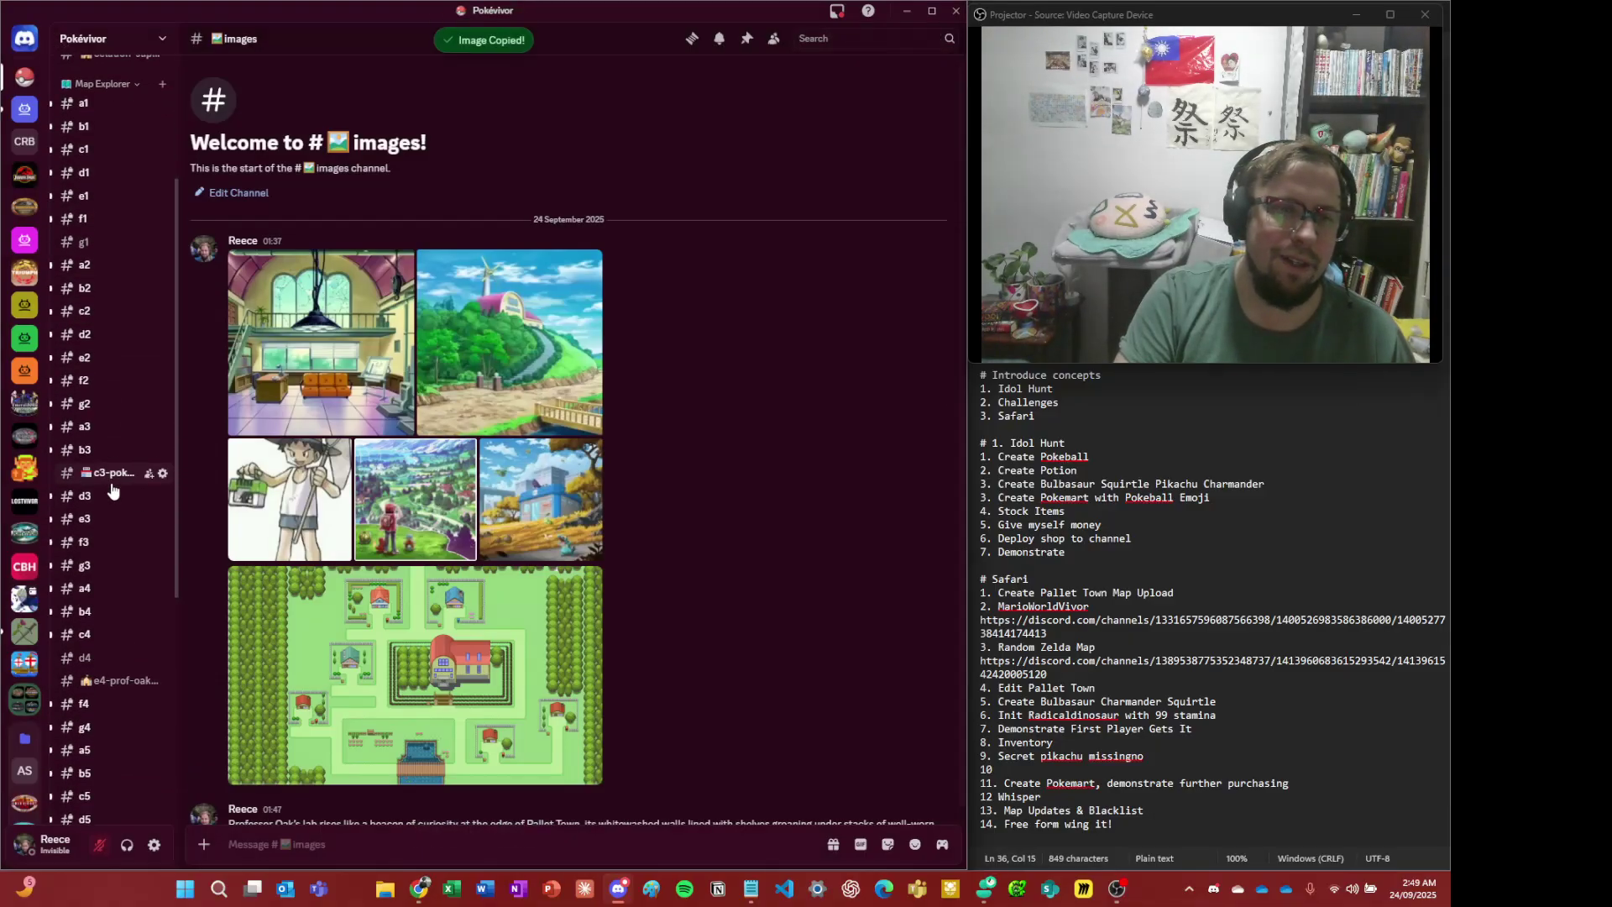
left_click(109, 473)
- Cancel the empty image edit and copy the Pokémart picture's link from #images instead
left_click(362, 676)
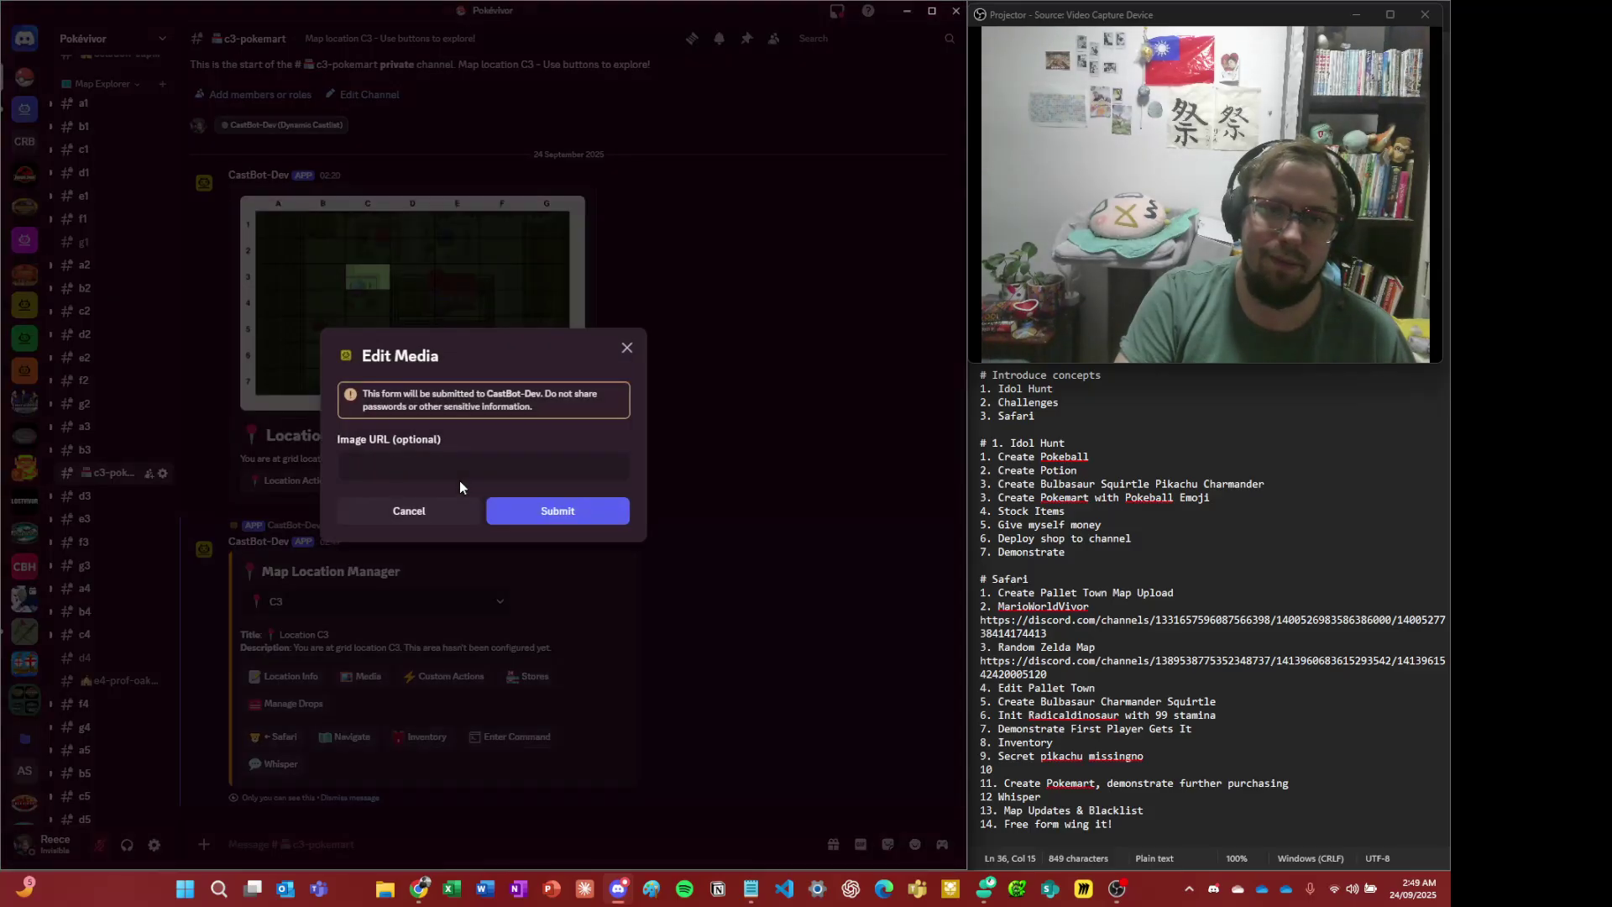
left_click(493, 458)
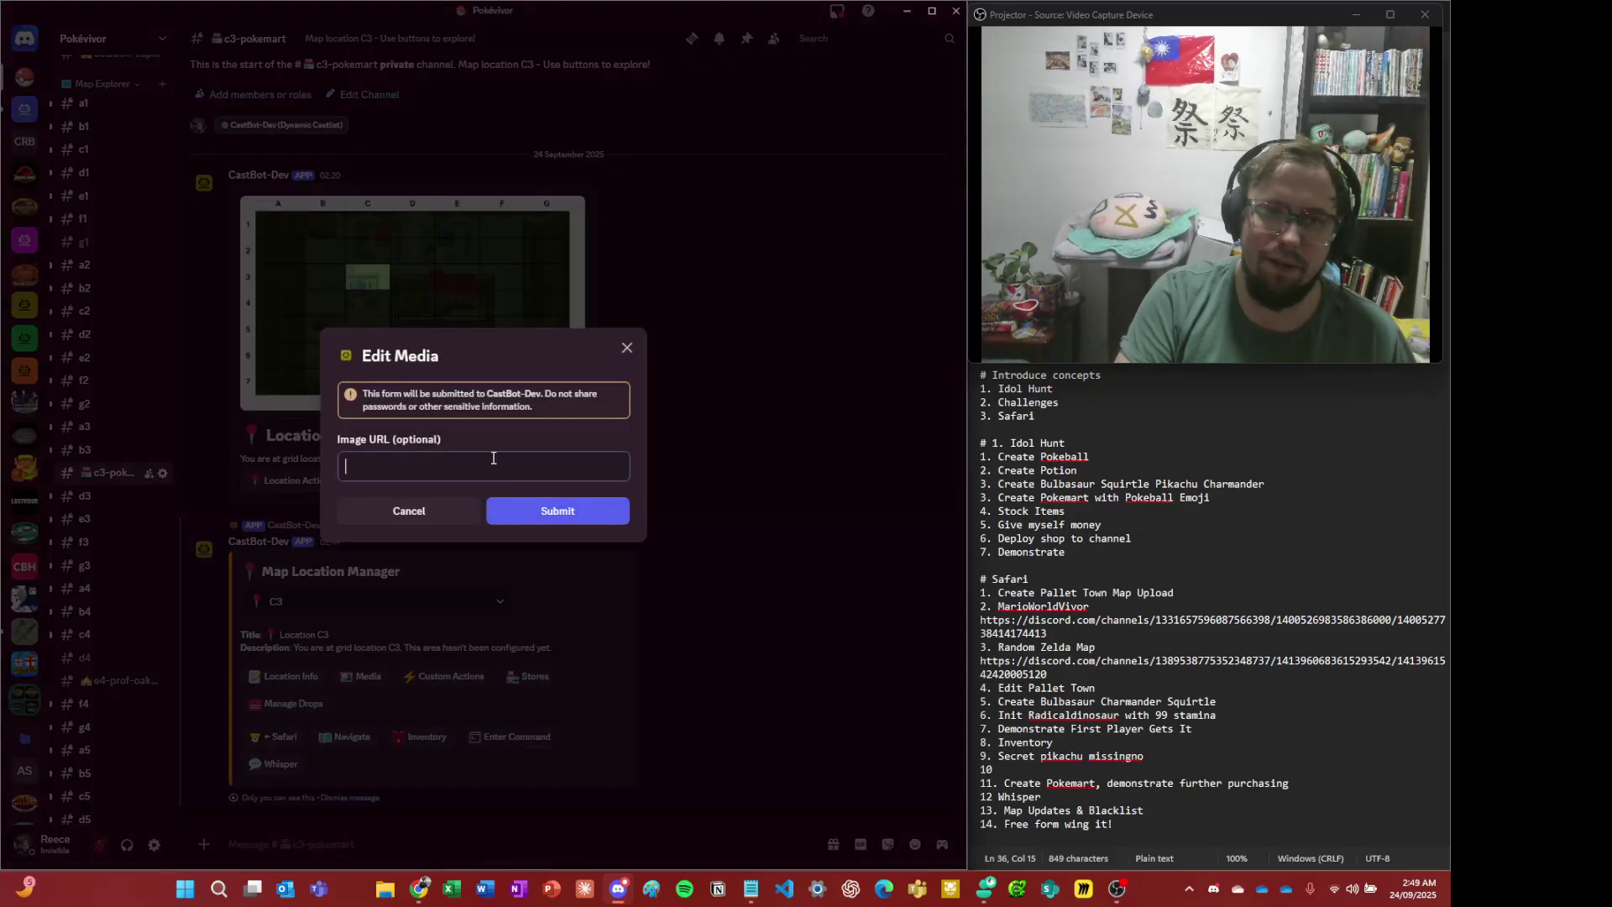
left_click(446, 508)
key("alt+Left")
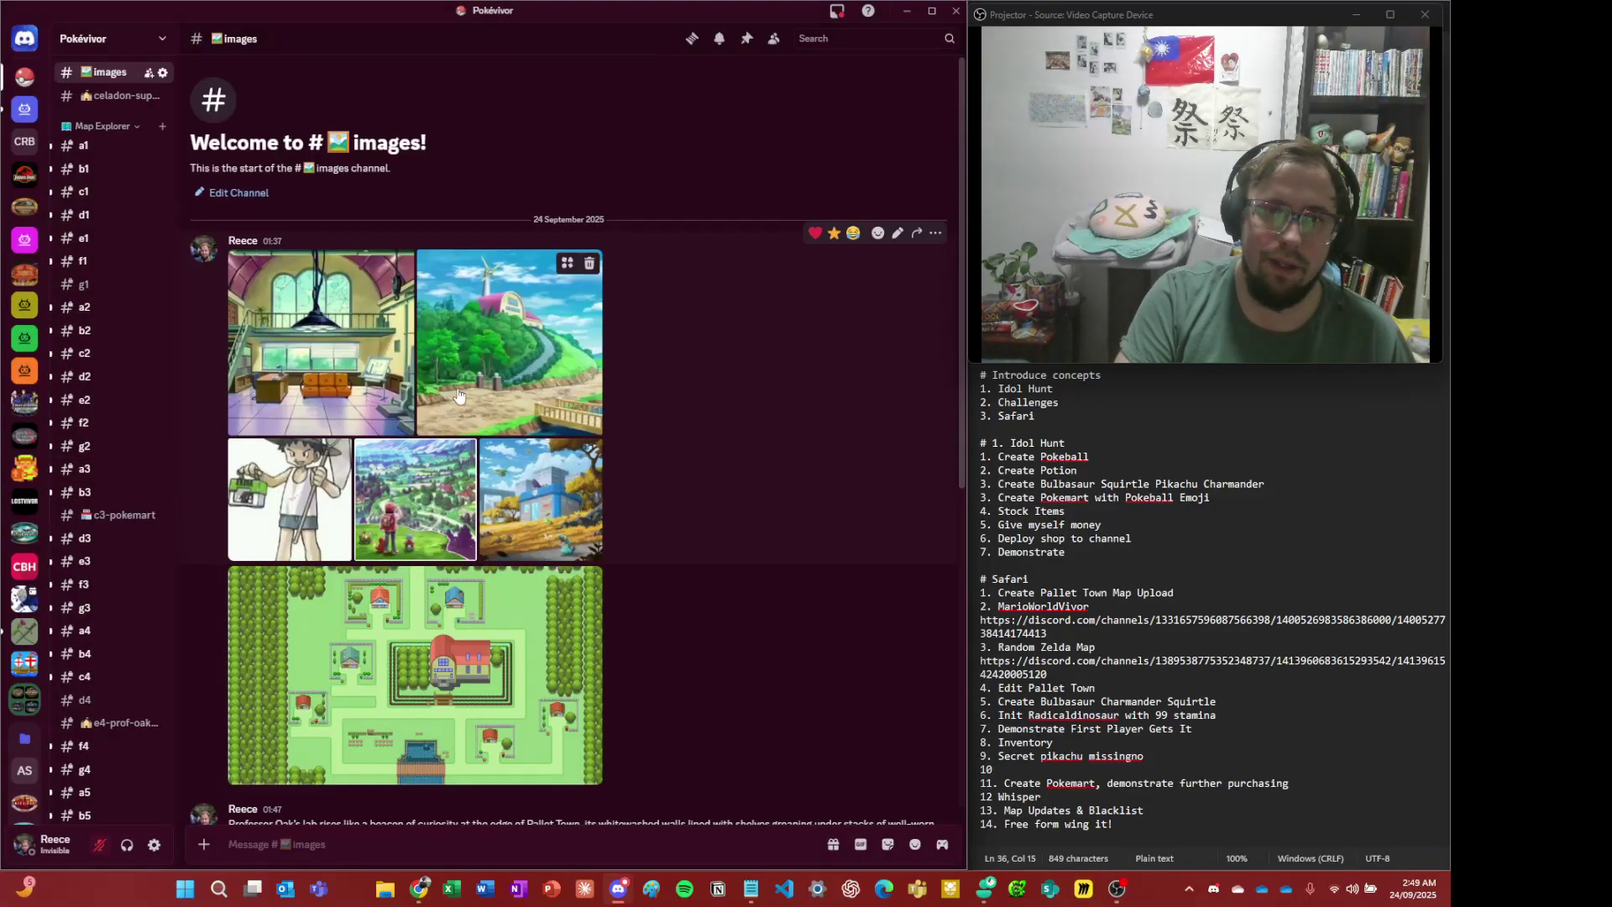
left_click(537, 496)
right_click(522, 427)
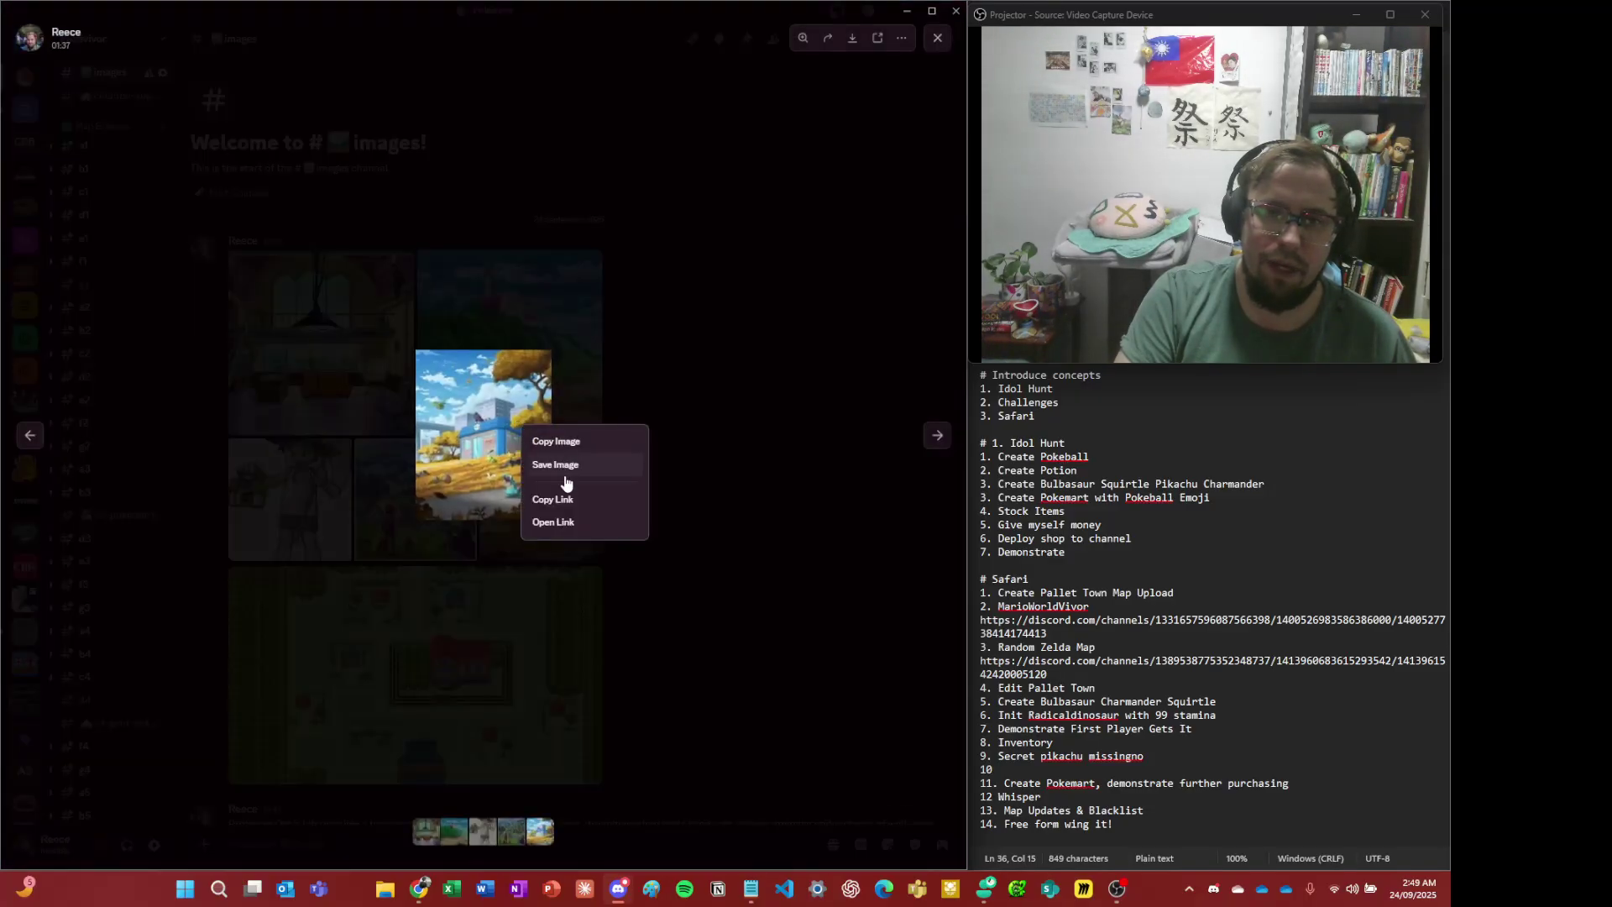
left_click(565, 522)
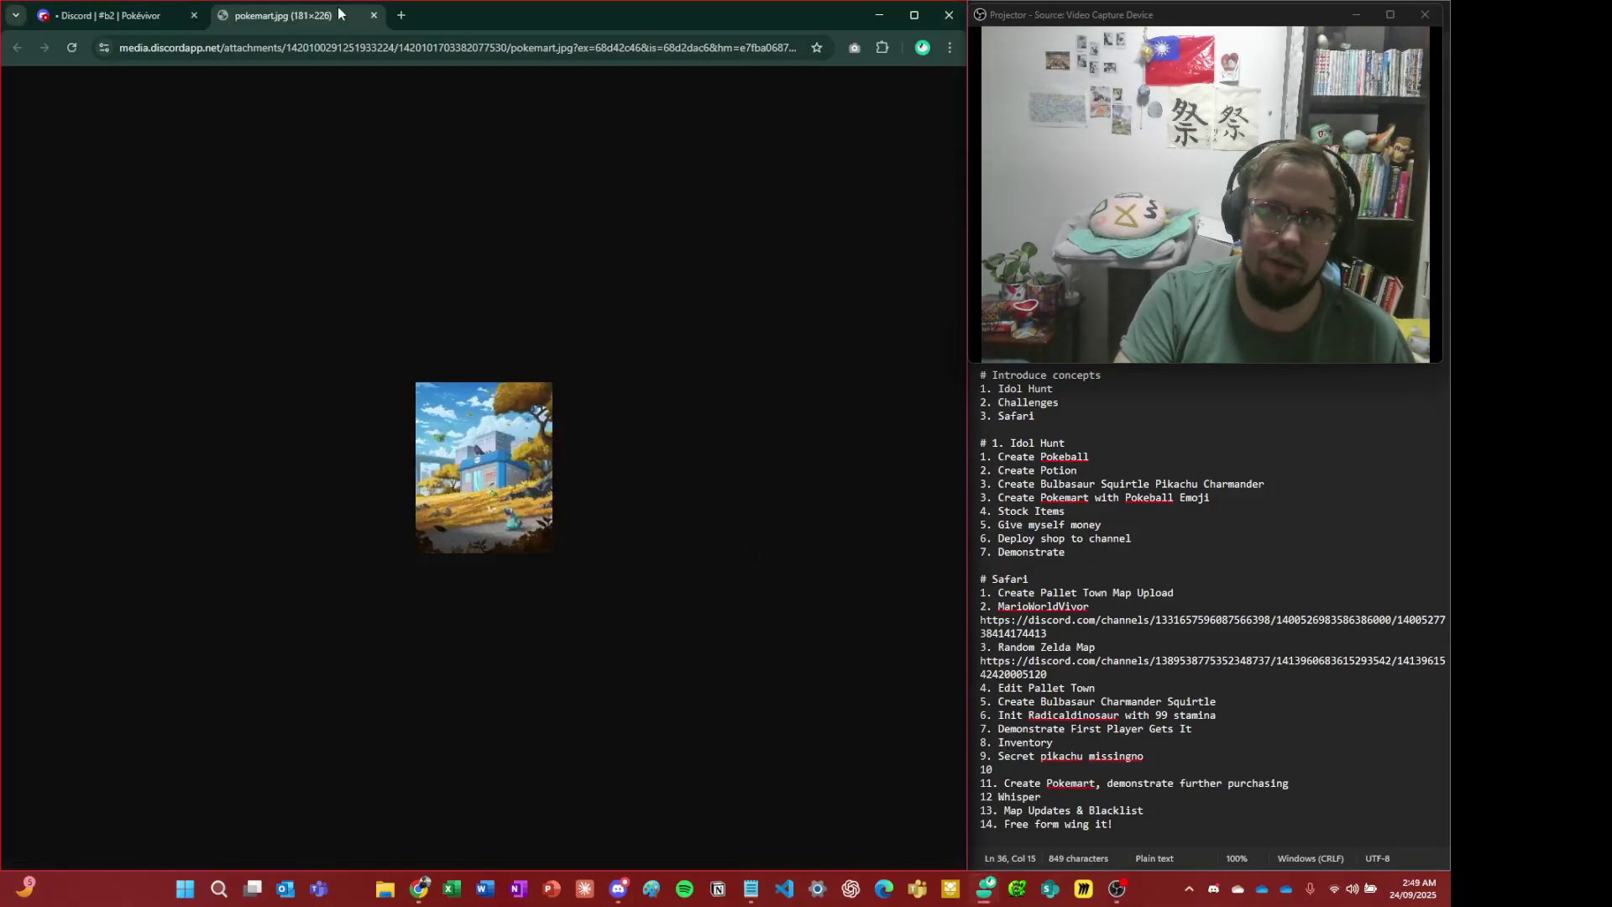
left_click(374, 15)
key("alt+Tab")
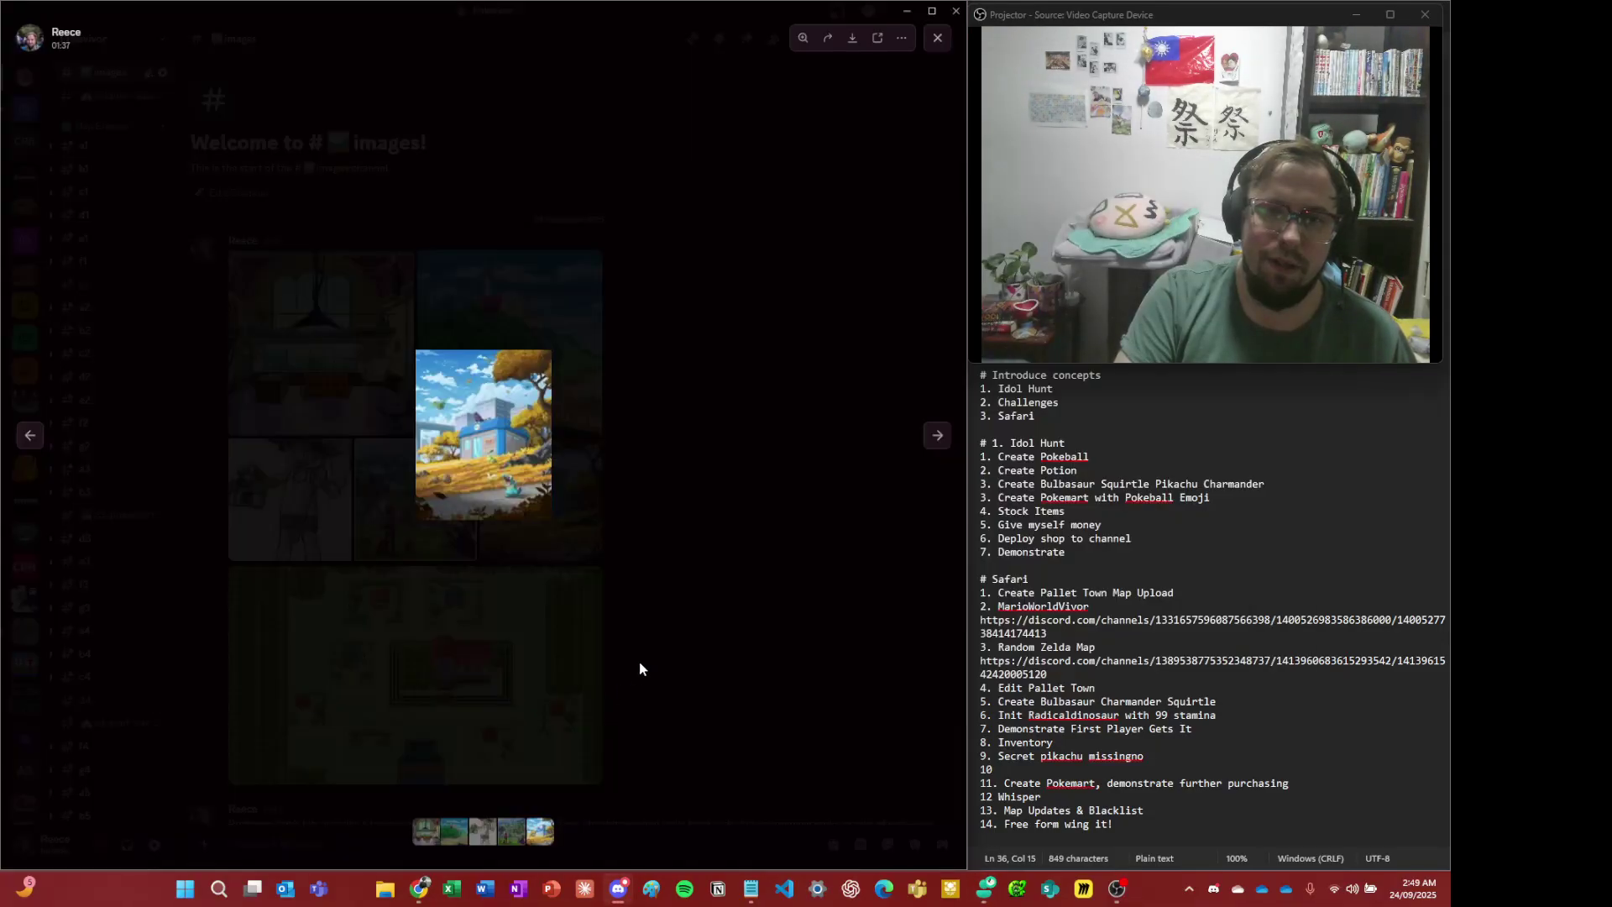
left_click(640, 669)
right_click(578, 511)
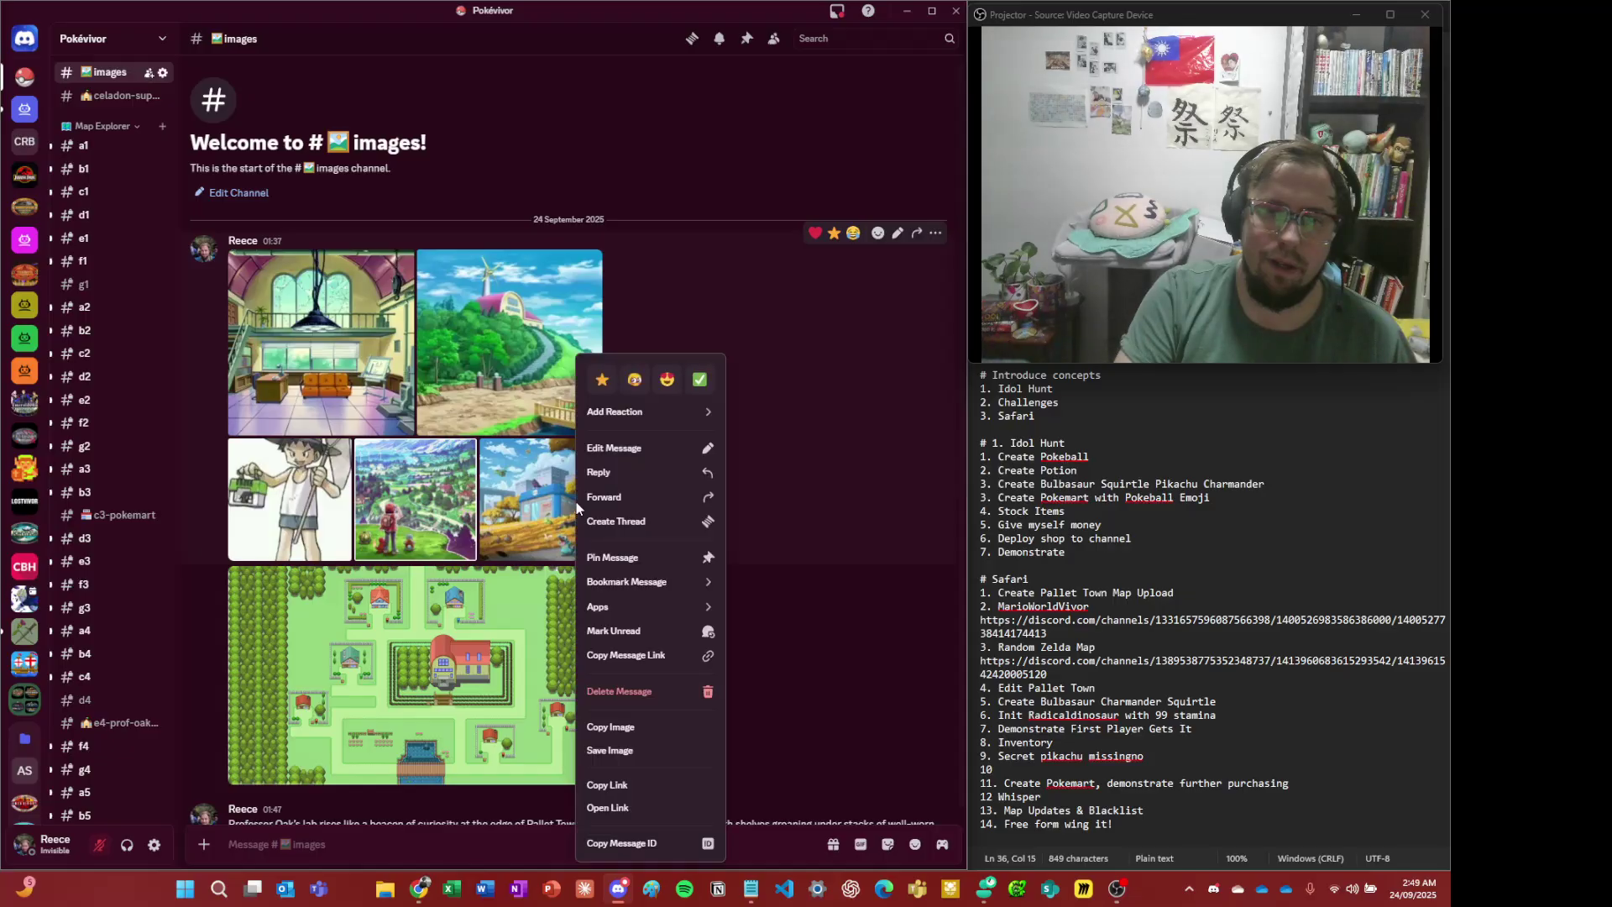
left_click(620, 784)
- Paste the Pokémart link as the C3 location's image URL and submit
key("alt+Left")
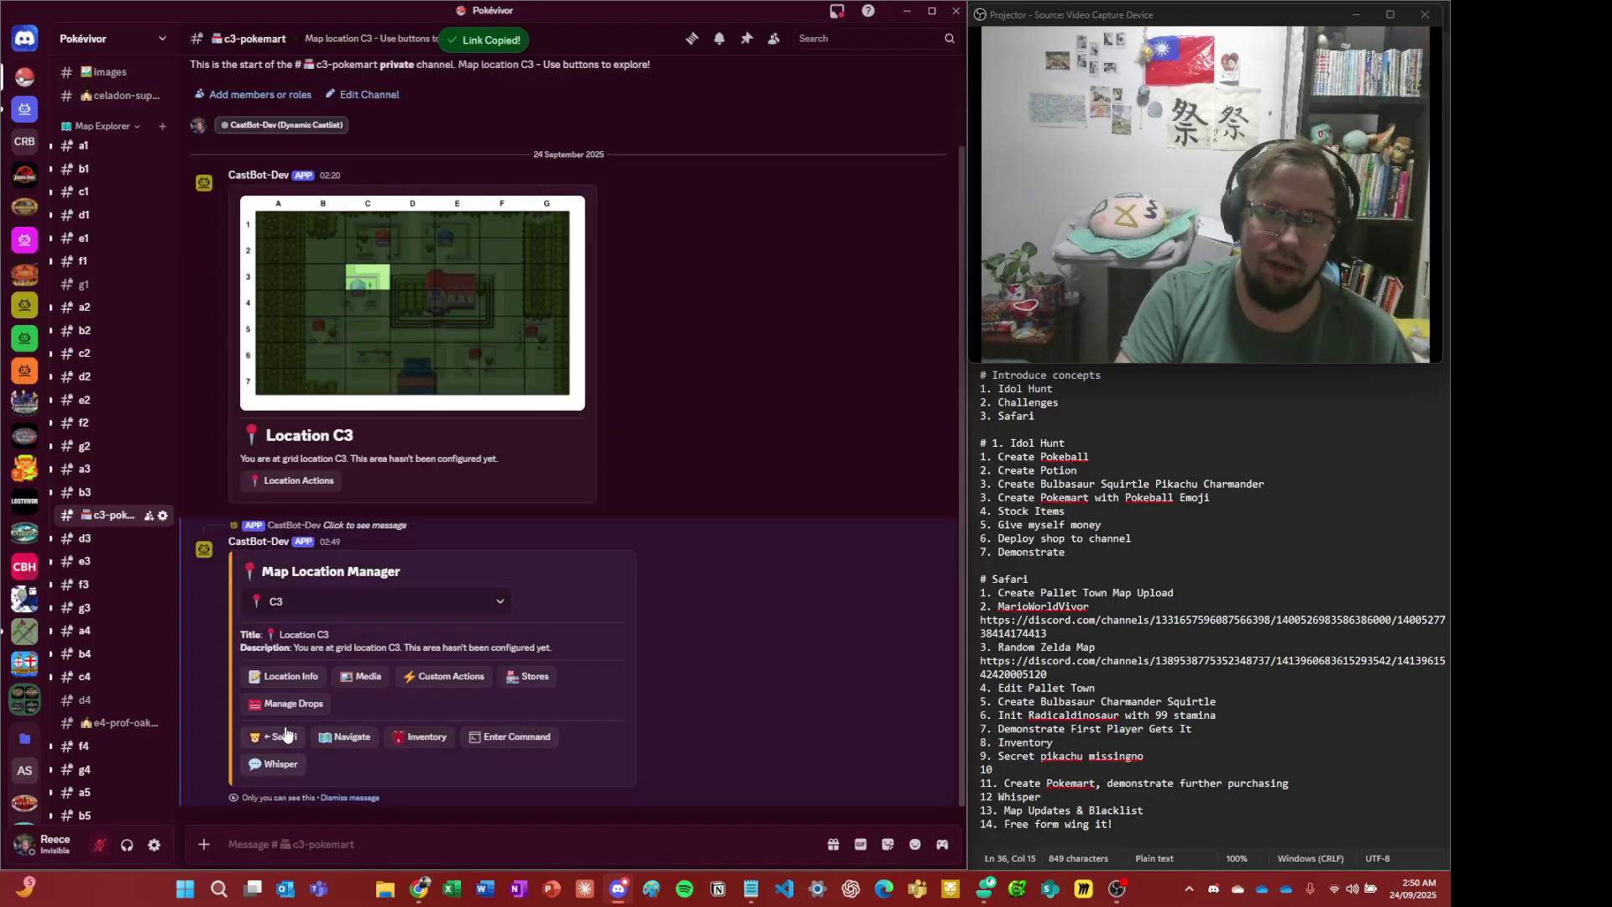
left_click(362, 677)
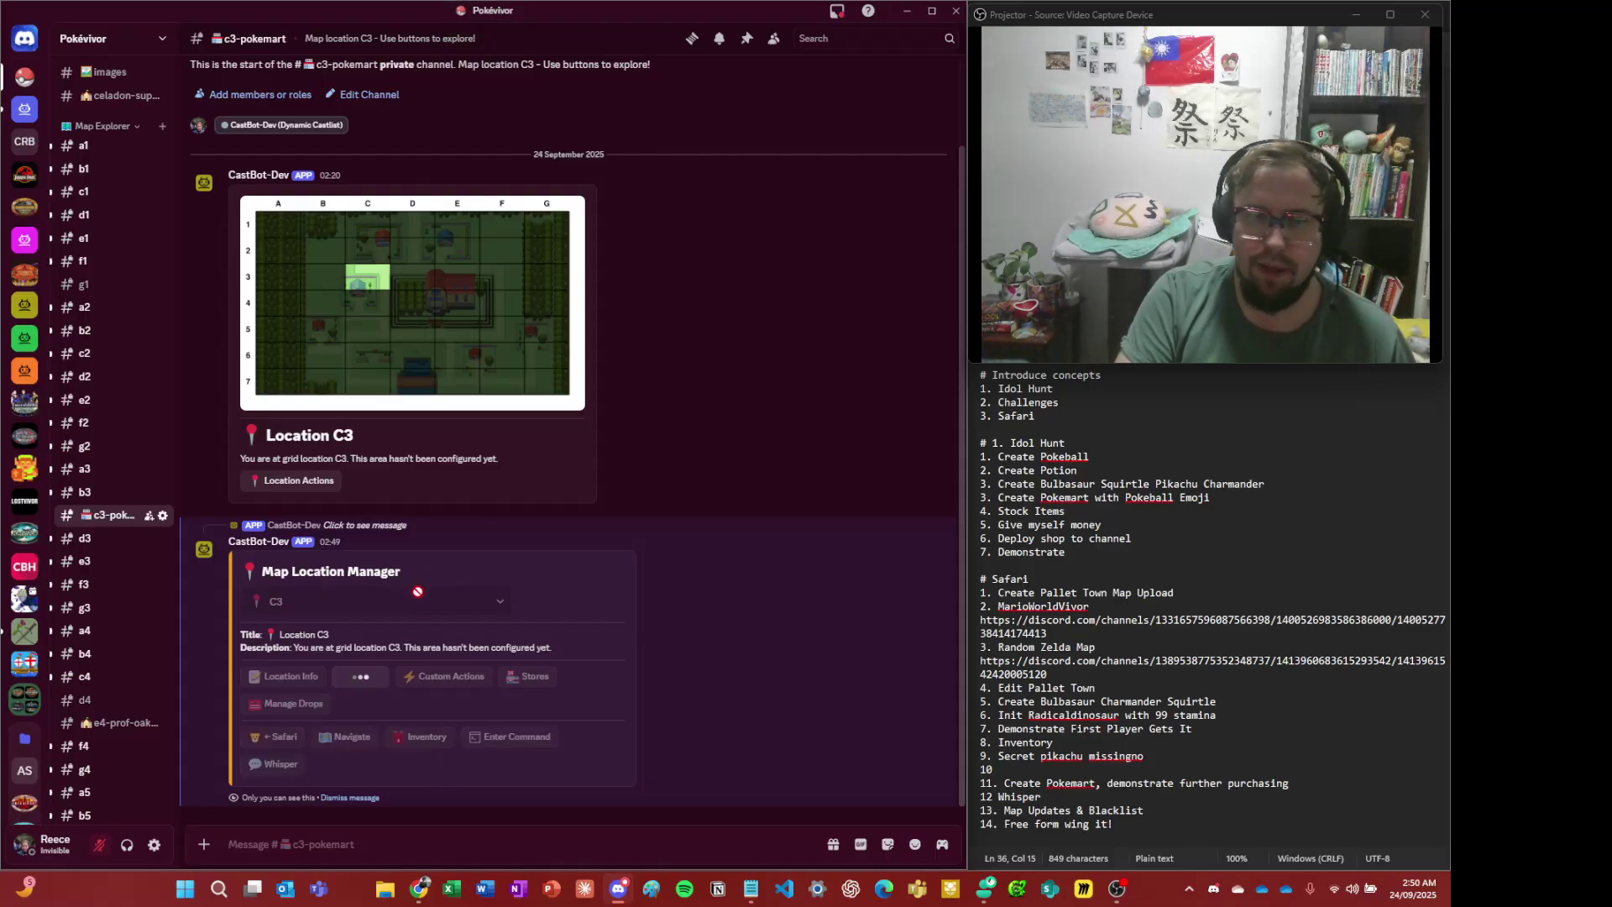
key("ctrl+v")
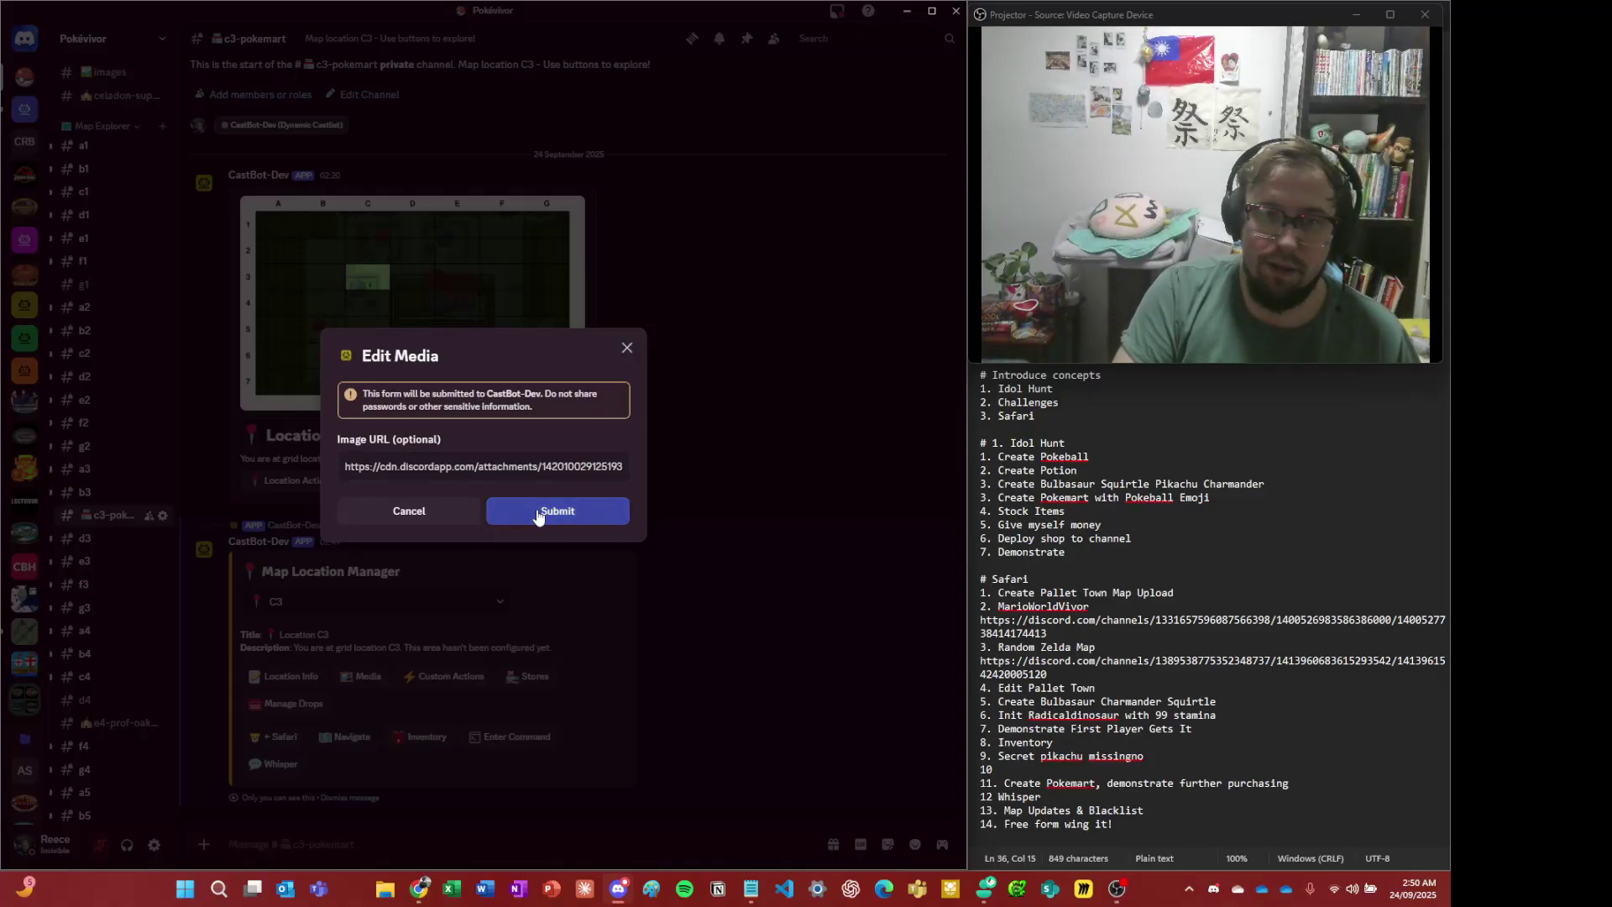
left_click(541, 512)
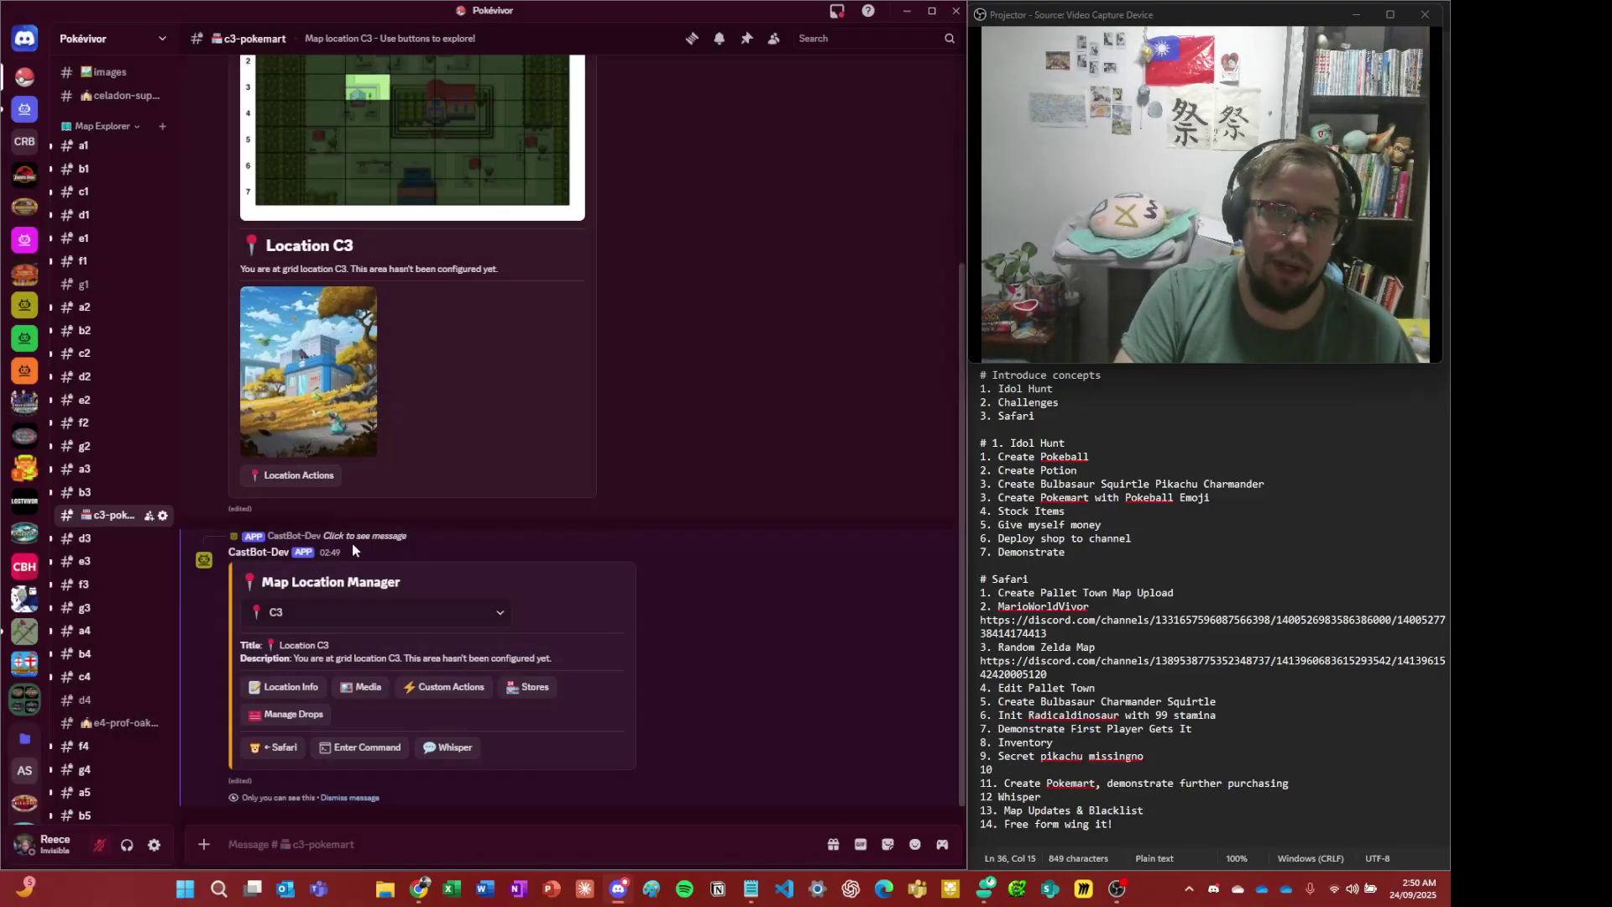
- In Location Info, set title 'C3 | Pokemart' and description 'Who runs the Pokemart?', then submit
left_click(314, 691)
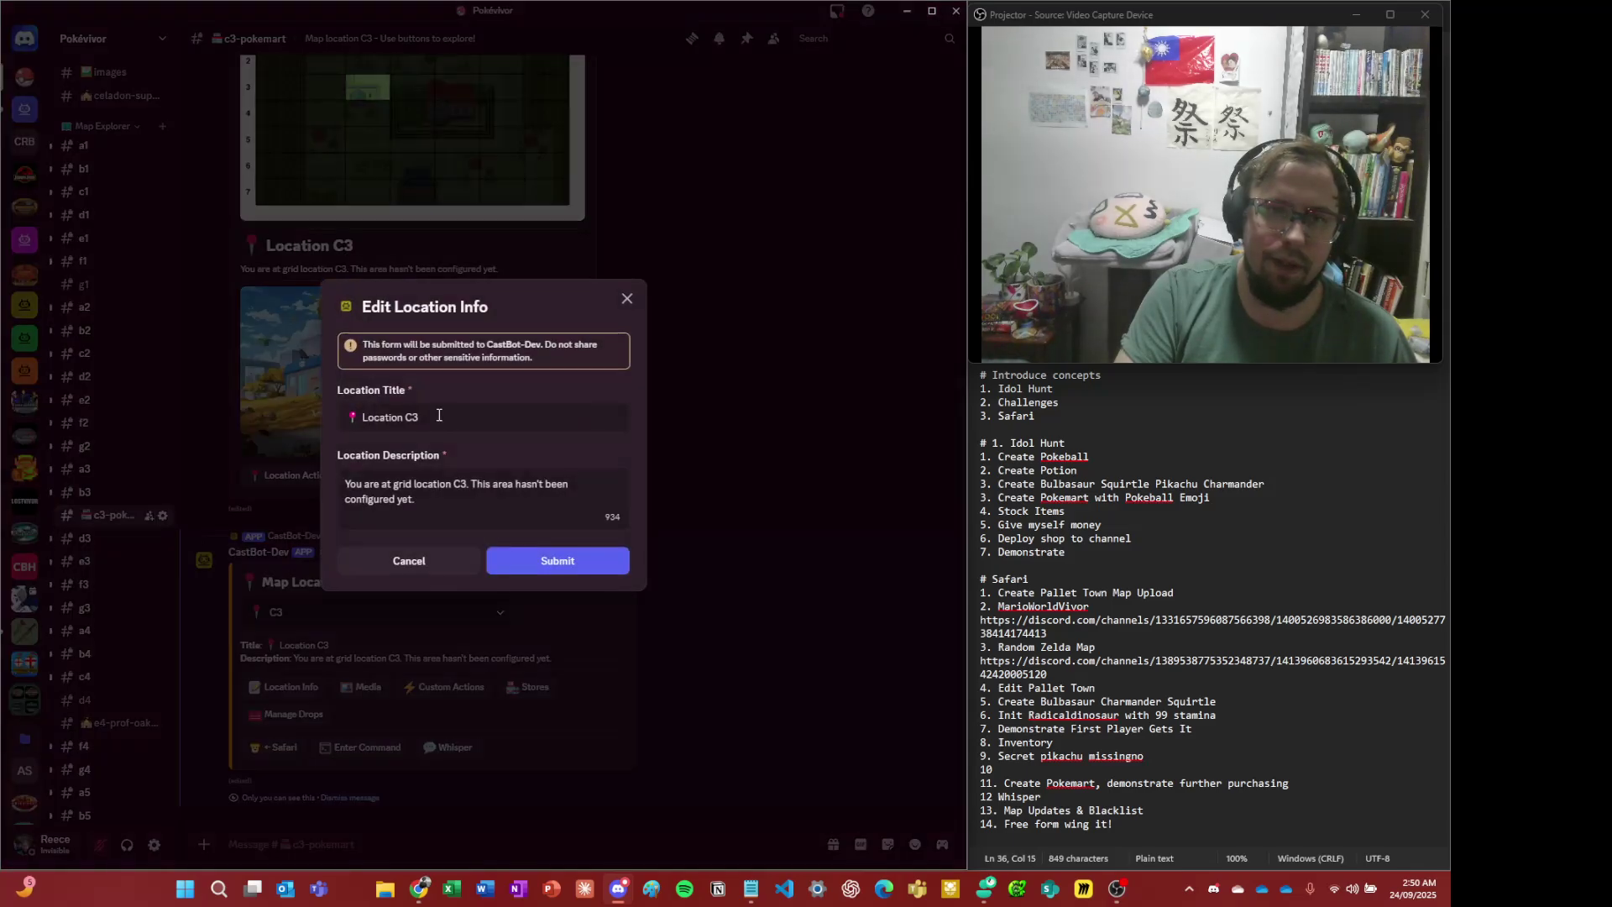
left_click(406, 417)
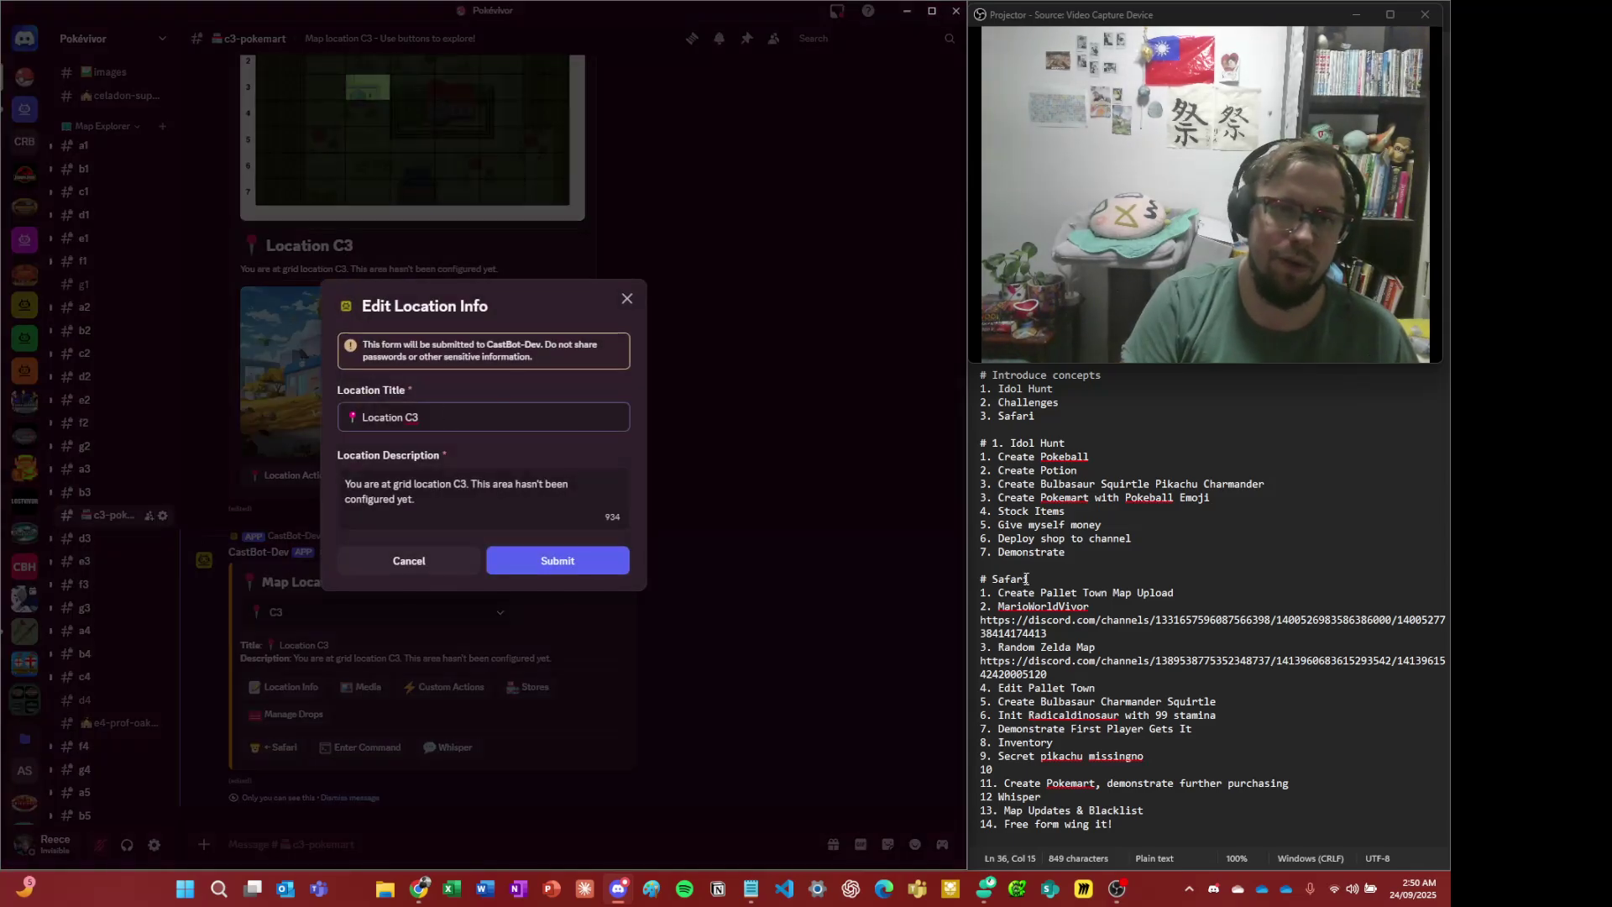
key("shift+Home")
key("BackSpace")
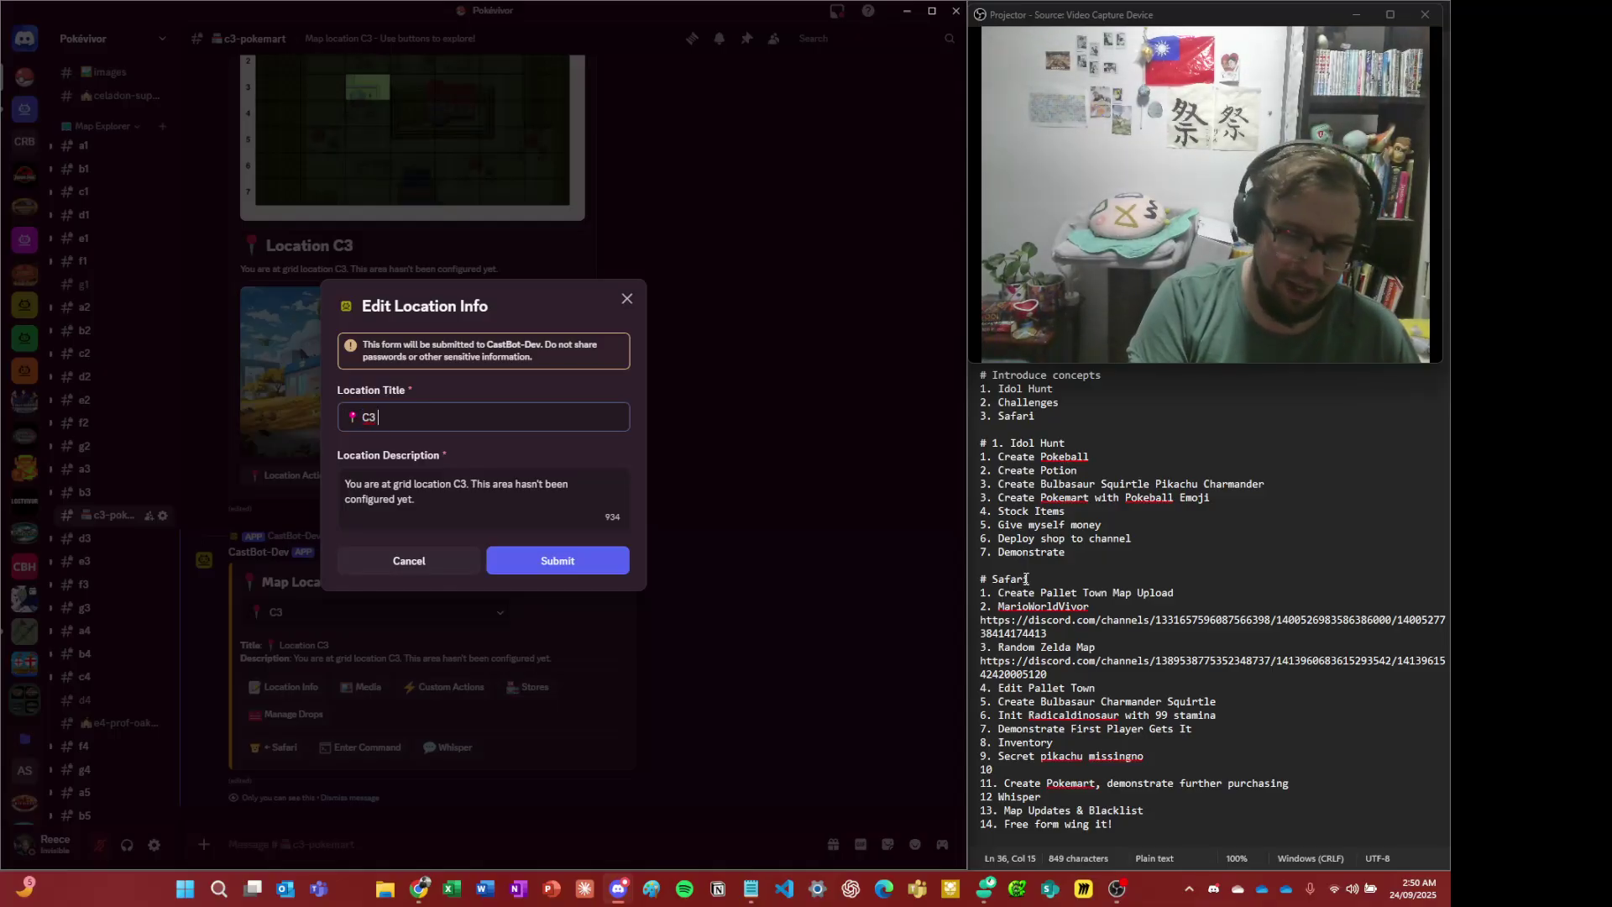
type("| Pokem")
key("BackSpace")
type("kemart")
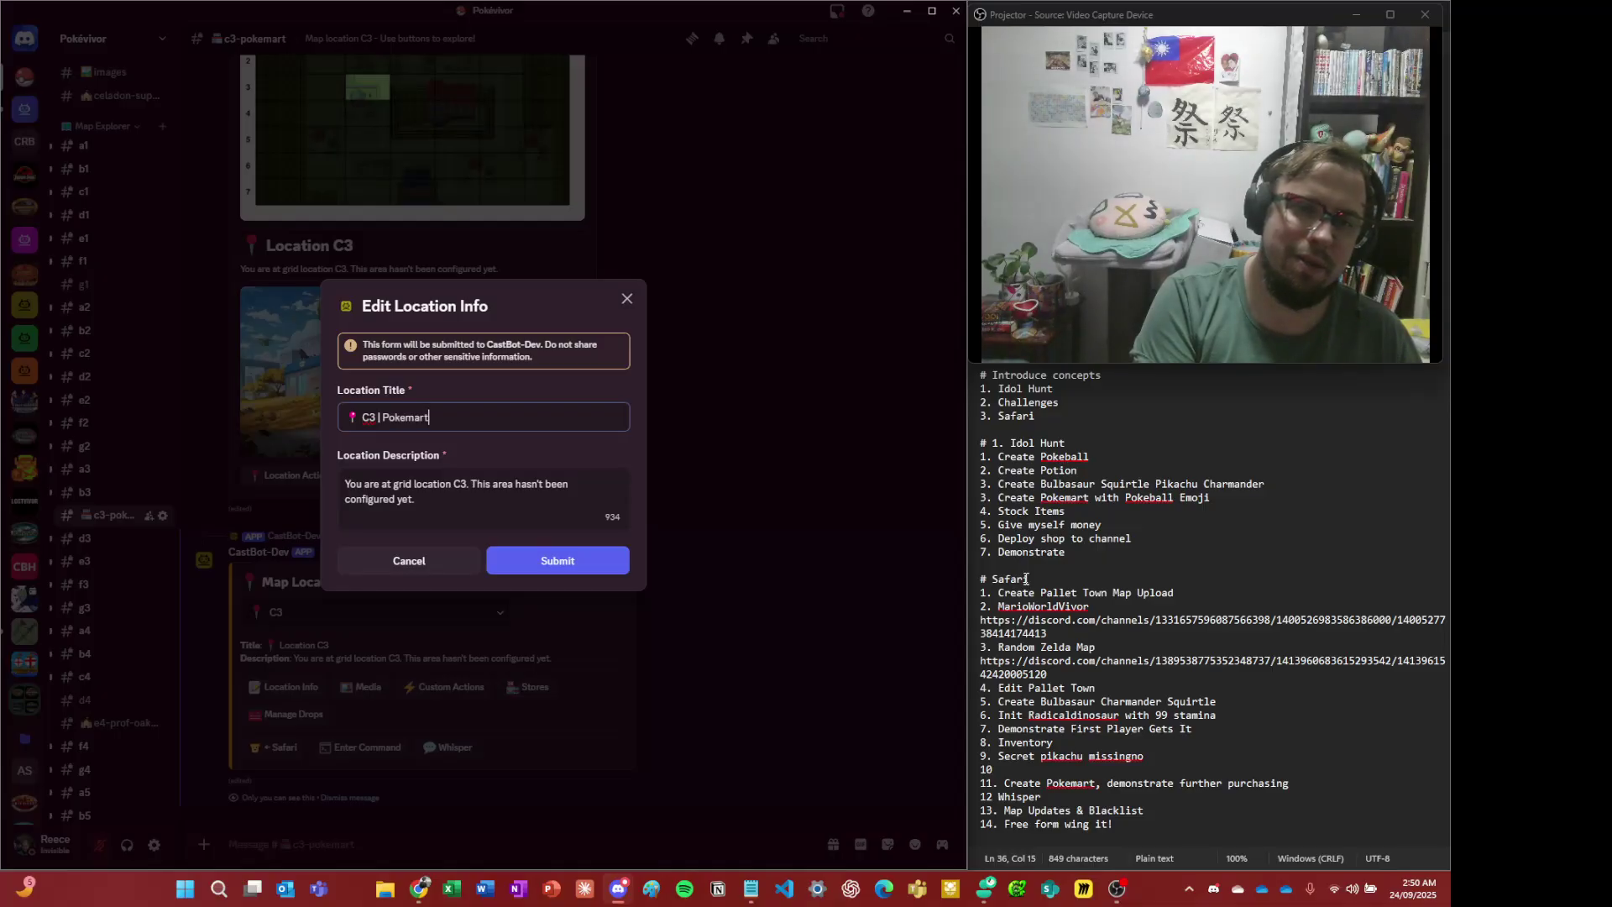
key("Tab")
key("ctrl+a")
type("W")
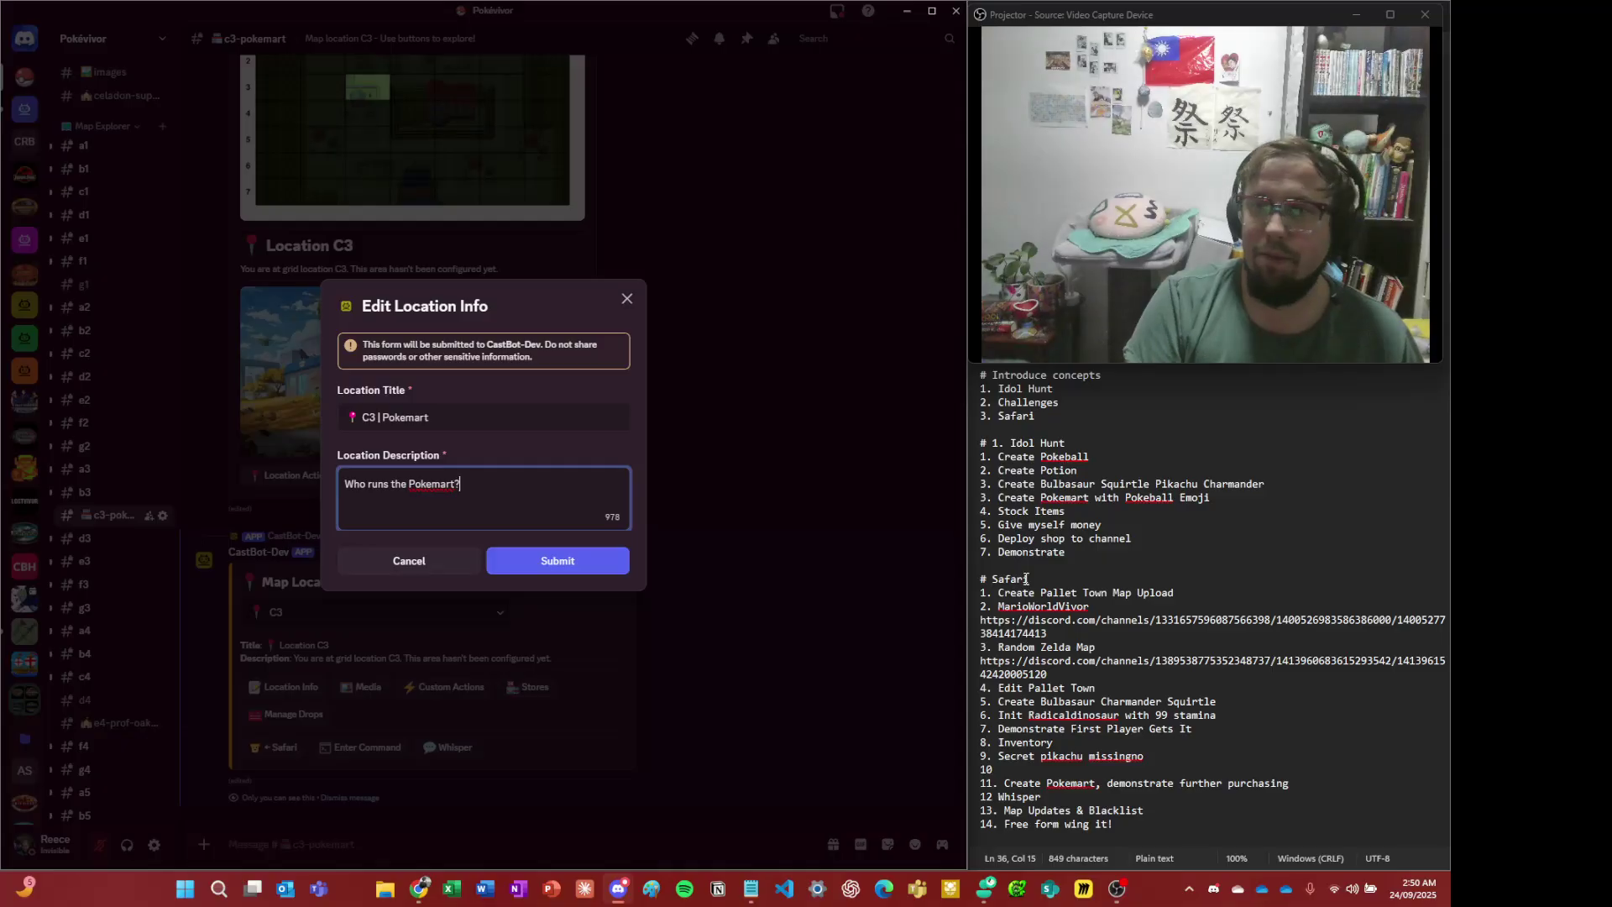
left_click(558, 558)
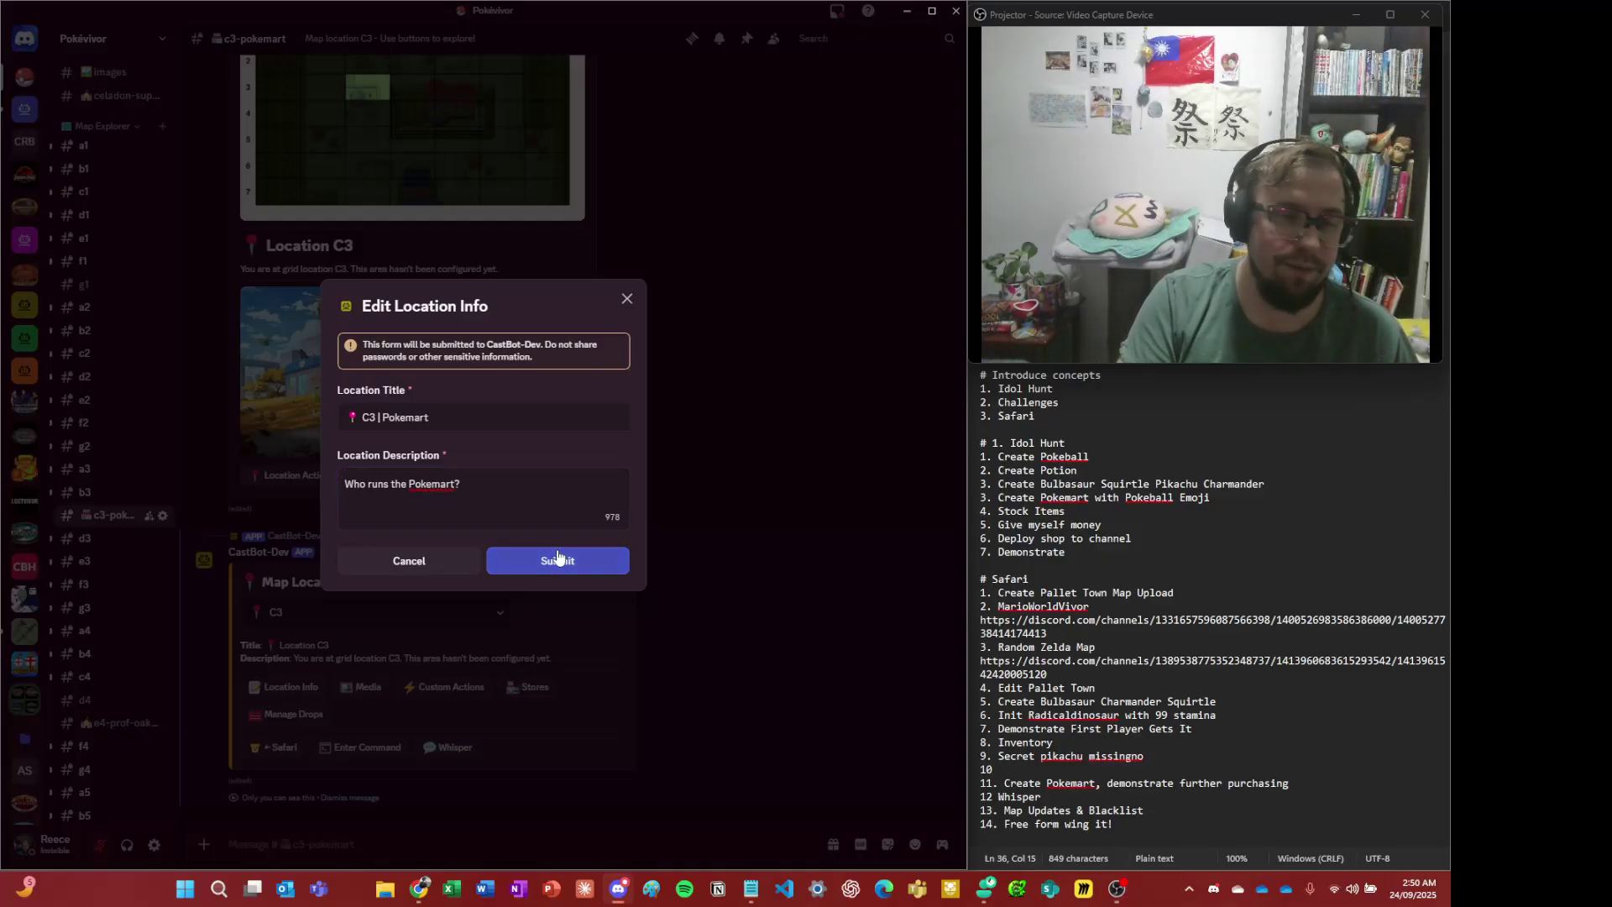
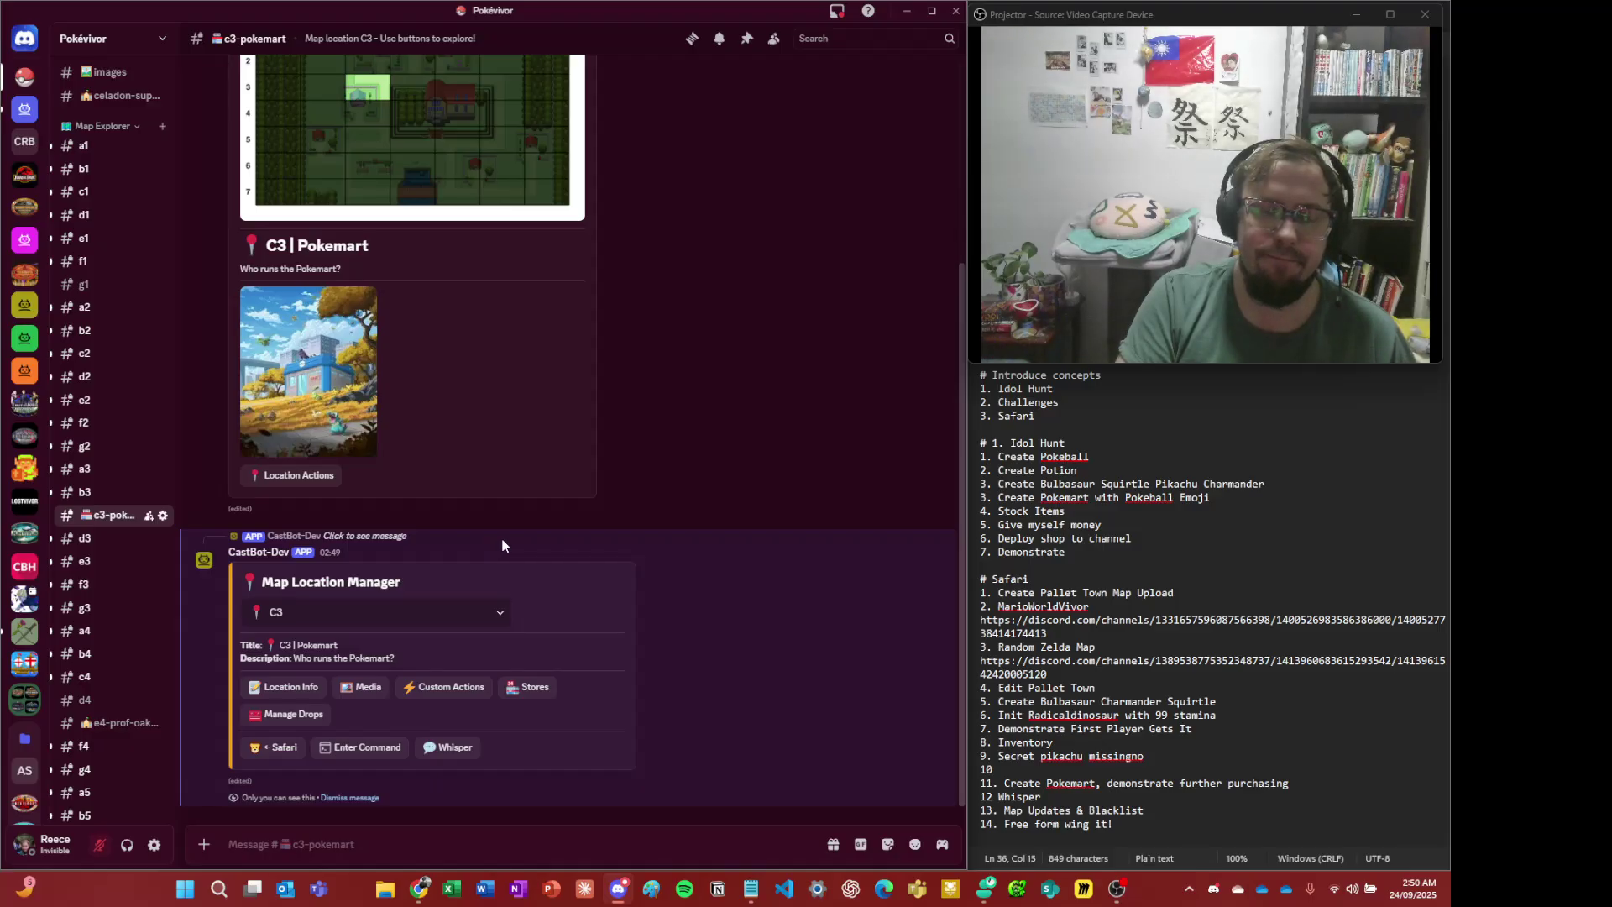
- Open the C3 store manager and check the store choices: new store or Celadon Superstore
left_click(534, 688)
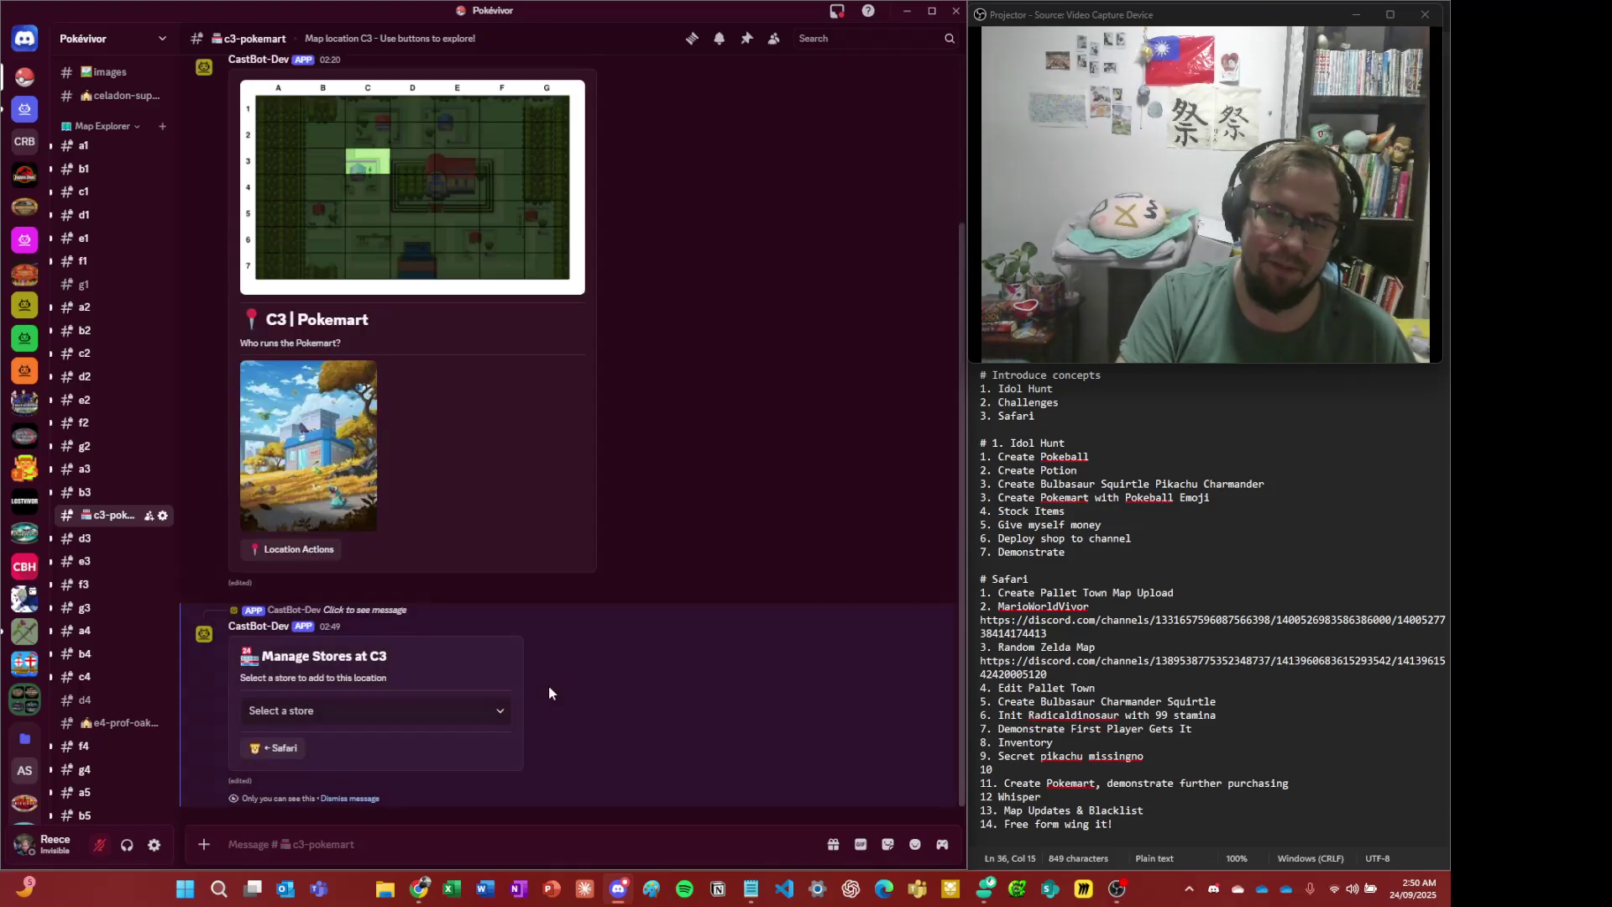
left_click(473, 718)
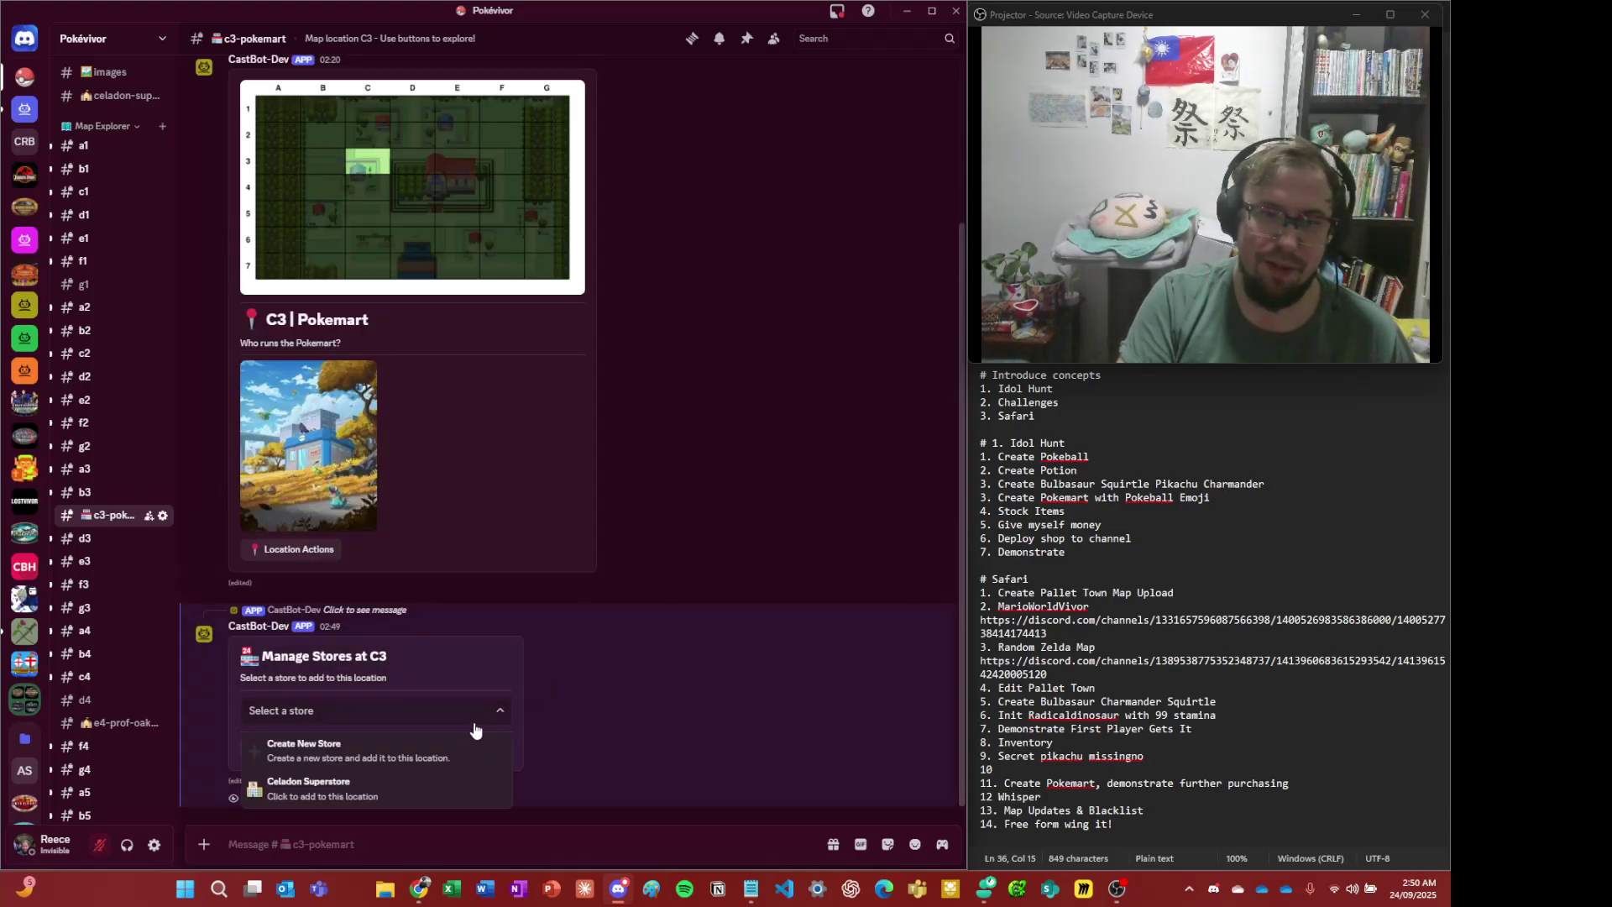
left_click(569, 659)
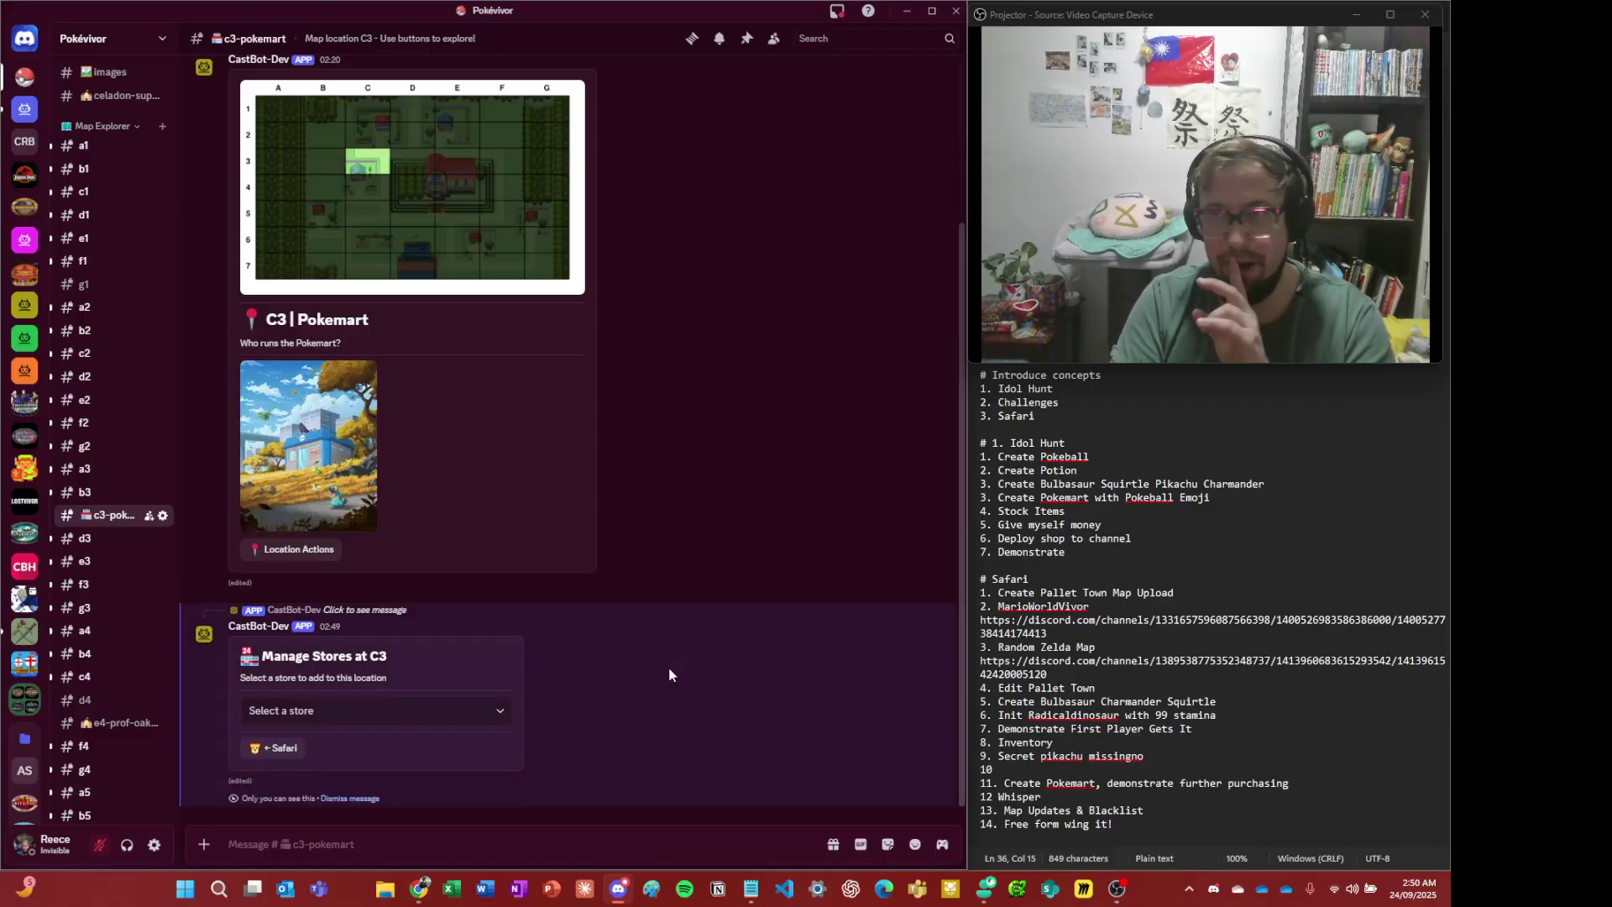
left_click(356, 833)
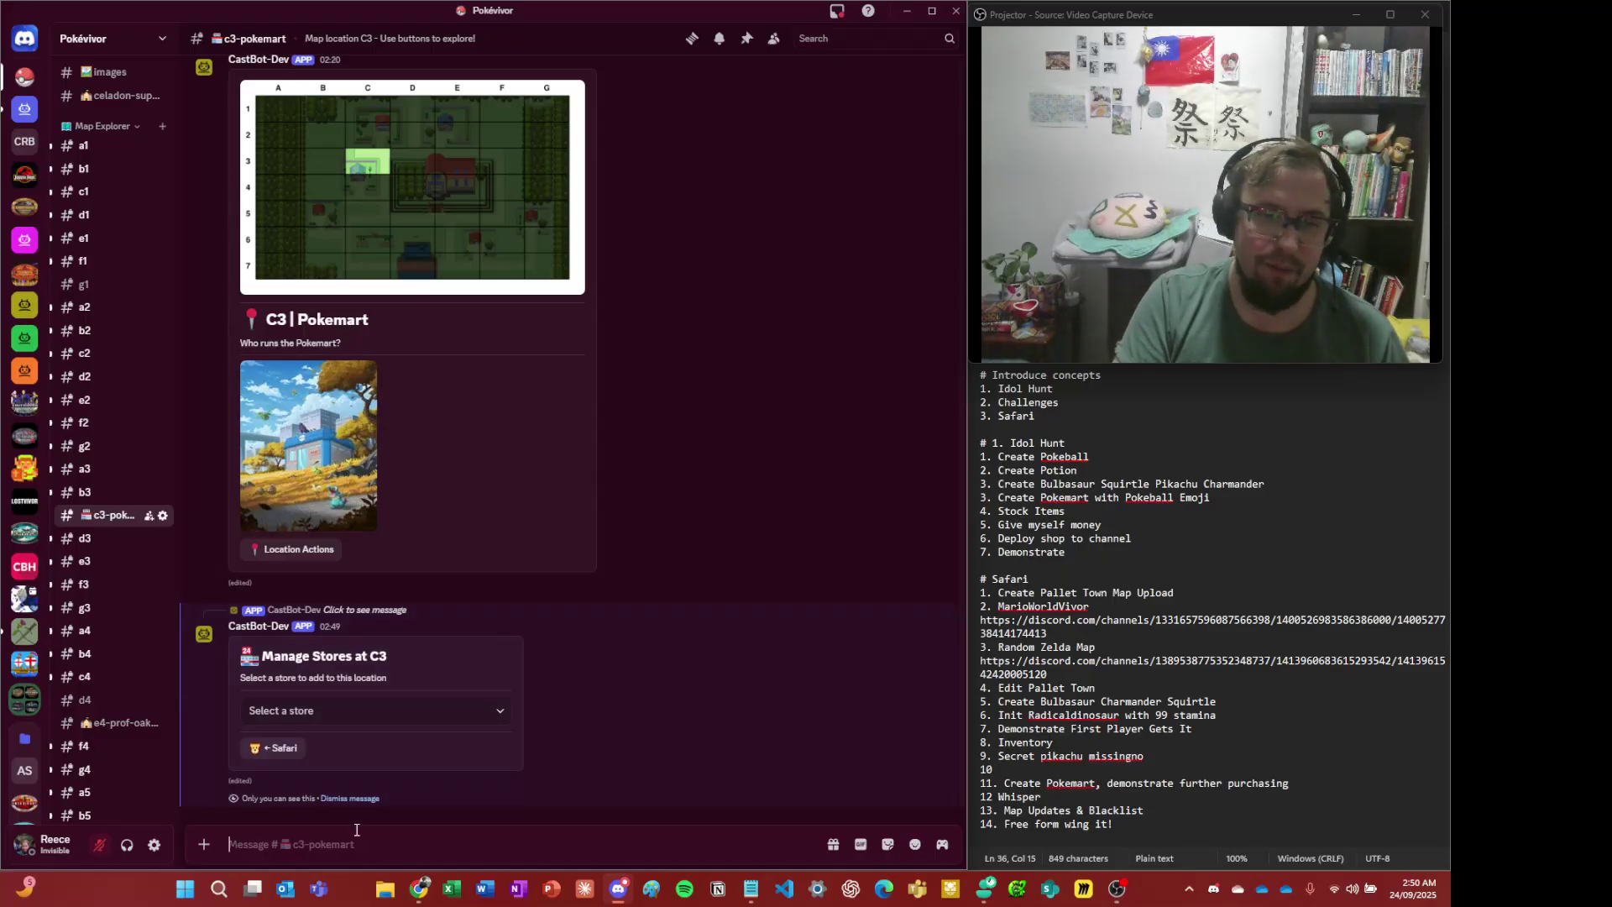
- Summon CastBot with /menu and go through Safari and Stores to the Create New Store form
type("/menu")
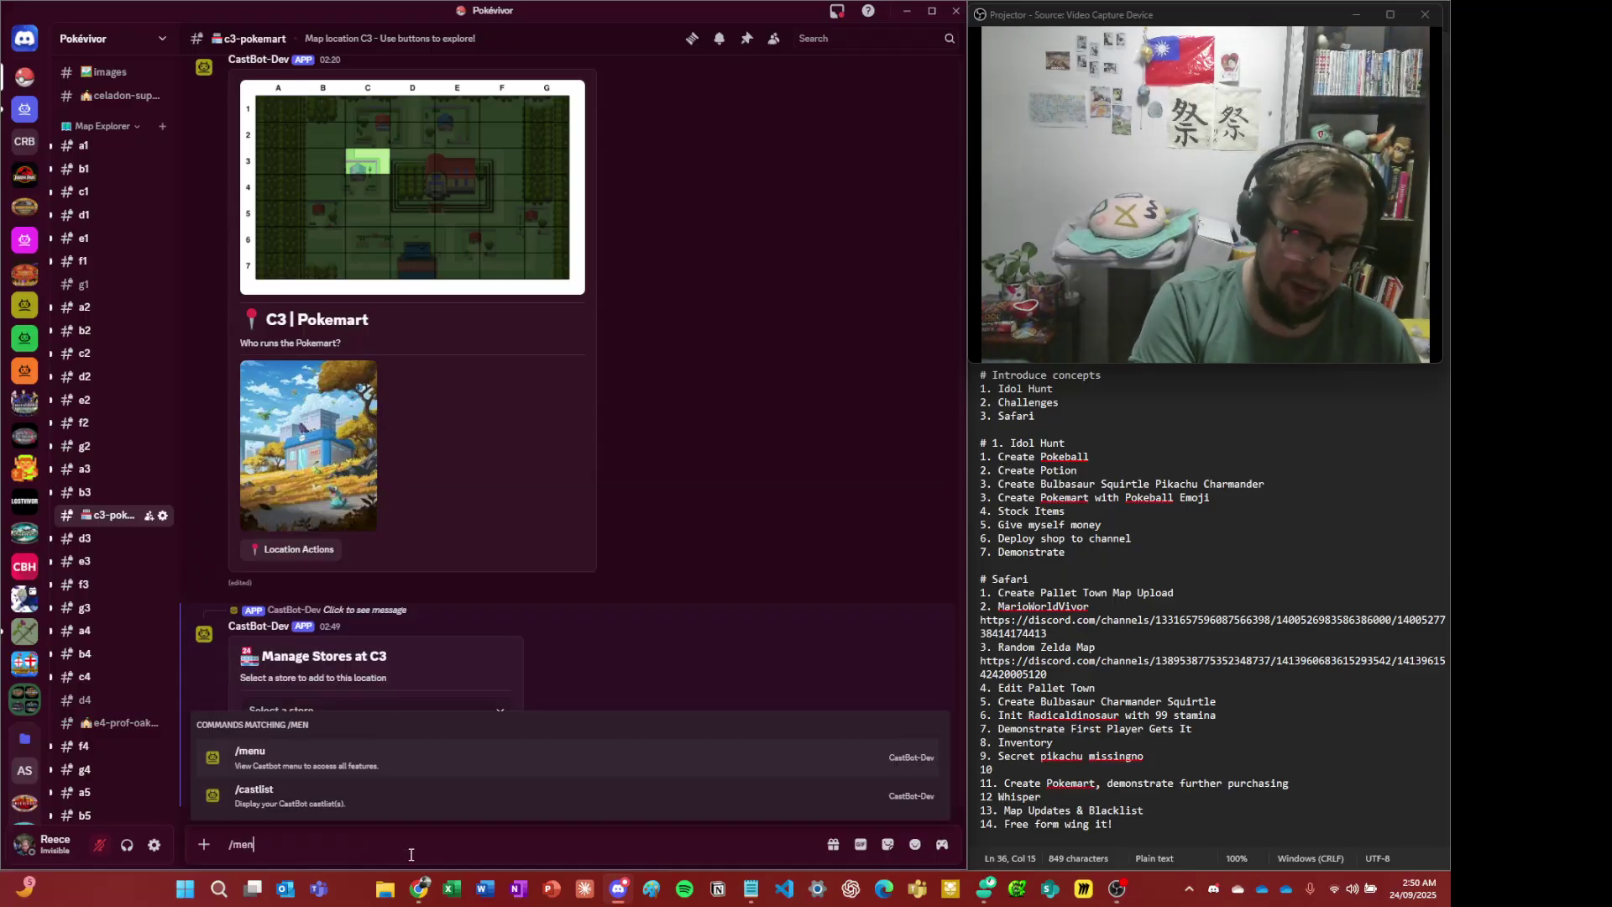
key("Return")
key("Return")
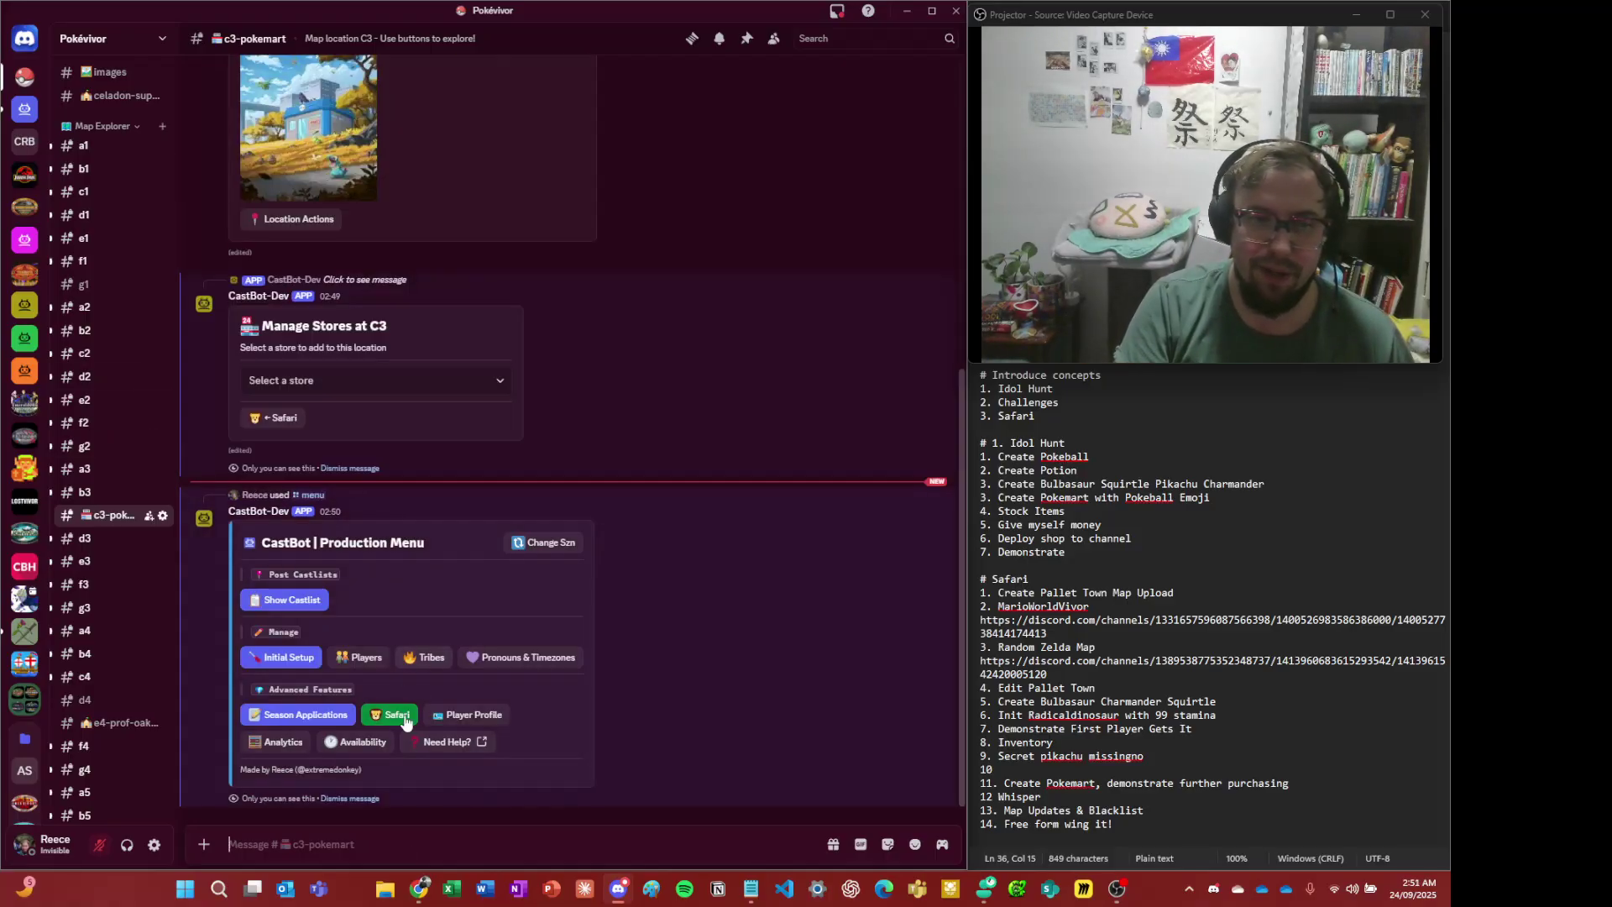
left_click(406, 722)
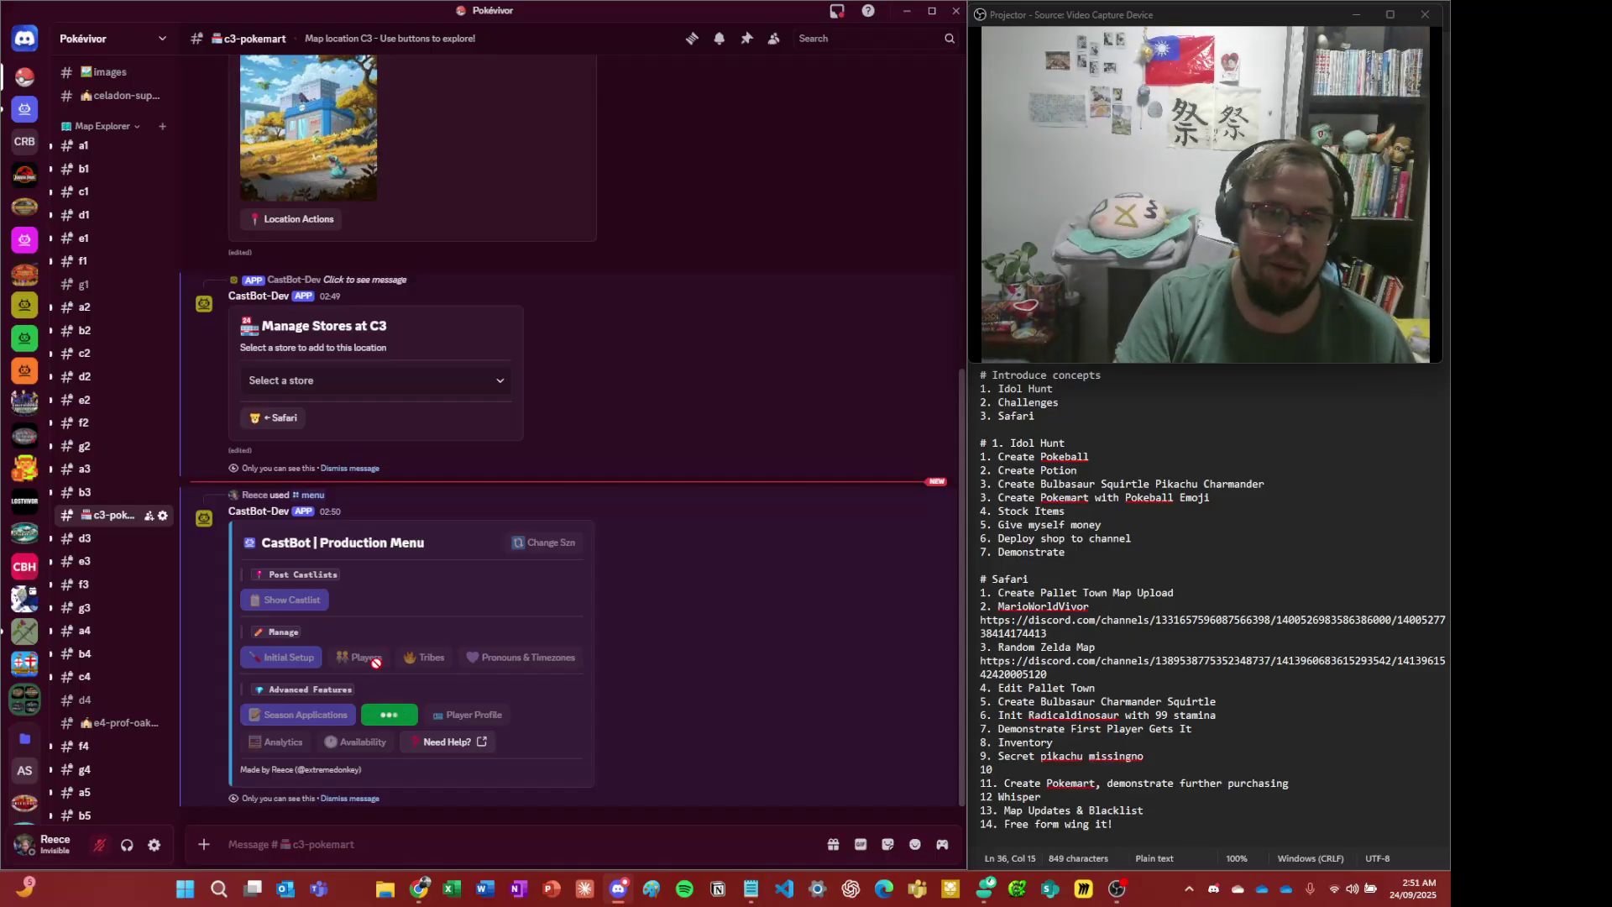
left_click(281, 621)
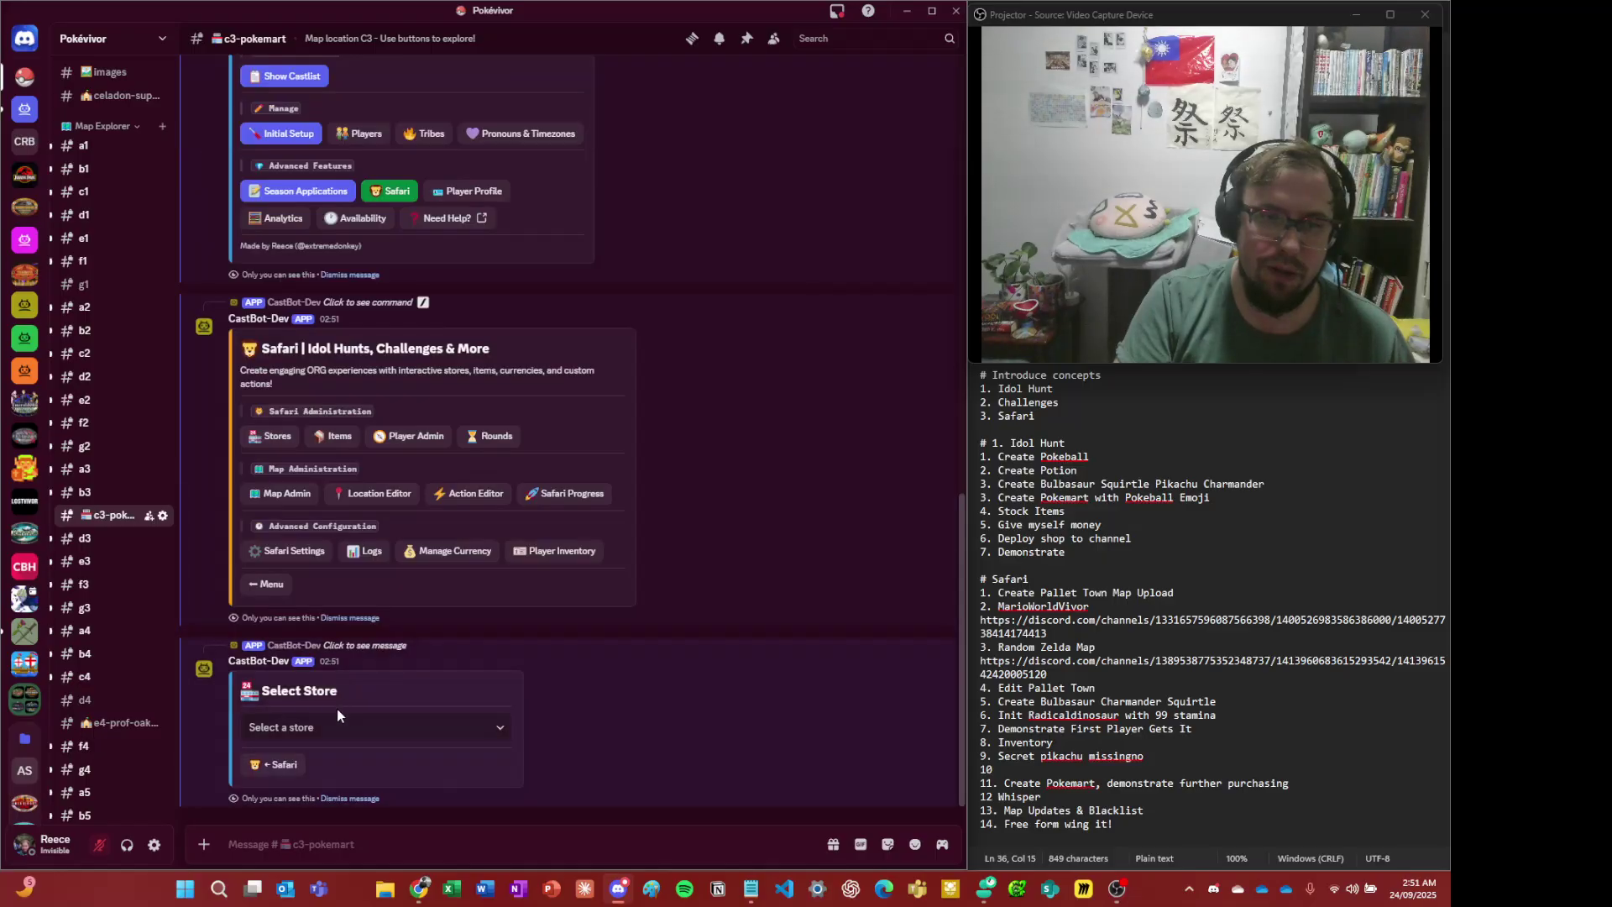
left_click(338, 730)
left_click(331, 761)
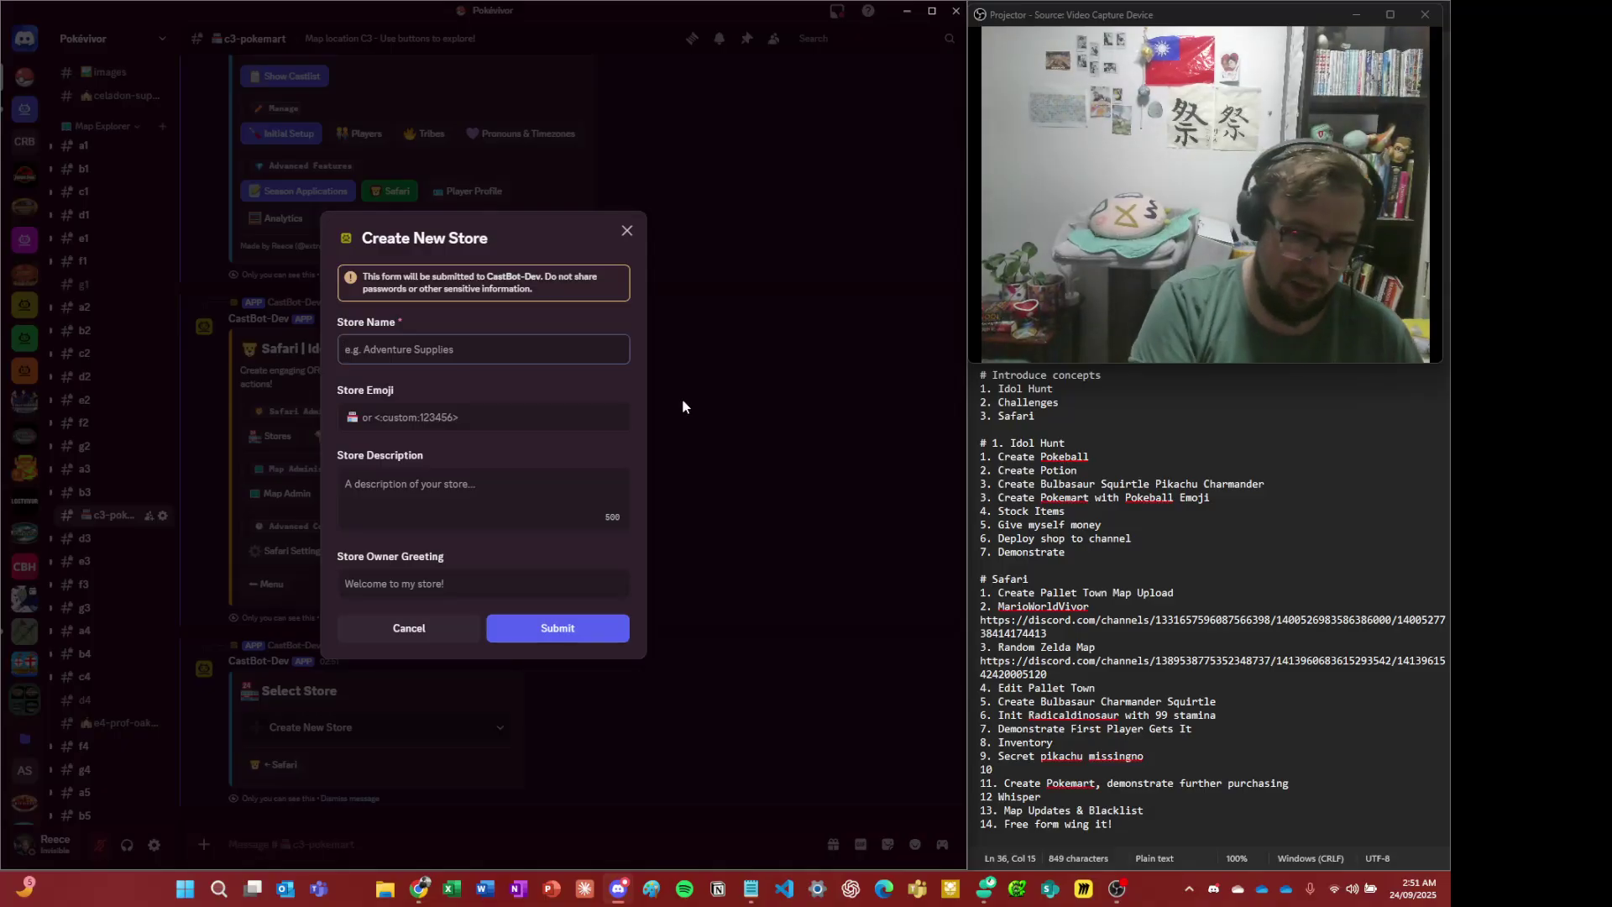
- Submit a new store 'Pokemart' with no emoji and description 'The best goods in pallet town'
type("Pokemart")
key("Tab")
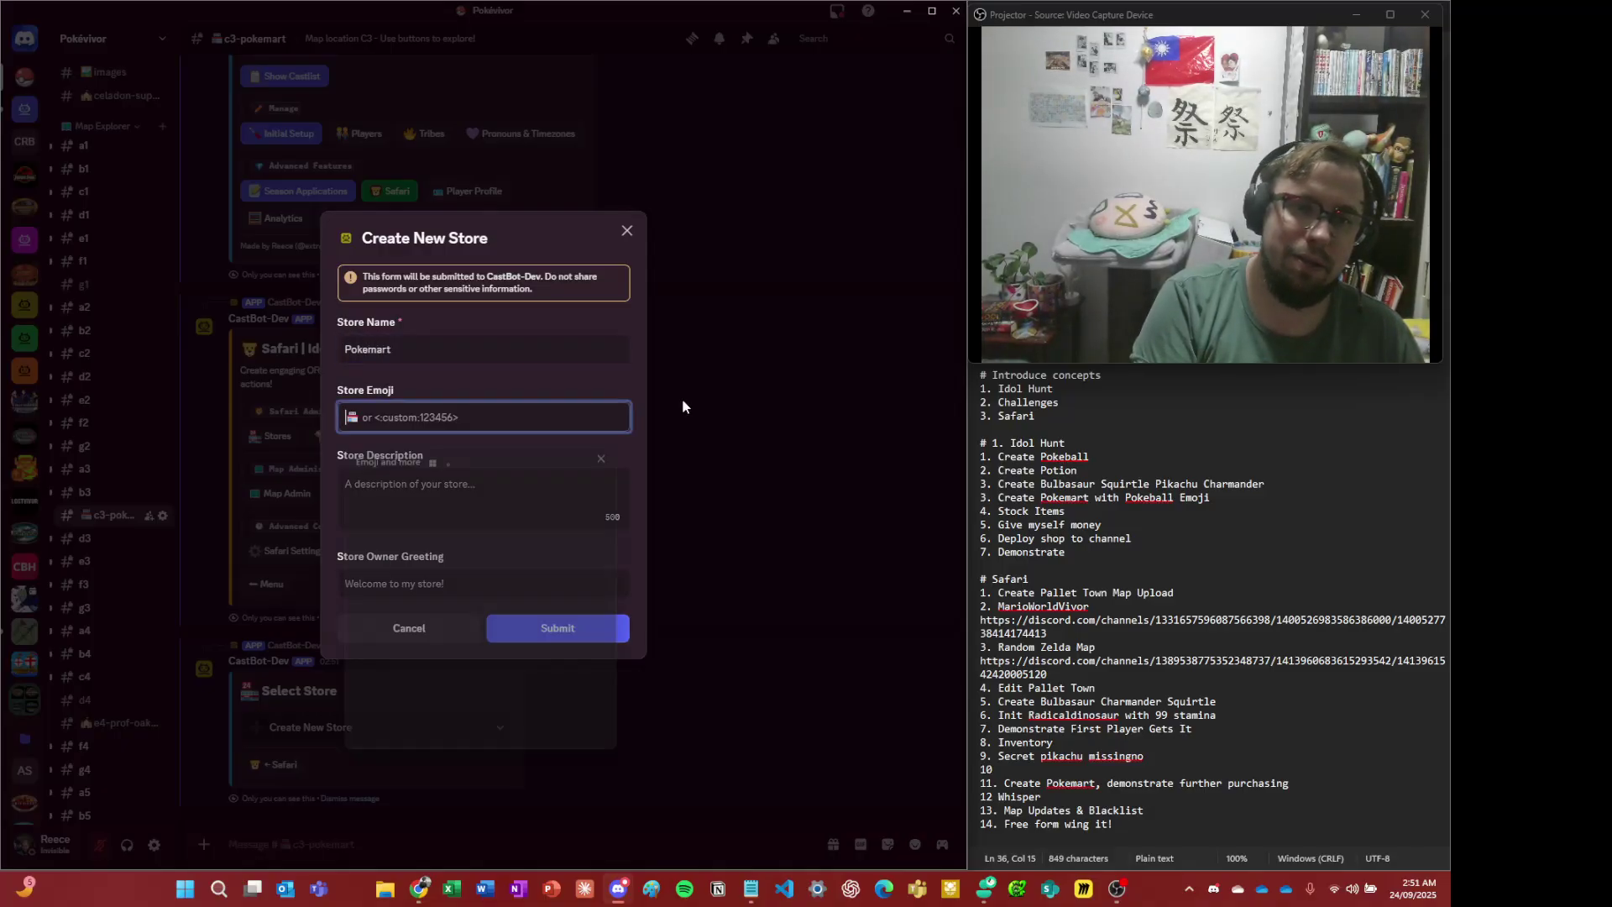
key("Tab")
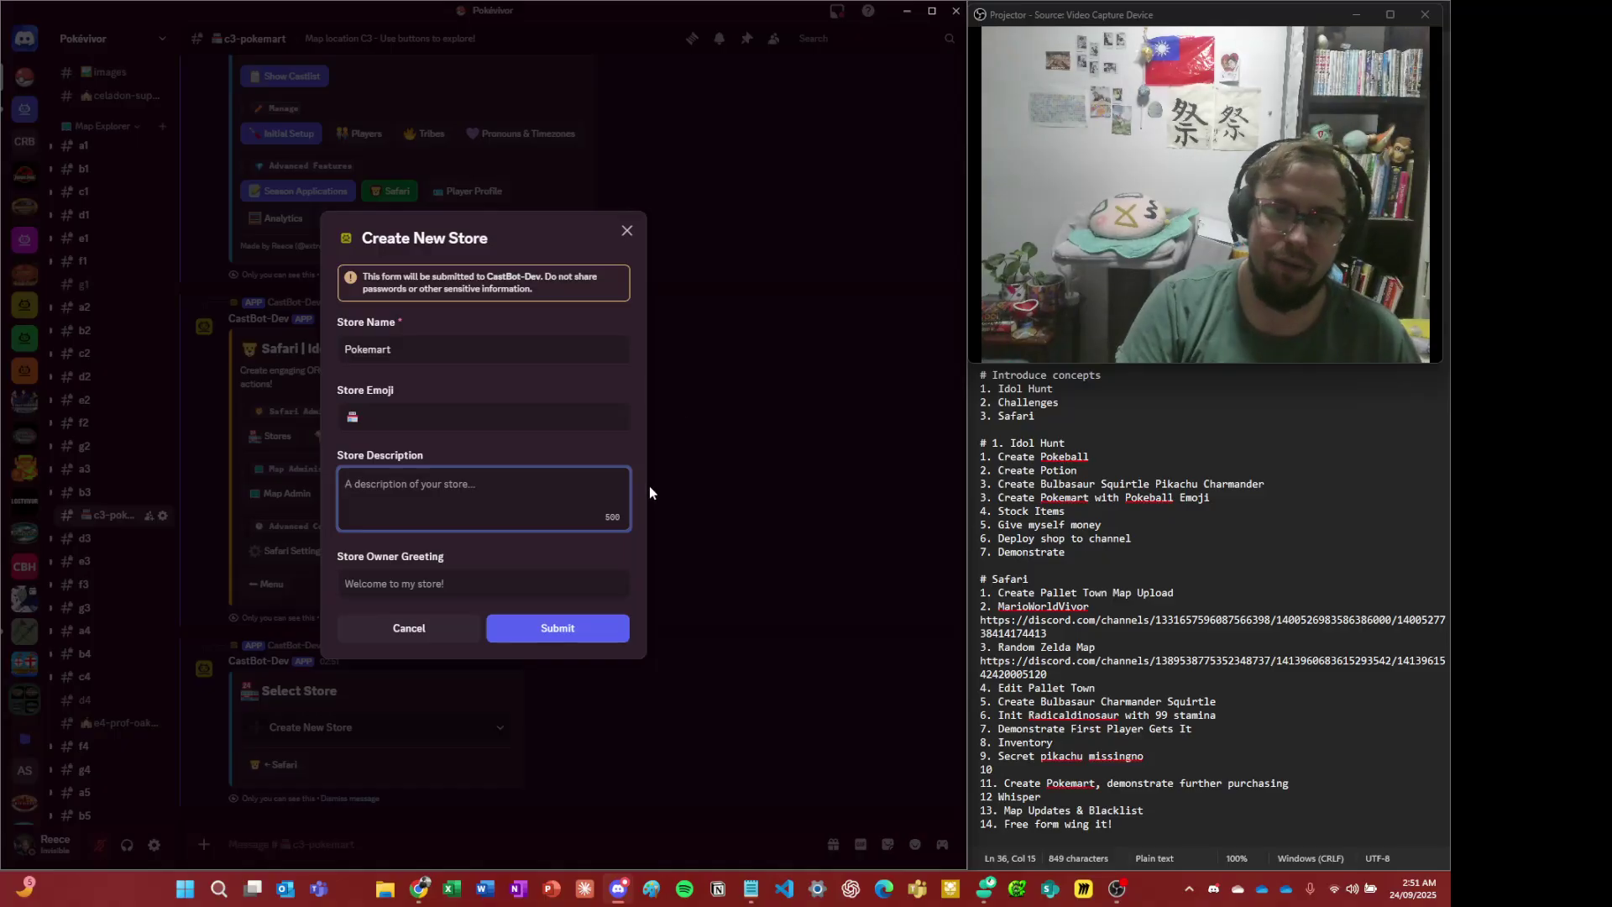
type("The best goo")
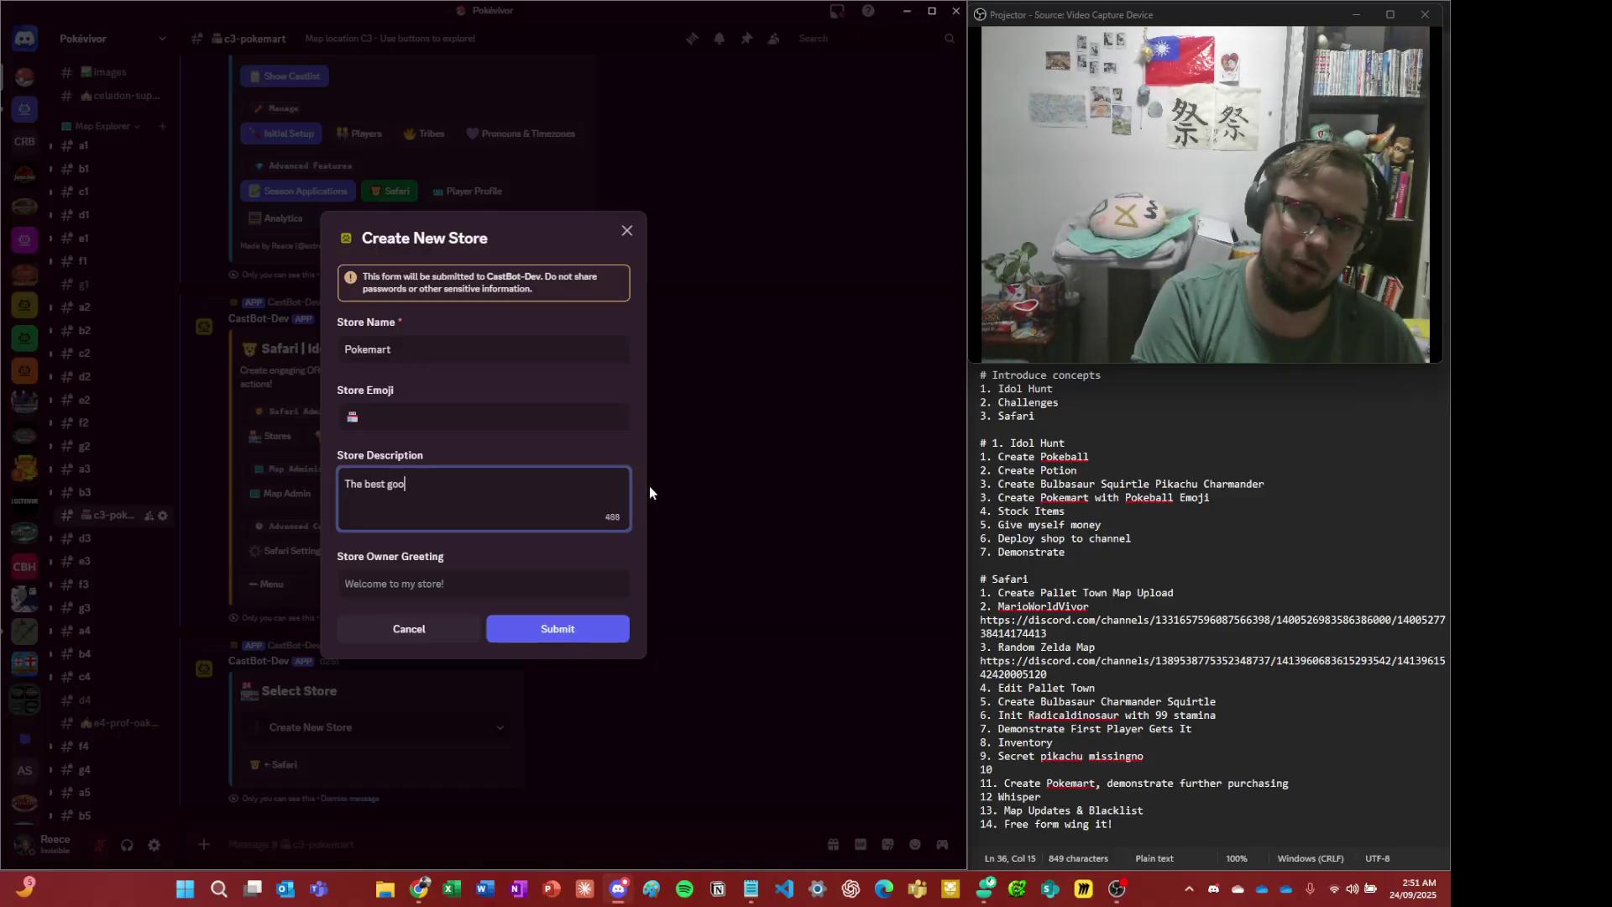
type("ds in pallet tow")
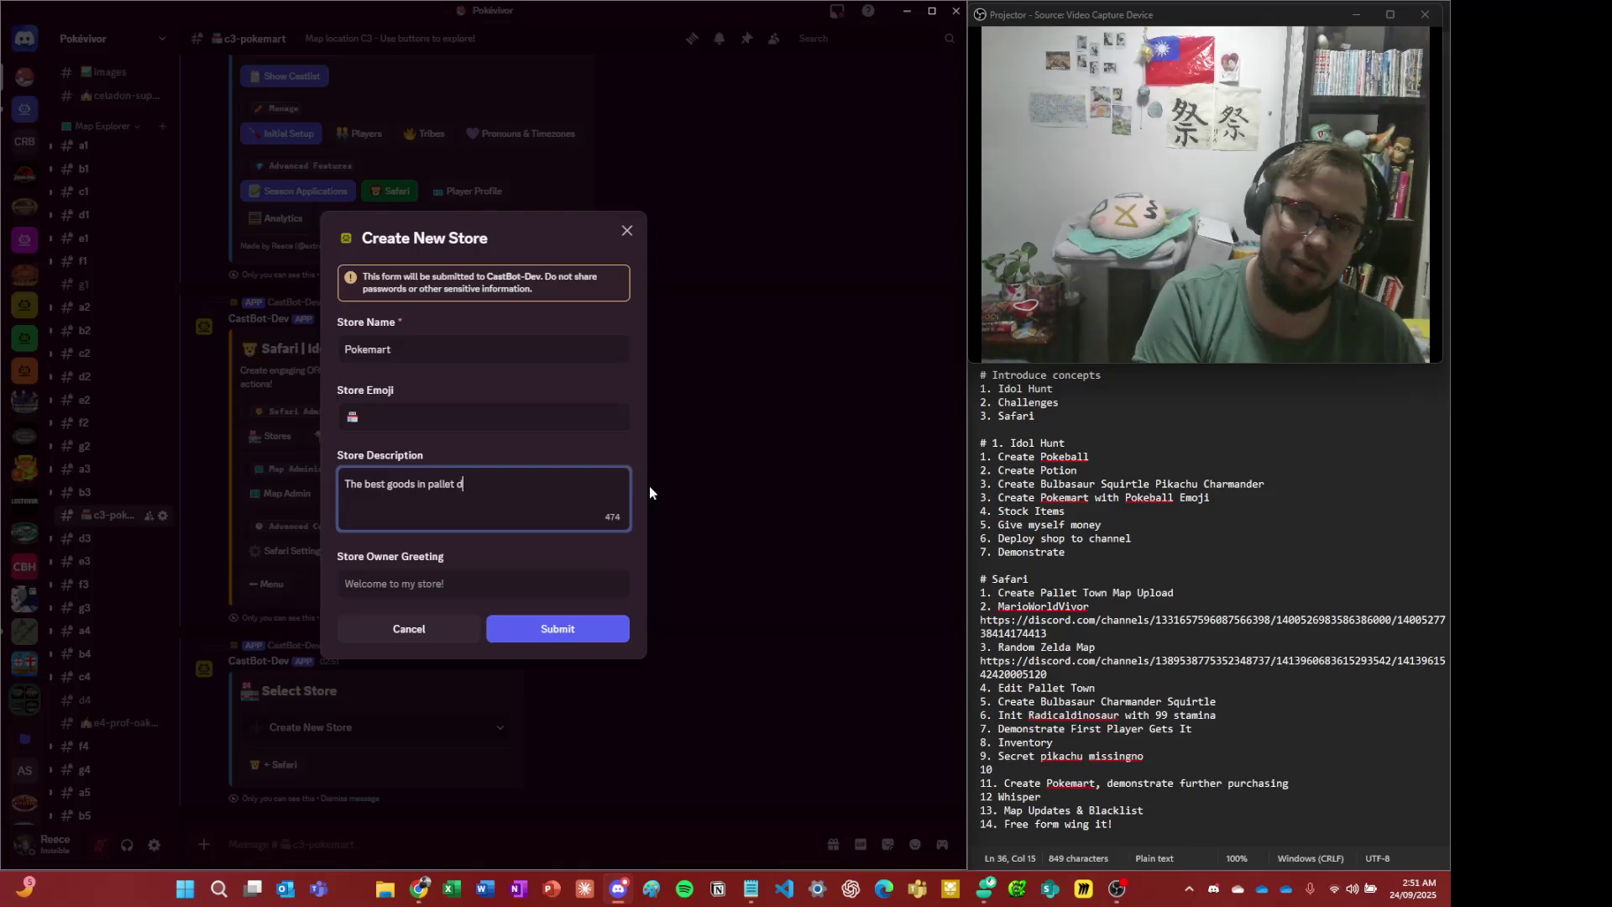
type("n")
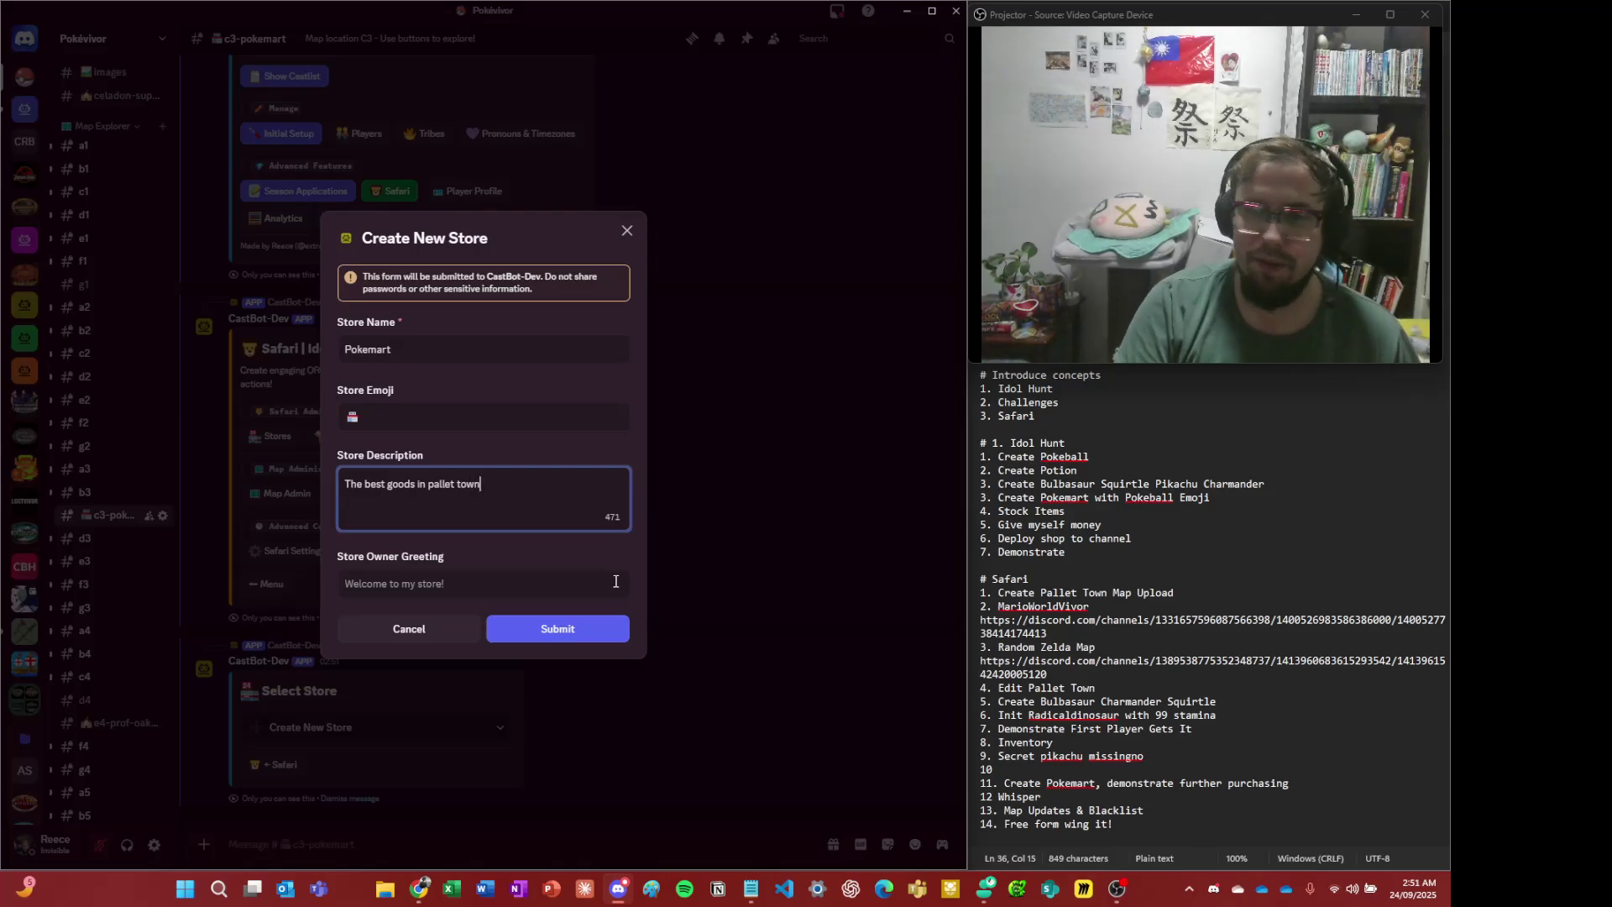
left_click(600, 641)
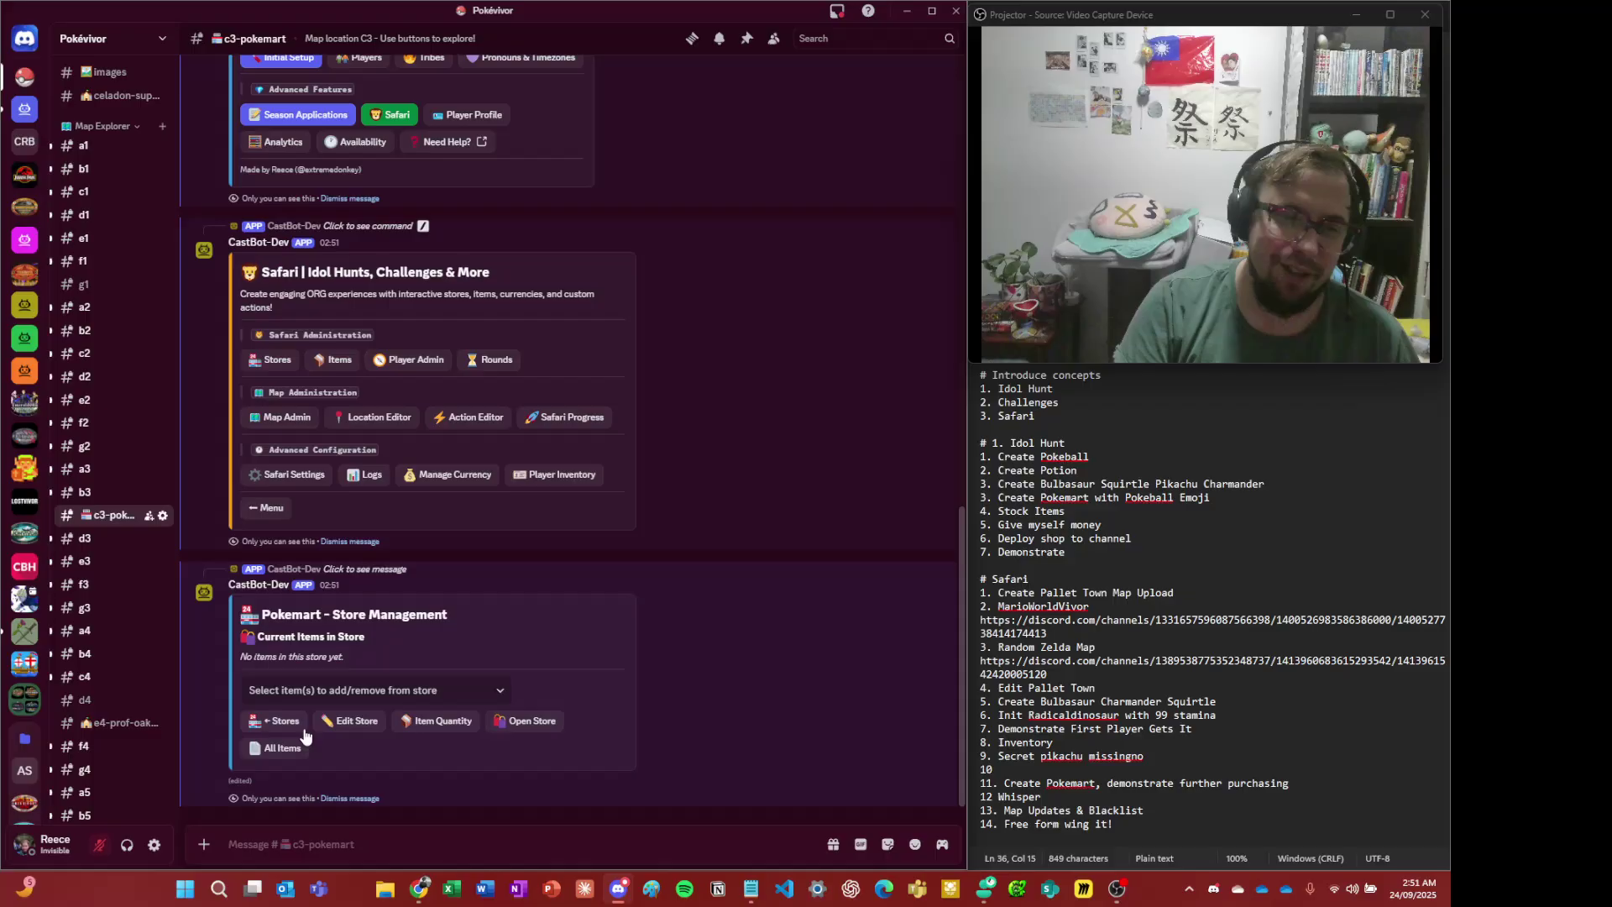
- Add Super Potion to the Pokemart items at 60 Pokedollars with unlimited stock, then return to Stores
left_click(414, 692)
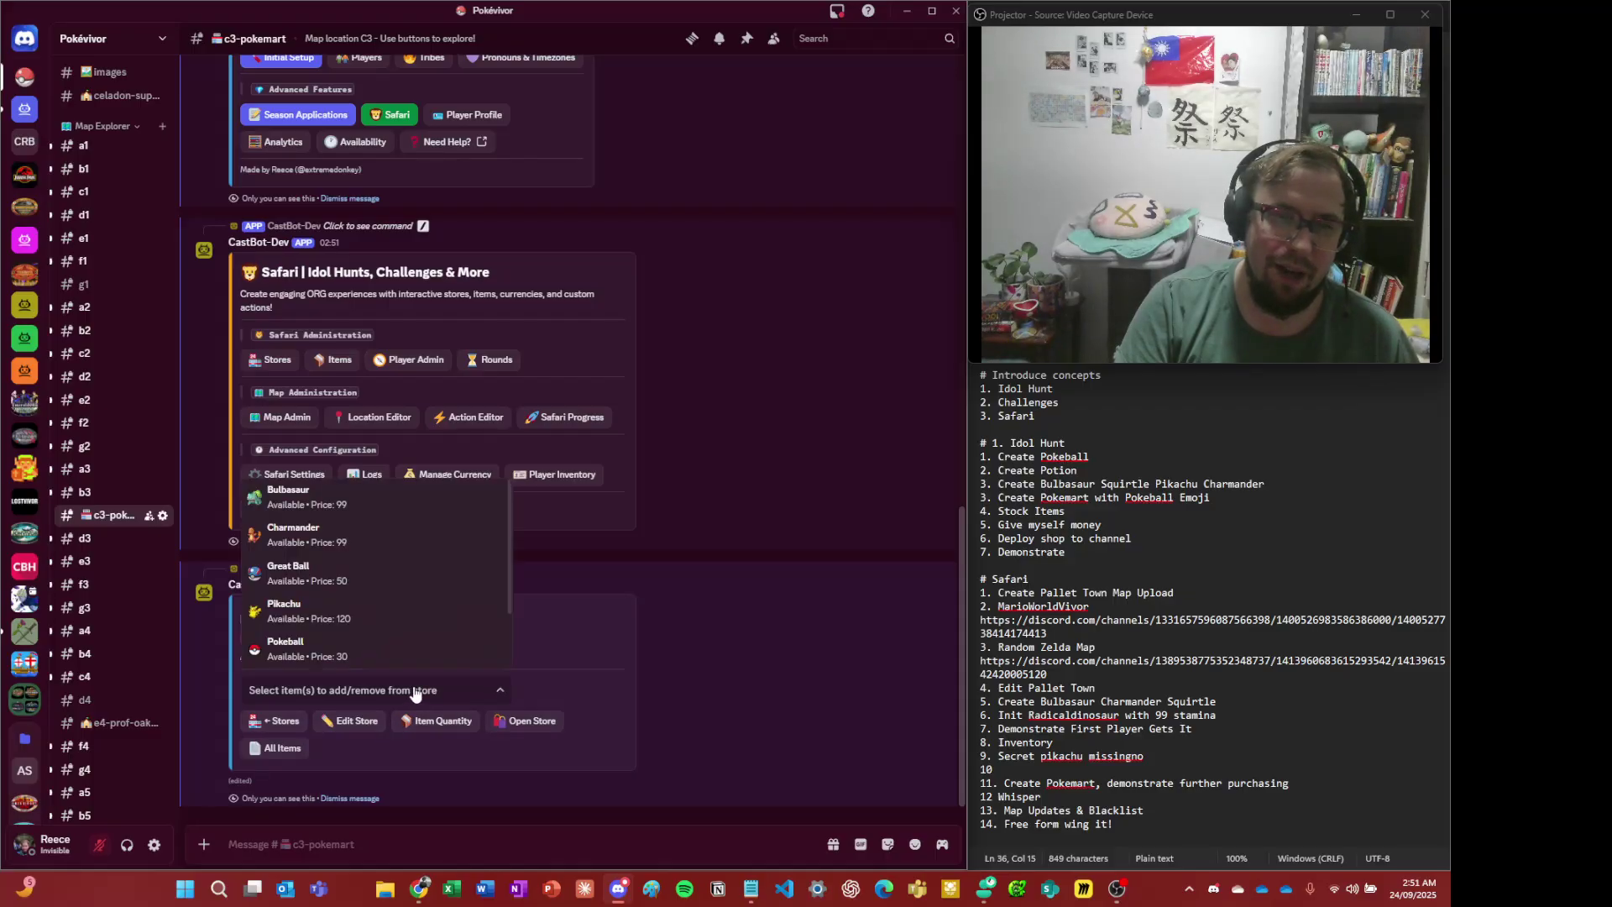
scroll(408, 617, "down", 2)
left_click(395, 646)
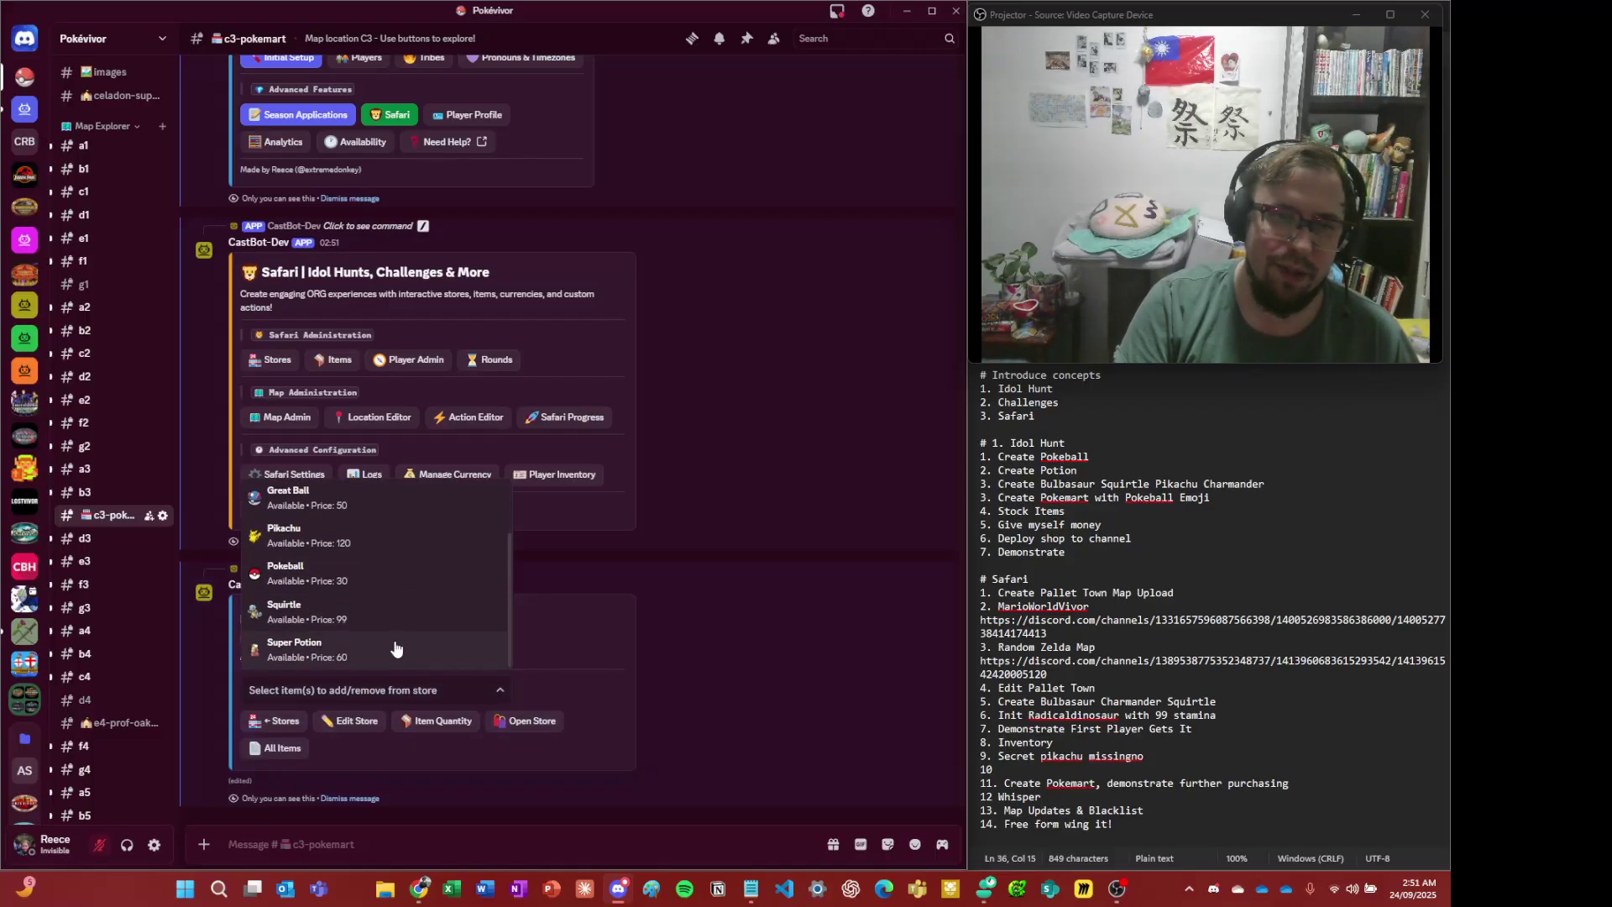
left_click(552, 631)
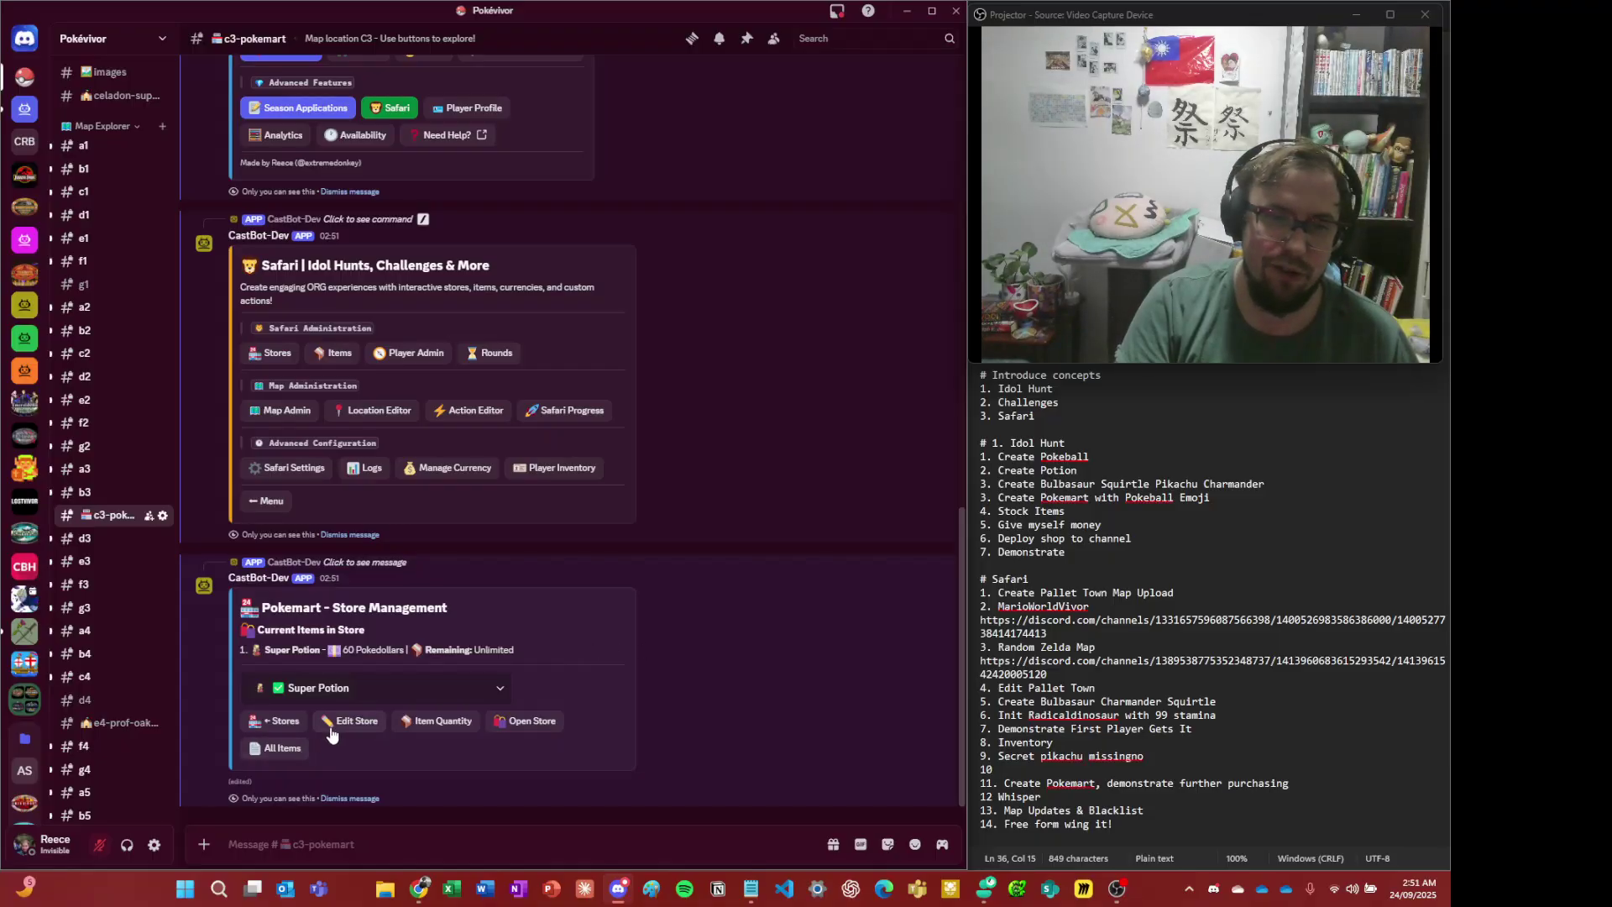
left_click(277, 720)
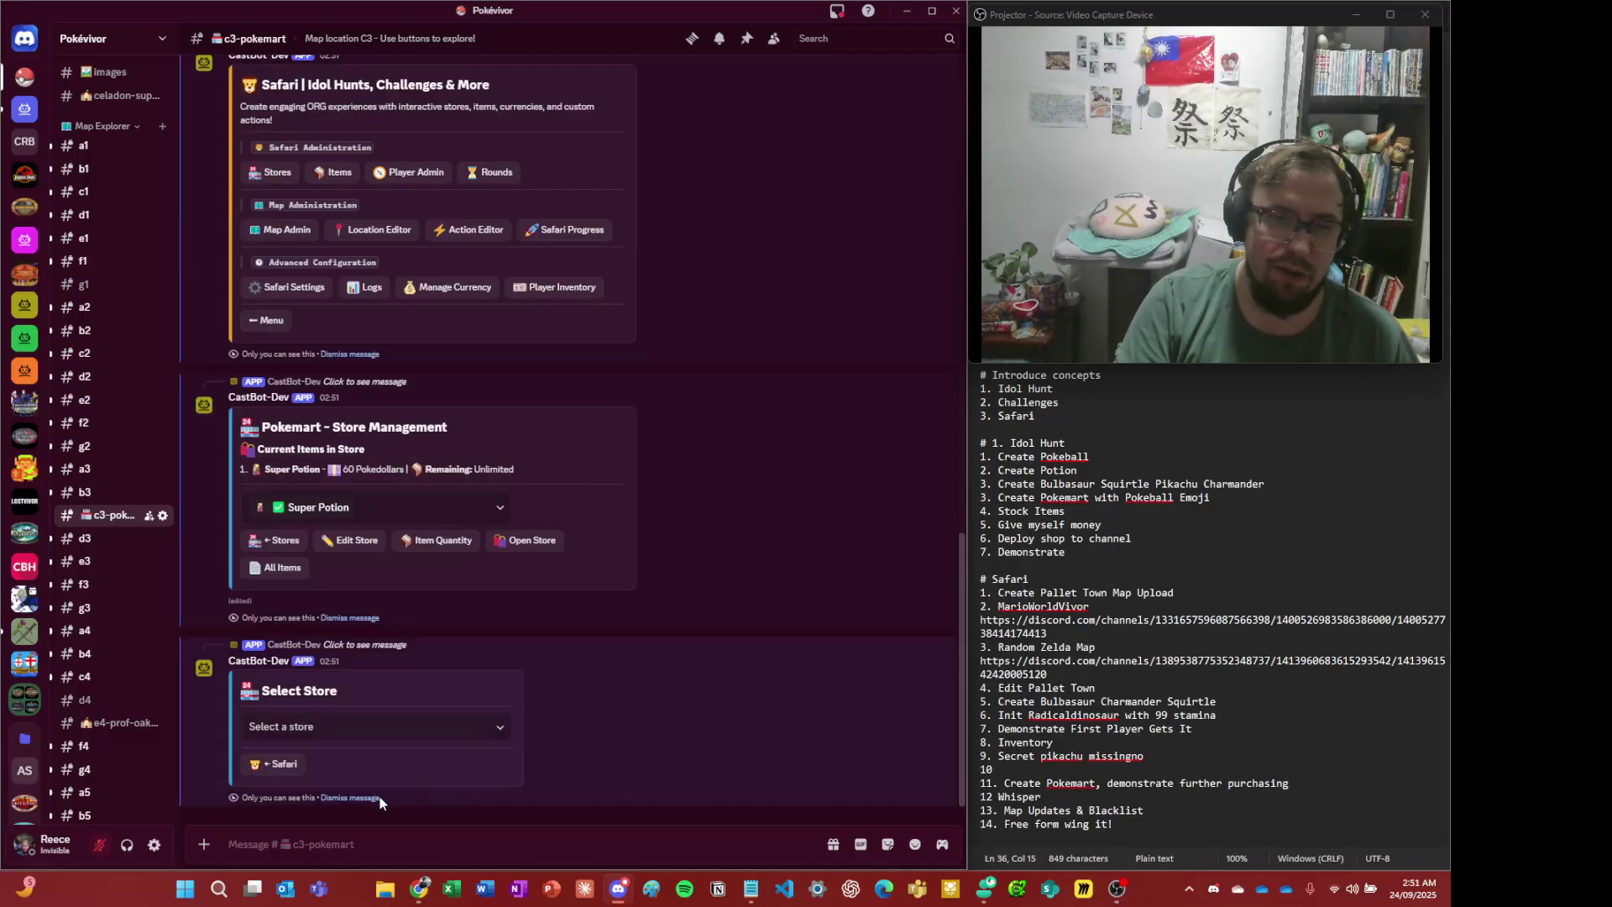
left_click(378, 798)
left_click_drag(374, 797, 907, 346)
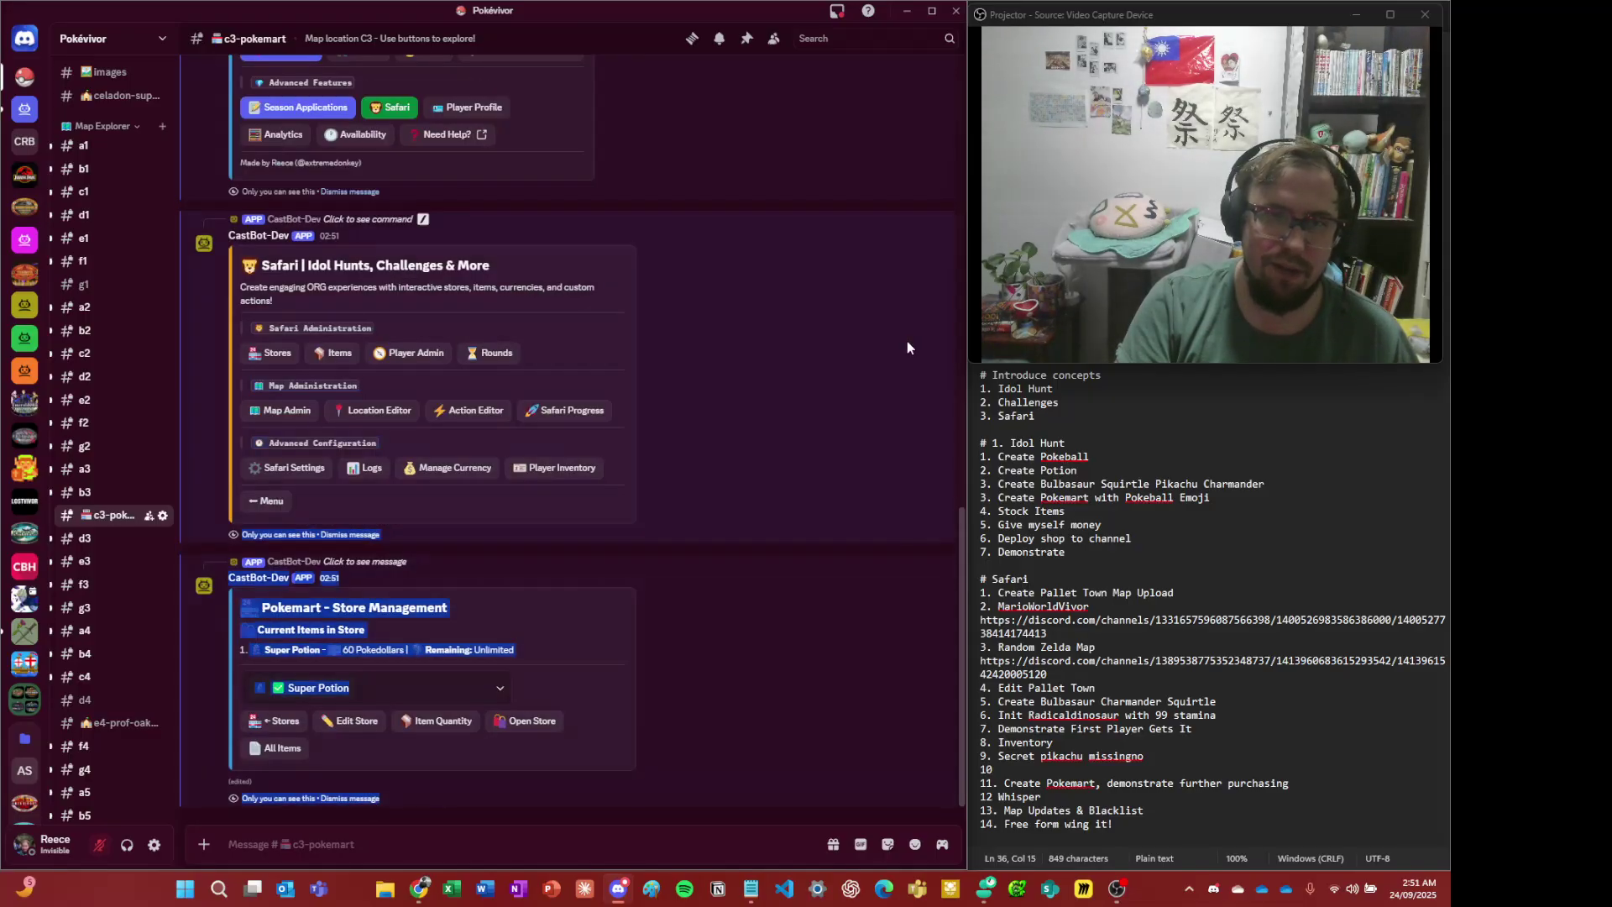
- Dismiss the Pokemart Store Management message and scroll back to the C3 | Pokemart location manager
left_click(650, 577)
scroll(650, 577, "up", 8)
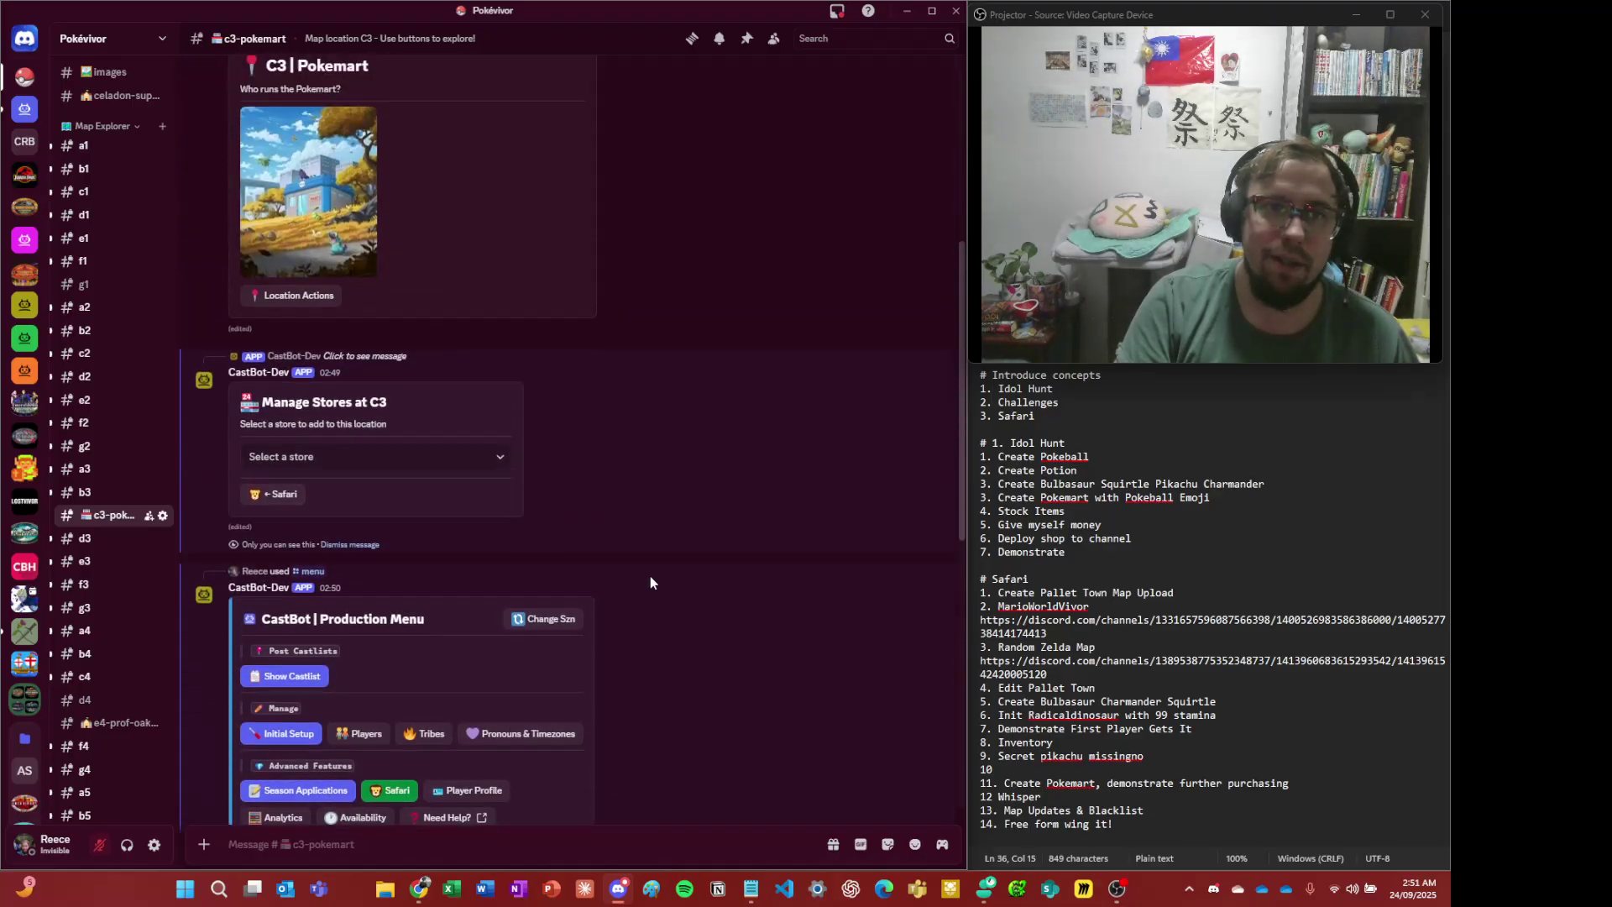
scroll(655, 576, "up", 5)
scroll(455, 687, "down", 1)
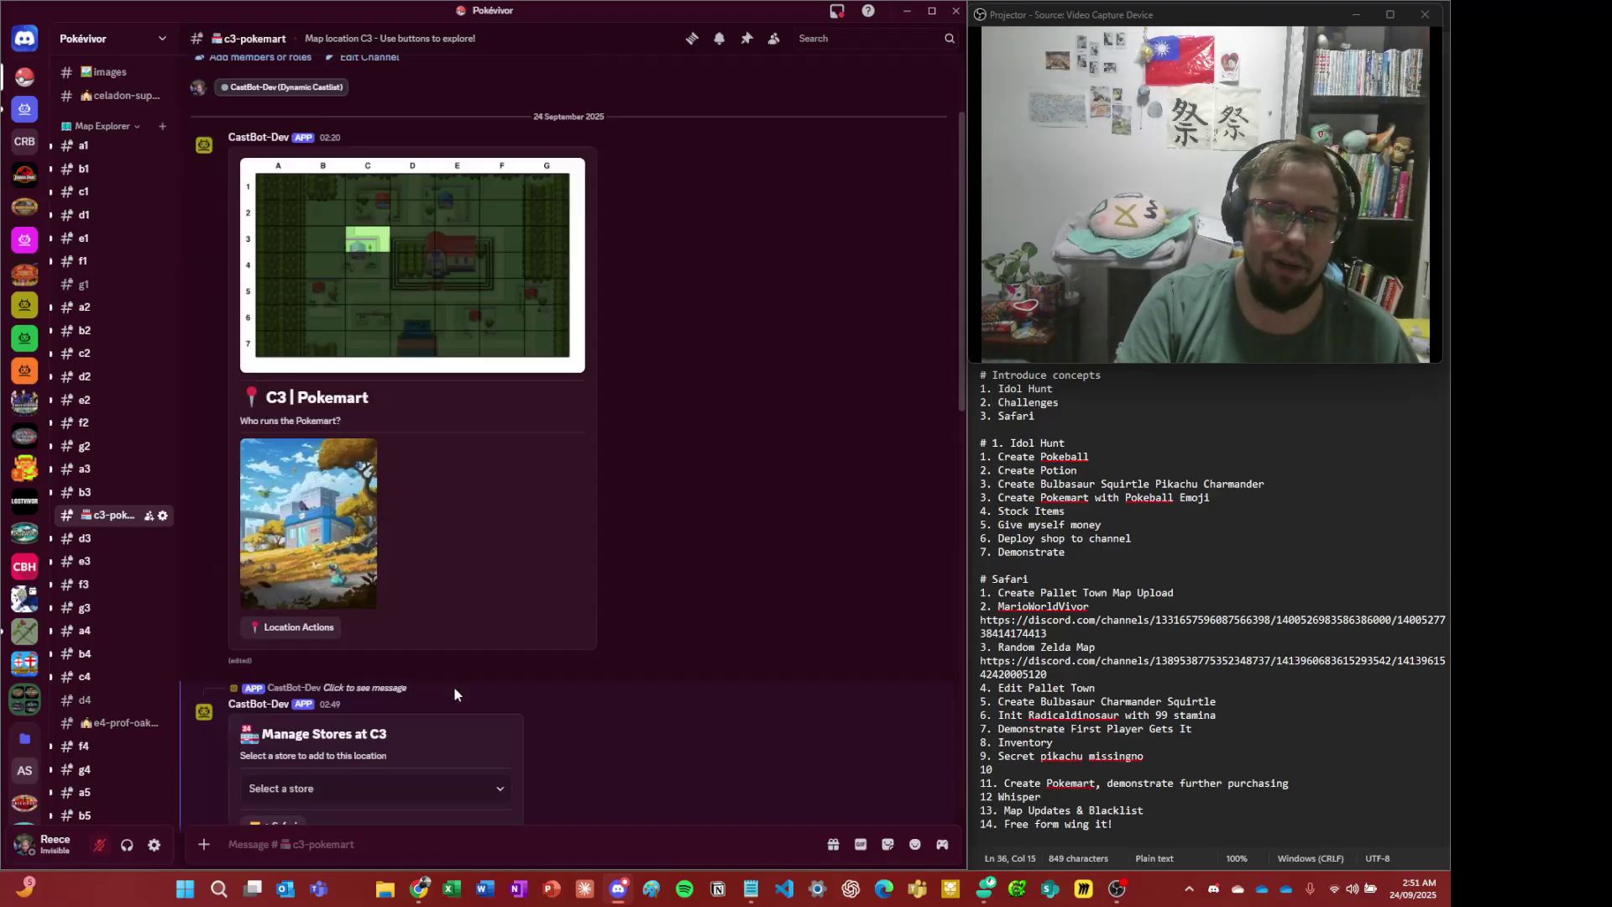
scroll(455, 687, "down", 10)
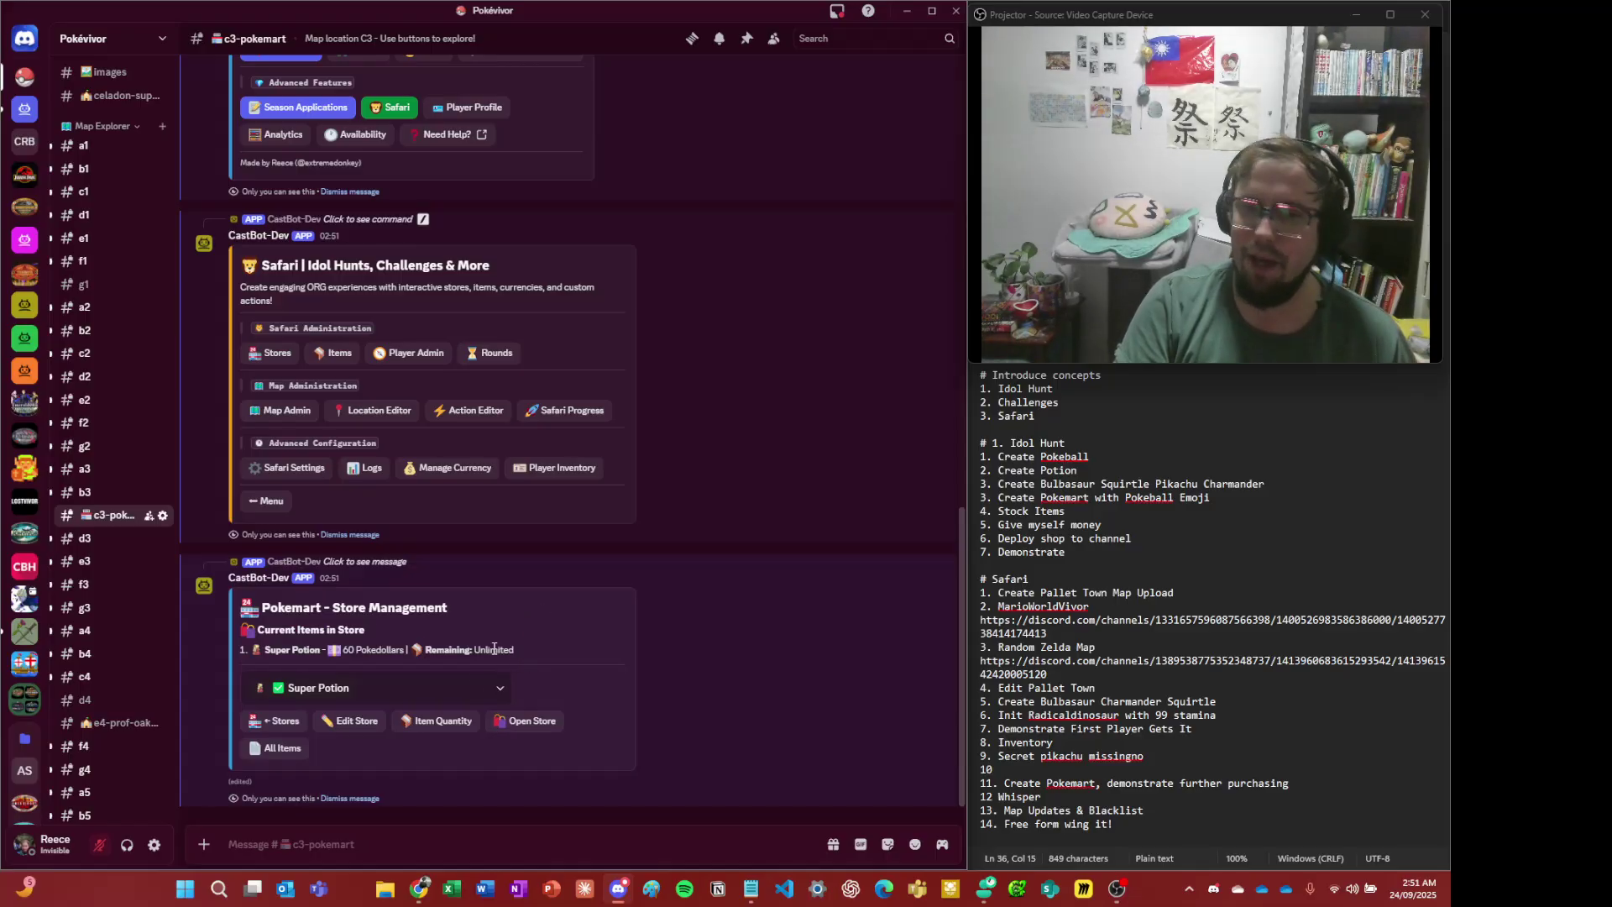
left_click(359, 801)
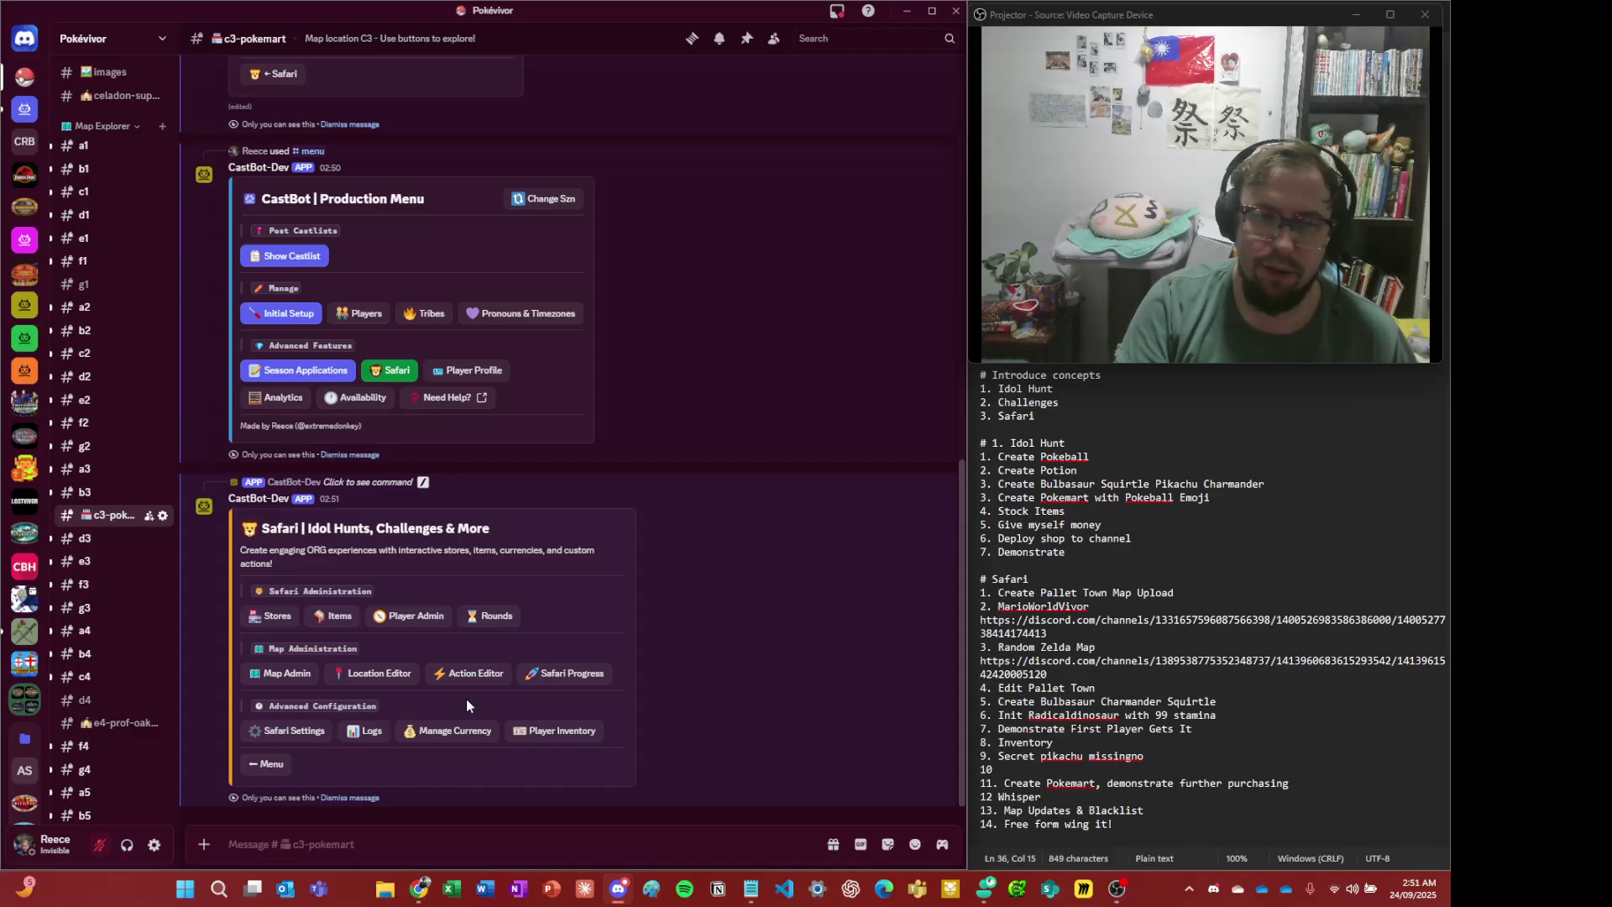
scroll(466, 699, "up", 15)
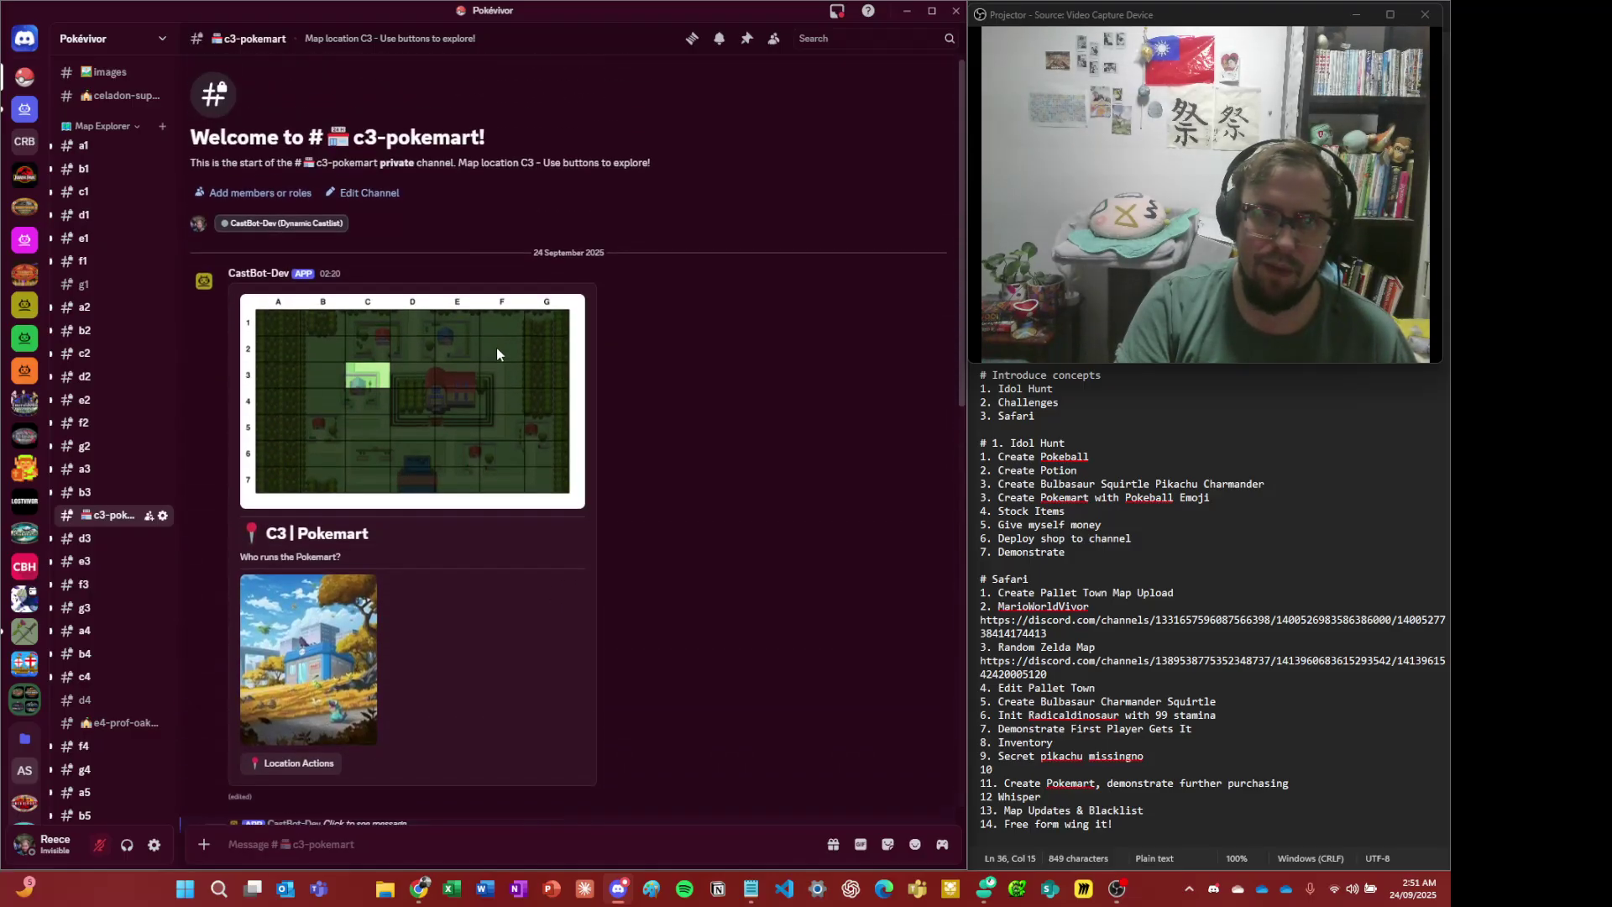
scroll(522, 520, "down", 15)
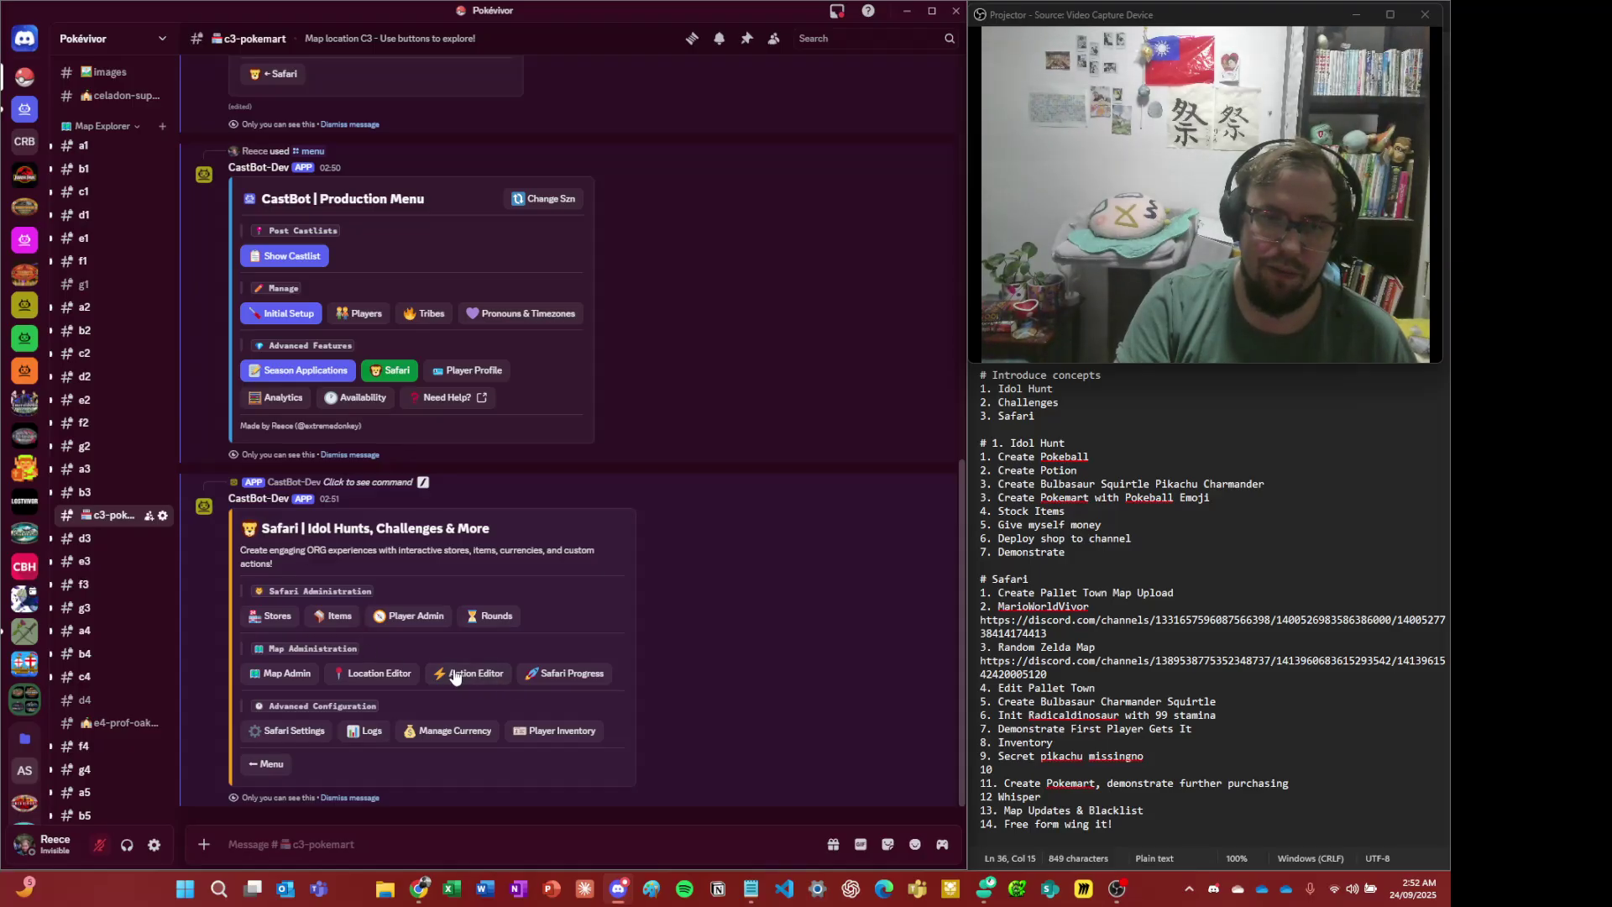
scroll(607, 441, "up", 5)
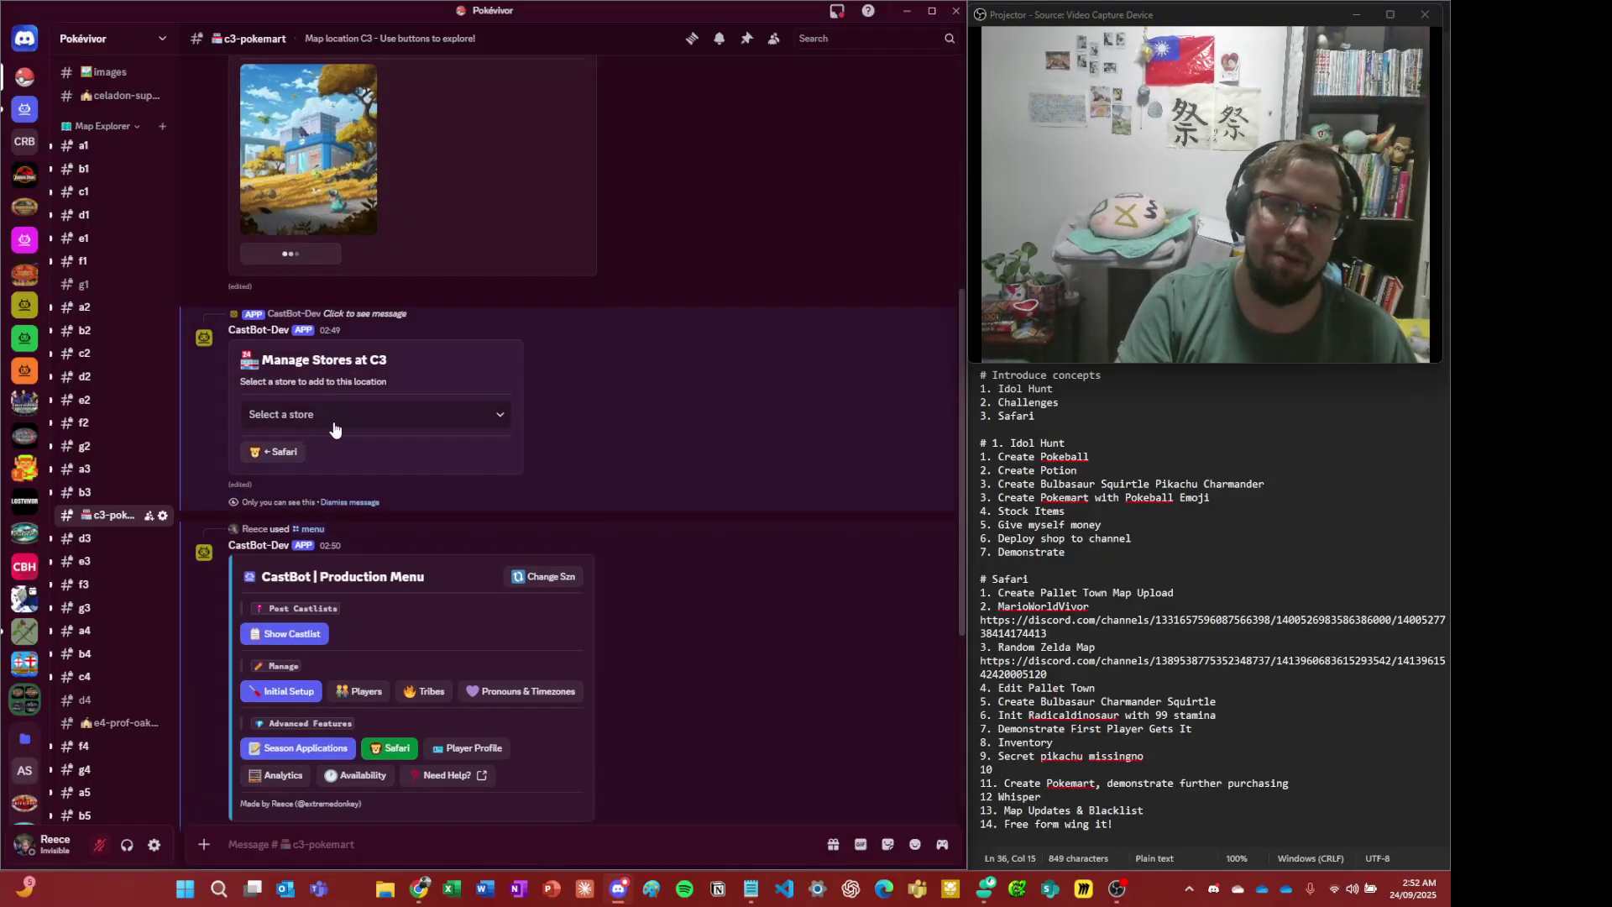
scroll(529, 621, "down", 9)
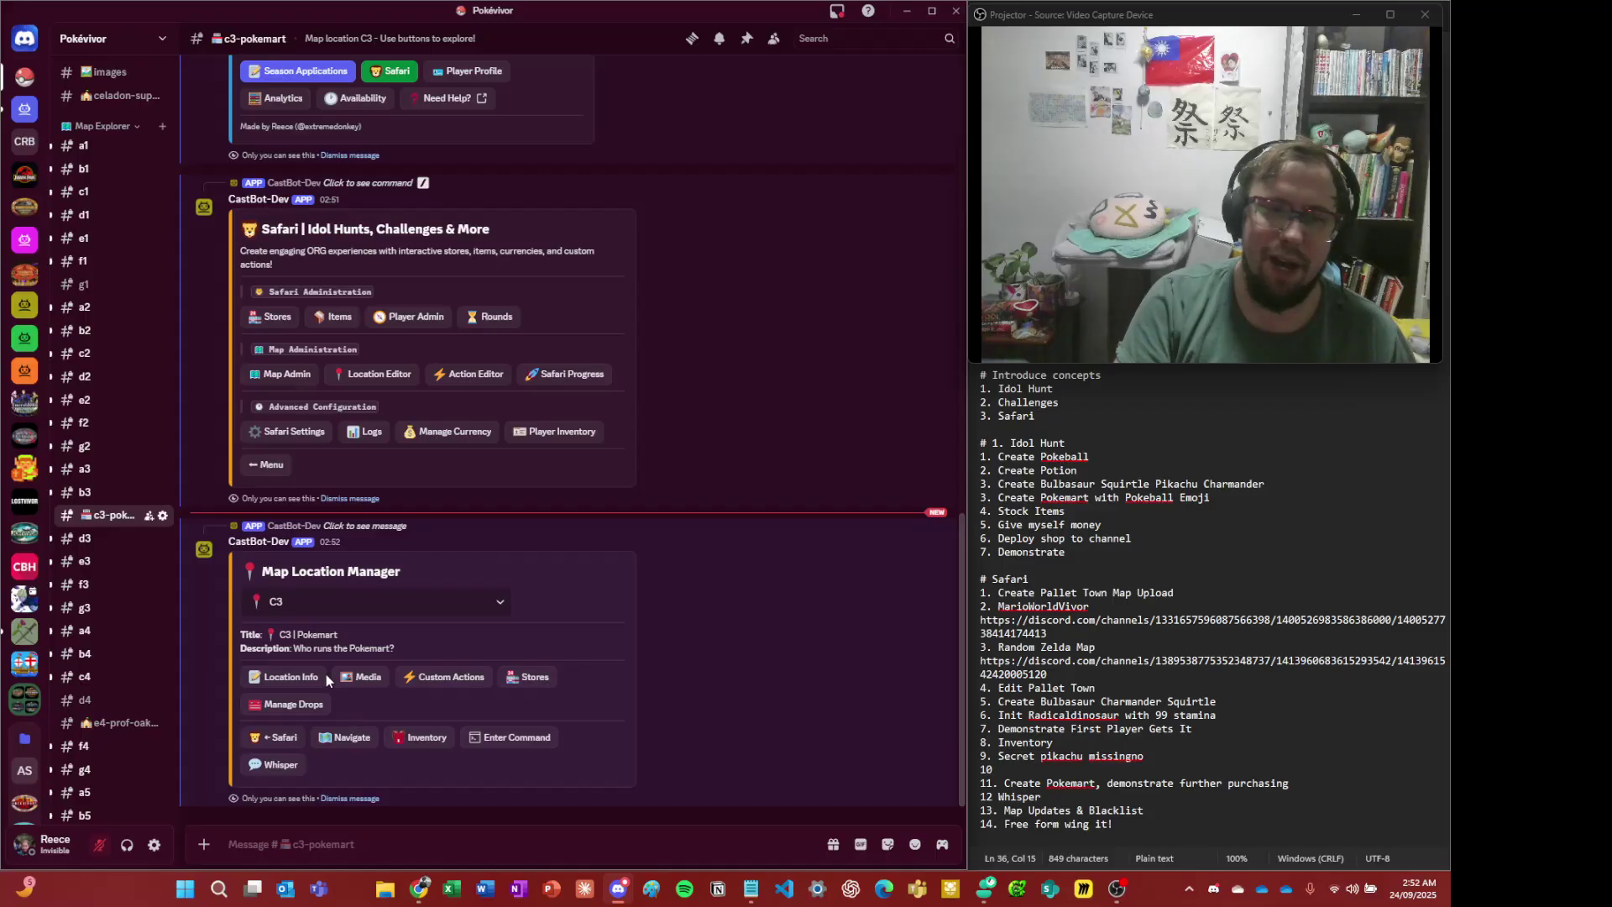
- Assign the Pokemart store to C3 and check that its button appears on the C3 | Pokemart post
left_click(541, 676)
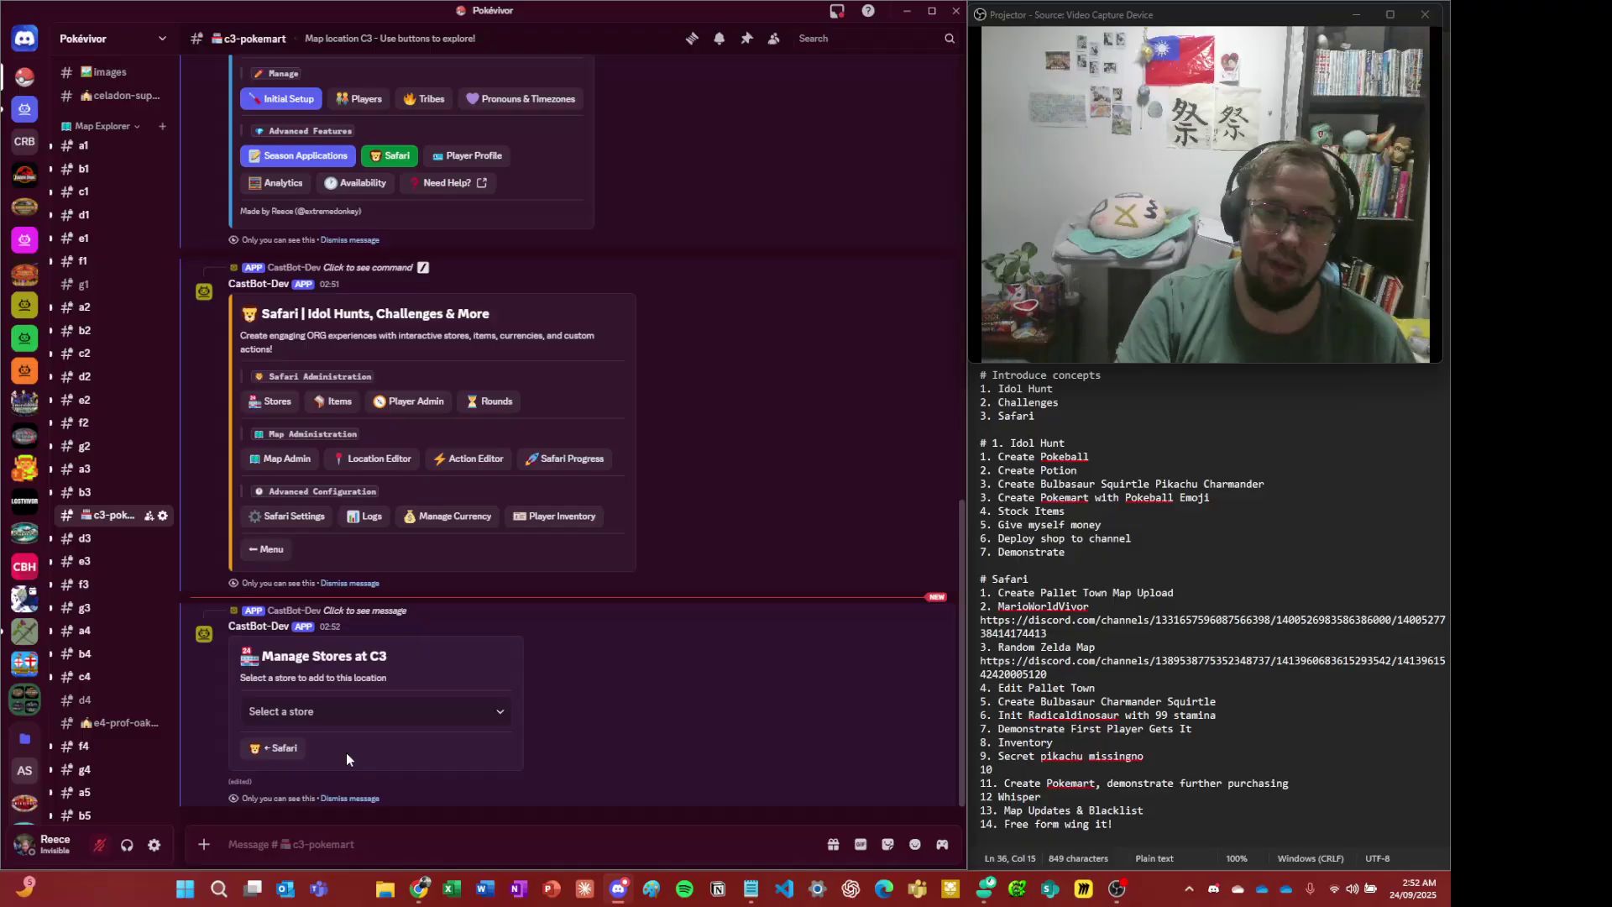
left_click(353, 711)
left_click(325, 832)
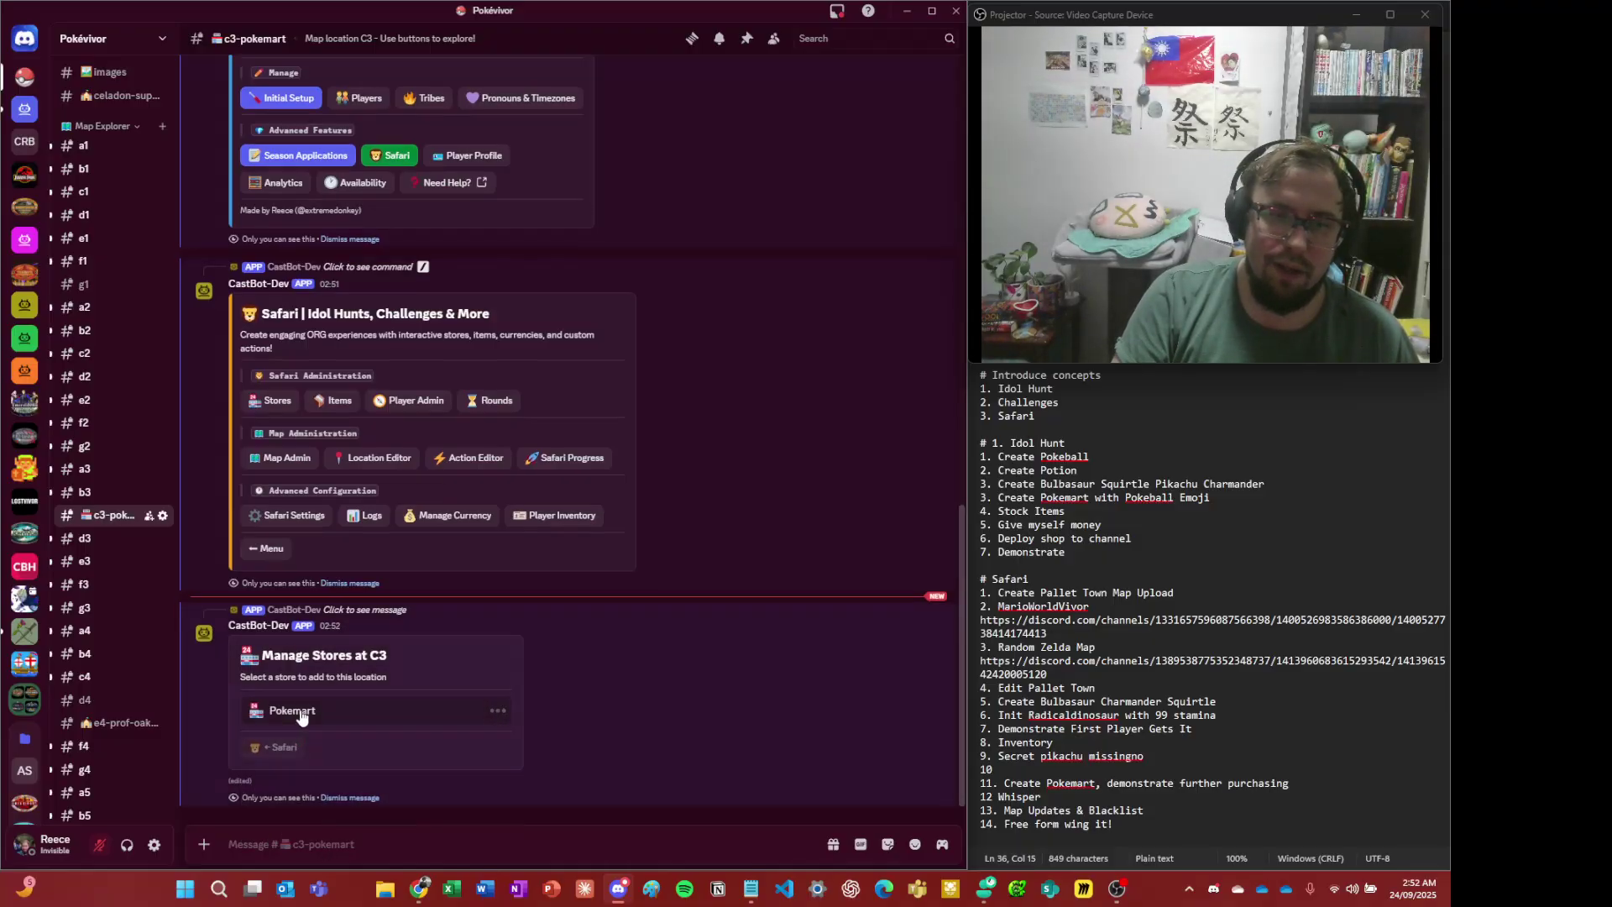
scroll(462, 234, "up", 10)
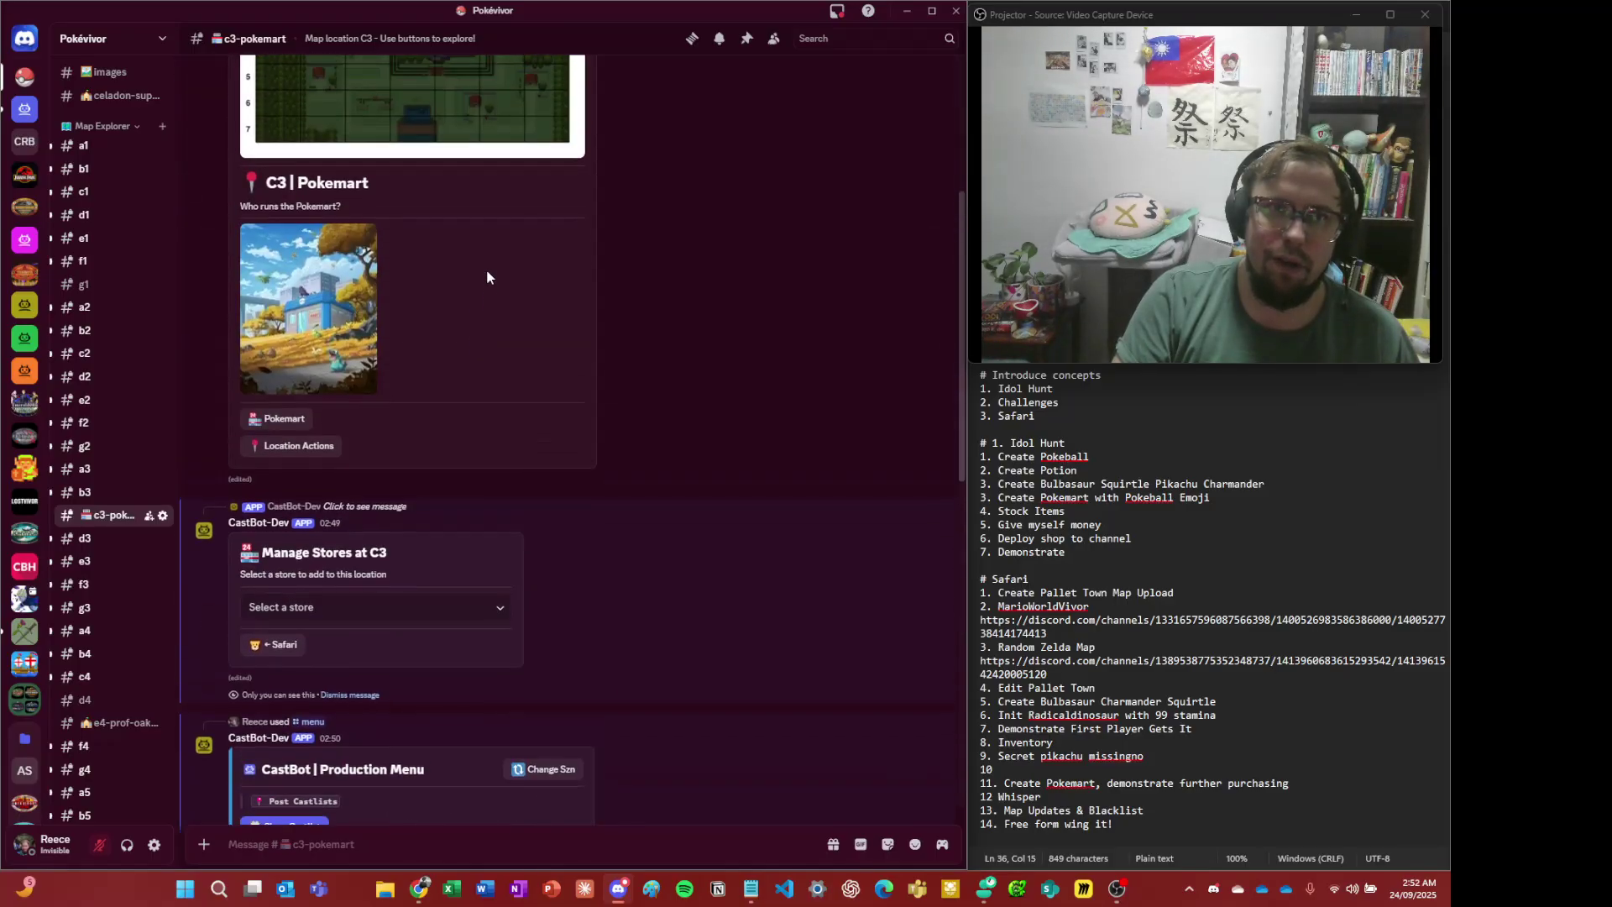
scroll(487, 277, "up", 4)
scroll(442, 360, "down", 3)
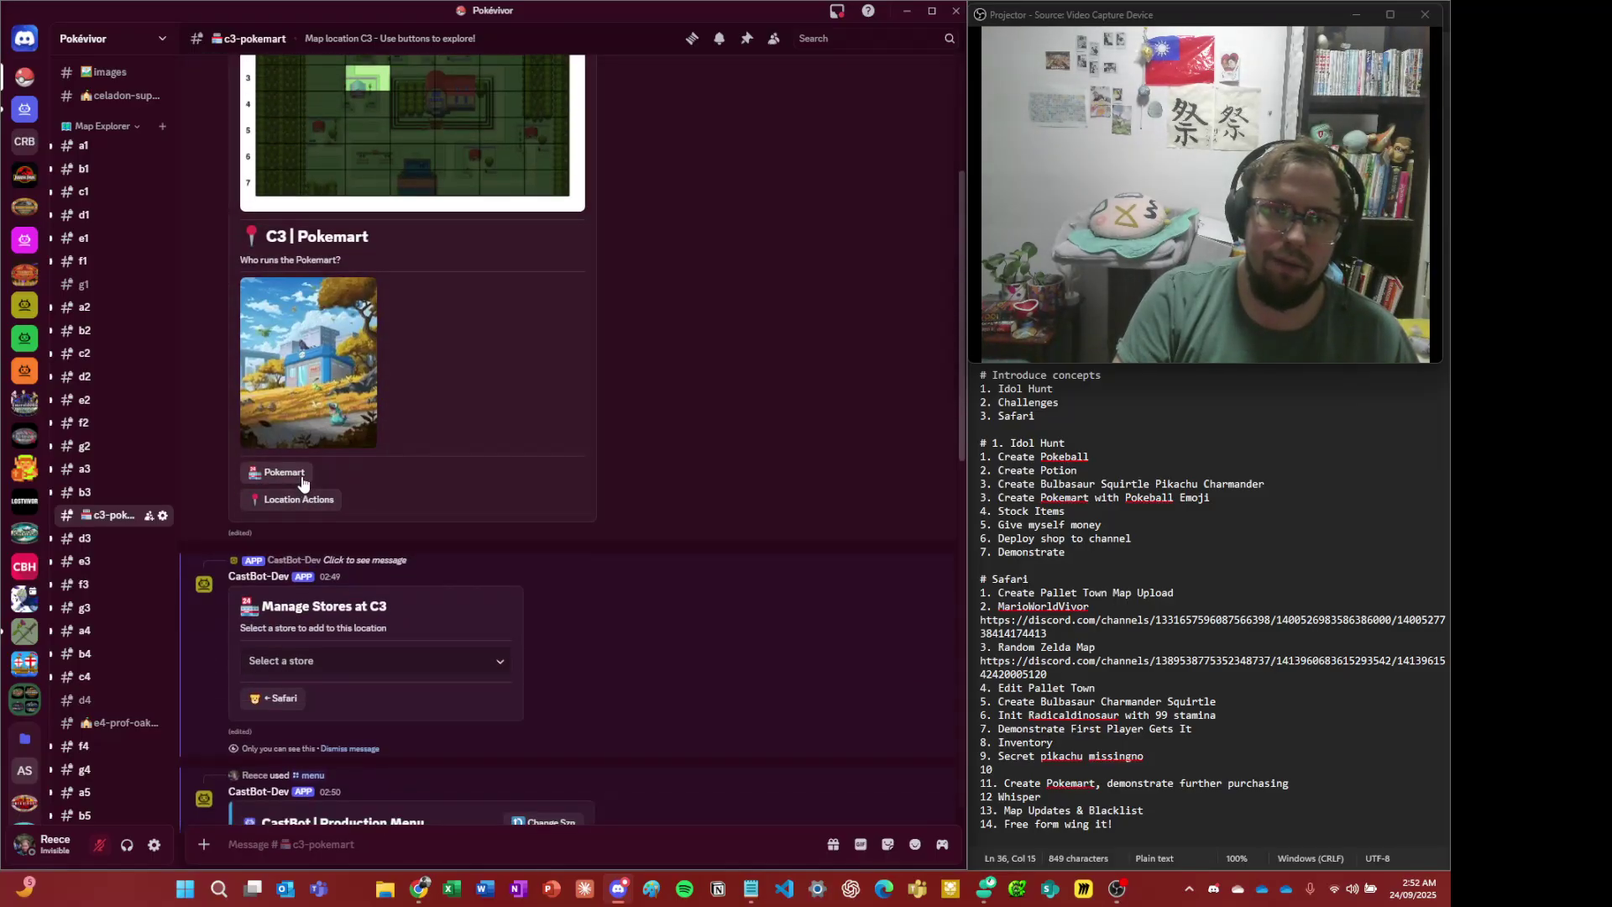
scroll(302, 482, "down", 10)
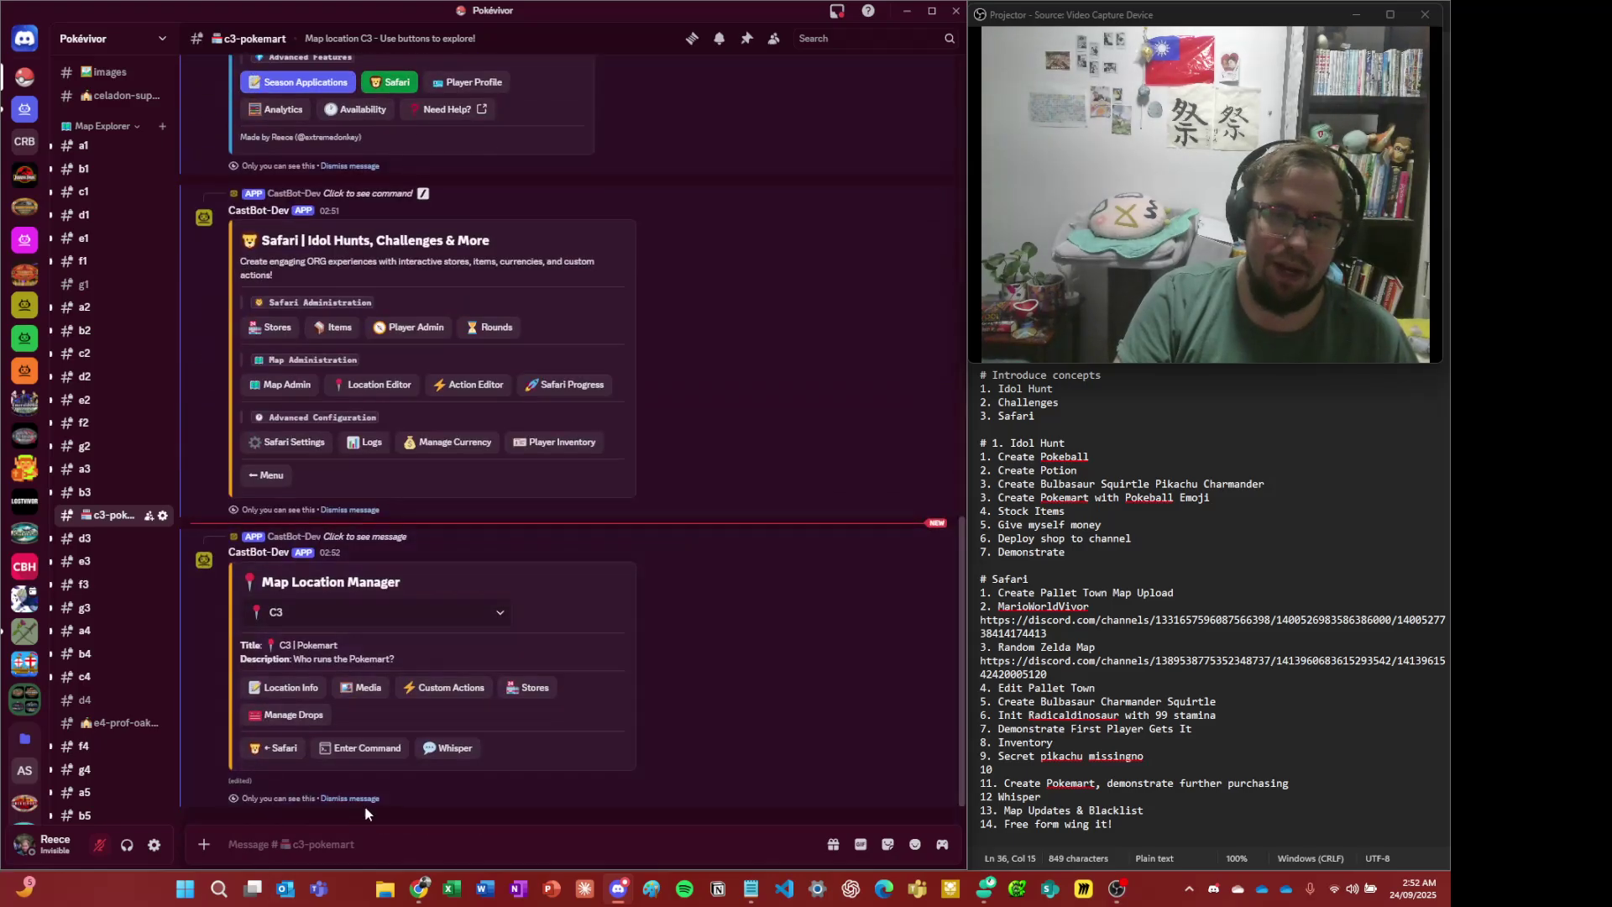
scroll(366, 808, "up", 15)
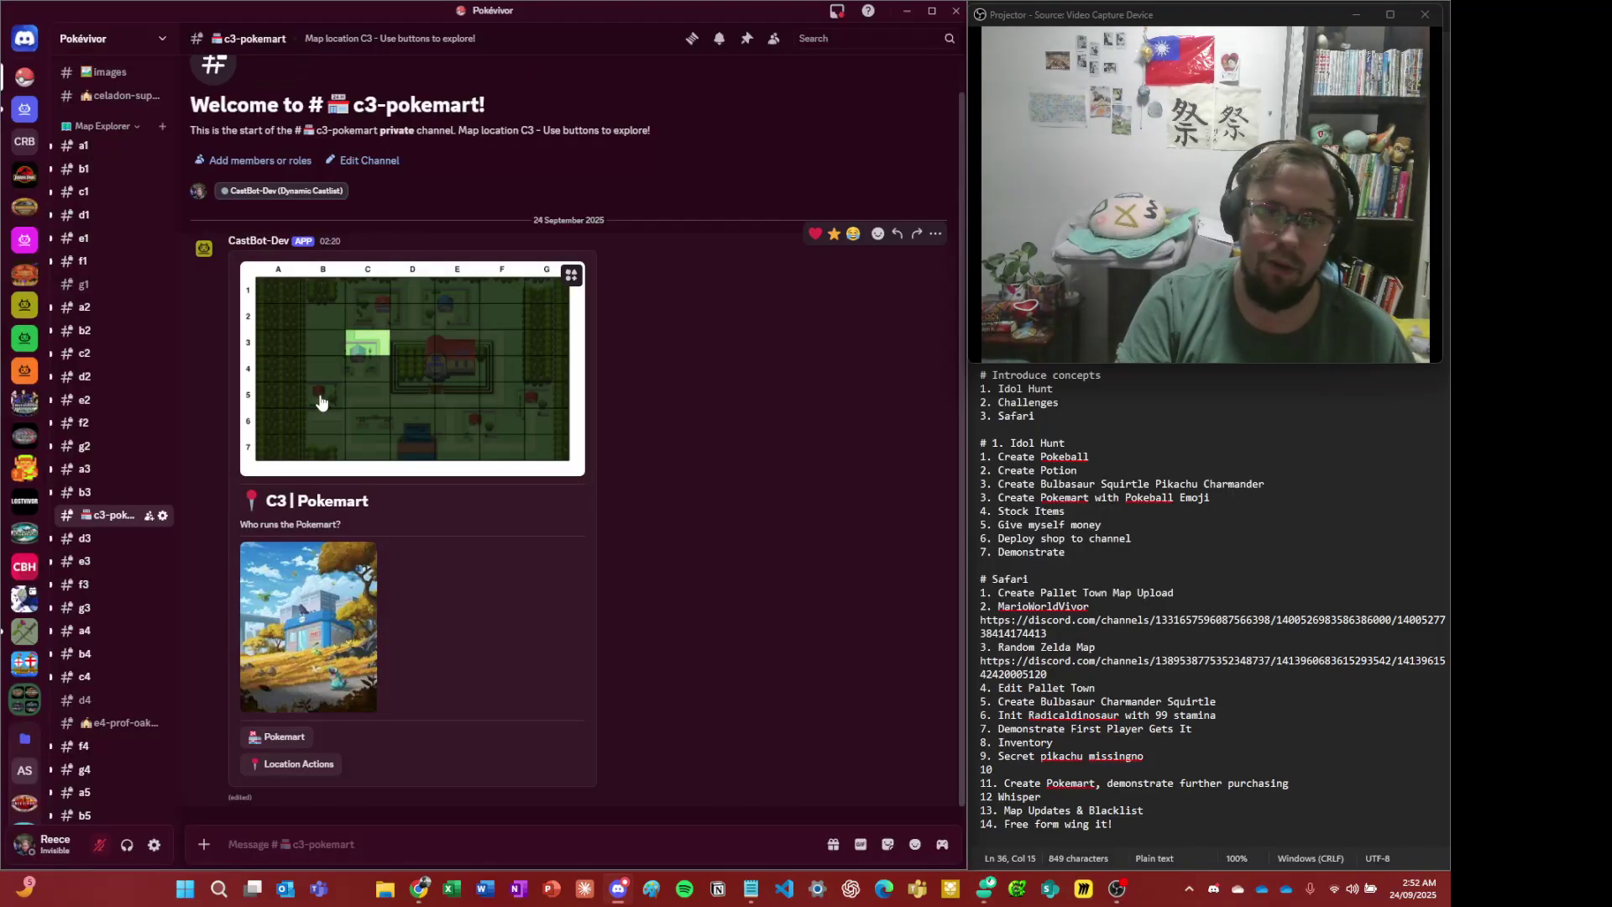
- View the Pallet Town map full size, then post CastBot's Production Menu in #c3-pokemart with /menu
left_click(369, 387)
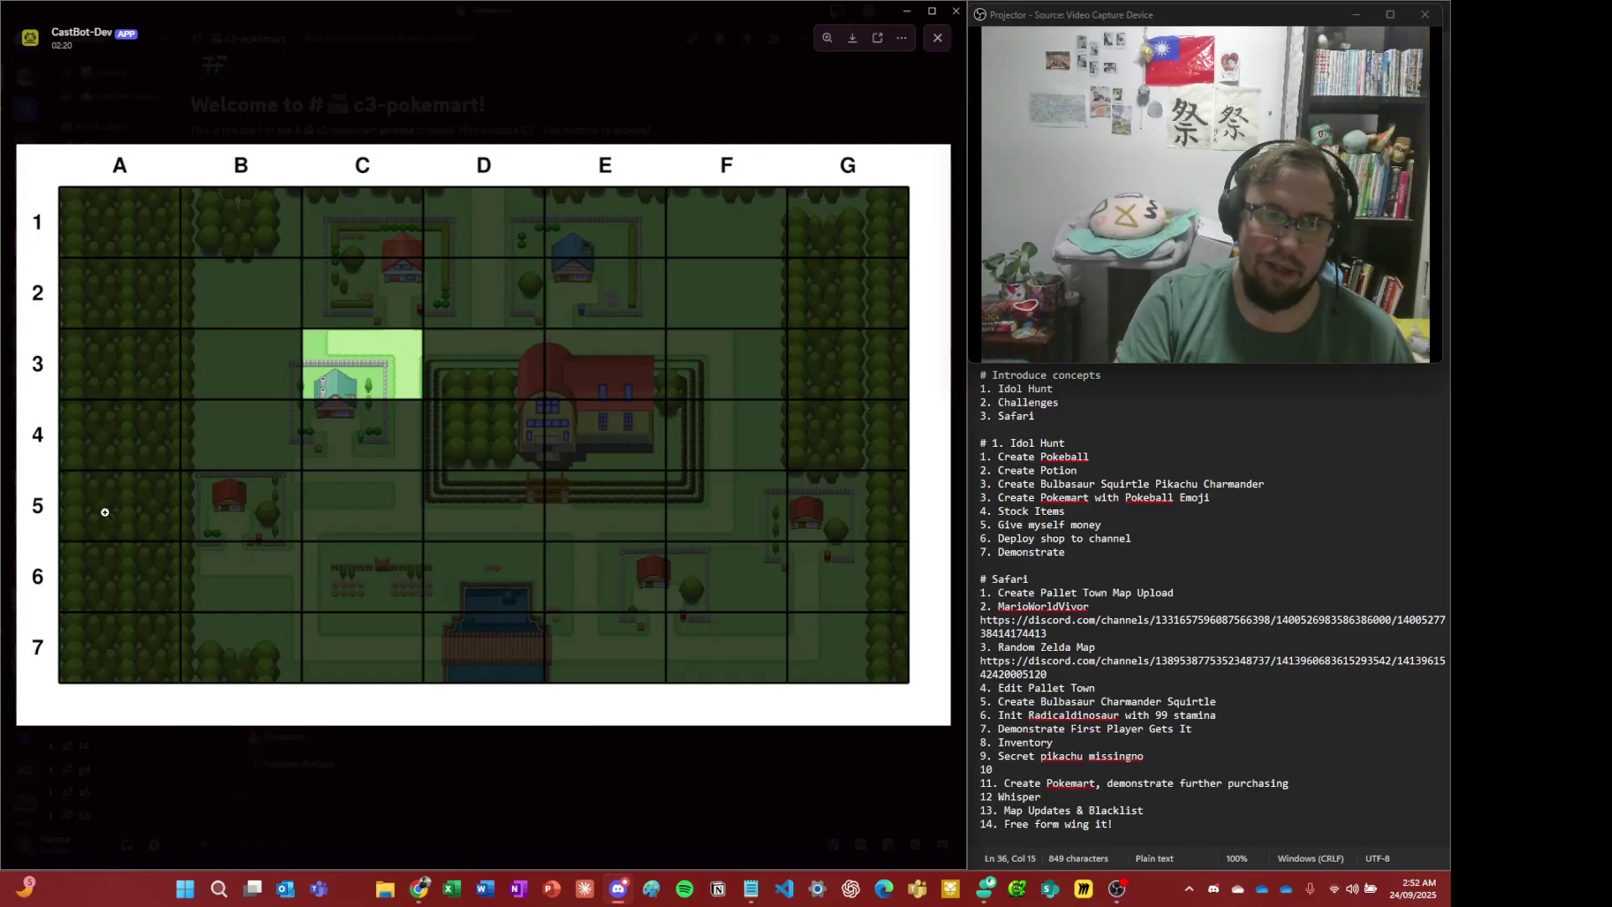
left_click(657, 843)
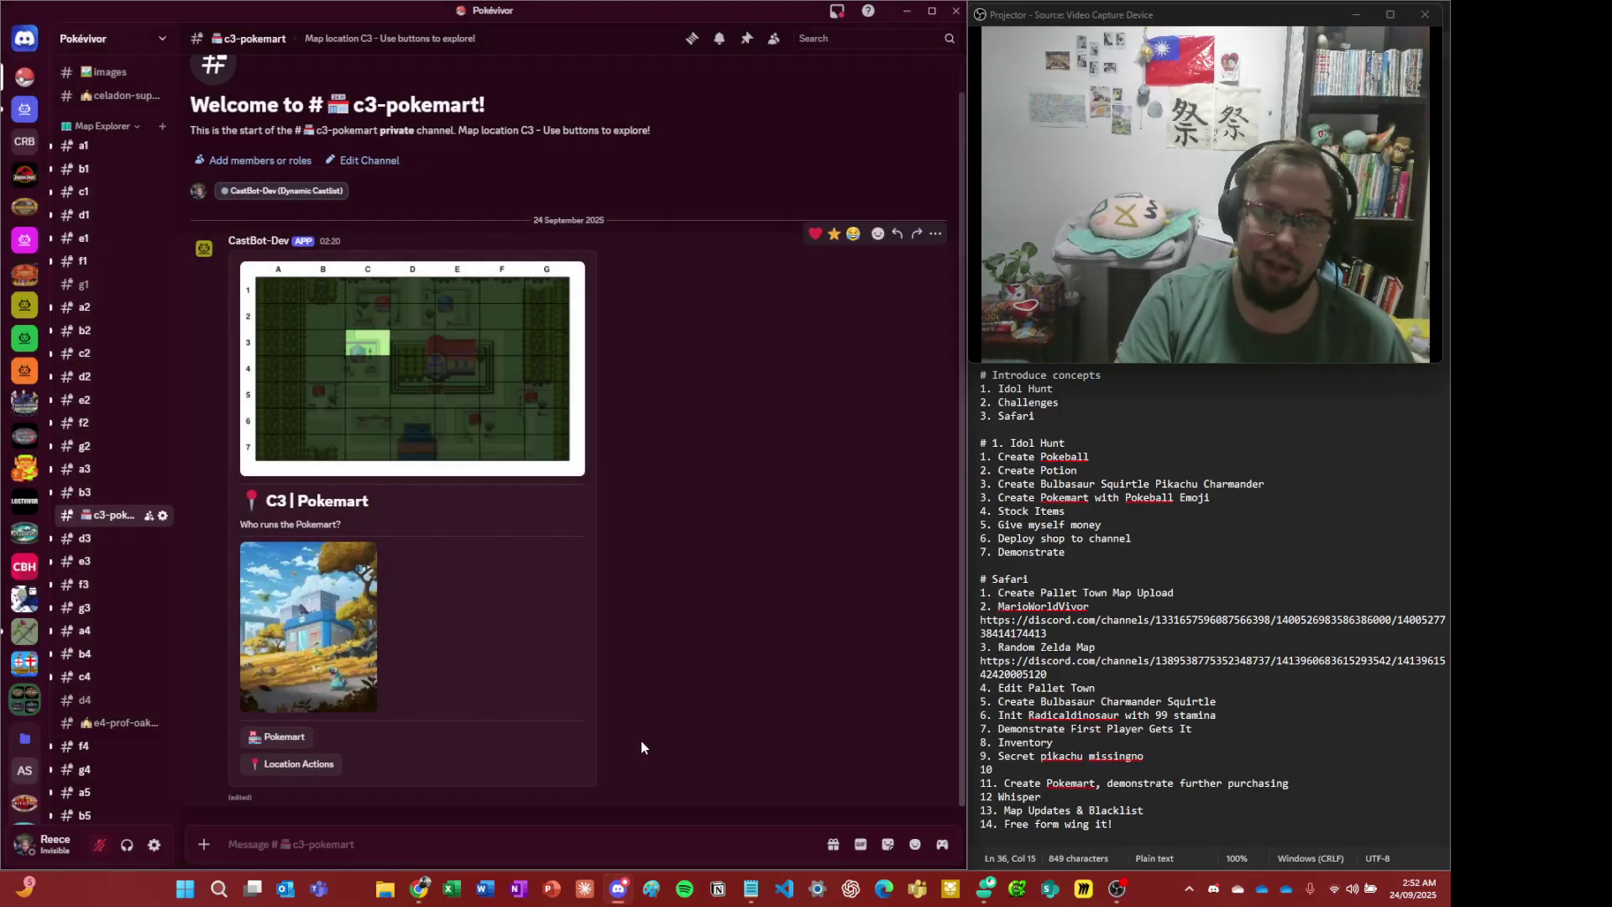
key("alt+Tab")
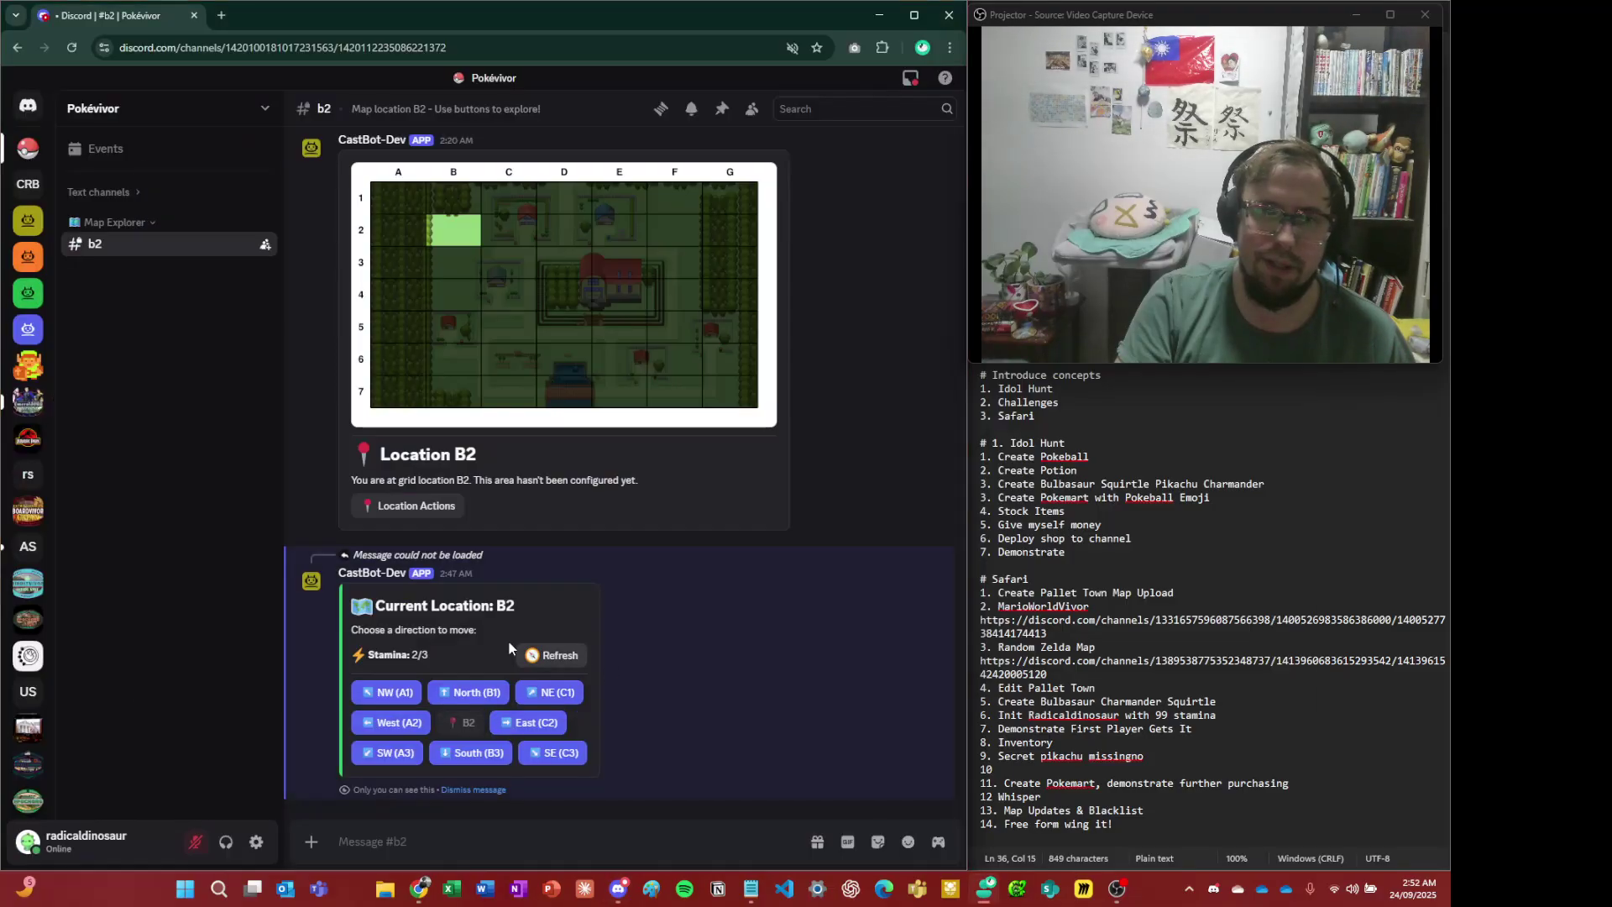
key("alt+Tab")
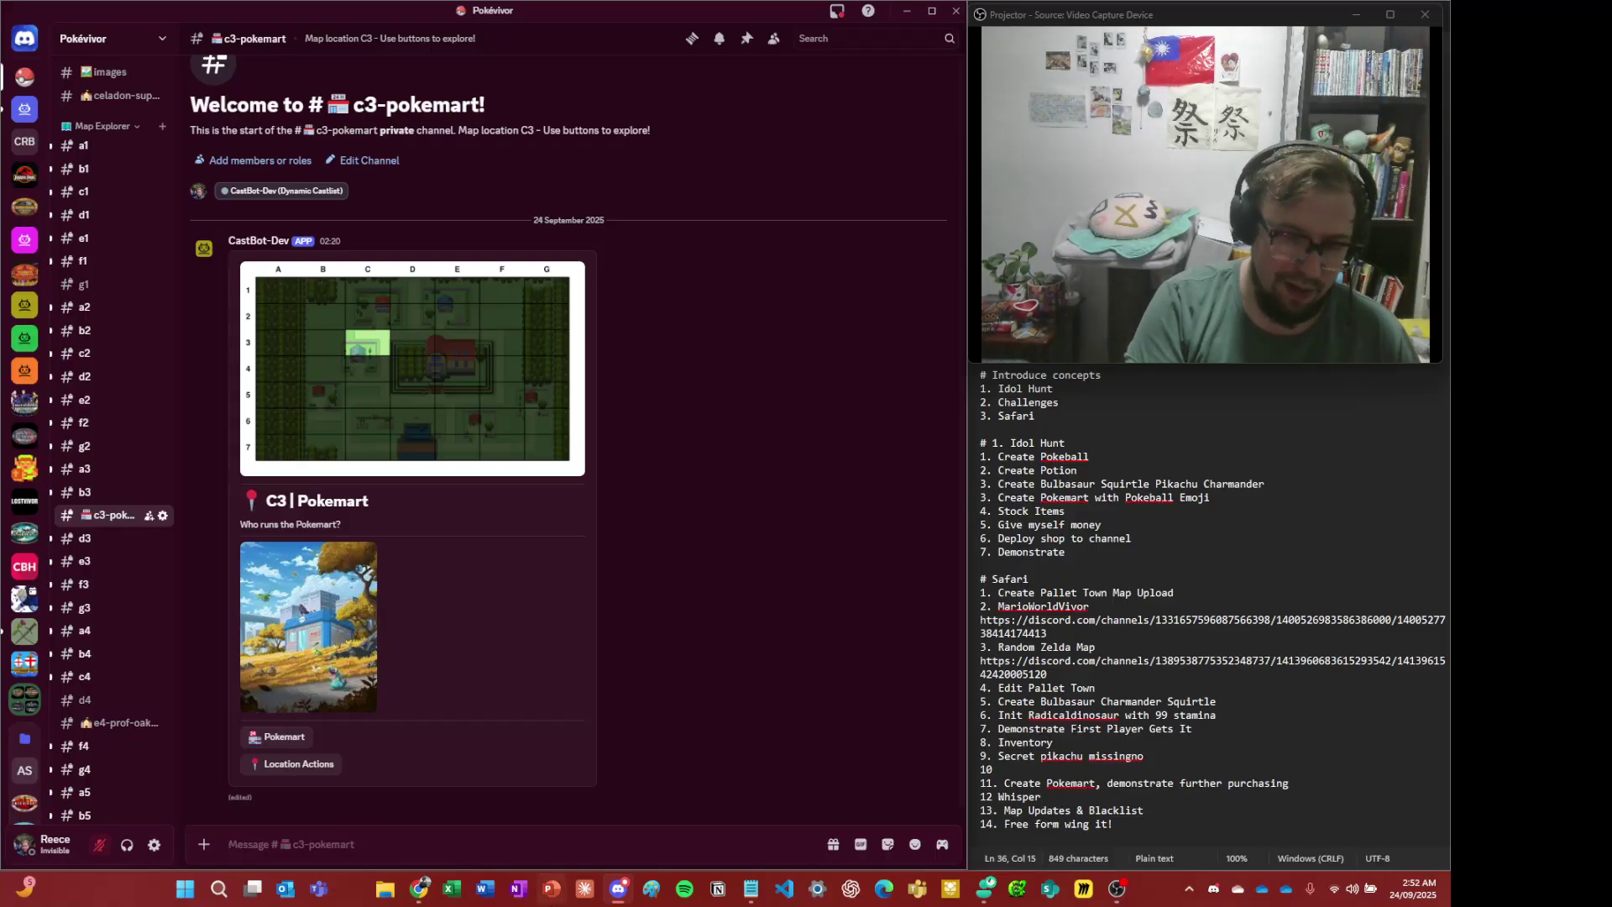
type("/menu")
key("Return")
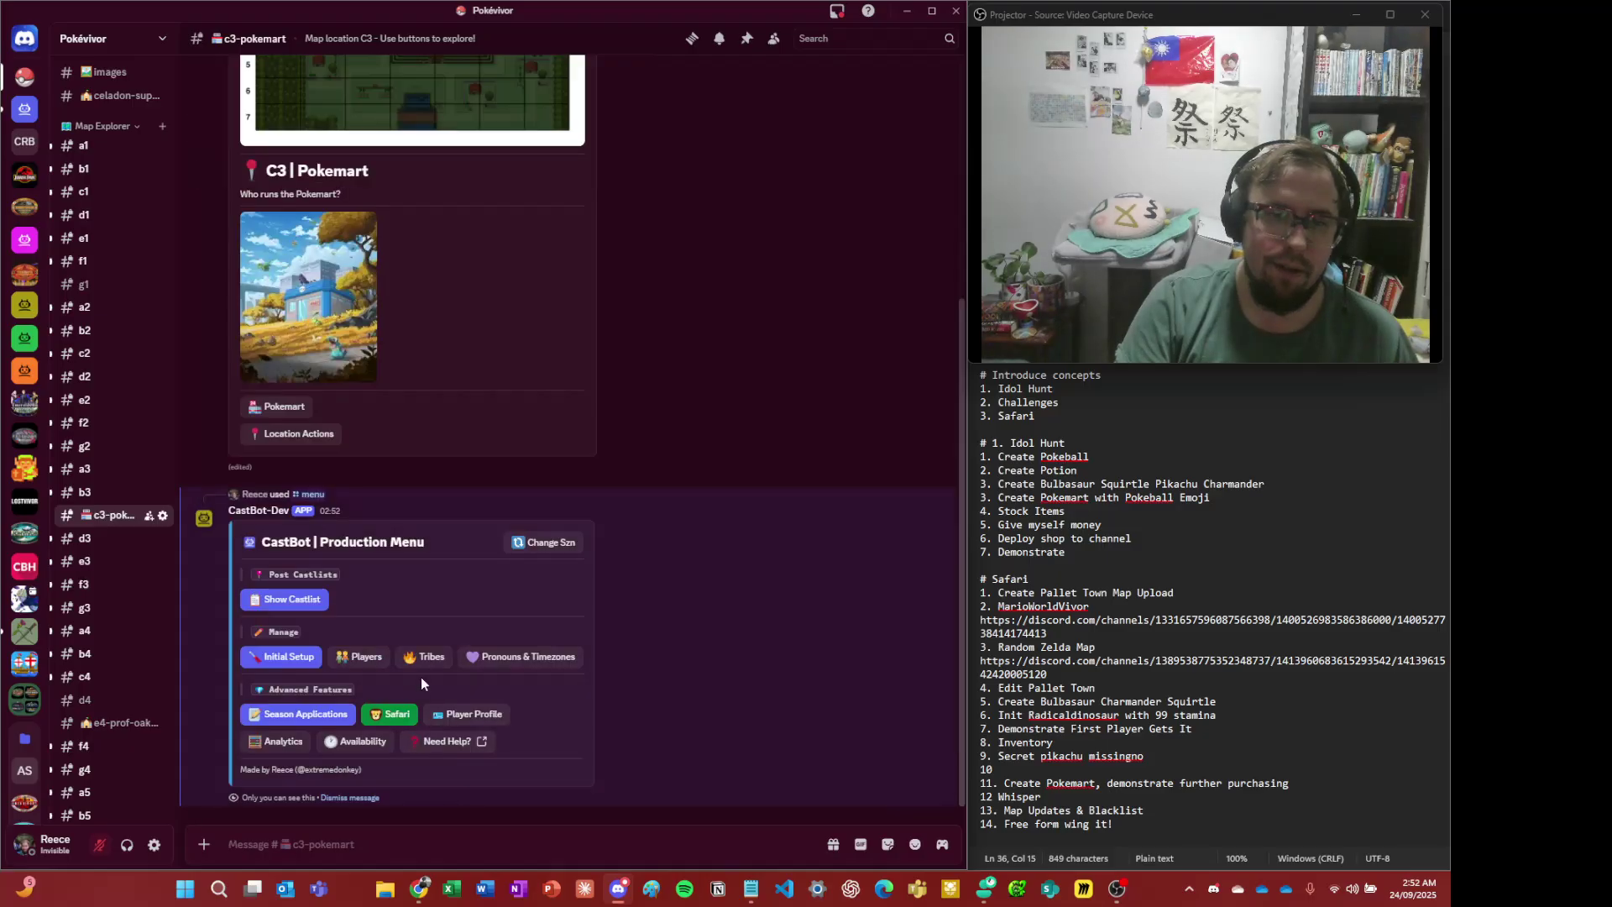
- In Safari Player Admin, select the test player to review their balance, stamina and location B2
left_click(407, 718)
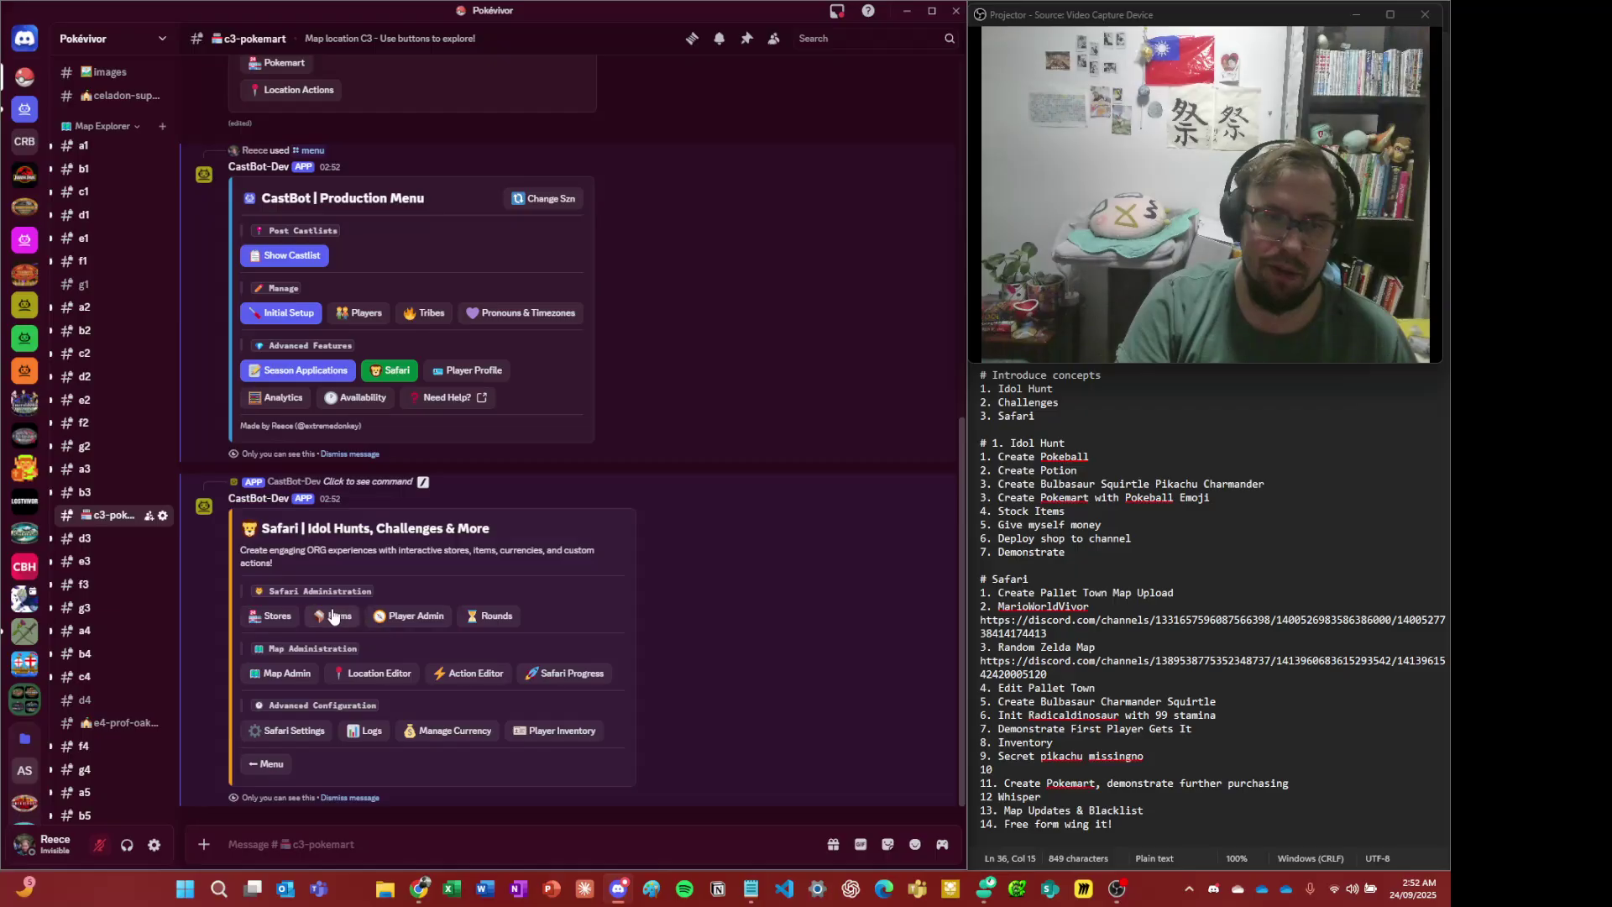
left_click(401, 615)
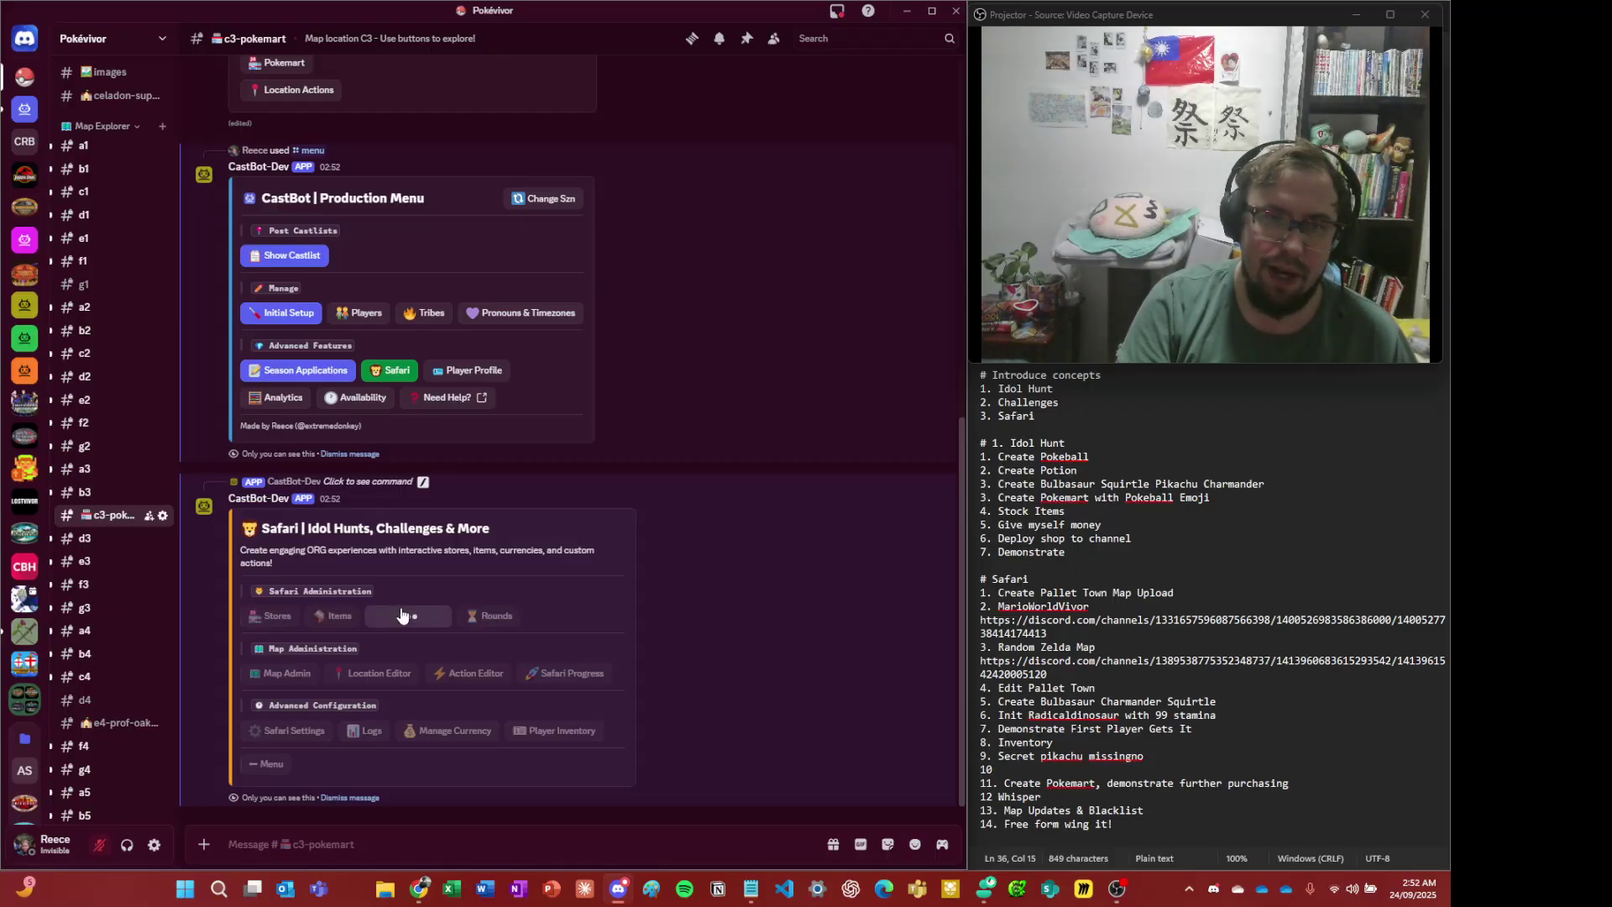
left_click(356, 724)
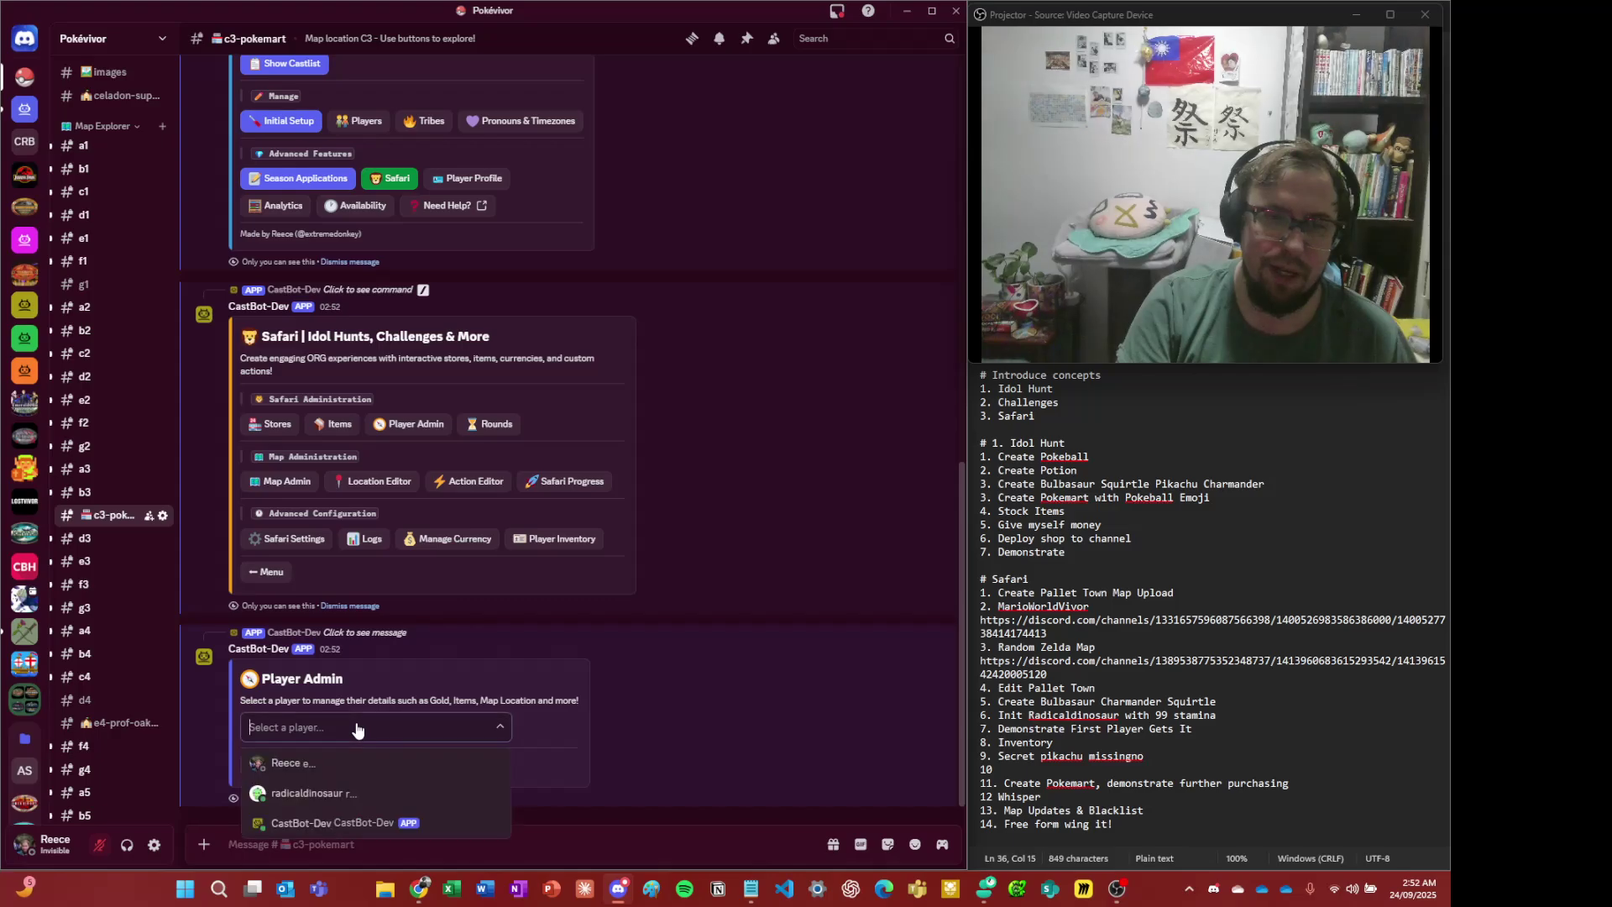
left_click(356, 803)
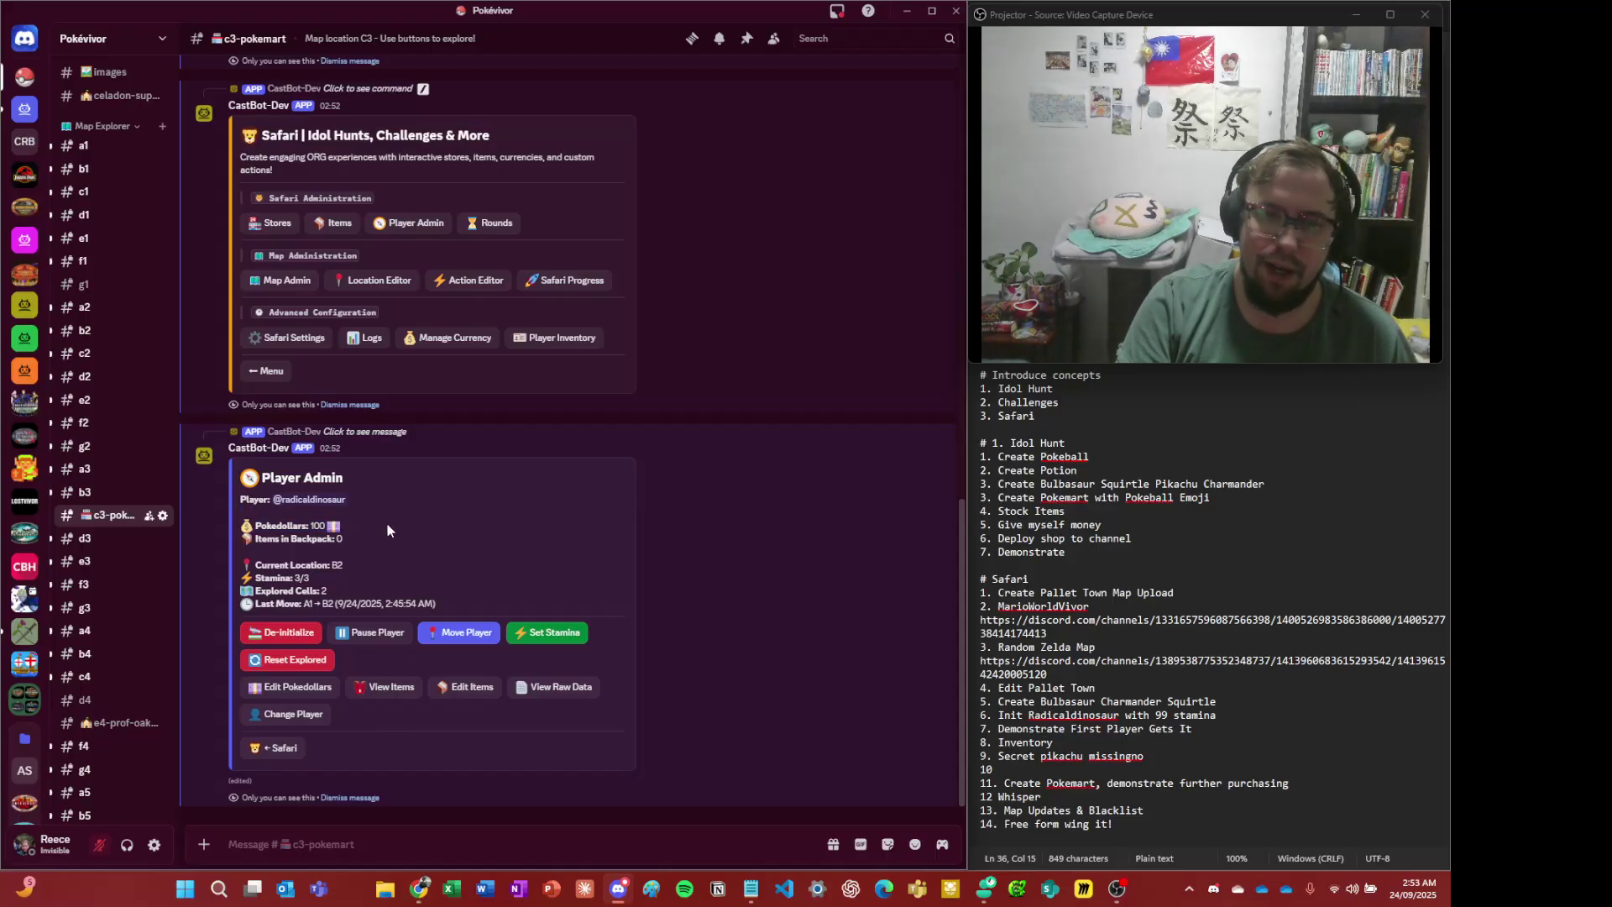
scroll(388, 529, "up", 1)
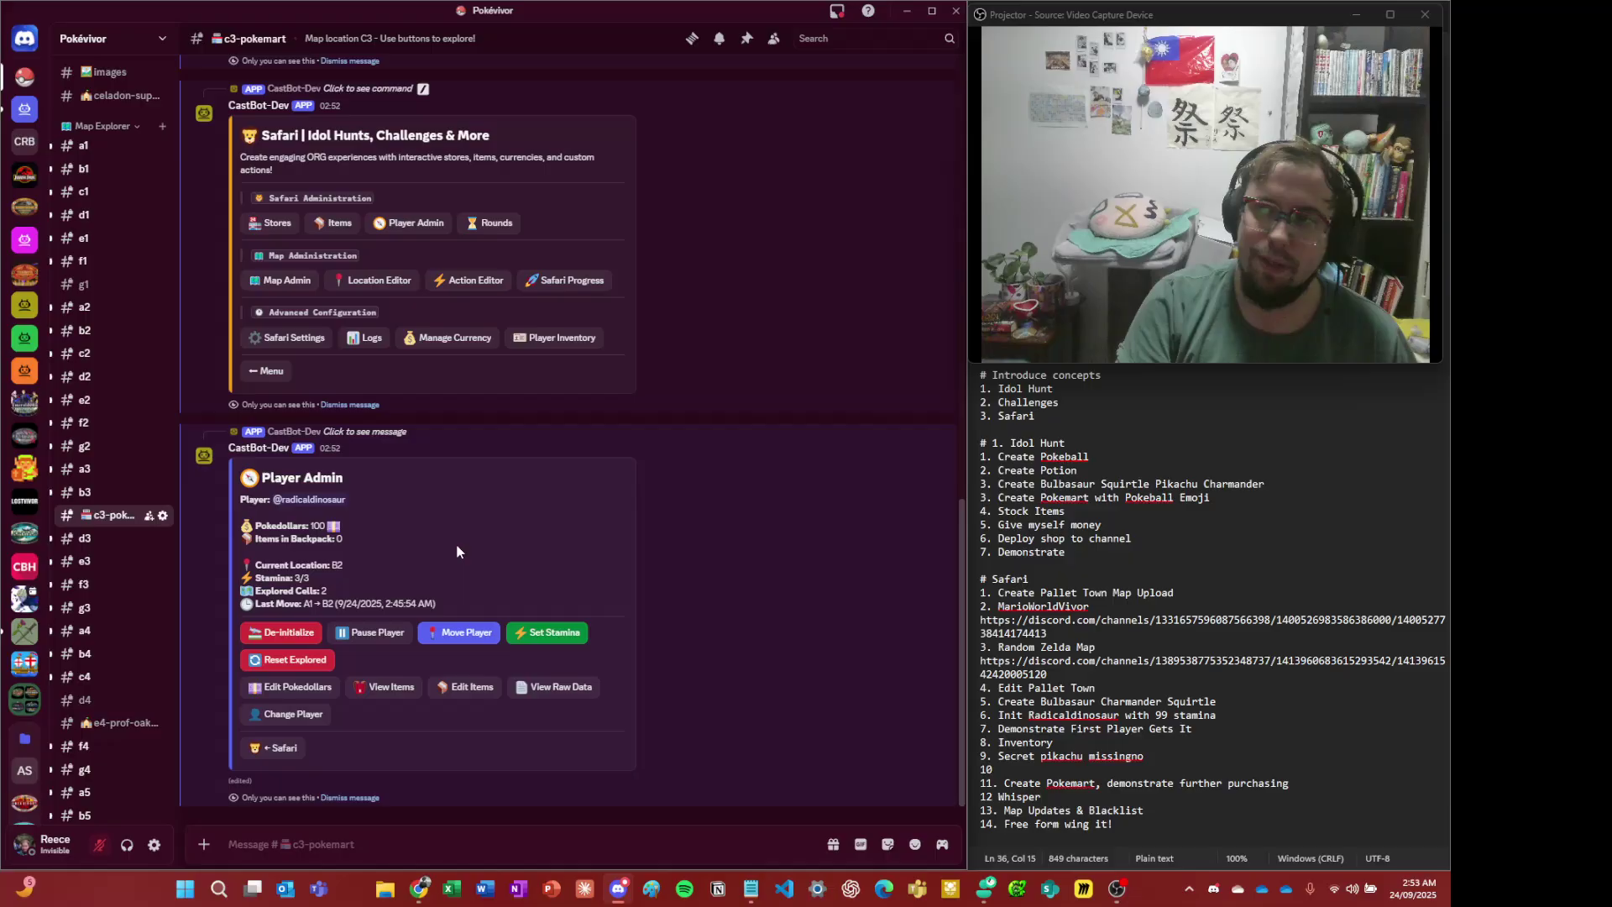
scroll(468, 538, "up", 5)
scroll(472, 537, "down", 6)
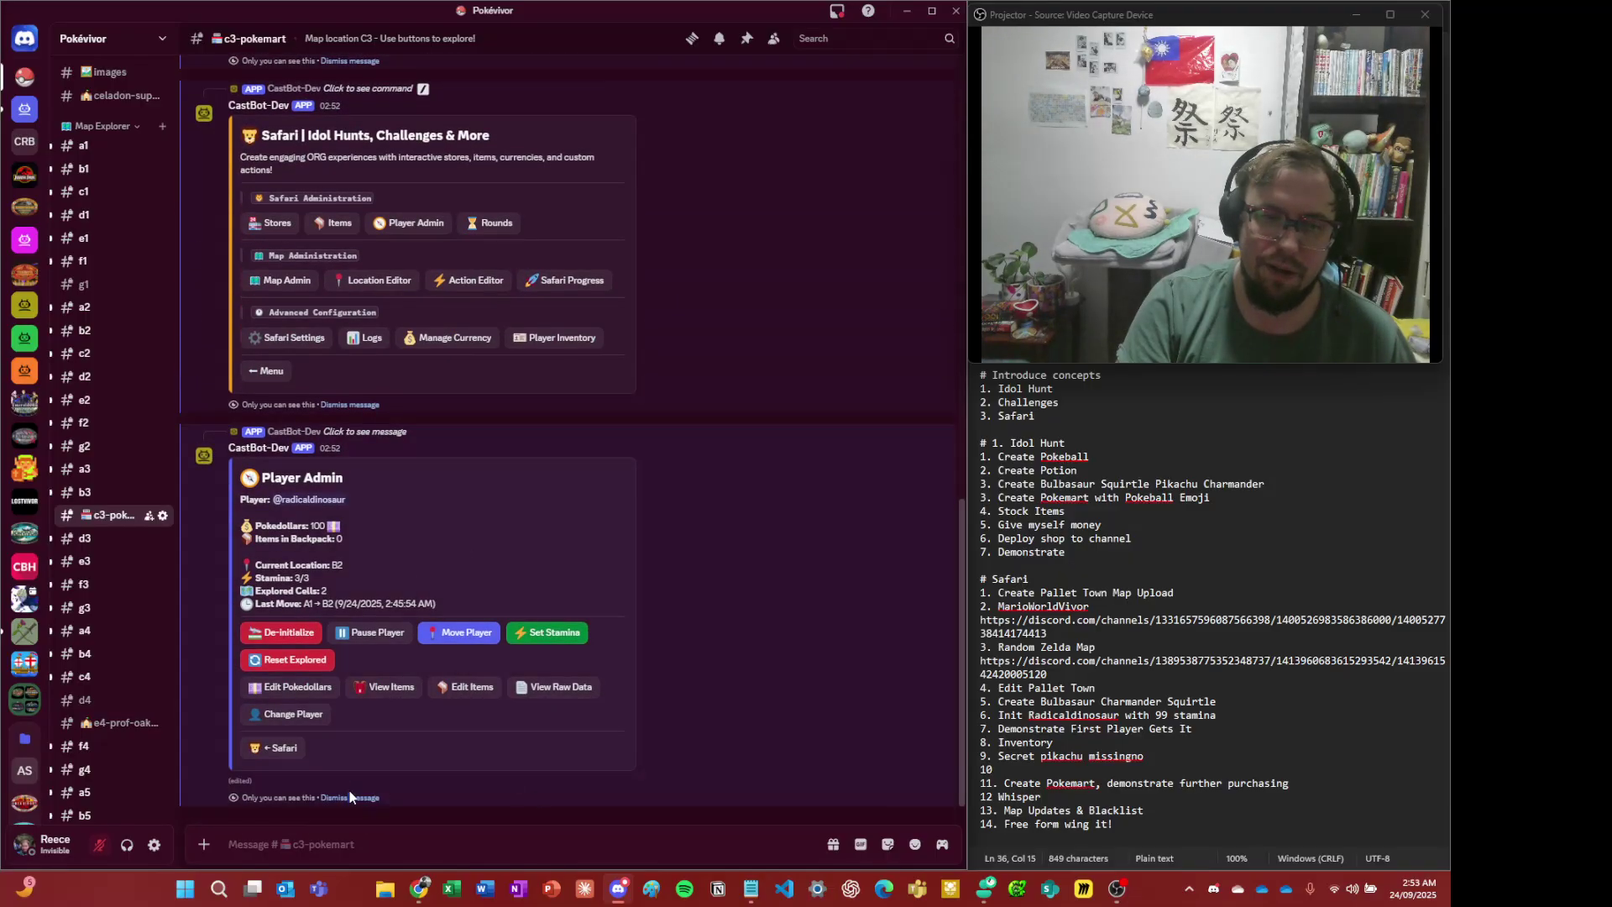
- Dismiss the player admin message and switch to the player's browser view of #b2
left_click(355, 798)
scroll(380, 763, "up", 5)
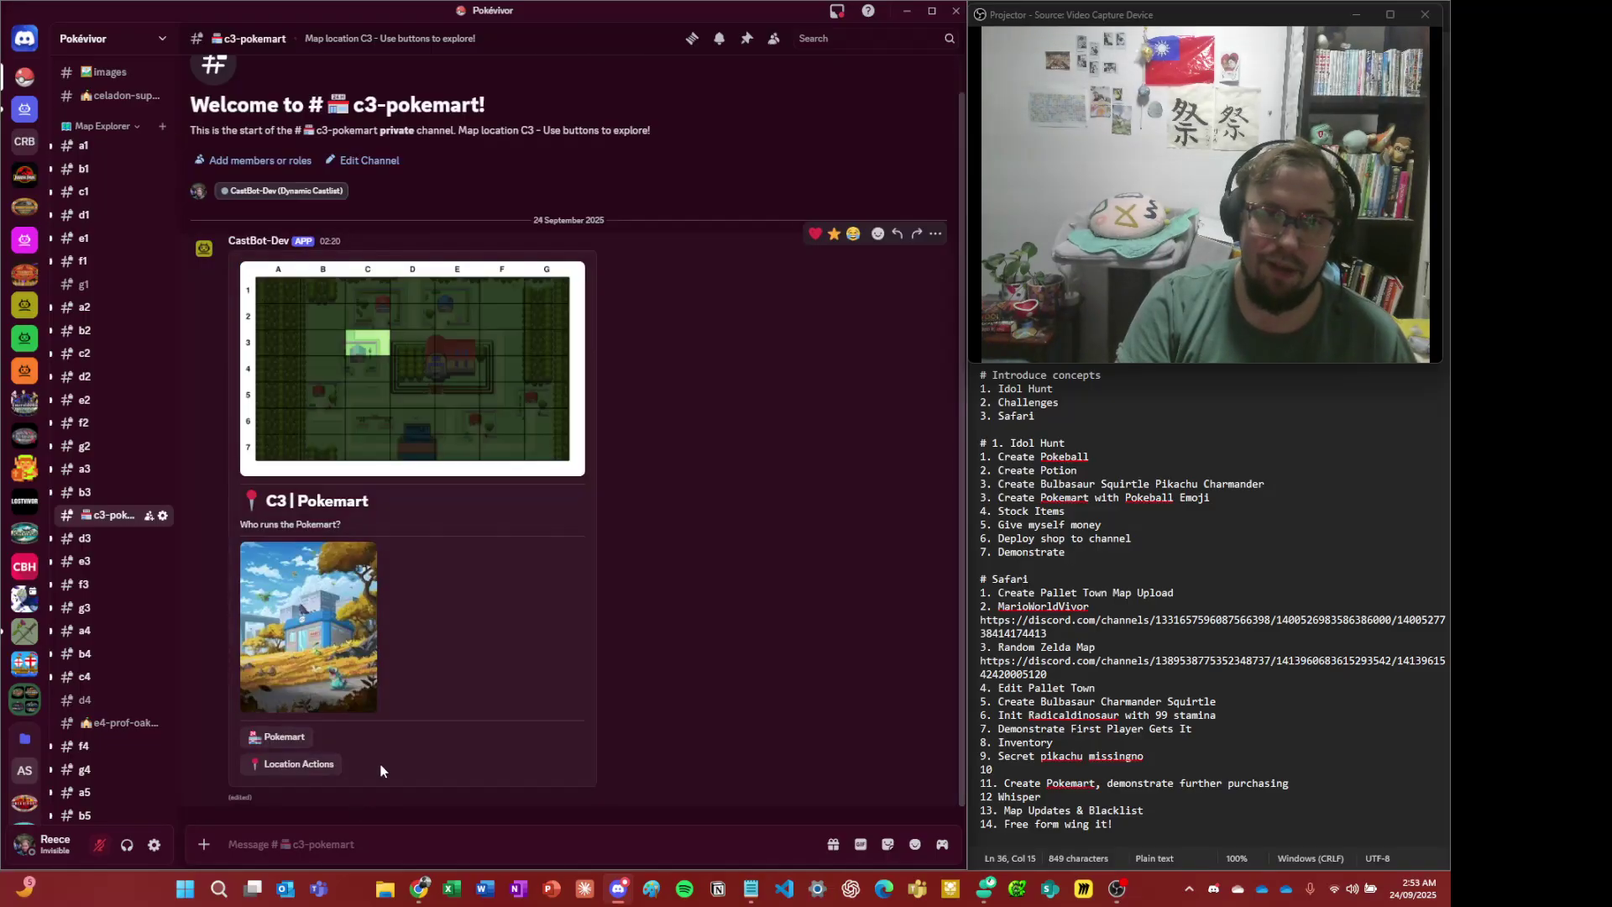
key("alt+Tab")
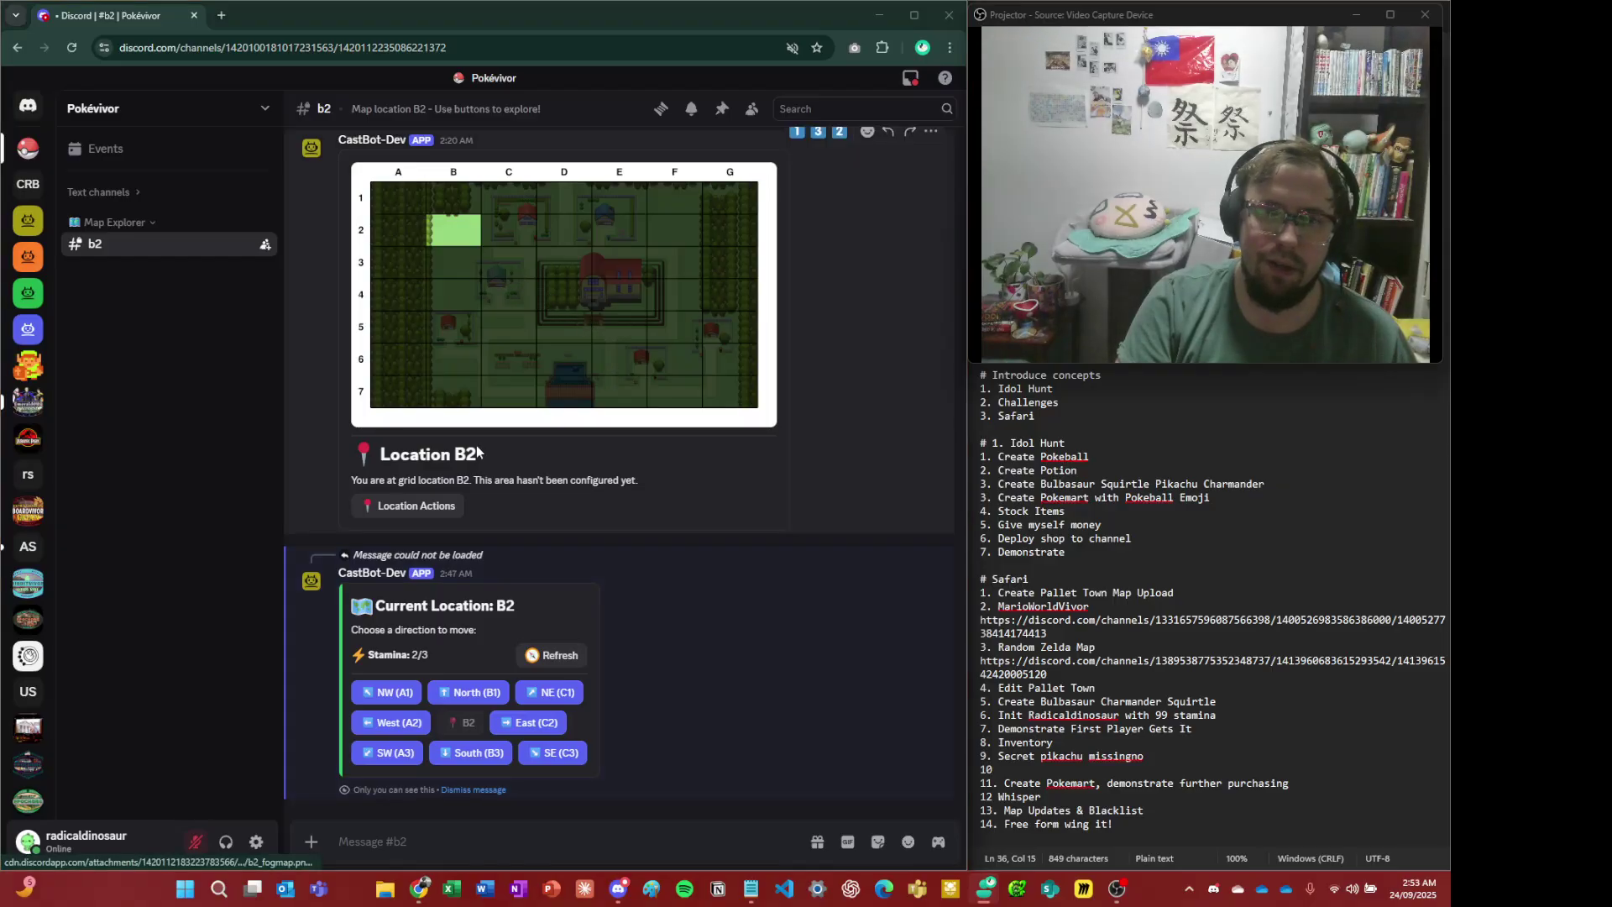
- As the player, inspect the map up close, then move southeast to C3
key("alt+Tab")
key("alt+Tab")
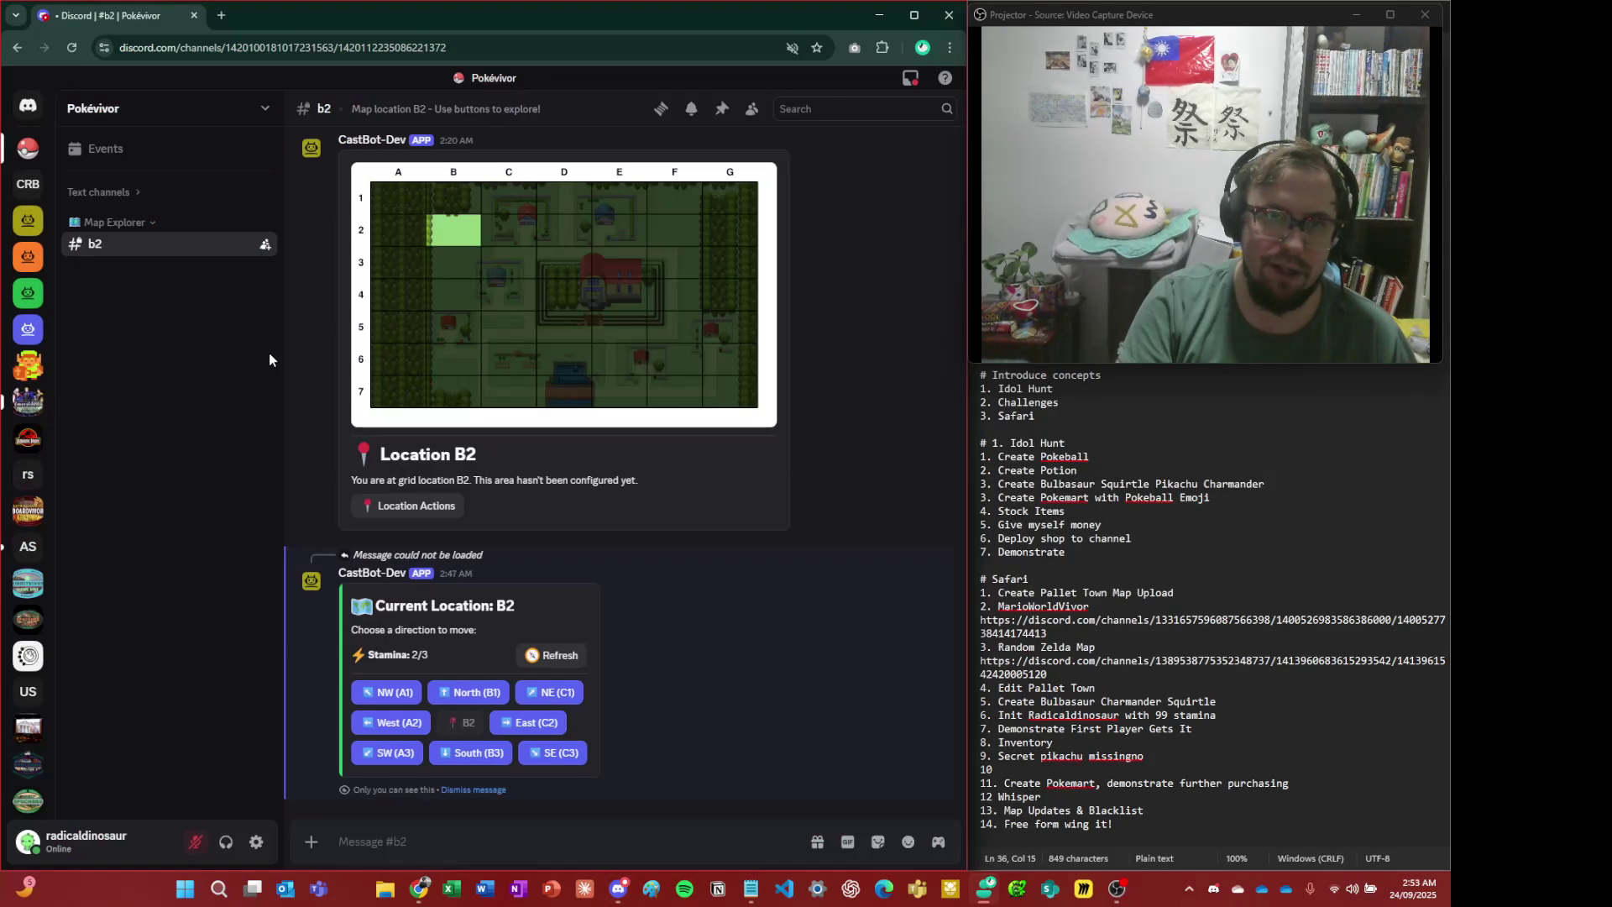
left_click(514, 278)
left_click(351, 395)
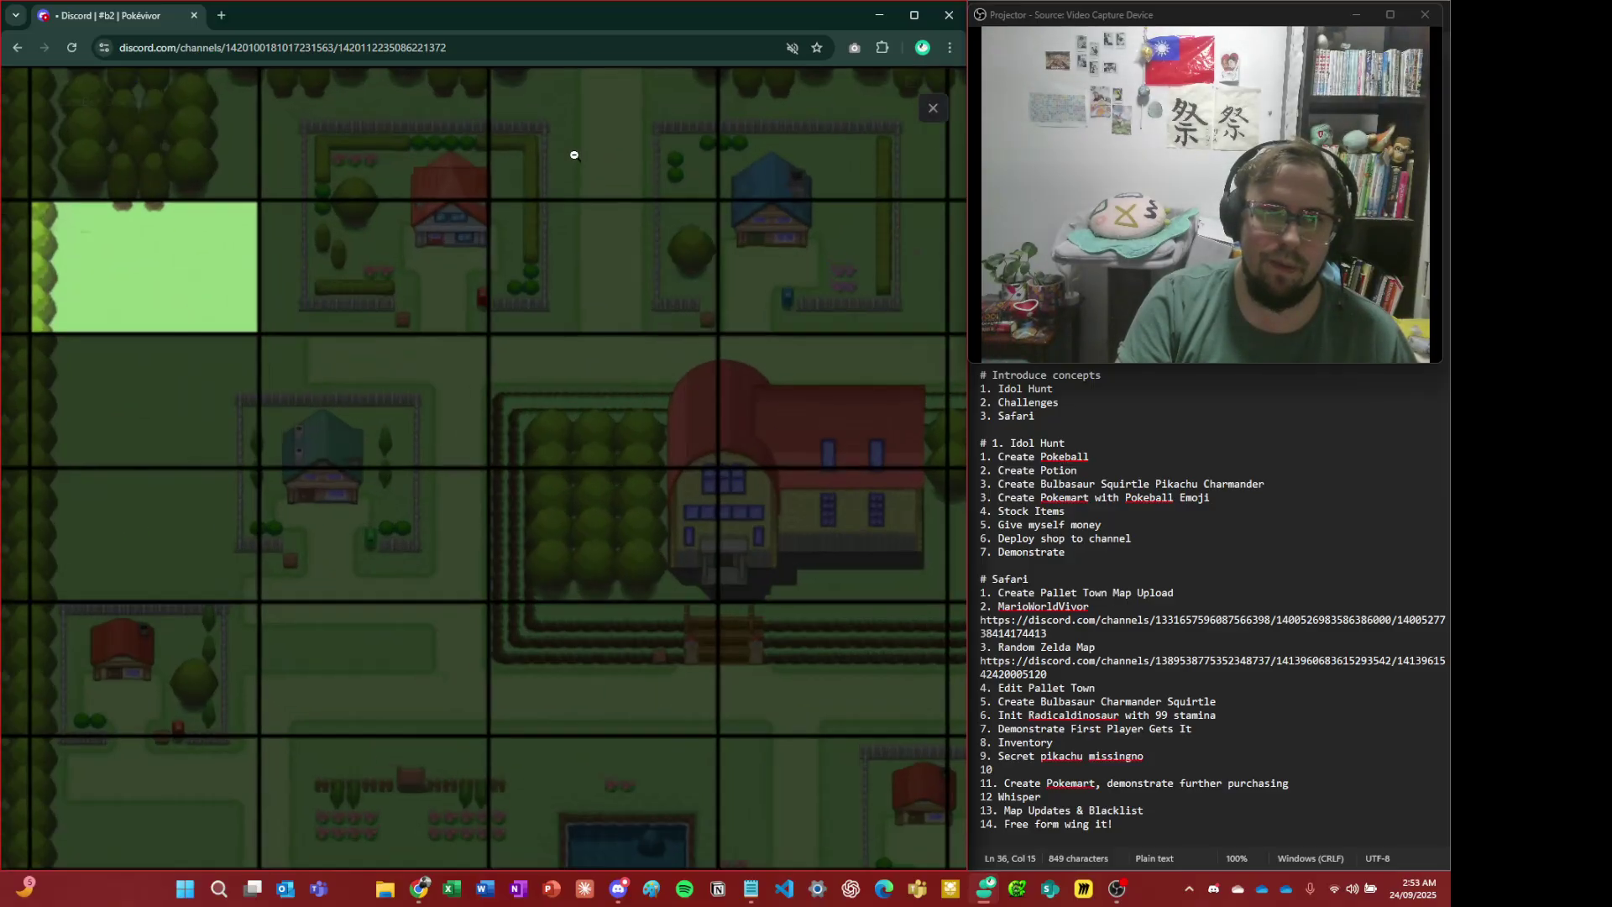
left_click(555, 262)
left_click(525, 148)
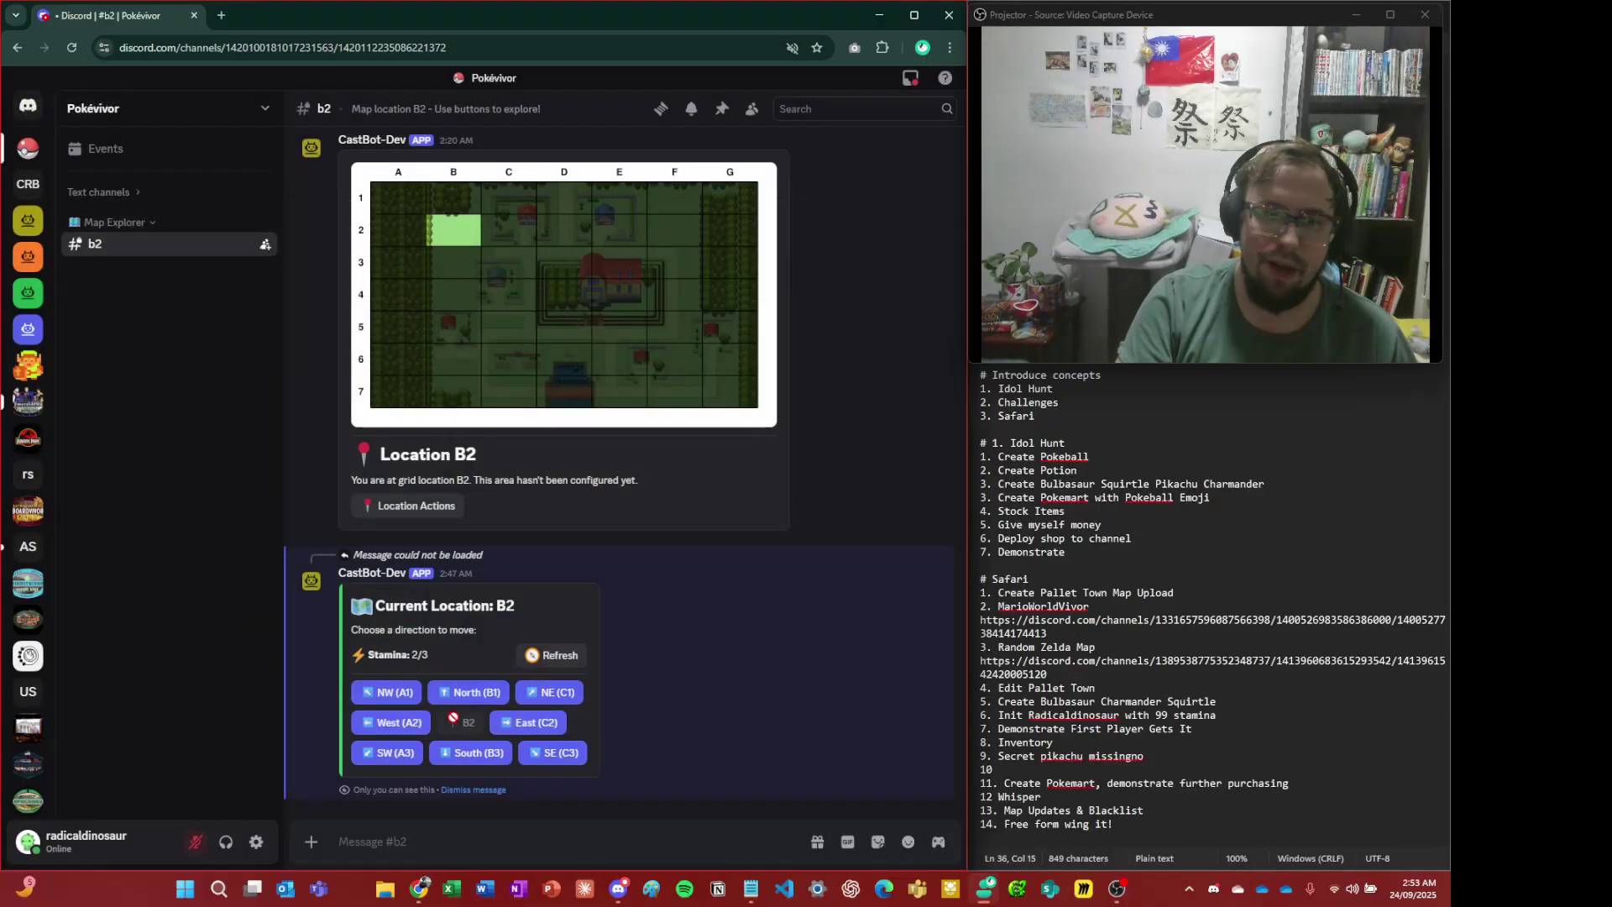
left_click(551, 760)
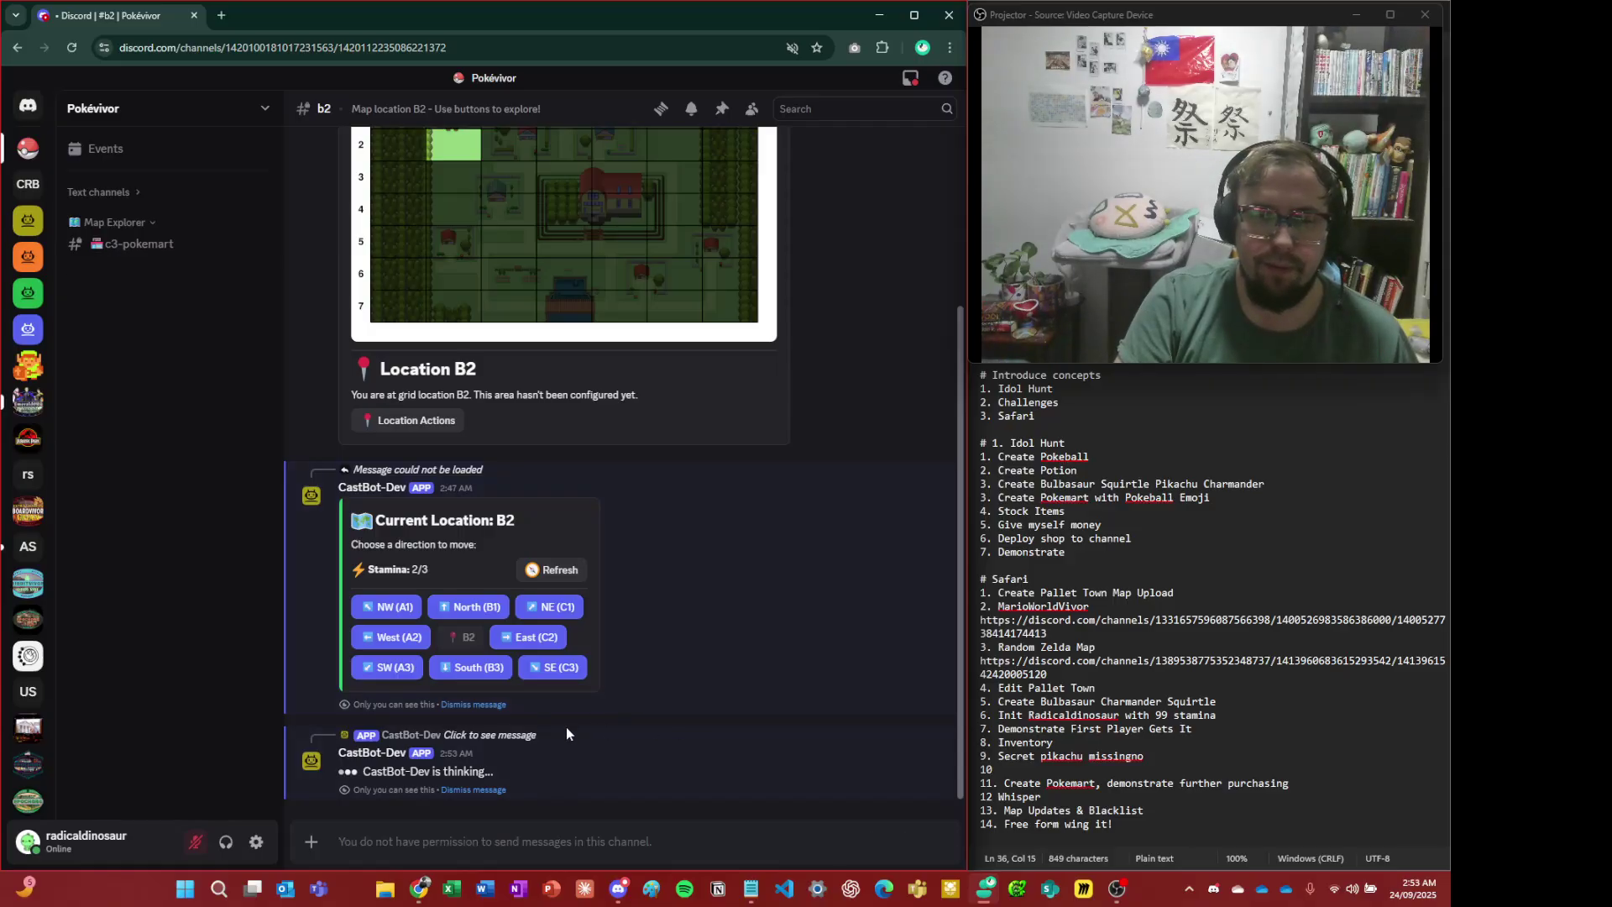
- In #c3-pokemart, buy a Super Potion at the Pokemart and check the backpack, 40 Pokedollars left
left_click(528, 680)
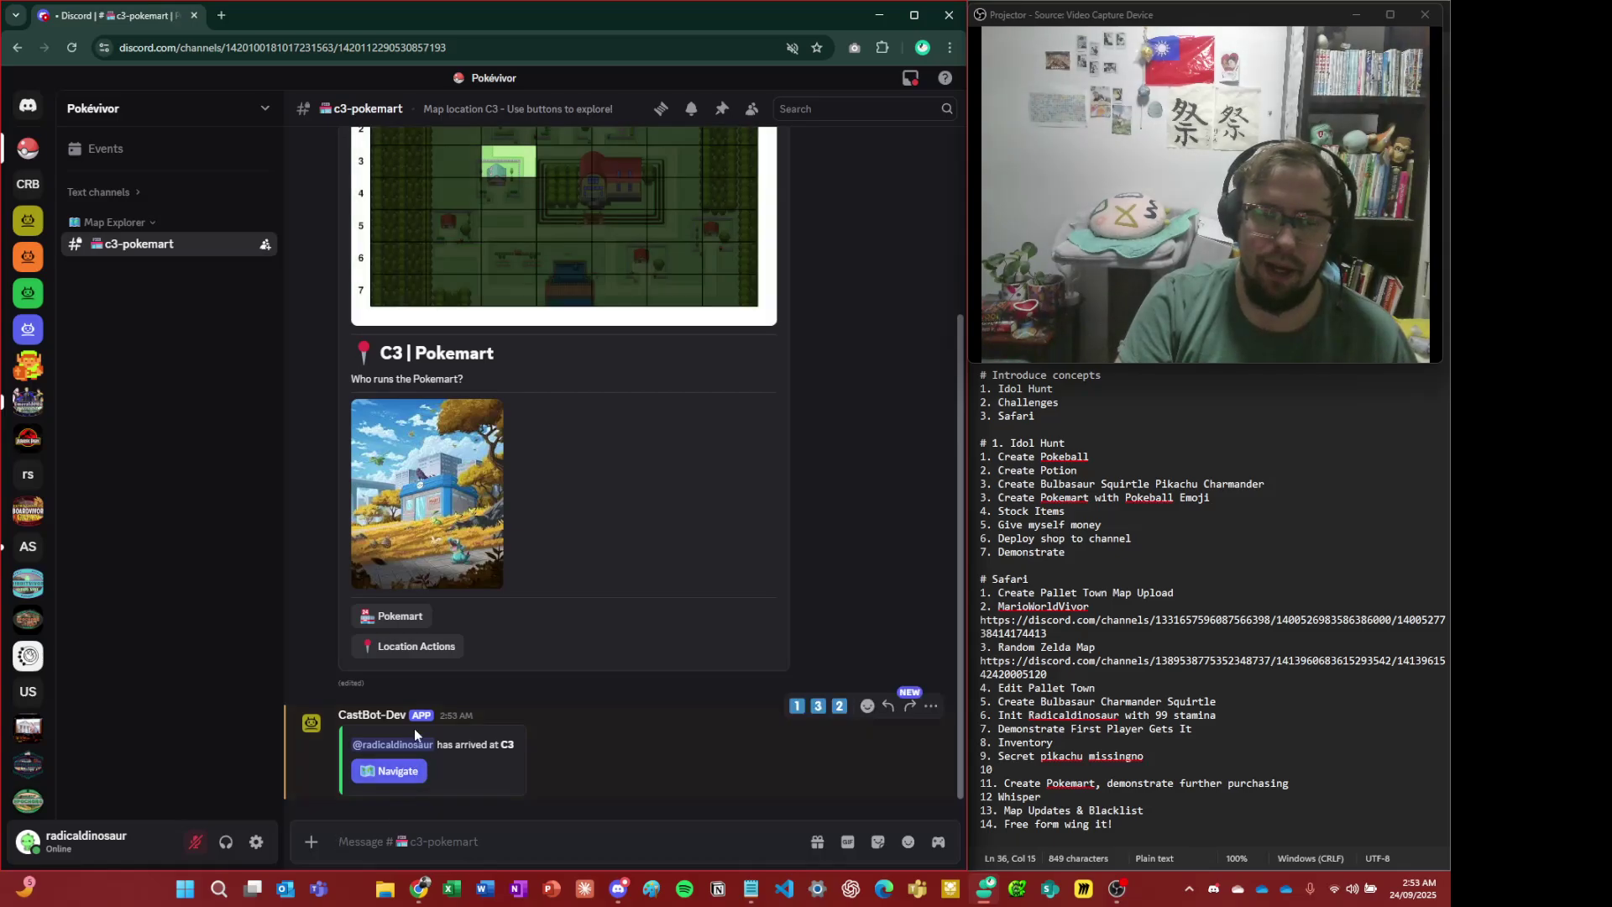
left_click(411, 626)
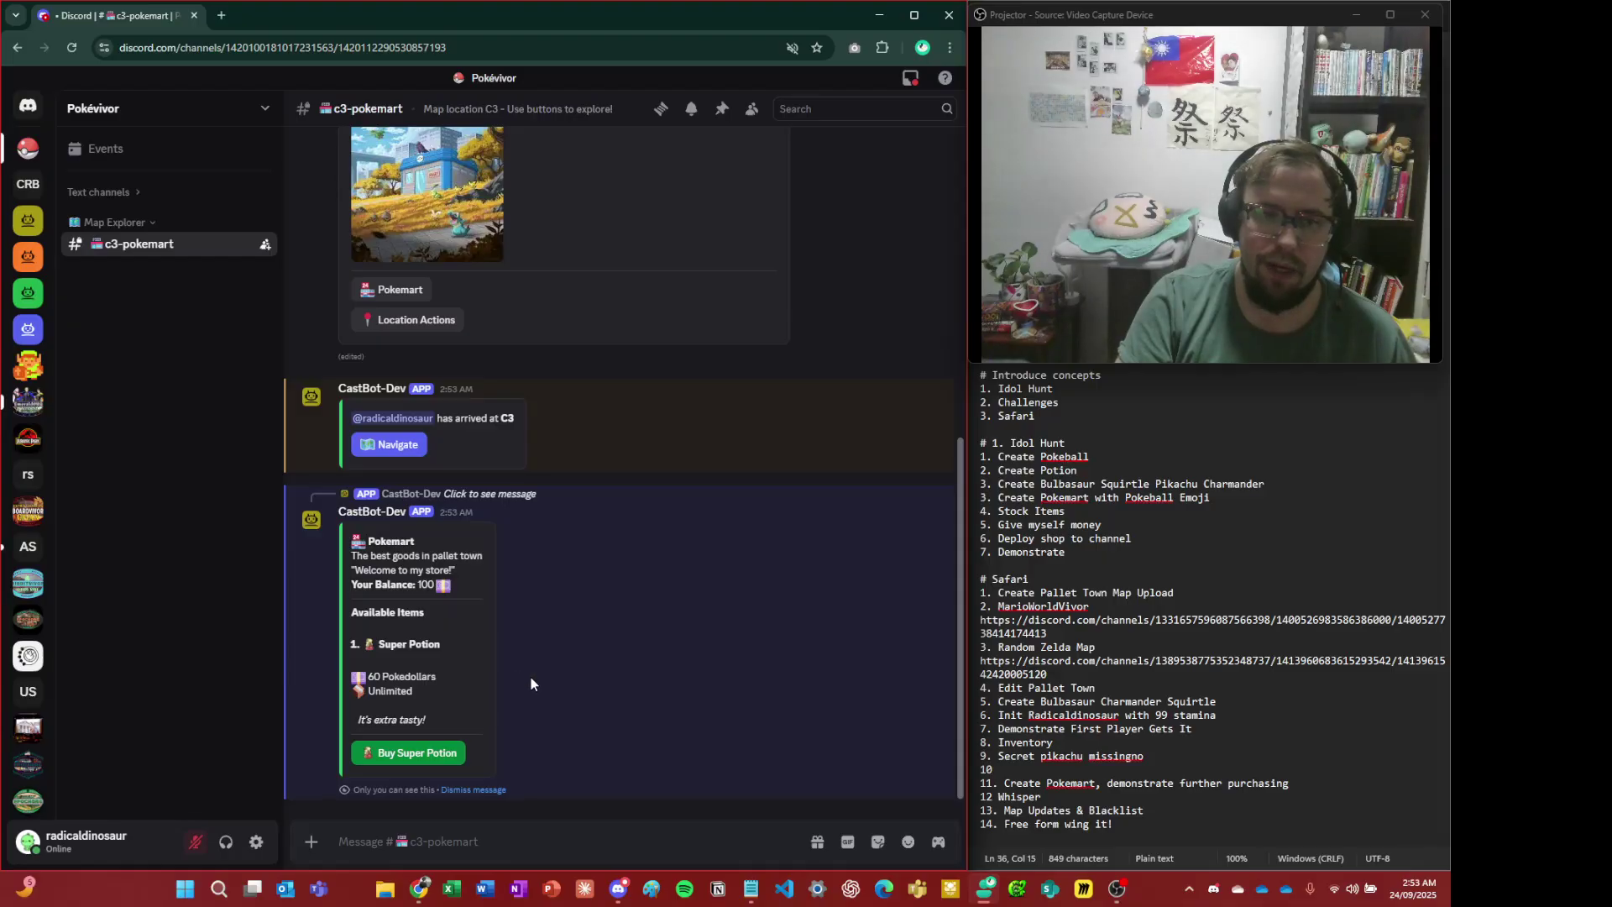
left_click(433, 755)
left_click(393, 767)
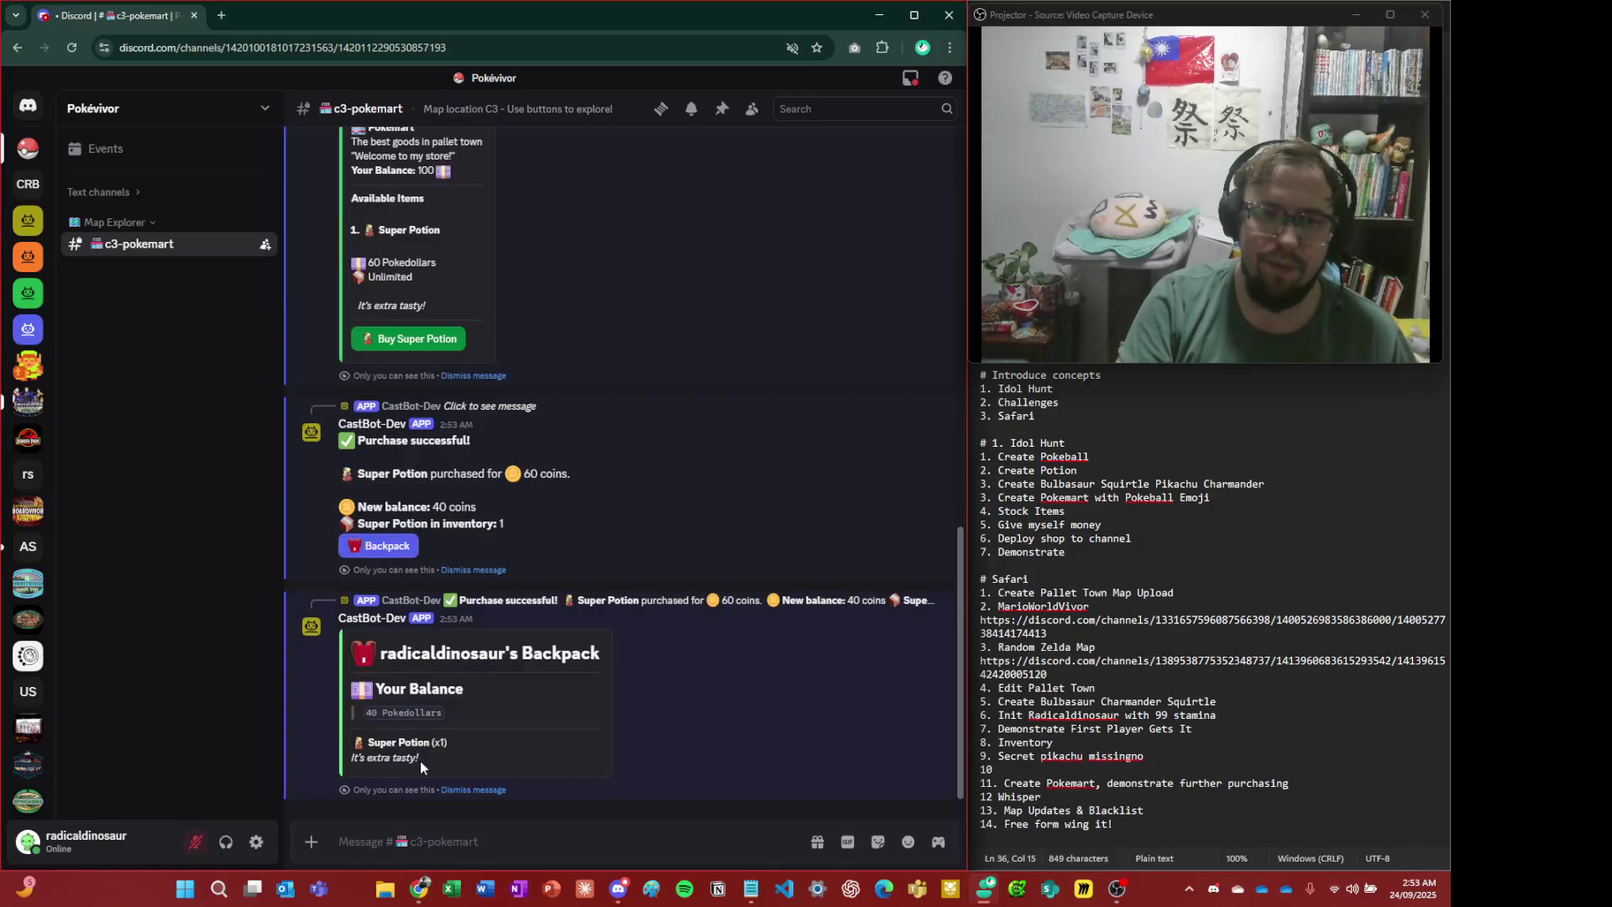
left_click(466, 790)
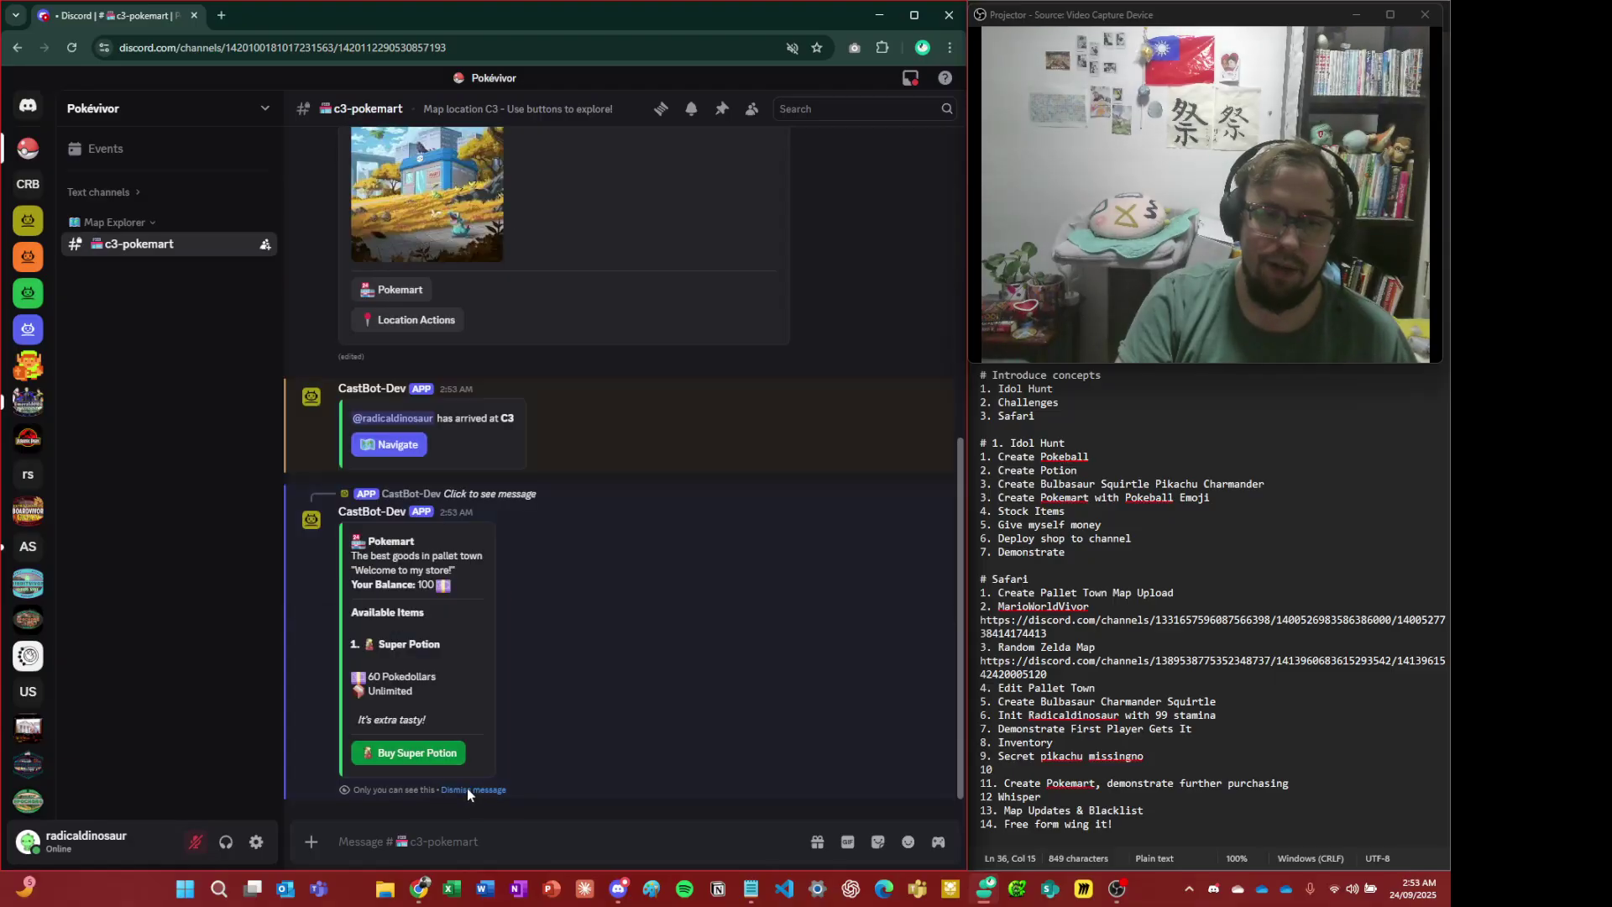
left_click(468, 790)
- Show the C3 movement options at stamina 1/3, then return to the host's Discord app
left_click(390, 771)
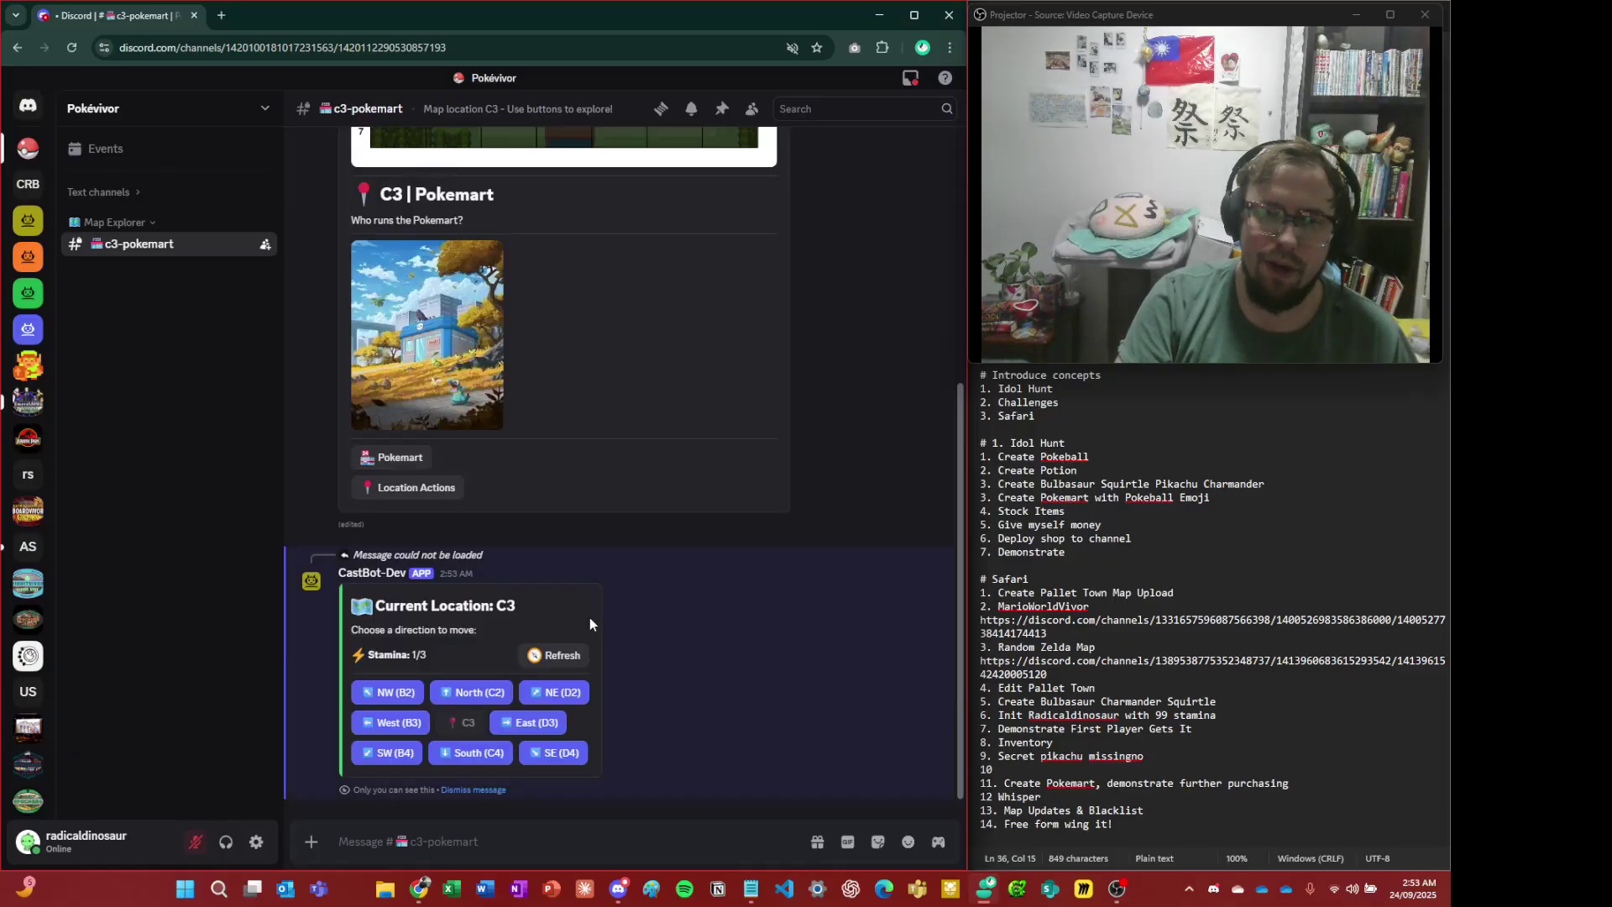
scroll(589, 617, "up", 5)
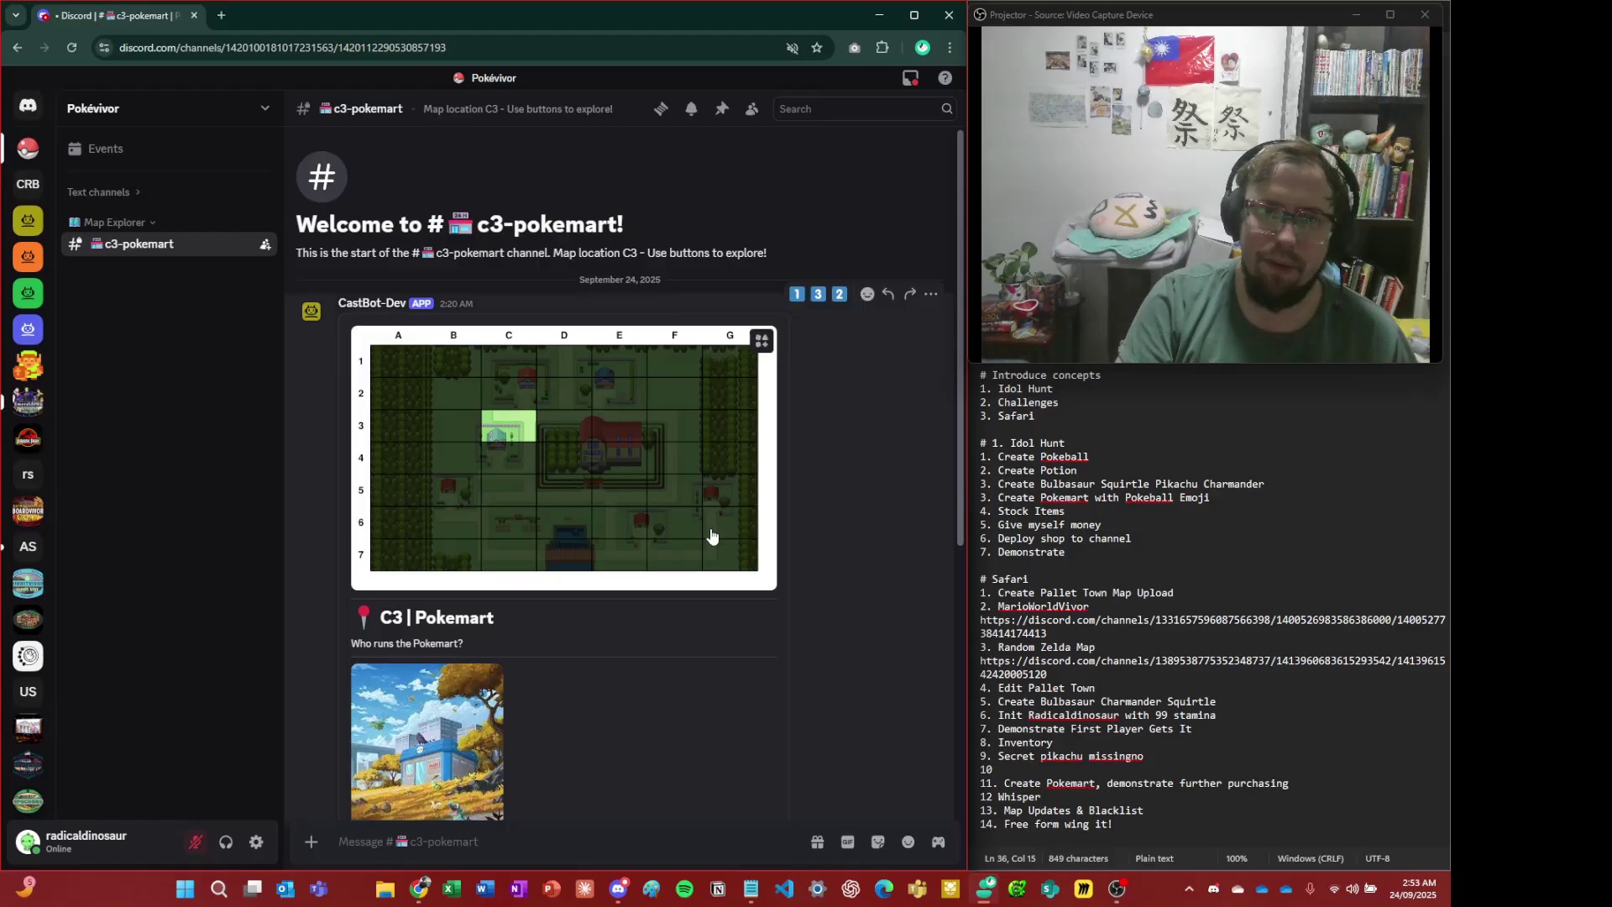
key("alt+Tab")
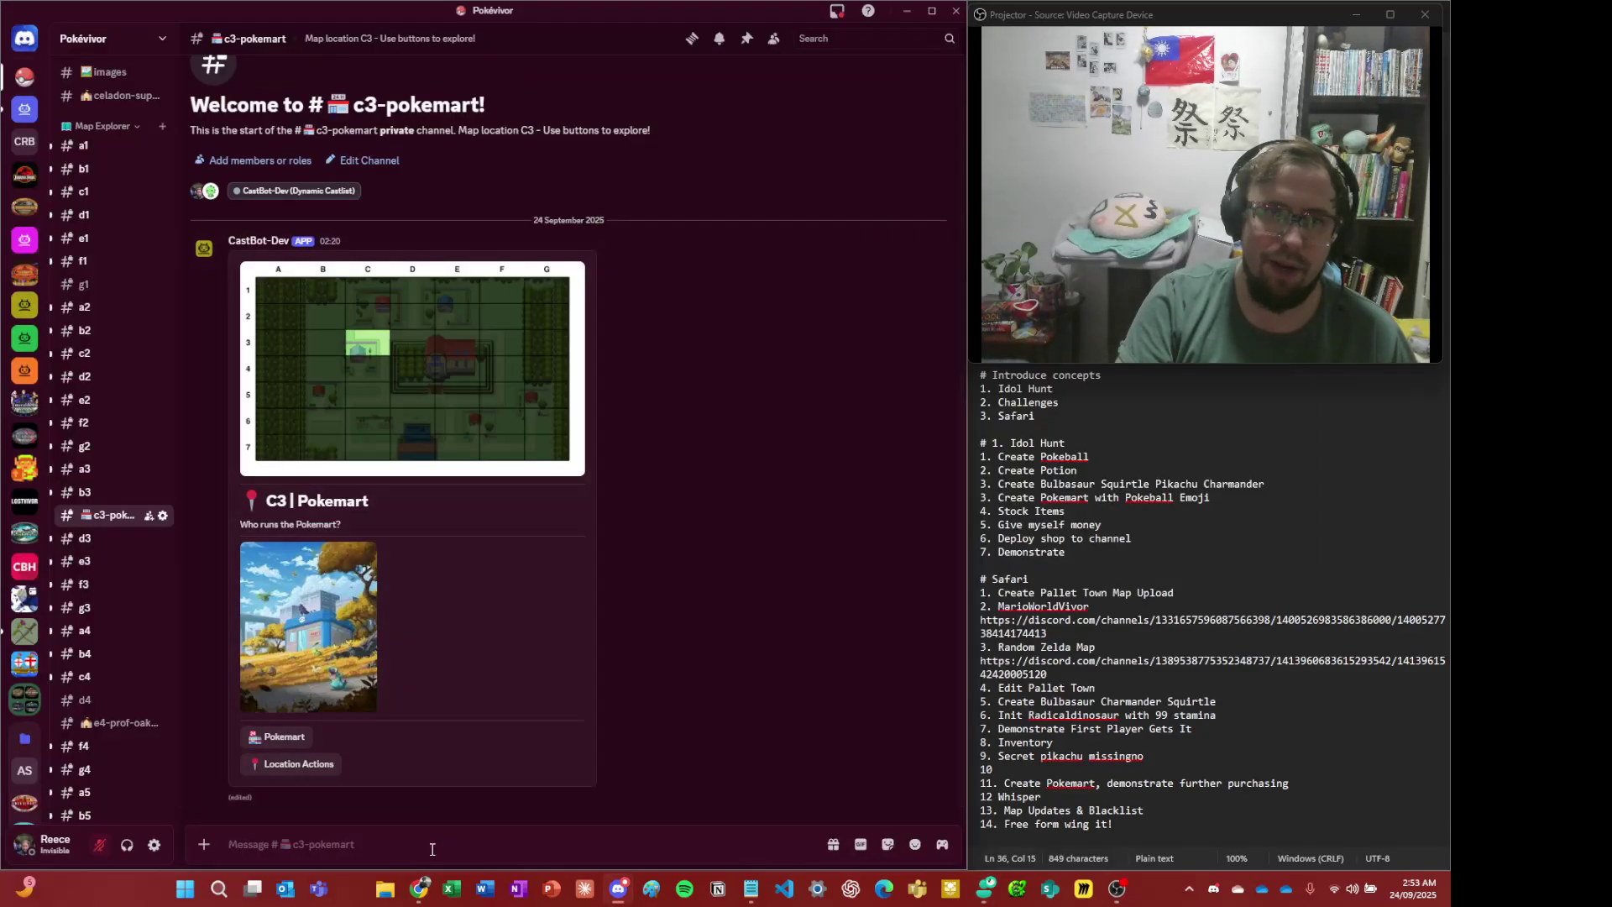
- Run /menu and open Safari Player Admin for the test player
type("/")
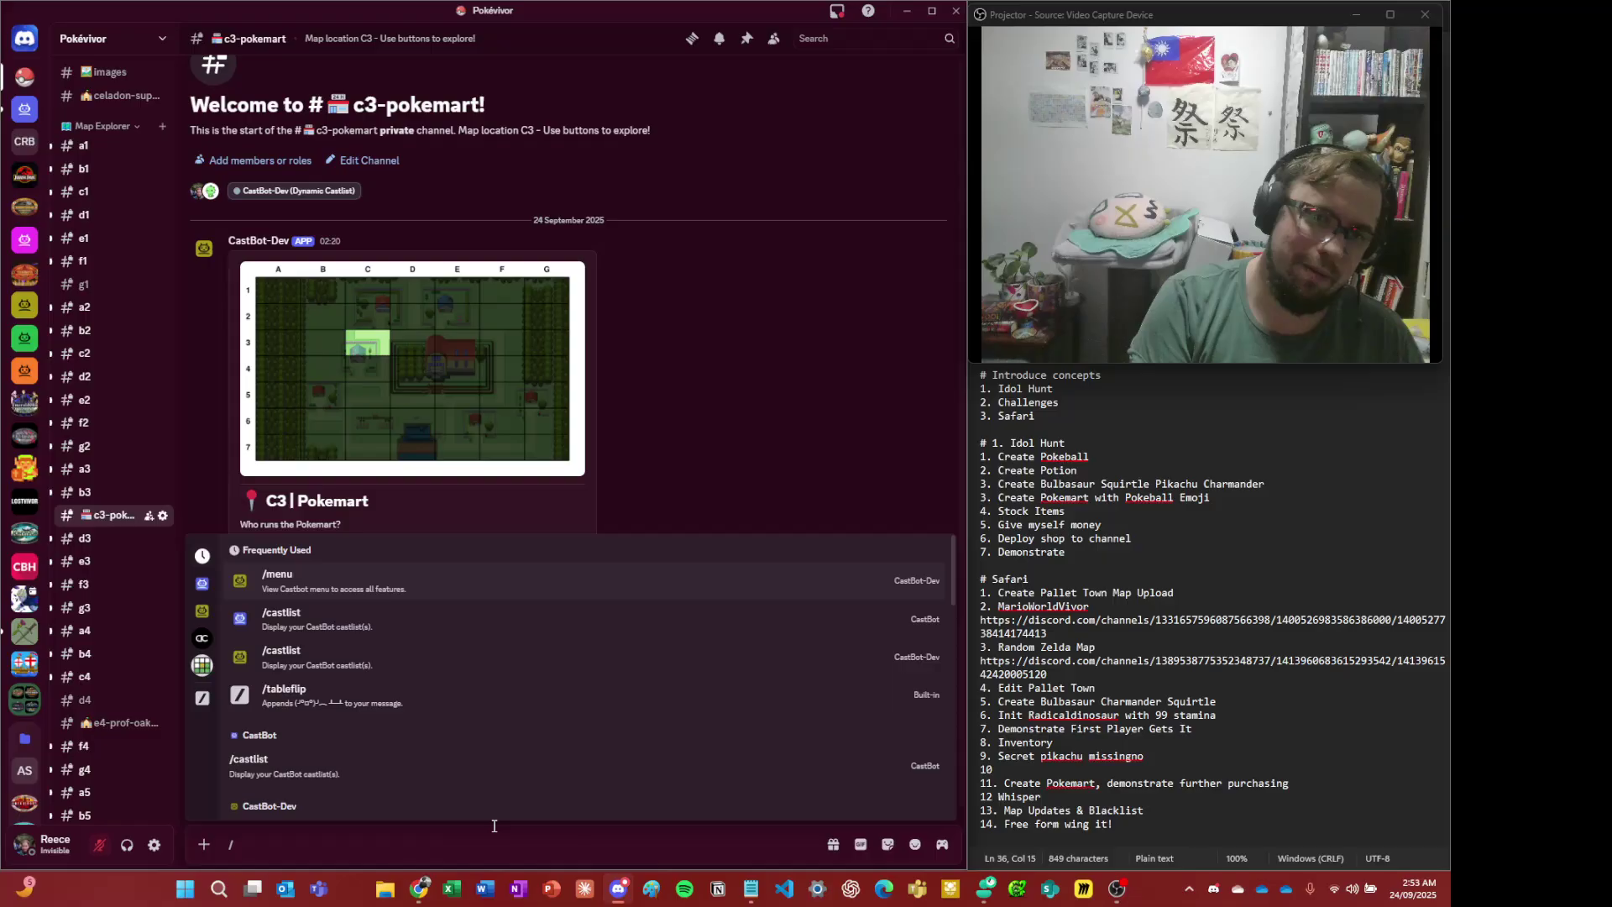
key("Return")
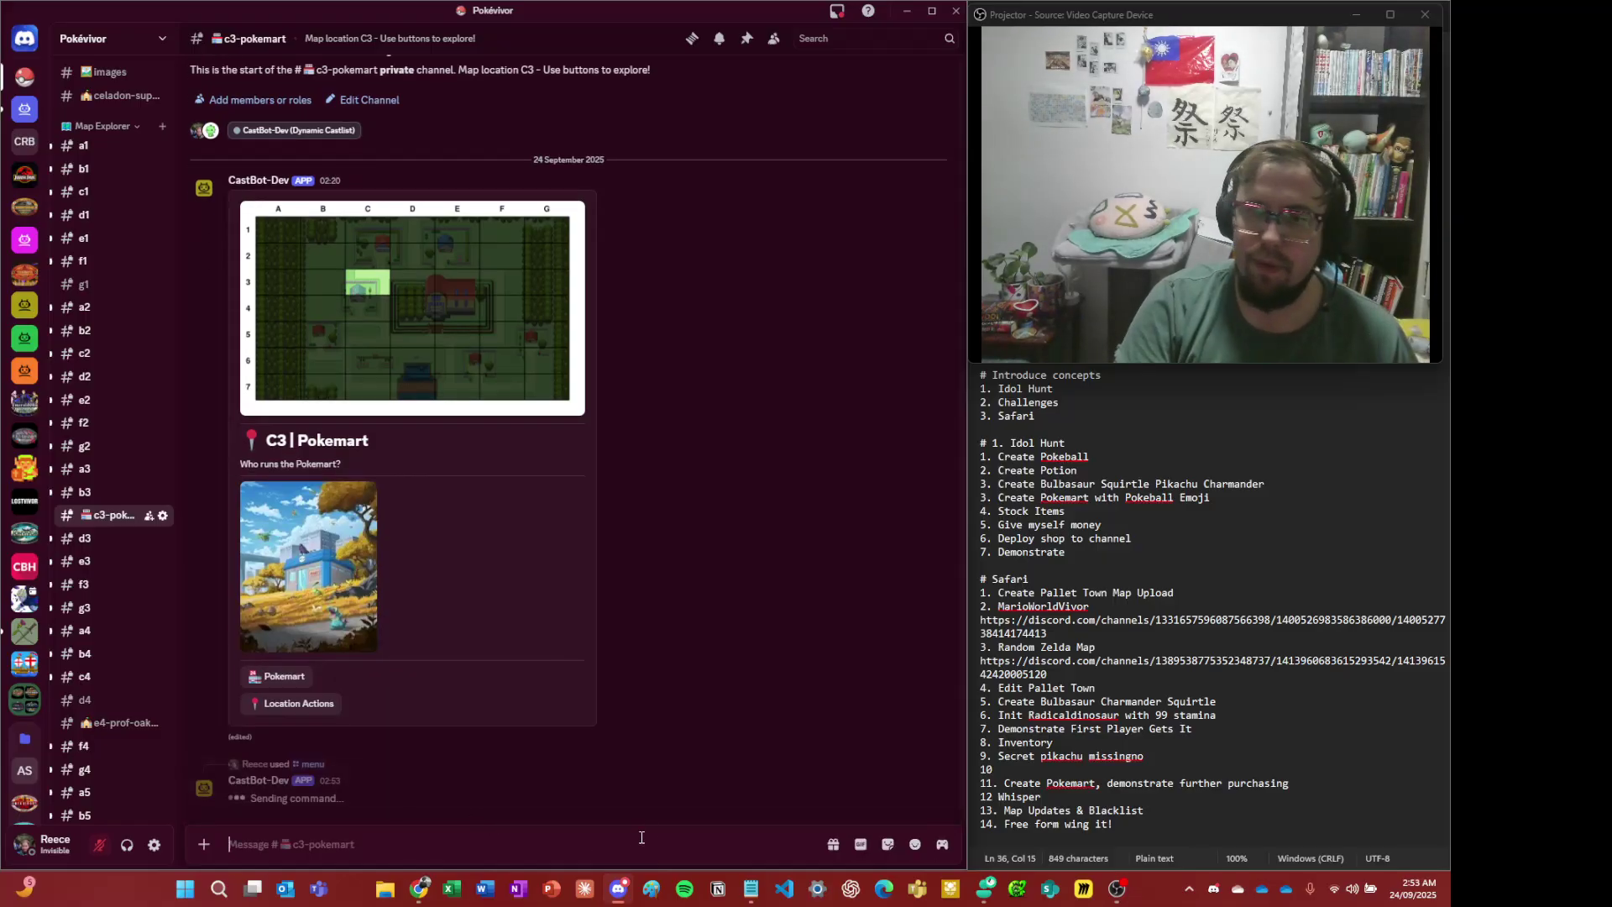
left_click(412, 716)
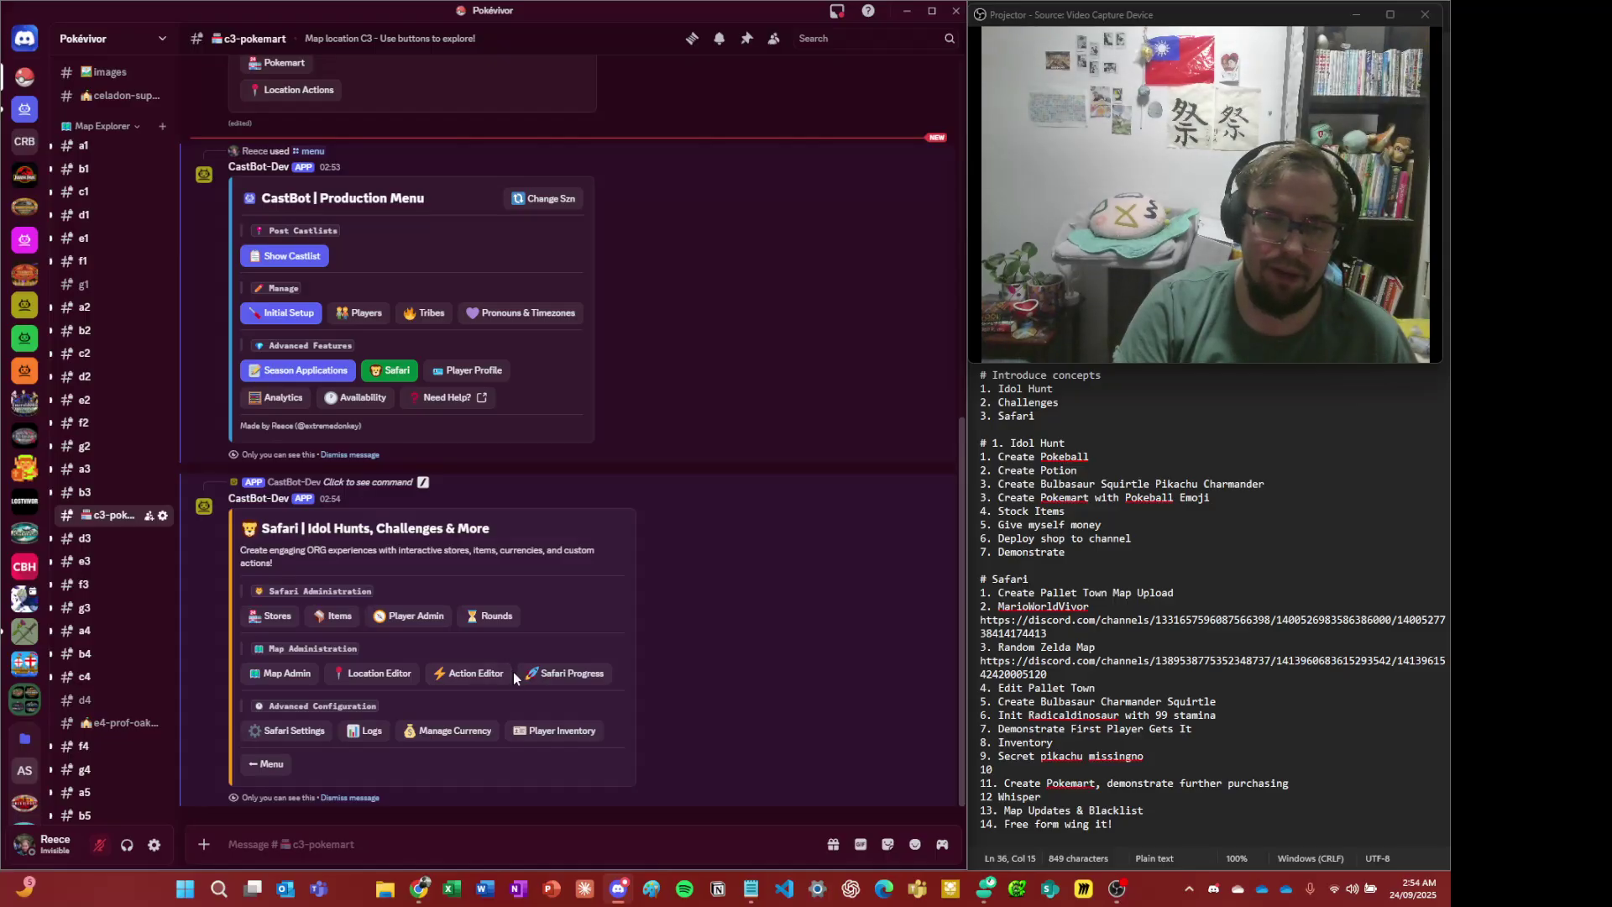
left_click(411, 617)
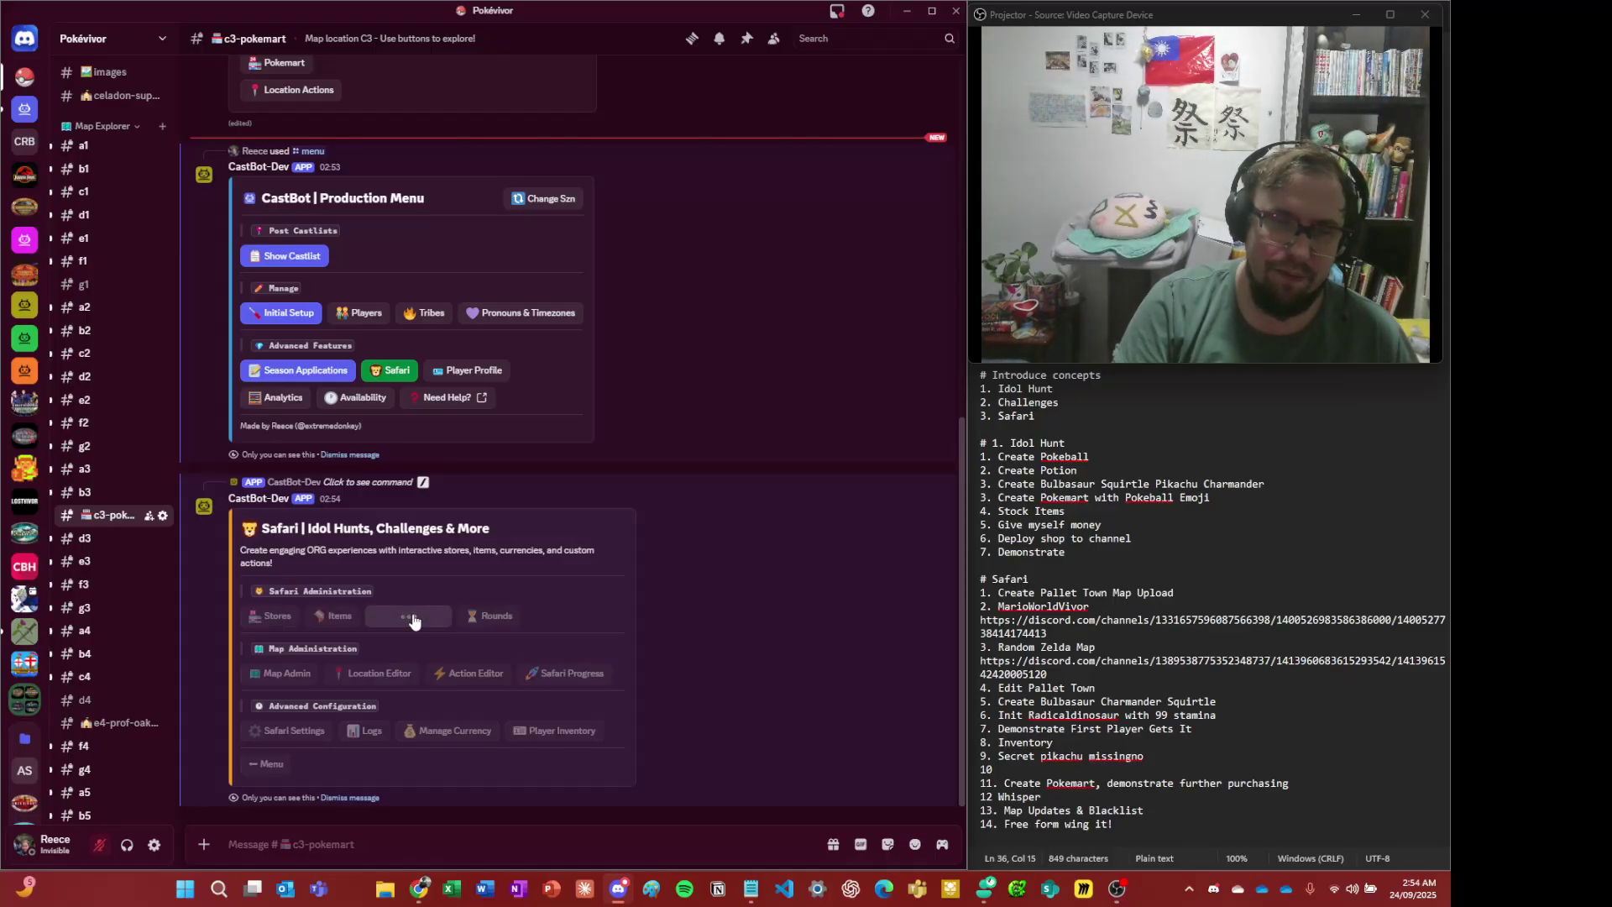
left_click(393, 734)
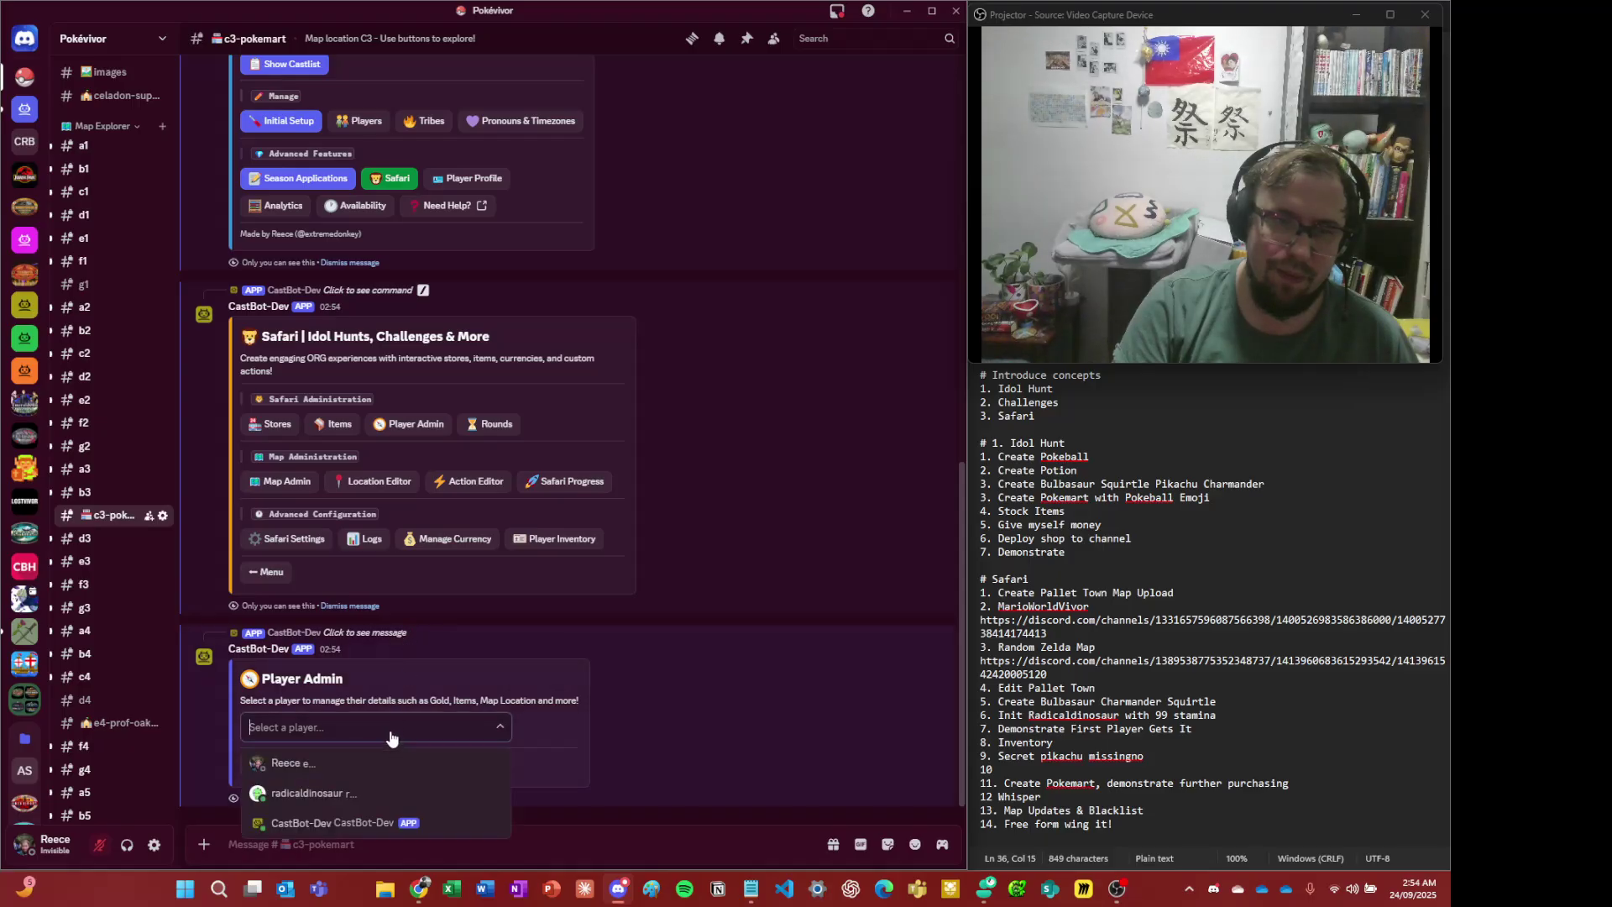
left_click(389, 797)
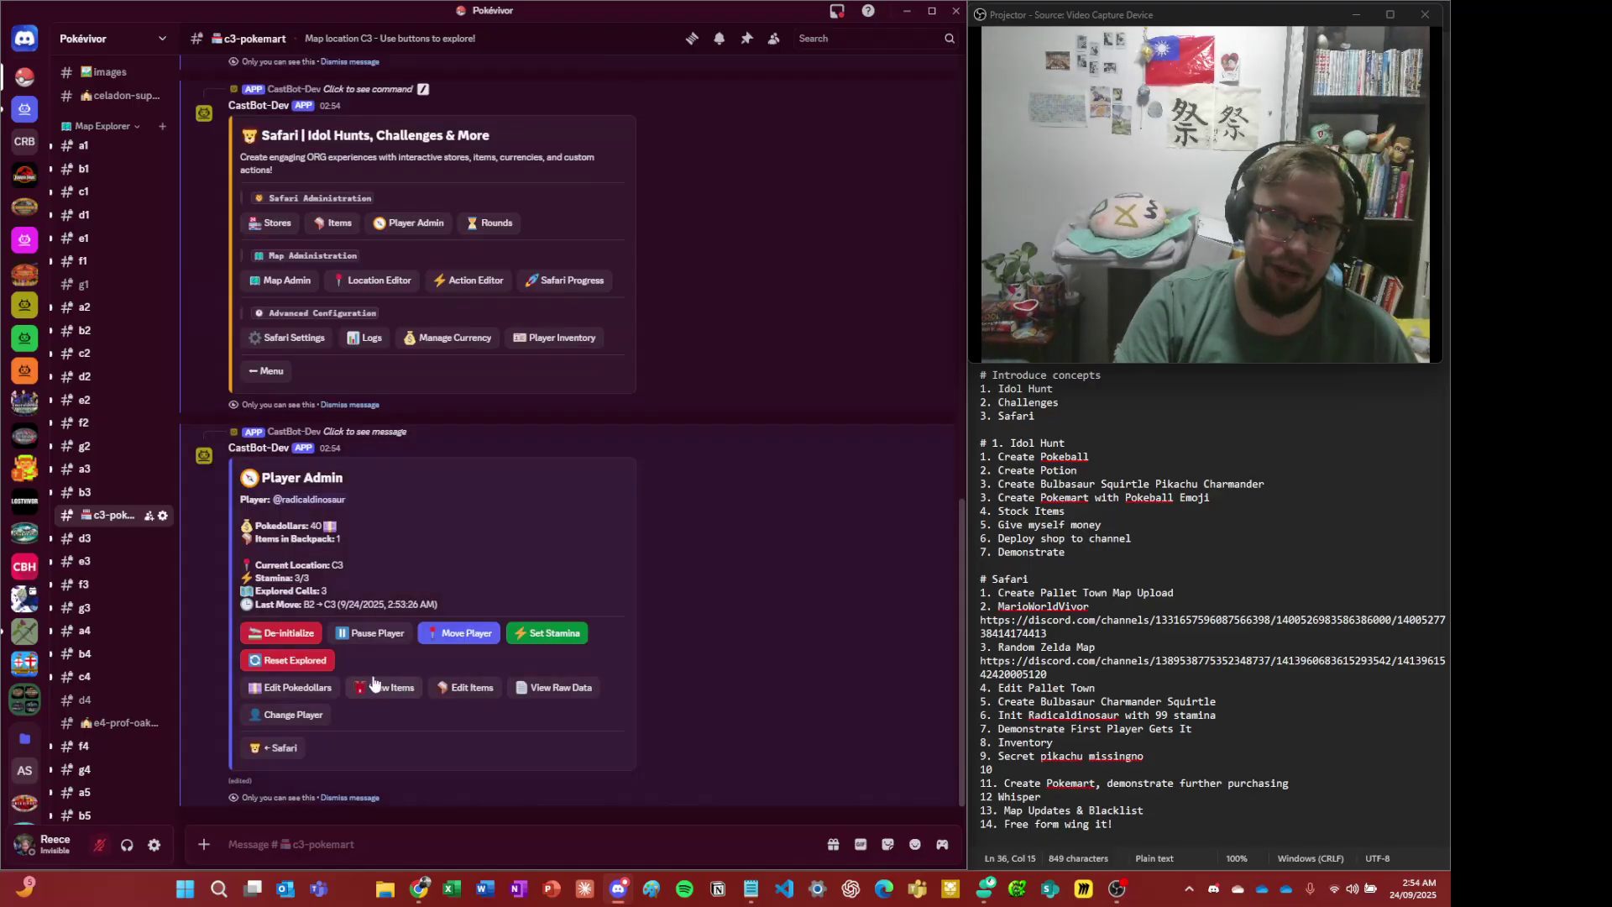
- Set the player's stamina to 99 (test mode, 999/999) and switch to their c3-pokemart view
left_click(556, 638)
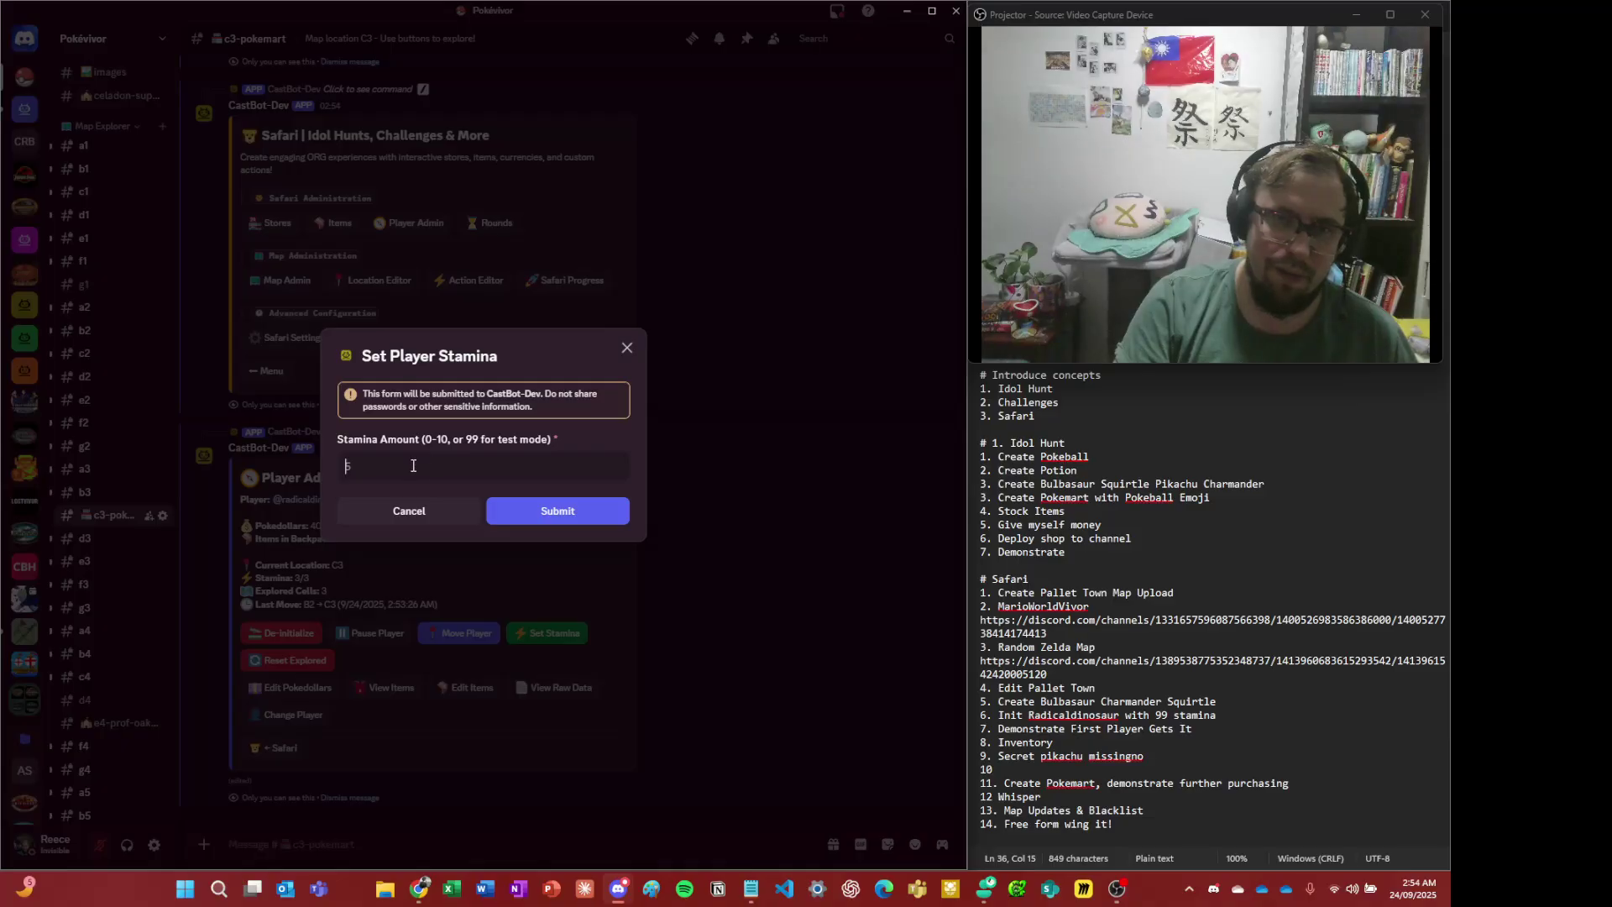
left_click(413, 465)
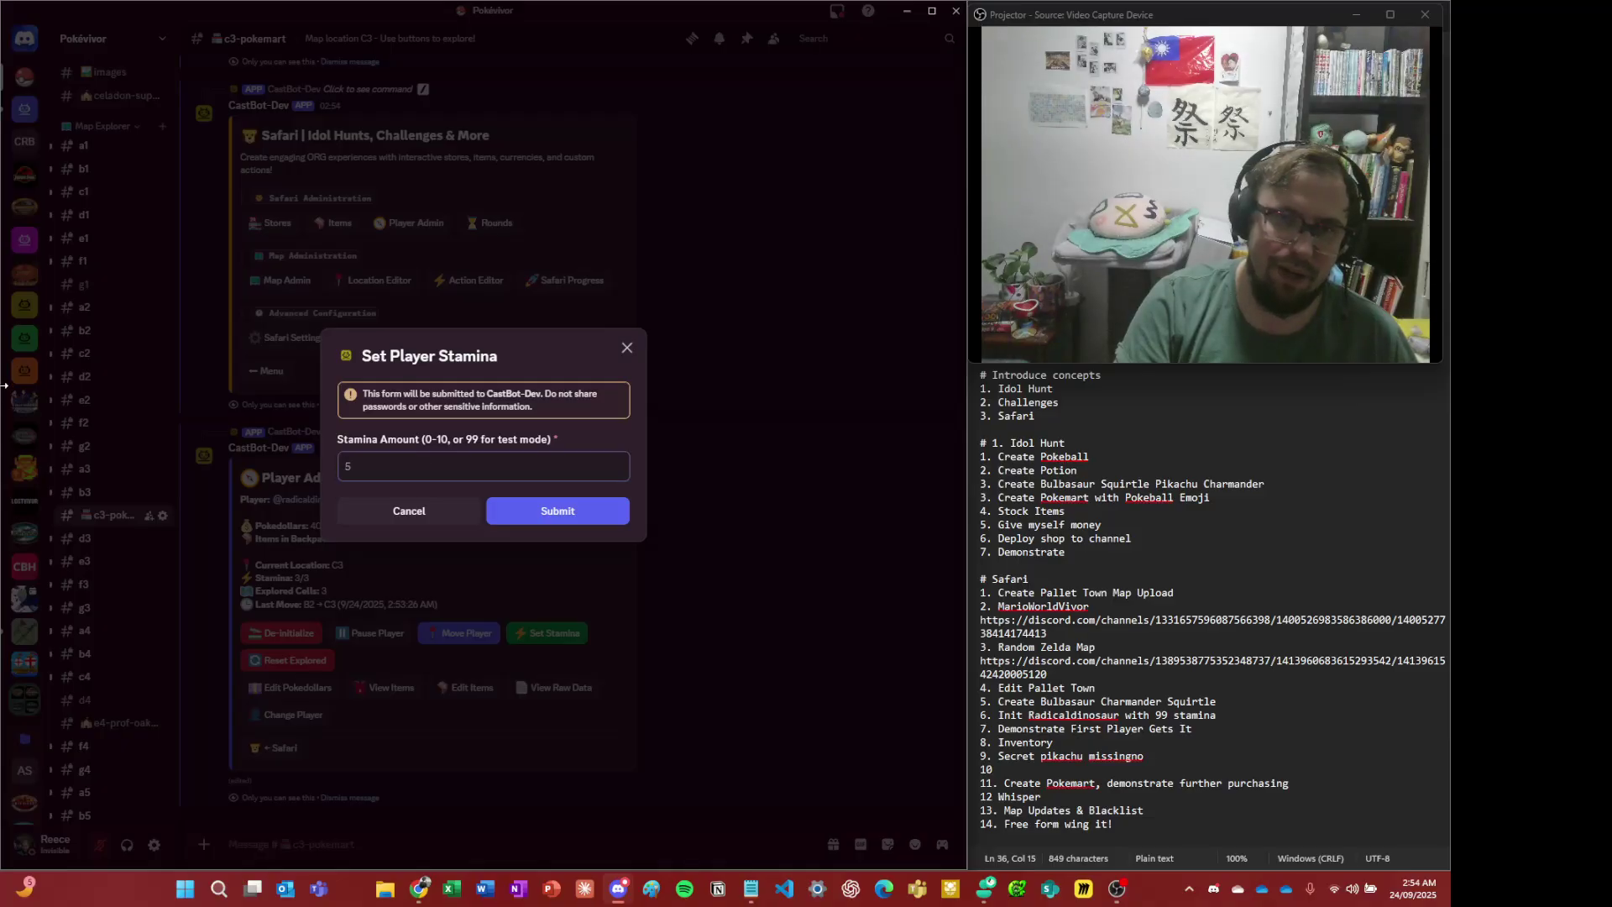
type("99")
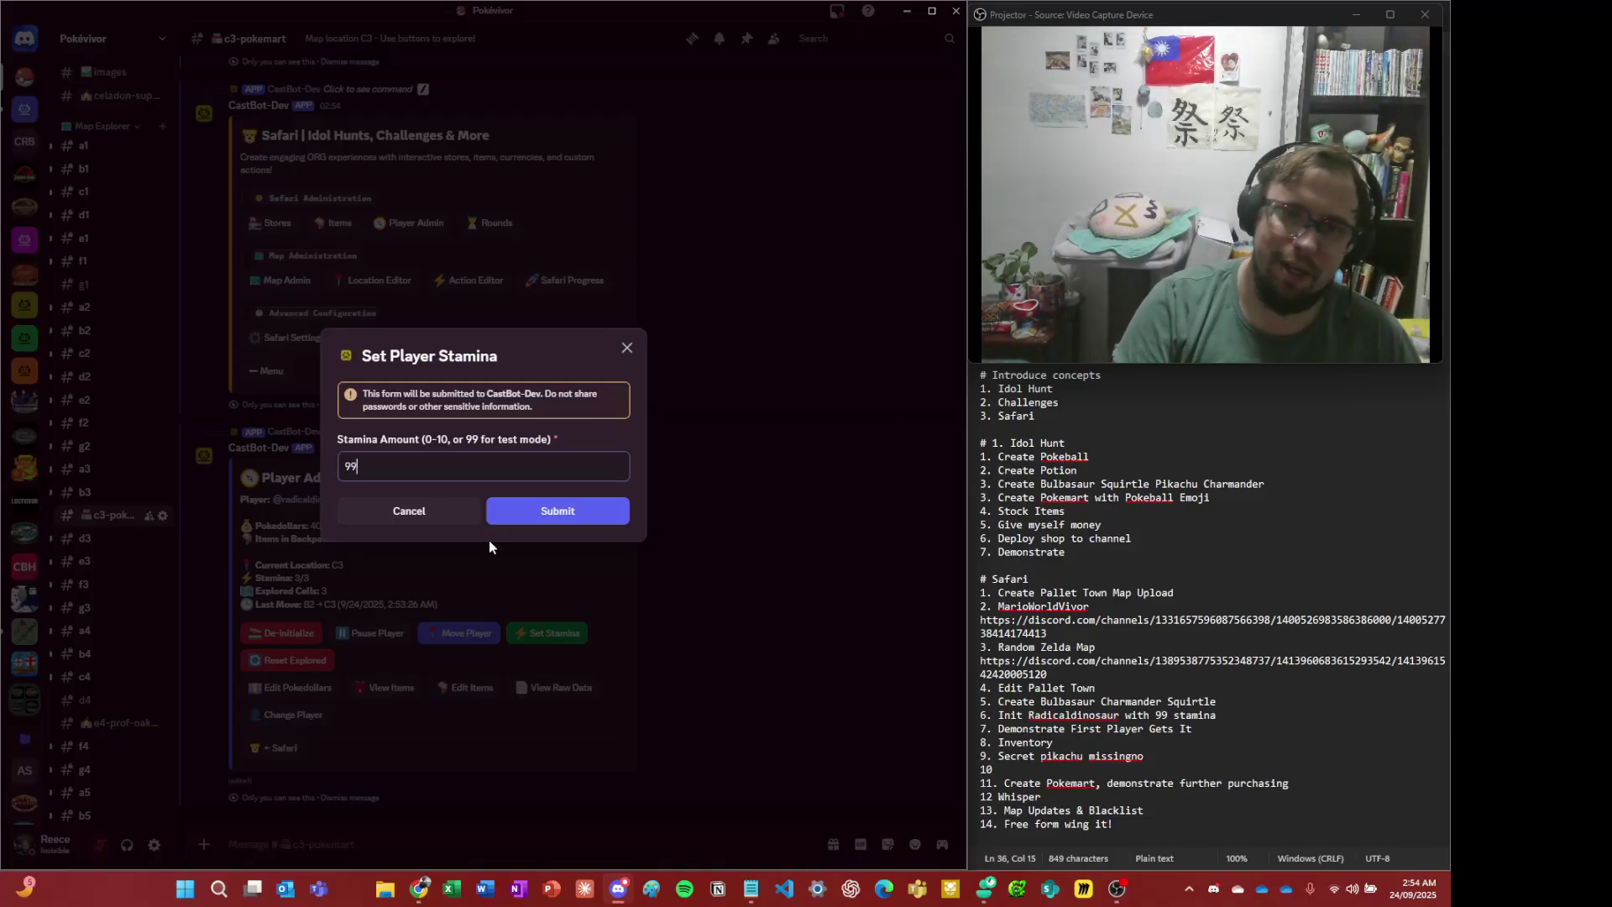
left_click(563, 512)
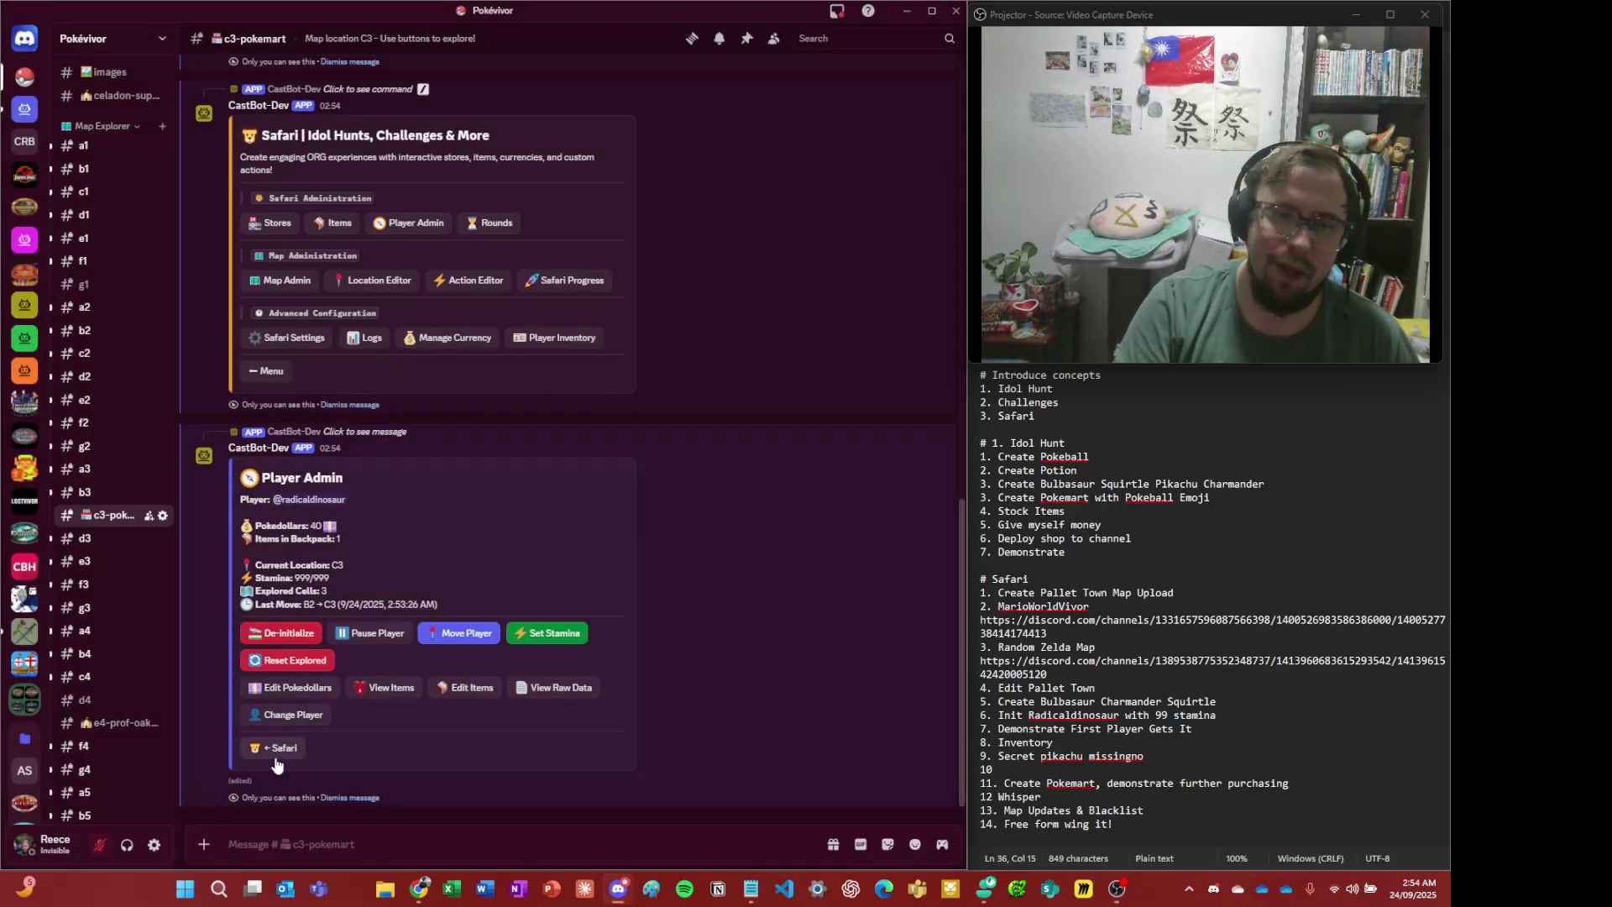
key("alt+Tab")
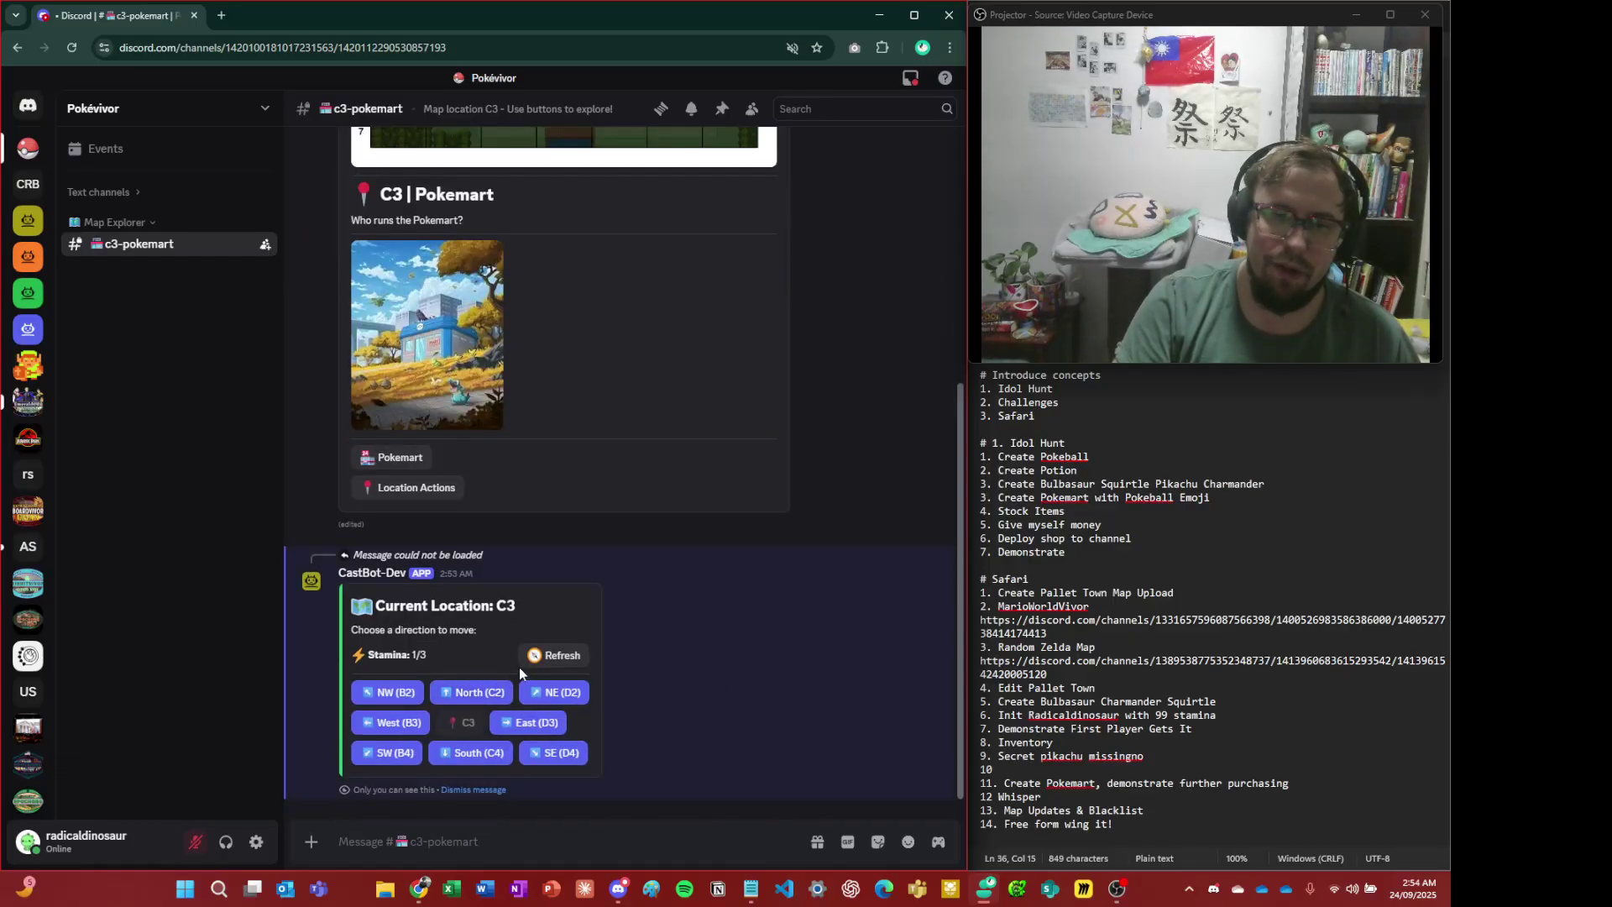
- Refresh the location panel to see the new stamina and view the Pallet Town map full size
left_click(548, 656)
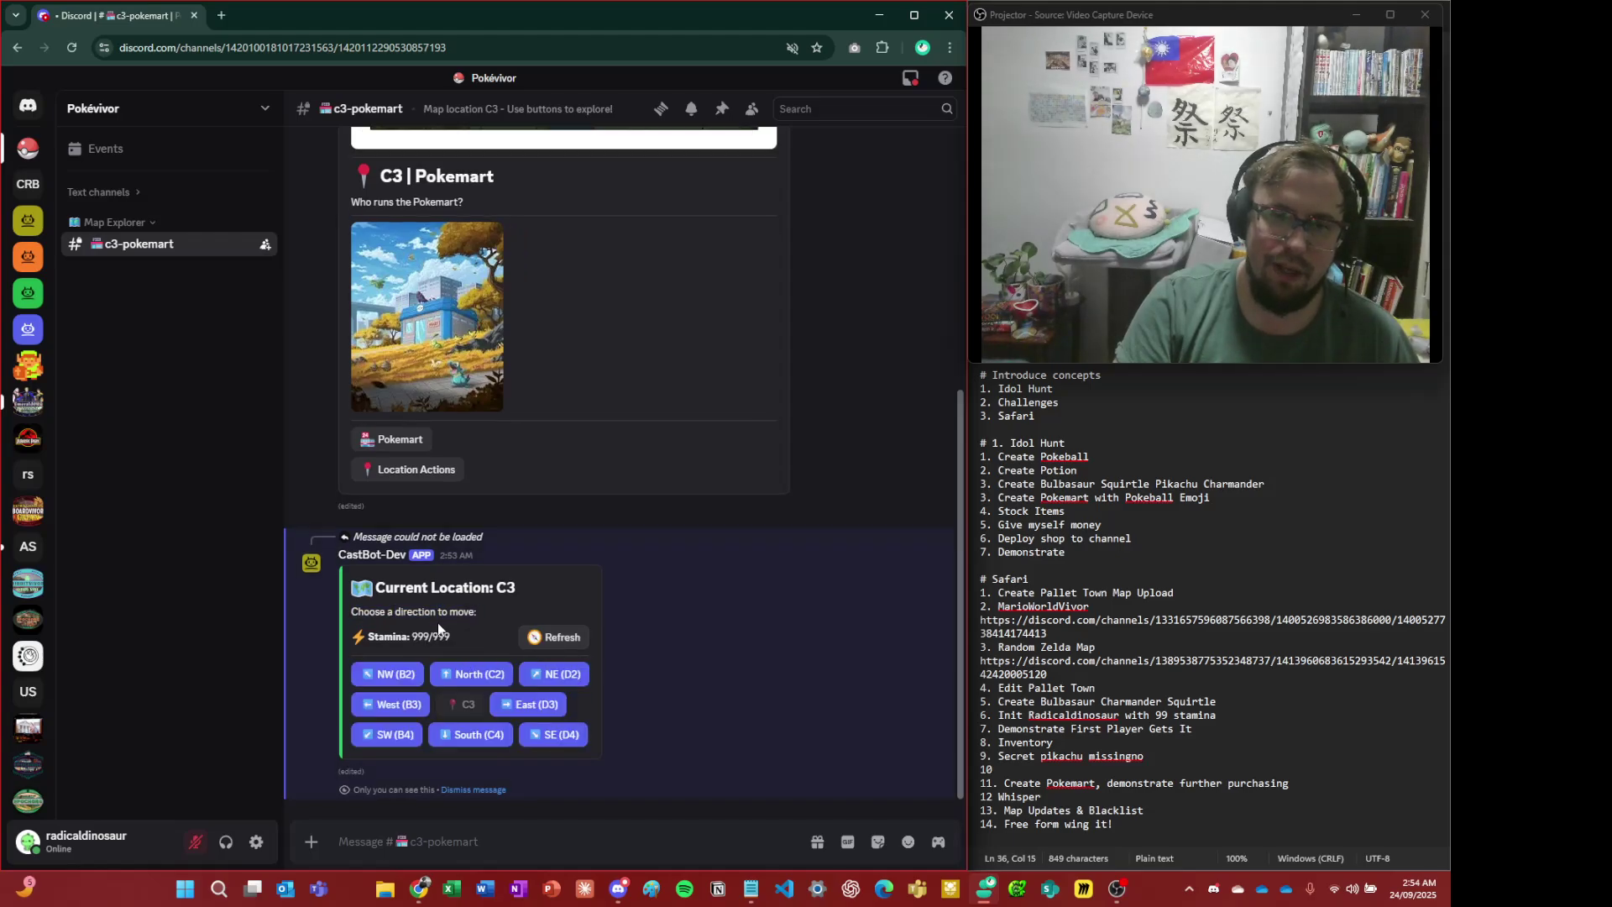
scroll(515, 617, "up", 3)
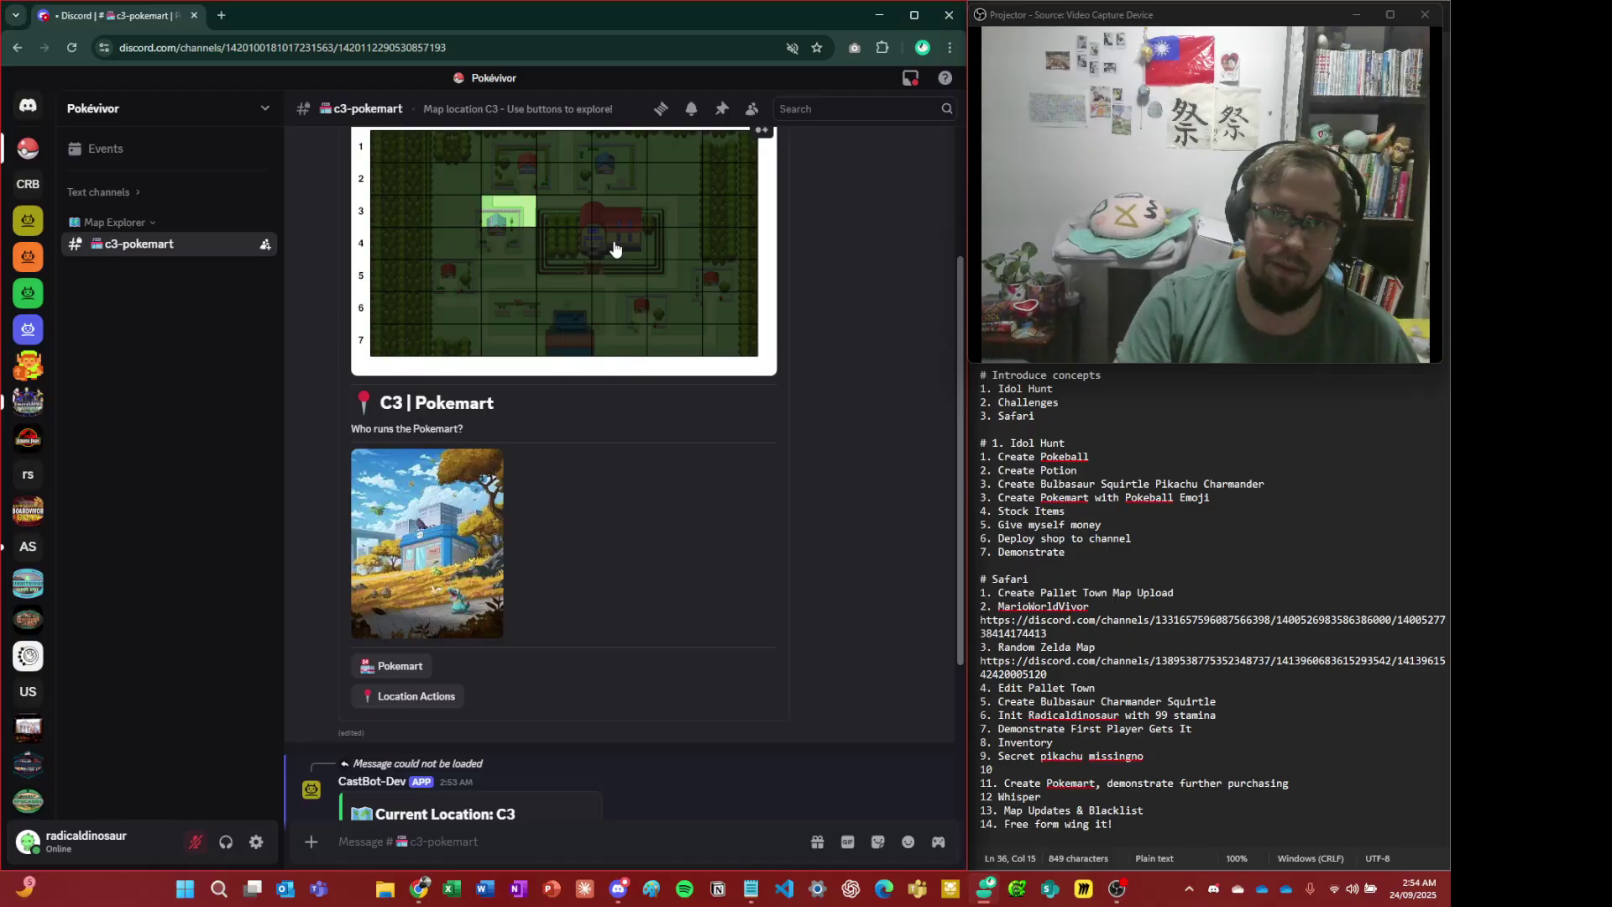
scroll(626, 235, "up", 5)
left_click(597, 460)
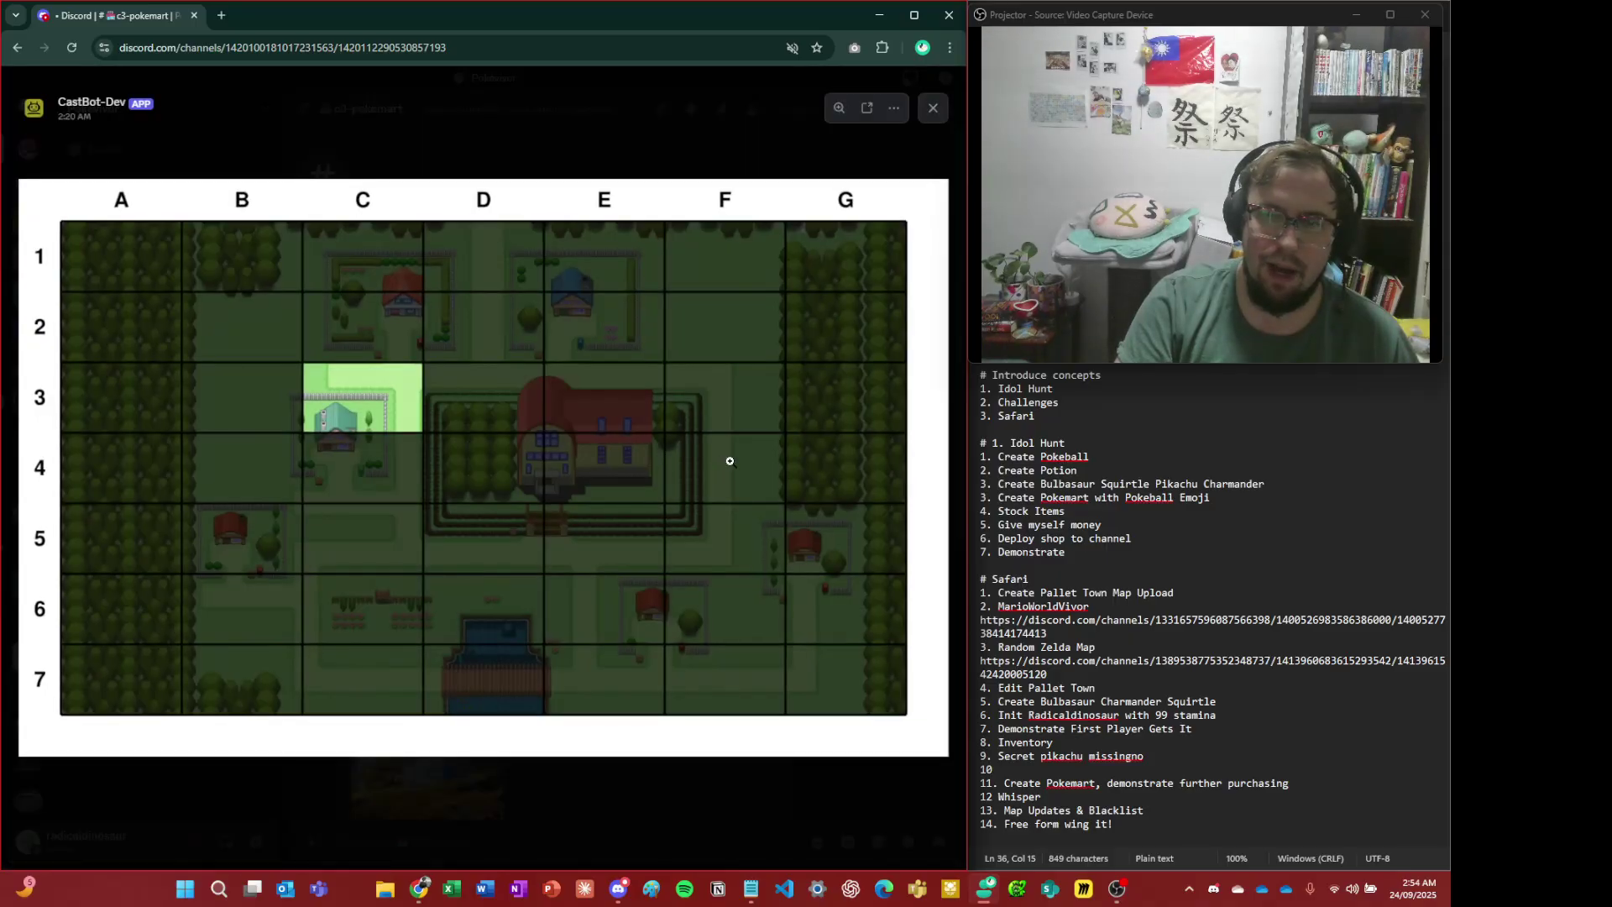
left_click(608, 415)
left_click(782, 821)
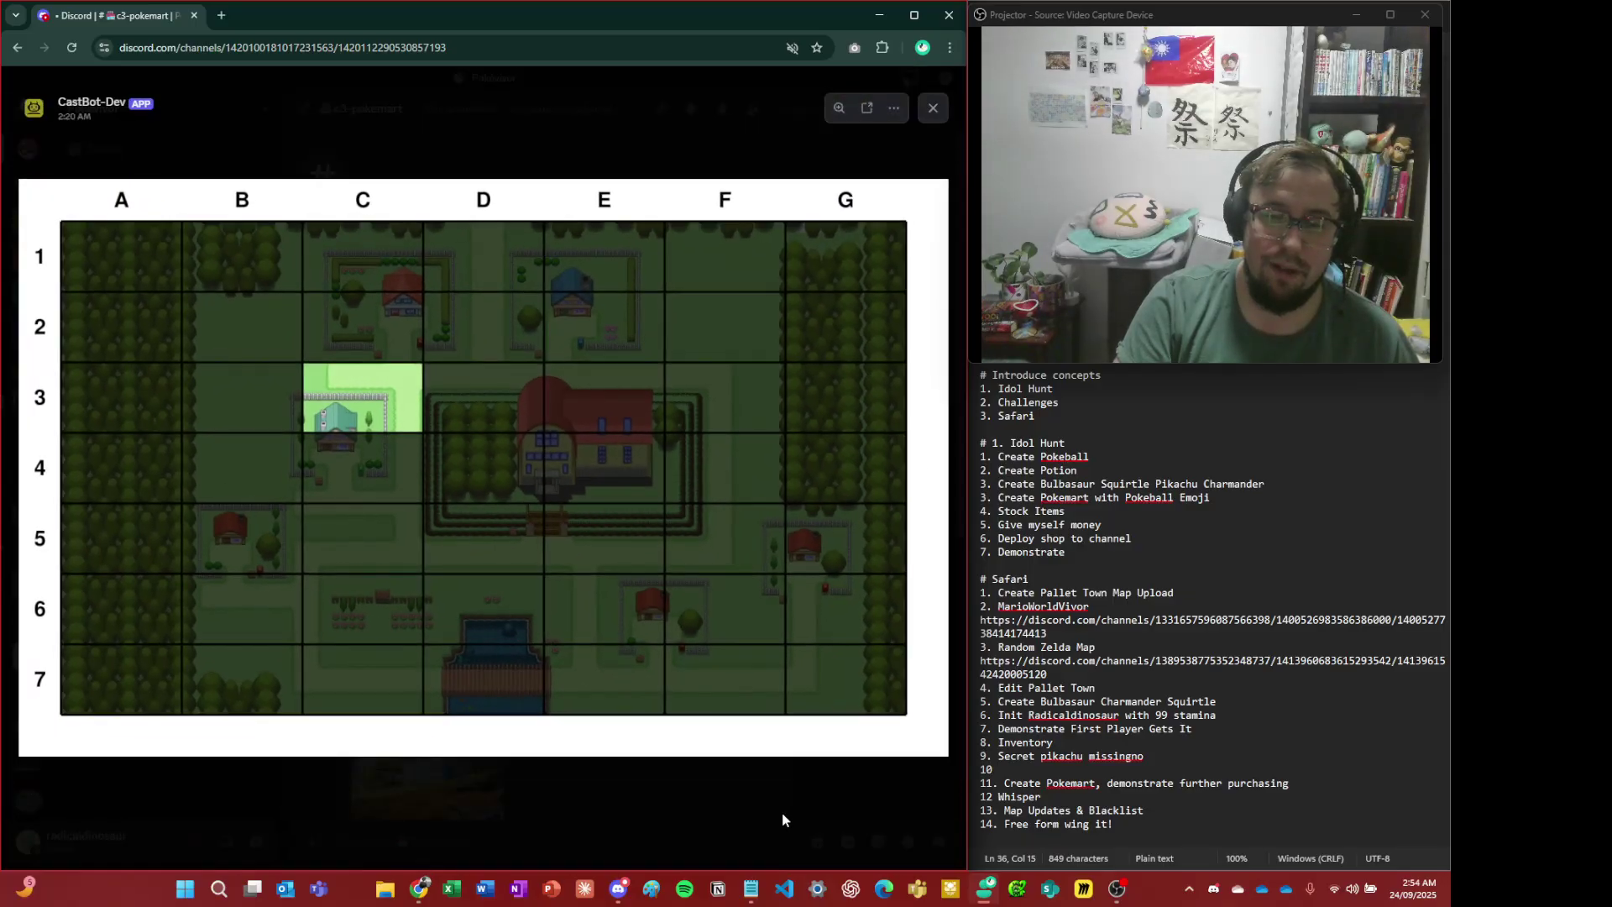
left_click(782, 821)
scroll(538, 756, "down", 4)
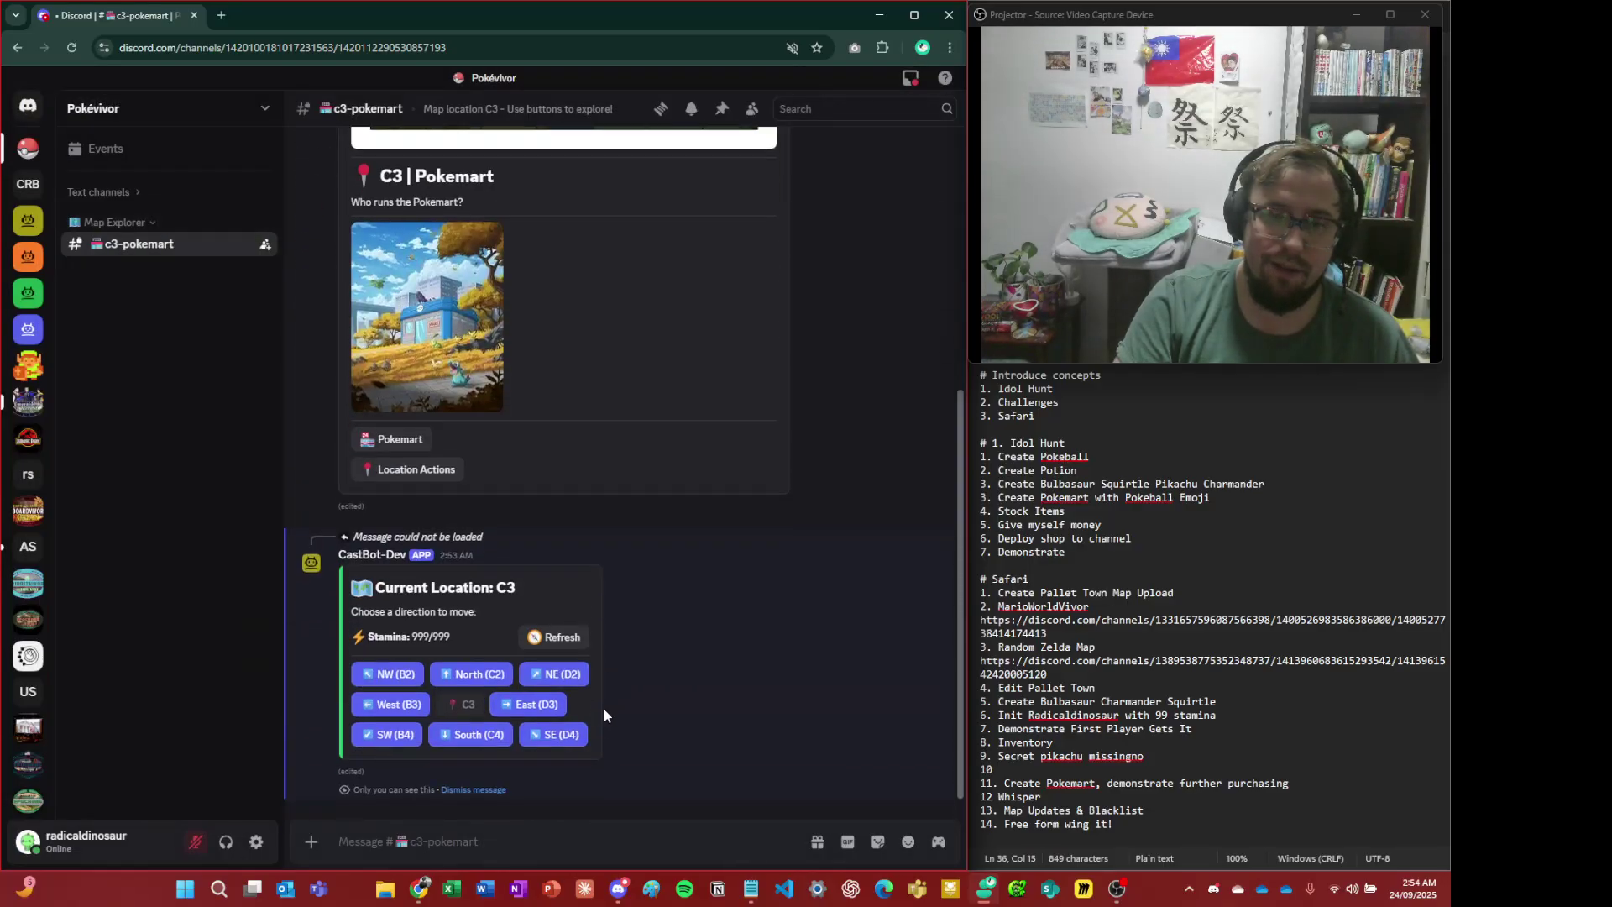
- Move the player east to D3, east to E3, then south to E4
left_click(555, 706)
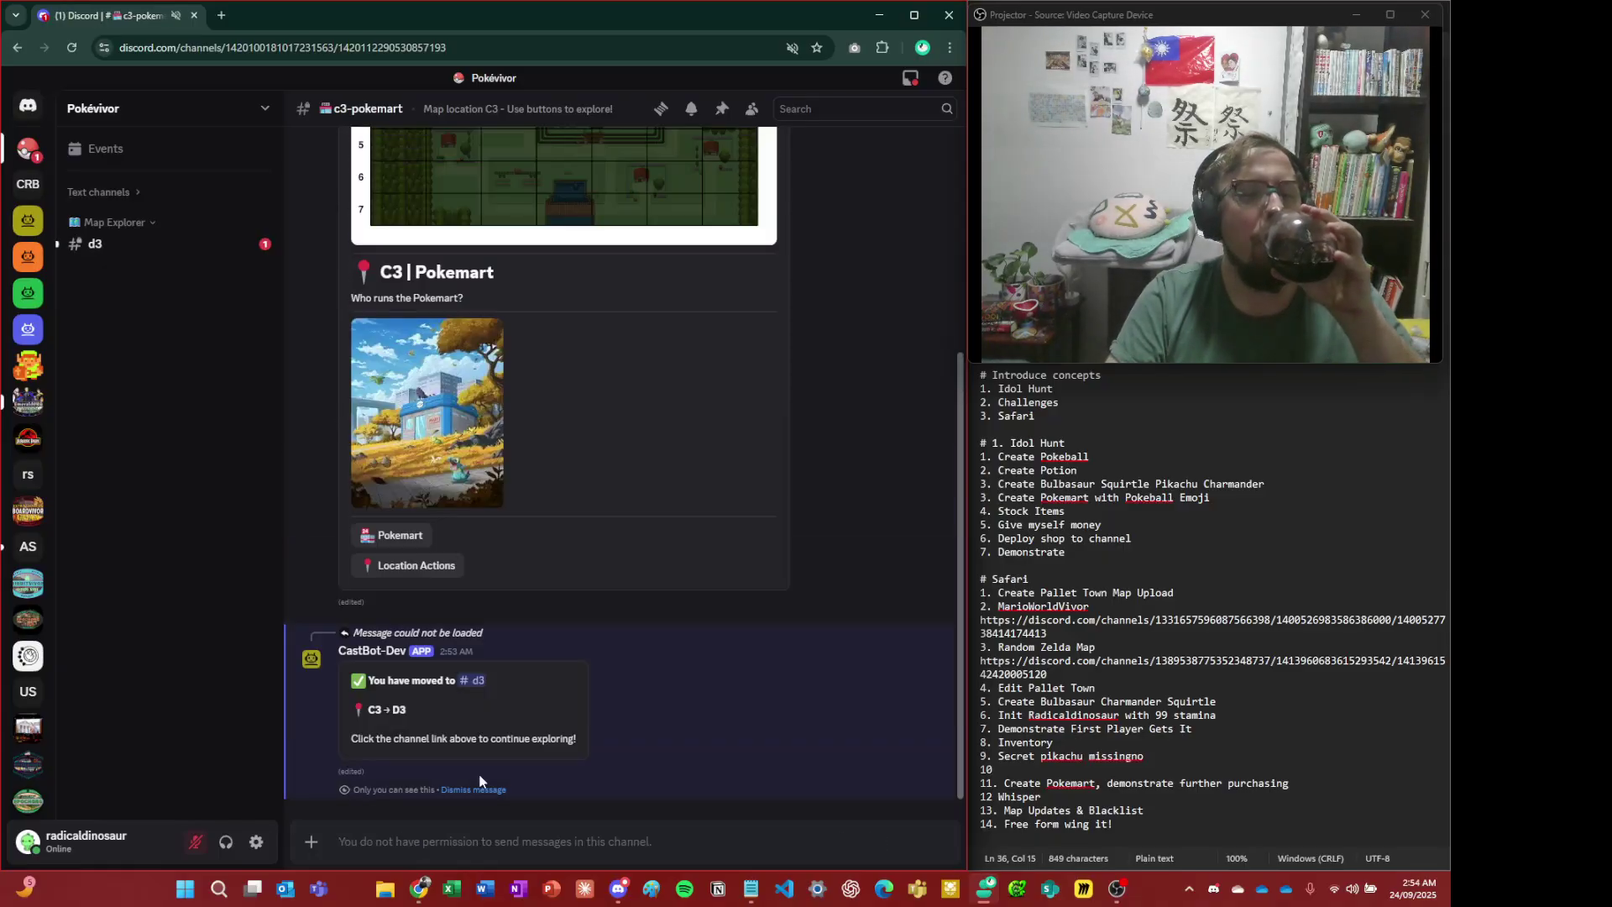
left_click(470, 680)
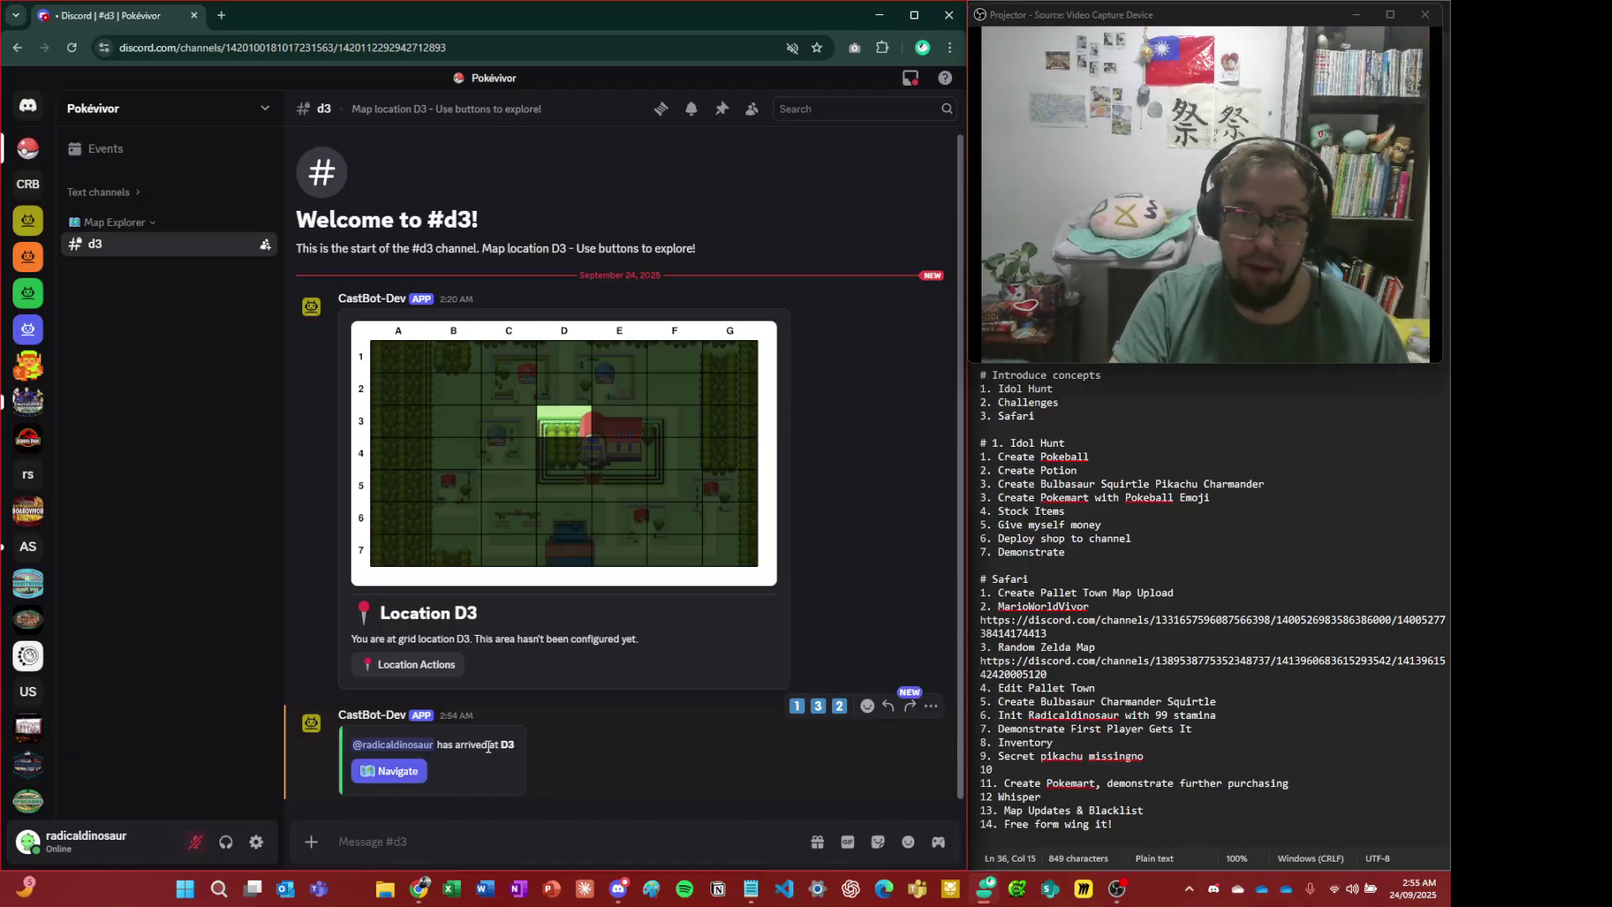
left_click(388, 771)
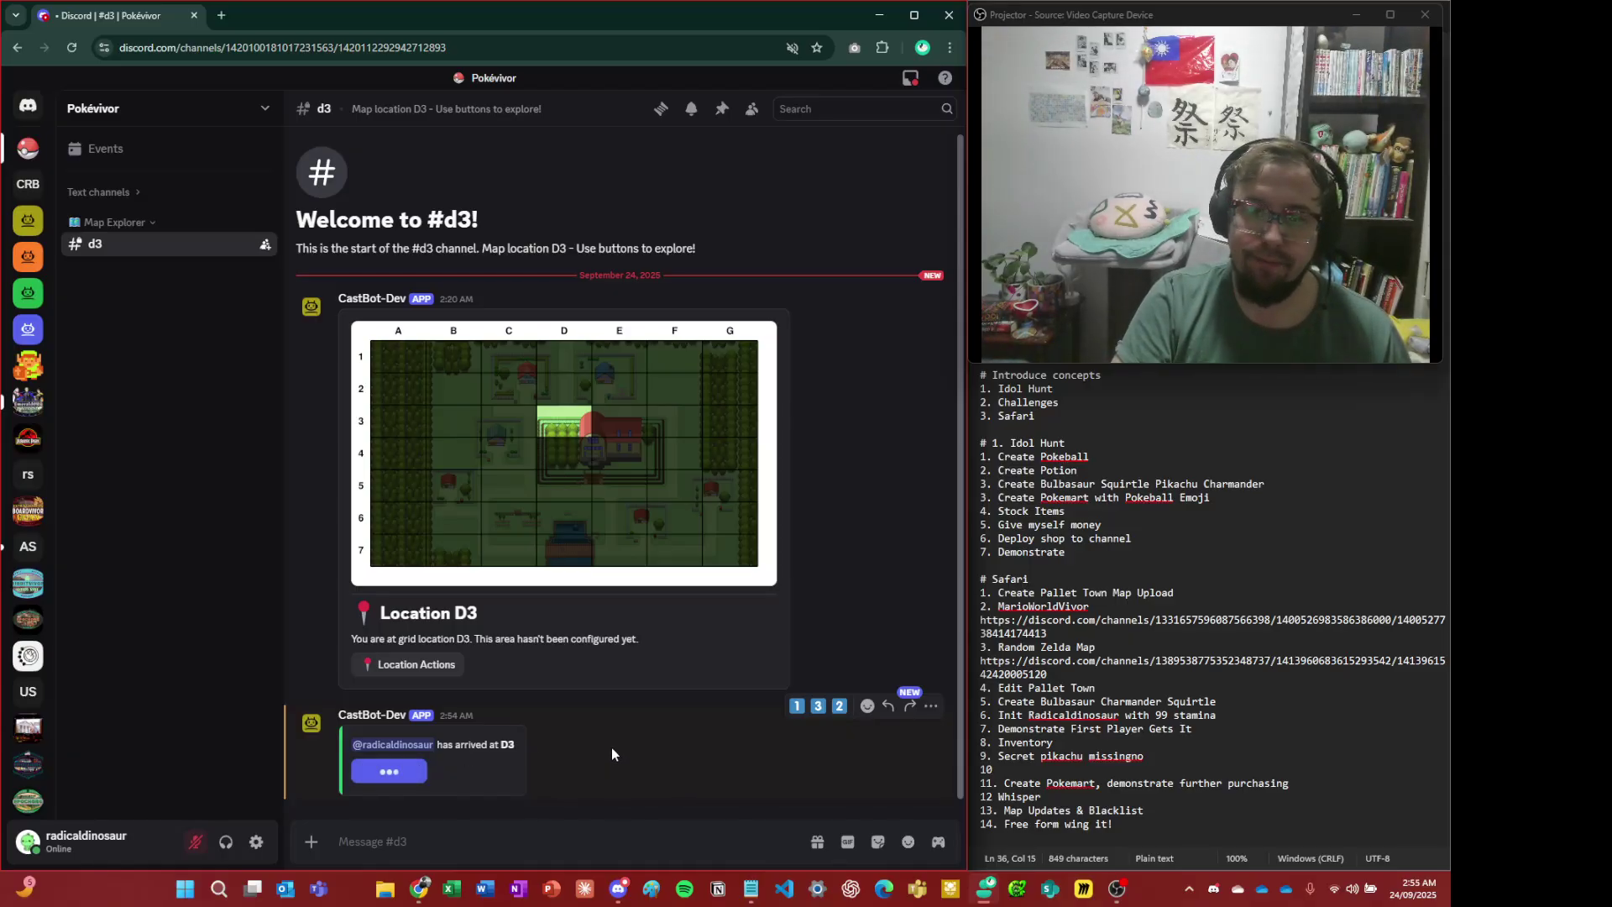
left_click(542, 727)
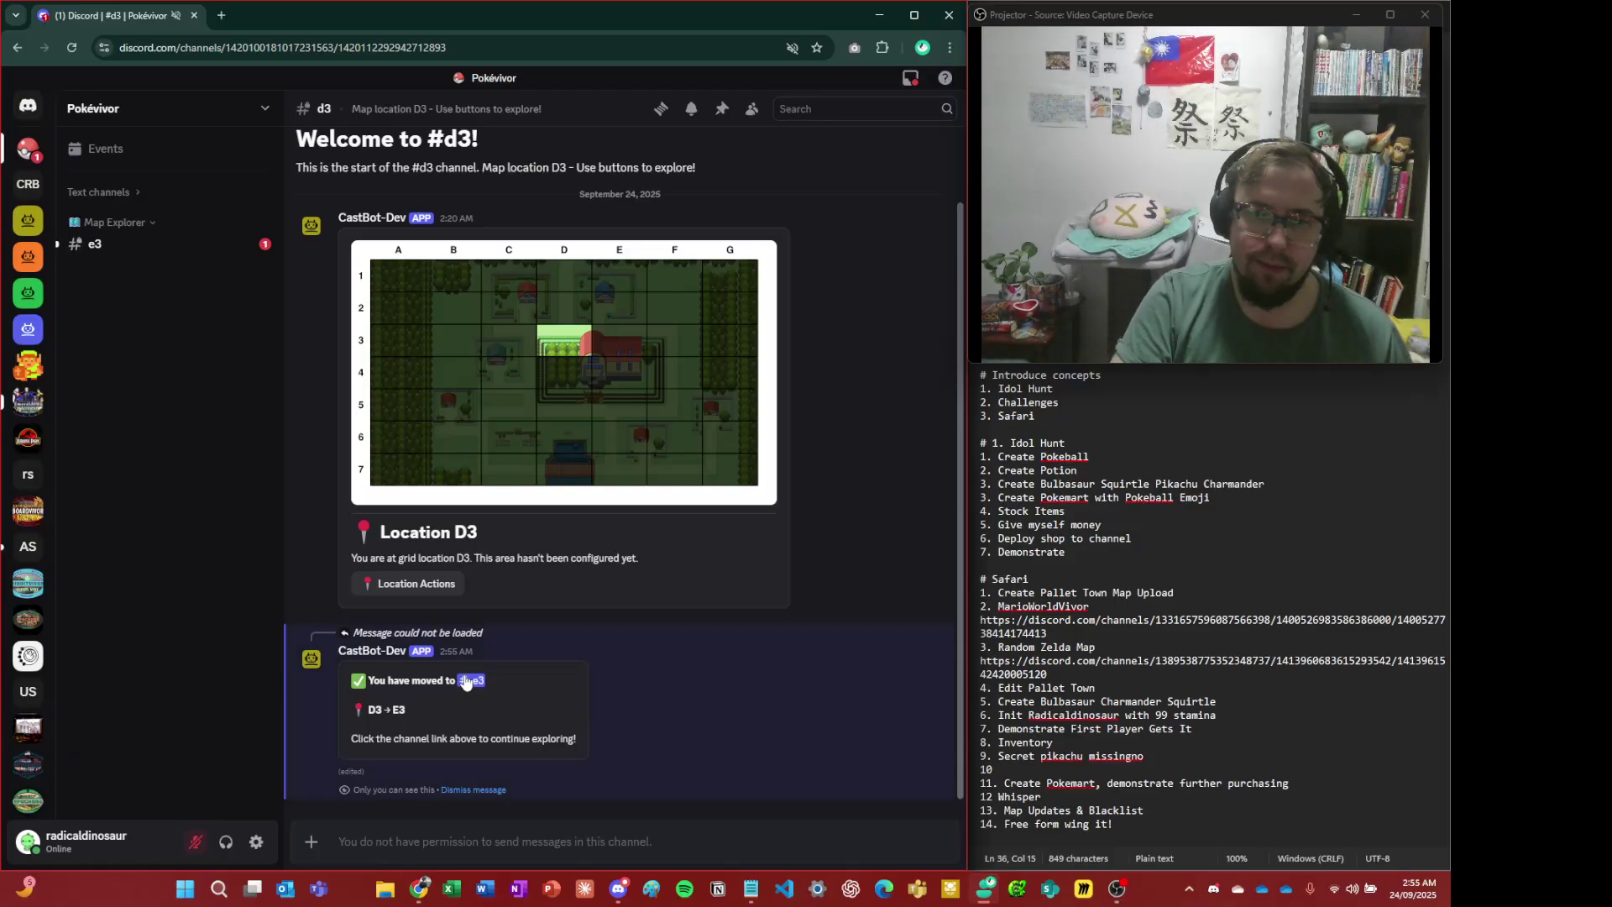
left_click(471, 680)
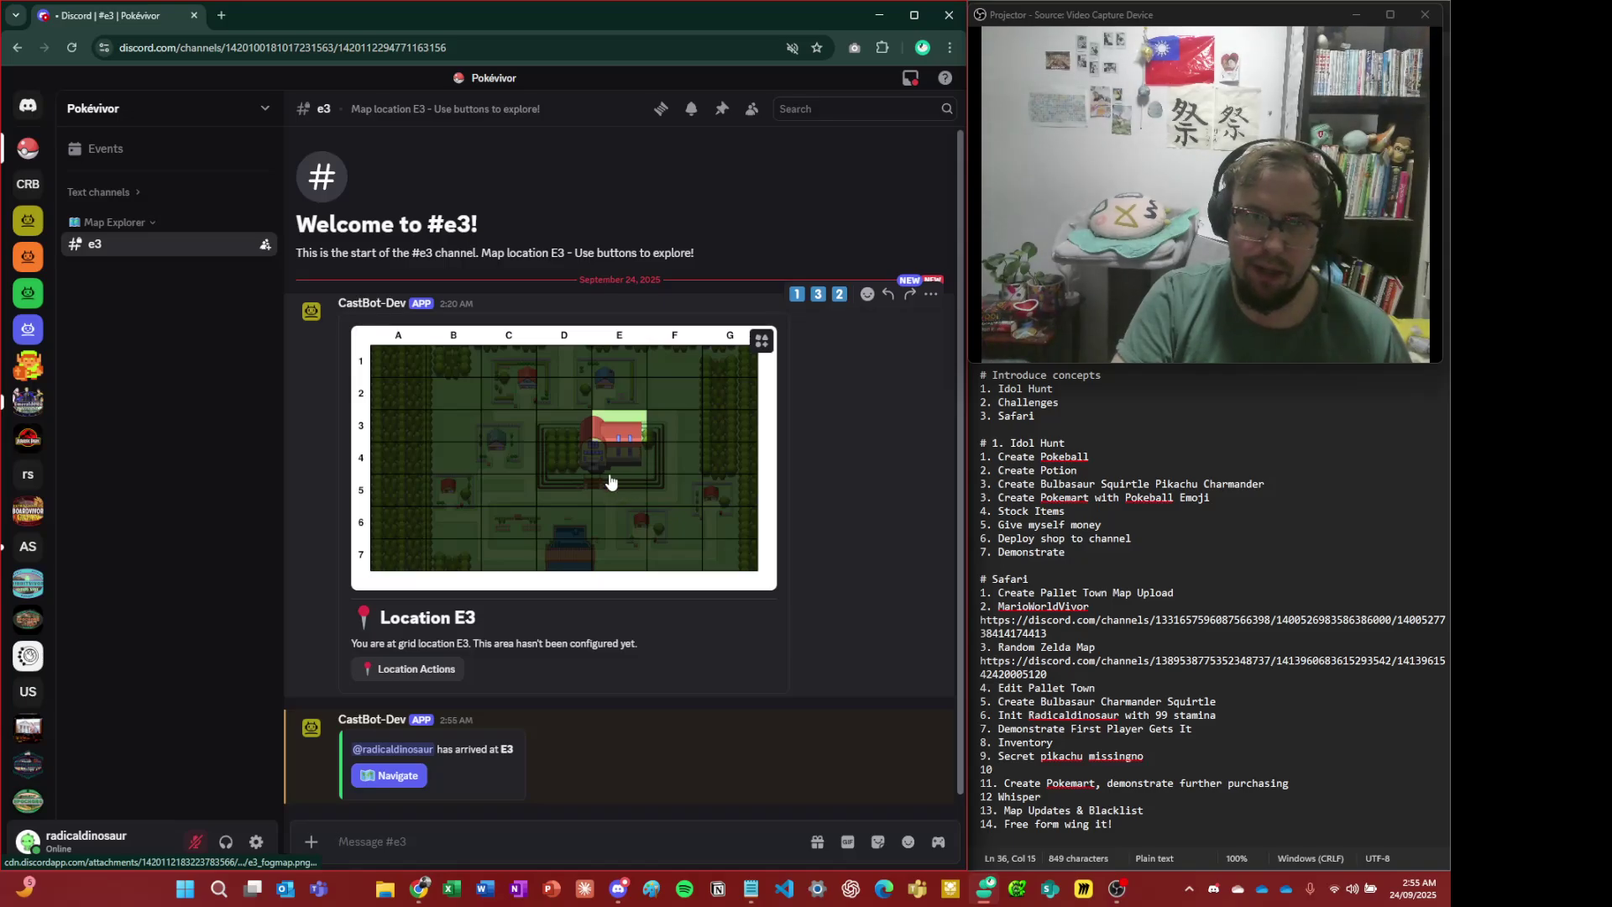
left_click(424, 774)
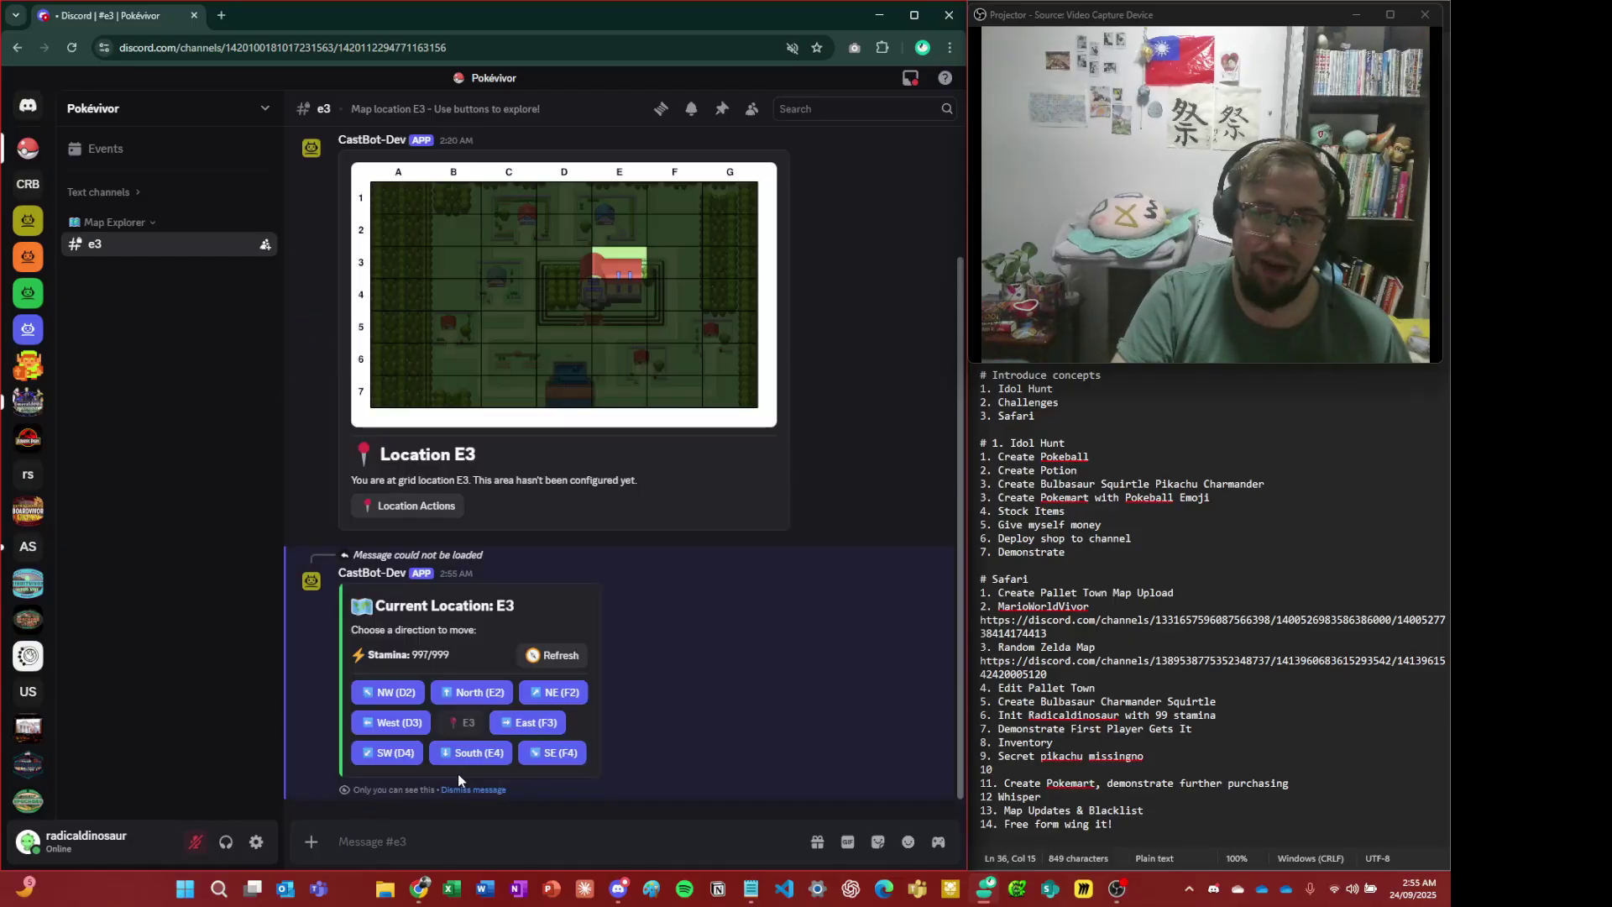
left_click(462, 755)
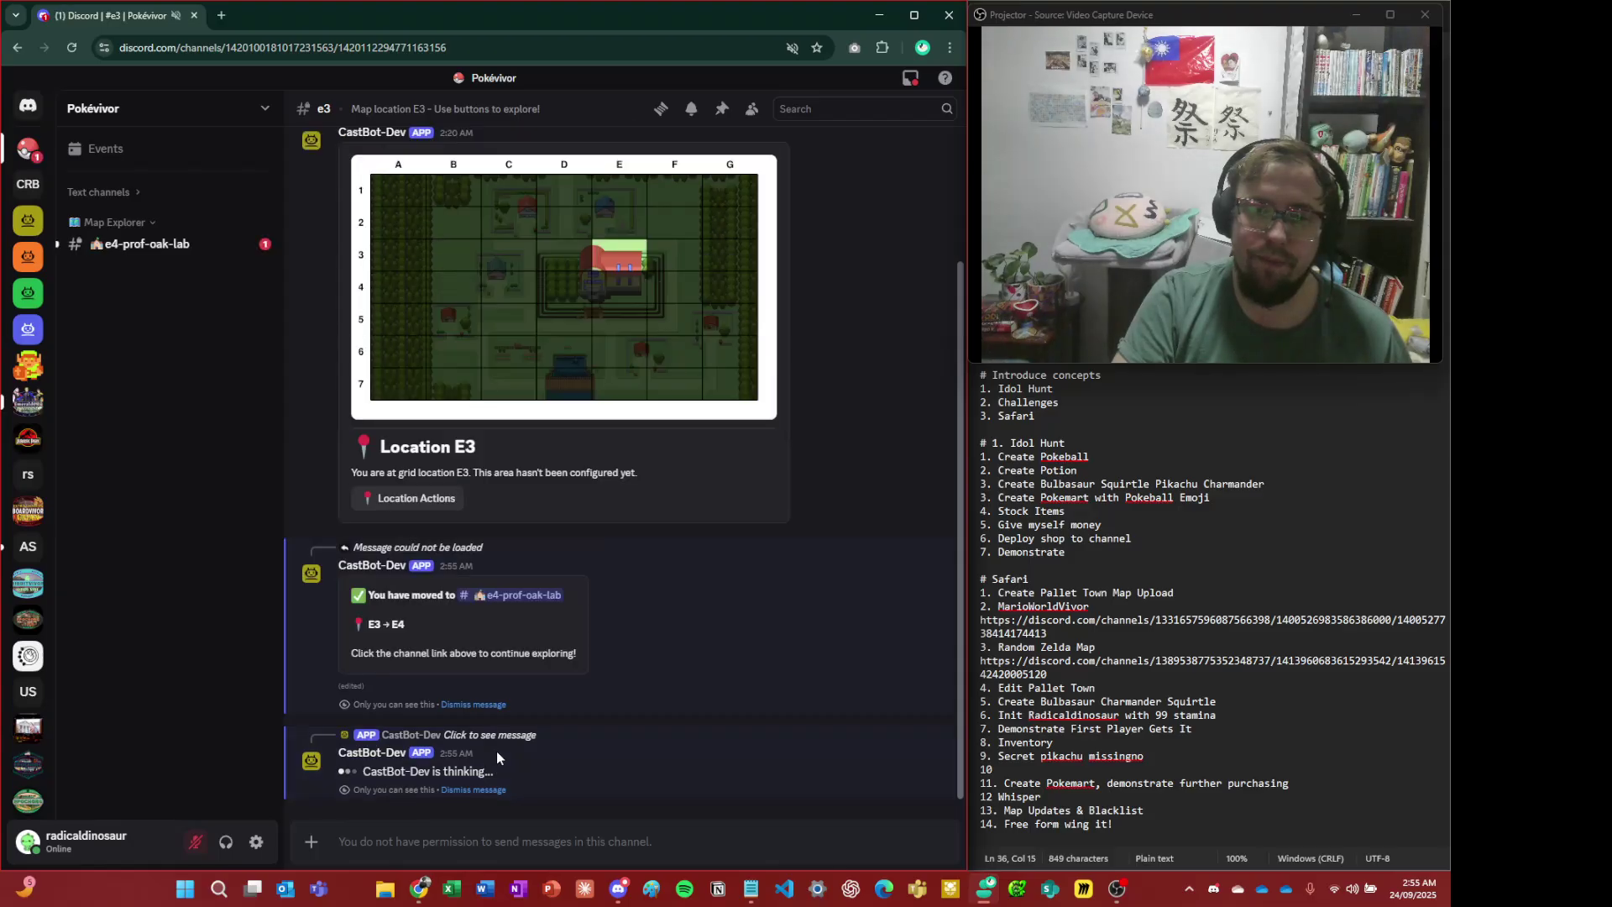
- In the e4-prof-oak-lab channel, send /menu to get the player menu
left_click(513, 684)
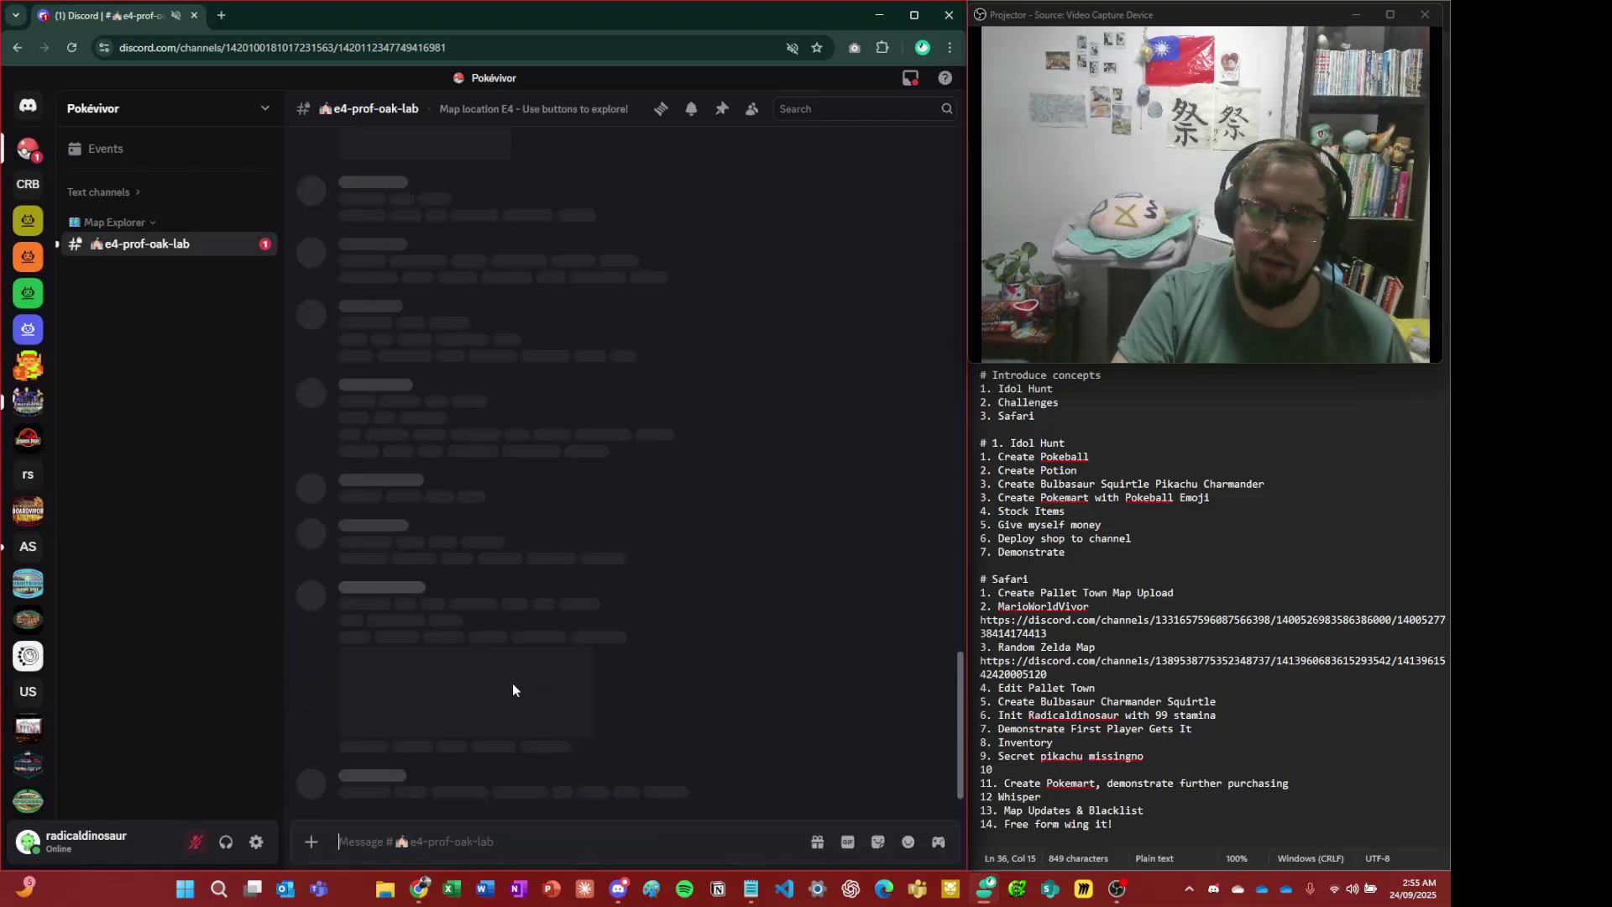
scroll(617, 708, "up", 3)
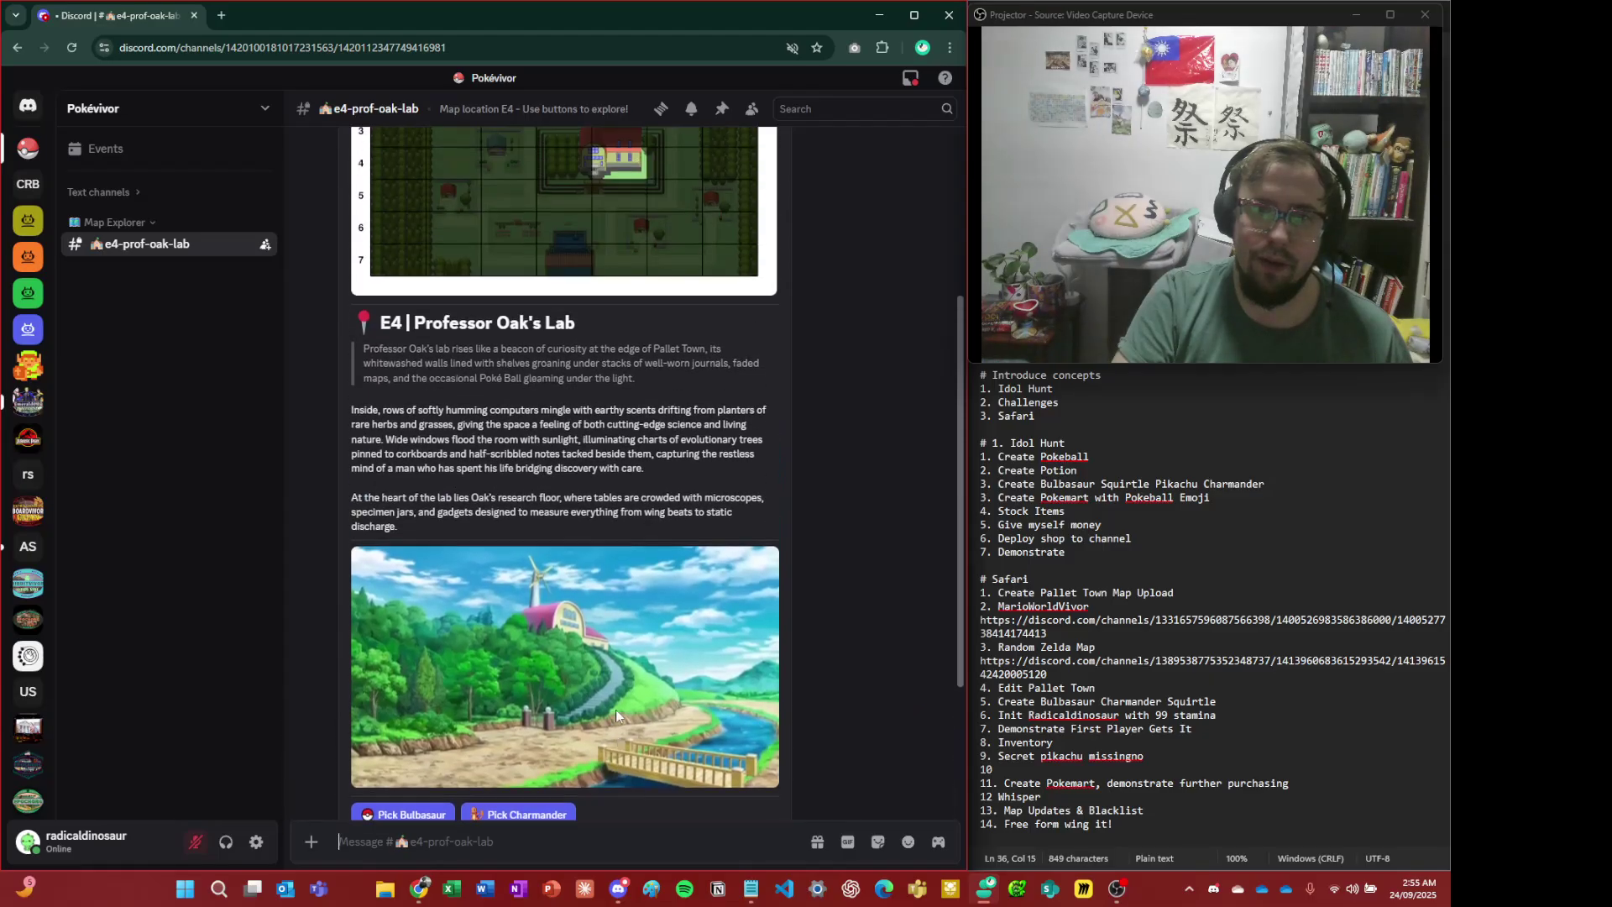
scroll(616, 709, "up", 4)
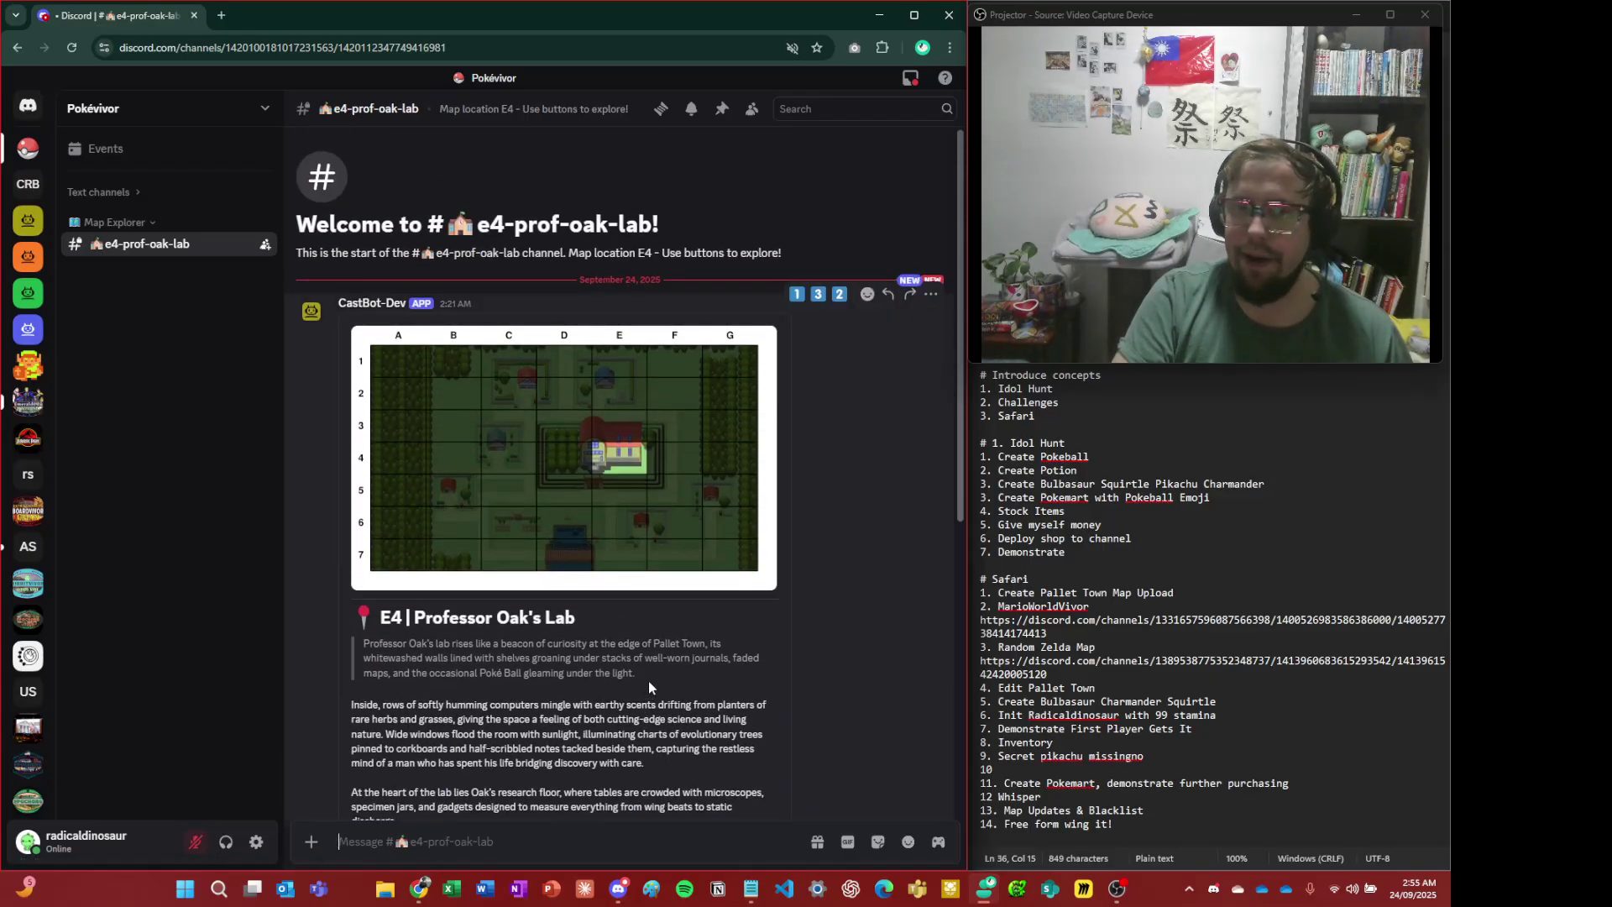
scroll(648, 682, "down", 3)
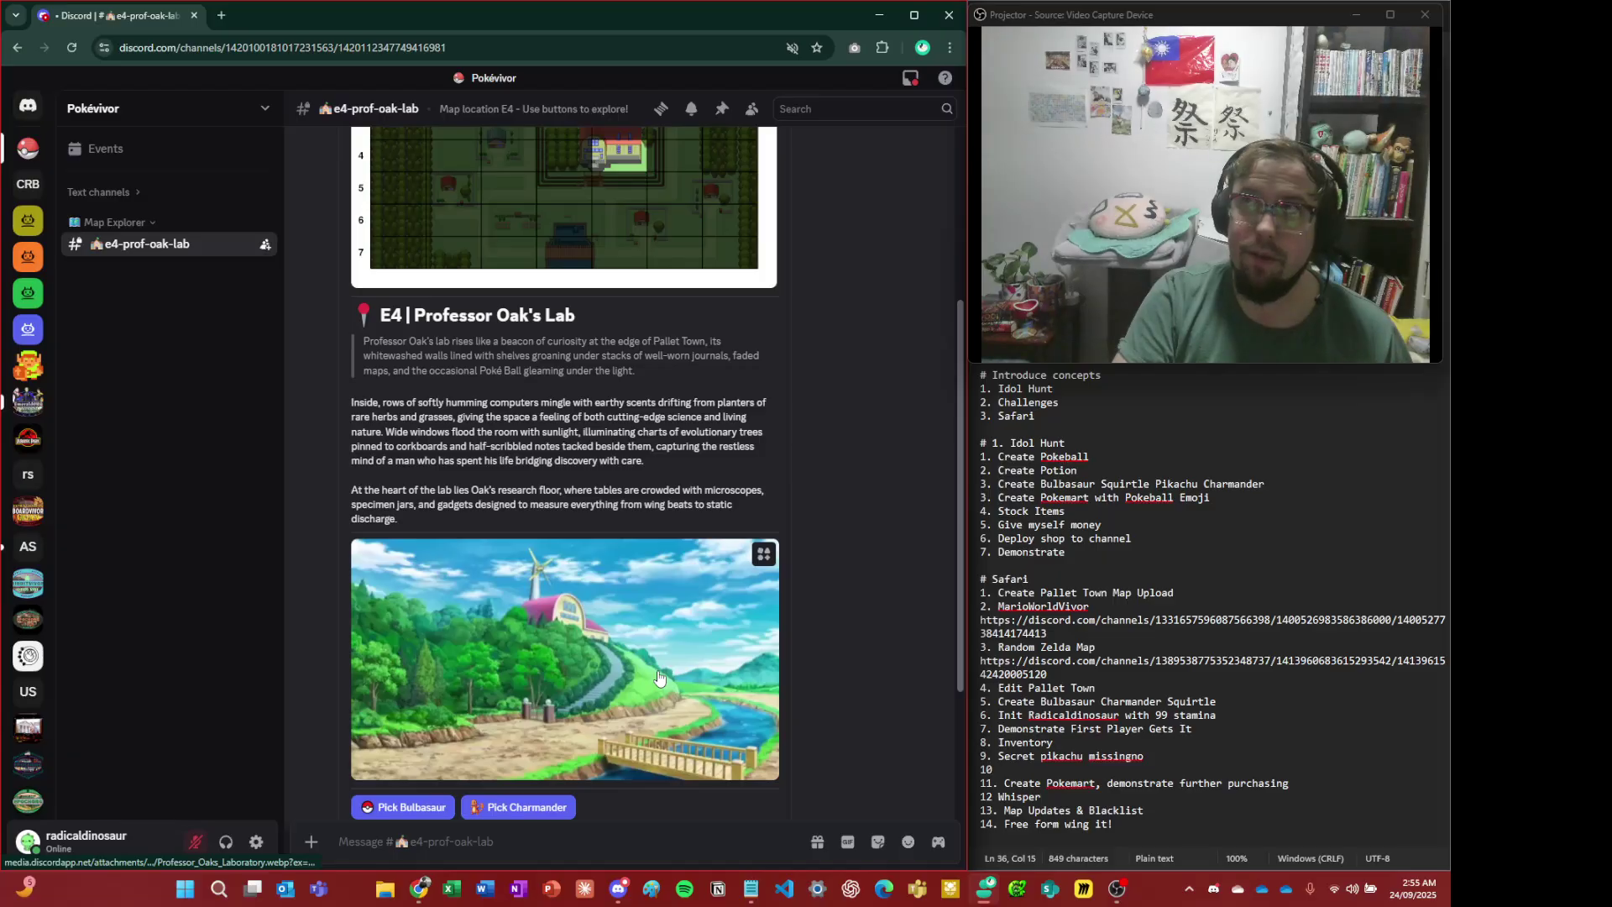
scroll(658, 671, "down", 2)
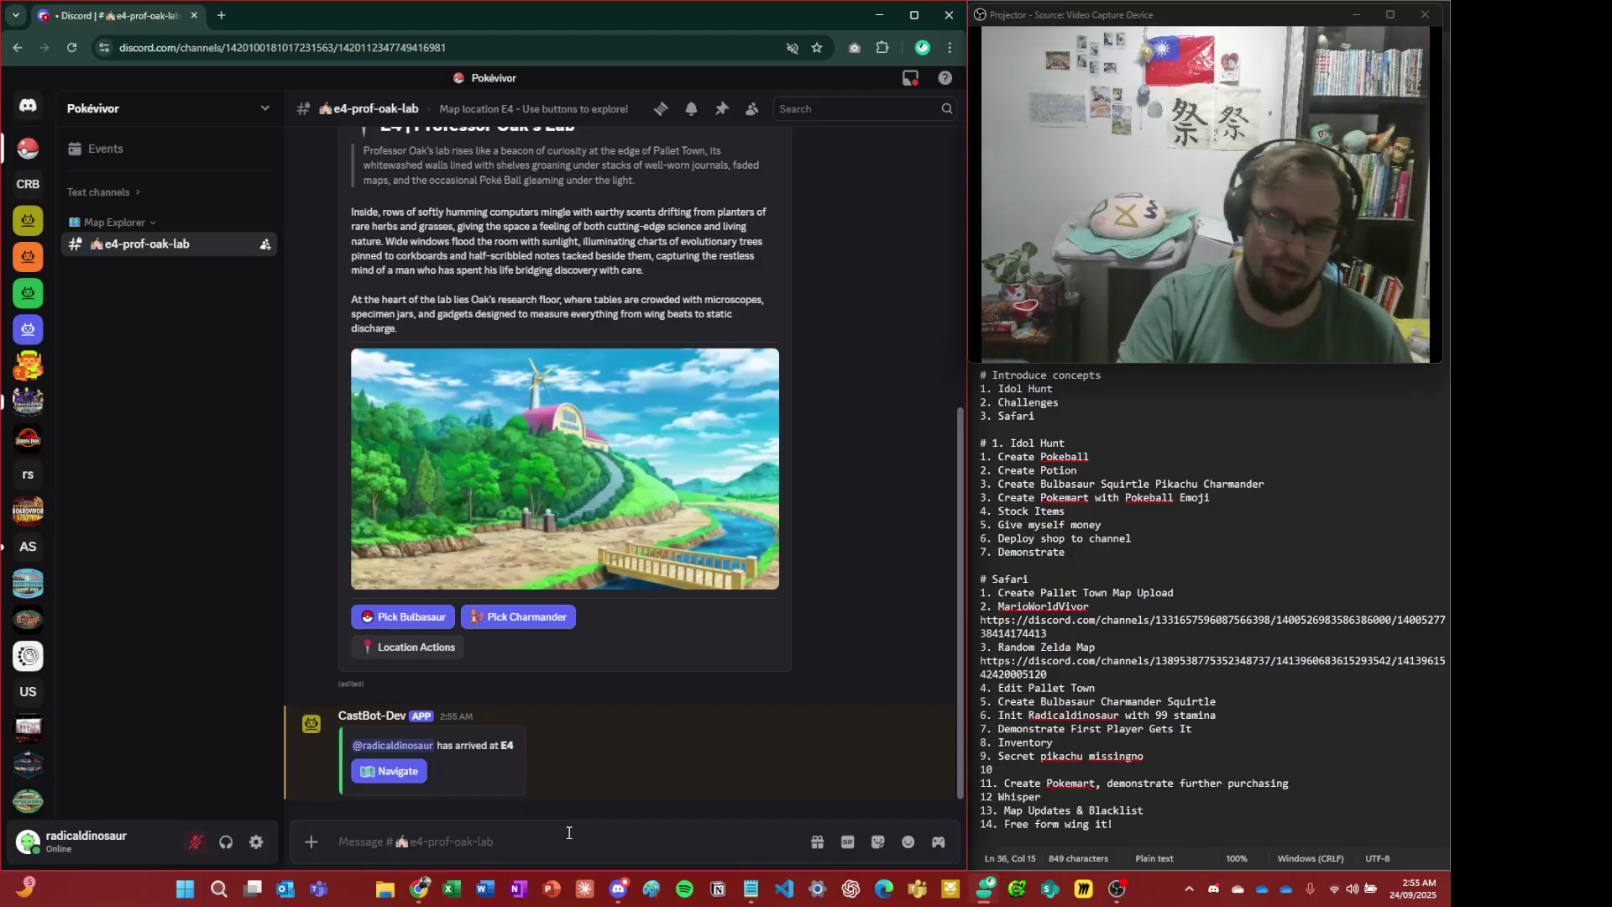
left_click(568, 832)
type("/menu")
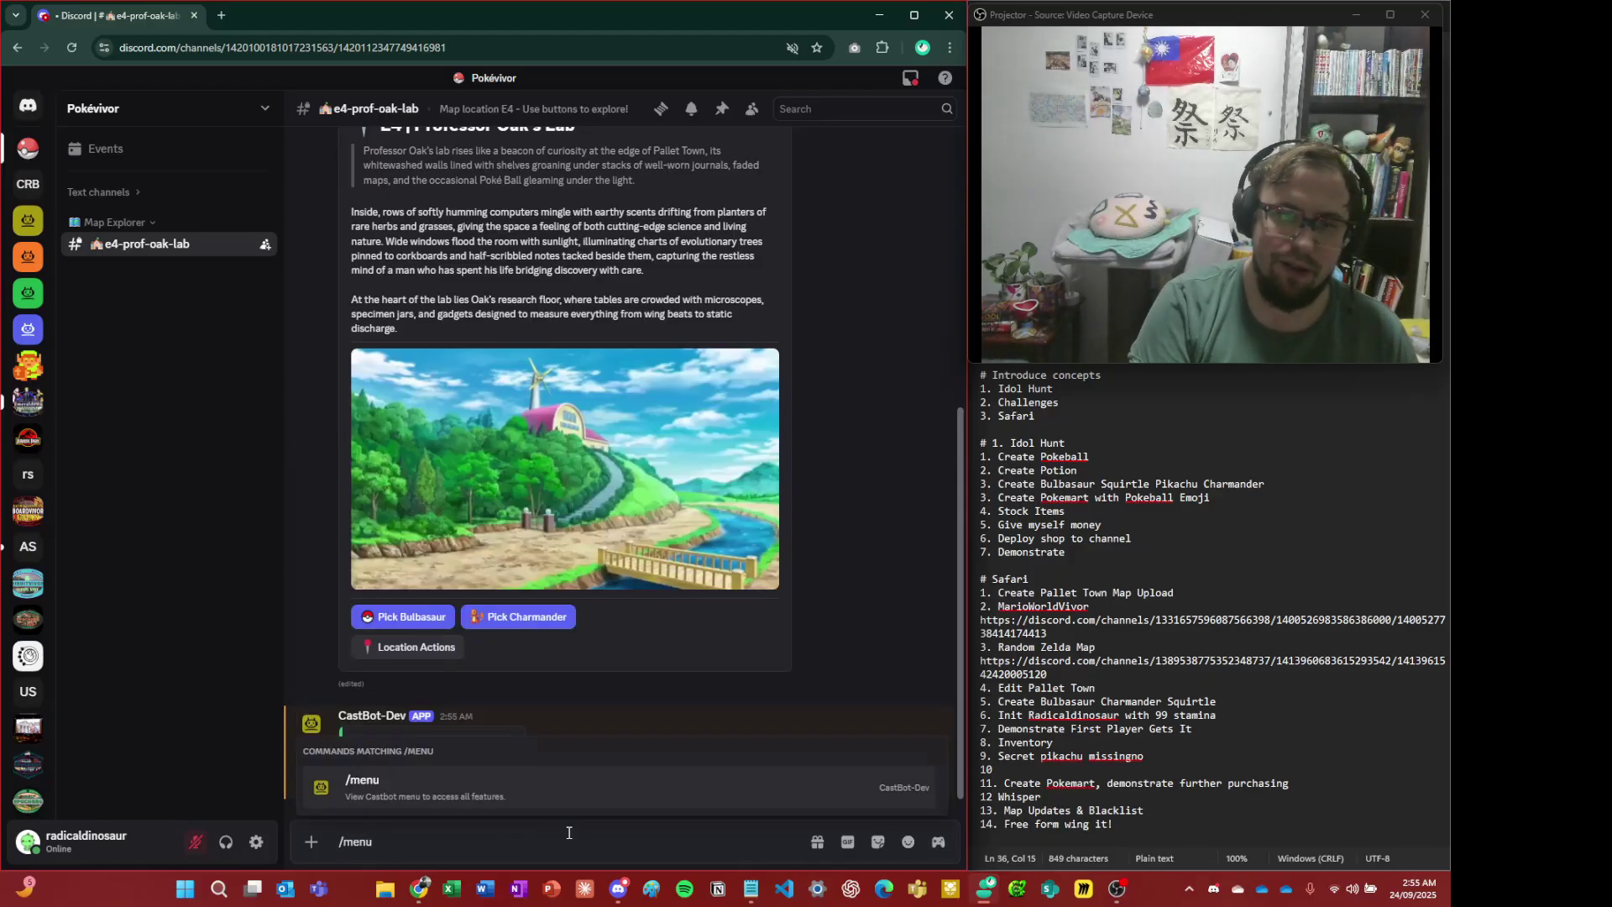
key("Return")
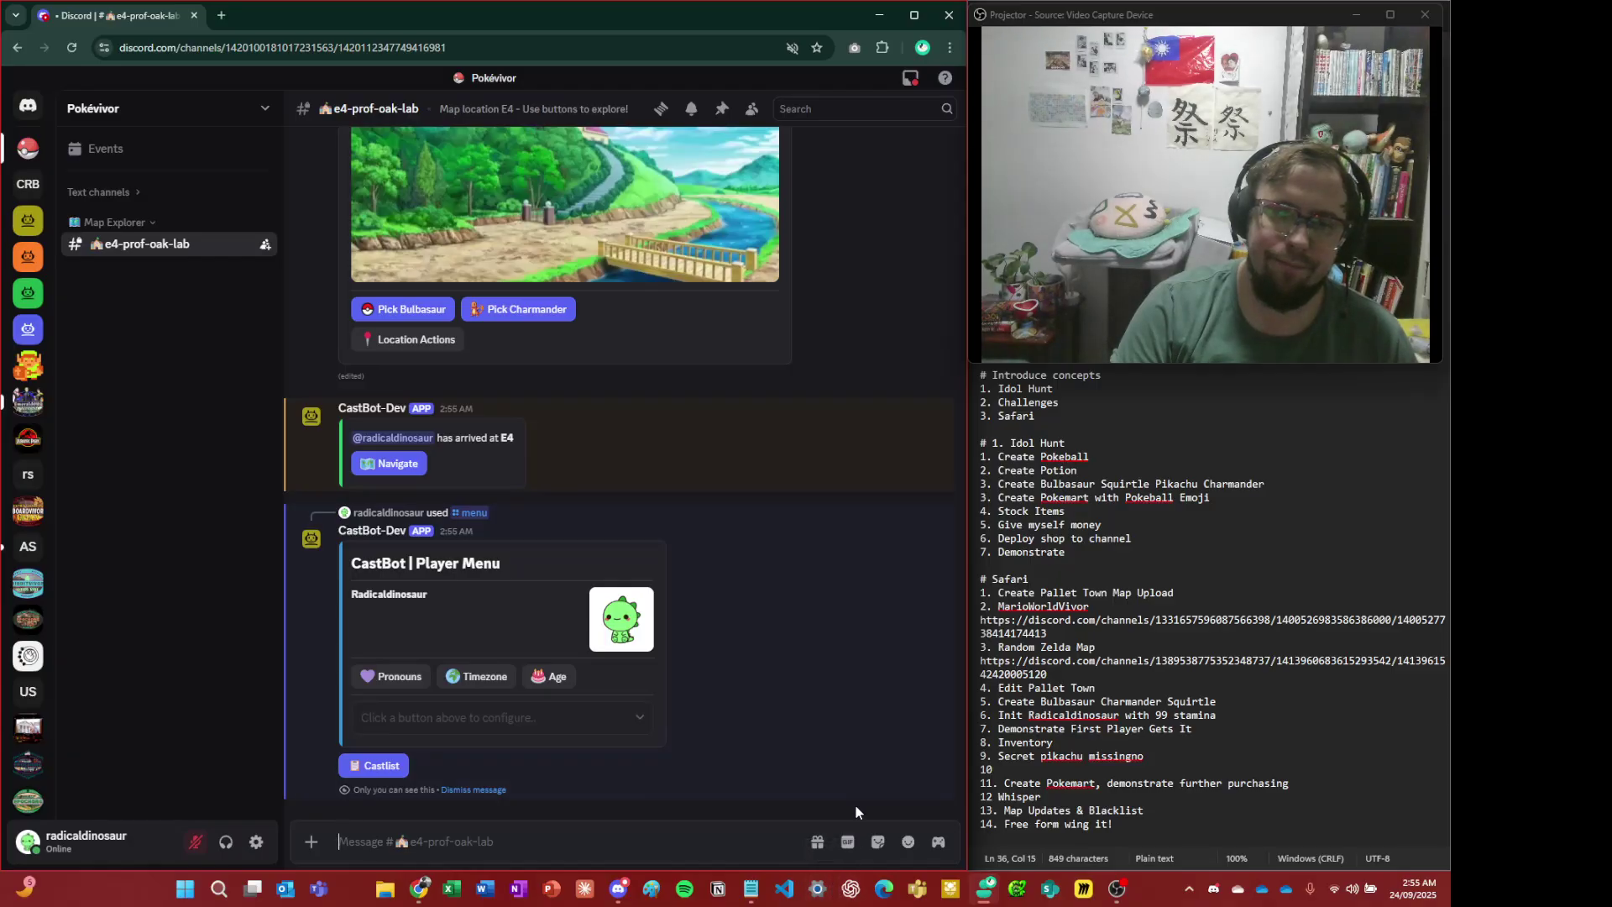
- Show Professor Oak's Lab location actions, then switch to the admin account's window
scroll(431, 457, "up", 15)
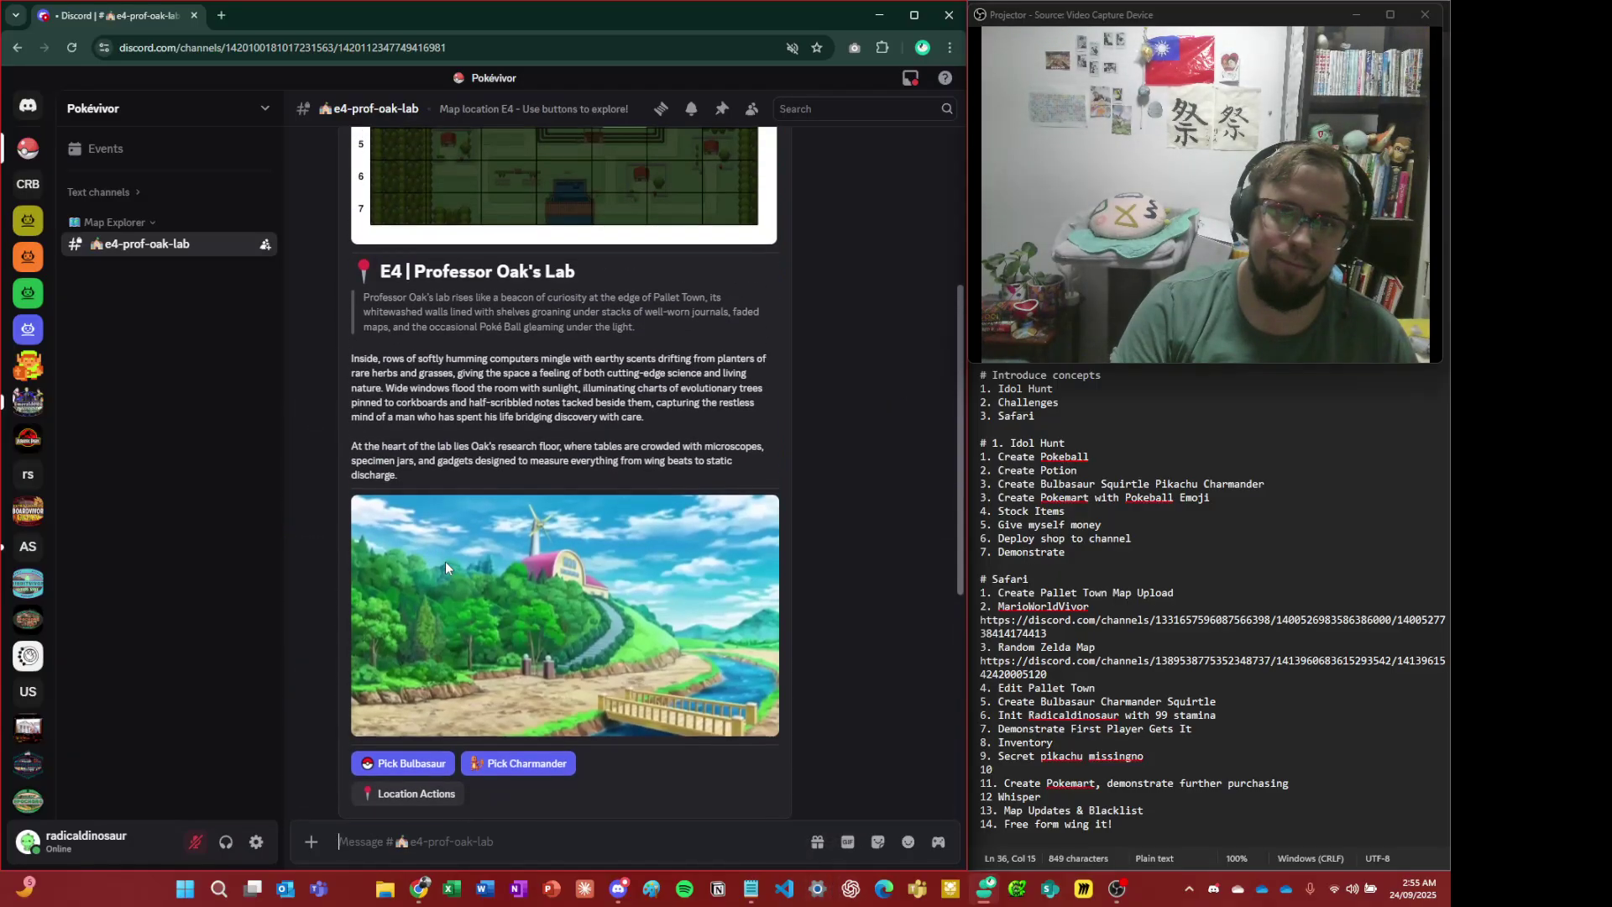
scroll(470, 575, "down", 10)
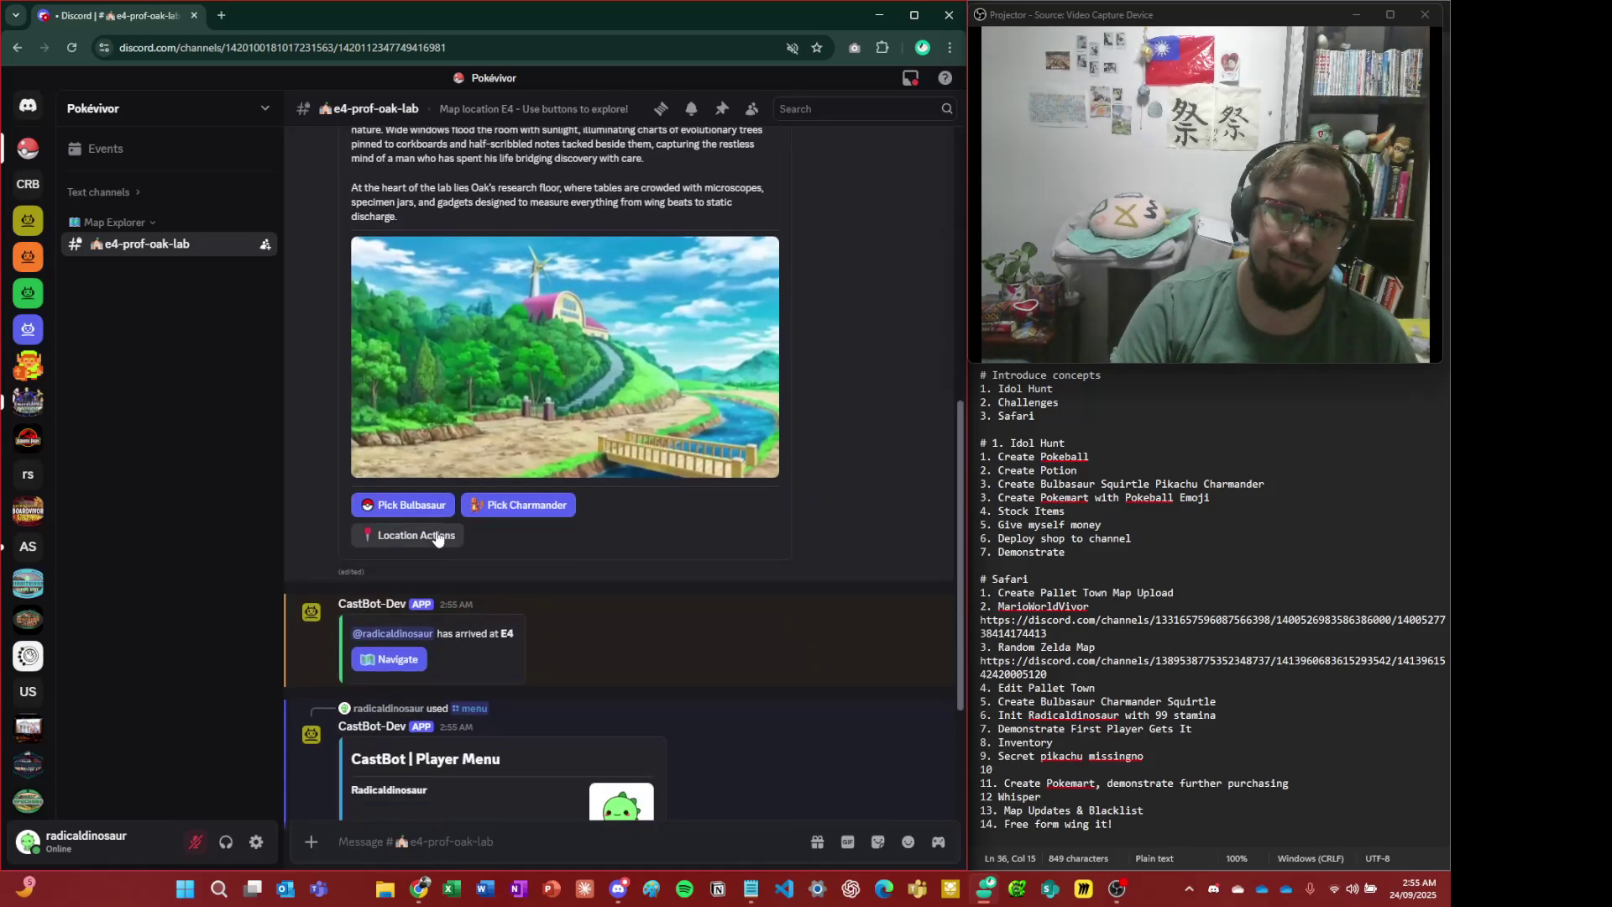
left_click(443, 541)
scroll(524, 575, "down", 2)
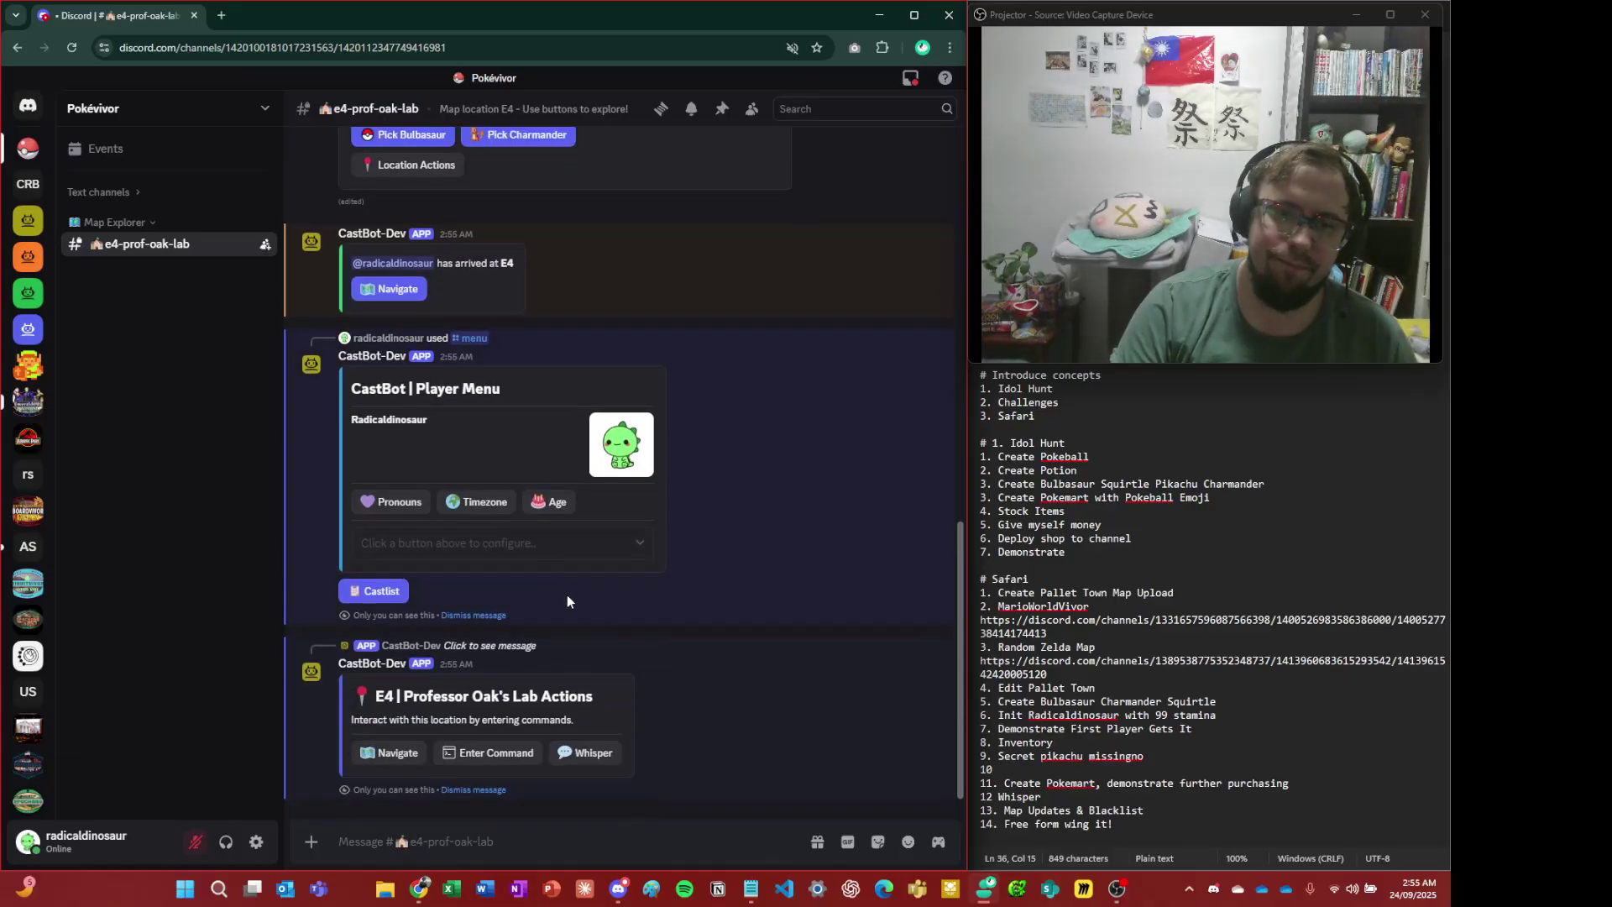
scroll(568, 602, "up", 7)
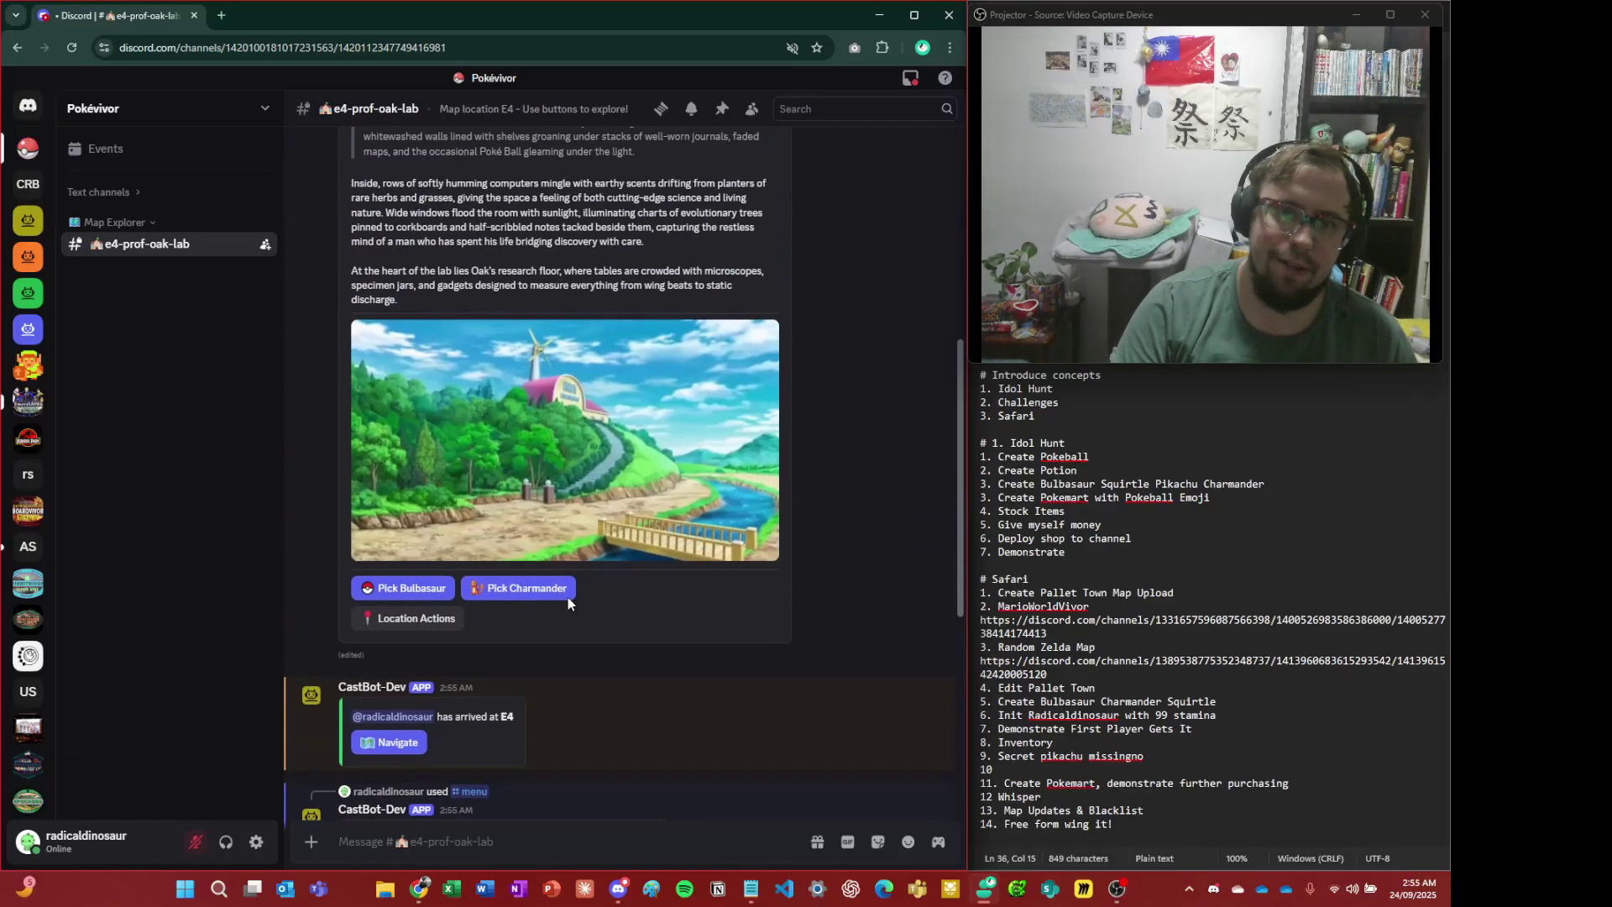
scroll(578, 597, "up", 4)
scroll(587, 596, "down", 12)
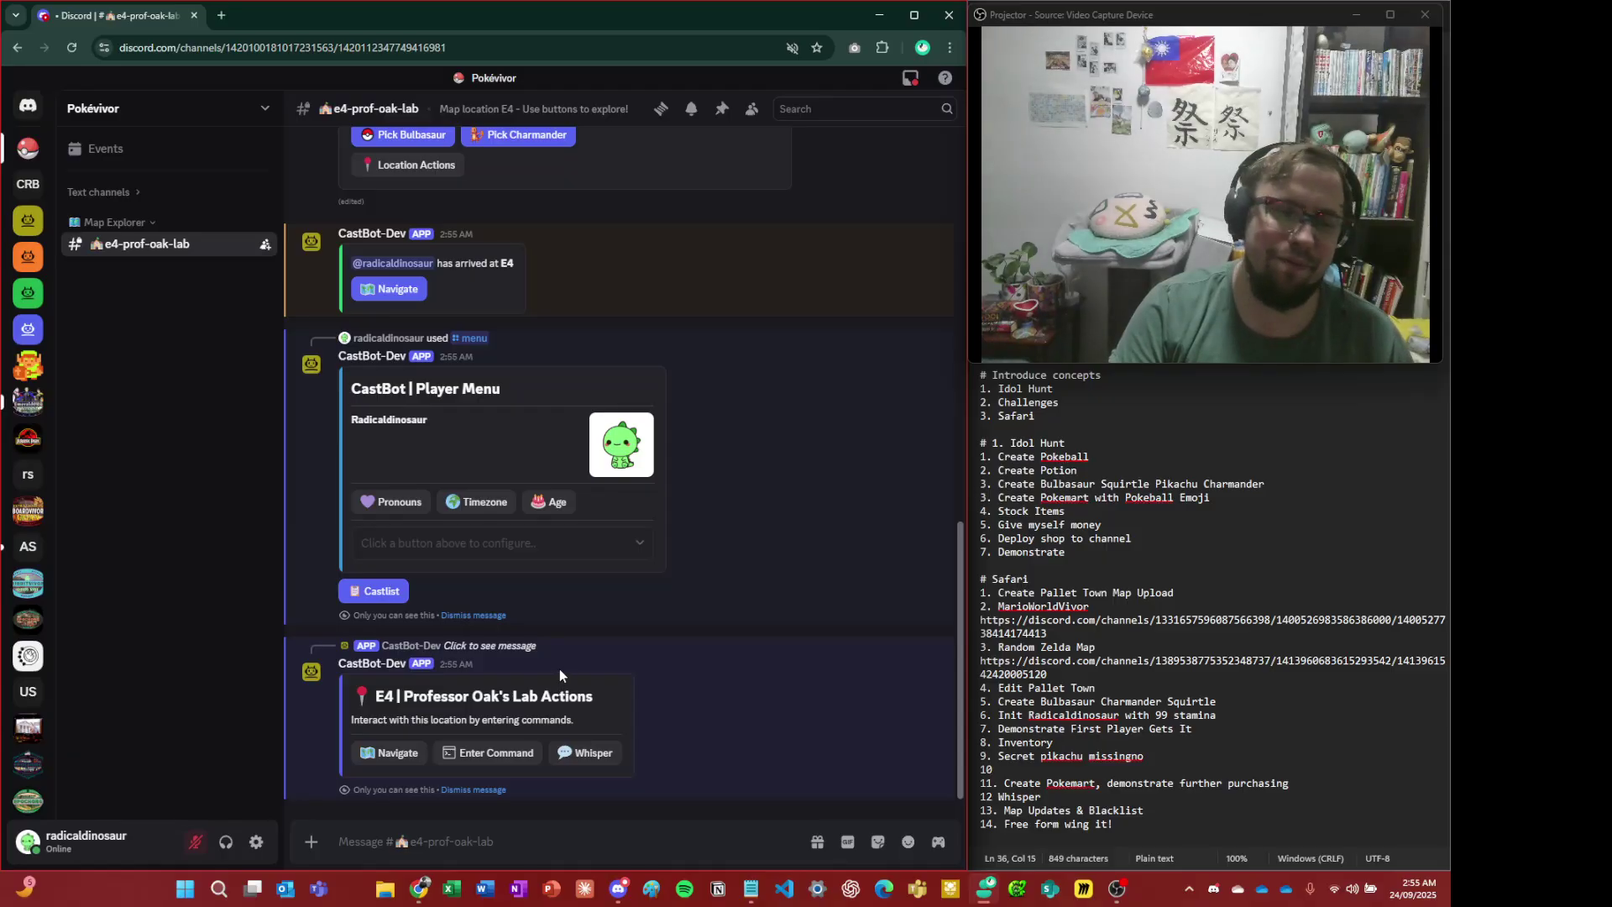
key("alt+Tab")
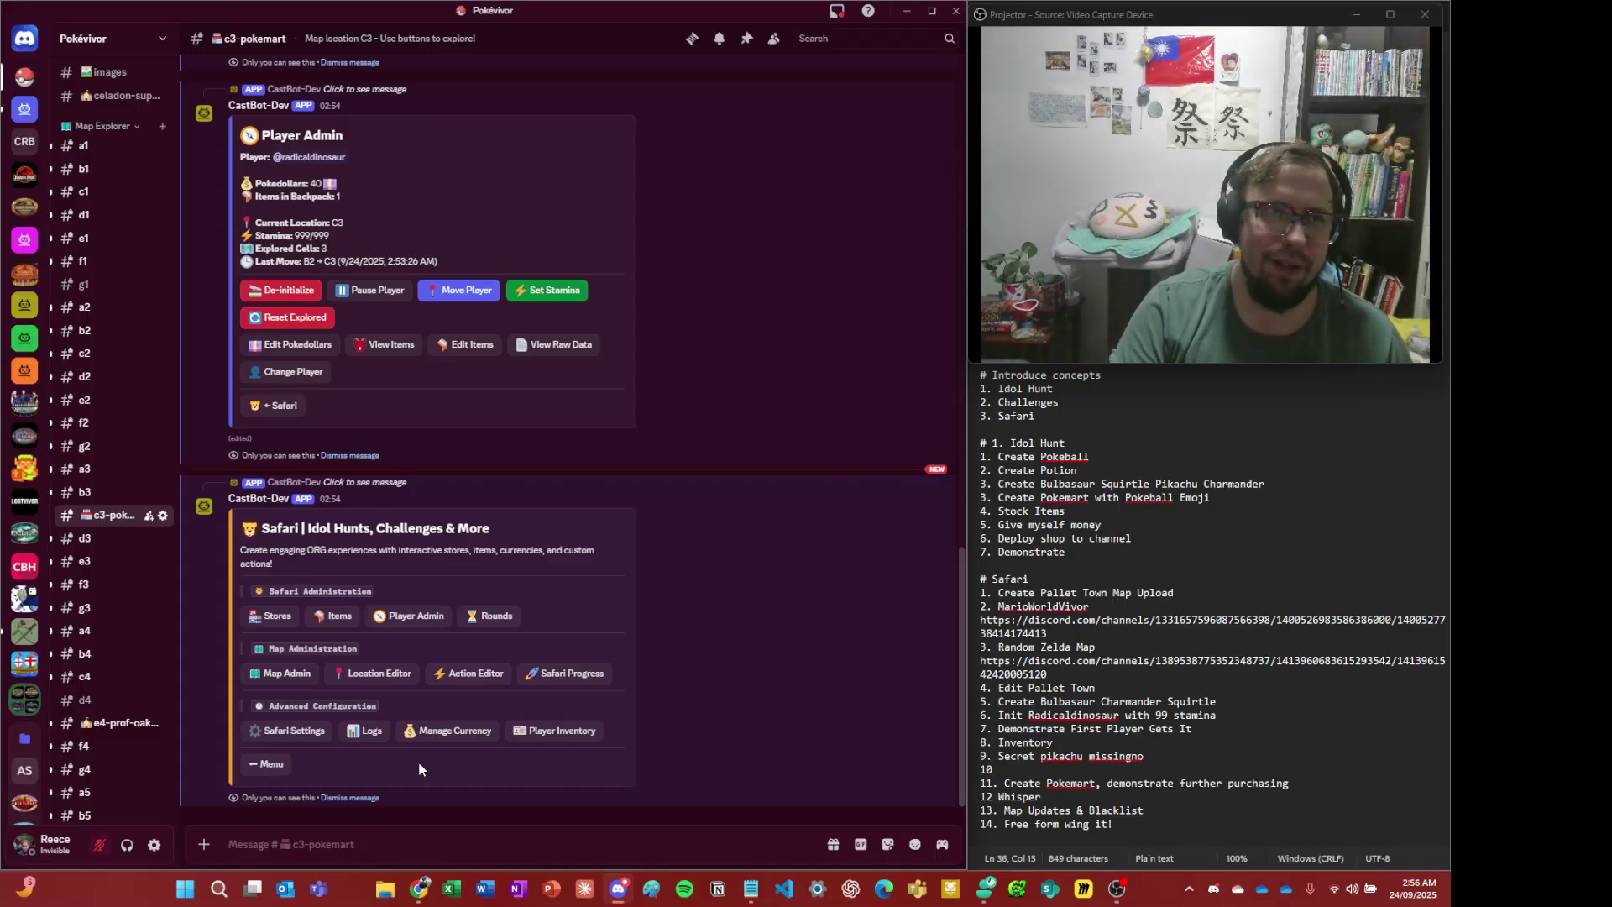
- Back in the player's window, dismiss the Lab Actions and Player Menu messages
key("alt+Tab")
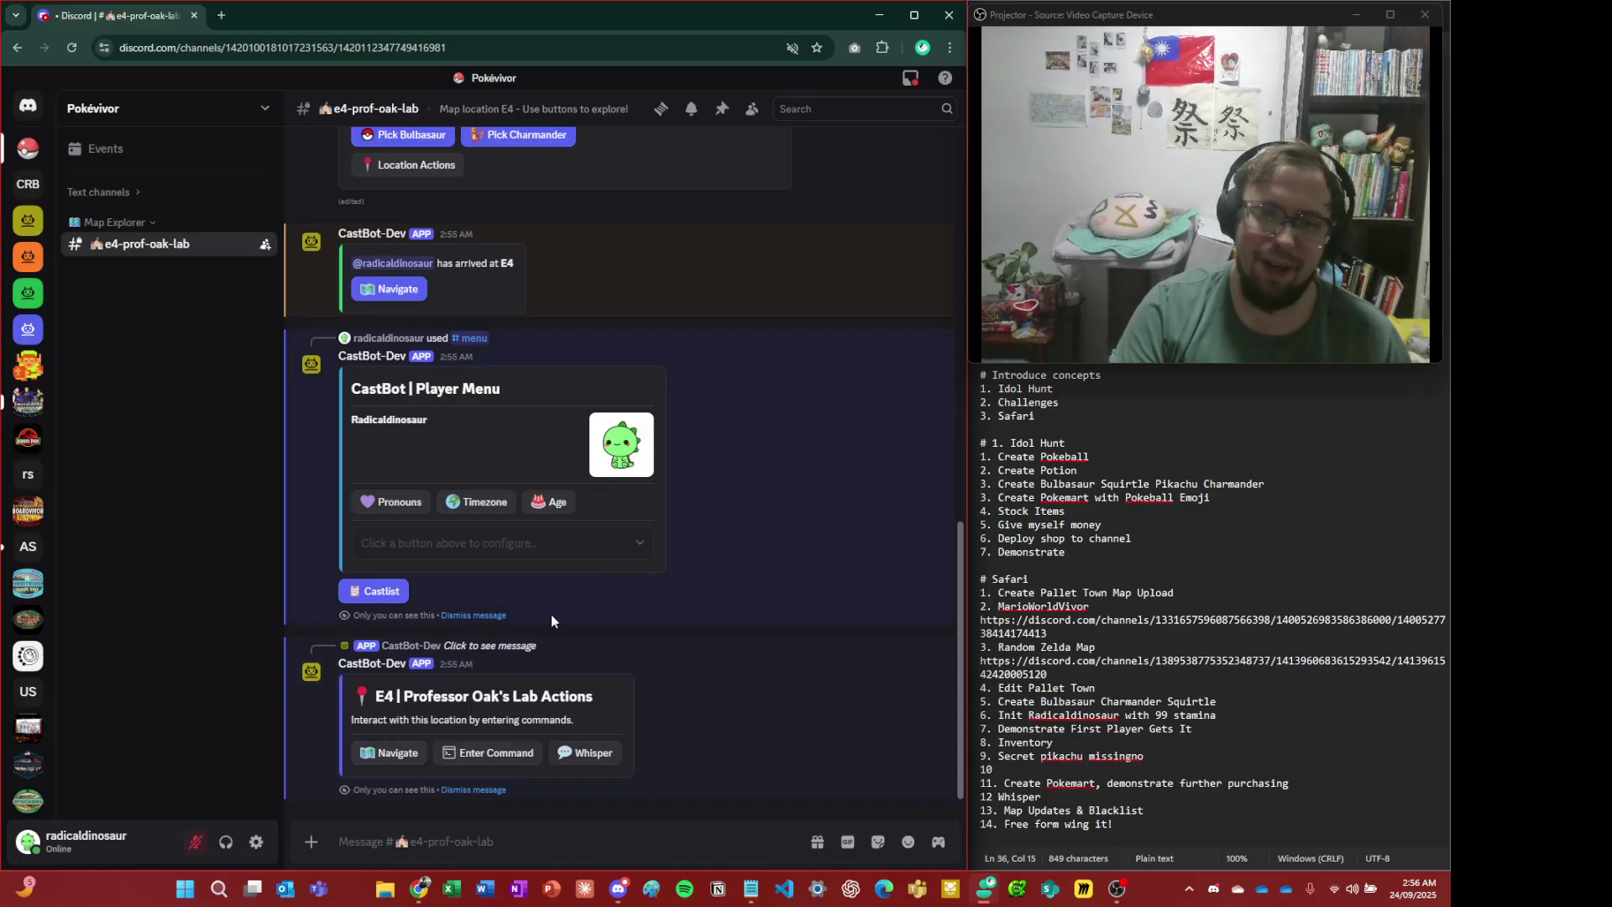
left_click(497, 790)
left_click(497, 786)
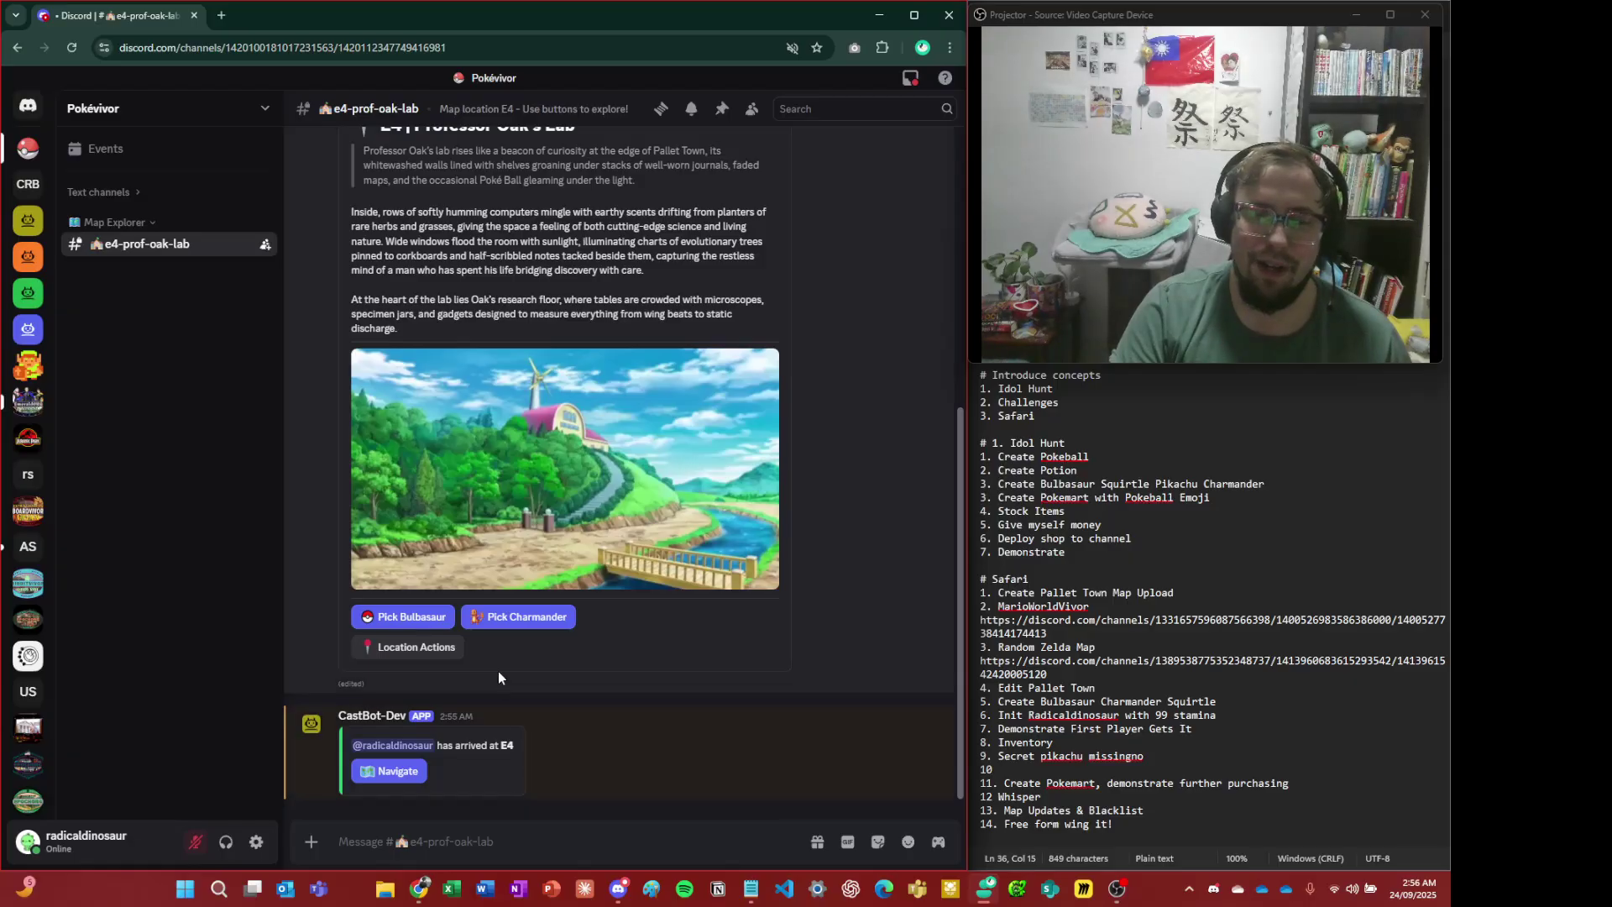
scroll(497, 671, "up", 4)
scroll(502, 618, "up", 3)
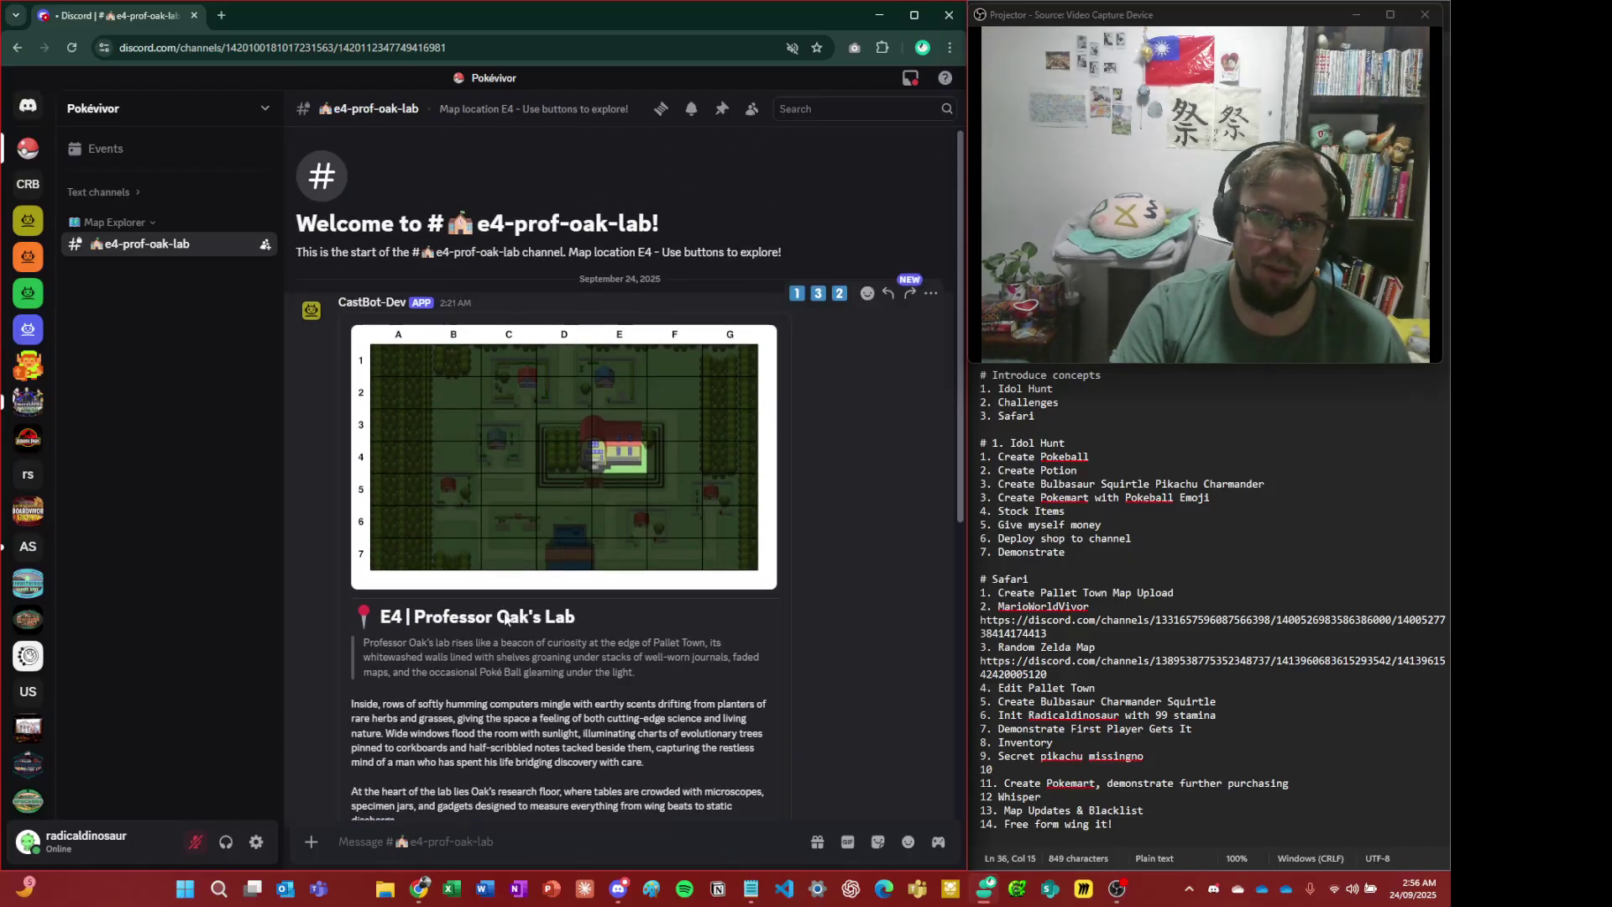
scroll(504, 613, "down", 6)
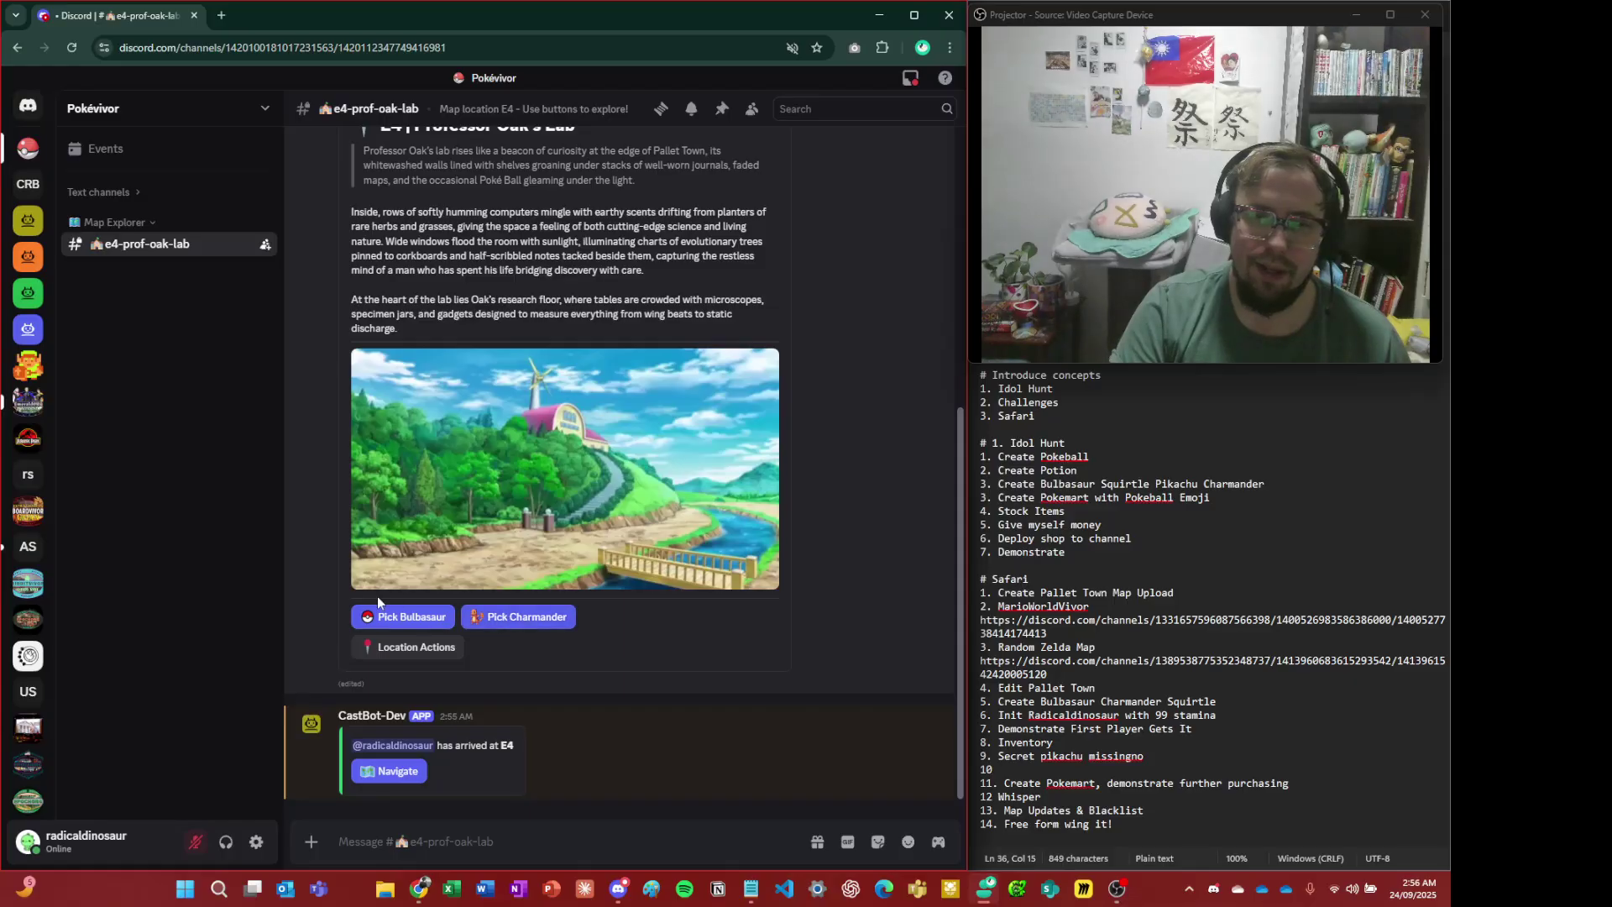
- Pick Bulbasaur, dismiss the 1x Bulbasaur notice, and return to the admin window
left_click(375, 623)
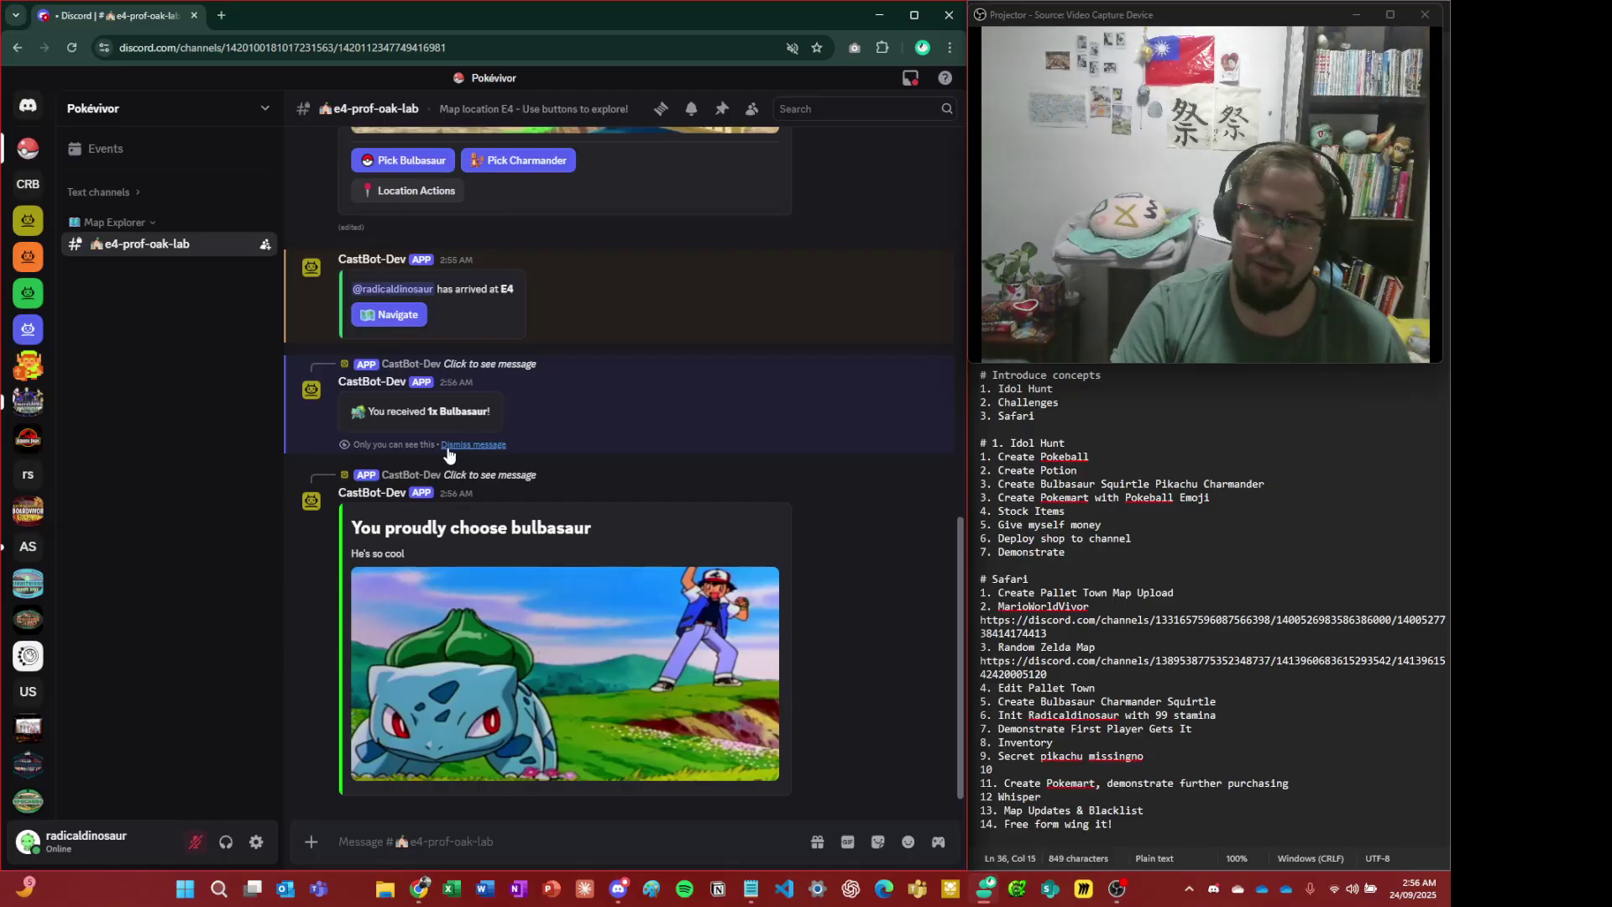
left_click(448, 446)
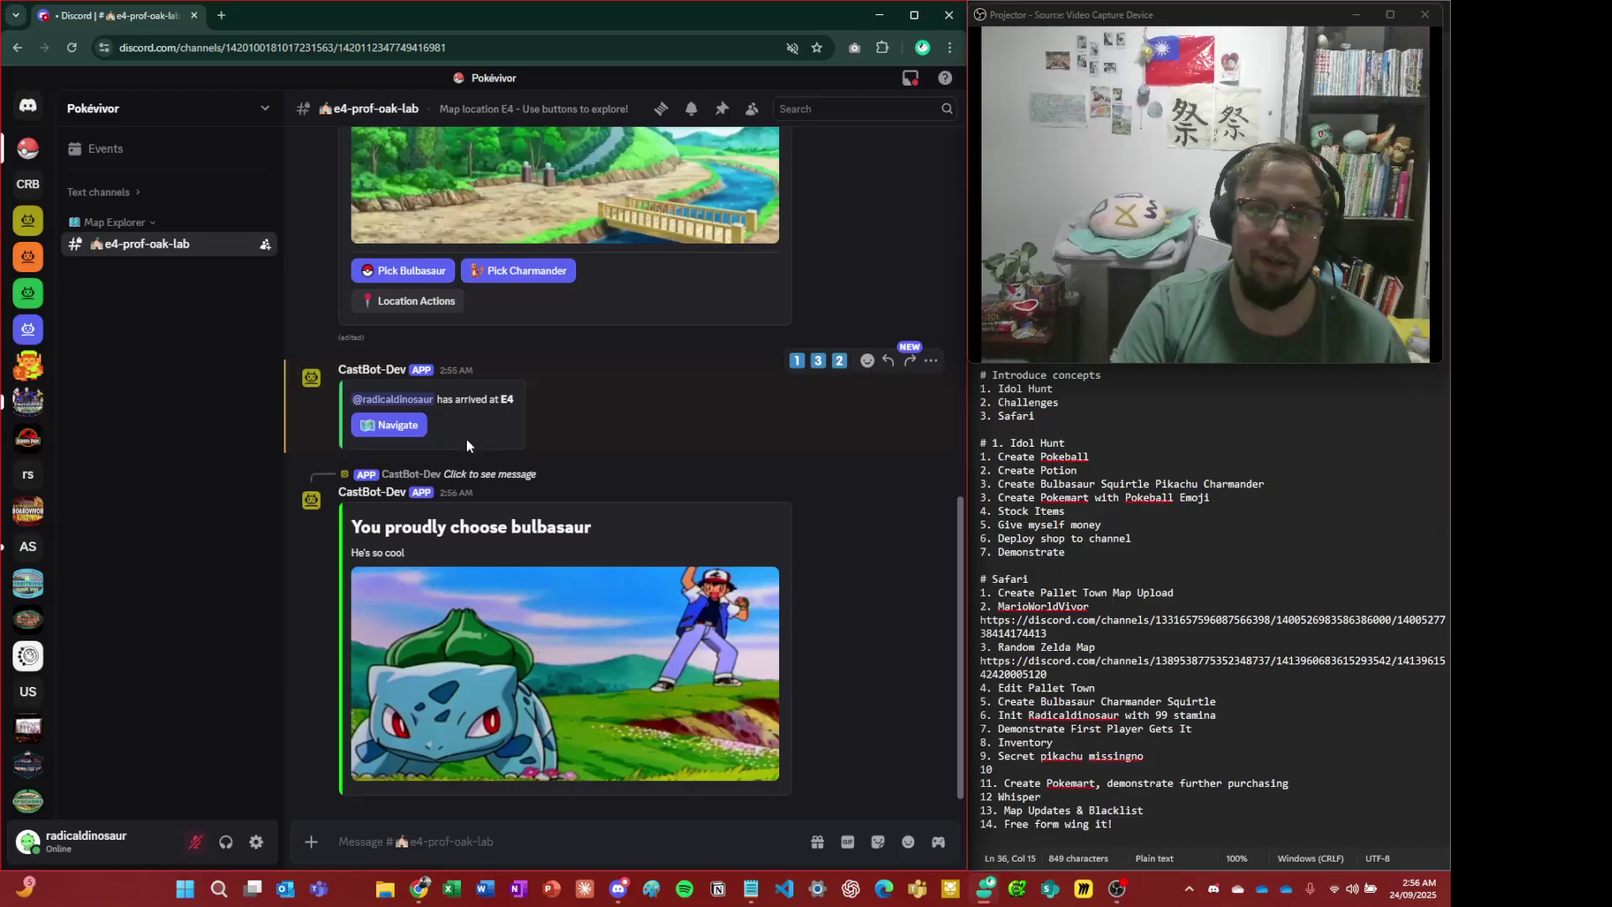
scroll(617, 402, "up", 3)
scroll(587, 587, "down", 3)
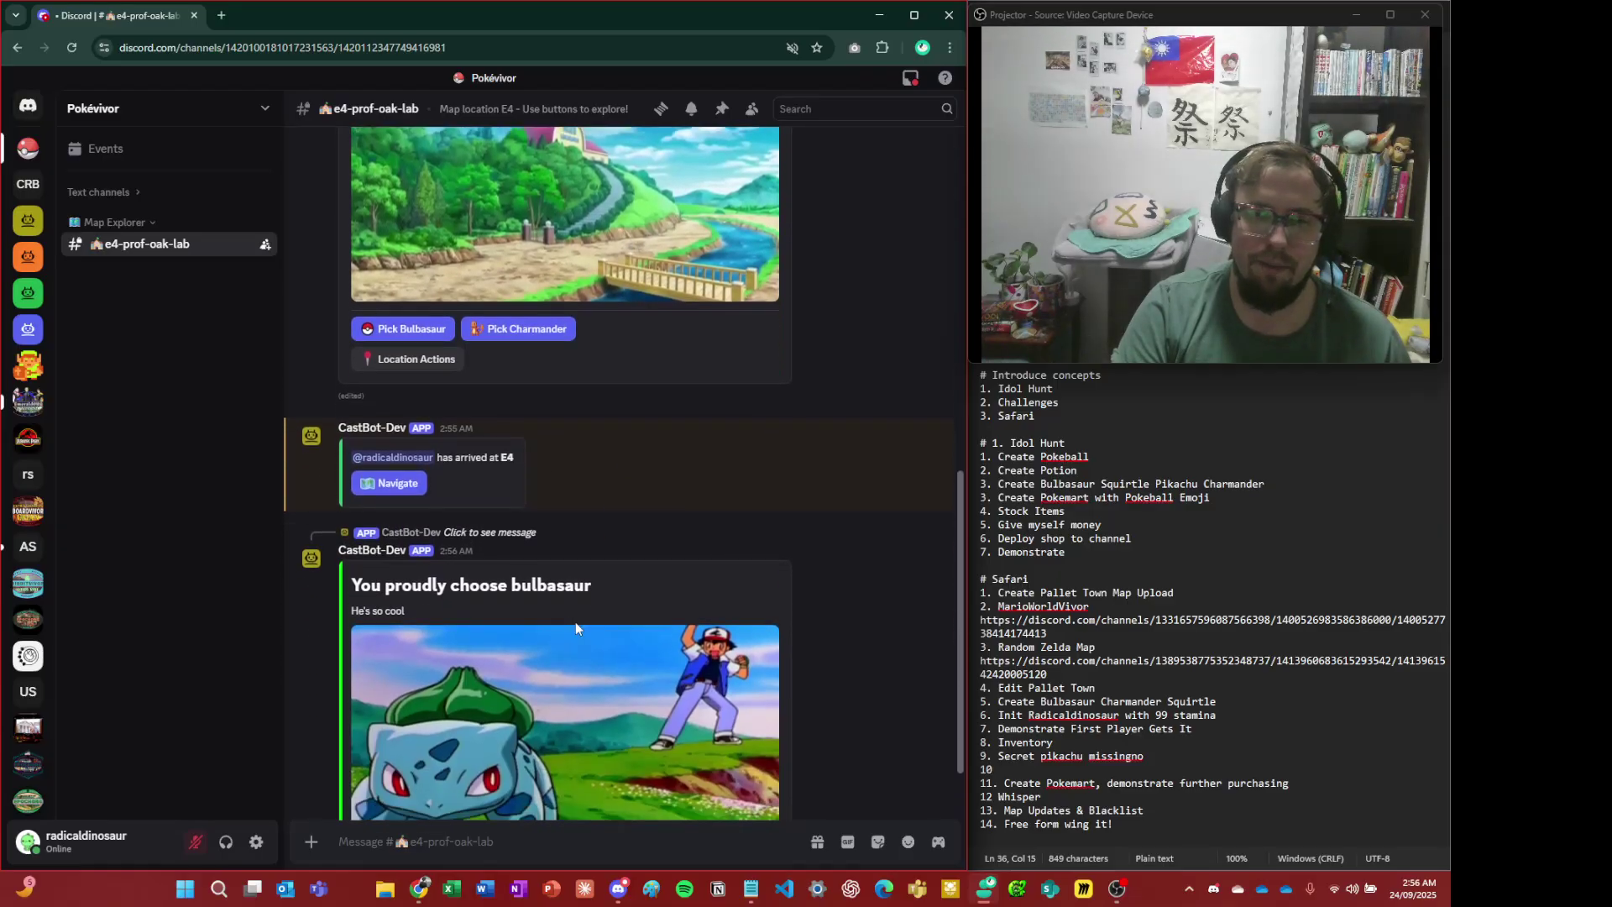
key("alt+Tab")
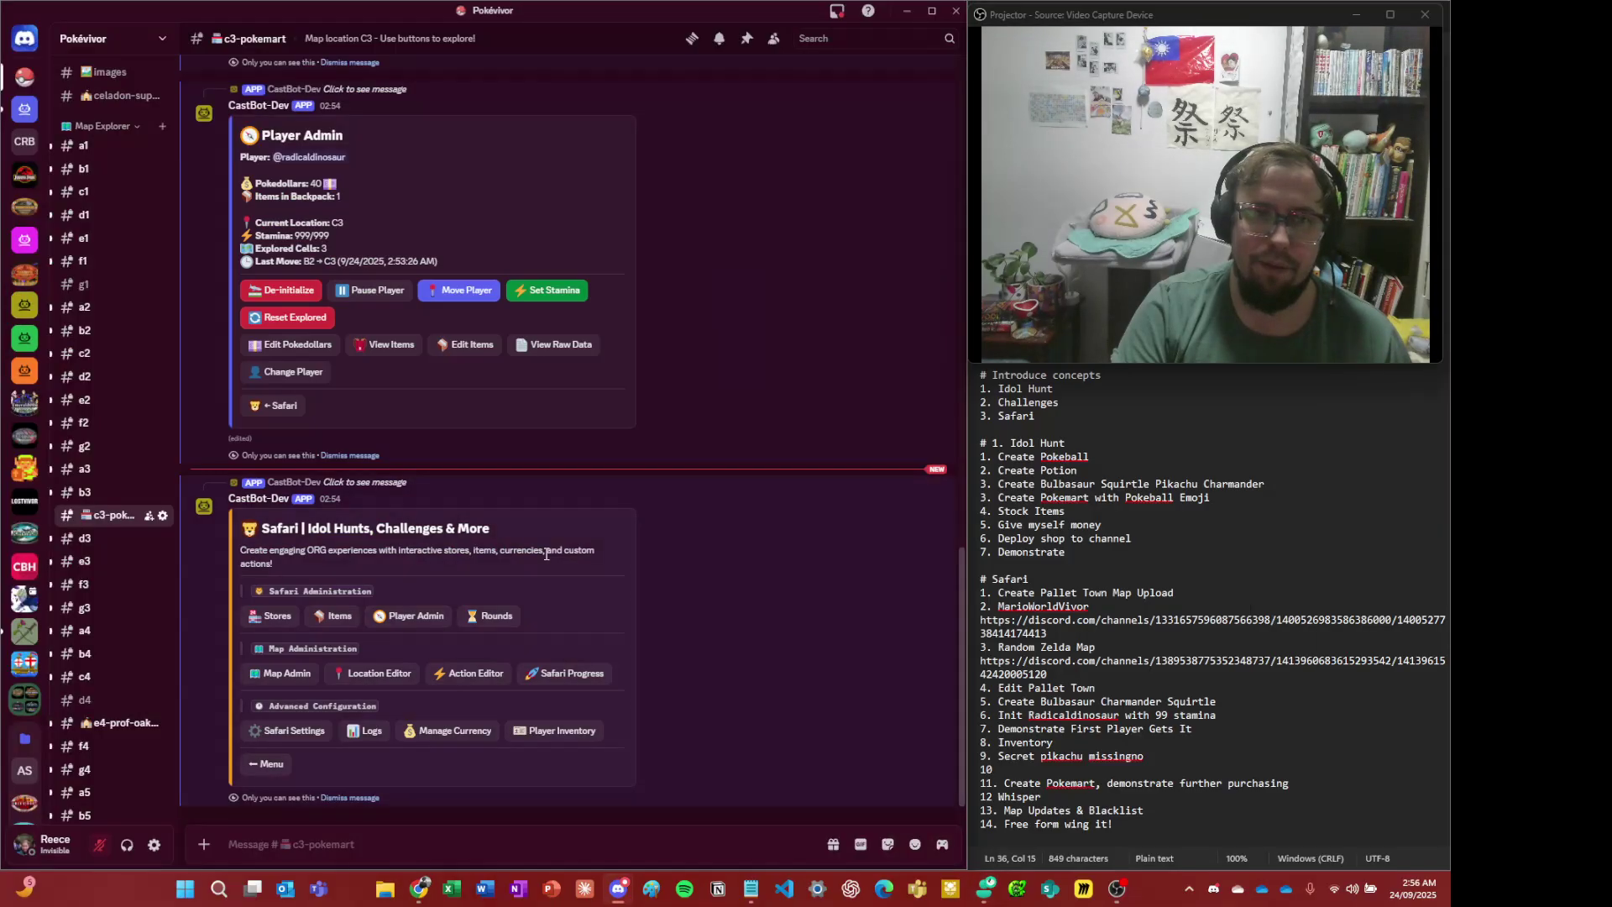
- Dismiss the Player Admin, Production Menu and leftover bot messages
left_click(376, 465)
left_click(368, 458)
left_click(368, 457)
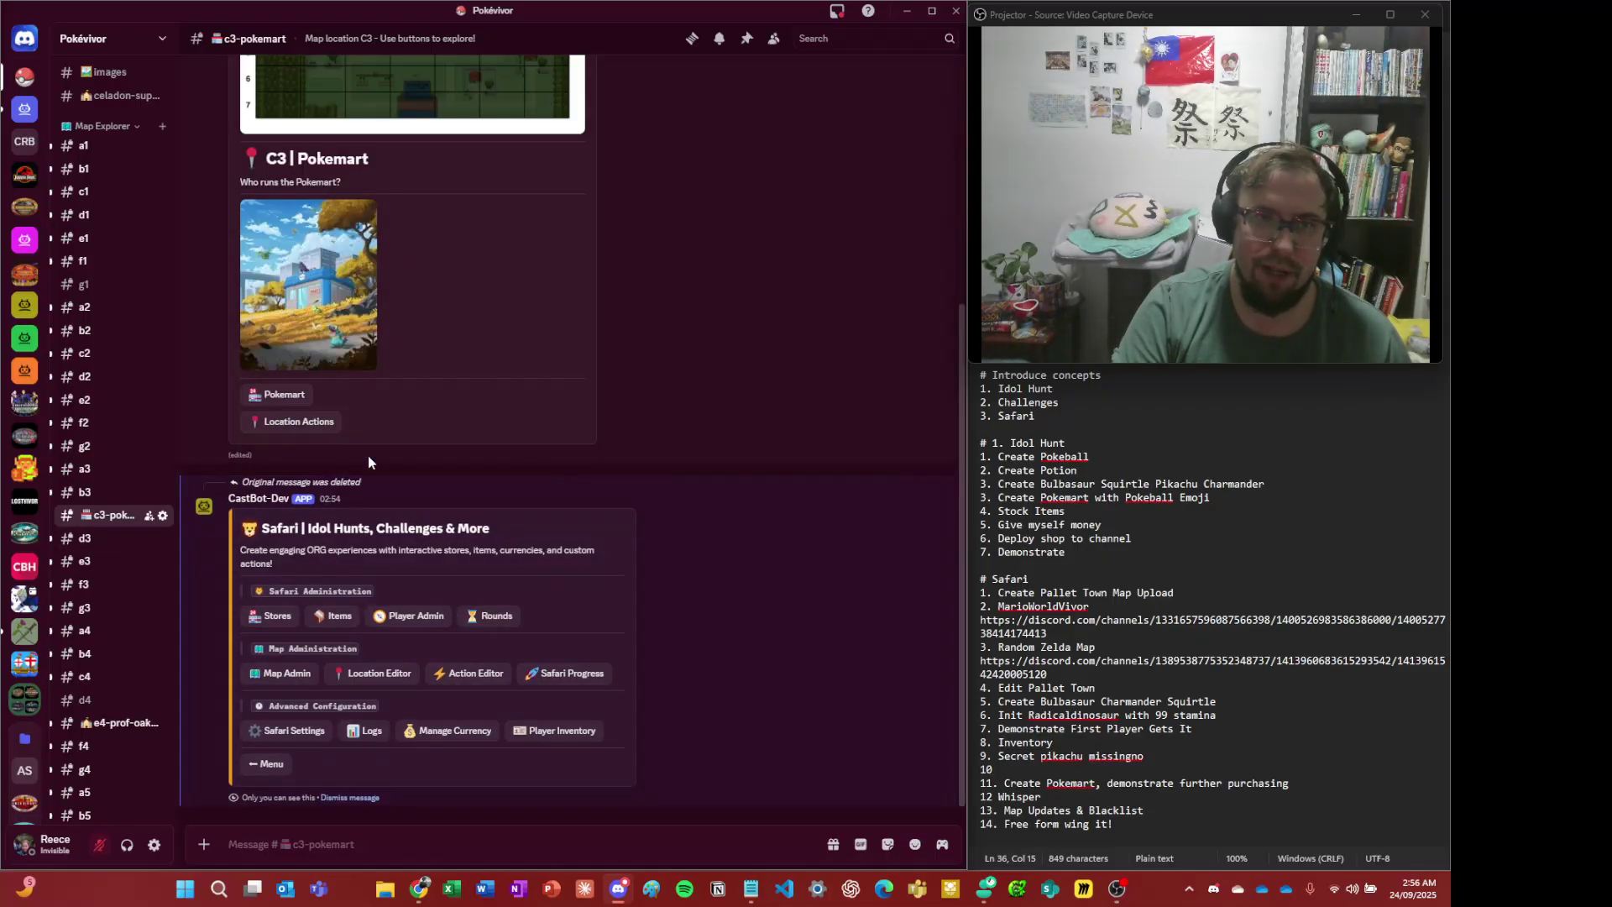
scroll(420, 478, "up", 4)
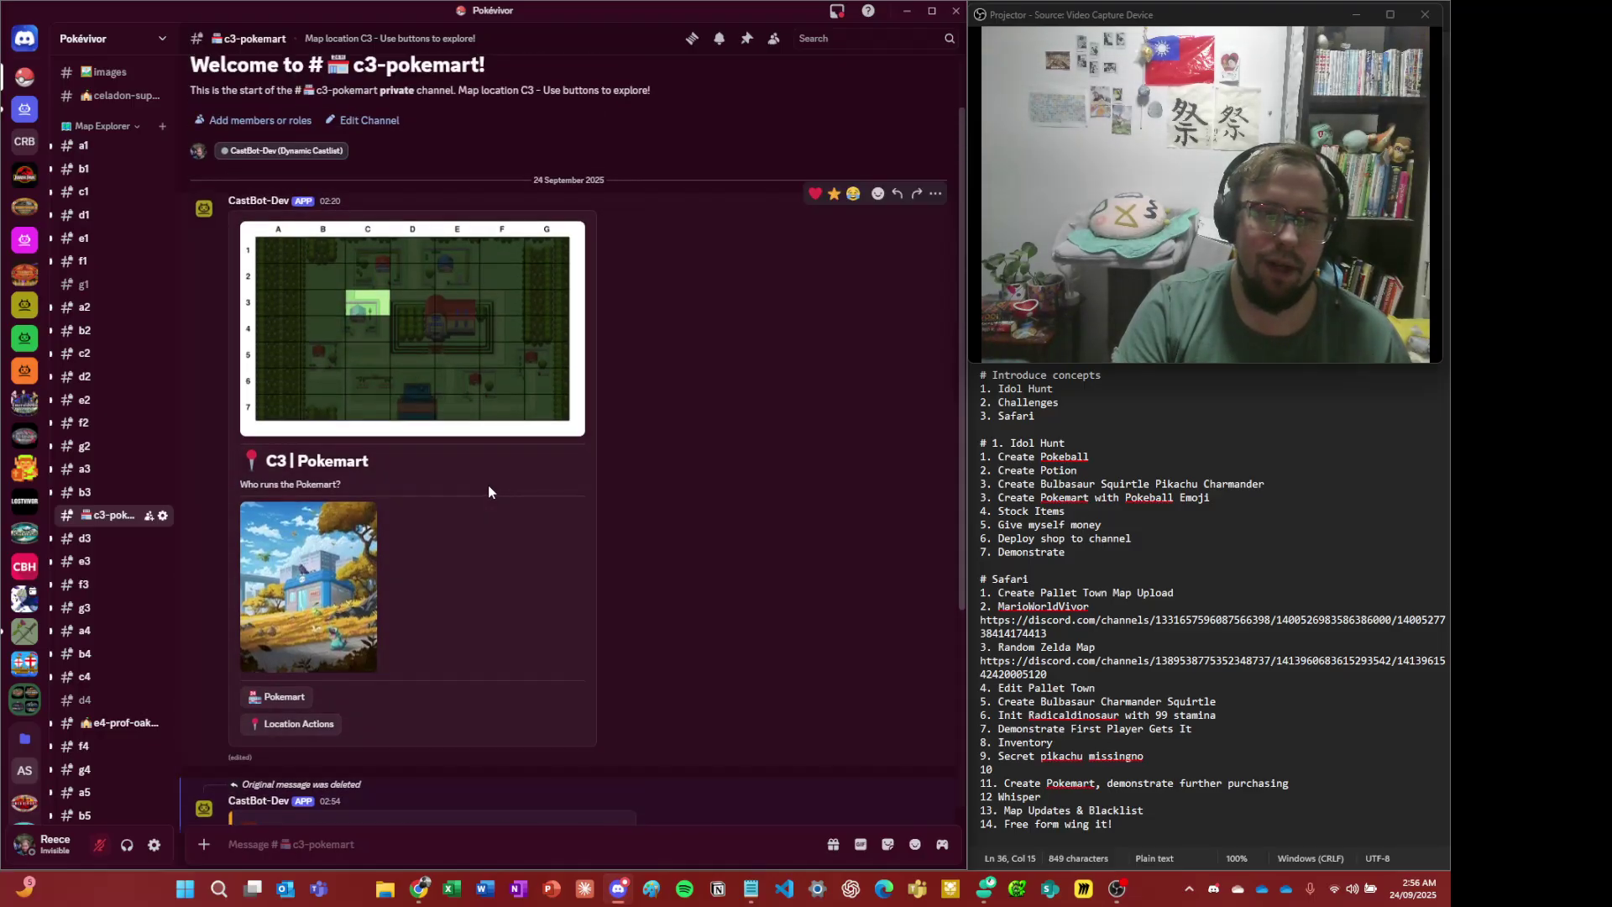
- In #e4-prof-oak-lab, pick Bulbasaur from the admin account and read Professor Oak's reply
left_click(107, 722)
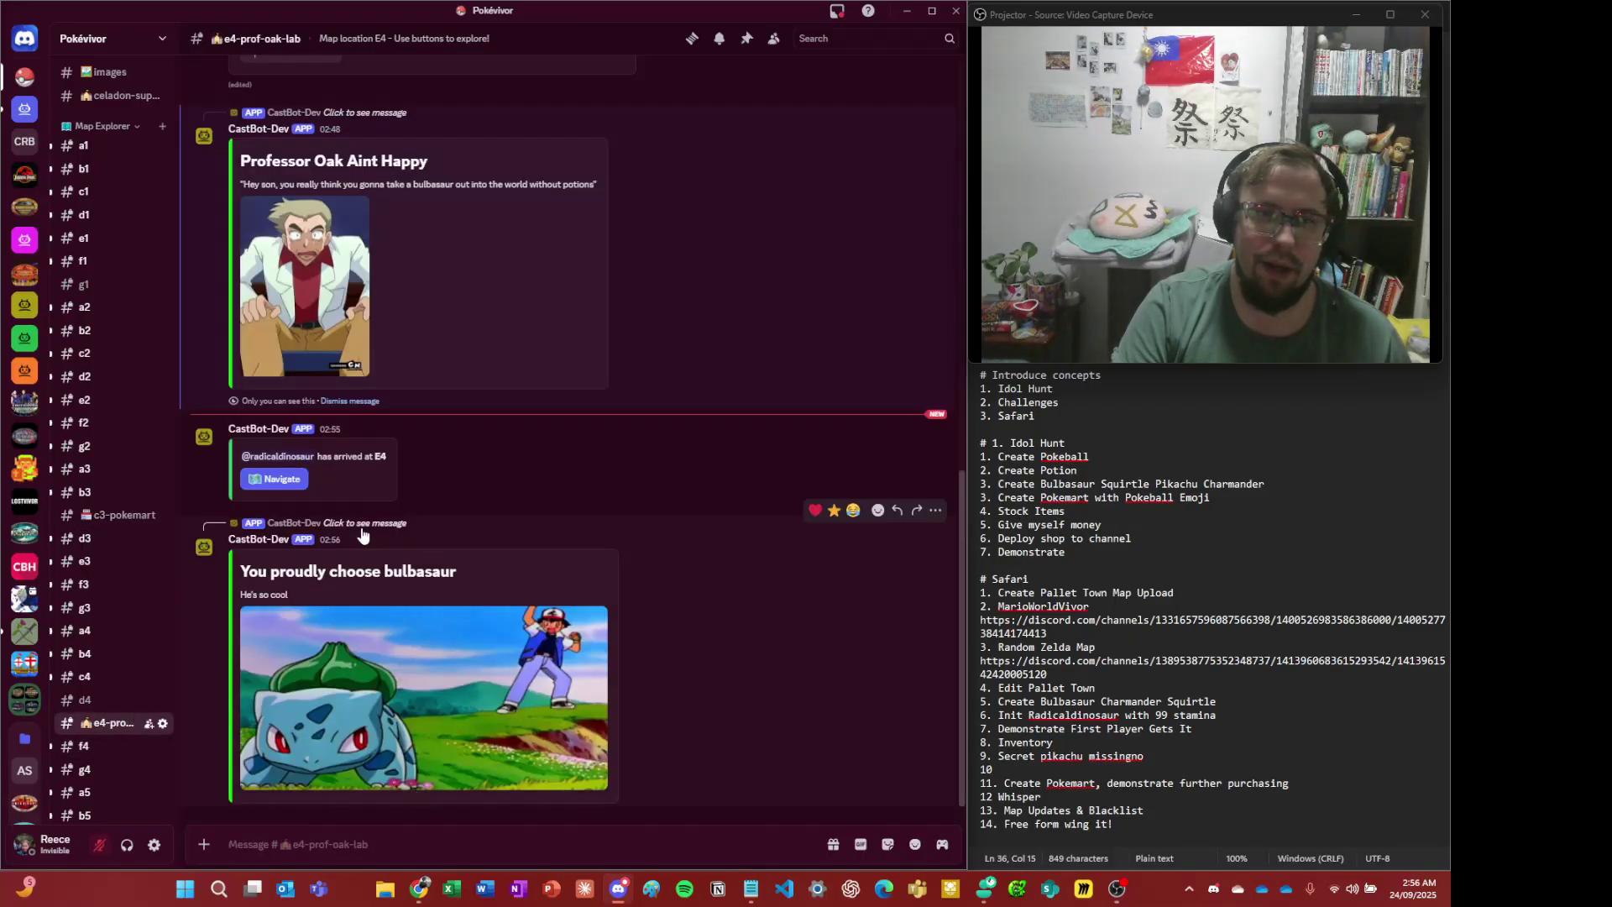
scroll(361, 536, "up", 5)
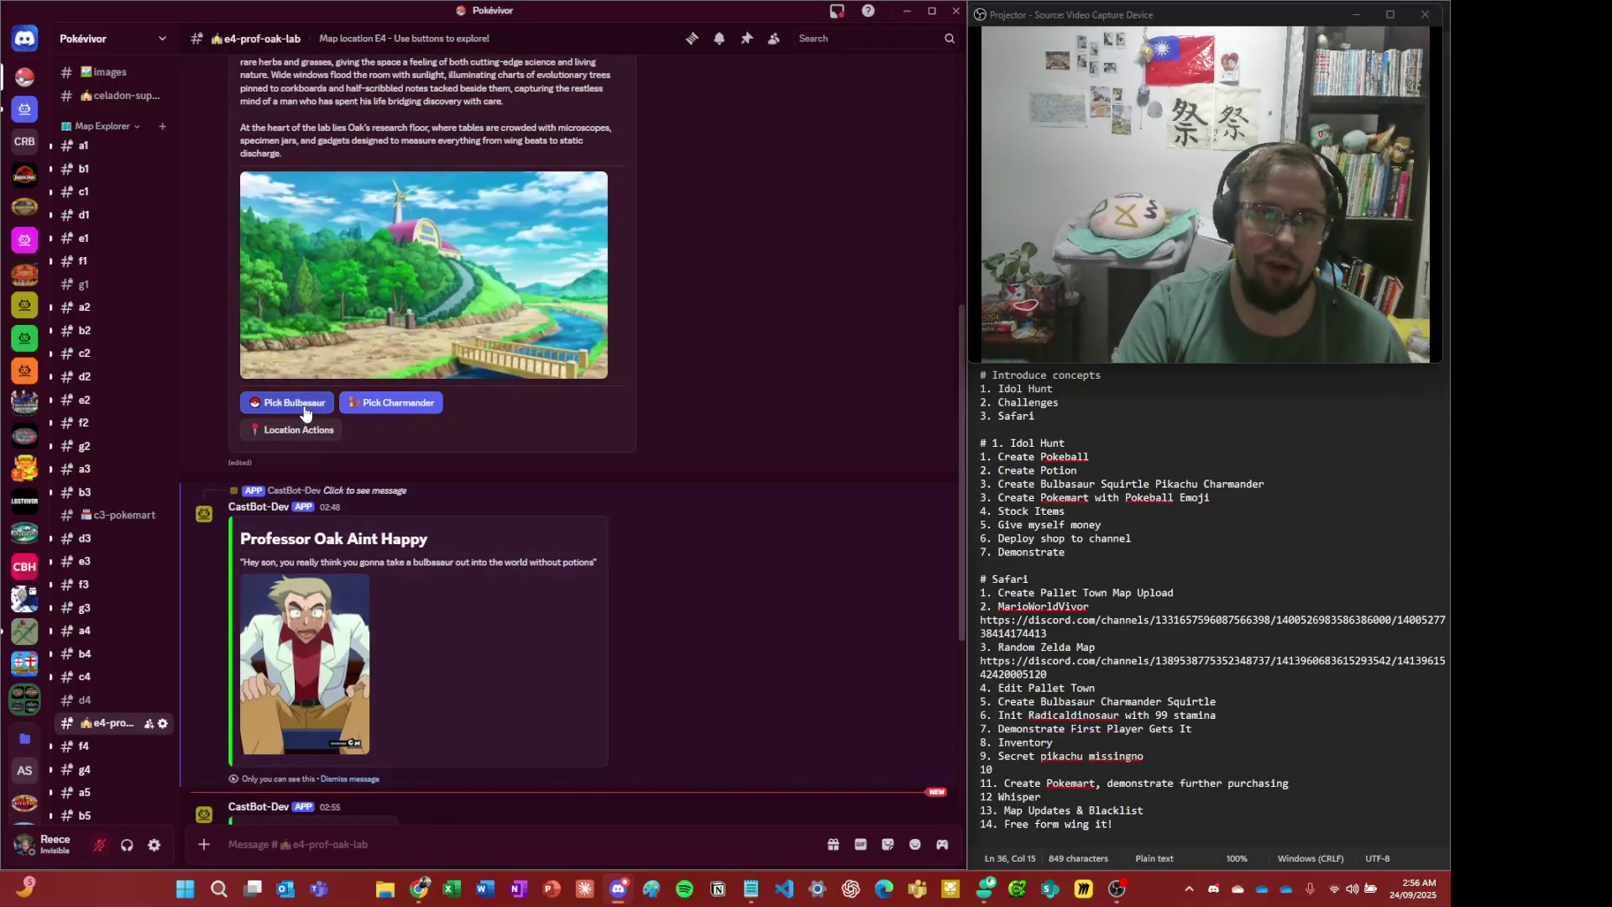
left_click(305, 412)
scroll(436, 597, "down", 5)
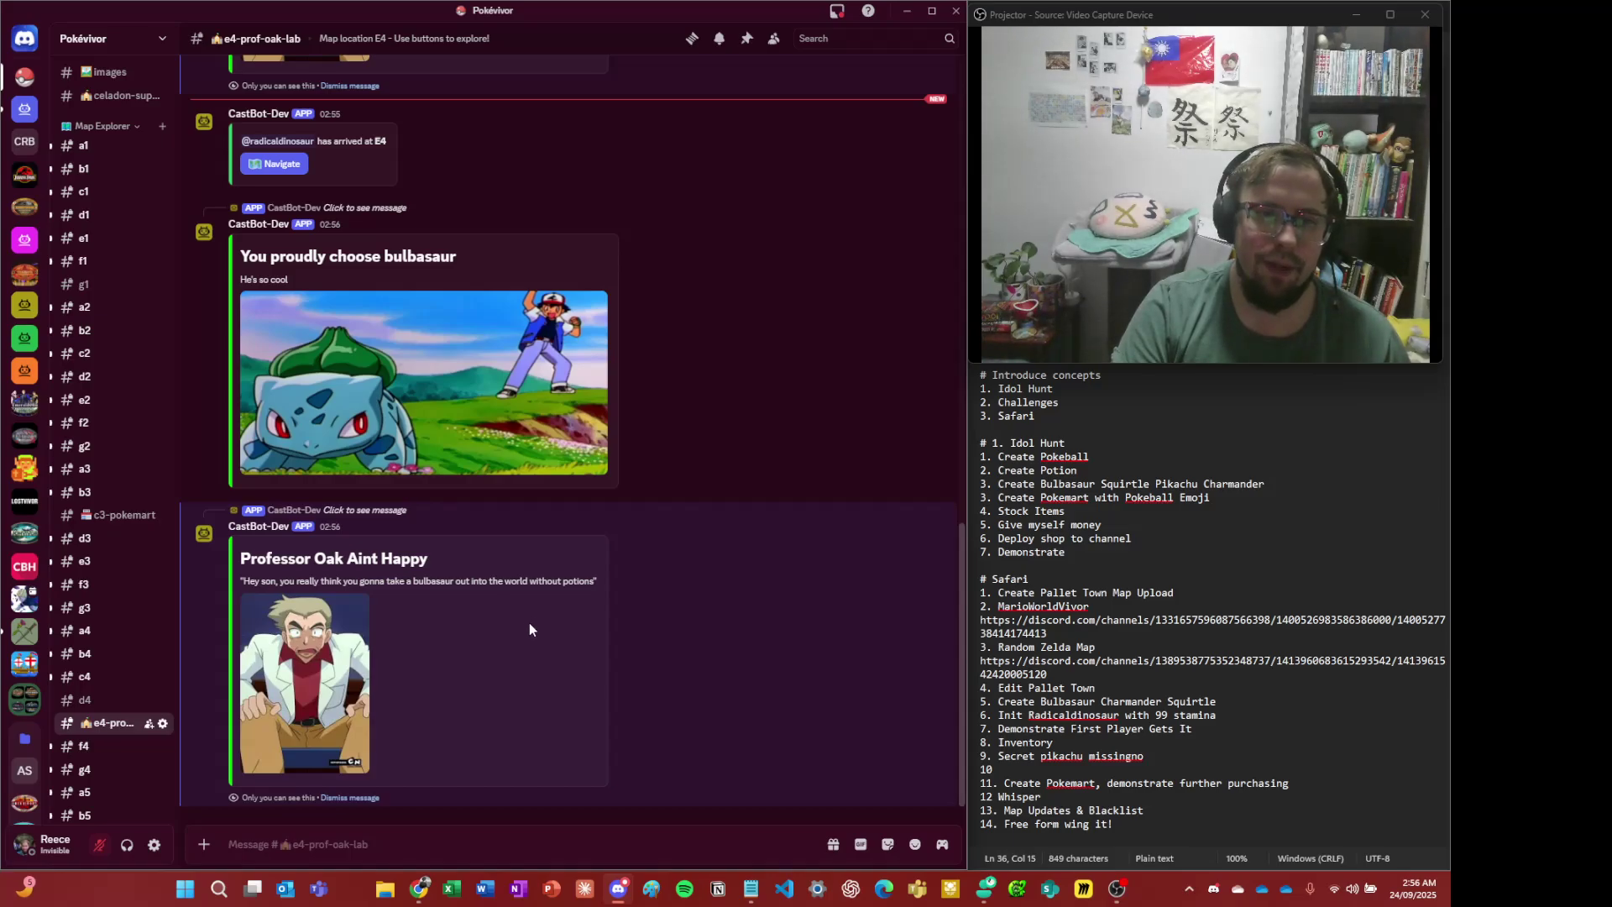
scroll(529, 627, "up", 3)
scroll(537, 605, "down", 3)
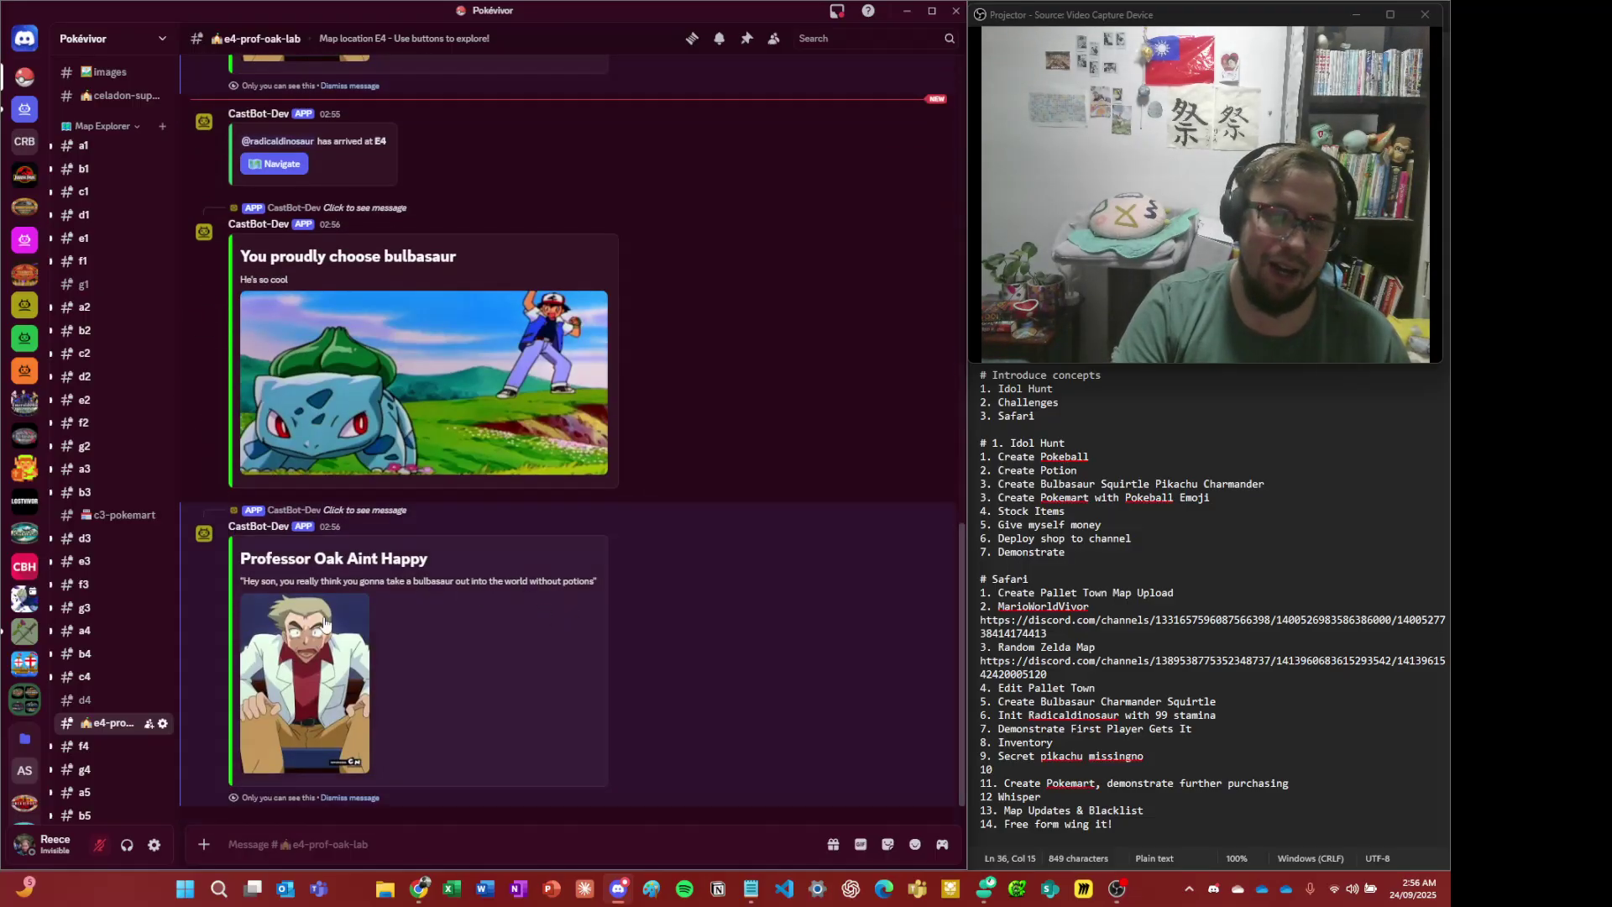
scroll(556, 720, "down", 1)
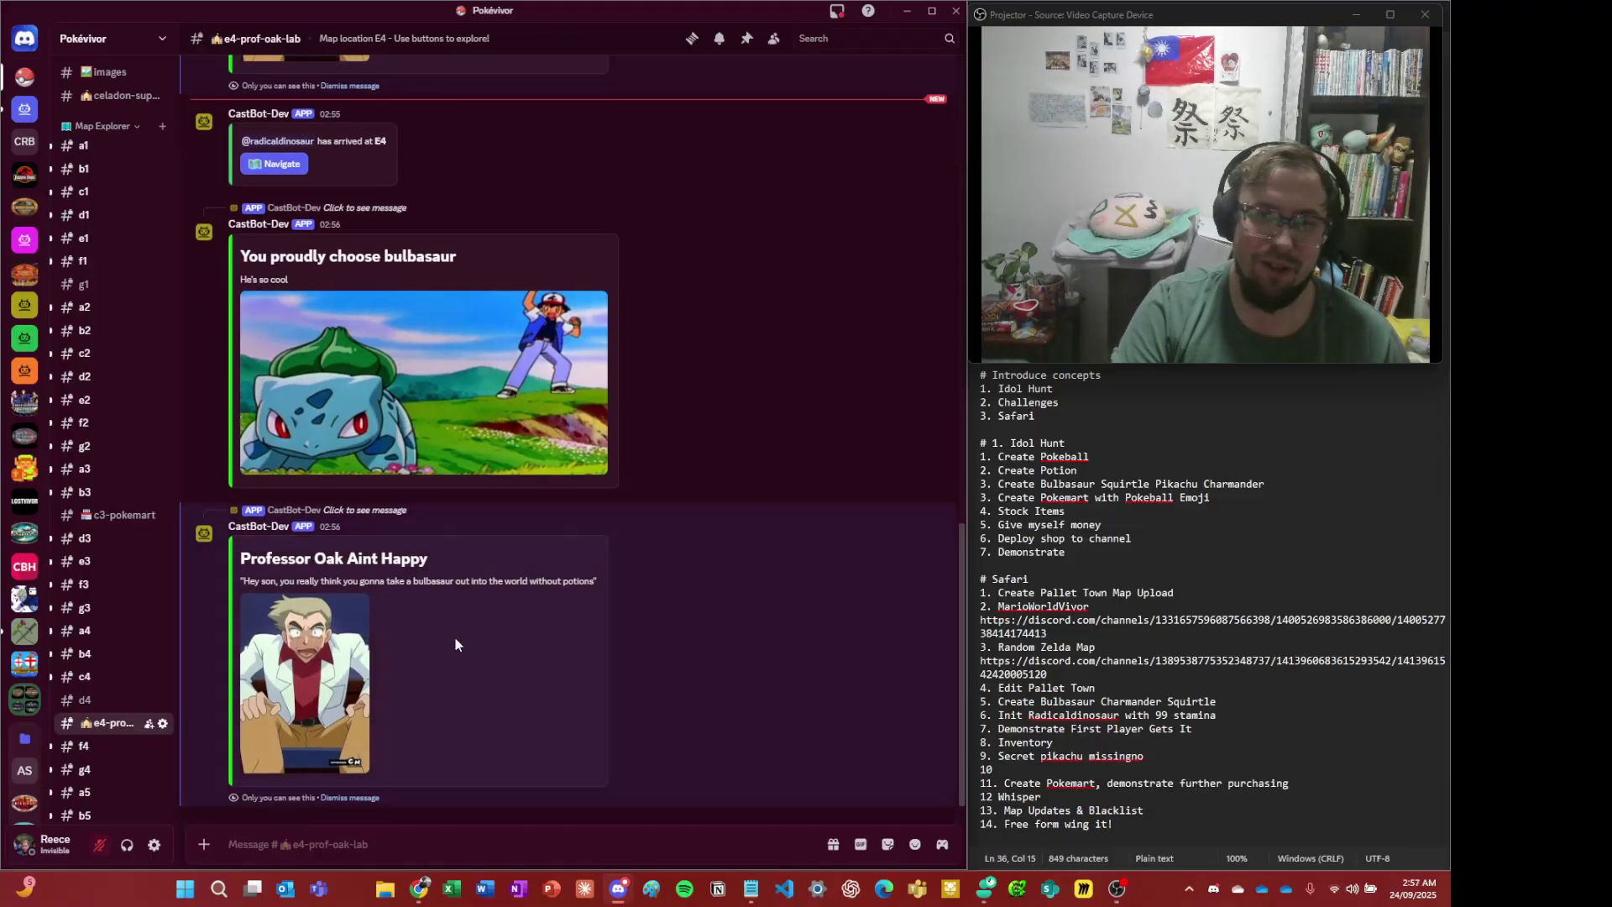
scroll(386, 625, "up", 10)
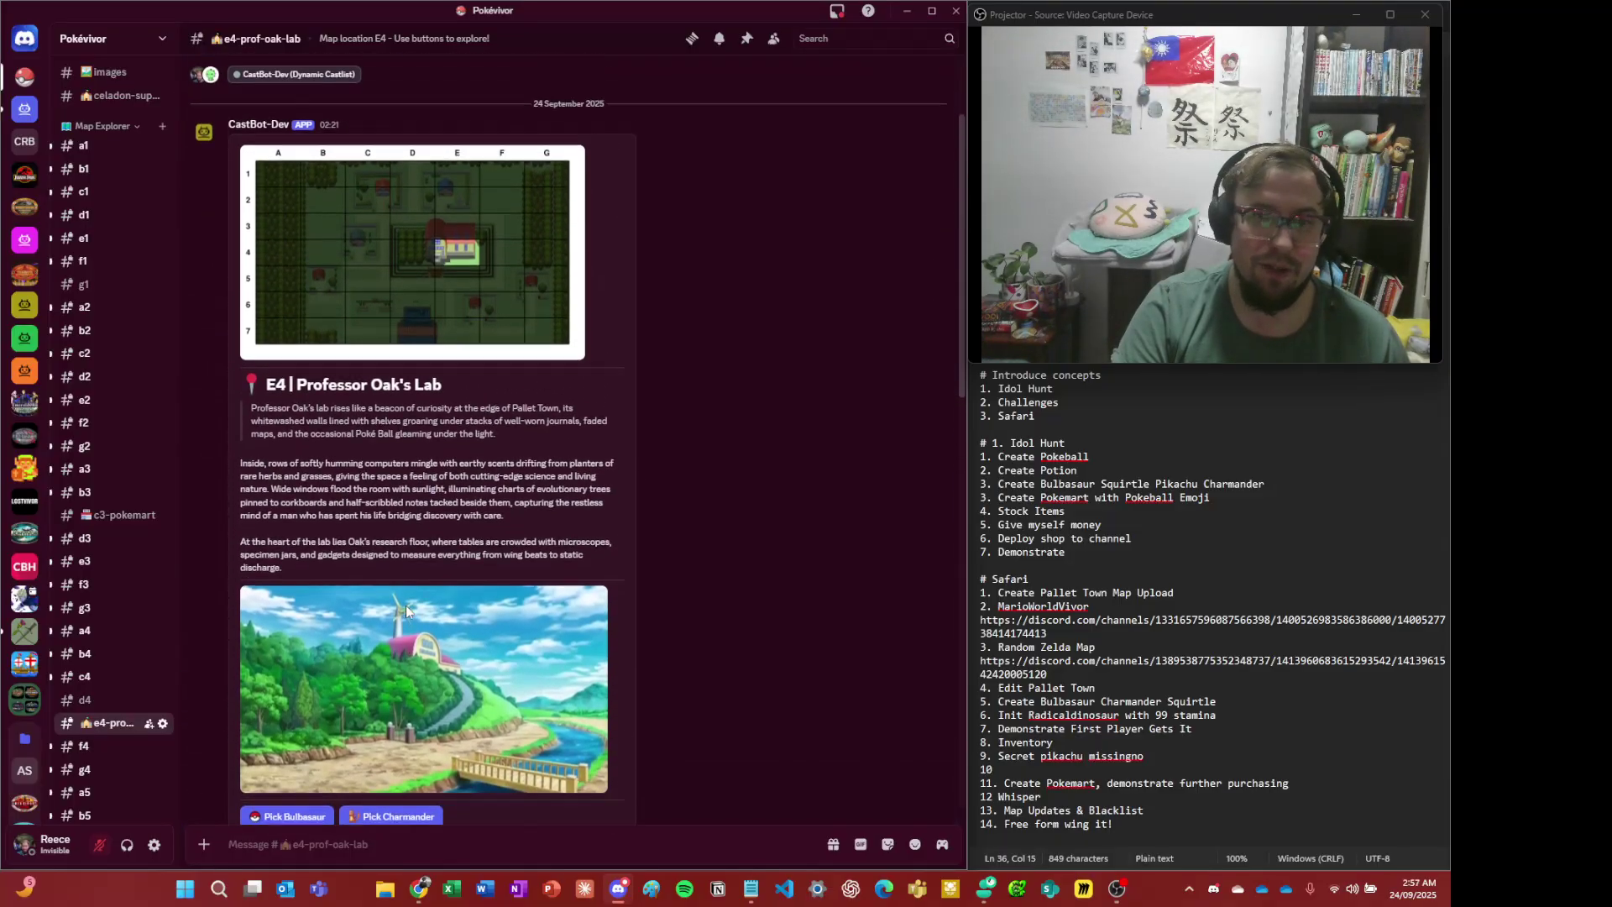
scroll(406, 606, "down", 2)
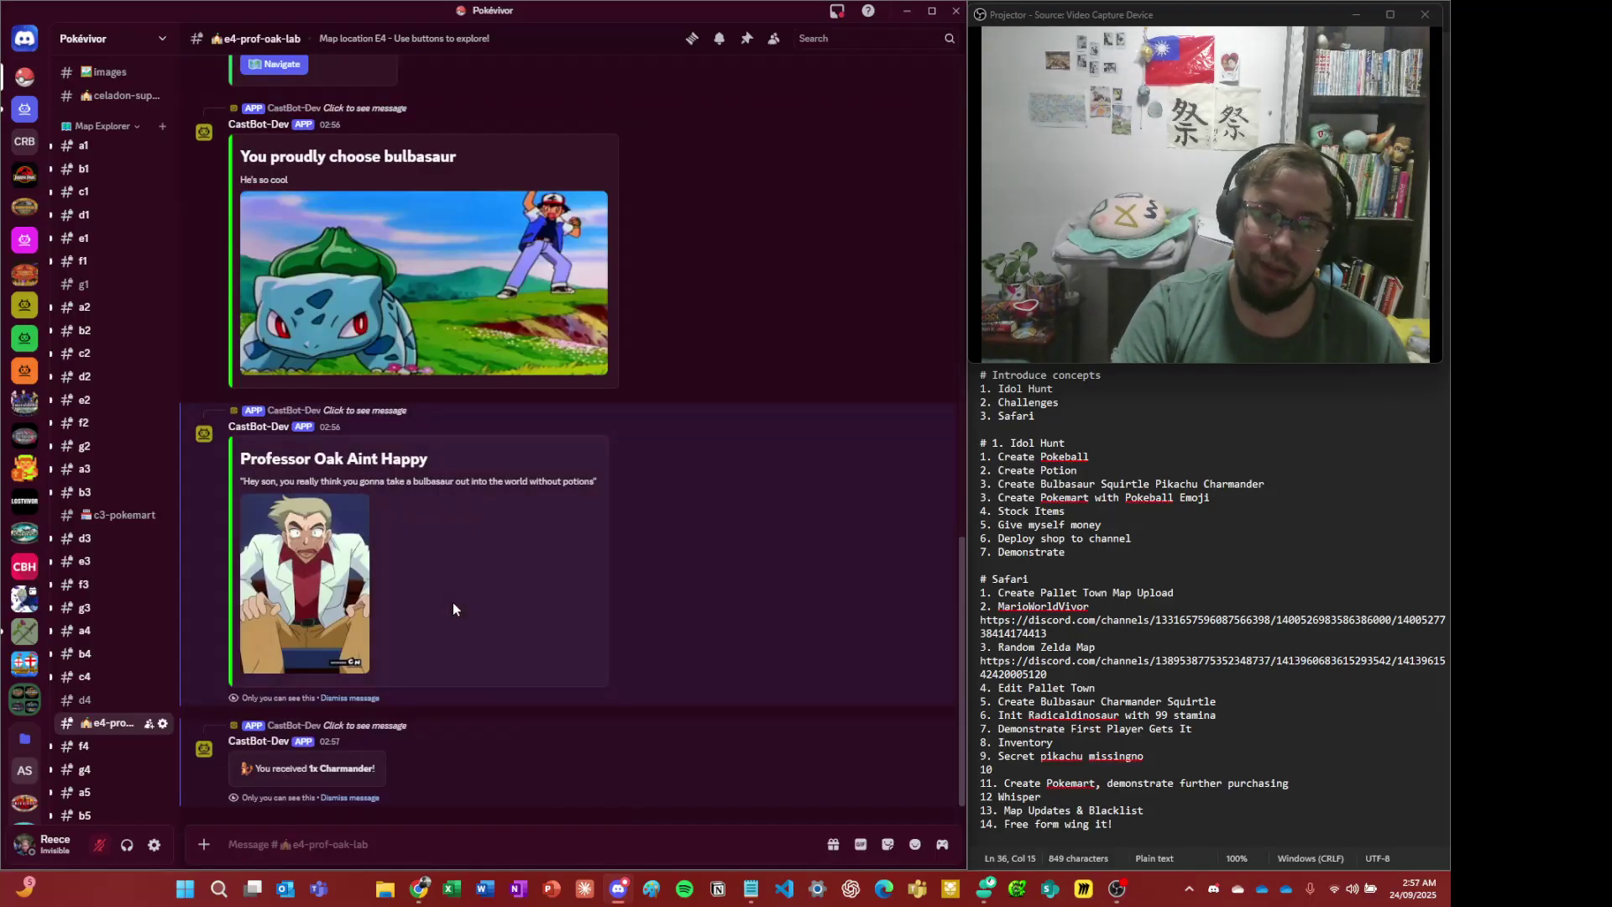
left_click(367, 843)
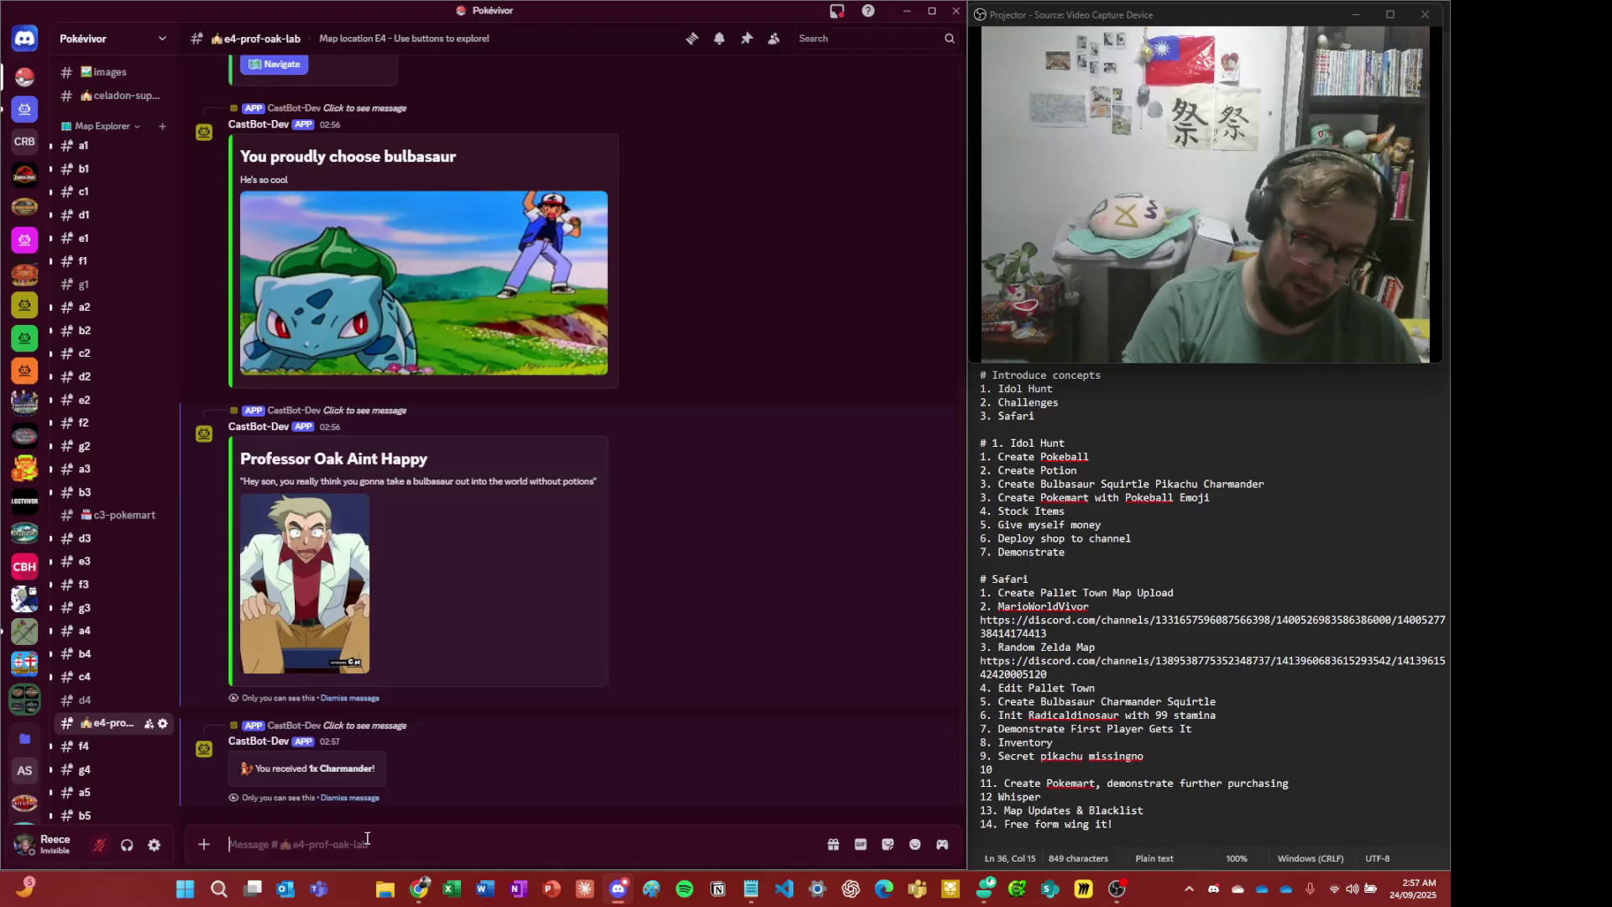
- Send /menu and open your player profile and the Safari management menu
type("/menu")
key("Return")
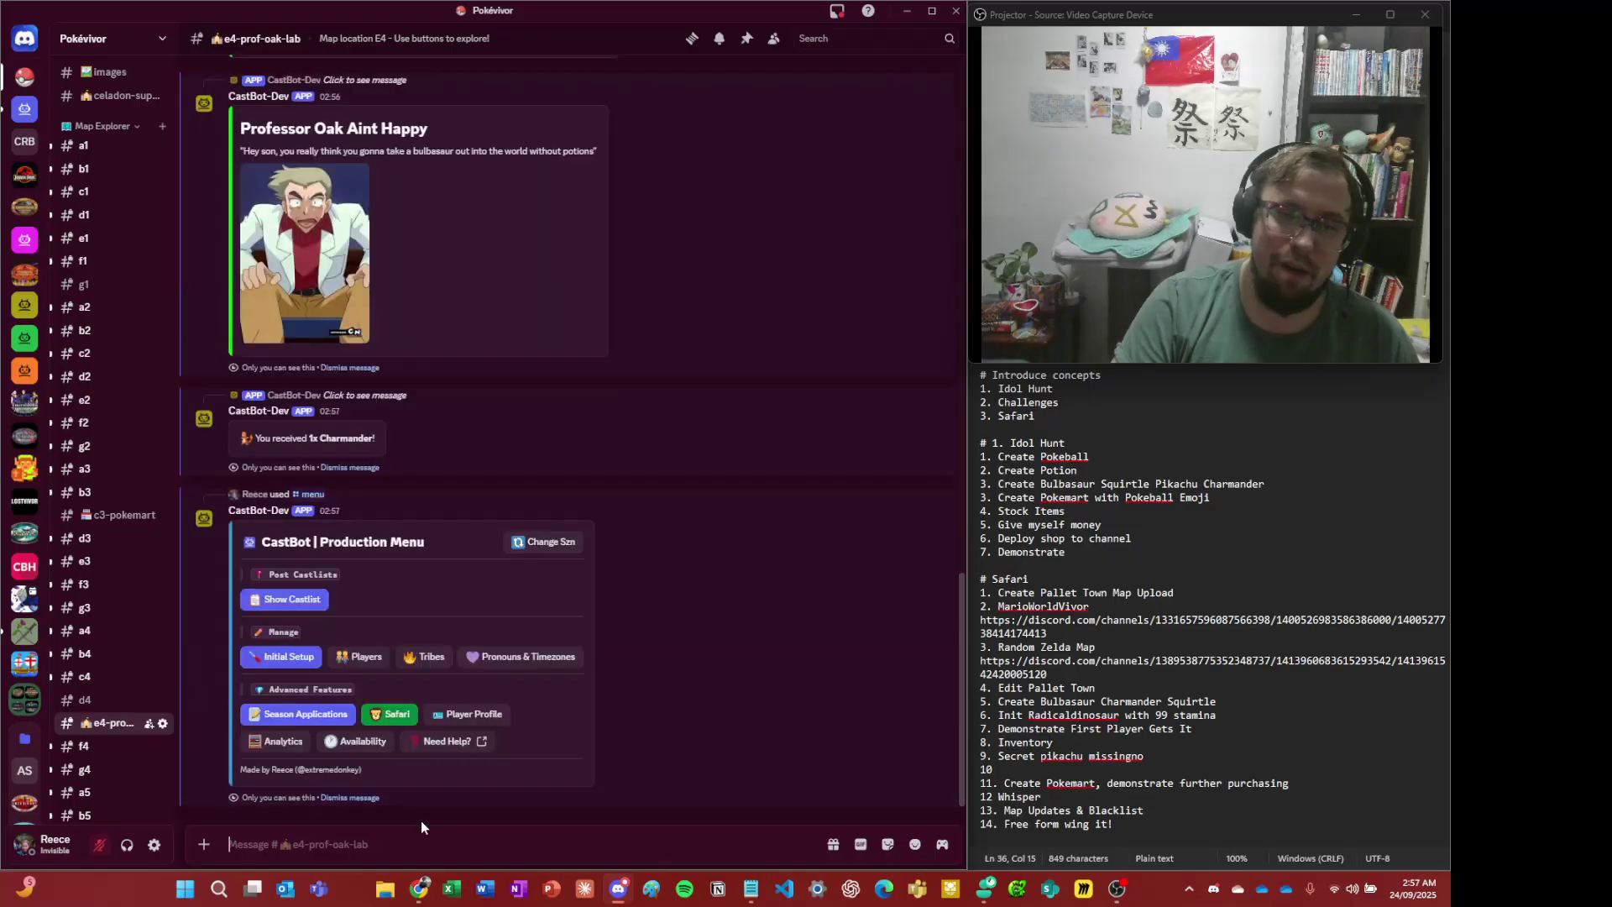
left_click(462, 716)
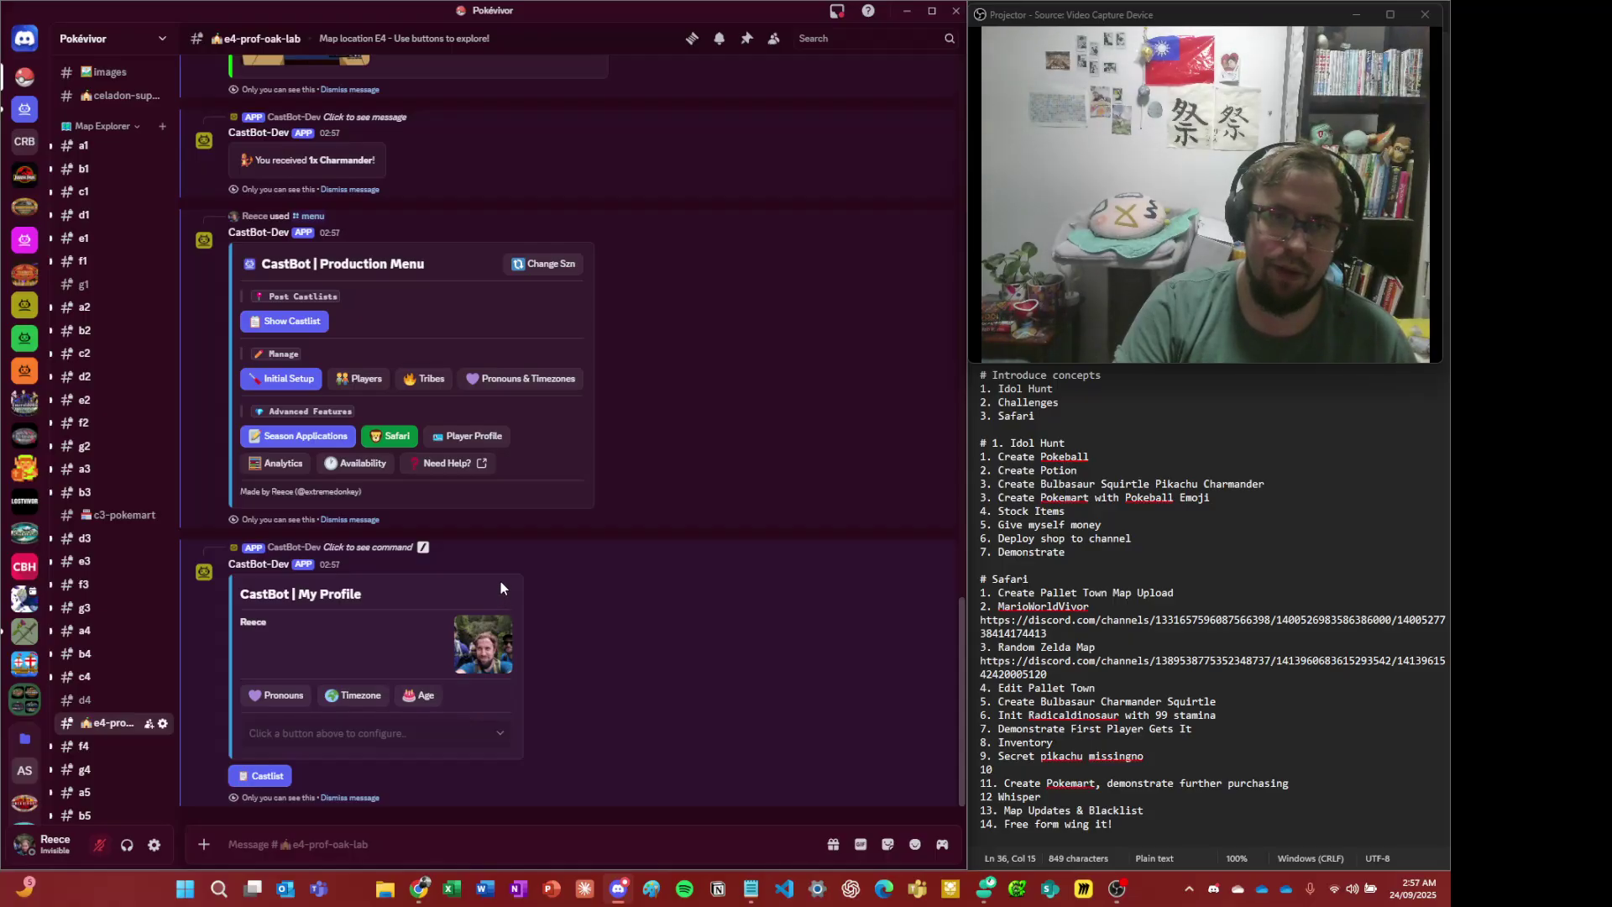
left_click(376, 443)
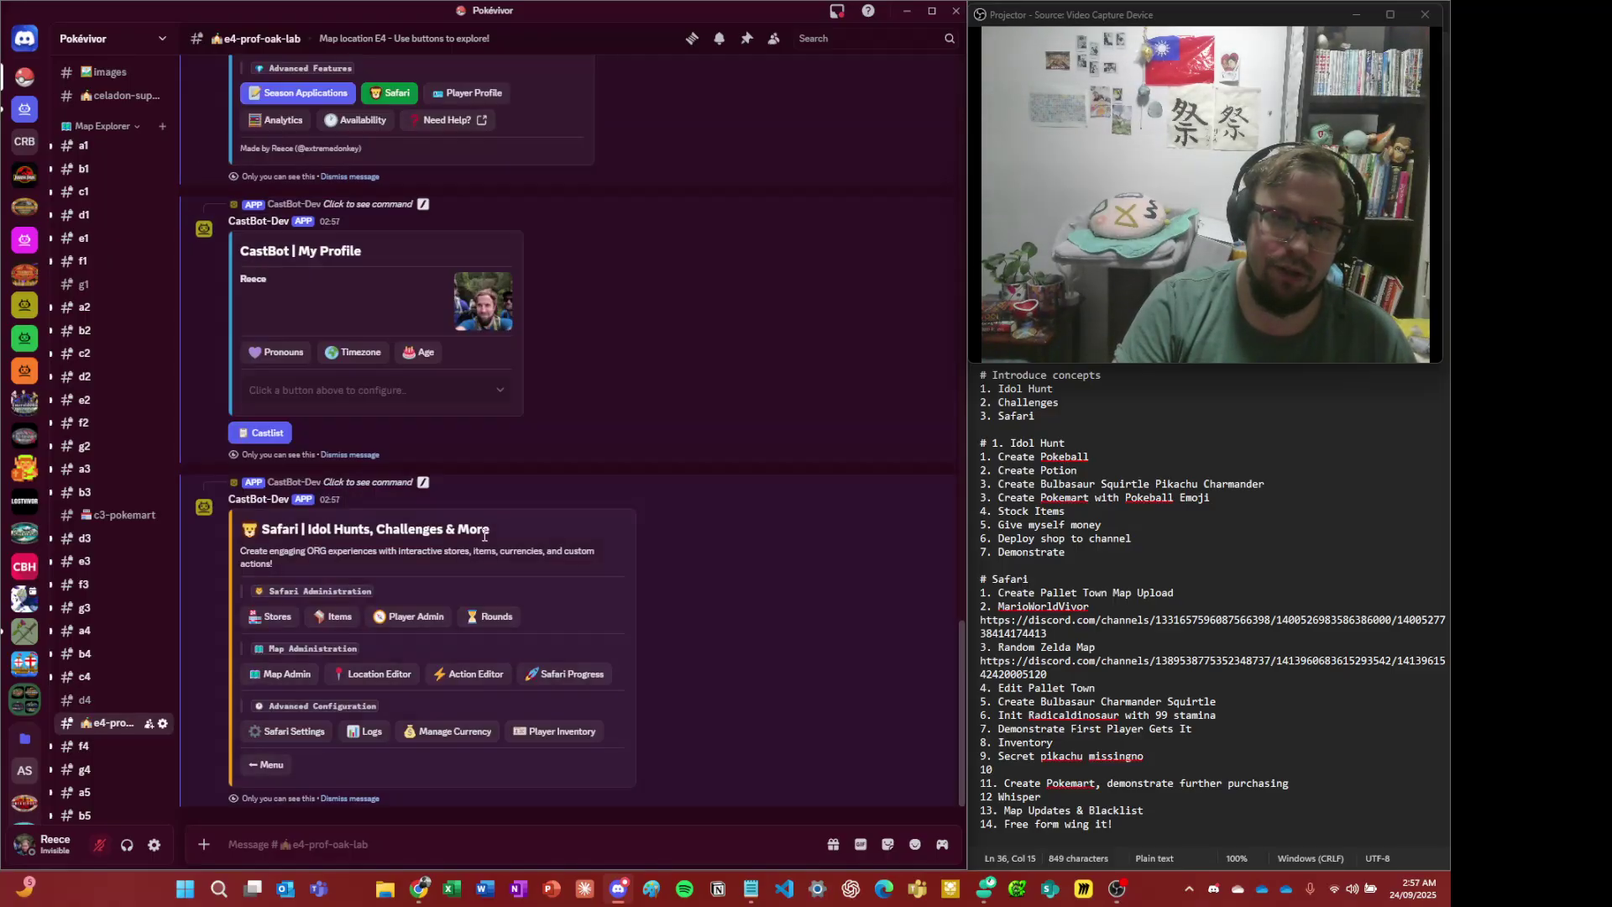
- In Player Admin, view your own backpack, then dismiss the Backpack and Player Admin replies
left_click(424, 617)
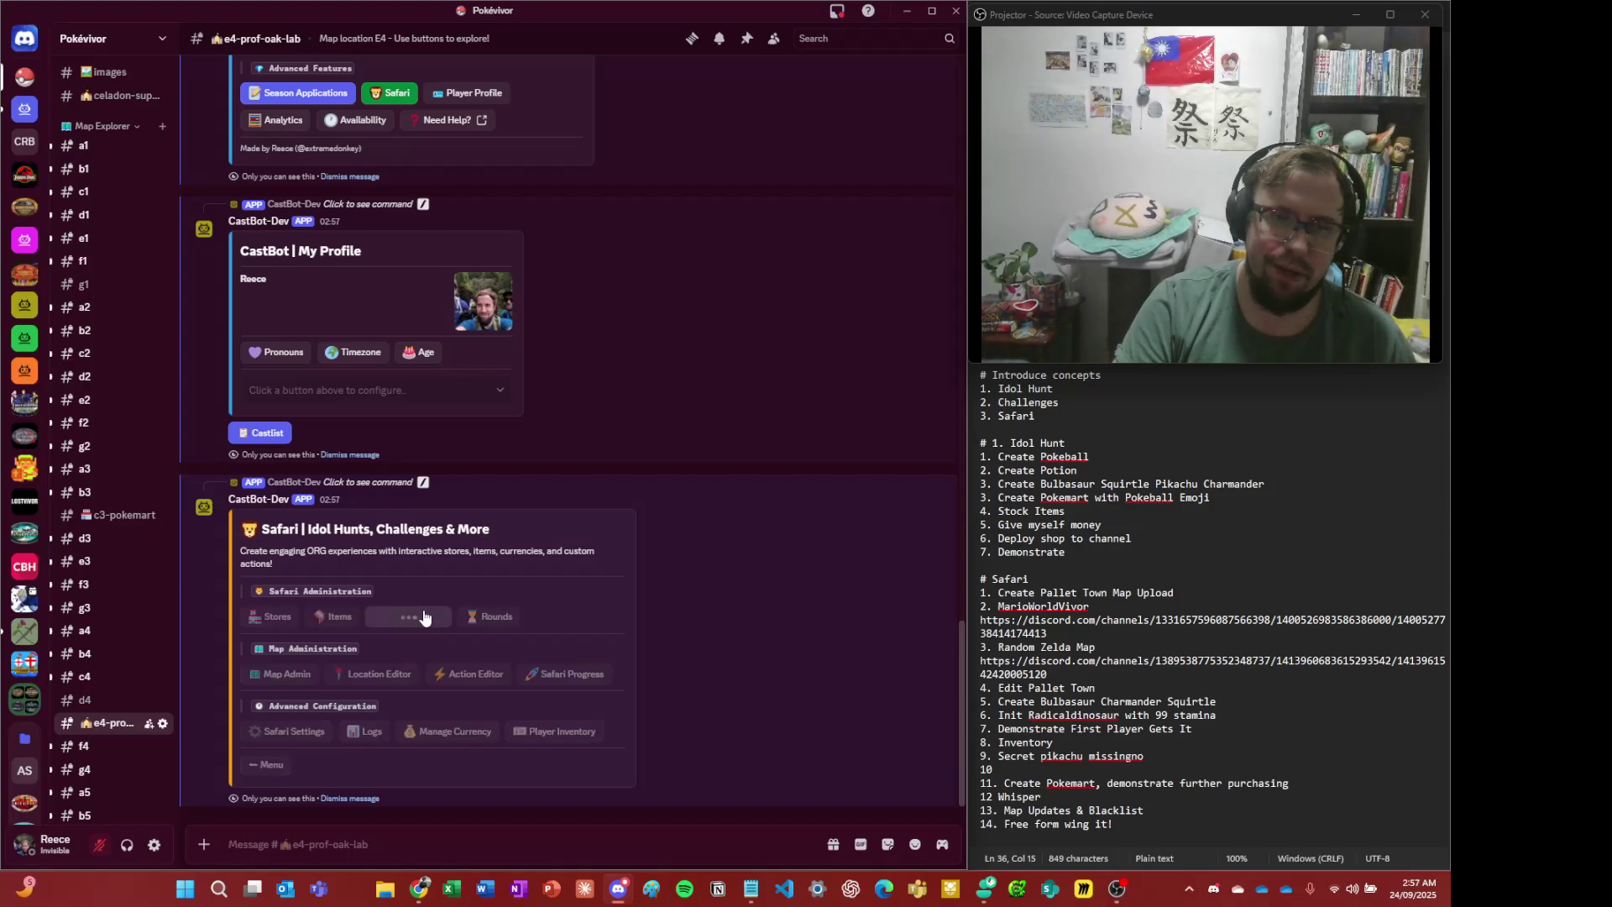
left_click(416, 727)
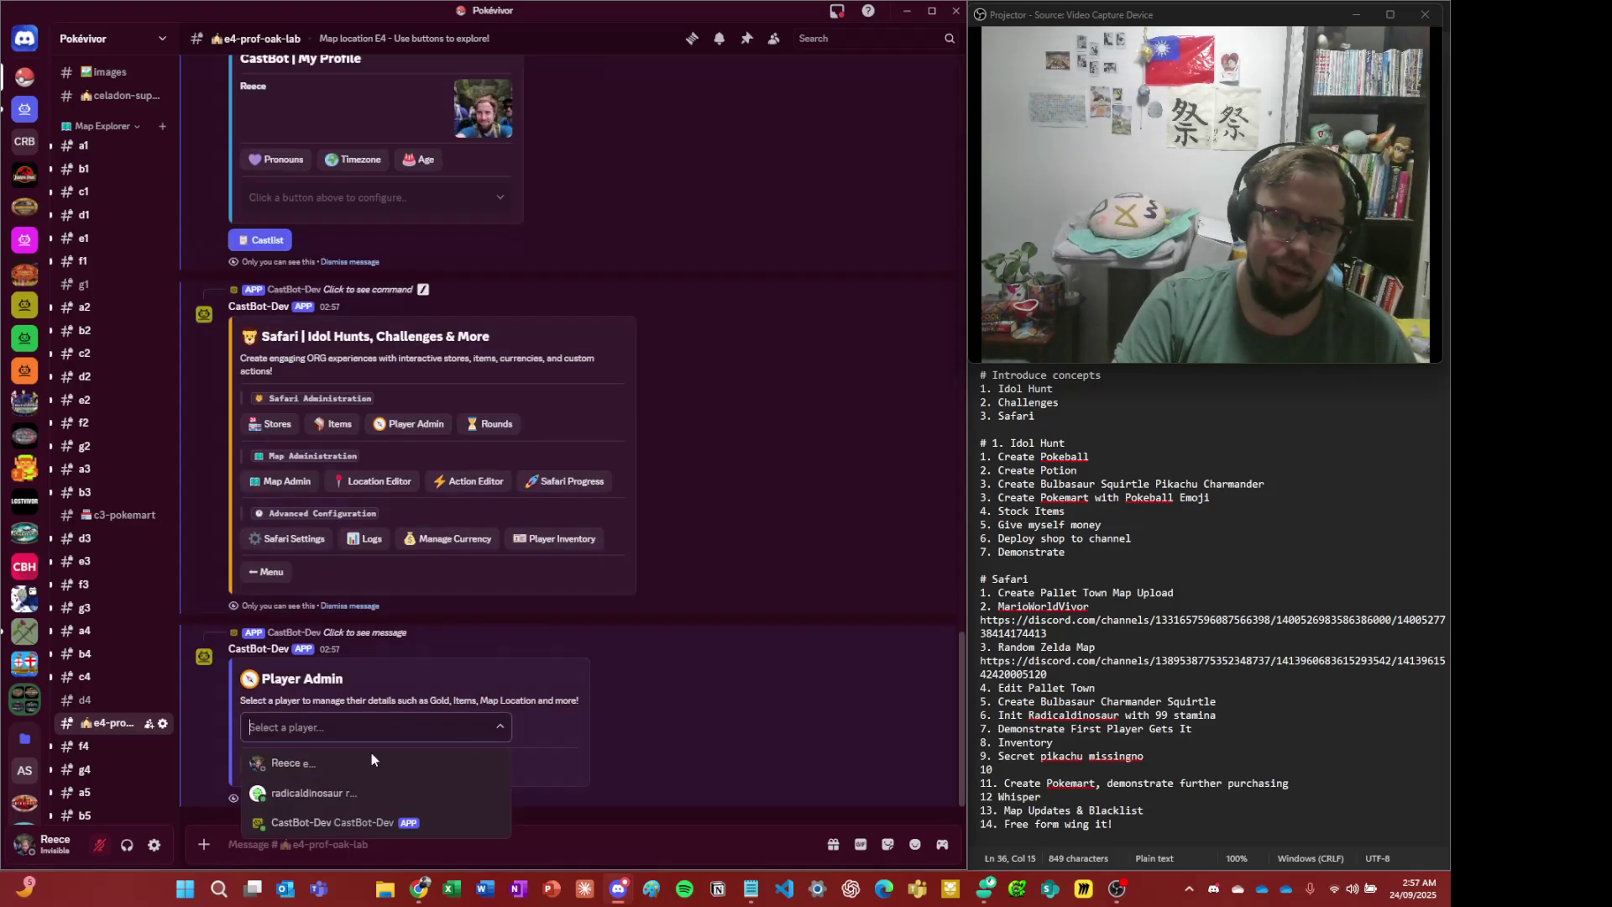
left_click(334, 766)
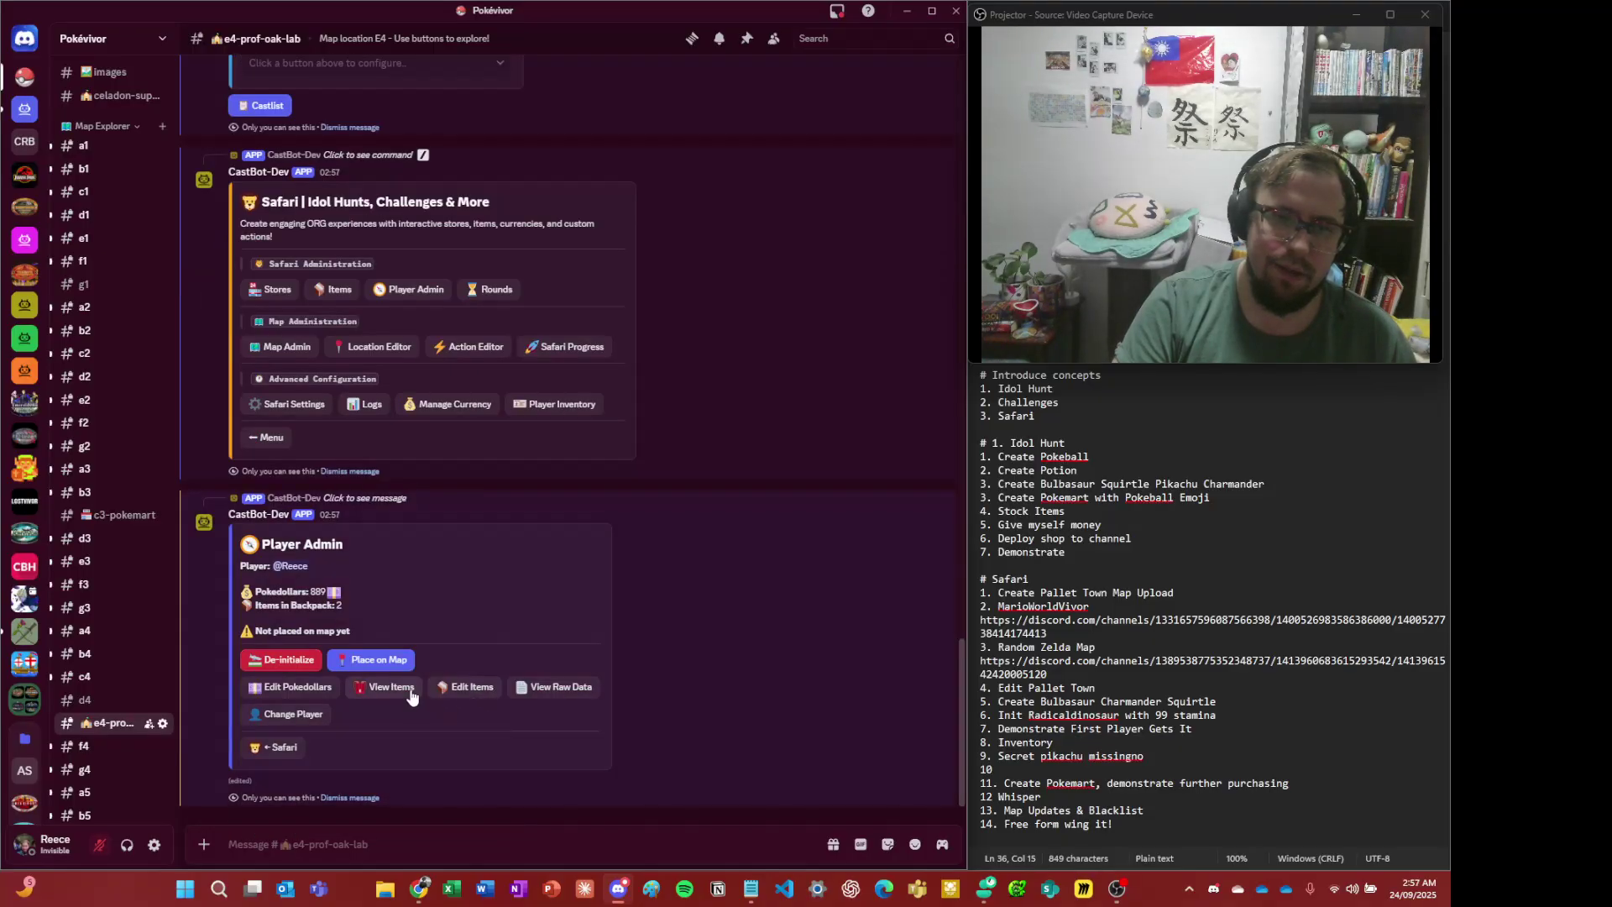
left_click(383, 687)
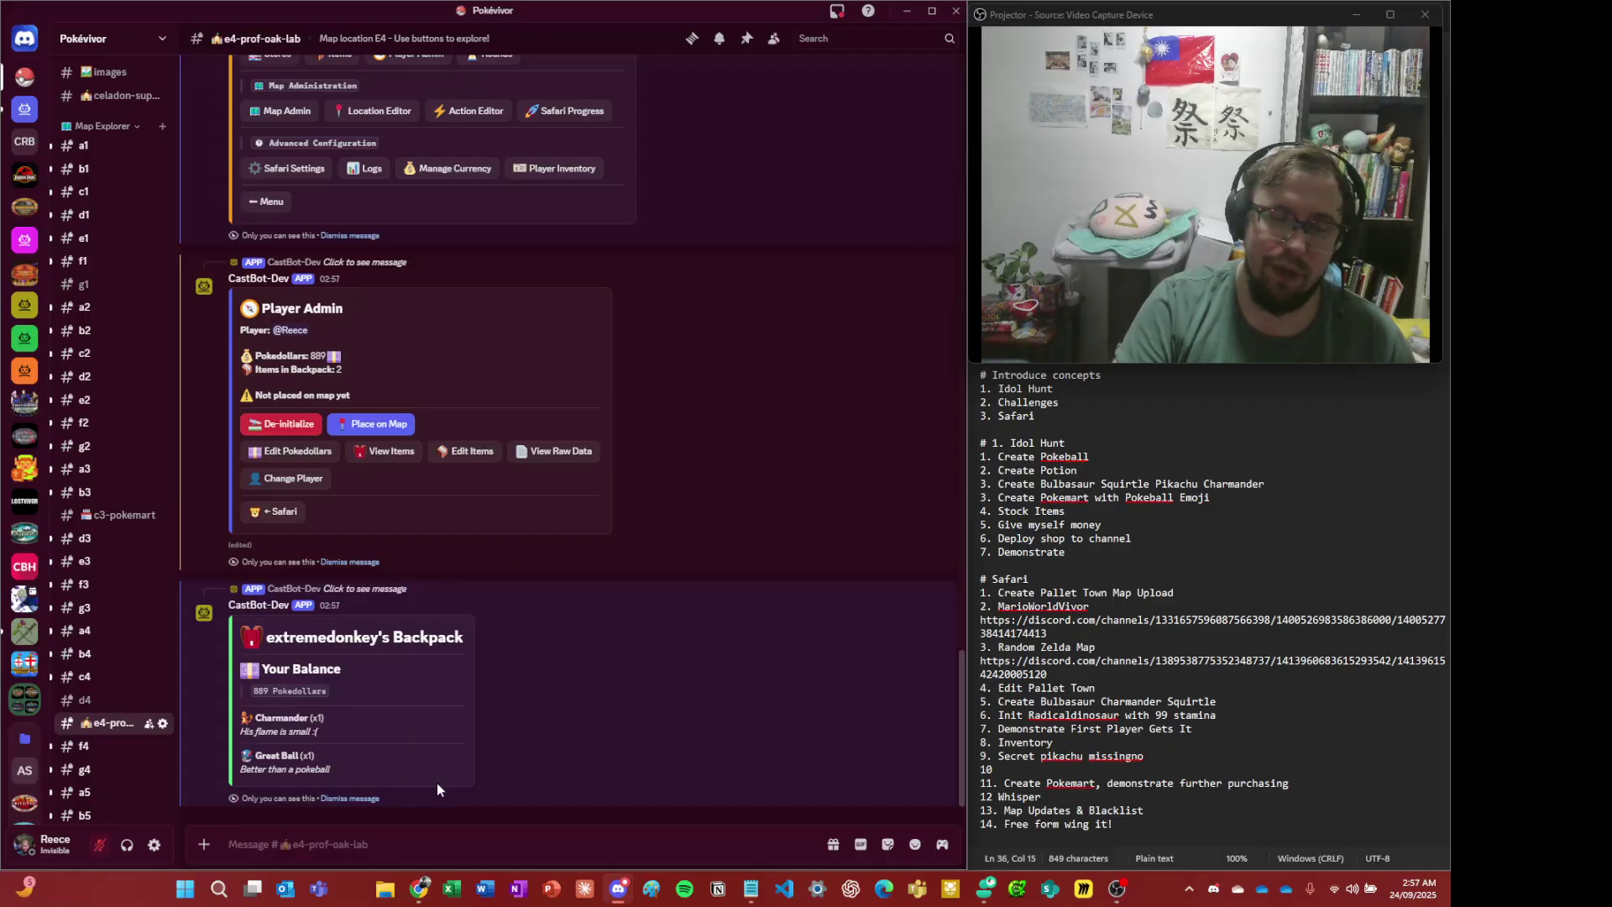
scroll(436, 783, "up", 5)
scroll(485, 733, "down", 5)
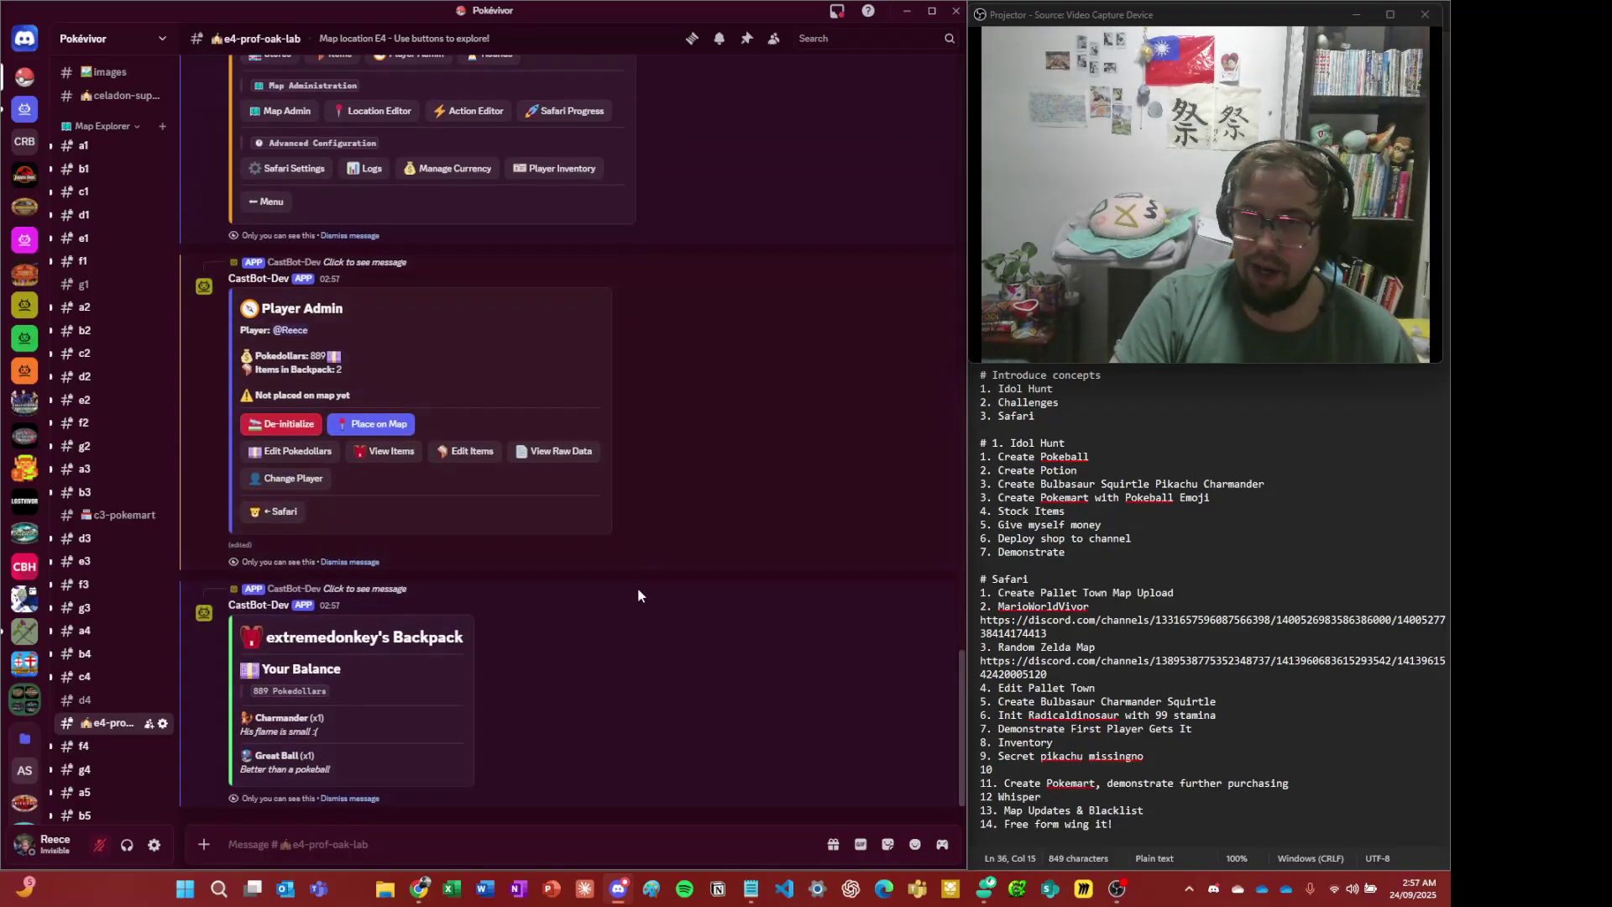
left_click(364, 799)
left_click(364, 802)
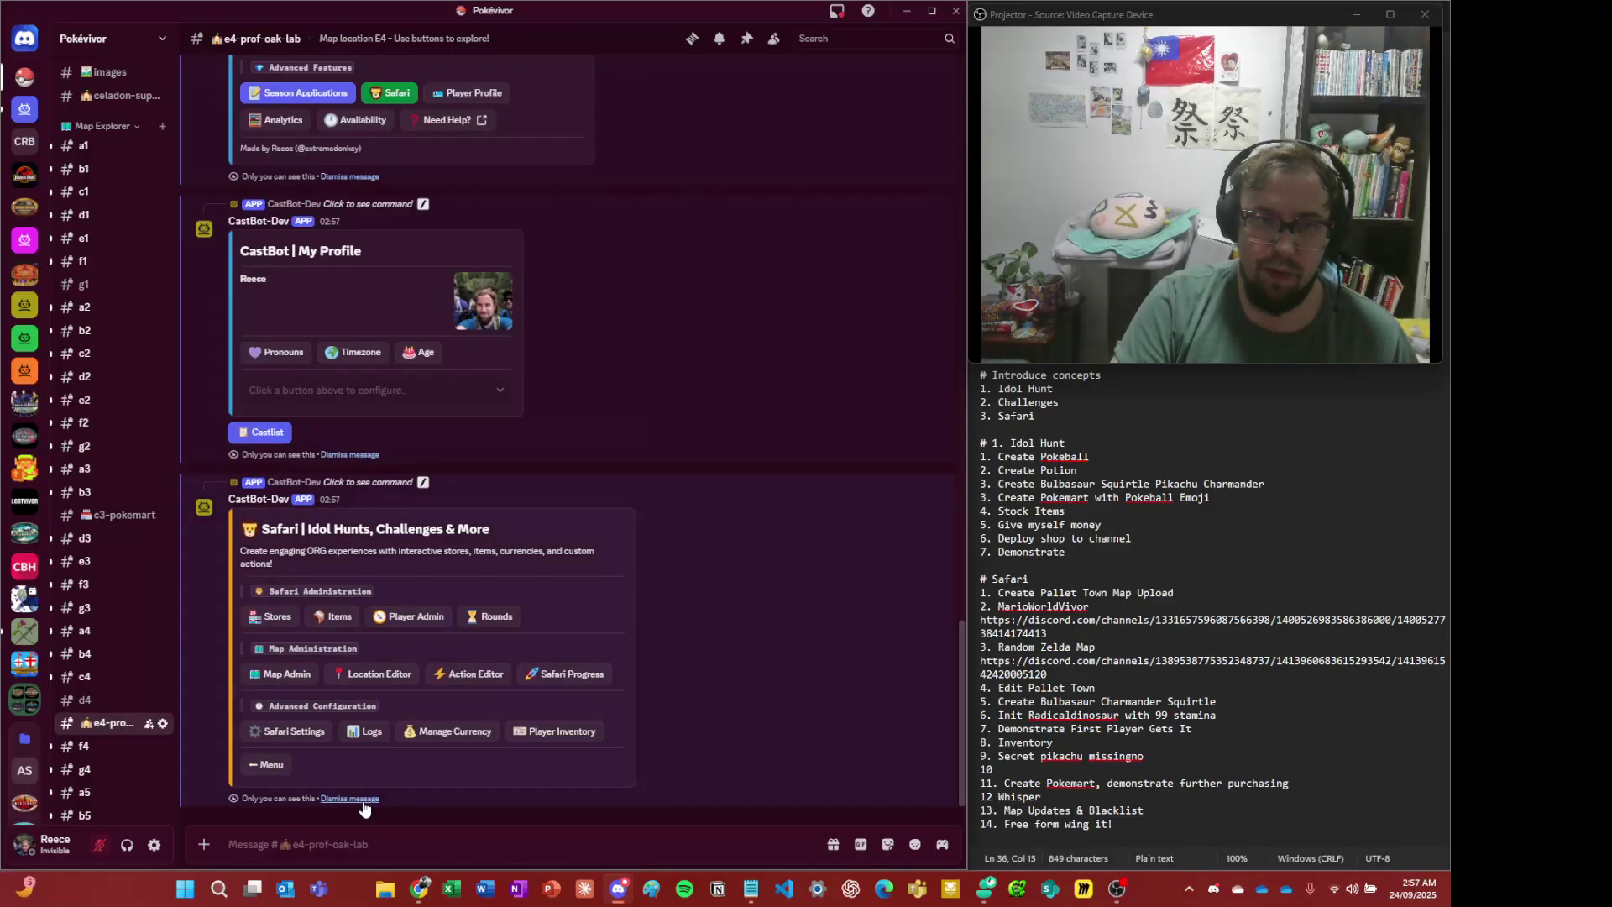
- Dismiss the old Safari, profile, Production Menu, Charmander and Professor Oak replies
left_click(363, 801)
left_click(363, 799)
left_click(362, 799)
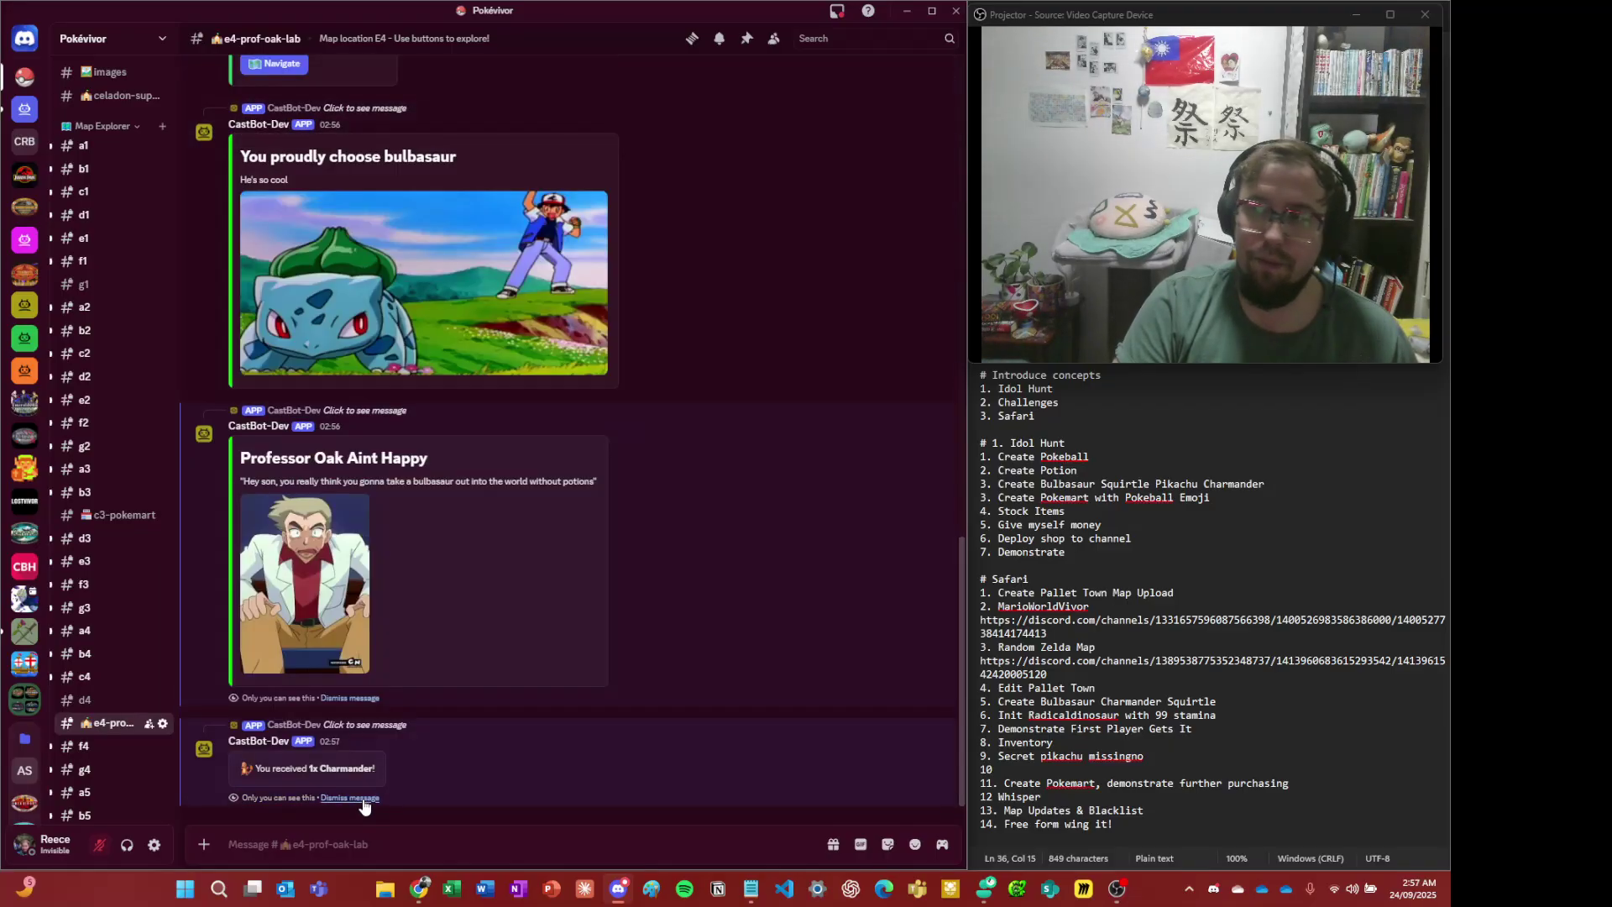
left_click(362, 799)
left_click(363, 798)
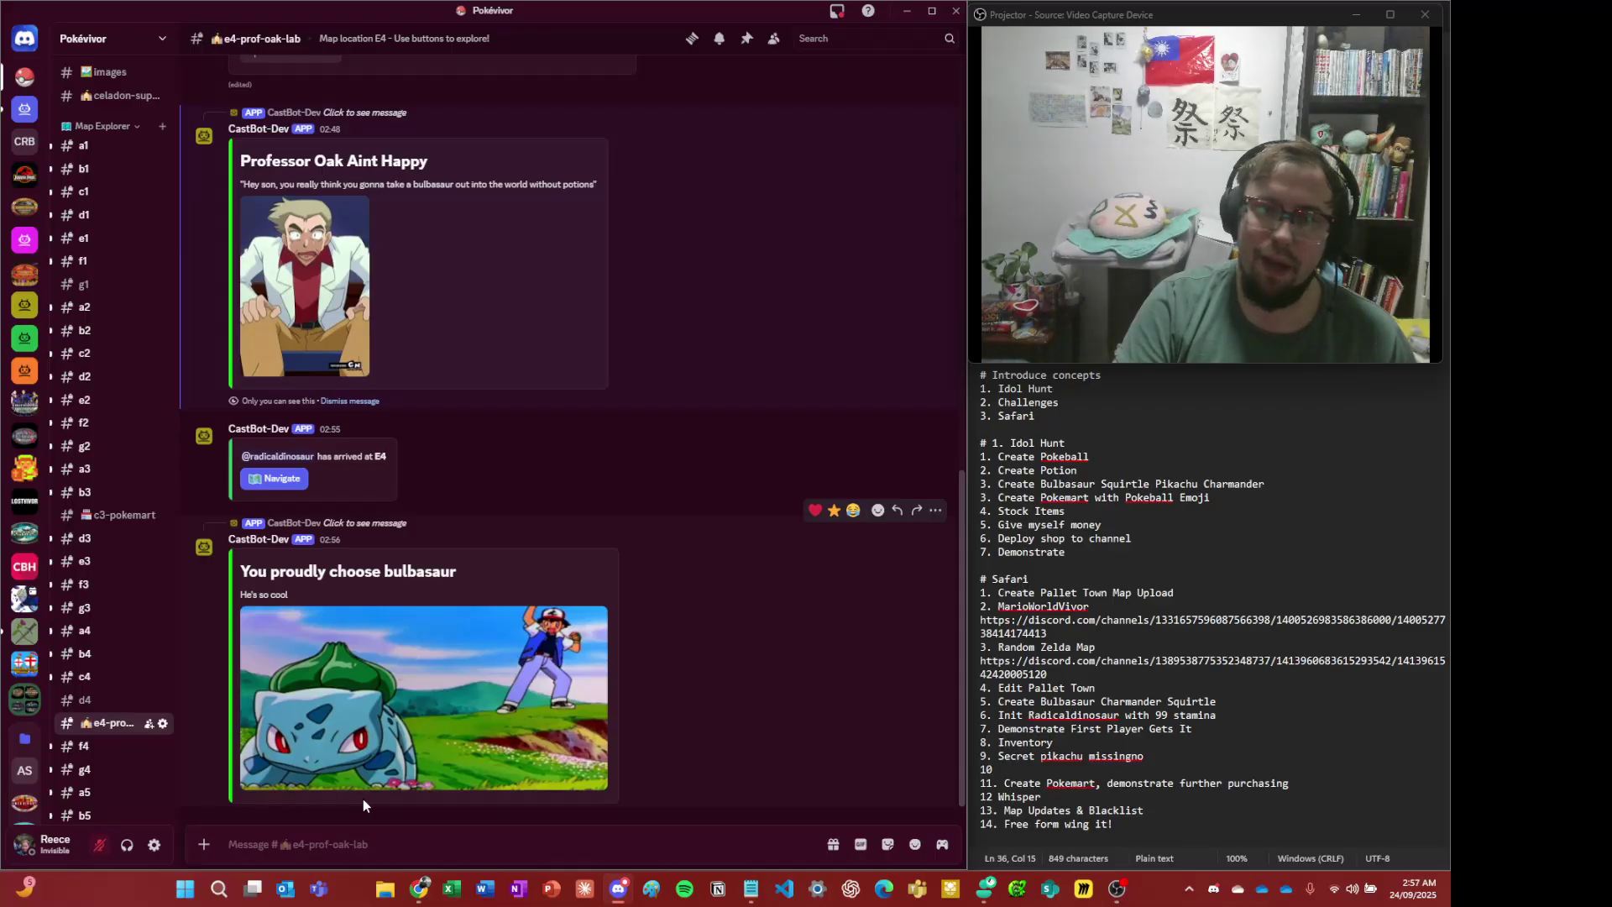
left_click(372, 408)
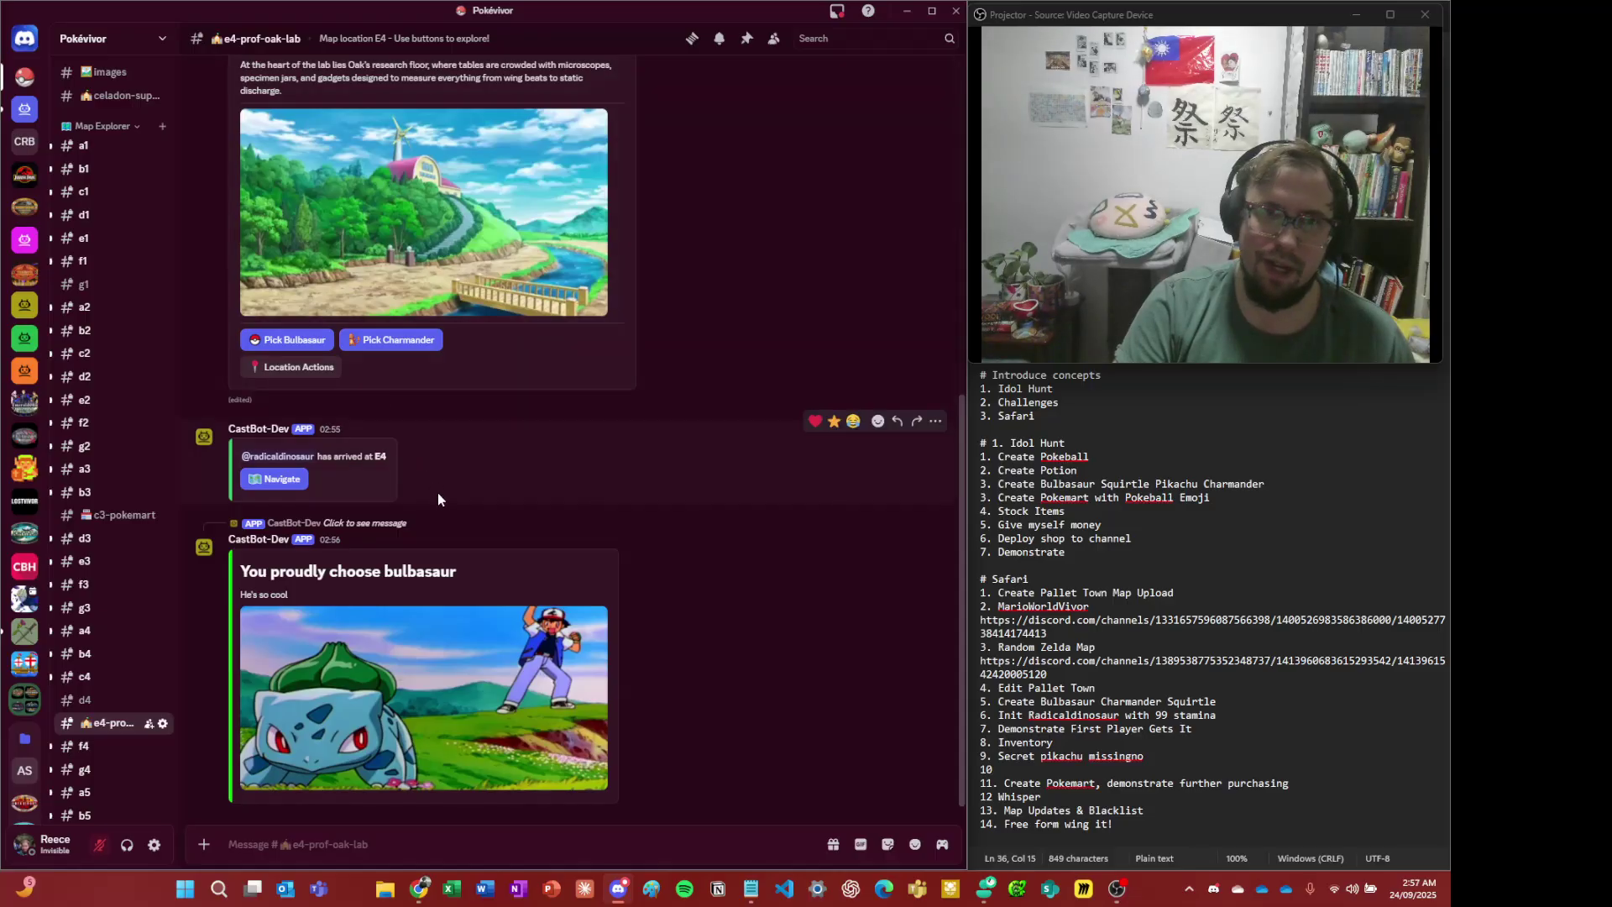
scroll(432, 502, "up", 3)
scroll(470, 588, "down", 3)
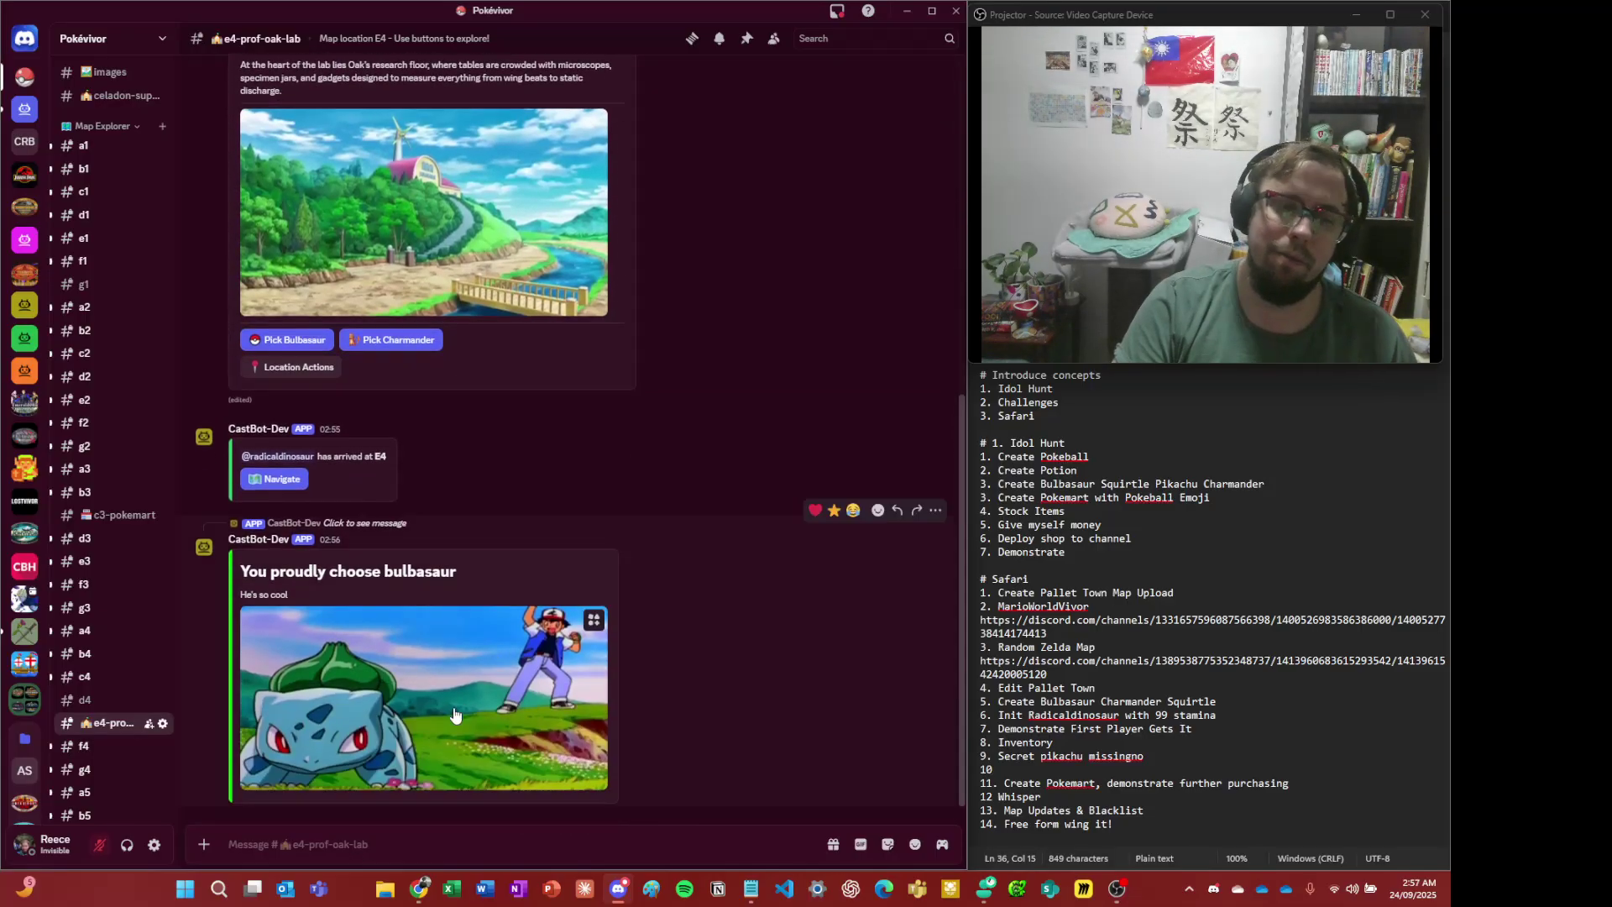
- Via /menu, Safari and Action Editor, choose Create New Custom Action
type("/menu")
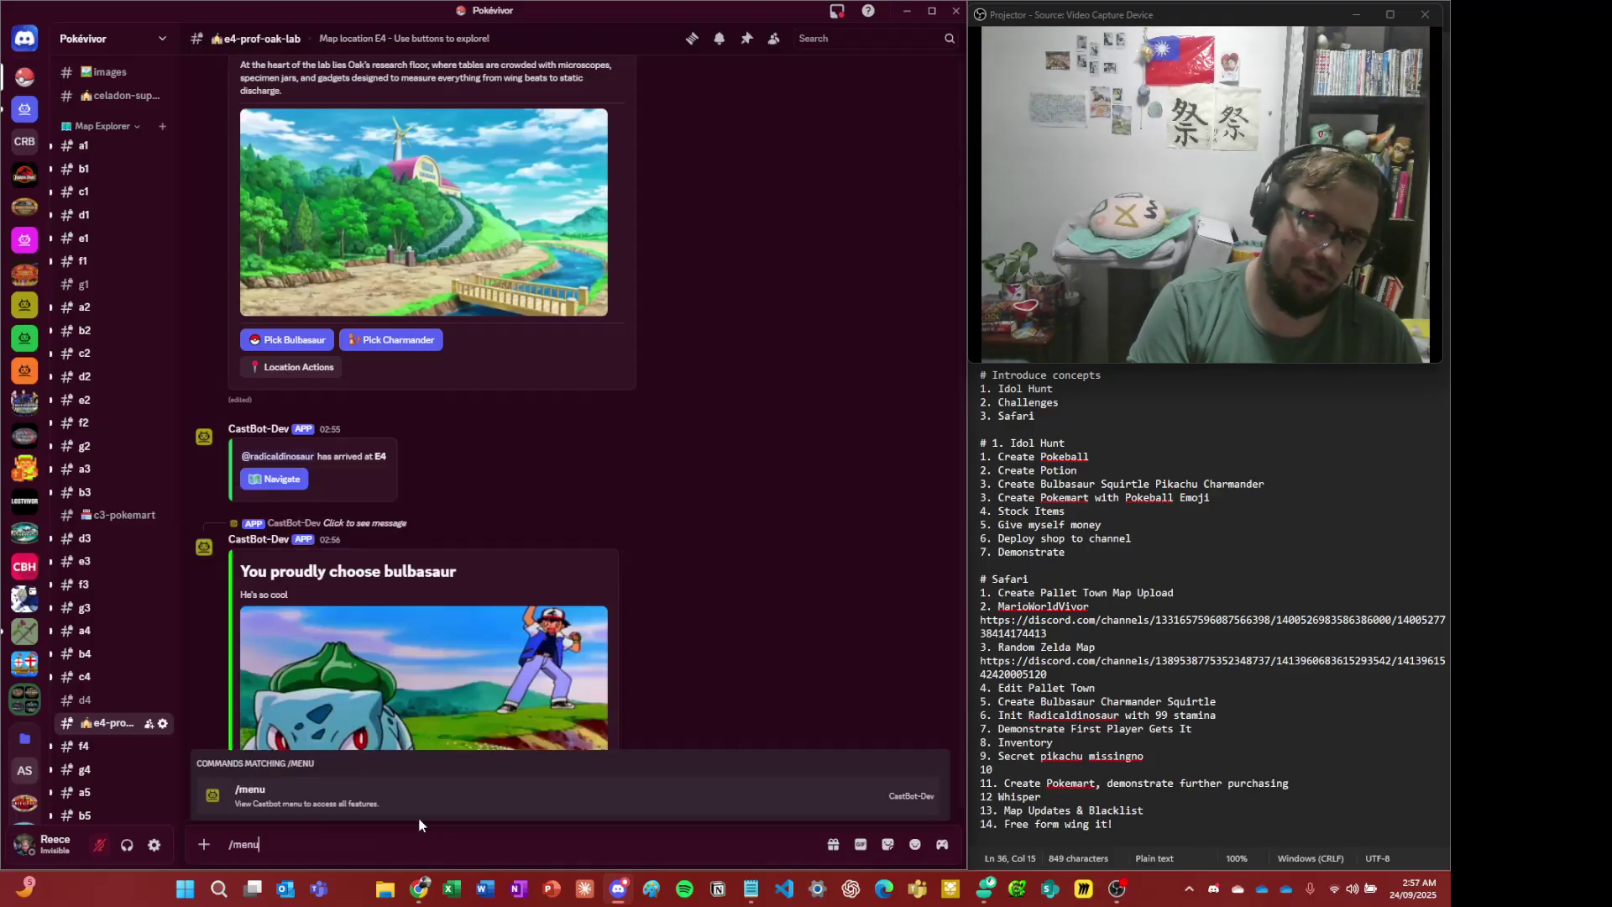
key("Return")
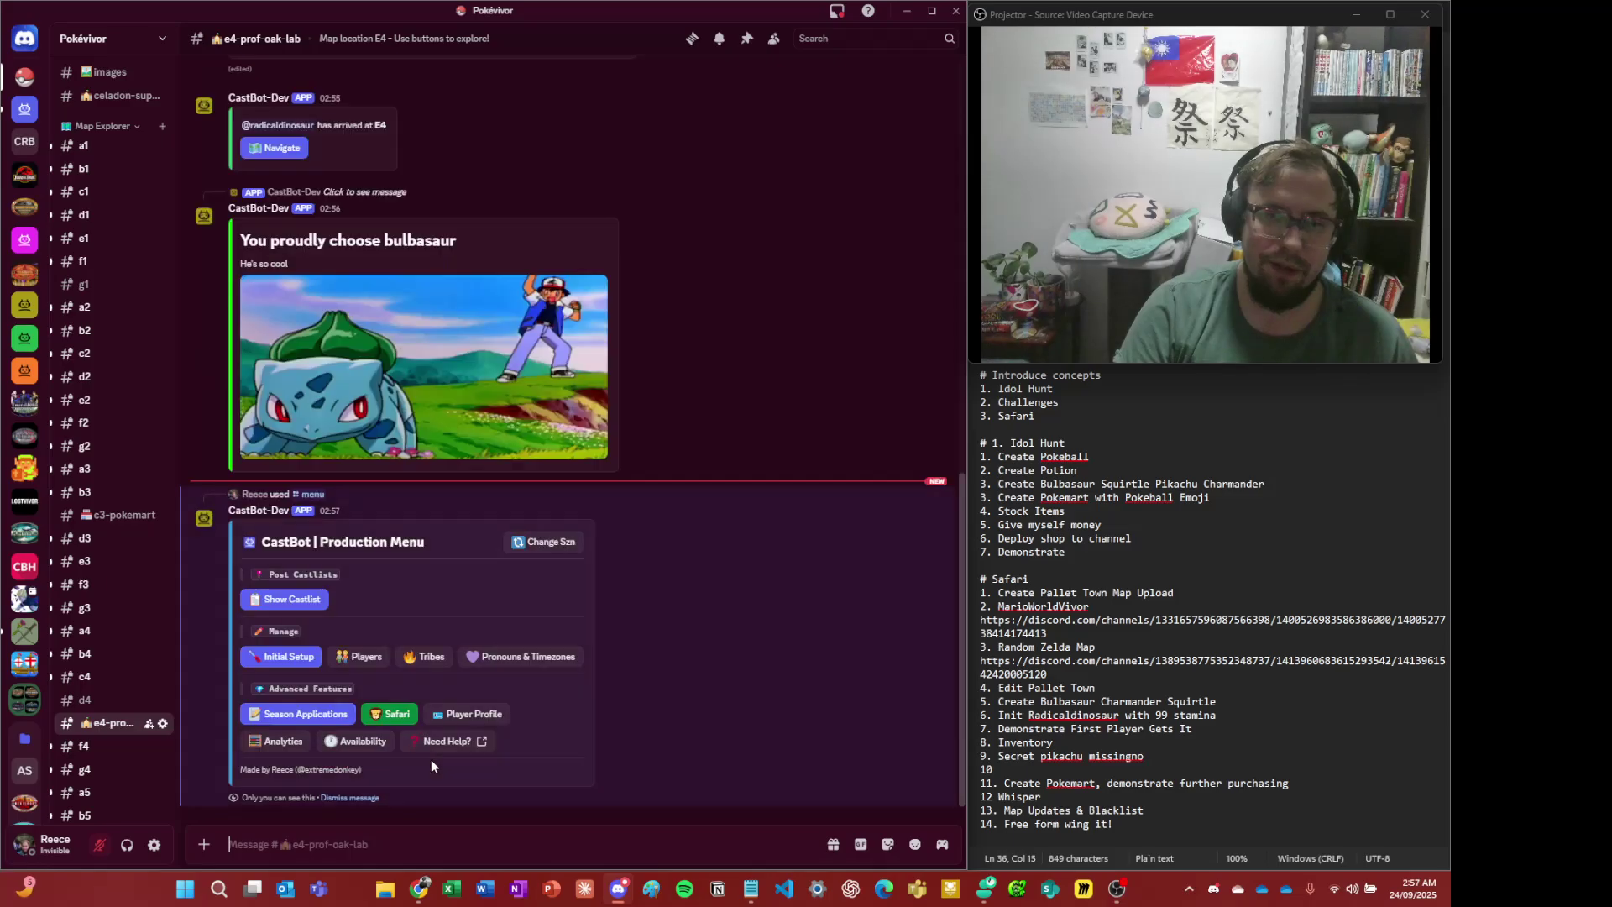
left_click(395, 715)
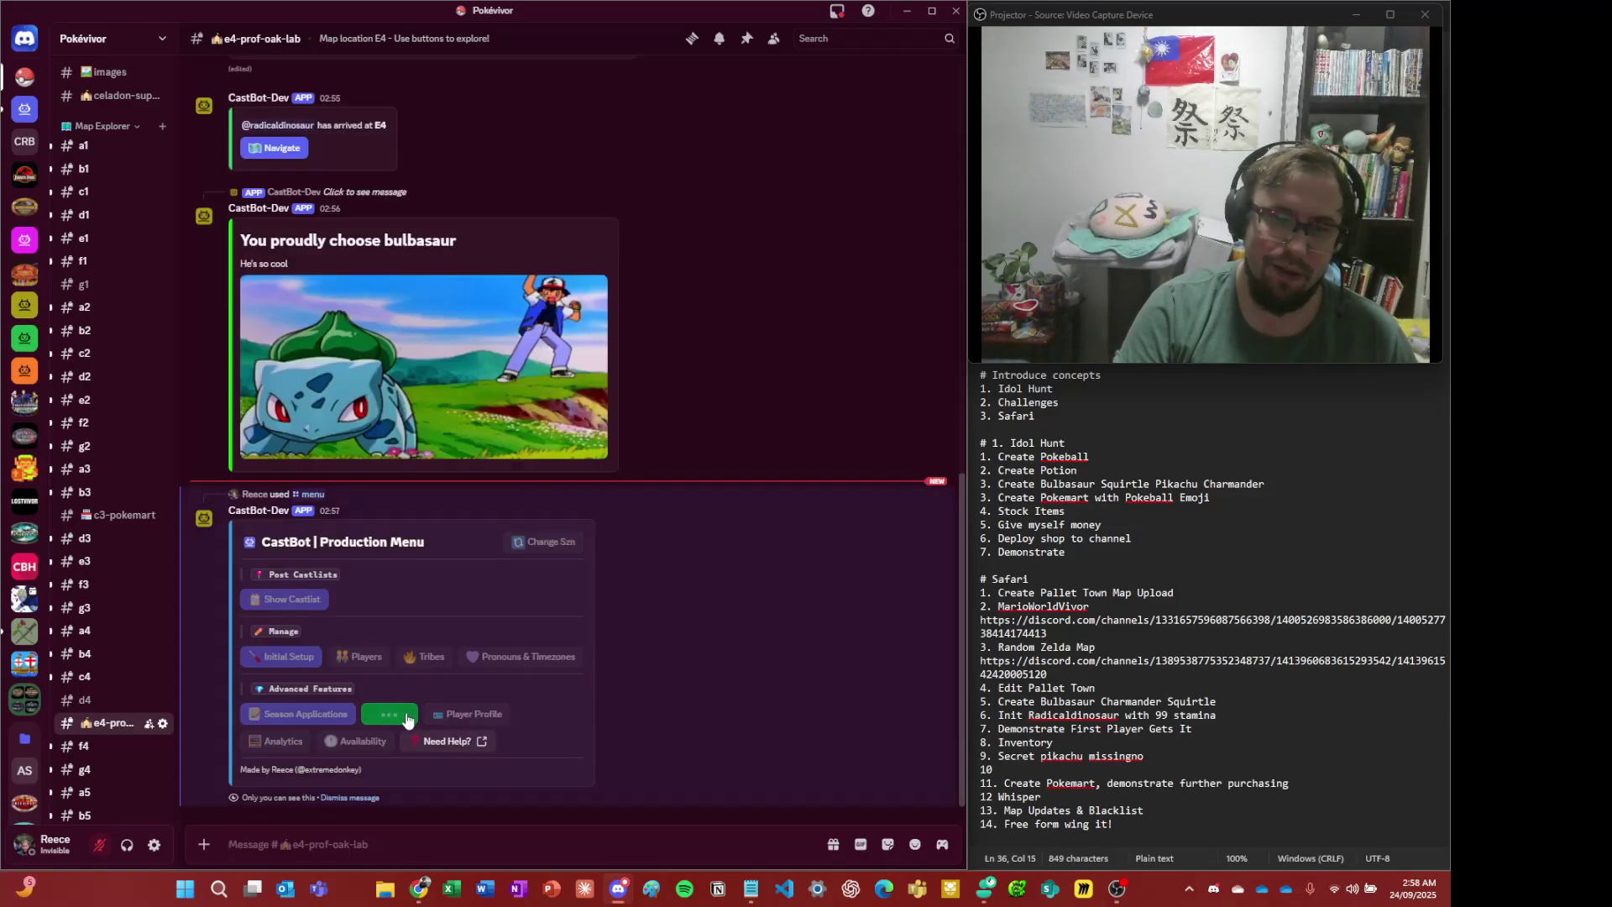
left_click(461, 676)
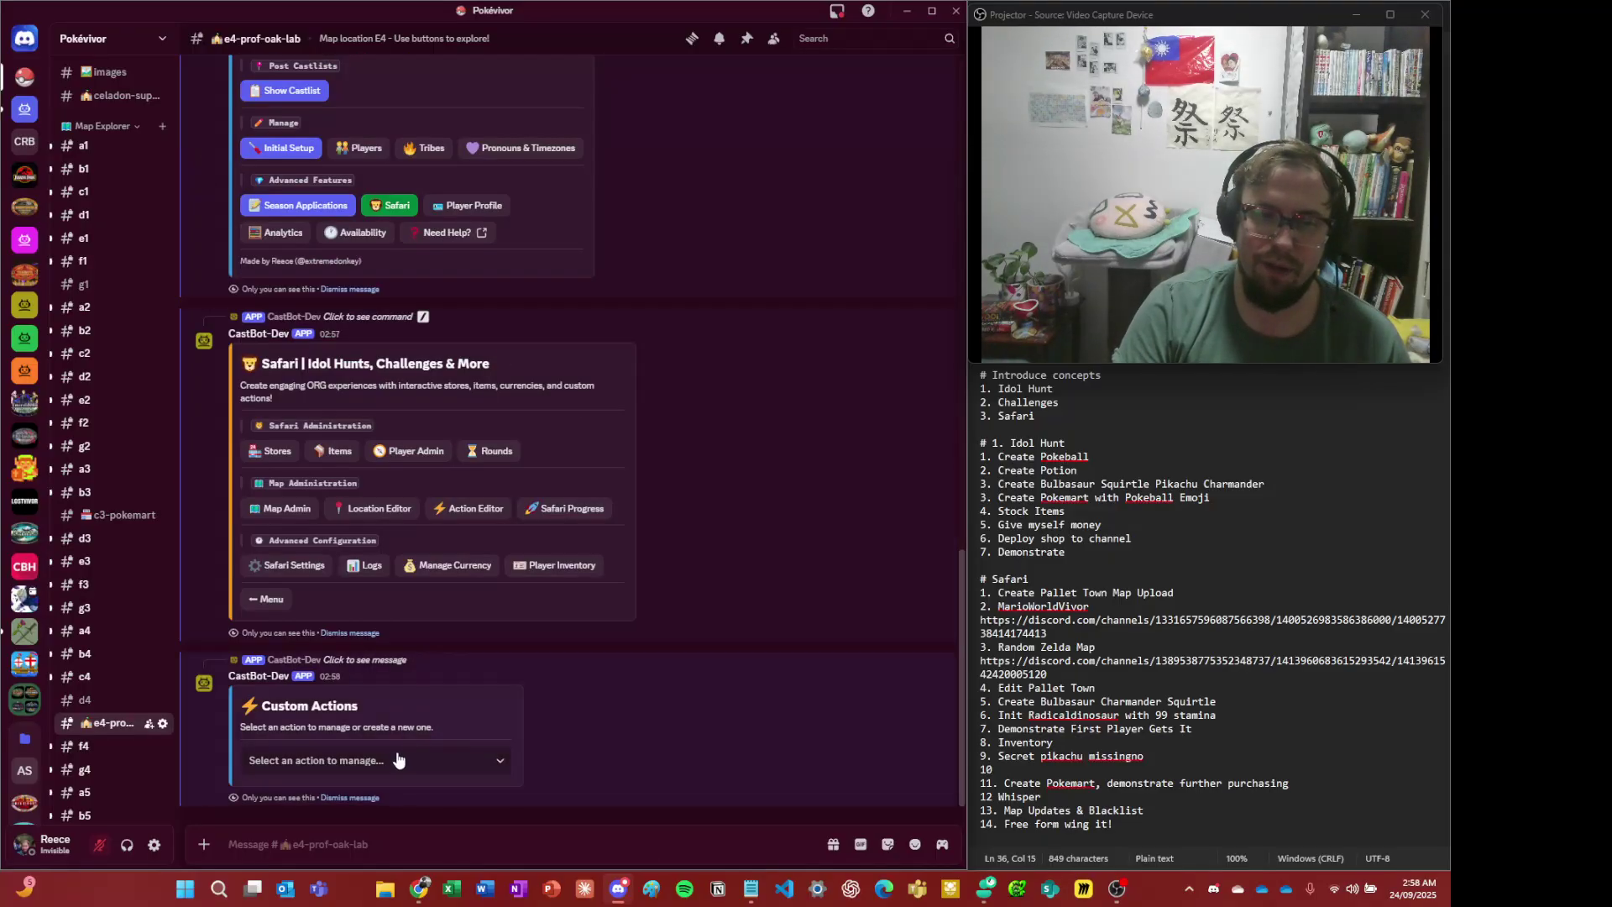
left_click(398, 760)
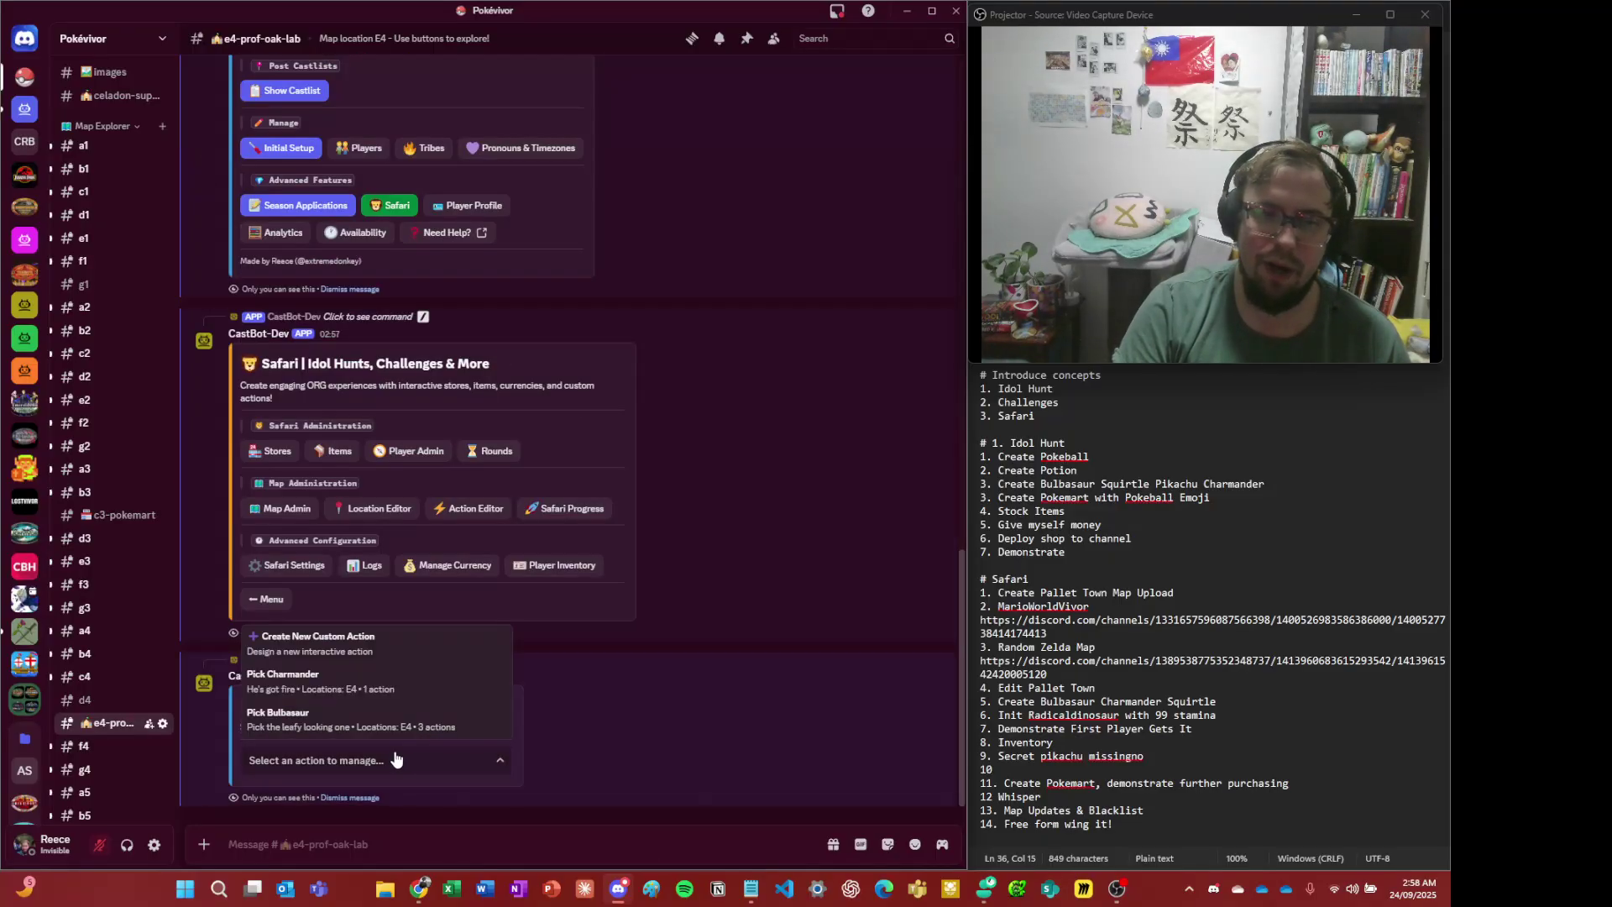
left_click(422, 657)
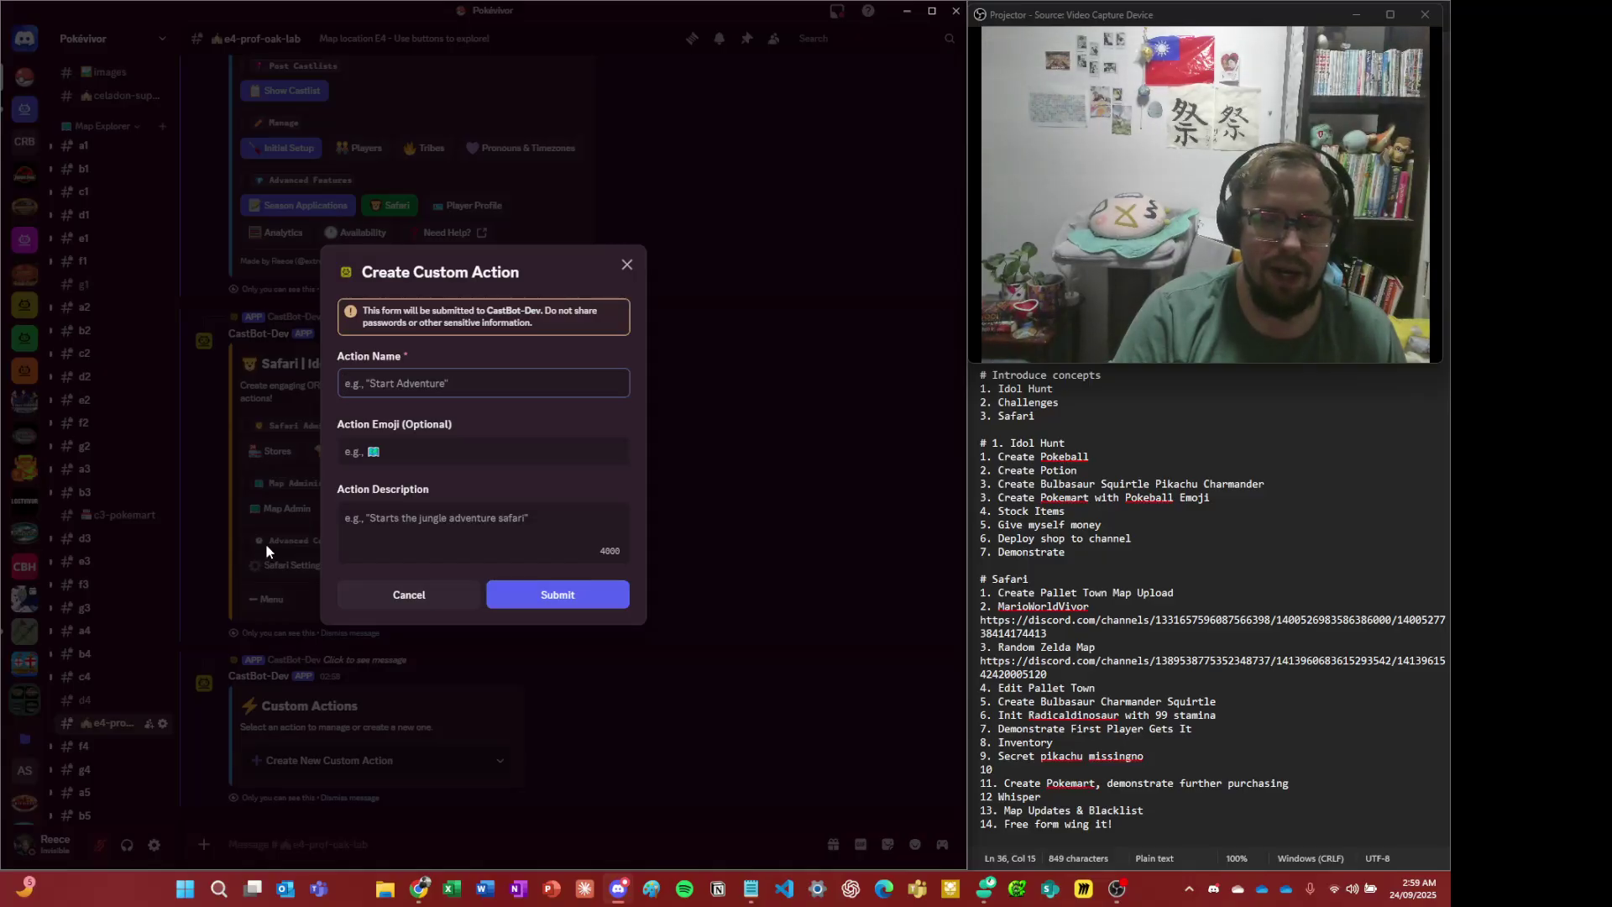
key("alt+Tab")
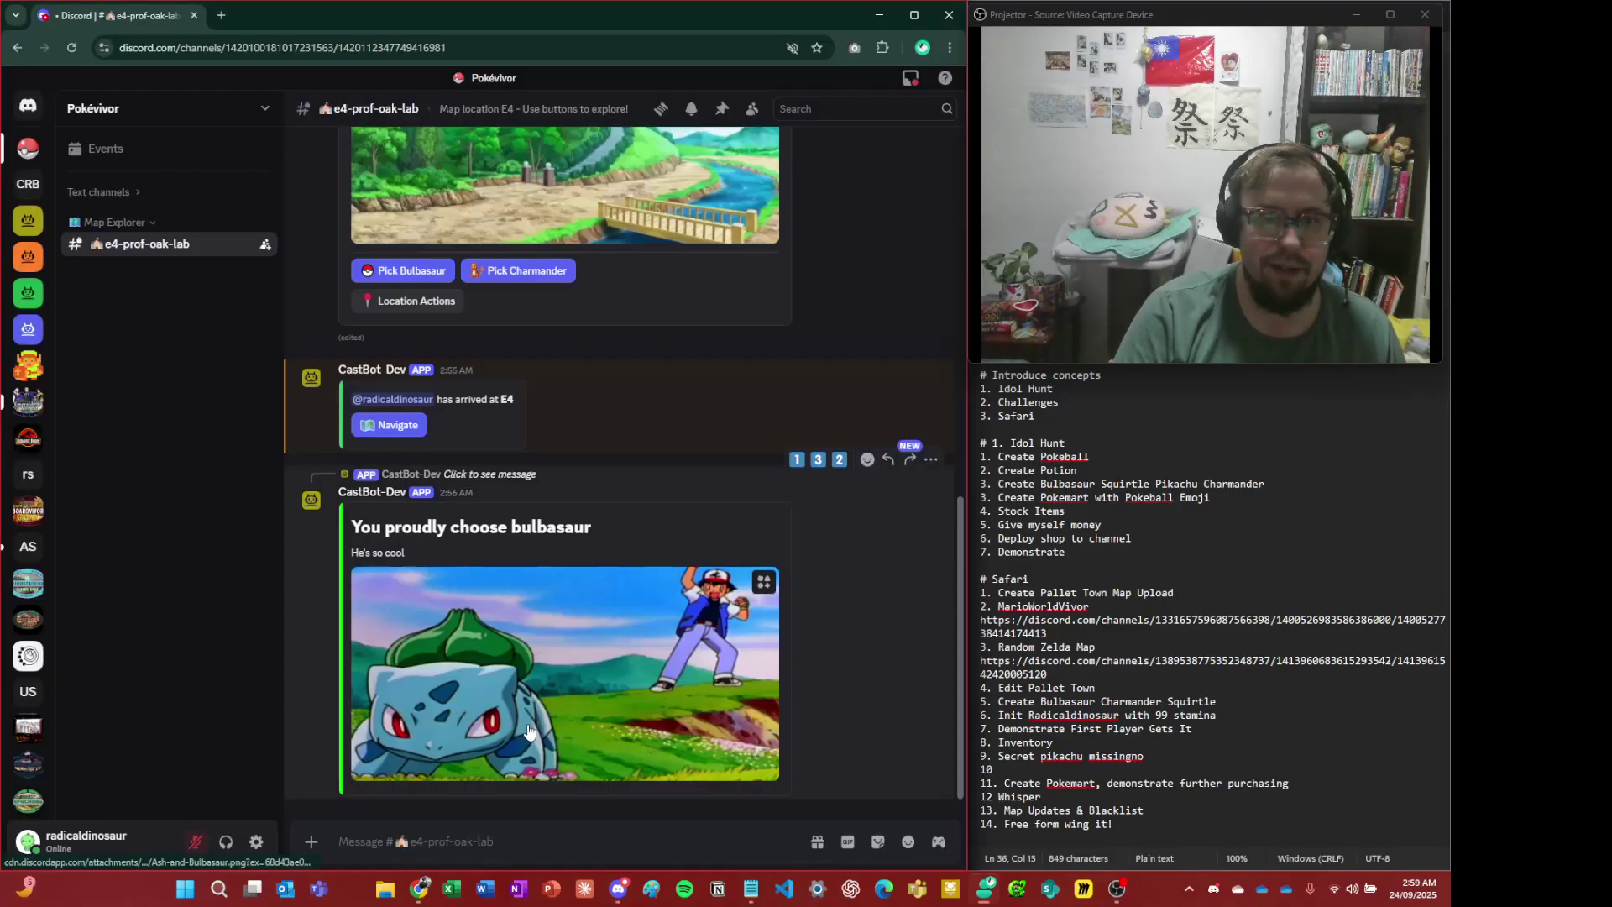
left_click(417, 430)
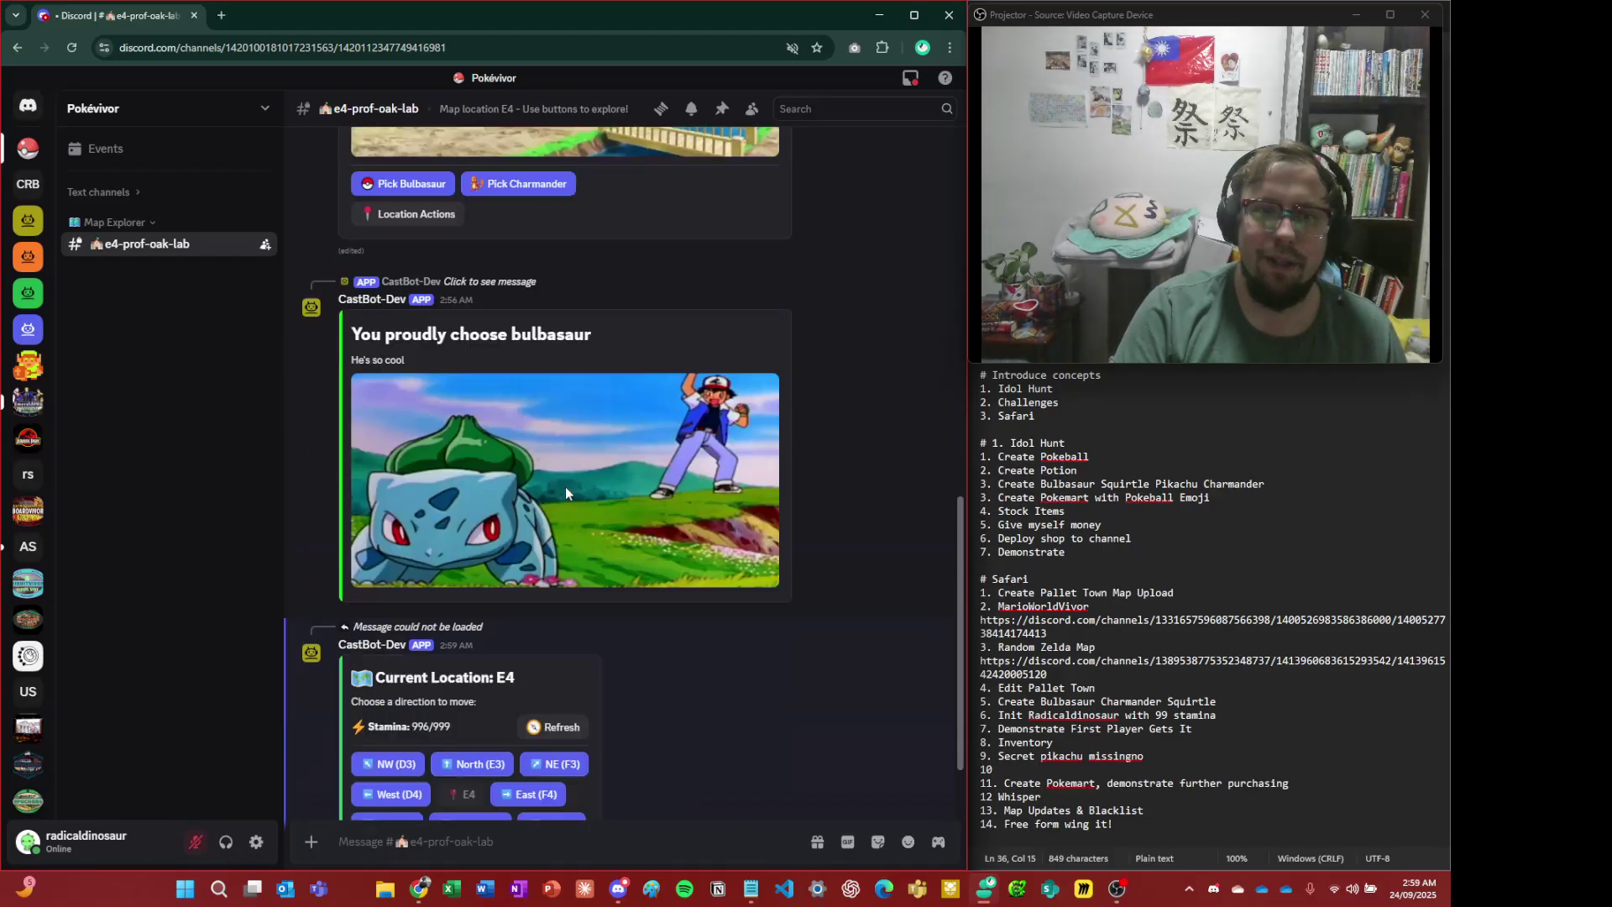
scroll(570, 479, "up", 5)
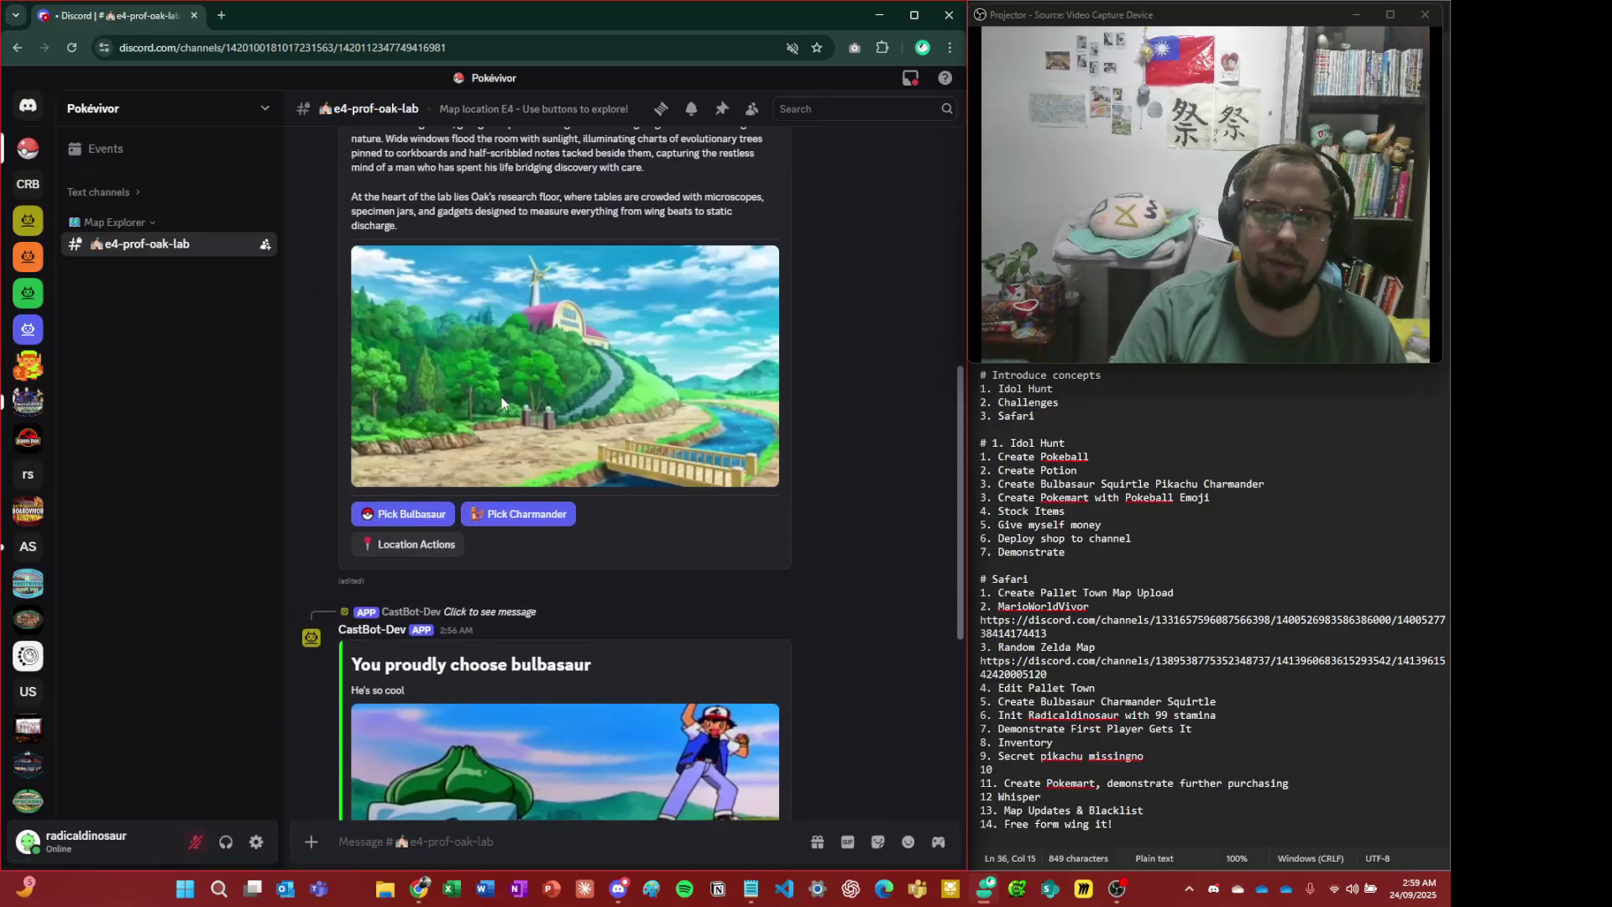
scroll(438, 529, "up", 6)
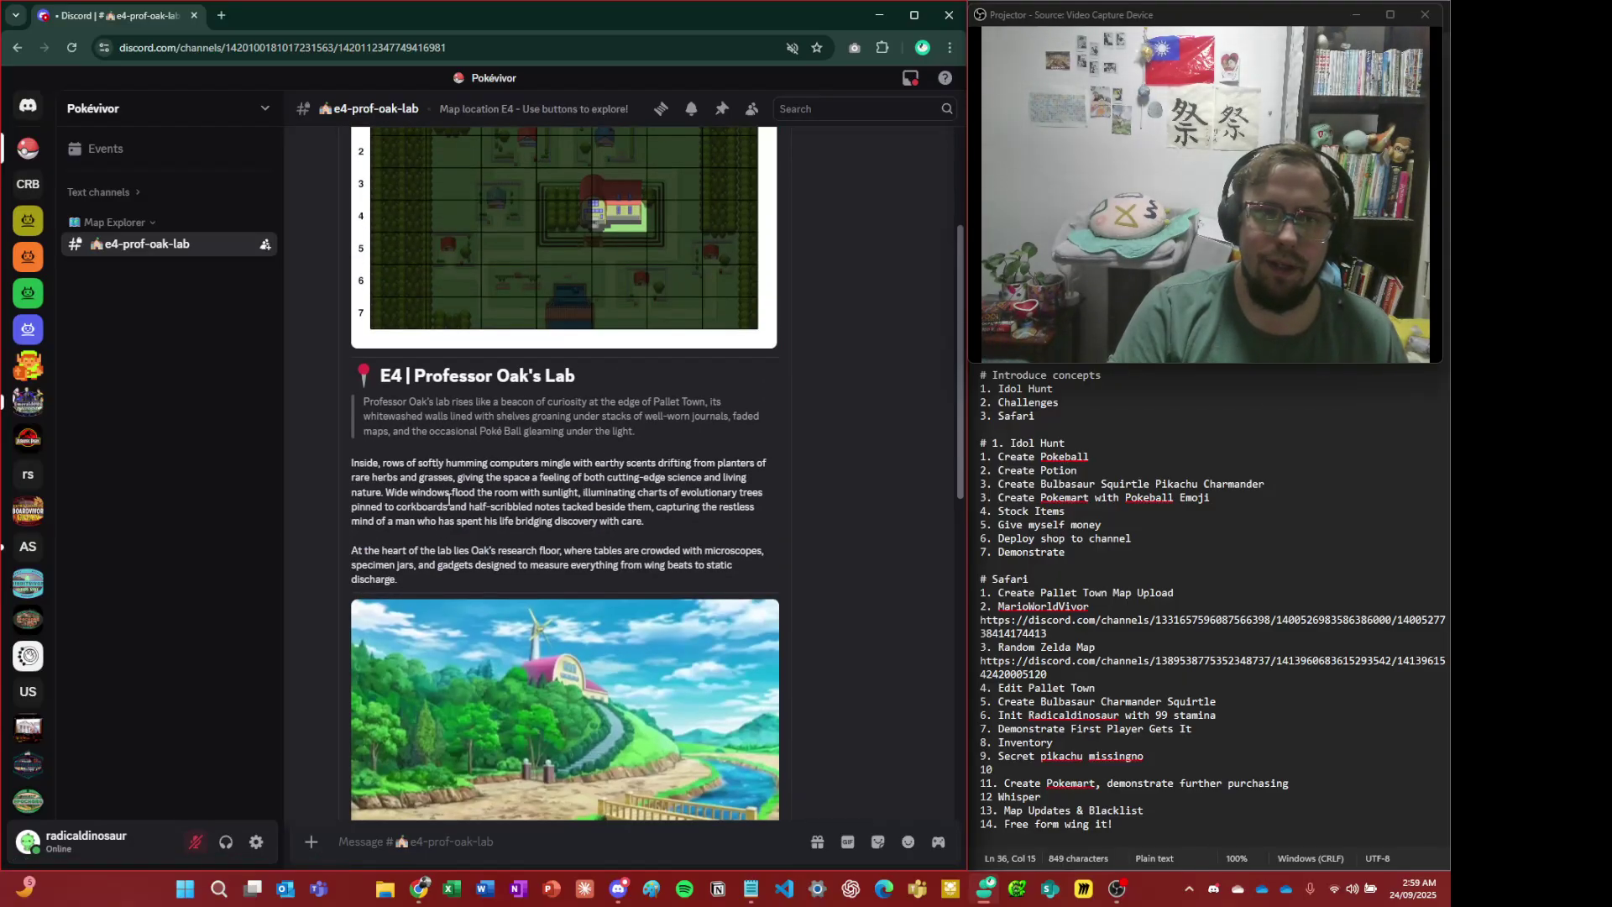
scroll(465, 493, "down", 15)
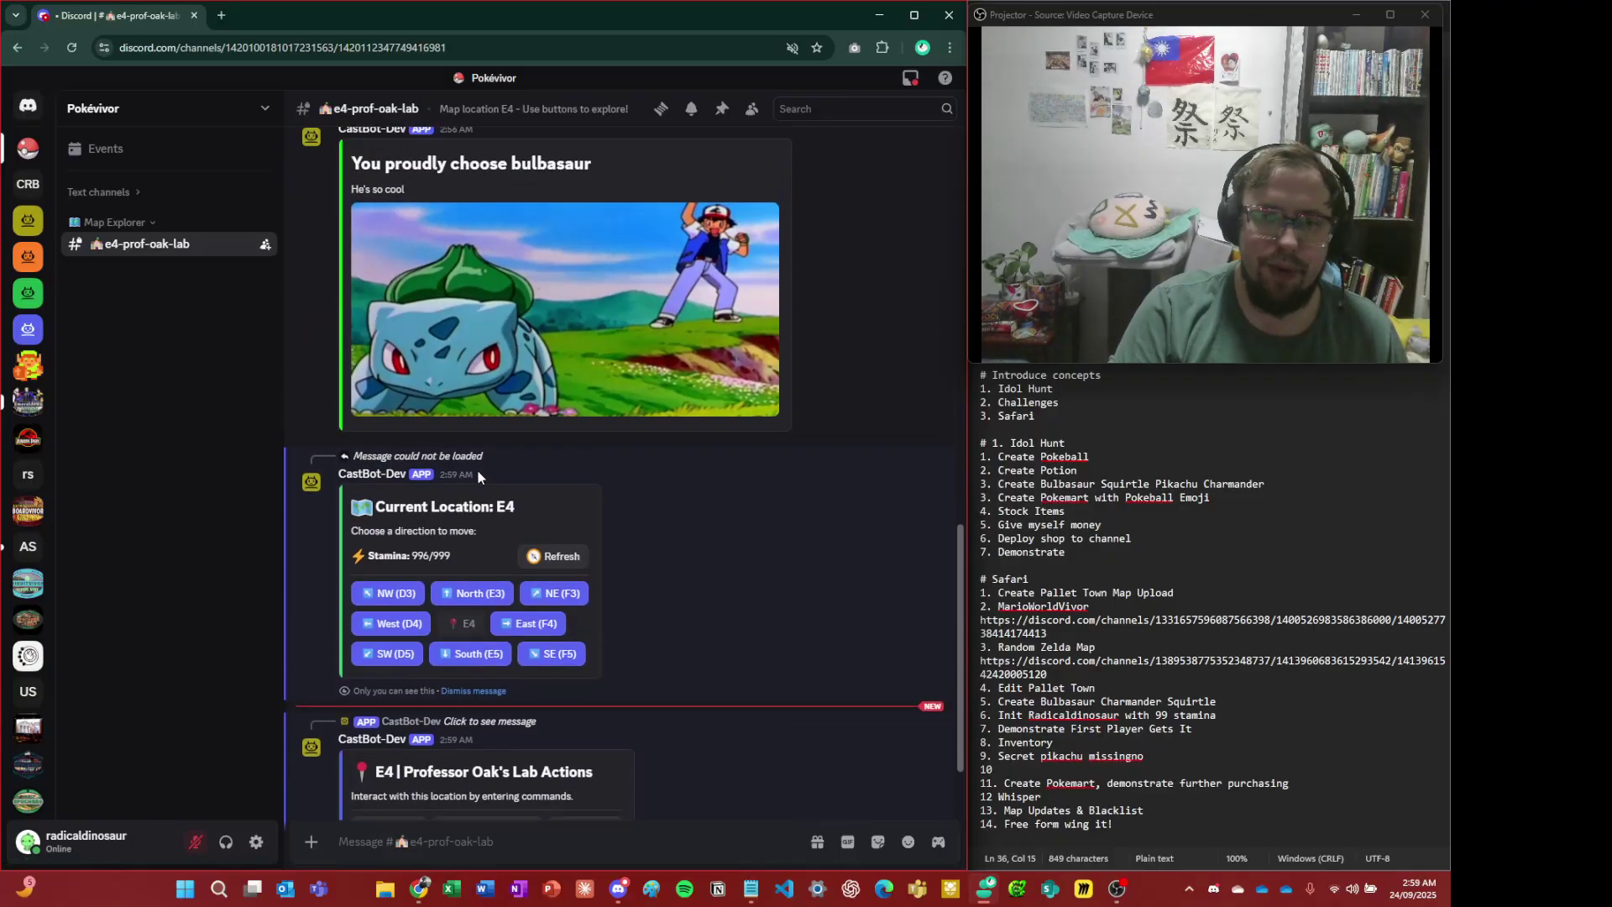
key("alt+Tab")
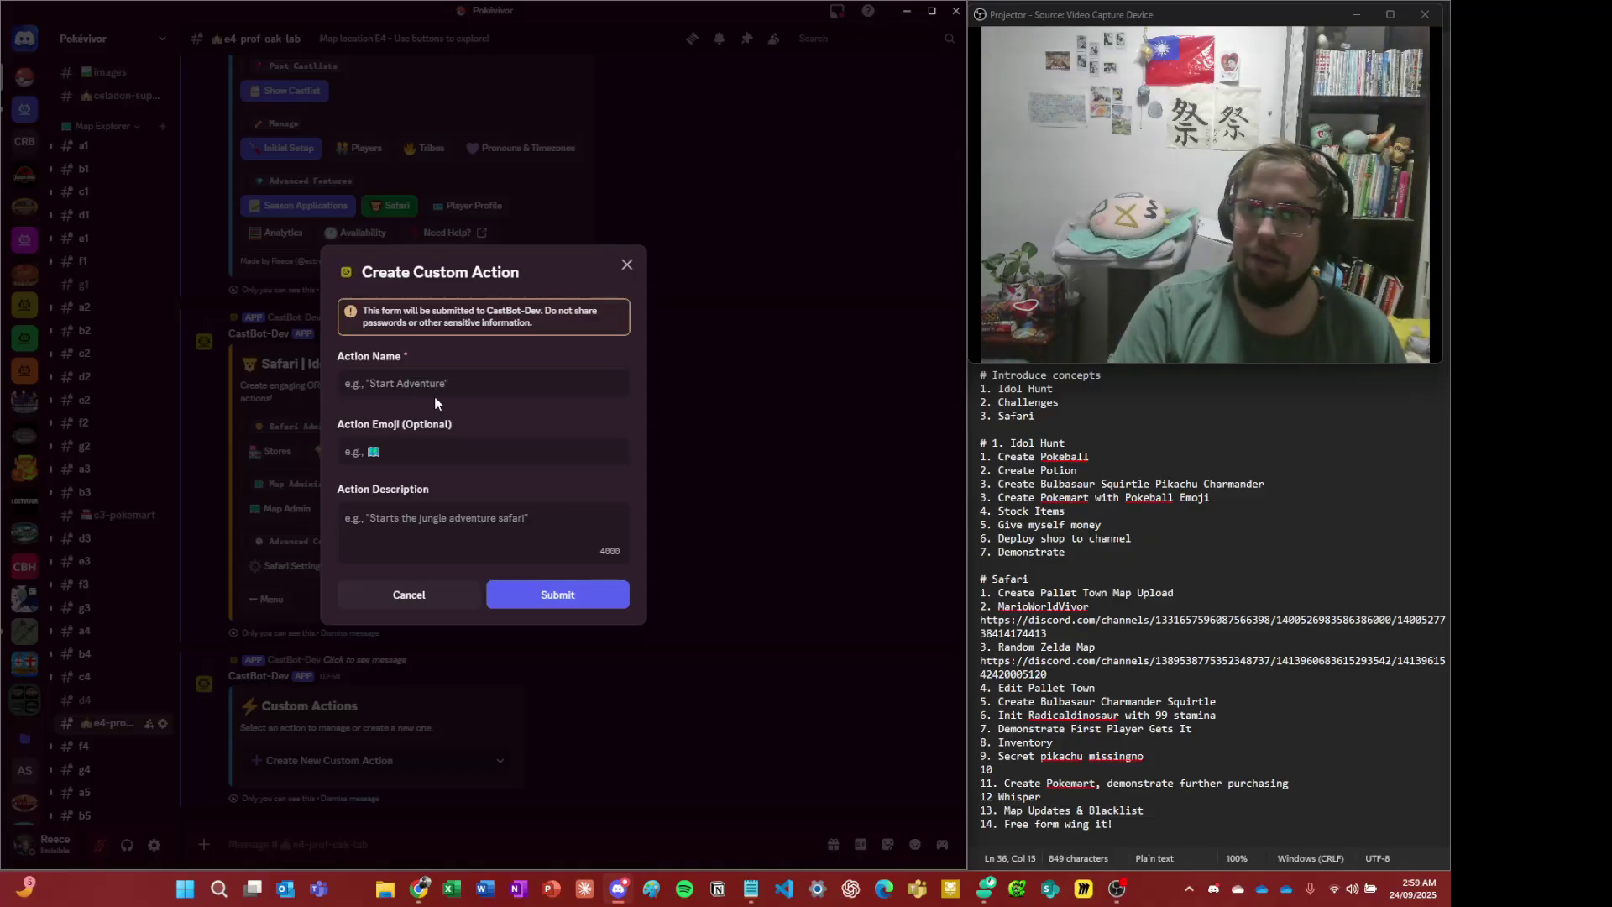
left_click(445, 384)
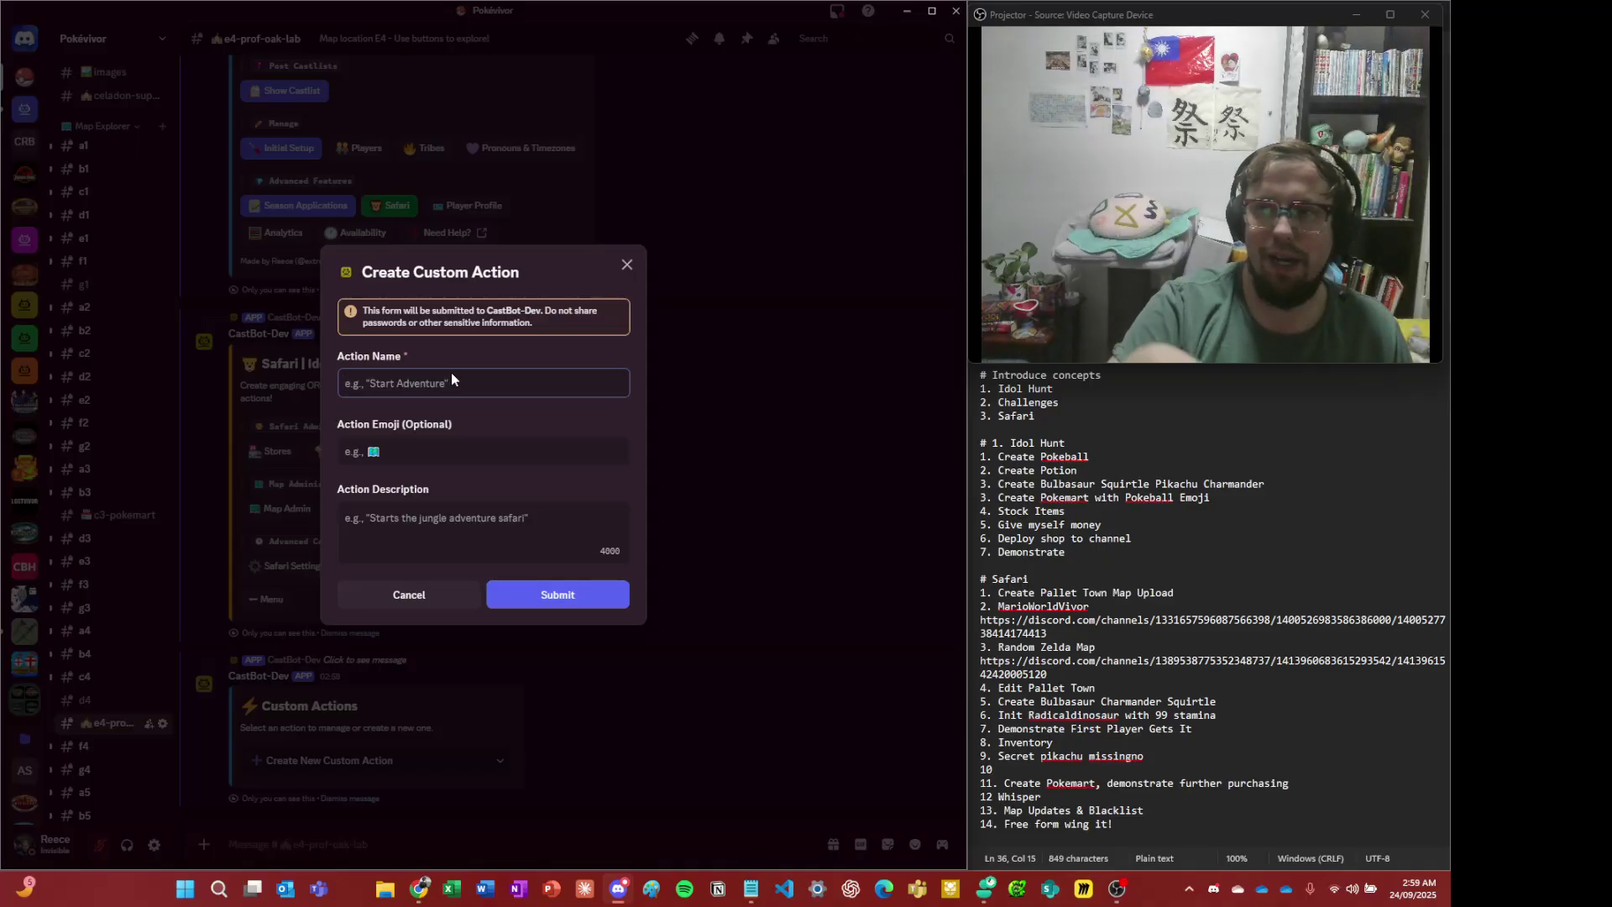
key("alt+Tab")
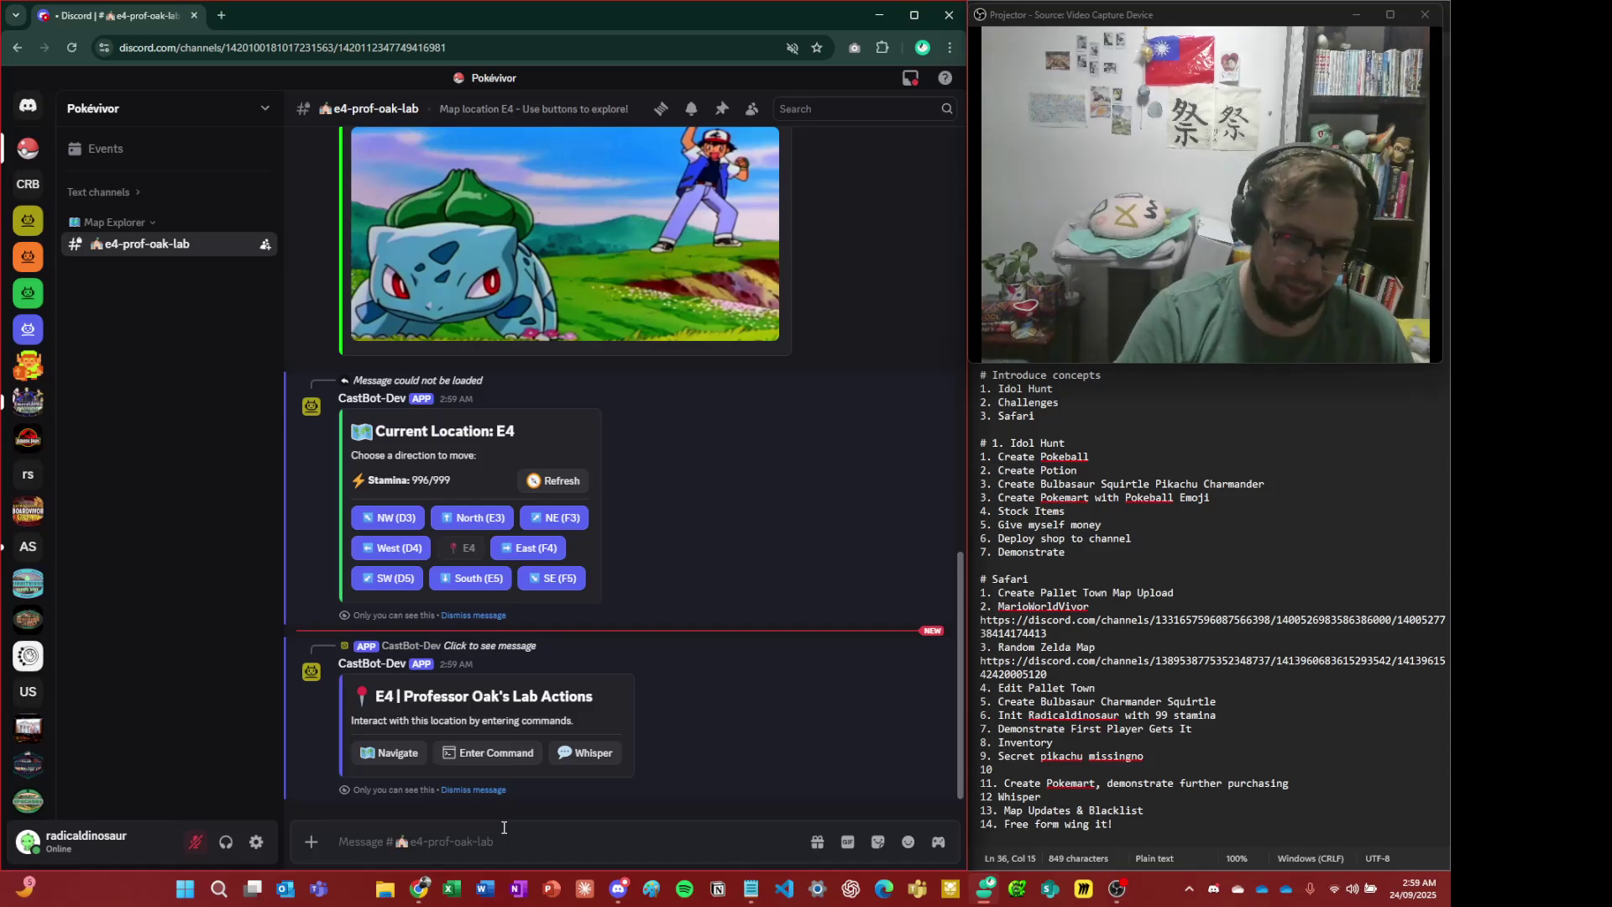
type("/menu")
key("Return")
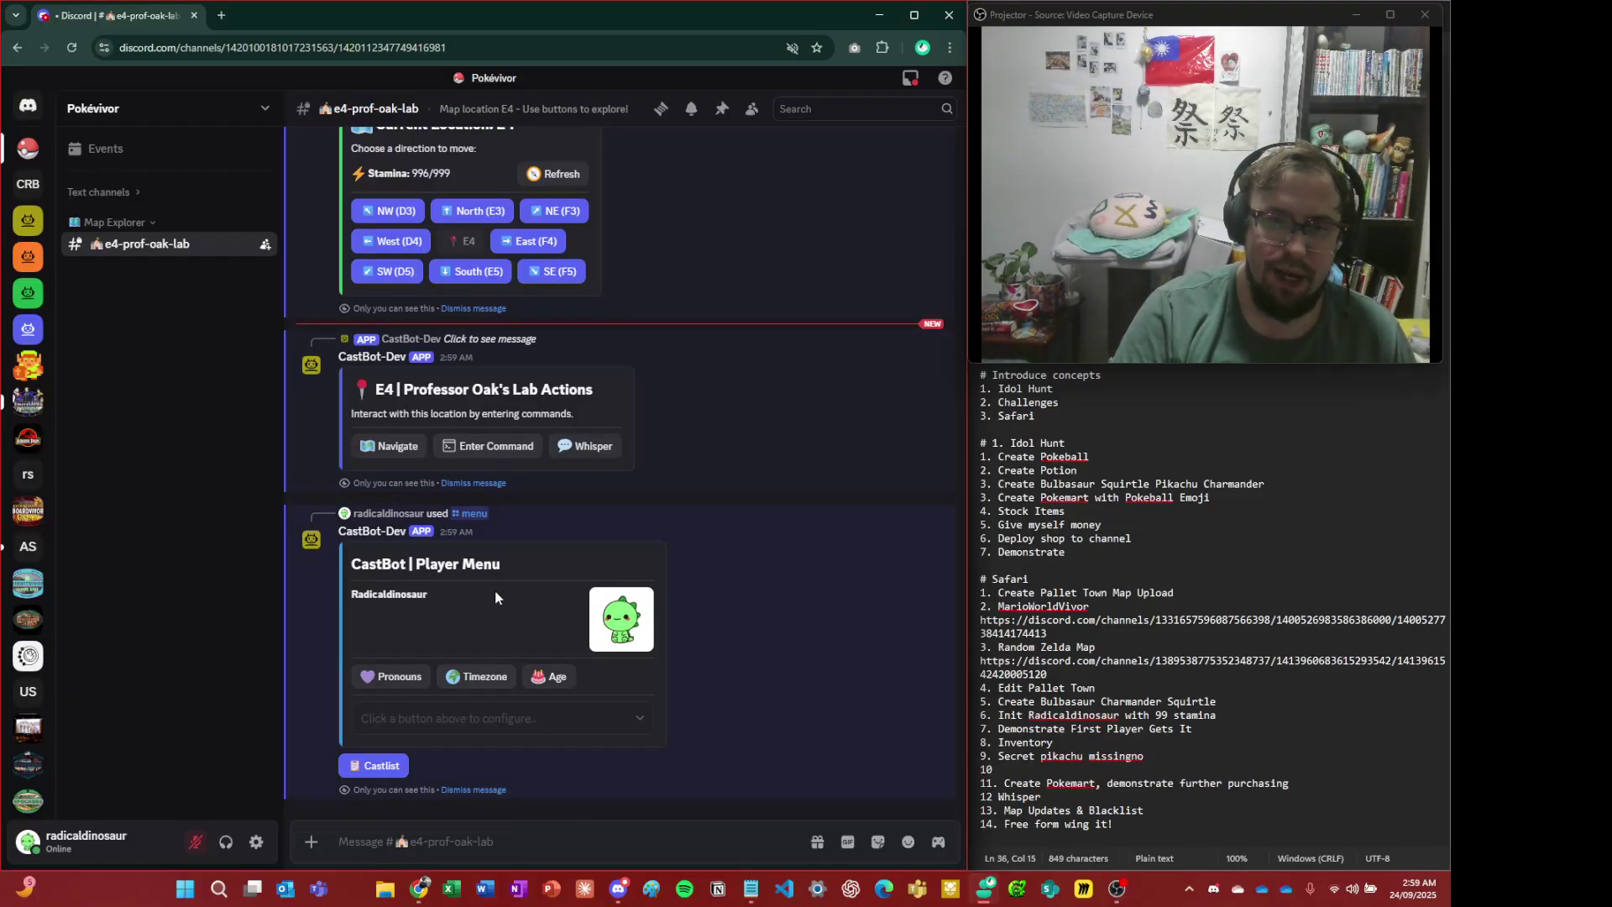
left_click(482, 791)
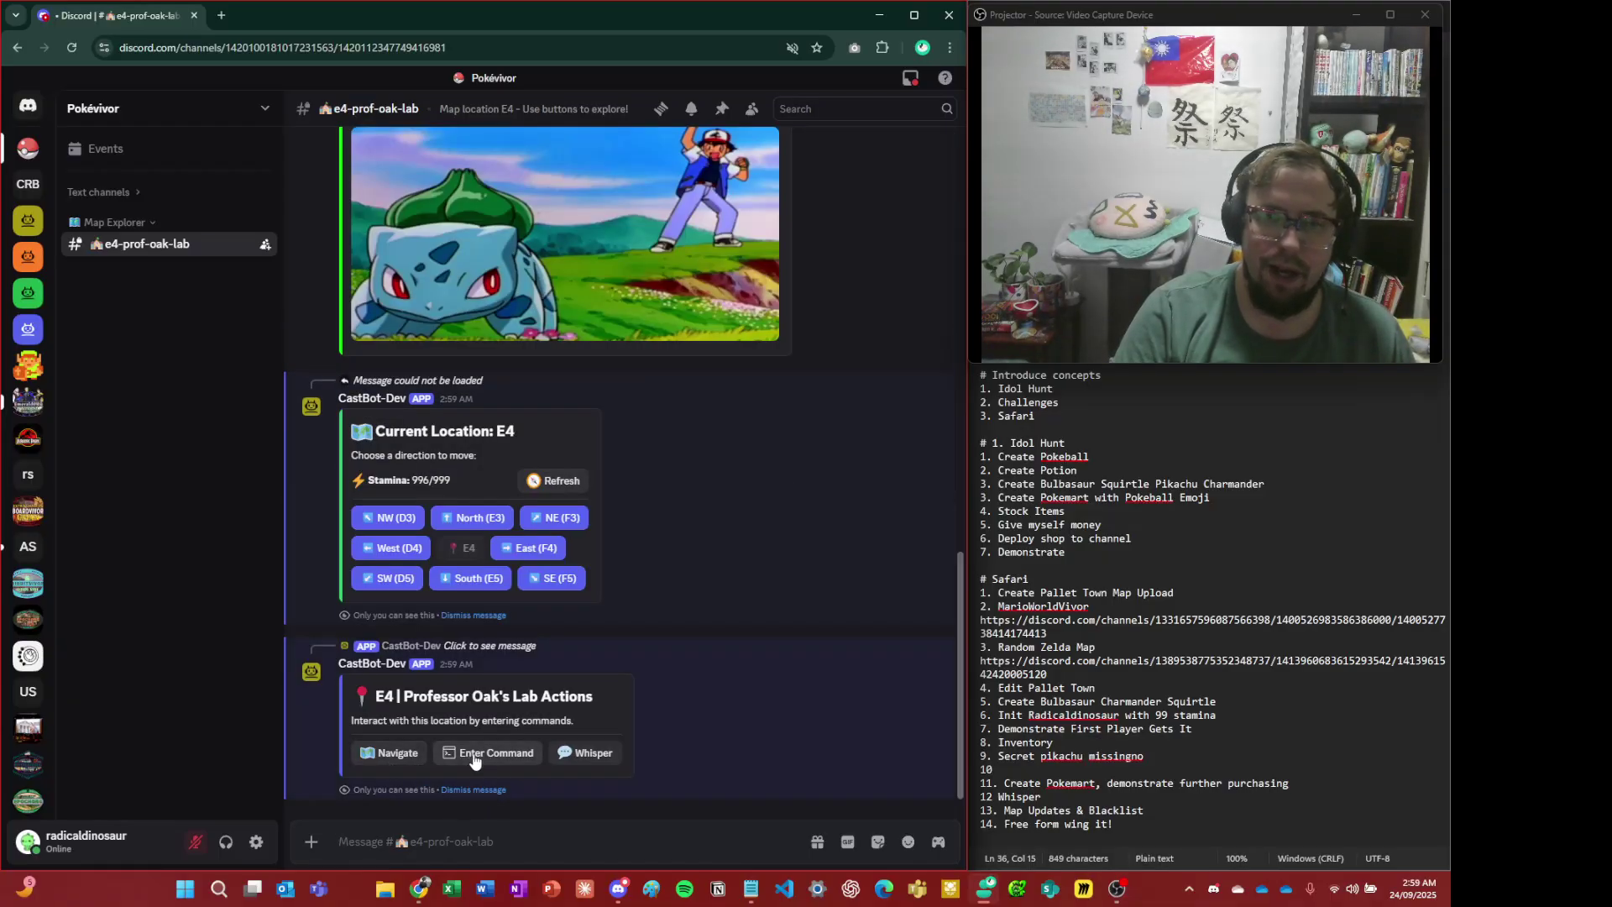
left_click(491, 625)
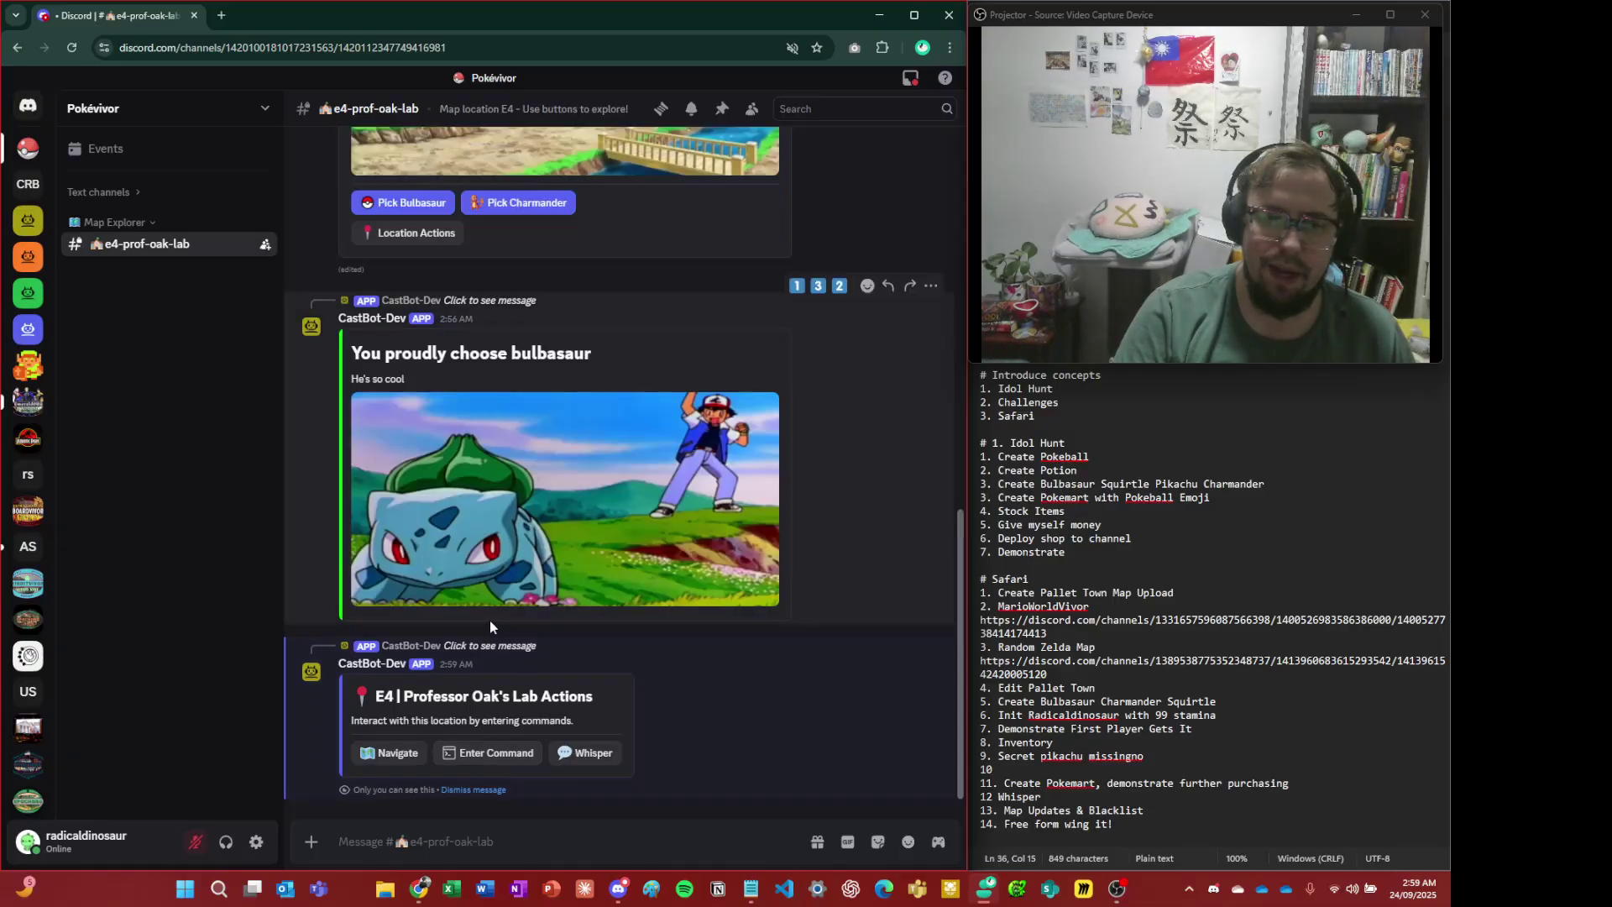
key("alt+Tab")
left_click(409, 381)
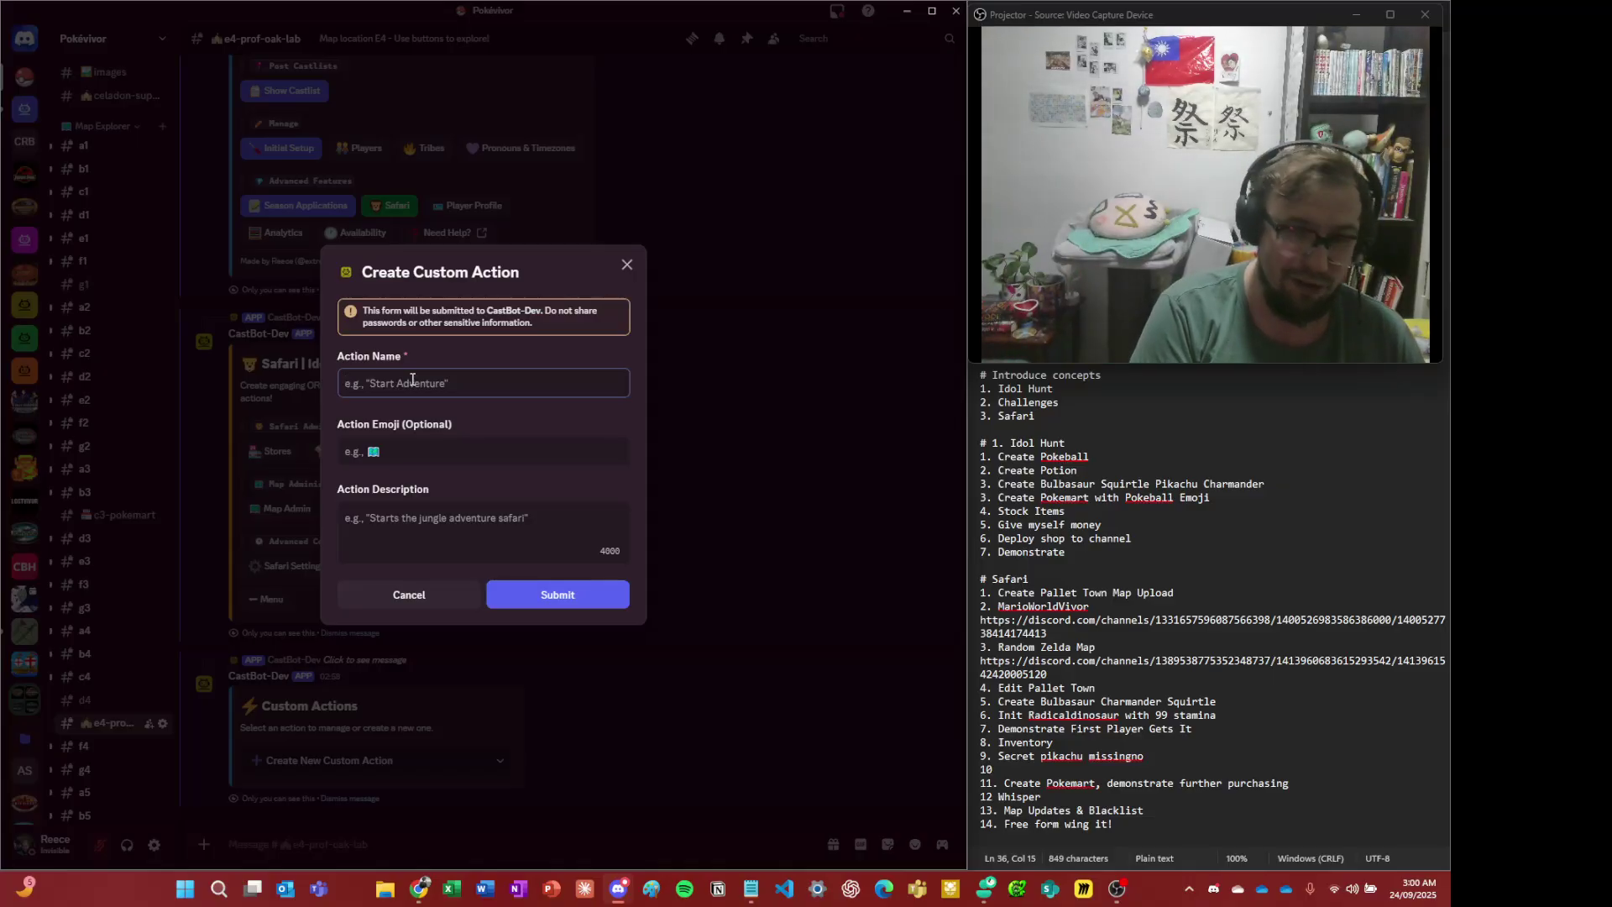
- Submit a custom action named 'Sorry I'm late' with a ⚡ emoji and description 'I overslept'
left_click(412, 382)
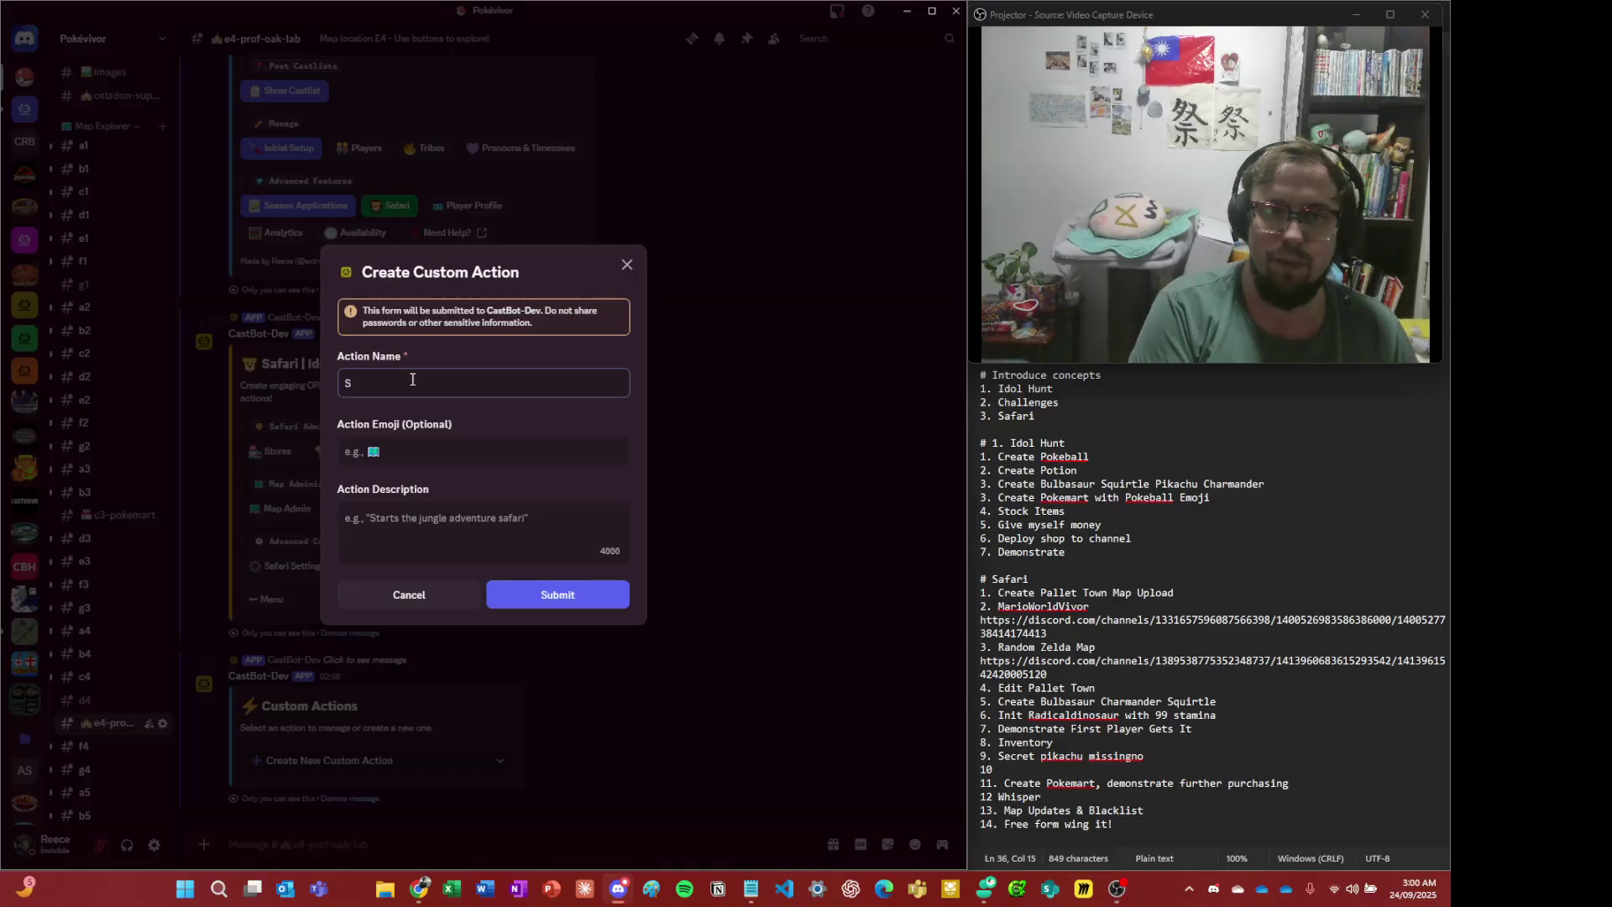
type("Sorry I'm late")
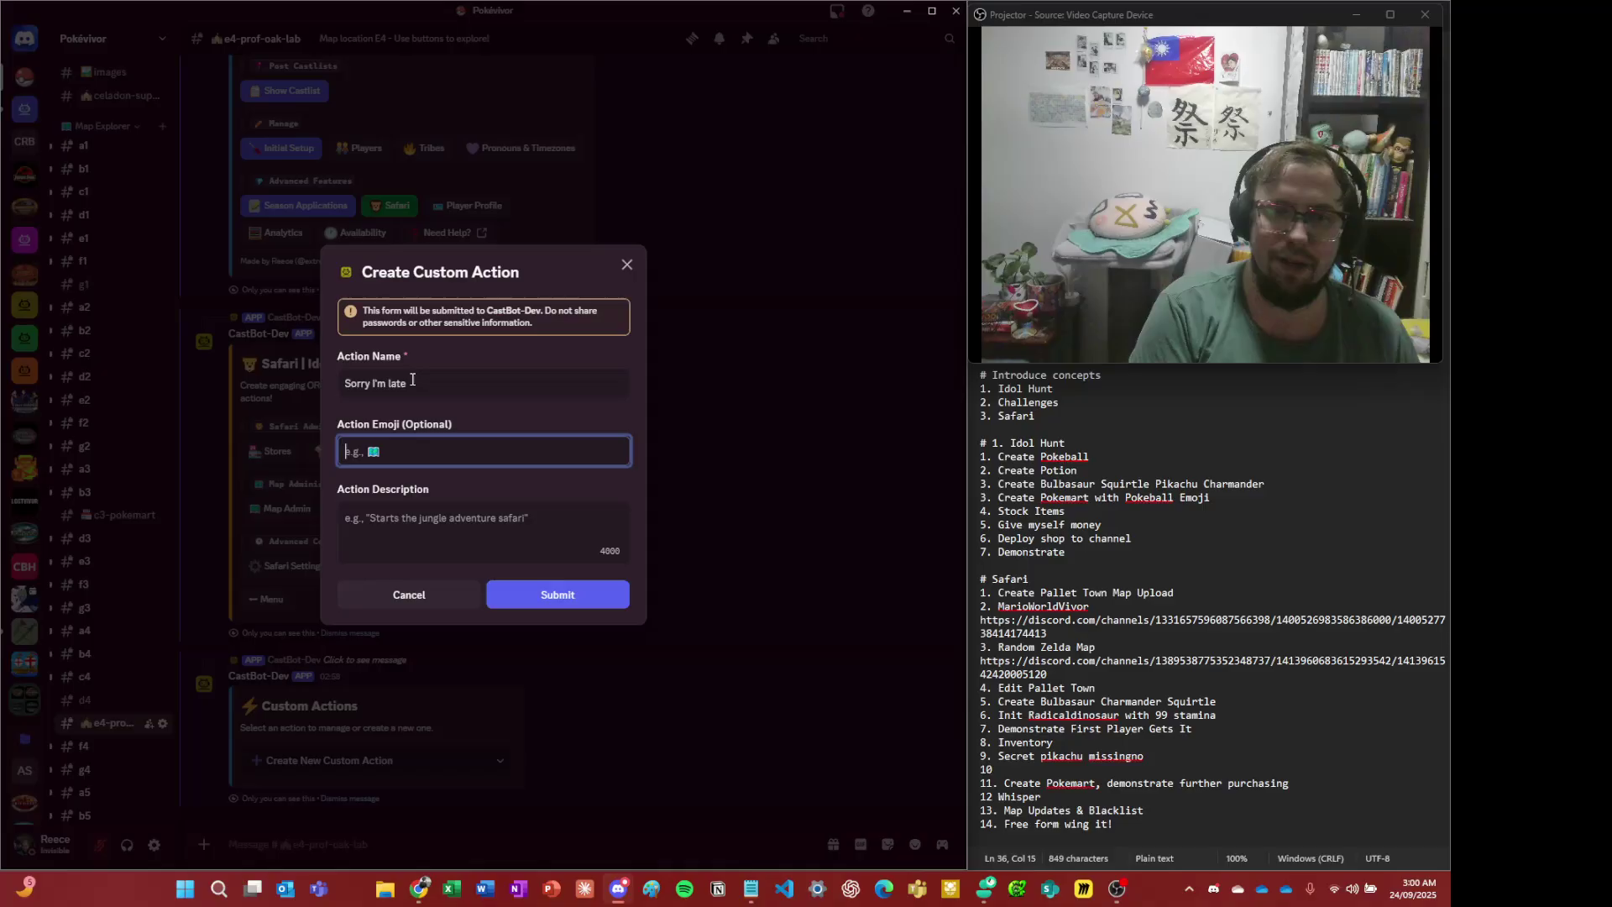
key("super+period")
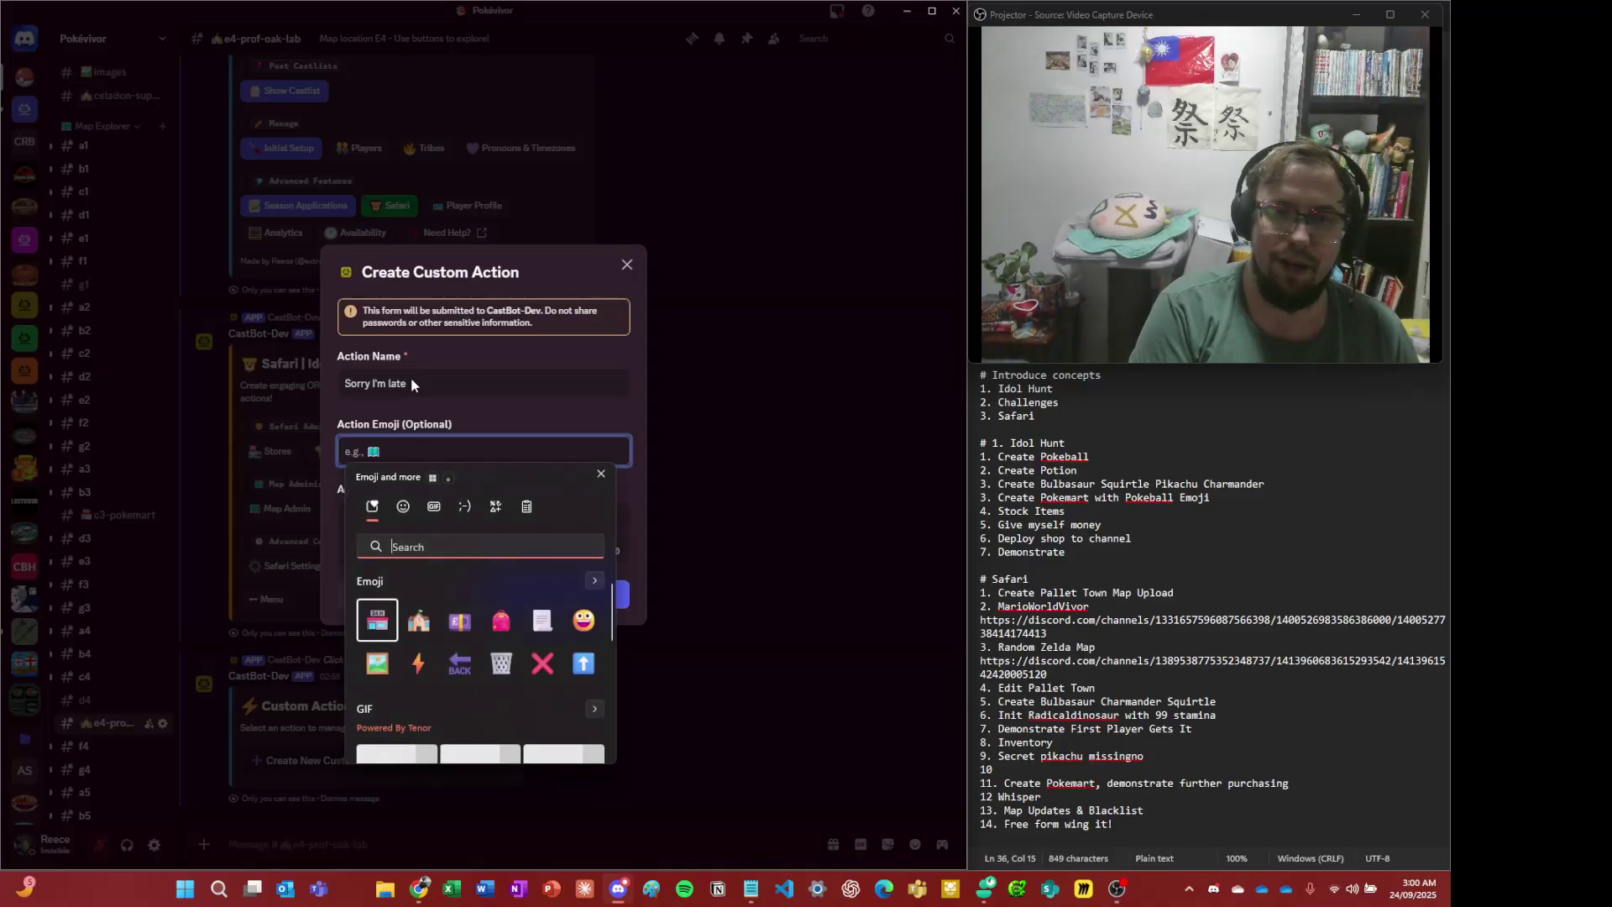
key("Right")
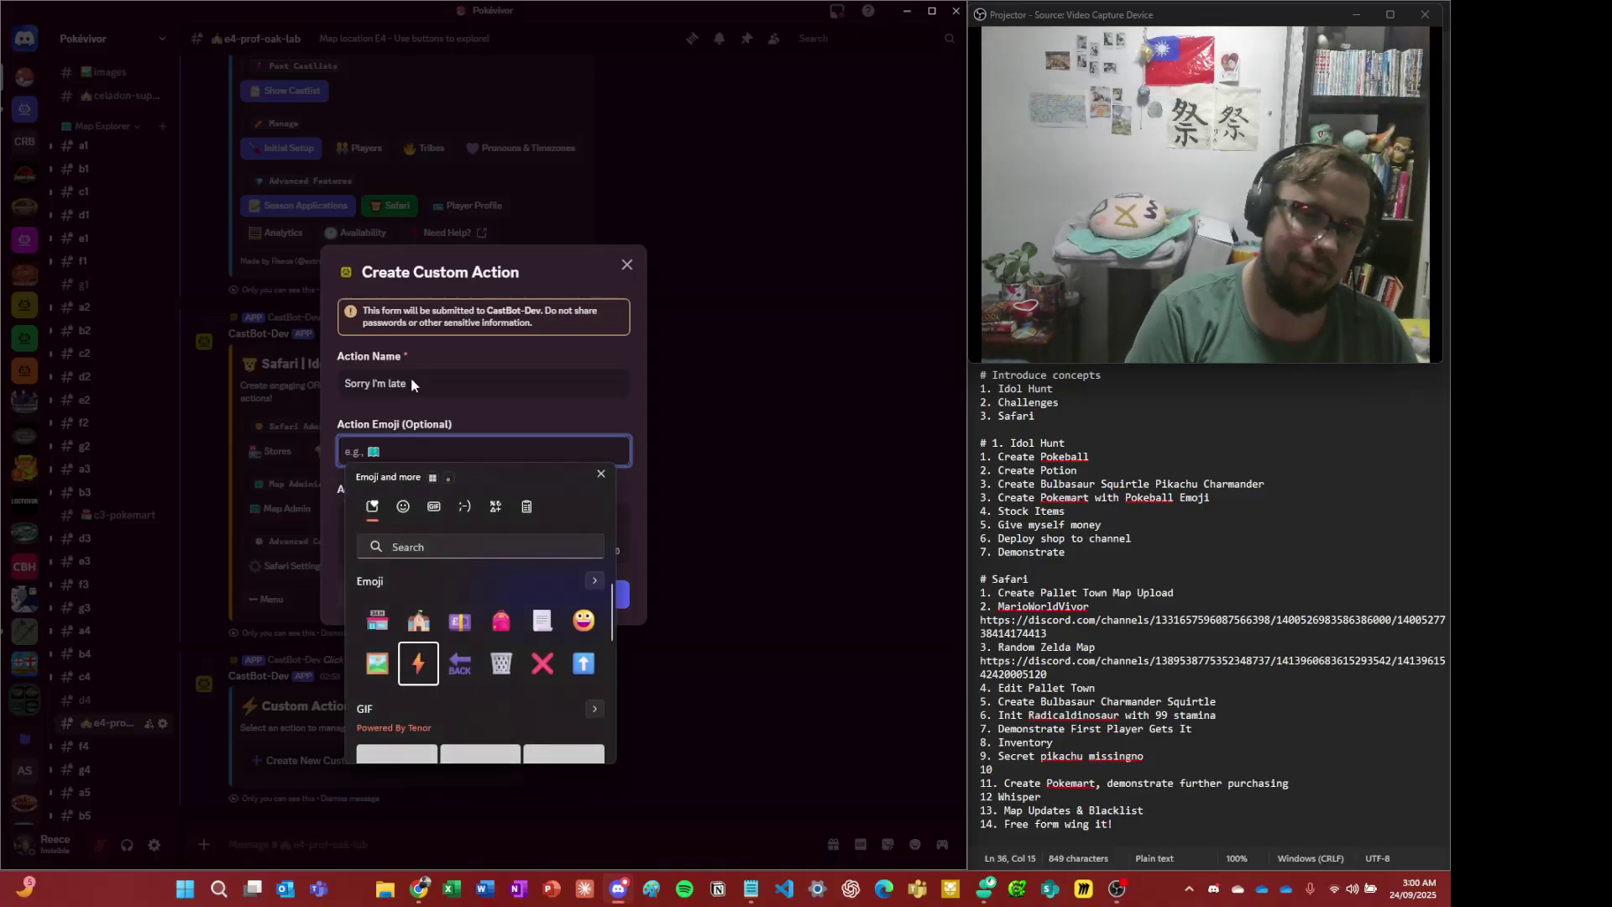
key("Return")
key("Escape")
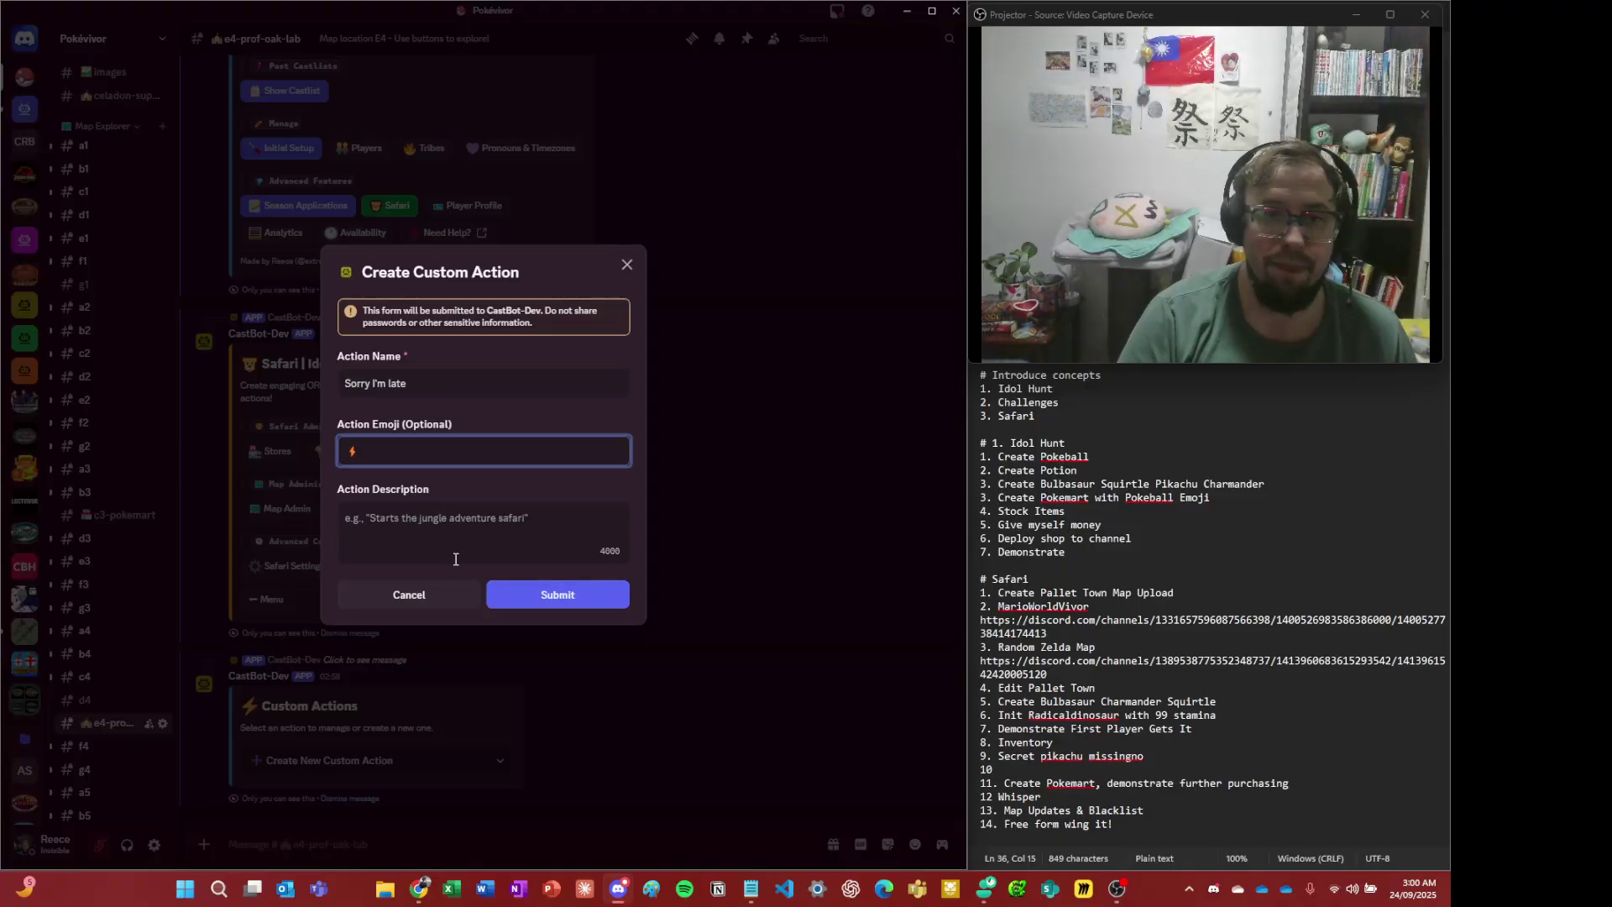
left_click(468, 546)
type("I")
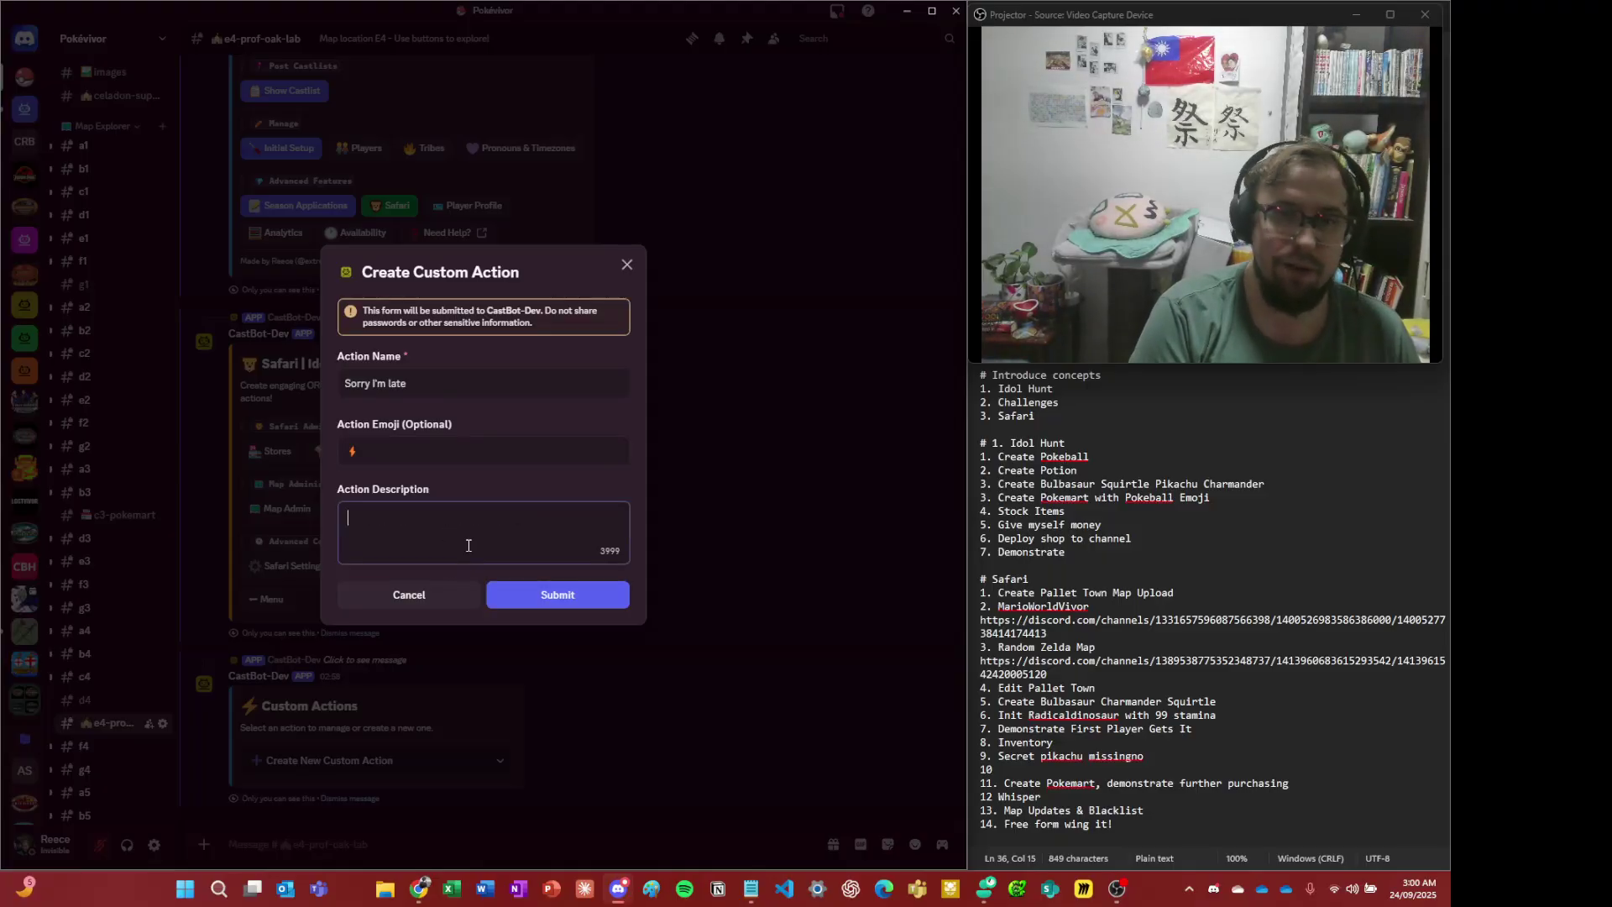
type(" overslept")
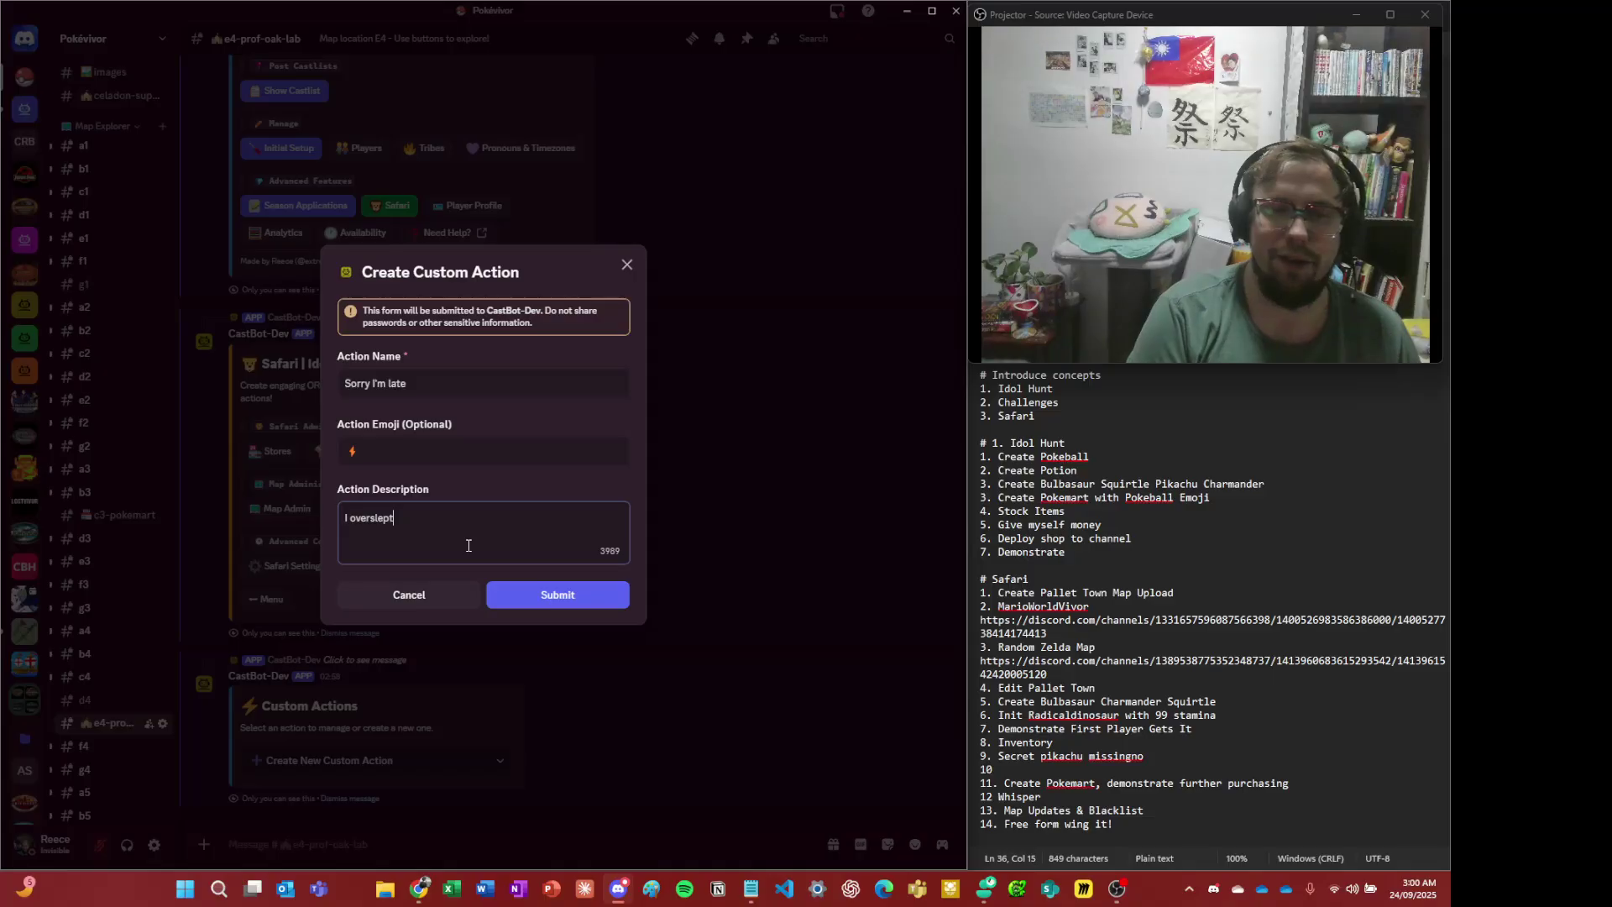
left_click(542, 594)
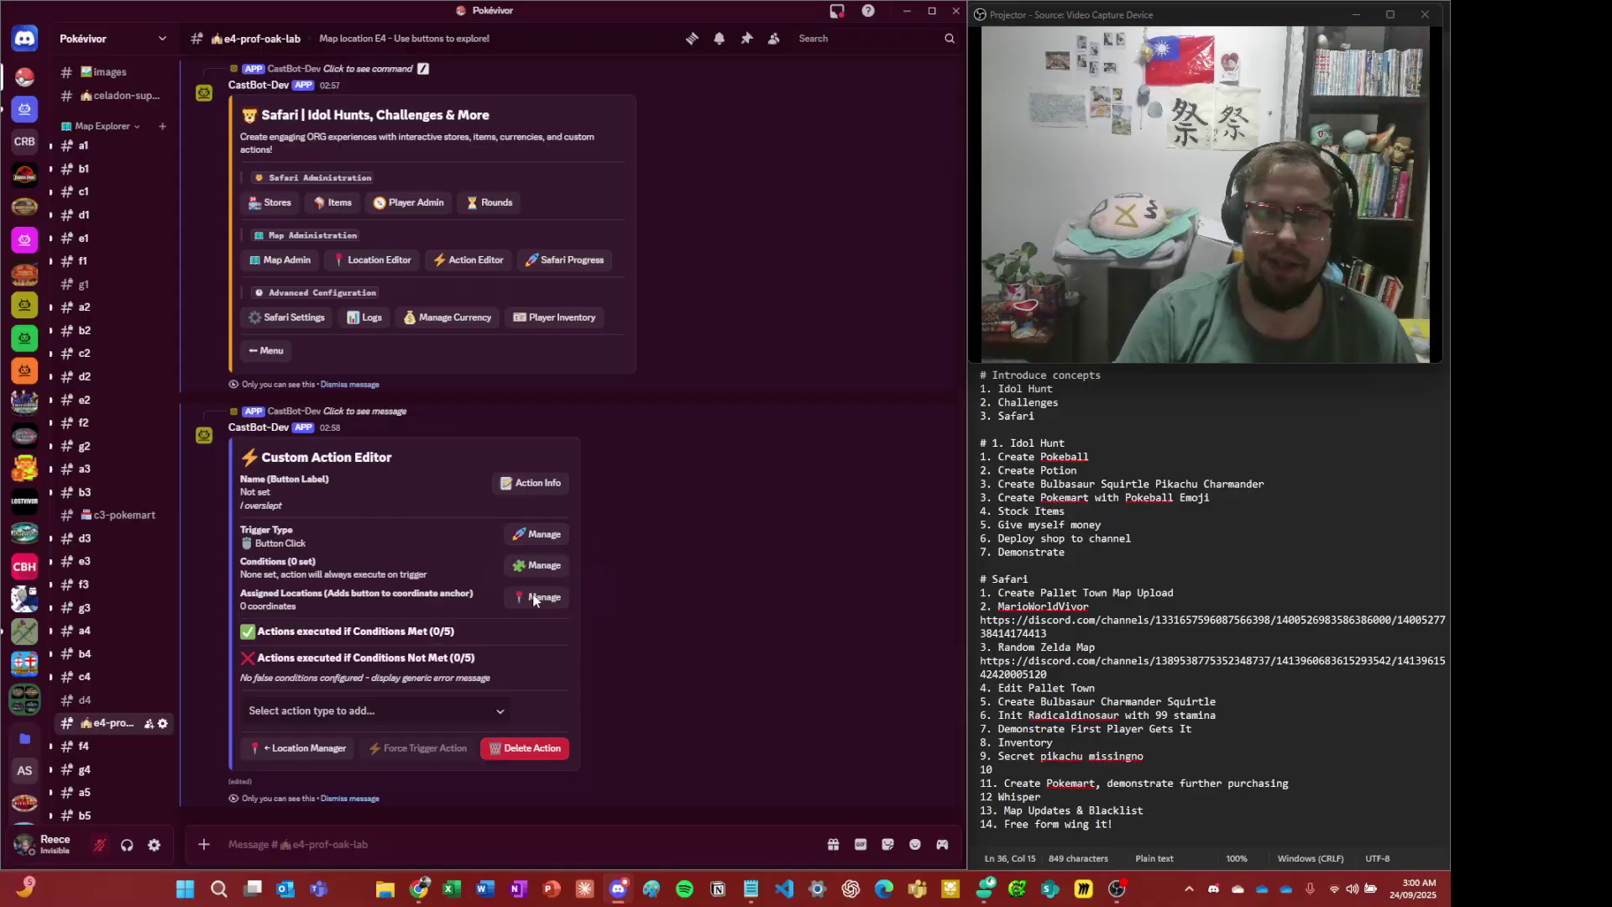
- Change the Sorry I'm late trigger type to Text Command and bring up its phrase form
key("alt+Tab")
key("alt+Tab")
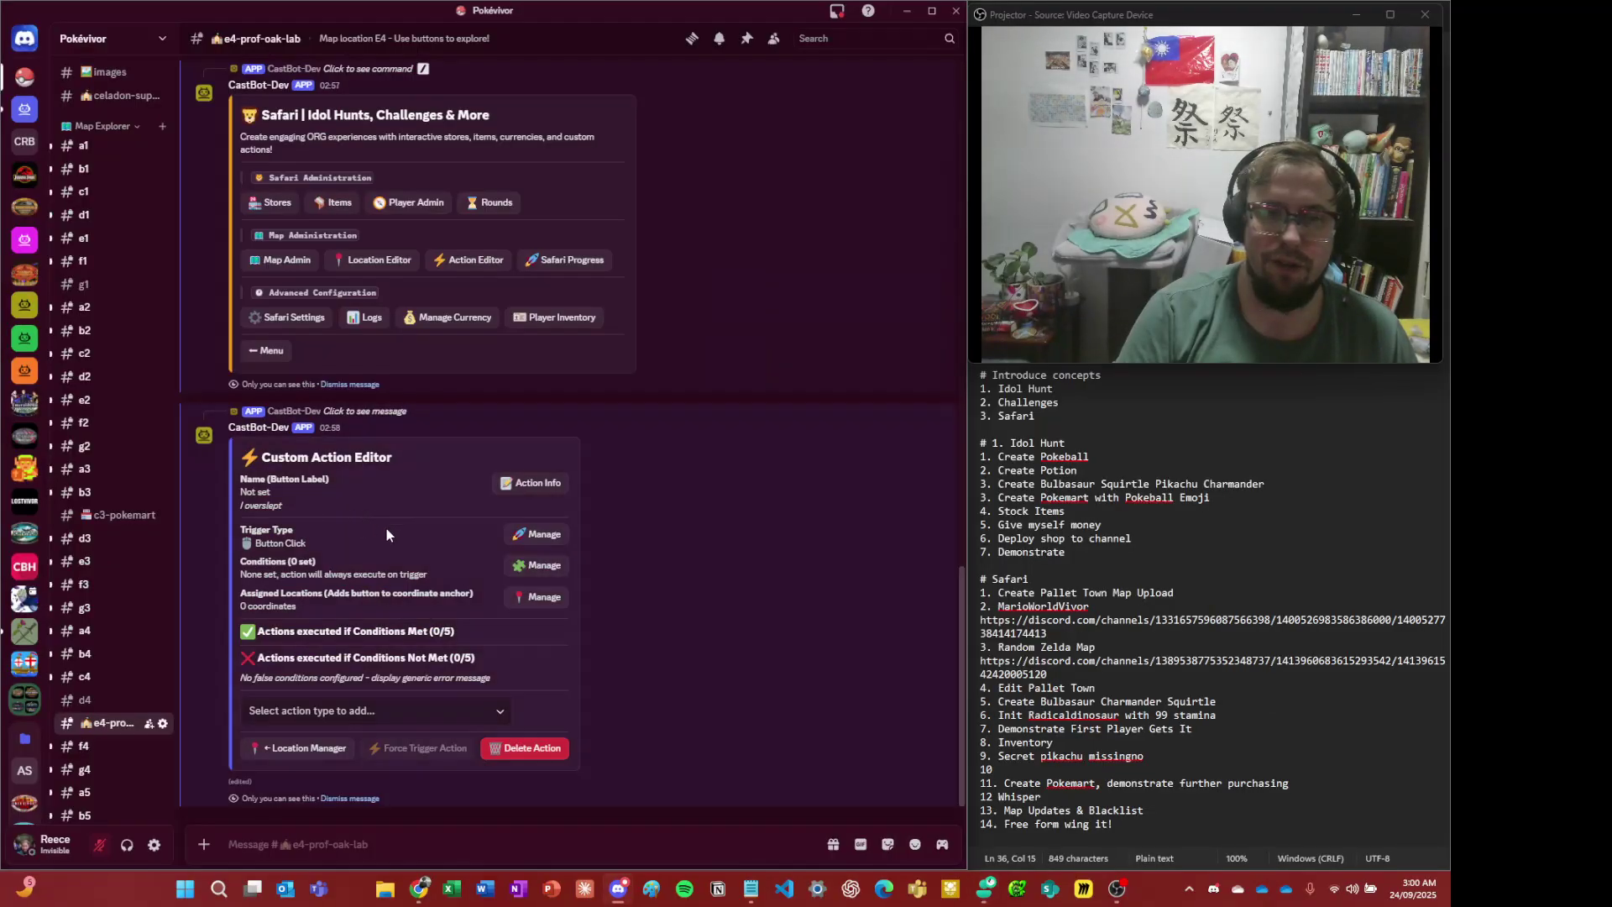
left_click(542, 535)
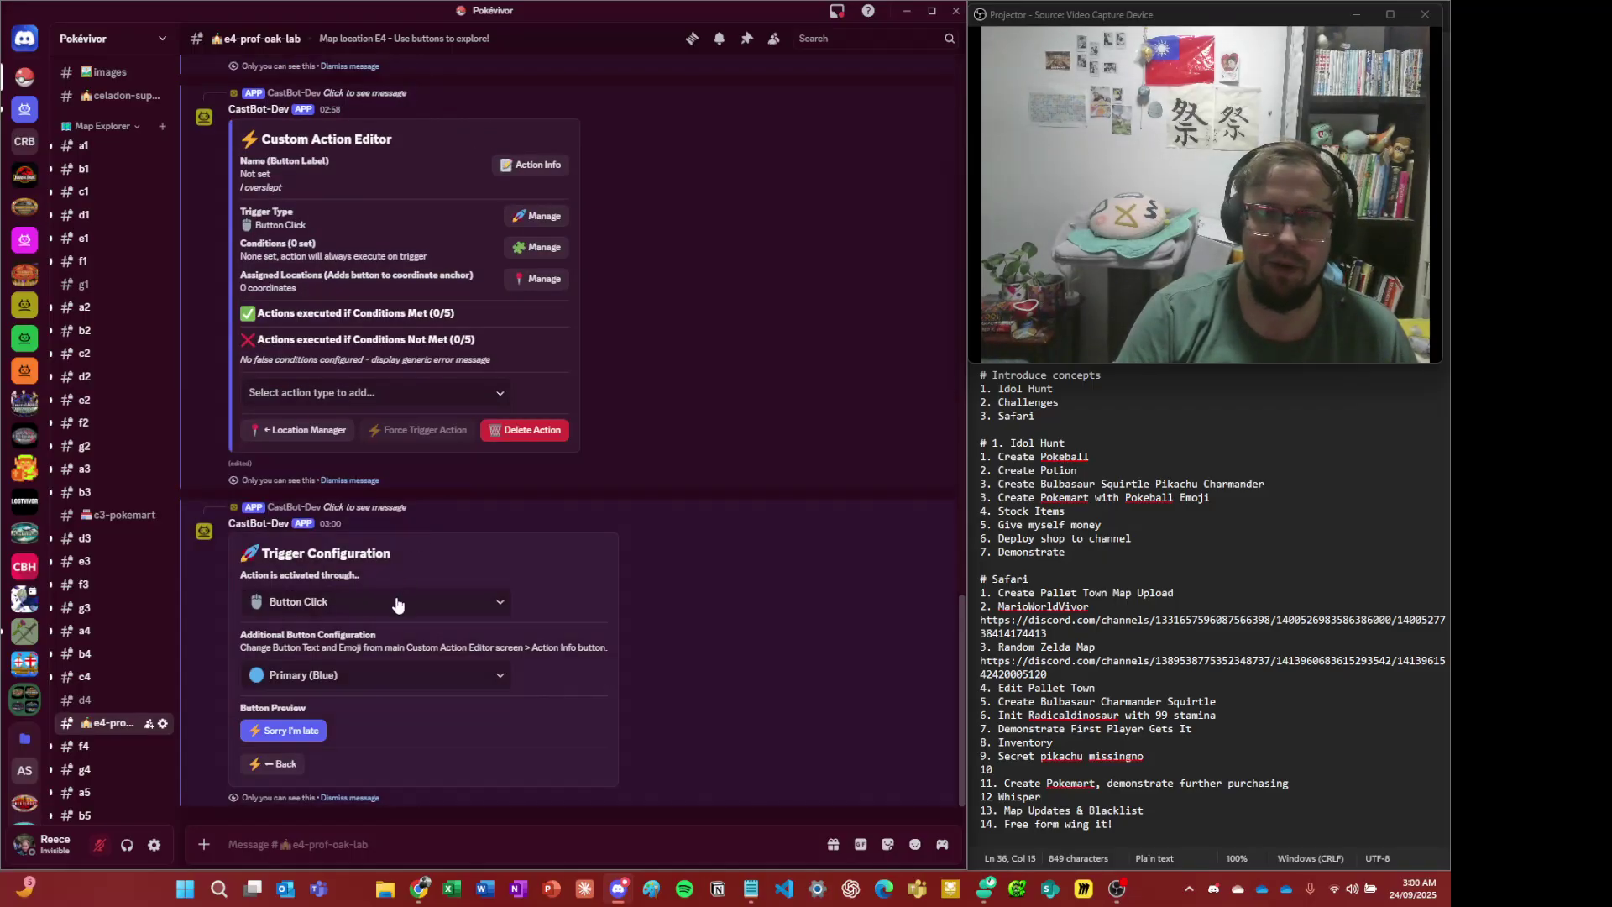
left_click(397, 603)
left_click(324, 601)
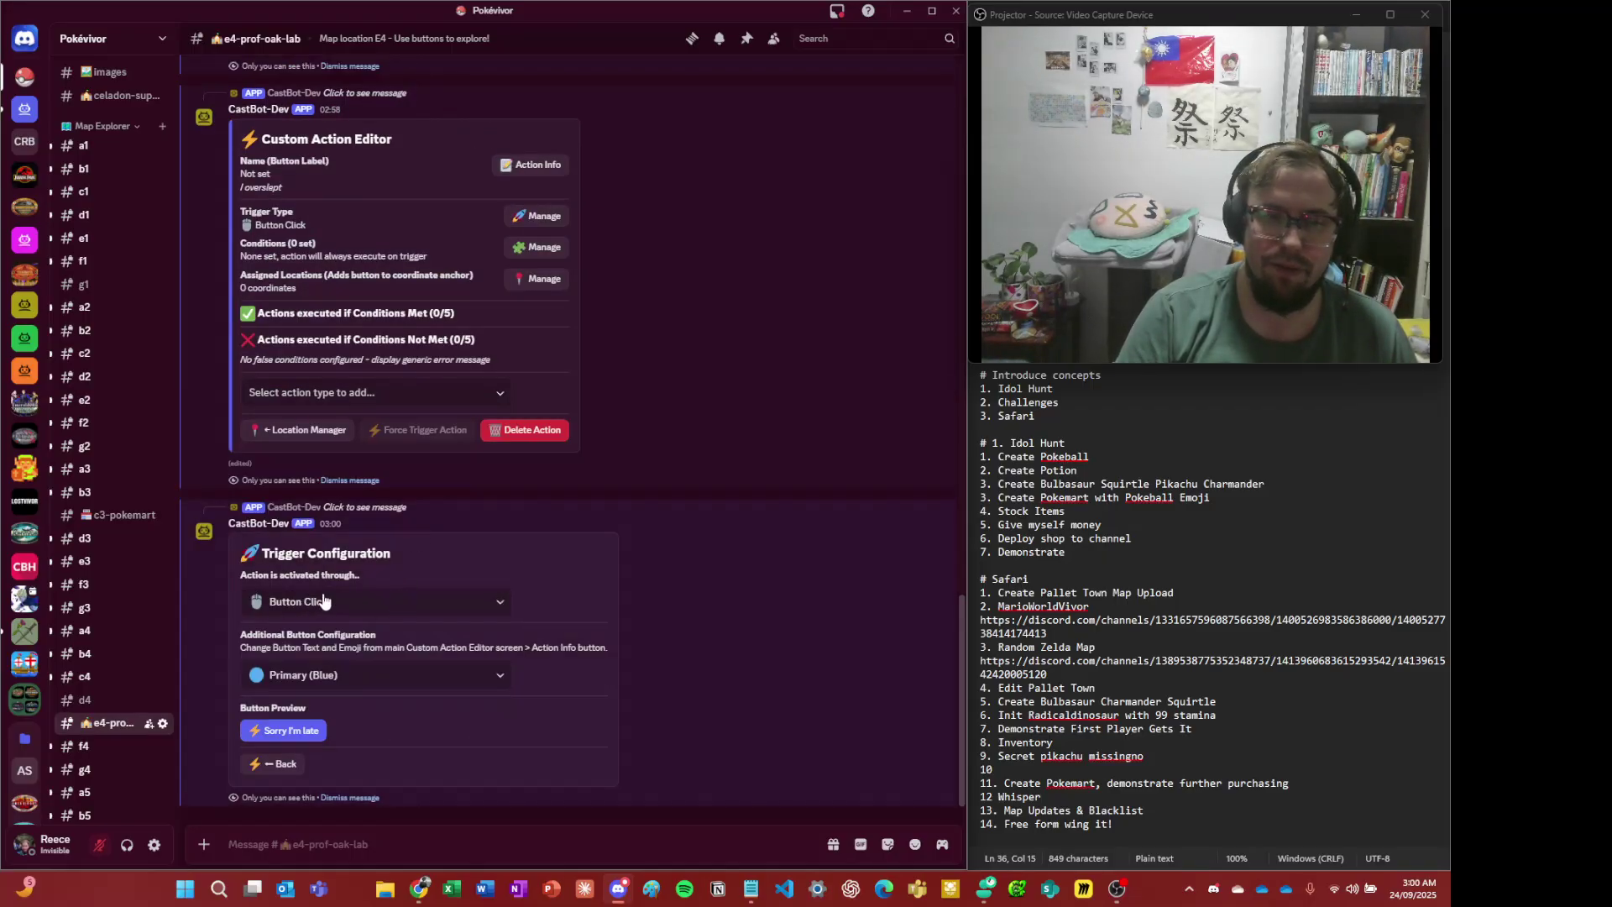
left_click(324, 602)
left_click(319, 671)
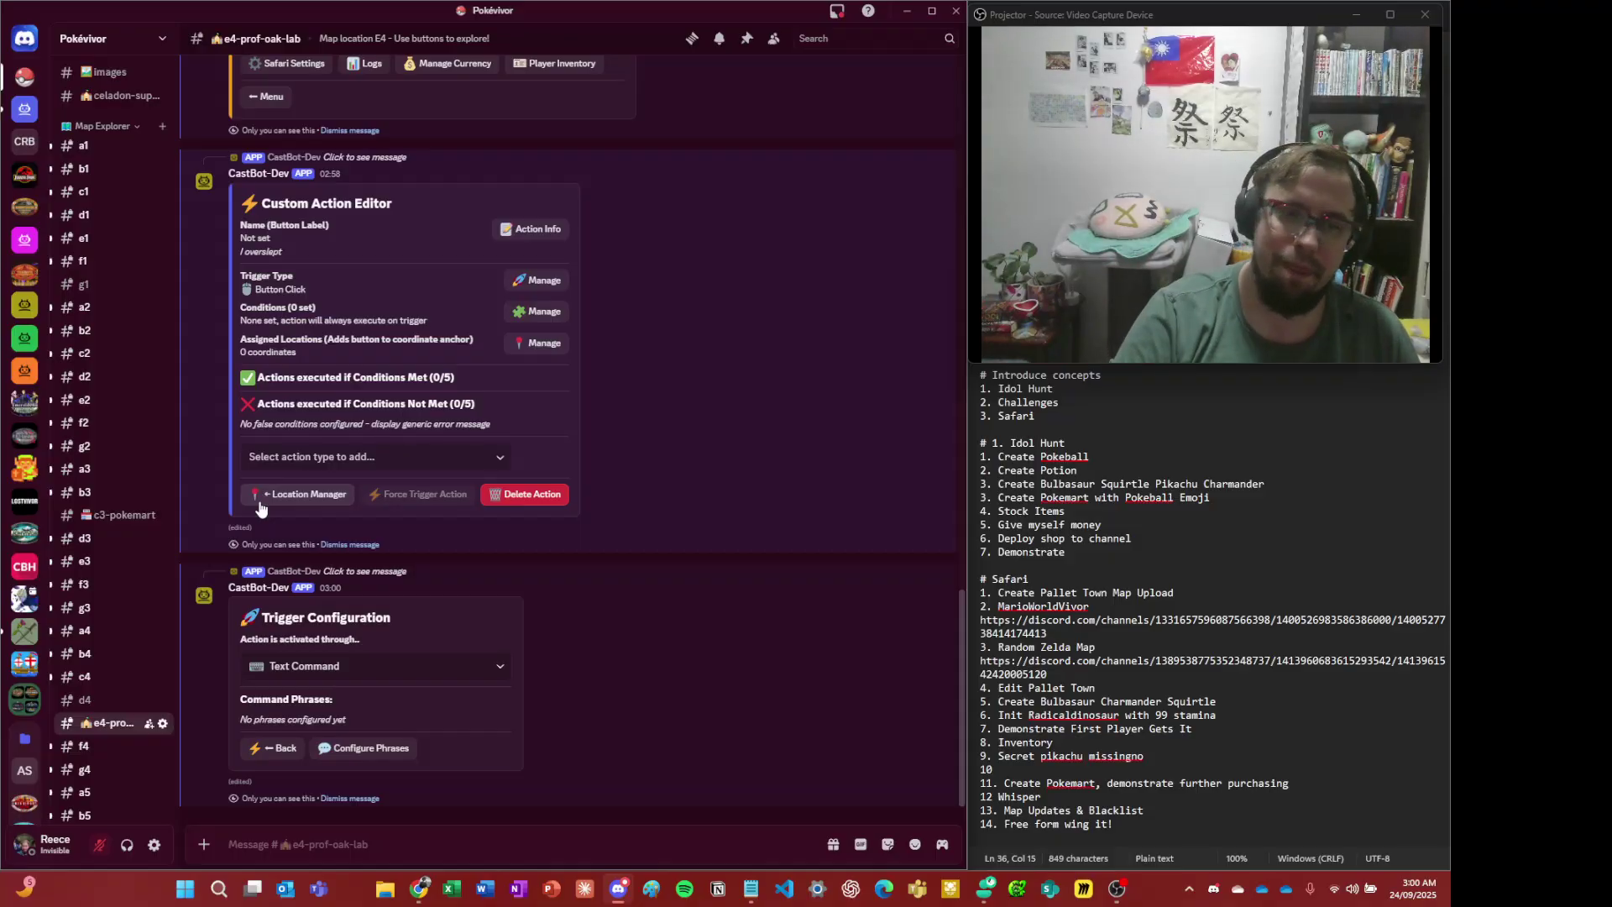
left_click(356, 752)
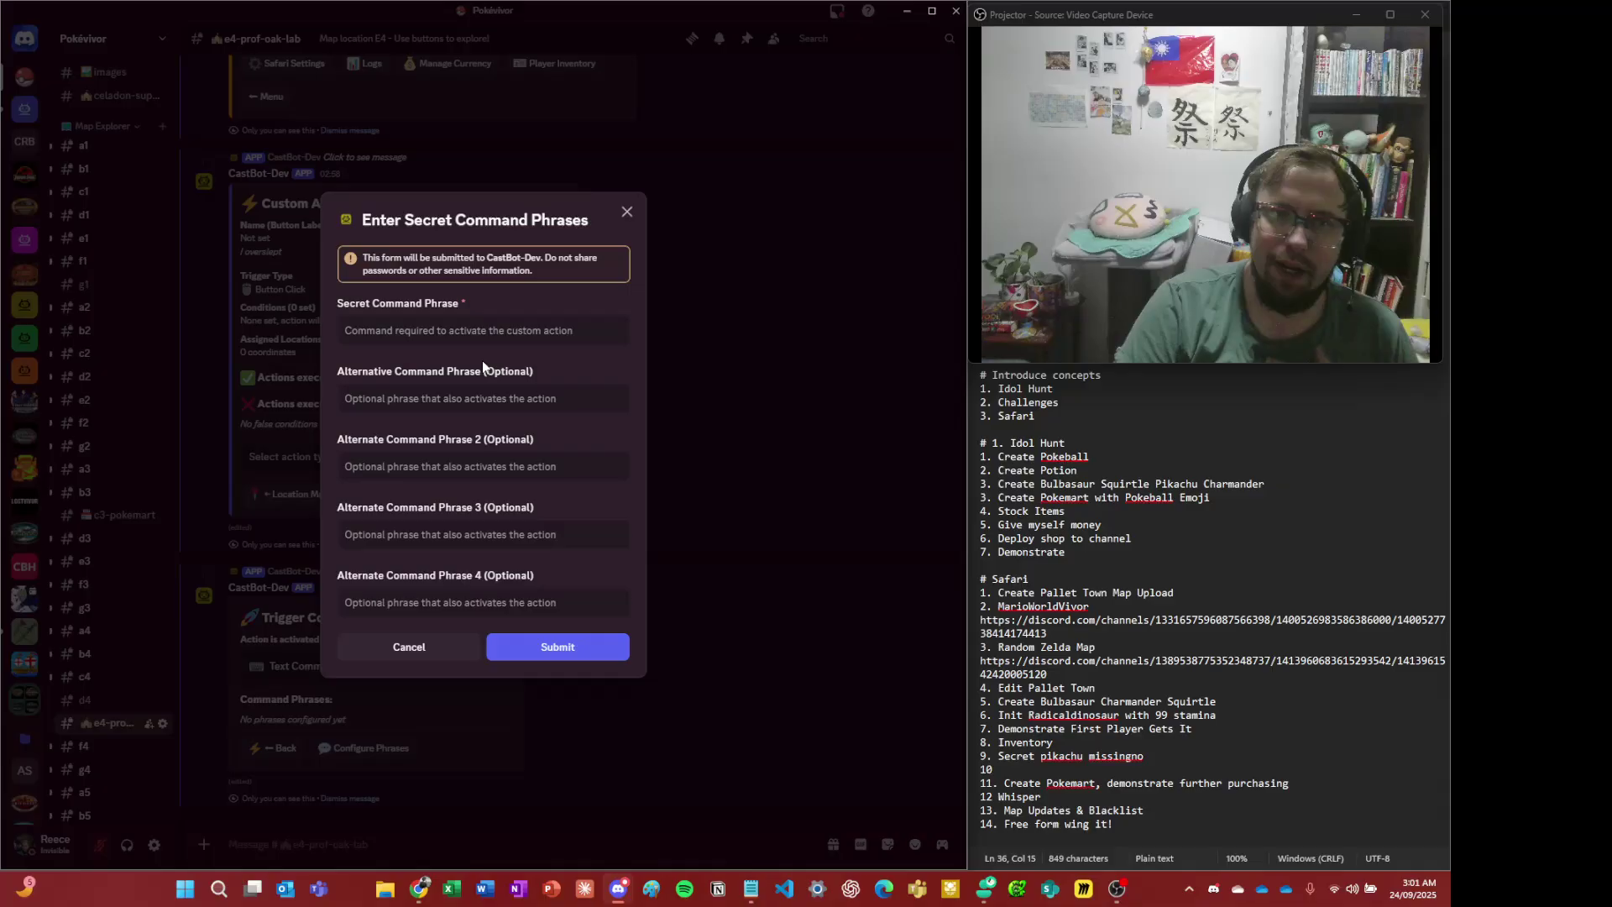
- Enter the command phrases overslept, sorry i overslept, missingno and pikachu
left_click(481, 329)
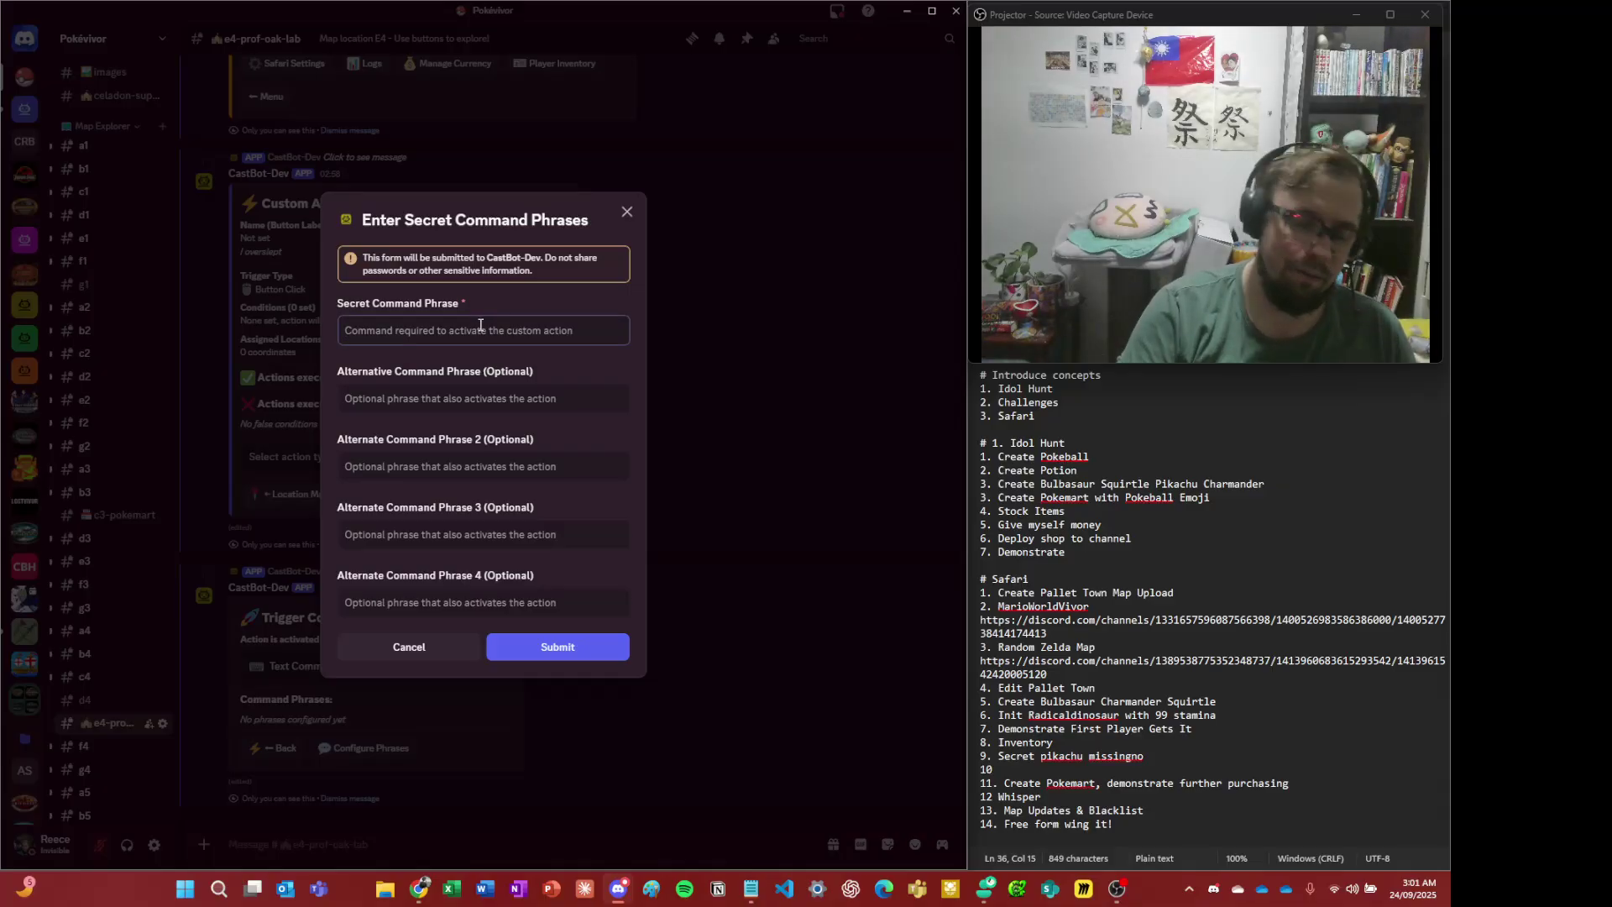
type("overs")
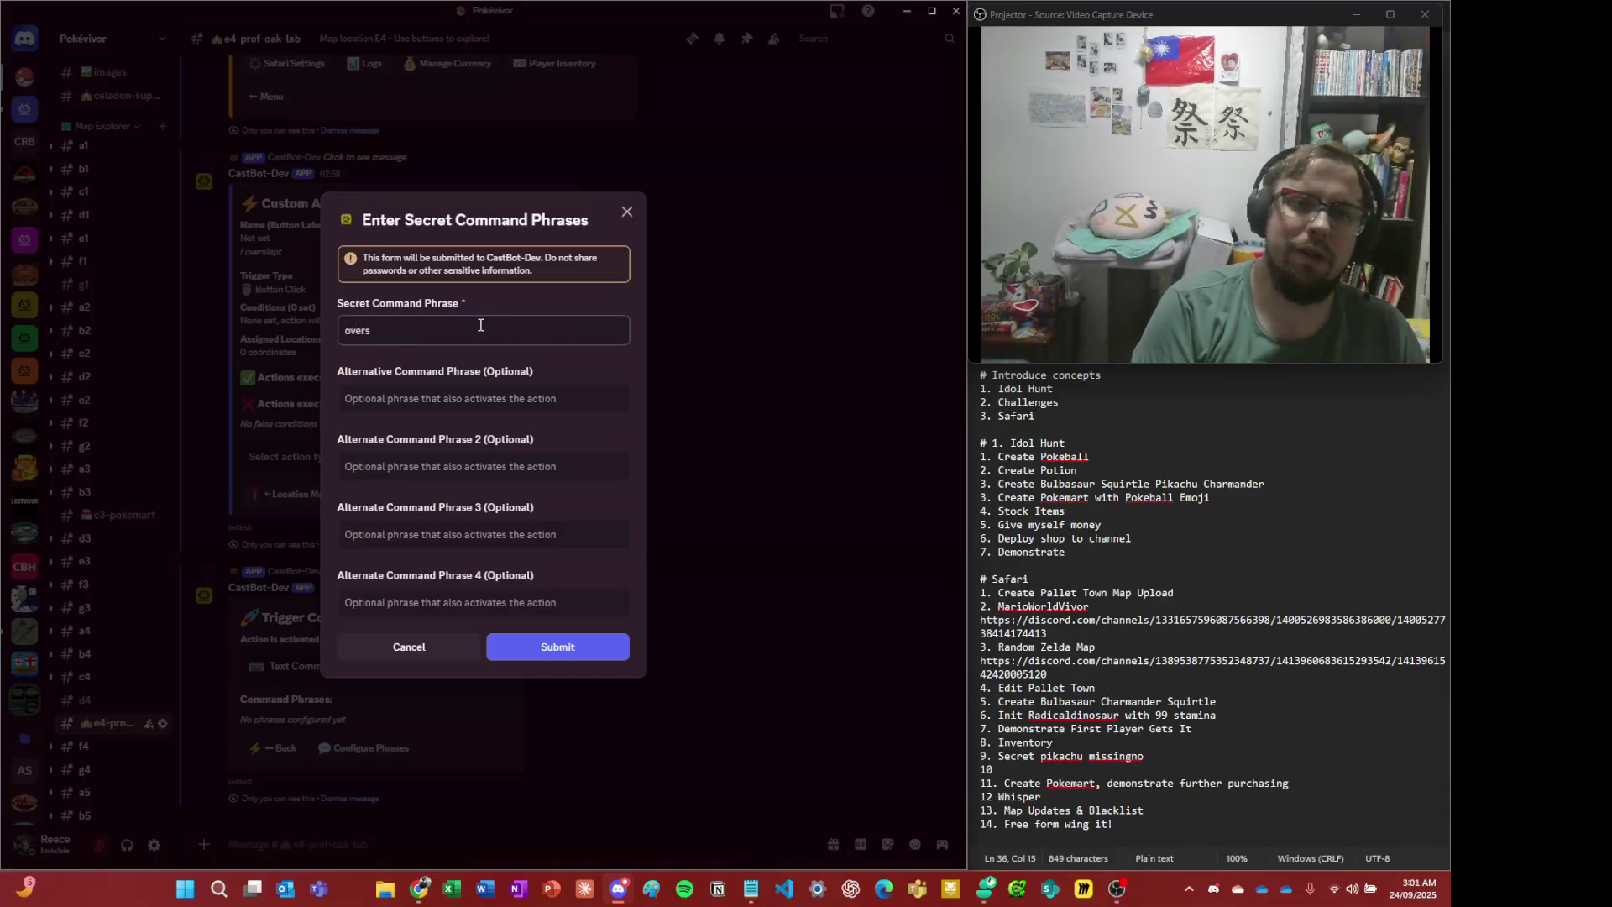
type("lept")
key("Tab")
type("s")
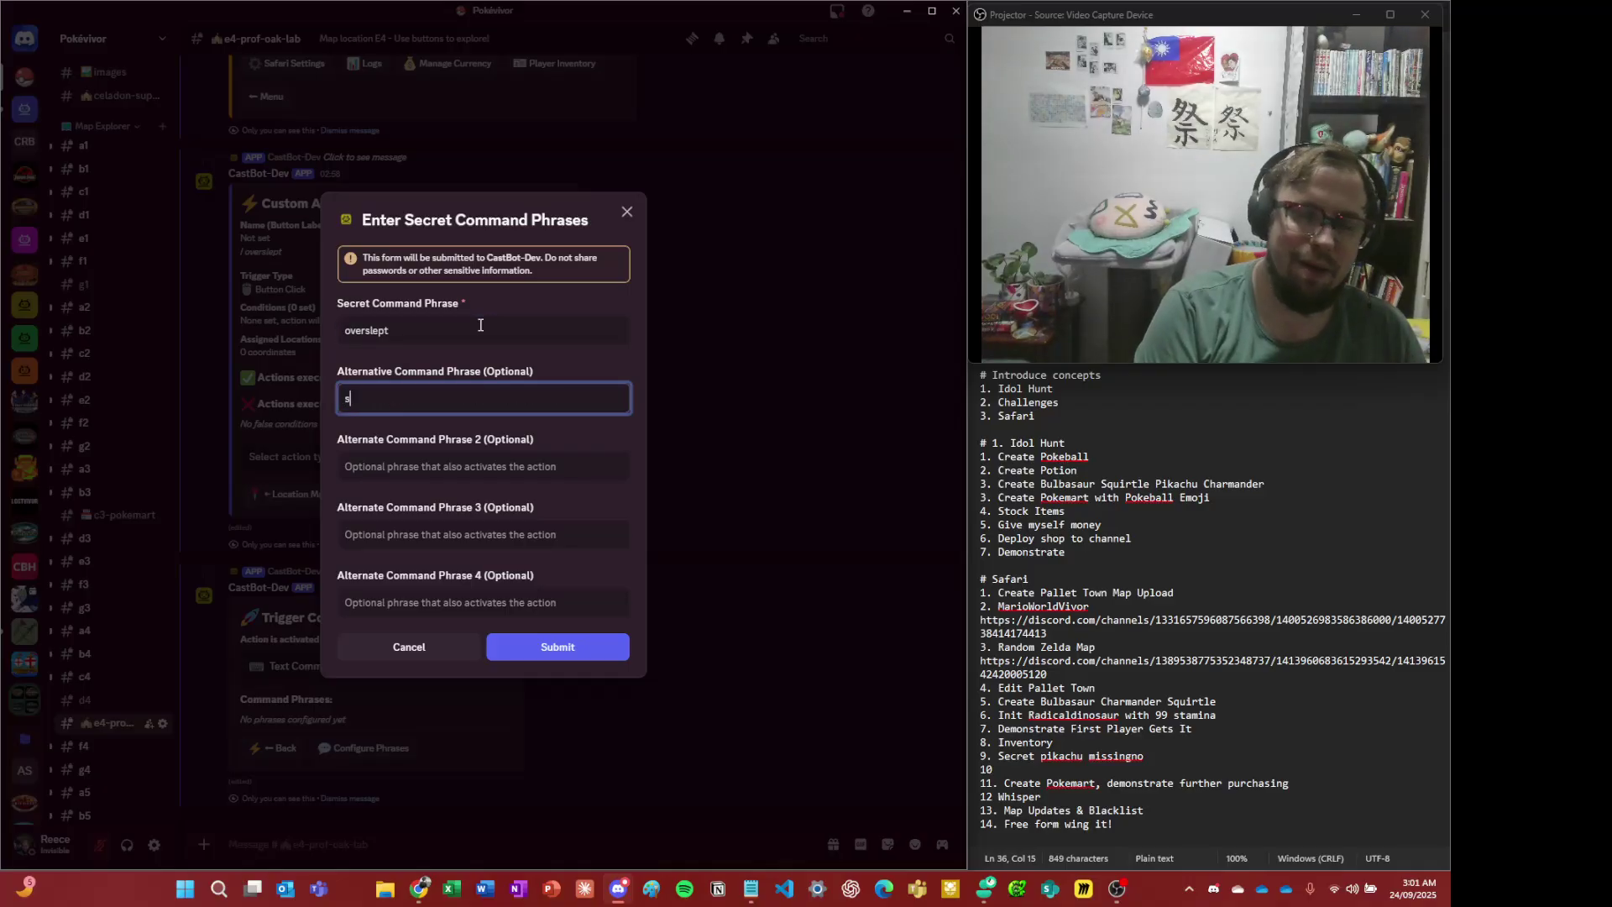
key("Tab")
type("sor")
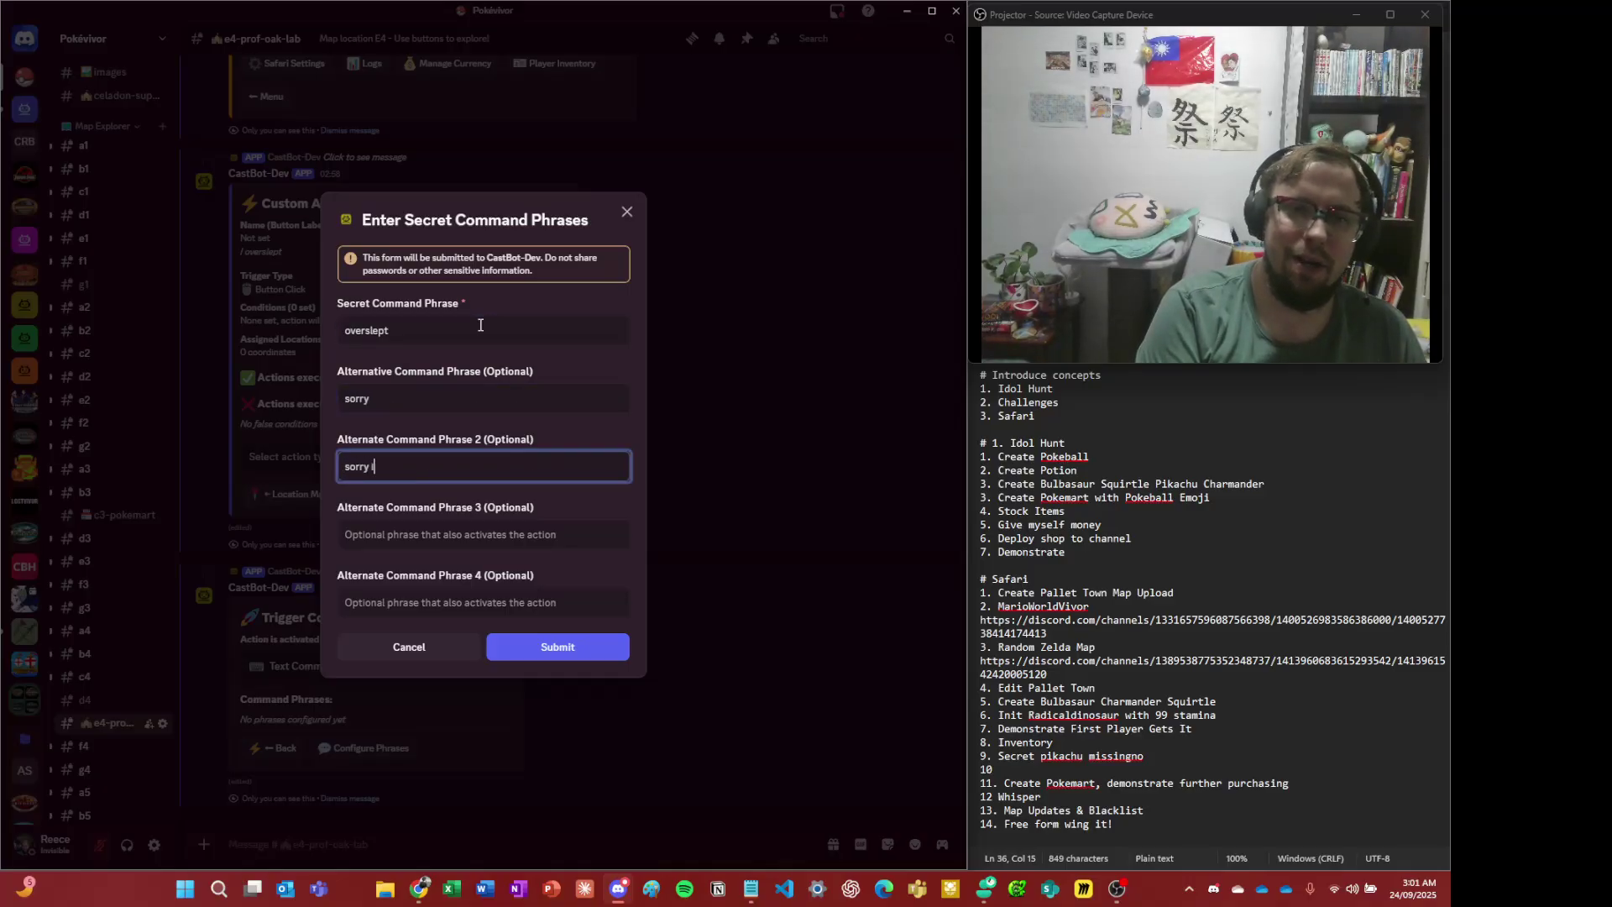
type("ry i overslept")
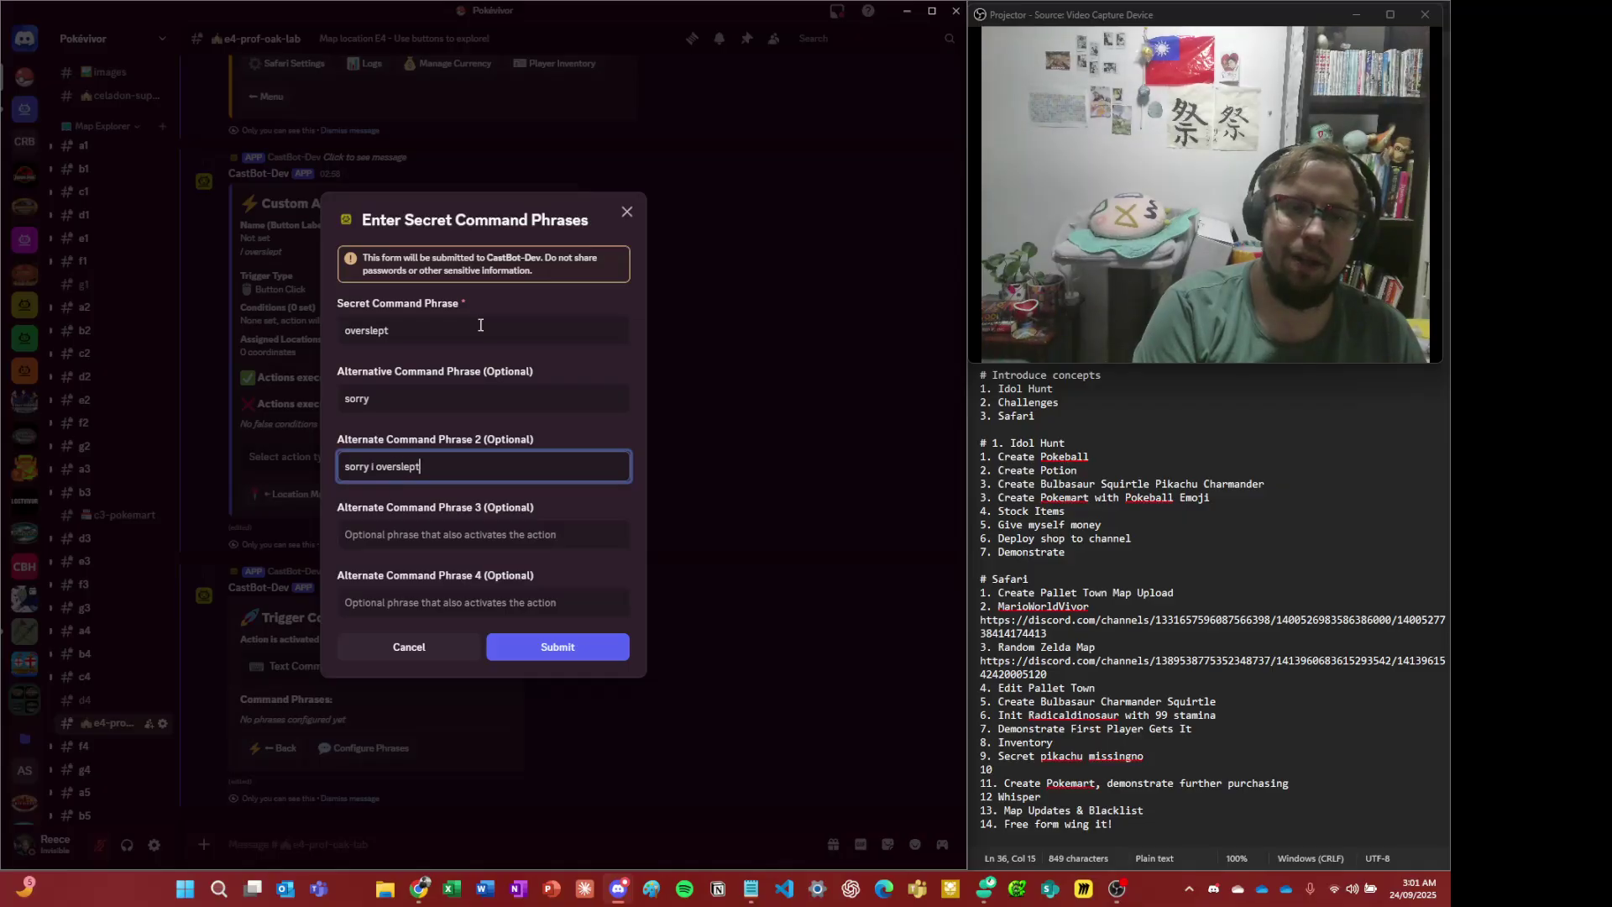
key("Tab")
type("missi")
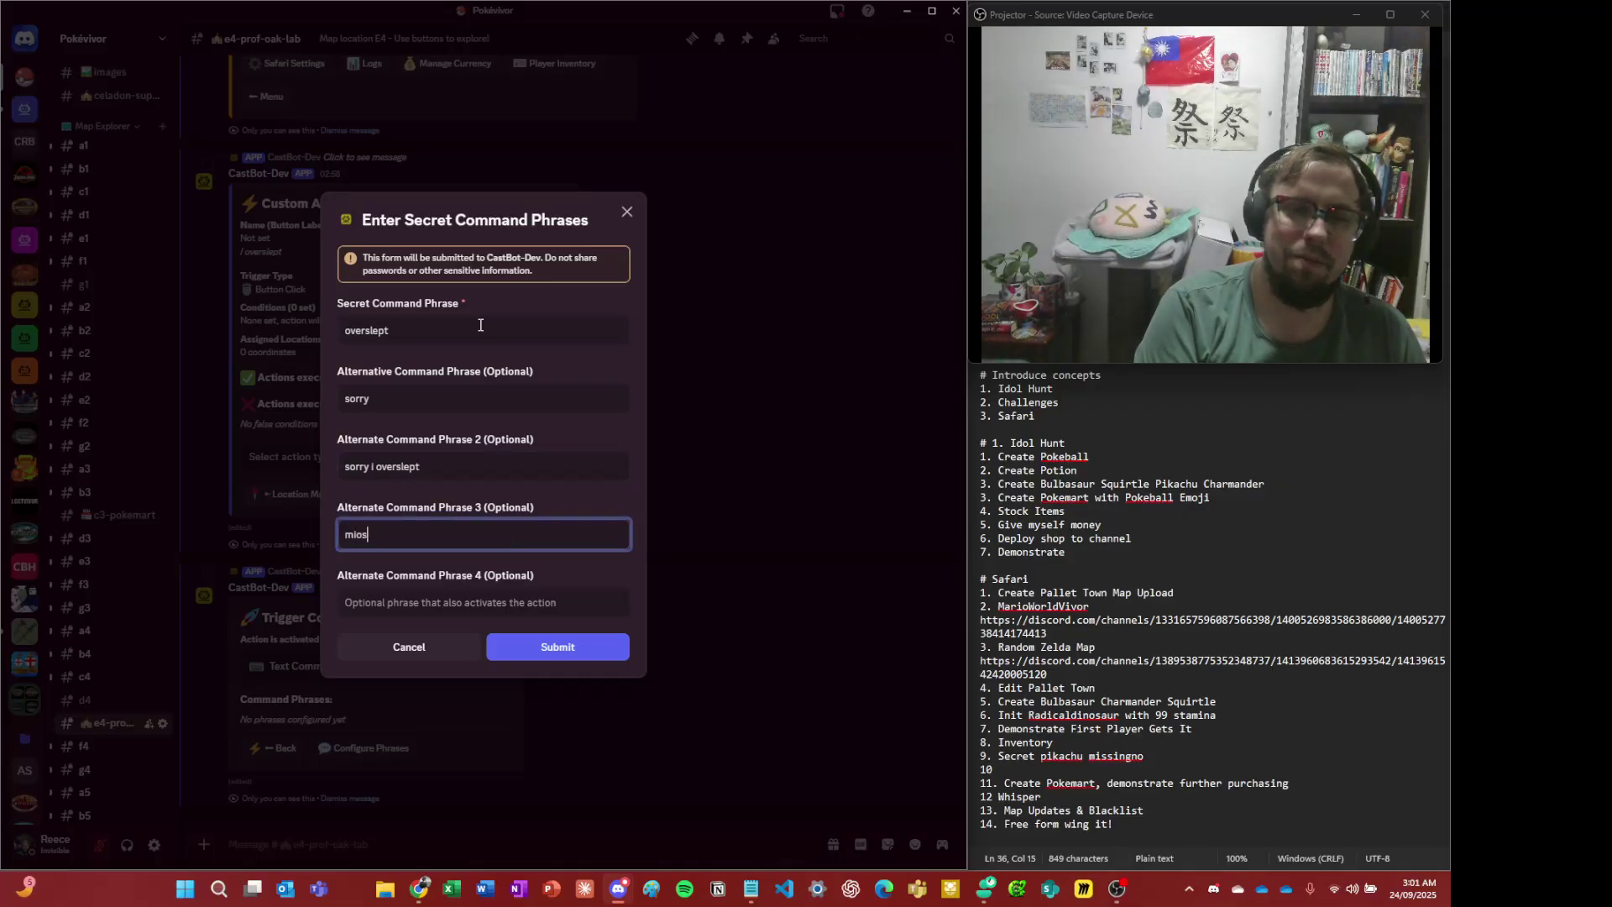
key("ctrl+BackSpace")
type("missingn")
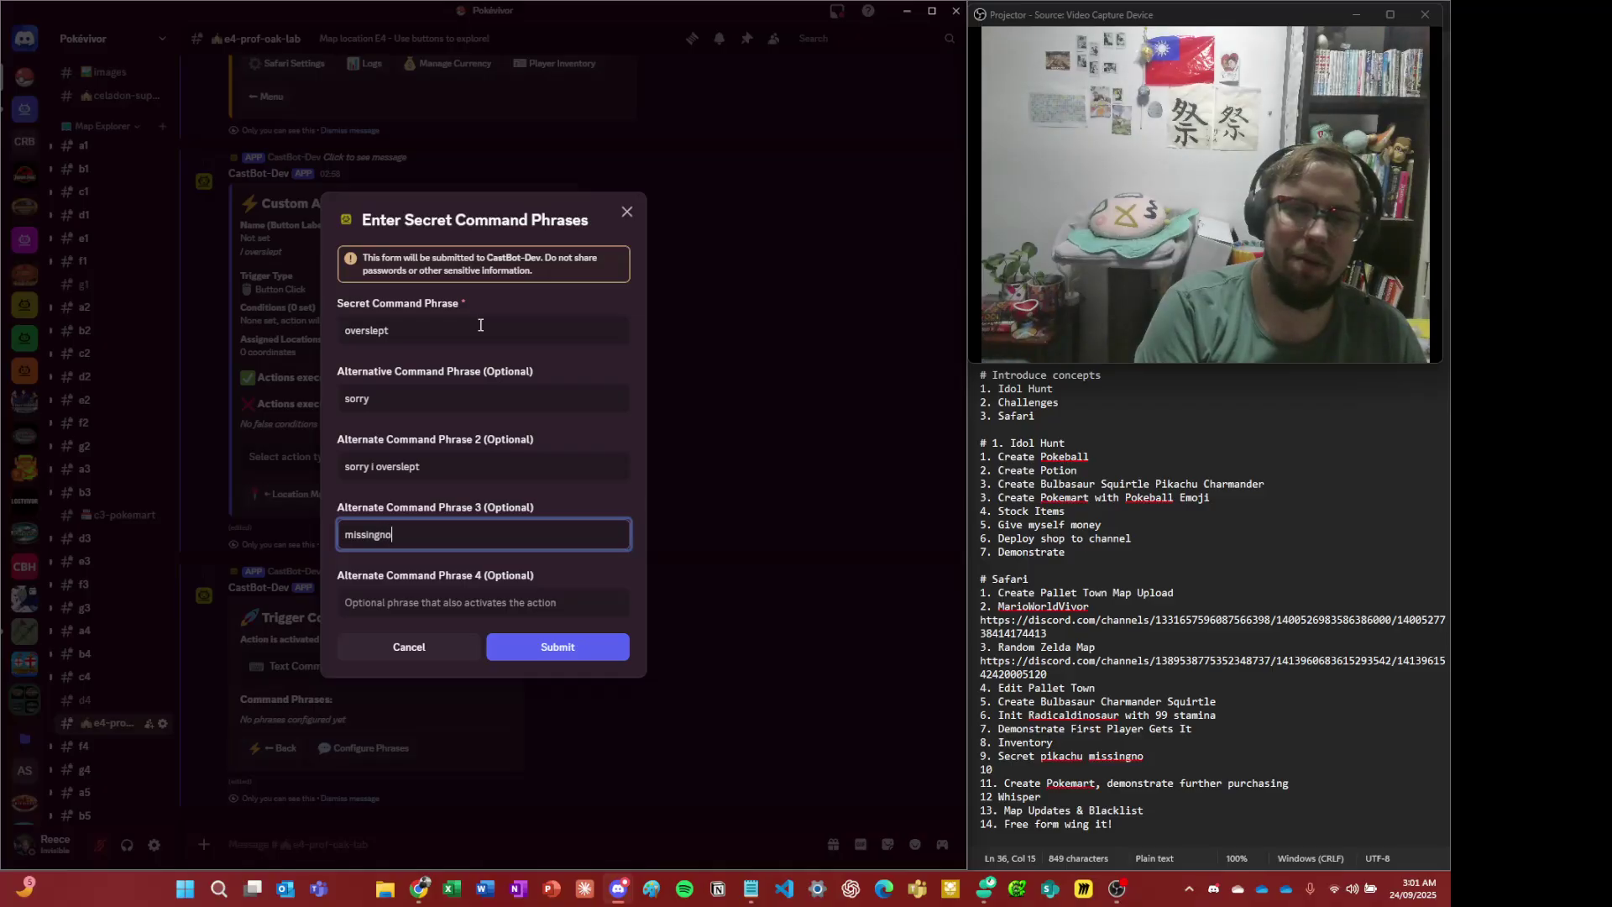
key("Tab")
type("pika")
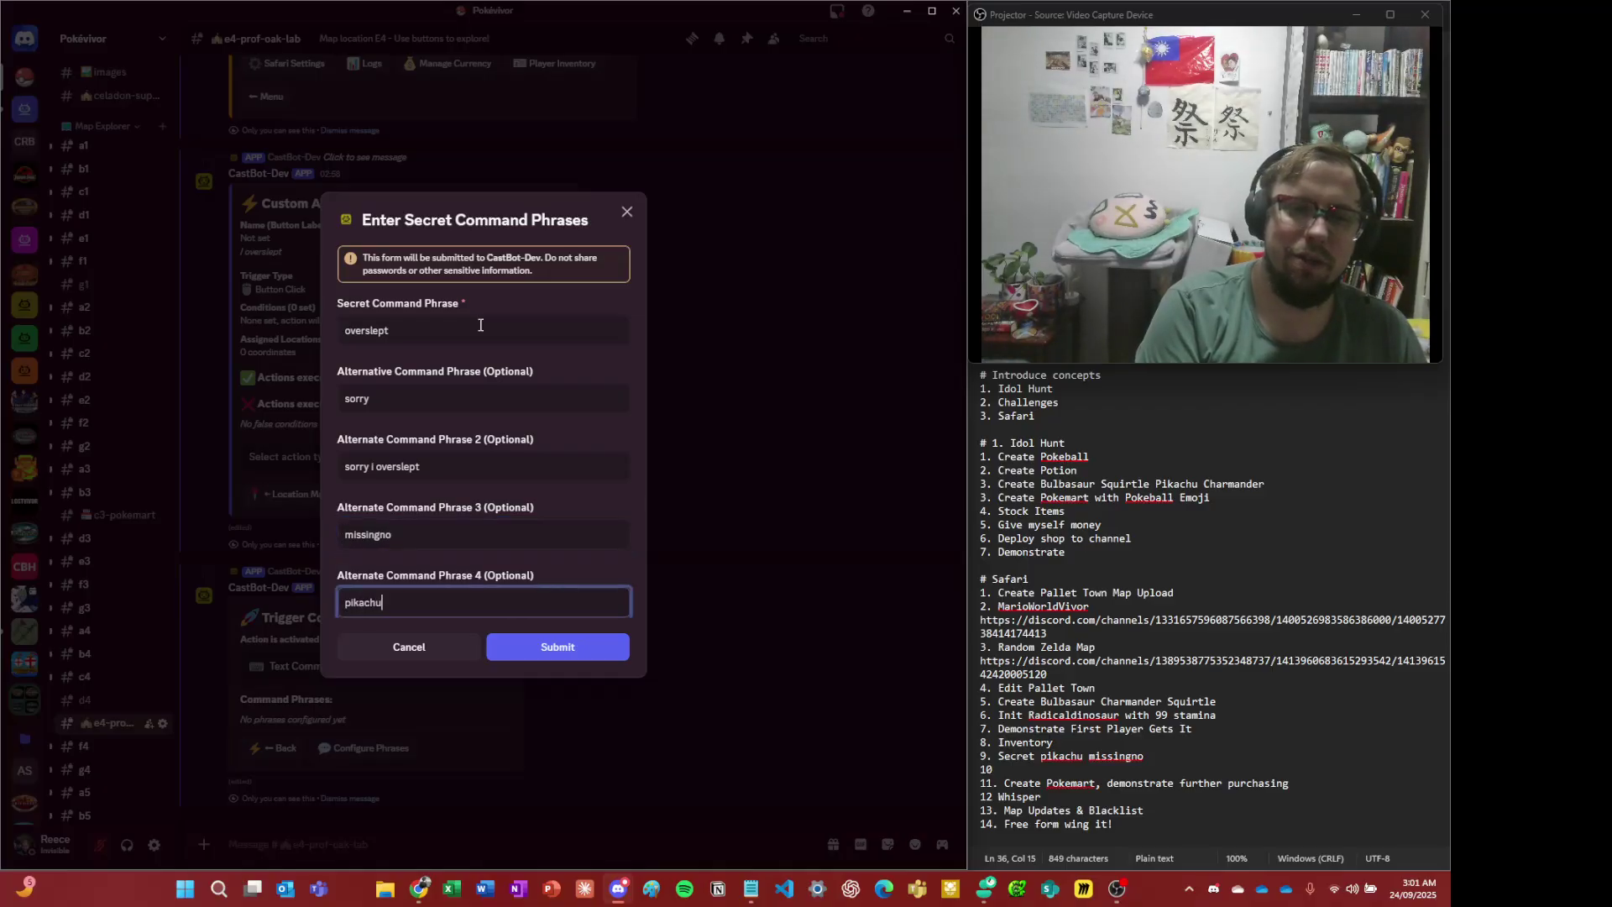
key("Tab")
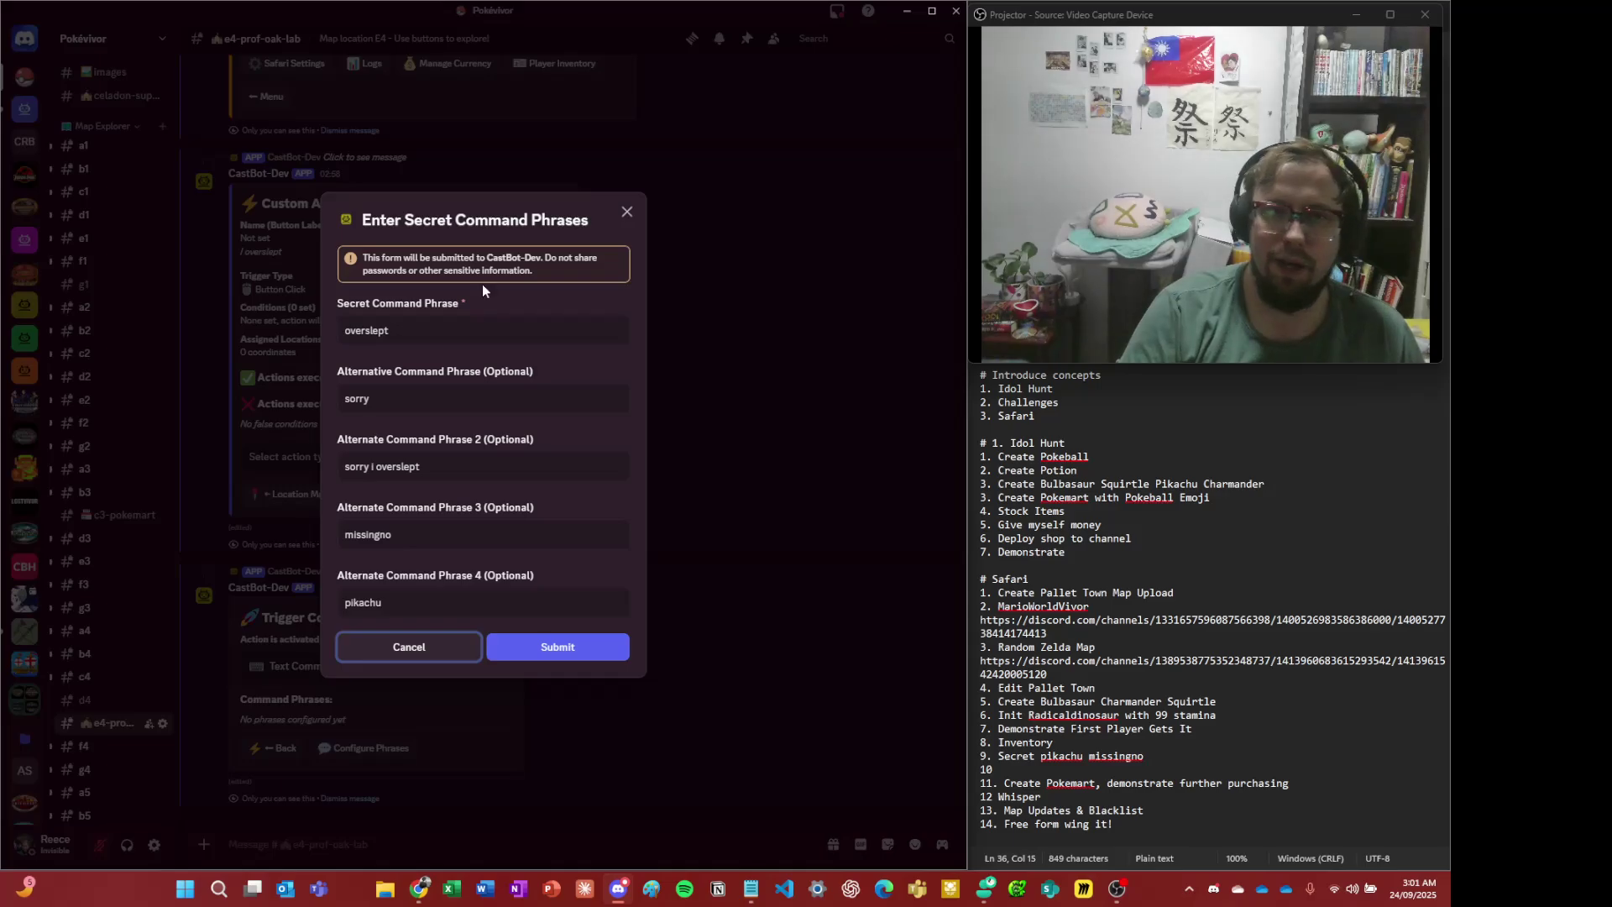
- Replace the alternate phrase 'sorry' with 'sleepy' and save the command phrases
left_click(391, 327)
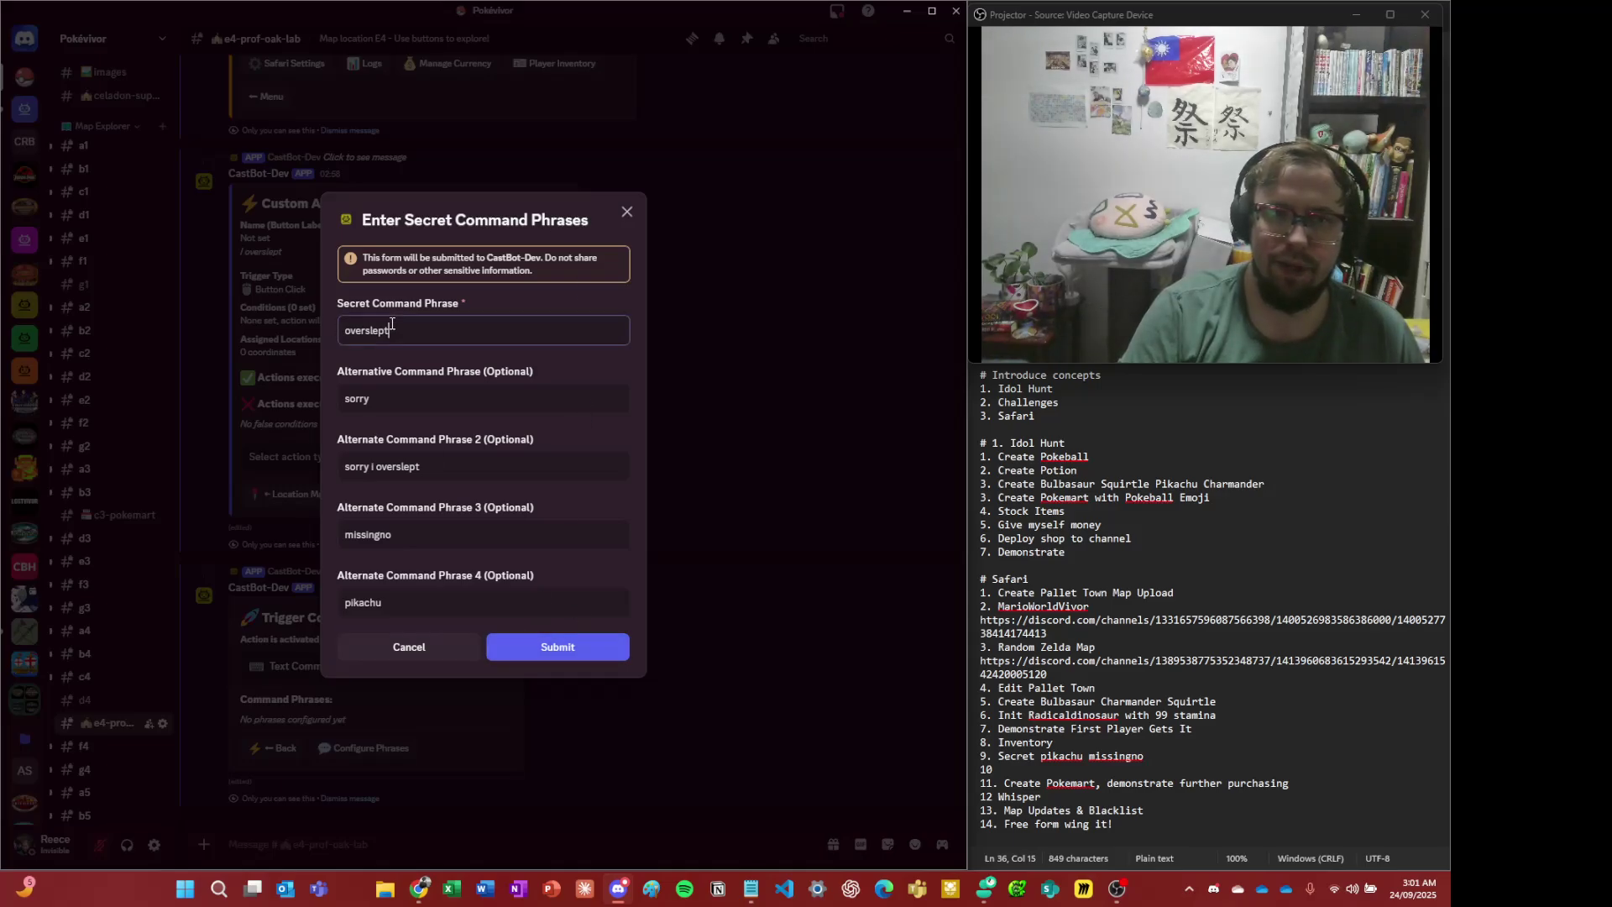
left_click(379, 393)
key("ctrl+a")
key("BackSpace")
type("sleepy")
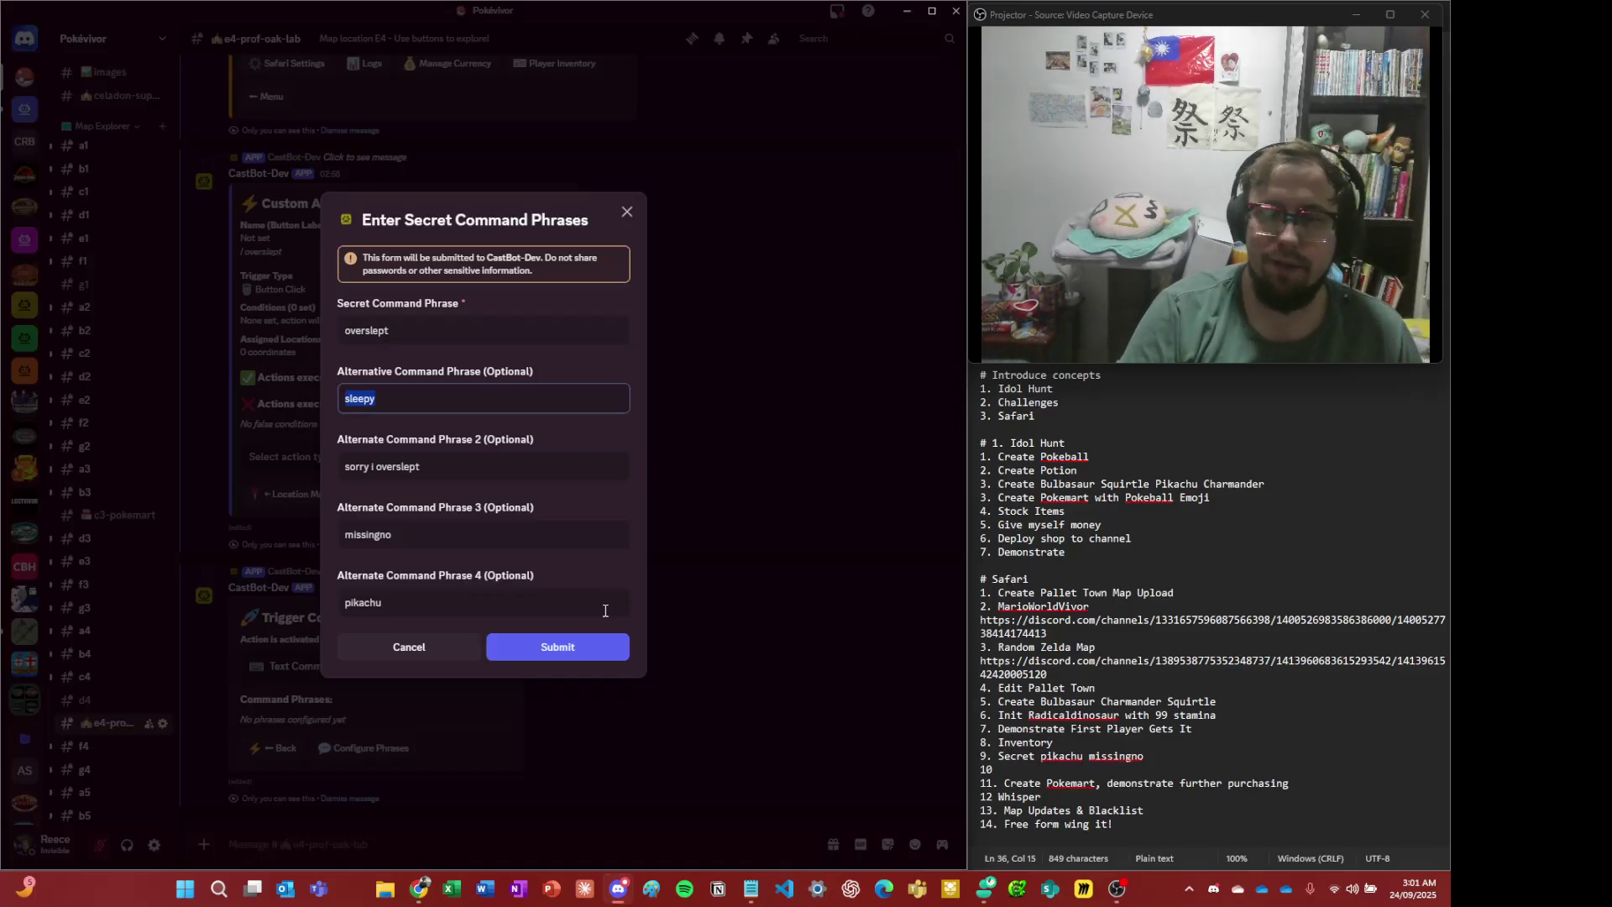
left_click(583, 648)
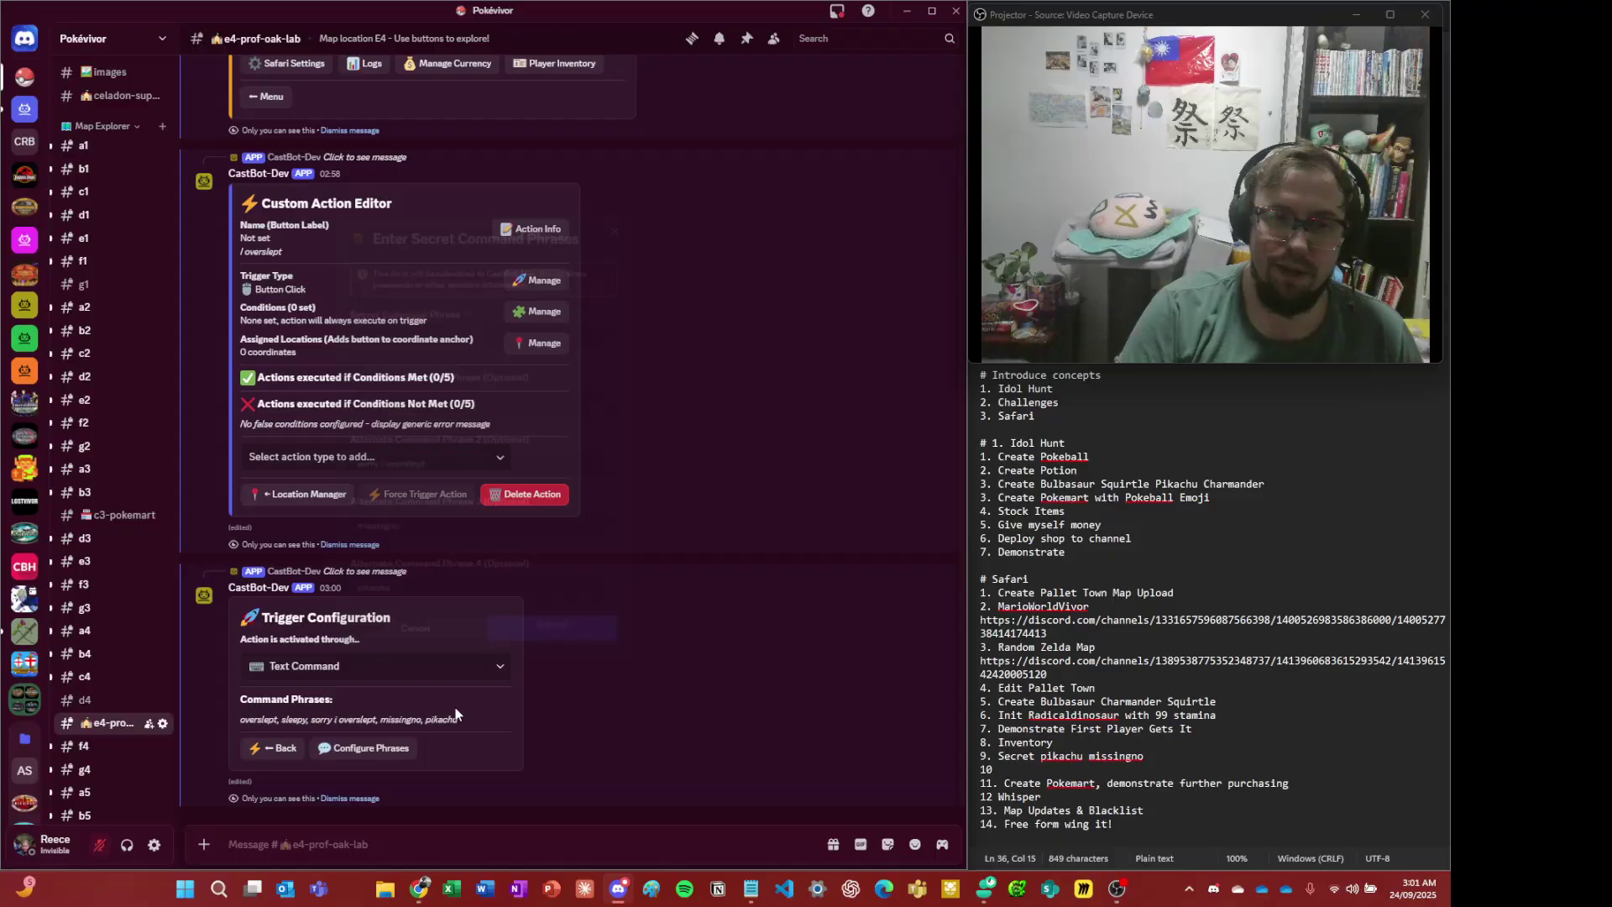
- As the player at E4, test the text command 'sleepy' in the command entry form
left_click(272, 748)
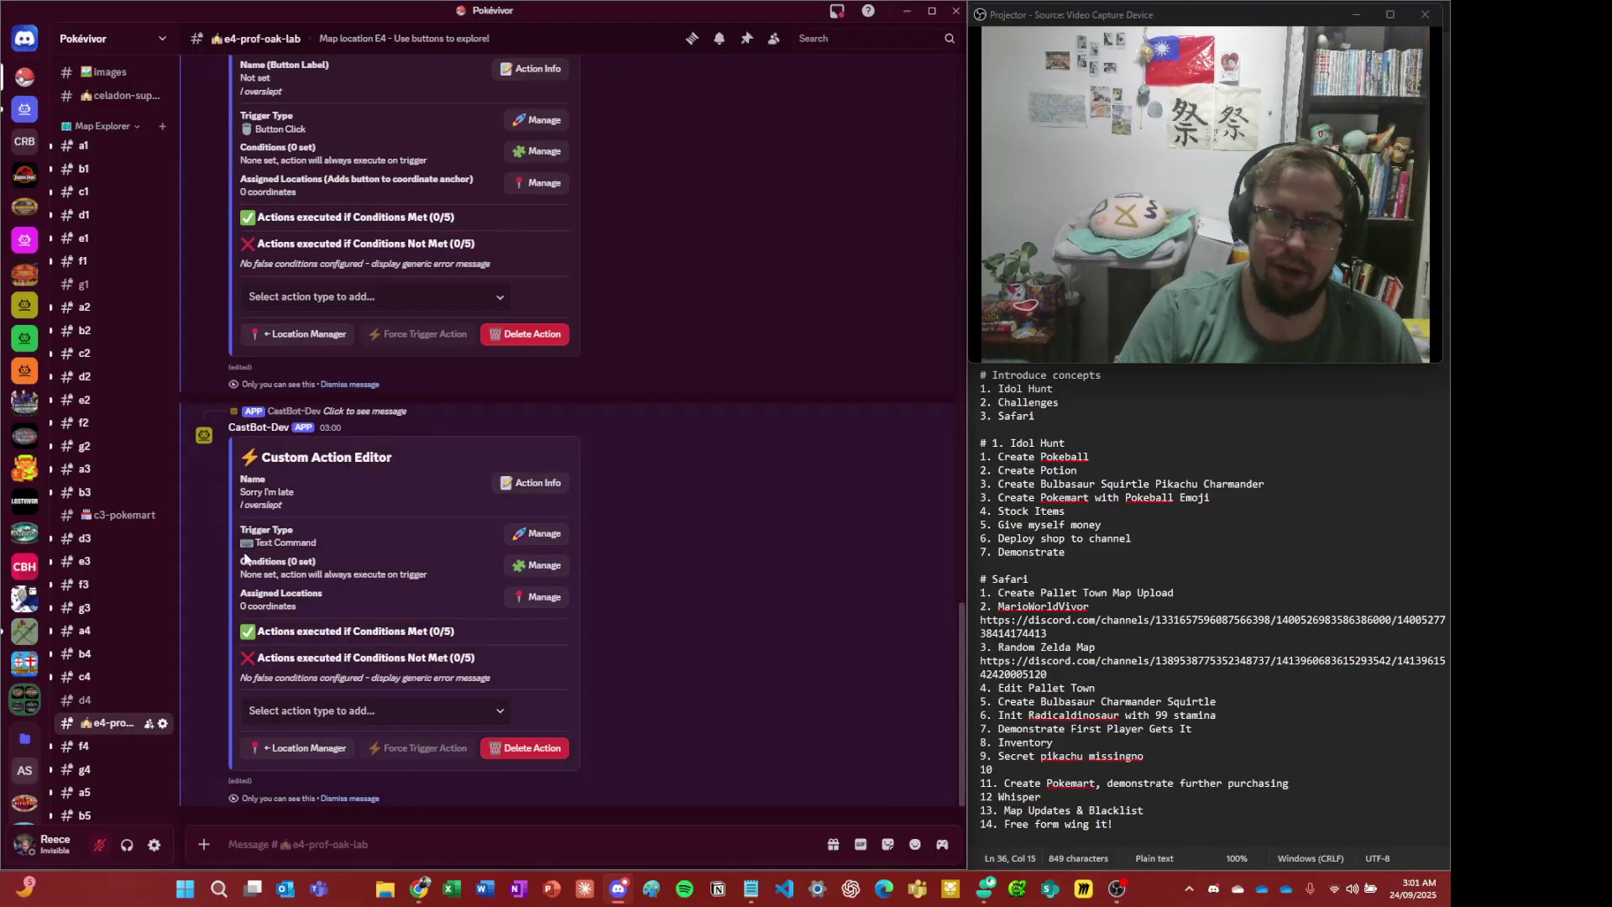
key("alt+Tab")
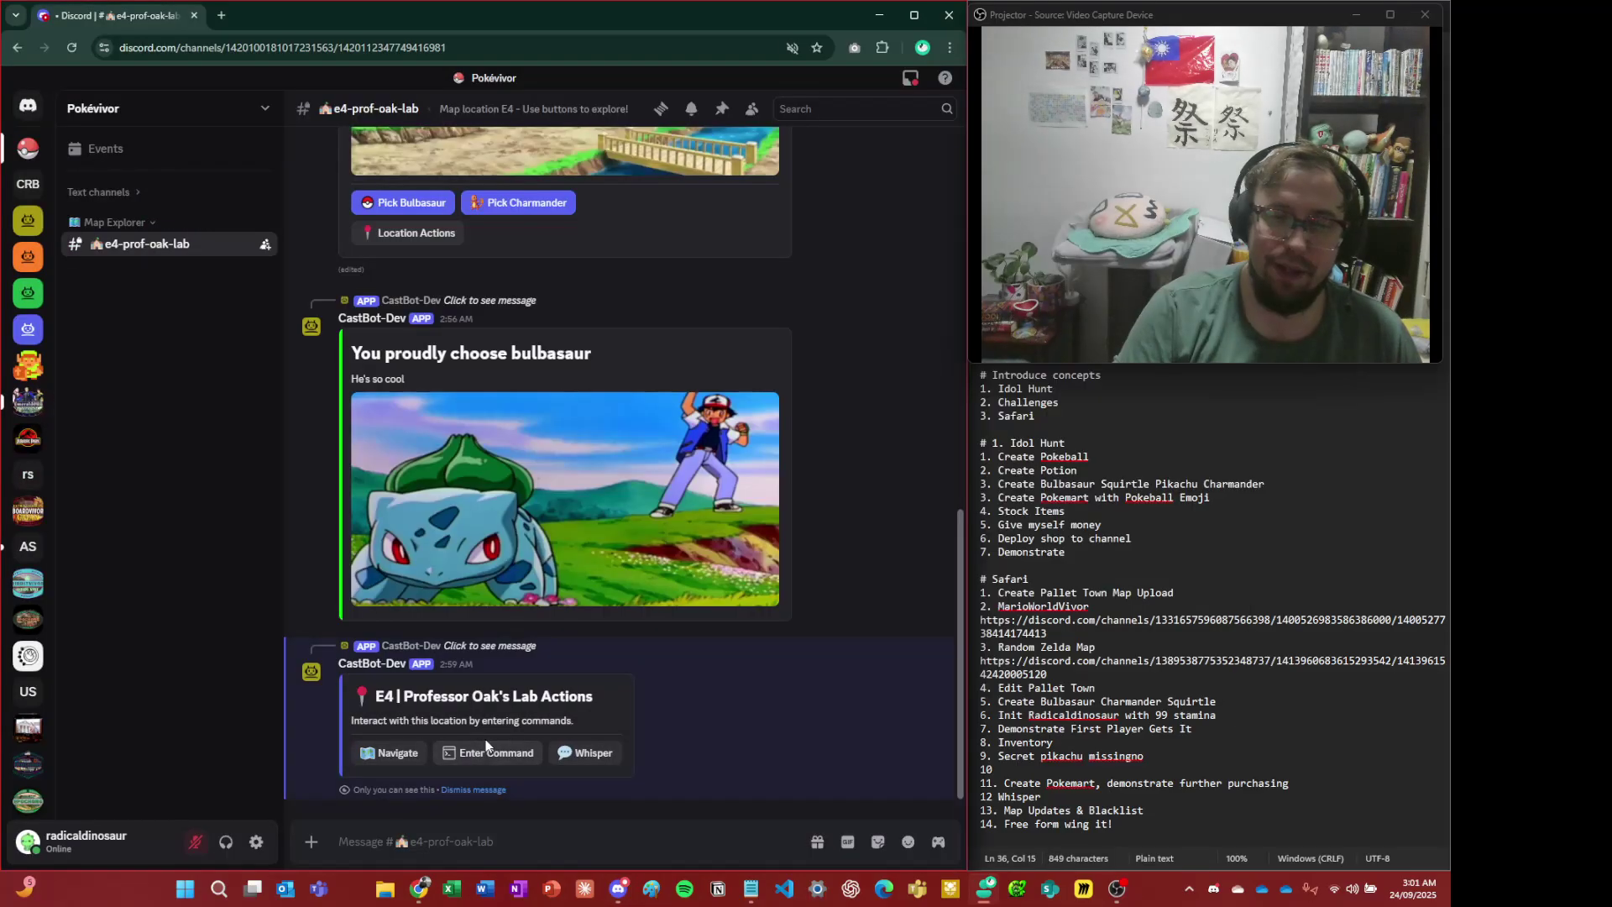
left_click(481, 754)
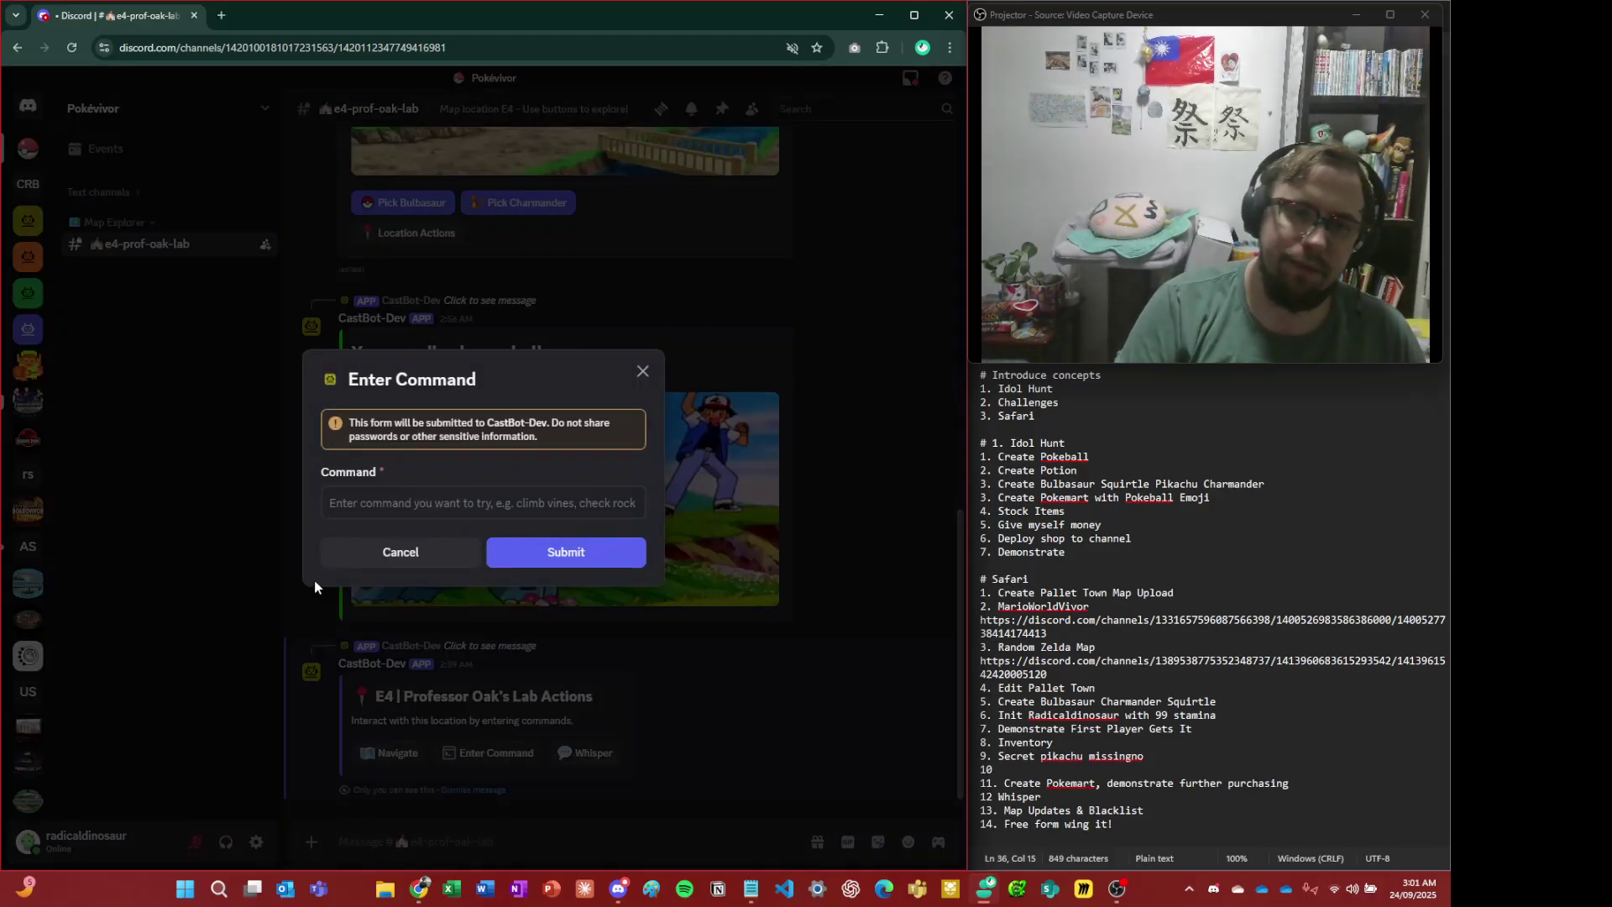
left_click(370, 503)
type("sleep[y")
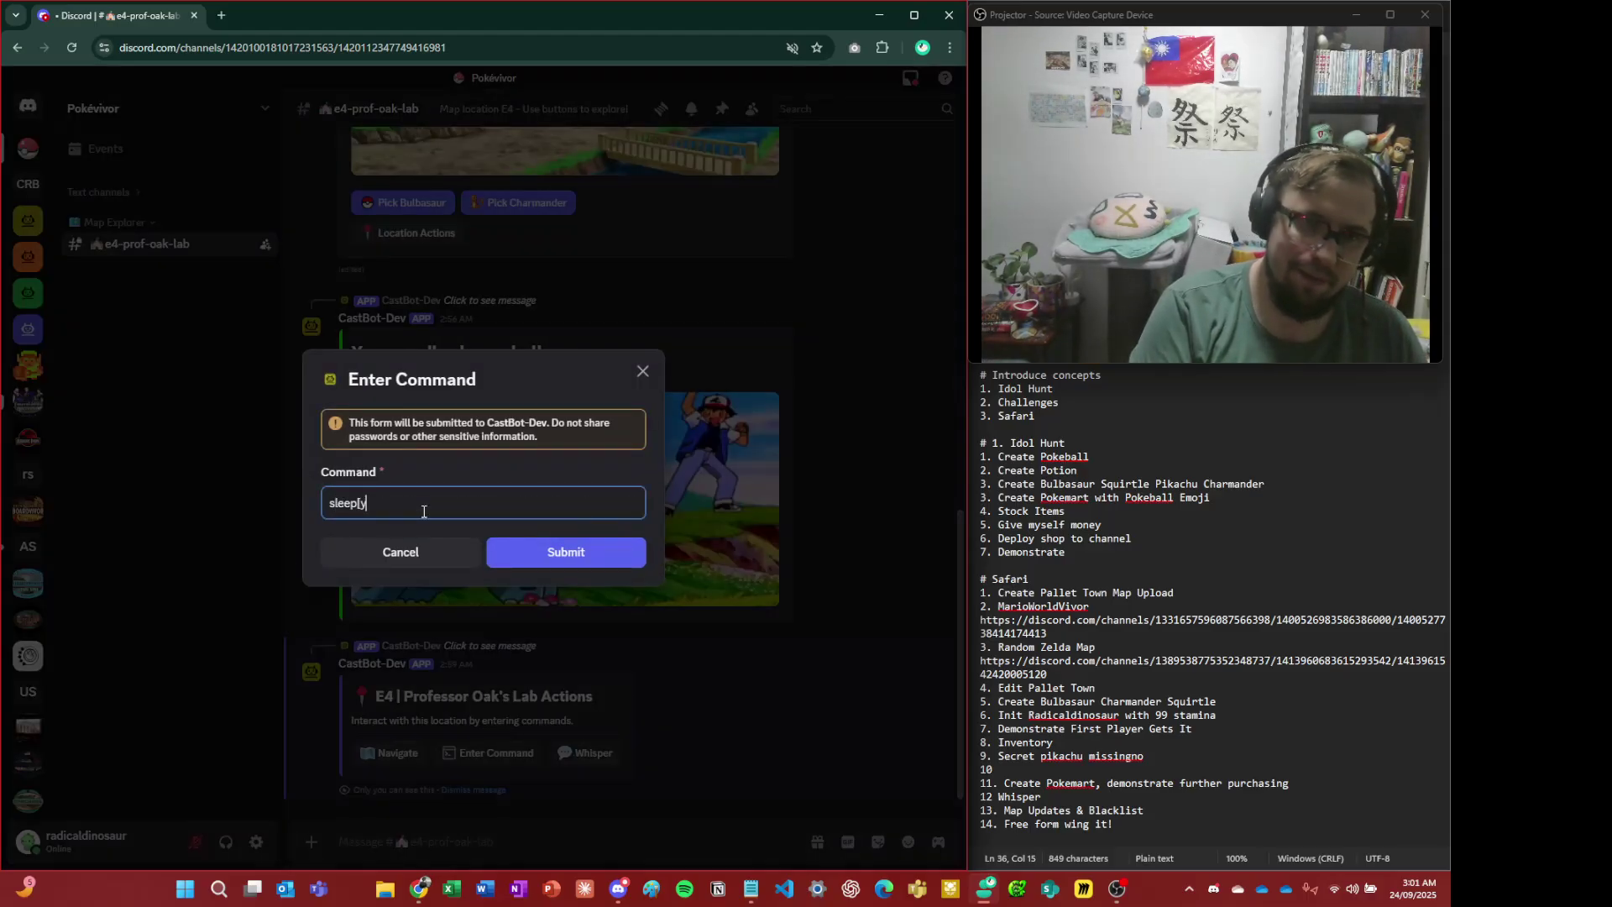
key("BackSpace")
key("BackSpace")
type("y")
key("Return")
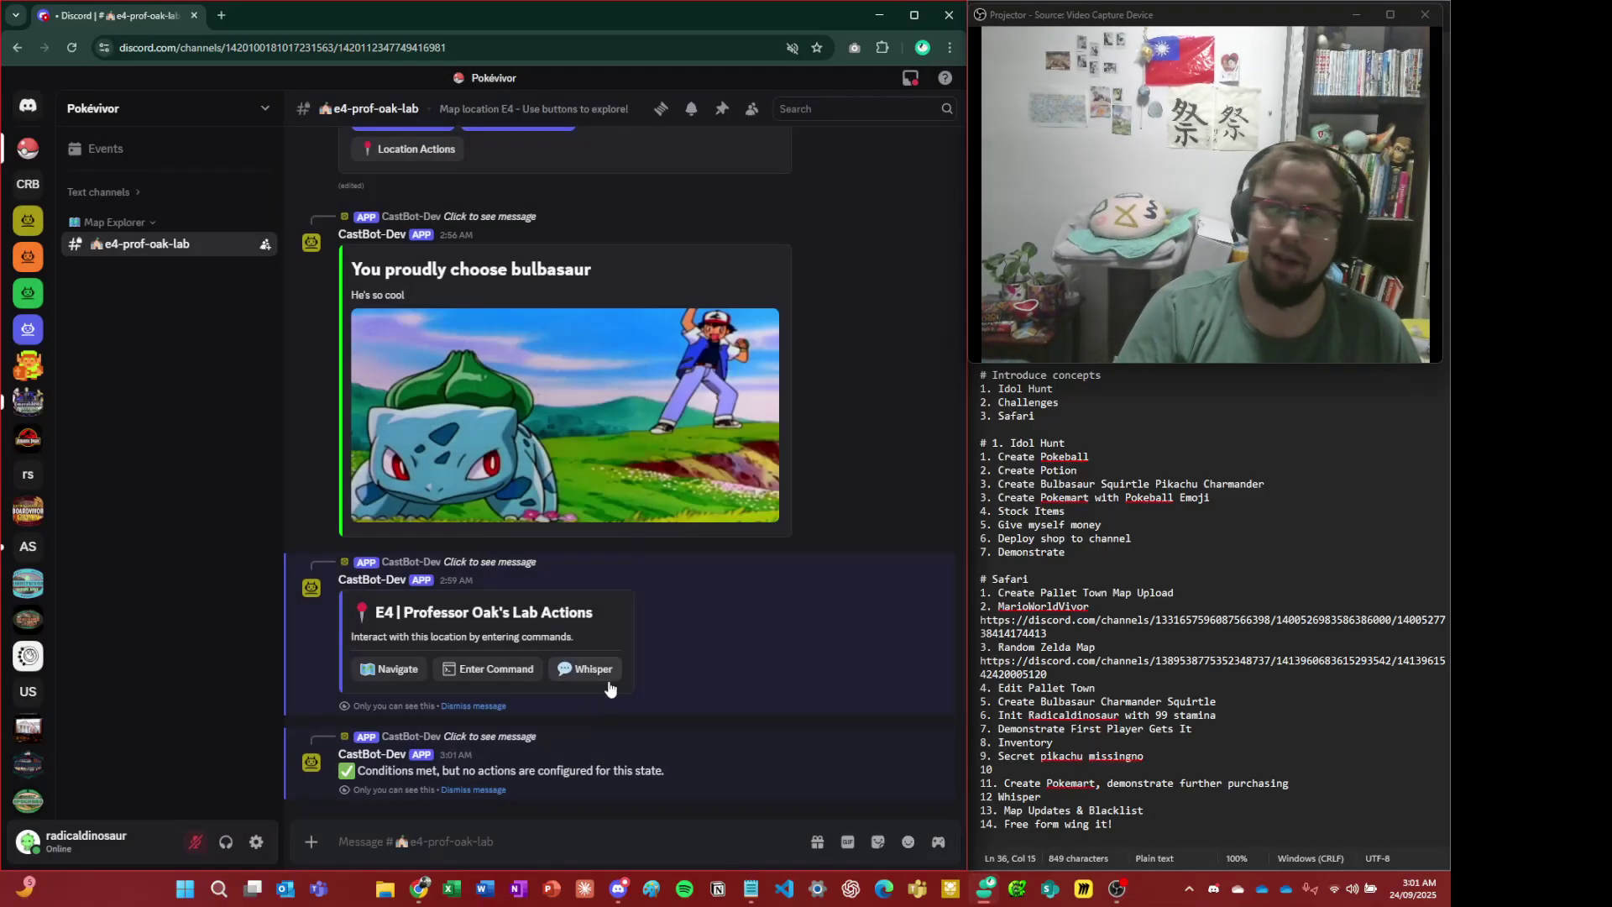
- Delete the unsent '?sleepy' from the message box and return to the admin's window
type("?sle")
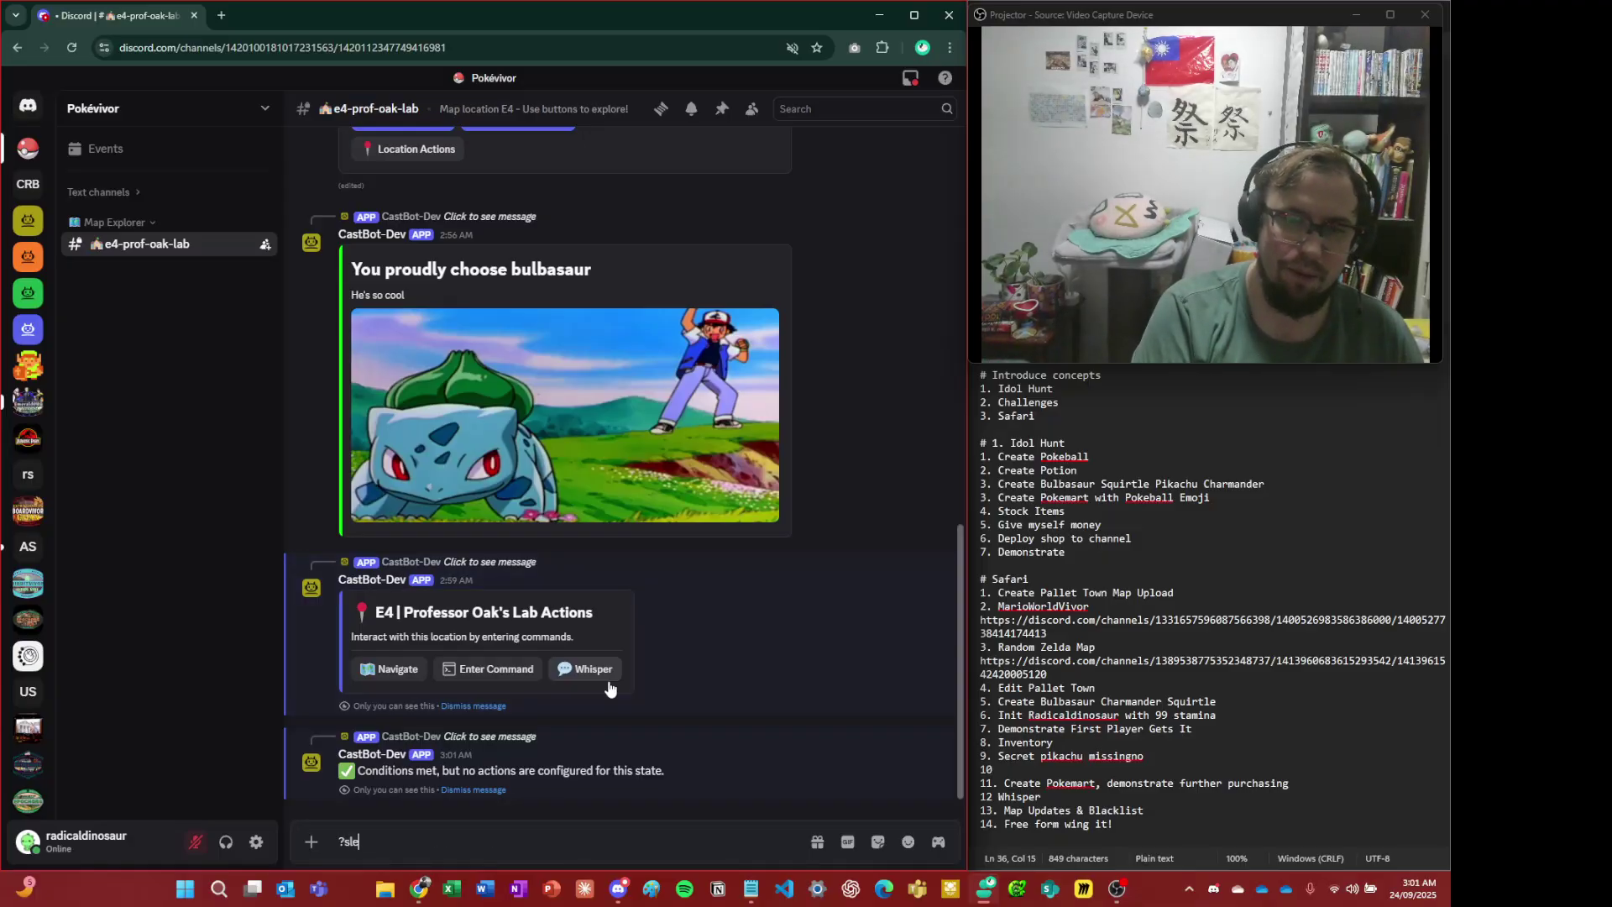
type("epy")
key("ctrl+a")
key("BackSpace")
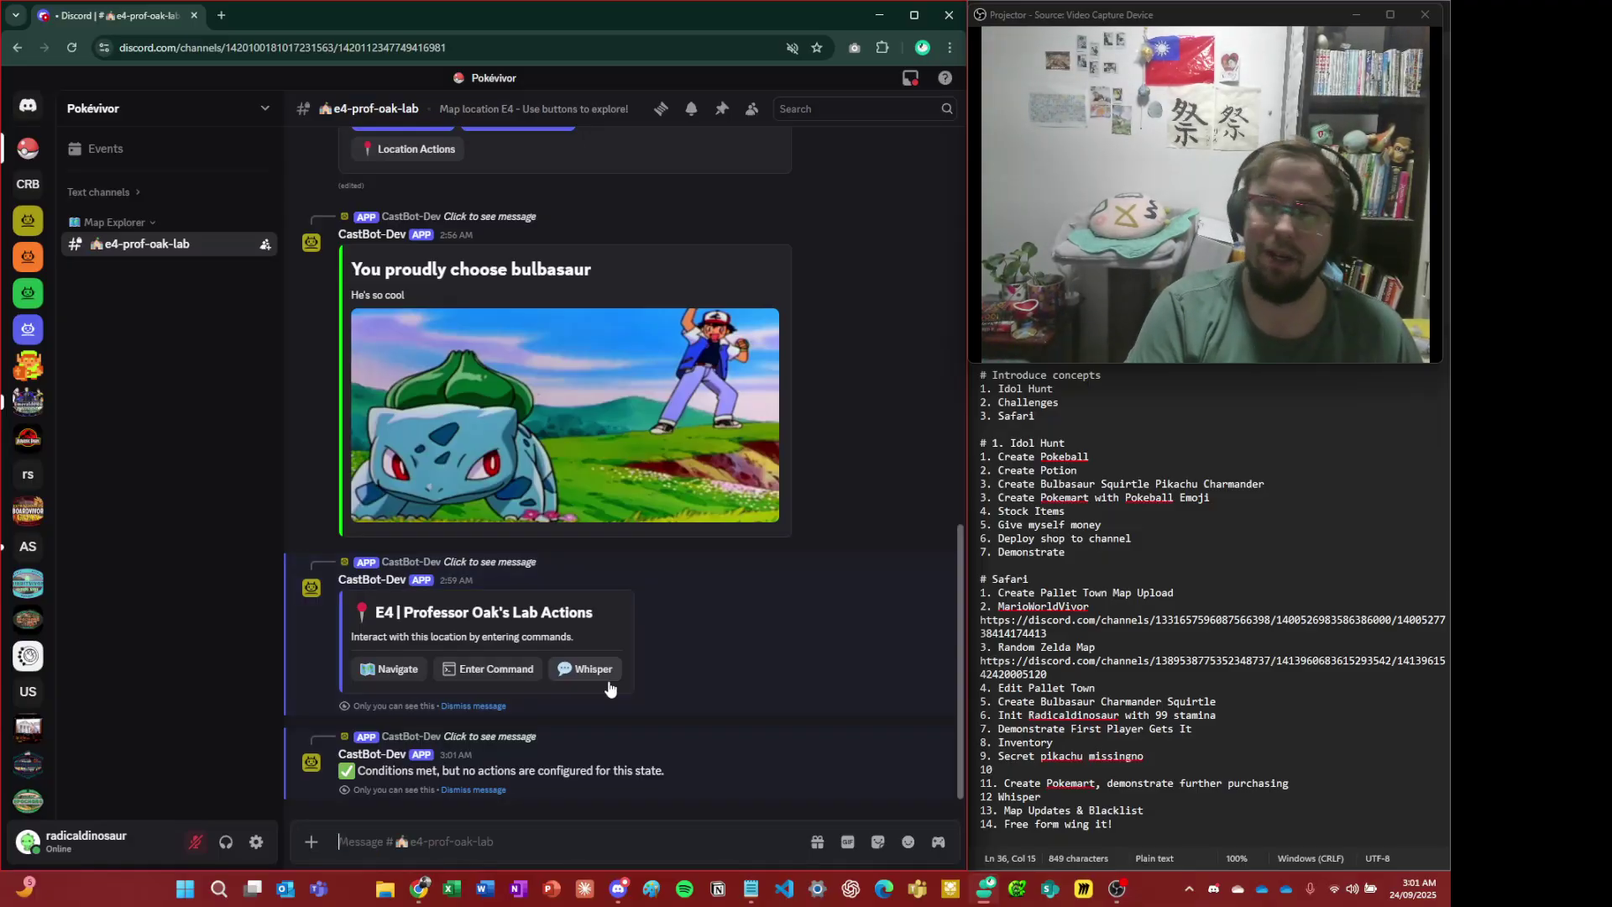
key("alt+Tab")
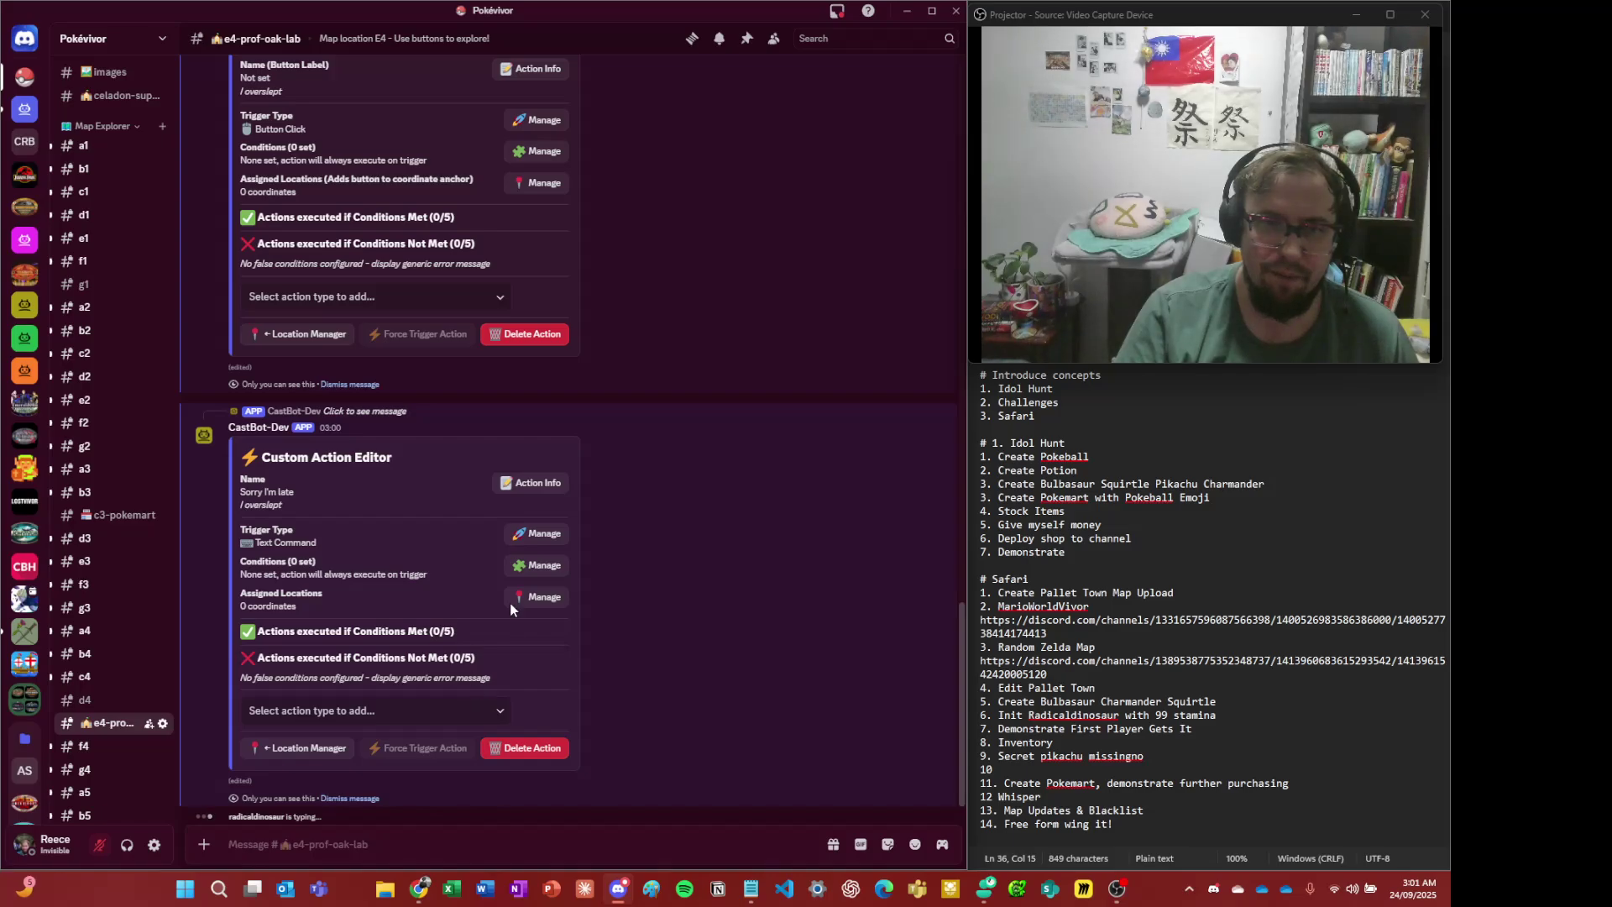
- Add a Give Item action that gives Pikachu to the Sorry I'm late action
left_click(430, 714)
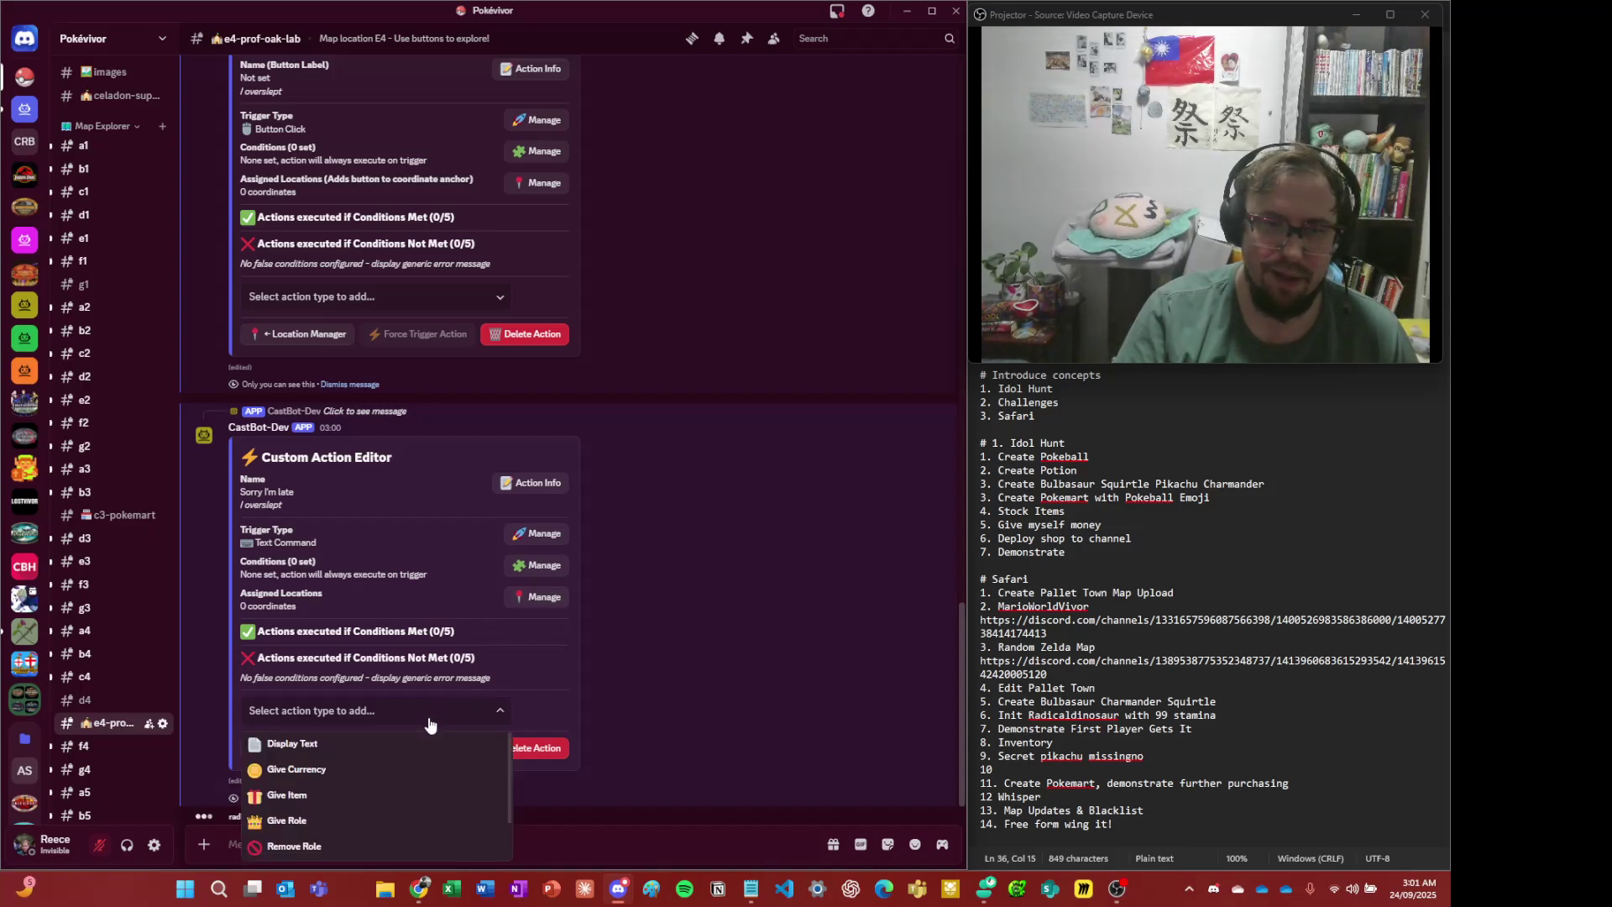
scroll(438, 761, "up", 2)
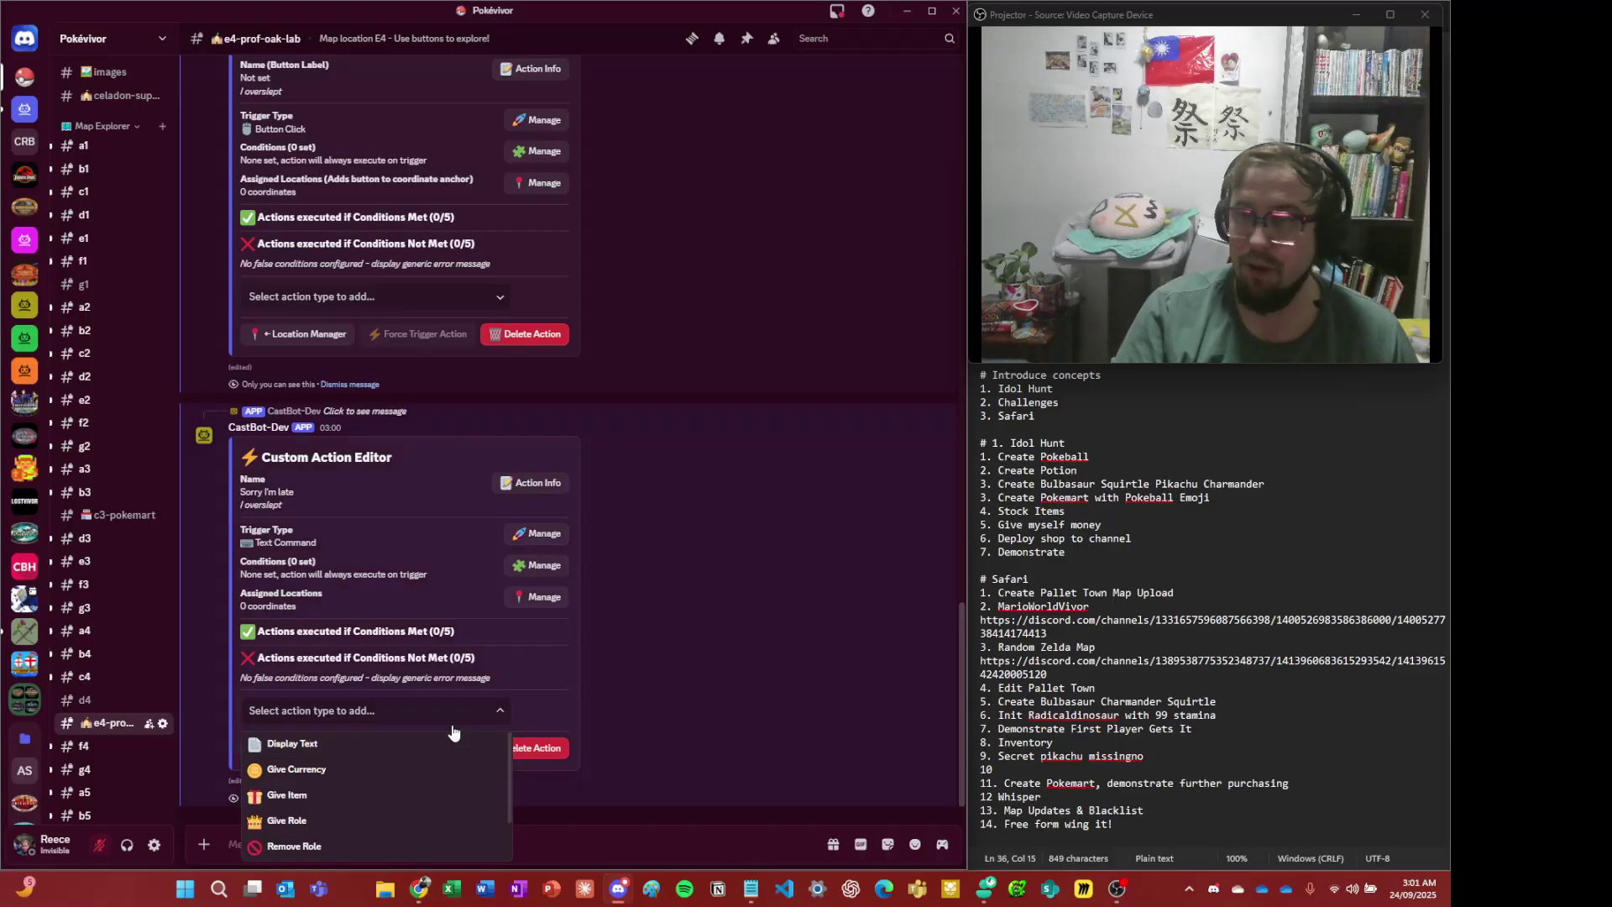
left_click(454, 725)
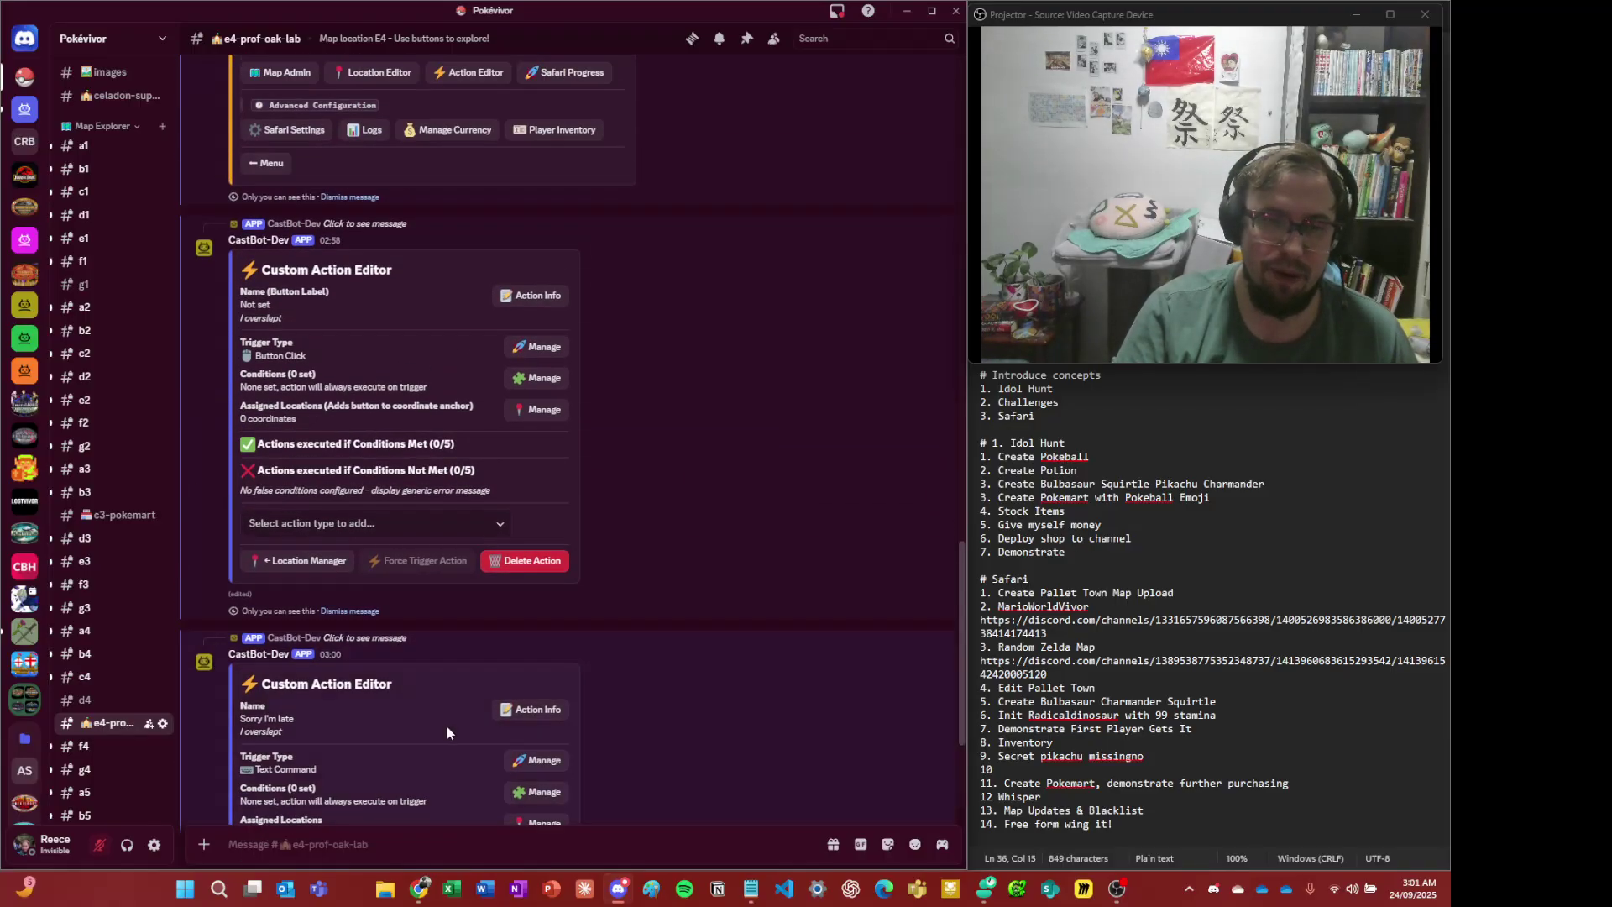
left_click(454, 726)
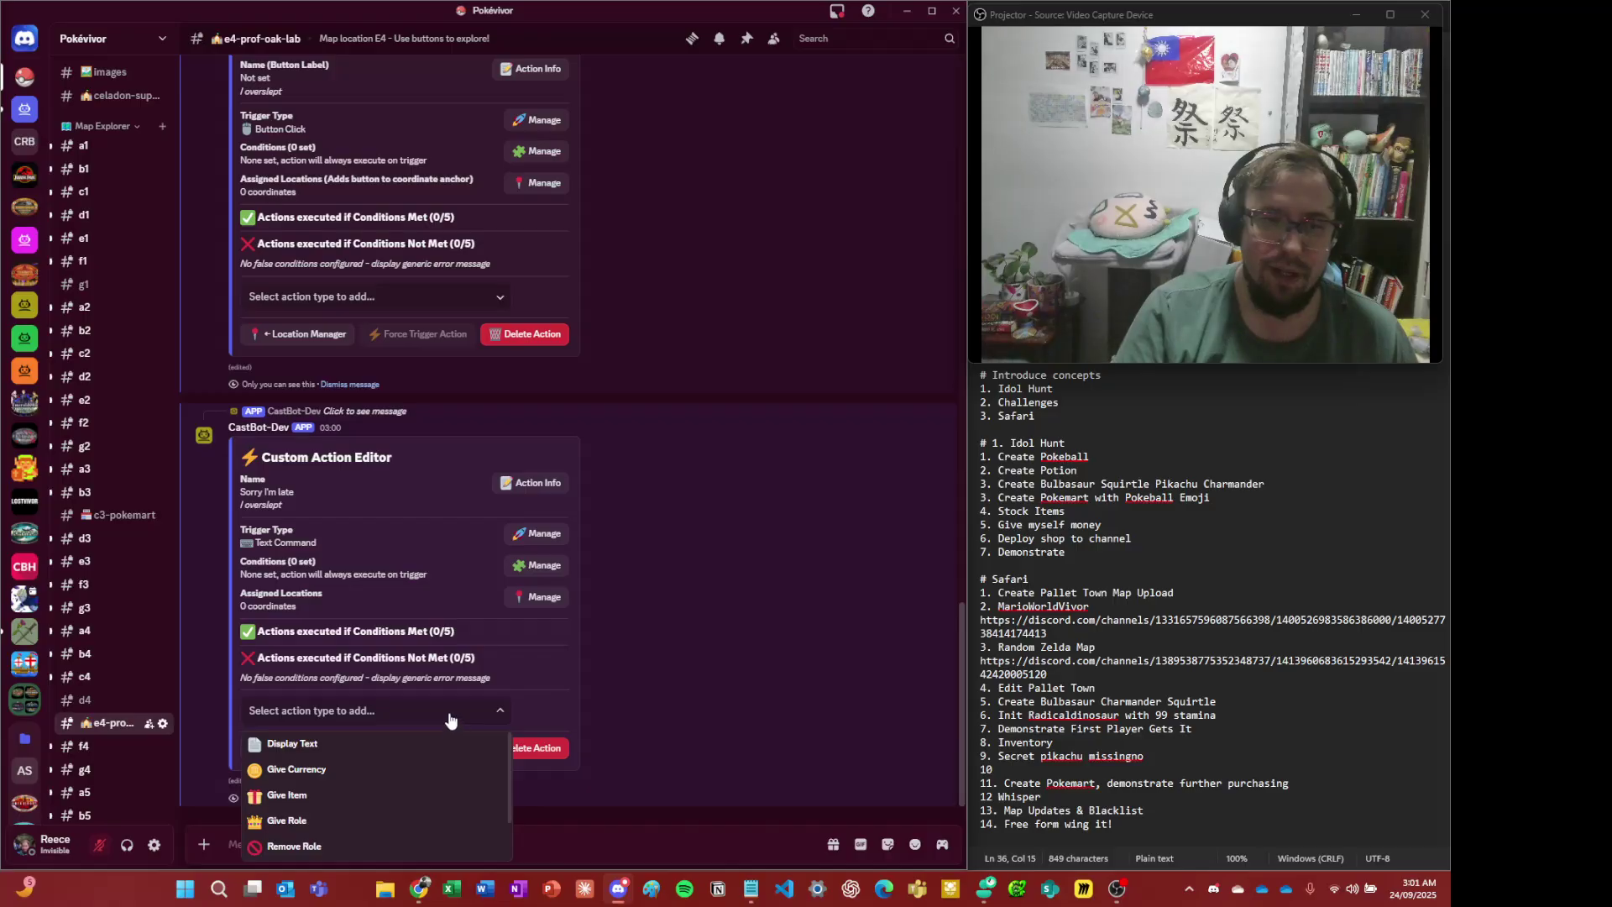
left_click(383, 800)
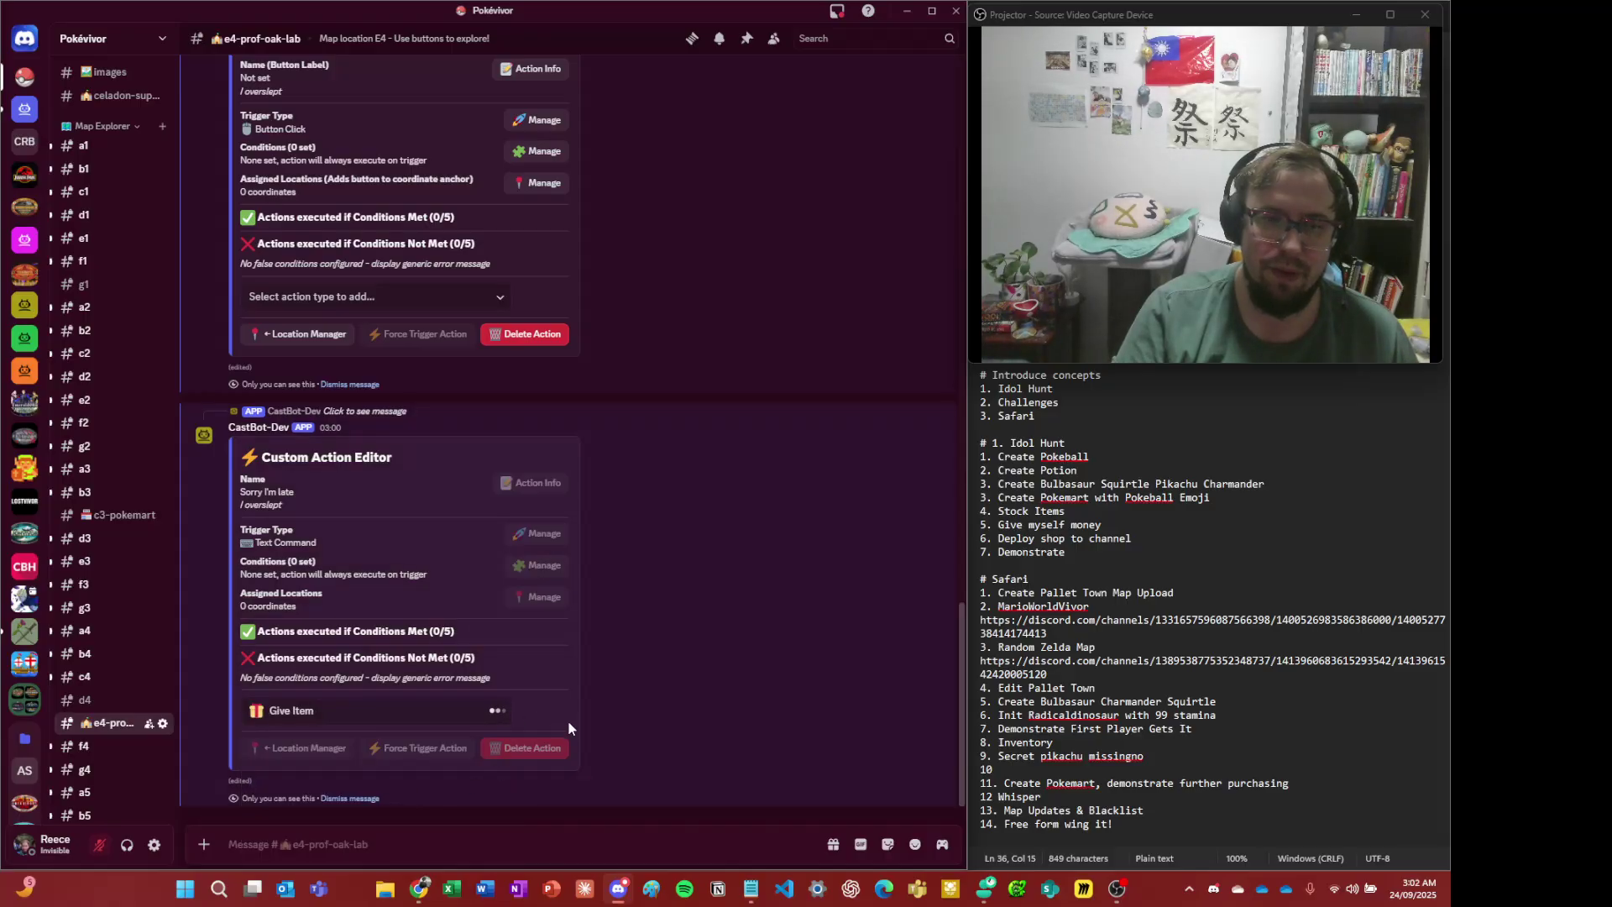
left_click(335, 744)
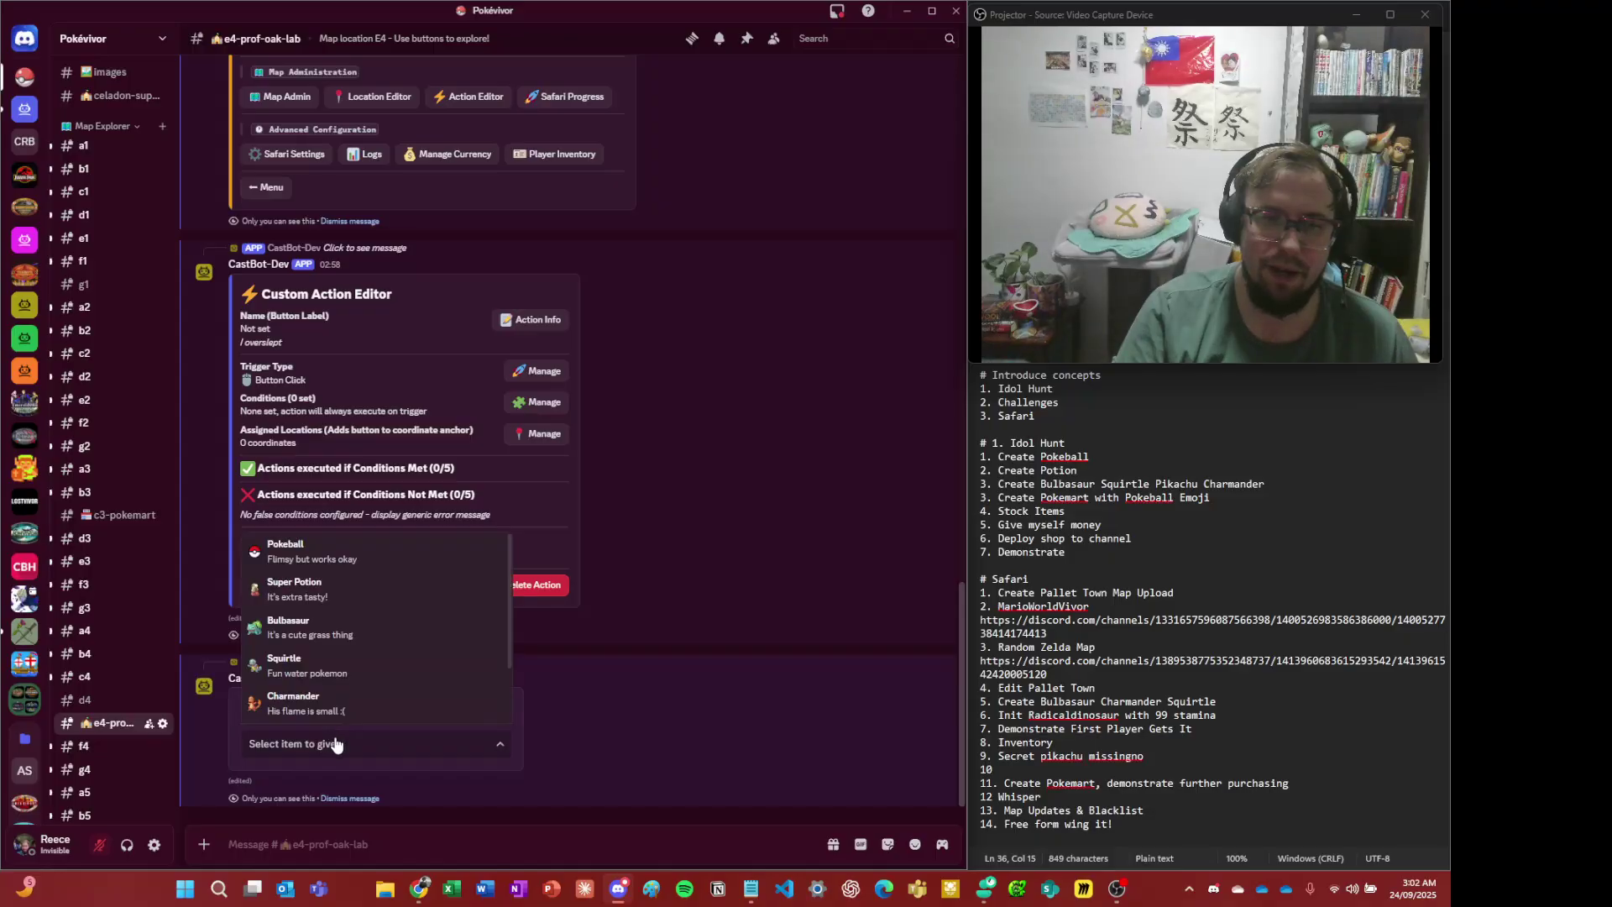
scroll(352, 671, "down", 3)
left_click(366, 680)
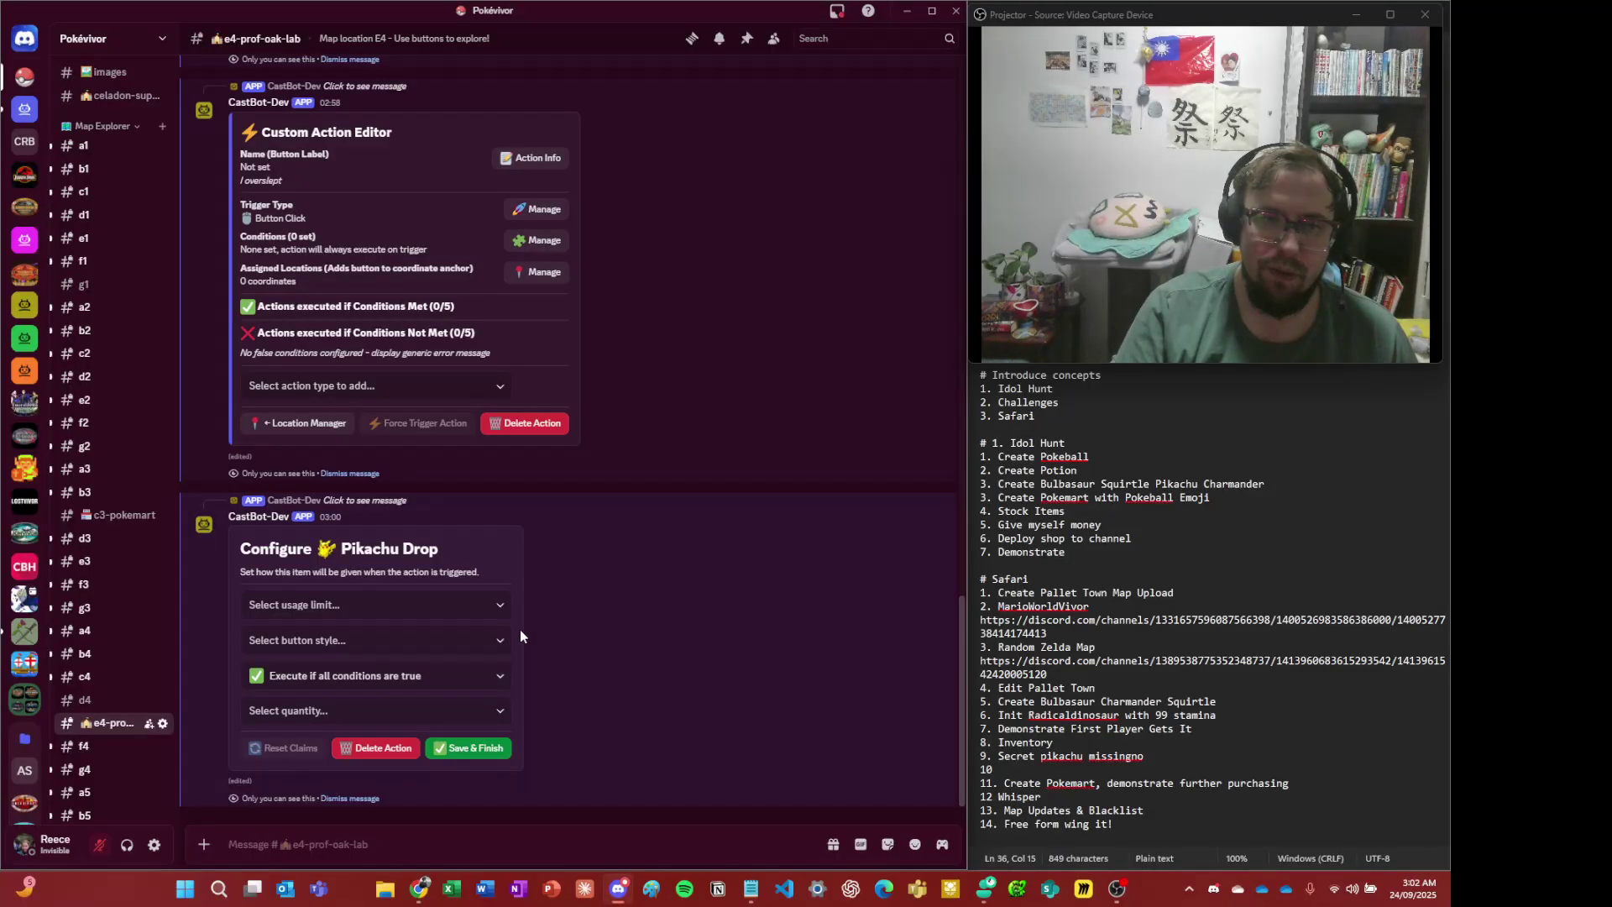
- Limit the Pikachu drop to once globally, Primary (Blue) button, quantity 1, and save
left_click(420, 606)
left_click(425, 698)
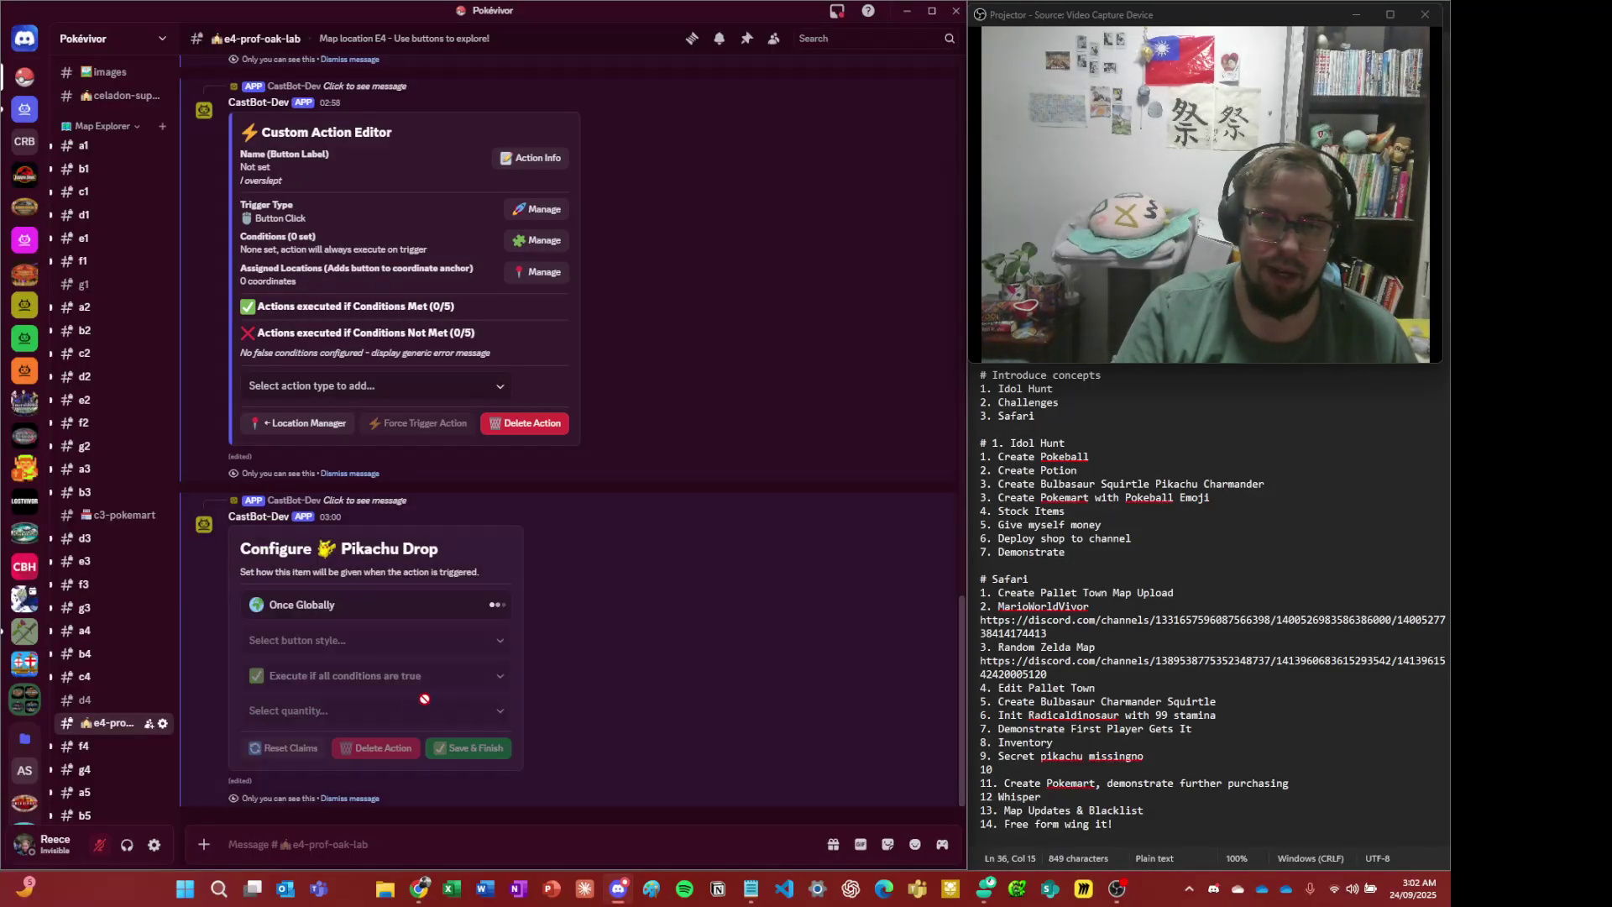
left_click(429, 645)
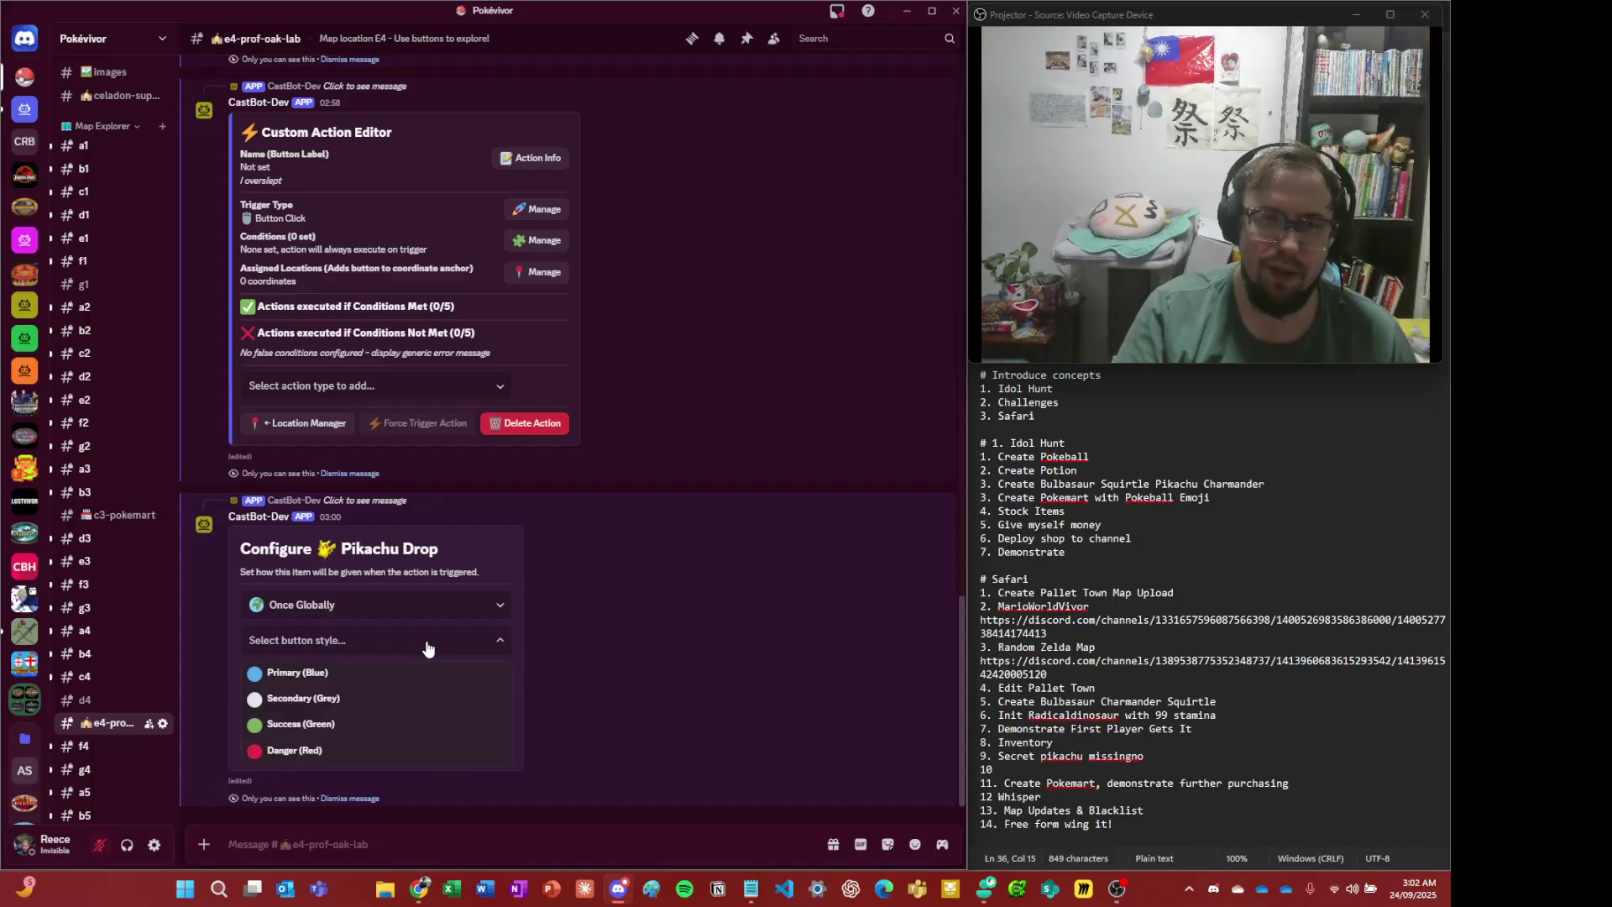
left_click(412, 671)
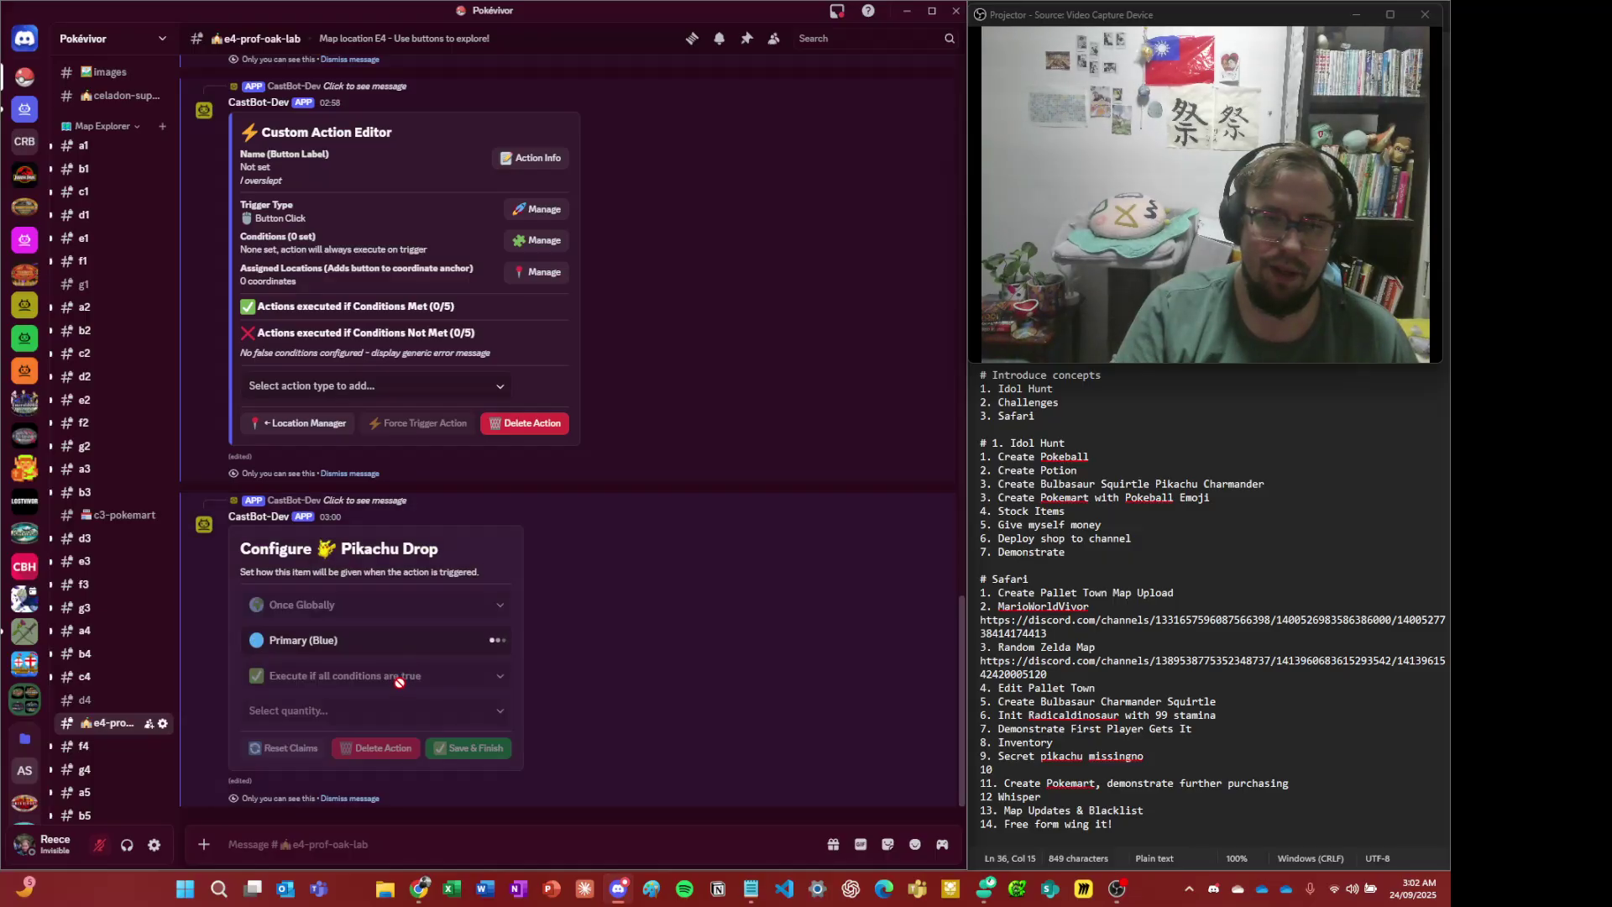
left_click(403, 711)
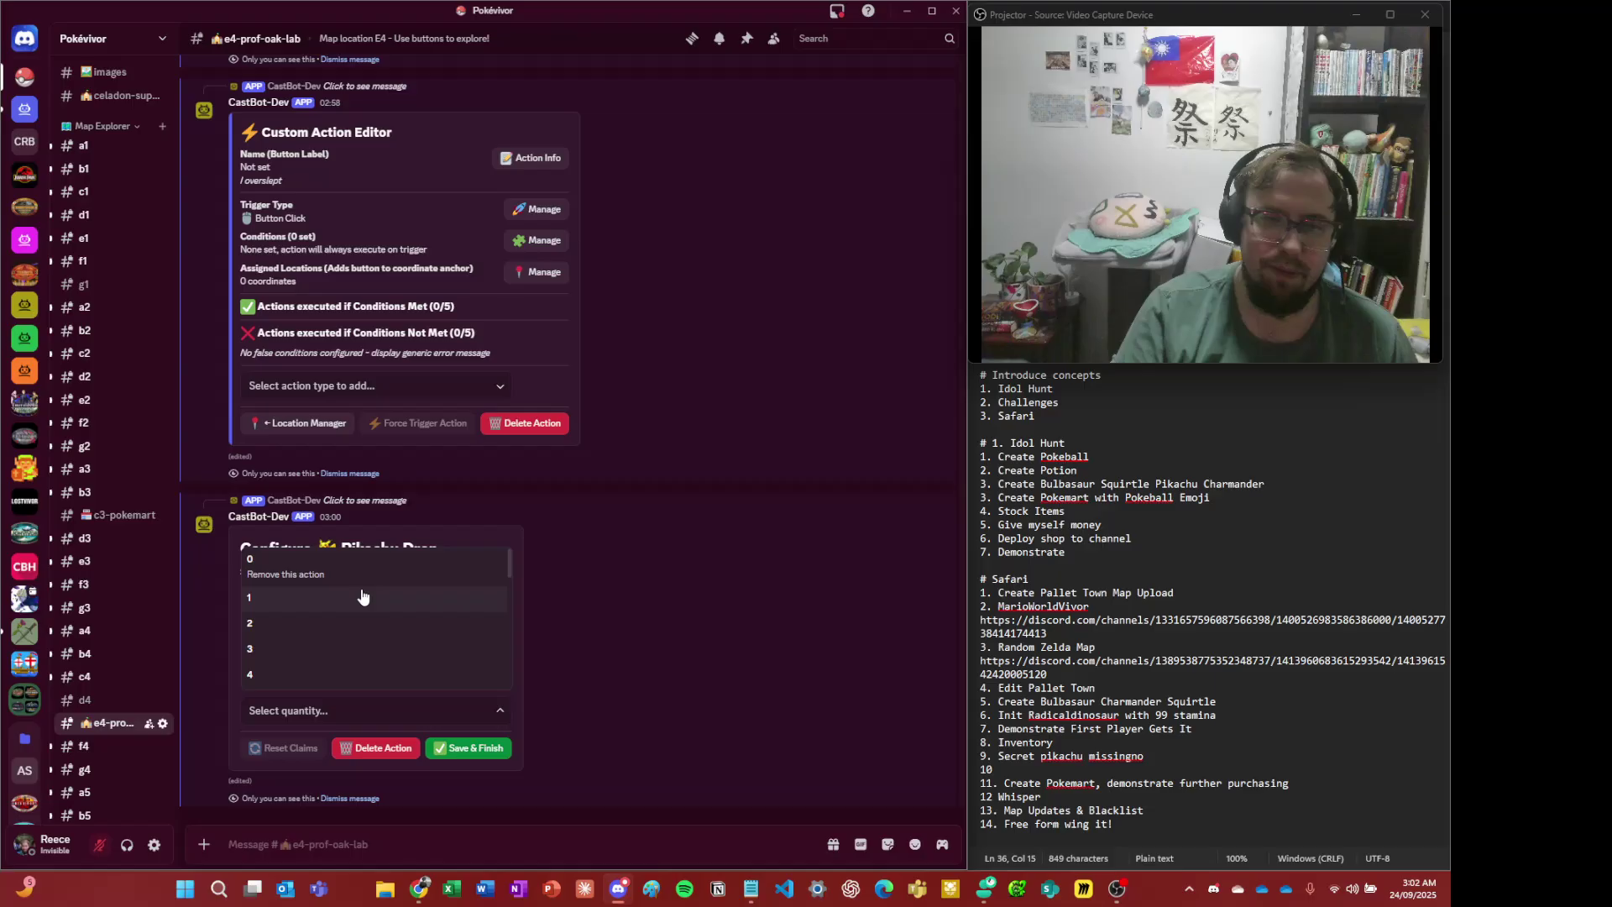
left_click(363, 598)
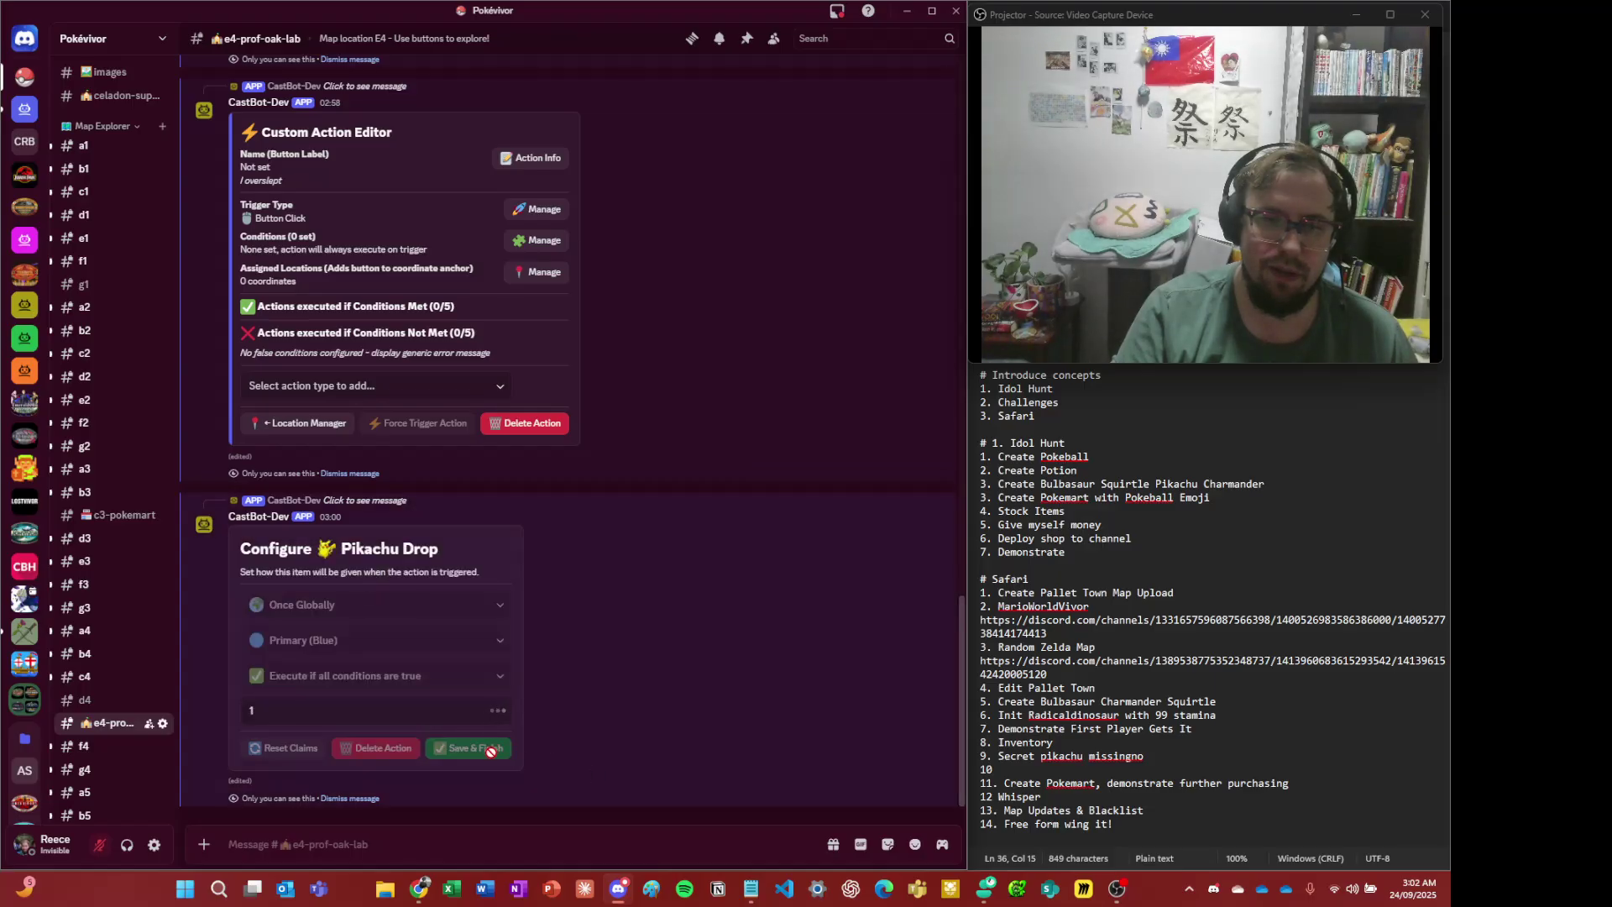
left_click(495, 748)
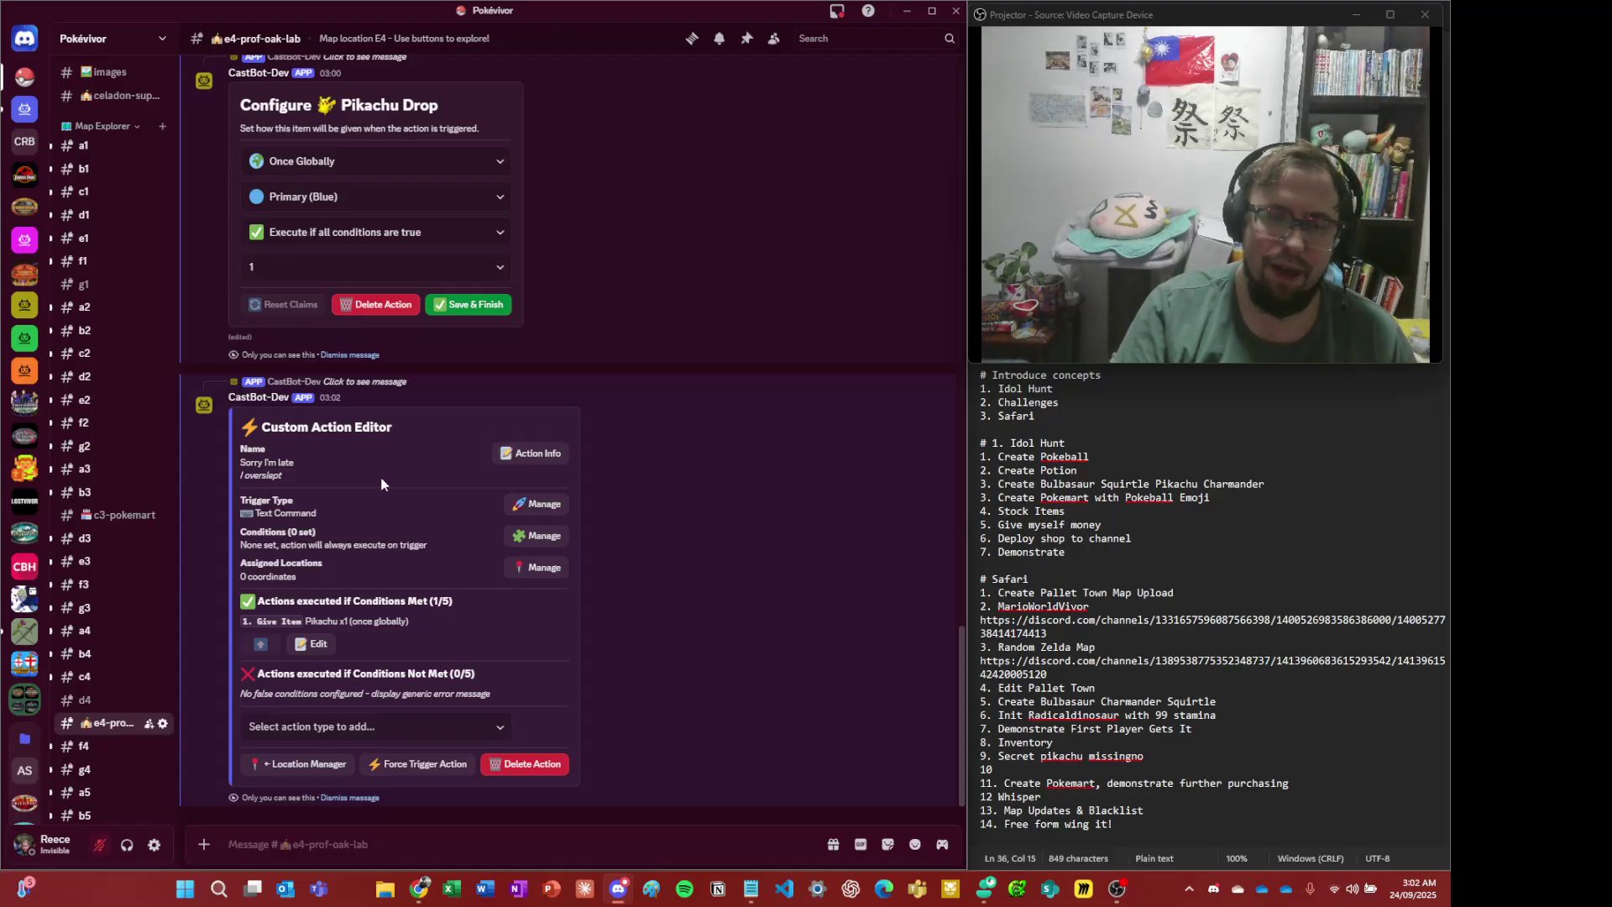
- Highlight the conditions, 'execute' and 'globally' text in the action summary while explaining
left_click_drag(268, 531, 354, 532)
double_click(376, 543)
left_click(354, 531)
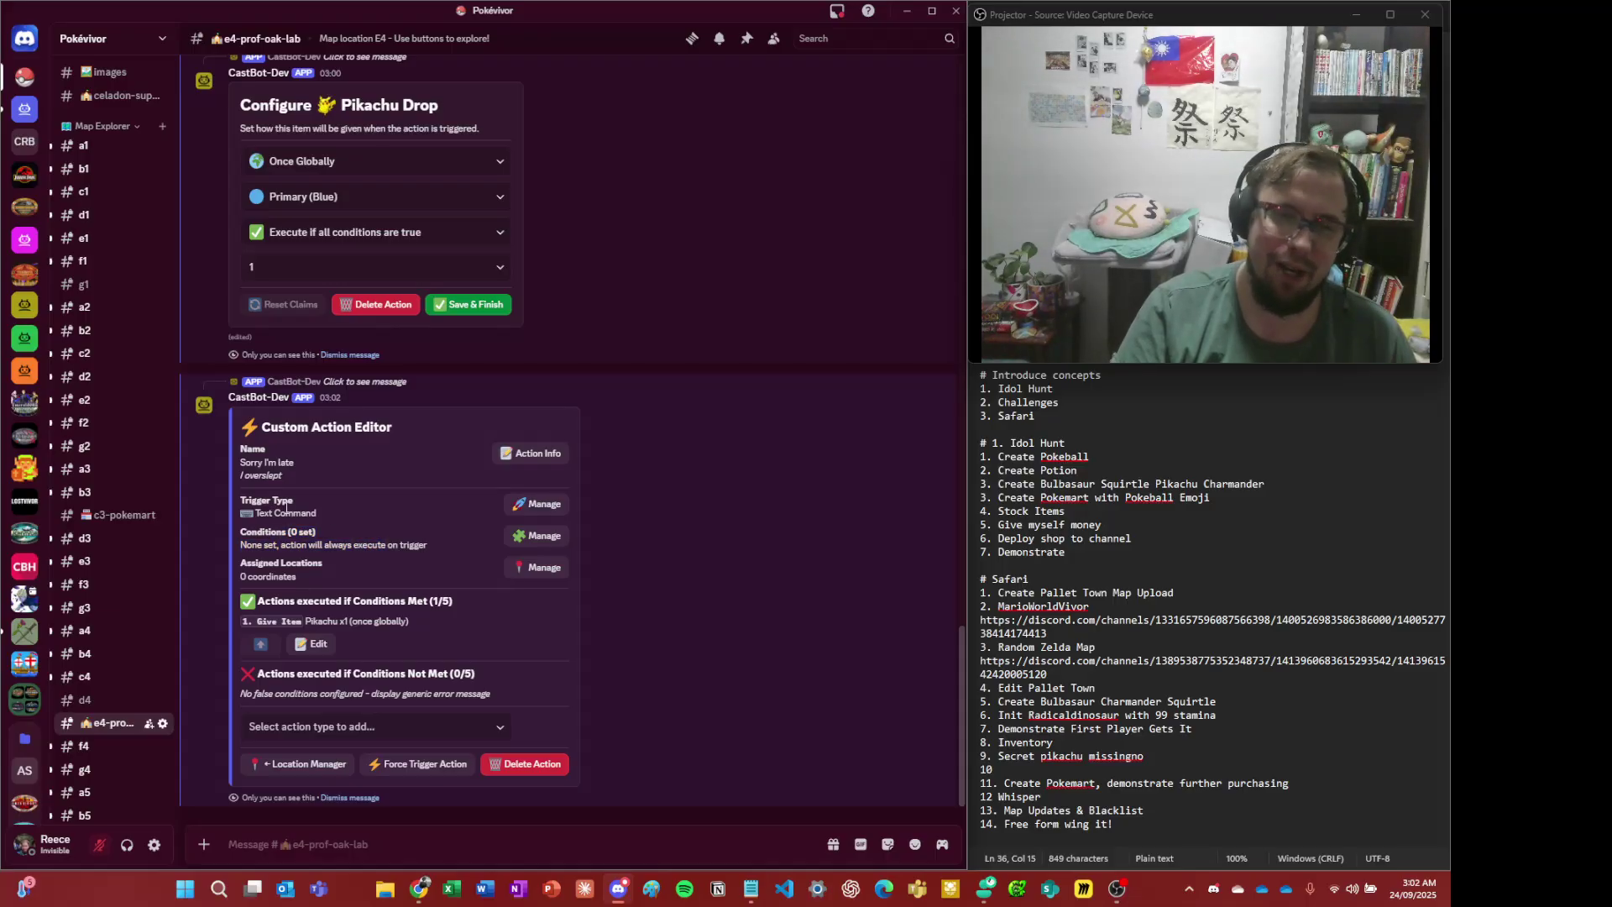
left_click_drag(375, 622, 450, 625)
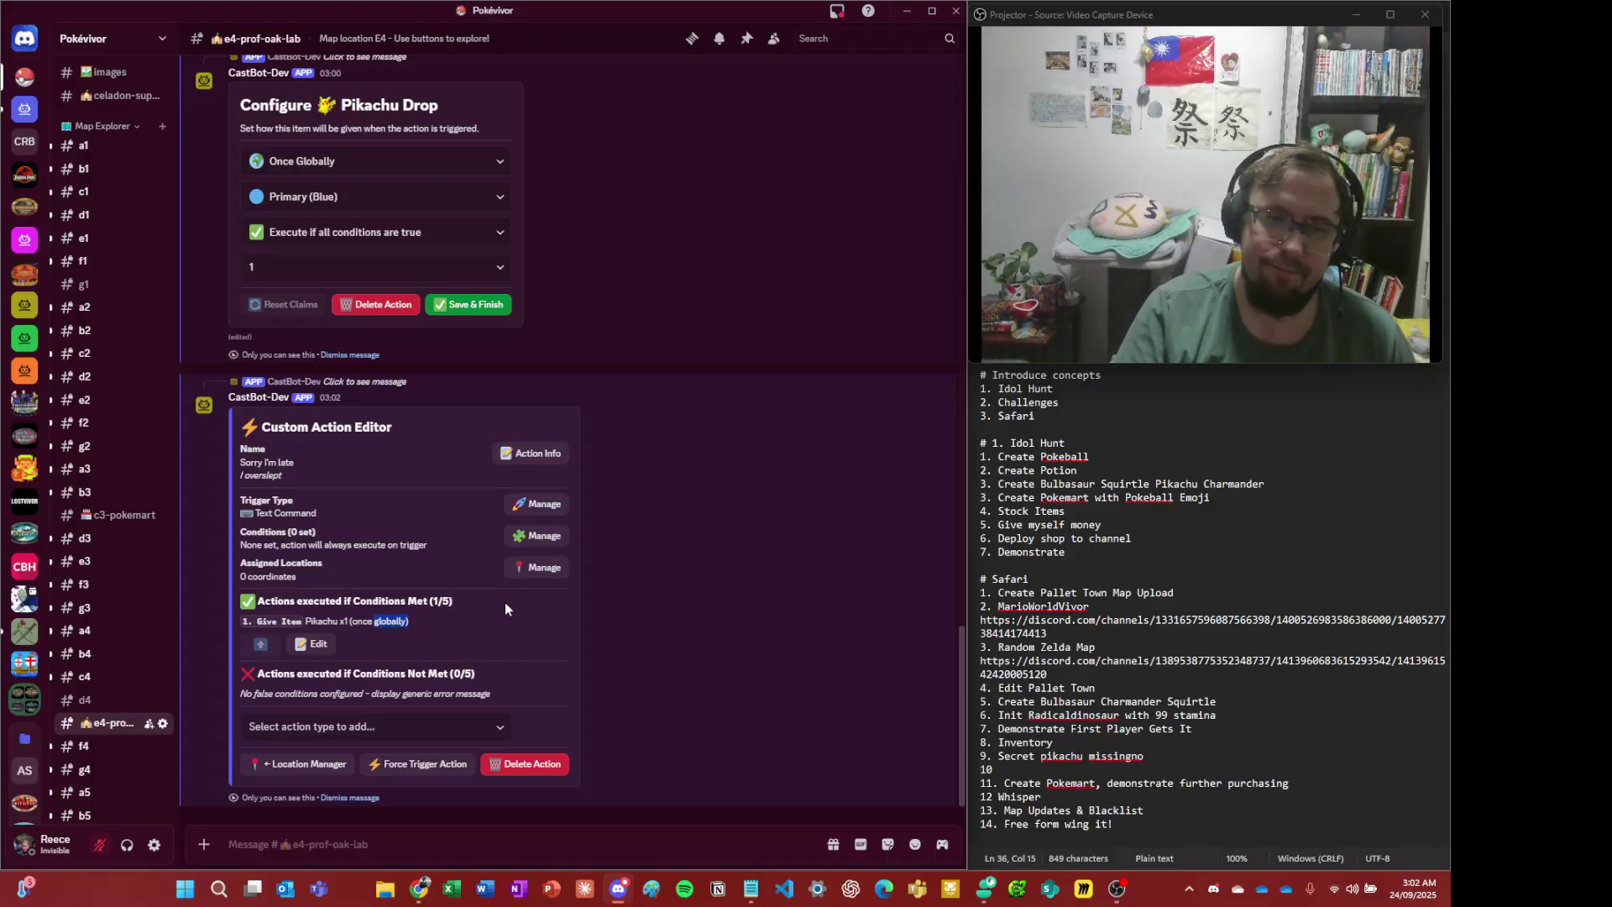
- Dismiss both Custom Action Editor messages, the Safari menu and the Production Menu messages
scroll(449, 579, "up", 8)
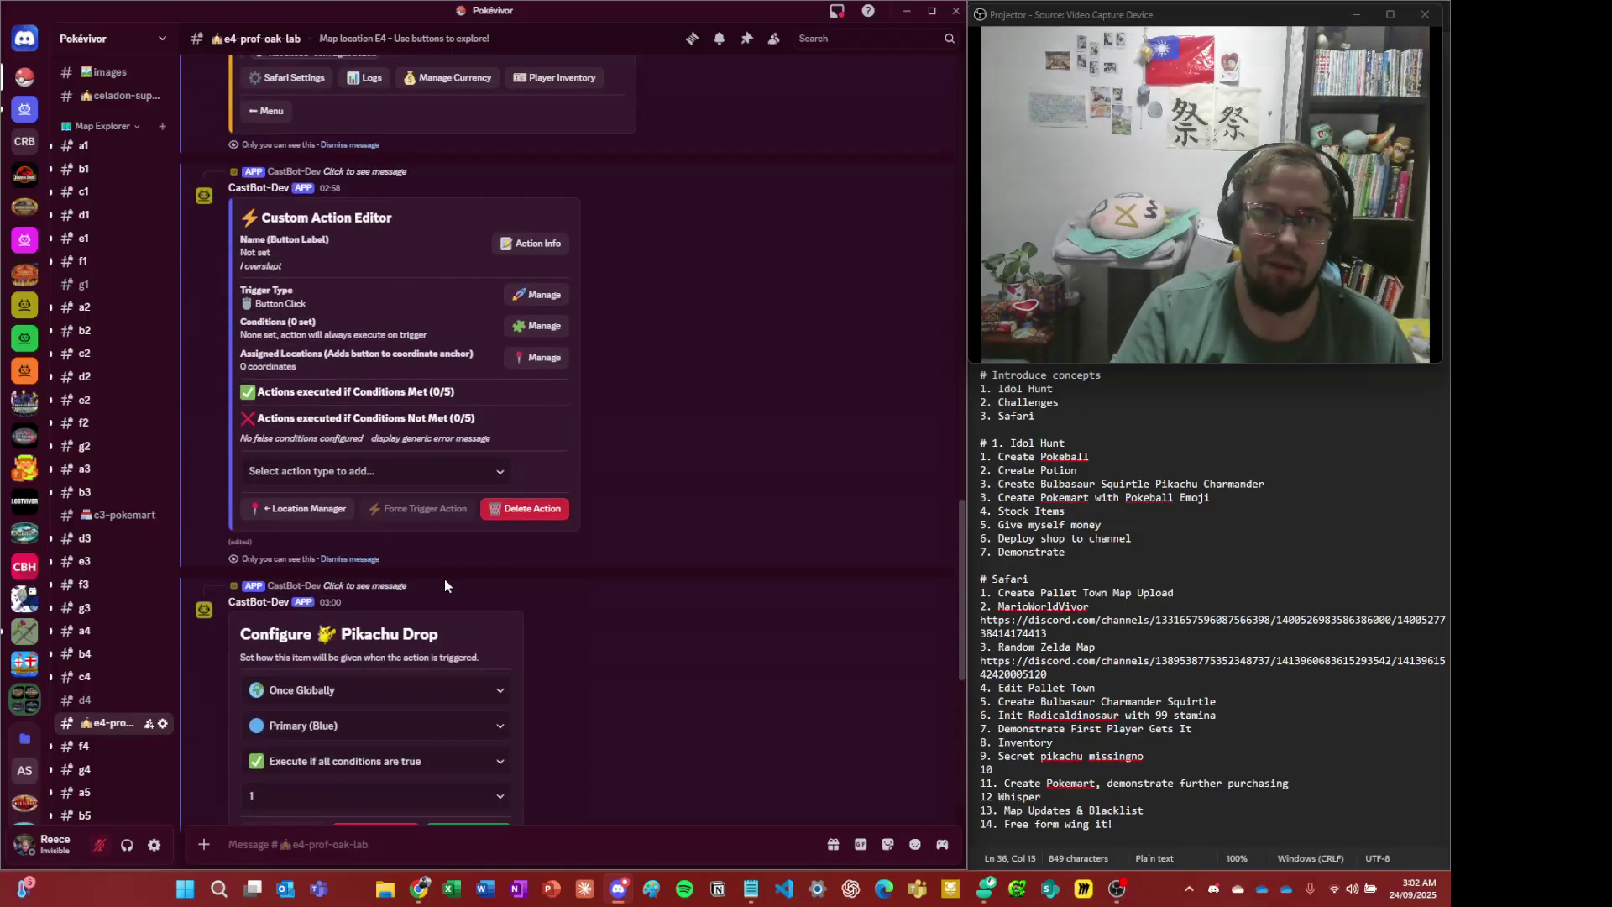
scroll(449, 579, "up", 15)
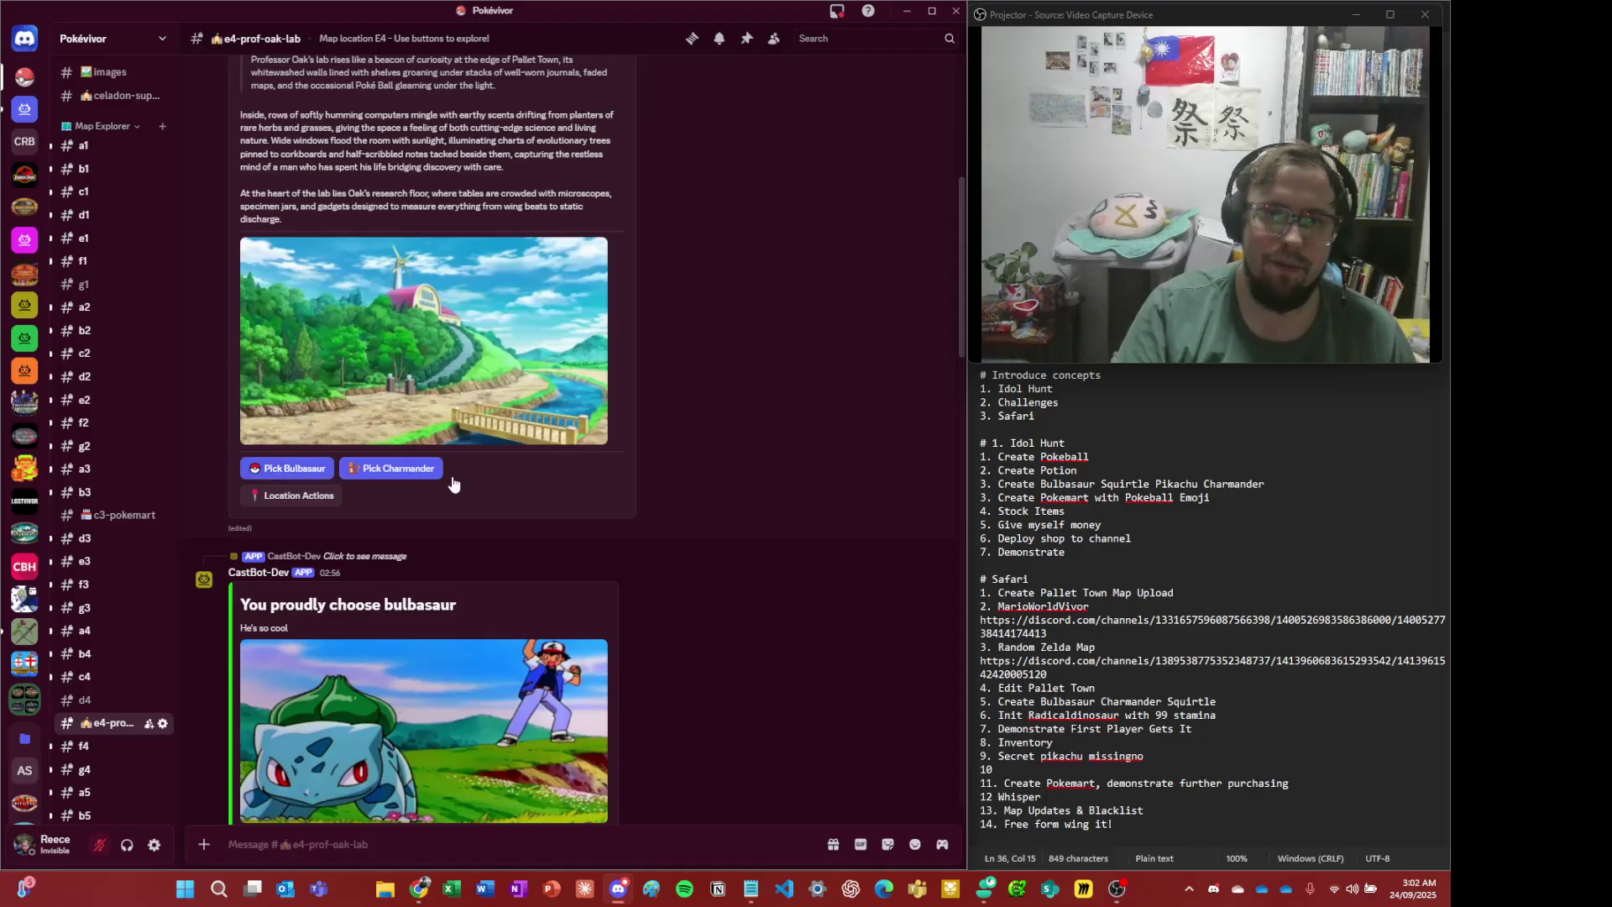
scroll(460, 470, "down", 20)
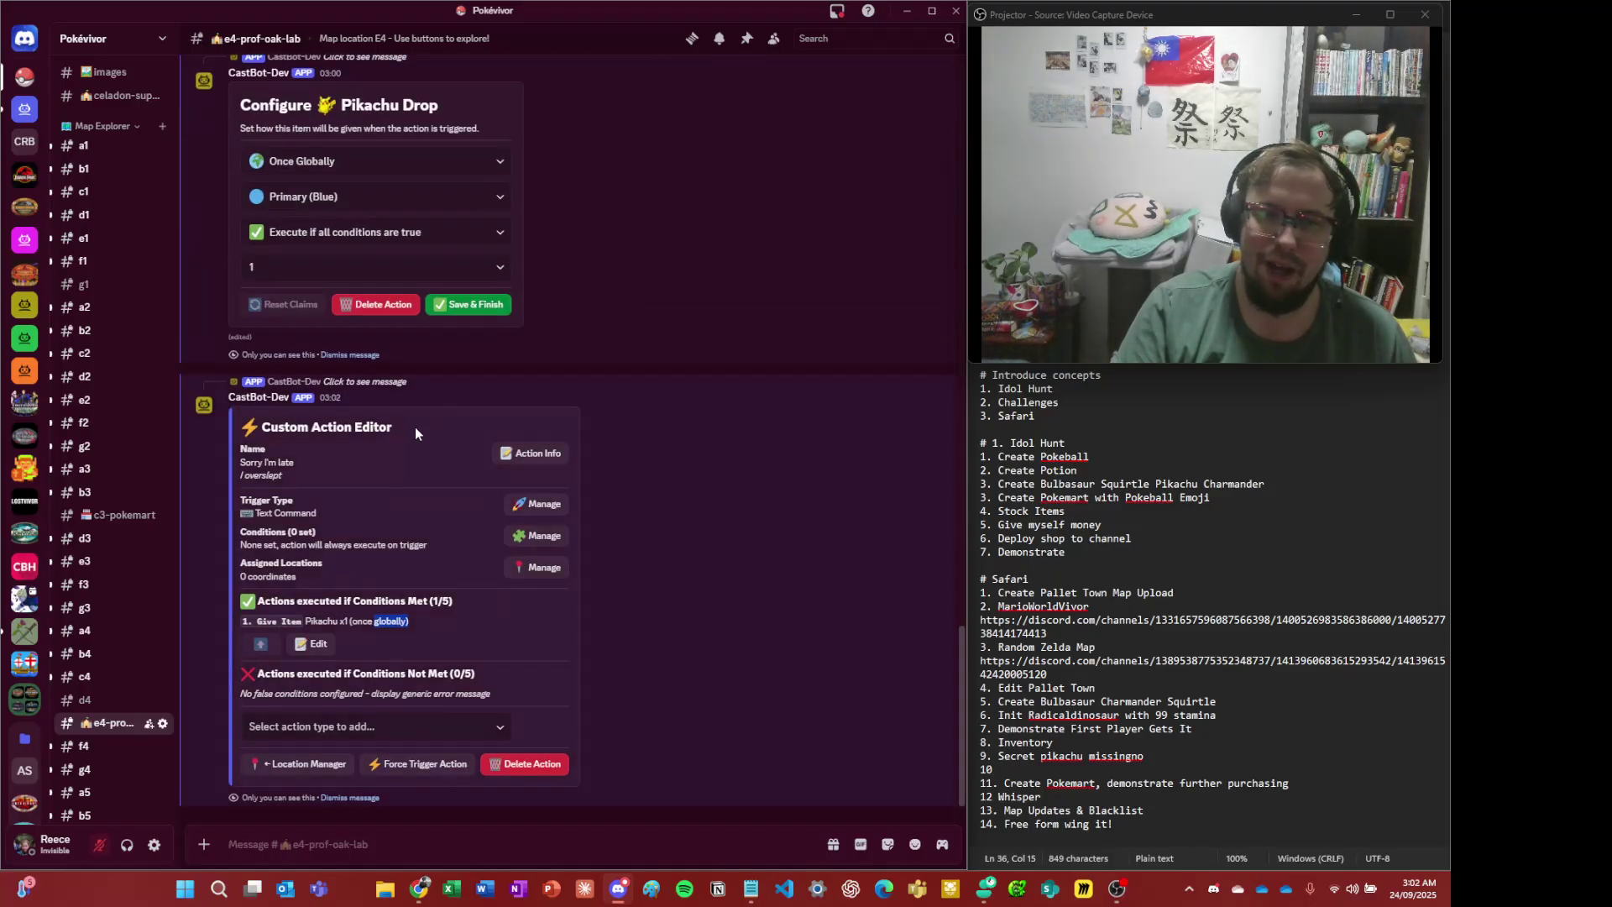
left_click(361, 798)
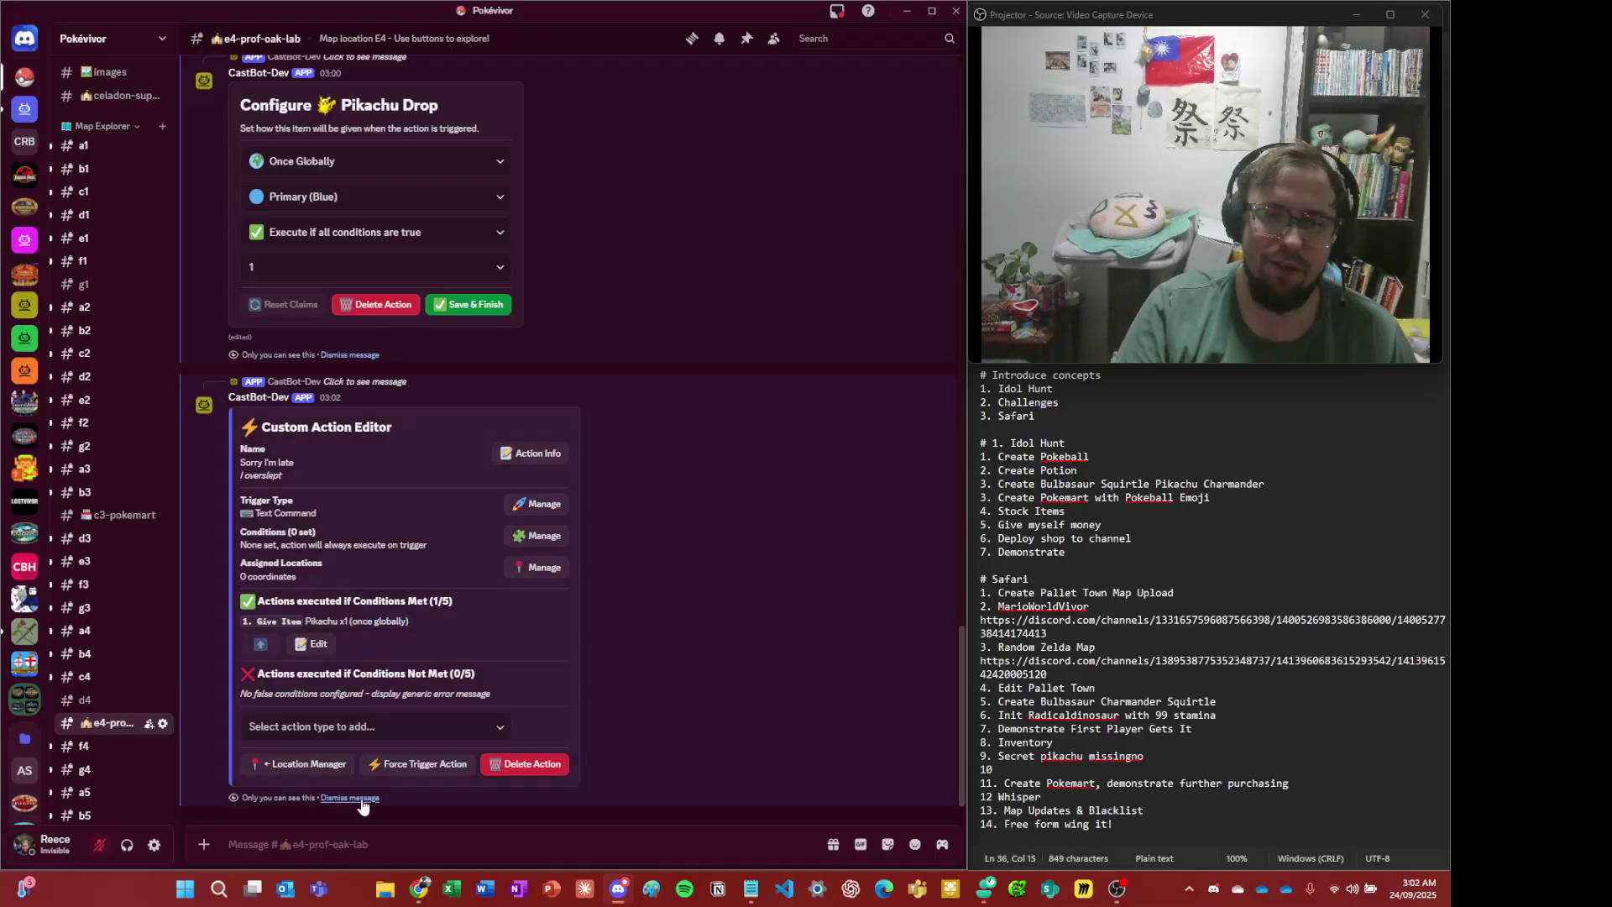
left_click(361, 798)
left_click(362, 798)
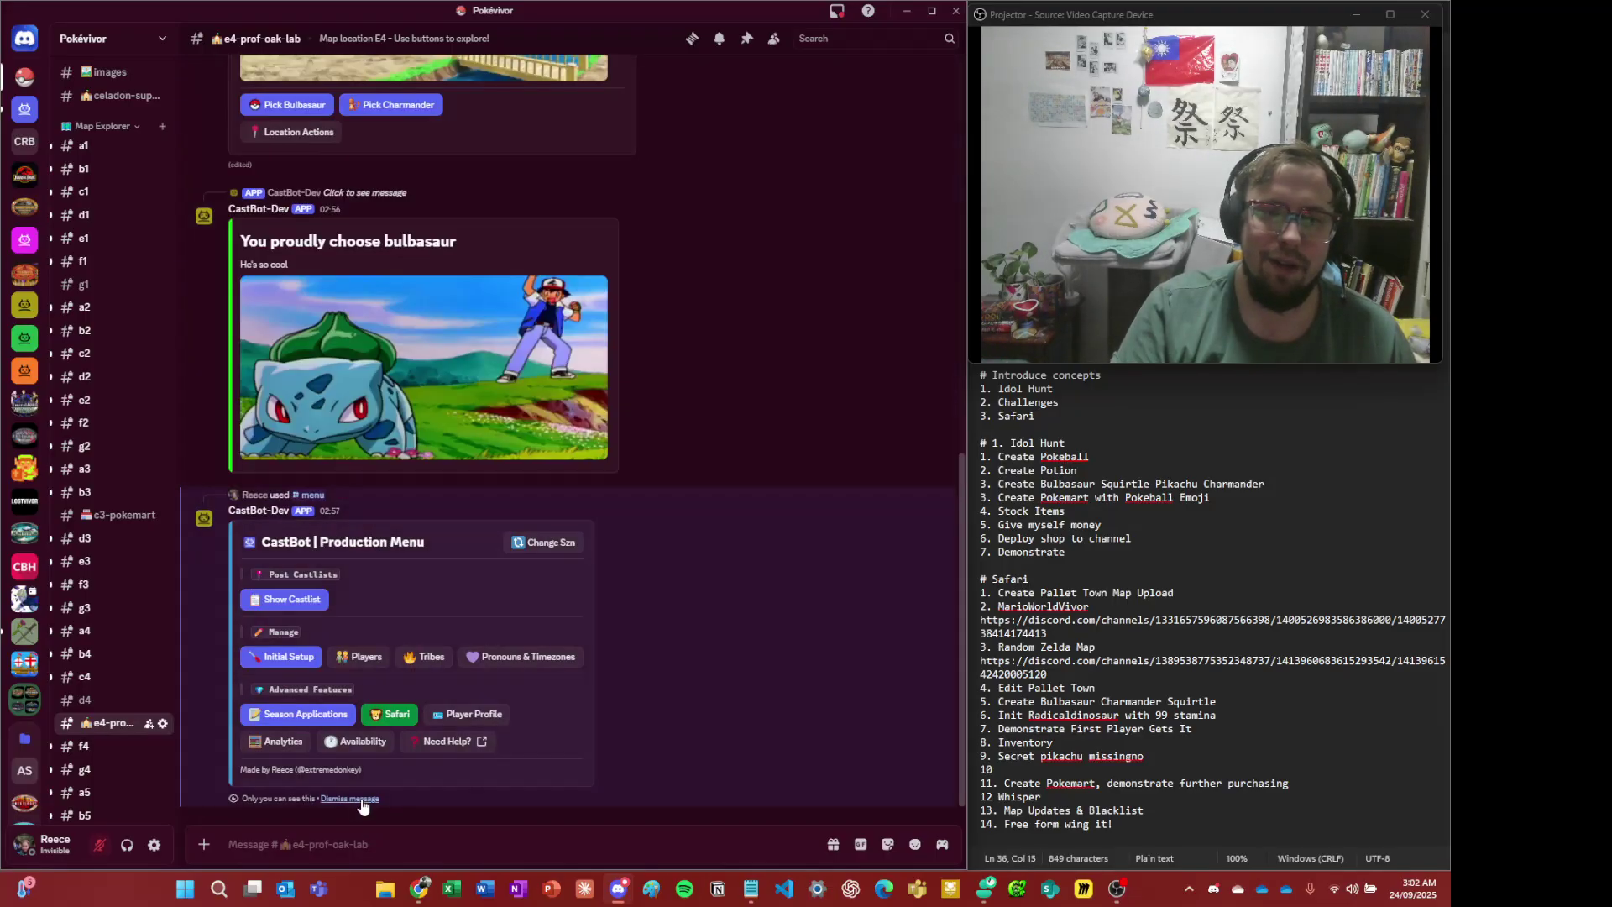
left_click(361, 798)
- Highlight parts of the E4 | Professor Oak's Lab description while explaining
scroll(436, 613, "up", 7)
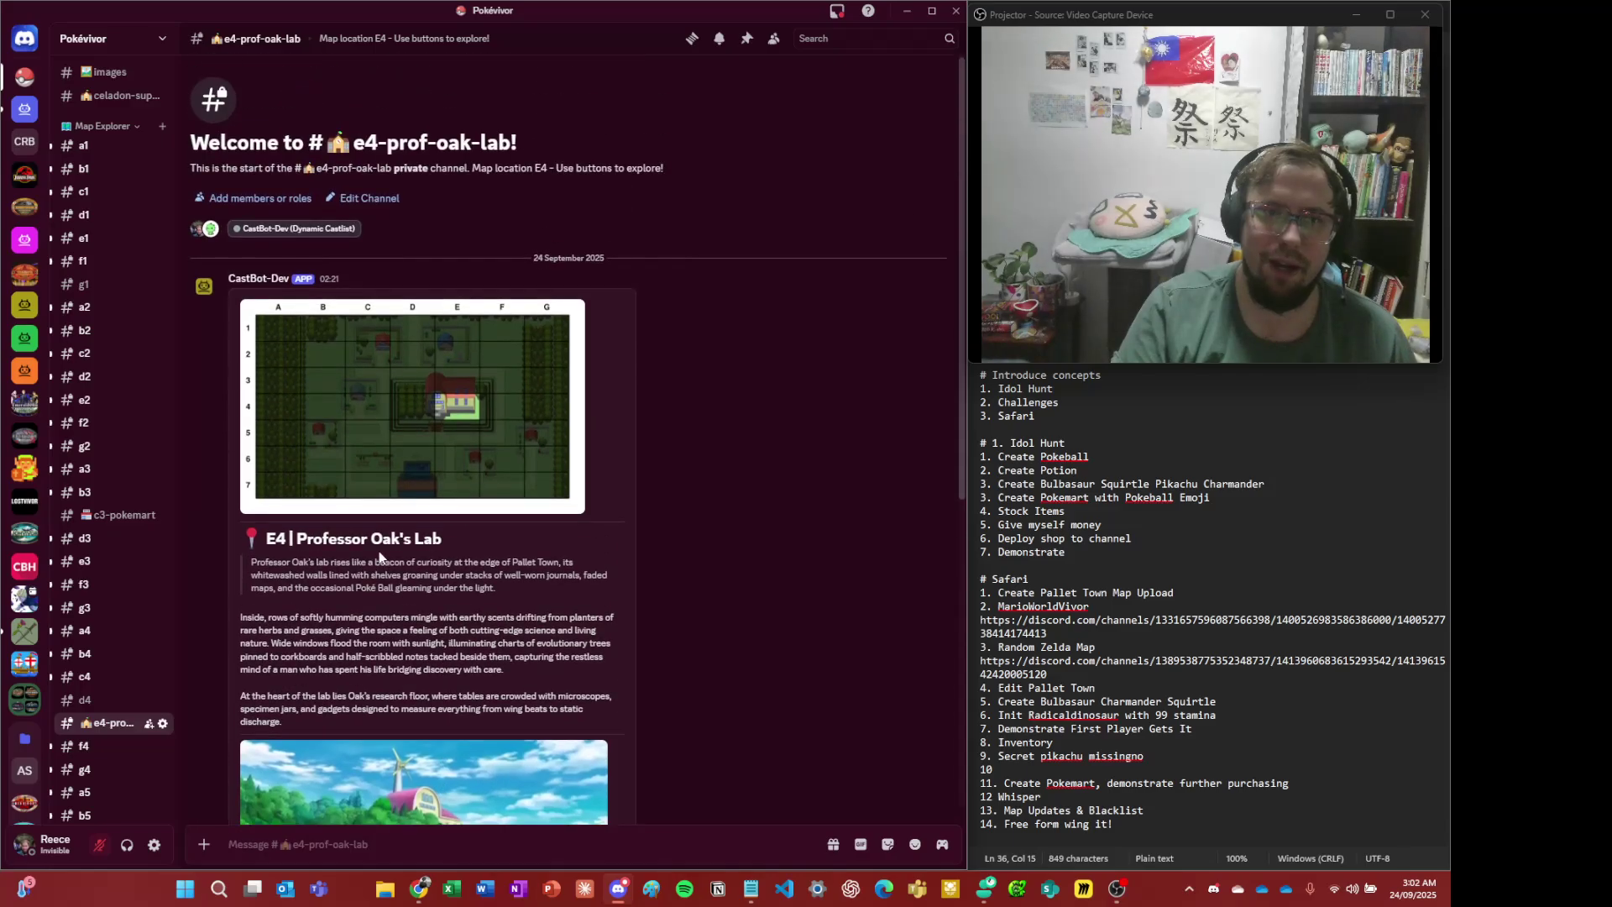
left_click_drag(246, 561, 491, 683)
left_click(490, 683)
scroll(491, 538, "down", 1)
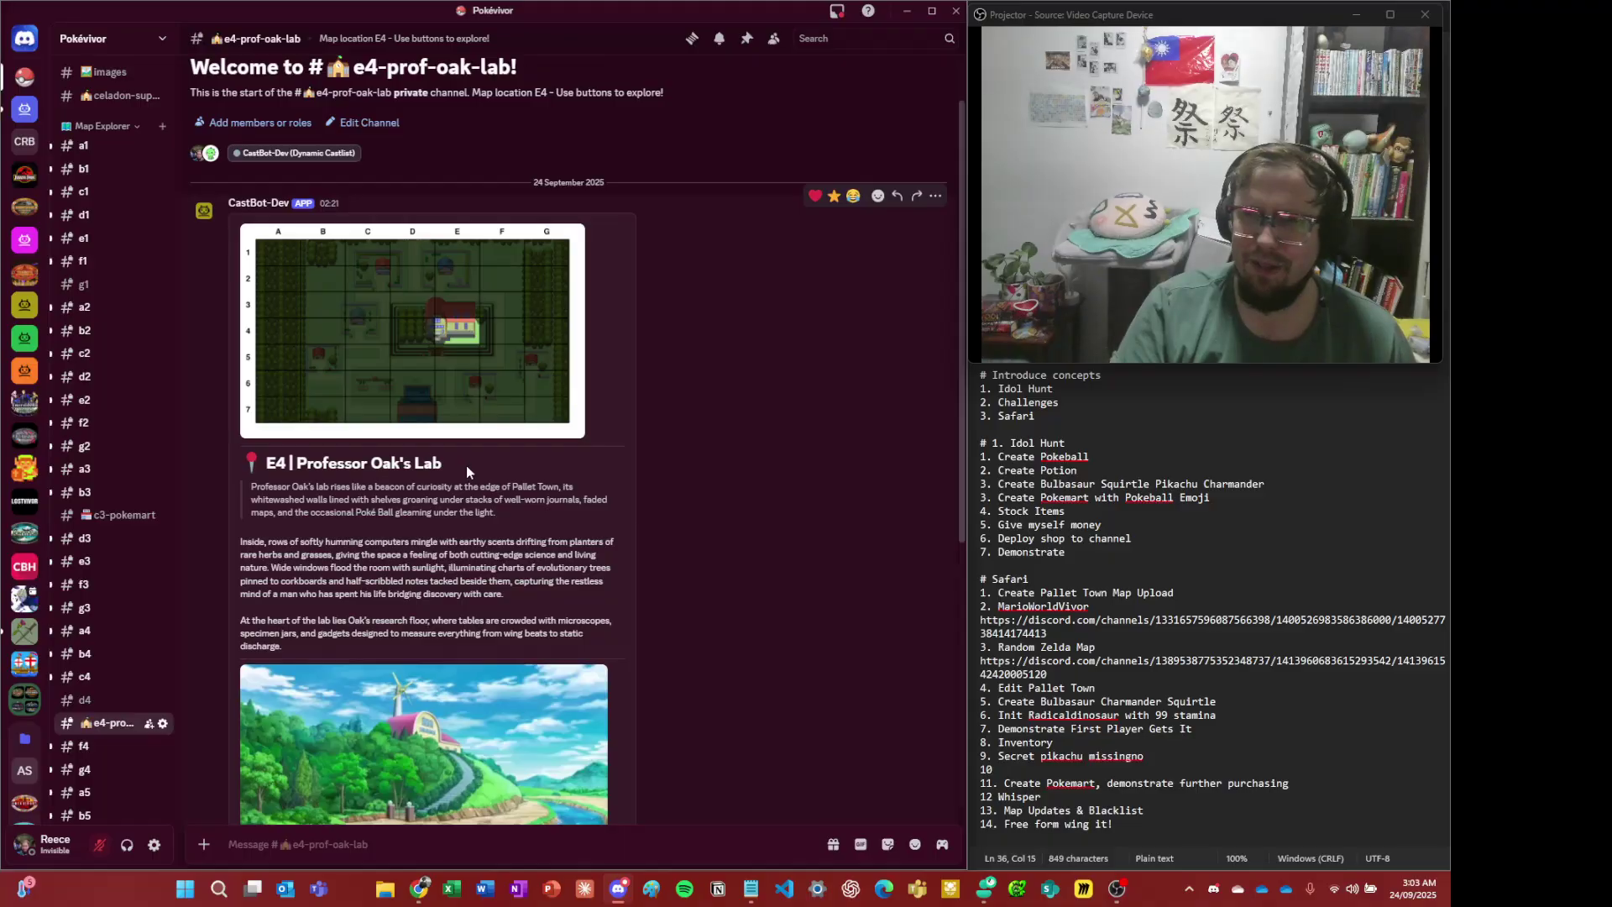
left_click_drag(469, 555, 460, 538)
left_click(461, 538)
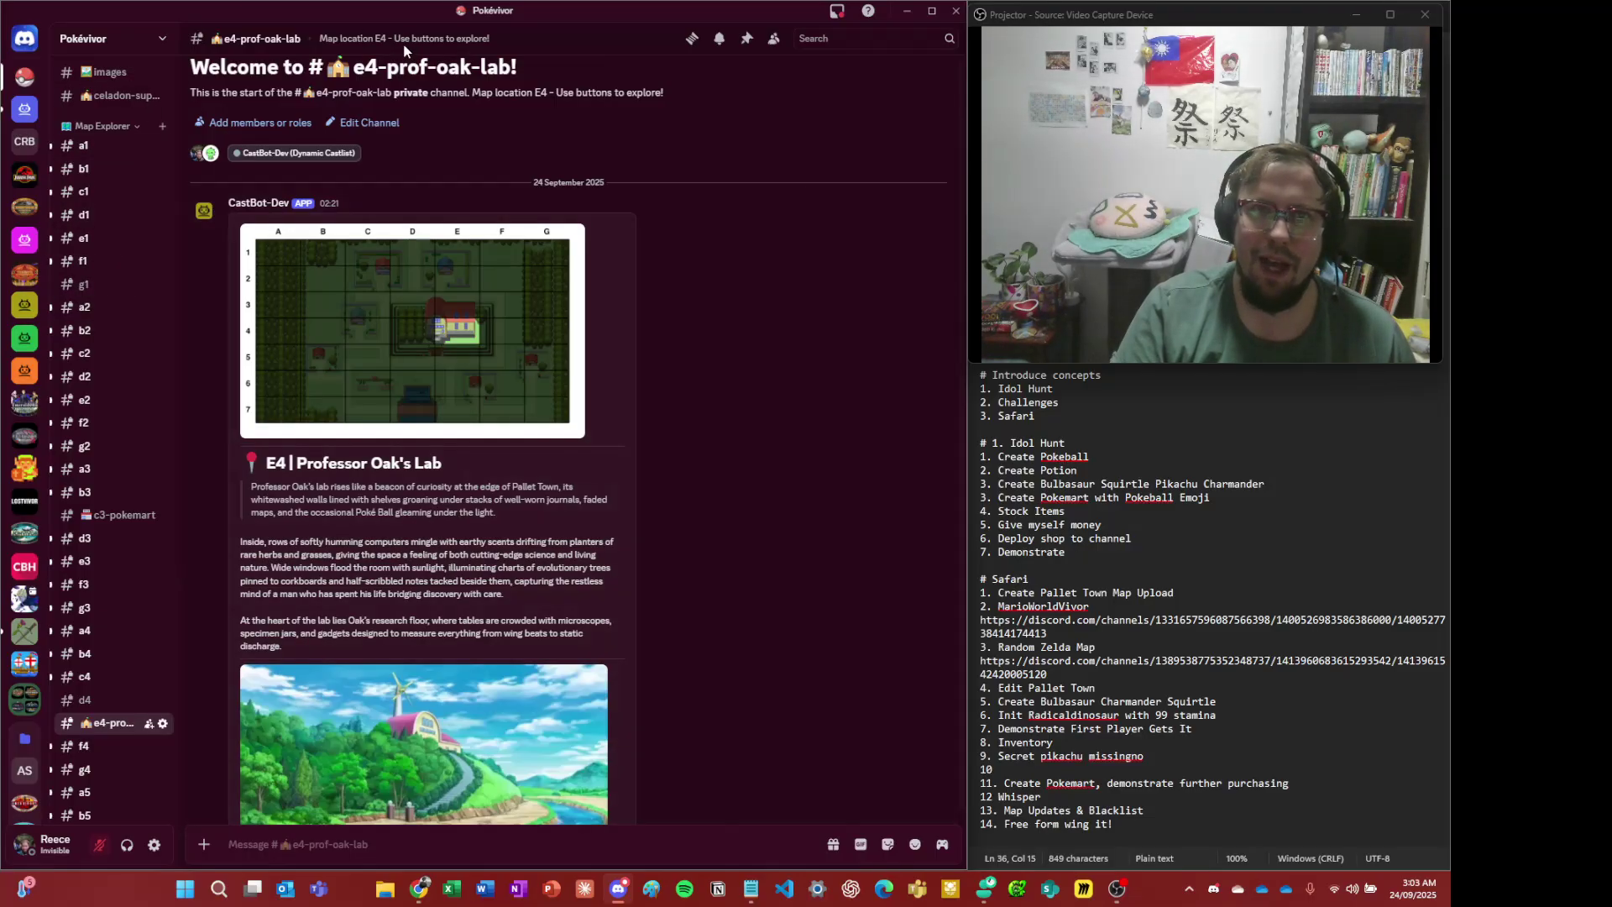
- As the player, enter command 'sleepy' at the lab, receive 1x Pikachu, then return to the admin app
key("alt+Tab")
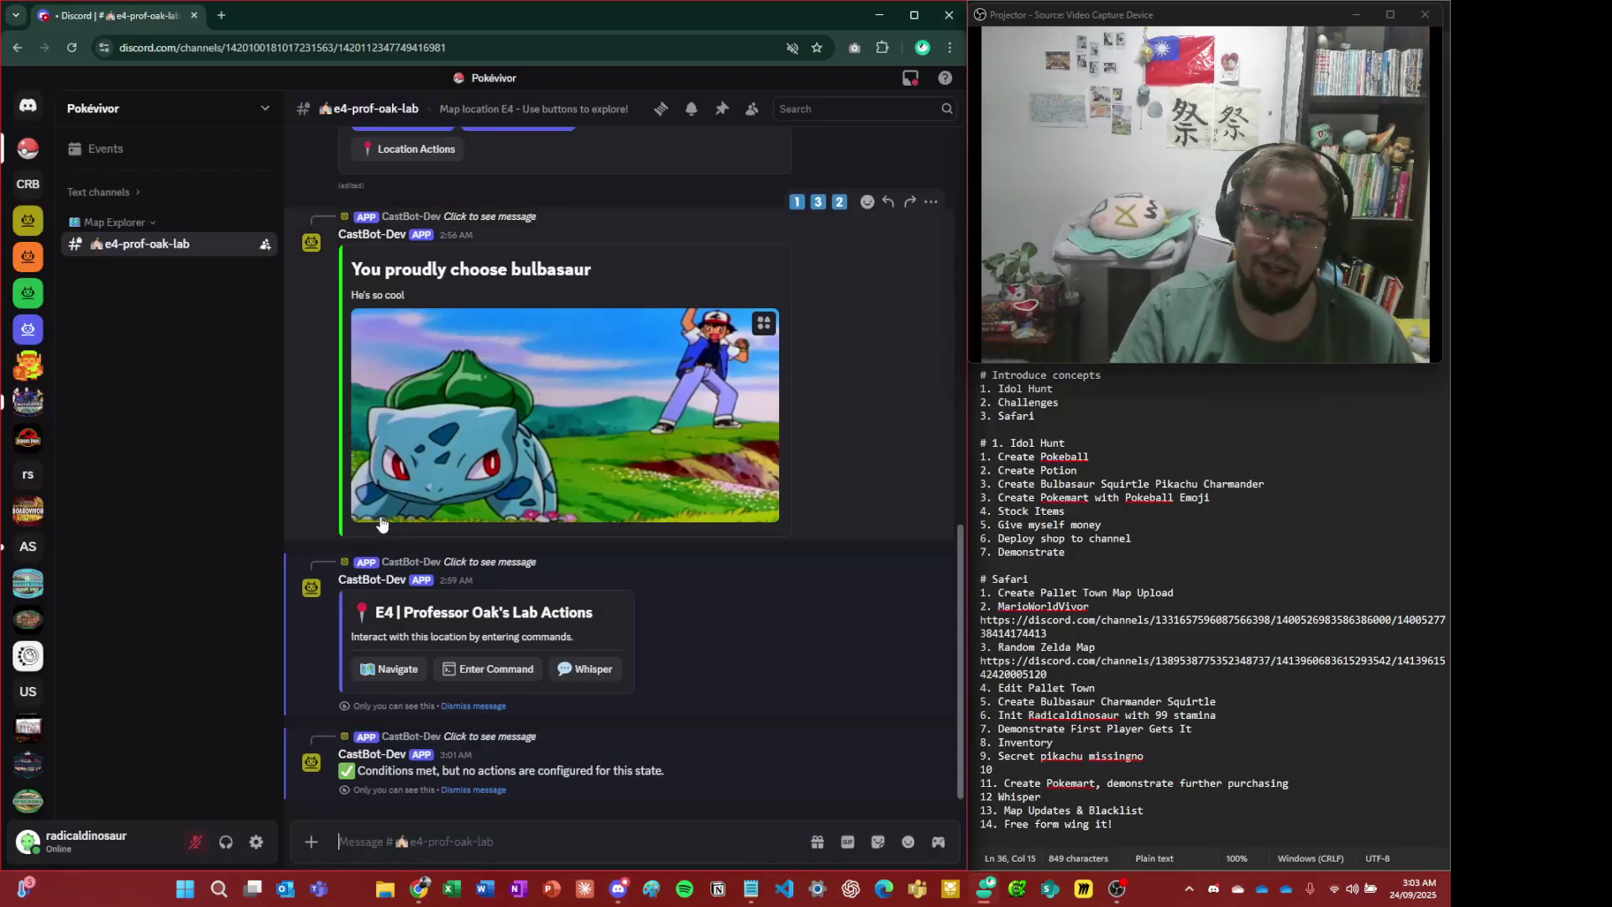
left_click(468, 792)
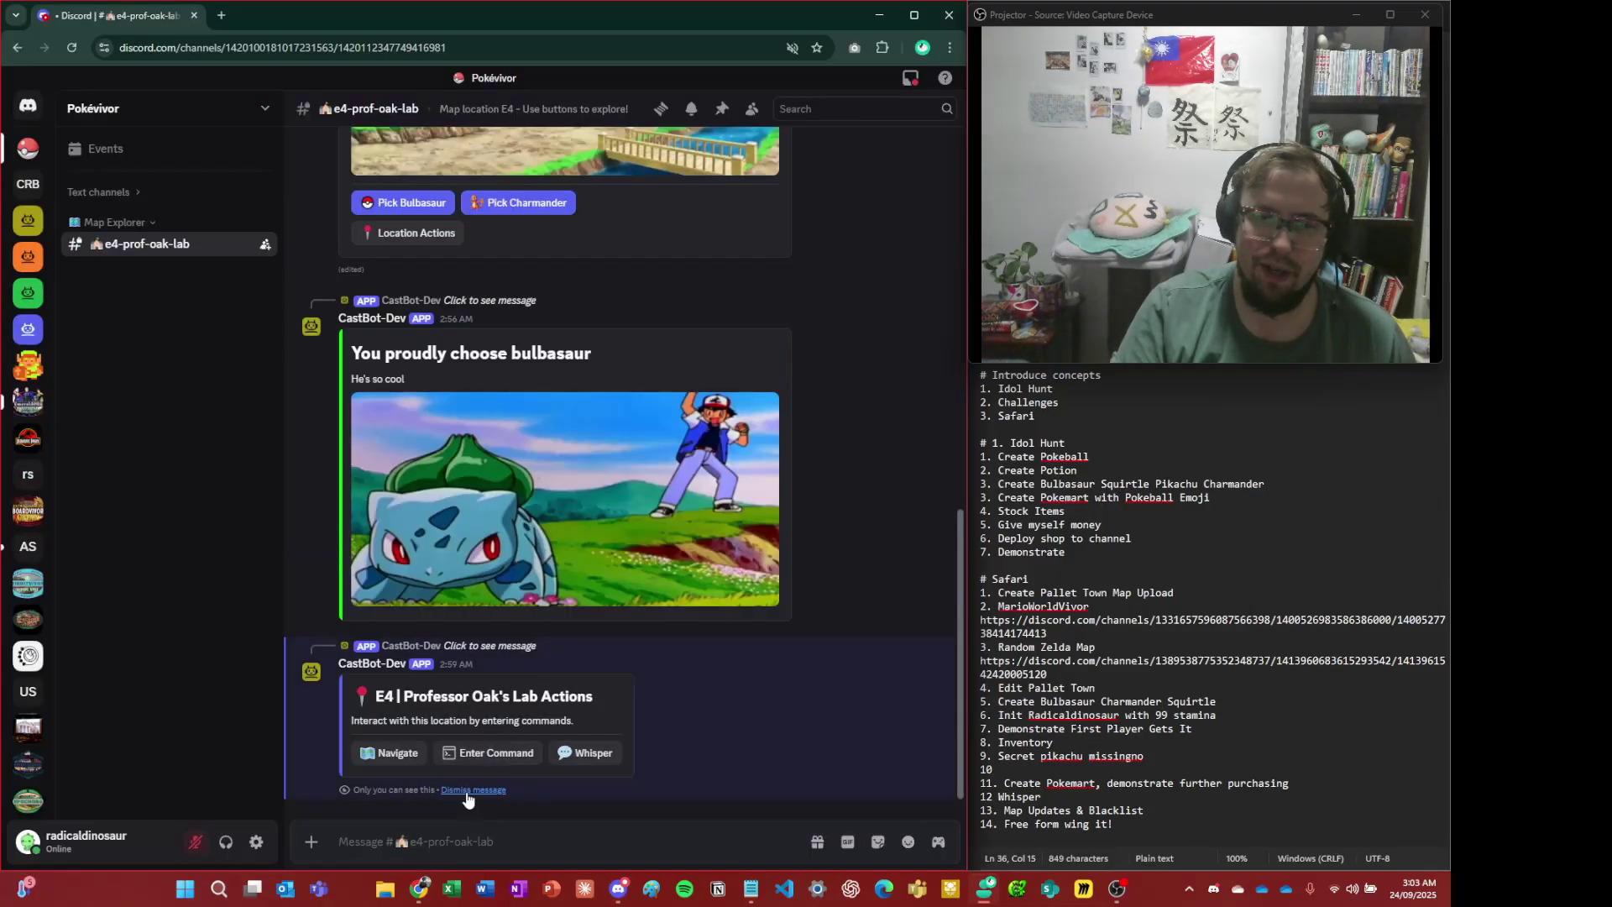
left_click(479, 753)
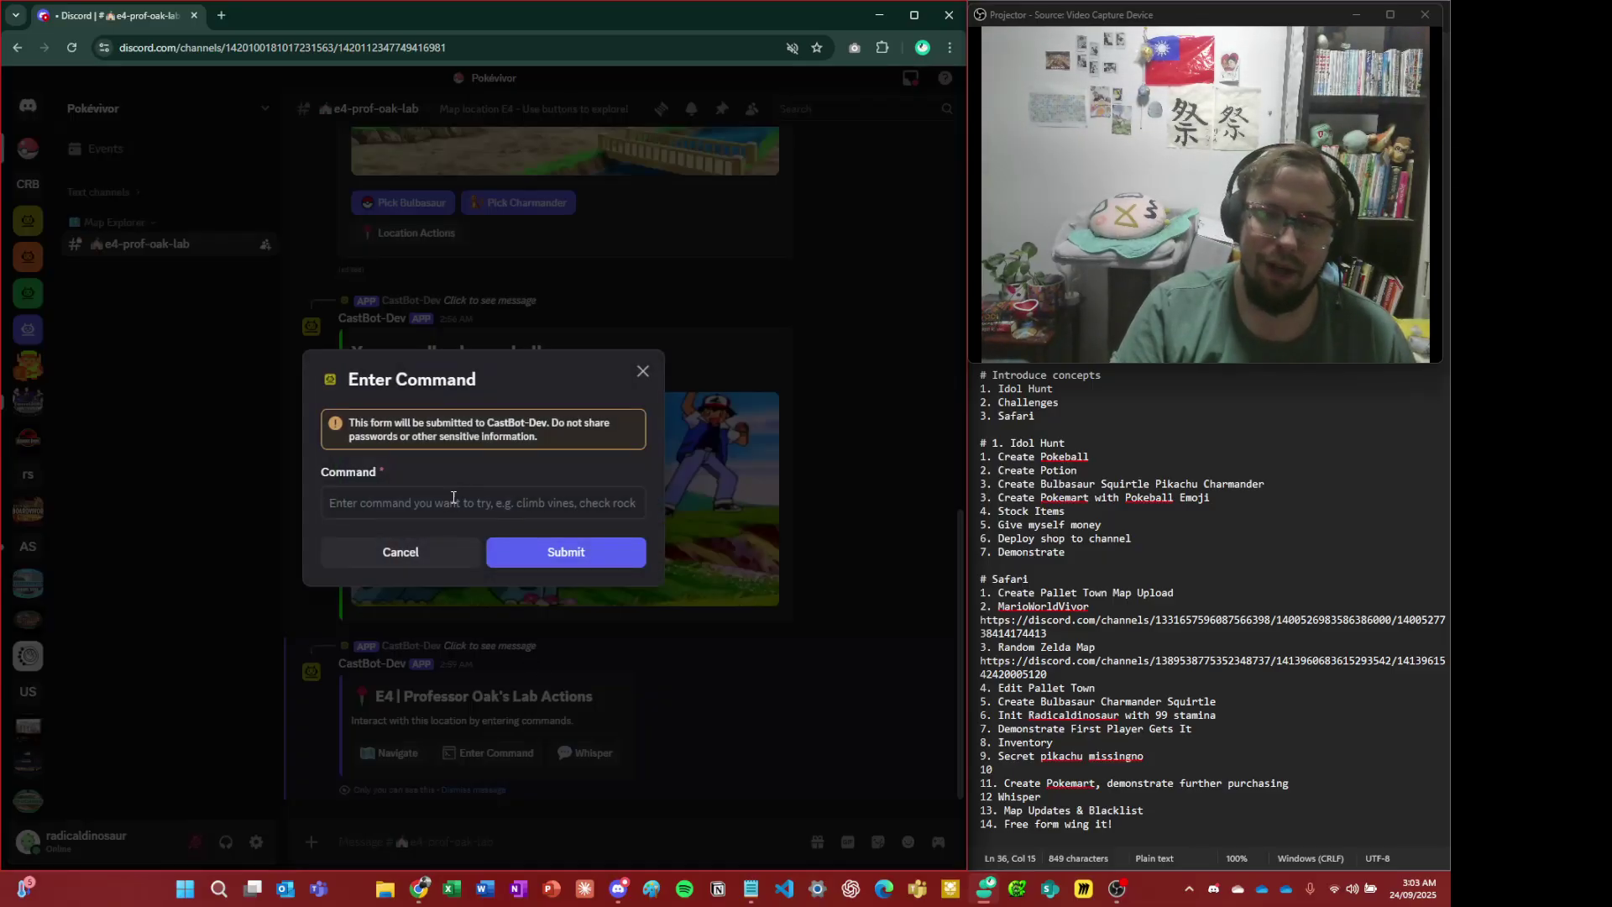
type("sleepy")
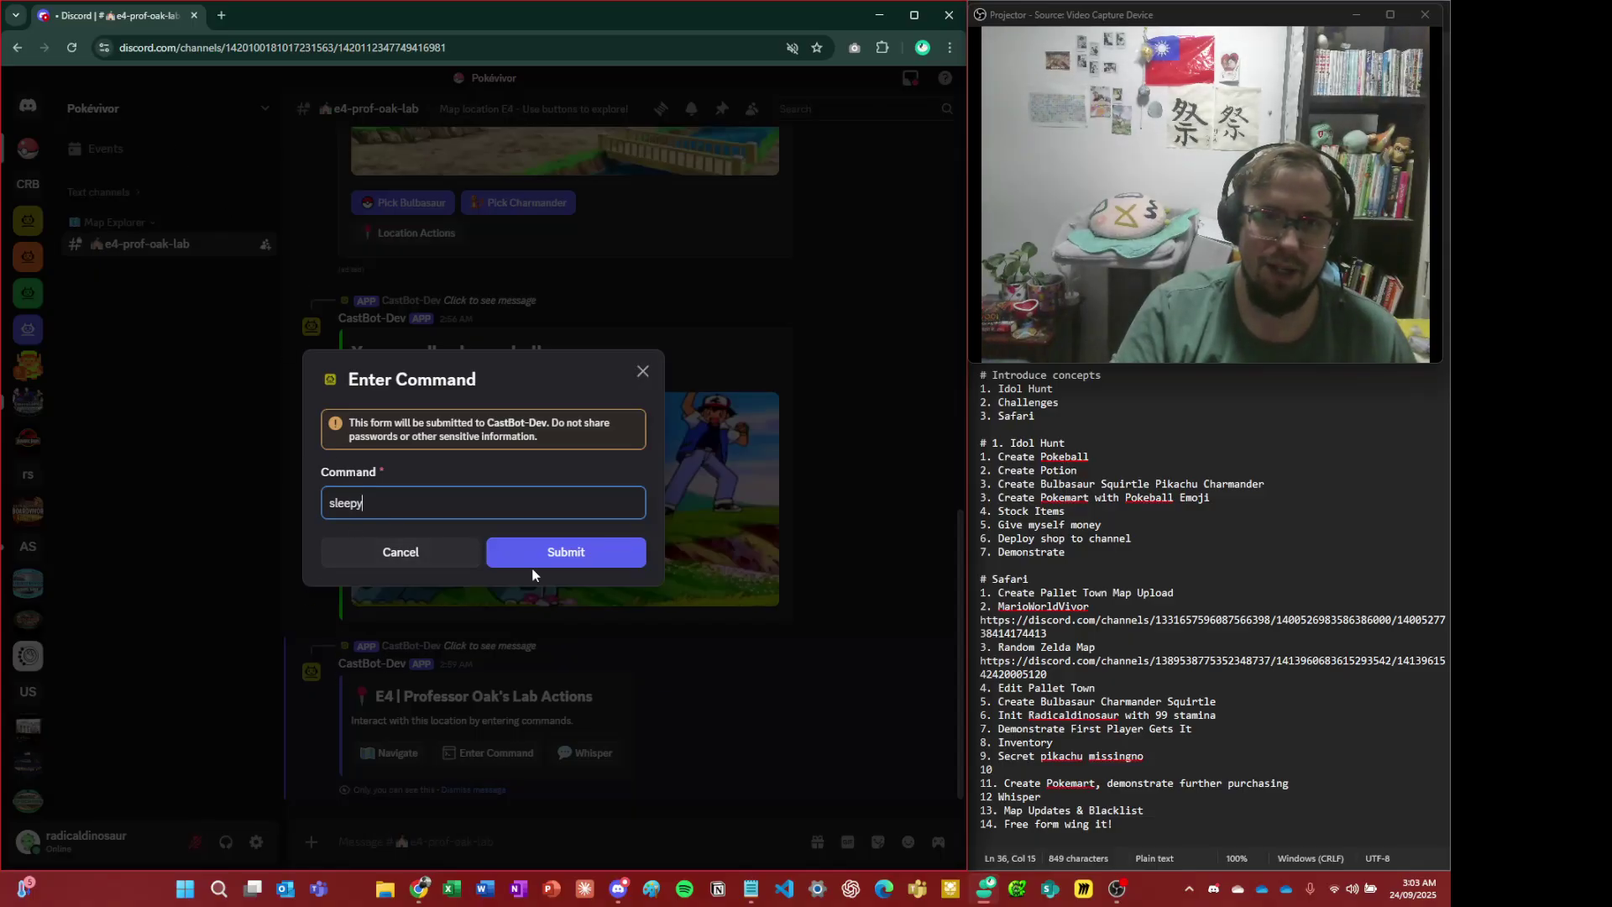
left_click(617, 569)
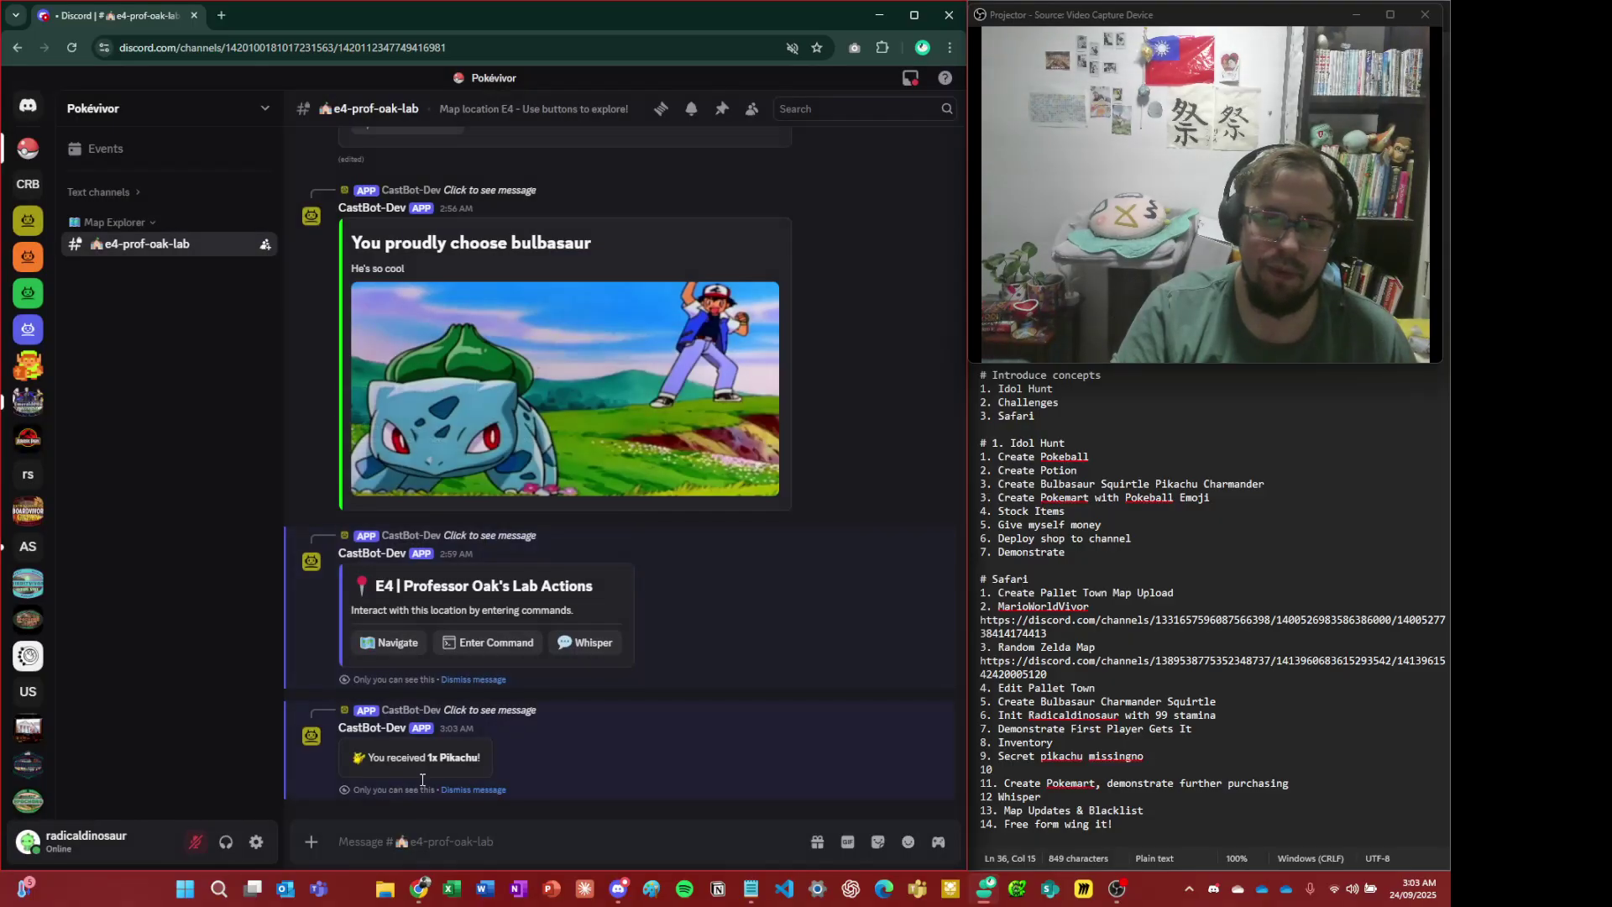
triple_click(436, 746)
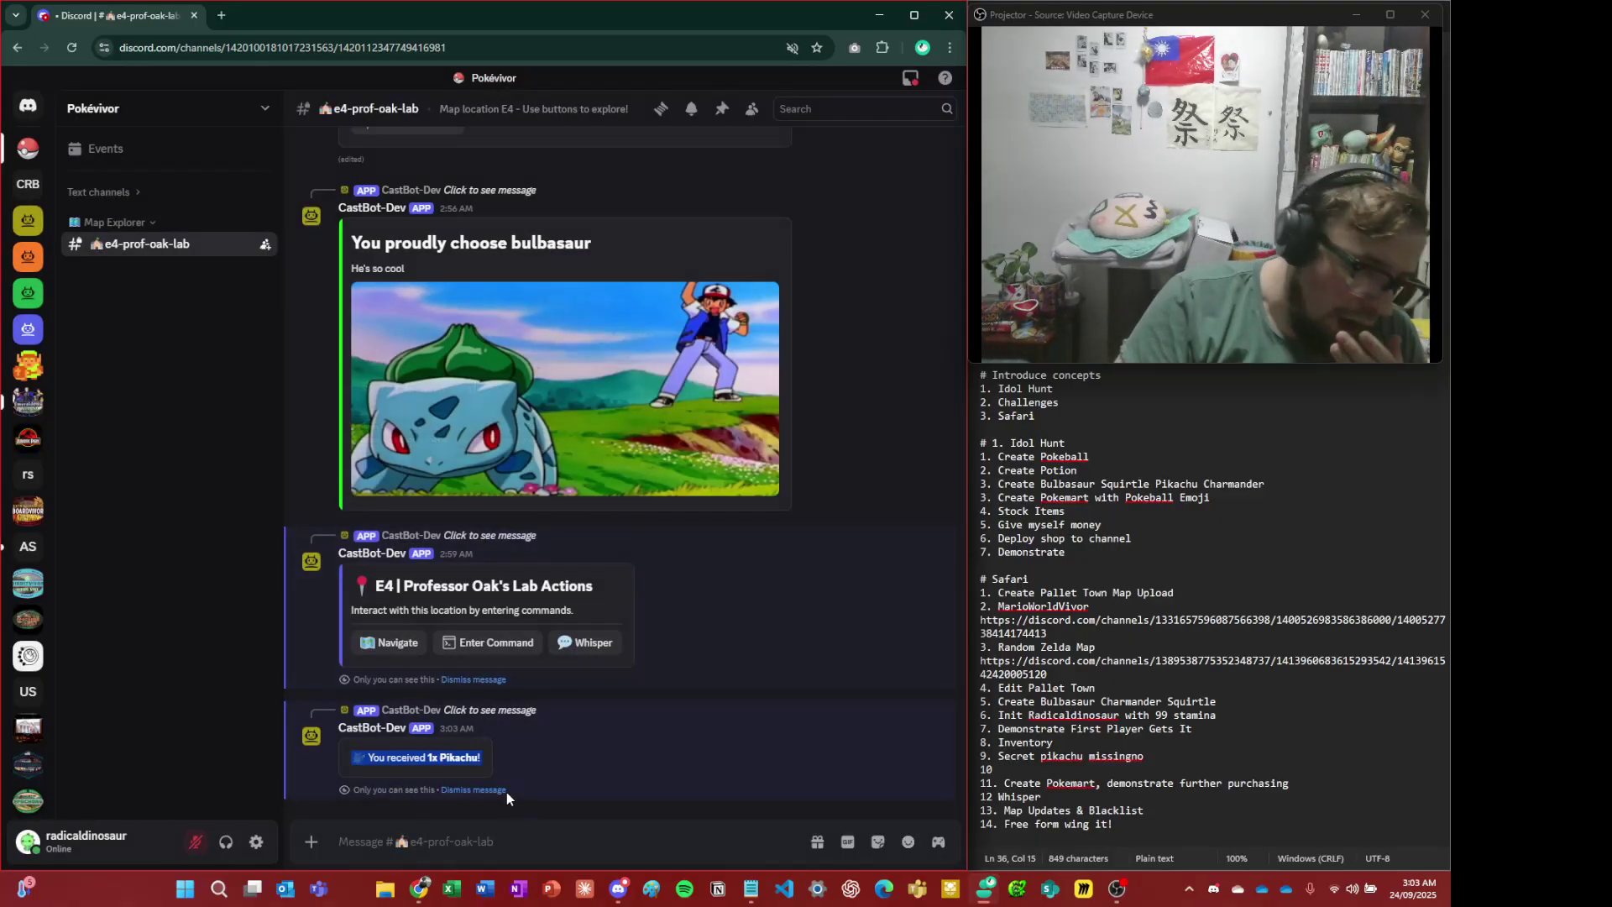
left_click(617, 888)
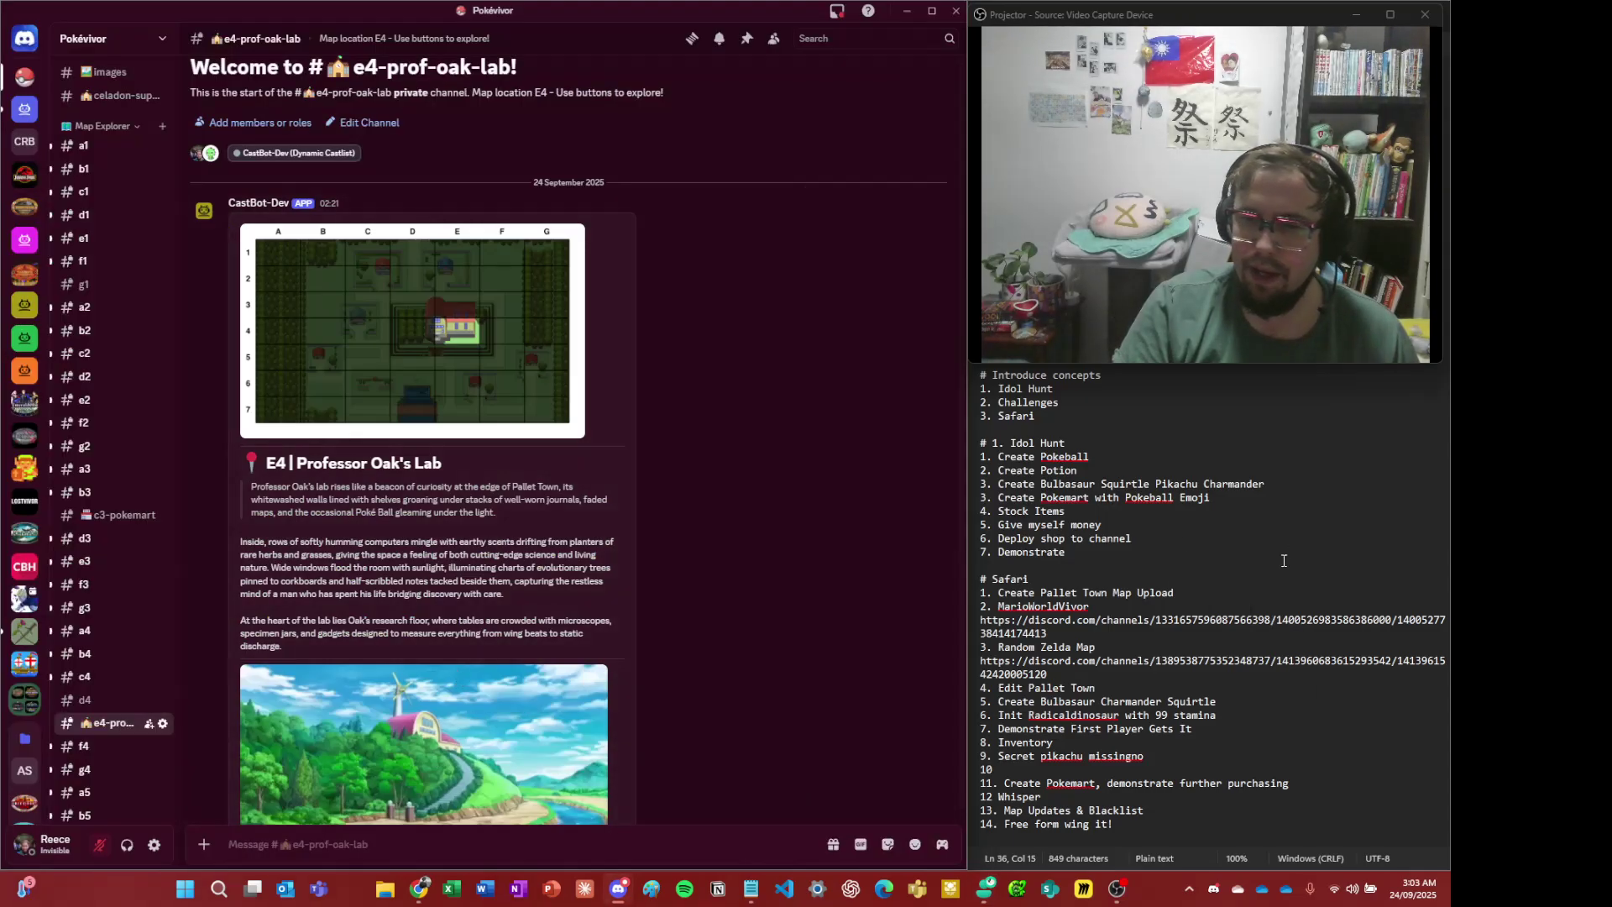
left_click(1272, 587)
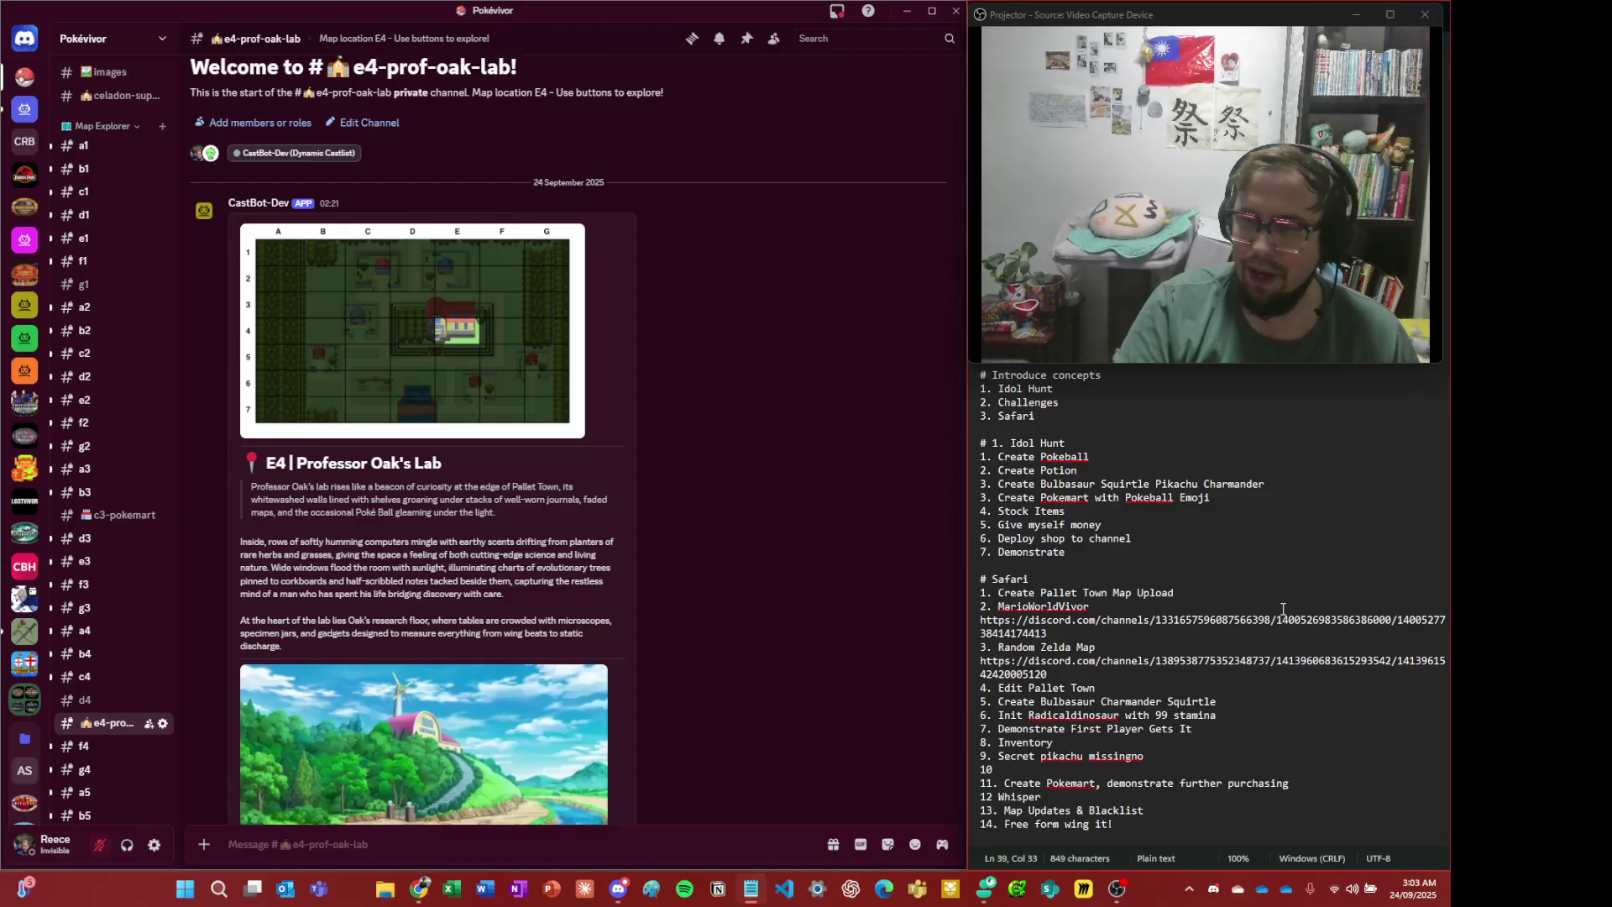
scroll(728, 561, "down", 5)
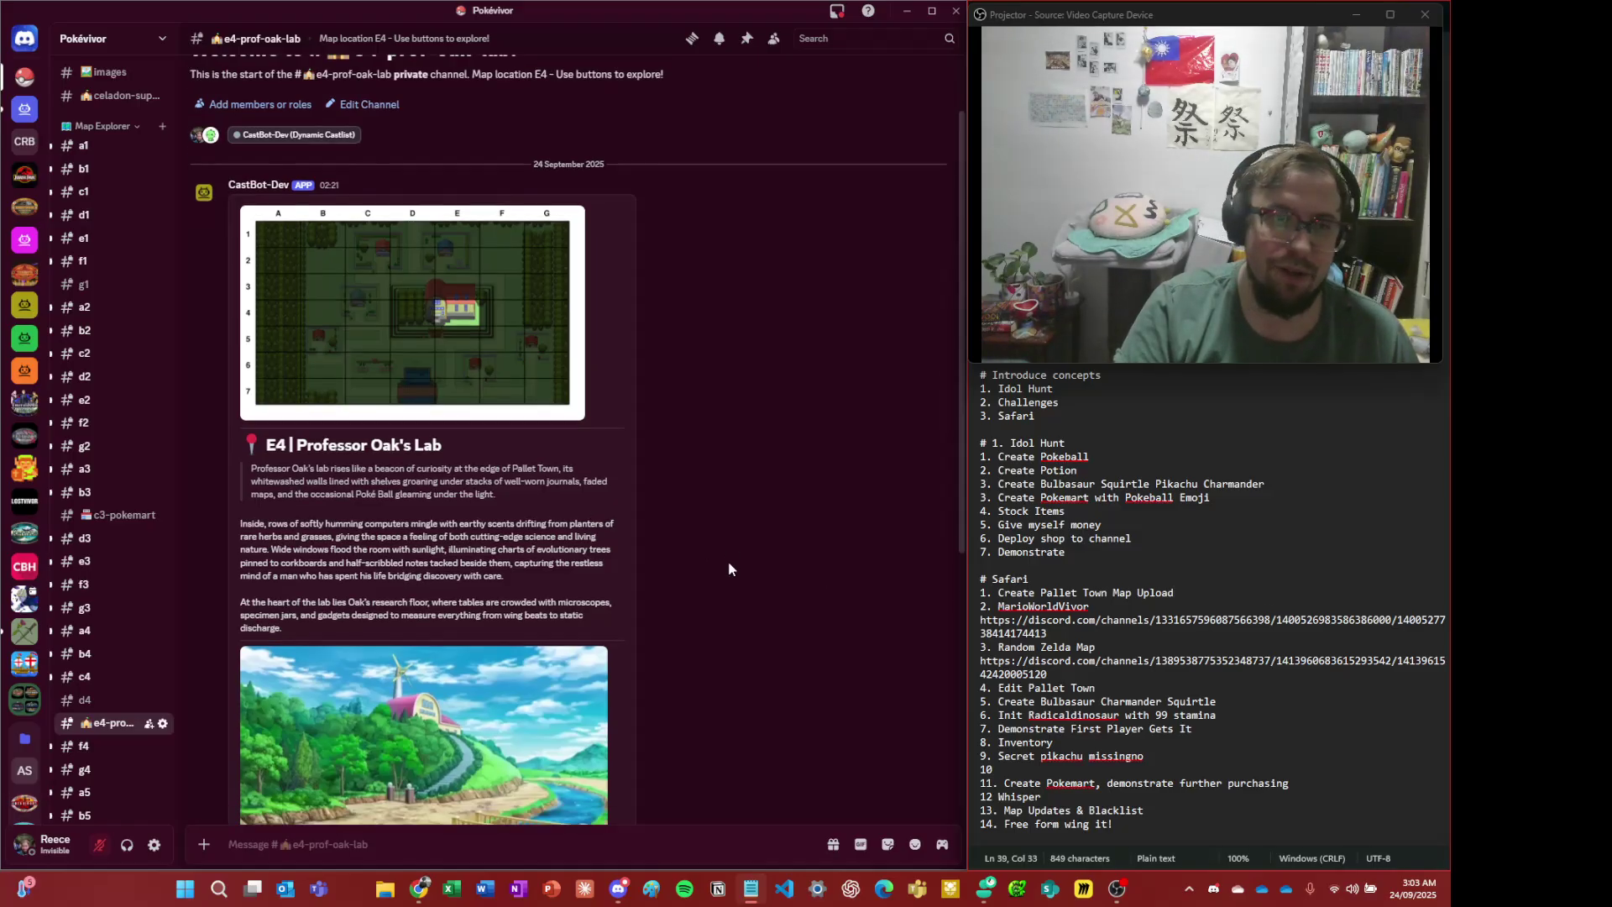
key("alt+Tab")
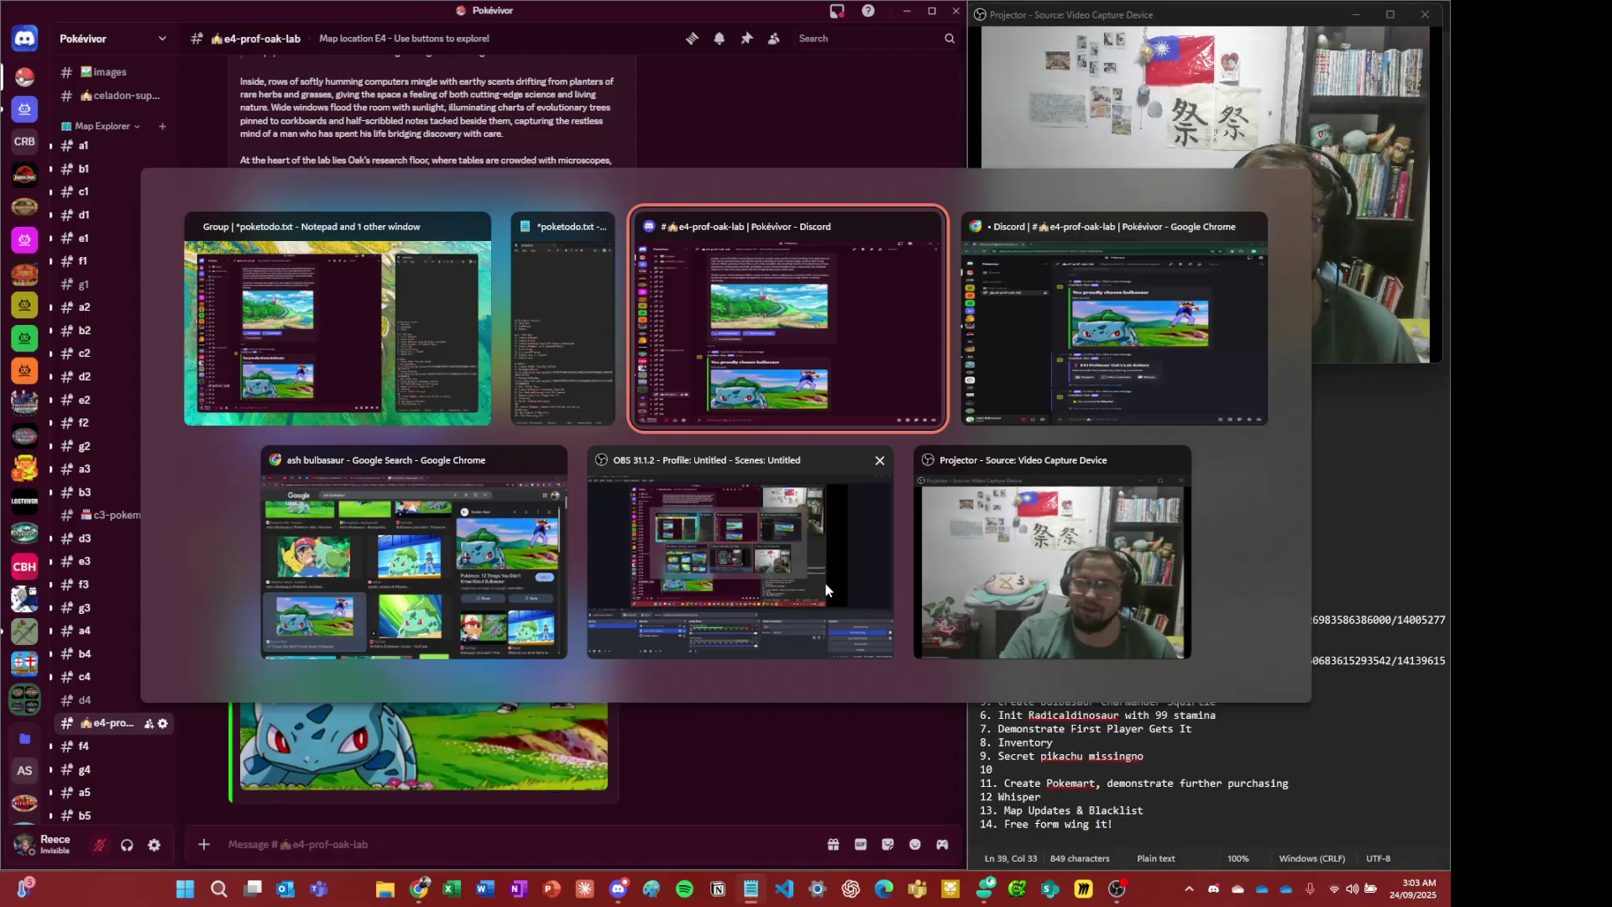
key("Tab")
key("Tab")
key("Tab")
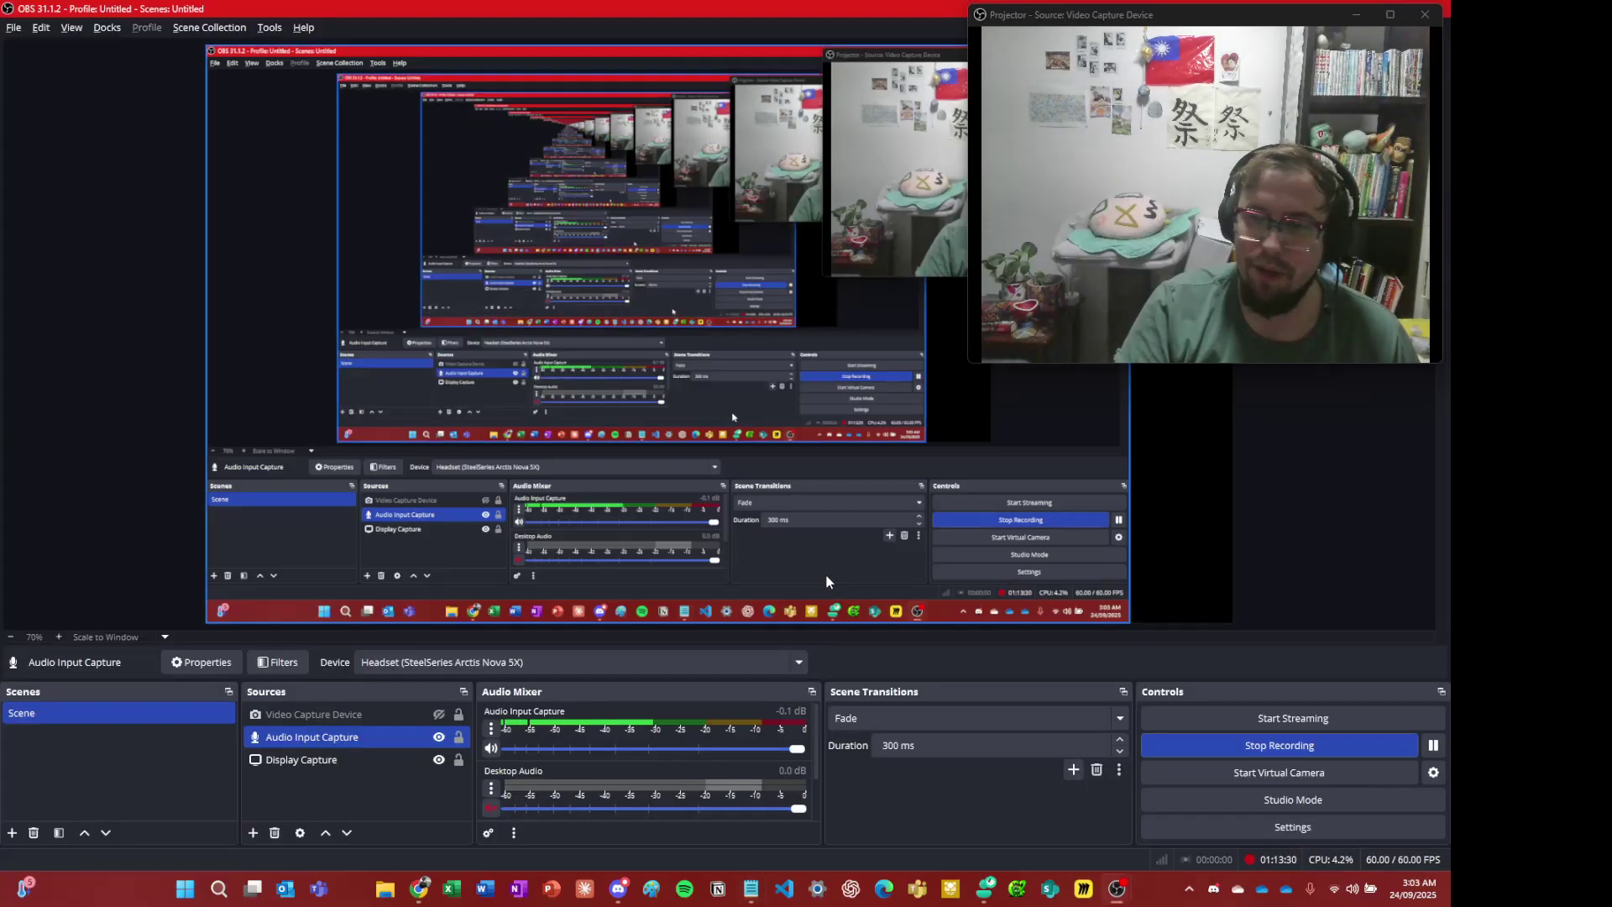
key("alt+Tab")
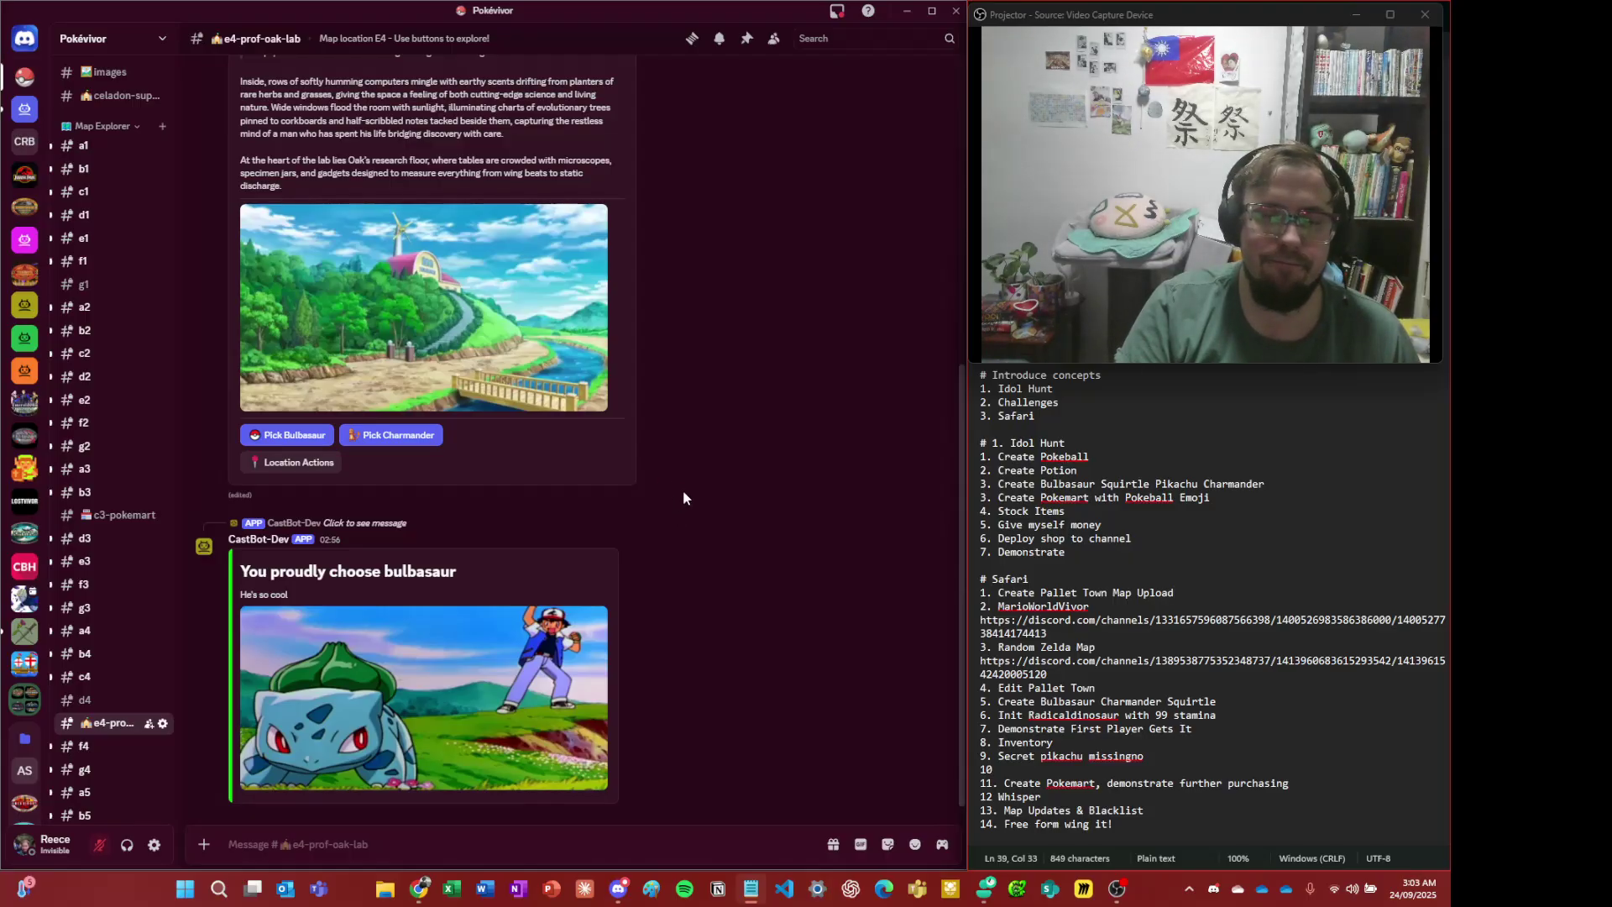
key("alt+Tab")
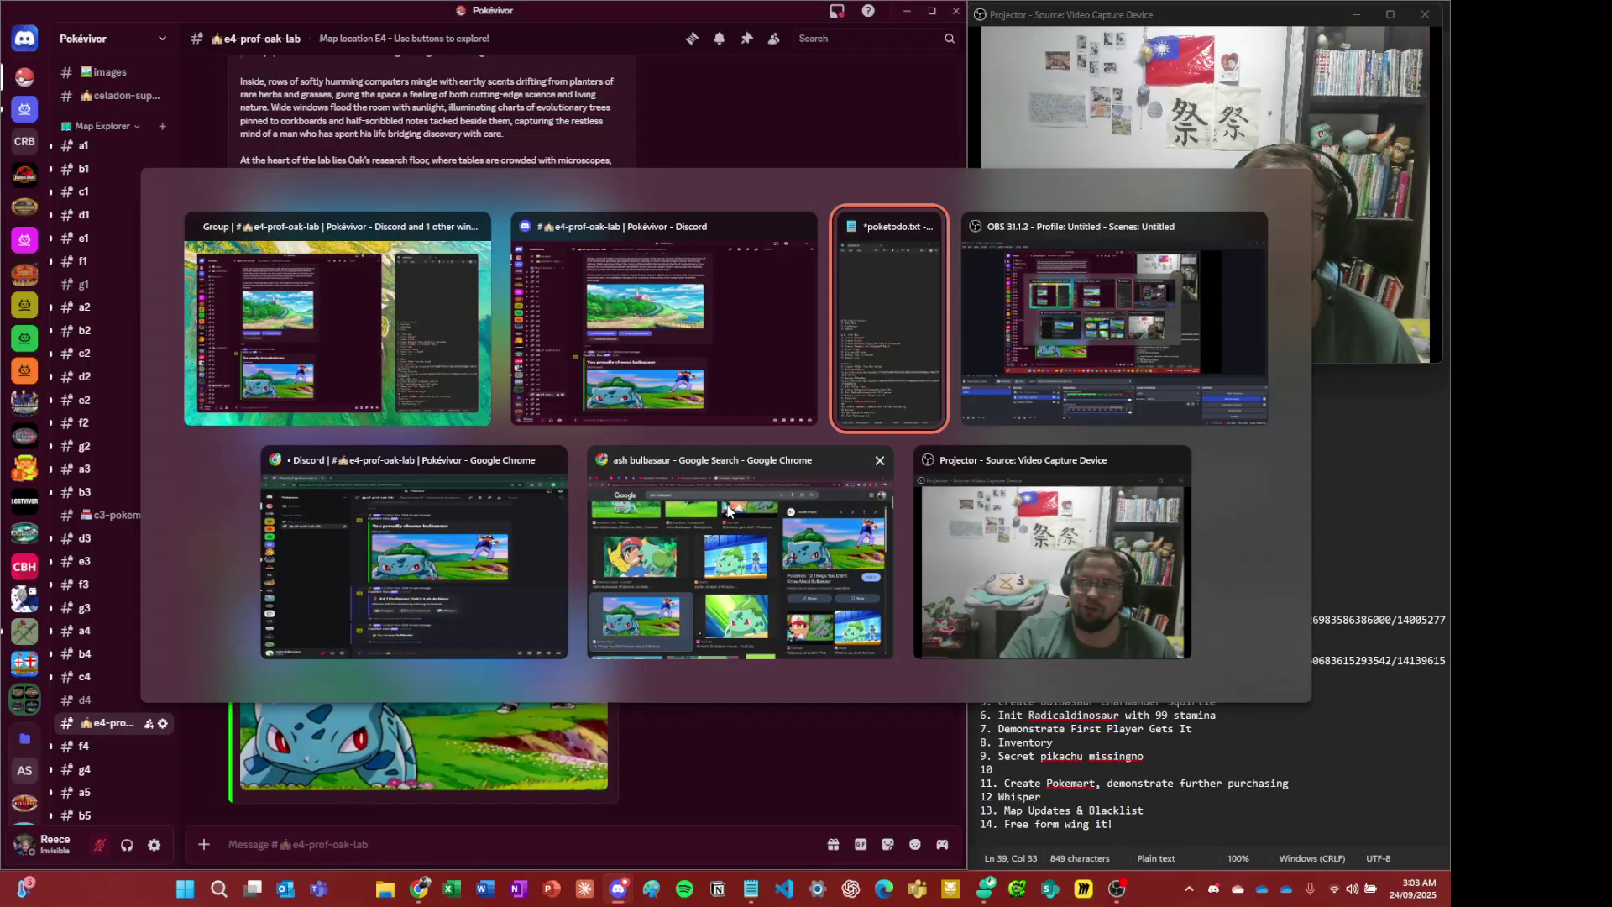
key("alt+Tab")
key("alt+Tab")
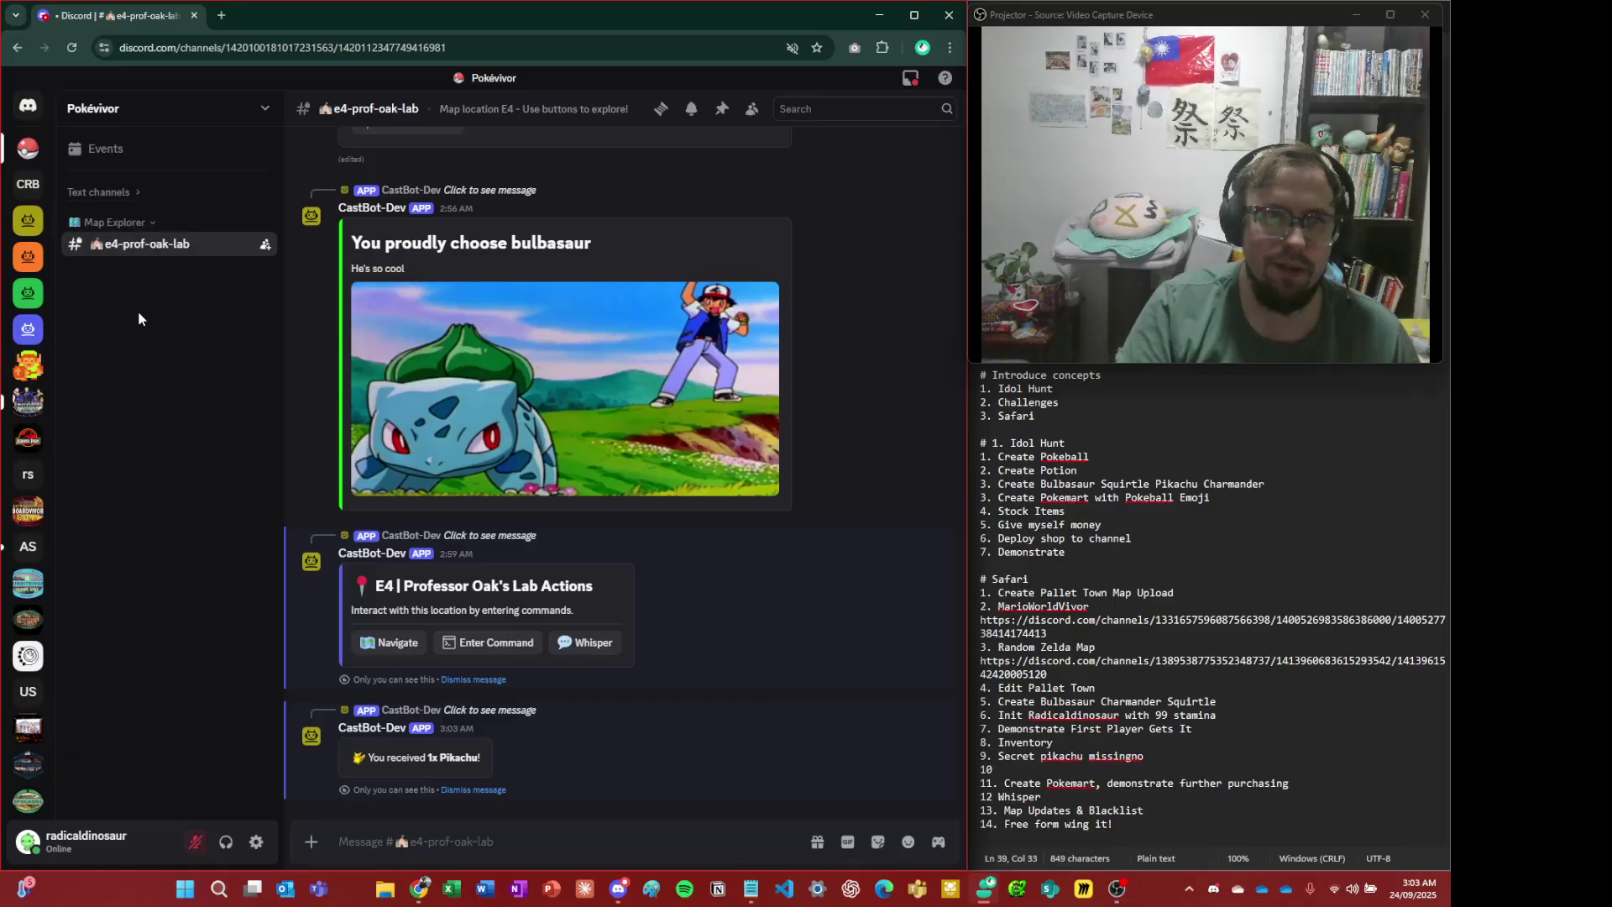
key("alt+Tab")
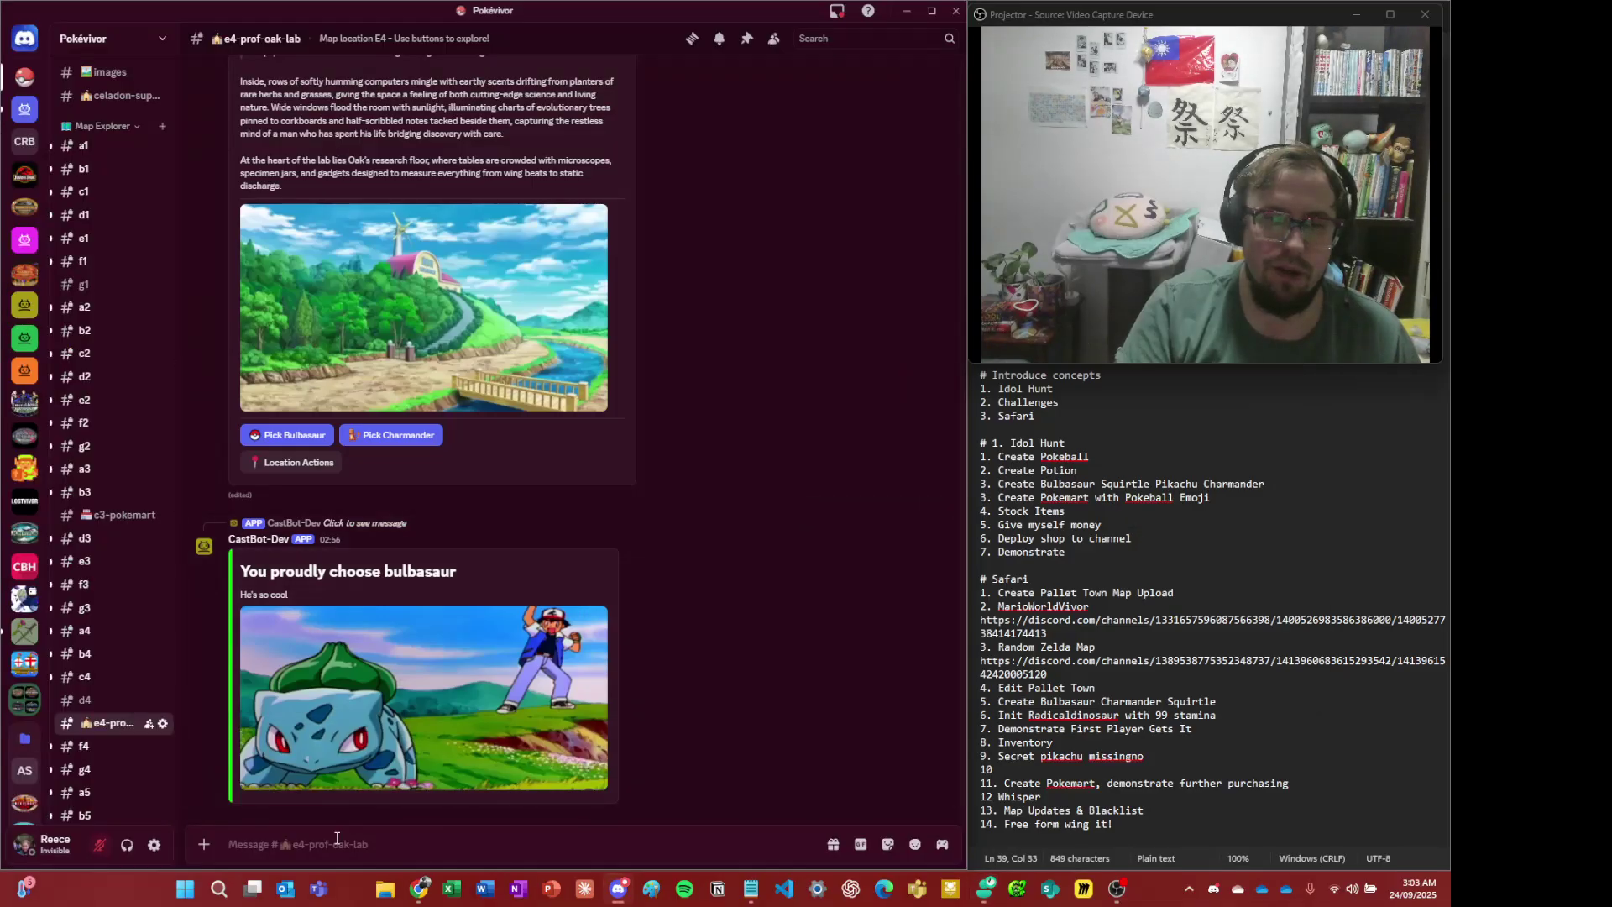
- Run /menu and select the test player under Safari > Player Admin
left_click(335, 839)
type("/me")
key("Return")
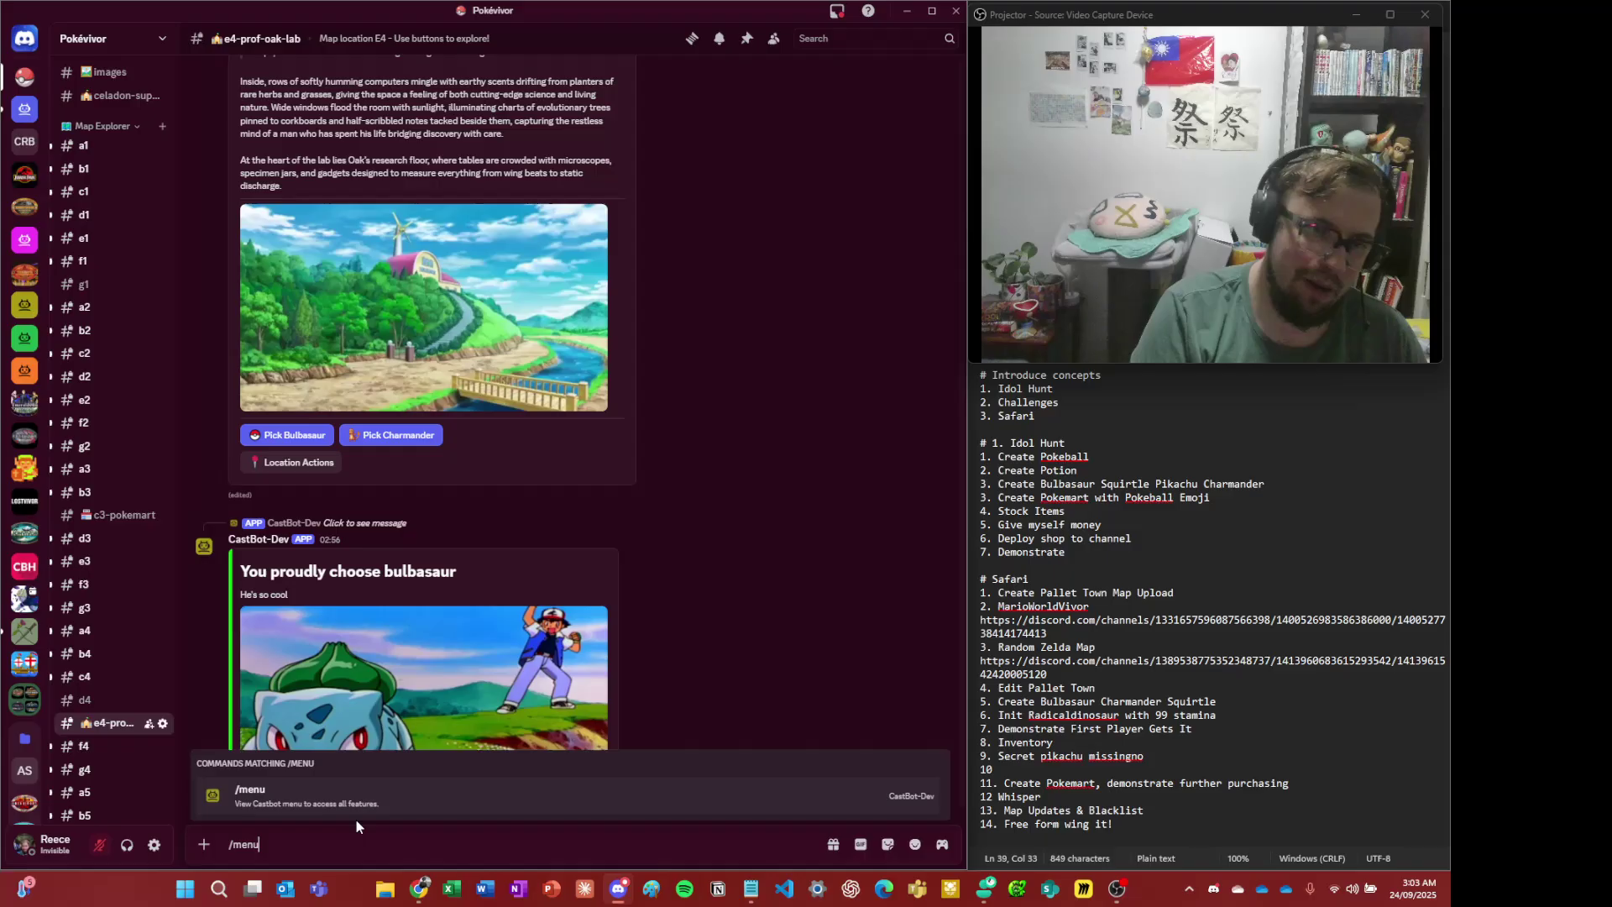
key("Return")
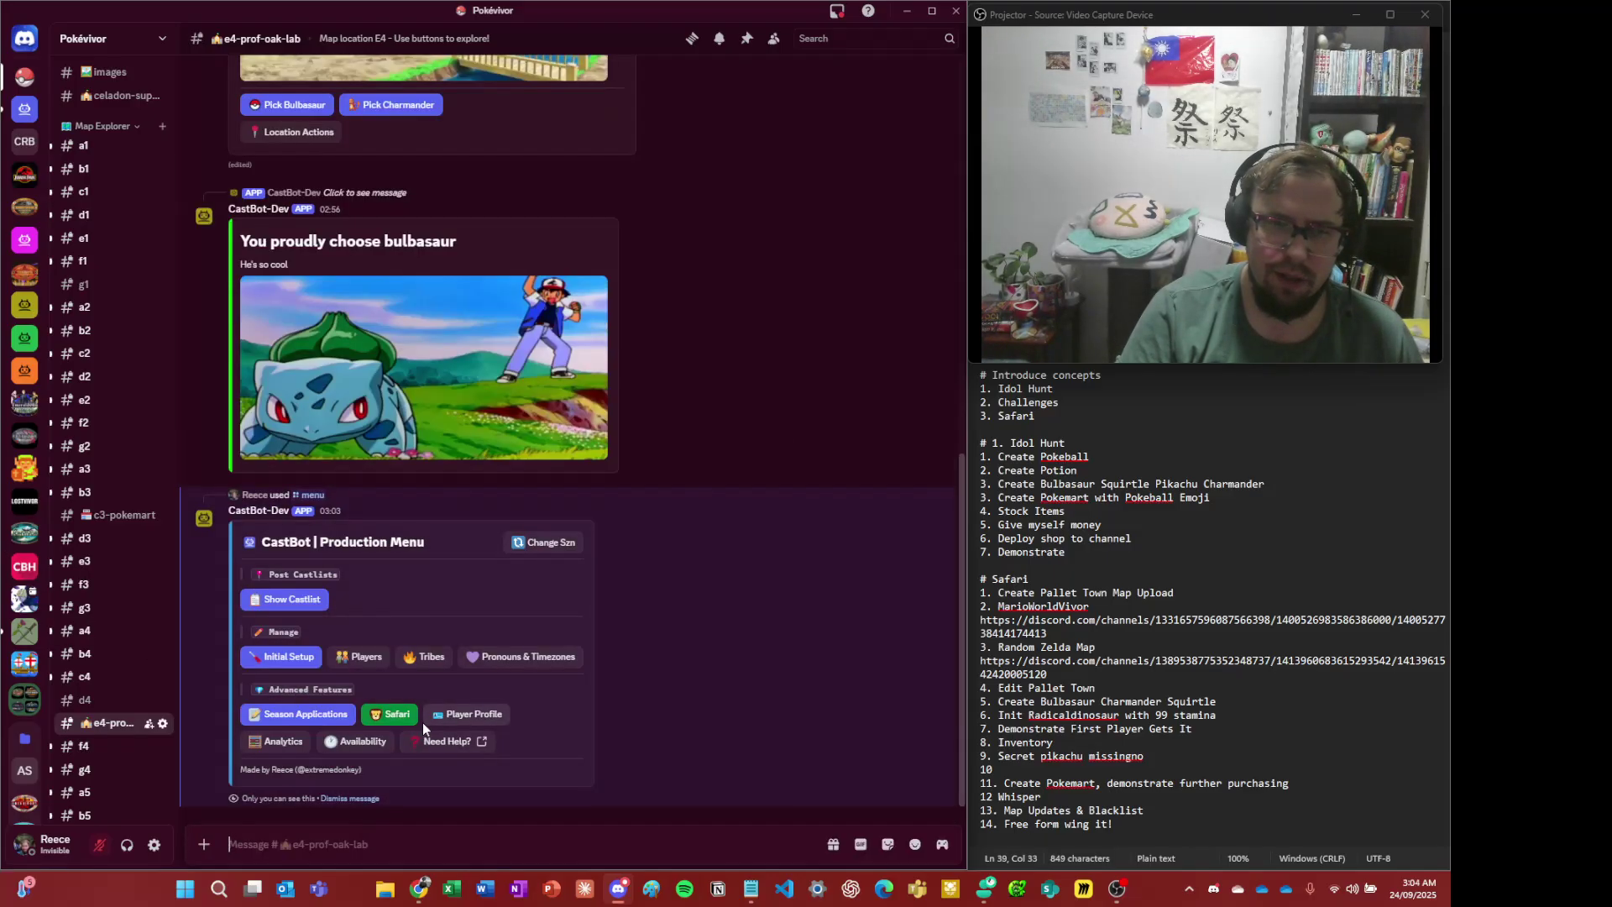
left_click(398, 716)
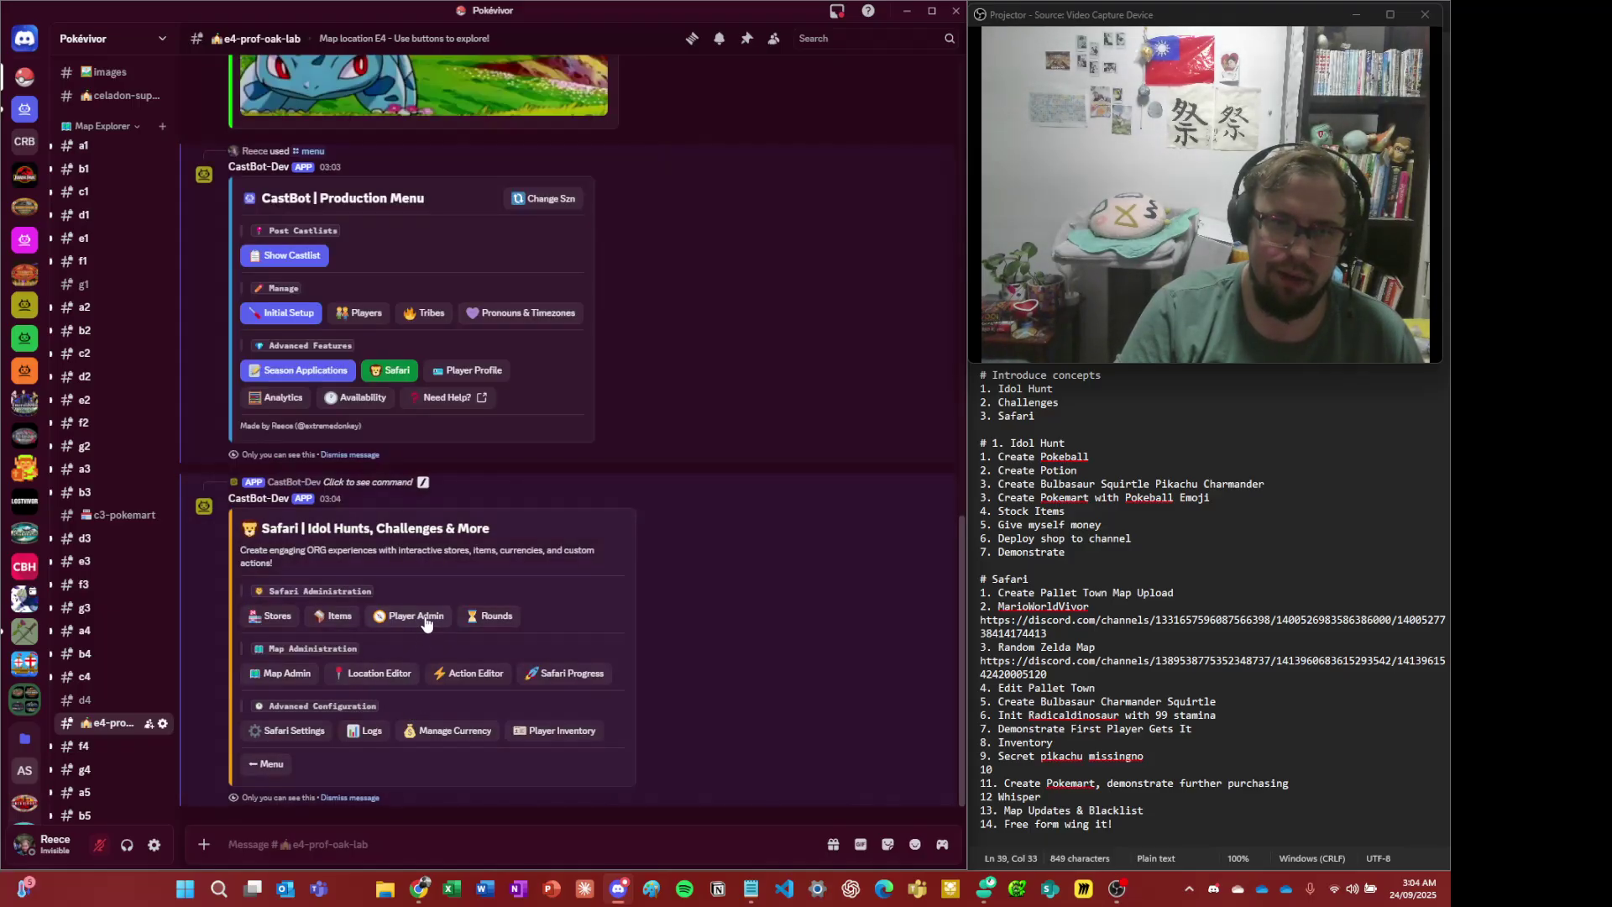
left_click(420, 618)
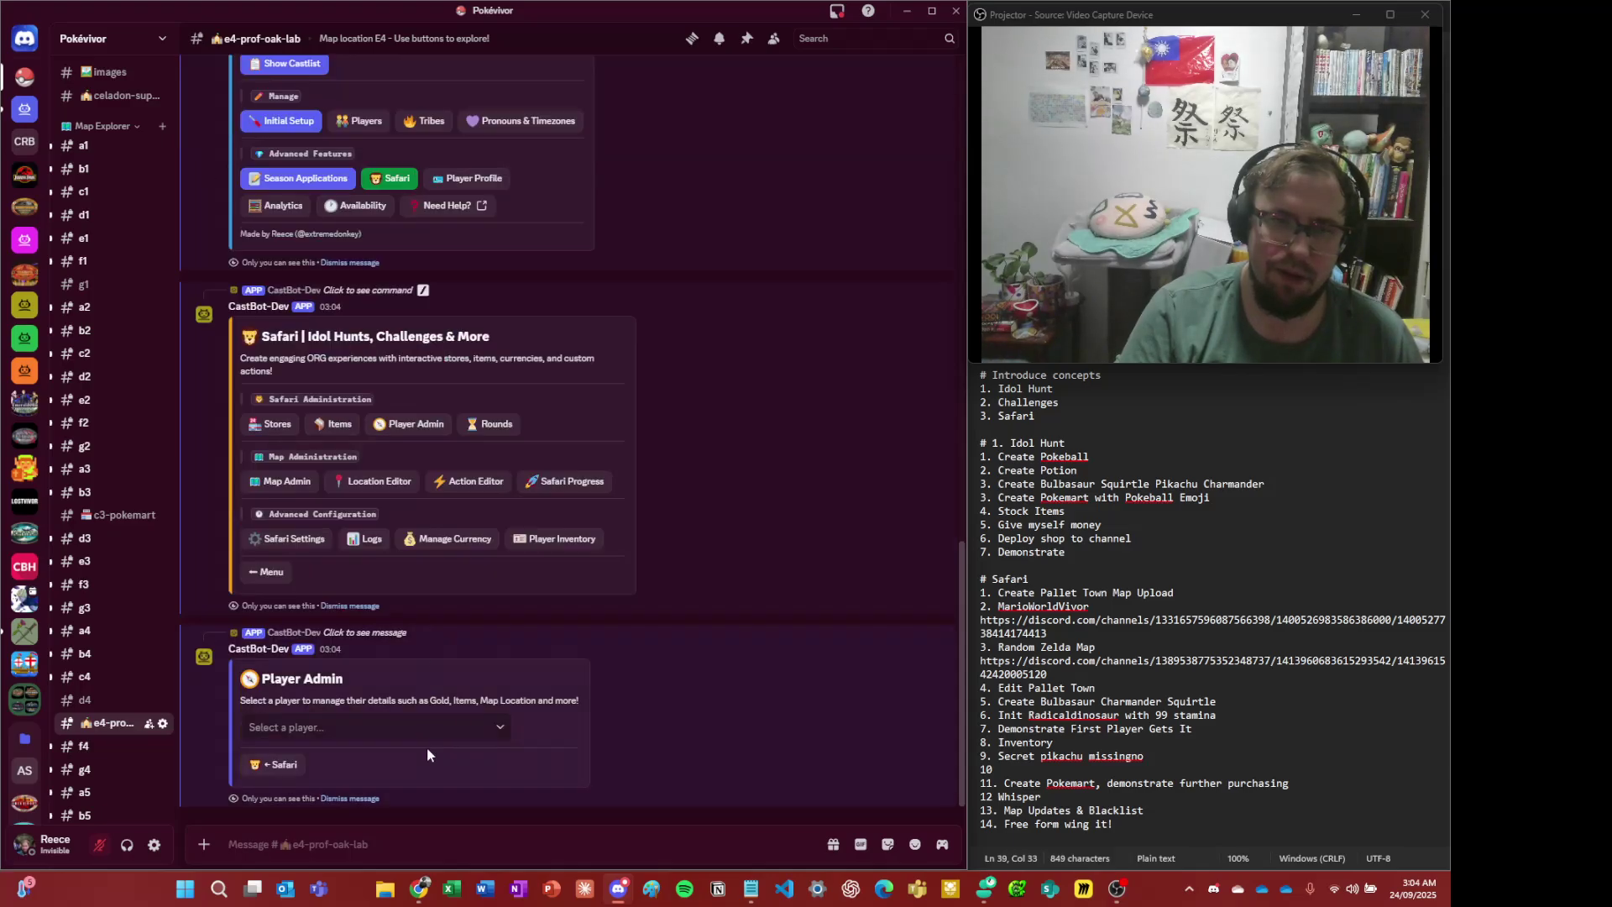
left_click(428, 727)
left_click(358, 766)
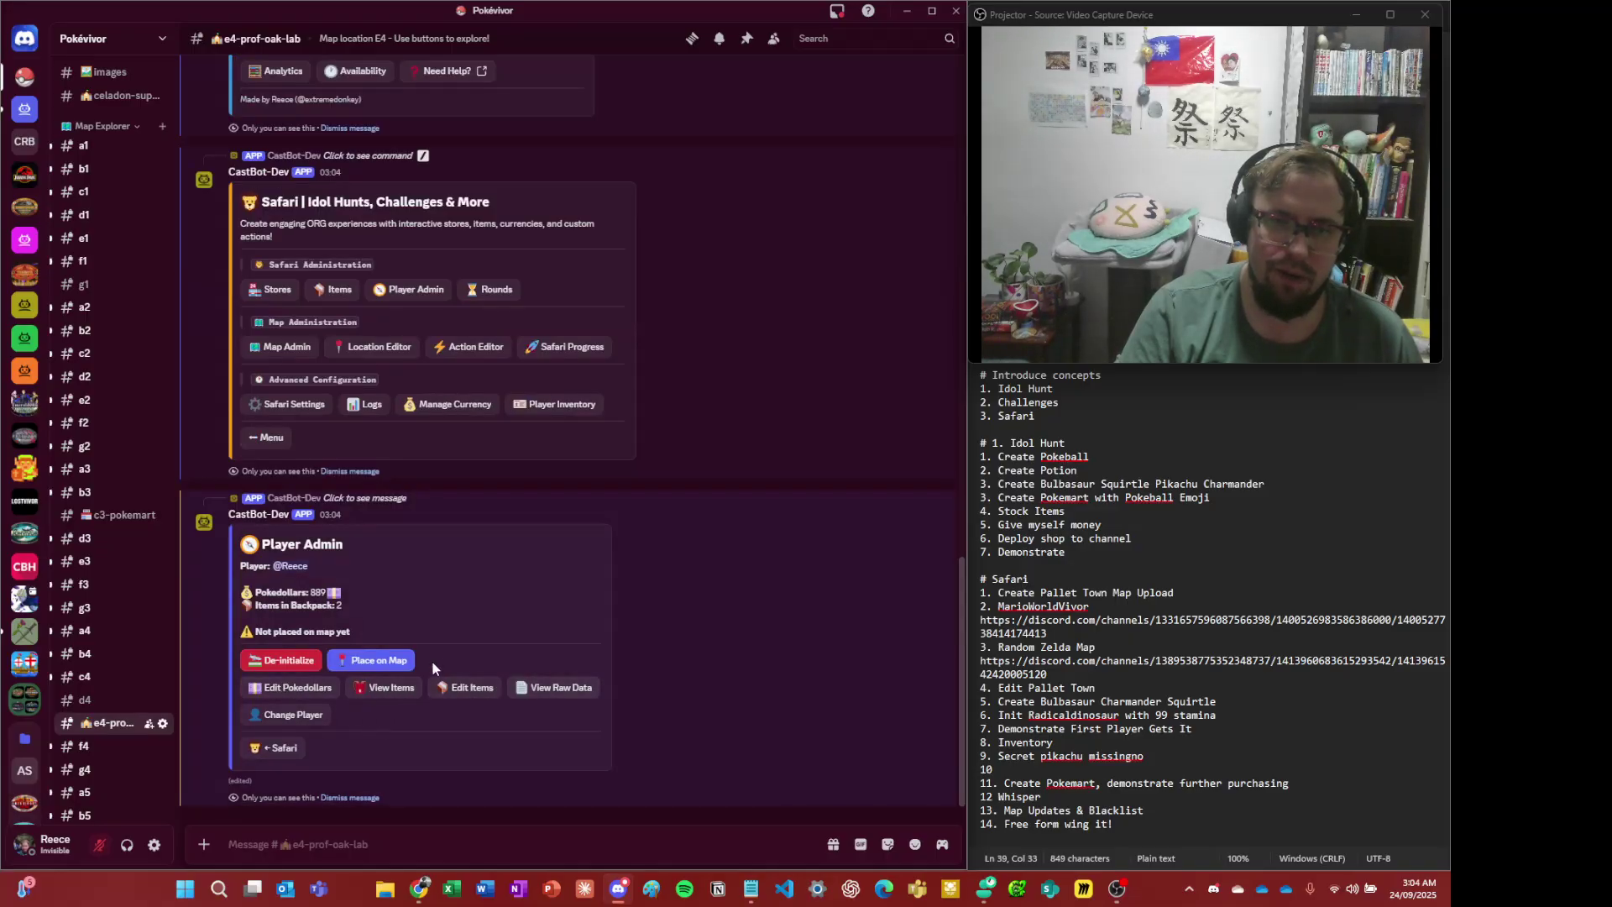
- Place the test player on the map at coordinate E4
left_click(373, 660)
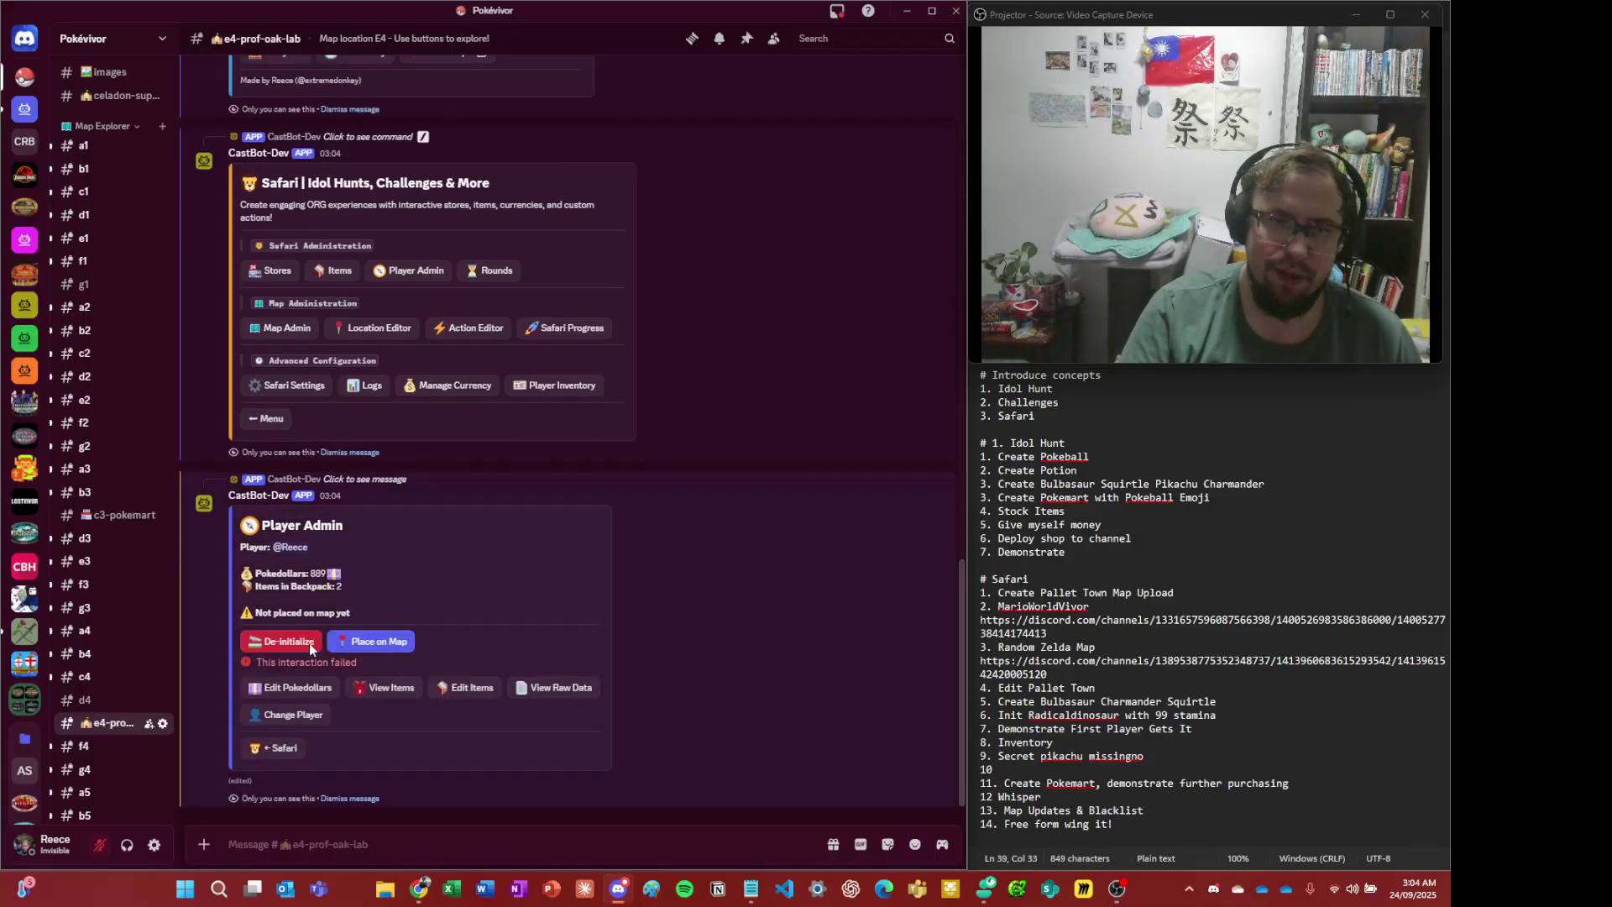
left_click(385, 641)
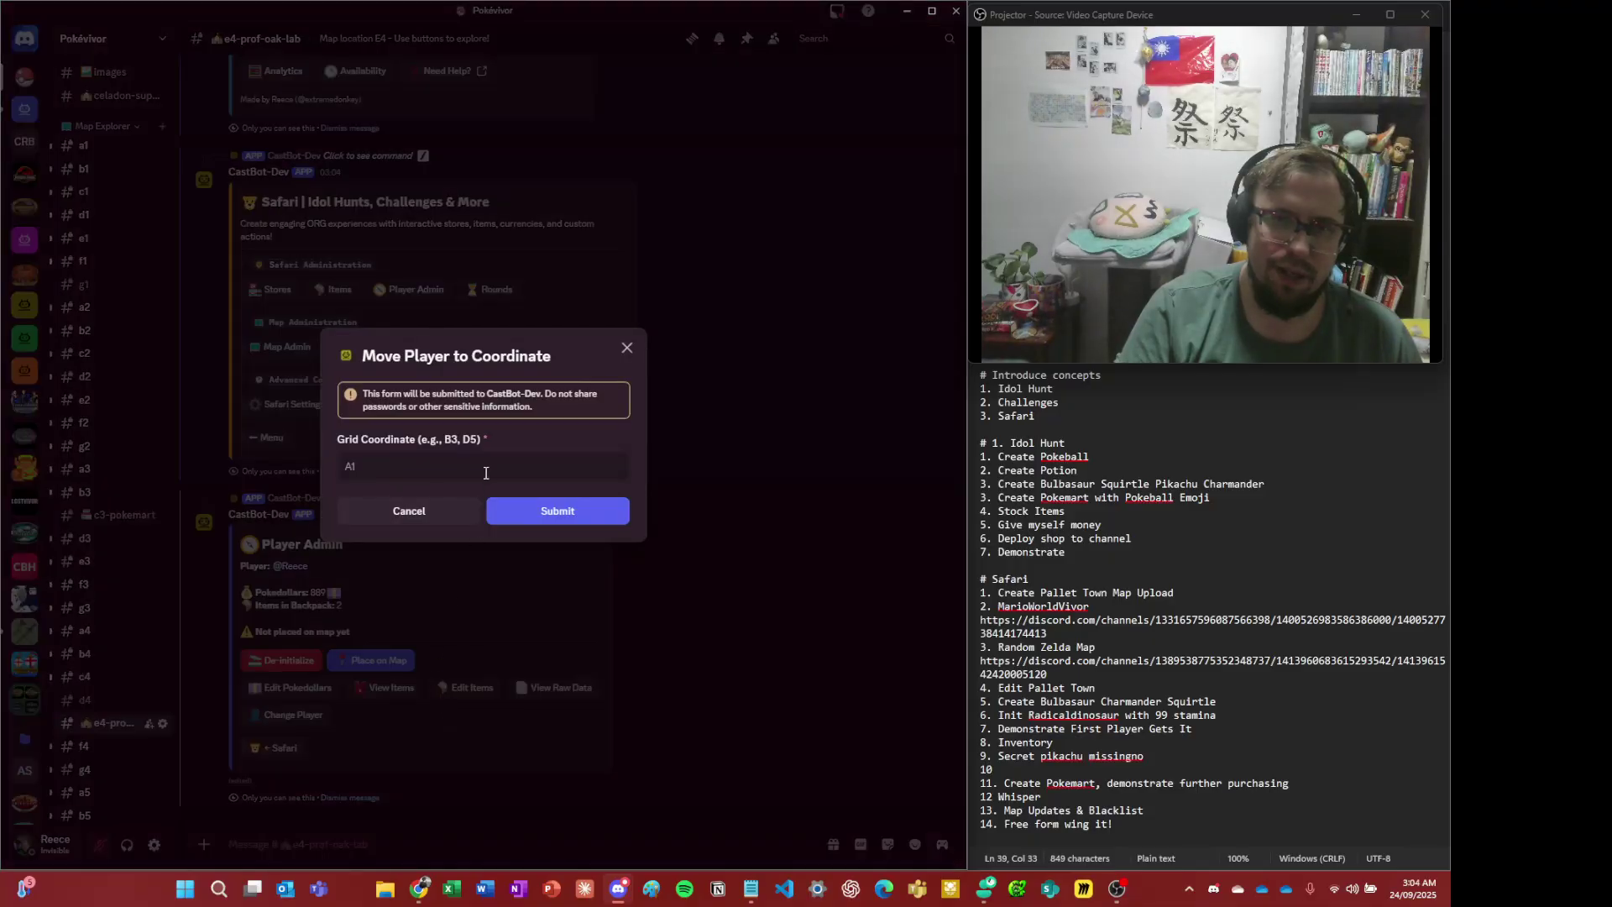
left_click(485, 472)
type("e4")
left_click(520, 511)
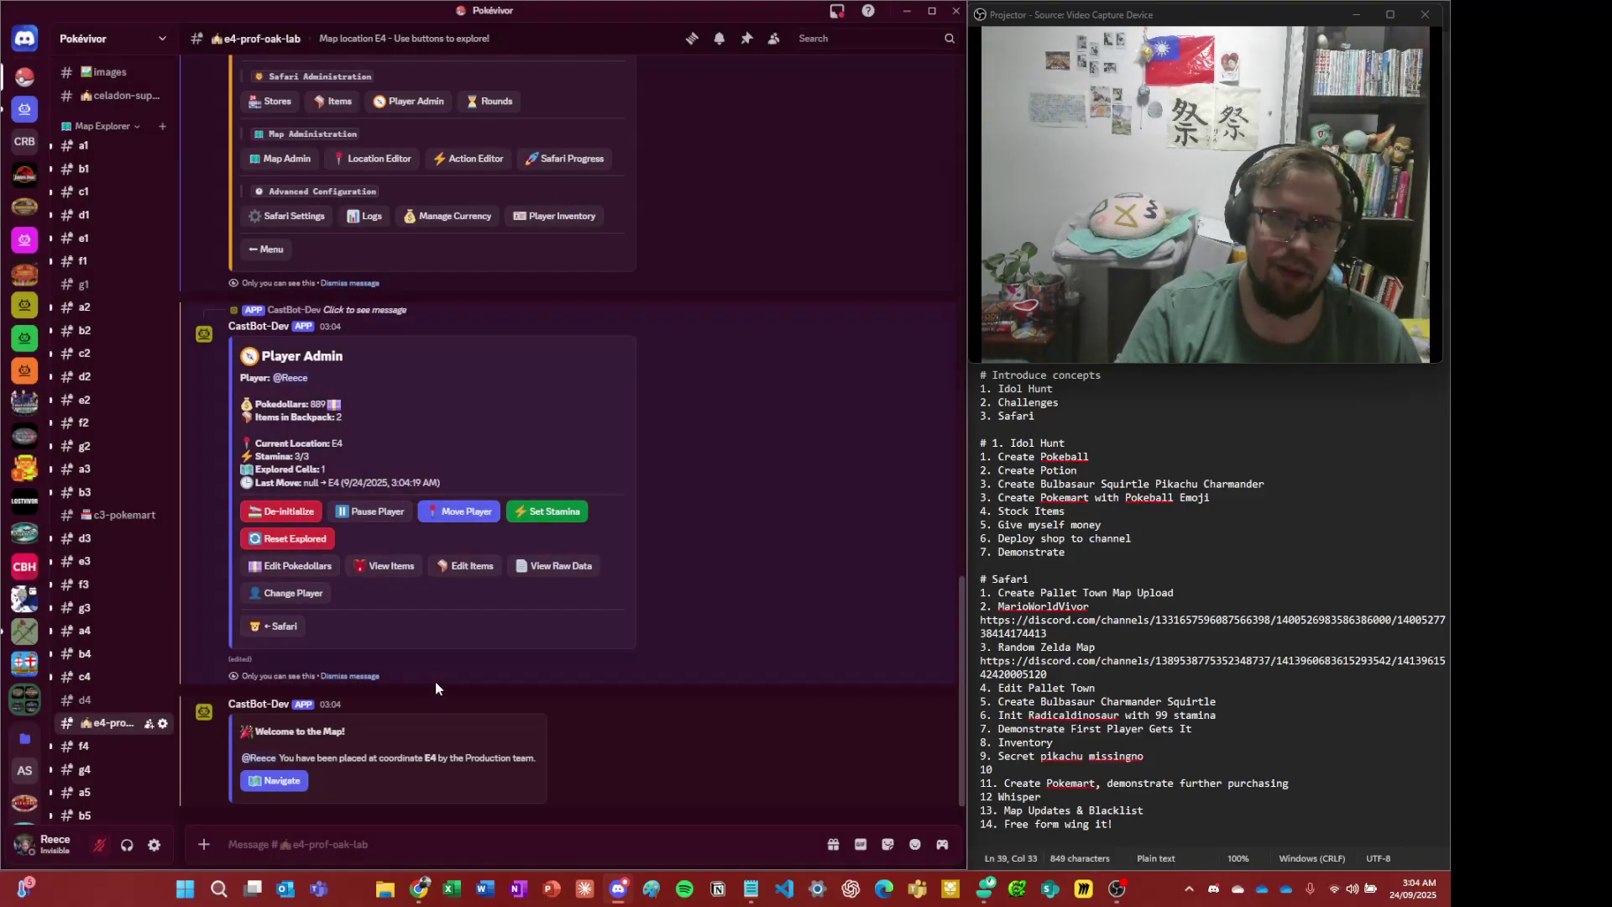
- Dismiss the Player Admin, Safari menu and Production Menu messages
left_click(360, 673)
left_click(361, 672)
left_click(360, 672)
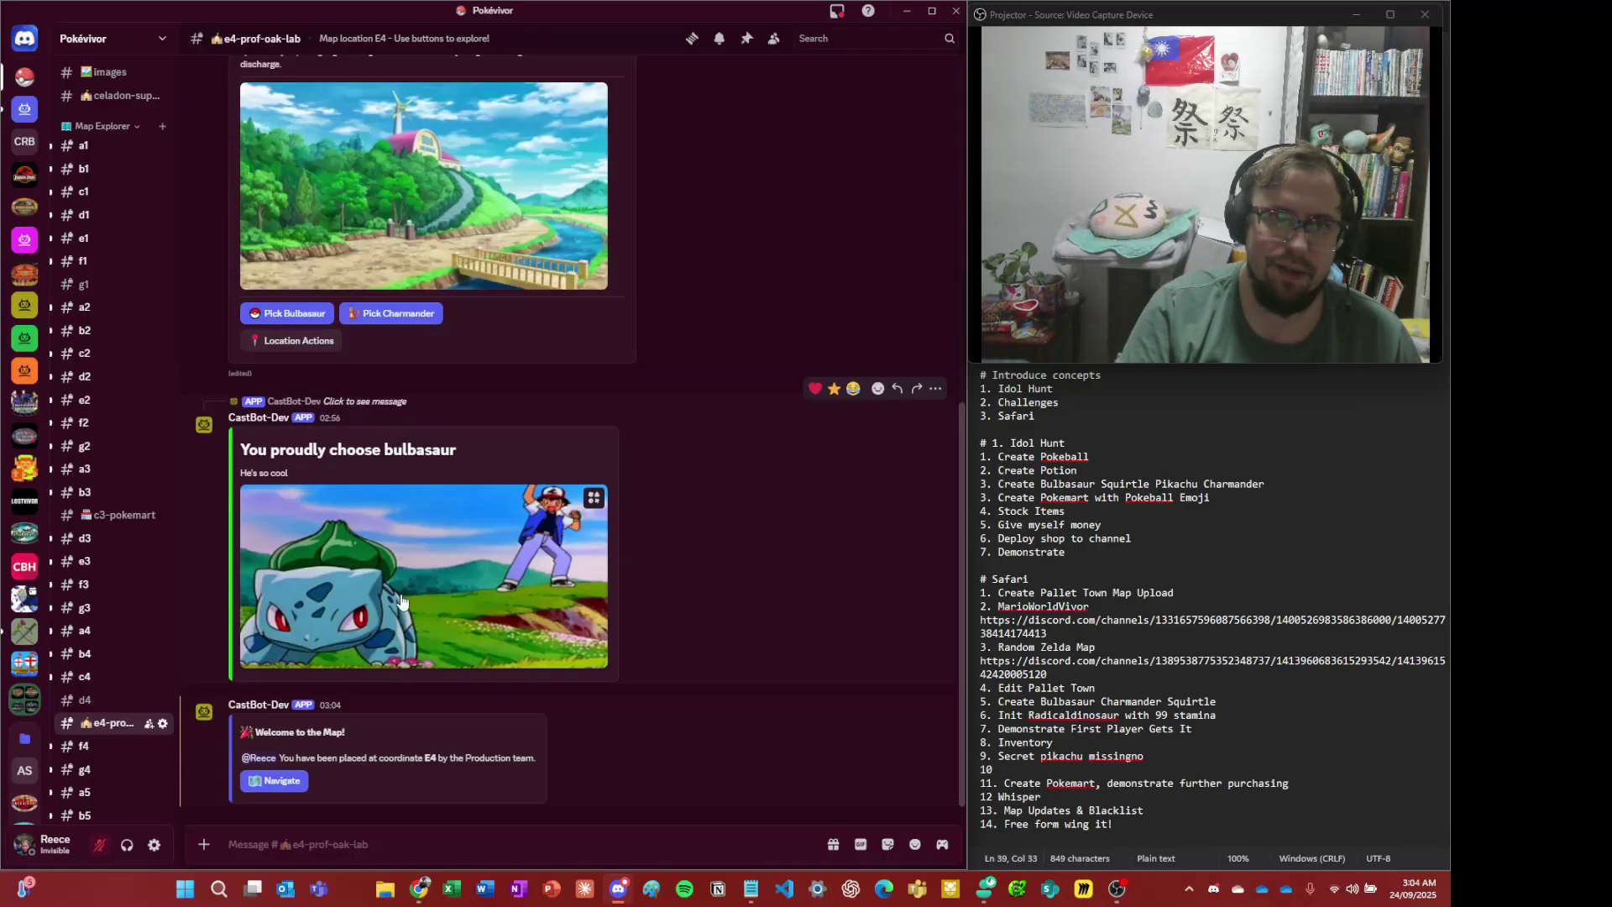
scroll(425, 468, "up", 1)
scroll(425, 469, "down", 1)
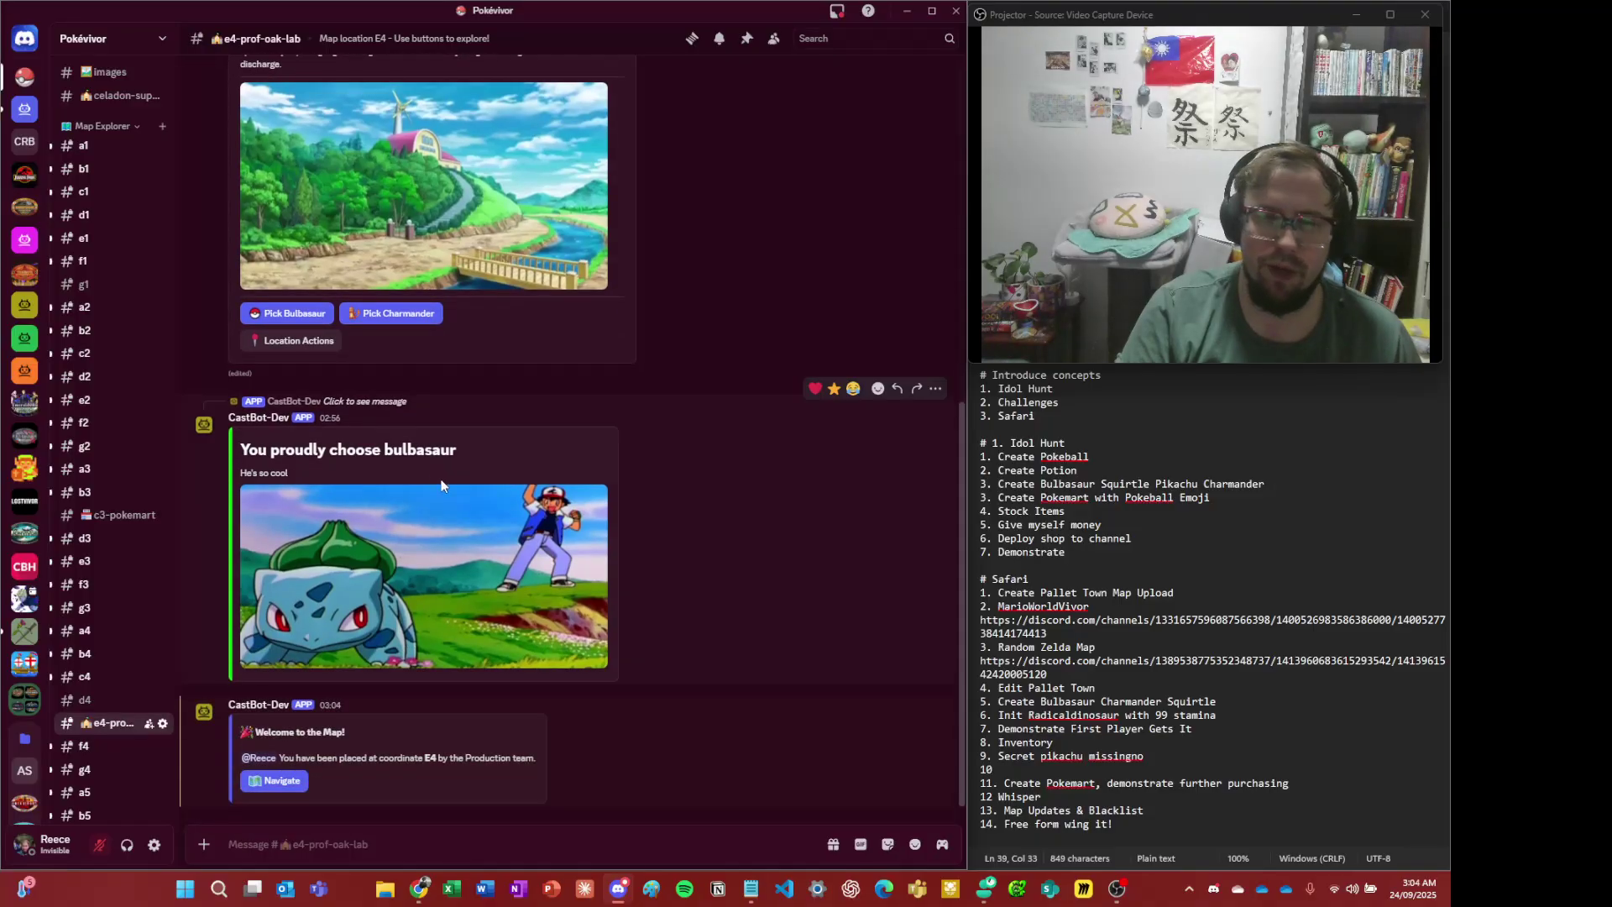
- In the player's browser, open Navigate from the Lab Actions panel at E4, then Whisper
key("alt+Tab")
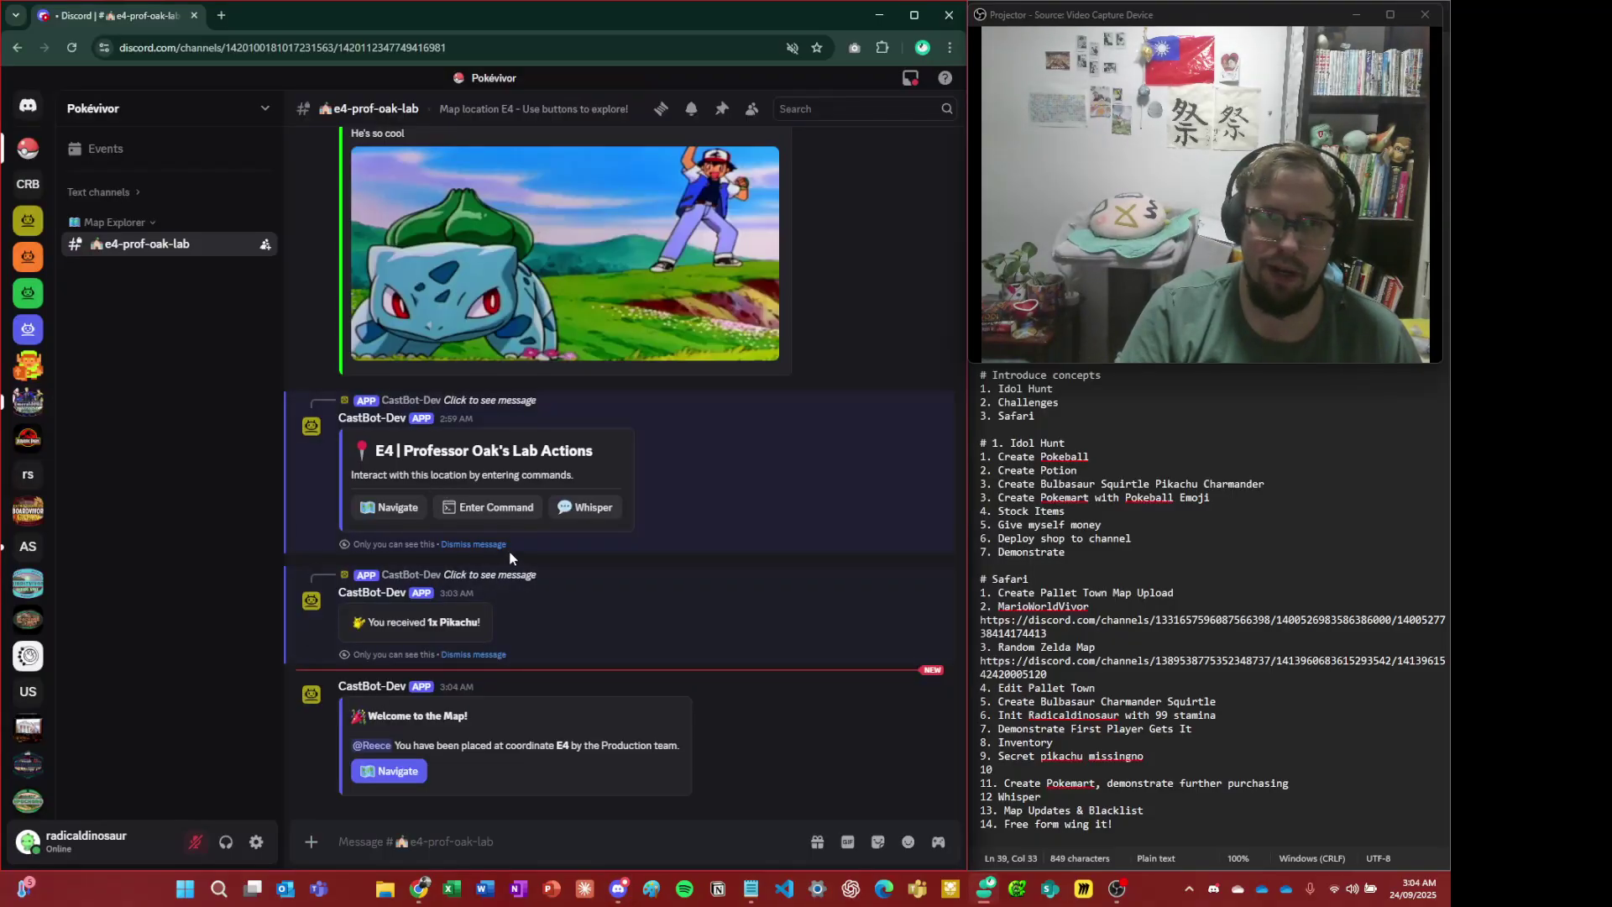
left_click(399, 770)
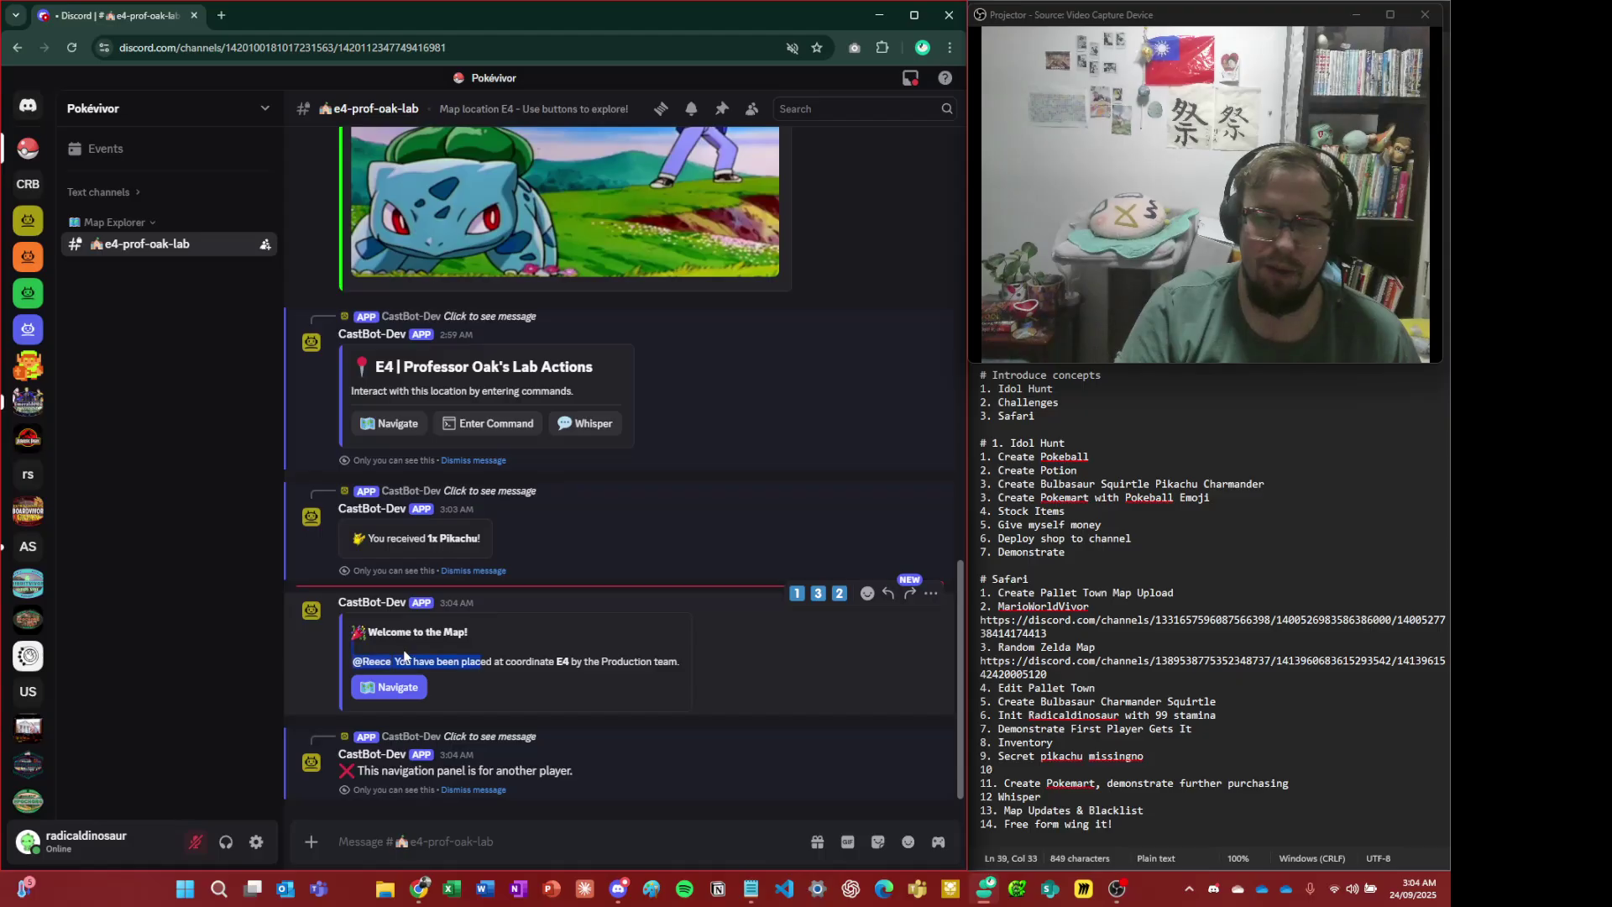
double_click(476, 661)
left_click(414, 415)
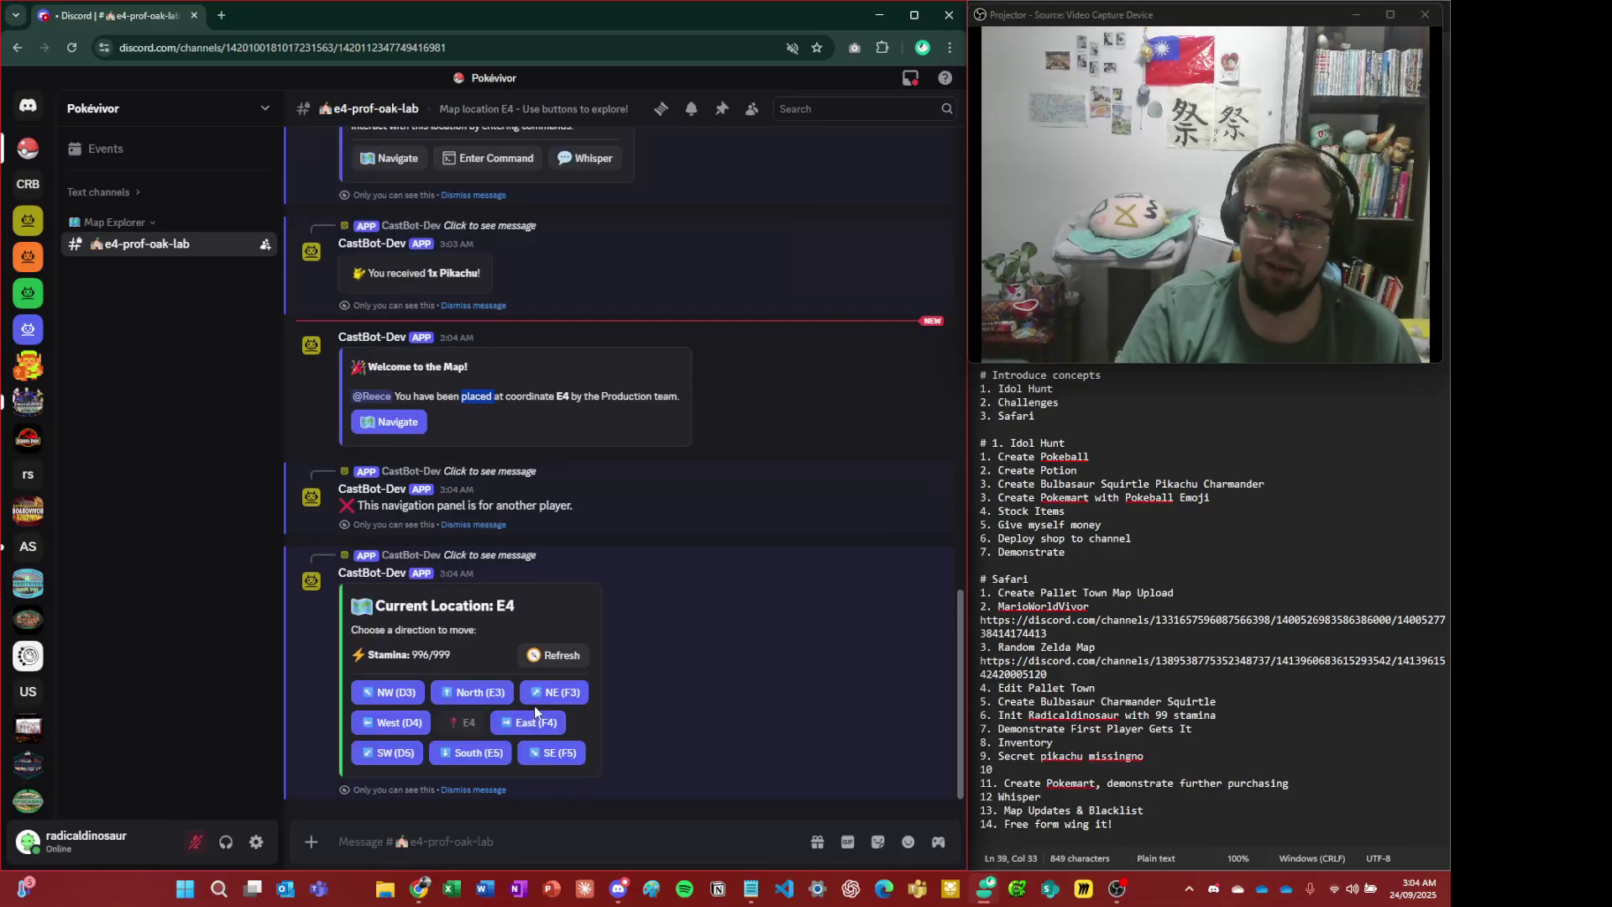
scroll(534, 709, "up", 6)
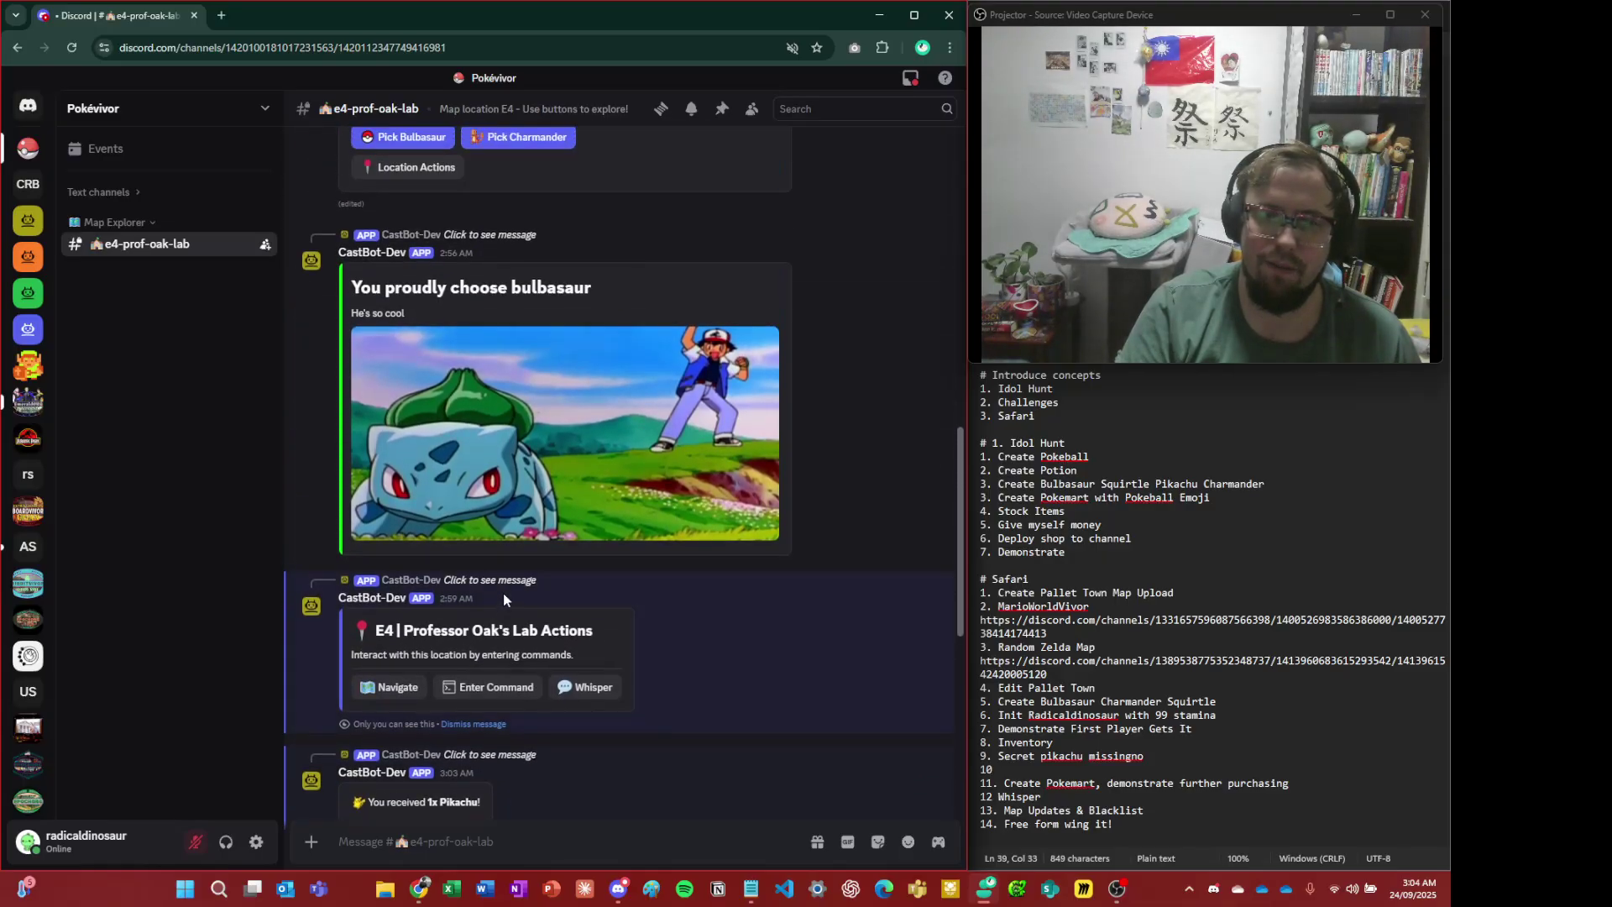
left_click(590, 690)
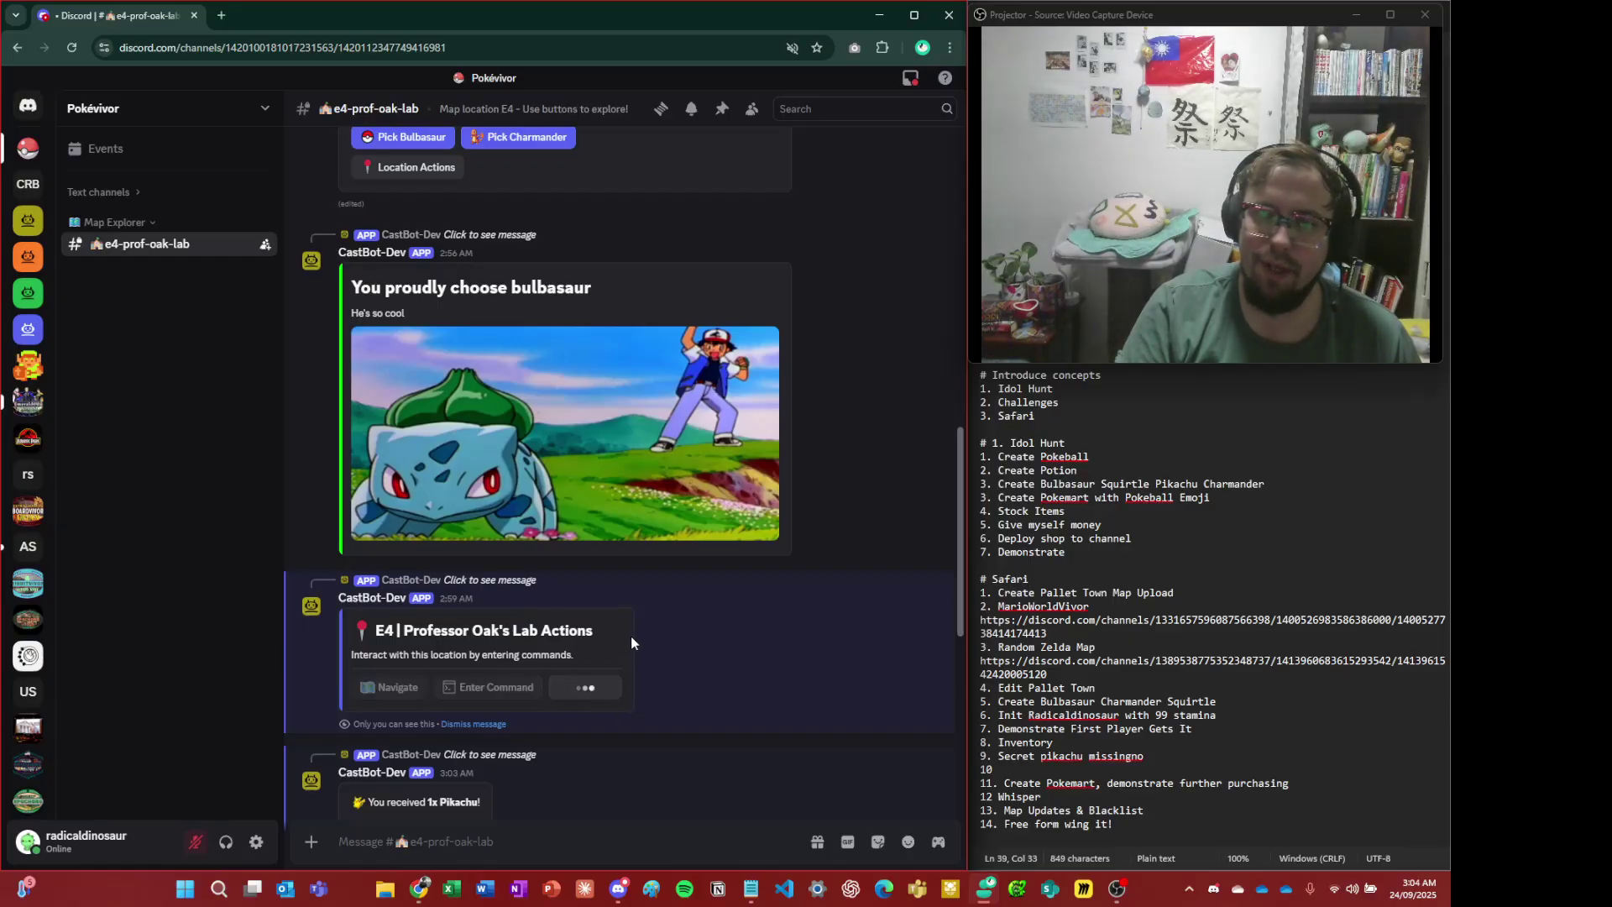
scroll(631, 633, "down", 10)
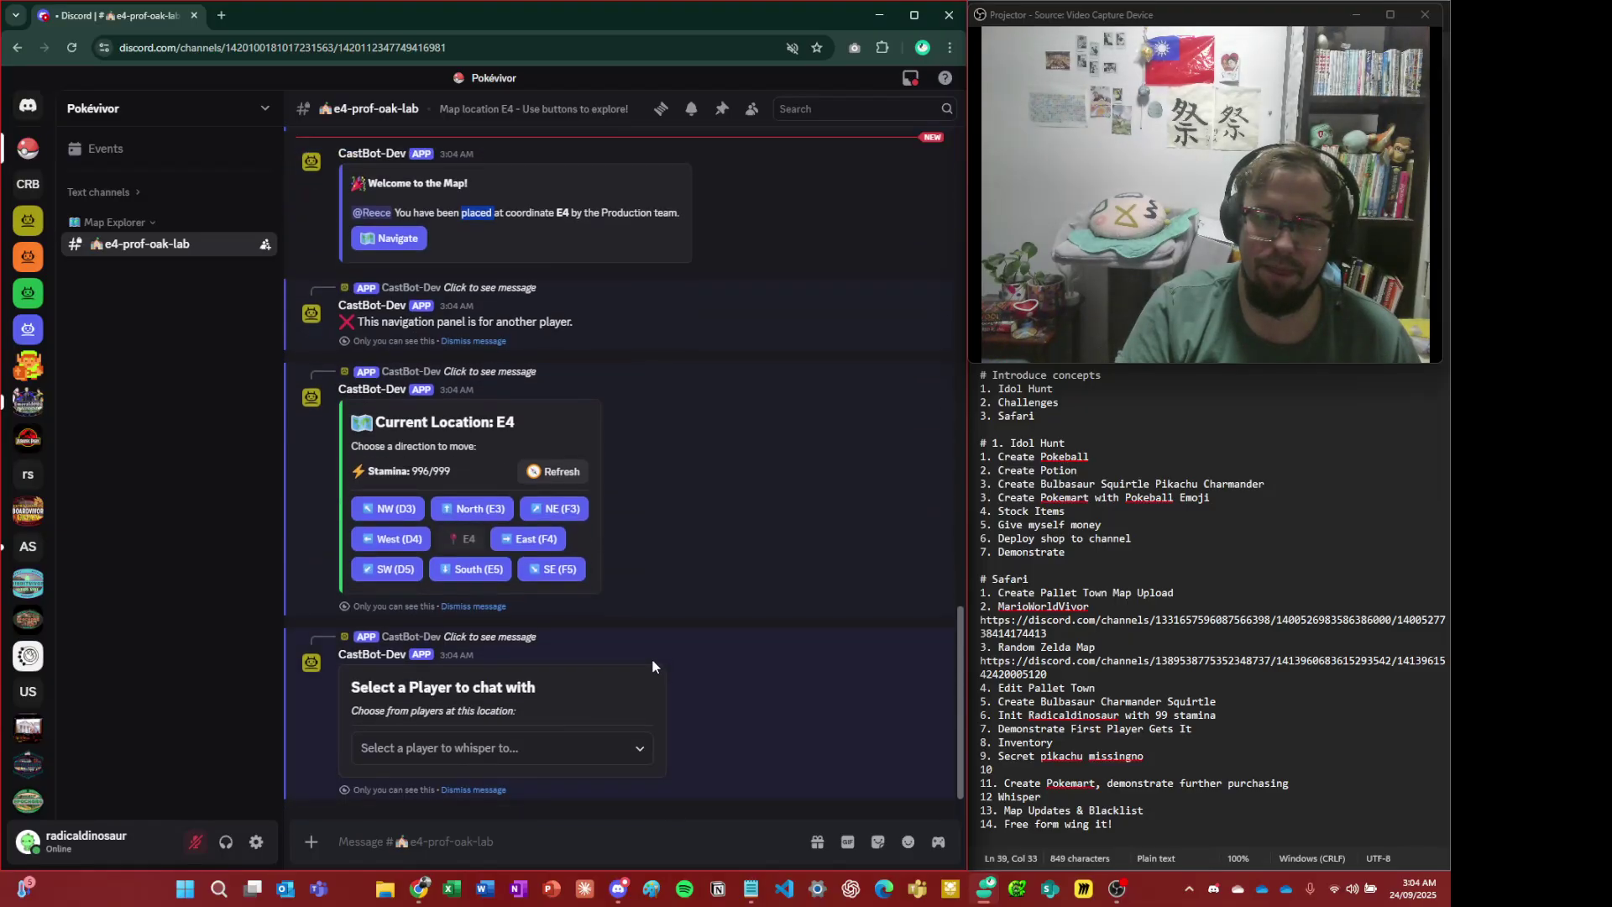
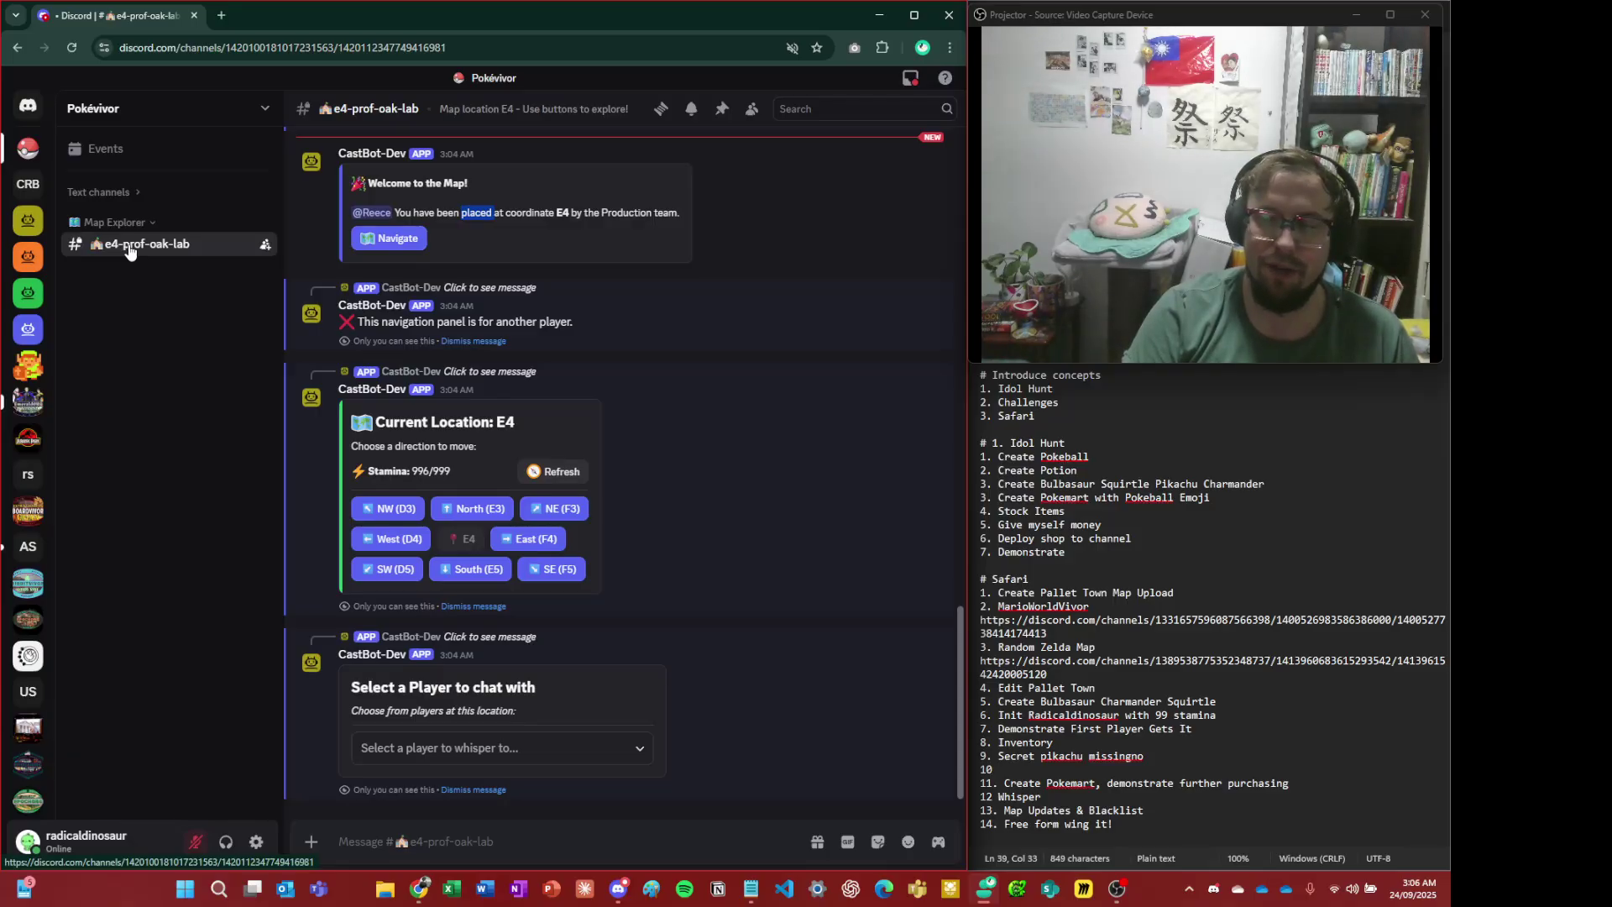
- Pick the other player at E4 from the dropdown as the whisper recipient
left_click(559, 745)
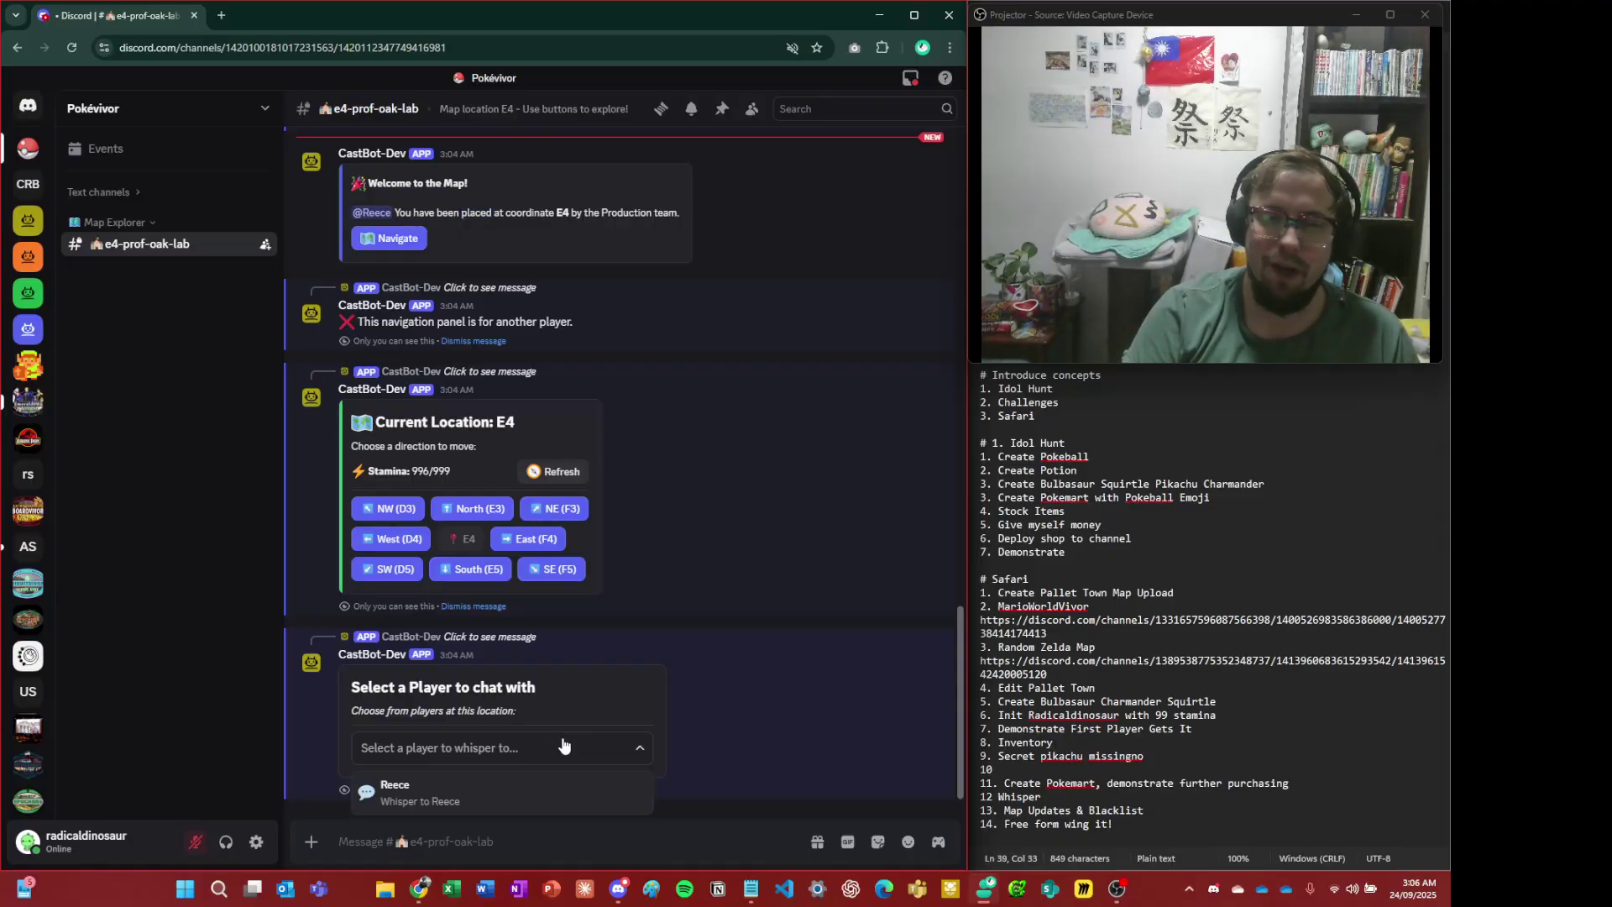
left_click(563, 784)
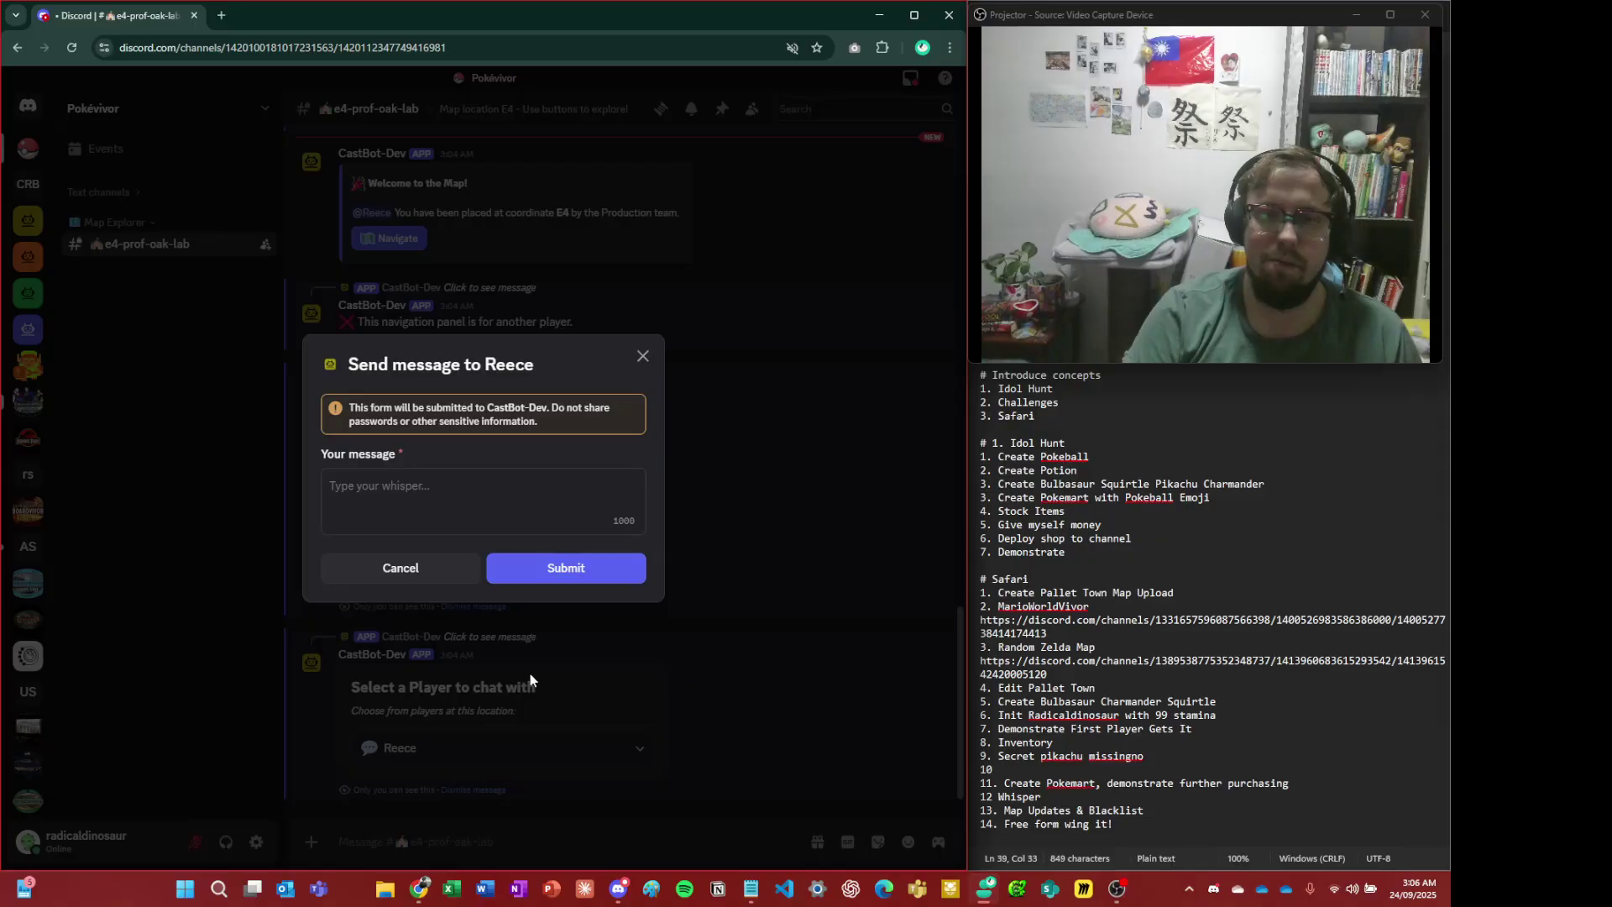
- Whisper 'HEY BRO we never met but im taking you to the end!!11' to the other player
left_click(391, 487)
type("HEY ")
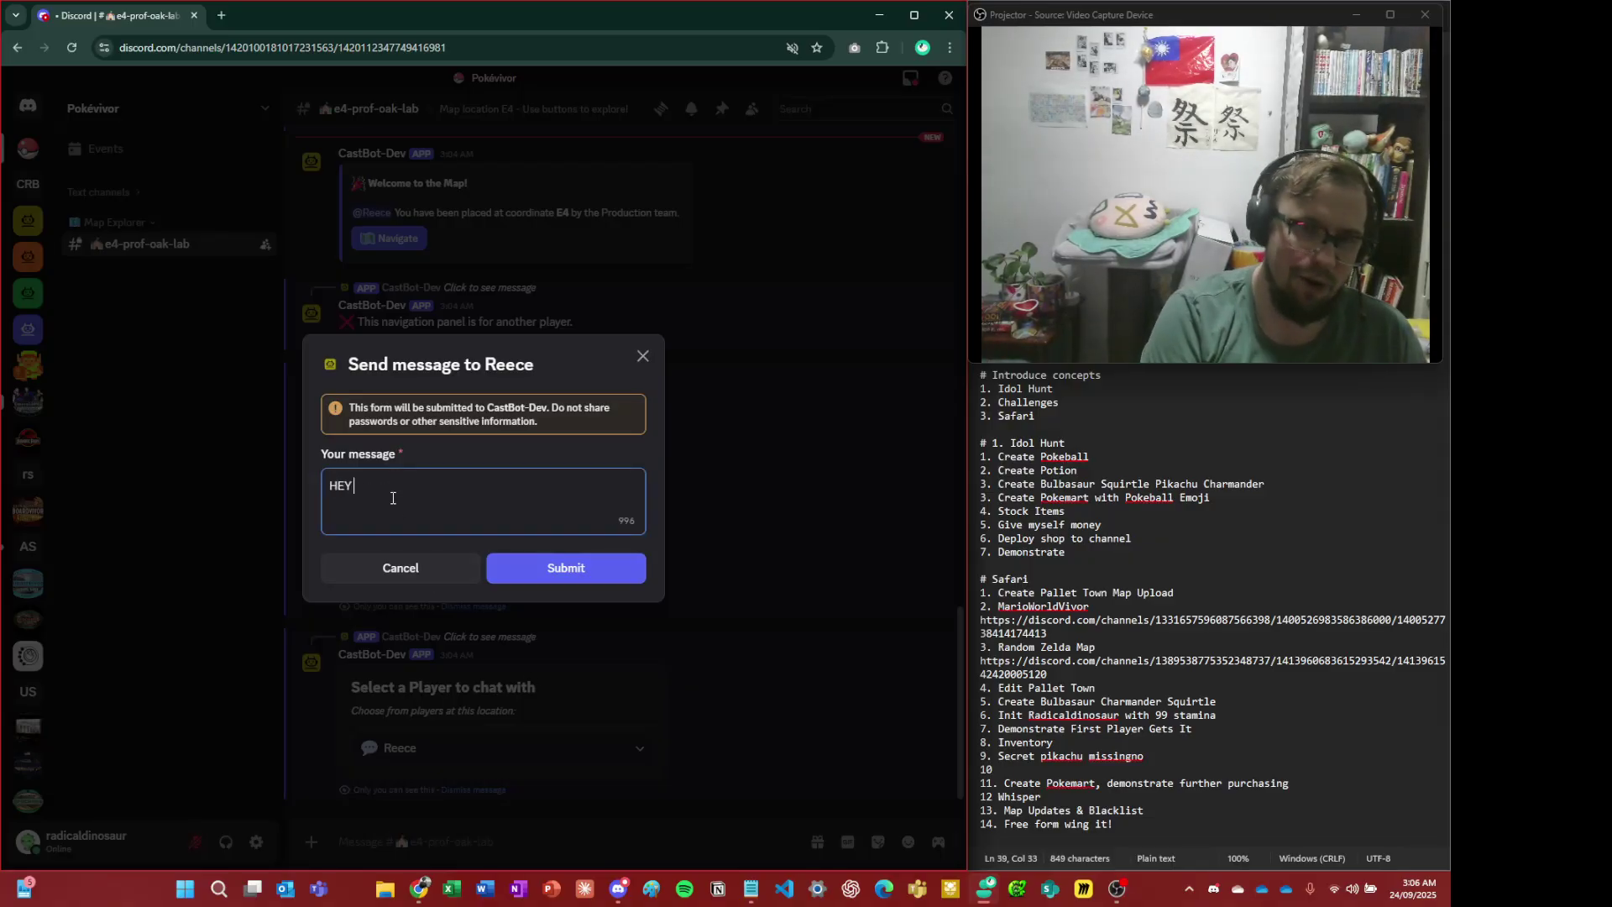
type("BRO we never ")
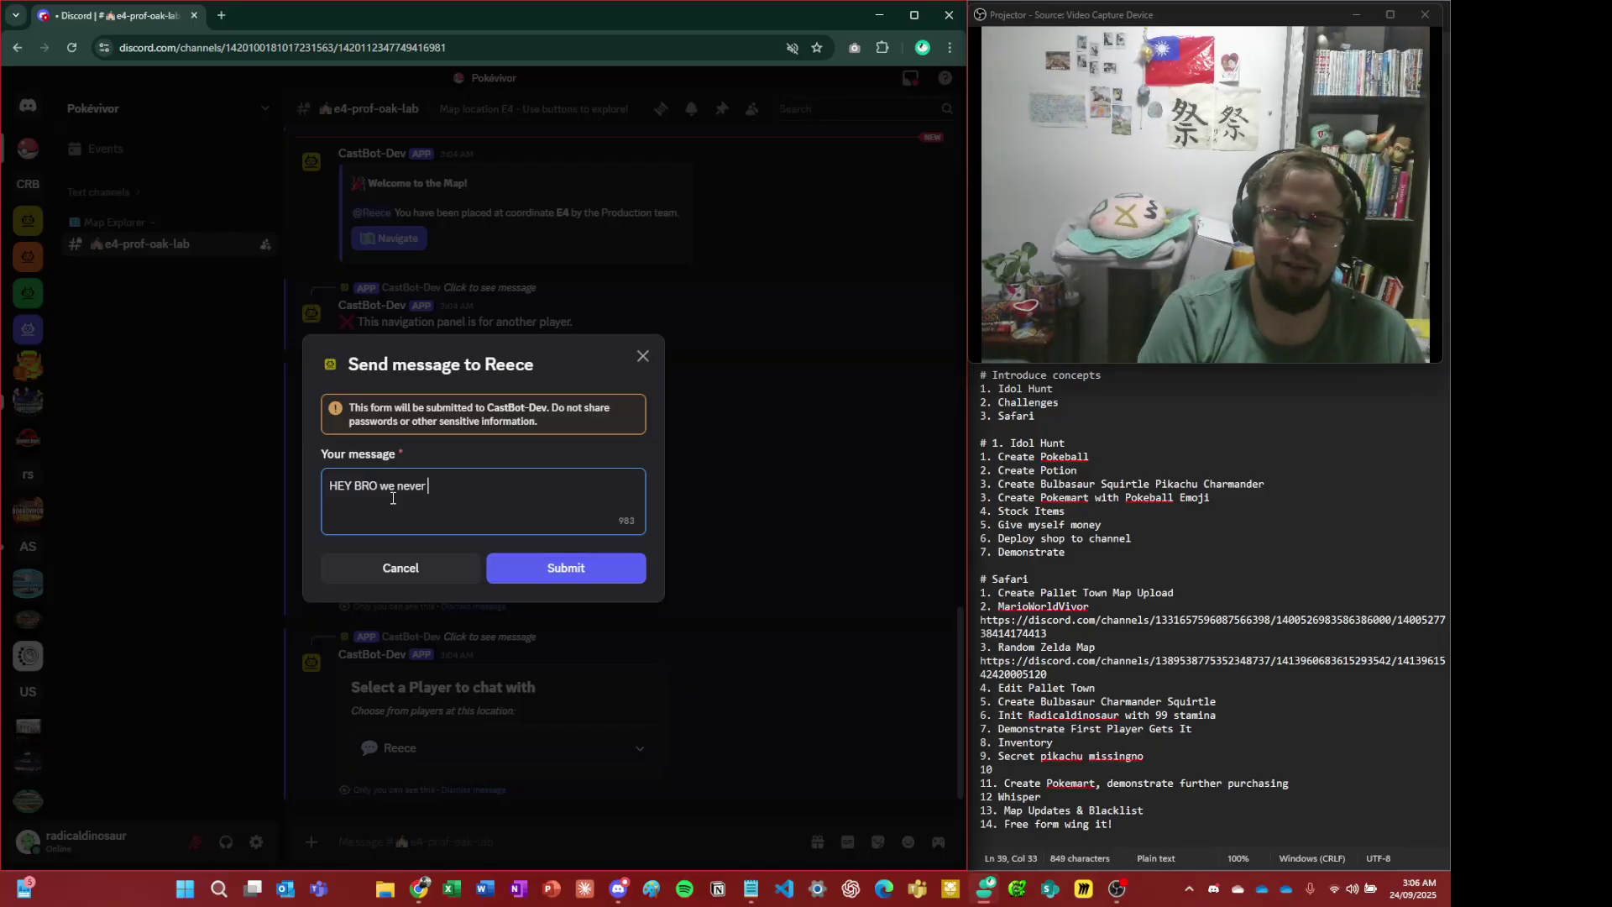
type("met but im t")
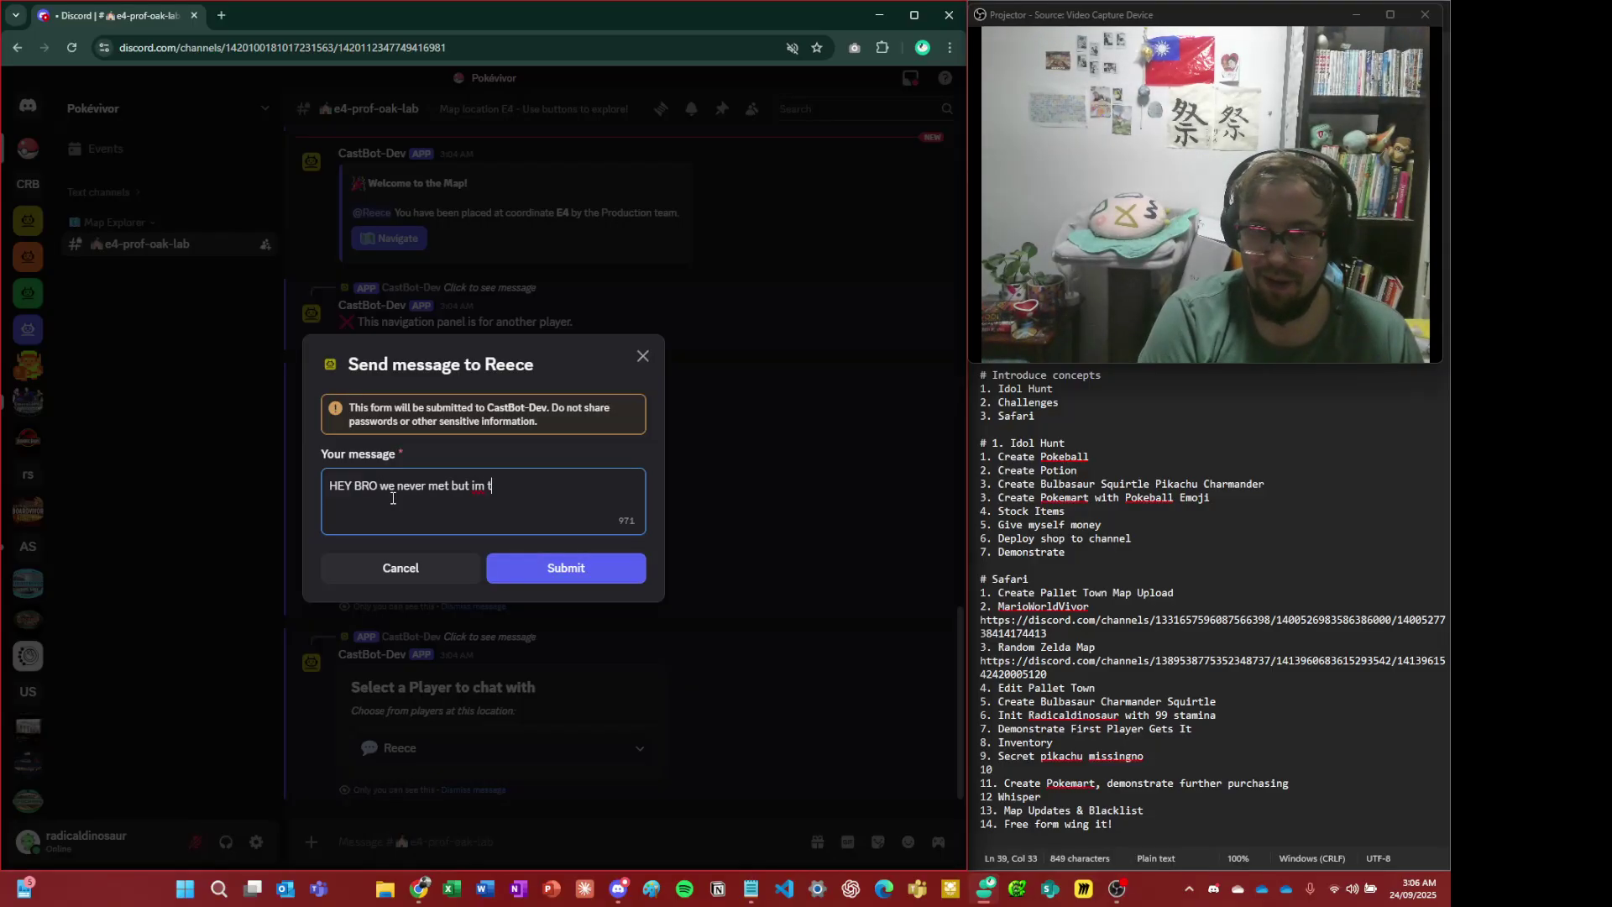
type("aking you to the end!!11")
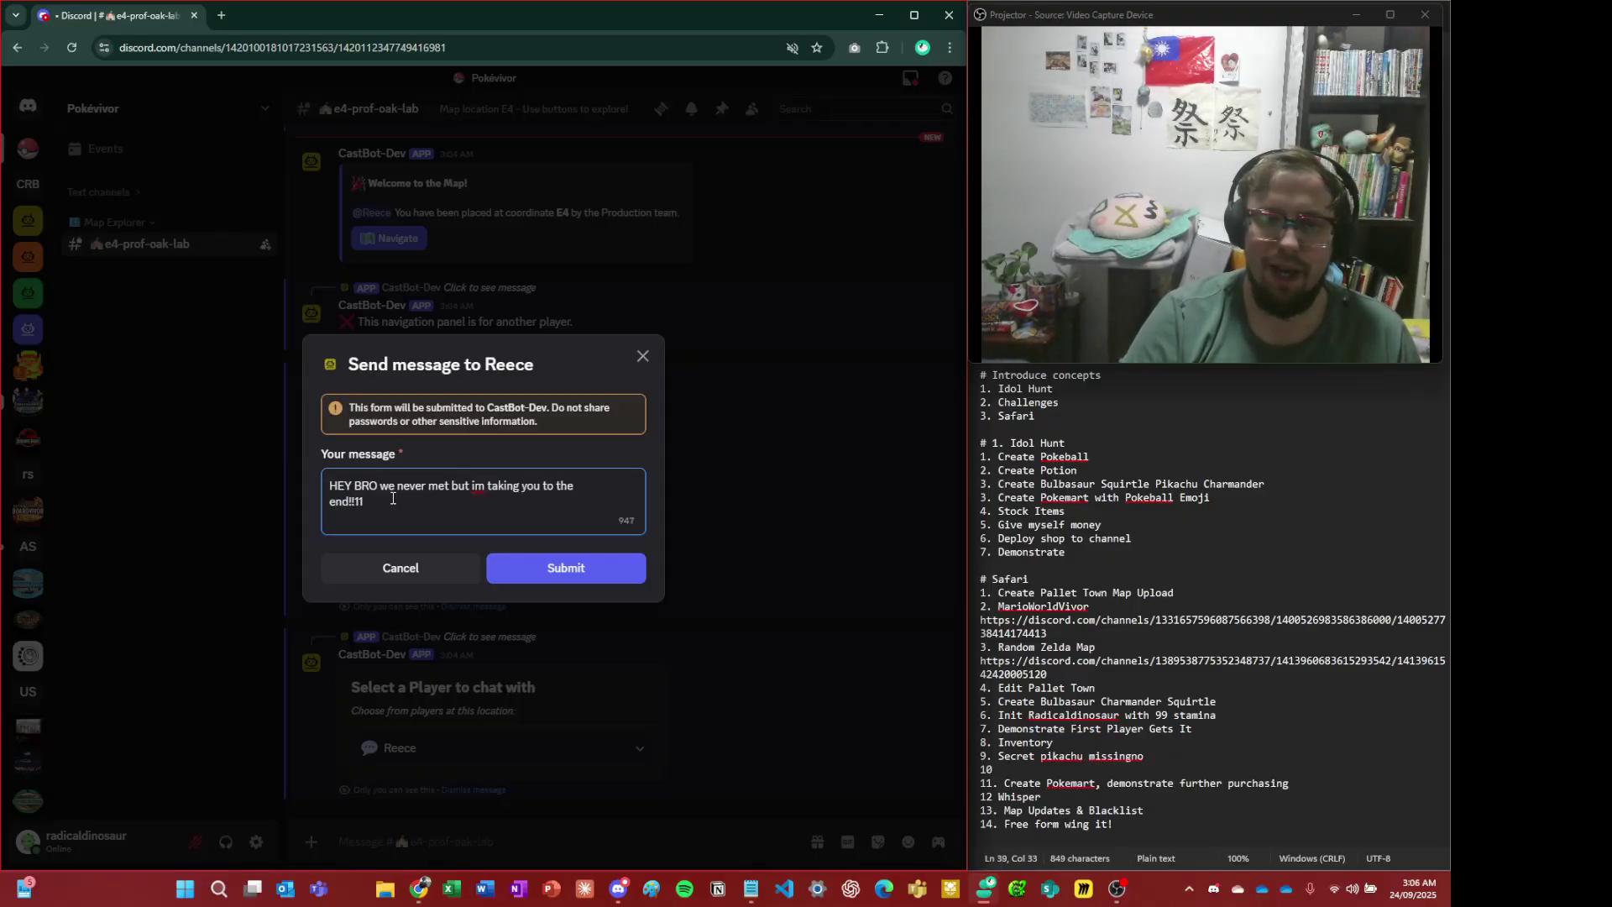
left_click(610, 571)
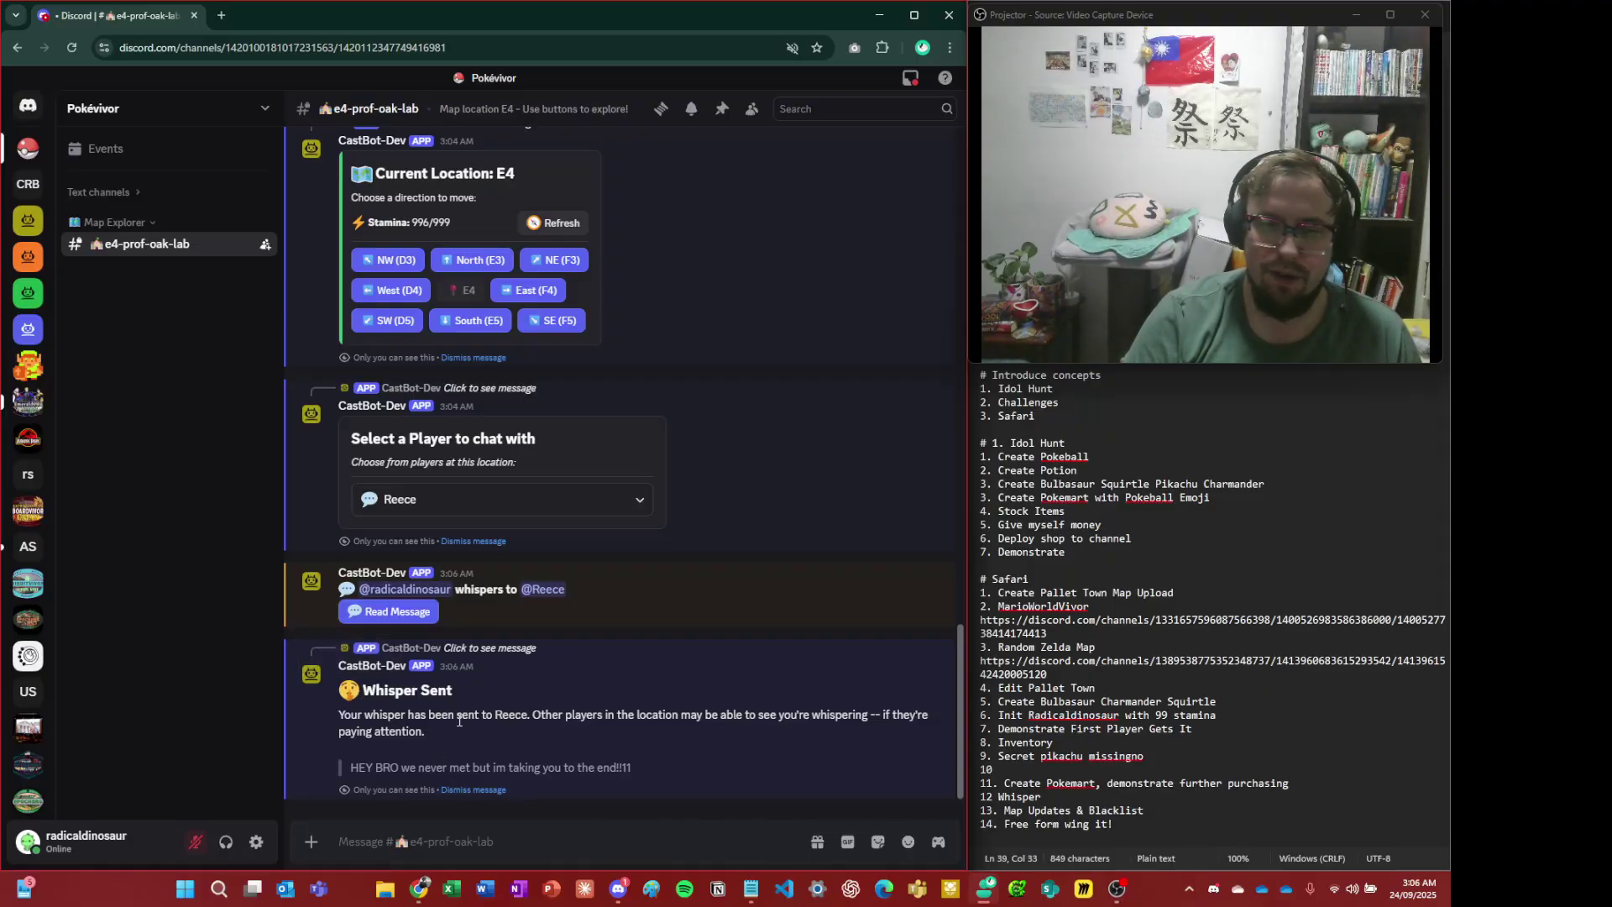
- Dismiss the Whisper Sent confirmation and view the recipient's profile card
left_click_drag(566, 747, 395, 713)
left_click(395, 713)
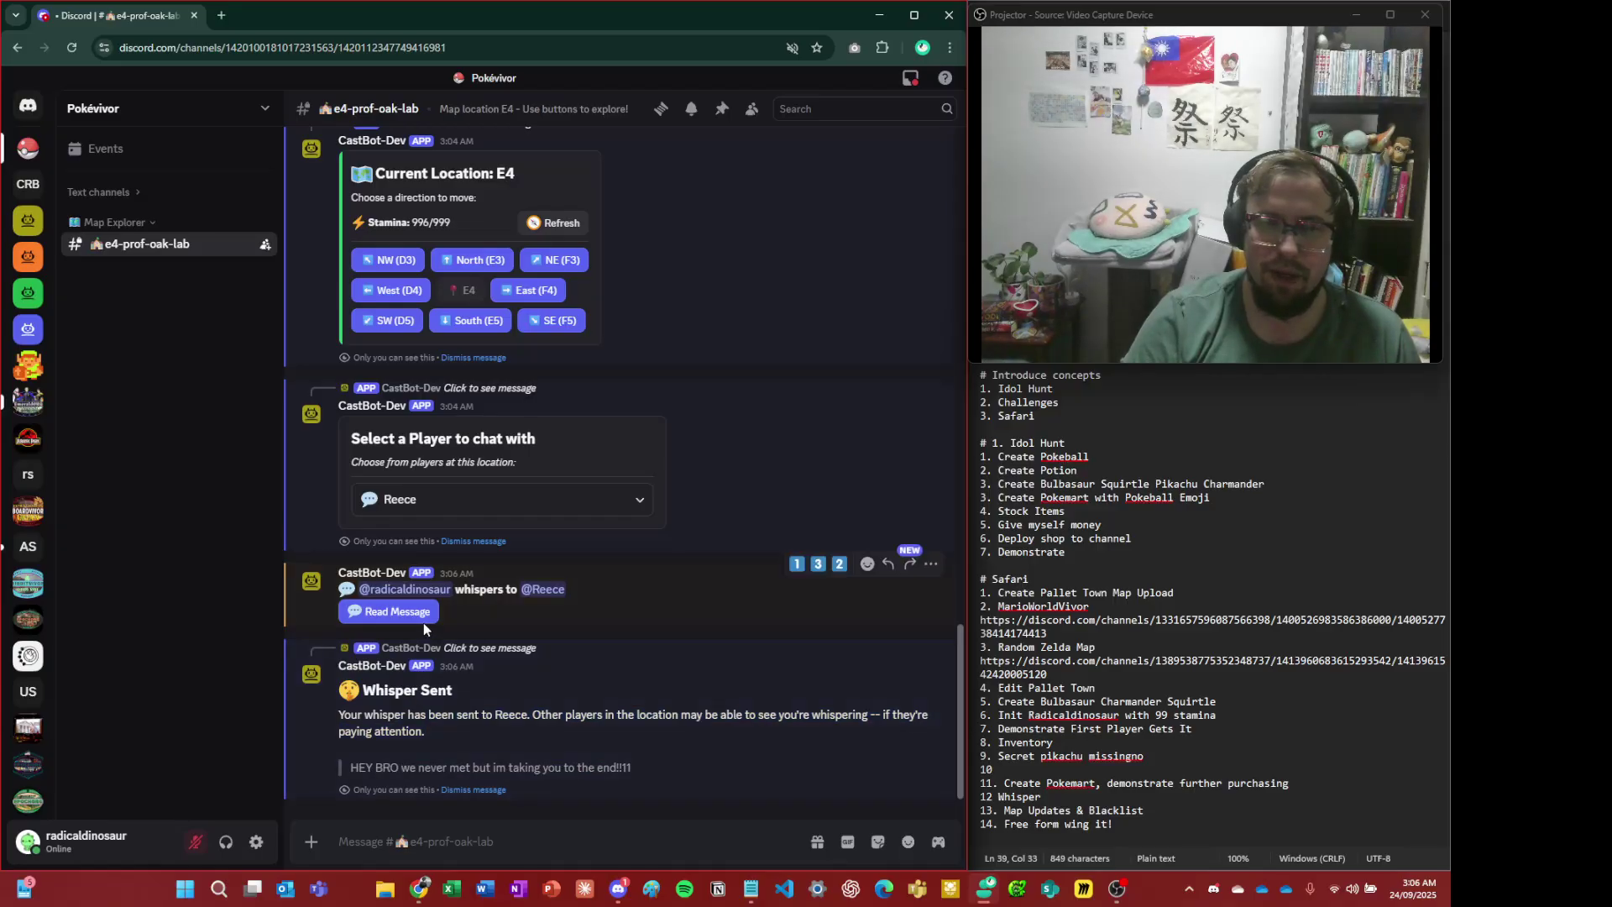
left_click(499, 794)
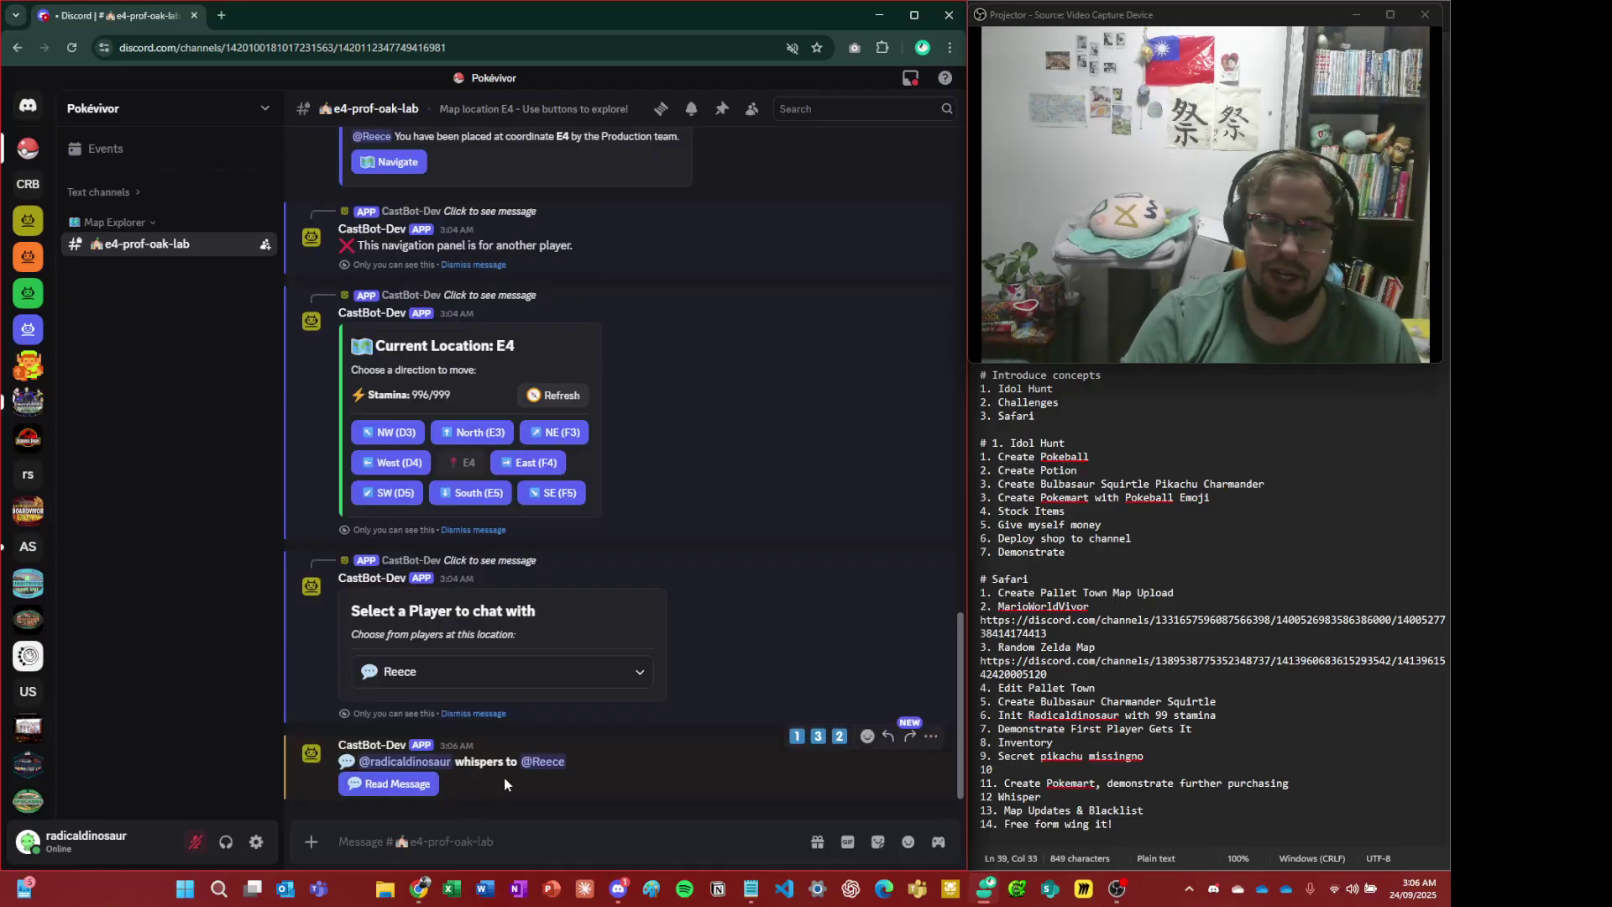
left_click(565, 762)
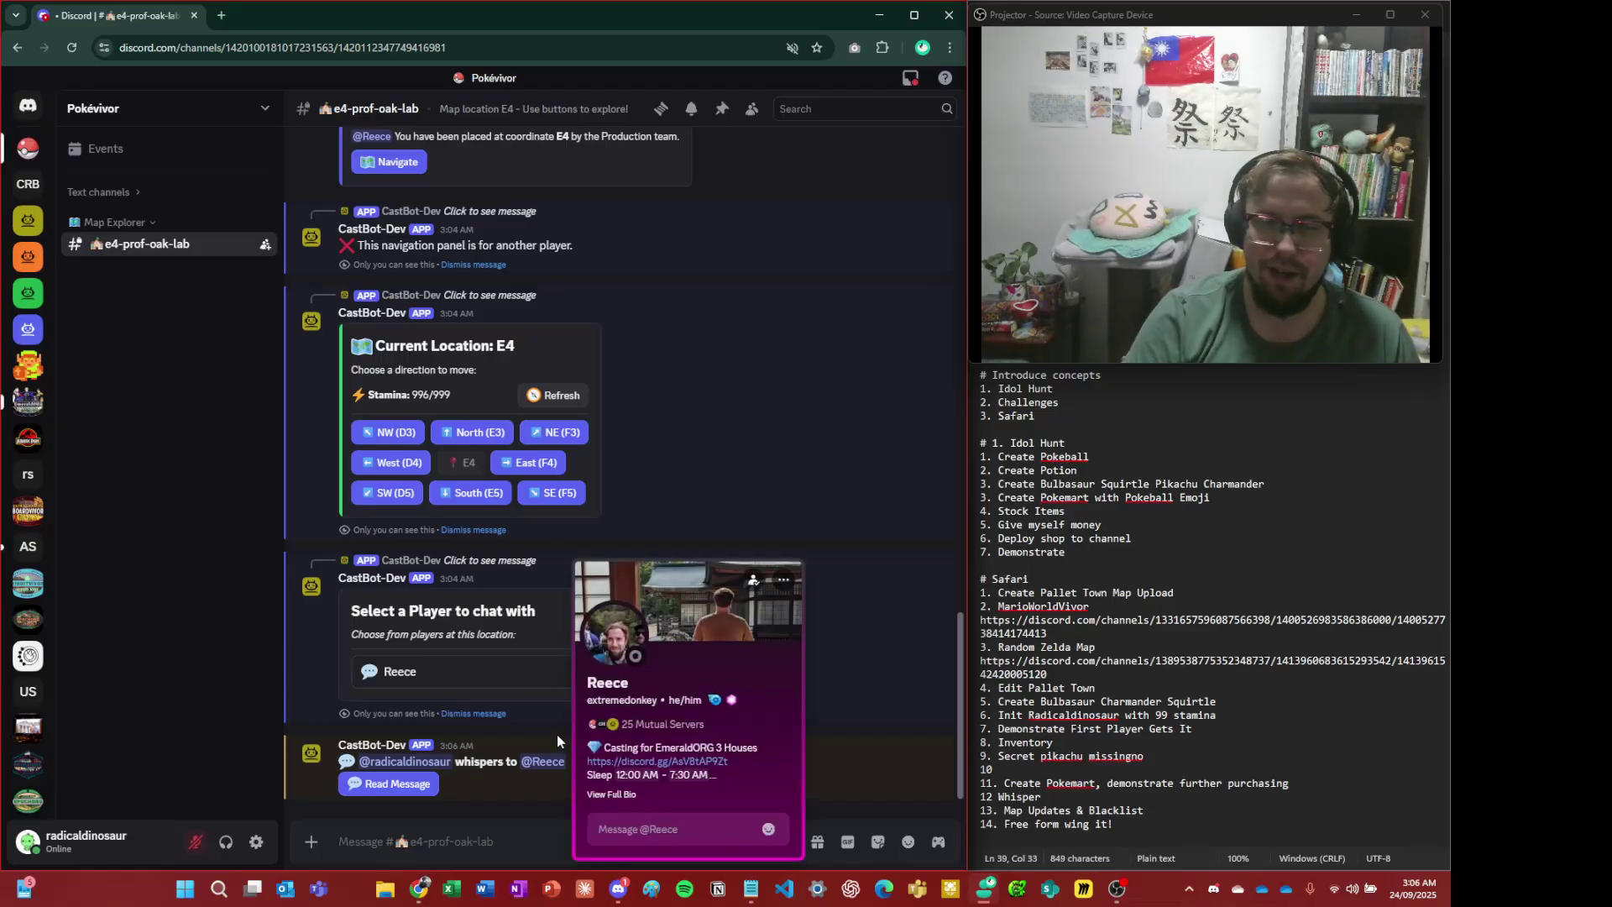
- Close the recipient's profile card popout
left_click(556, 743)
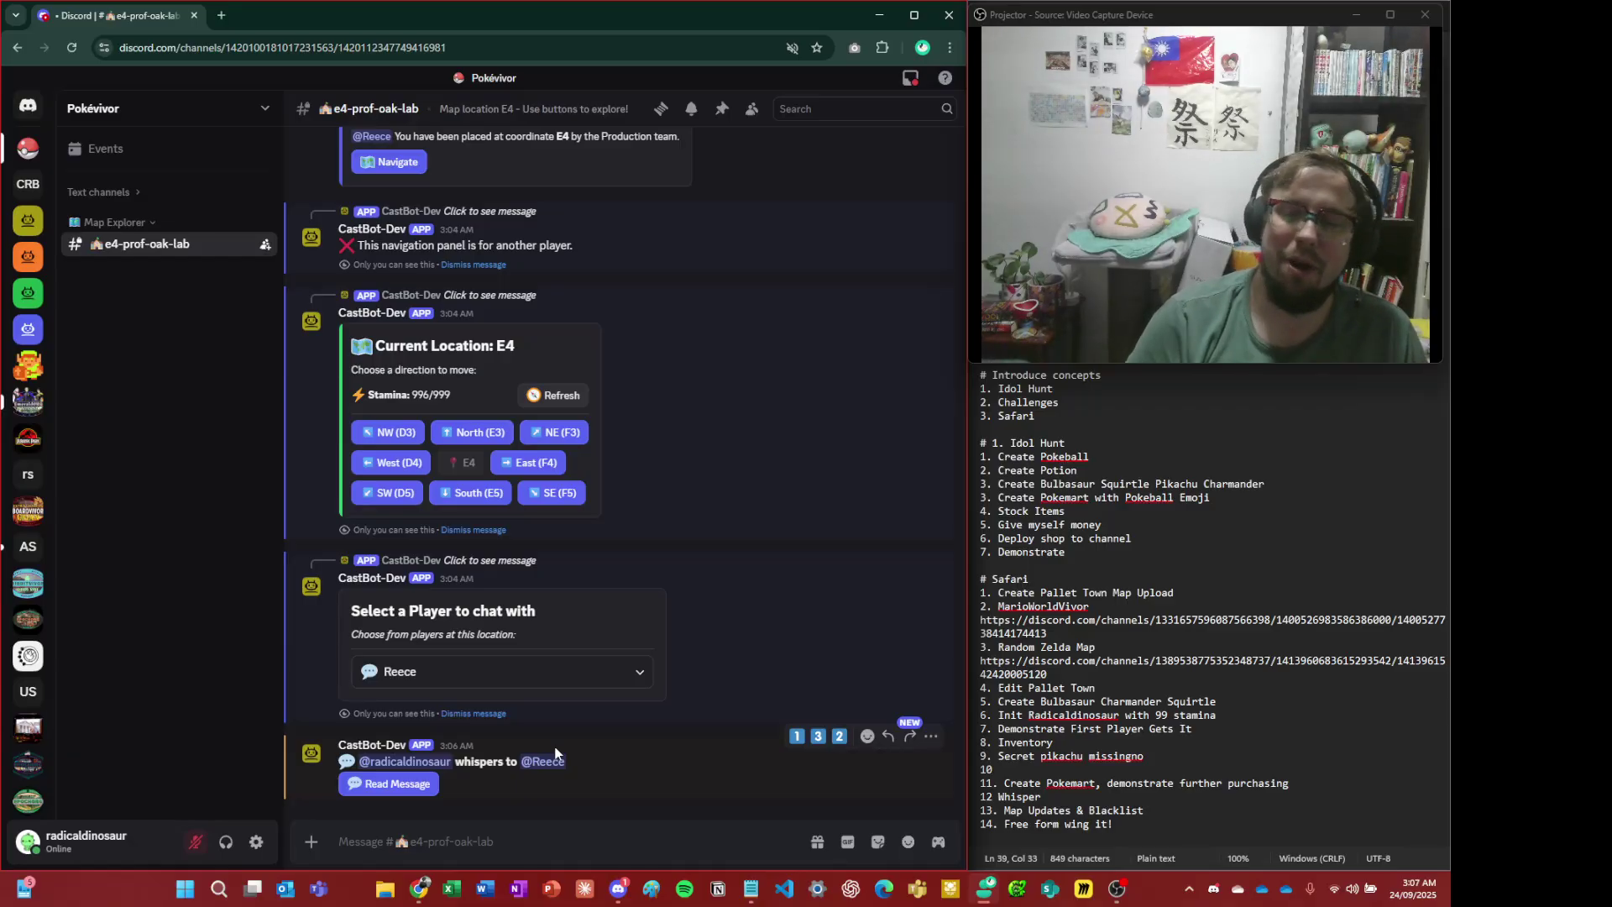
- As the receiving player, open the incoming whisper with Read Message
key("alt+Tab")
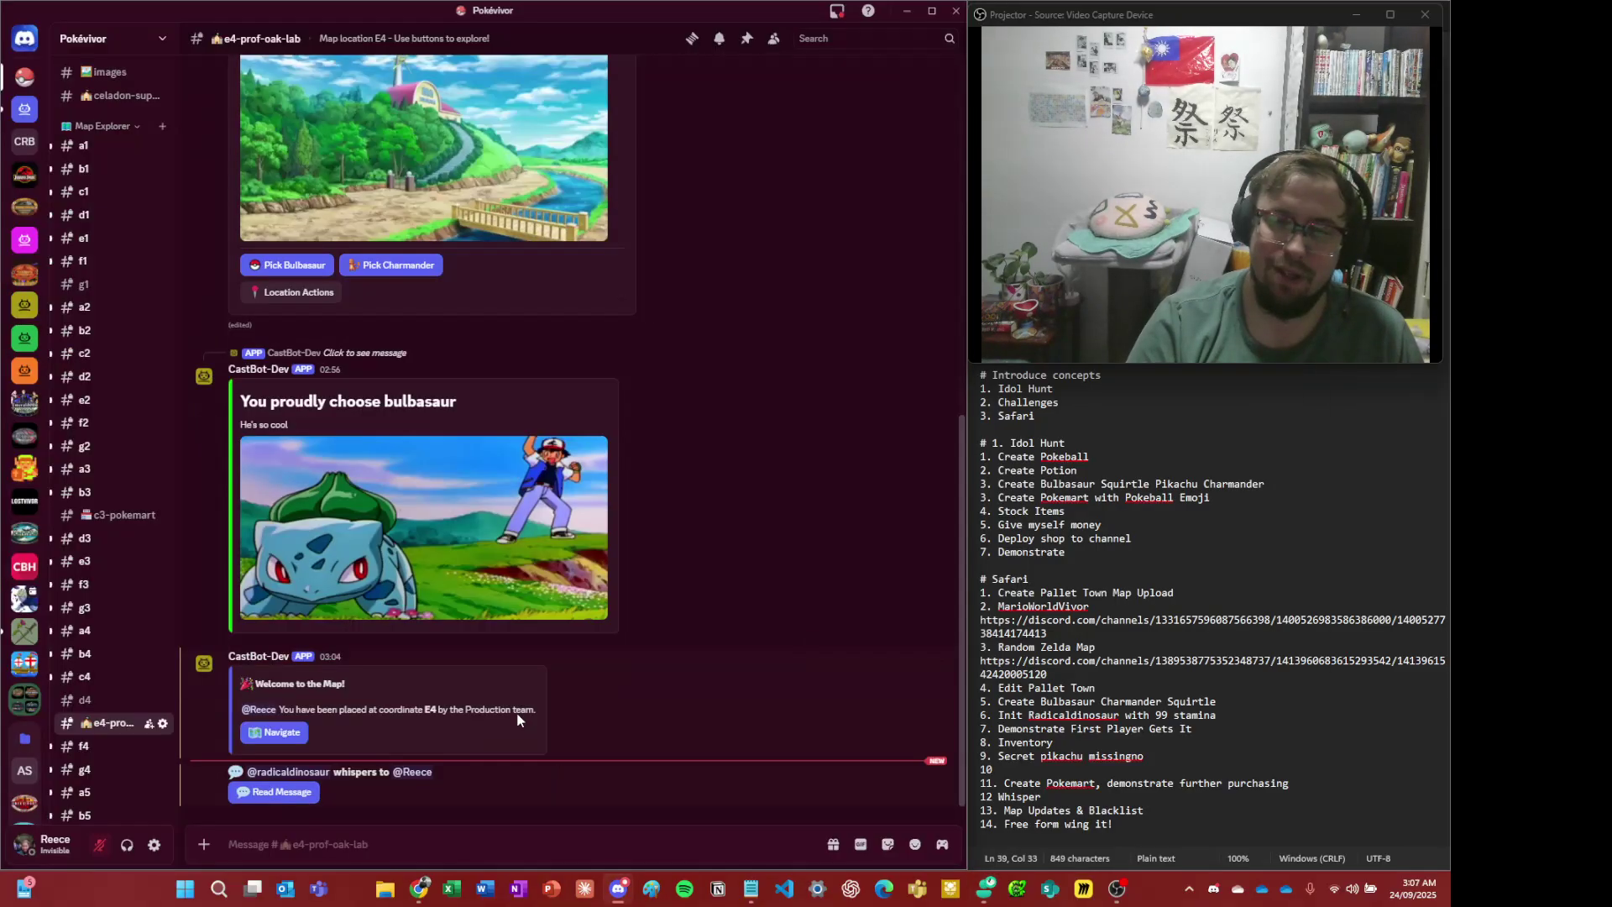
key("alt+Tab")
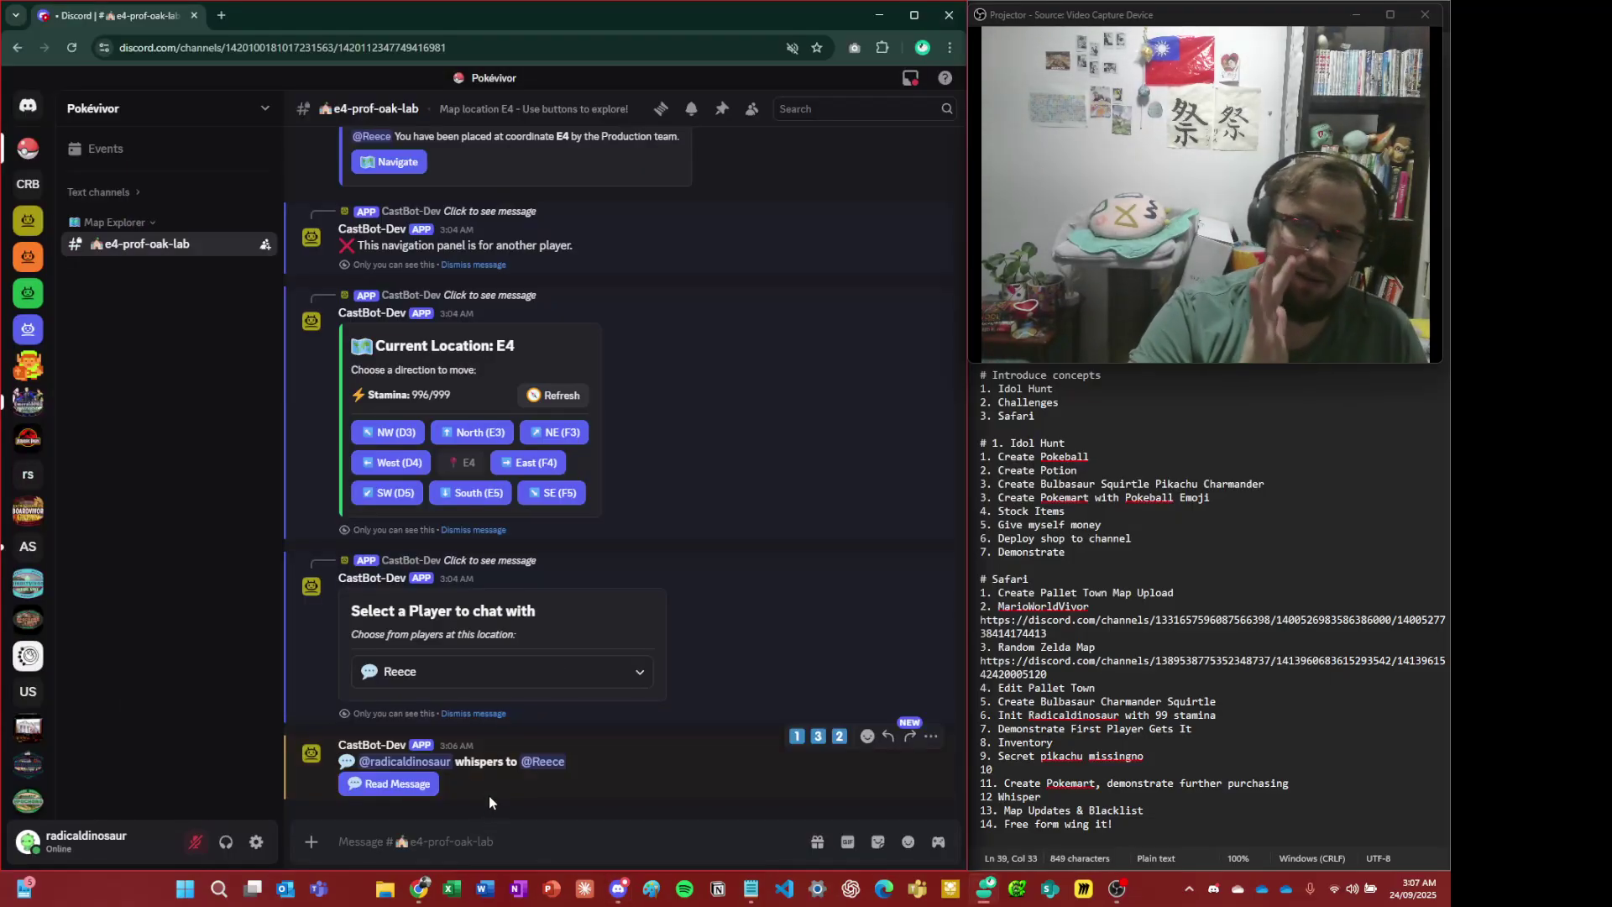
key("alt+Tab")
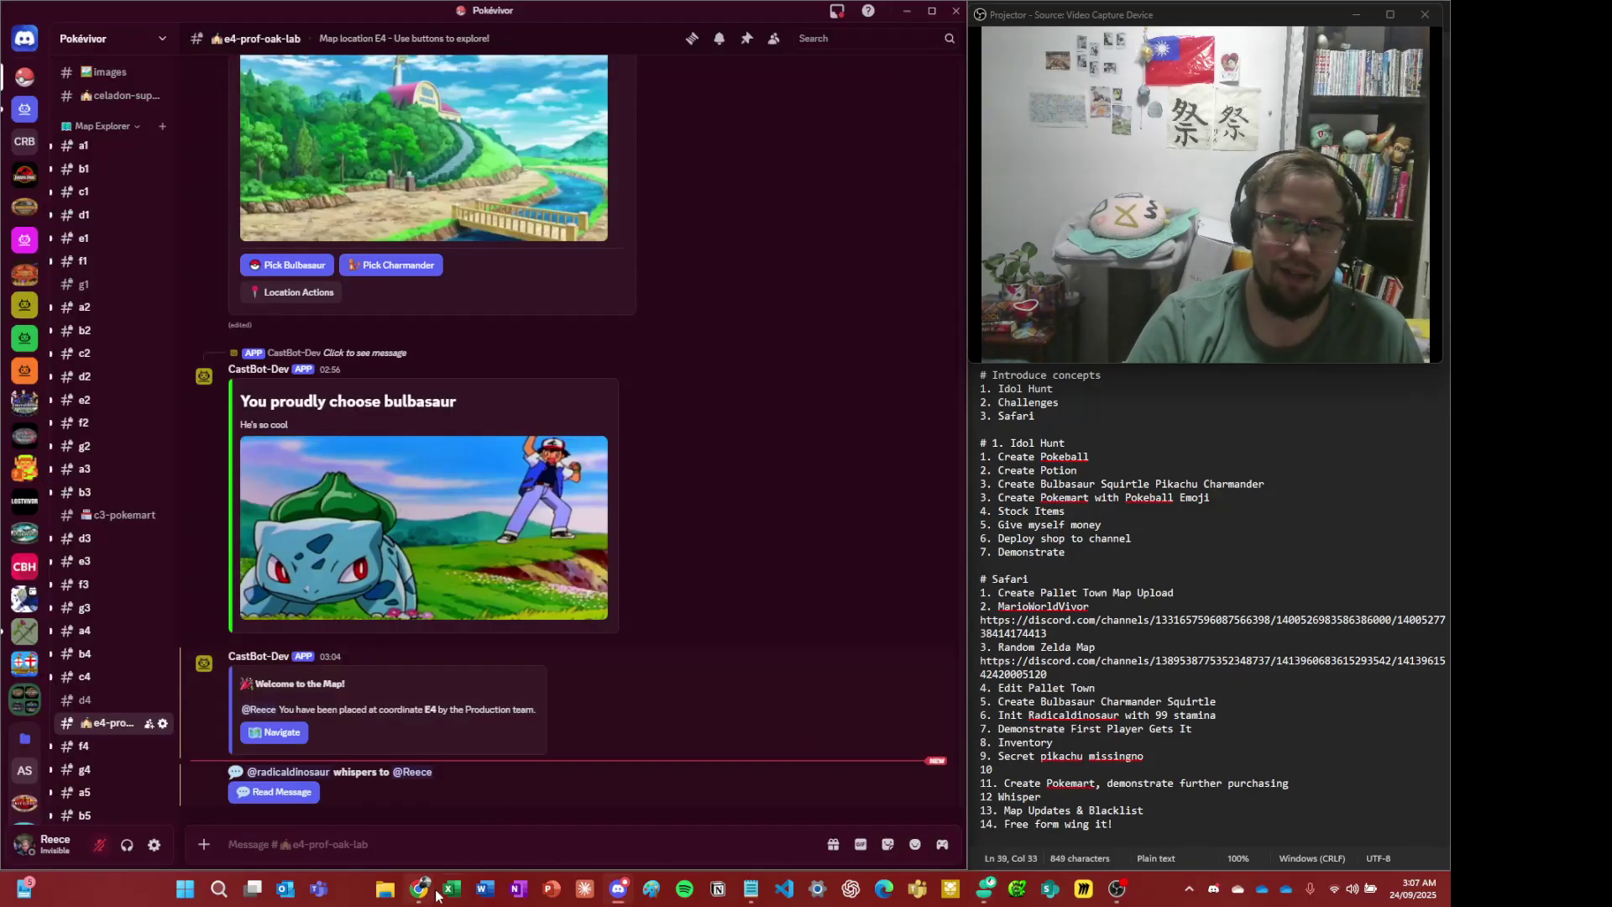
left_click(274, 792)
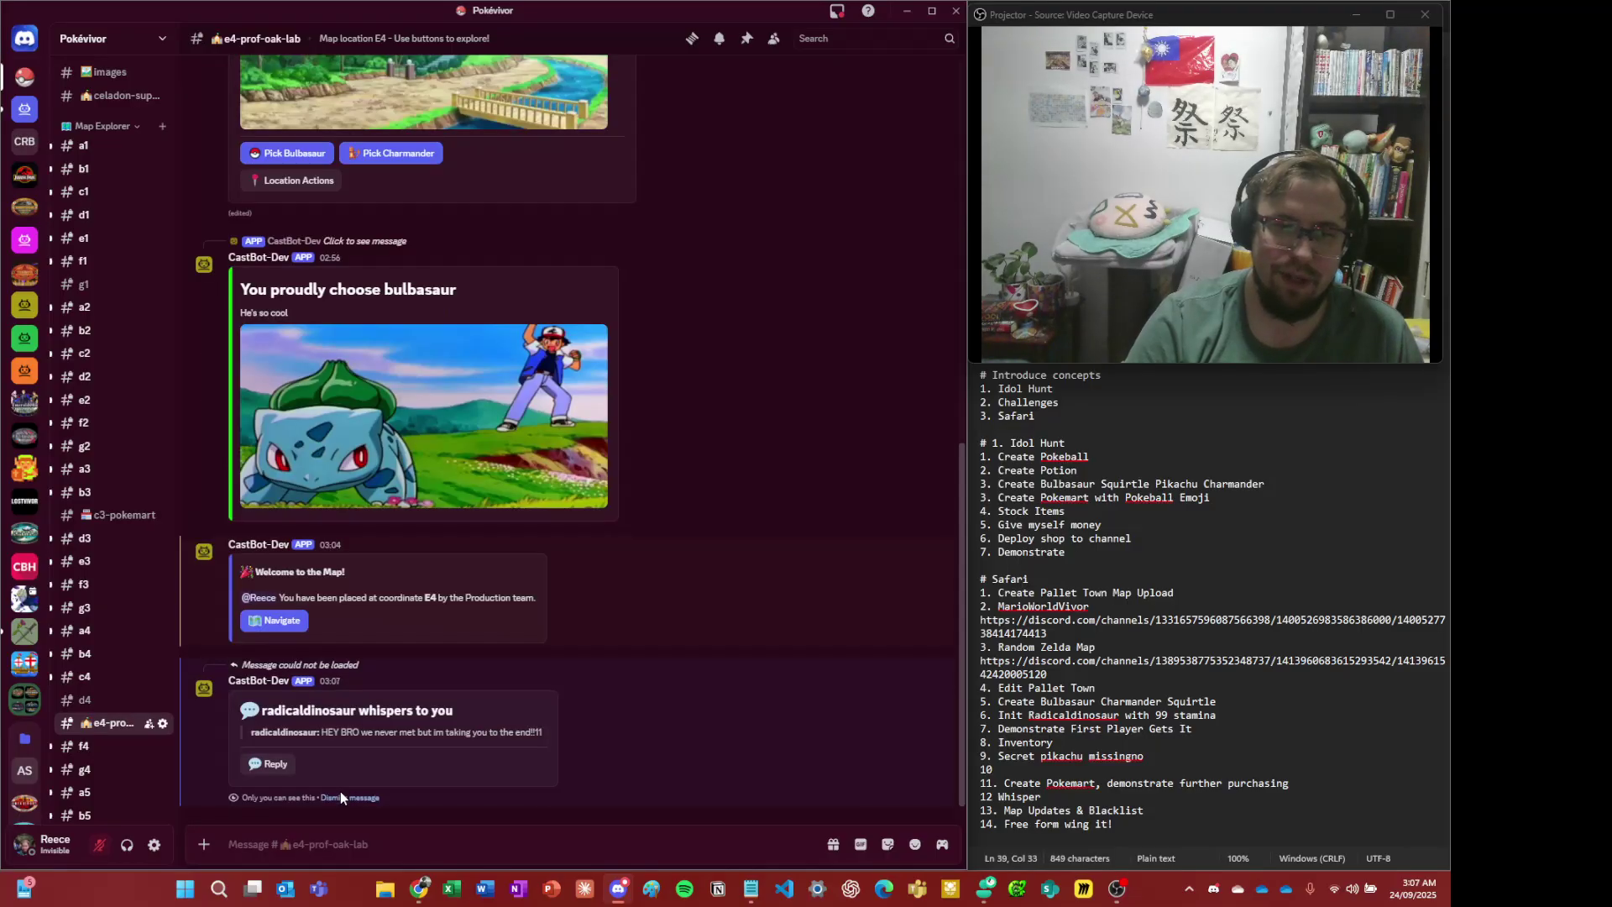
- Clear the sender's three old bot panels, then open the reply form as the receiver
key("alt+Tab")
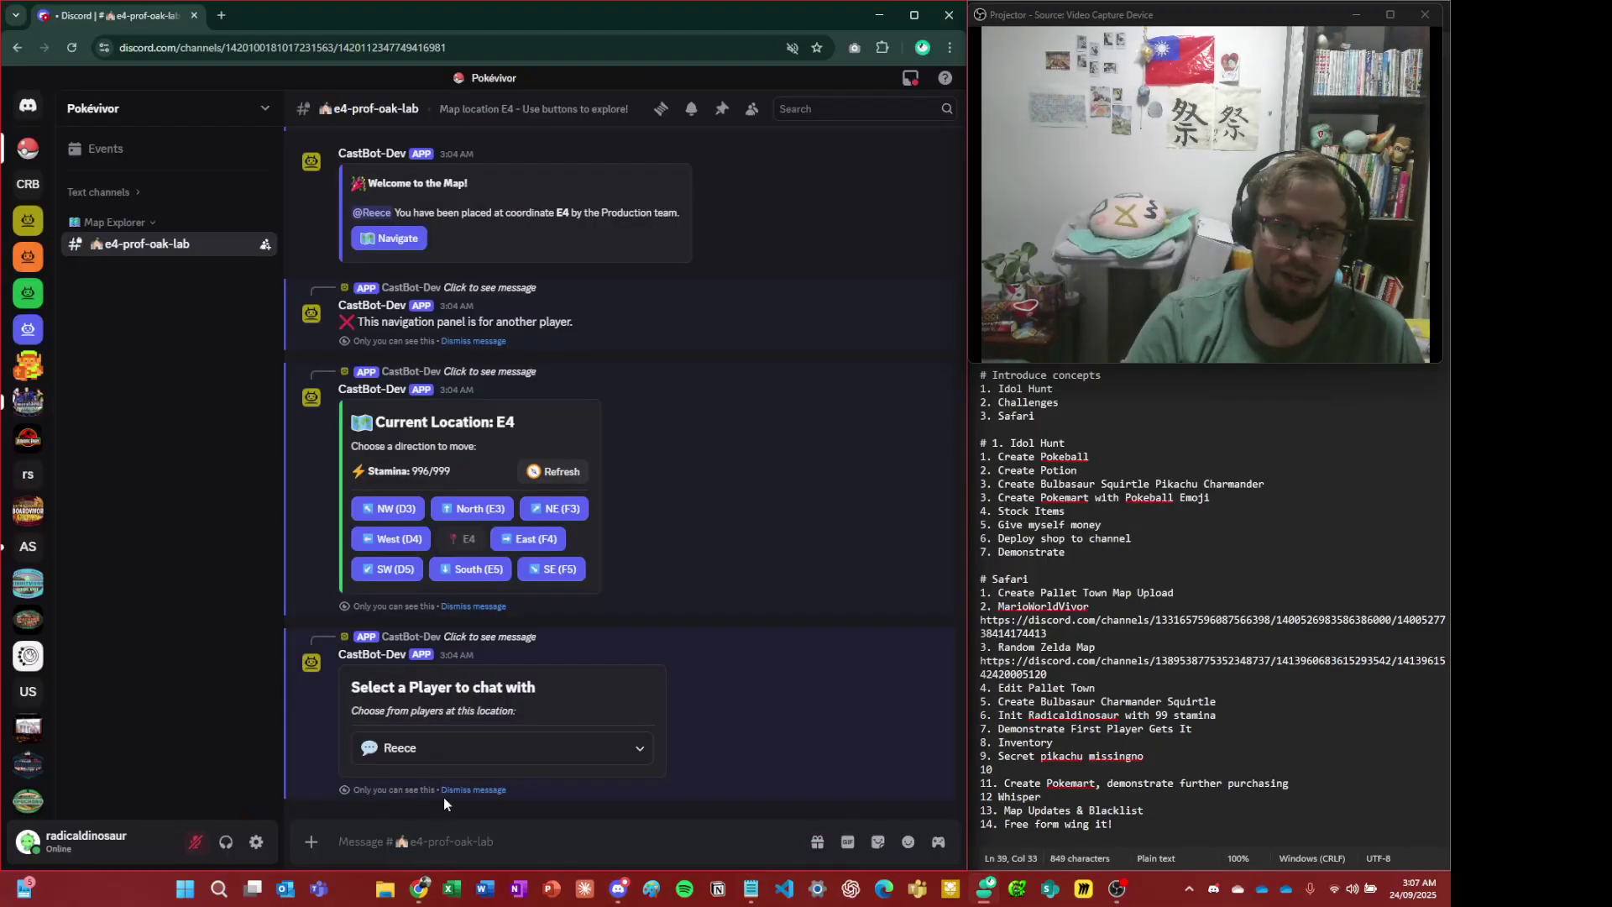
left_click(501, 789)
left_click(490, 789)
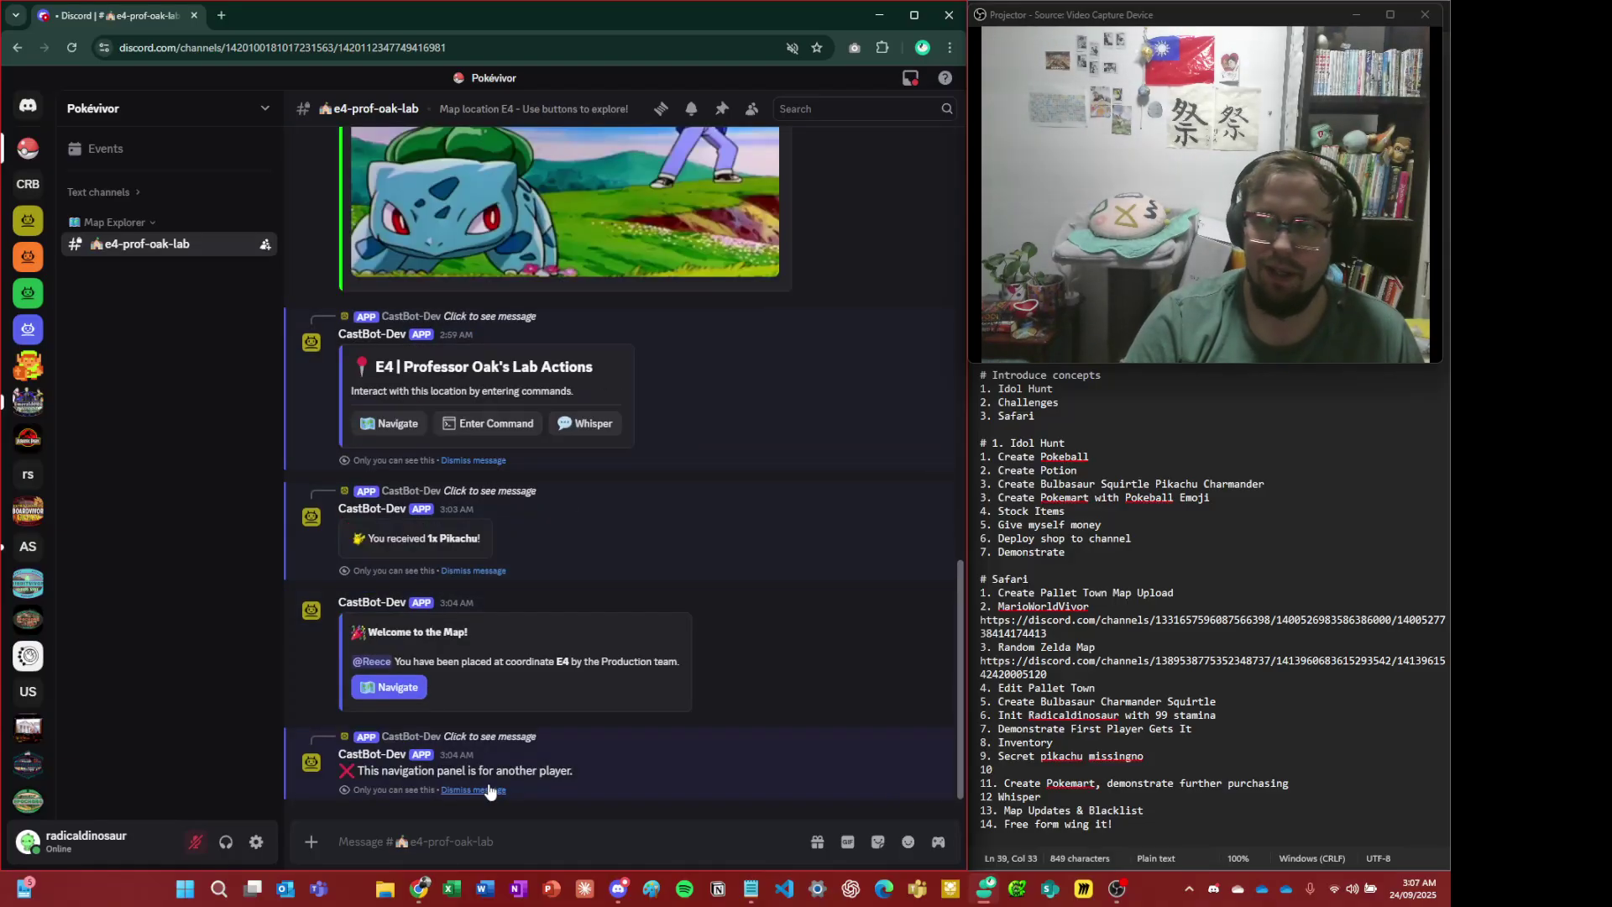
left_click(490, 789)
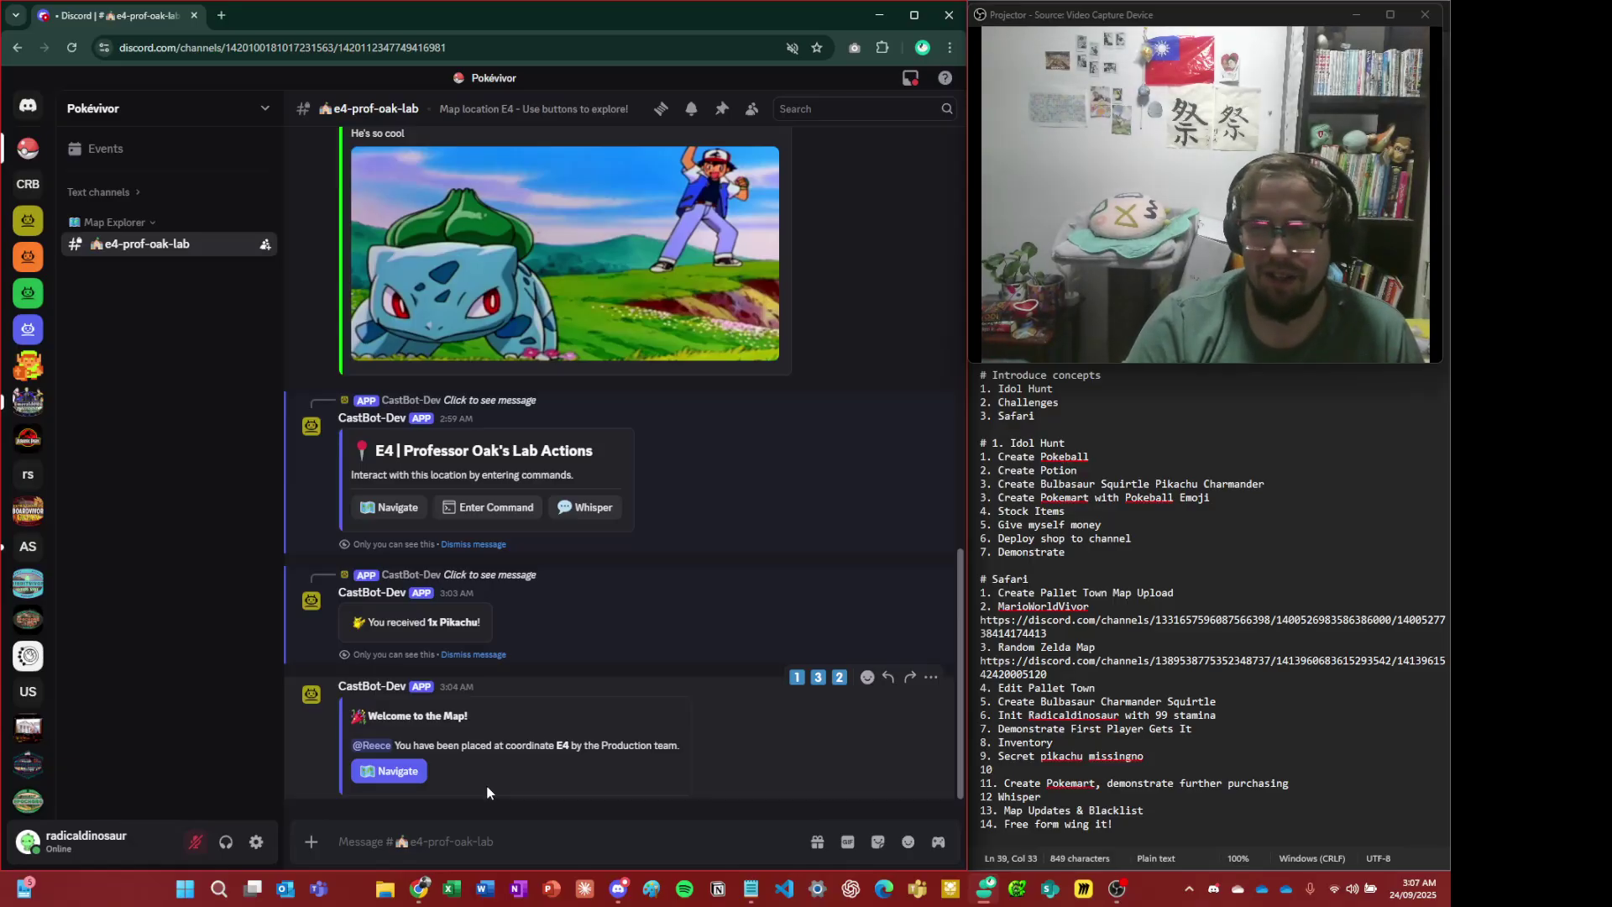
key("alt+Tab")
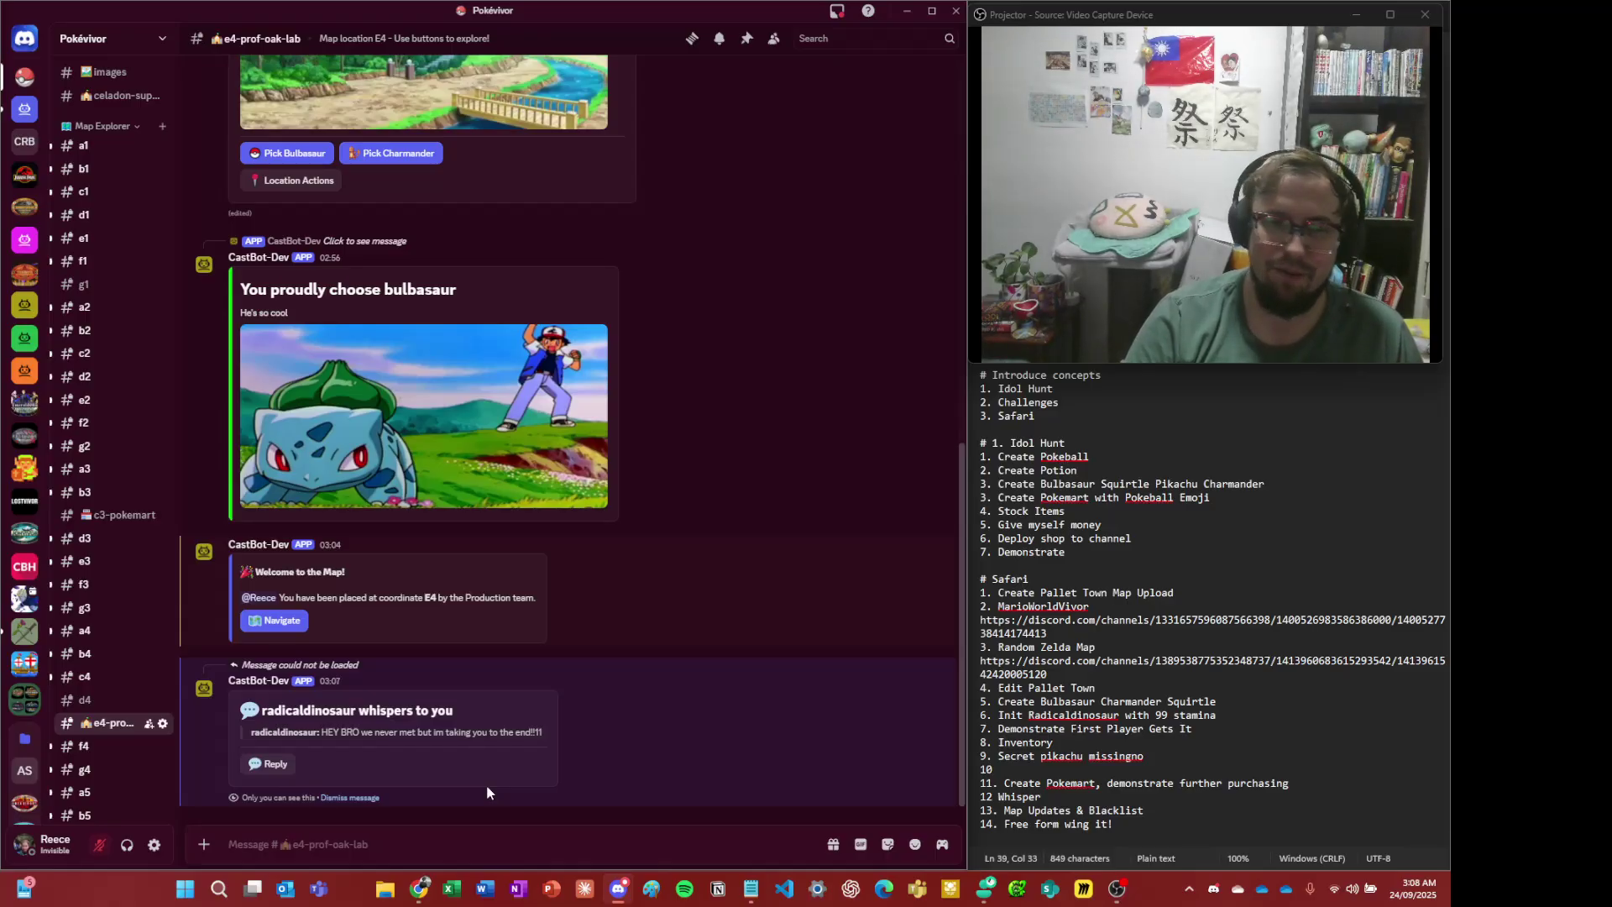
left_click(270, 764)
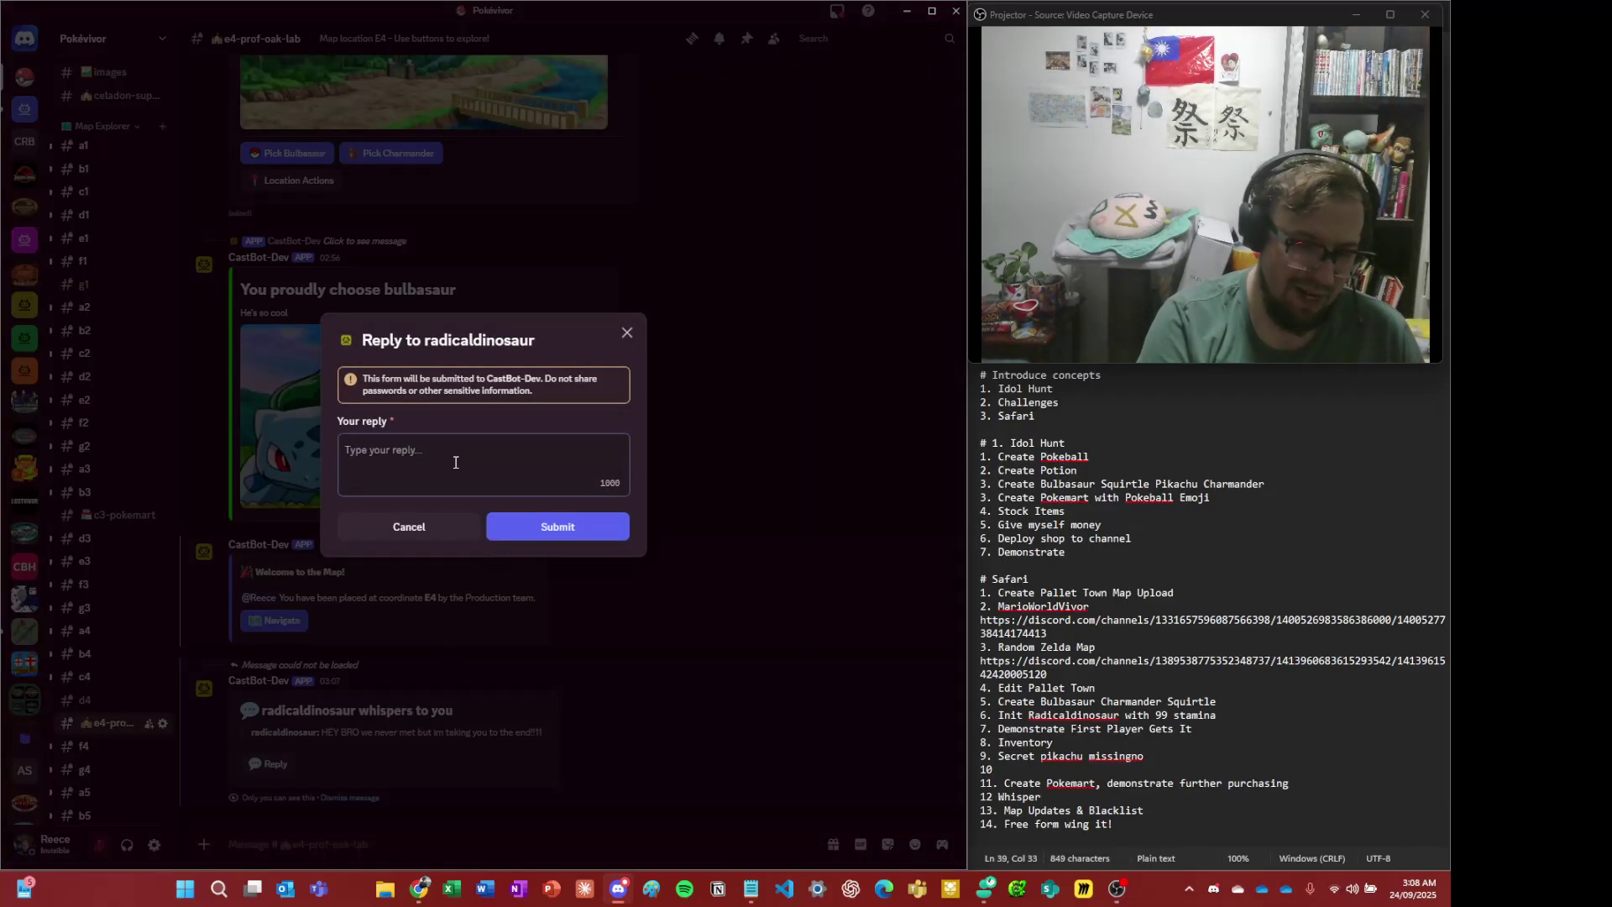
- Reply 'yeah f2 deal bruv' and confirm the notice appears in the sender's window
type("yeah f2 deal b")
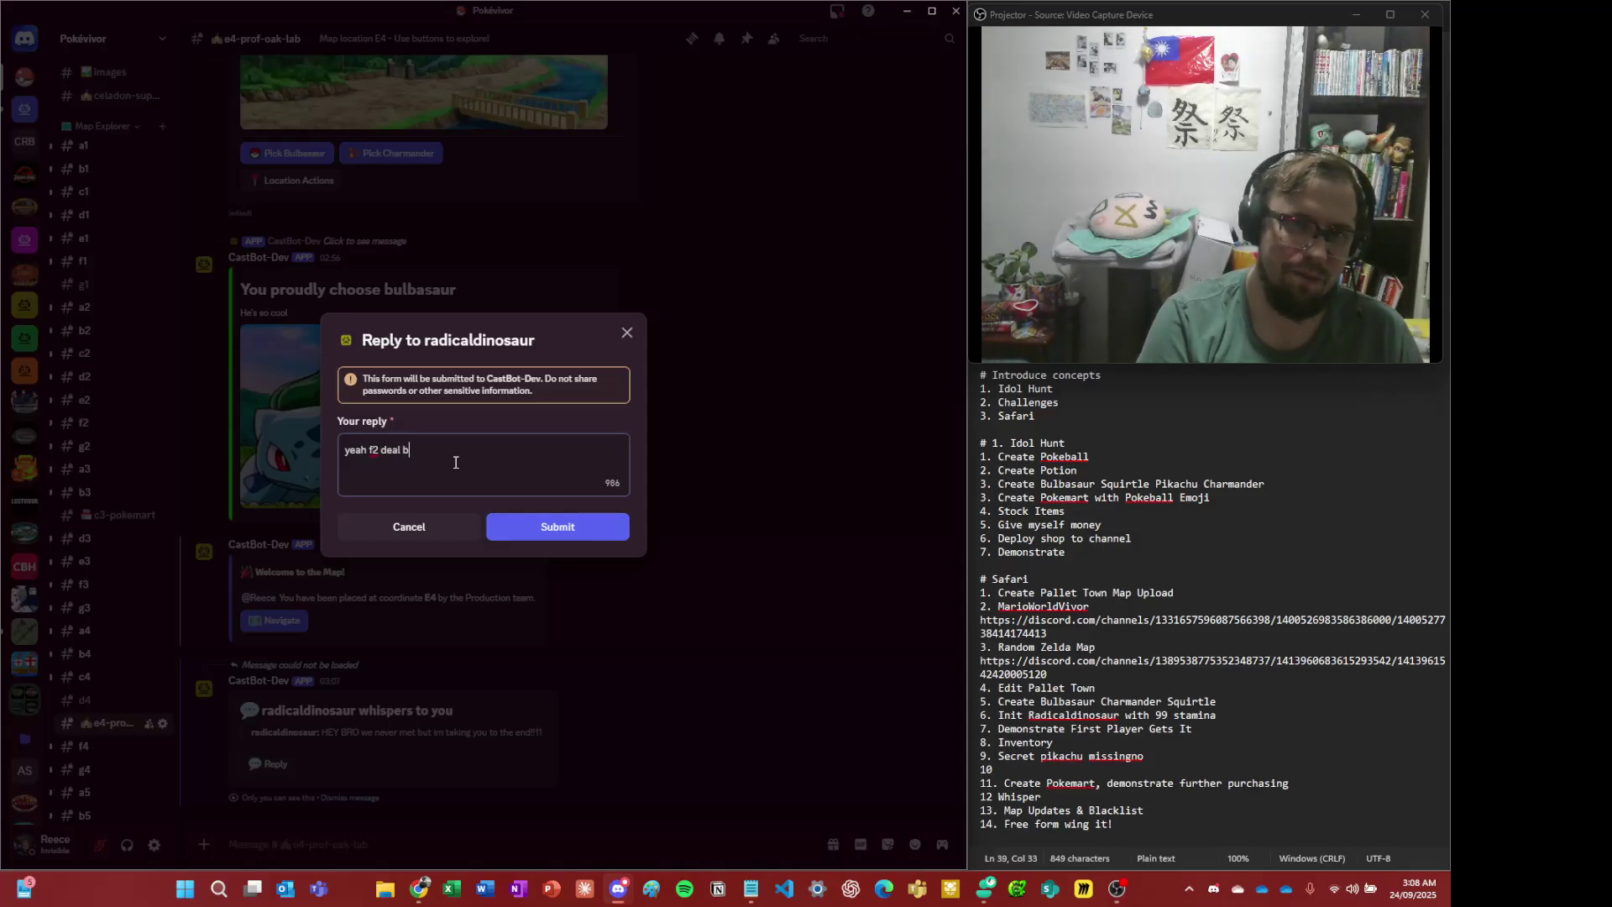
type("ruv")
left_click(571, 526)
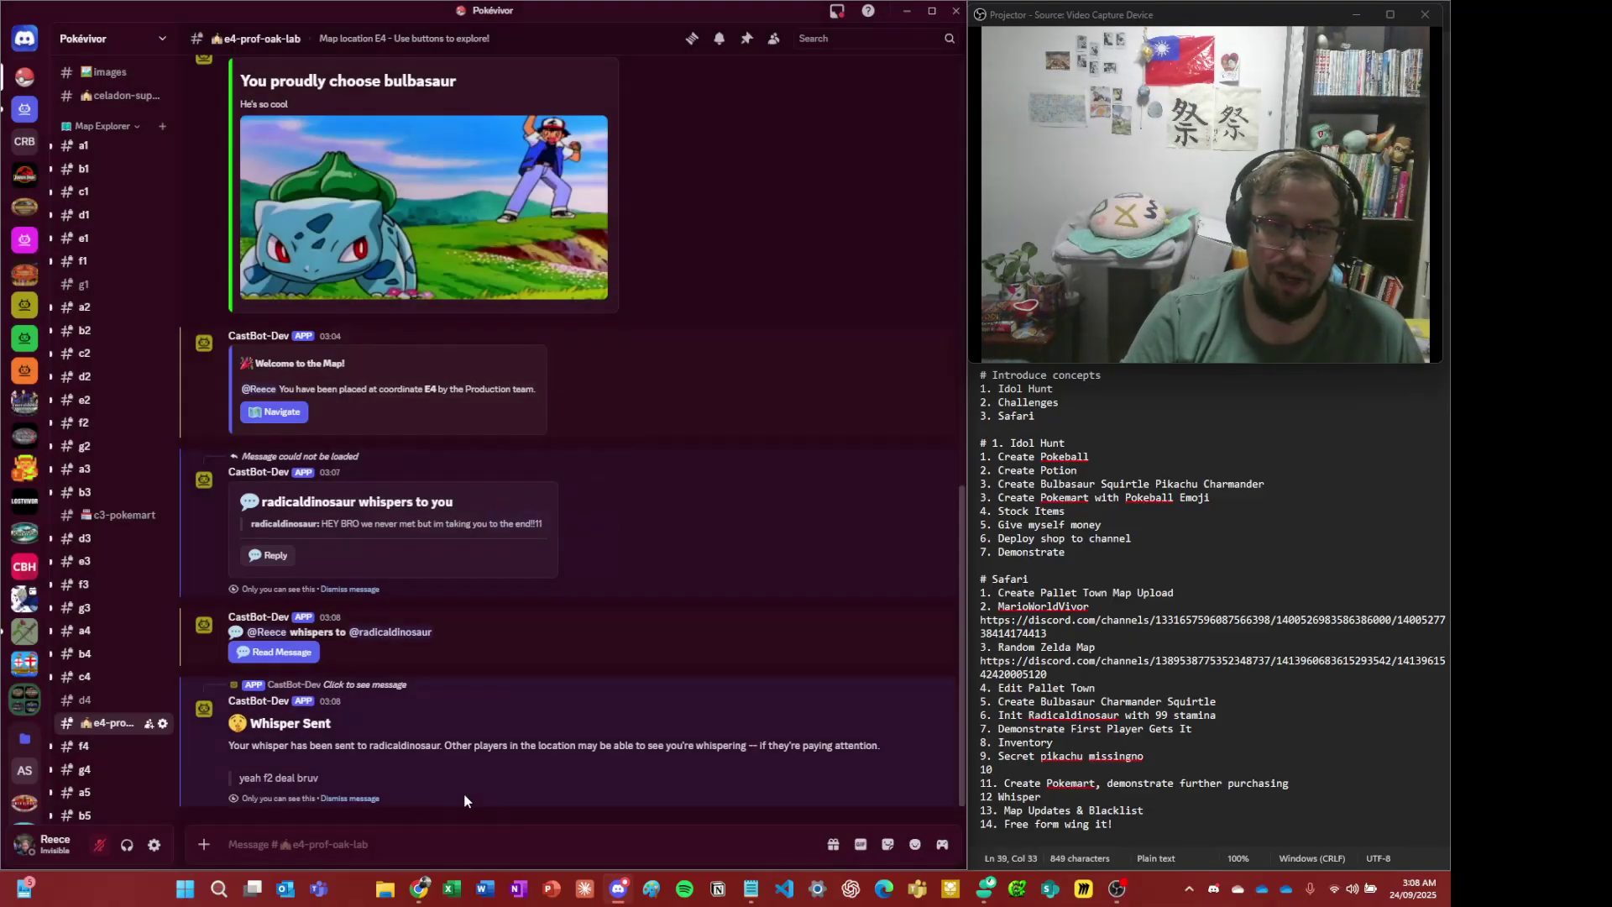
key("alt+Tab")
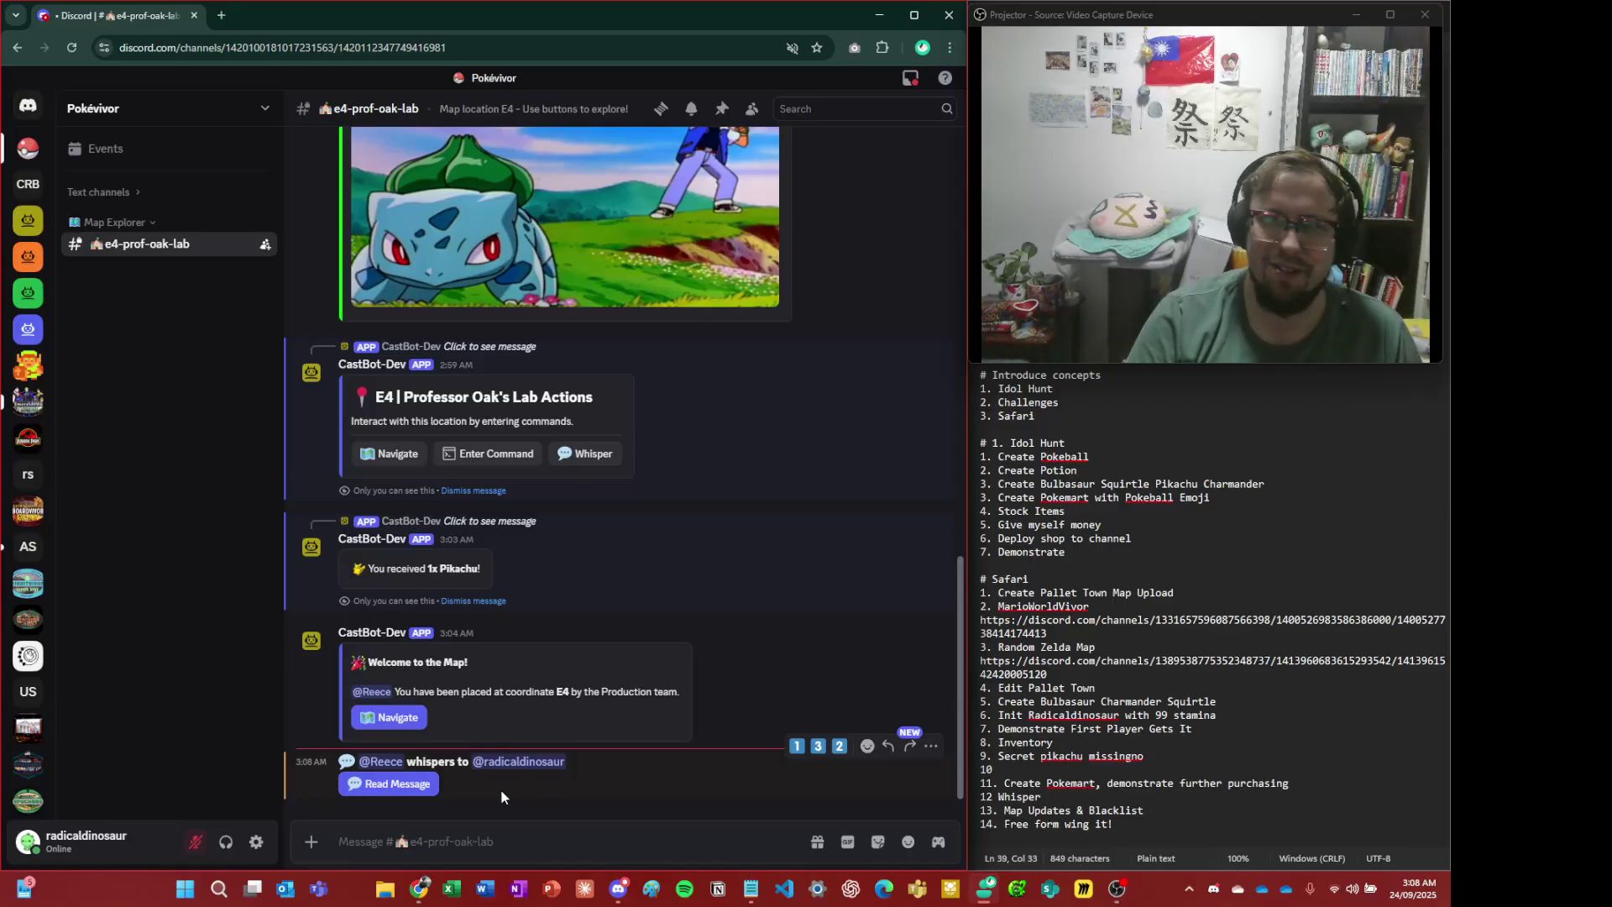
key("alt+Tab")
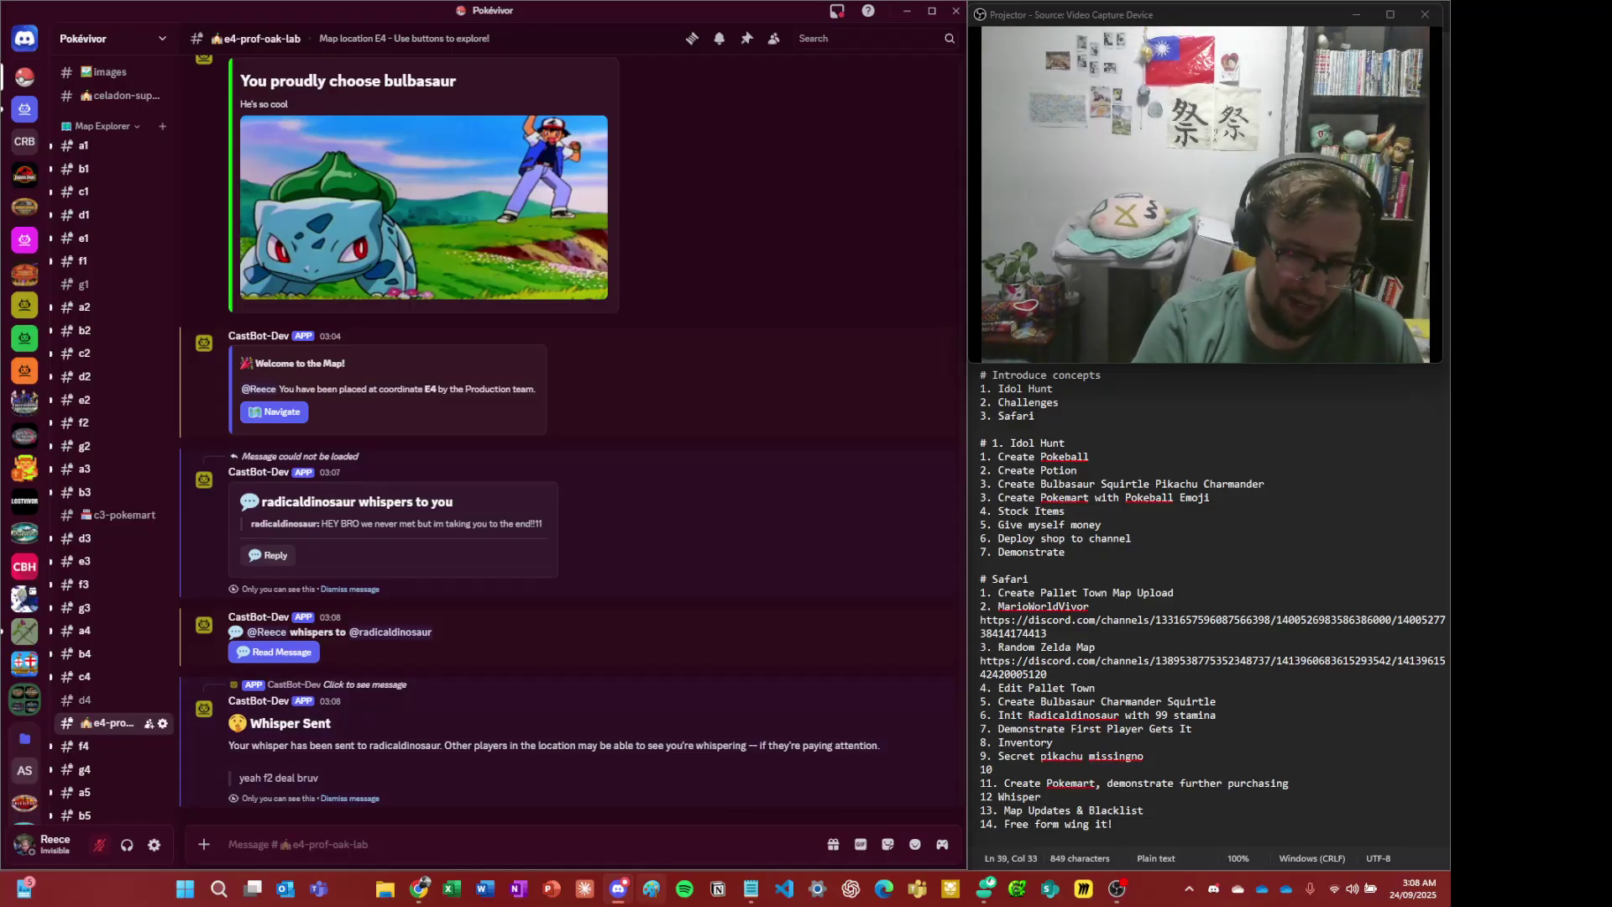
type("/menu")
key("Return")
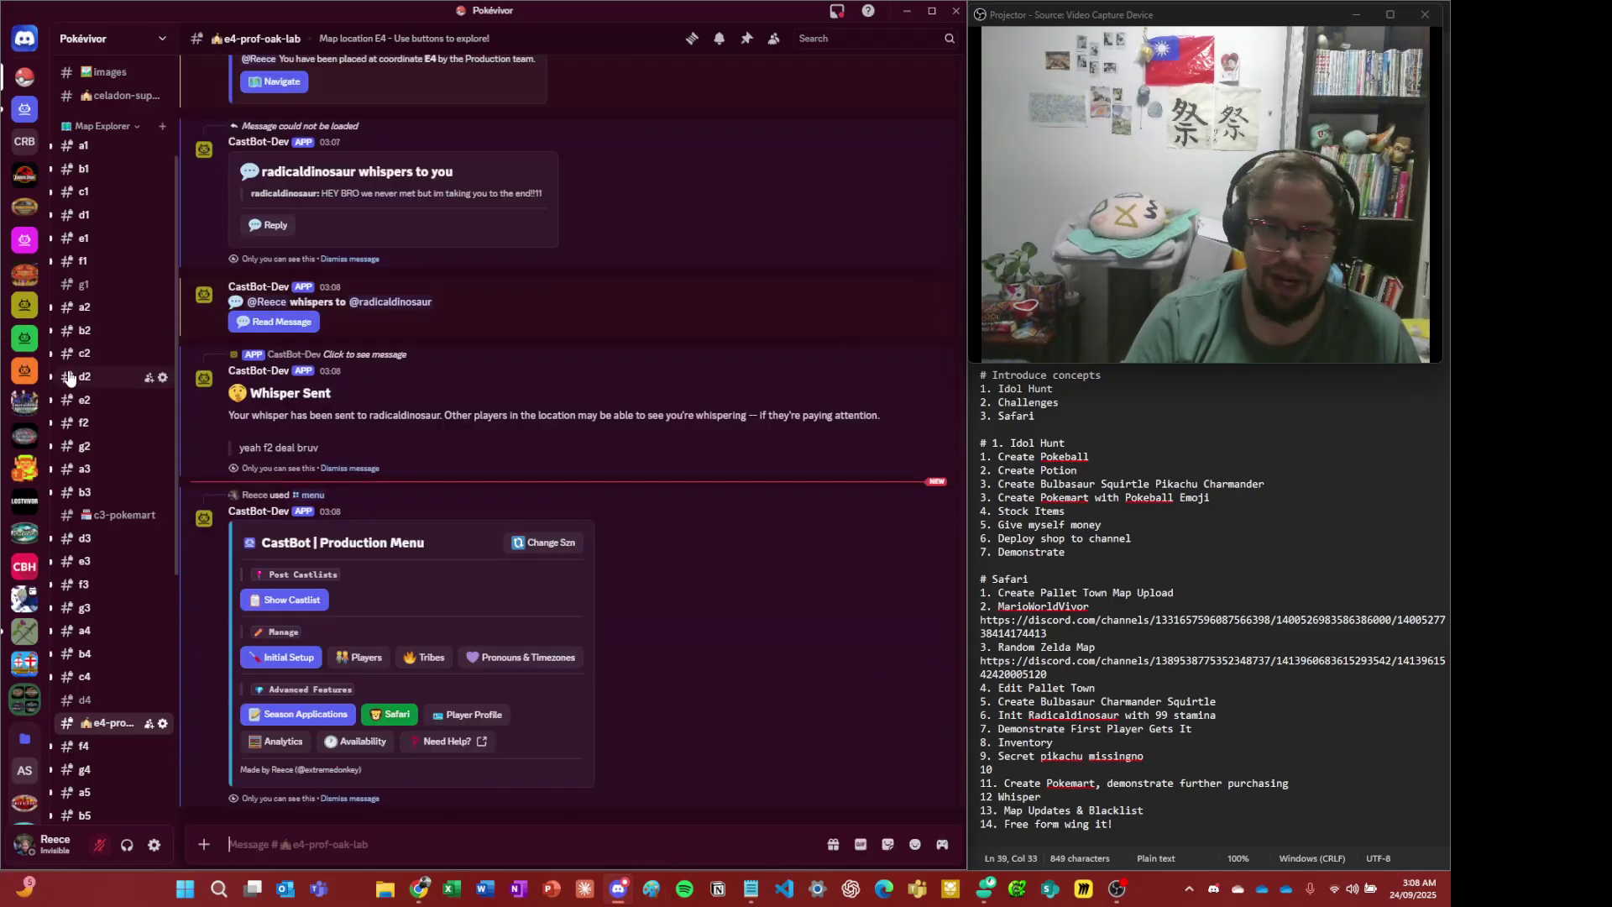
left_click(395, 715)
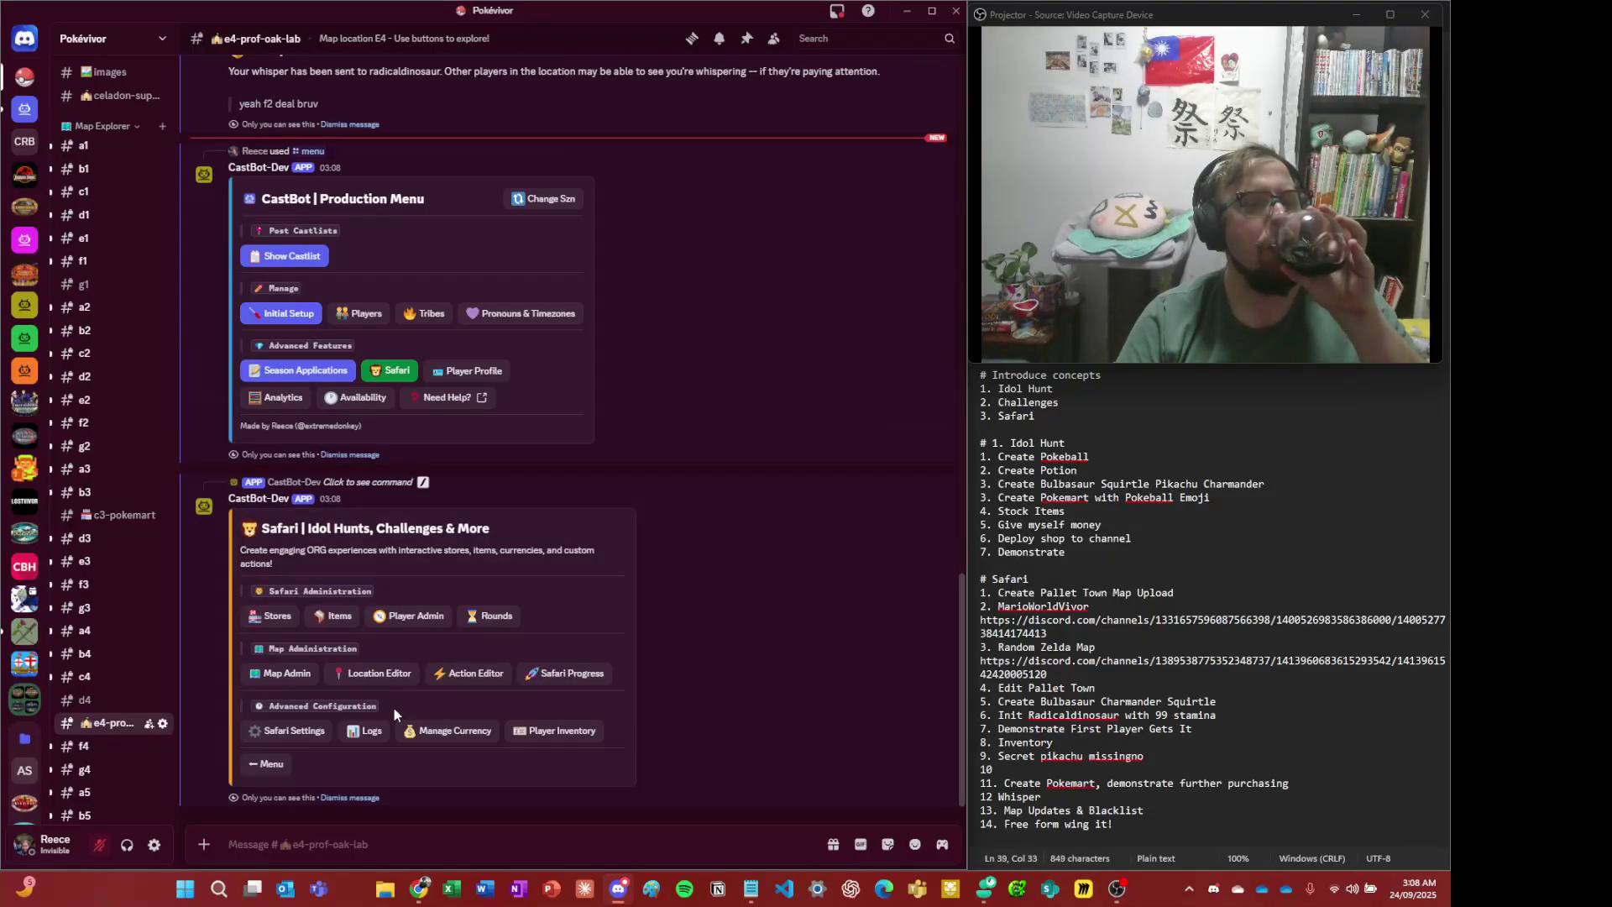
left_click(493, 620)
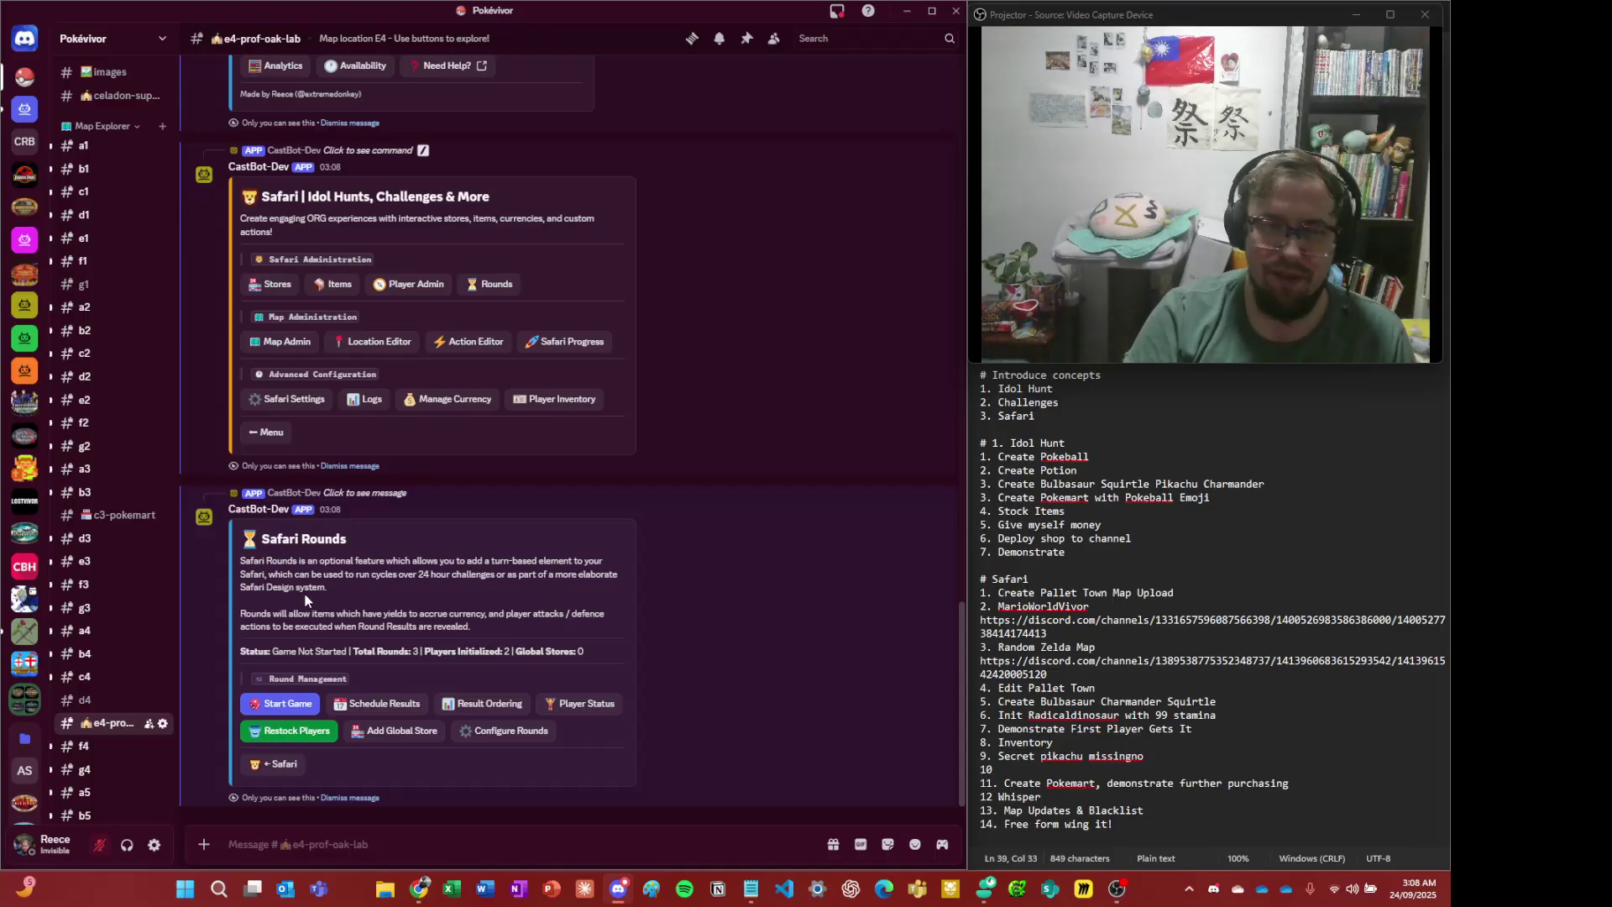
left_click_drag(324, 558, 369, 618)
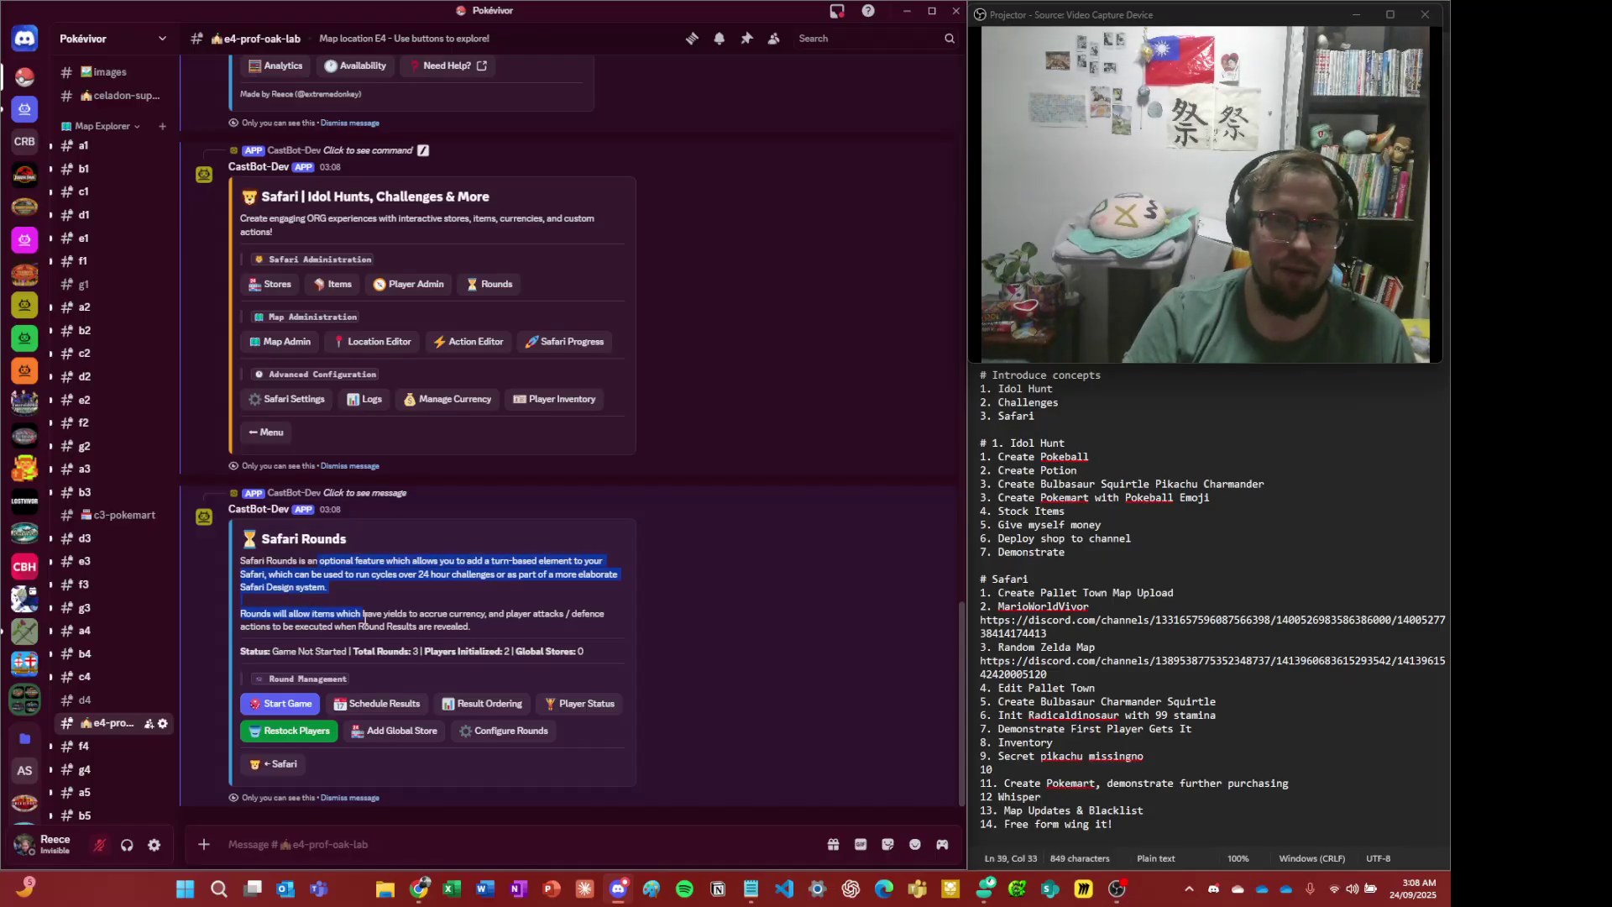
left_click(370, 619)
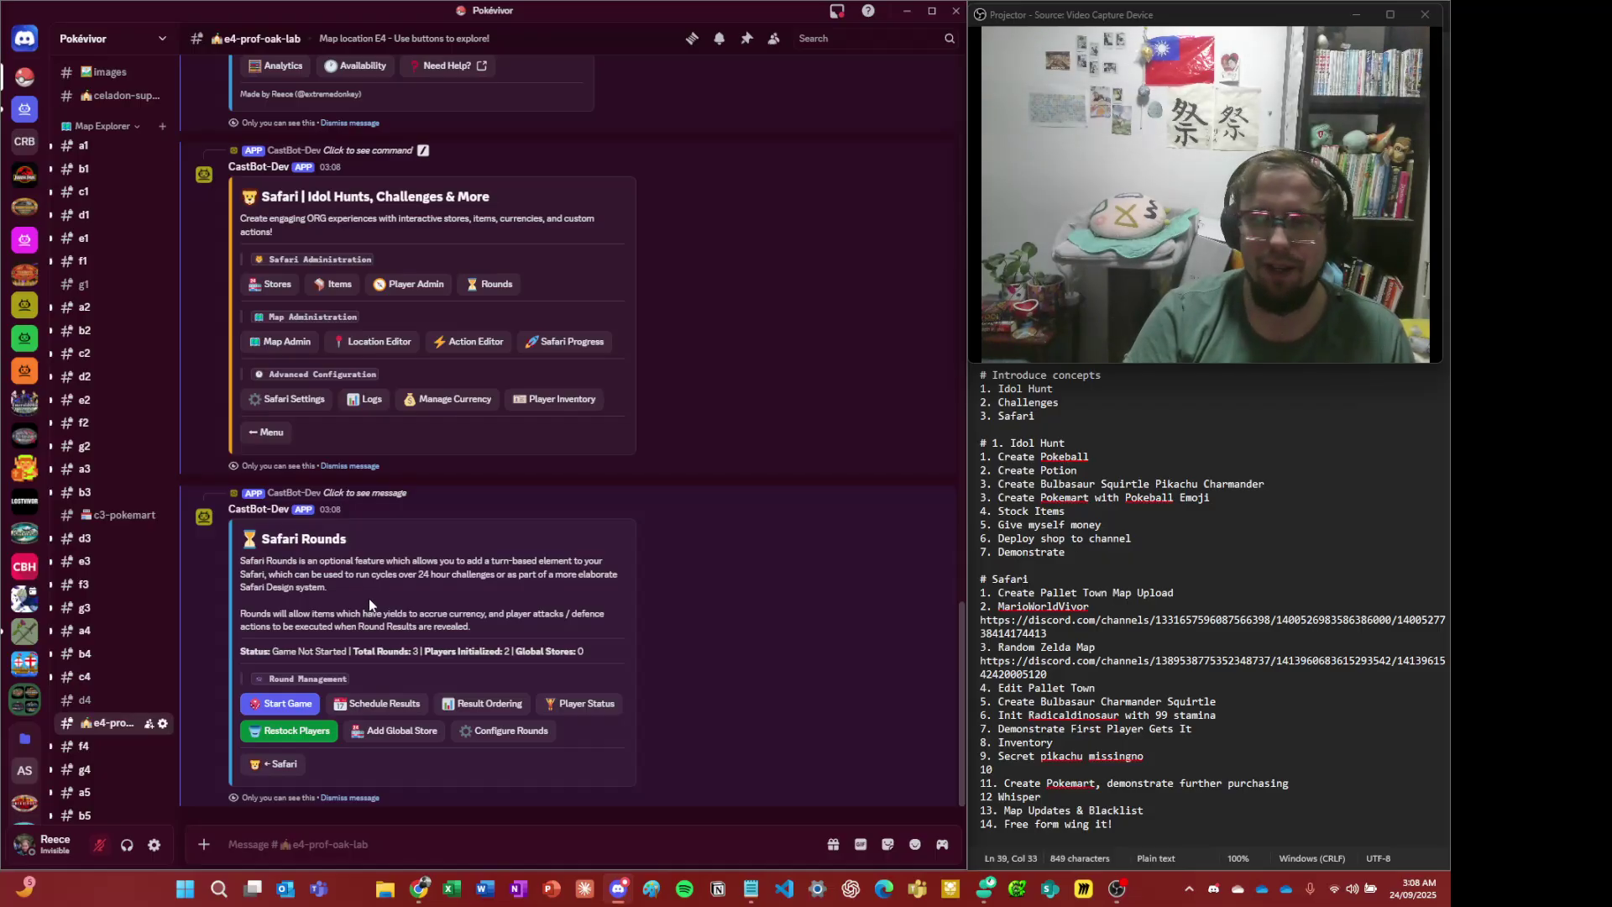
left_click_drag(342, 559, 338, 586)
left_click(301, 599)
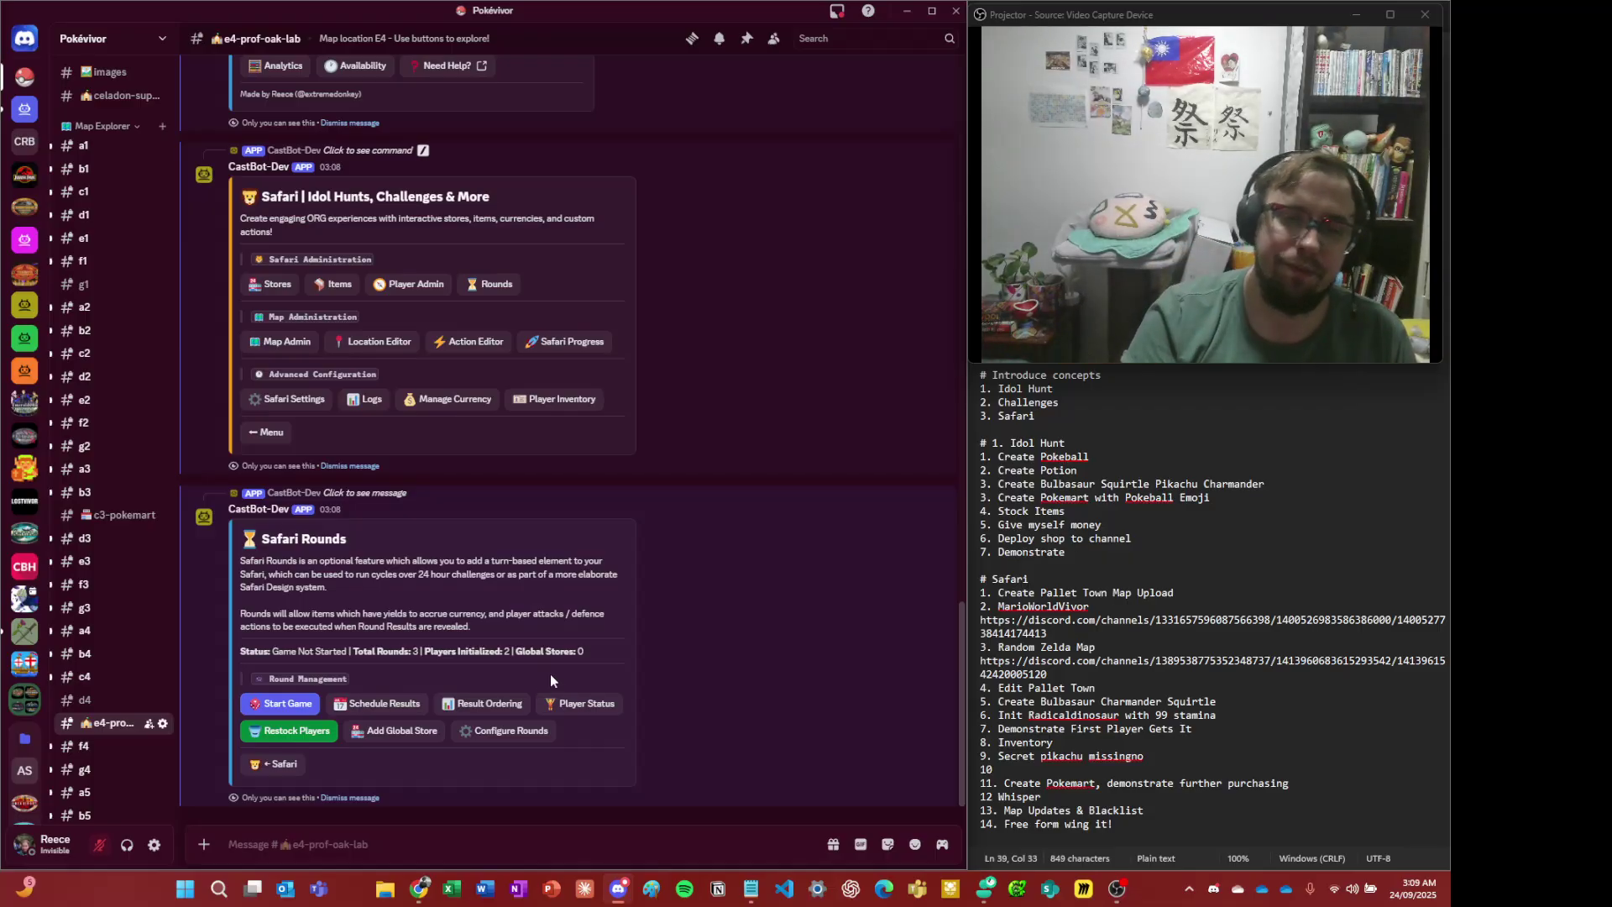
- Leave Safari Rounds for the main Safari menu and open Map Admin
left_click_drag(252, 530, 622, 588)
left_click(396, 567)
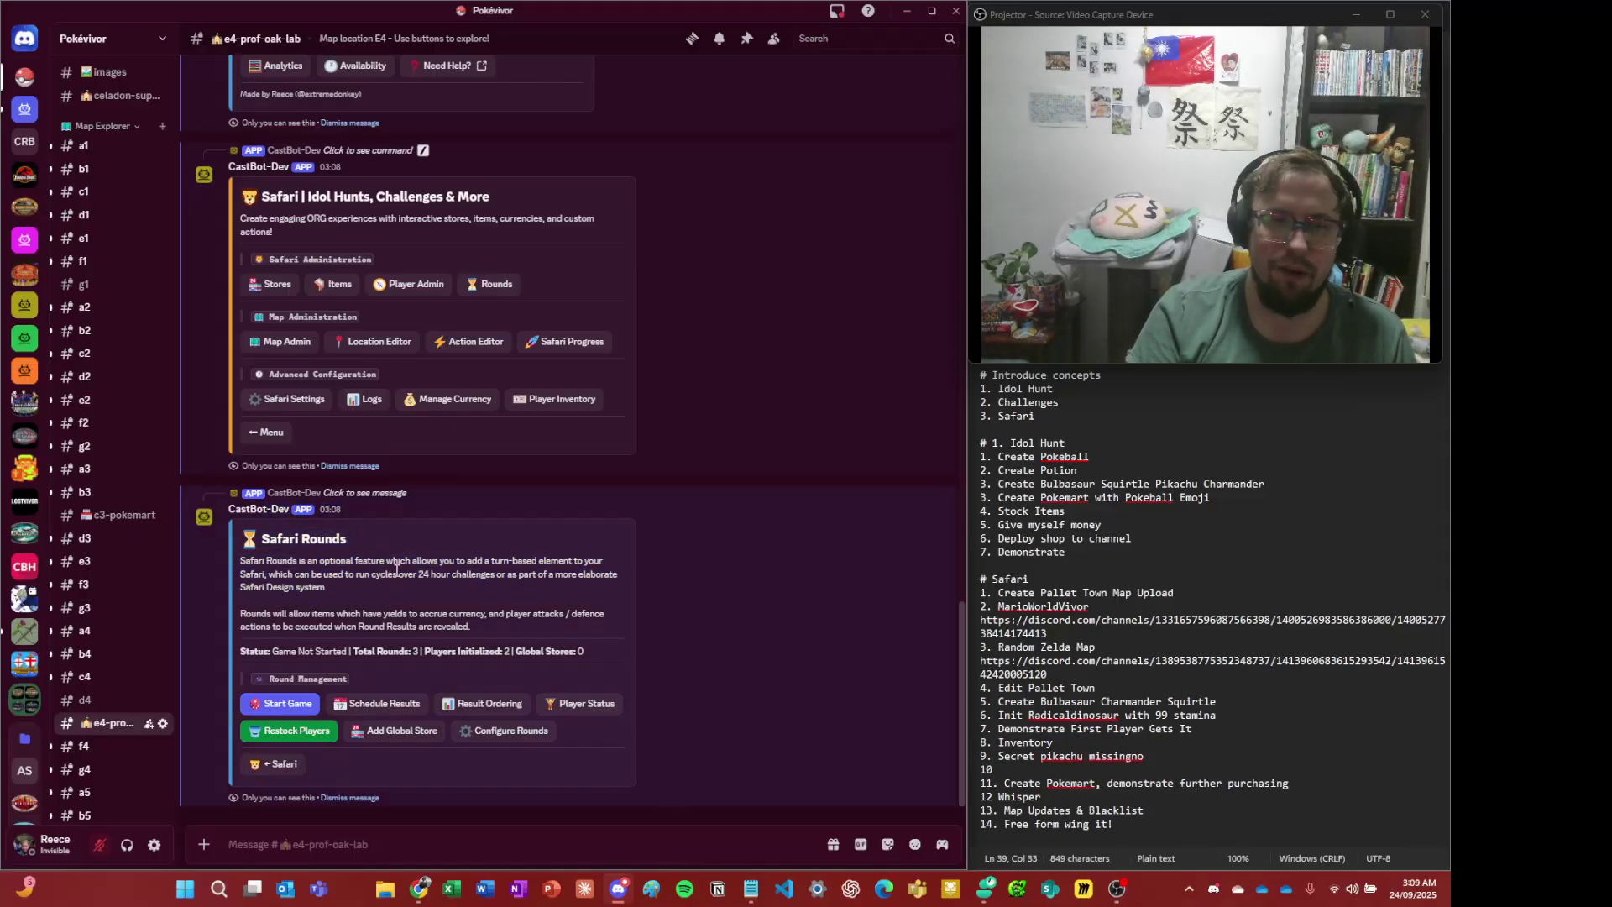
left_click(280, 764)
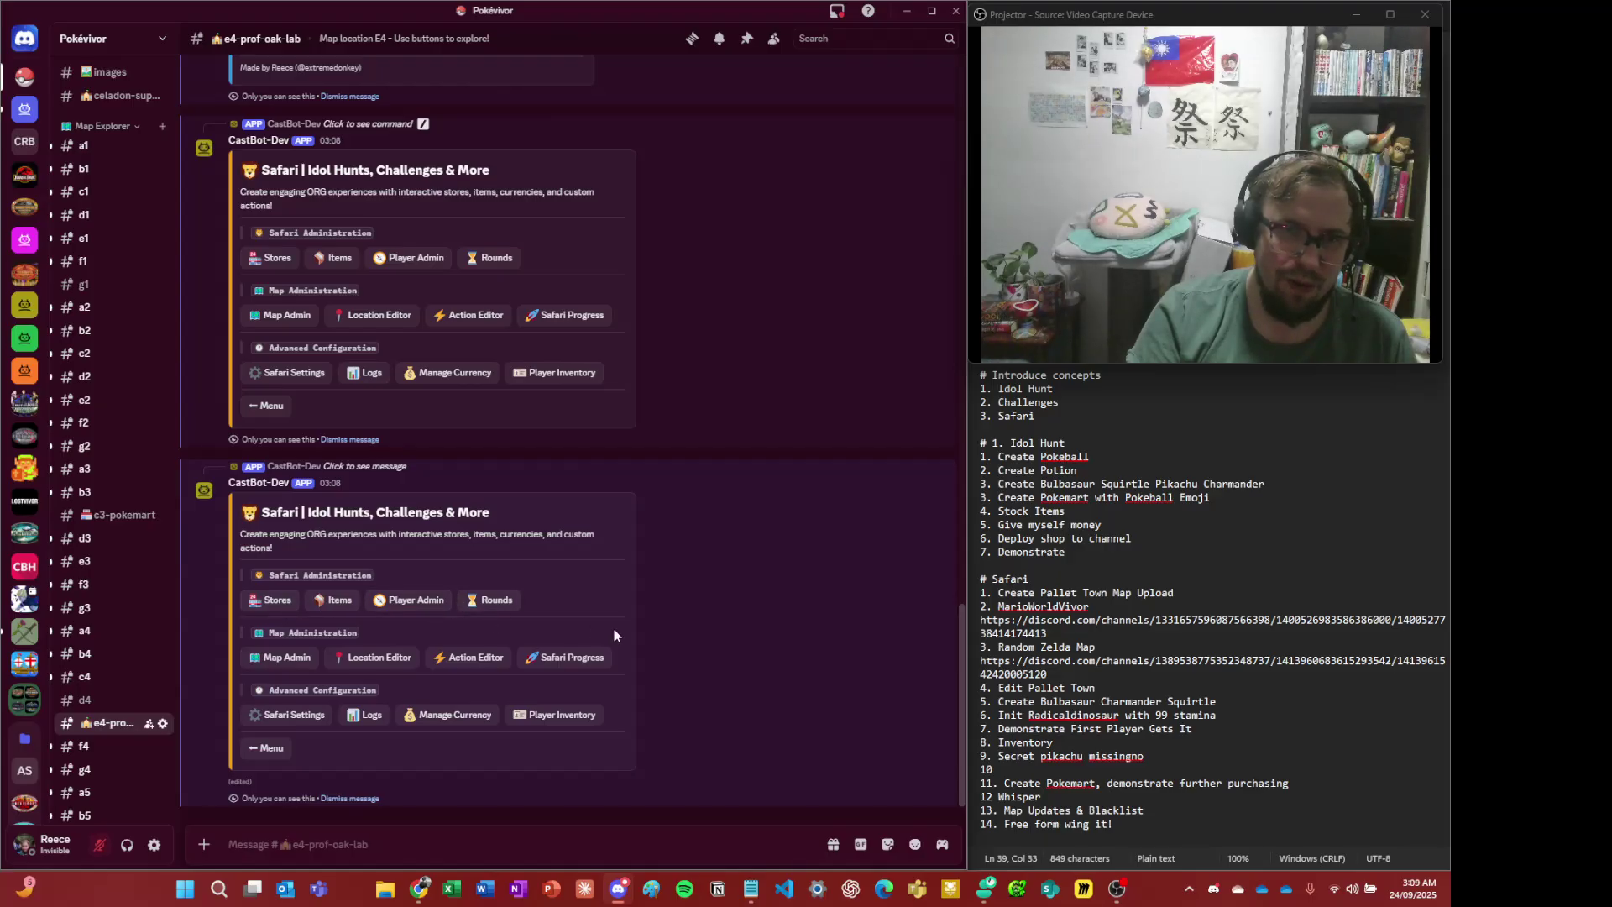
left_click(286, 659)
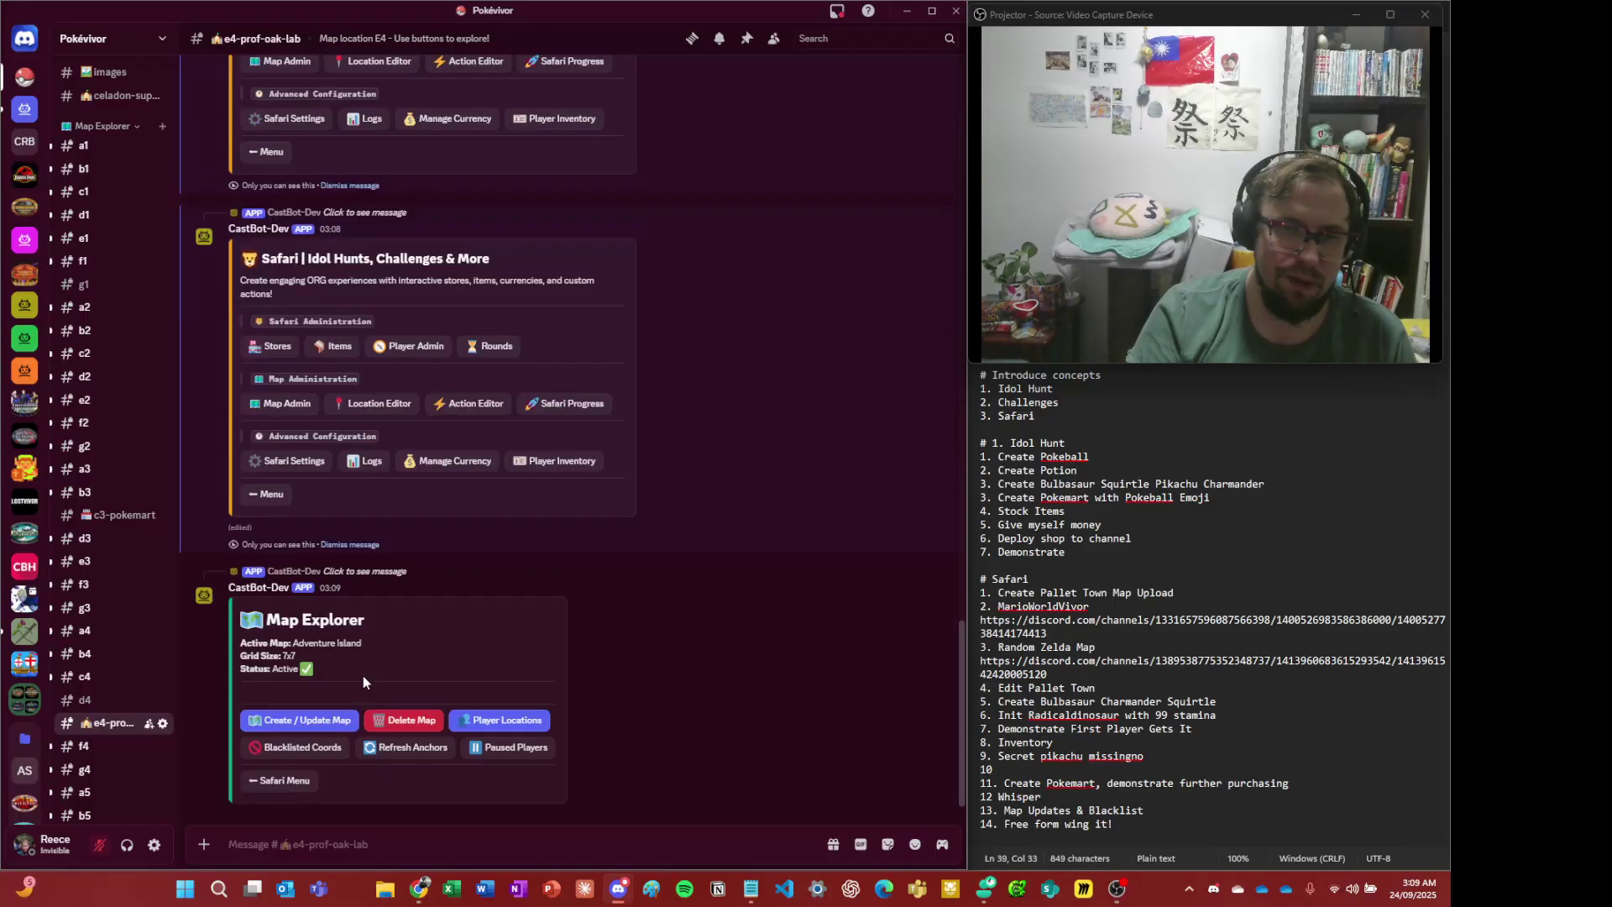
- Review the Player Locations grid with both players at E4, then return to Map Explorer
left_click(484, 719)
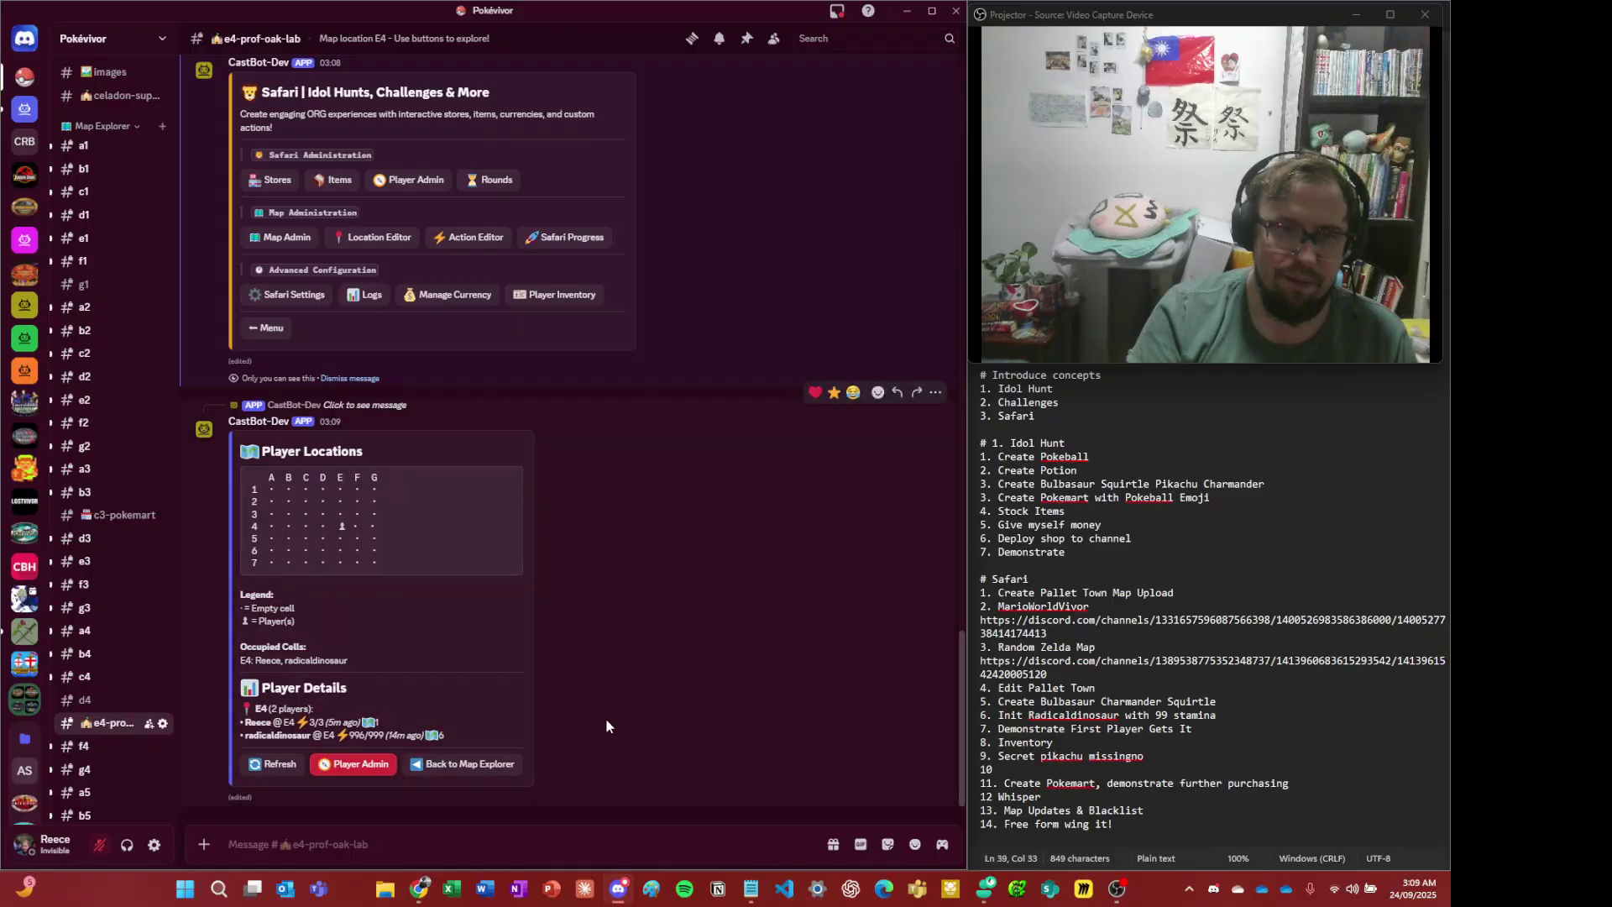
left_click_drag(350, 526, 324, 521)
left_click(333, 528)
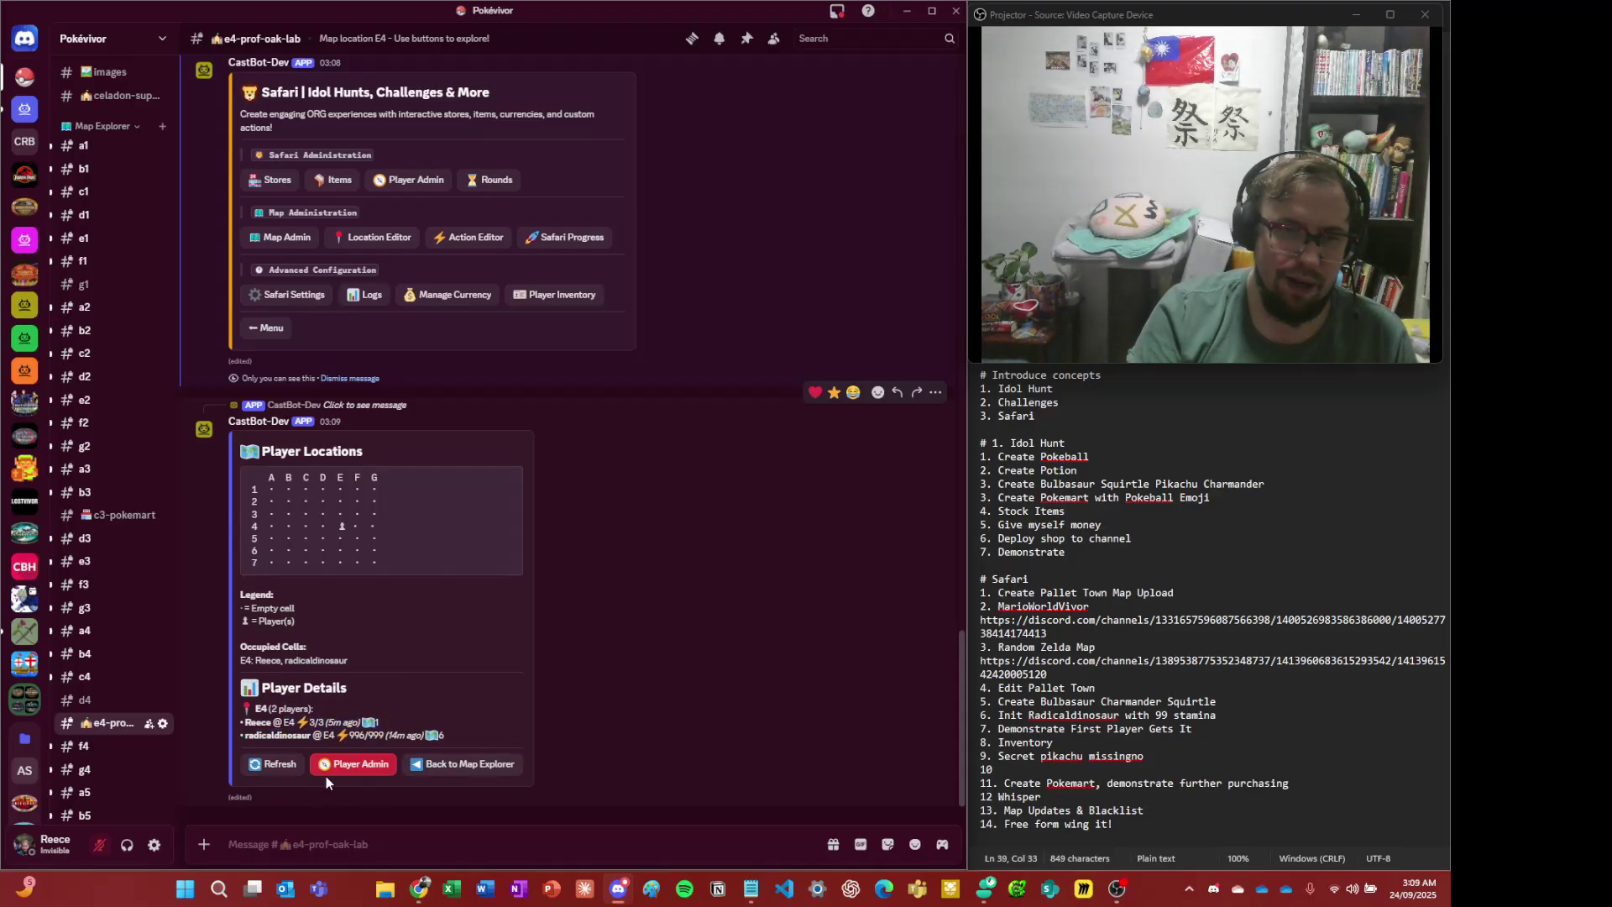
left_click(469, 763)
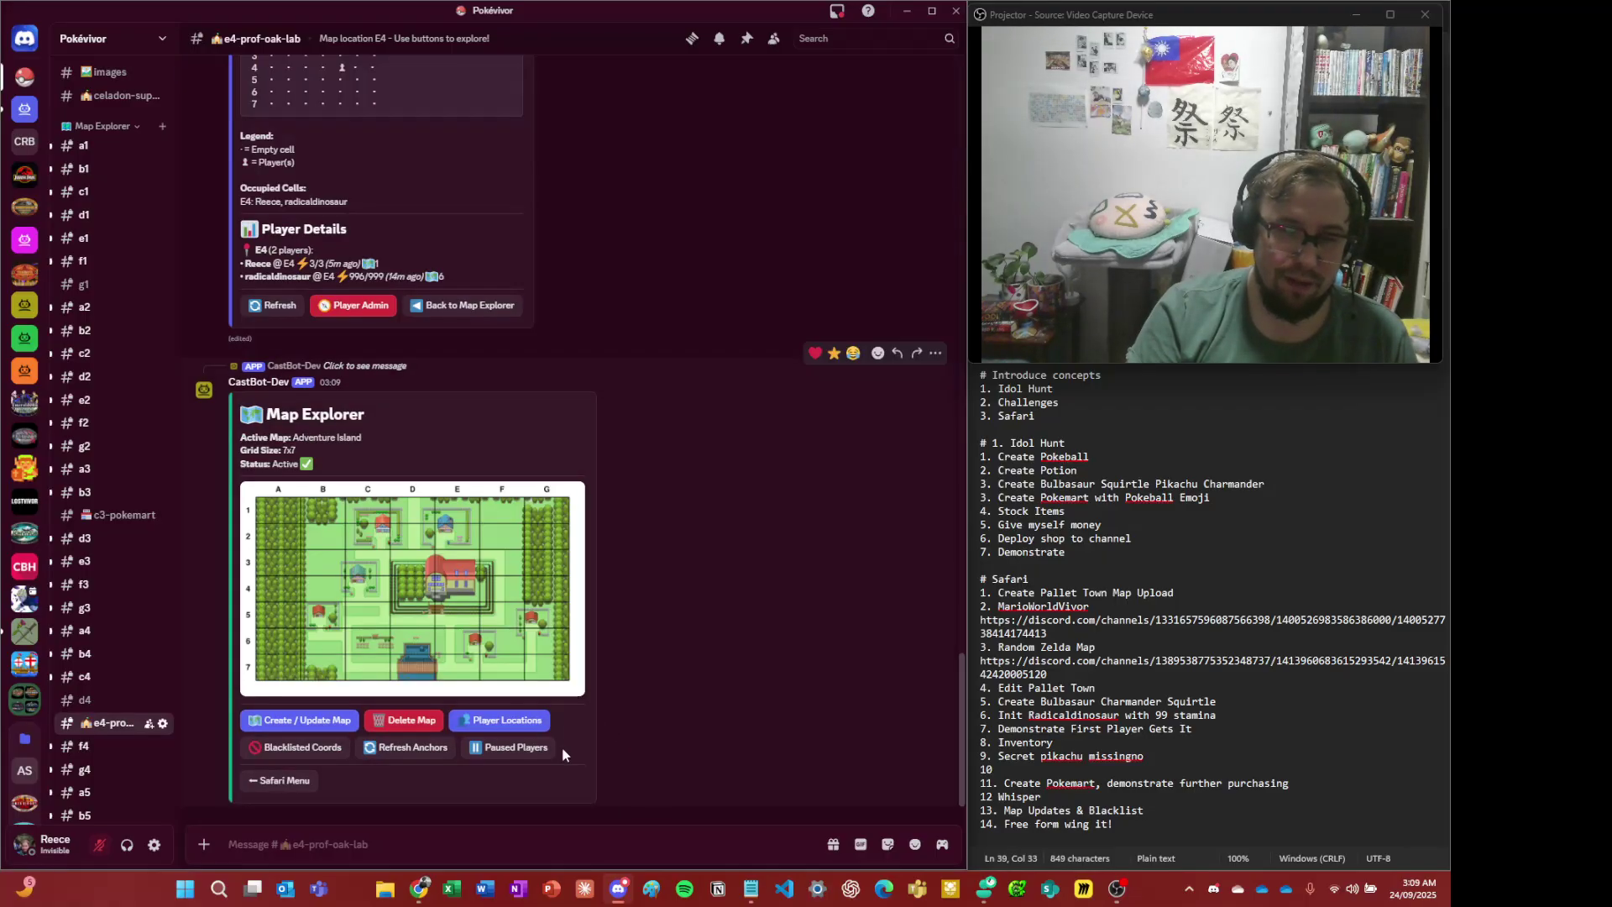
left_click(525, 754)
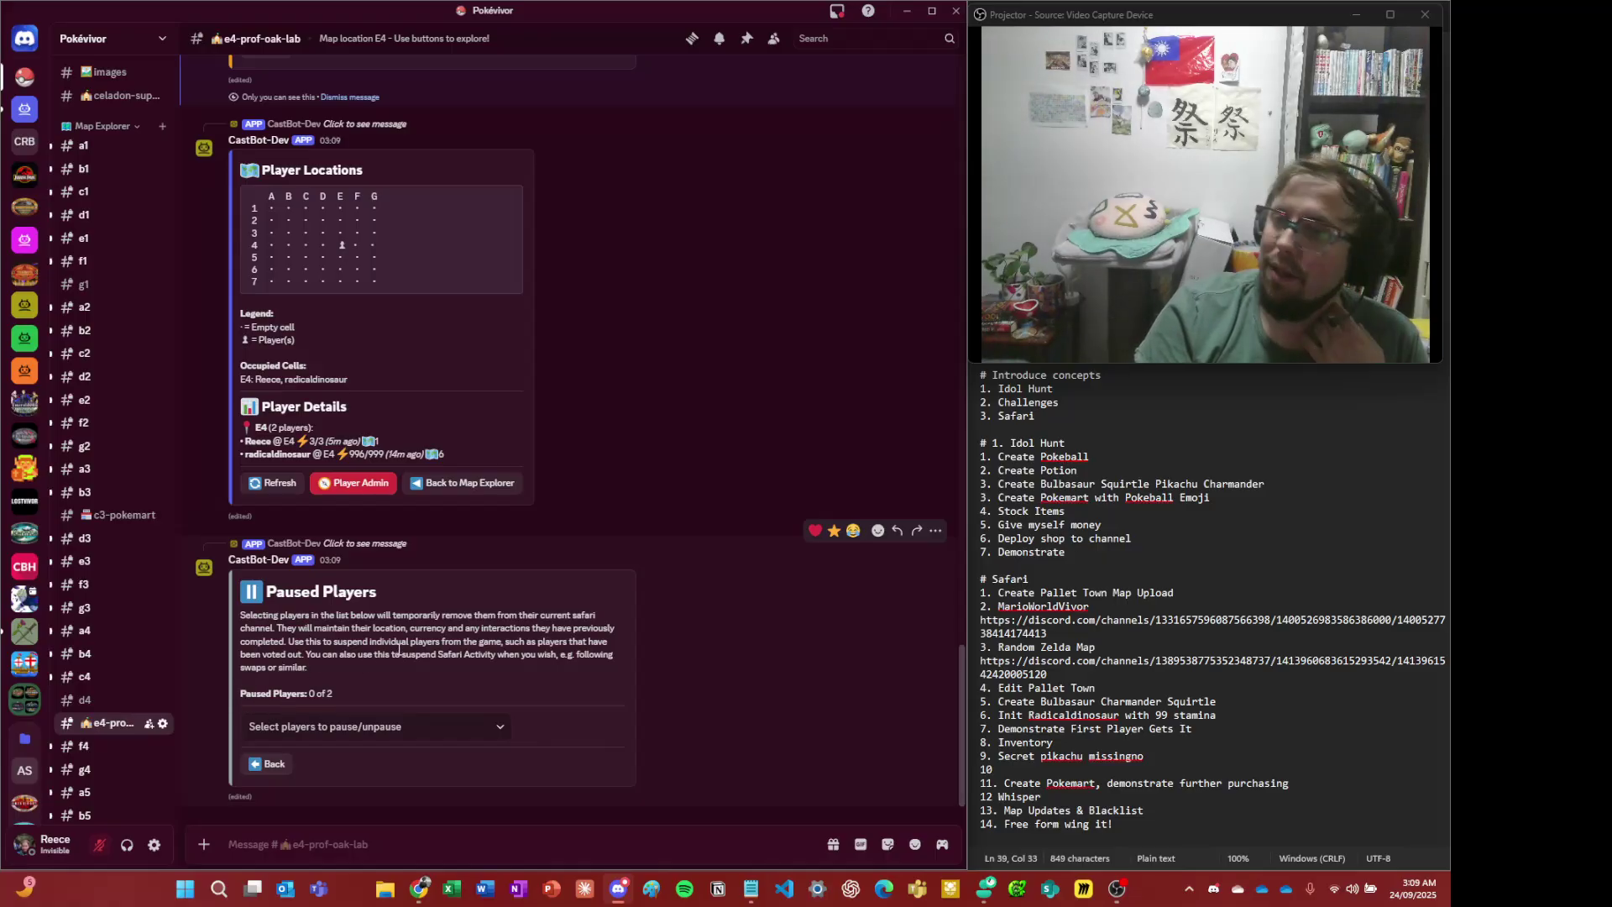
left_click(415, 719)
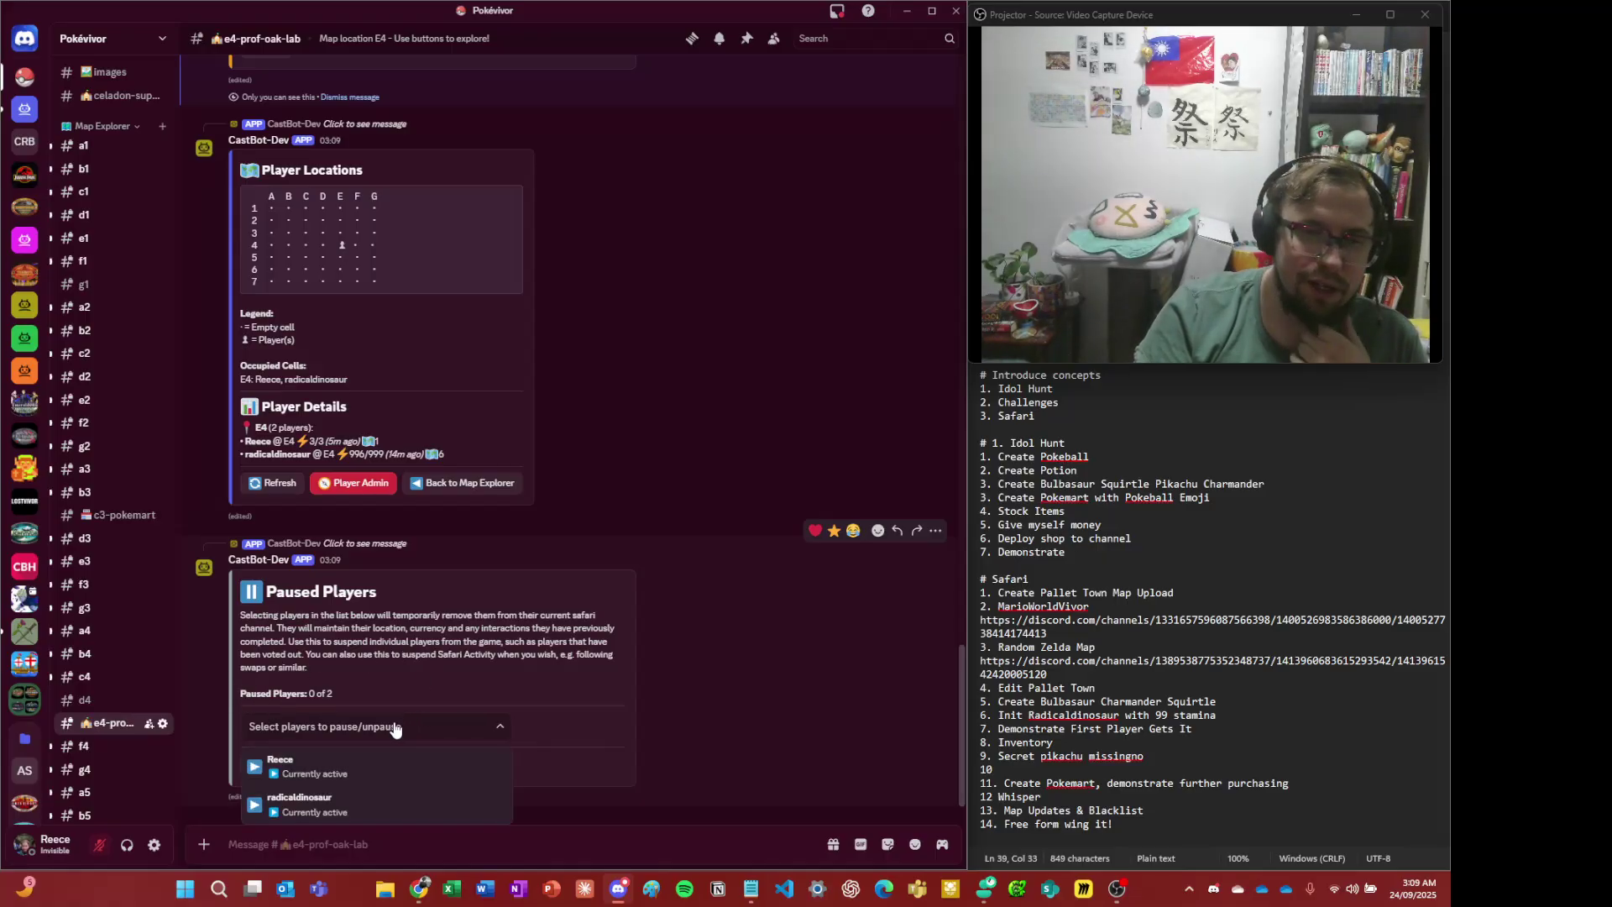
left_click(694, 638)
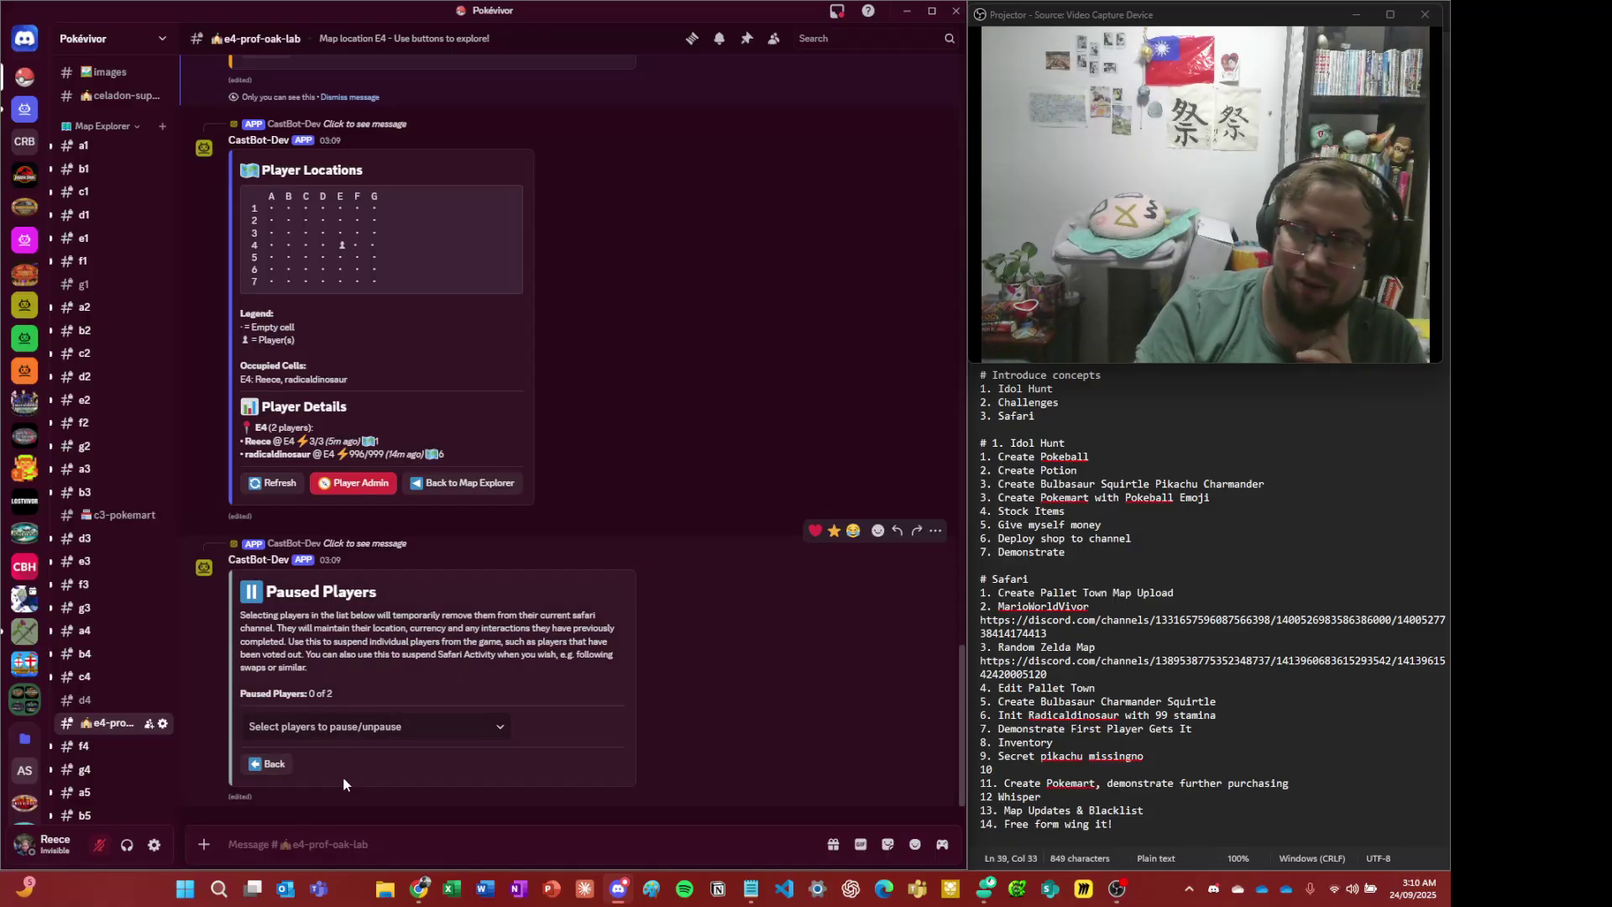
left_click(267, 765)
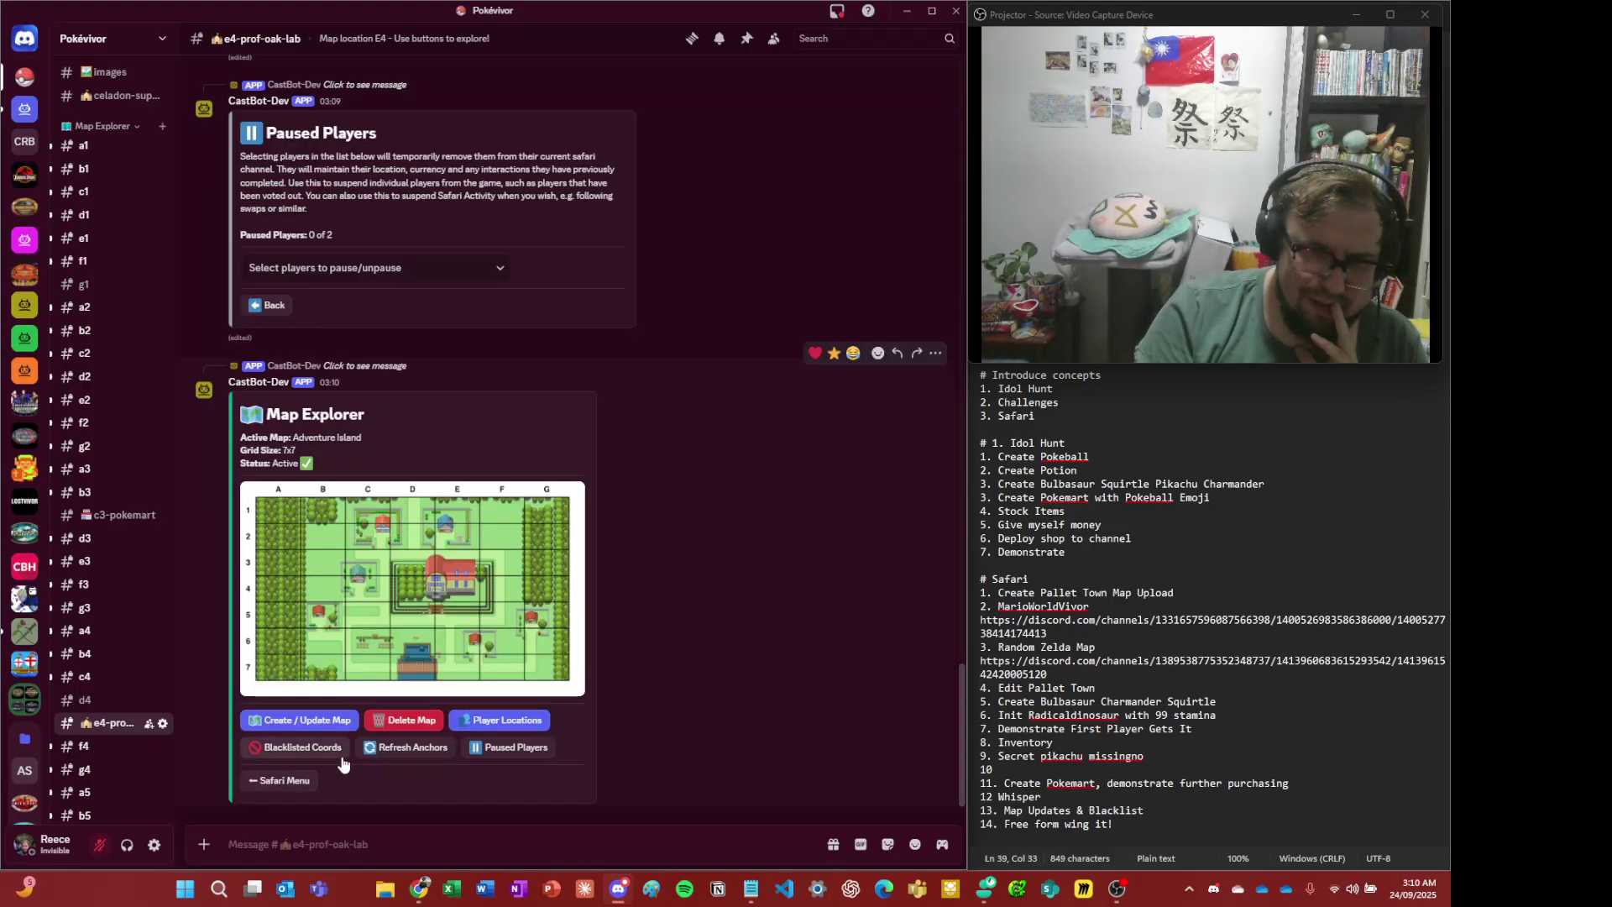
- Submit A1, A2, A3 as blacklisted coordinates
left_click(334, 748)
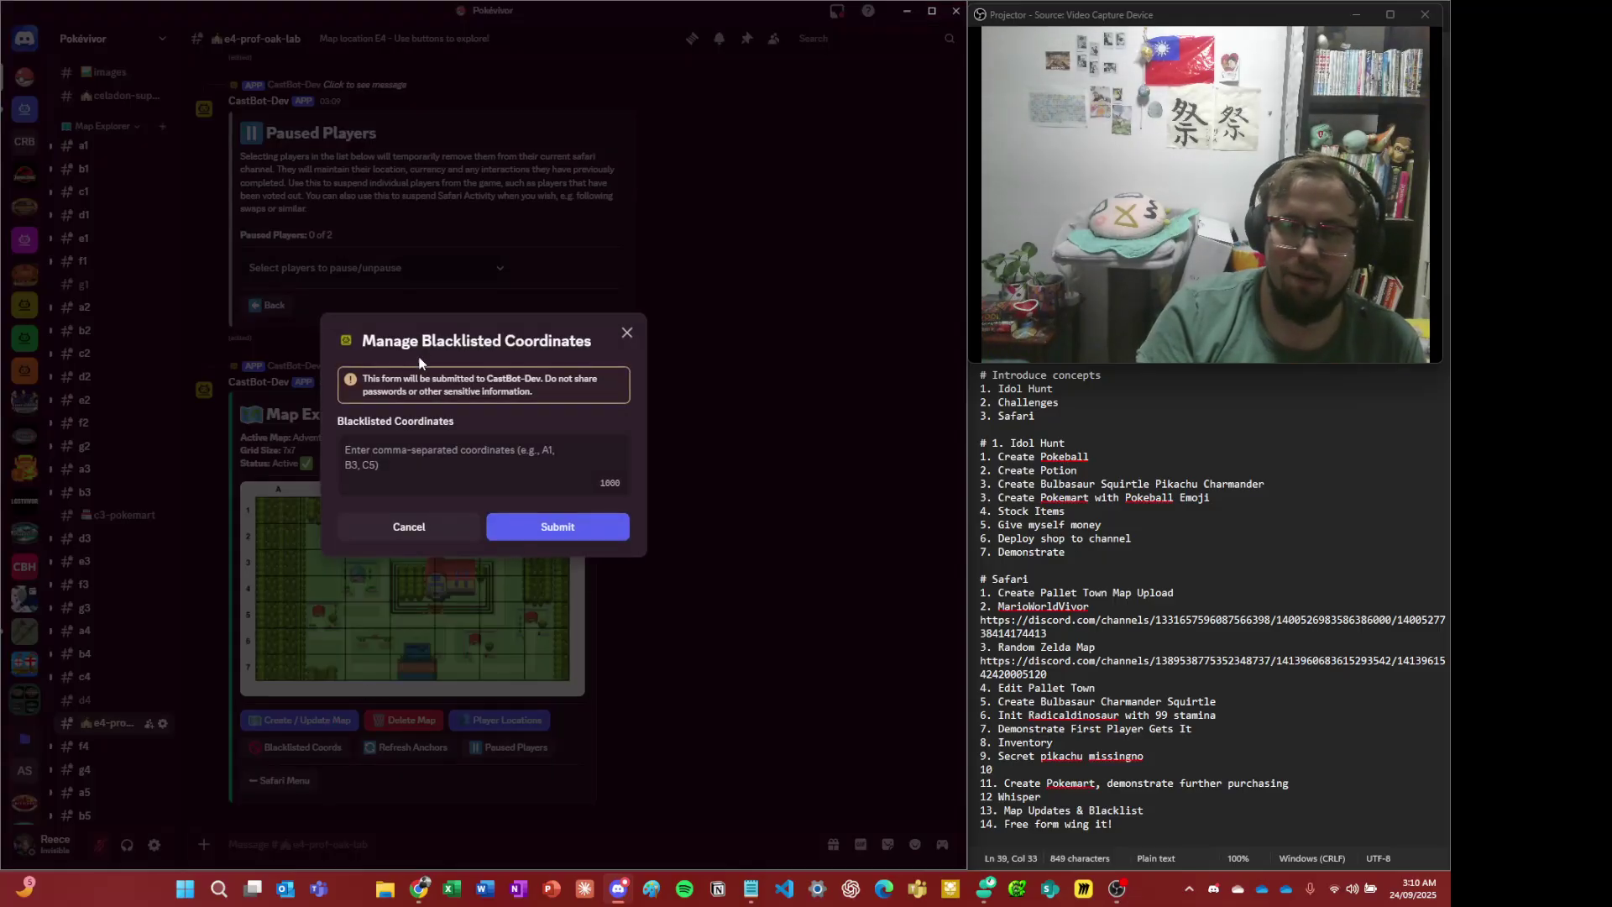
left_click(387, 443)
type("A")
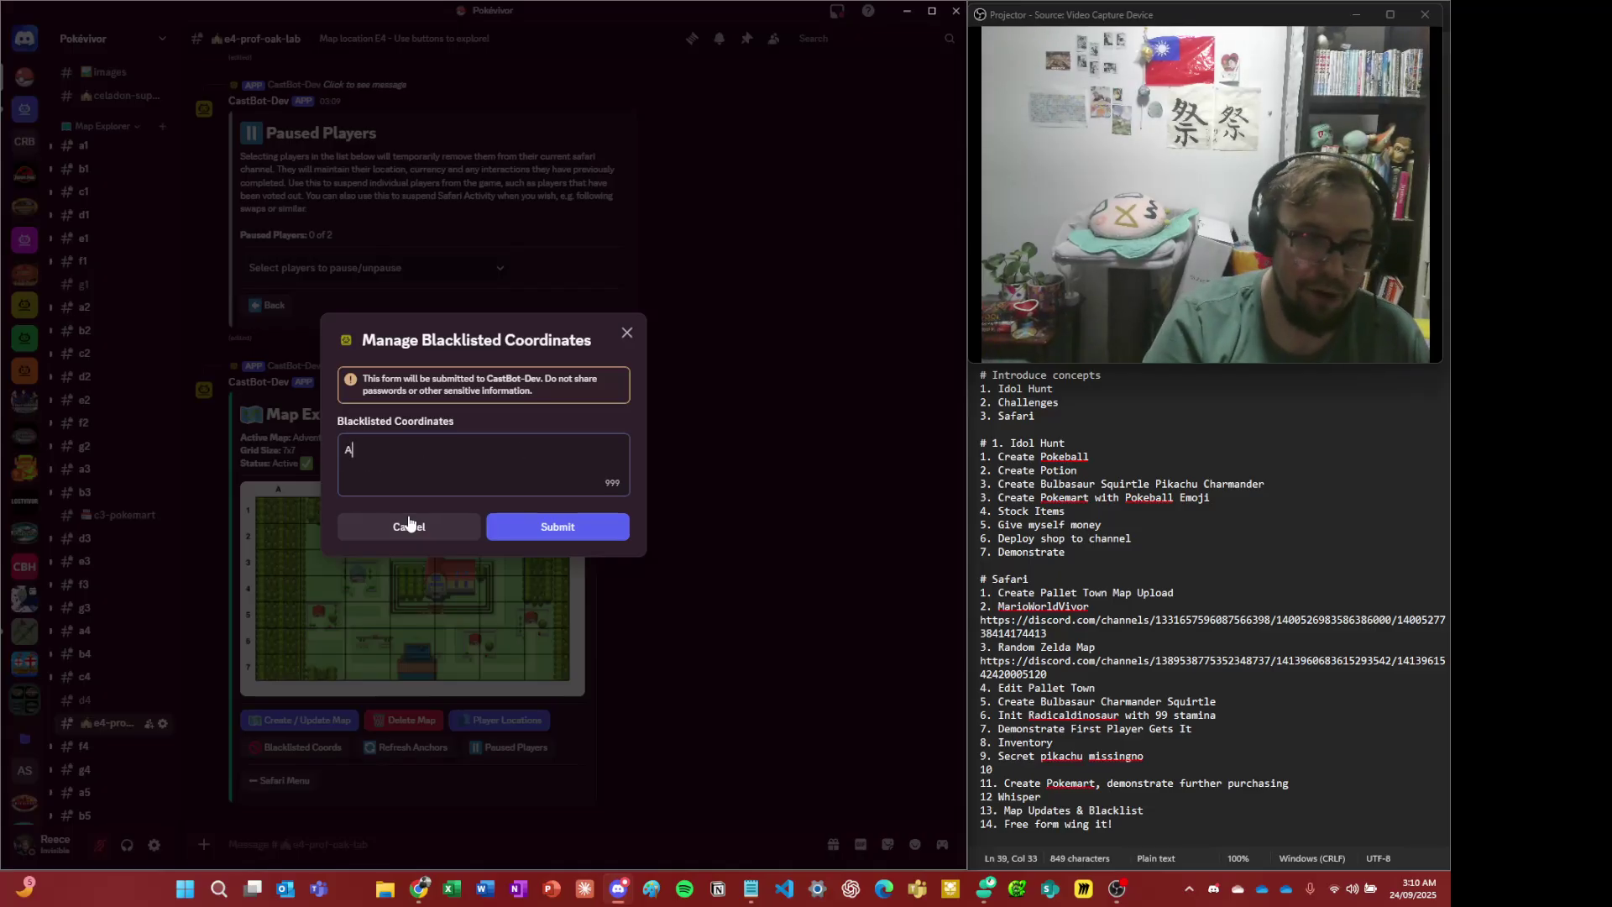
type("1, A2, A3")
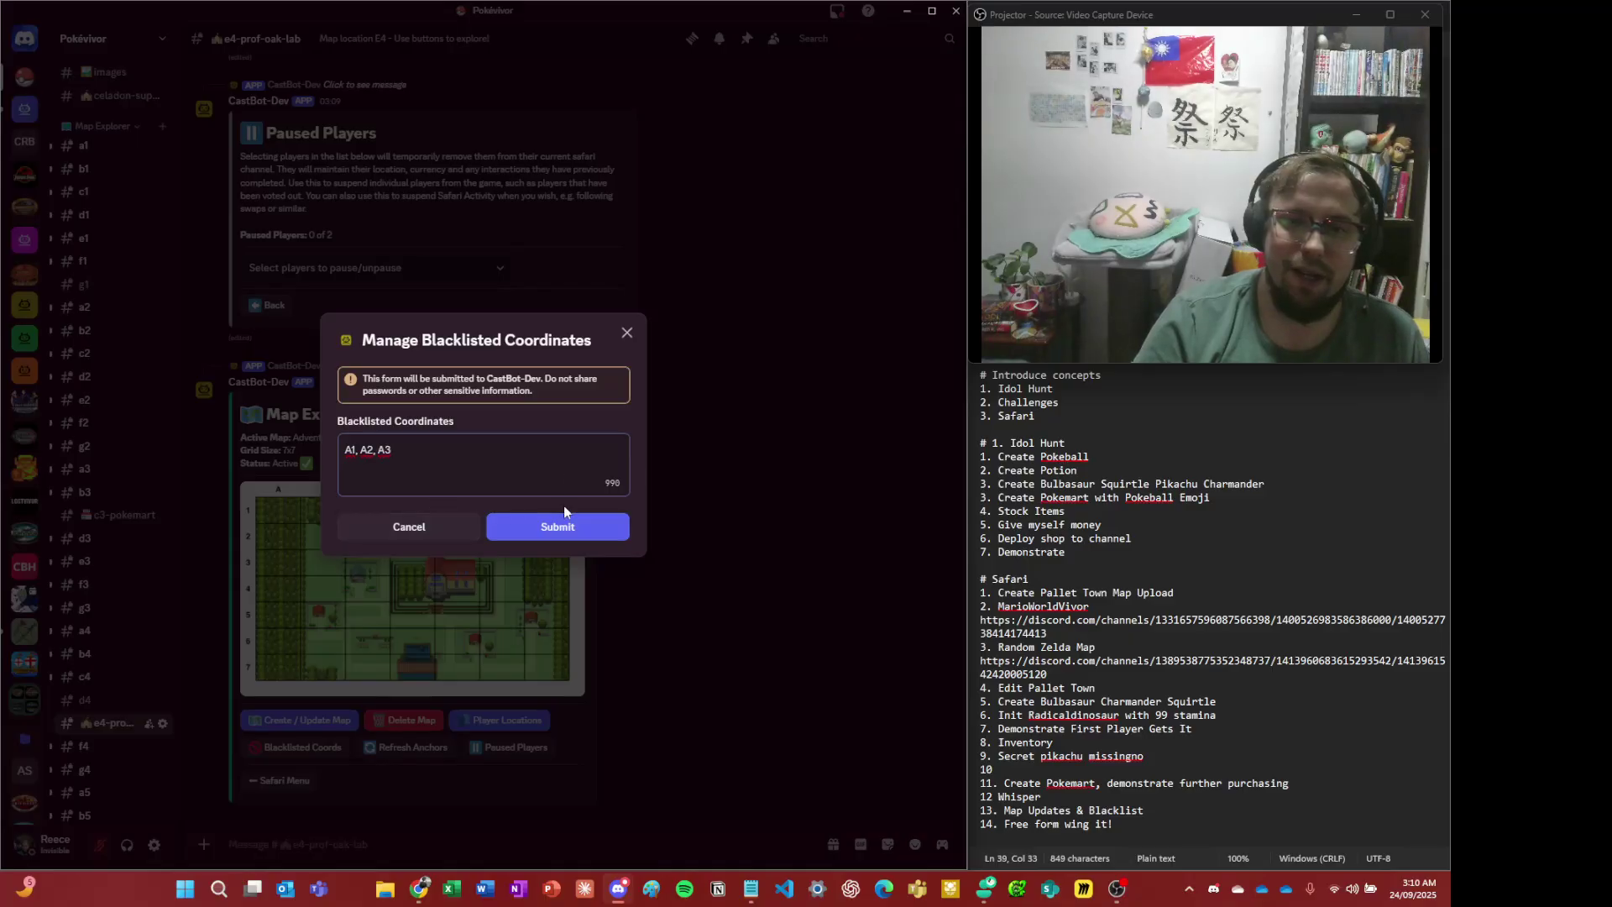
left_click(542, 526)
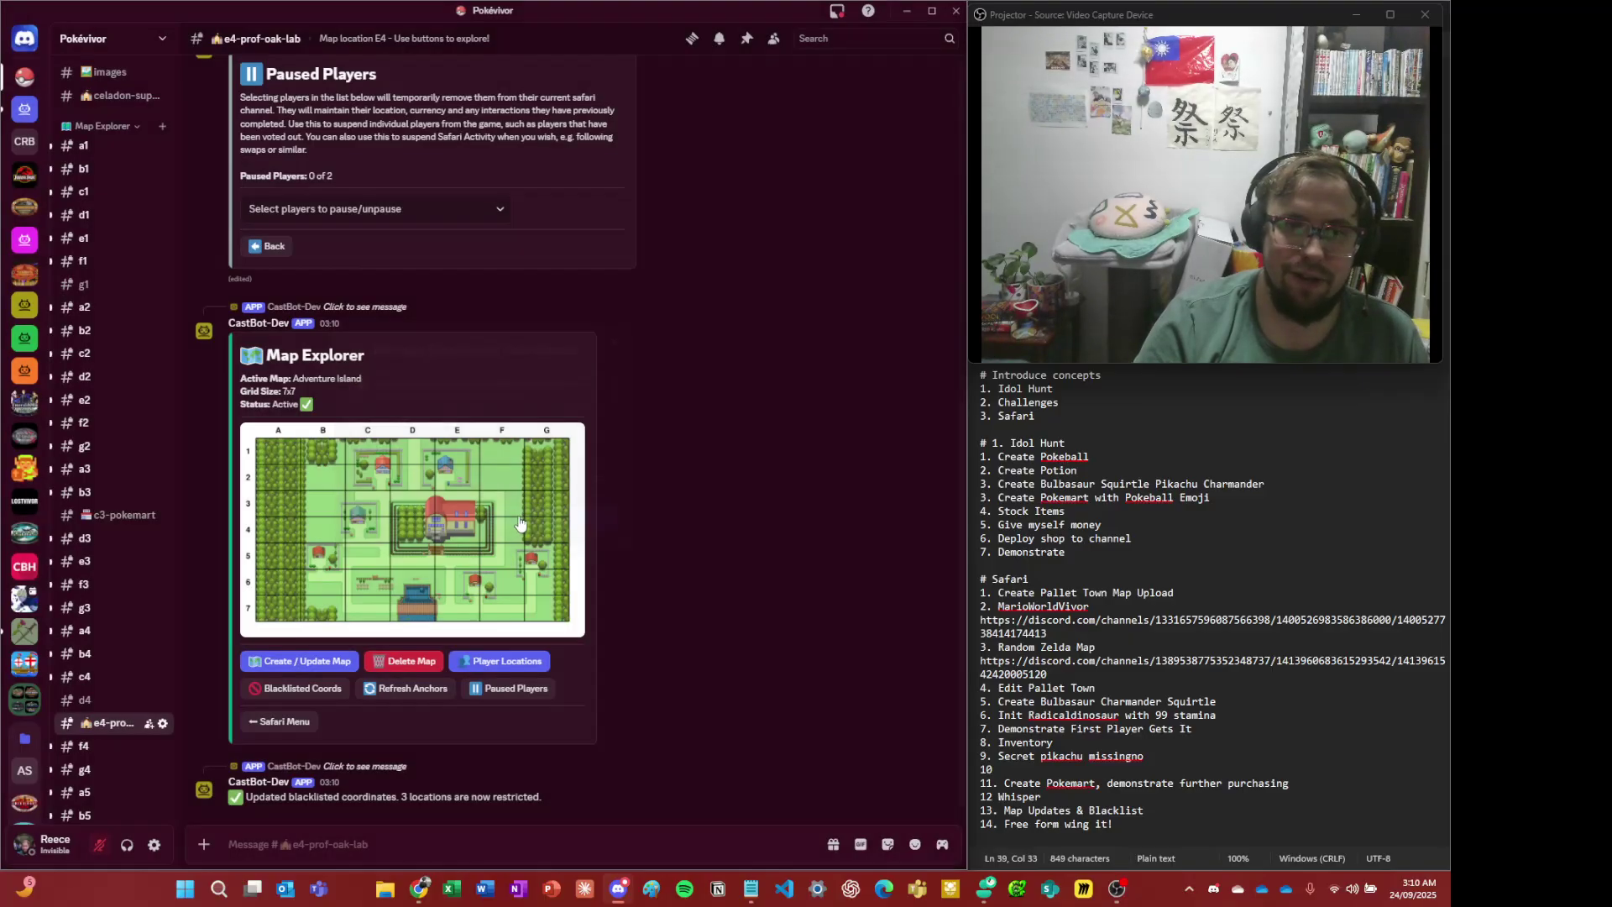
- Preview the updated map image full size, then return to the Safari menu
left_click(294, 459)
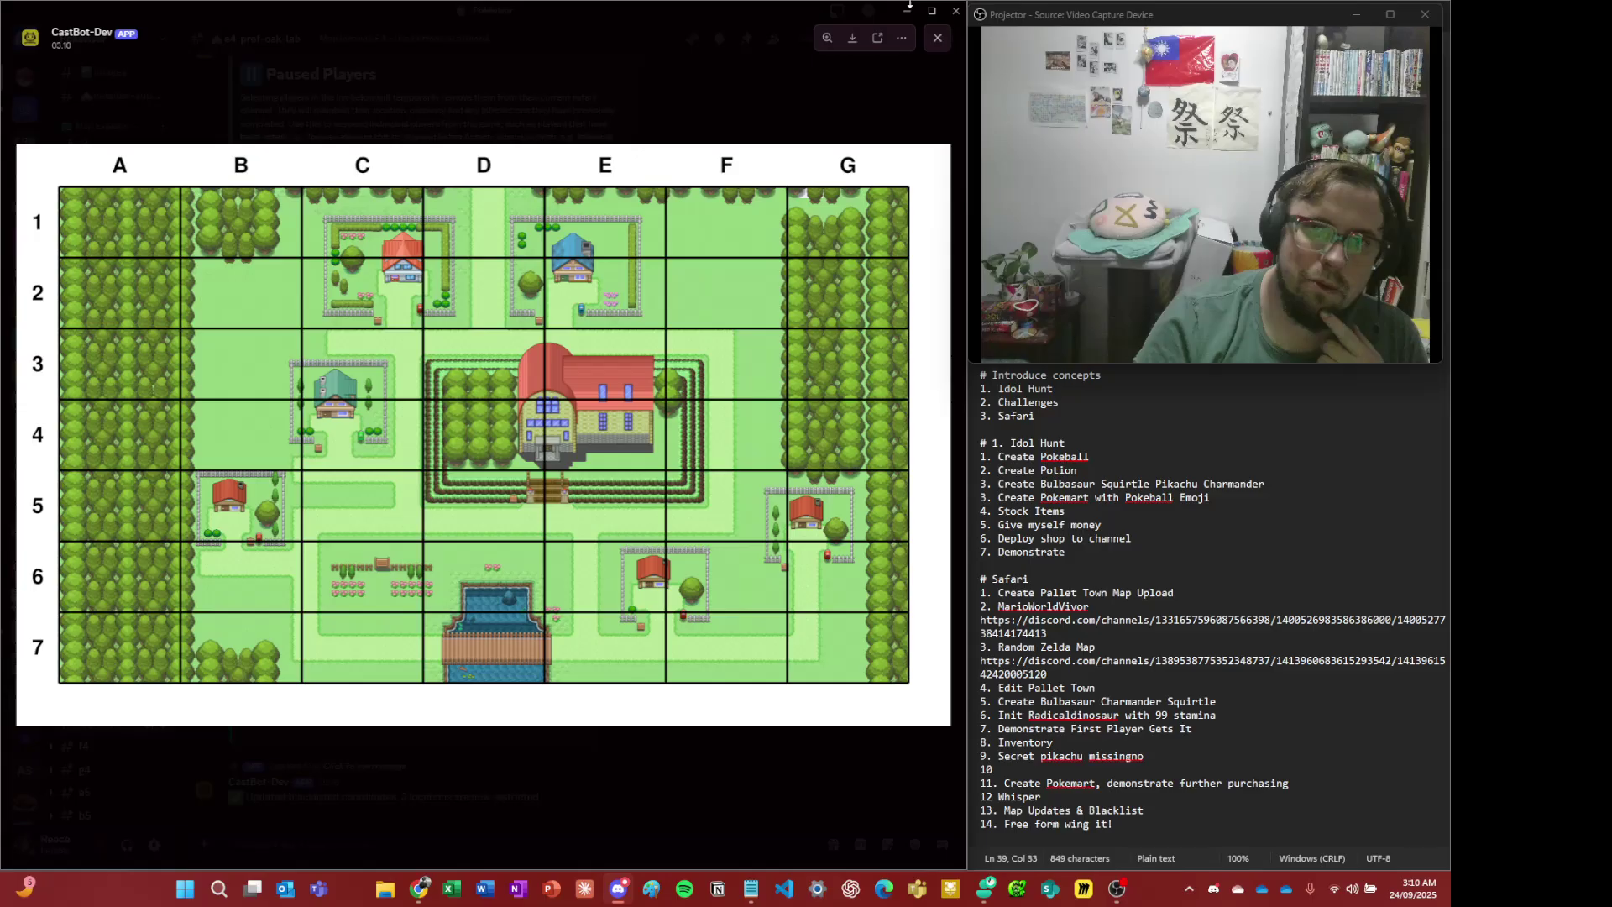
left_click(578, 98)
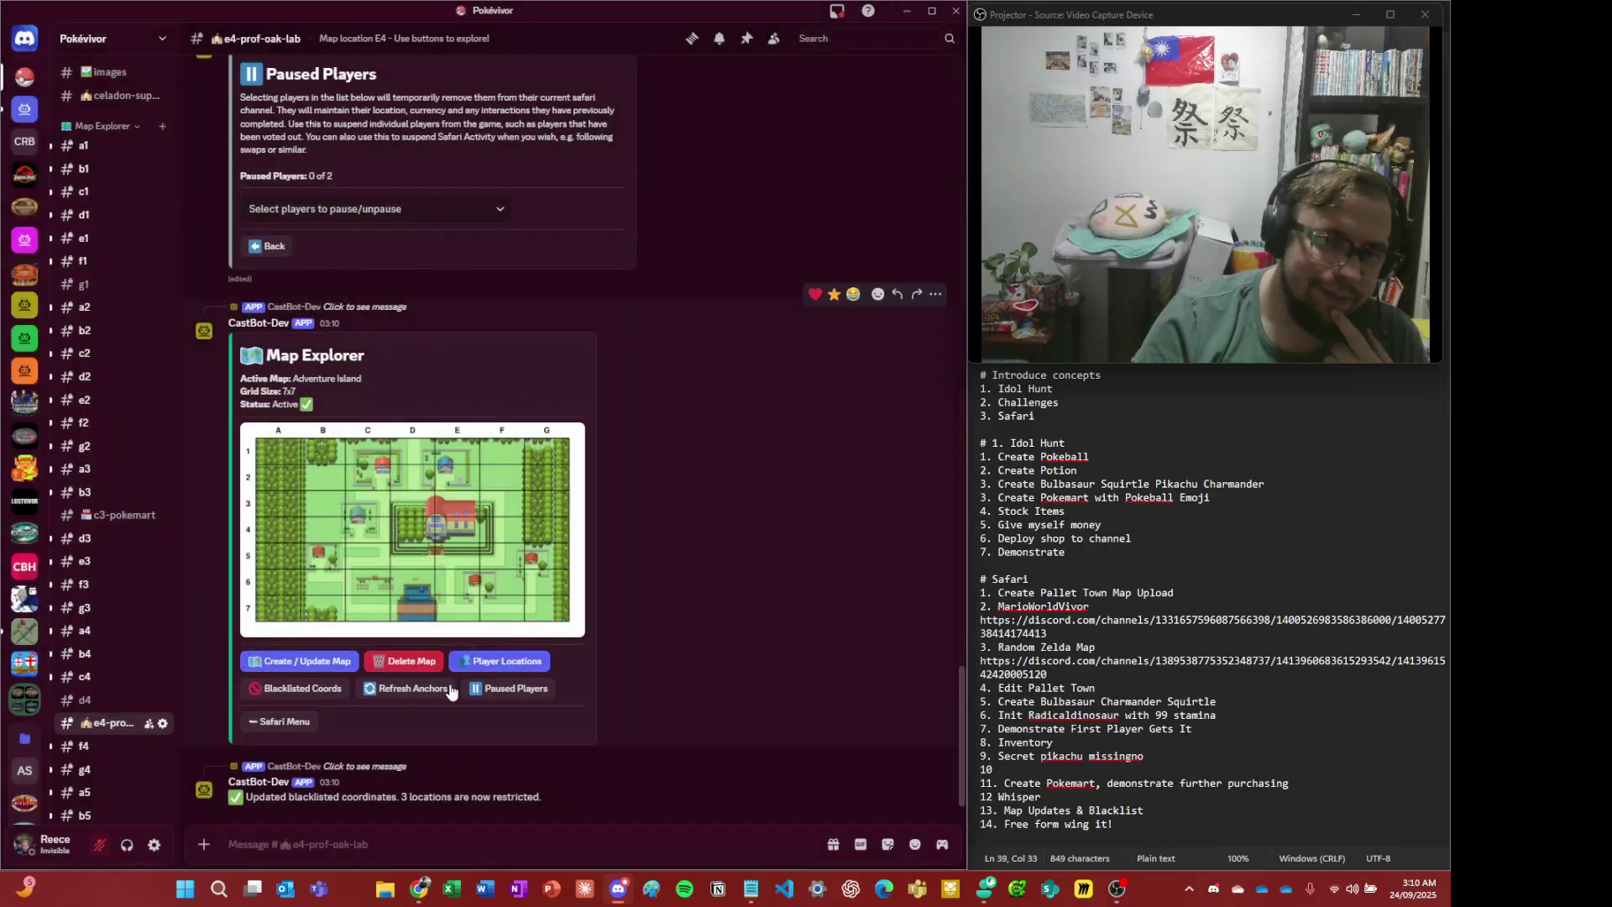
left_click(302, 723)
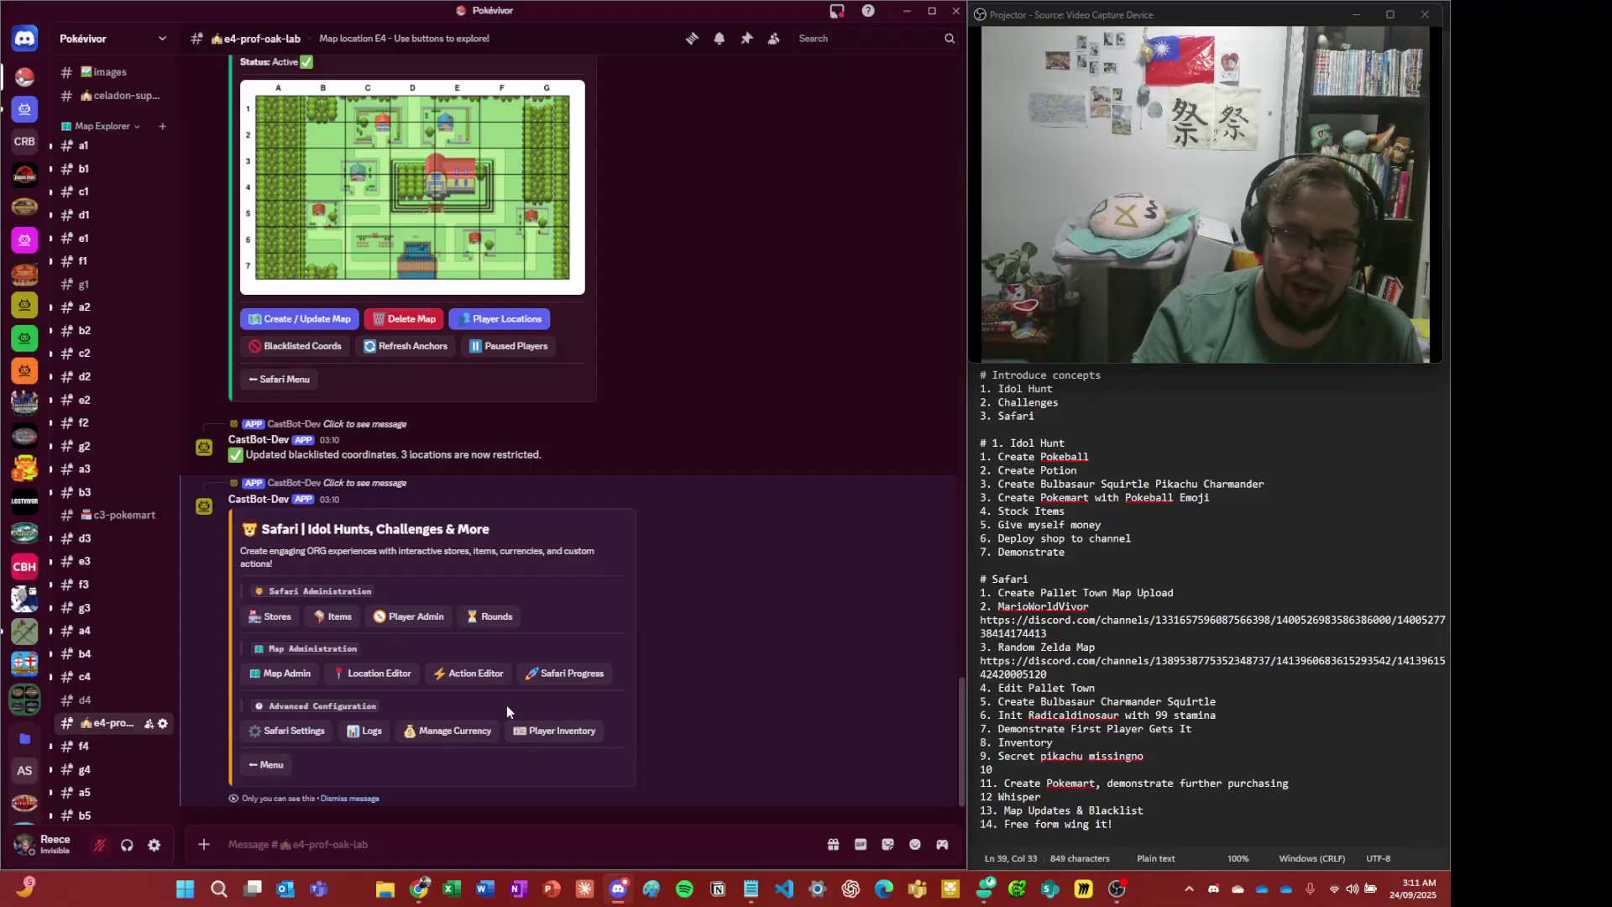
- Open Safari progress for location E4 and review the Bulbasaur and item claims
left_click(556, 678)
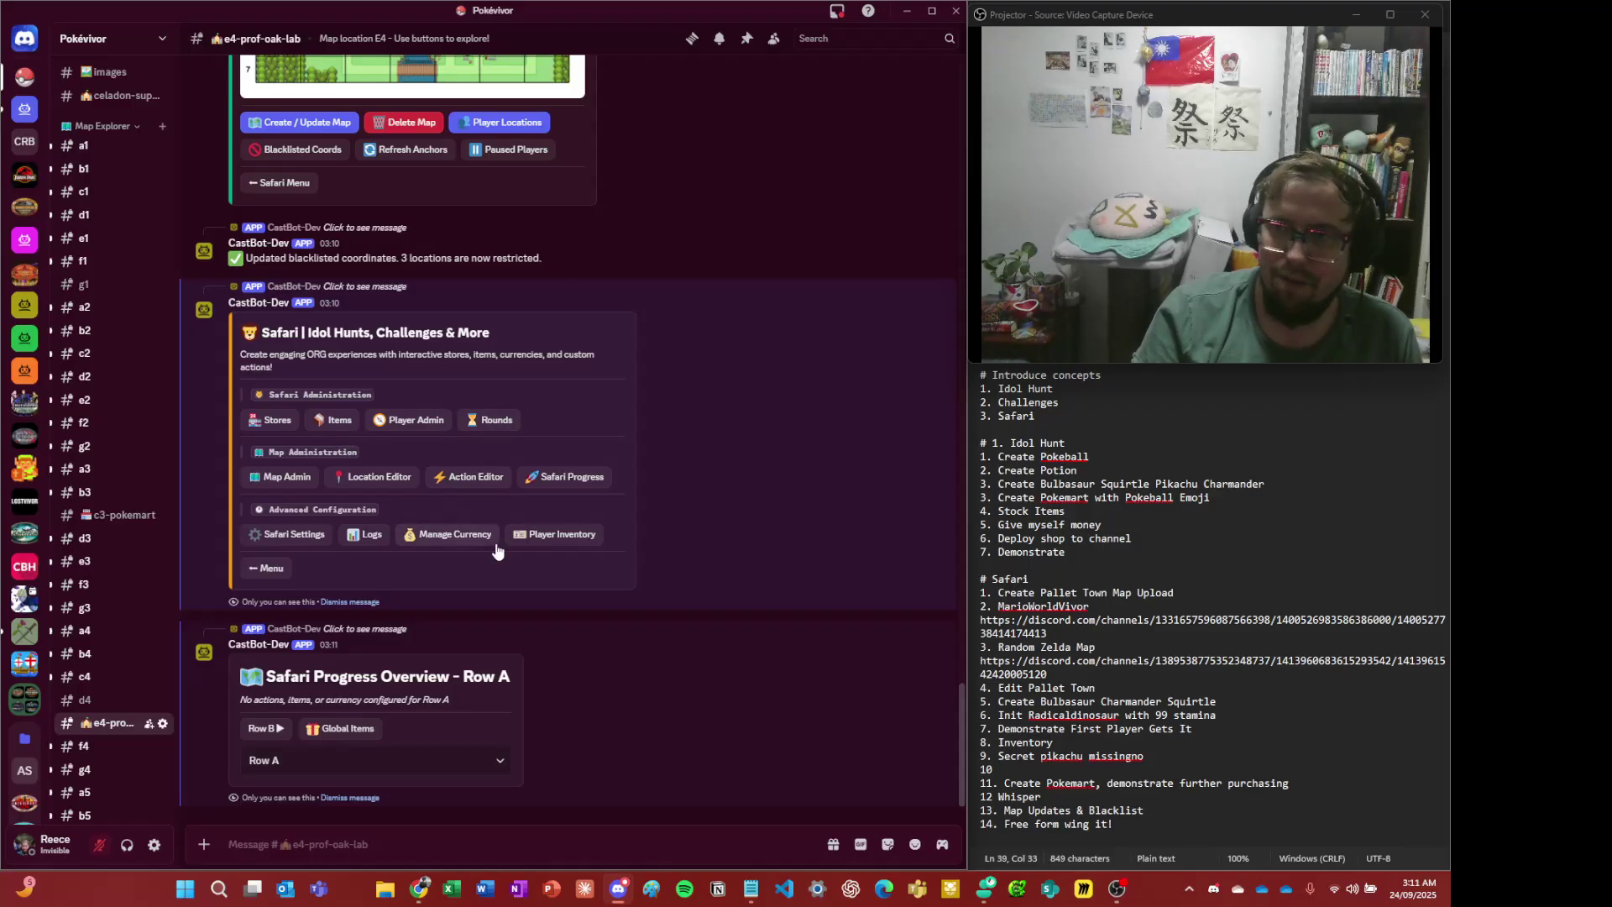
left_click(361, 730)
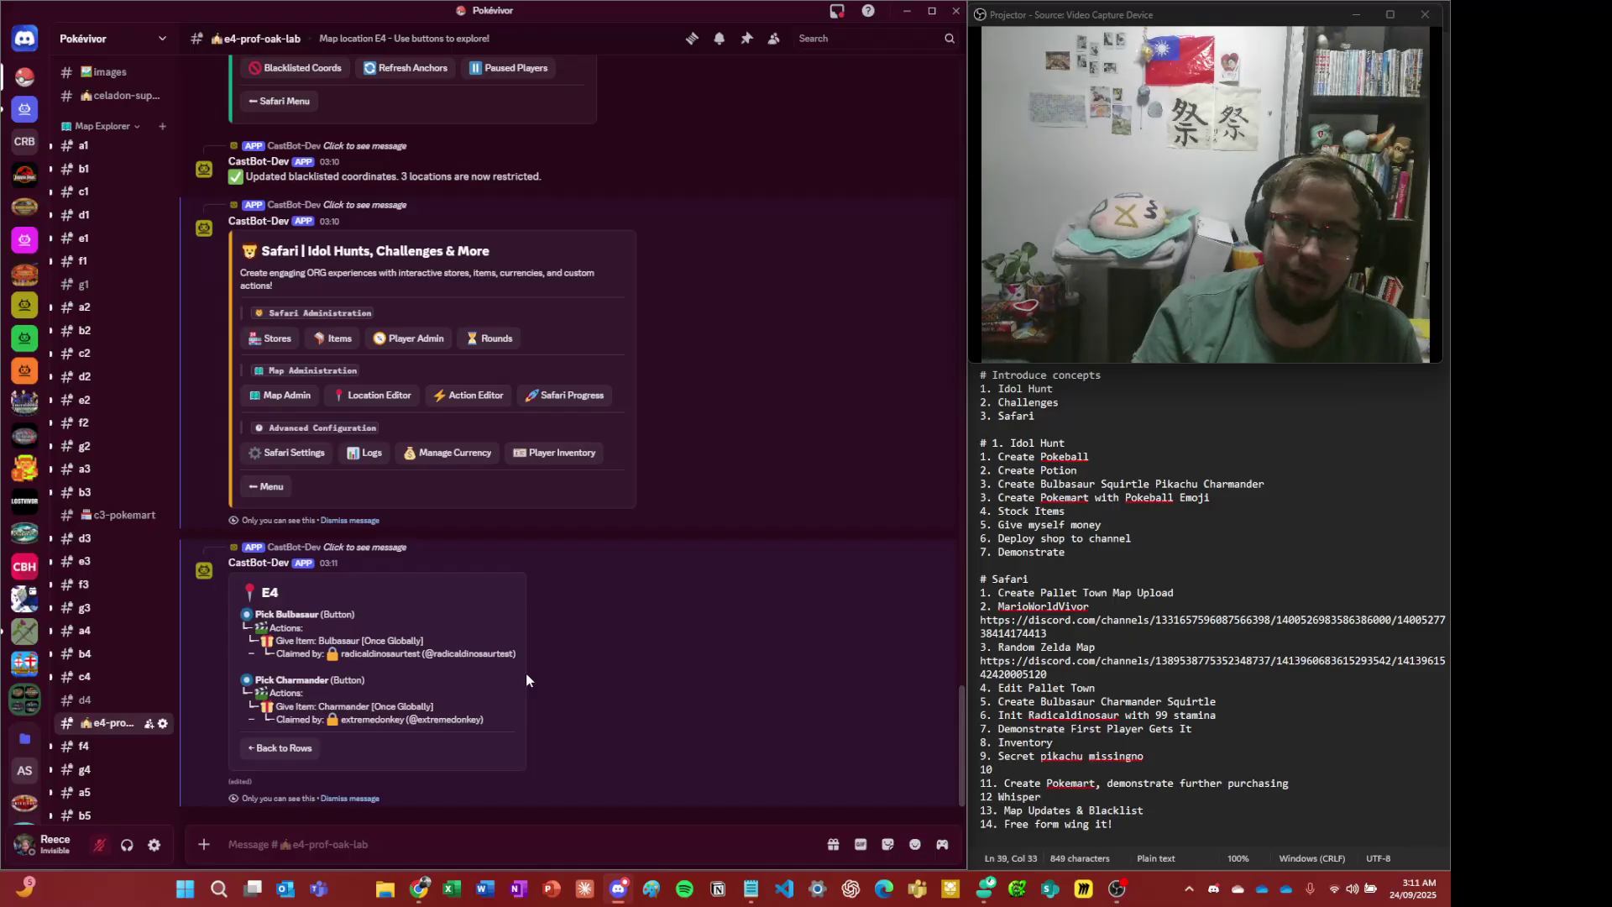
left_click_drag(482, 719, 445, 642)
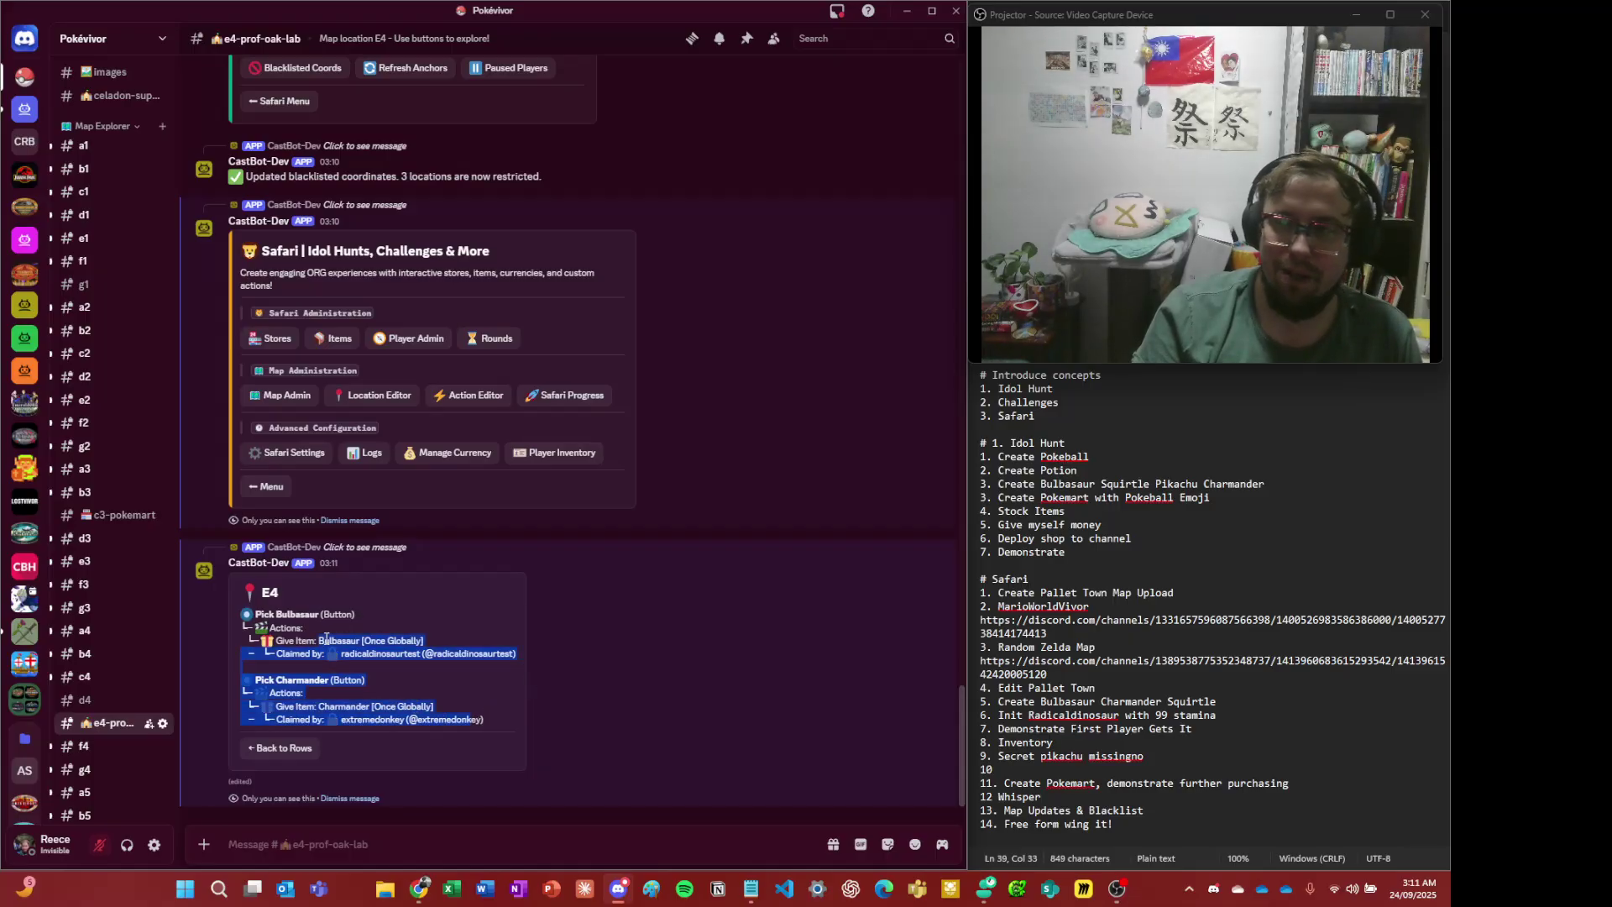
left_click(445, 663)
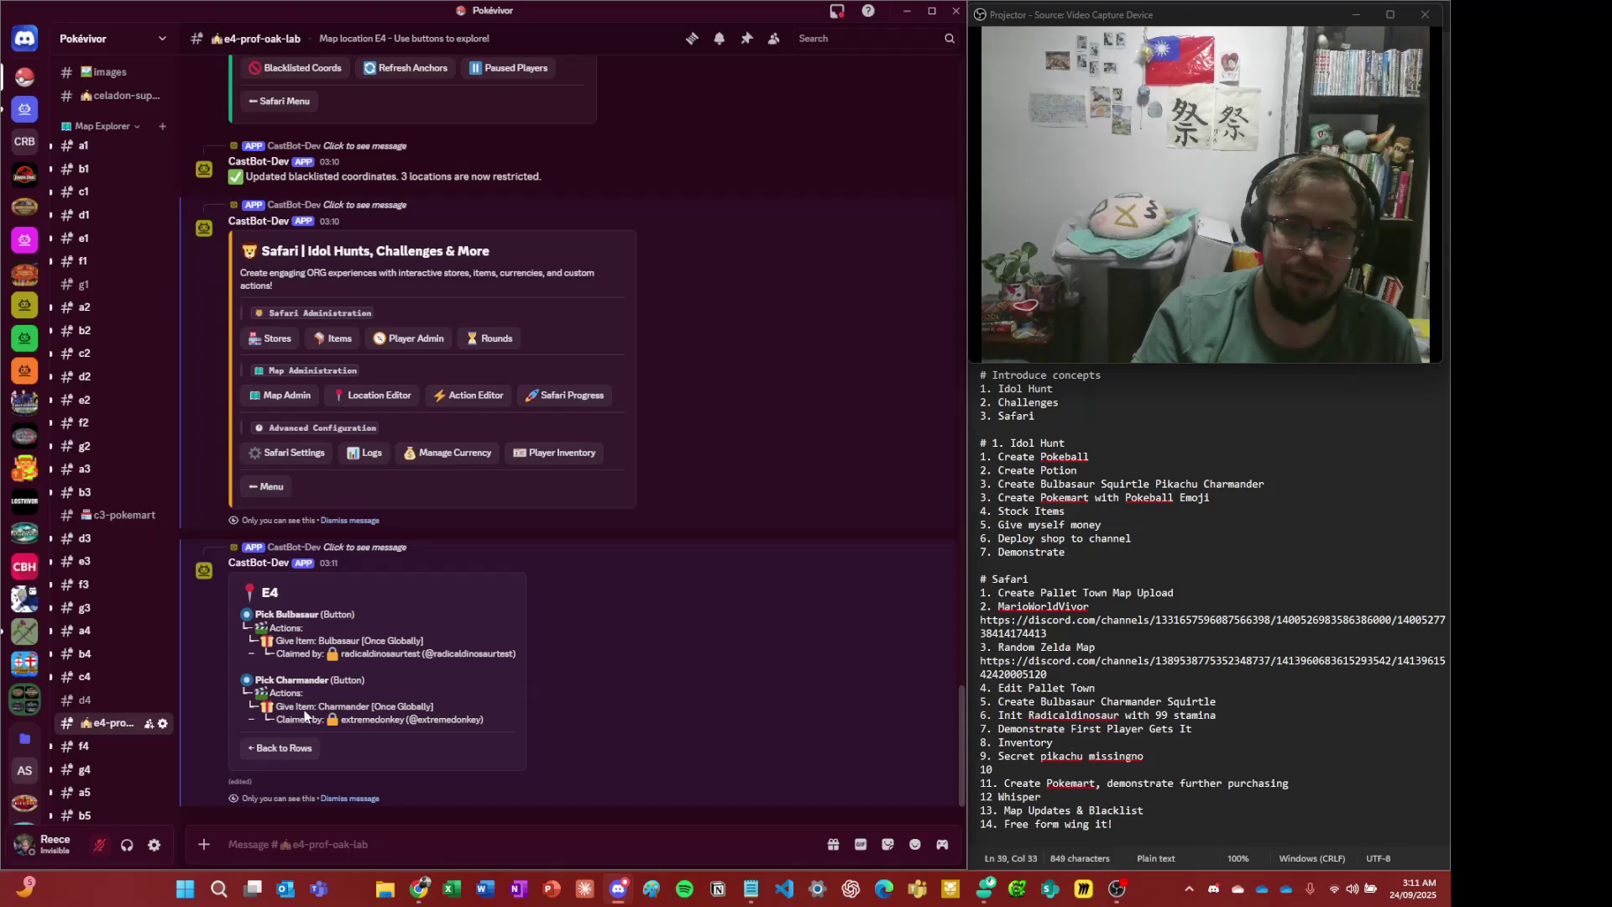
left_click_drag(286, 615, 388, 662)
left_click(388, 662)
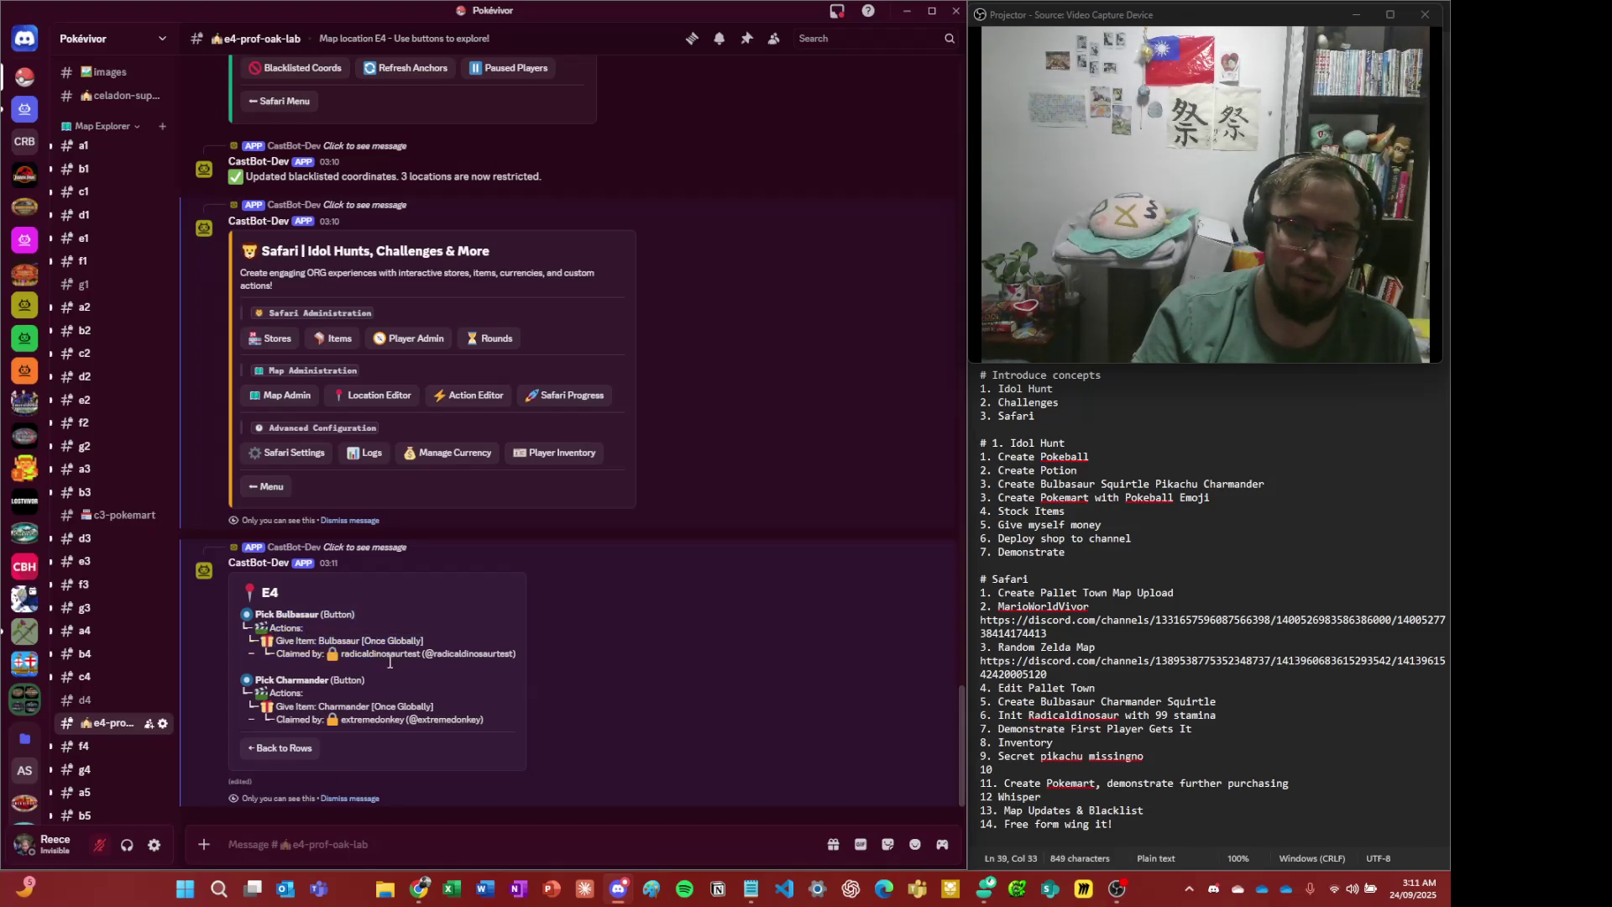
left_click_drag(484, 719, 334, 640)
left_click(401, 669)
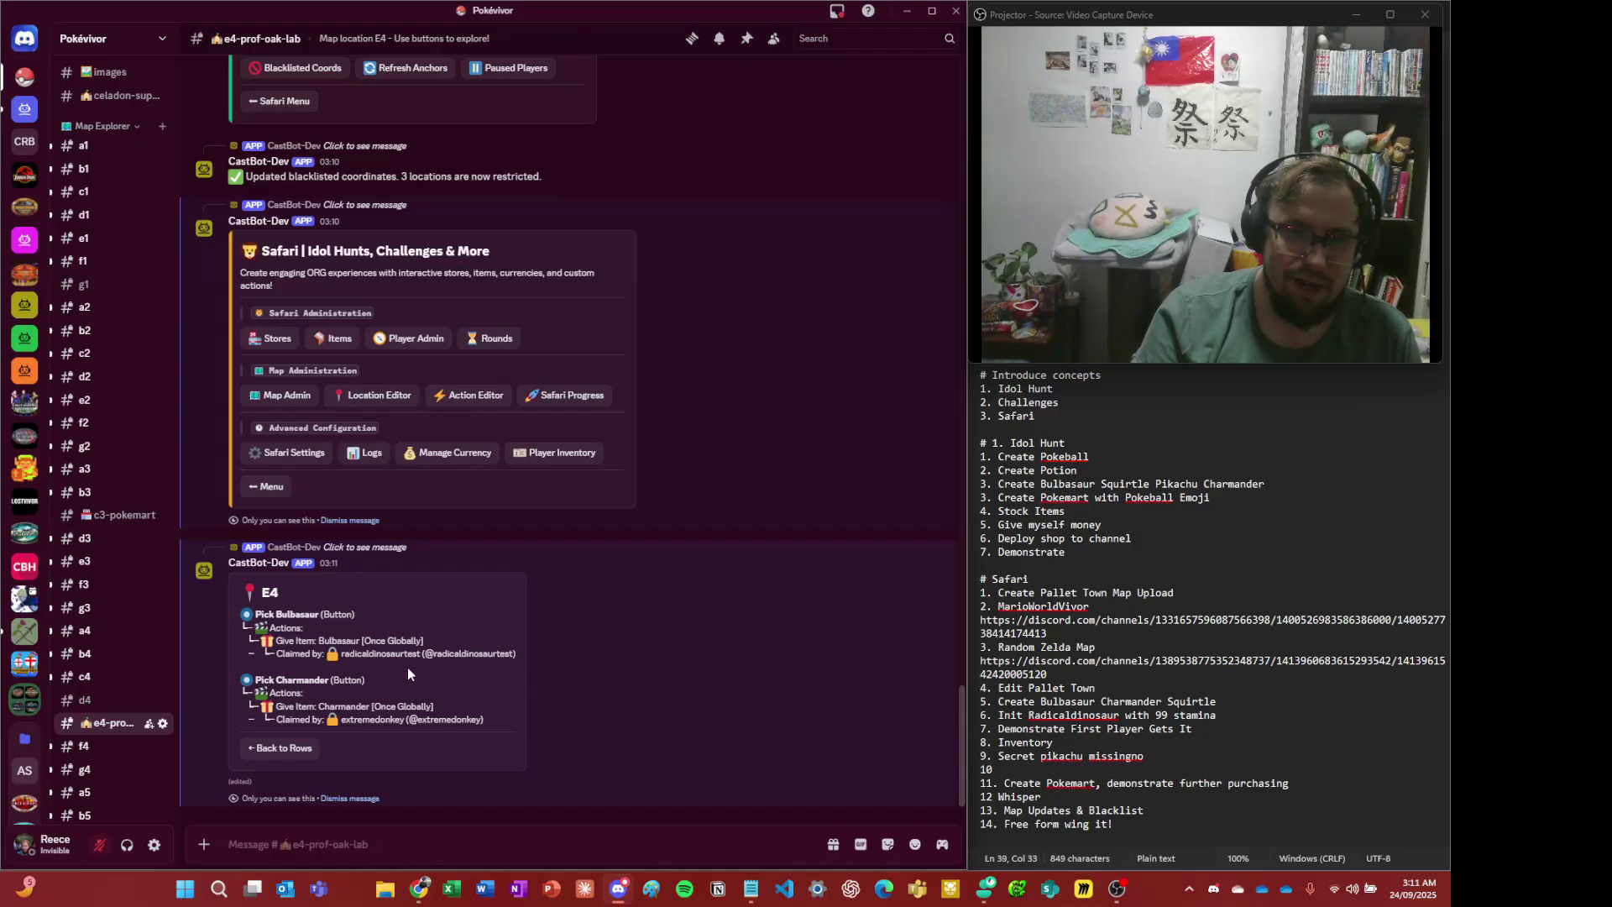
- Check the Charmander claim details, then go back to the row overview and dismiss it
left_click_drag(336, 655, 301, 640)
left_click(383, 699)
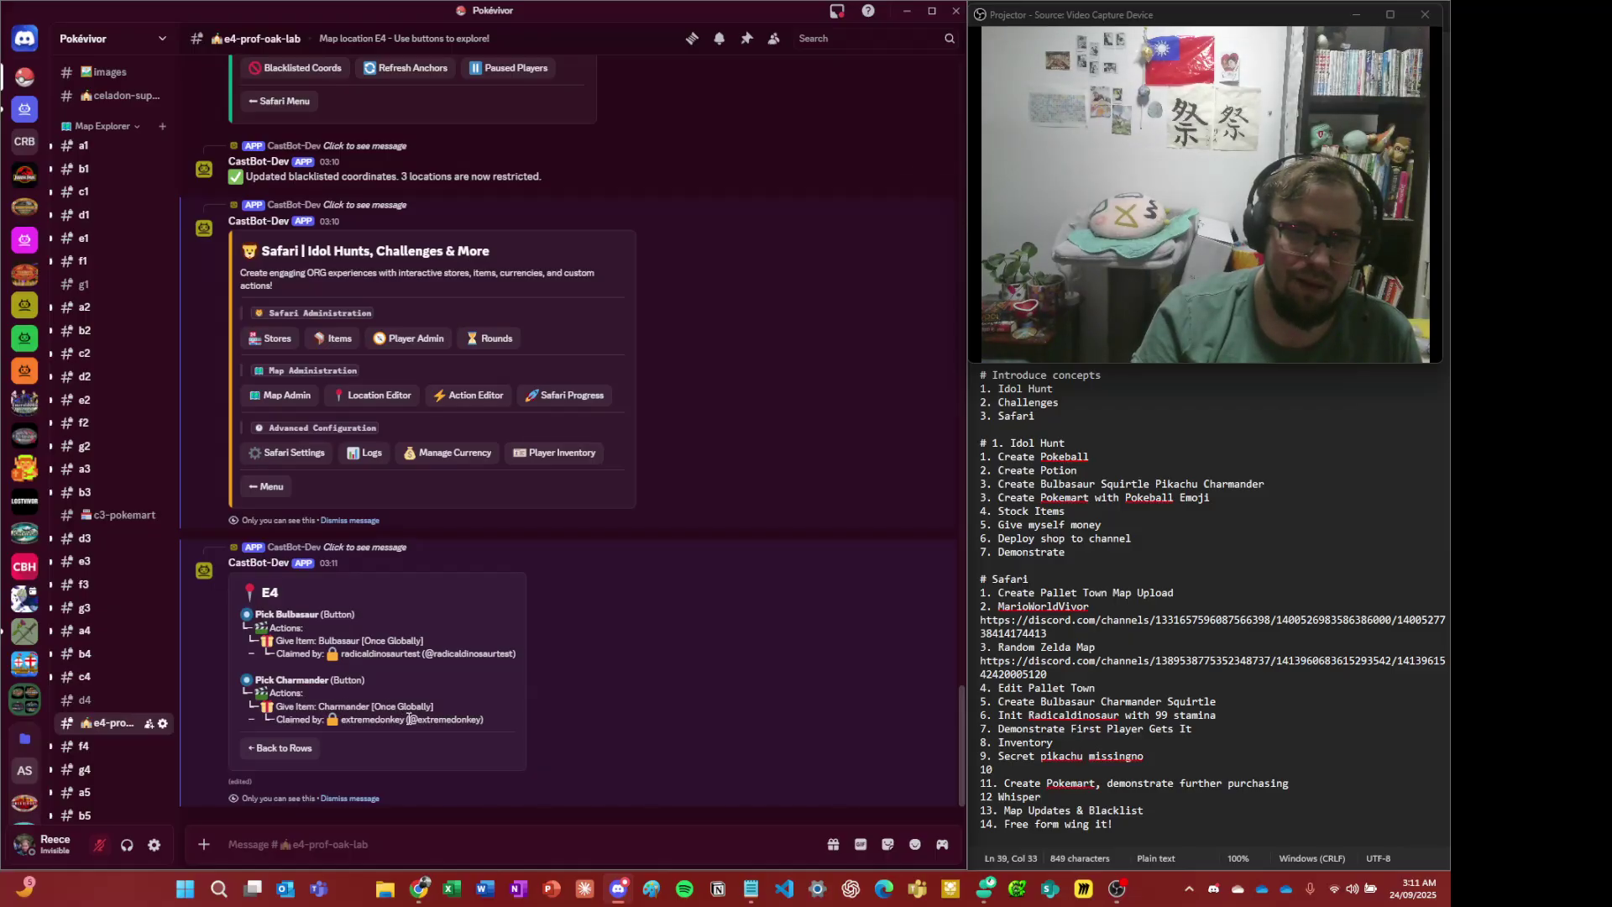
left_click_drag(408, 719, 275, 687)
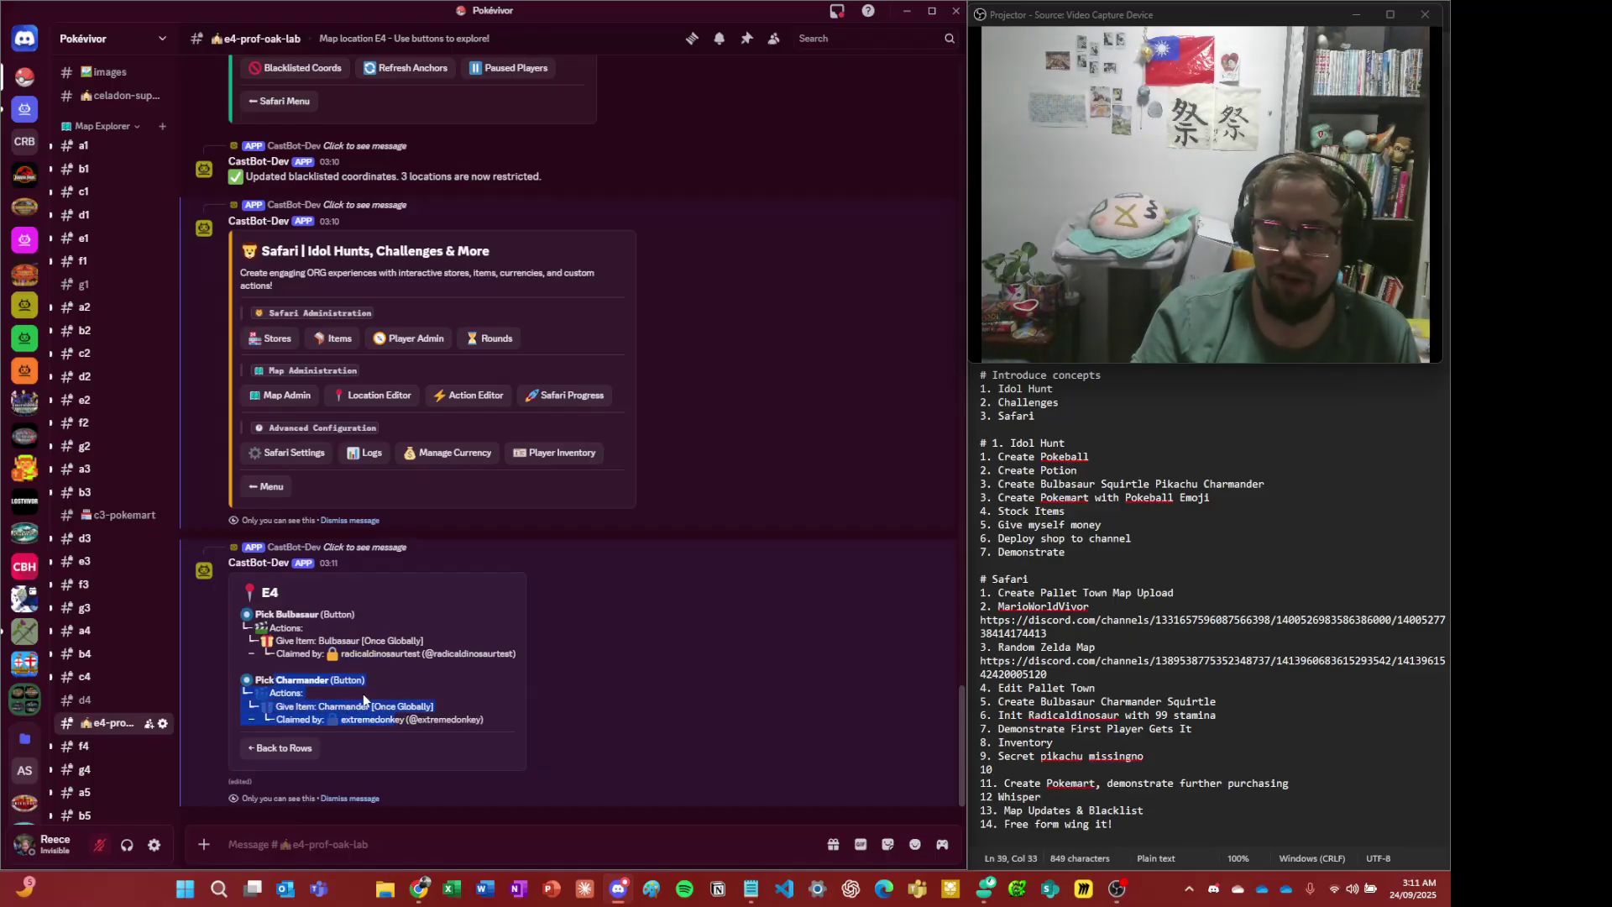
left_click(407, 666)
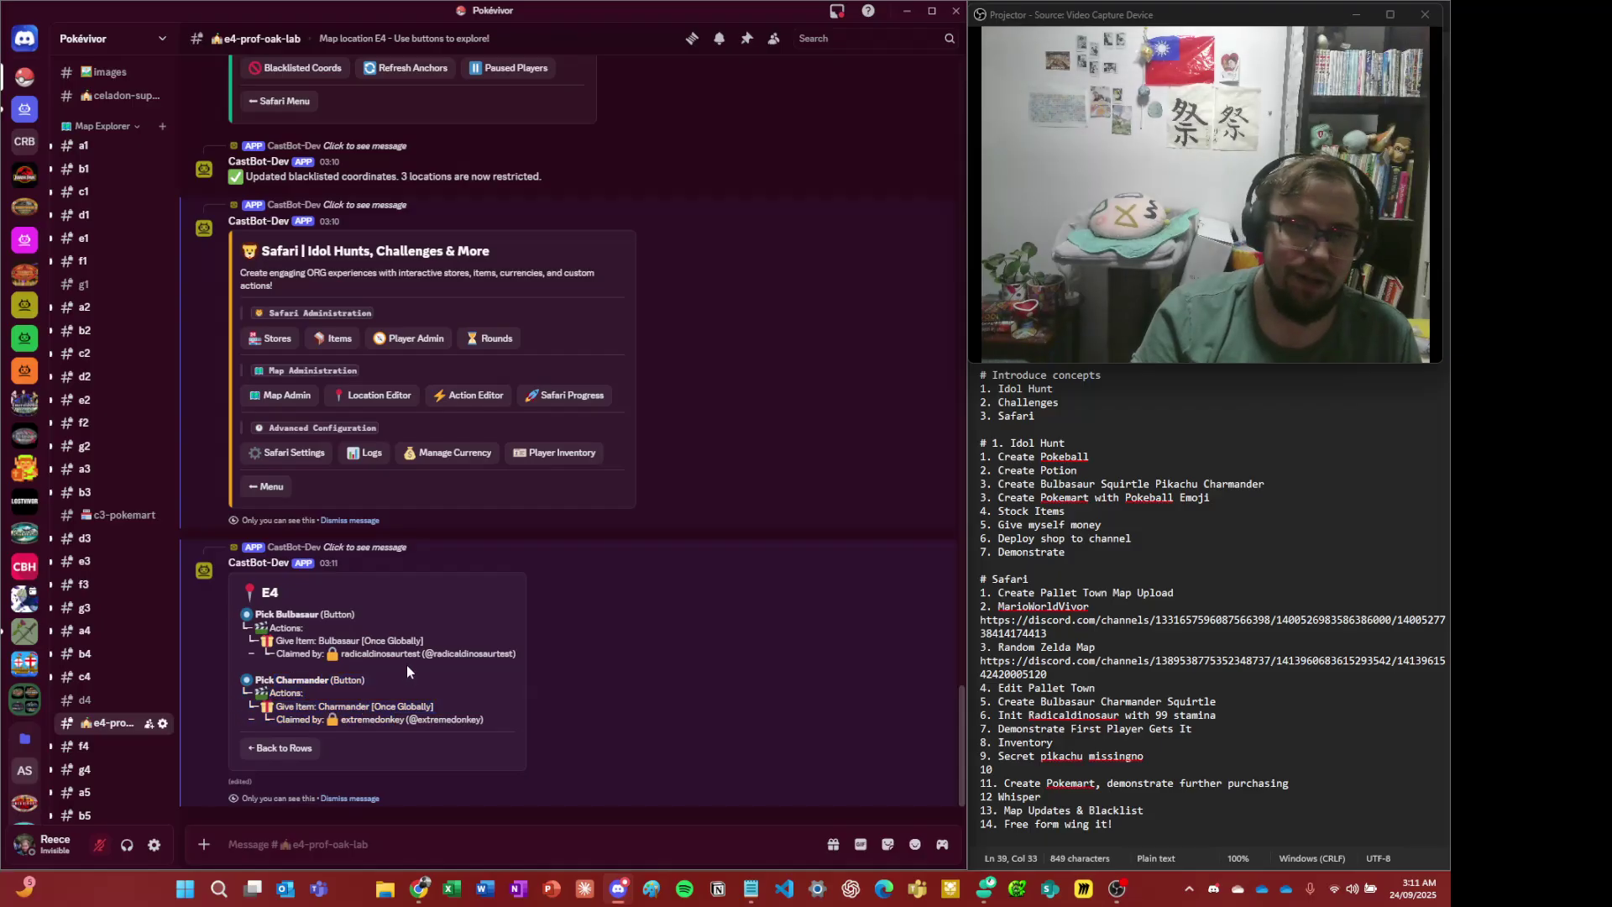
left_click(304, 750)
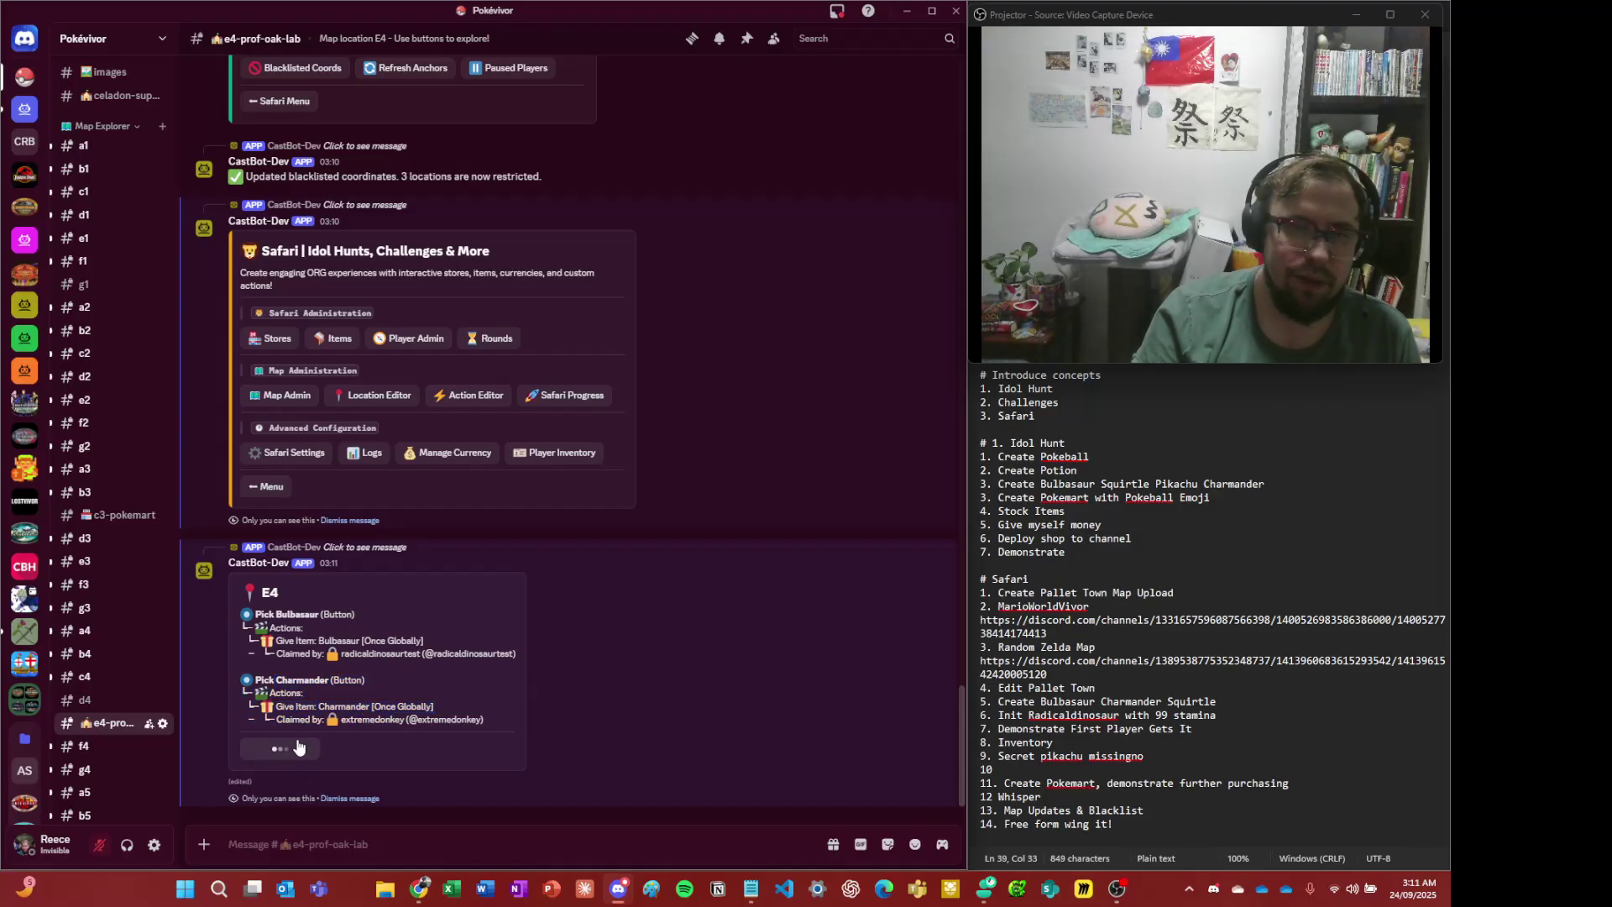
left_click(329, 799)
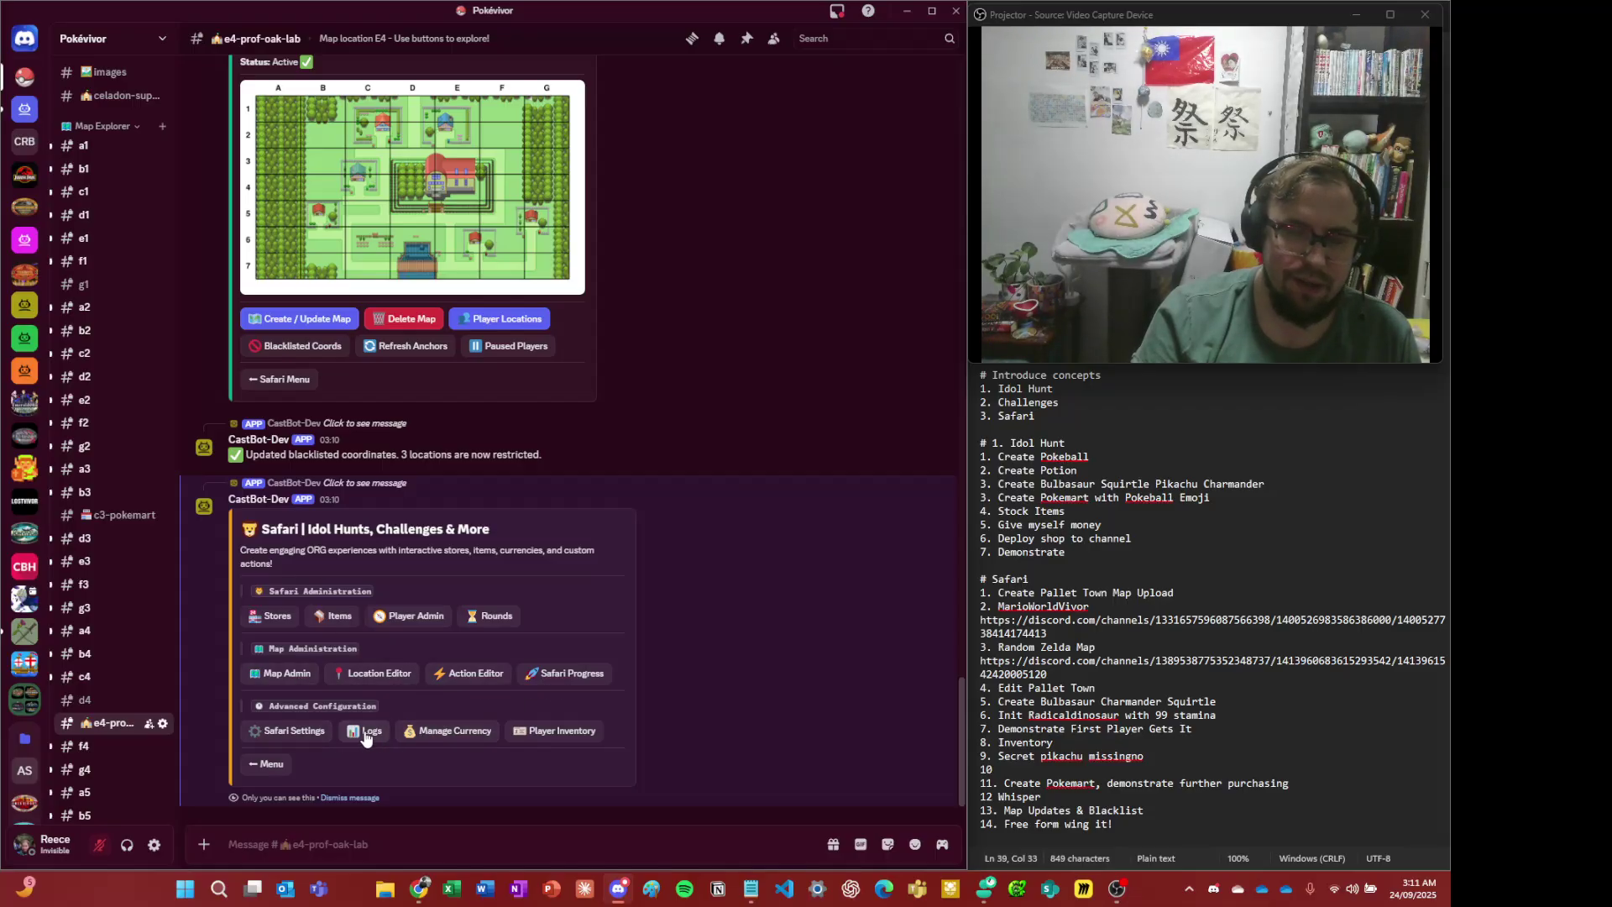
- Open Safari Settings and inspect the Currency & Inventory form without changes
left_click(309, 734)
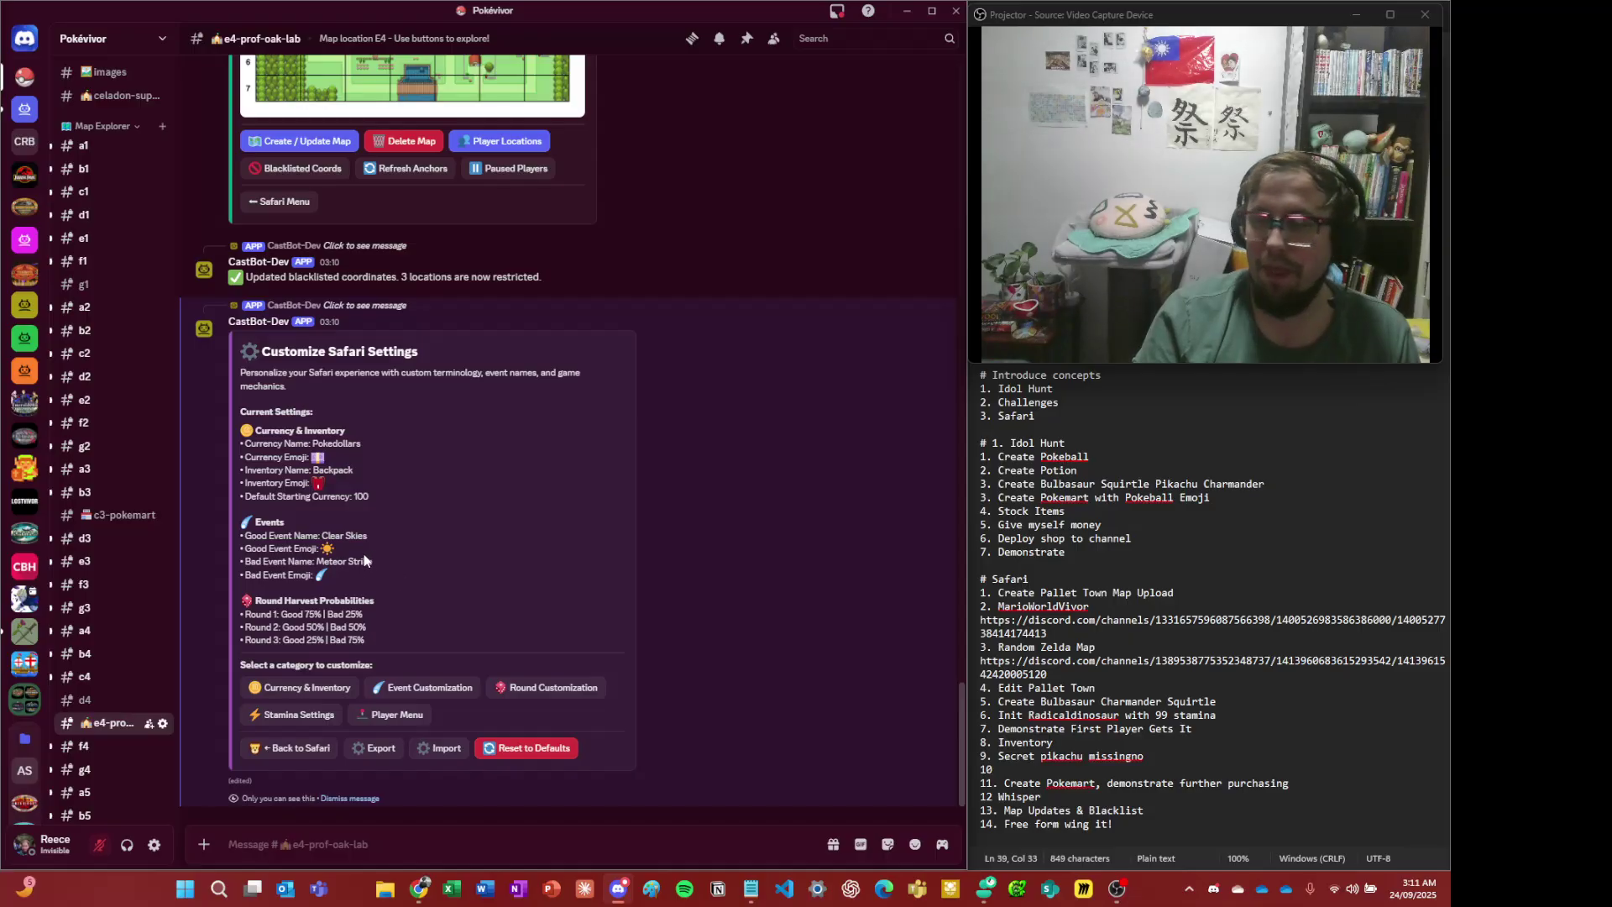
left_click_drag(307, 459, 371, 529)
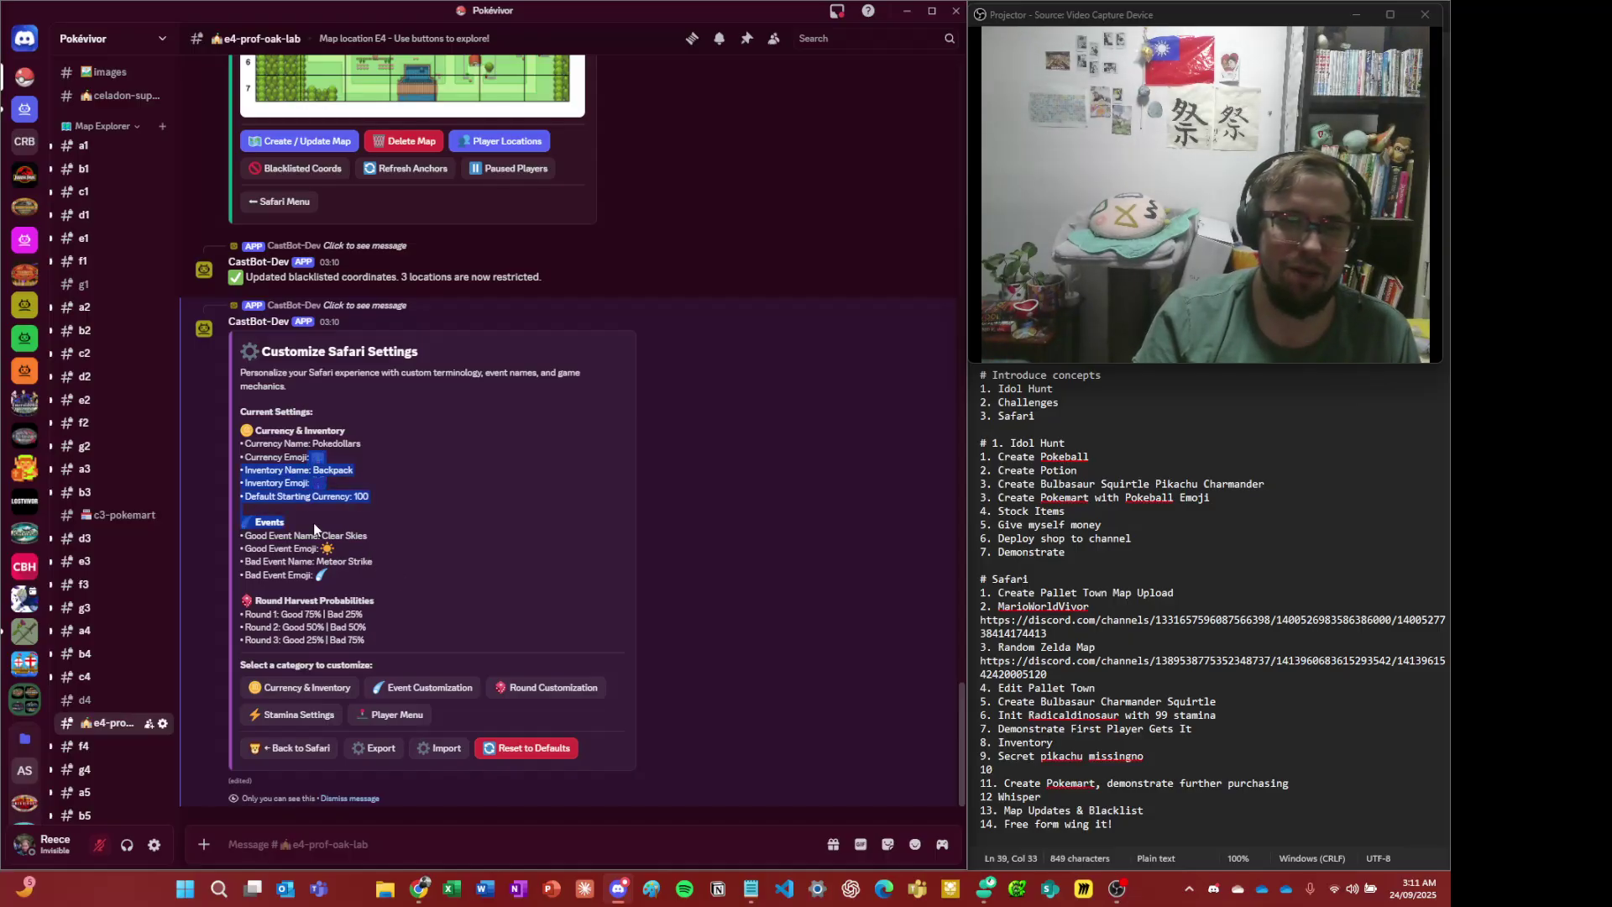
left_click(377, 543)
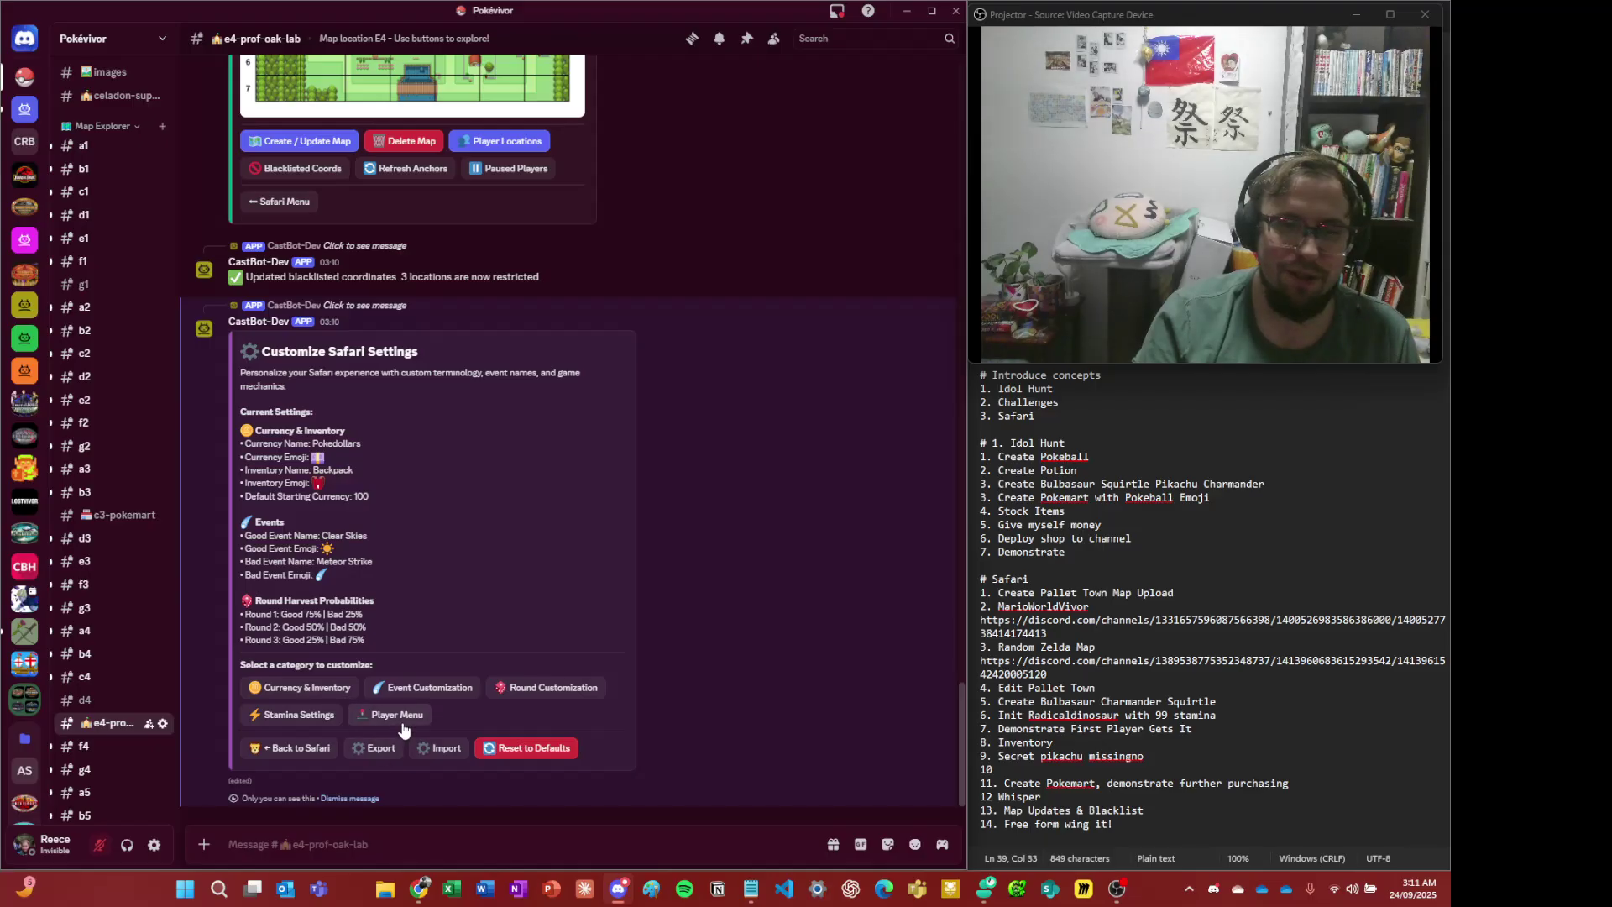
left_click(340, 688)
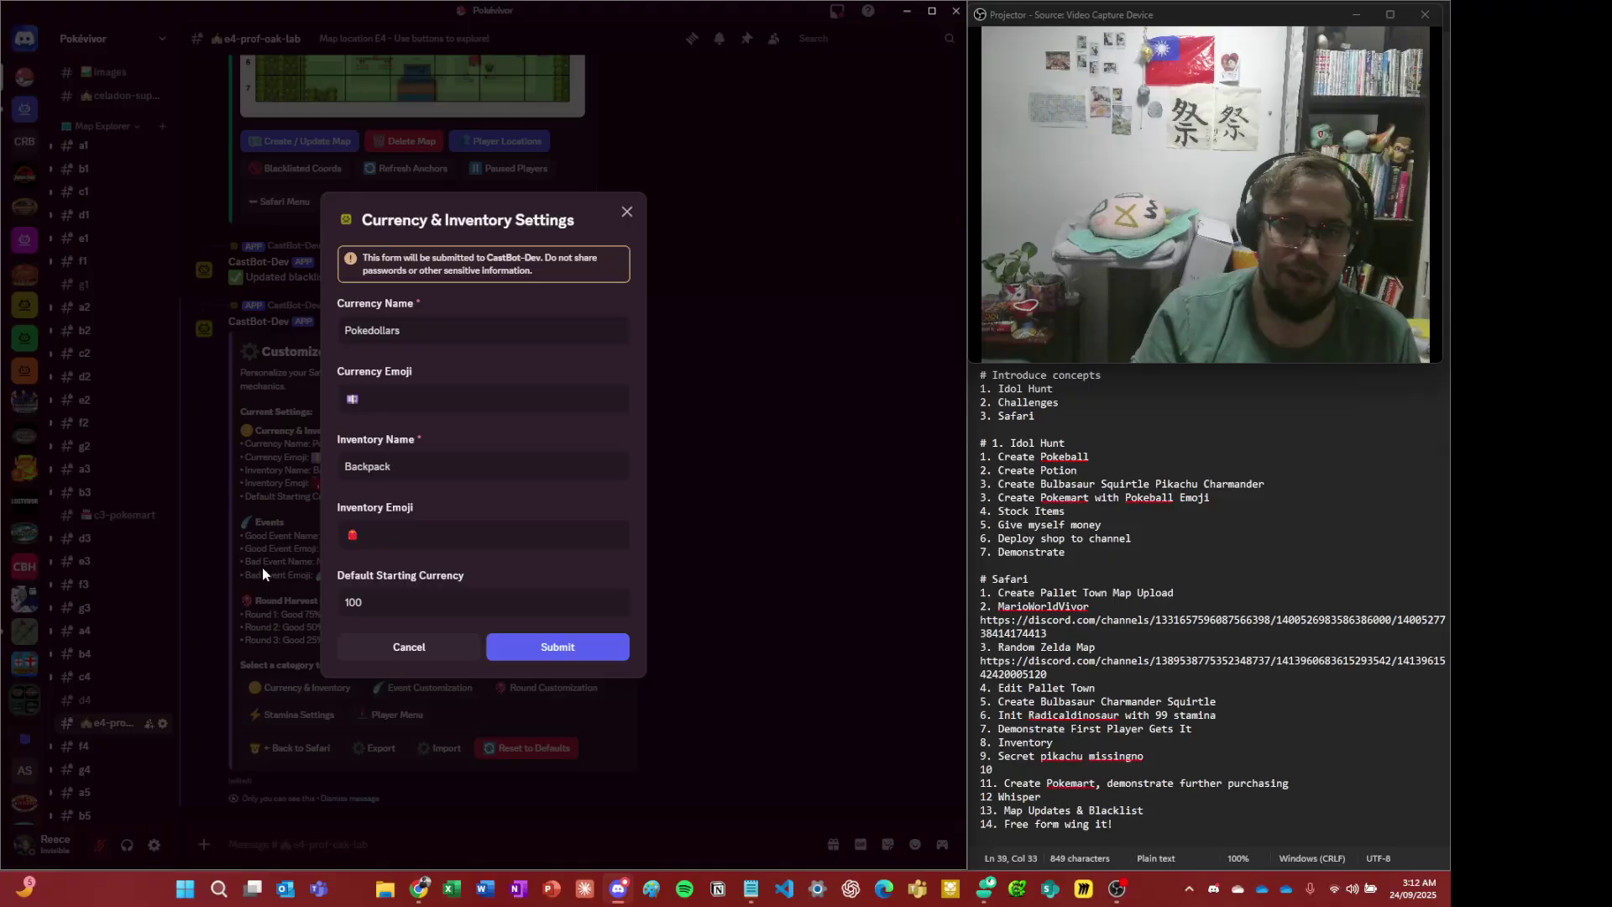
left_click(406, 645)
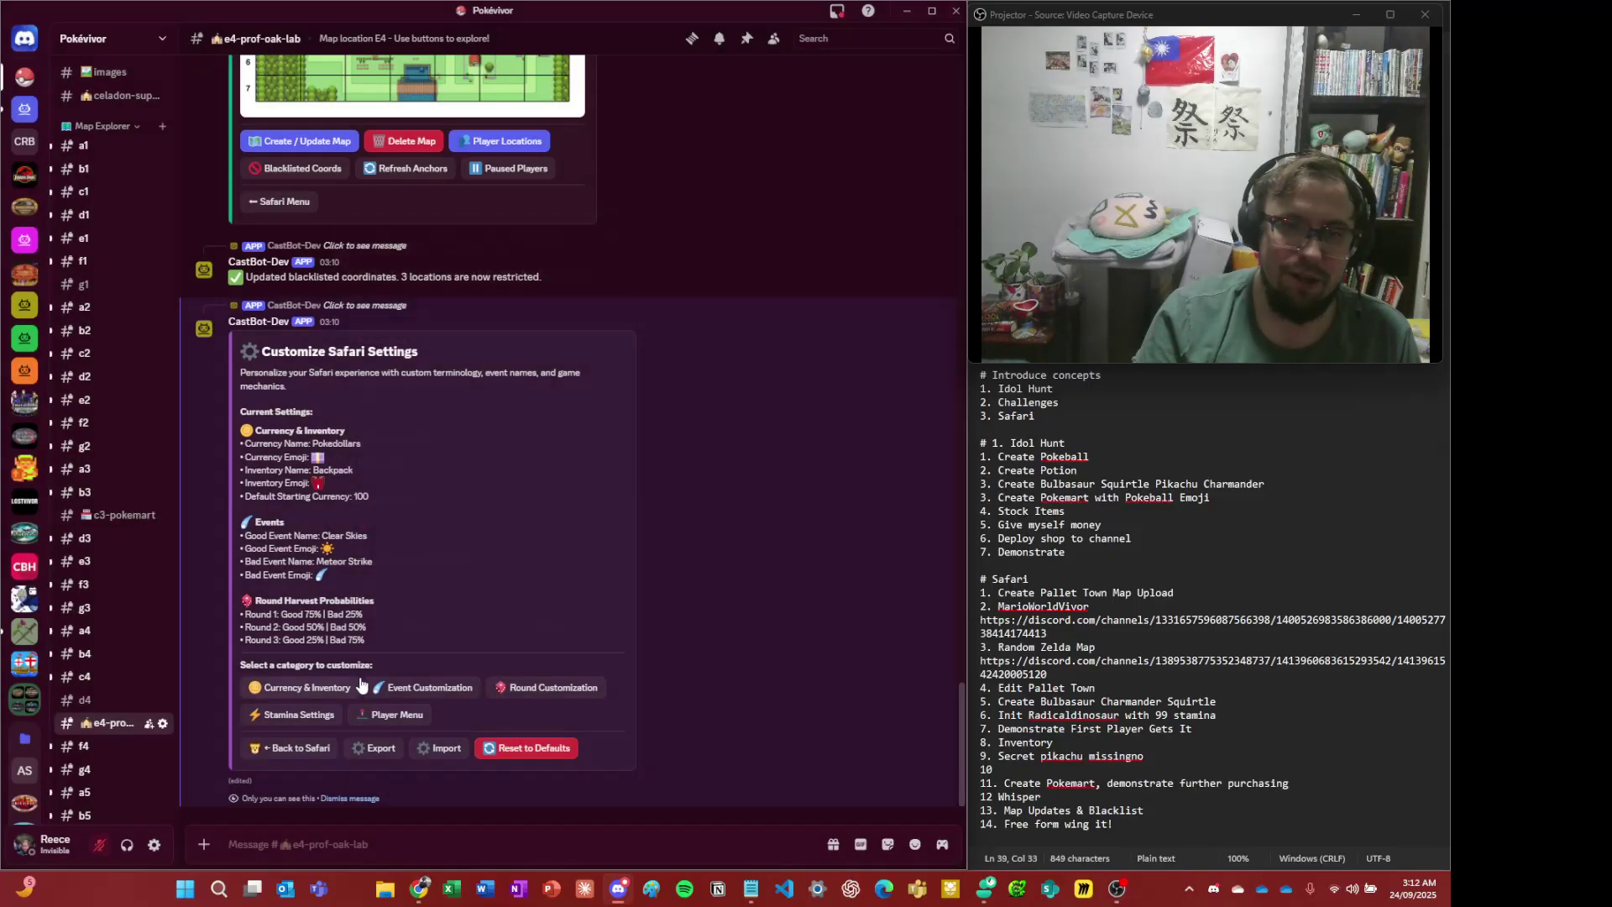
- Open and cancel the Event, Round and Stamina settings, then return to the Safari menu
left_click(387, 689)
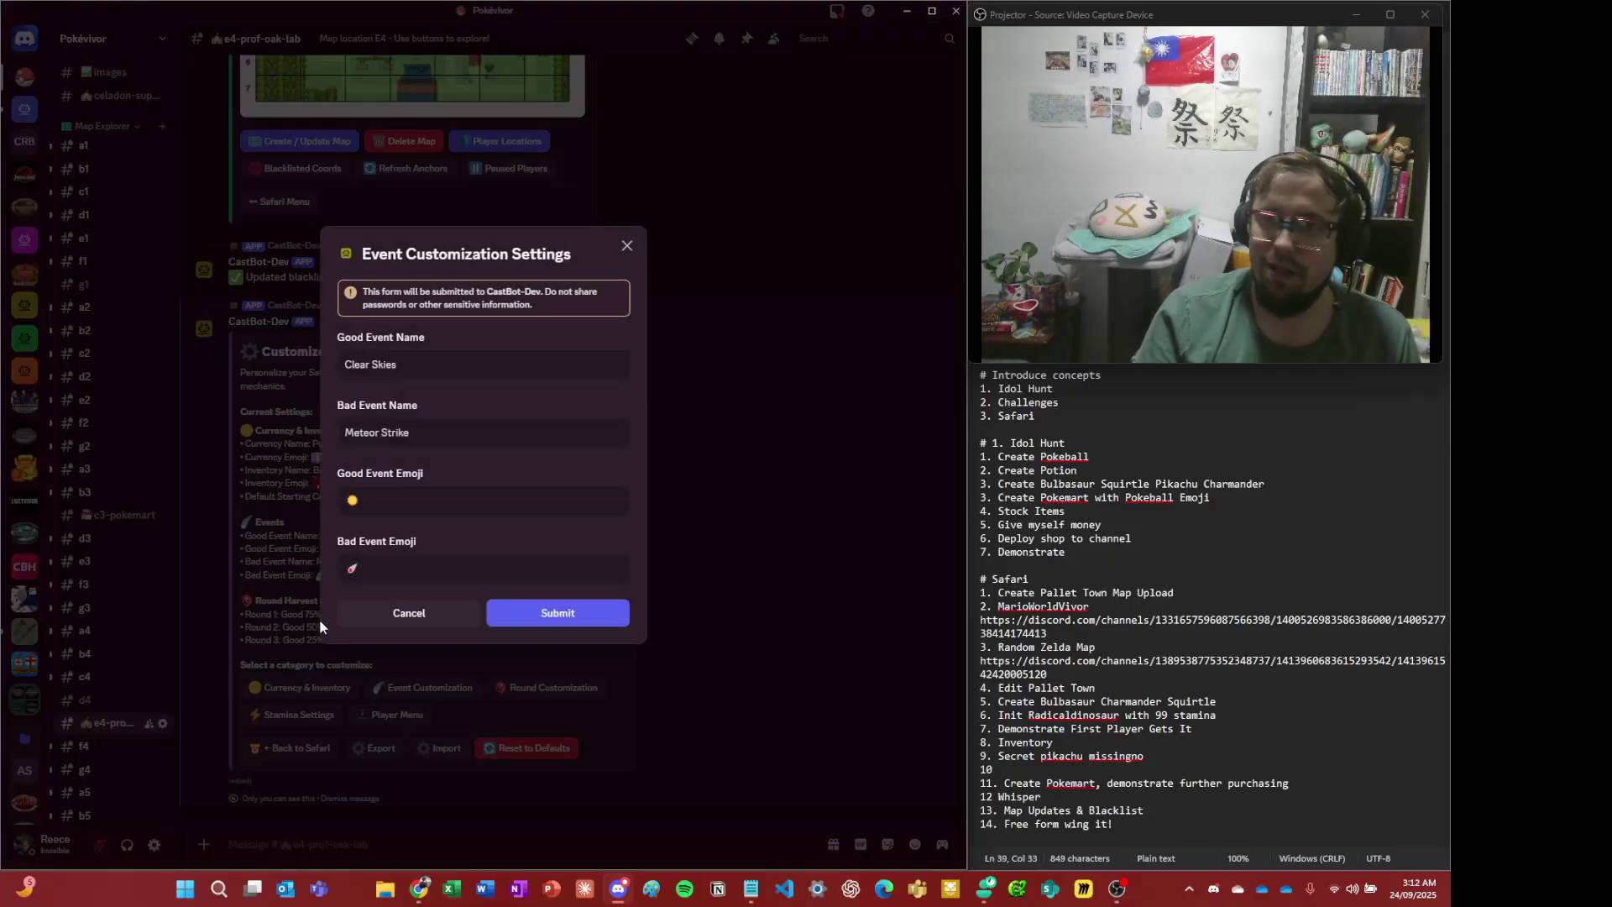
left_click(404, 613)
left_click(541, 700)
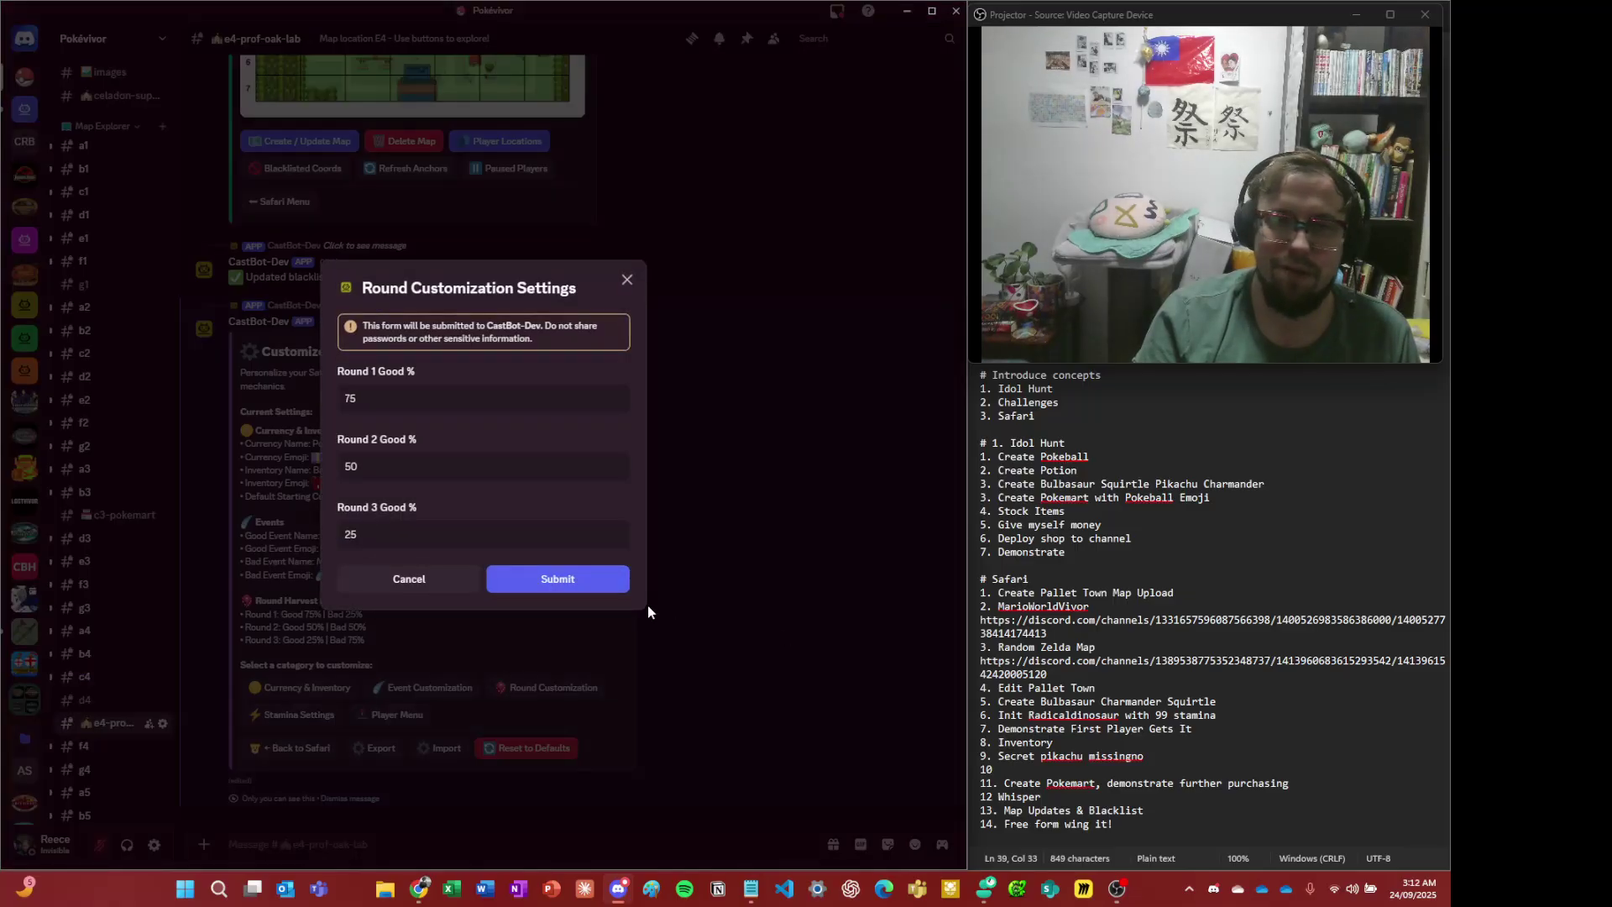
left_click(289, 542)
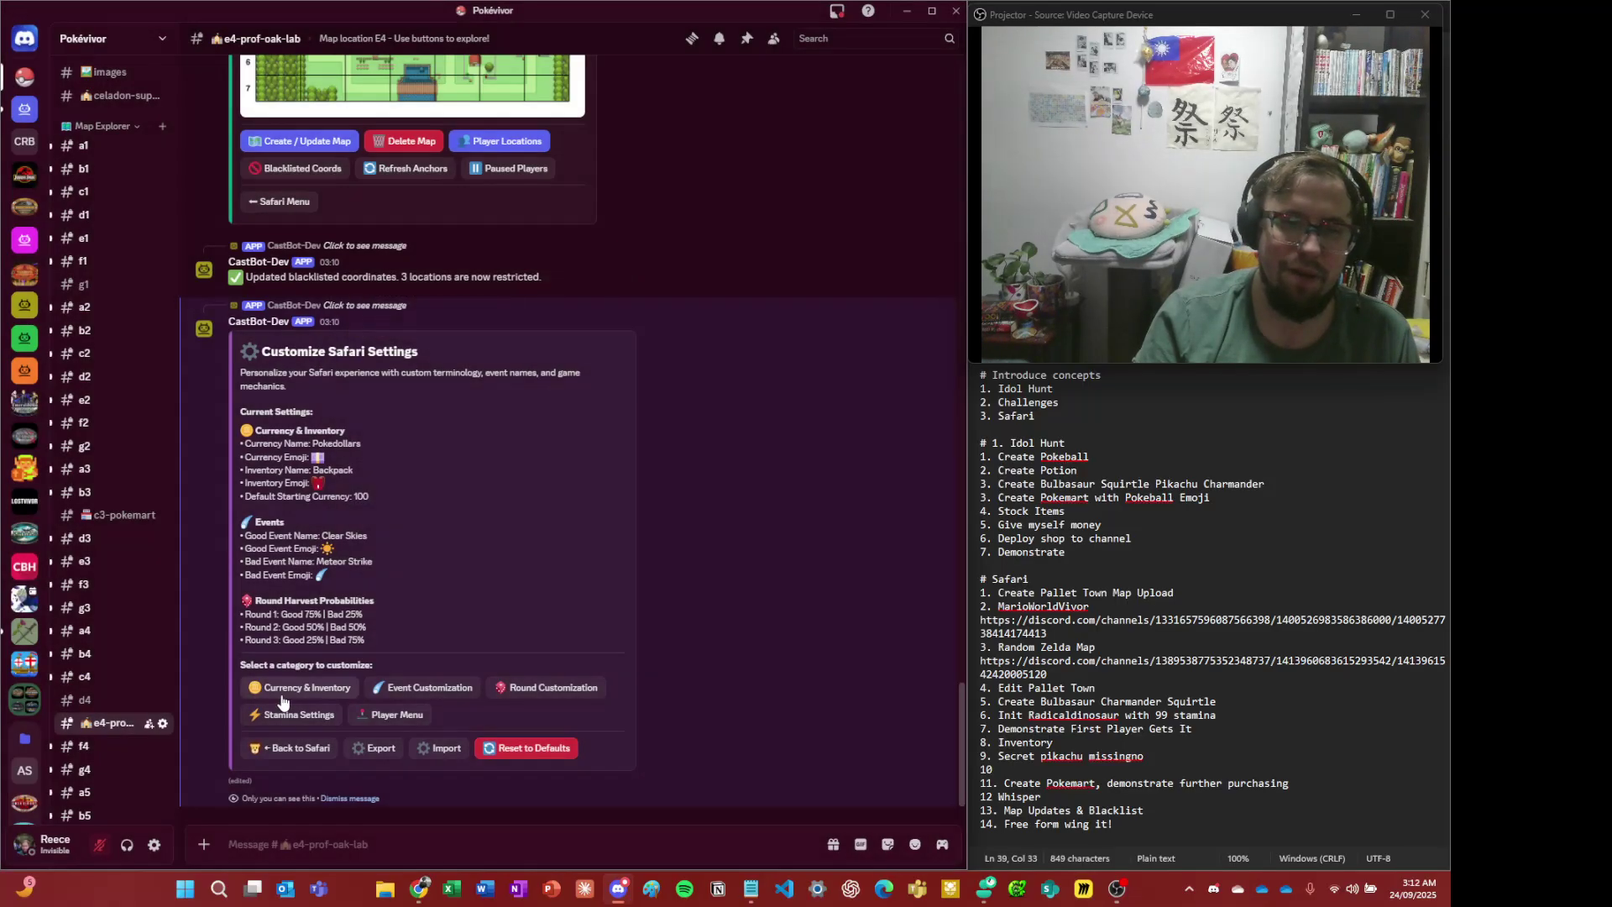
left_click(291, 715)
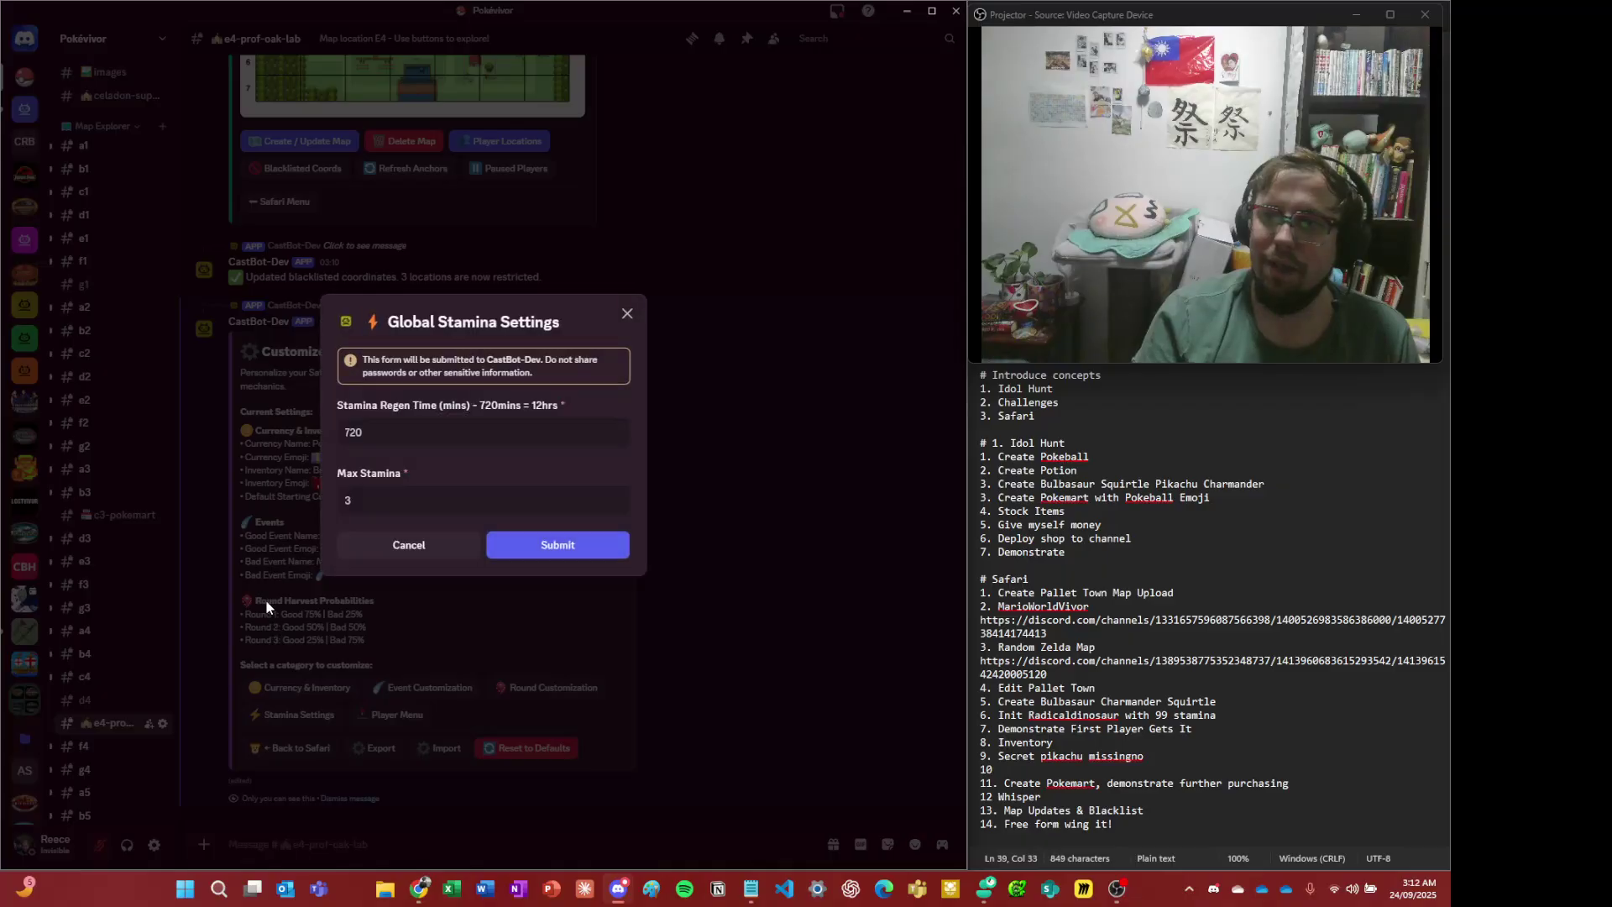
left_click(245, 538)
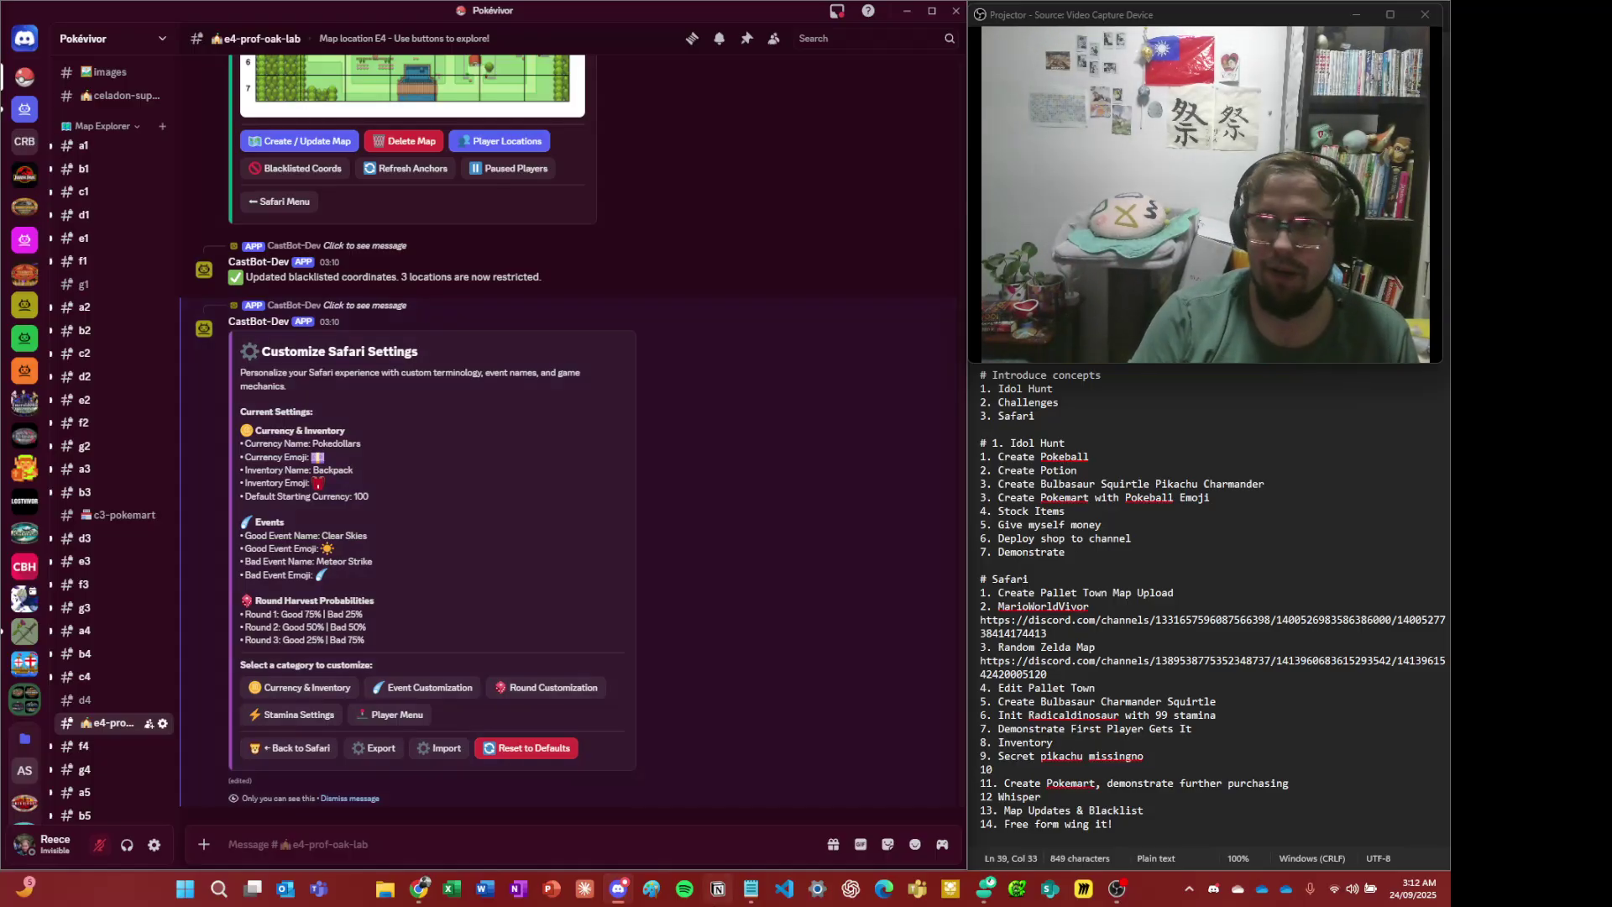
left_click(290, 748)
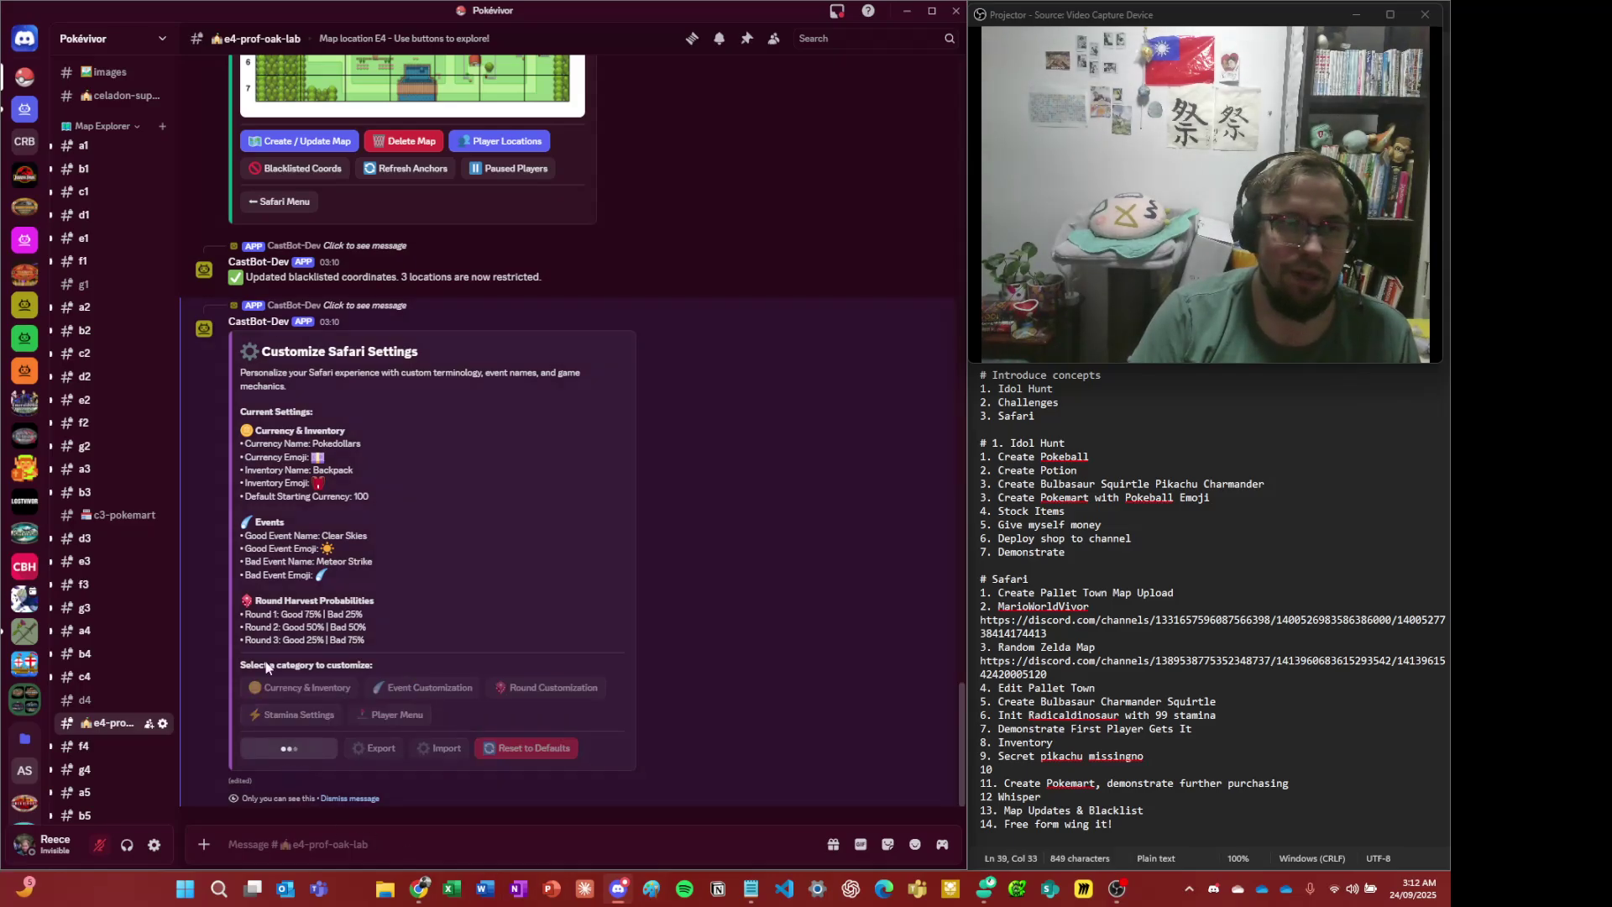
scroll(106, 367, "up", 3)
- In #general, view the CASTBOT SAFARI poster full size and zoomed in
scroll(107, 367, "up", 1)
left_click(107, 190)
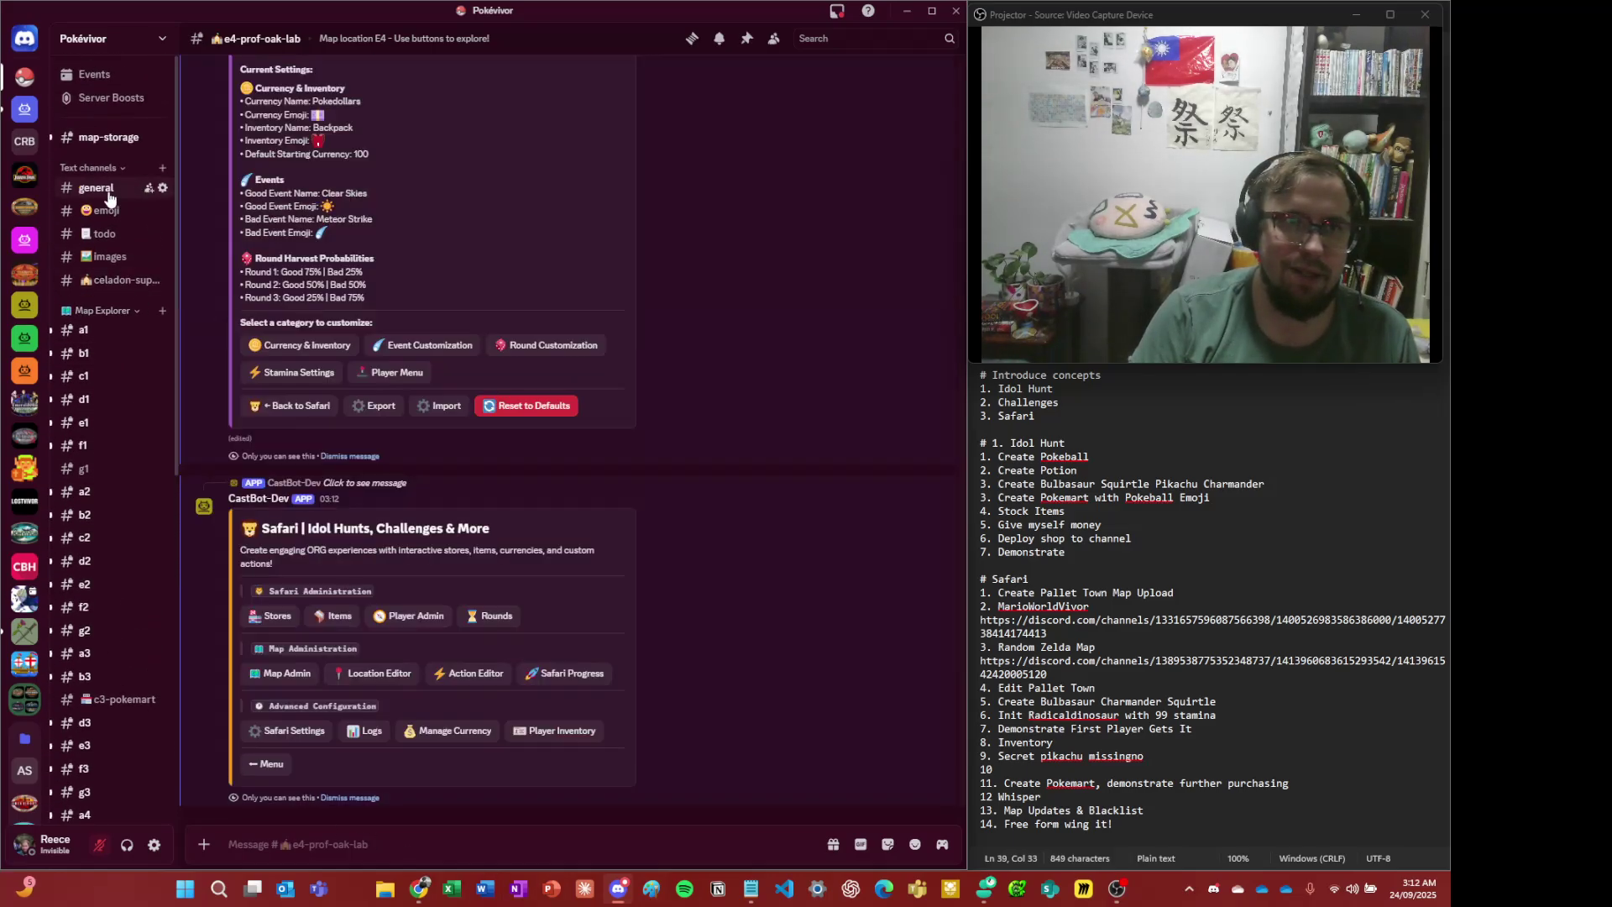
scroll(520, 512, "up", 15)
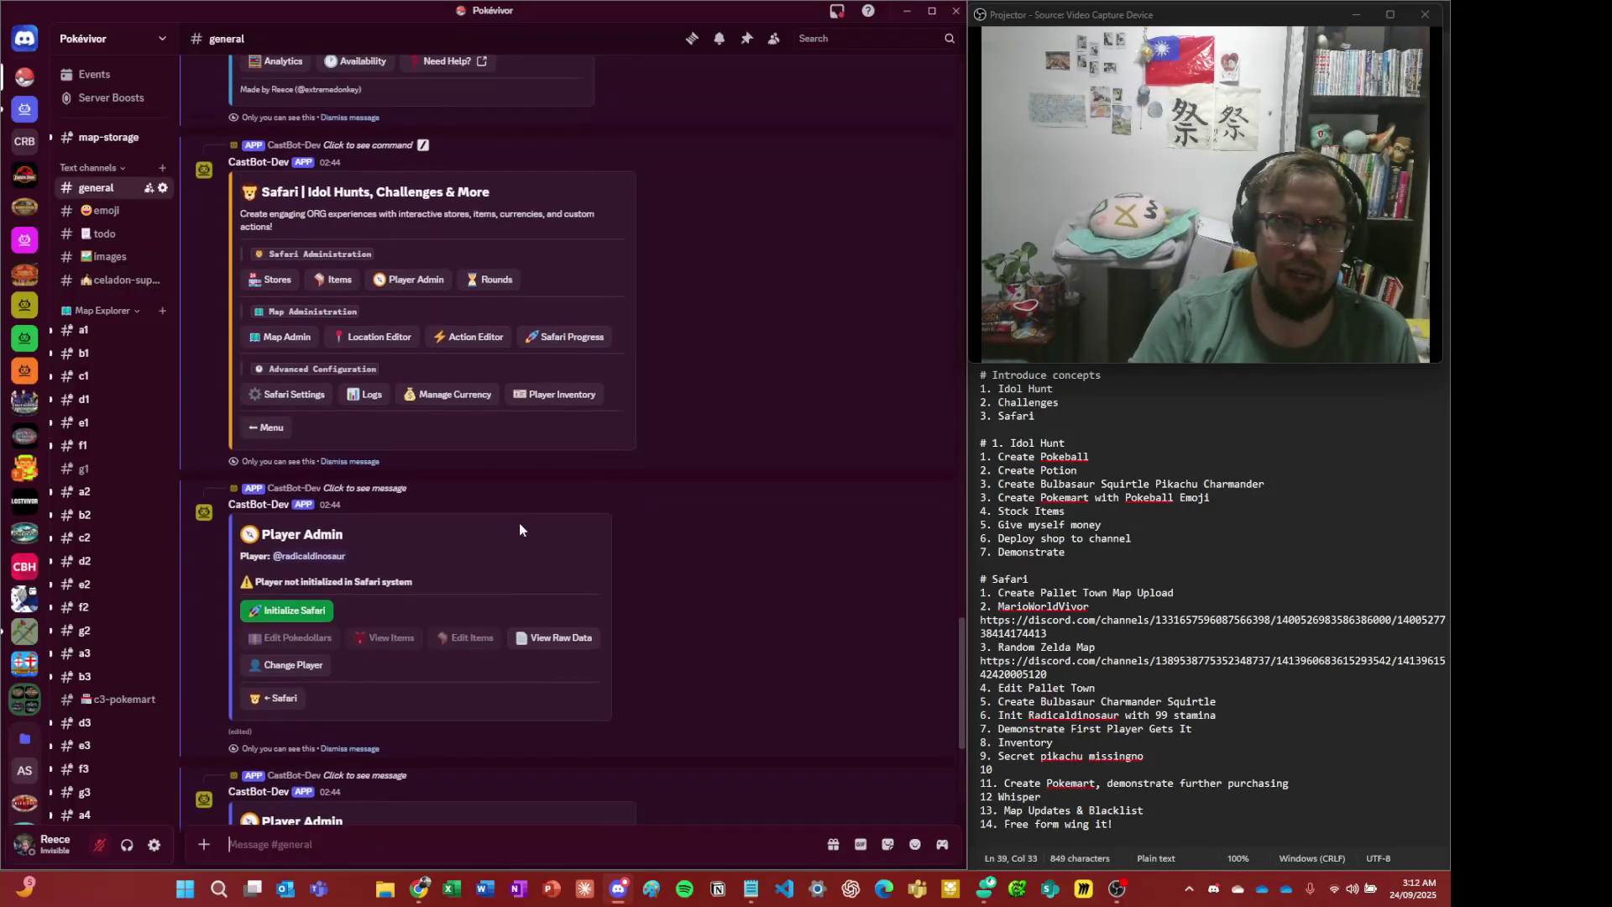
scroll(534, 495, "up", 15)
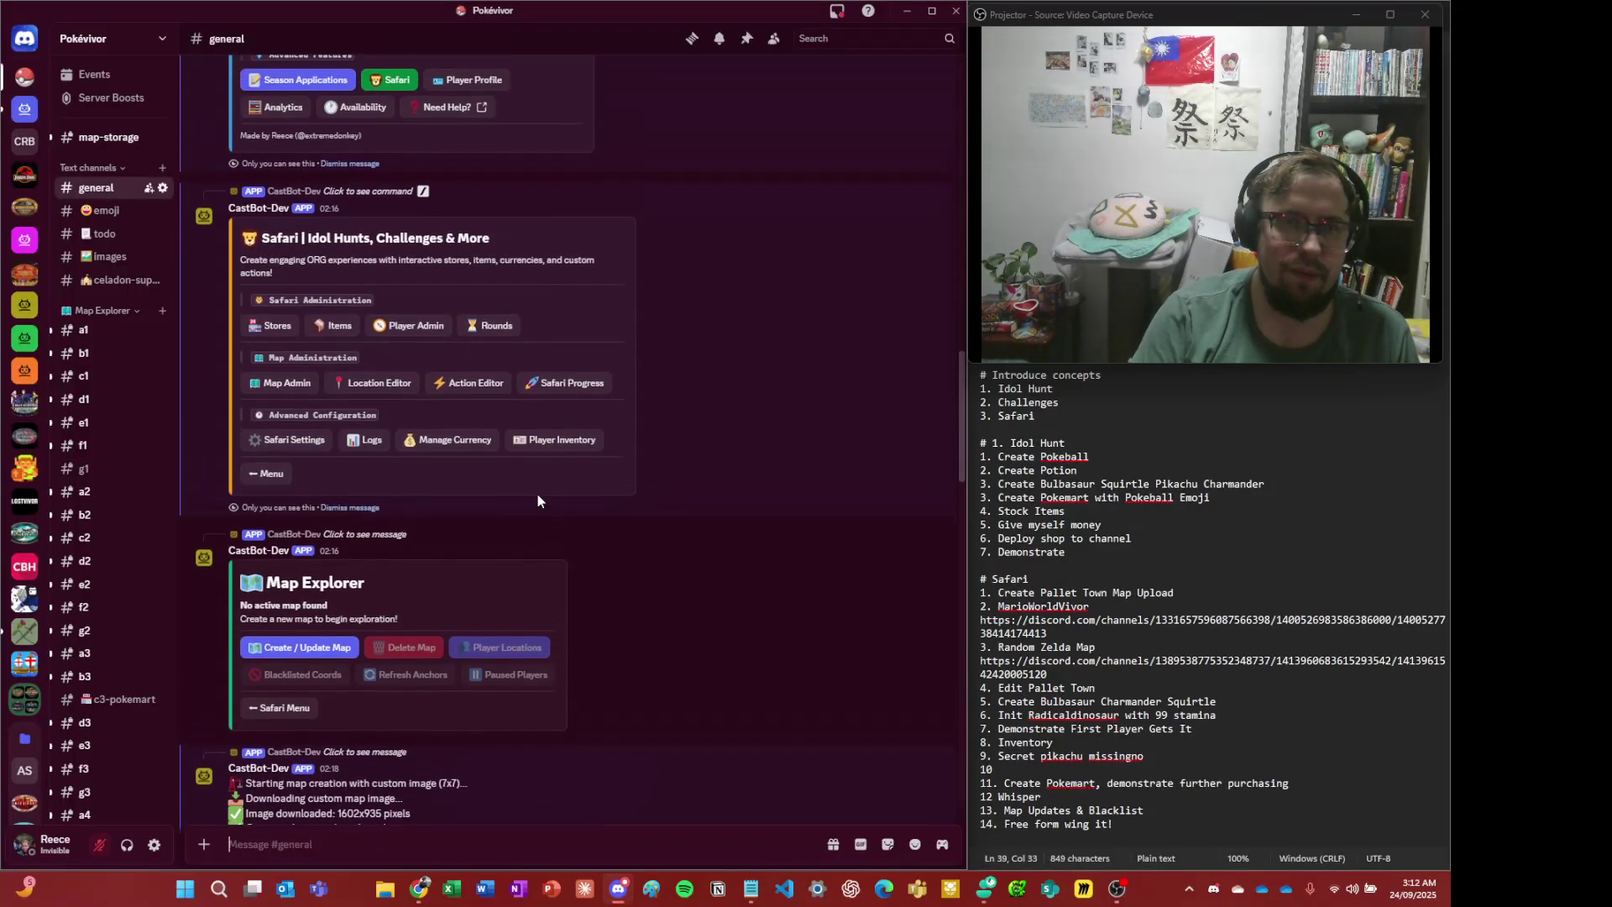
scroll(542, 503, "up", 15)
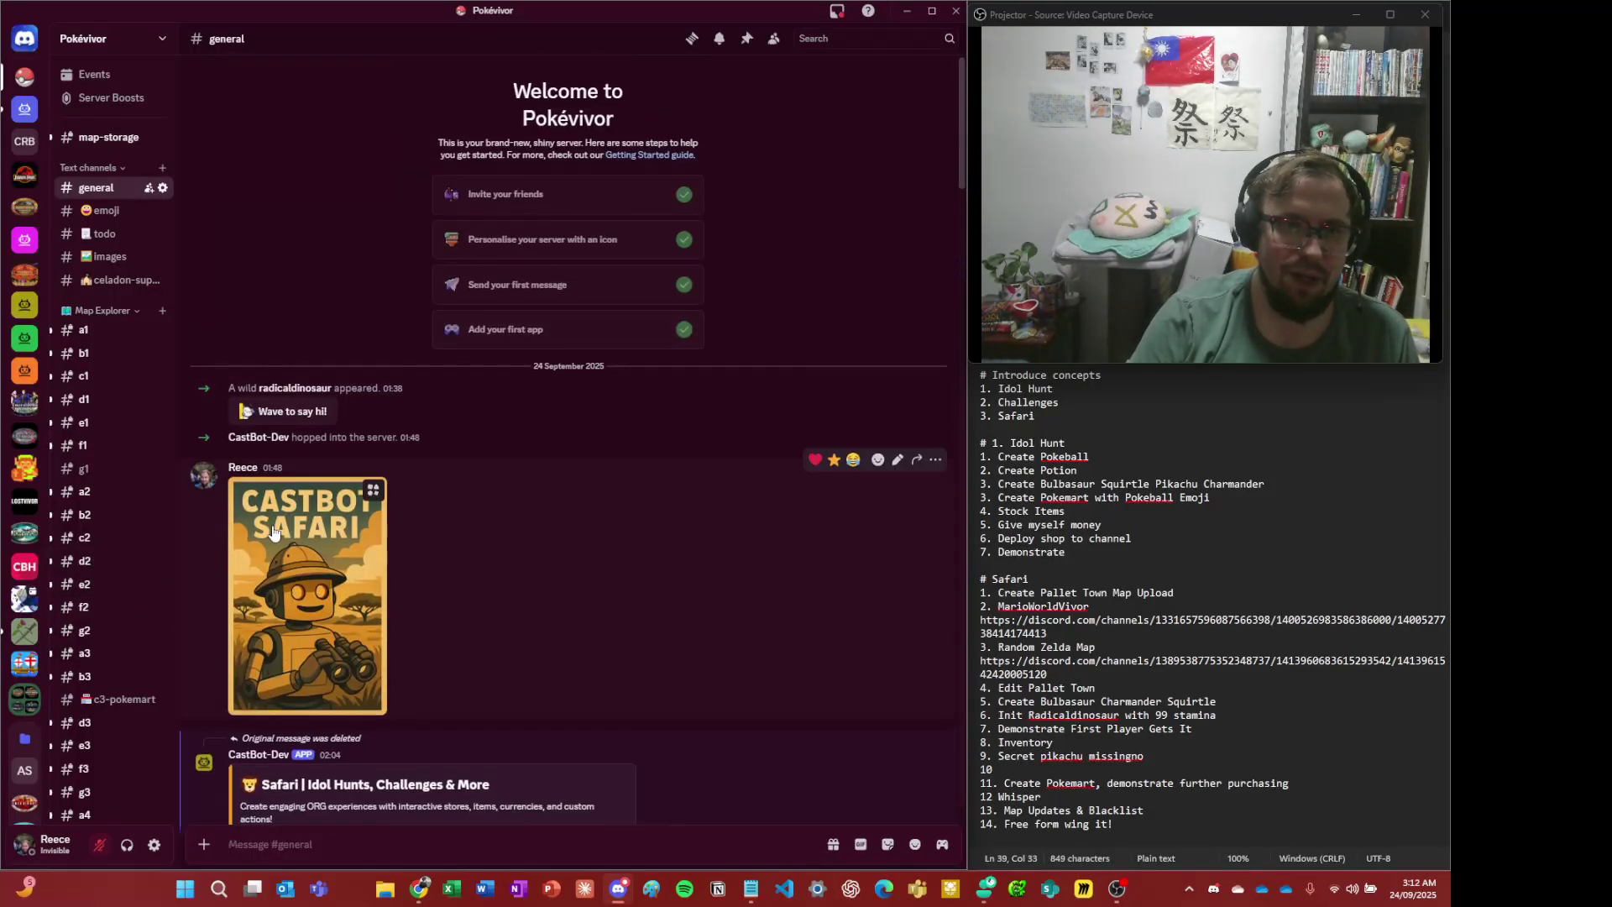
left_click(319, 588)
left_click(504, 437)
left_click(661, 445)
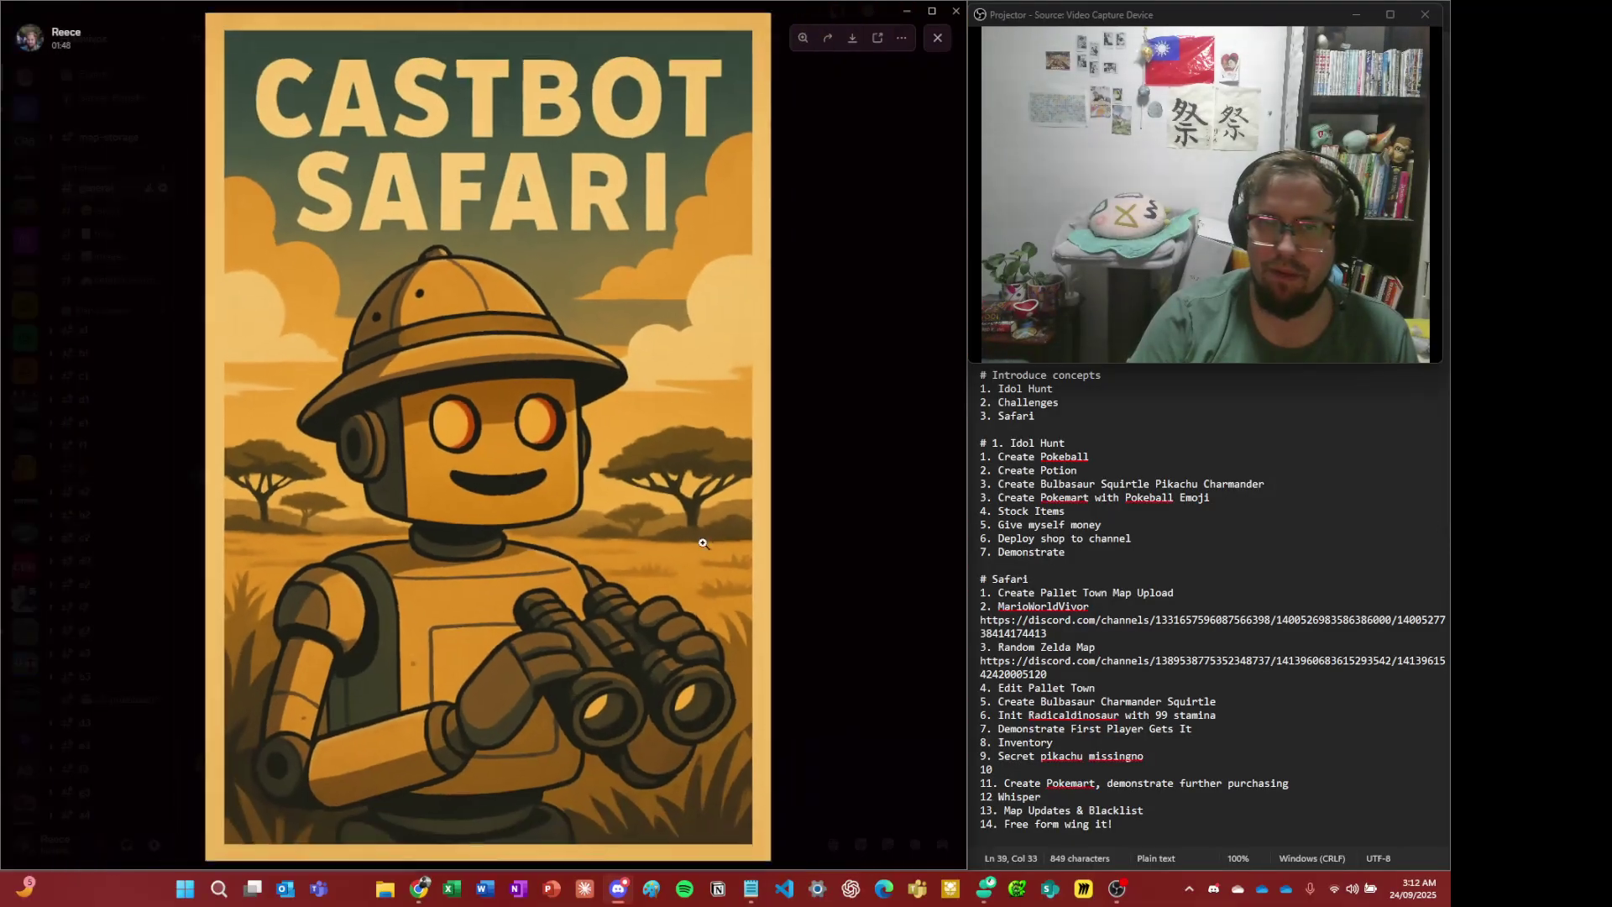
left_click(894, 458)
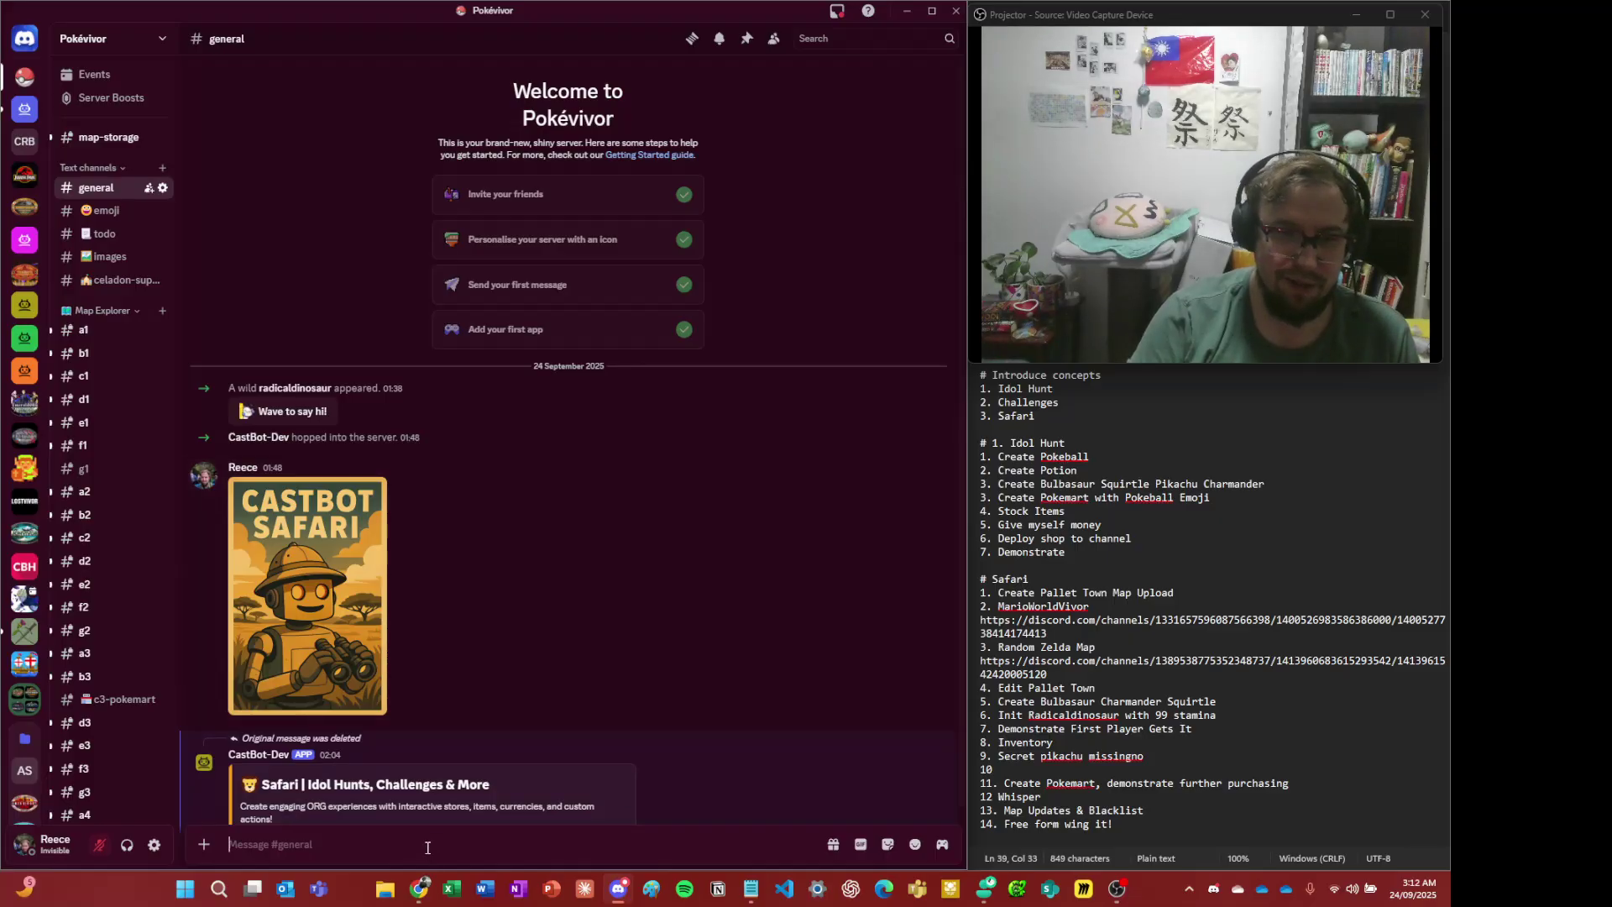
- Run /menu and open the Safari menu
type("/menu")
key("Return")
key("Return")
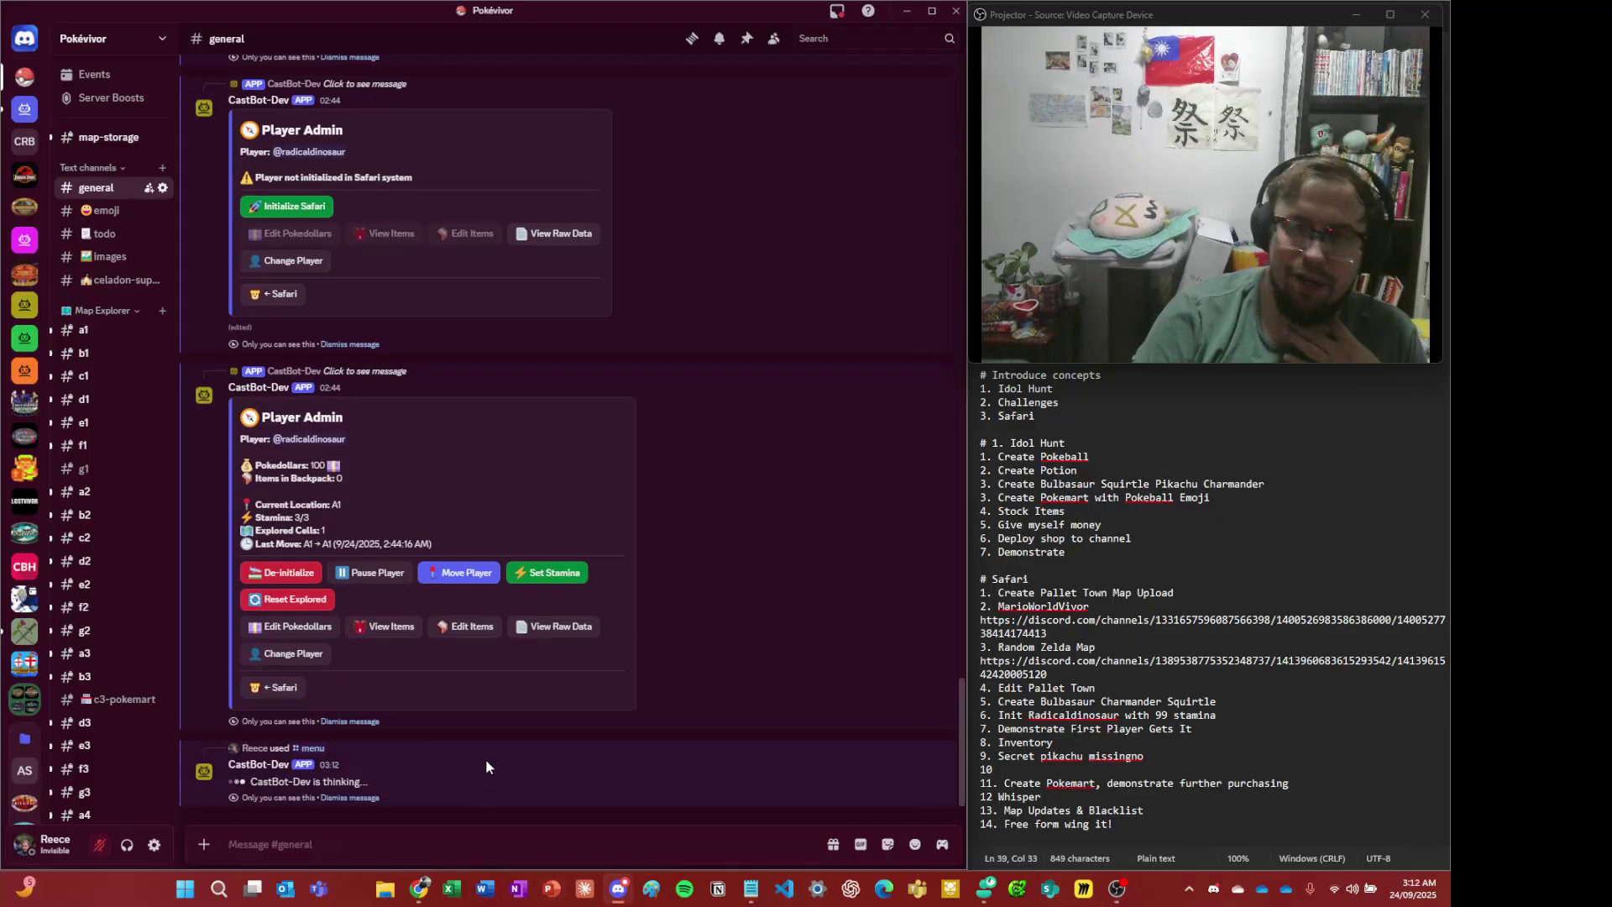
left_click(387, 714)
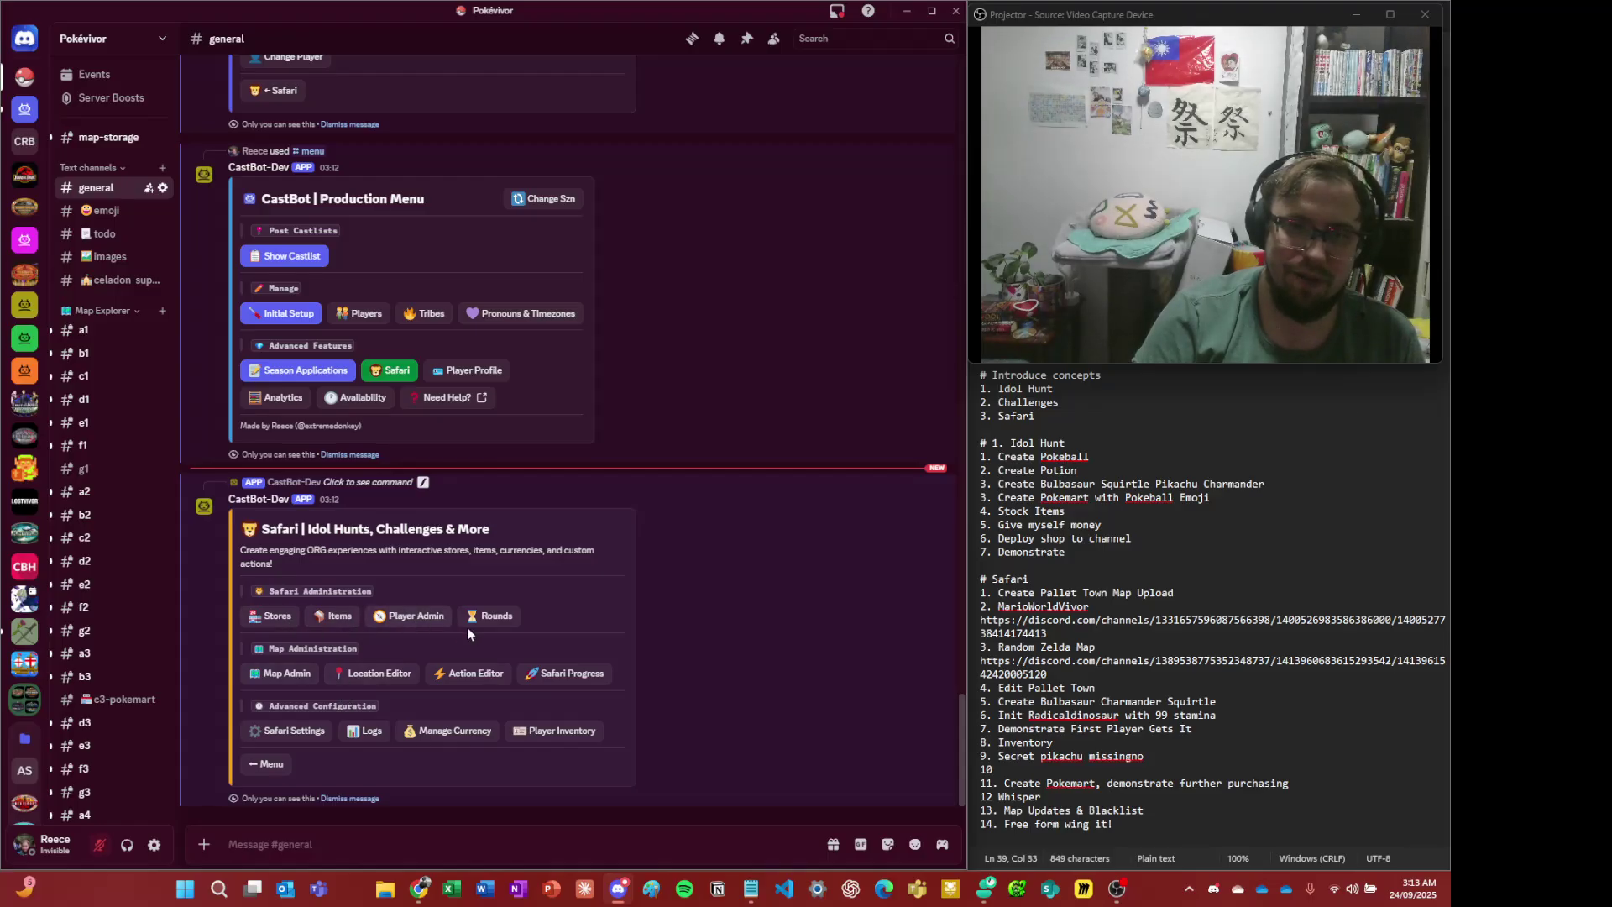
- View the Manage Currency overview, return to the Safari menu, then switch to the OBS Studio window
left_click(475, 732)
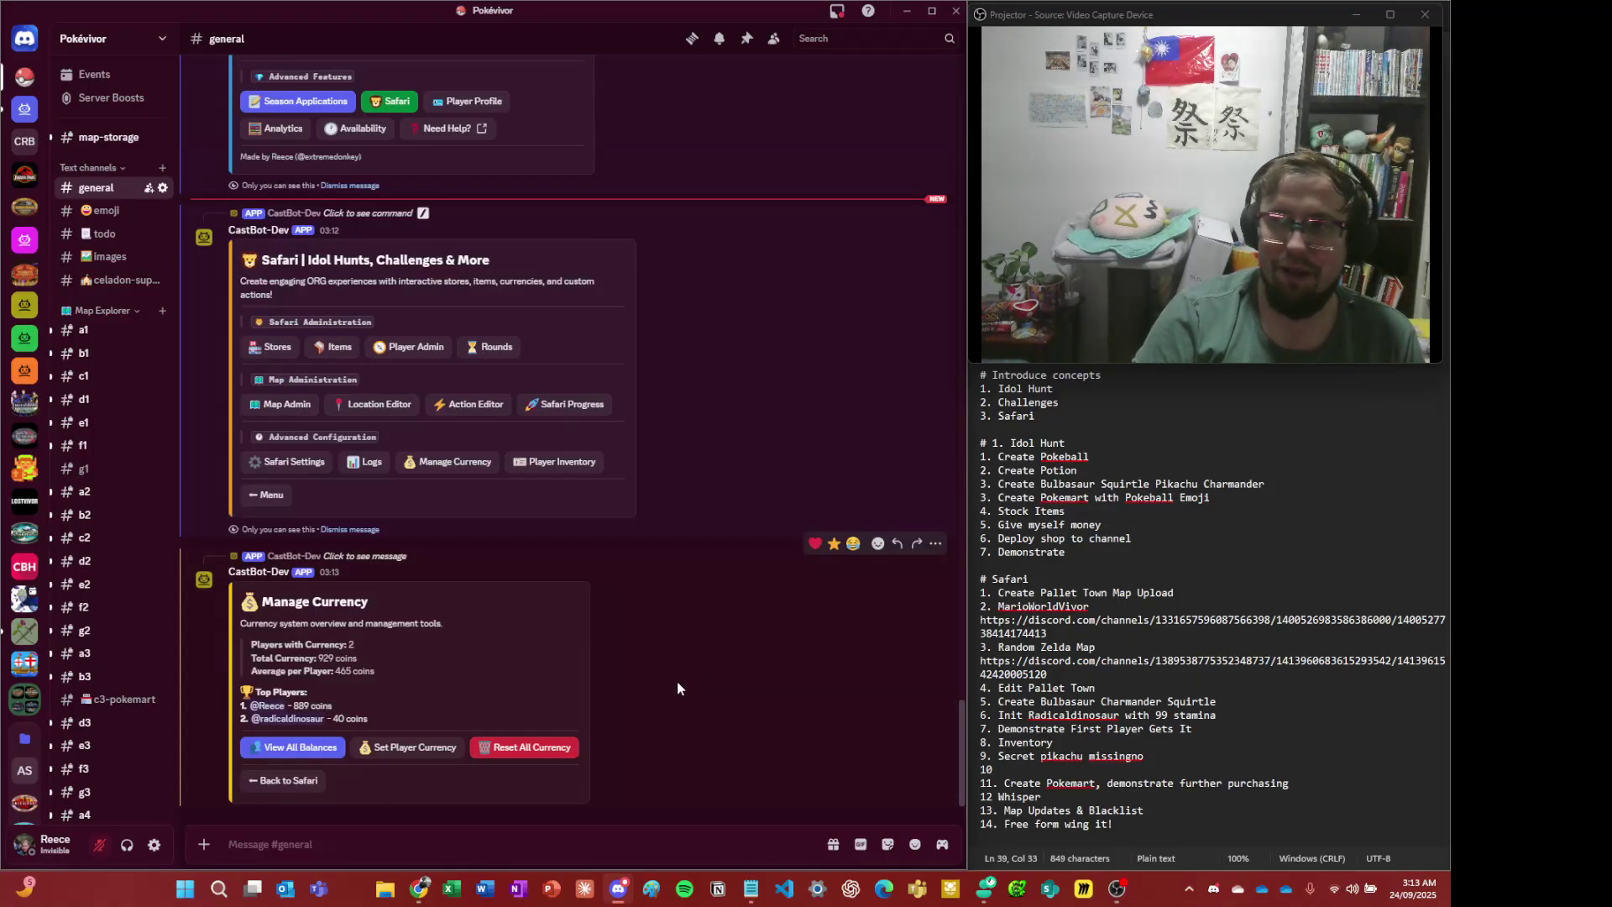
left_click(287, 787)
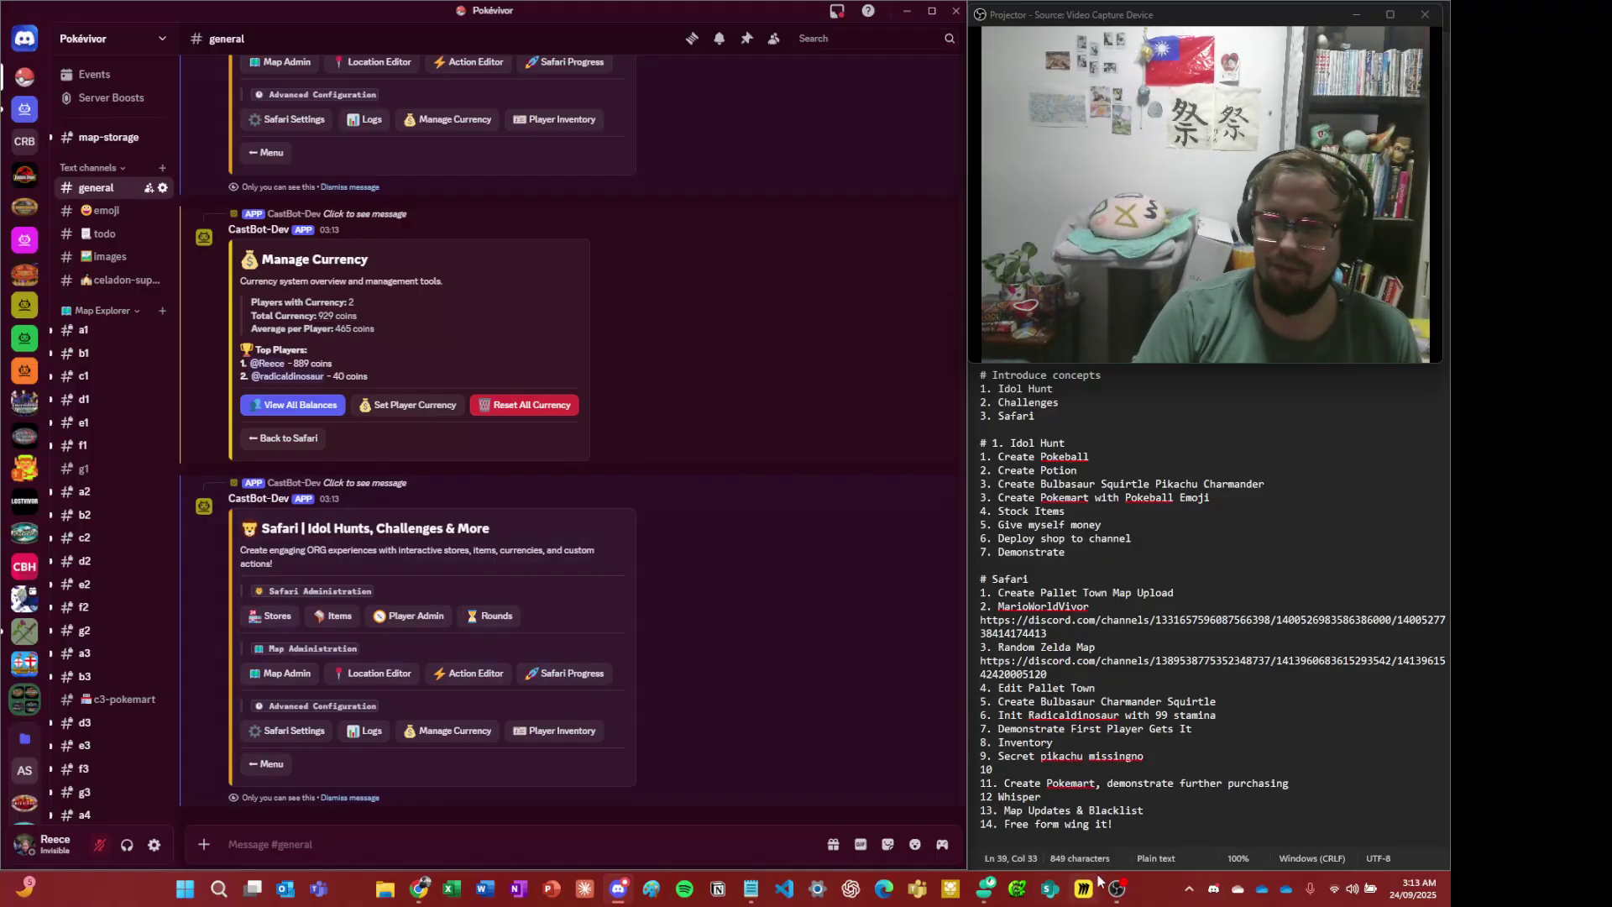
mouse_move(1139, 885)
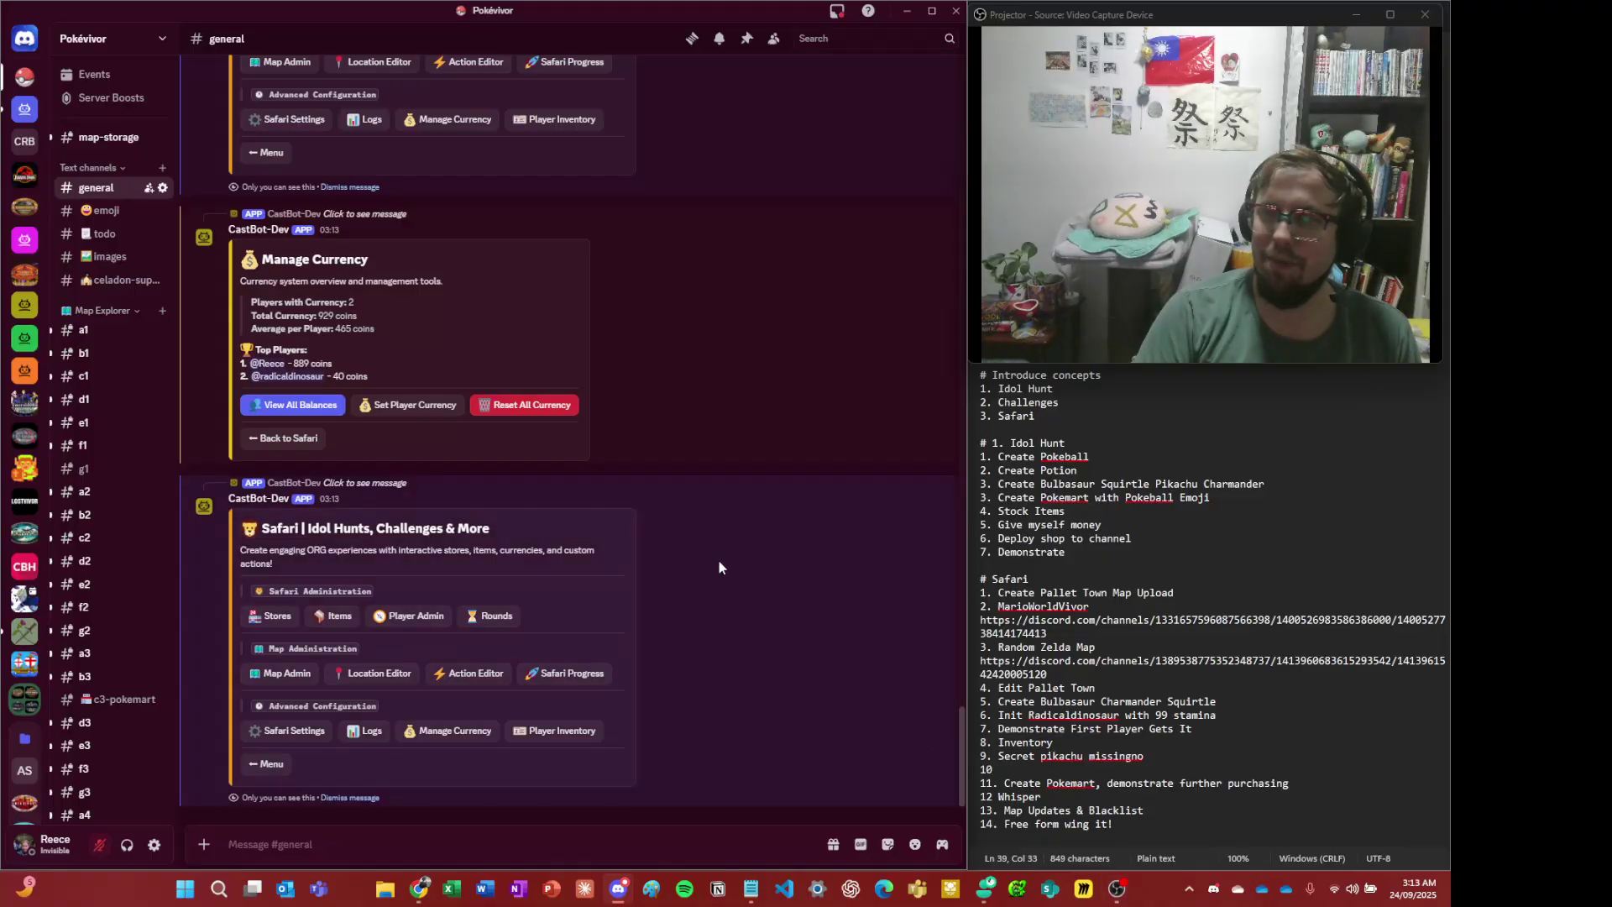
scroll(597, 445, "up", 4)
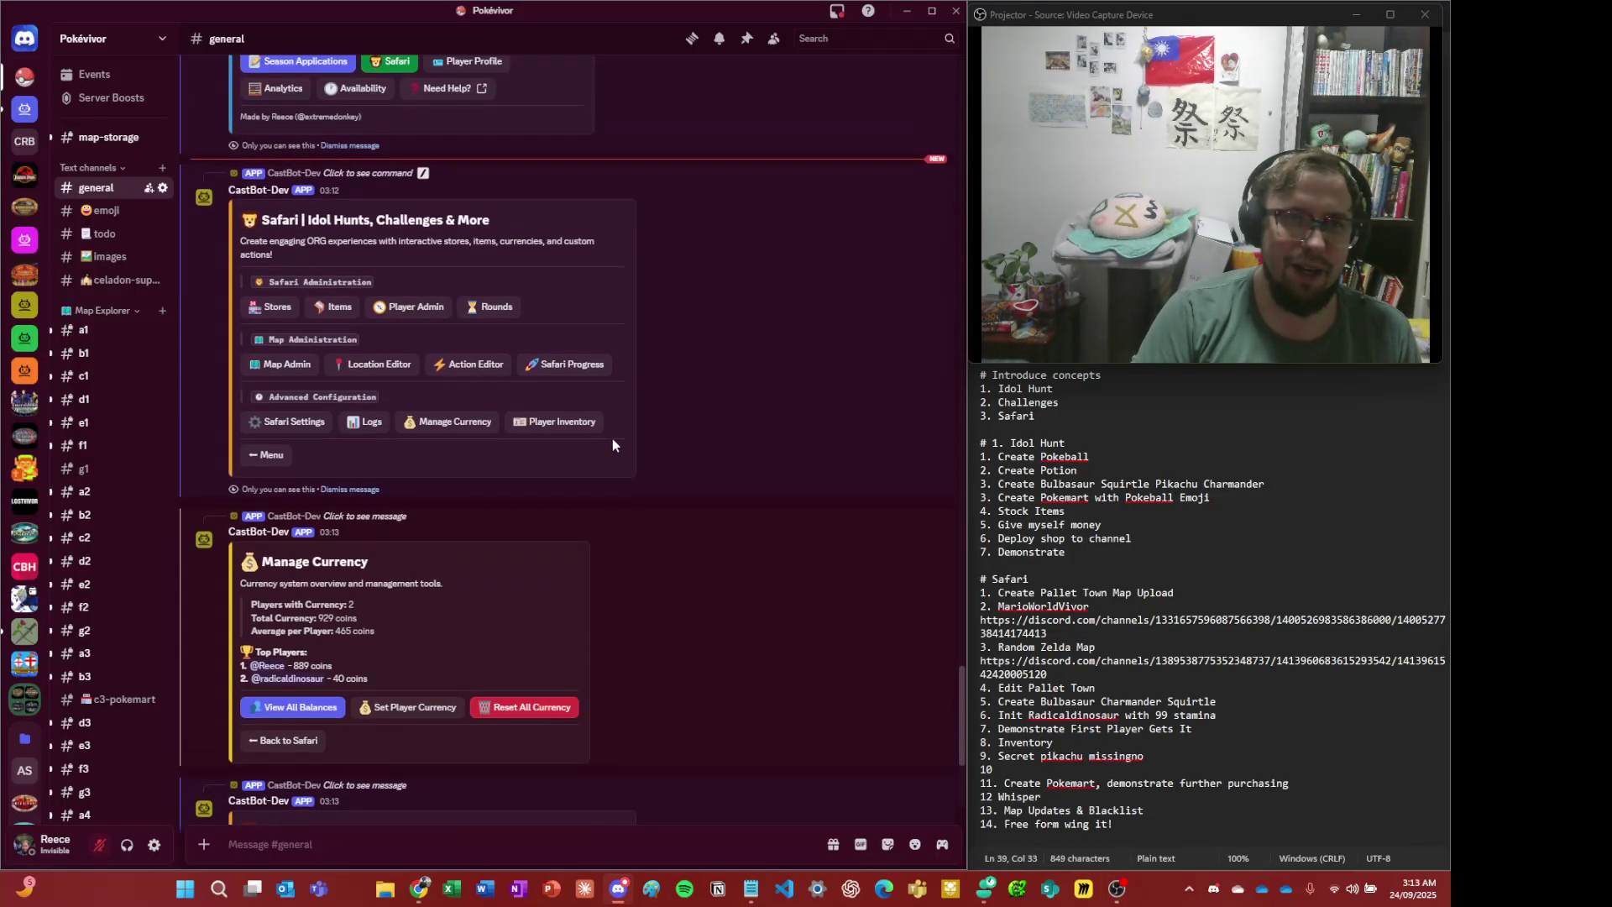
scroll(646, 457, "down", 5)
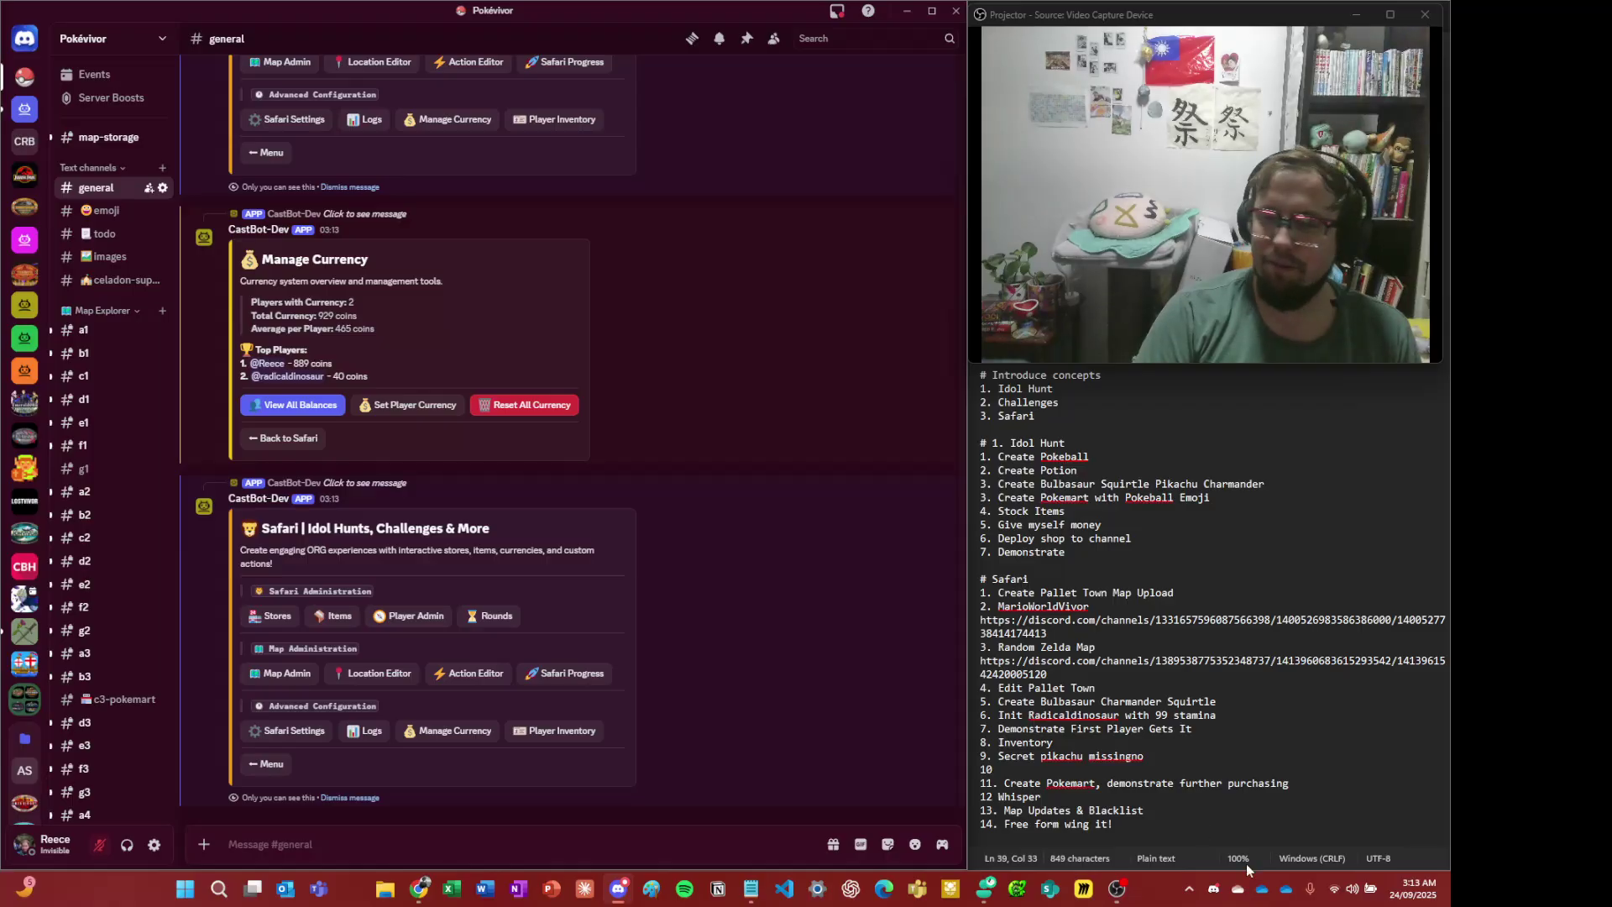
mouse_move(1130, 893)
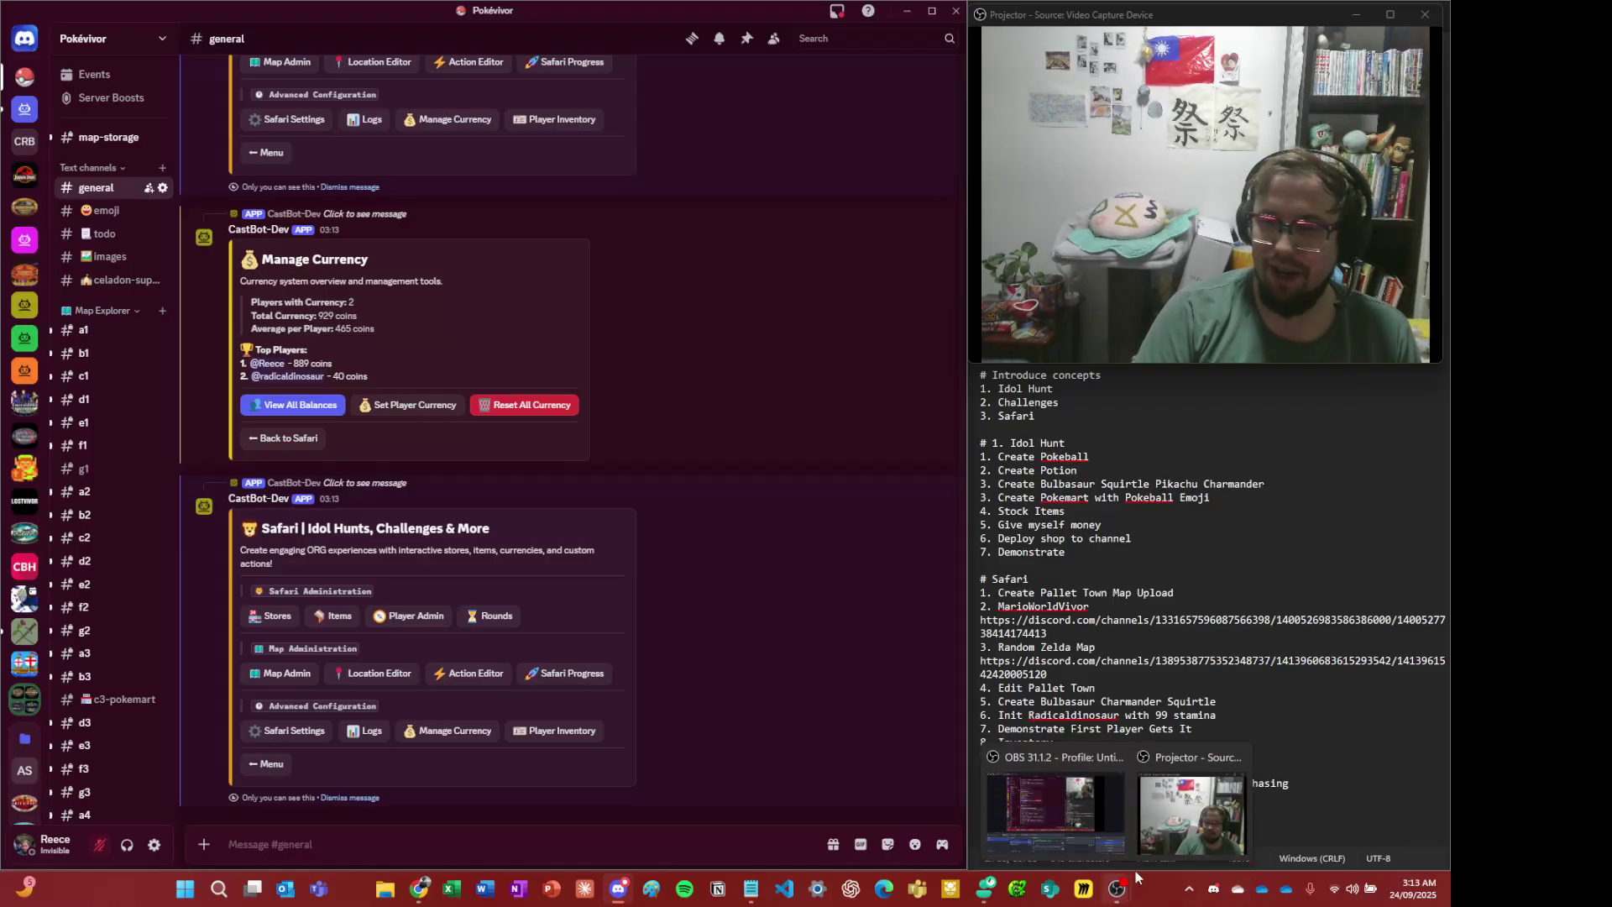
left_click(1090, 786)
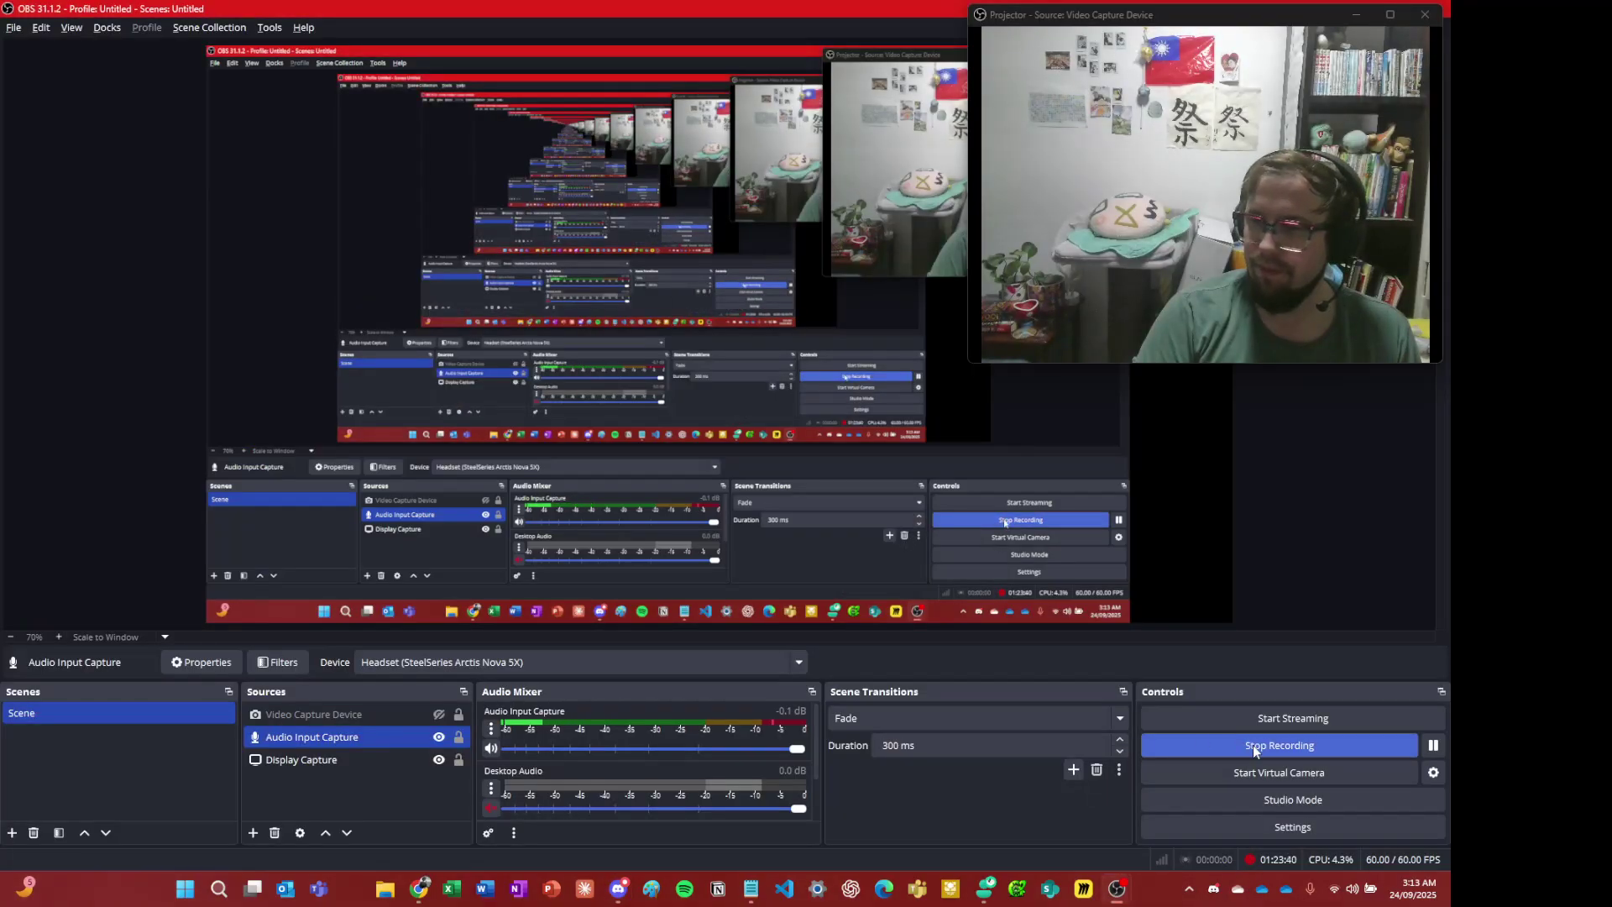